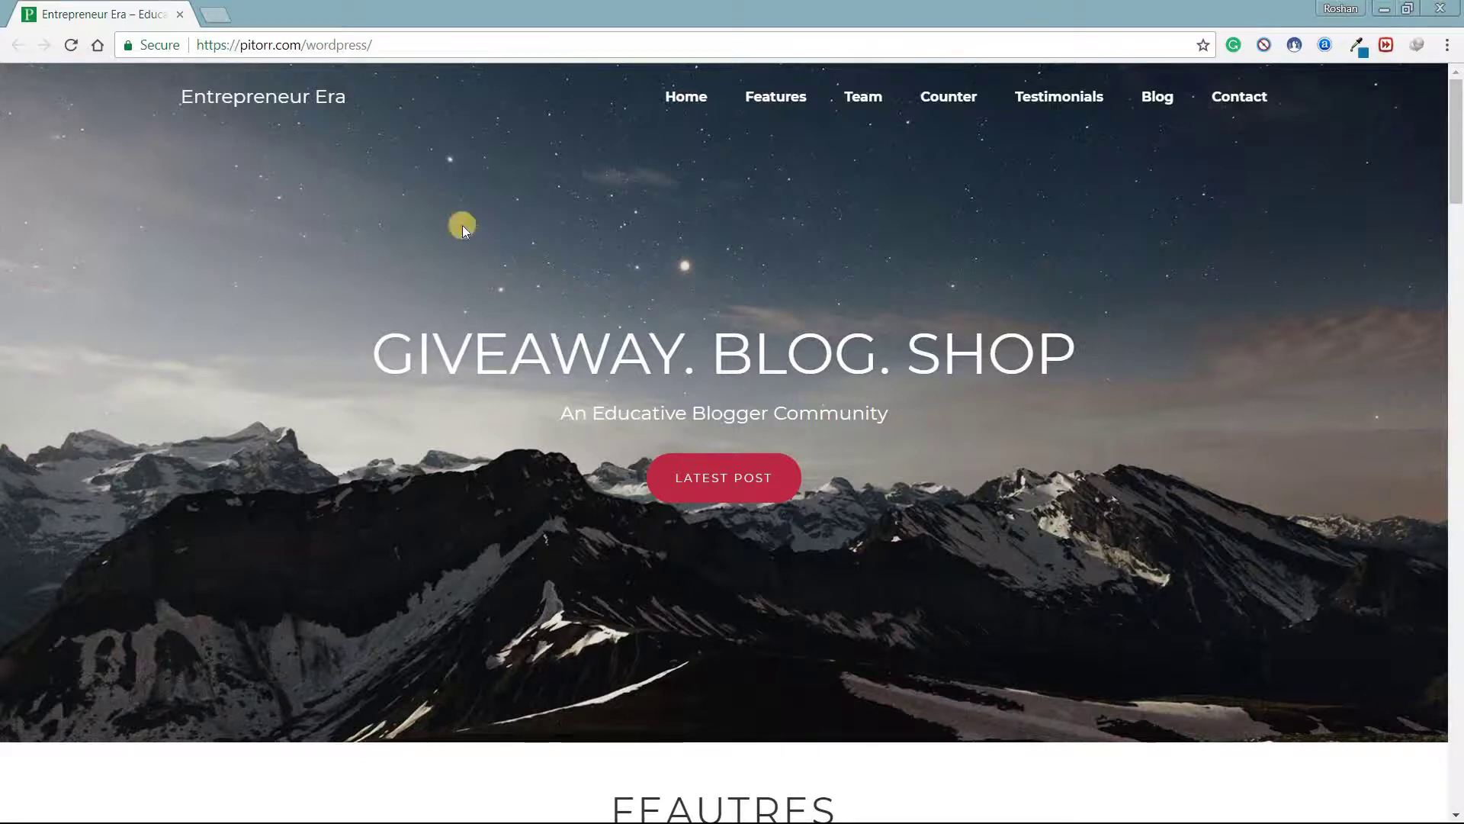
Step: Scroll through the Entrepreneur Era site, briefly selecting the GIVEAWAY. BLOG. SHOP headline
click(1199, 437)
scroll(1199, 436, down, 1)
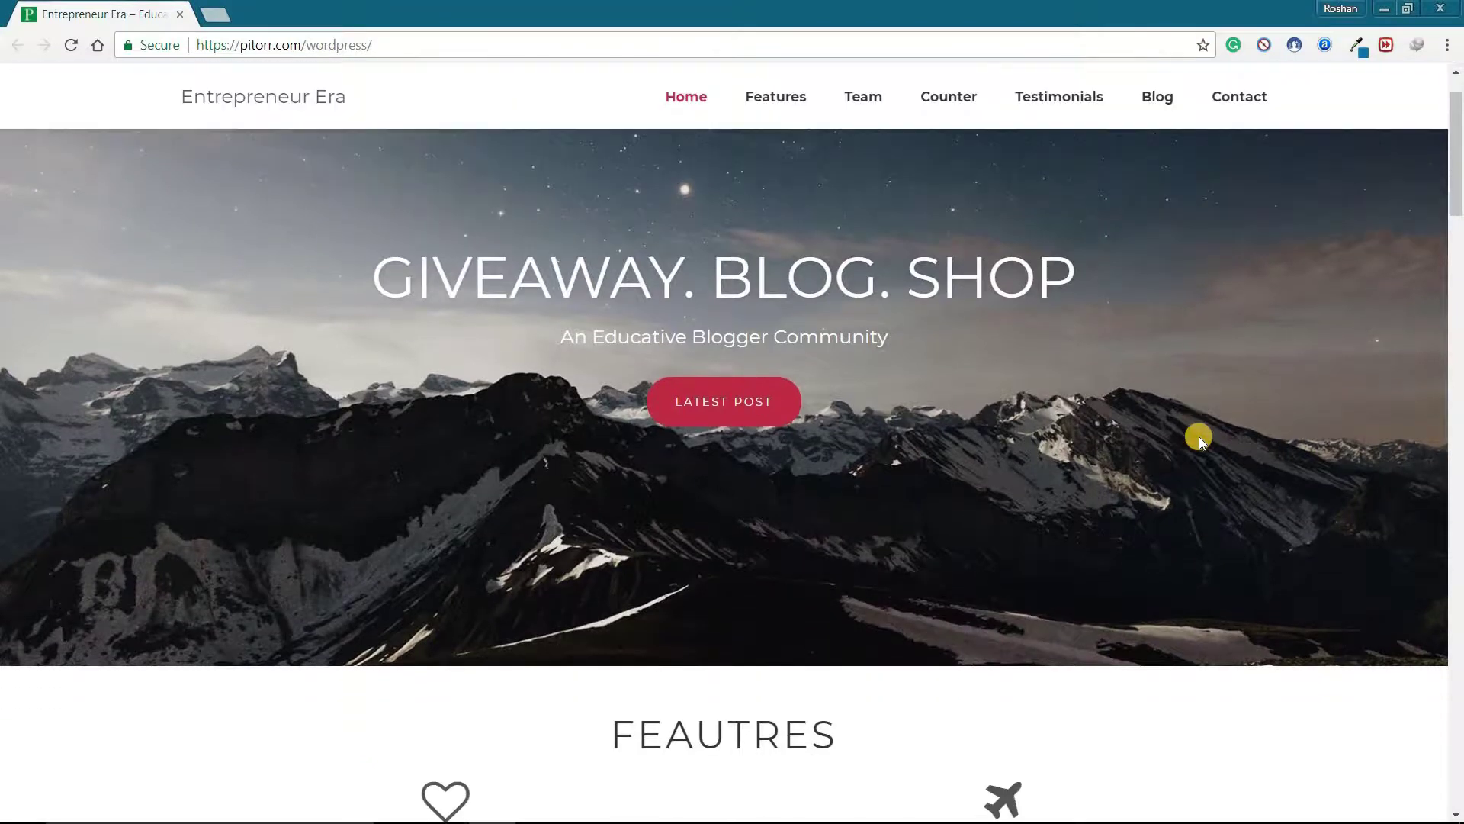
scroll(1199, 436, down, 5)
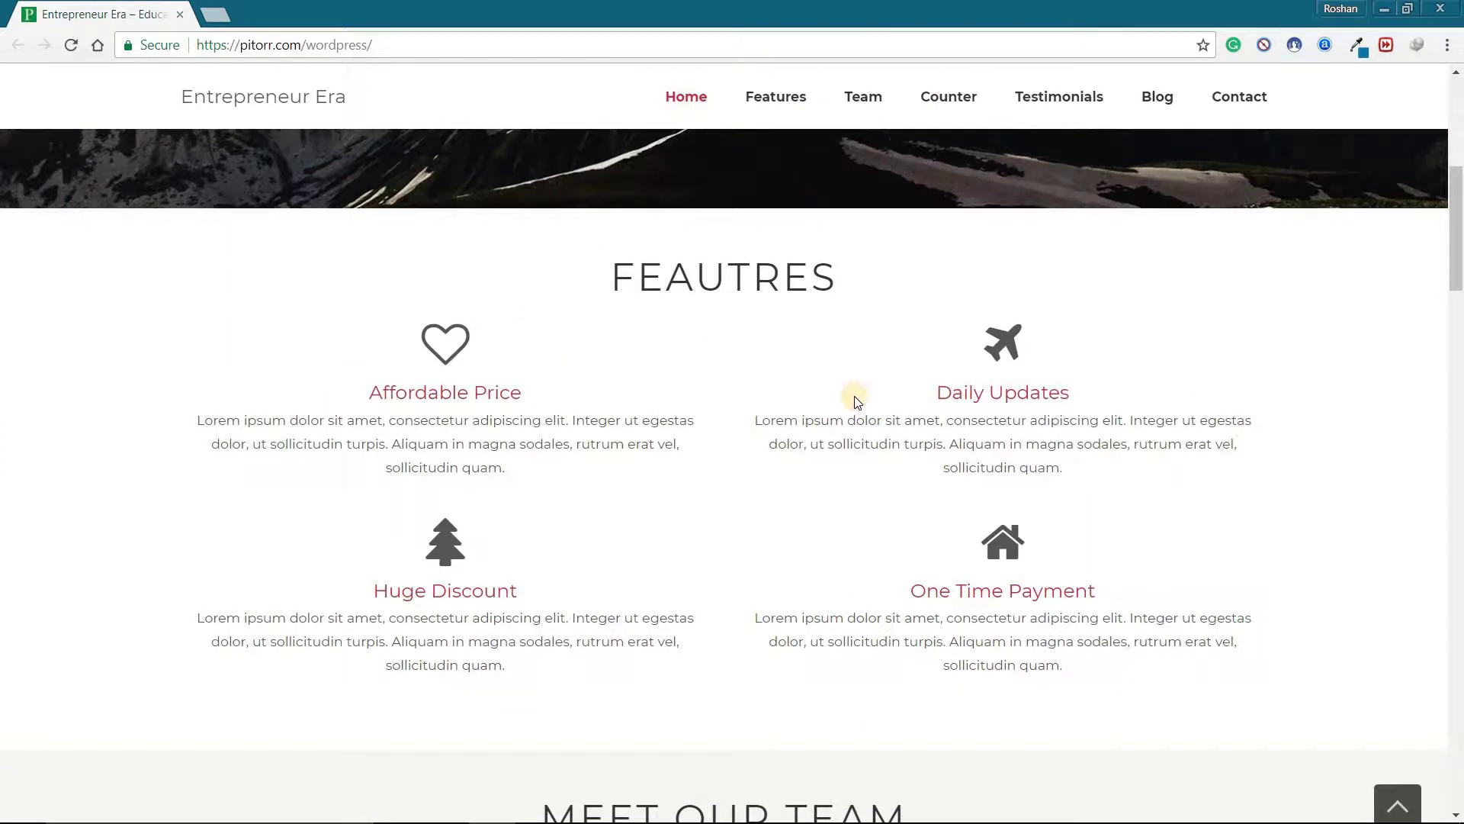
scroll(854, 395, down, 6)
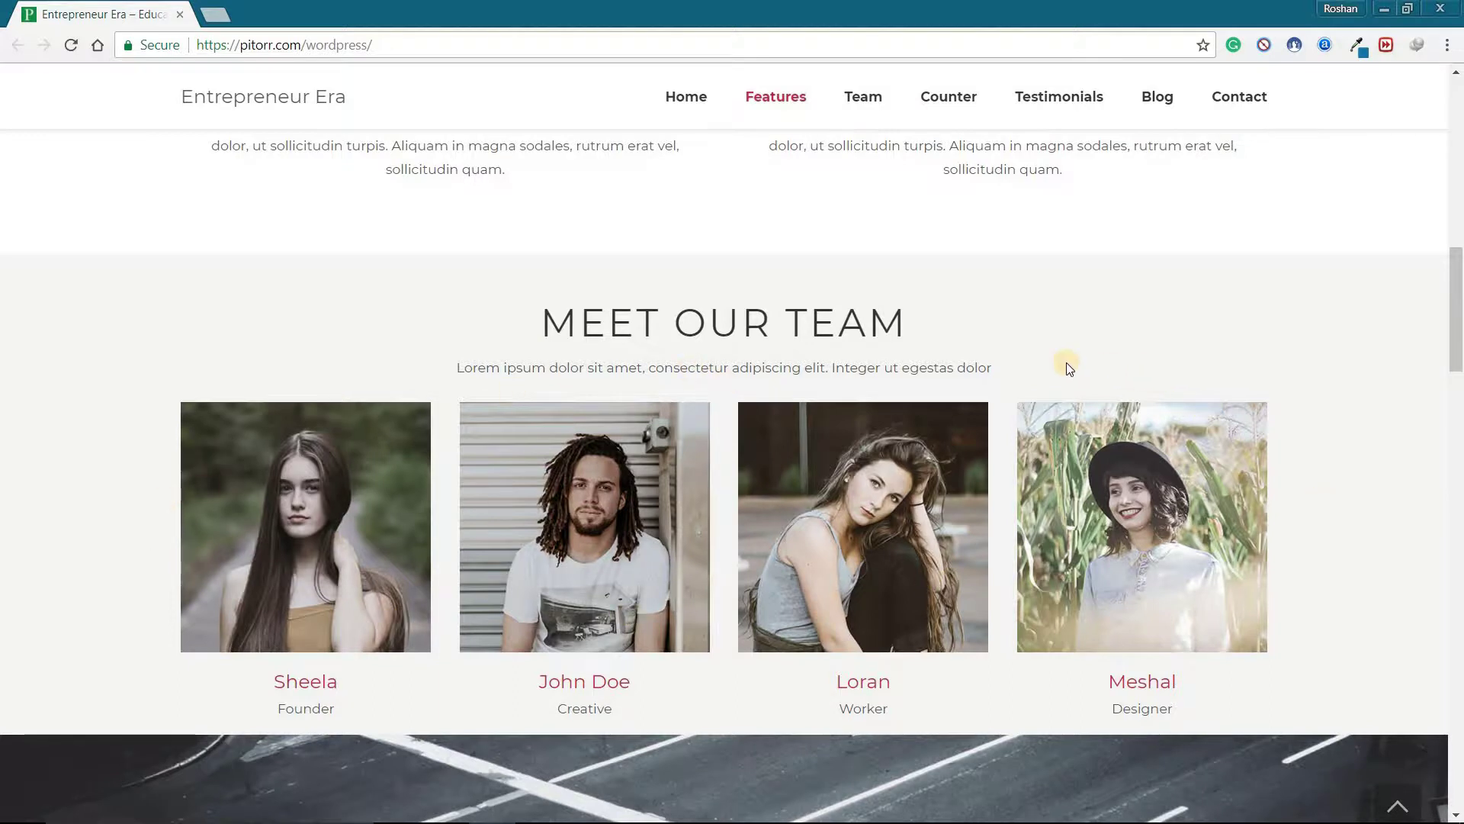
scroll(1015, 366, down, 6)
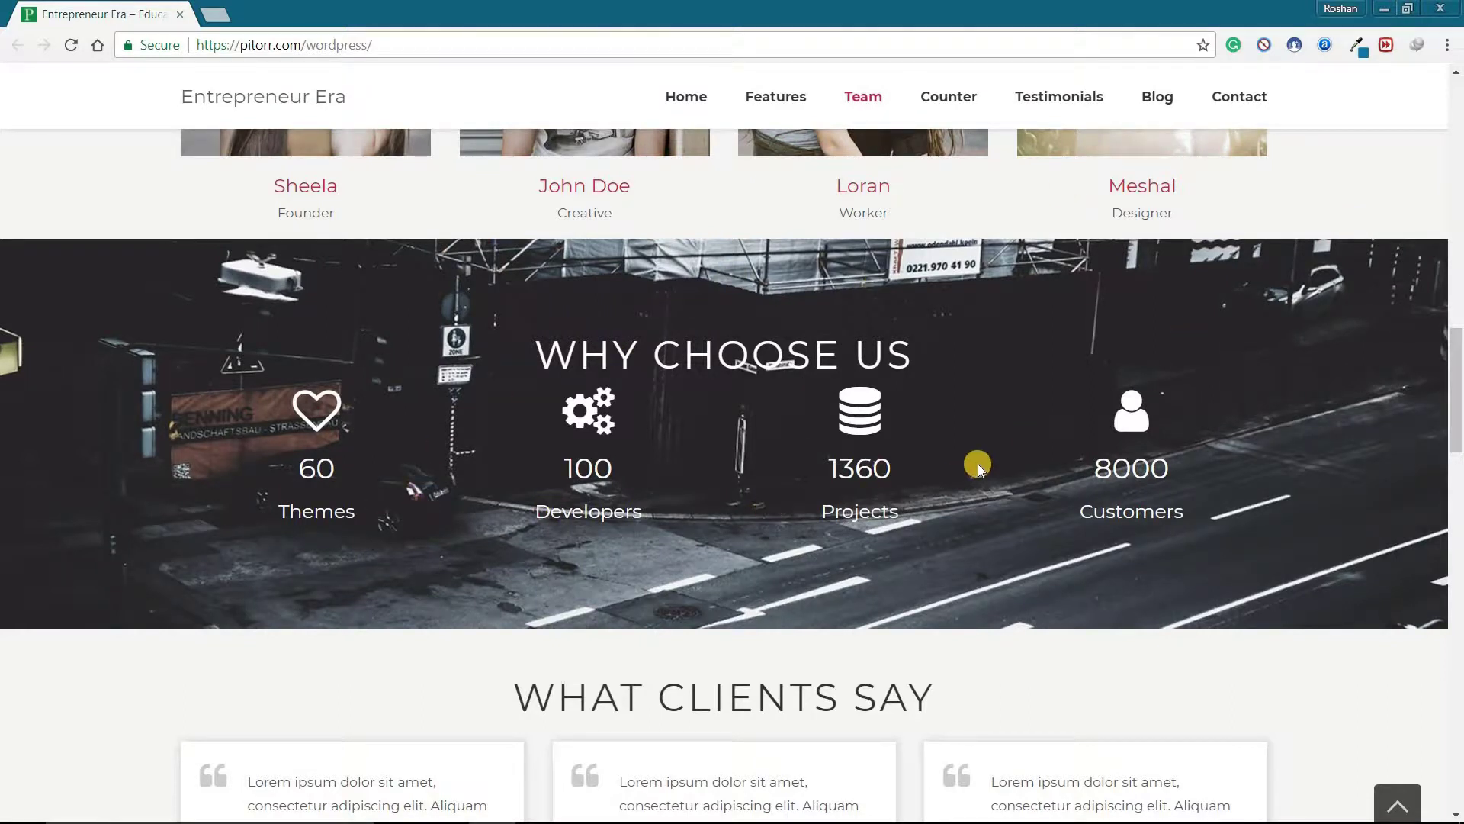
scroll(978, 463, down, 5)
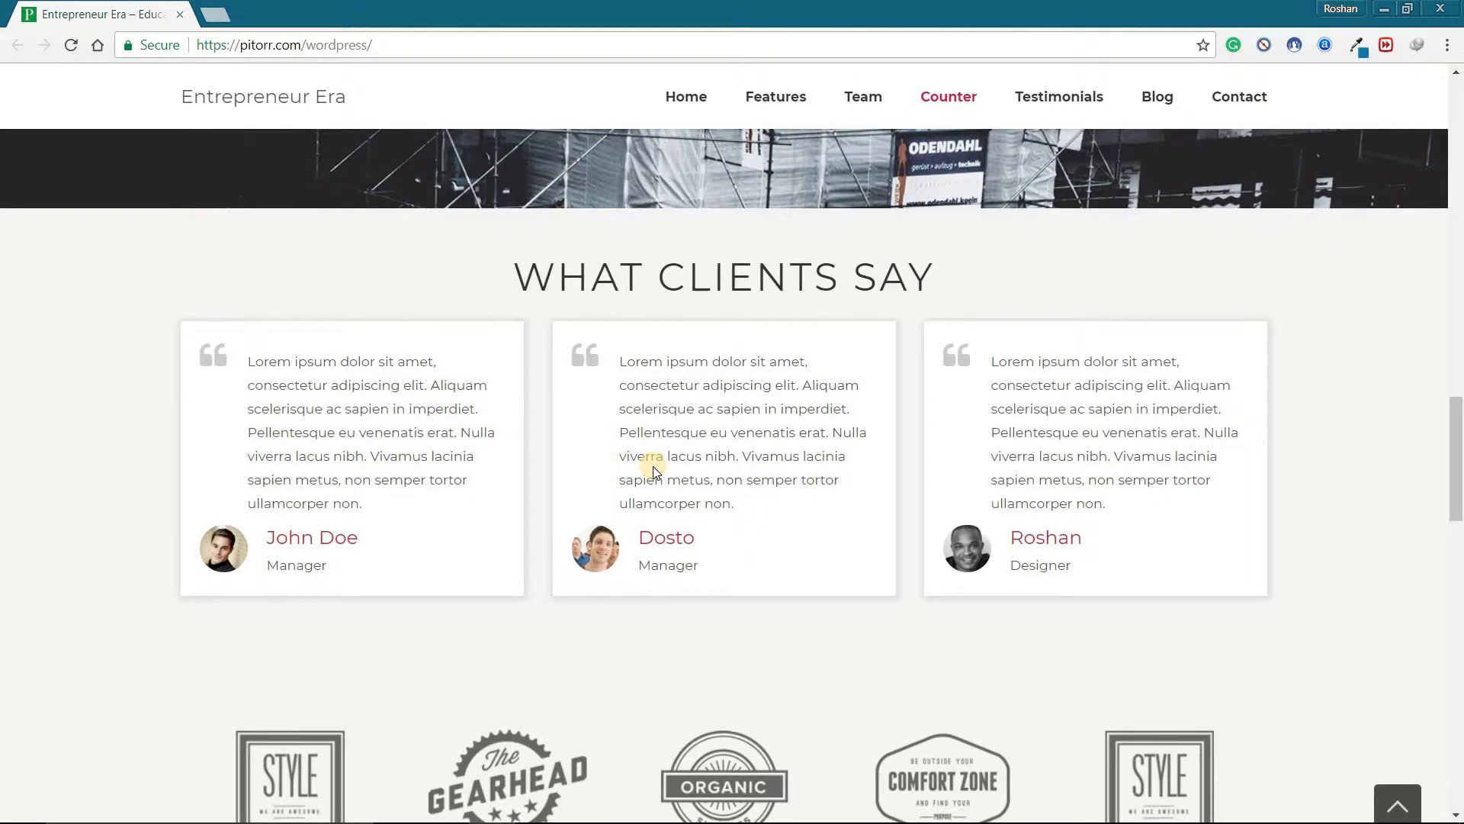
scroll(653, 465, down, 5)
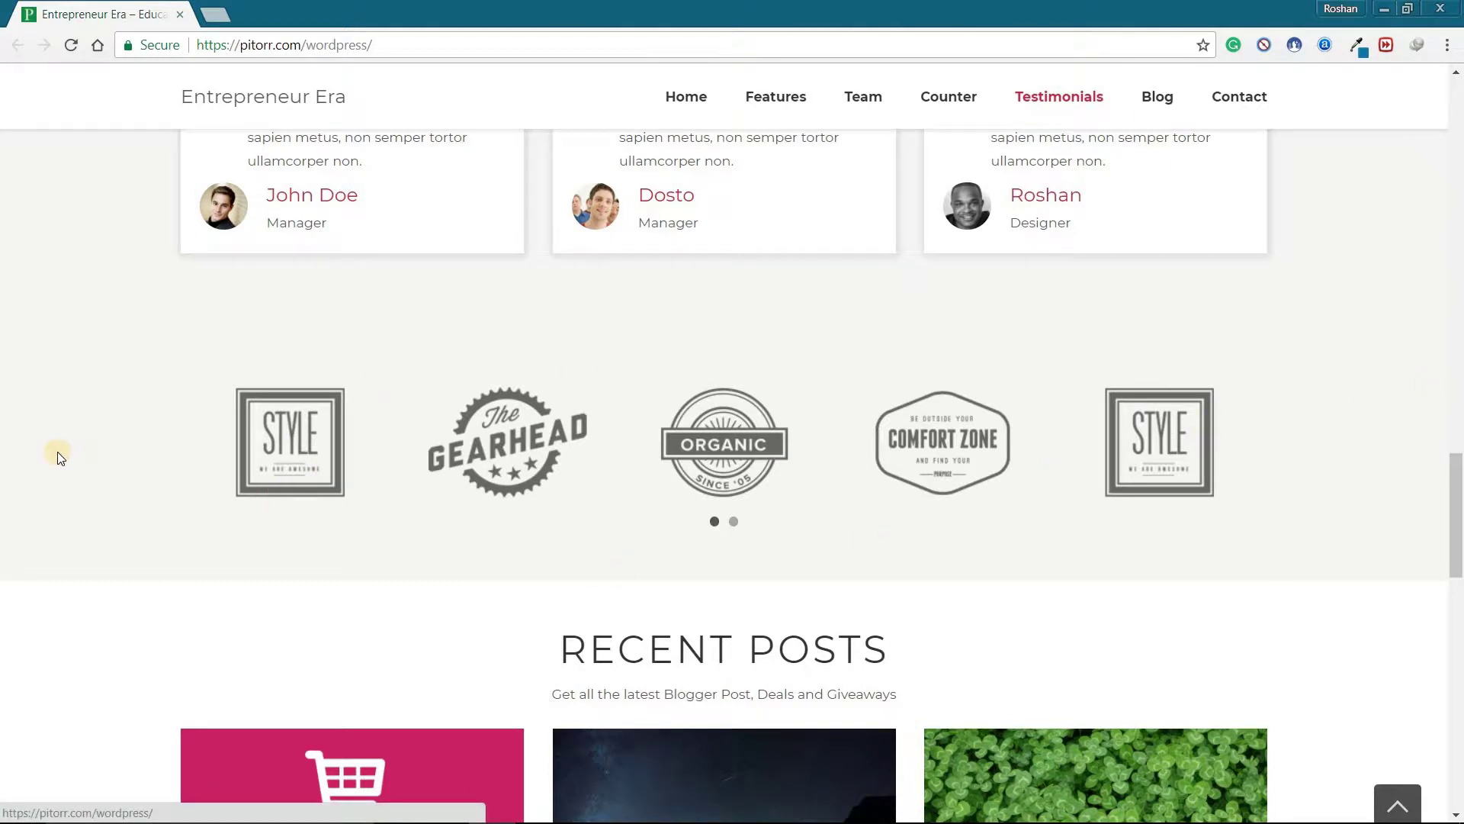
scroll(57, 451, up, 1)
scroll(57, 451, down, 1)
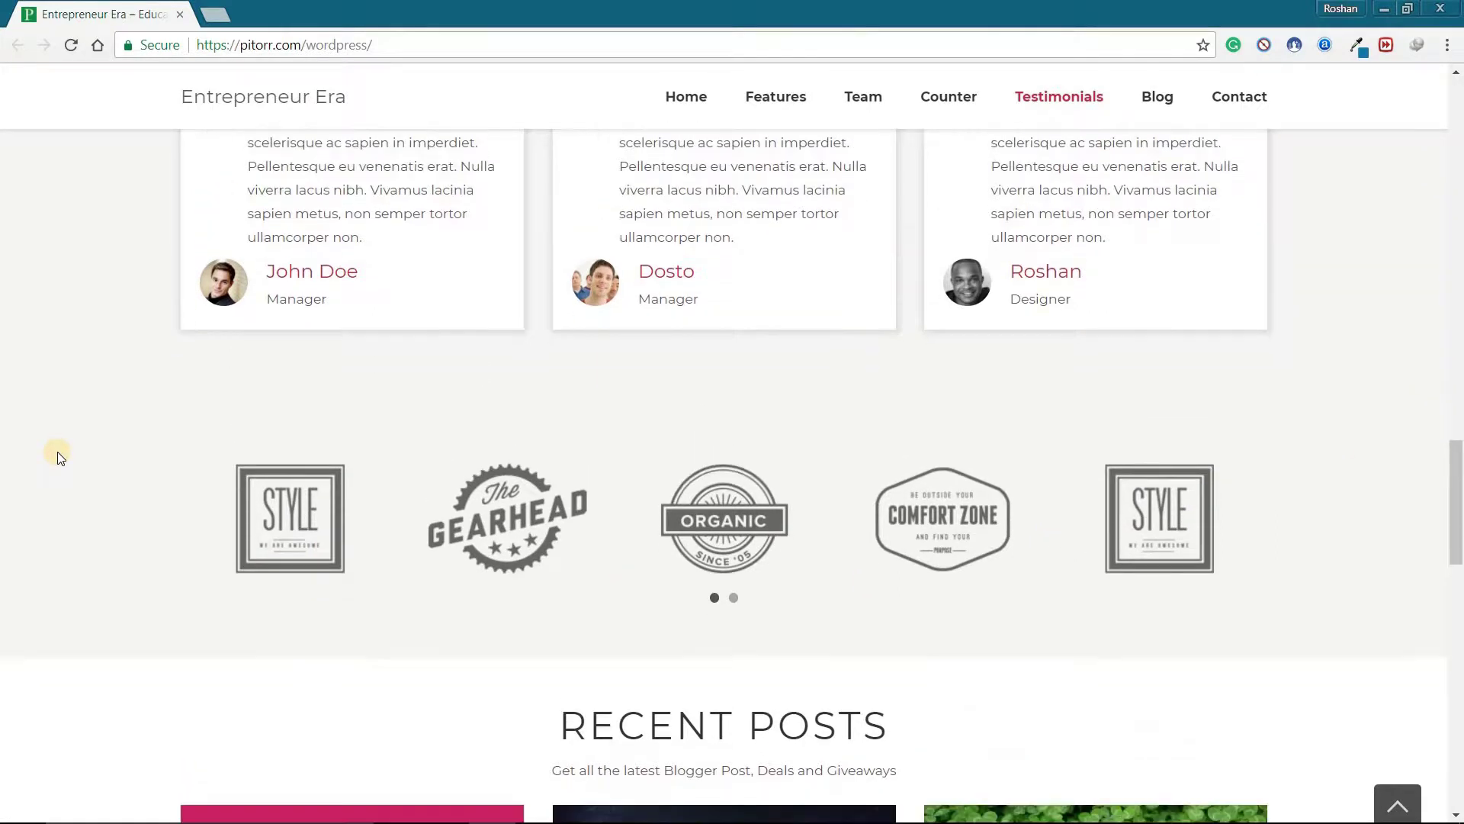
scroll(57, 452, down, 3)
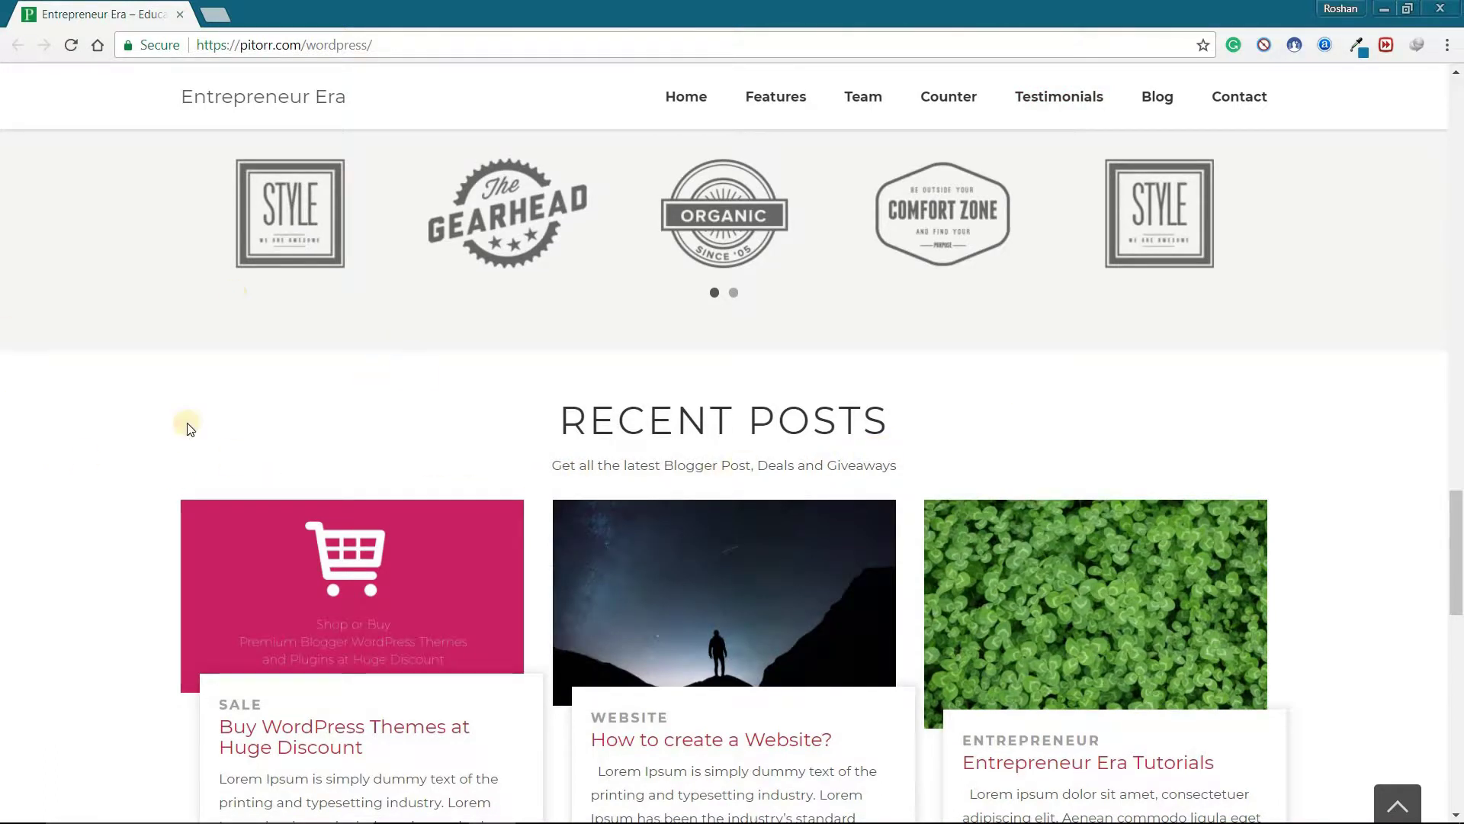
scroll(313, 434, down, 4)
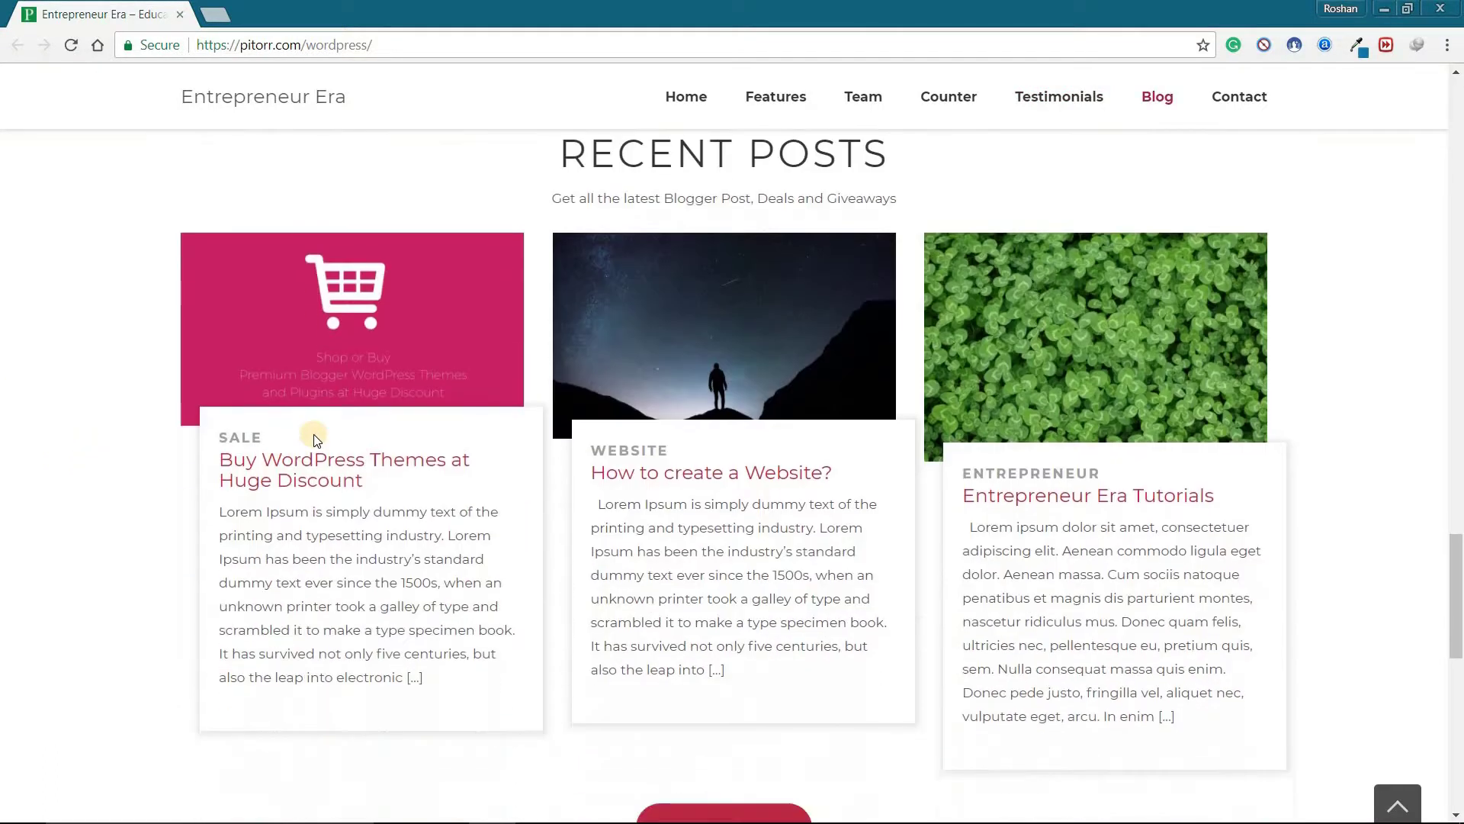
scroll(315, 439, down, 3)
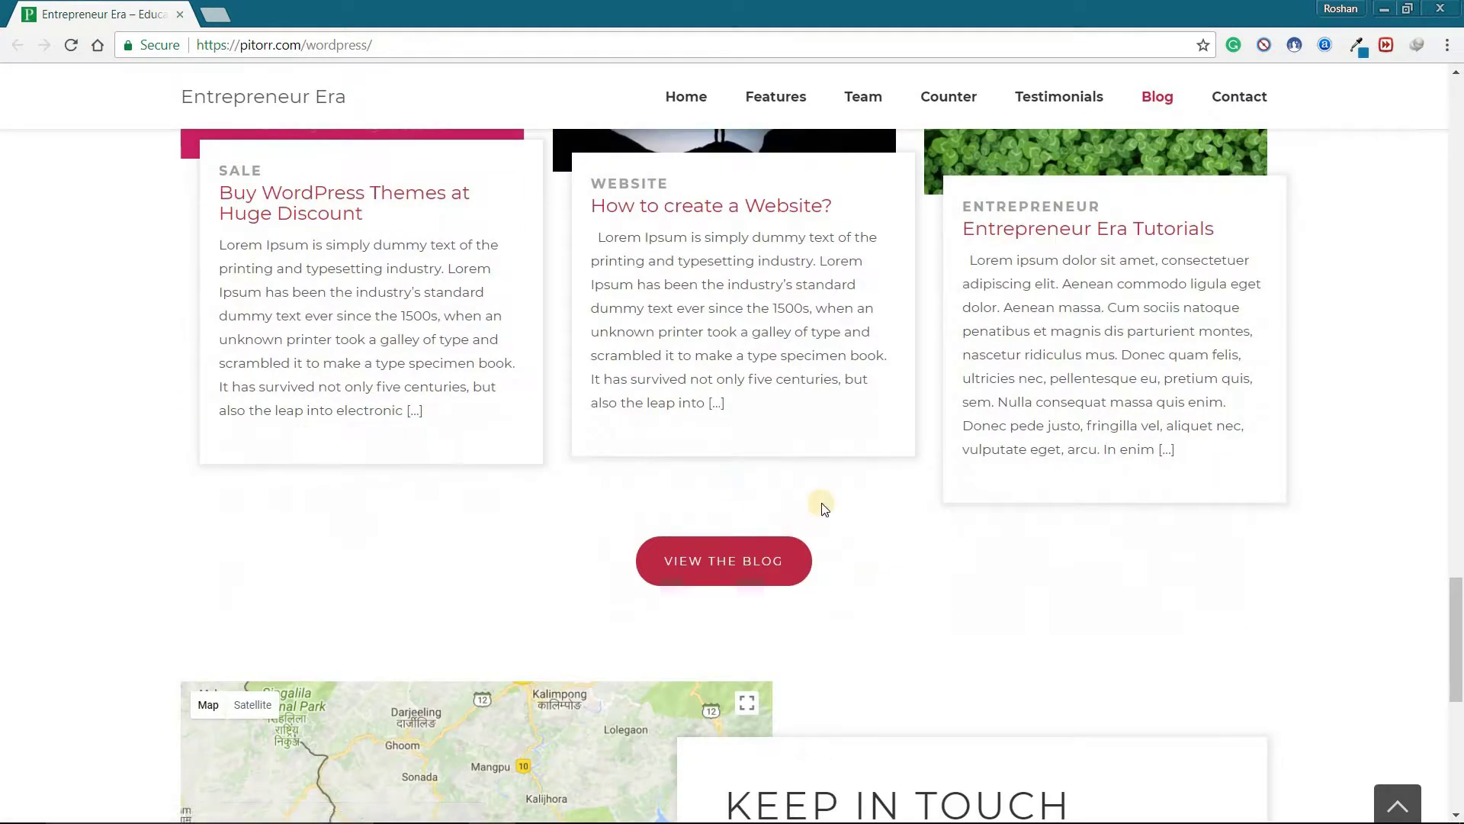
scroll(824, 508, down, 4)
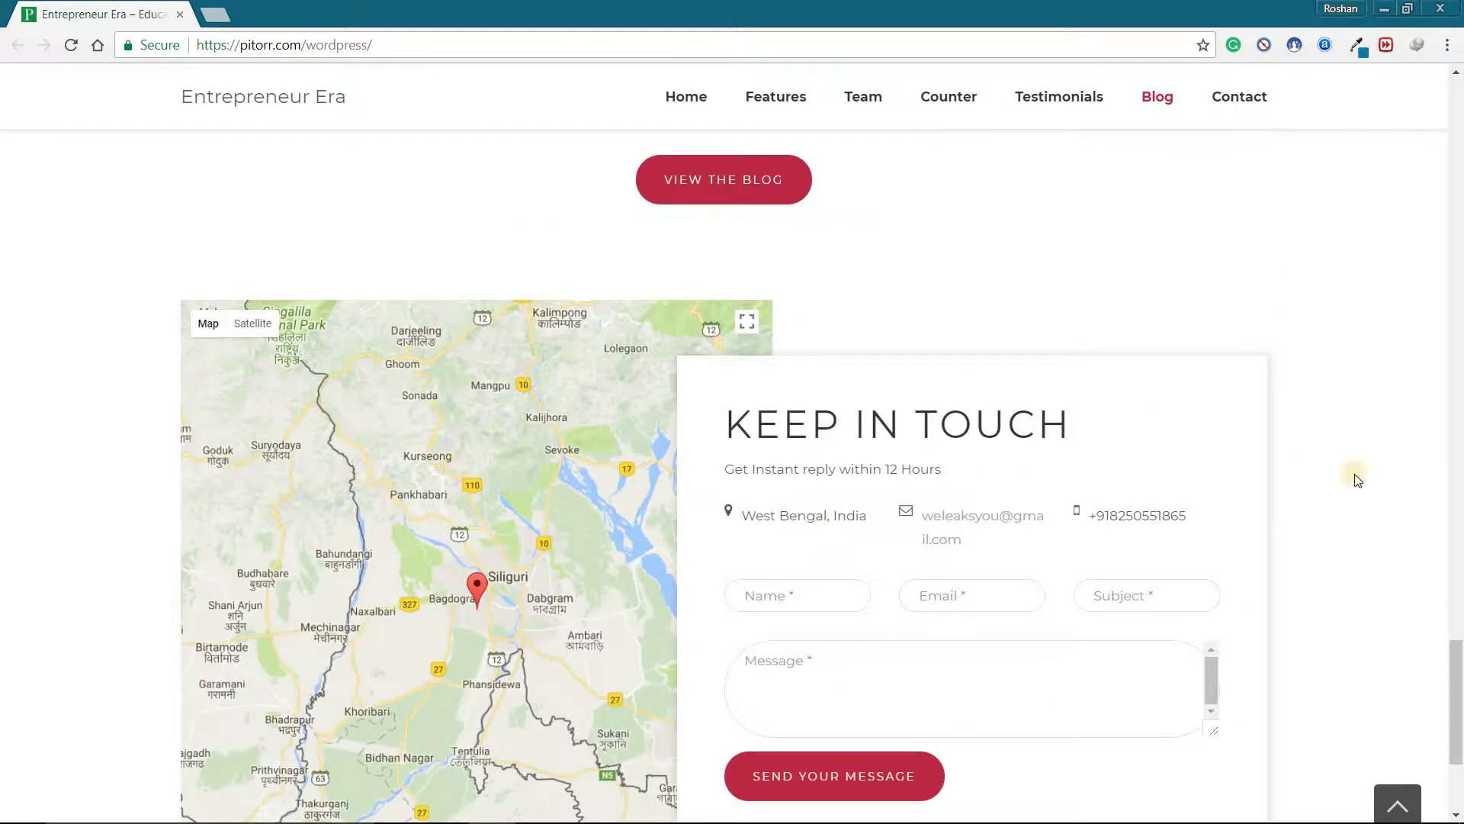
mouse_move(214, 329)
scroll(1069, 439, down, 3)
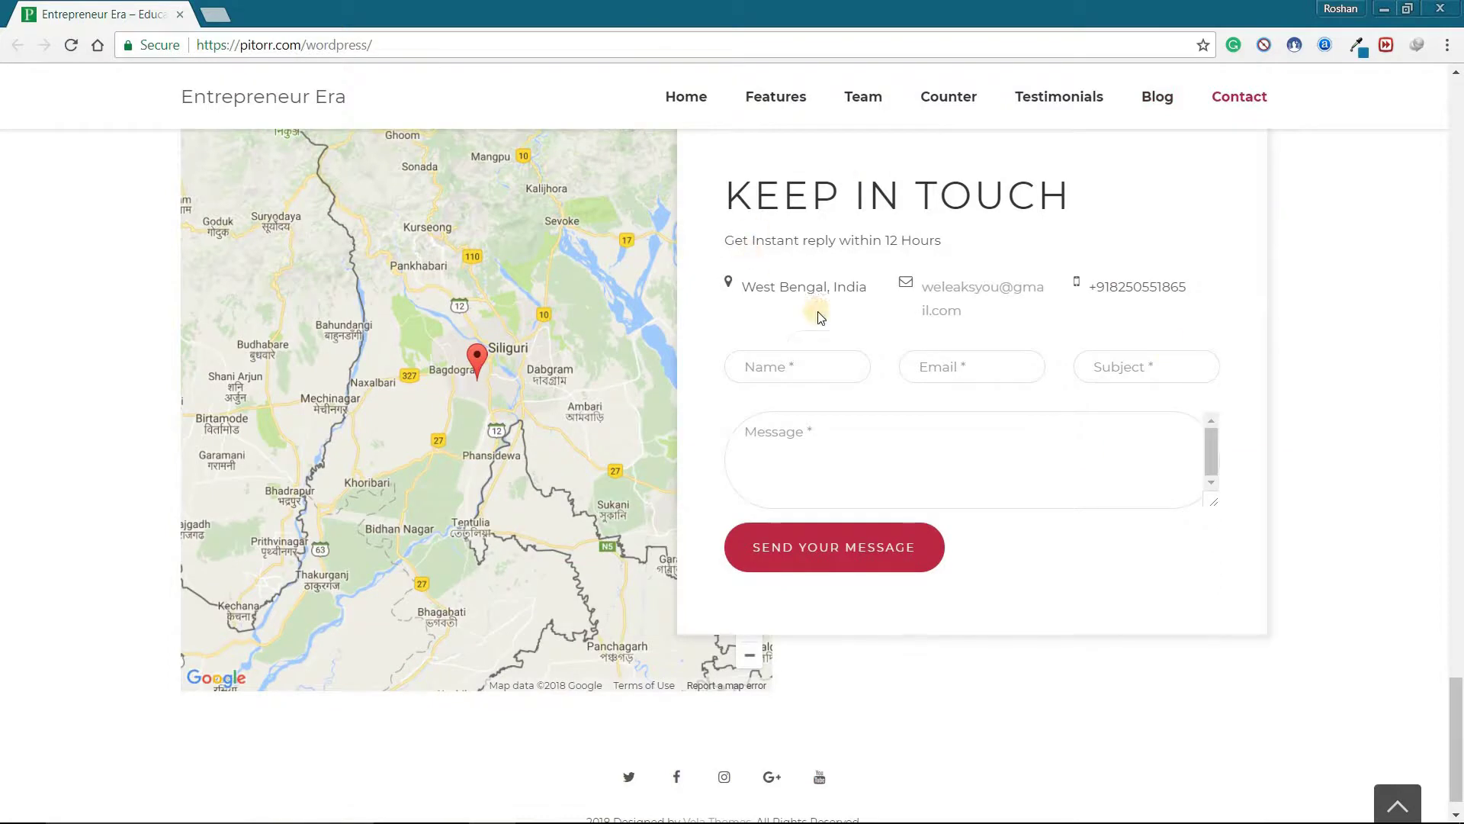
scroll(1068, 326, up, 1)
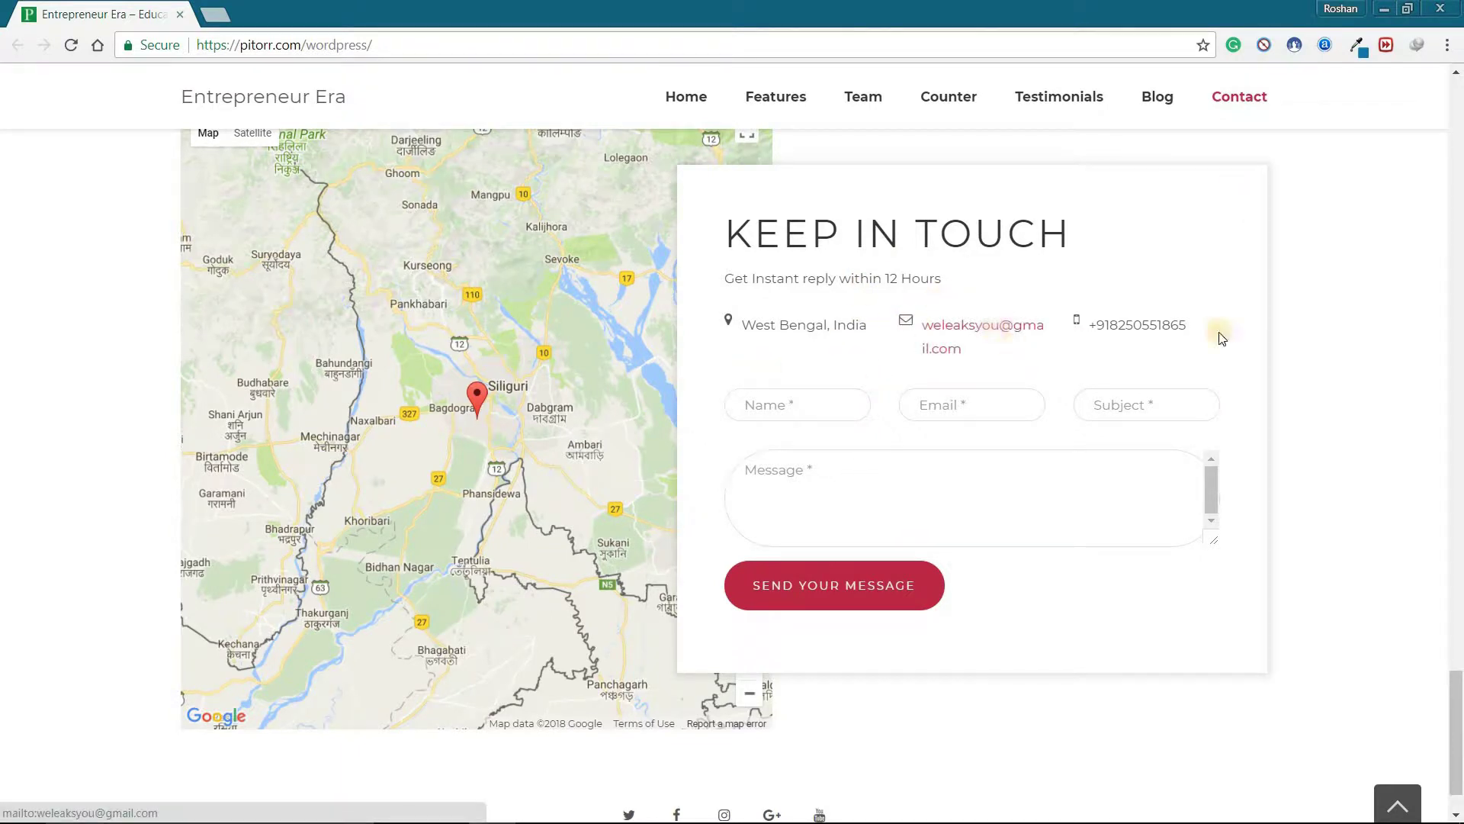
scroll(668, 626, down, 1)
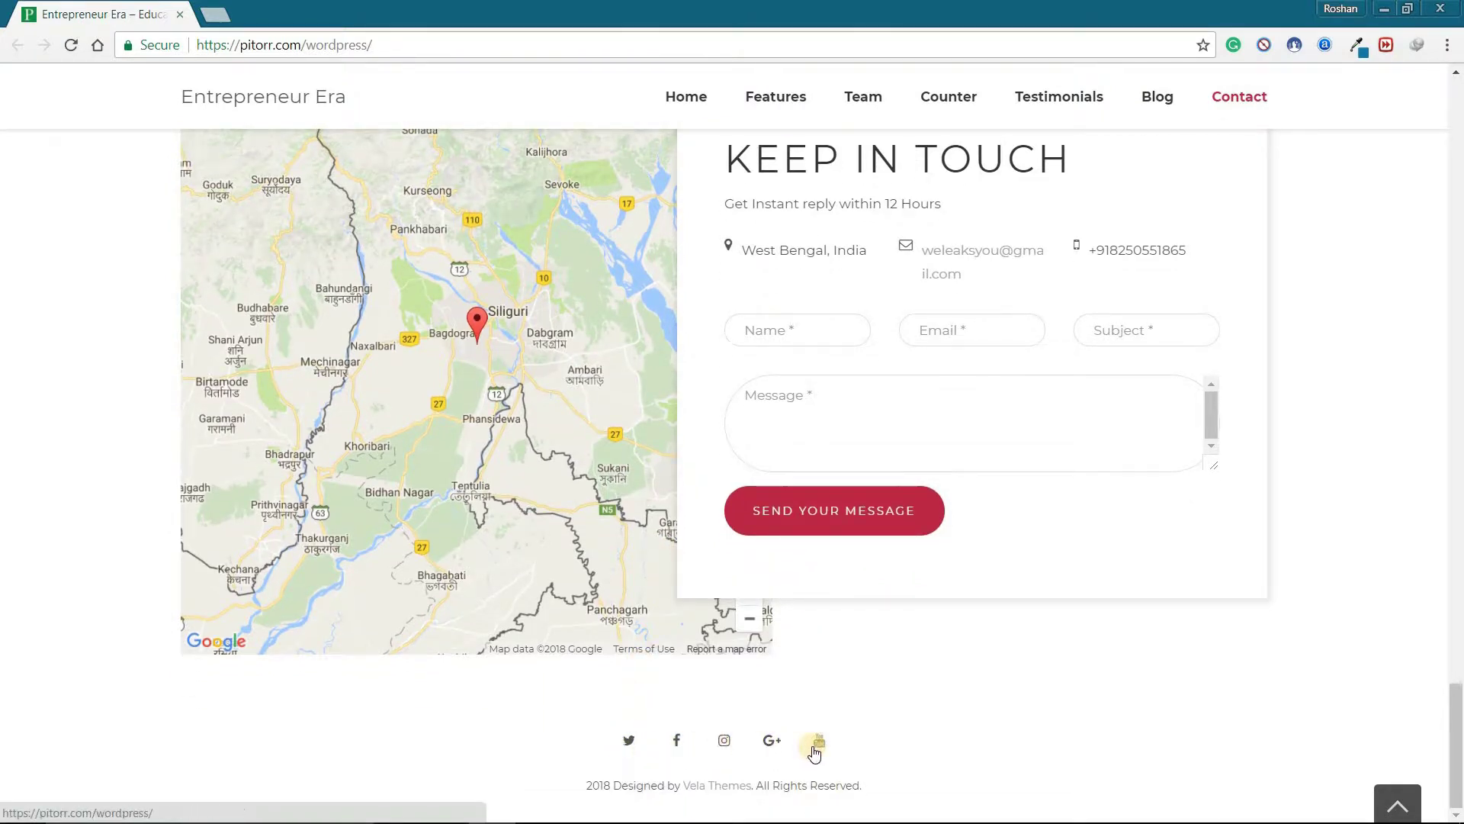
scroll(1068, 656, up, 8)
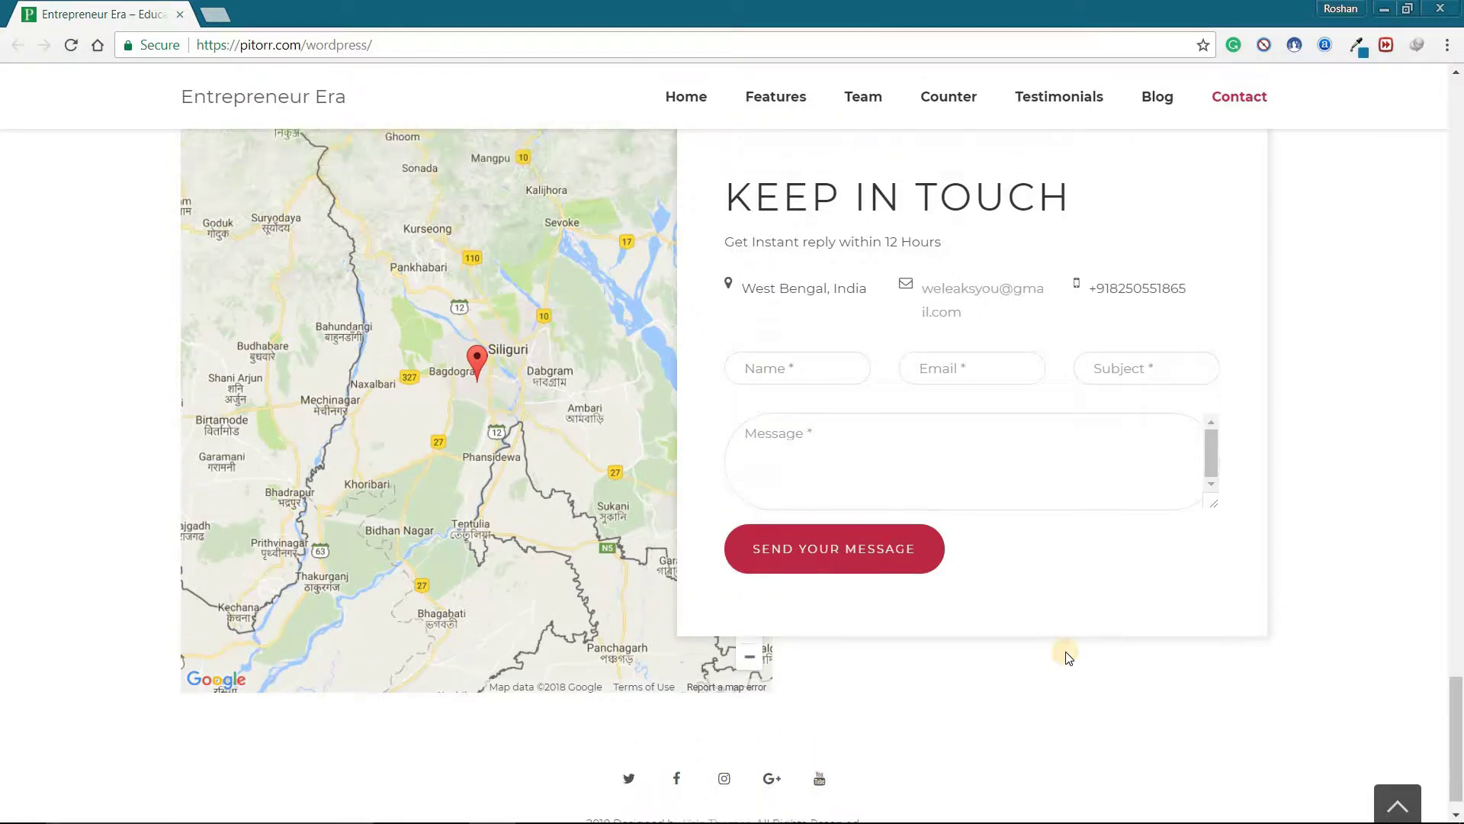
scroll(1066, 656, up, 15)
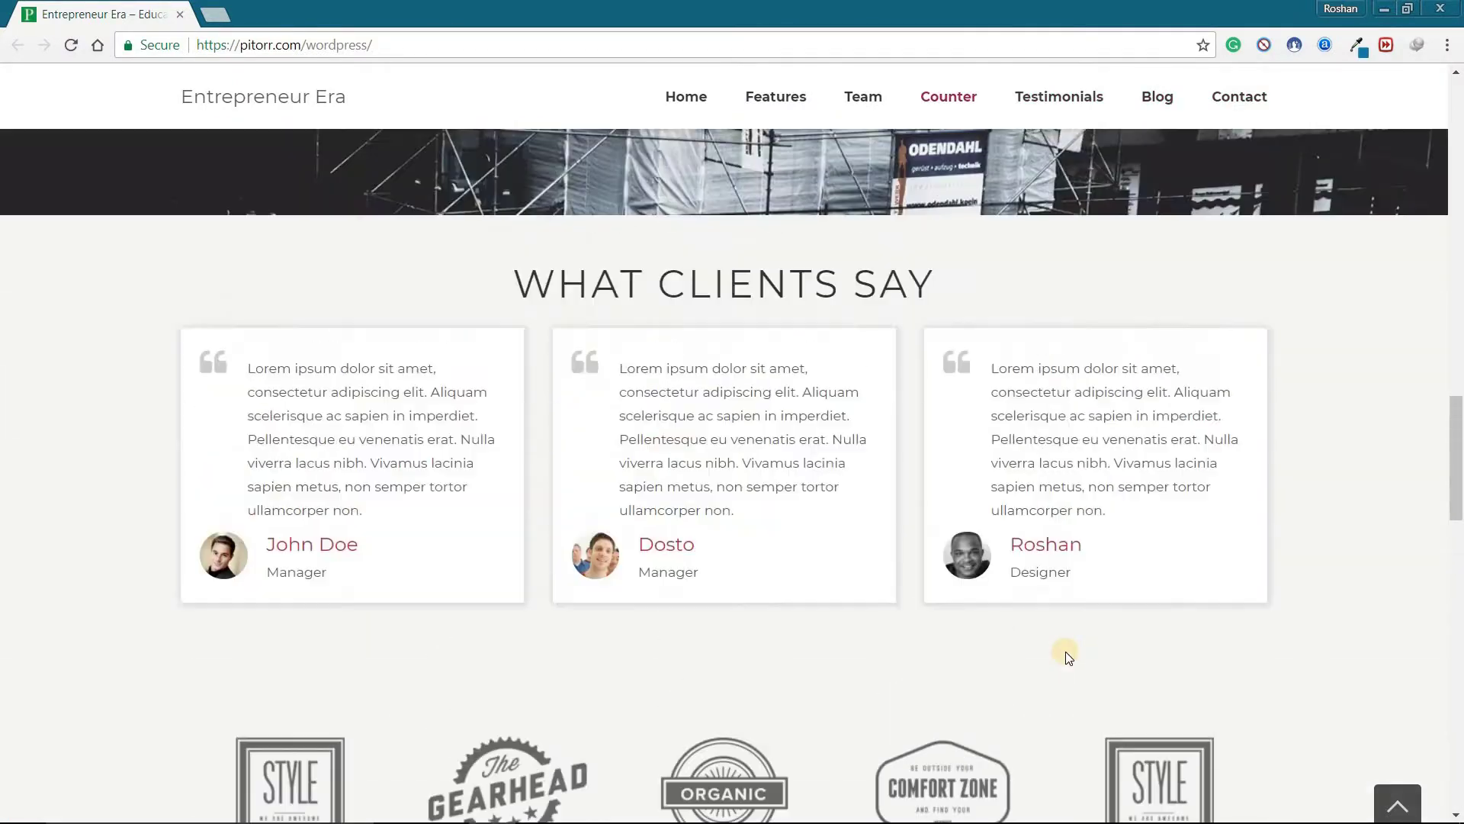
scroll(1064, 651, up, 10)
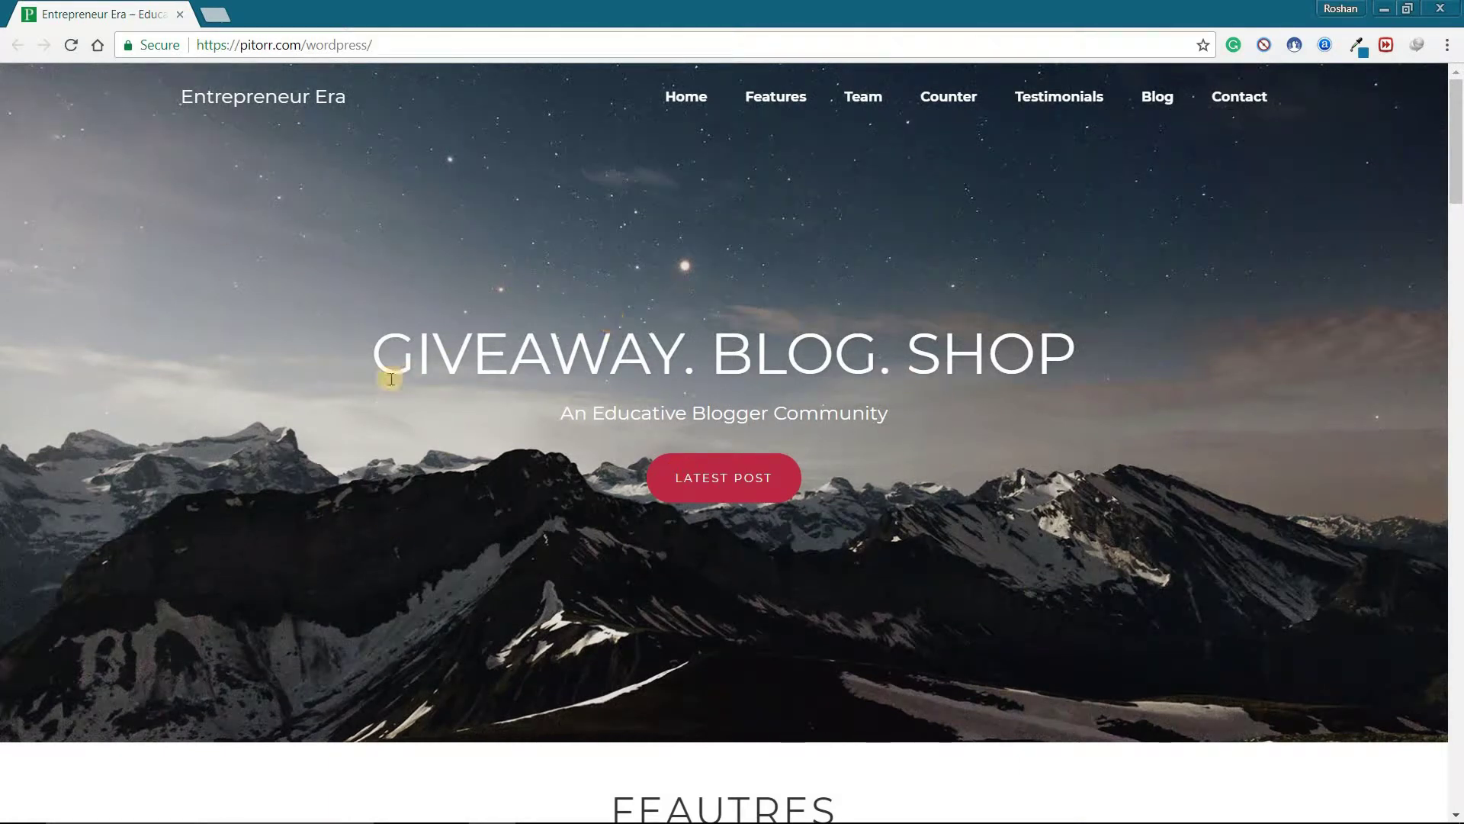
triple_click(458, 368)
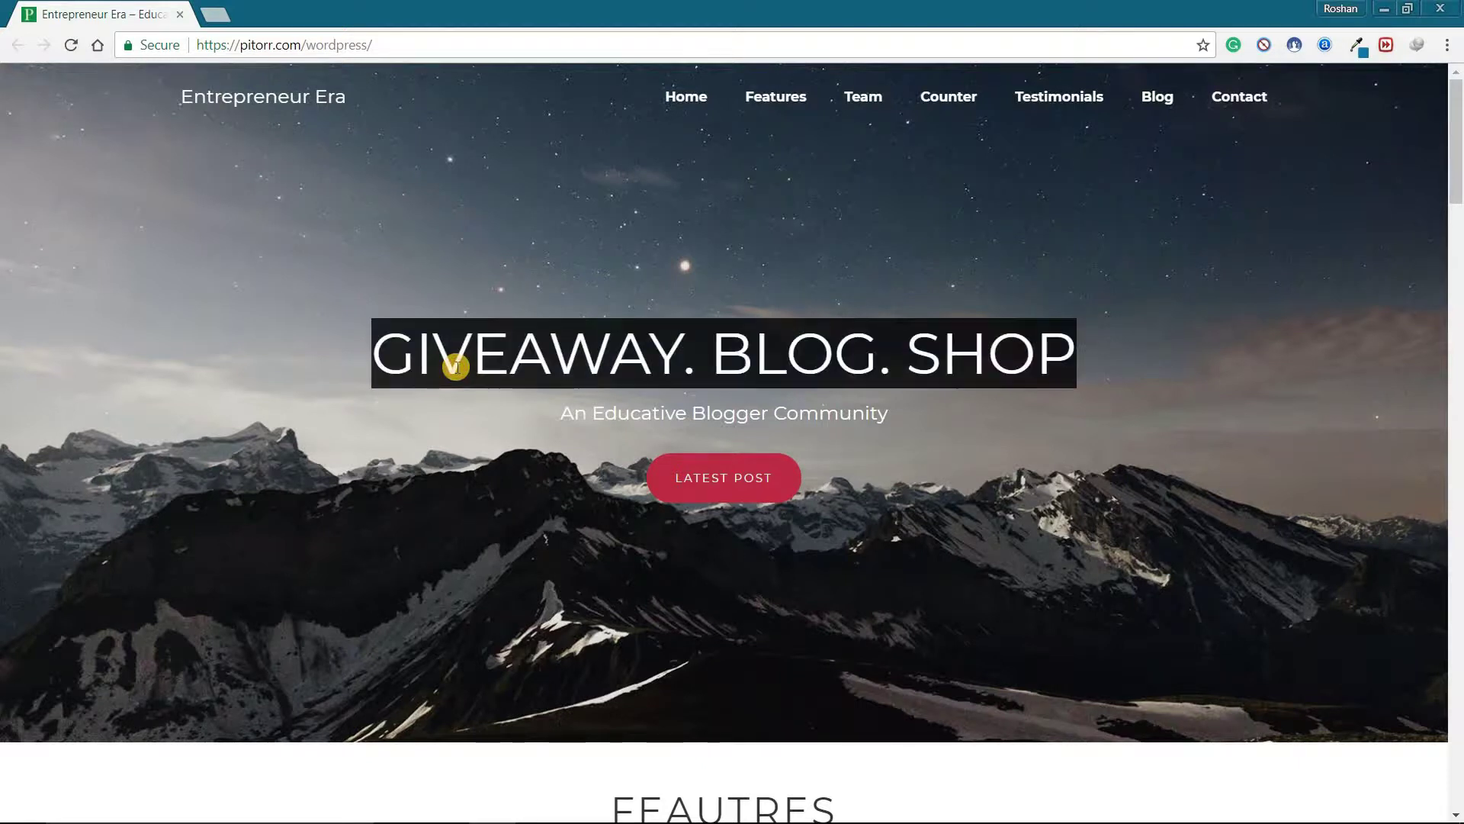
click(282, 467)
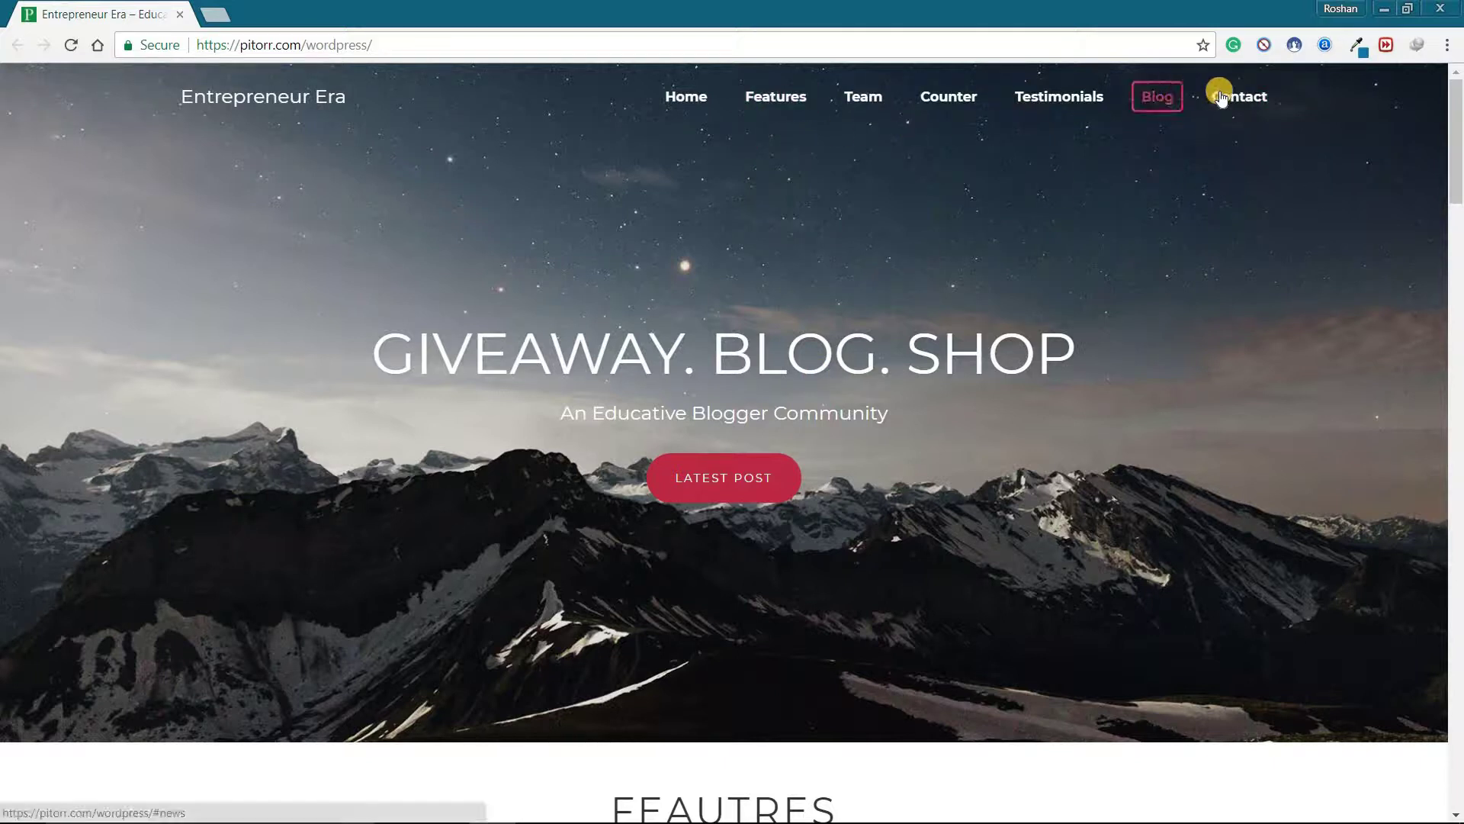
Step: Jump to the Entrepreneur Era Keep in Touch contact section and scroll back up
click(1220, 90)
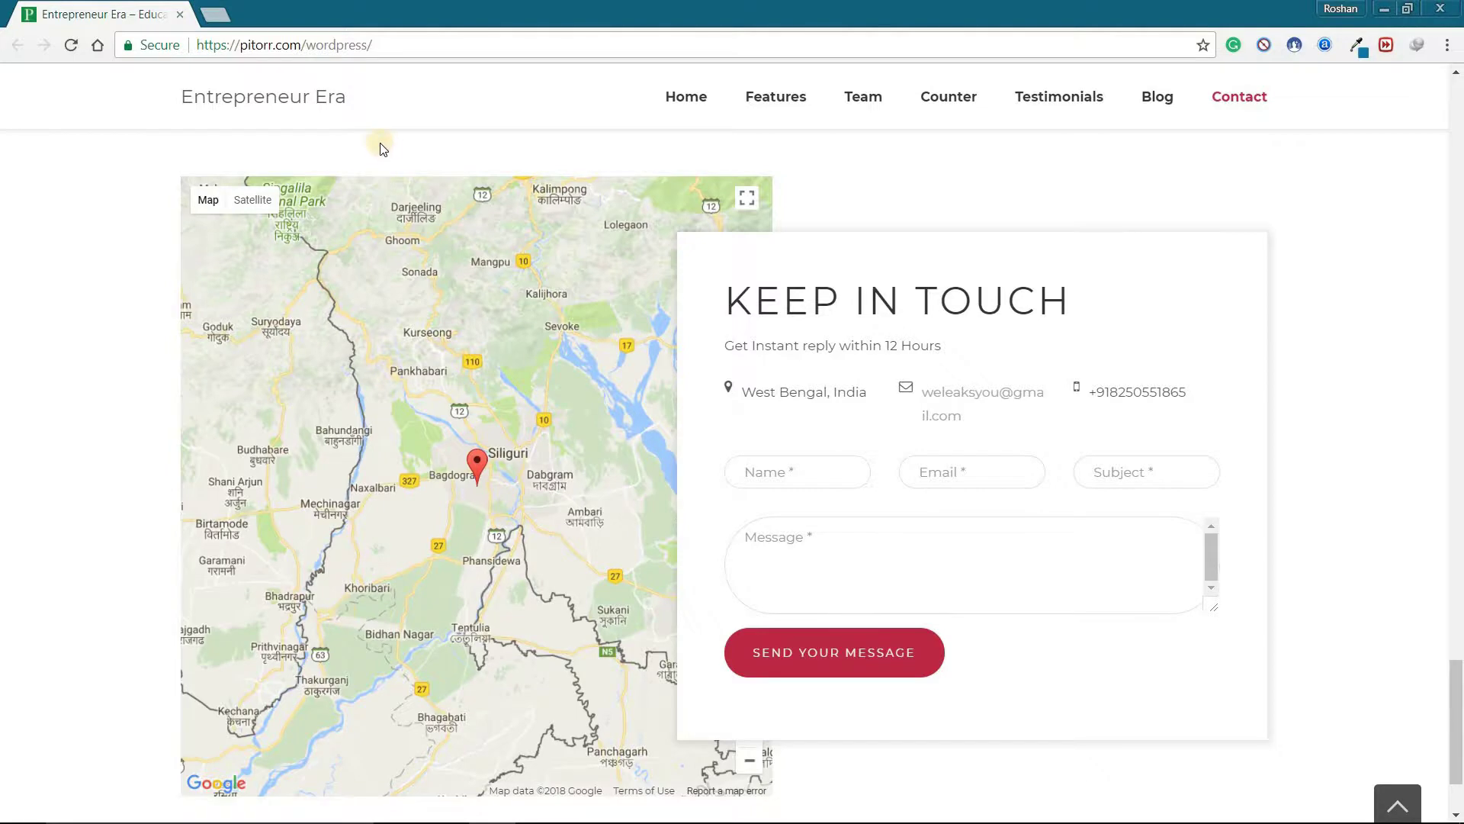
scroll(320, 147, up, 7)
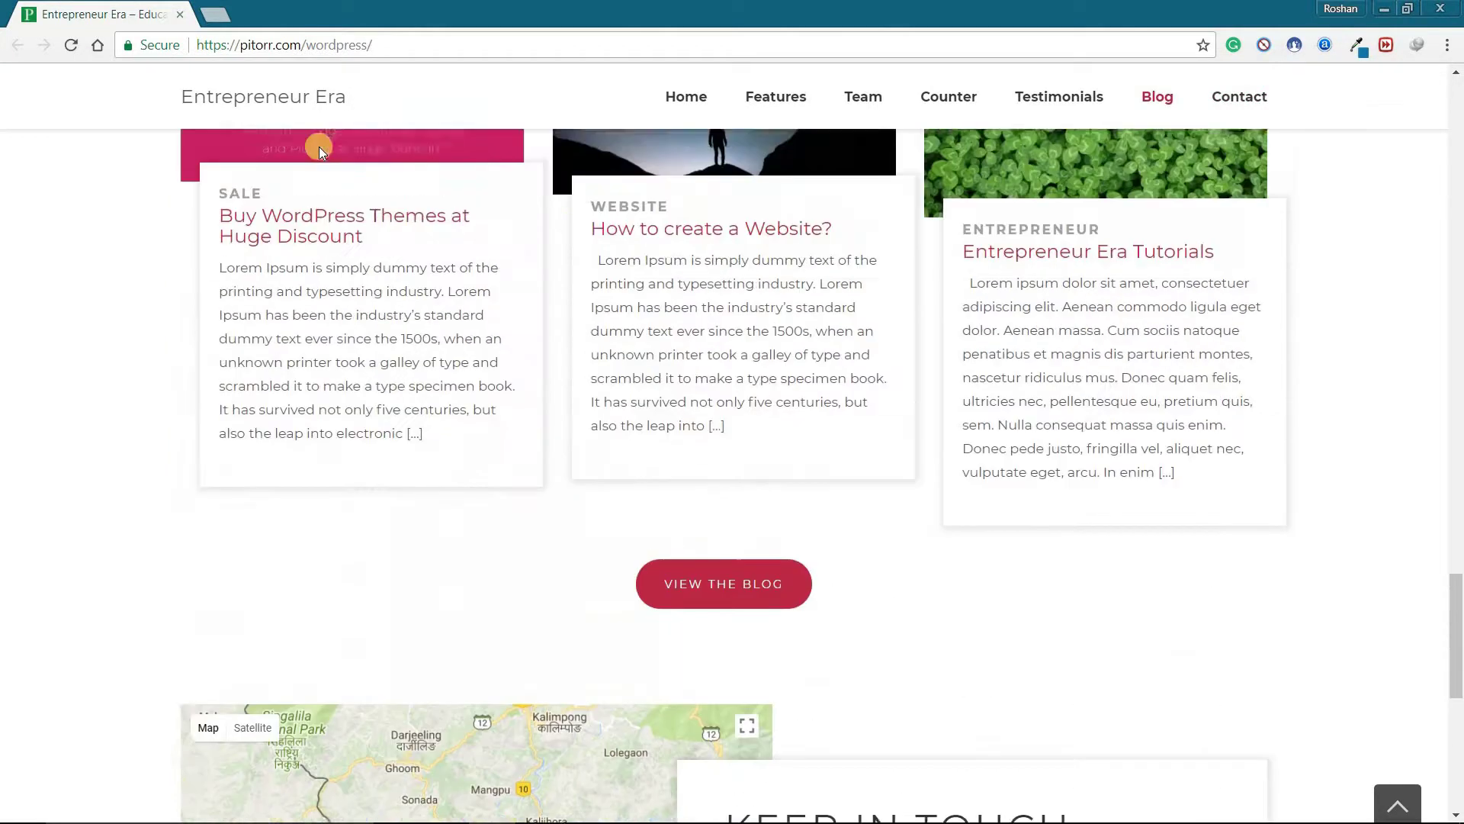
scroll(319, 146, up, 20)
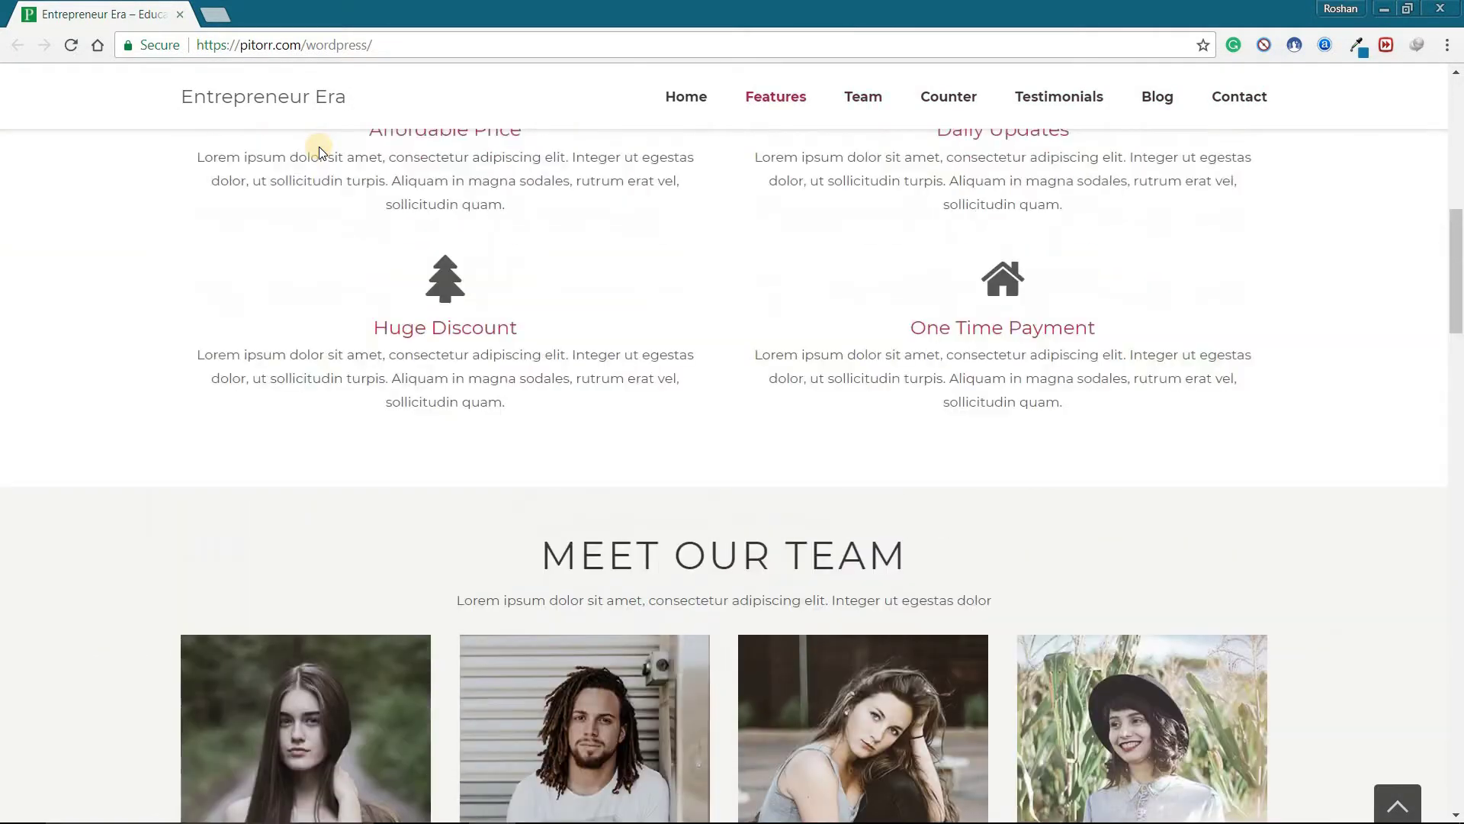
scroll(319, 146, up, 10)
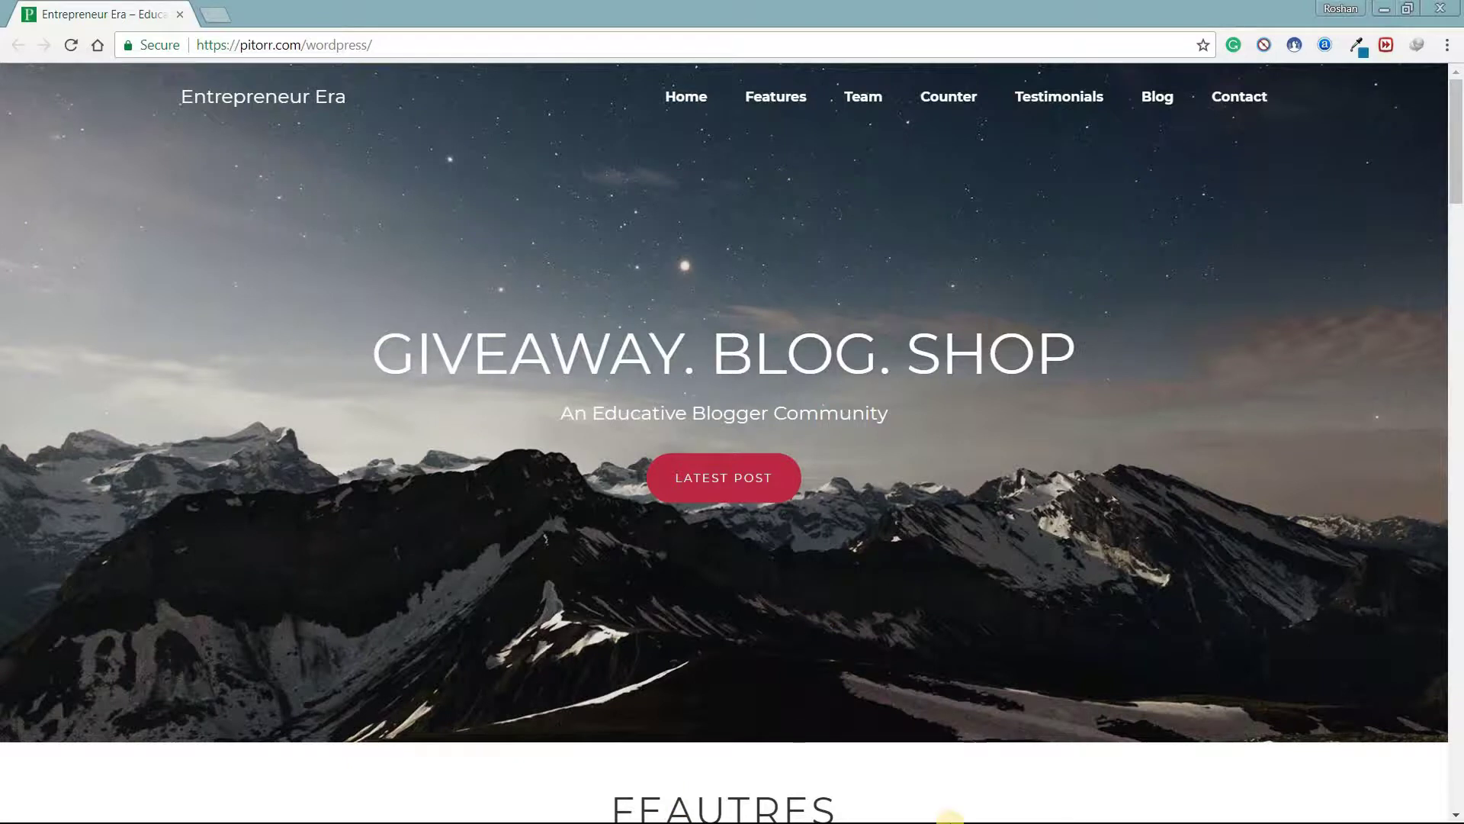
Step: Review the note listing website requirements, then return to the Entrepreneur Era site
key(super)
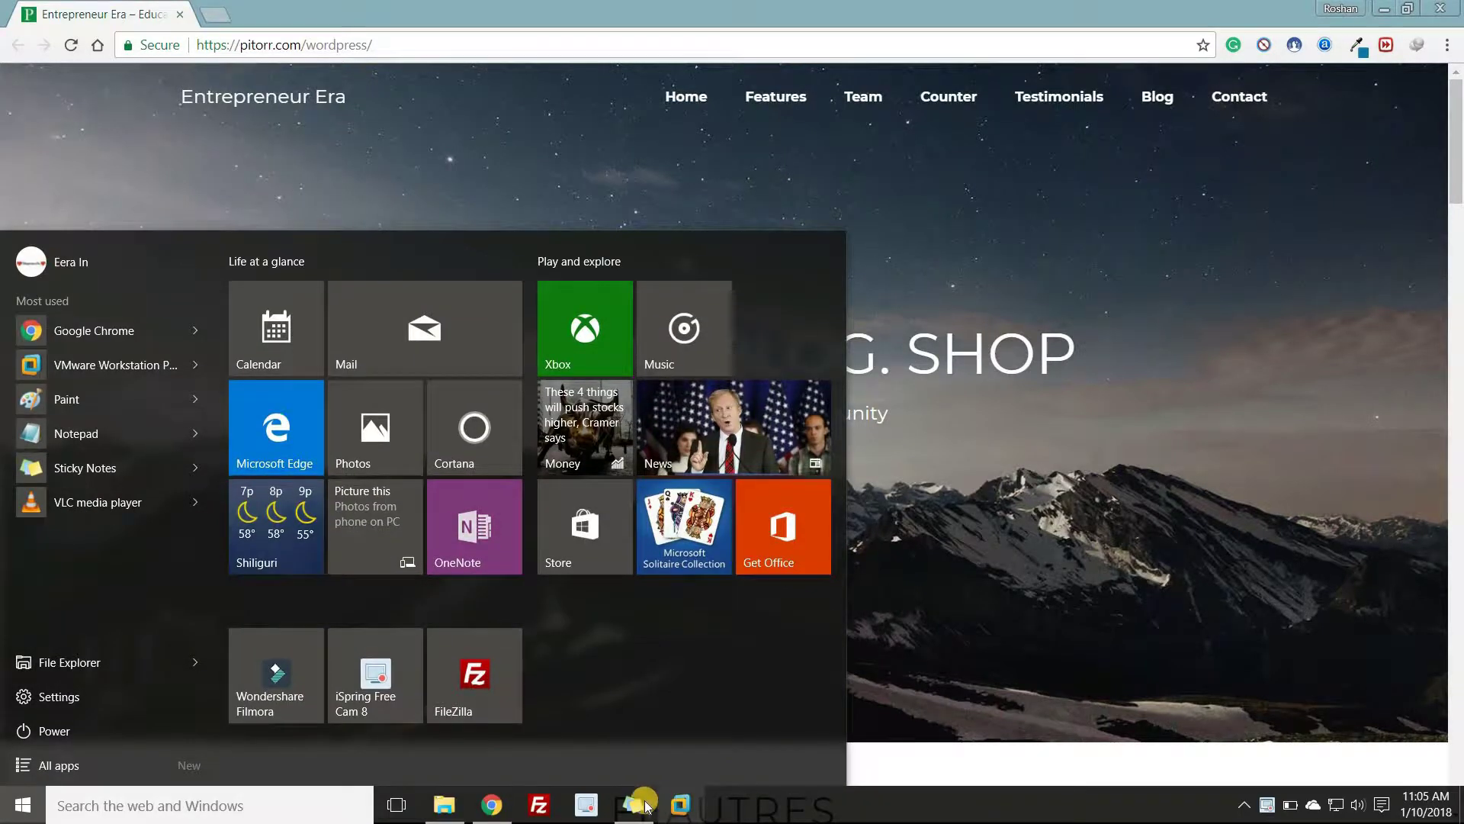
click(637, 804)
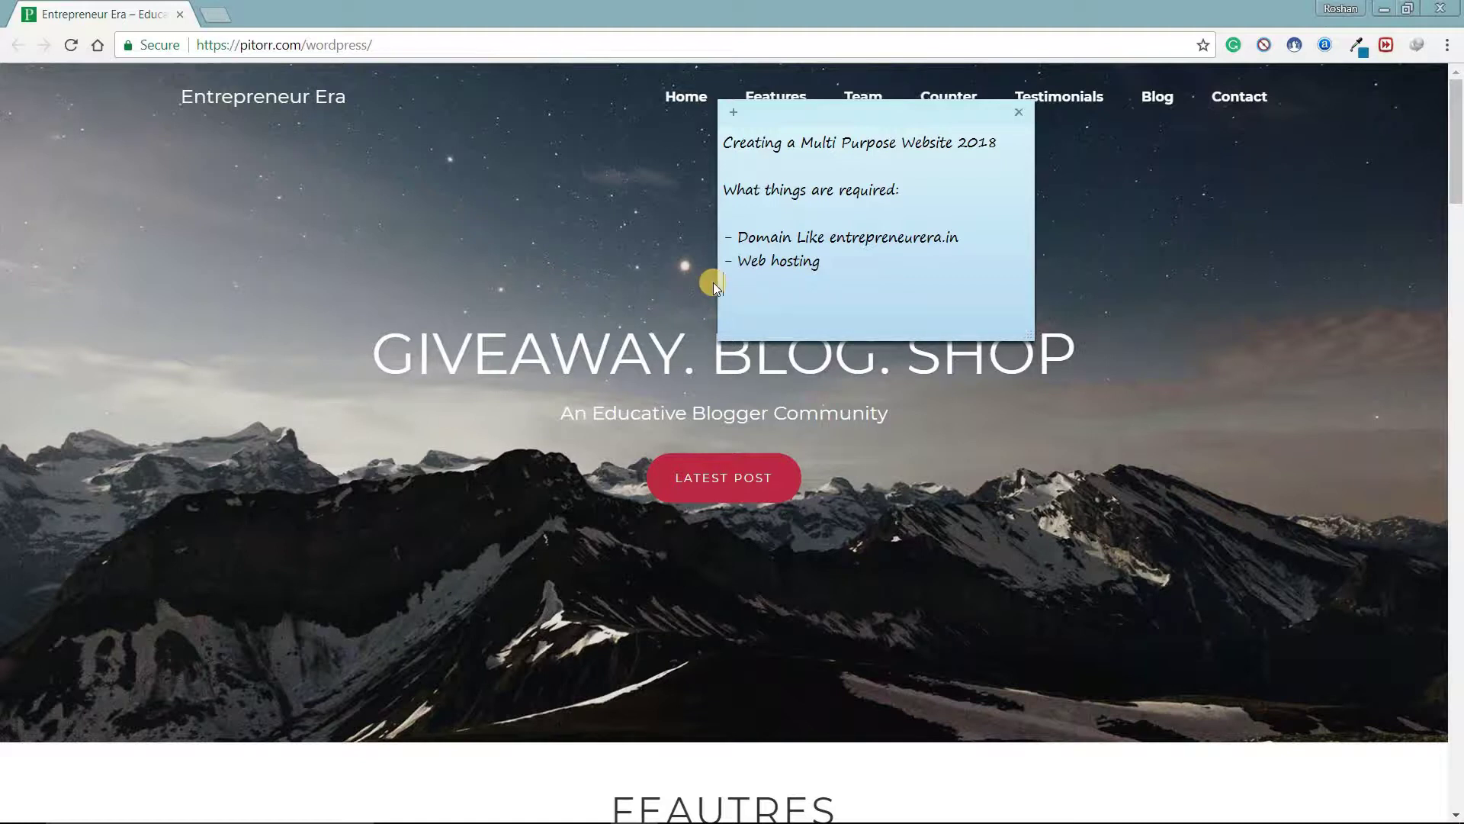
click(214, 18)
click(214, 15)
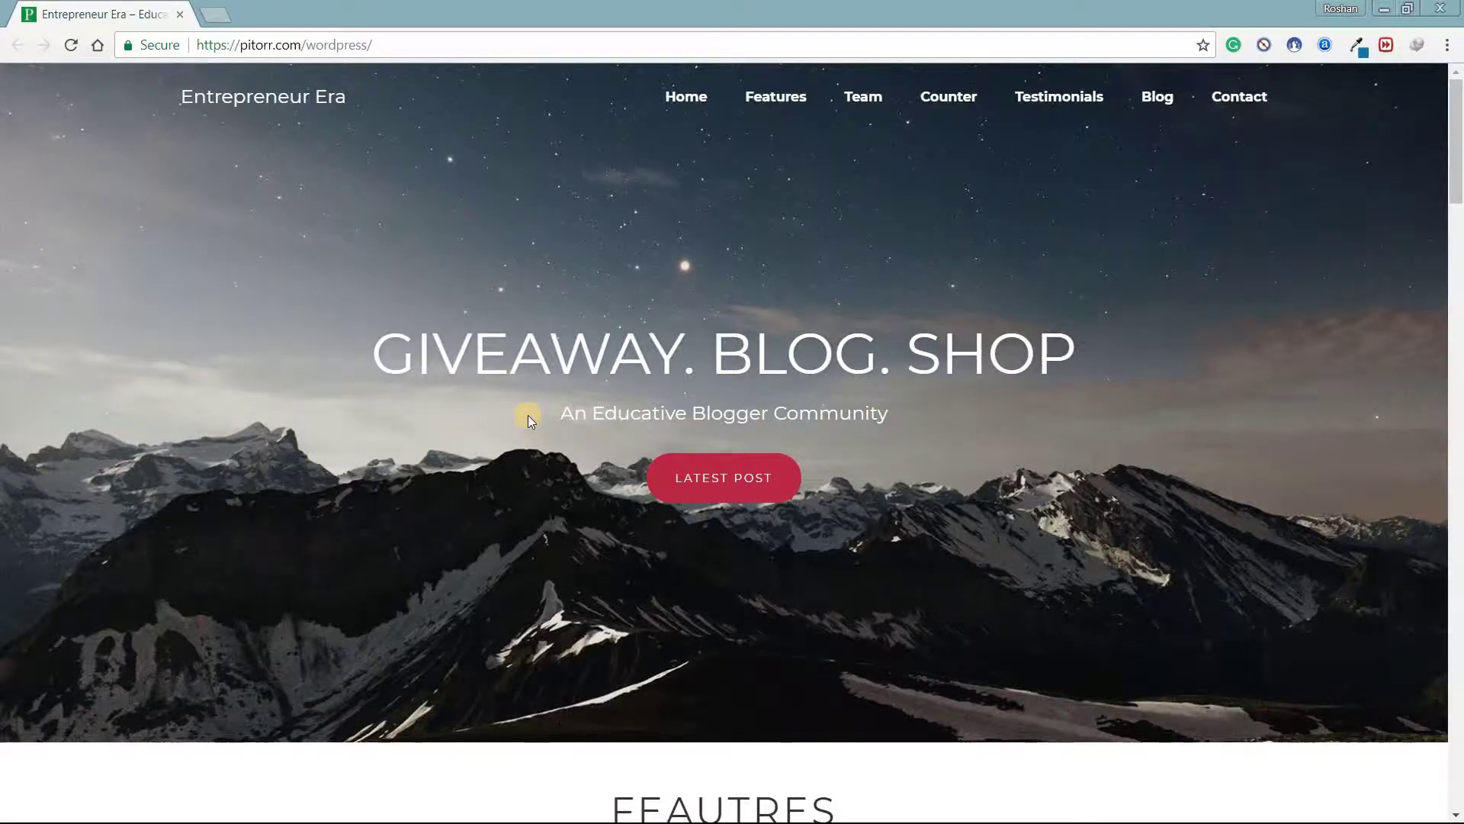
Step: Load the HostGator homepage in a new tab and bring up the WordPress Hosting link's menu
click(216, 14)
text(ho)
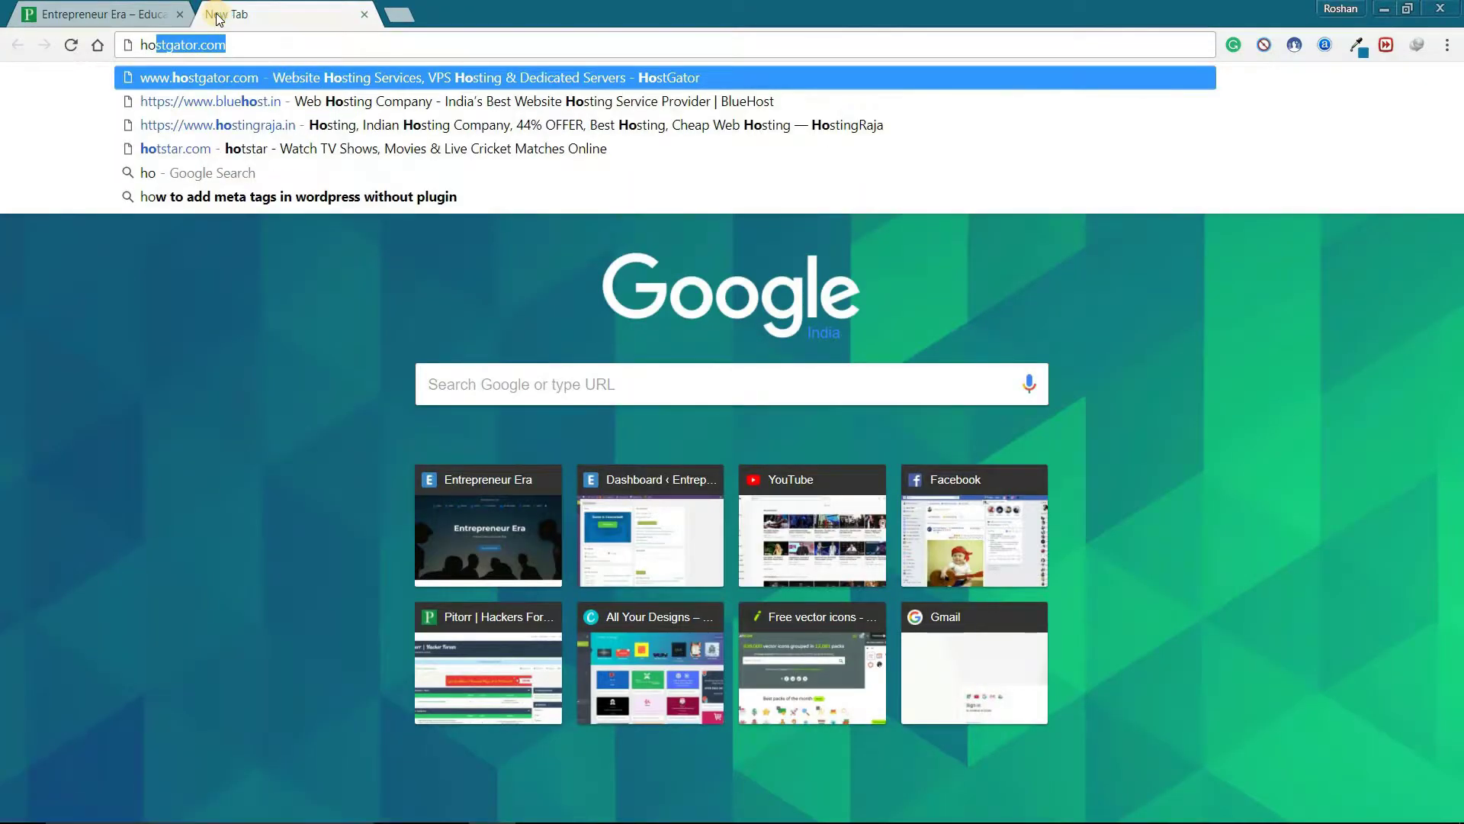
key(Return)
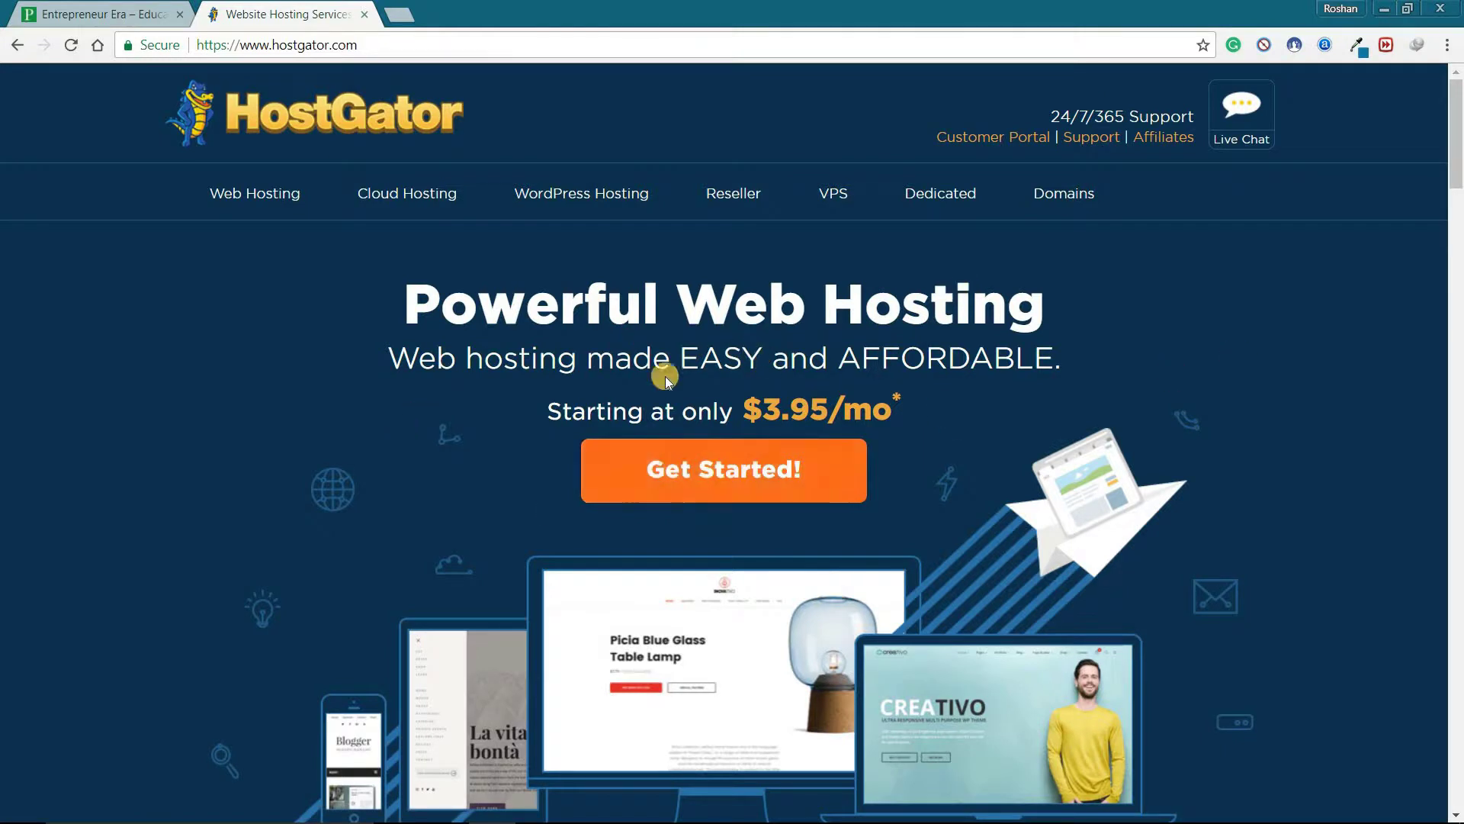
triple_click(707, 298)
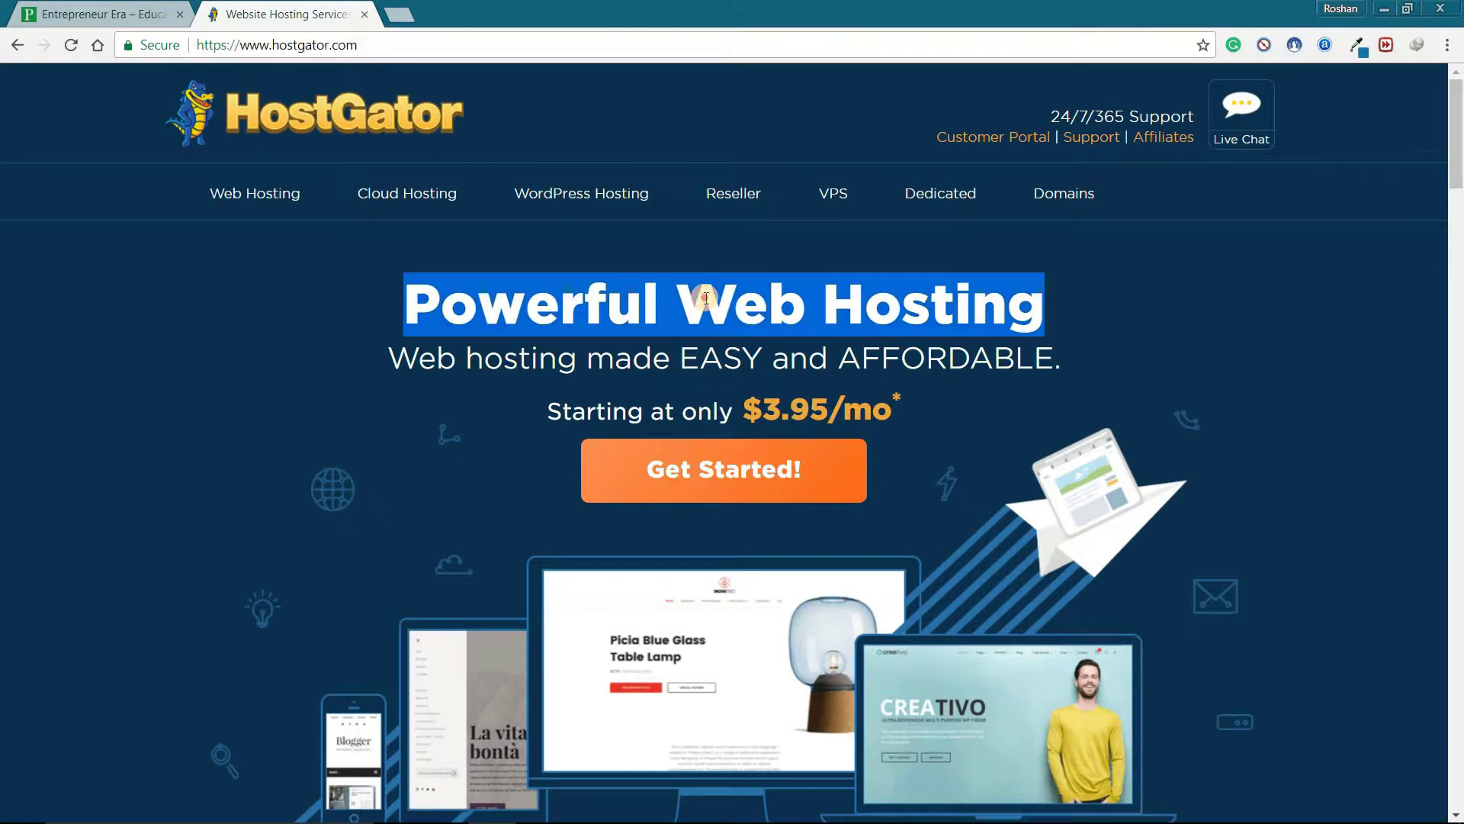
click(704, 309)
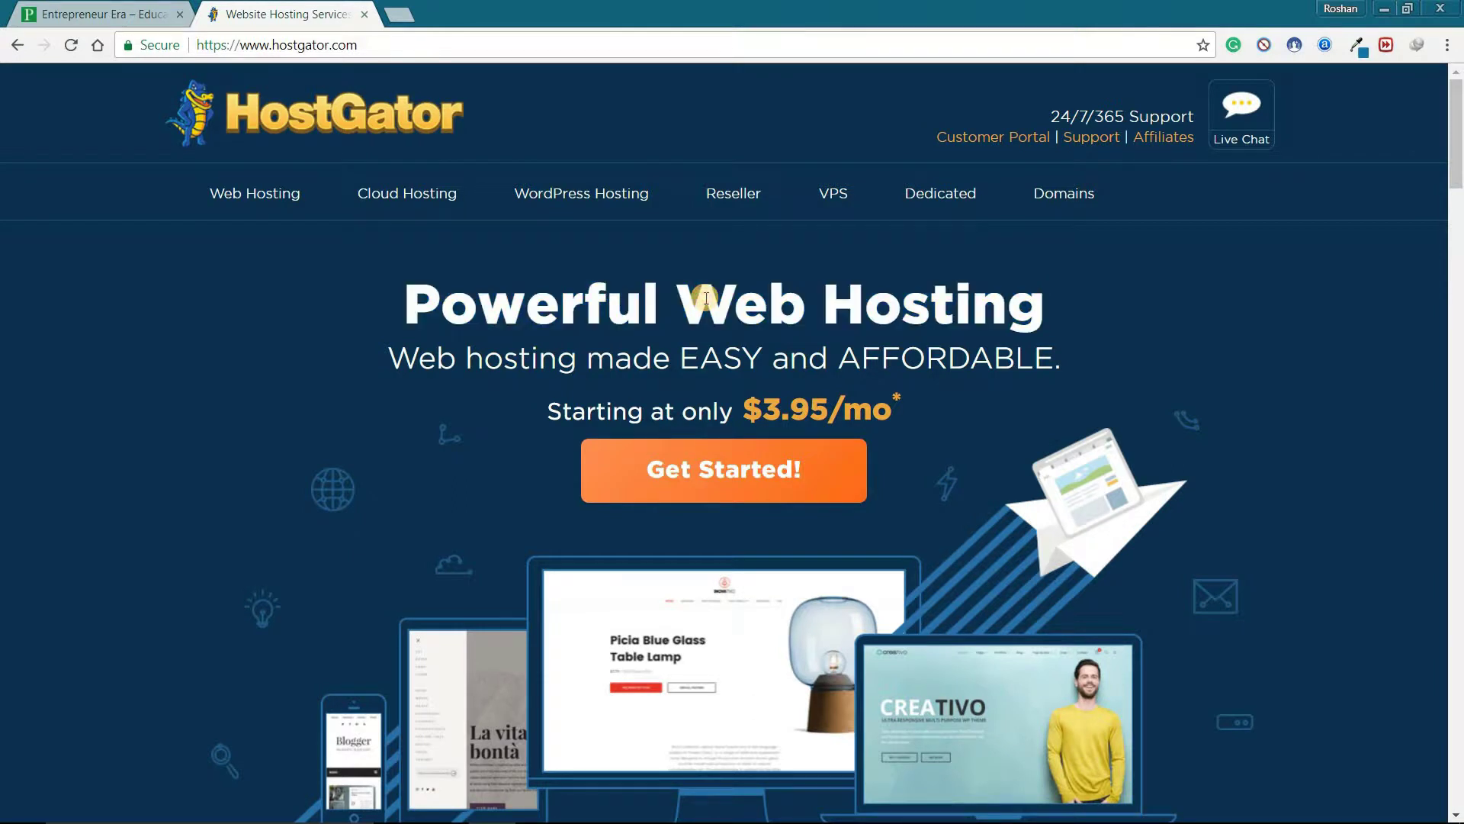
right_click(591, 203)
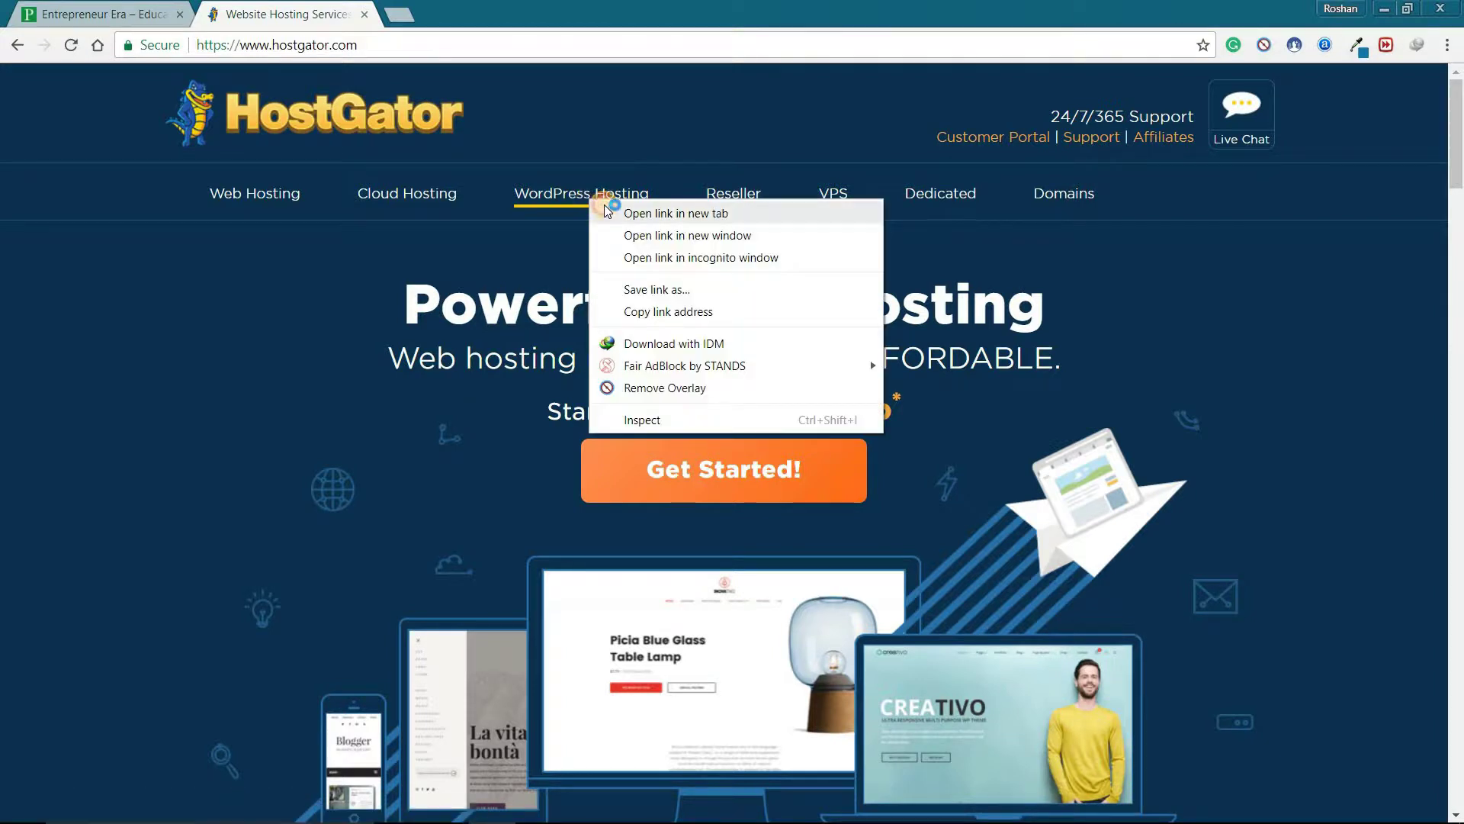
Step: Open HostGator's WordPress Hosting page in a new tab and scroll to its plans
click(610, 206)
click(492, 9)
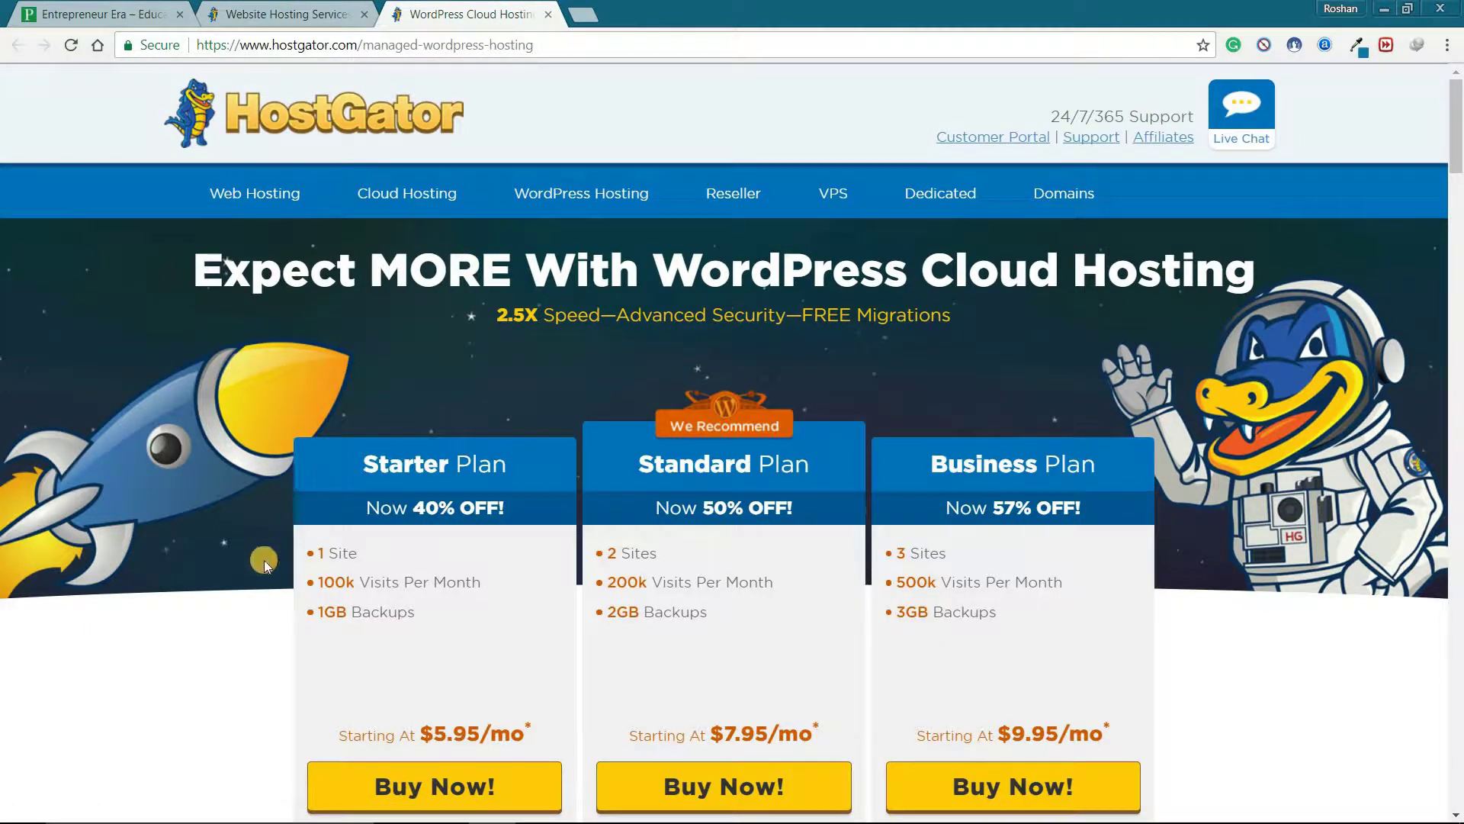
scroll(255, 570, down, 1)
scroll(293, 579, down, 3)
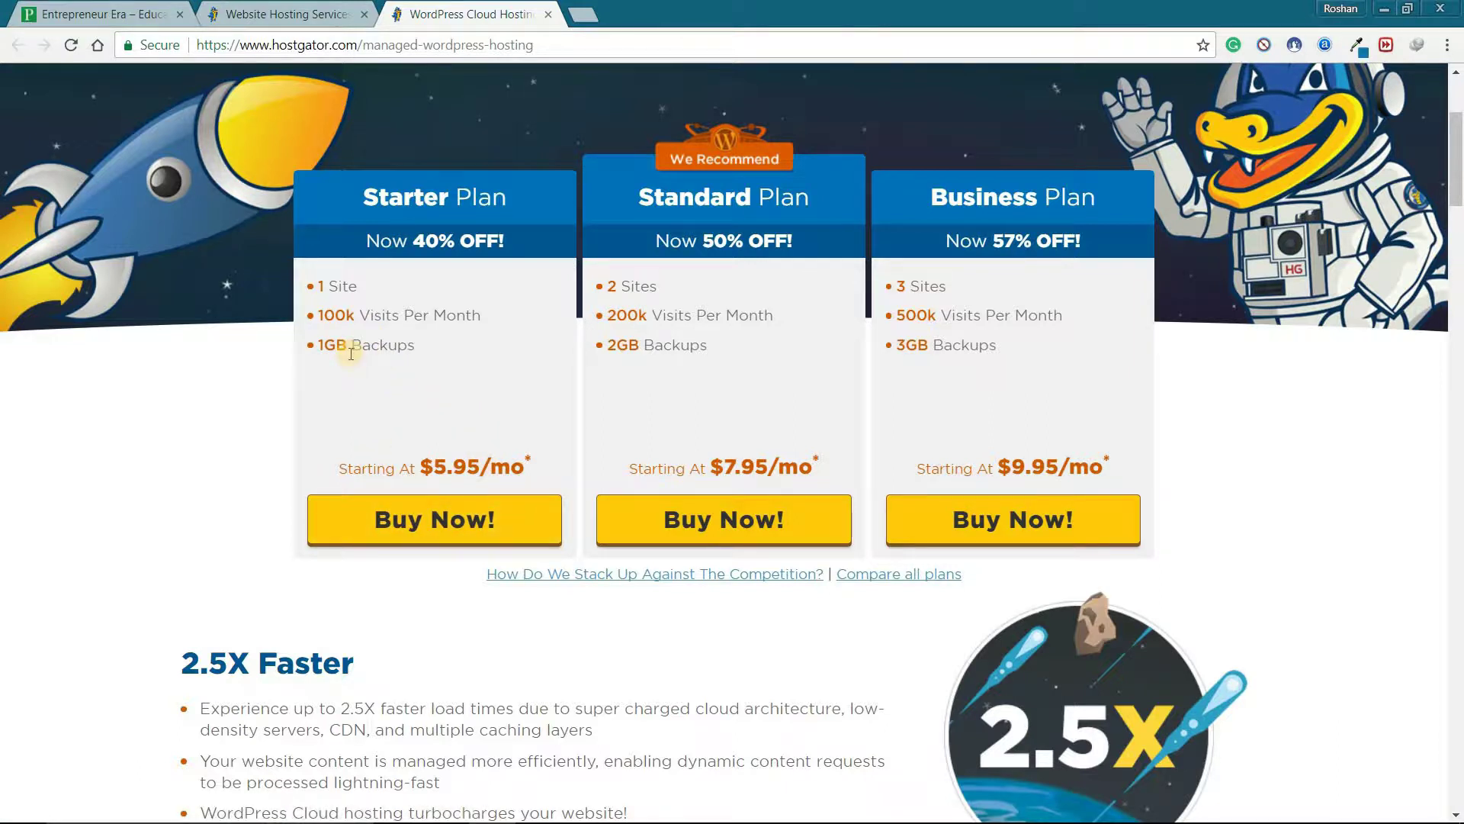
Step: Examine the Starter plan's 100k Visits Per Month, then return to the homepage tab
double_click(335, 288)
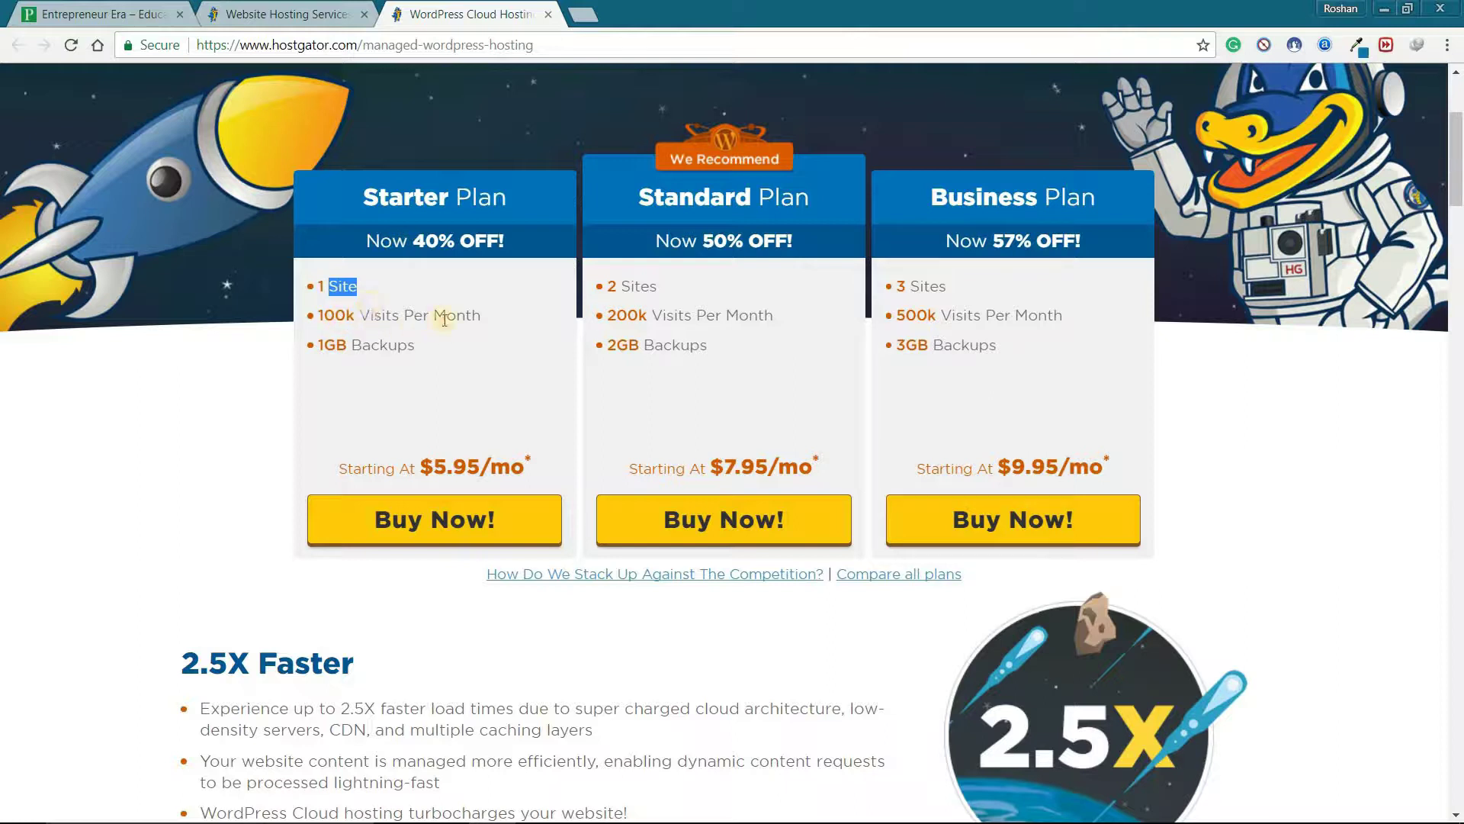
double_click(342, 316)
triple_click(386, 321)
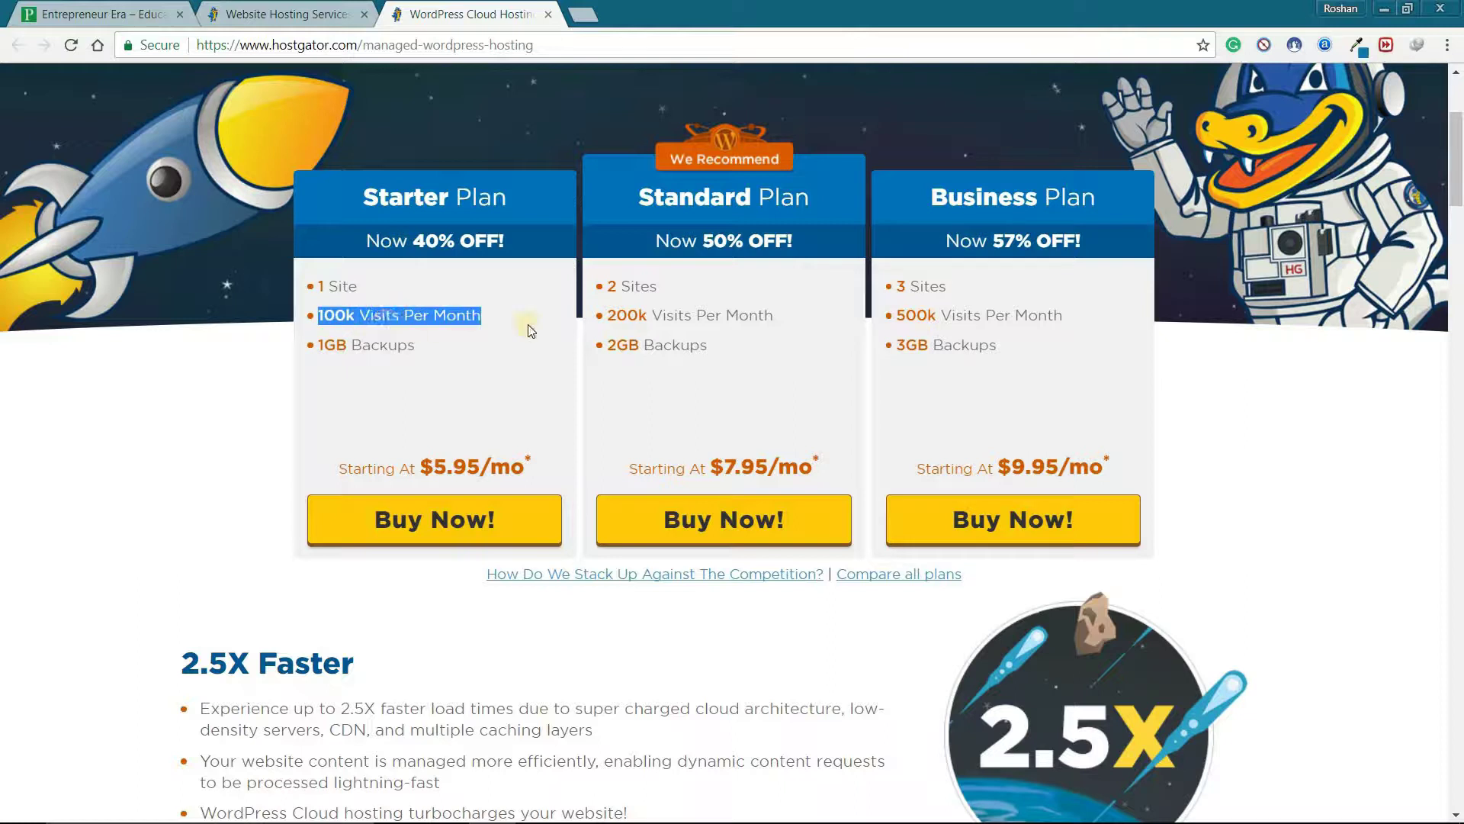
click(448, 345)
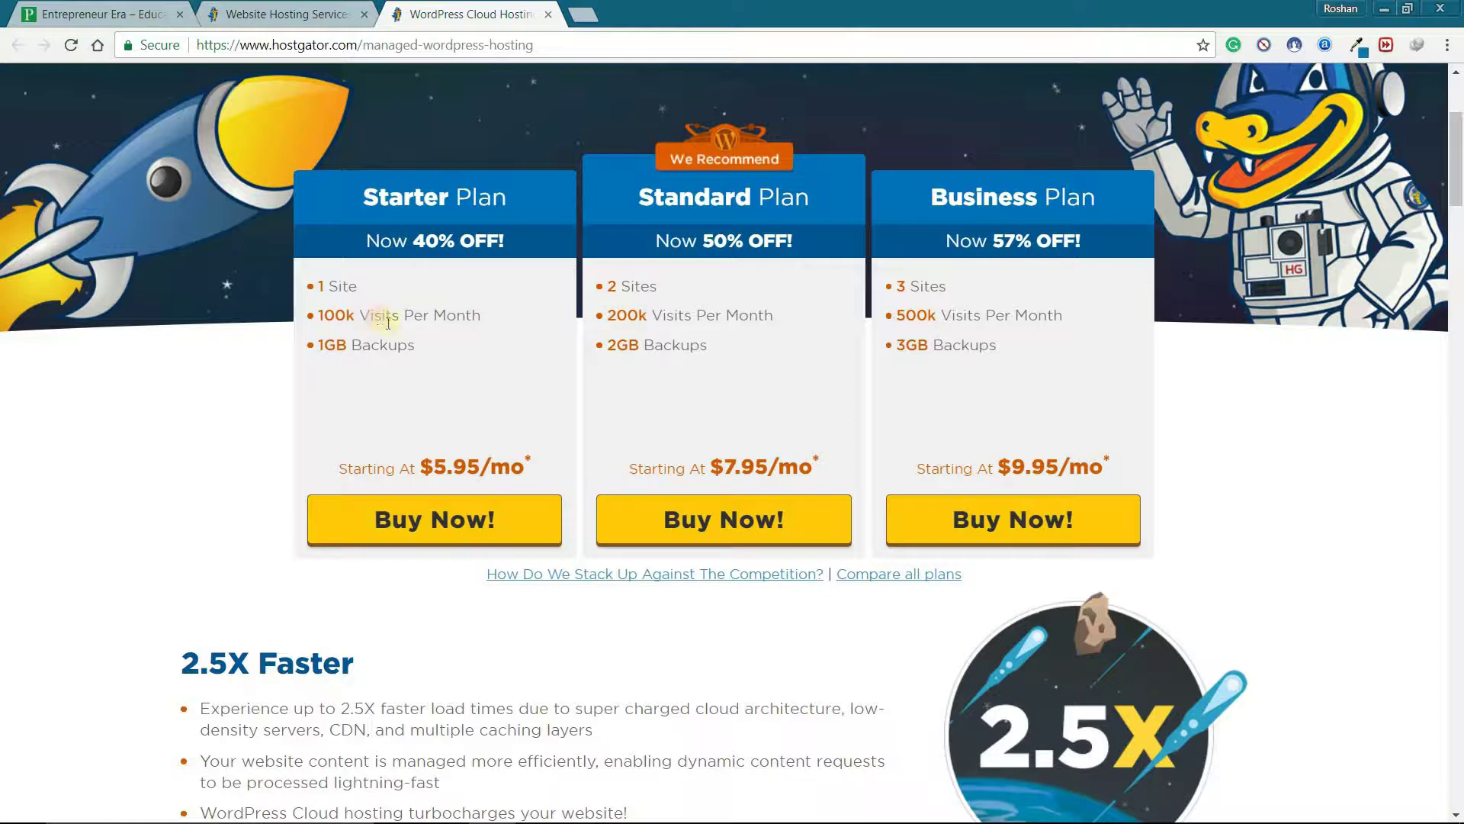
triple_click(476, 315)
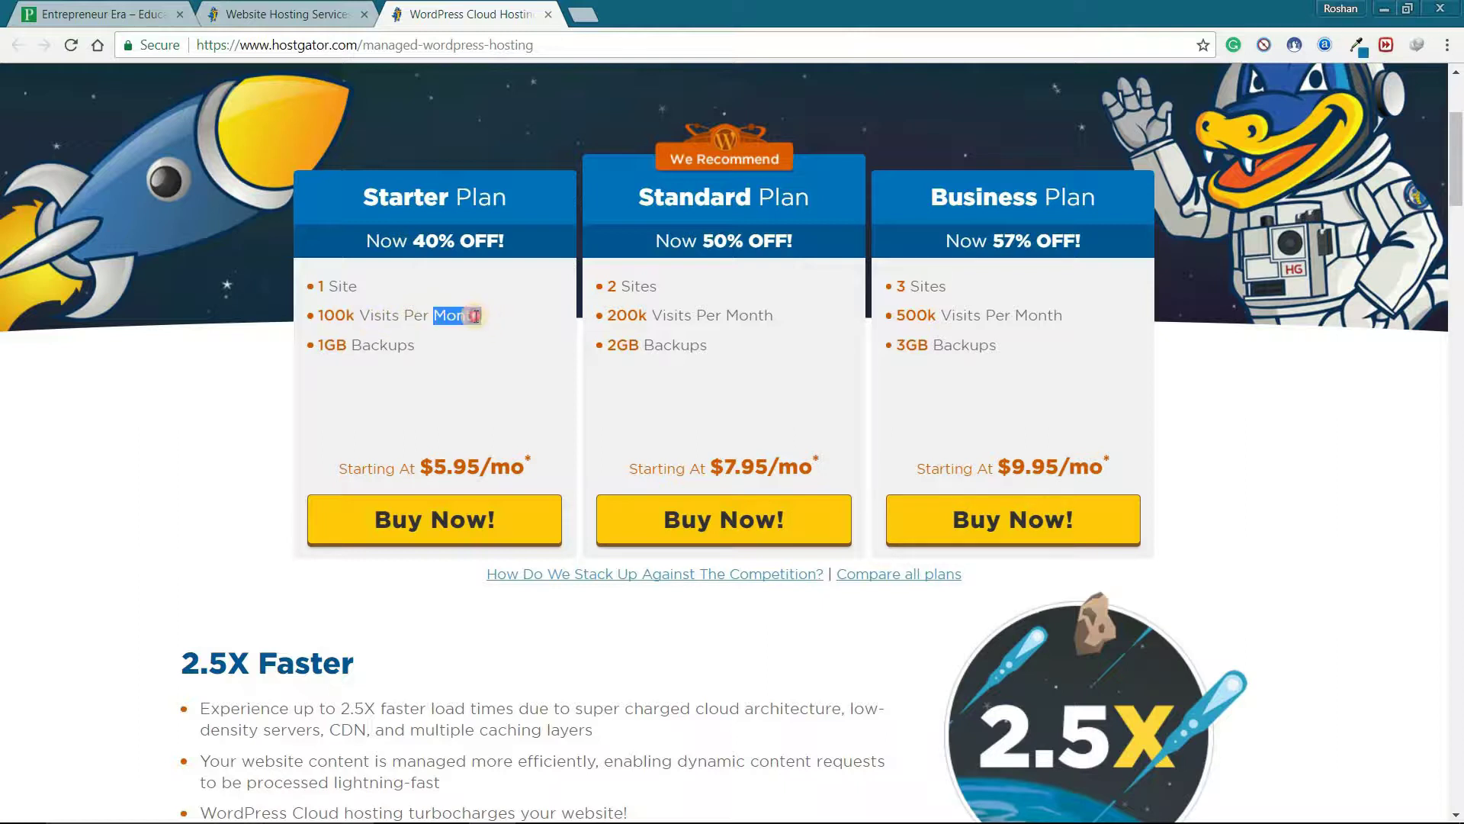
click(354, 316)
click(263, 14)
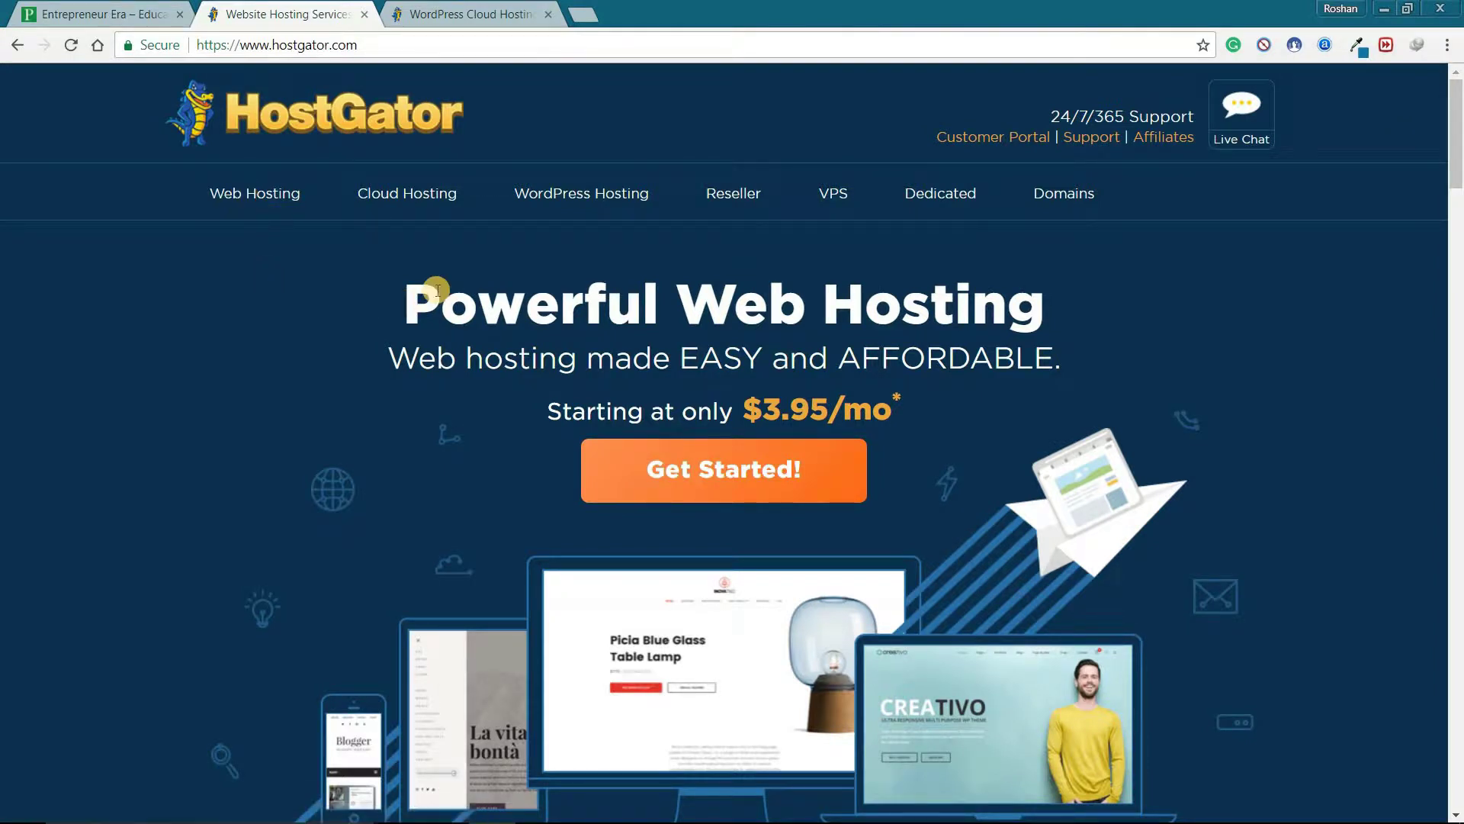
Step: Flip between the HostGator homepage and WordPress Cloud Hosting tabs, finishing on the Starter/Standard/Business plans
click(451, 9)
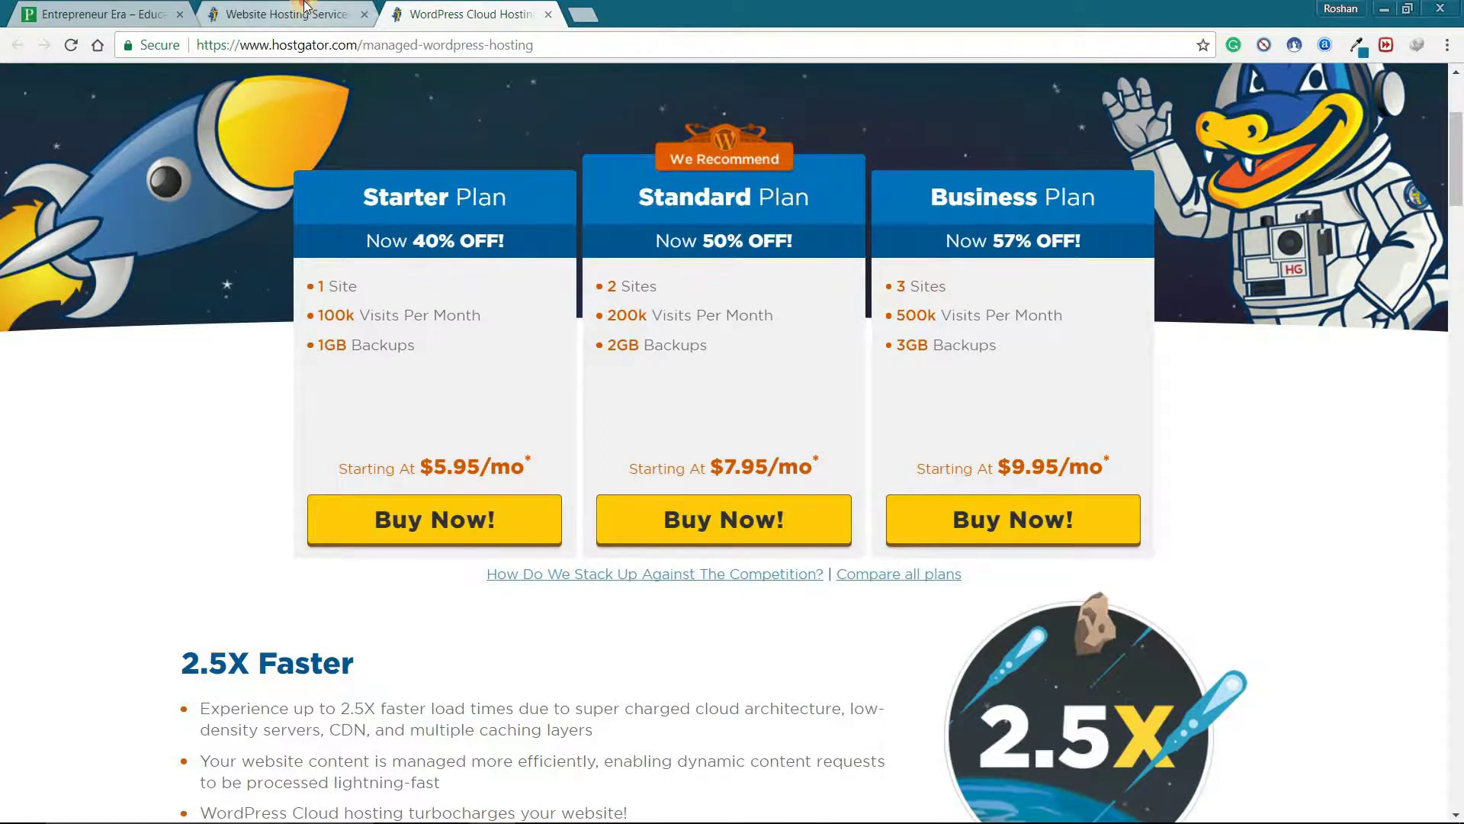
click(294, 13)
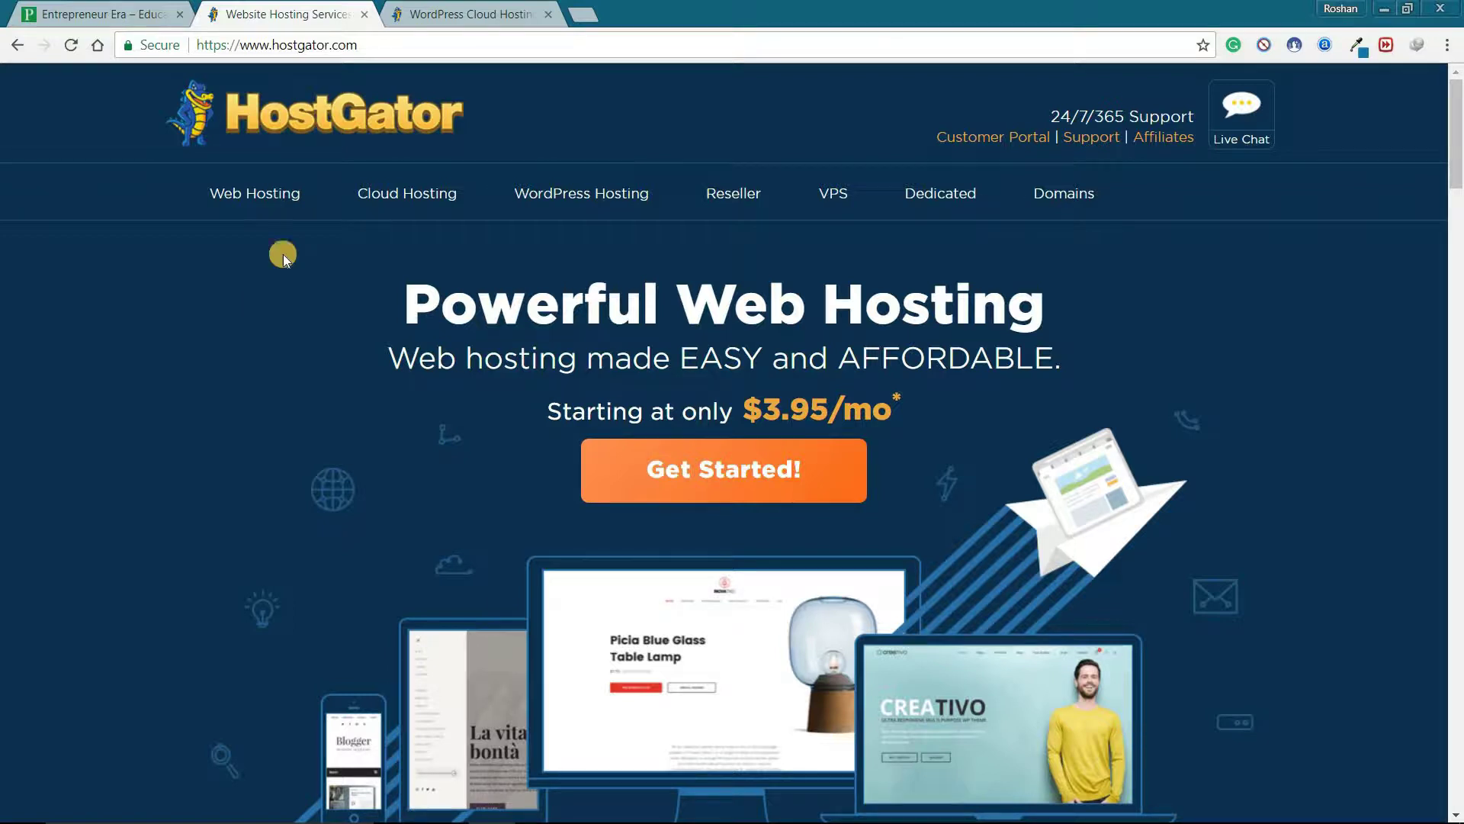
double_click(431, 302)
click(432, 302)
click(432, 301)
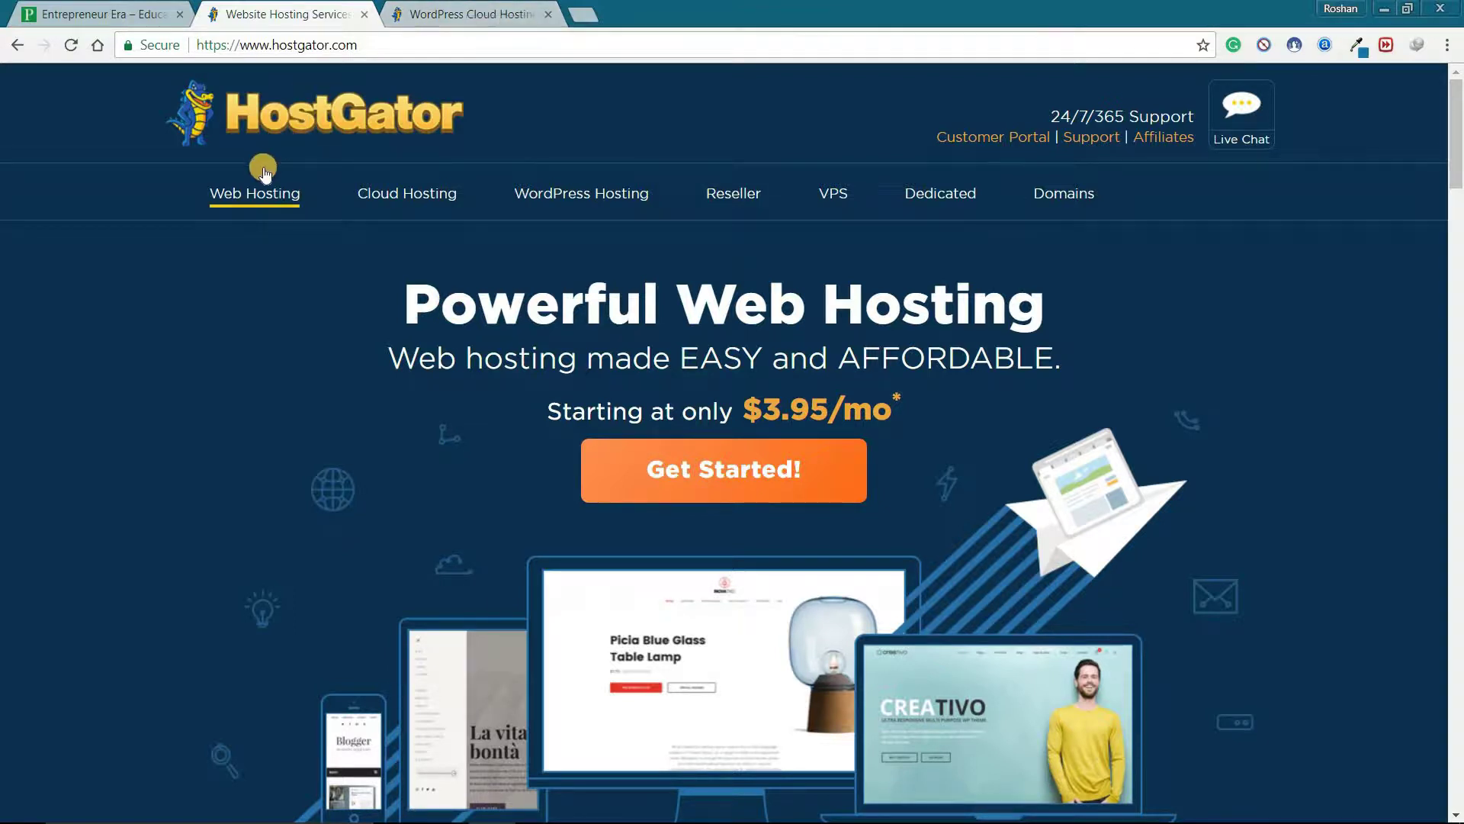
triple_click(412, 293)
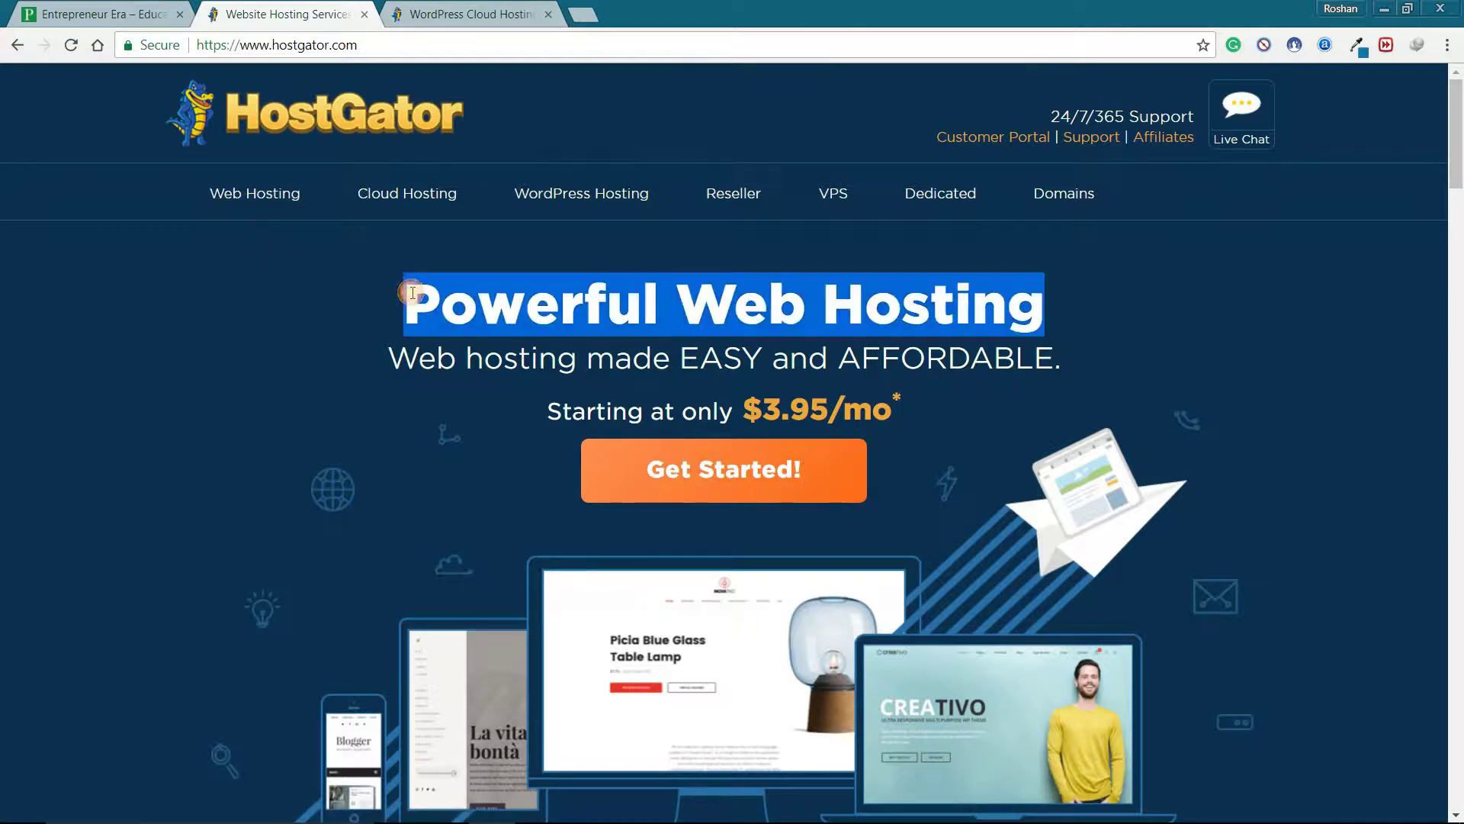
click(412, 293)
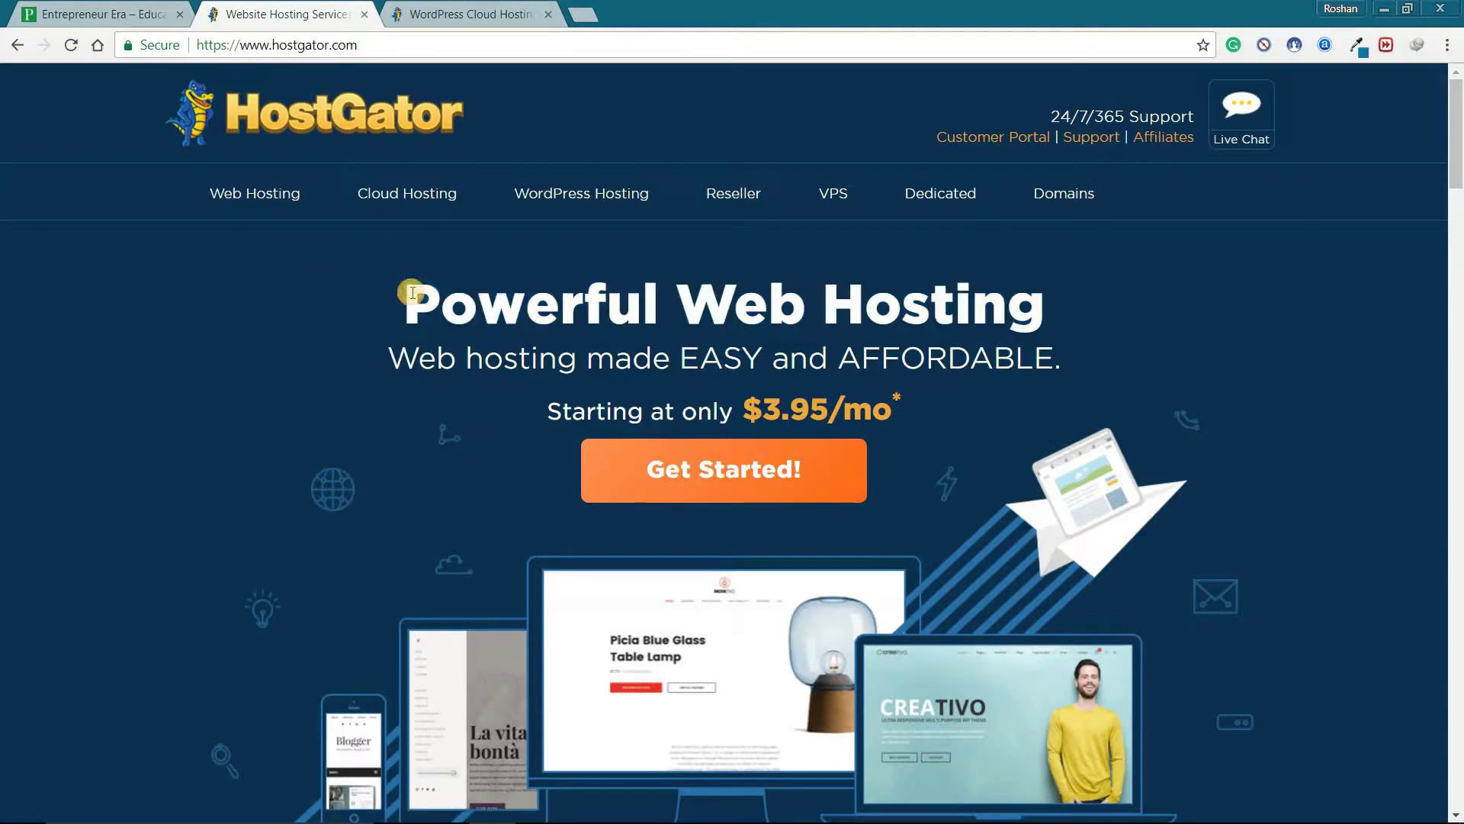
click(464, 7)
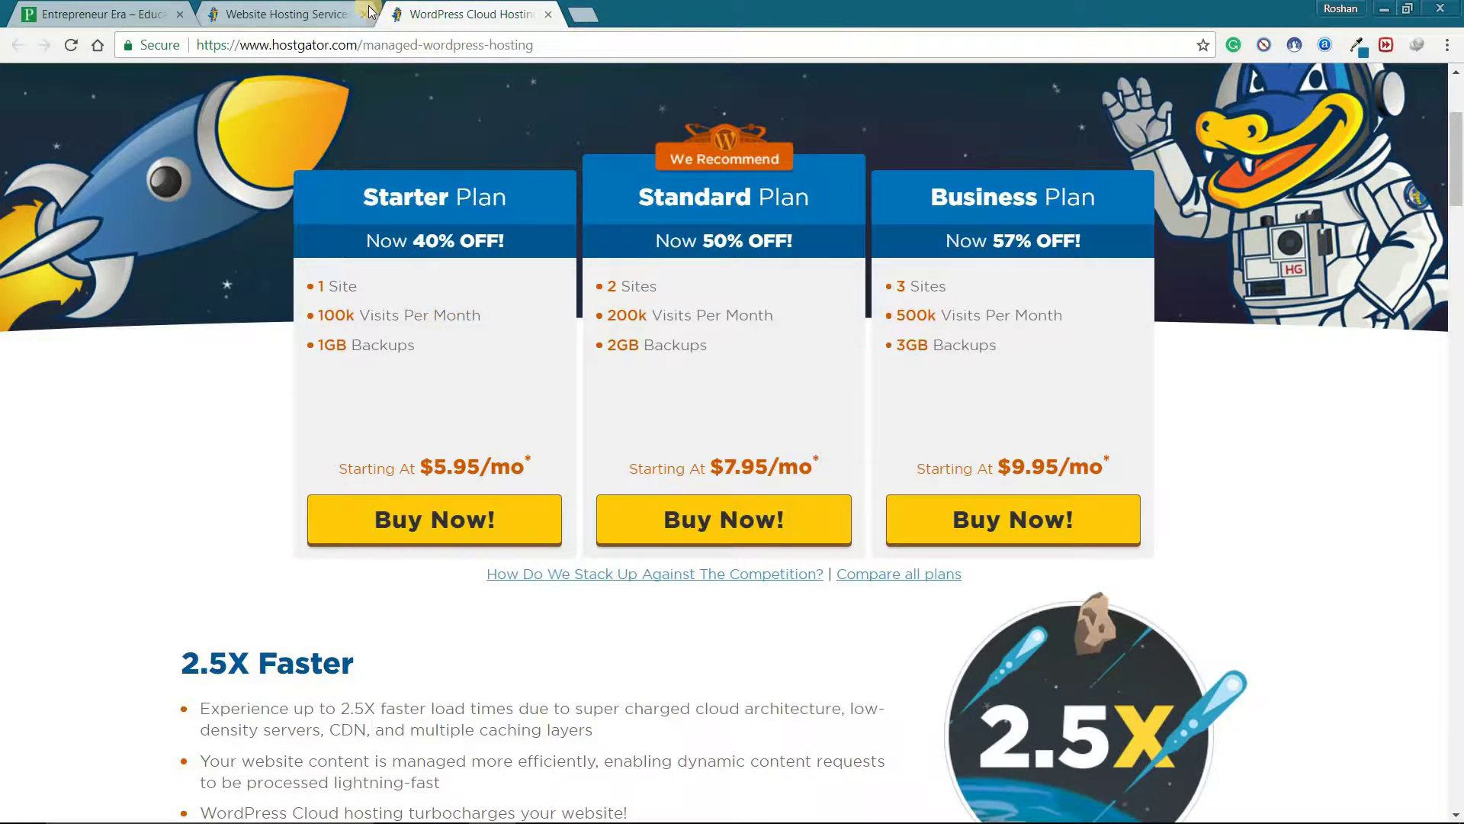
click(267, 13)
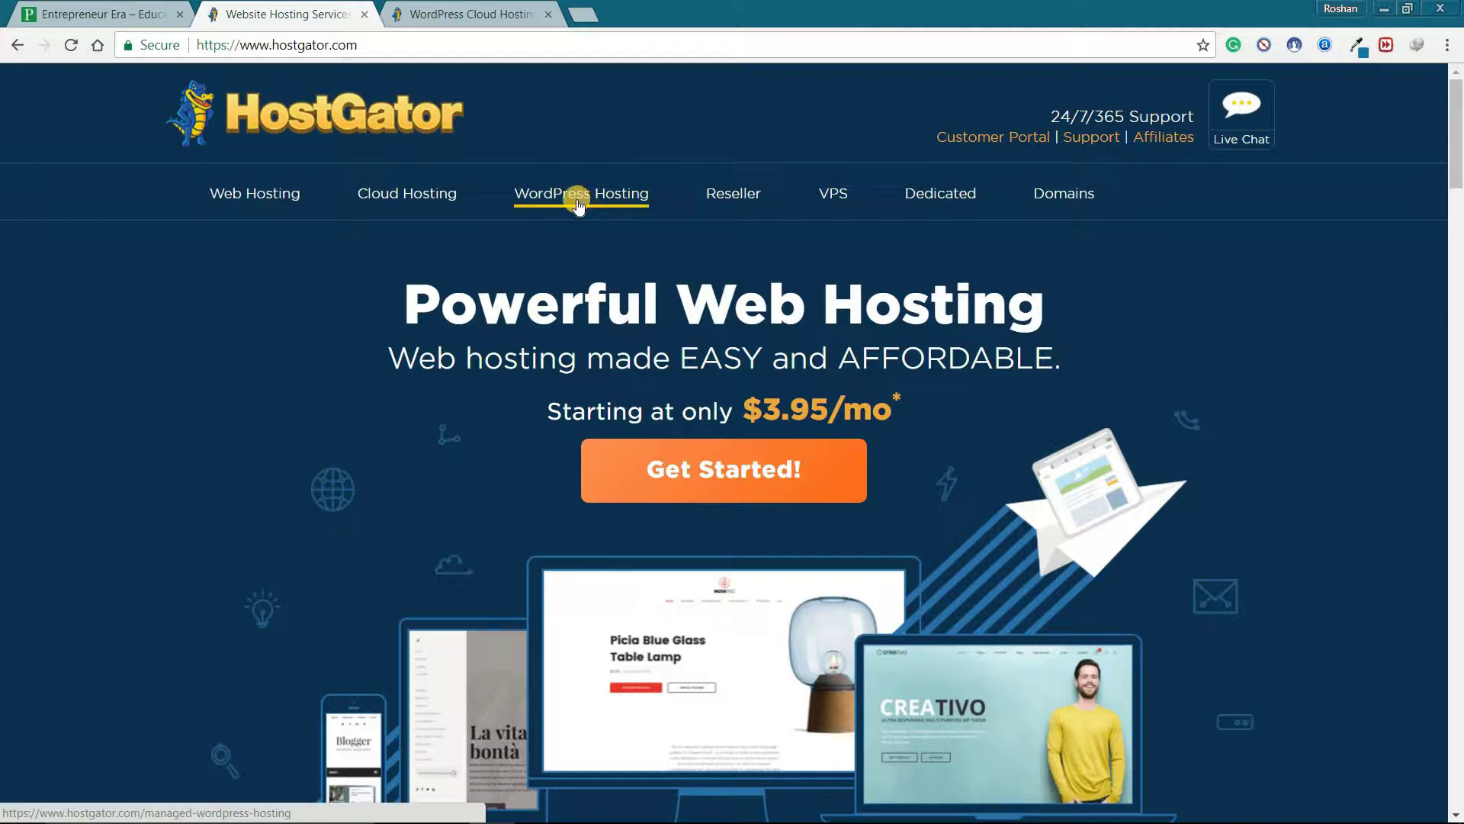
click(467, 6)
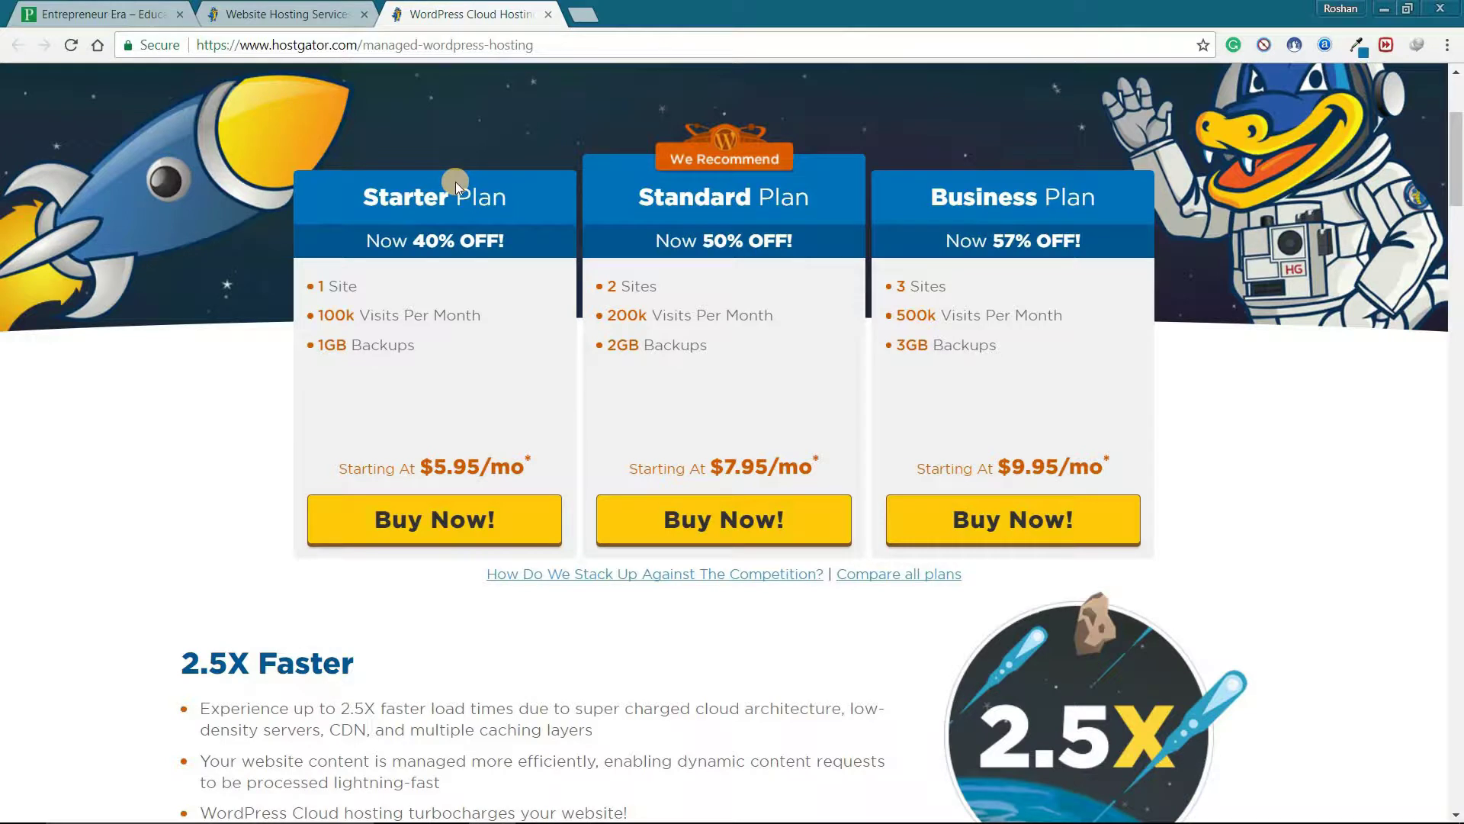
scroll(455, 181, up, 3)
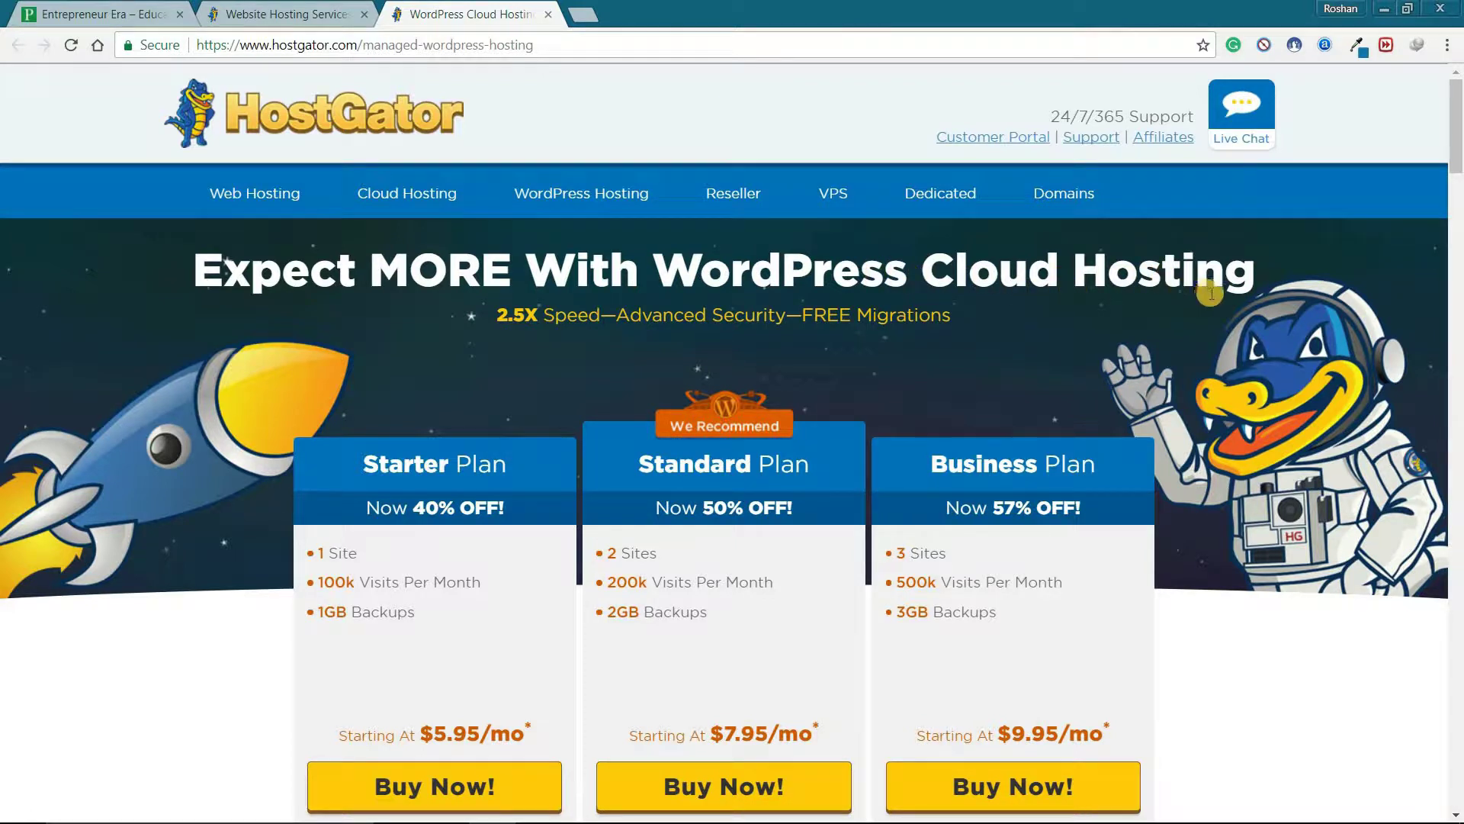
scroll(1208, 294, down, 1)
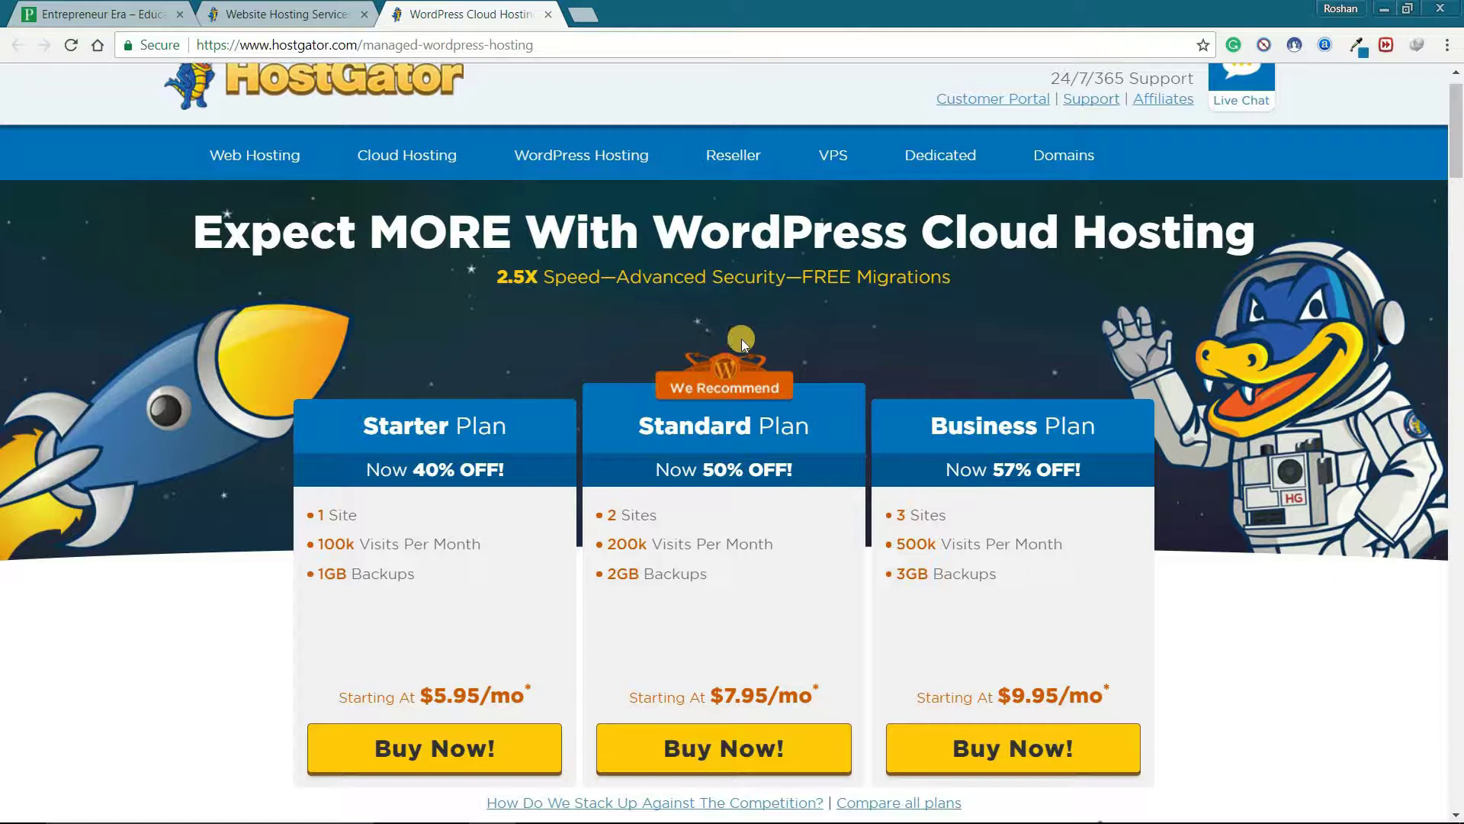
scroll(742, 338, down, 3)
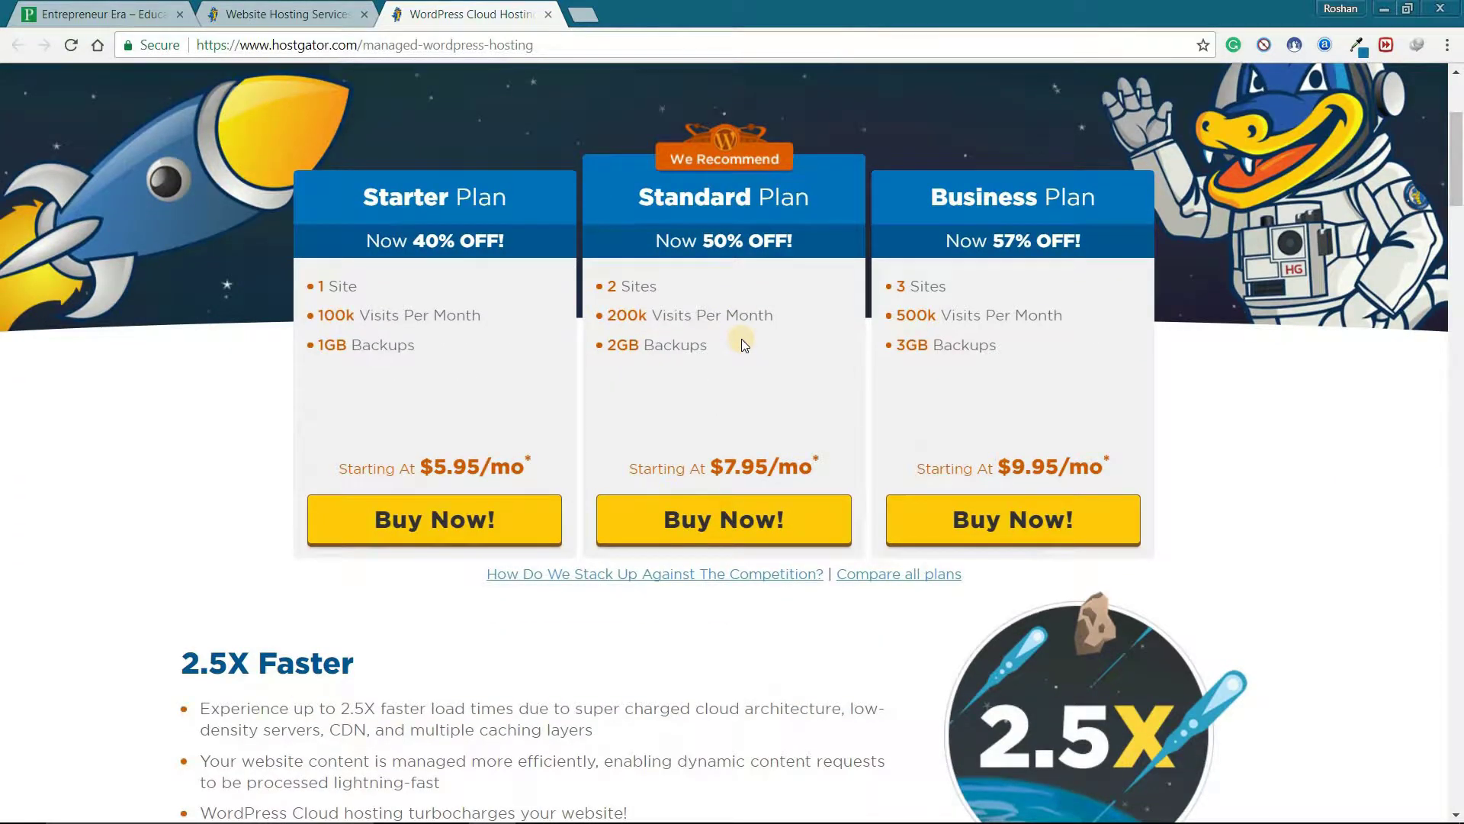
scroll(741, 339, up, 1)
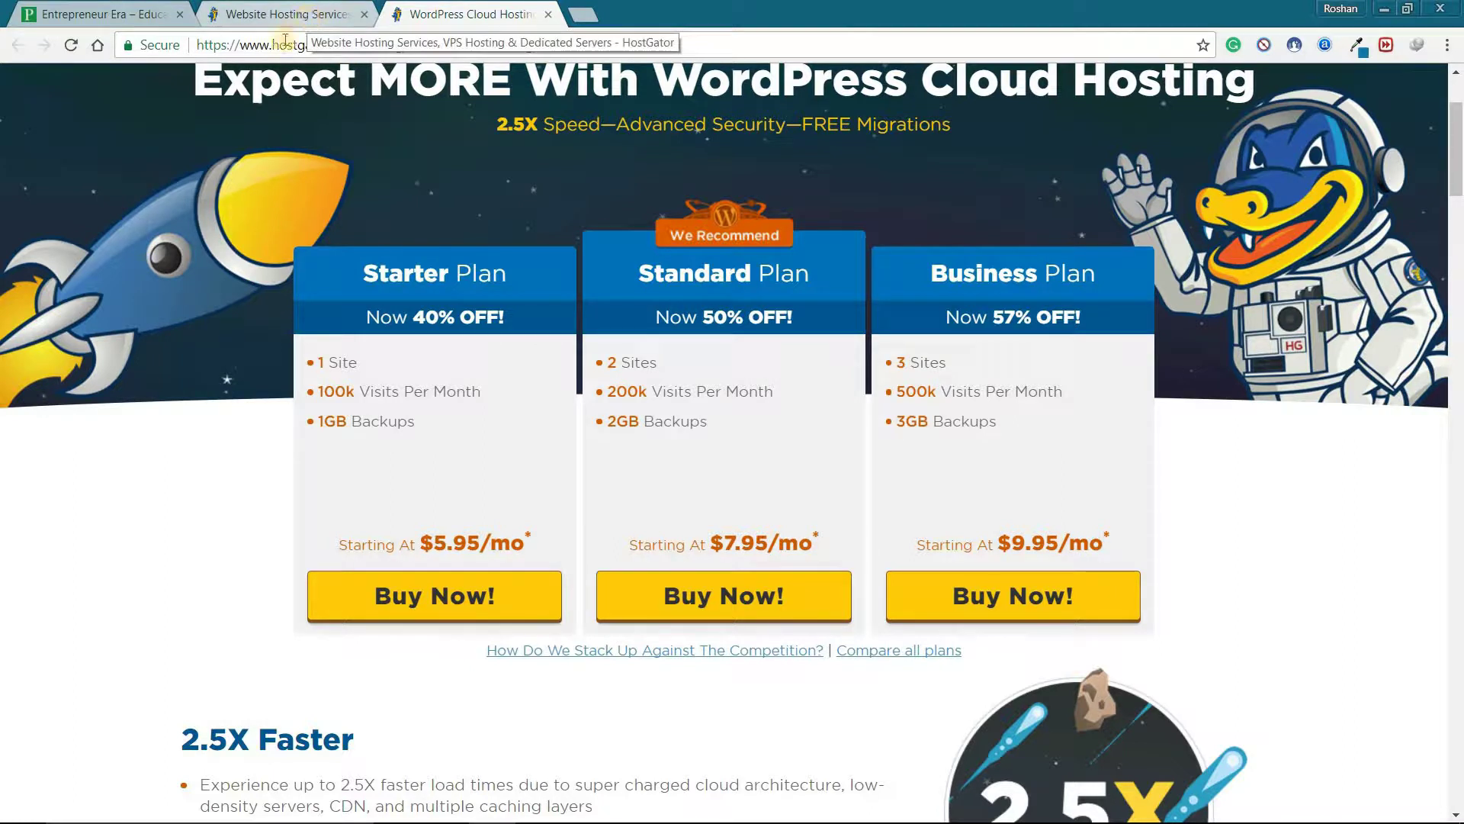
scroll(314, 158, up, 1)
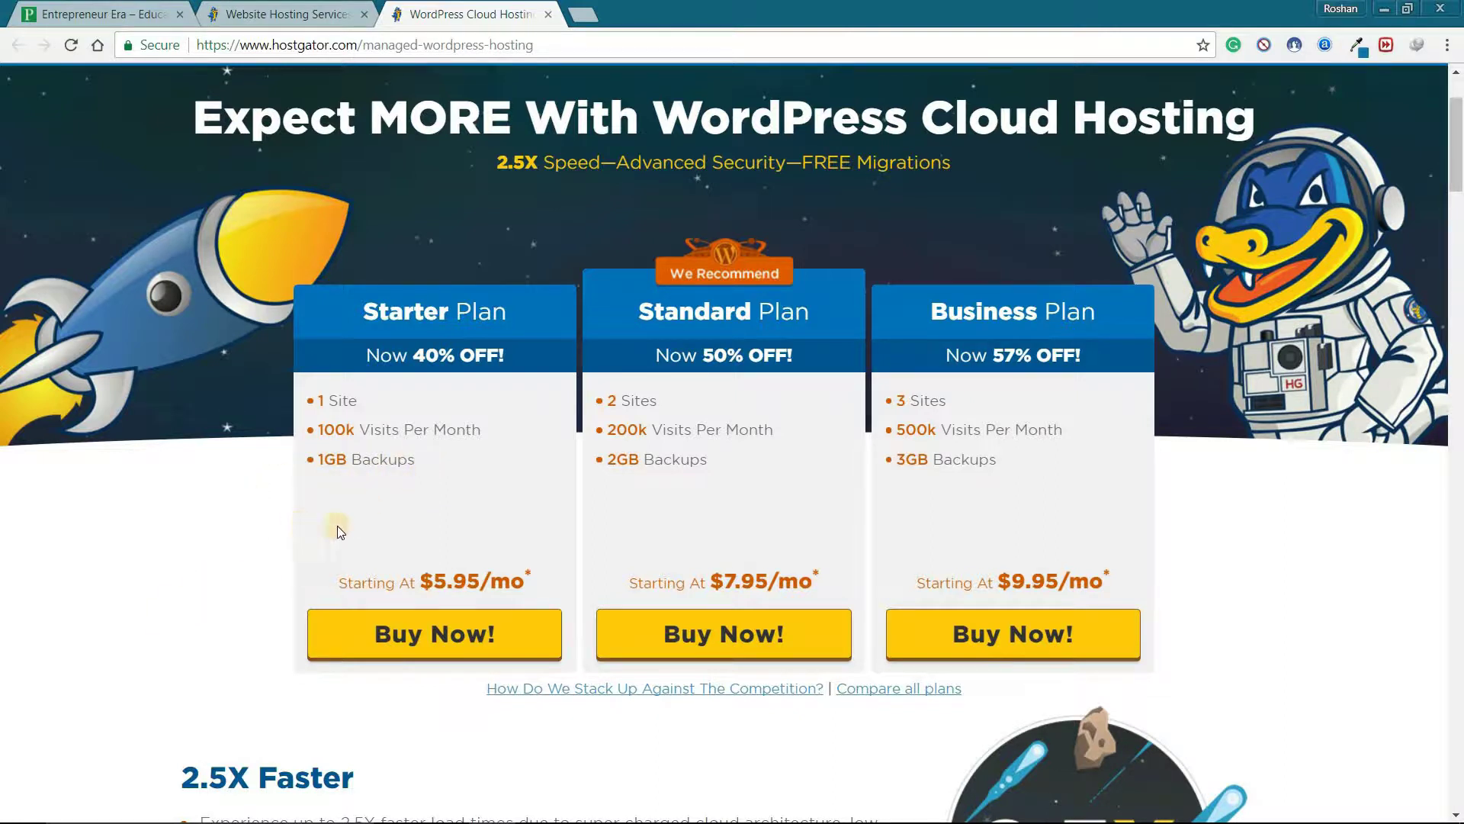
triple_click(374, 460)
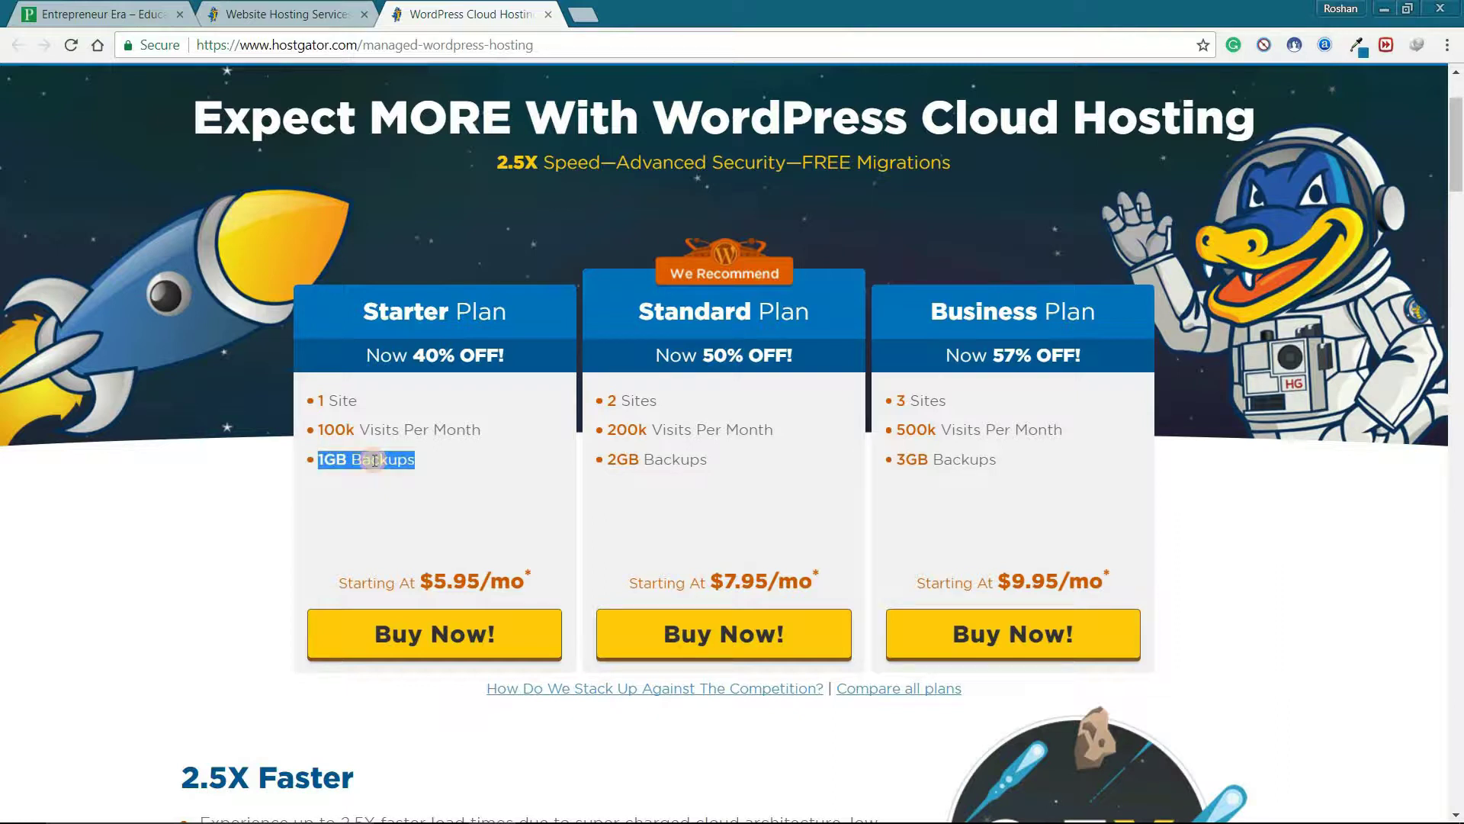
click(189, 557)
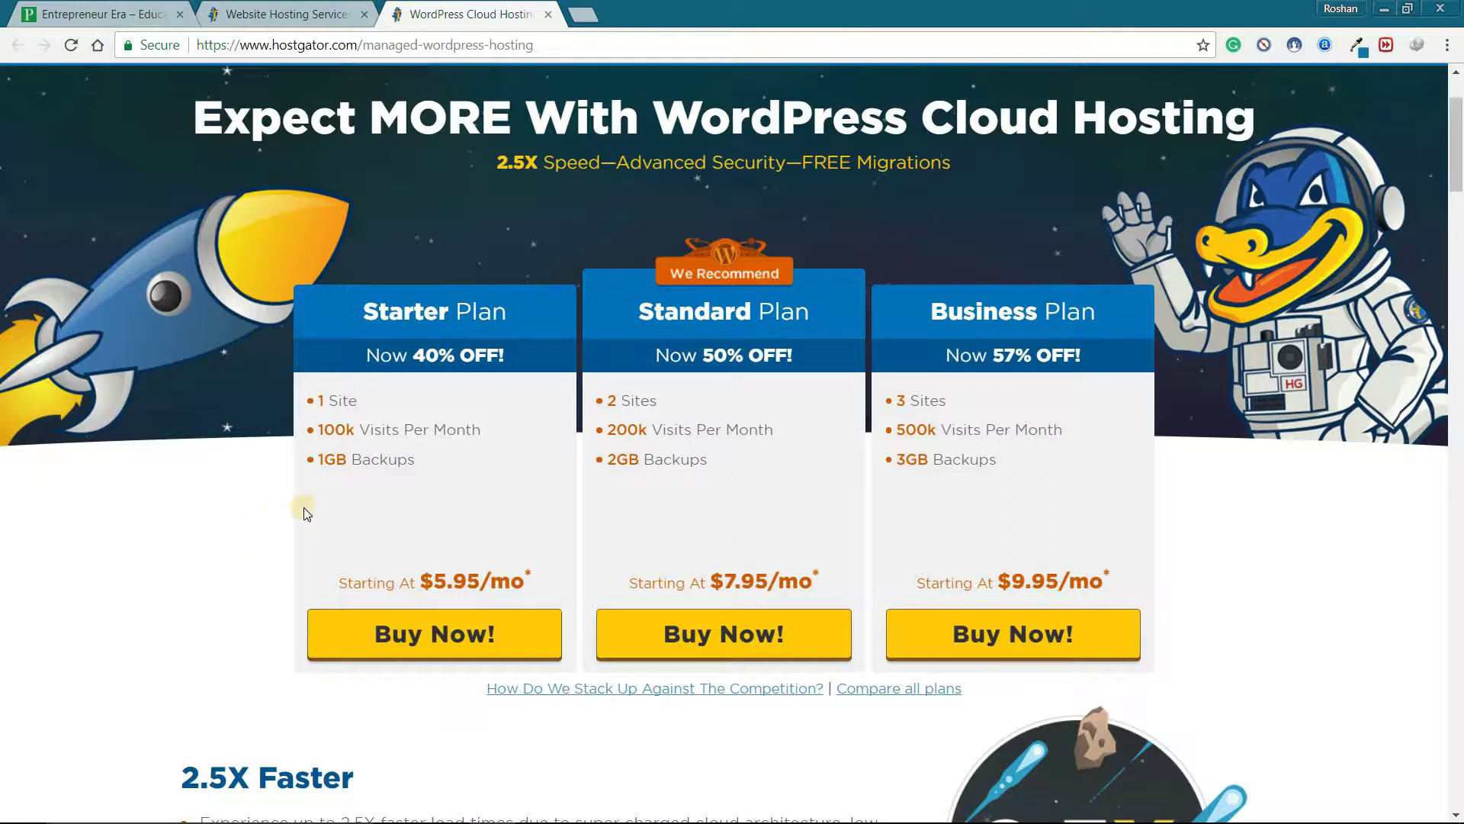
triple_click(368, 472)
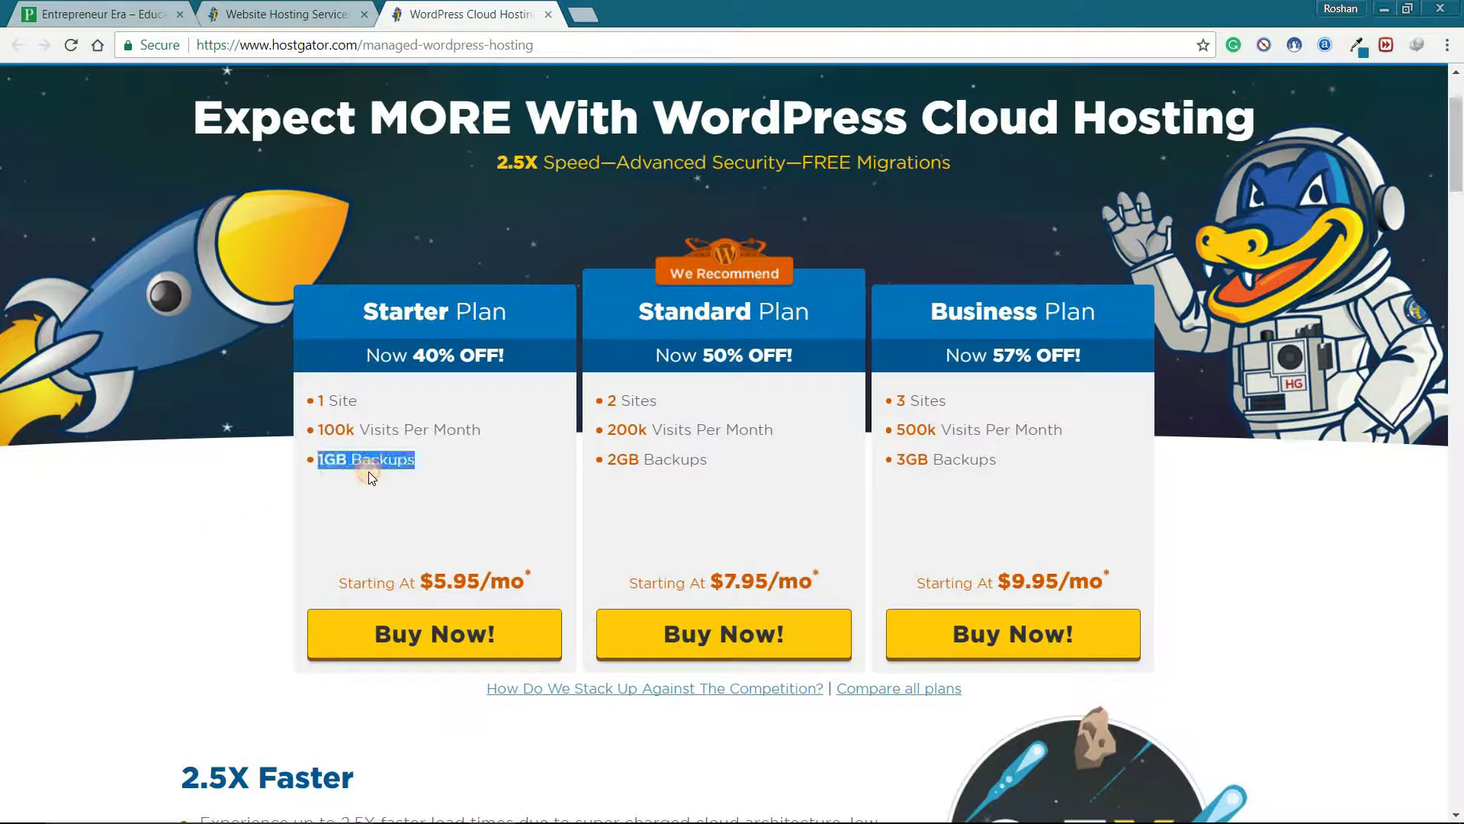
click(347, 497)
scroll(346, 497, up, 1)
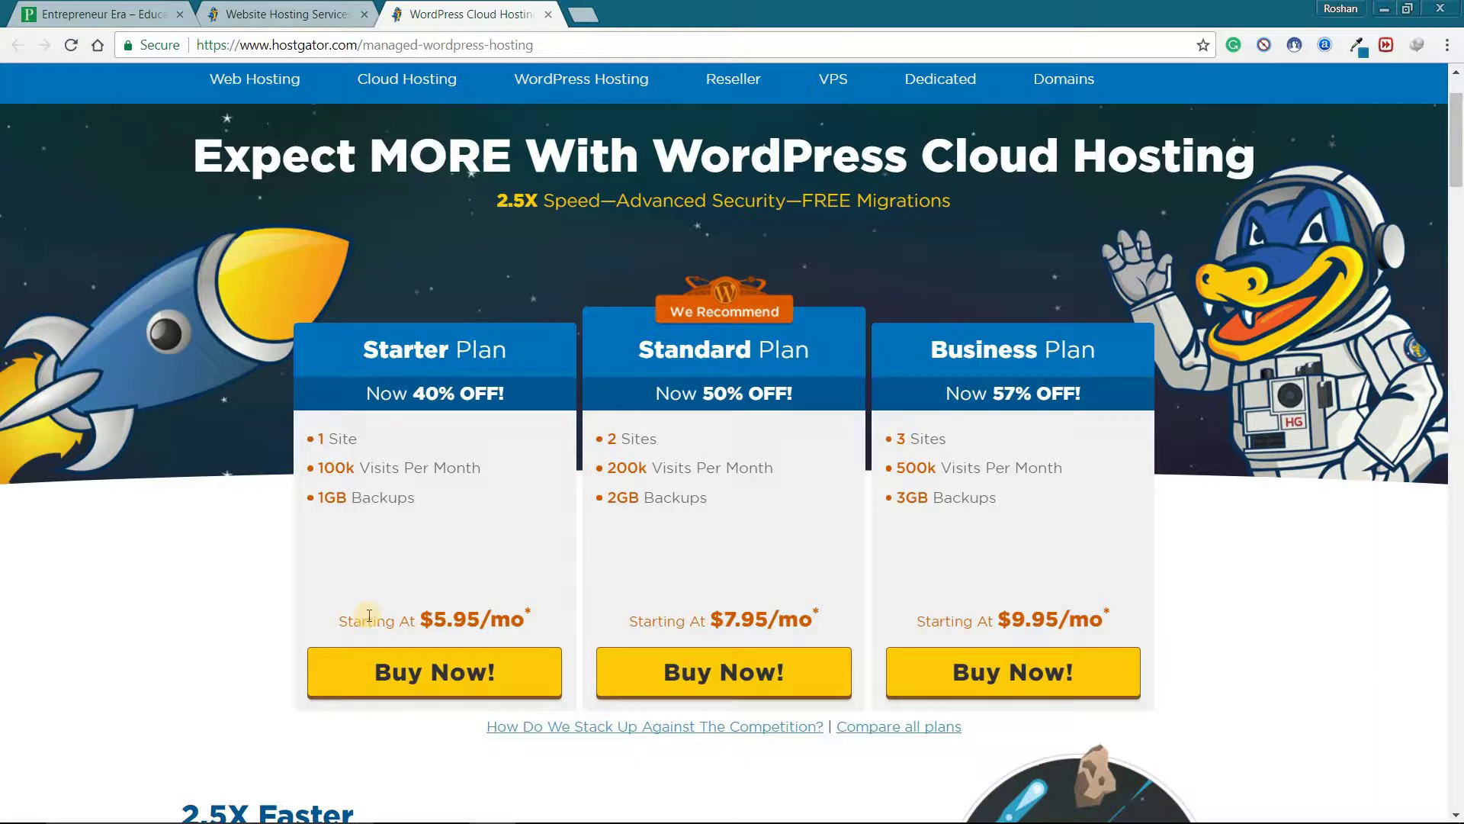
scroll(369, 615, down, 3)
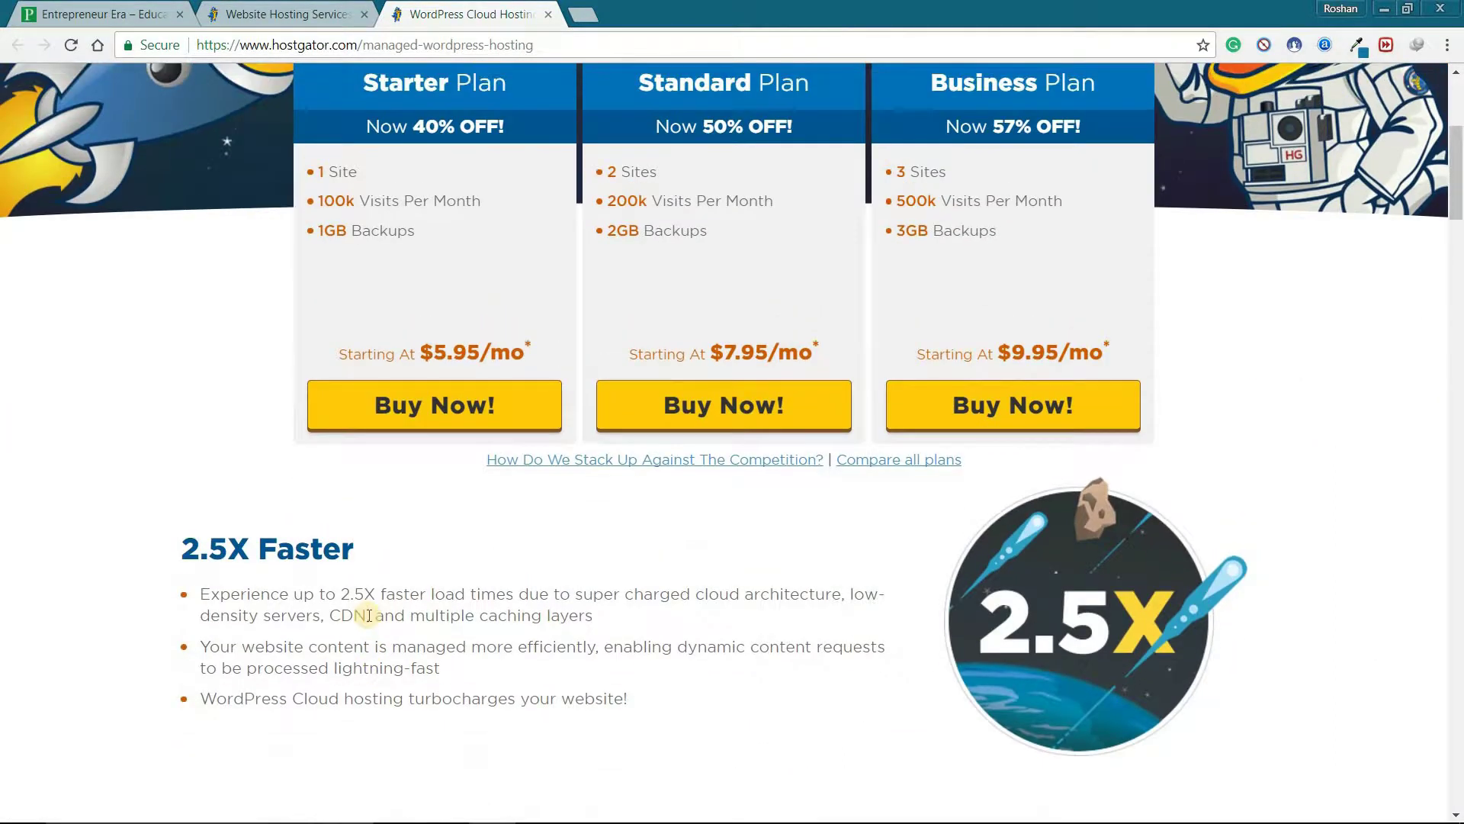
scroll(369, 615, up, 4)
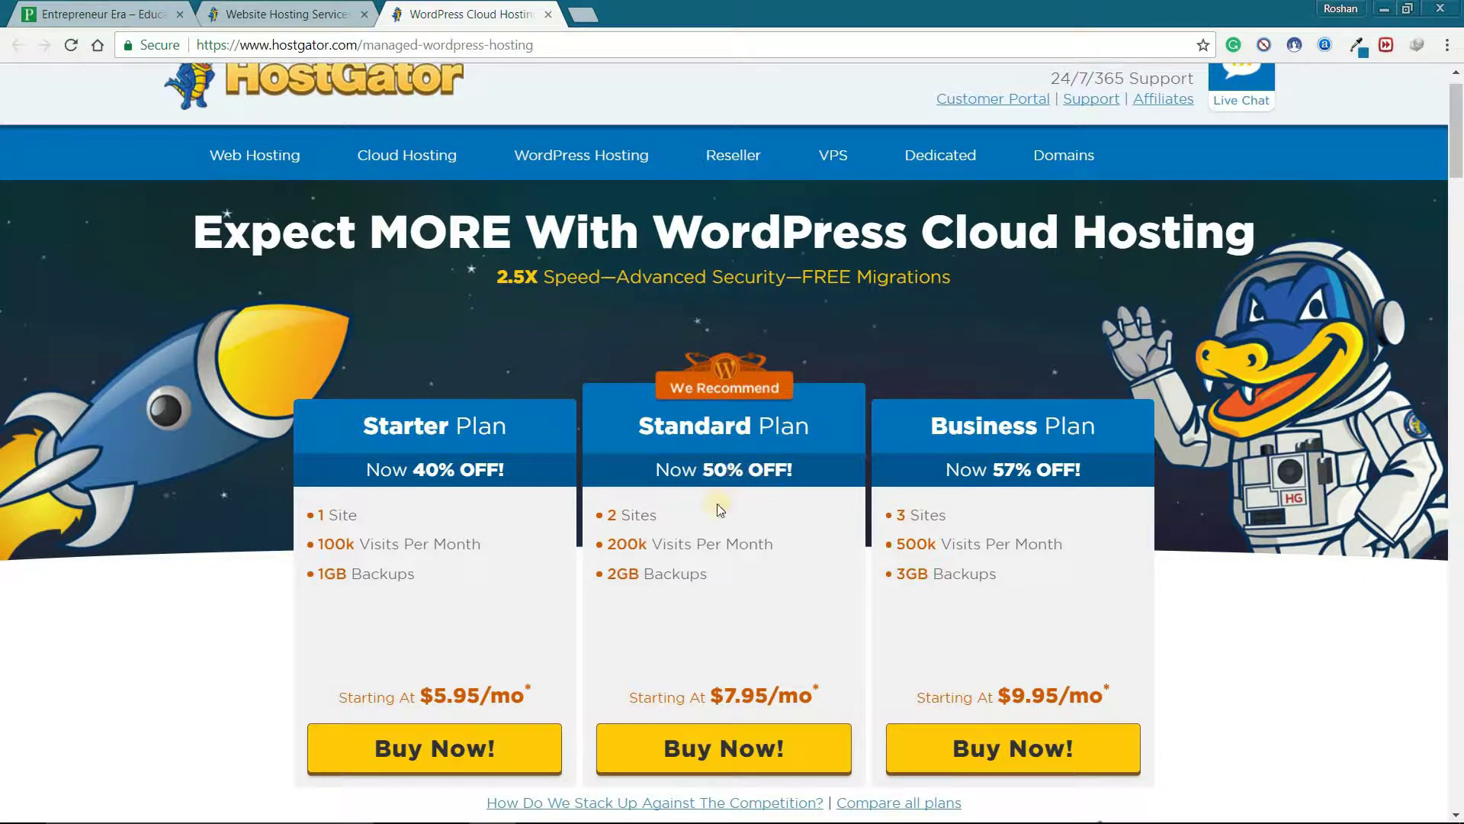
triple_click(647, 538)
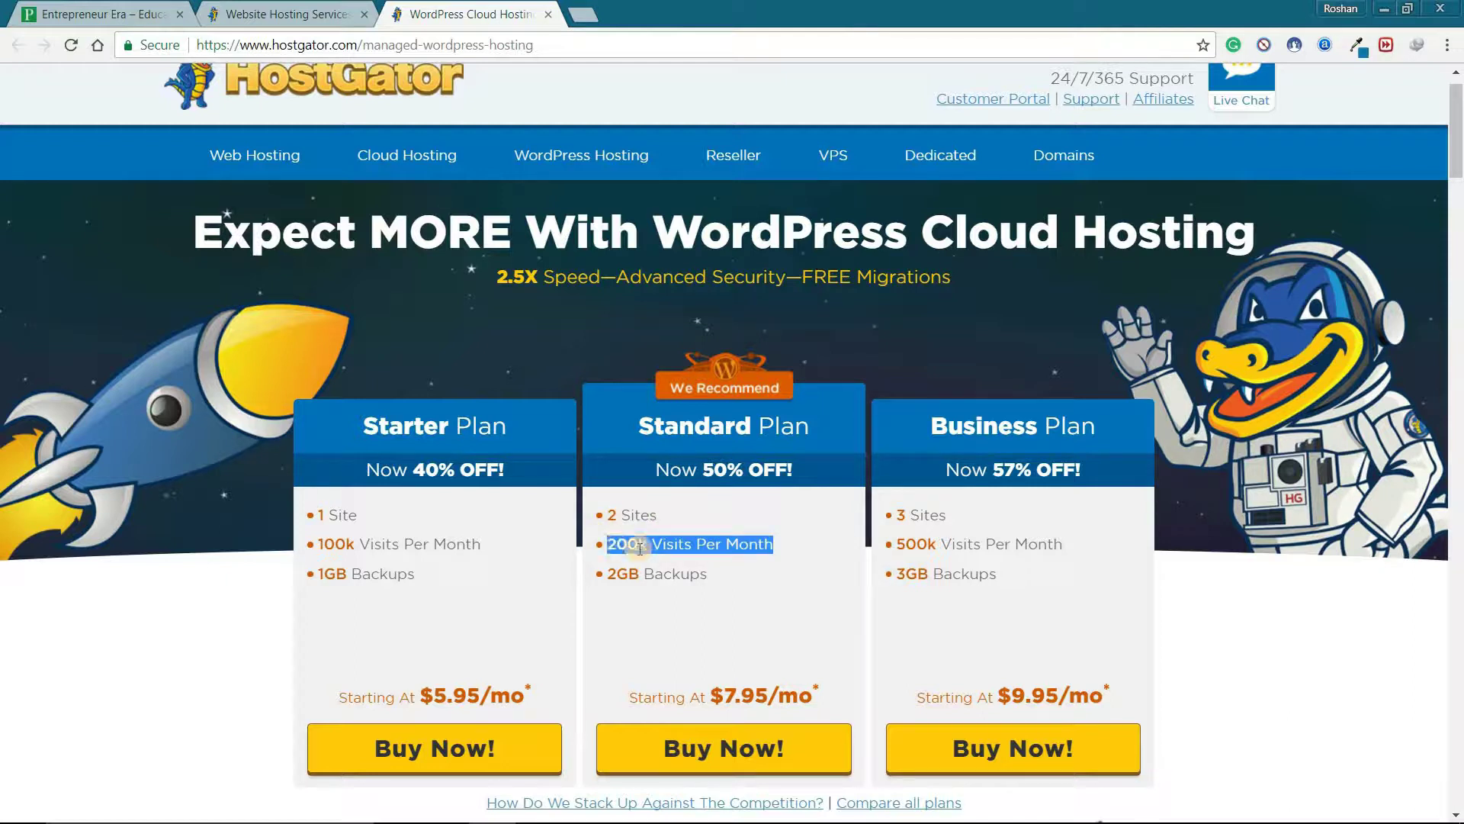
triple_click(678, 575)
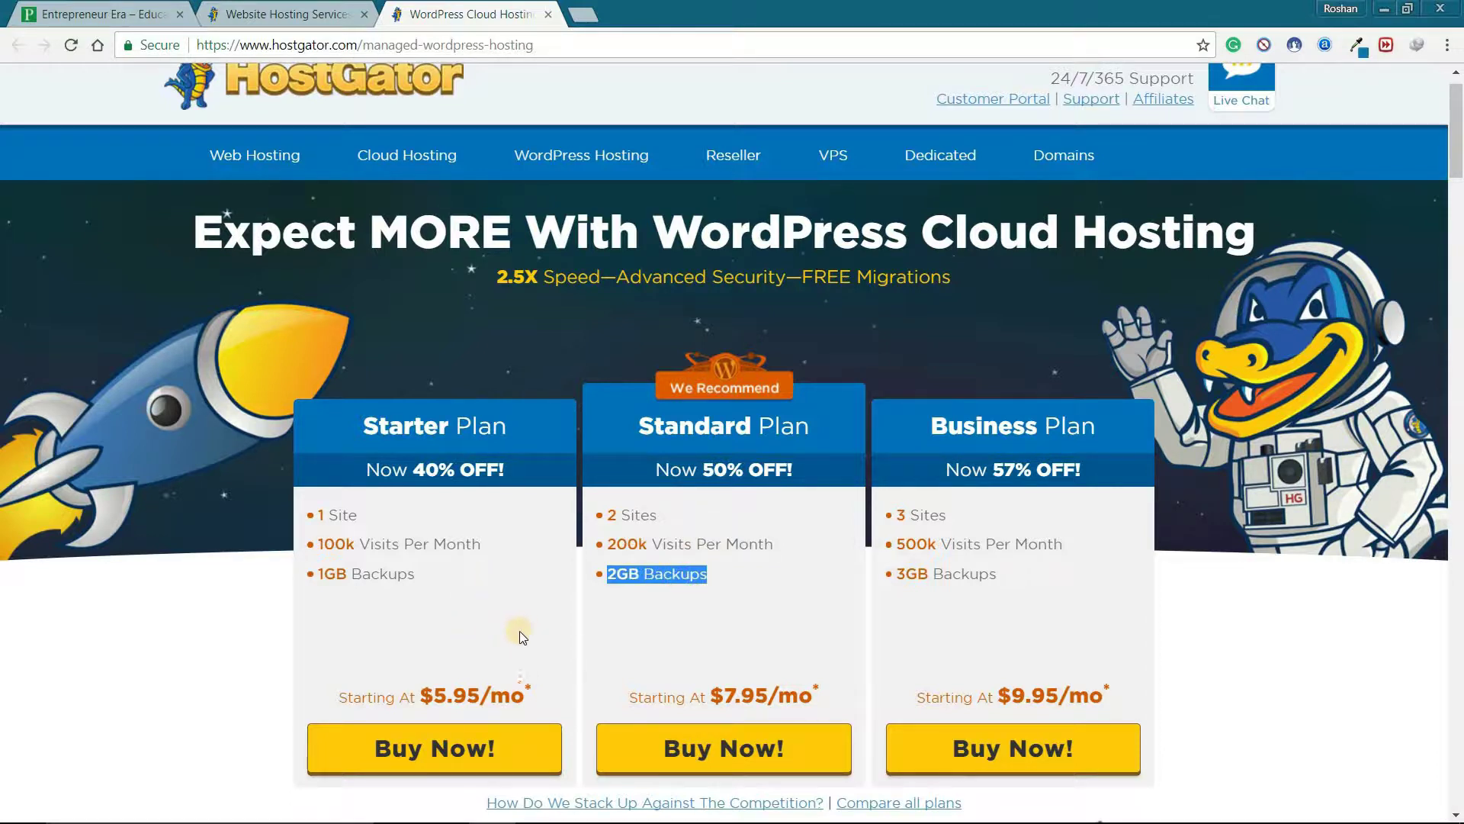
click(643, 557)
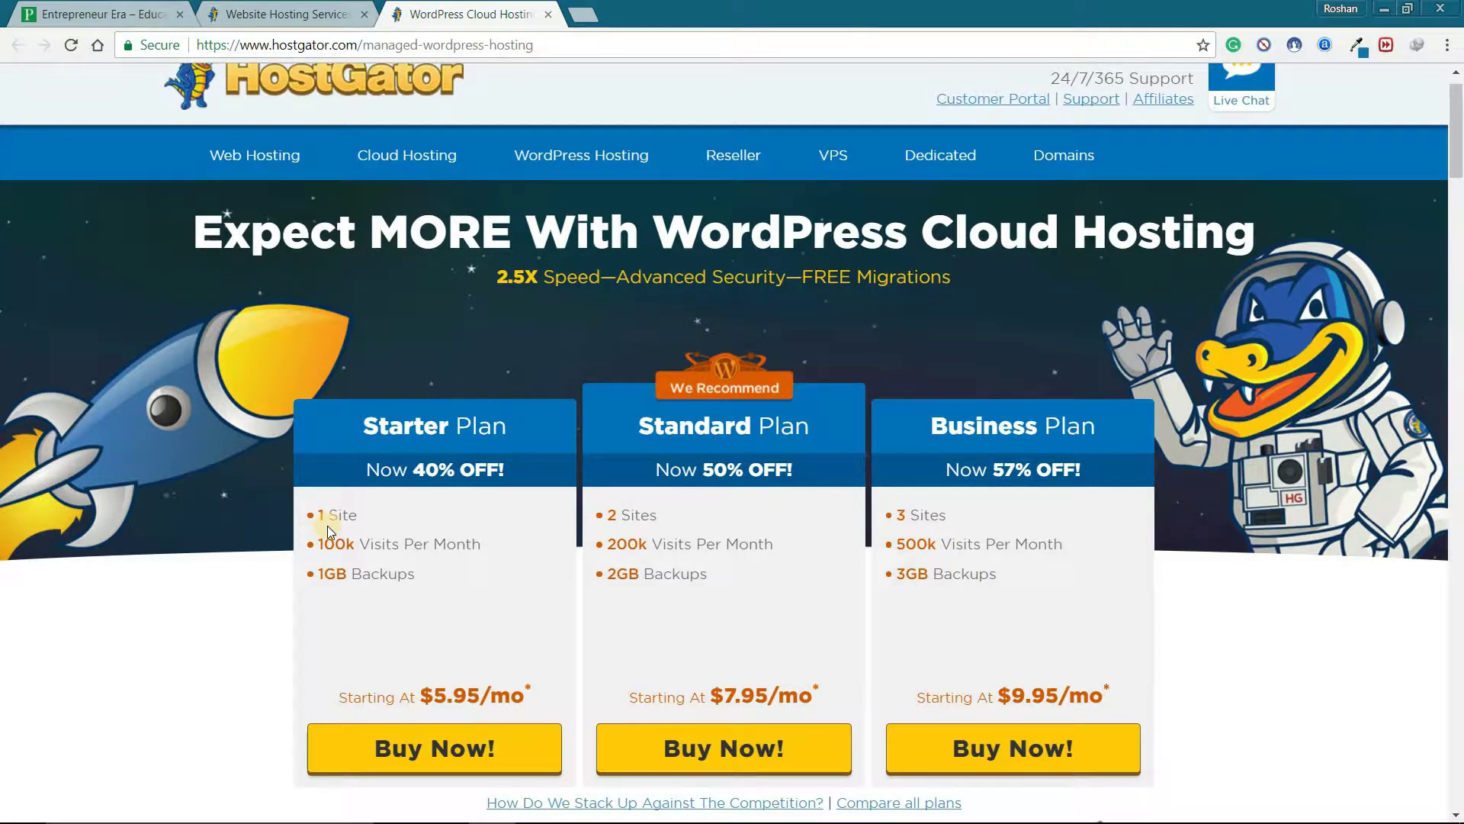
scroll(328, 525, up, 1)
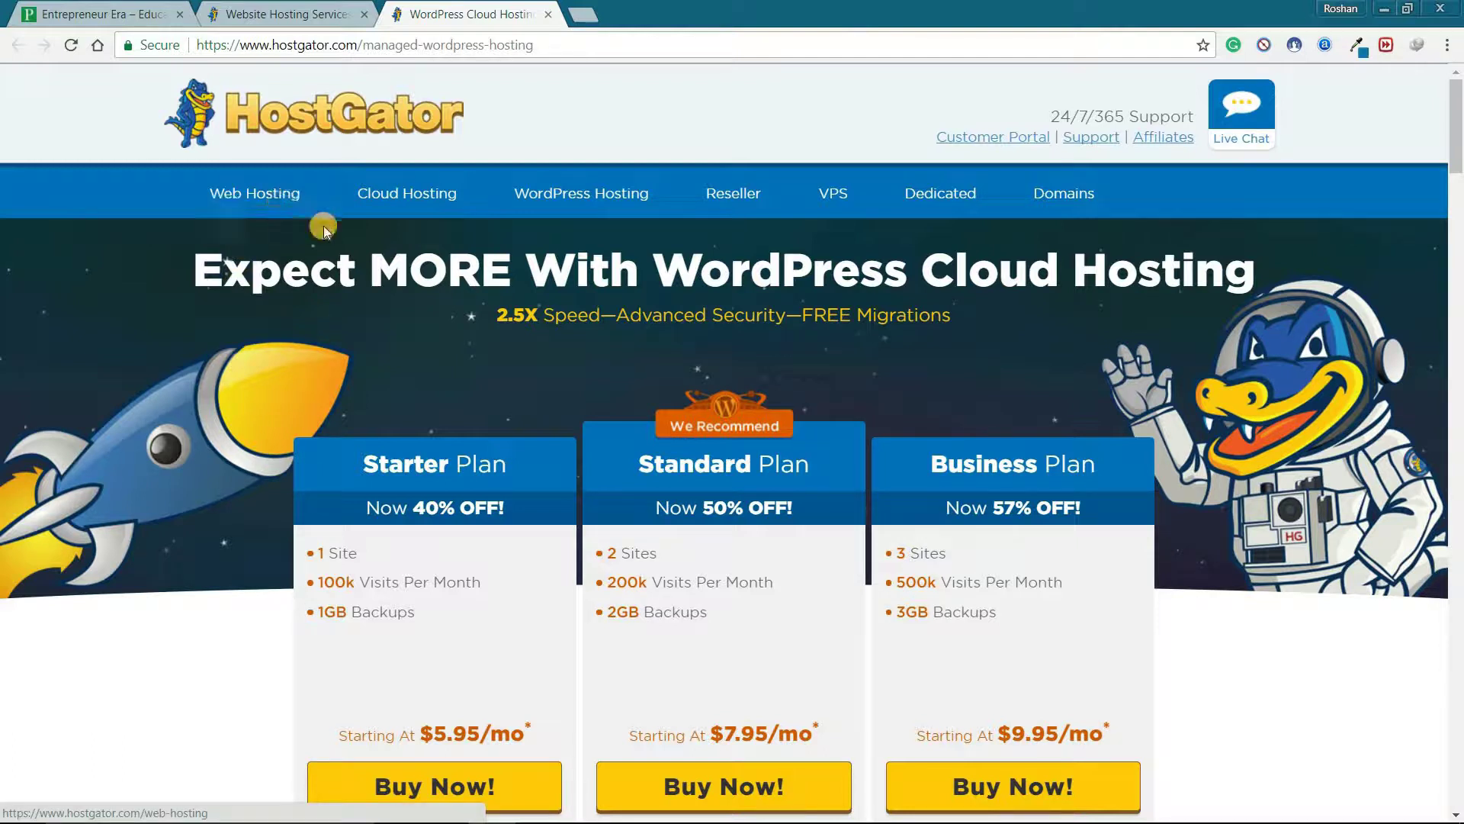
triple_click(424, 269)
click(406, 317)
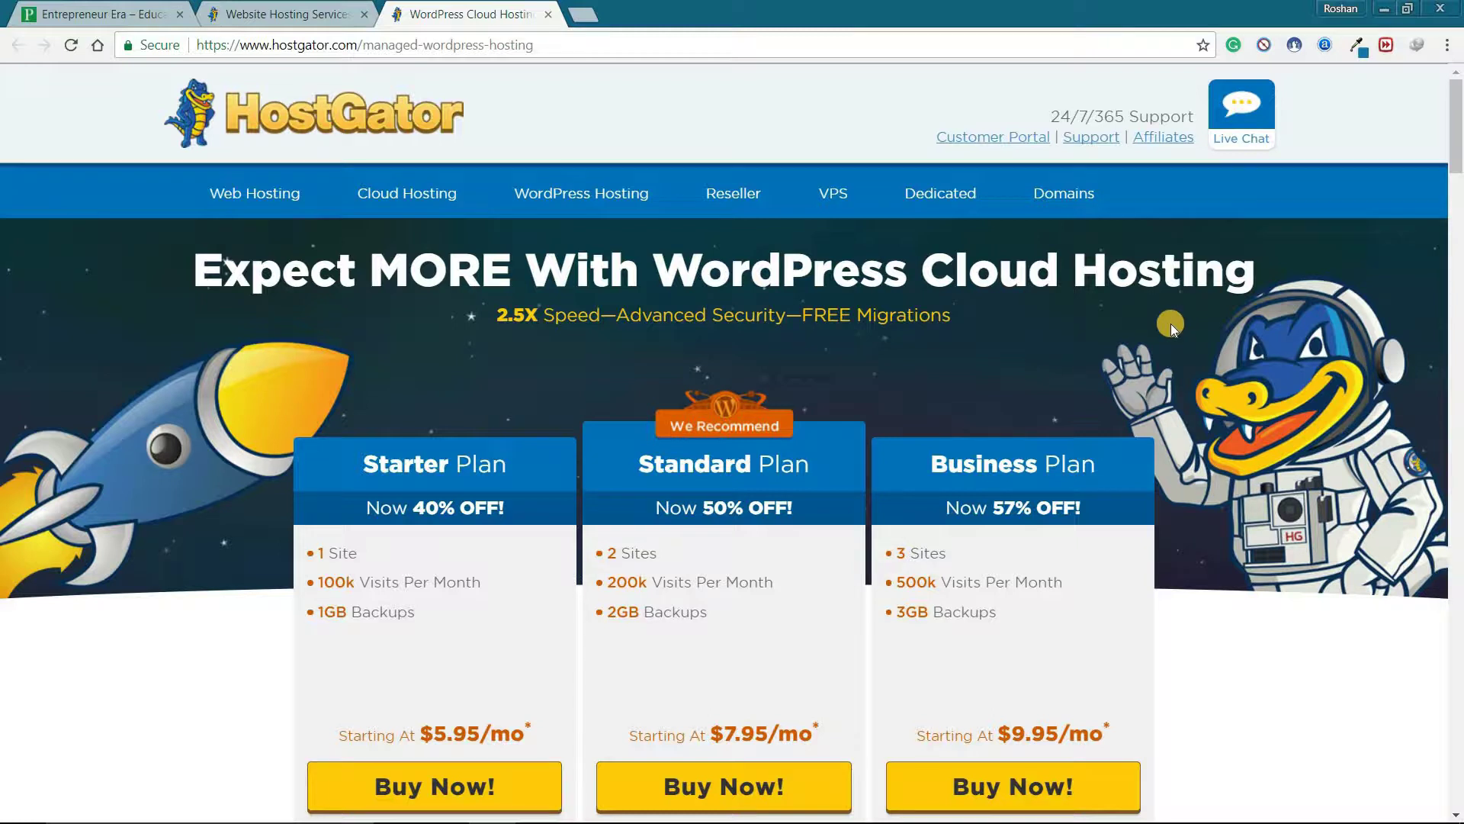
scroll(1170, 323, down, 2)
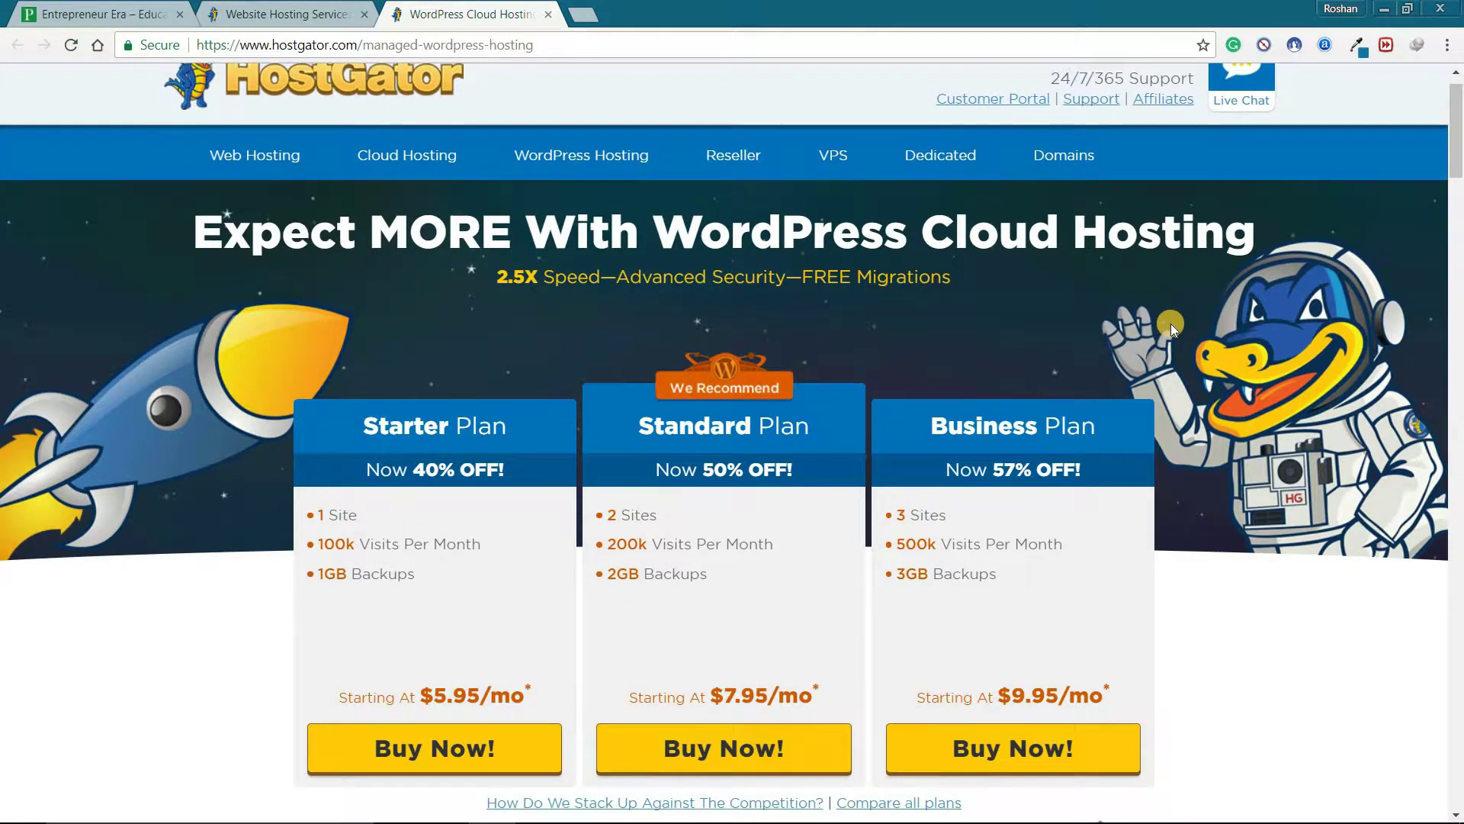
scroll(1170, 323, up, 2)
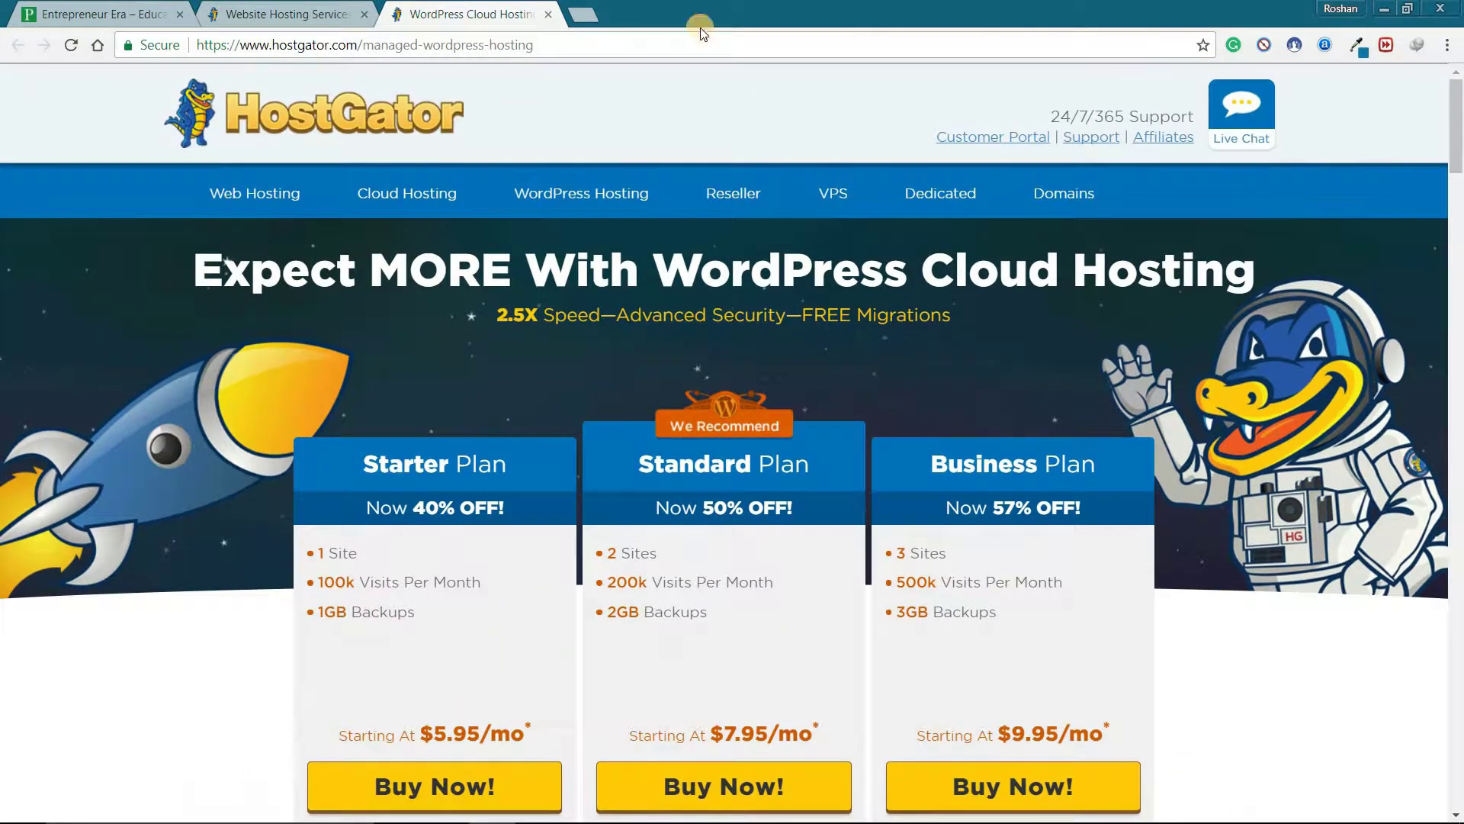
scroll(309, 413, down, 4)
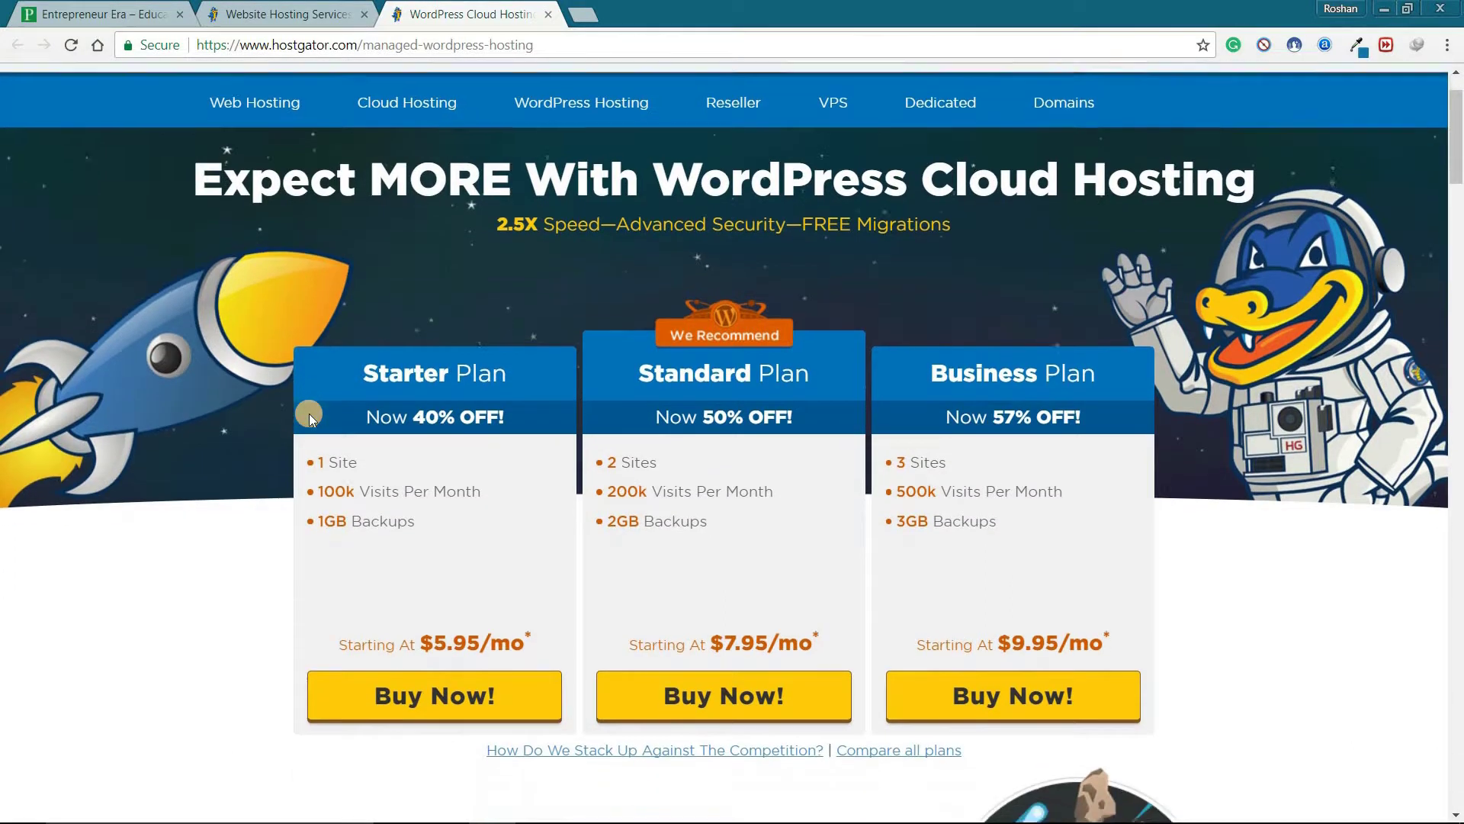
scroll(309, 413, up, 4)
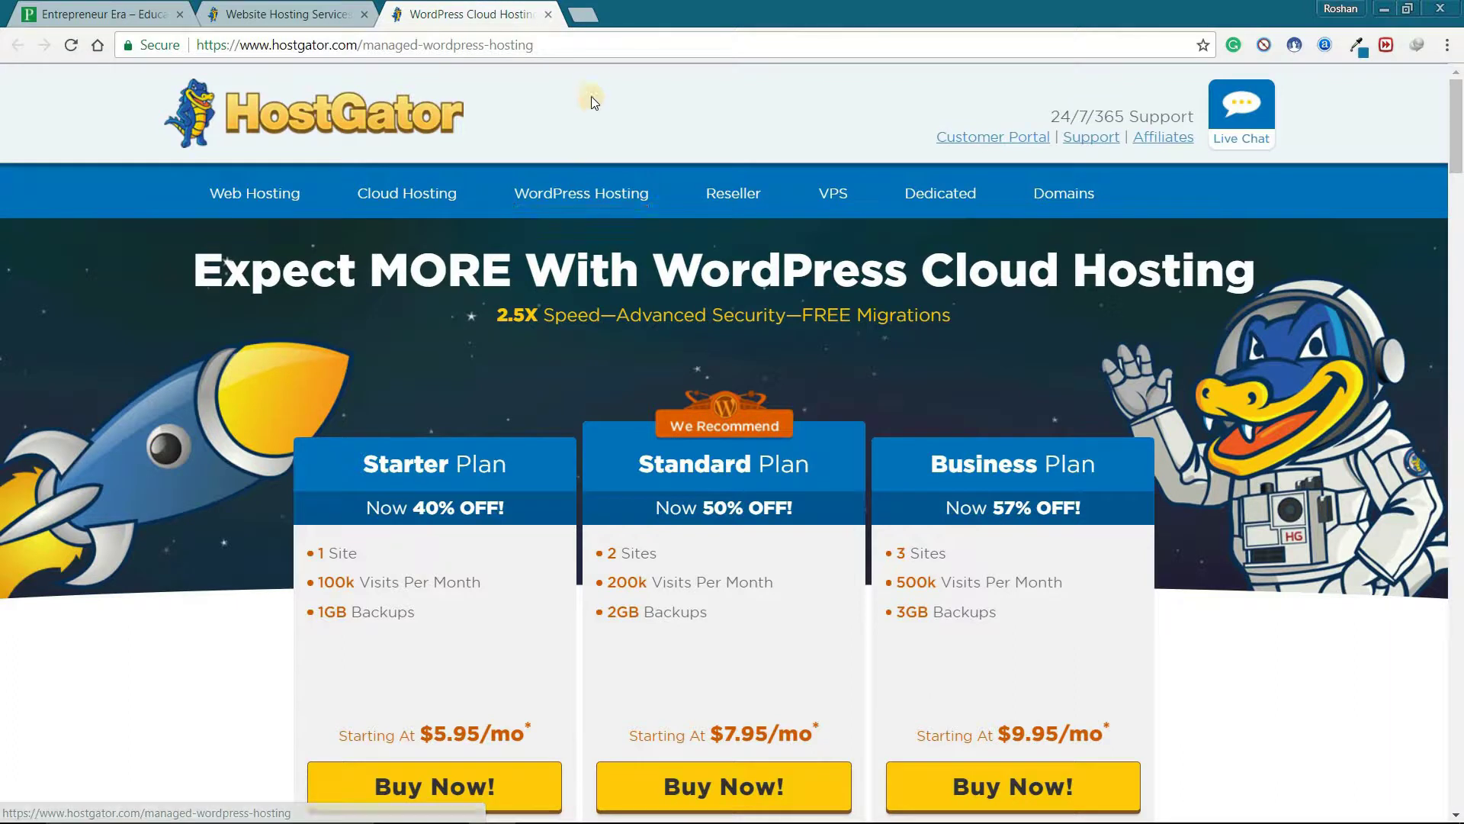
Step: Load bluehost.in in a new tab and close the Avast SafePrice coupon bar
click(587, 17)
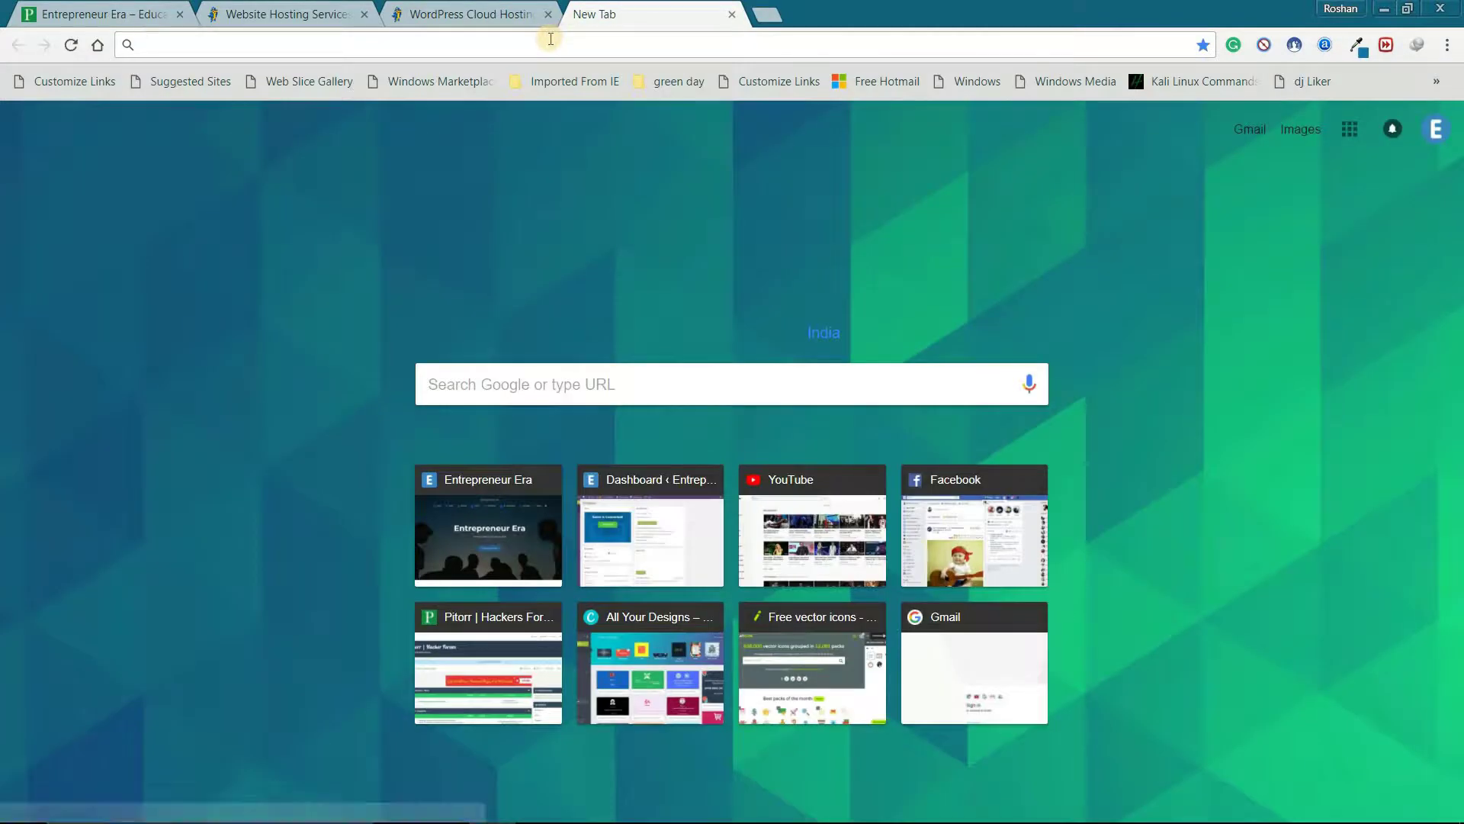
text(bluehost.in)
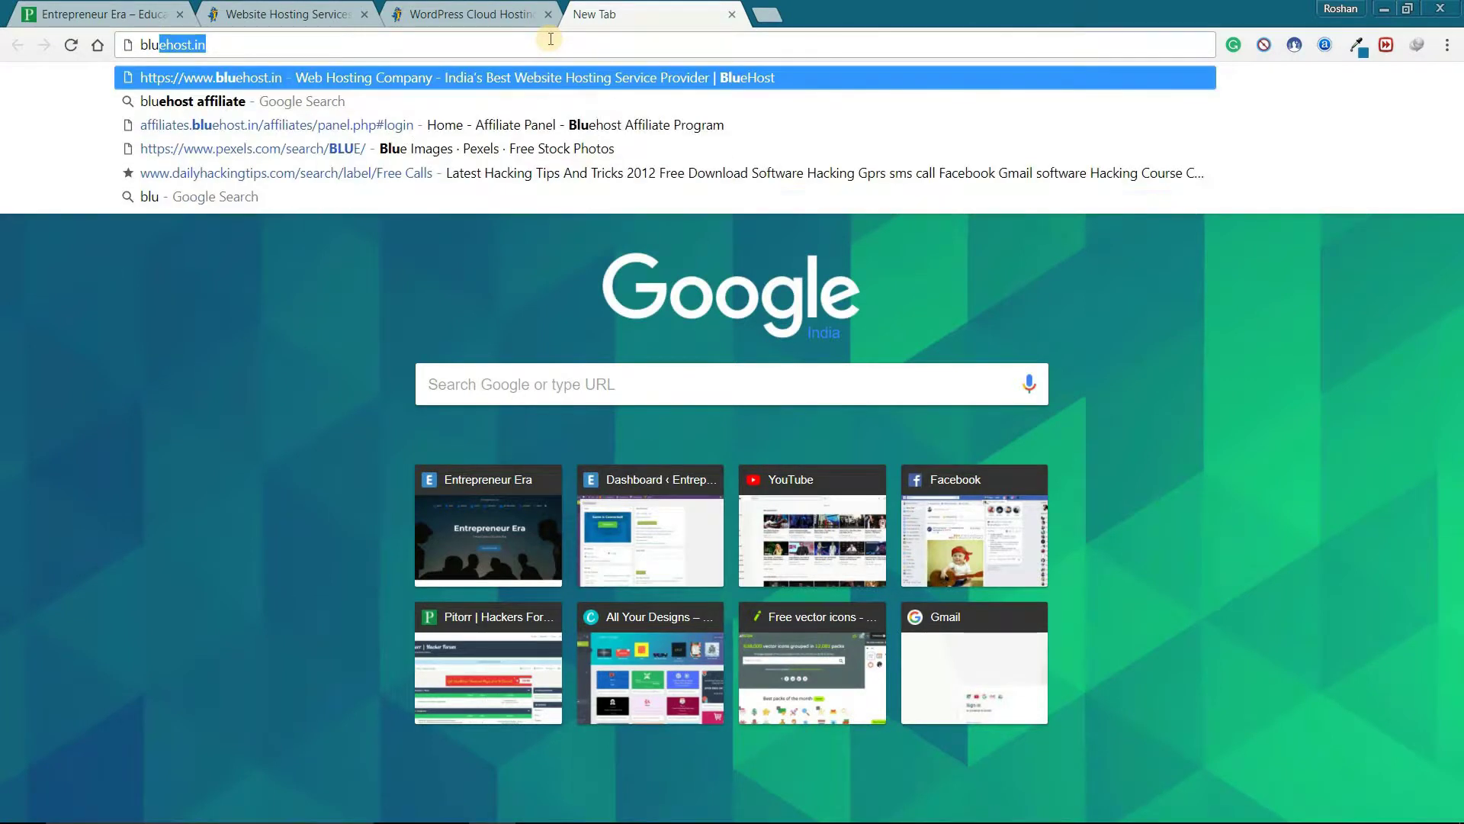
key(Return)
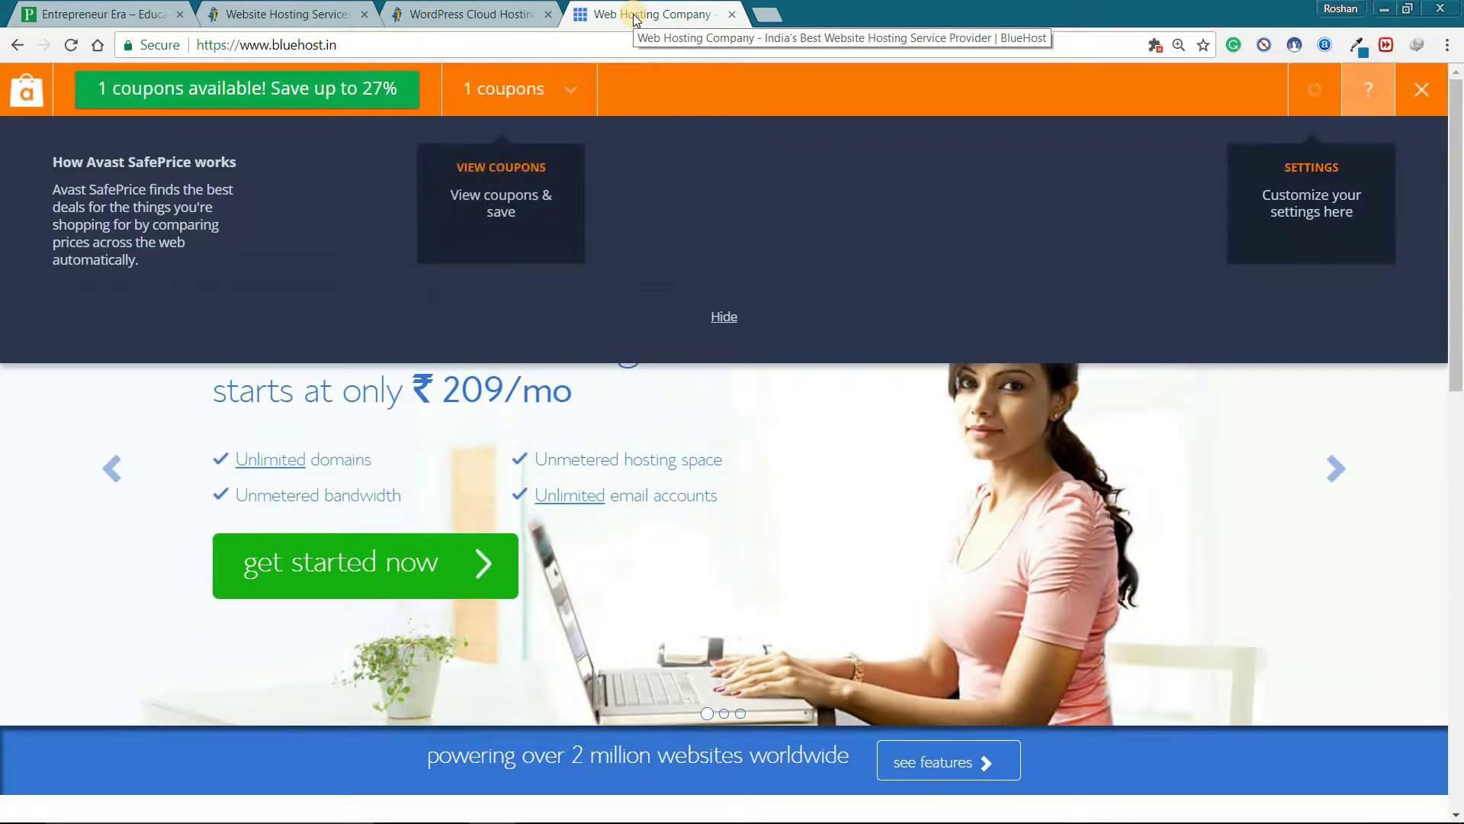
click(1418, 87)
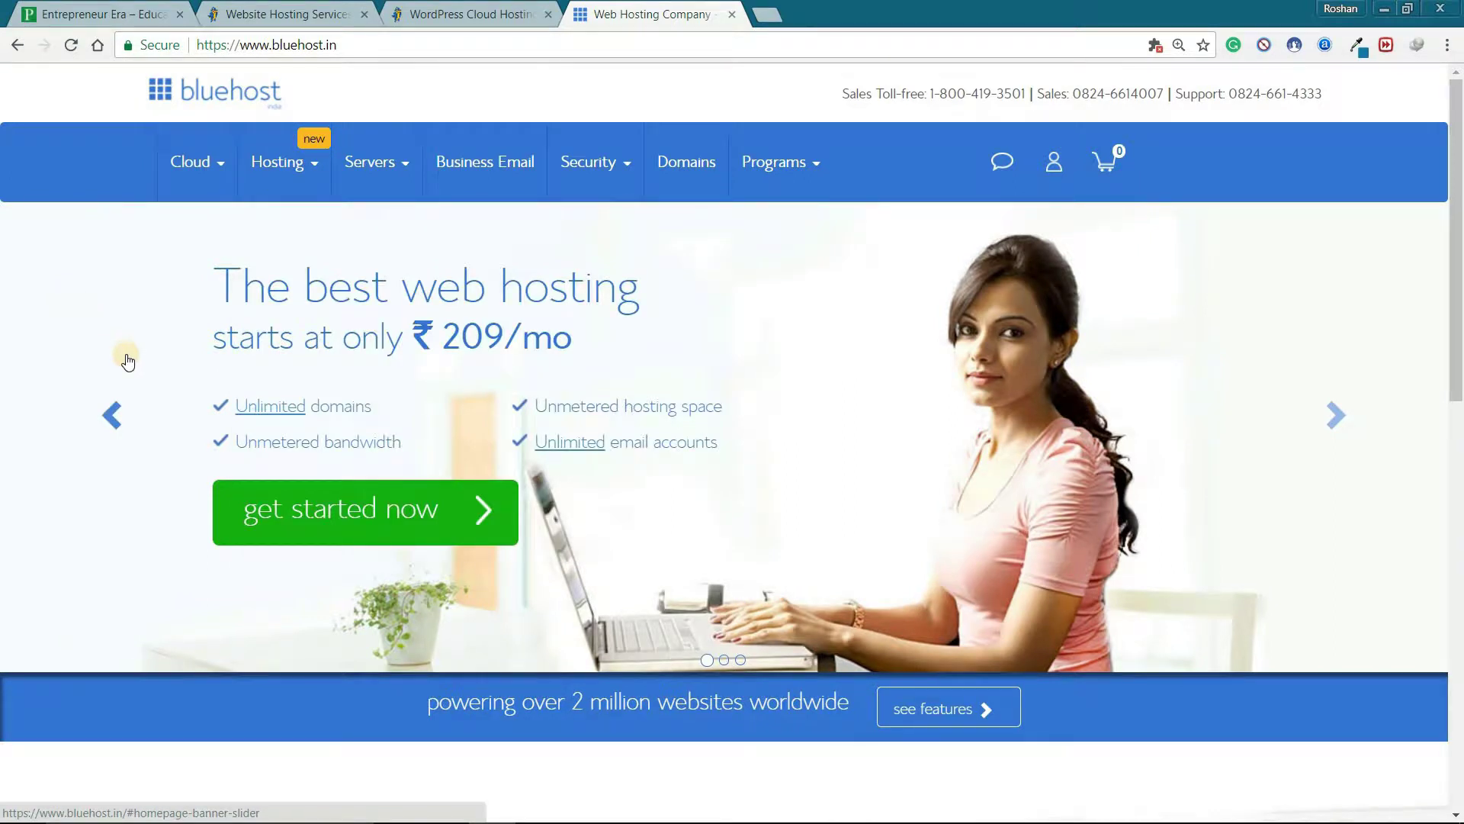
Step: Go to Bluehost's WordPress Hosting page via the Hosting menu and jump to its plans
mouse_move(287, 158)
click(302, 195)
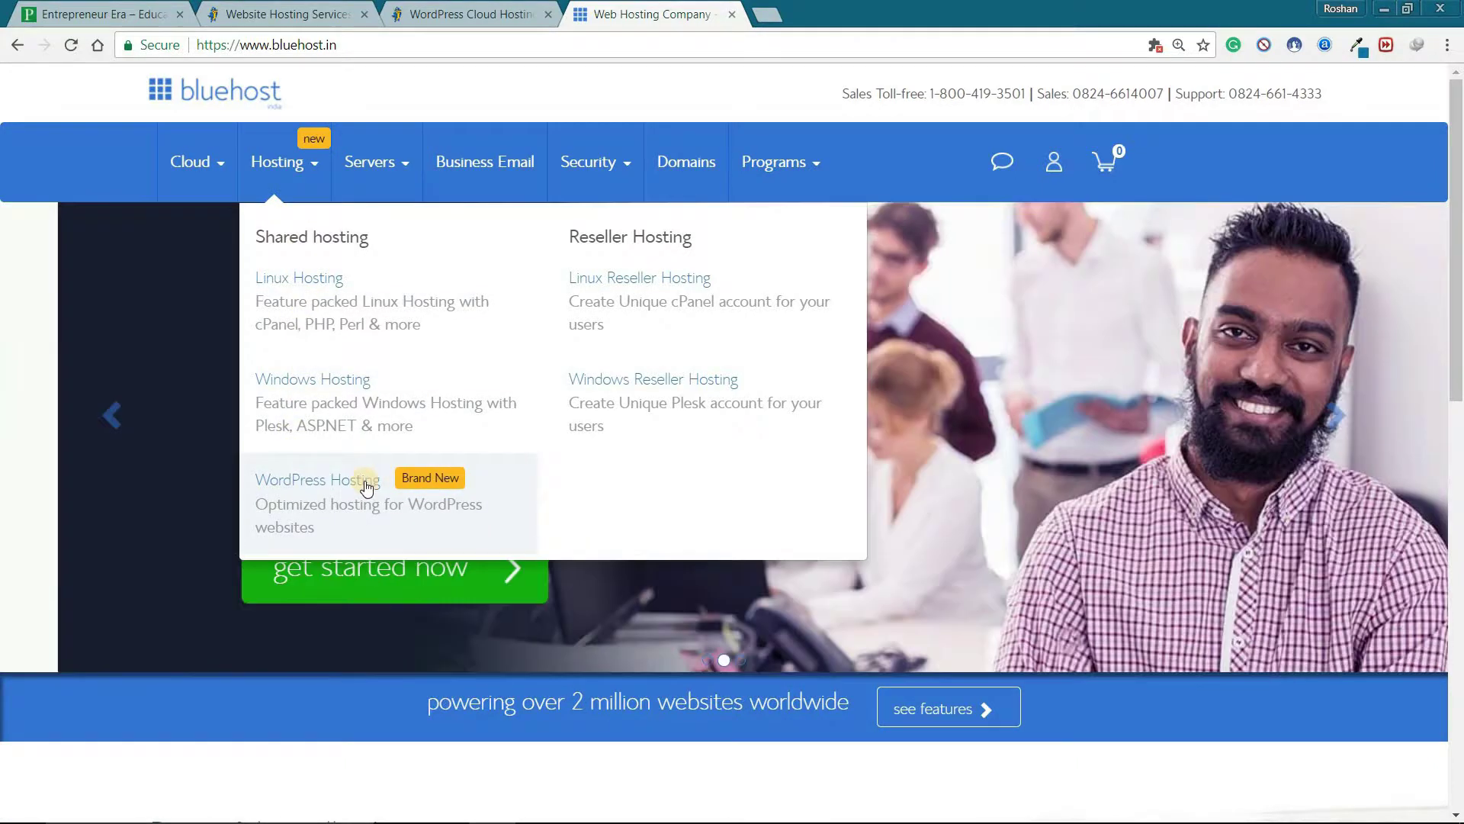
click(364, 480)
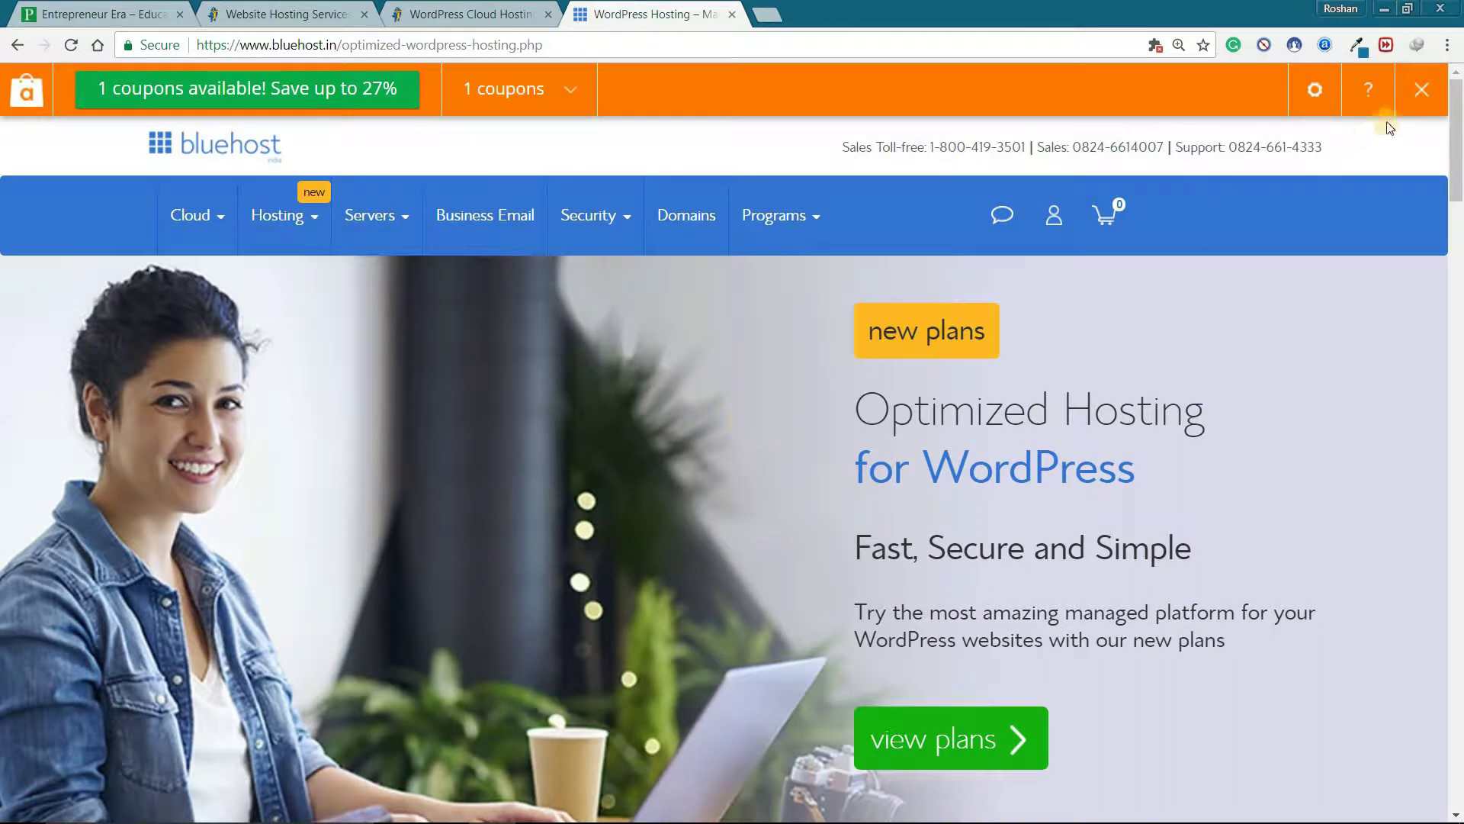
click(1411, 105)
scroll(583, 450, down, 4)
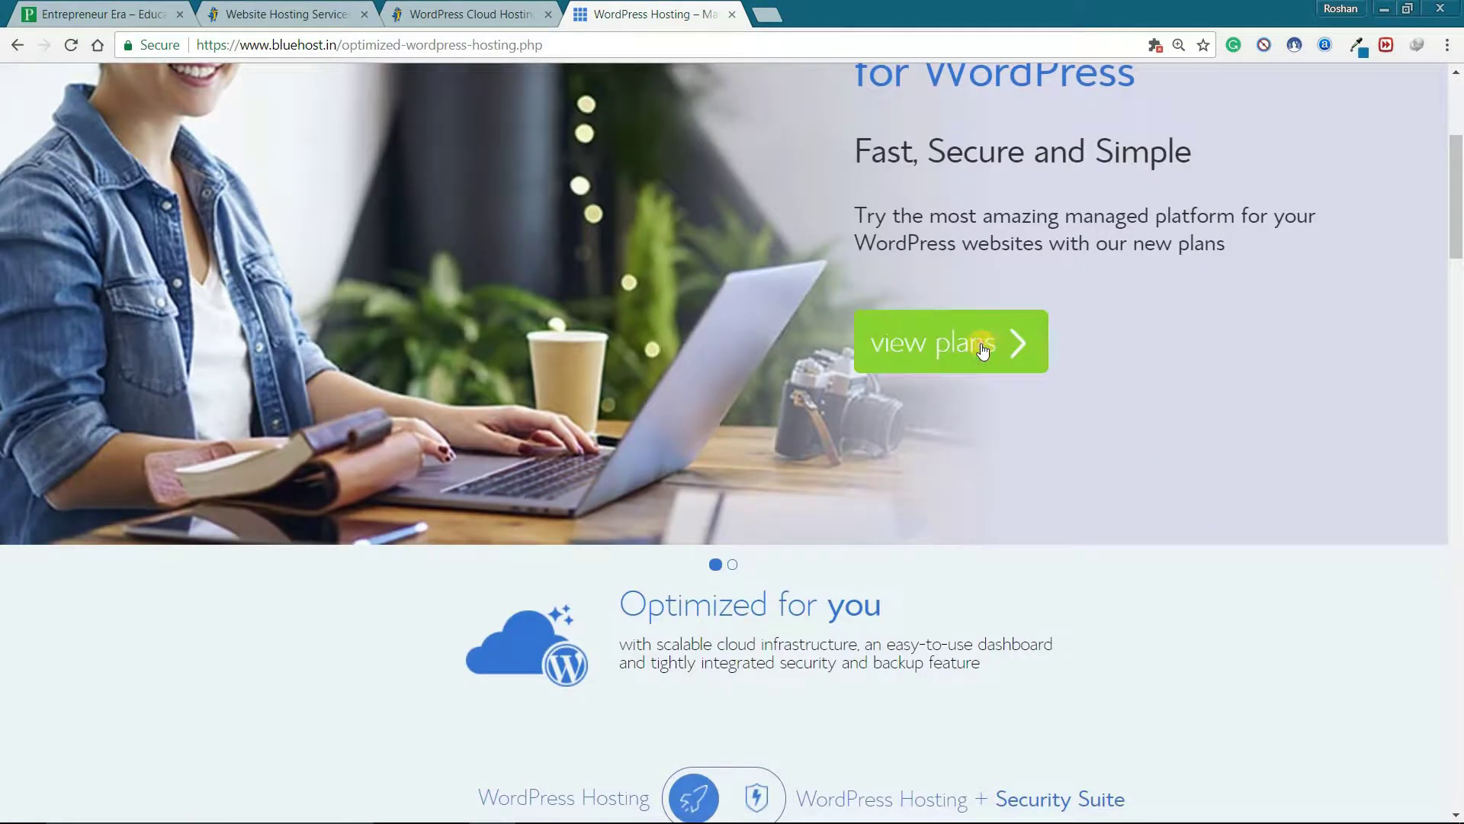
click(979, 341)
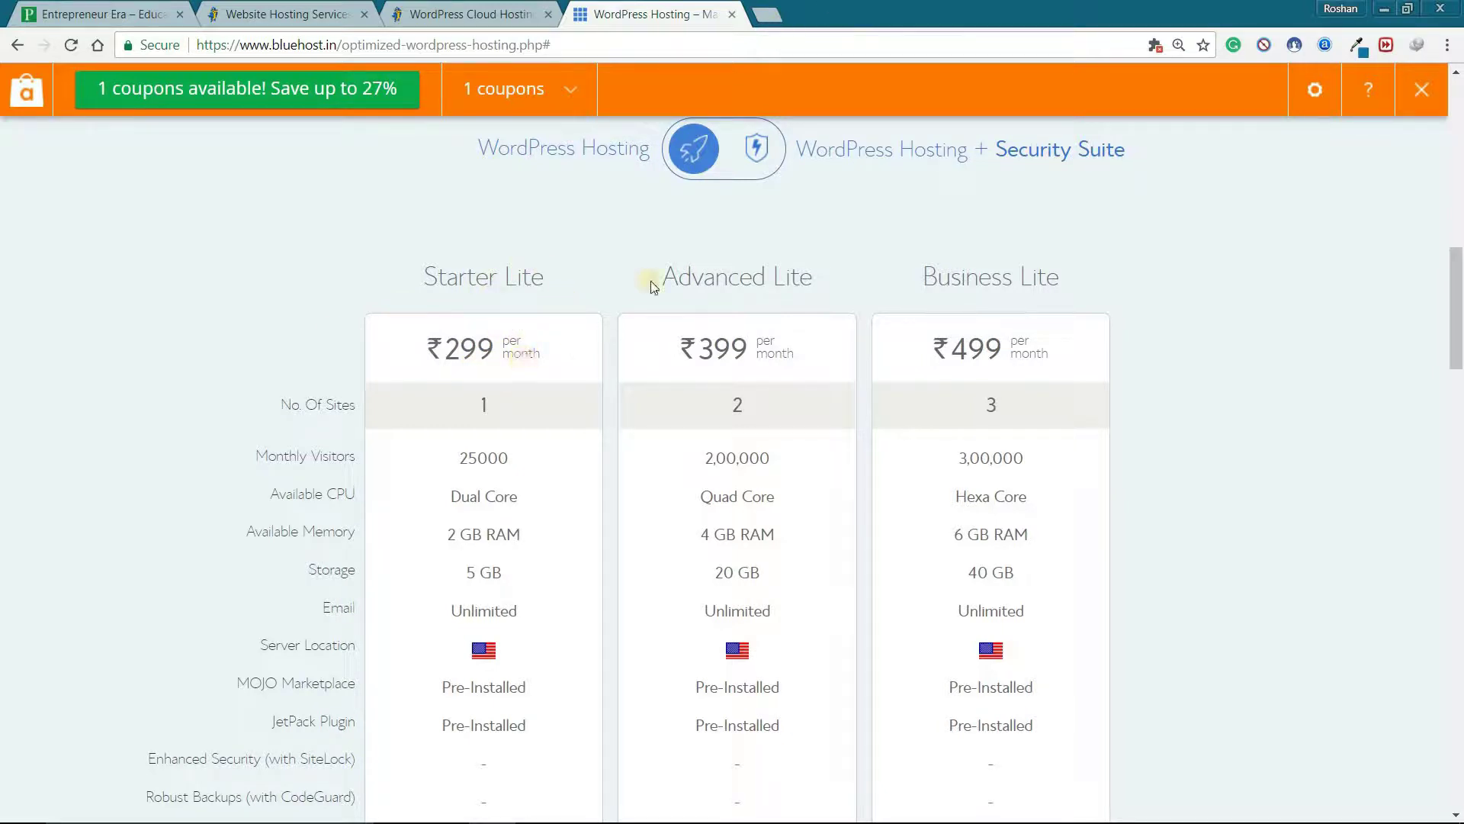
Step: Compare HostGator's WordPress plans with Bluehost's pricing table, scrolling both pages
click(443, 8)
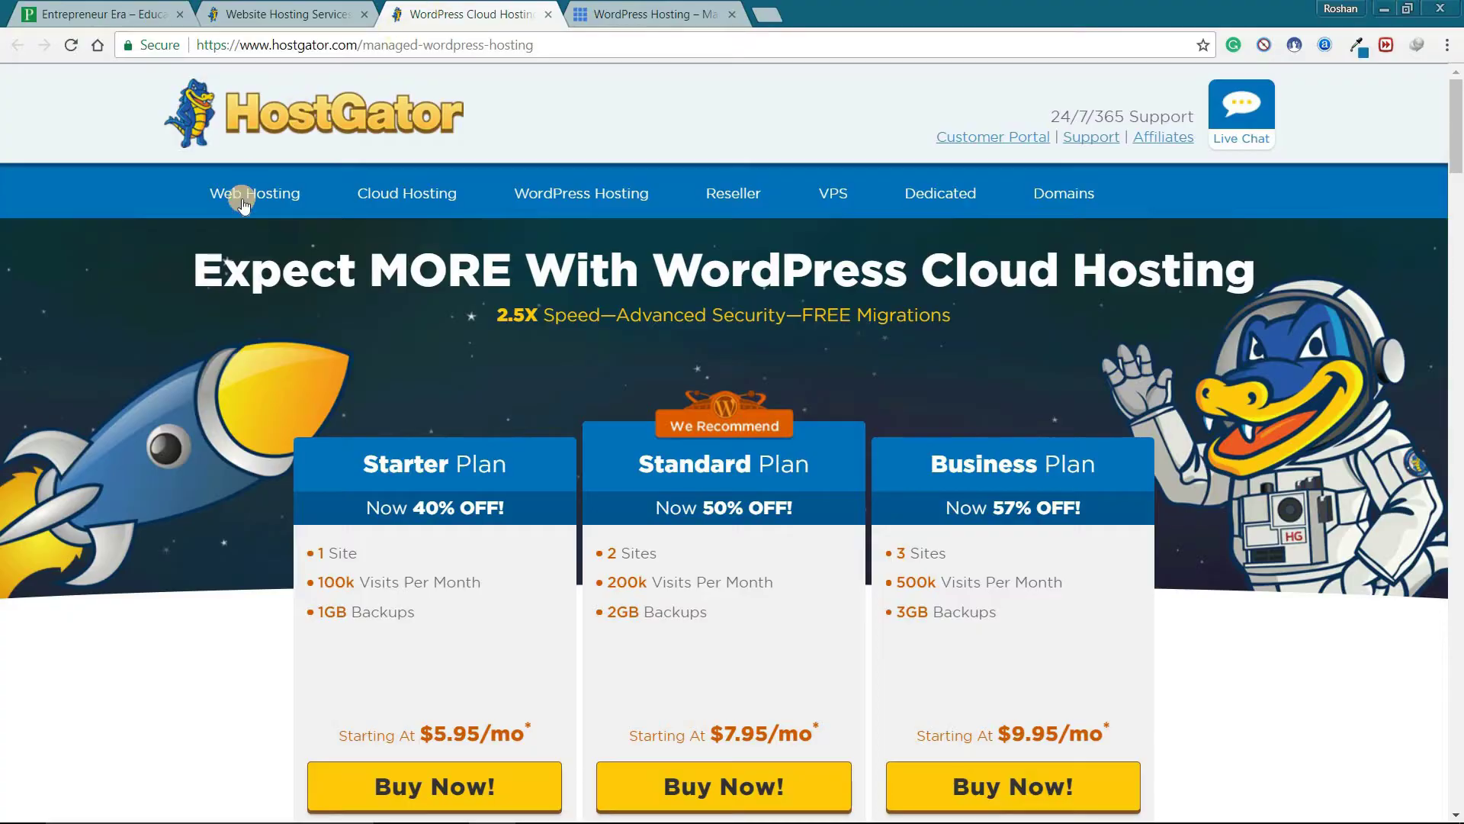
scroll(234, 338, down, 2)
scroll(232, 336, down, 2)
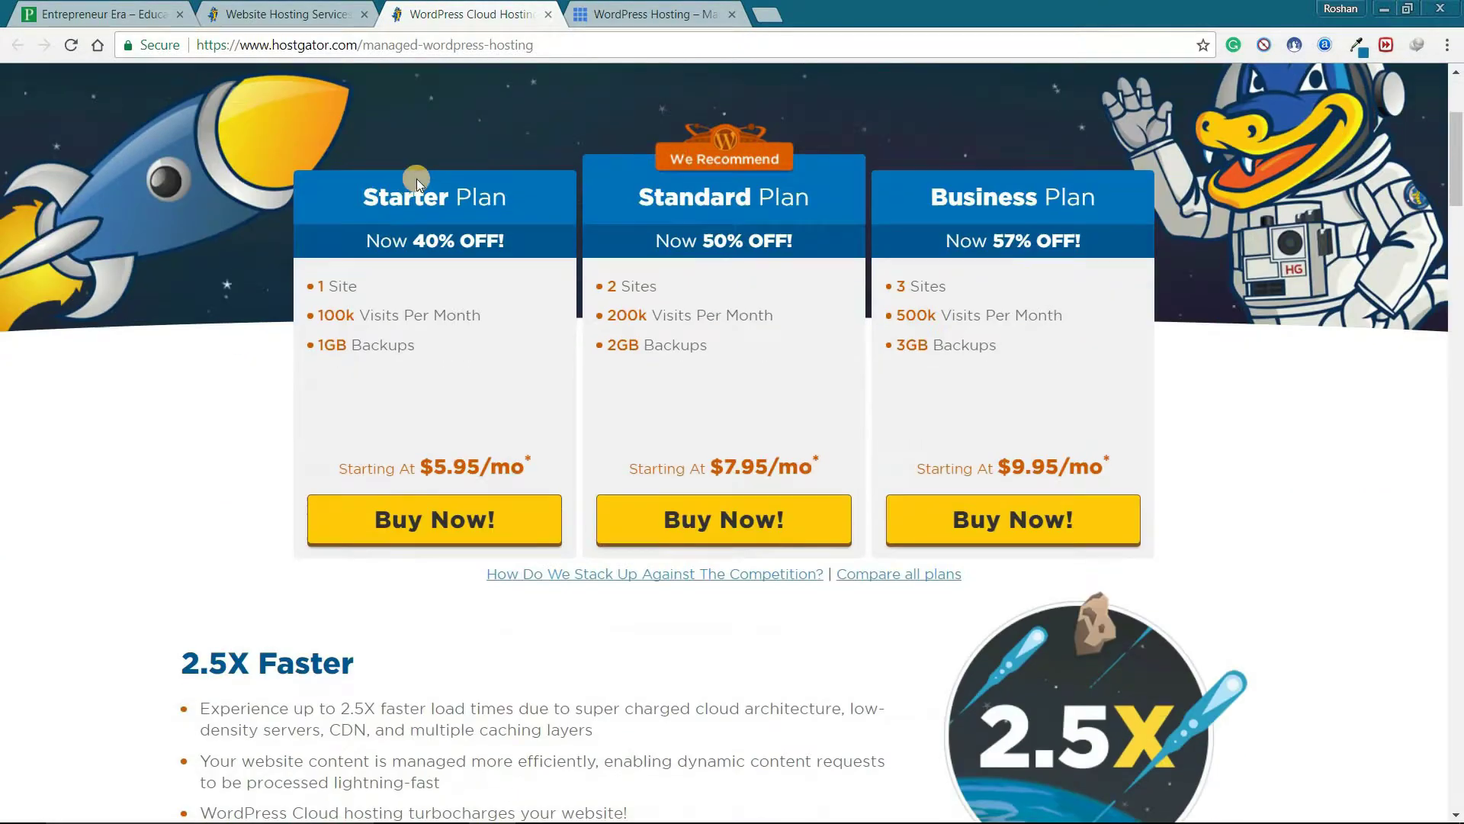
click(645, 14)
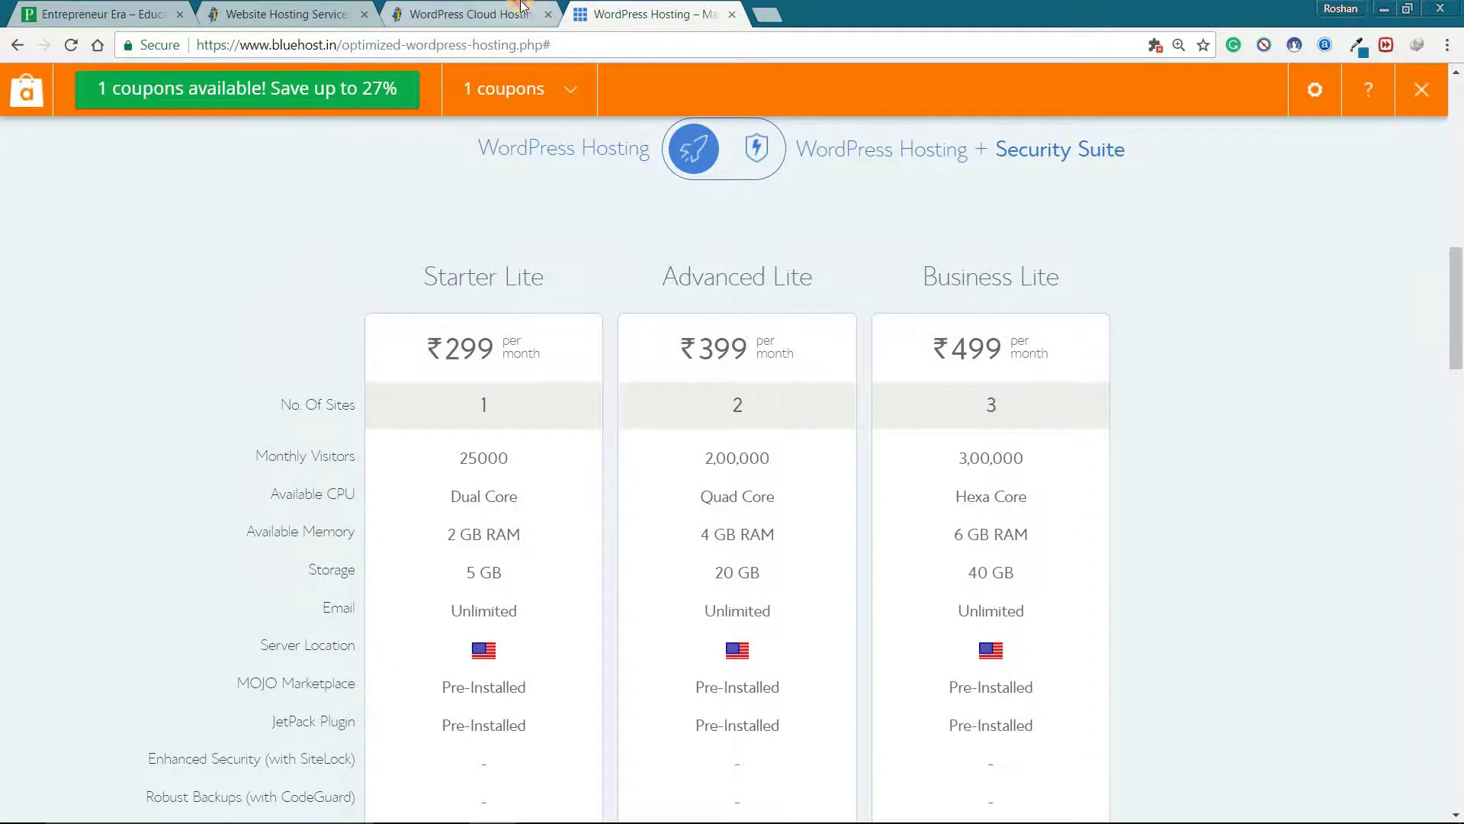
click(465, 14)
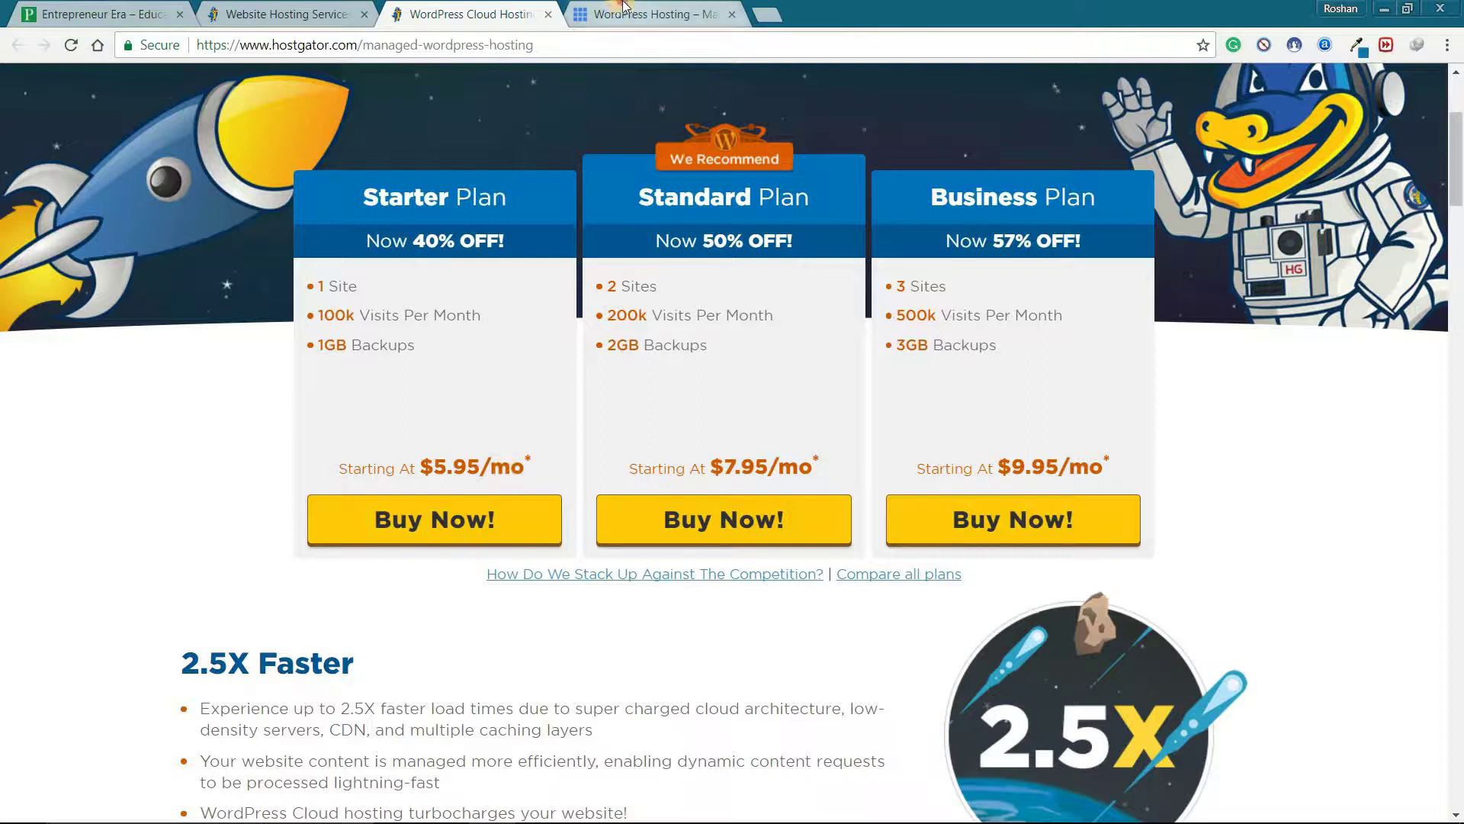
click(644, 13)
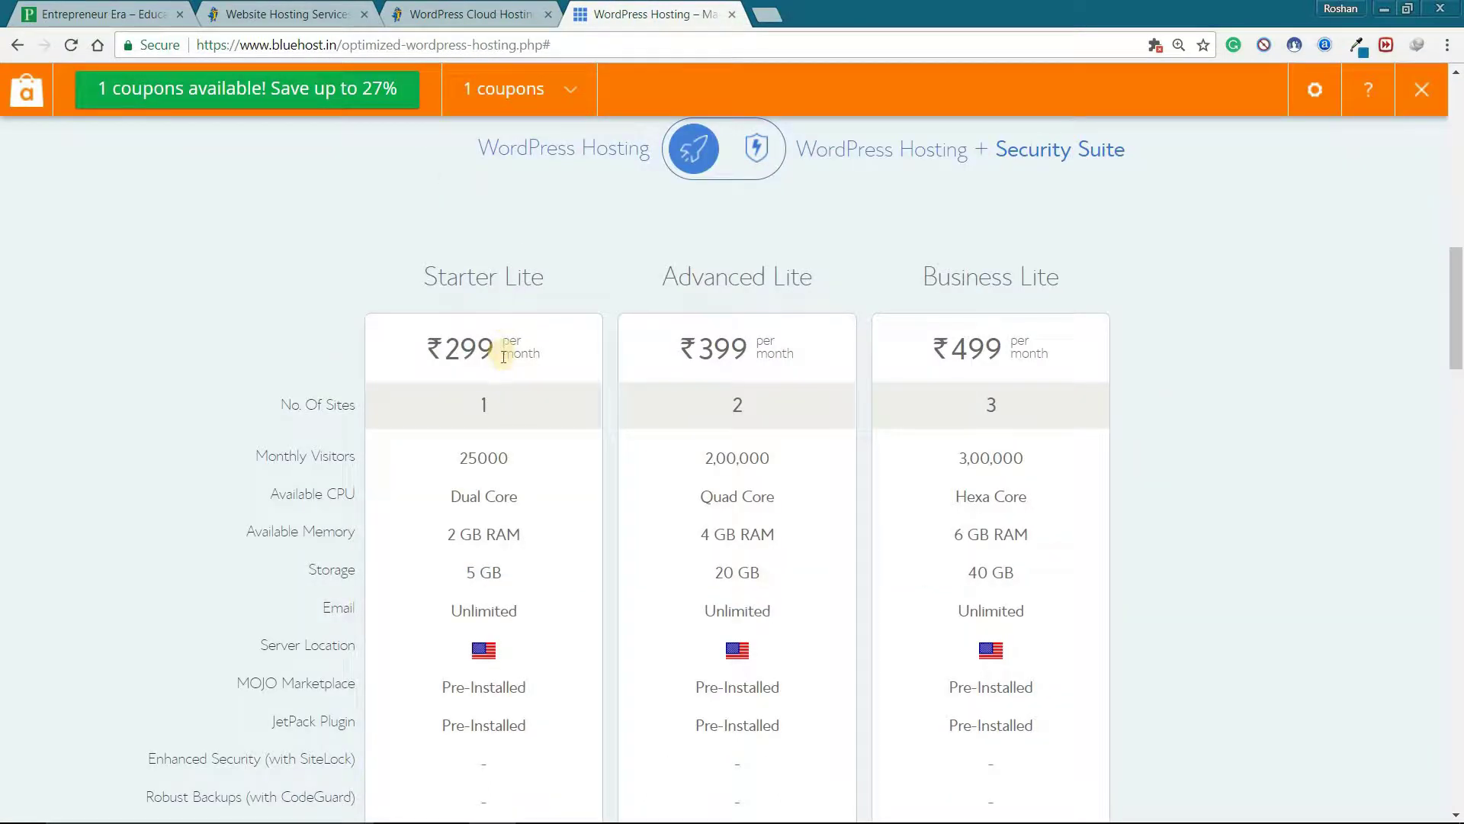
scroll(503, 356, down, 3)
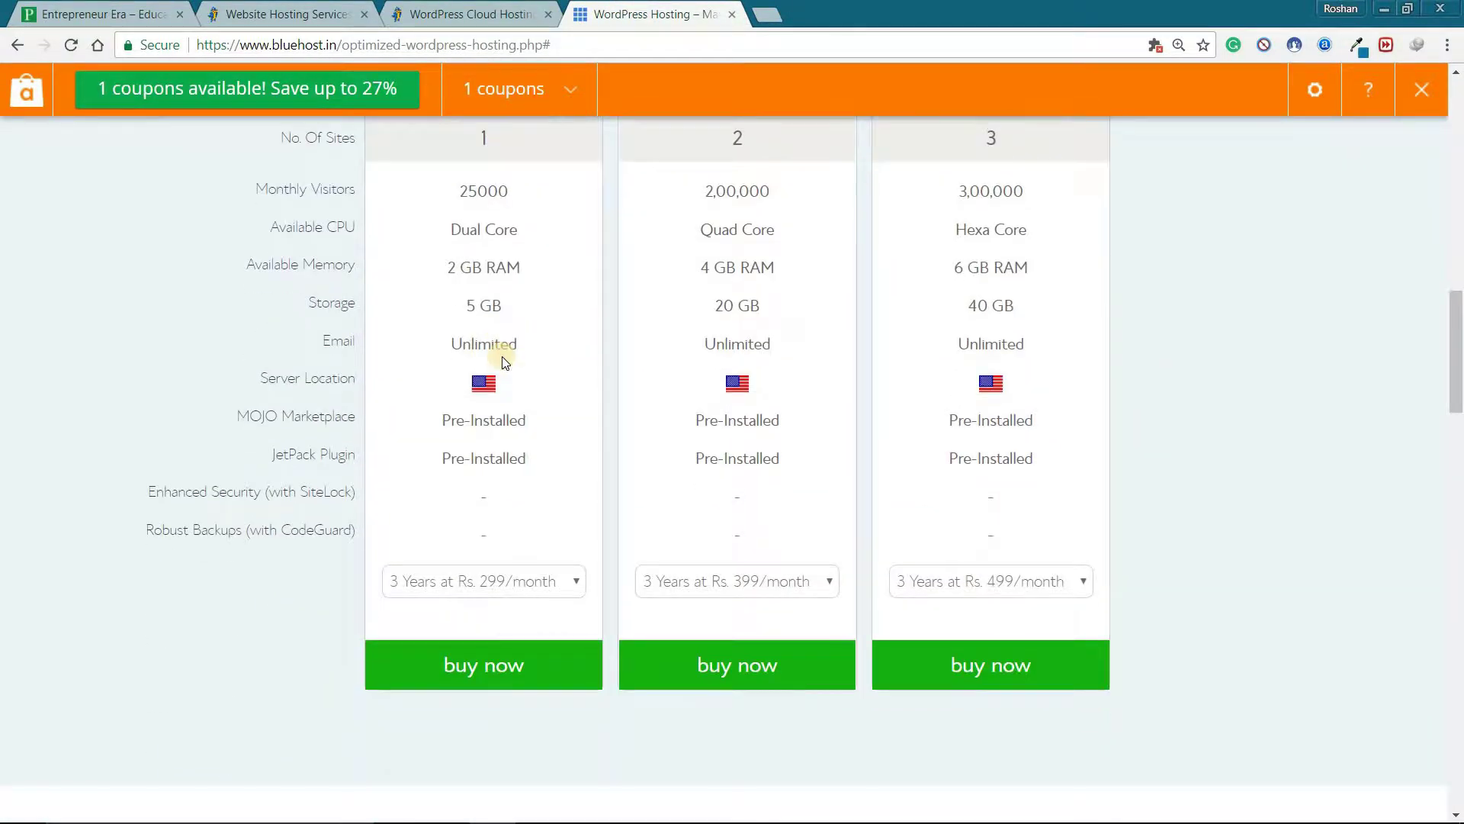
scroll(502, 358, up, 3)
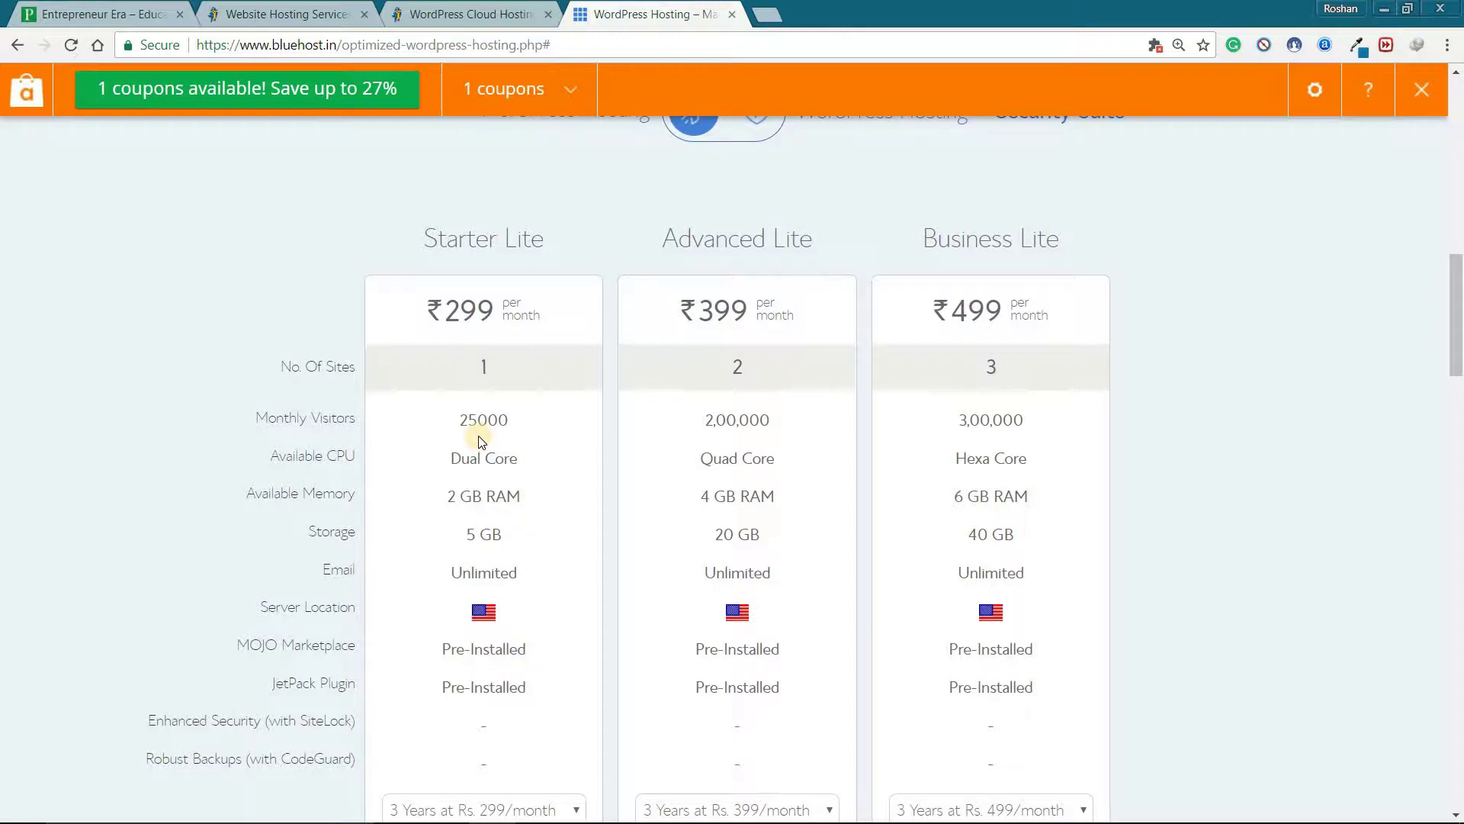
key(ctrl+shift+Tab)
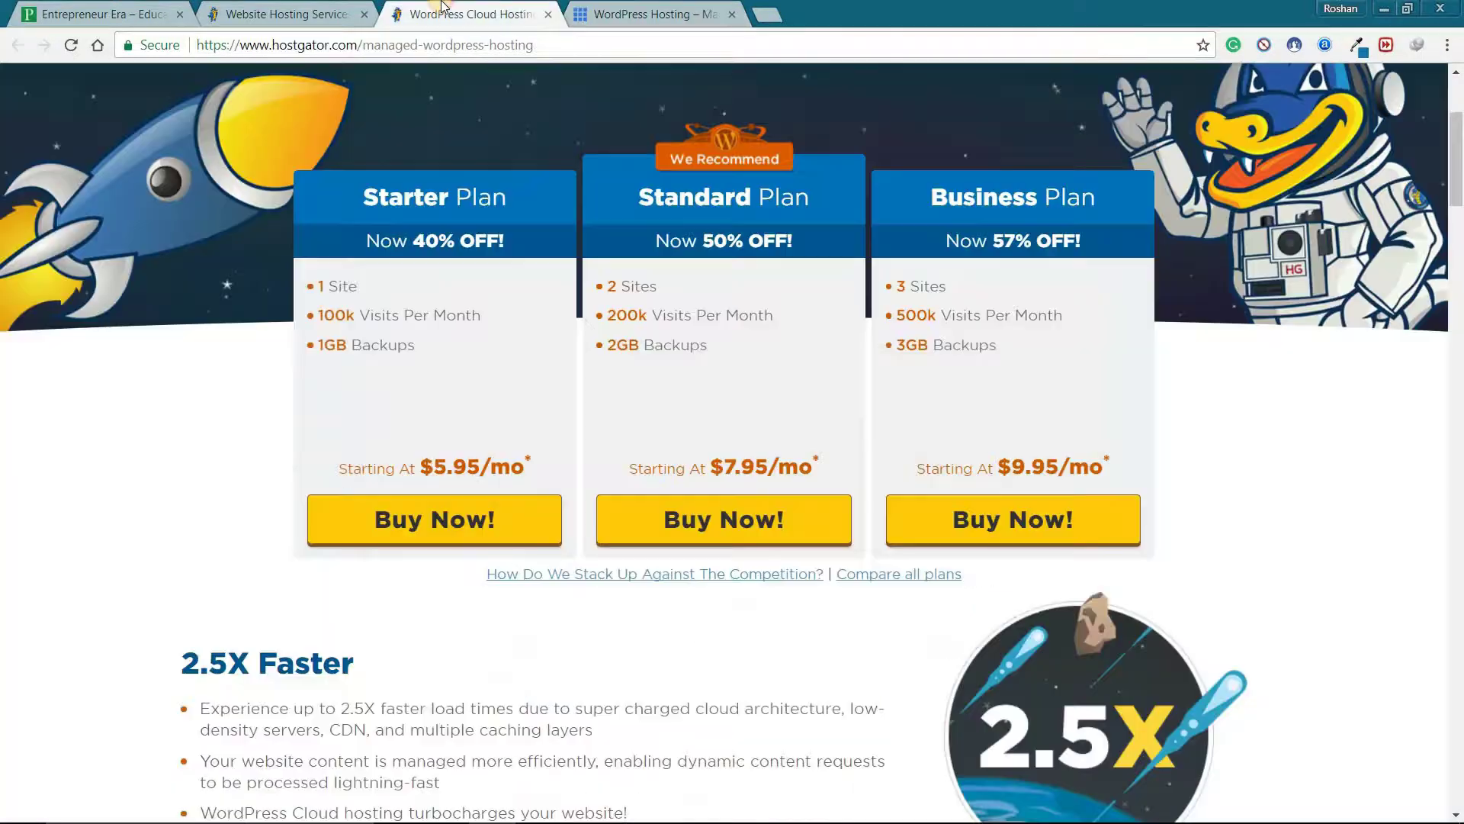
click(690, 13)
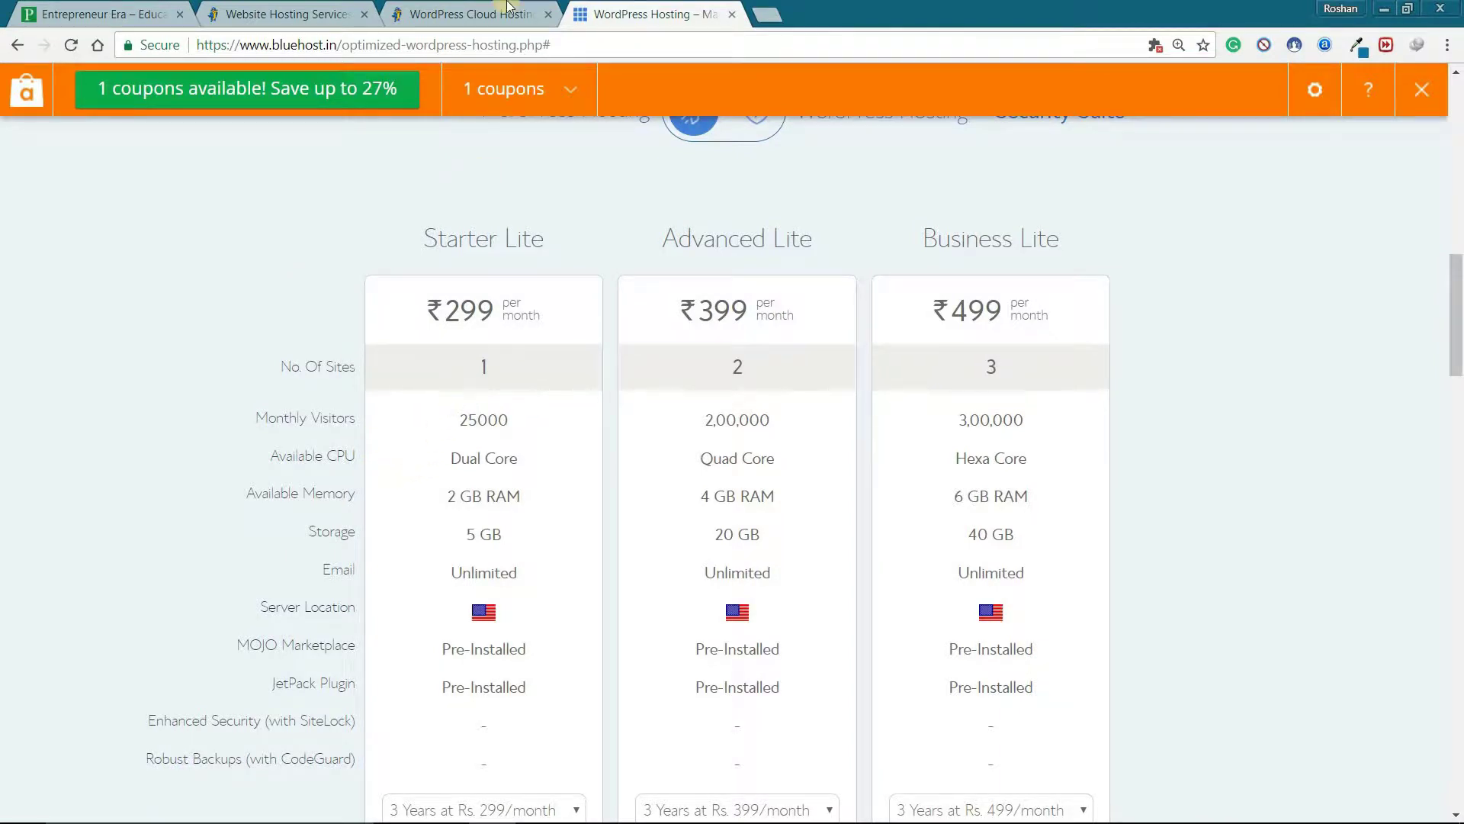
Step: Recheck HostGator's Starter 100k visits against Bluehost's plans, ending on HostGator
click(455, 23)
click(648, 13)
click(473, 14)
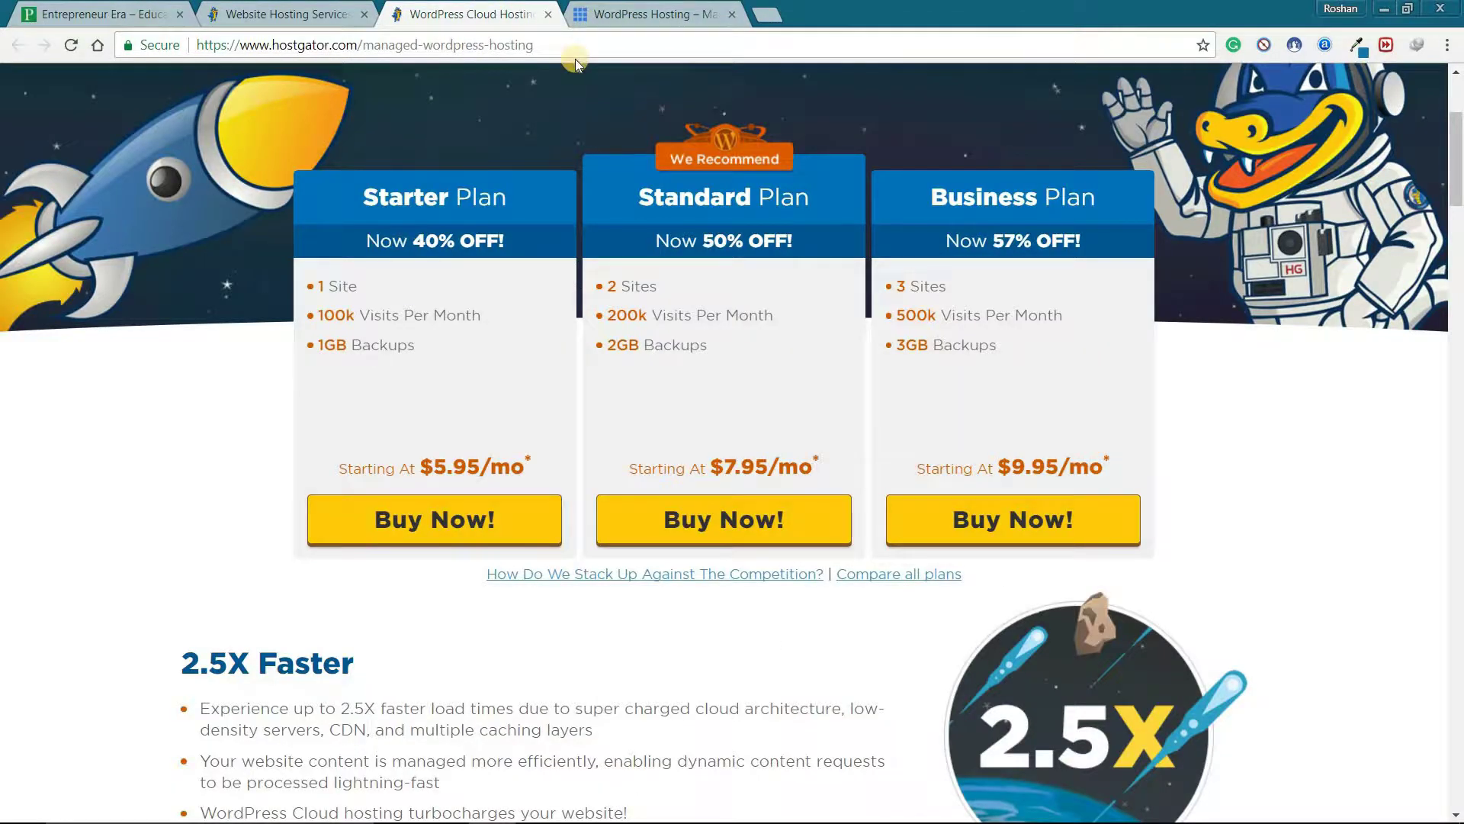
triple_click(361, 317)
click(444, 222)
click(660, 13)
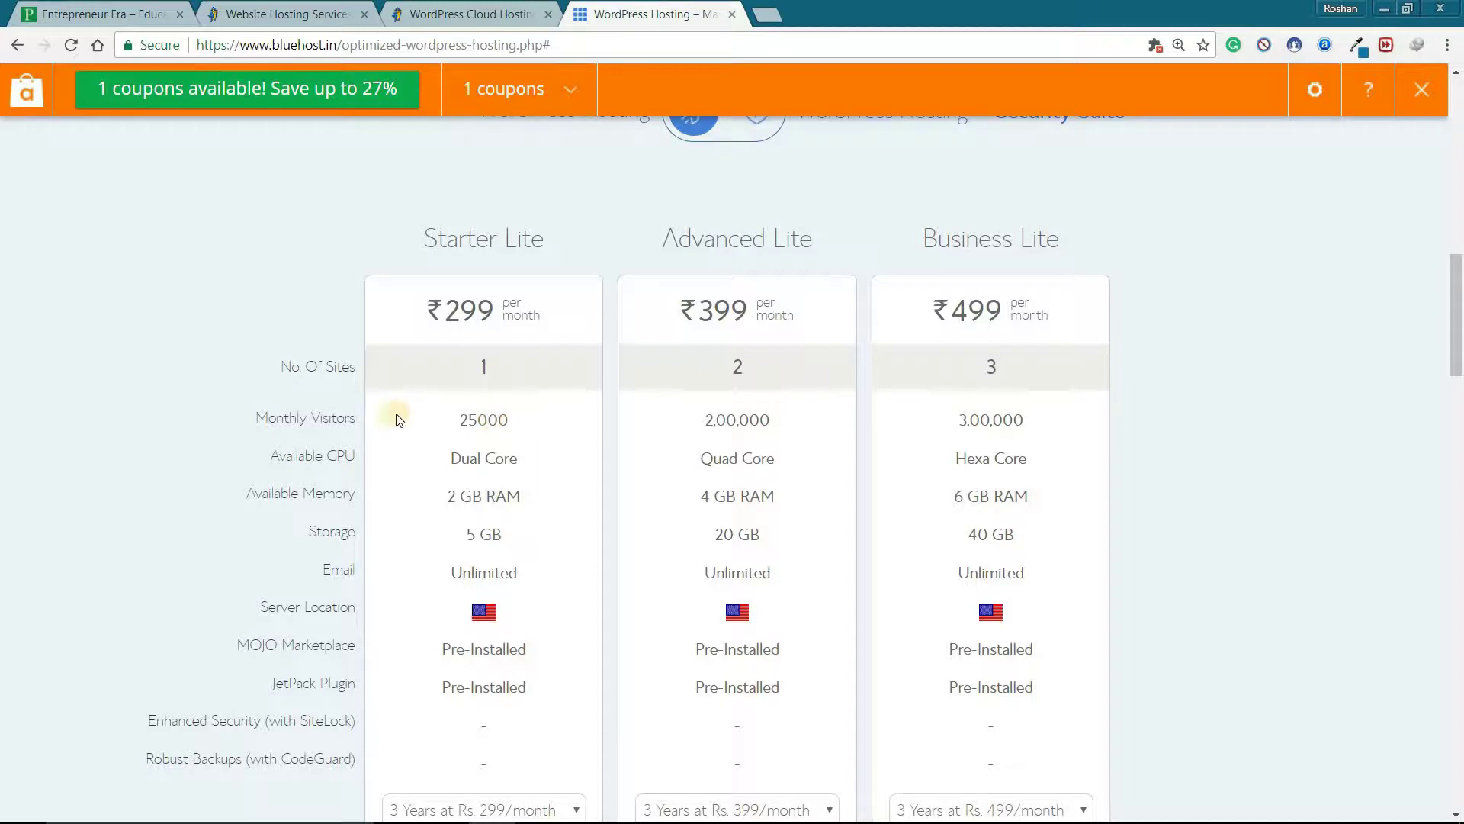
click(462, 14)
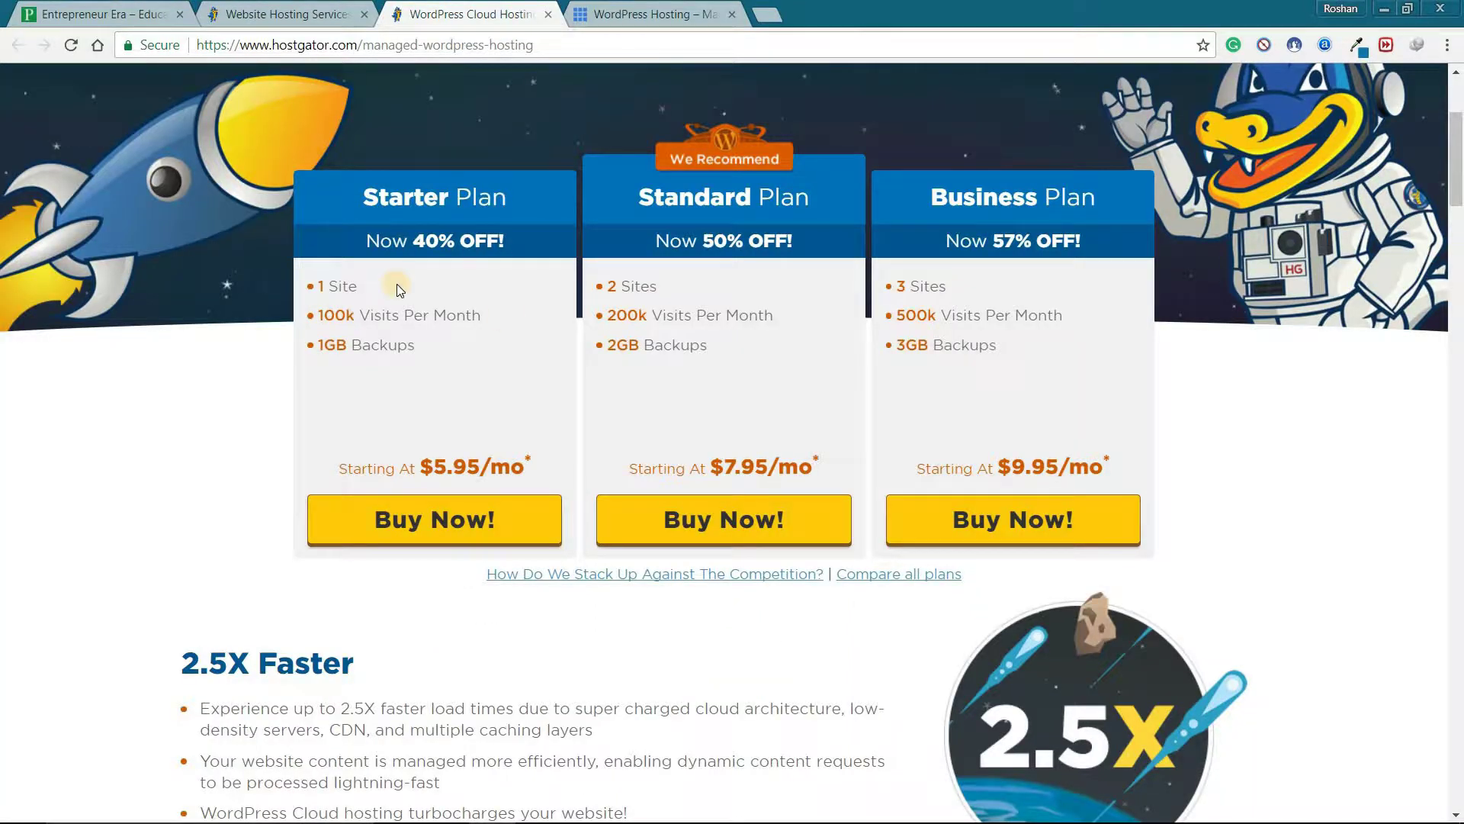
Step: Load bigrock.in in a new tab and bring up the Linux Hosting link's options
click(714, 8)
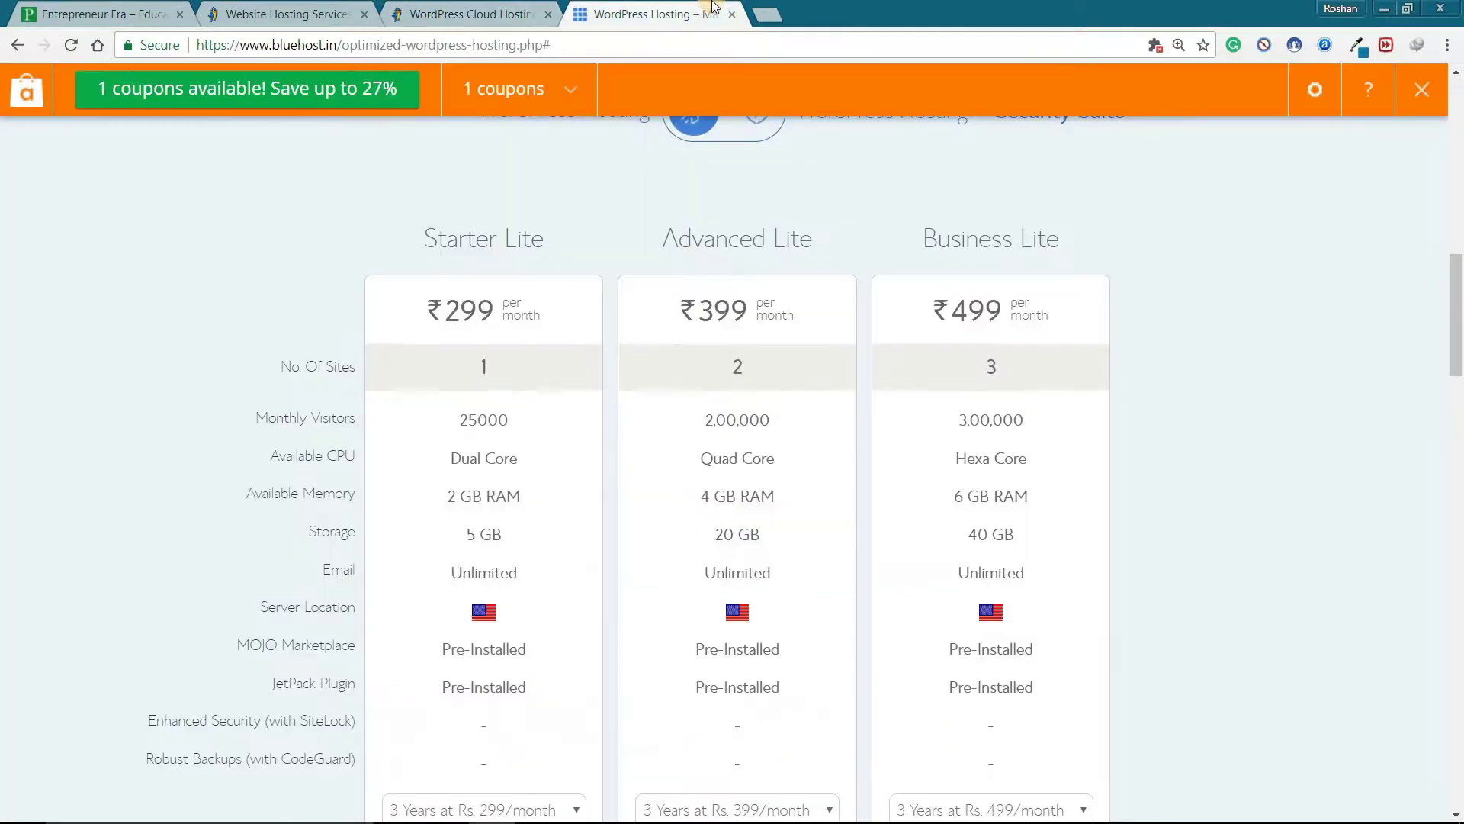
click(765, 14)
text(big)
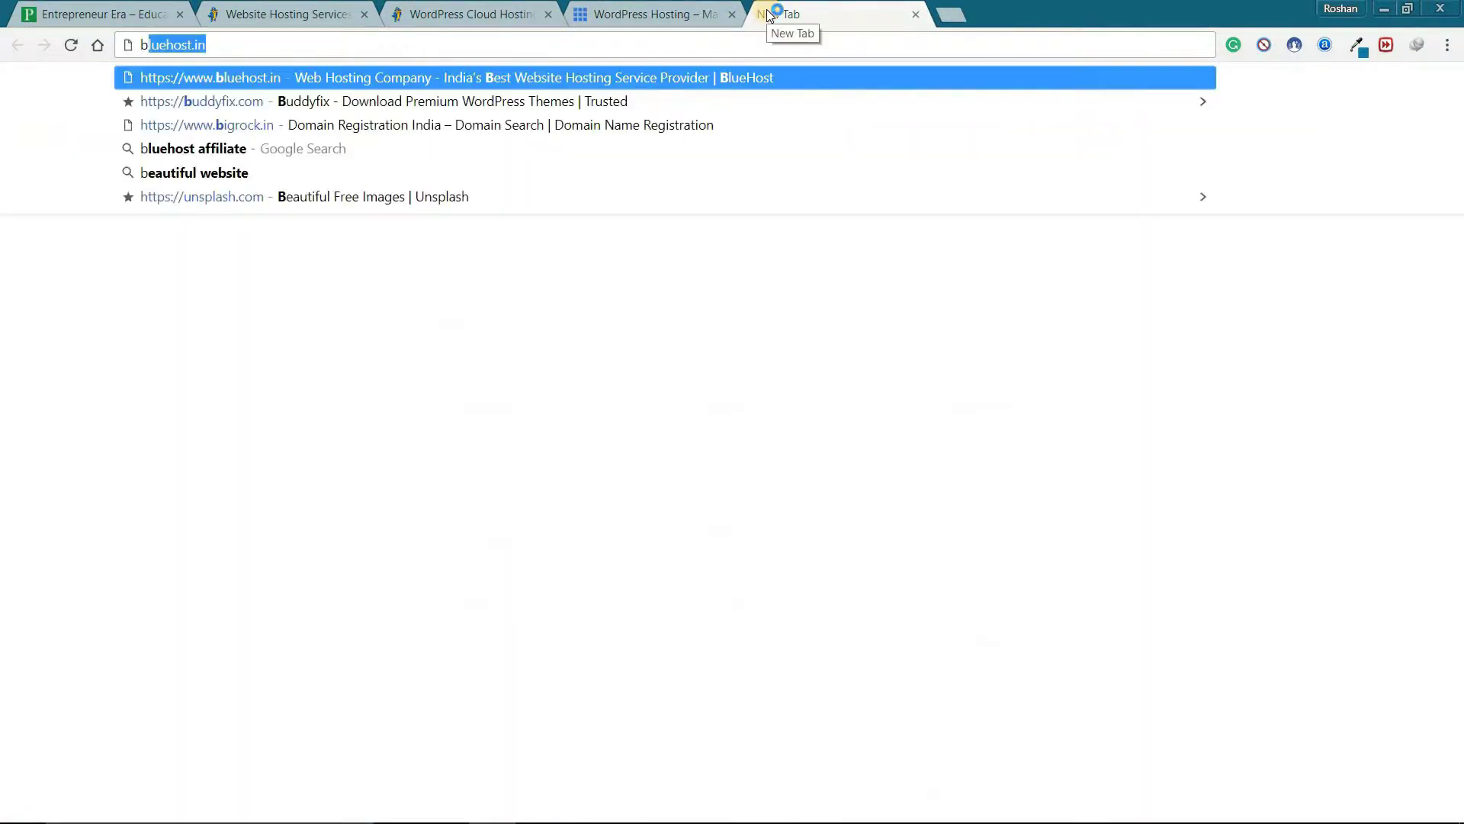
key(Return)
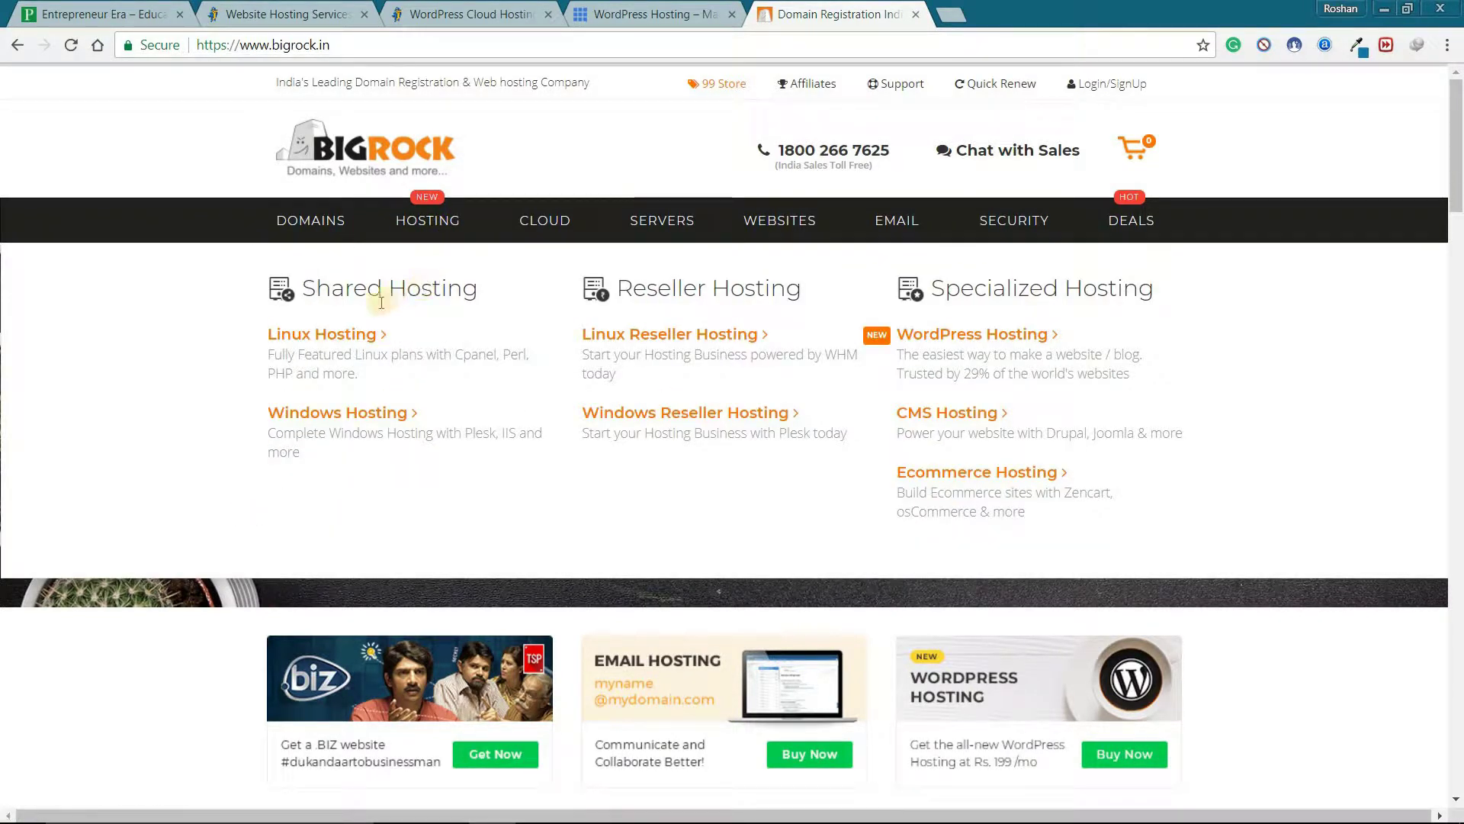
right_click(329, 343)
Step: Open Linux Hosting in a background tab and view Windows Hosting's Essential plan at ₹59/mo
click(358, 355)
click(329, 413)
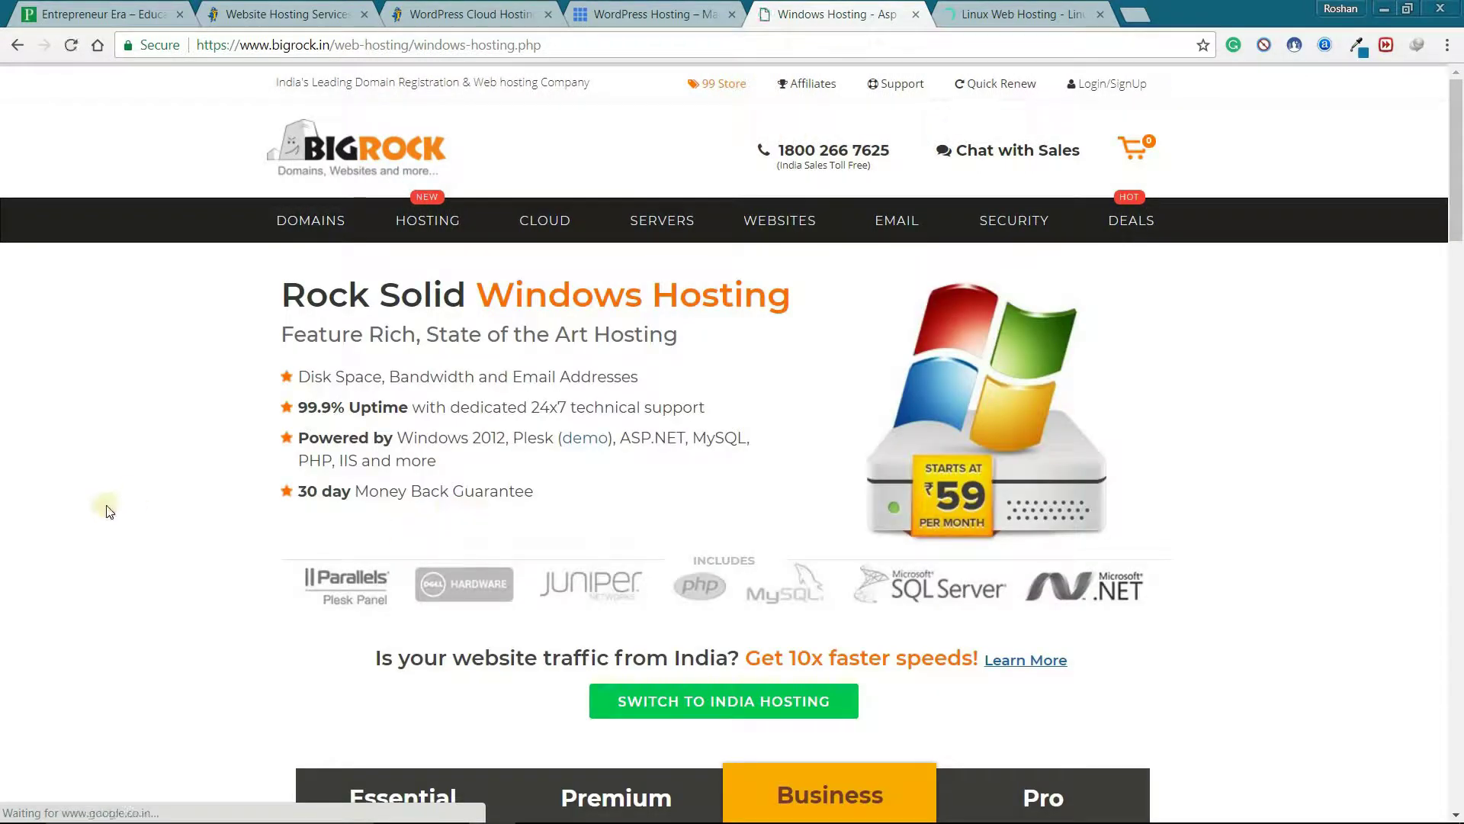
scroll(103, 507, down, 2)
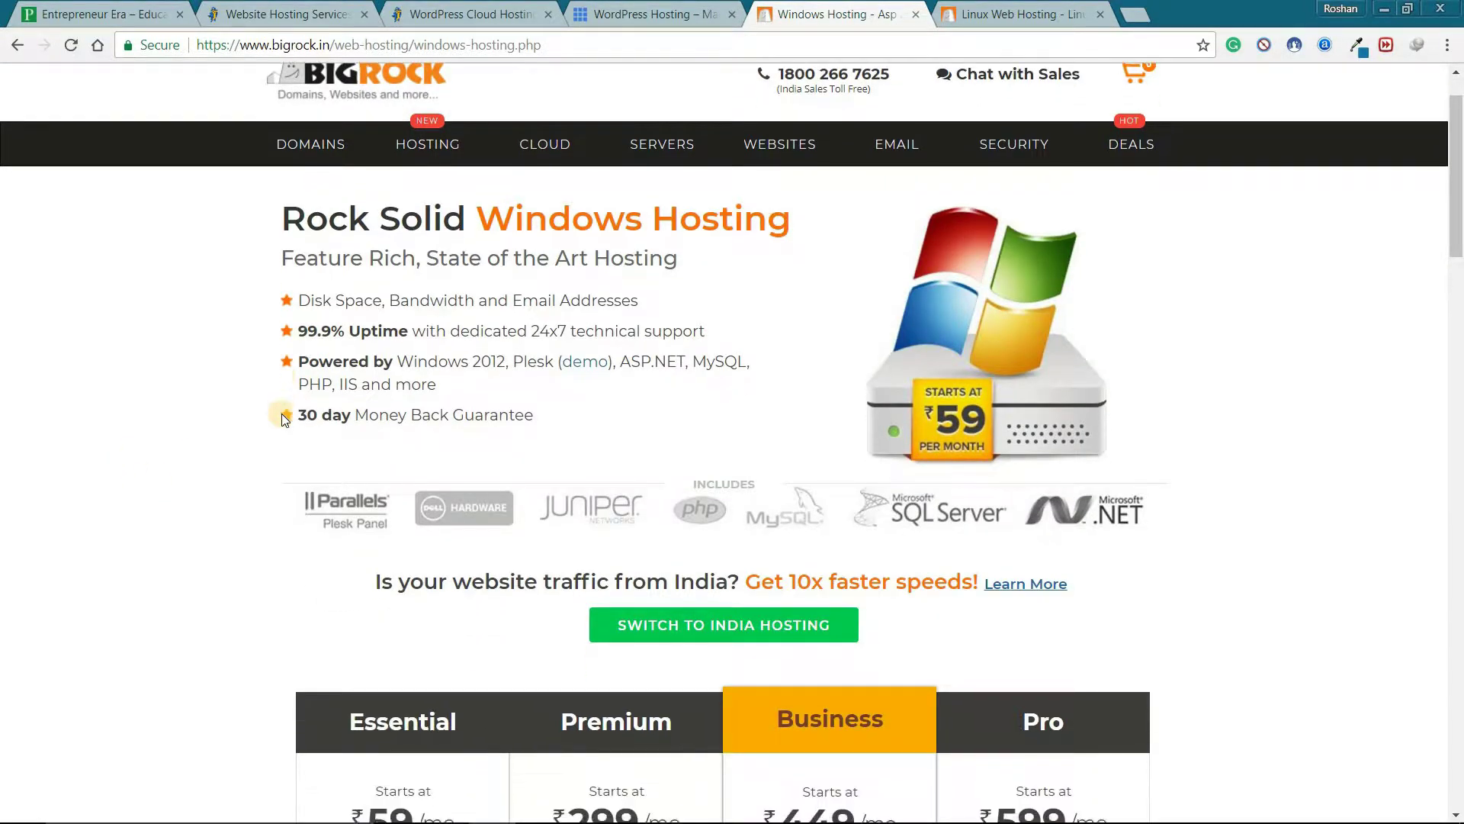
scroll(281, 413, down, 7)
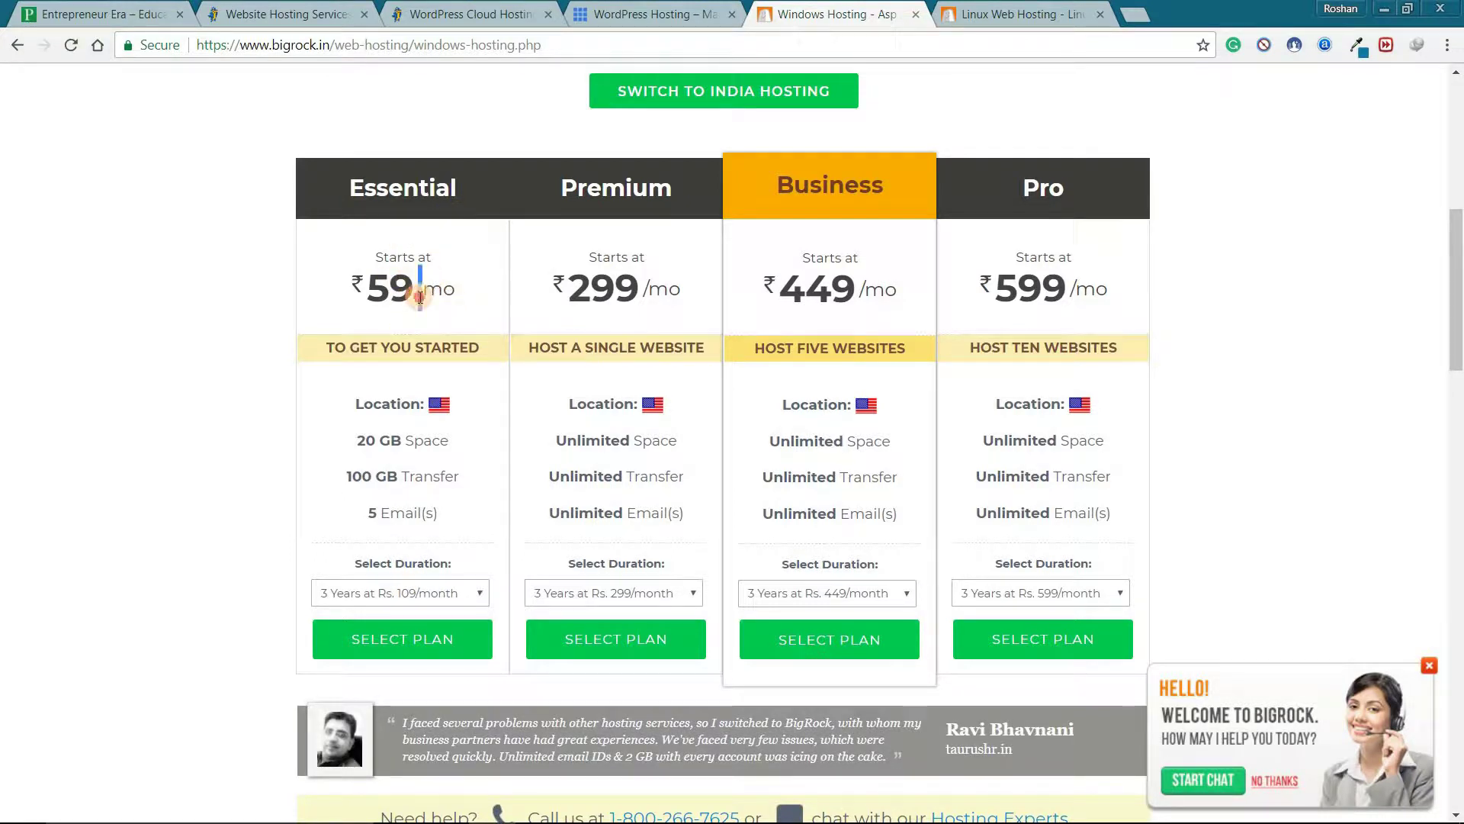
triple_click(420, 298)
click(446, 256)
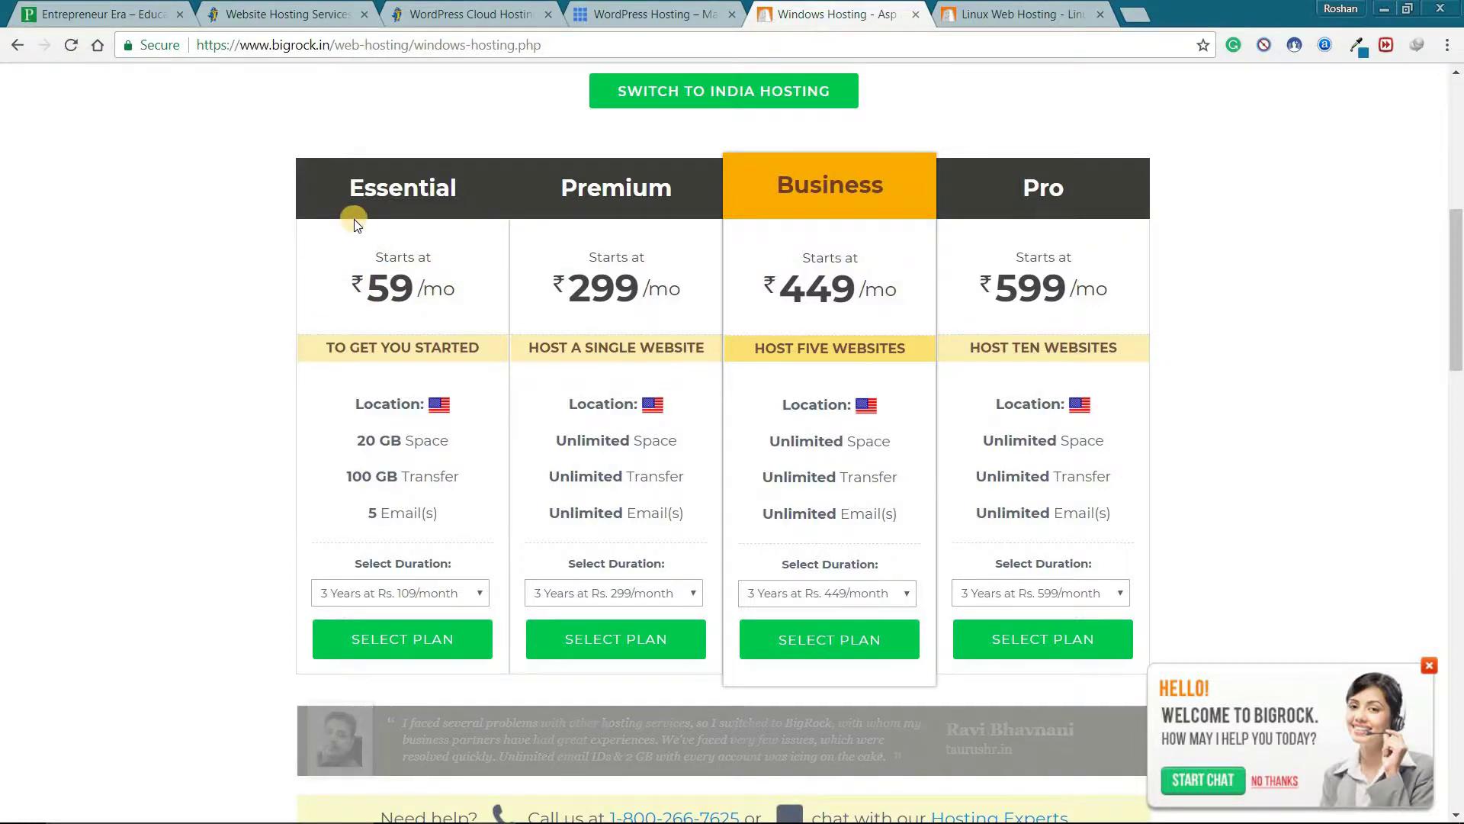
triple_click(372, 293)
click(400, 295)
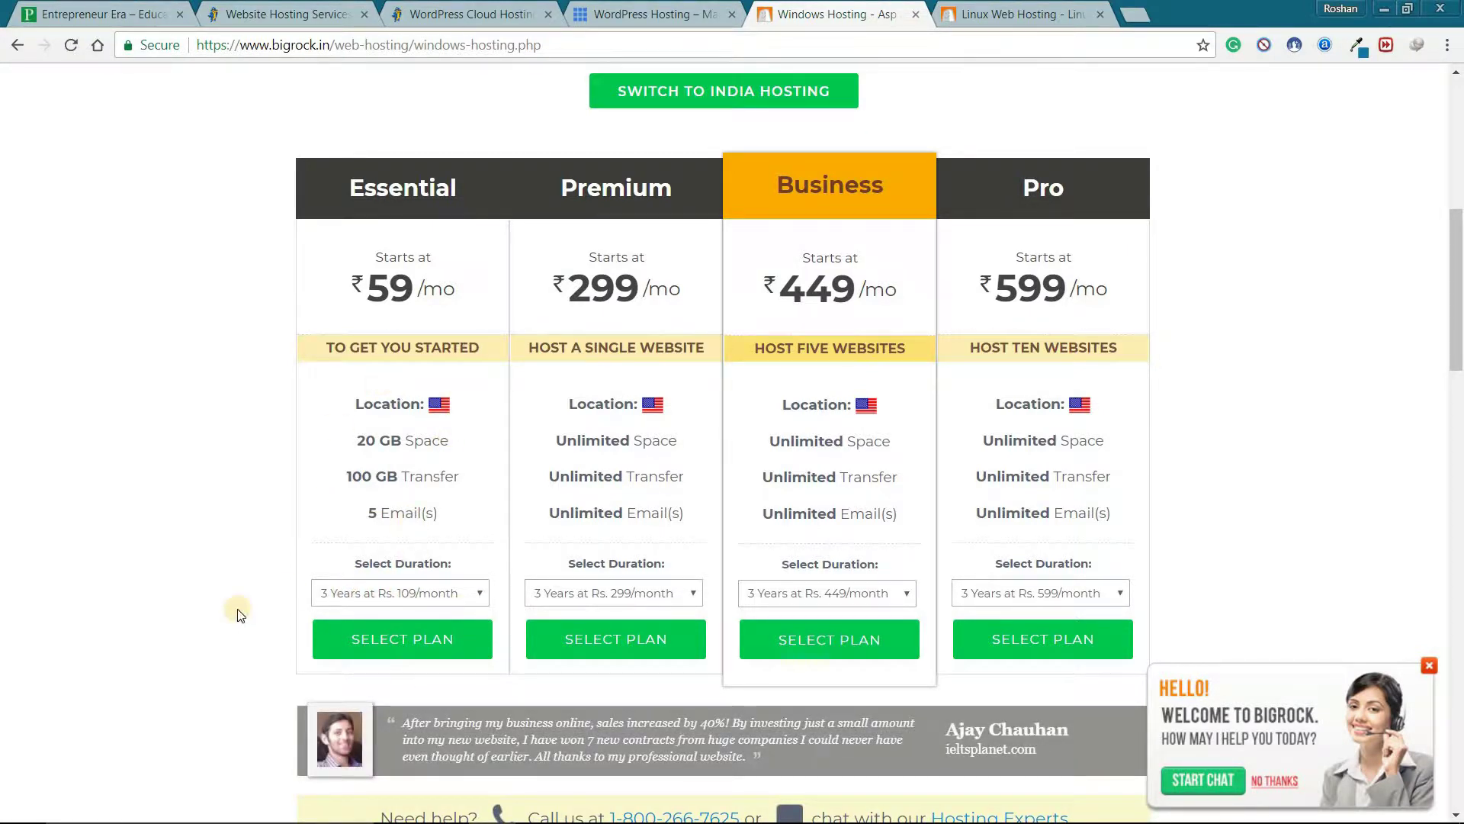
scroll(239, 614, up, 3)
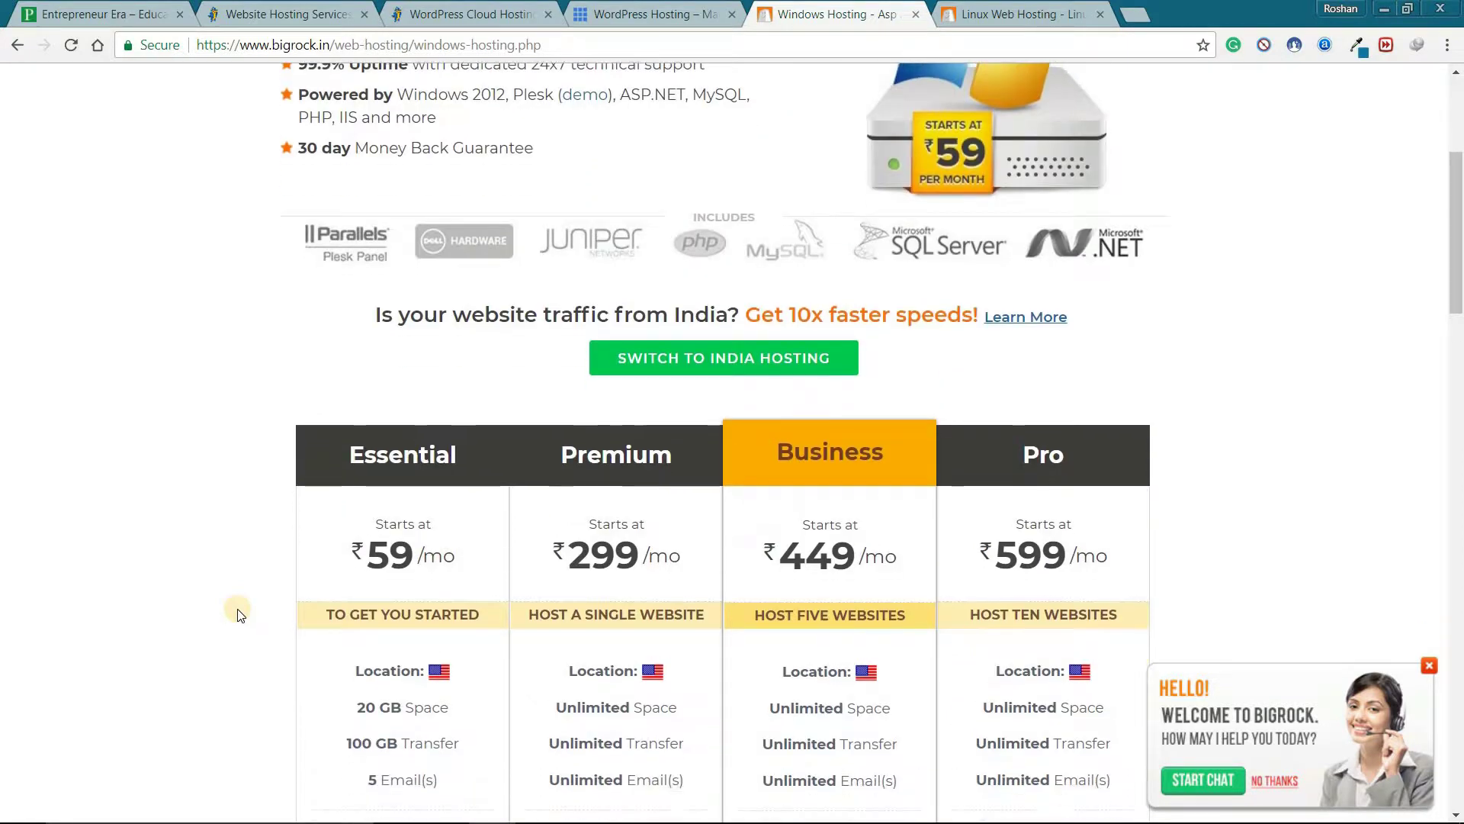
scroll(239, 614, down, 2)
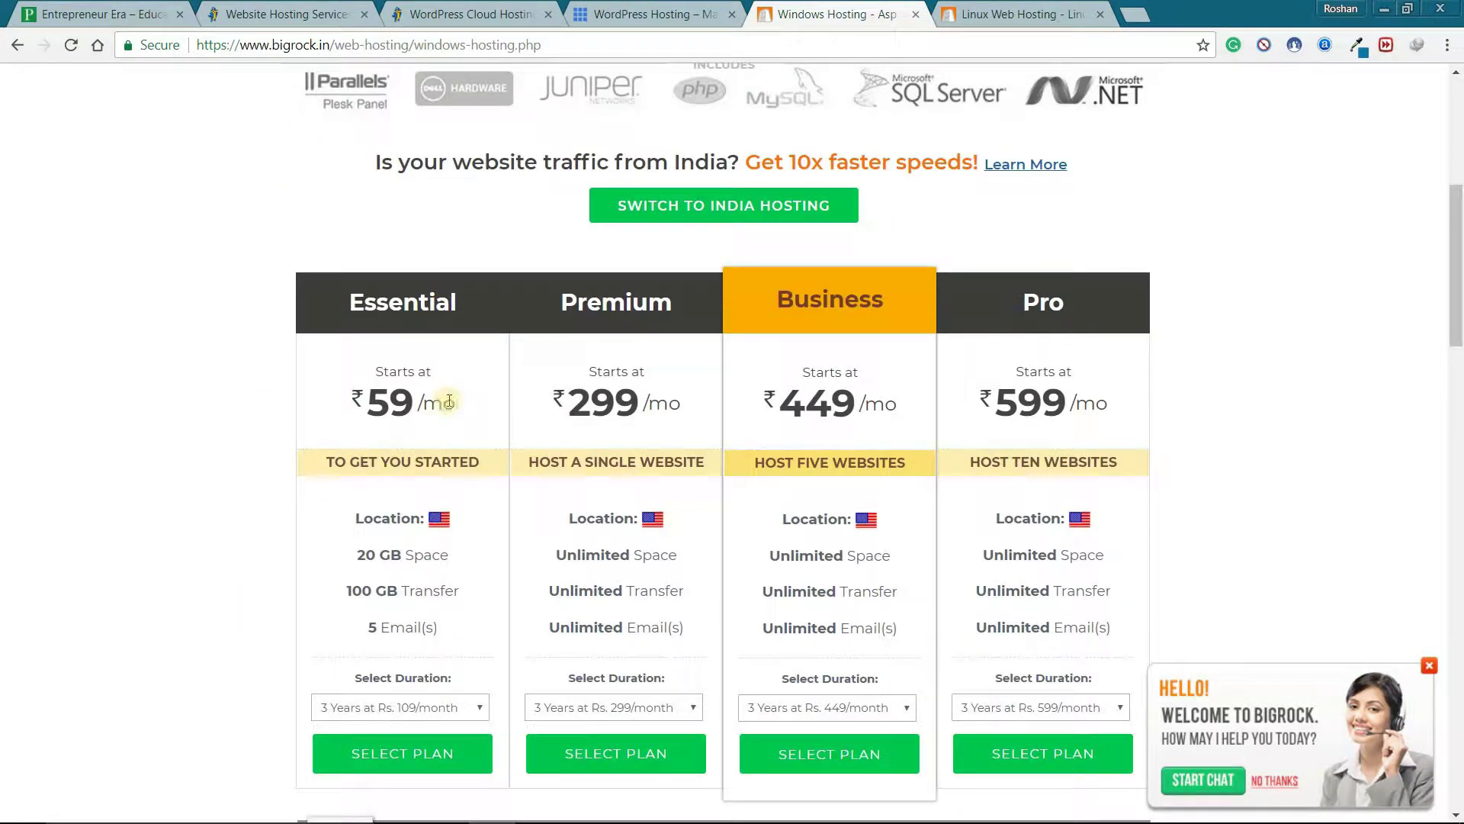
triple_click(384, 413)
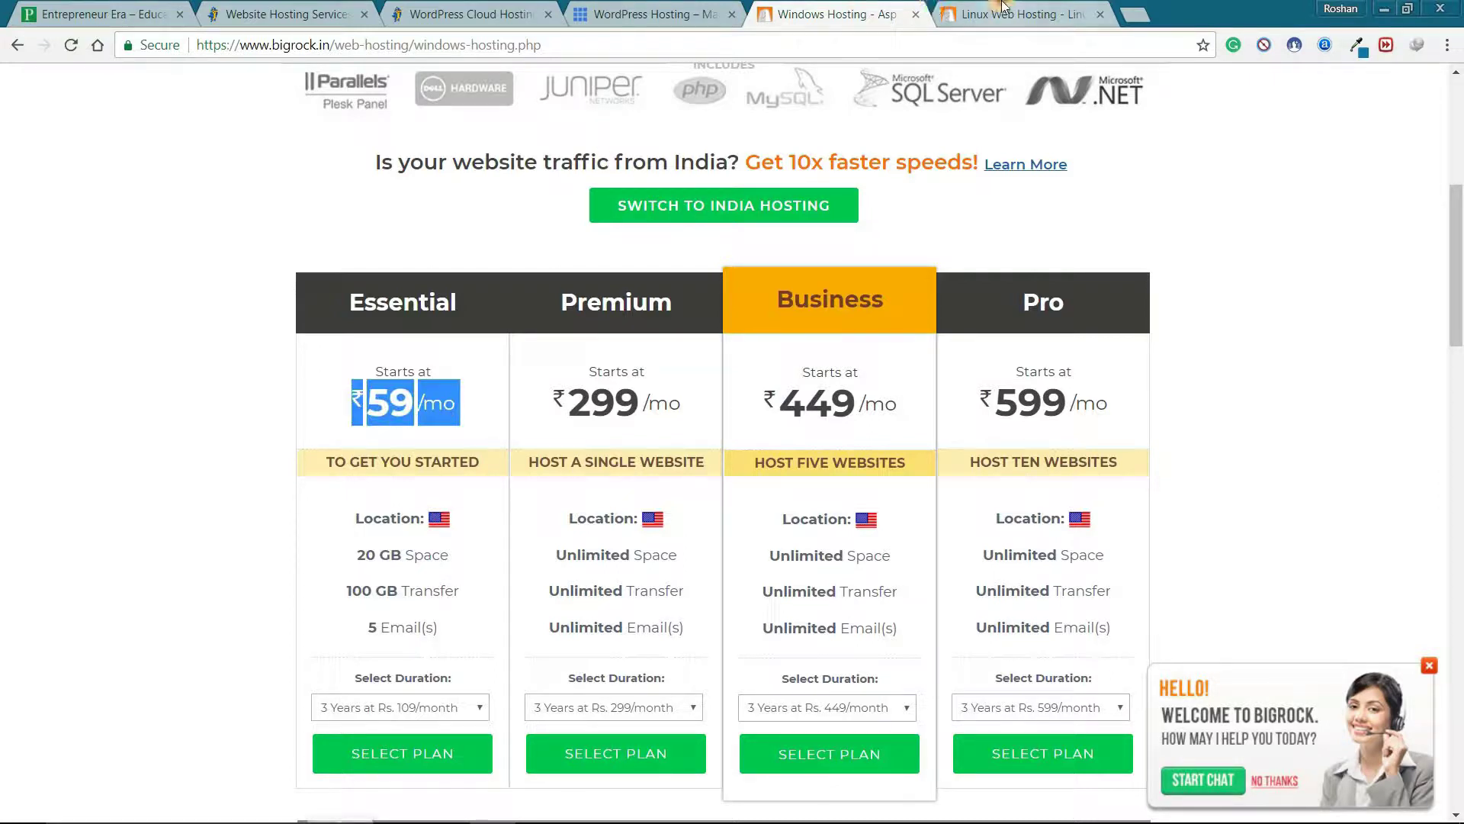
Step: Scroll through BigRock's Linux hosting plans, then return to HostGator's WordPress plans
click(999, 8)
scroll(347, 465, down, 4)
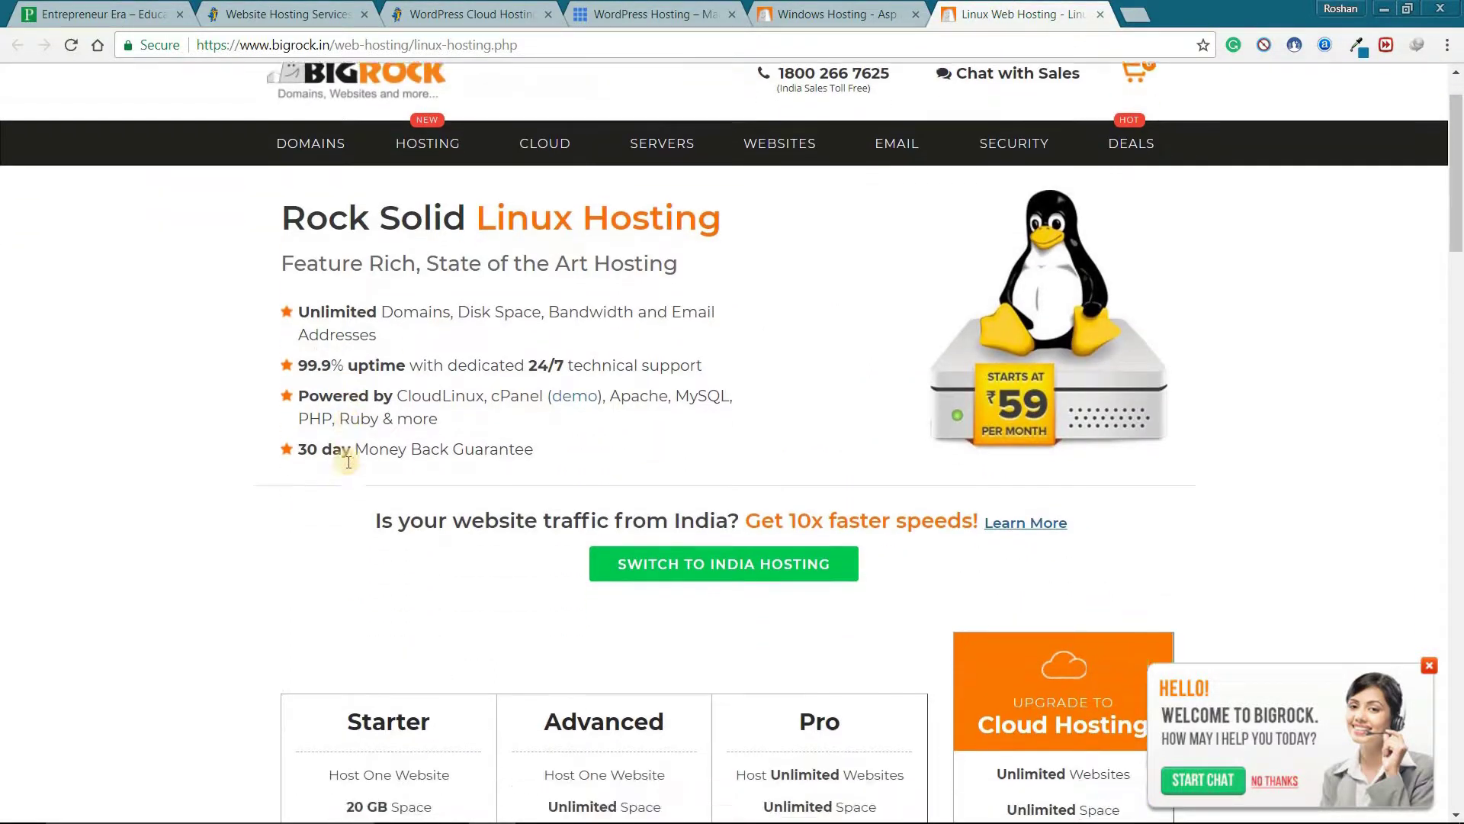
scroll(349, 466, down, 3)
scroll(350, 467, up, 2)
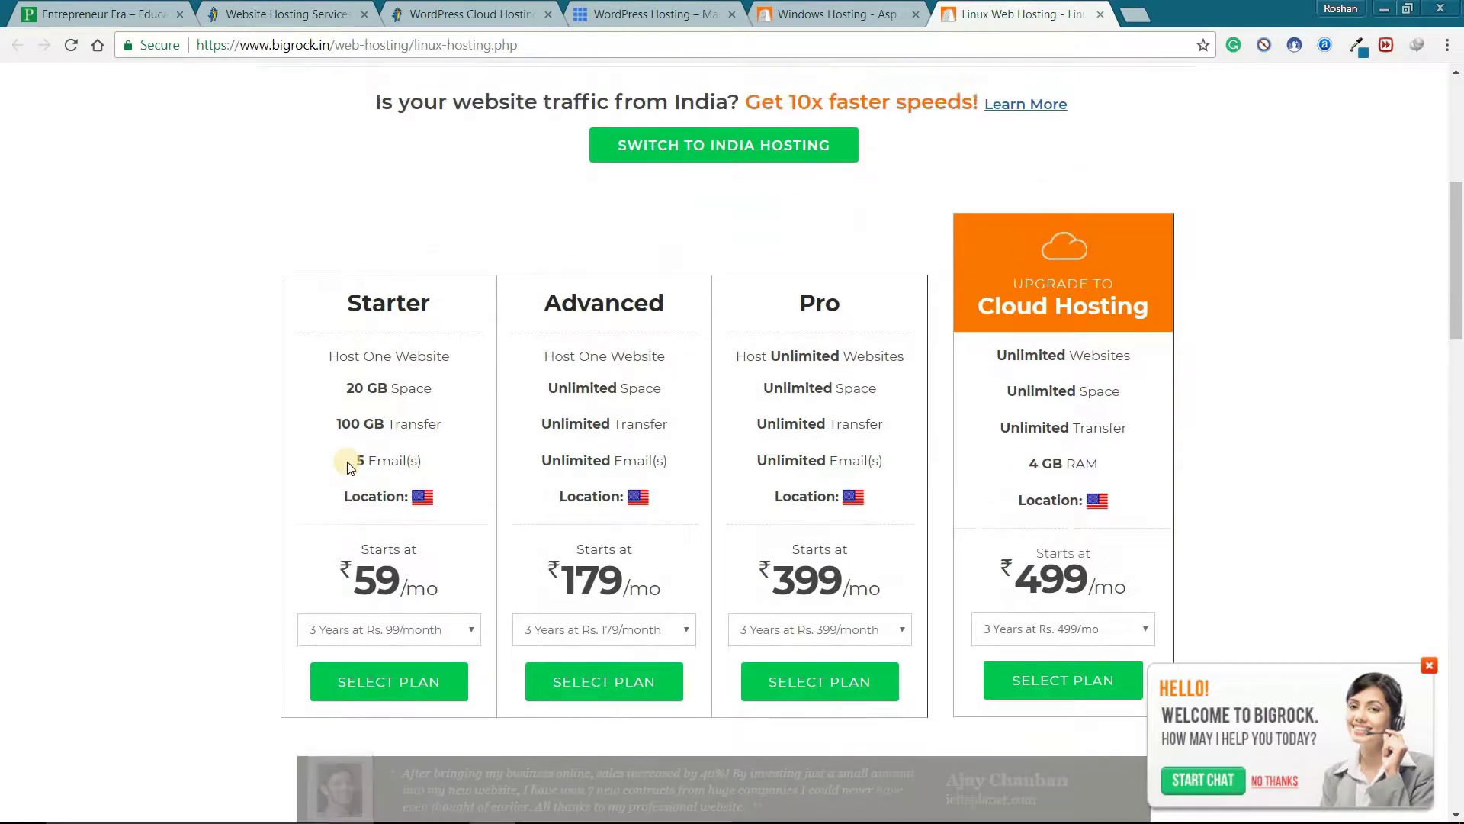
scroll(347, 461, up, 4)
scroll(343, 461, down, 4)
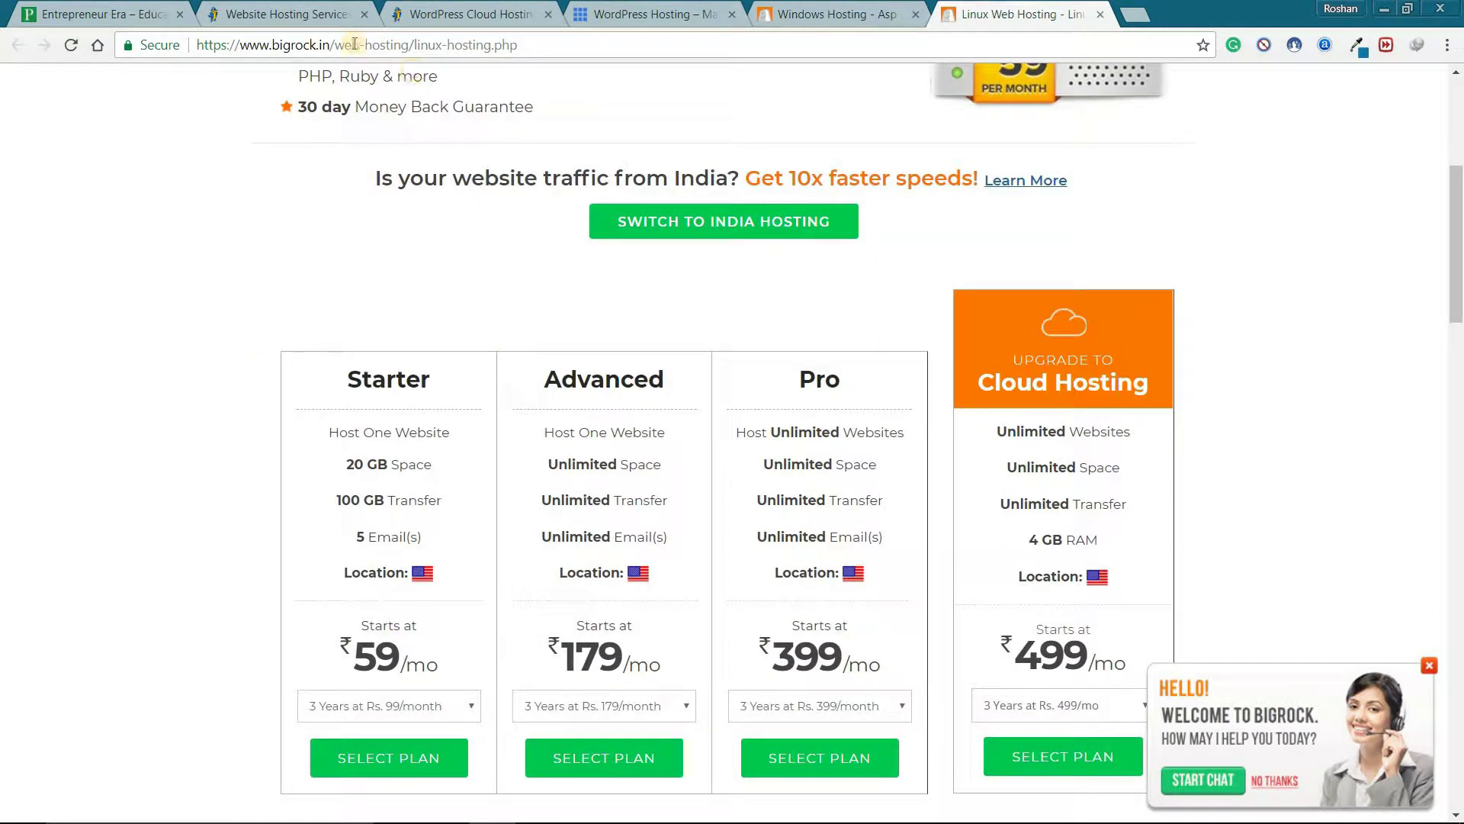
click(476, 10)
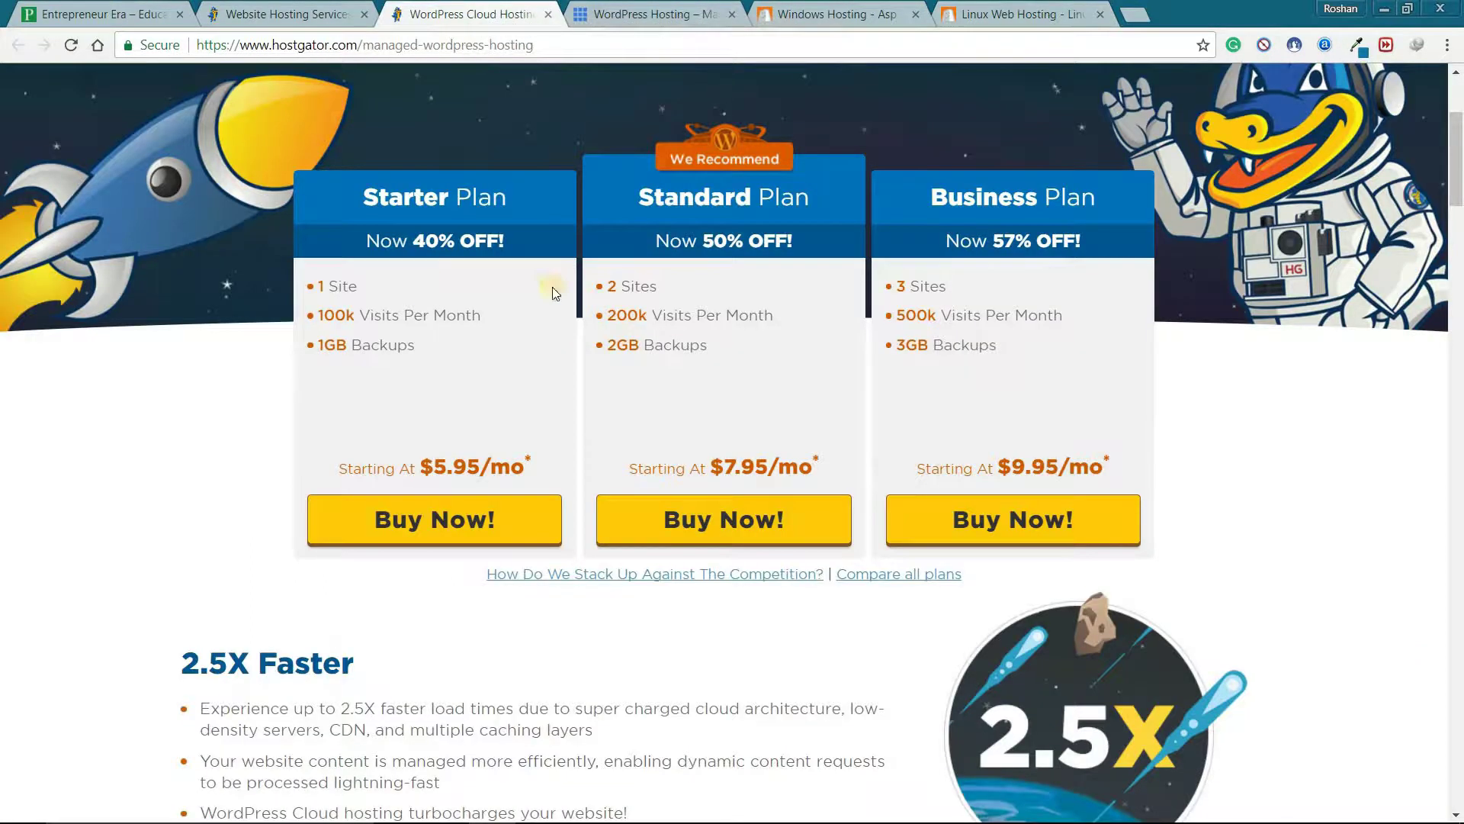
Step: Scroll HostGator's WordPress plans, glance at Bluehost's, then return to BigRock's Linux plans
scroll(557, 313, up, 3)
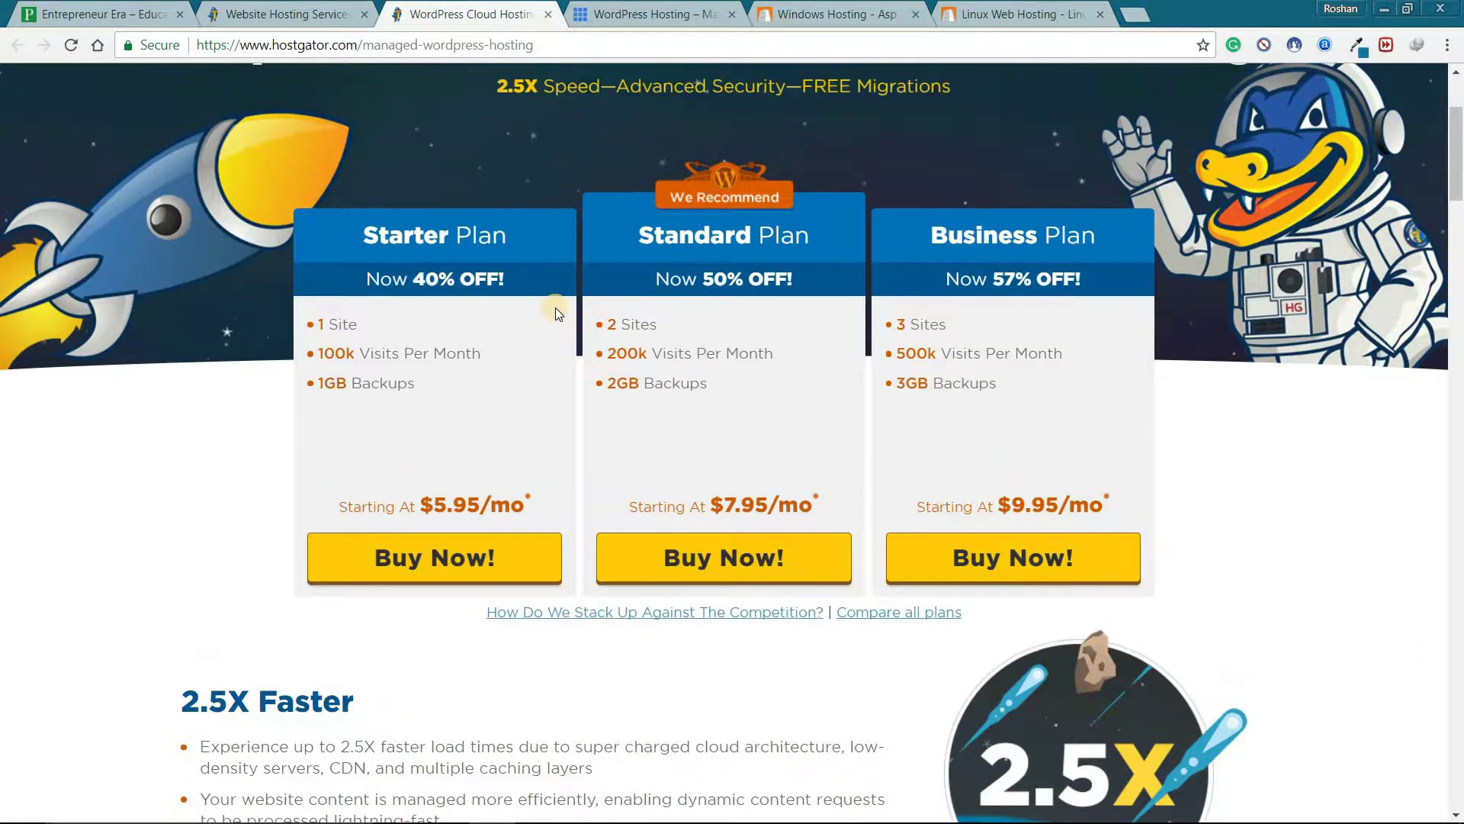
scroll(555, 308, down, 4)
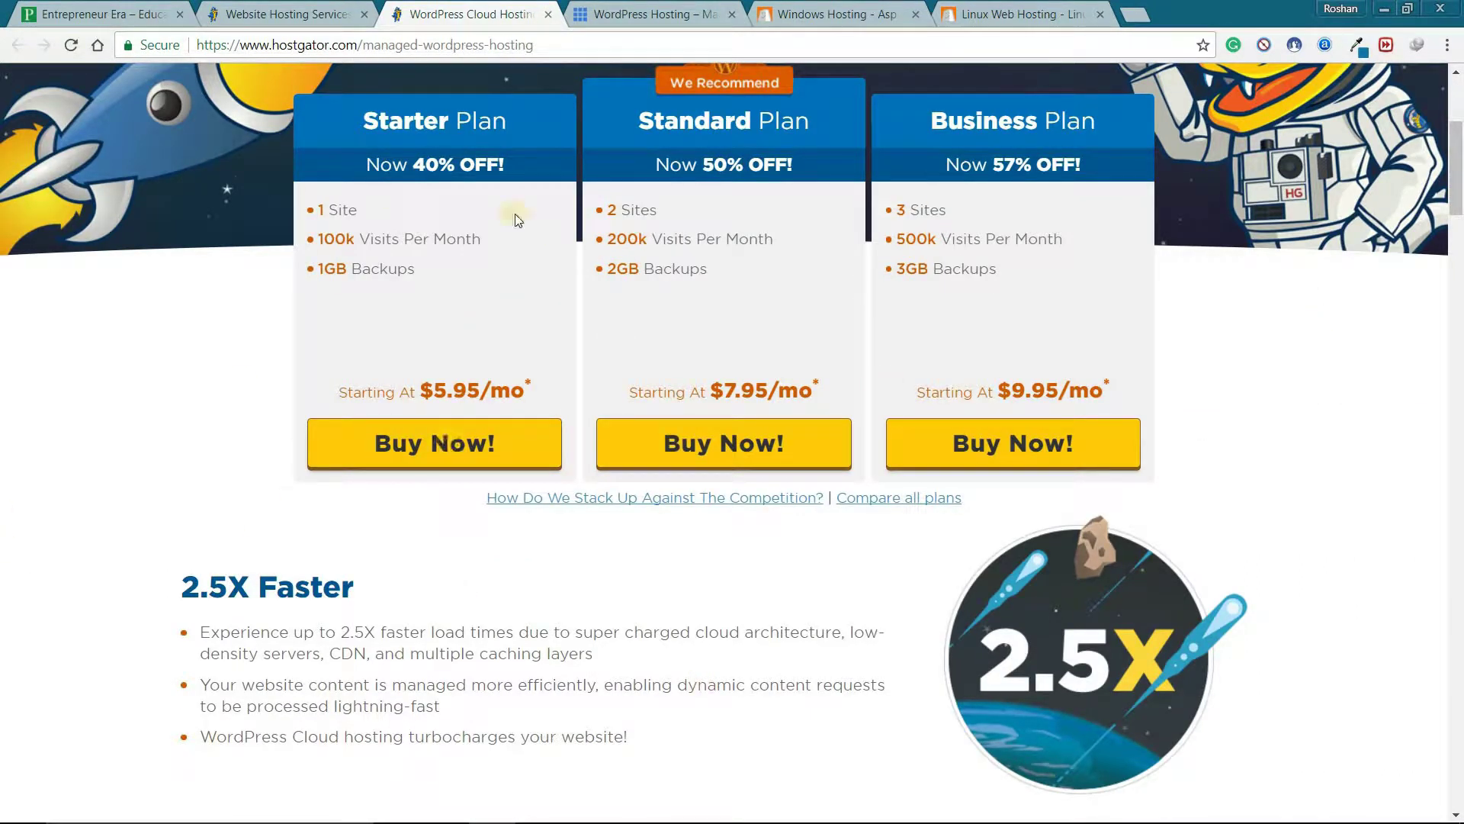
click(686, 10)
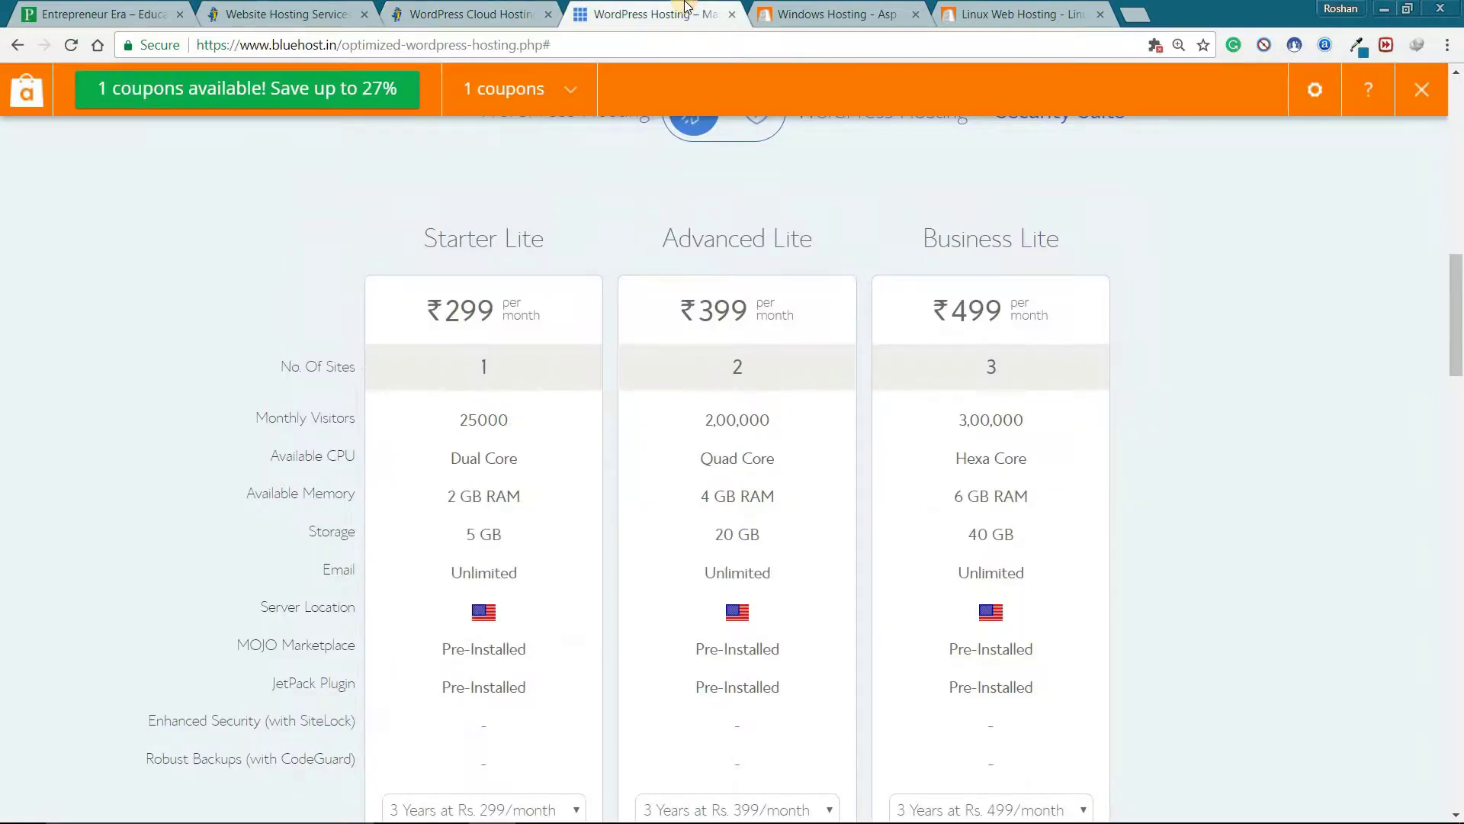
click(406, 7)
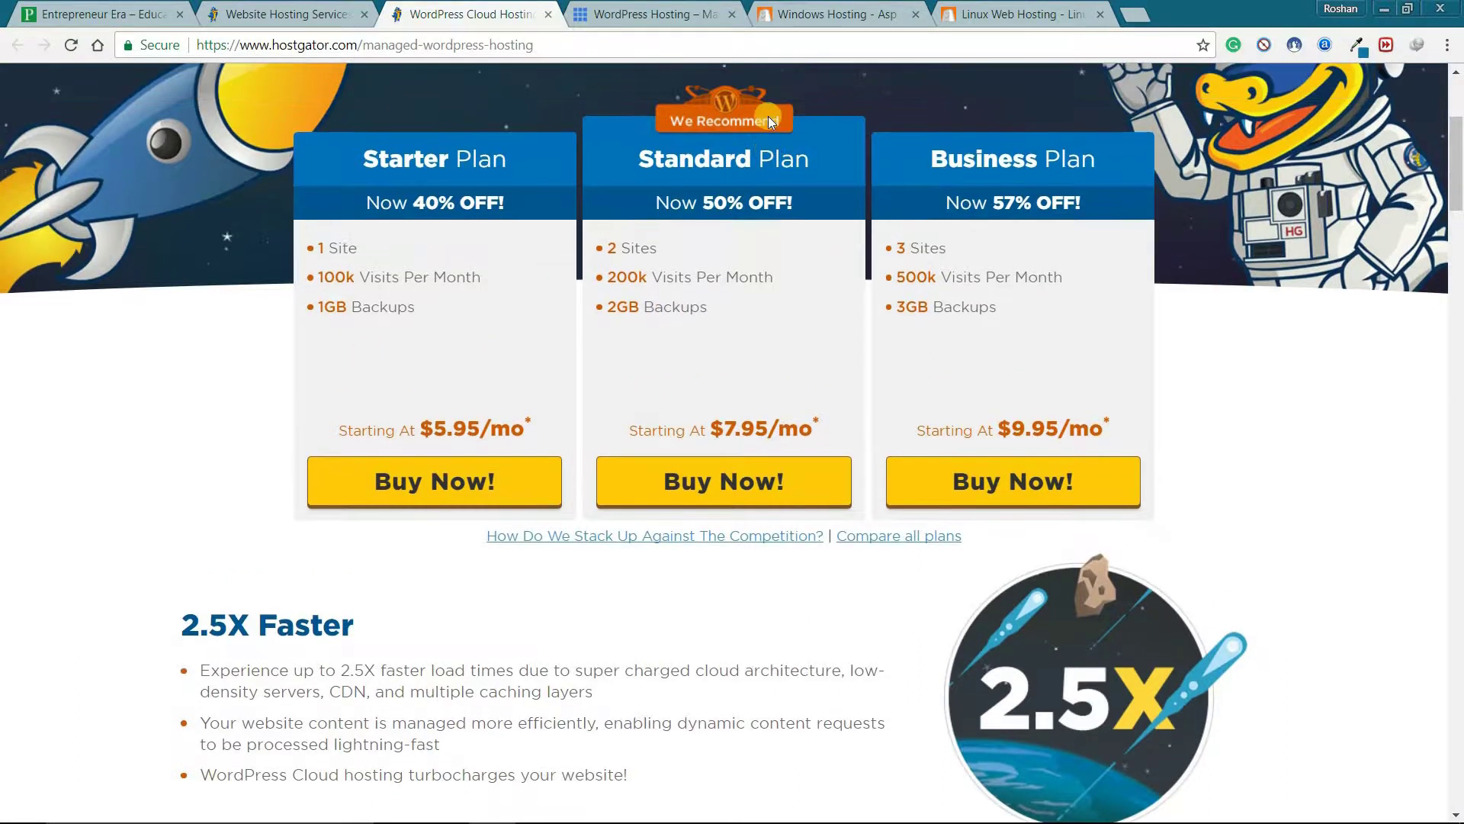
scroll(767, 116, up, 5)
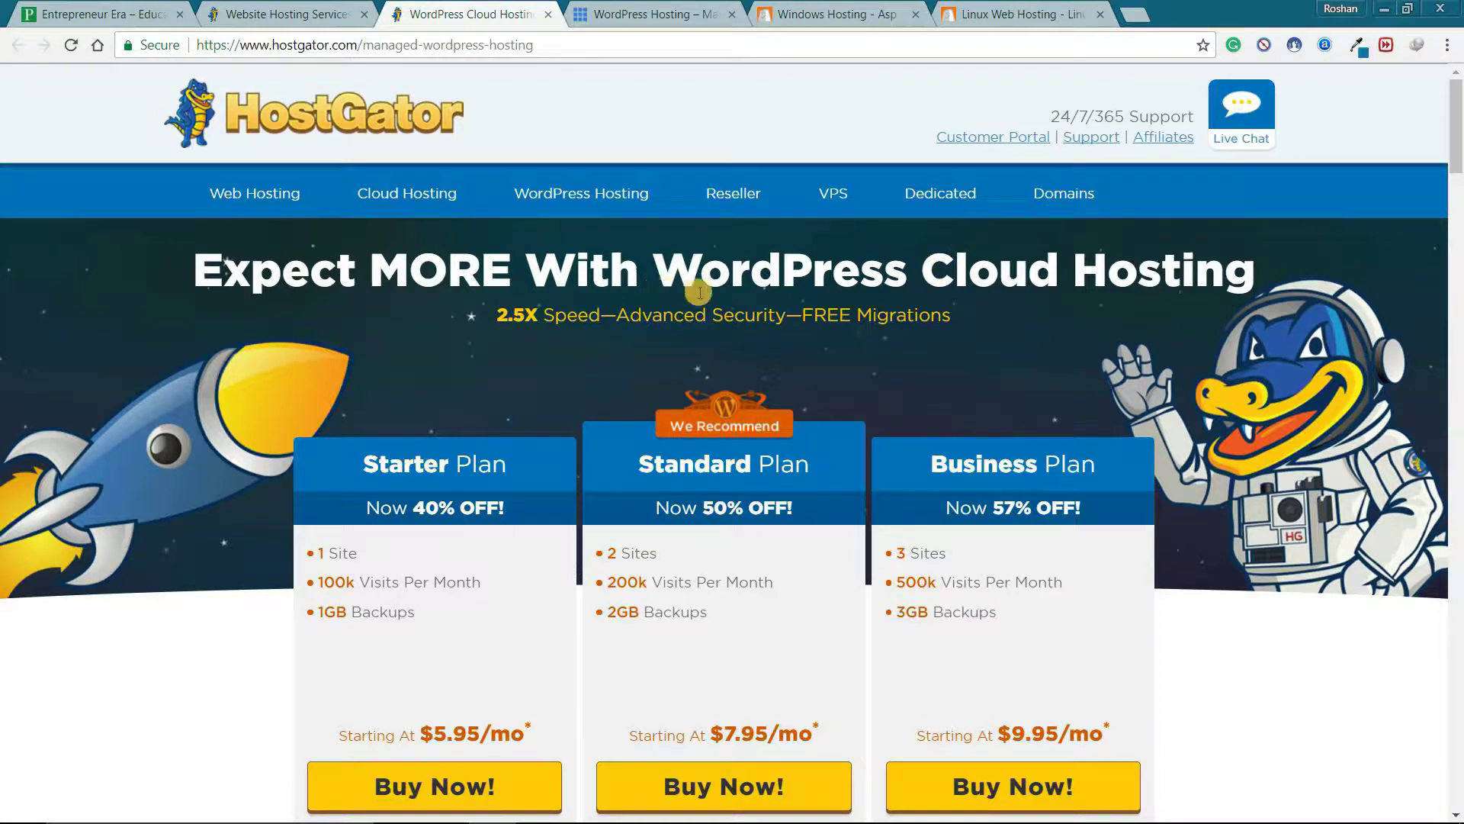
click(1005, 11)
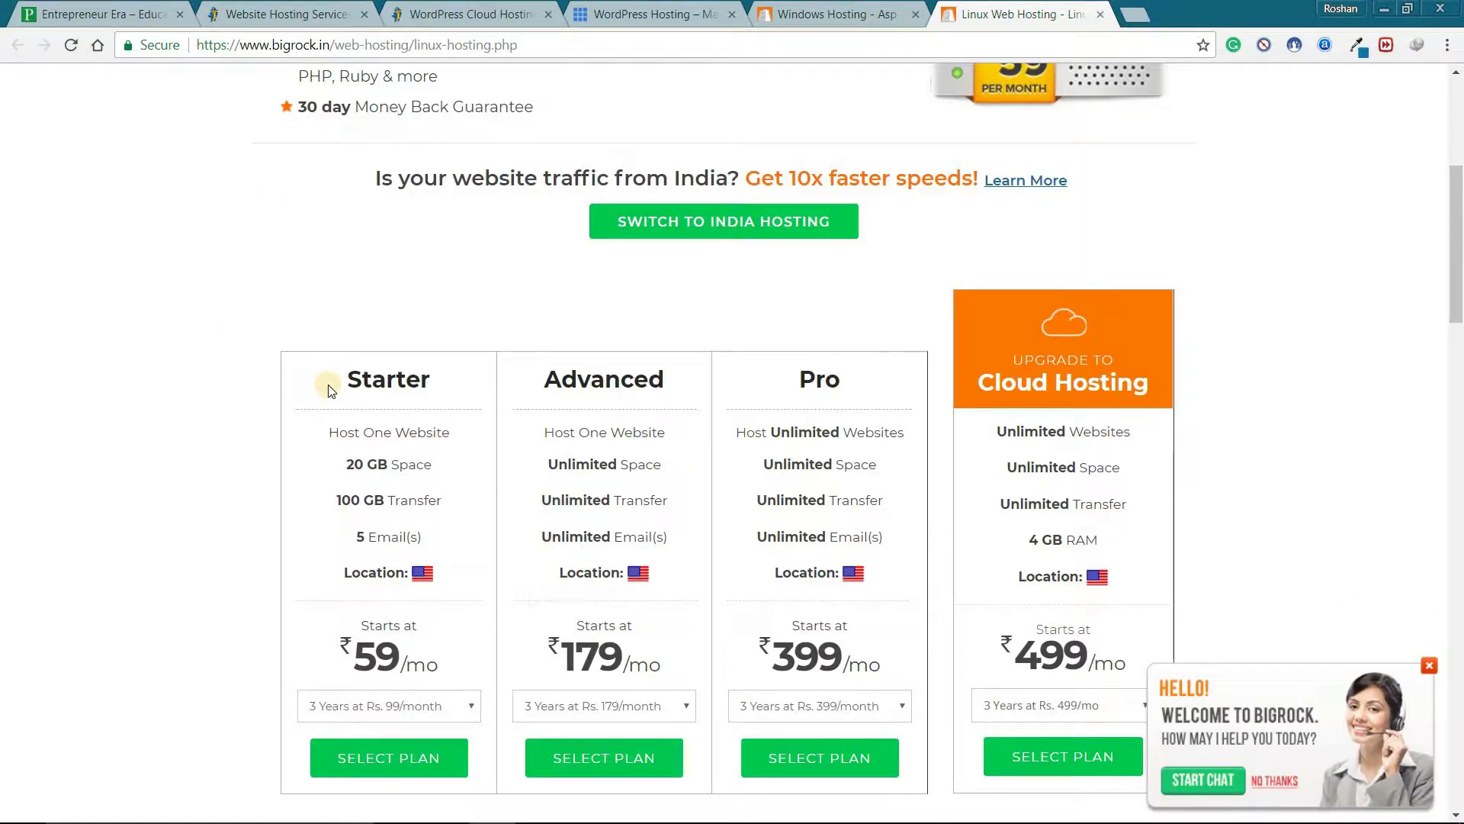
Step: Review BigRock Windows Essential plan details: 20 GB space, 100 GB transfer, 5 emails
scroll(330, 391, down, 3)
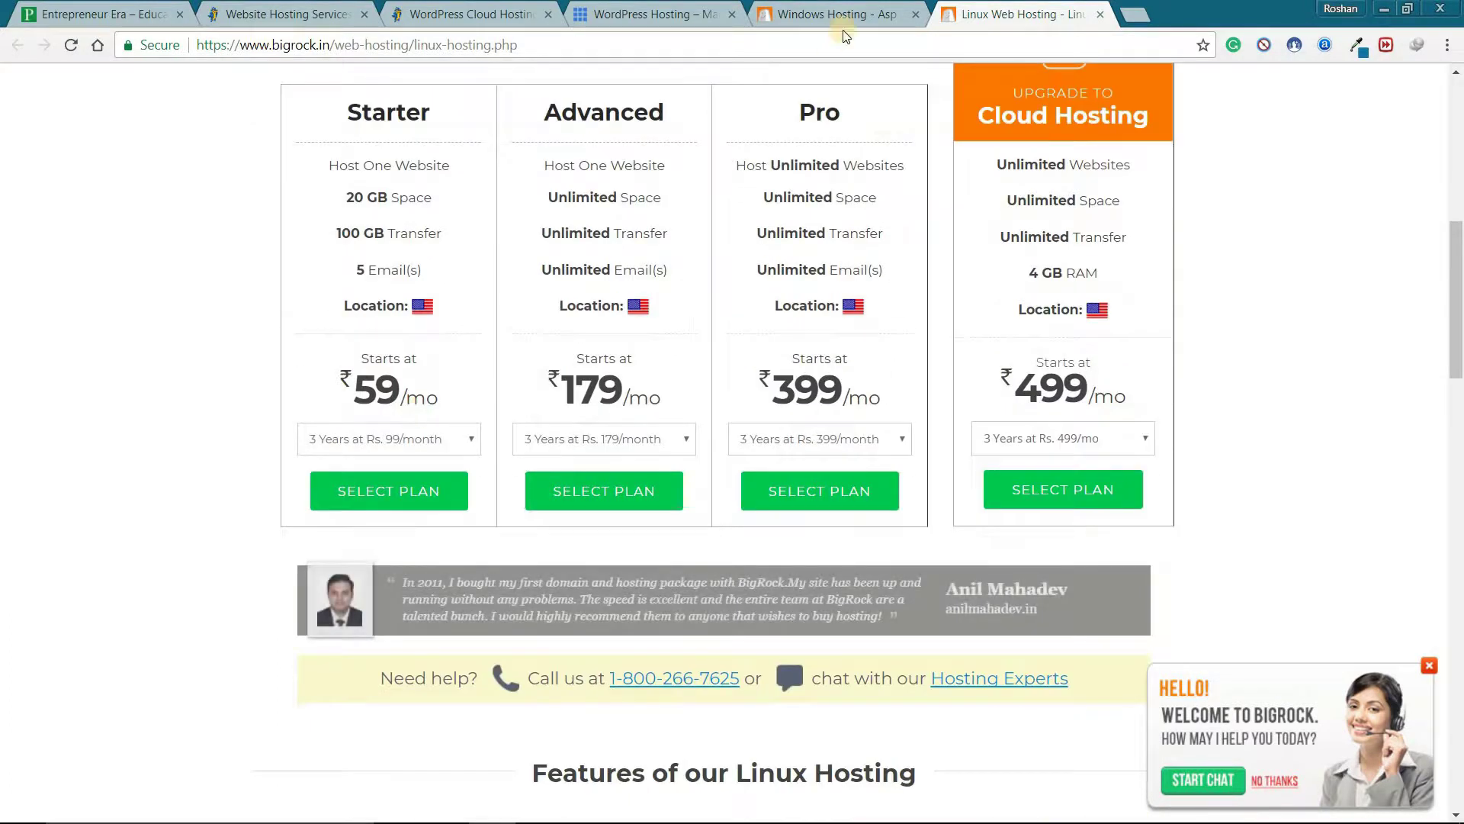
click(839, 15)
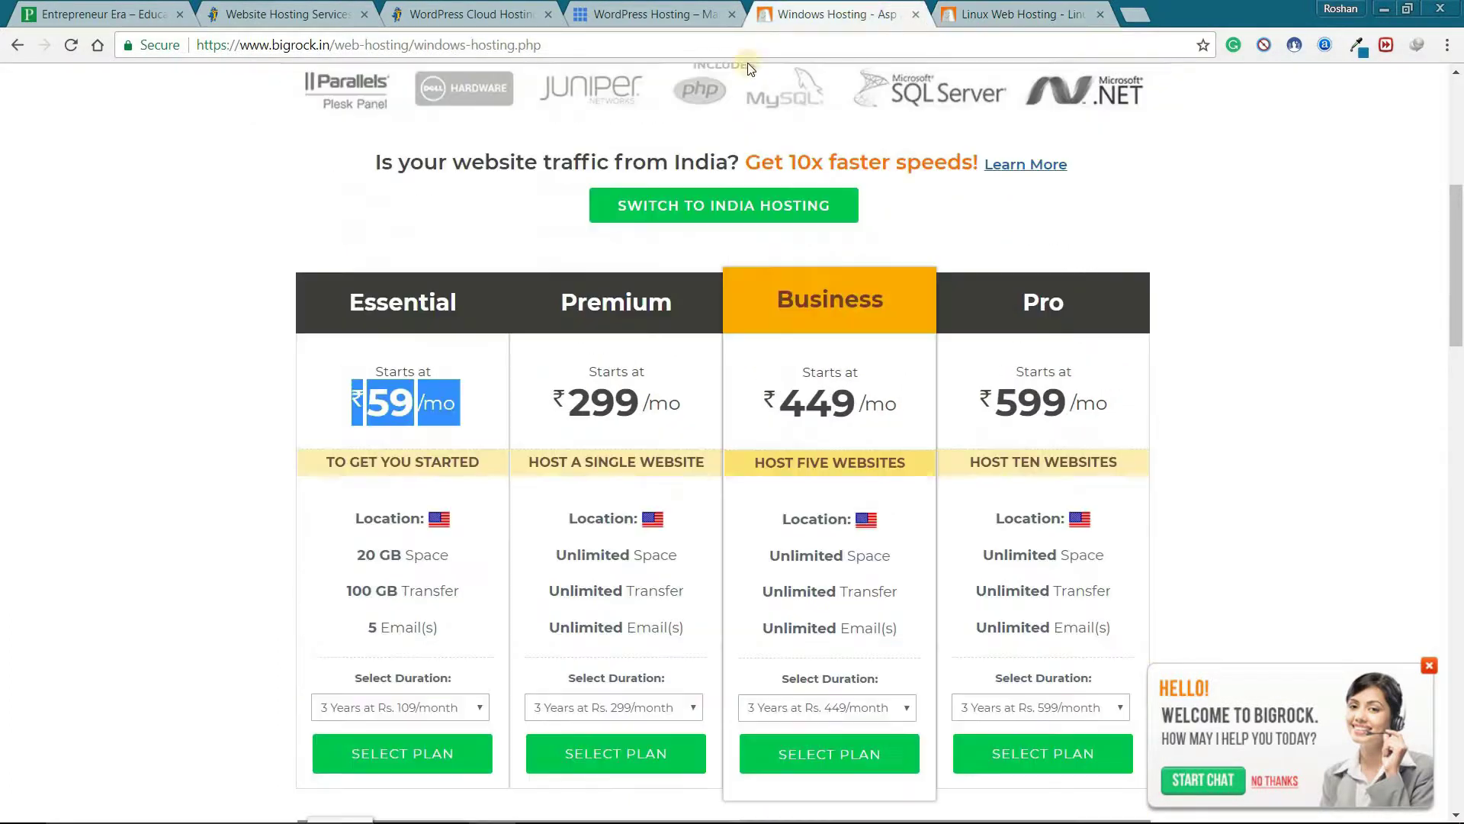
click(90, 477)
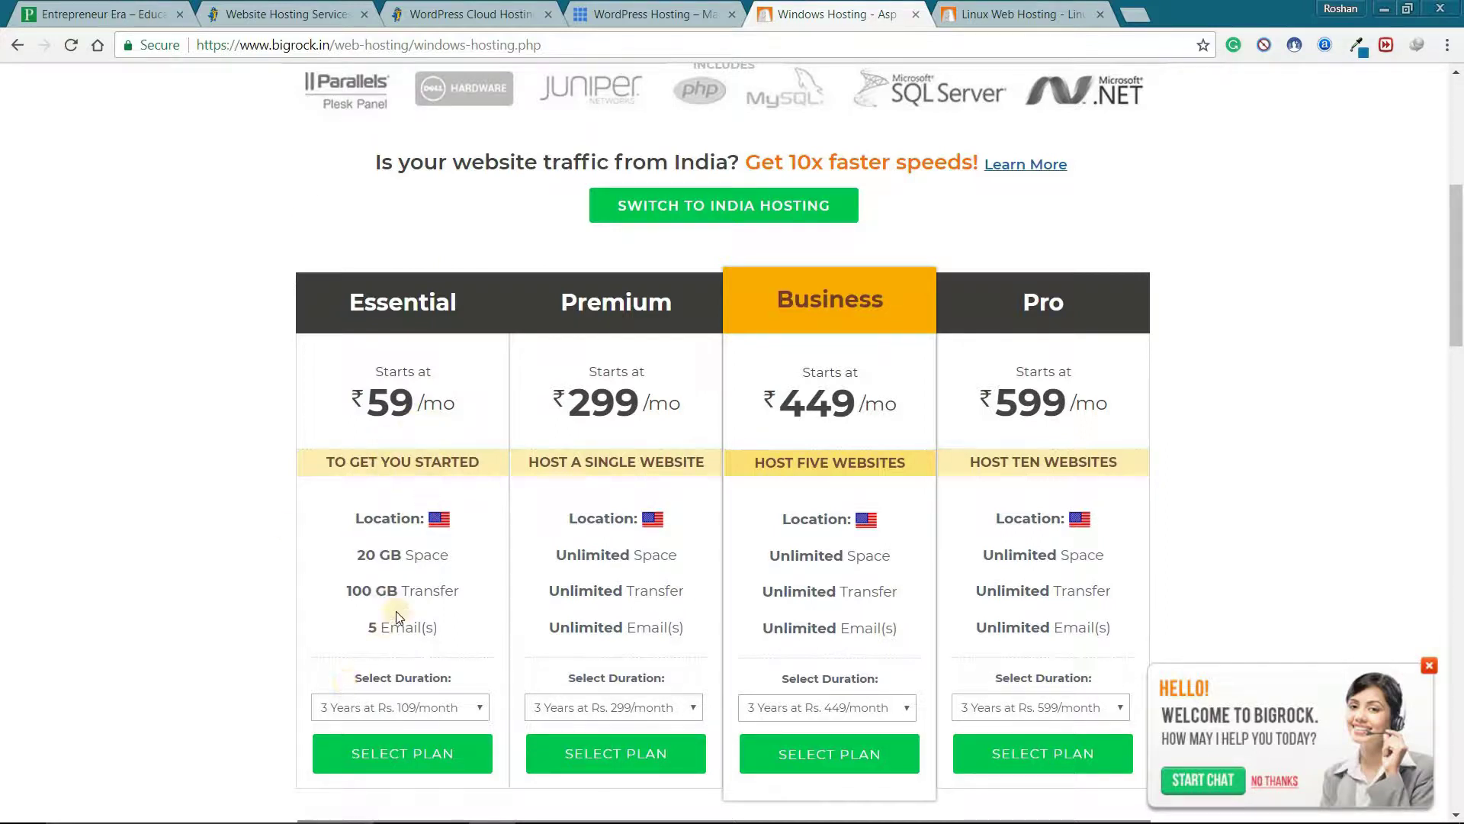
triple_click(432, 590)
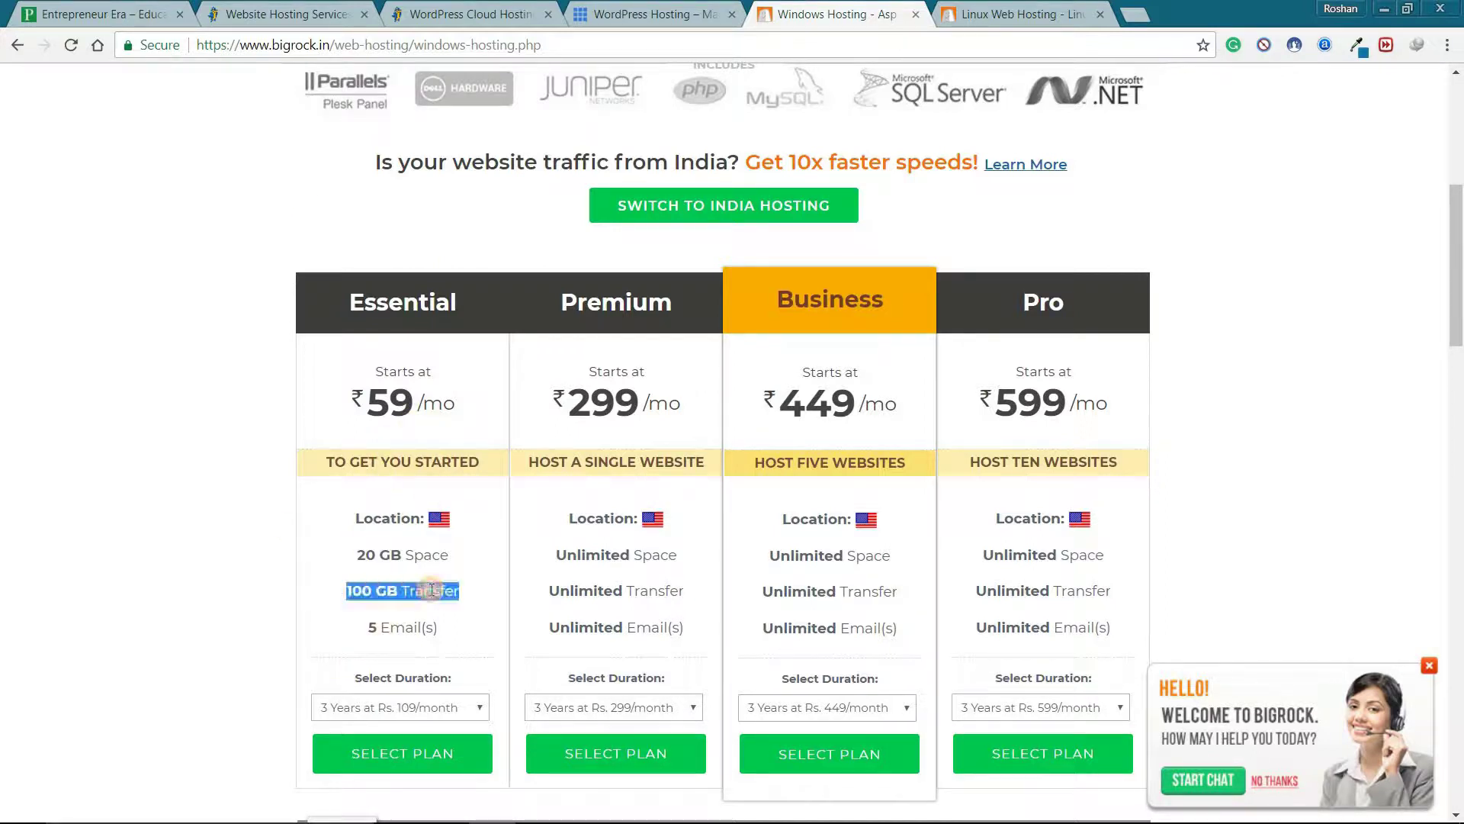
click(431, 589)
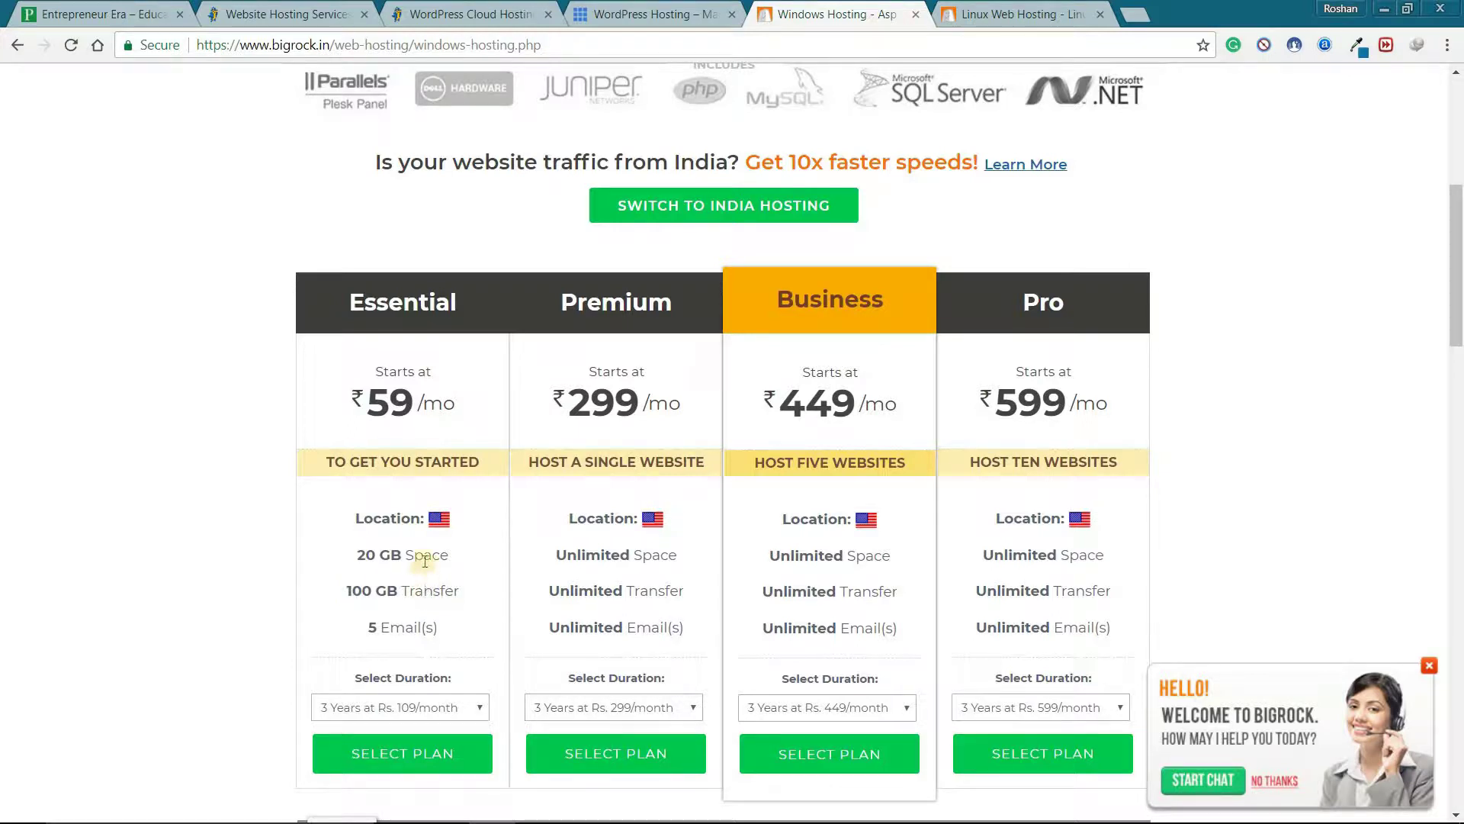
triple_click(425, 560)
click(425, 561)
triple_click(396, 634)
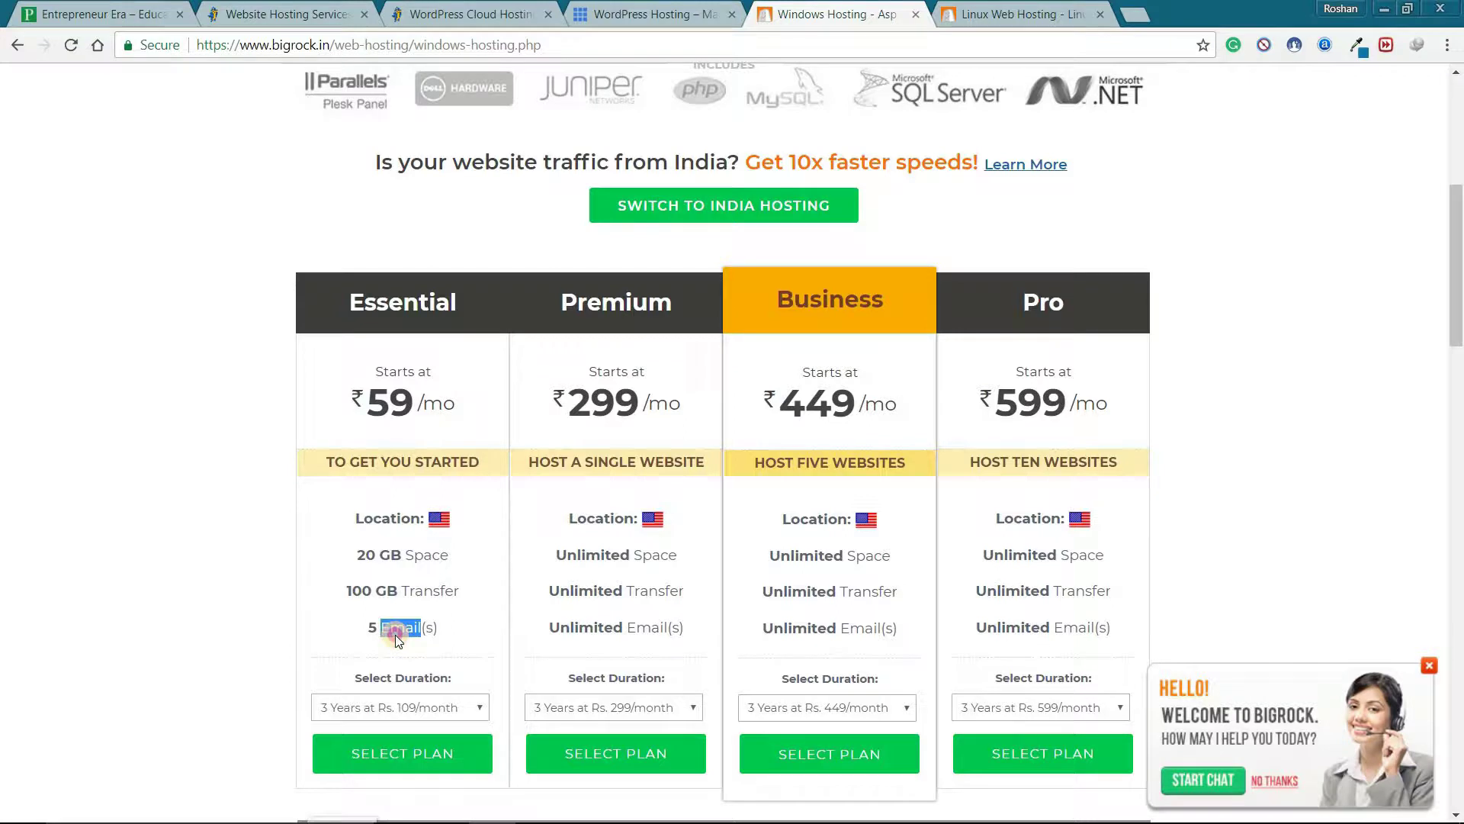
click(226, 610)
scroll(413, 453, down, 6)
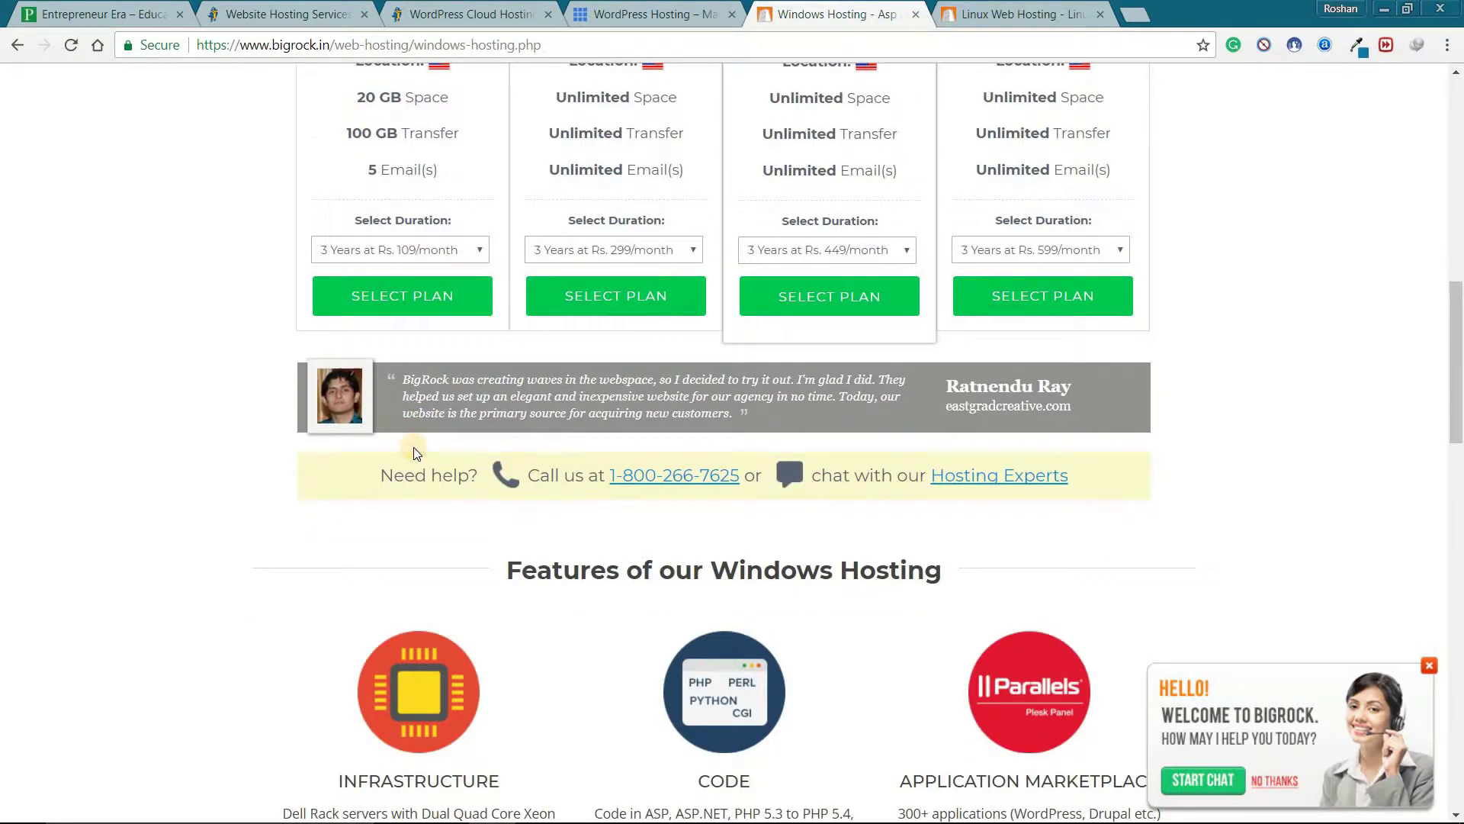
scroll(413, 453, down, 3)
scroll(413, 450, up, 8)
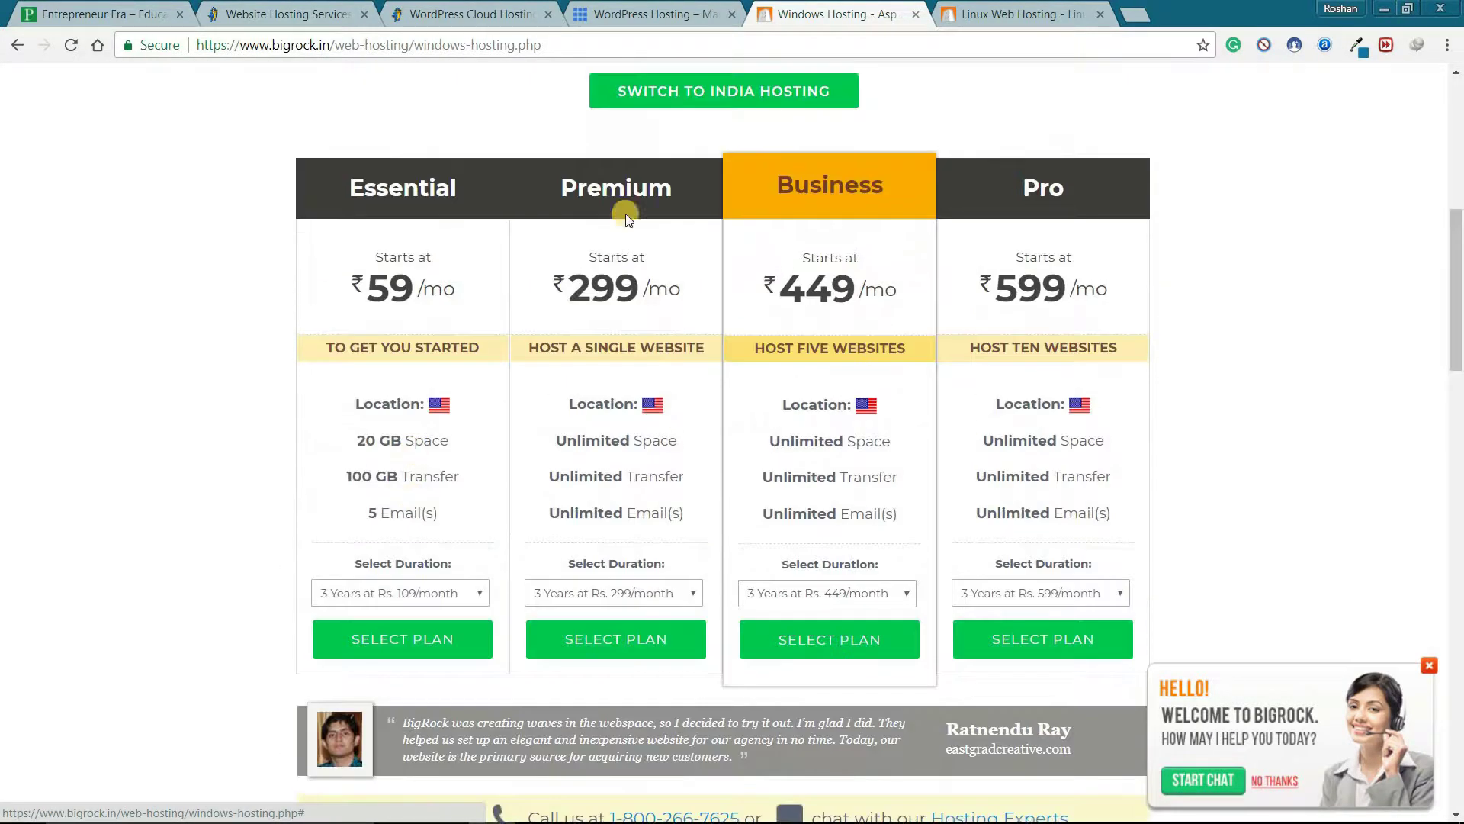
Step: Check Bluehost's plans, then view BigRock Linux Starter's duration options without changing them
click(656, 14)
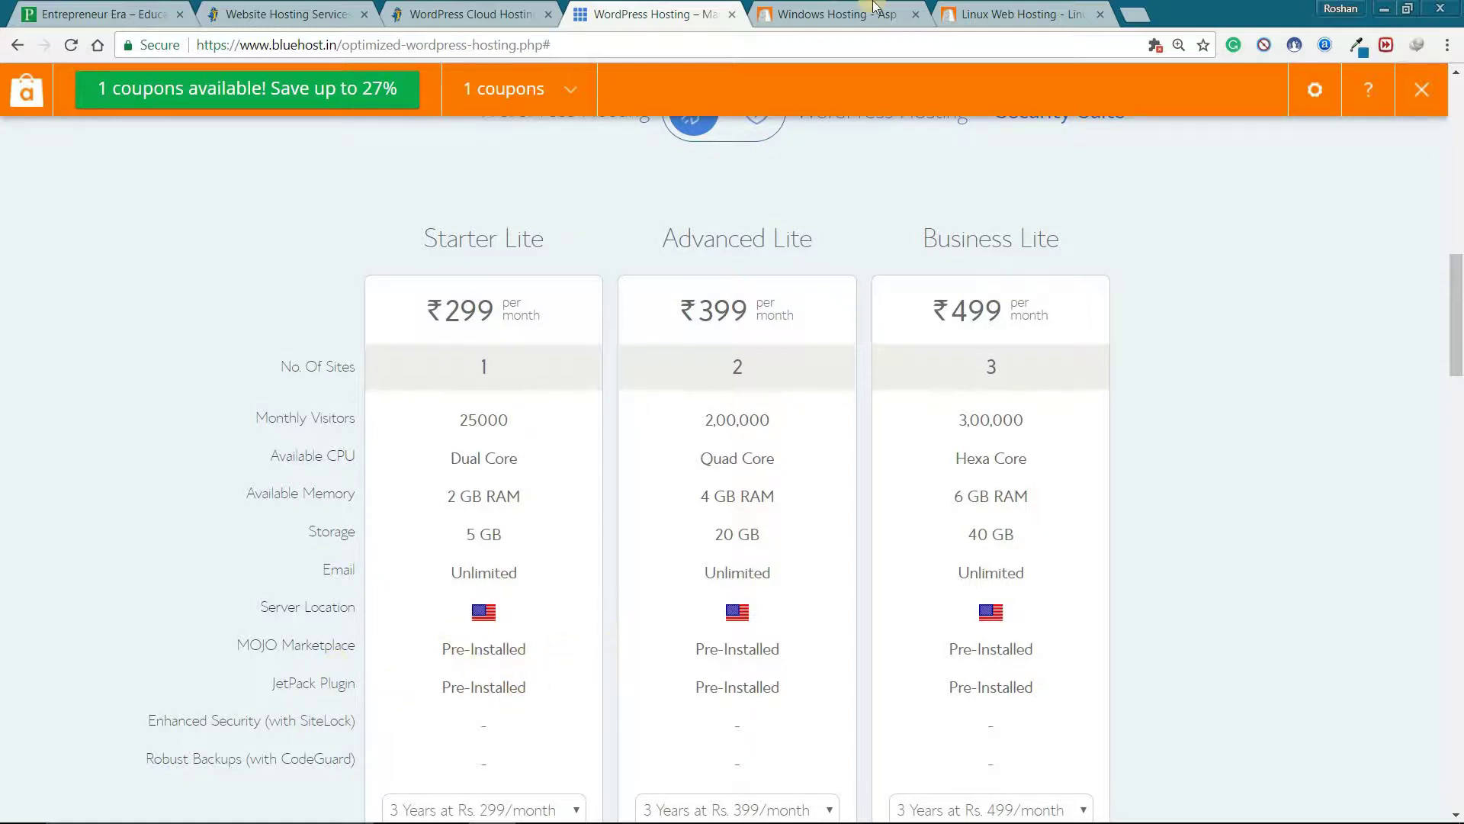
click(1014, 13)
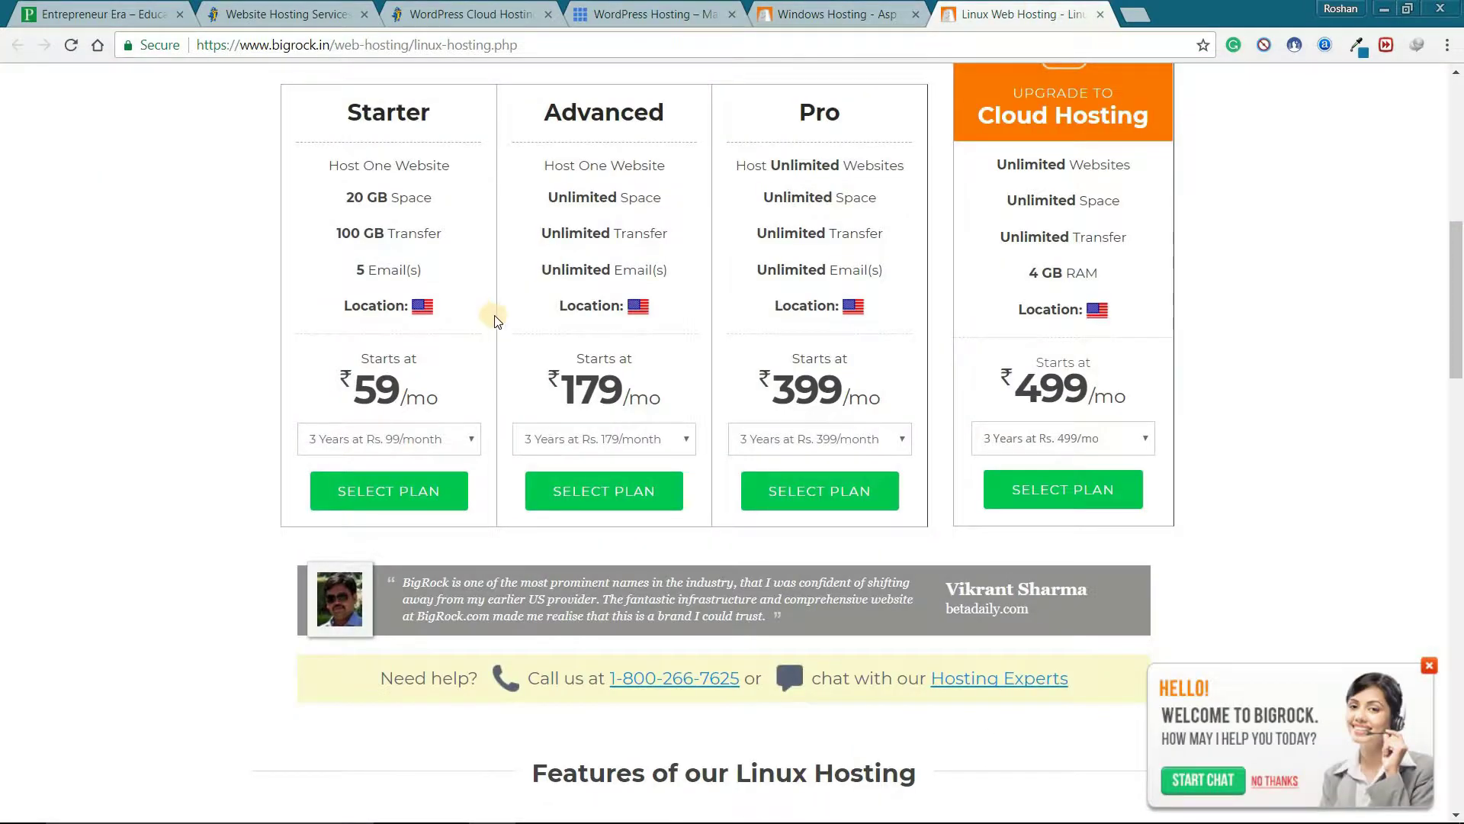
scroll(552, 333, up, 2)
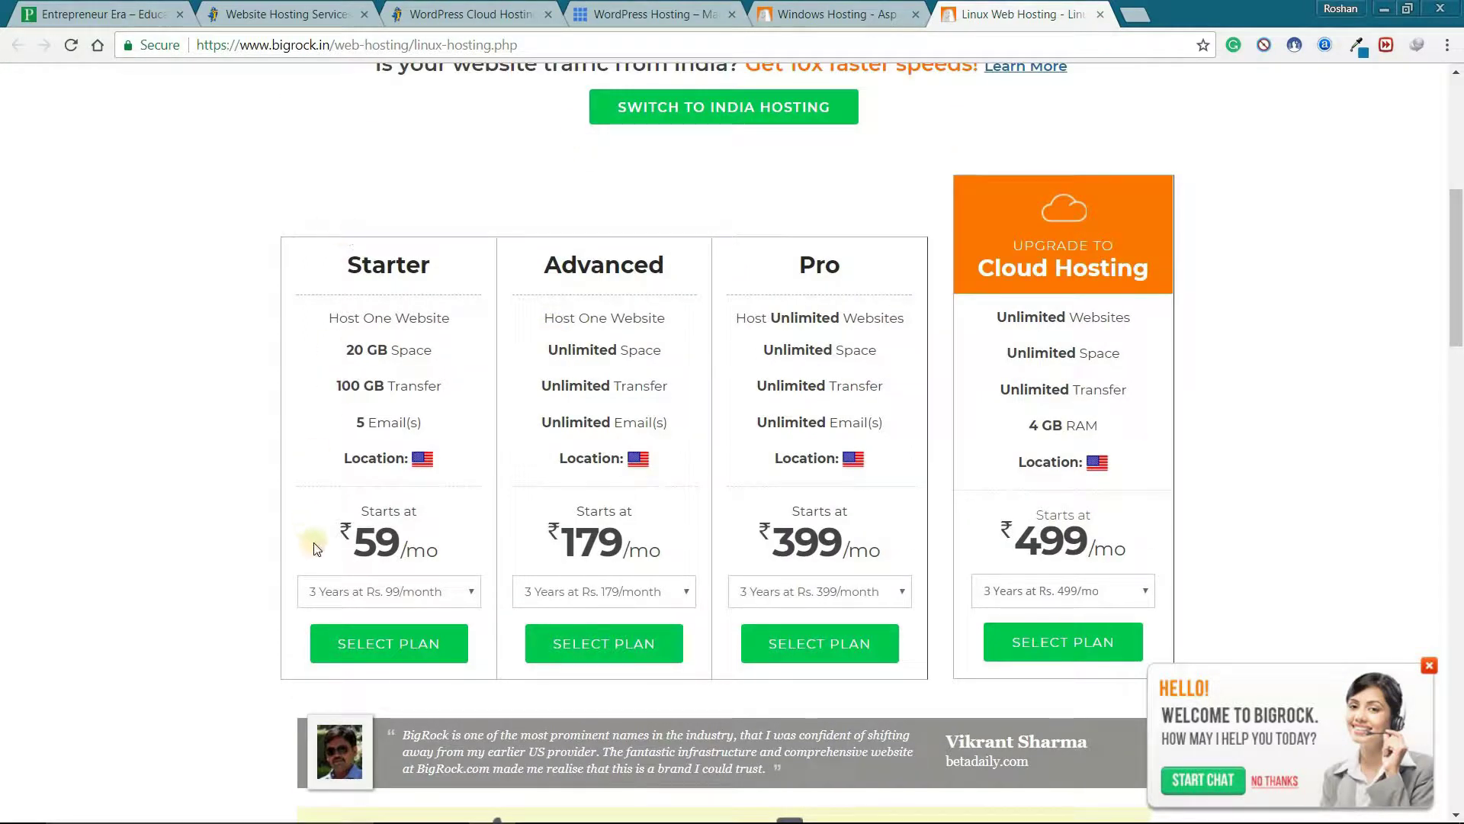
click(446, 602)
click(152, 577)
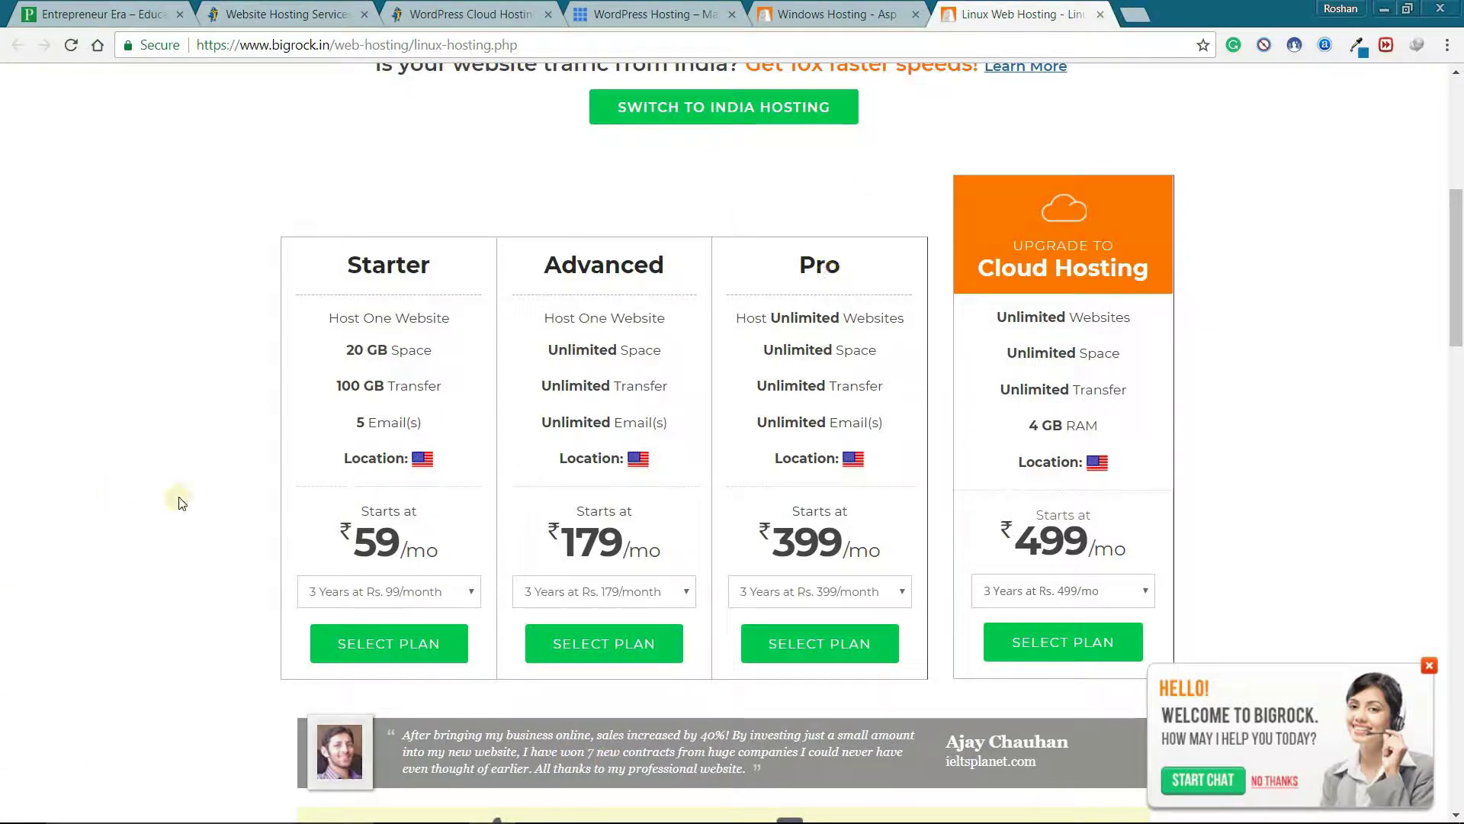
Step: Close the Linux, Windows and Bluehost WordPress hosting comparison tabs
click(1102, 15)
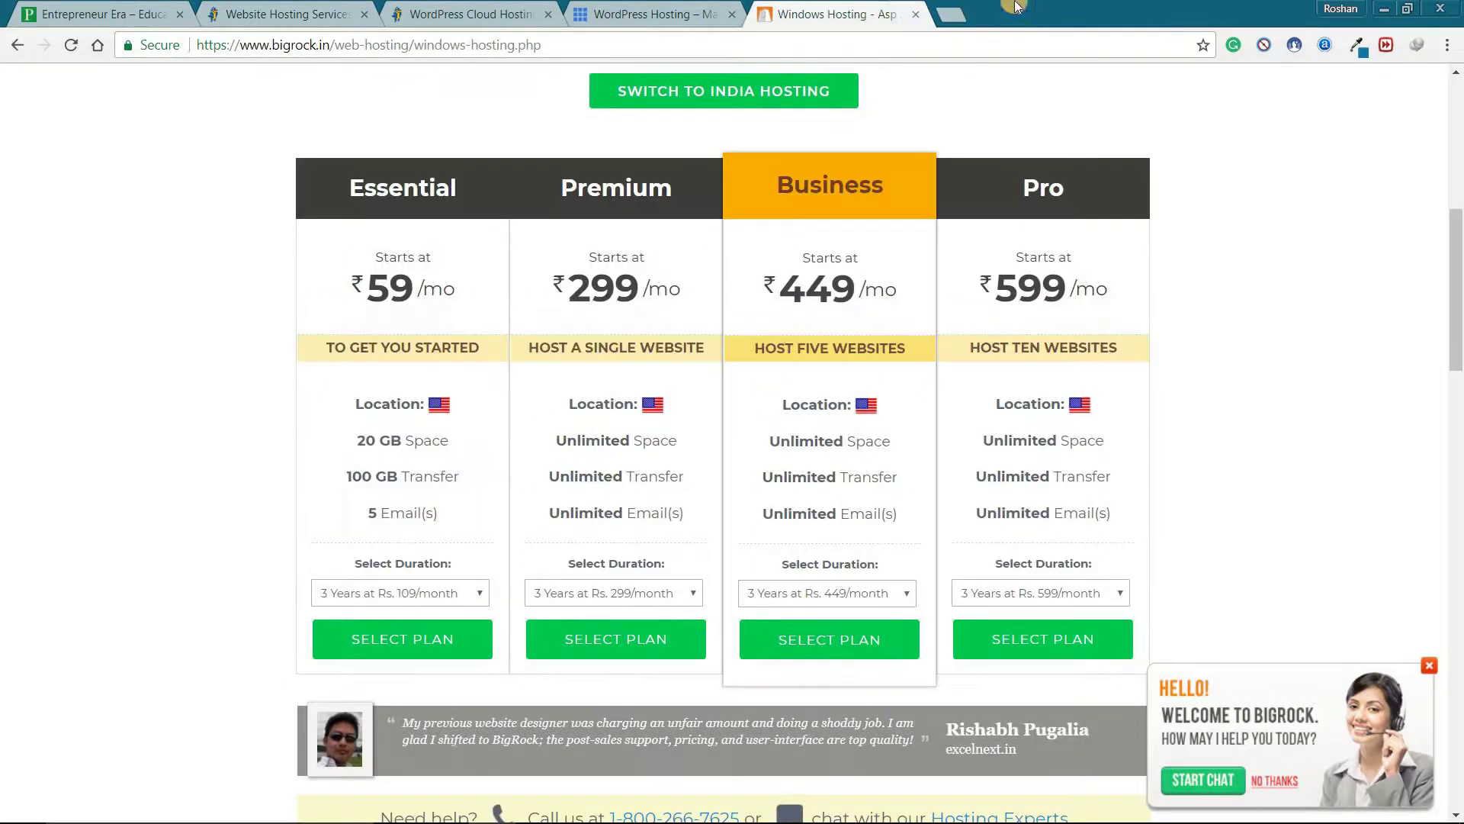
click(915, 15)
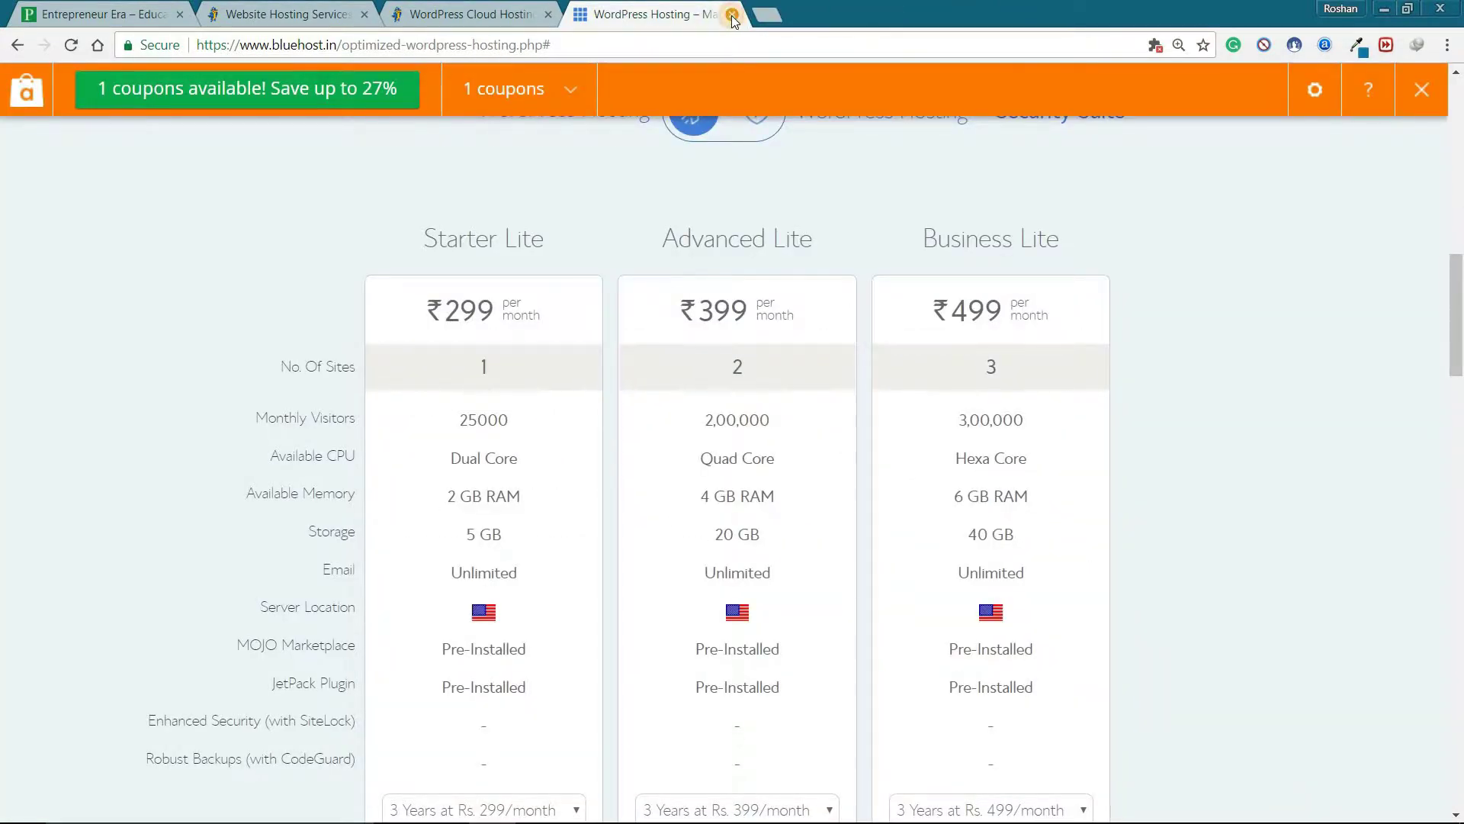
click(733, 15)
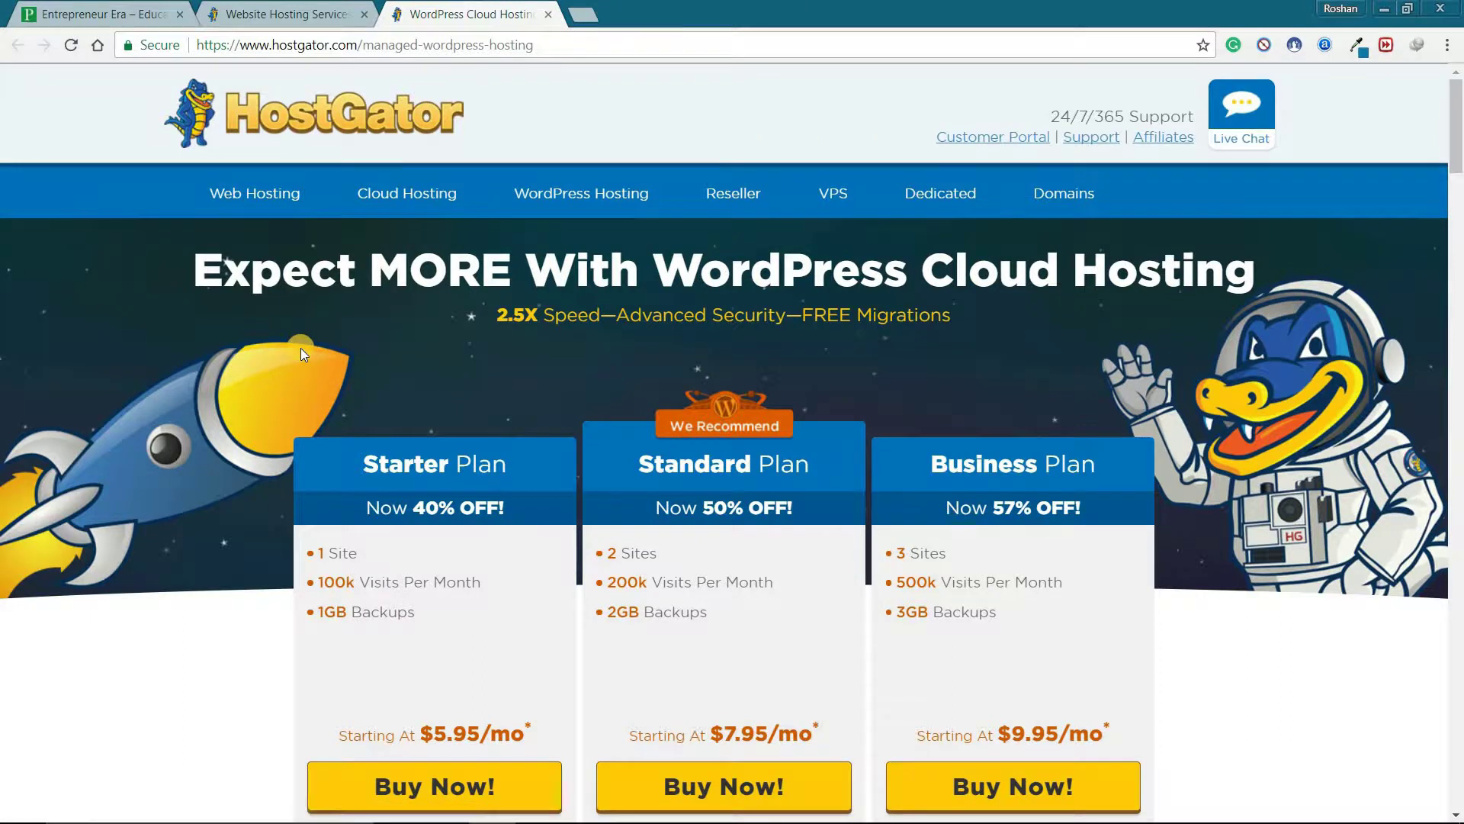
Step: Start an order for HostGator's Starter WordPress Cloud Hosting plan with Buy Now!
scroll(300, 348, down, 4)
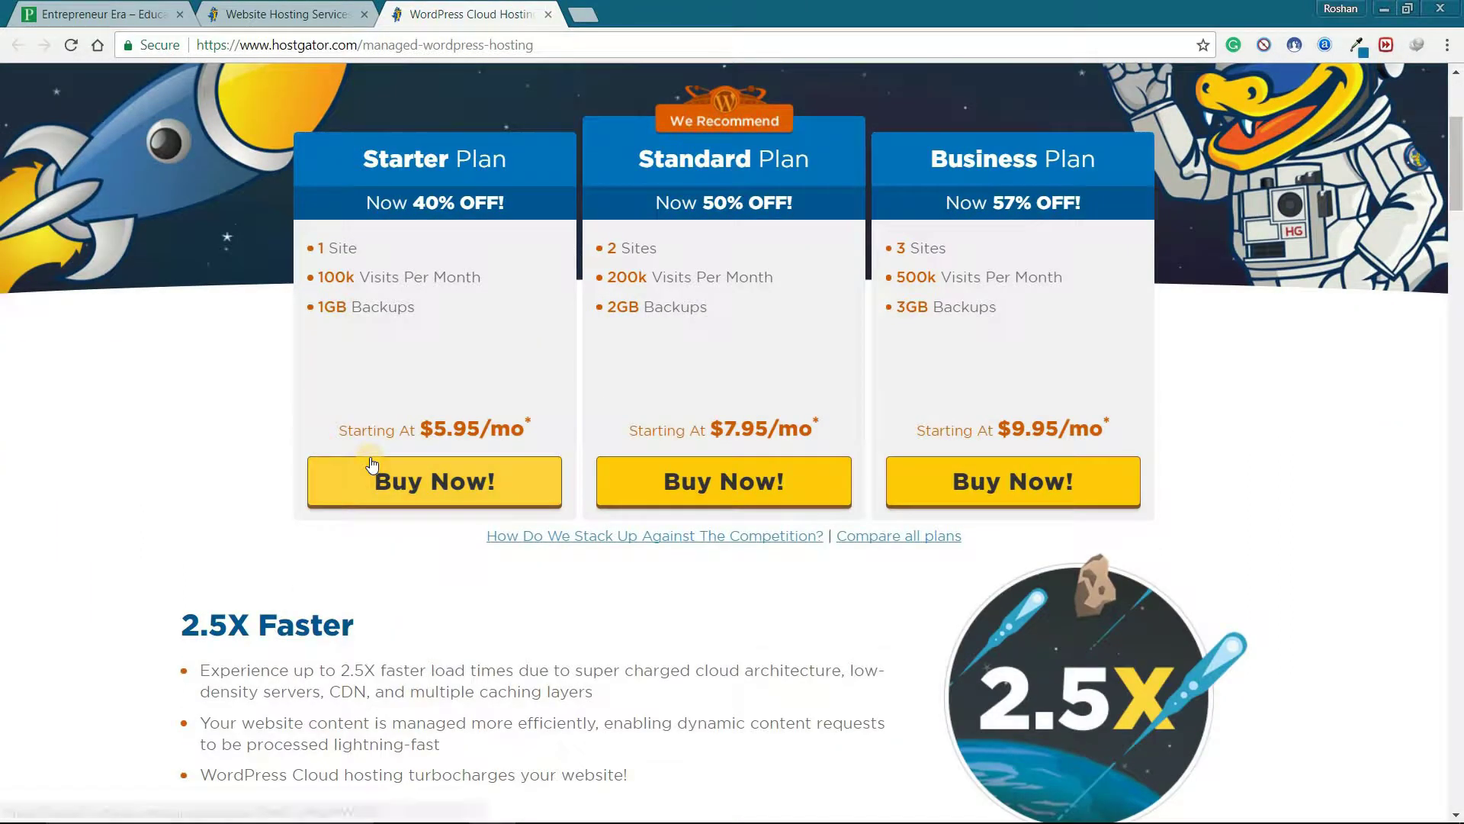
click(373, 499)
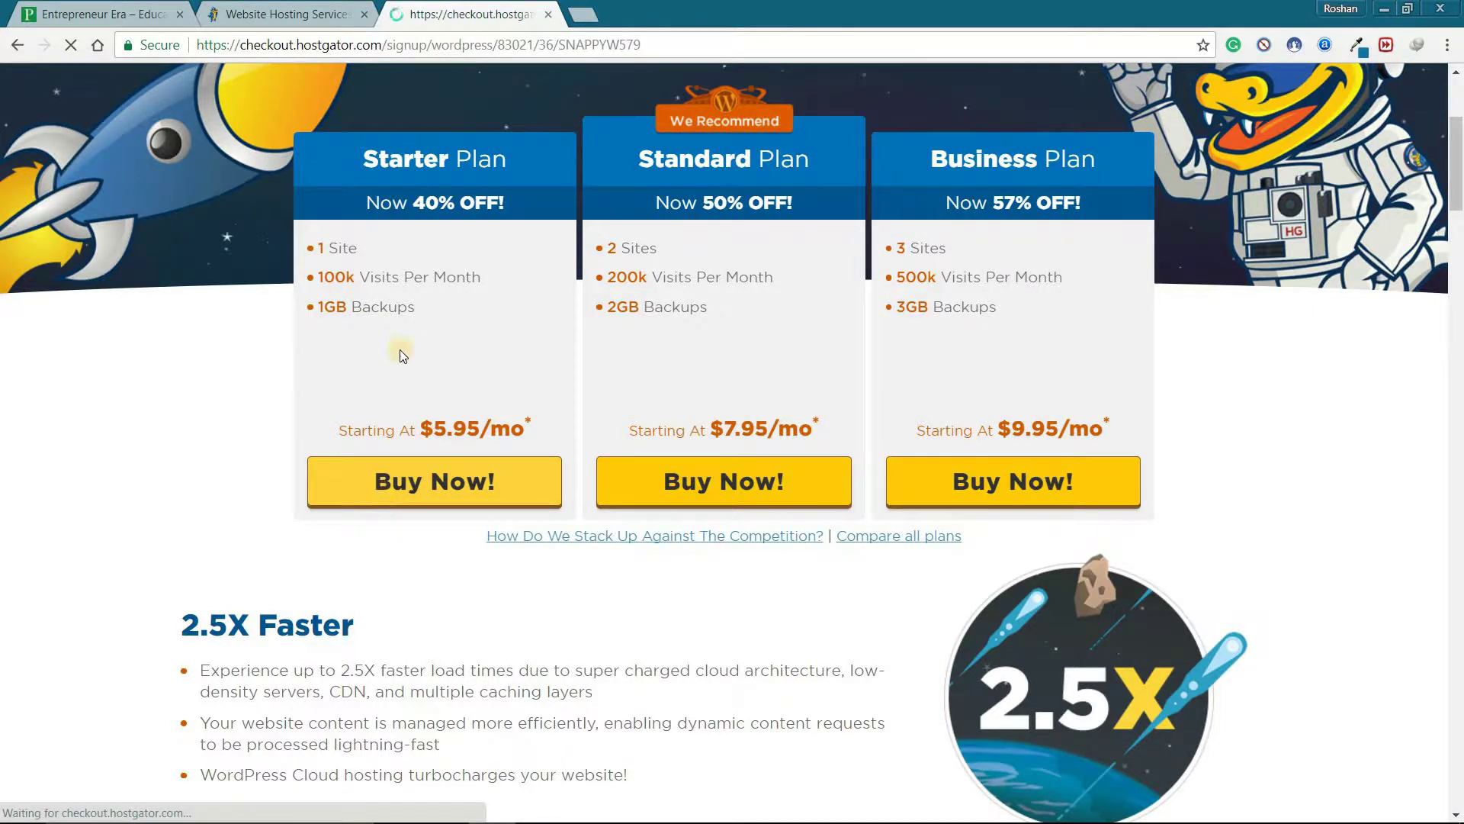
click(316, 10)
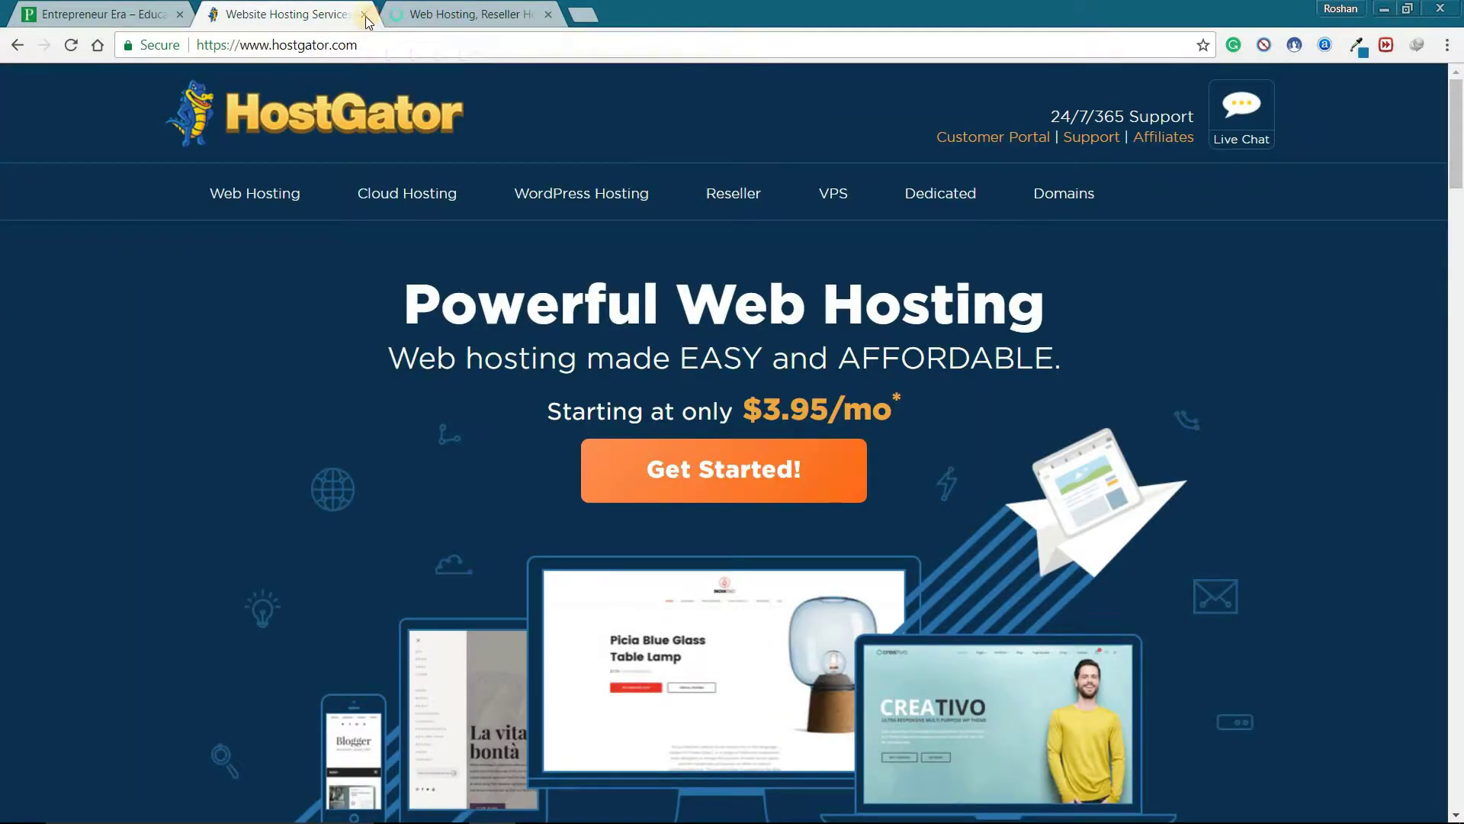
Step: Close the extra homepage to reveal the $5.95/mo order form, then check the sticky note's hosting and domain lines
click(364, 15)
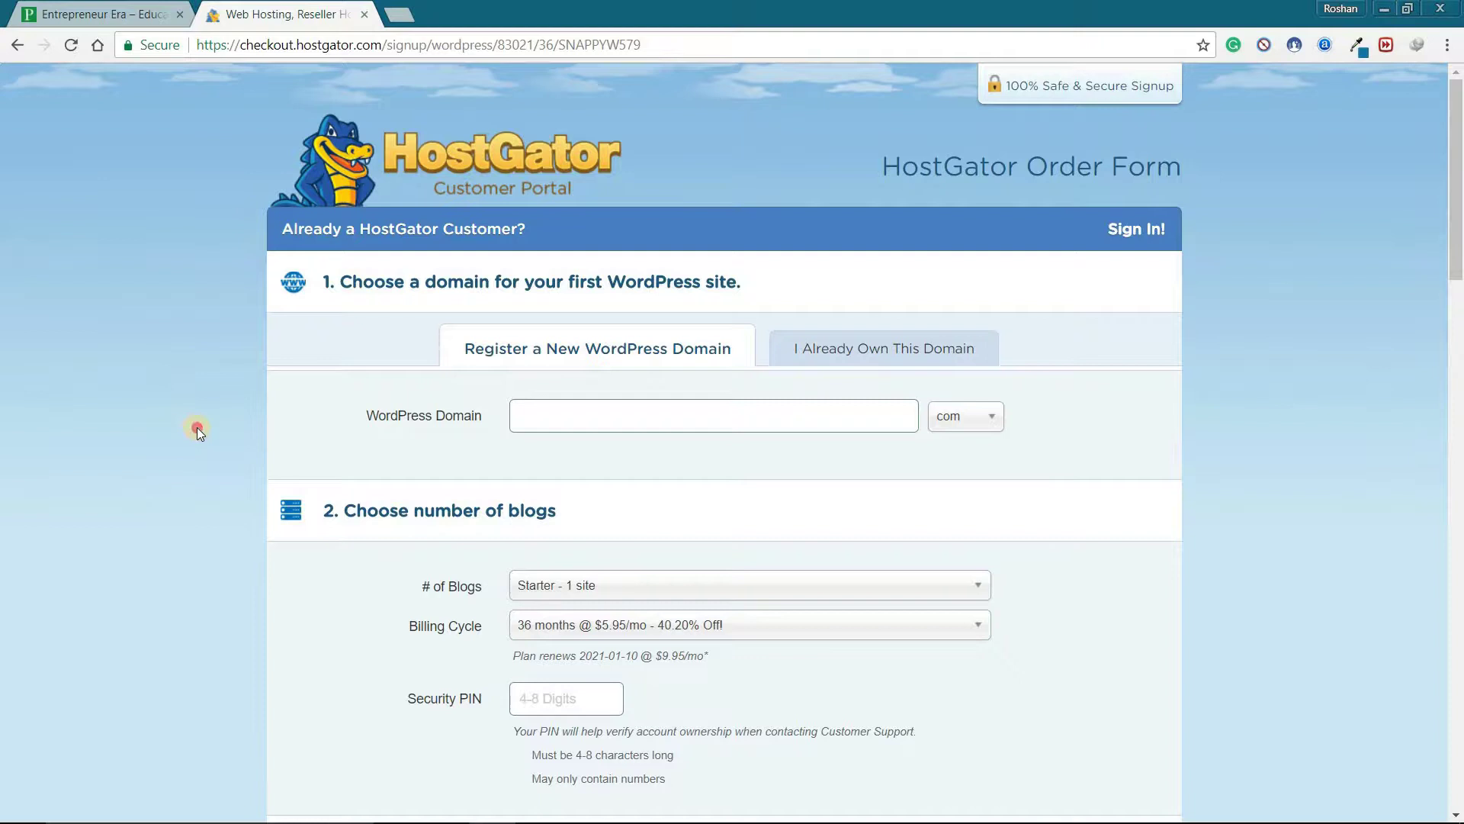
scroll(610, 370, down, 1)
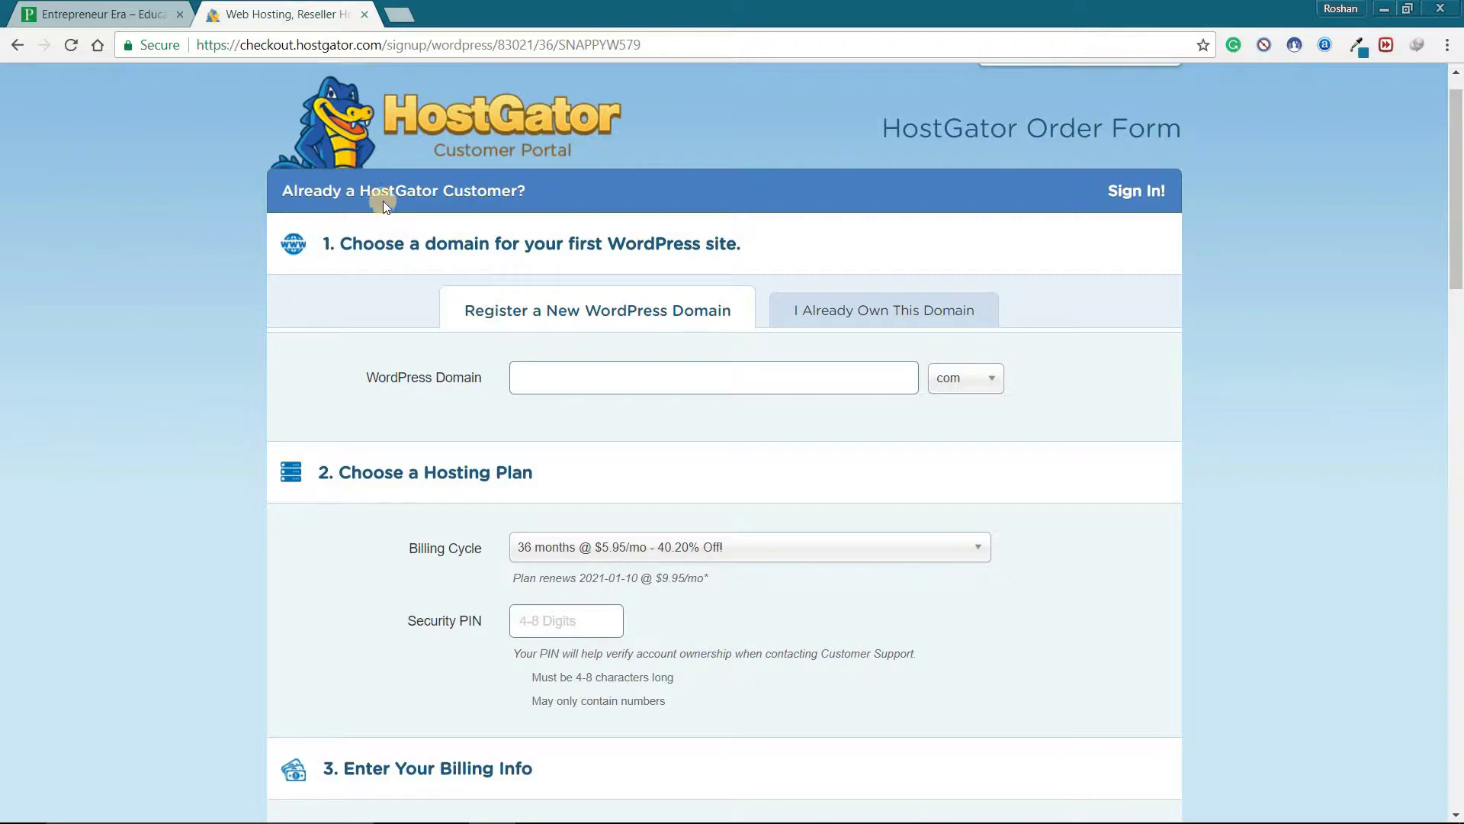
mouse_move(951, 820)
click(633, 805)
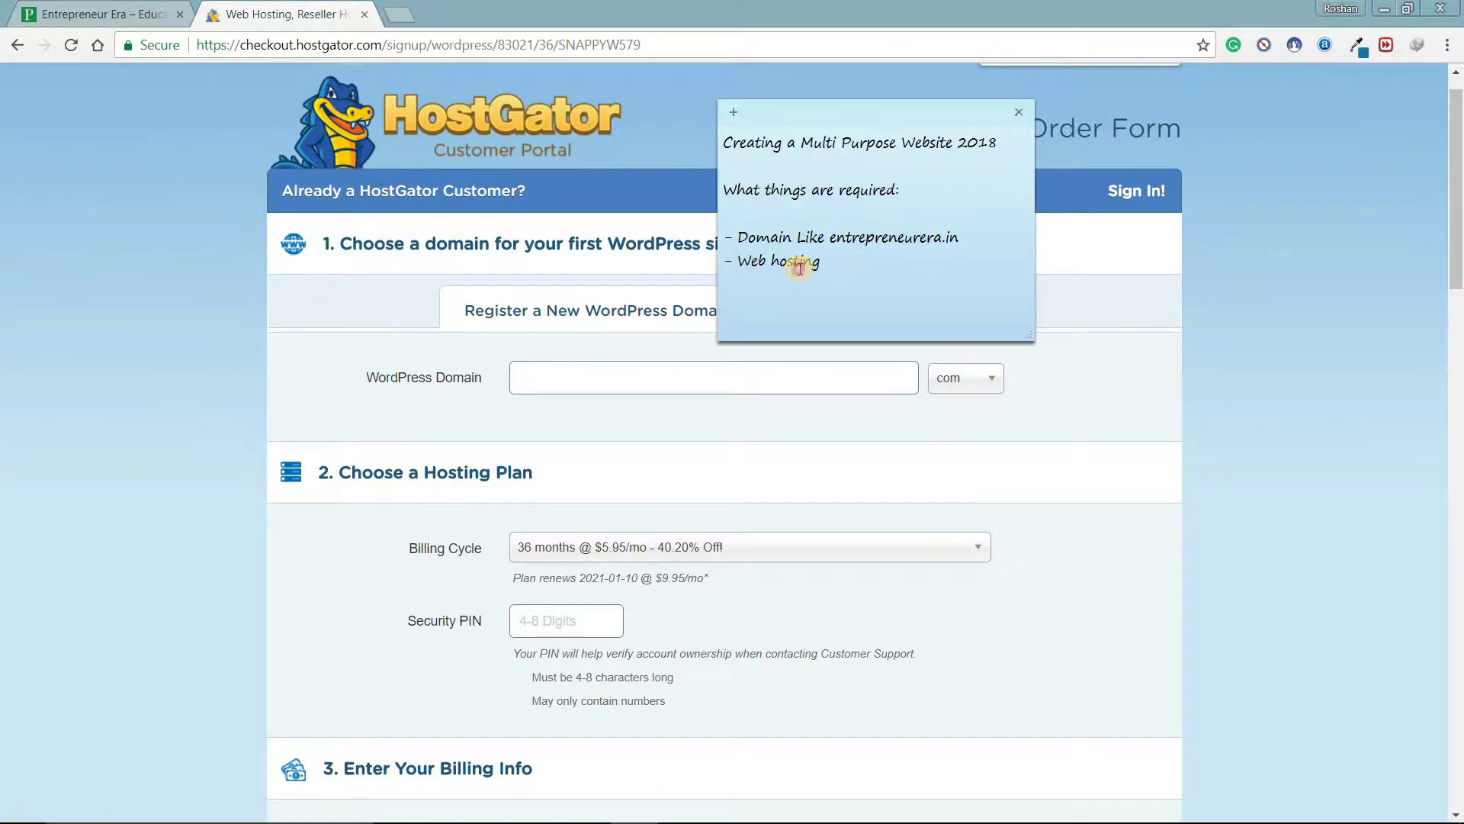
triple_click(798, 268)
click(852, 271)
triple_click(792, 244)
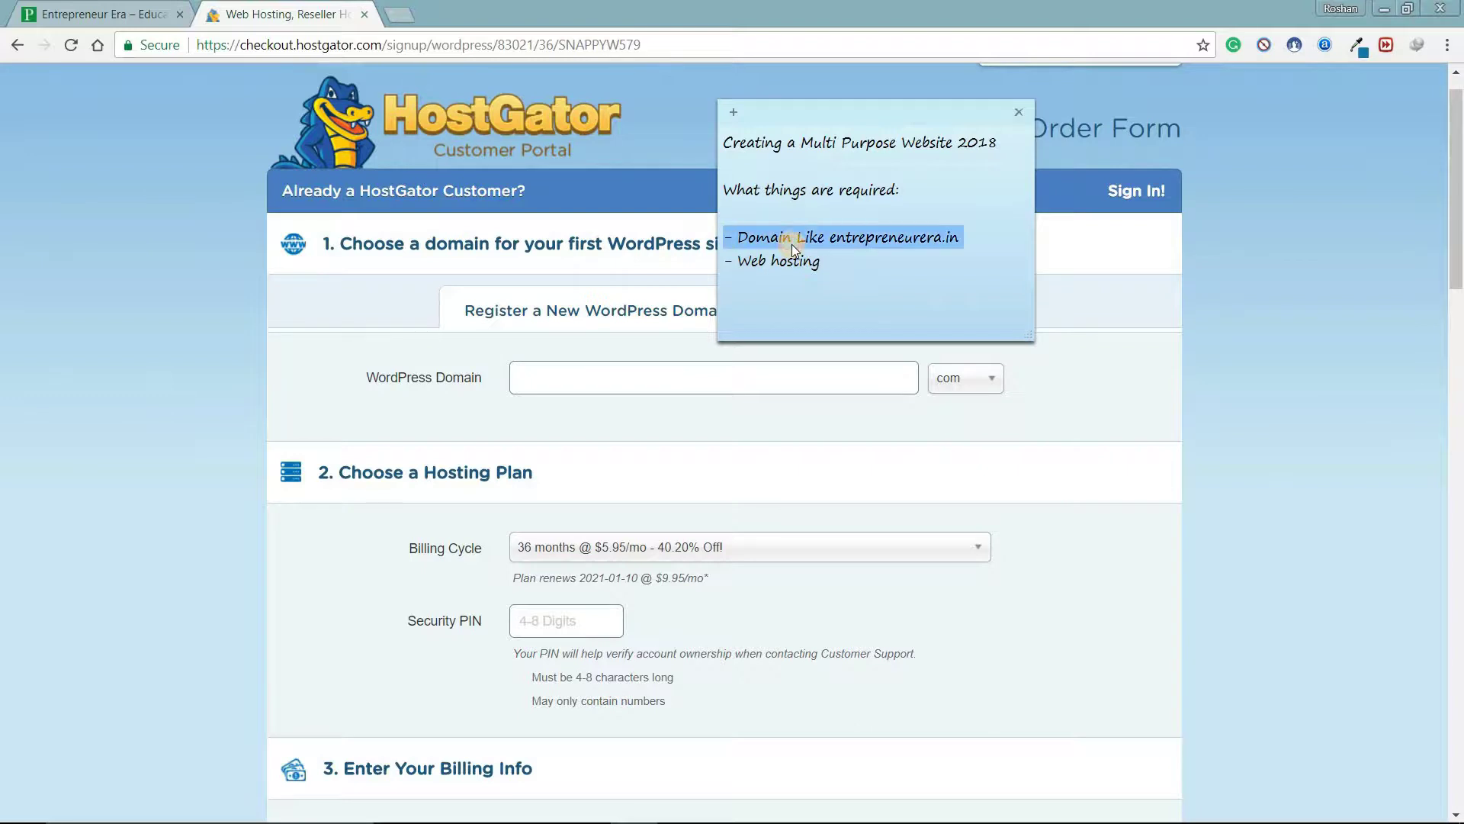
click(874, 284)
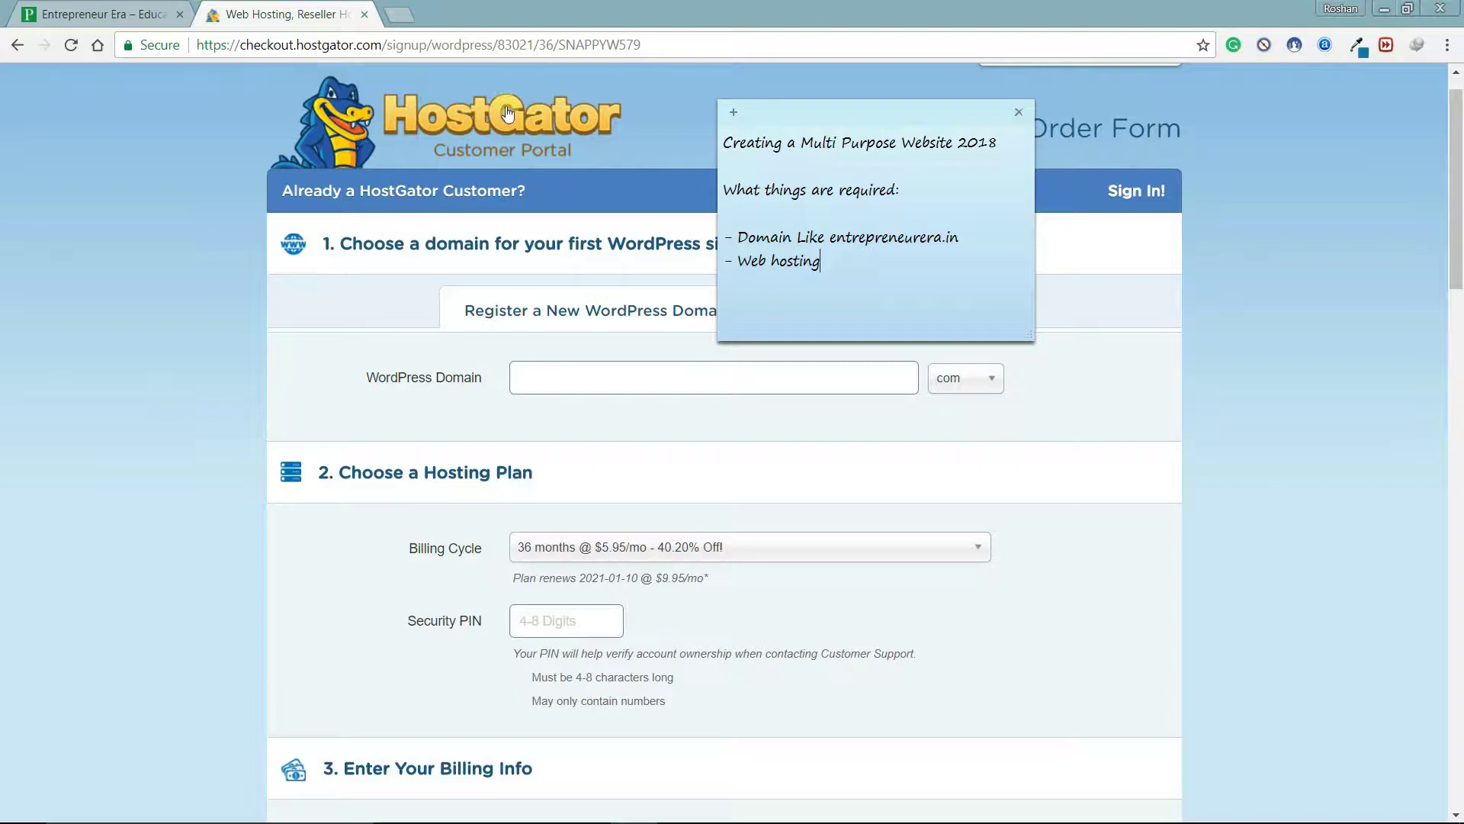
mouse_move(423, 53)
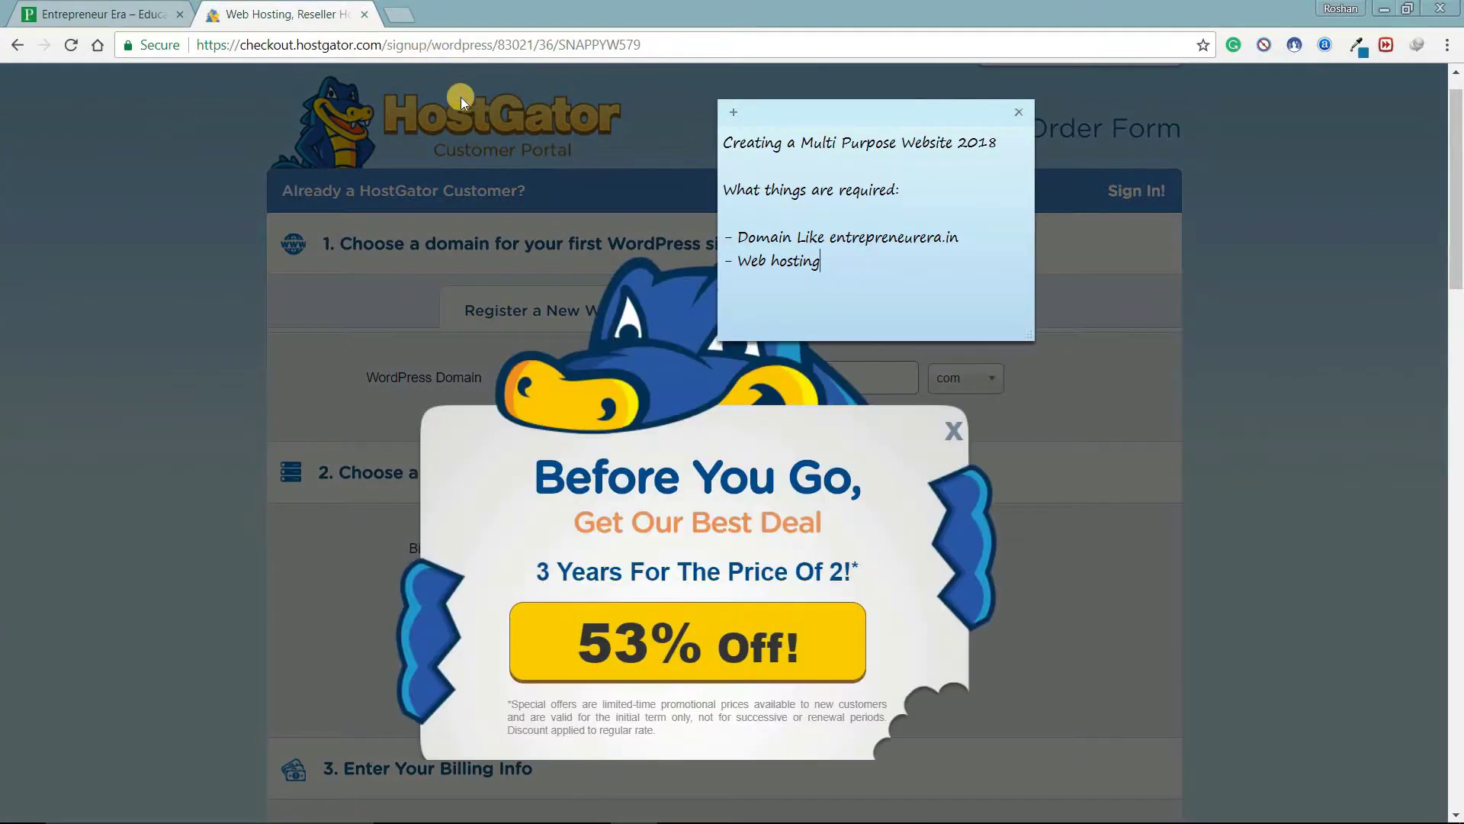
Step: Load bigrock.in in a new tab and focus its domain search field
click(398, 14)
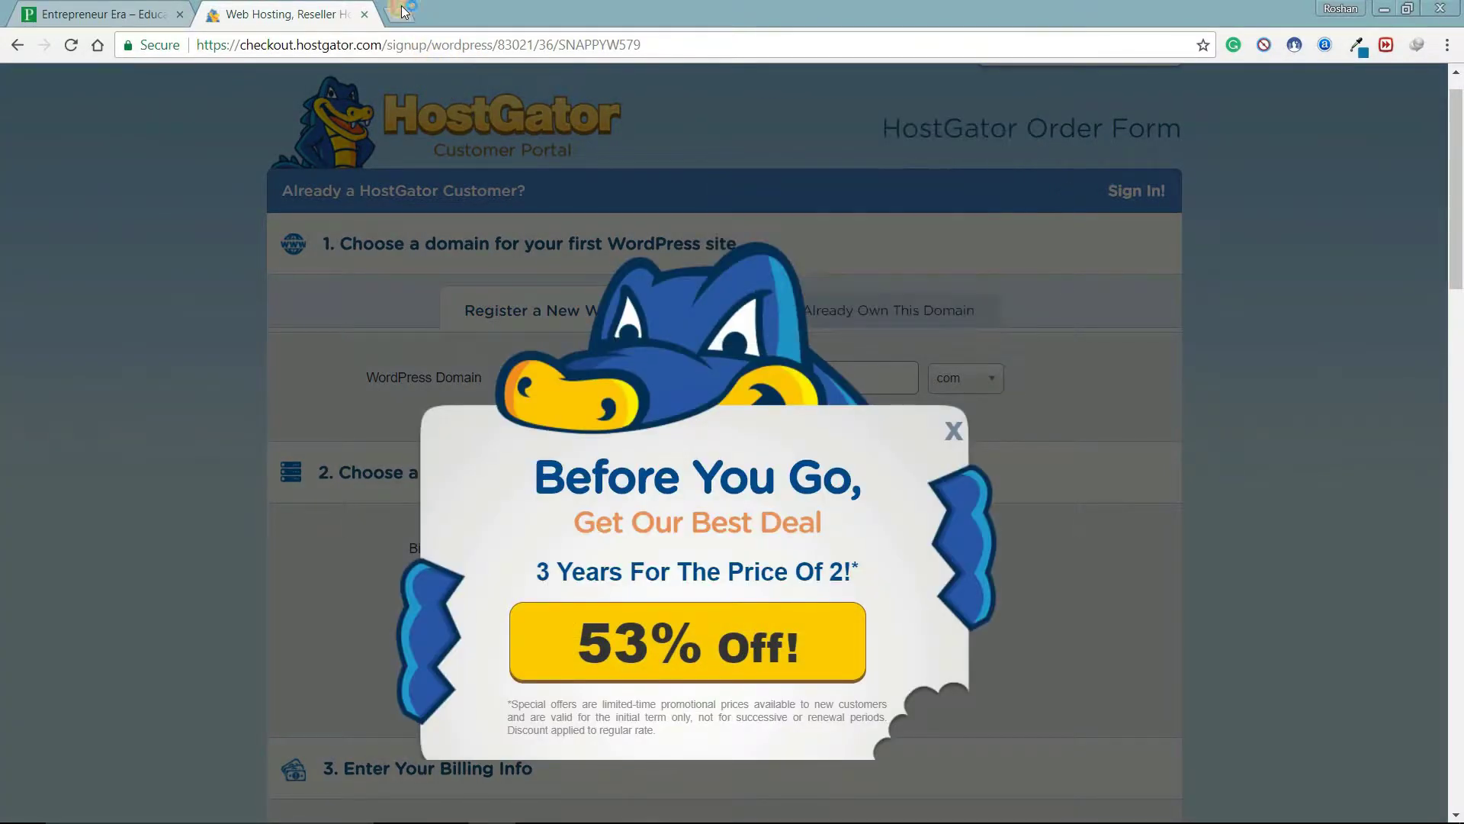
text(bigrock.in)
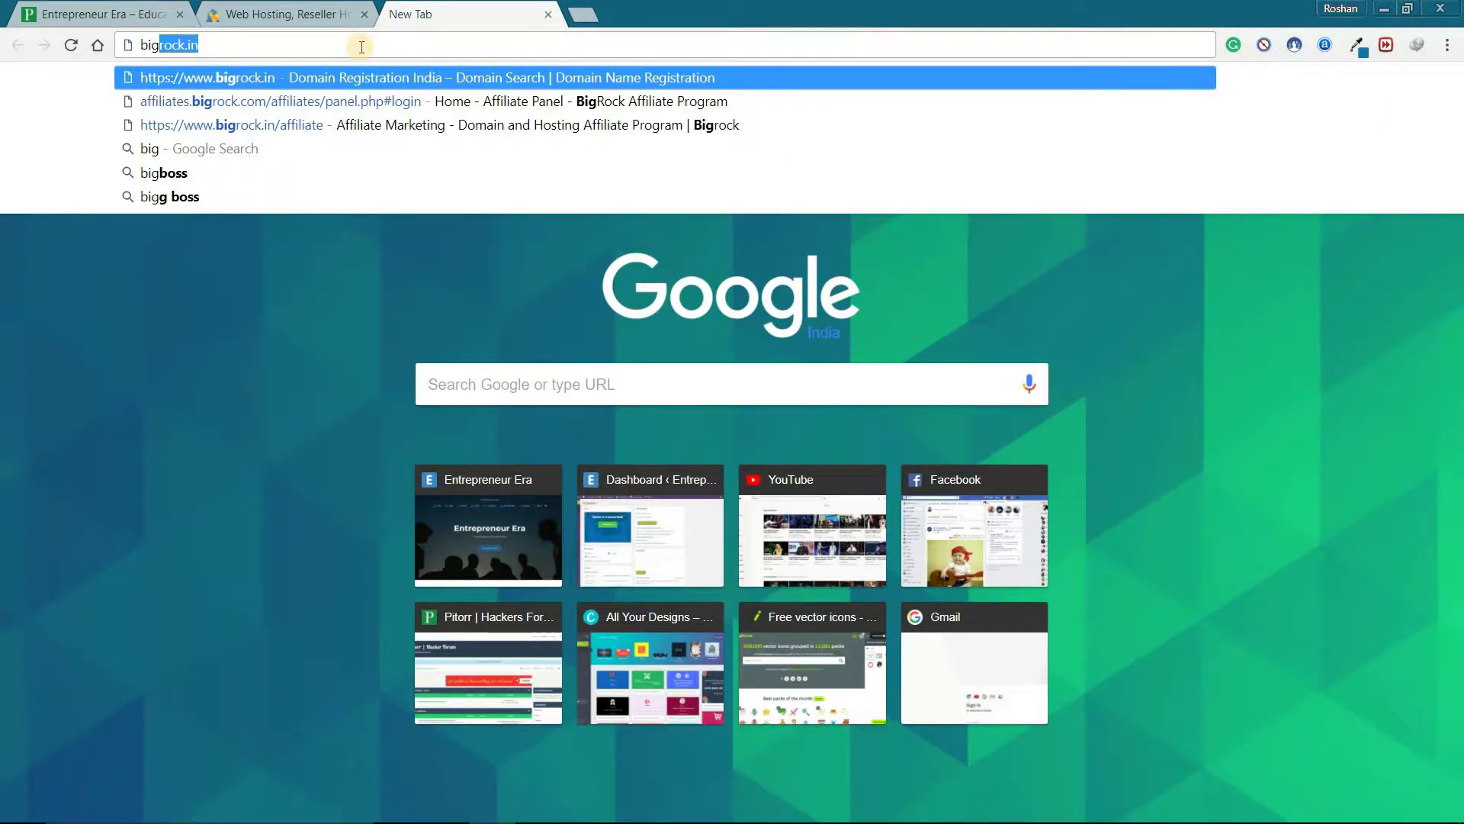
key(Return)
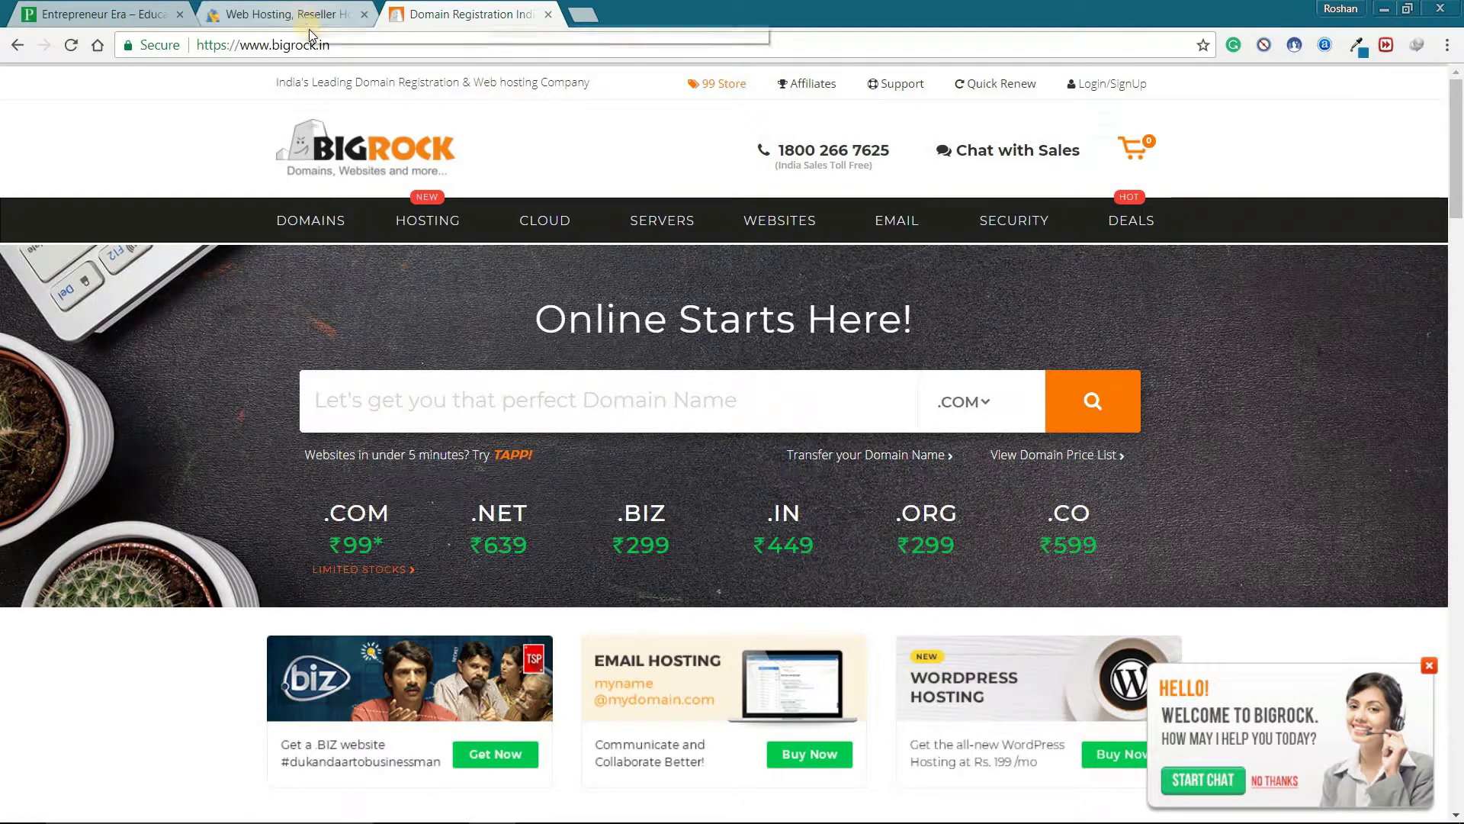
mouse_move(601, 816)
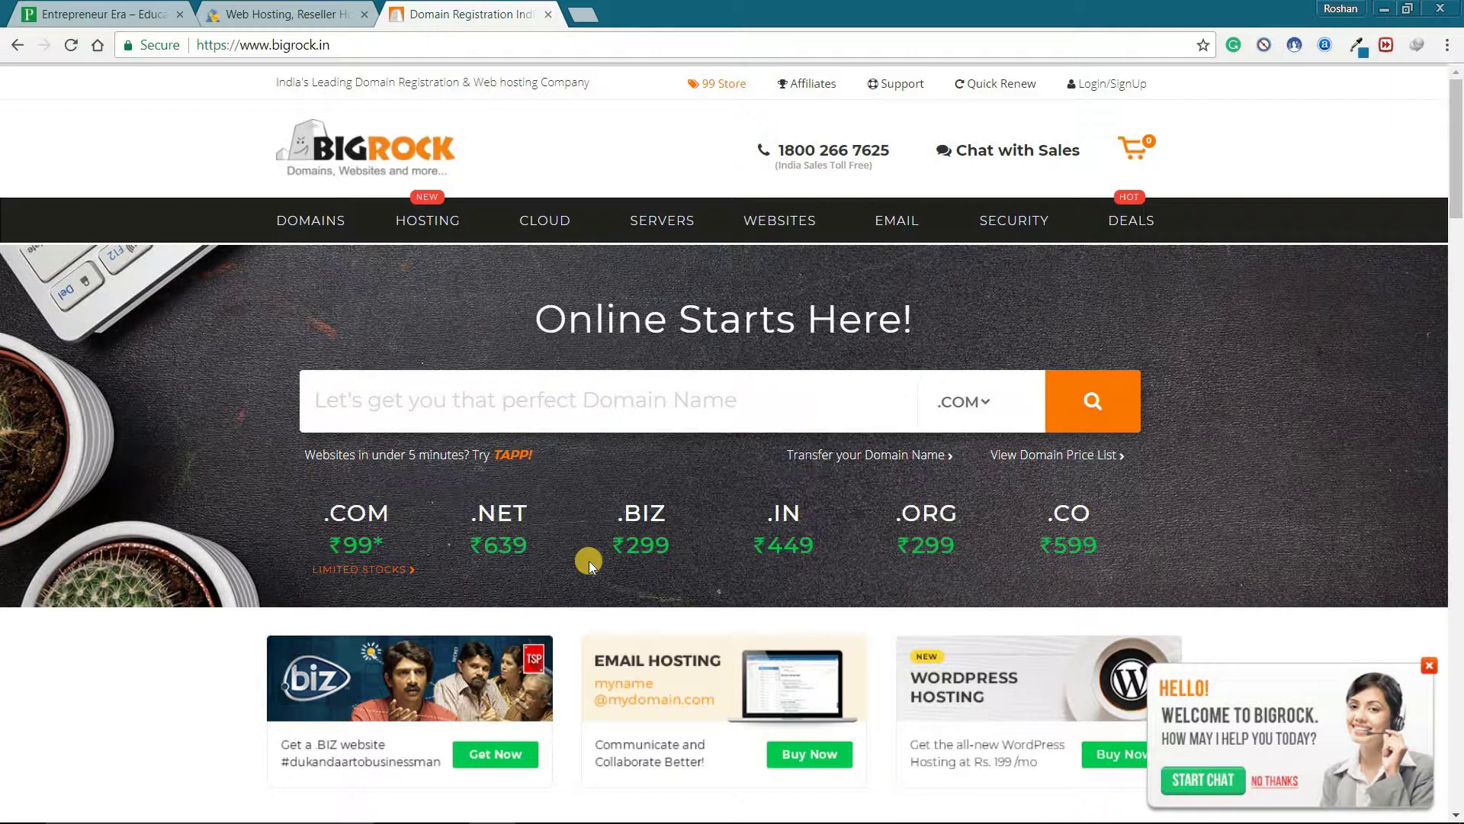
click(359, 411)
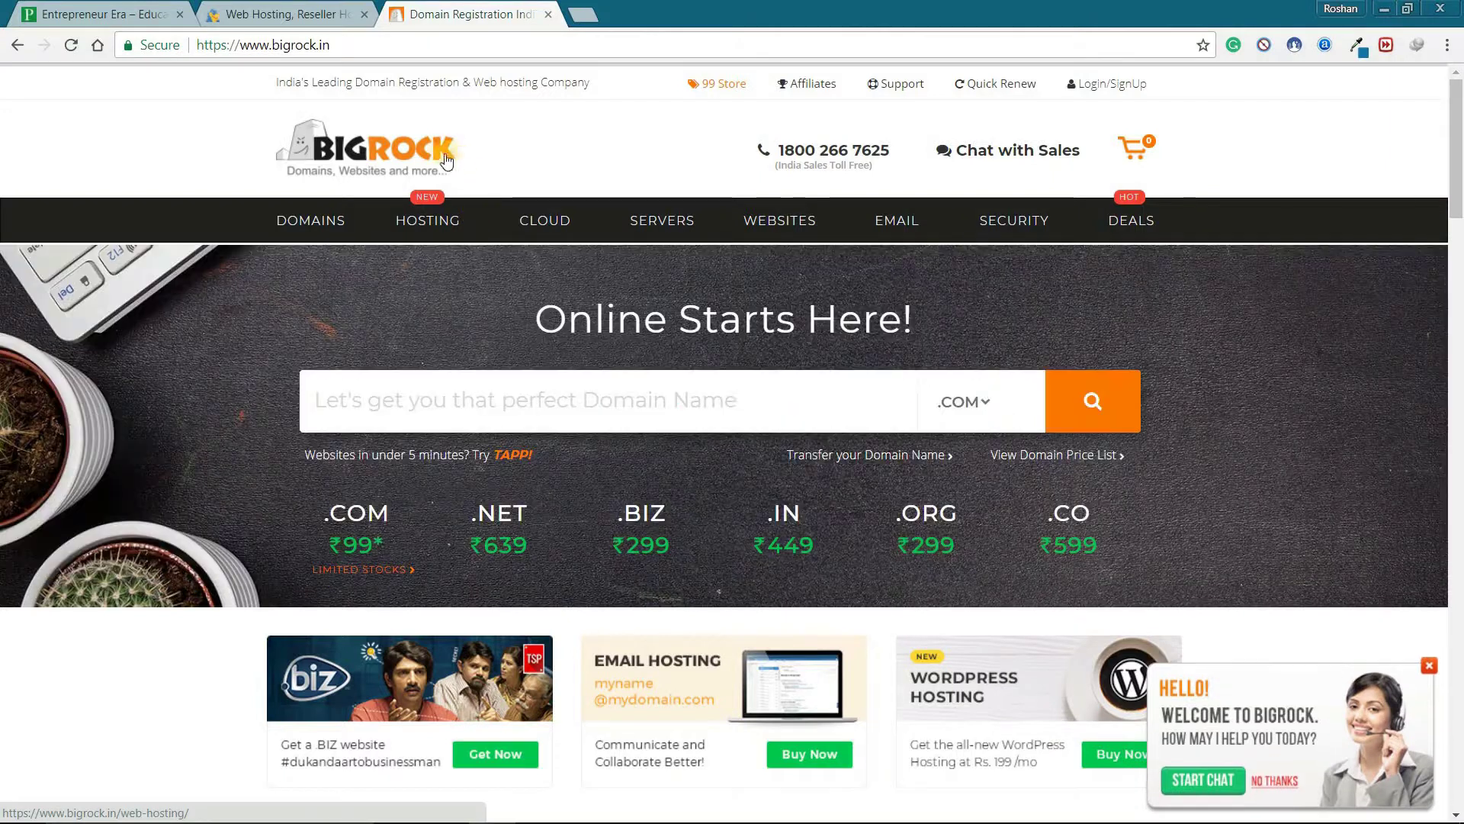
mouse_move(412, 215)
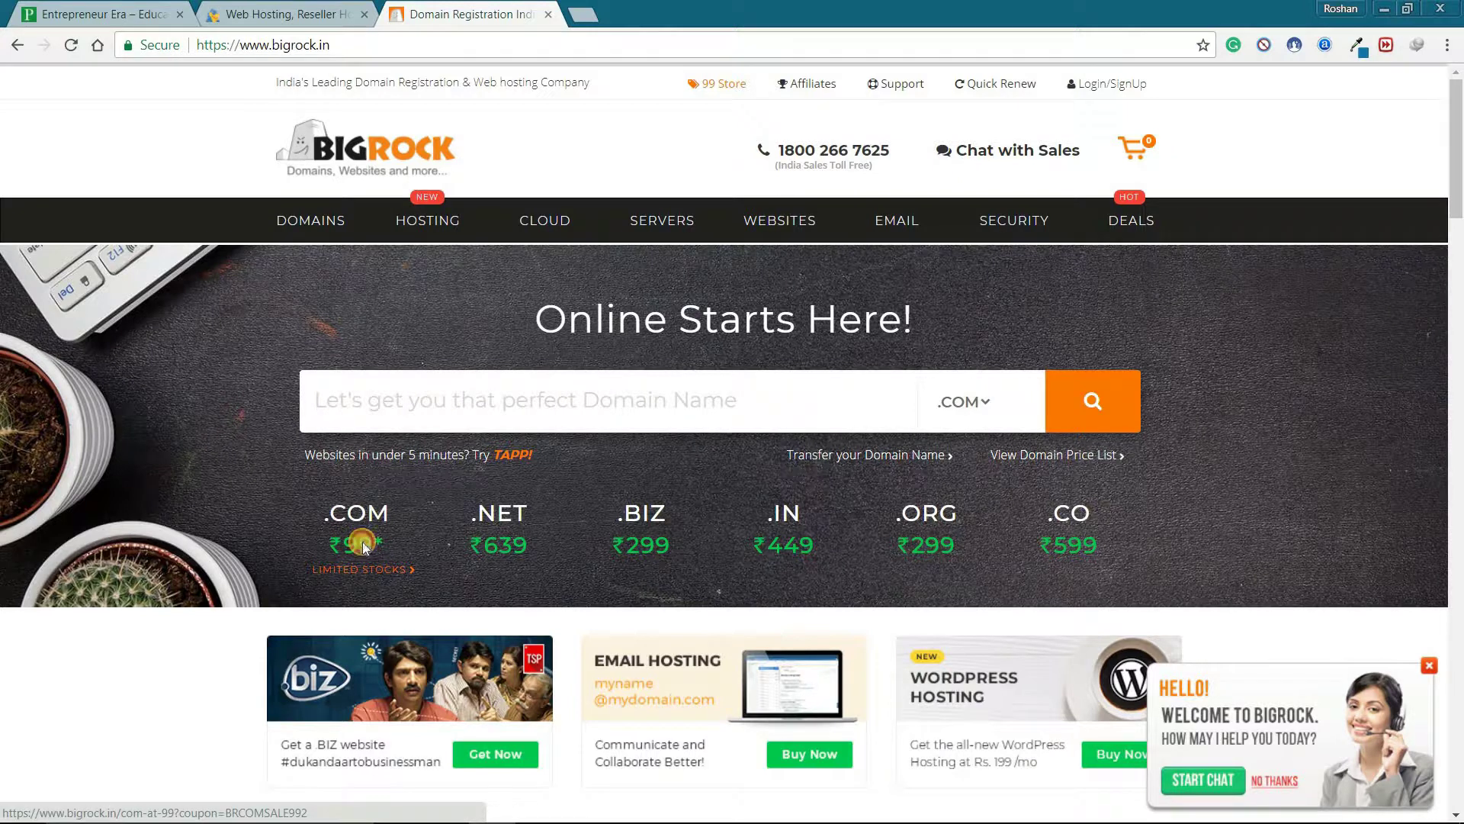
Step: From the .COM ₹99 offer, search entrpreneurera1.com and add the available domain to the cart
click(363, 543)
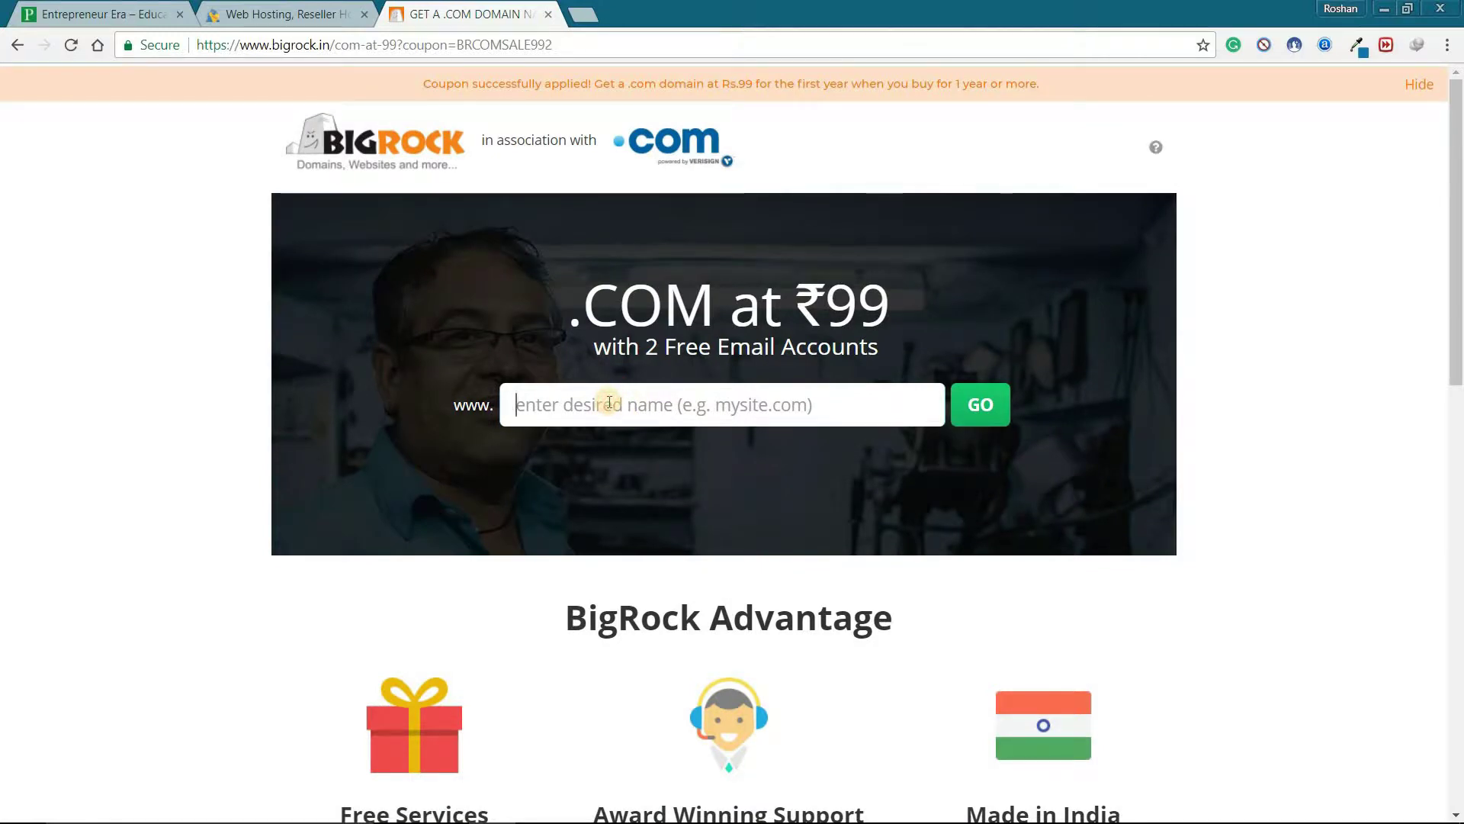
text(entrpreneurera1)
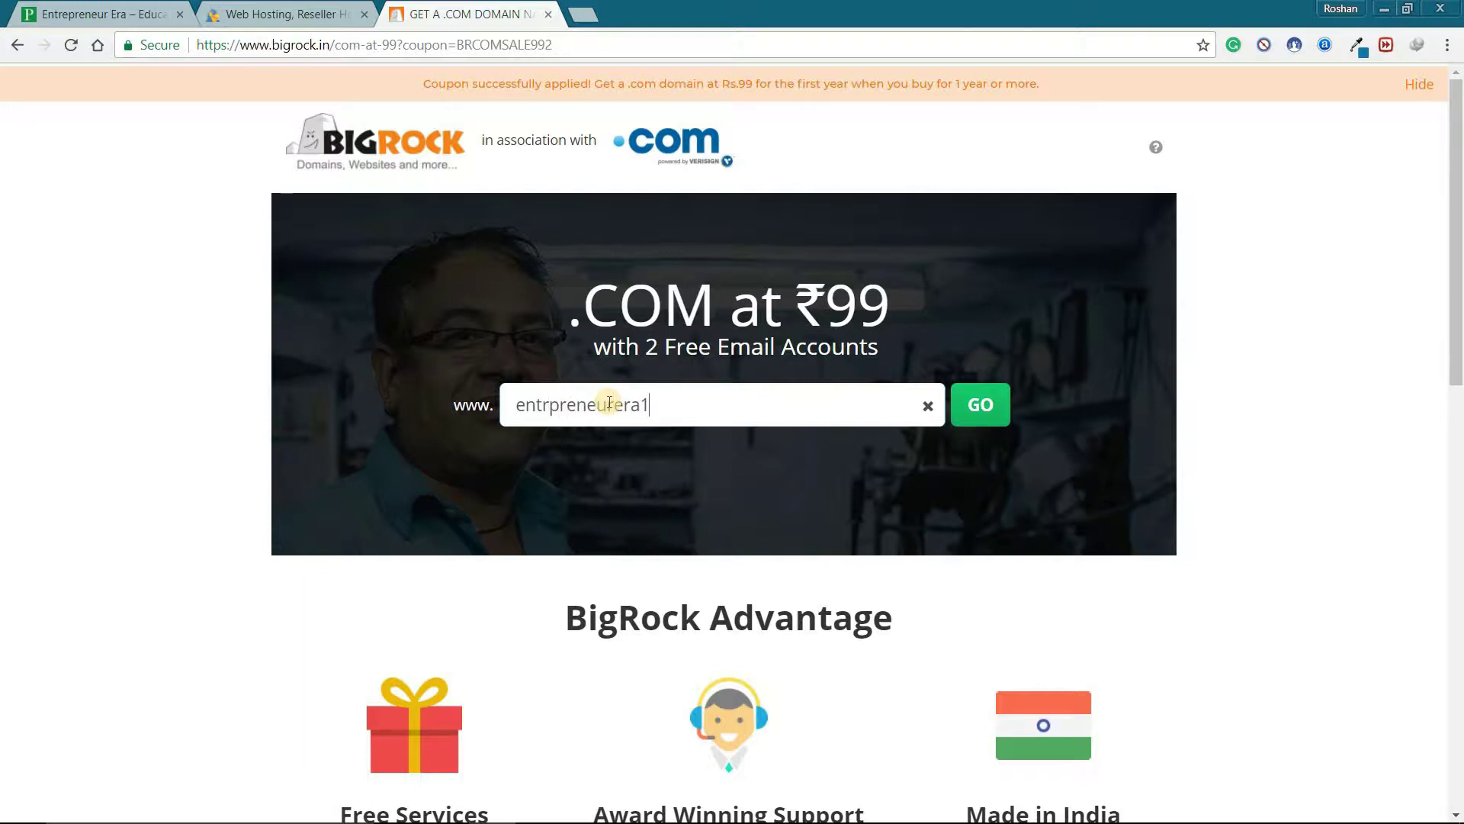
click(974, 407)
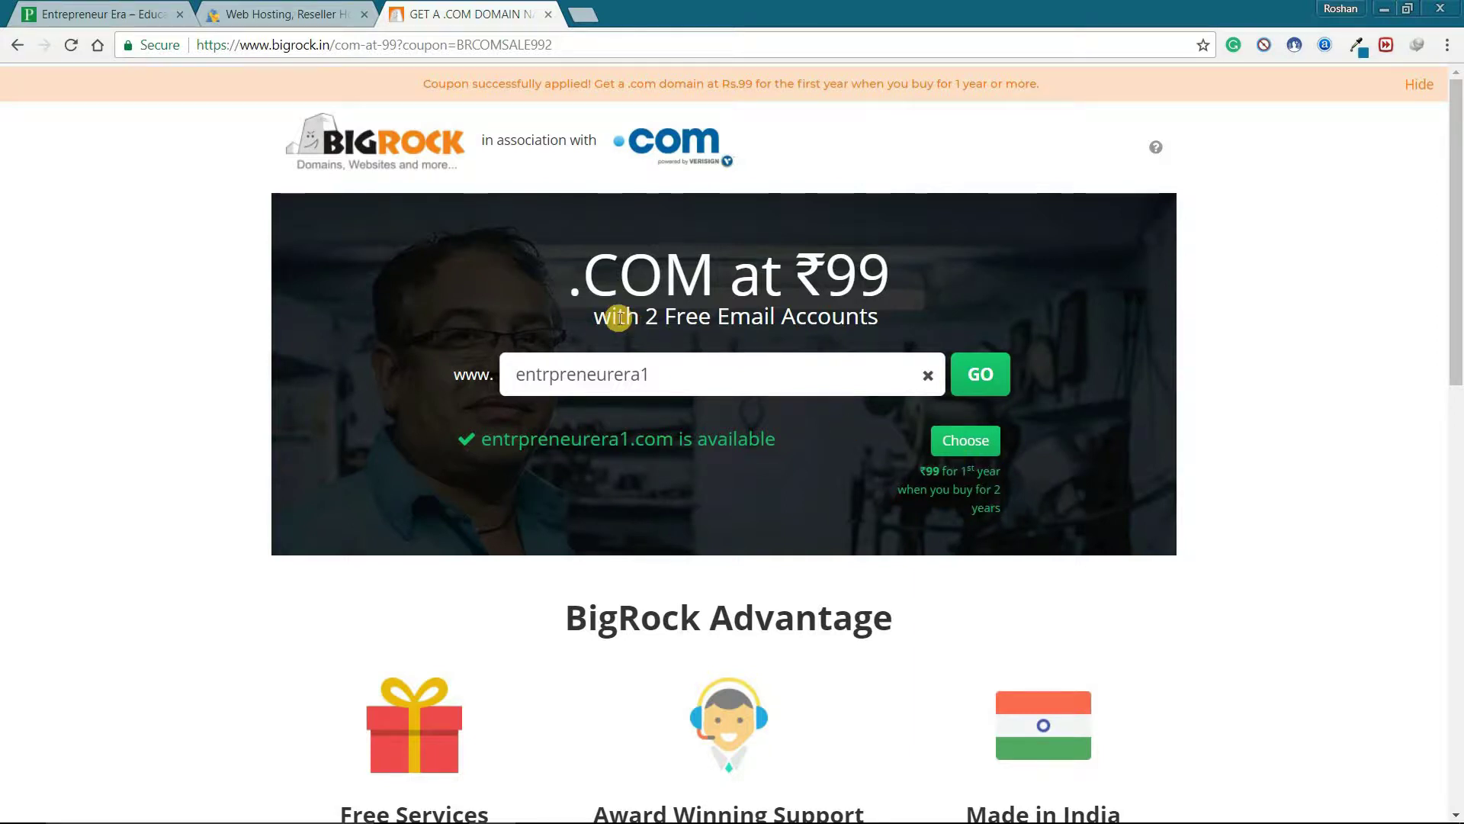
scroll(618, 316, down, 4)
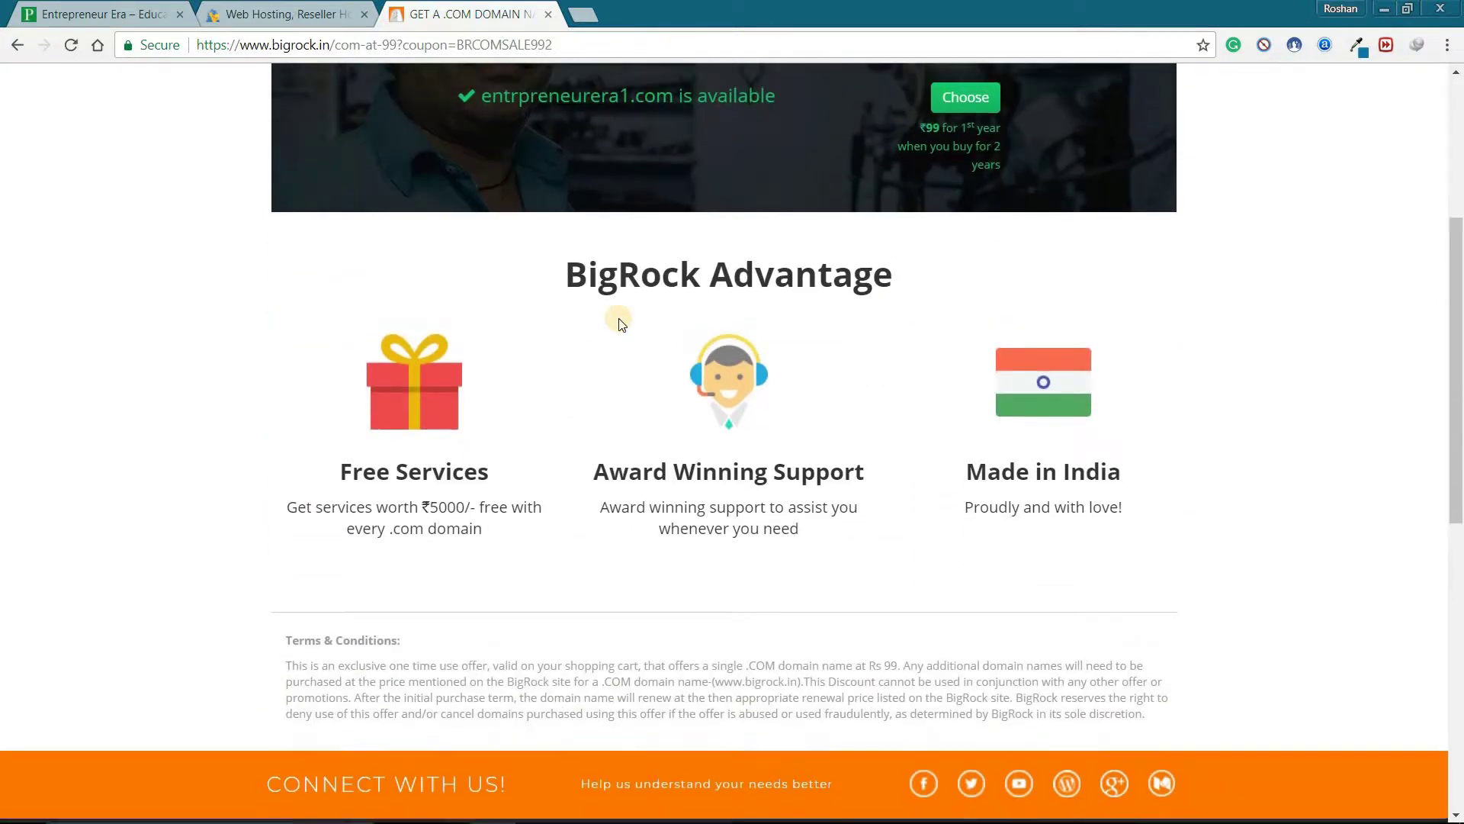
scroll(618, 320, up, 4)
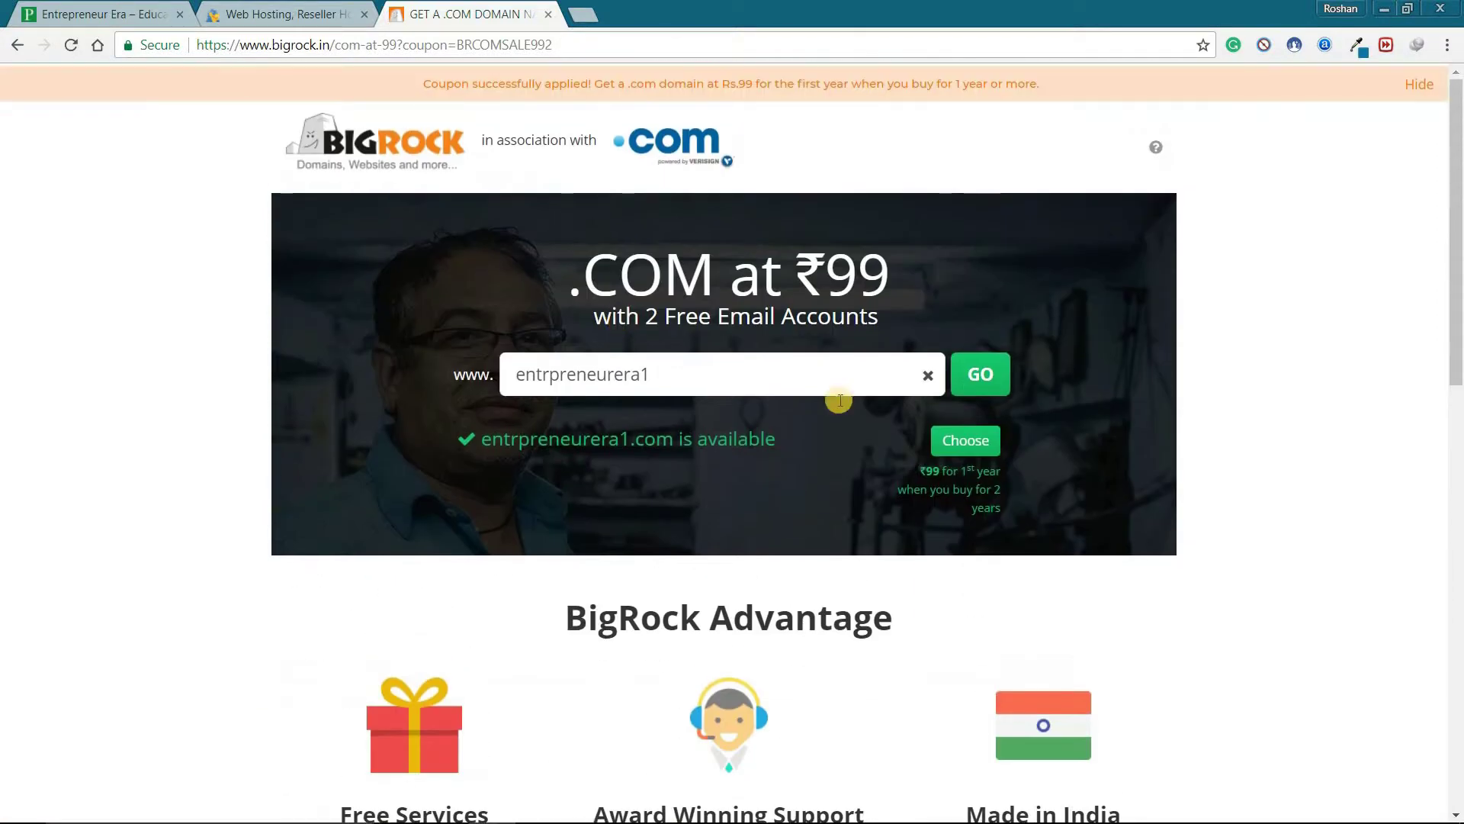
click(979, 441)
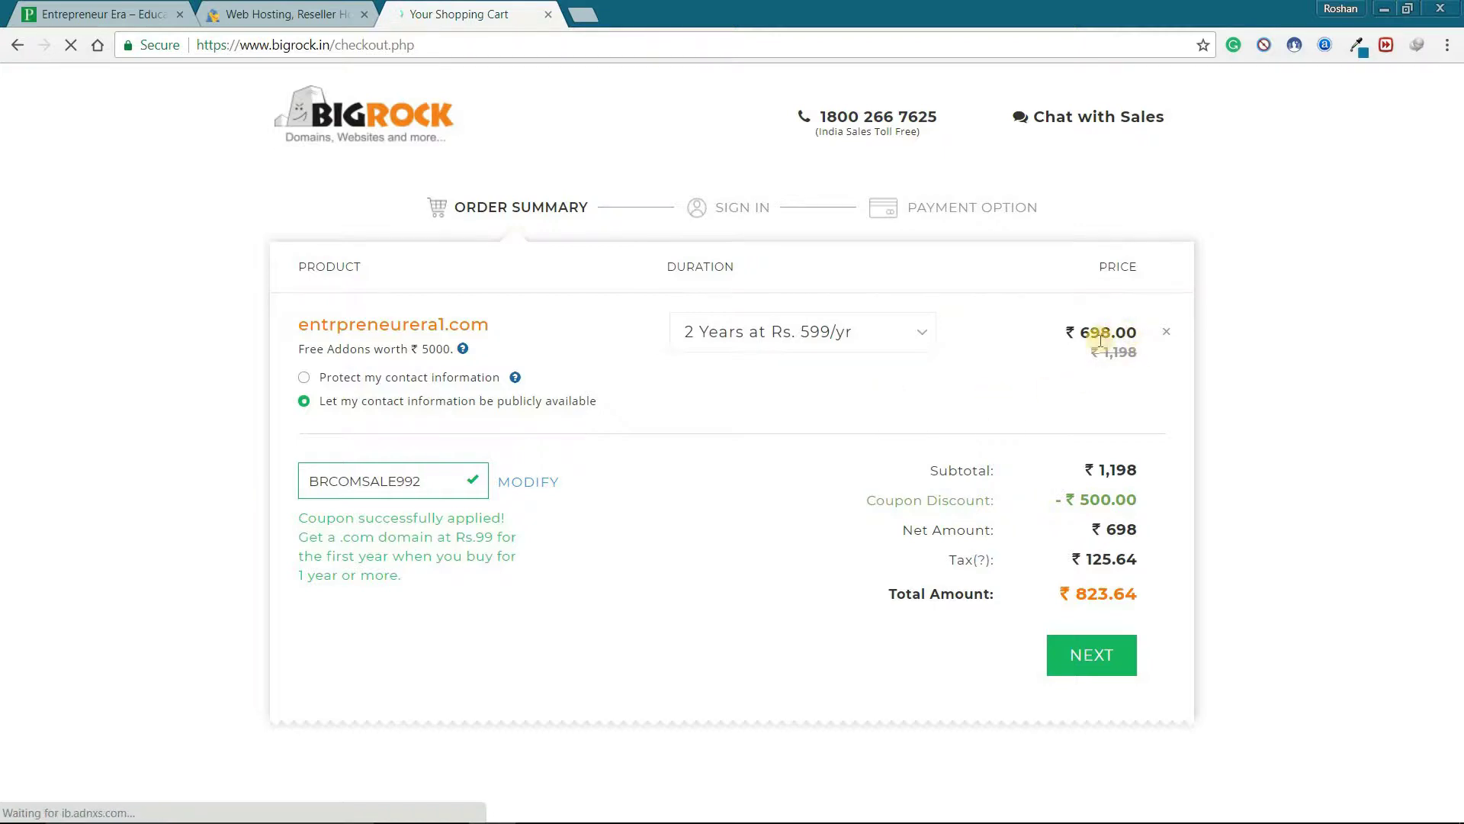
Step: Switch the domain term to 1 Year at Rs. 599/yr, then go back to the .COM at ₹99 page
click(867, 341)
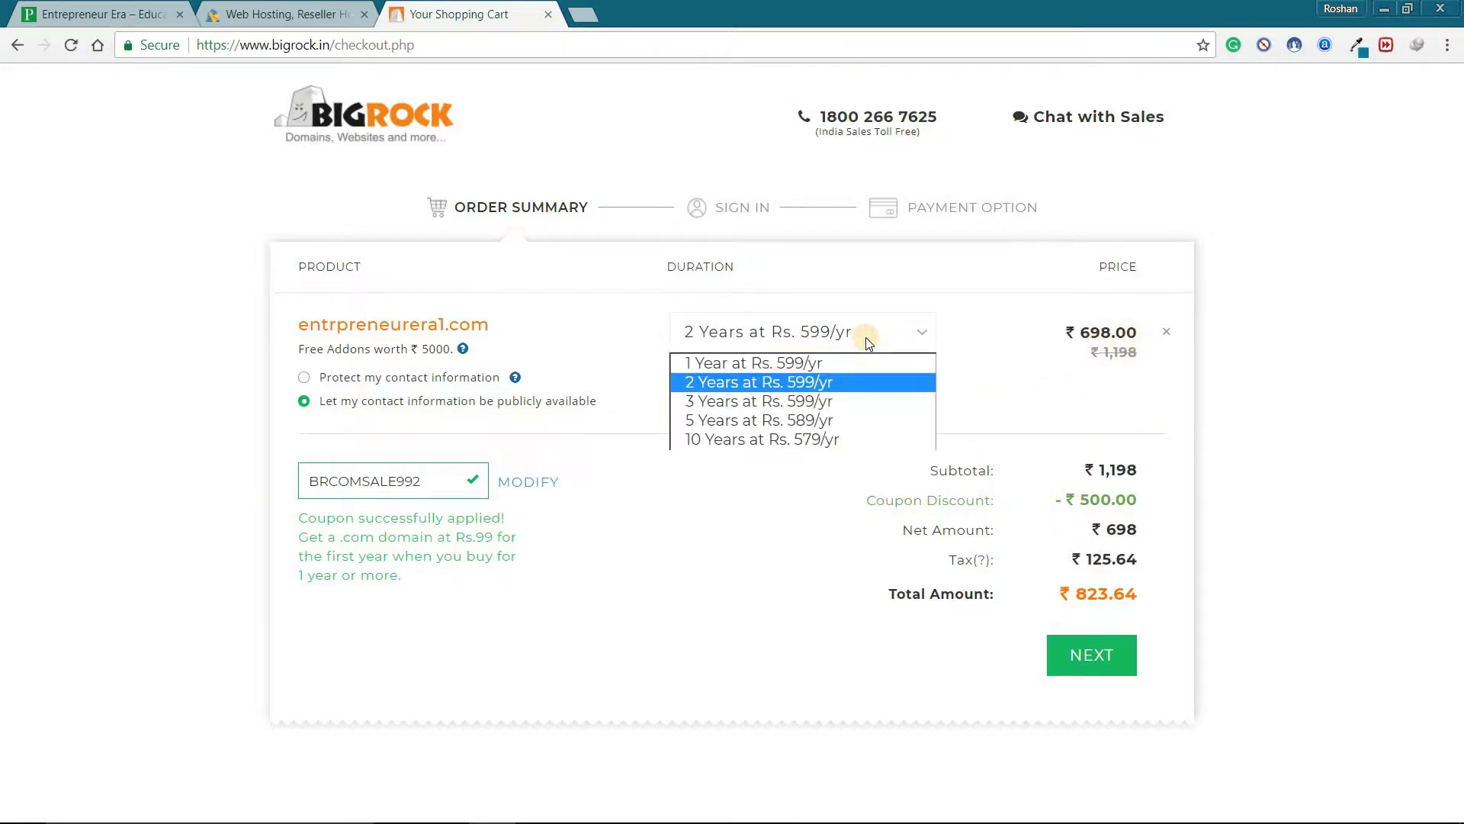
click(802, 360)
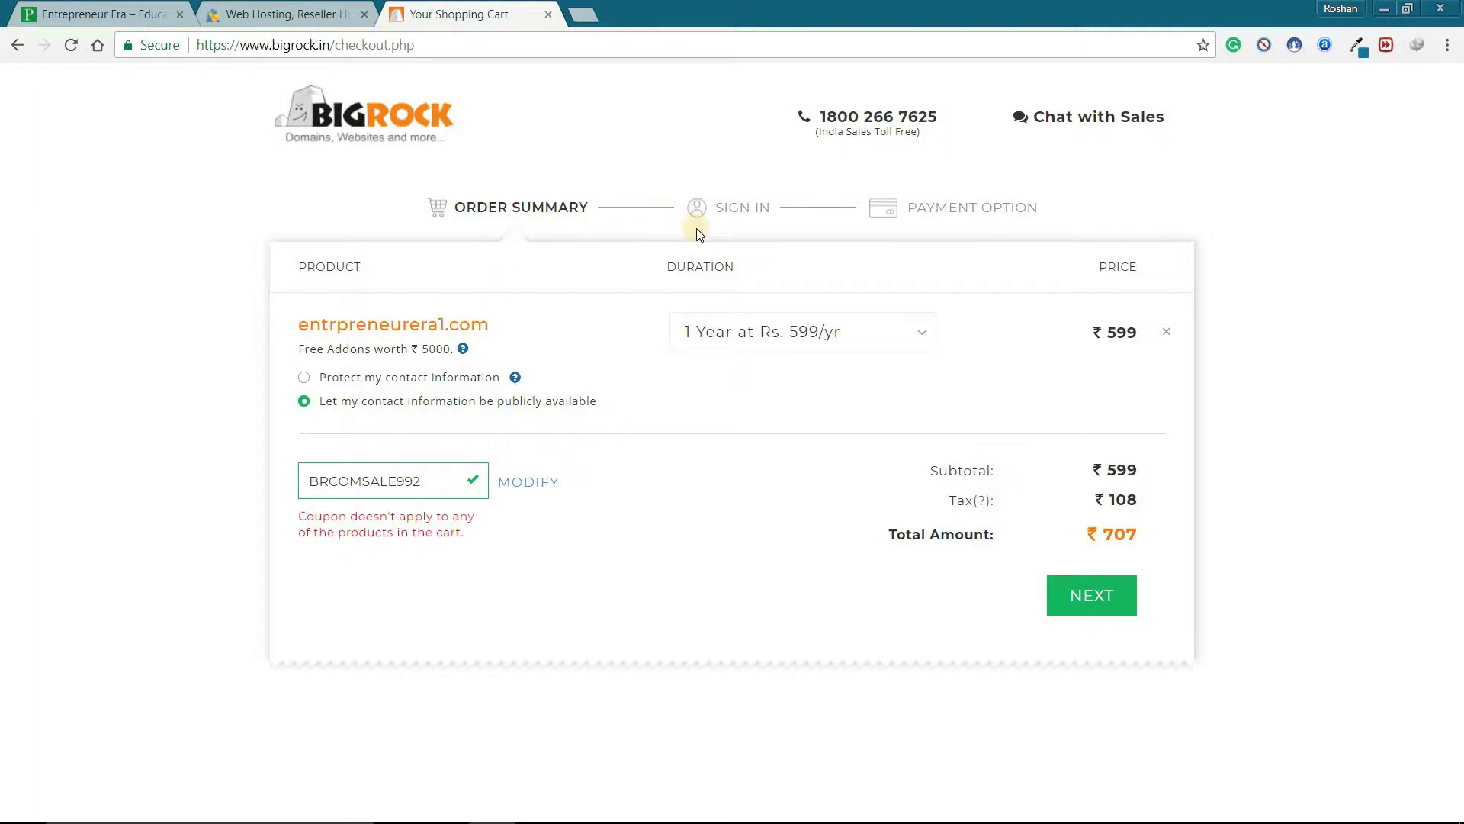
click(10, 54)
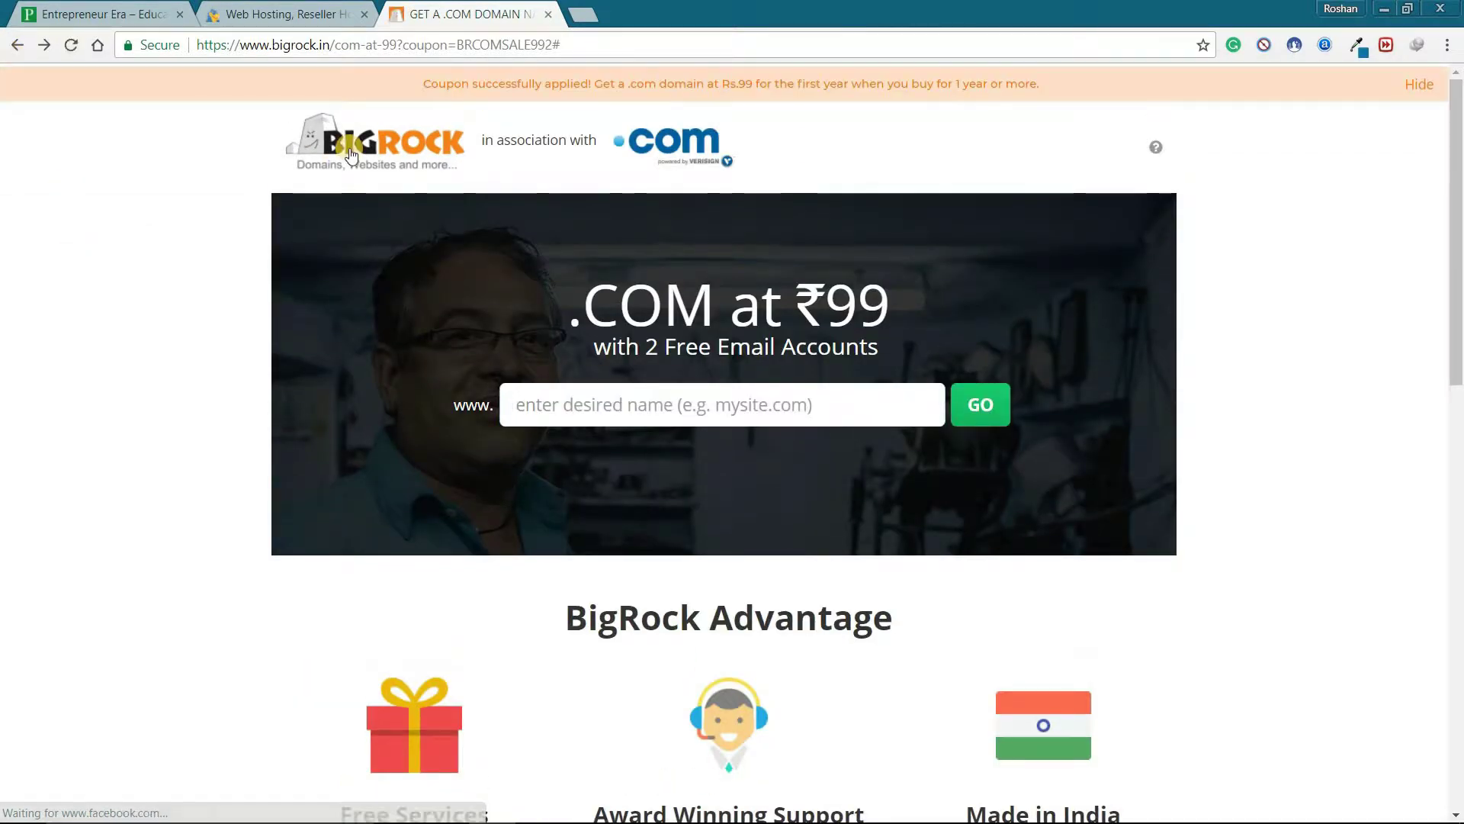
Step: Open the BigRock home page and cart, and open the .COM ₹99 offer in a new tab
click(379, 142)
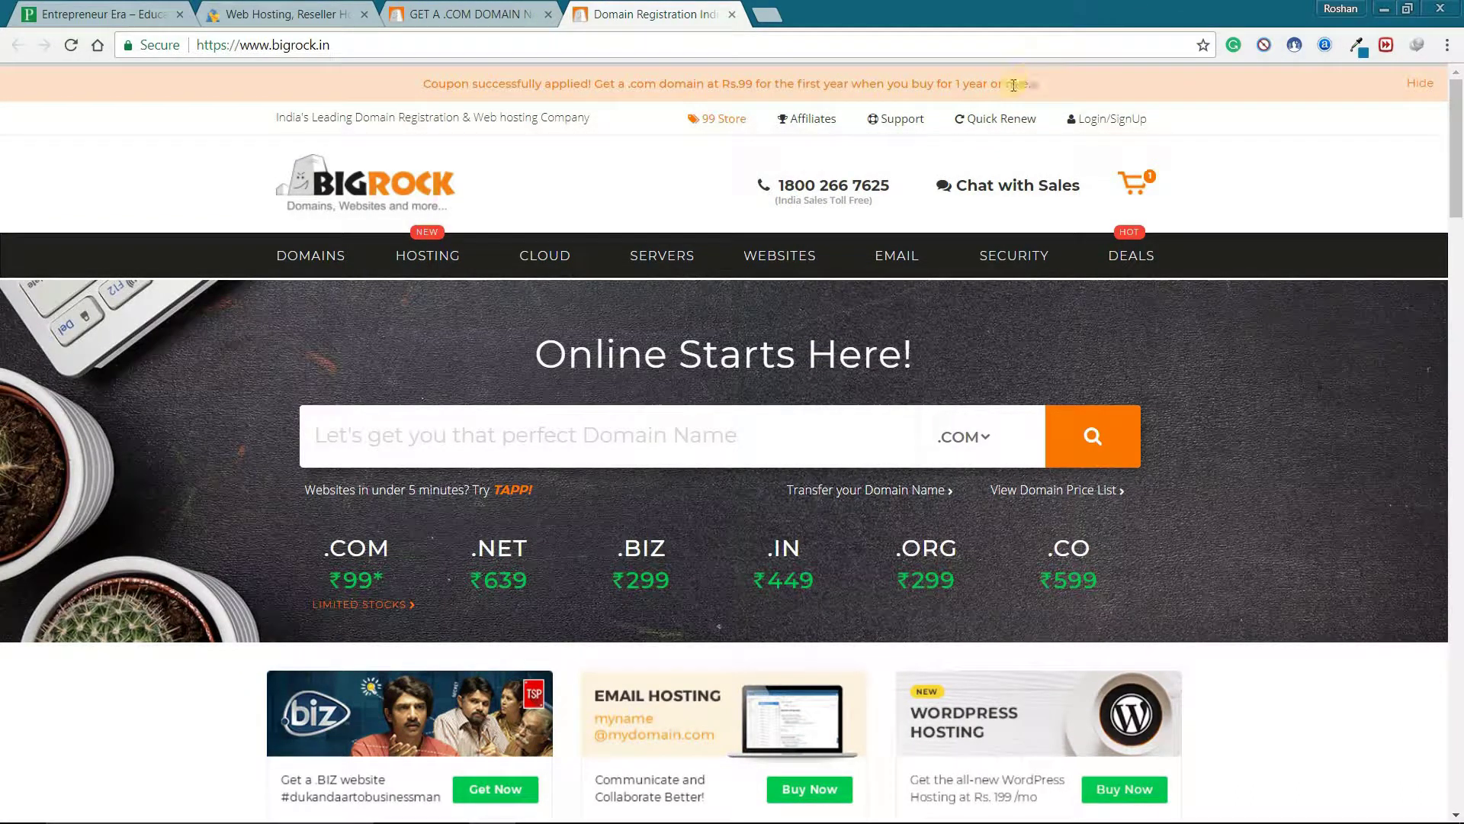
click(1148, 184)
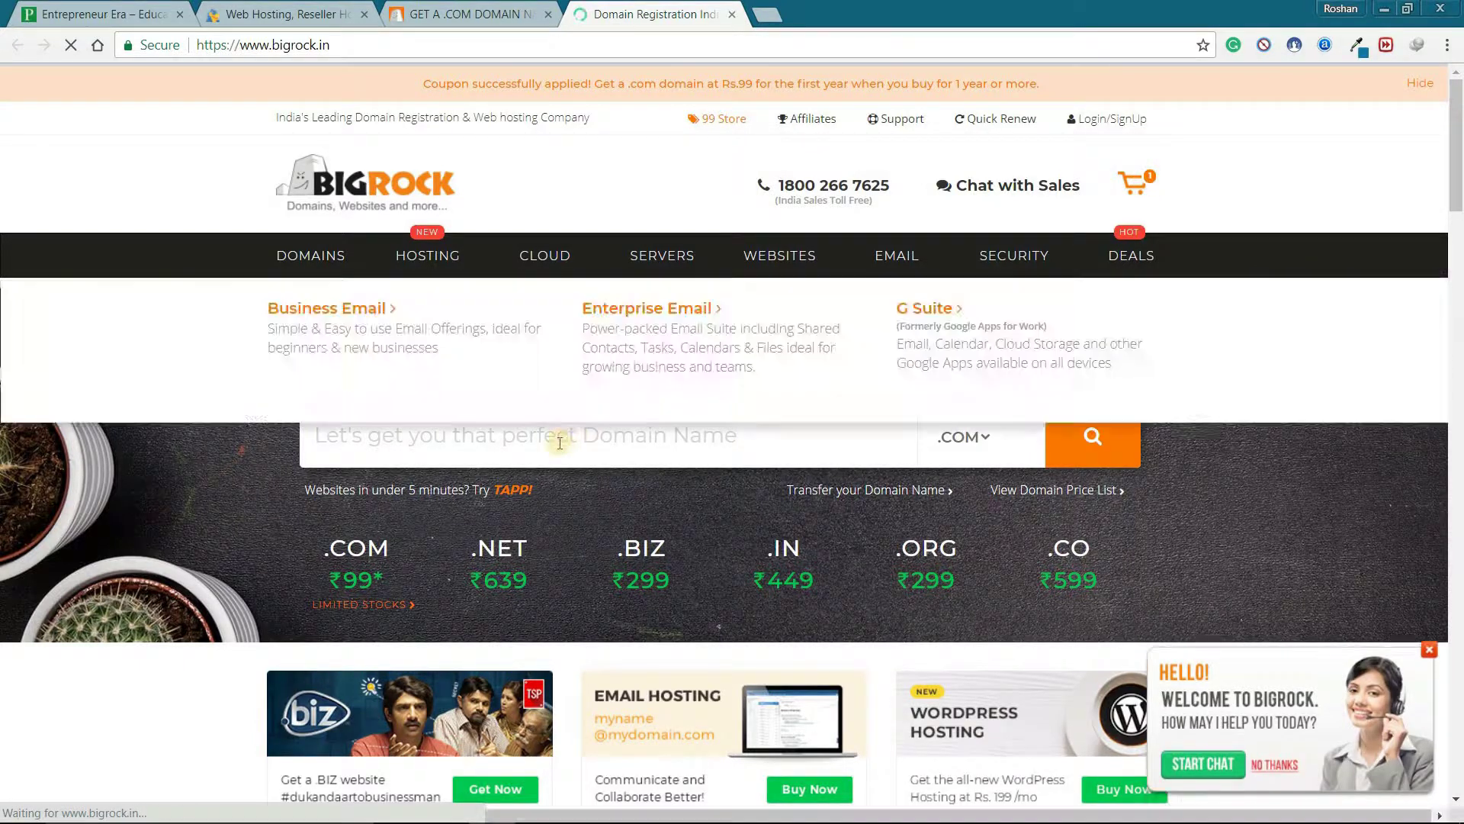
right_click(342, 564)
click(397, 576)
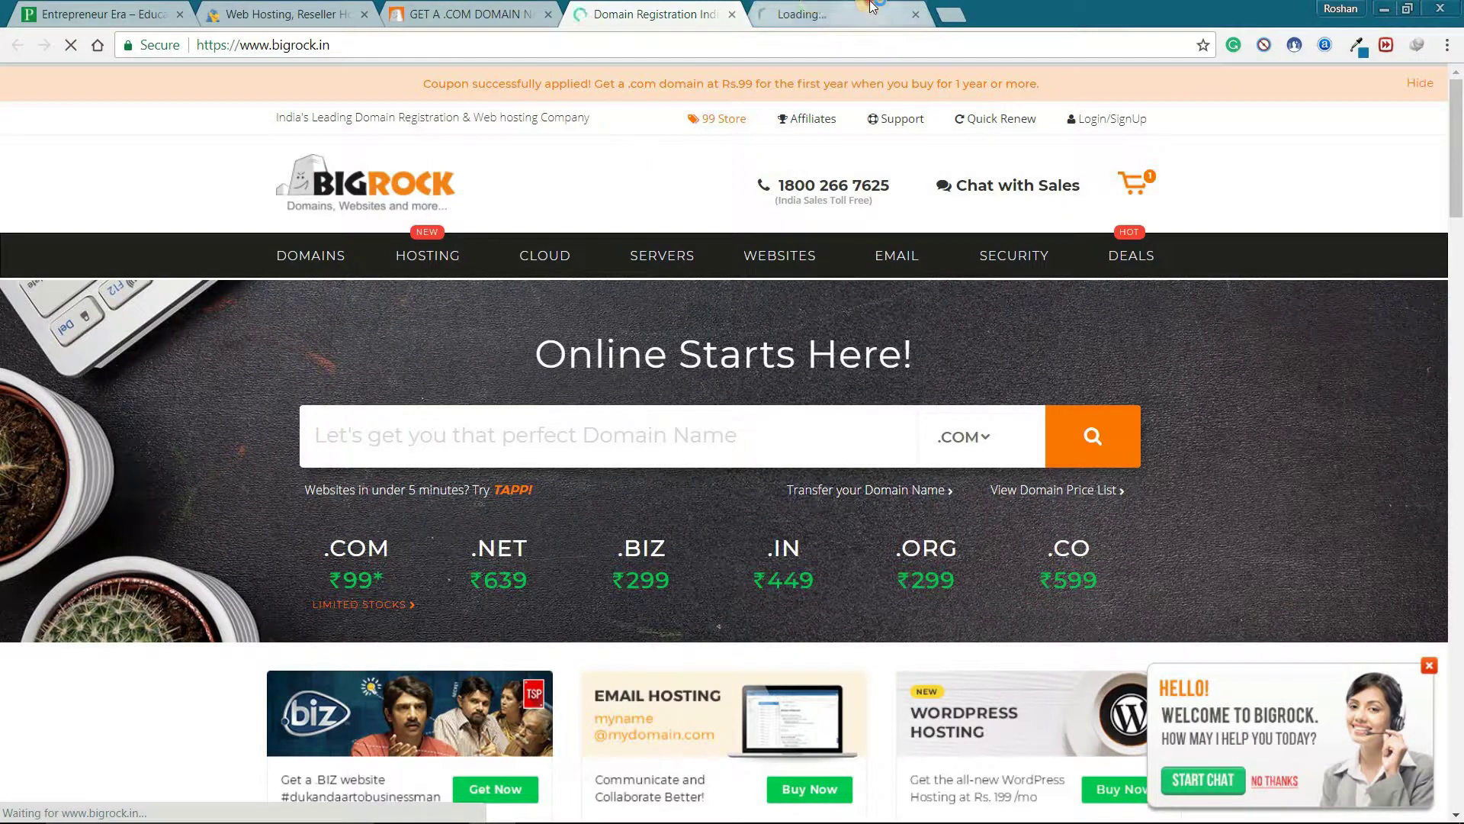
click(785, 10)
click(684, 9)
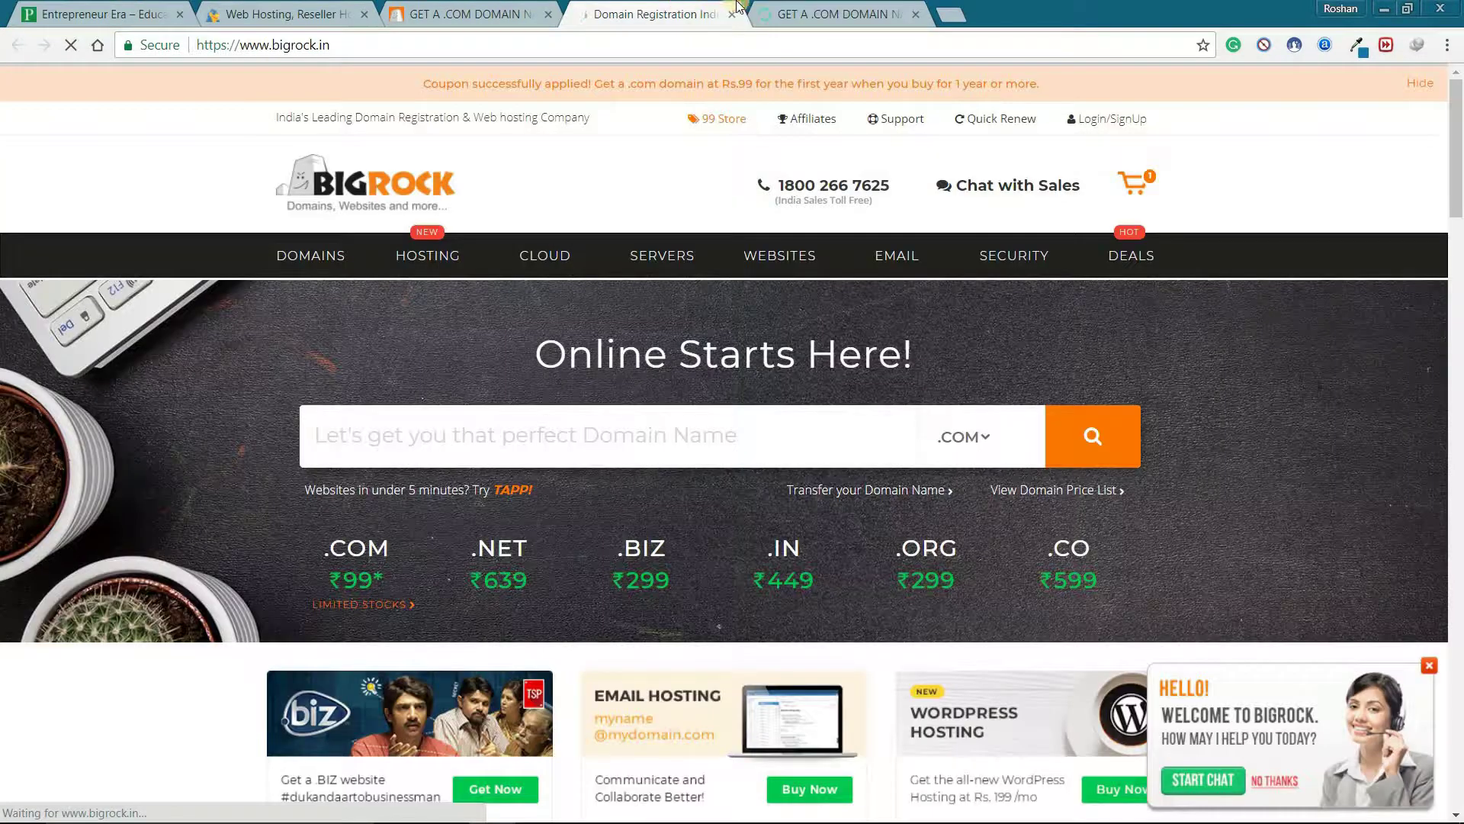
click(832, 14)
click(526, 389)
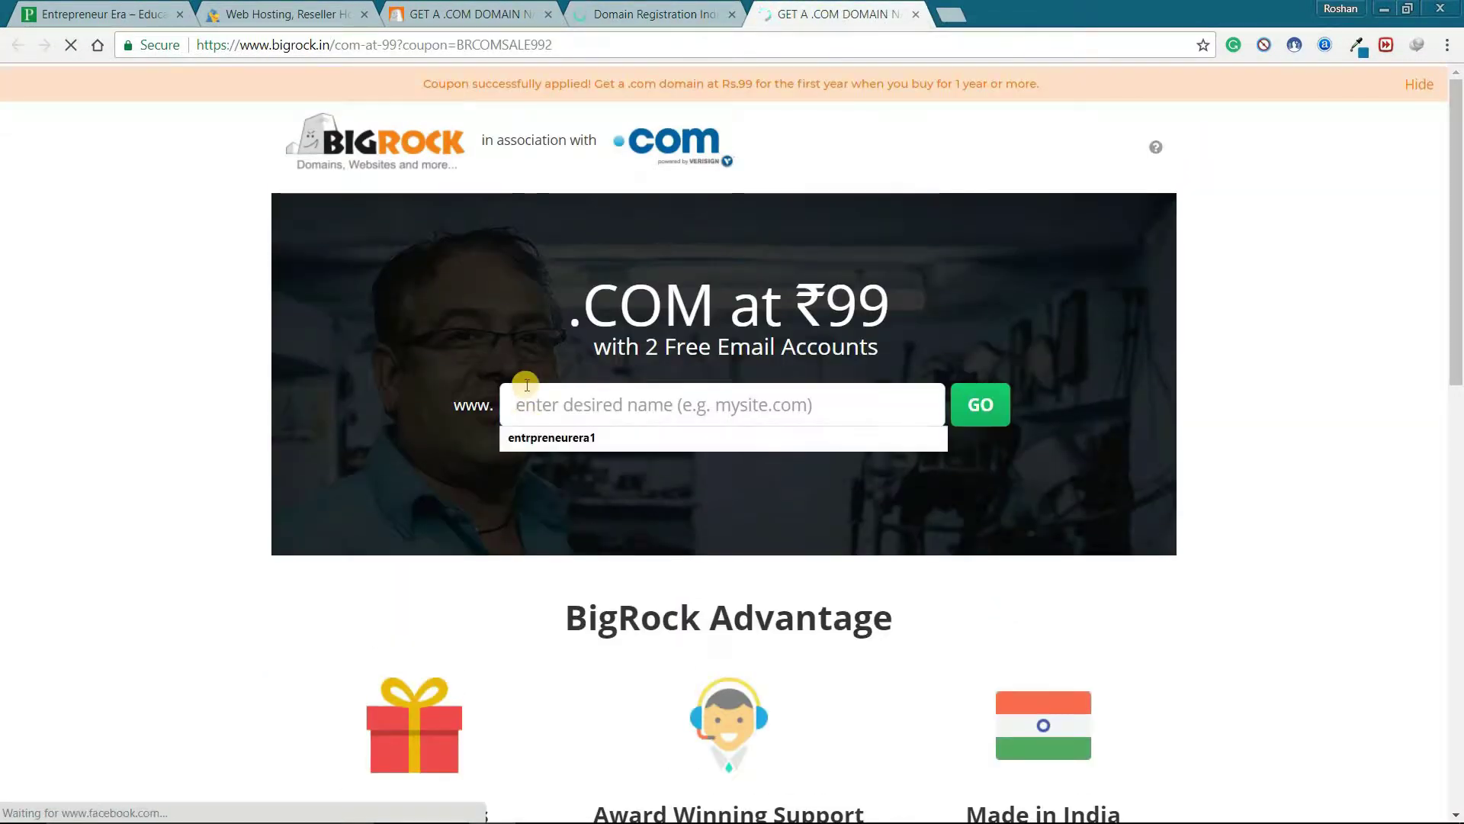
key(Down)
click(154, 490)
scroll(154, 490, down, 10)
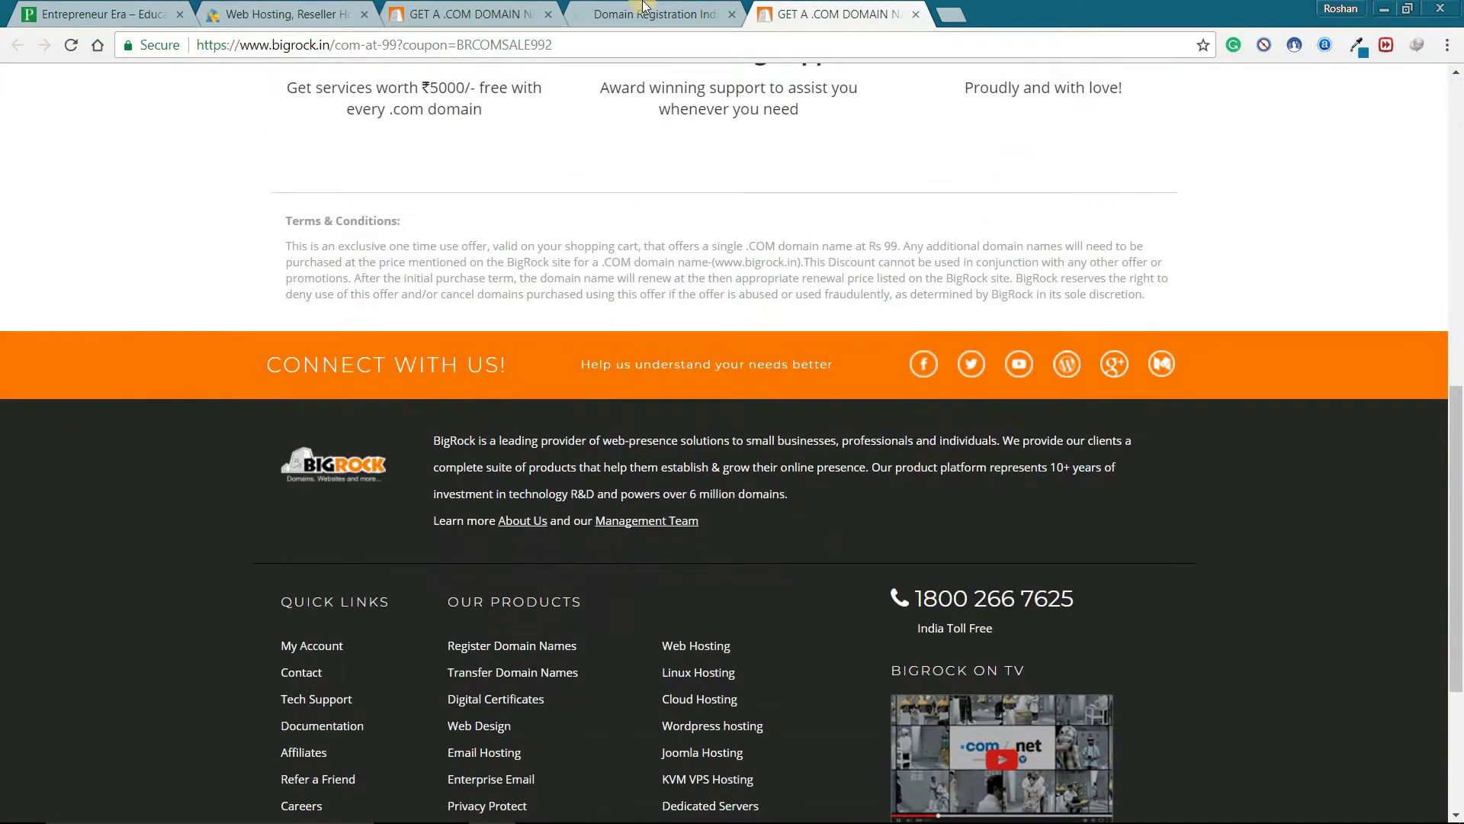
Step: In the cart tab, set the domain duration to 1 Year, then return to the .COM offer tab
click(643, 7)
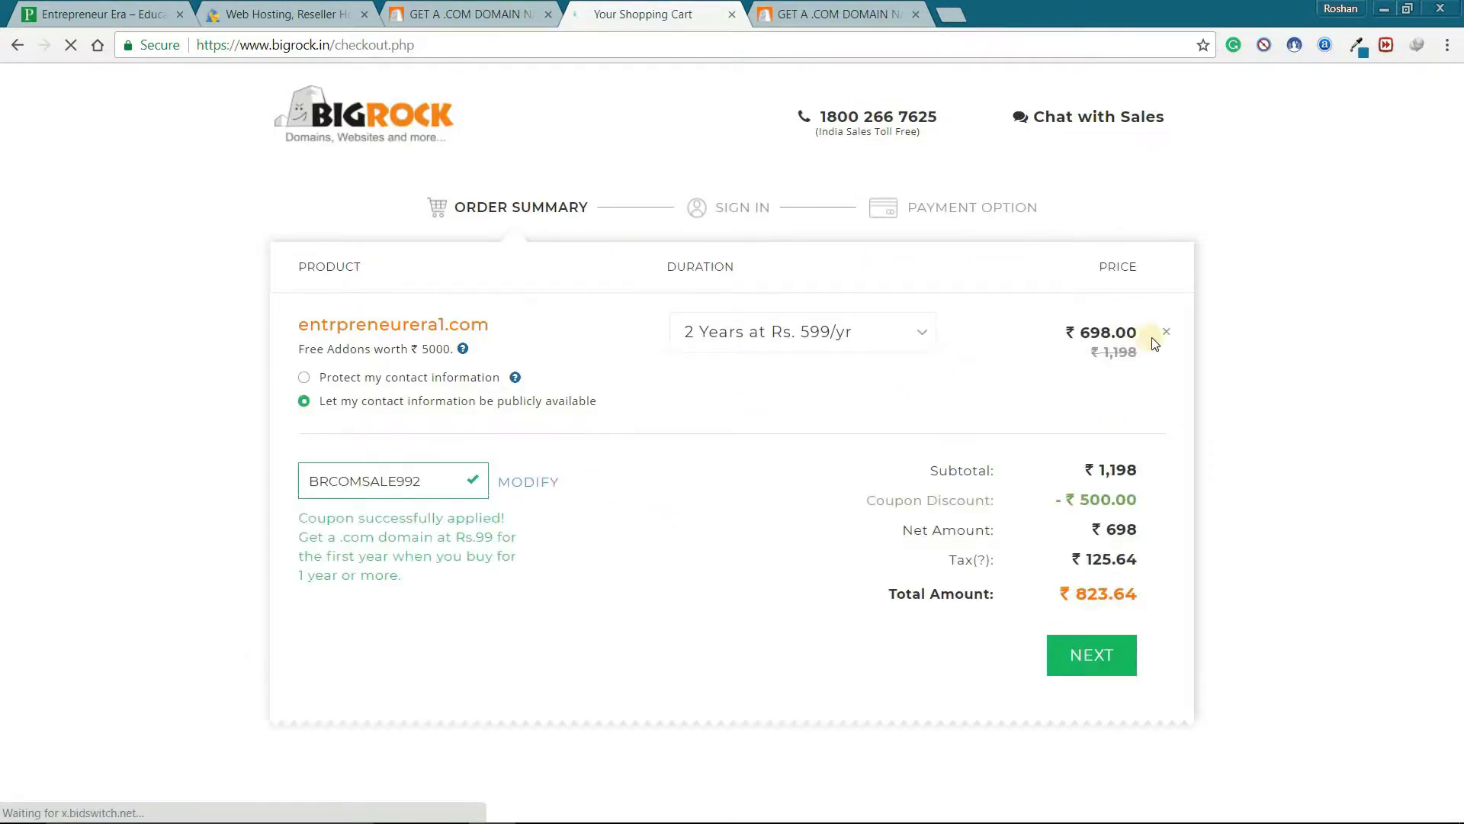
click(827, 337)
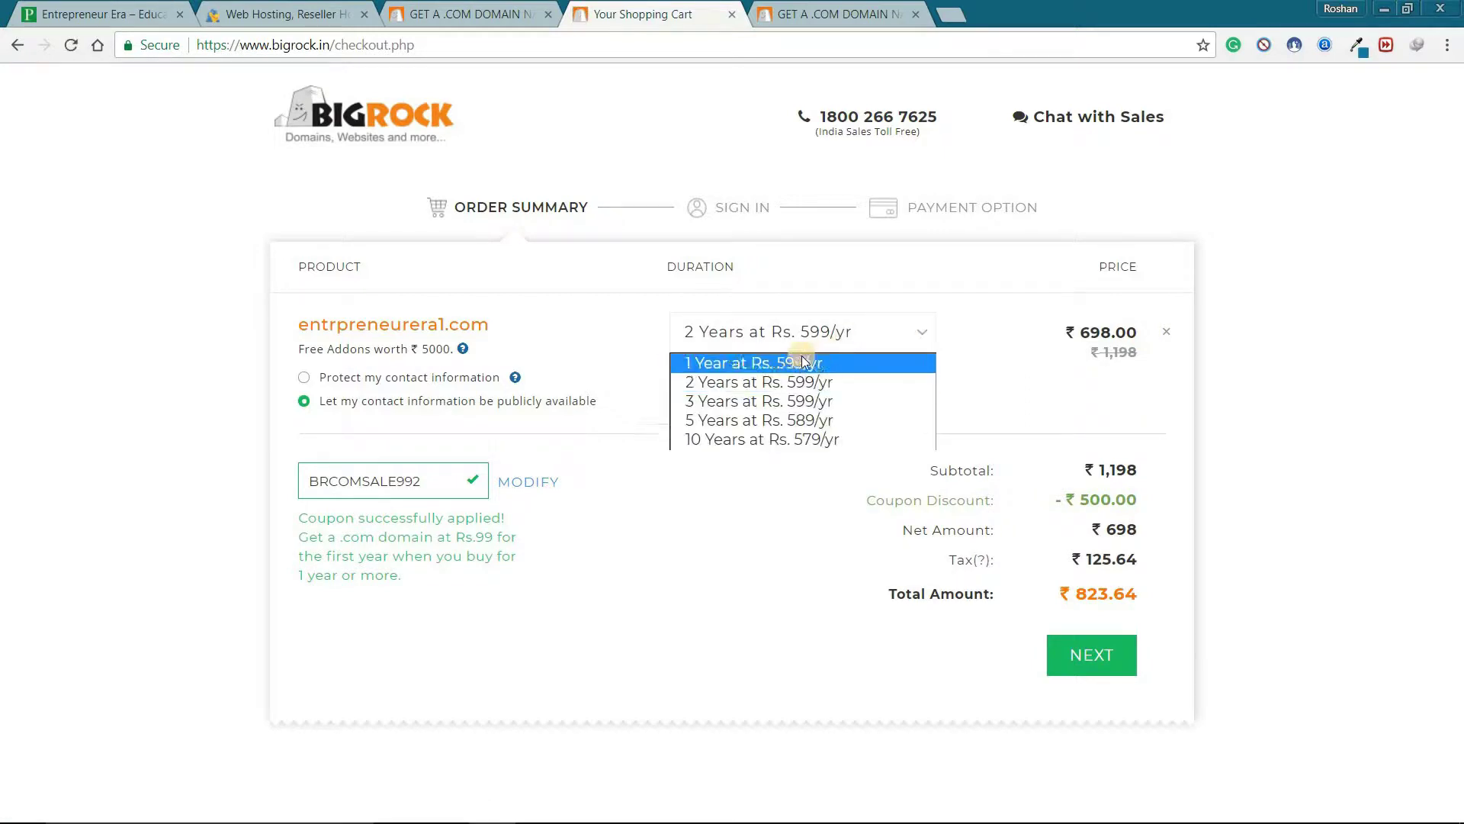
click(763, 363)
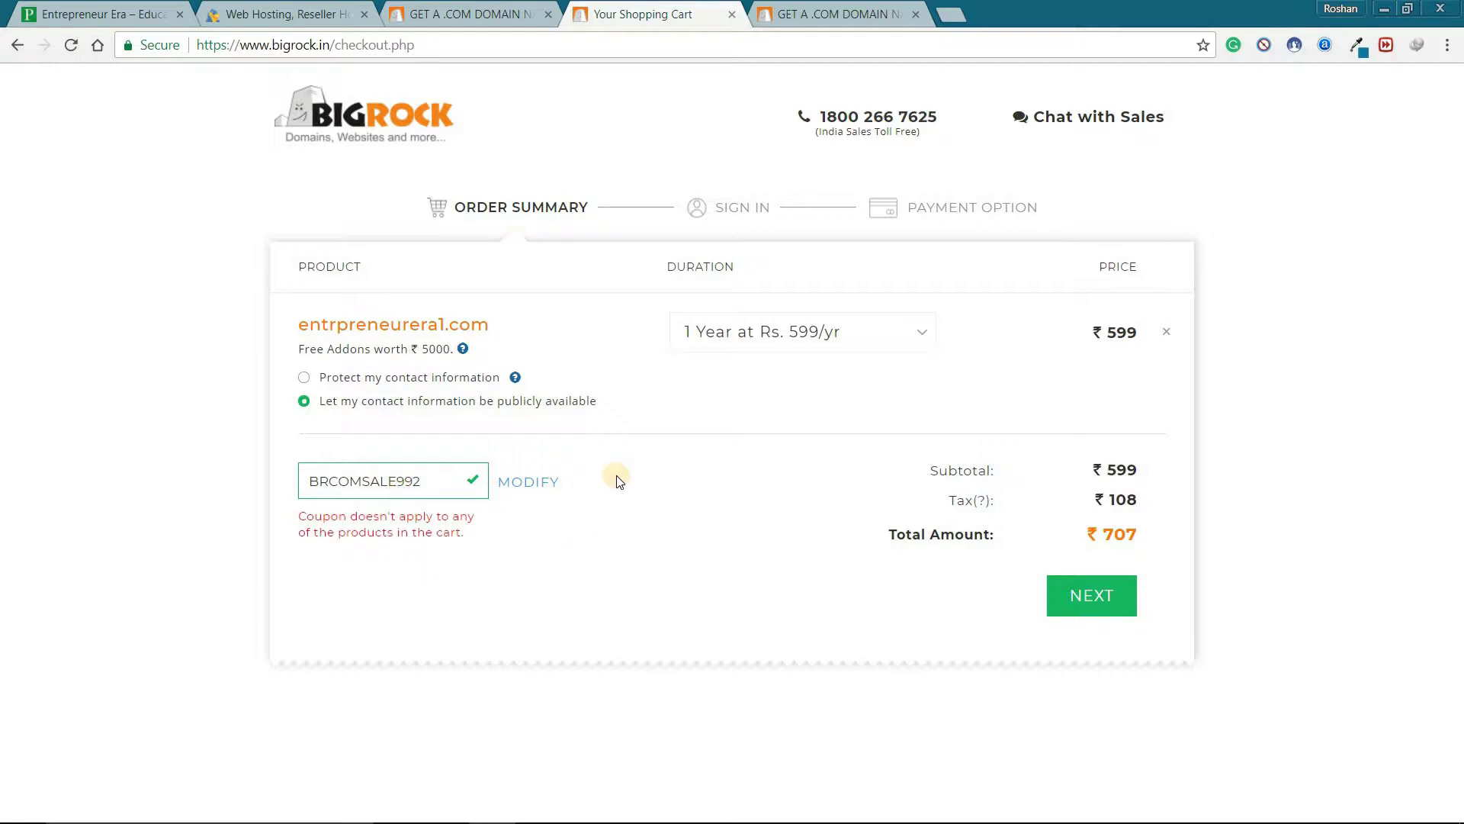
click(722, 343)
click(721, 343)
click(846, 9)
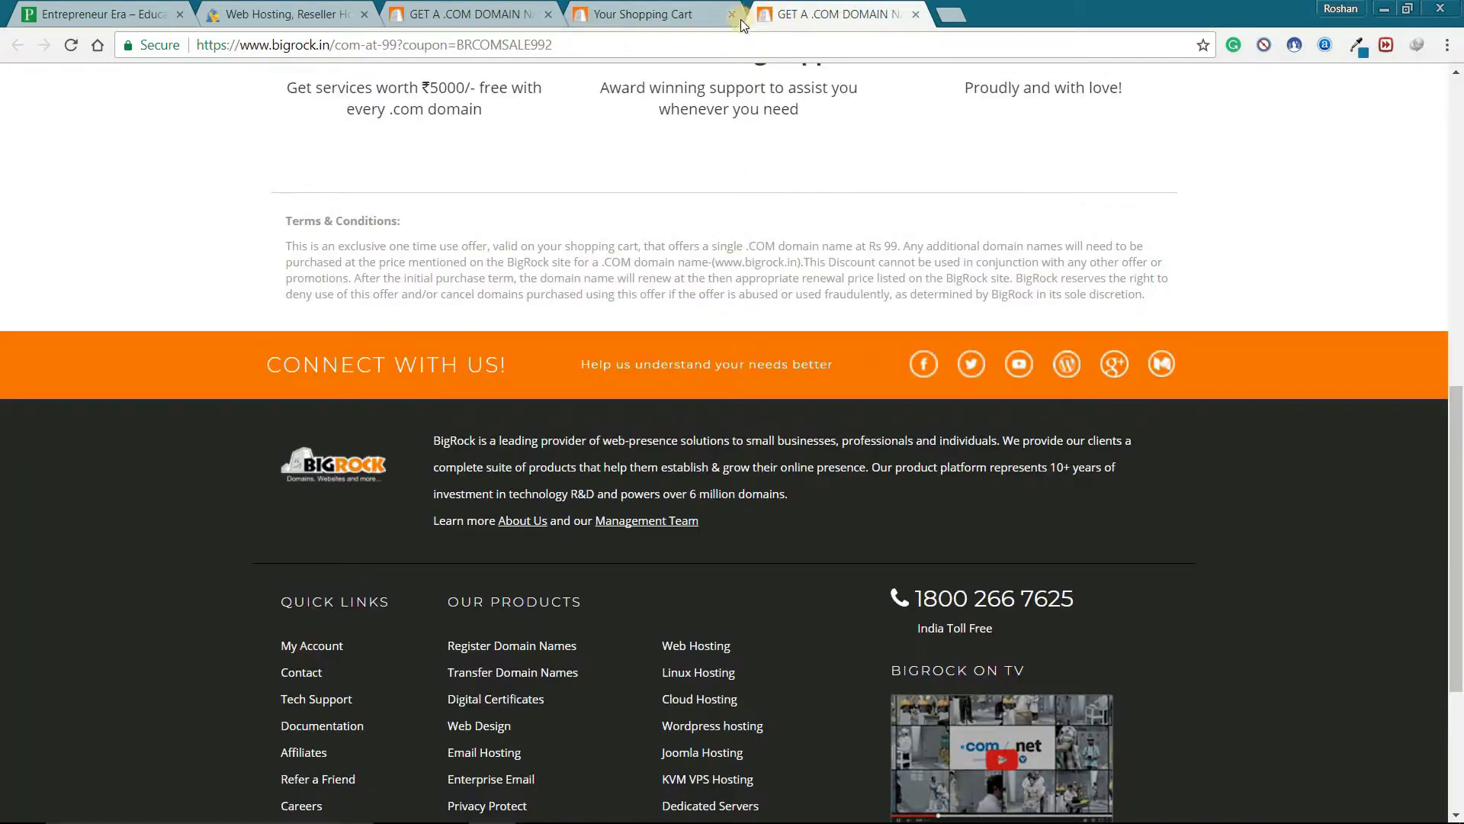
scroll(598, 198, up, 6)
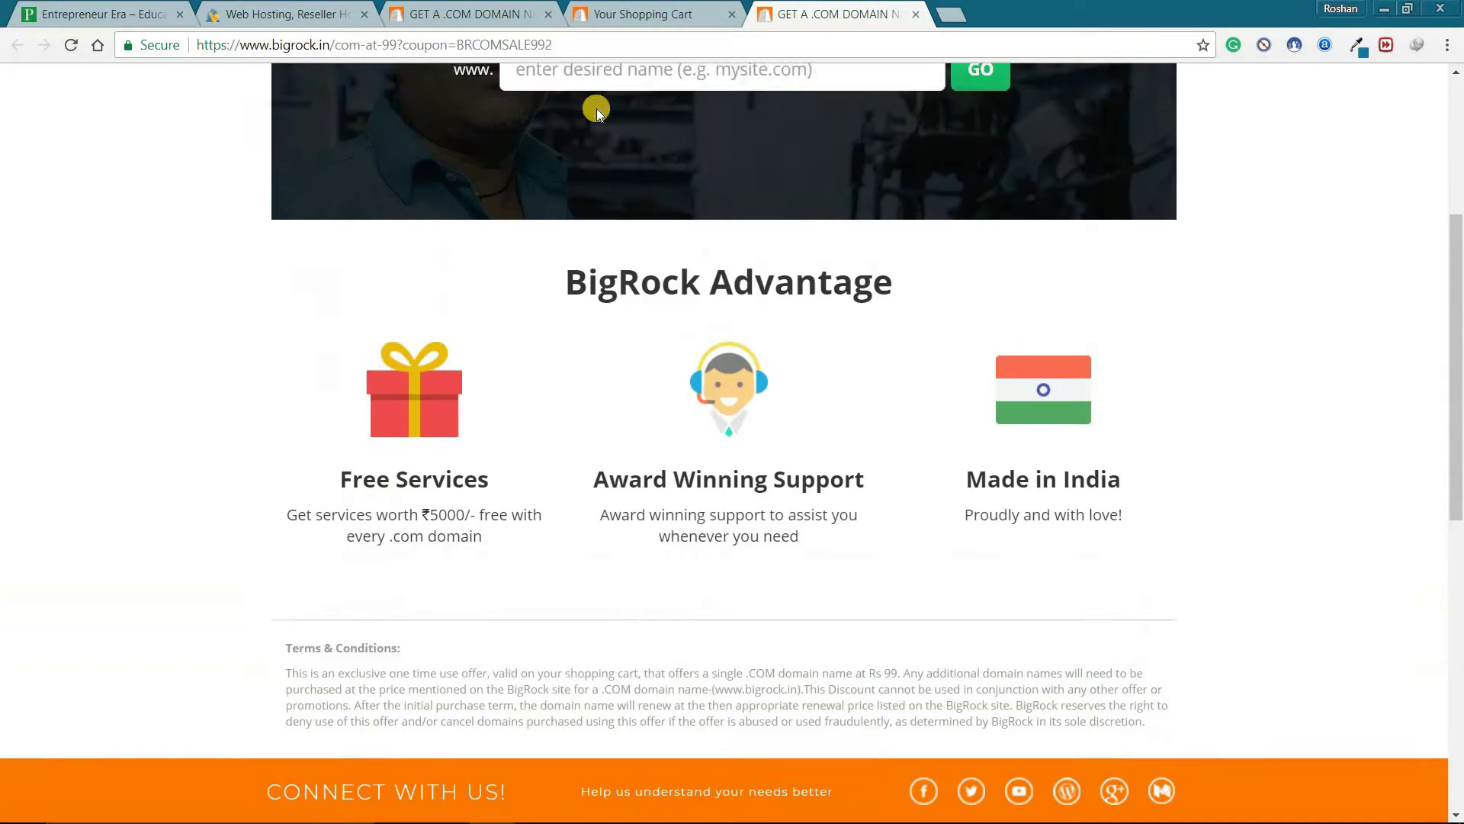
scroll(596, 108, up, 4)
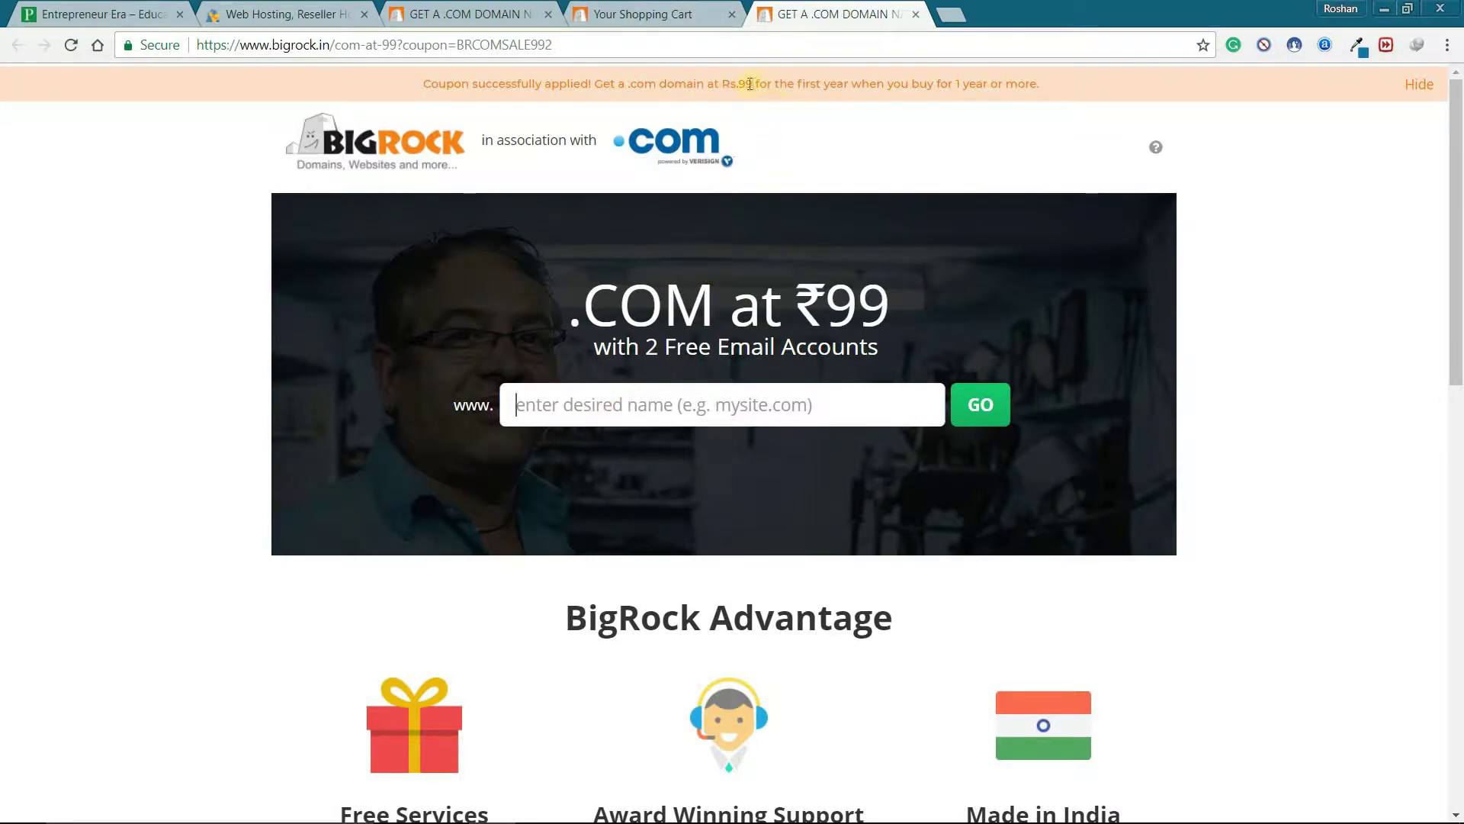
Step: Hide the coupon banner and search the offer for entrpreneurera1.com
click(1432, 92)
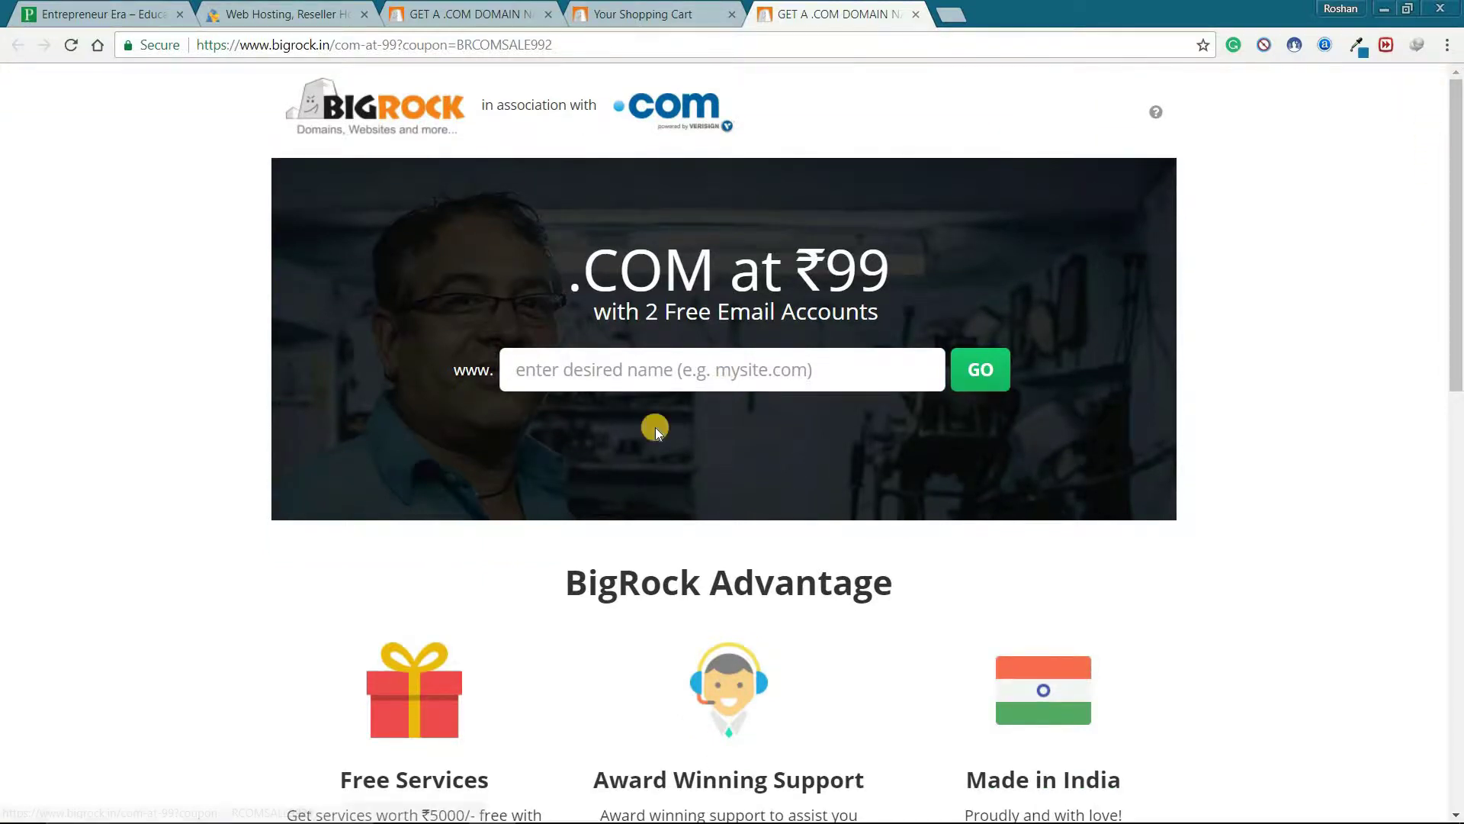
click(689, 372)
text(e)
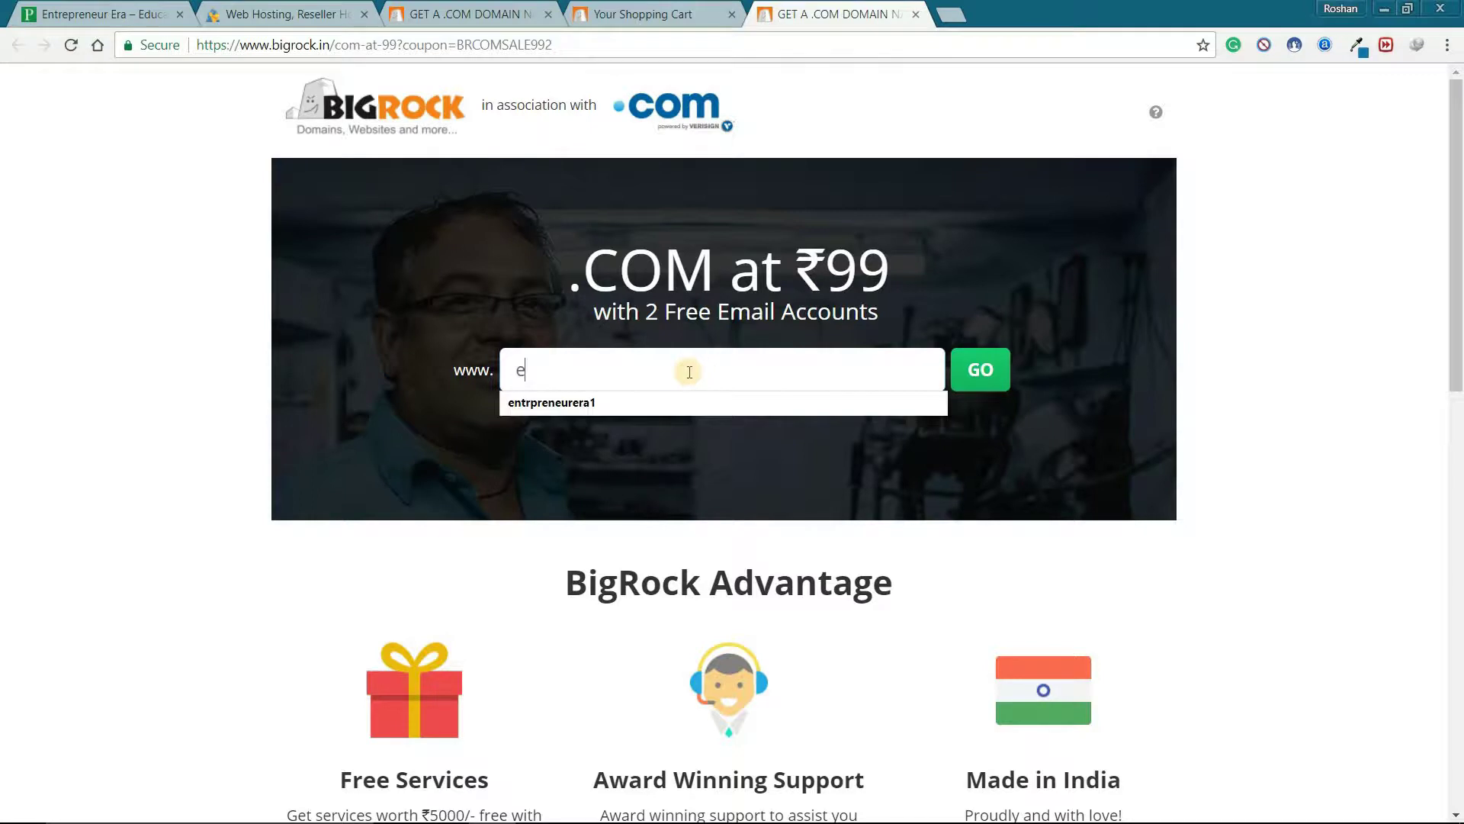
key(Down)
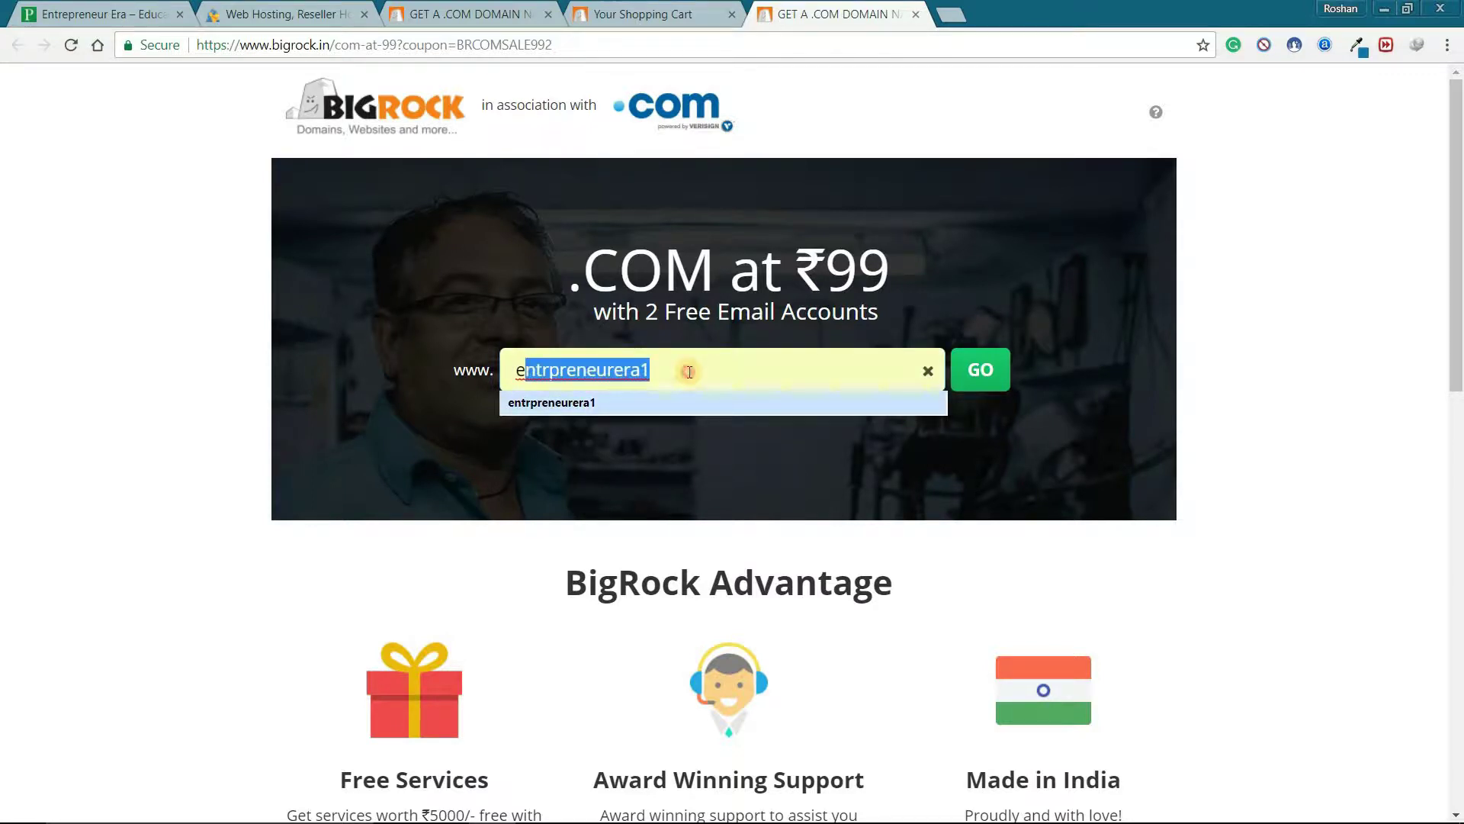
double_click(689, 371)
click(689, 372)
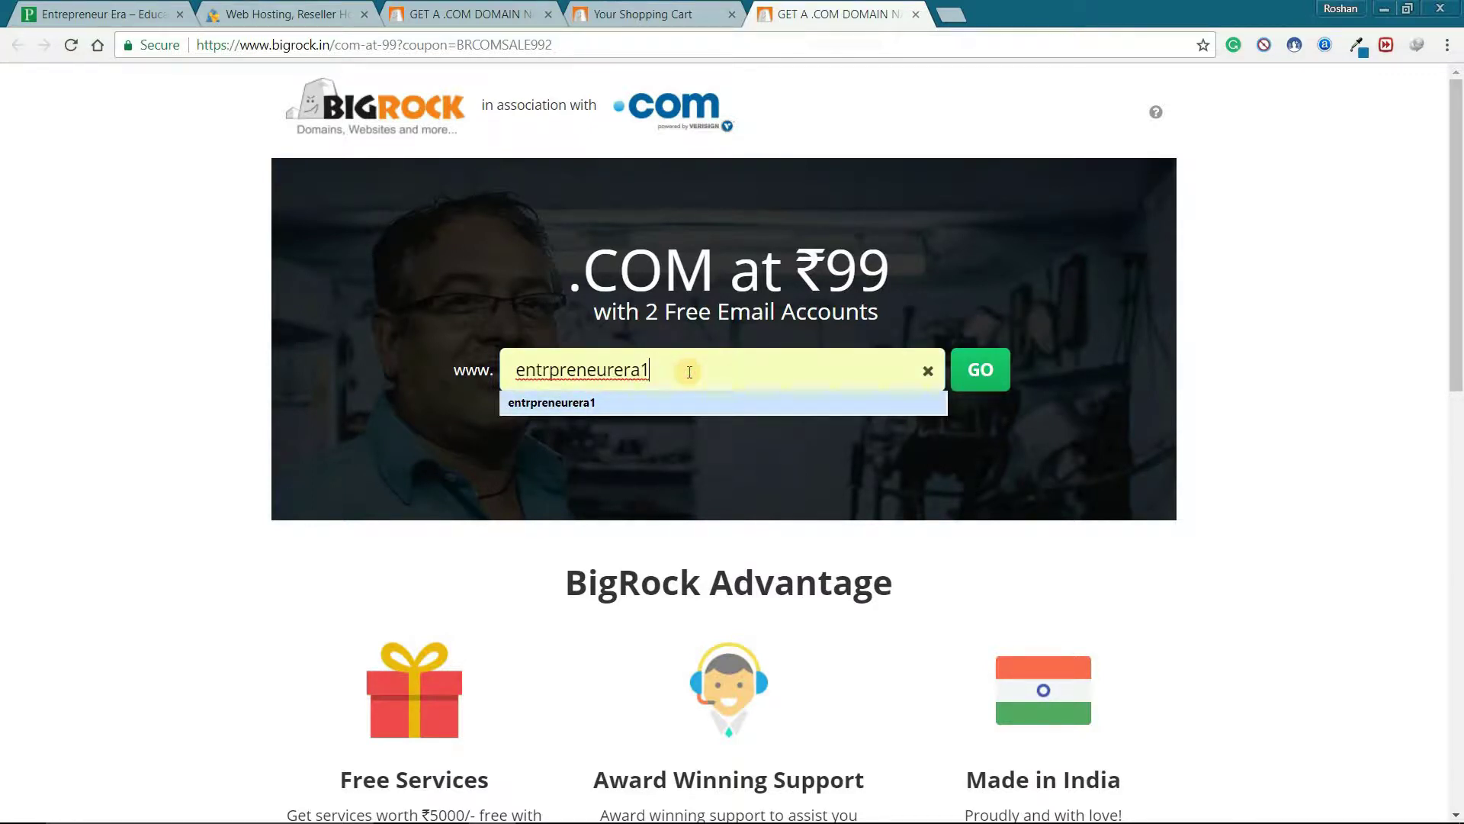
text(.com)
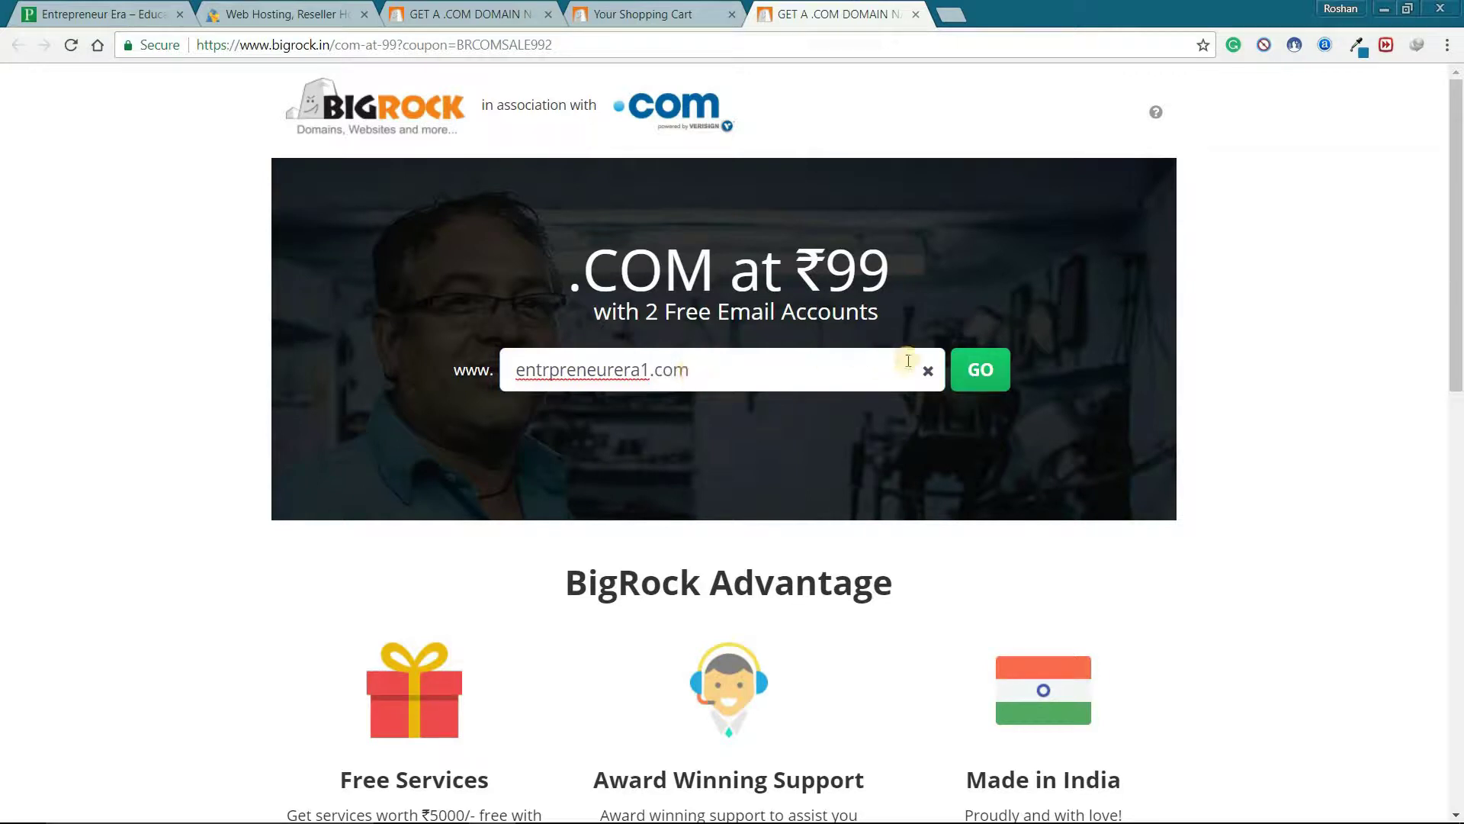
click(973, 369)
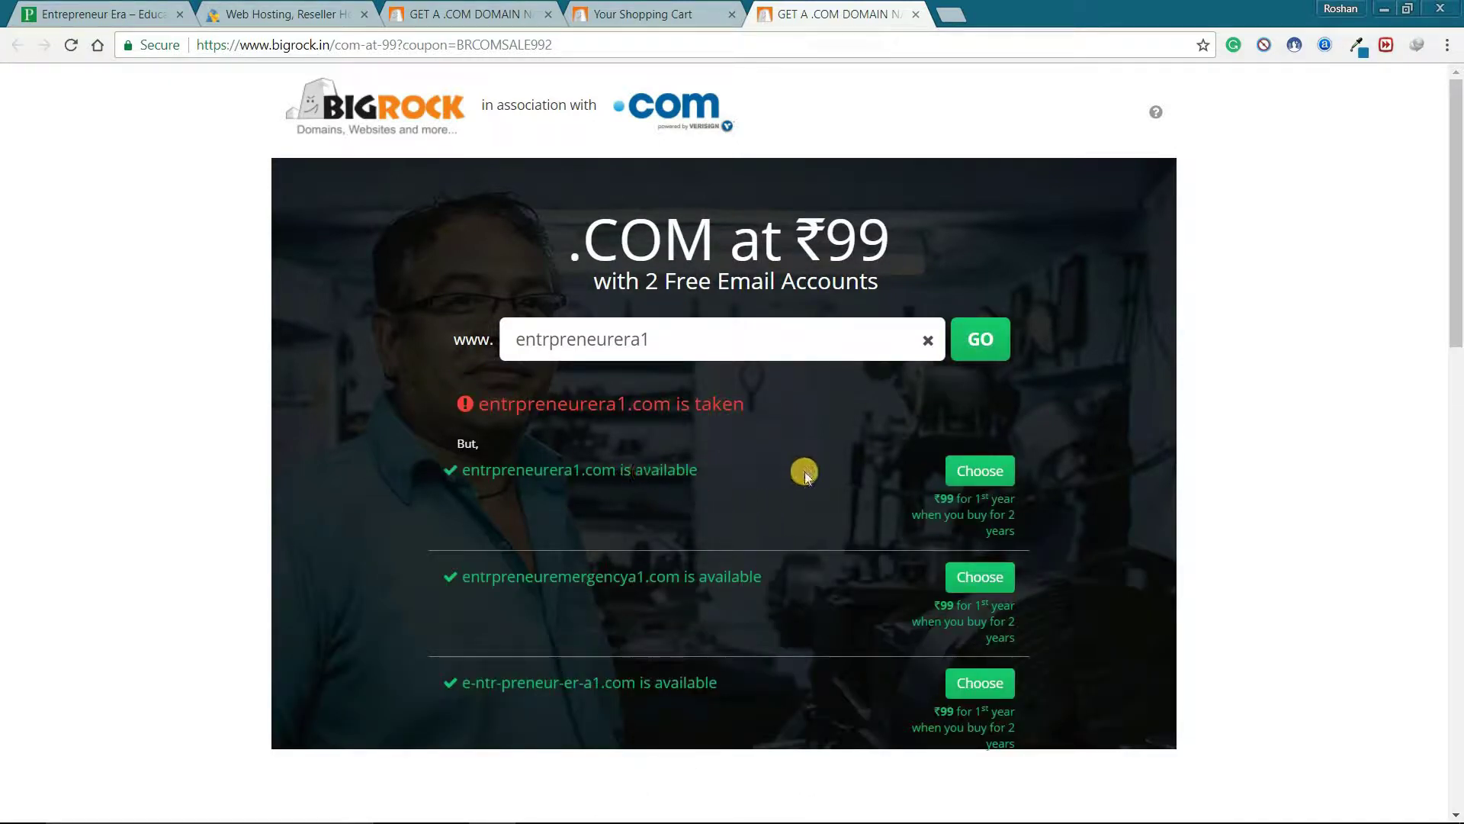
Step: Choose the first suggested alternative domain and close the old shopping cart tab
click(1004, 473)
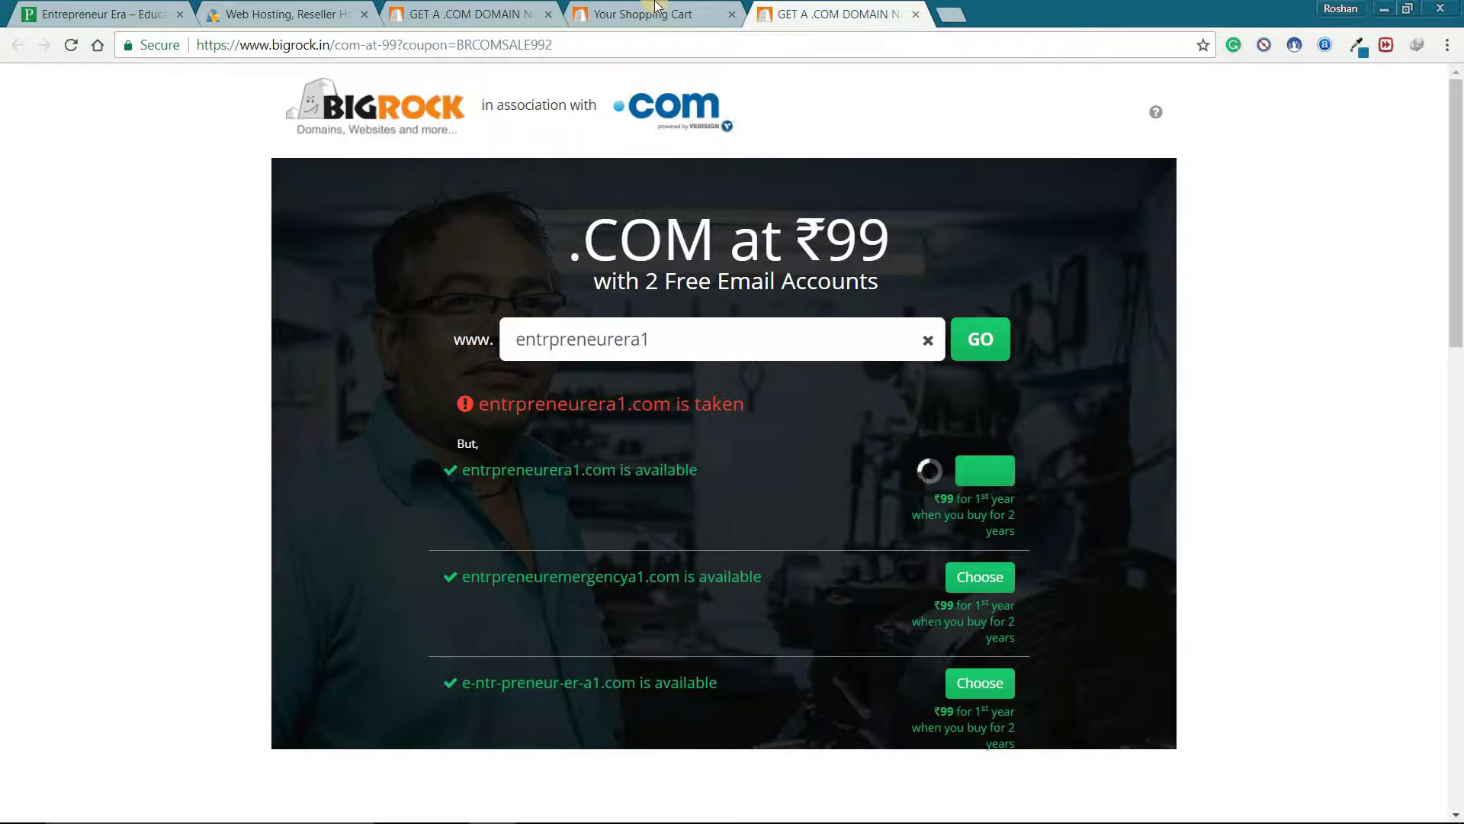
click(732, 14)
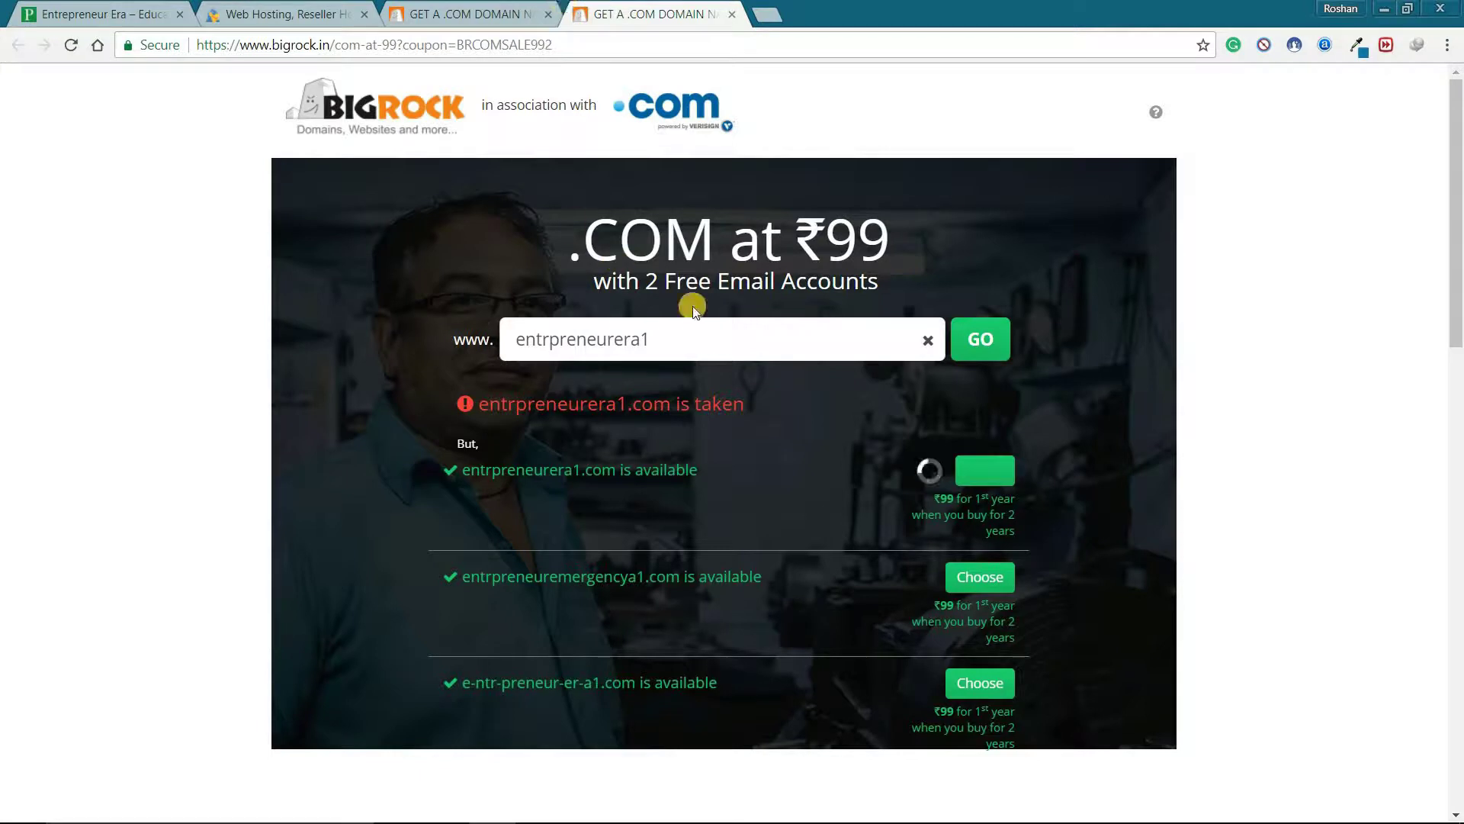
scroll(693, 305, down, 1)
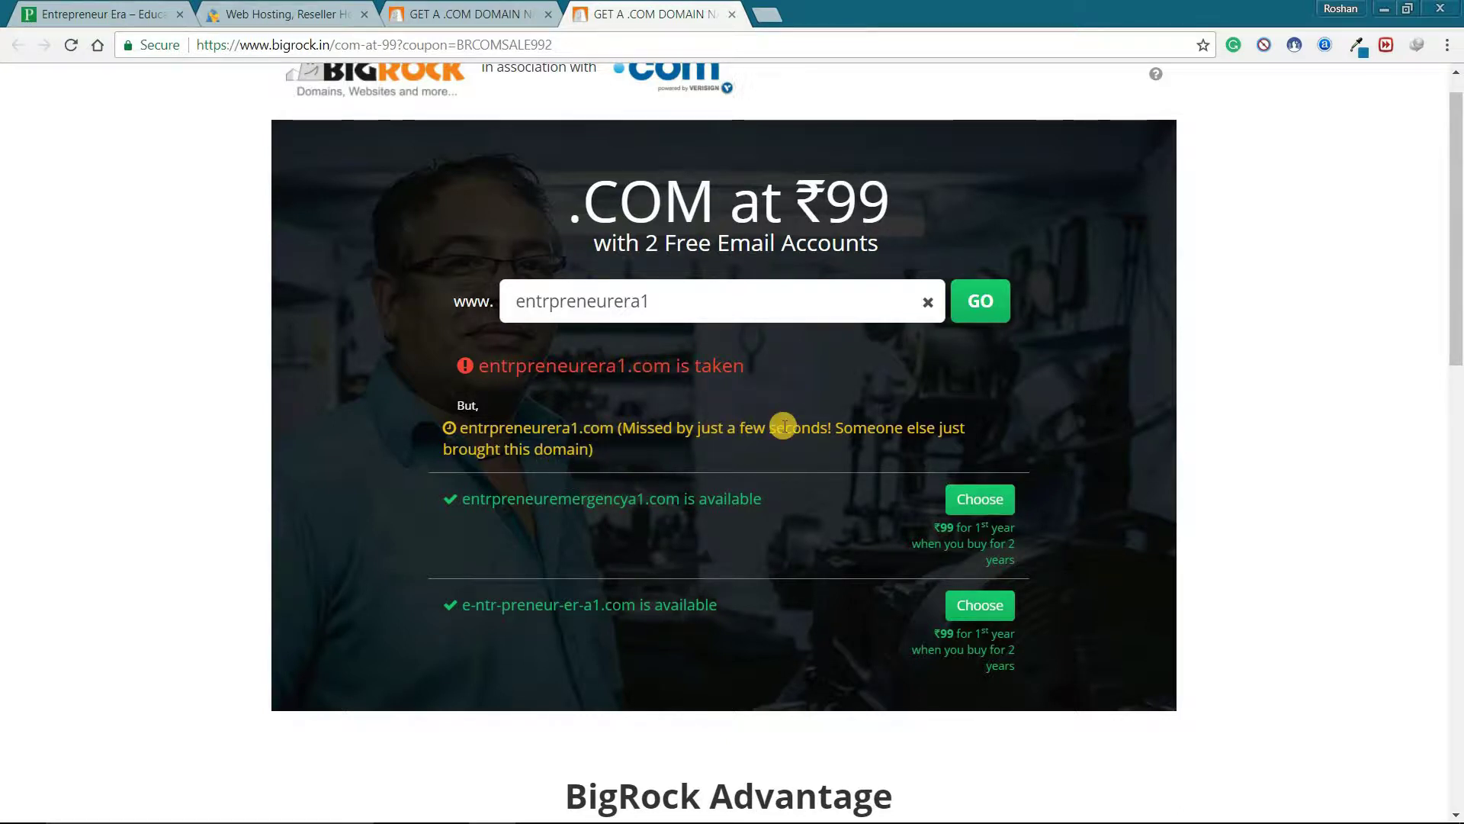
Step: Add entrpreneuremergencya1.com, set it to 1 year, then remove both domains so the cart is empty
click(975, 498)
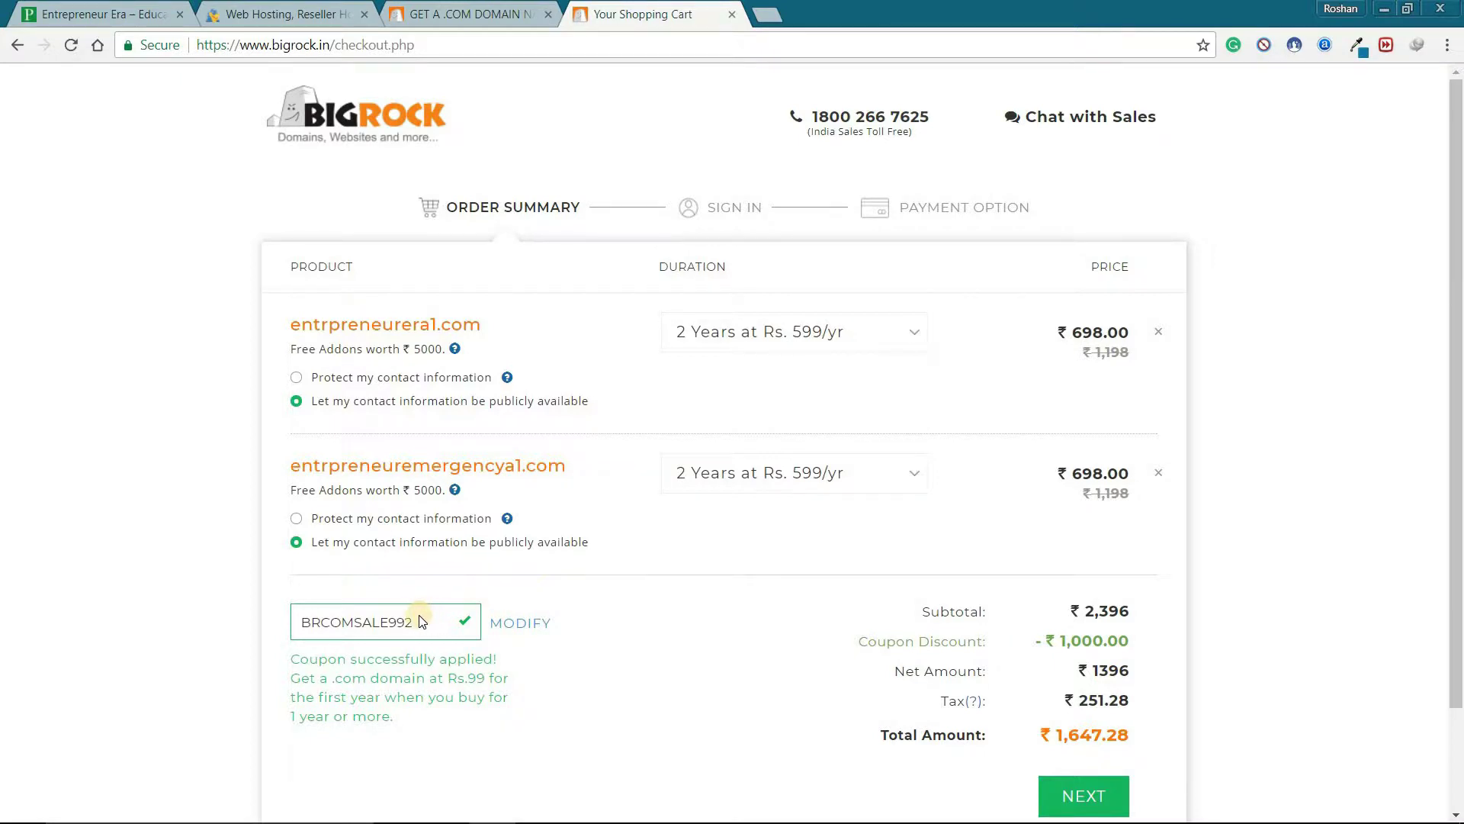
click(848, 462)
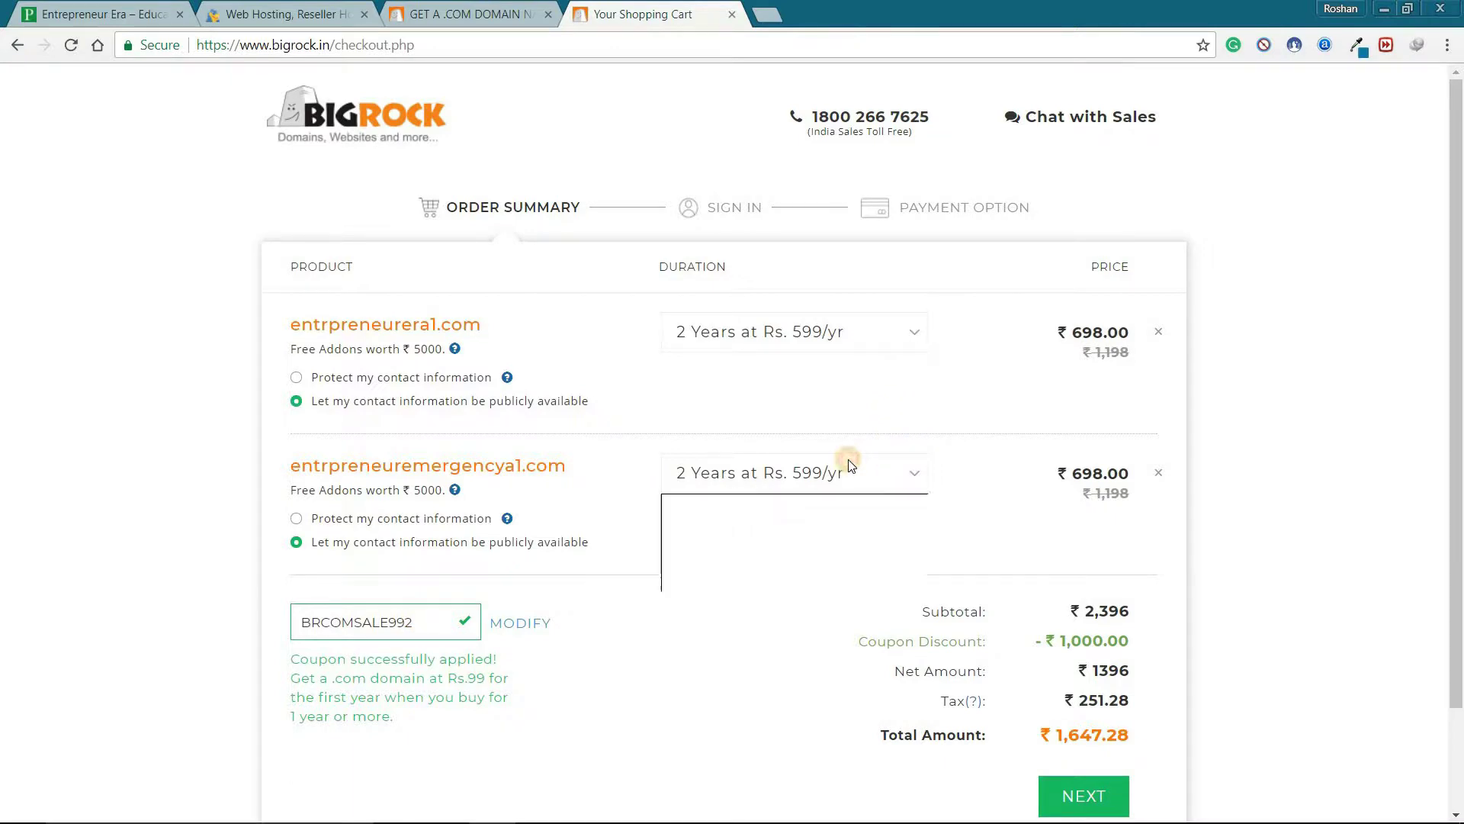
click(785, 503)
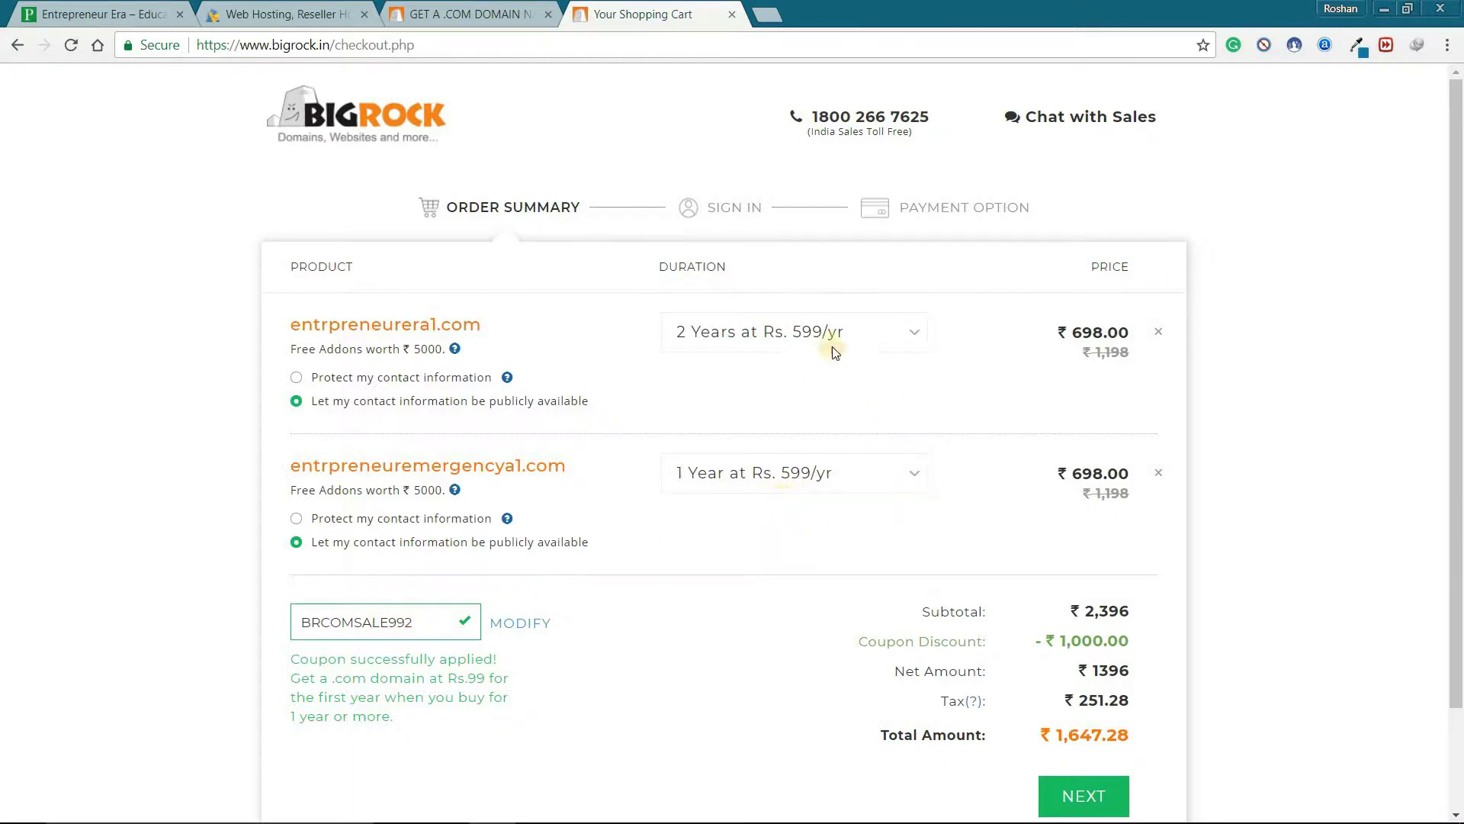
click(1164, 332)
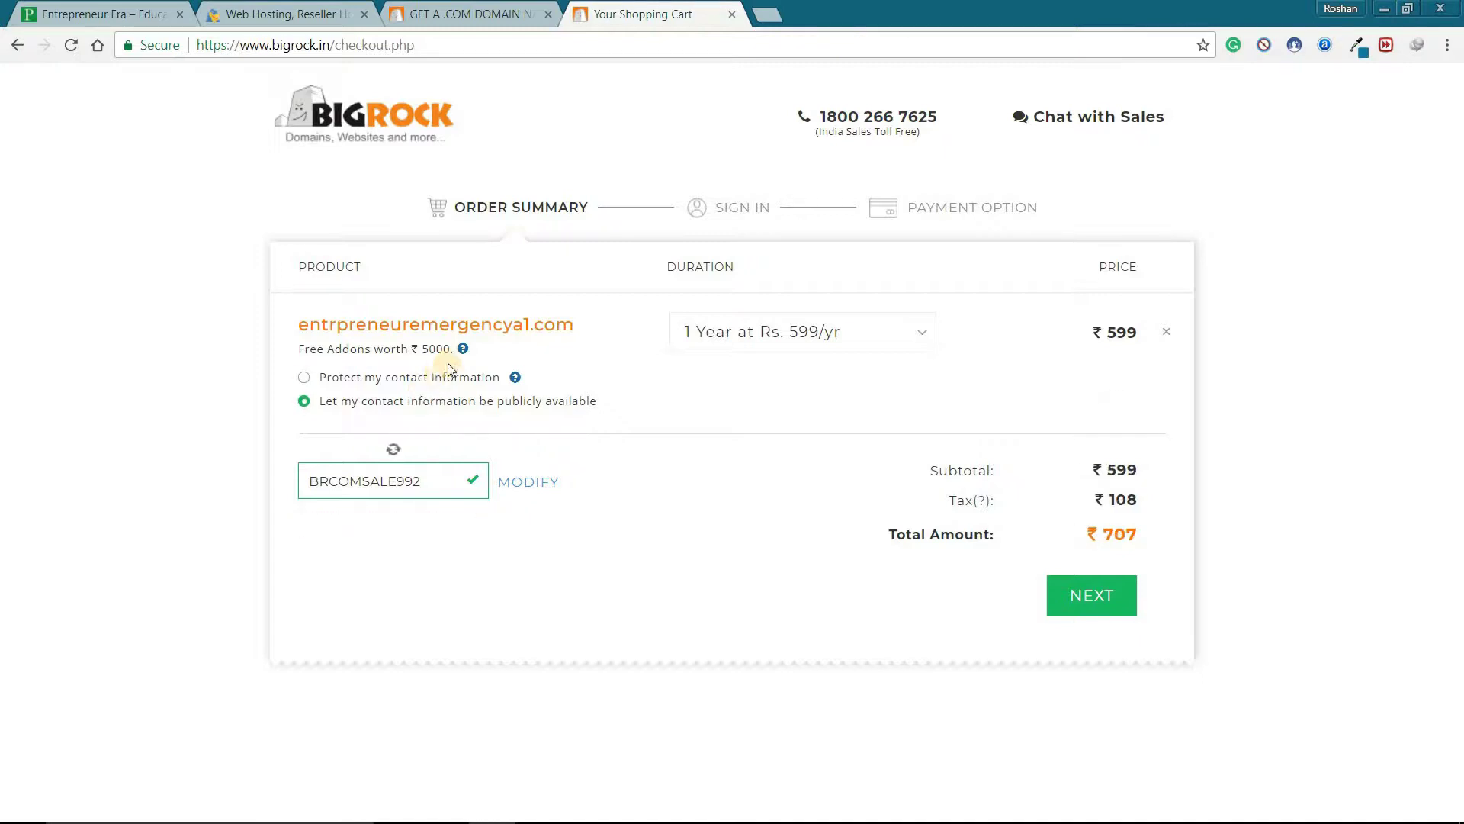
click(700, 333)
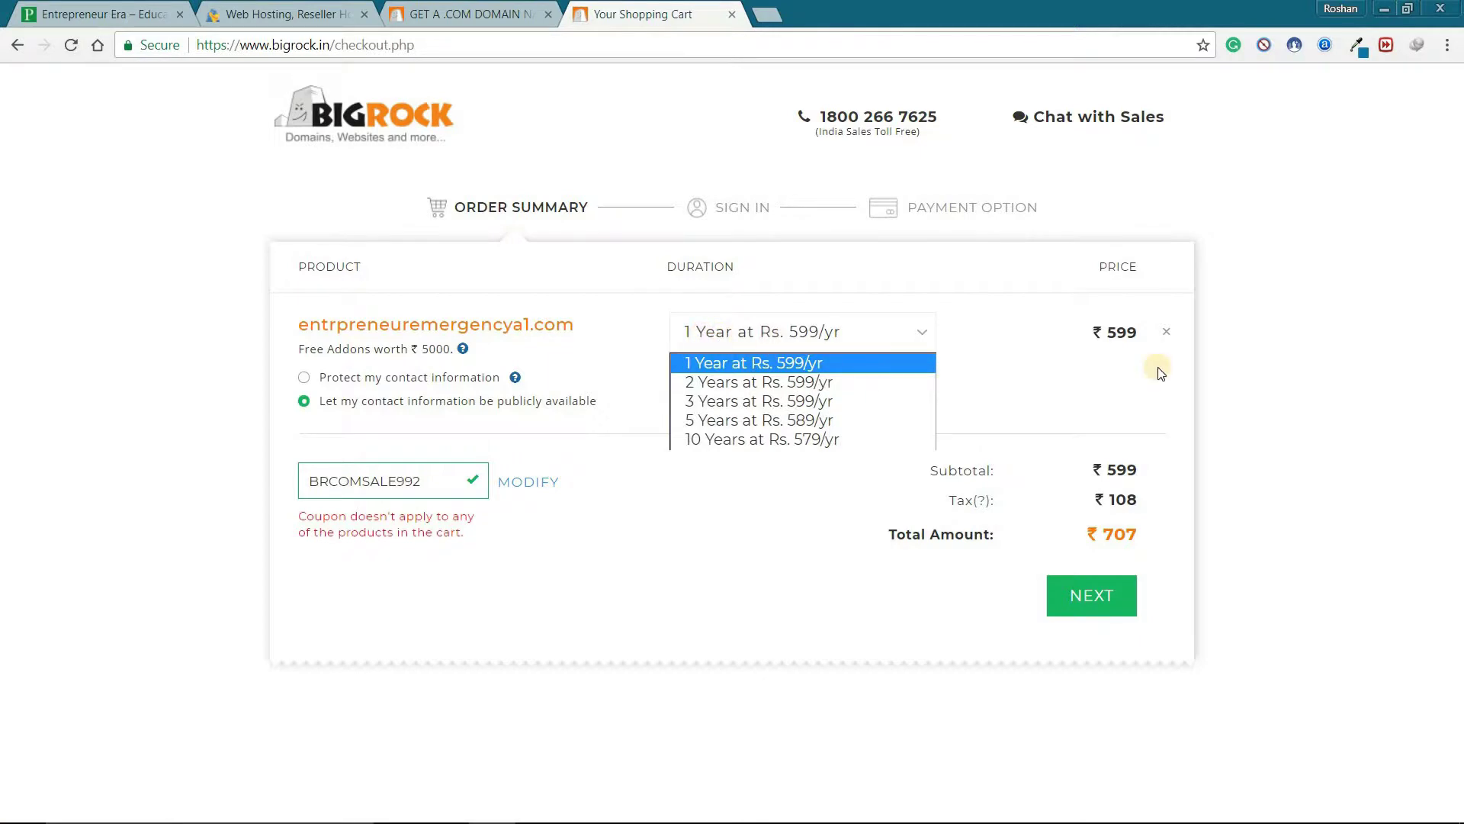
click(1167, 333)
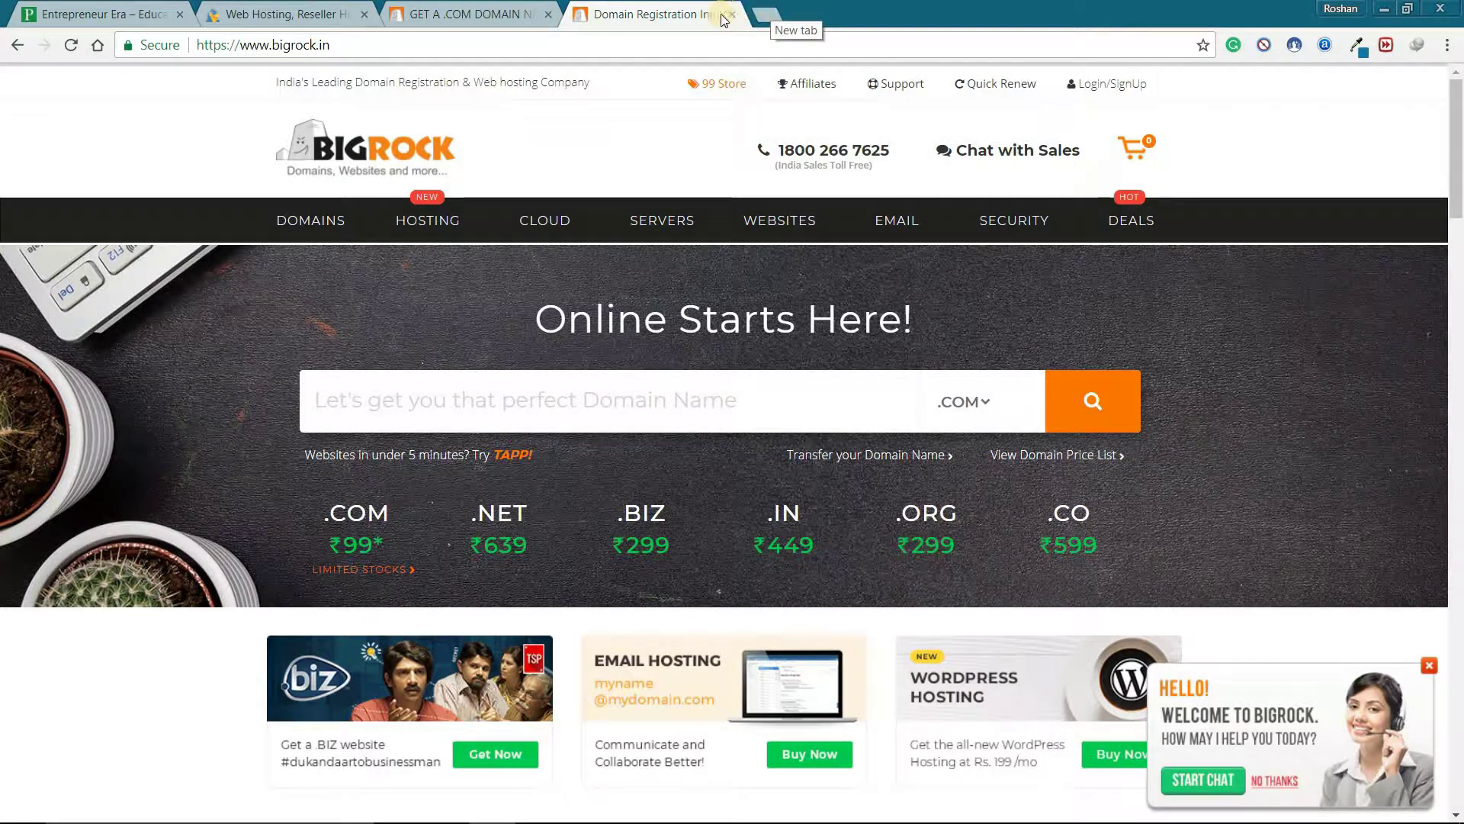
Step: Close the BigRock home tab and load GoDaddy's site in a new tab
click(733, 15)
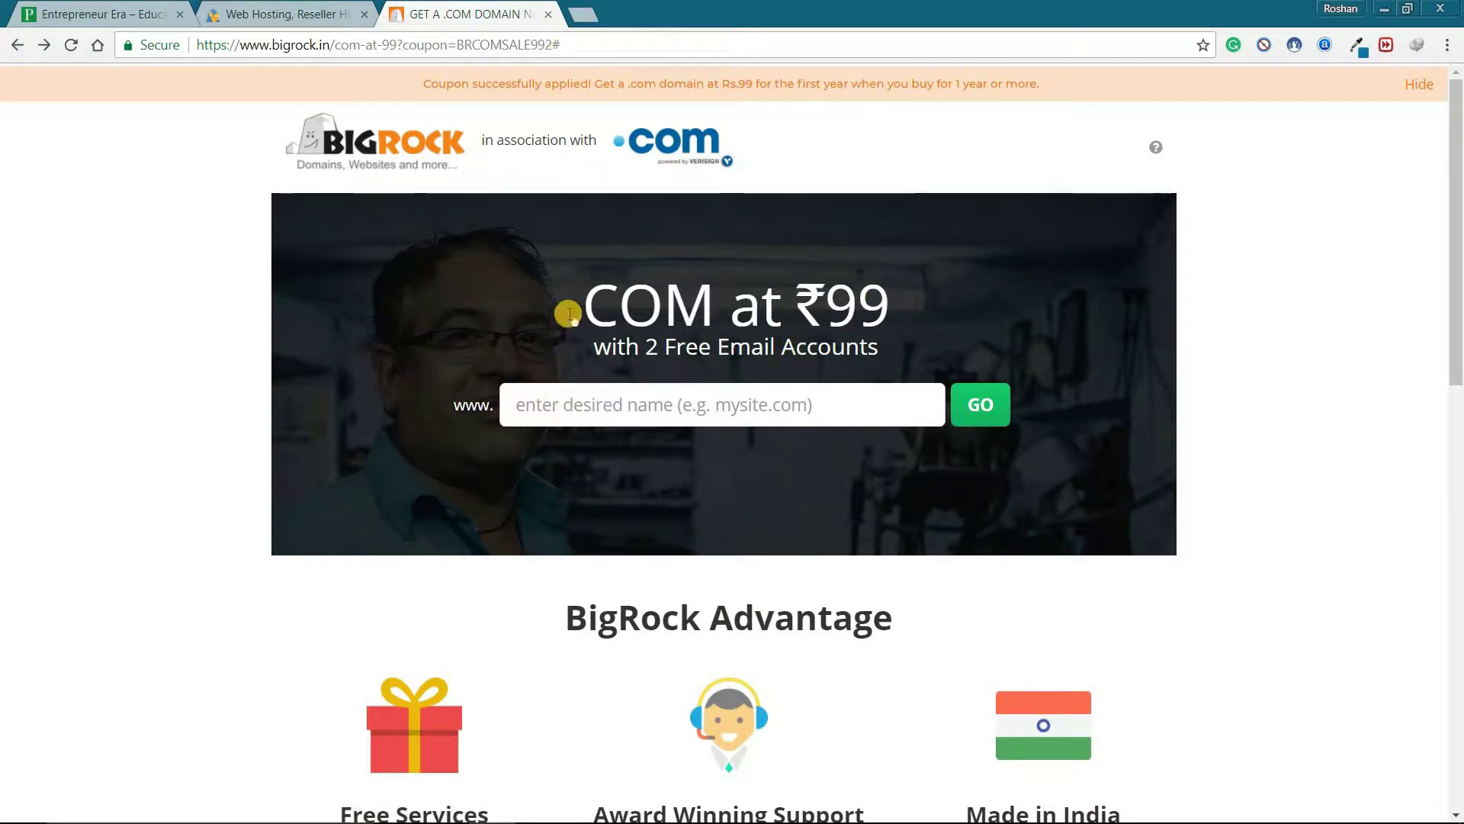
click(591, 20)
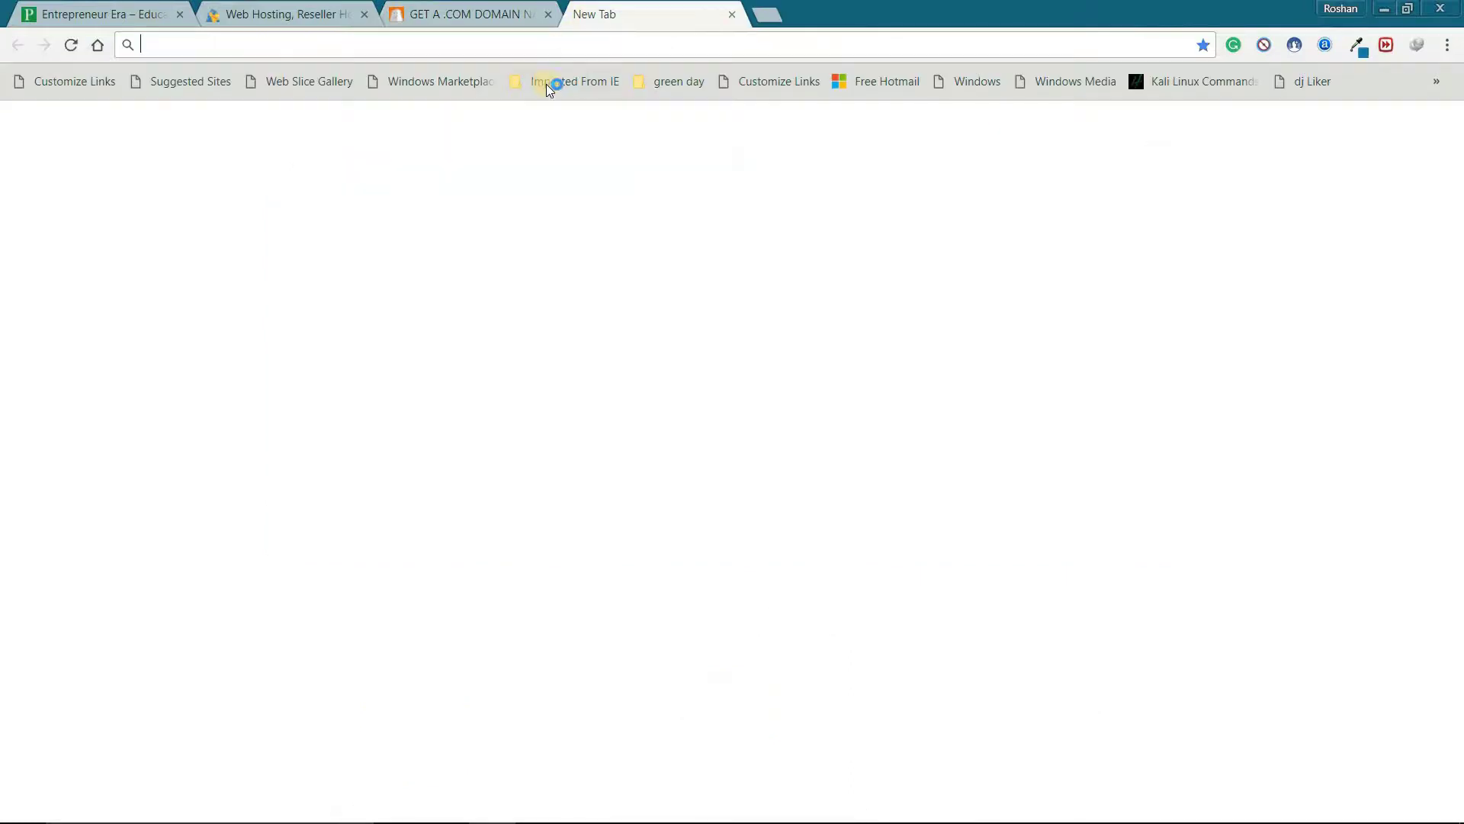
text(godaddy.com)
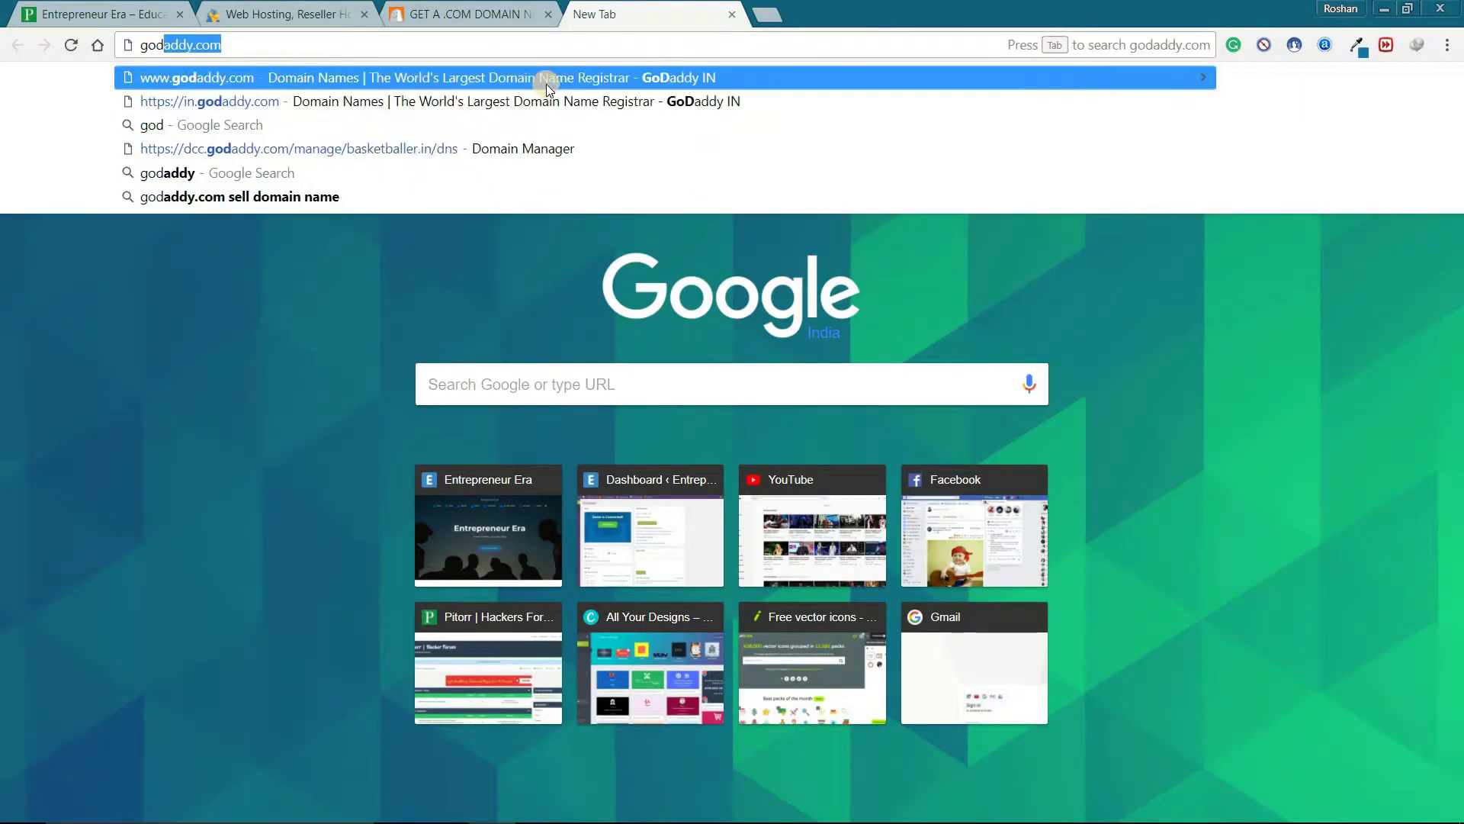
key(Return)
click(488, 14)
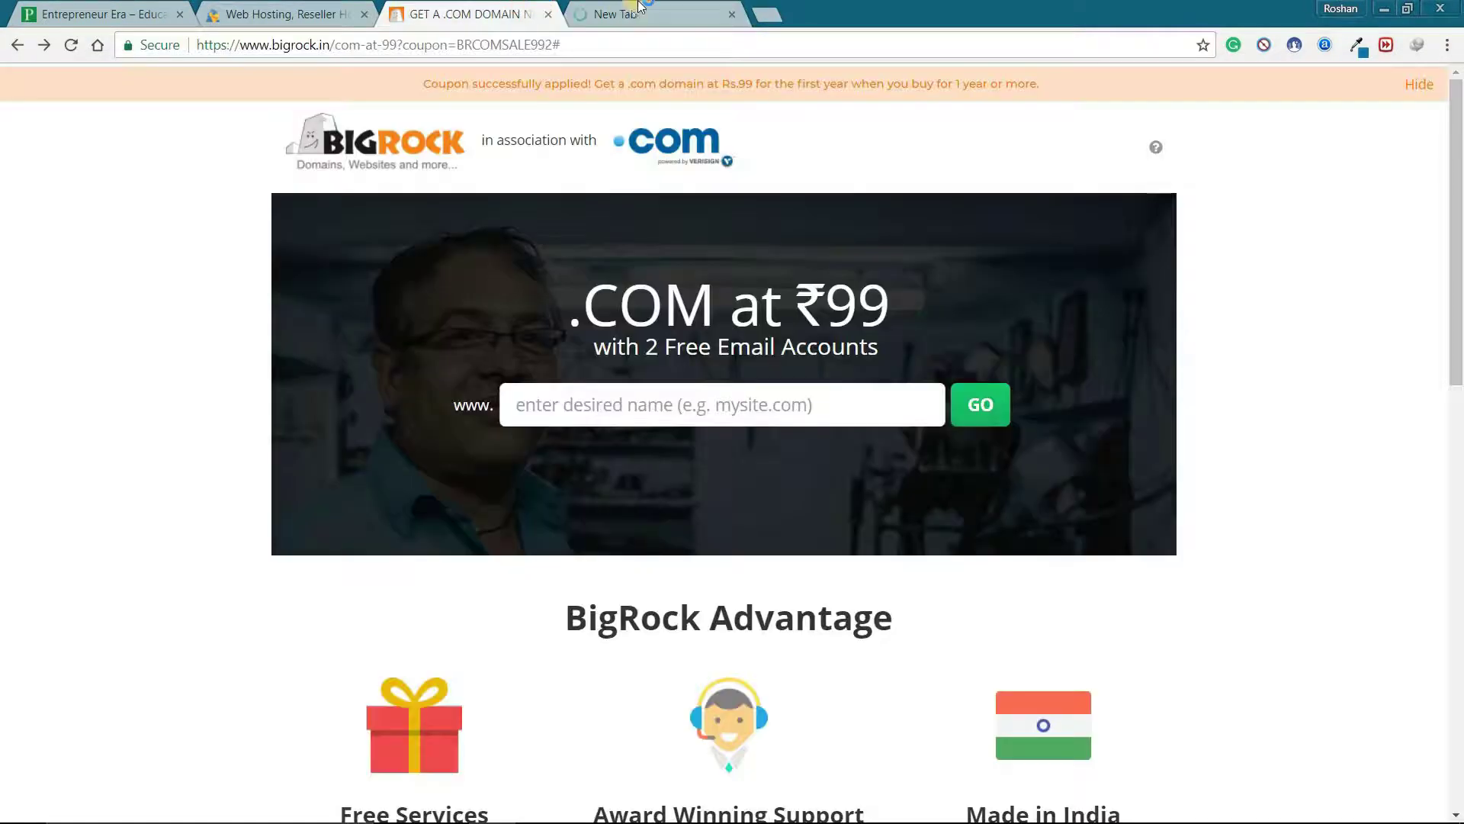
click(637, 13)
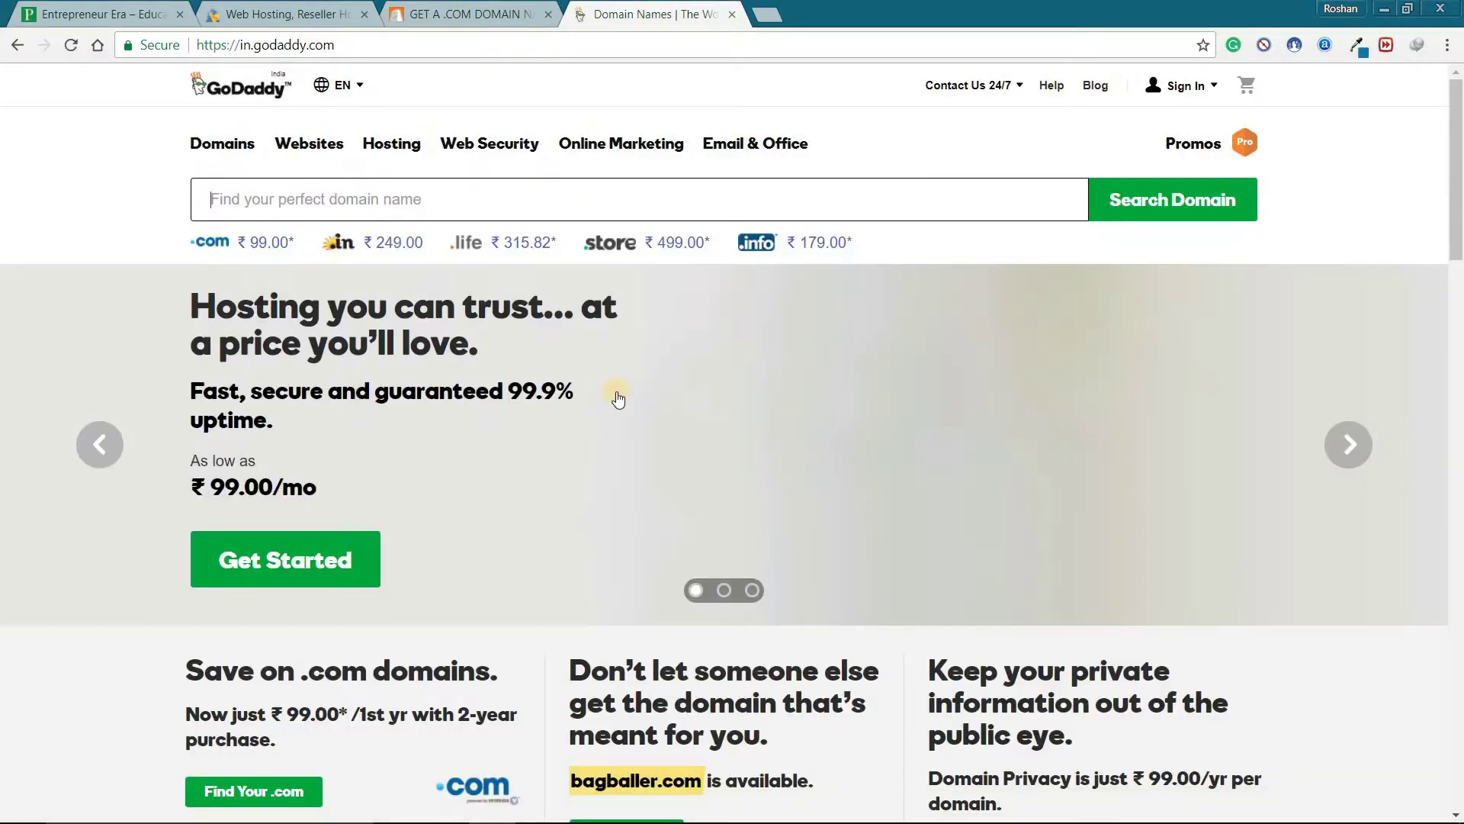
key(Down)
key(Down)
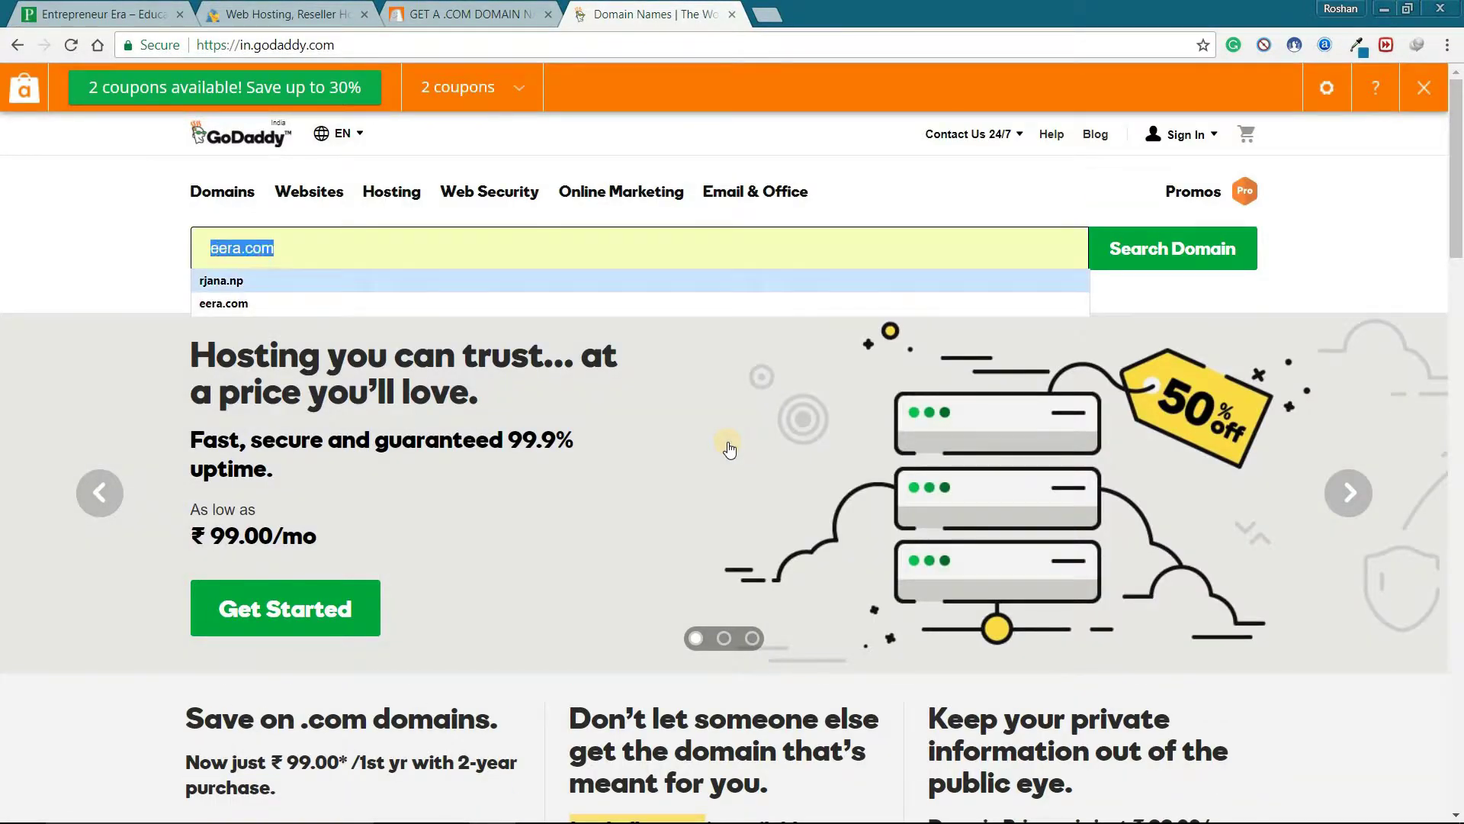
Step: Browse GoDaddy's web hosting and domain product pages, then return to the GoDaddy home page
click(80, 393)
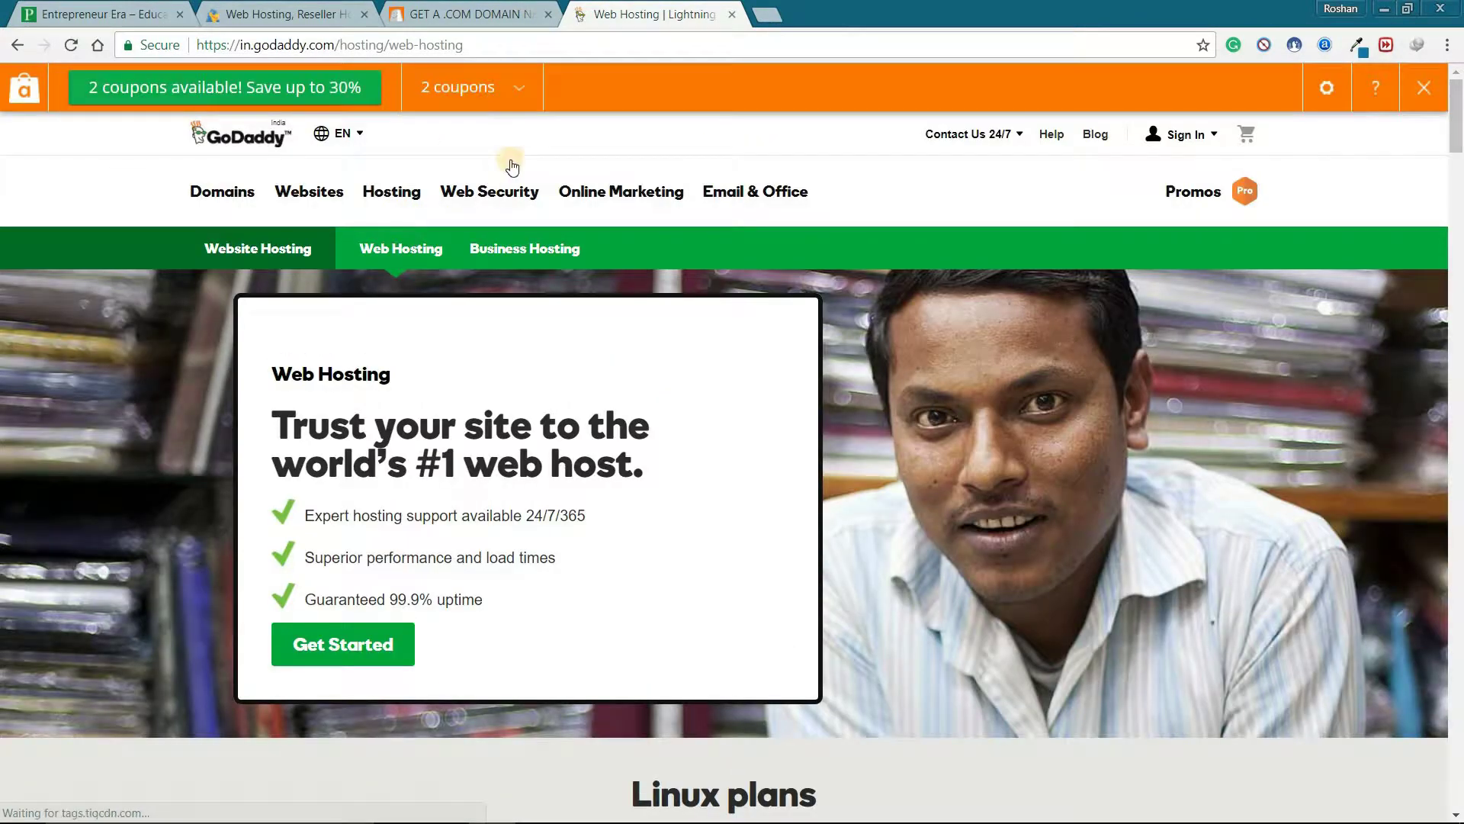
click(1424, 87)
scroll(679, 297, down, 5)
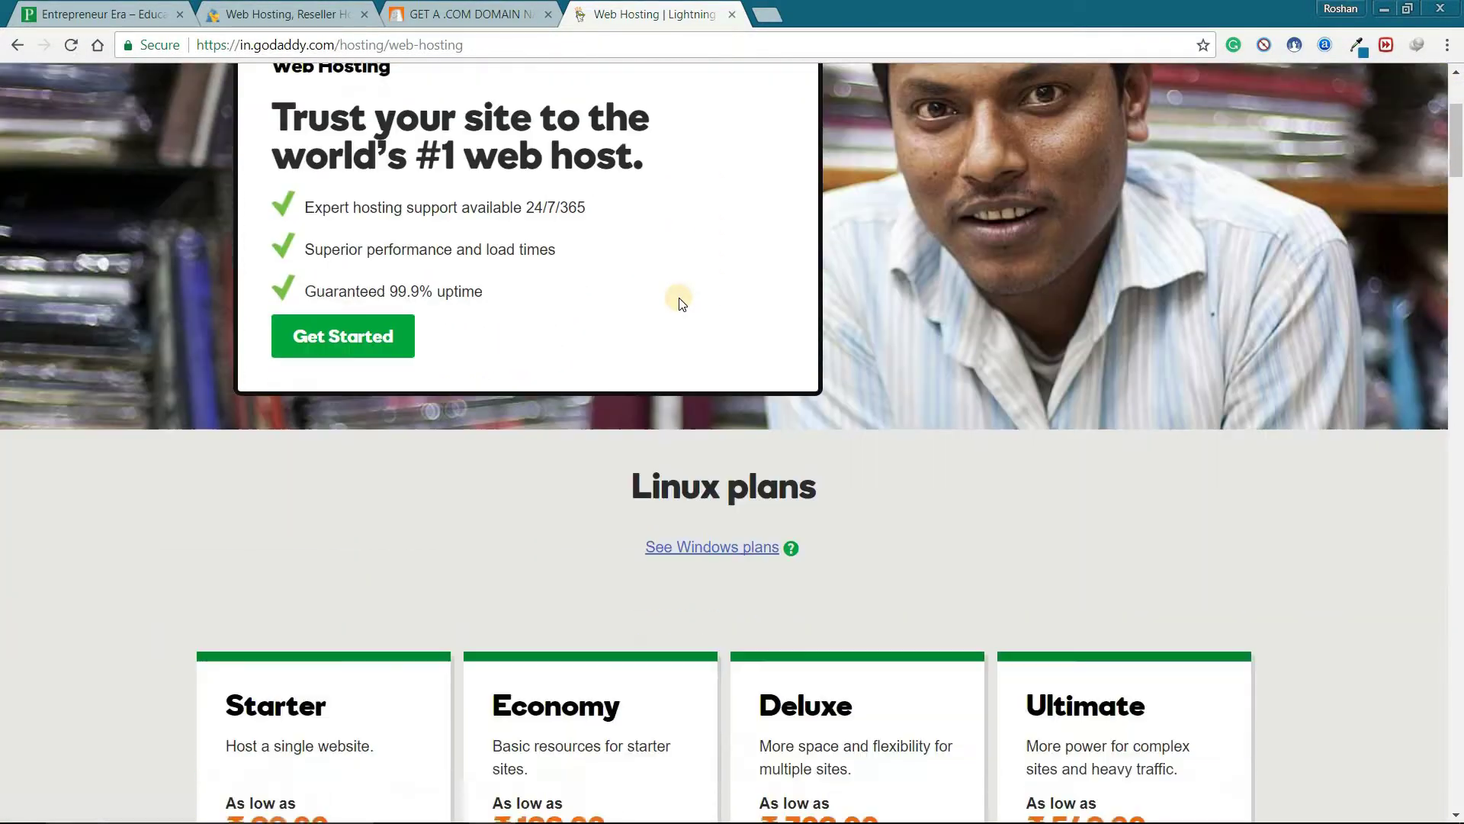
scroll(679, 298, up, 5)
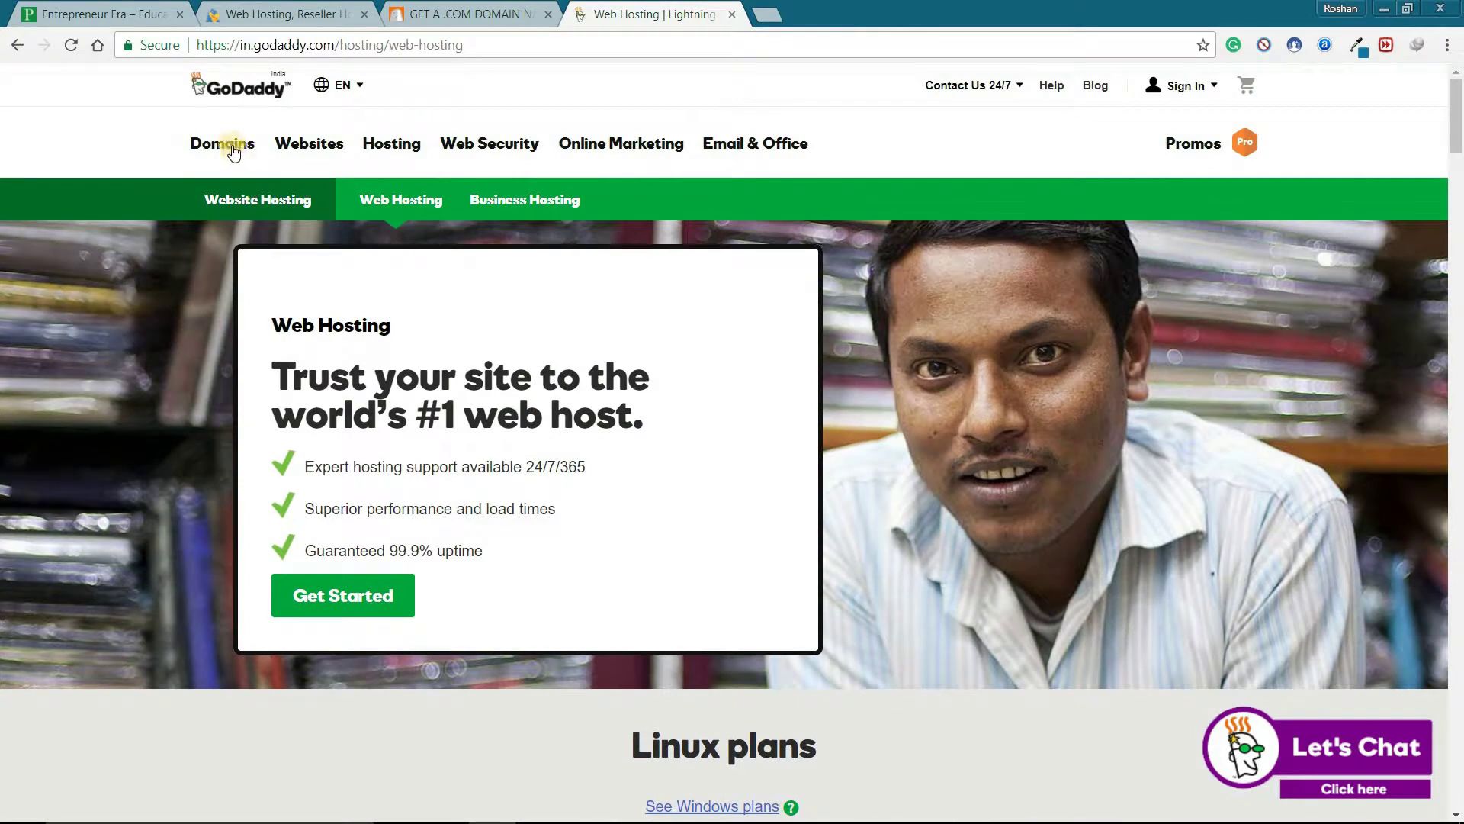
click(232, 150)
click(256, 93)
click(466, 14)
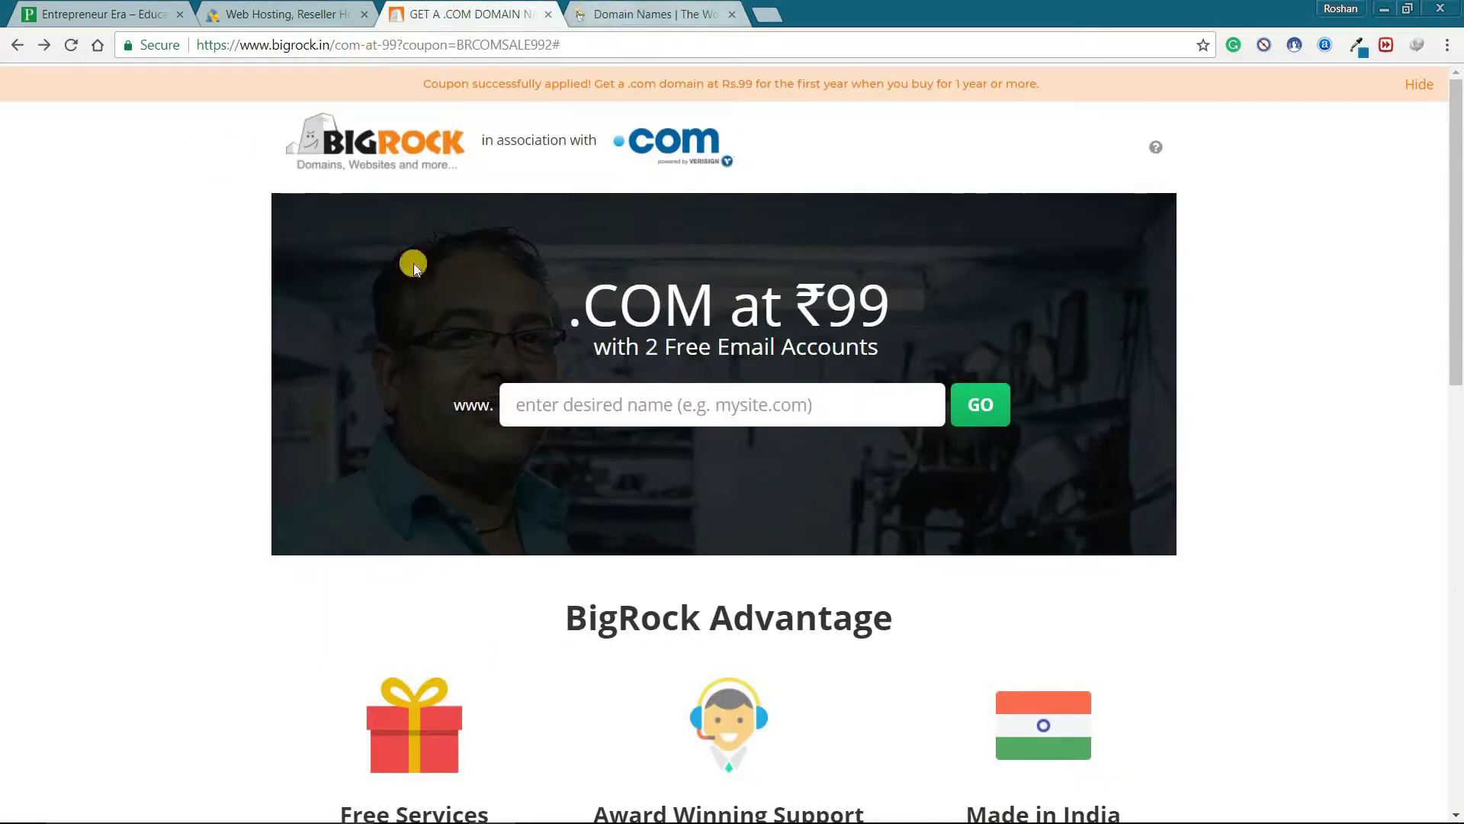
click(655, 9)
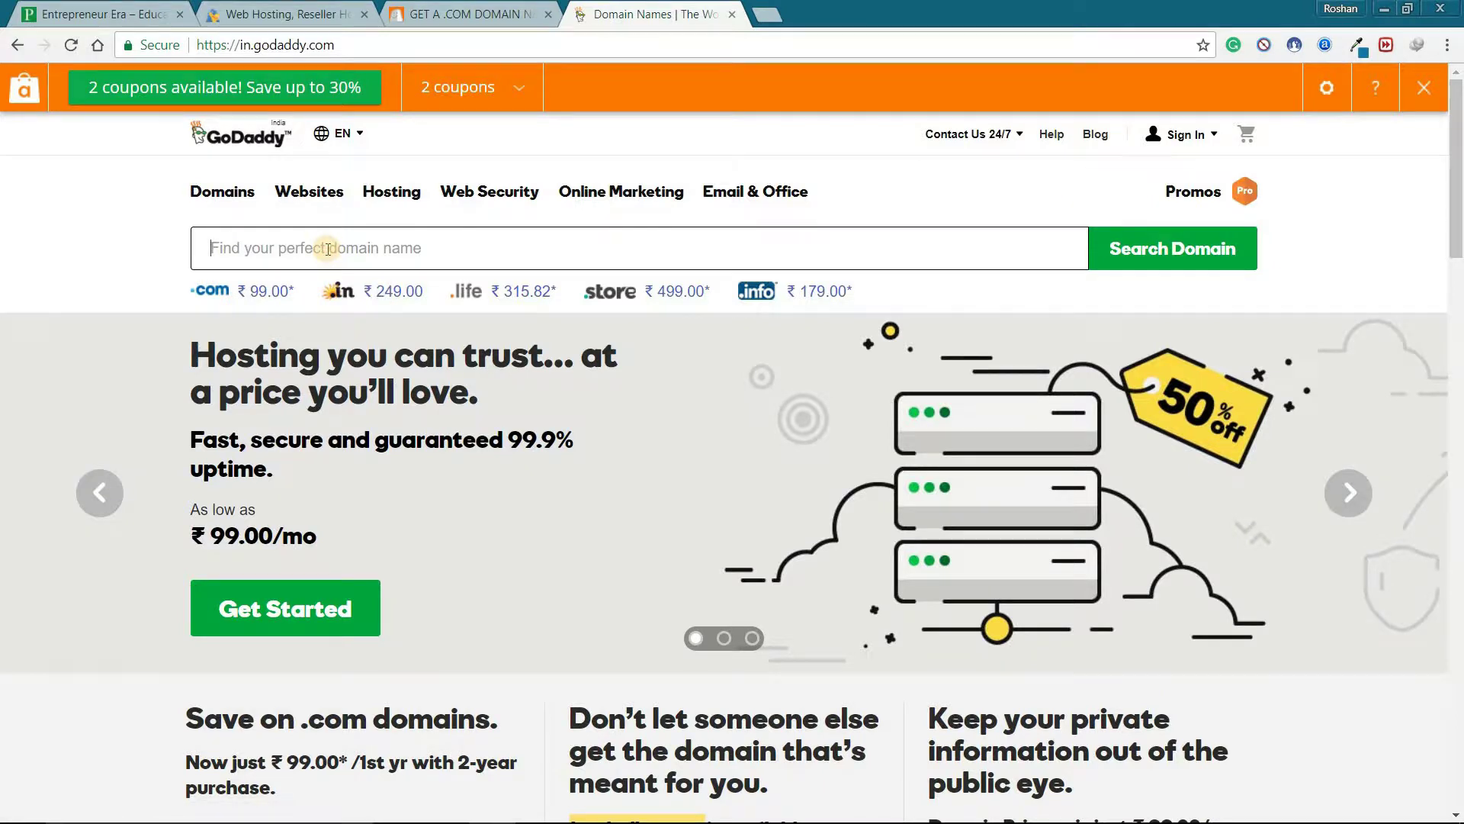
Step: Search for entepreneurera2, add entepreneurera2.com at ₹99.00 to the cart, and continue to the cart
text(ent)
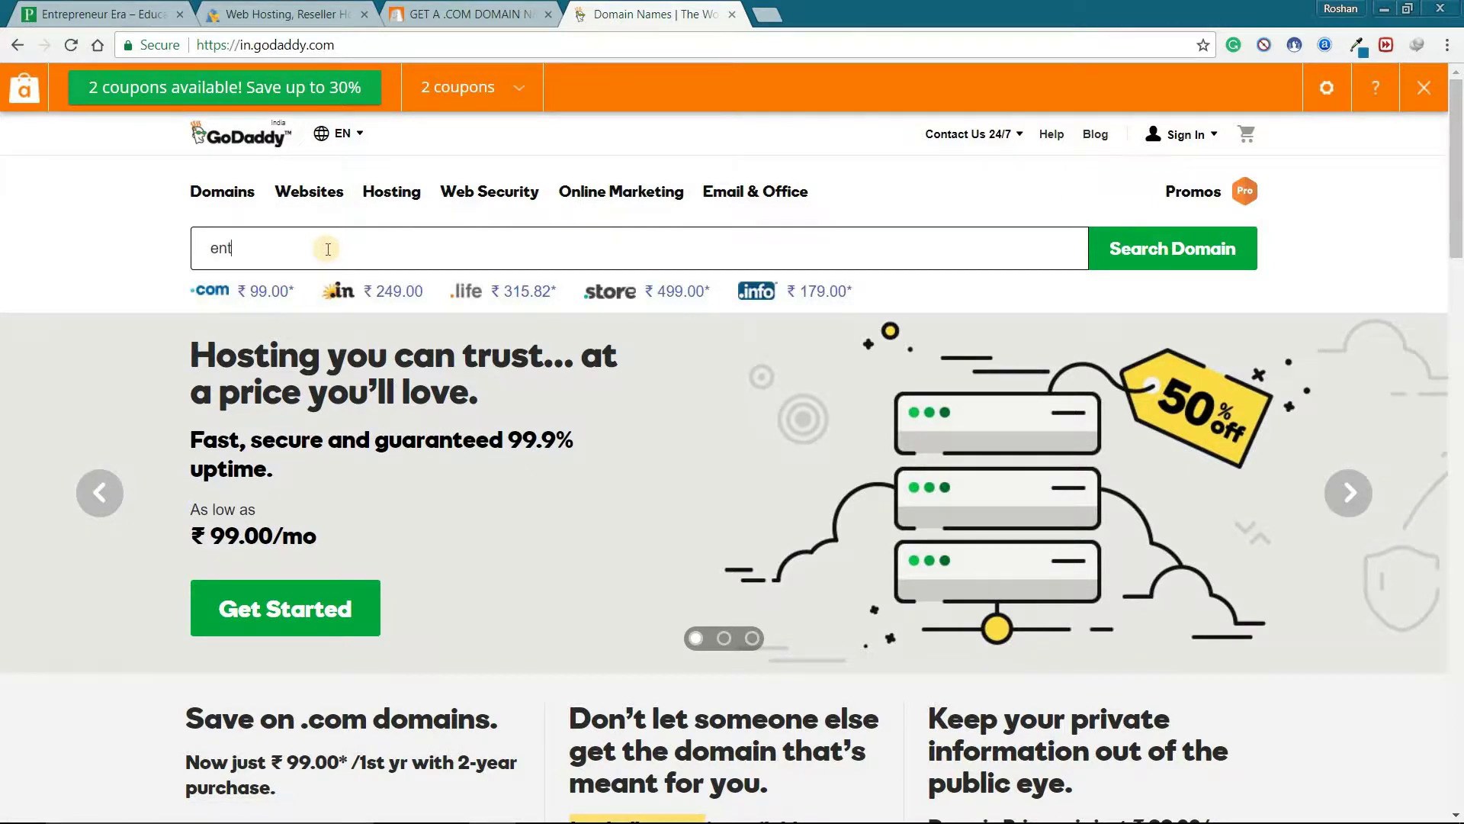
text(epreneure)
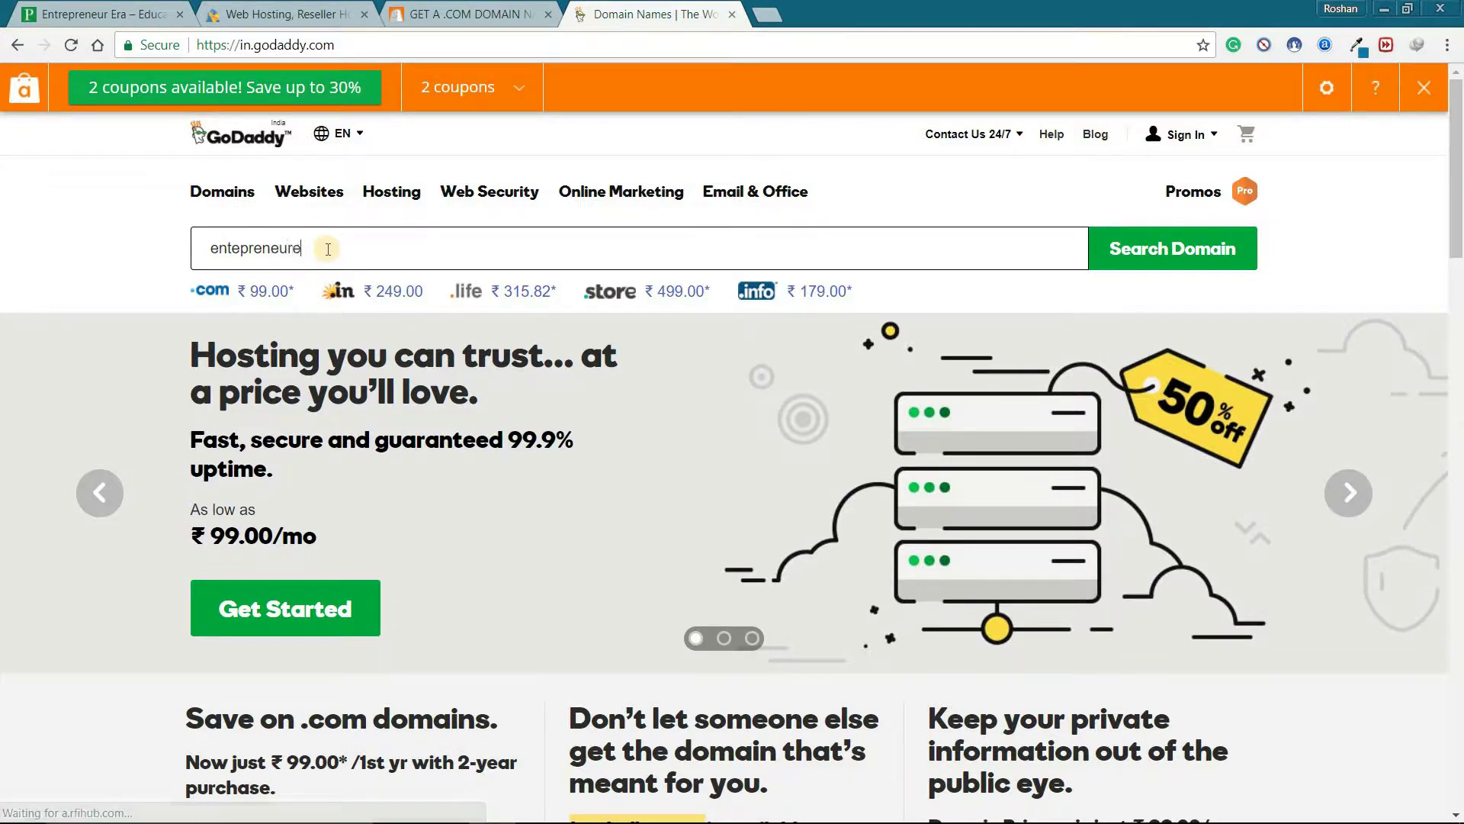
text(ra2)
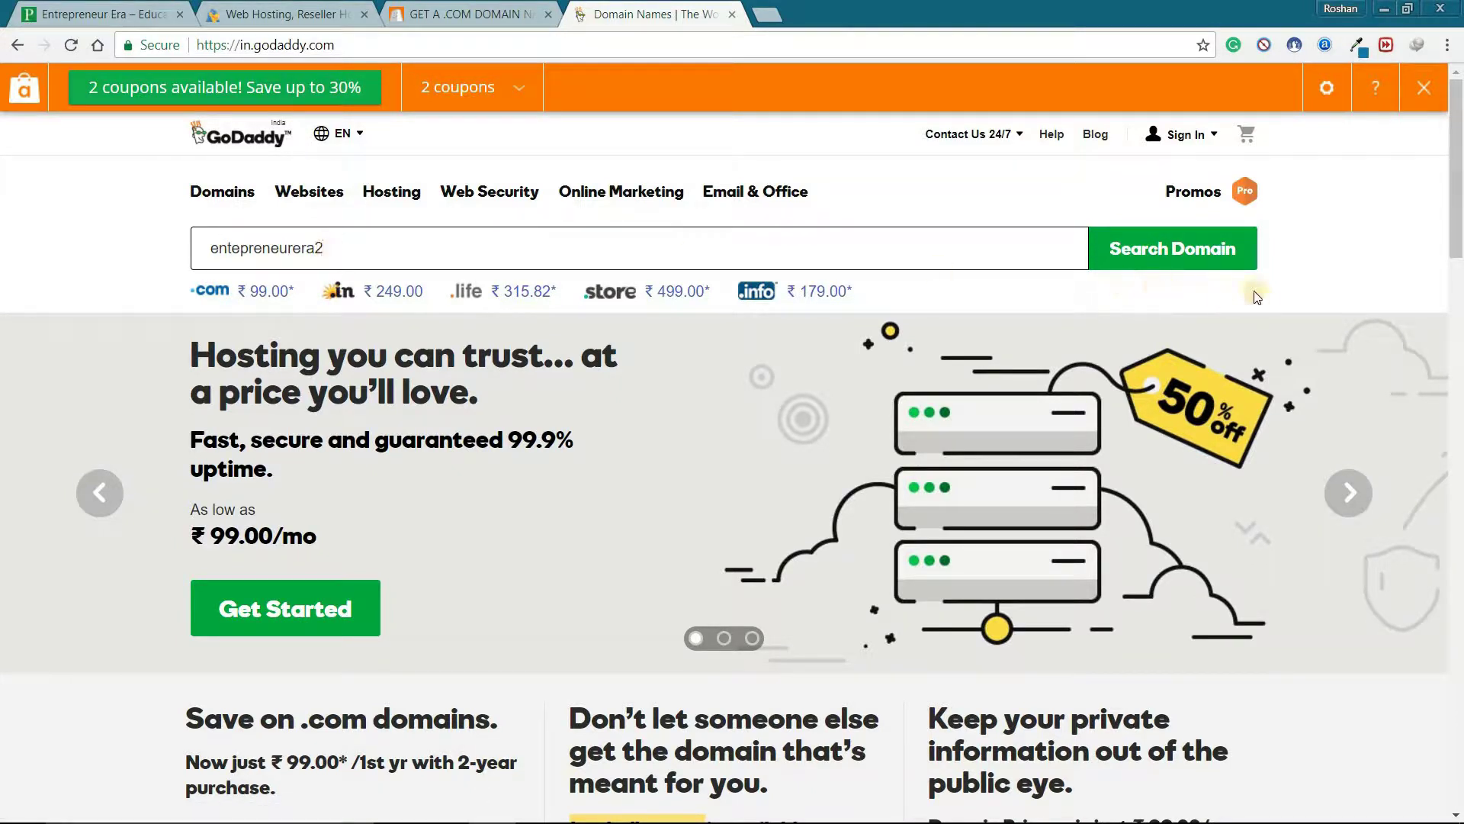
click(1185, 254)
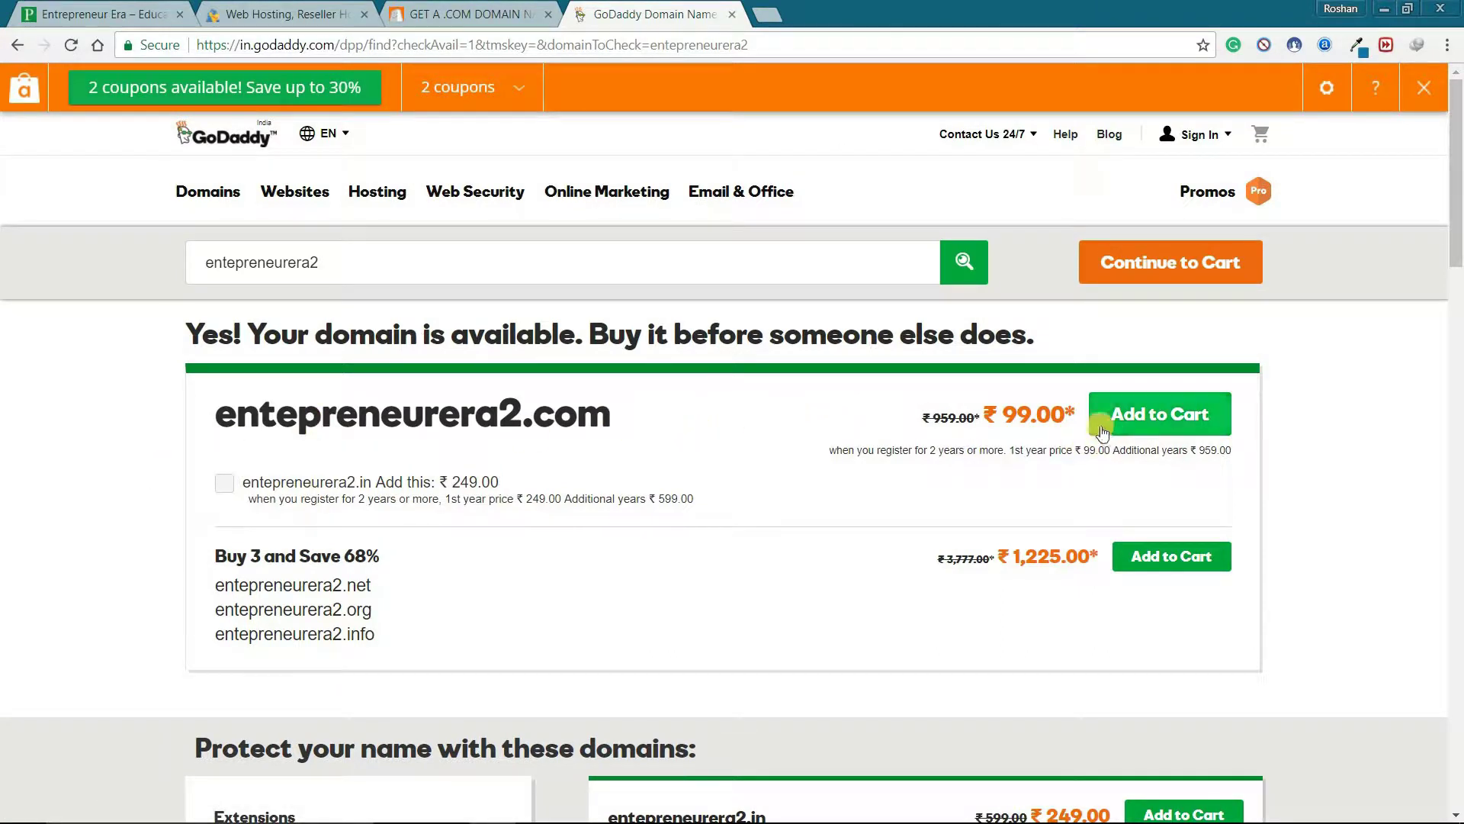
click(1148, 427)
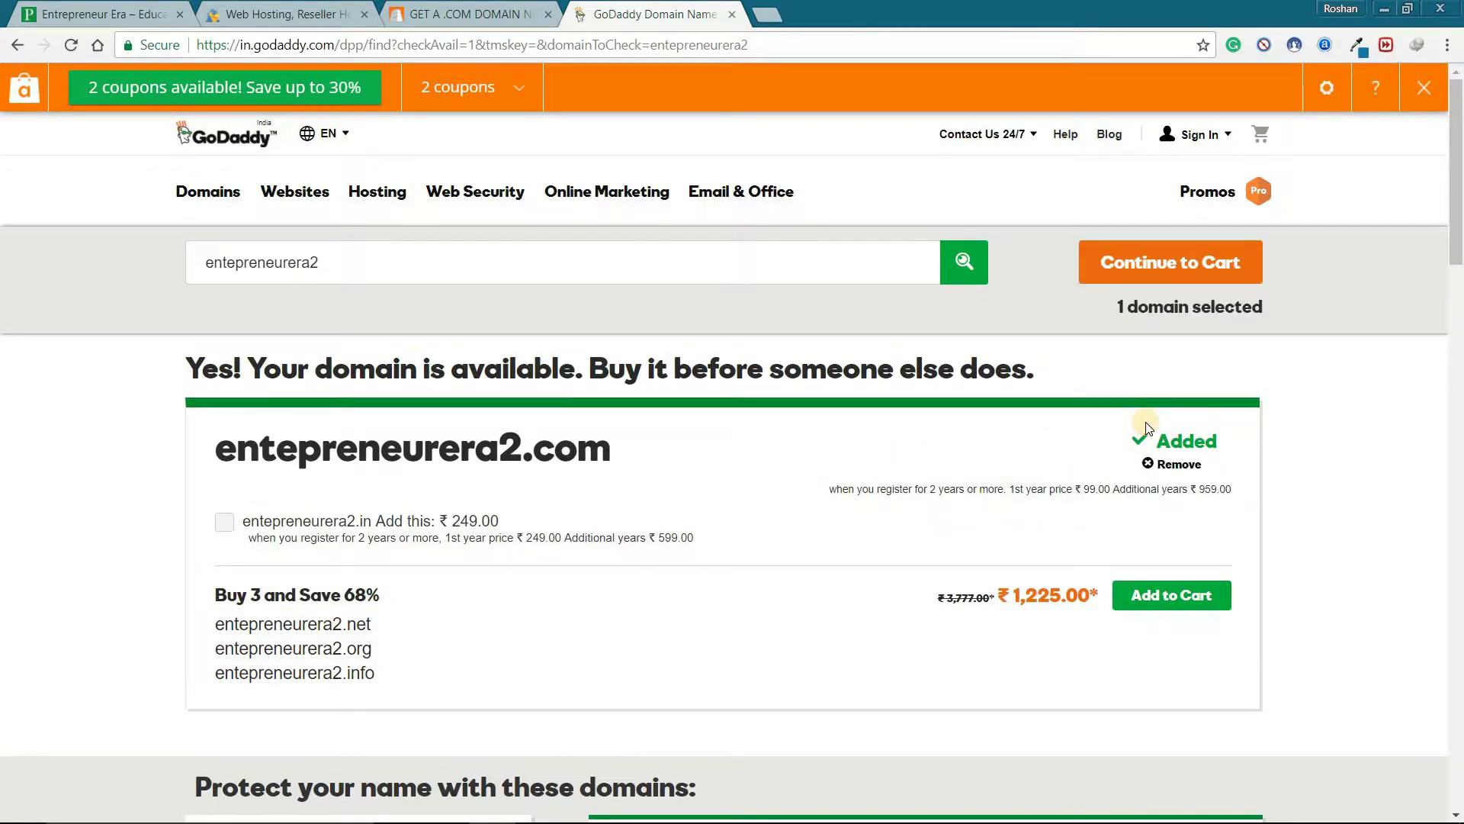
click(1165, 280)
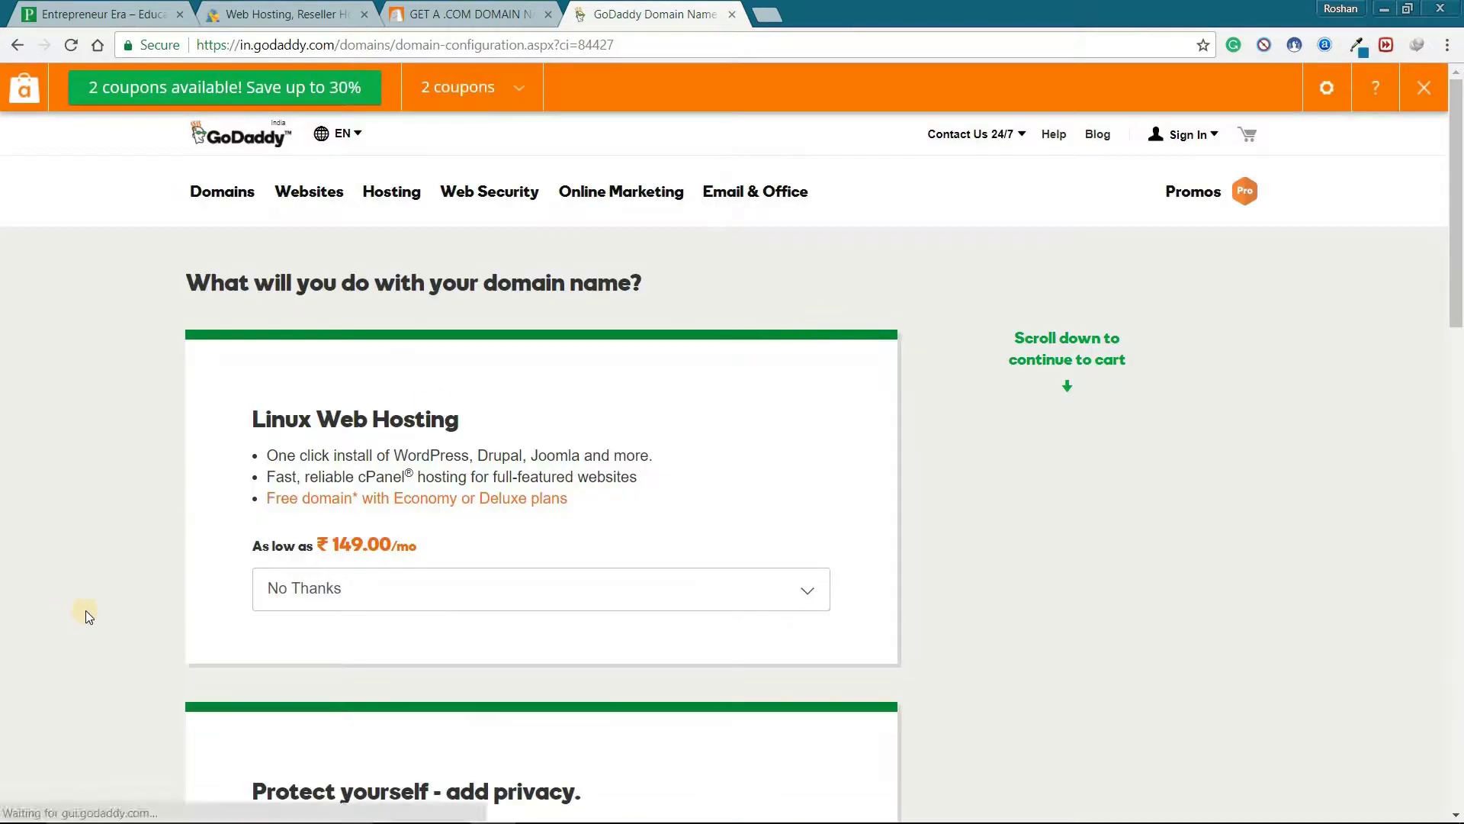
scroll(81, 602, down, 1)
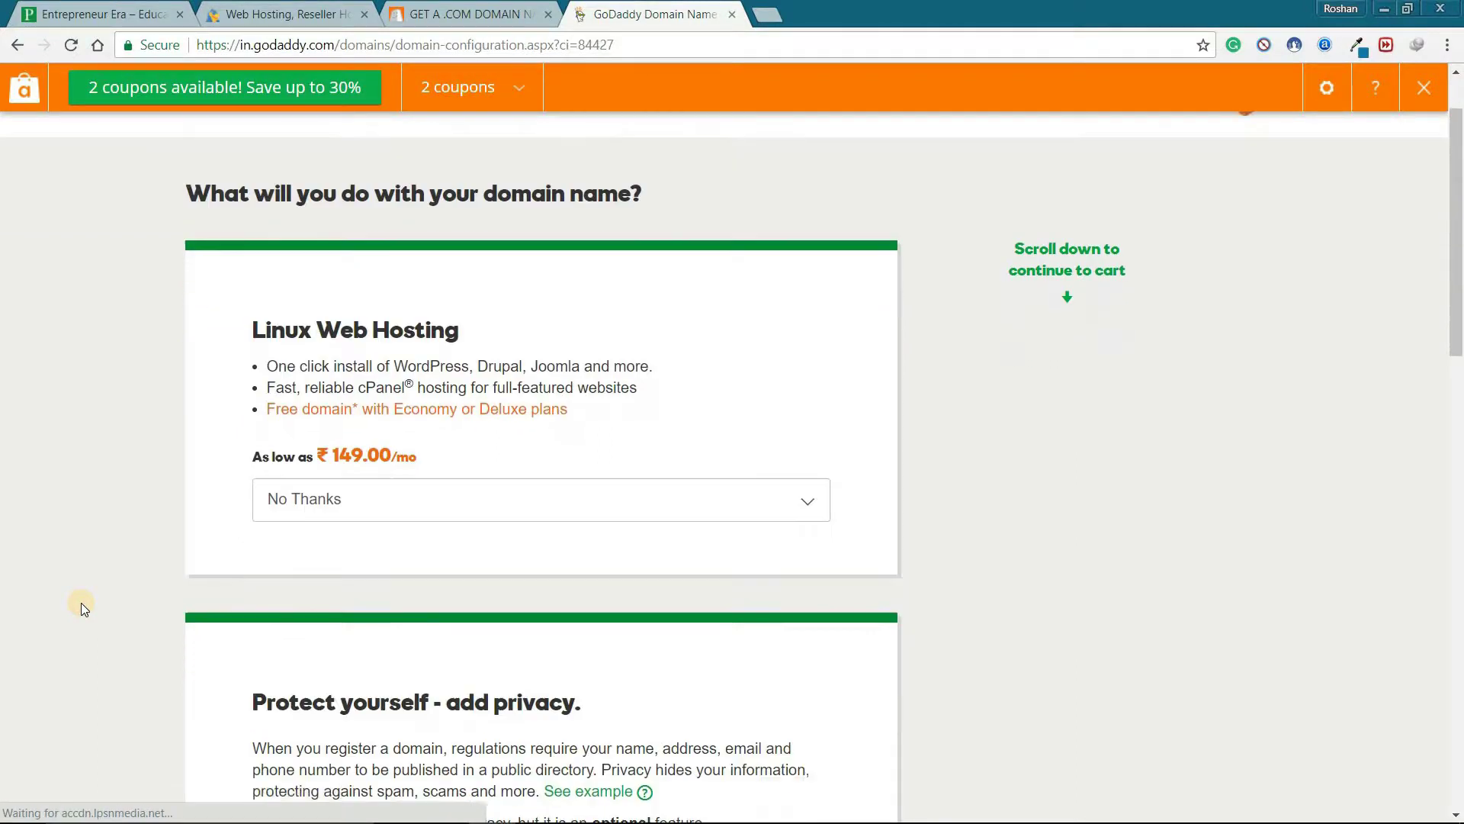
scroll(152, 595, down, 3)
scroll(202, 591, up, 3)
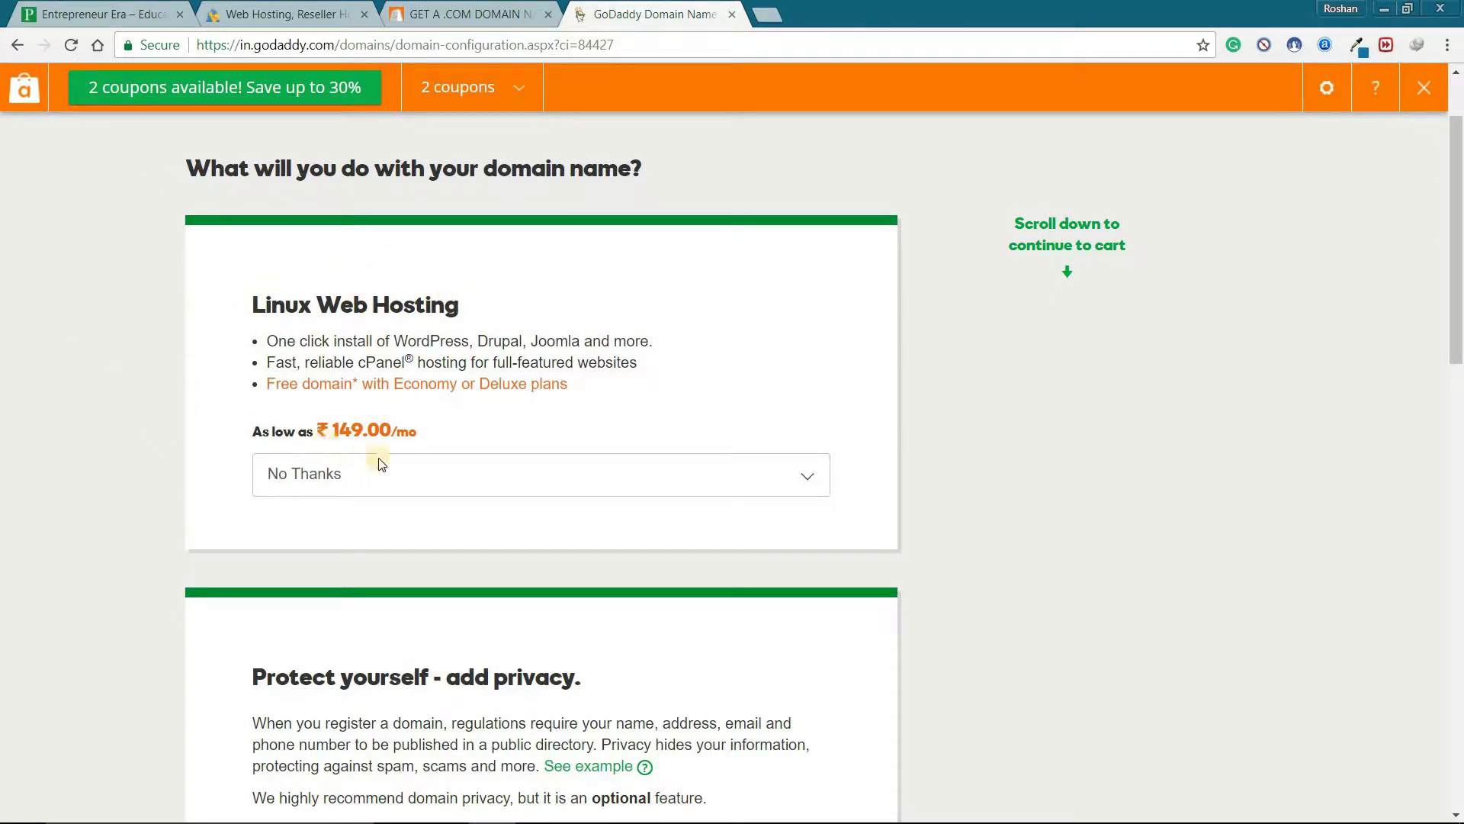
scroll(1190, 399, down, 5)
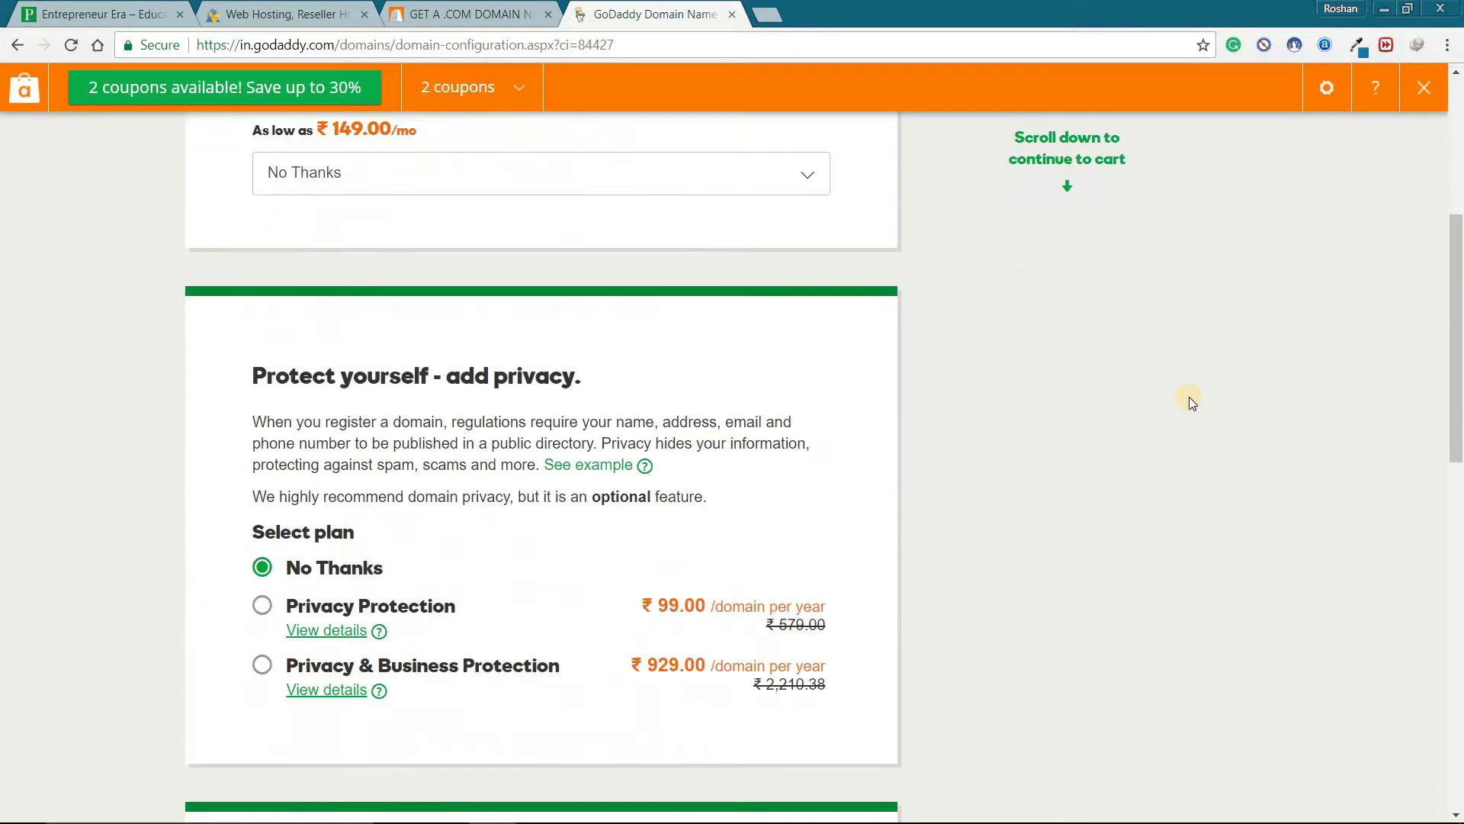
scroll(1190, 398, down, 2)
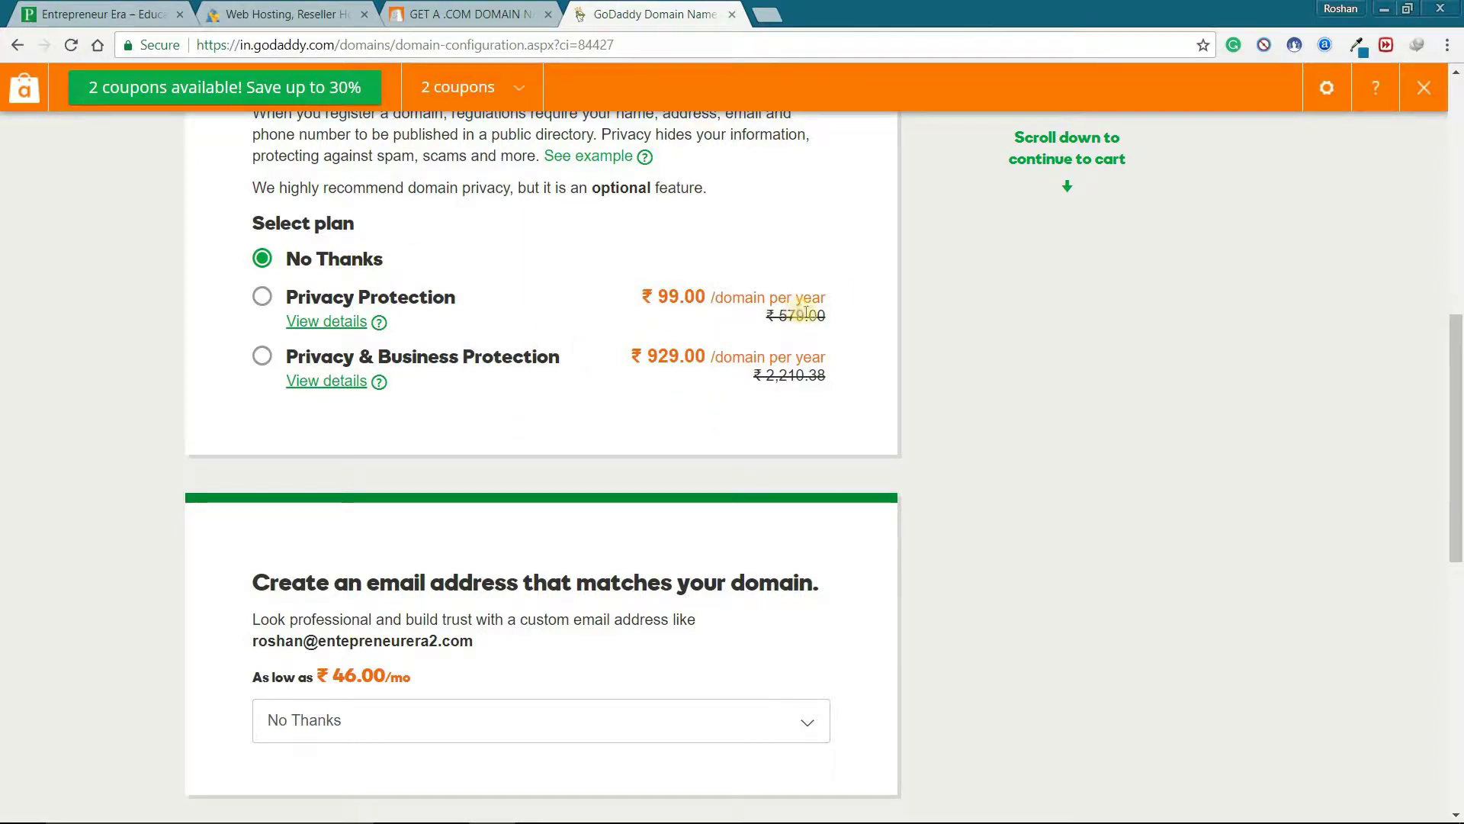
scroll(1030, 327, down, 1)
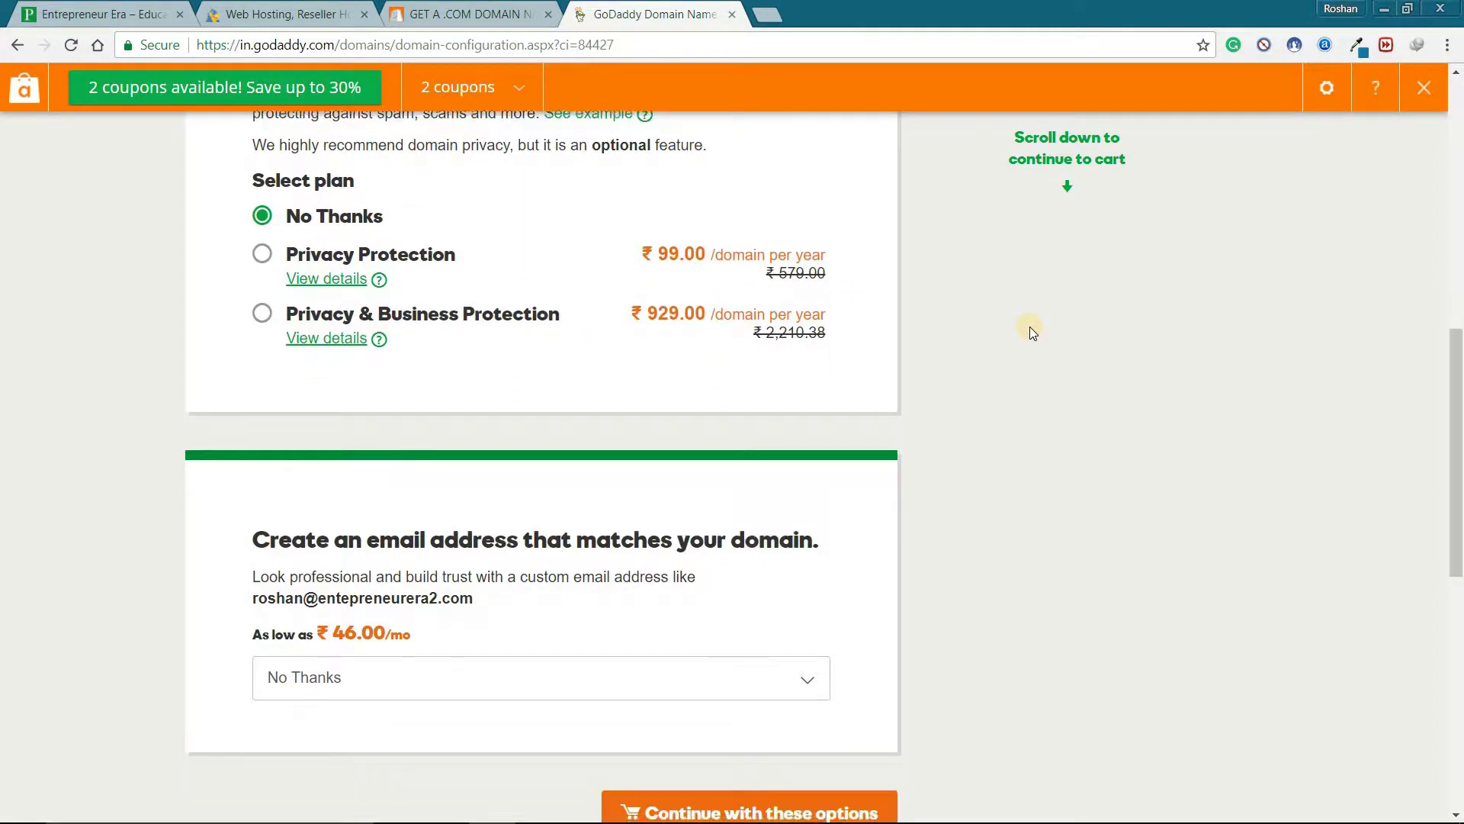
scroll(1031, 331, down, 4)
scroll(938, 375, up, 6)
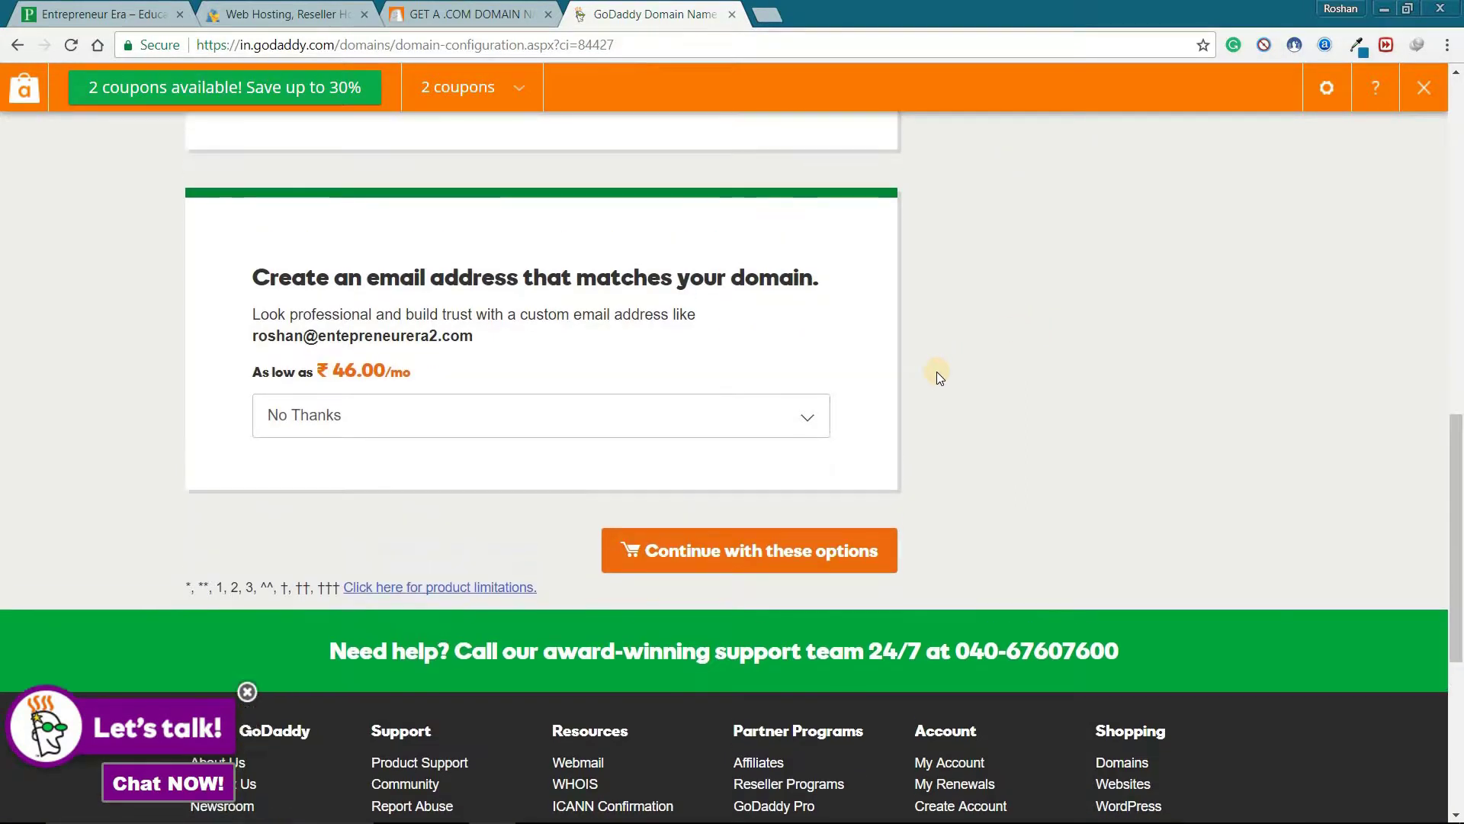
scroll(936, 372, down, 6)
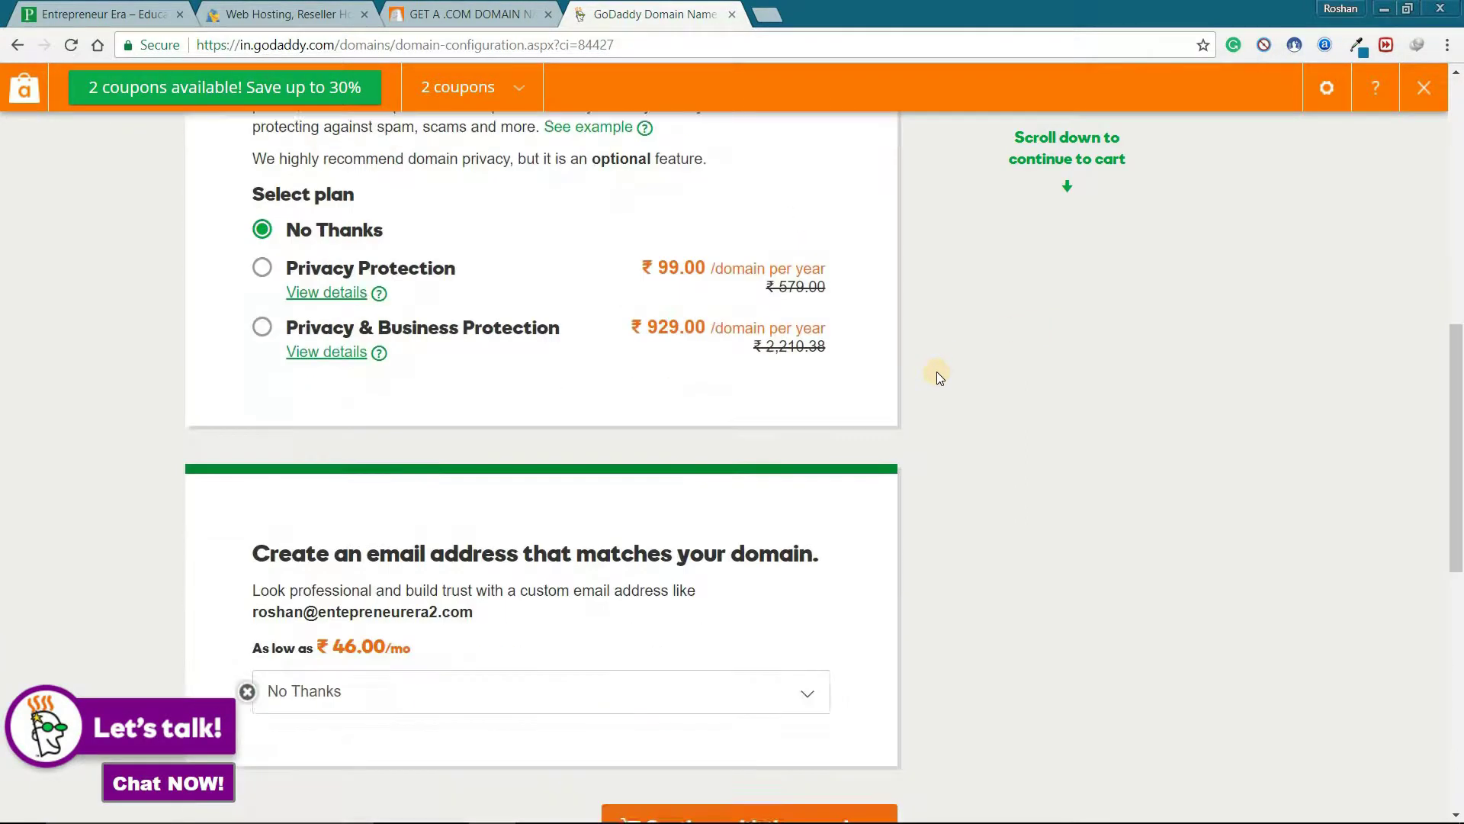
Step: Continue to the cart and change entepreneurera2.com's registration term to 1 Year, totalling ₹684.32
click(735, 549)
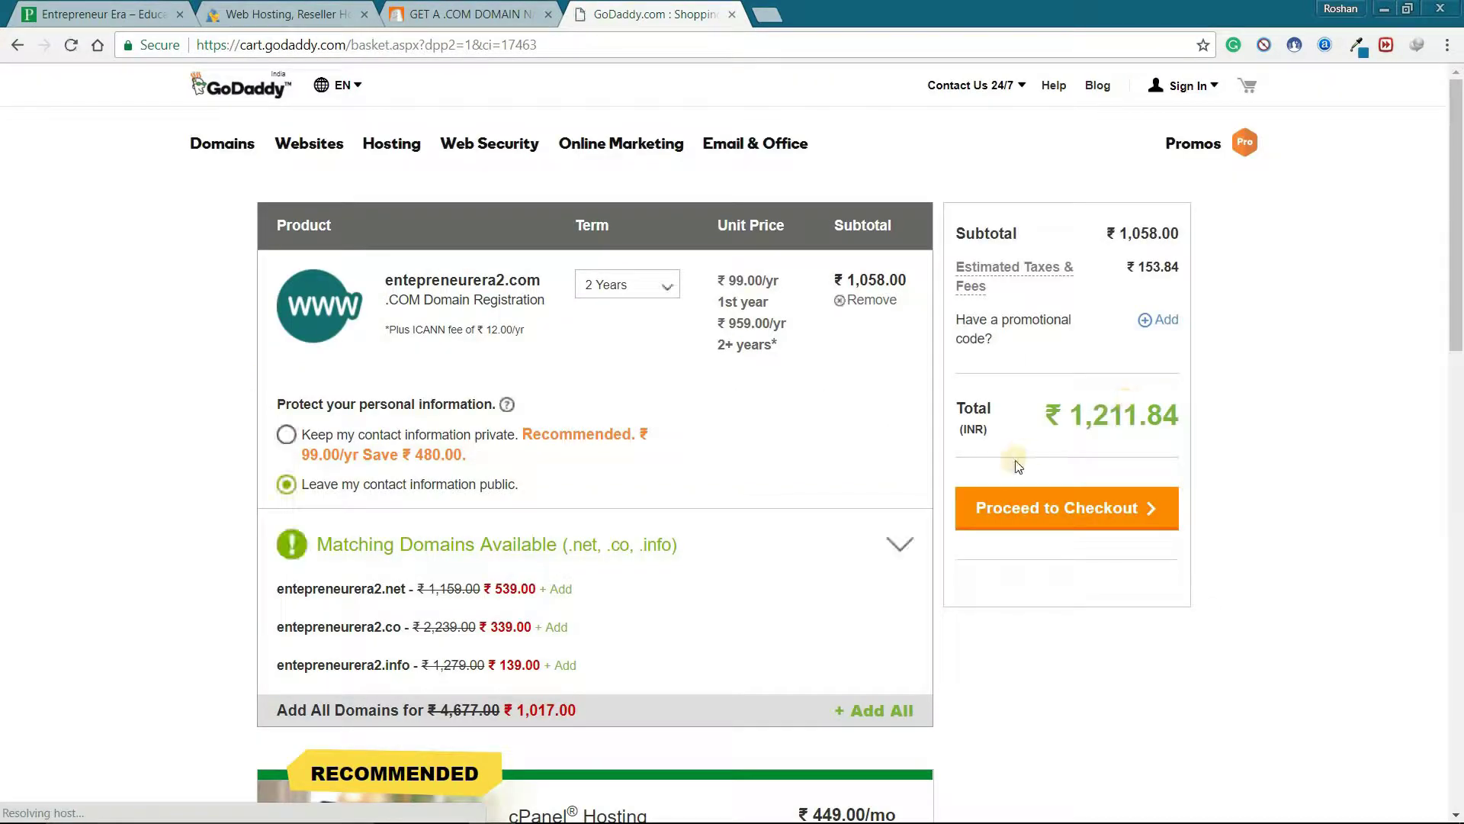
click(650, 299)
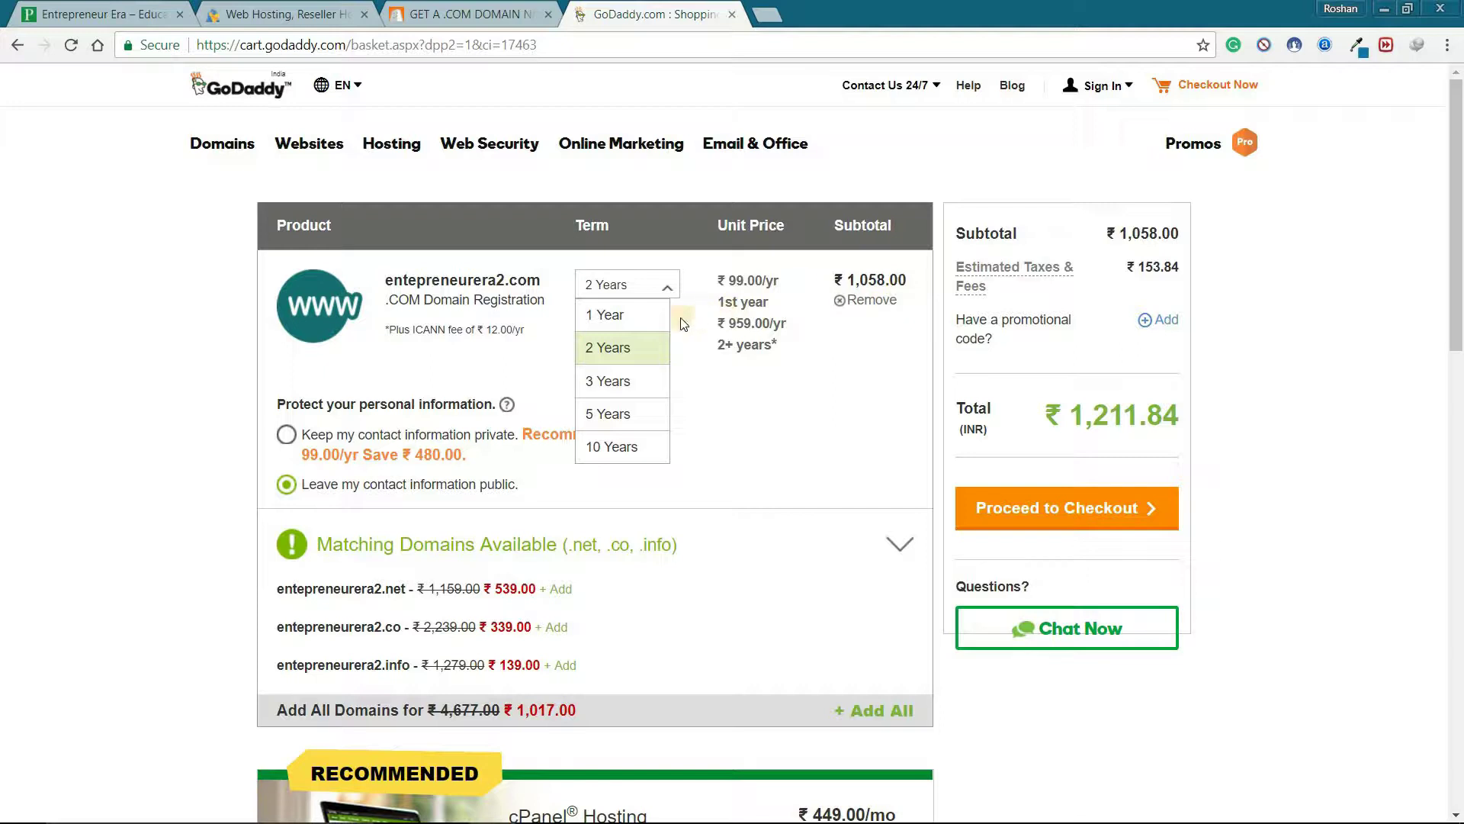
click(635, 319)
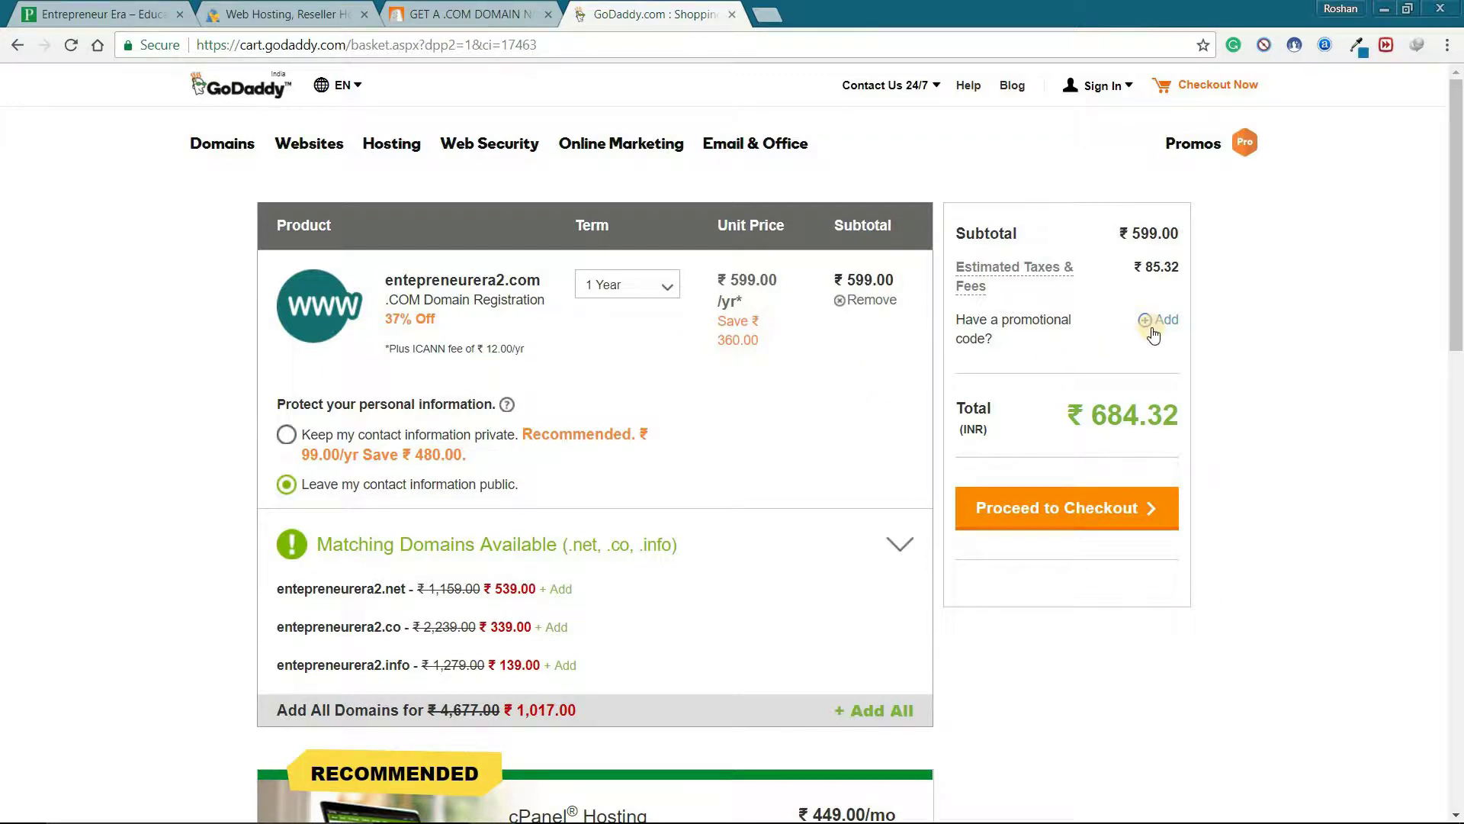
Step: Reveal the promotional code field and open the GoDaddy home page in a new tab
click(1154, 328)
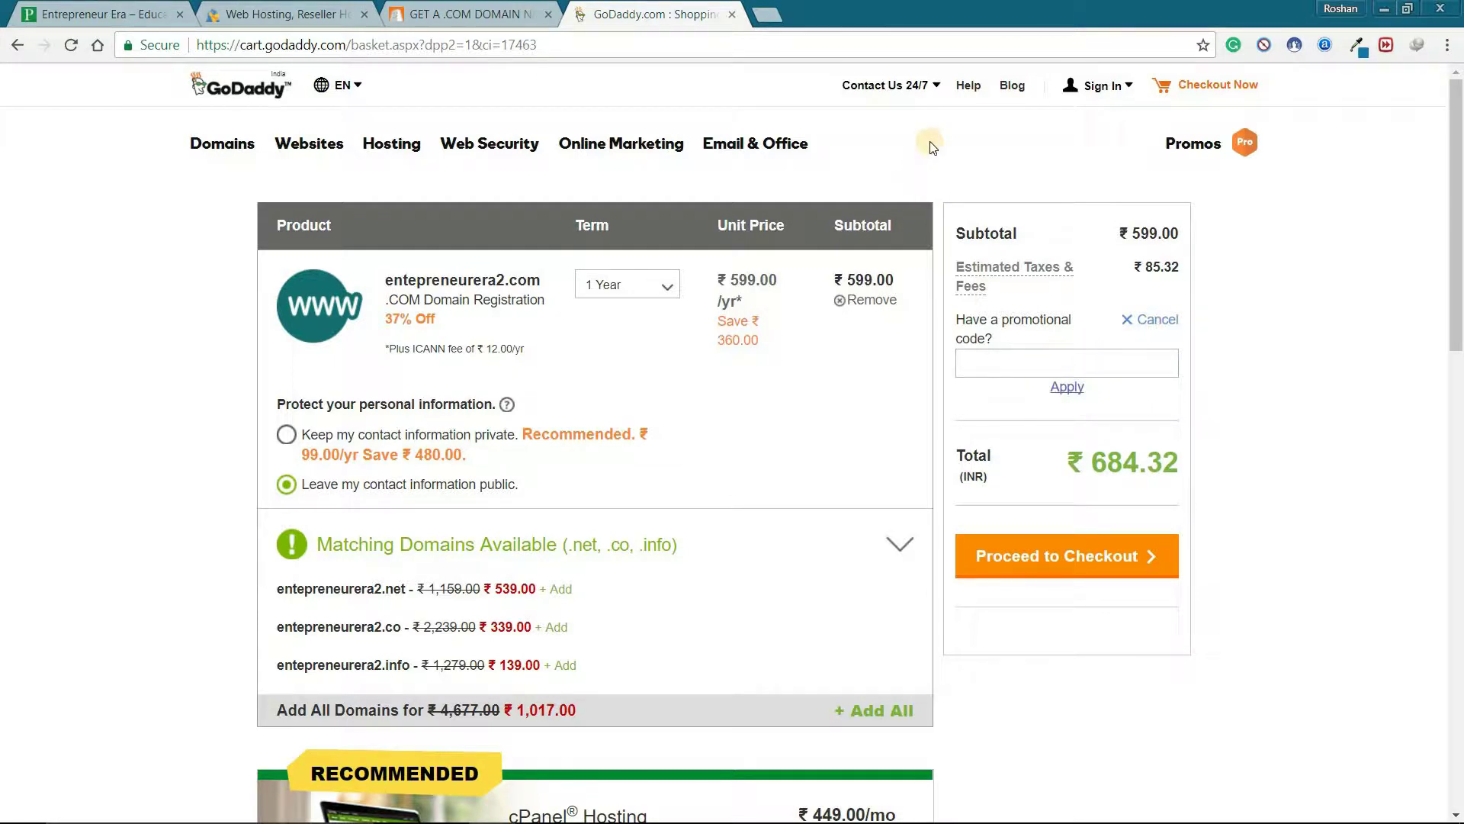
right_click(218, 97)
click(241, 100)
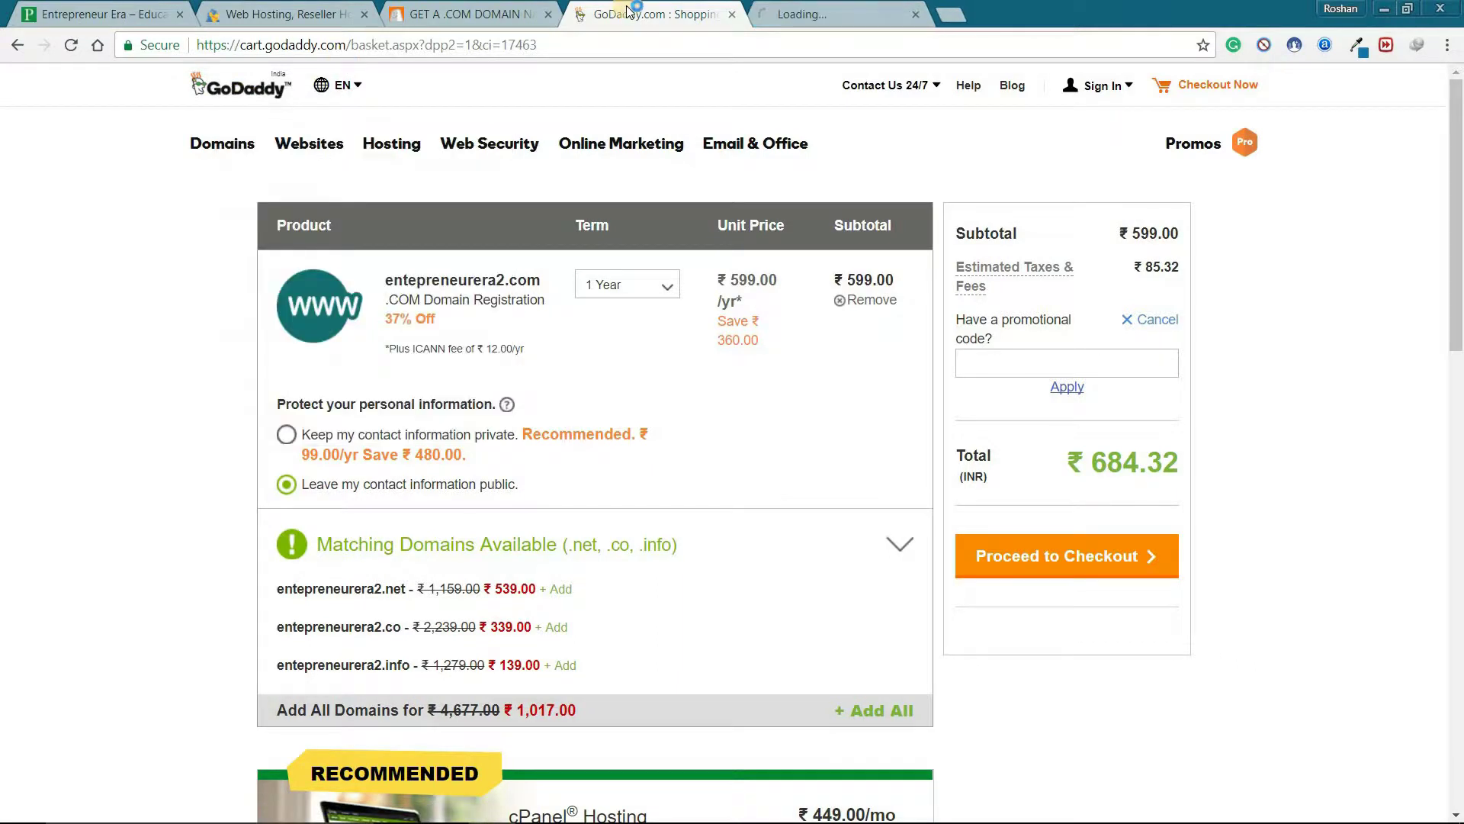
Step: On the GoDaddy home tab, check the coupons bar and browse the current promotions
click(822, 11)
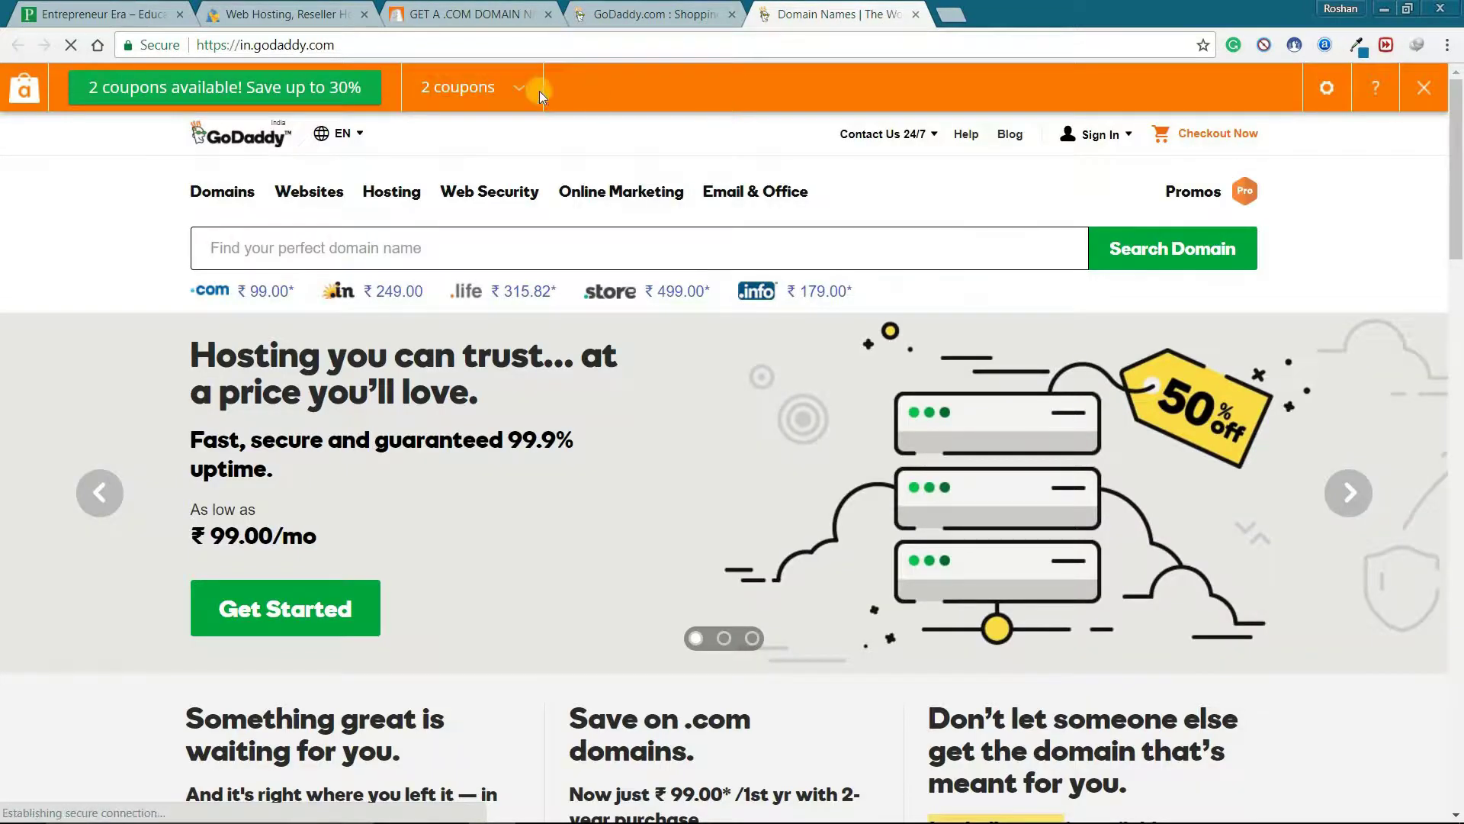
click(530, 90)
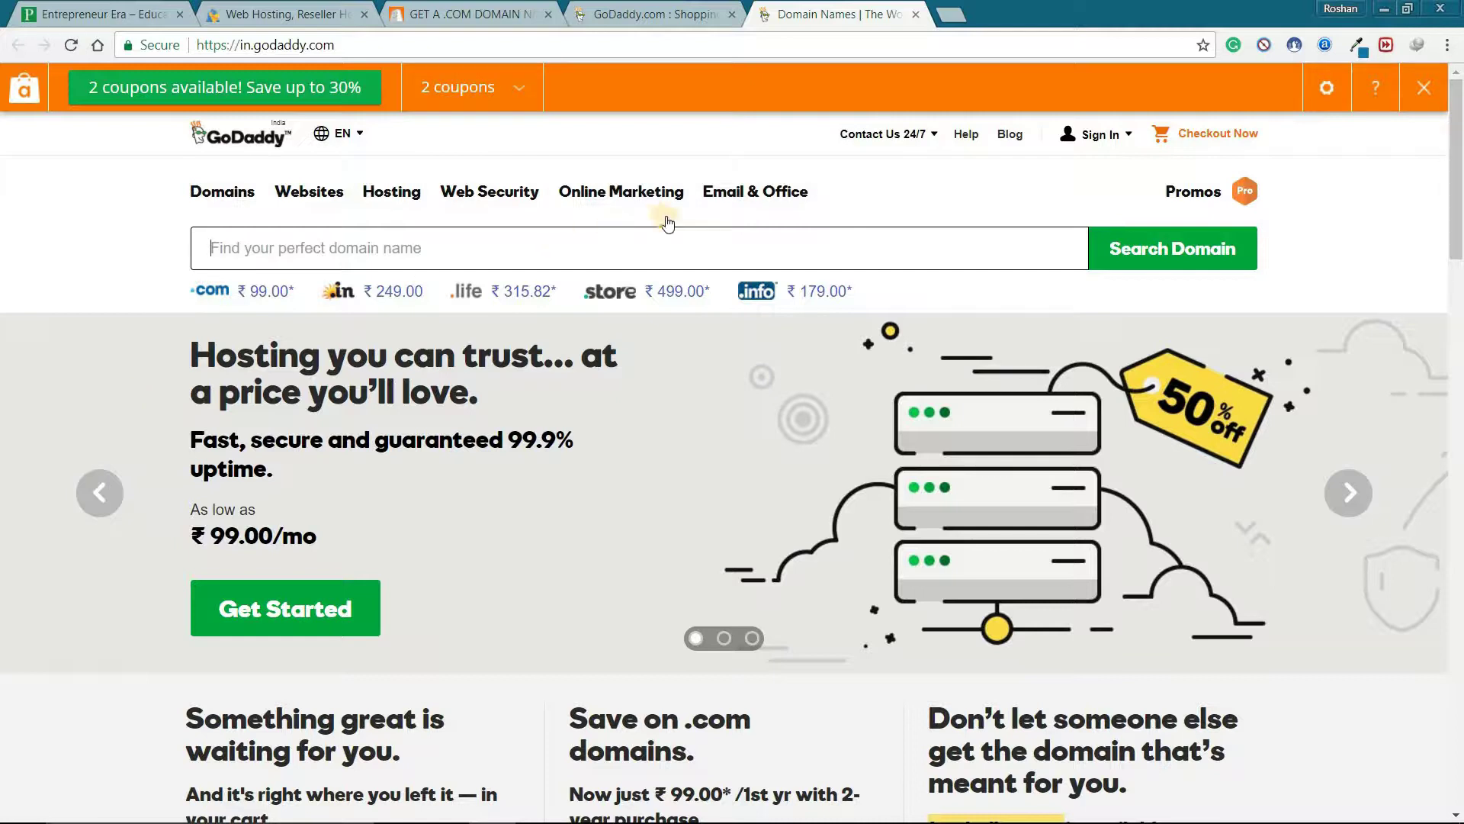
click(1188, 183)
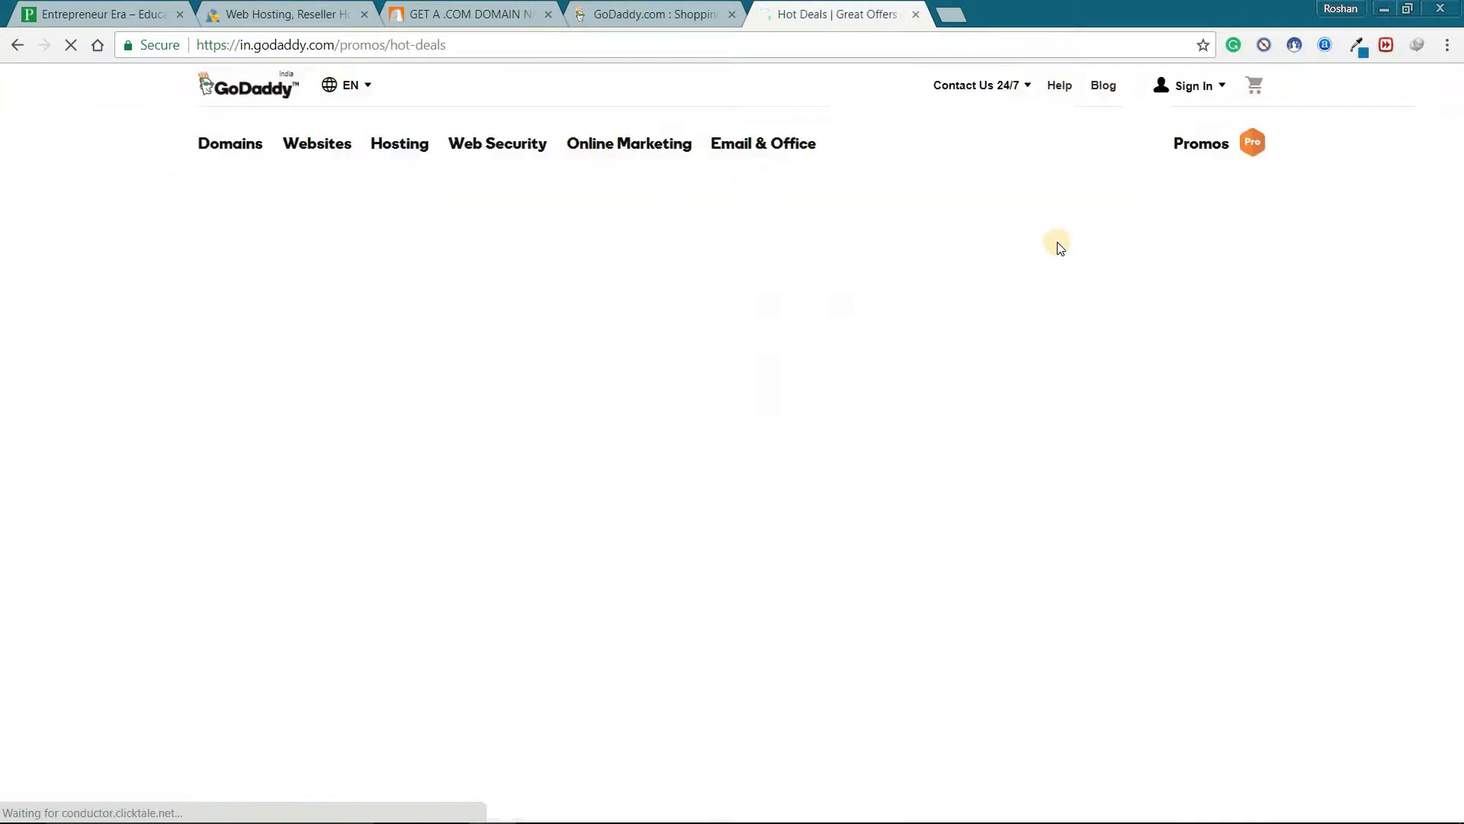
scroll(681, 333, down, 3)
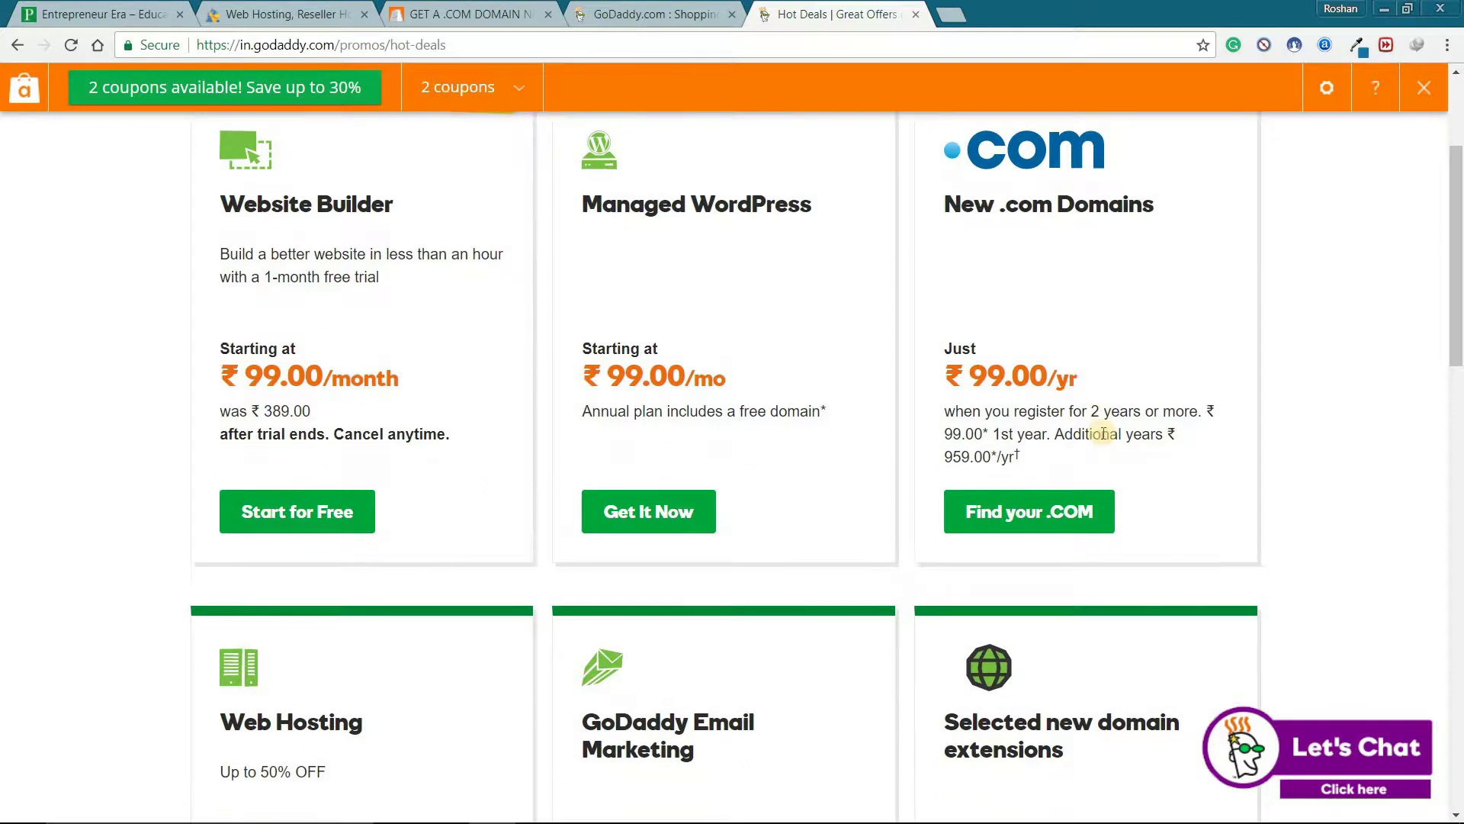
scroll(1104, 433, down, 2)
scroll(1103, 436, up, 2)
Step: Open the ₹99 .com domain search offer and look it over
click(1035, 497)
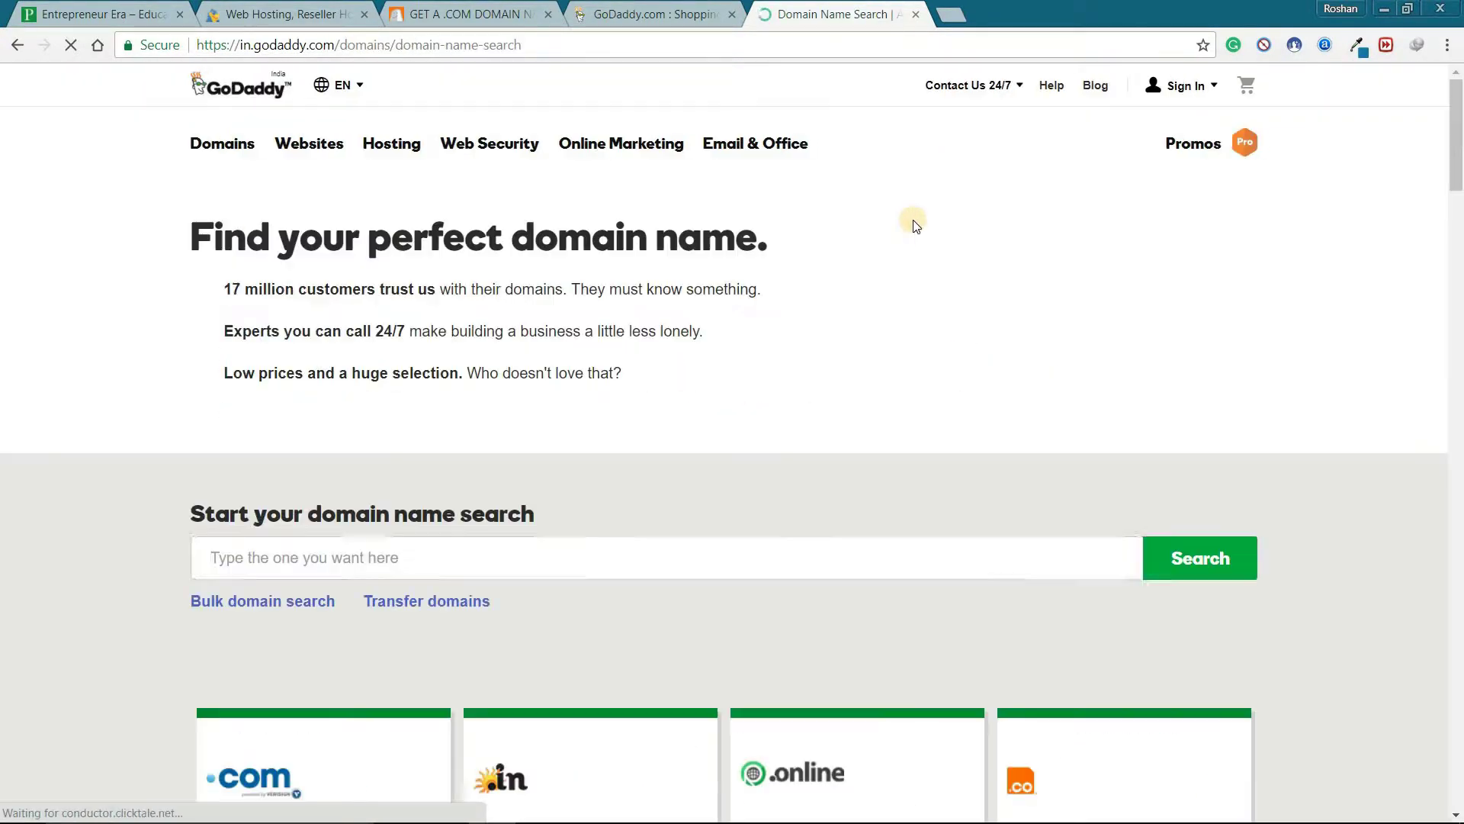
key(Down)
key(Down)
key(Down)
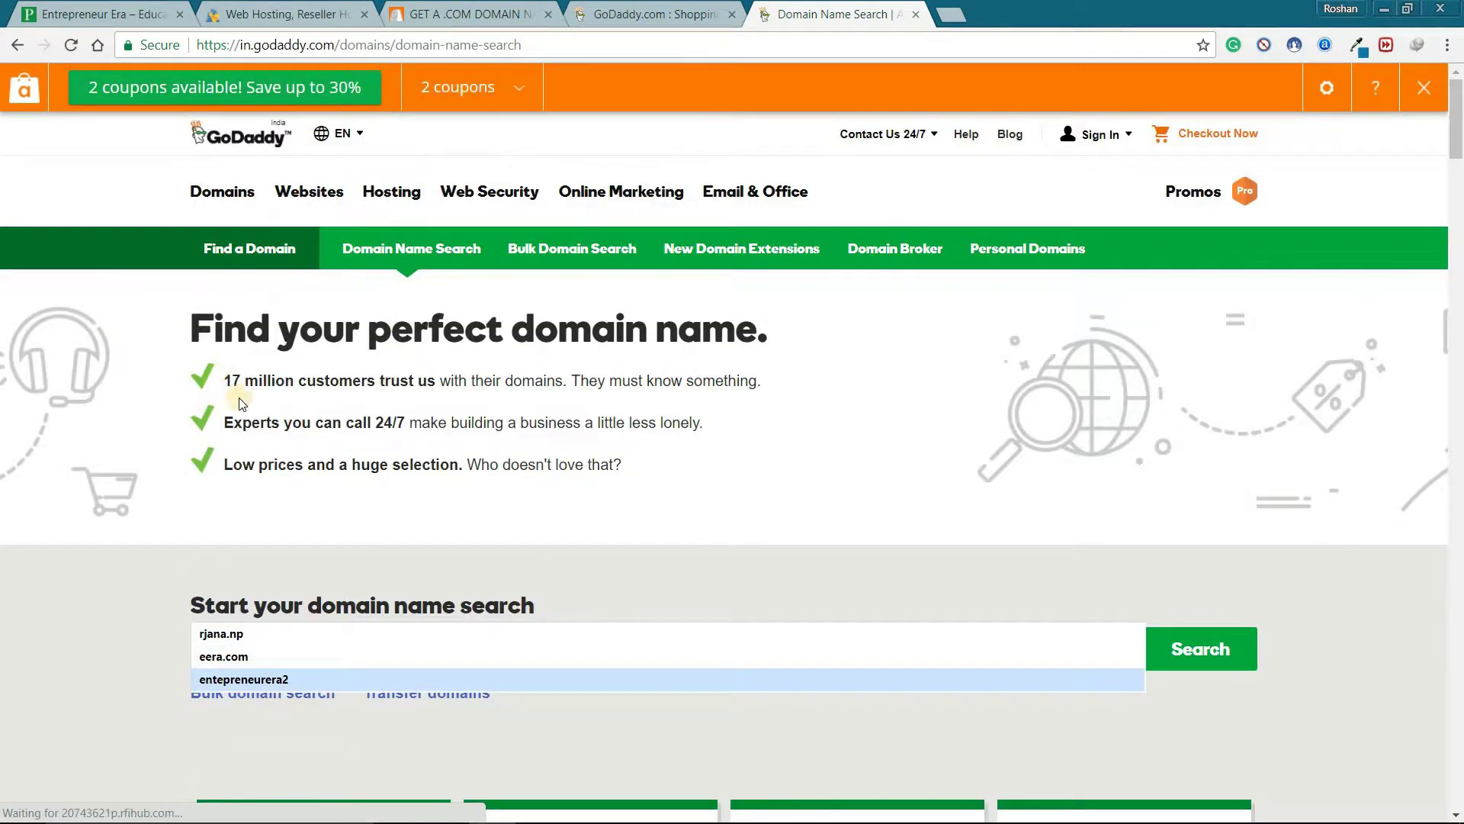
scroll(293, 420, down, 8)
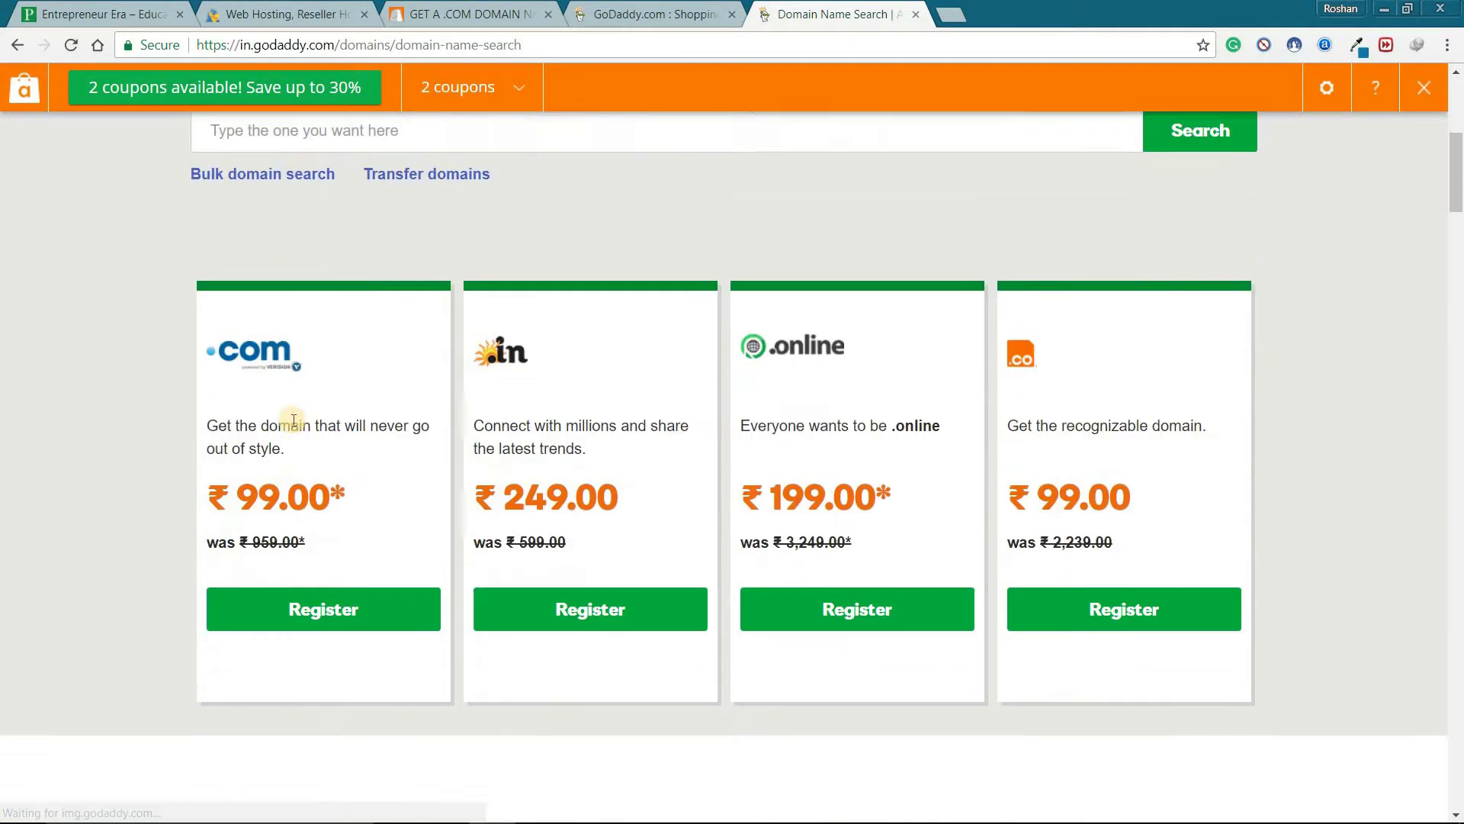
scroll(294, 420, down, 4)
scroll(293, 421, up, 5)
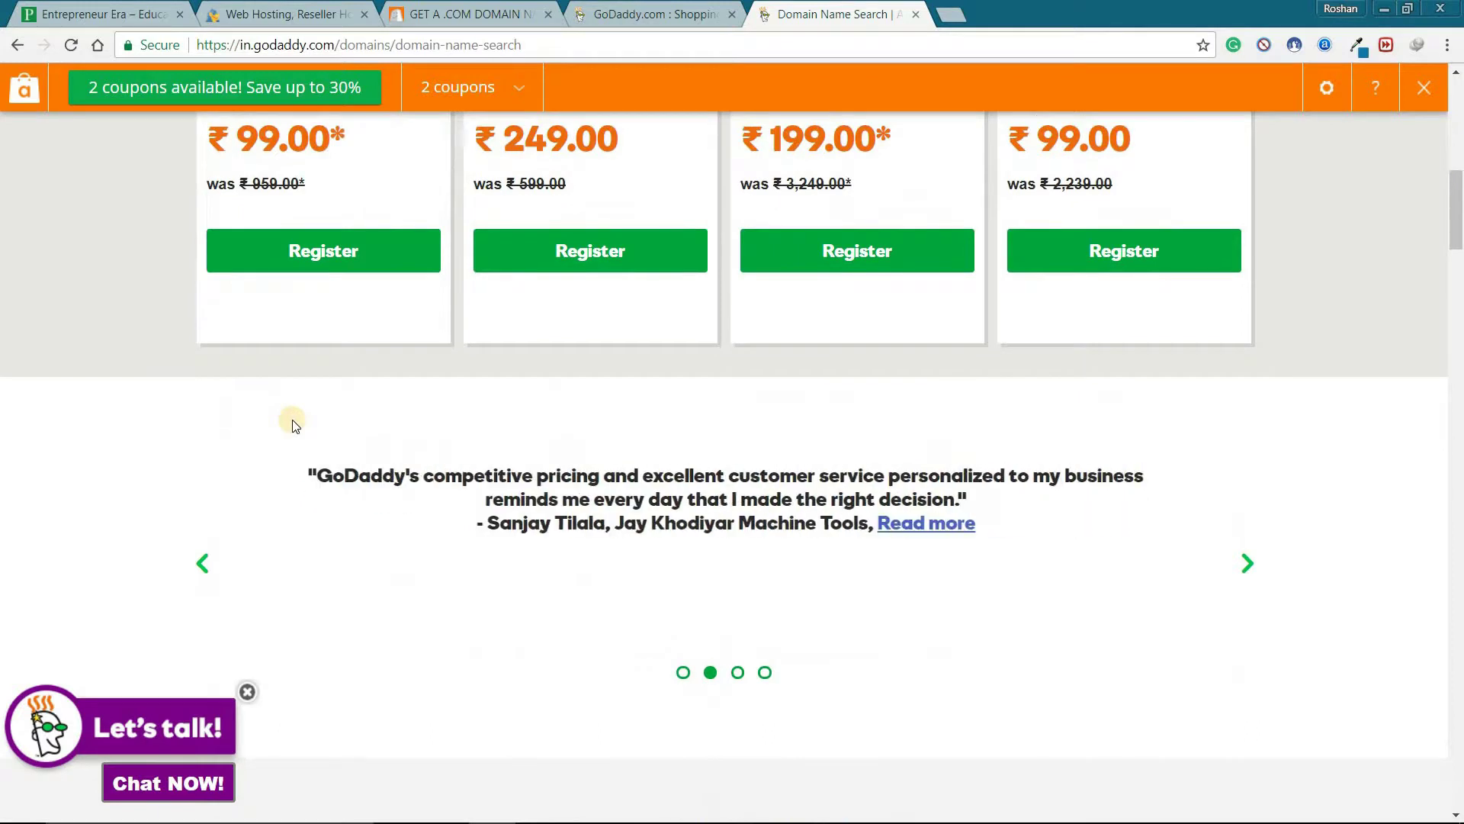
scroll(295, 424, up, 7)
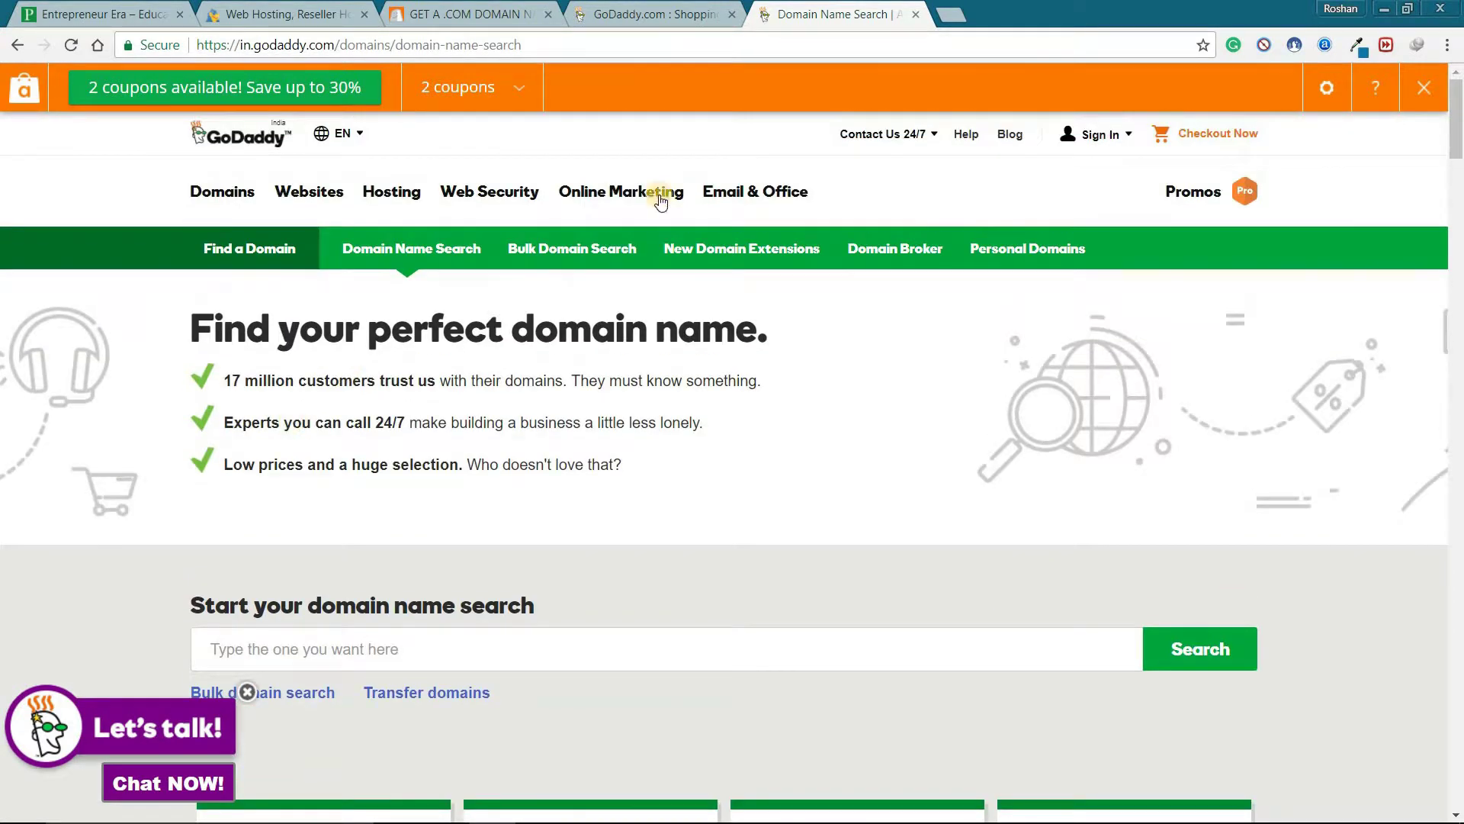
Step: Return to the entepreneurera2.com cart, select the promo code box, and start a blank tab
click(641, 15)
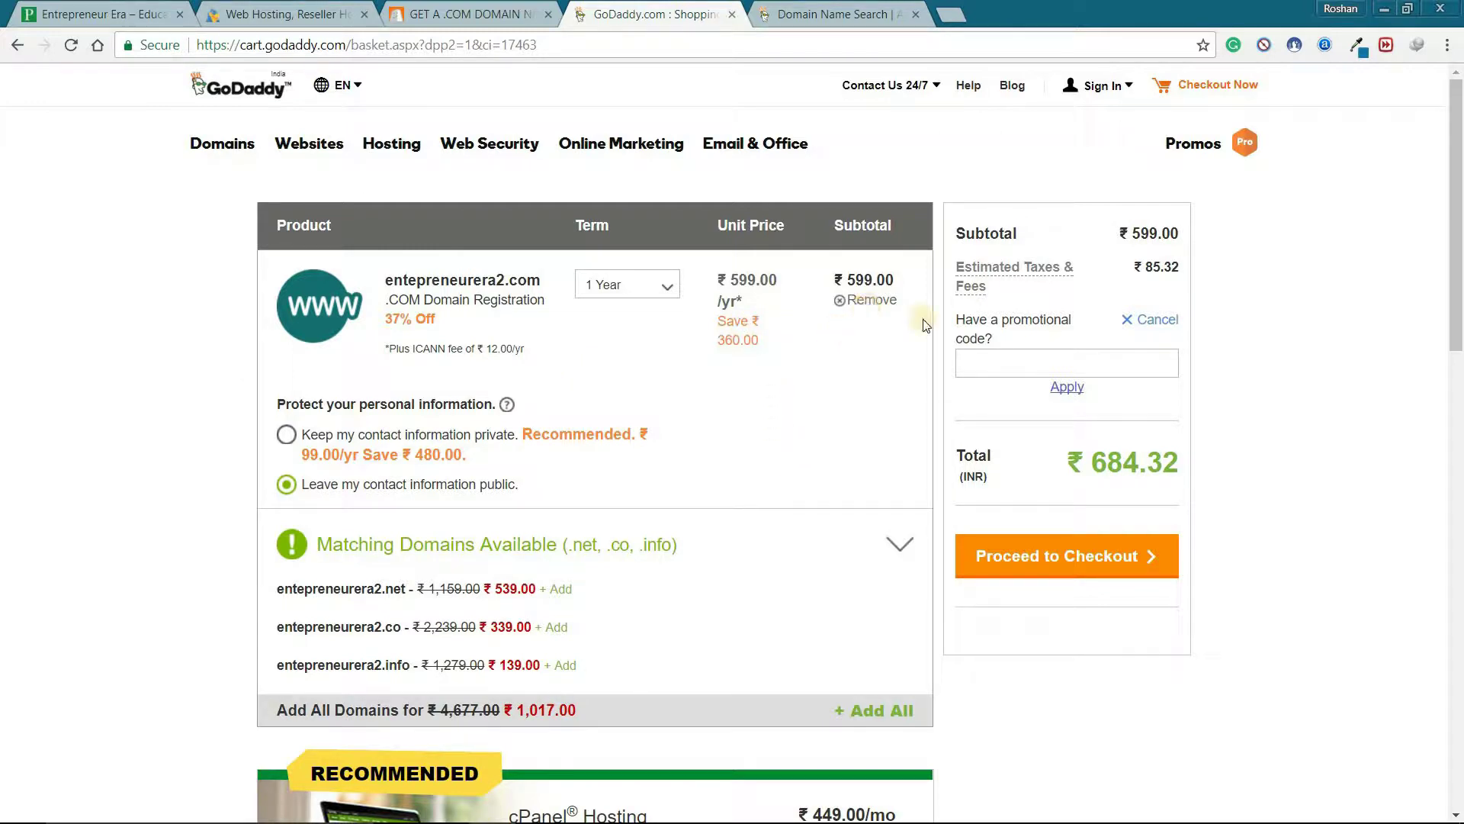
click(977, 363)
click(944, 16)
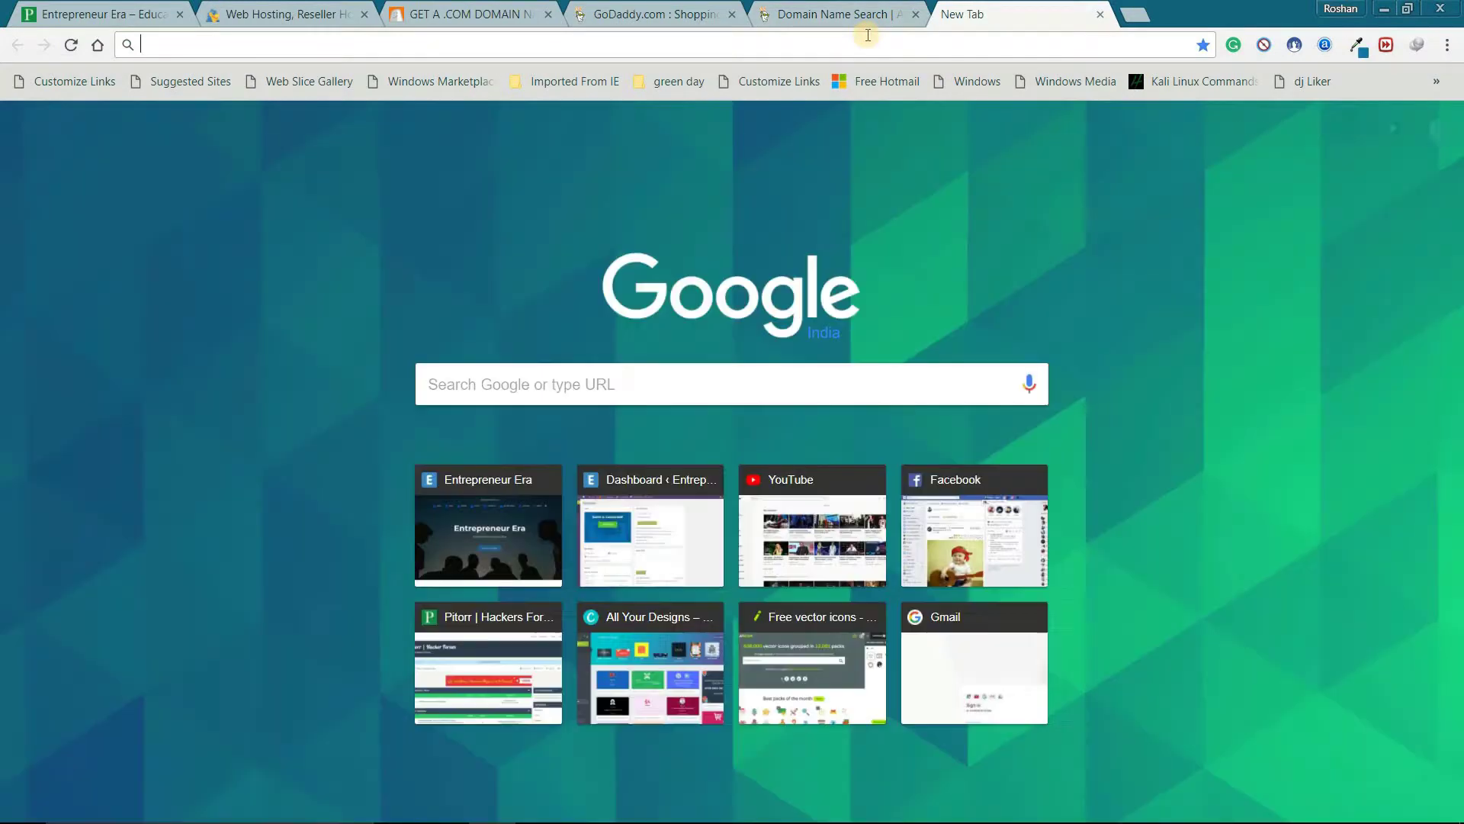
Step: Search Google for 'godaddy.com .99 coupon code' and open the GrabOn GoDaddy promo codes result
text(god)
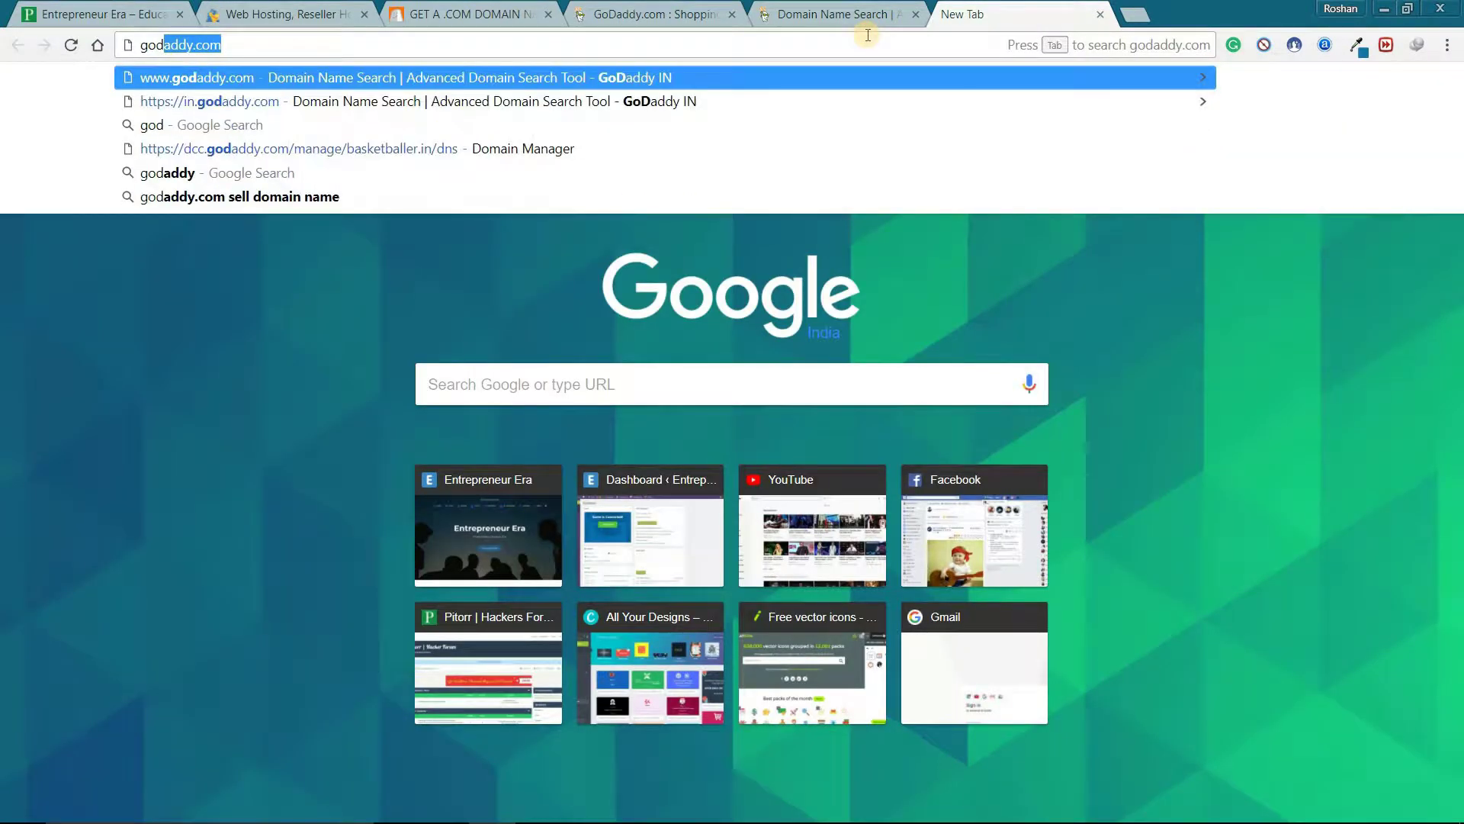
text(addy.com)
key(Tab)
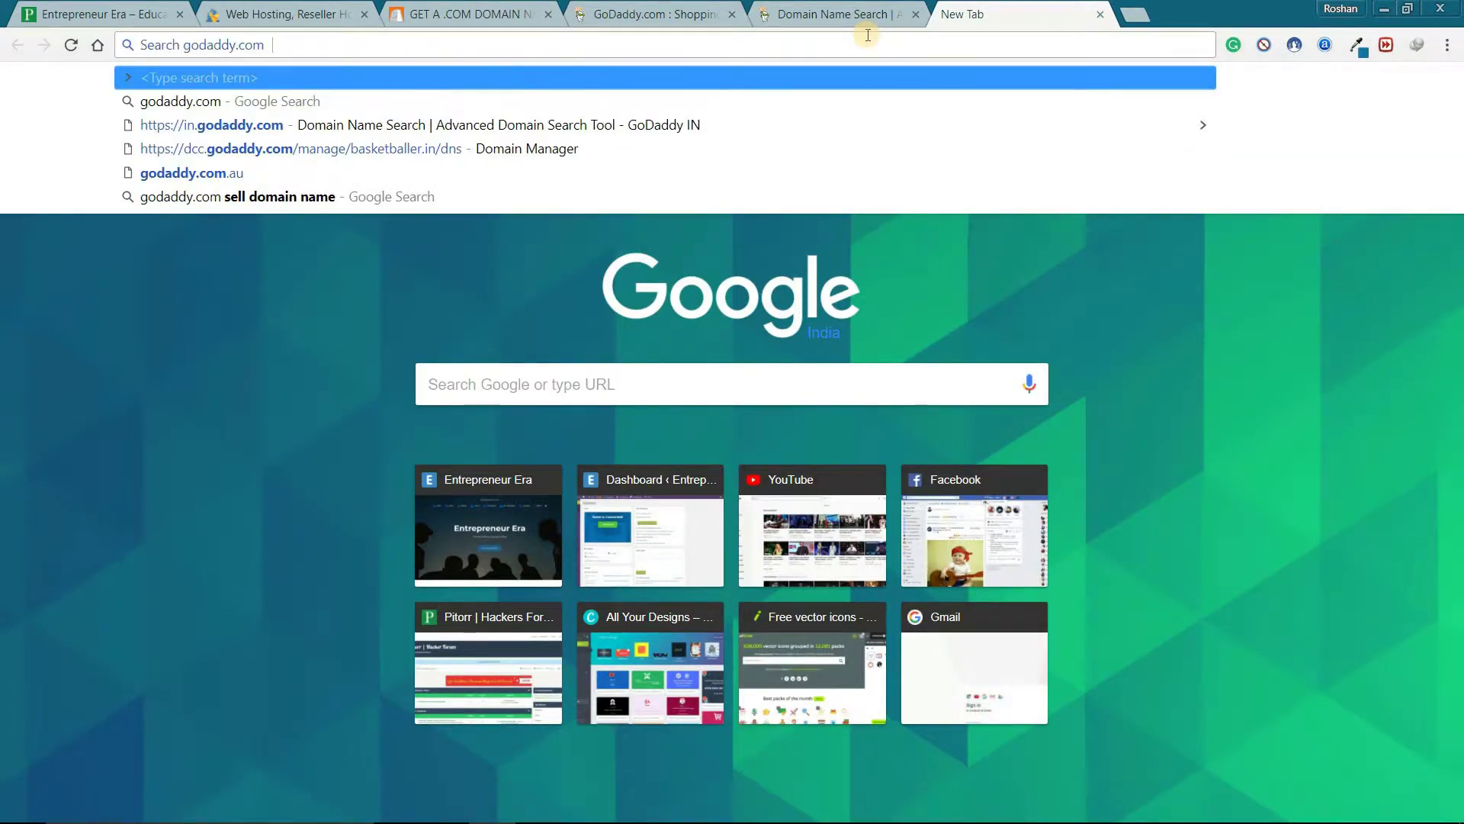
text(.)
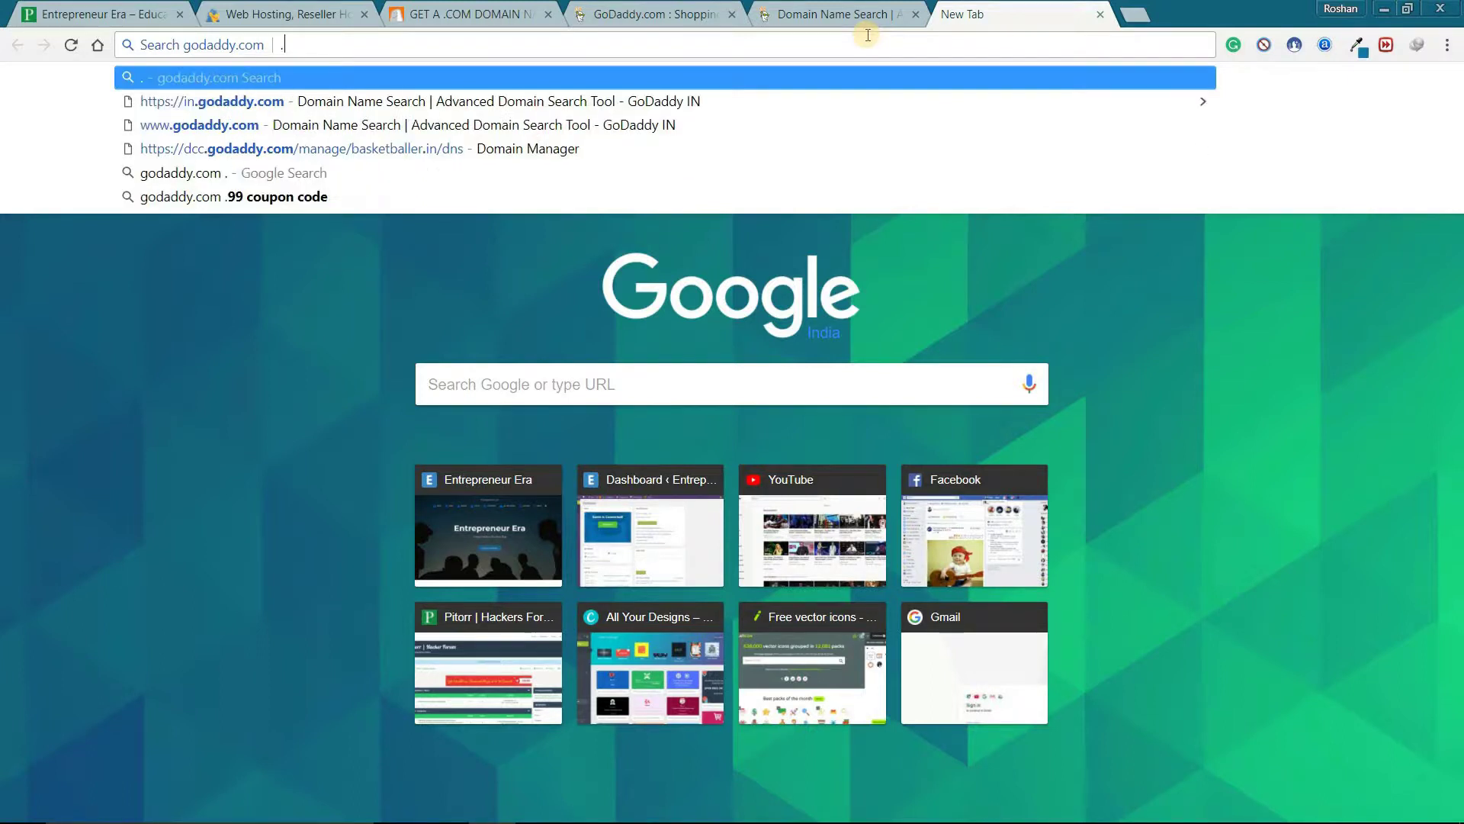
key(Down)
key(Down)
key(Down)
key(Down)
key(Down)
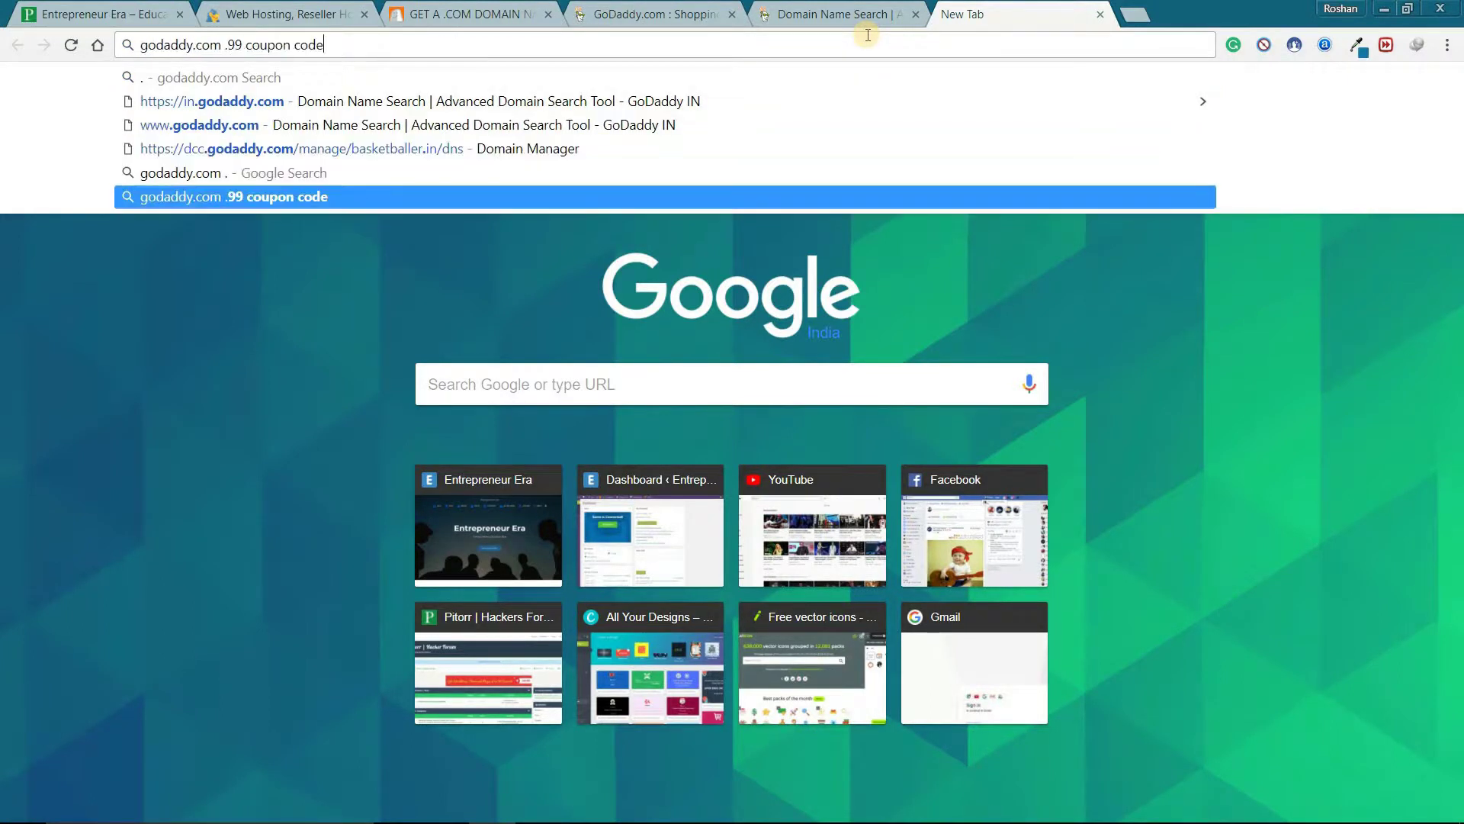
key(Return)
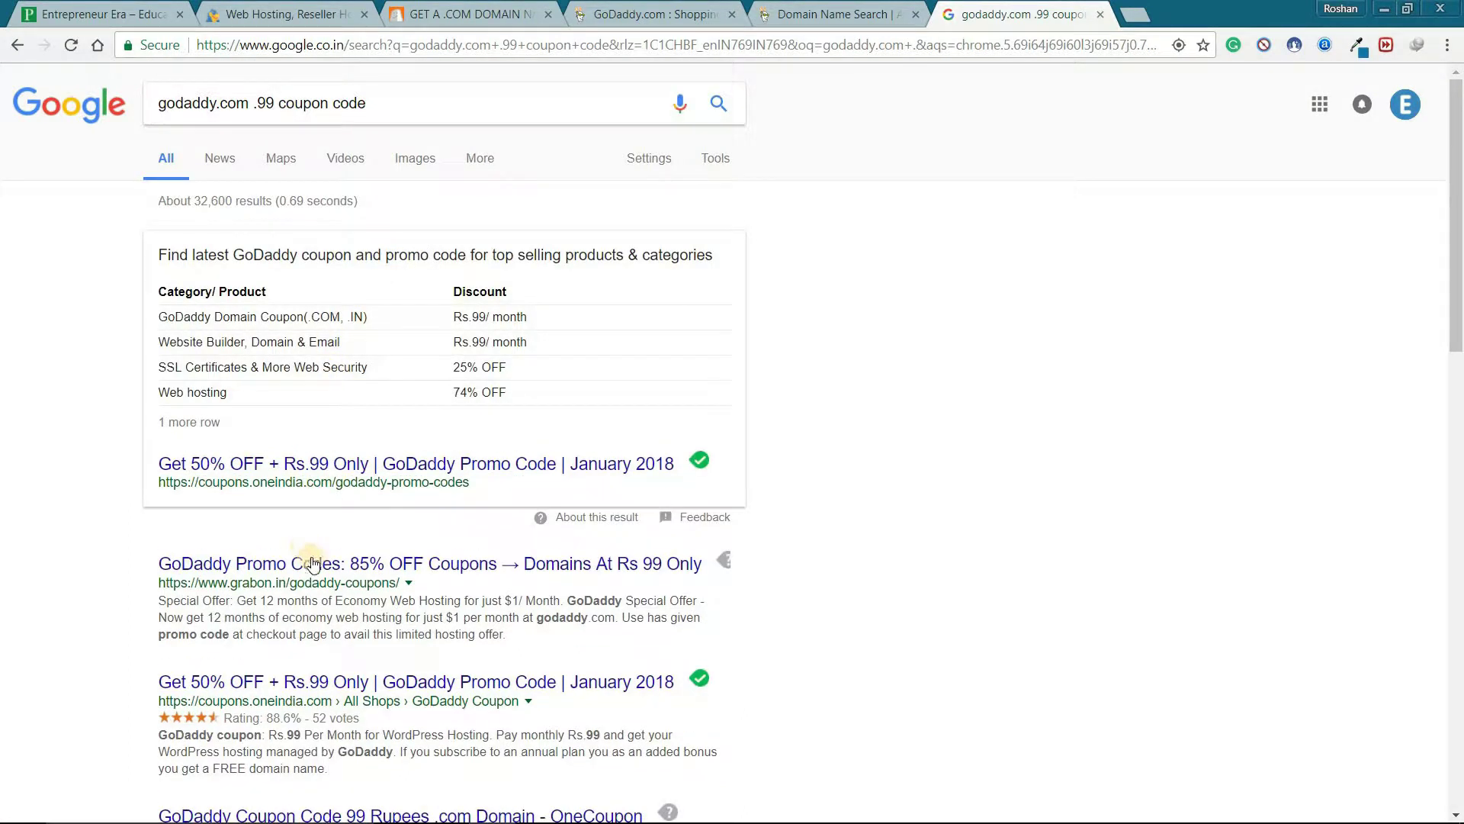
click(479, 572)
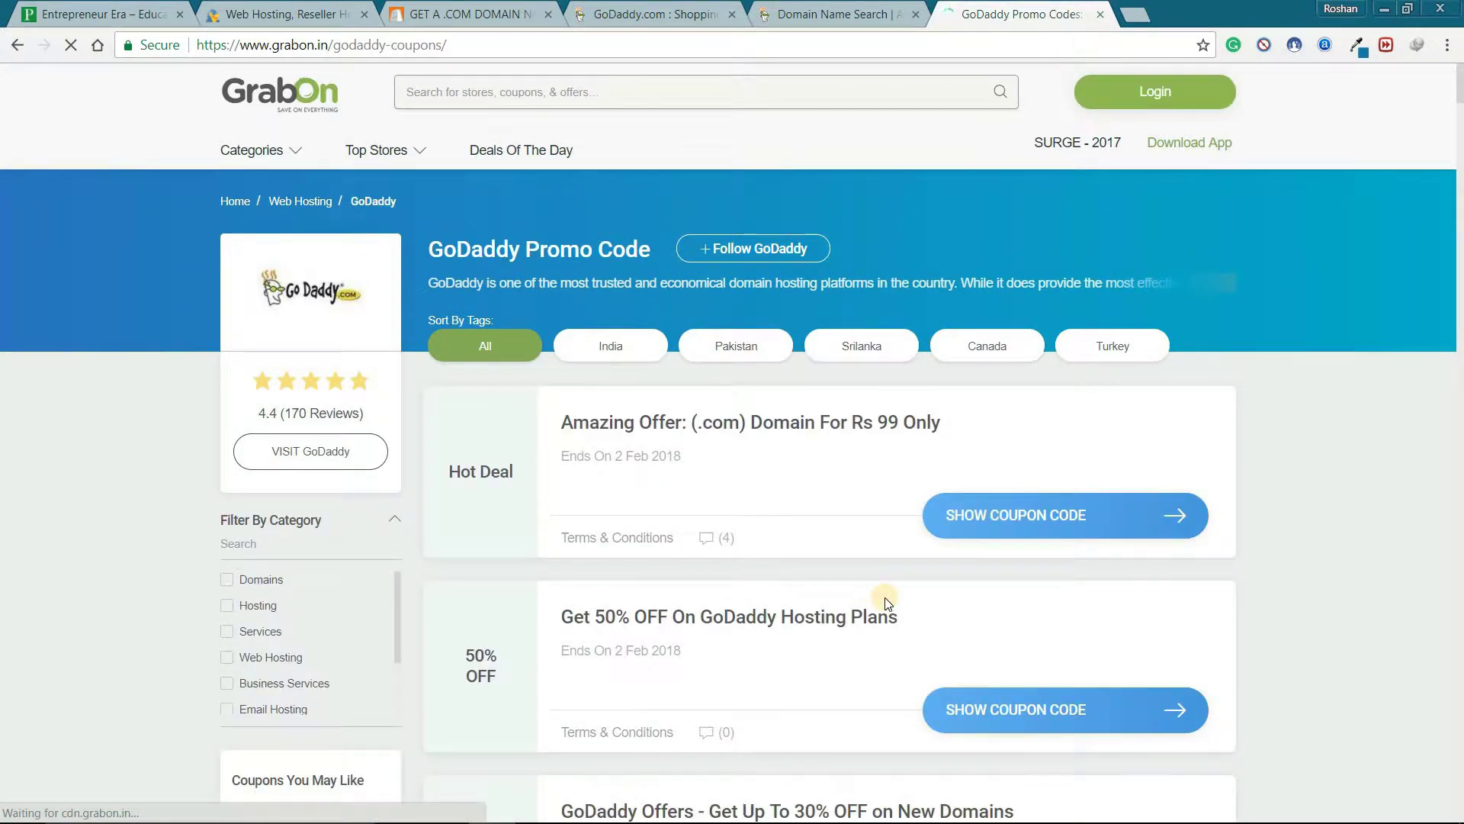
Step: Reveal and copy the CJC99R coupon code for the ₹99 .com deal on GrabOn
click(1036, 538)
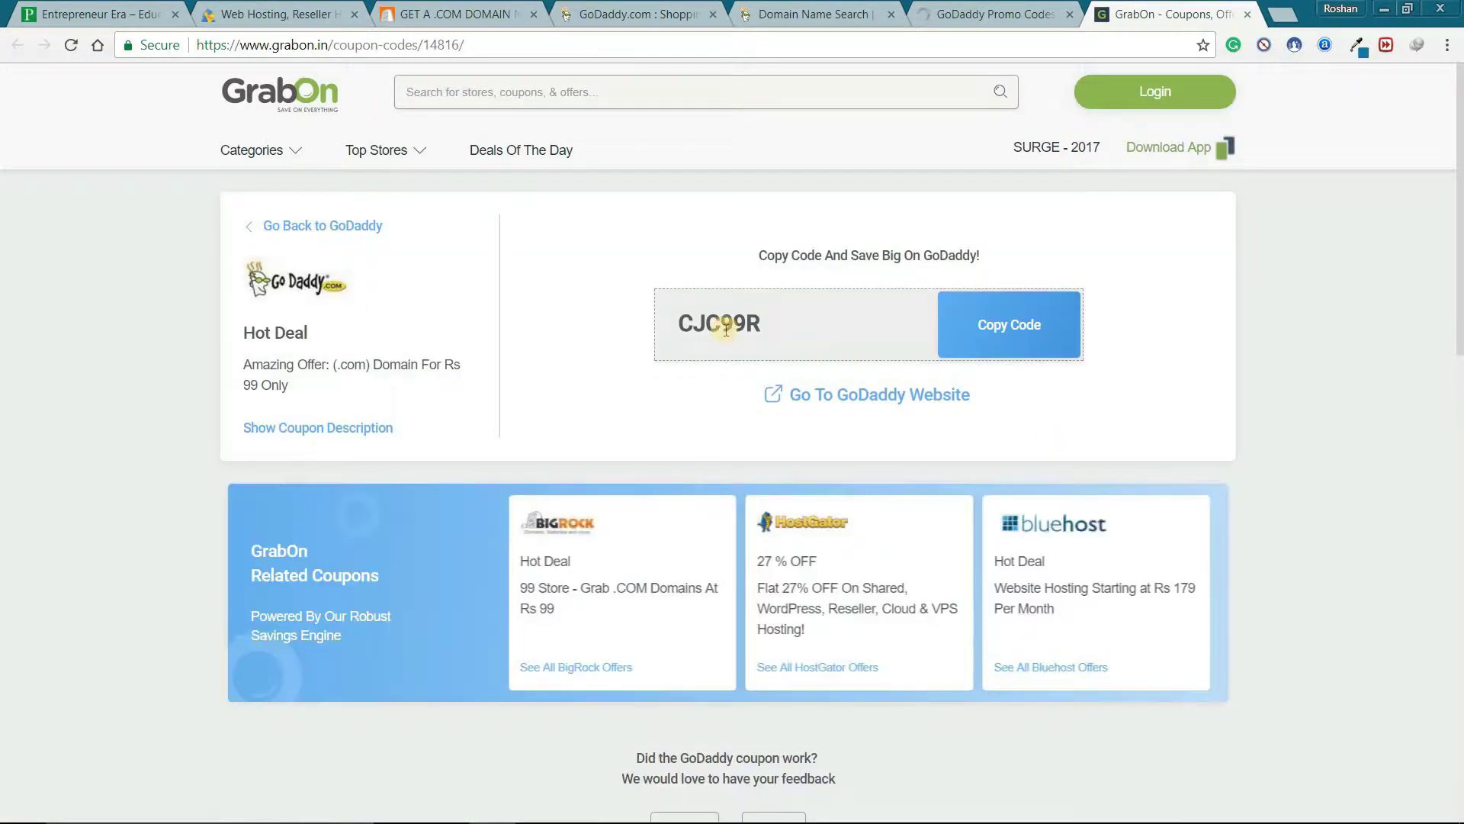
double_click(736, 325)
right_click(735, 336)
click(744, 342)
Step: Switch back through the GoDaddy tabs to the entepreneurera2.com cart
click(959, 9)
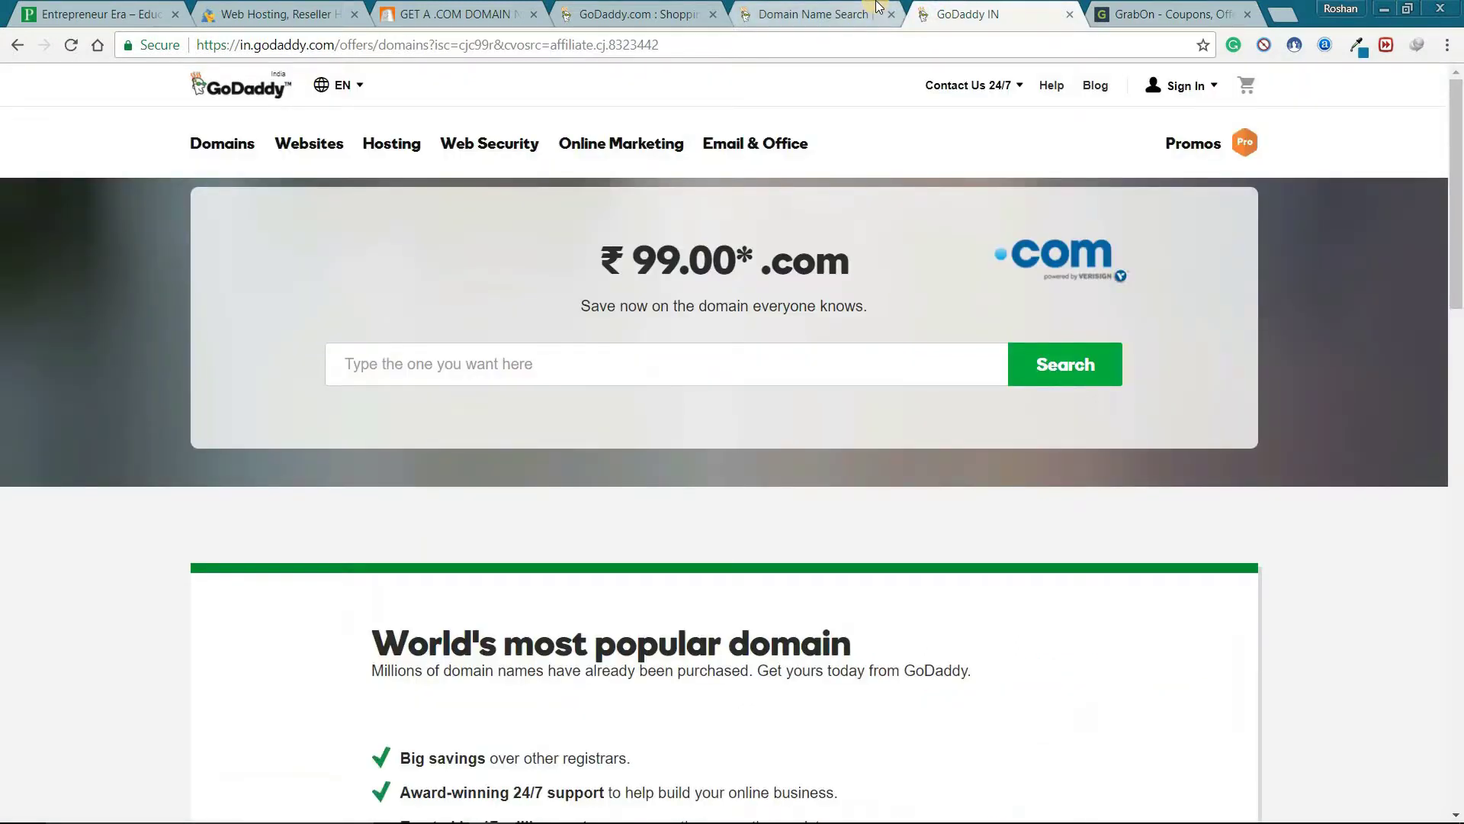
click(809, 11)
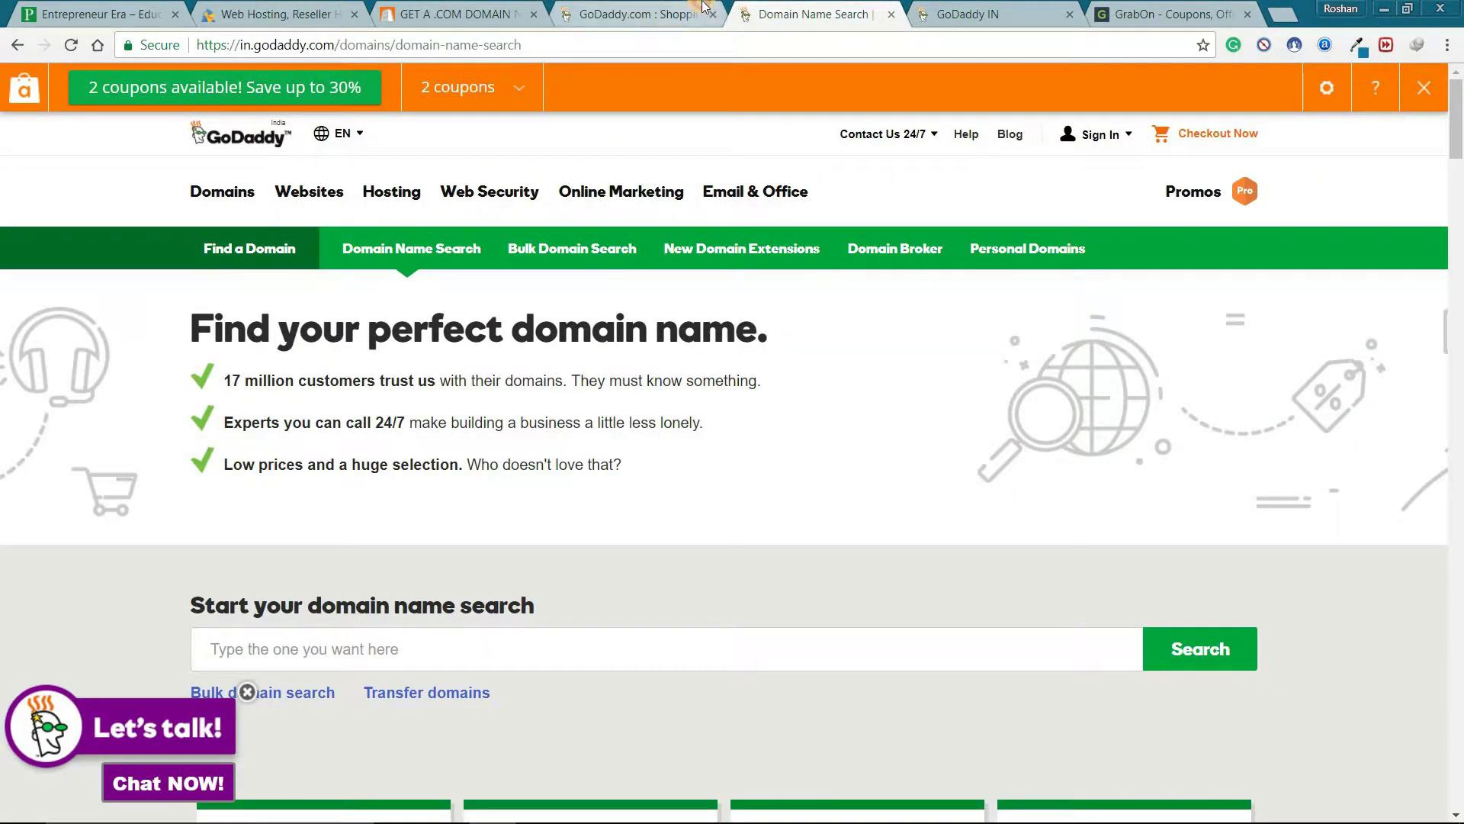
click(672, 12)
Step: Paste CJC99R into the cart's promotional code box and apply it
right_click(985, 362)
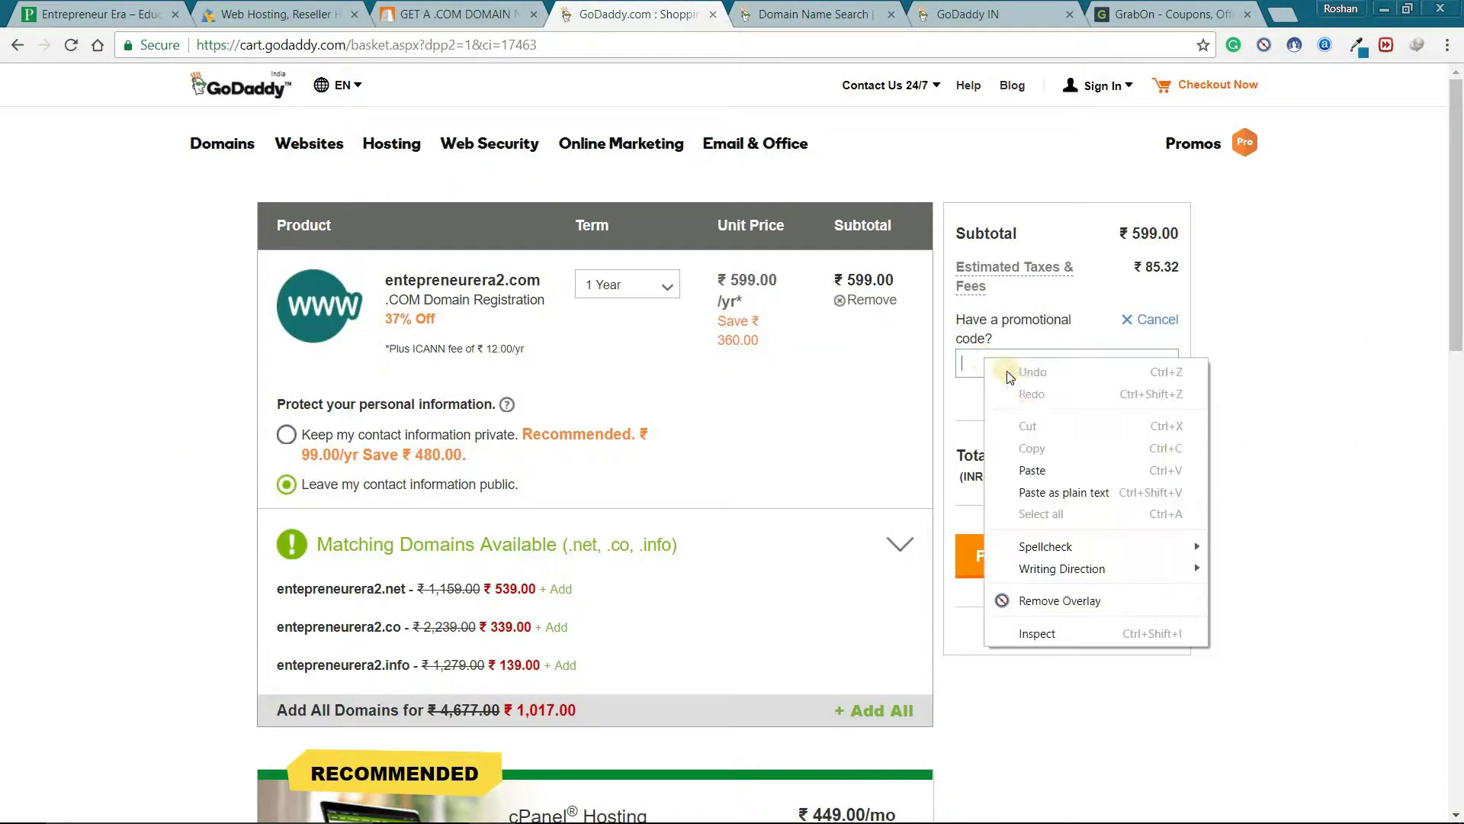
click(1034, 470)
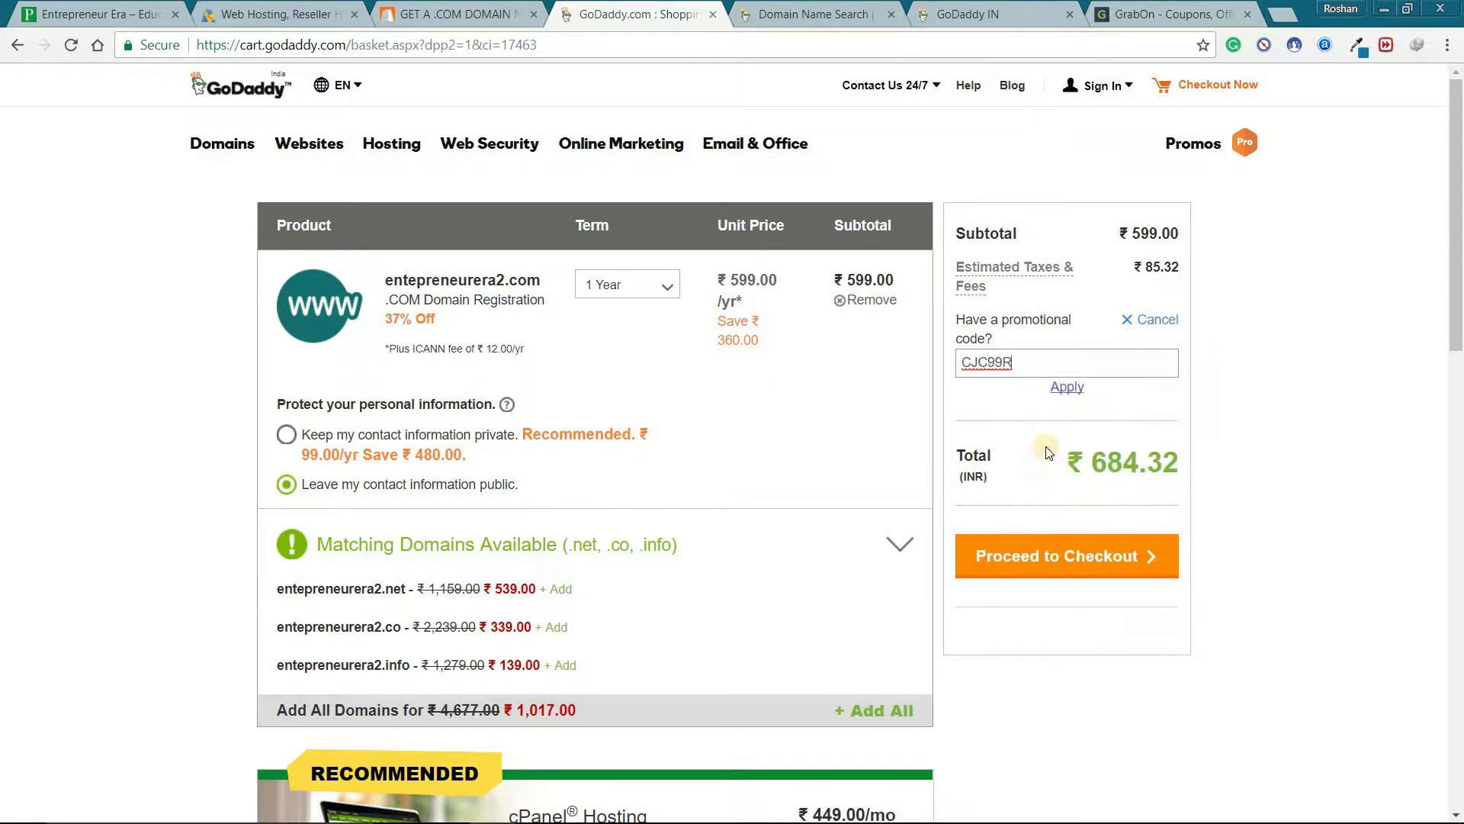
click(1068, 387)
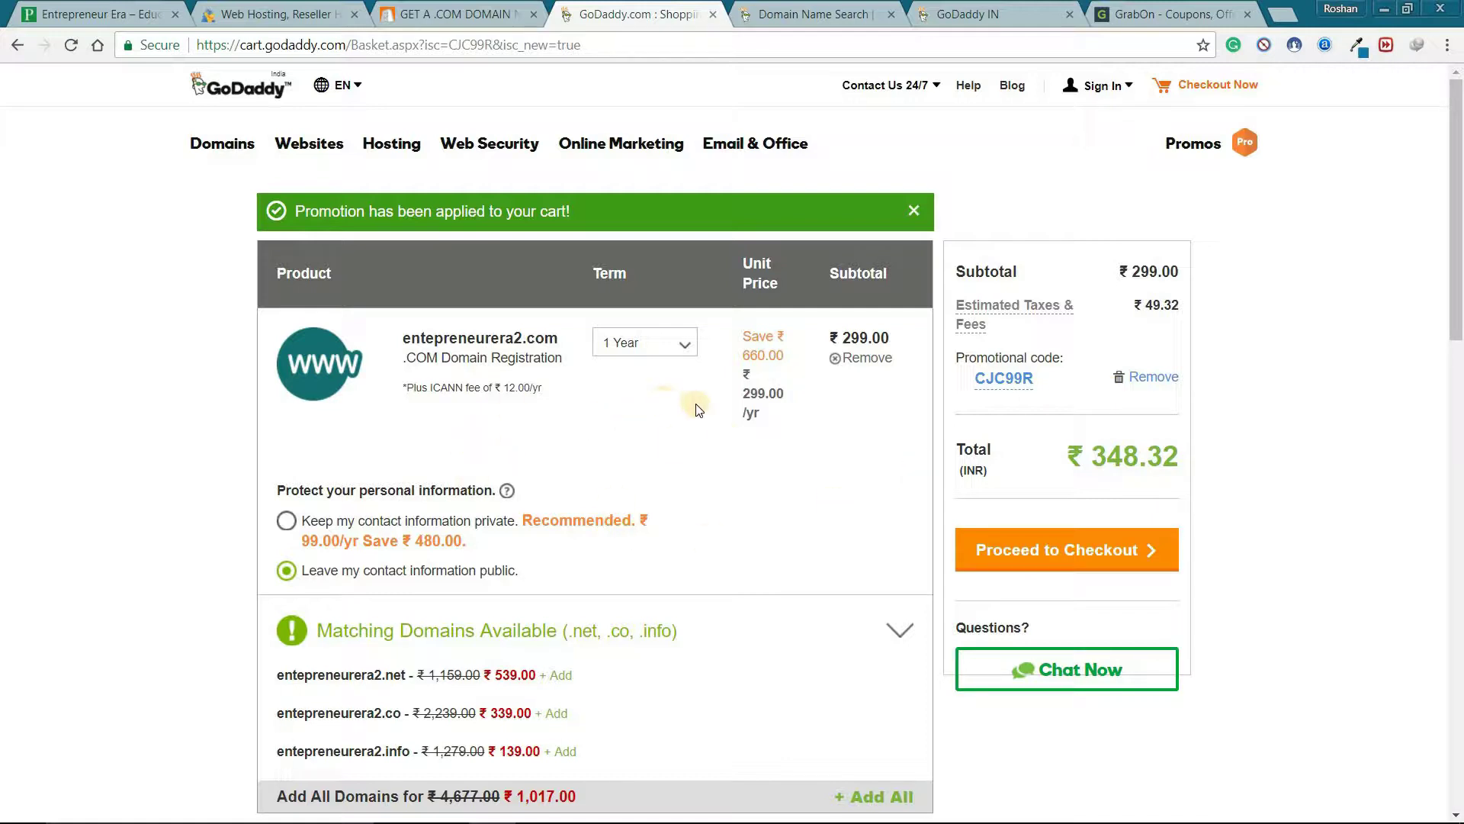
Step: Review the GoDaddy ₹99 .com offer page, then return to the GrabOn CJC99R coupon tab
click(1076, 7)
scroll(642, 327, down, 6)
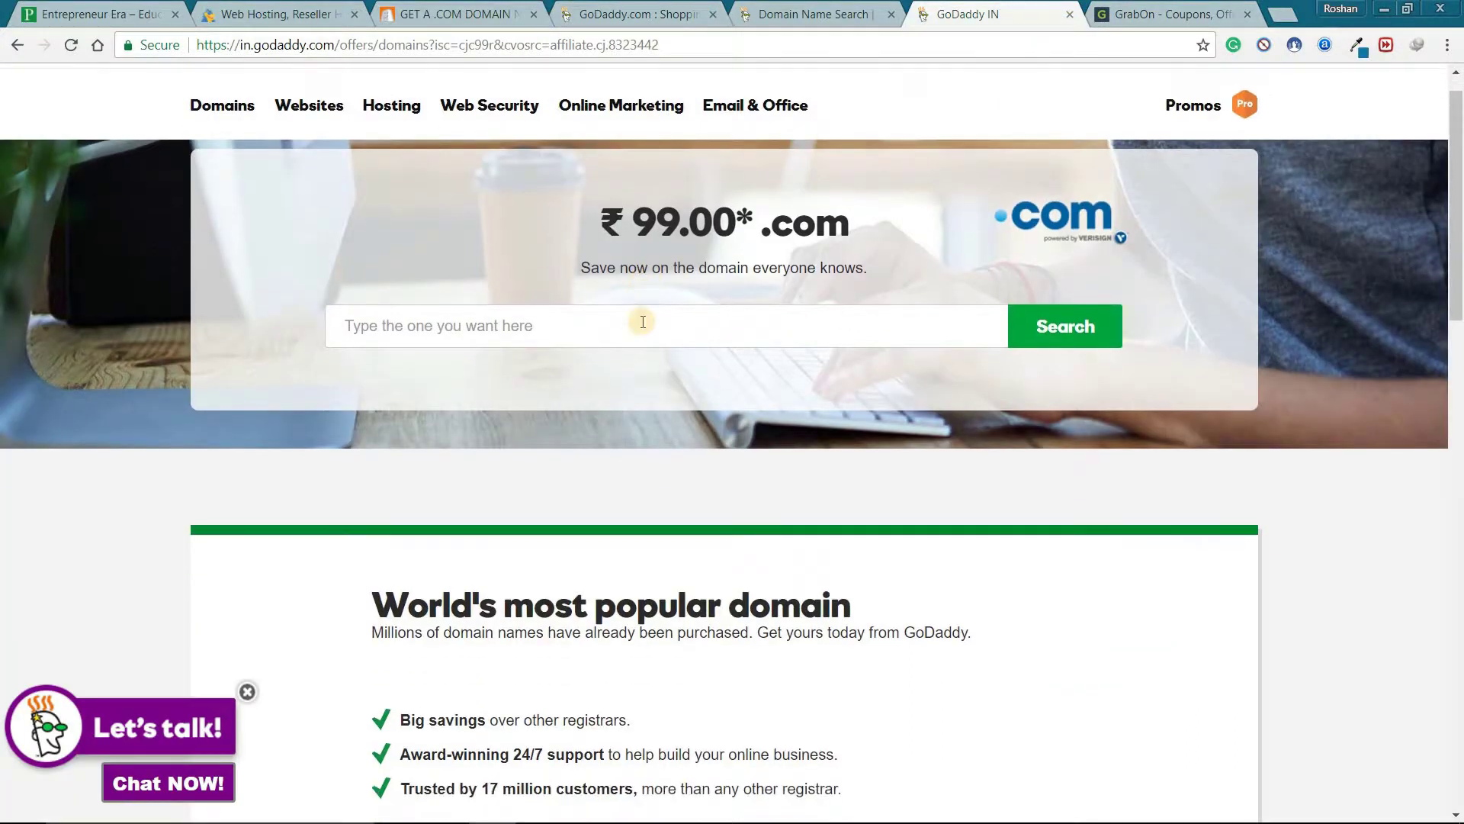
scroll(643, 327, down, 10)
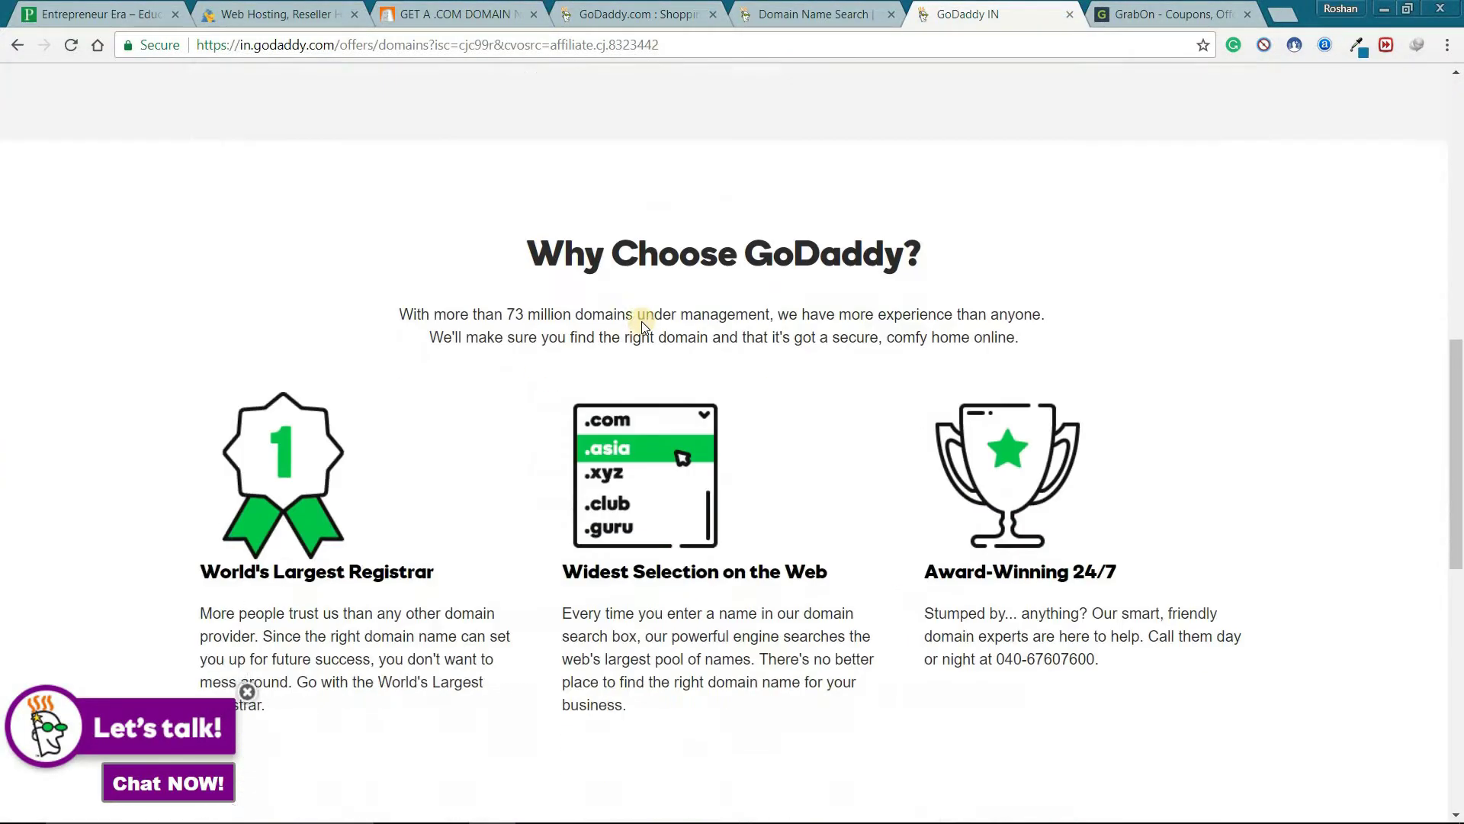
scroll(642, 326, up, 4)
scroll(642, 327, up, 12)
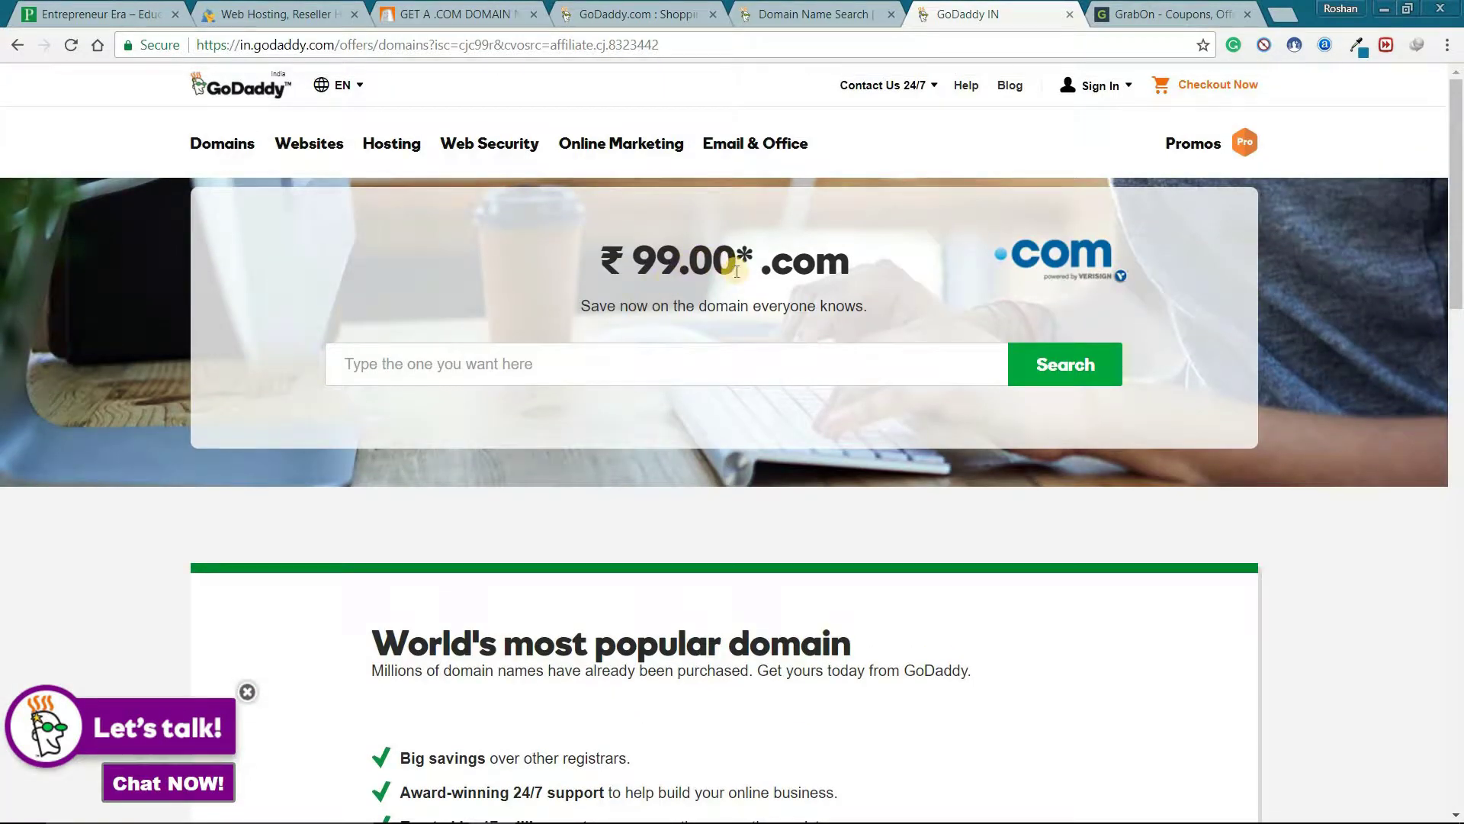
click(1182, 10)
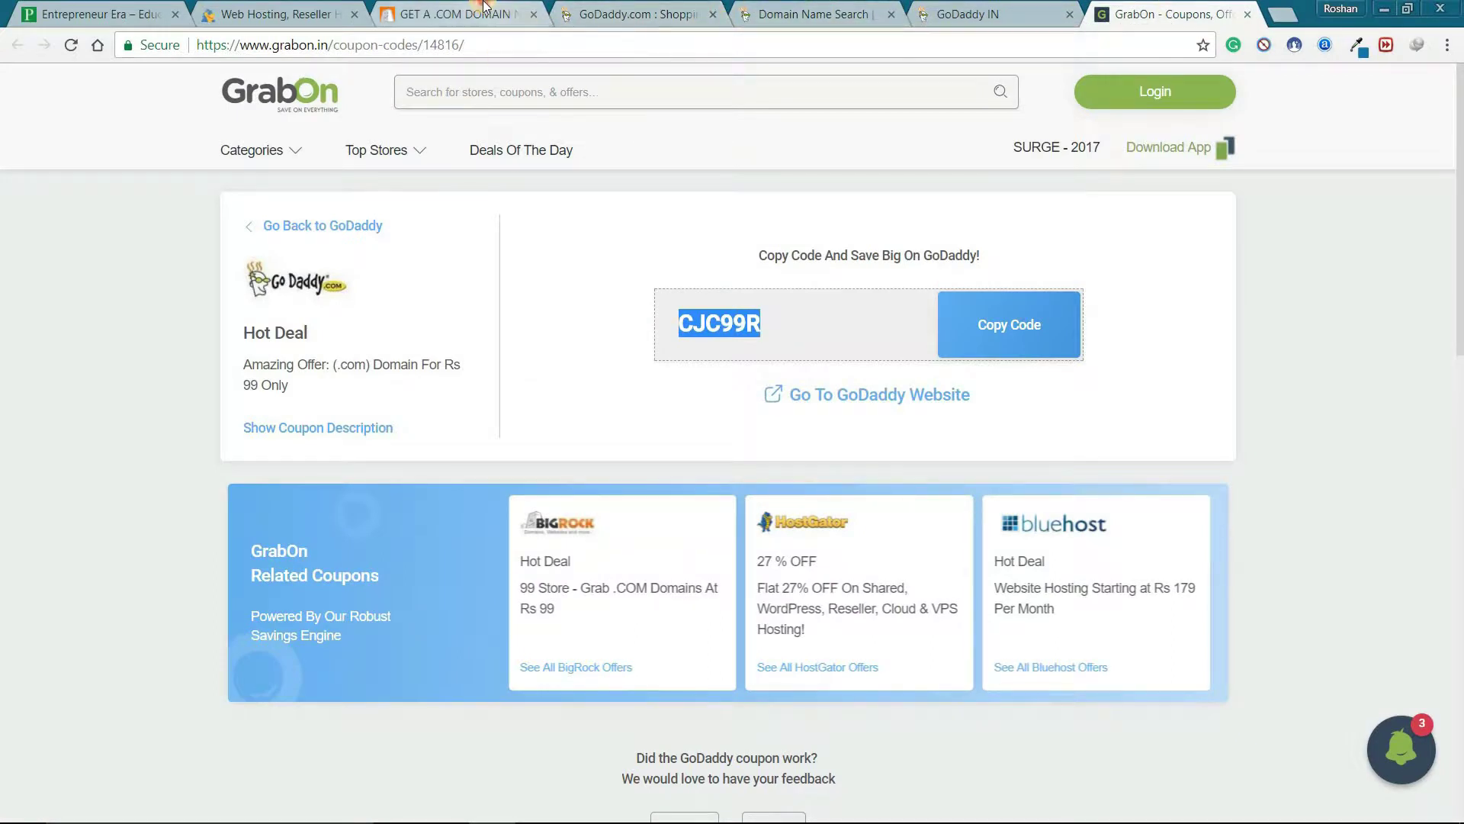
Step: Check the BigRock and GrabOn tabs, ending on the cart showing CJC99R applied at ₹348.32
click(483, 6)
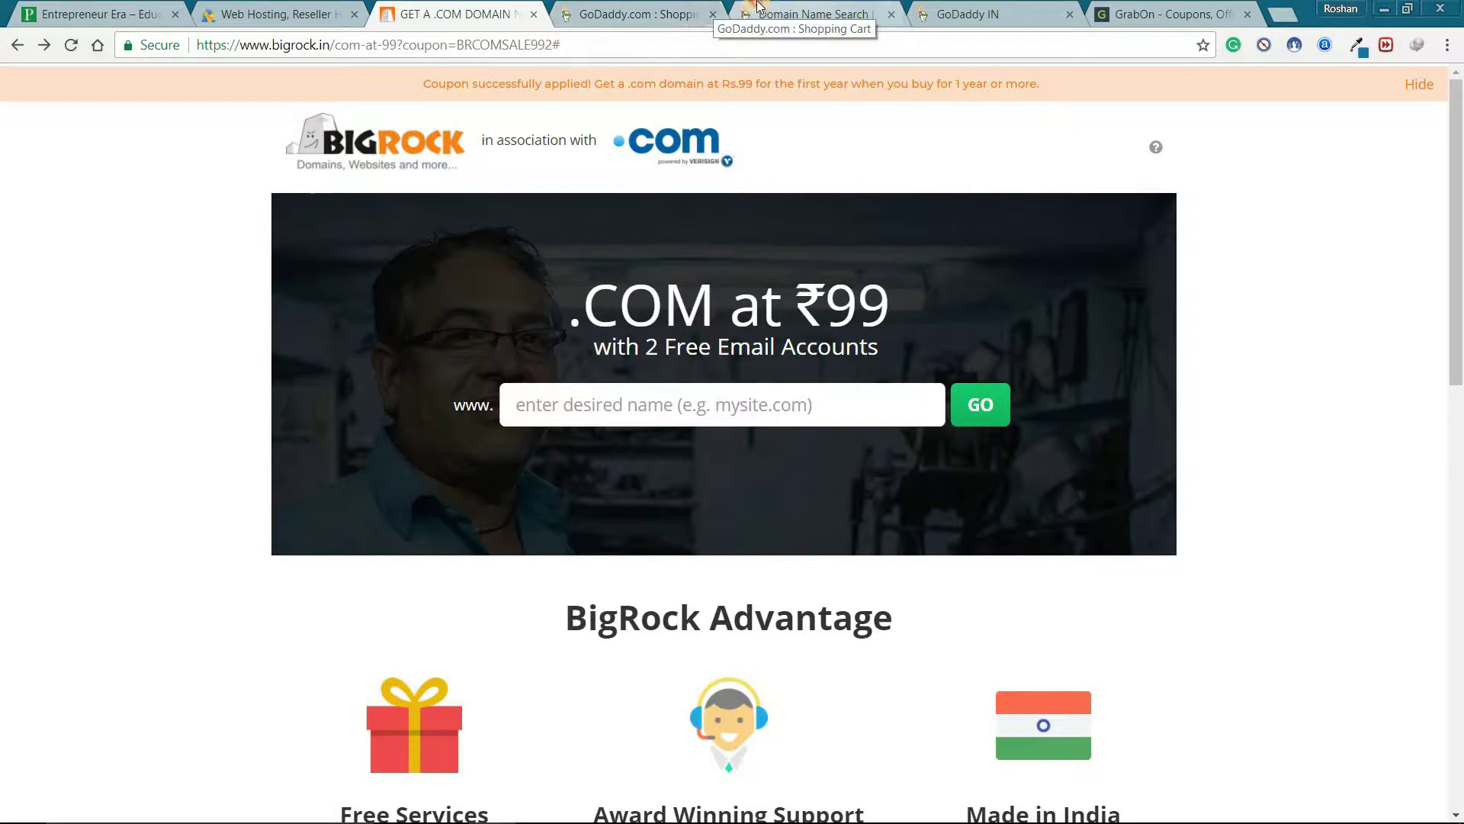
click(757, 8)
click(641, 14)
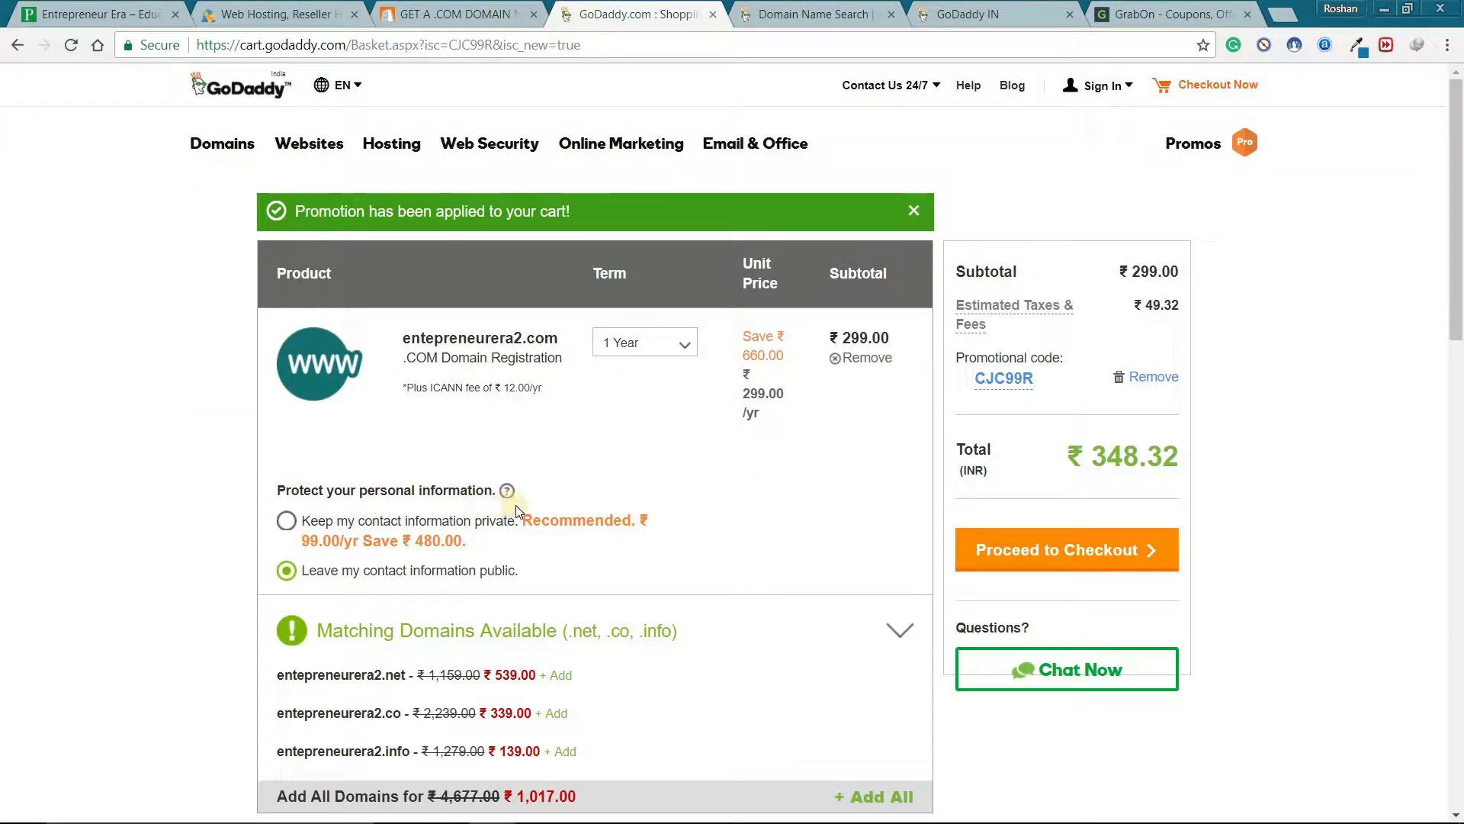
click(1175, 13)
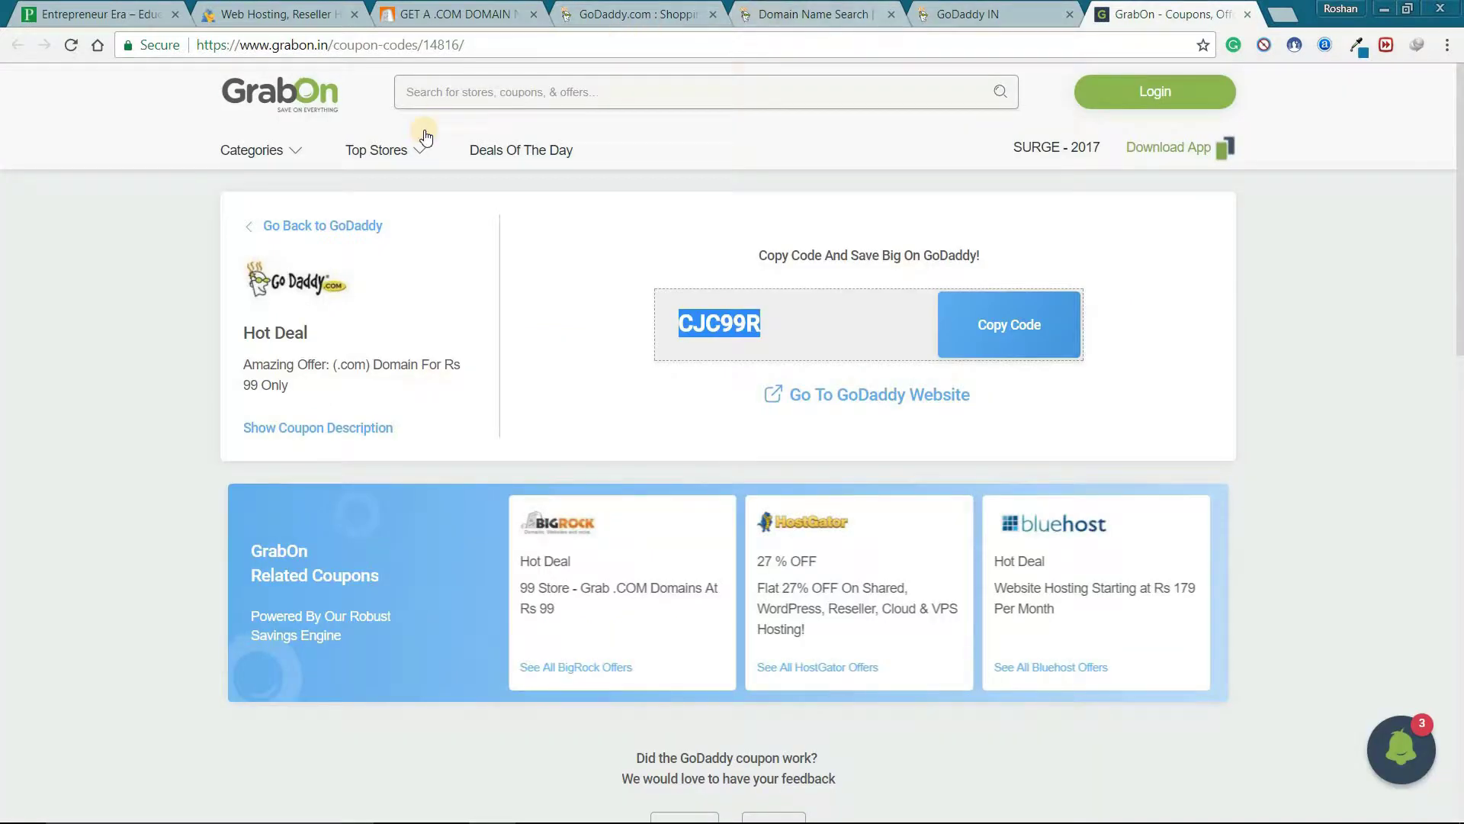
click(317, 97)
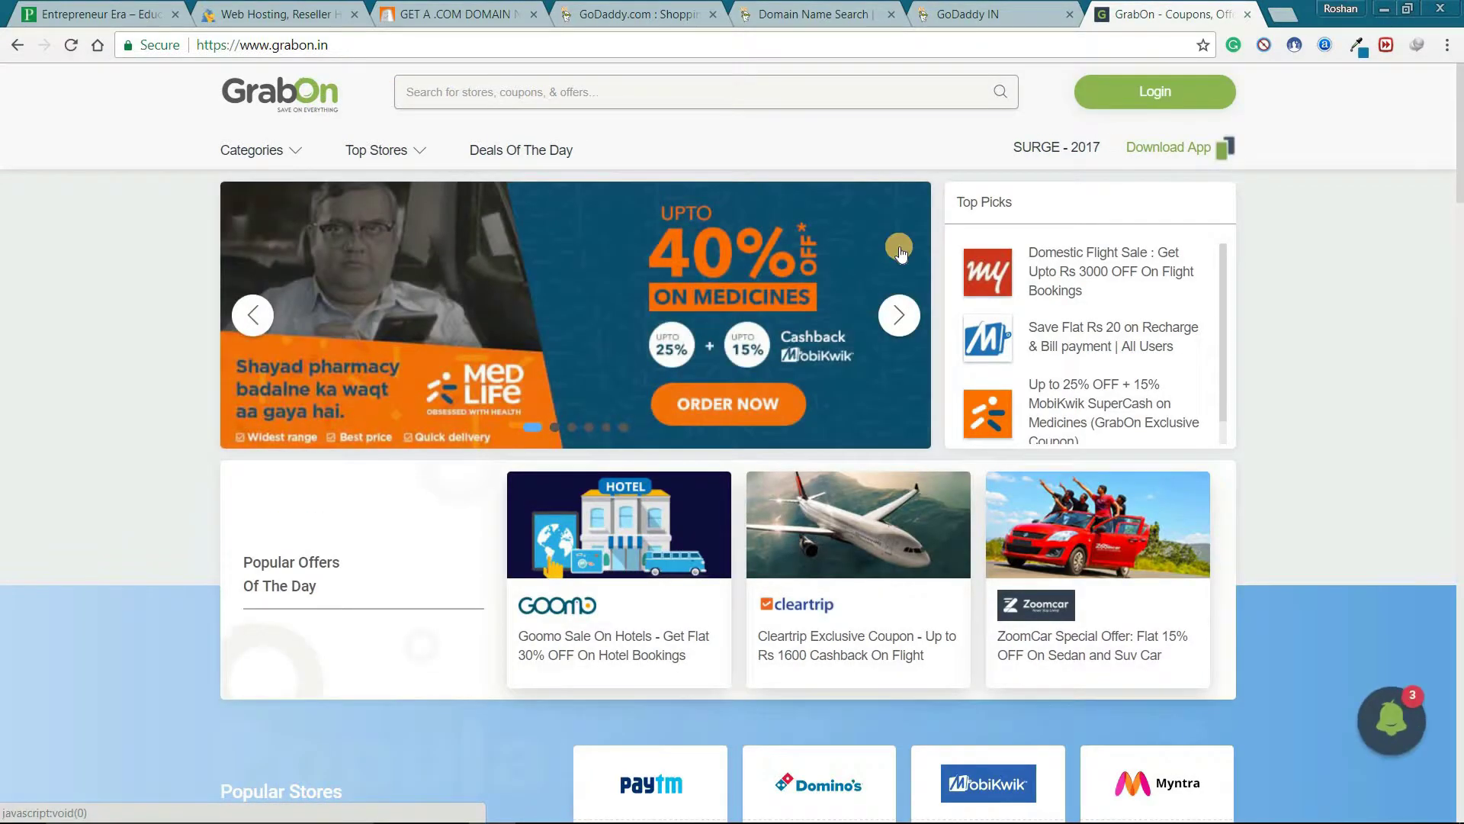
click(639, 14)
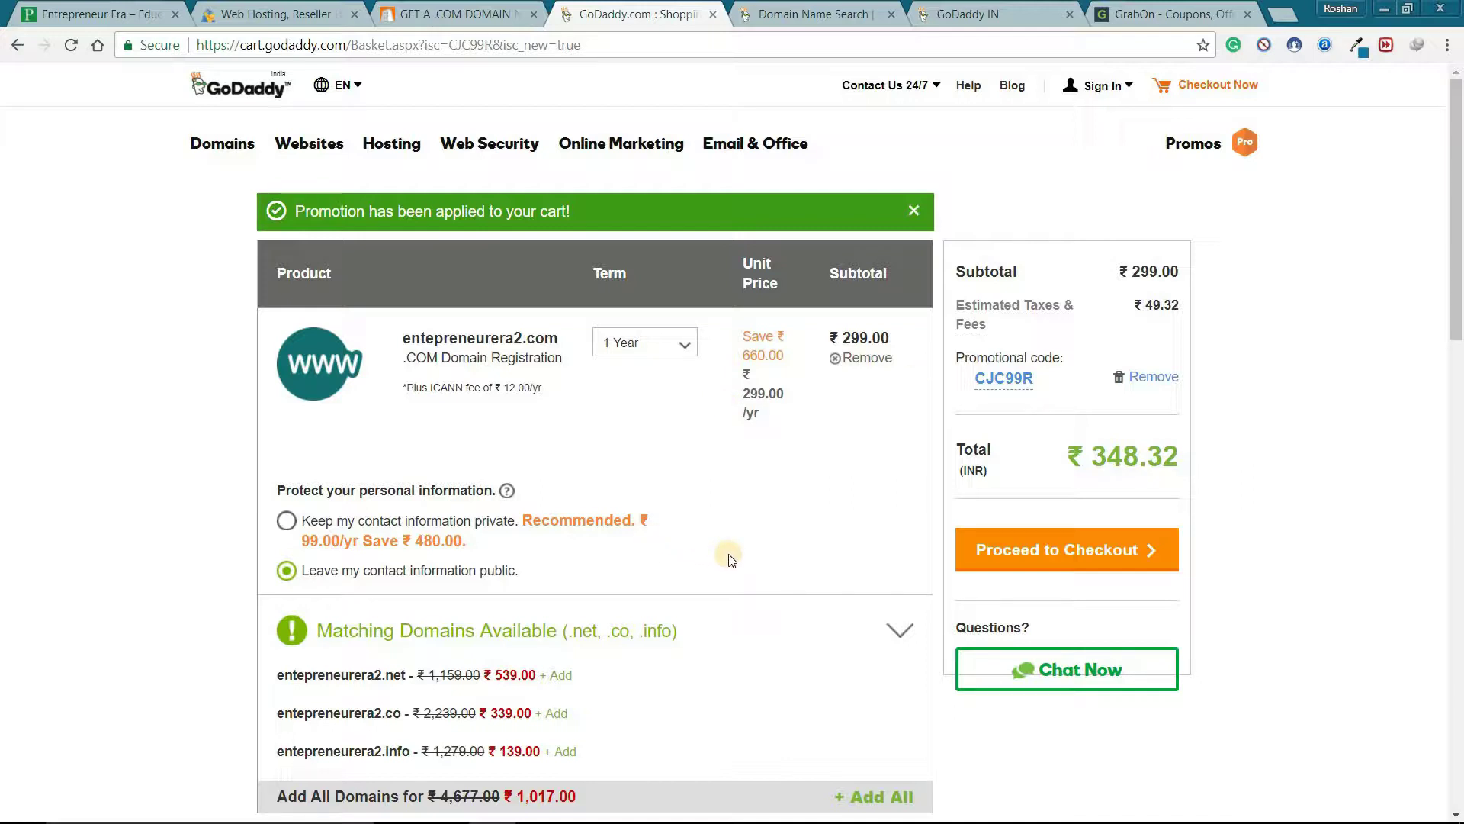
scroll(730, 559, down, 10)
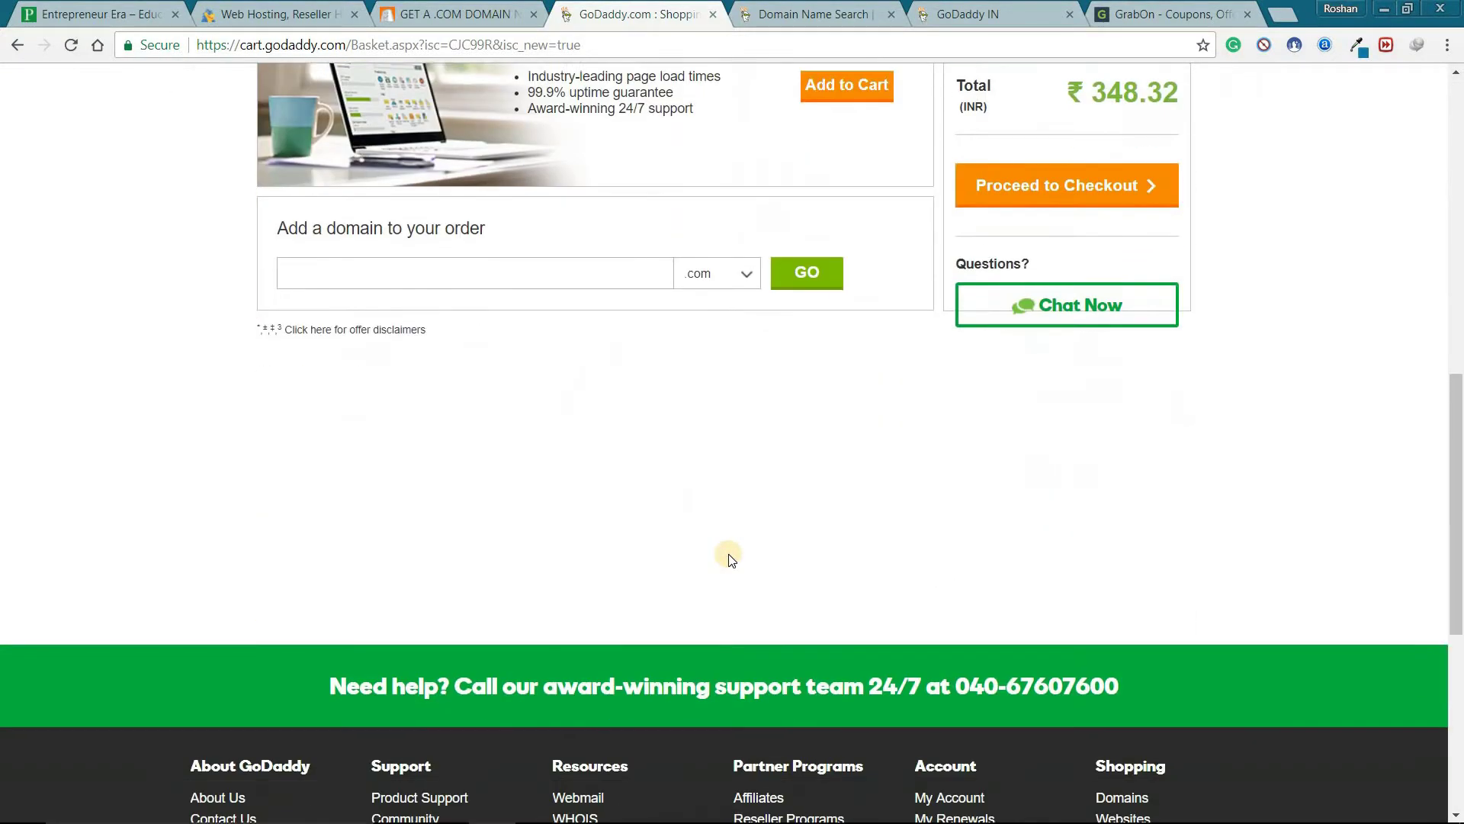
scroll(731, 557, up, 10)
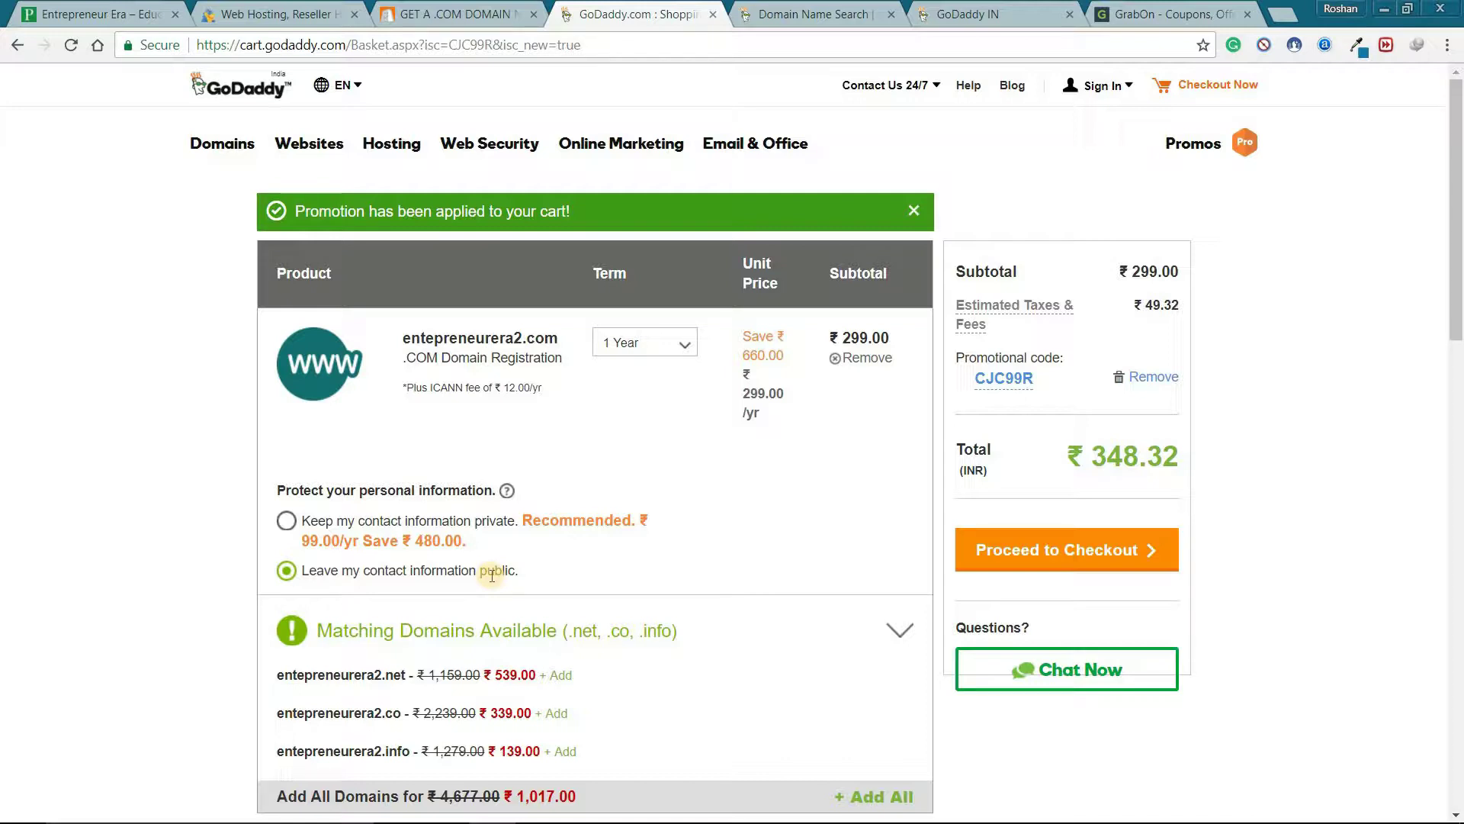
scroll(492, 576, down, 14)
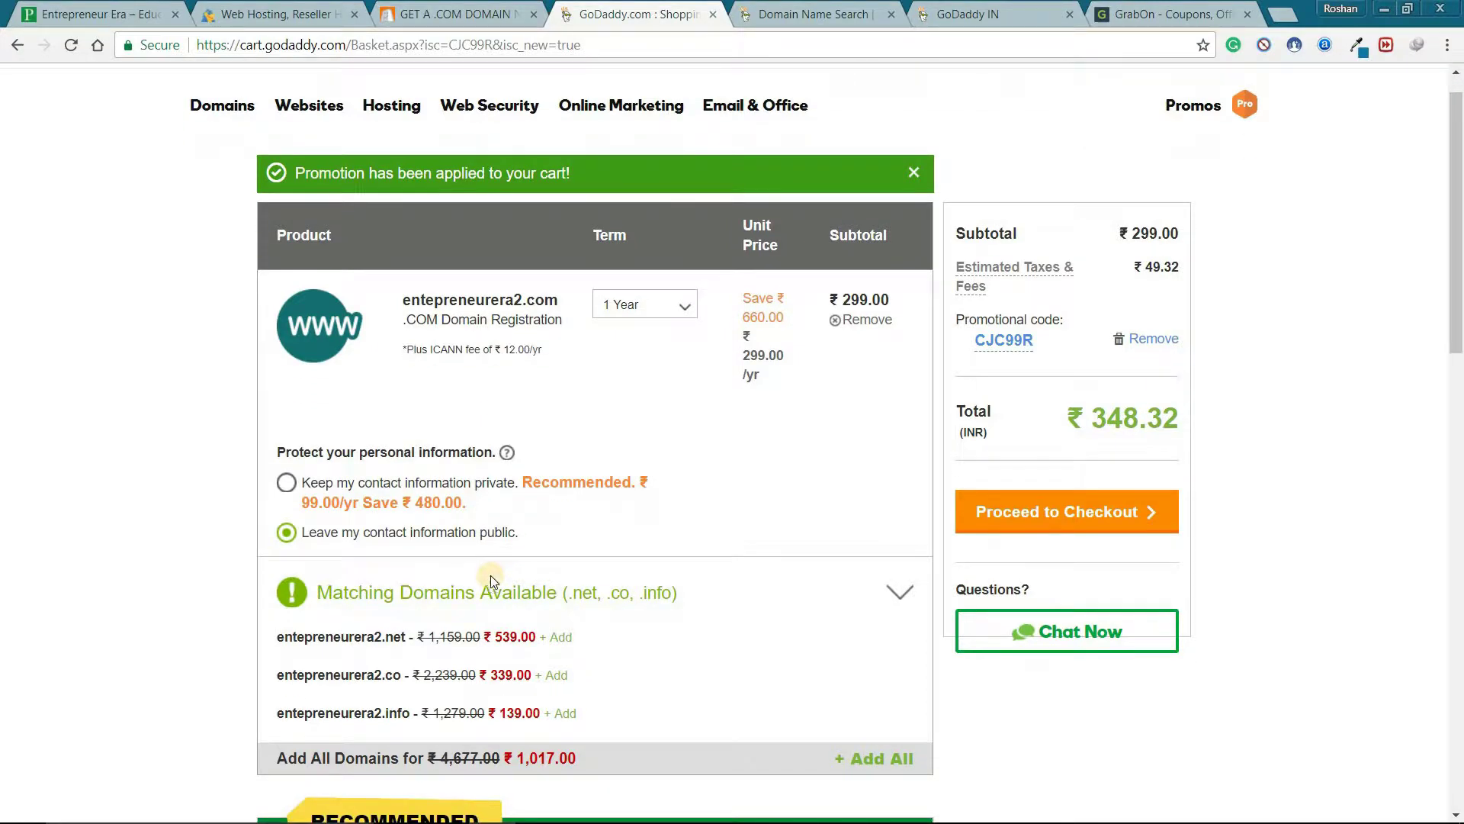
scroll(491, 575, up, 15)
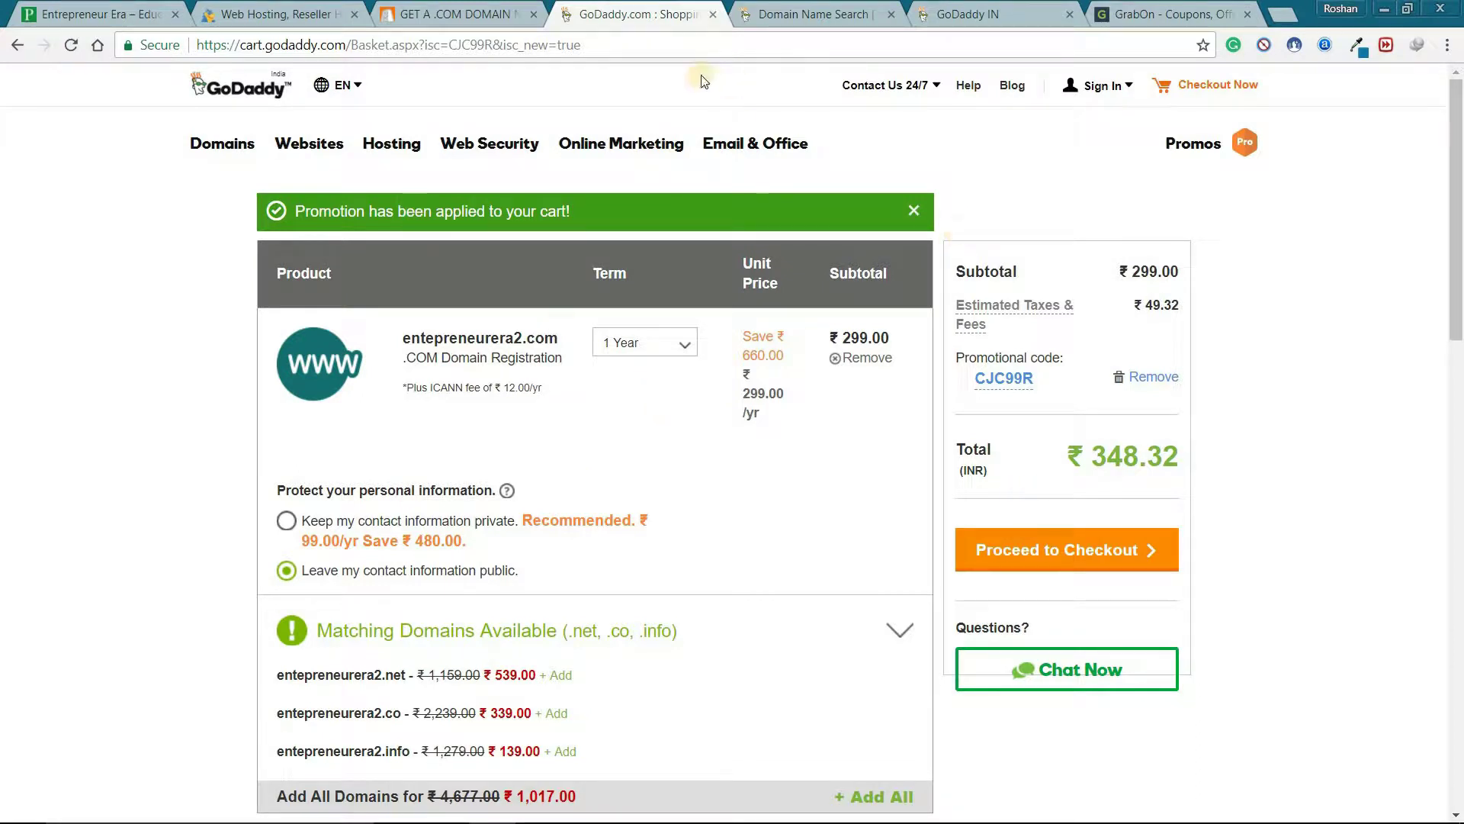
Step: Close the GoDaddy cart tab and compare the BigRock offer with GoDaddy's domain search
click(713, 14)
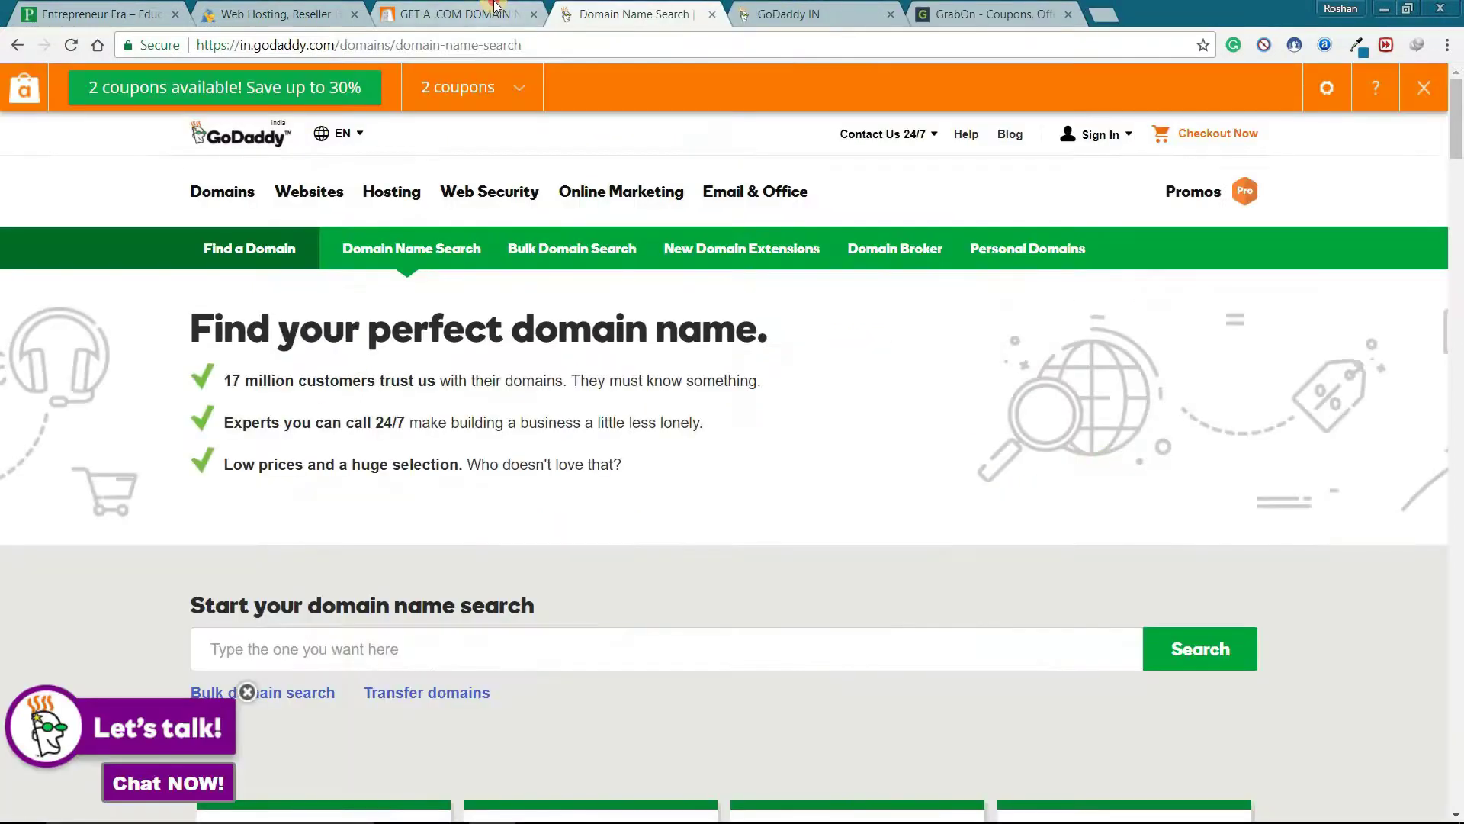
click(485, 9)
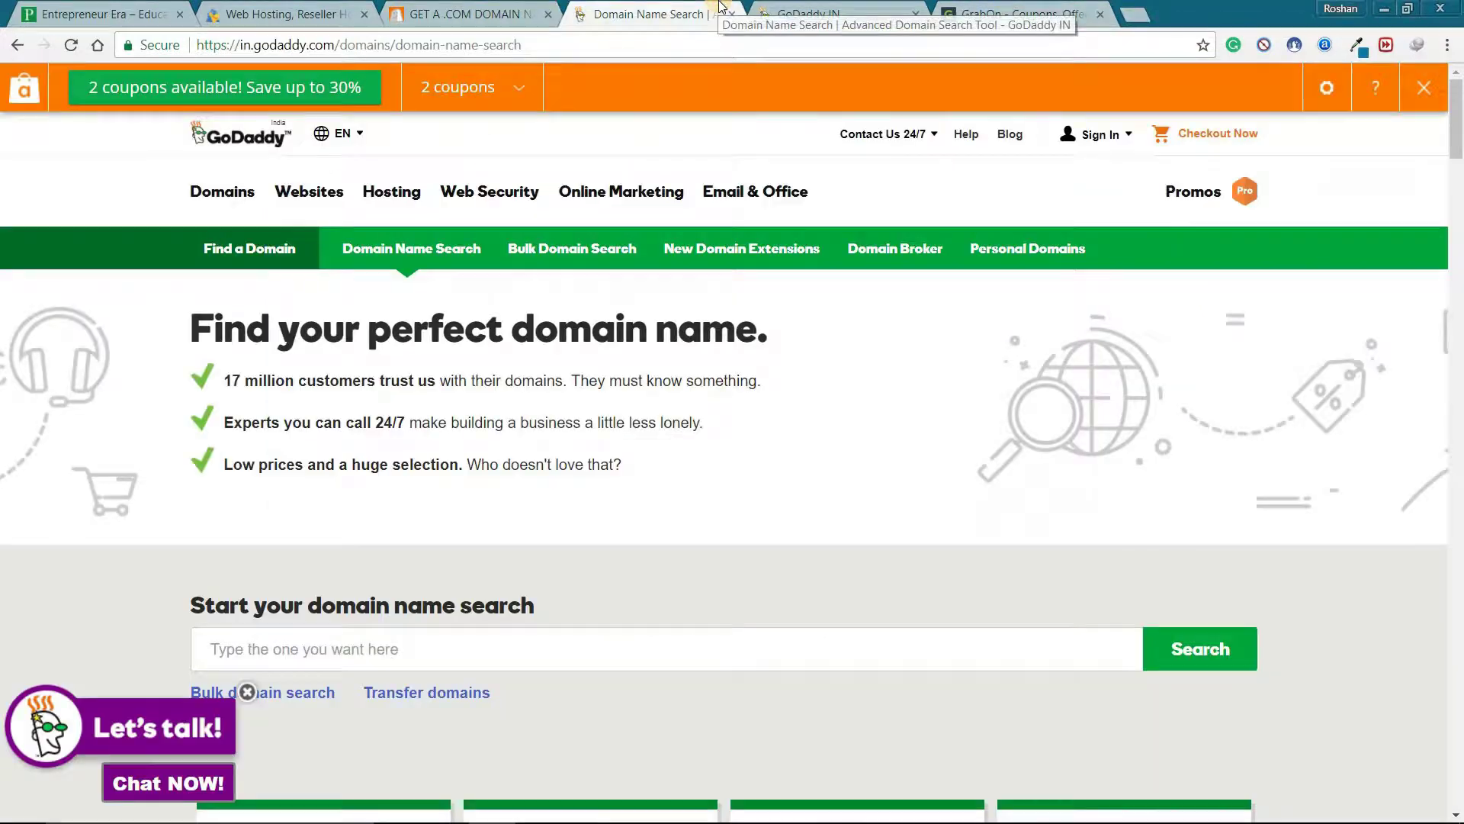
click(656, 13)
click(479, 8)
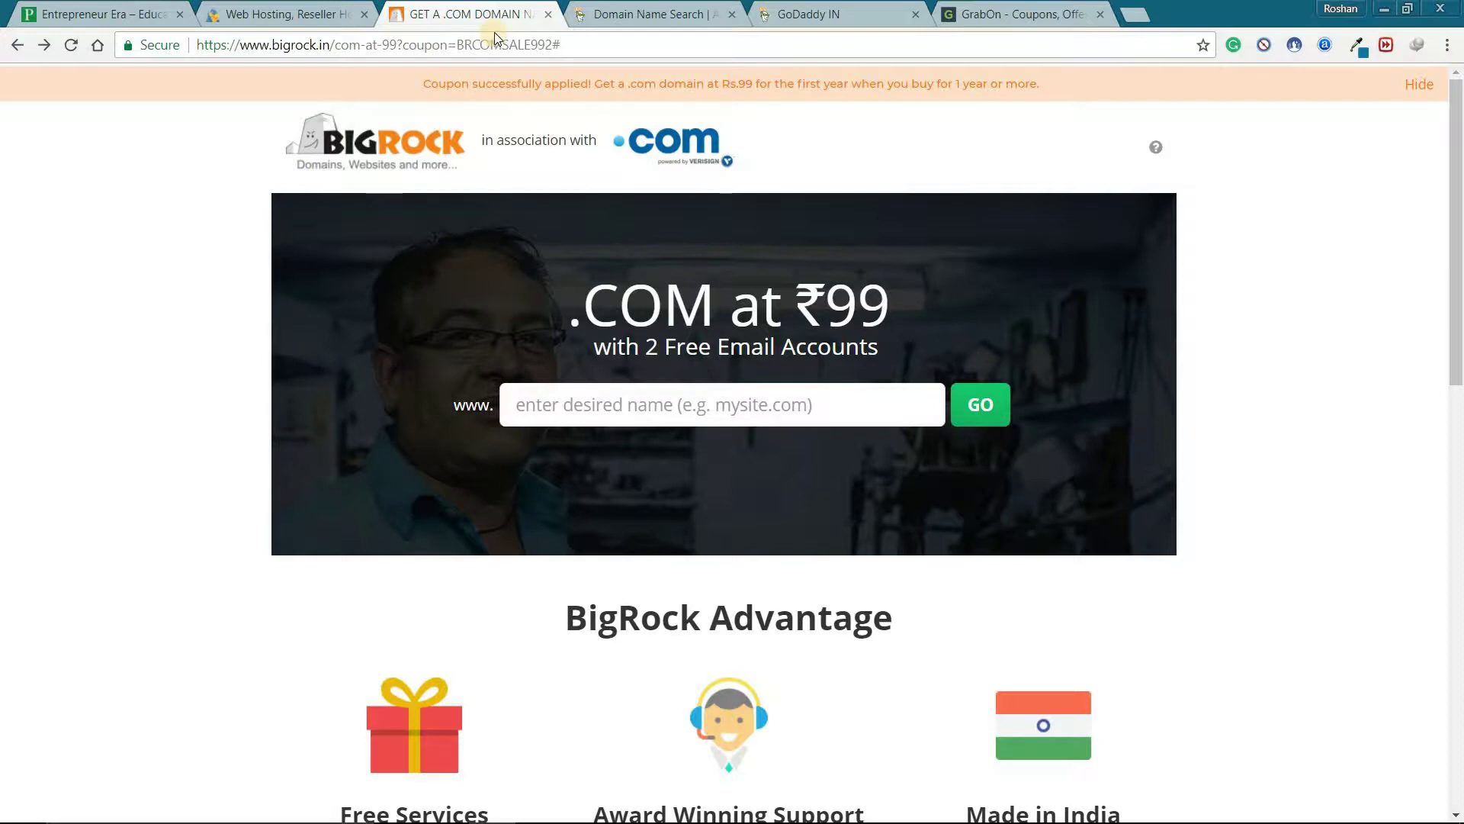
click(608, 7)
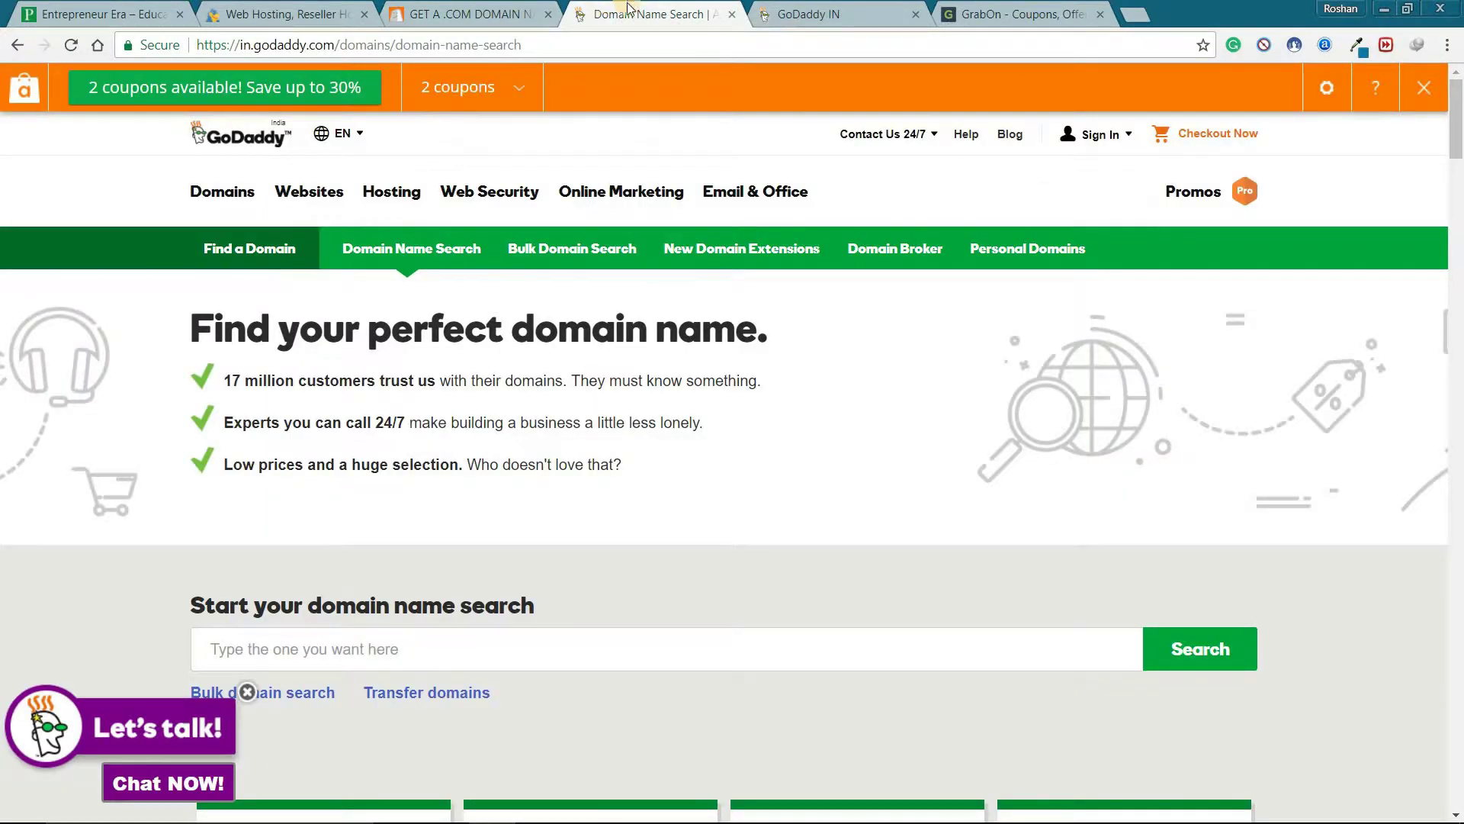
click(427, 9)
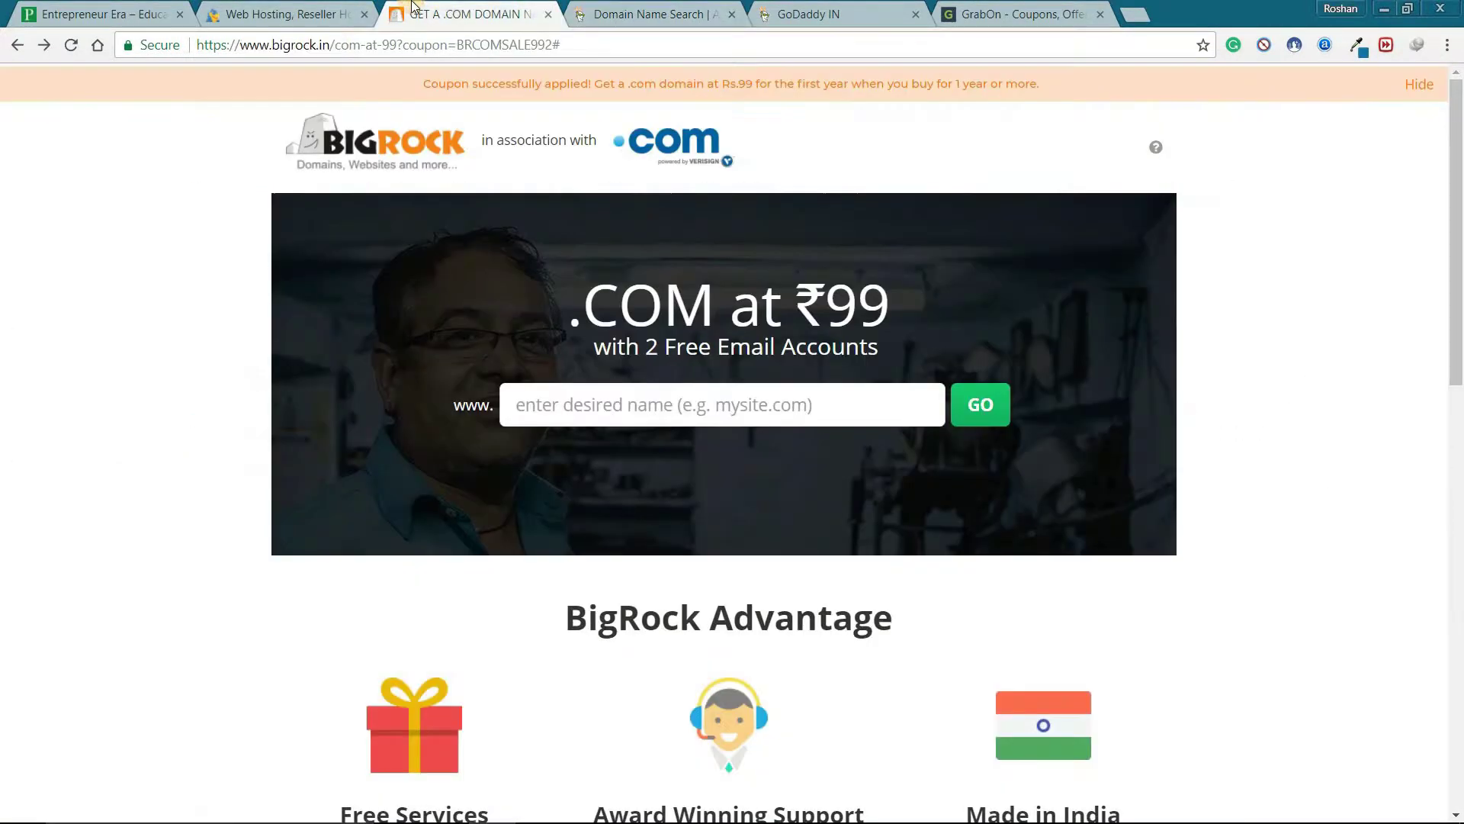
Step: Close the BigRock, Domain Name Search, GoDaddy ₹99 .com offer and GrabOn tabs
click(547, 14)
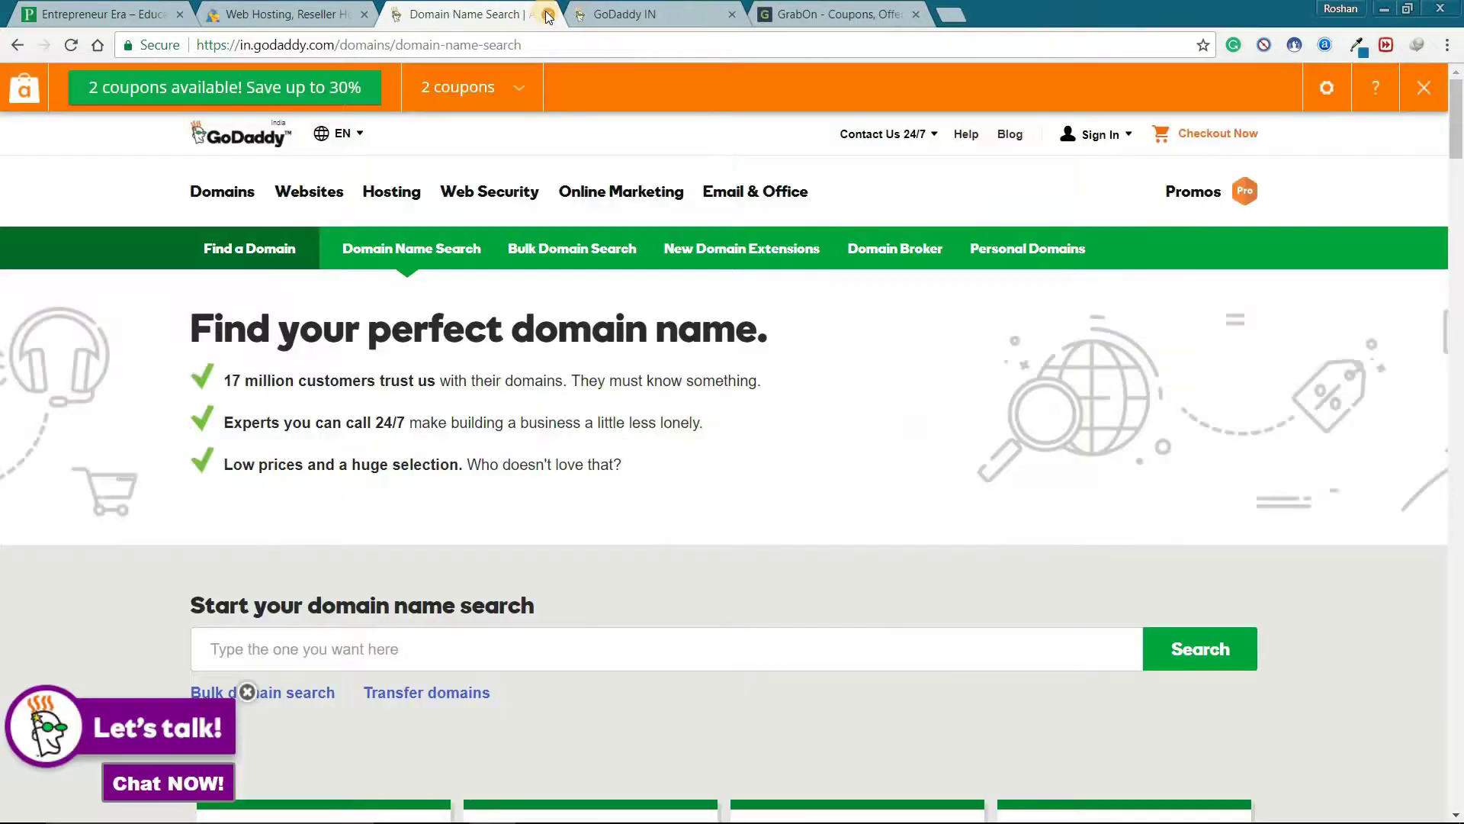
click(547, 15)
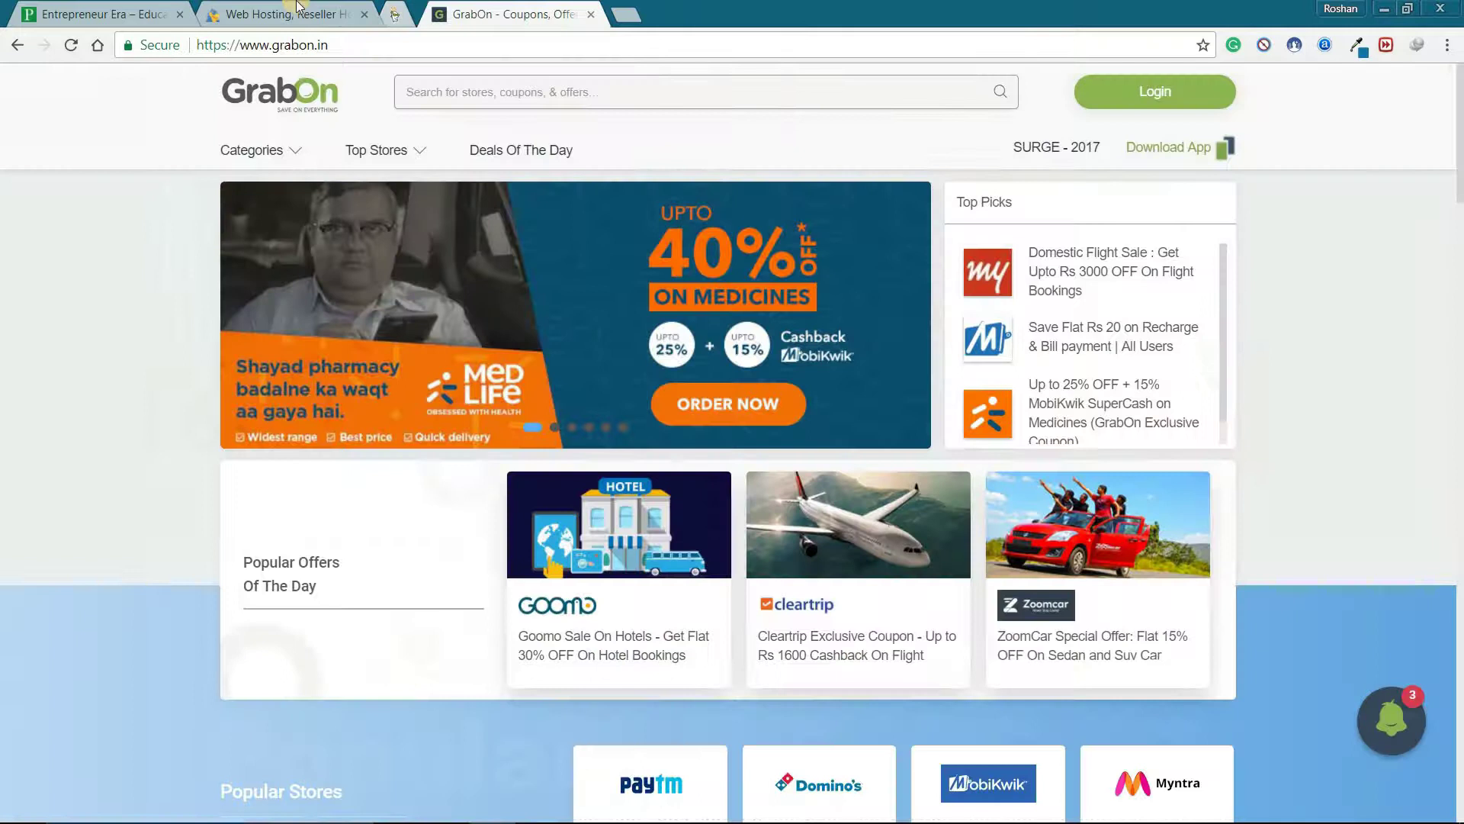
click(547, 14)
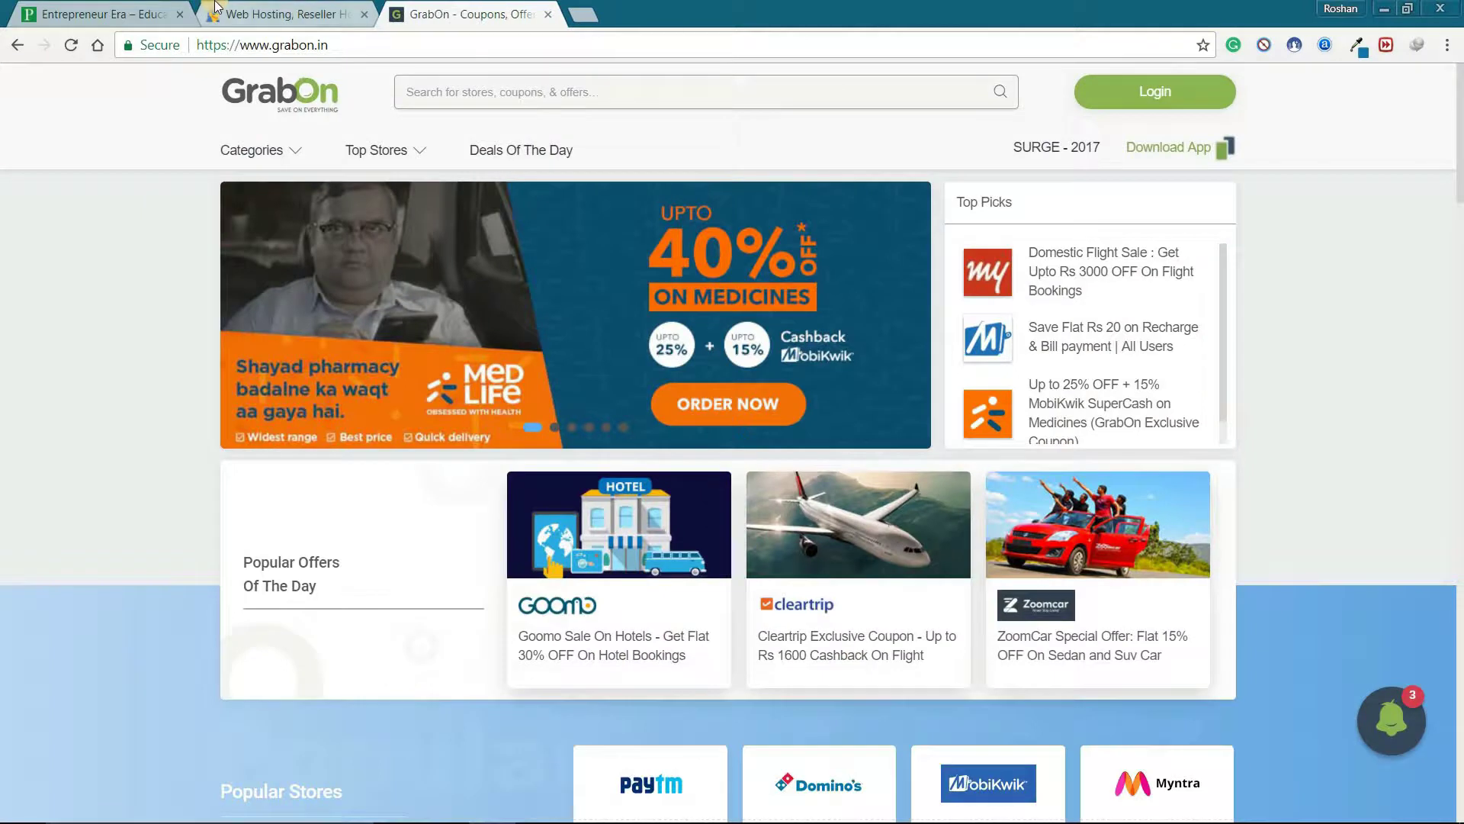
click(548, 14)
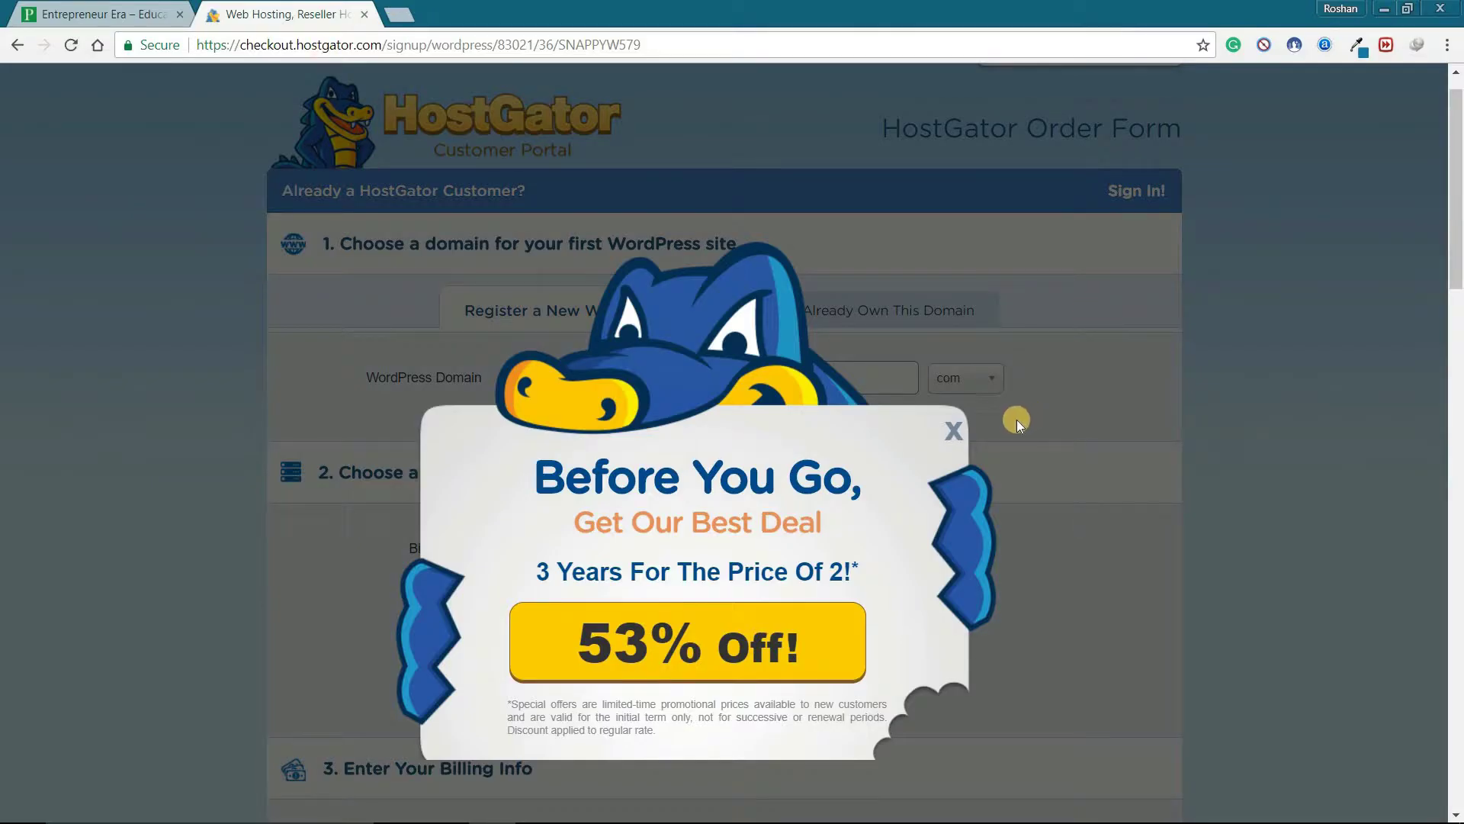
Step: Close the 'Before You Go' popup, then check the WordPress Domain field, keeping .com
click(960, 430)
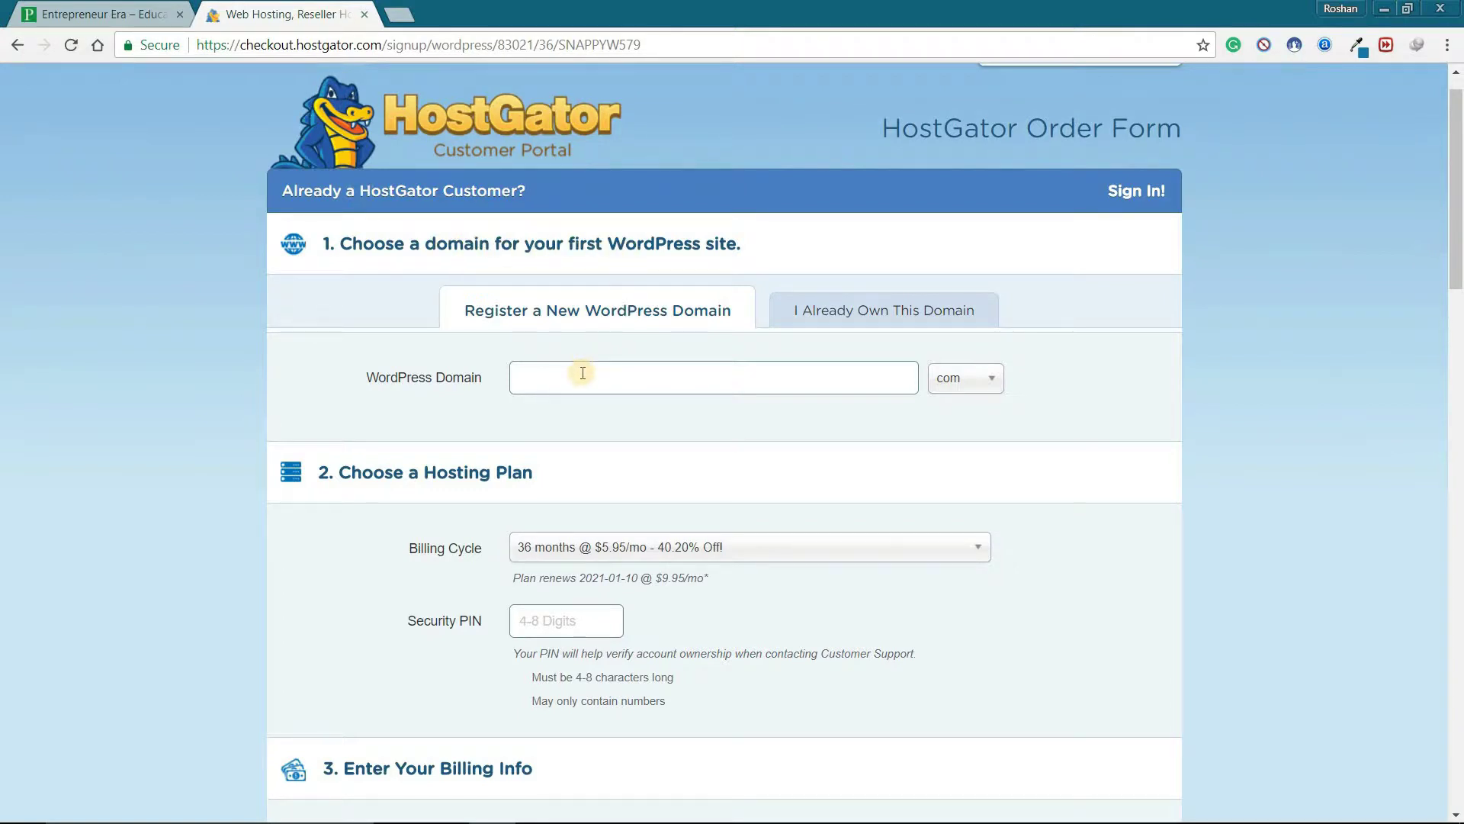
click(621, 379)
click(991, 378)
click(1037, 384)
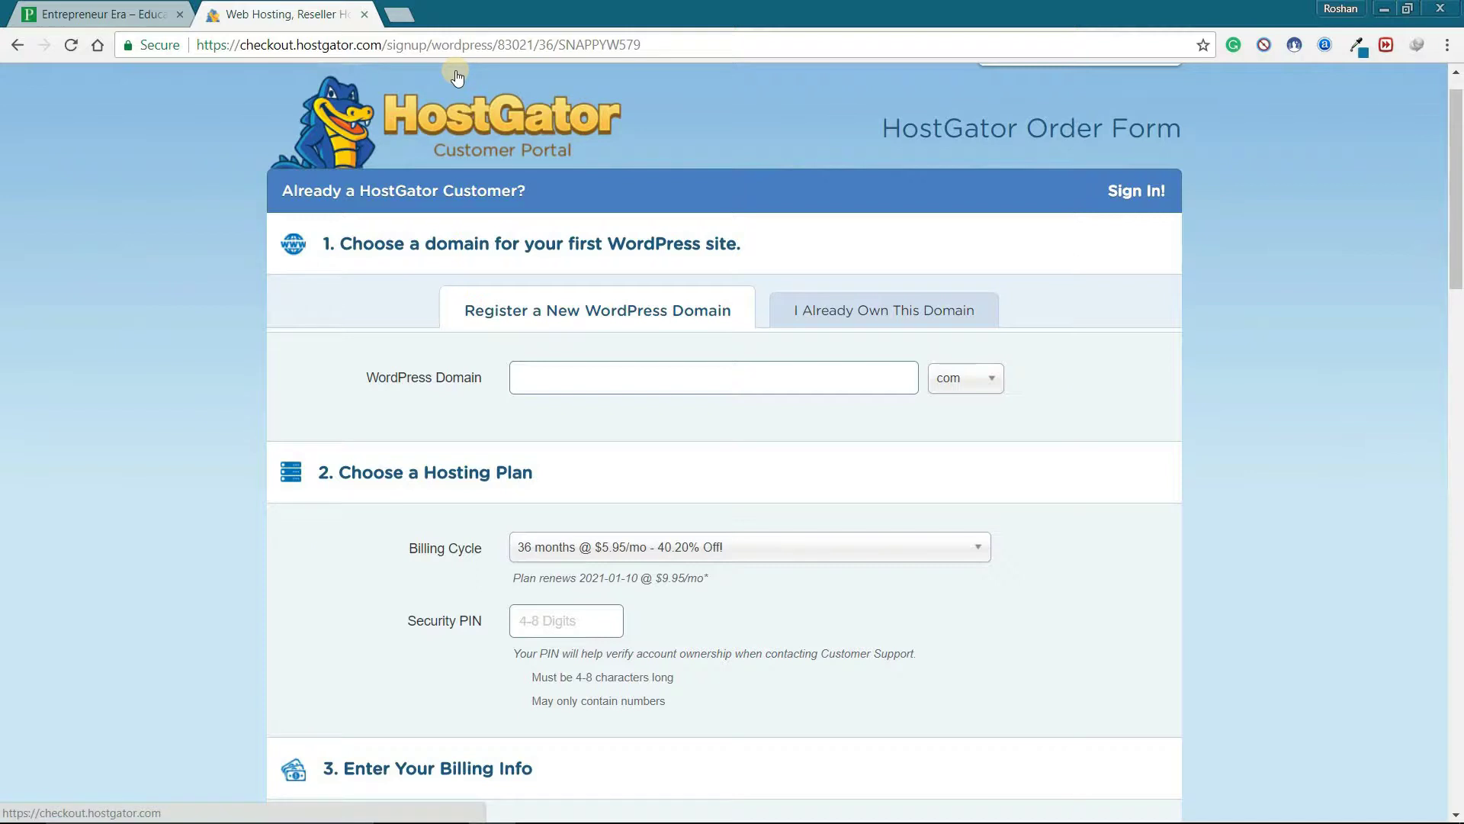
Step: Choose 'I Already Own This Domain' and enter pitorr.com as the WordPress domain
click(831, 305)
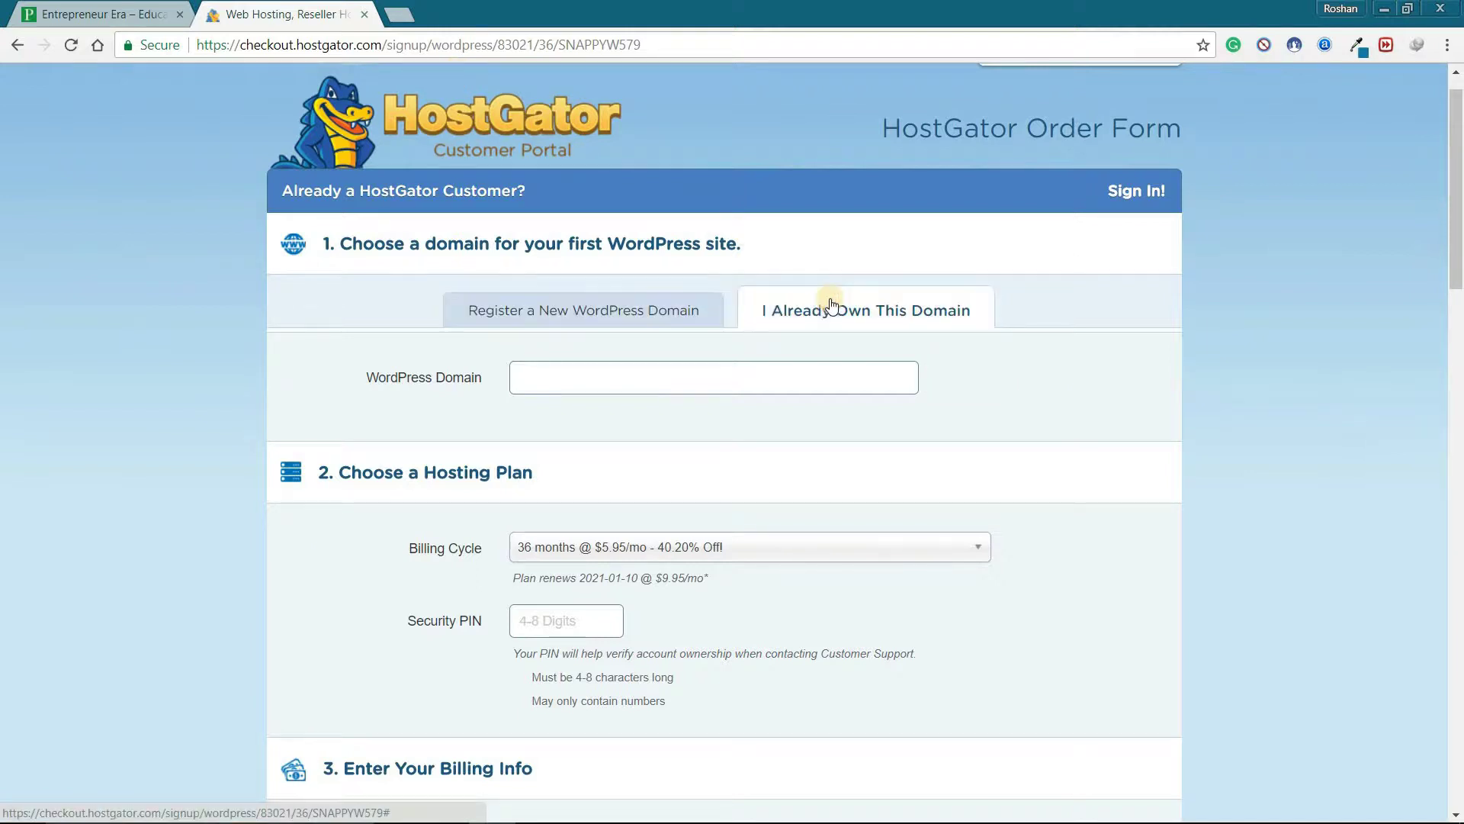
click(696, 364)
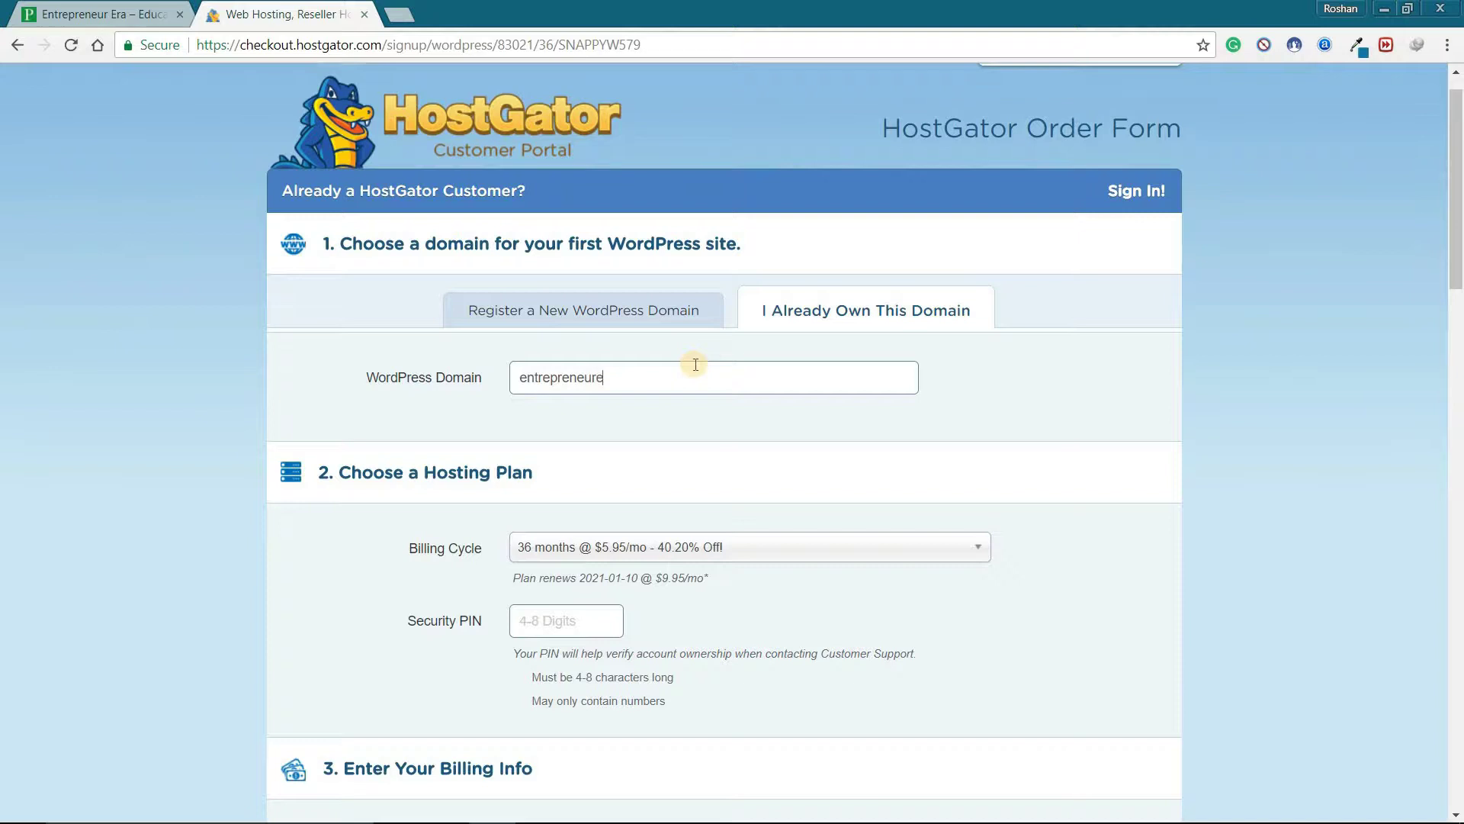
text(entrepreneurera.)
key(BackSpace)
key(BackSpace)
key(BackSpace)
key(BackSpace)
key(BackSpace)
key(BackSpace)
key(BackSpace)
key(BackSpace)
key(BackSpace)
key(BackSpace)
key(BackSpace)
key(BackSpace)
key(BackSpace)
key(BackSpace)
key(BackSpace)
key(BackSpace)
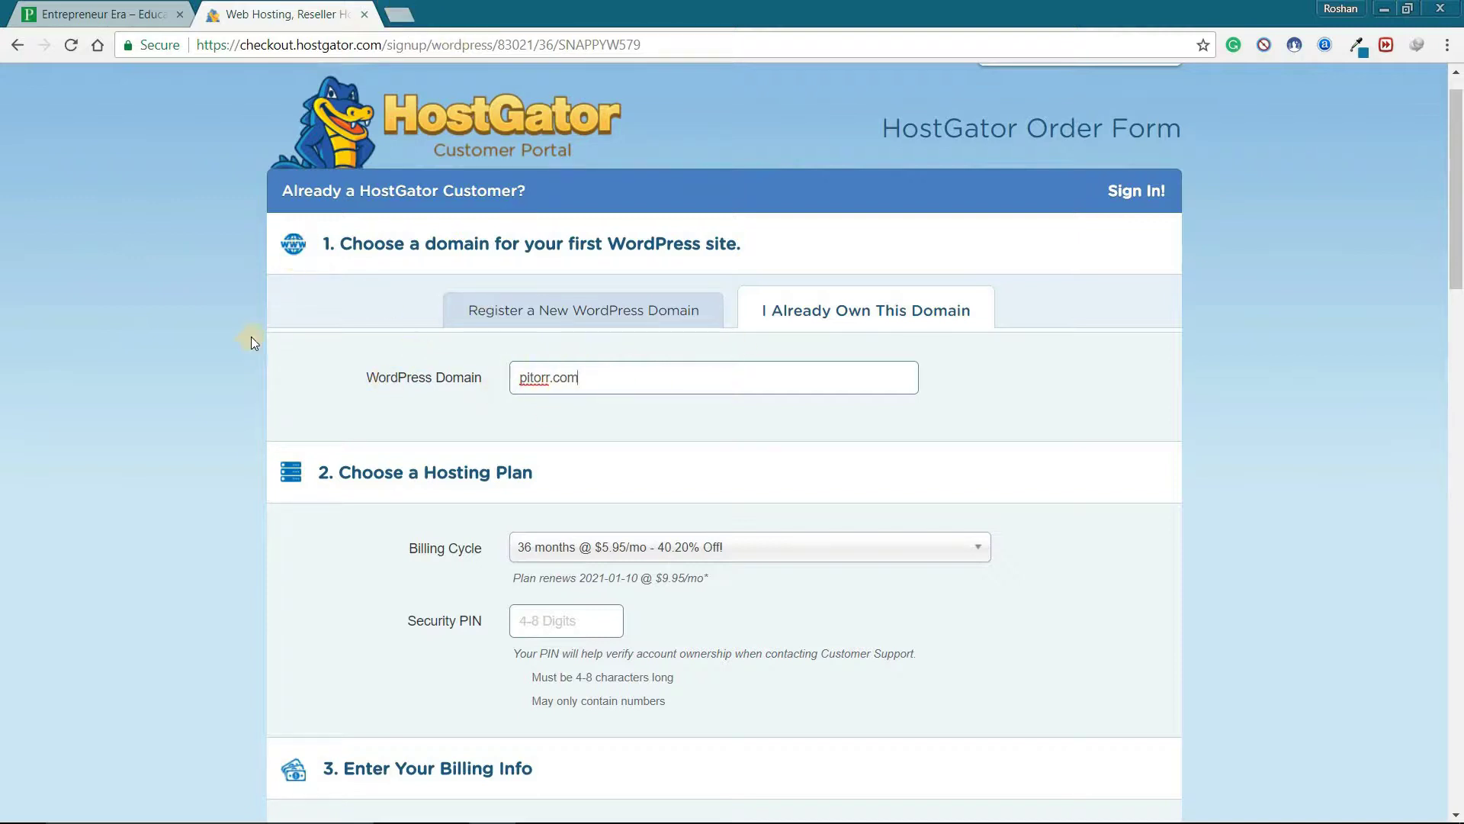
Step: Open the Billing Cycle options, currently 36 months at $5.95/mo
scroll(249, 345, down, 3)
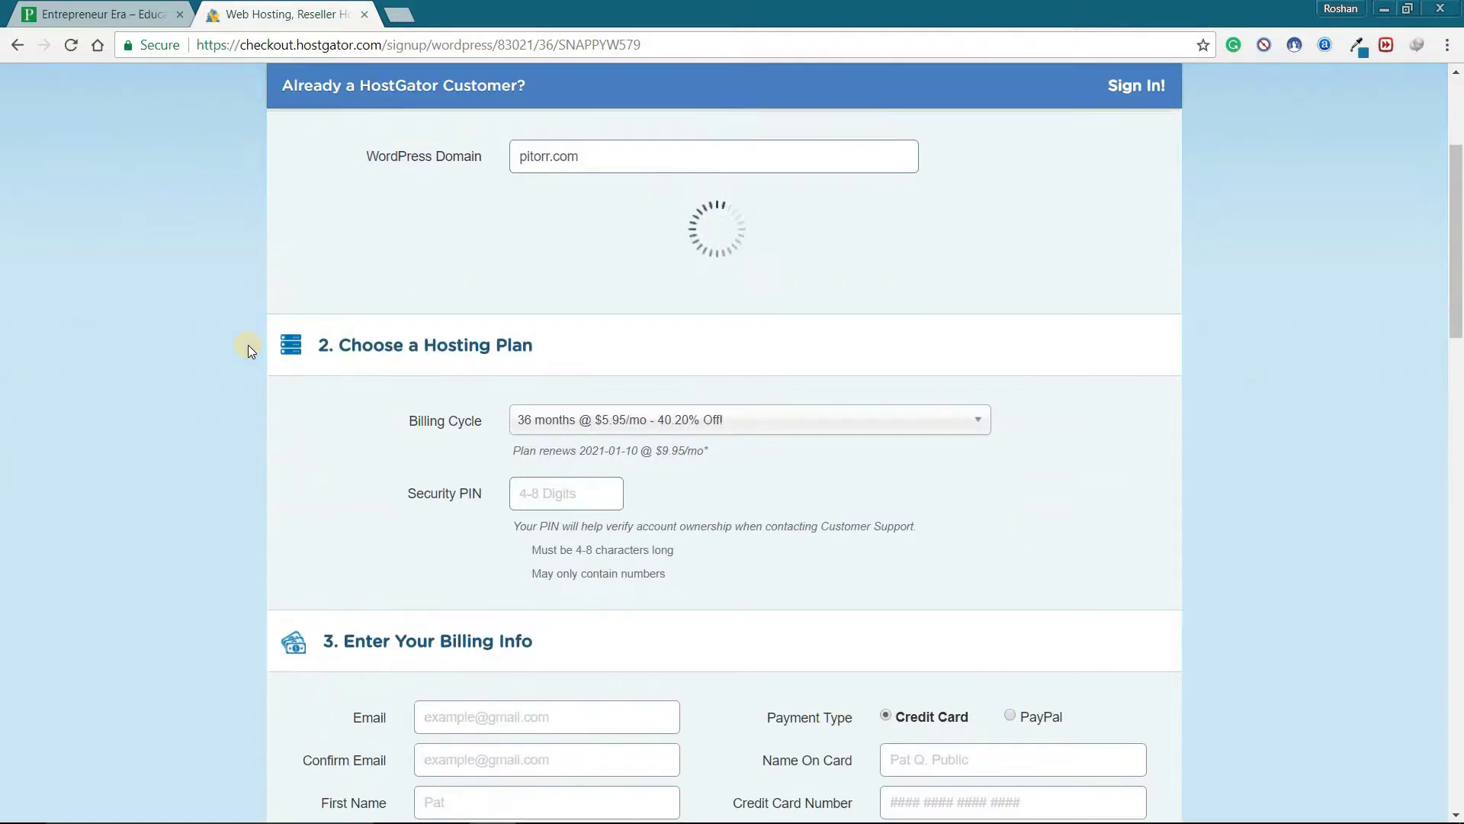
scroll(249, 344, up, 3)
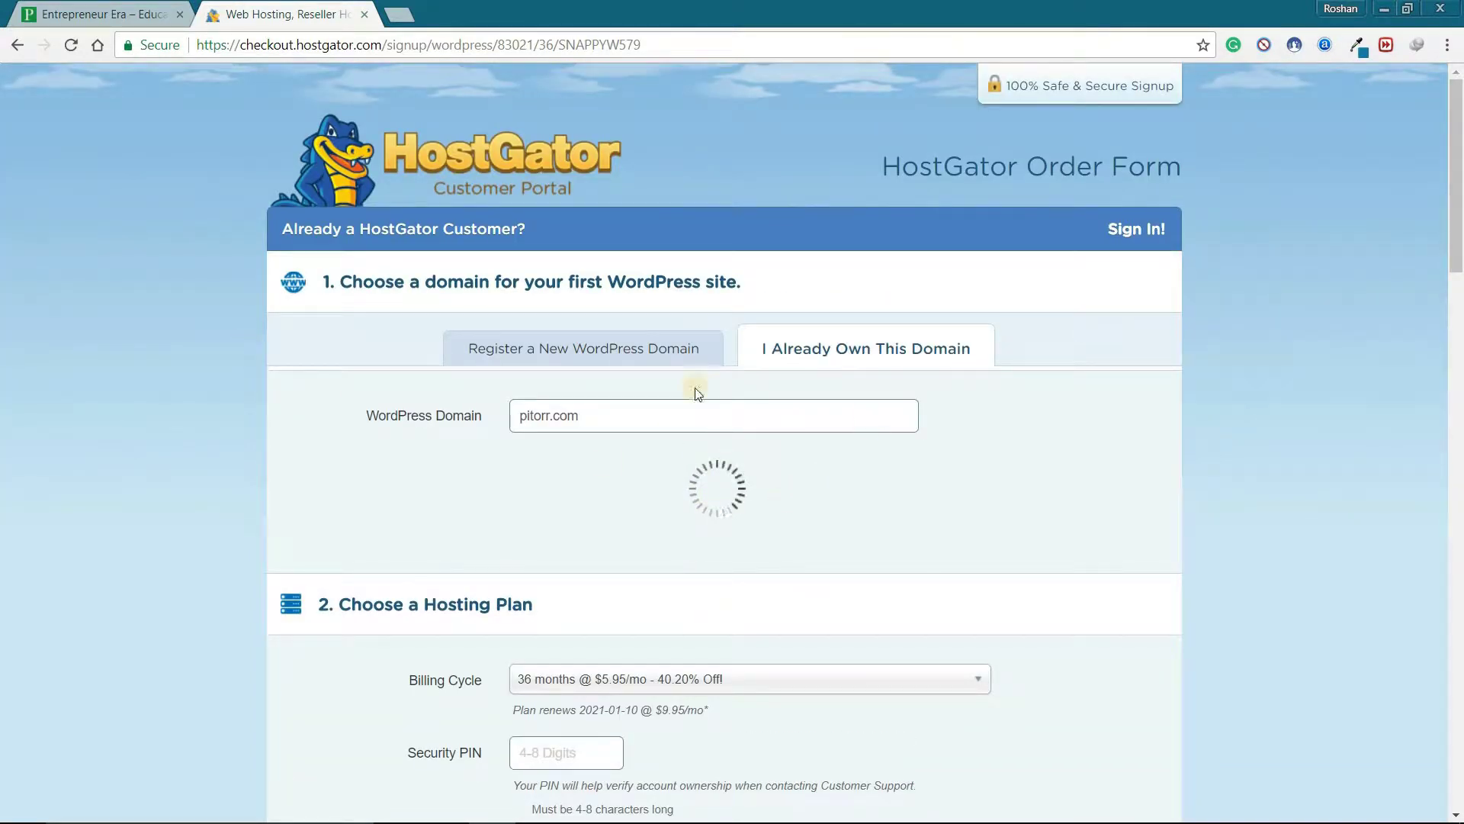
scroll(871, 470, down, 2)
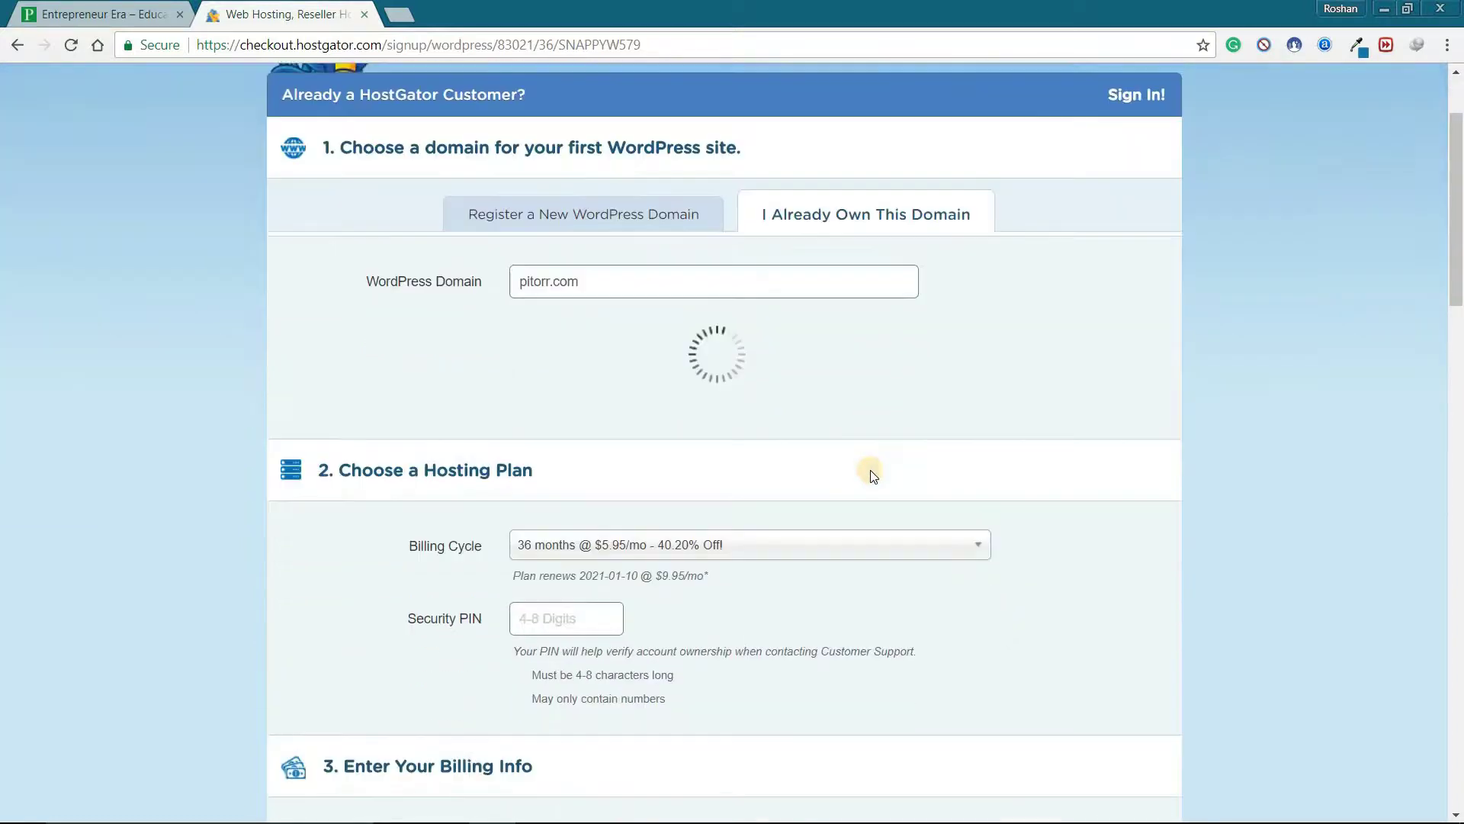
click(700, 524)
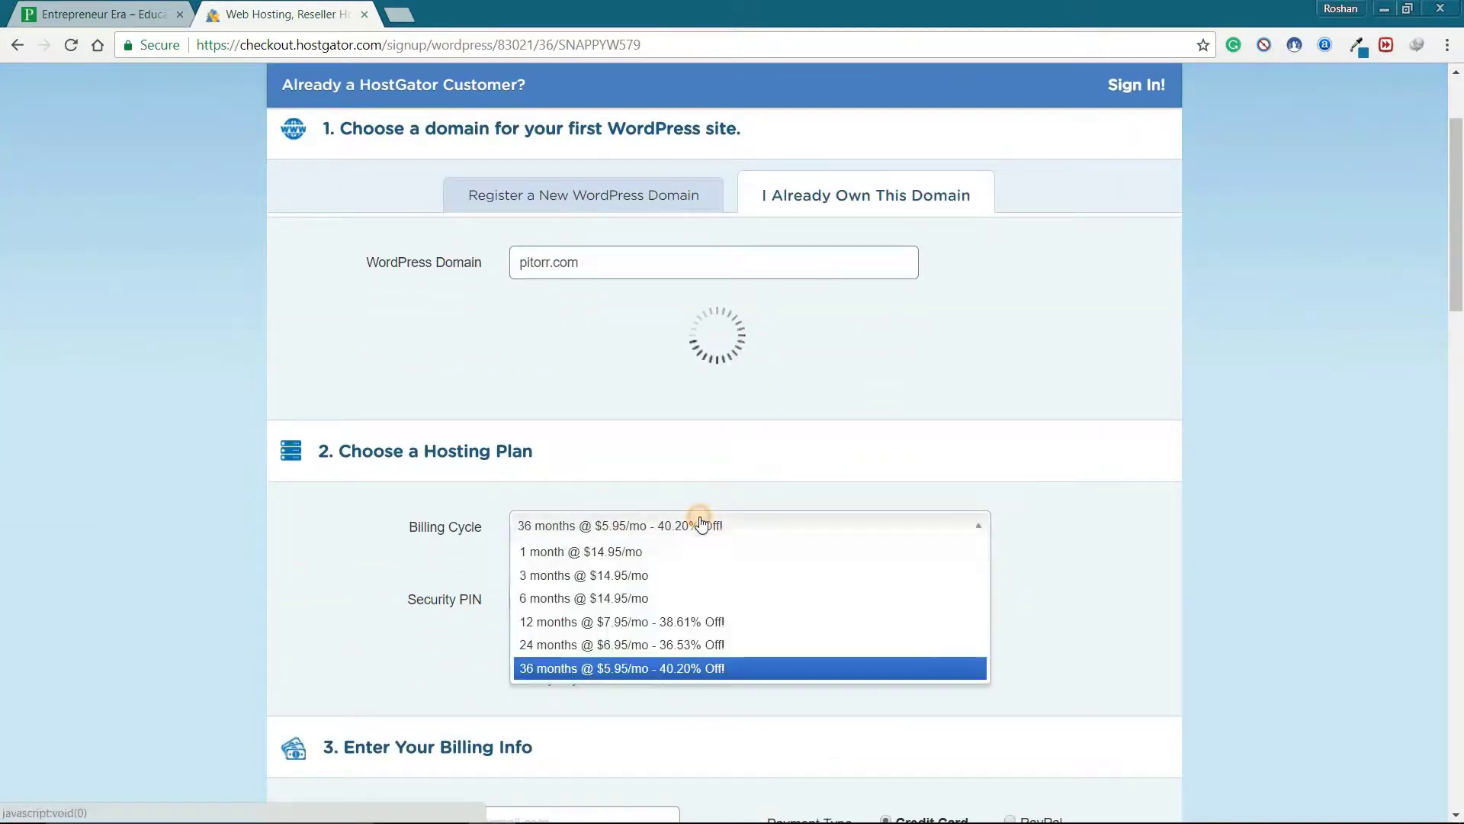
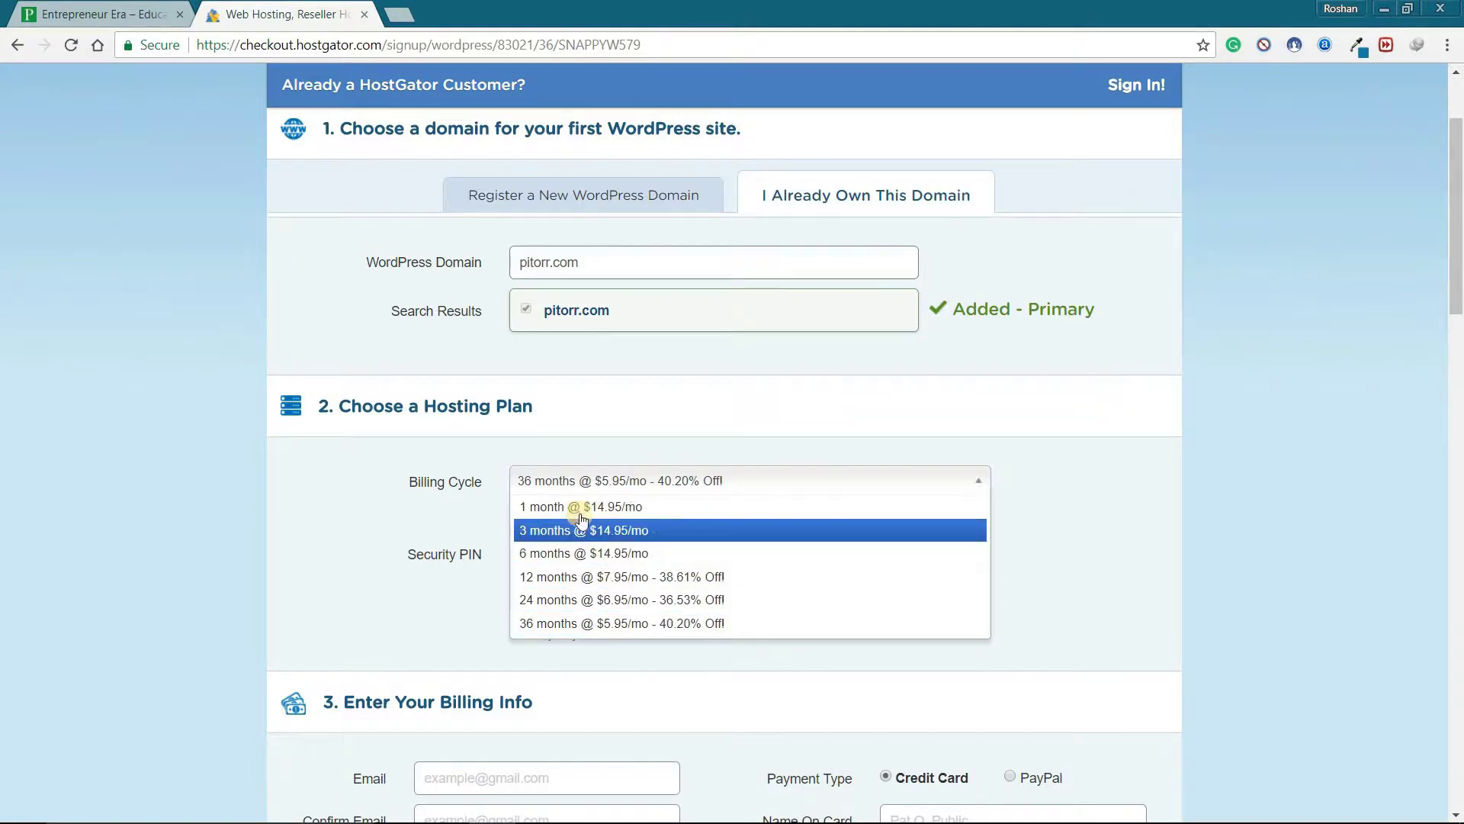
Step: Keep the 36-month billing cycle and enter a four-digit security PIN
click(568, 624)
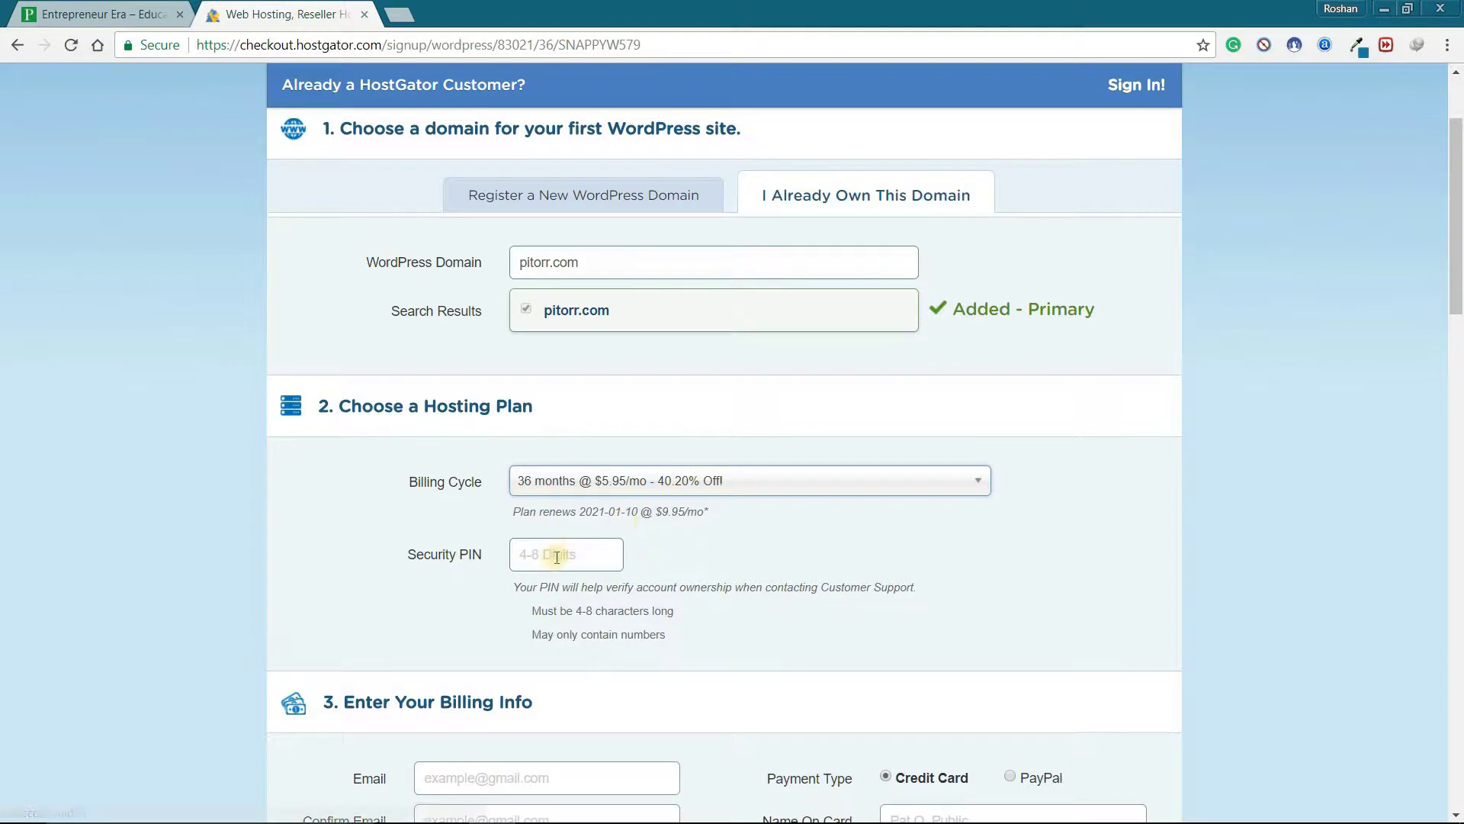
click(641, 555)
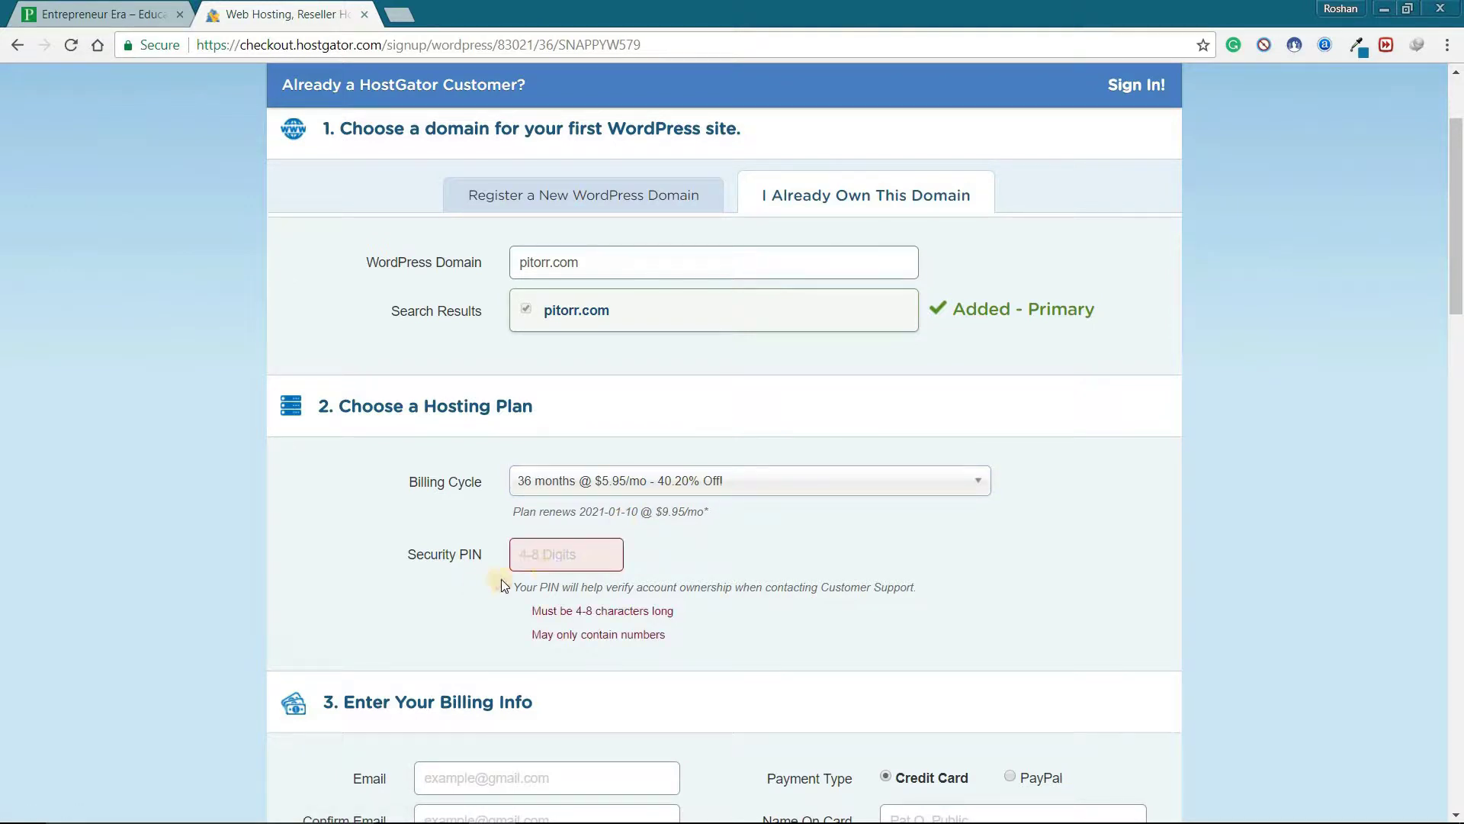
click(549, 569)
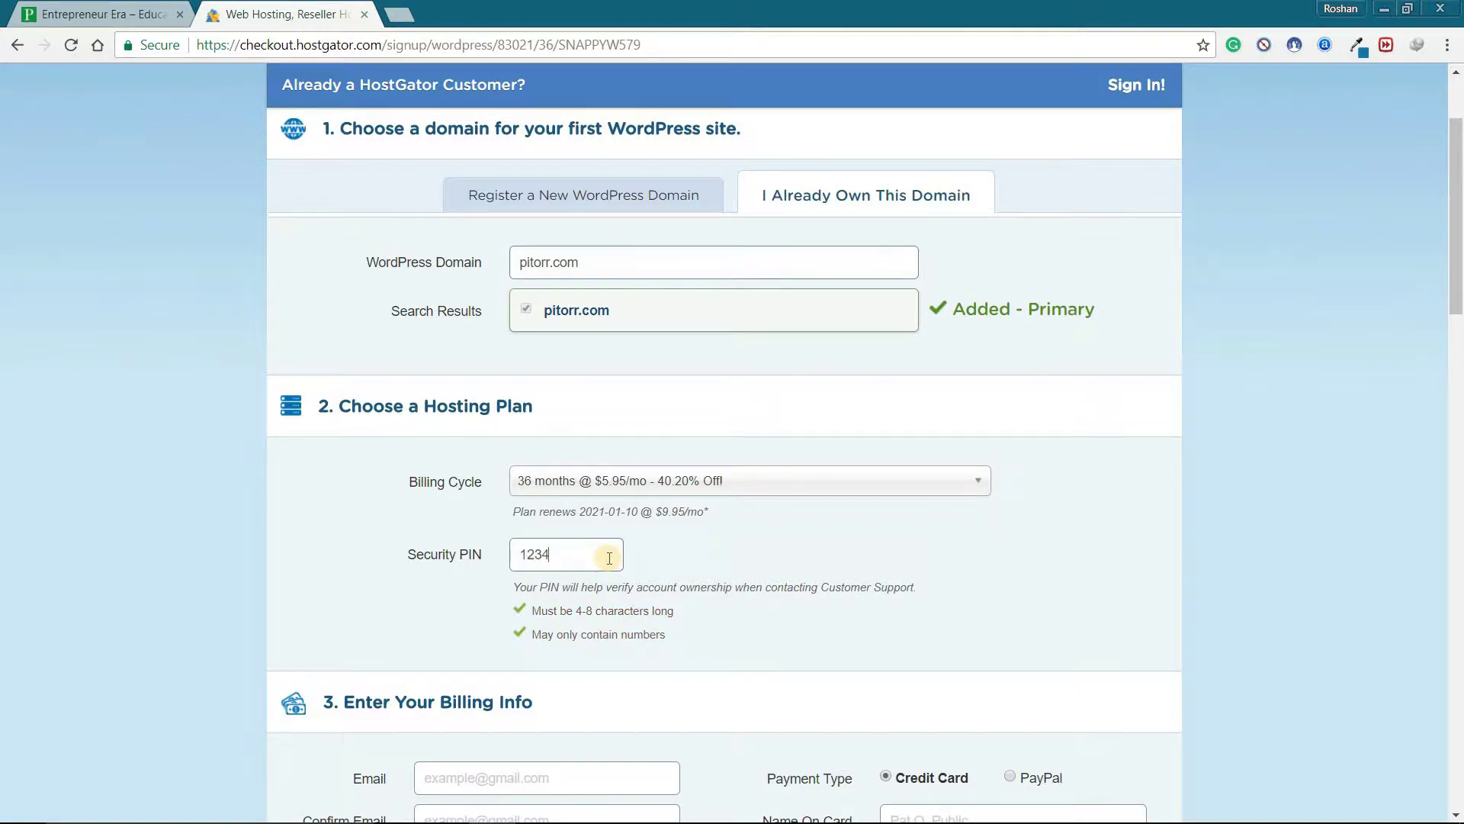
scroll(735, 565, down, 3)
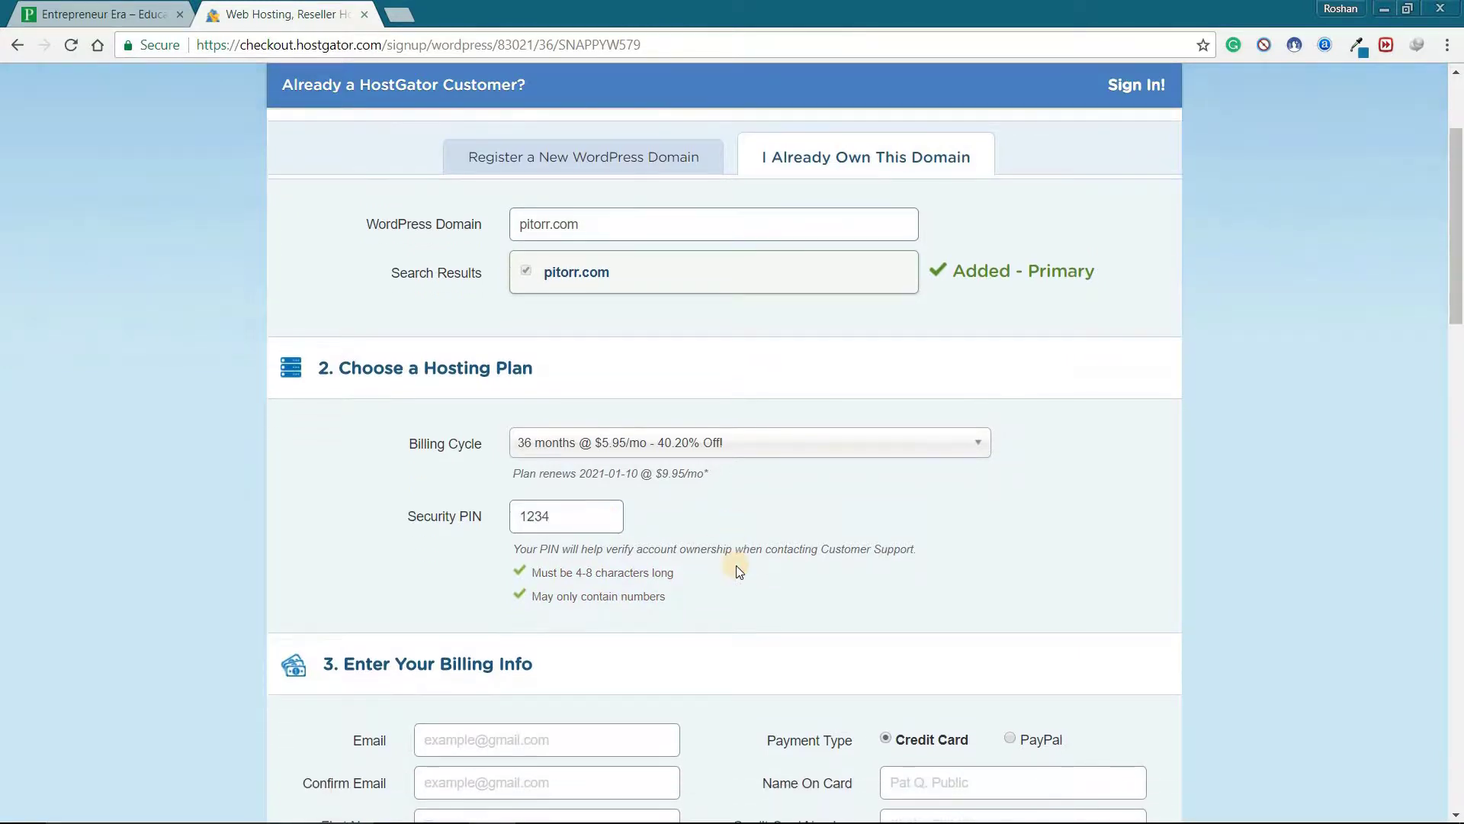
scroll(735, 565, down, 3)
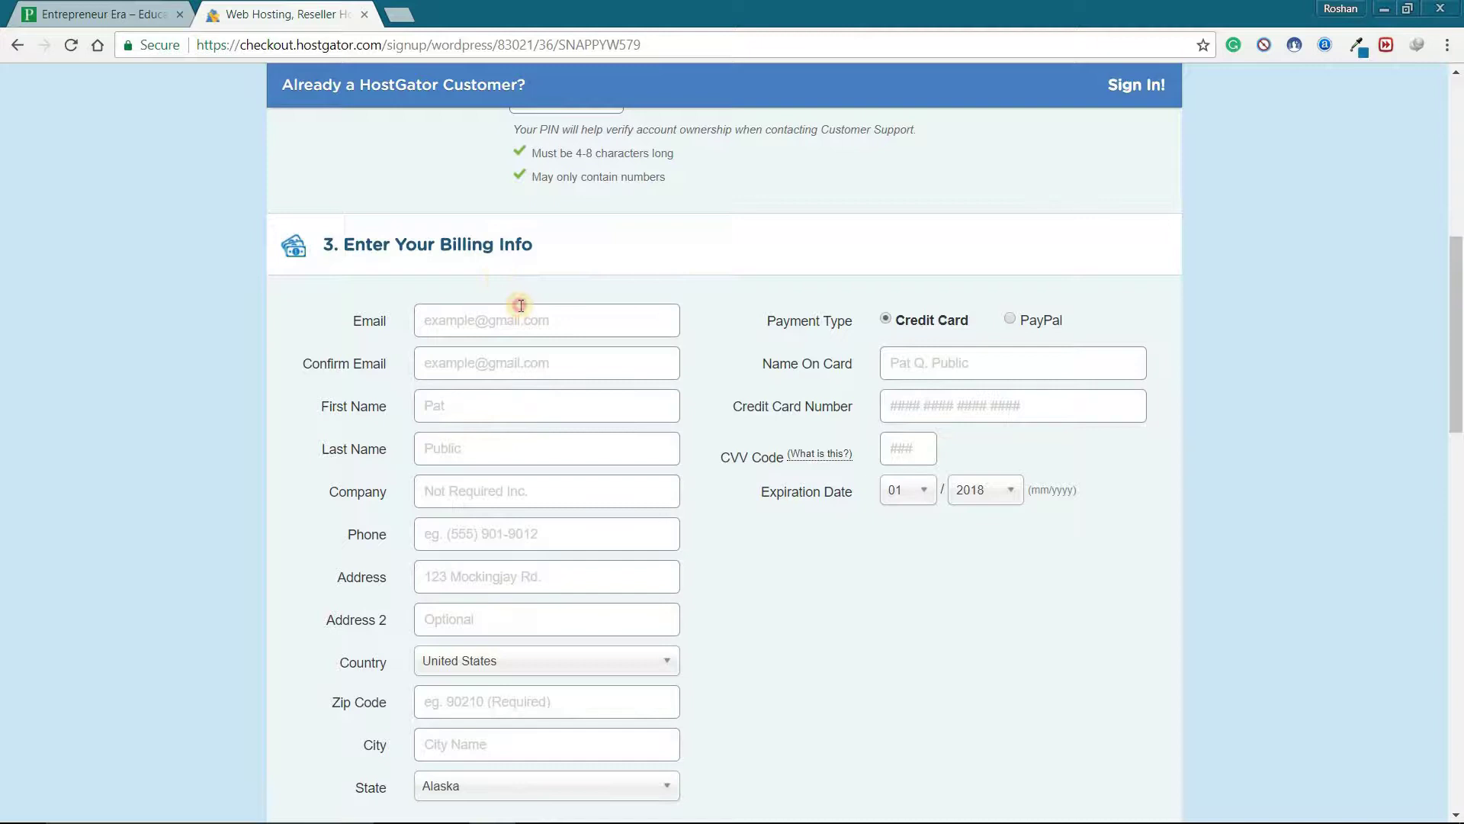
text(e)
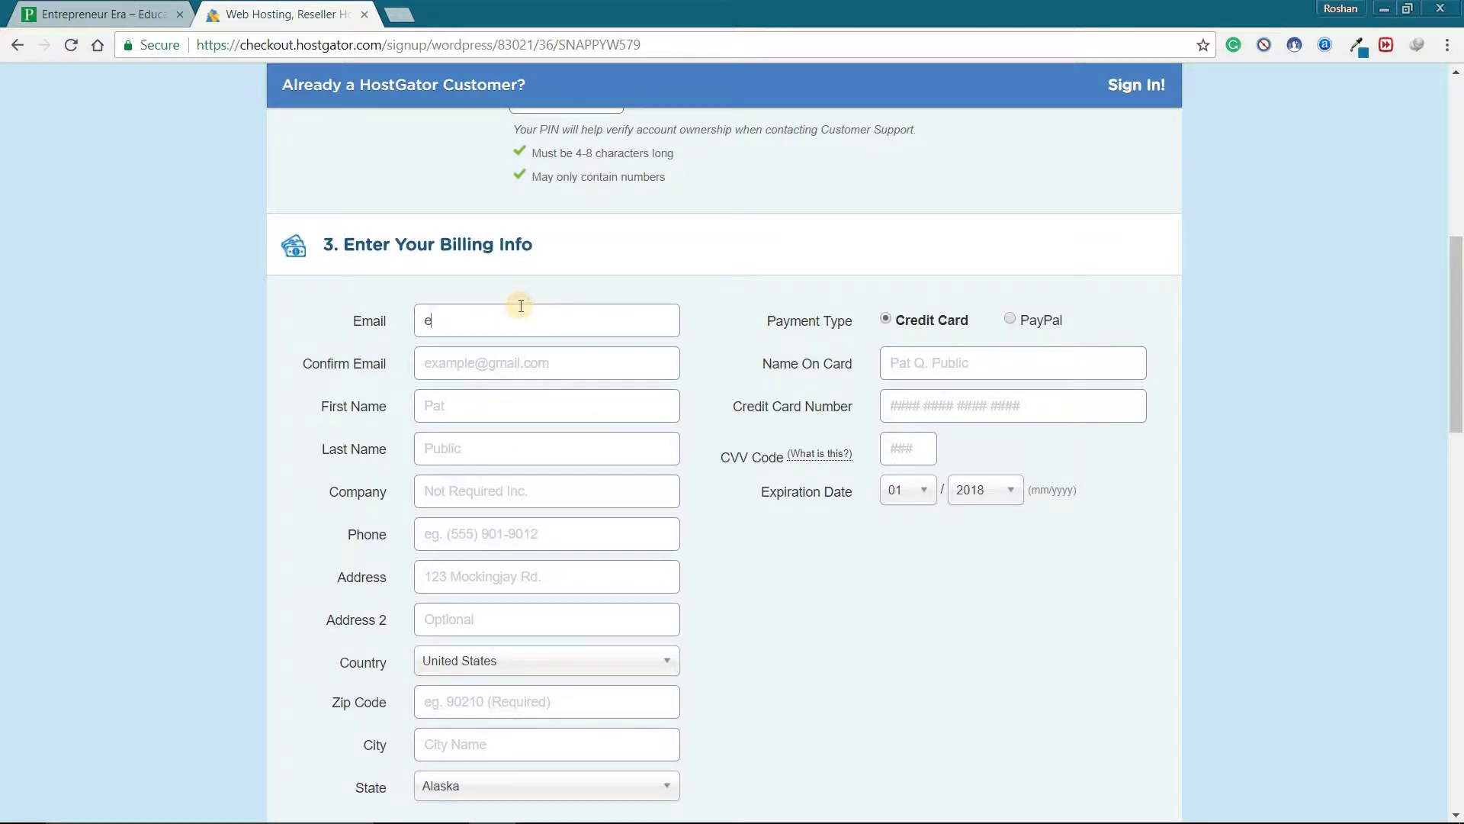
key(BackSpace)
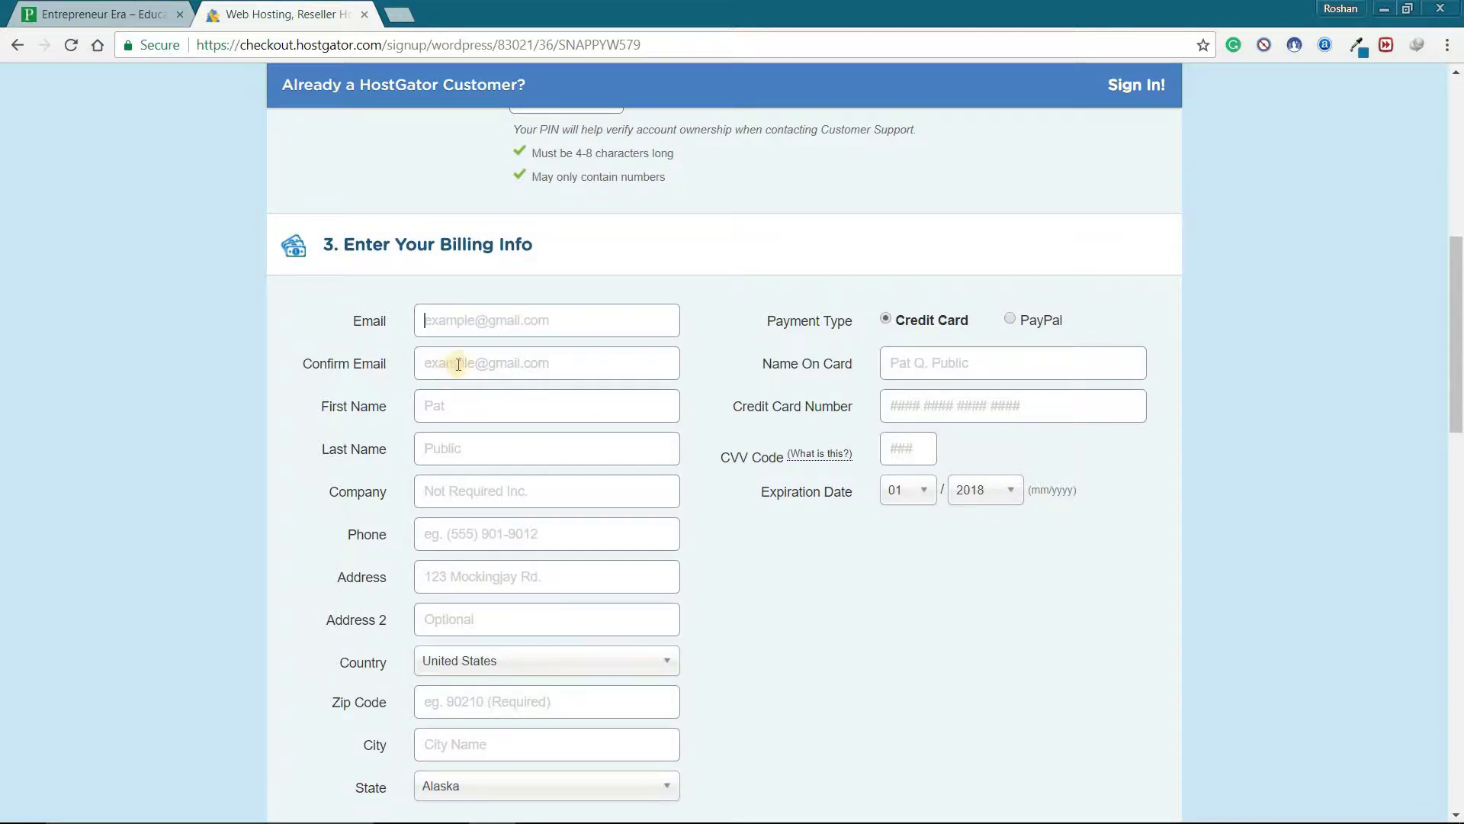
click(467, 412)
click(435, 434)
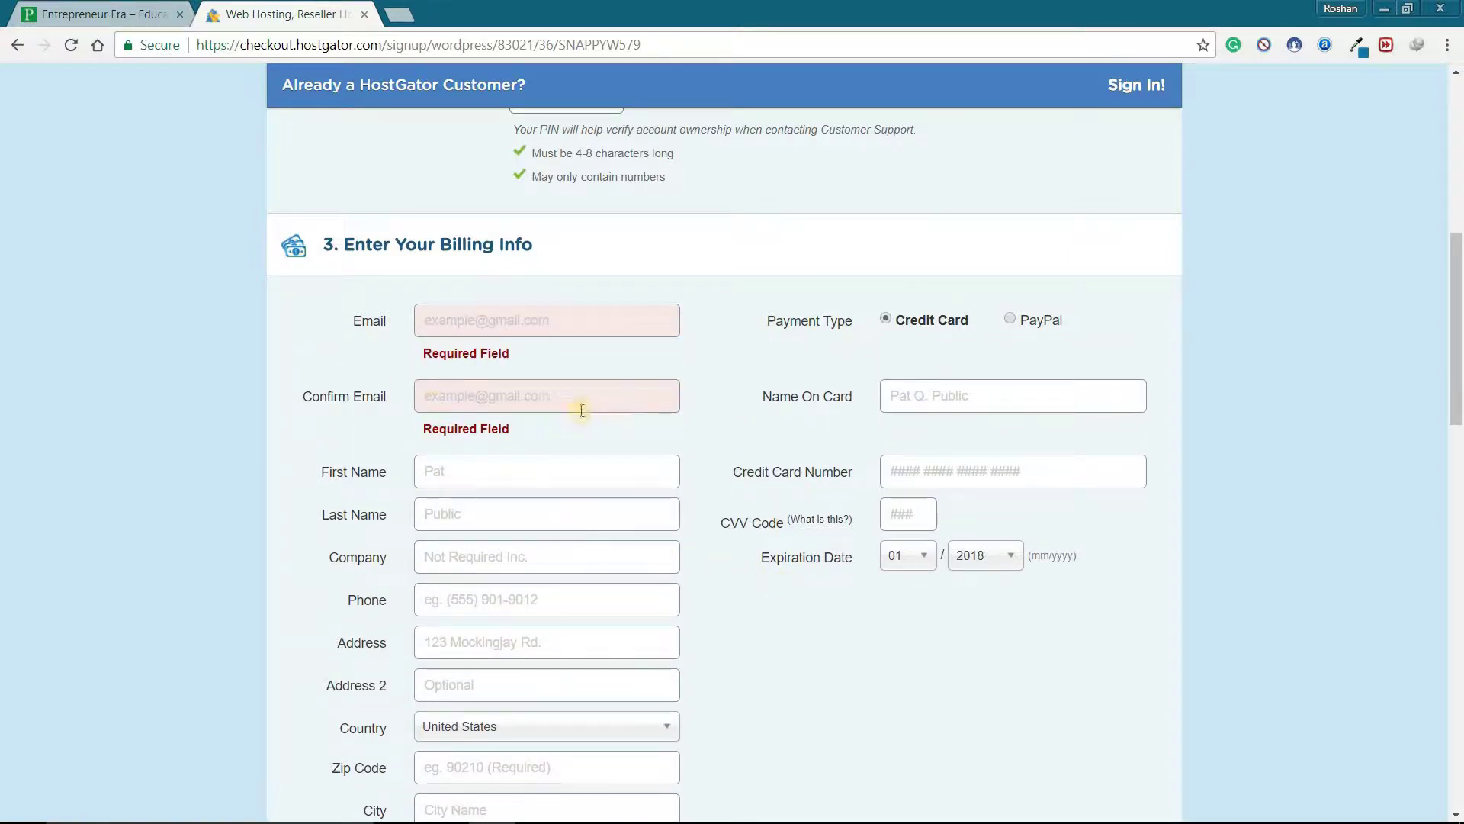
scroll(684, 634, down, 3)
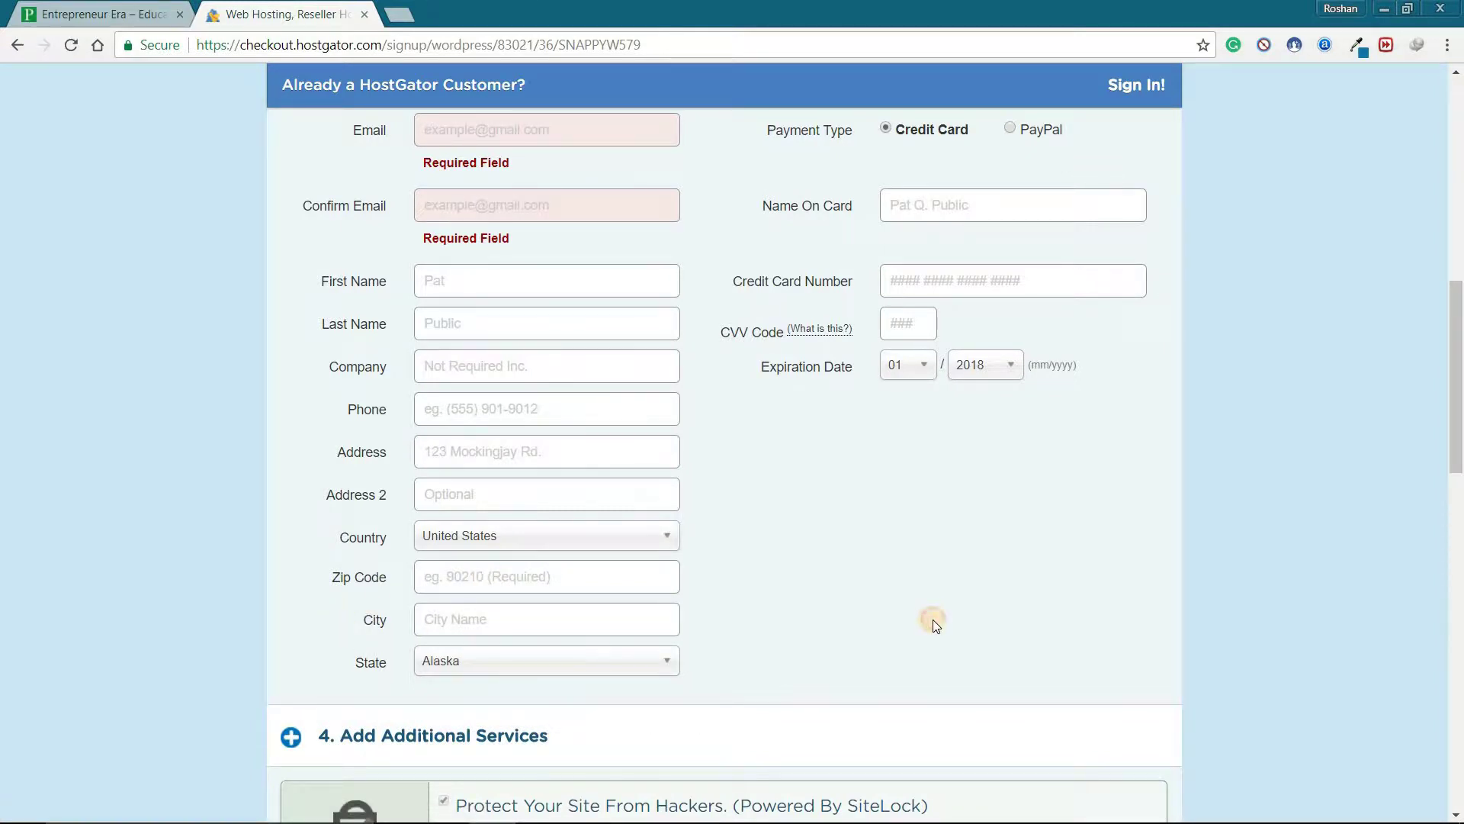
scroll(934, 621, down, 5)
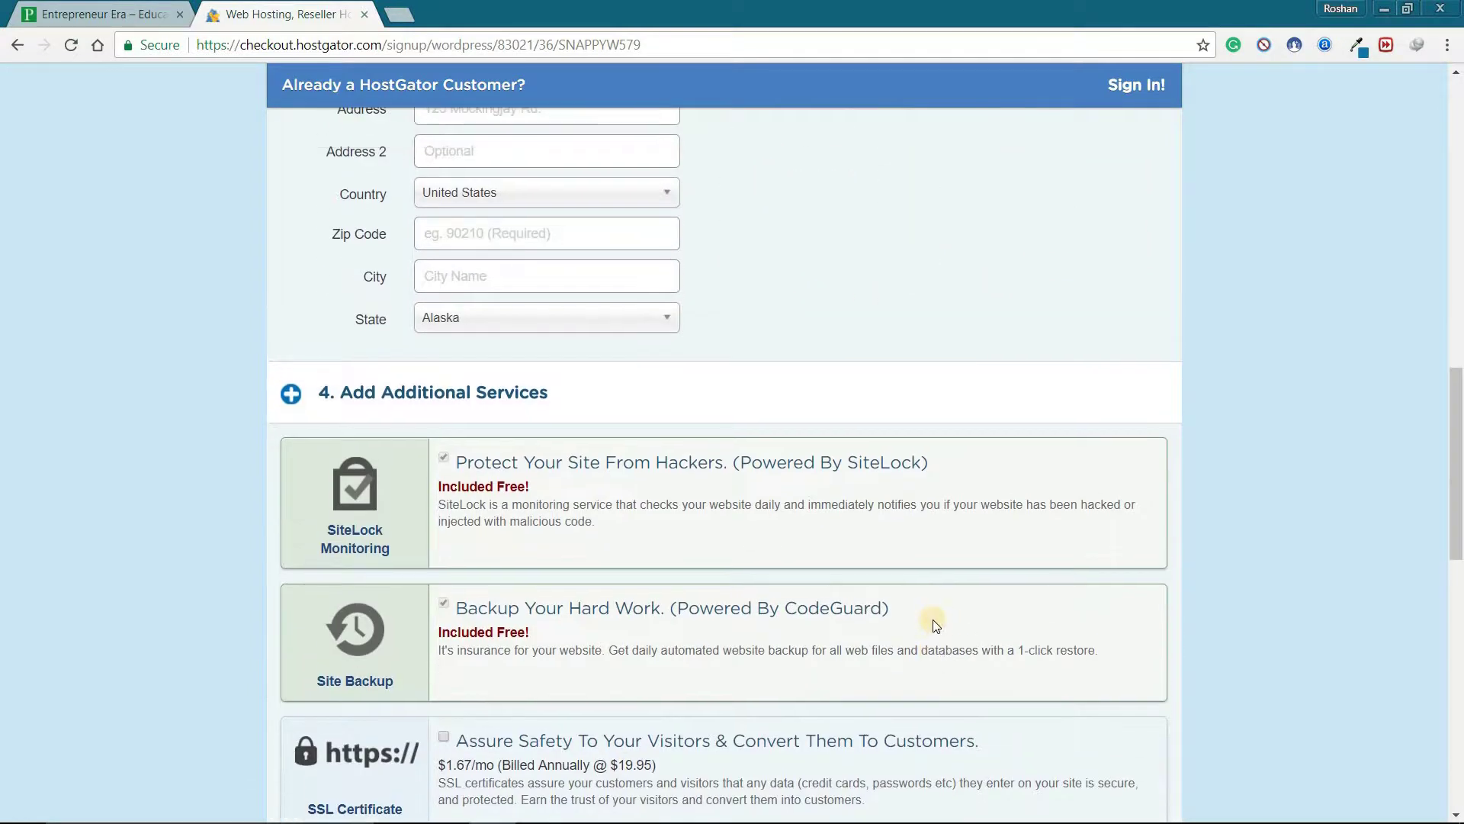
scroll(936, 625, up, 7)
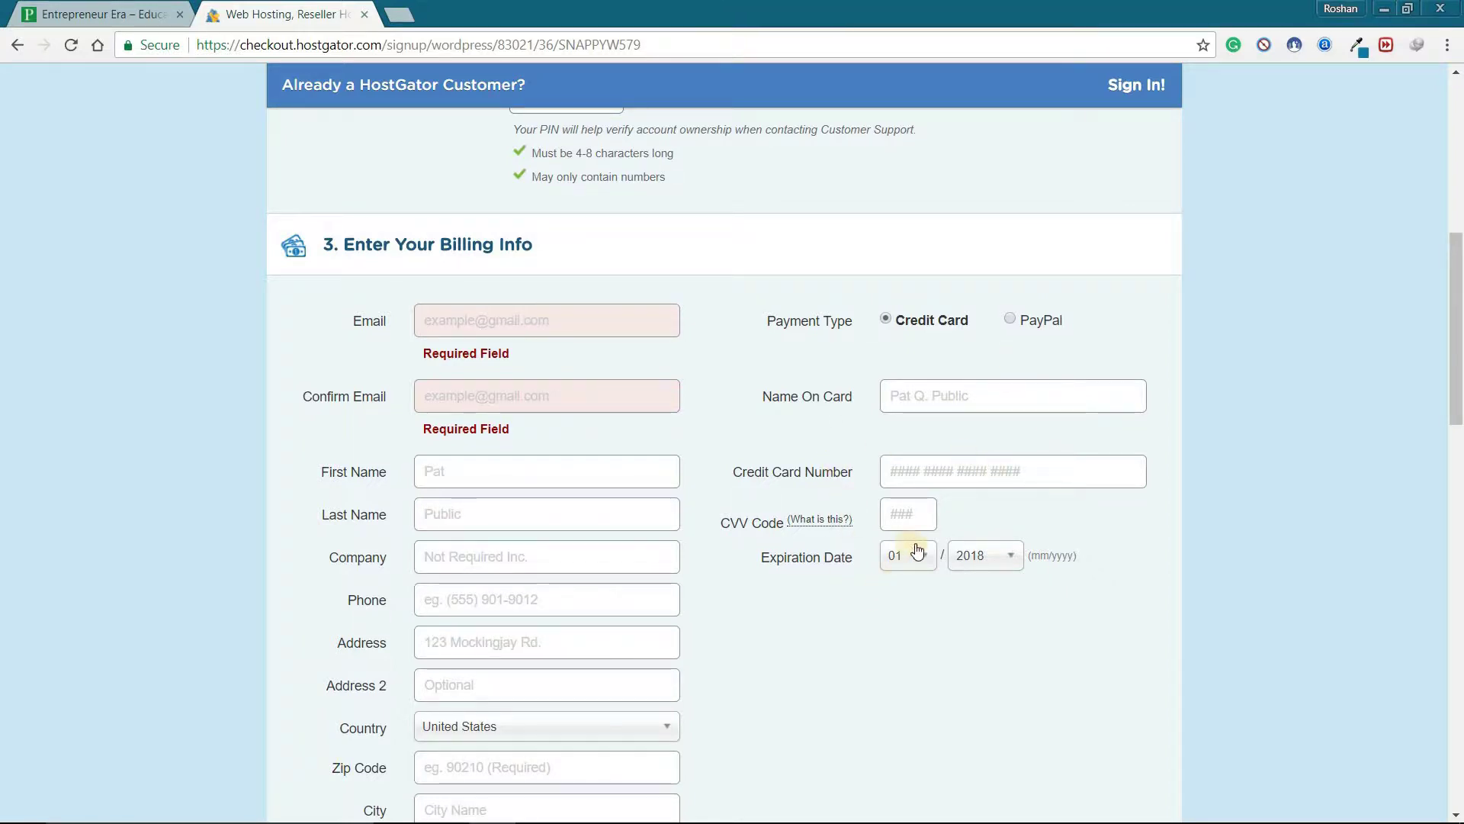
click(1011, 318)
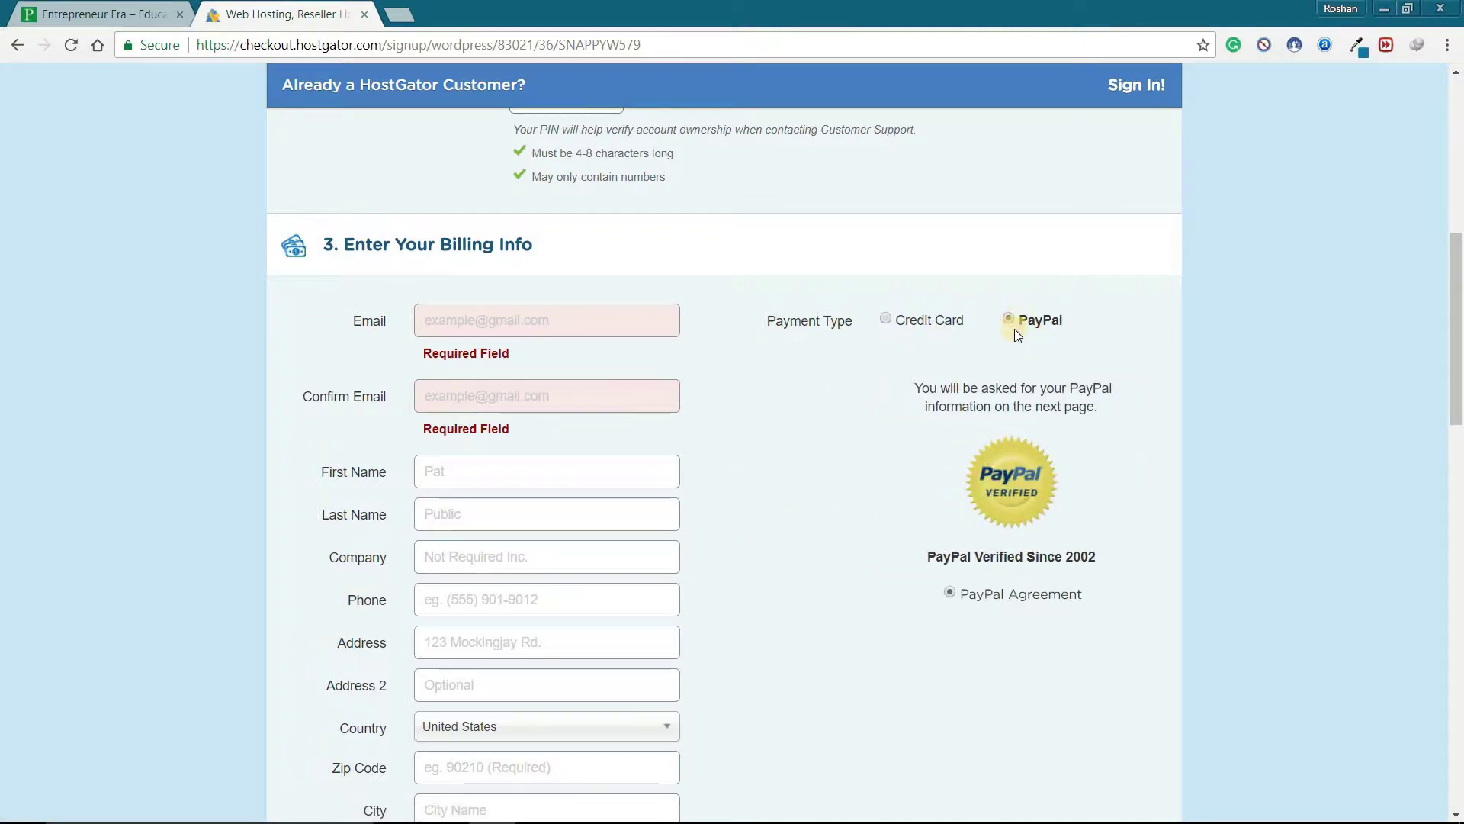
click(926, 319)
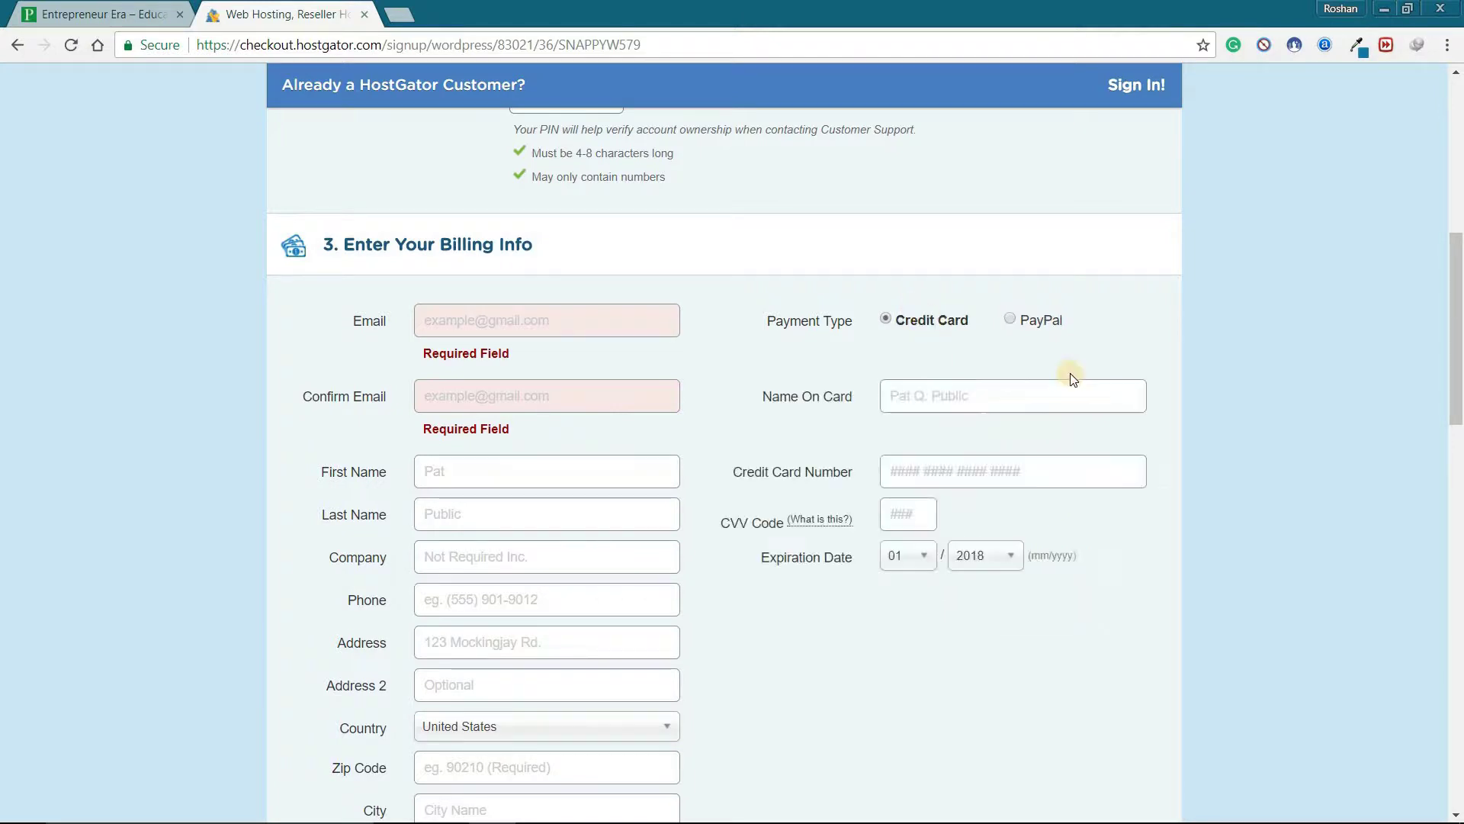
scroll(1215, 502, down, 6)
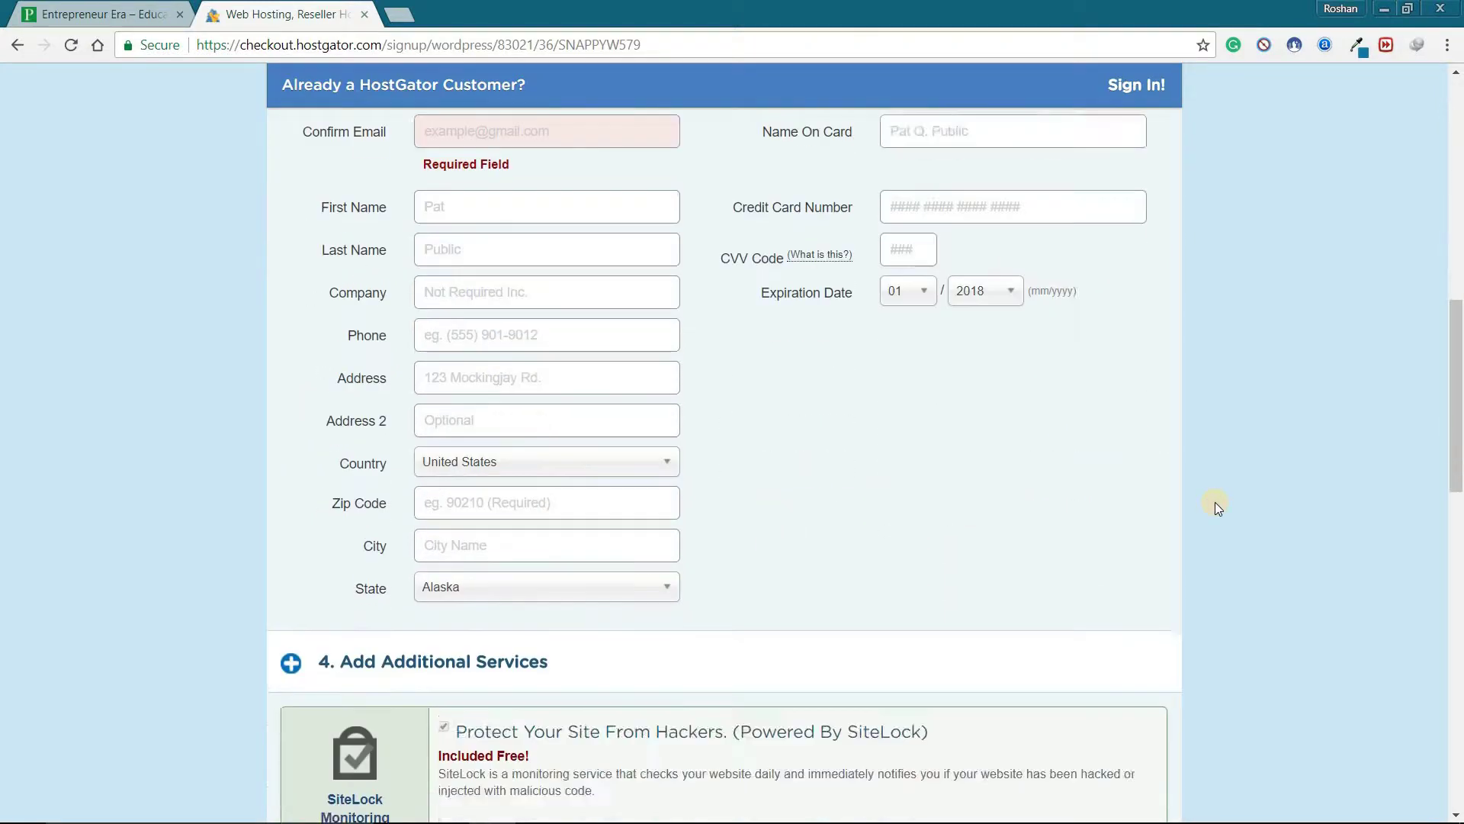
scroll(1217, 506, down, 3)
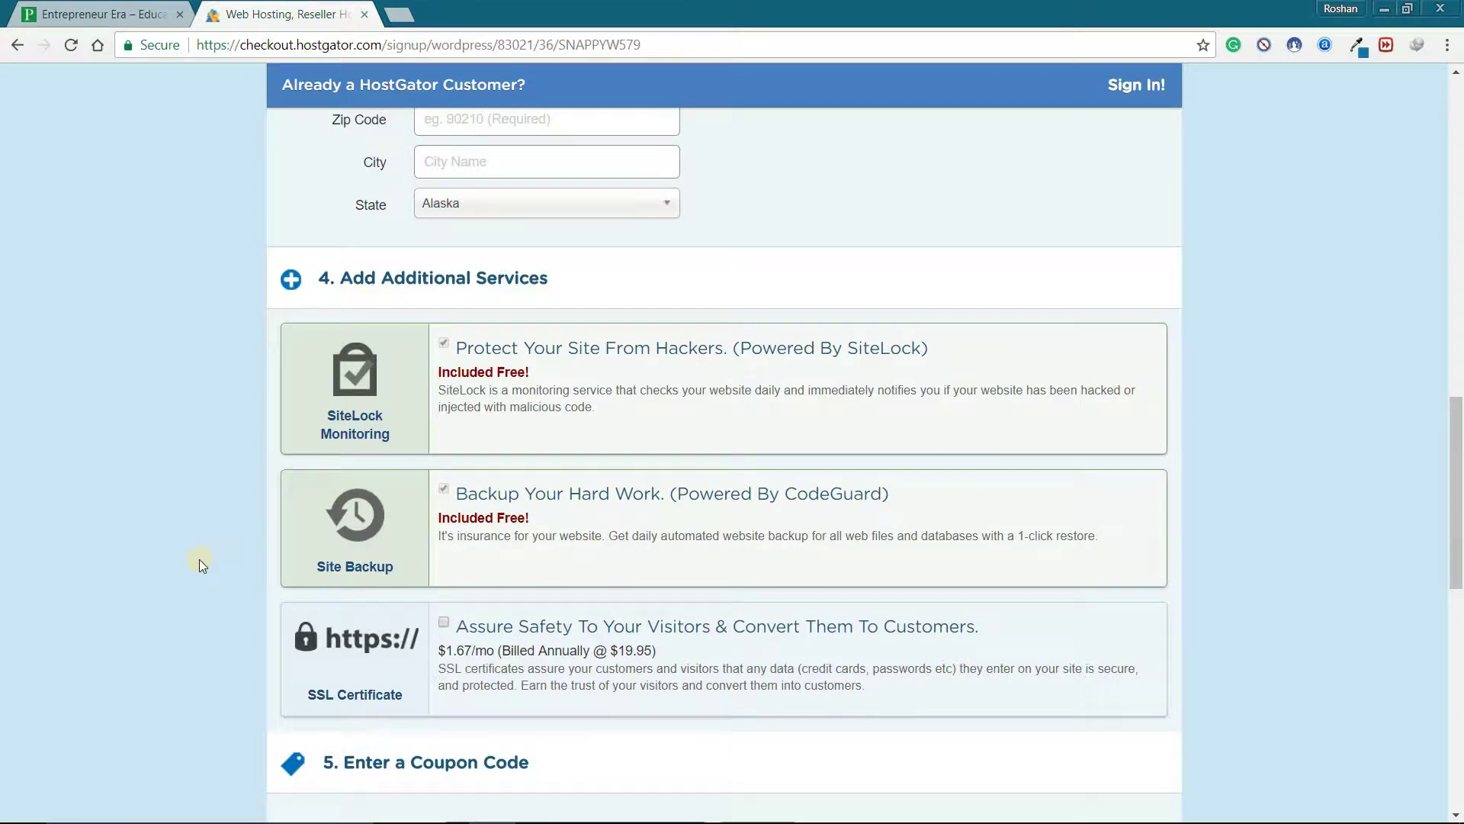
scroll(198, 559, down, 3)
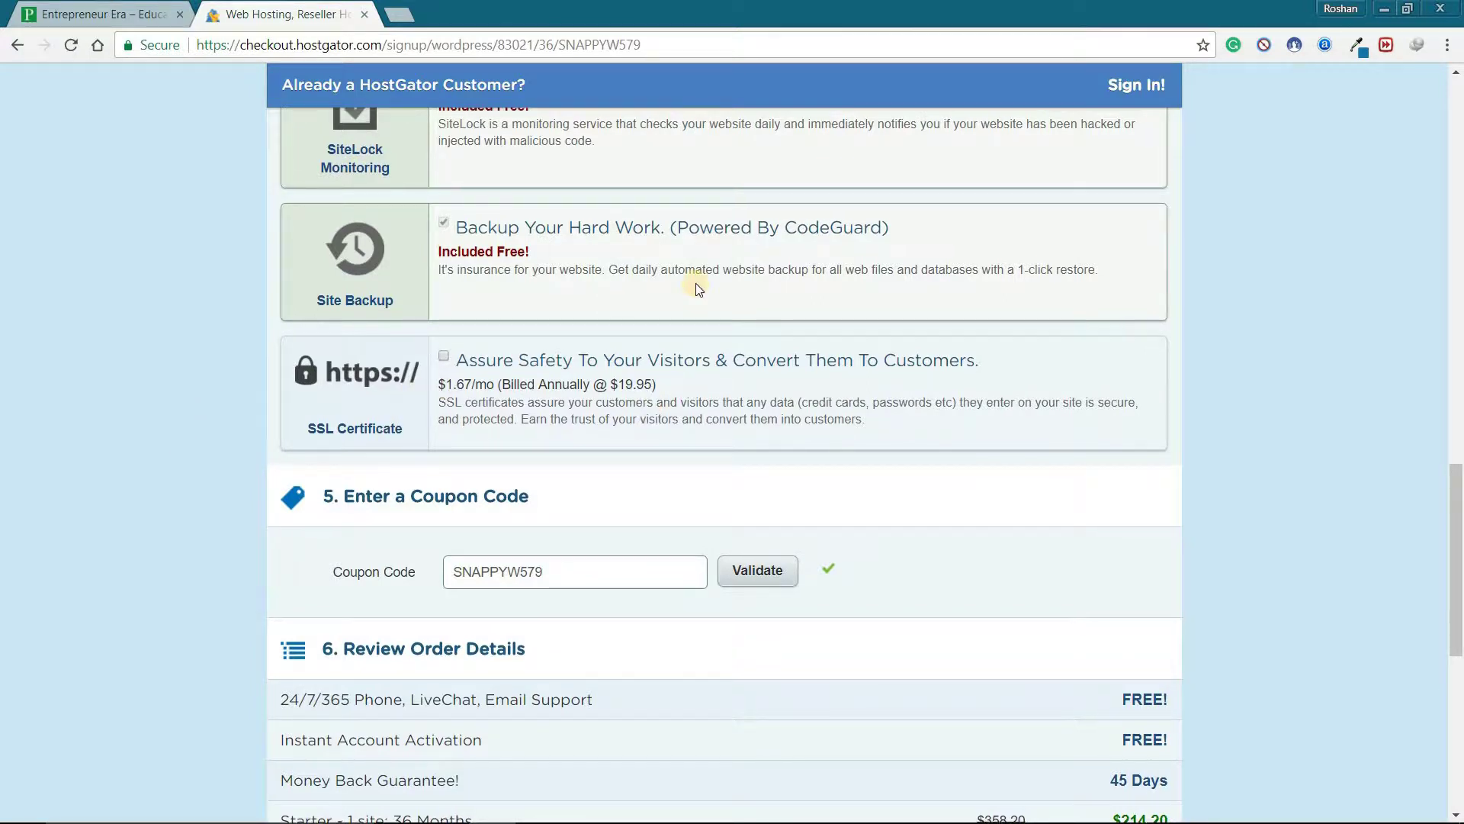
scroll(696, 282, up, 4)
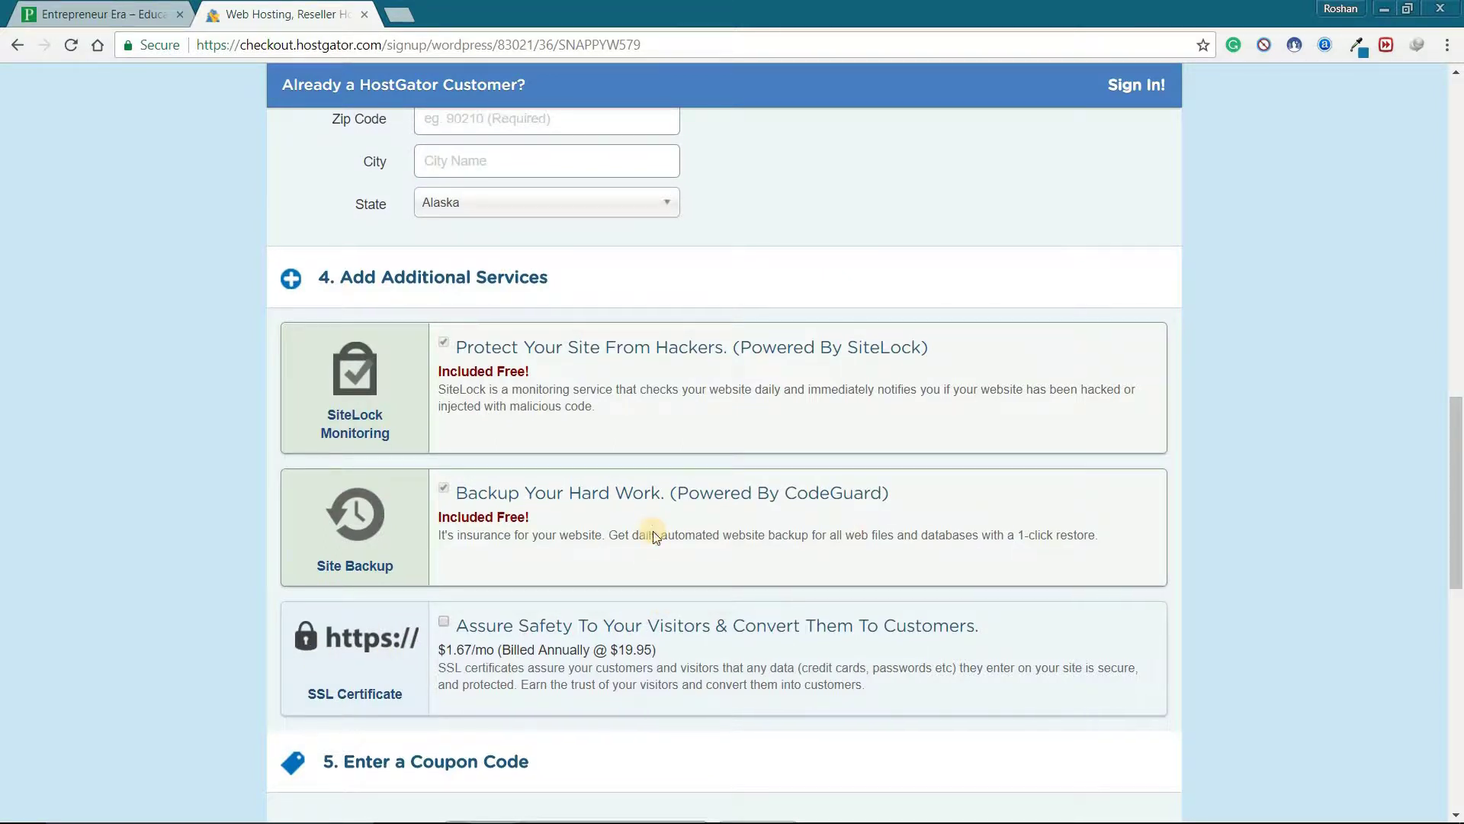
scroll(654, 532, down, 4)
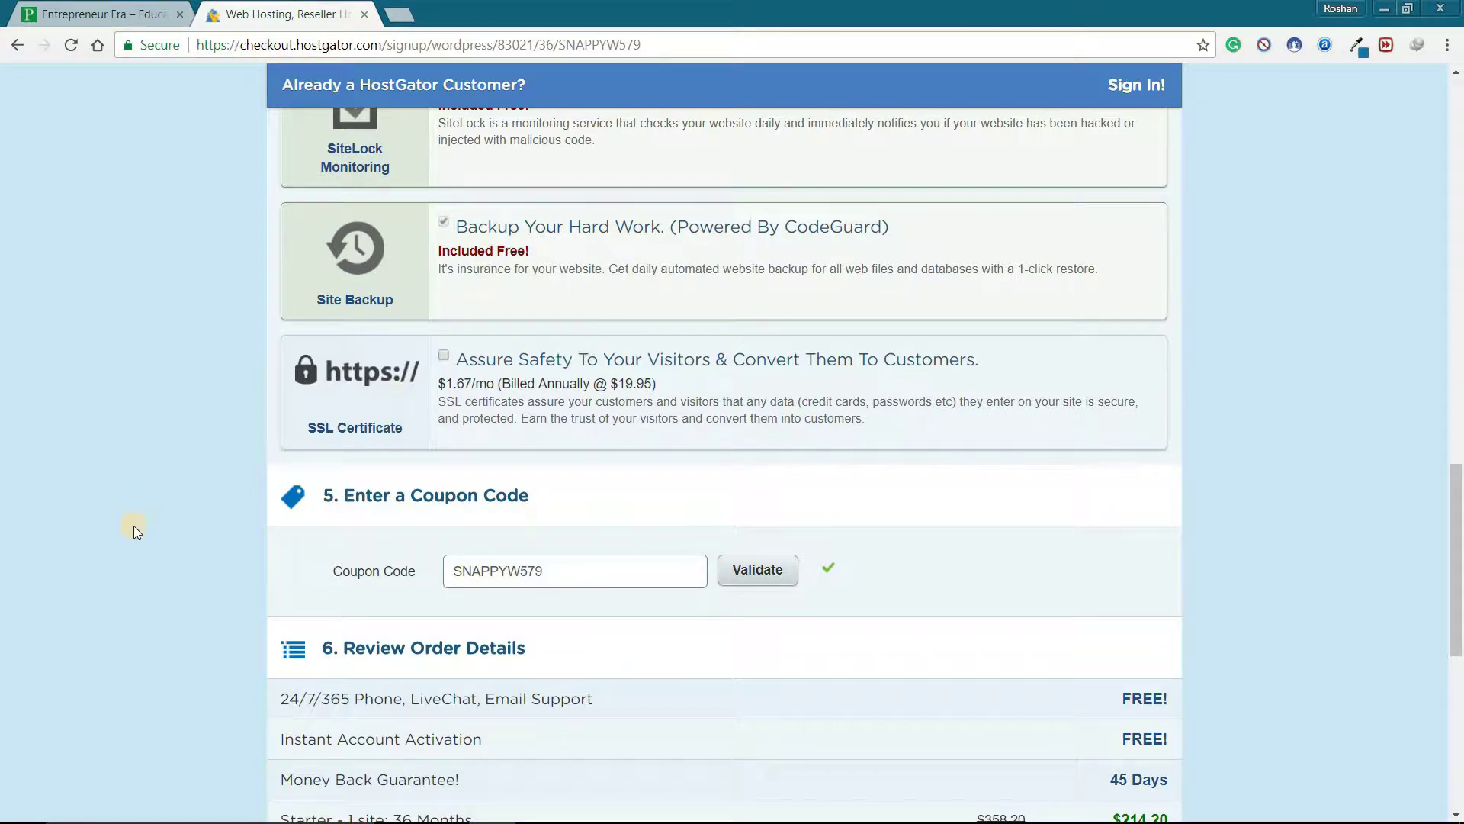
scroll(549, 379, down, 1)
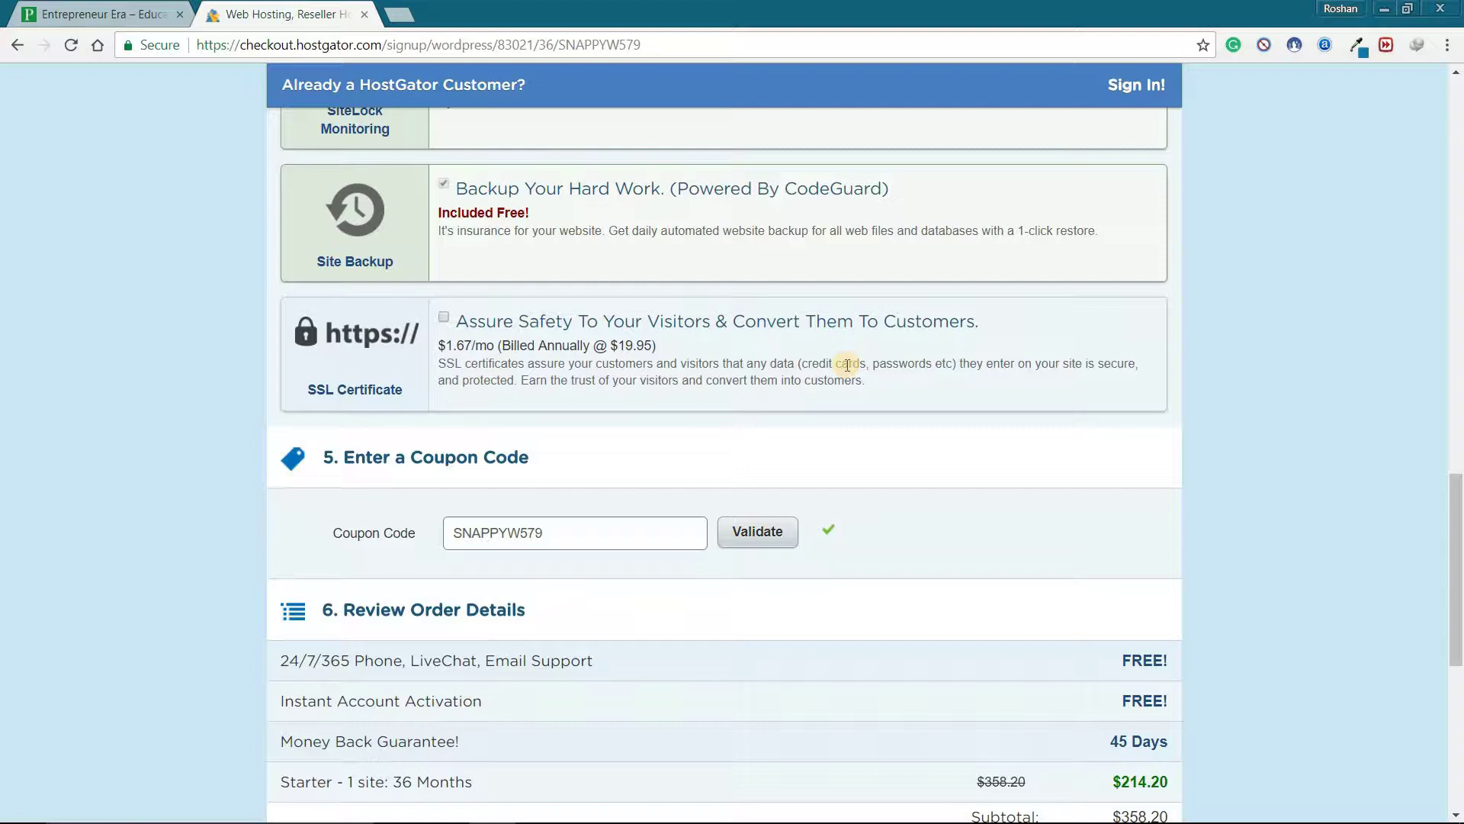
scroll(845, 364, down, 2)
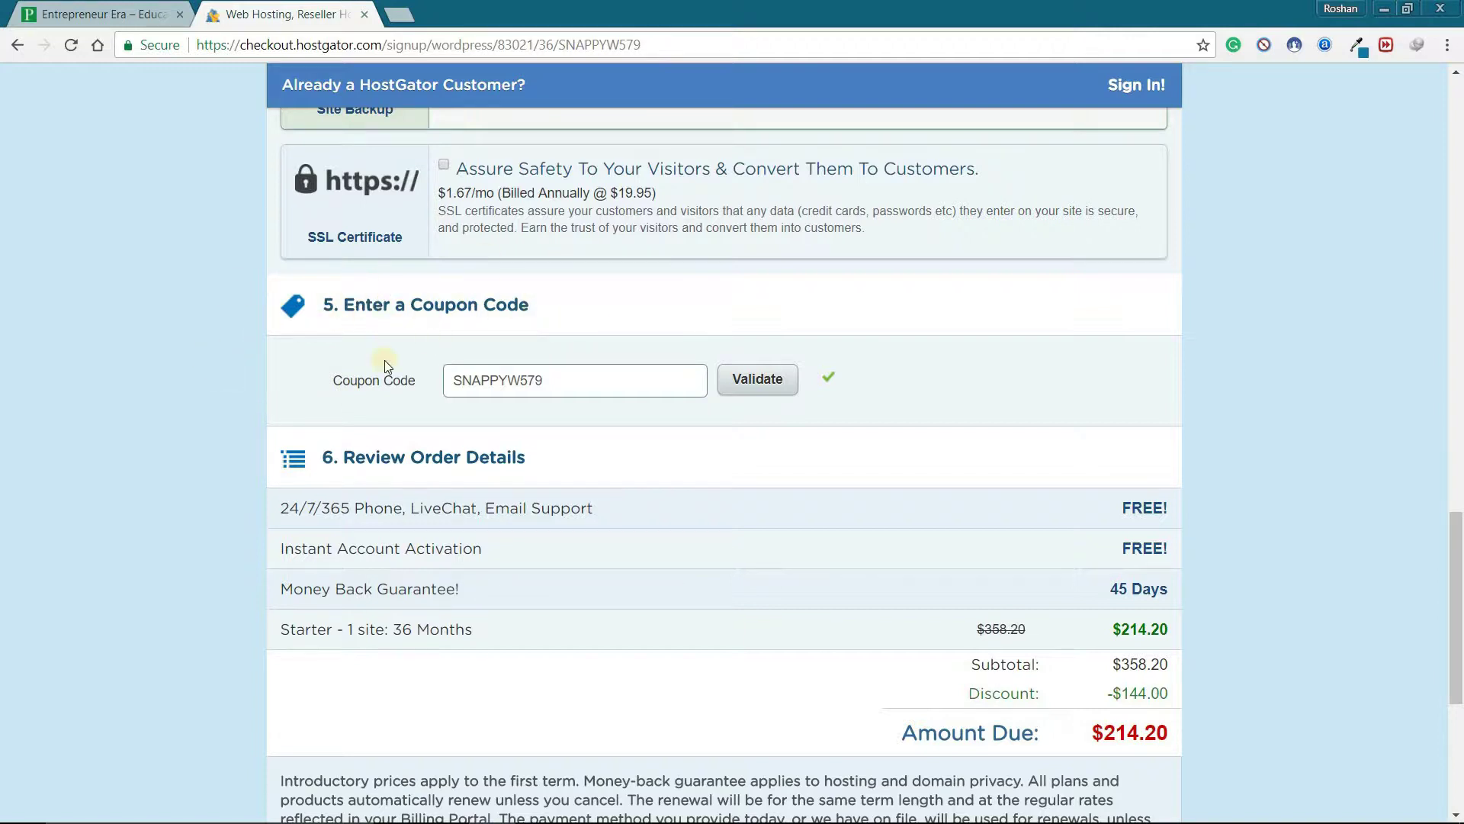
scroll(476, 442, down, 4)
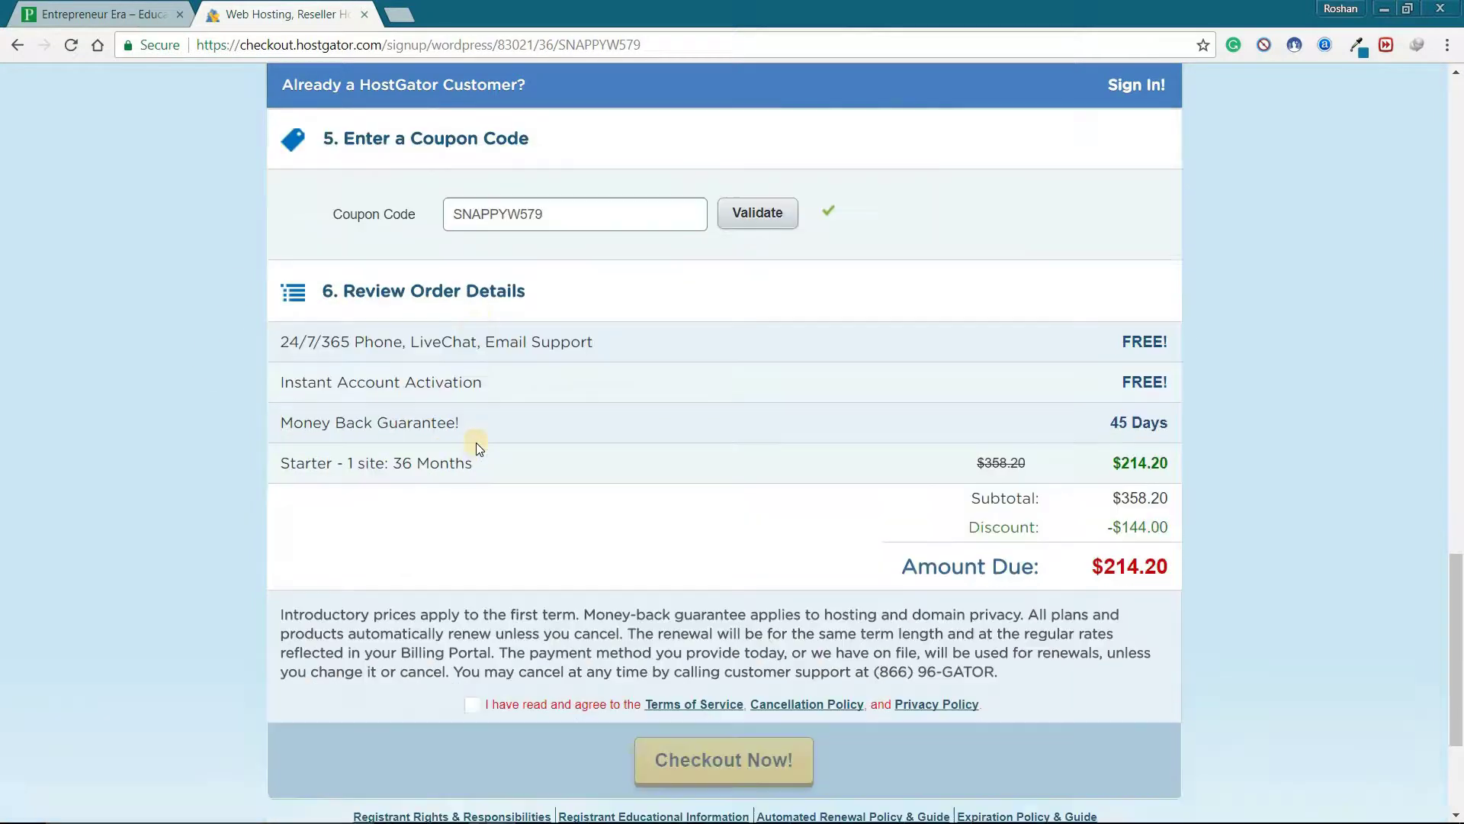
Step: Check the discount and the $214.20 amount due in the order review
scroll(891, 505, up, 1)
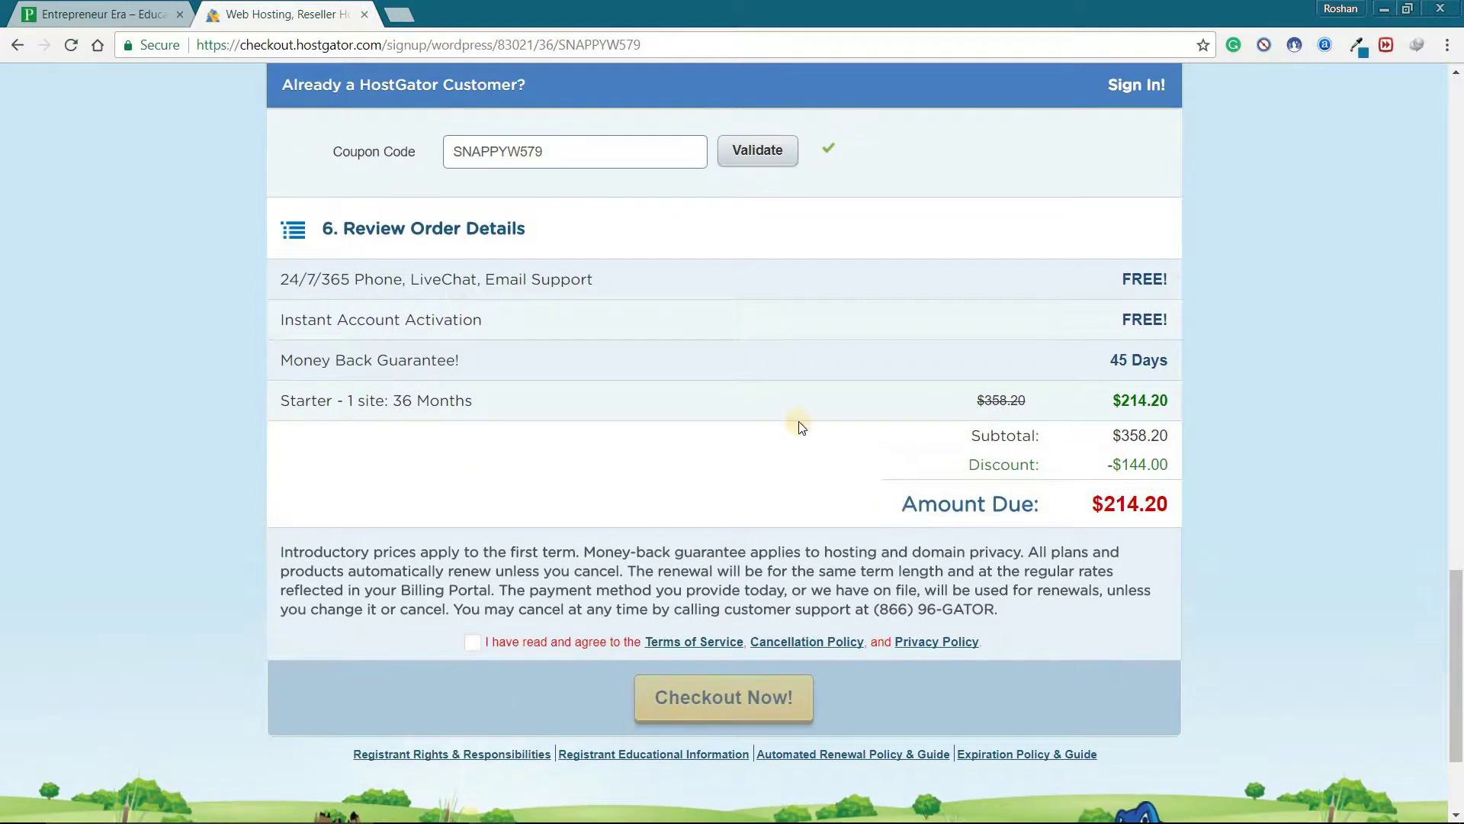
double_click(1131, 512)
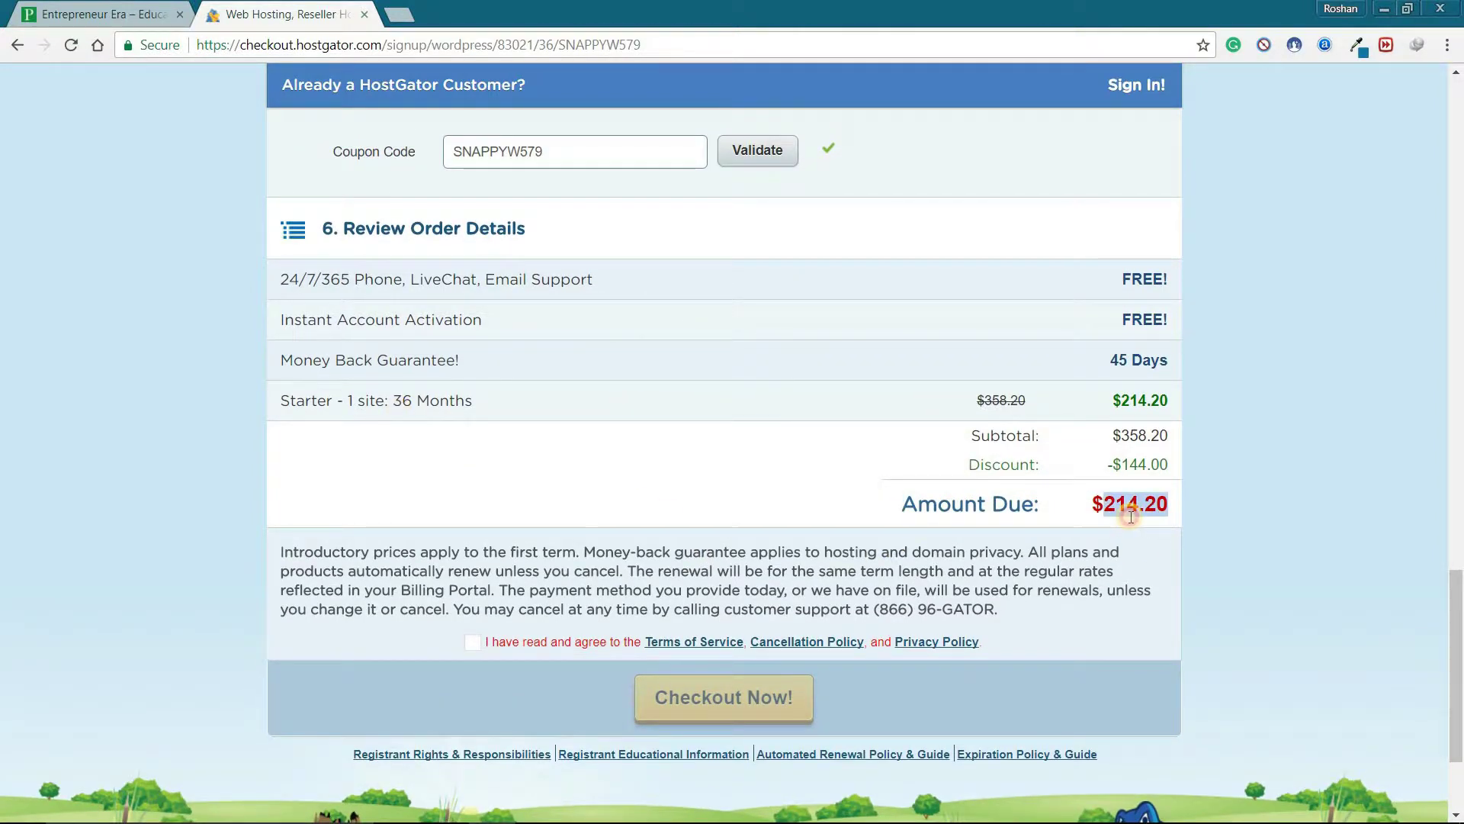
click(694, 482)
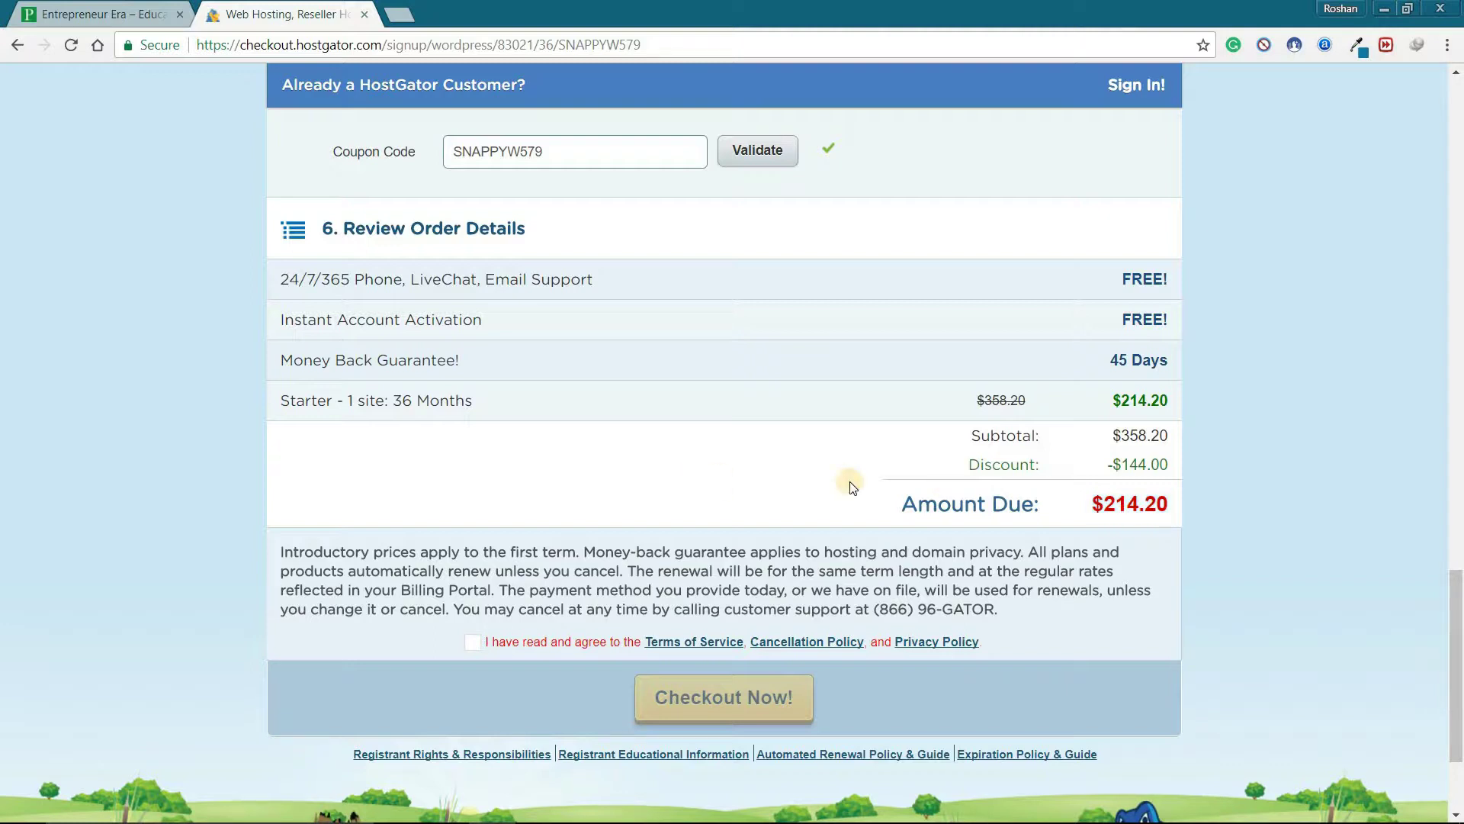
triple_click(1150, 464)
click(1212, 460)
scroll(1212, 460, up, 1)
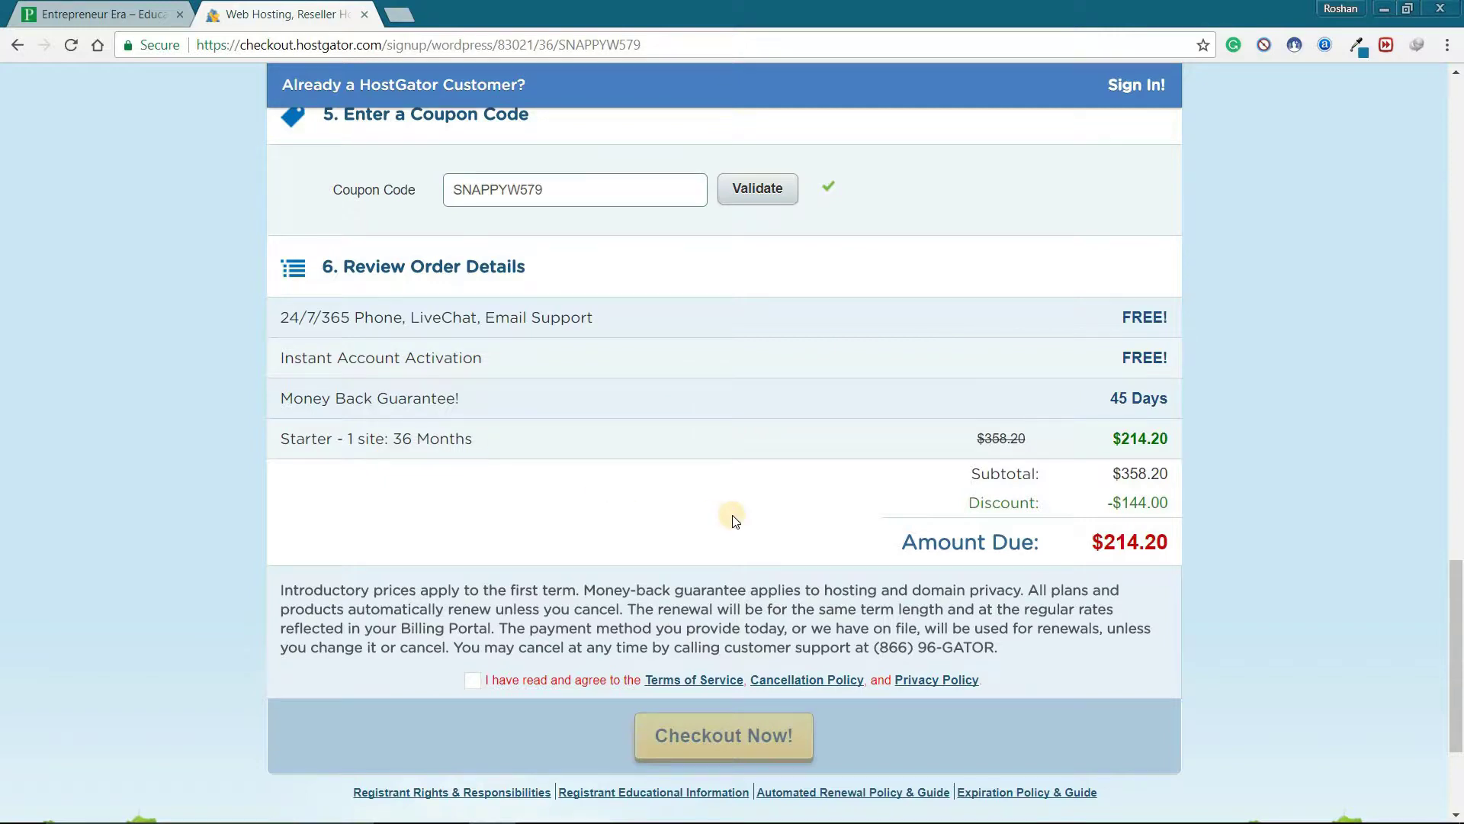
scroll(732, 519, up, 8)
scroll(732, 519, up, 3)
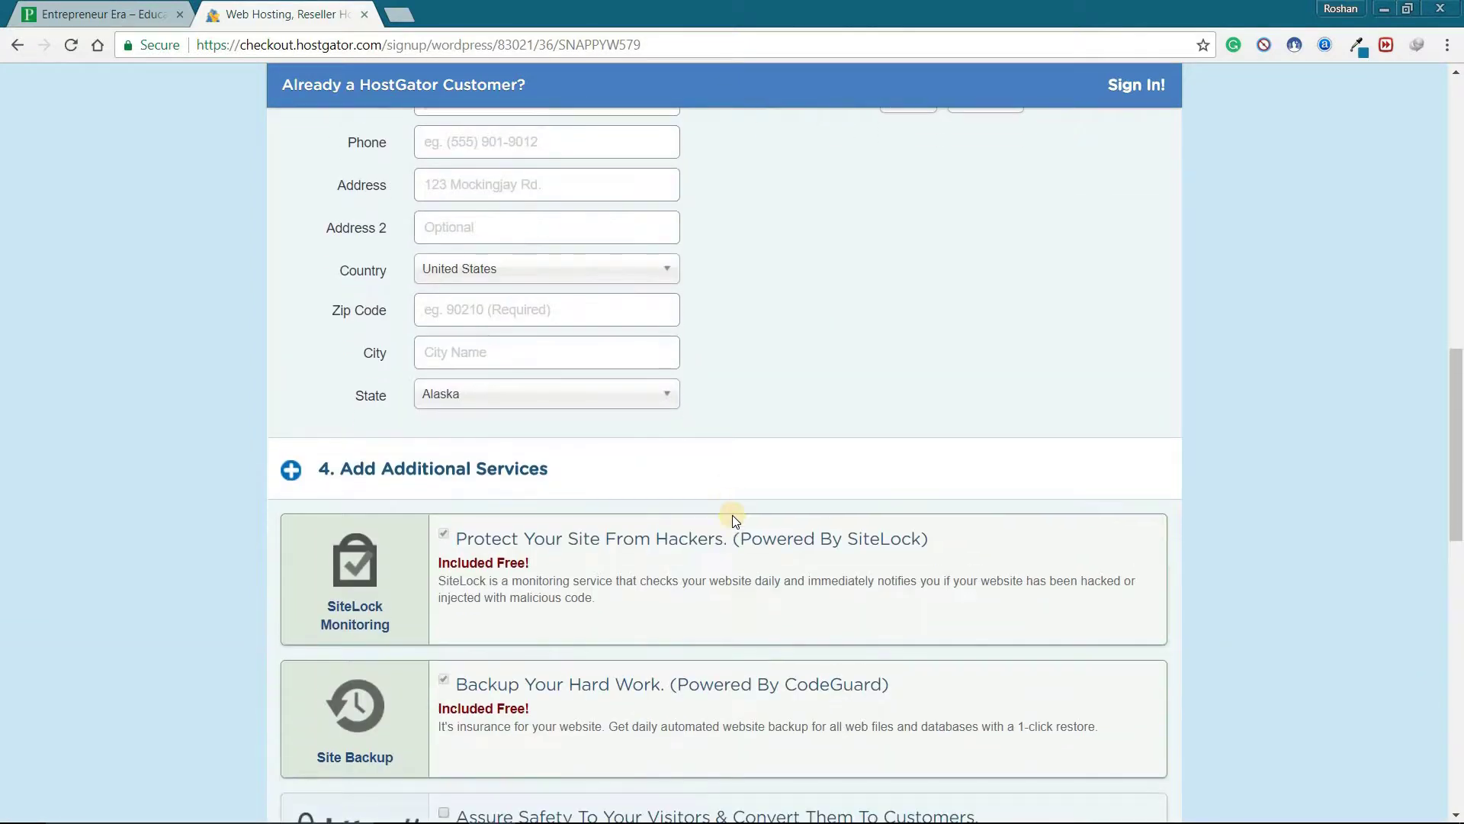
scroll(733, 518, down, 14)
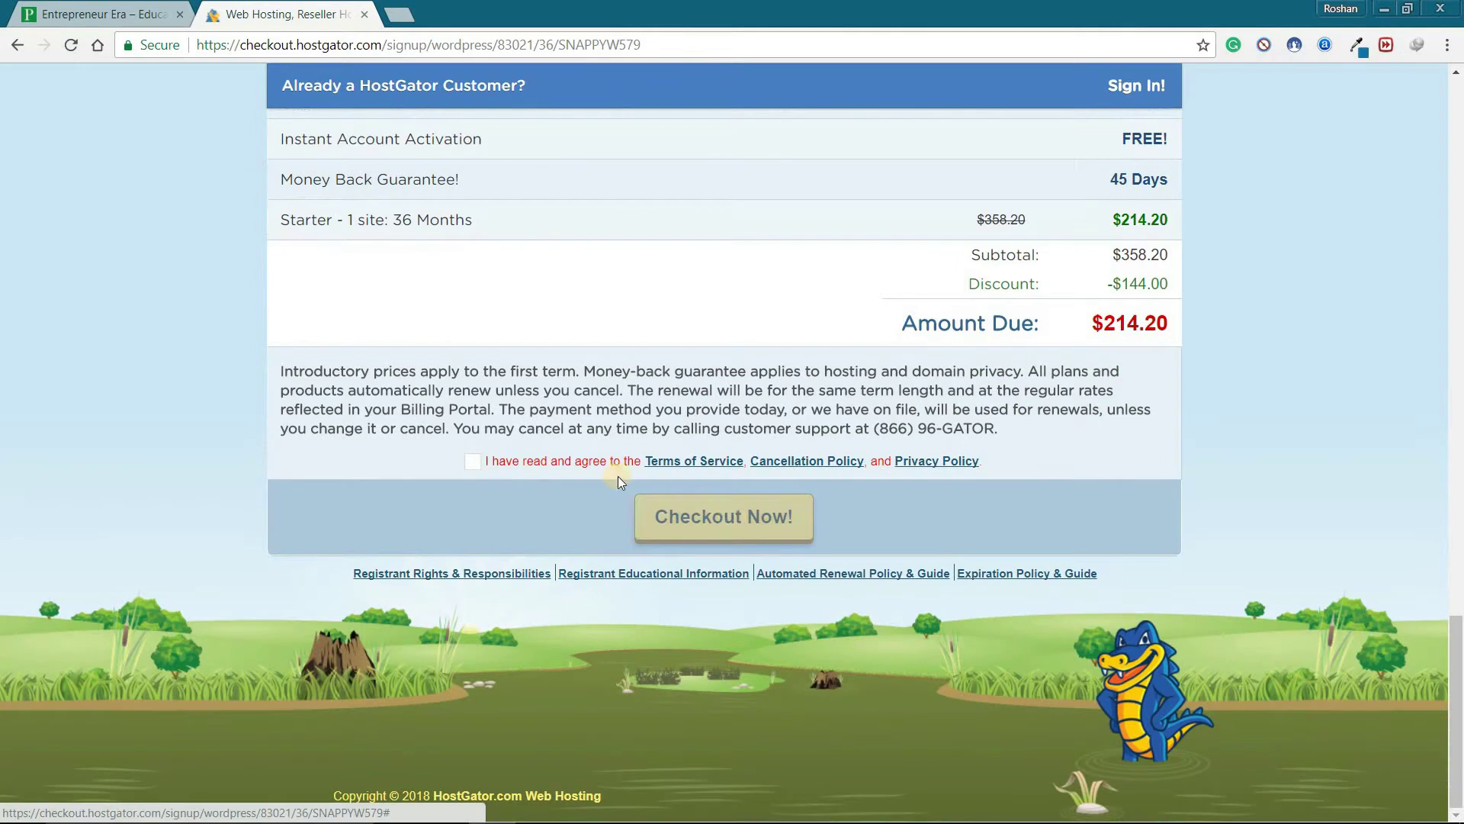
Step: Agree to the Terms of Service, Cancellation and Privacy Policy
click(472, 461)
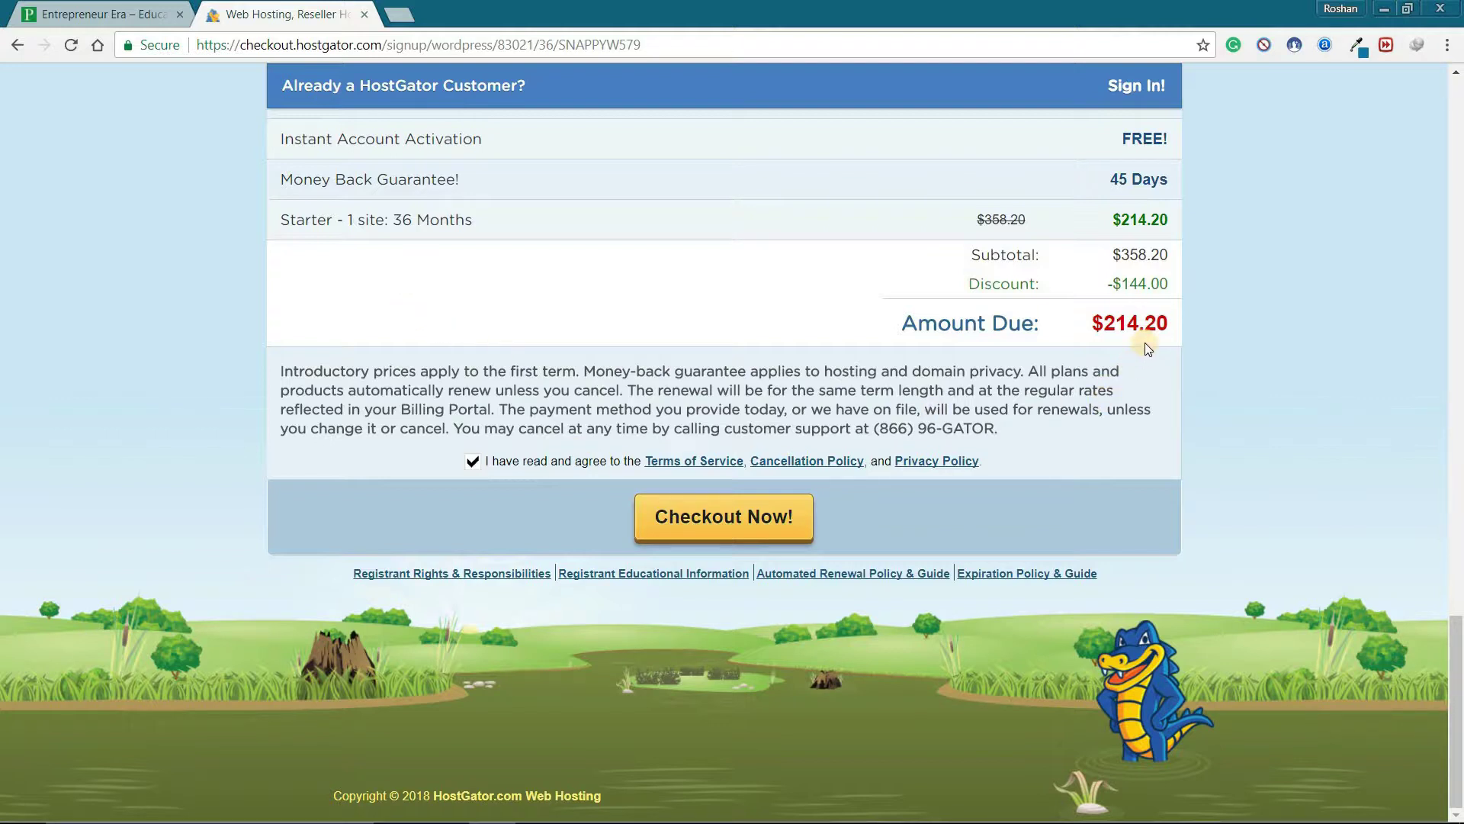
scroll(1147, 348, up, 15)
scroll(1146, 348, up, 6)
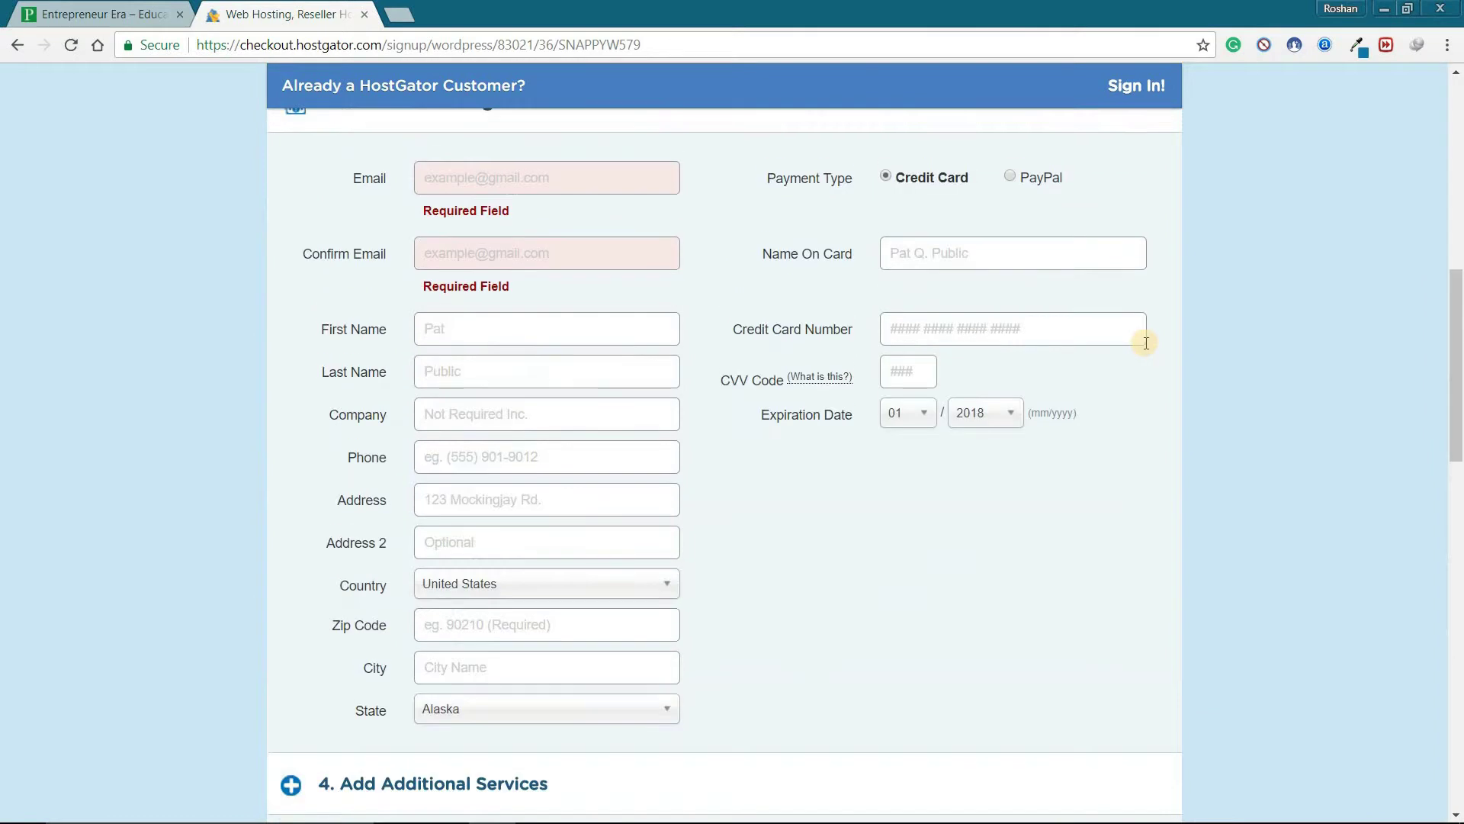
scroll(1147, 349, down, 3)
scroll(1146, 349, down, 12)
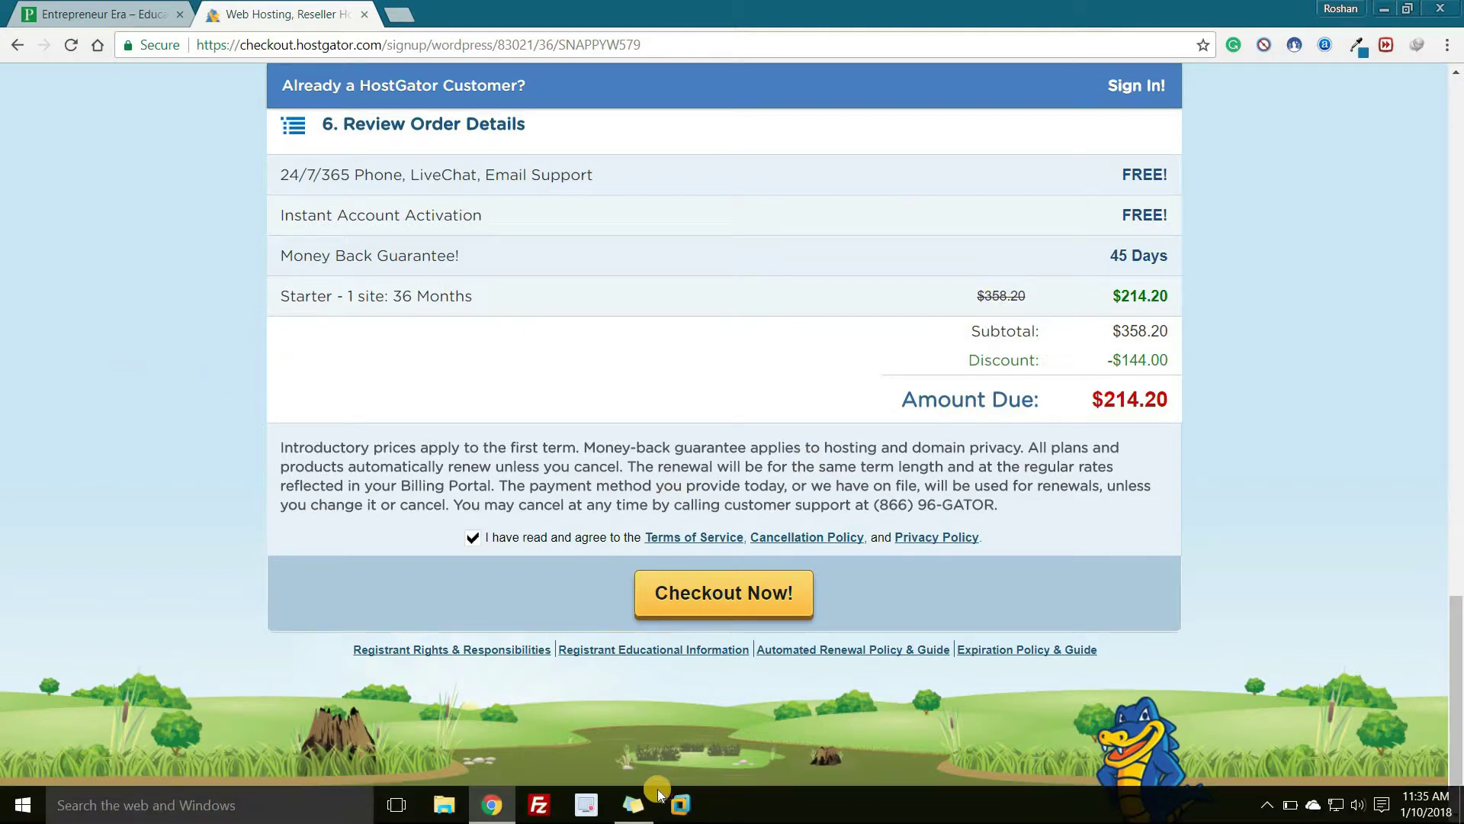
click(657, 788)
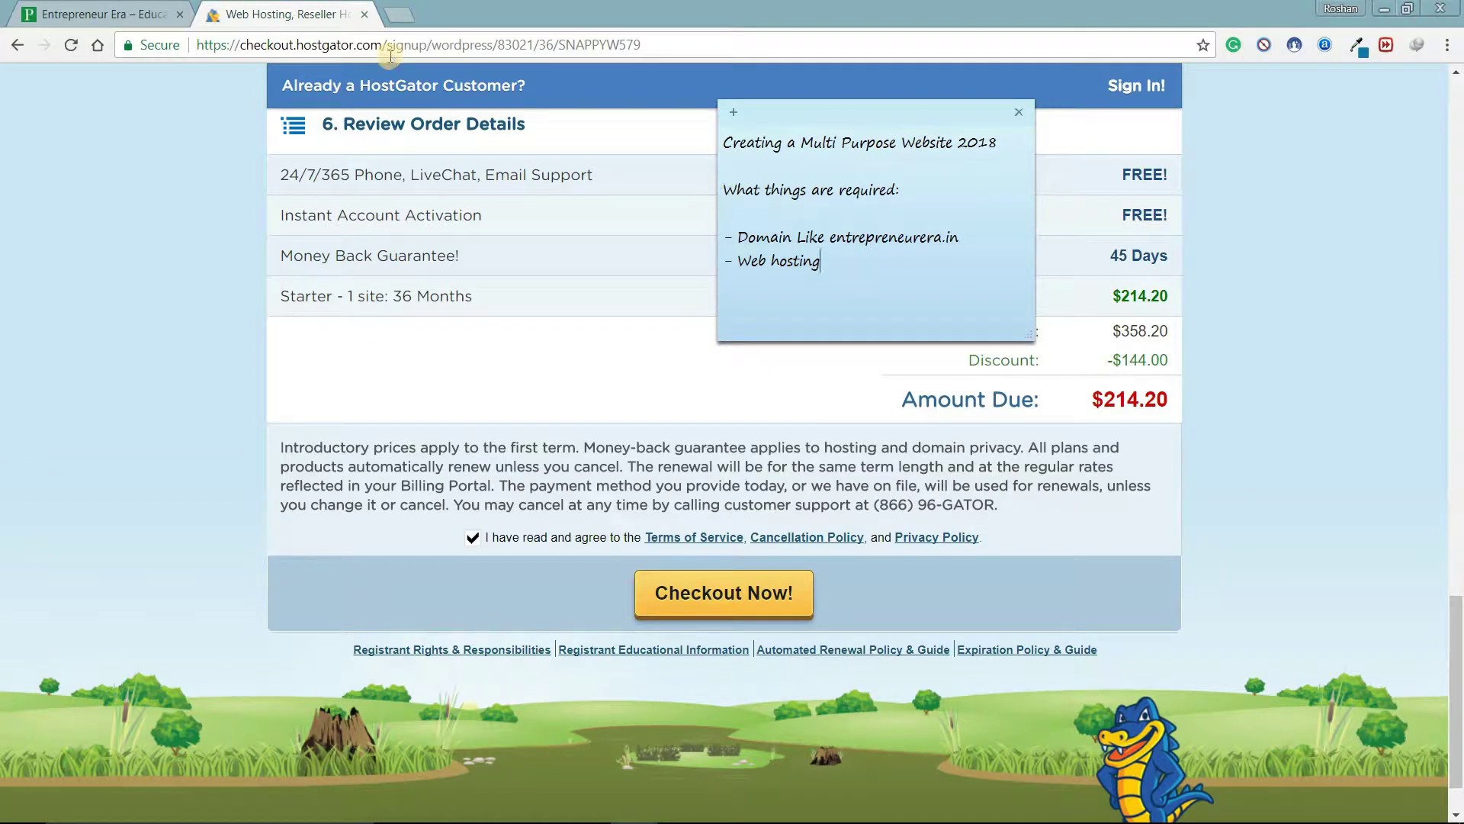
click(463, 6)
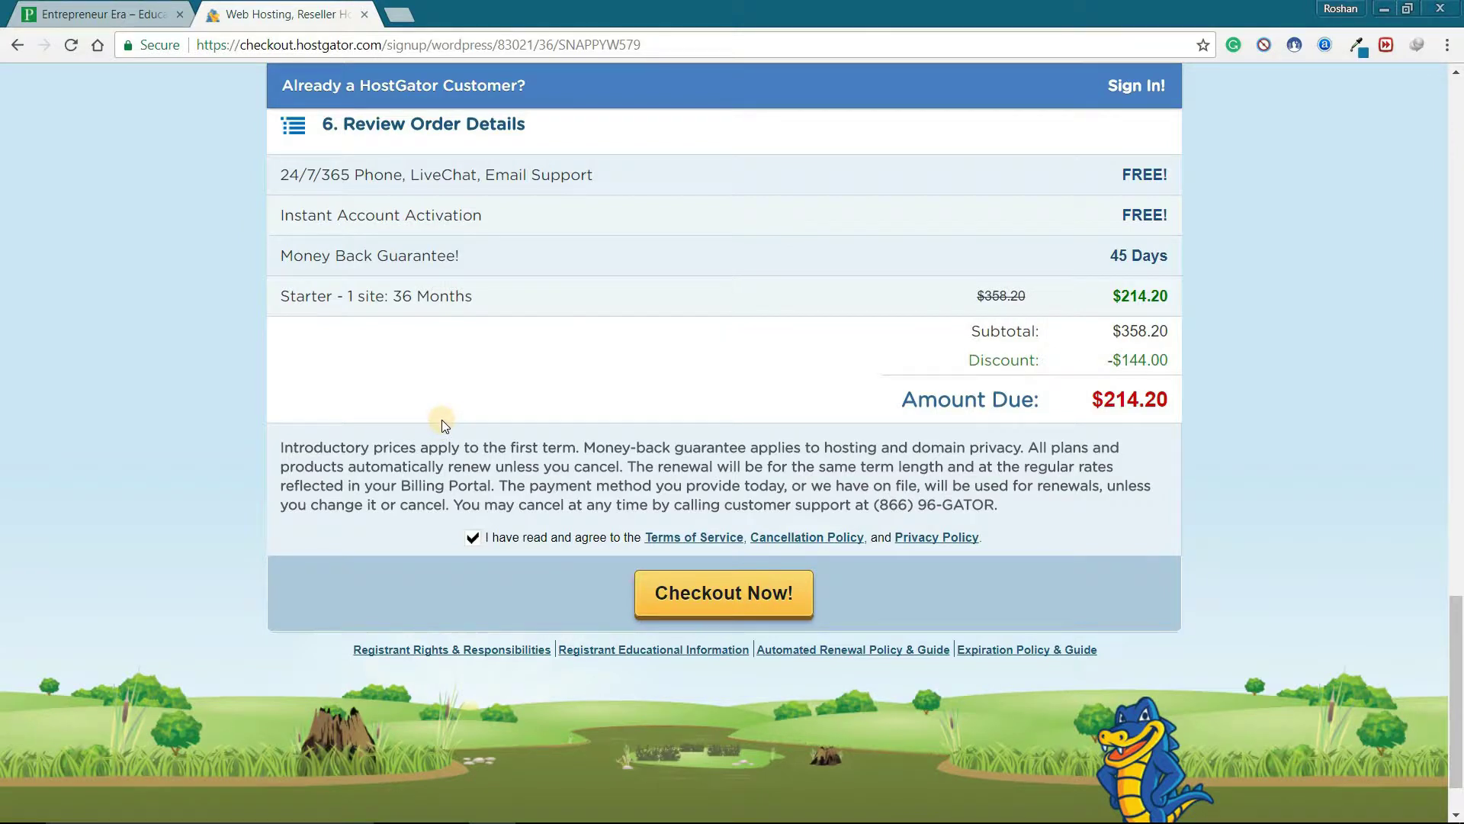
Step: Look over the Enter Your Billing Info form, leaving the Email field empty
scroll(442, 420, up, 9)
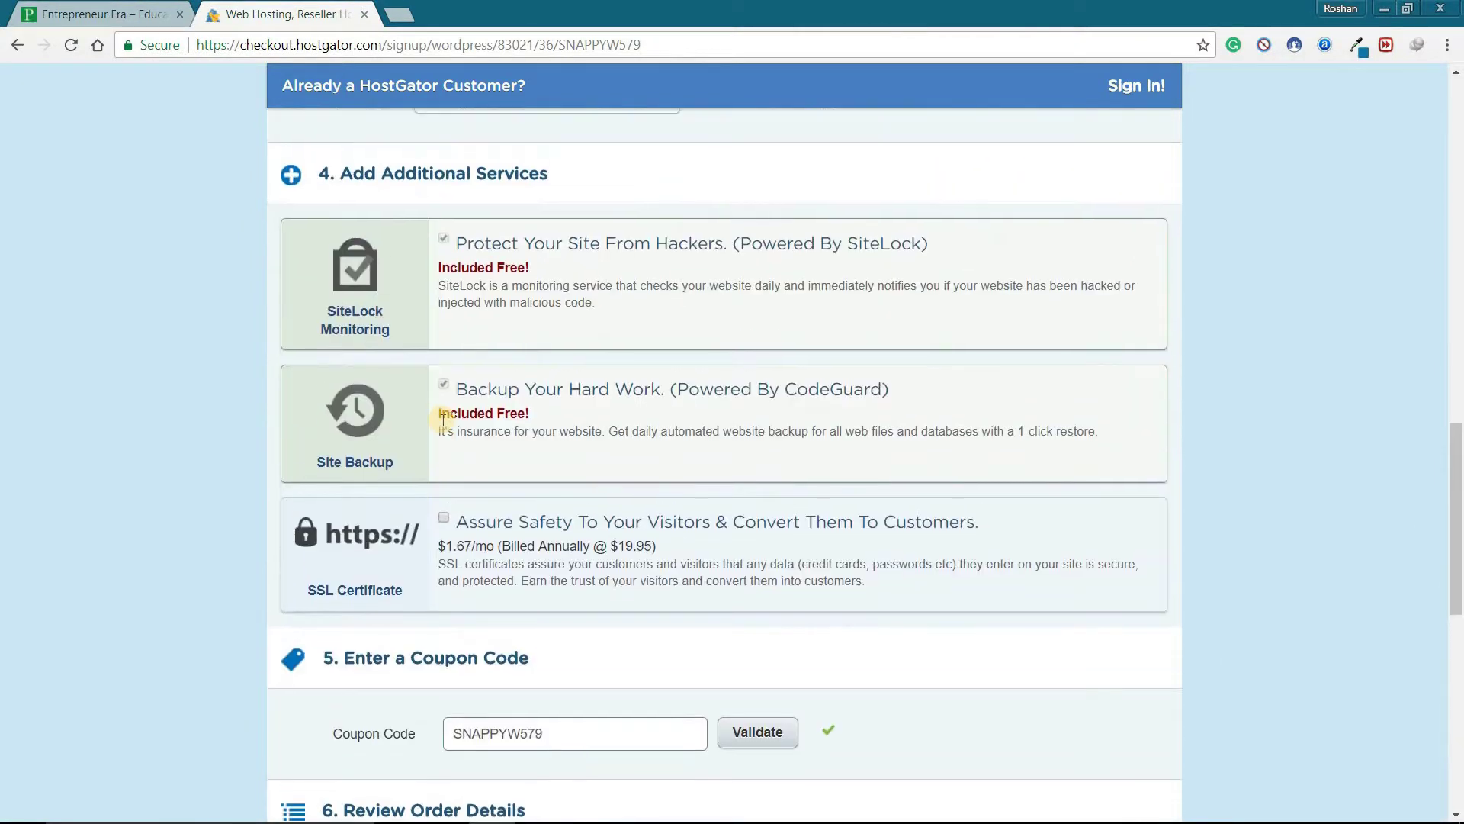
scroll(442, 420, up, 10)
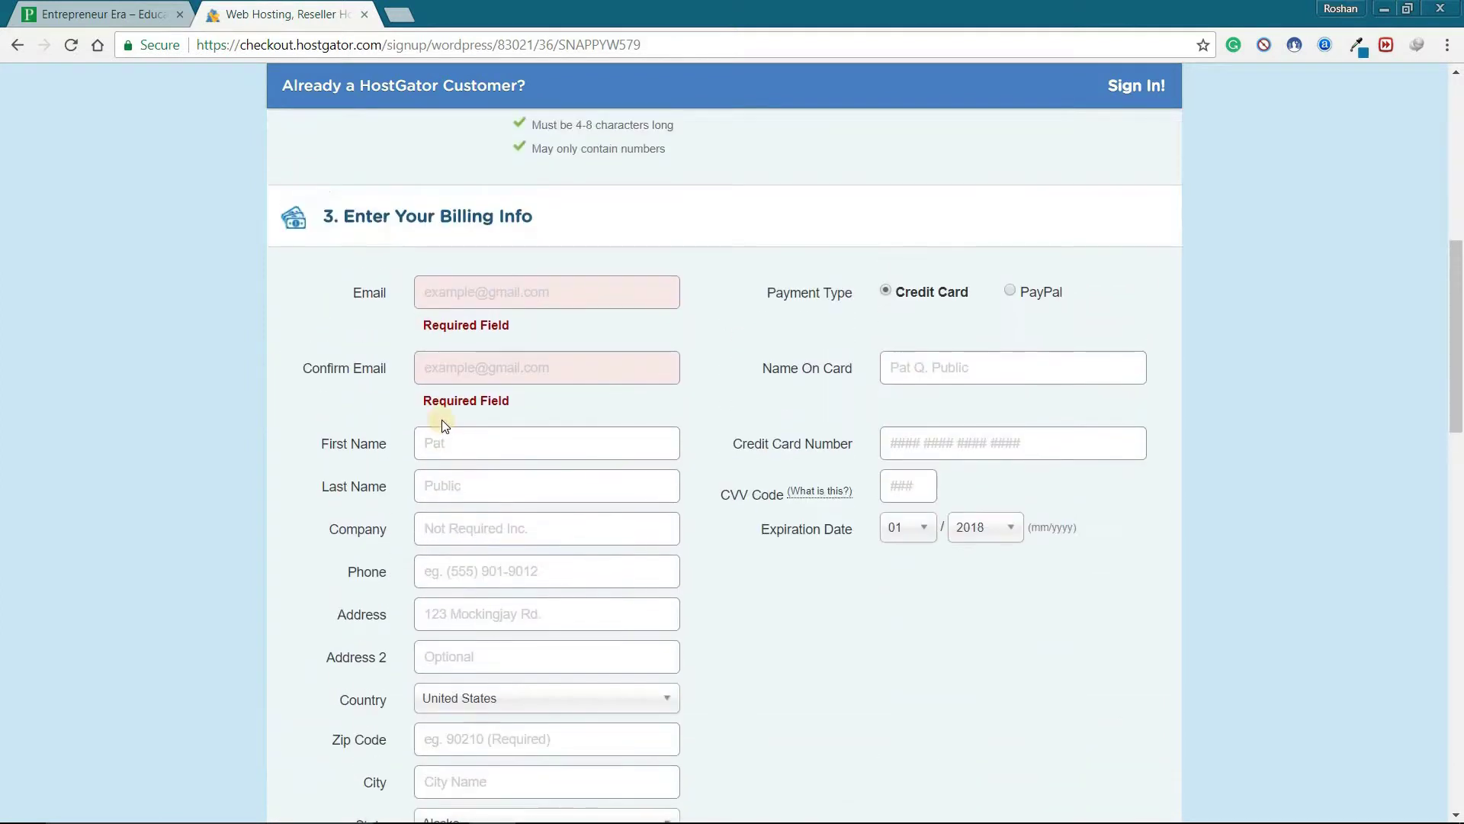
click(517, 299)
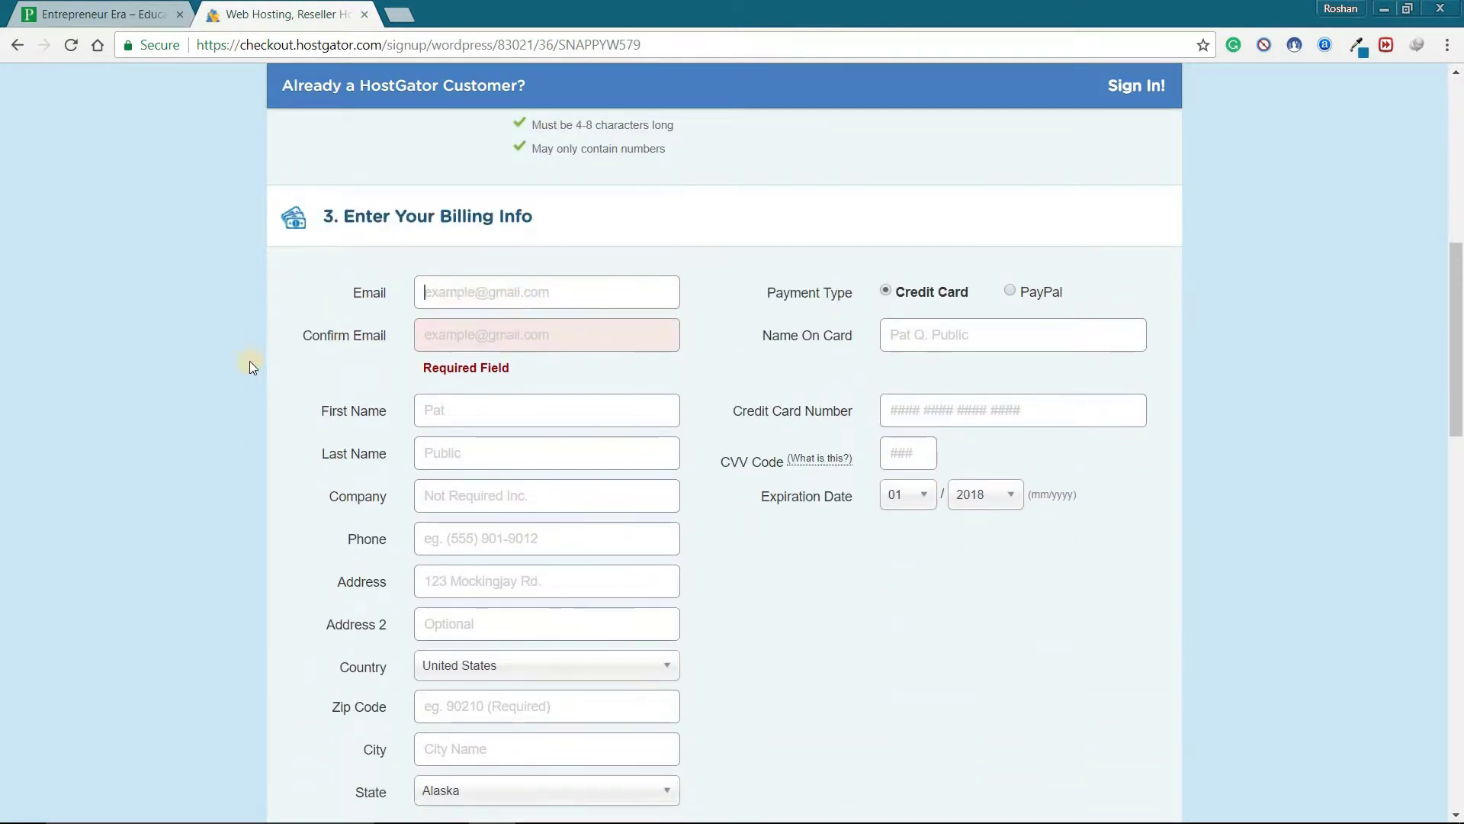
click(239, 365)
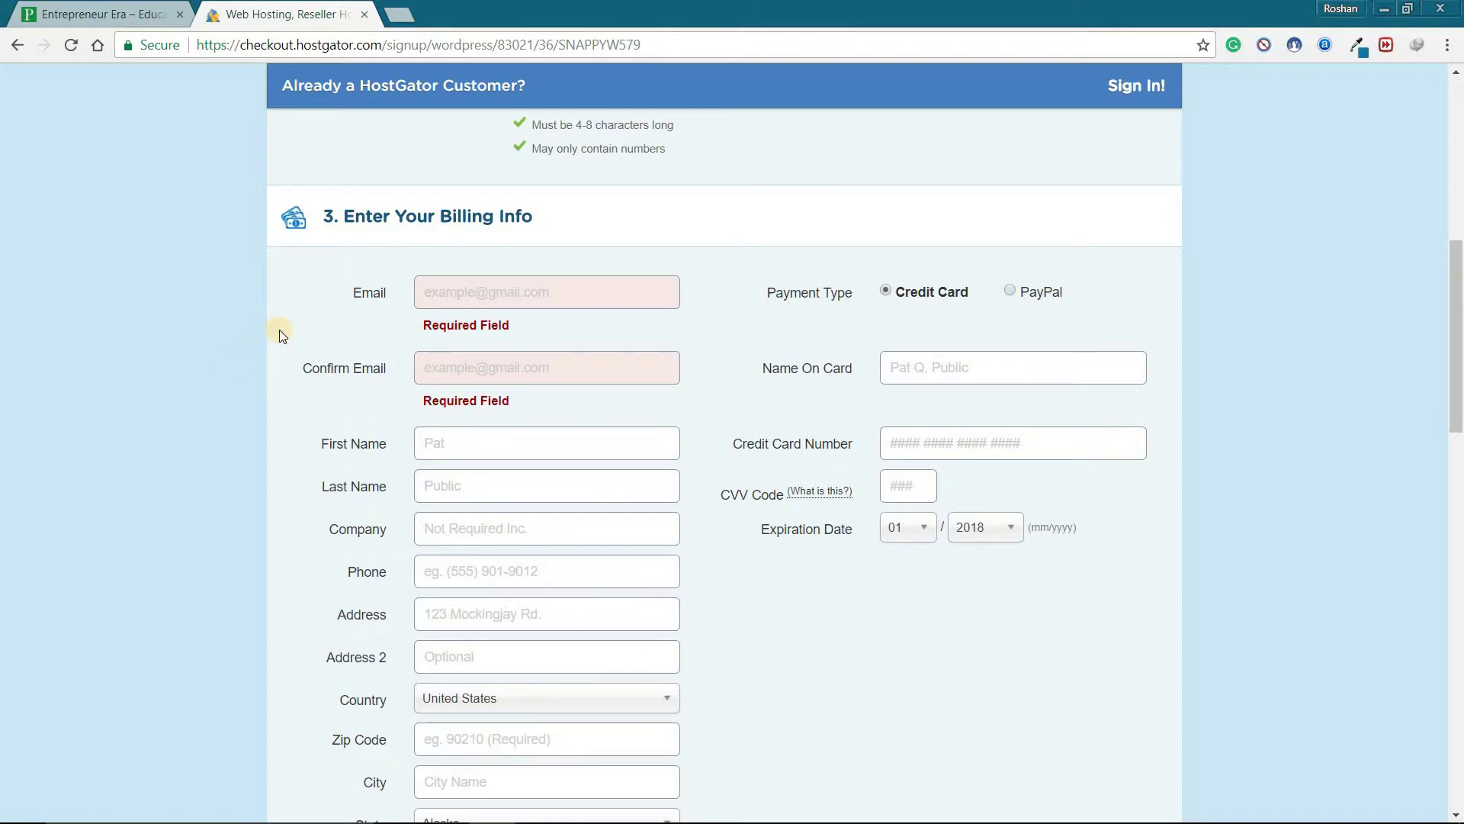
scroll(280, 329, down, 7)
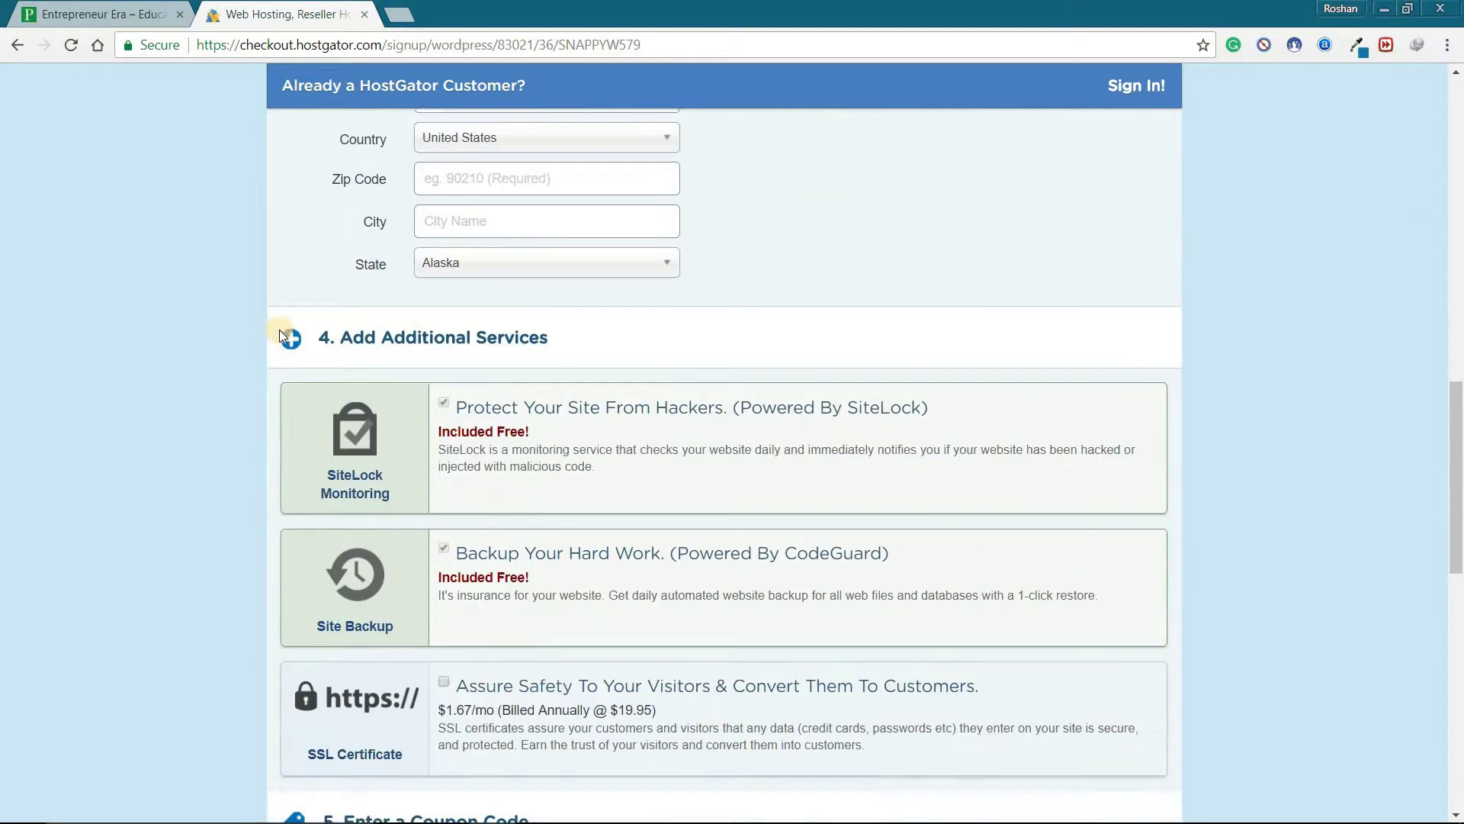
scroll(279, 330, down, 13)
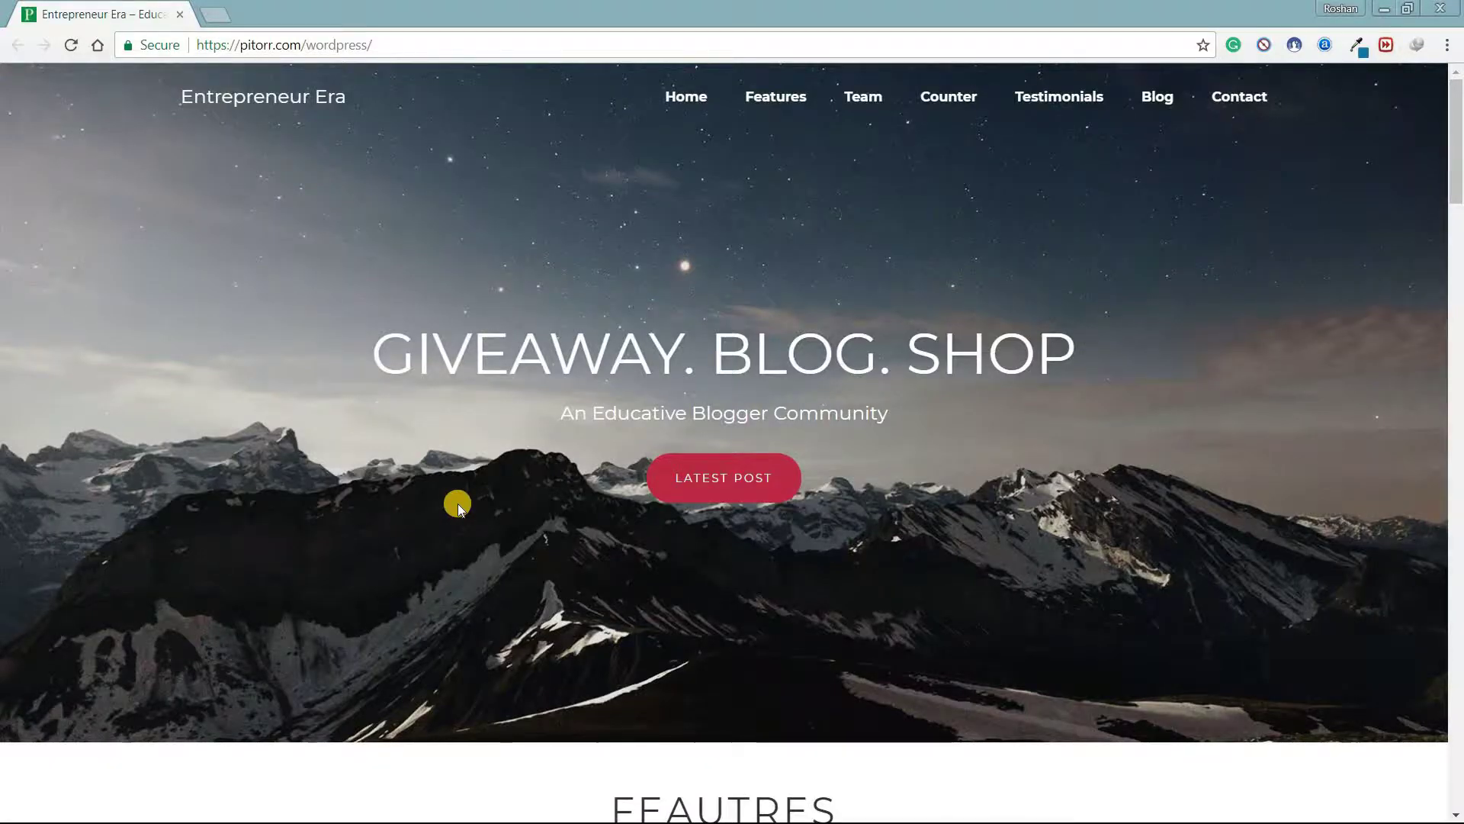
Step: Open a new blank browser tab beside the Entrepreneur Era tab
click(216, 14)
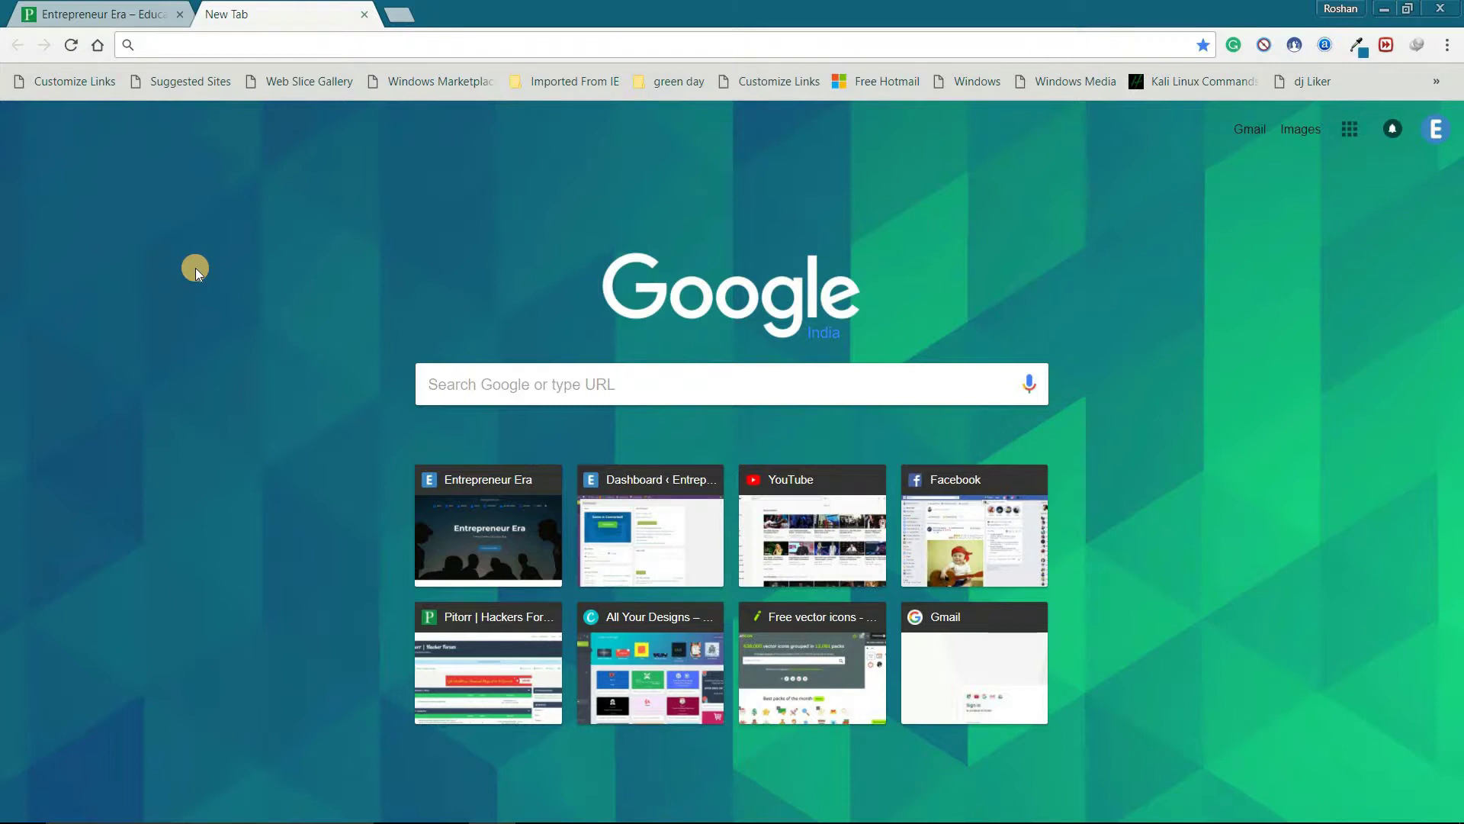
Step: Load the pitorr.com:2082 cPanel login and sign in with the saved credentials
text(pi)
key(Down)
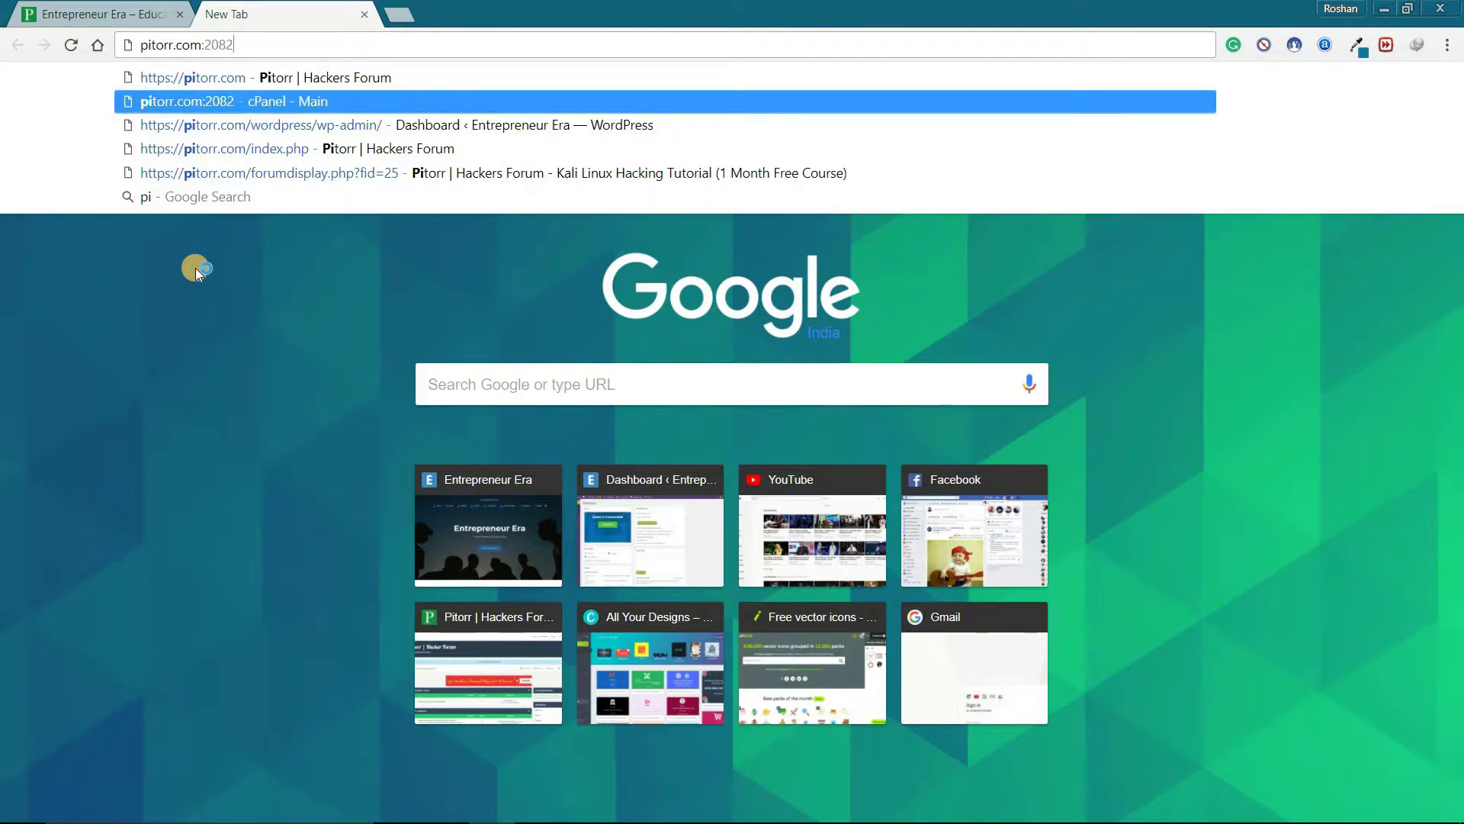
key(Return)
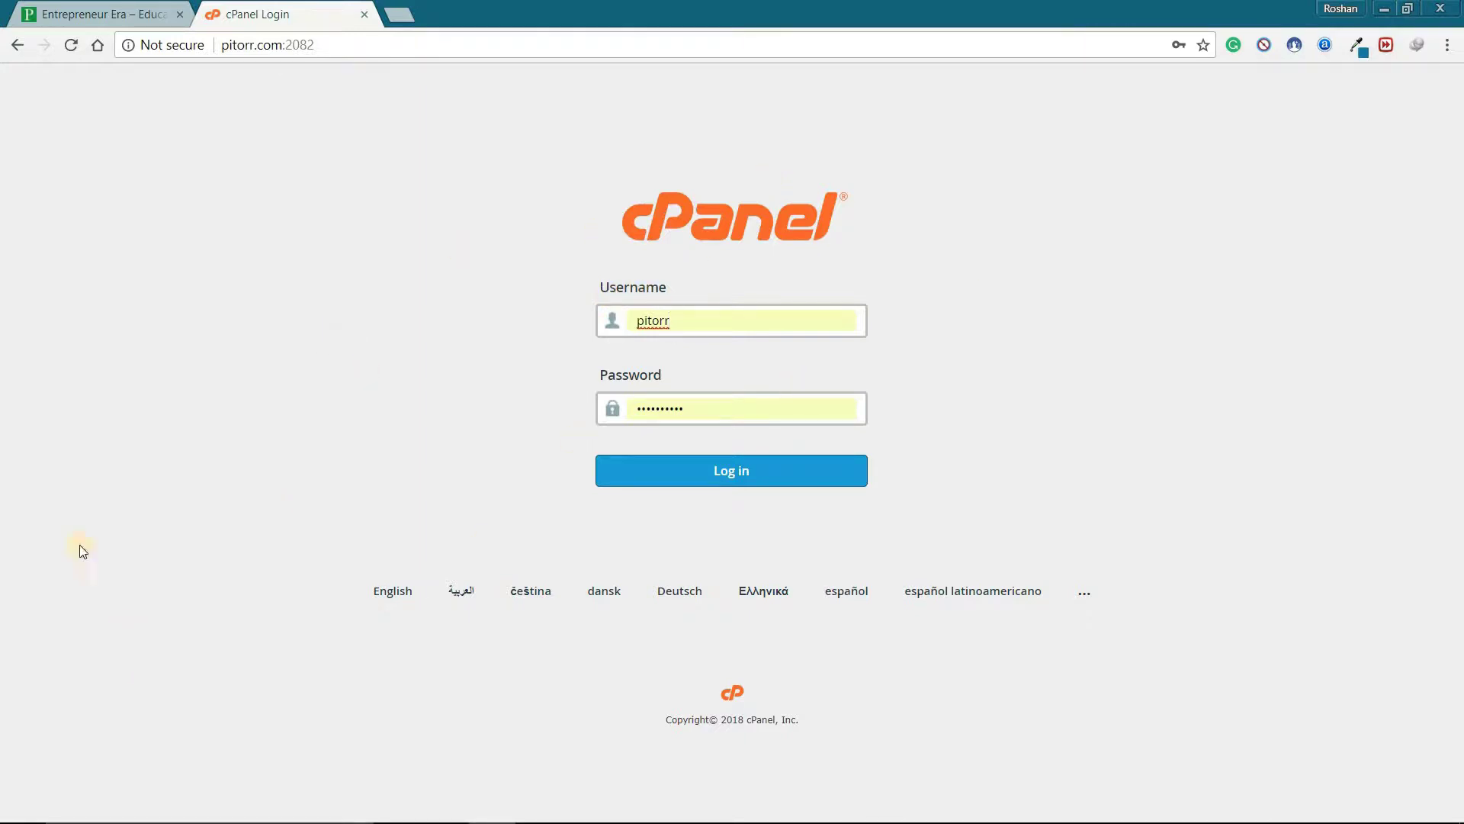
key(Return)
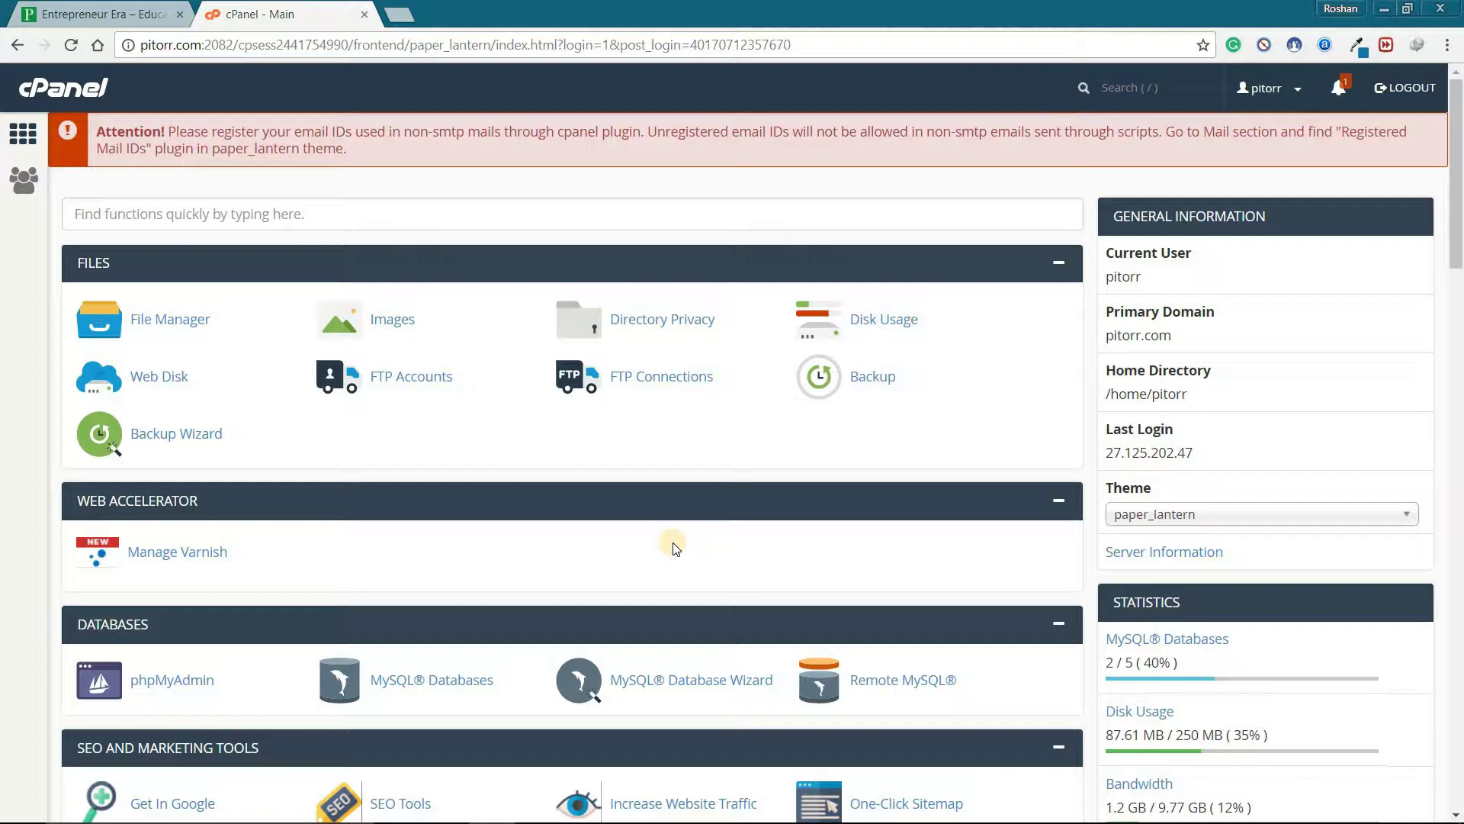
Step: Open WordPress from the Softaculous Apps Installer scripts in cPanel
scroll(673, 543, down, 1)
scroll(673, 543, up, 1)
scroll(673, 545, down, 1)
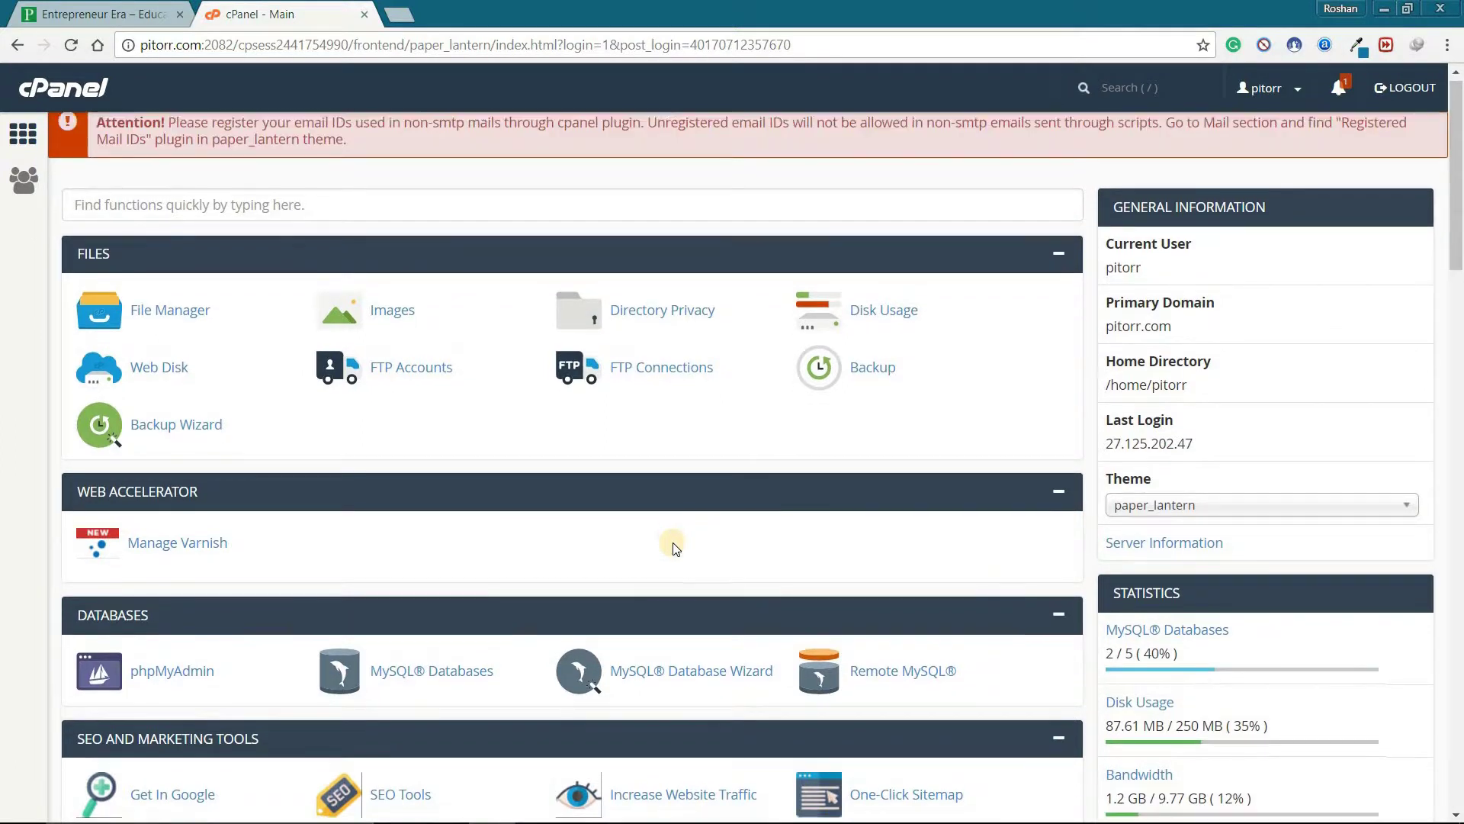
scroll(674, 544, up, 1)
scroll(673, 544, down, 1)
scroll(674, 547, down, 15)
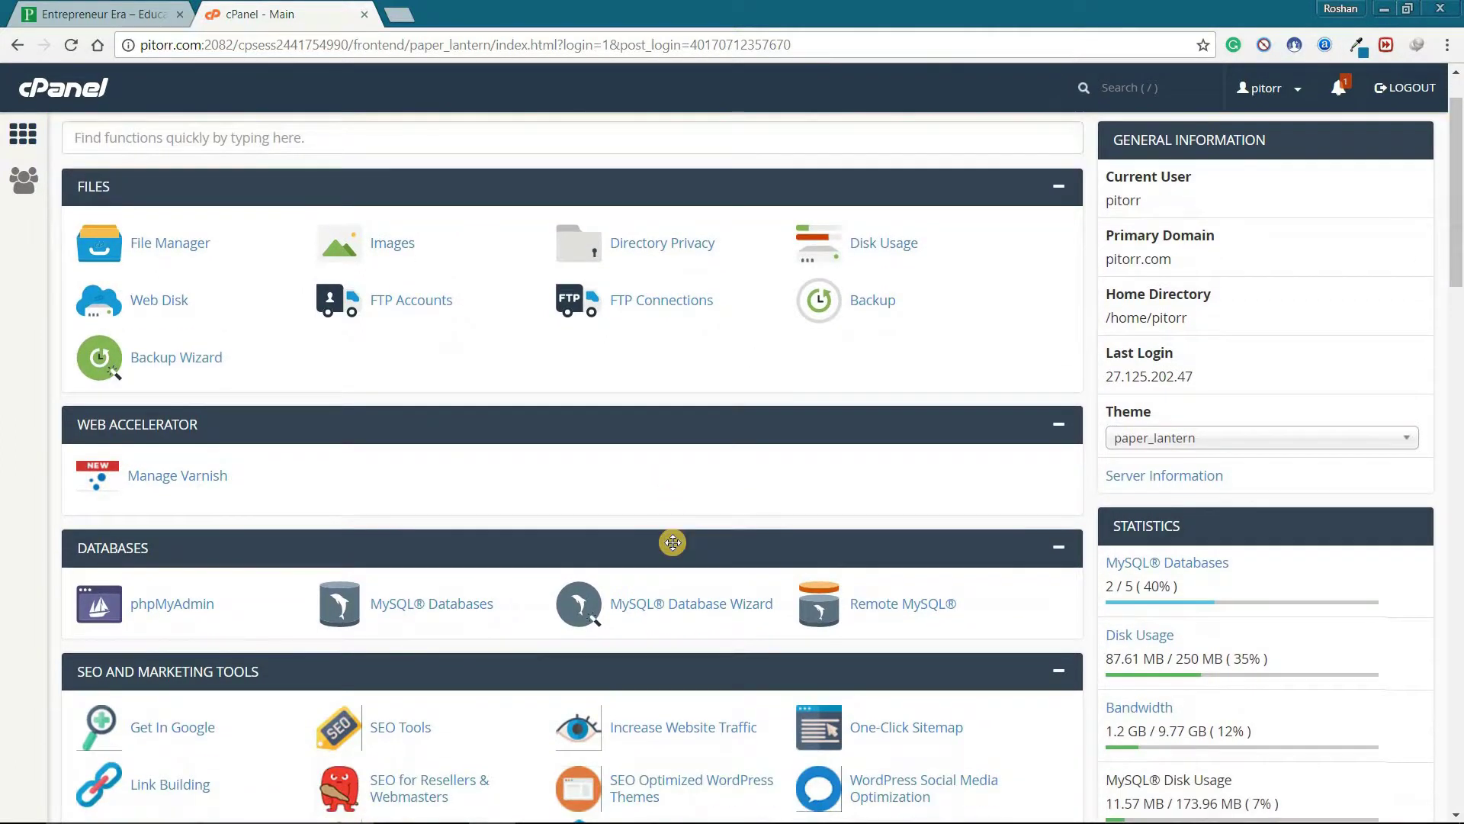
scroll(672, 547, down, 14)
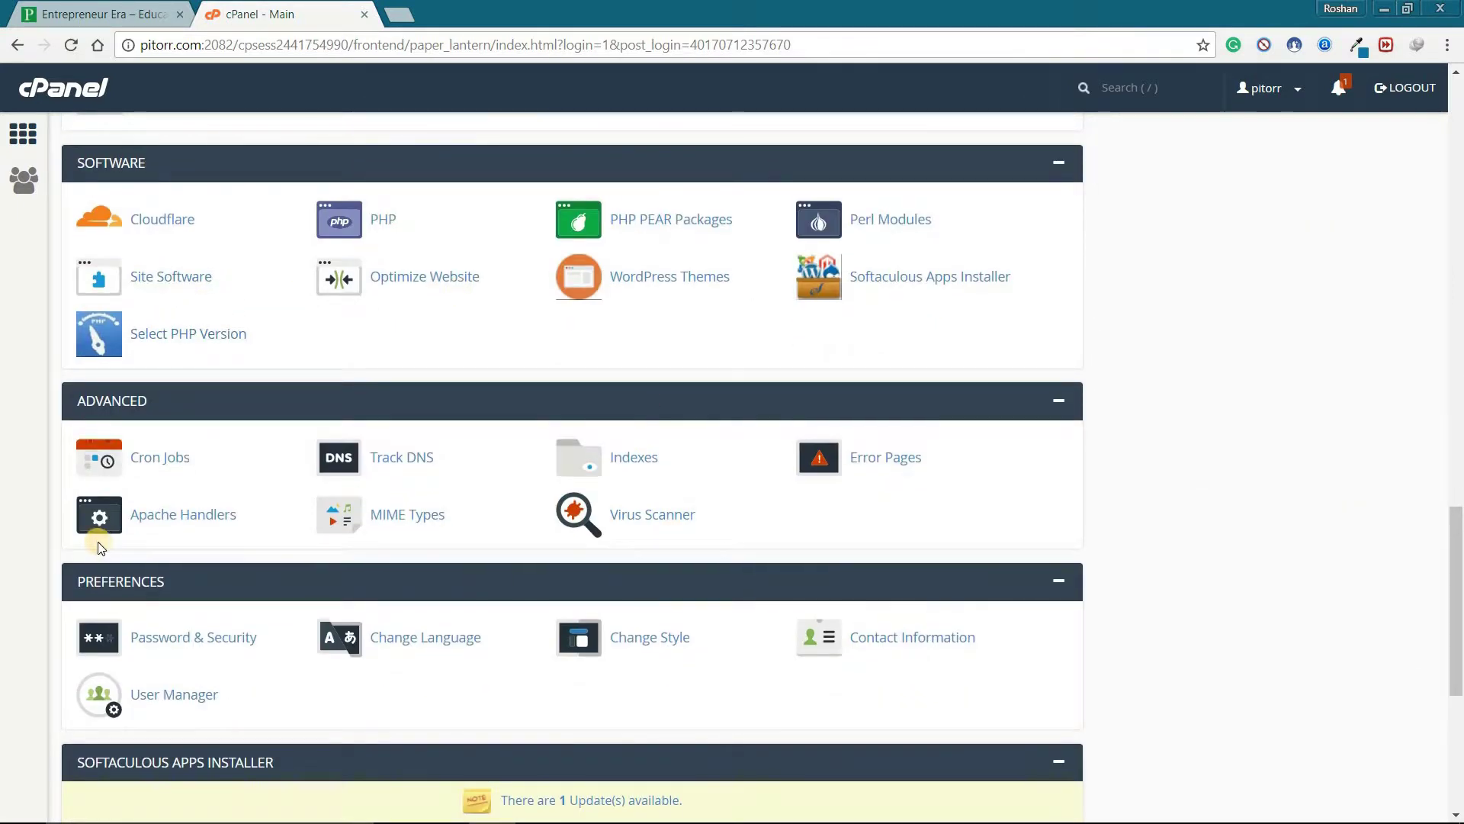
scroll(450, 385, down, 9)
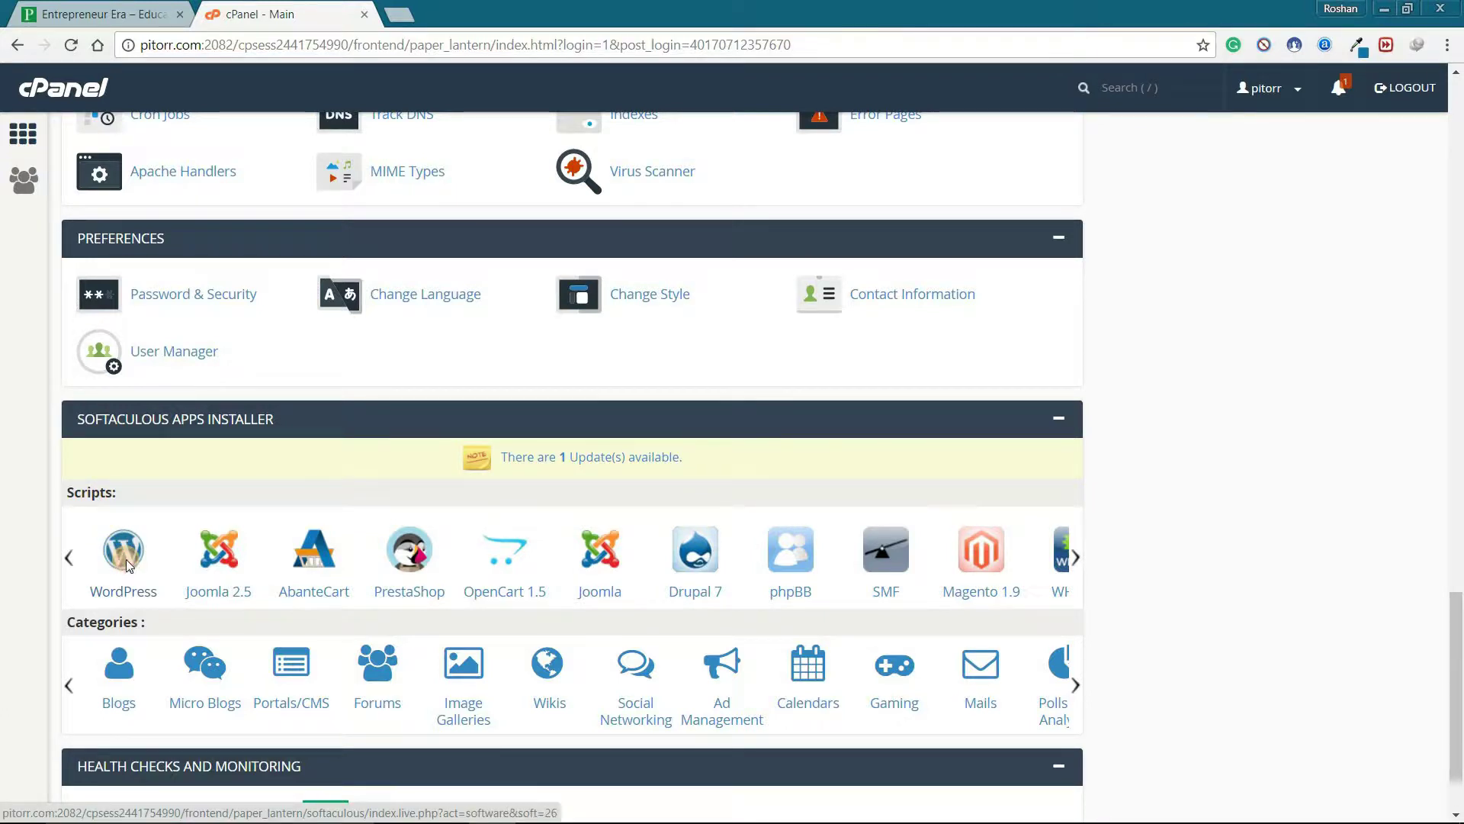
click(124, 558)
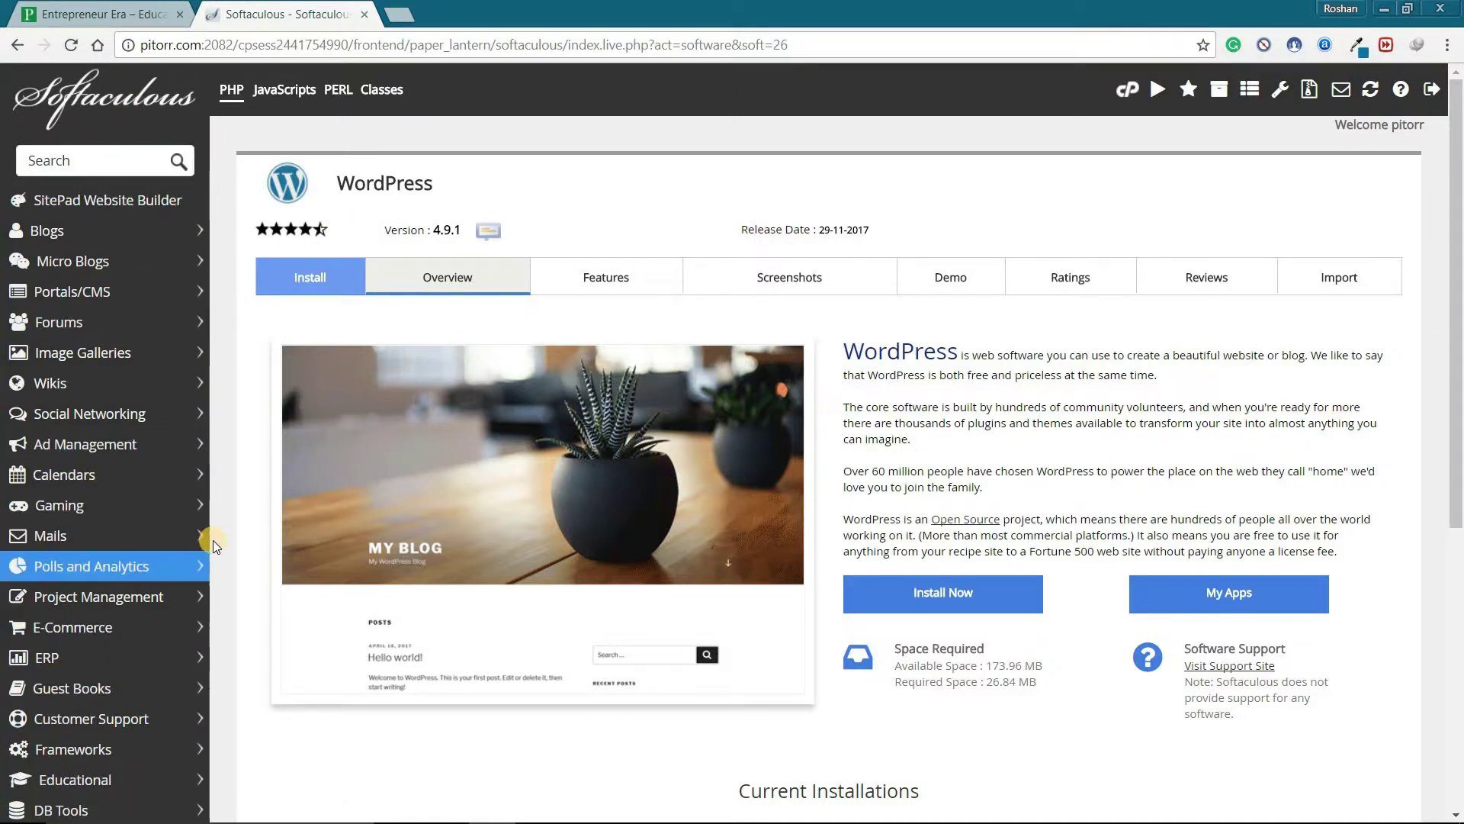
Step: Start a new WordPress installation from the Softaculous WordPress page
click(881, 598)
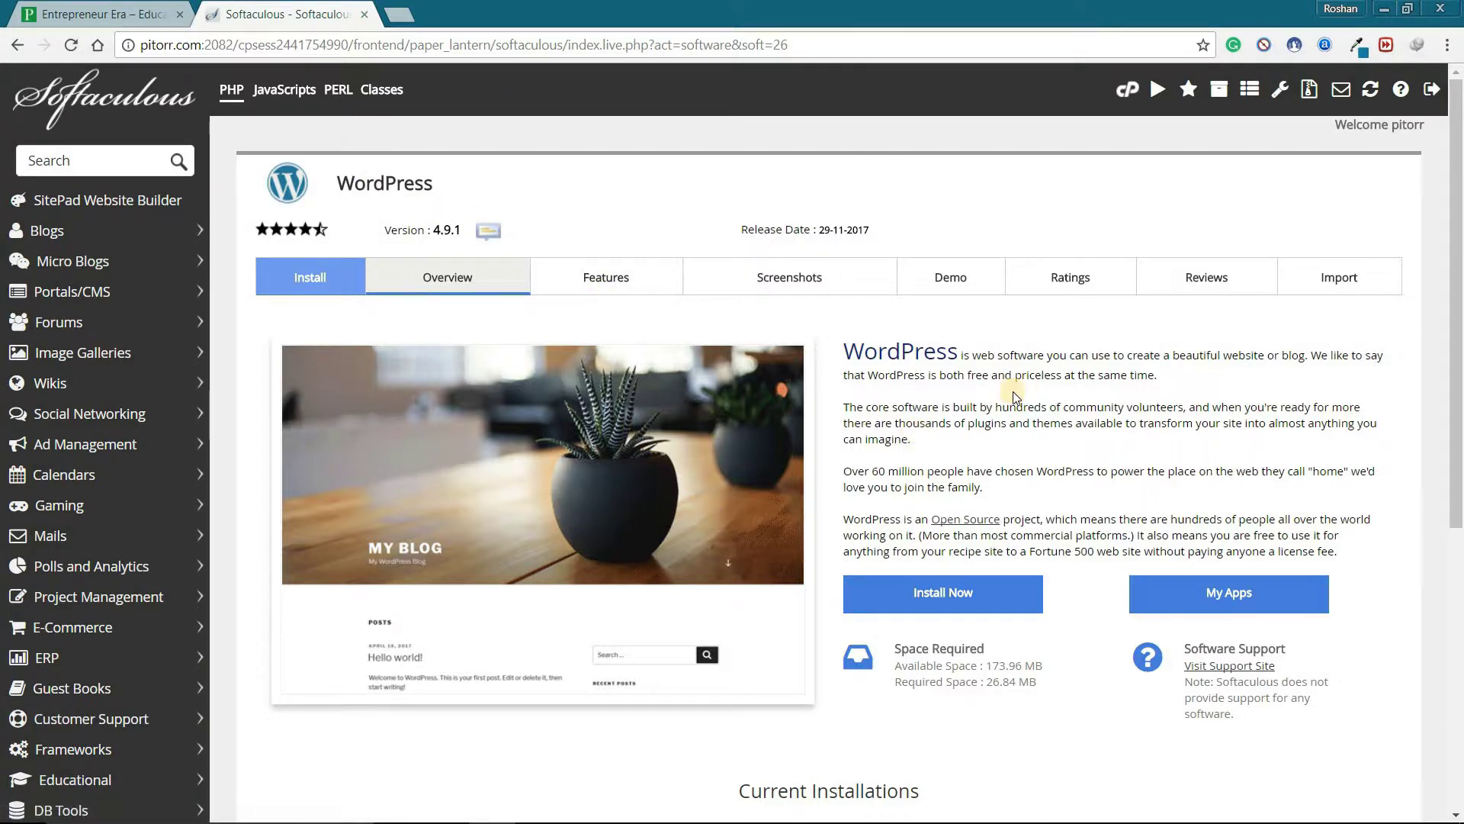
mouse_move(310, 217)
scroll(762, 333, down, 2)
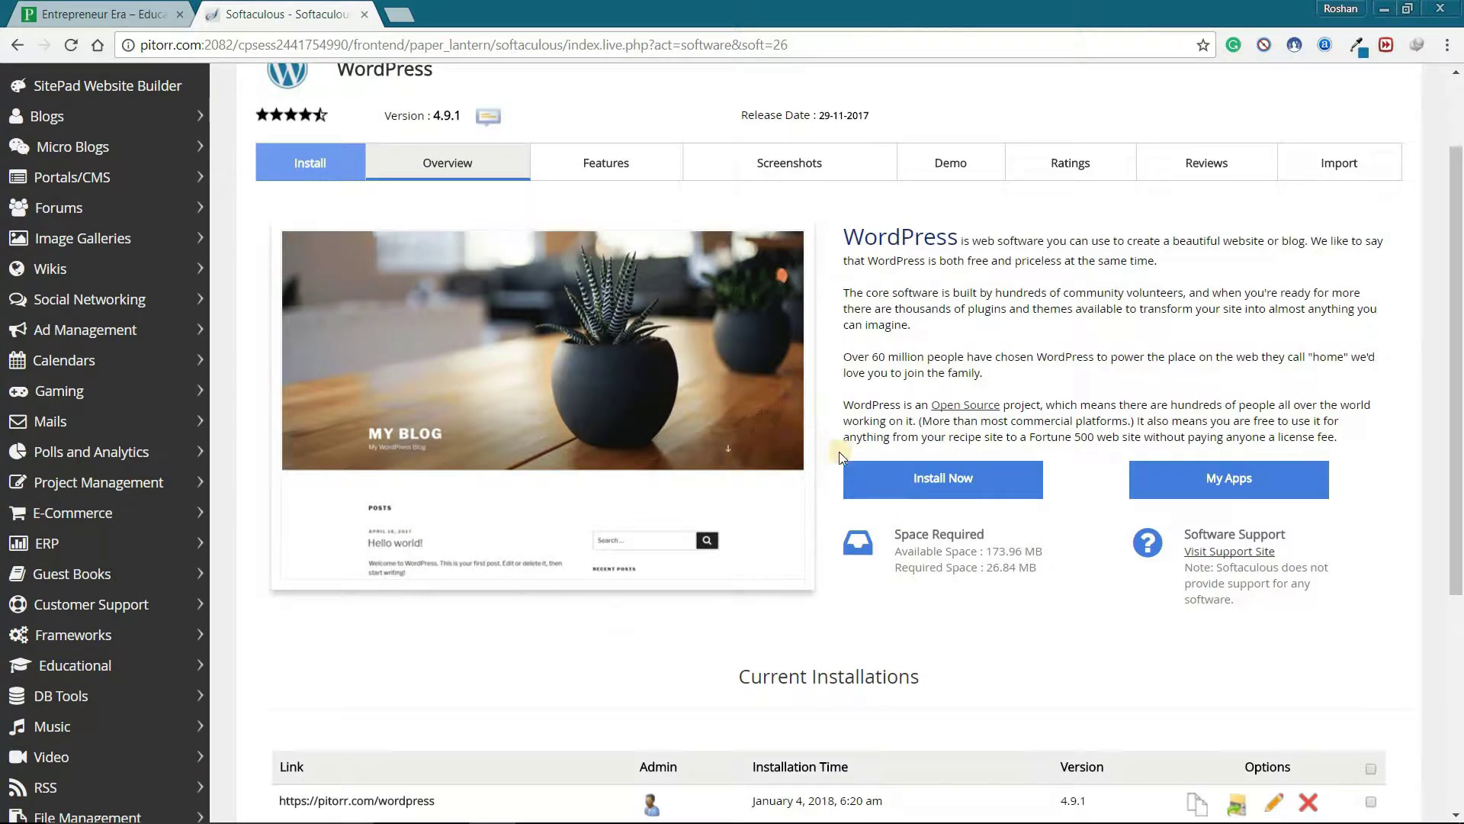
click(924, 477)
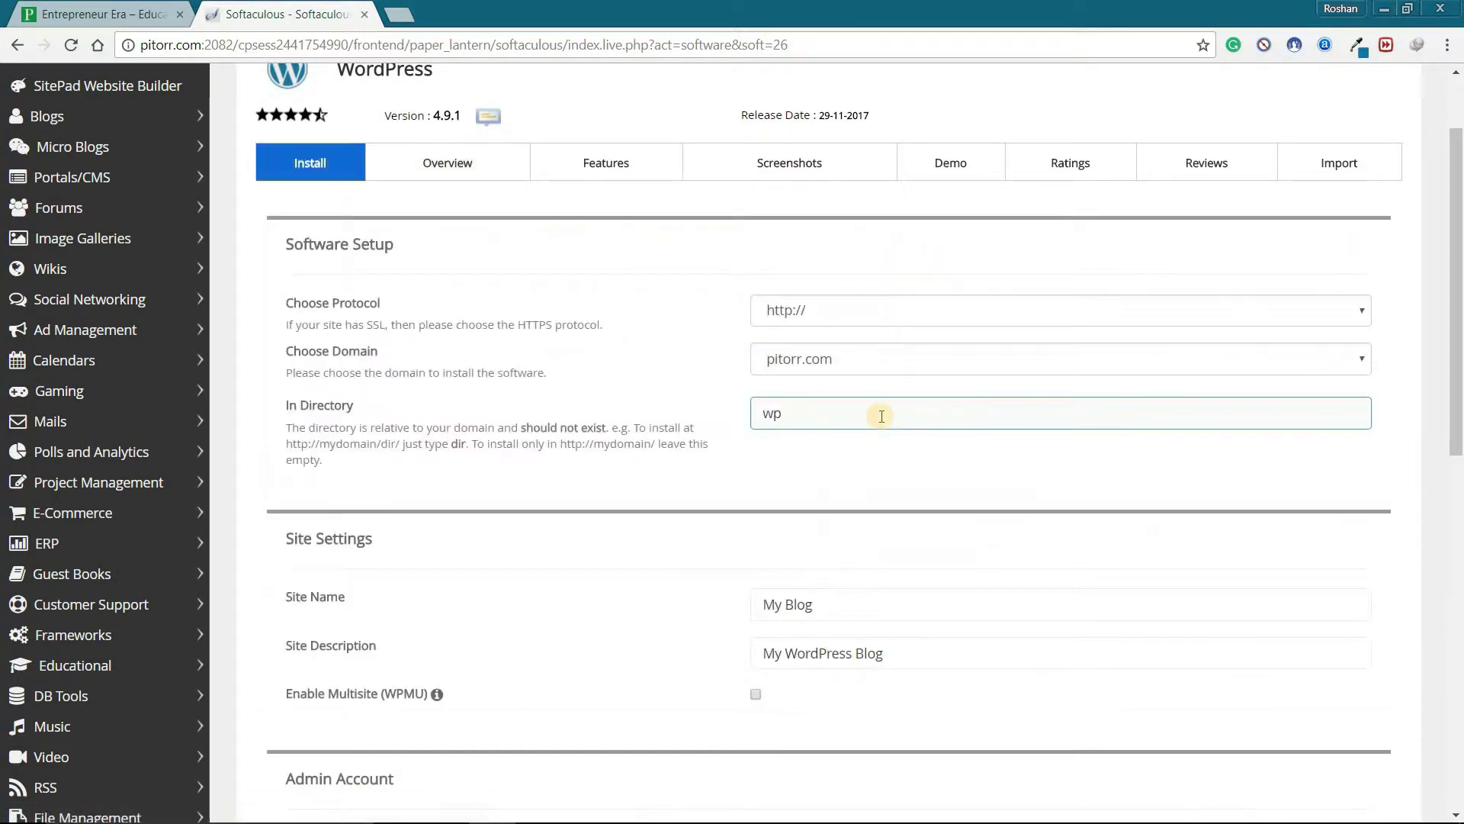
scroll(521, 345, up, 2)
scroll(518, 344, up, 1)
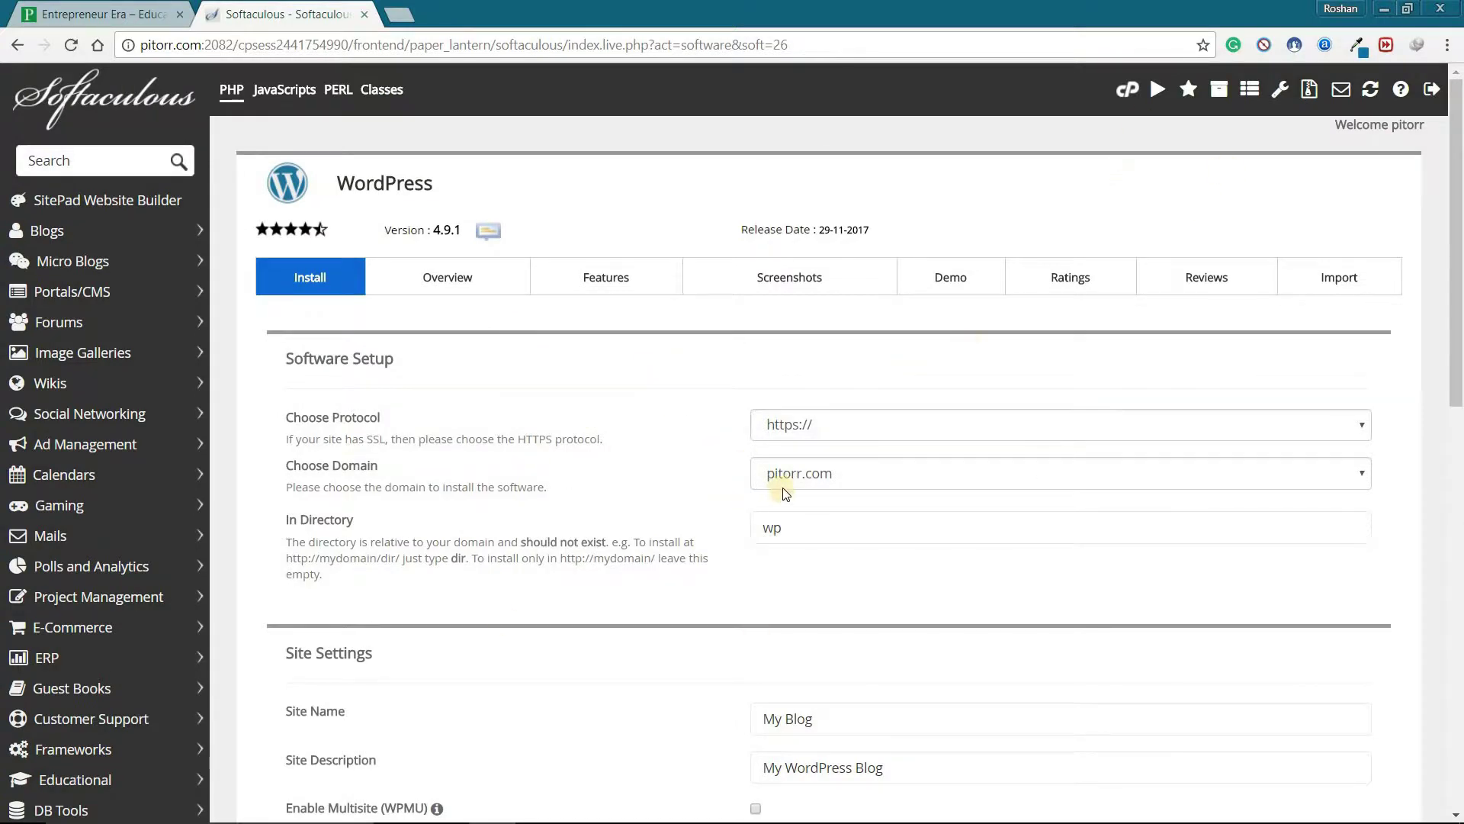
scroll(786, 493, down, 2)
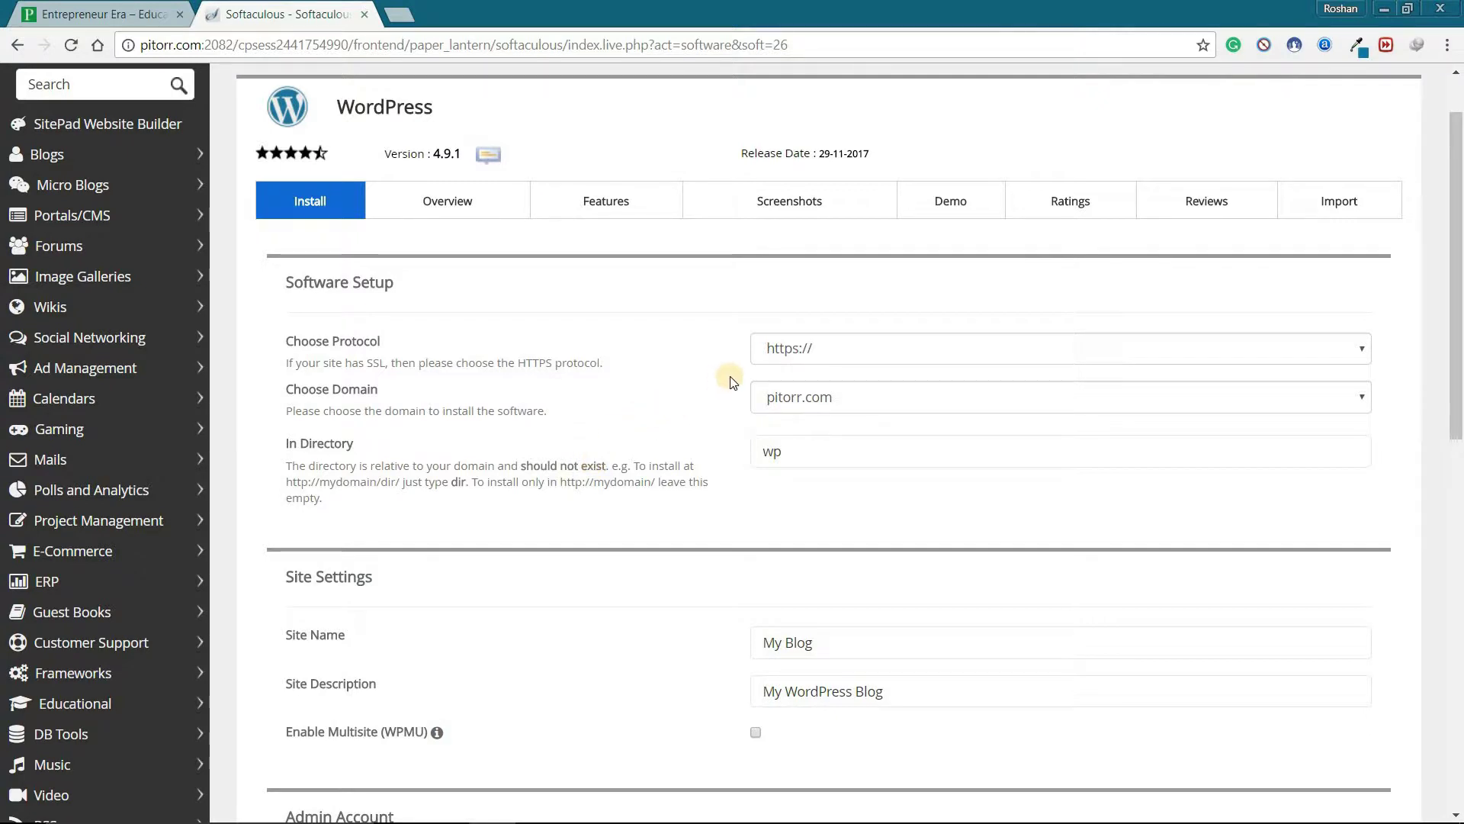
click(858, 357)
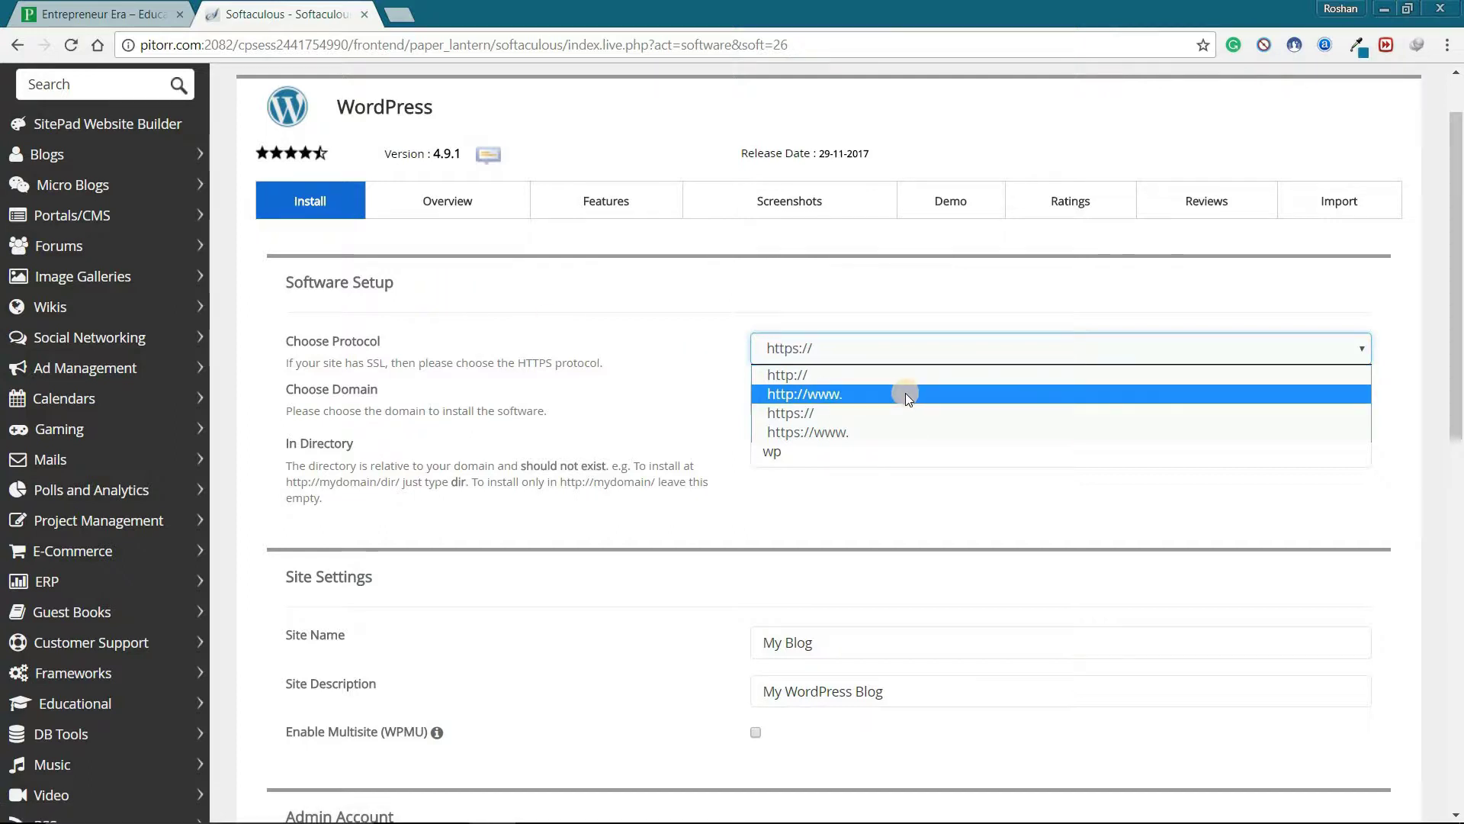
click(777, 412)
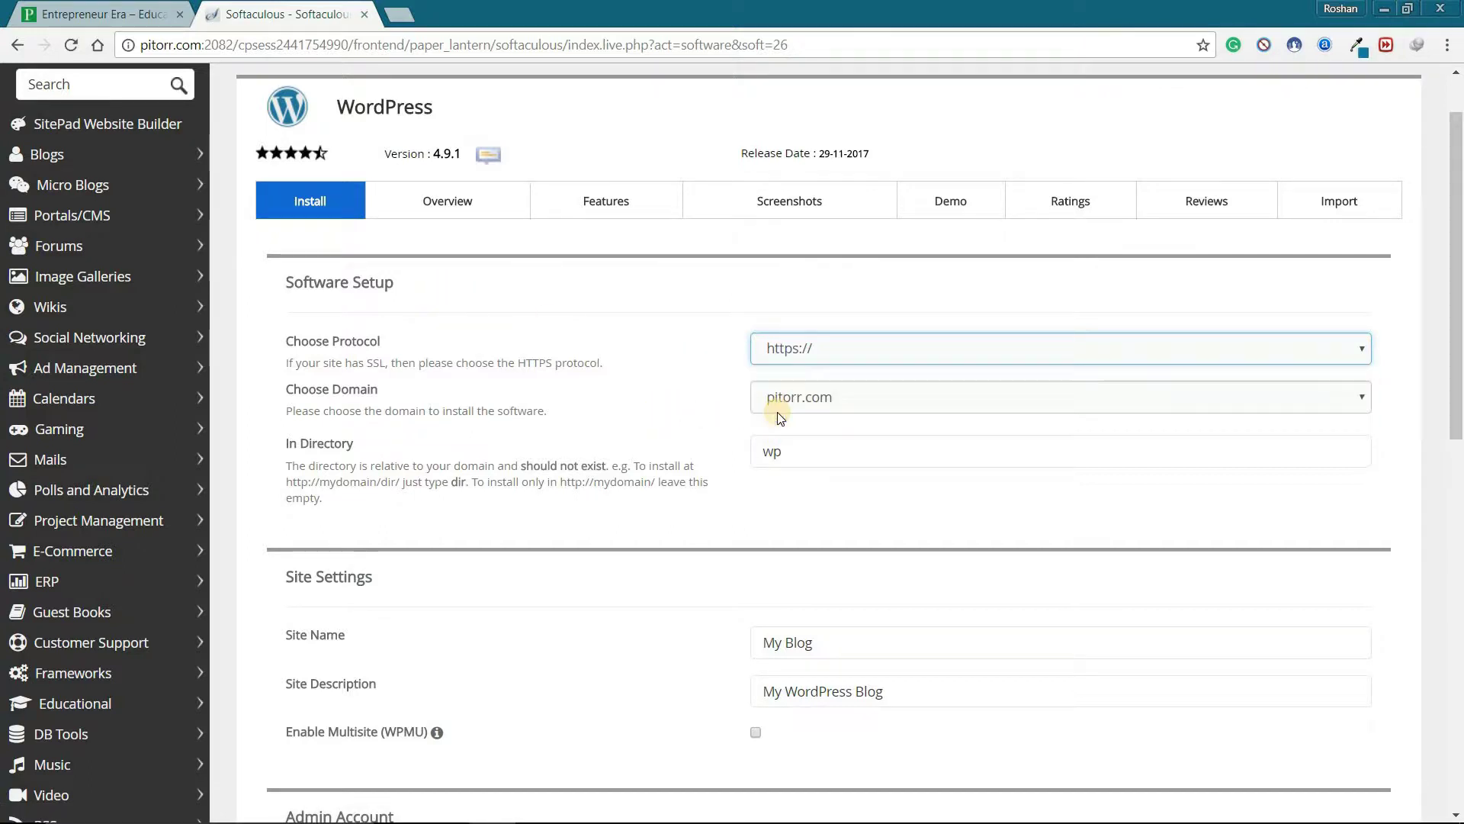
click(811, 360)
click(601, 336)
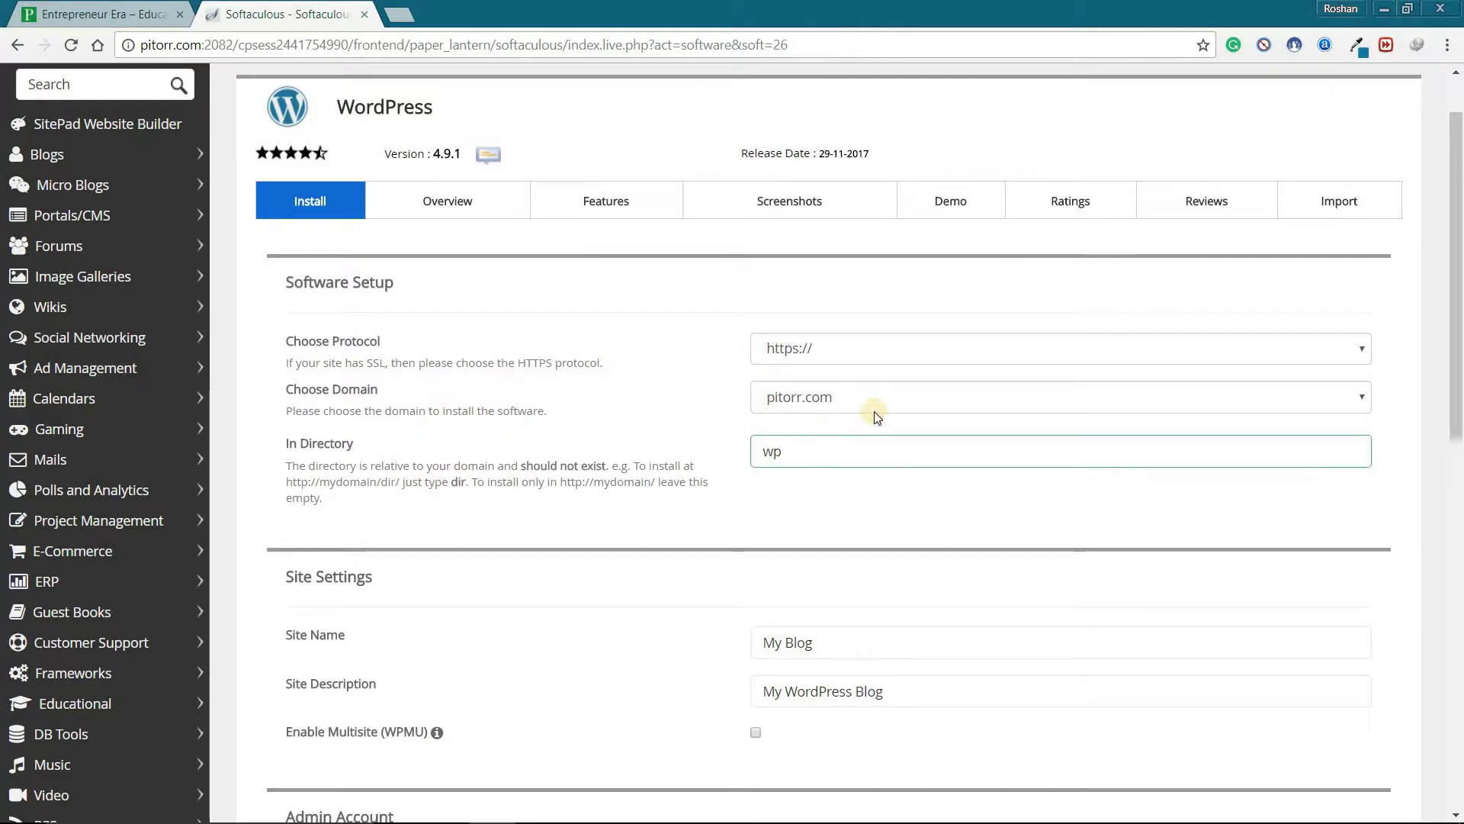
click(923, 398)
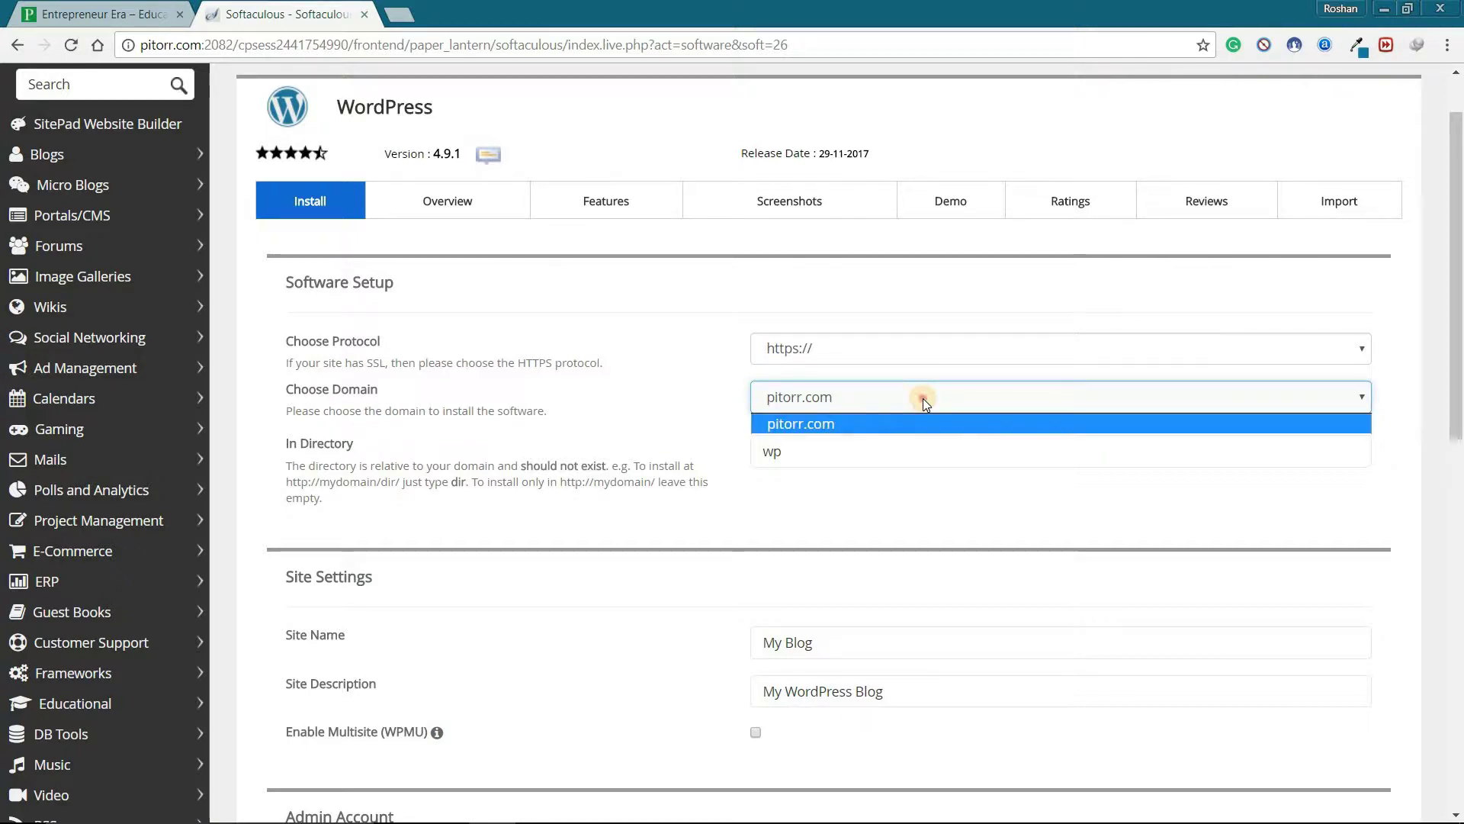
click(915, 398)
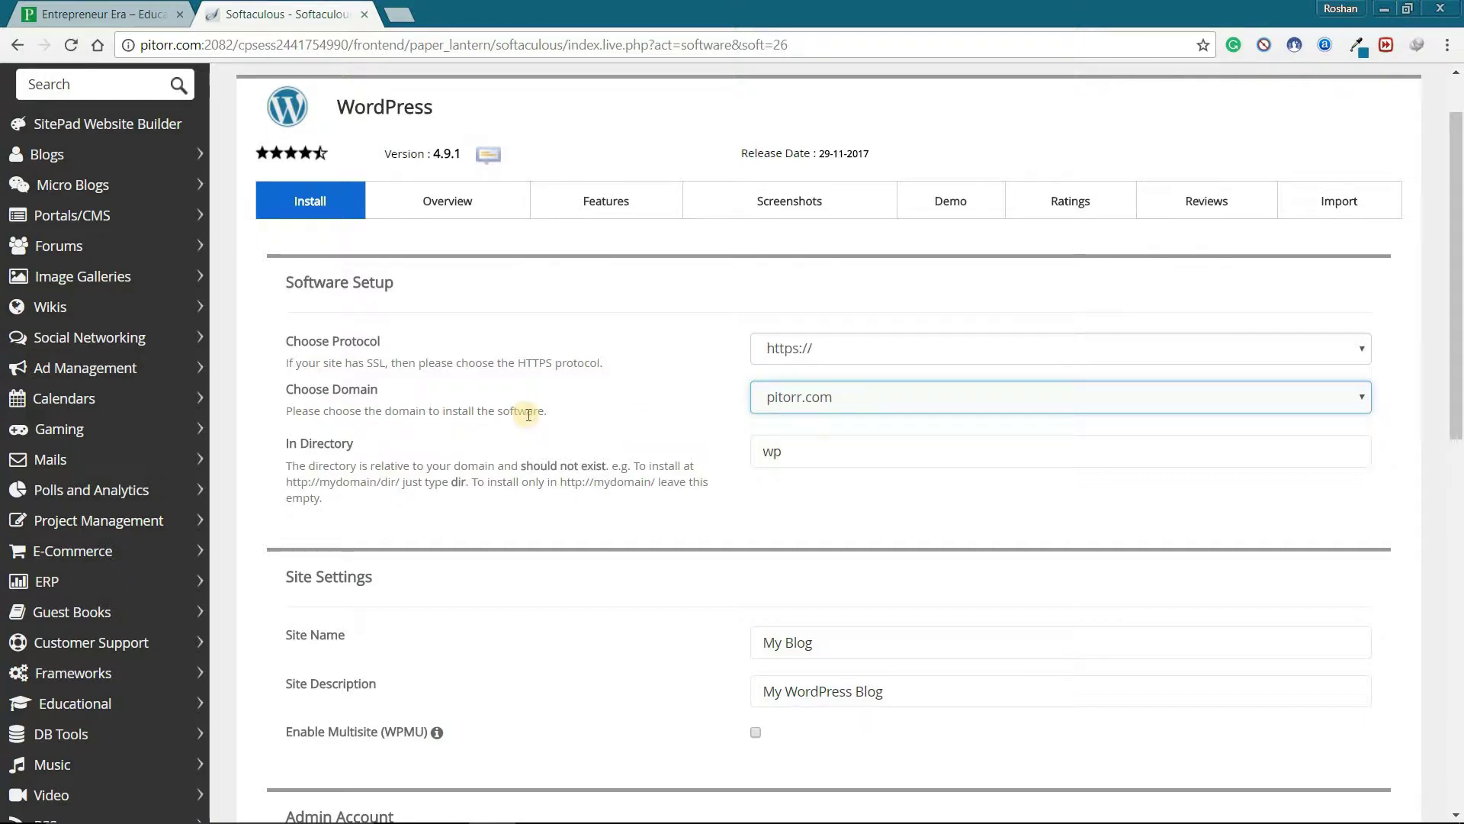
click(853, 398)
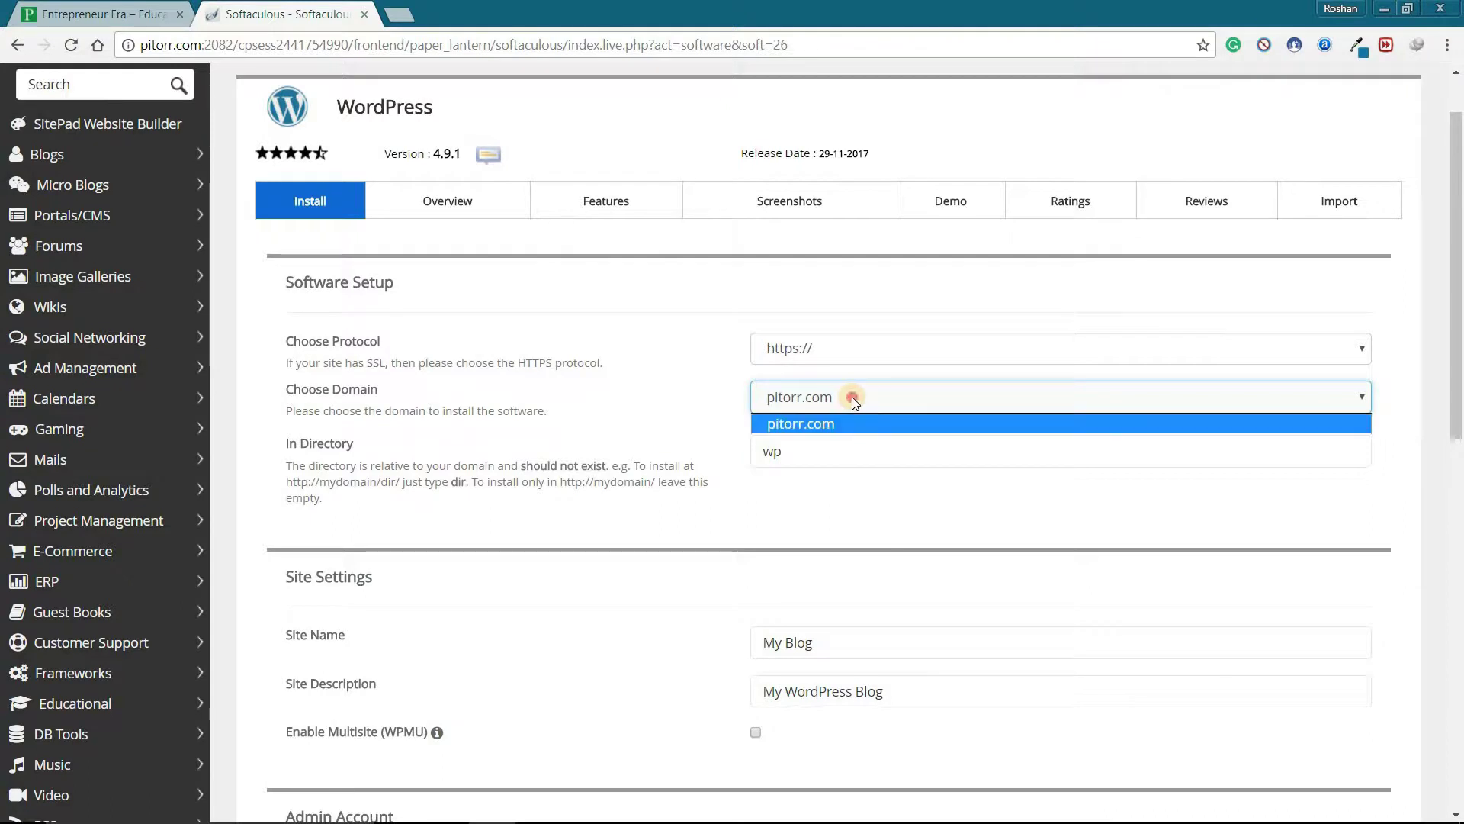
click(852, 397)
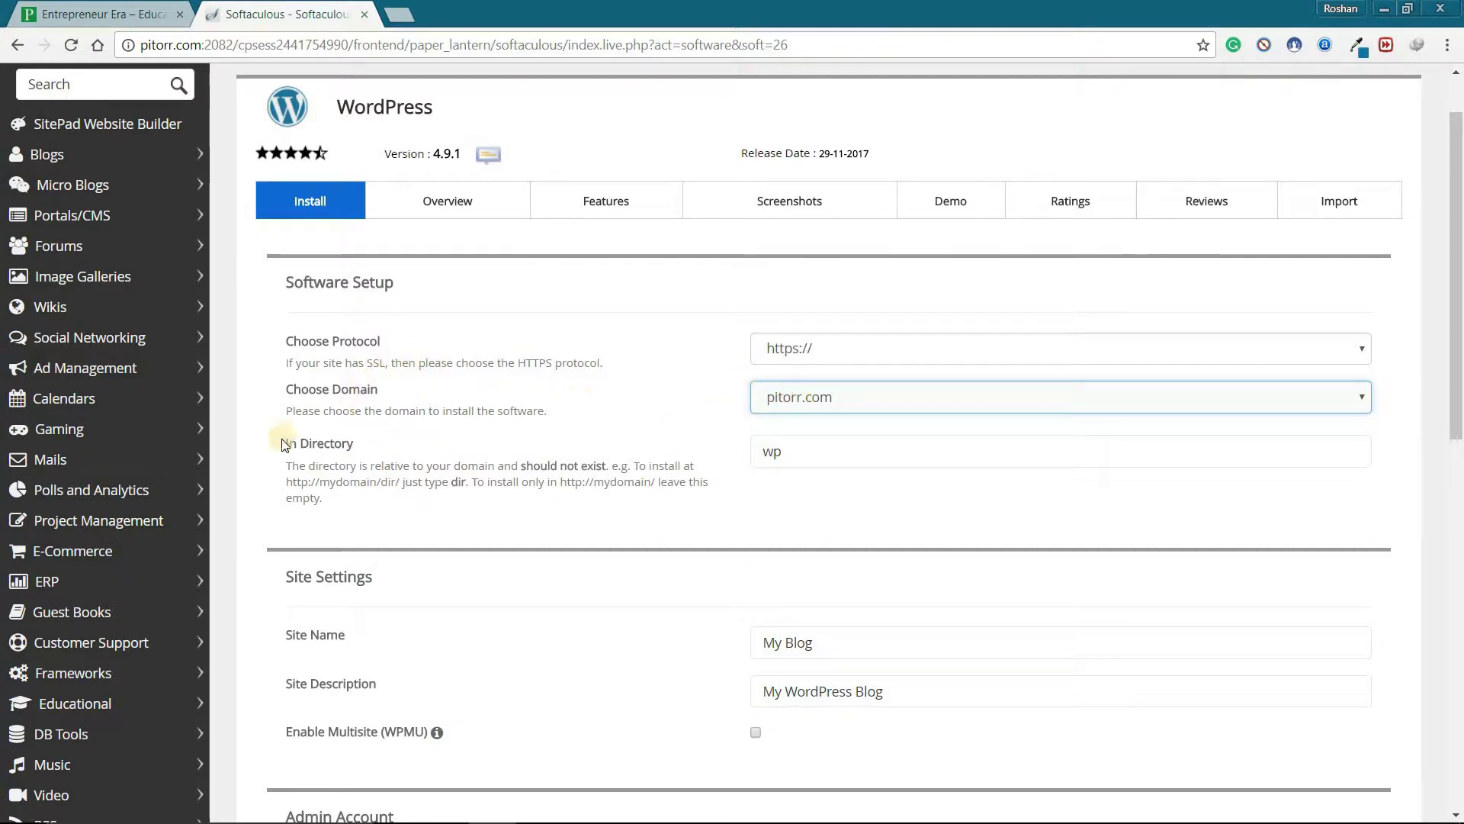
click(903, 396)
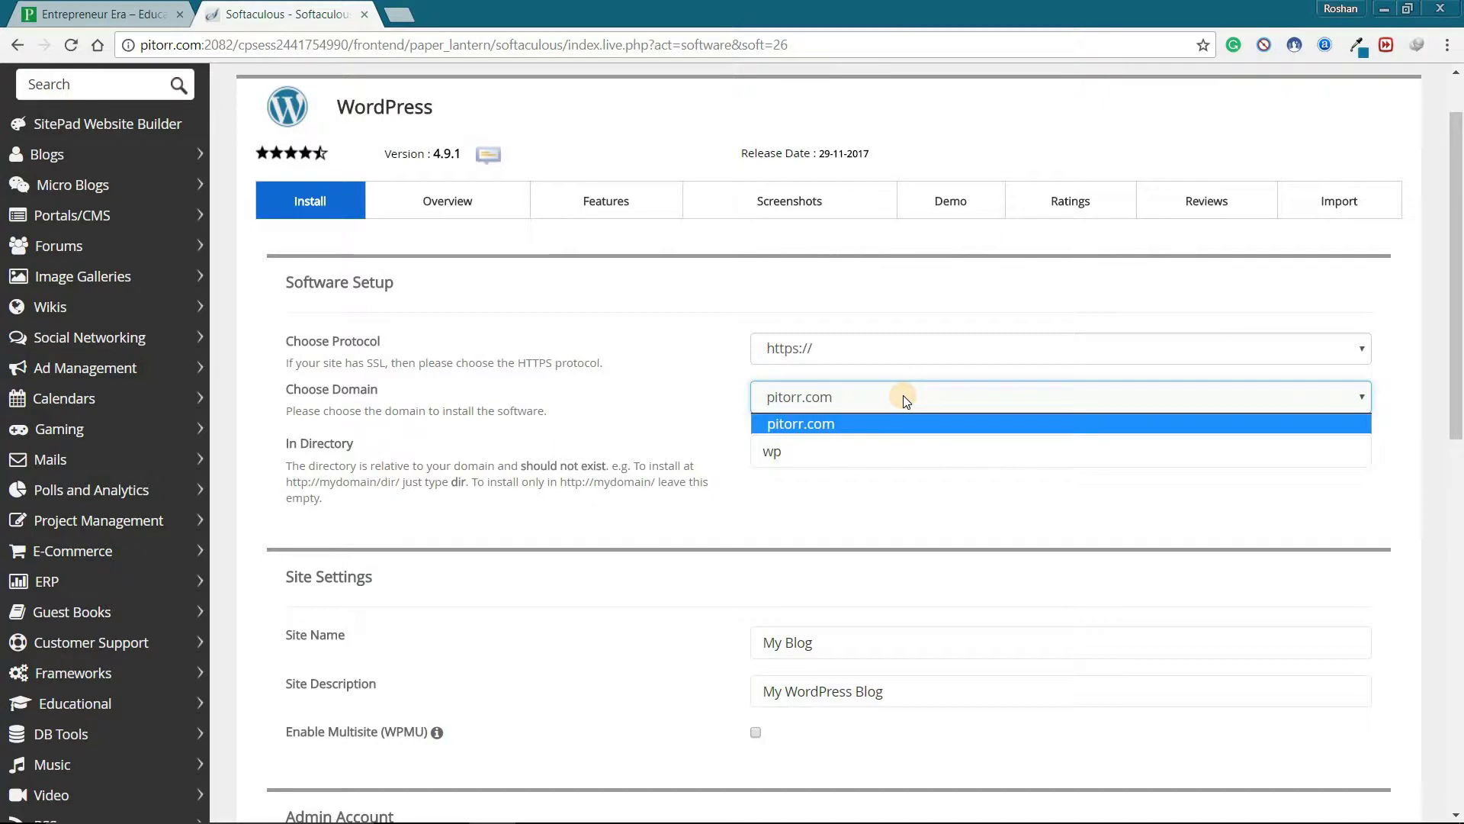
click(677, 399)
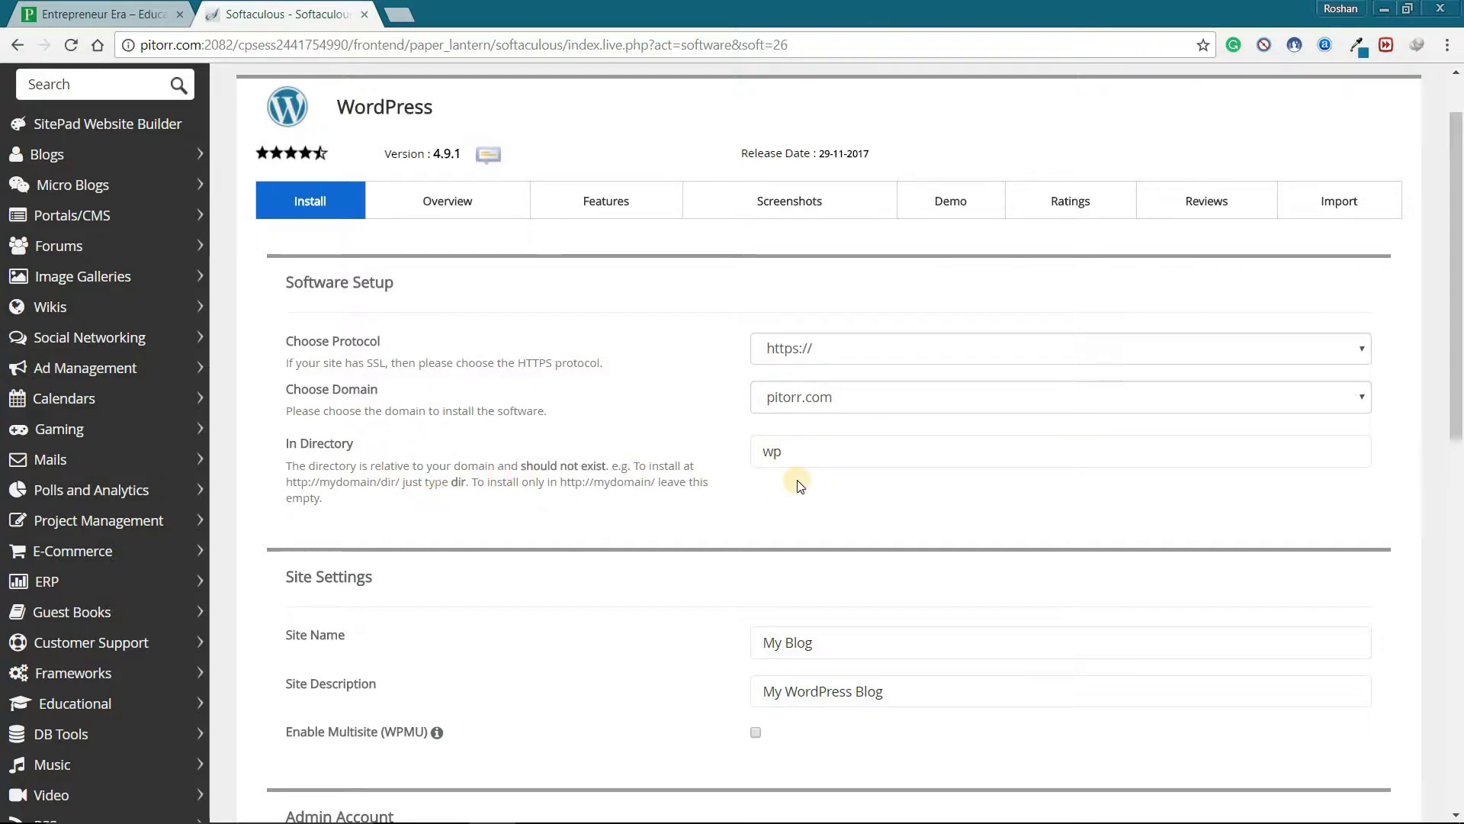
Step: Delete the default 'wp' name from the In Directory field
double_click(771, 452)
key(BackSpace)
click(745, 479)
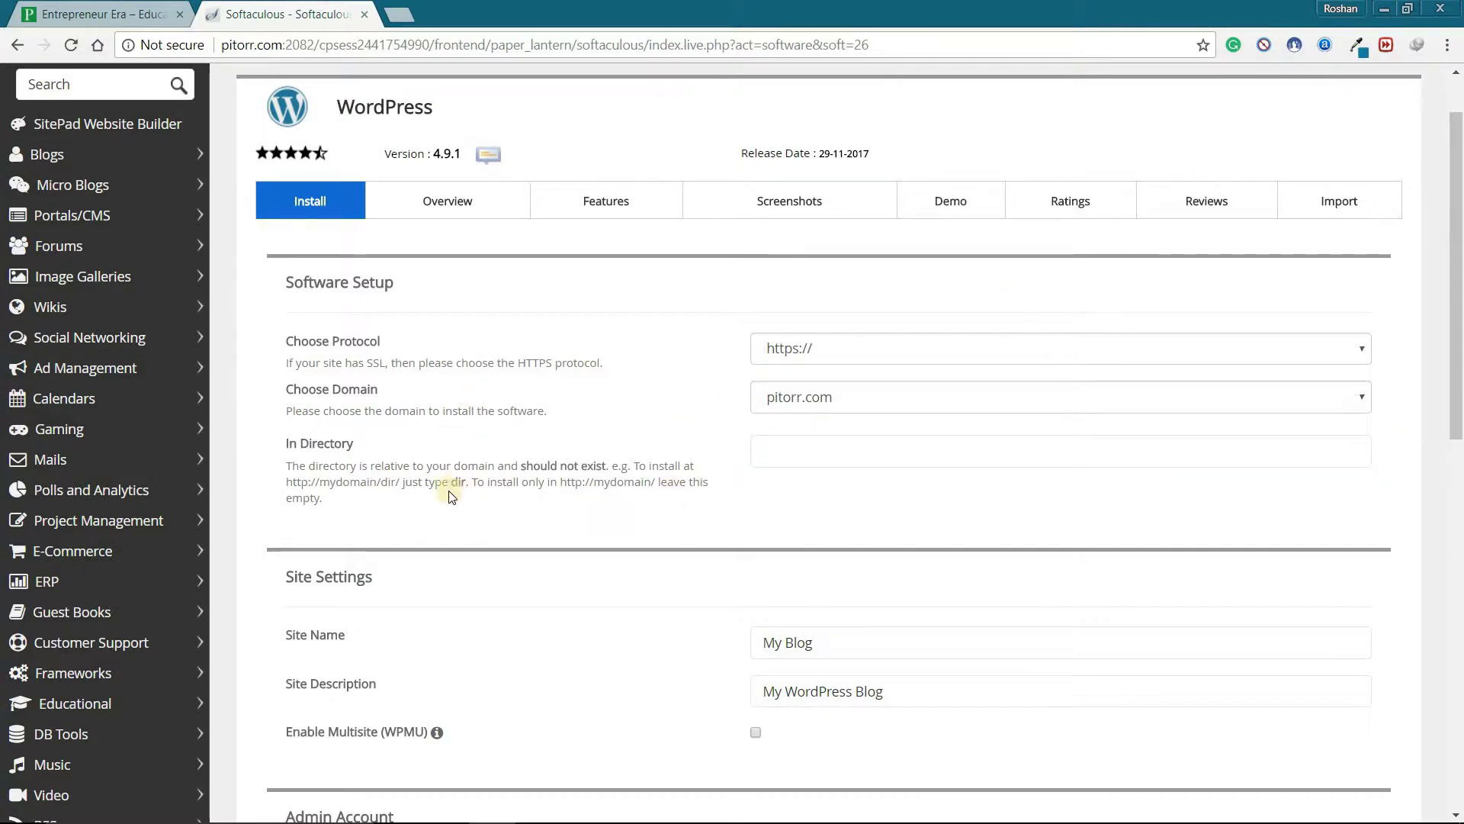
click(776, 453)
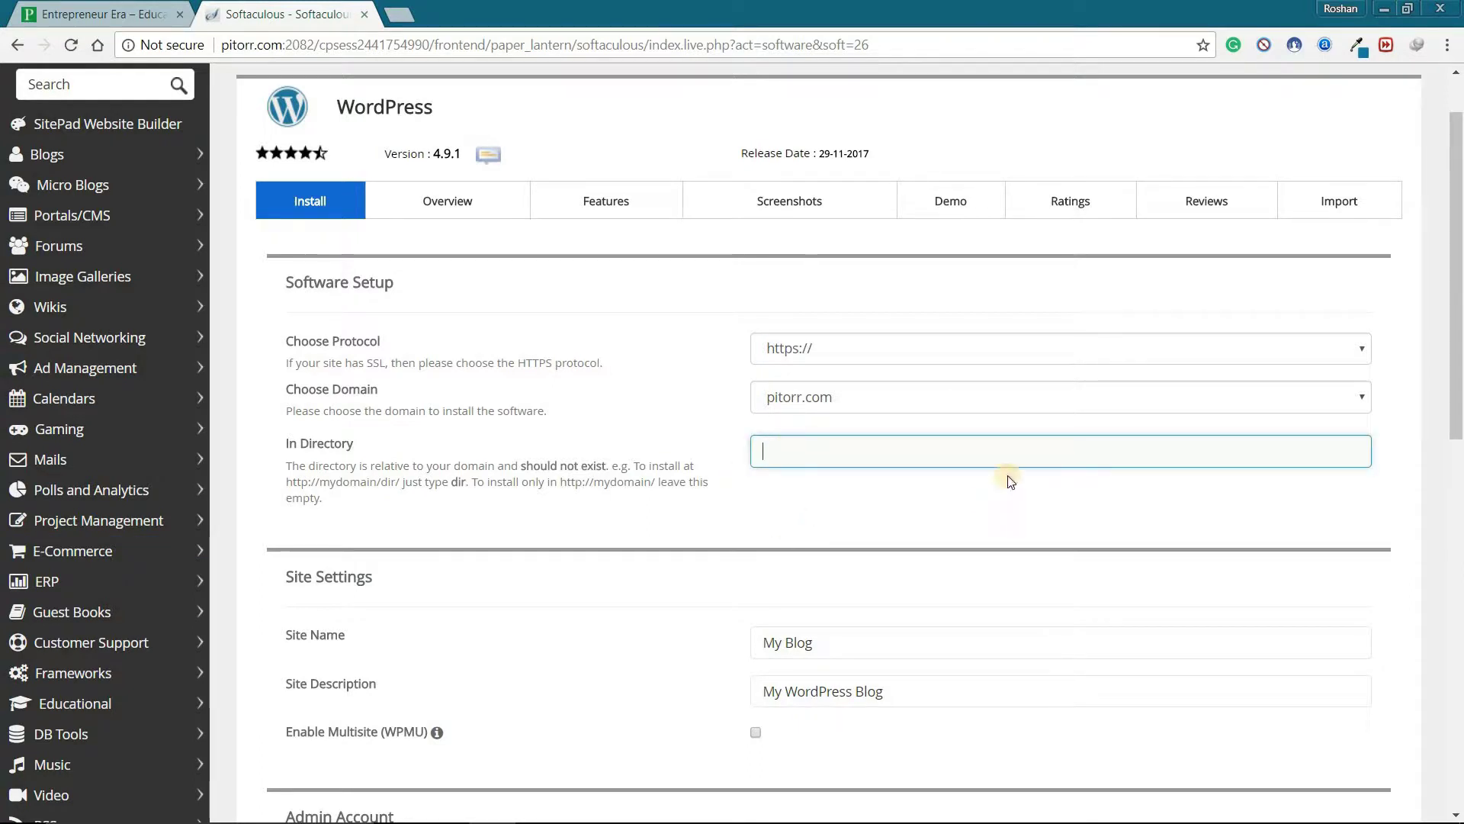
click(717, 529)
click(807, 446)
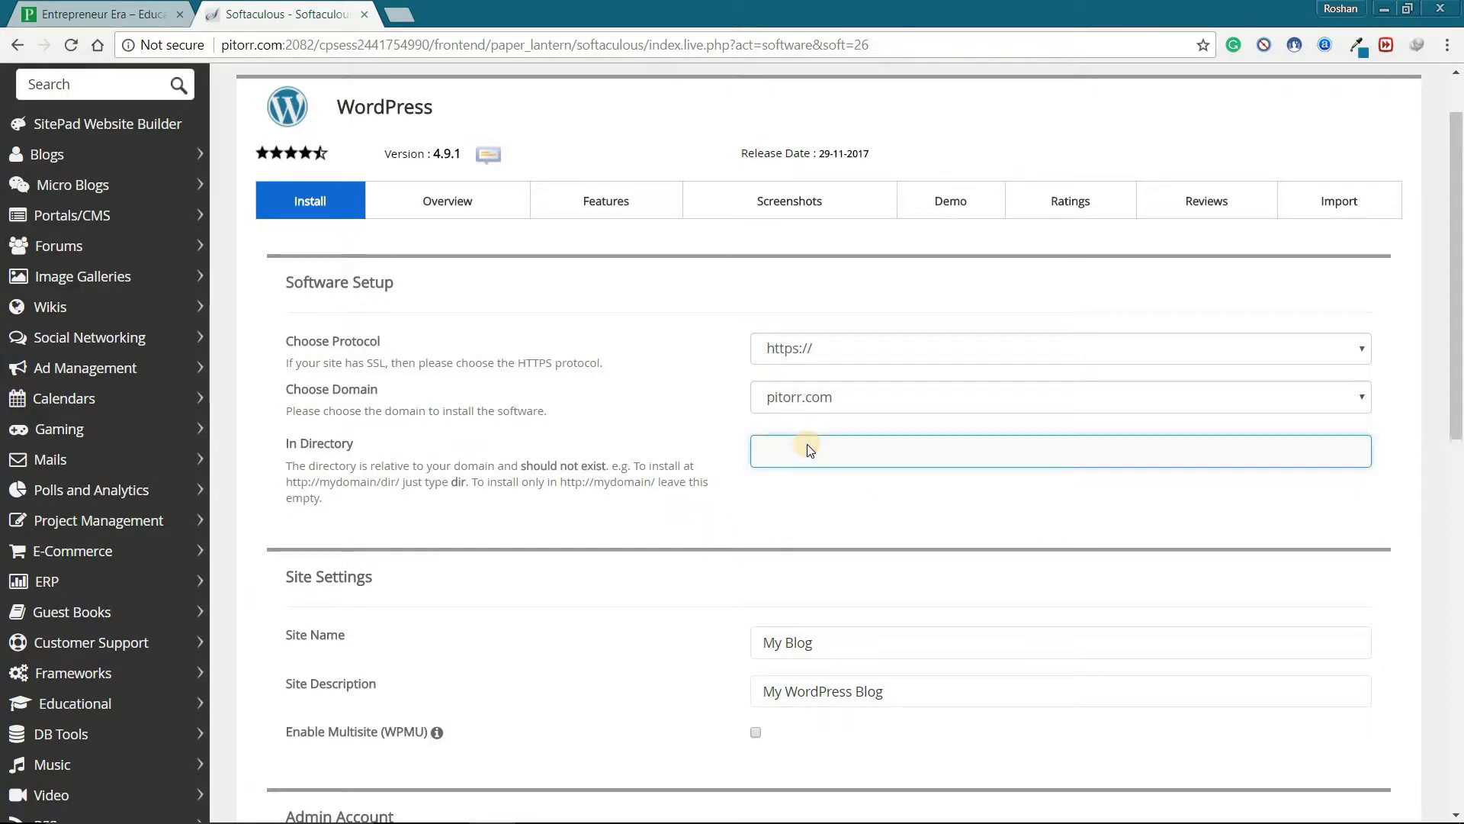
click(804, 452)
Step: Enter 'entrepreneur' as the installation directory
text(tu)
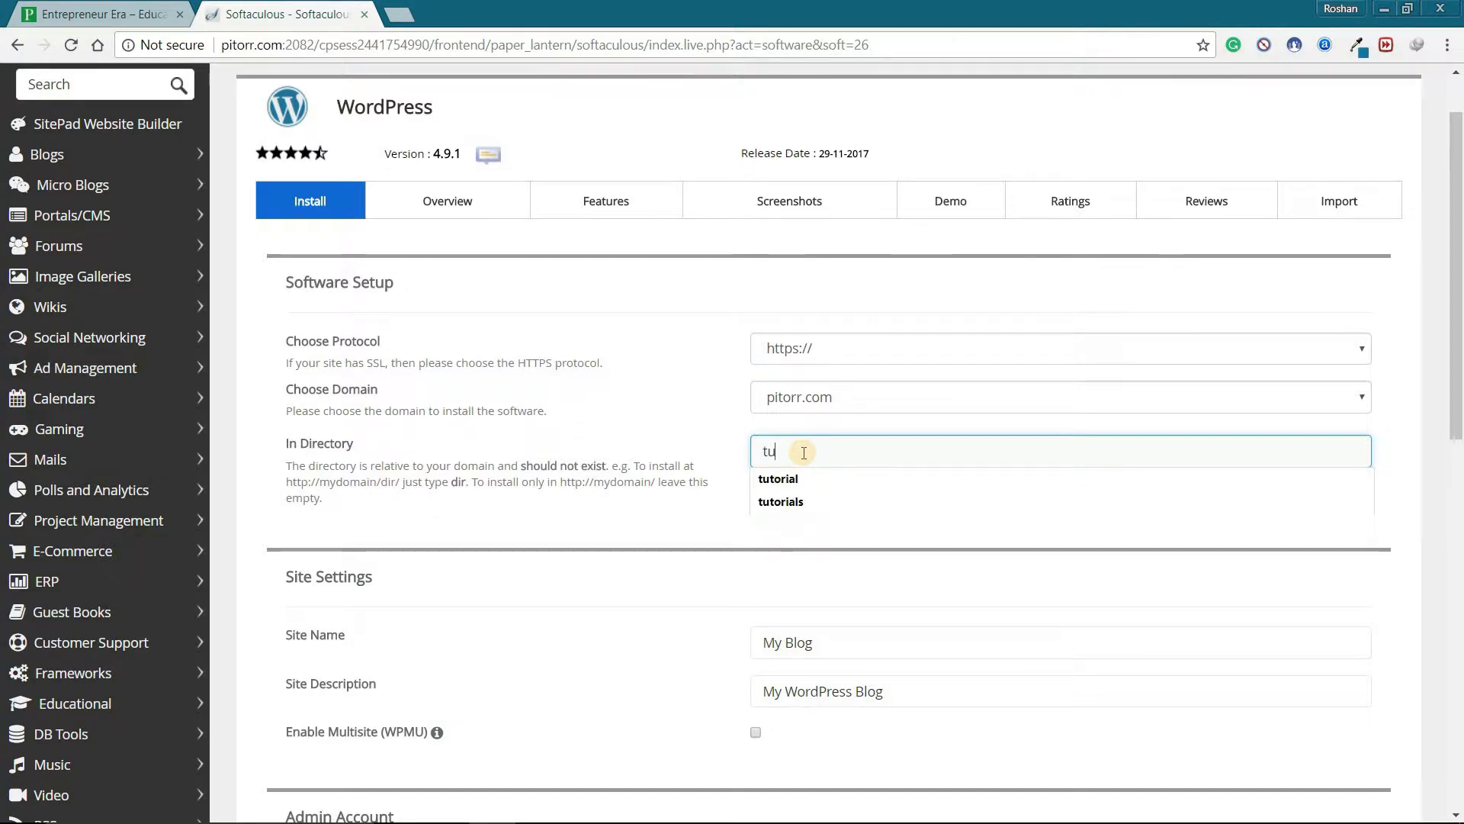
key(BackSpace)
key(BackSpace)
text(de)
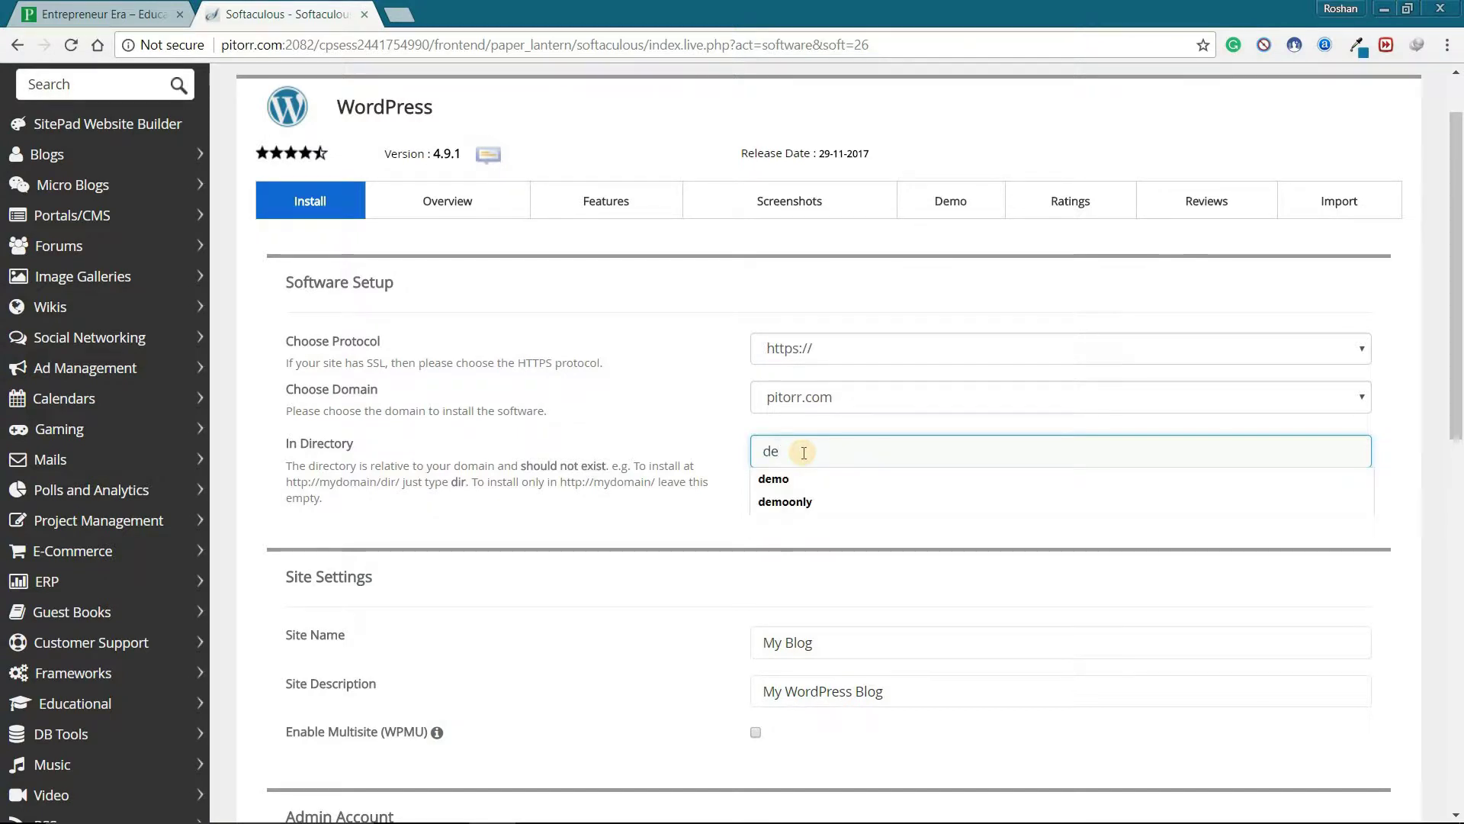
key(BackSpace)
key(BackSpace)
text(entrep)
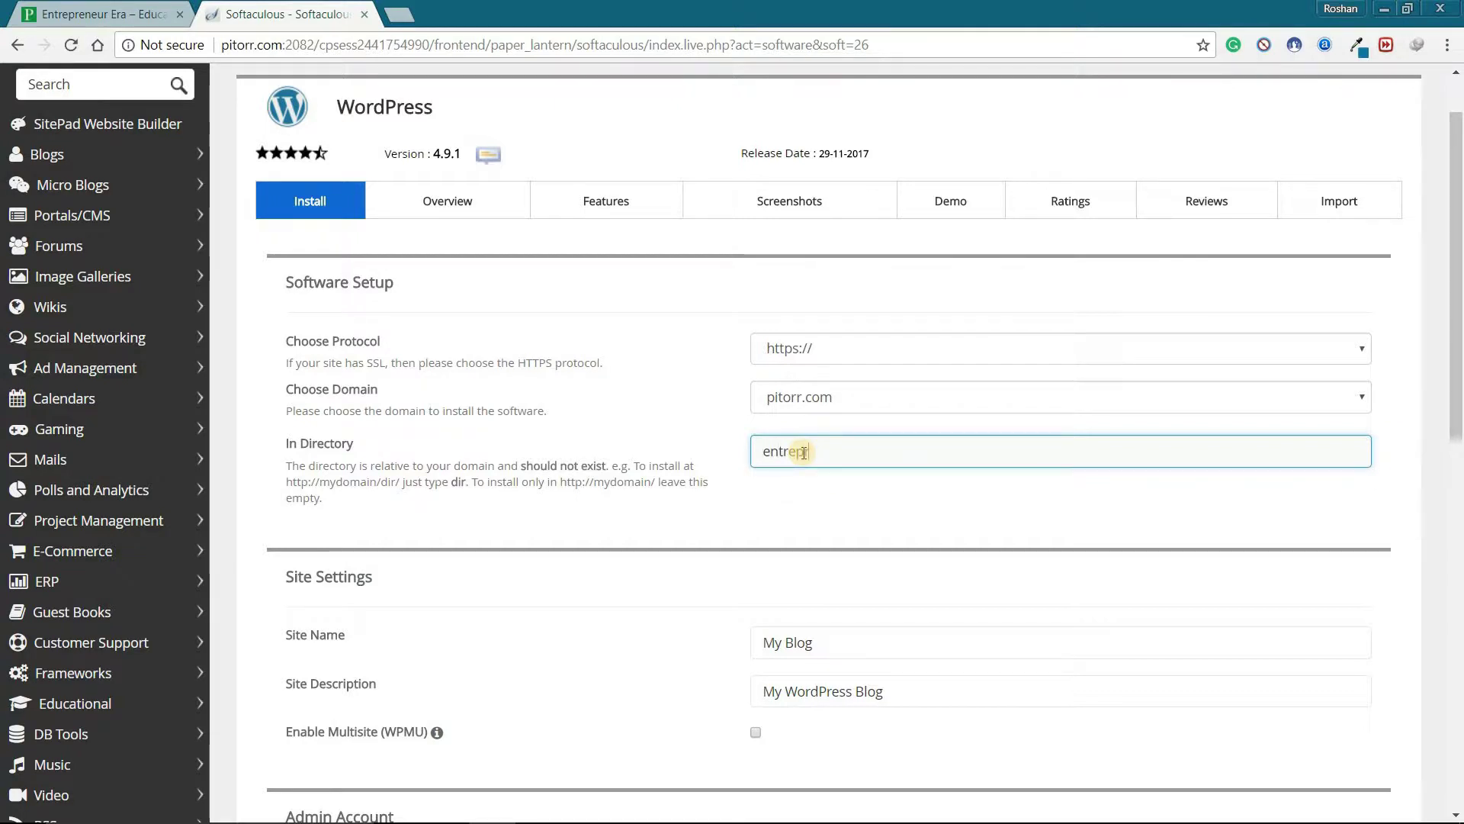
text(reneur)
click(770, 496)
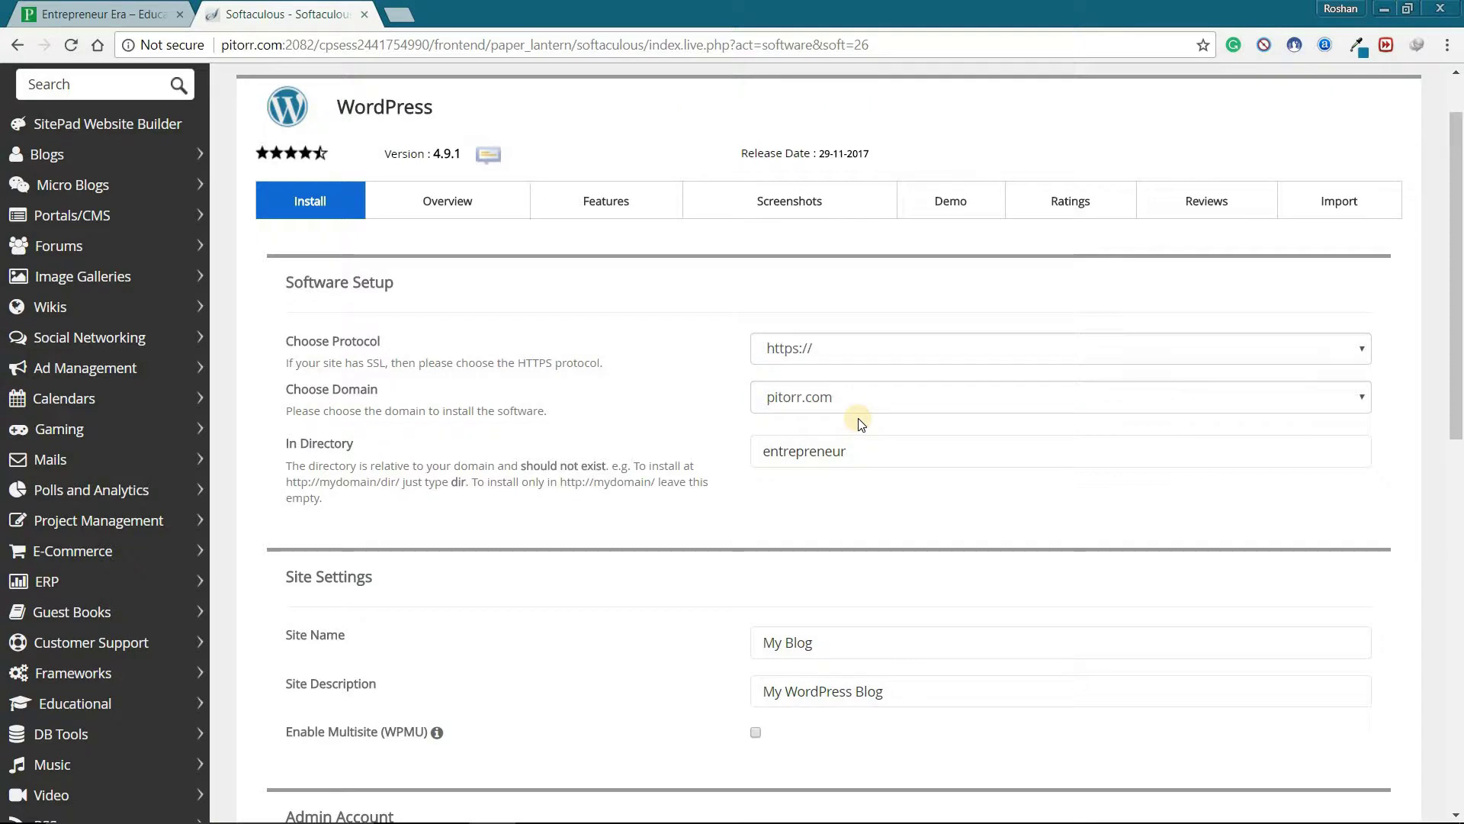
click(788, 448)
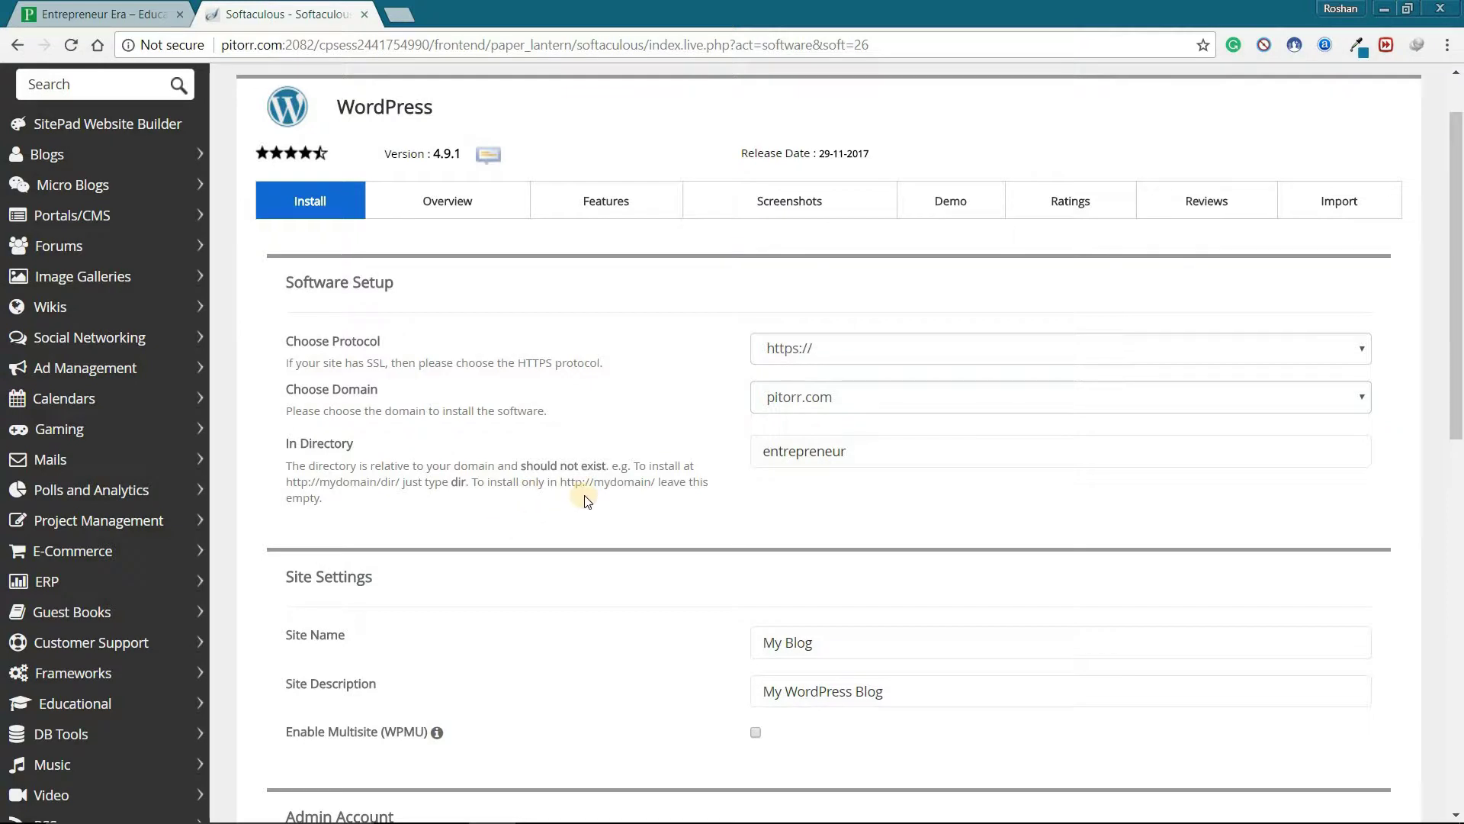
click(844, 450)
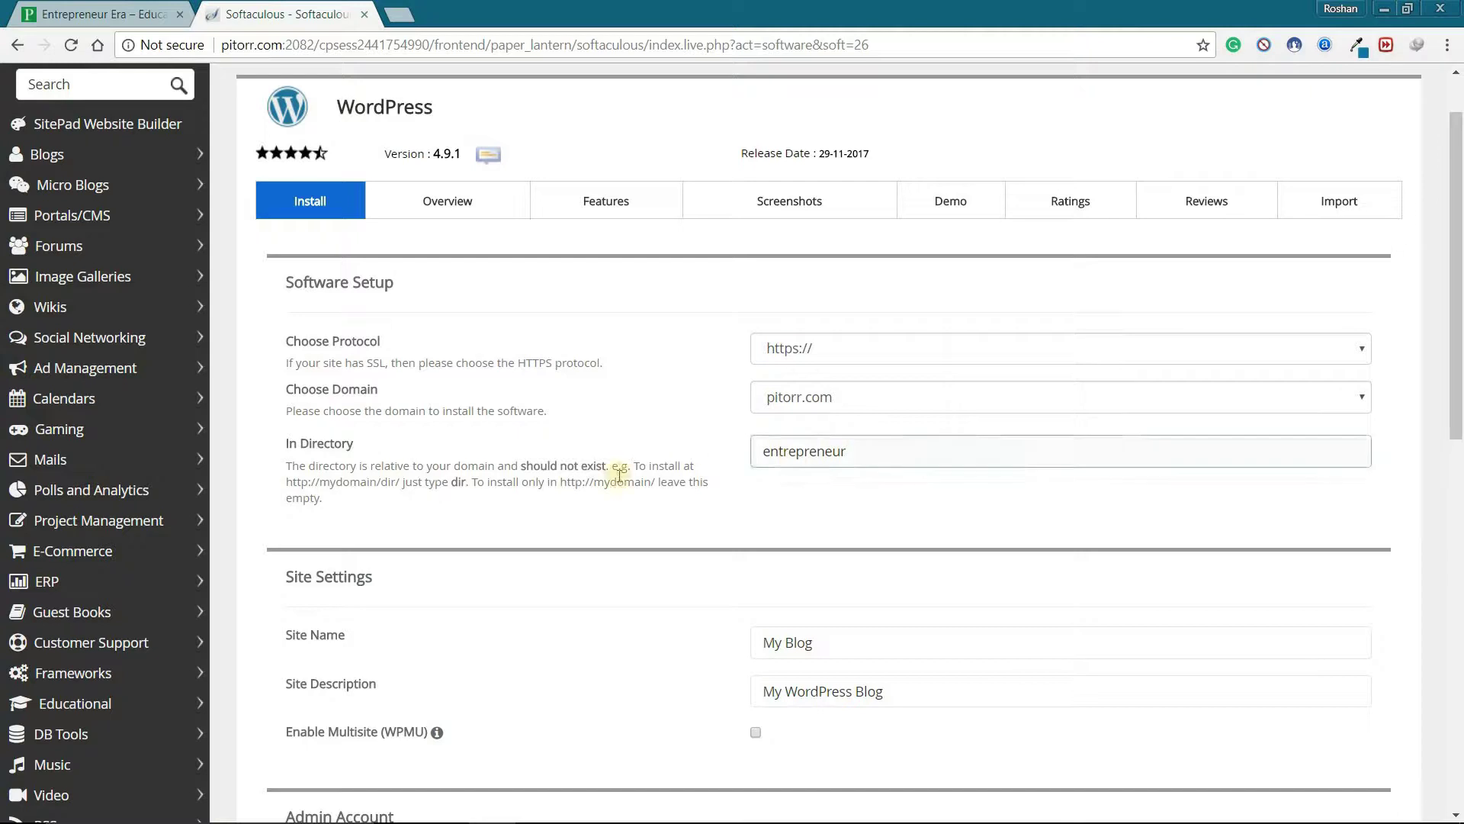
click(818, 457)
Step: Move down the install form to the Site Settings section
click(664, 469)
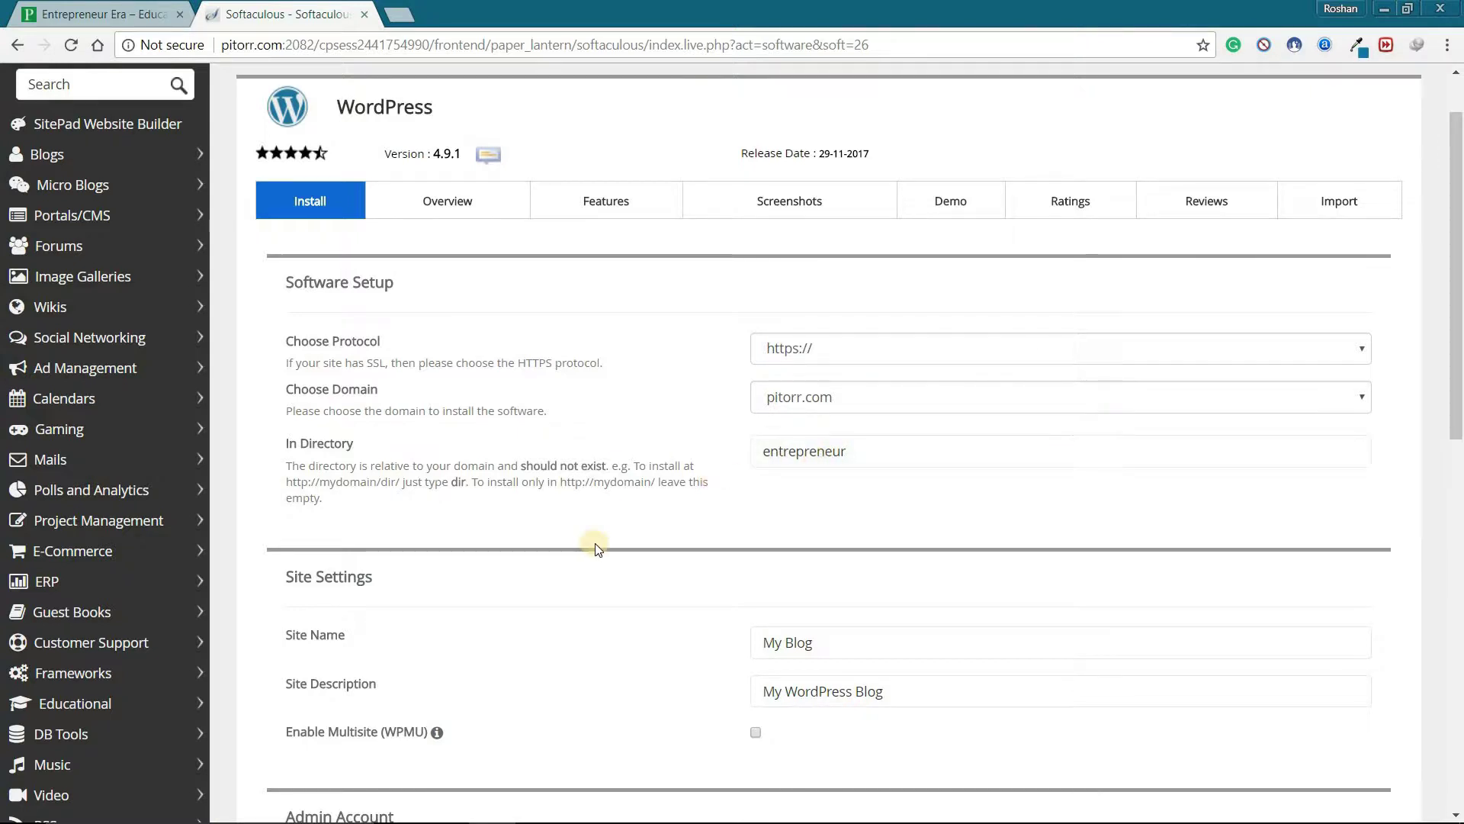
scroll(595, 543, down, 3)
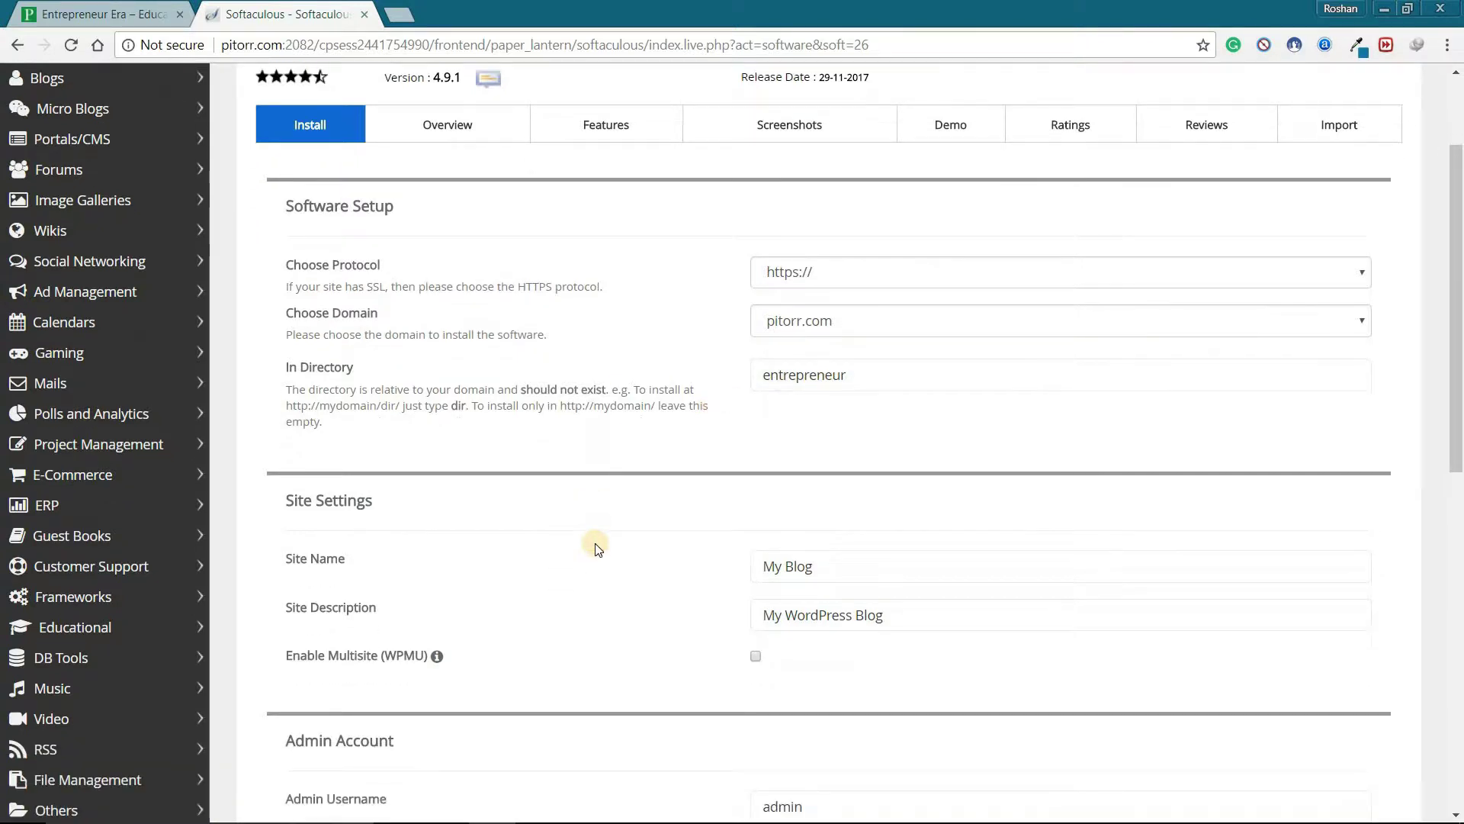
click(814, 235)
click(637, 399)
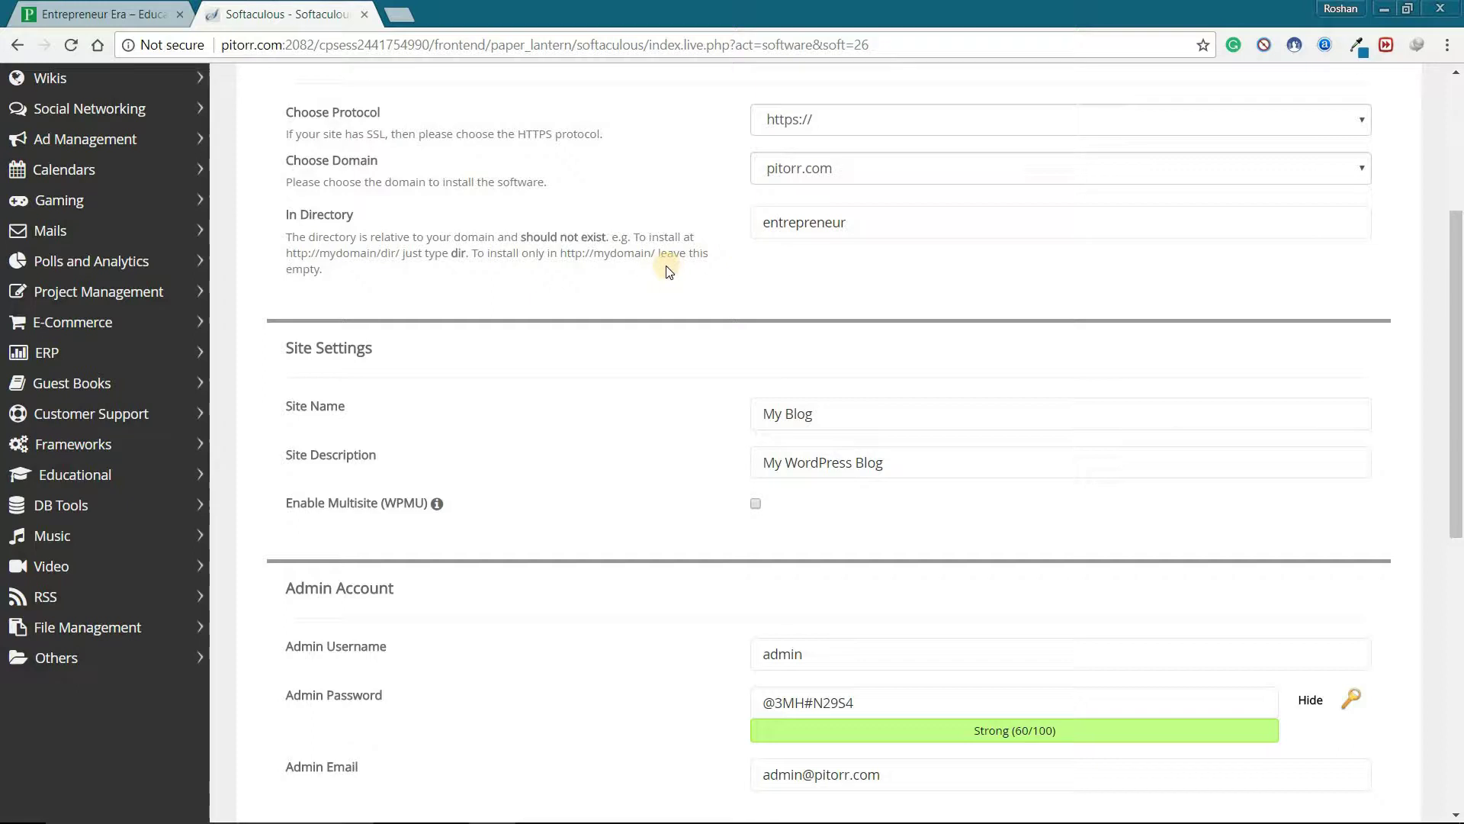
click(866, 230)
scroll(753, 291, down, 2)
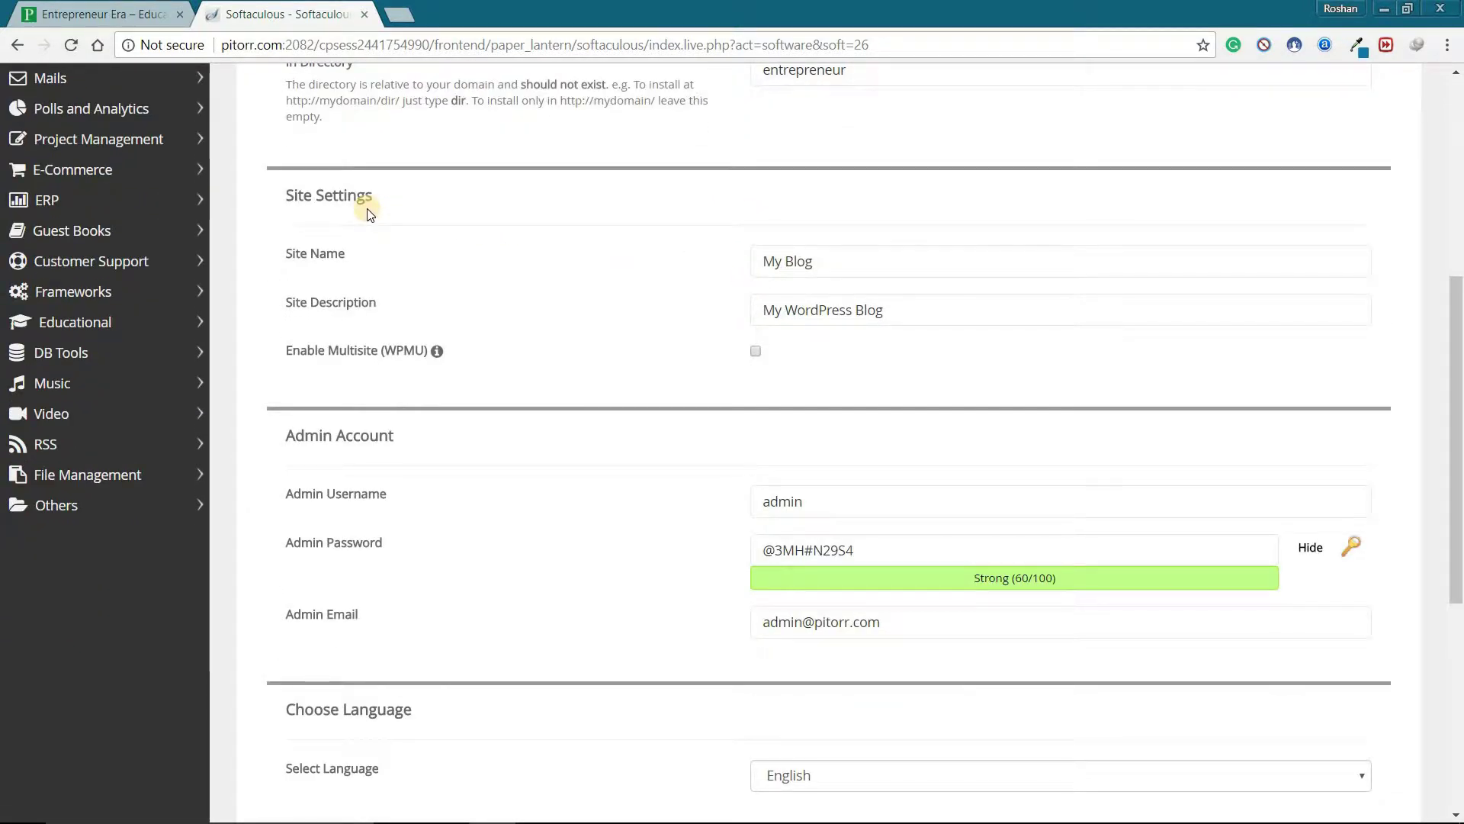
Step: Replace the default 'My Blog' site name with 'Entrepreneur Era'
click(790, 263)
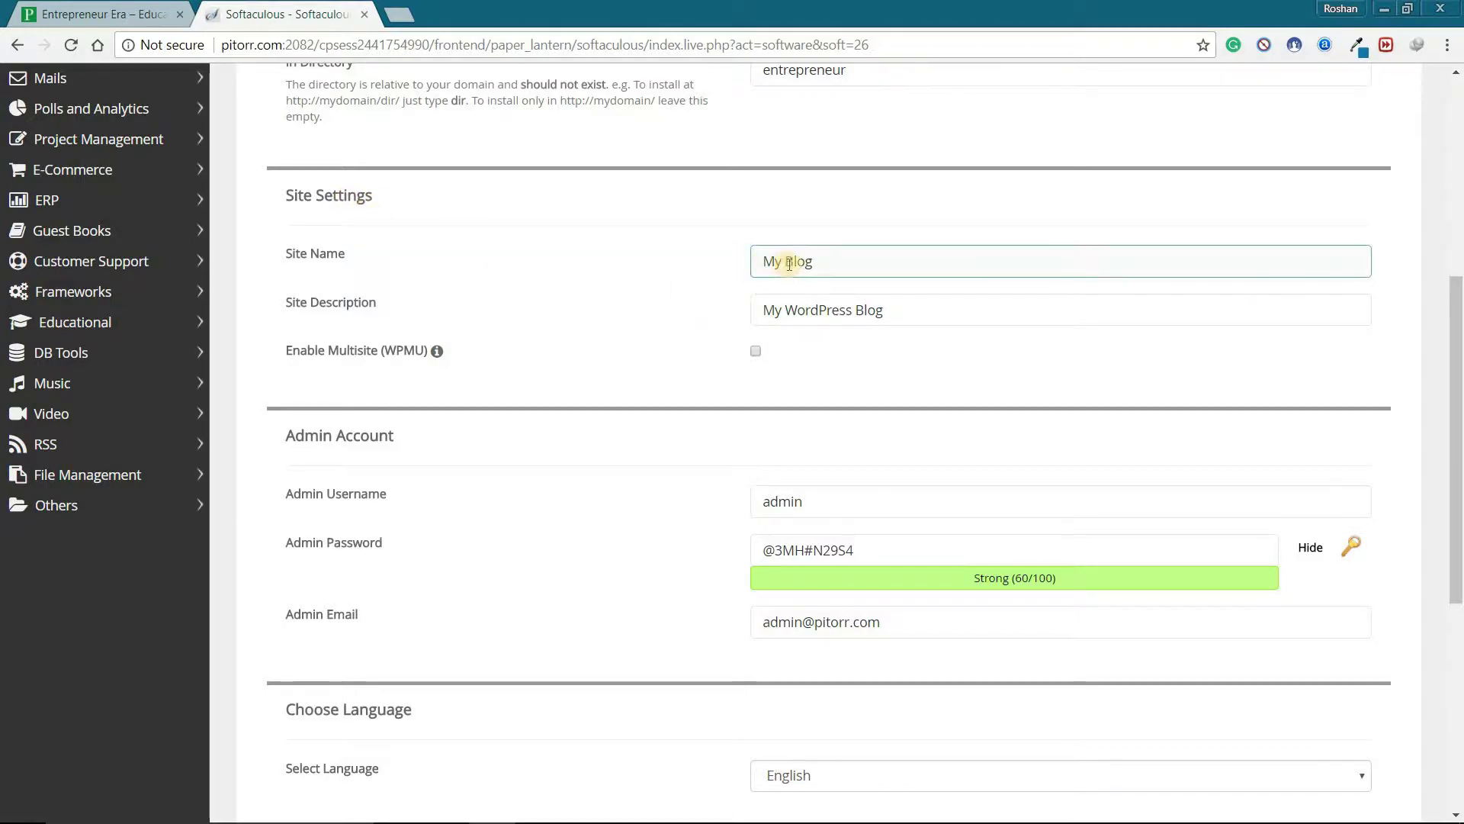
click(812, 124)
click(807, 297)
click(849, 258)
triple_click(852, 257)
key(BackSpace)
text(e)
click(832, 290)
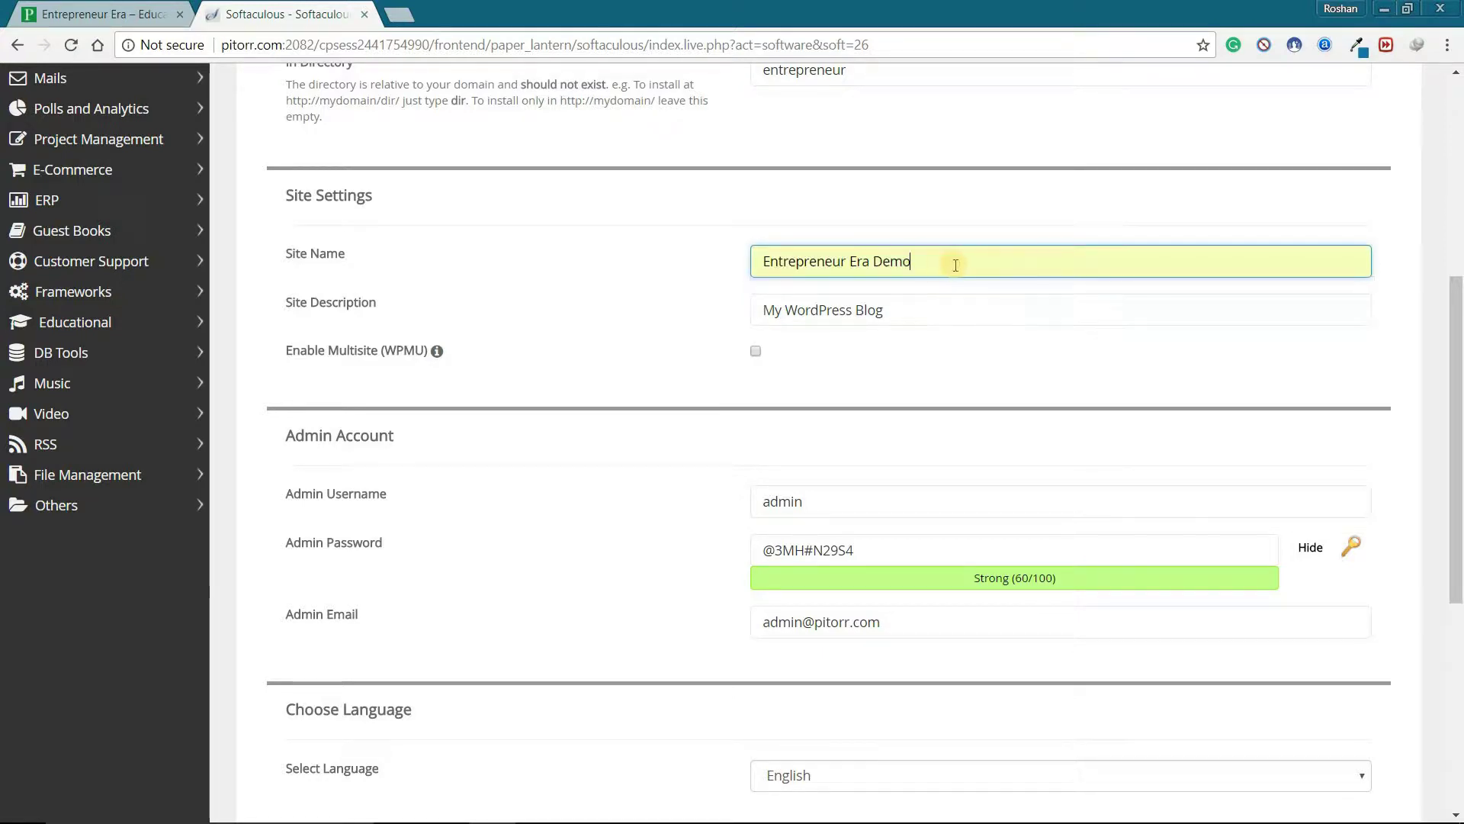
key(BackSpace)
key(BackSpace)
key(BackSpace)
key(BackSpace)
key(BackSpace)
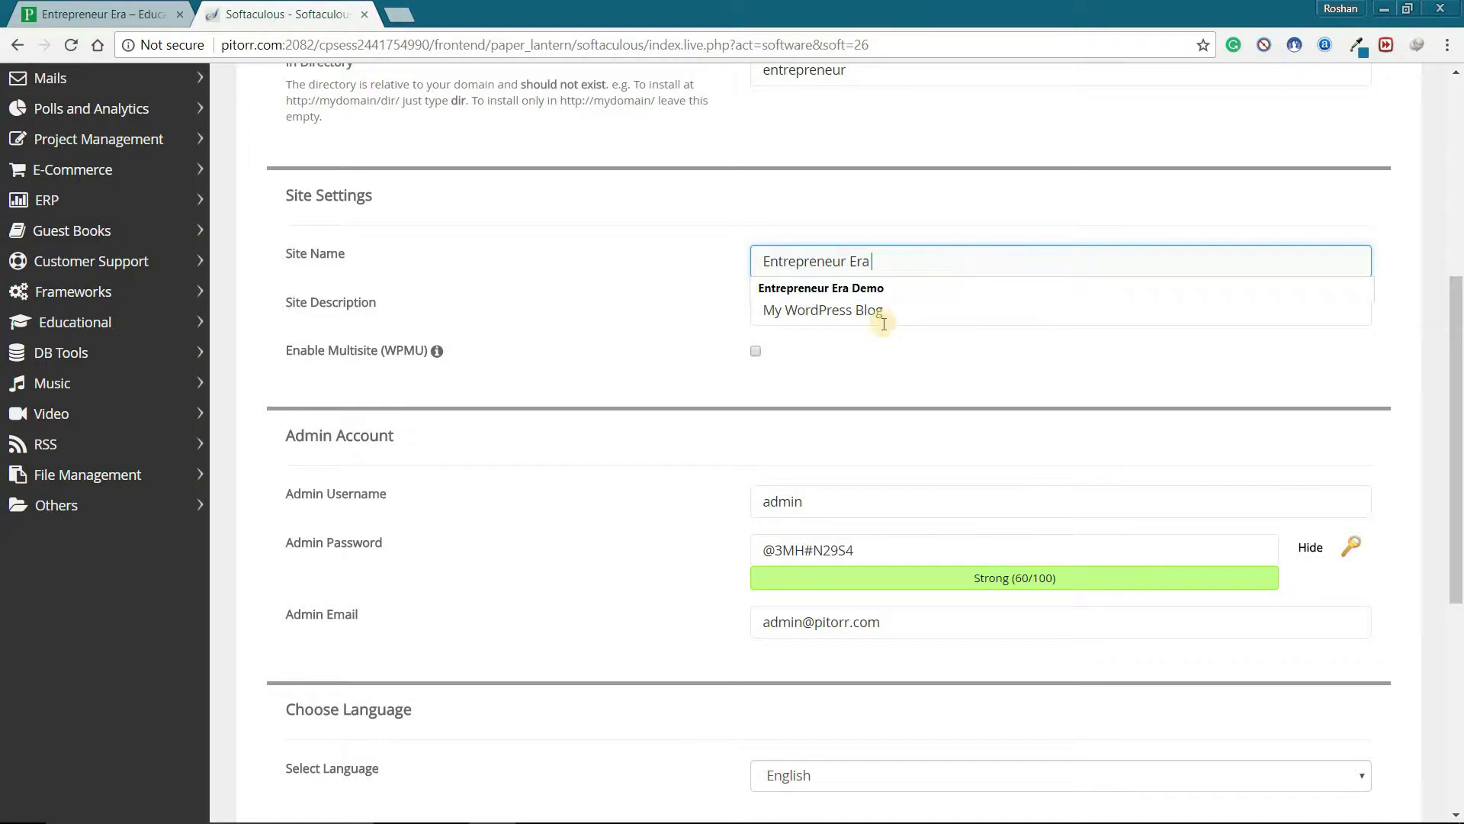
Step: Replace the site description with 'Educative blog'
click(883, 322)
triple_click(884, 323)
text(e)
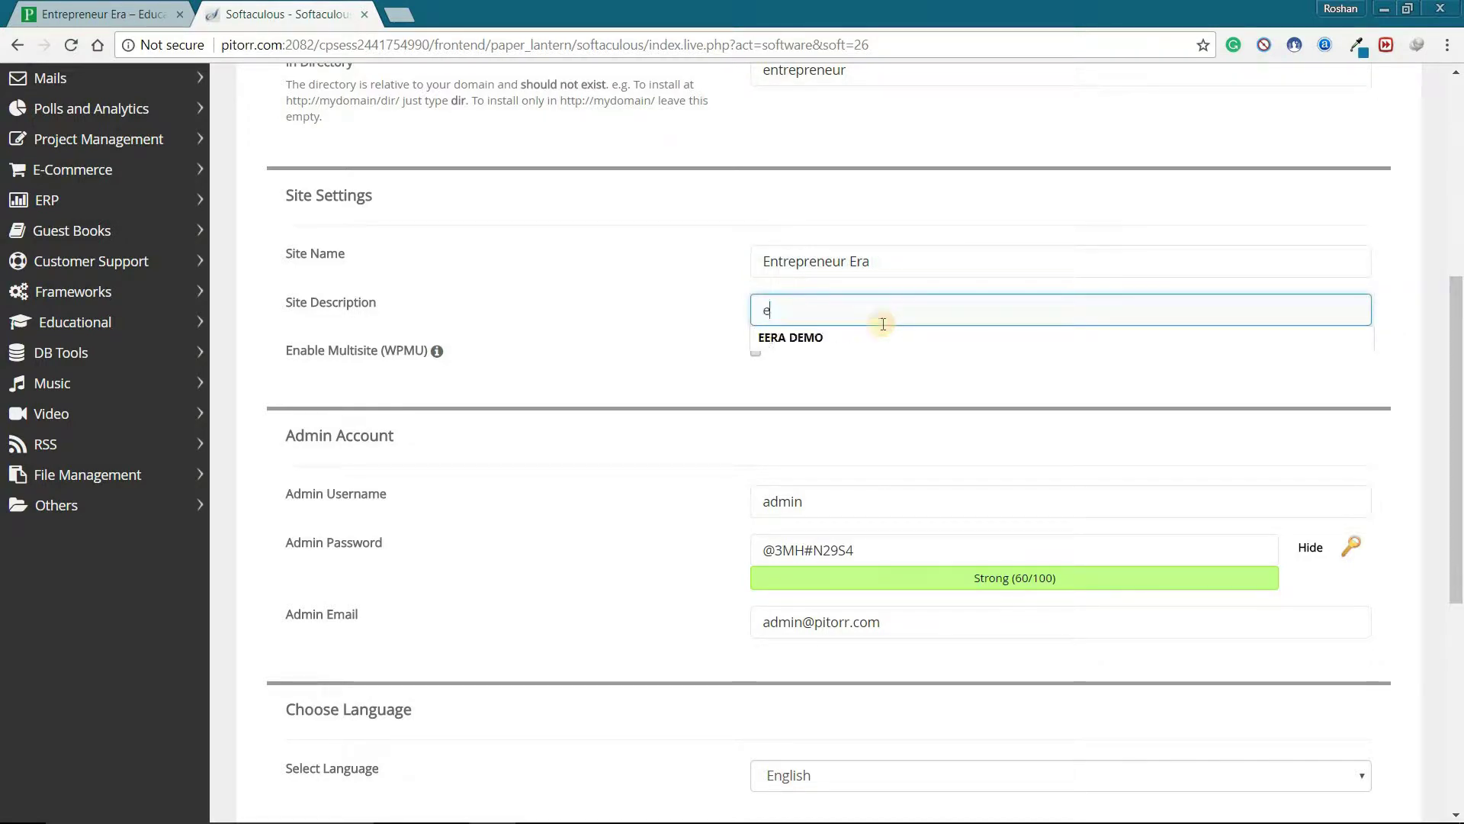
text(d)
key(BackSpace)
key(BackSpace)
click(602, 337)
click(813, 303)
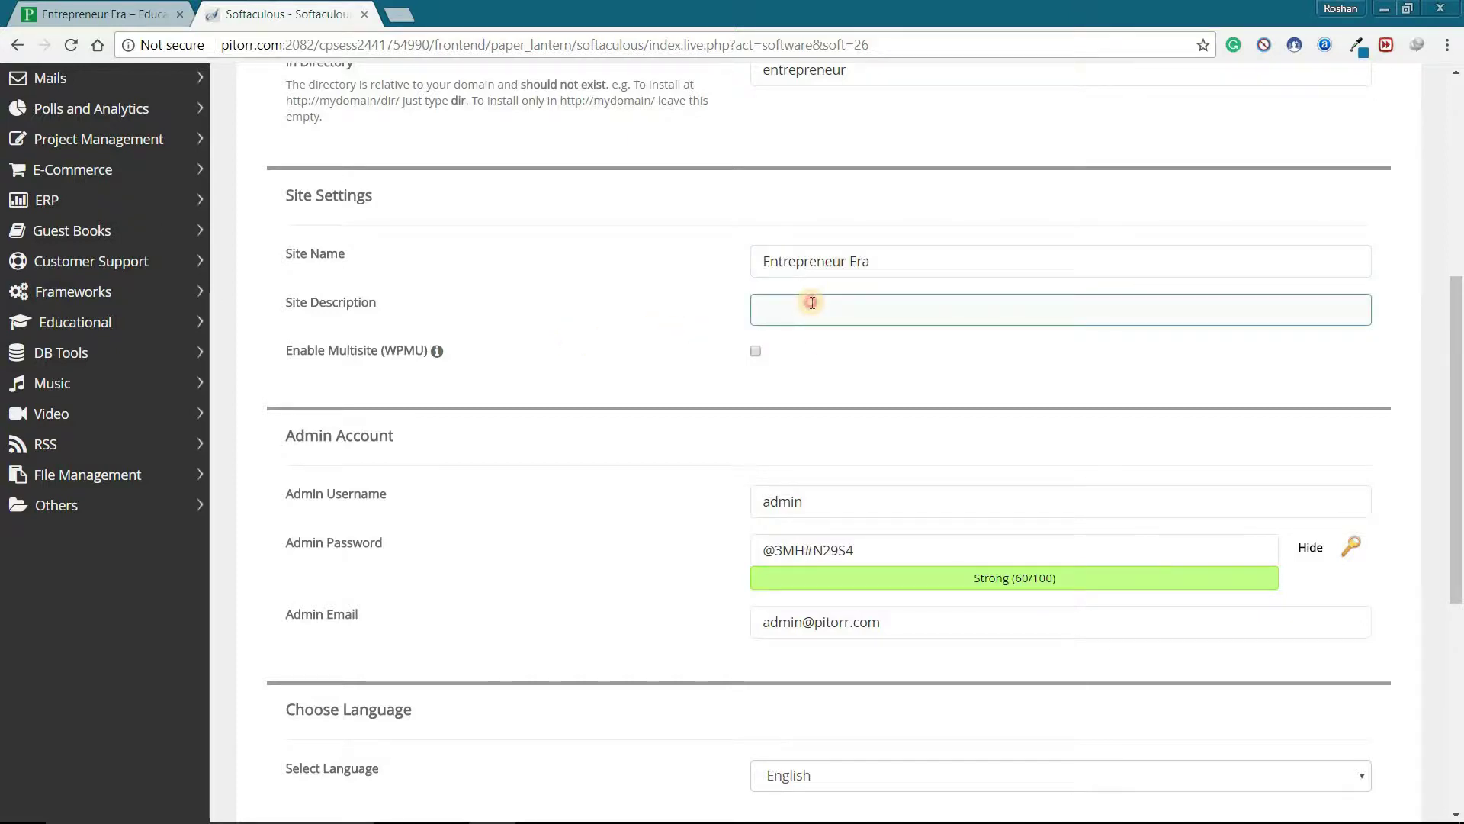
text(e)
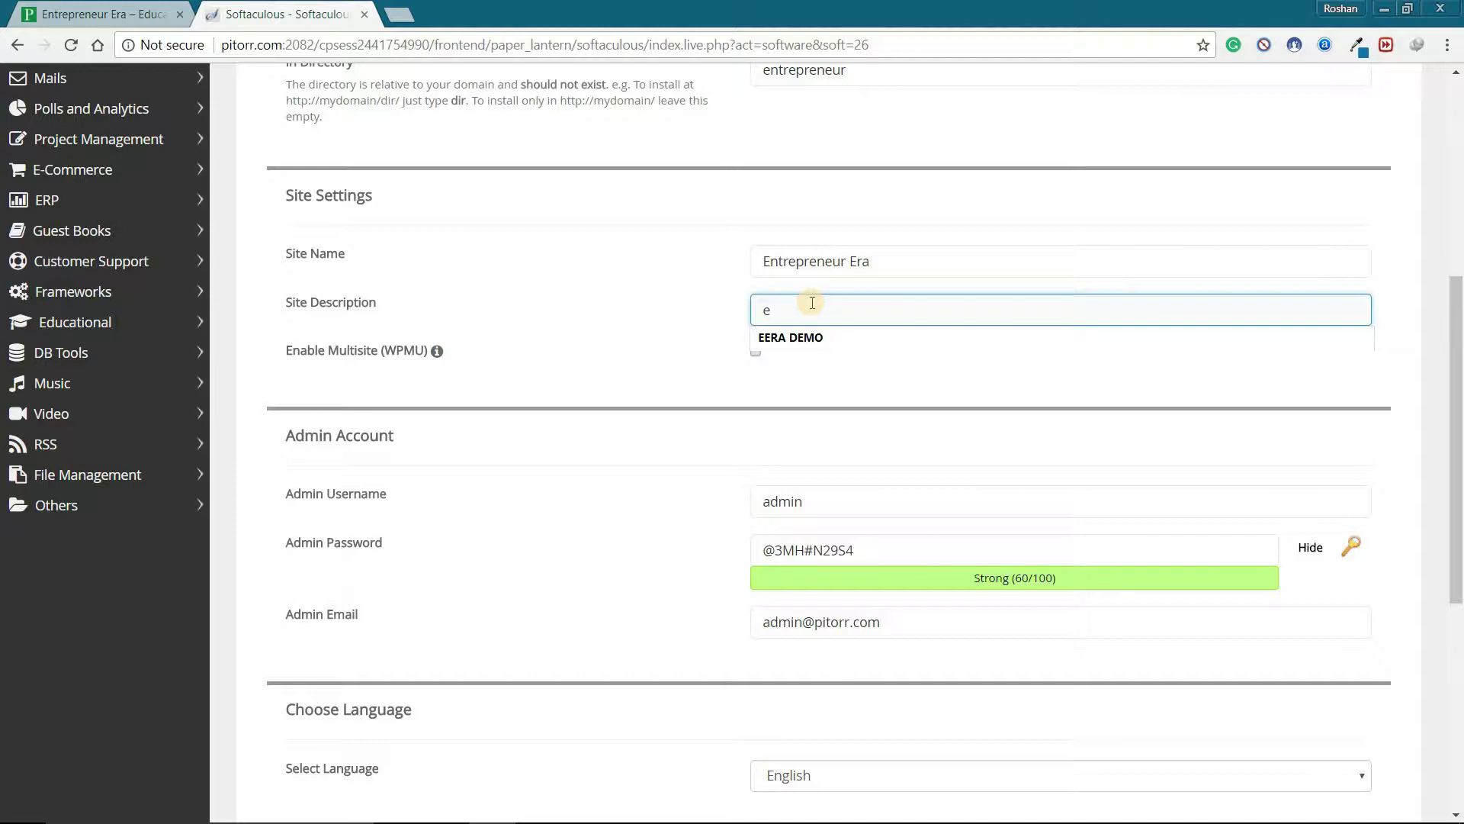
text(ducative blog)
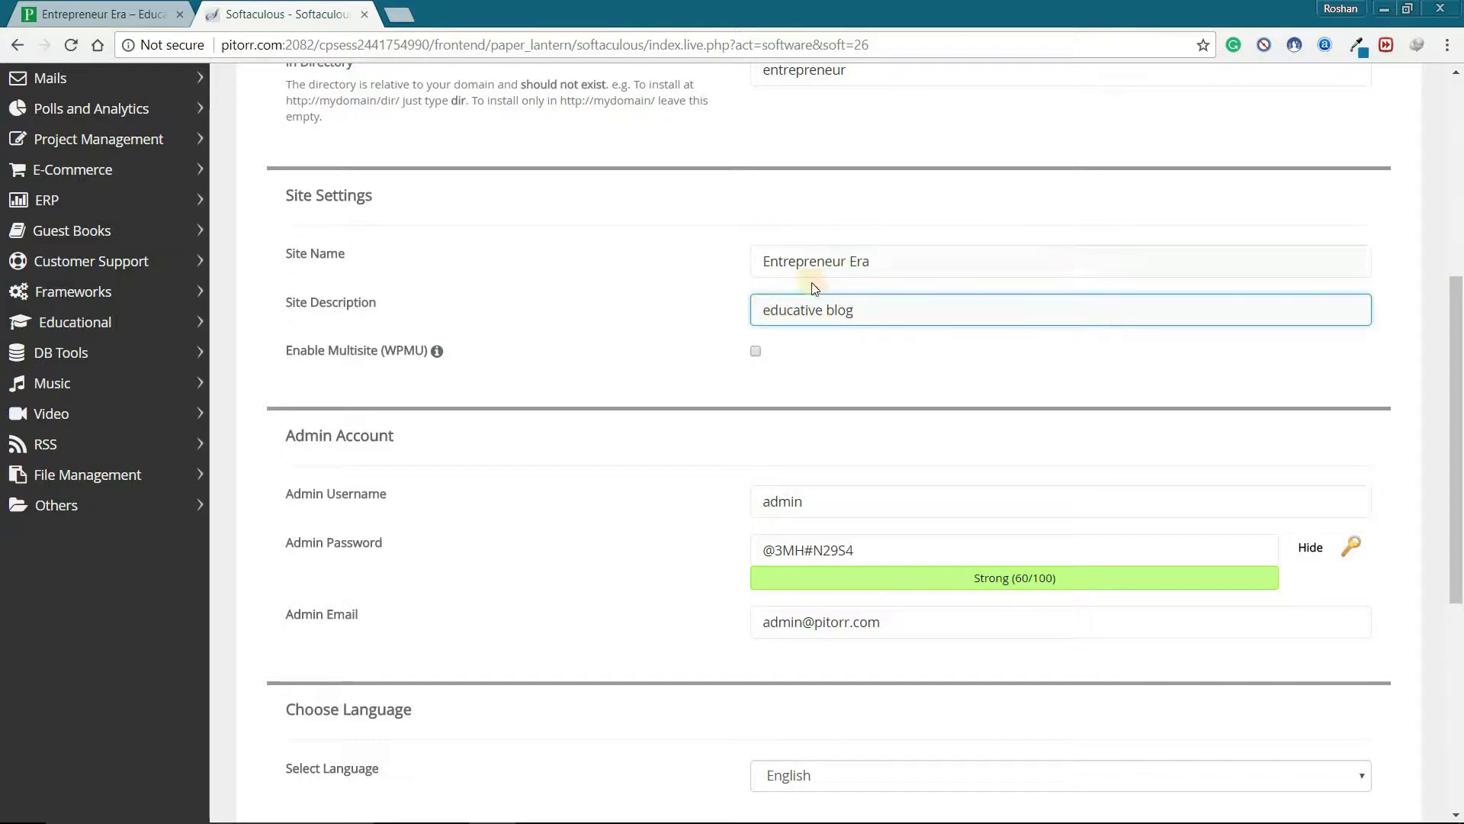
key(BackSpace)
click(700, 289)
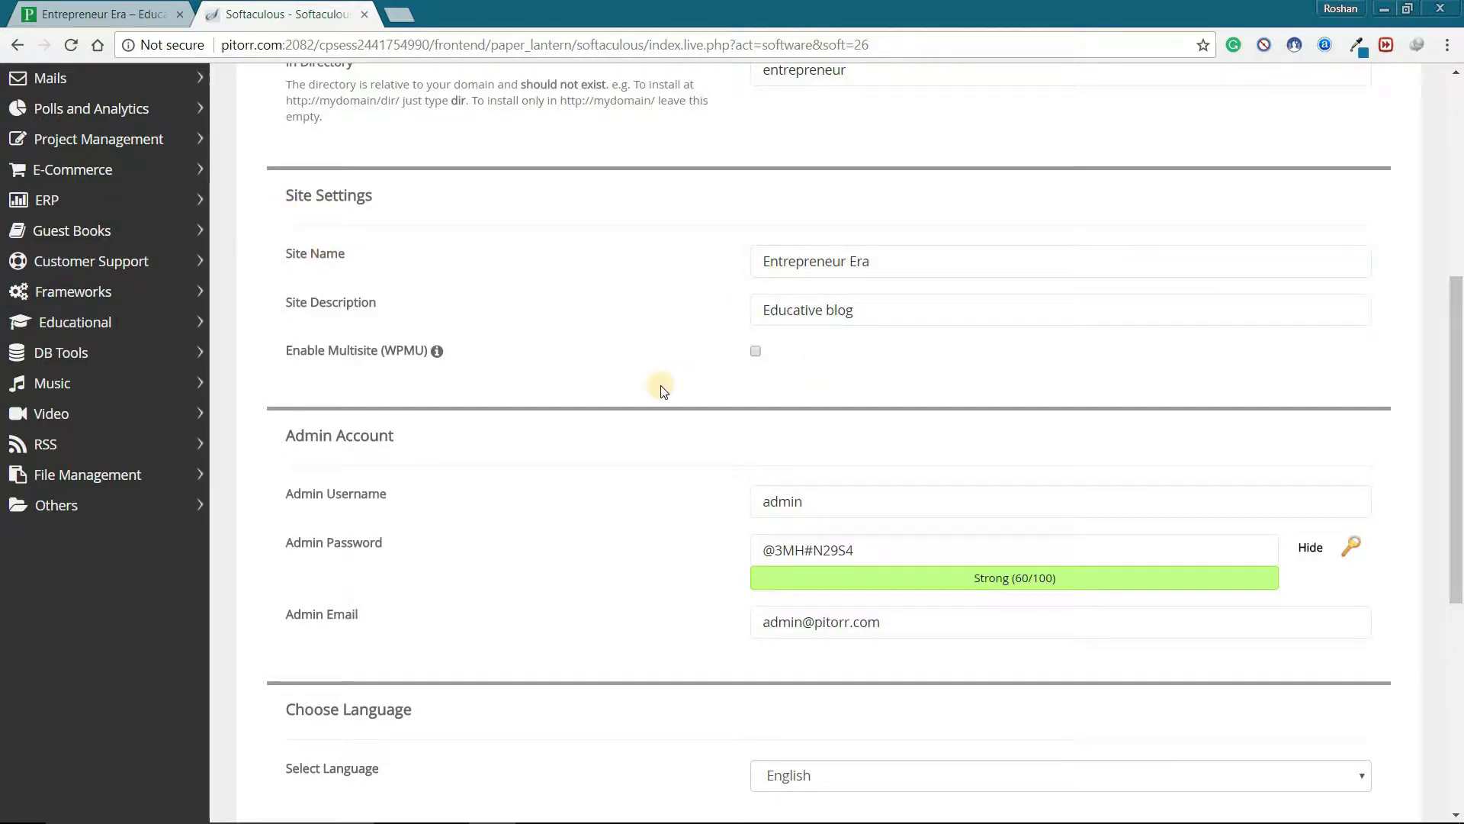
scroll(661, 390, down, 3)
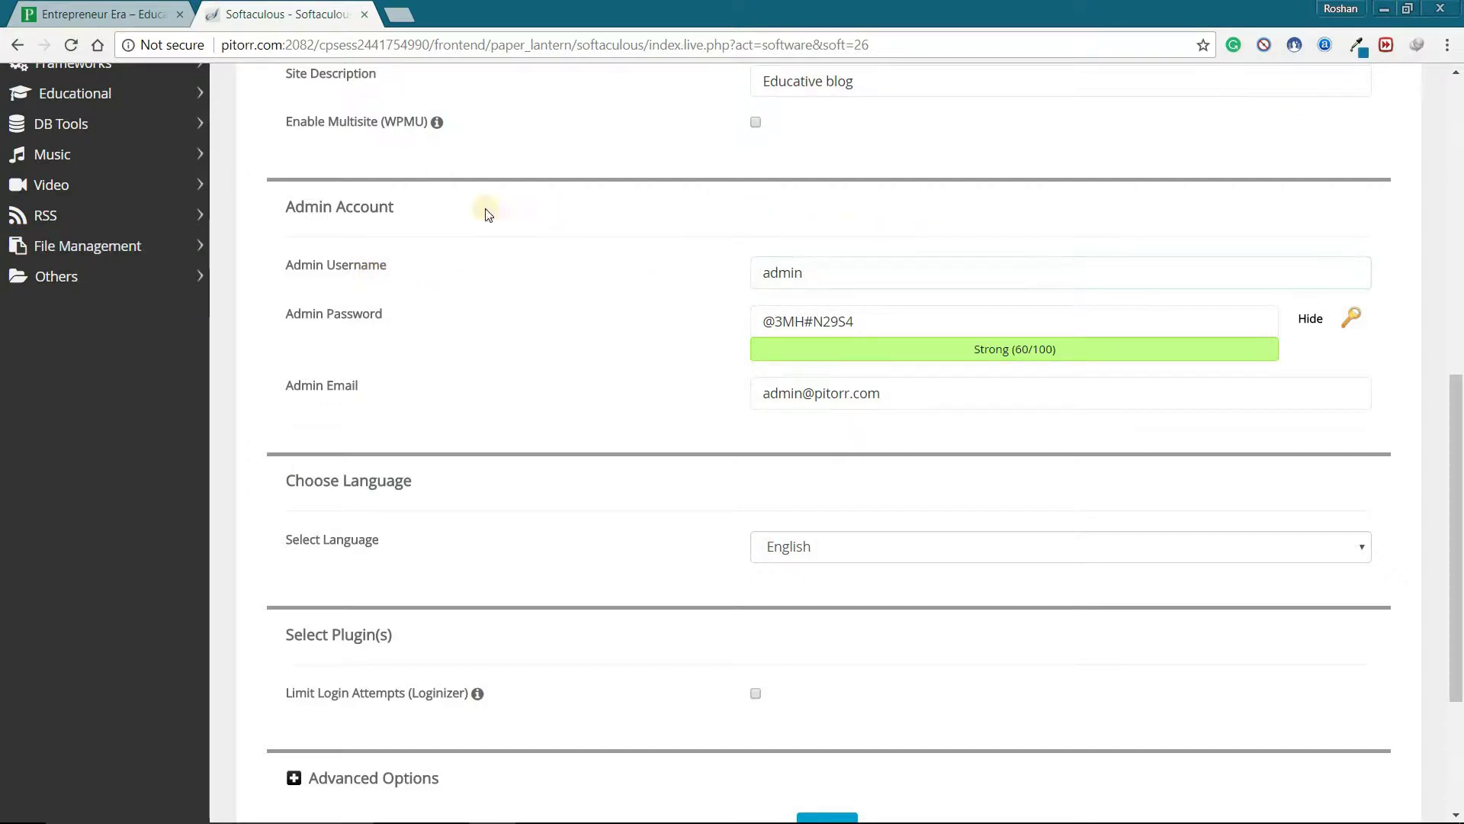
Step: Replace the default admin username with 'pitorr.com'
click(818, 272)
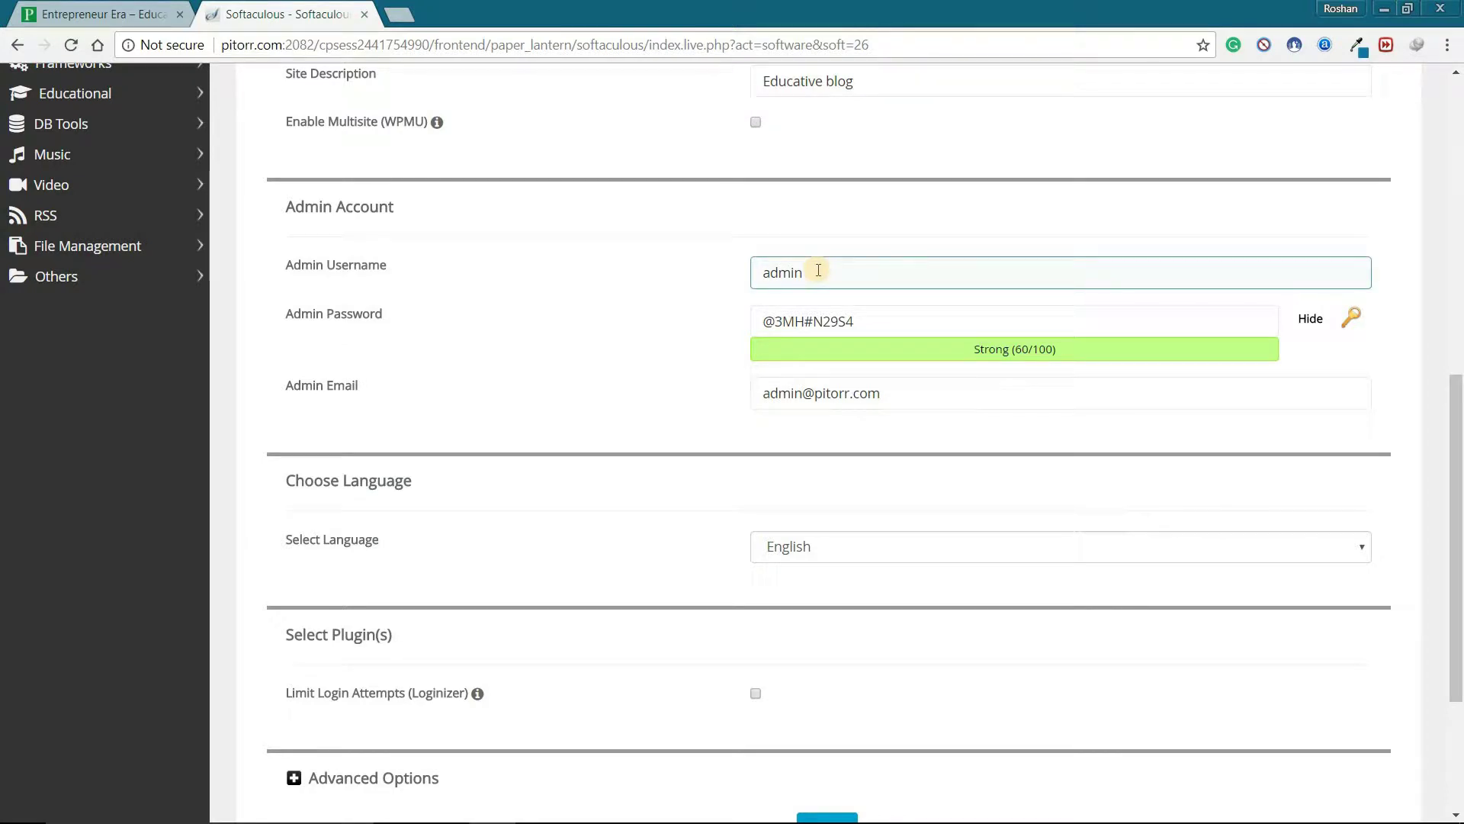
click(1307, 320)
double_click(899, 275)
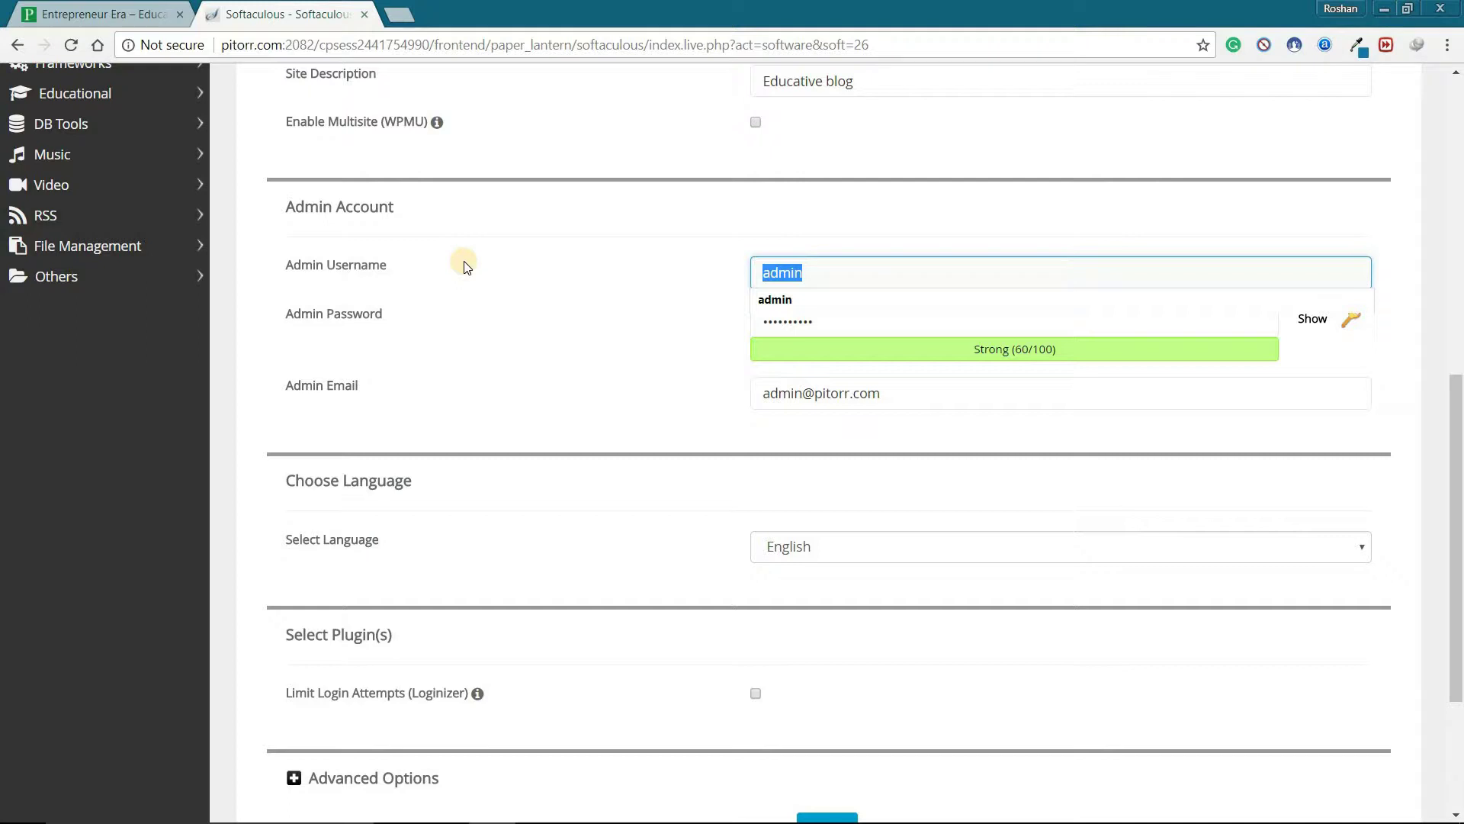
key(BackSpace)
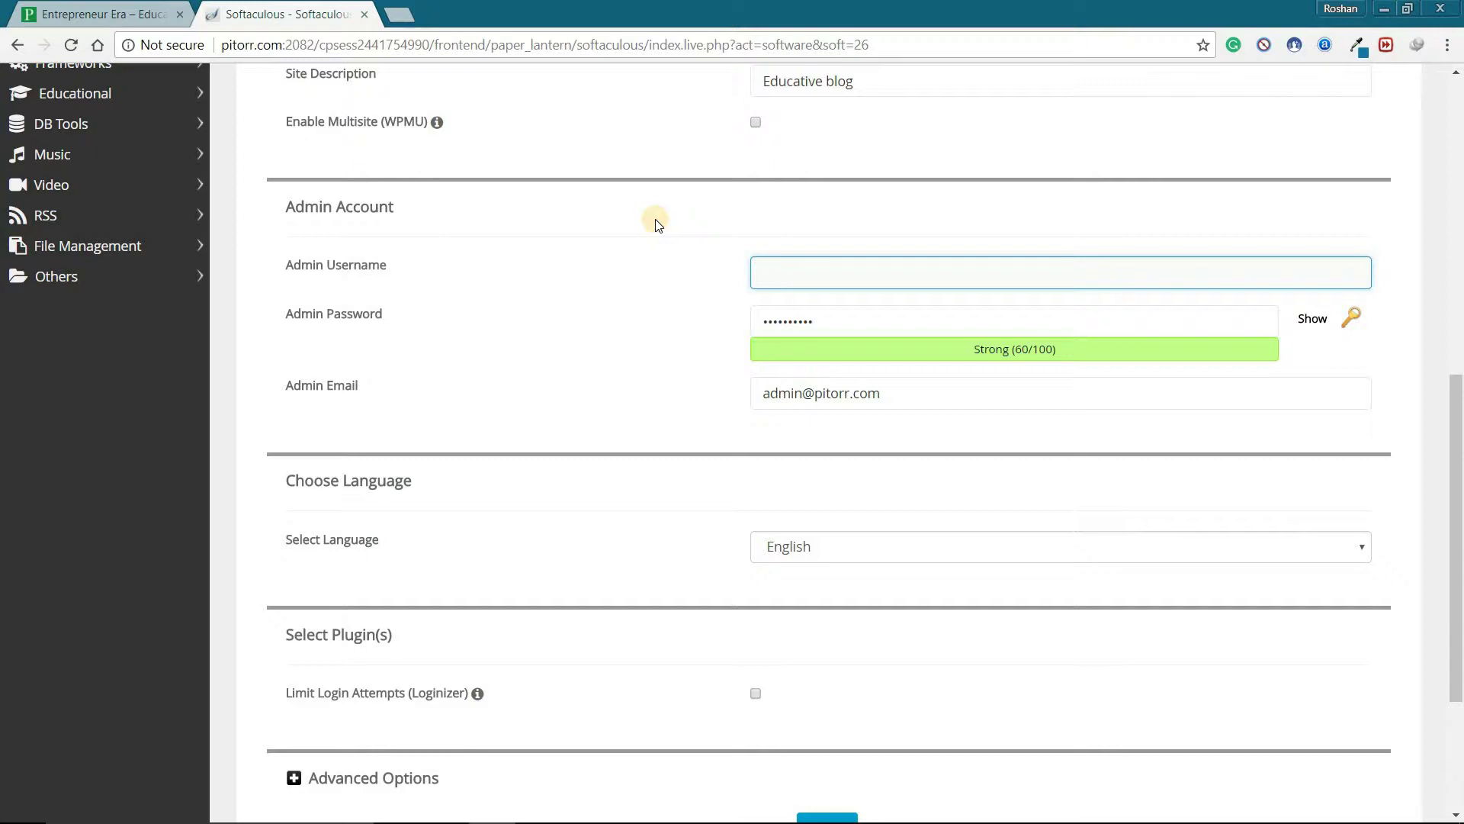
click(791, 267)
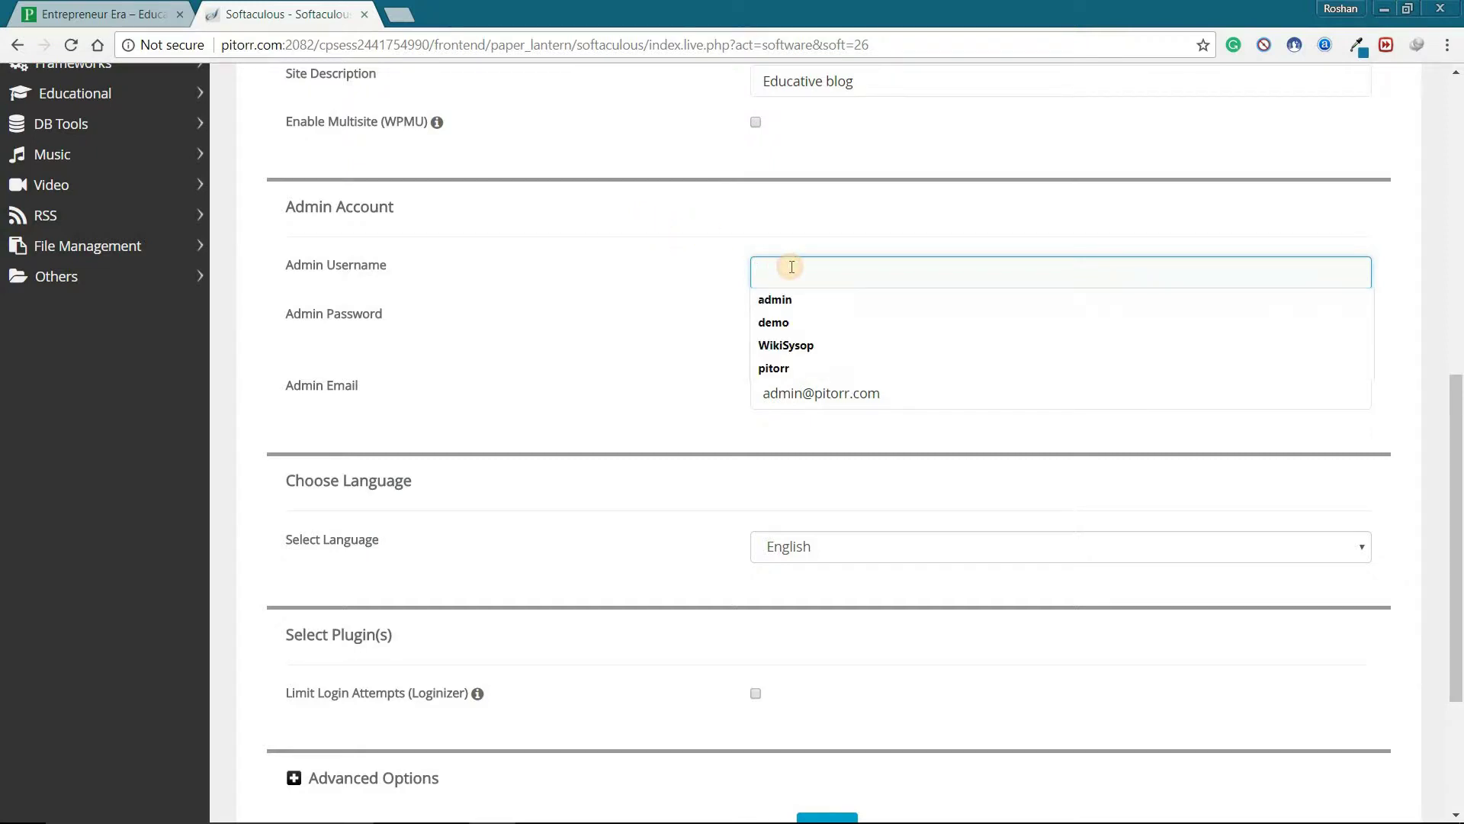
text(pito)
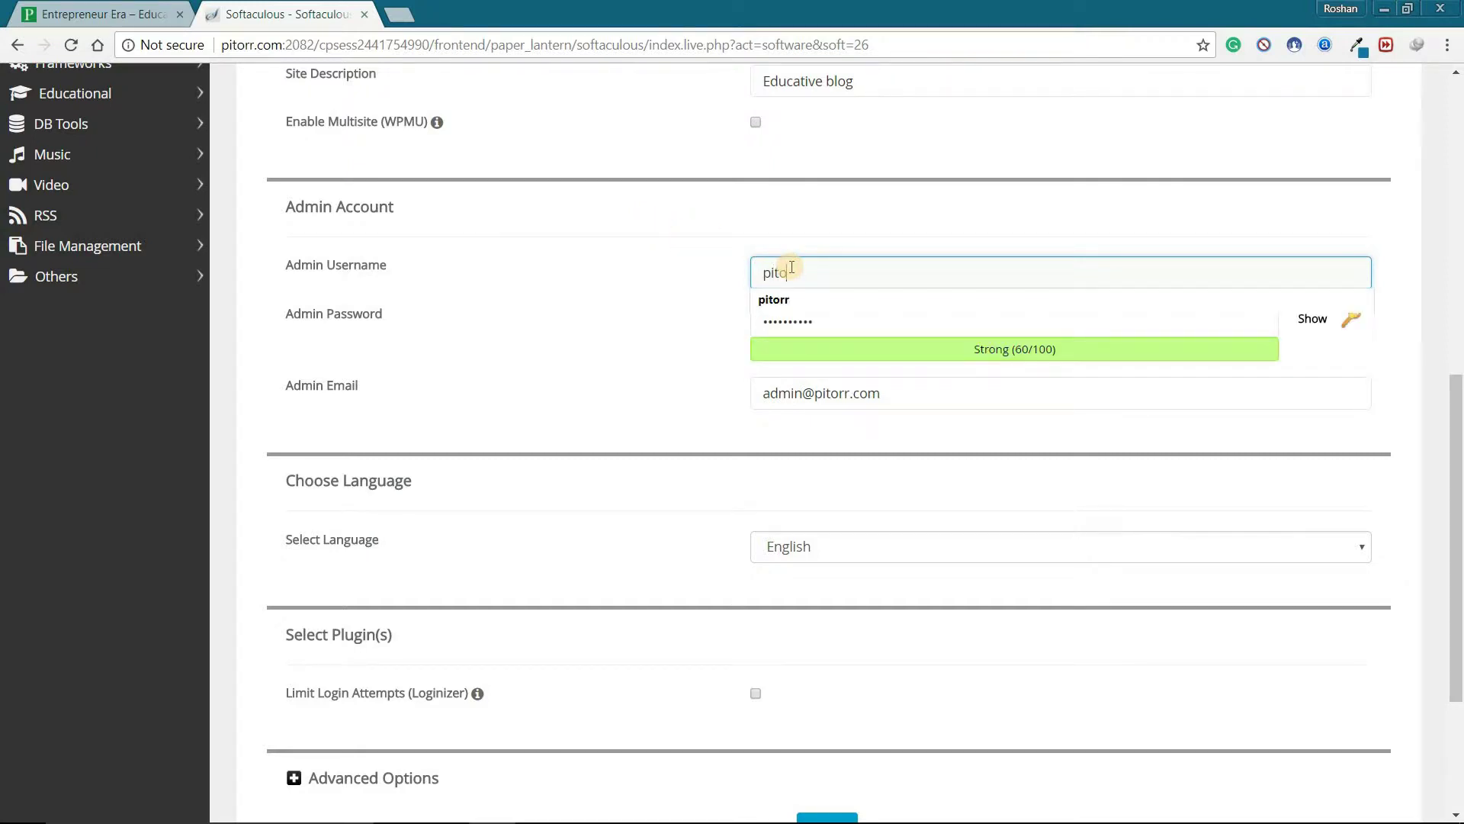
text(rr.com)
Step: Replace the generated admin password with a new password
click(807, 317)
key(ctrl+a)
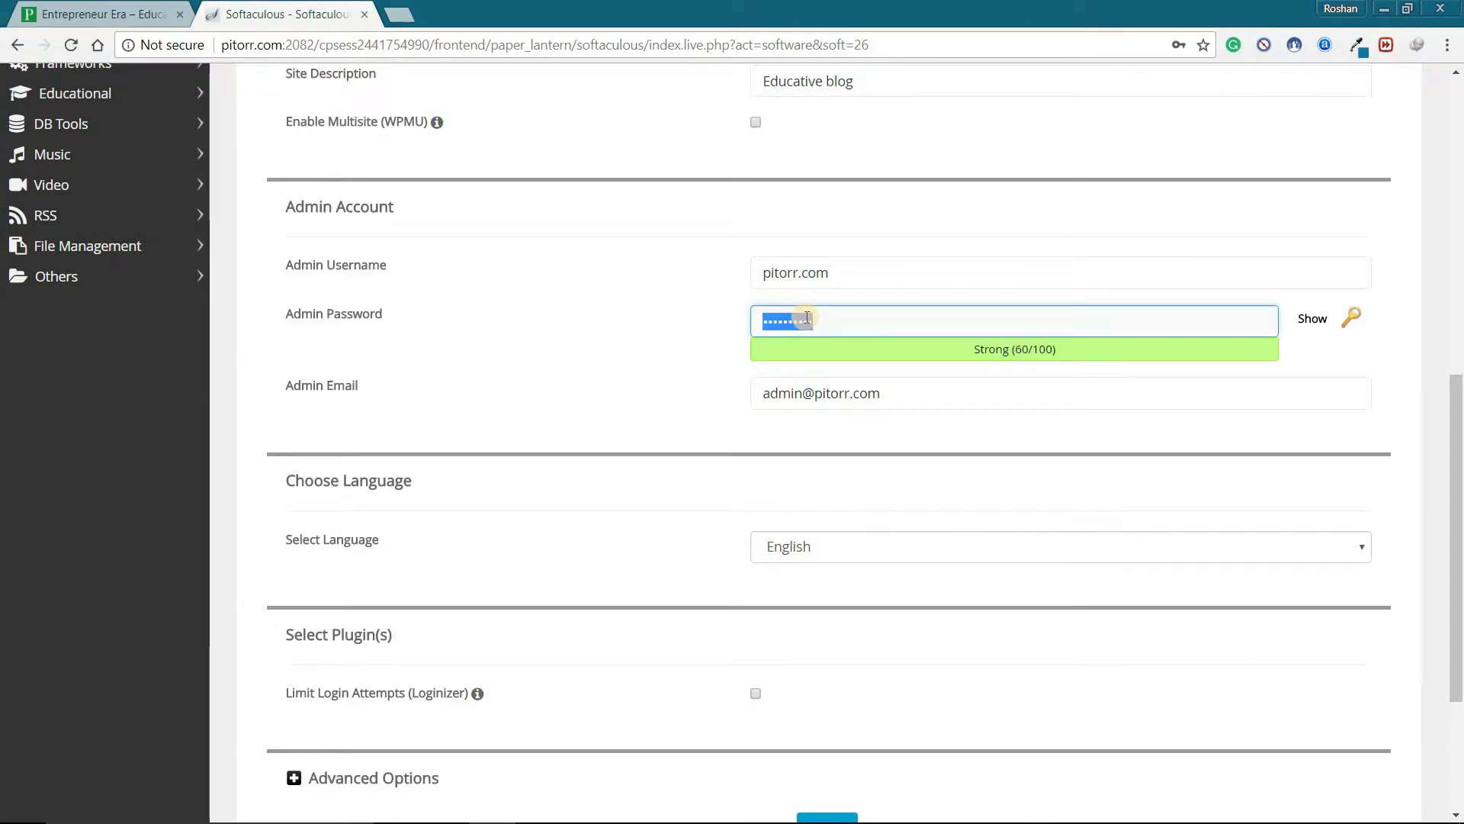
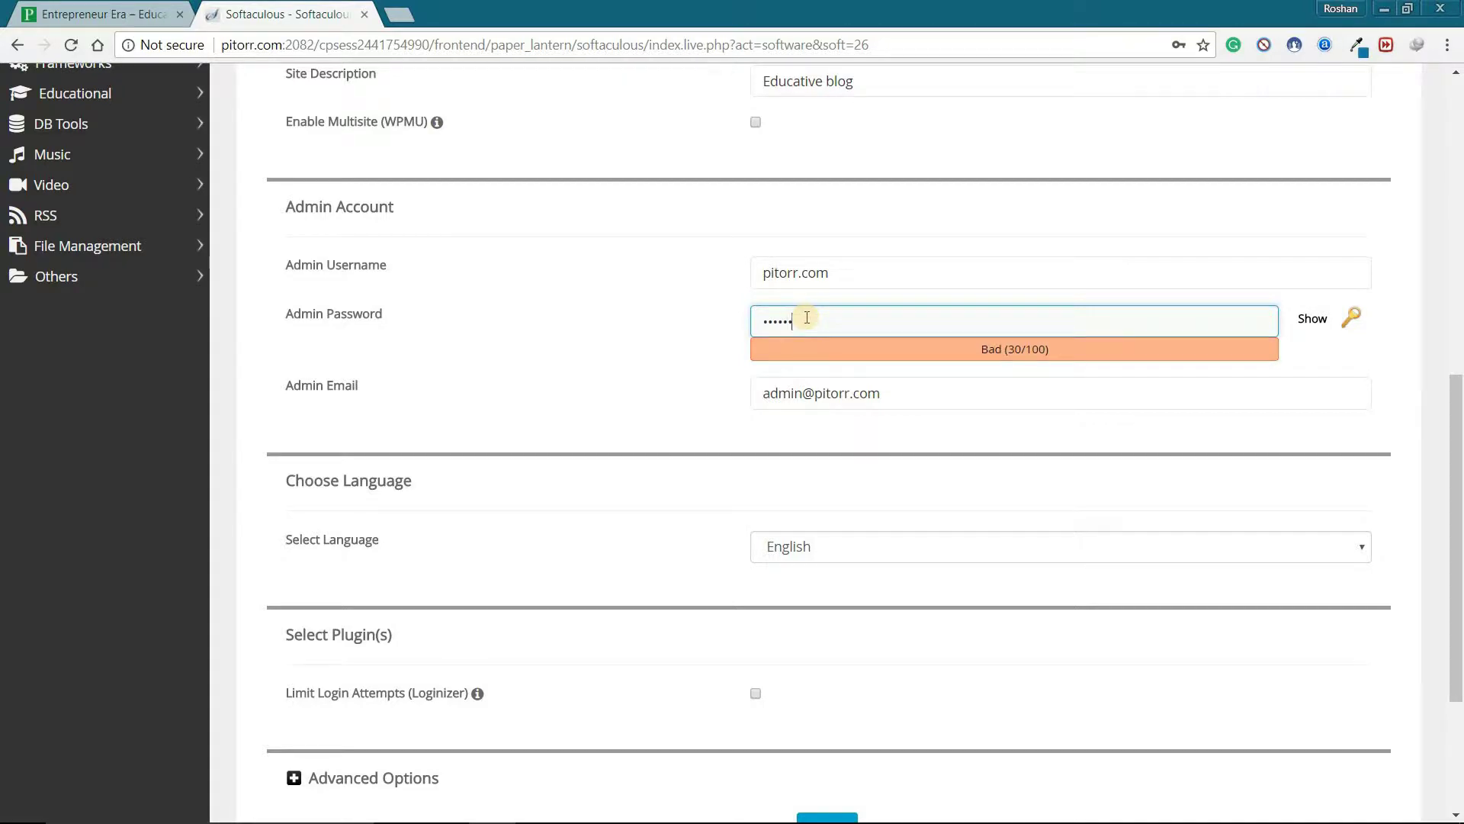
click(608, 392)
Step: Review the admin e-mail and continue down toward Advanced Options
scroll(610, 395, down, 1)
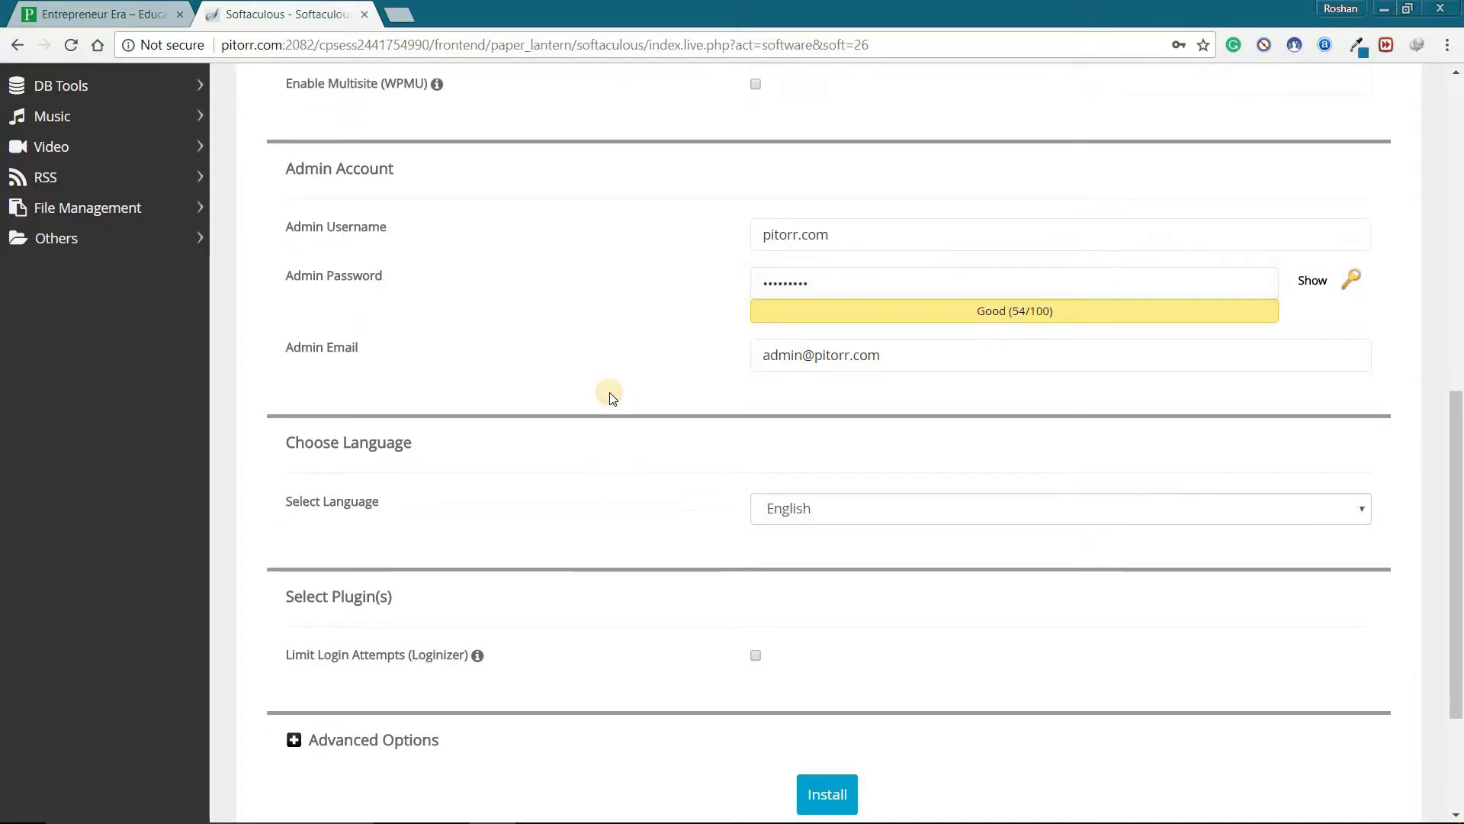
click(373, 336)
click(970, 391)
click(922, 366)
click(740, 417)
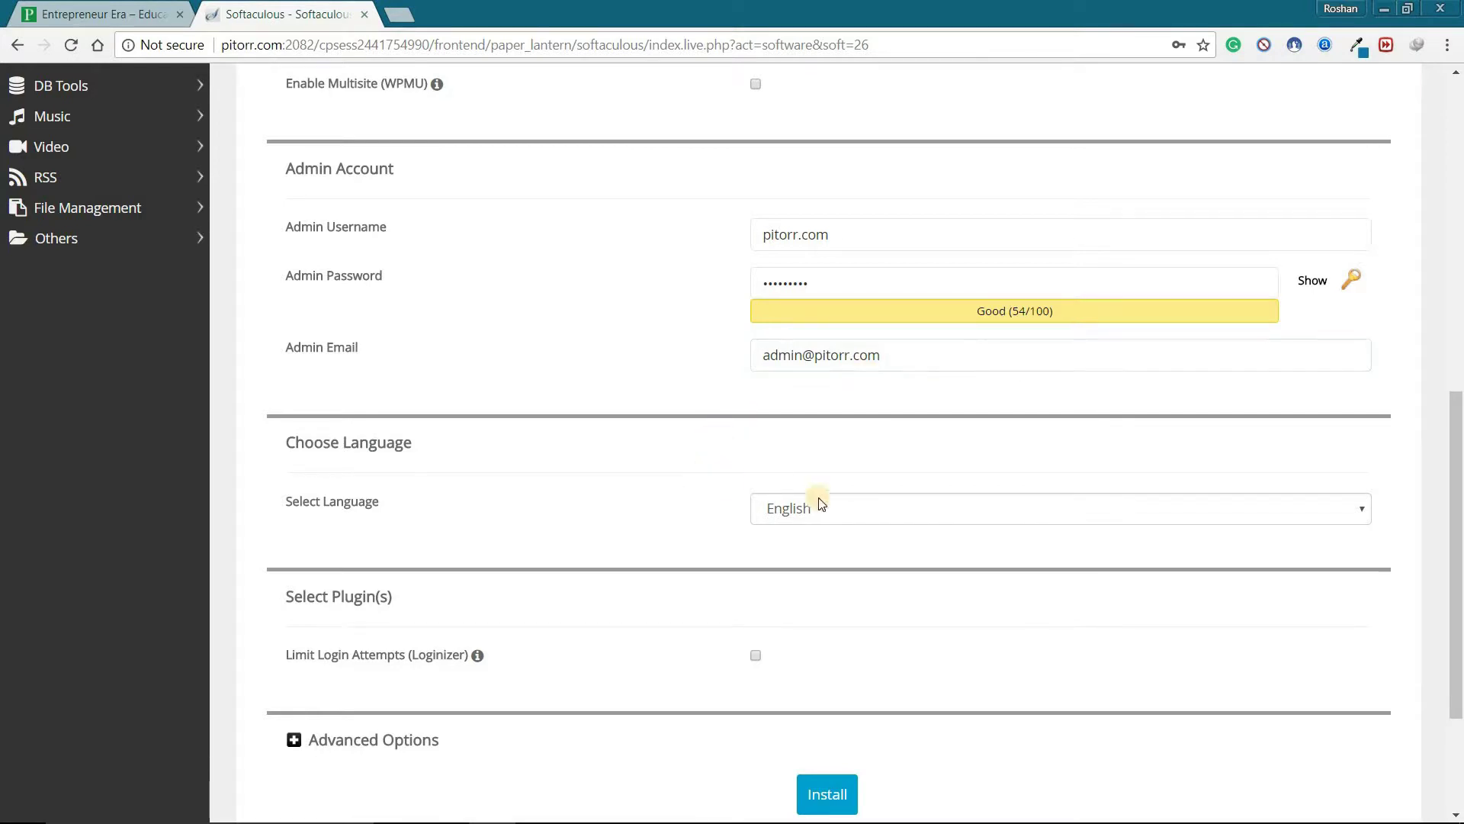
scroll(610, 480, down, 2)
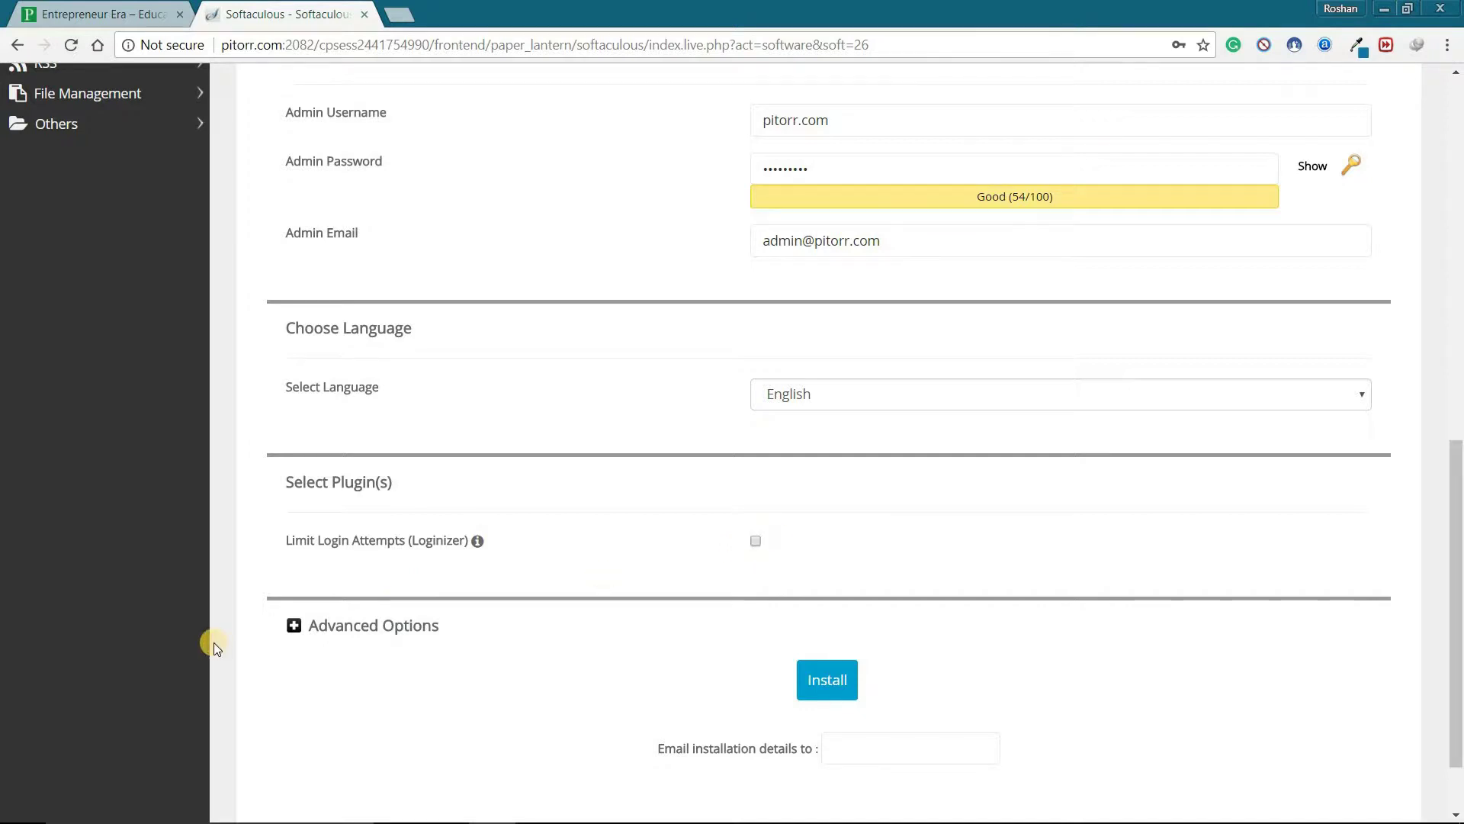
Step: Expand the advanced options and enable auto upgrades for WordPress, its plugins and themes
click(349, 627)
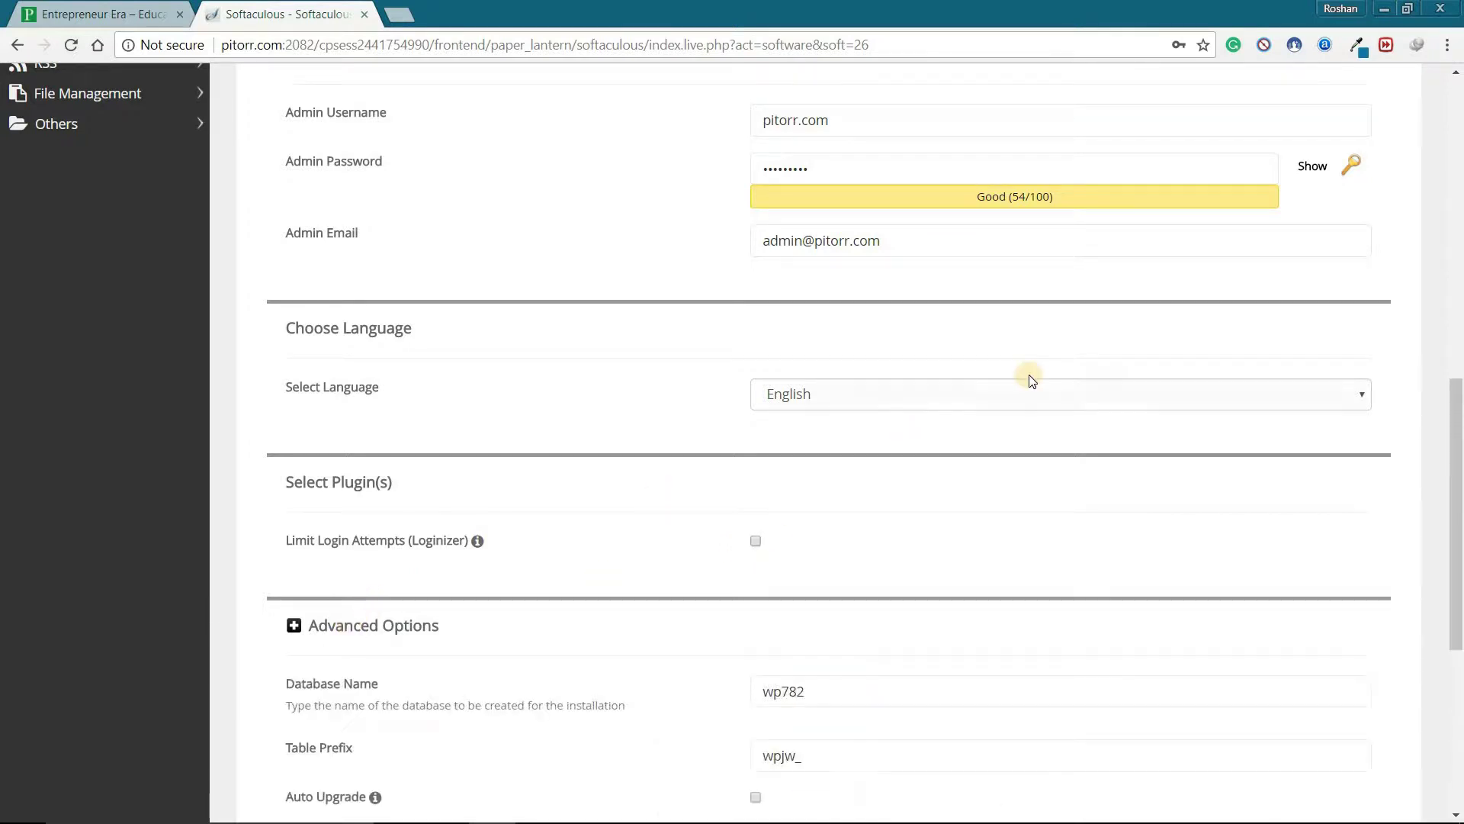
scroll(1030, 376, down, 5)
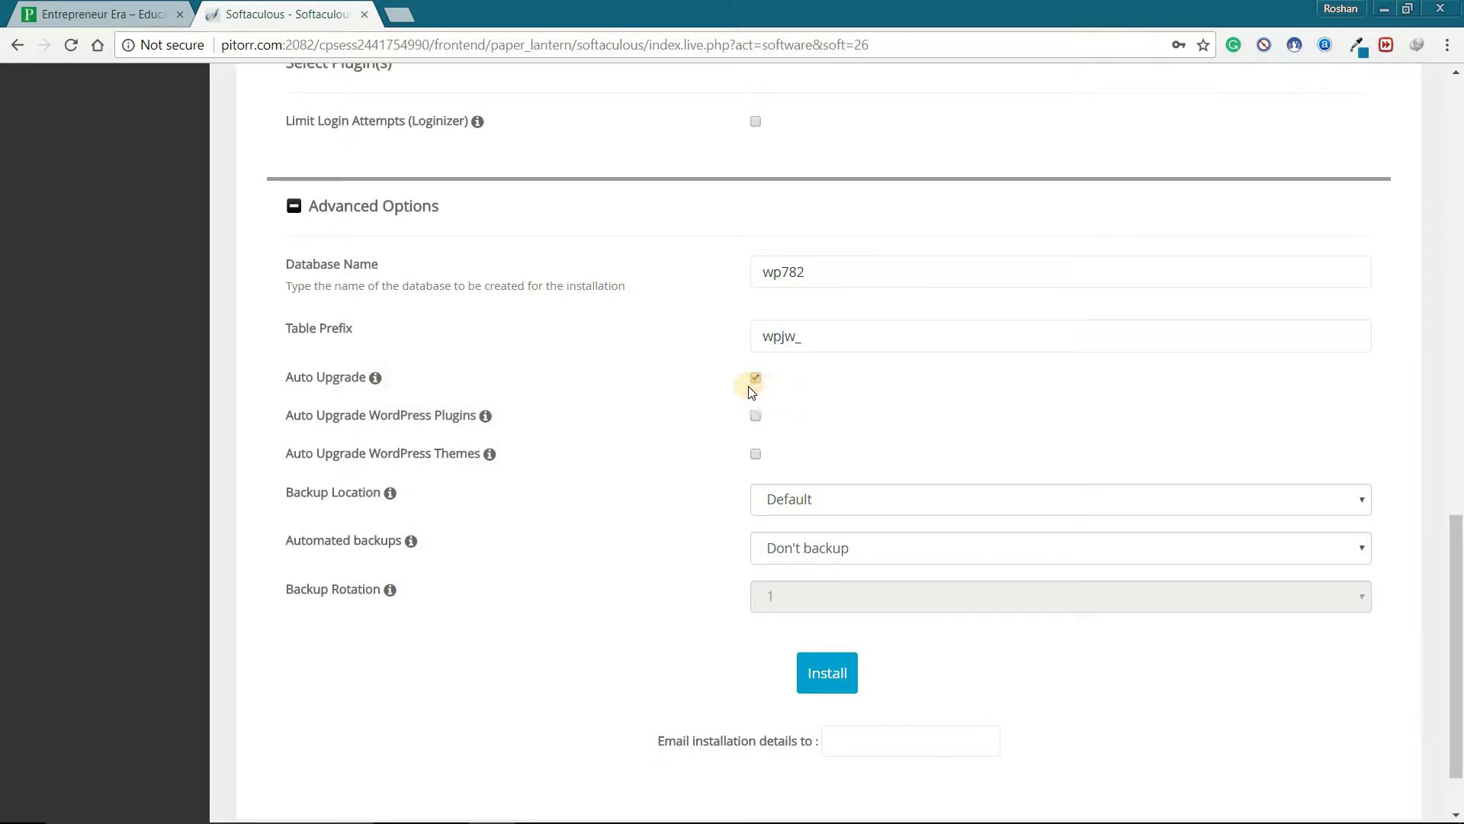
click(756, 454)
scroll(776, 675, down, 2)
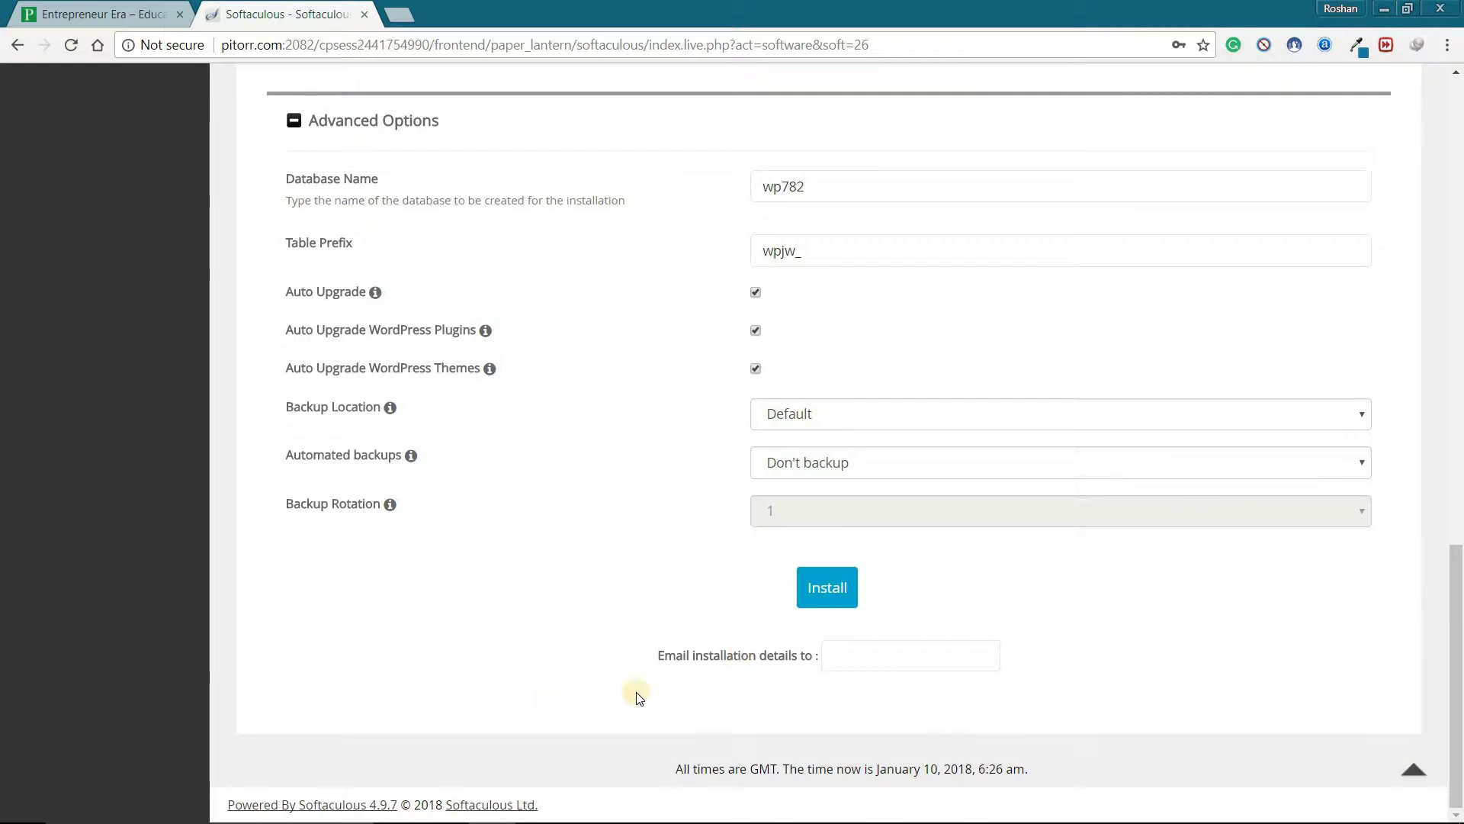
Step: Fill the installation-details e-mail from the saved suggestion and start the WordPress install
triple_click(790, 657)
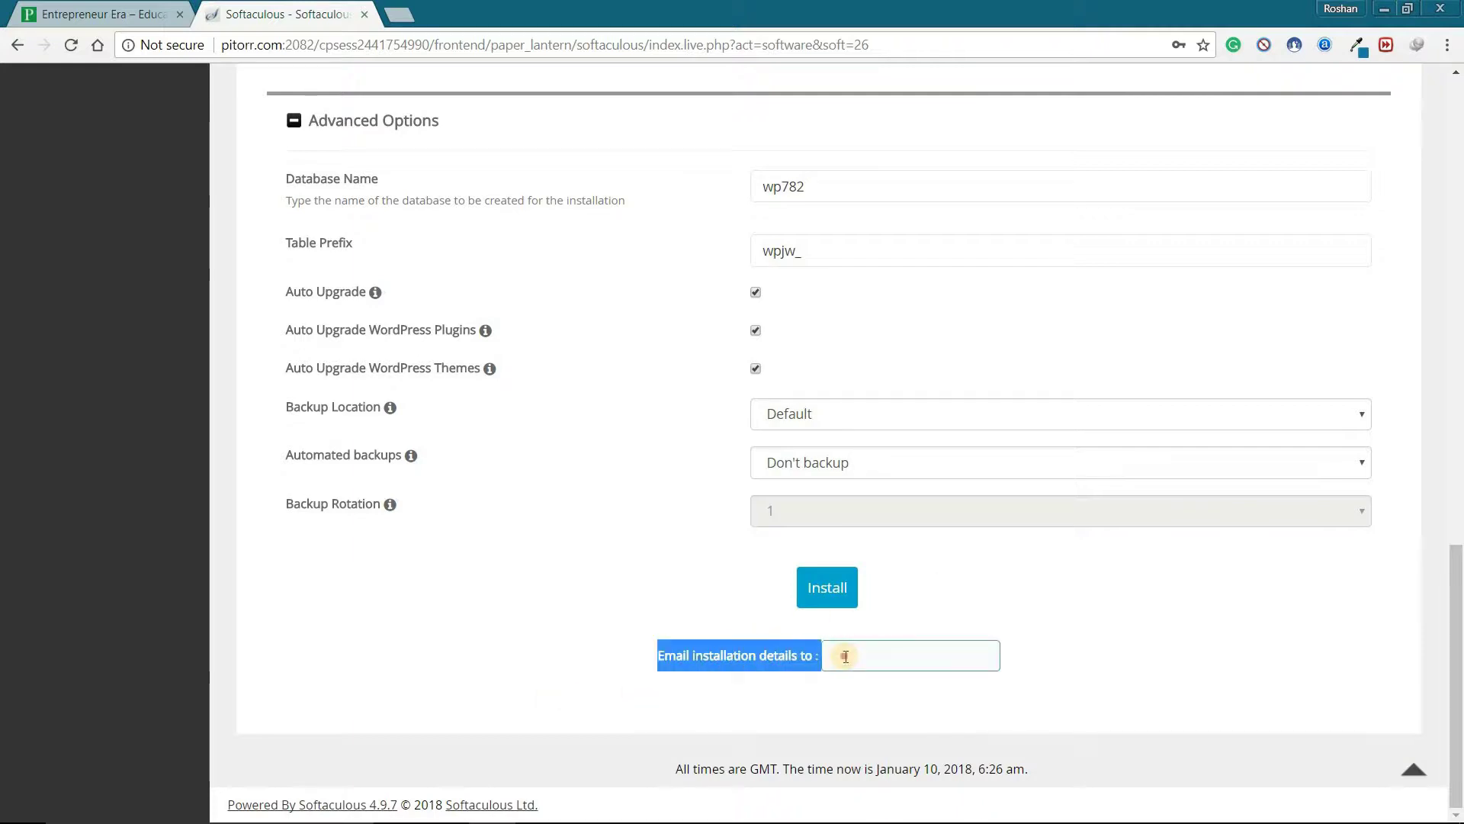
click(860, 644)
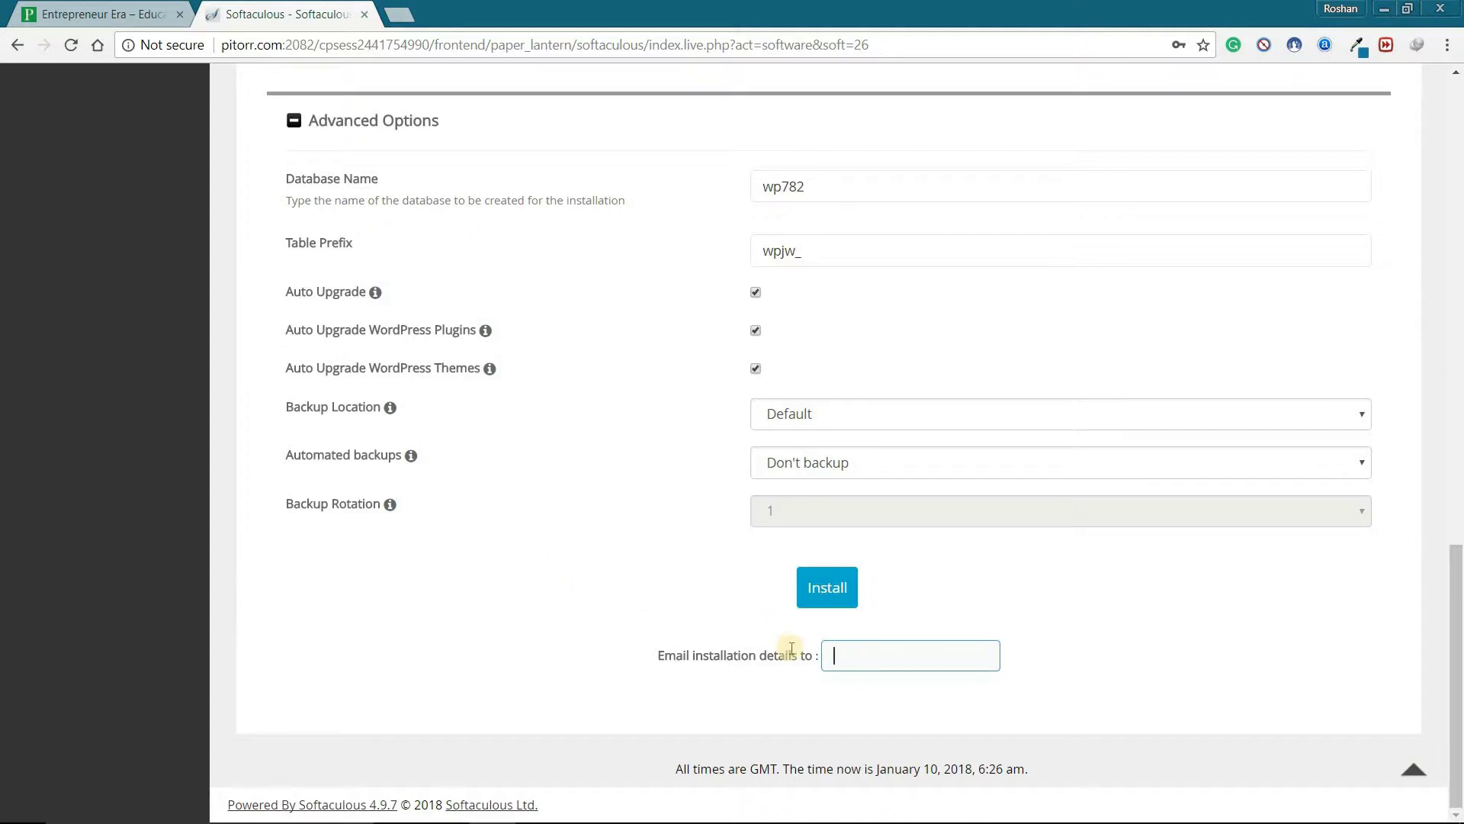
click(871, 662)
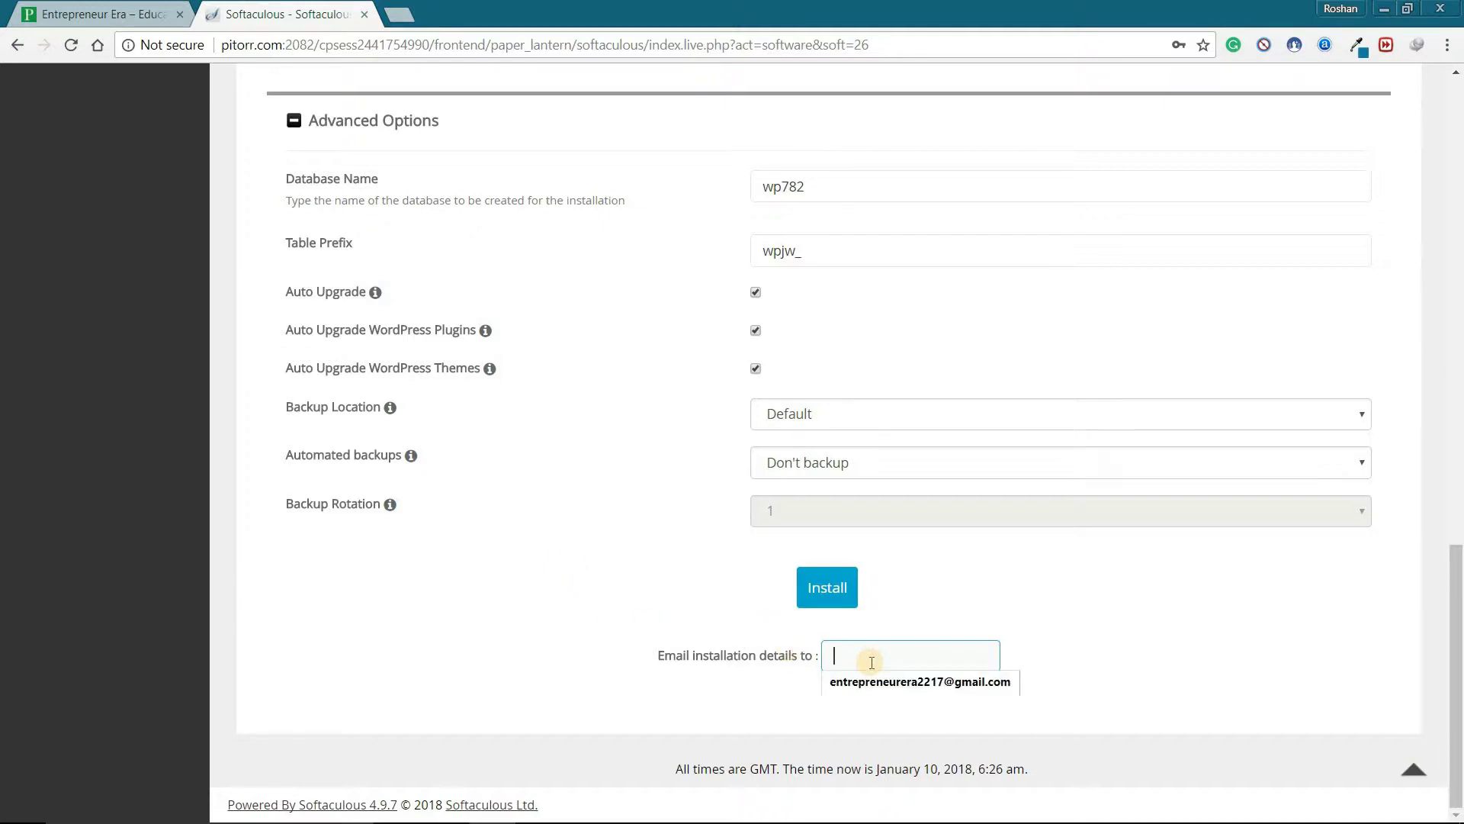
key(Down)
key(Return)
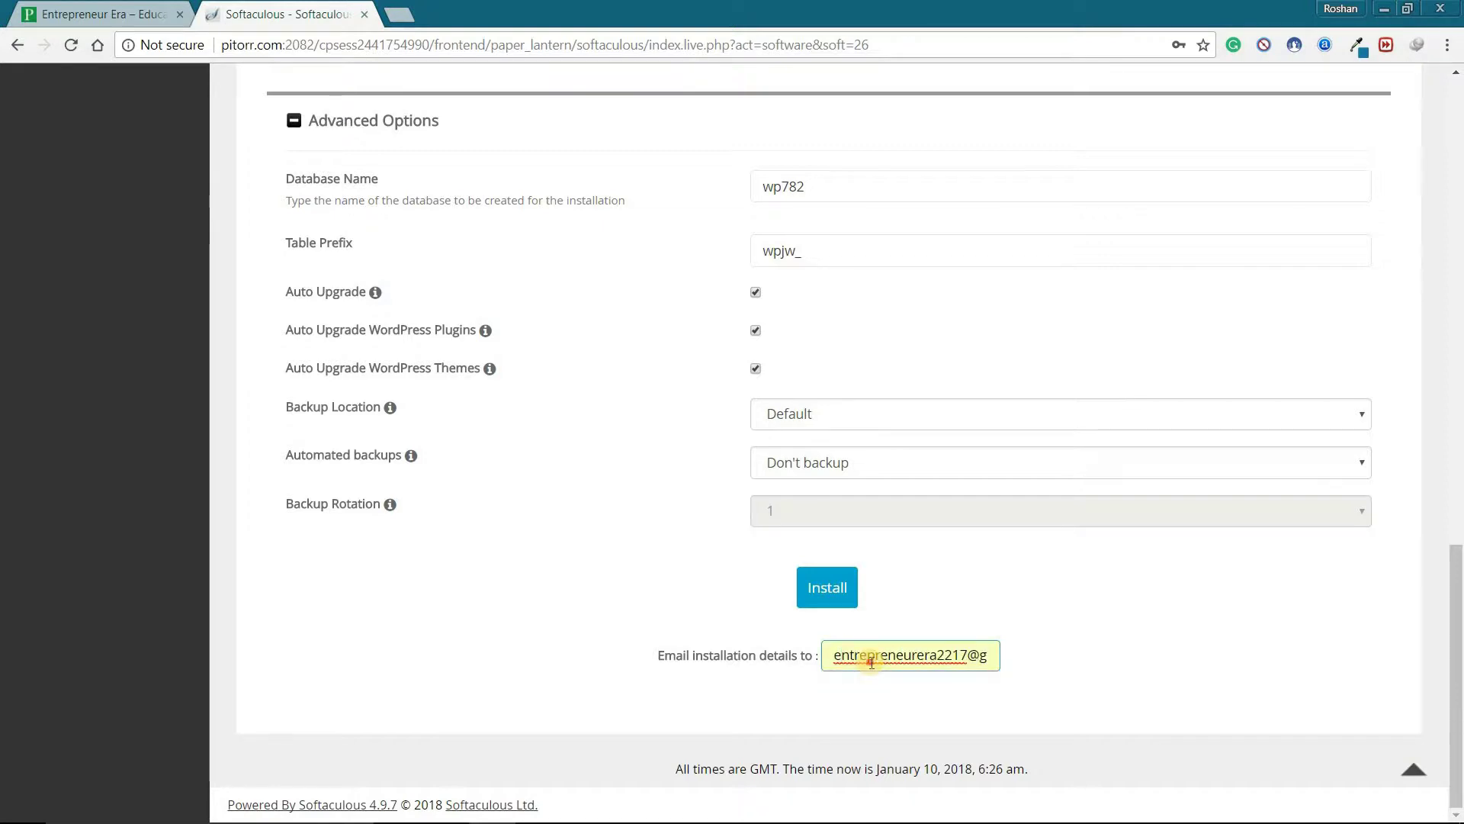
triple_click(871, 662)
click(837, 597)
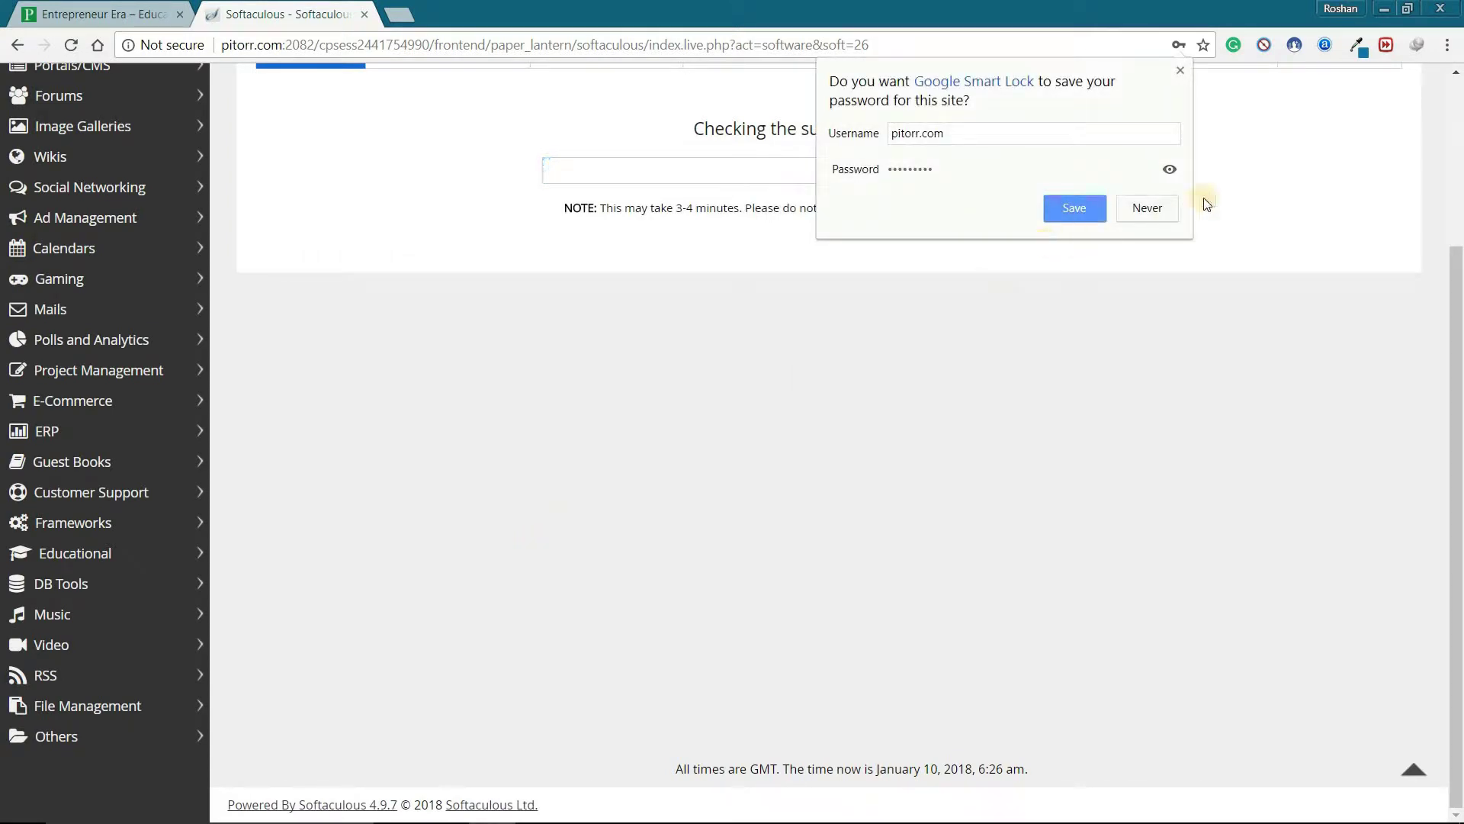
Step: Dismiss the save-password prompt and wait until the success page lists the site and wp-admin URLs
click(1178, 73)
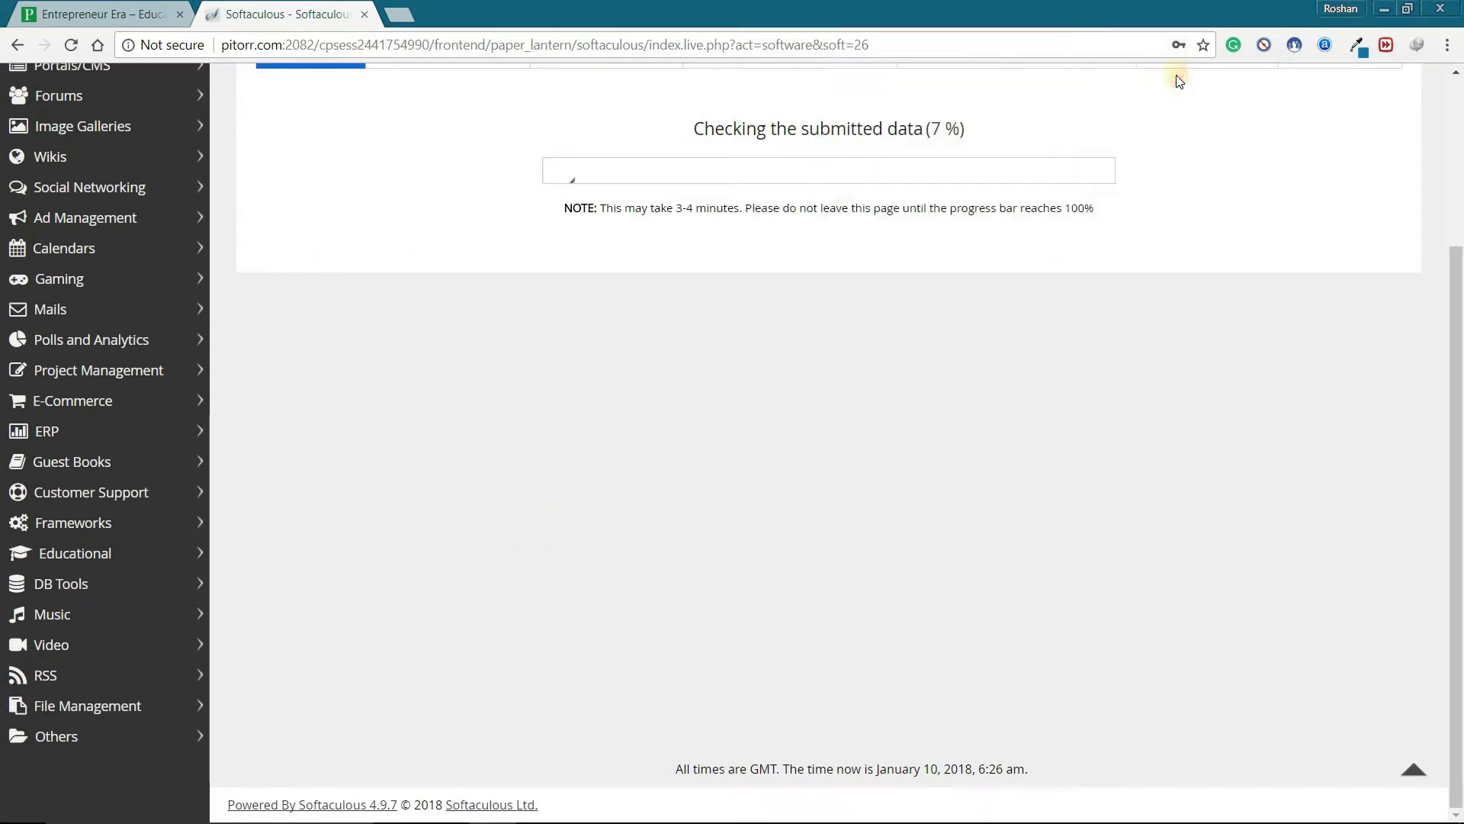
scroll(710, 369, up, 3)
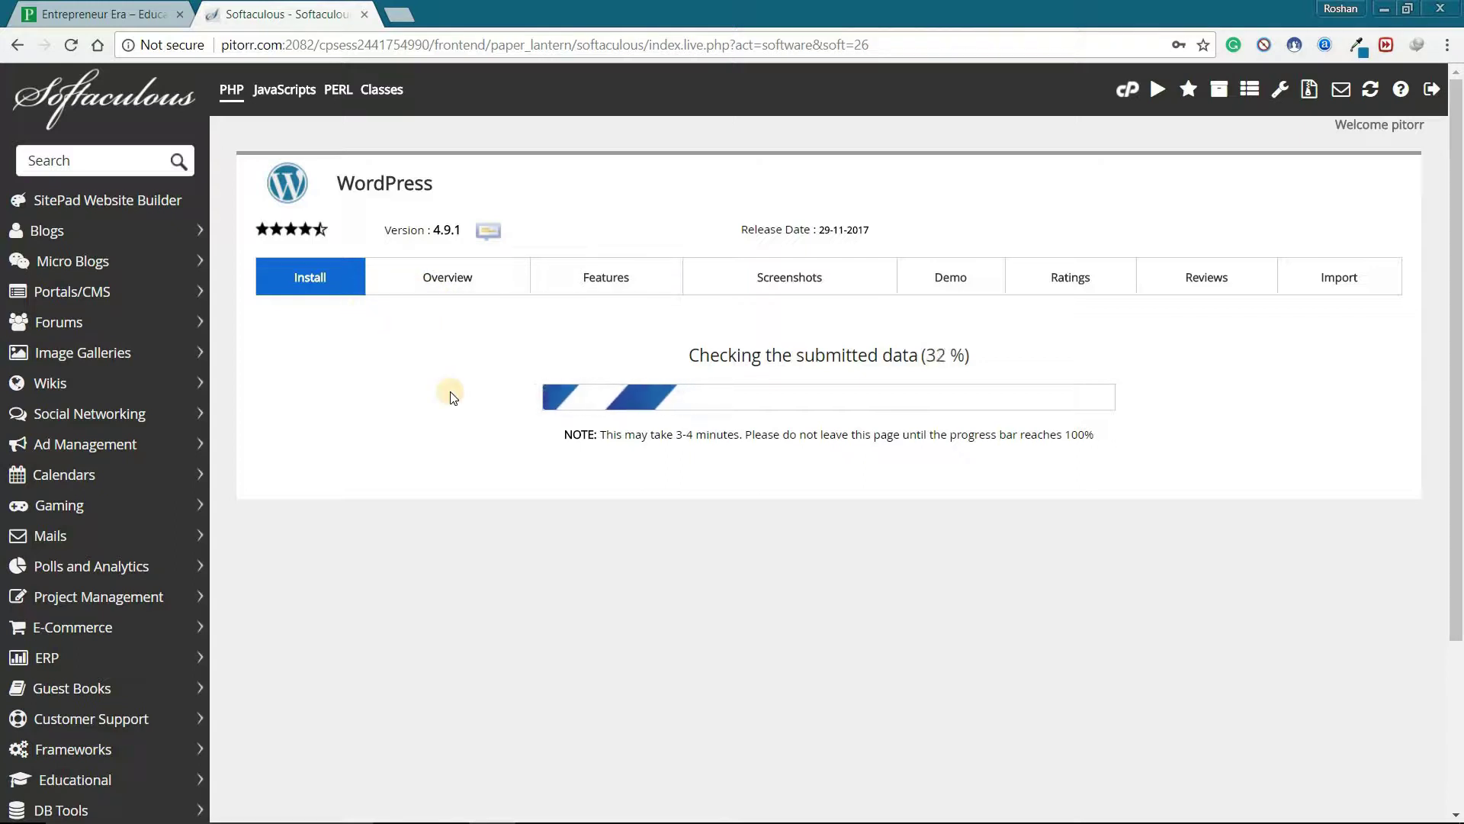
scroll(452, 395, down, 2)
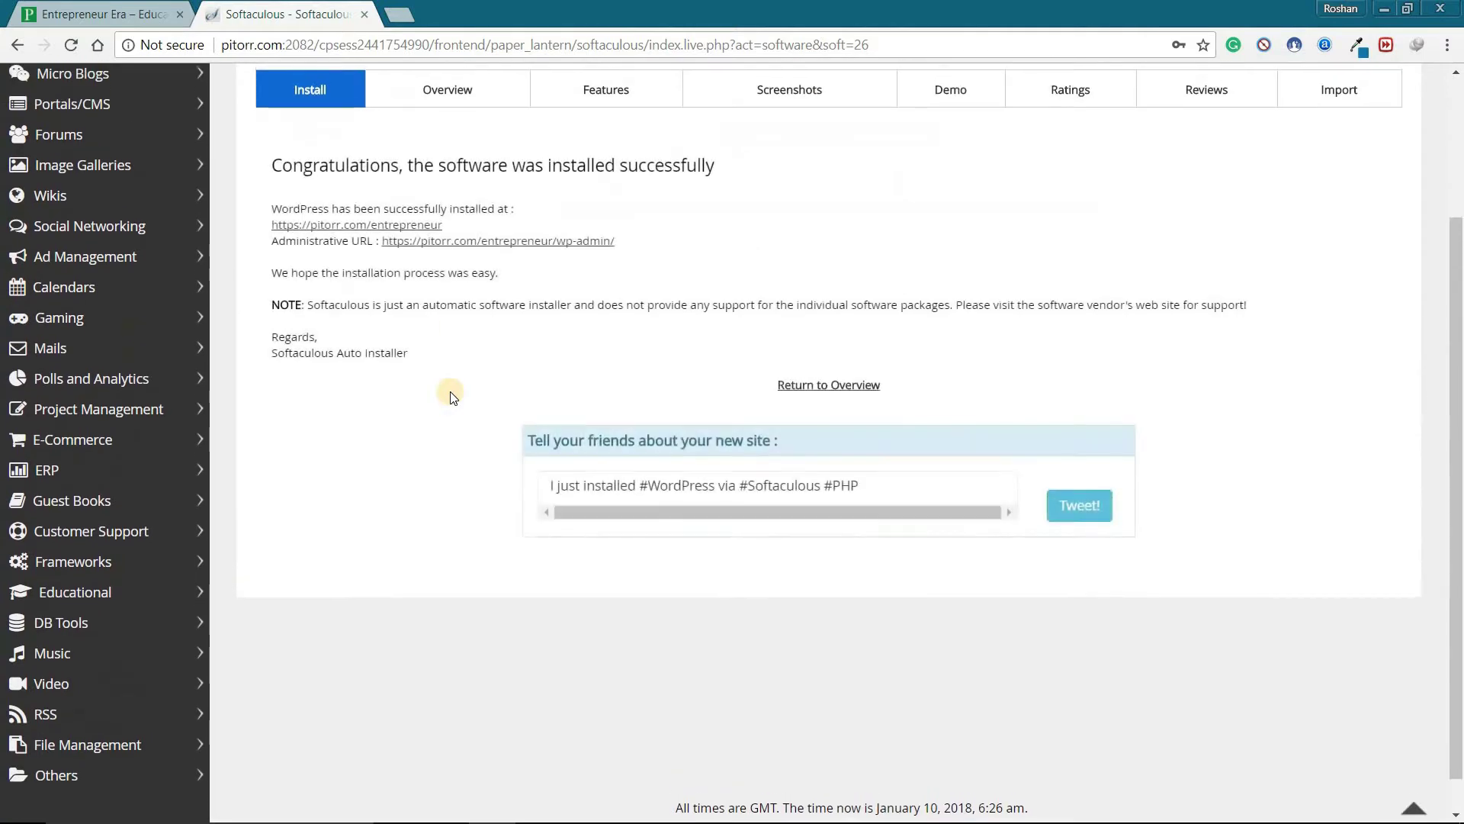
scroll(450, 393, up, 3)
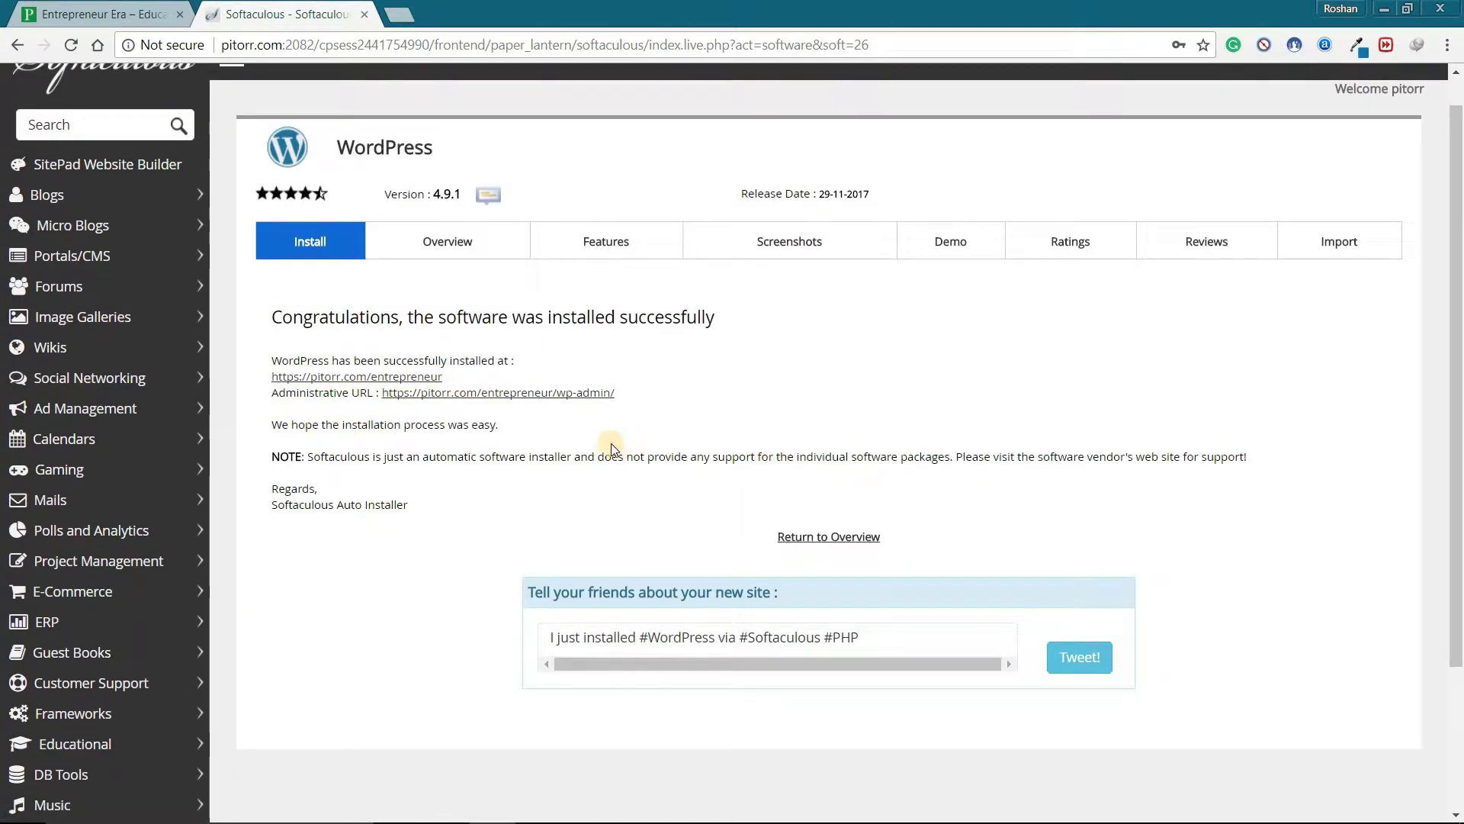
right_click(353, 377)
click(410, 340)
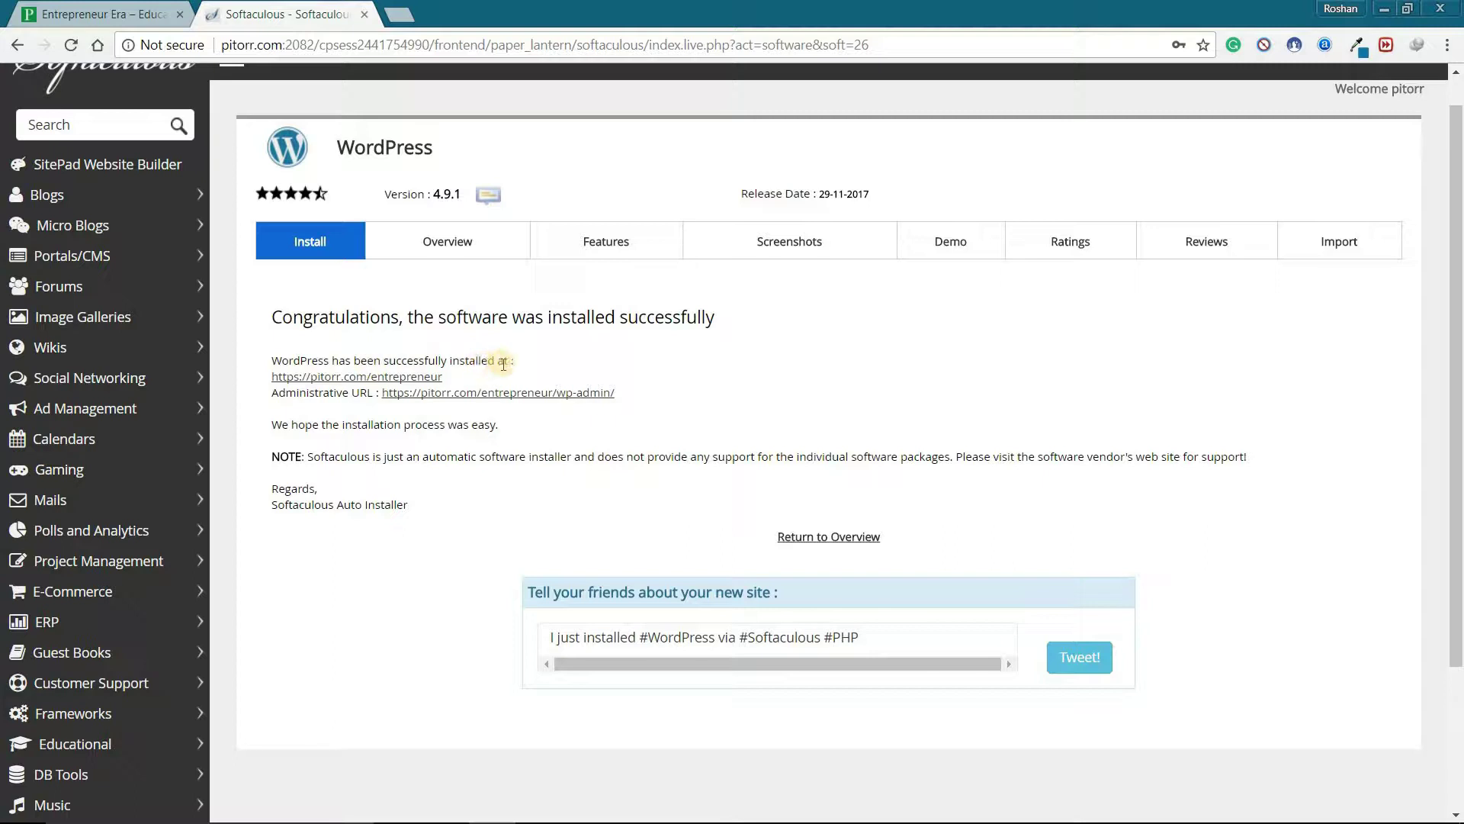
right_click(392, 378)
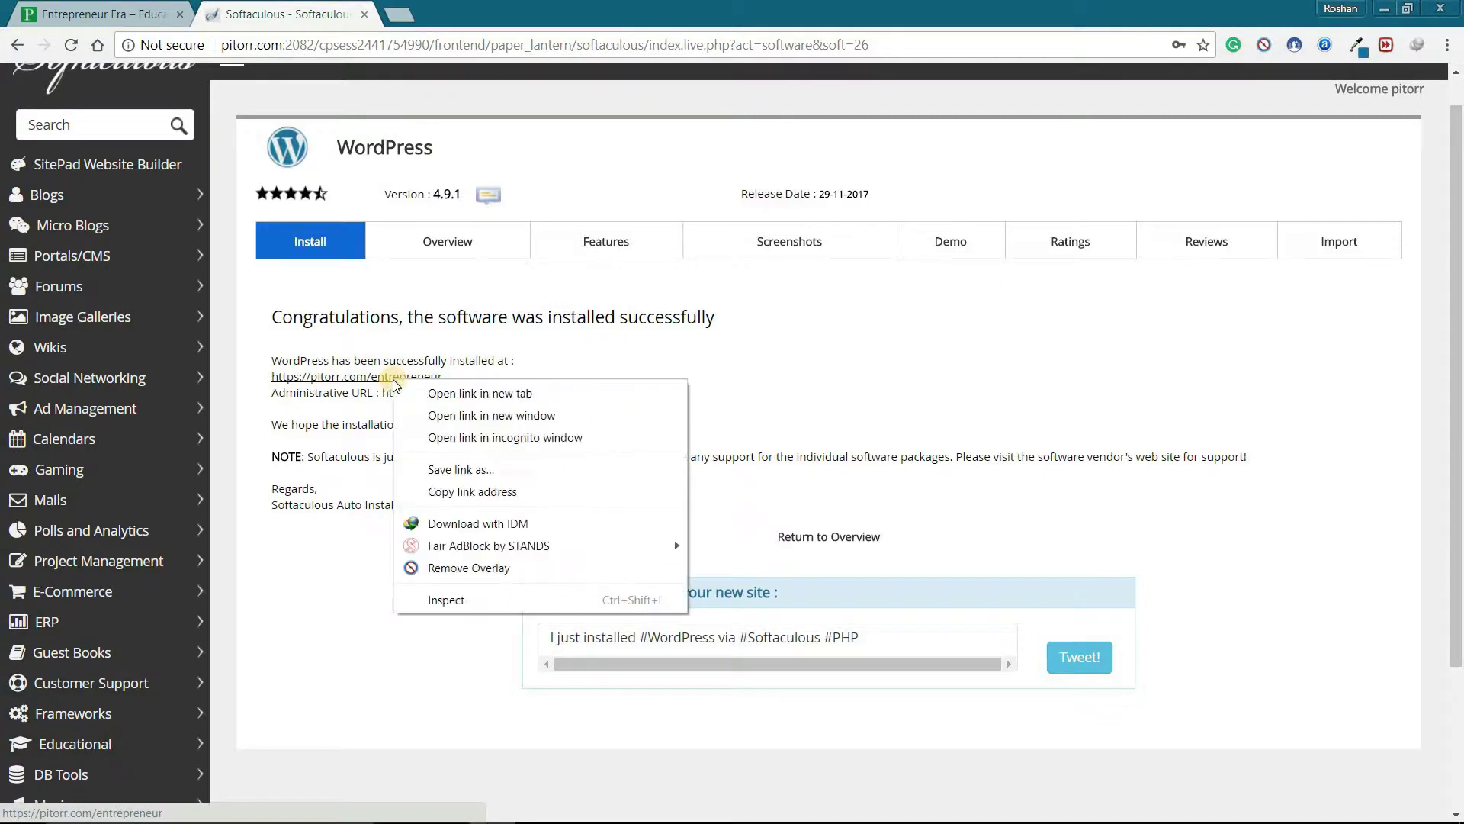
click(415, 392)
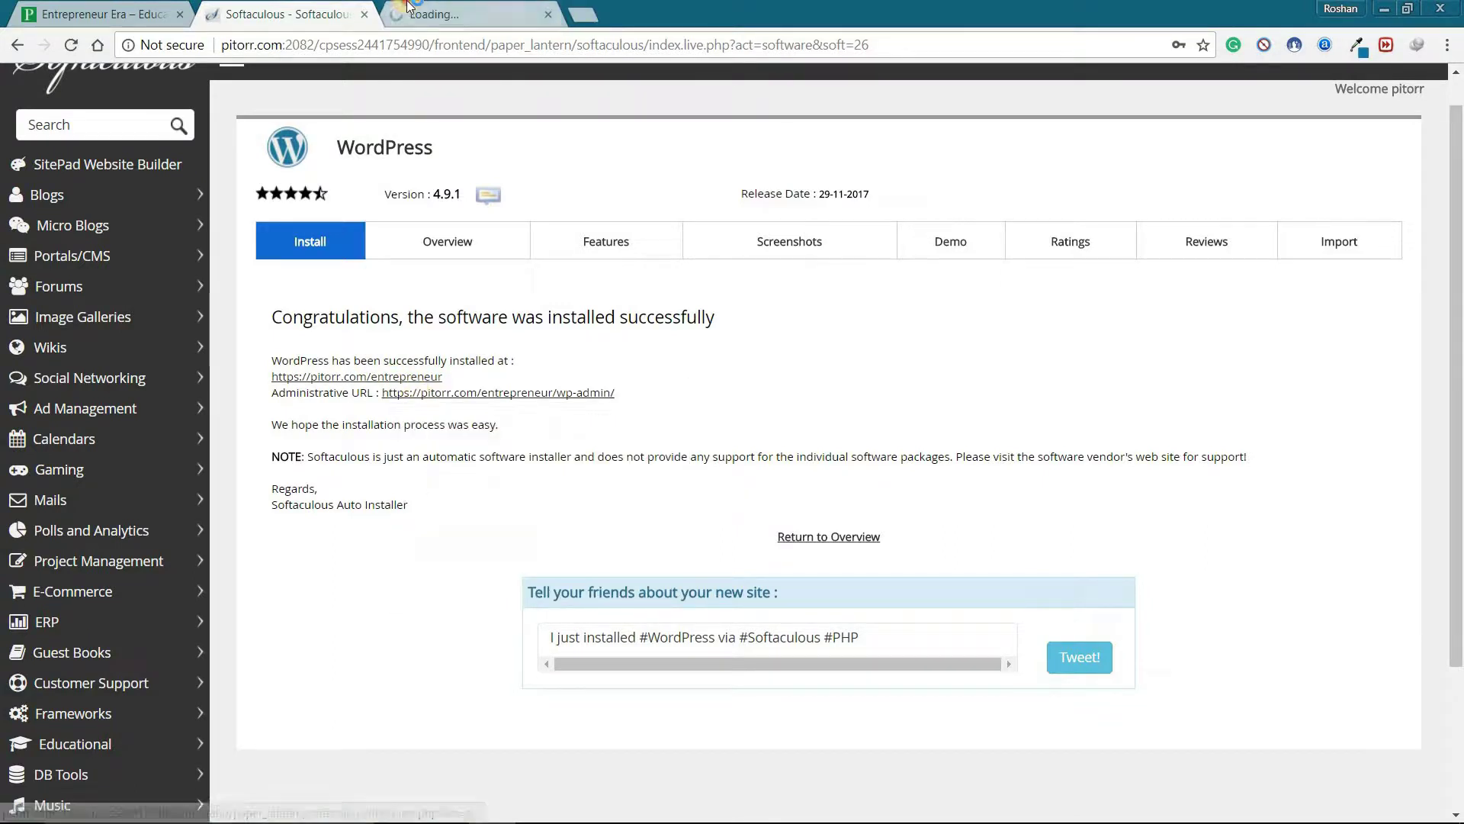
click(404, 13)
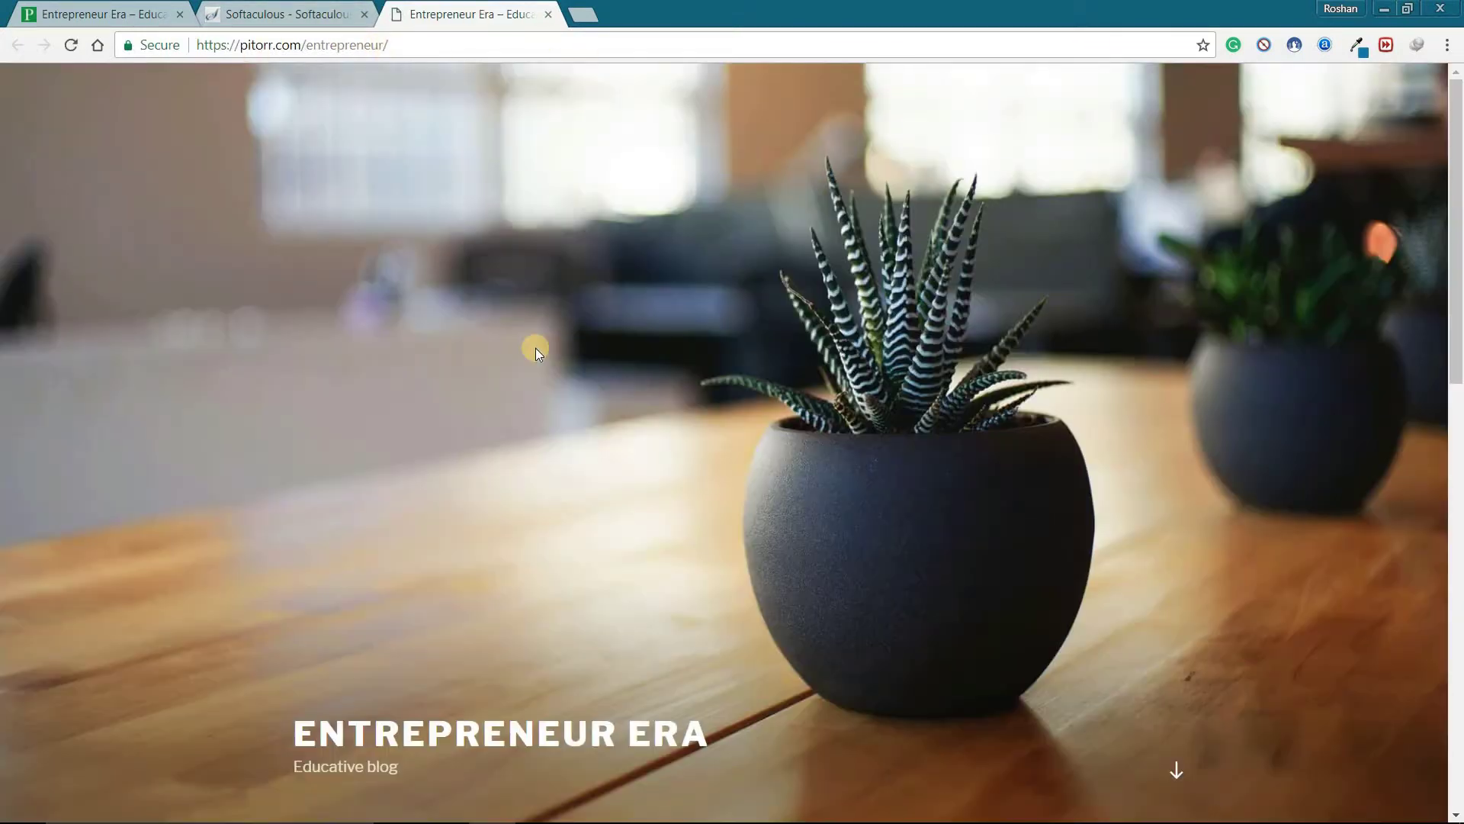
scroll(536, 348, down, 9)
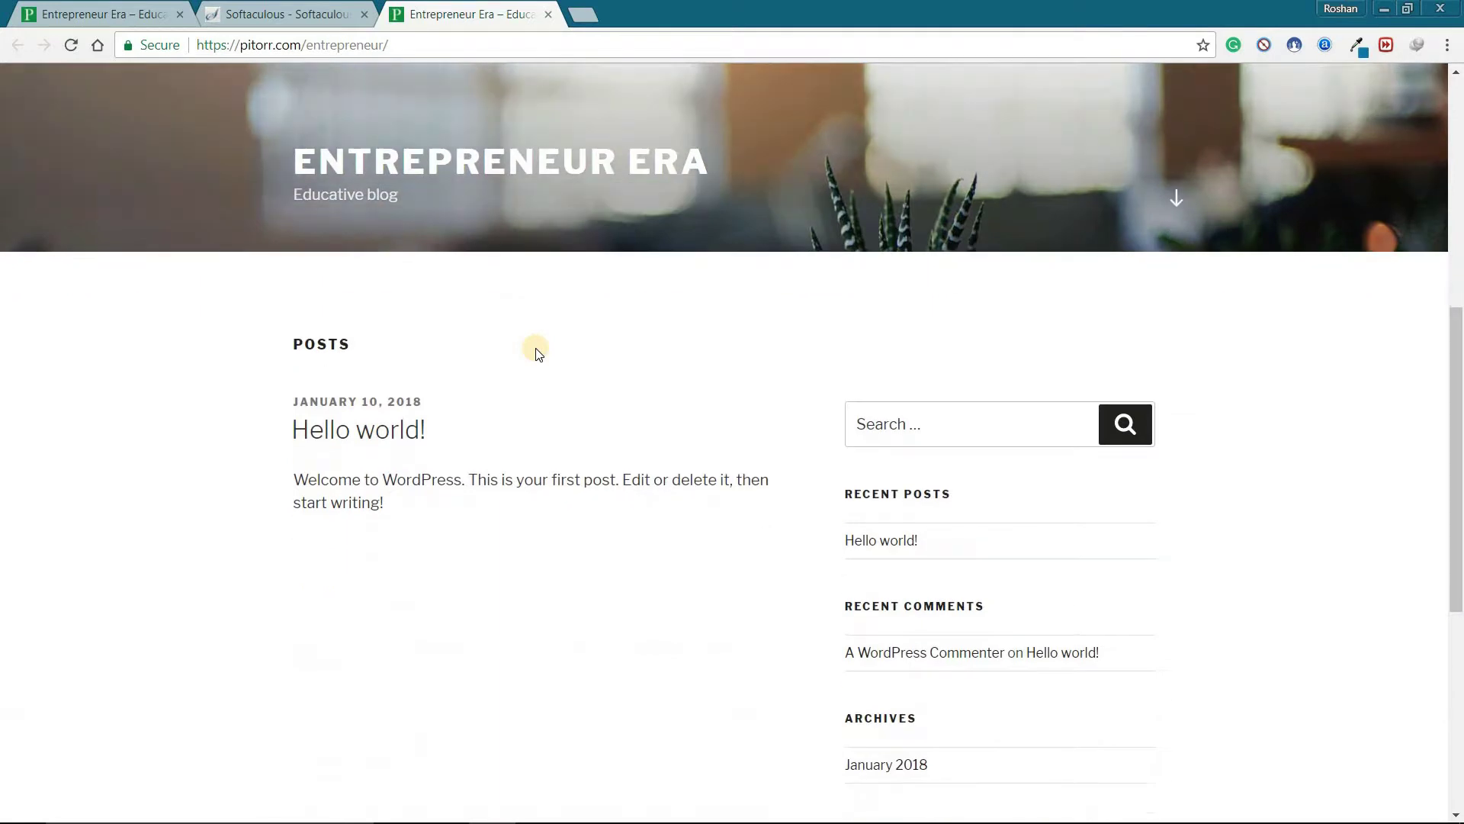
scroll(536, 348, down, 5)
scroll(535, 348, up, 8)
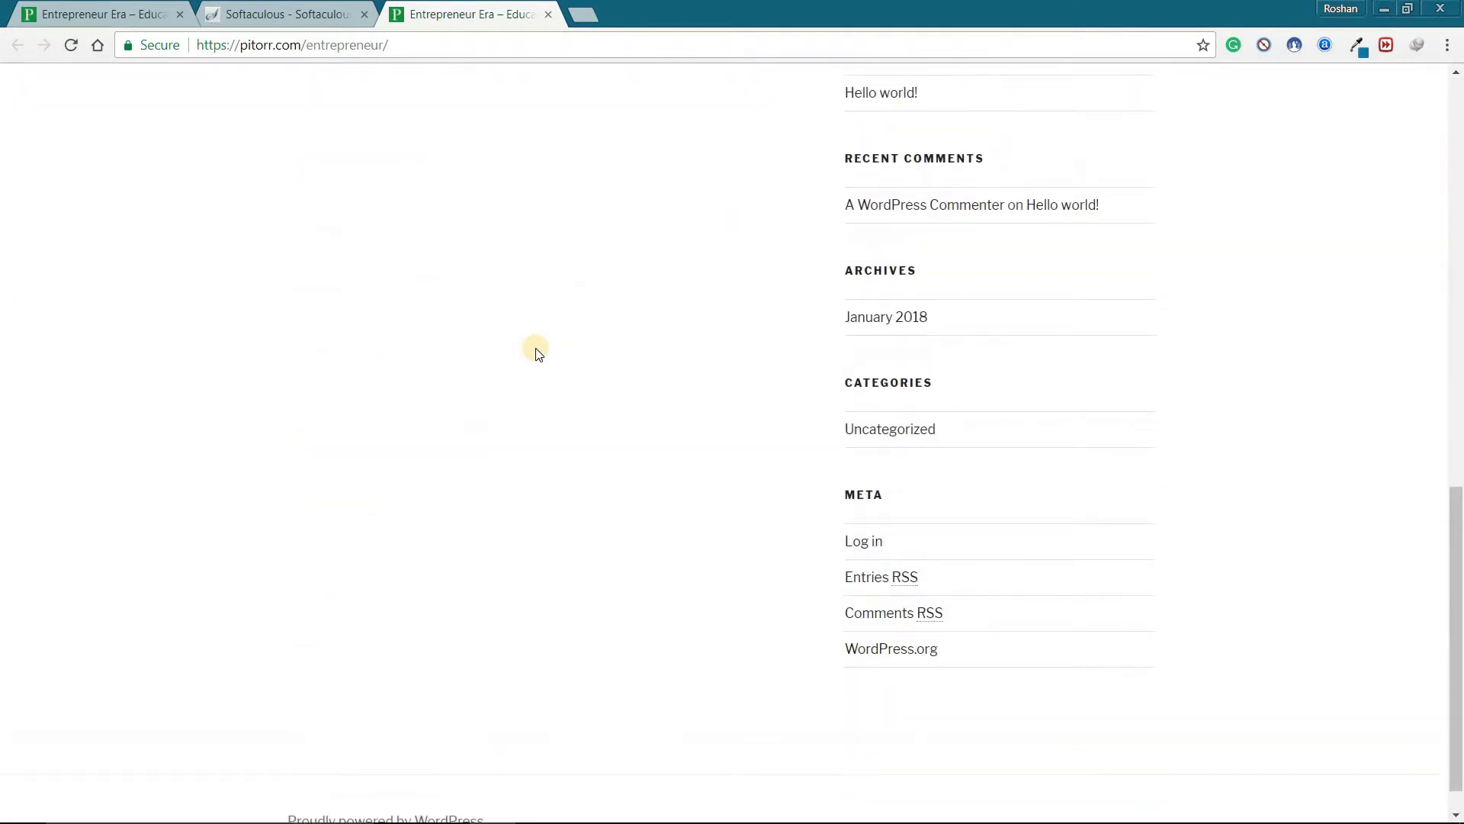
scroll(535, 348, up, 1)
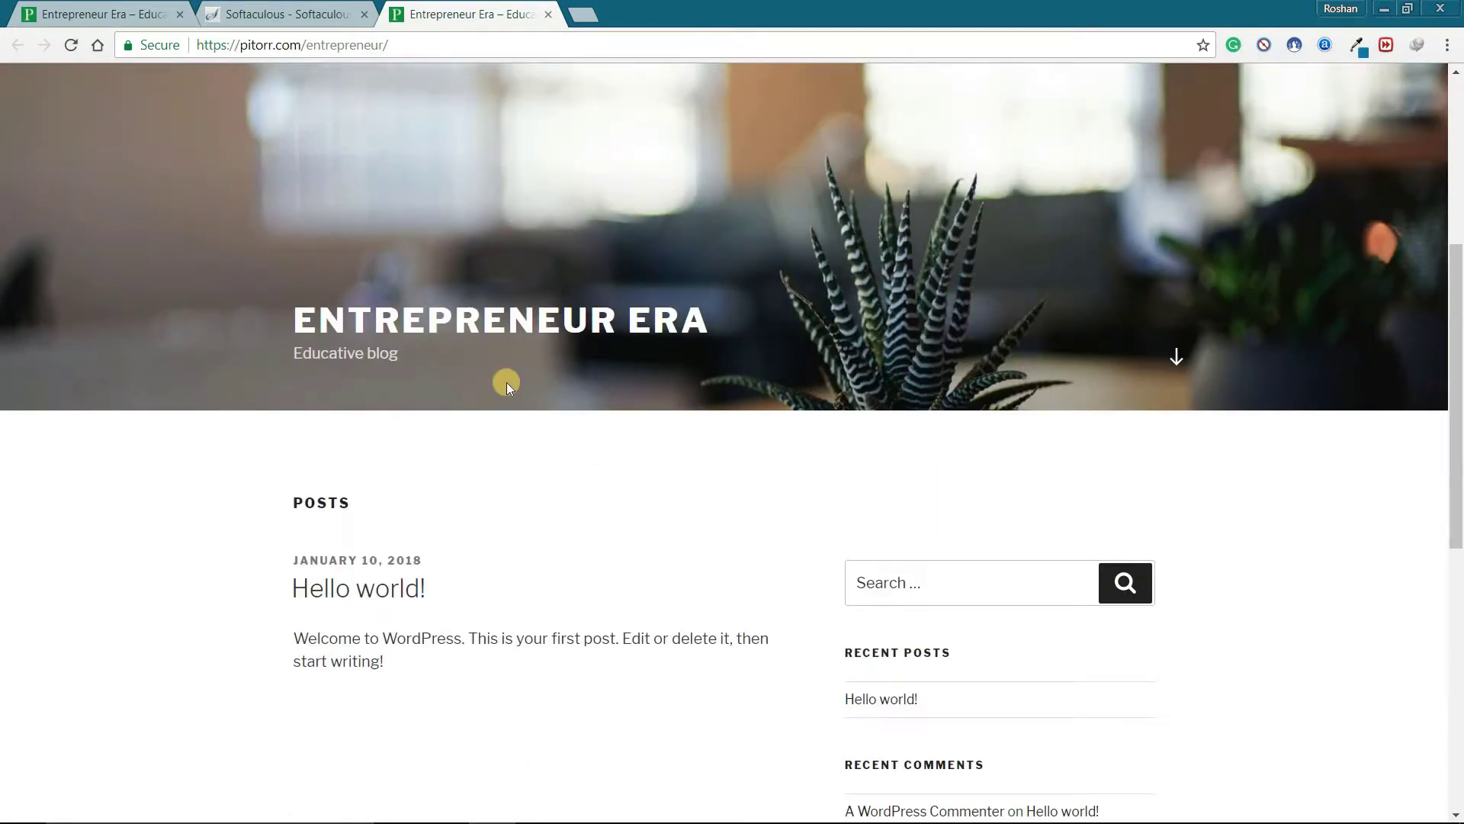
scroll(507, 382, up, 5)
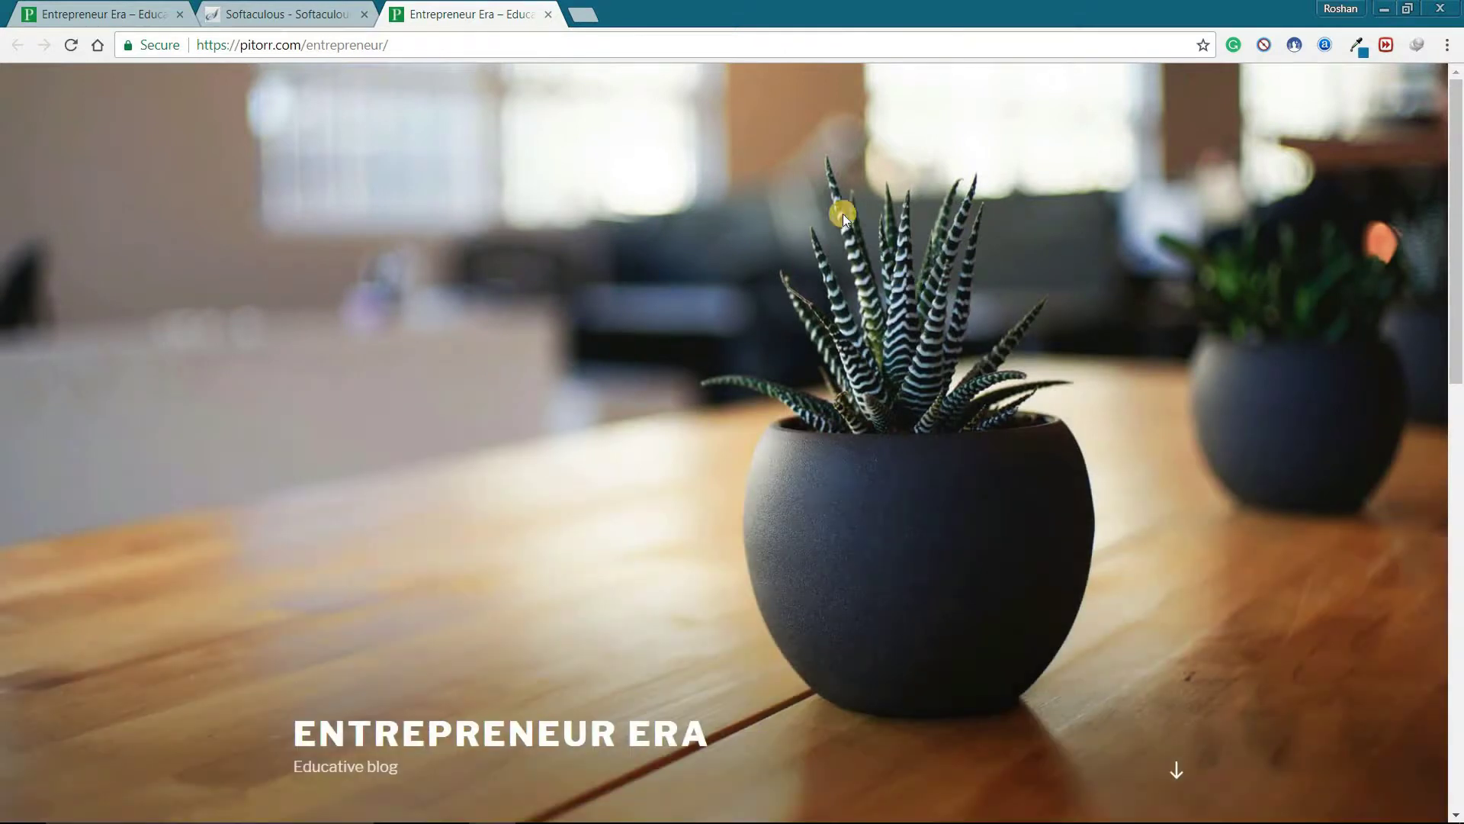
scroll(367, 606, down, 12)
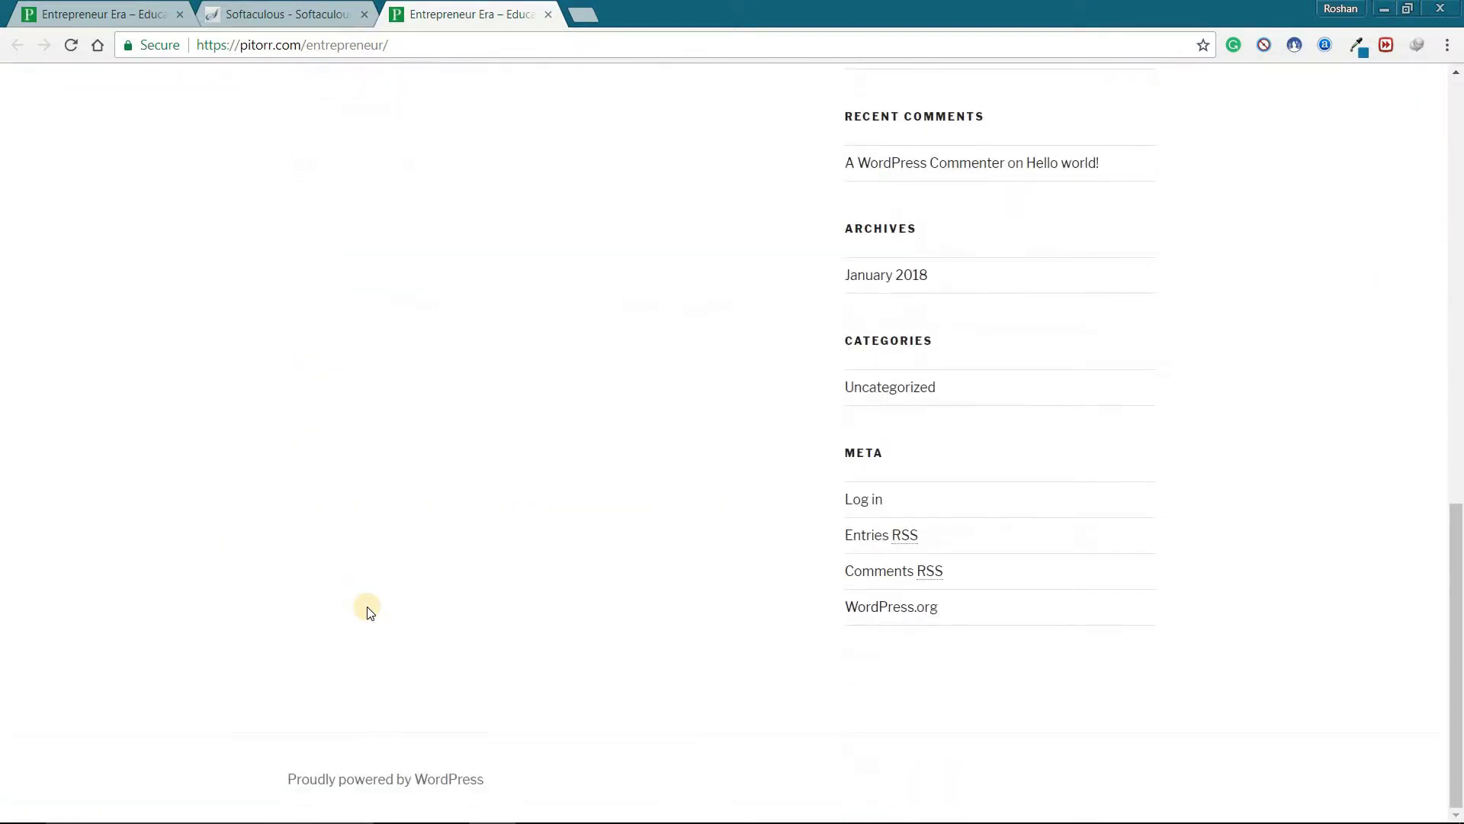
scroll(368, 607, up, 12)
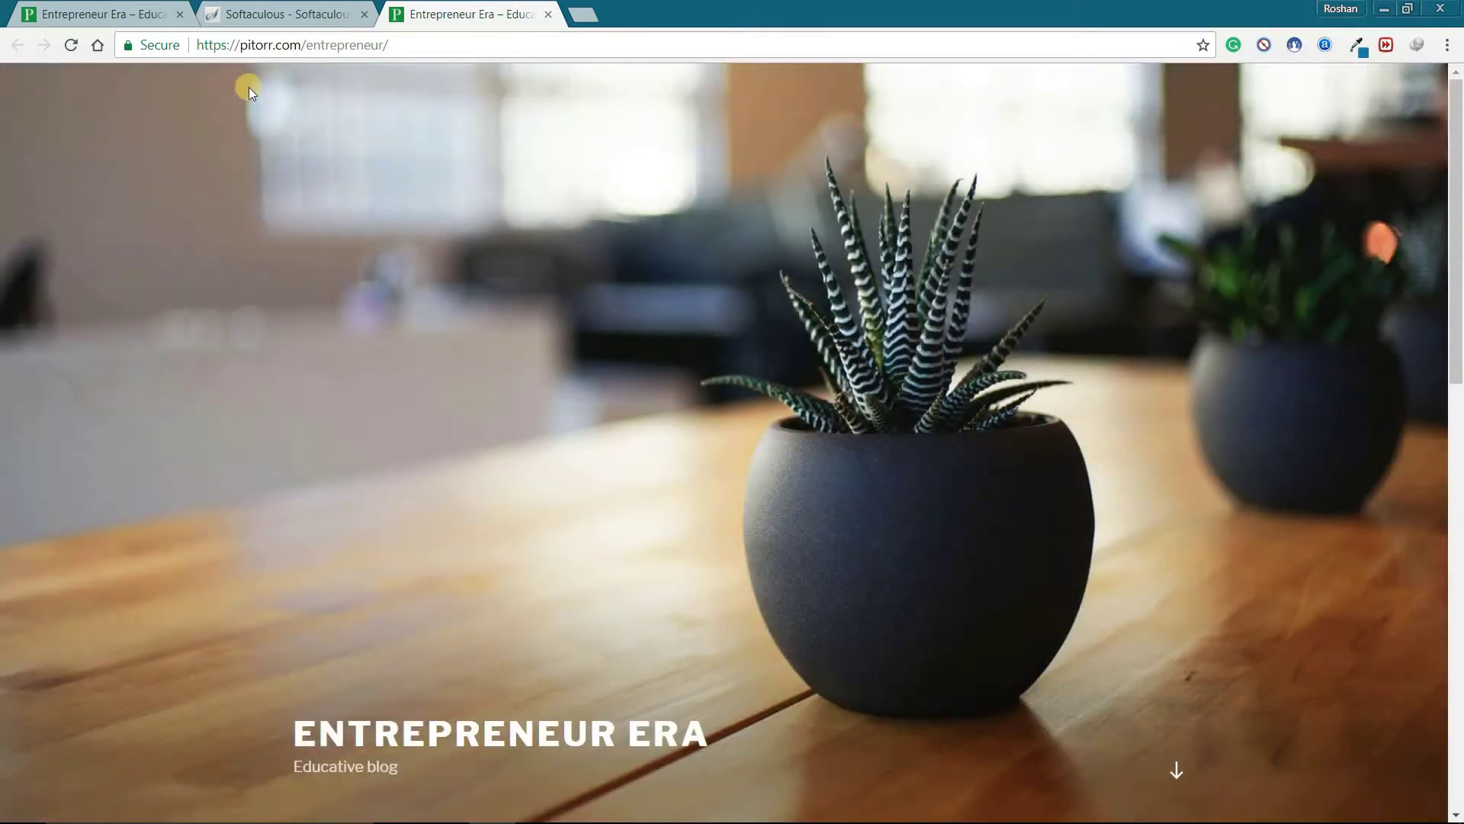
Step: From the success page, open the wp-admin URL in another new tab
click(305, 7)
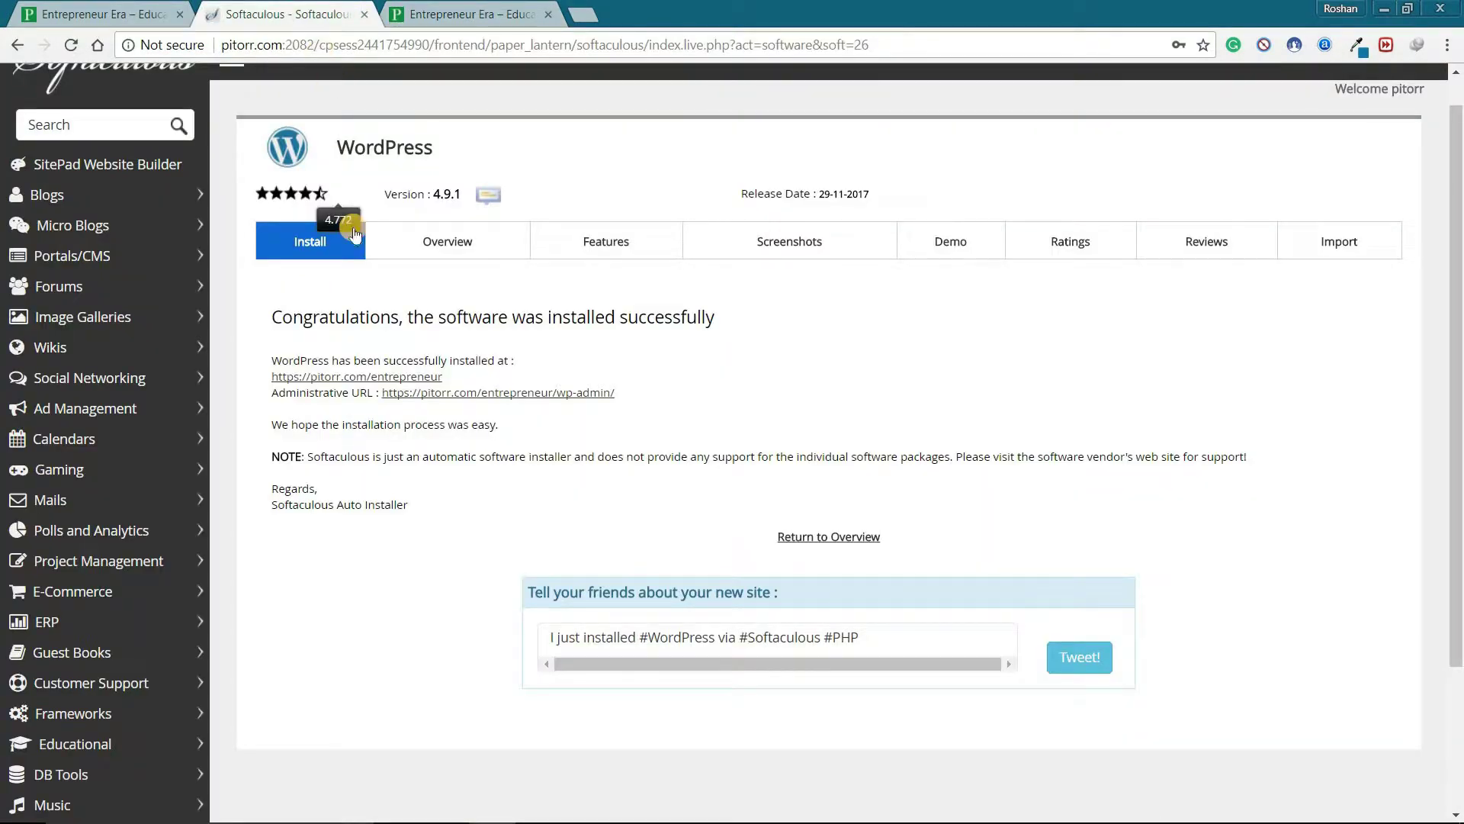
click(466, 14)
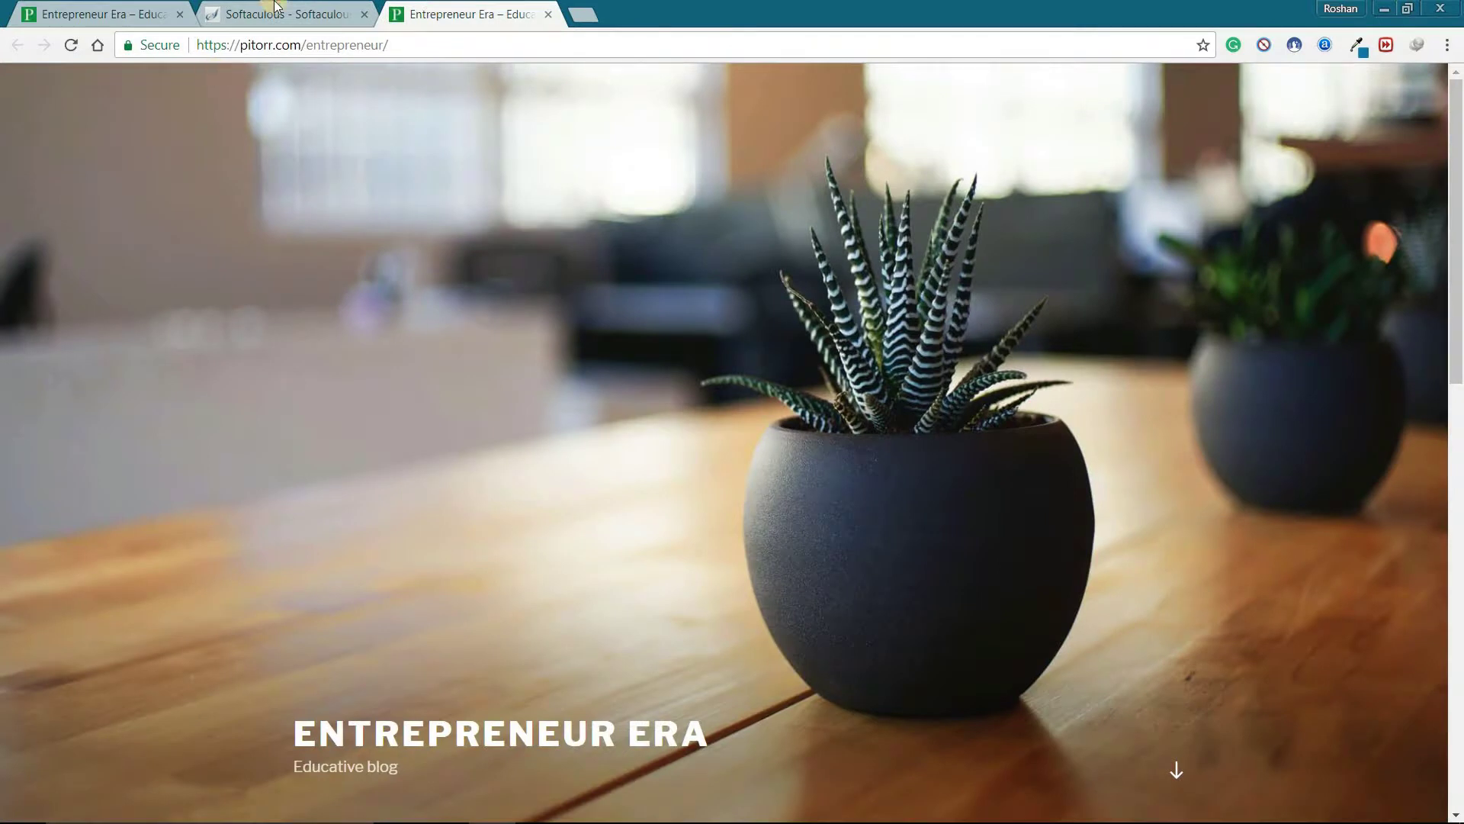
click(276, 6)
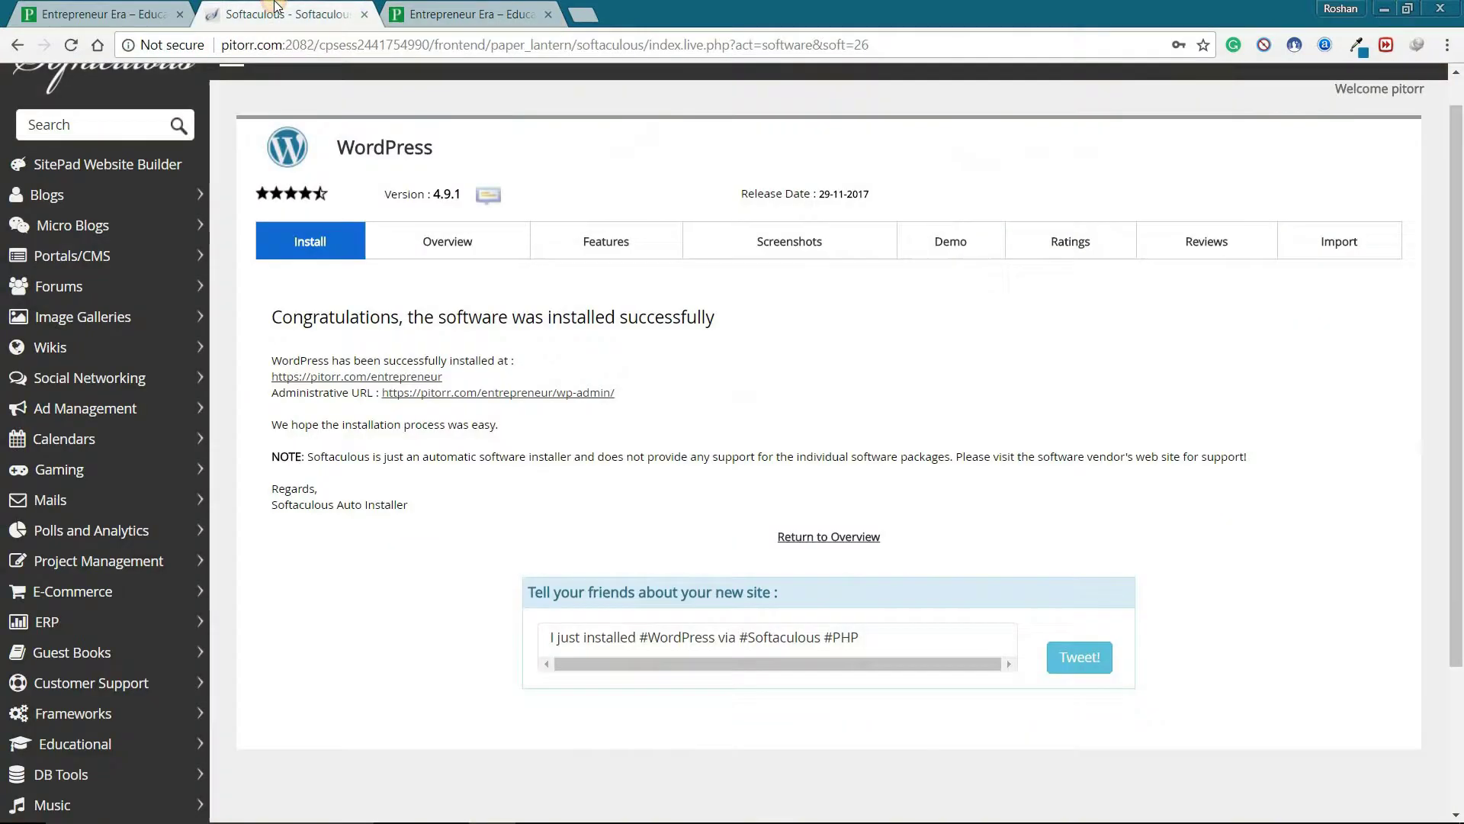
right_click(513, 398)
click(537, 410)
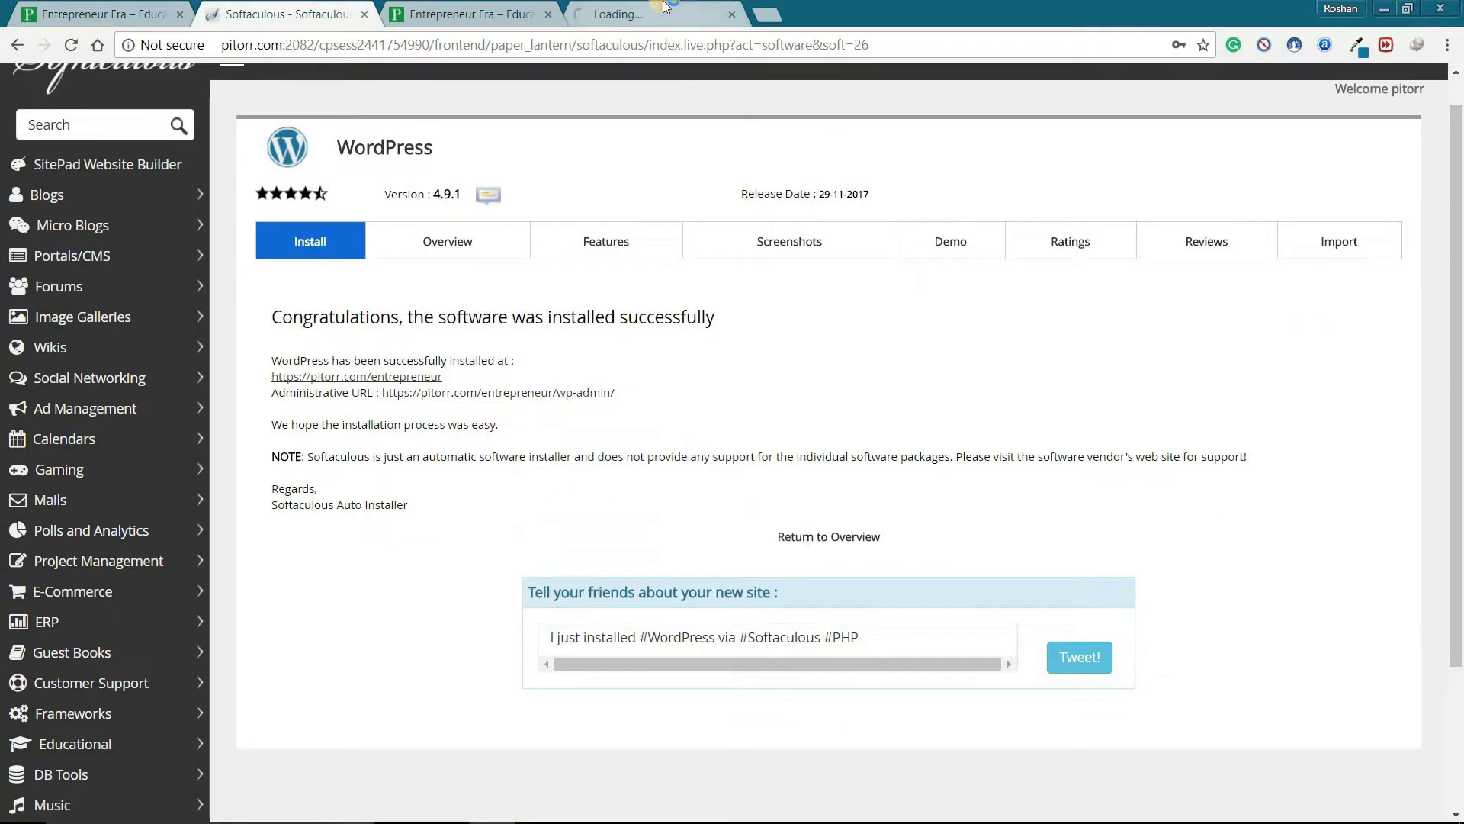
click(665, 9)
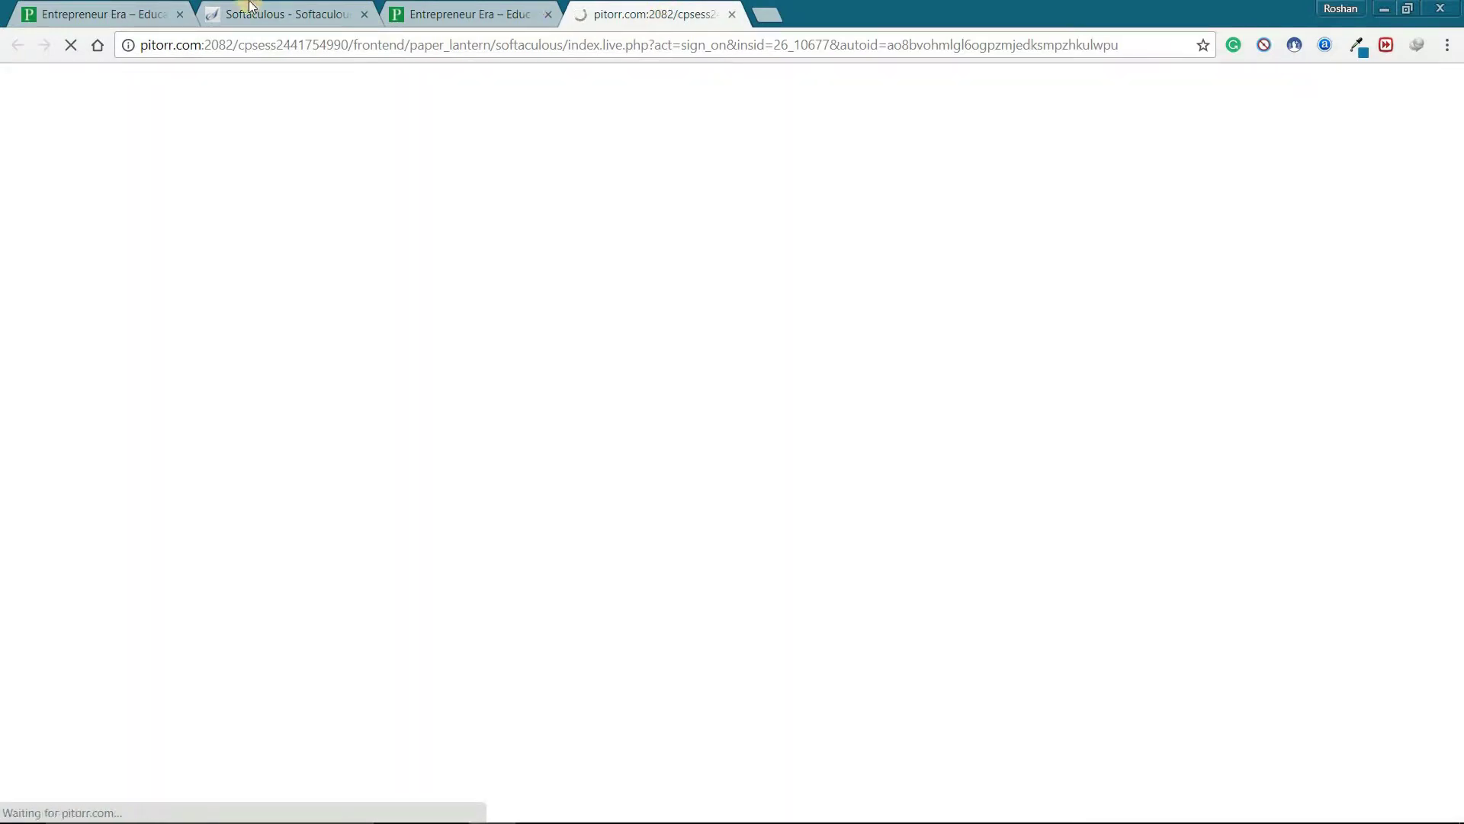
Step: Show the admin dashboard, move its tab before the site preview, and open the Howdy account menu
click(252, 6)
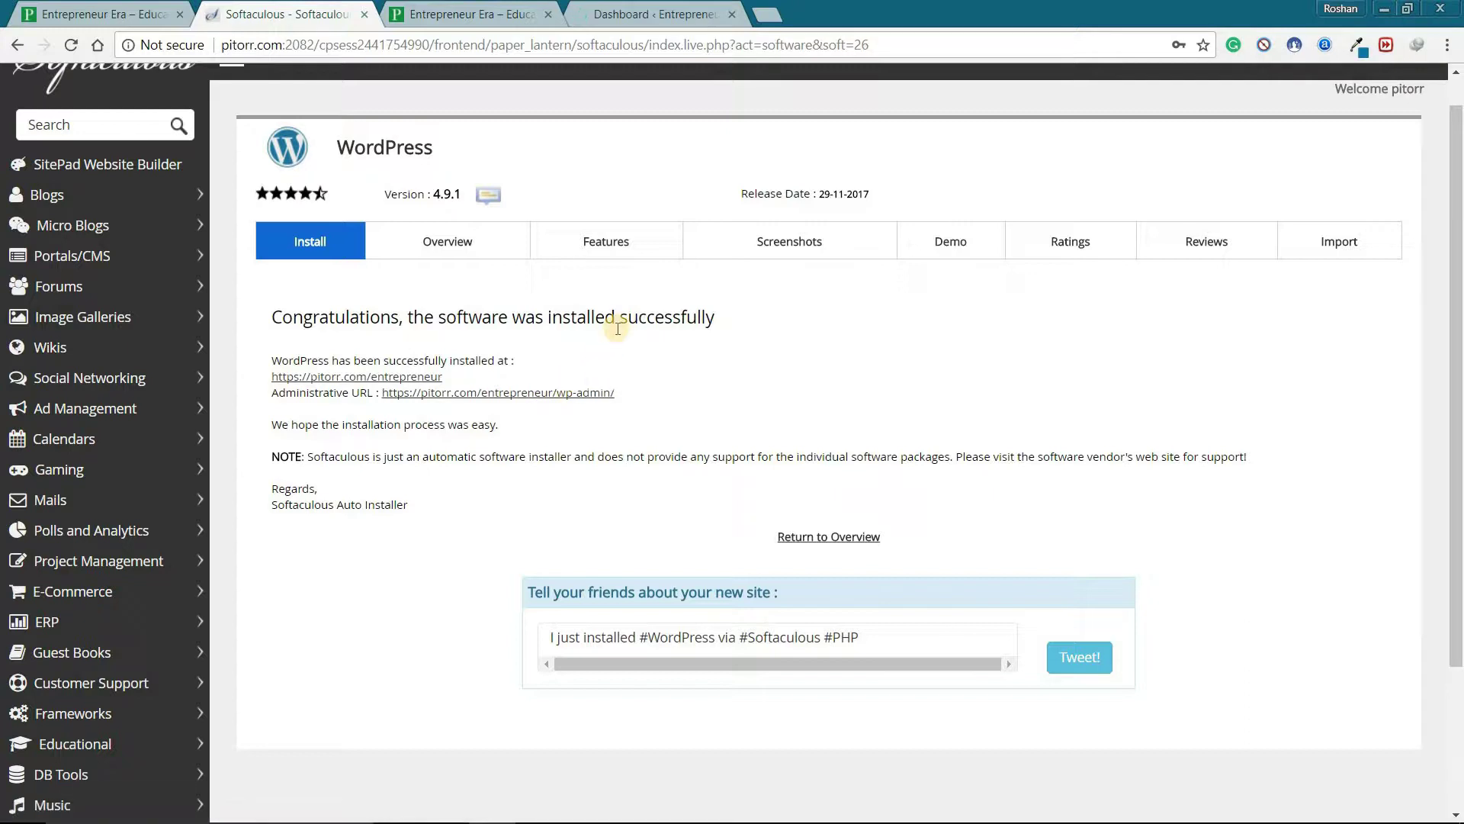
click(654, 9)
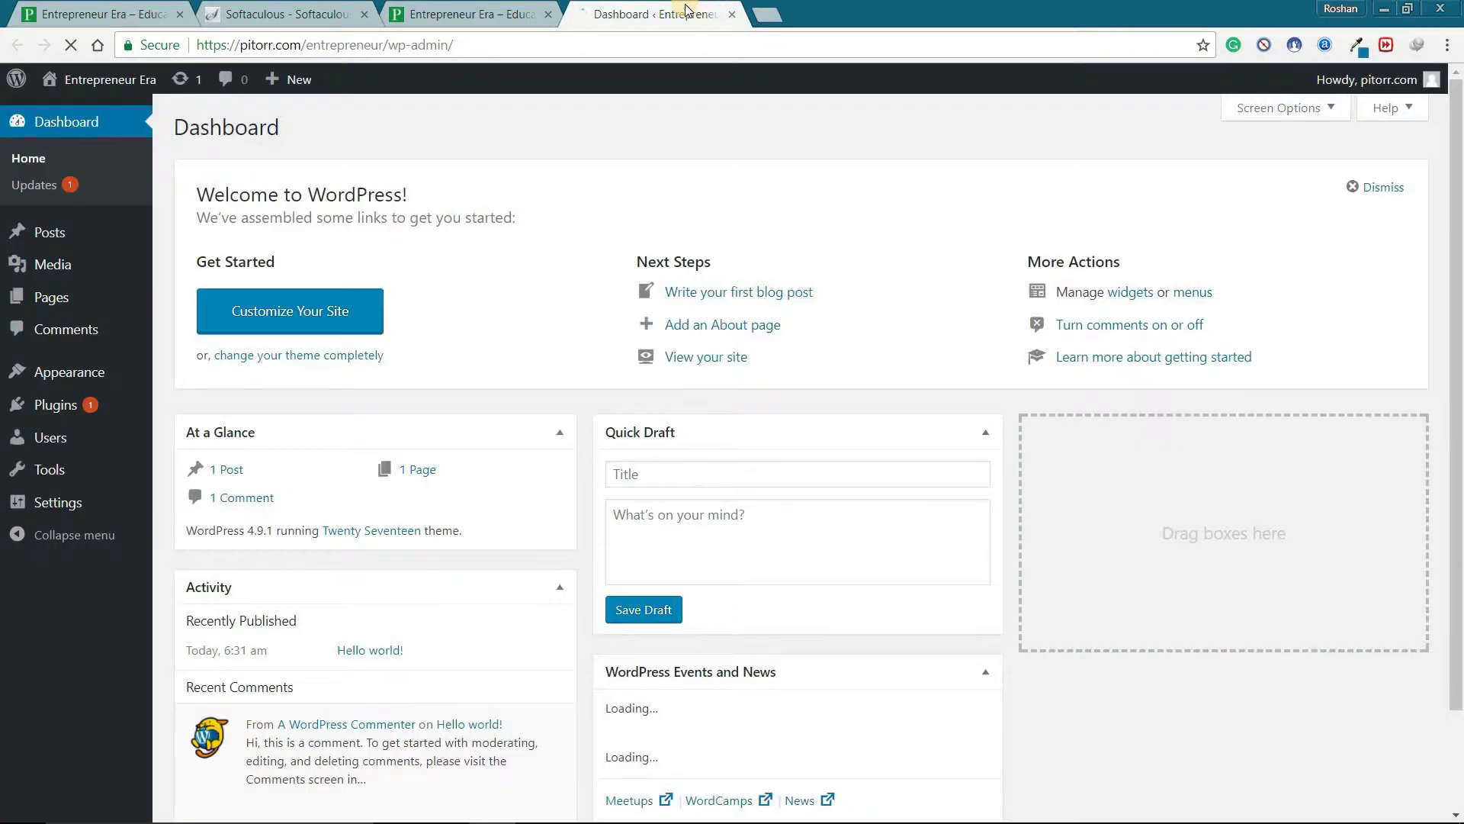
drag(678, 4, 521, 19)
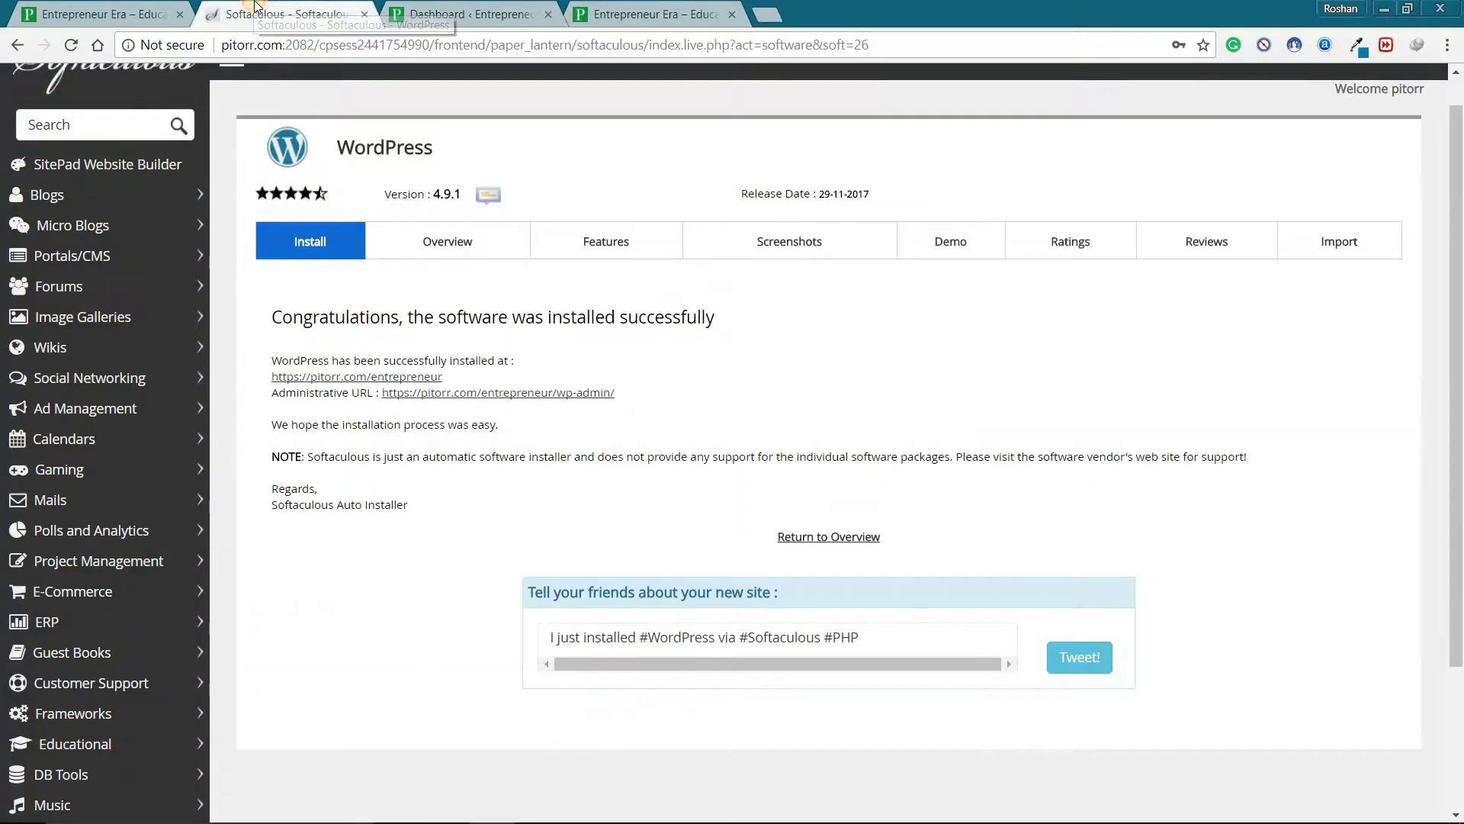
click(259, 11)
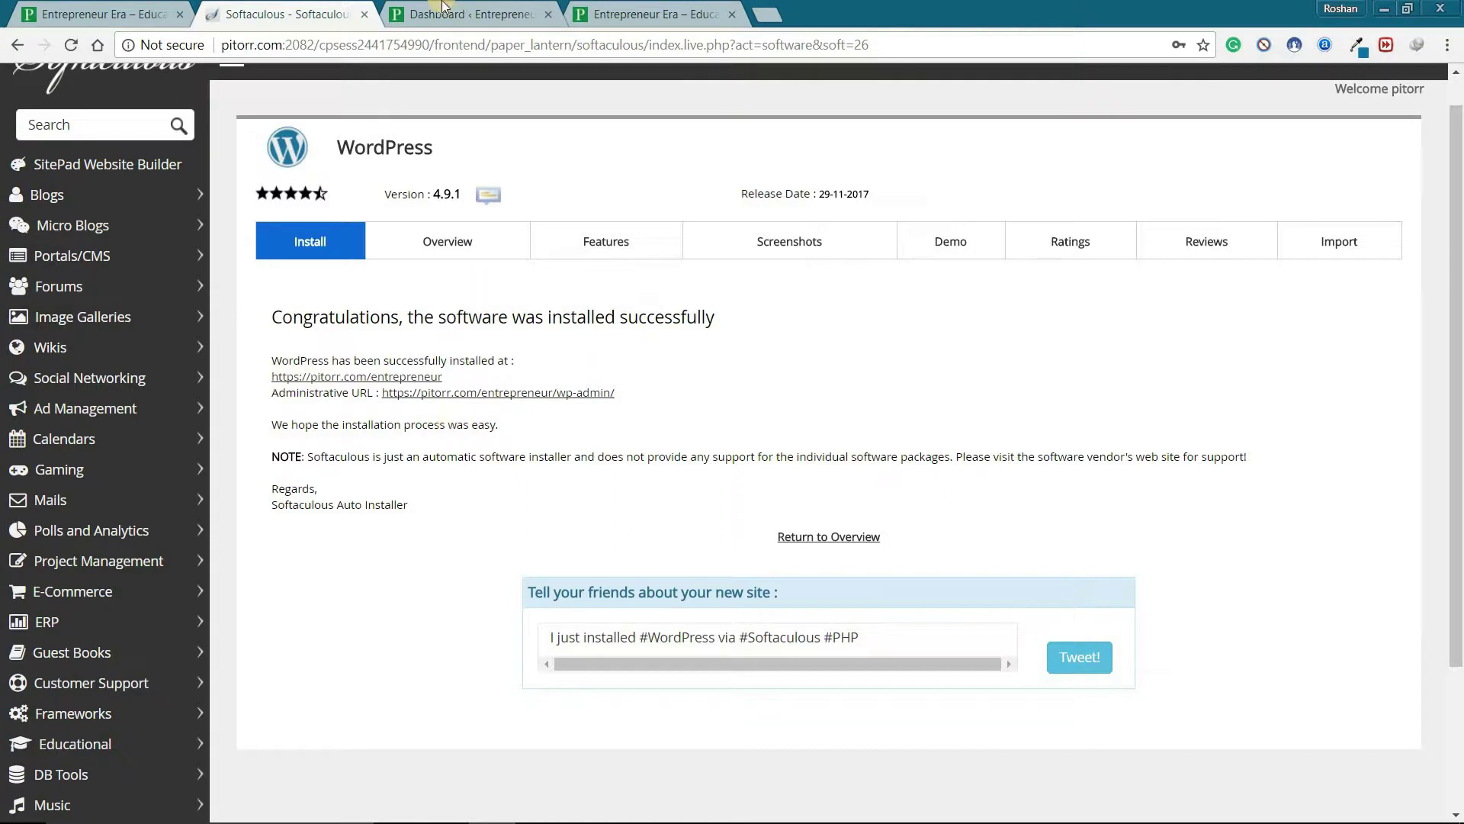
click(444, 9)
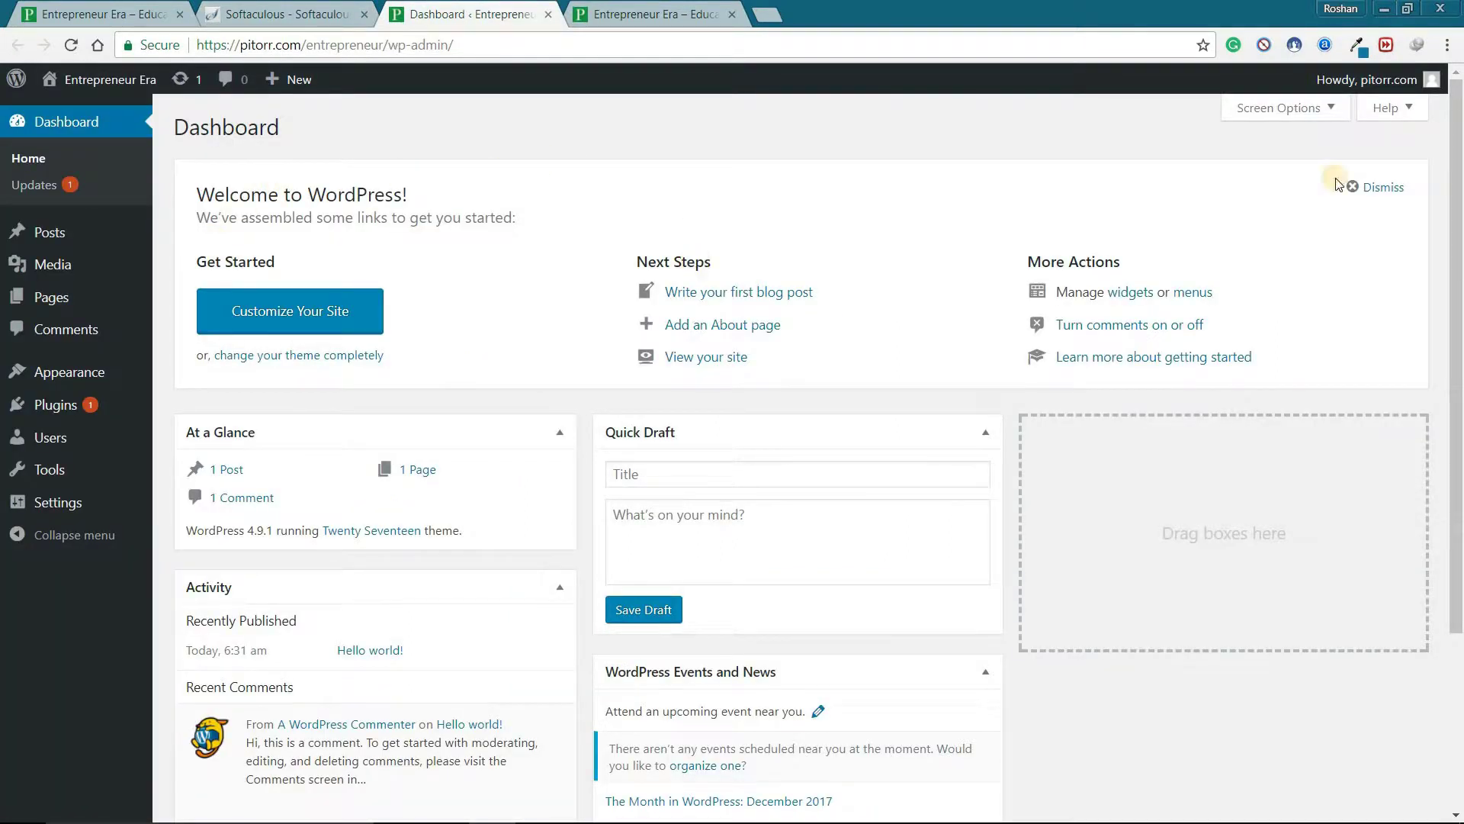
click(1436, 82)
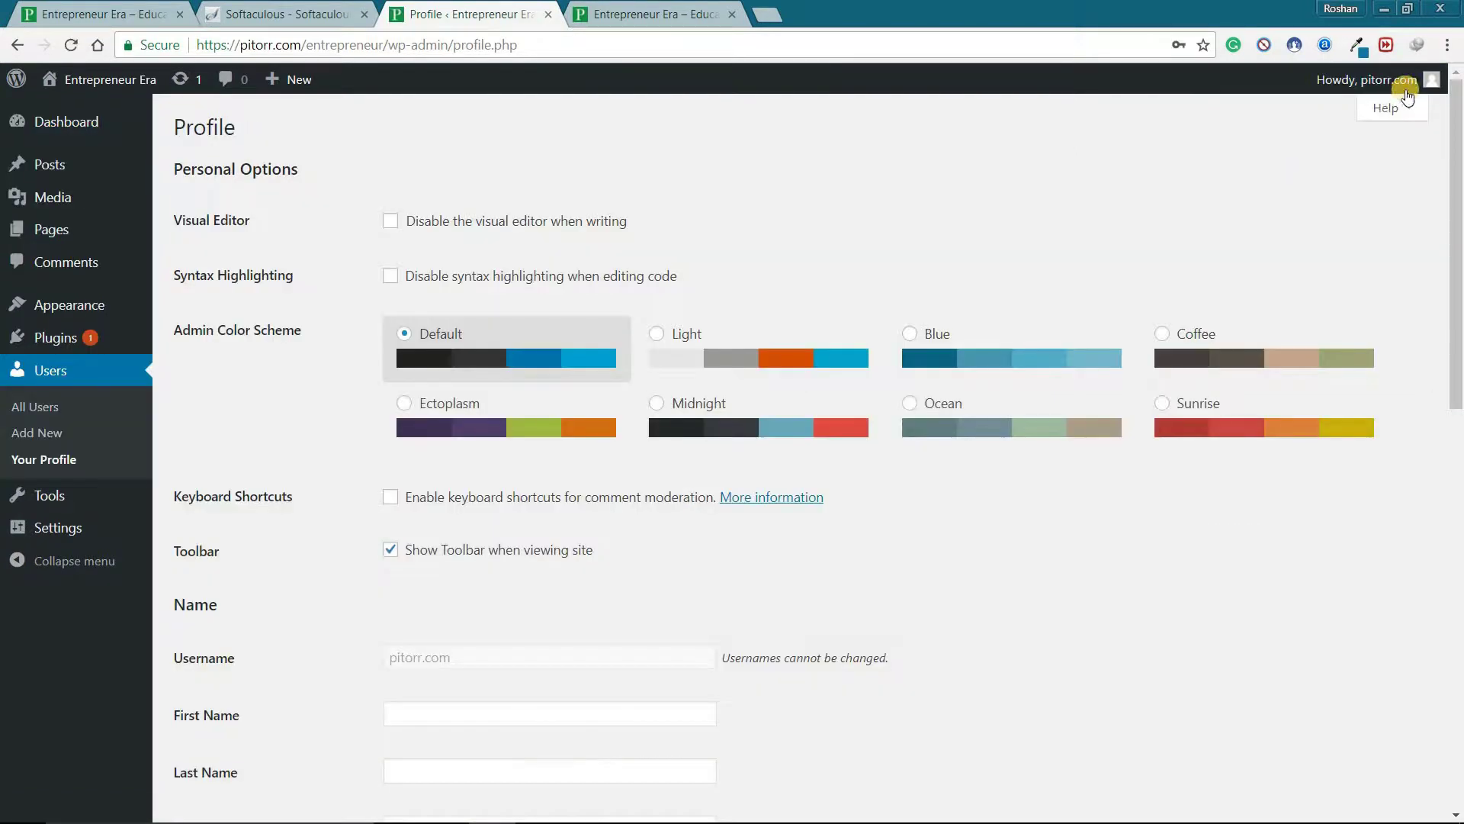
Step: Log out of the admin account and bring up the WordPress login page
mouse_move(1404, 82)
click(1306, 169)
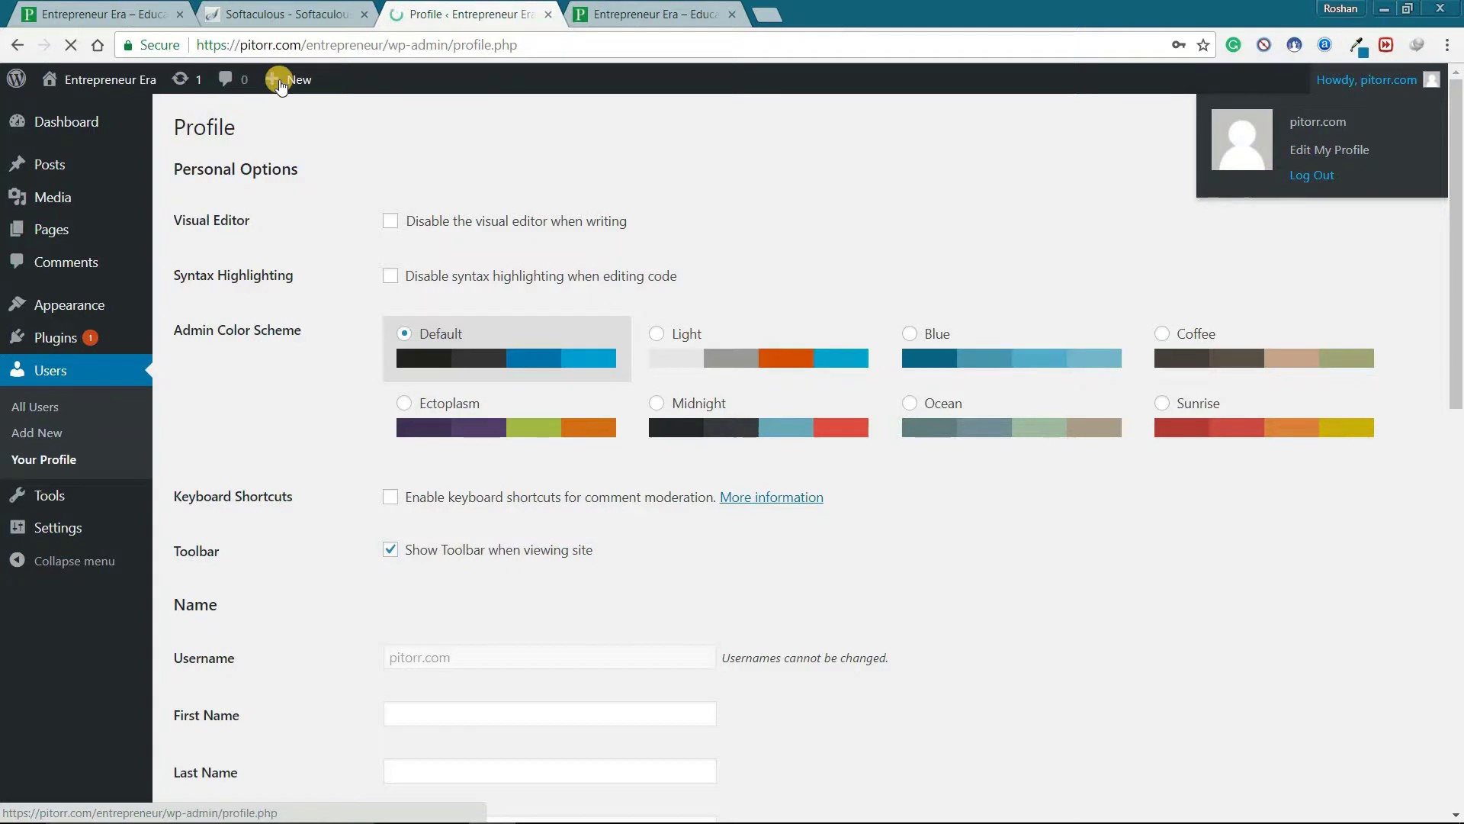
click(286, 14)
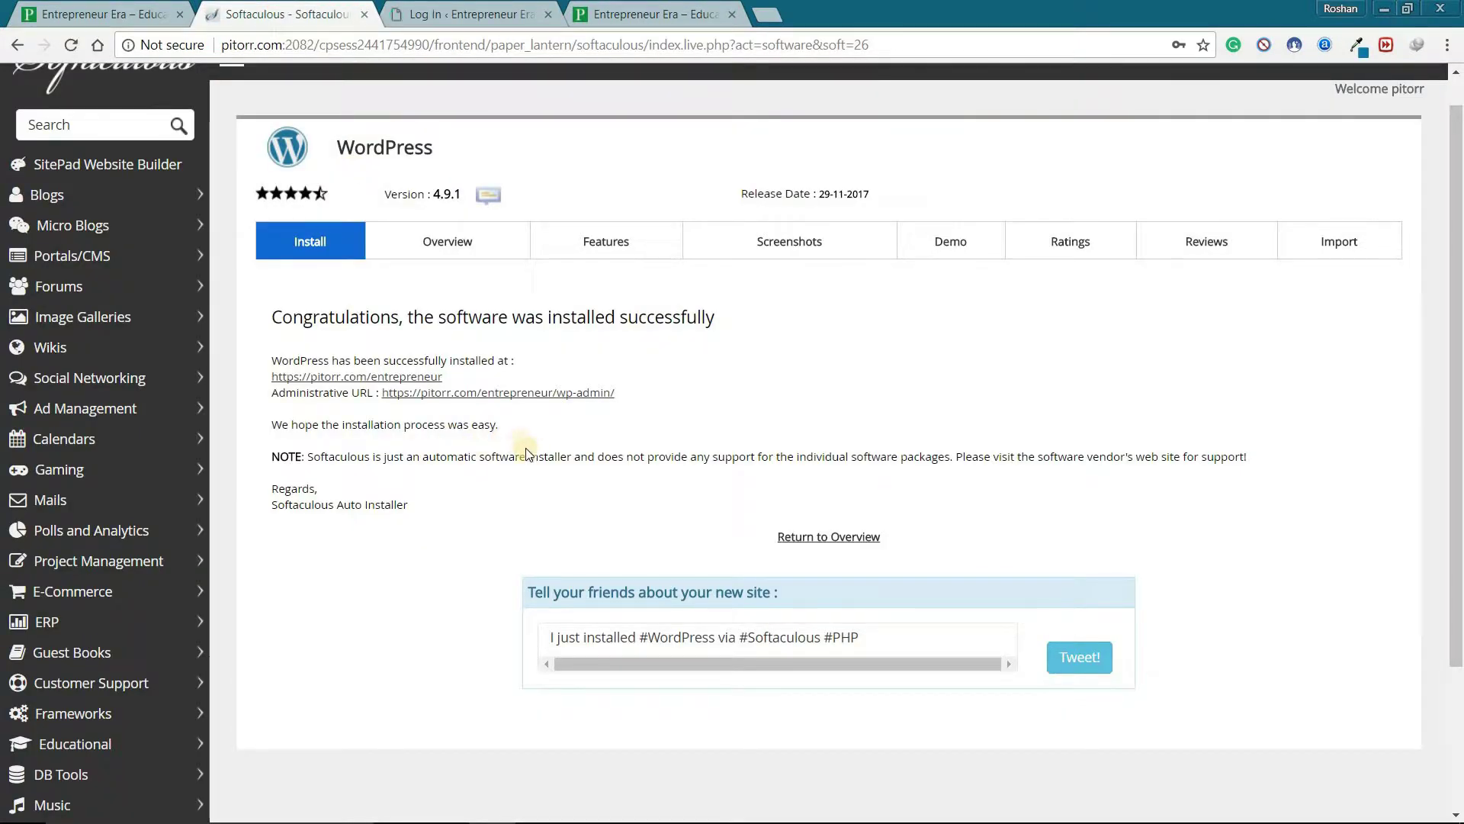
click(465, 13)
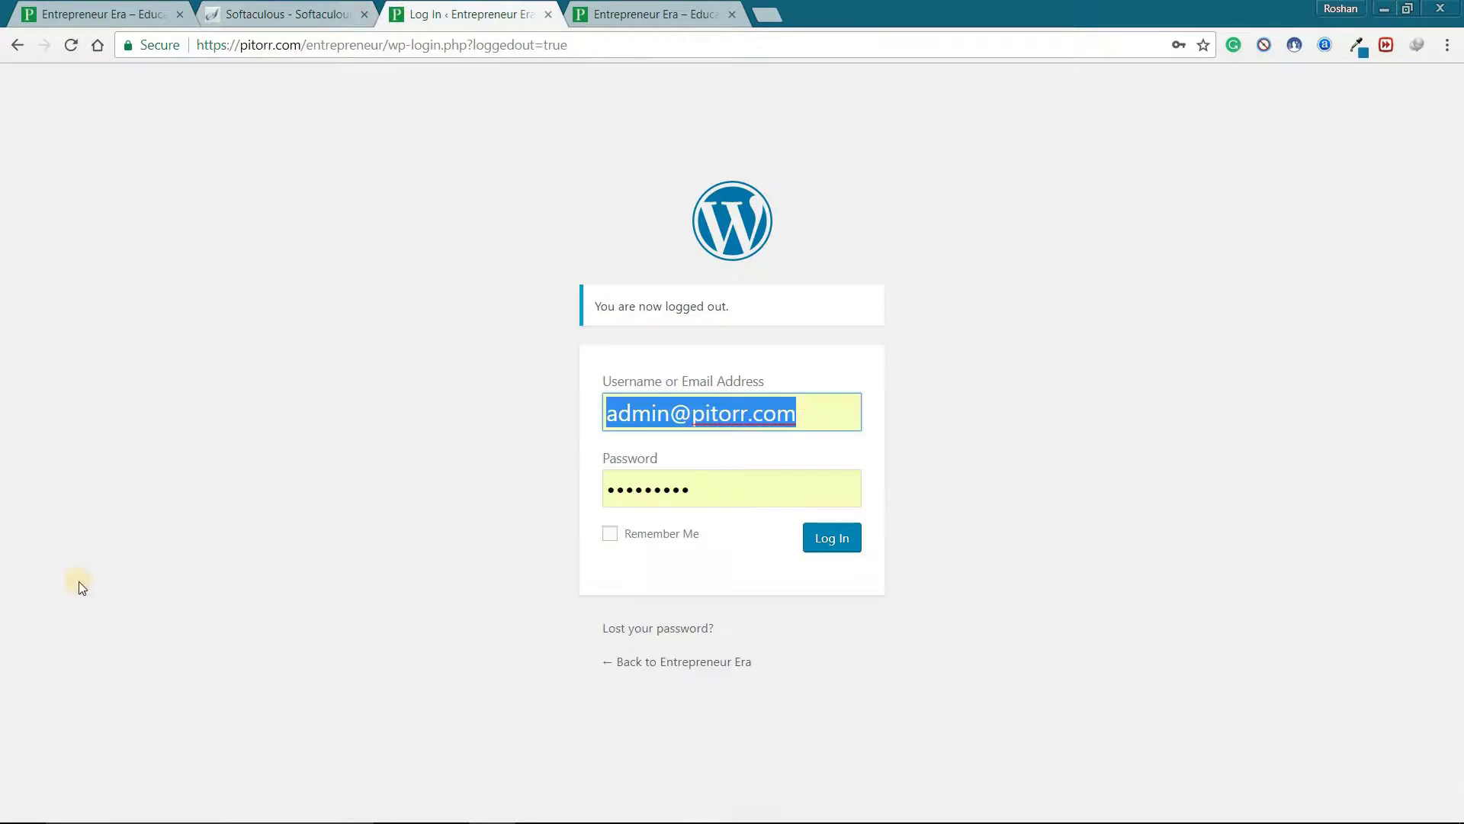
Step: Replace the autofilled e-mail login with the site's username
click(184, 462)
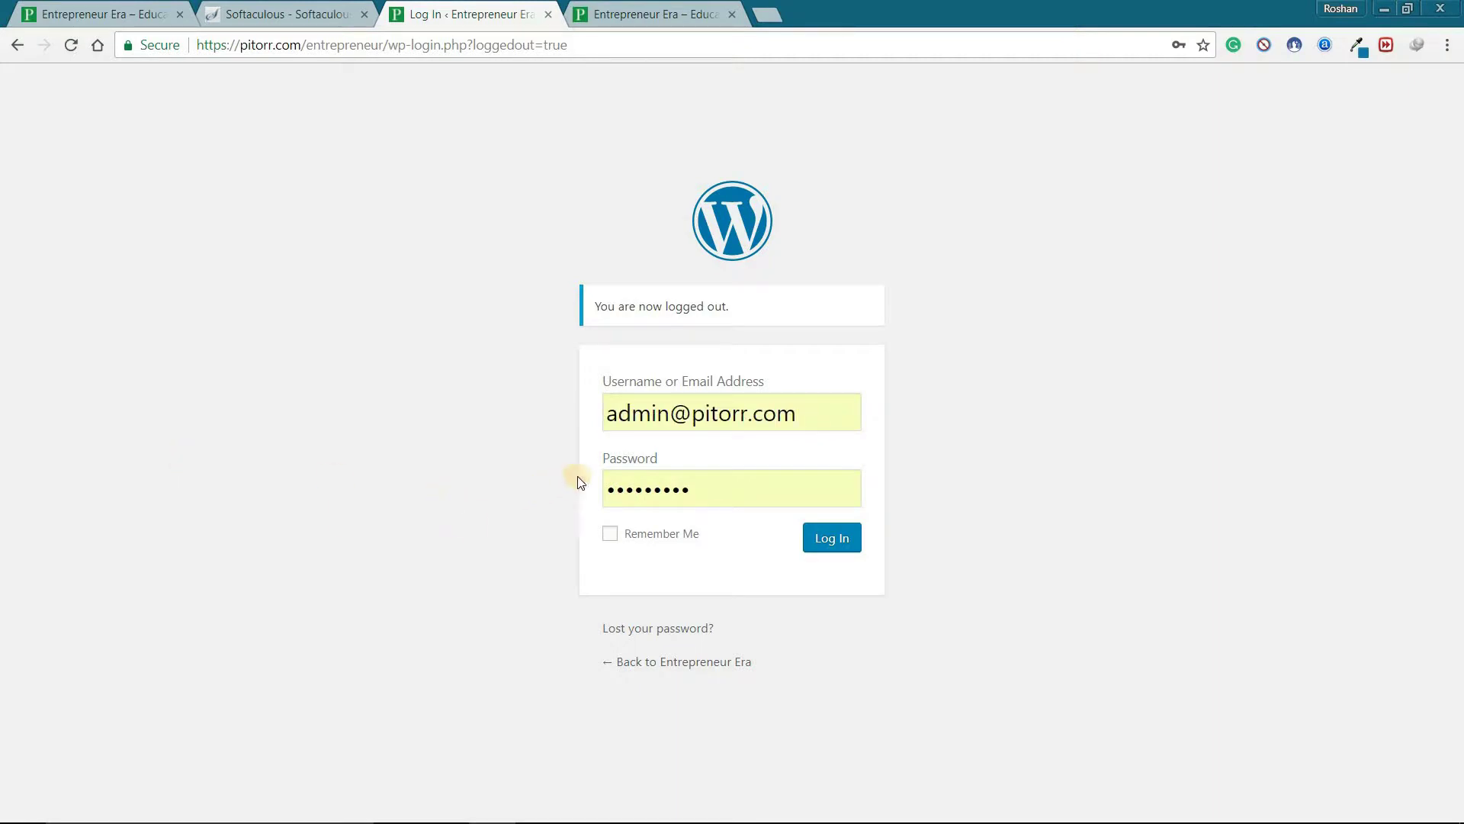
click(649, 416)
key(ctrl+a)
key(BackSpace)
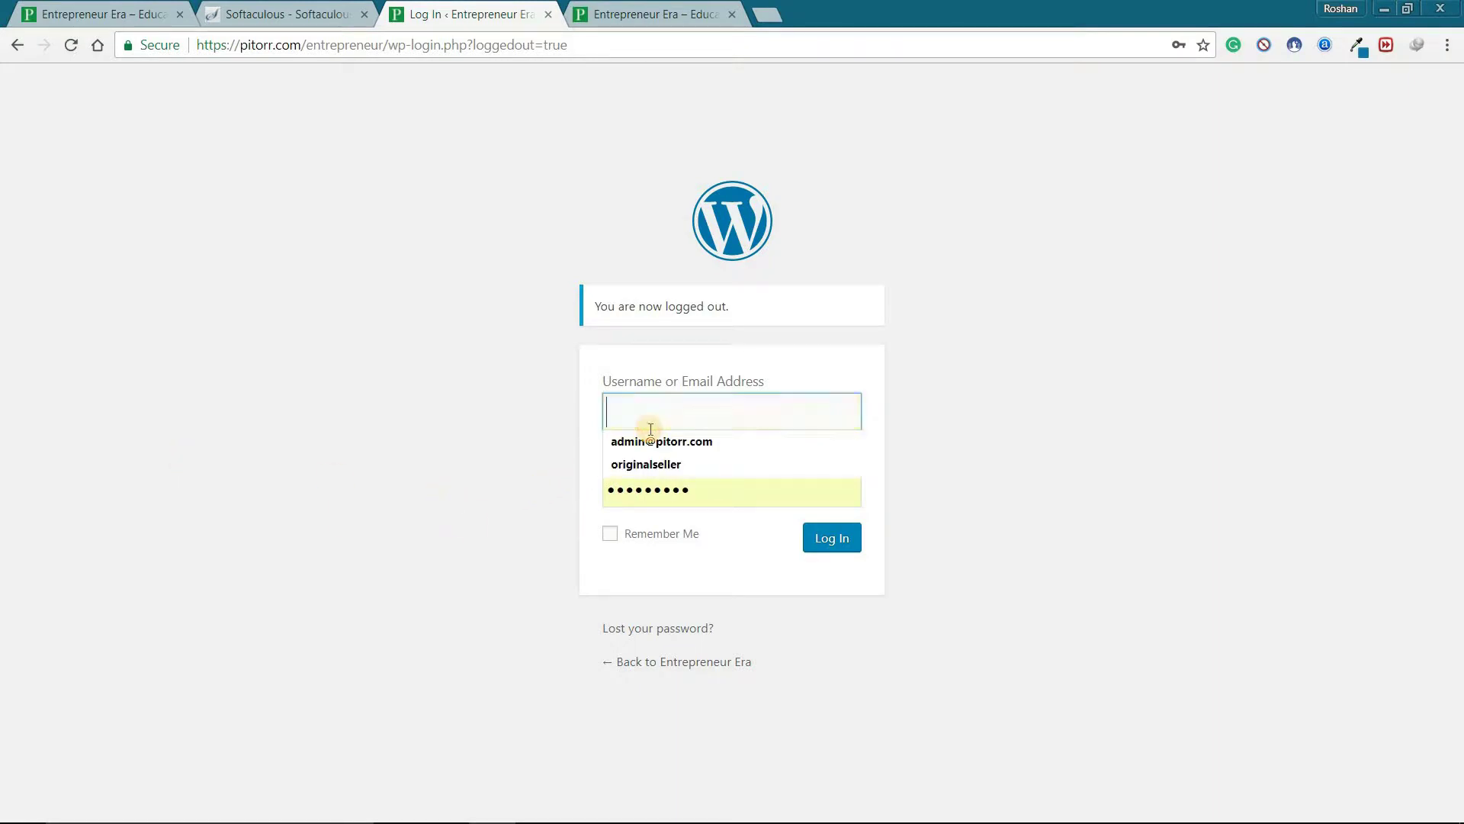
click(474, 441)
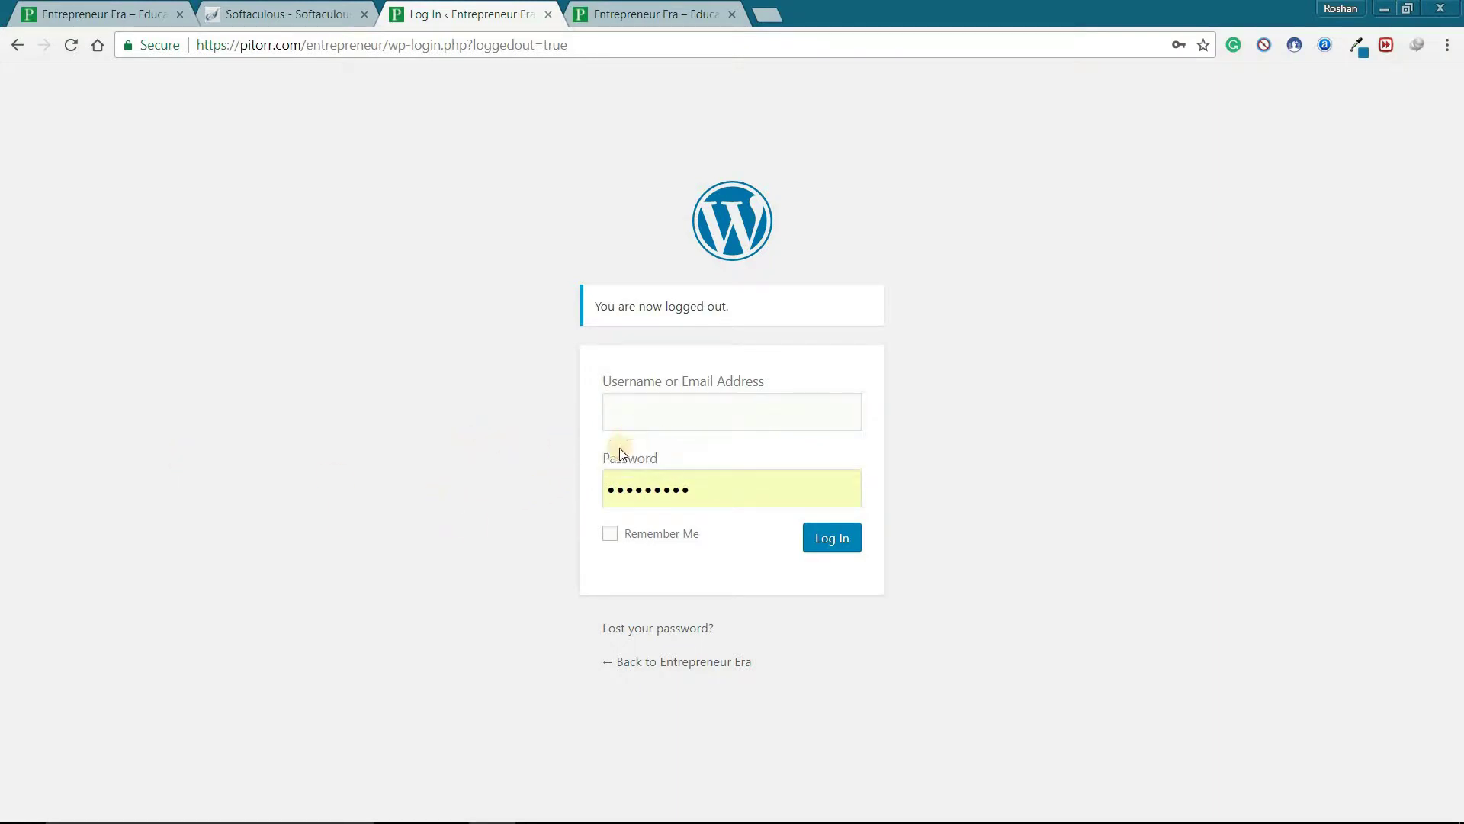
click(690, 429)
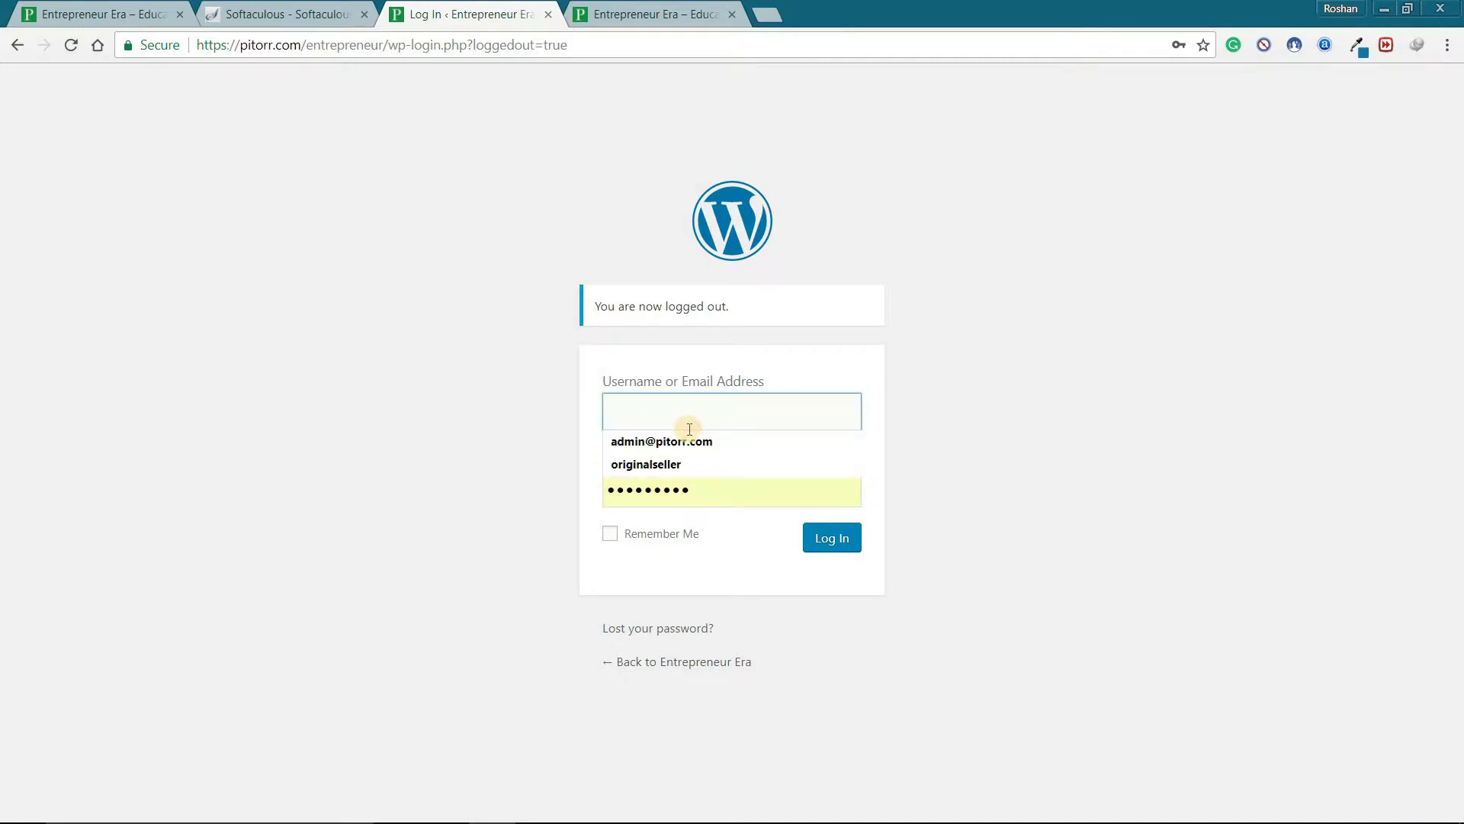
text(pitorr.c)
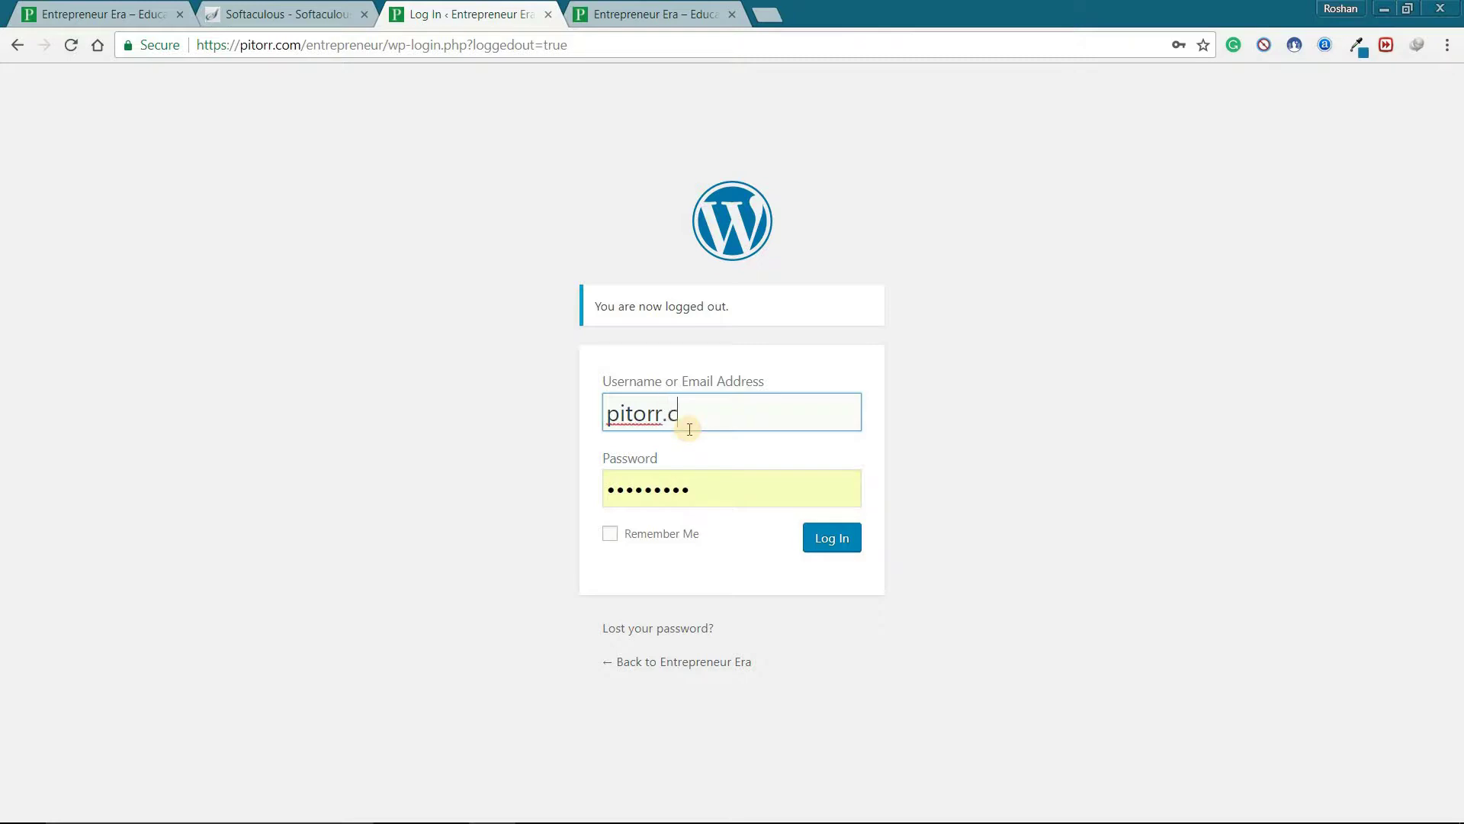
text(om)
Step: Retype the account password, tick Remember Me and log in to the dashboard
double_click(651, 496)
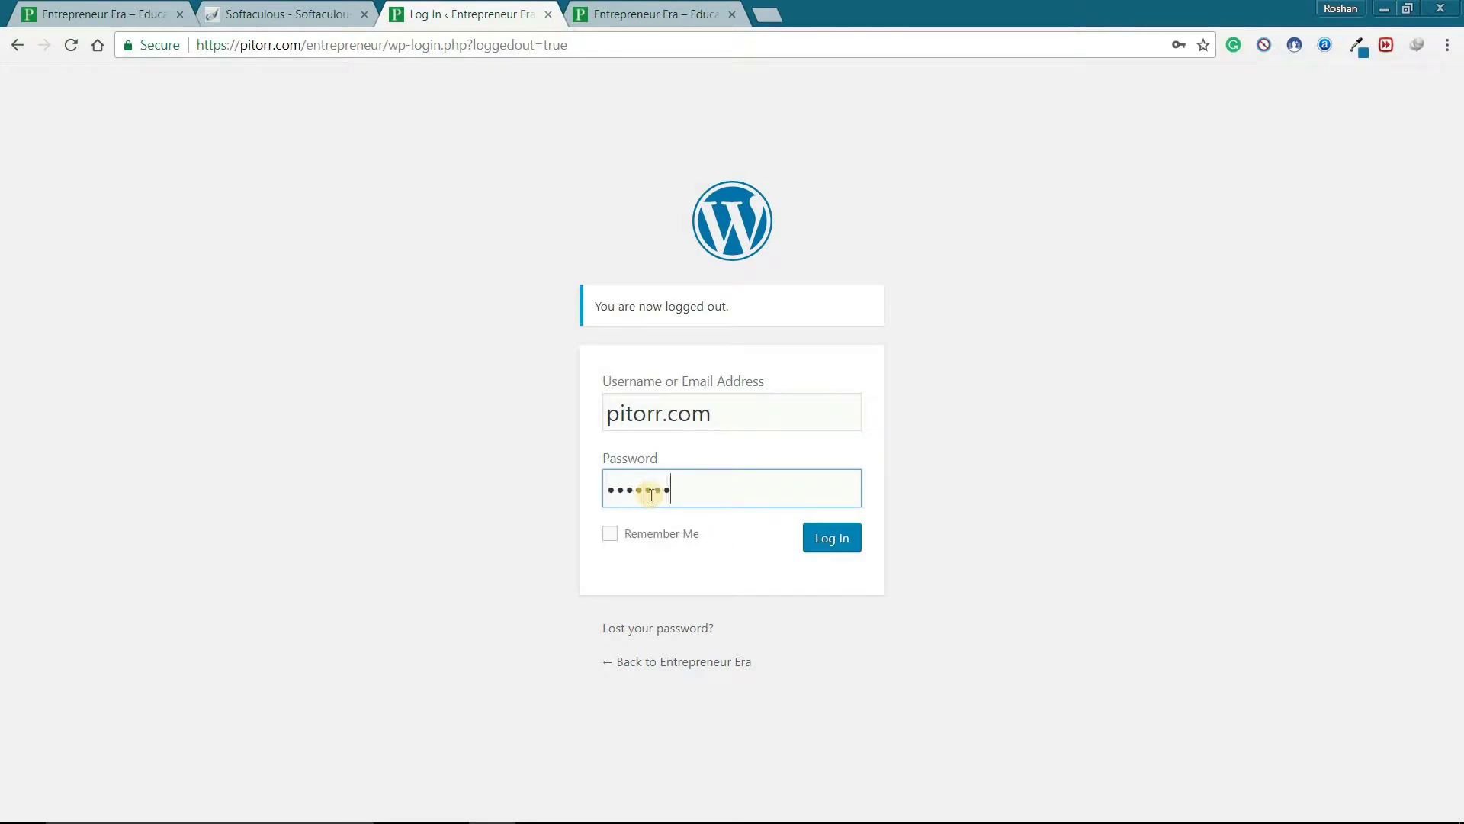
click(609, 533)
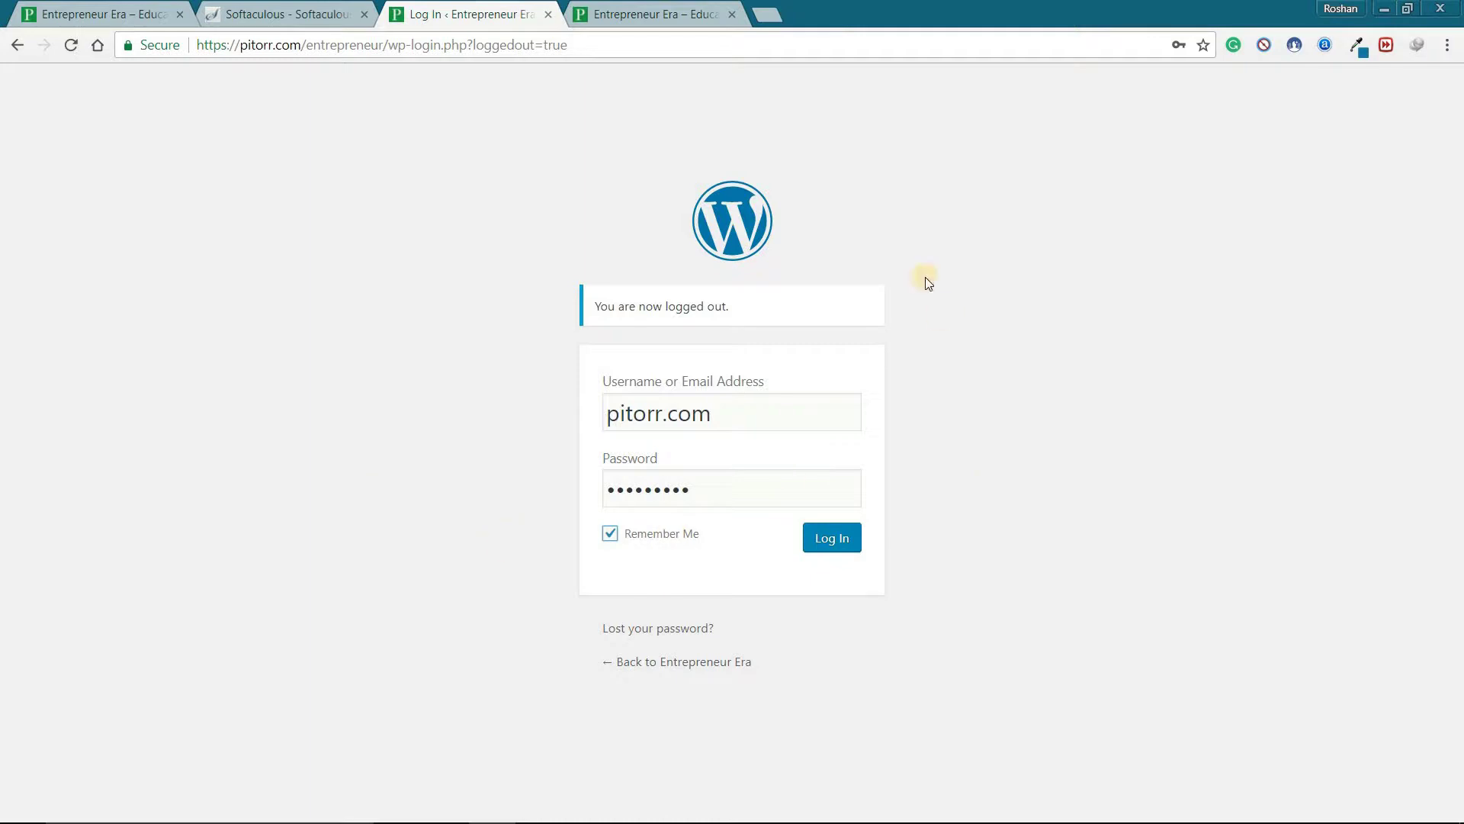
click(831, 548)
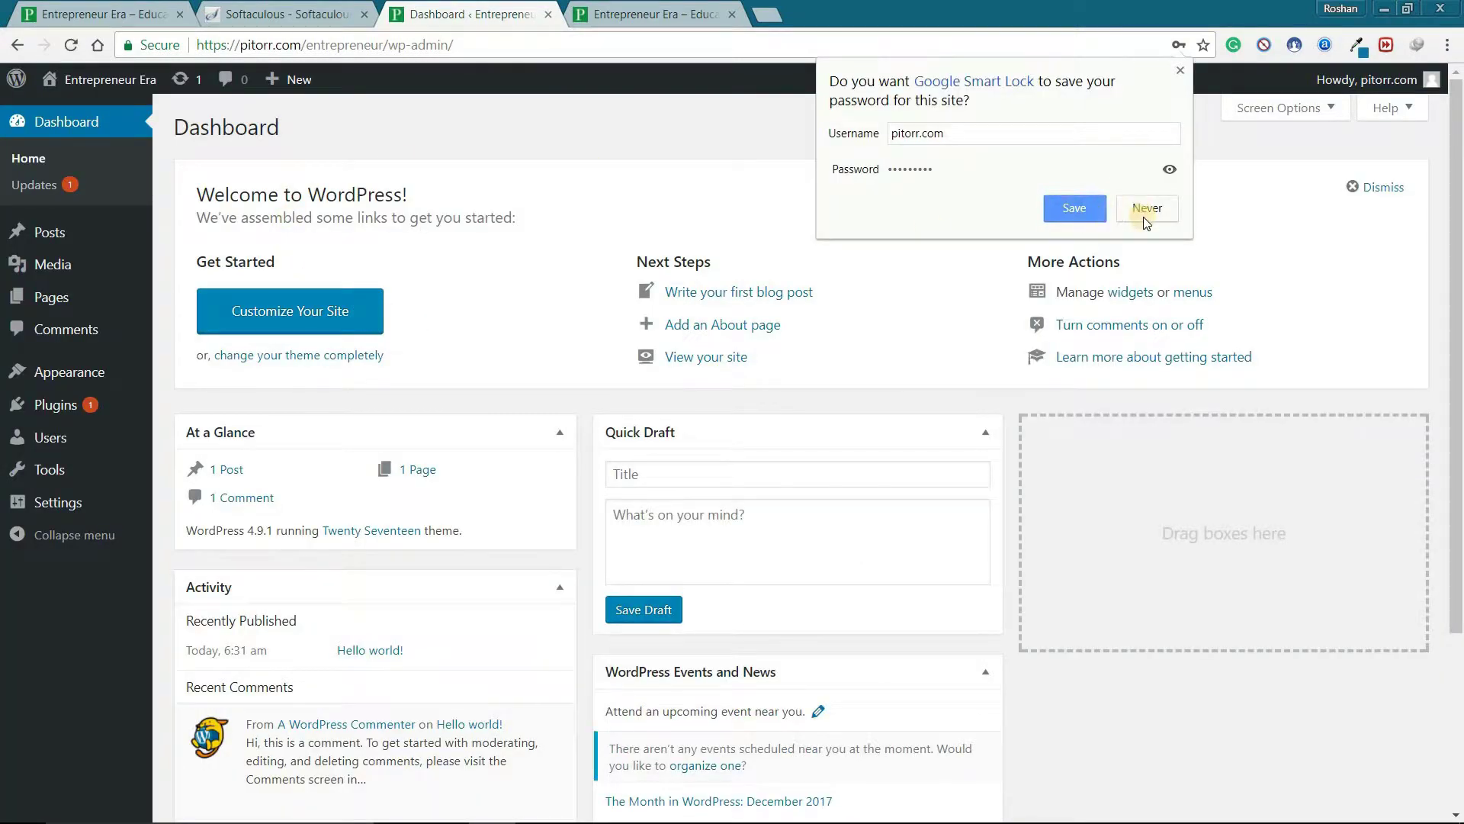
Step: Decline saving the password in the browser and look over the live site's front page
click(1147, 209)
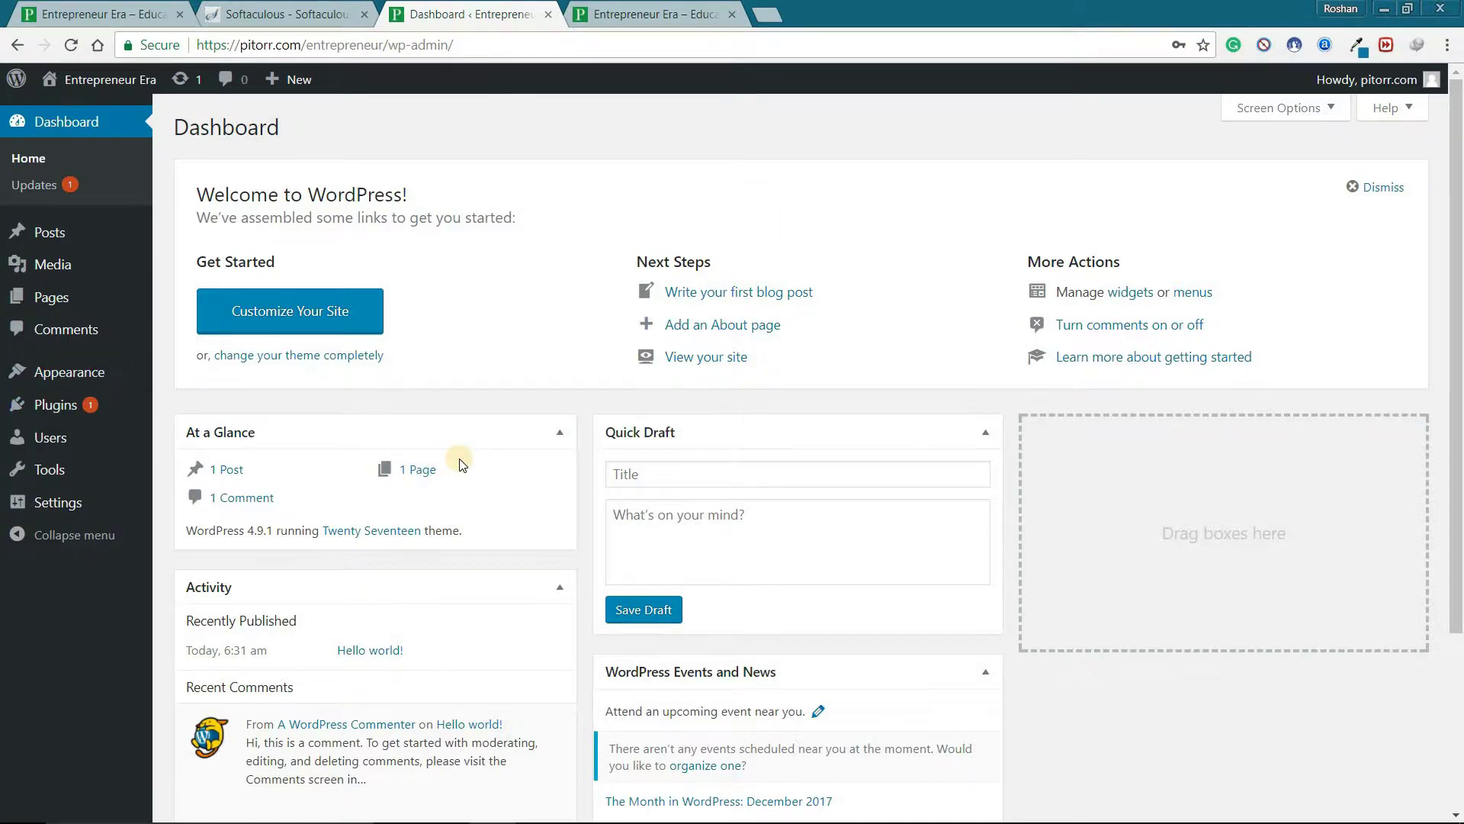
scroll(461, 464, down, 3)
scroll(462, 463, up, 3)
click(599, 8)
scroll(685, 313, down, 7)
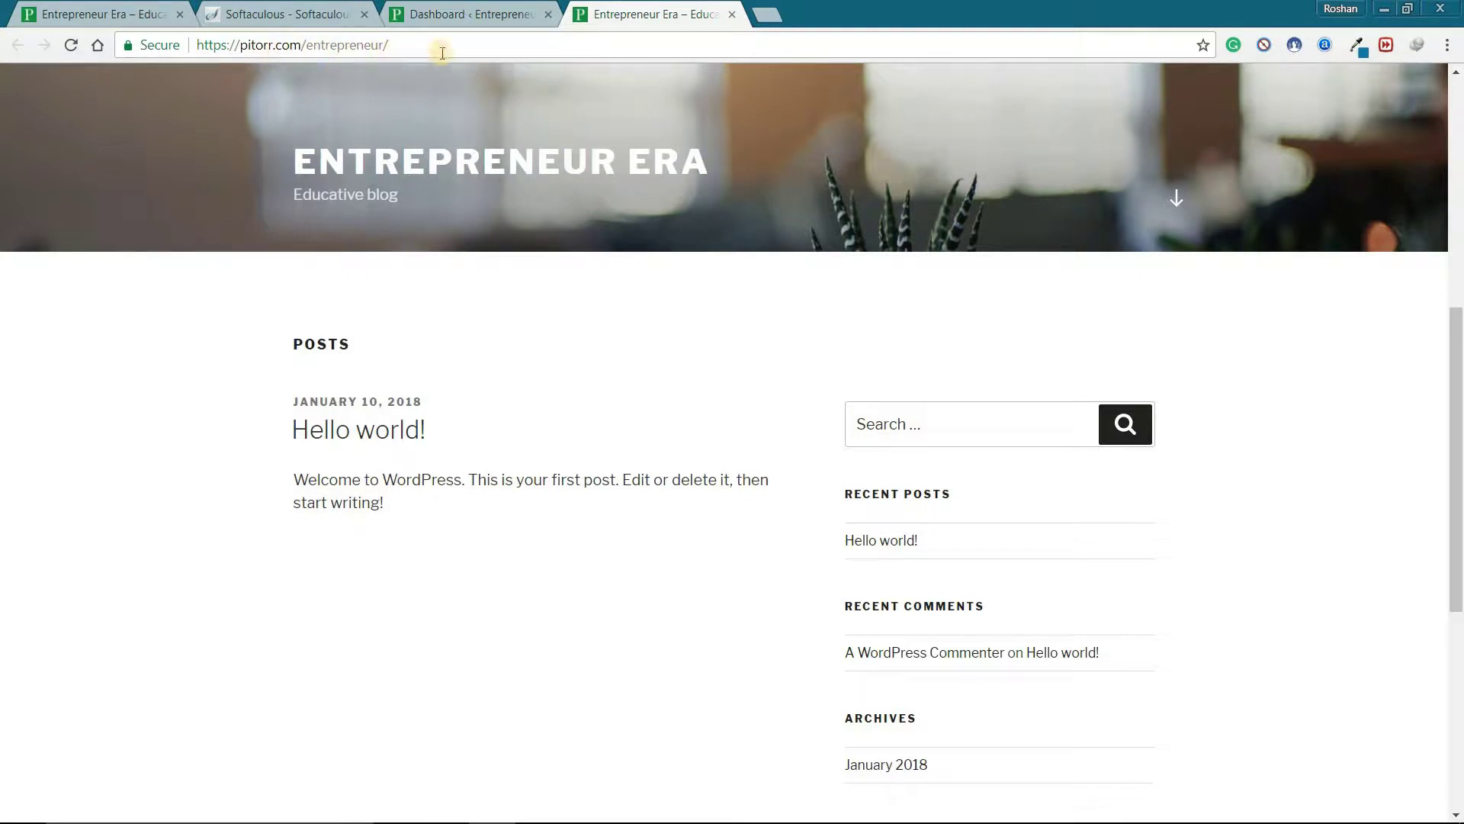
scroll(427, 195, up, 5)
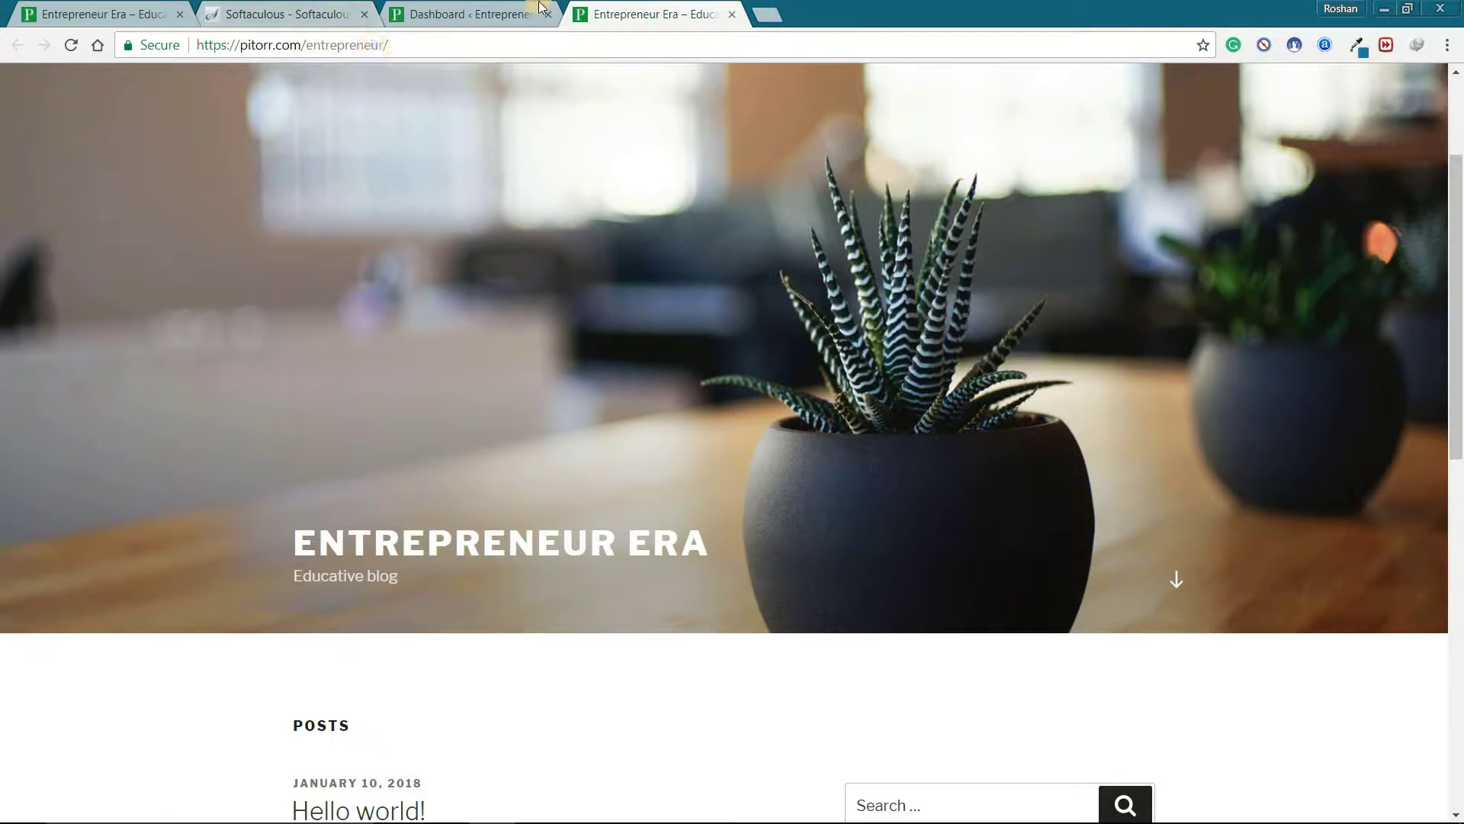
click(478, 19)
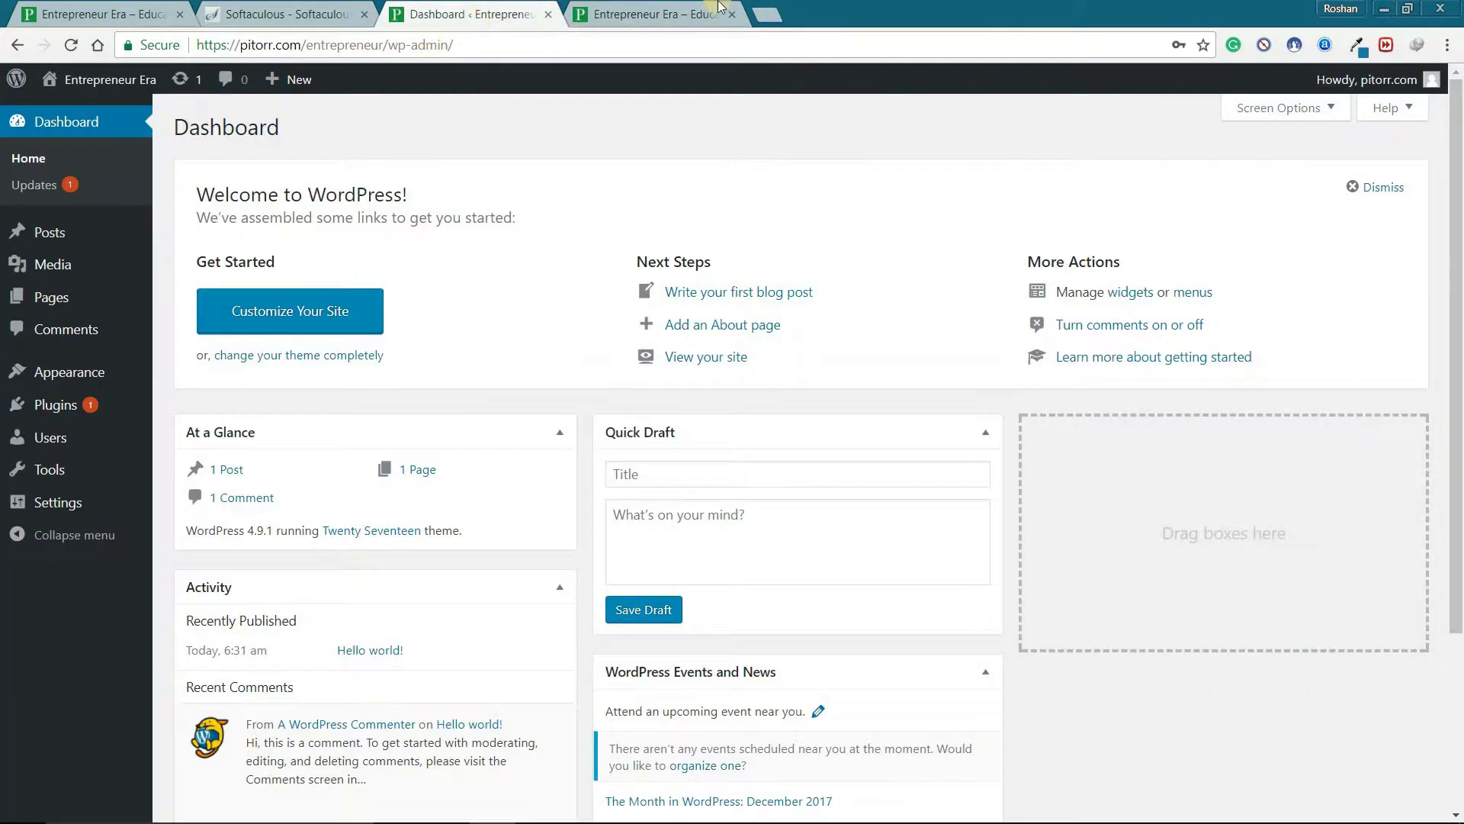
click(648, 13)
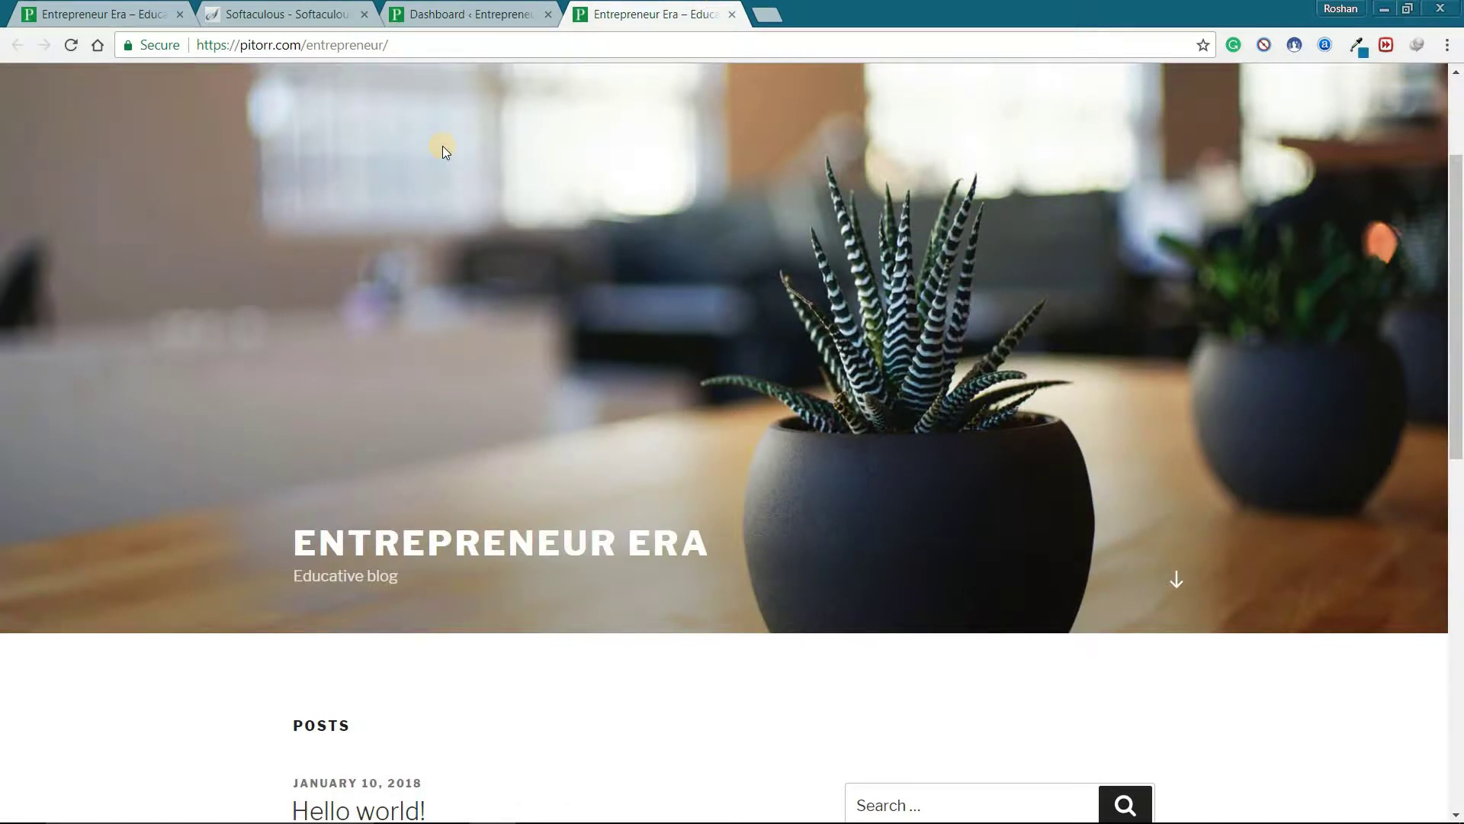
scroll(414, 125, up, 1)
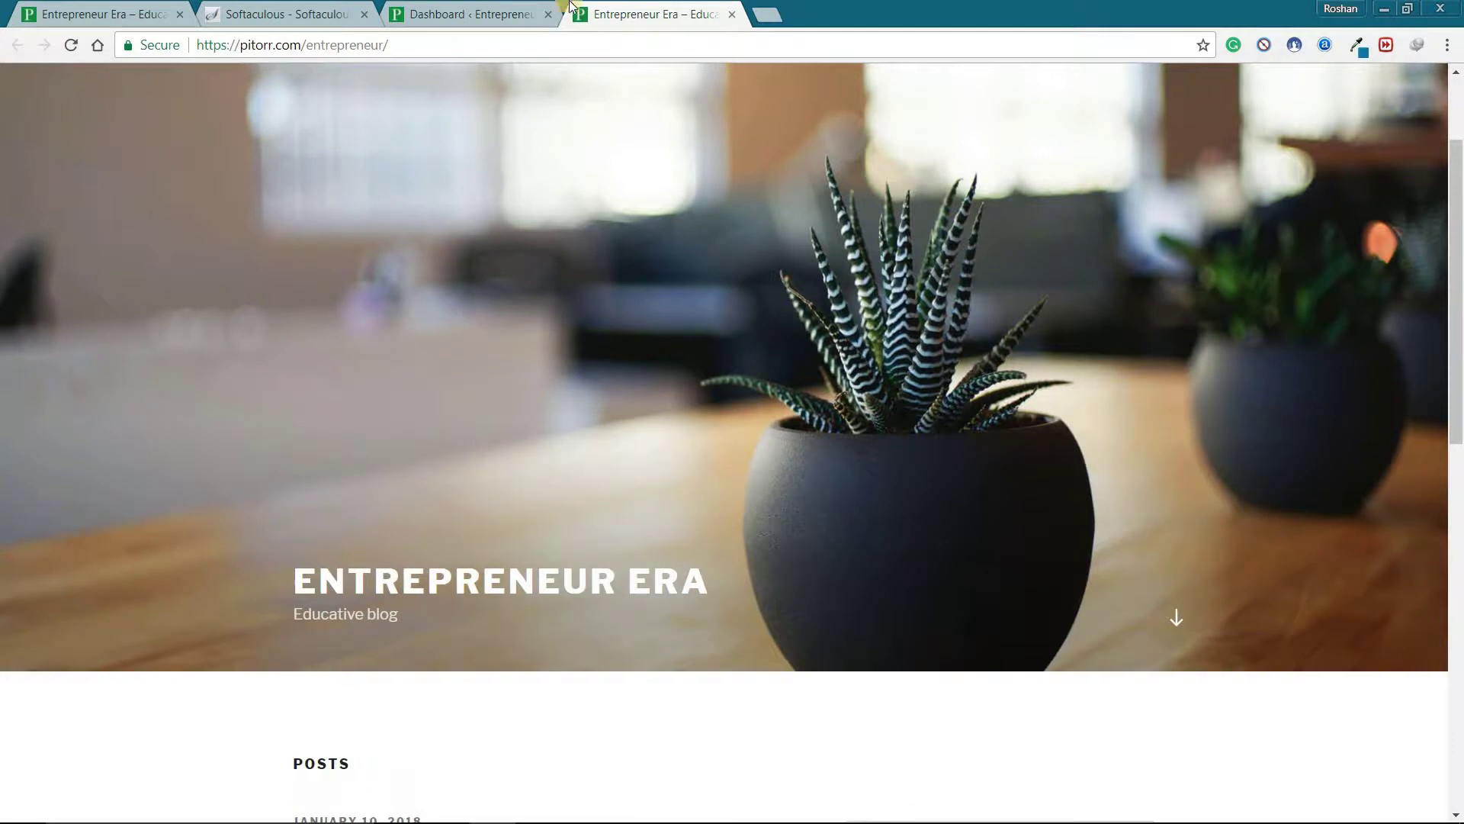
click(469, 16)
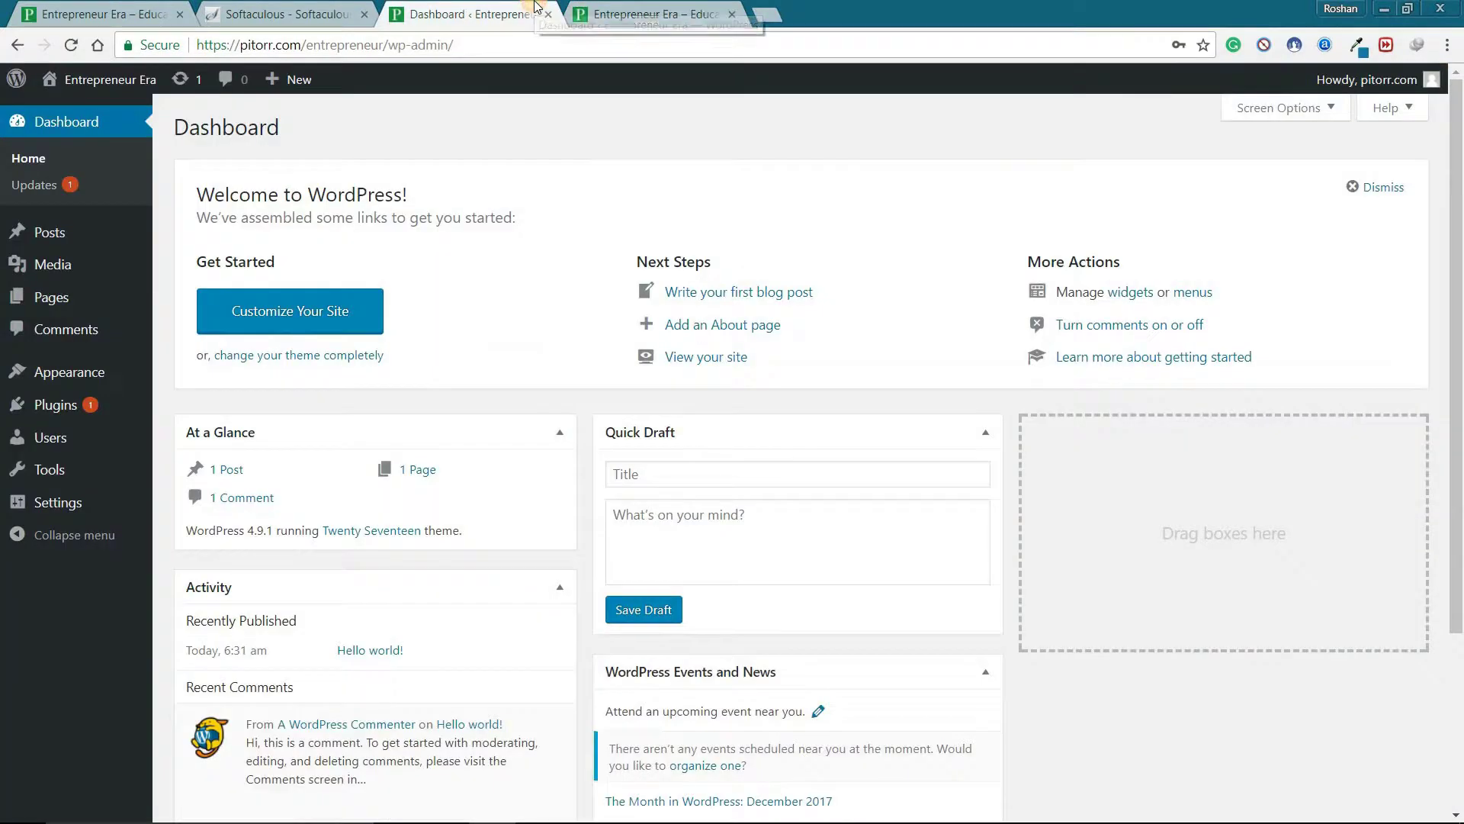
click(671, 11)
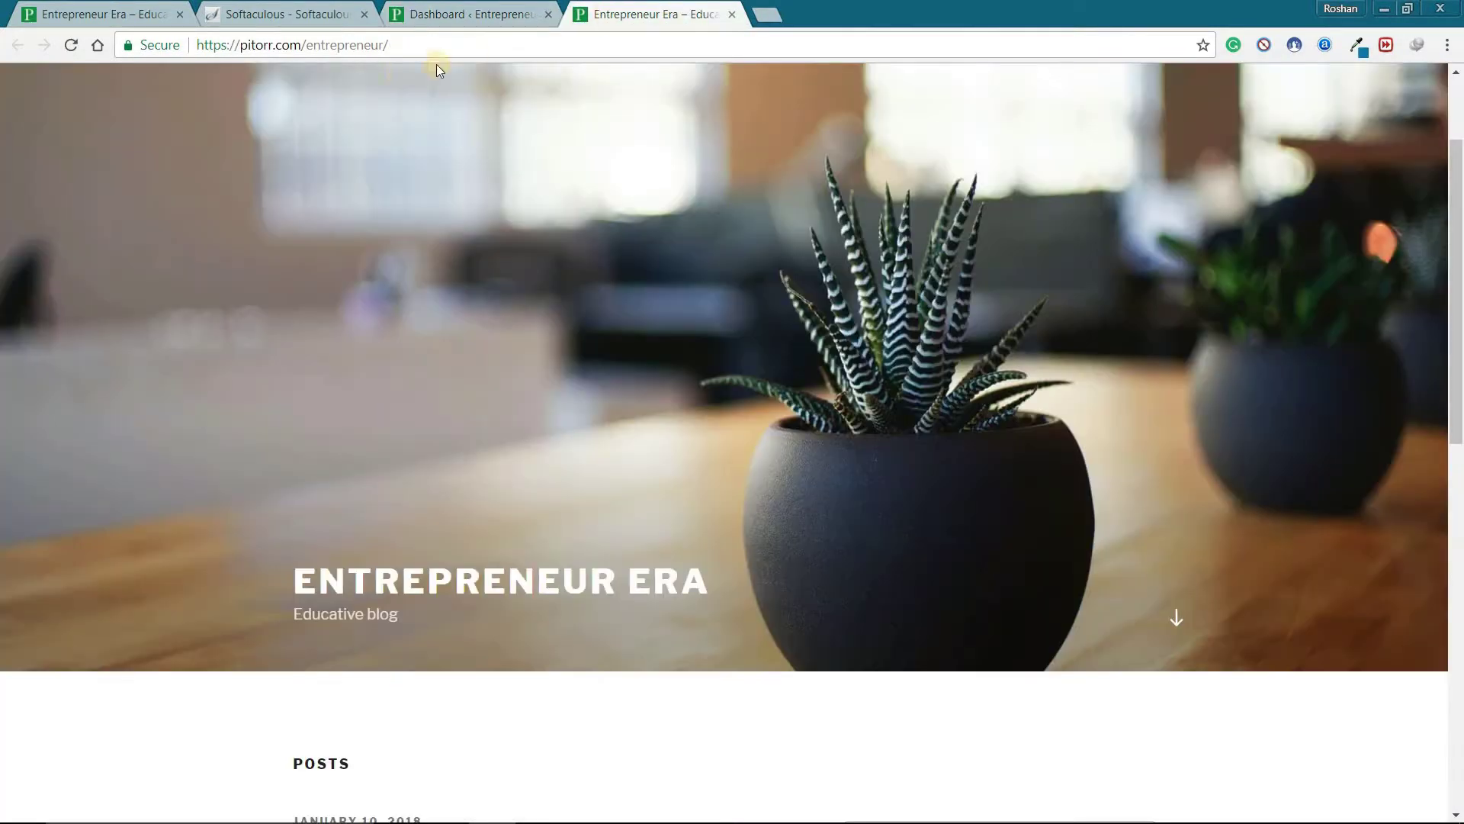
Step: Trim the front-page address back to the main domain, then close that preview tab
click(422, 47)
click(422, 47)
key(BackSpace)
key(BackSpace)
key(BackSpace)
key(BackSpace)
key(BackSpace)
key(BackSpace)
key(BackSpace)
key(BackSpace)
key(BackSpace)
key(BackSpace)
key(BackSpace)
key(BackSpace)
key(BackSpace)
key(BackSpace)
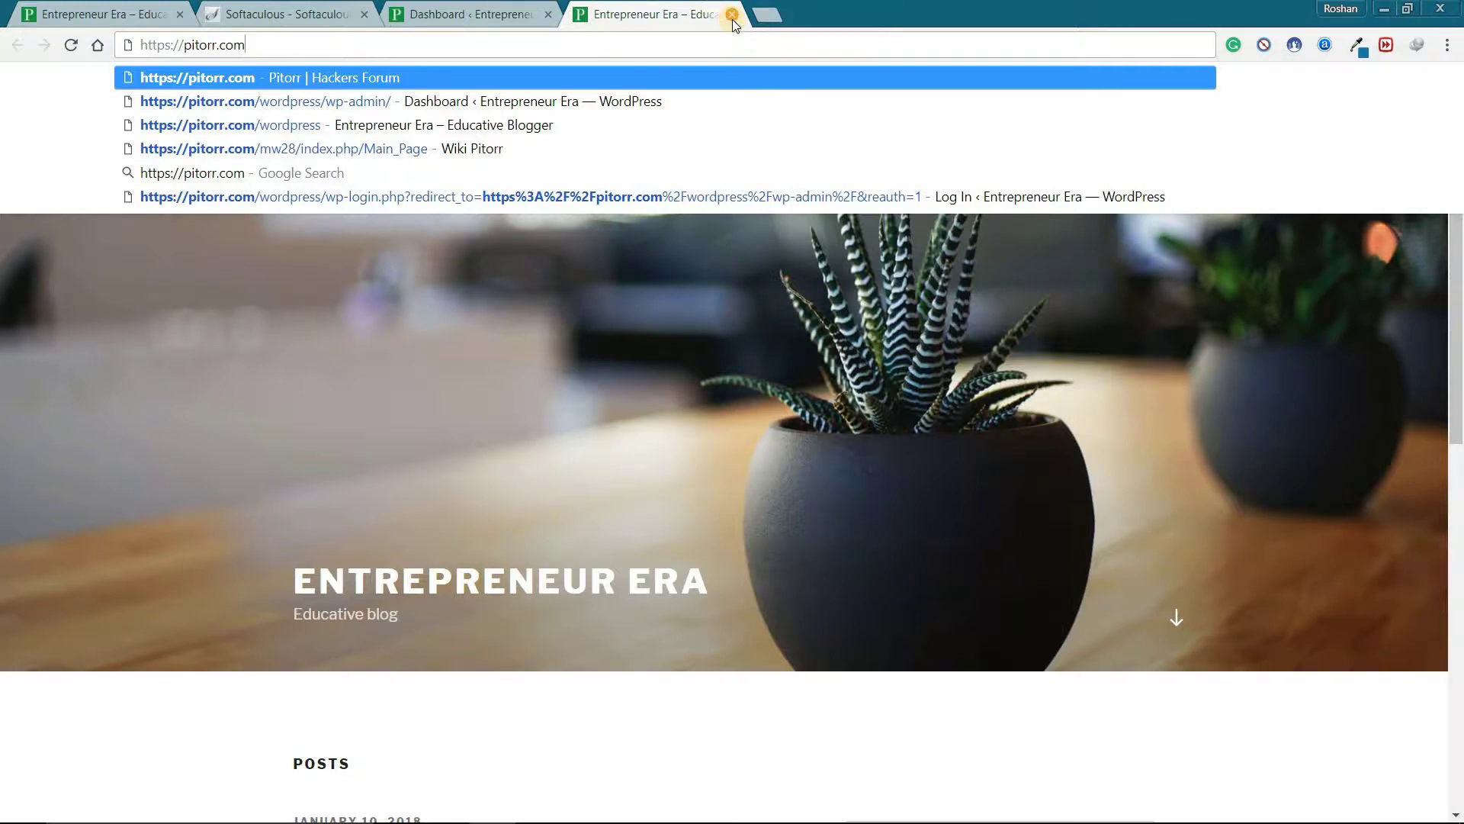
click(732, 20)
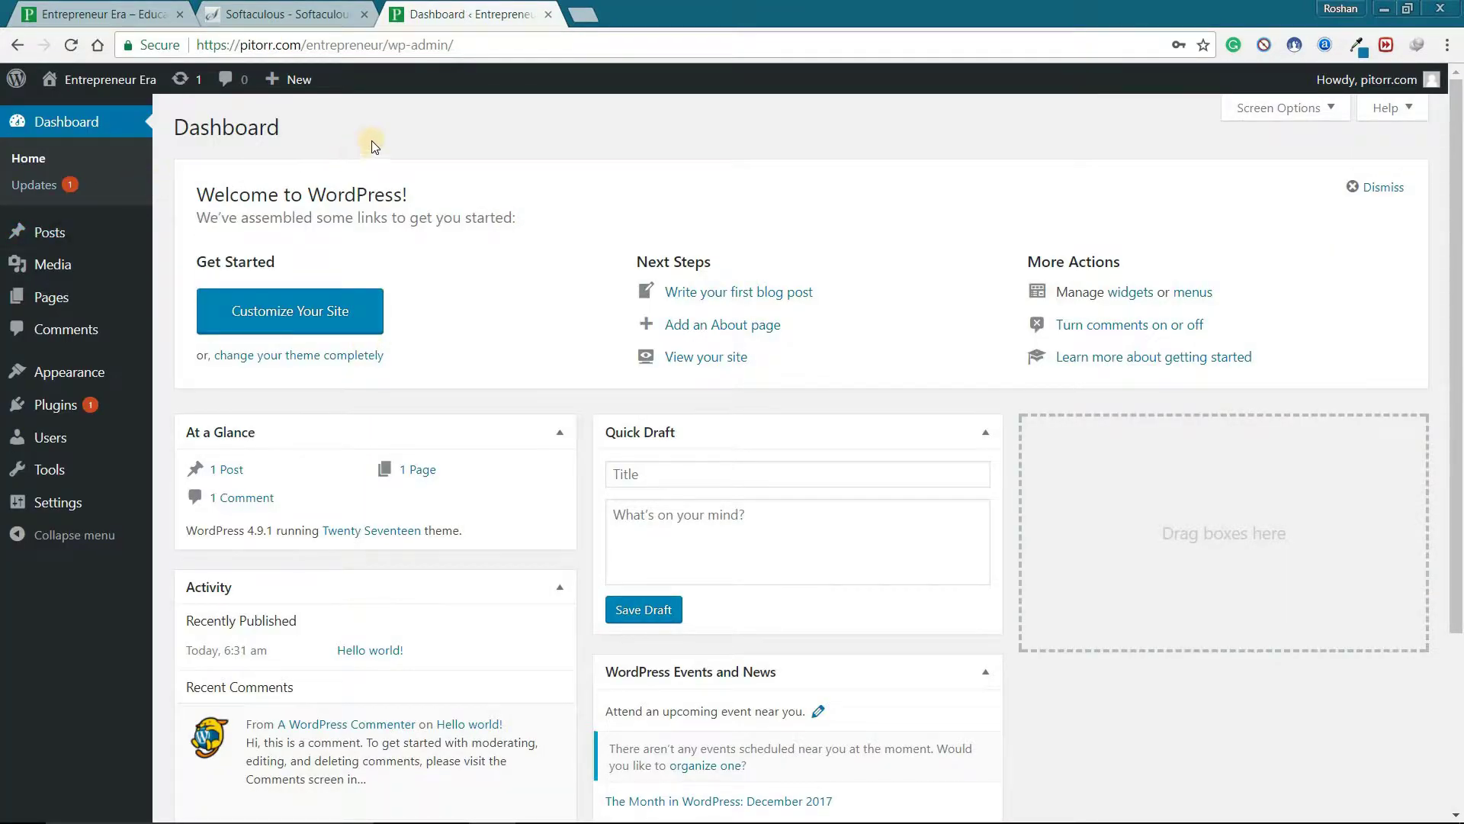
Step: Scroll the Dashboard showing 1 post, 1 page and 1 comment
scroll(372, 141, down, 1)
scroll(372, 140, up, 1)
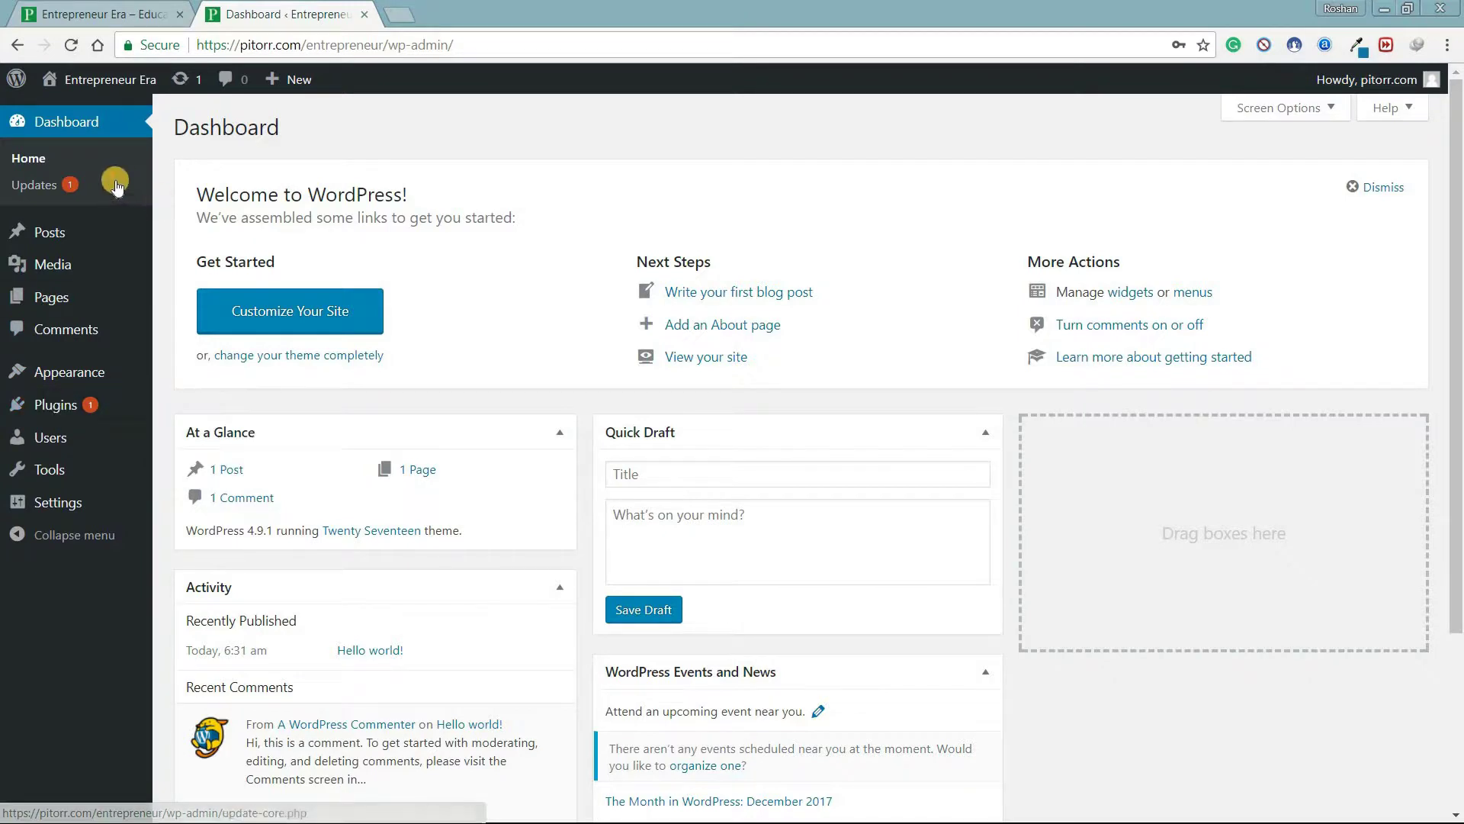
Step: Trash the Hello world! post, permanently delete it from Trash, then go to Installed Plugins
mouse_move(46, 230)
click(199, 238)
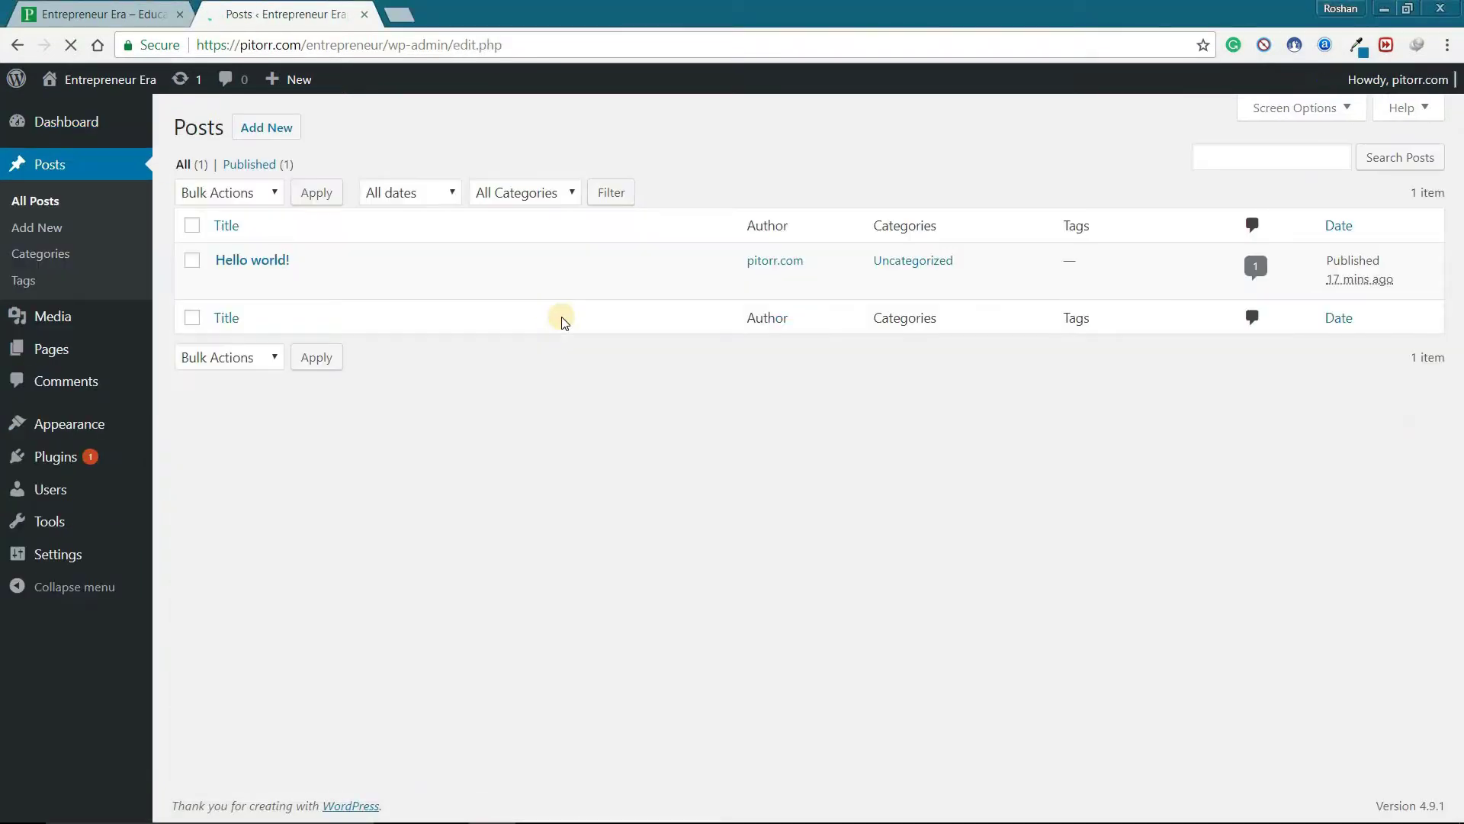
mouse_move(334, 295)
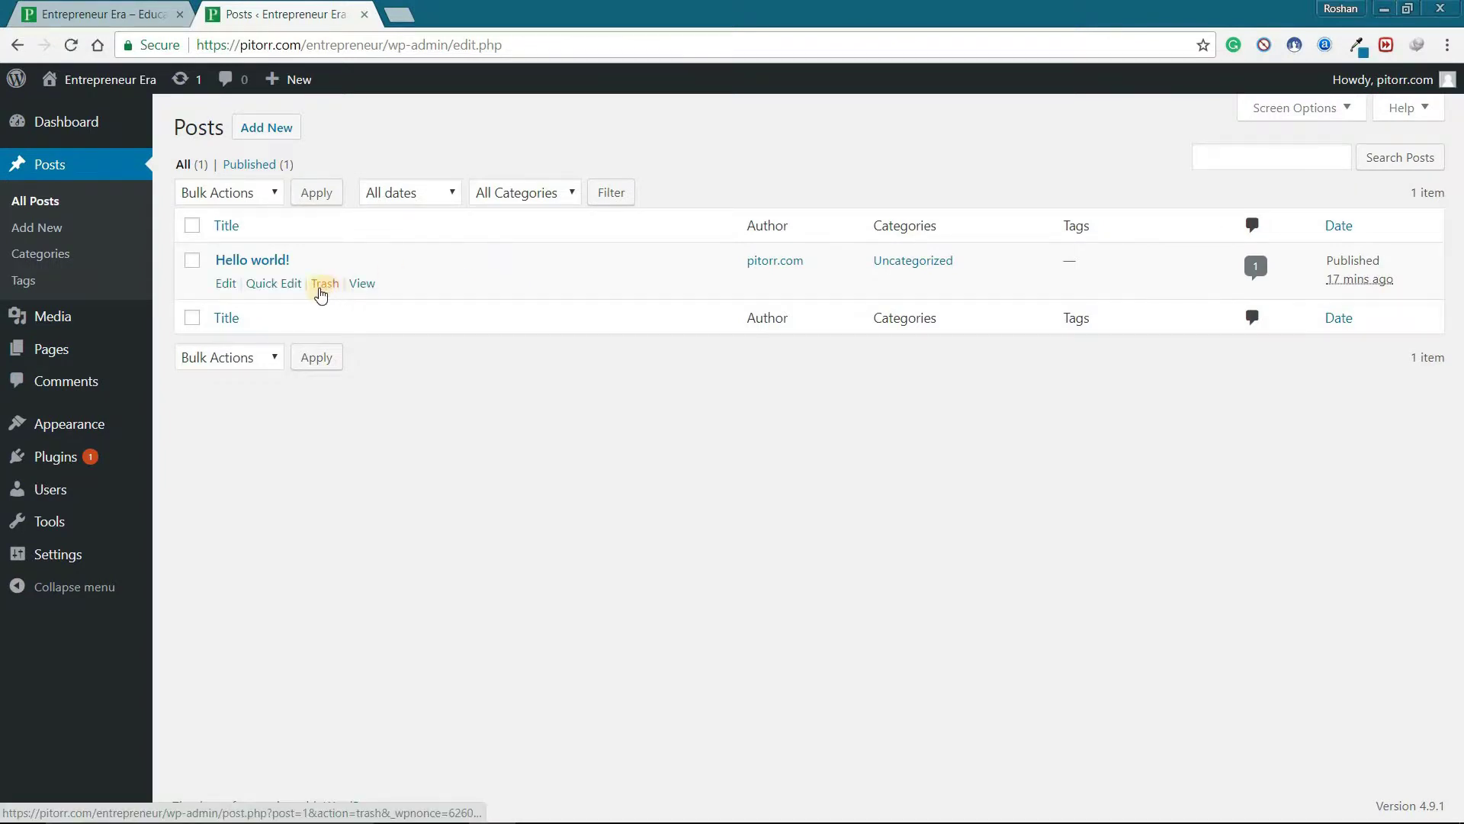
click(321, 290)
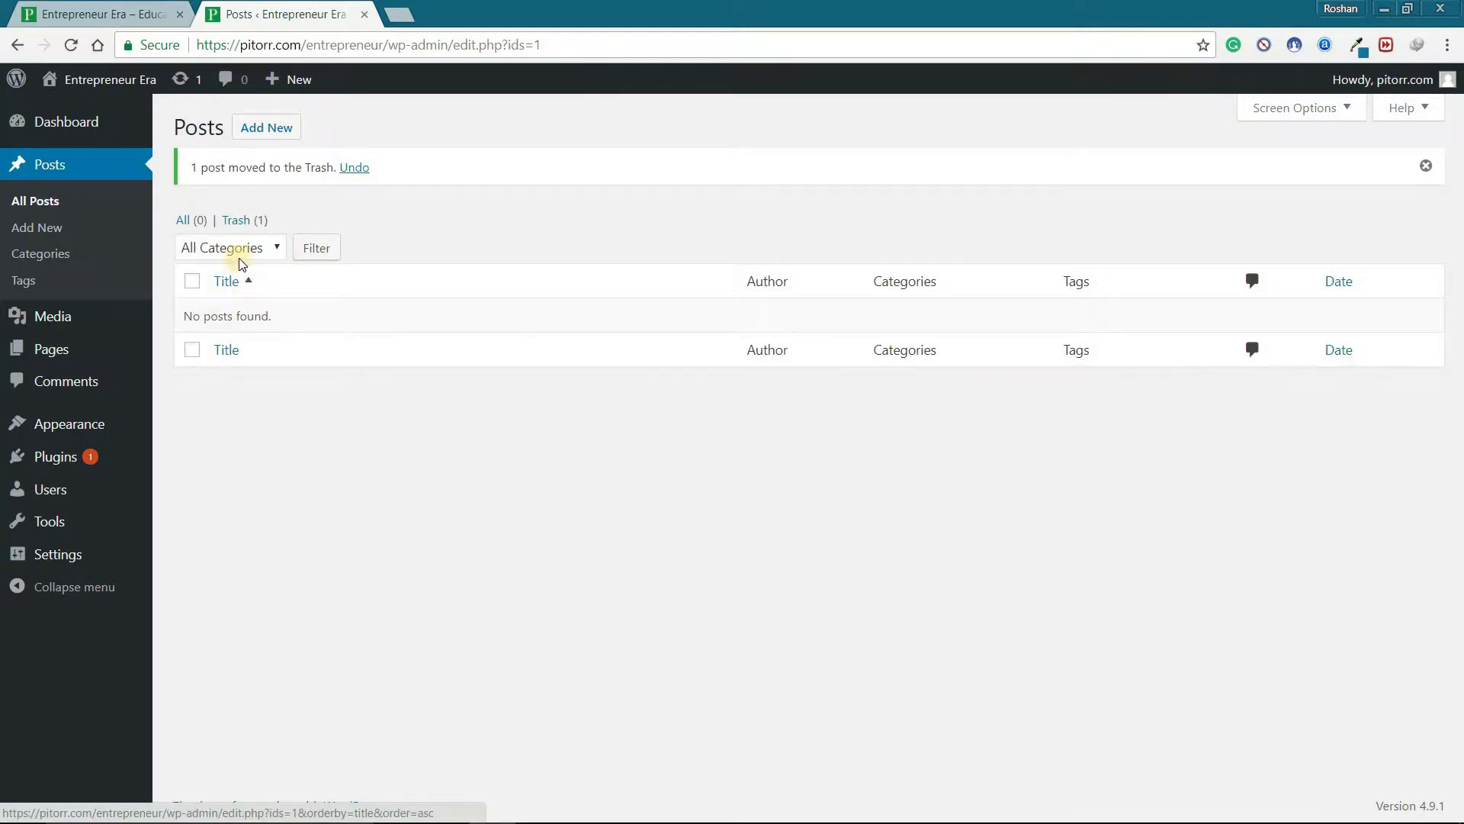
click(237, 221)
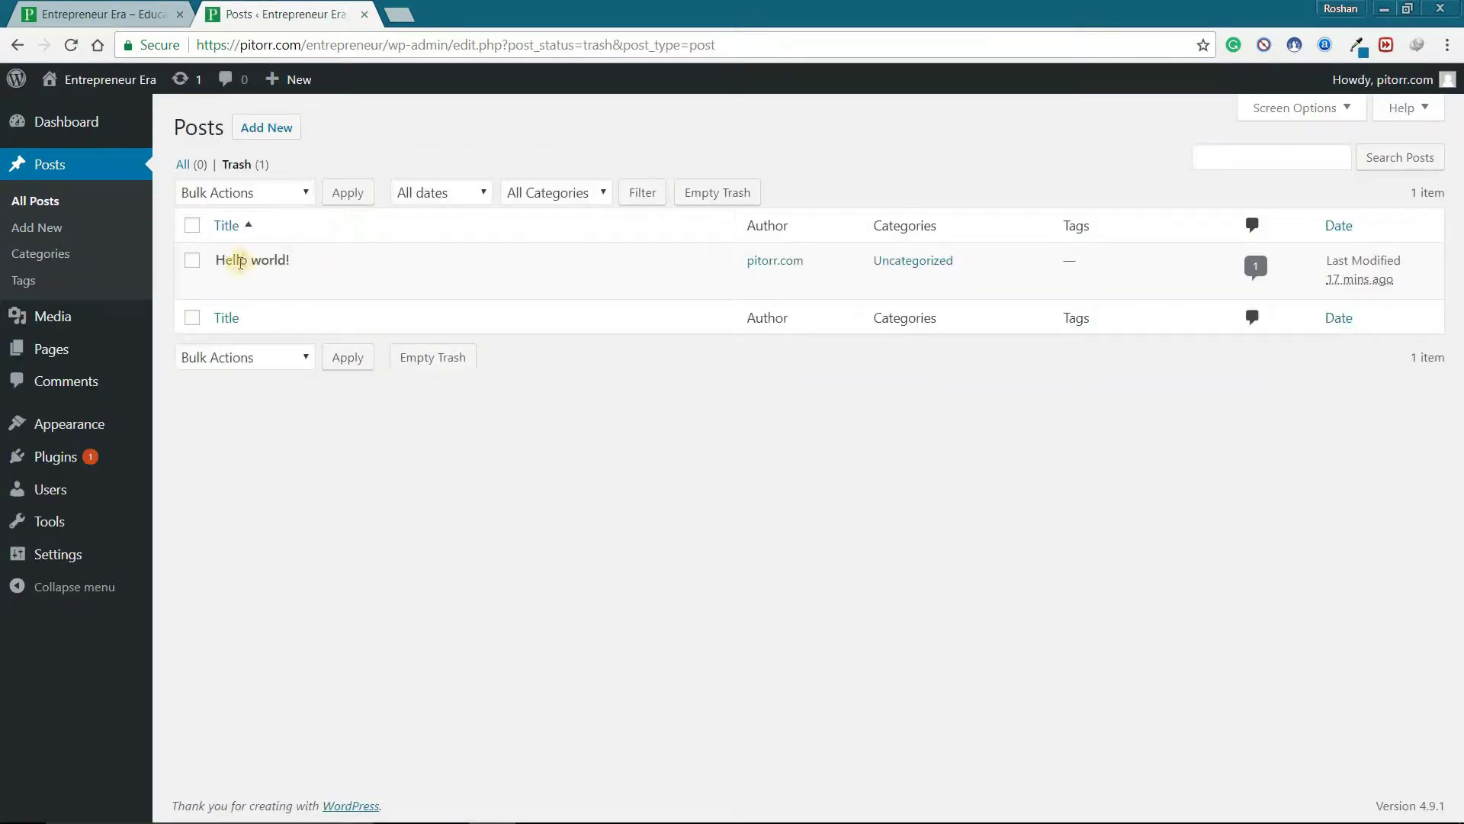
click(300, 283)
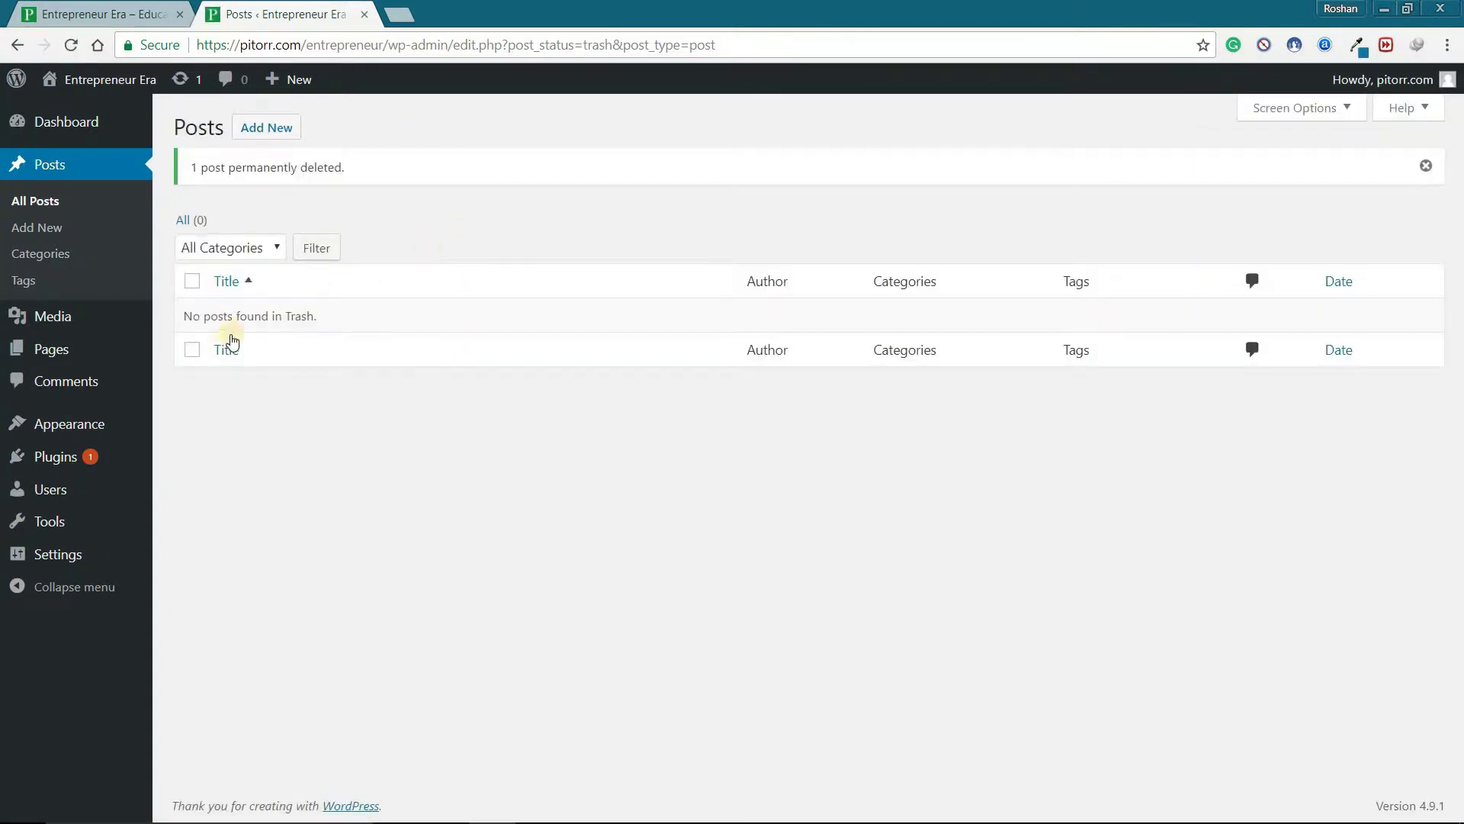
mouse_move(124, 468)
click(199, 462)
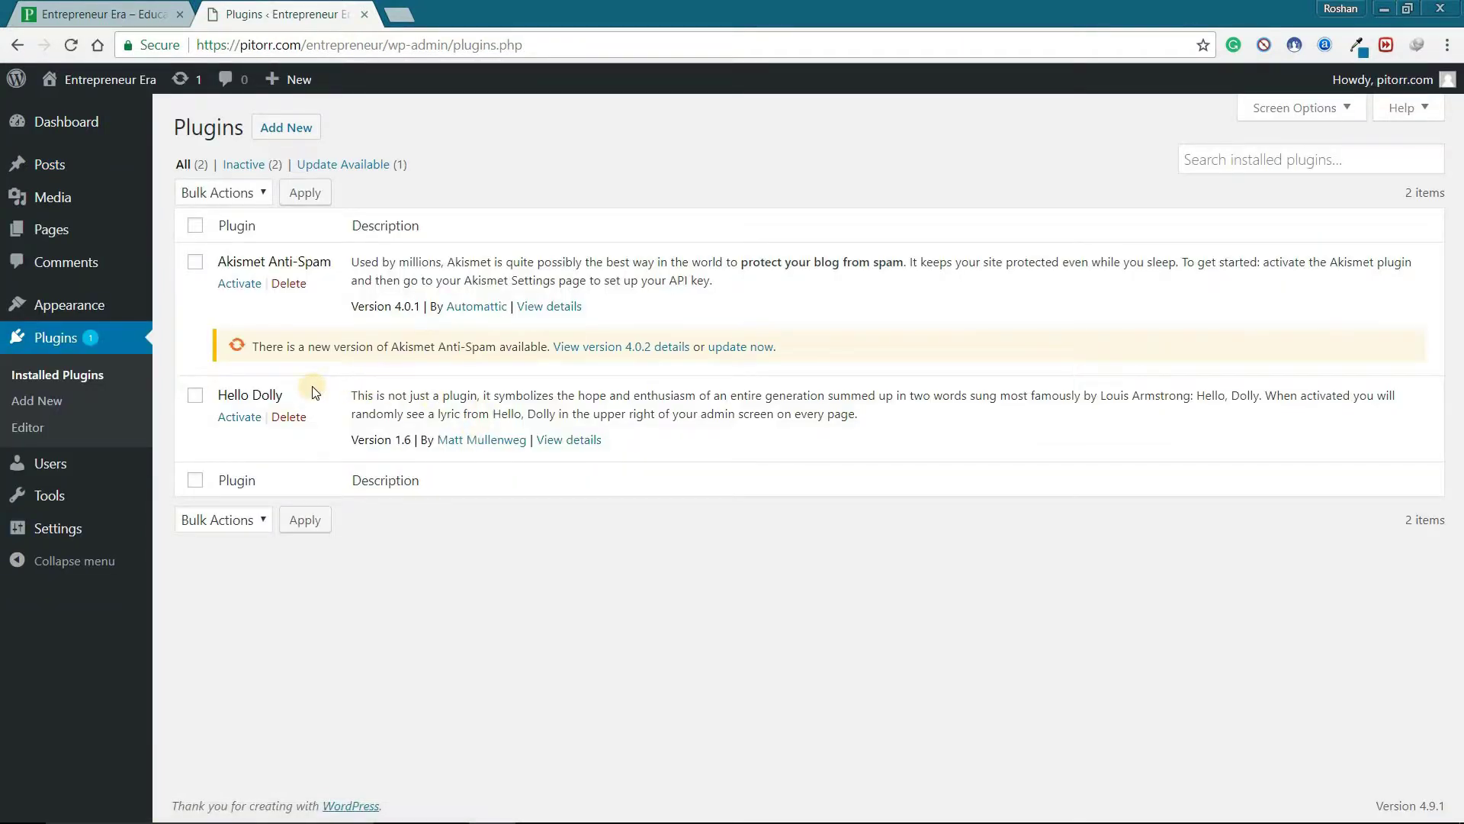
Step: Select all plugins and bulk-delete Akismet Anti-Spam and Hello Dolly, confirming the deletion
click(197, 225)
click(249, 194)
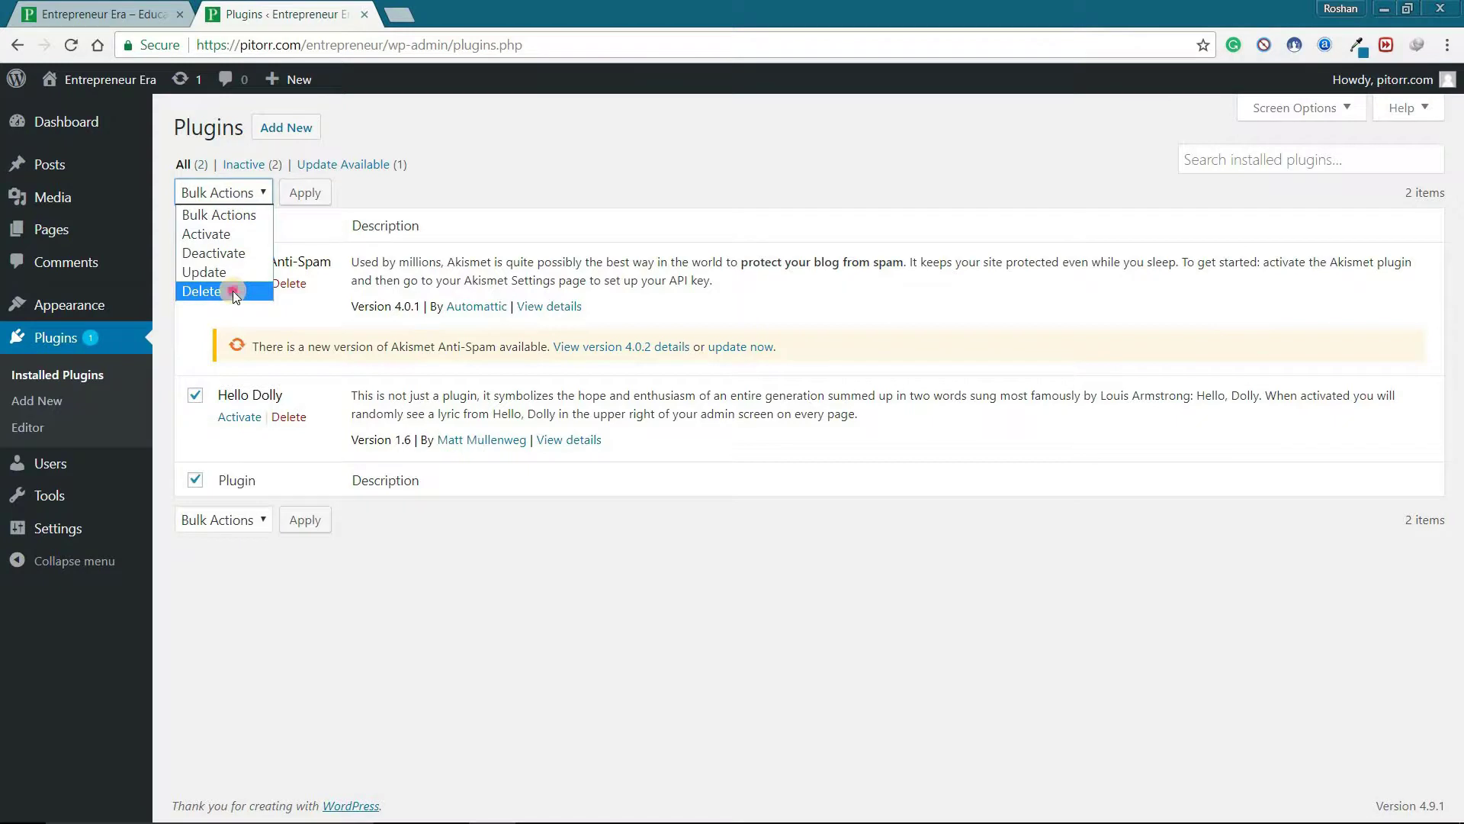
click(232, 291)
click(309, 200)
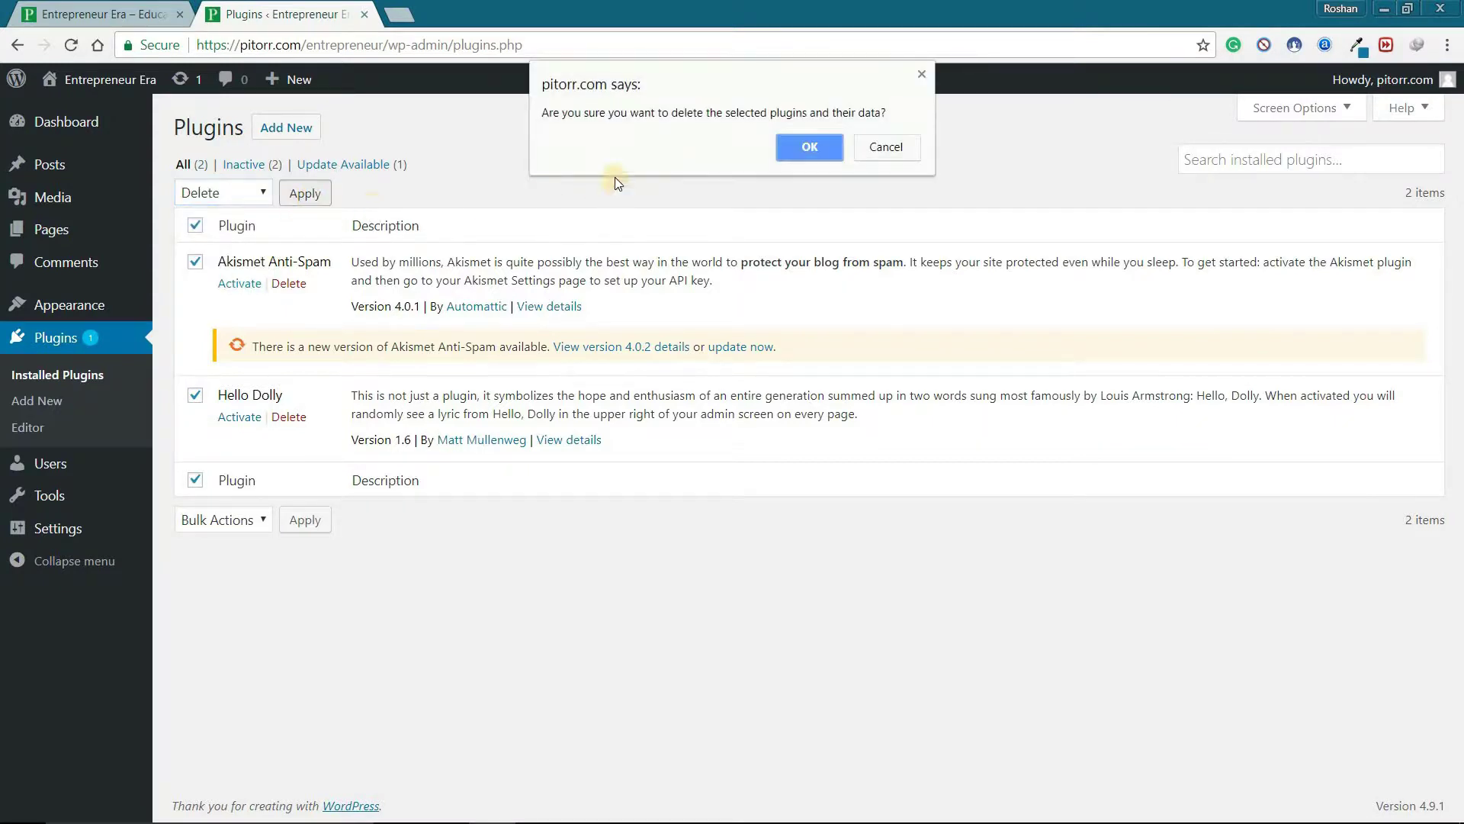
click(827, 145)
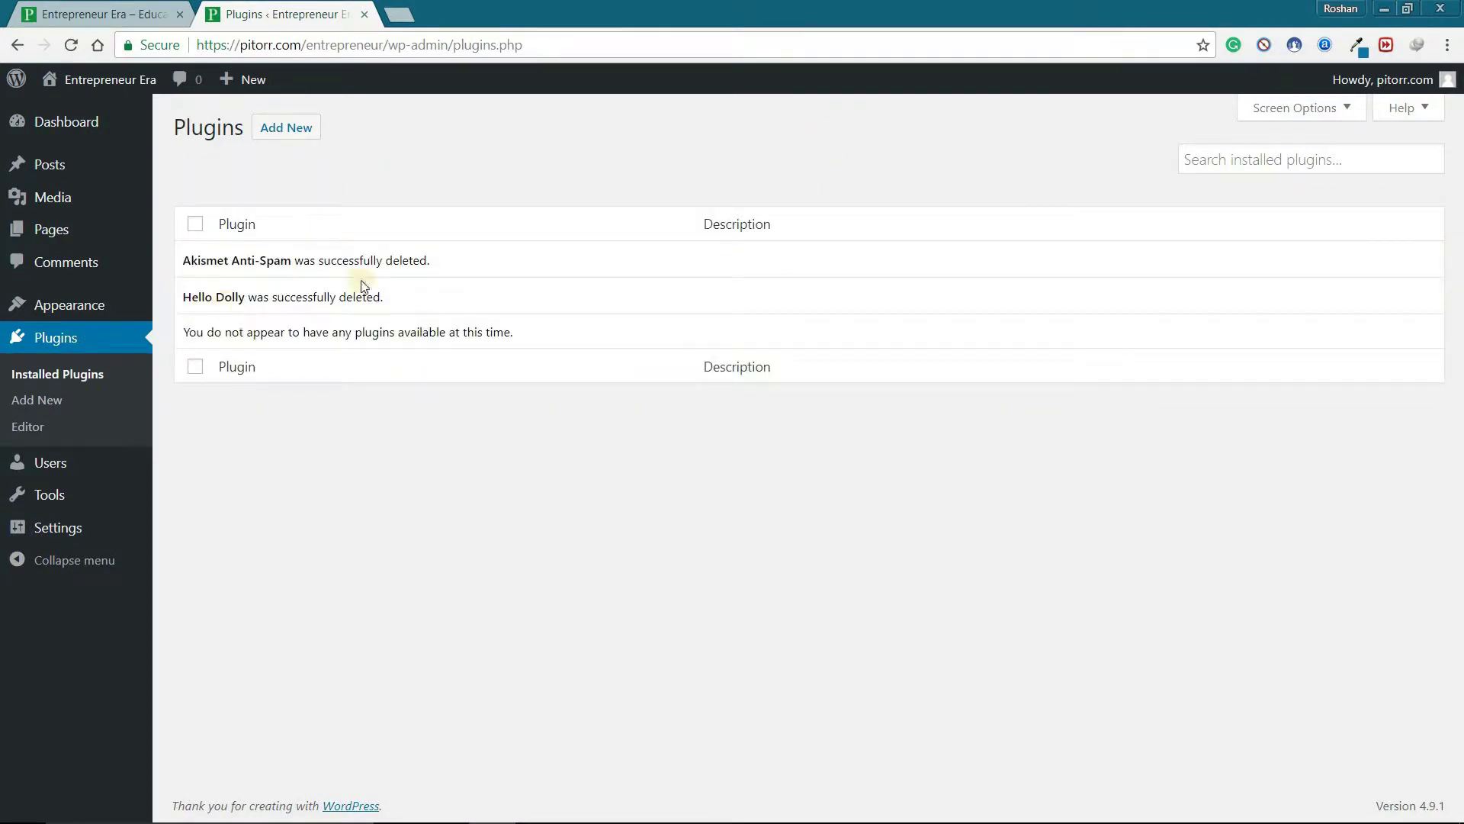
Step: On the Dashboard, collapse Quick Draft and Activity and dismiss the Welcome to WordPress panel
click(29, 124)
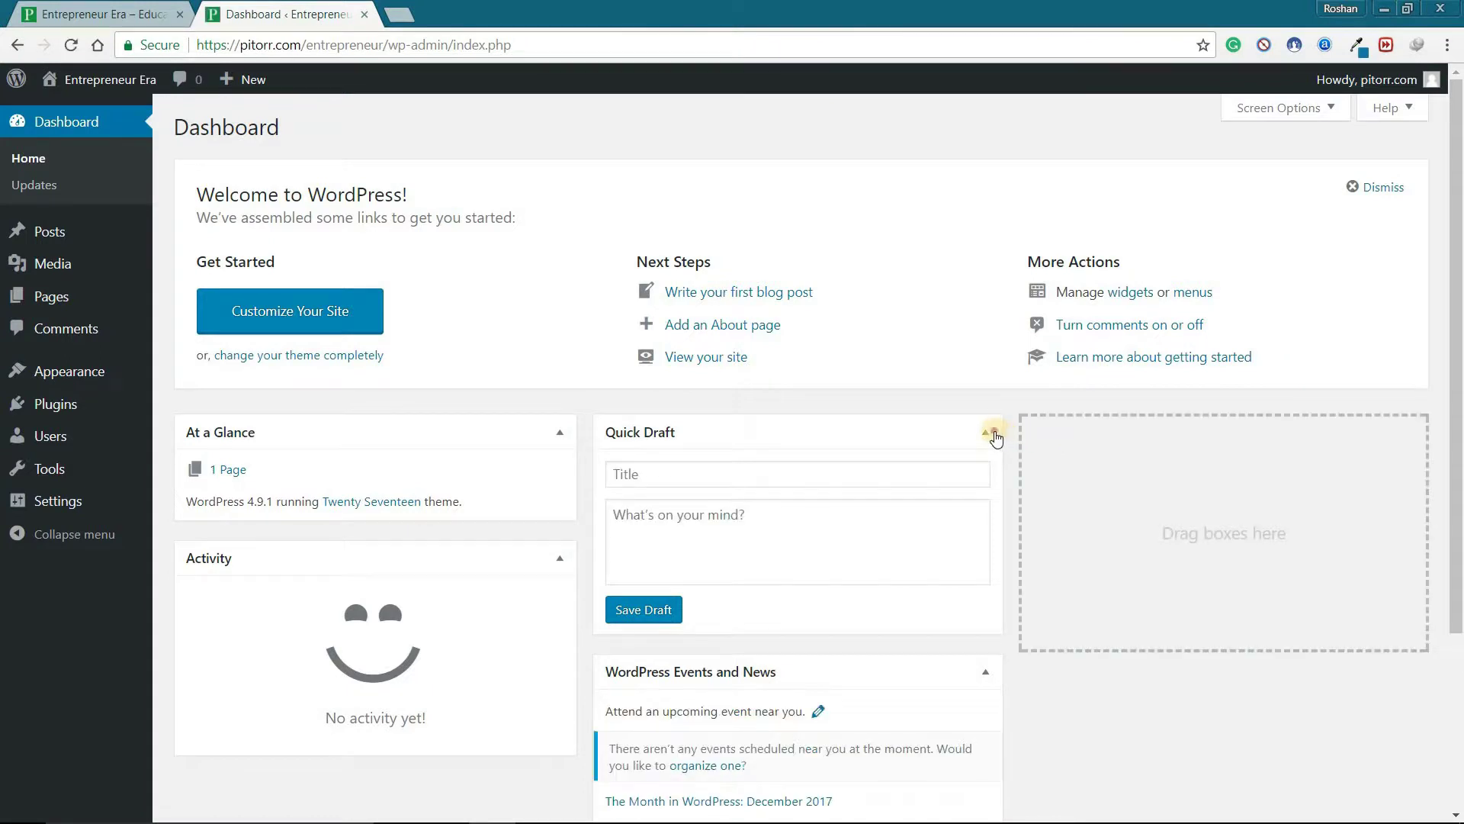
click(993, 434)
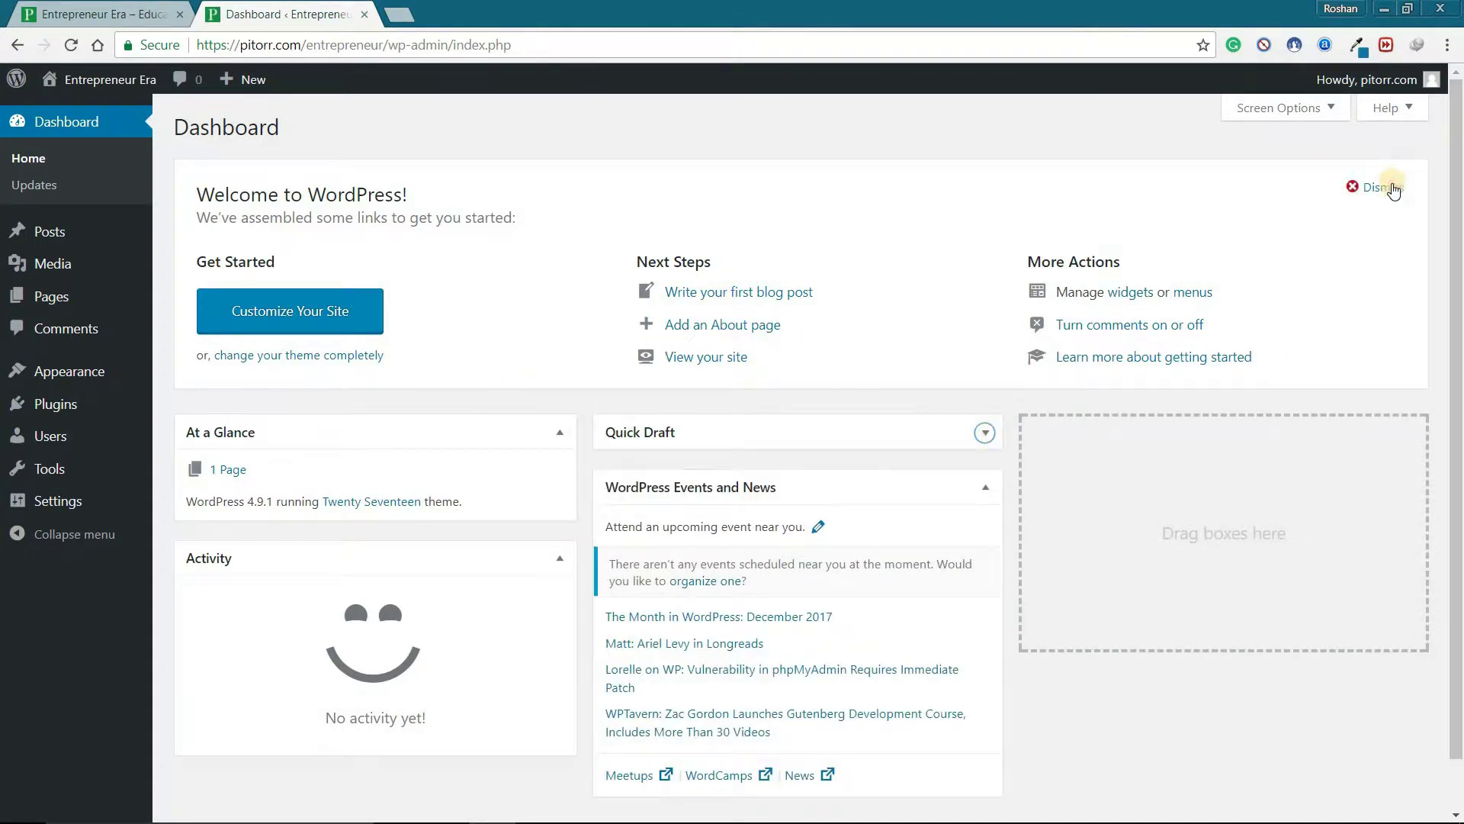
click(1384, 186)
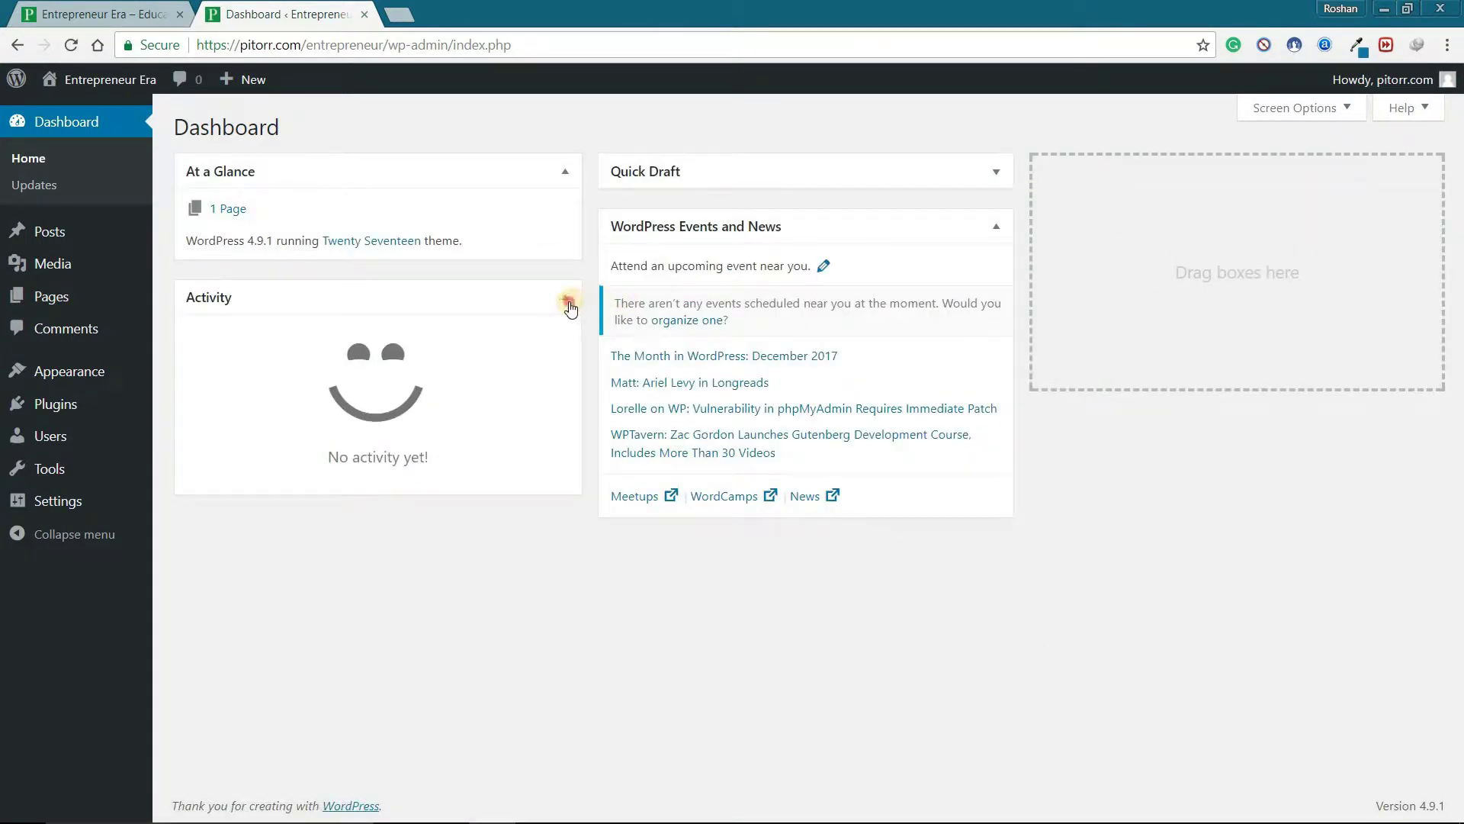
click(568, 303)
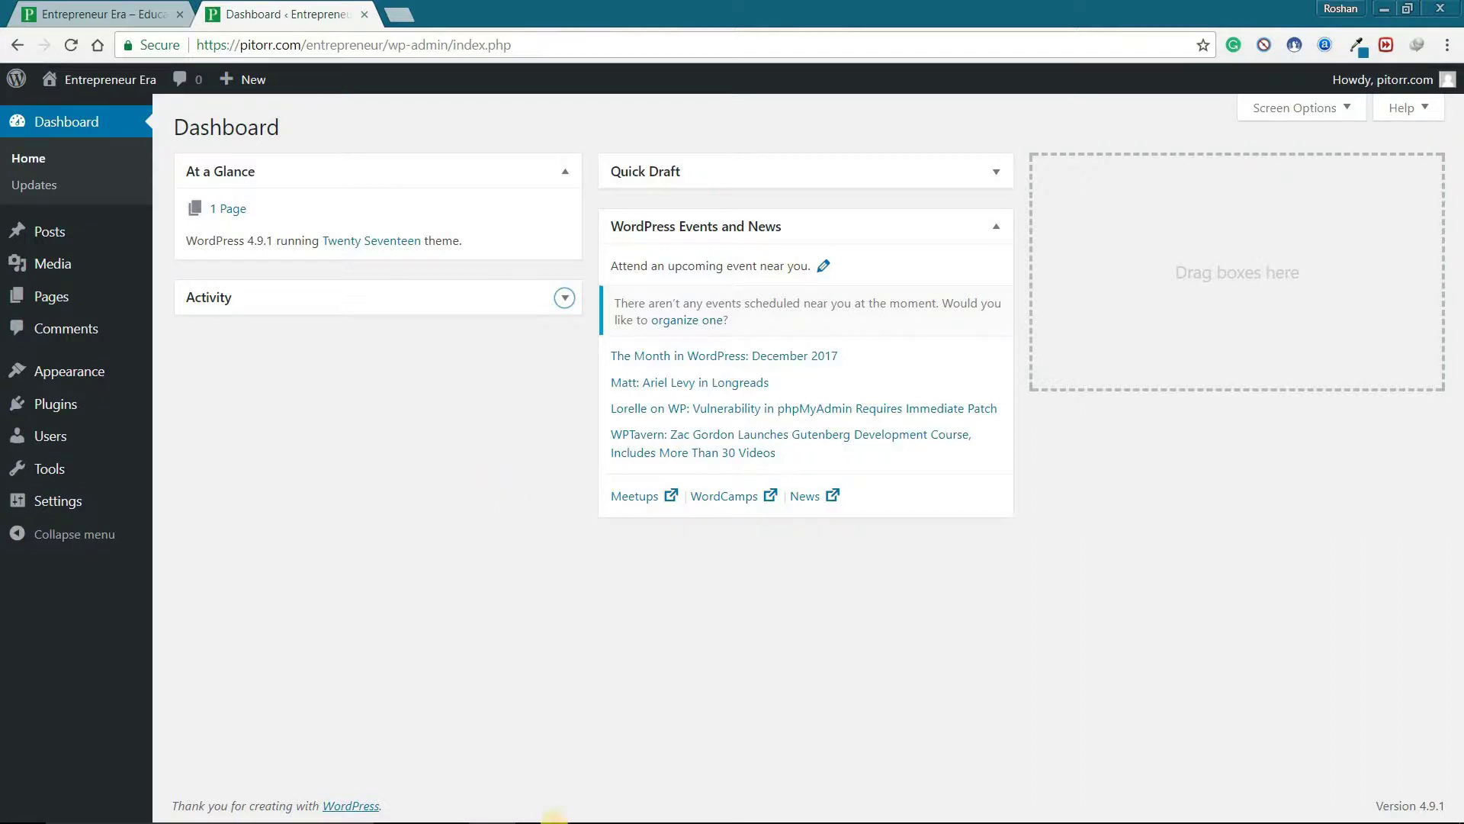
mouse_move(554, 820)
mouse_move(640, 807)
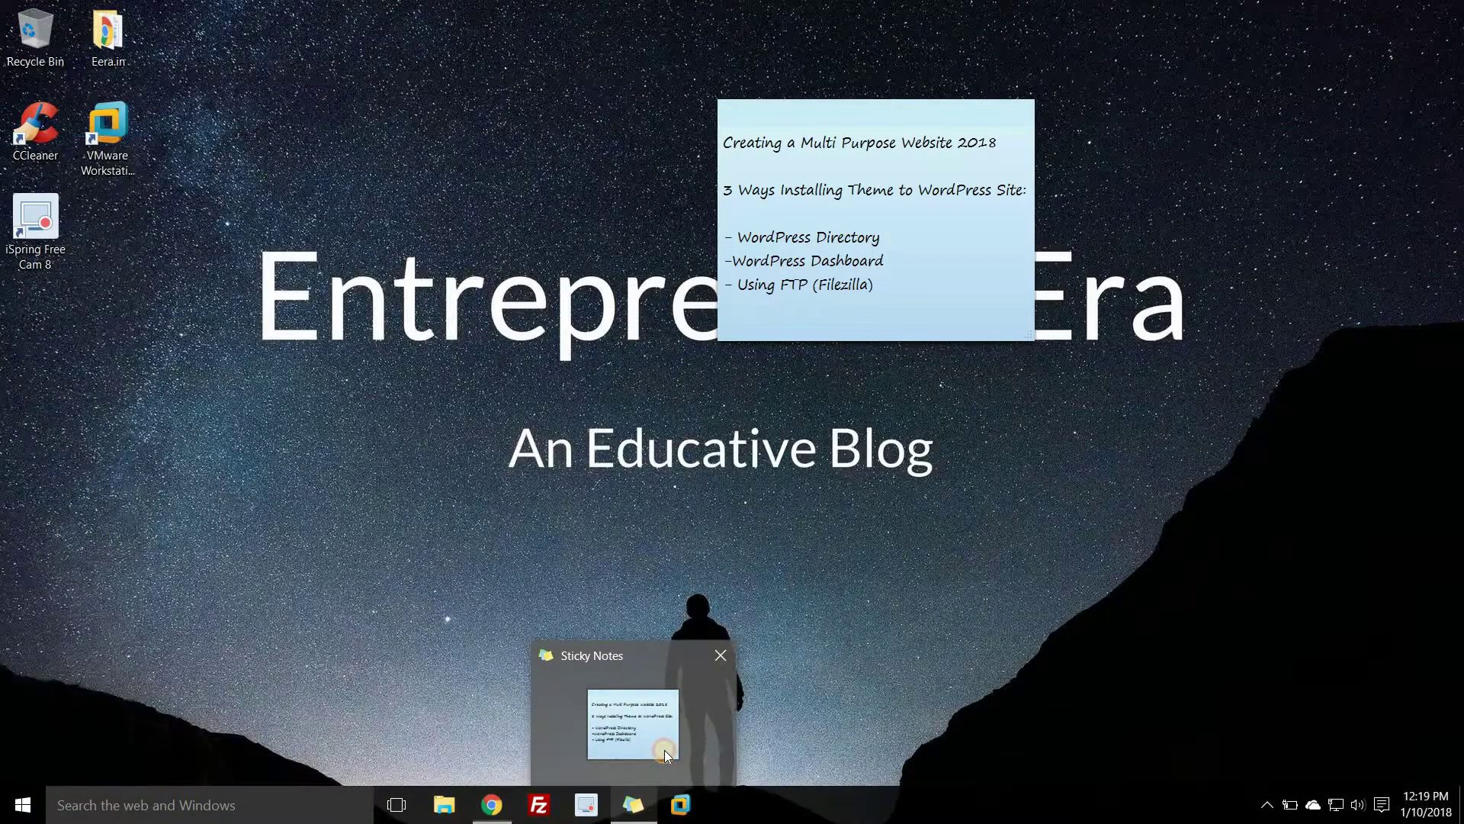
click(666, 749)
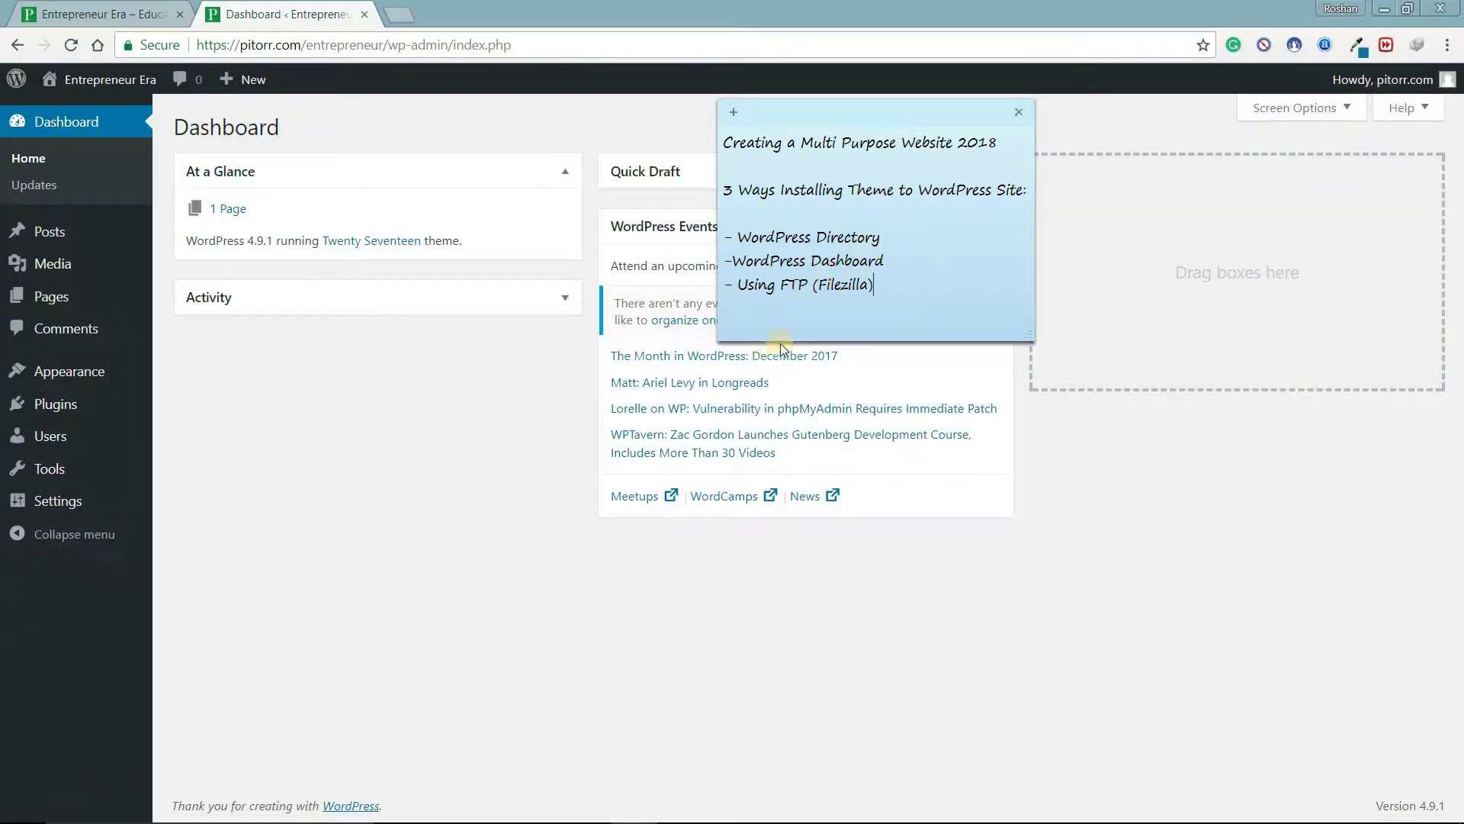
triple_click(814, 237)
click(313, 50)
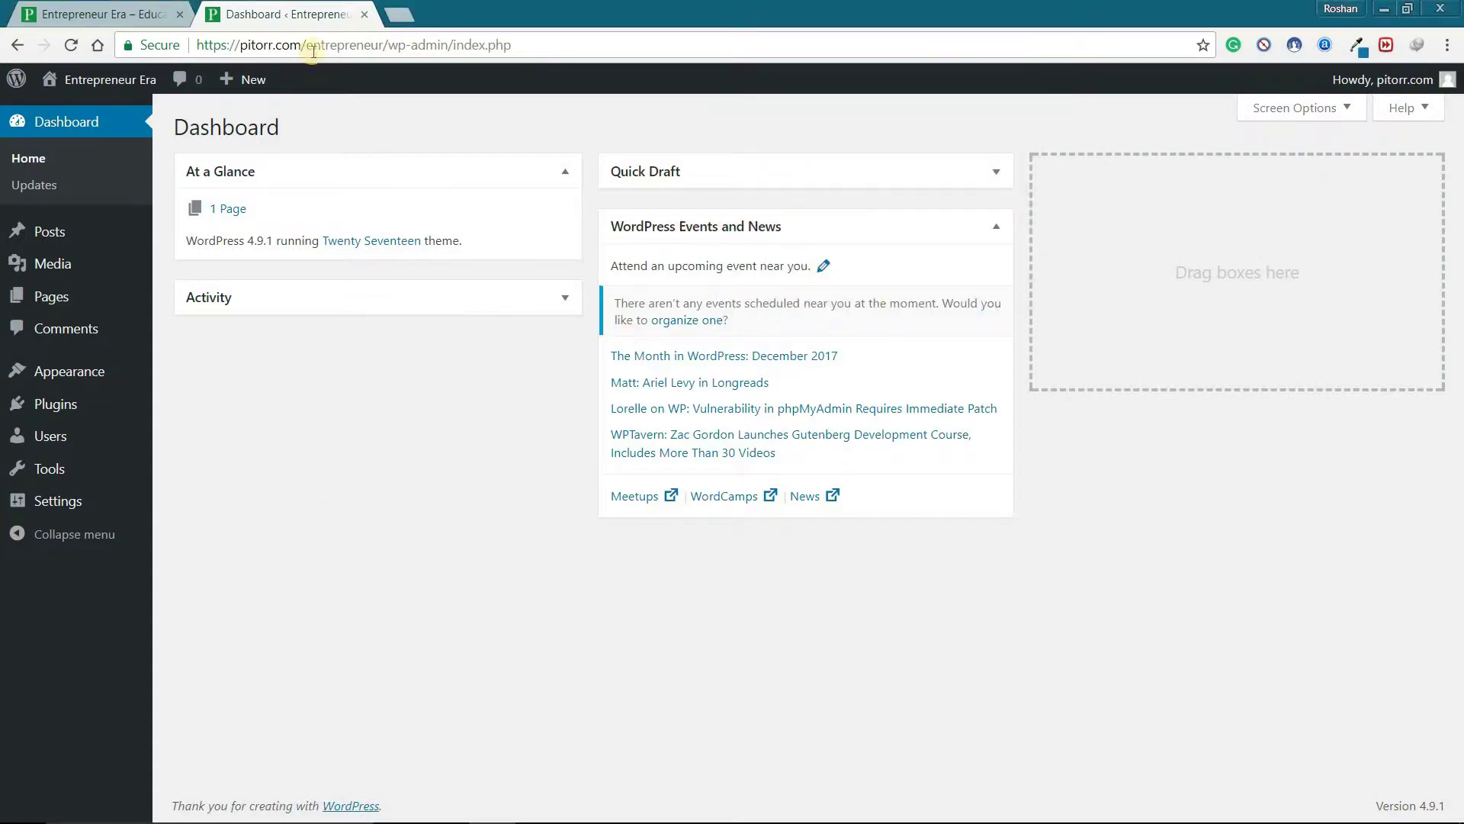
Step: In a new tab, go to wordpress.org and open its Theme Directory
click(395, 13)
text(wordp)
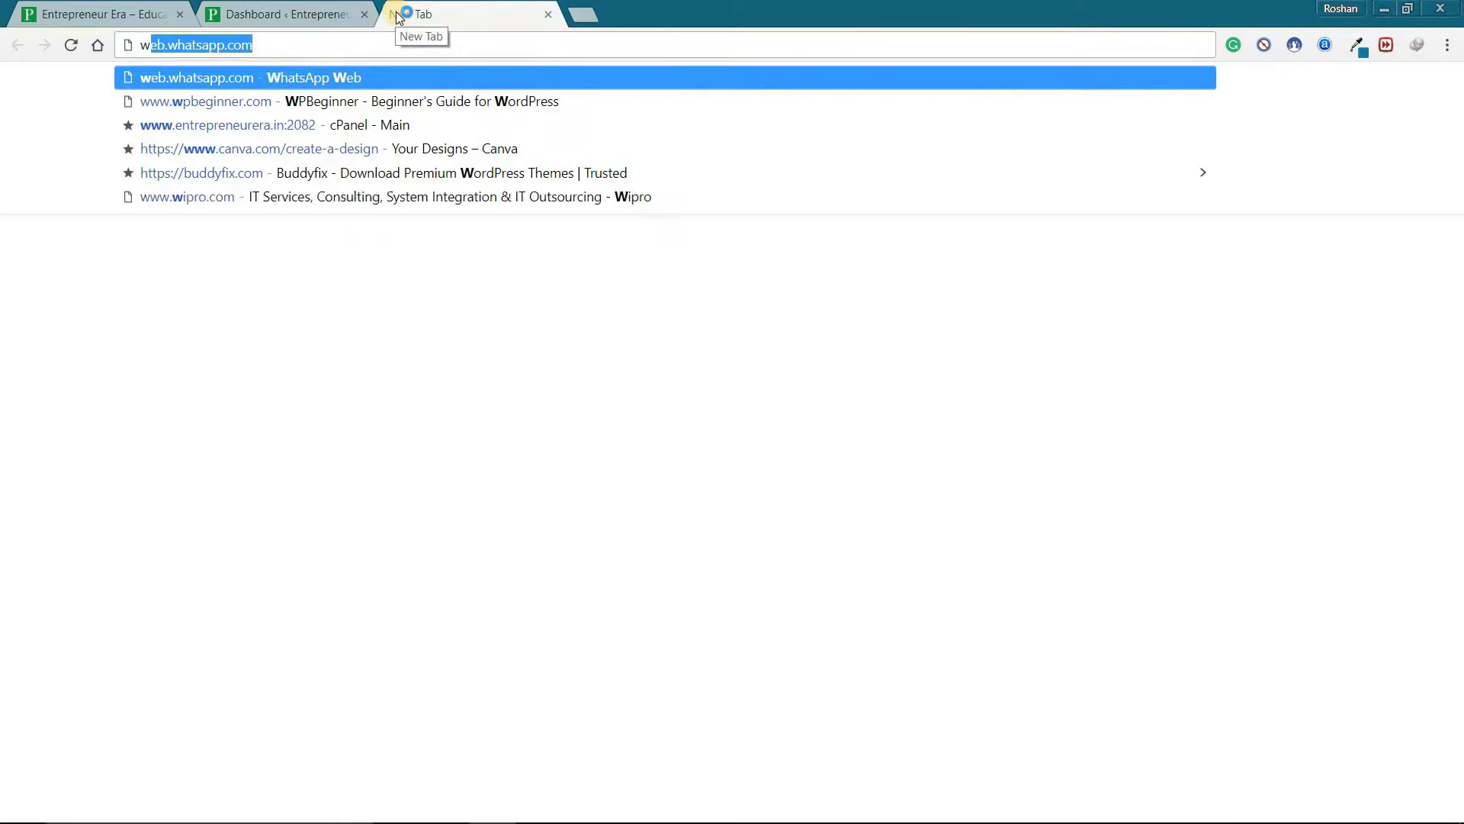
key(Return)
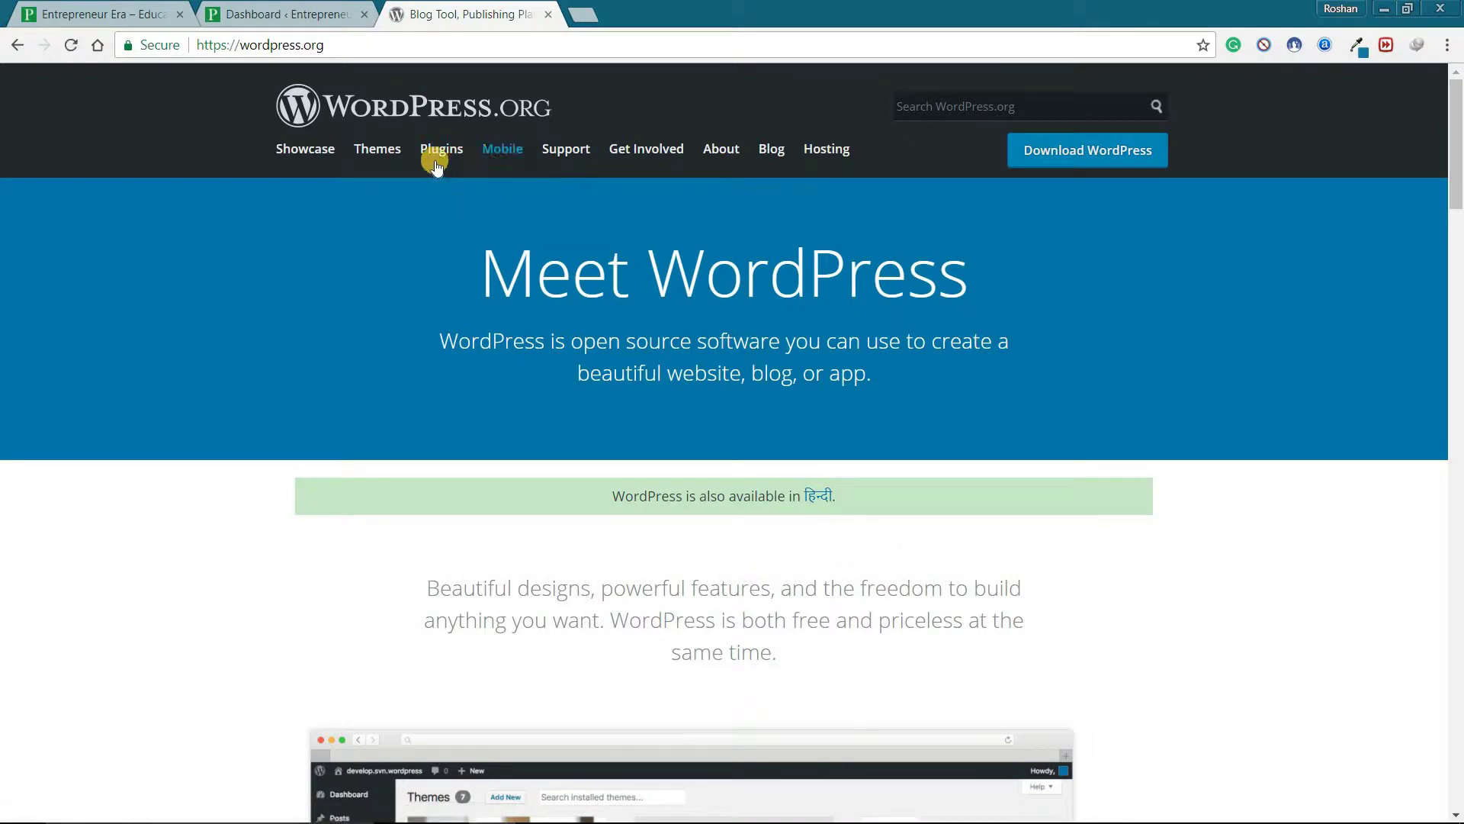
click(386, 150)
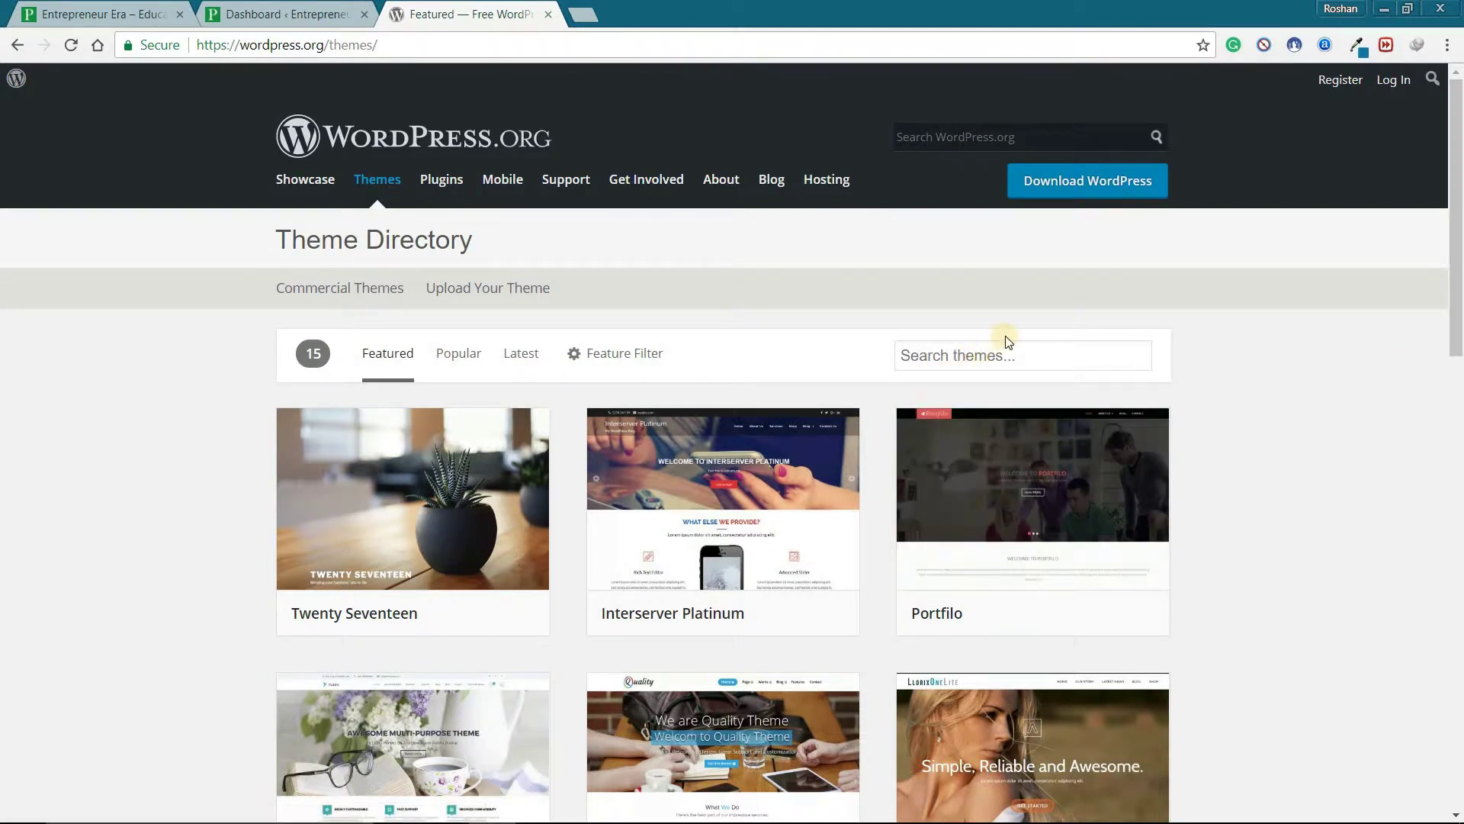
Step: Search for 'cactus', open the Cactus theme page and download its zip package
text(ca)
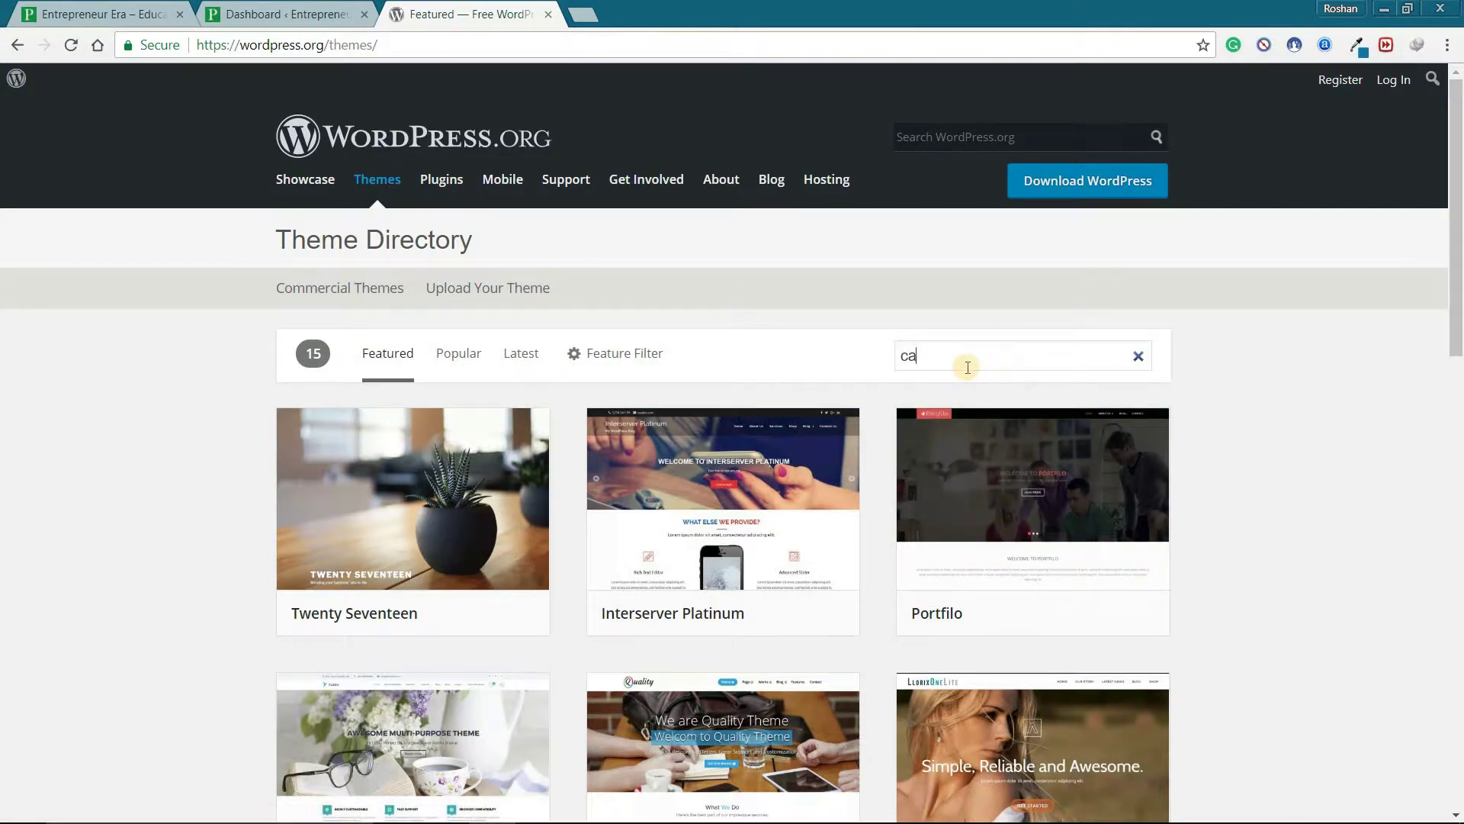
text(ctus)
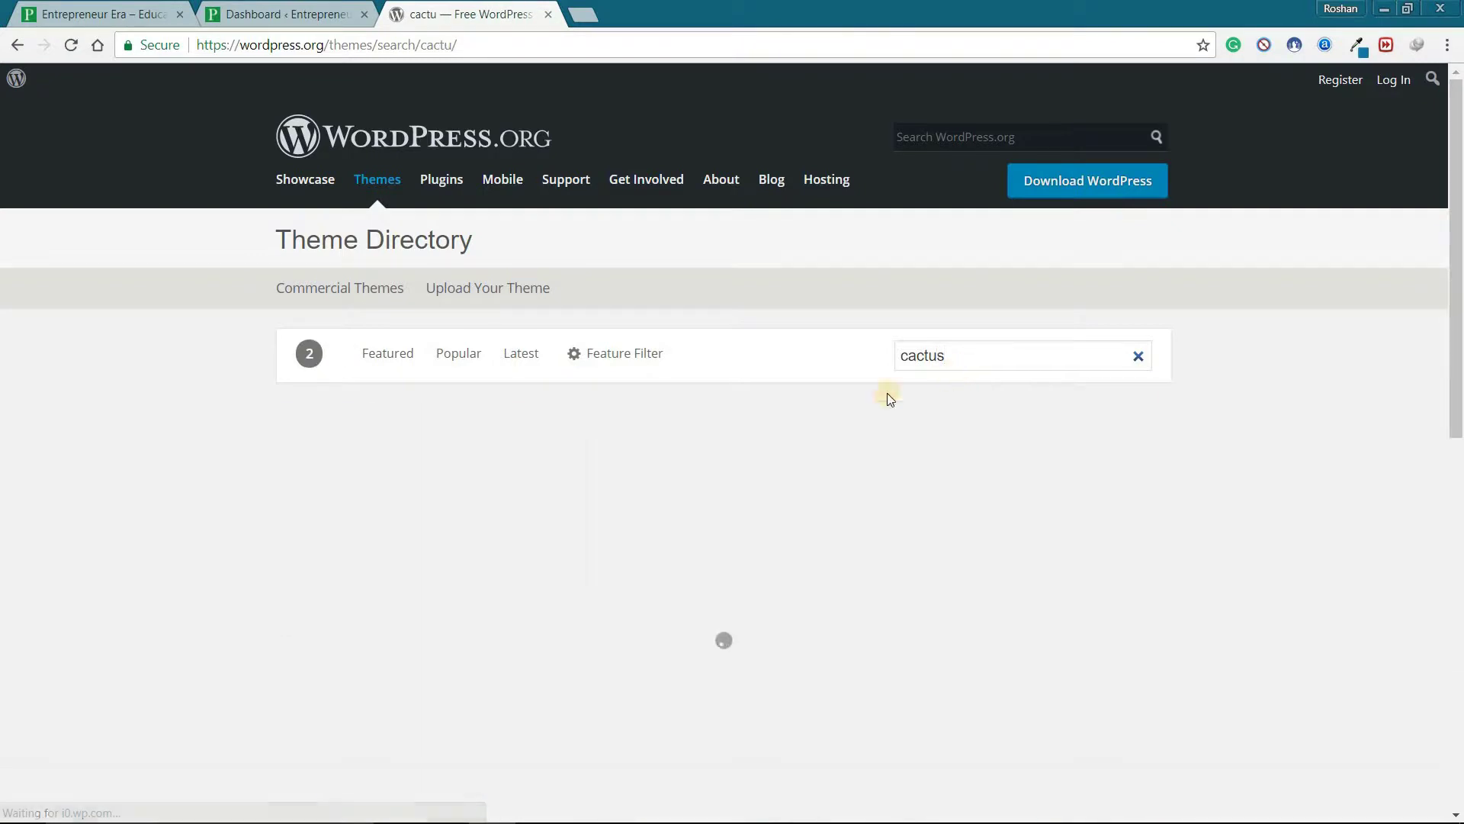
mouse_move(474, 507)
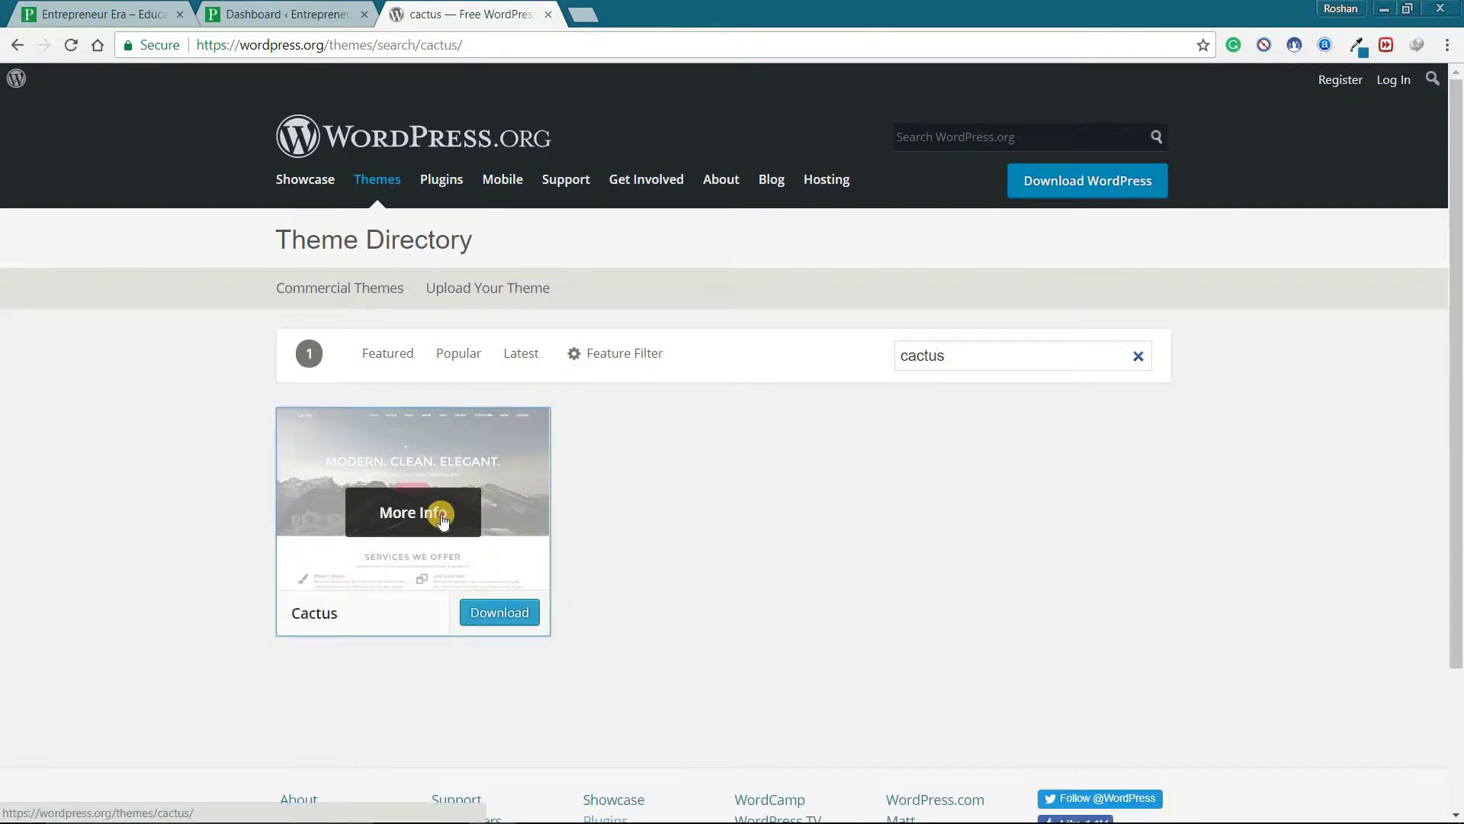
click(441, 514)
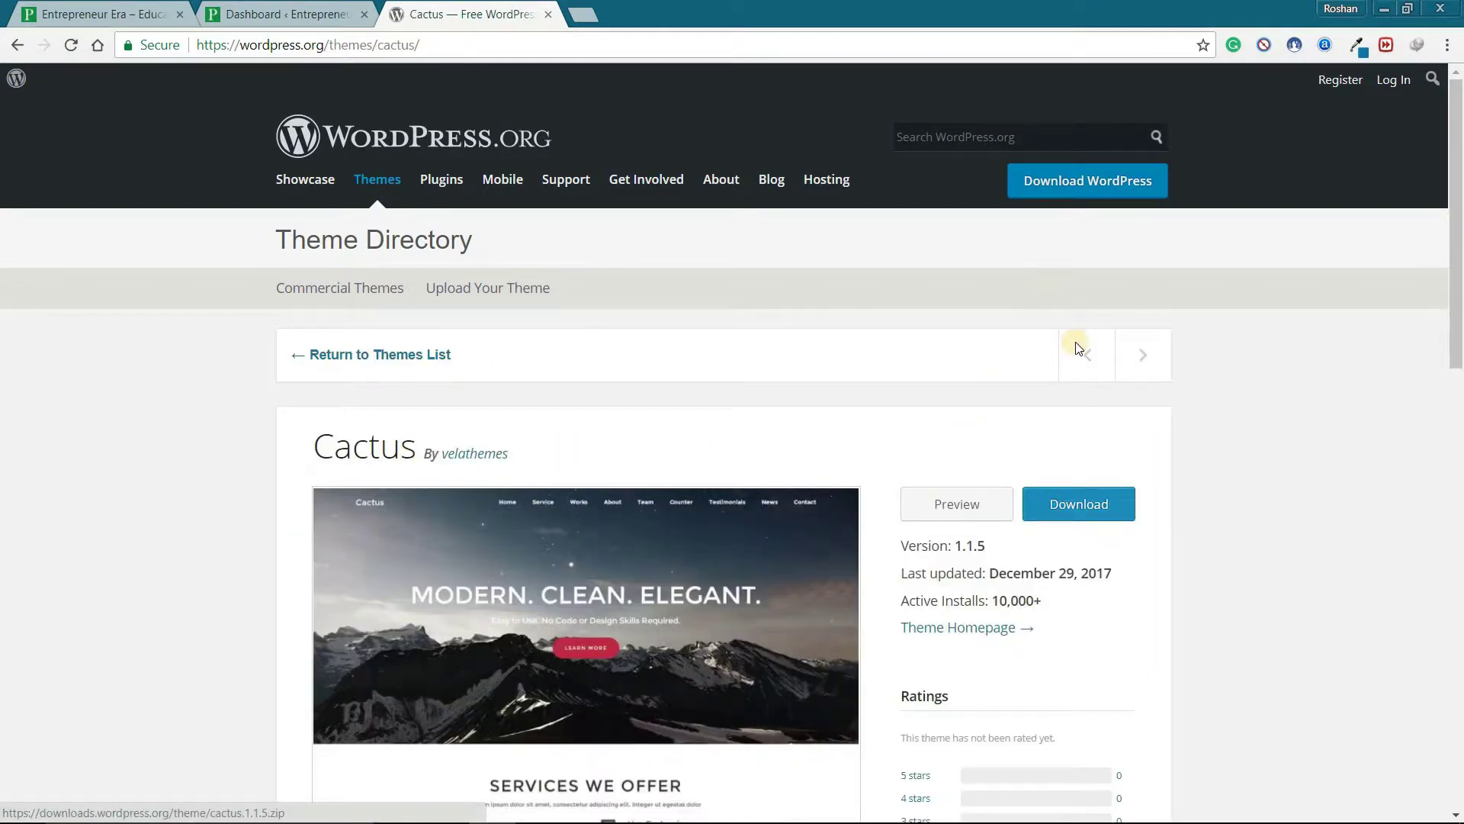
scroll(1079, 348, down, 4)
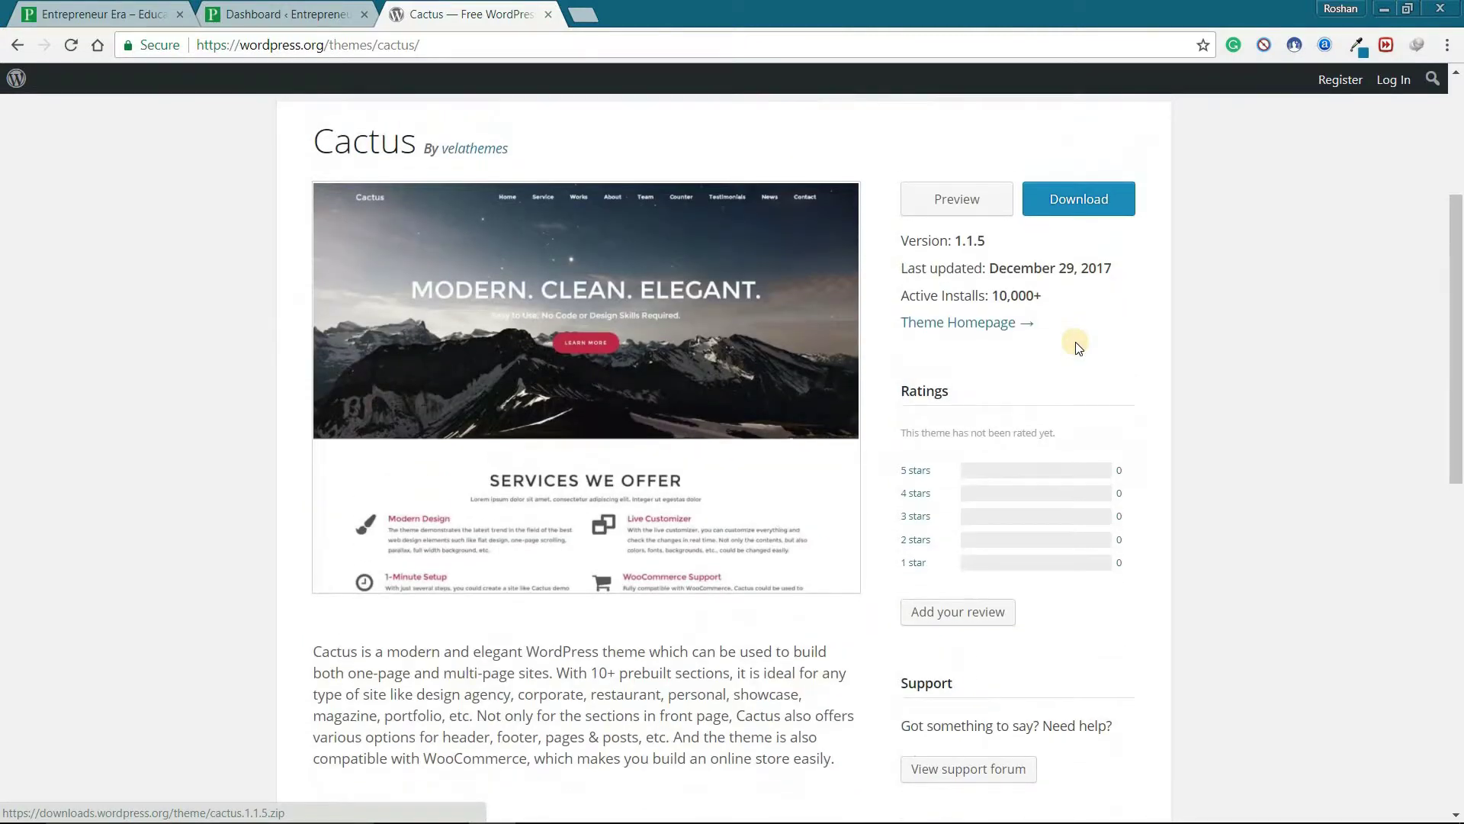
scroll(1079, 347, up, 3)
click(1122, 400)
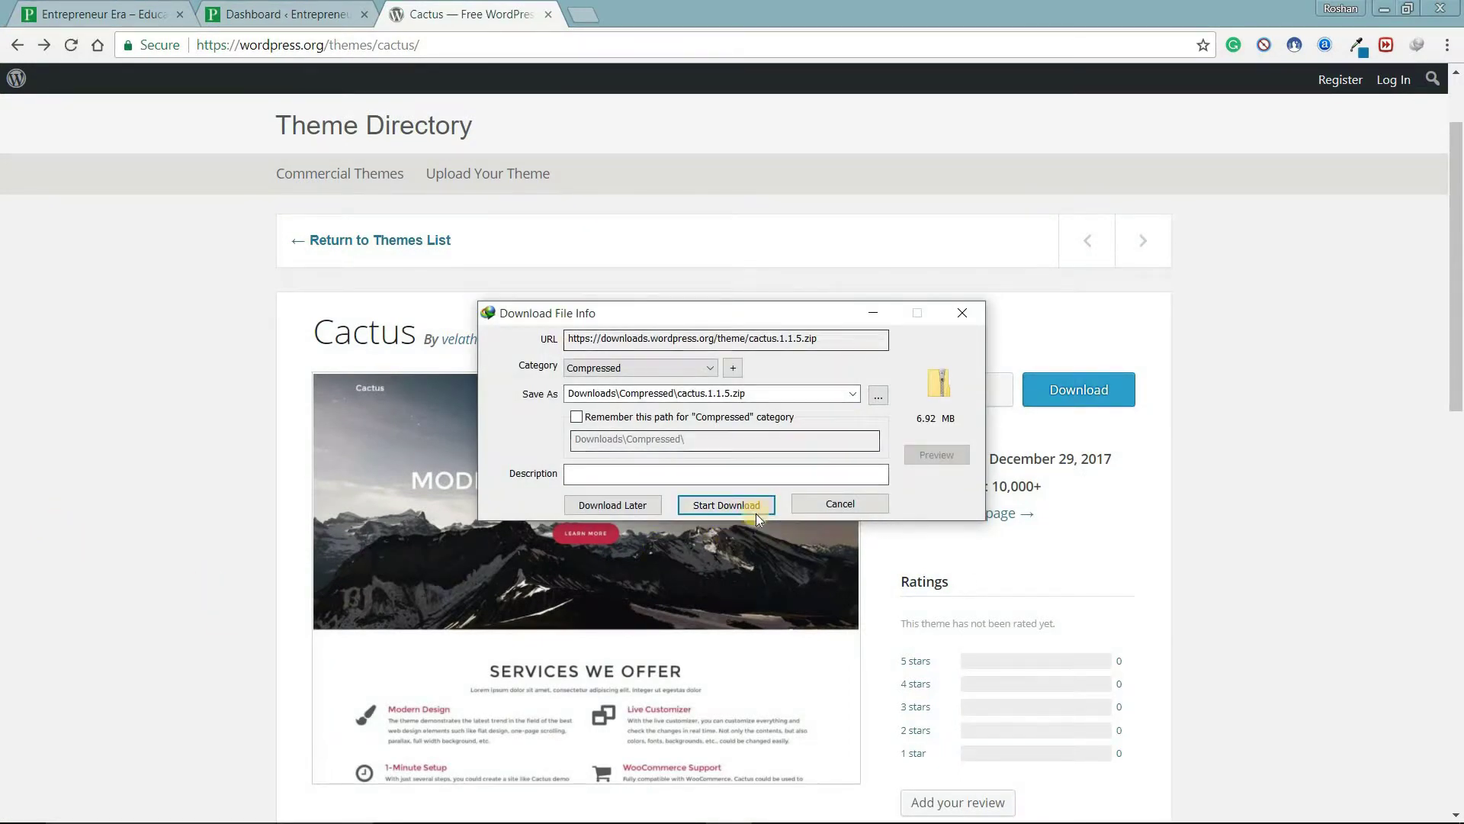
Step: Download cactus.1.1.5.zip (6.92 MB) and open the Downloads\Compressed folder that holds it
click(743, 507)
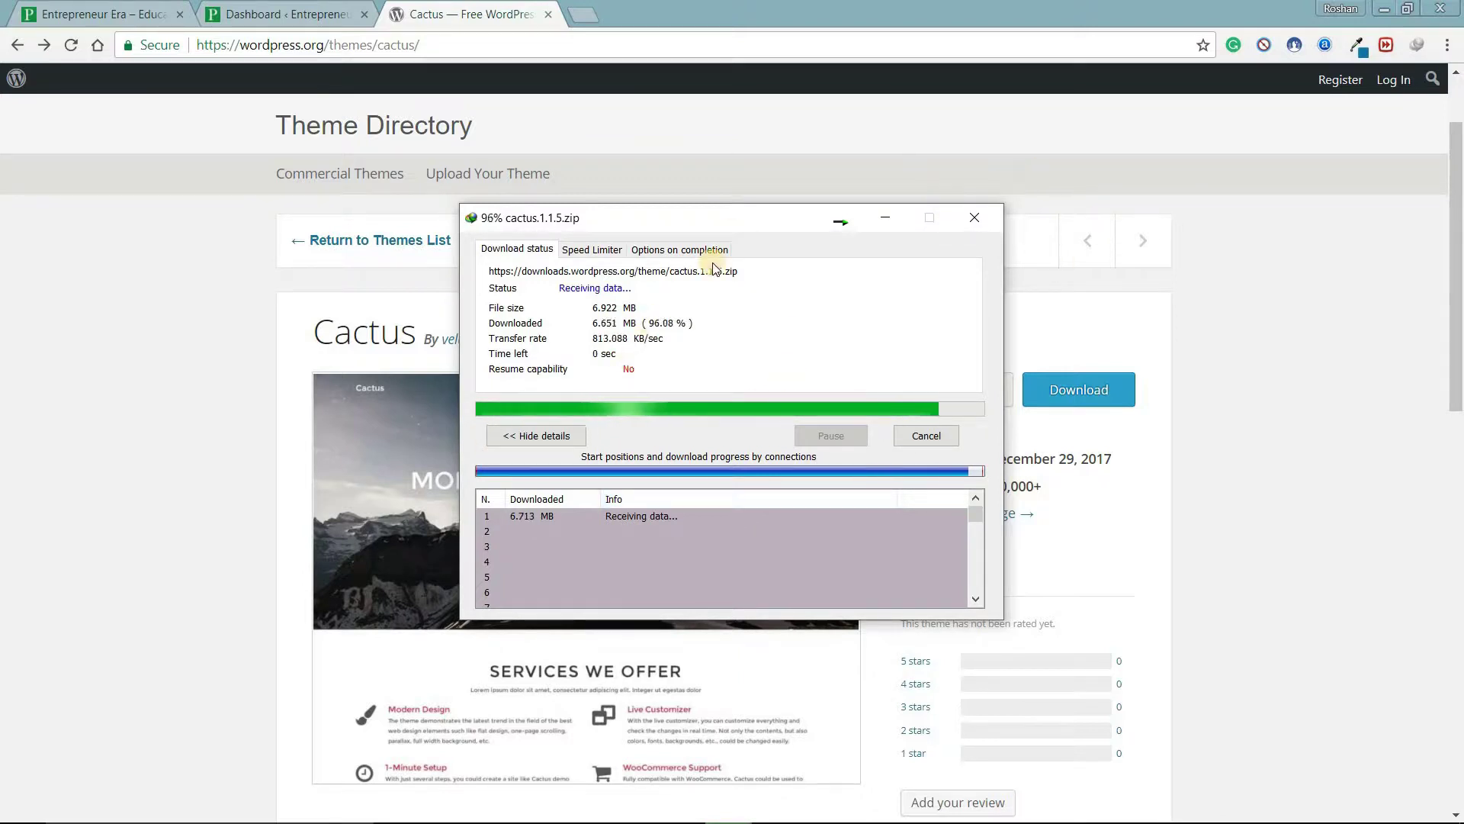
click(757, 480)
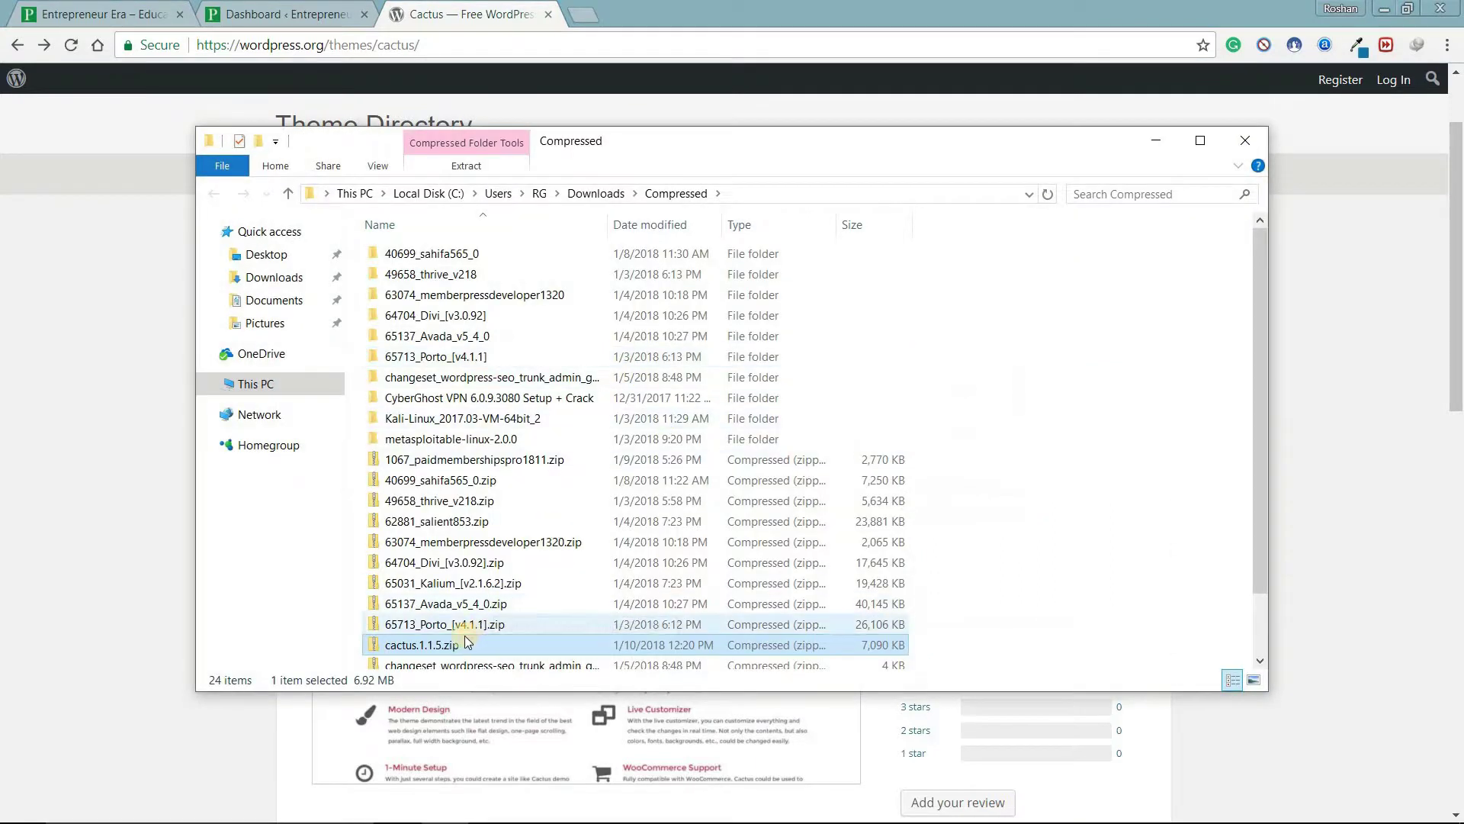
Step: Extract cactus.1.1.5.zip into its own folder and browse its cactus theme folder
right_click(439, 647)
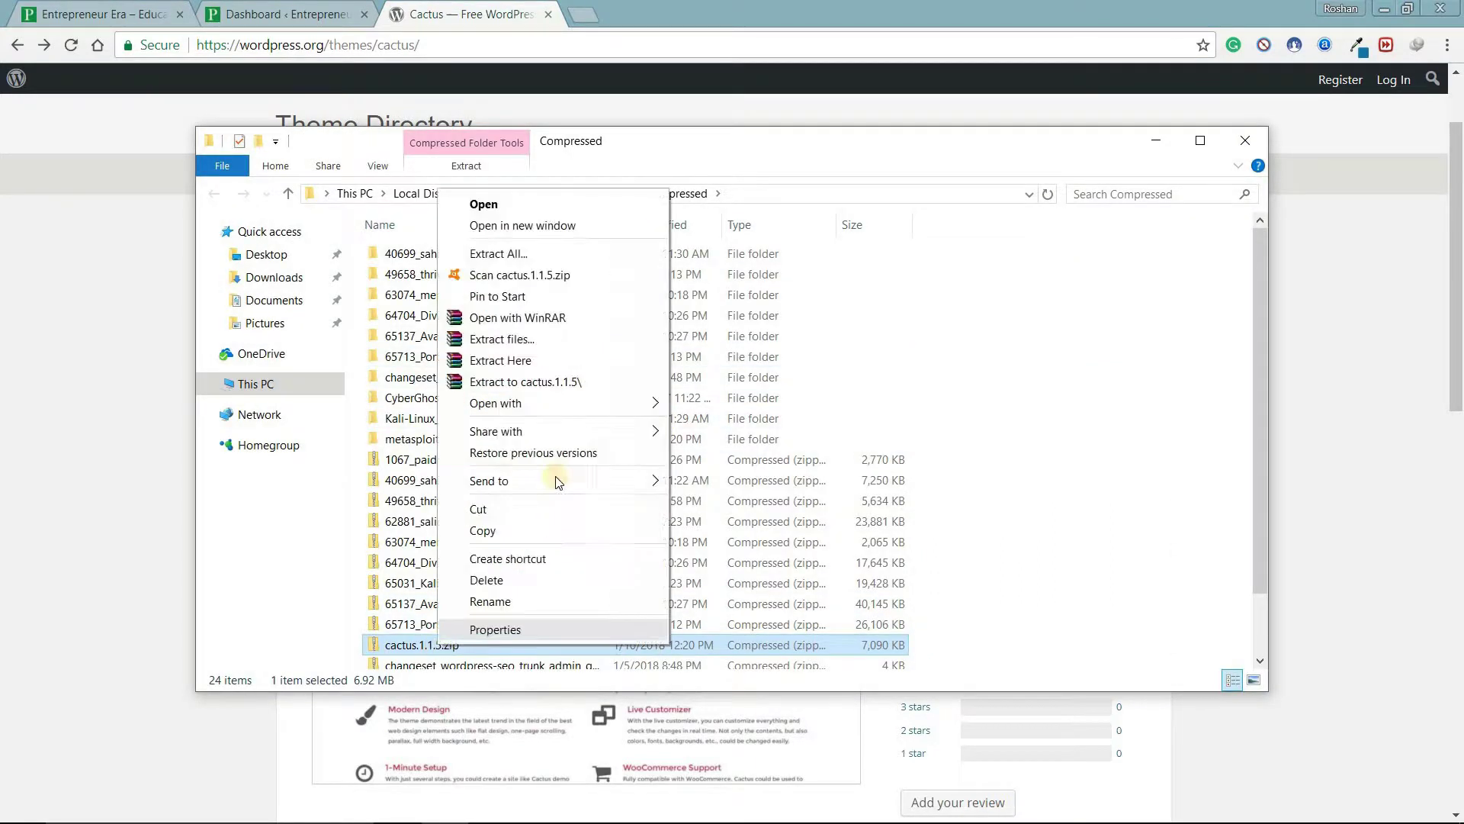
click(538, 383)
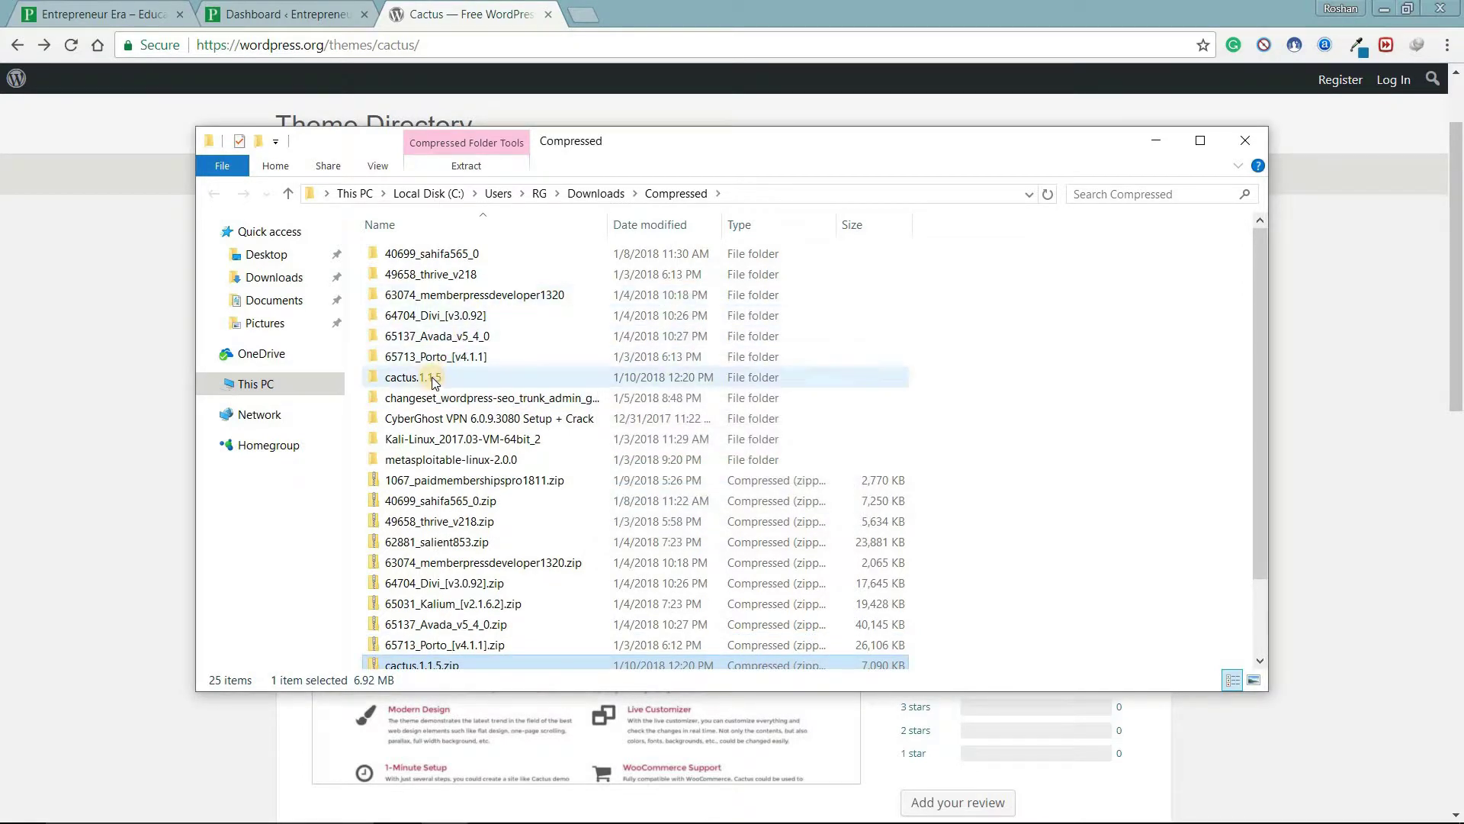
double_click(425, 377)
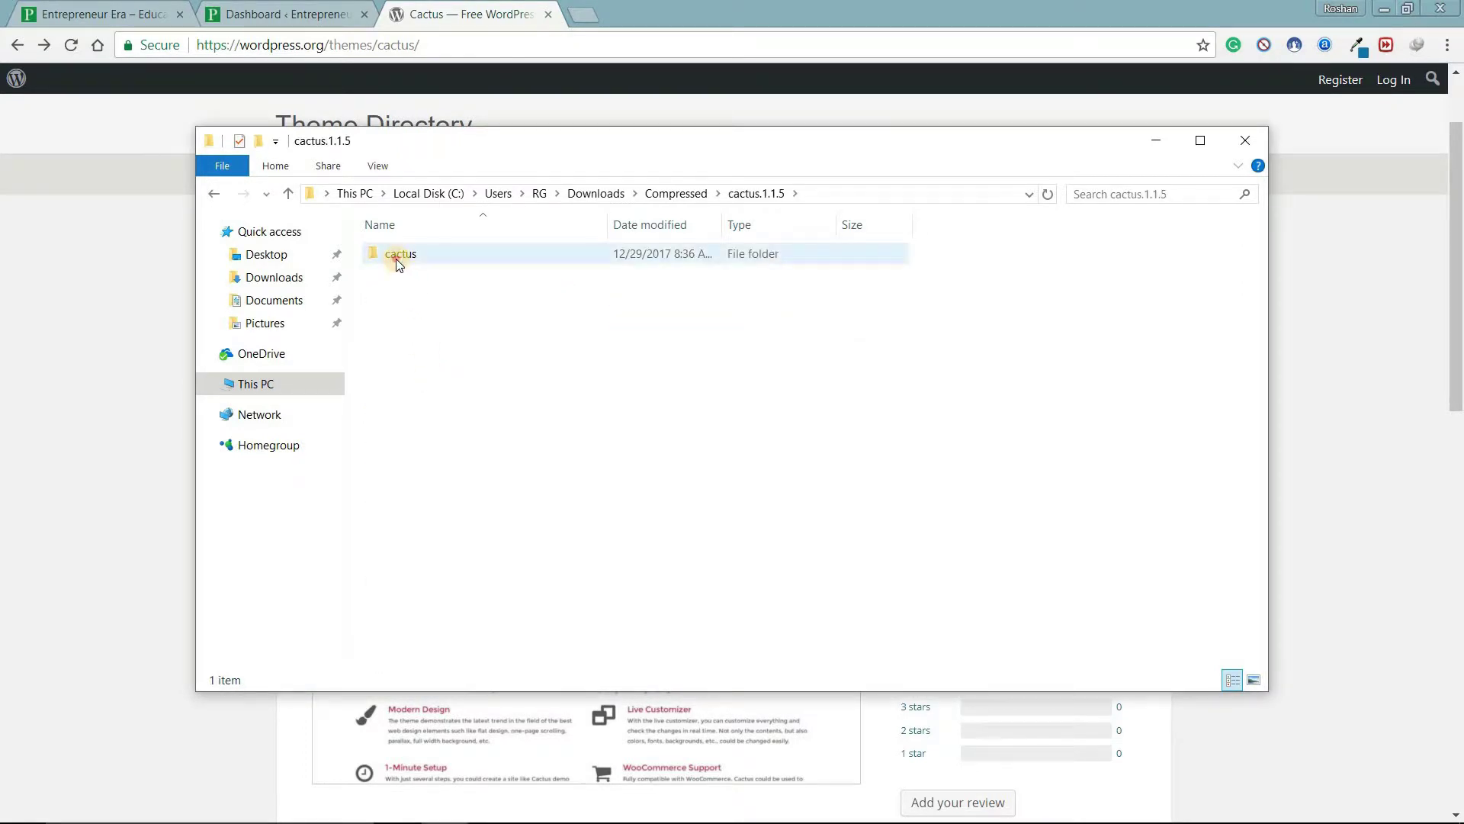
double_click(396, 259)
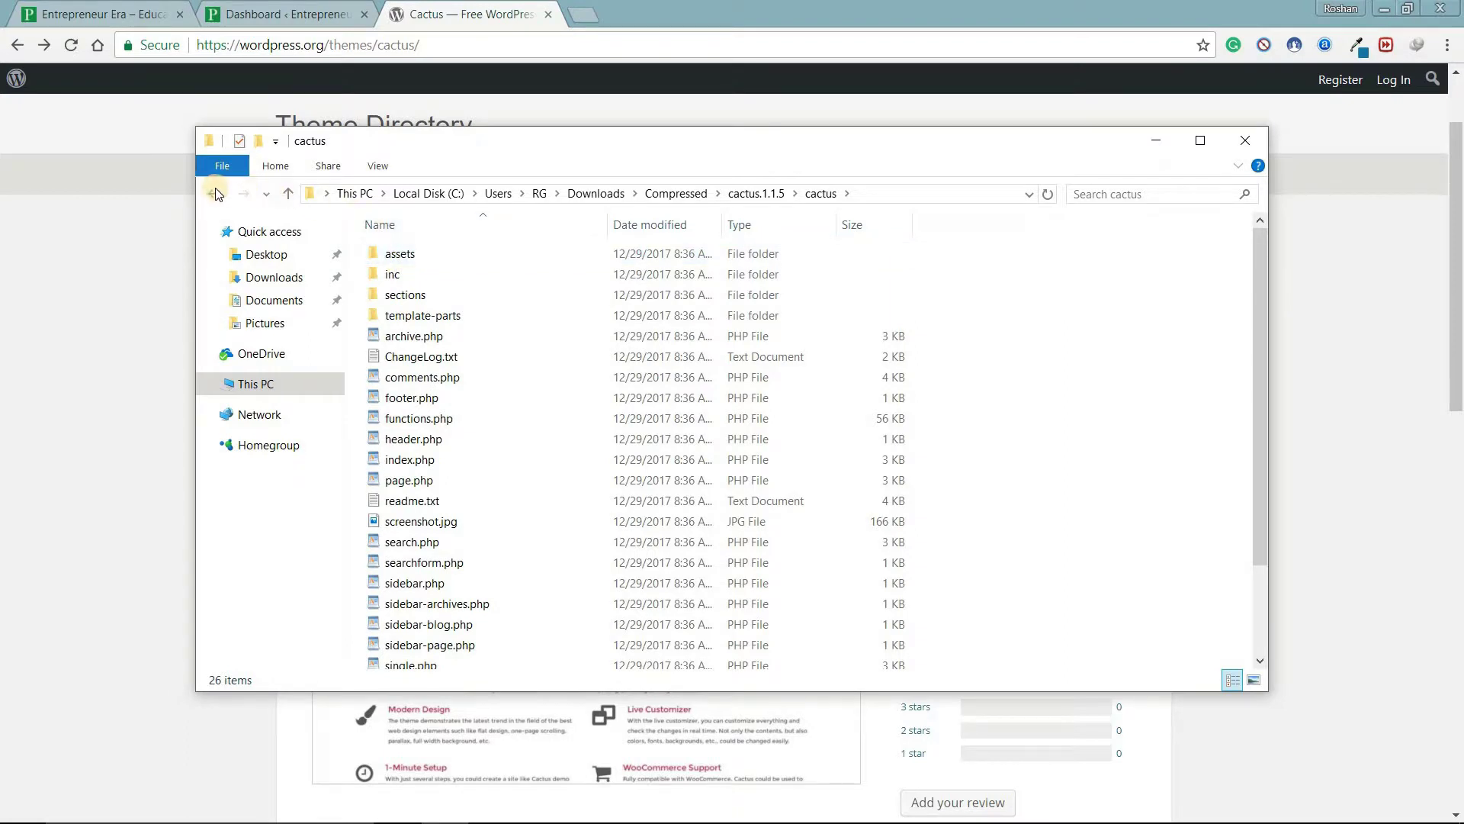
click(290, 195)
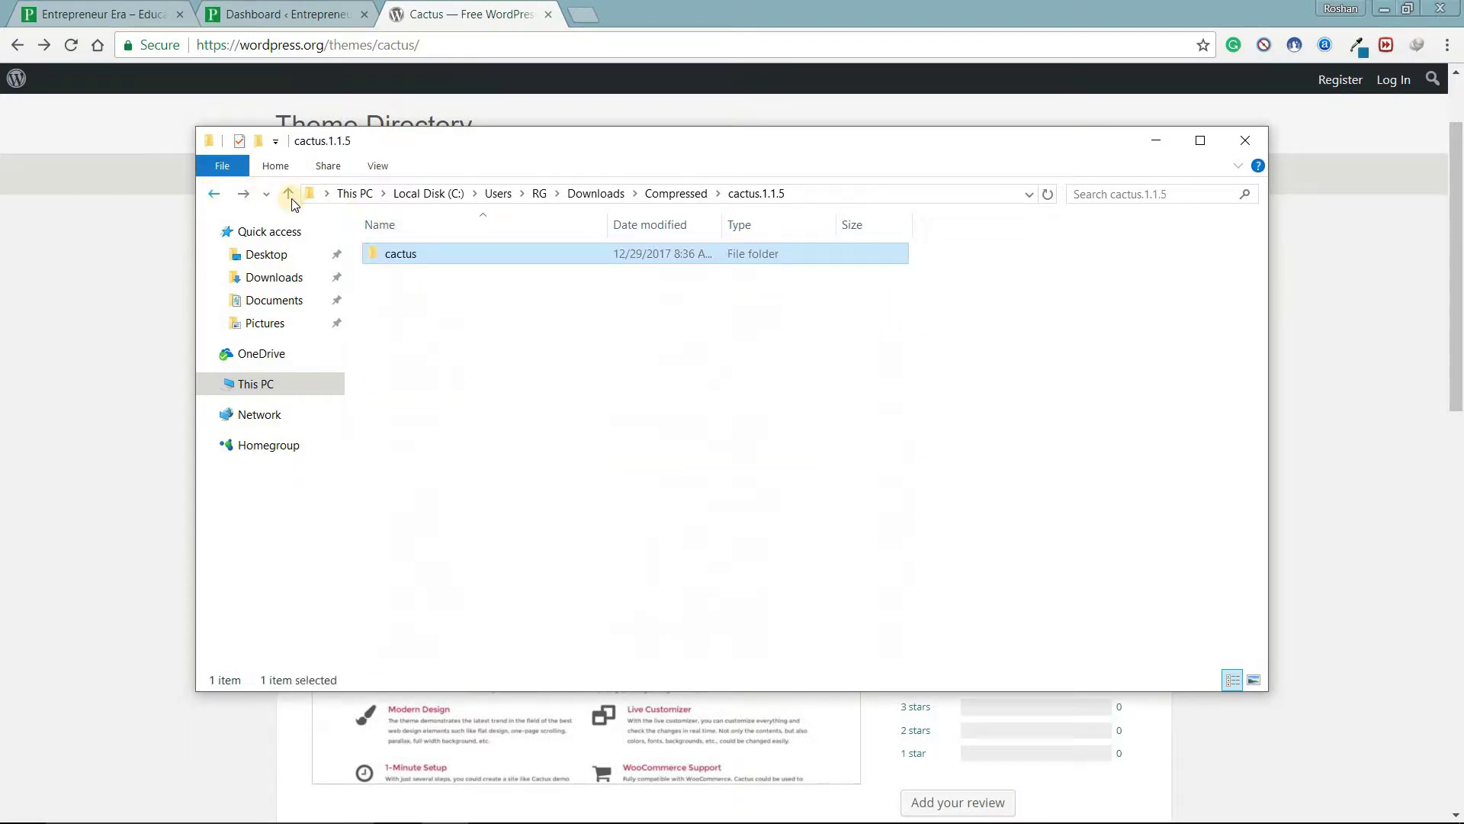
Step: Archive the cactus folder as a ZIP named cactus.zip, then return to the WordPress dashboard
right_click(421, 255)
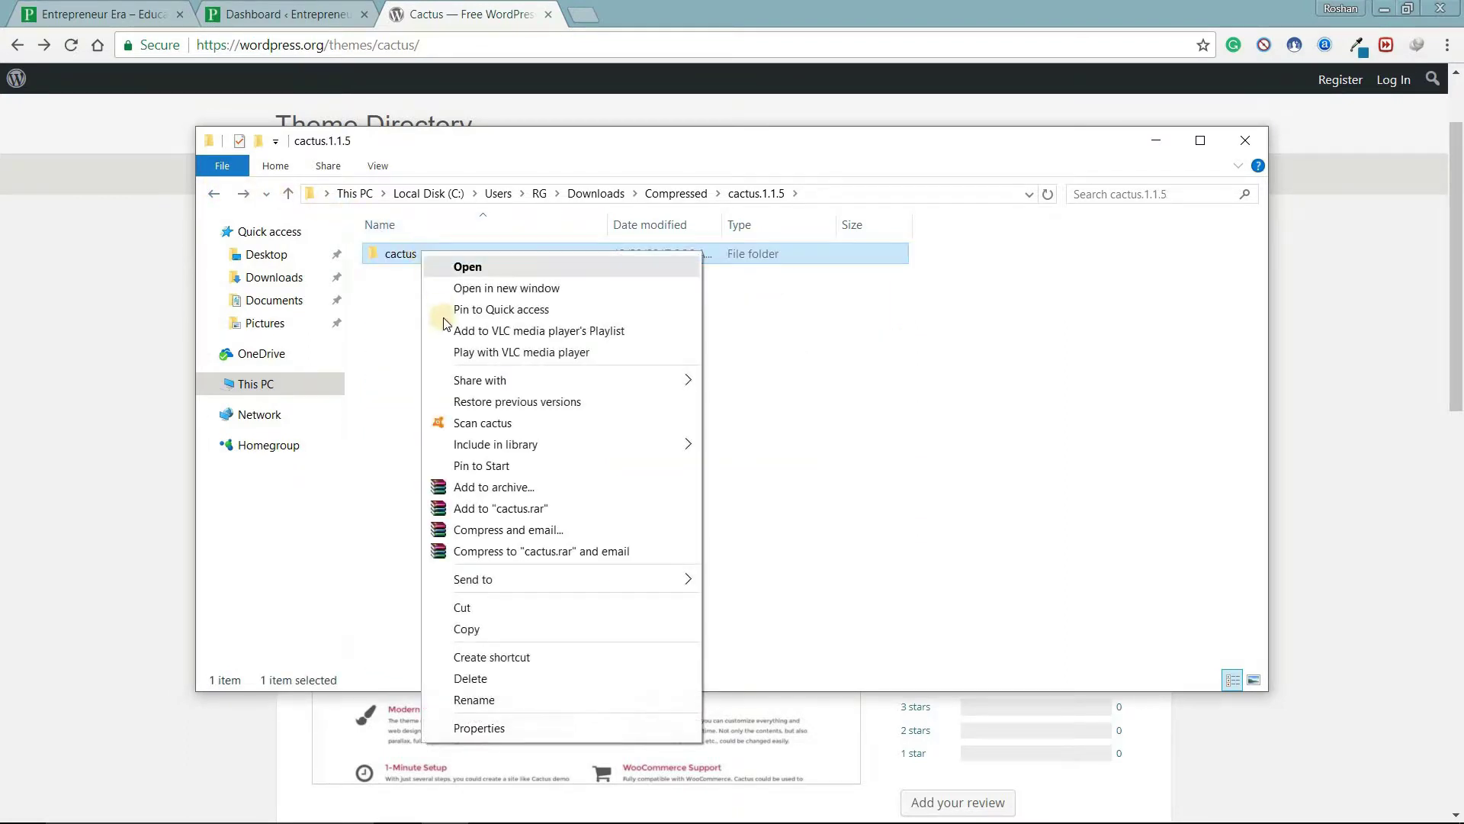
click(523, 493)
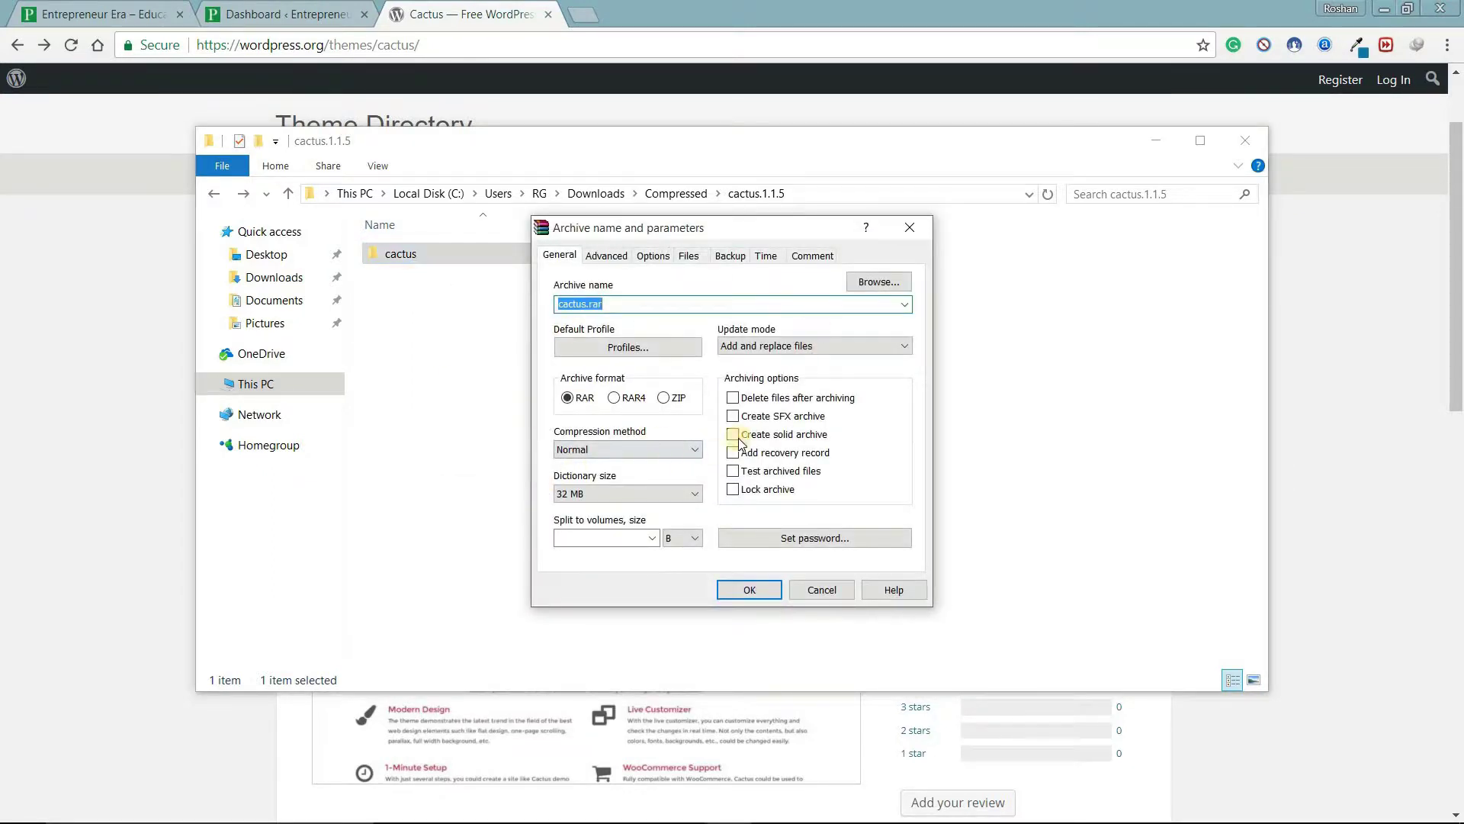
click(663, 399)
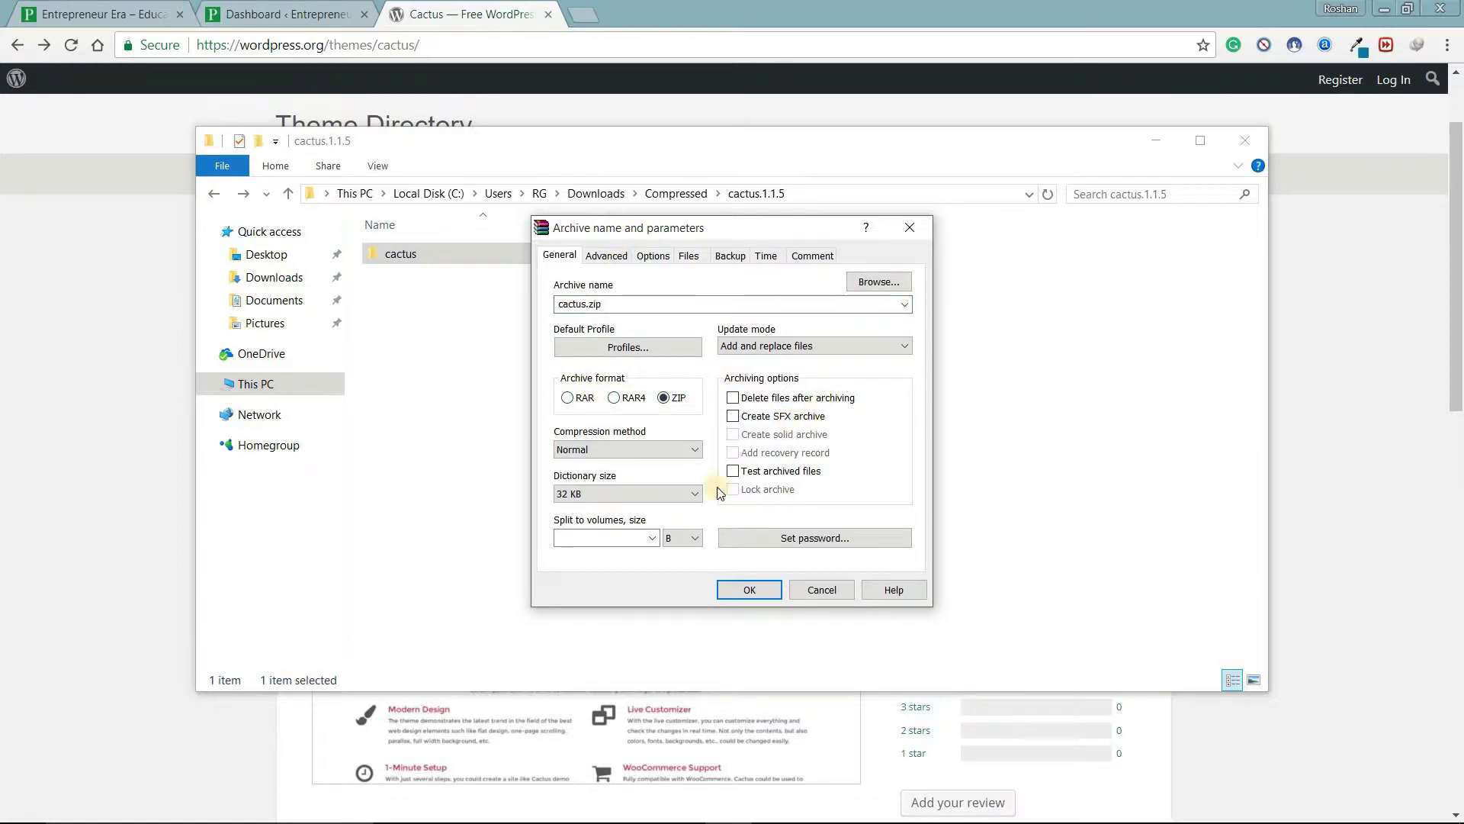
click(745, 592)
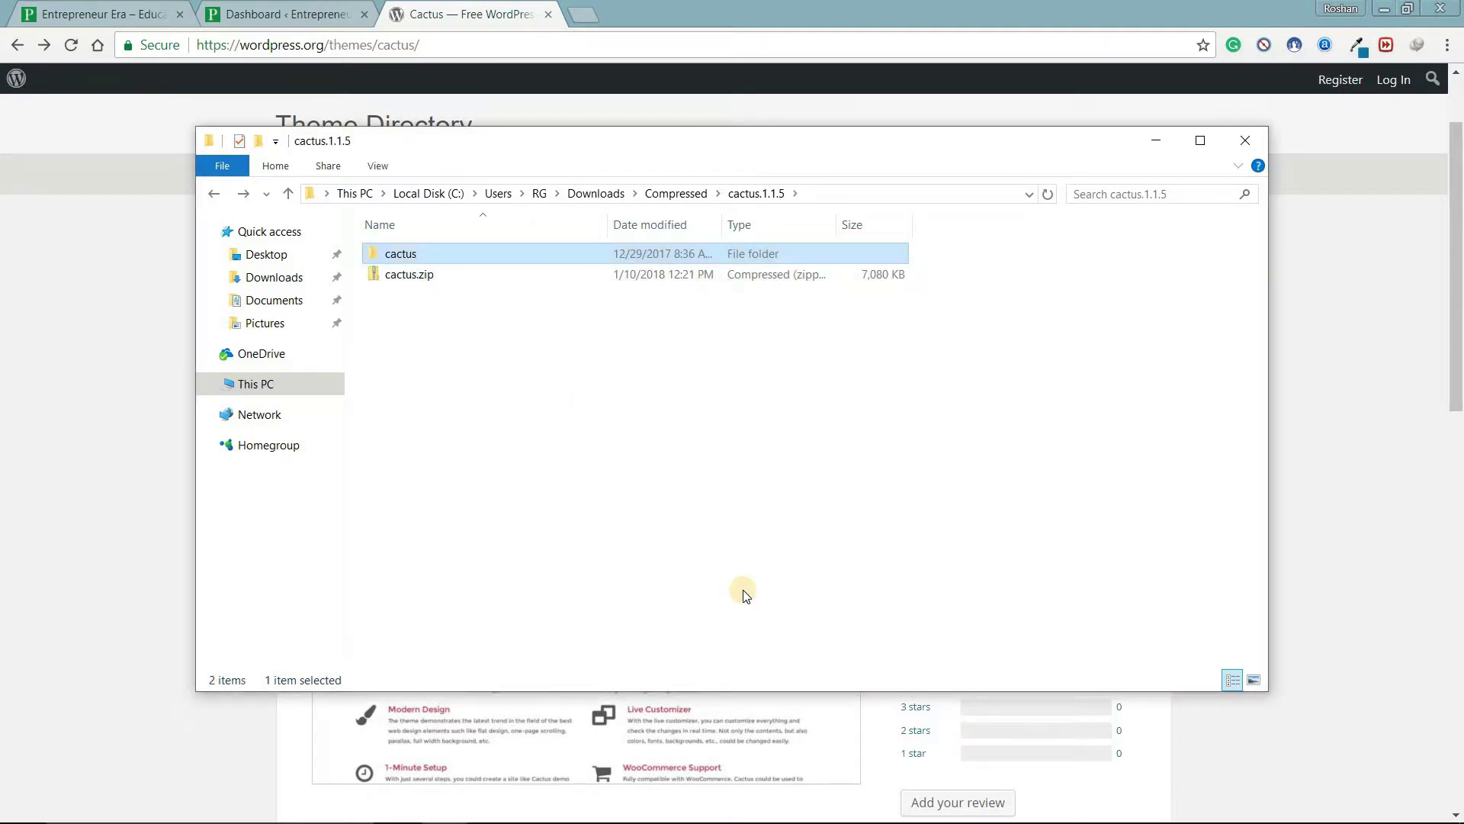
click(593, 508)
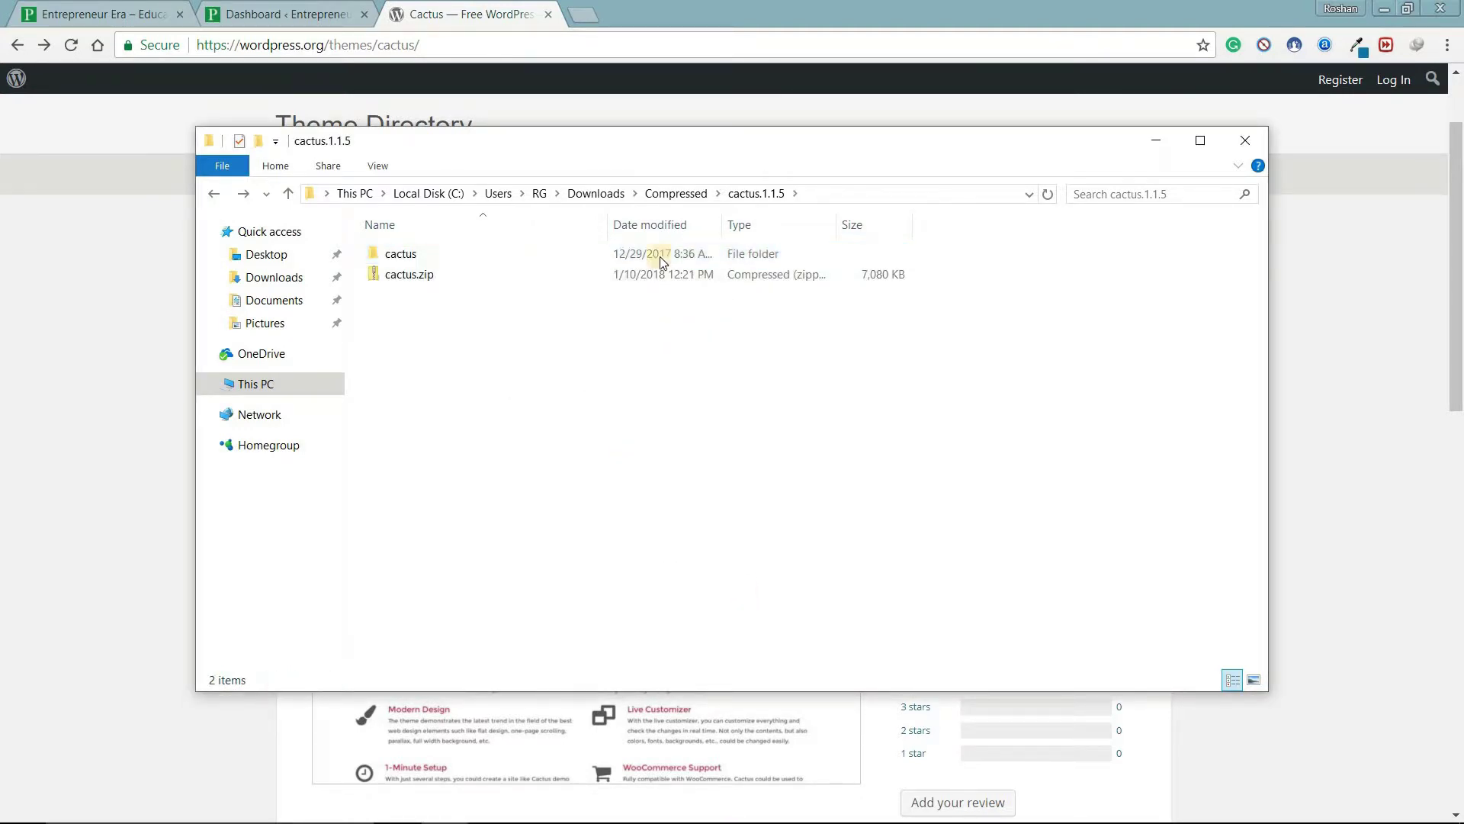
click(432, 279)
click(626, 340)
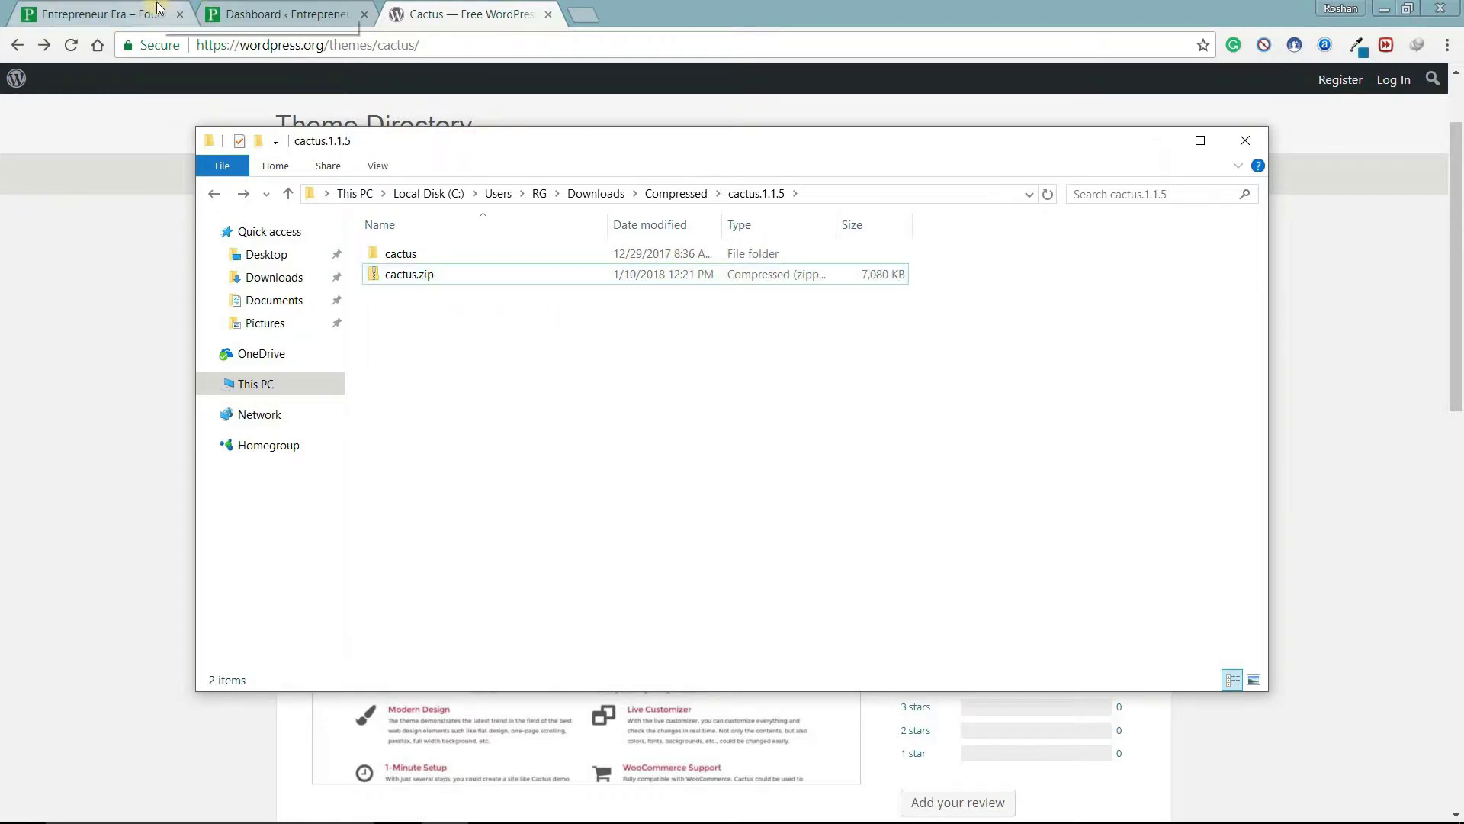
click(211, 10)
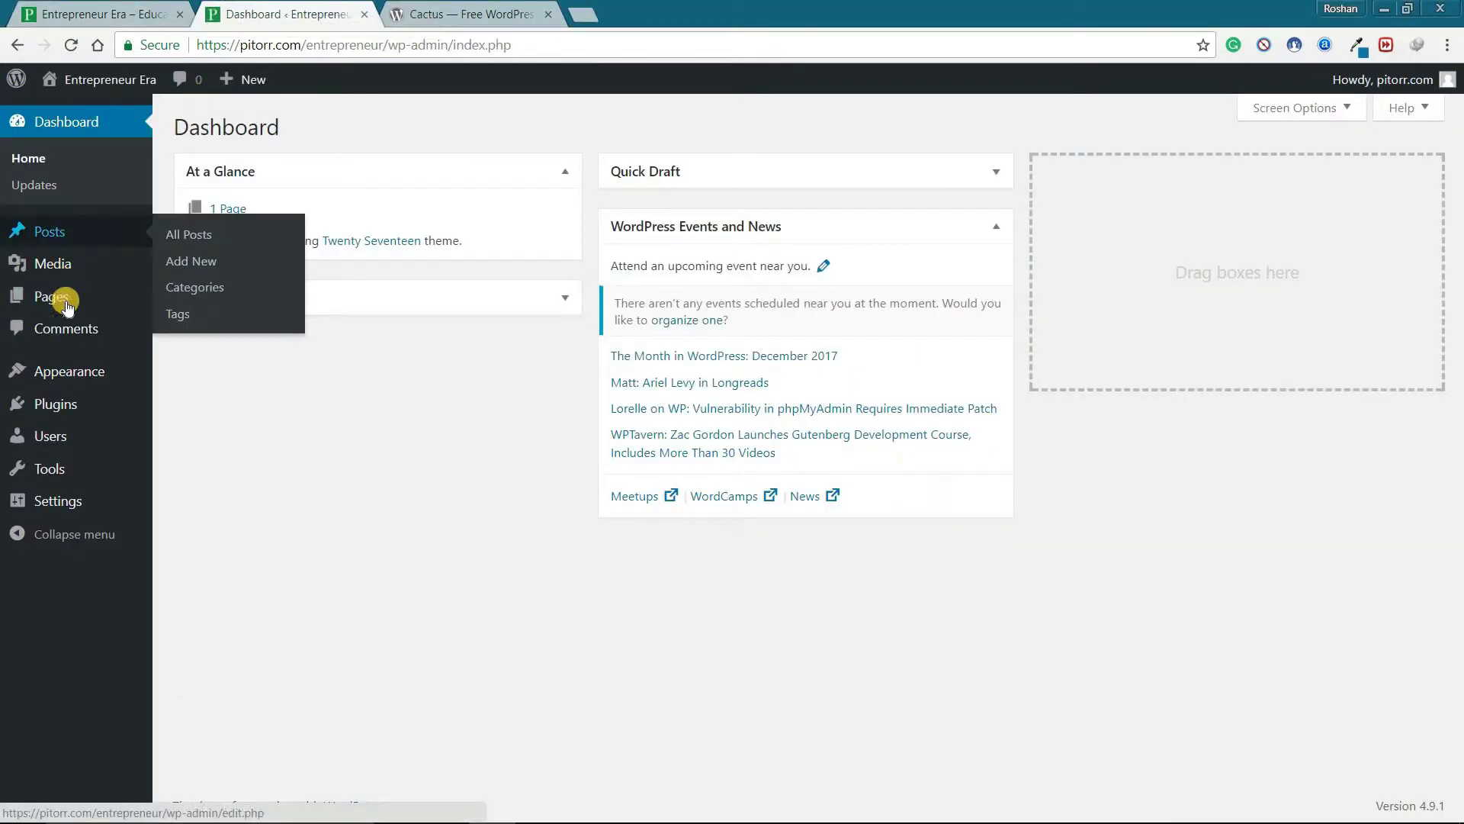
Step: Review the three installed themes and Twenty Seventeen's details under Appearance > Themes, then go to Add New
mouse_move(45, 379)
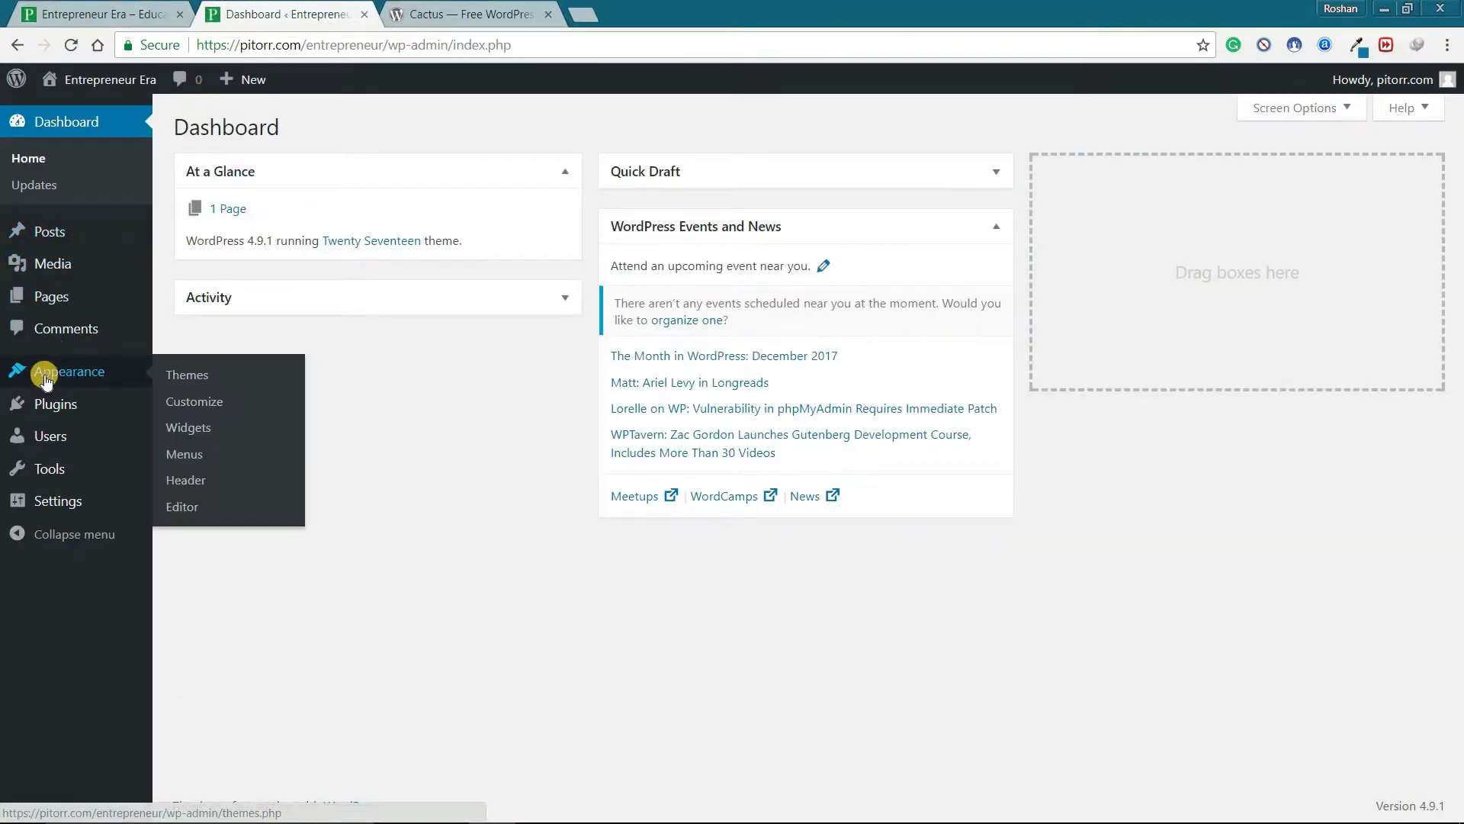
click(184, 375)
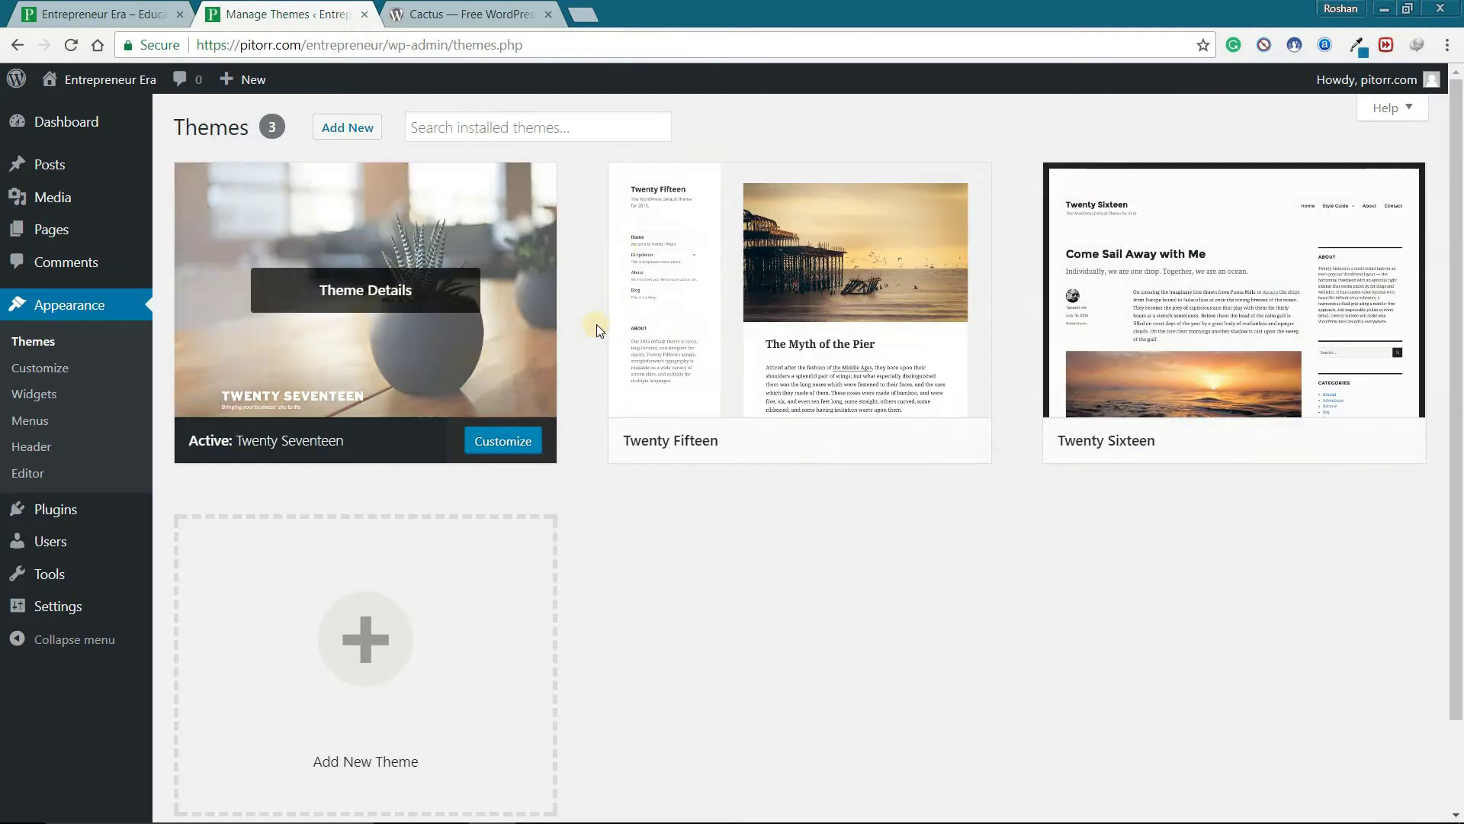
click(387, 294)
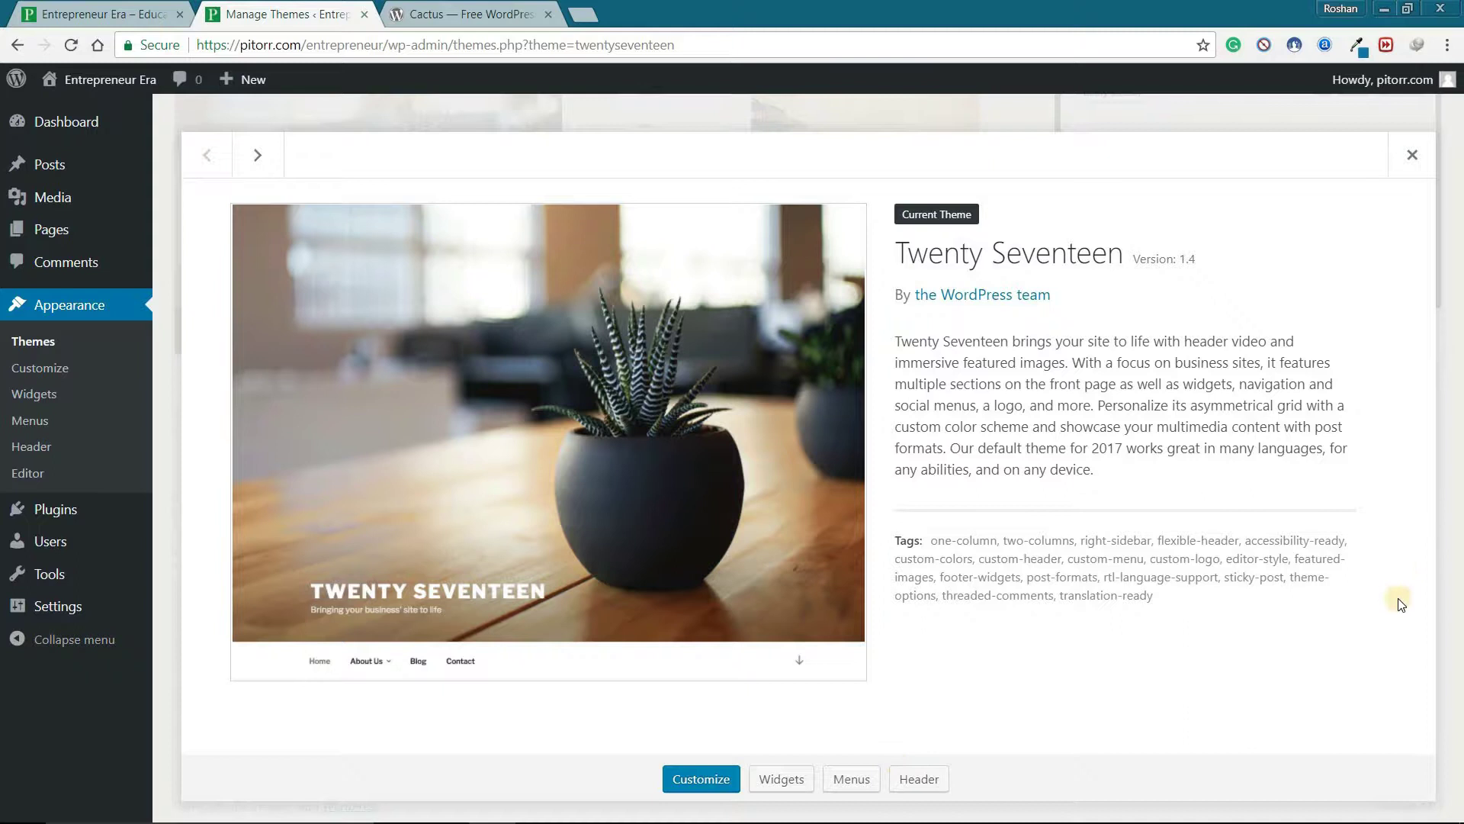
click(1413, 156)
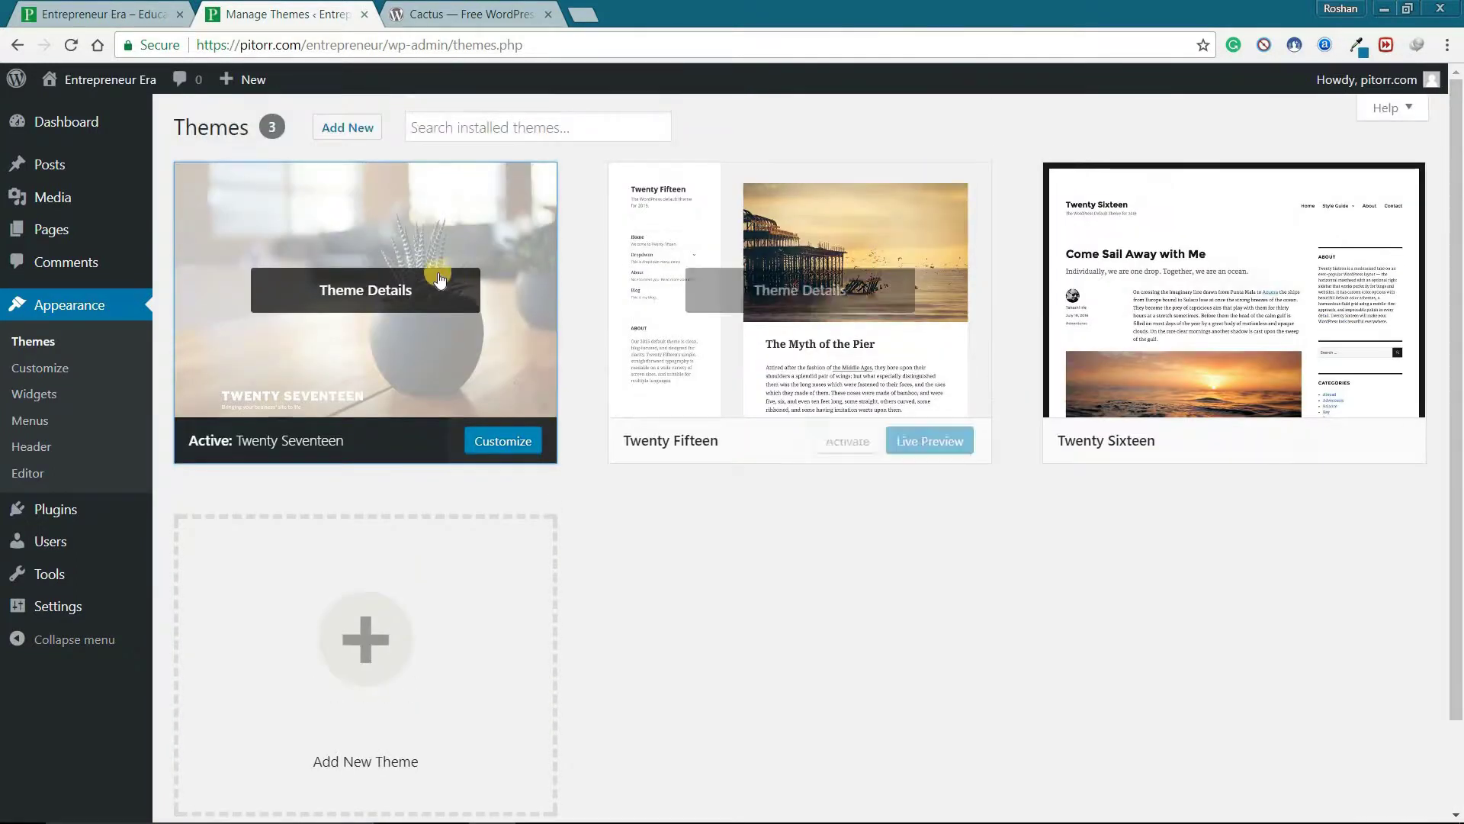
click(333, 125)
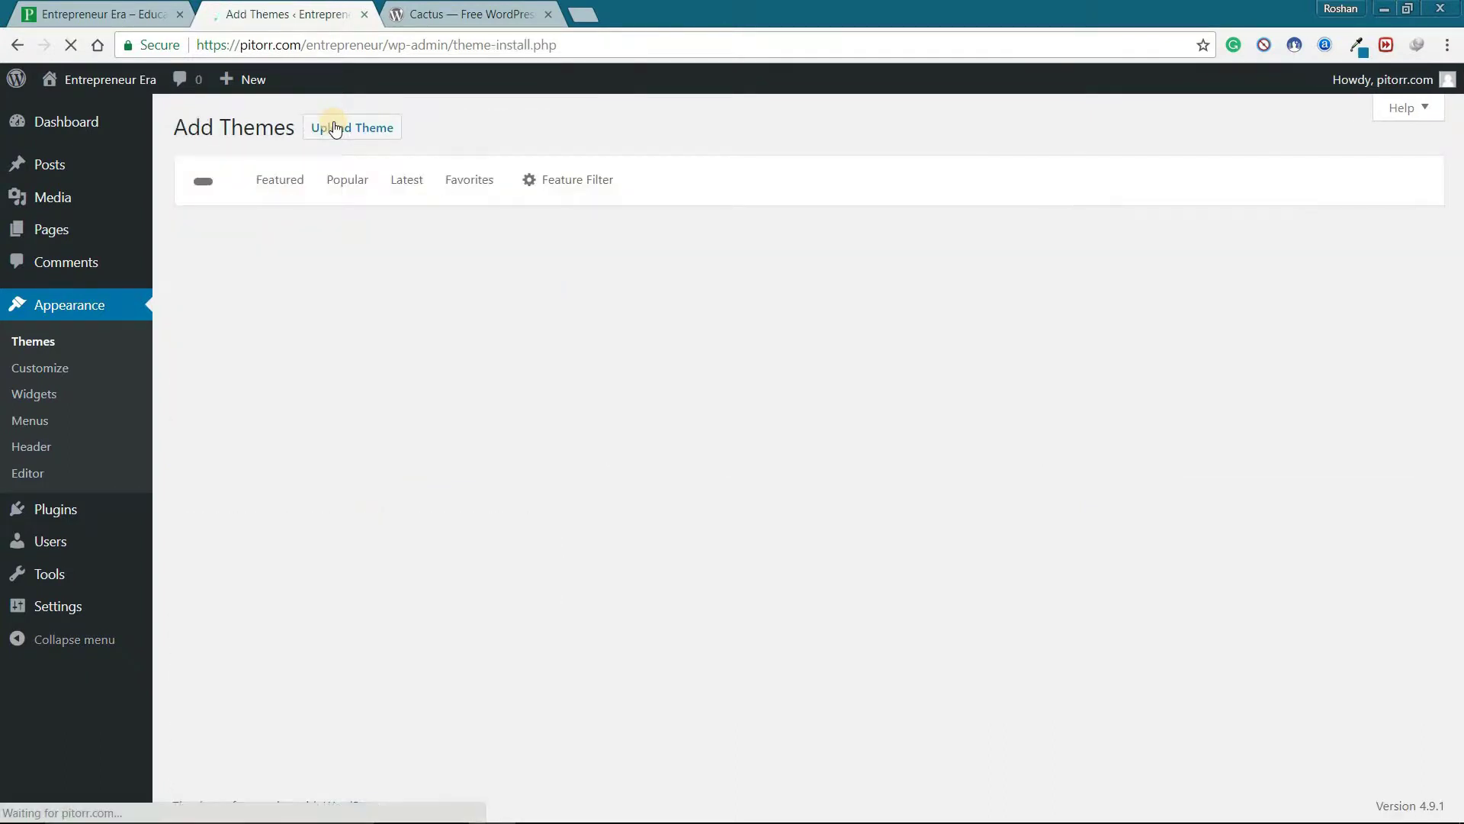
Step: Upload Downloads\Compressed\cactus.1.1.5\cactus.zip as a theme, install it and activate Cactus
click(383, 135)
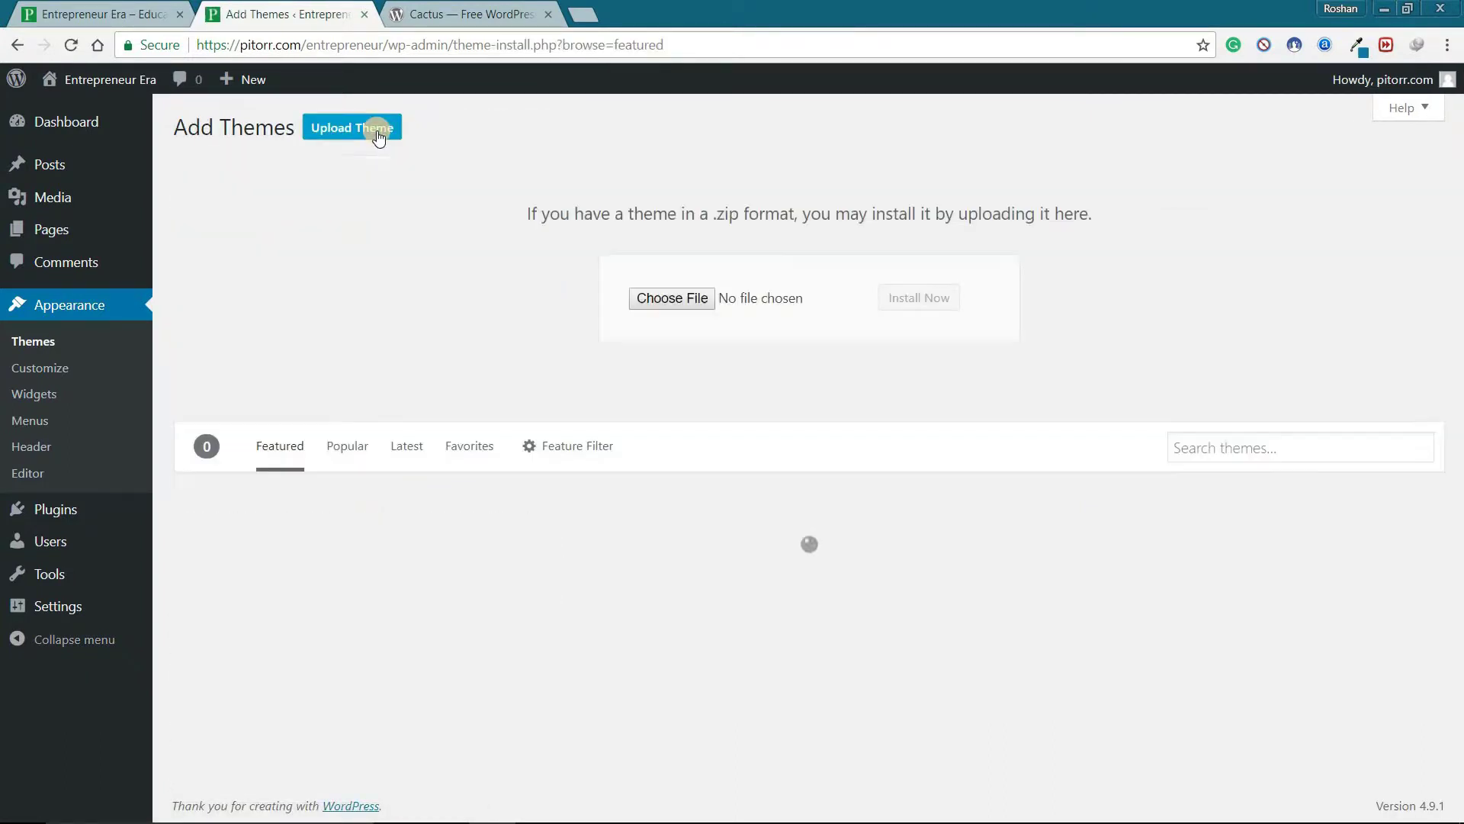
click(682, 299)
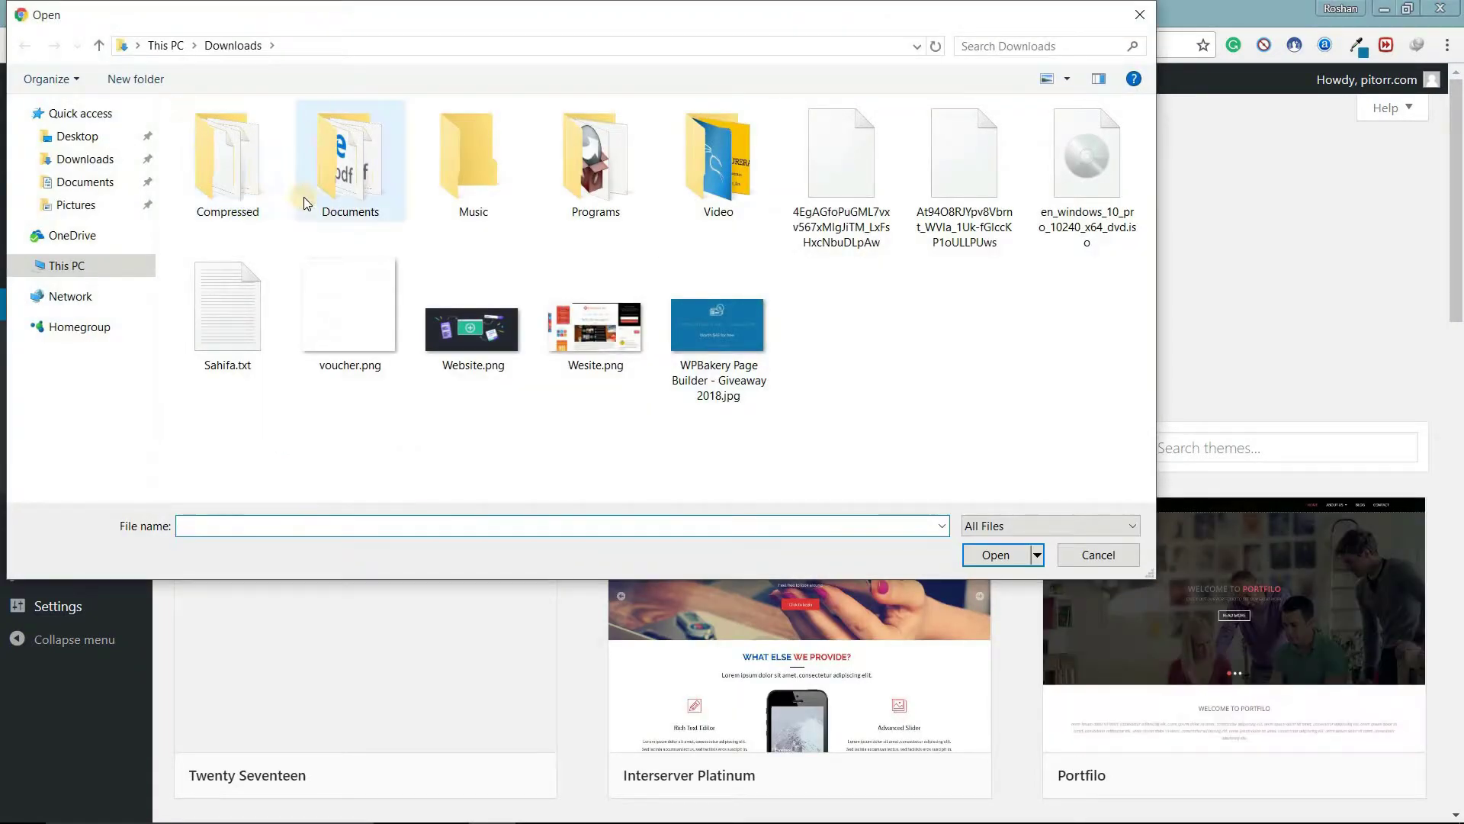
click(236, 201)
double_click(237, 201)
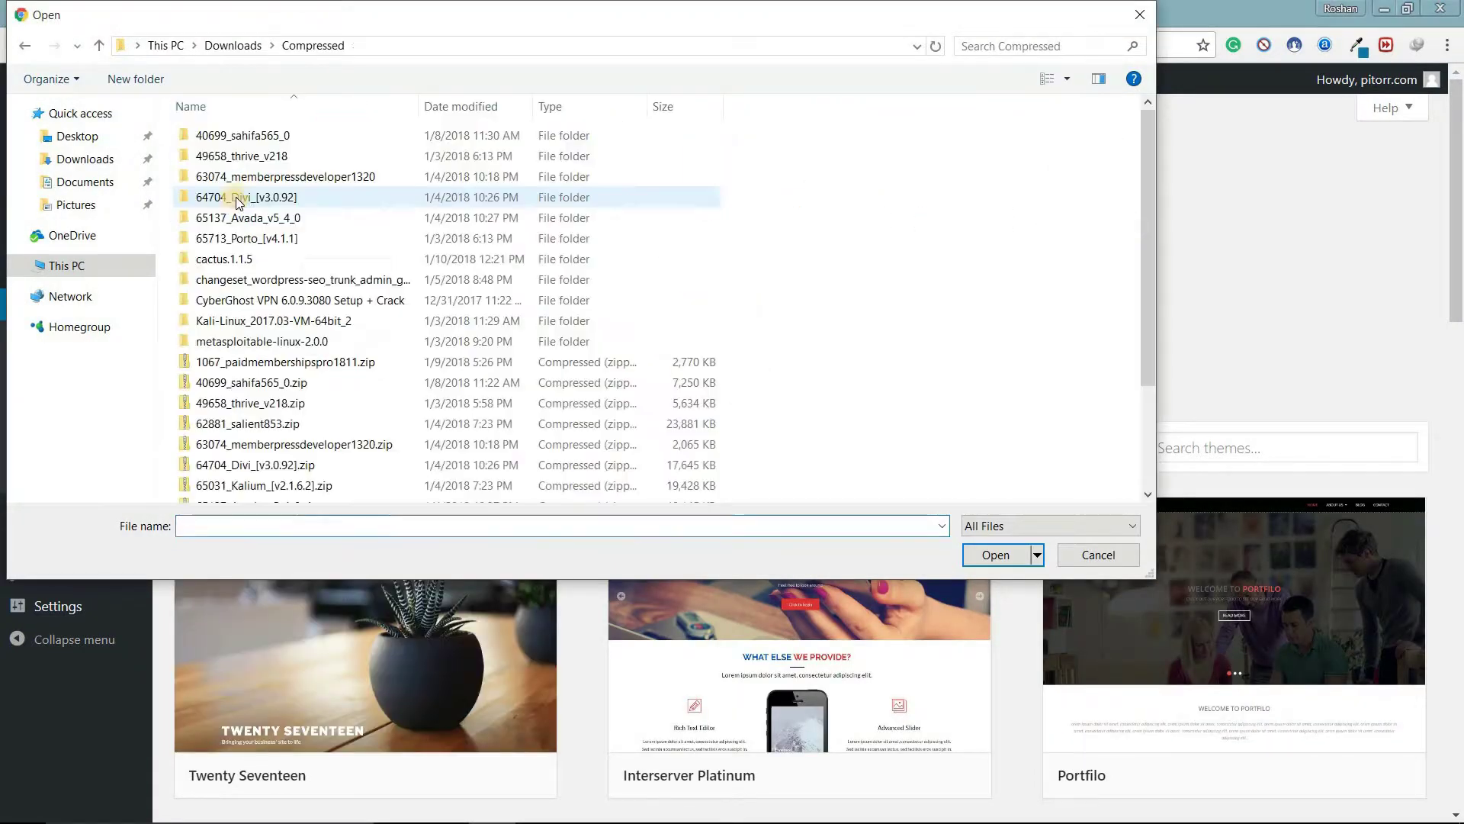
double_click(234, 260)
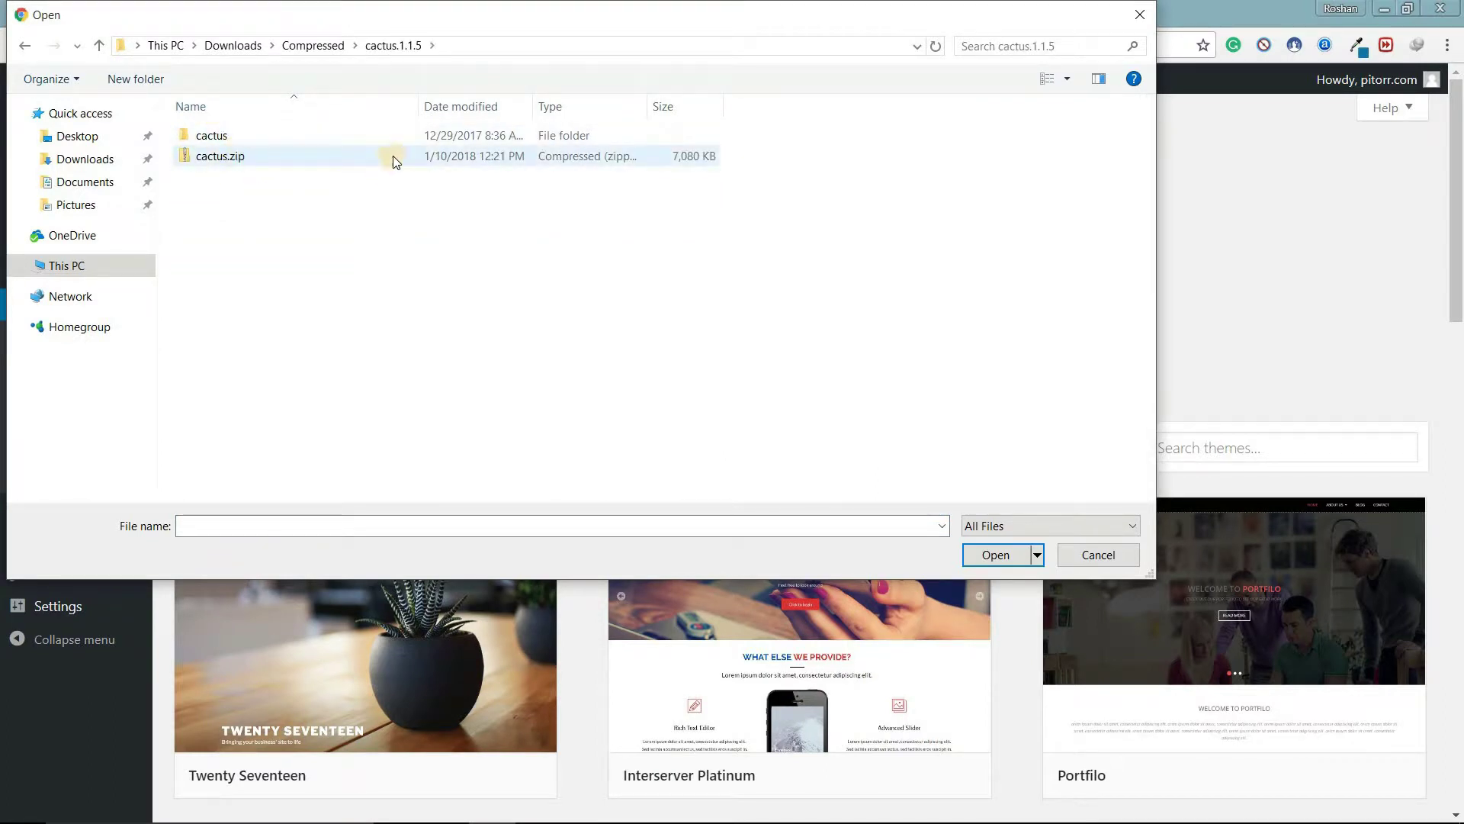
click(330, 155)
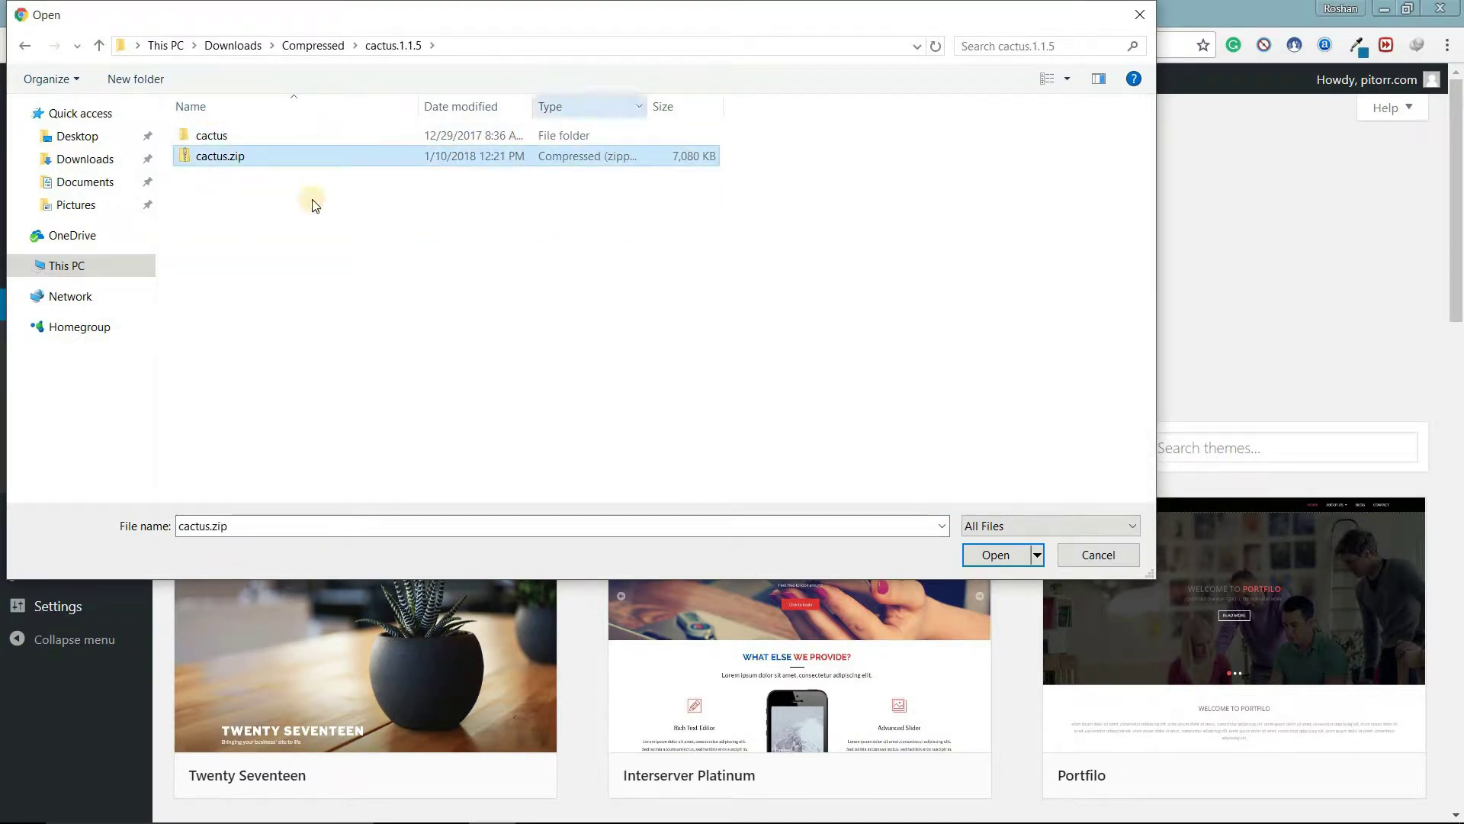
key(Return)
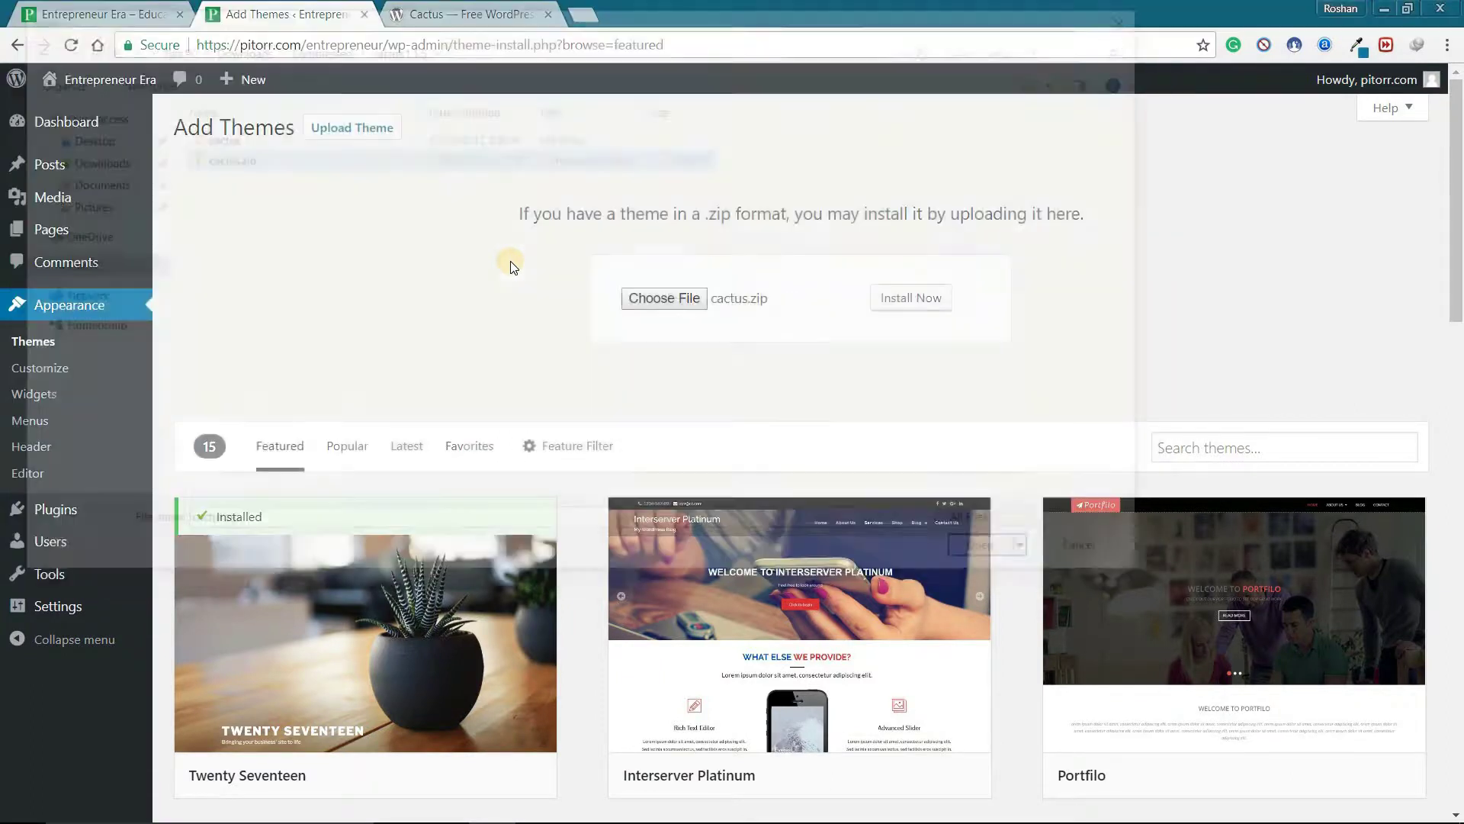
click(949, 303)
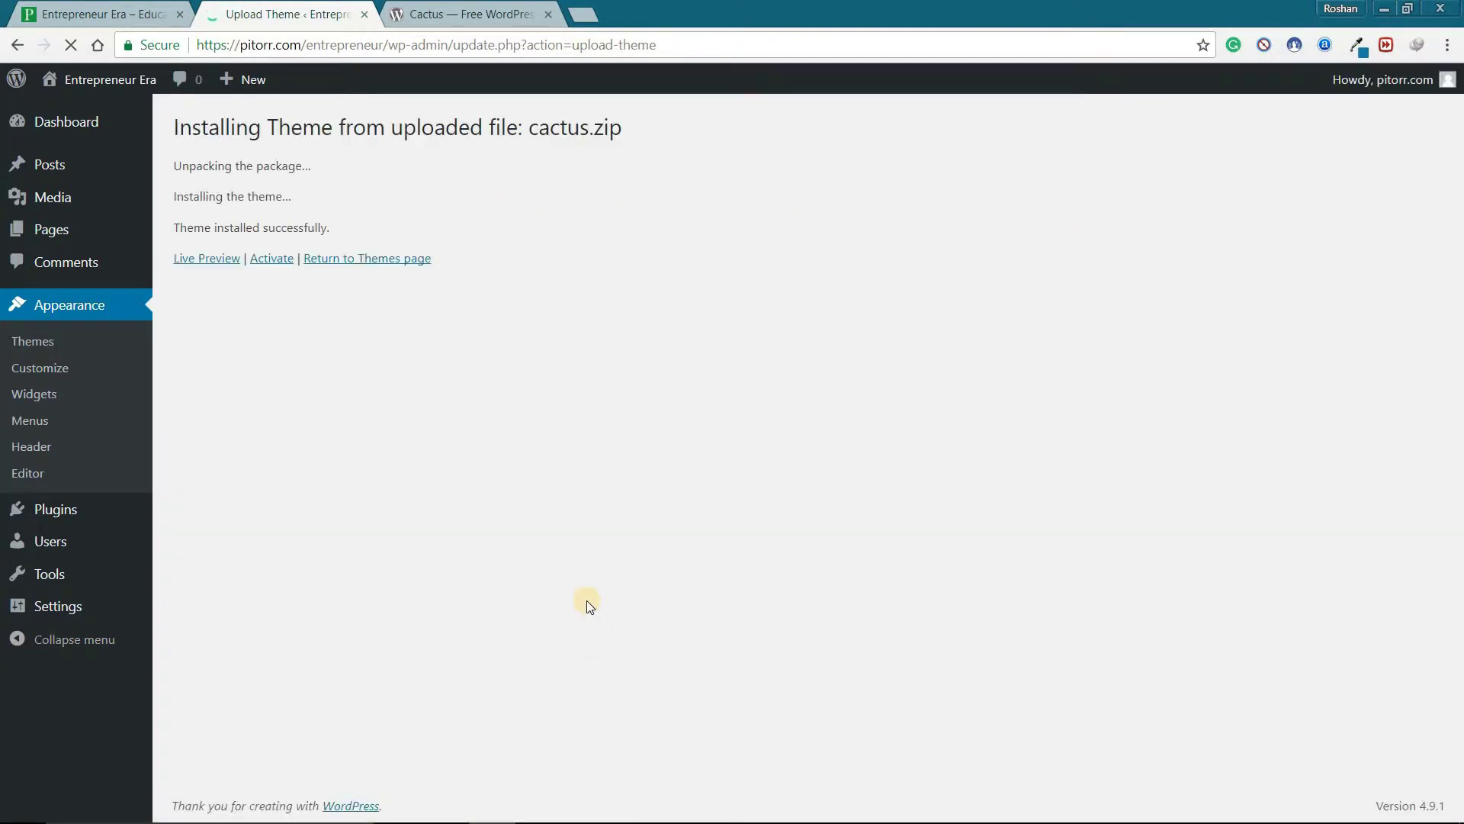
click(270, 263)
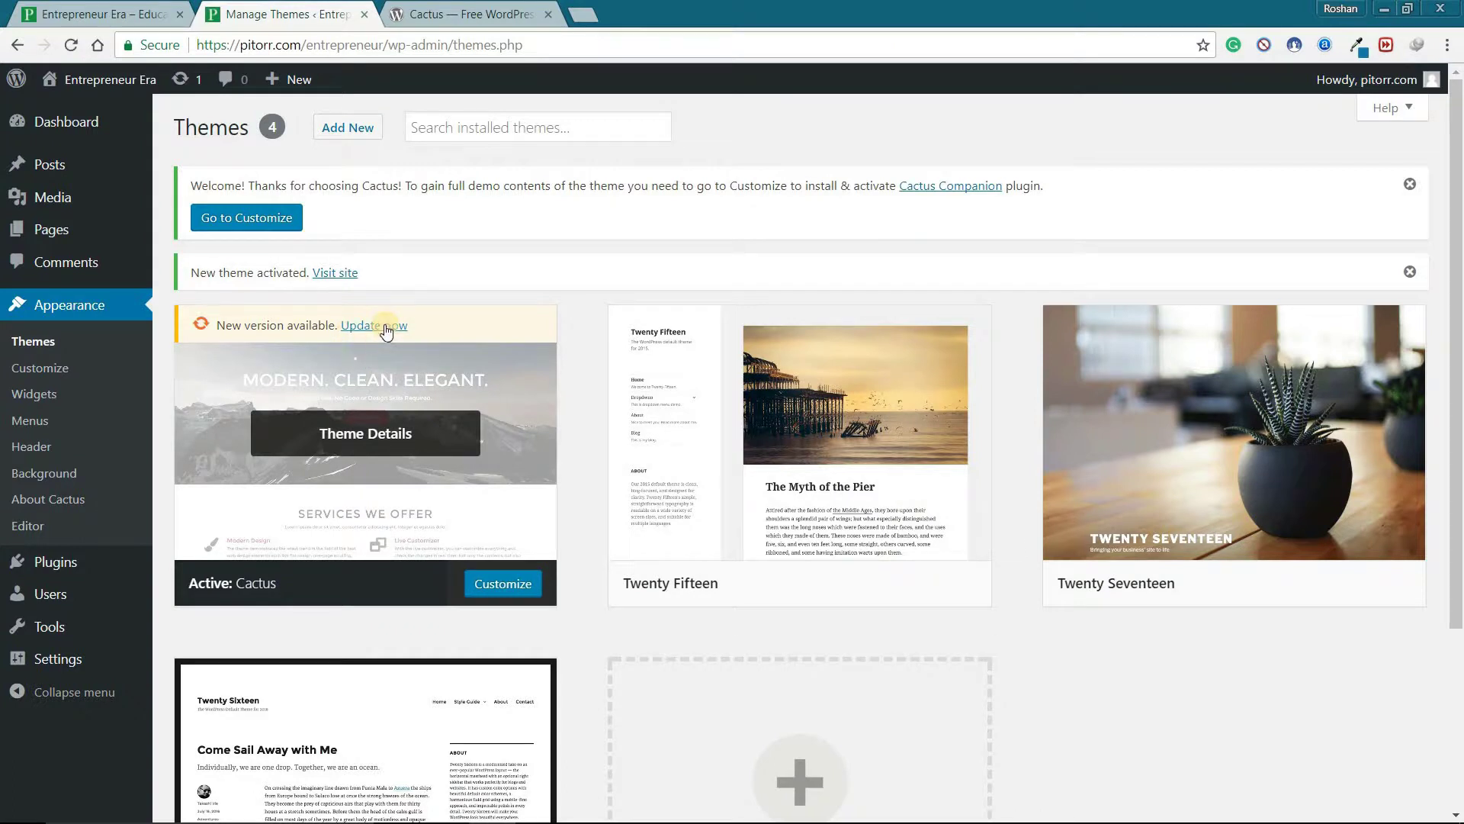
Step: Update the active Cactus theme to its newer version
click(387, 328)
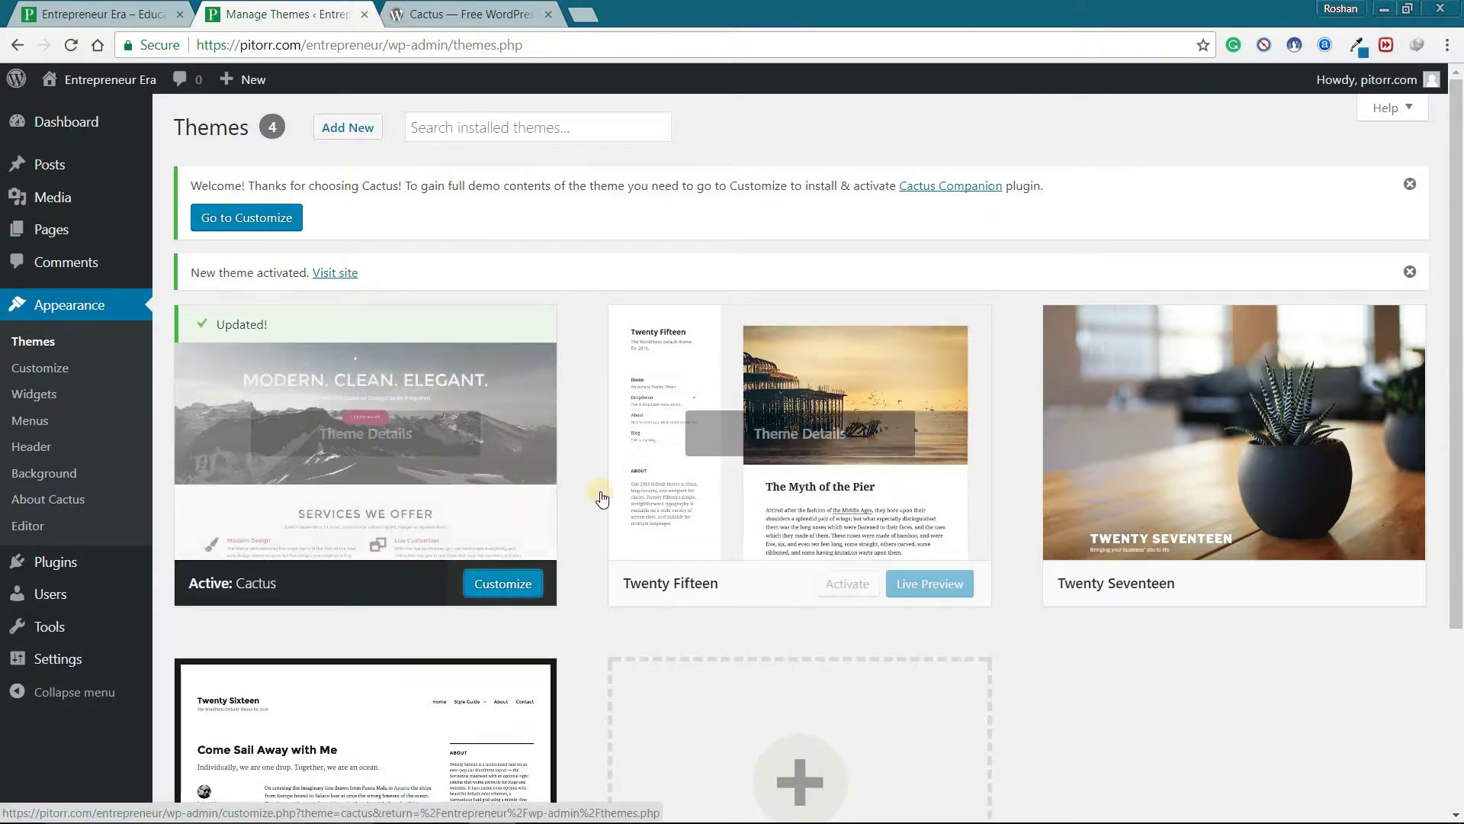
Step: Delete the Twenty Fifteen, Twenty Seventeen and Twenty Sixteen themes, then dismiss the Cactus notices
click(784, 458)
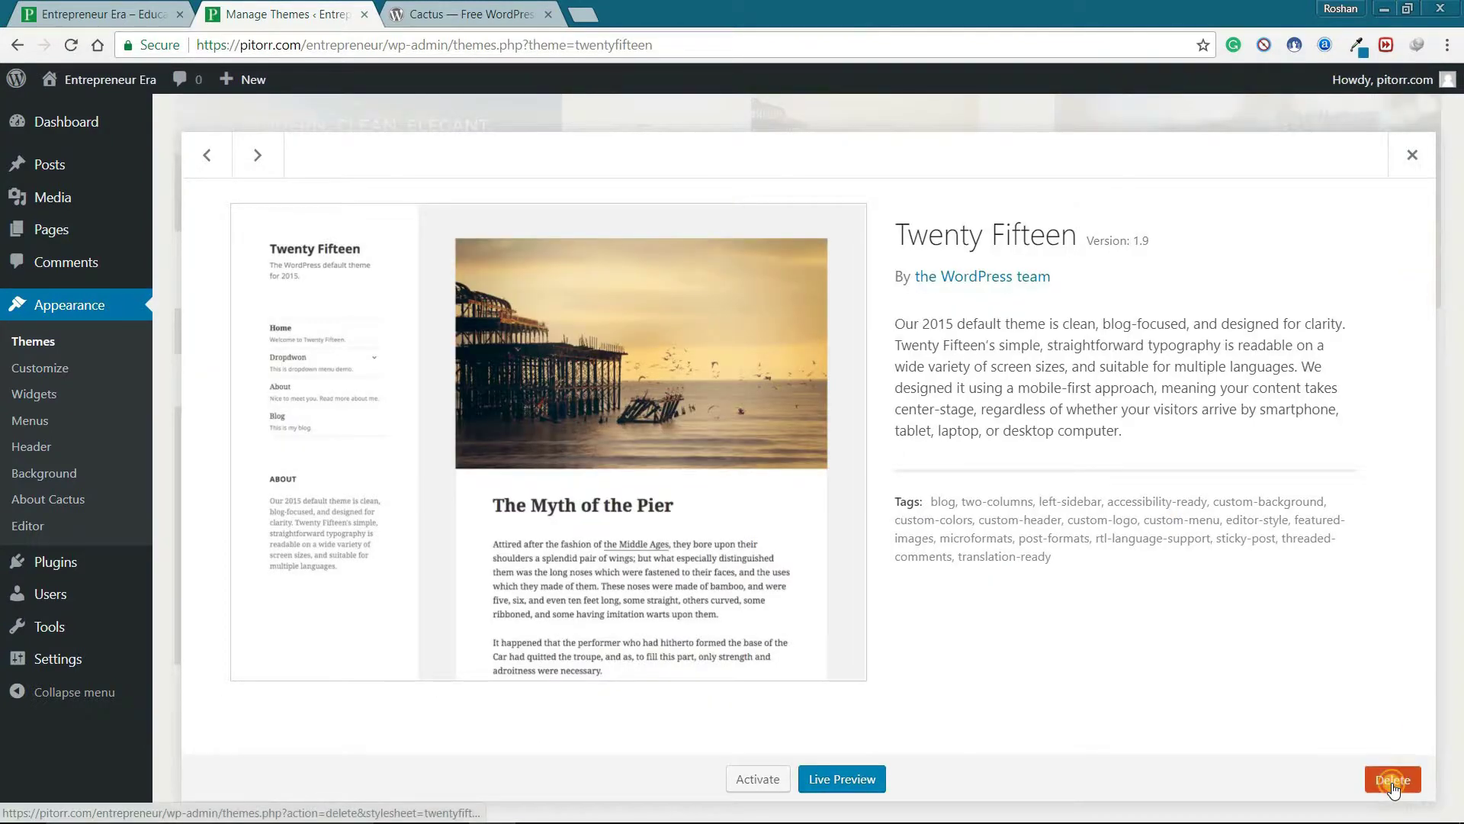
click(1396, 780)
click(801, 176)
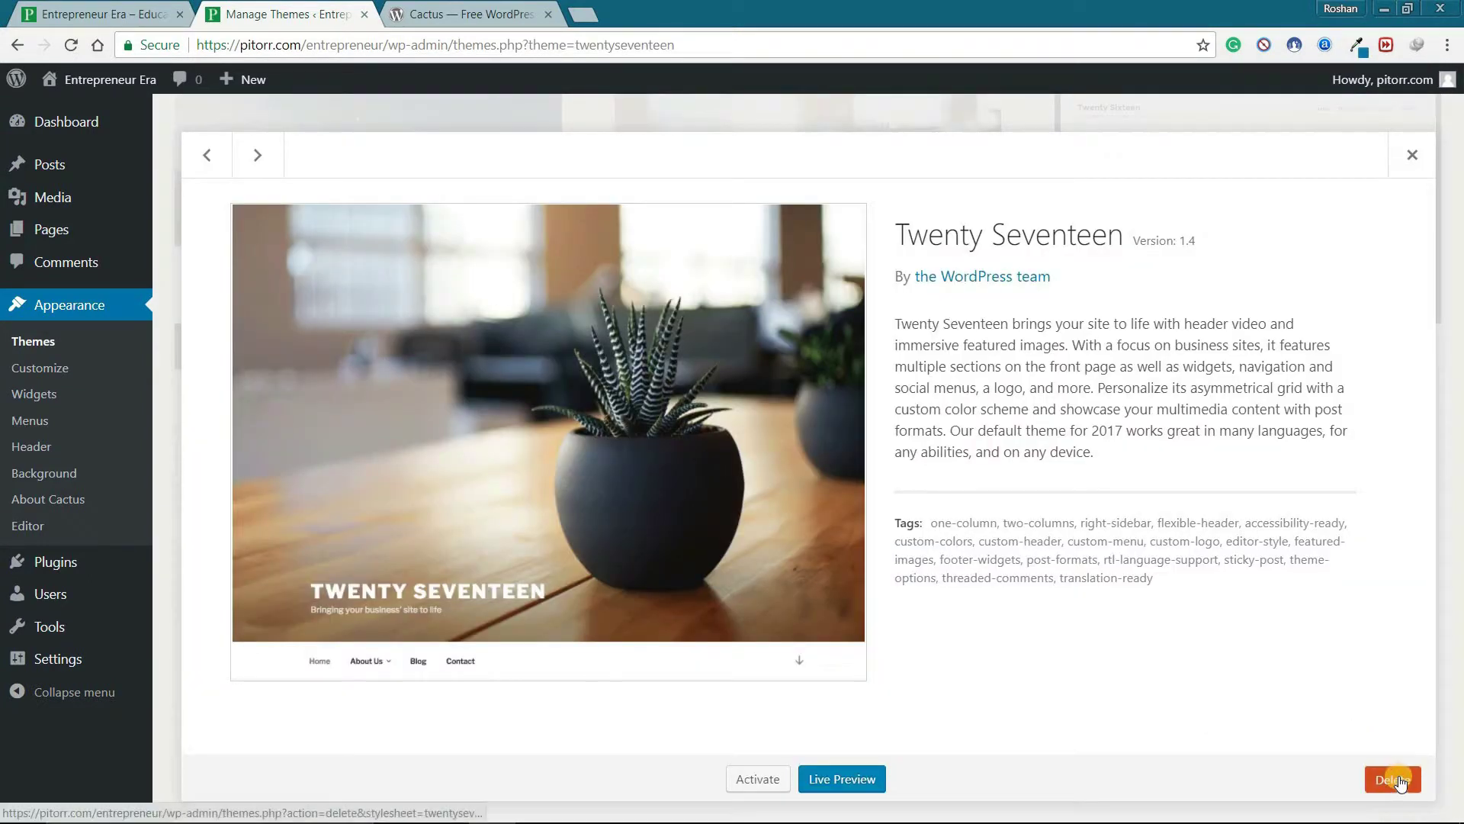
click(1392, 779)
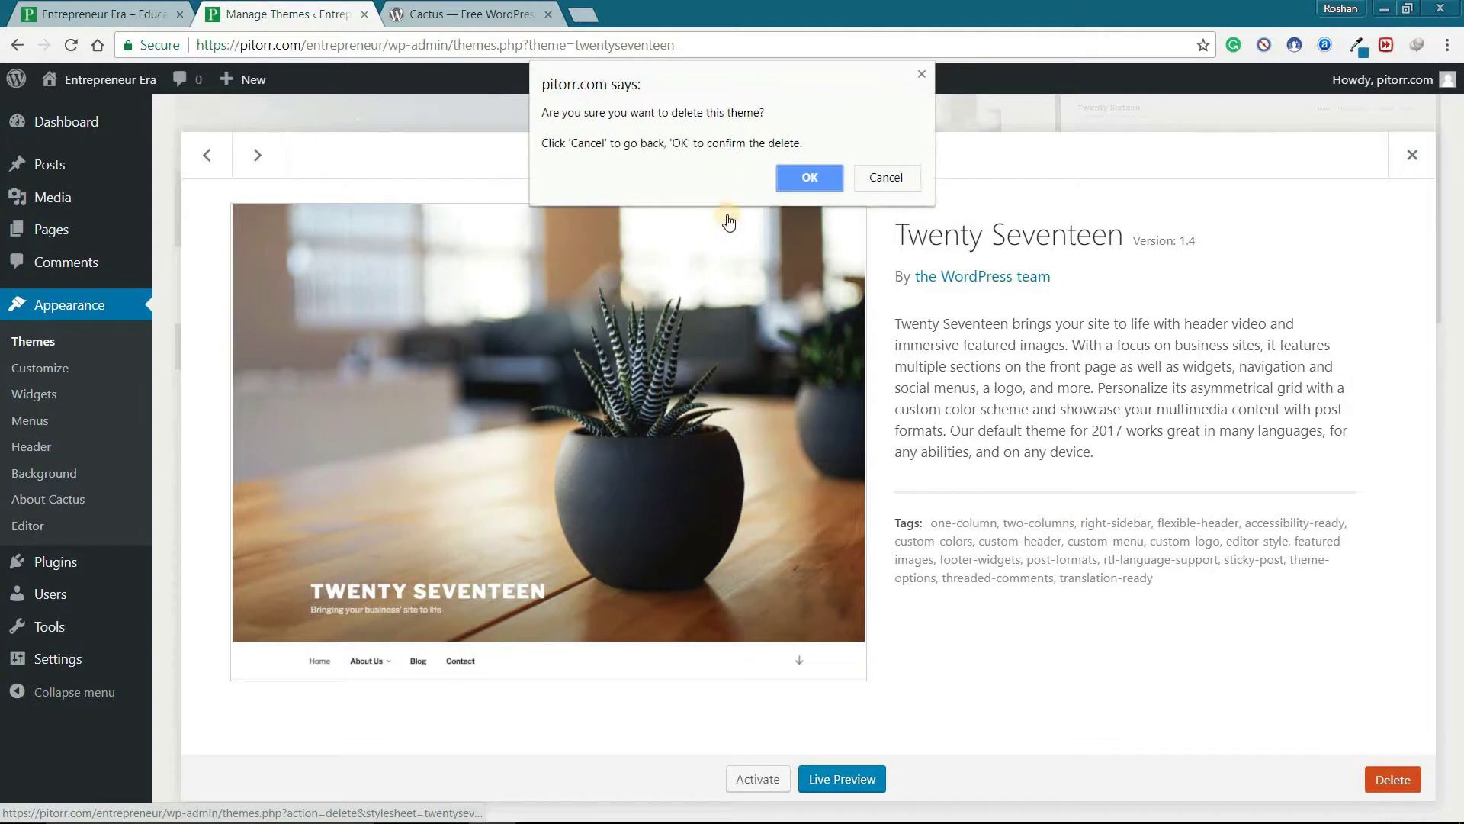
click(800, 179)
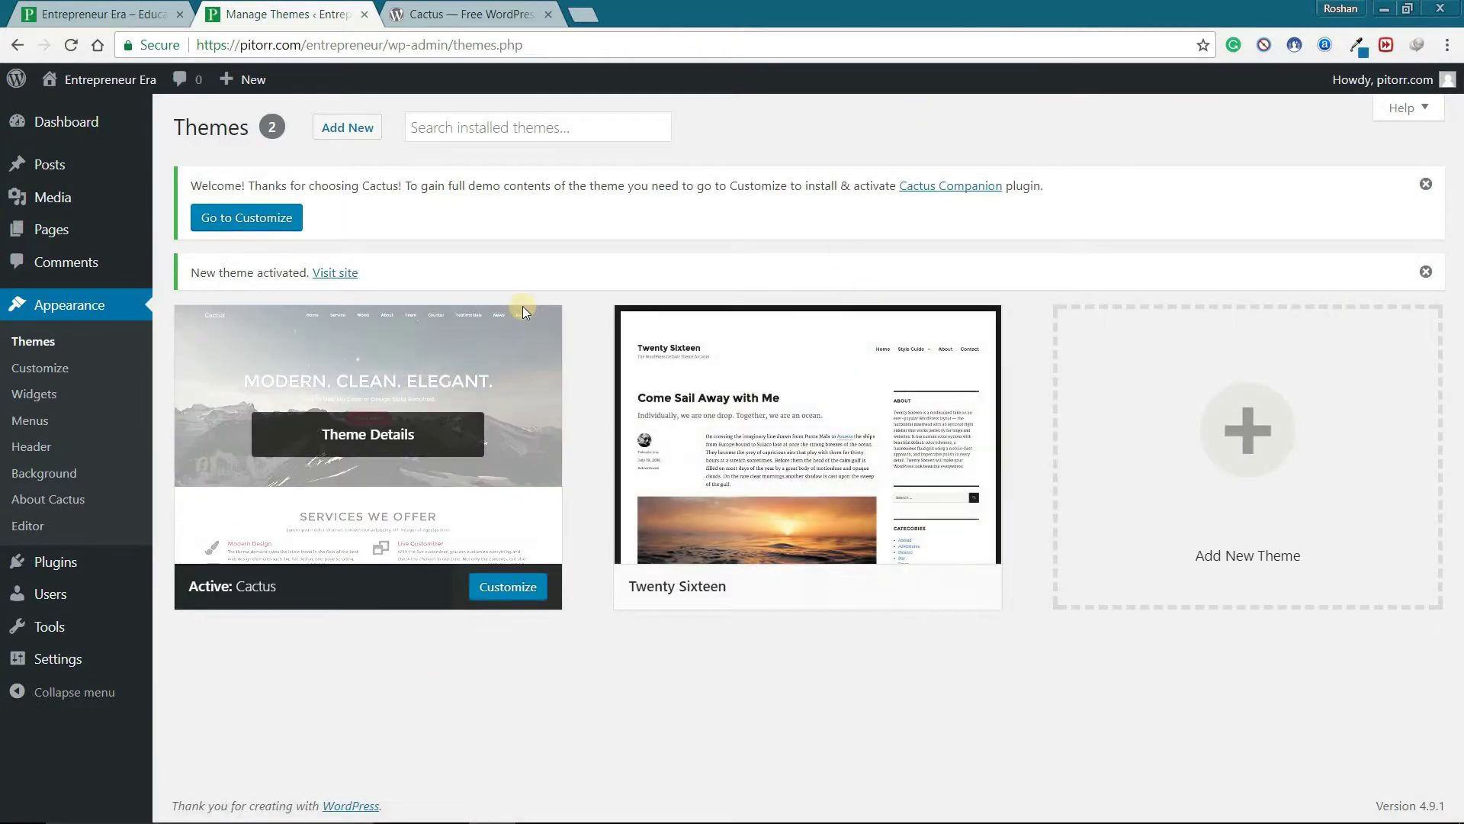
click(820, 456)
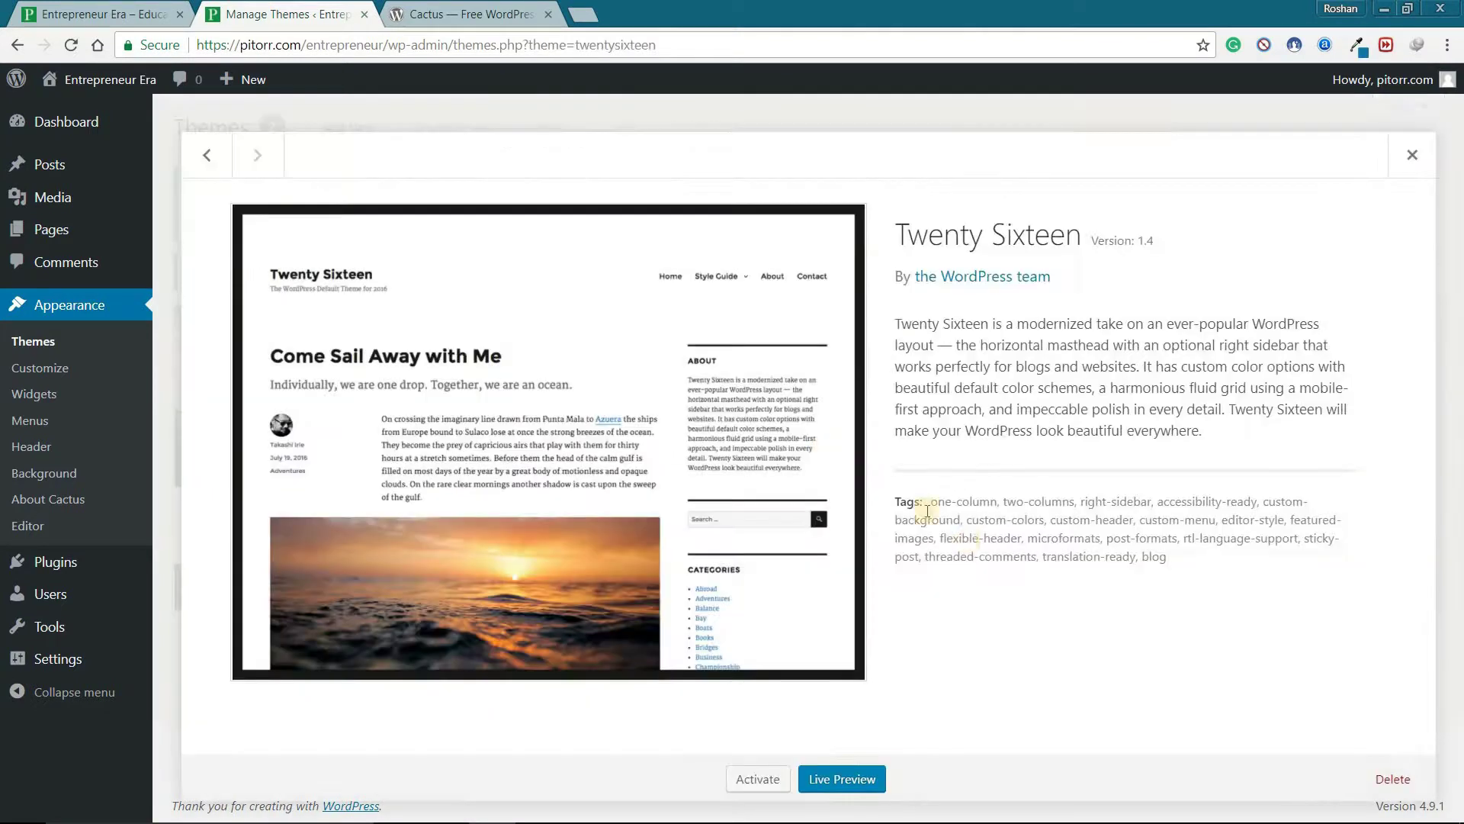
click(1413, 786)
click(801, 183)
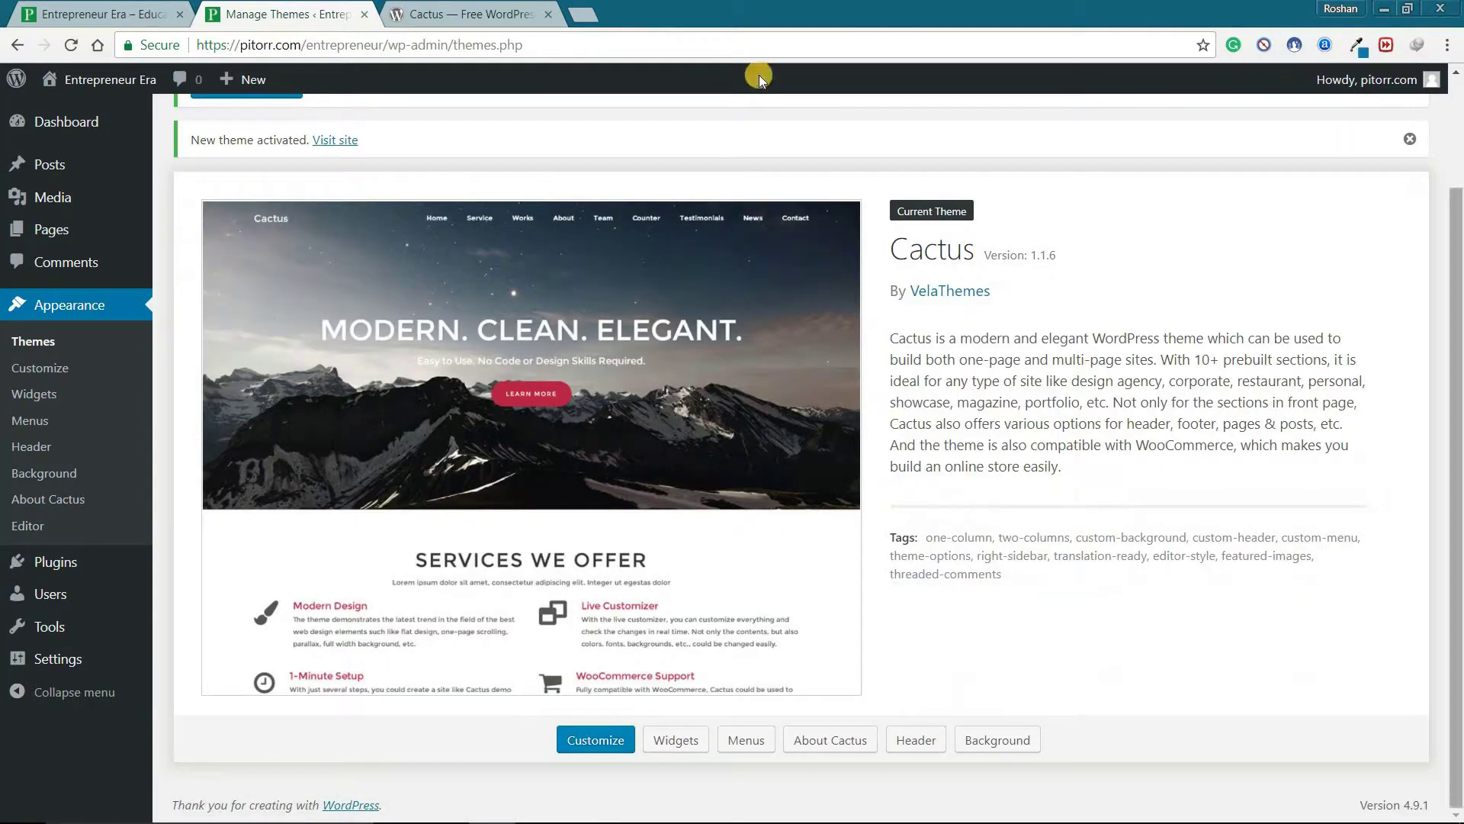
scroll(693, 305, up, 2)
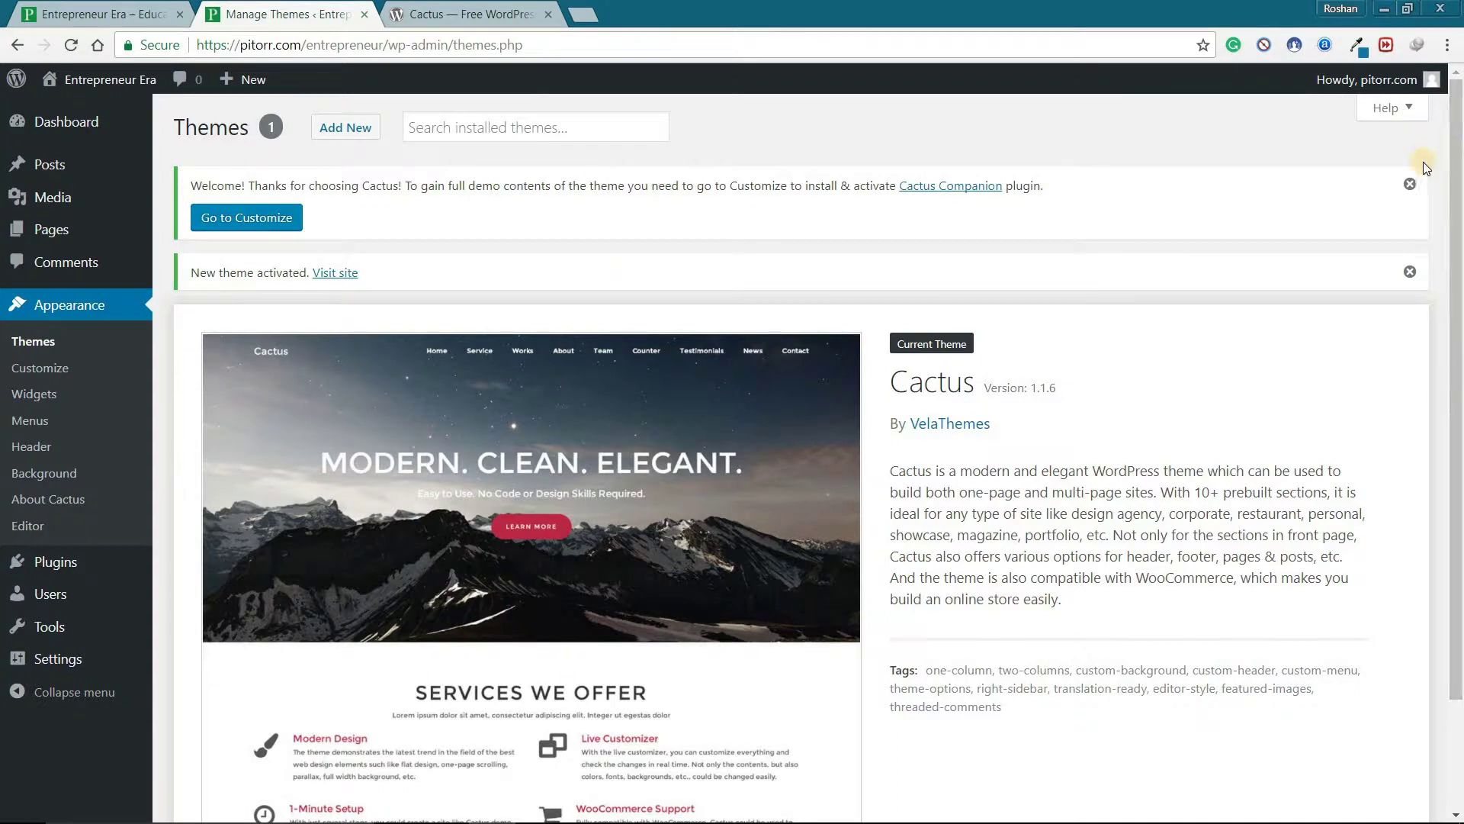
click(1408, 185)
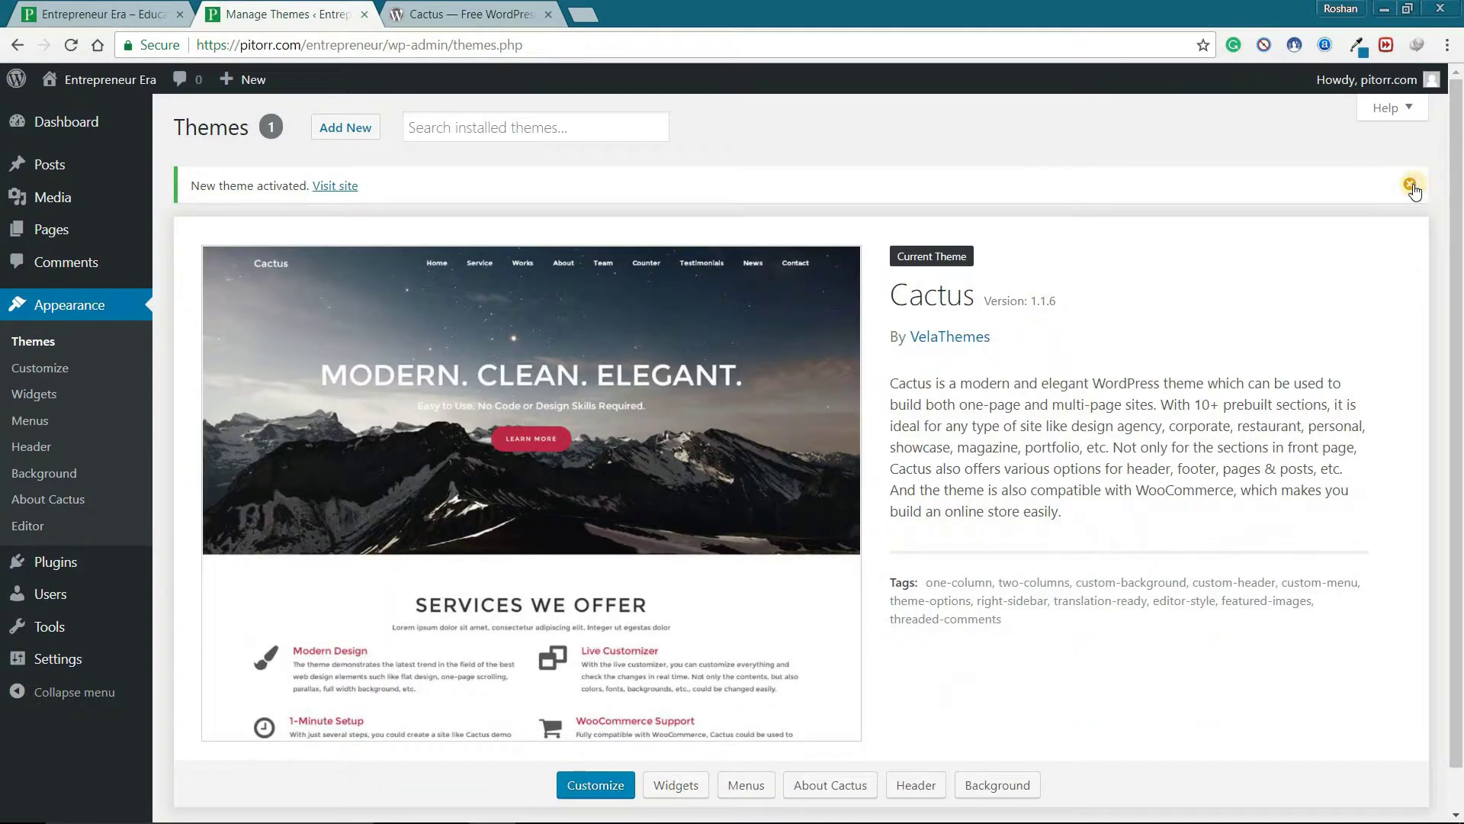
click(1410, 186)
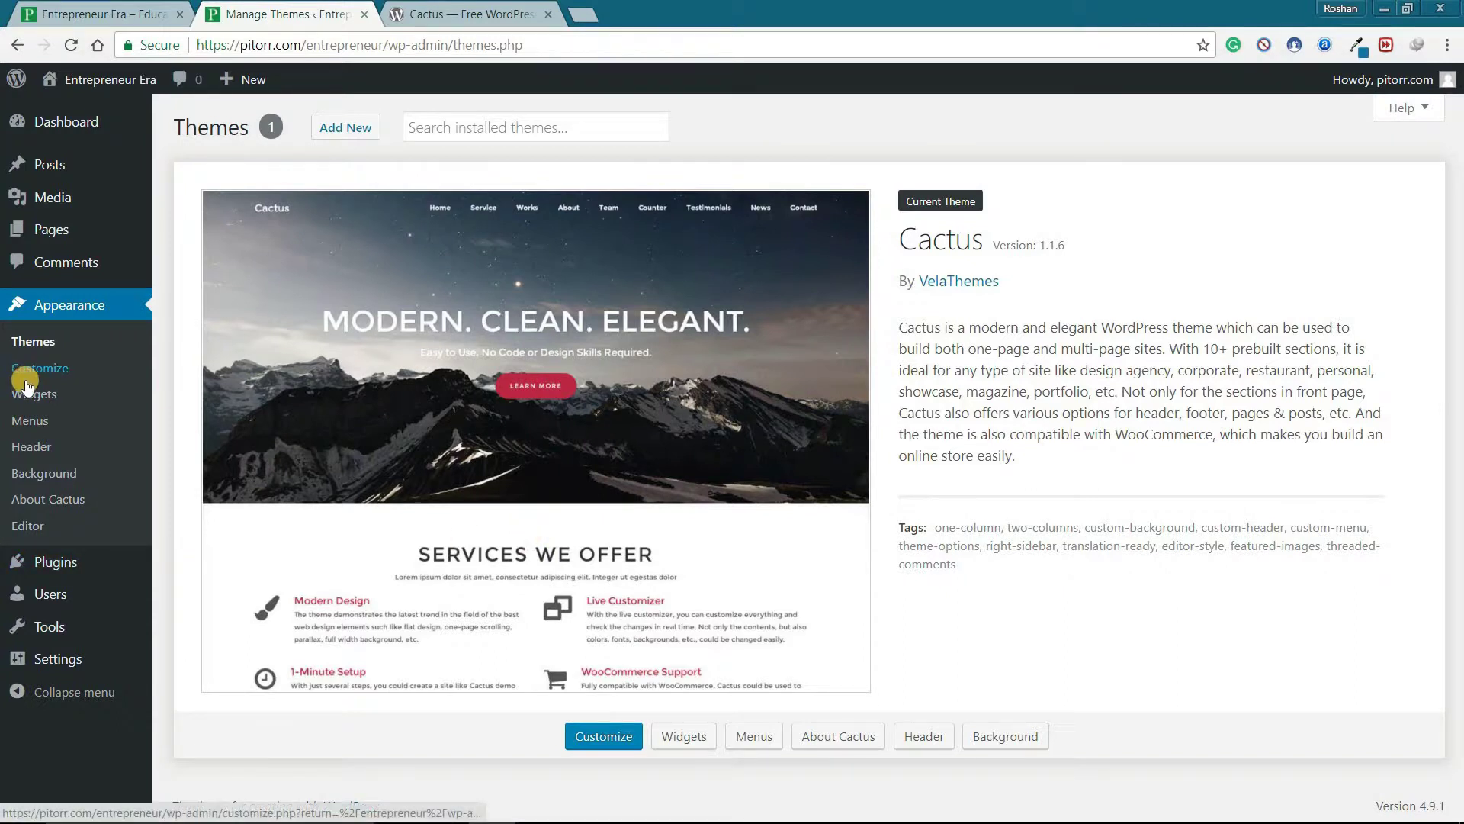
Step: Search for 'cactus' on the Add Themes page and activate the Cactus theme
click(343, 137)
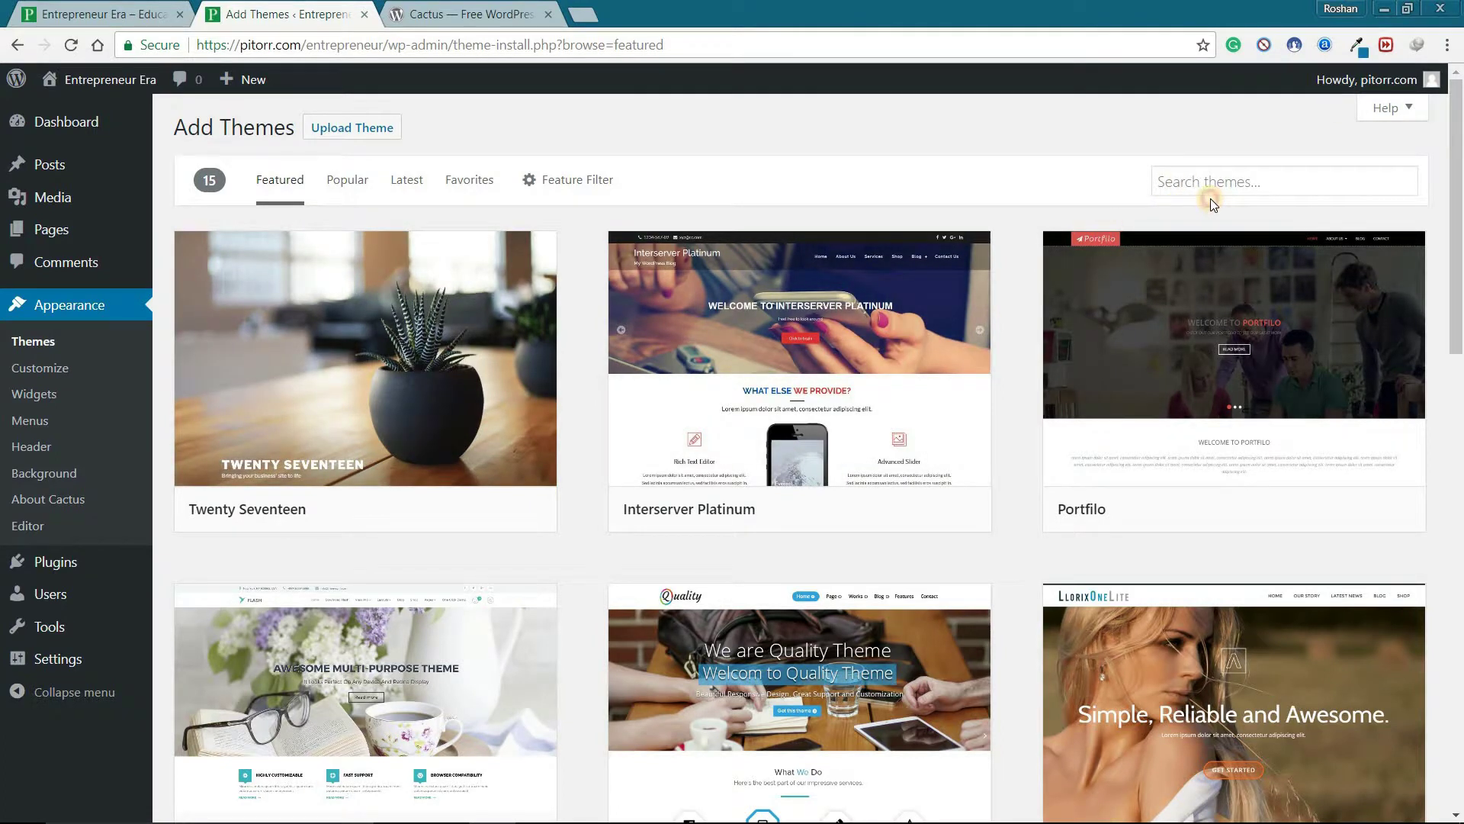
click(1209, 182)
text(cactus)
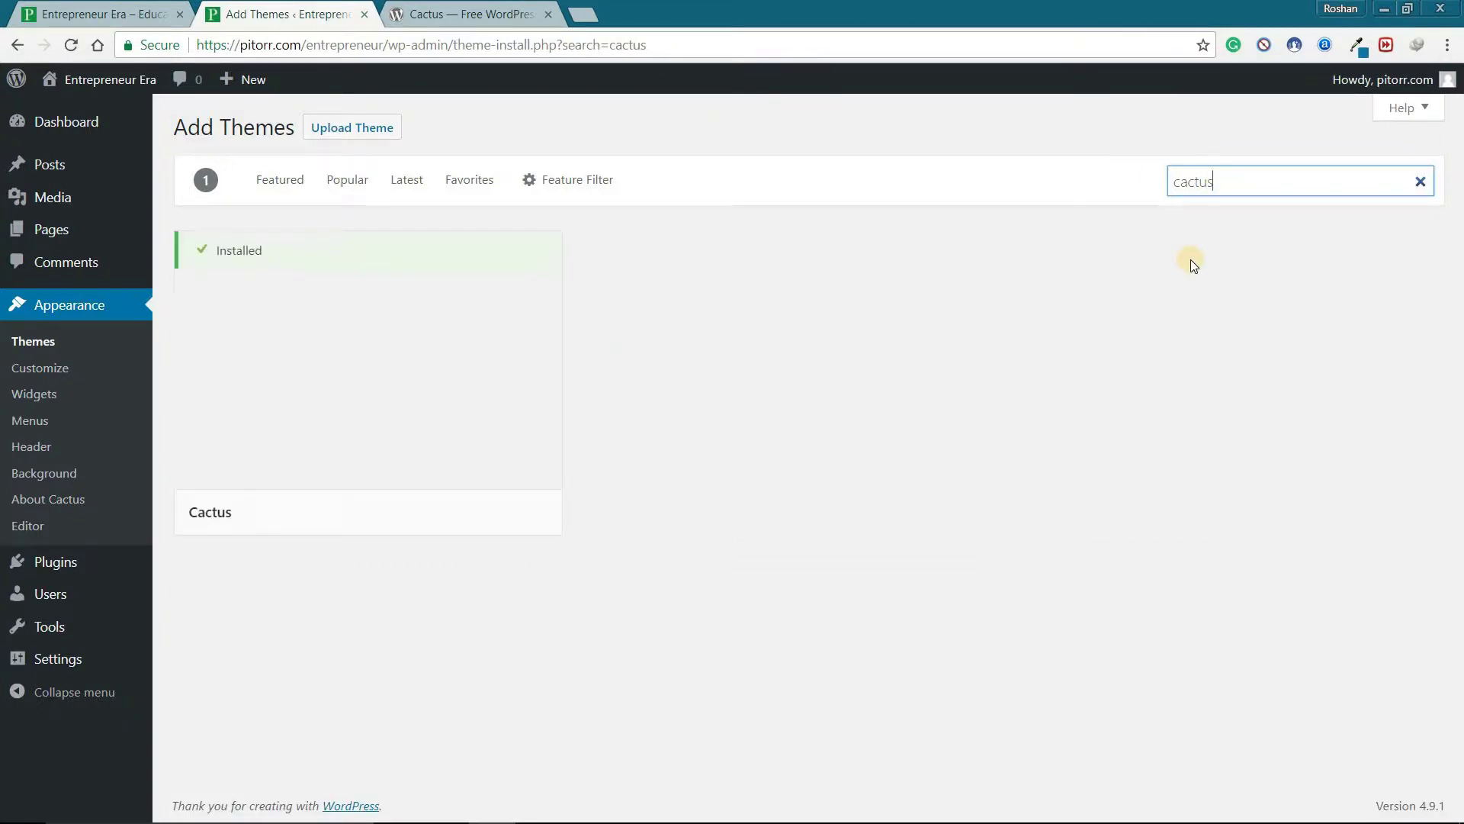
mouse_move(388, 419)
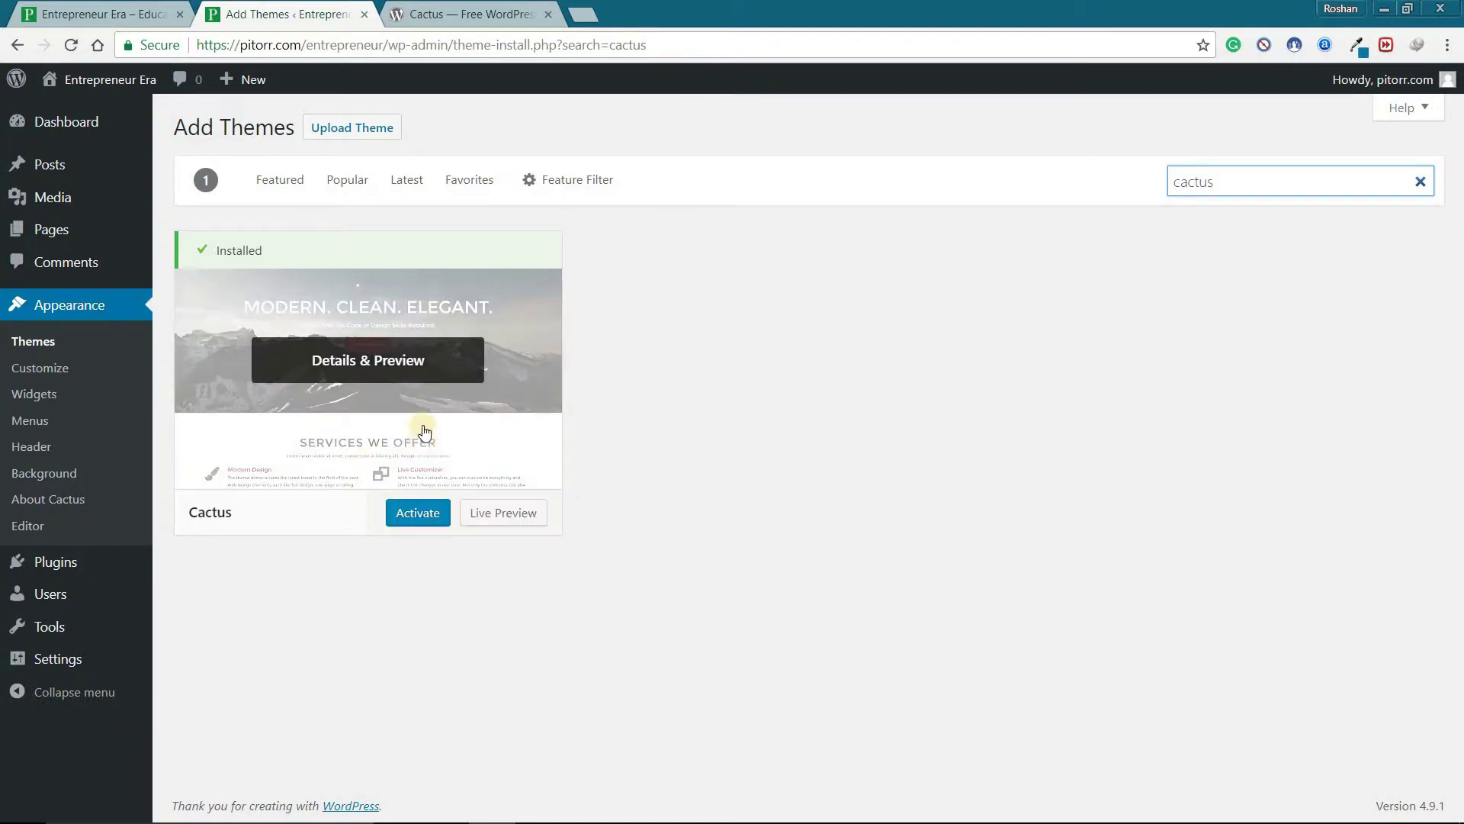
click(416, 519)
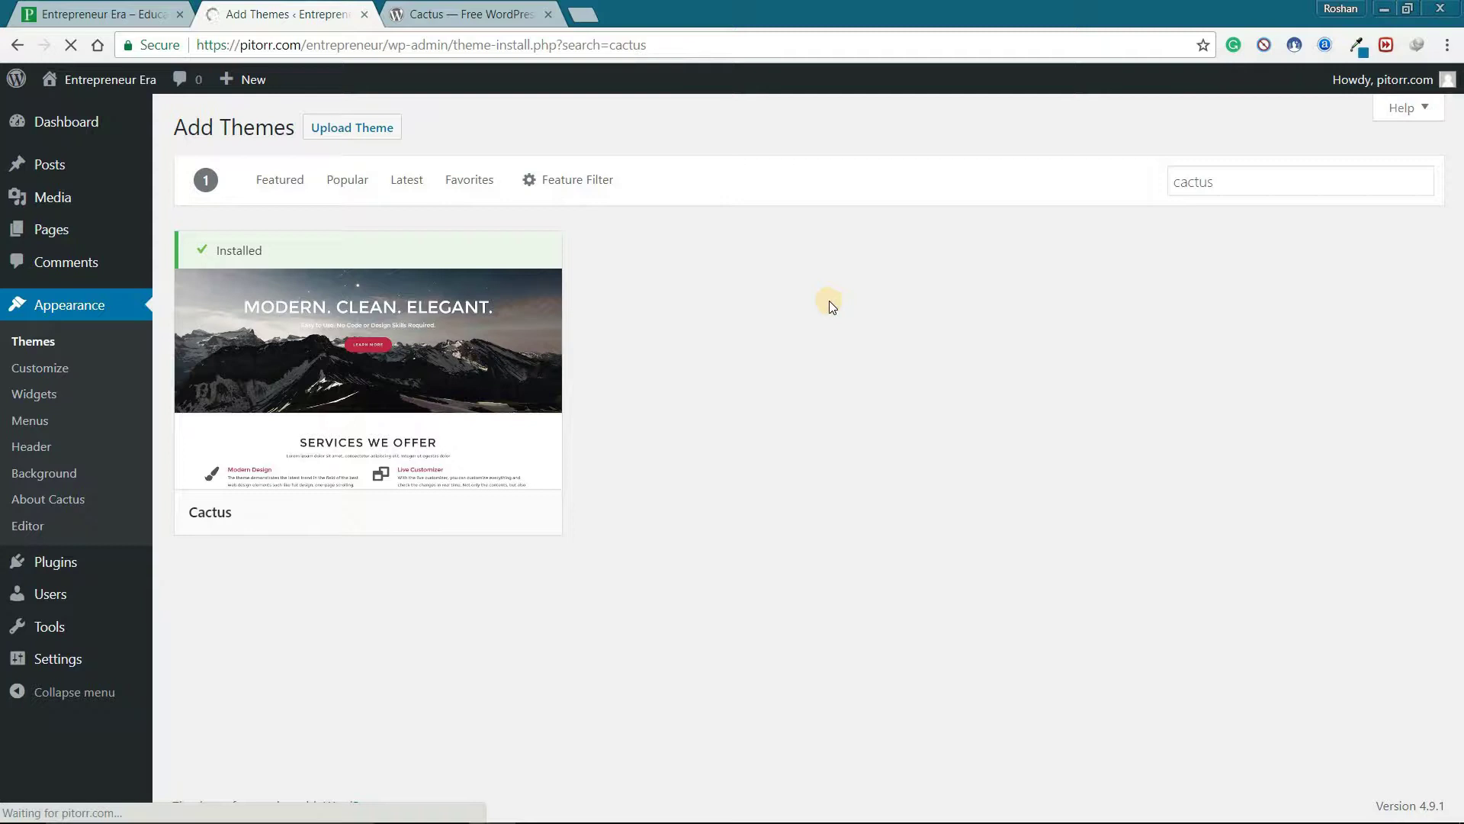
click(502, 539)
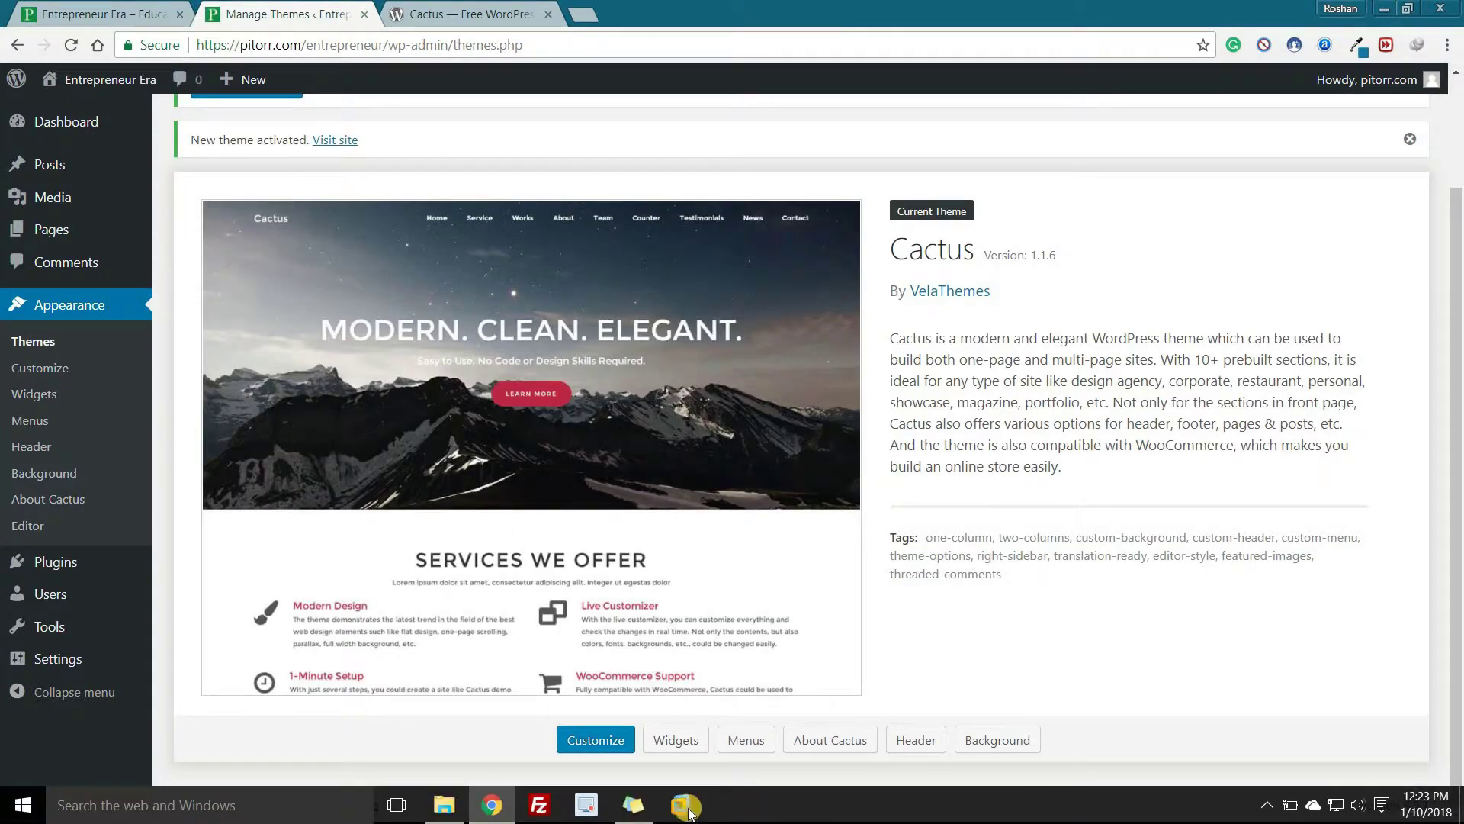
Step: Check the lesson outline in Sticky Notes, then load Google's homepage in the Cactus theme tab
click(685, 806)
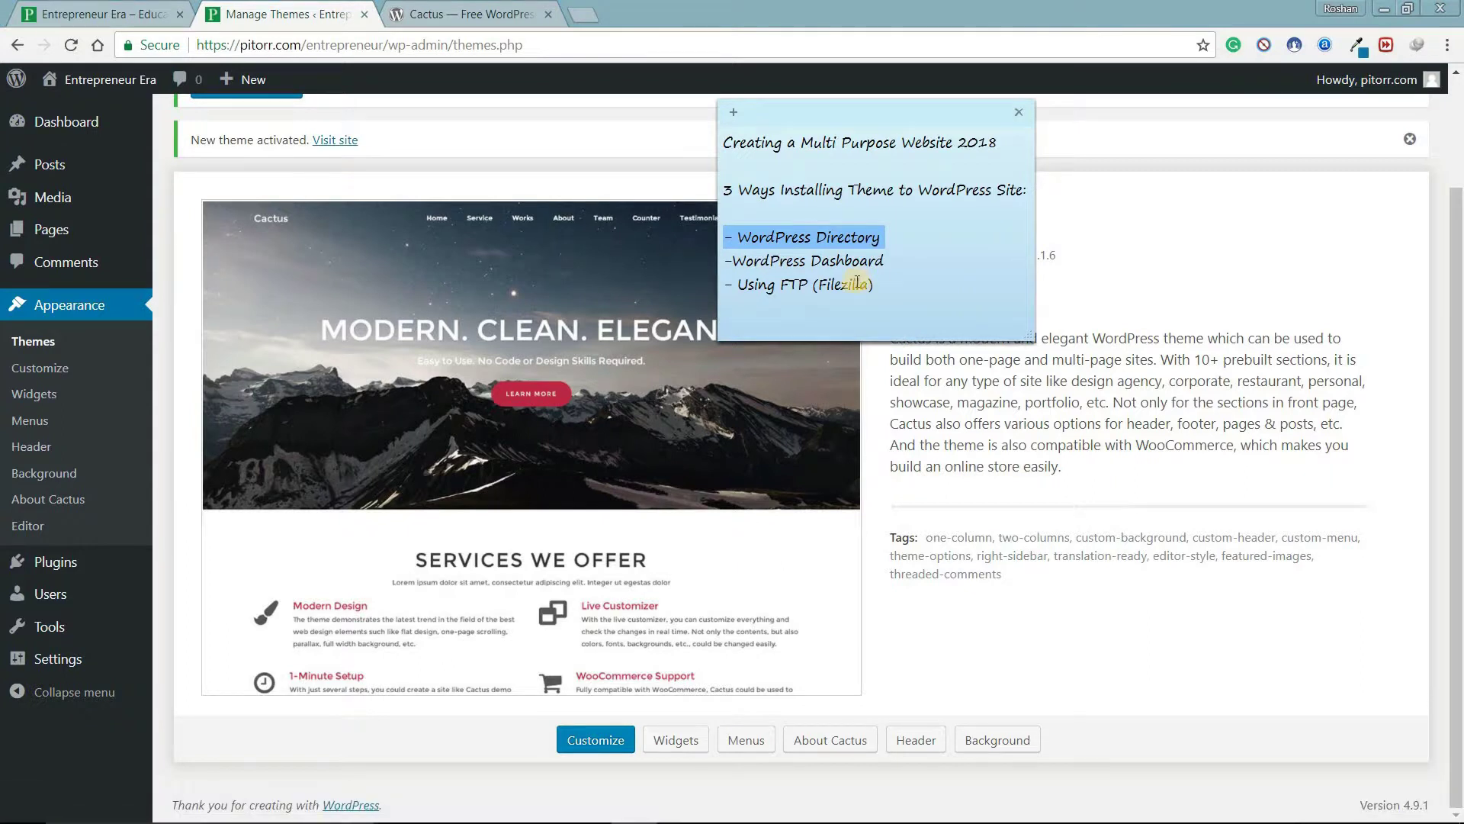
click(857, 284)
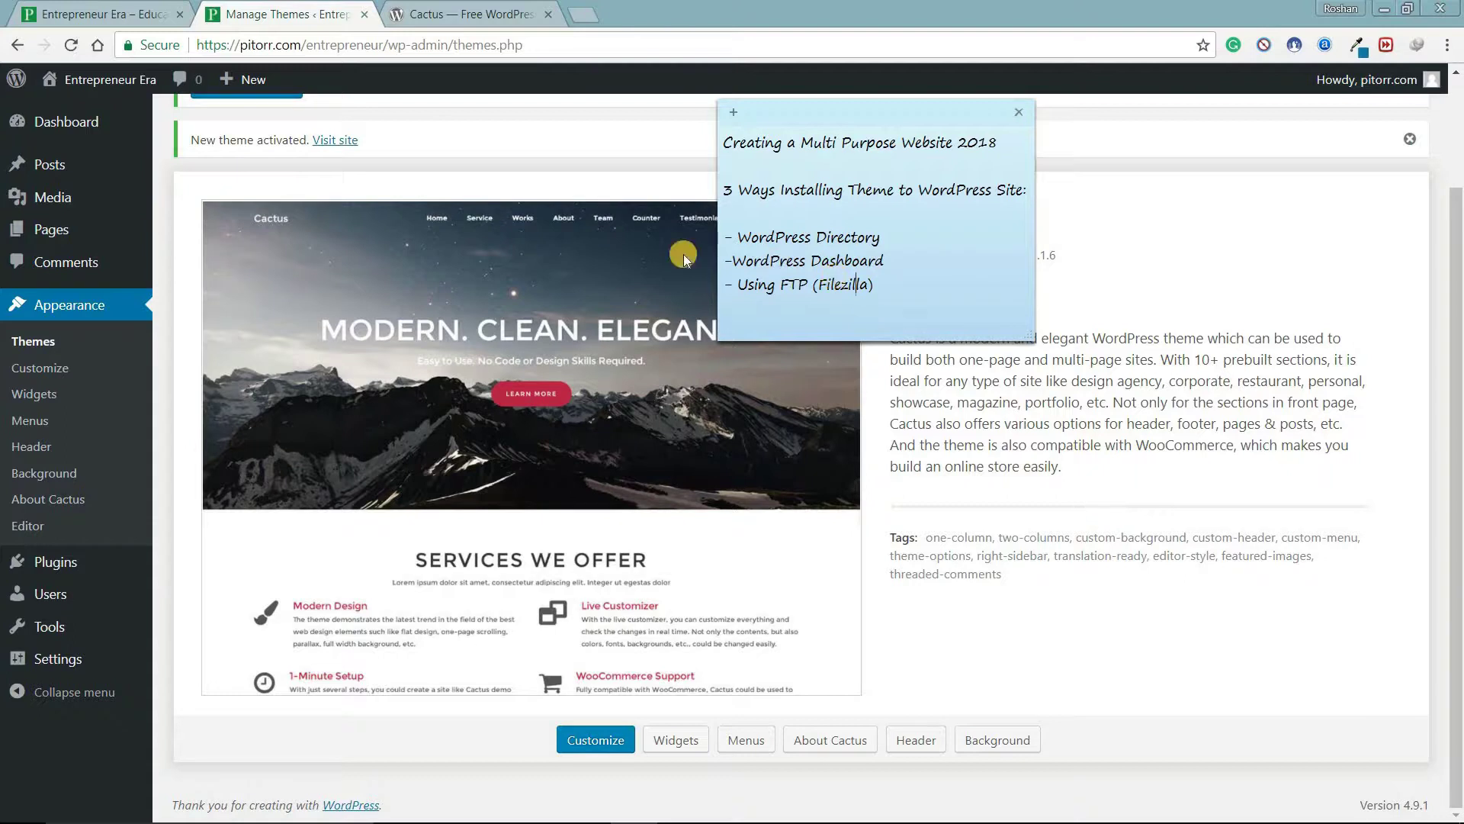
click(430, 16)
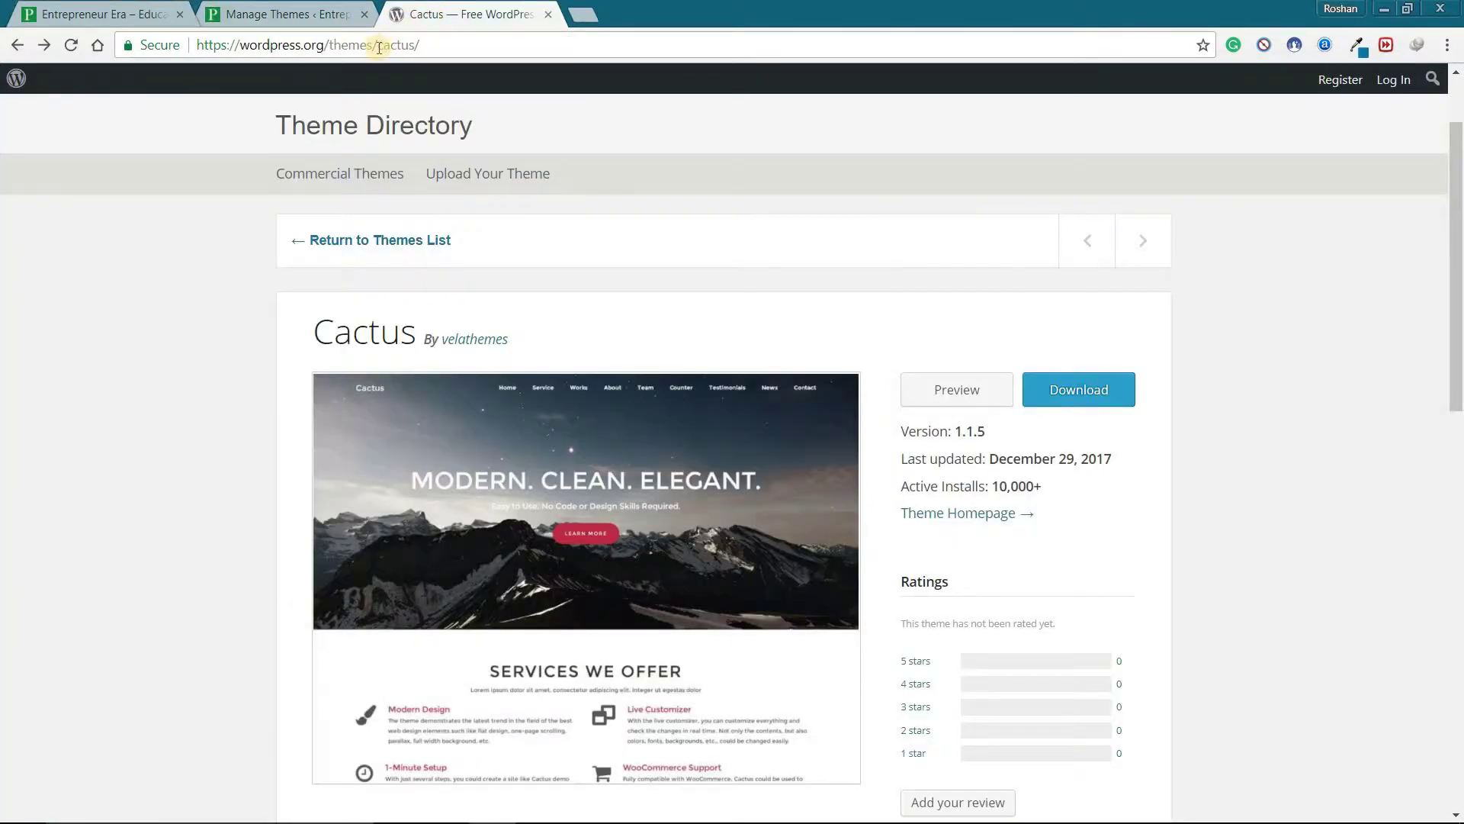
mouse_move(472, 819)
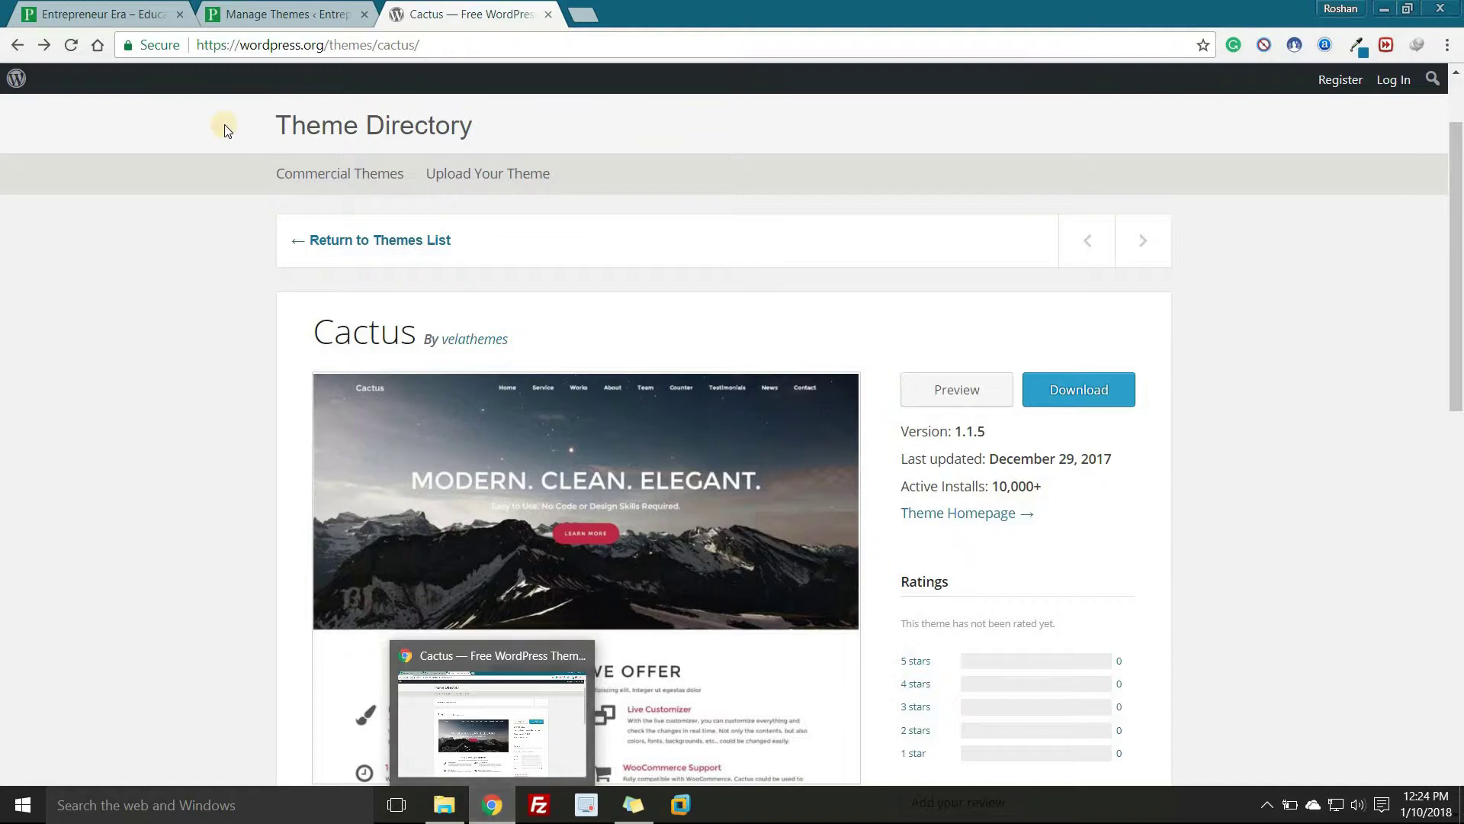
click(266, 49)
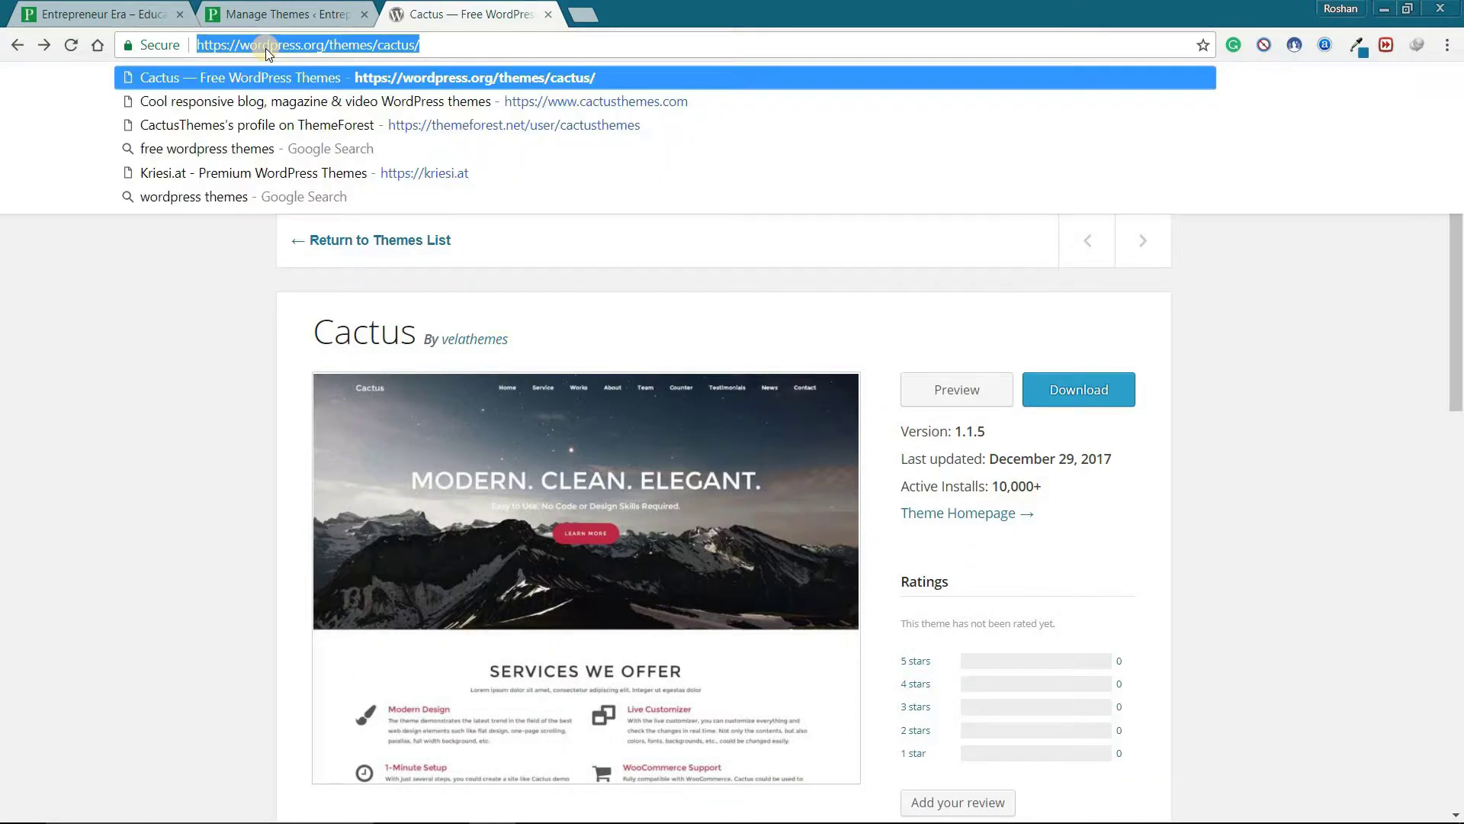
text(go)
key(Return)
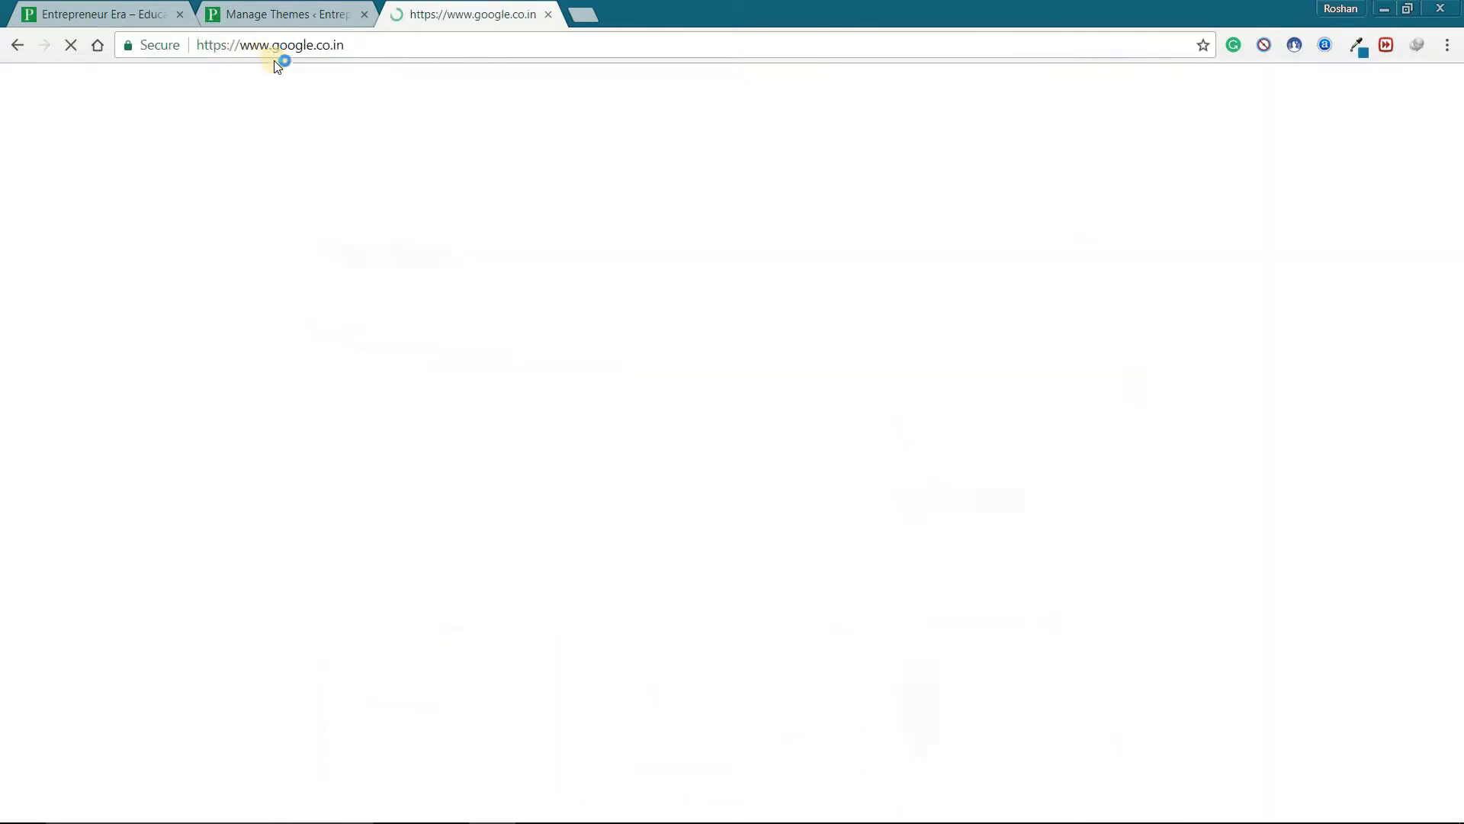
Step: Google 'filezilla download' and open filezilla-project.org's download page
click(481, 384)
text(fil)
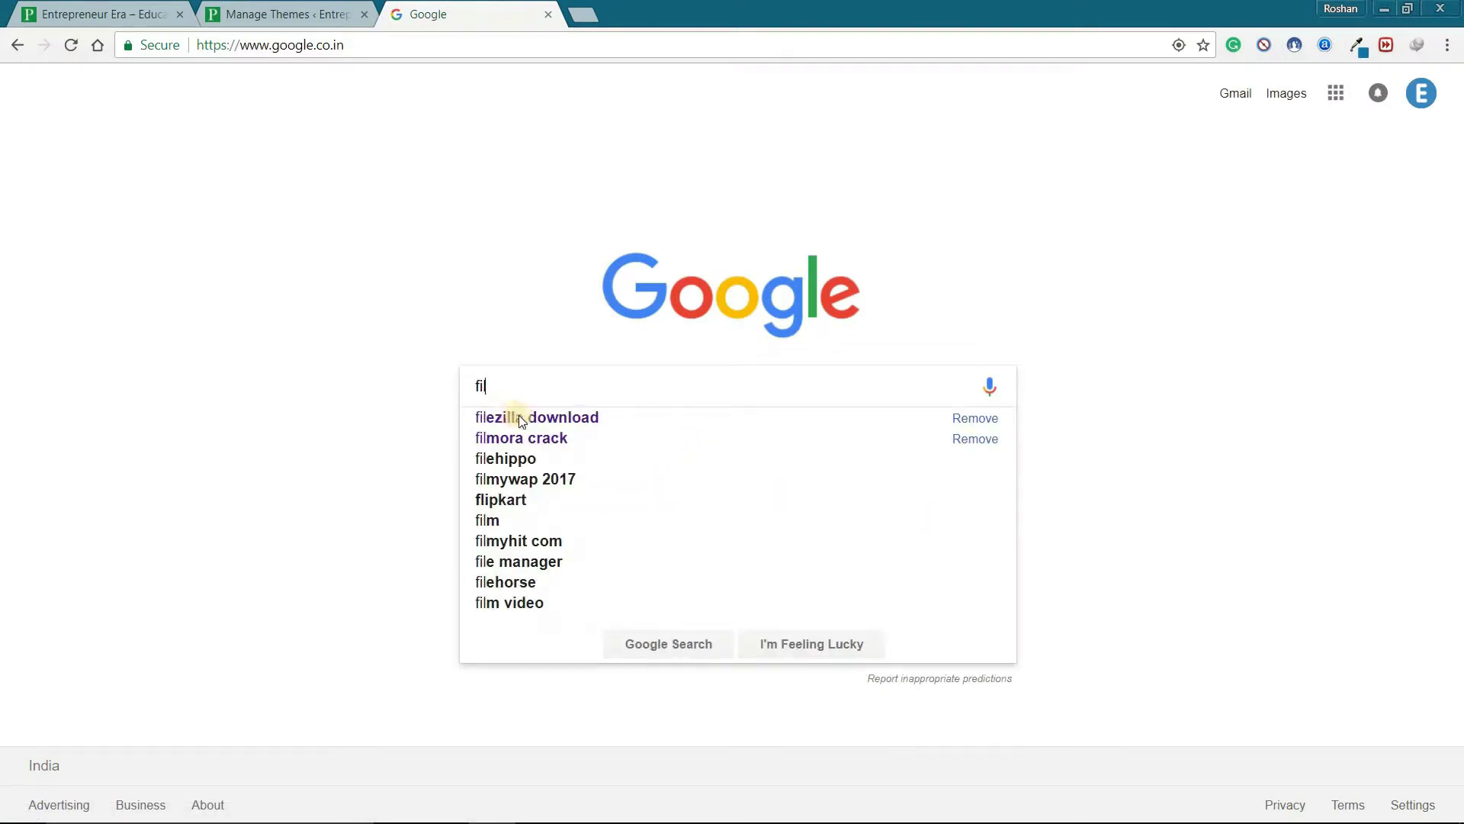
click(527, 416)
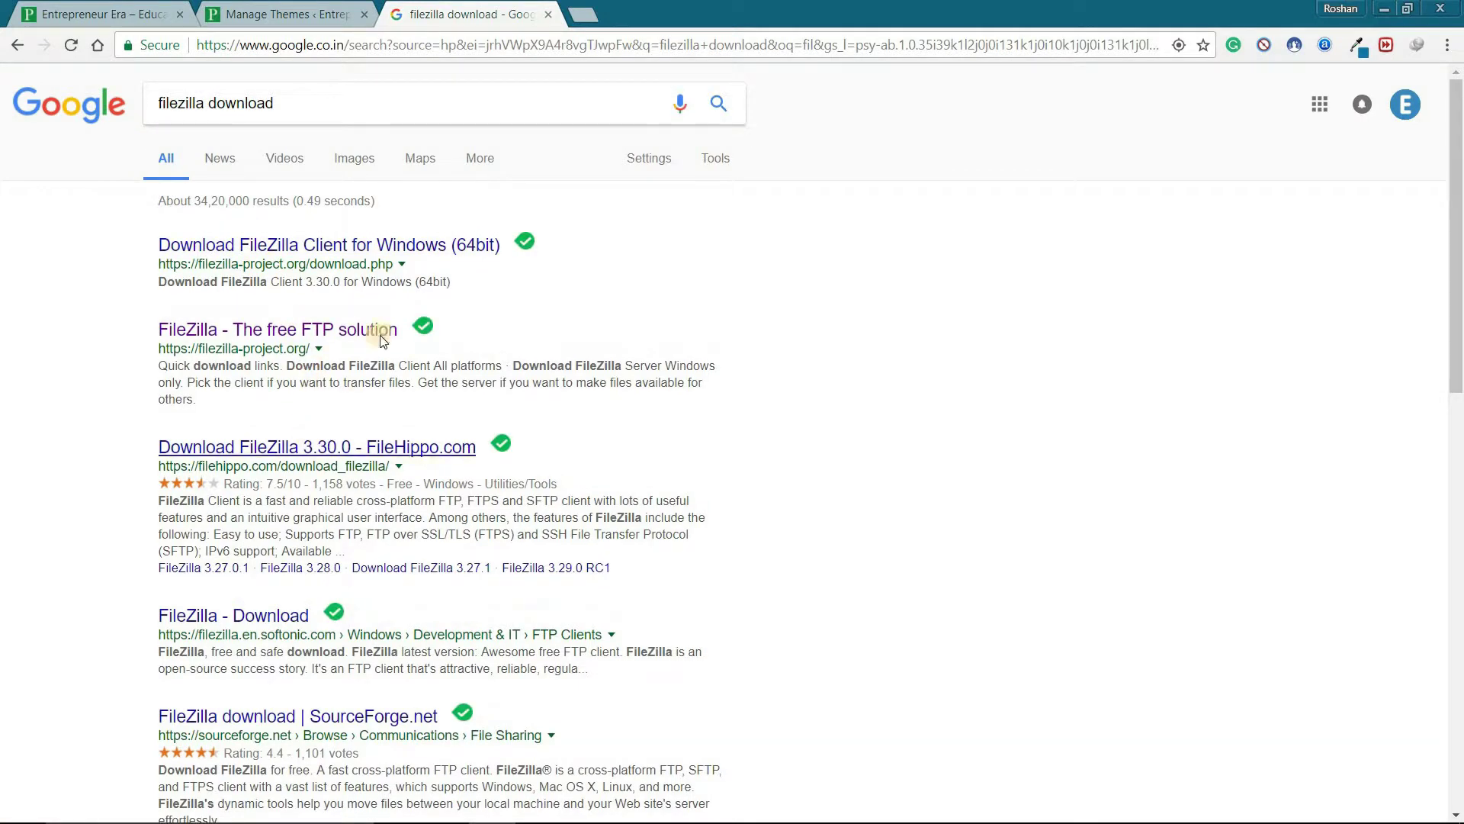
click(232, 249)
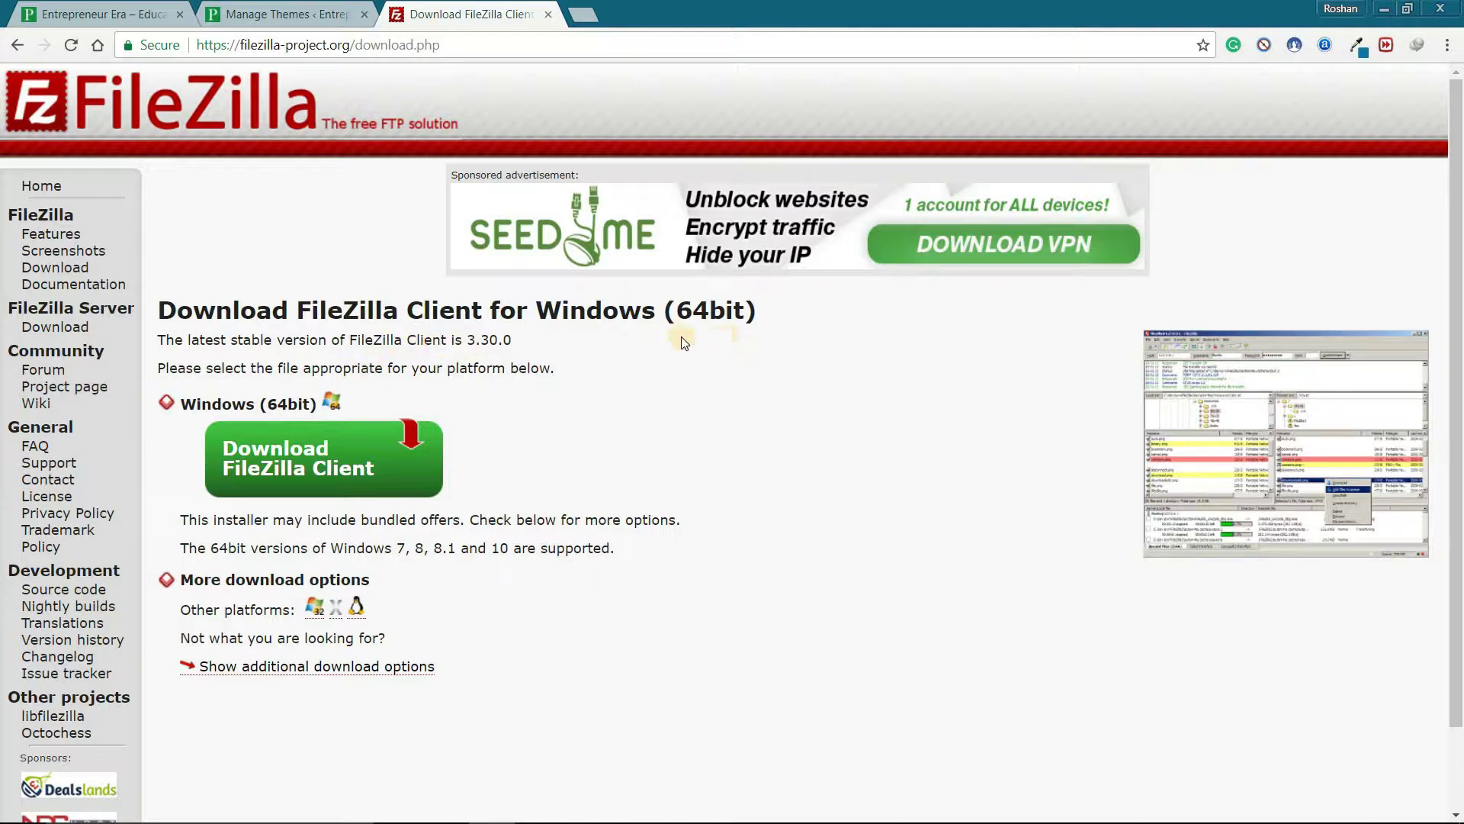
Step: Choose the free FileZilla Client for 64-bit Windows, then cancel the installer download
click(309, 479)
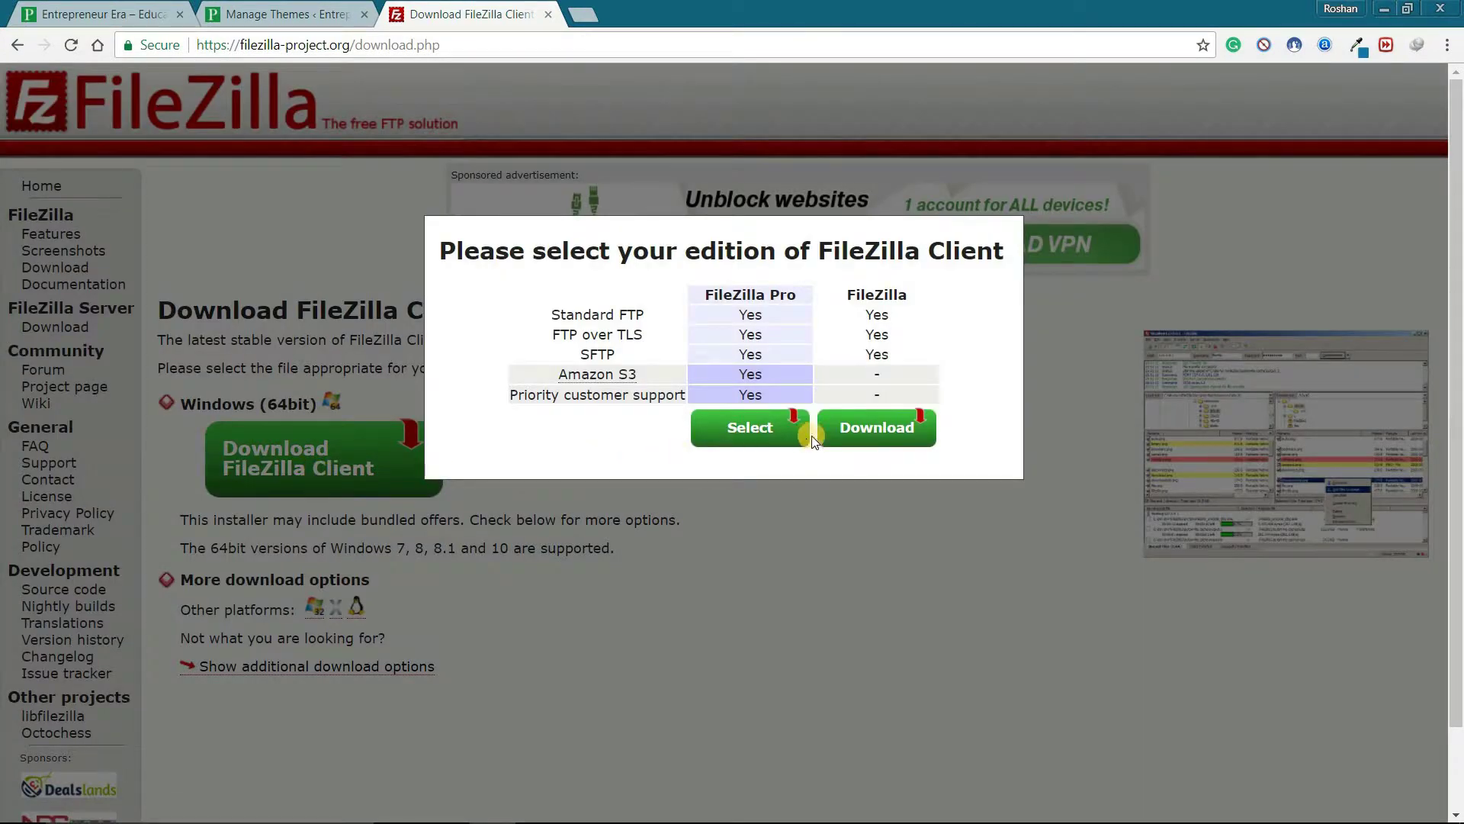
click(877, 429)
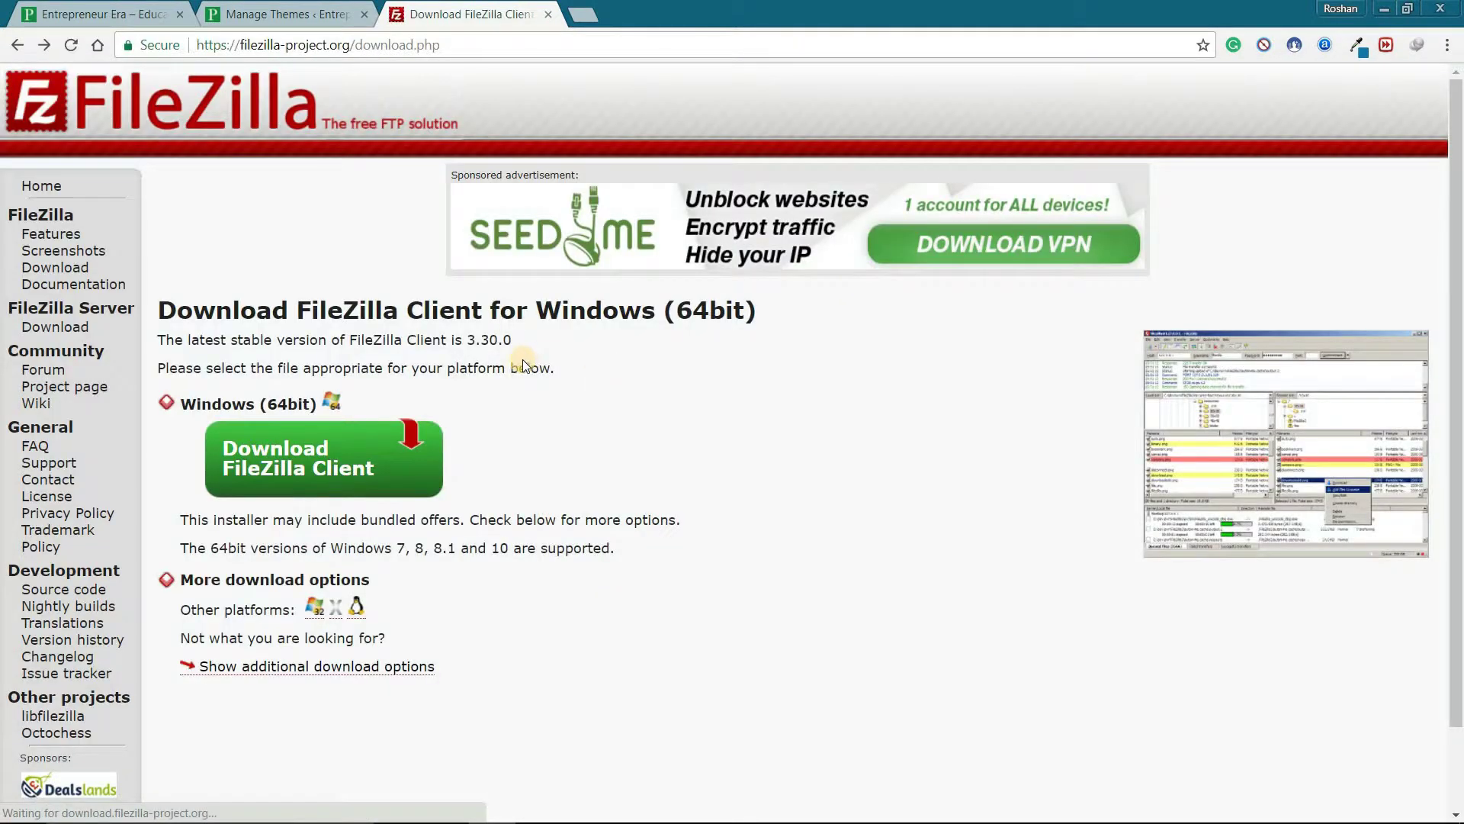
click(398, 455)
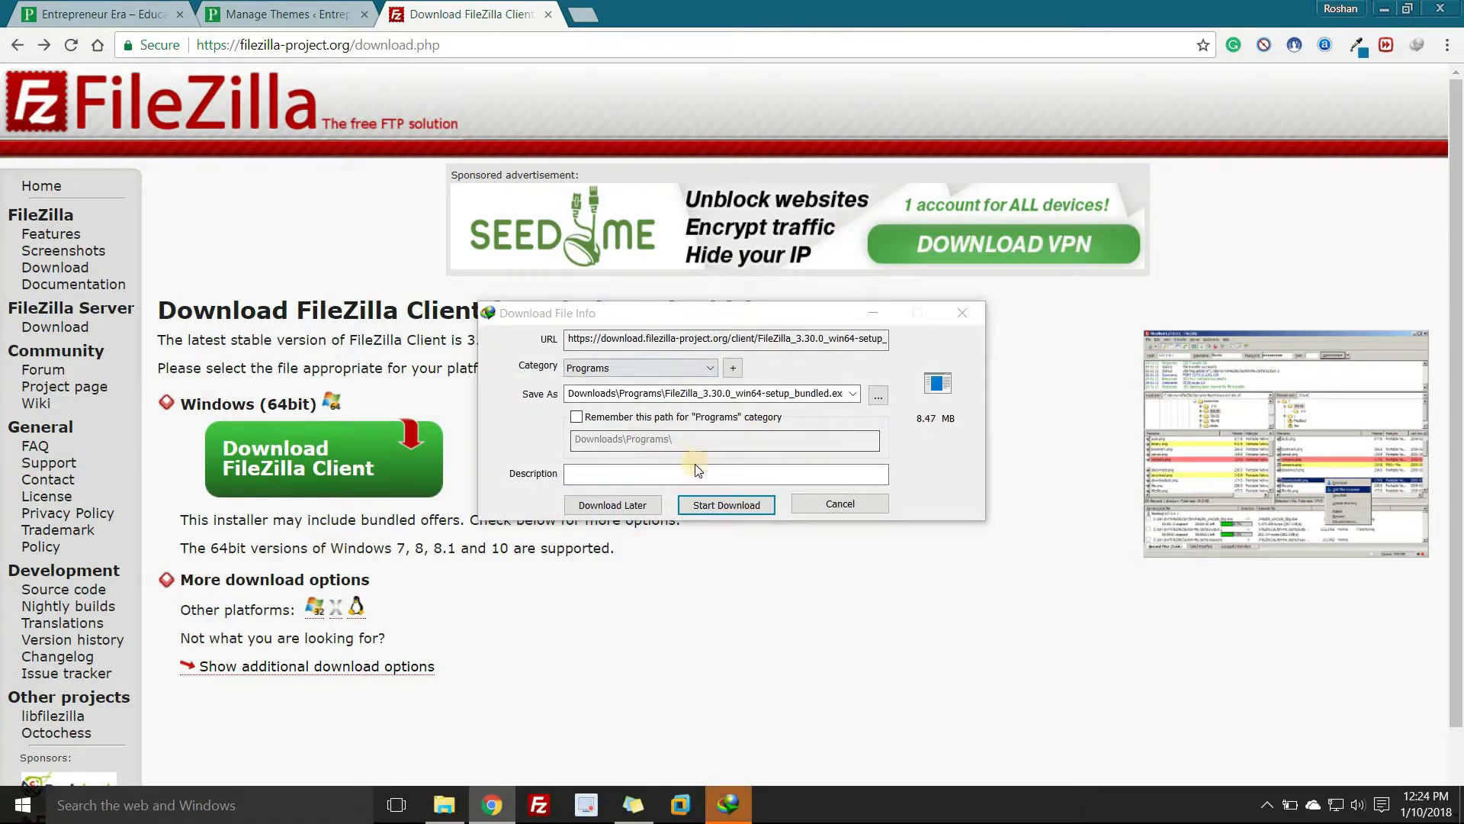
click(823, 501)
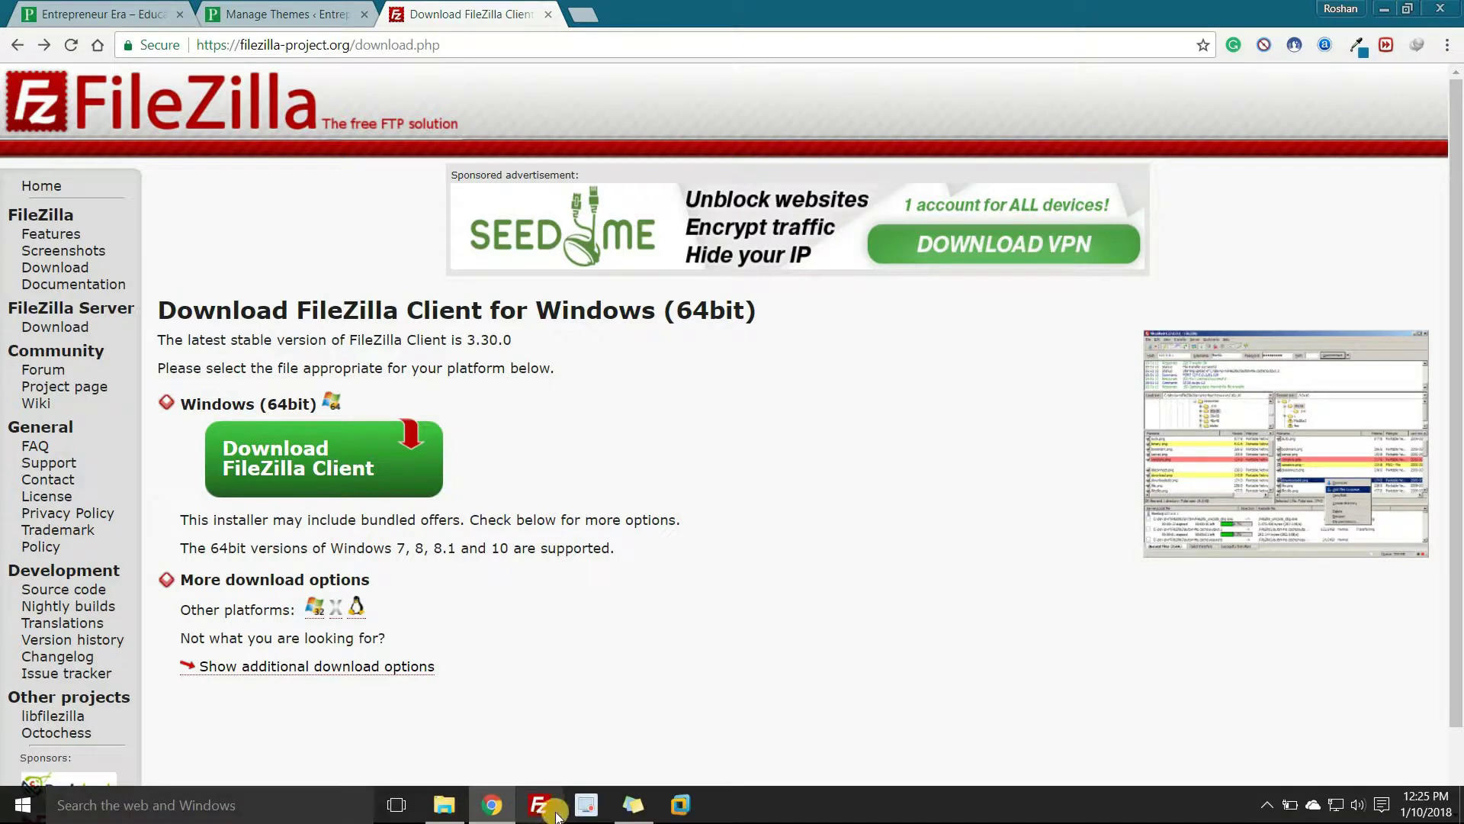
Step: Minimize Chrome to reveal the desktop and bring up the FileZilla Client window
click(28, 809)
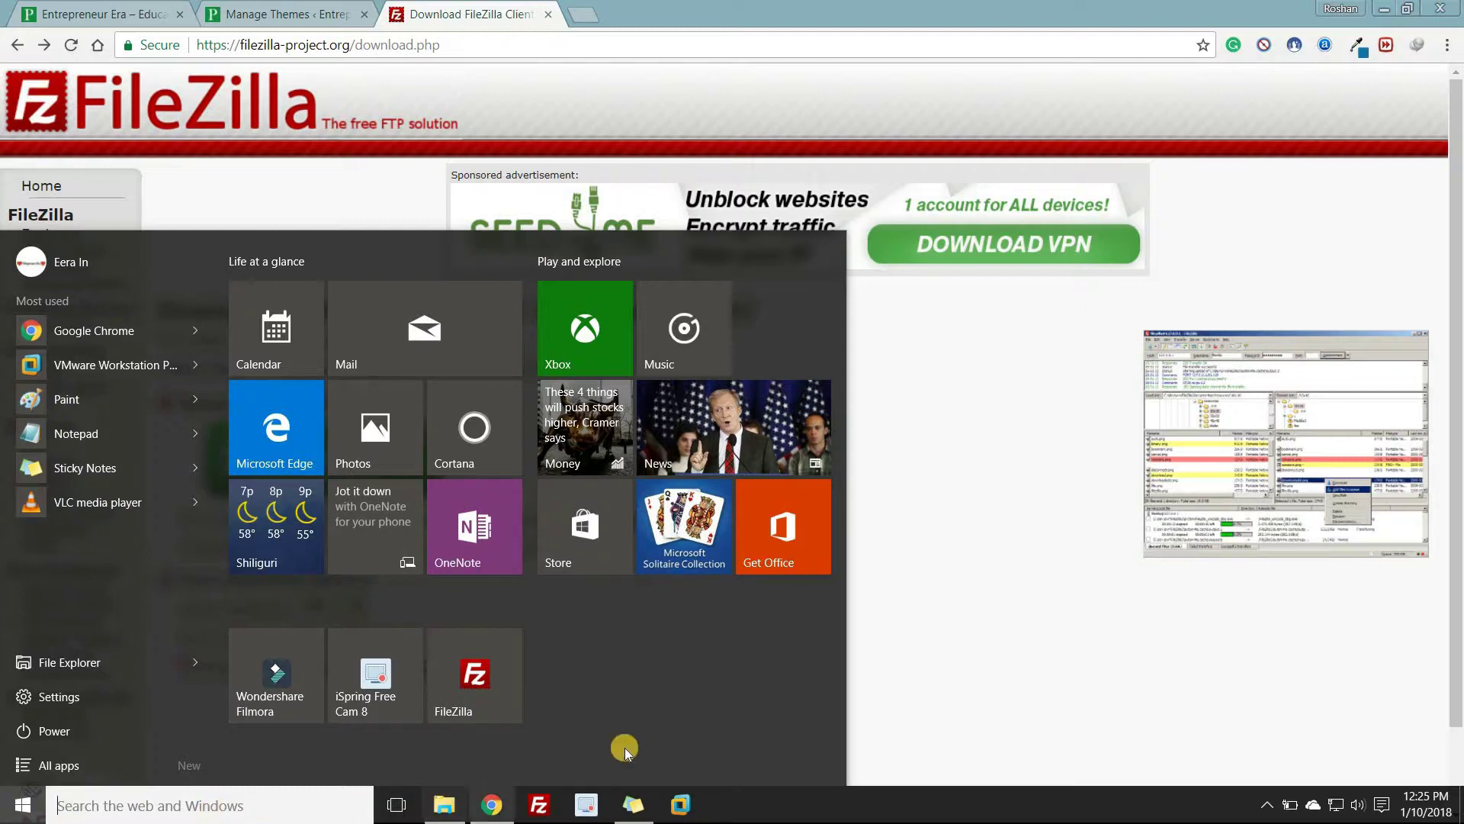
click(948, 591)
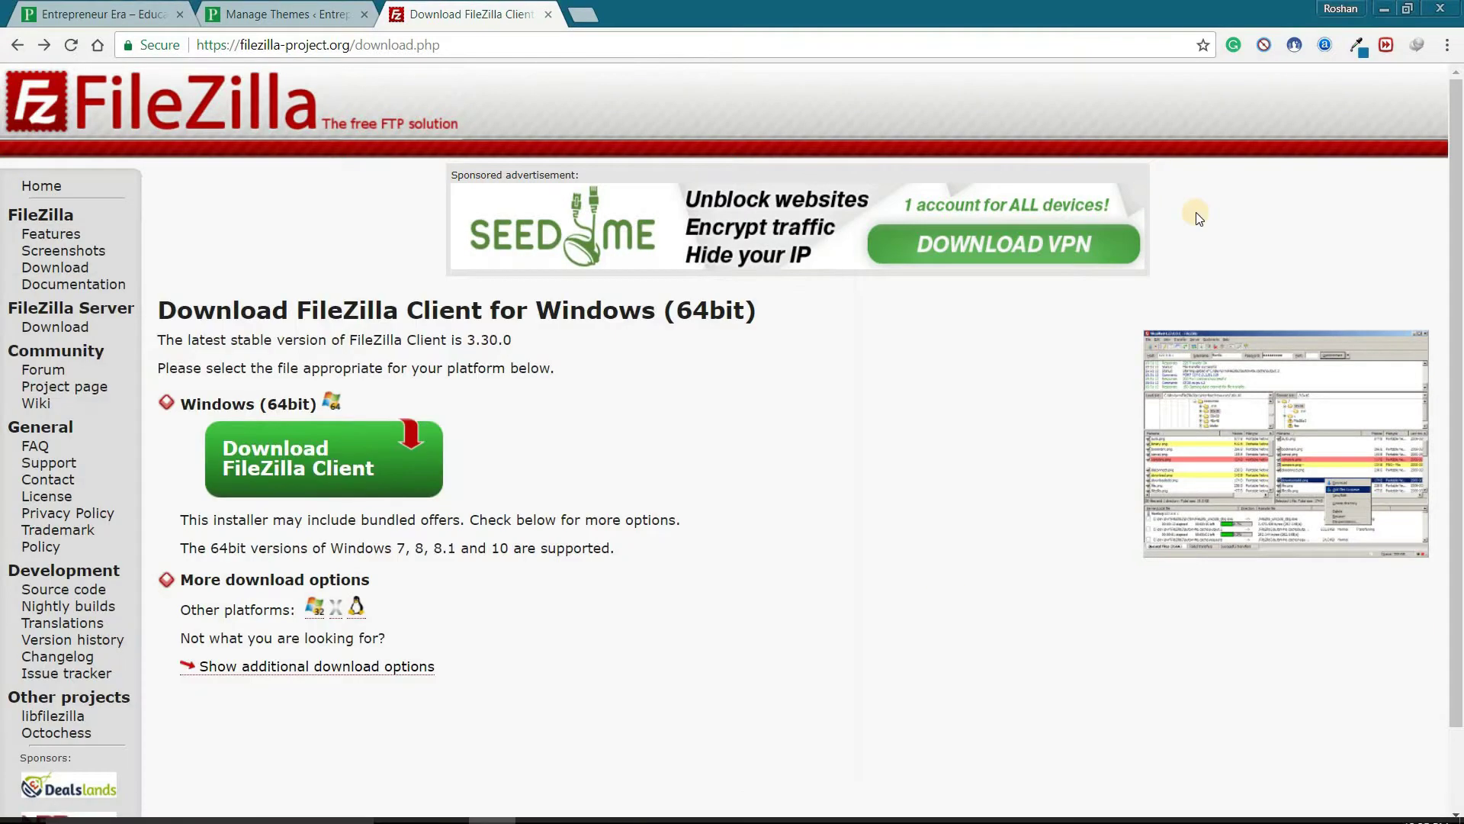
mouse_move(549, 819)
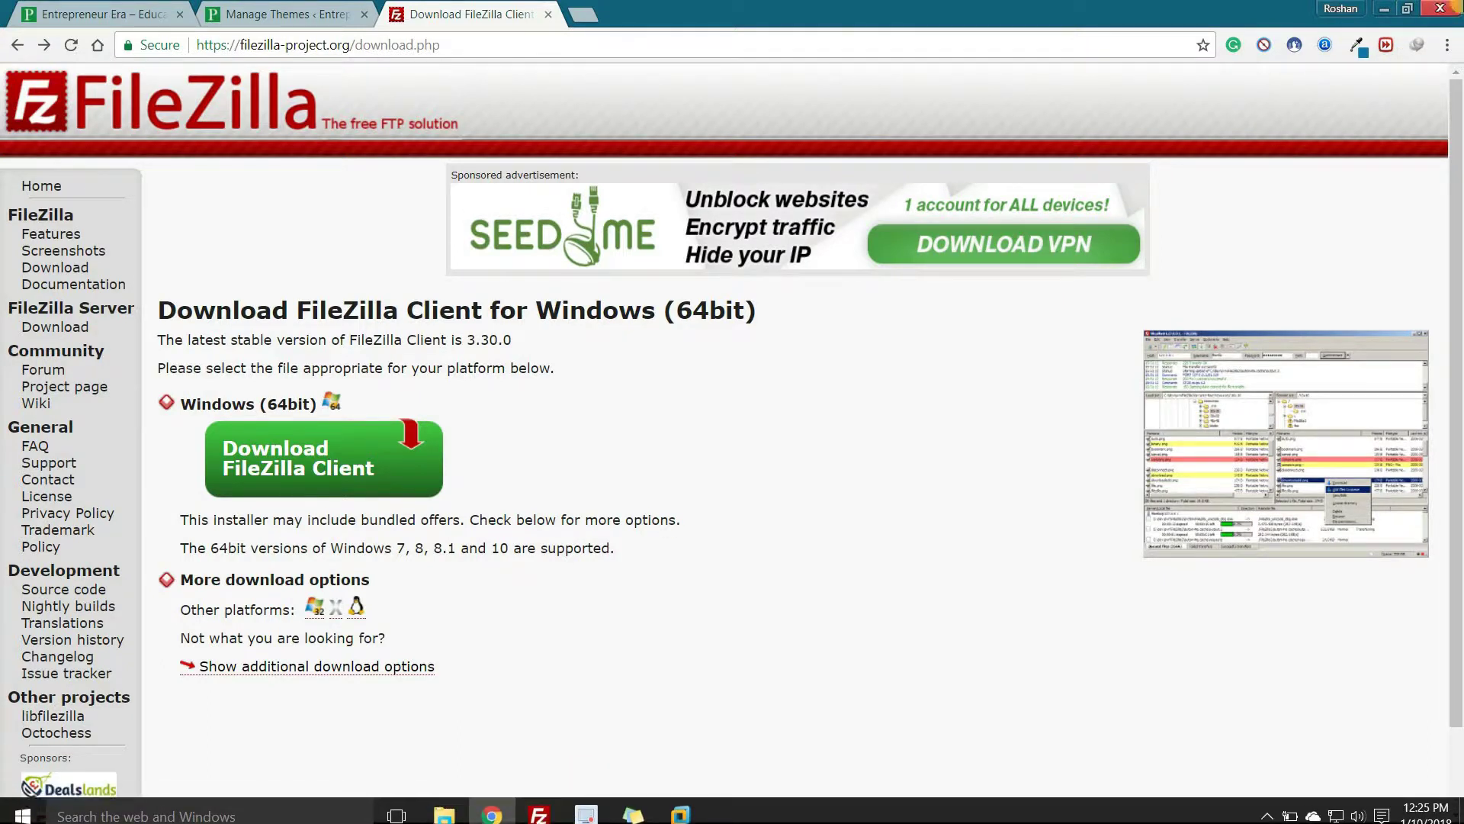
click(1382, 8)
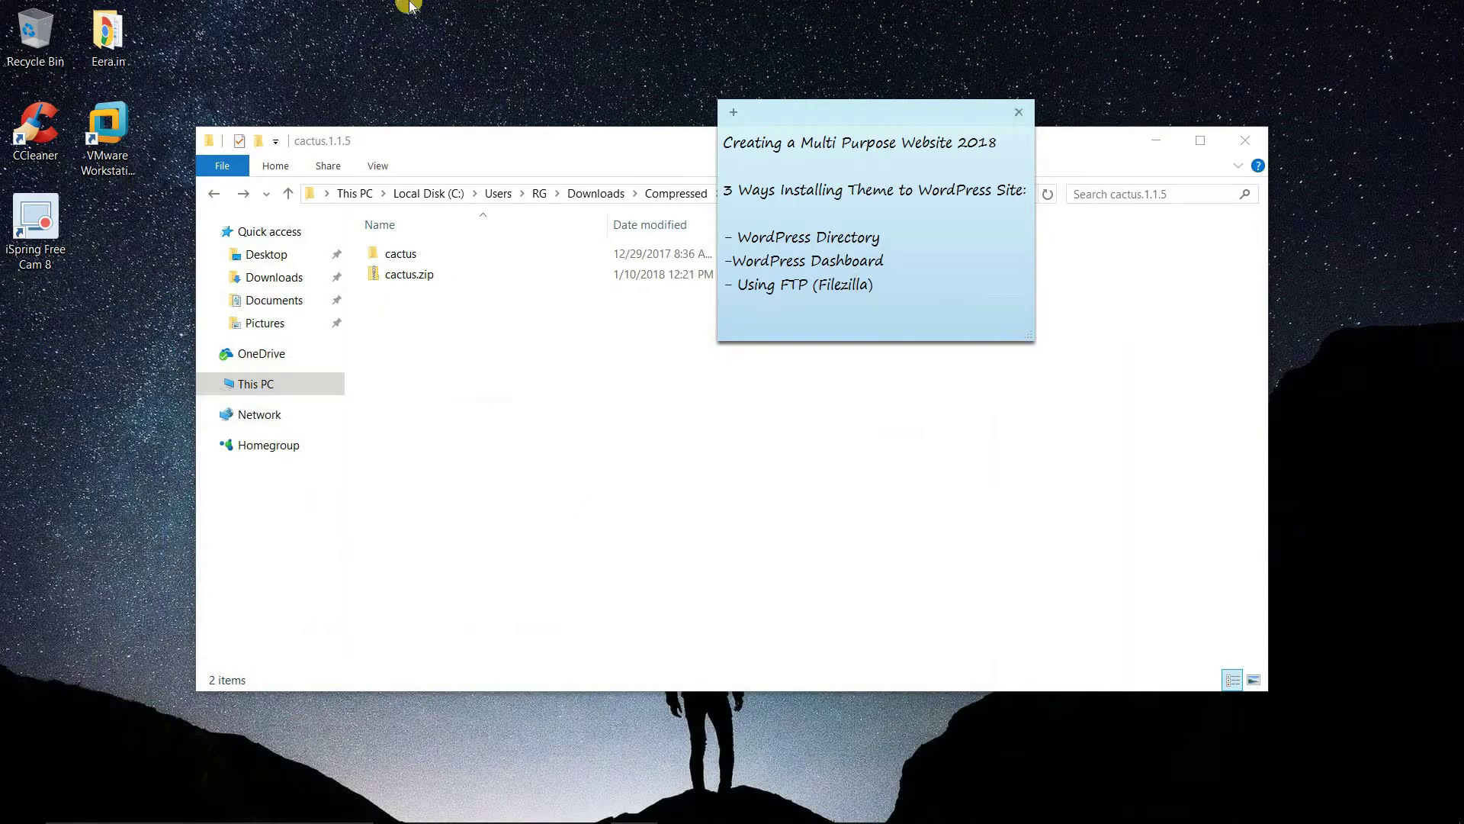
click(108, 391)
mouse_move(549, 821)
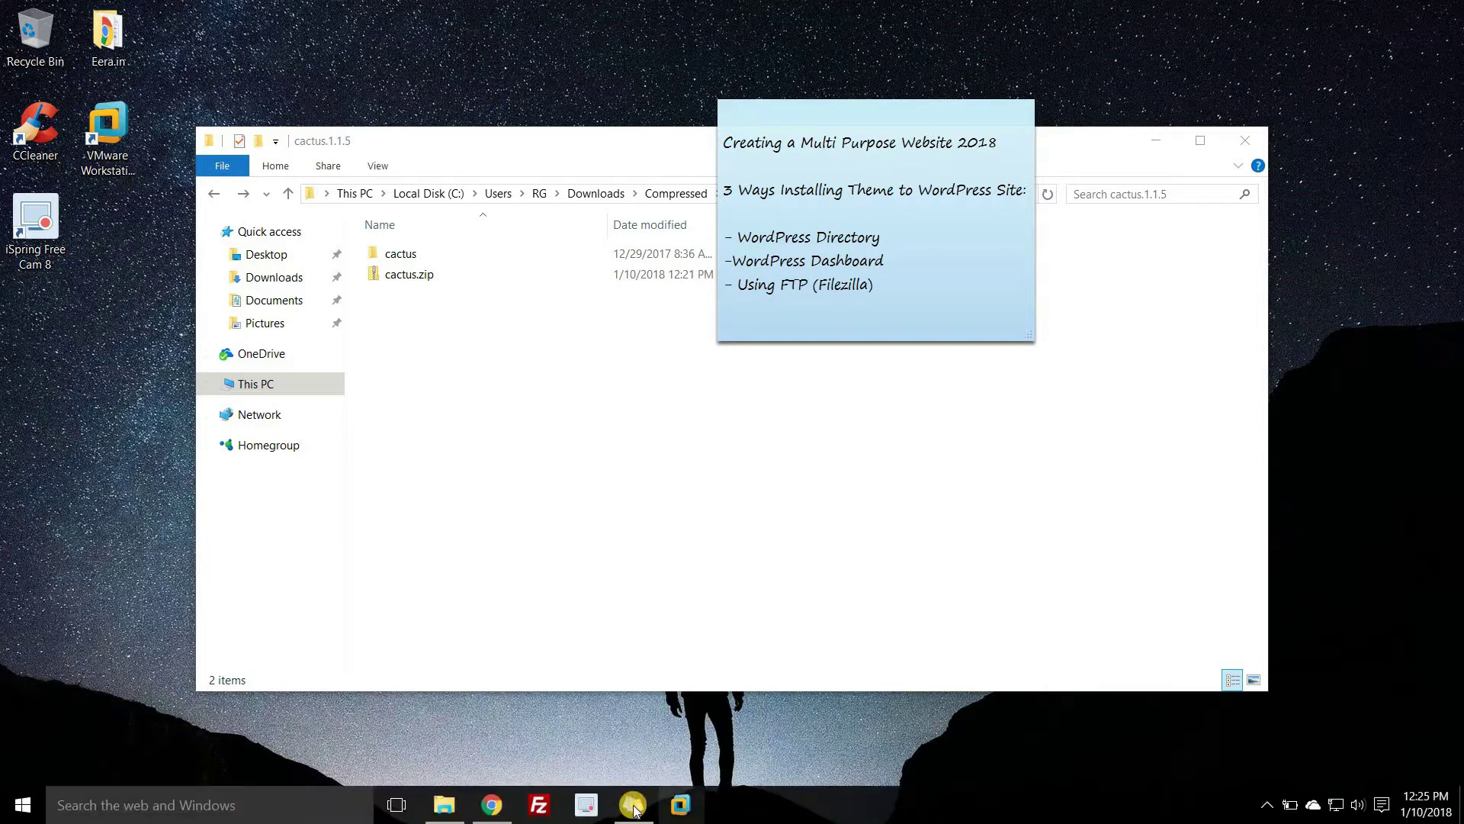
click(538, 805)
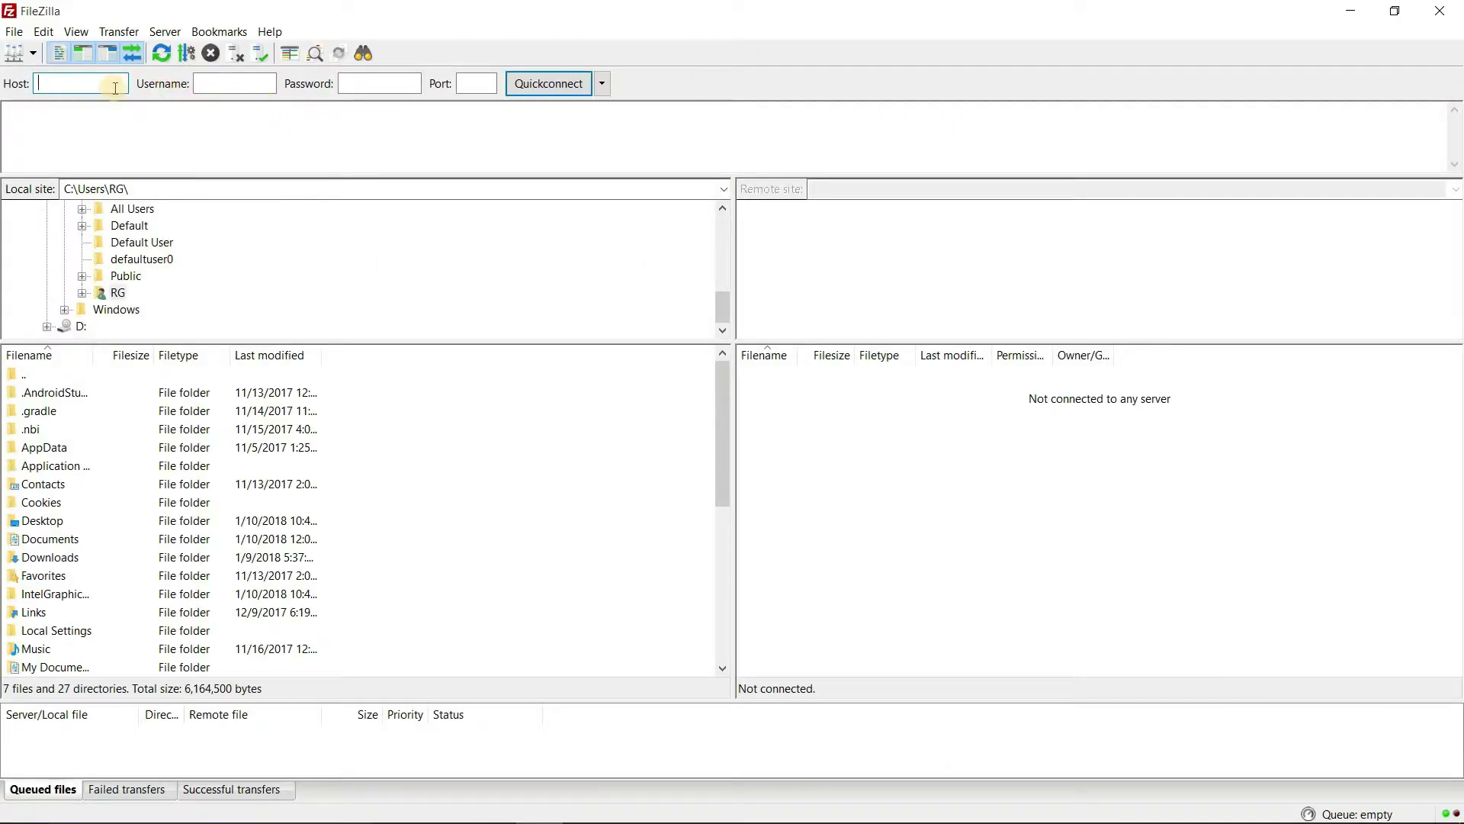
Step: Enter pitorr.com as the FileZilla host and close the new-version notice
mouse_move(95, 86)
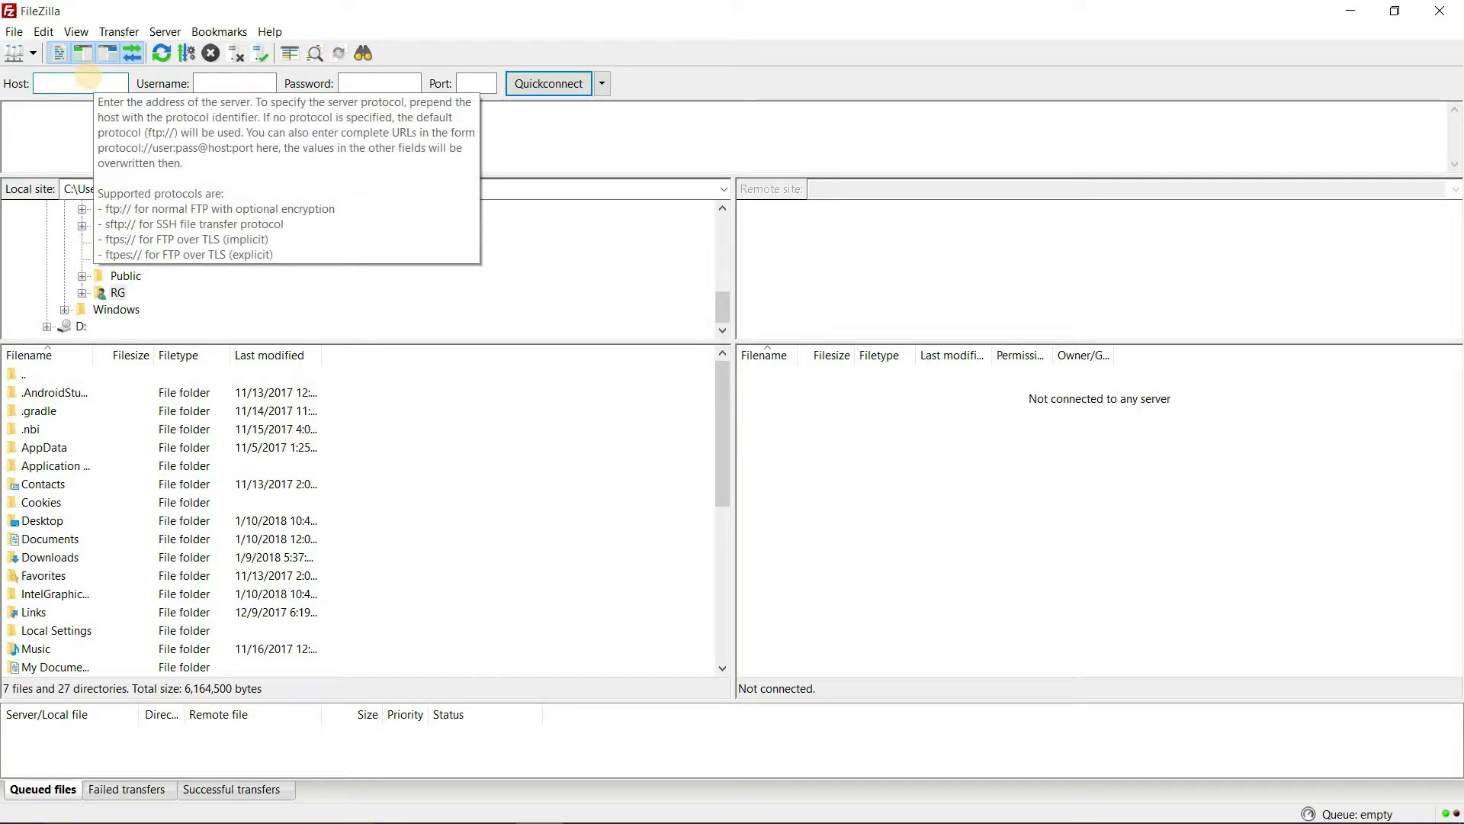
text(pitorr.com)
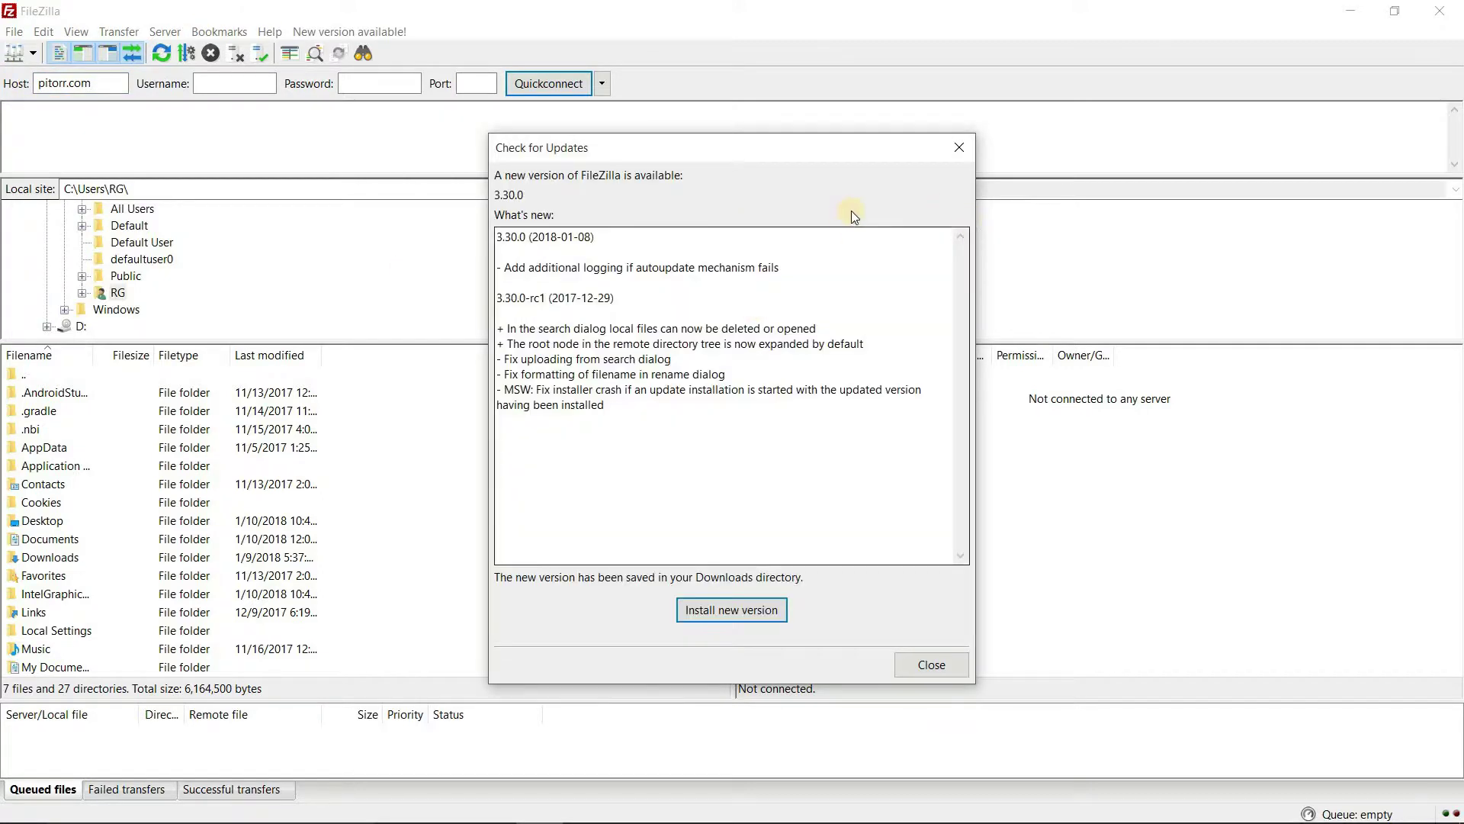
click(959, 148)
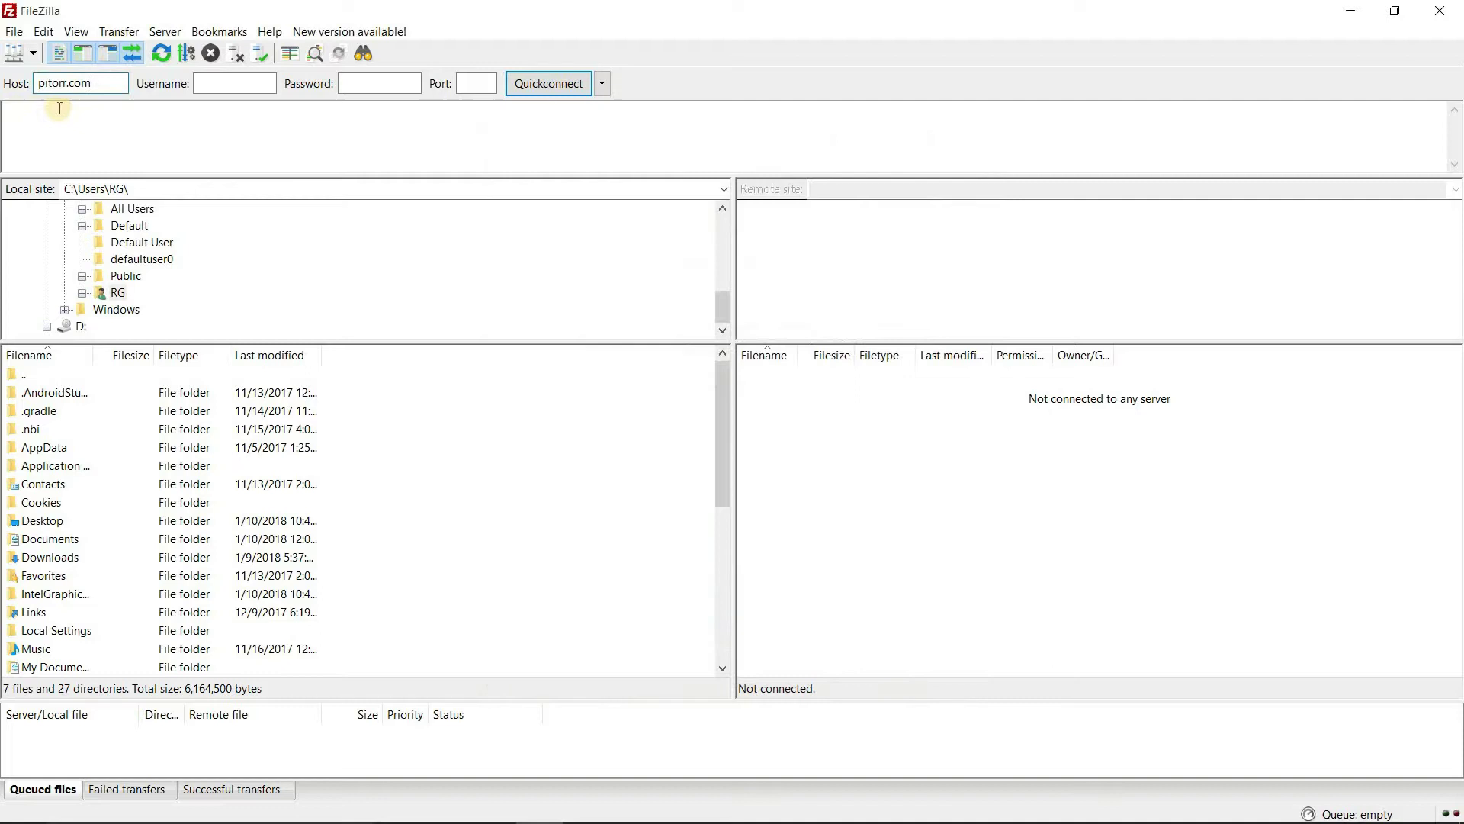
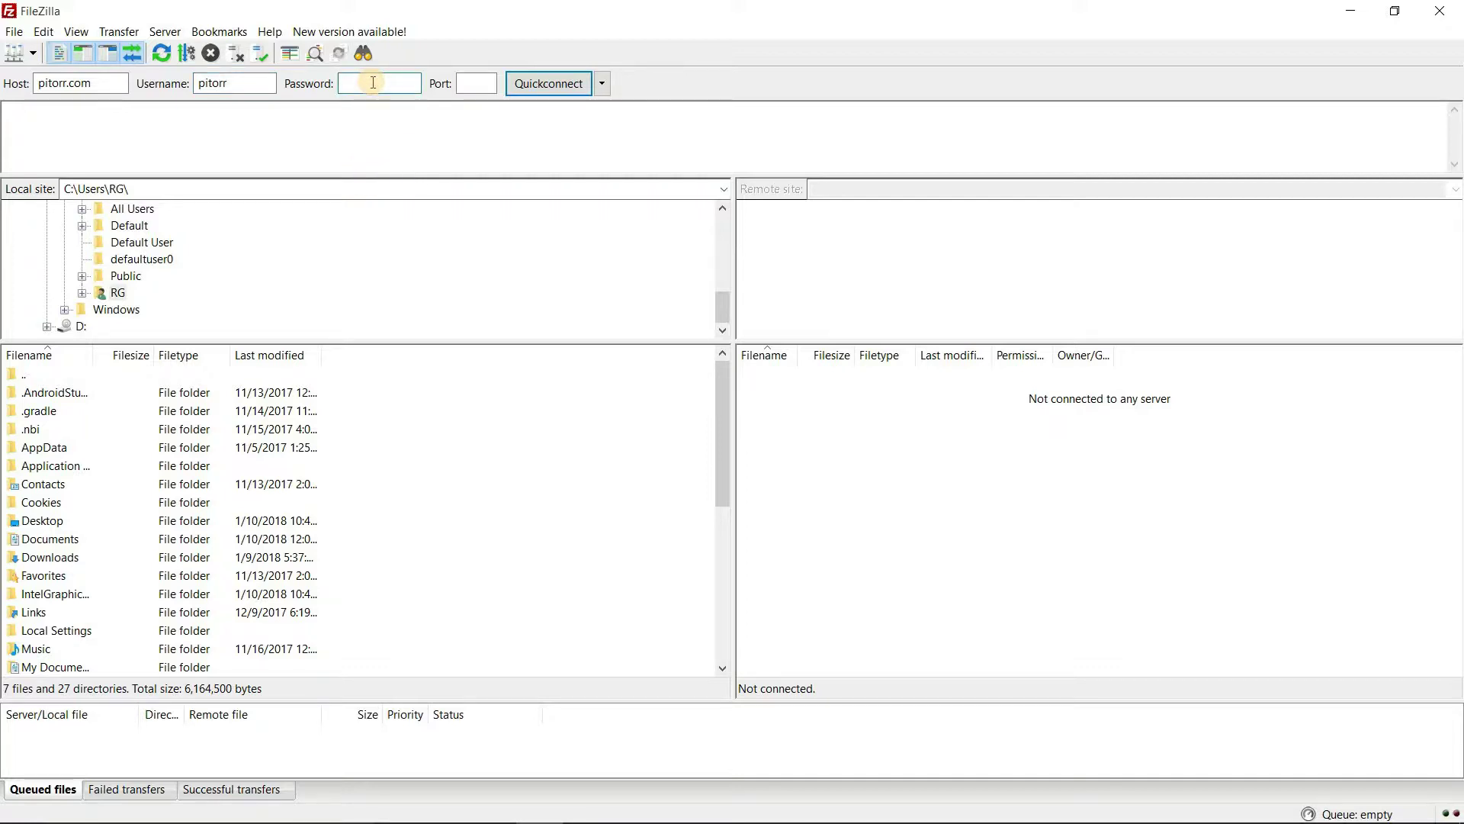
Step: Log in to pitorr.com with Quickconnect and accept the server's unknown certificate
click(422, 118)
click(541, 89)
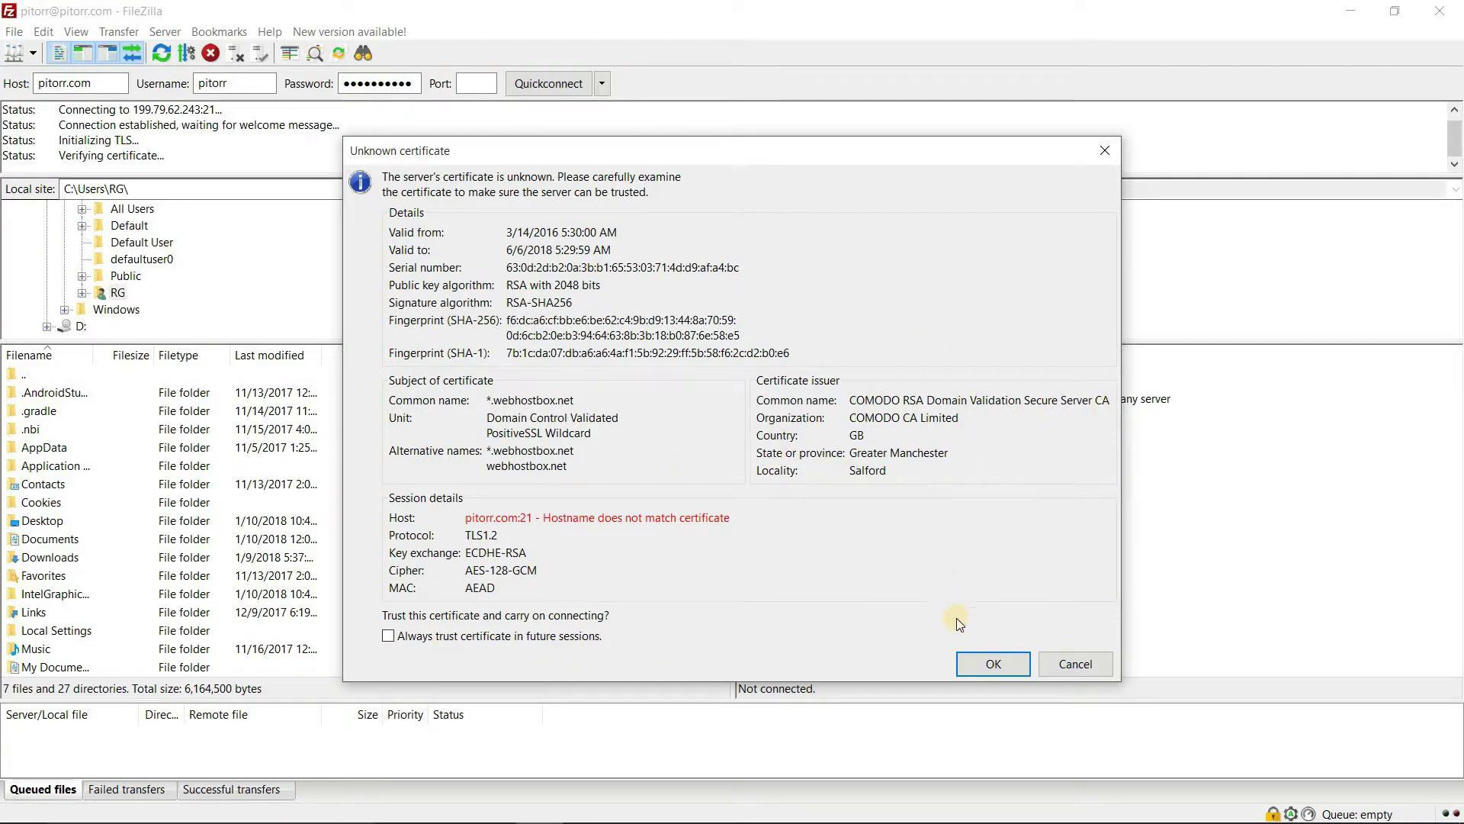
click(996, 661)
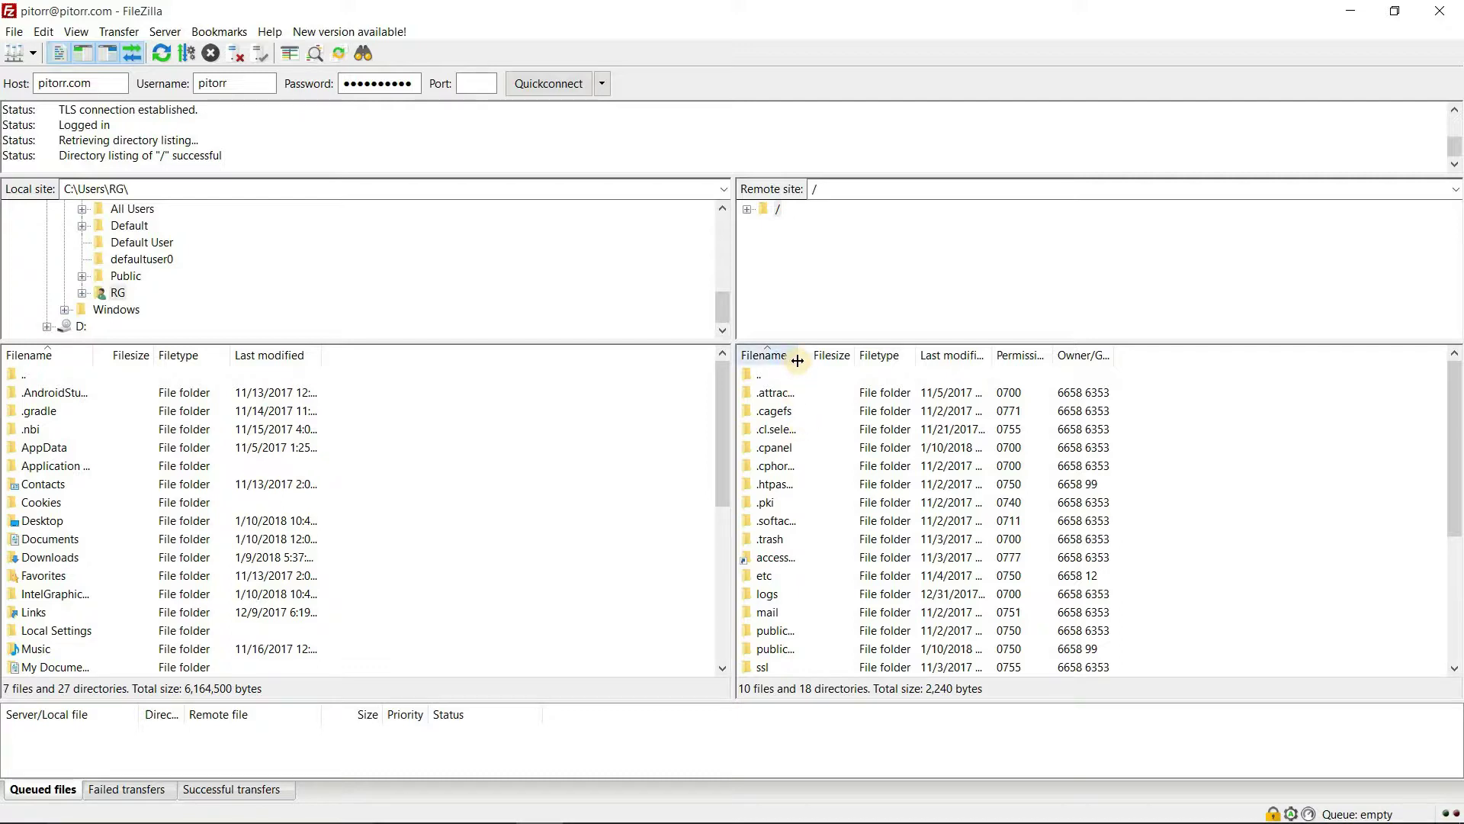
Step: Widen the remote Filename column, open public_html, and bring Chrome to the front
drag(799, 361, 872, 365)
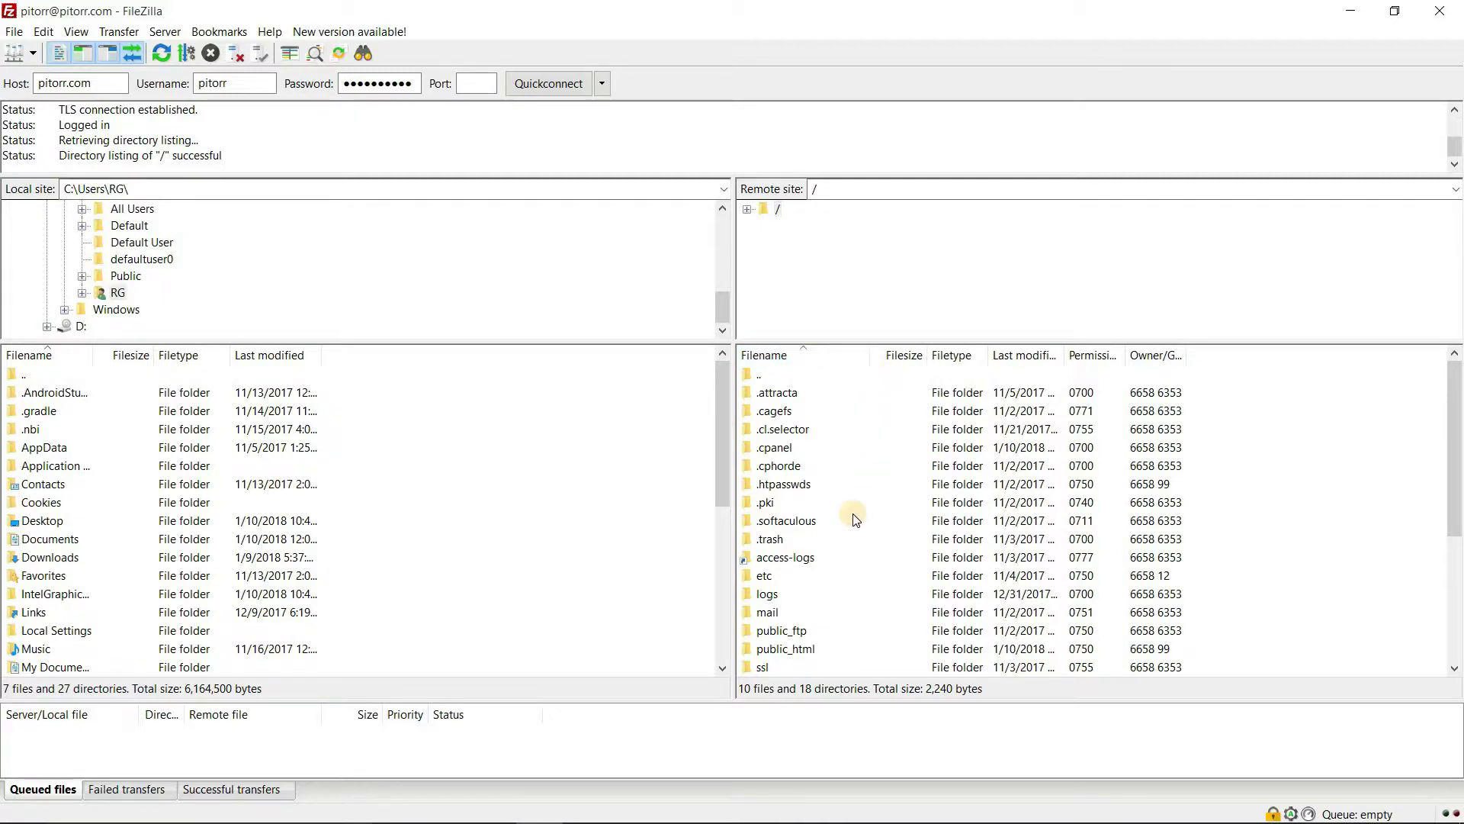
double_click(778, 651)
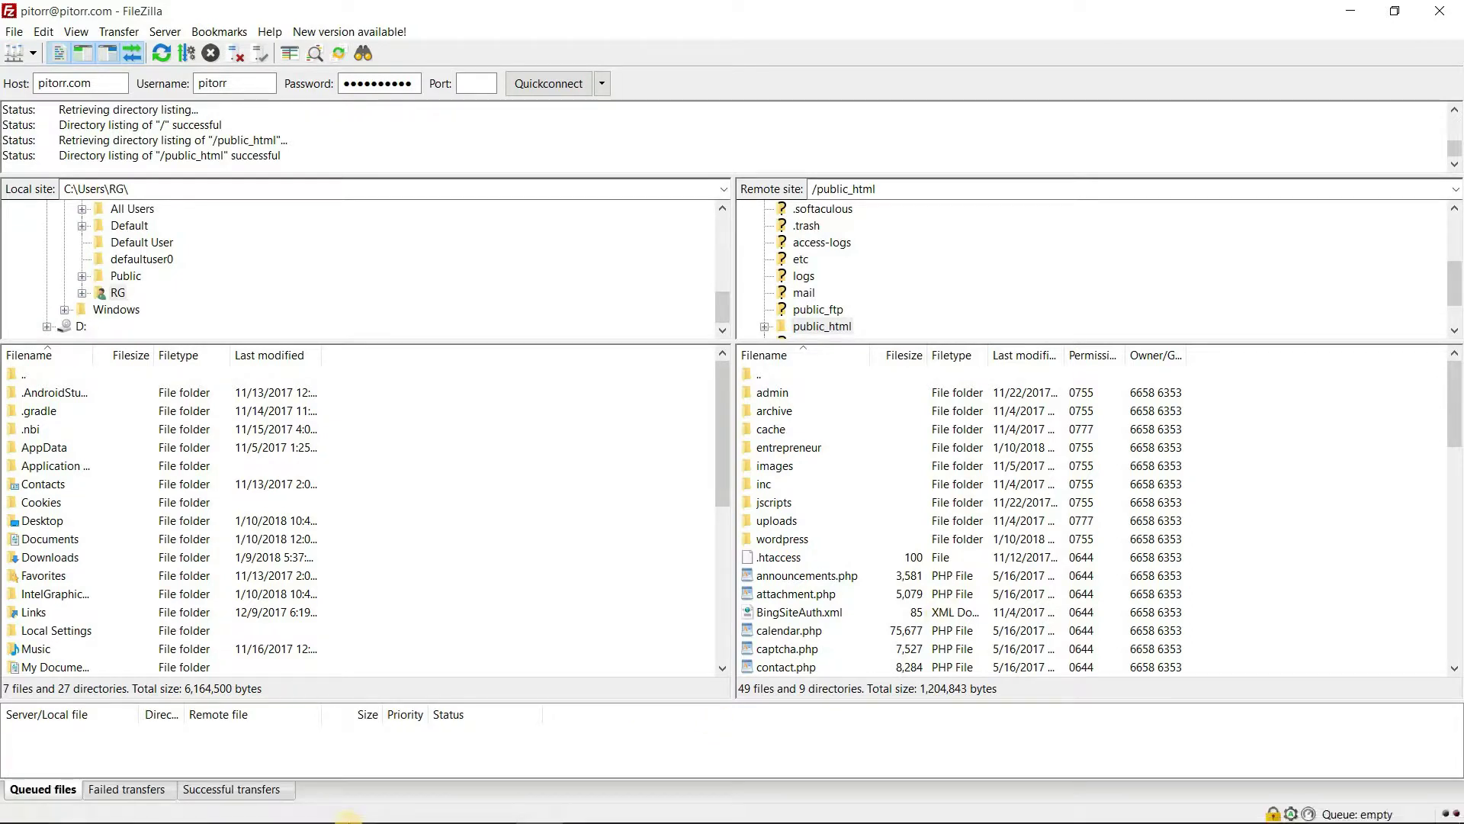
click(503, 813)
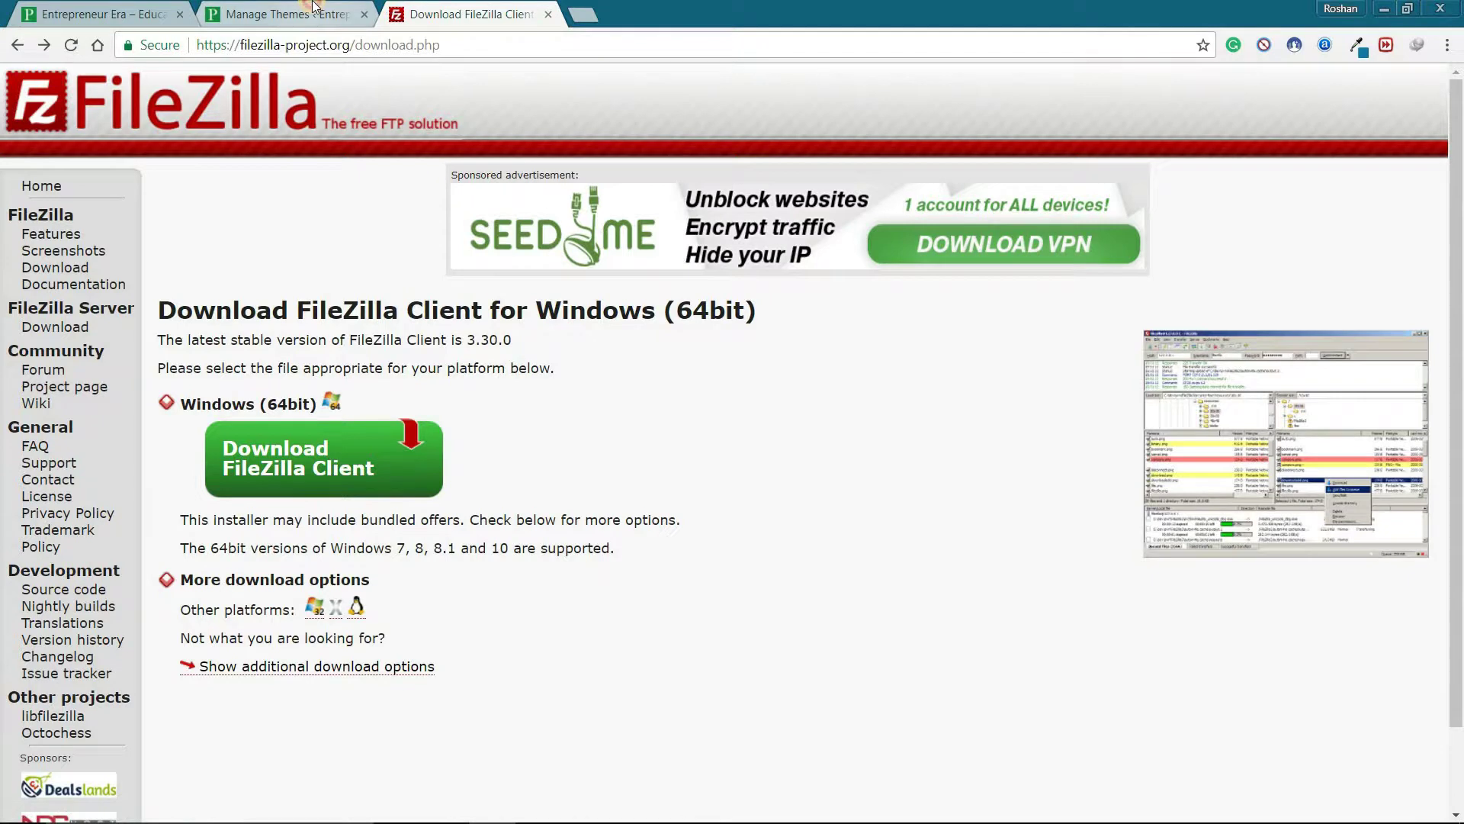
Step: Check the Cactus theme on the Manage Themes tab, then return to FileZilla
click(313, 11)
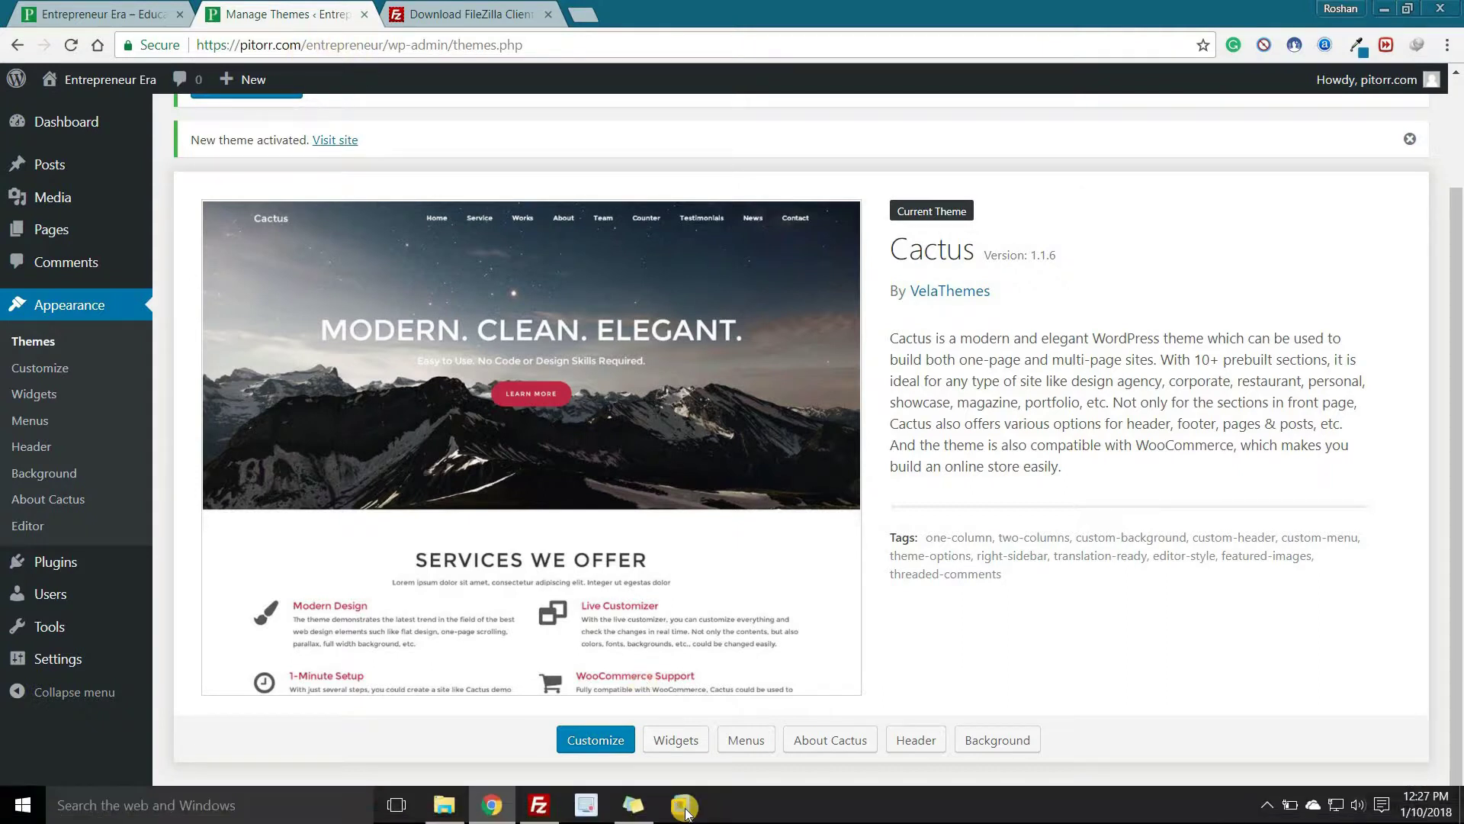
click(540, 805)
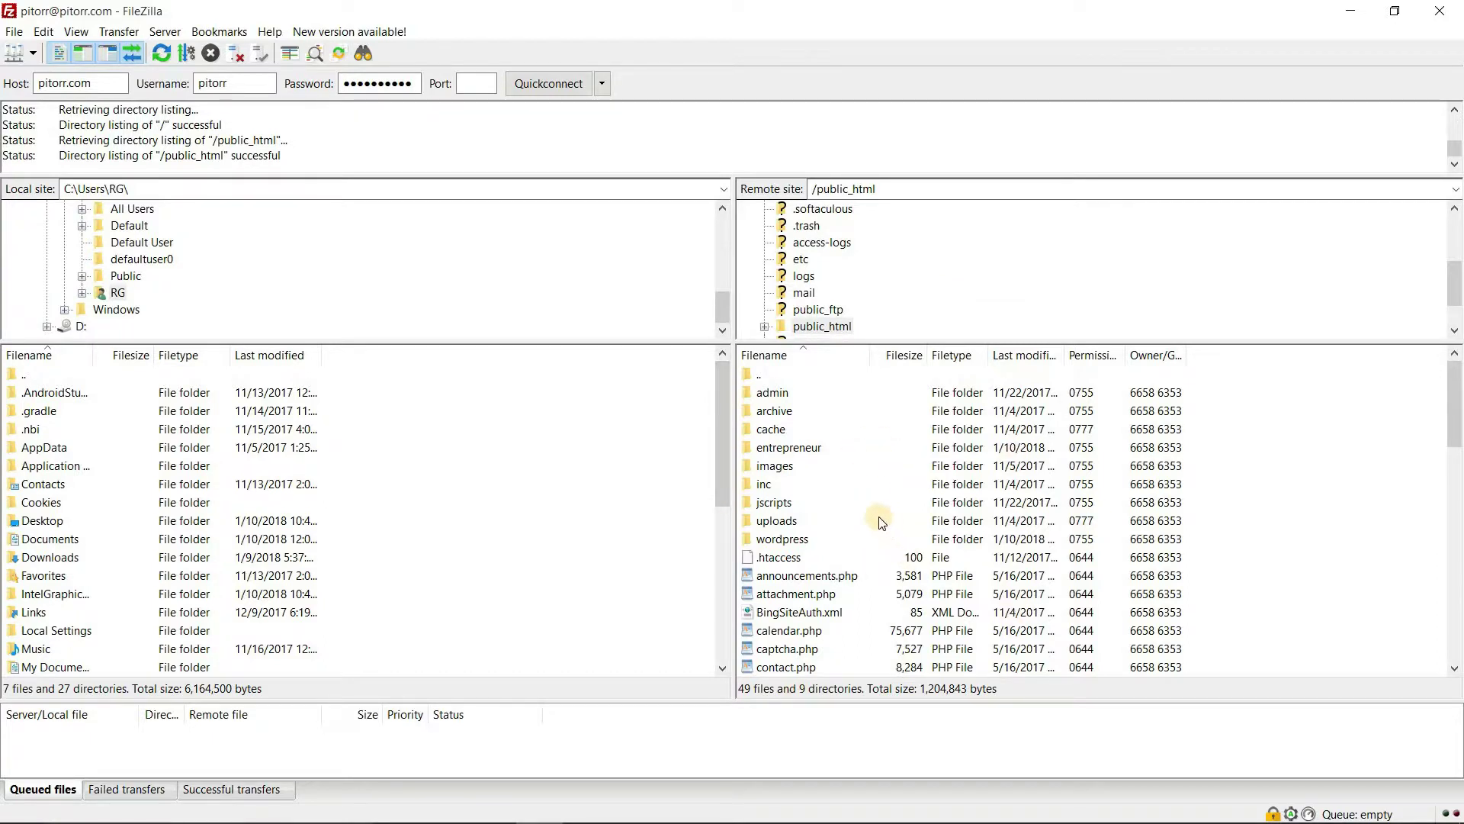
Step: Browse the server into entrepreneur/wp-content/themes, peek inside cactus, and return to themes
double_click(795, 450)
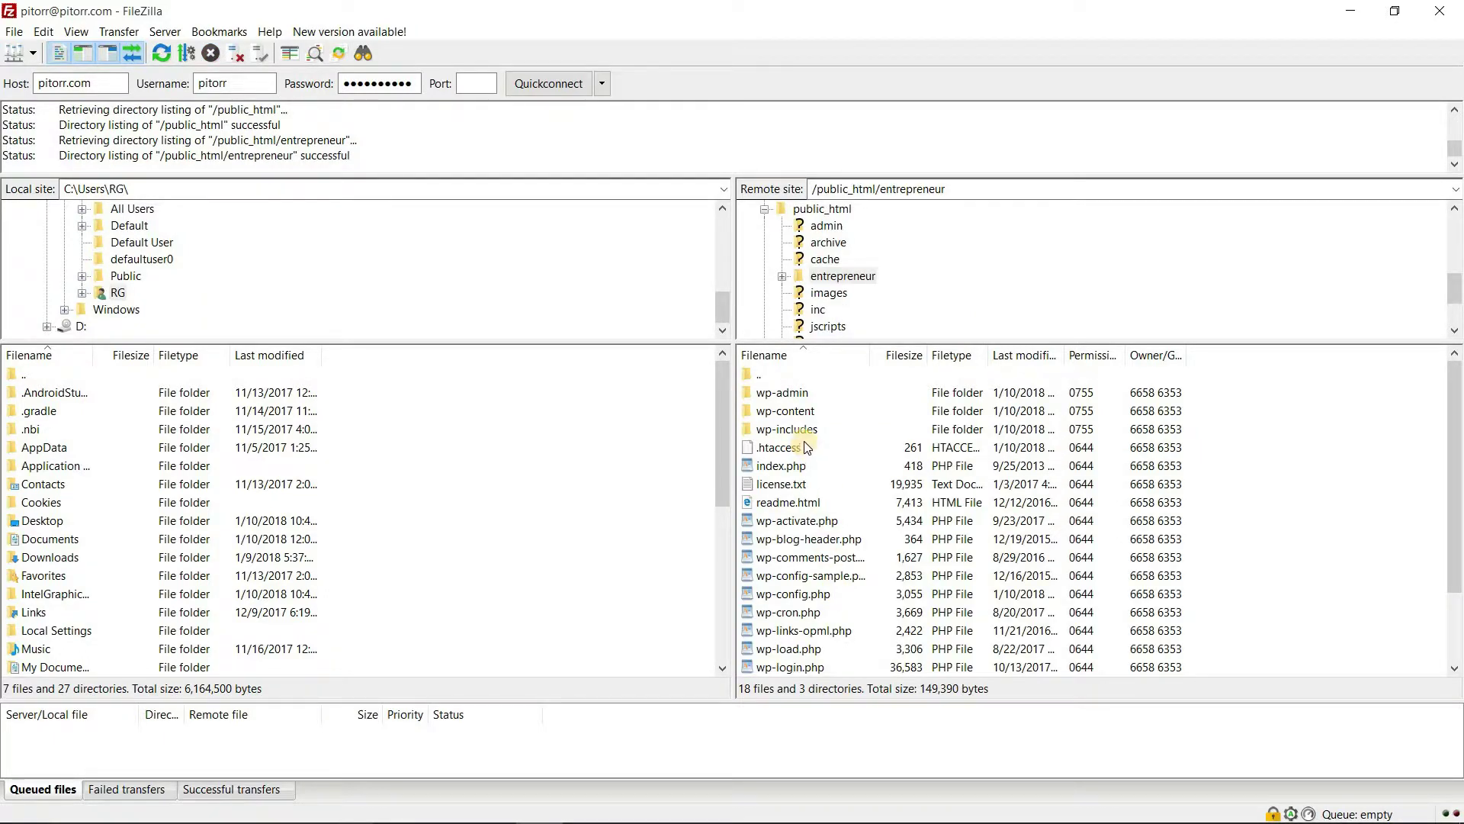
double_click(795, 412)
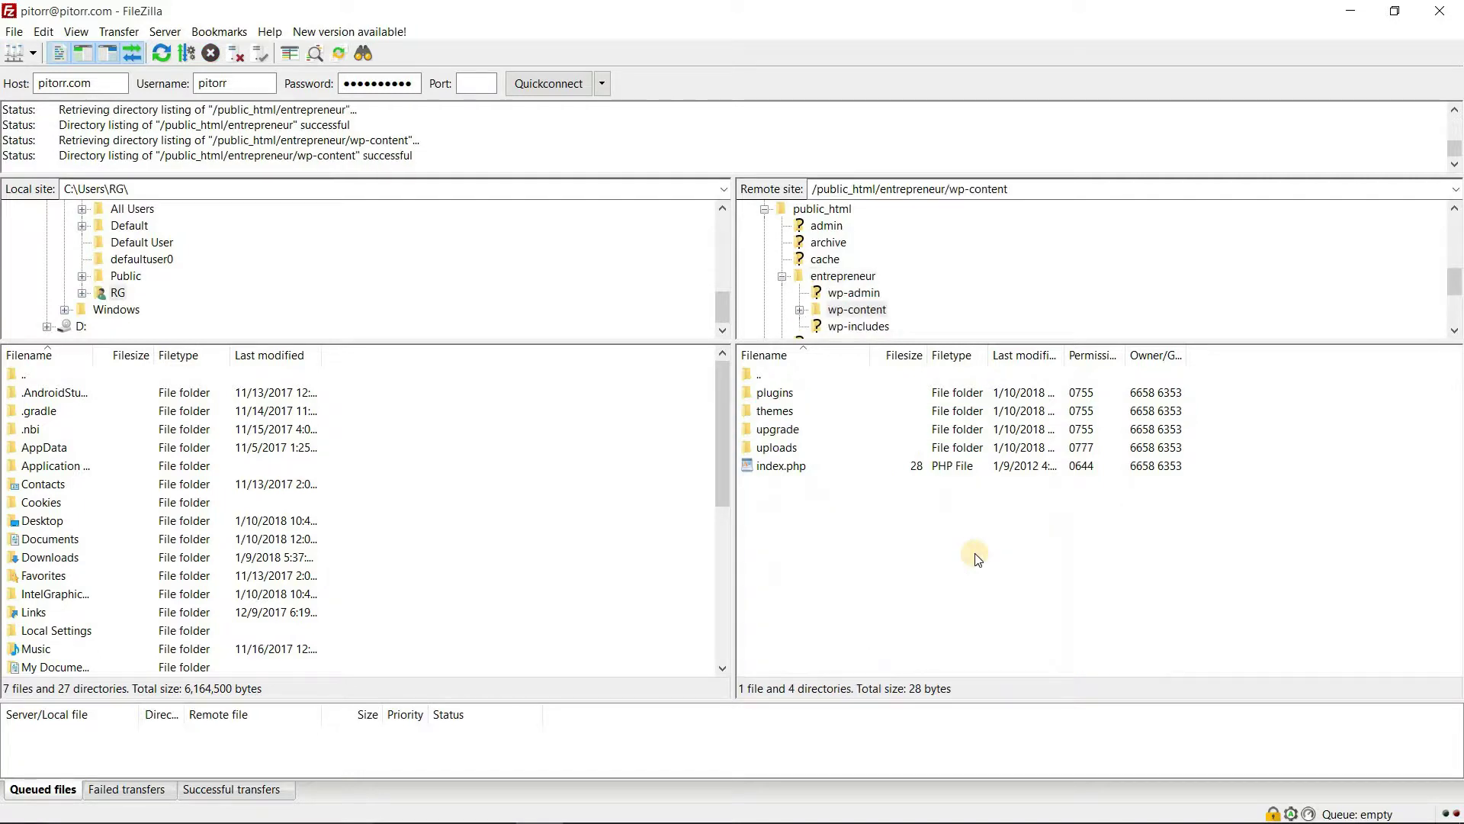
double_click(775, 412)
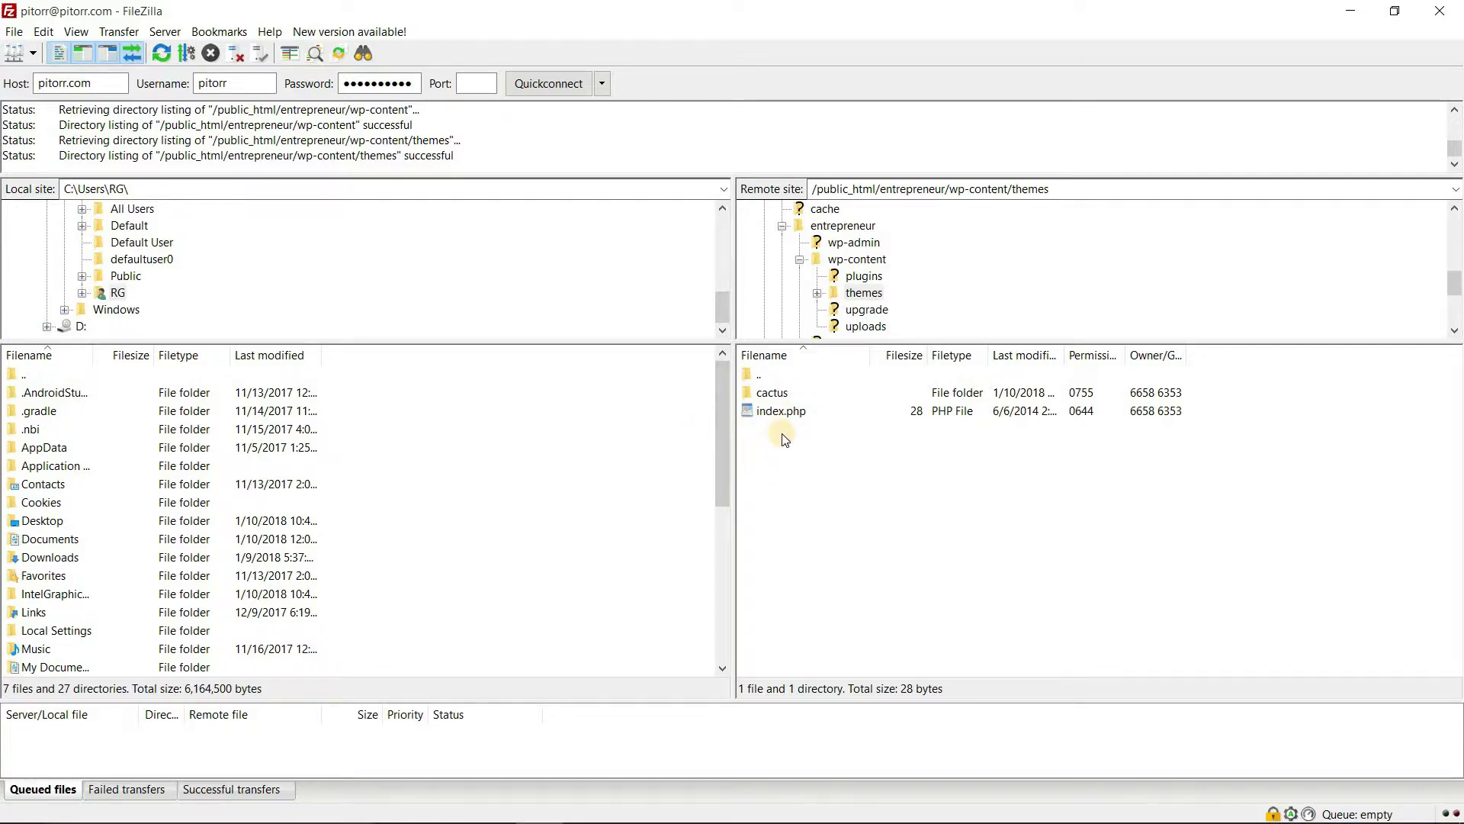
double_click(772, 392)
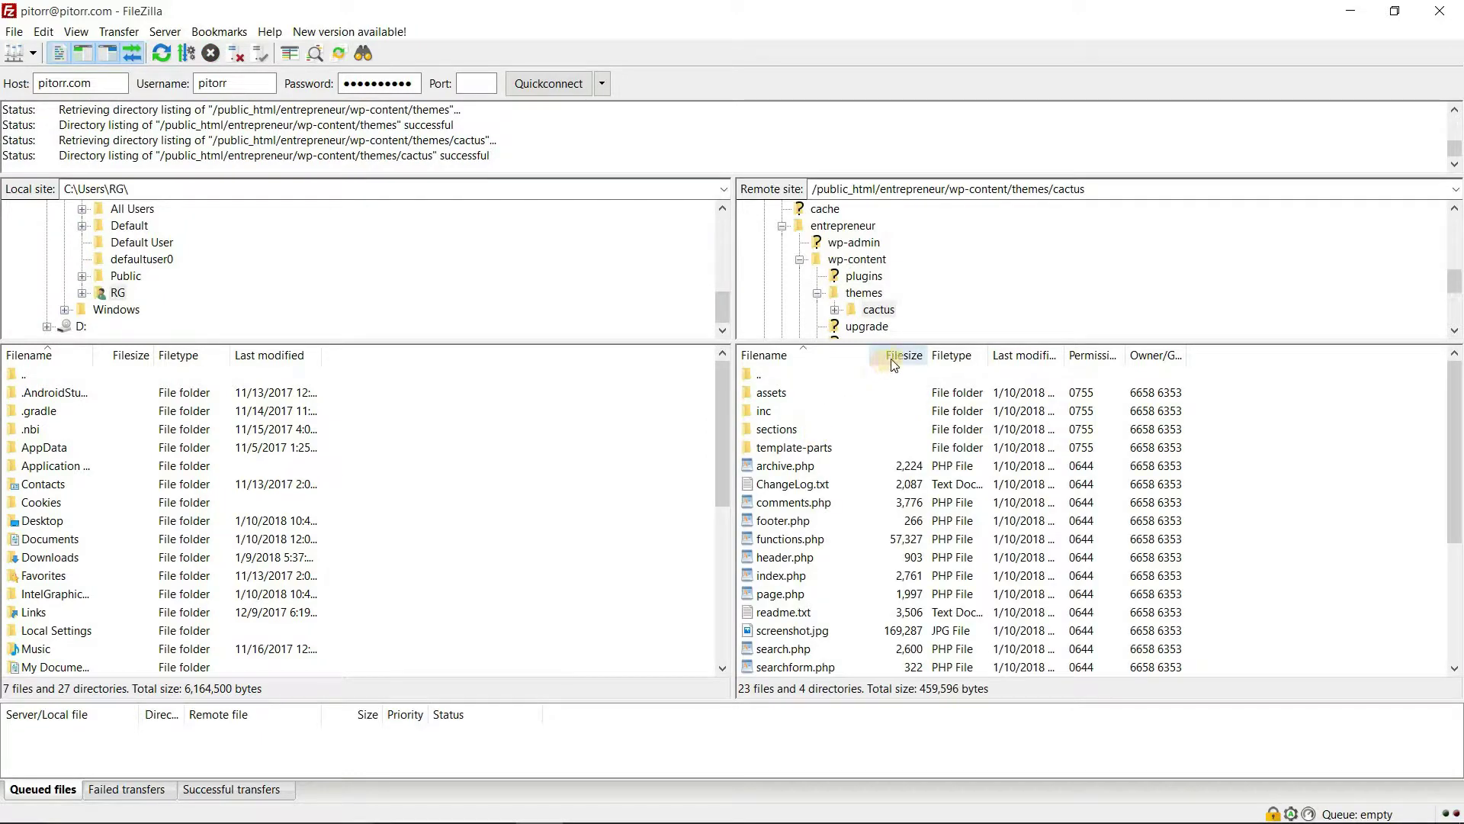
click(865, 296)
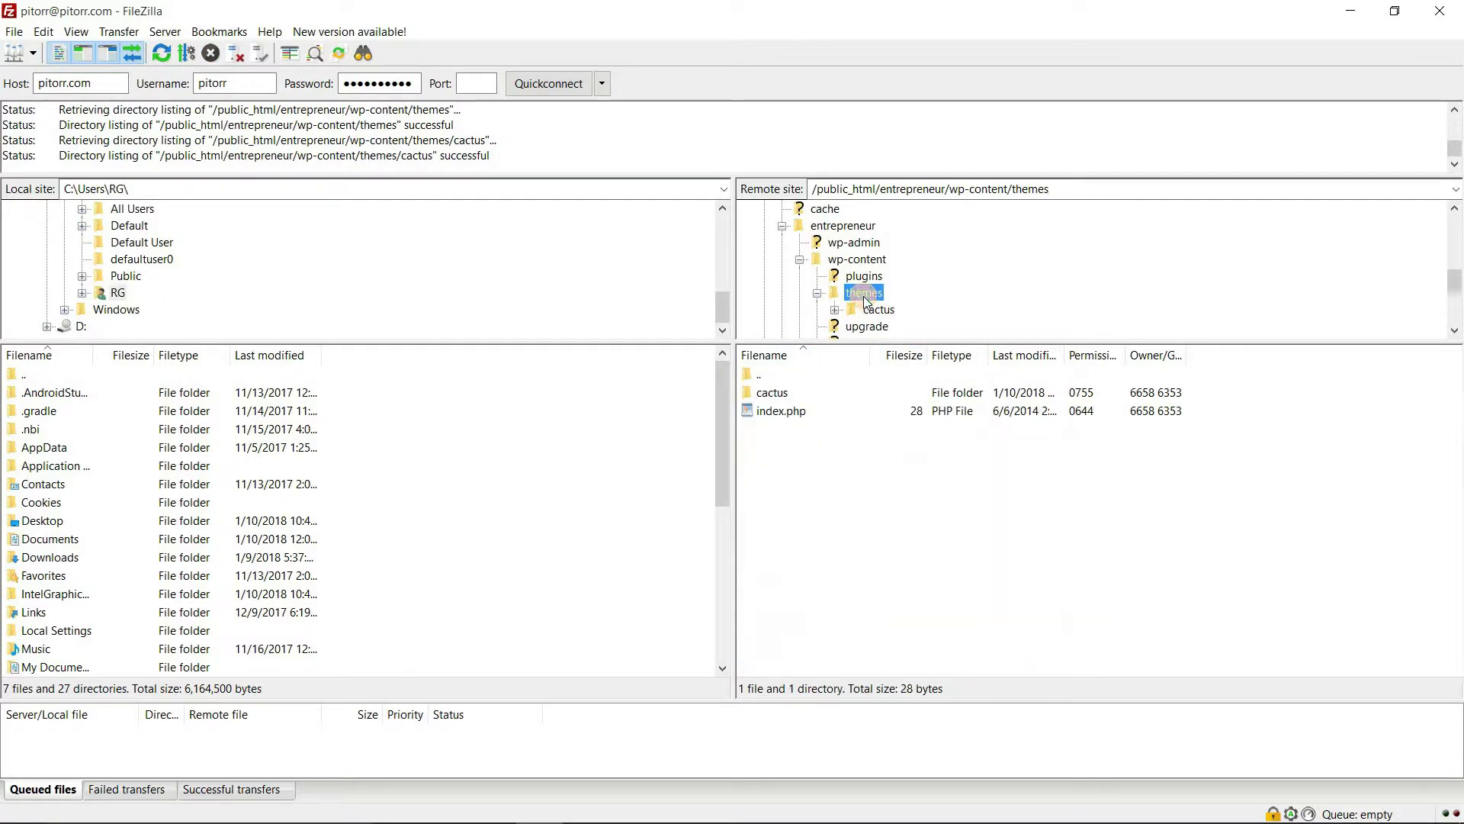
click(788, 450)
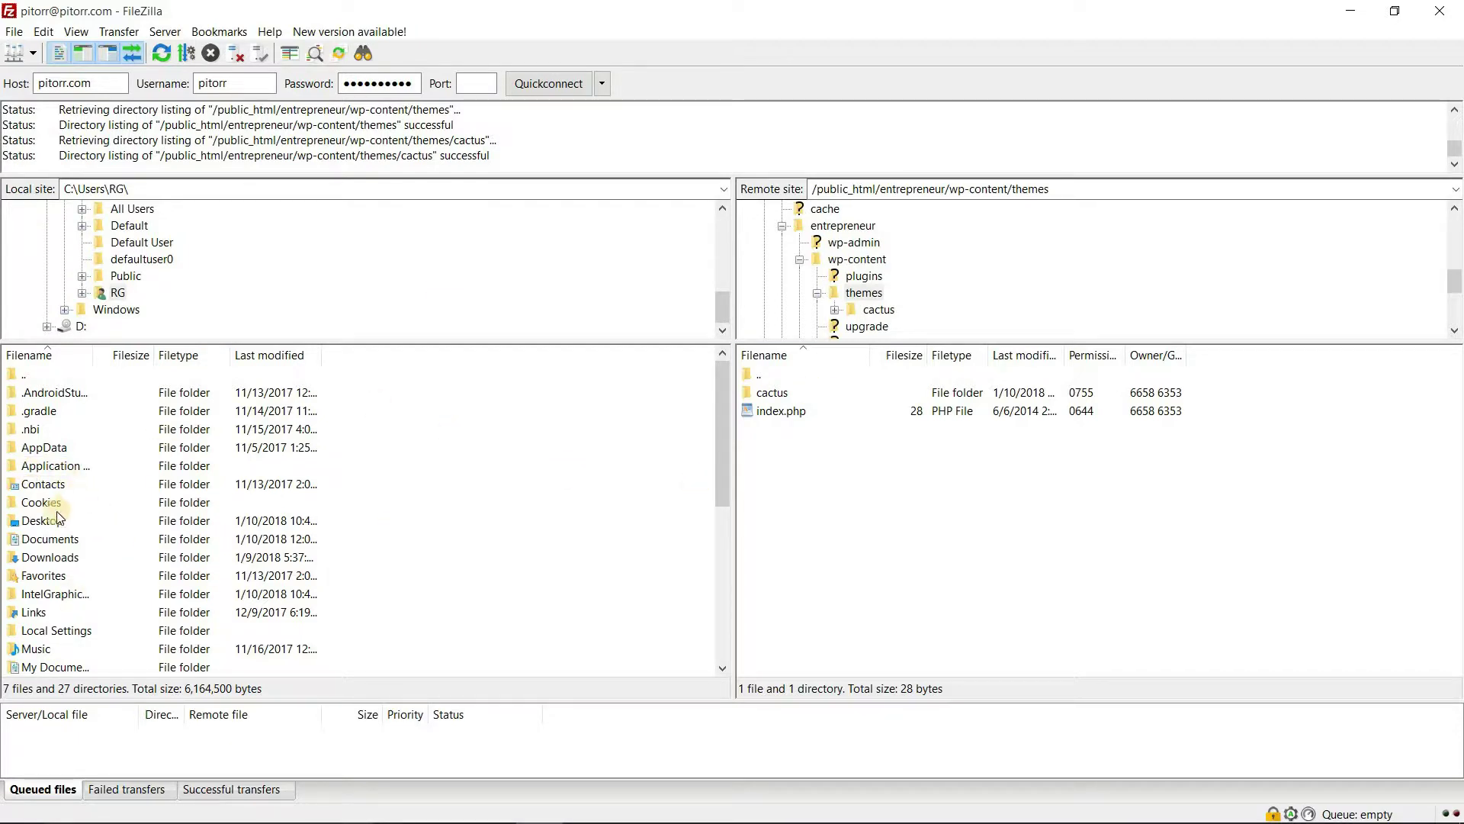
Step: Open the local Downloads\Compressed\cactus.1.1.5 folder
click(46, 557)
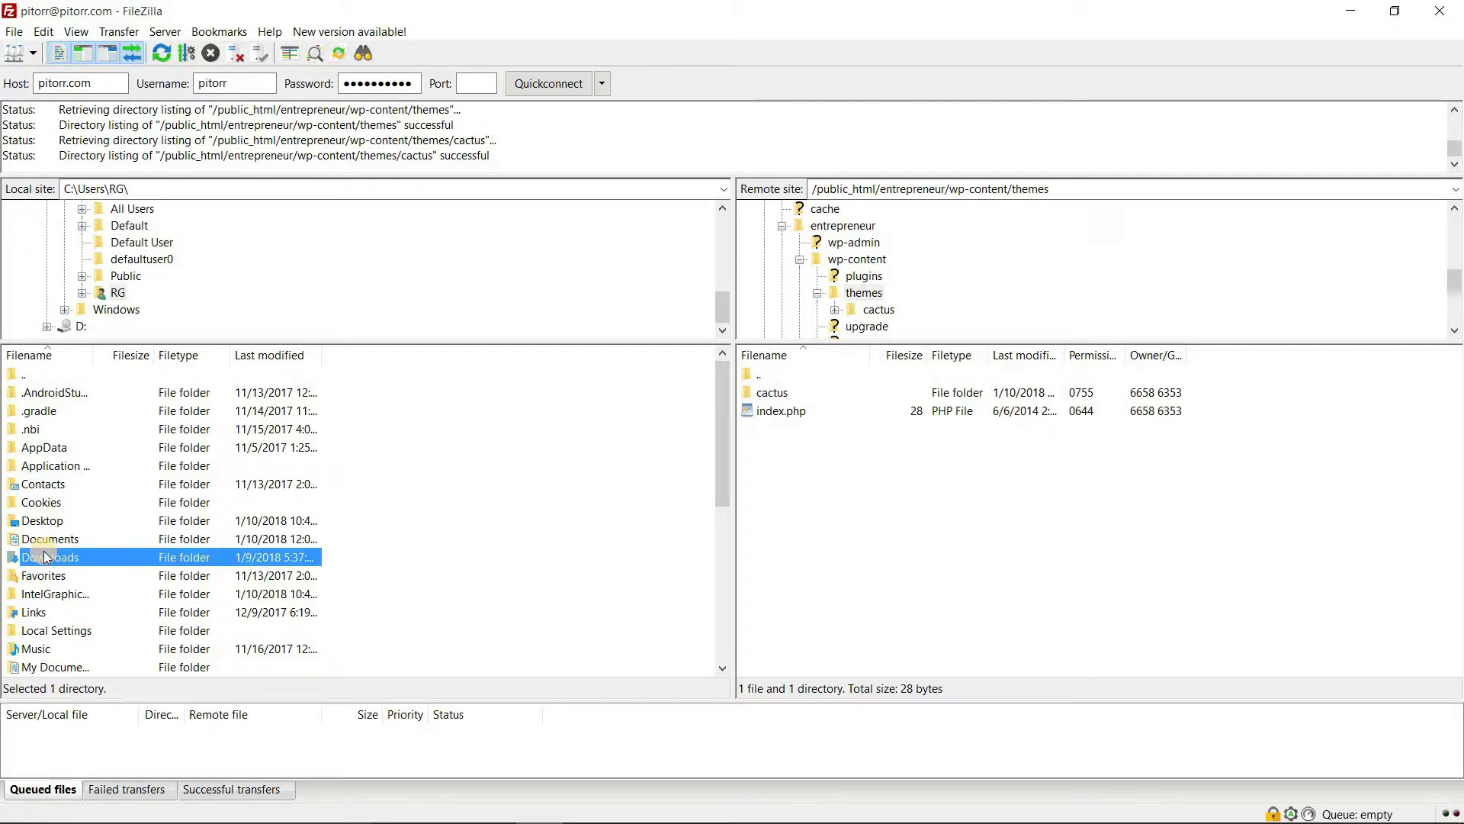
double_click(46, 557)
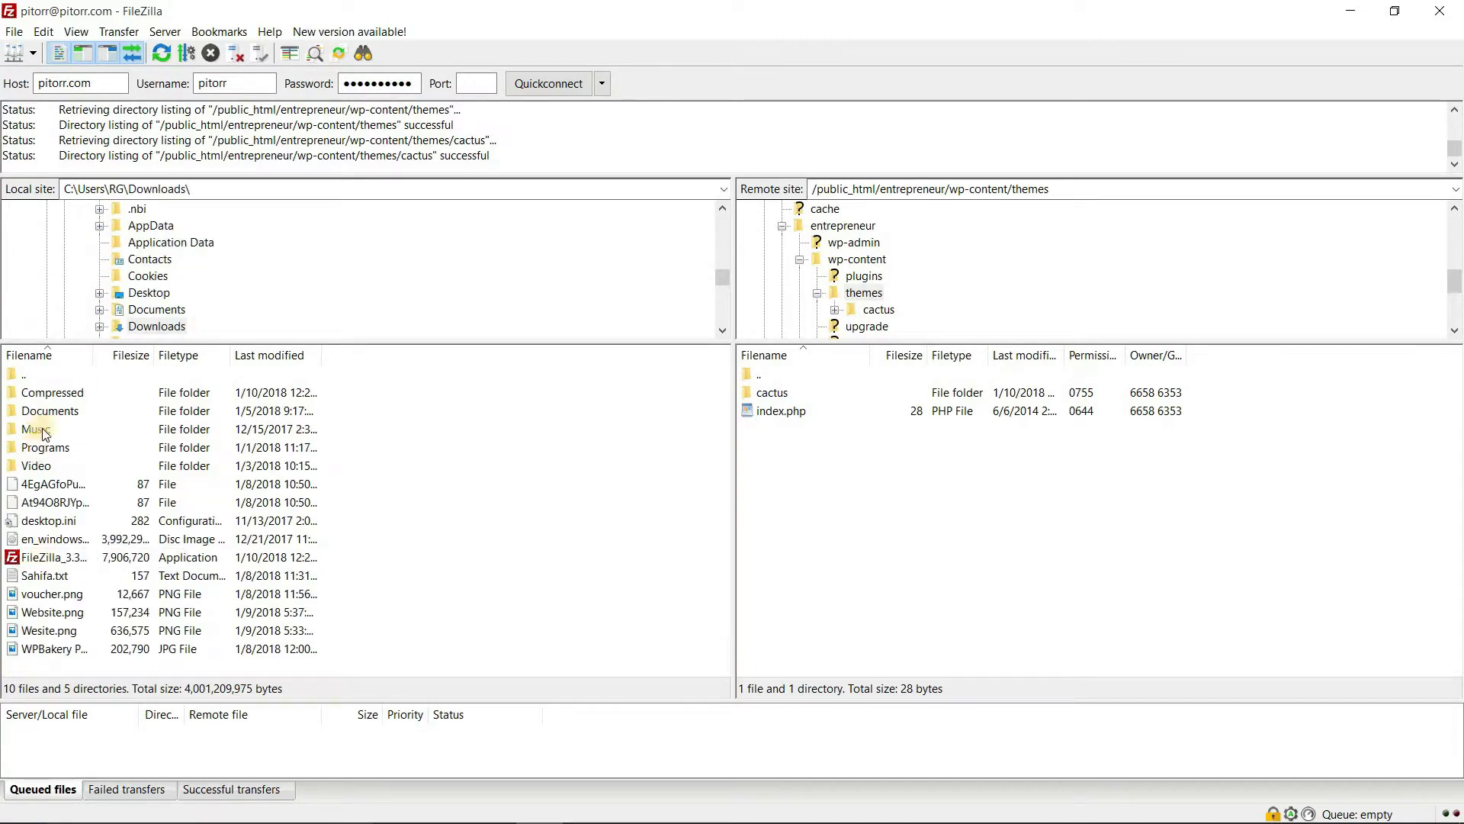
double_click(52, 394)
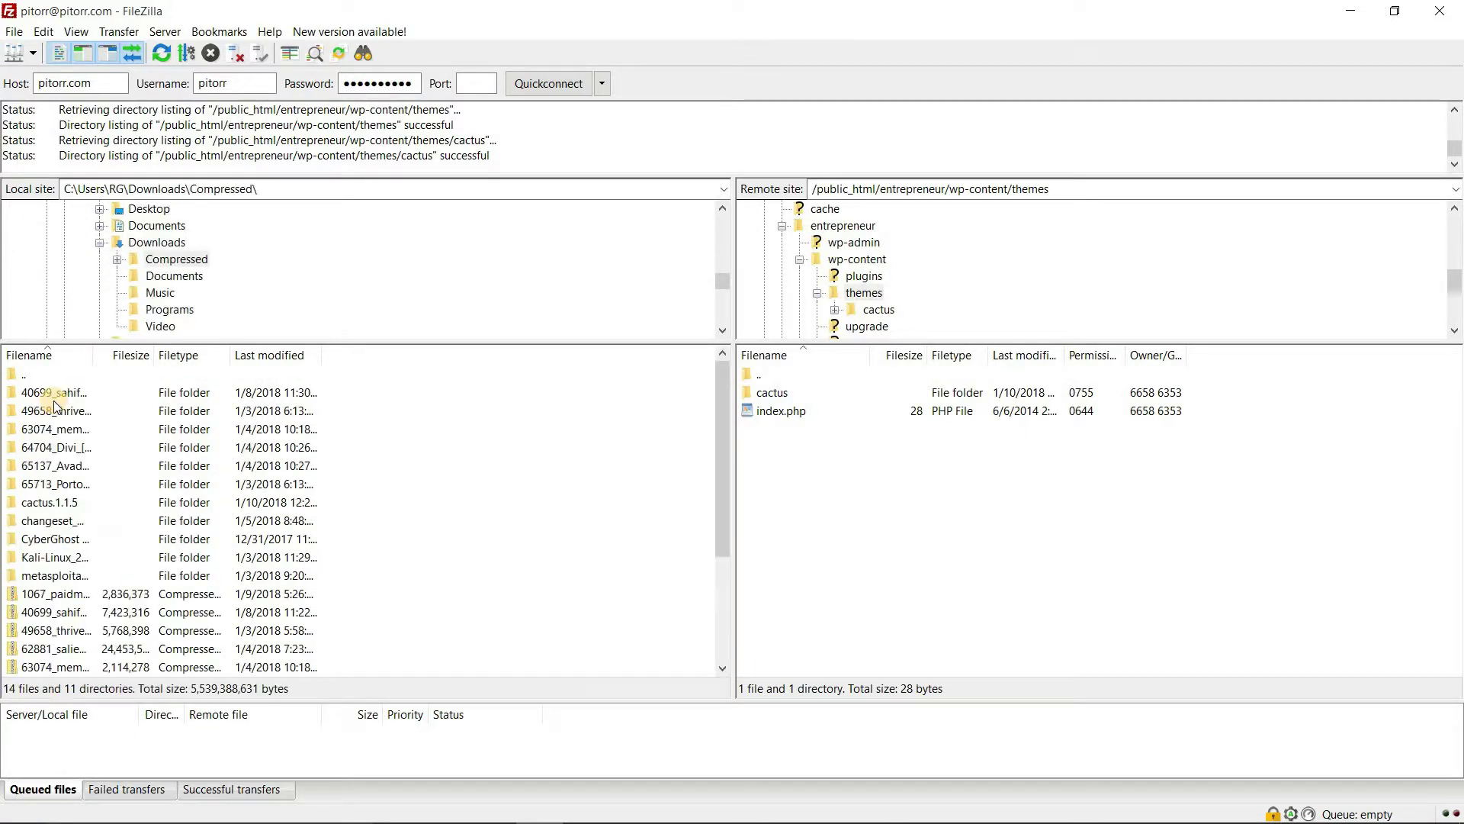
double_click(49, 501)
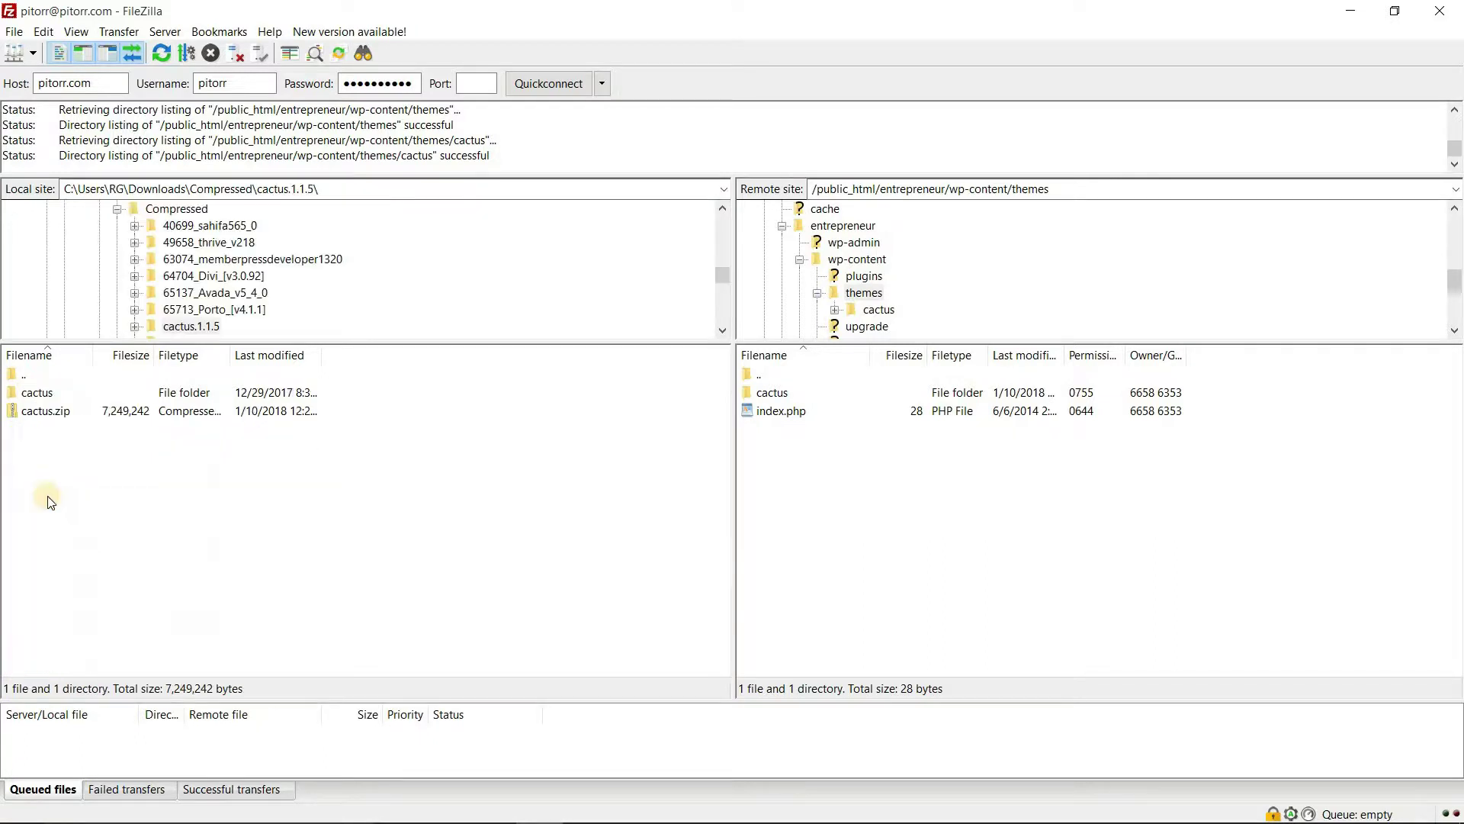
Step: Upload cactus.zip to the server's themes folder and confirm it under Successful transfers
click(45, 411)
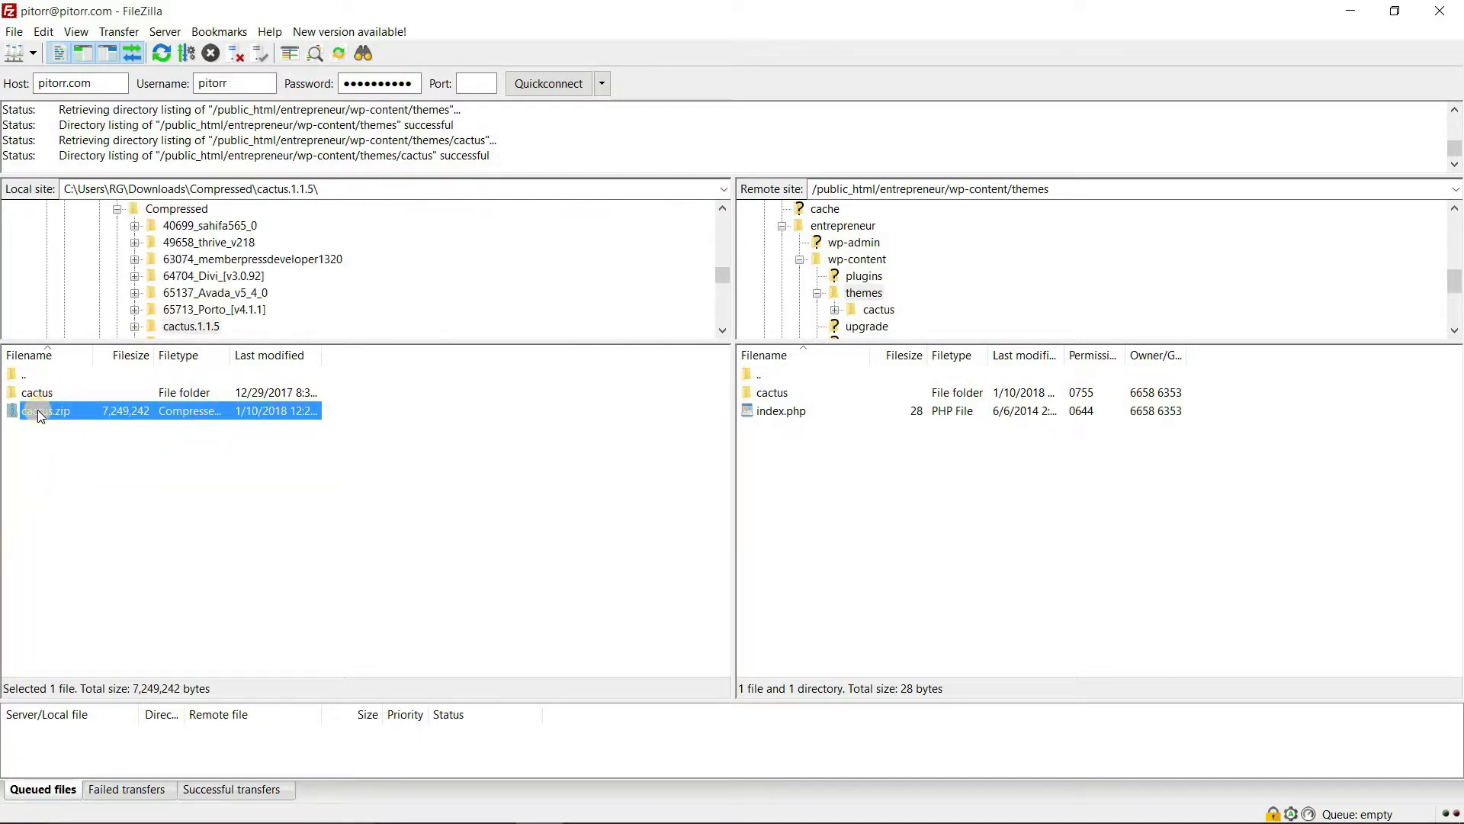
right_click(38, 409)
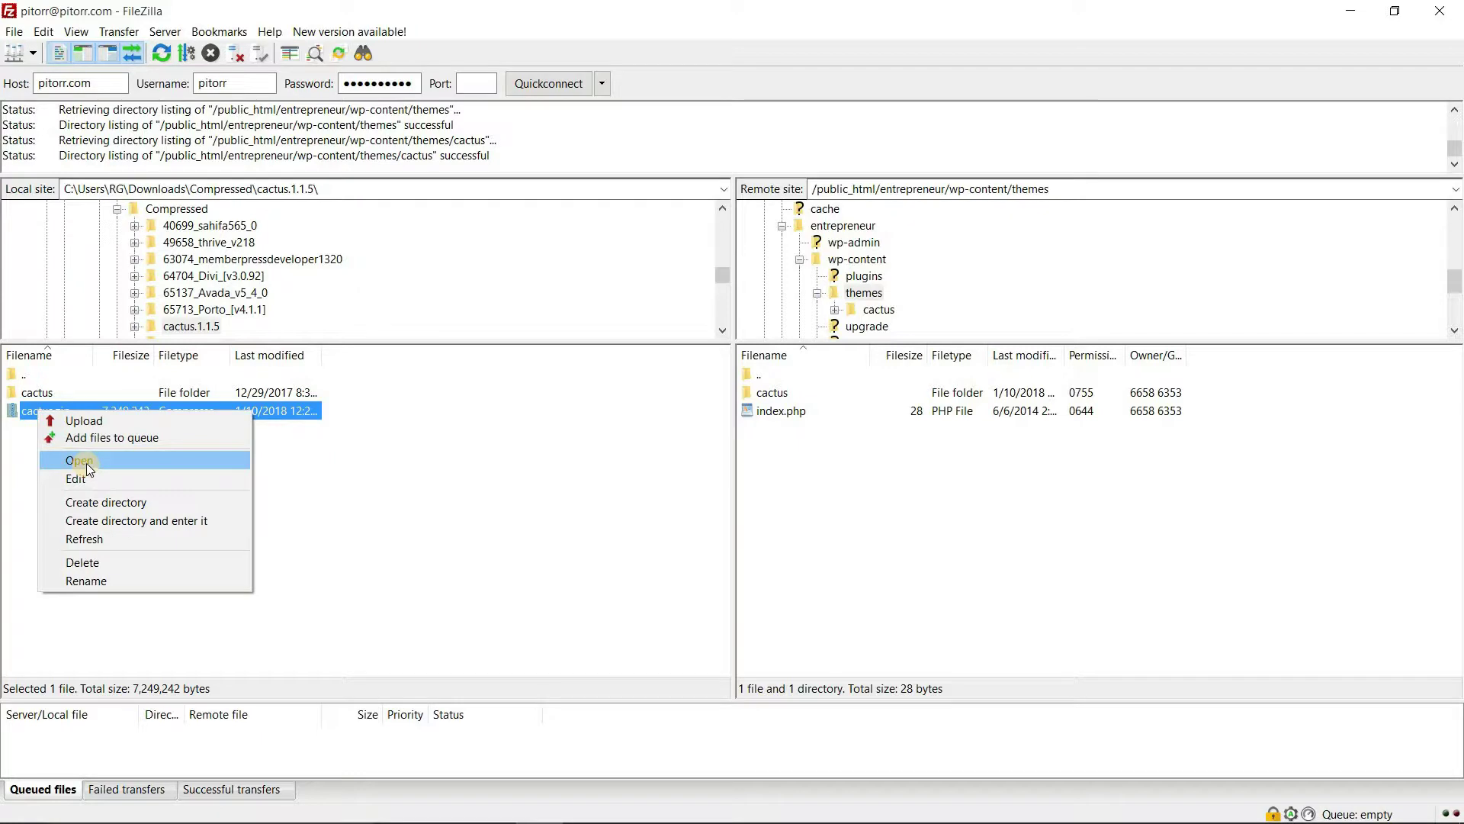
click(98, 422)
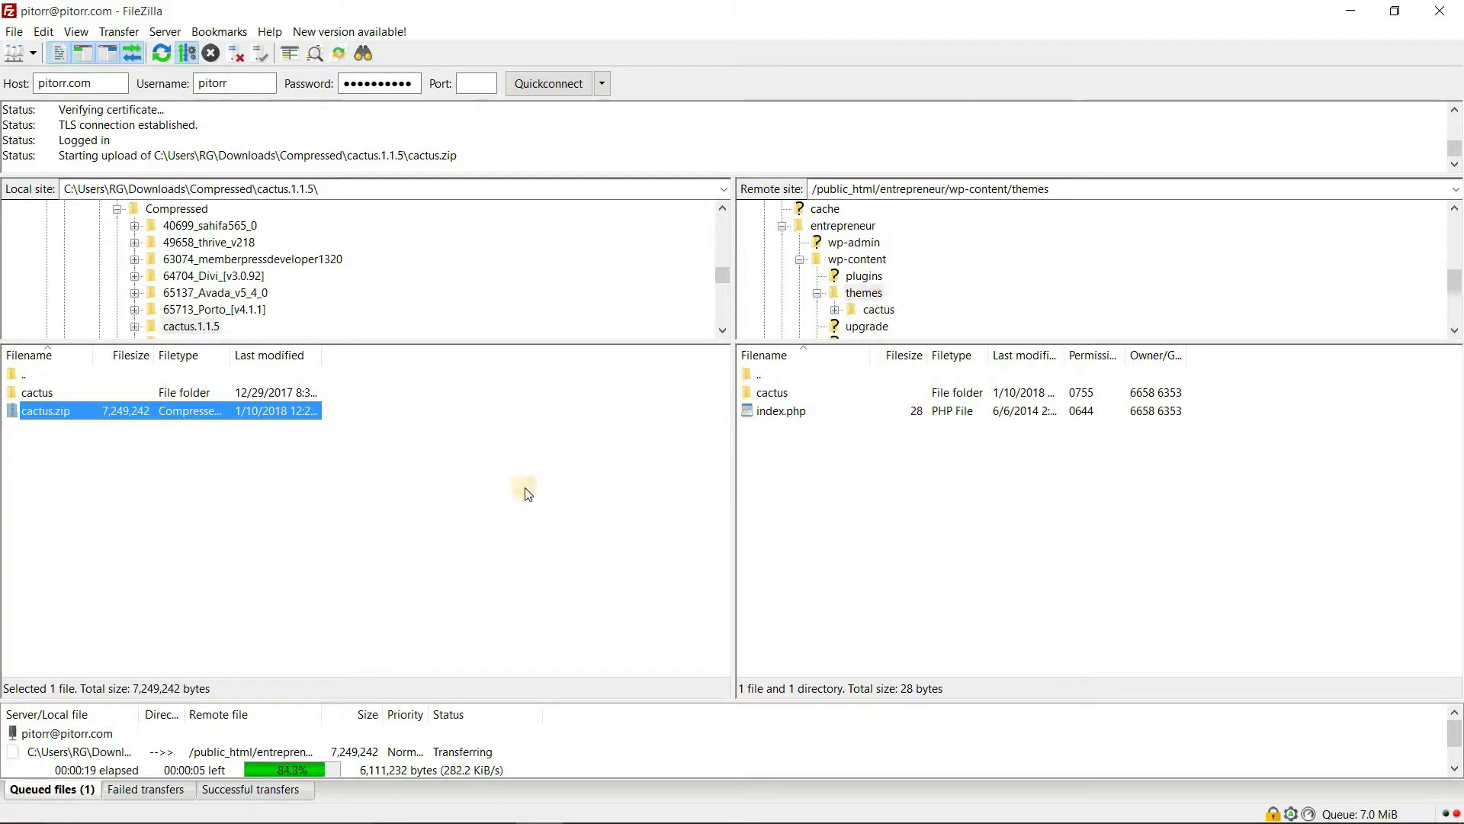
click(900, 492)
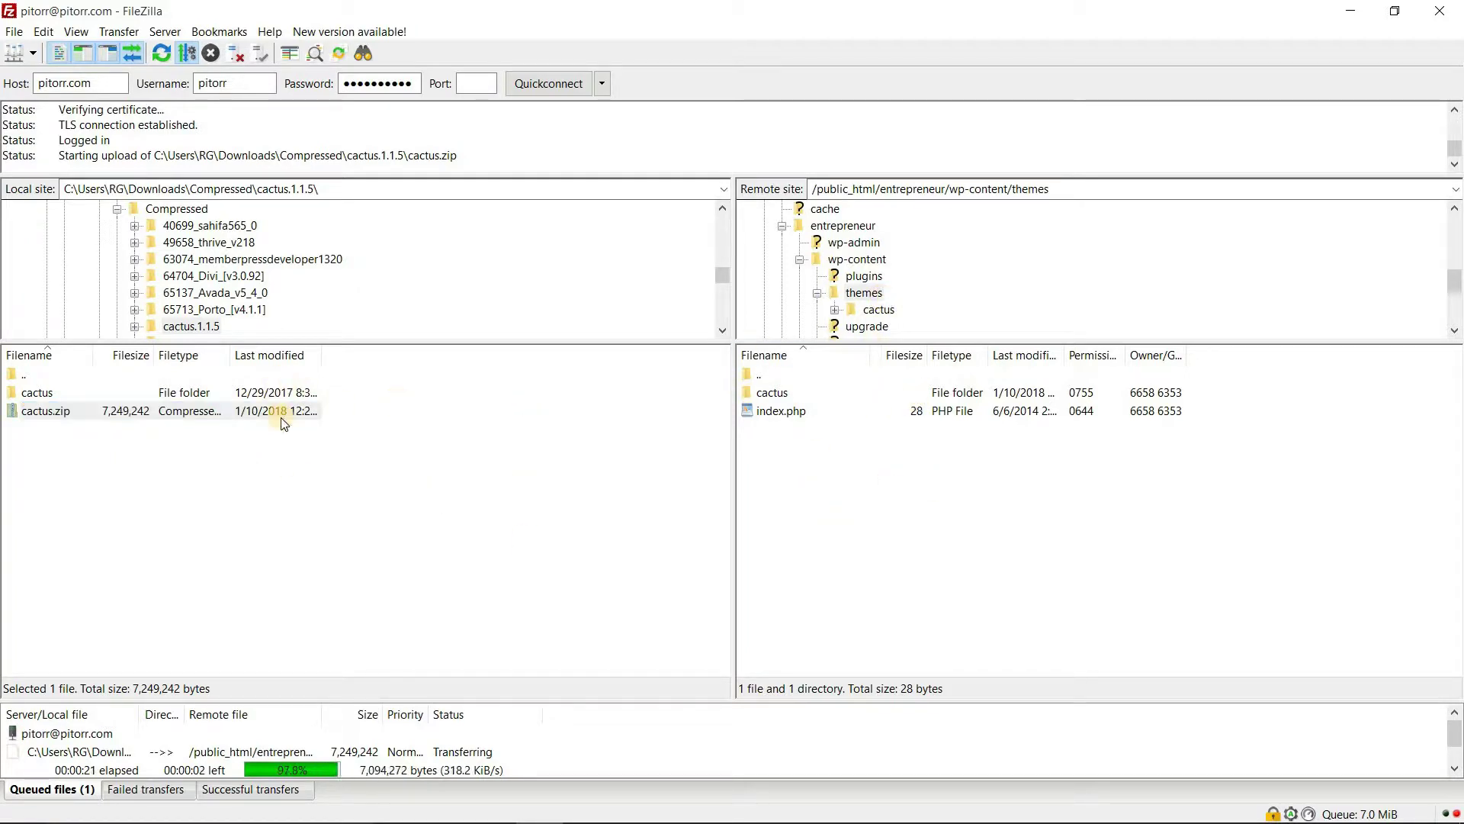
click(303, 437)
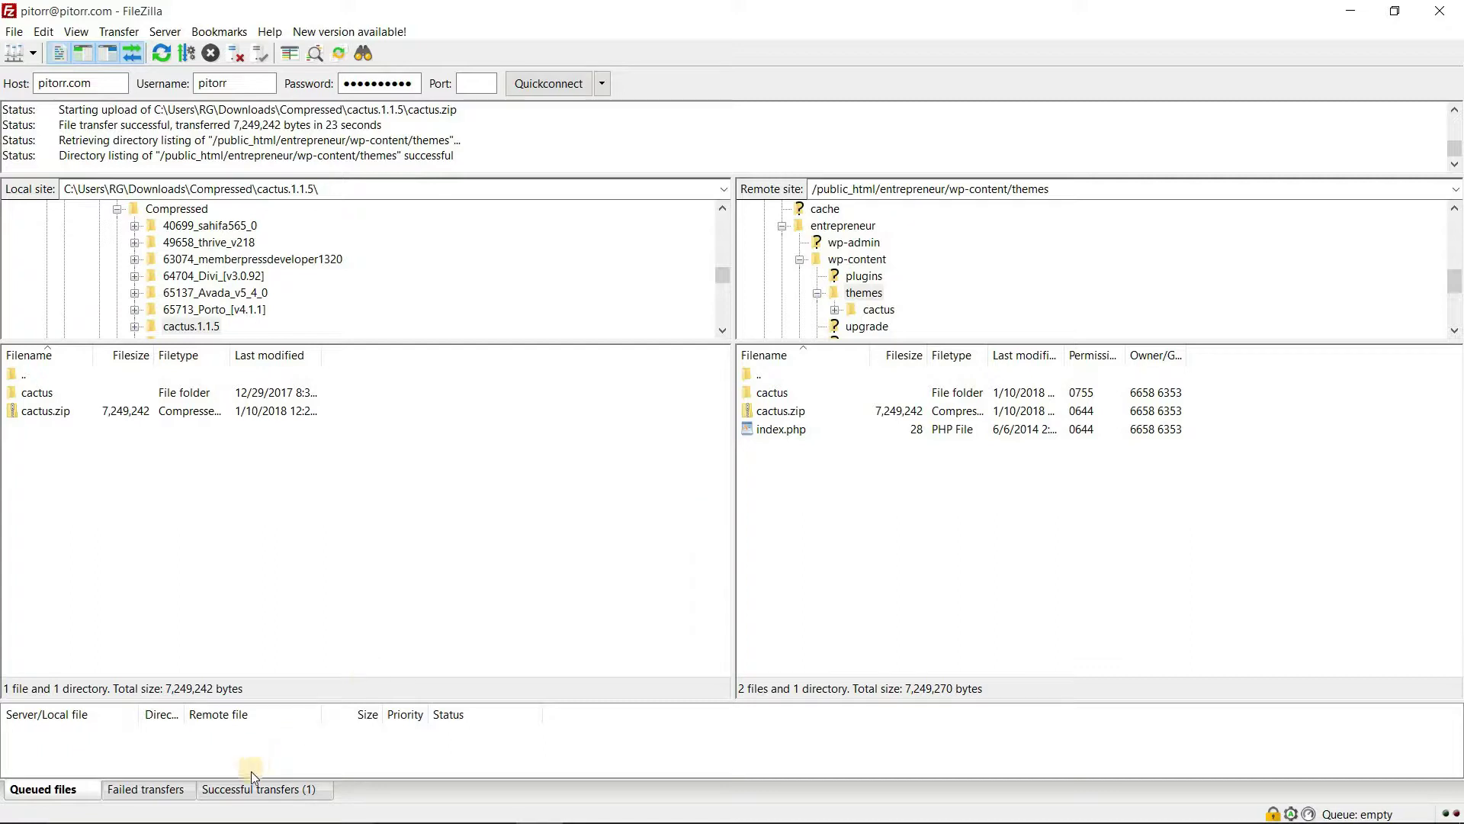
click(227, 792)
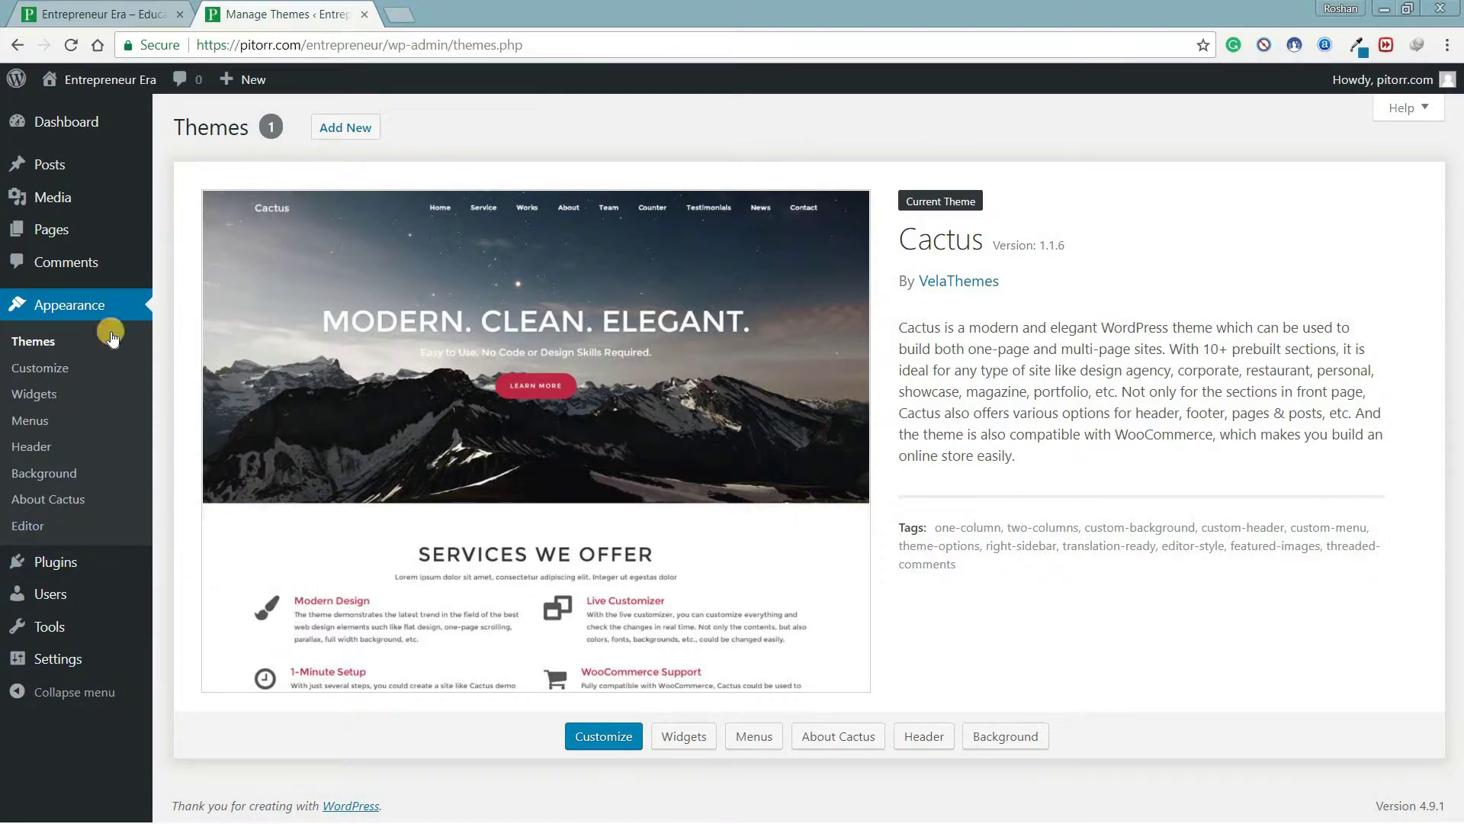
Step: Open the live site in a new tab and scroll through its front page
mouse_move(41, 176)
mouse_move(99, 79)
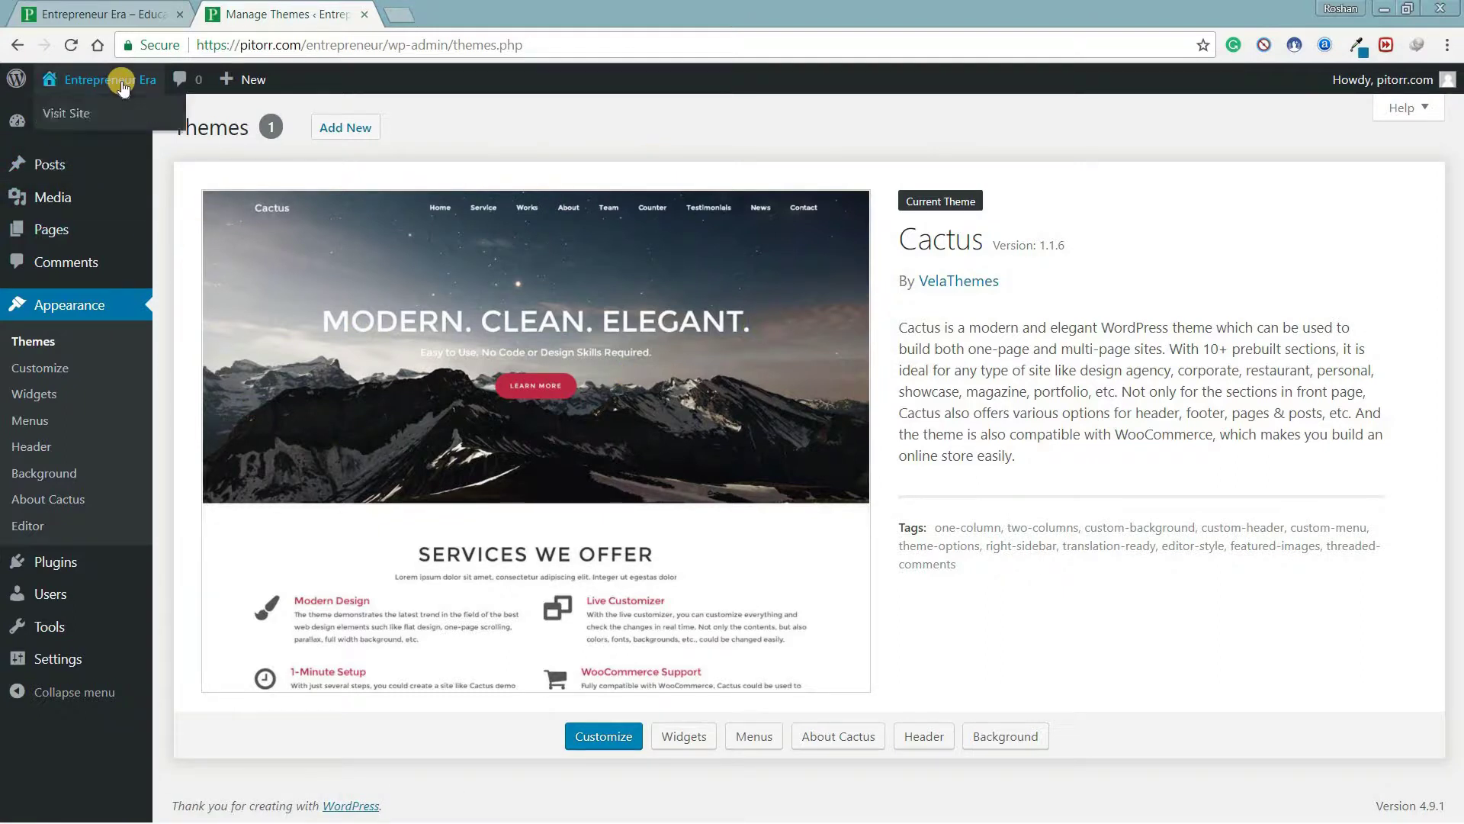
right_click(72, 115)
click(103, 123)
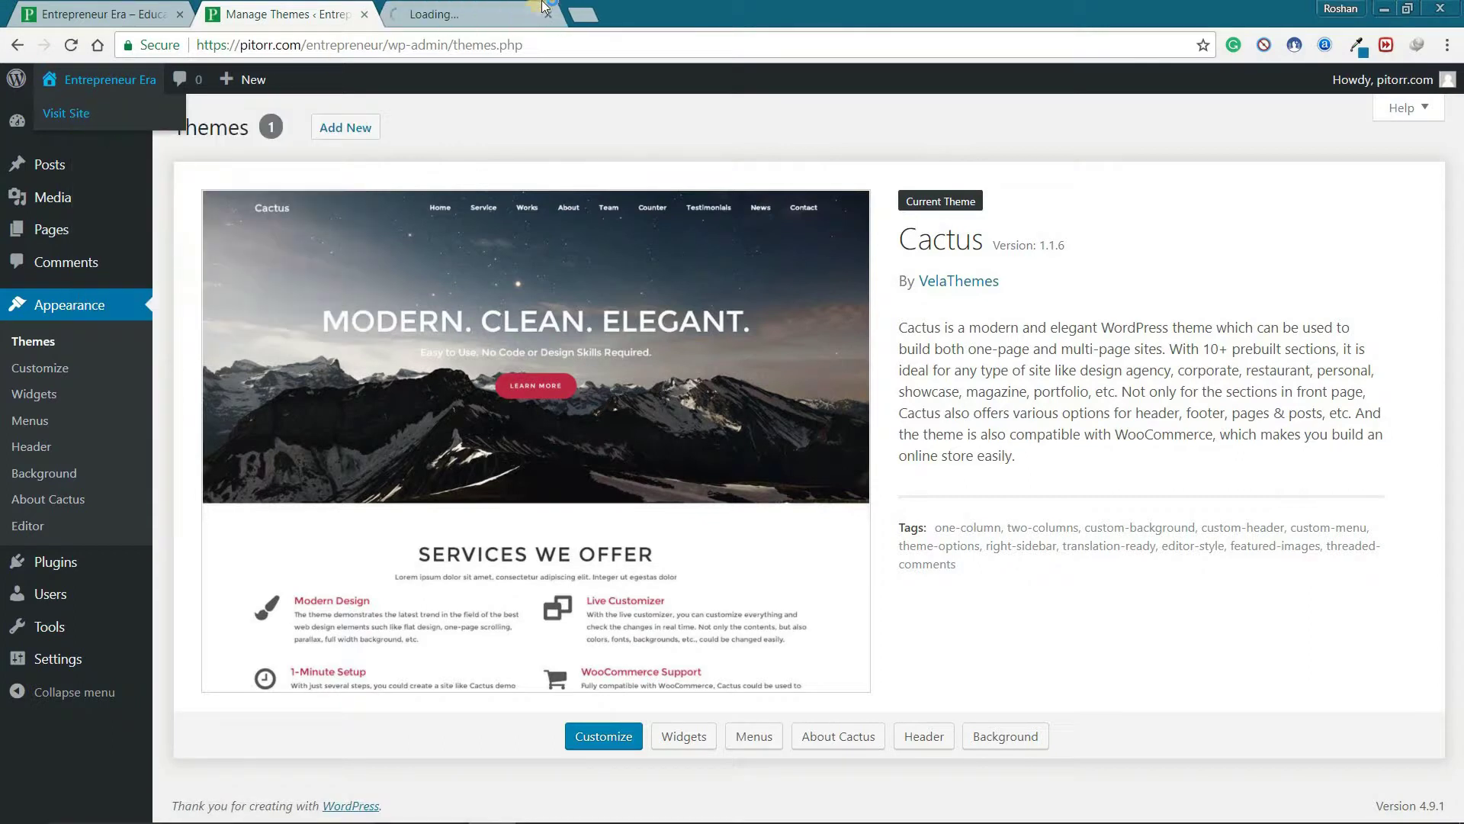
click(507, 7)
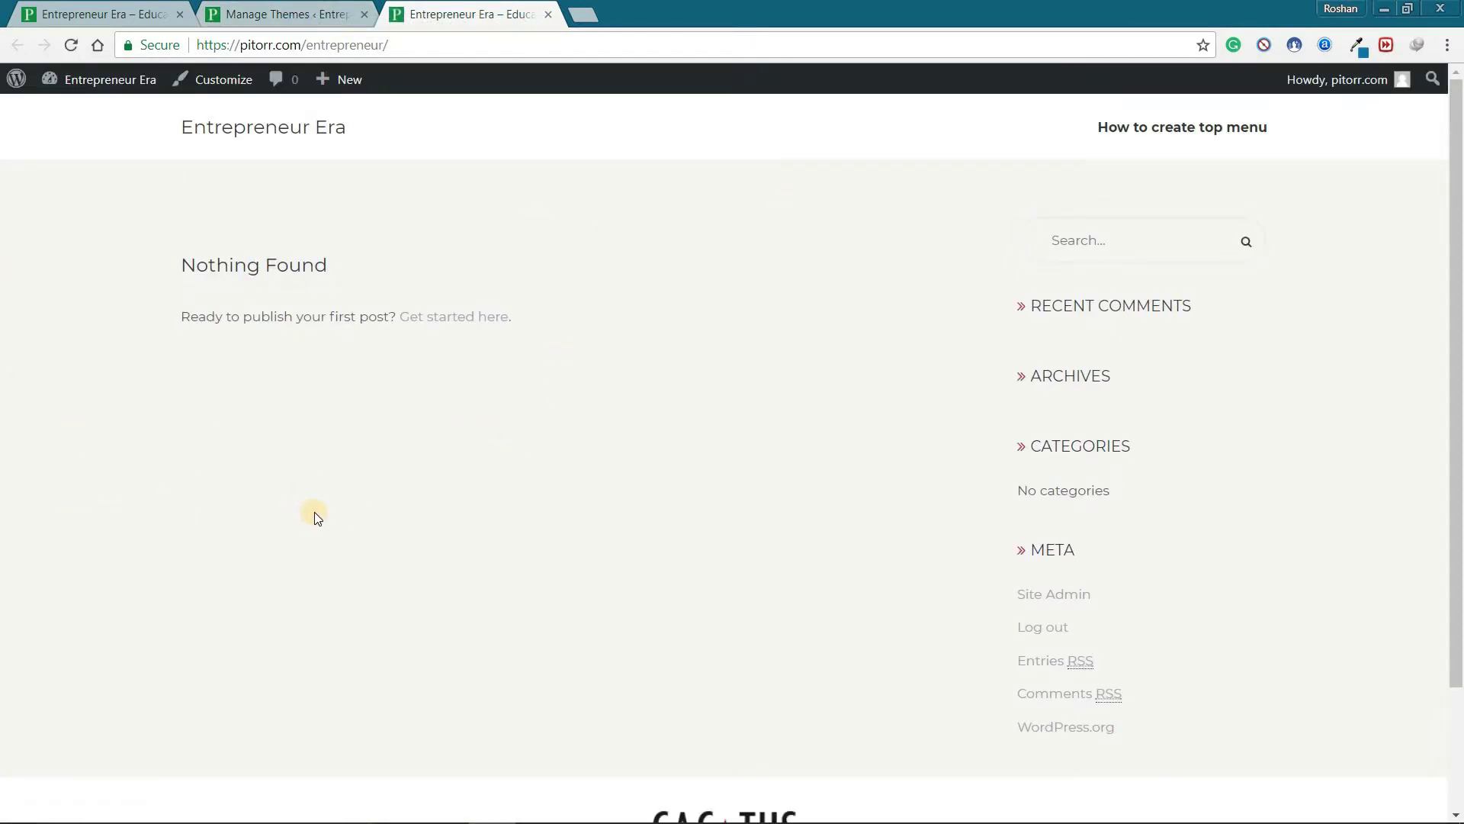
scroll(316, 517, down, 2)
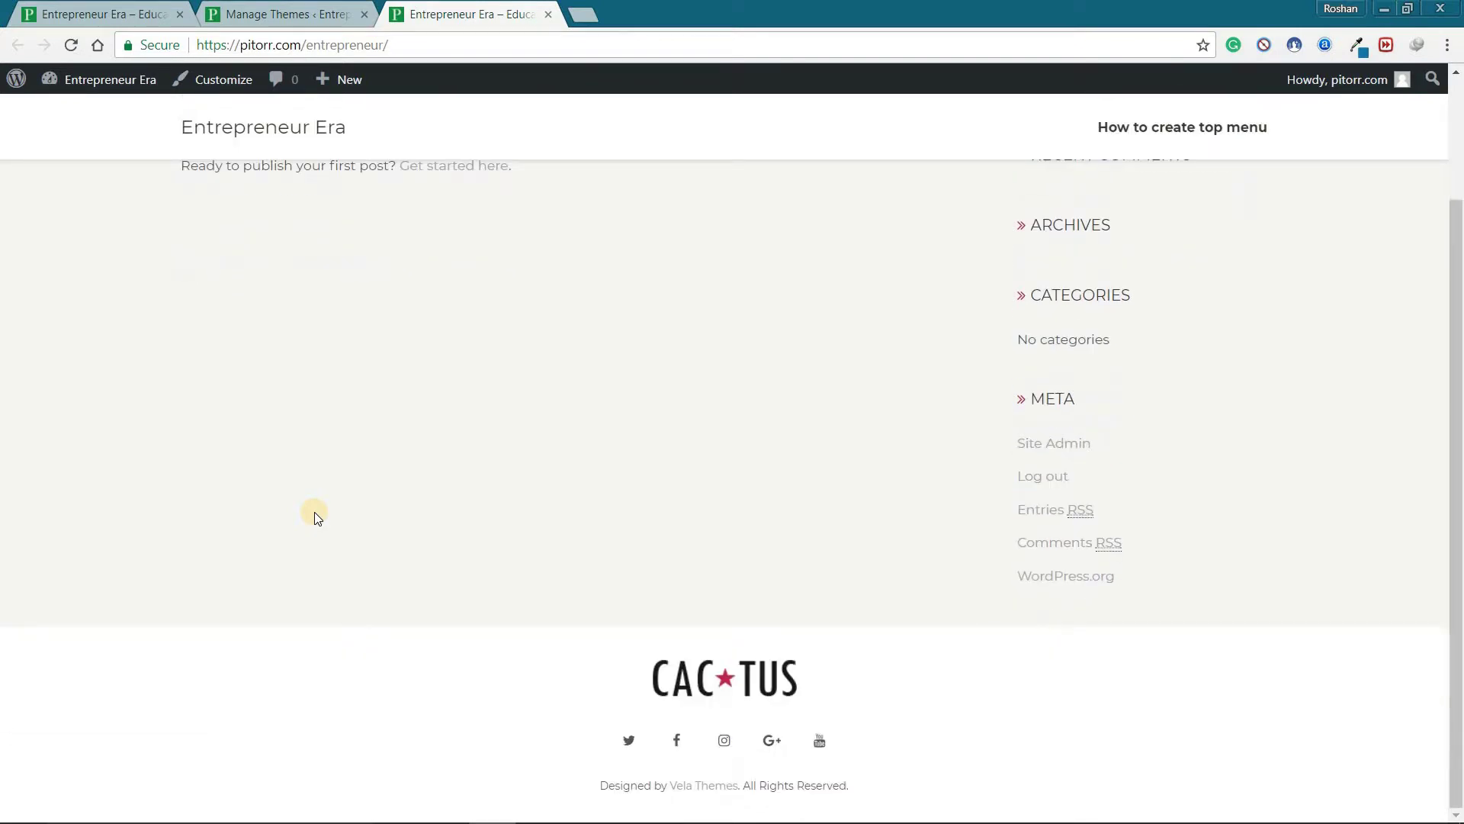
scroll(315, 514, up, 2)
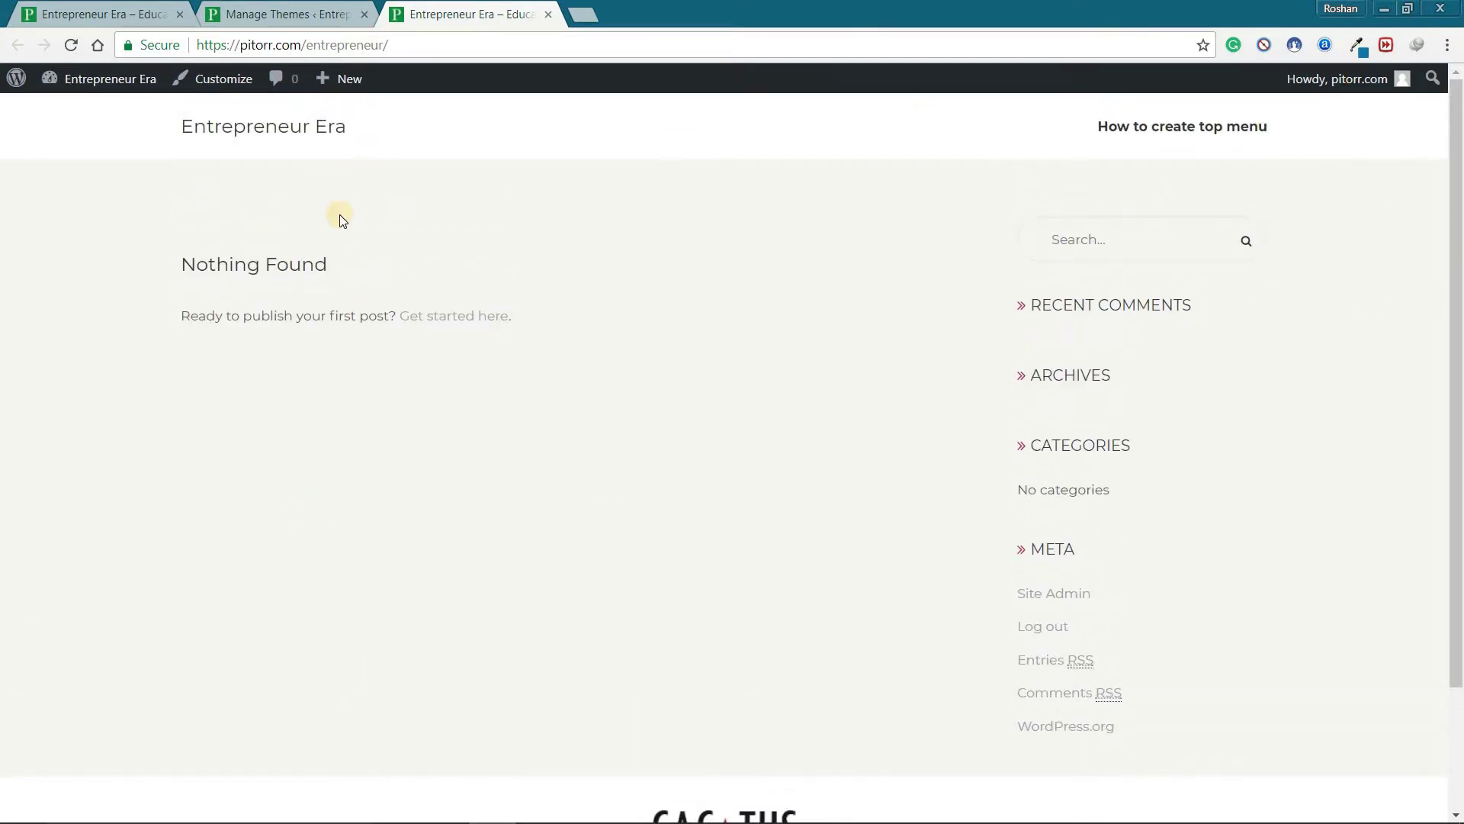
Step: Compare the Manage Themes, Entrepreneur Era and Giveaway Blog Shop tabs, ending on Nothing Found
click(324, 11)
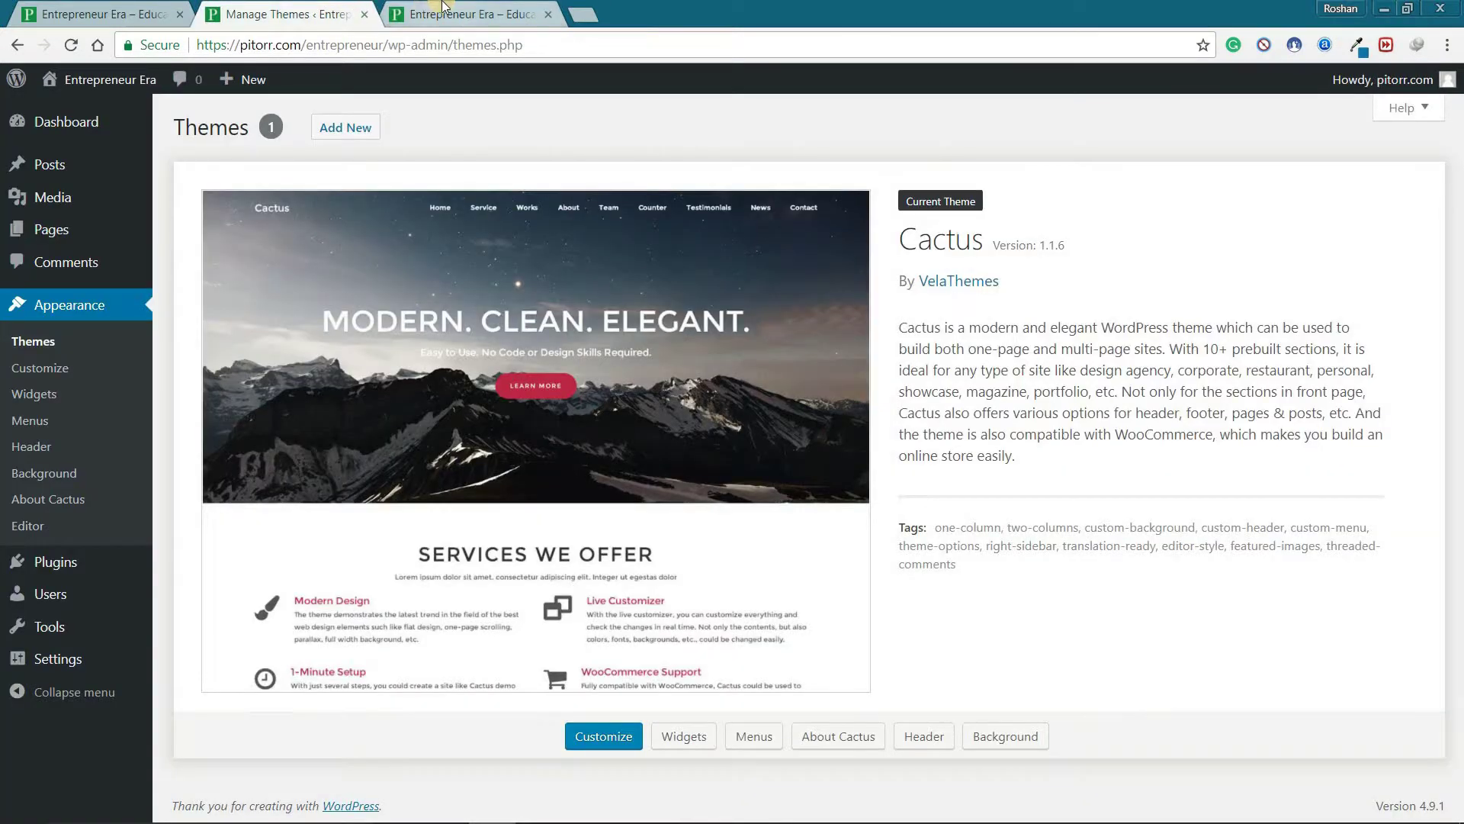
click(466, 8)
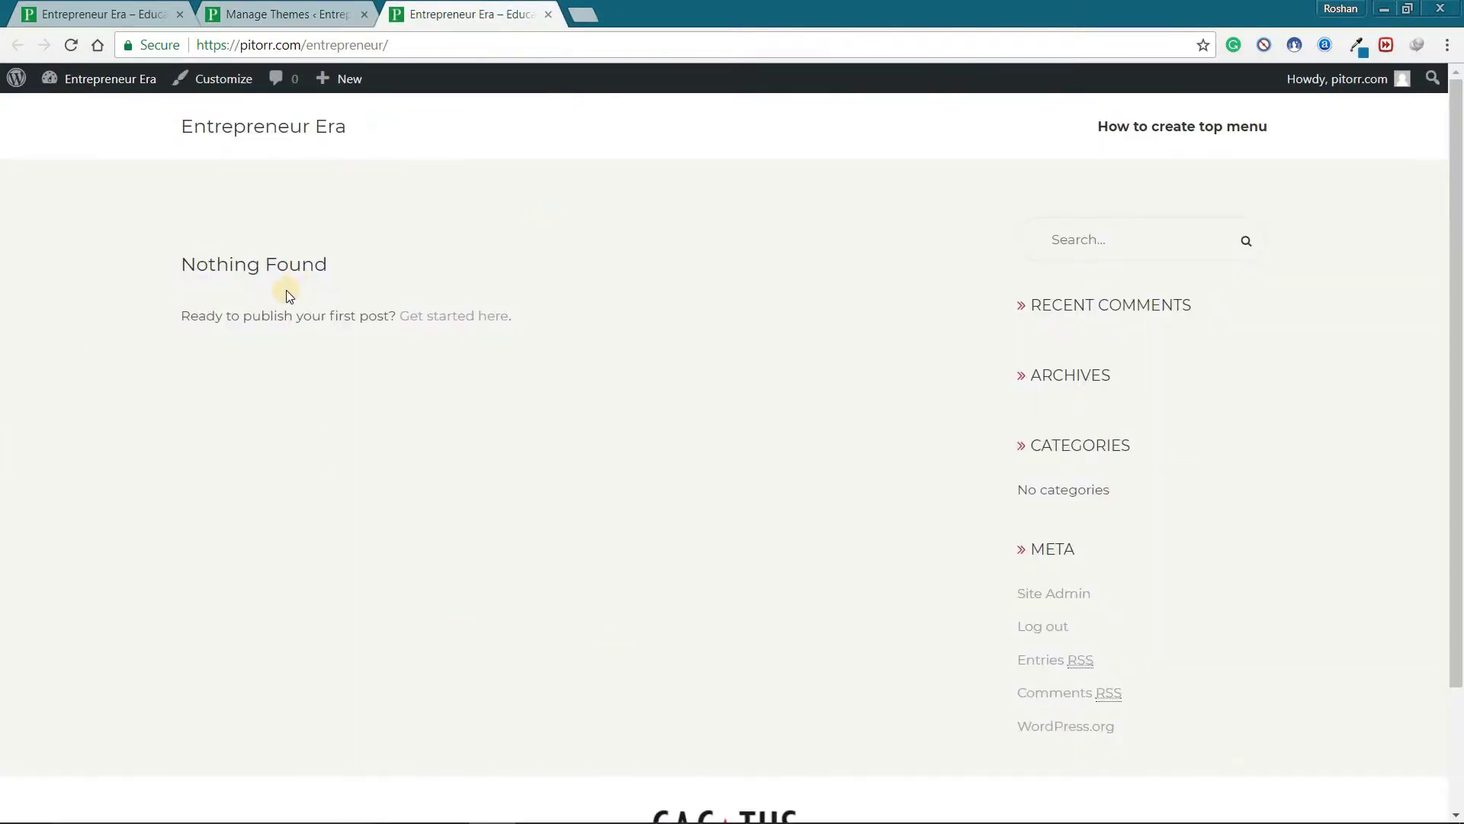
click(52, 7)
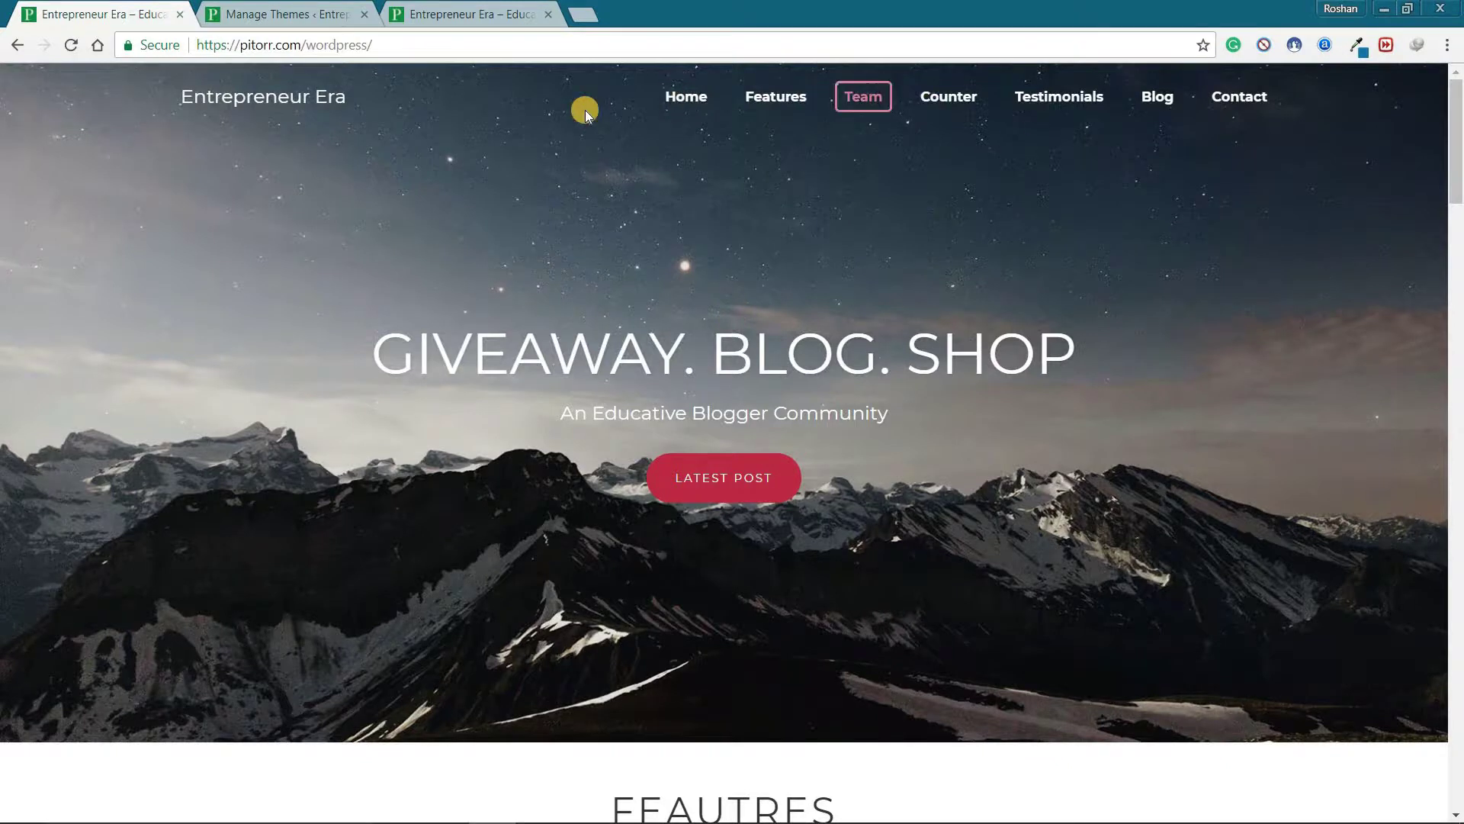
click(468, 22)
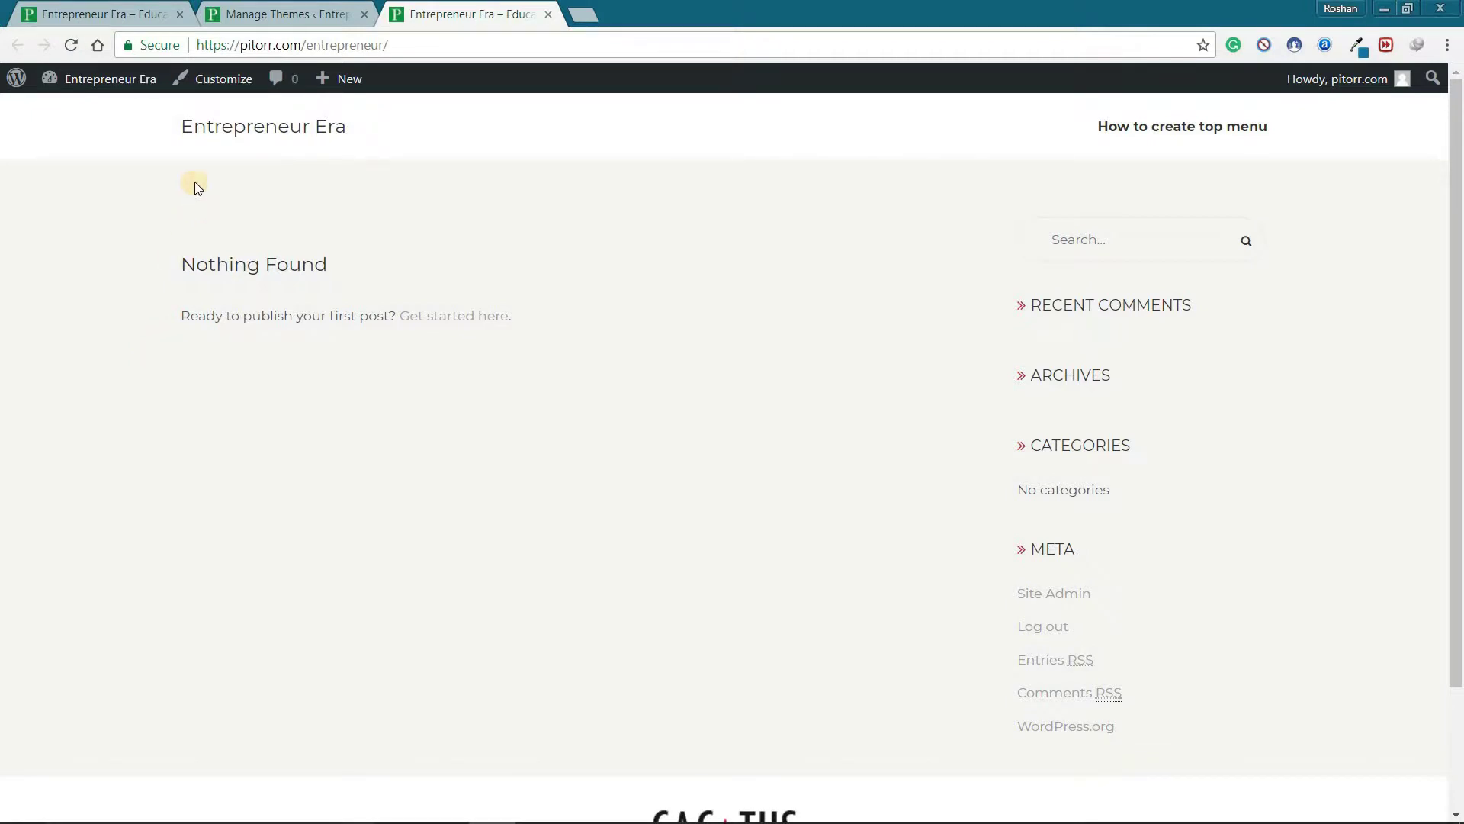
click(103, 11)
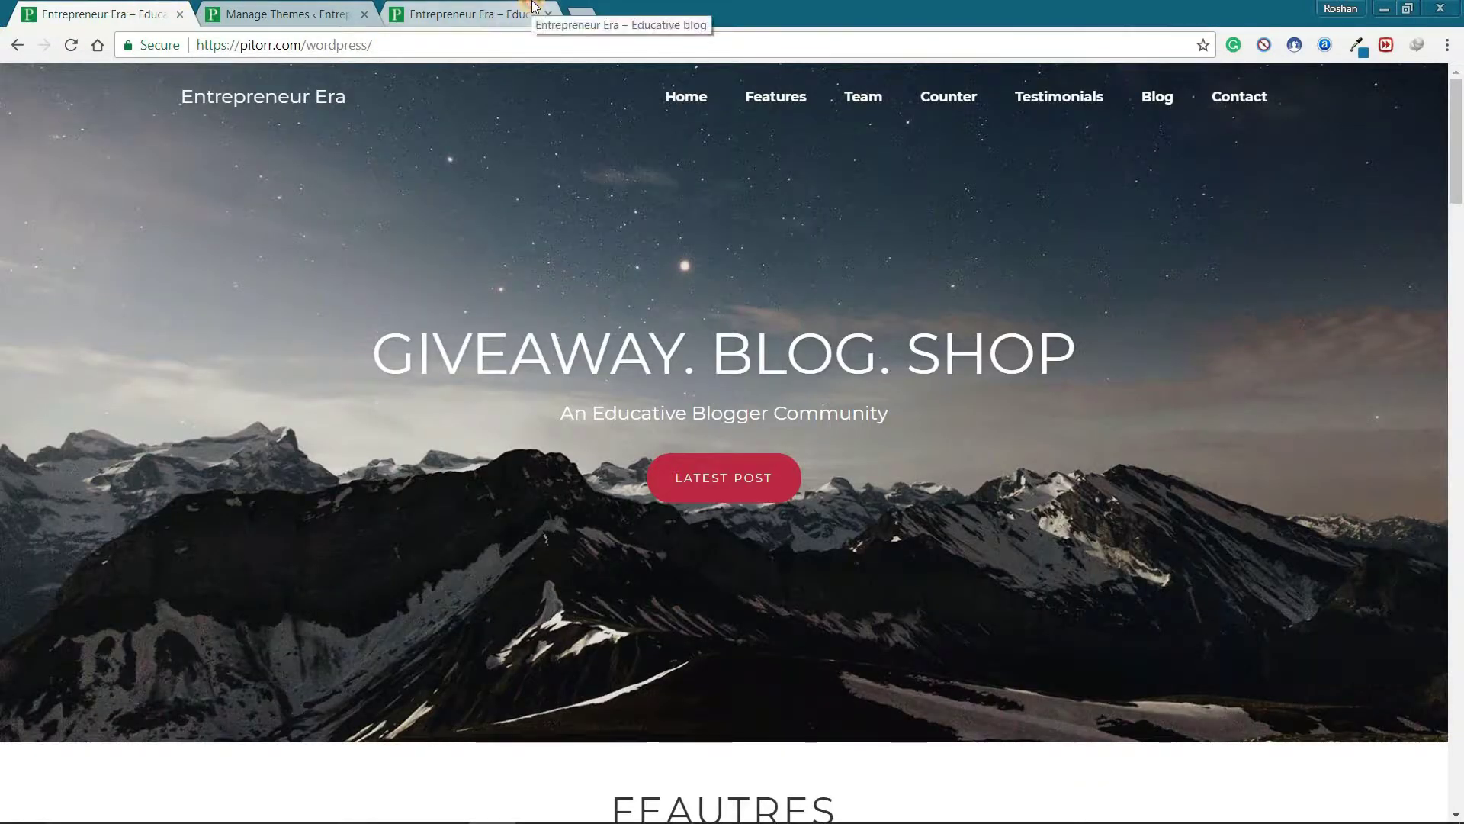
click(527, 7)
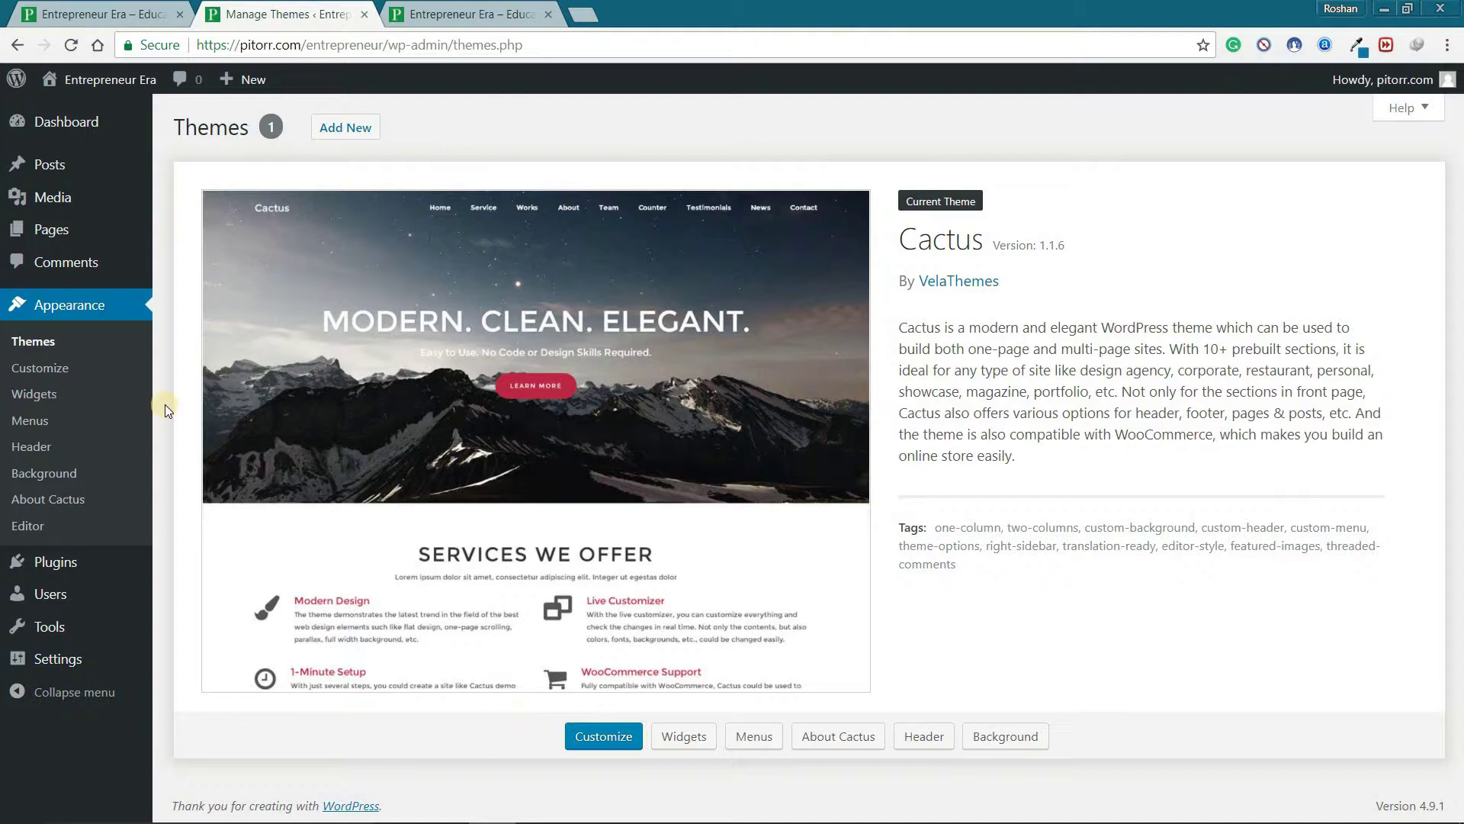
Step: Open the Add New page editor in a separate browser tab
mouse_move(76, 231)
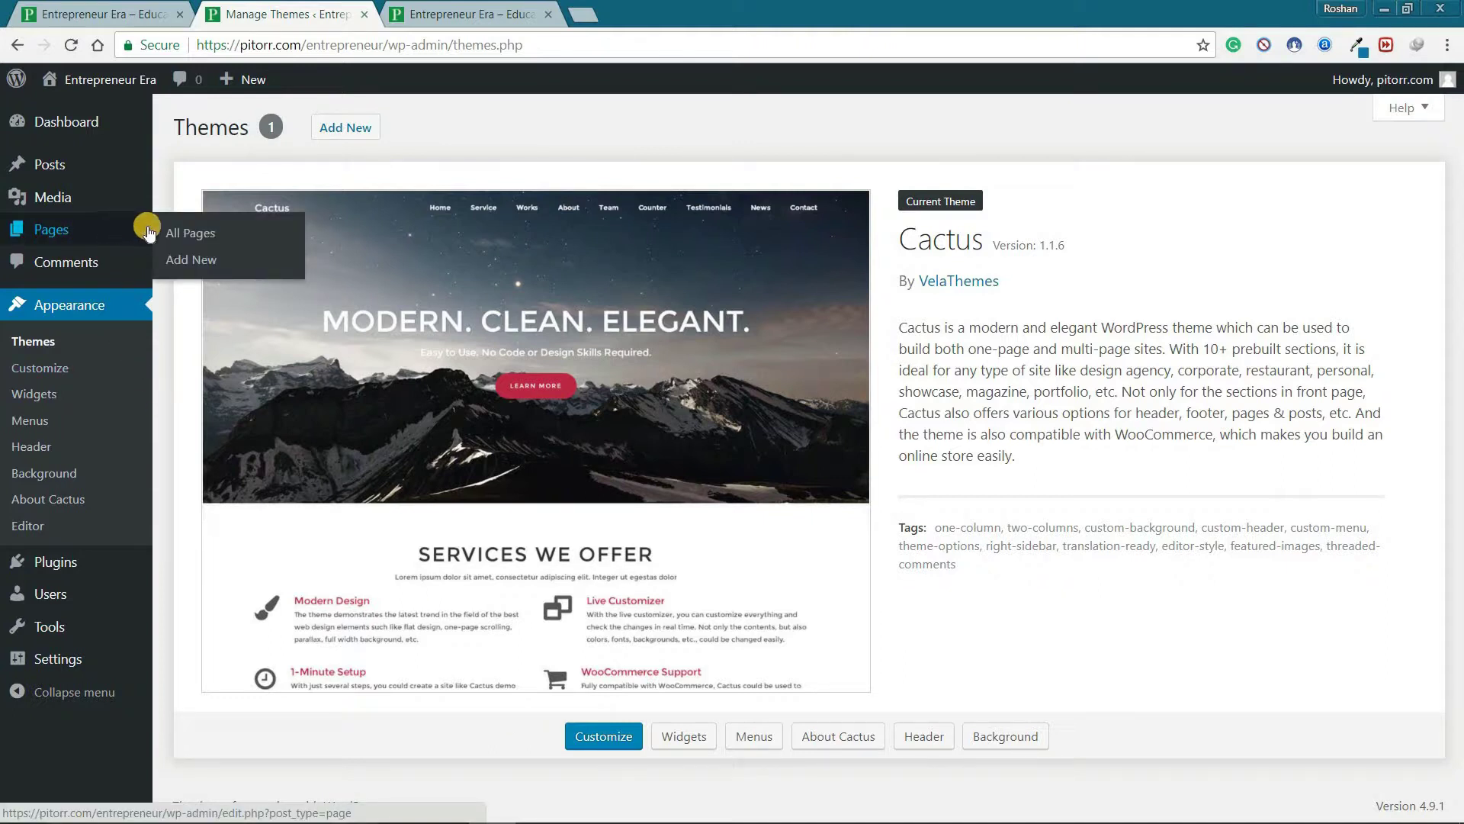
click(190, 253)
right_click(191, 254)
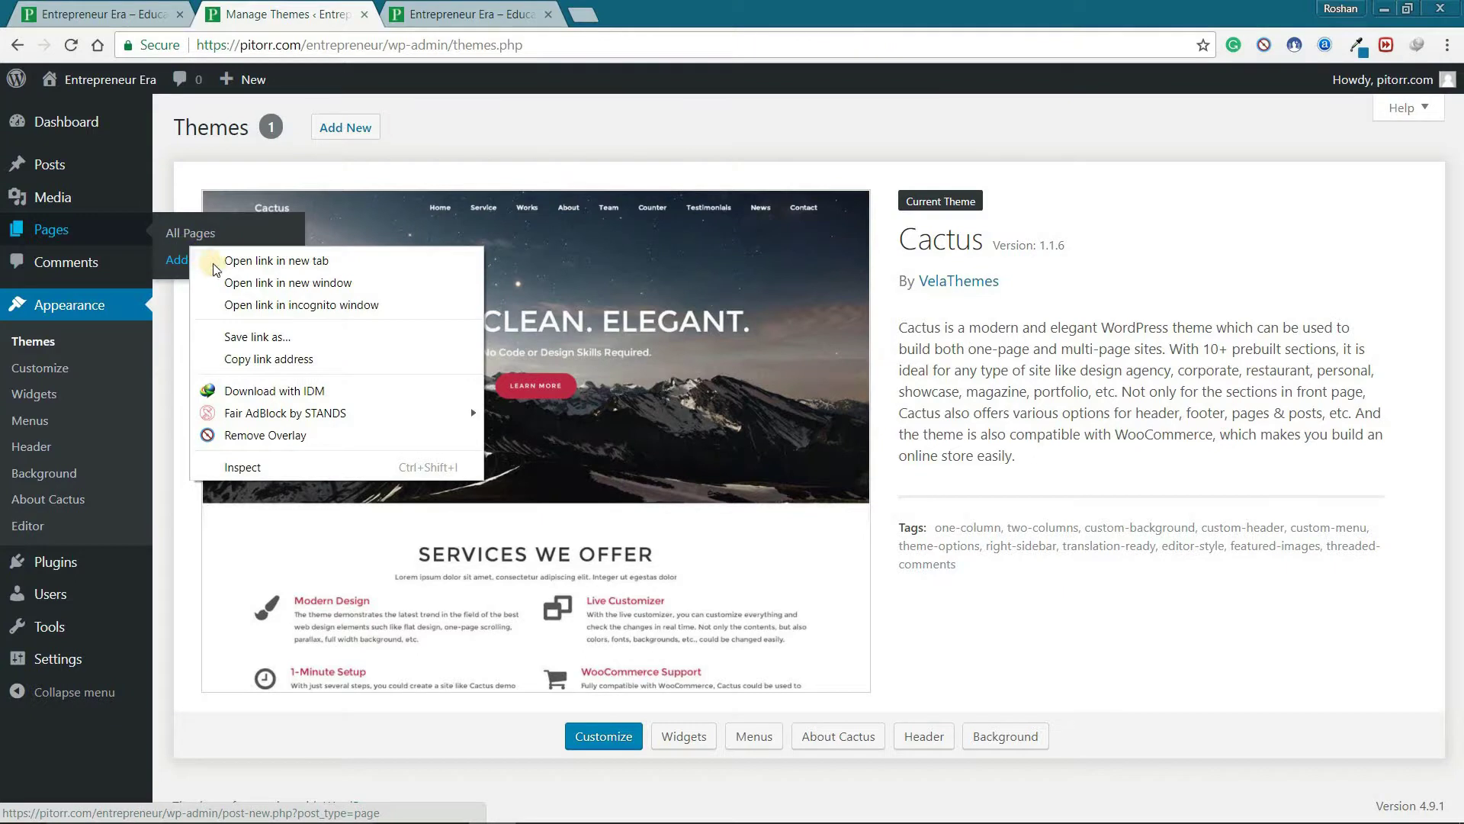
click(217, 264)
click(513, 10)
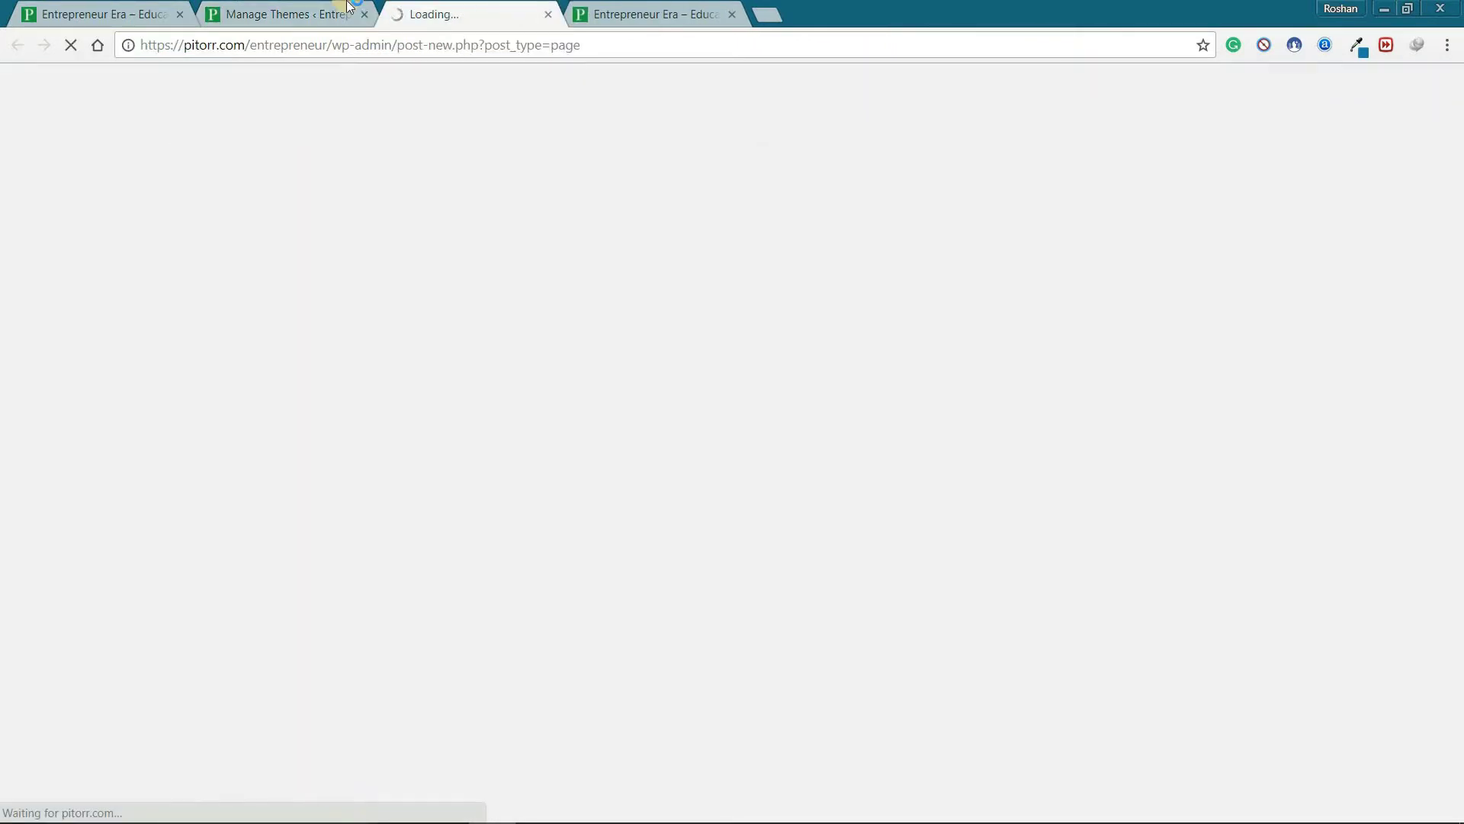
click(328, 11)
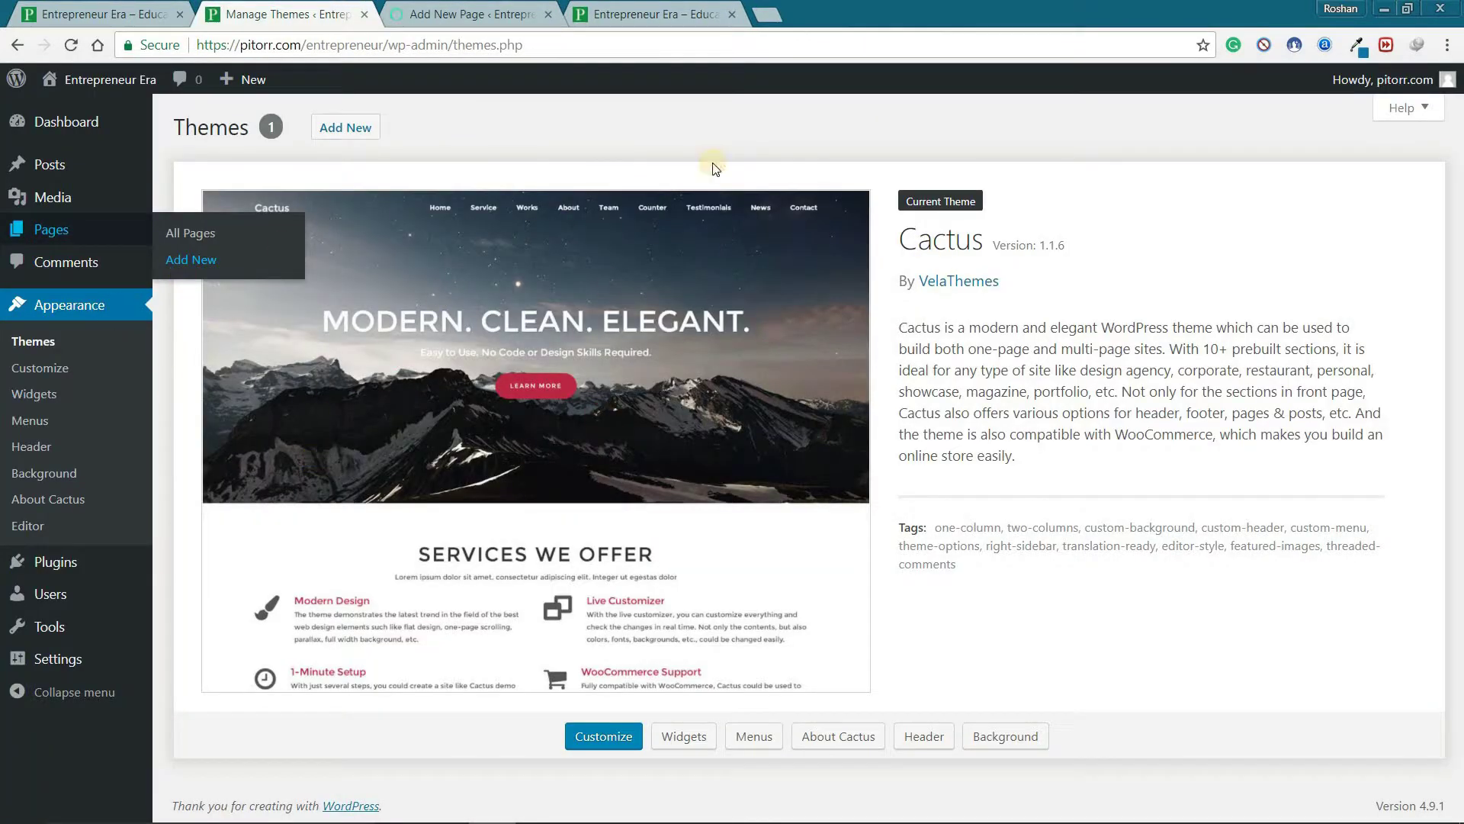
click(467, 14)
Step: Publish a page titled 'Home' using the Front Page template
click(275, 179)
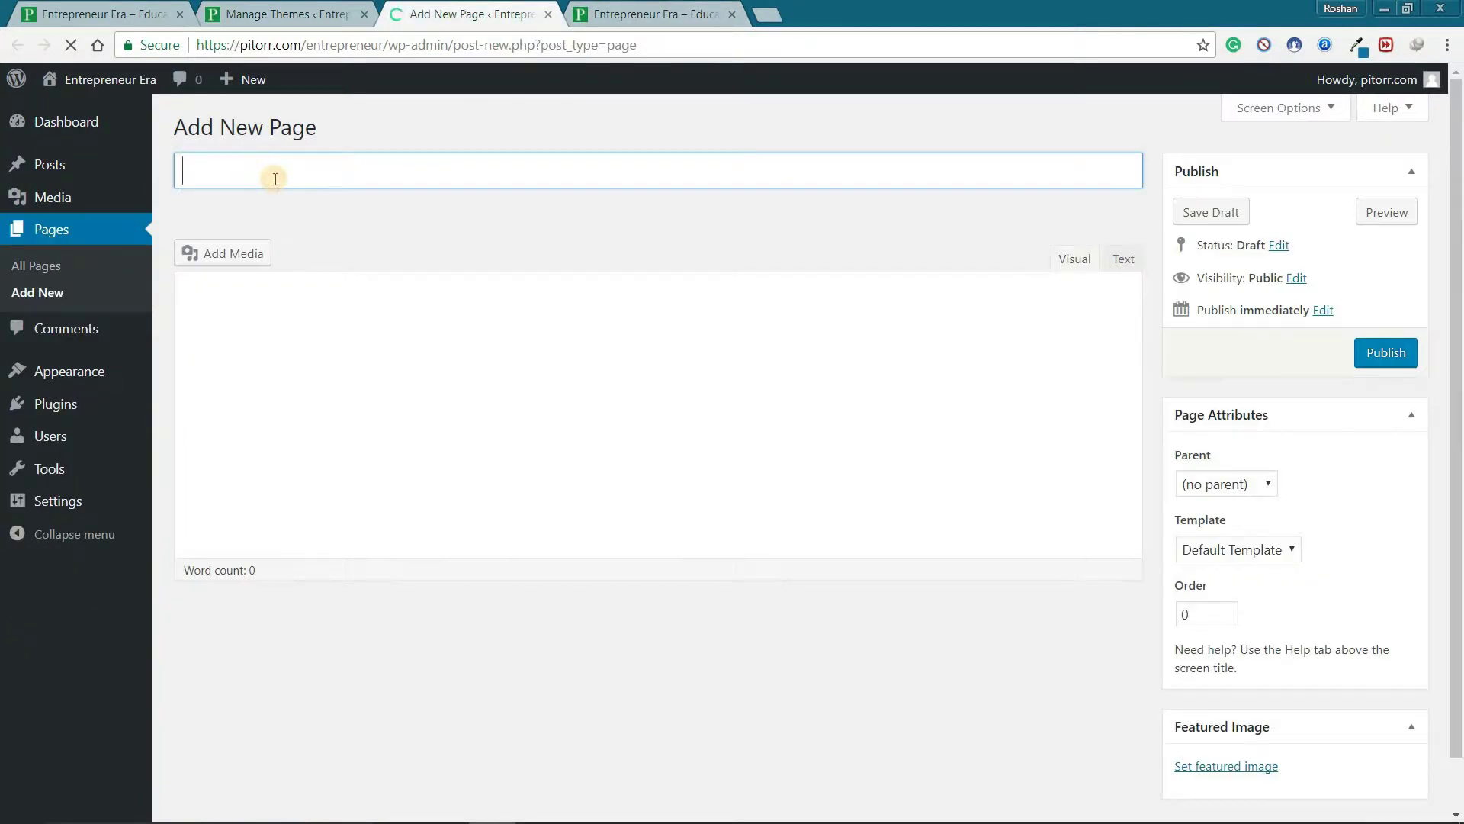
text(Home)
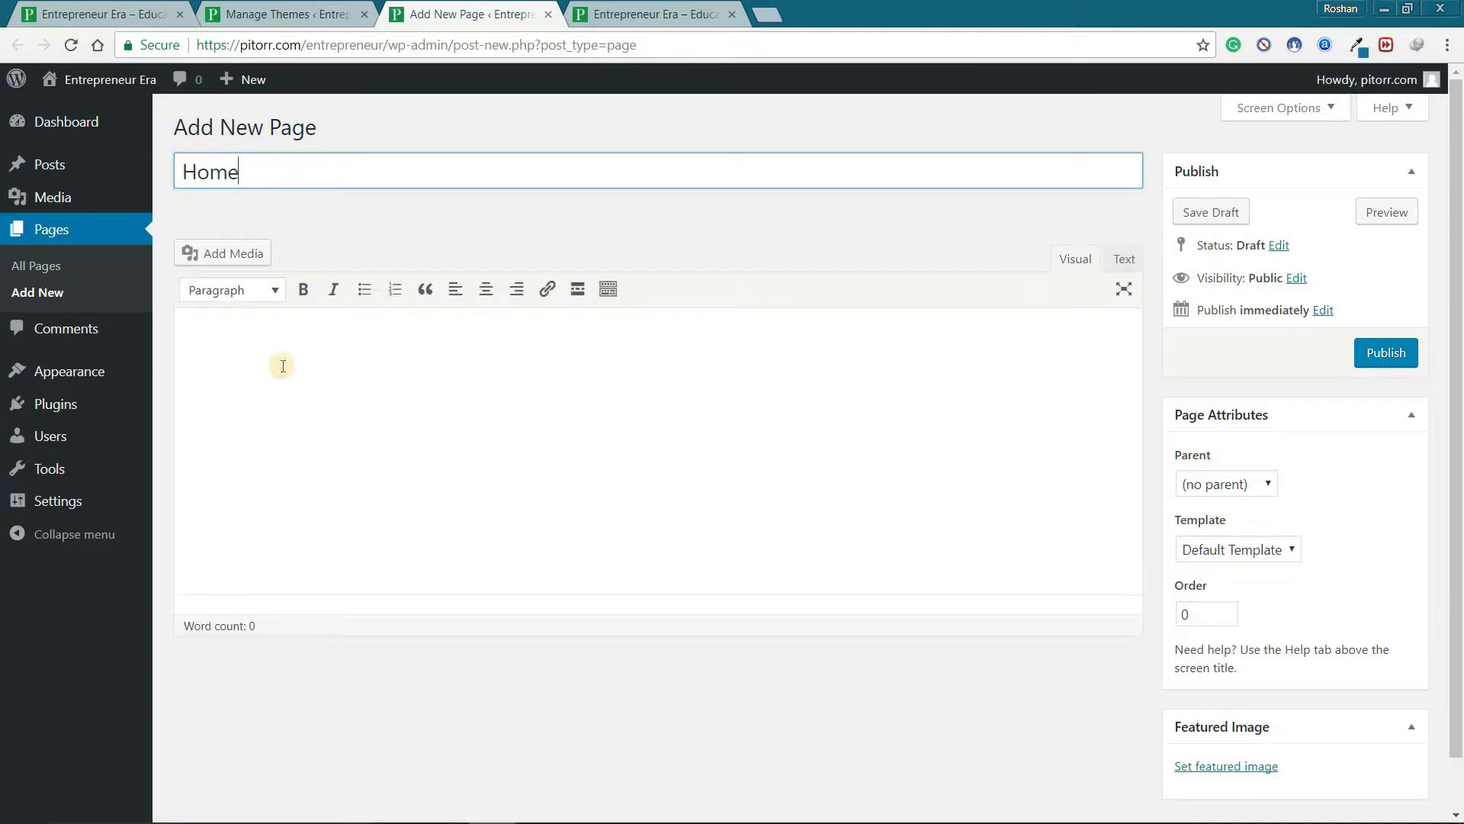
click(282, 366)
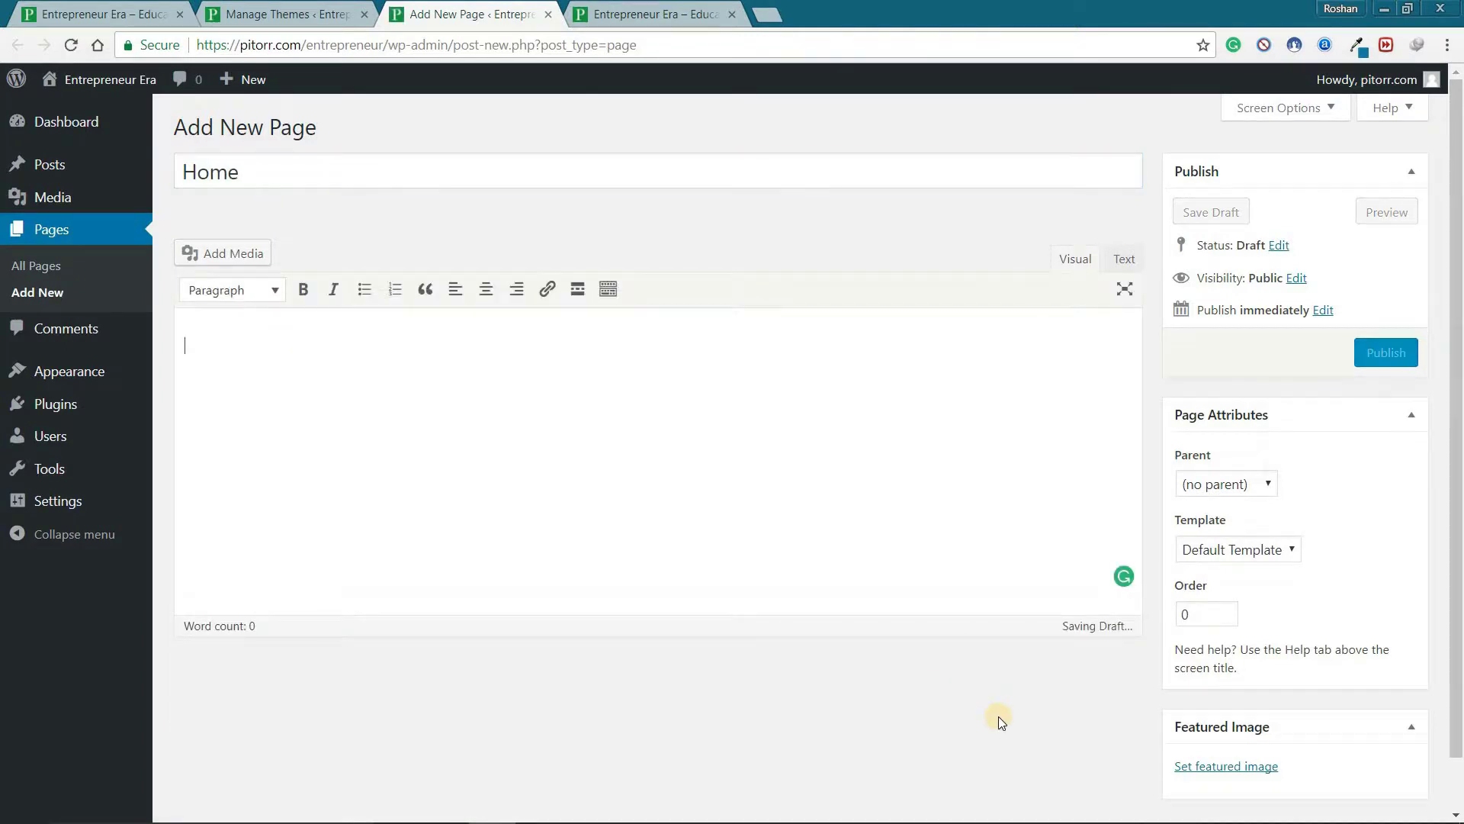
click(1243, 557)
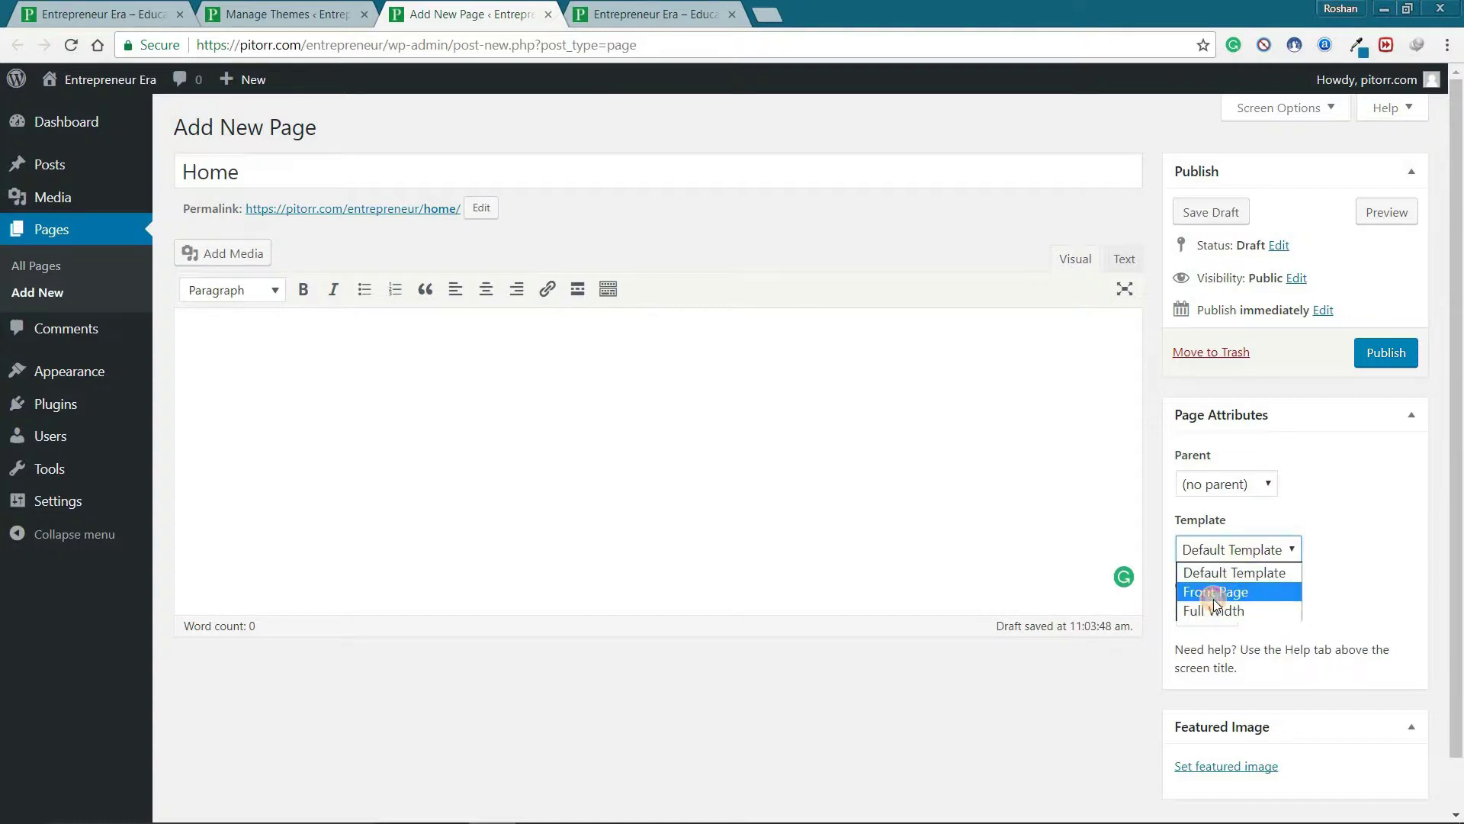
click(1216, 592)
click(1384, 355)
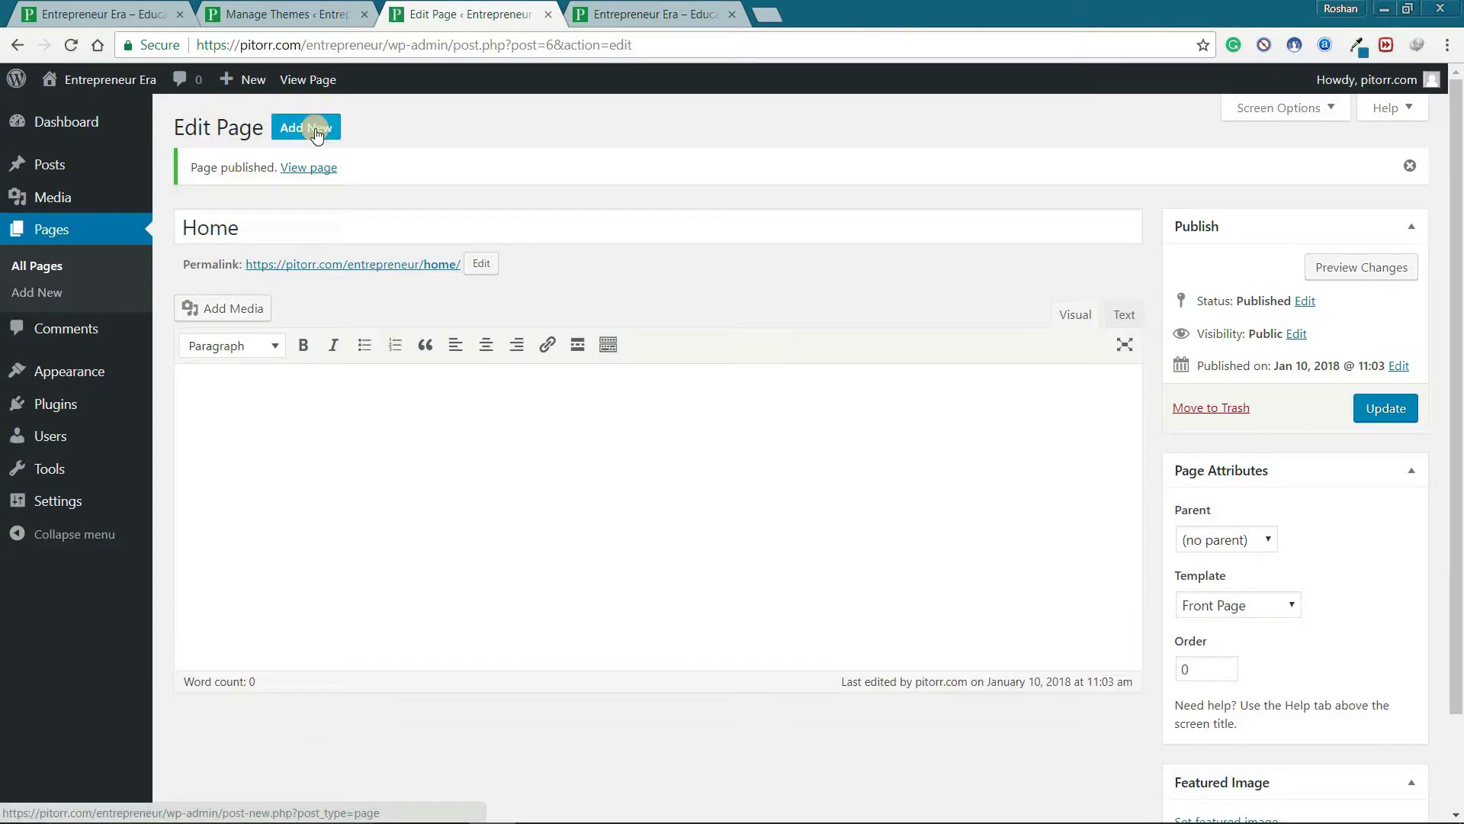
click(316, 129)
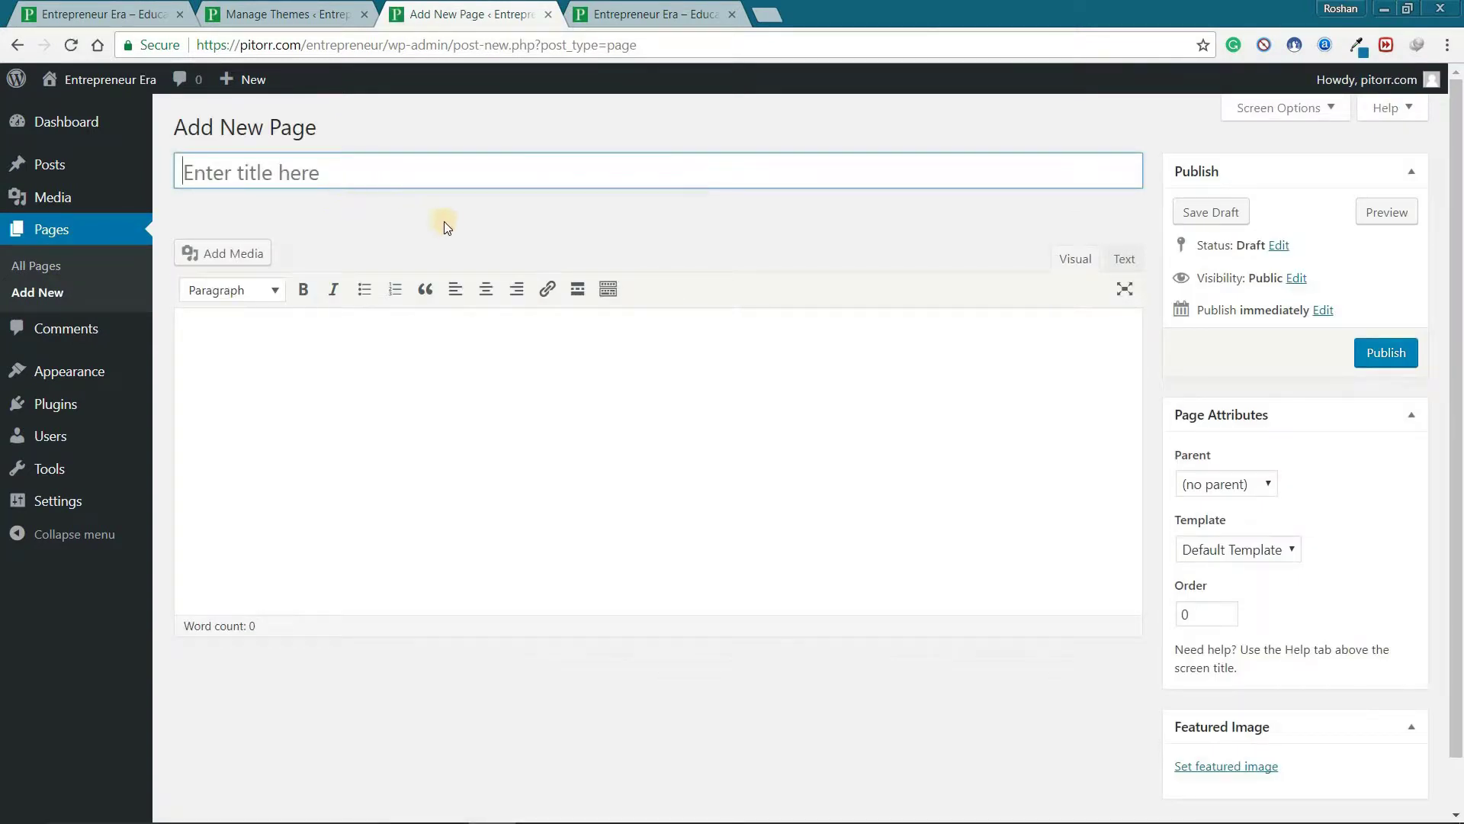
Step: Publish a blank page titled 'Contact' with the default template
key(shift)
text(Contact)
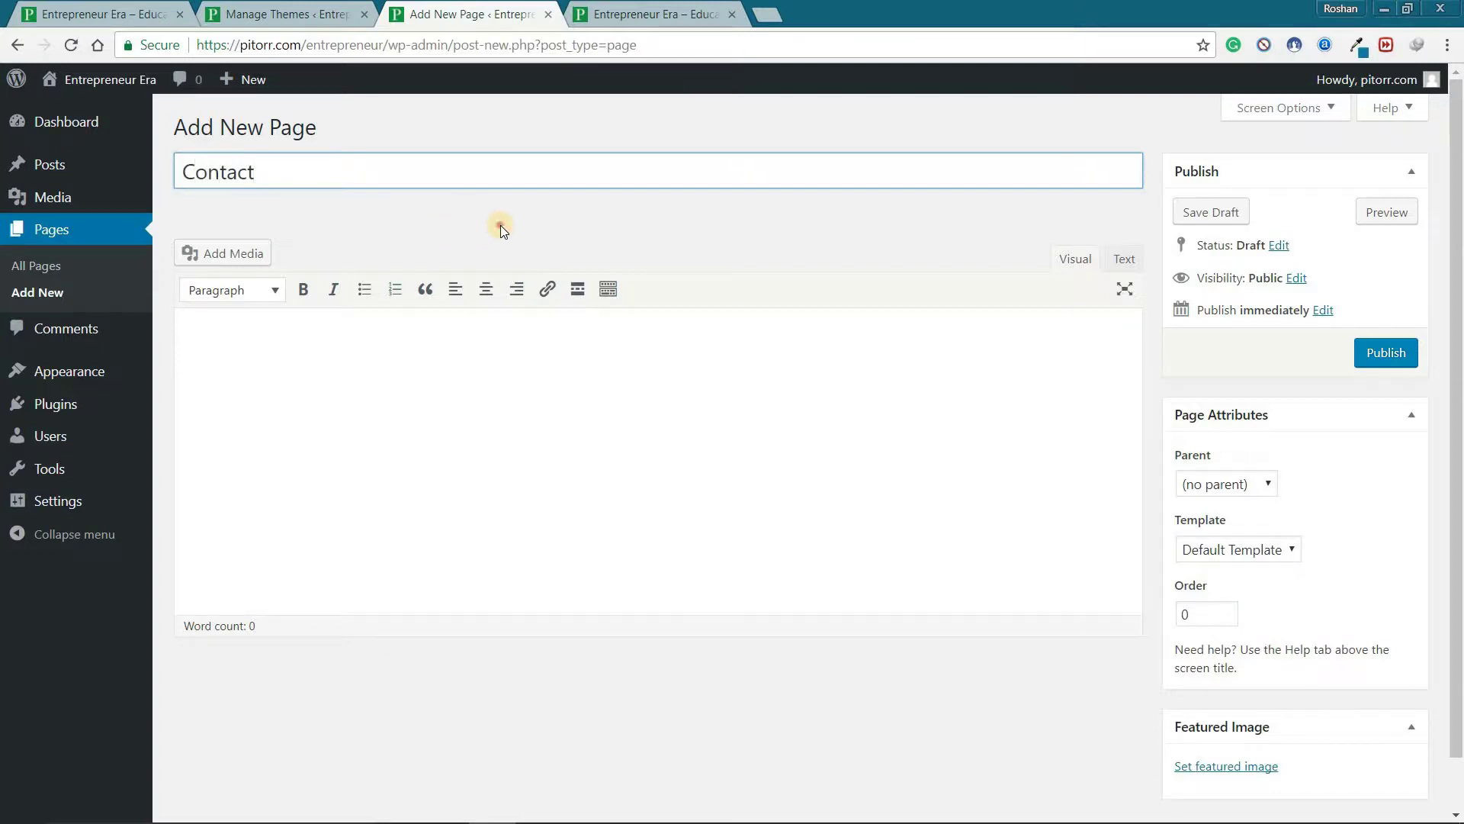
click(525, 432)
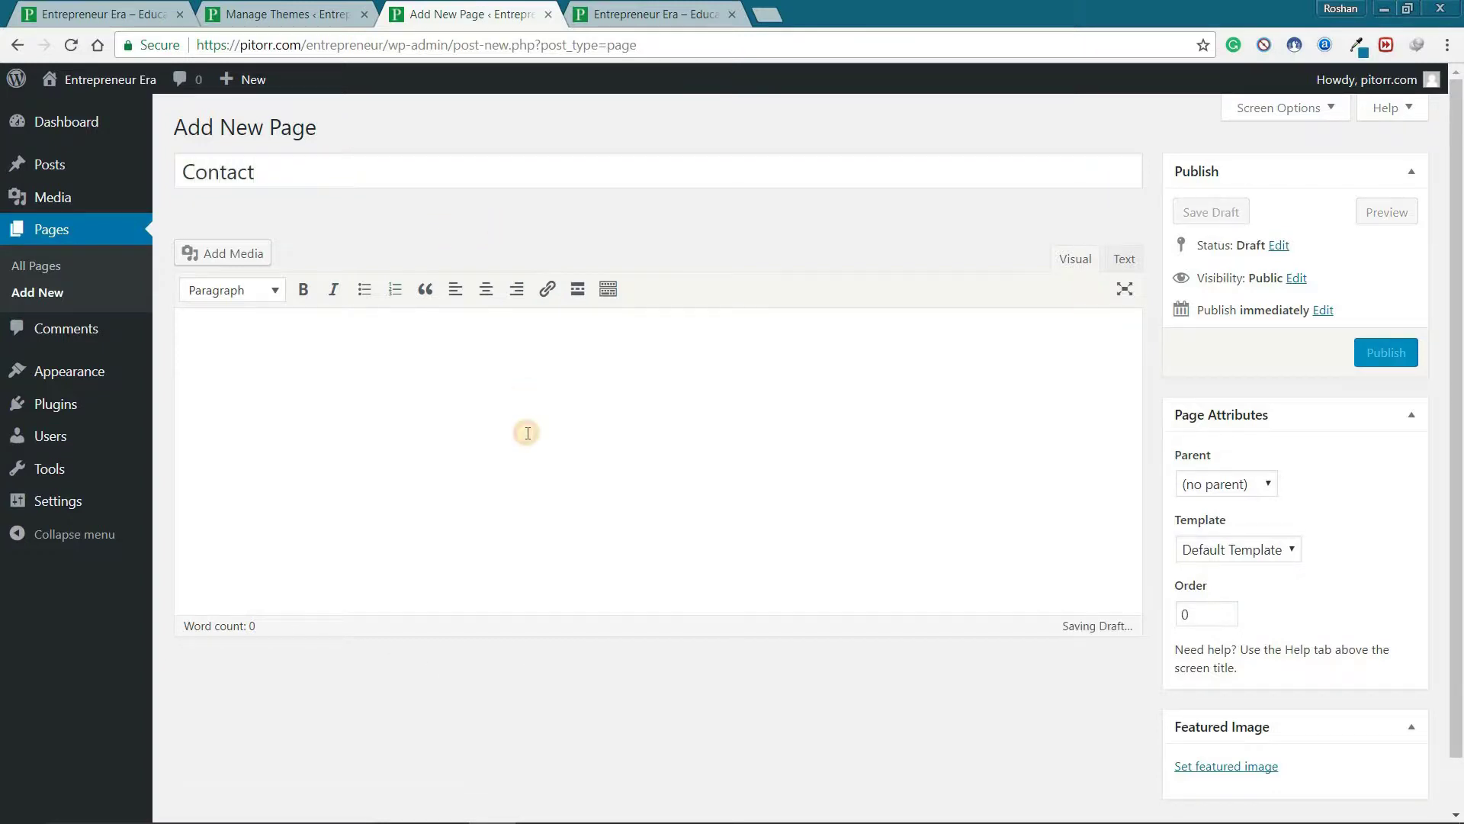
click(1400, 360)
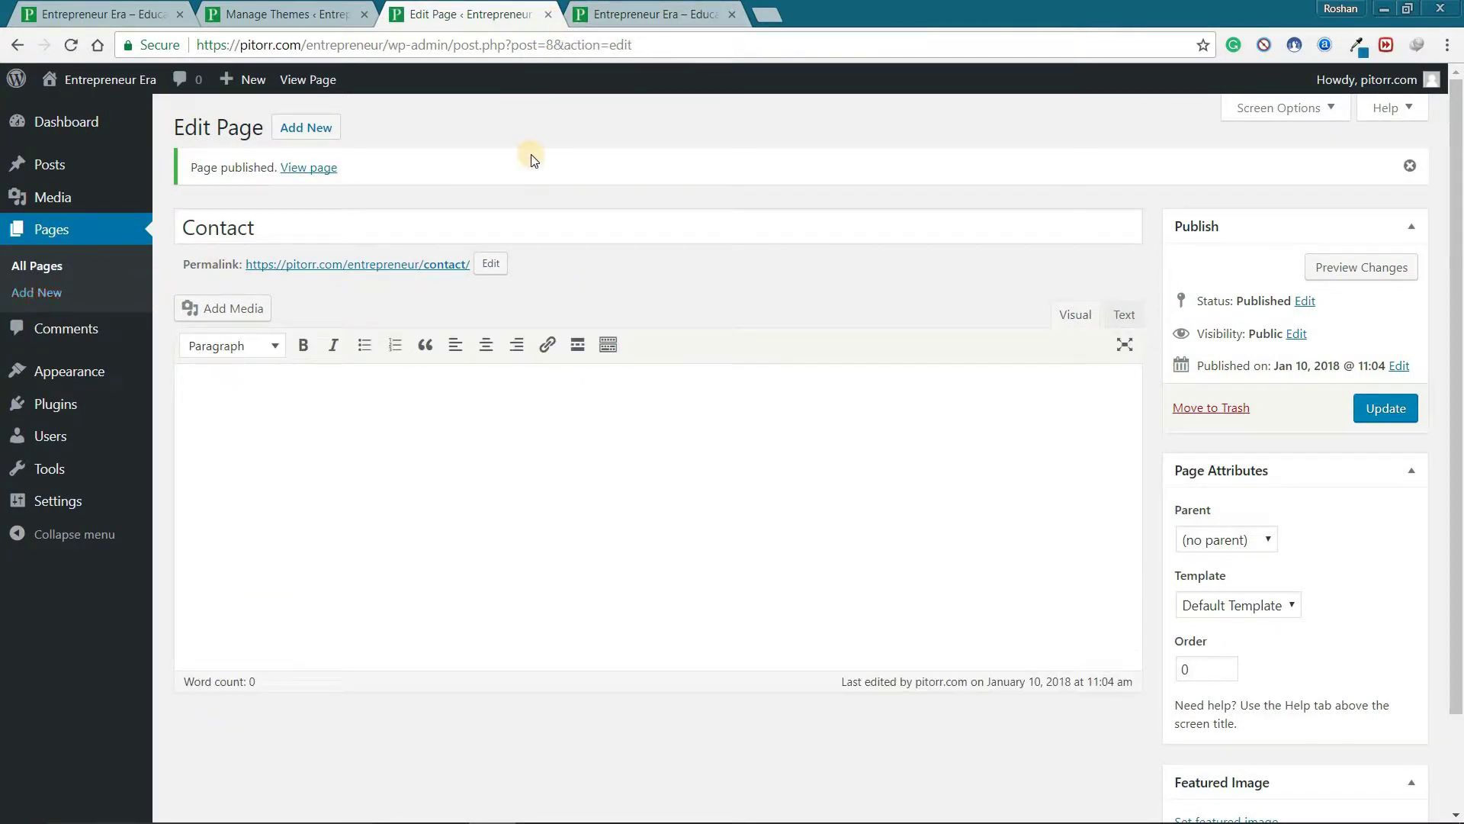
click(655, 14)
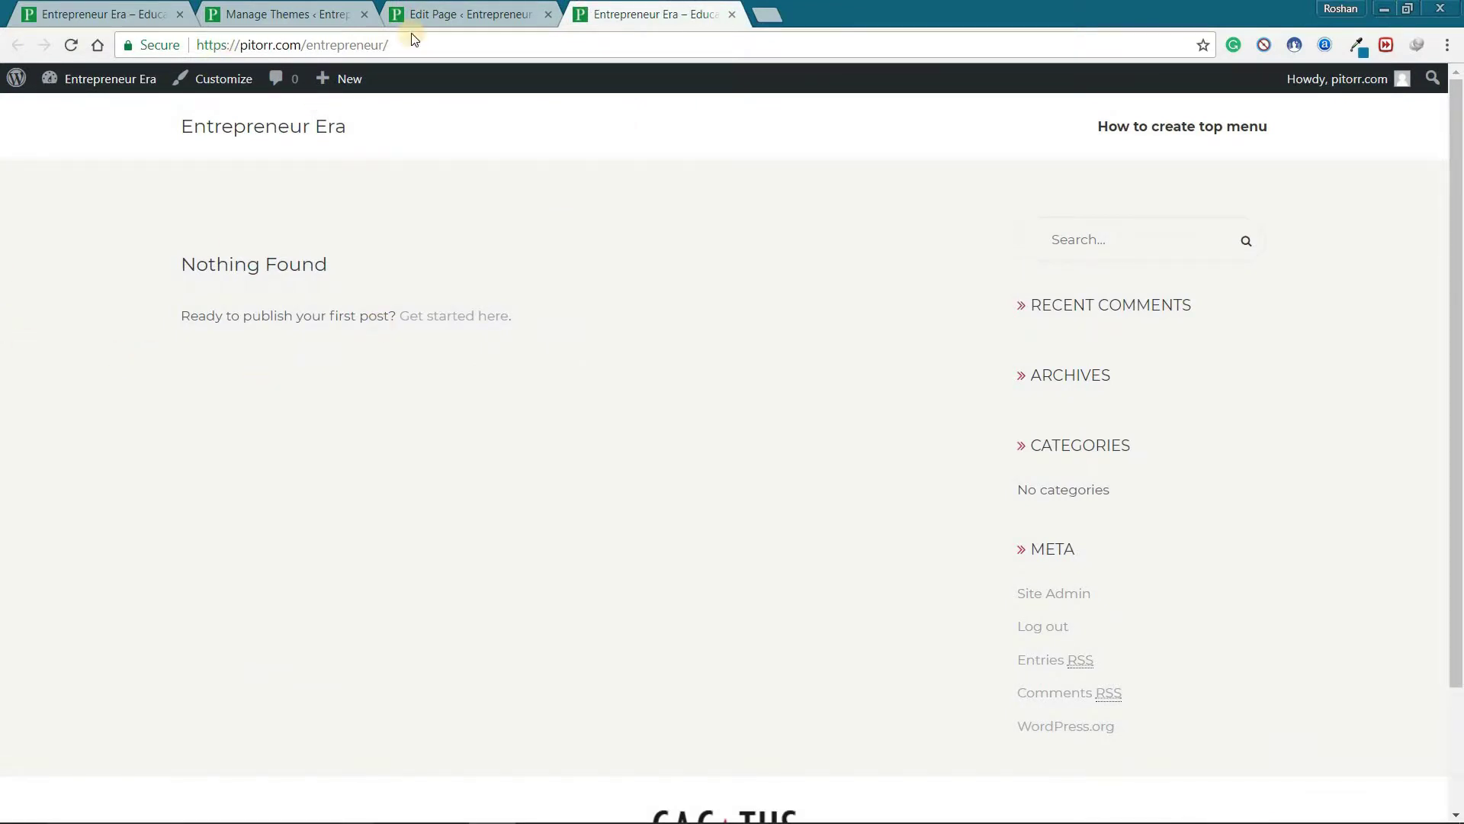
Step: Launch Customize for the Cactus theme from the Themes page and wait for it to load
click(446, 7)
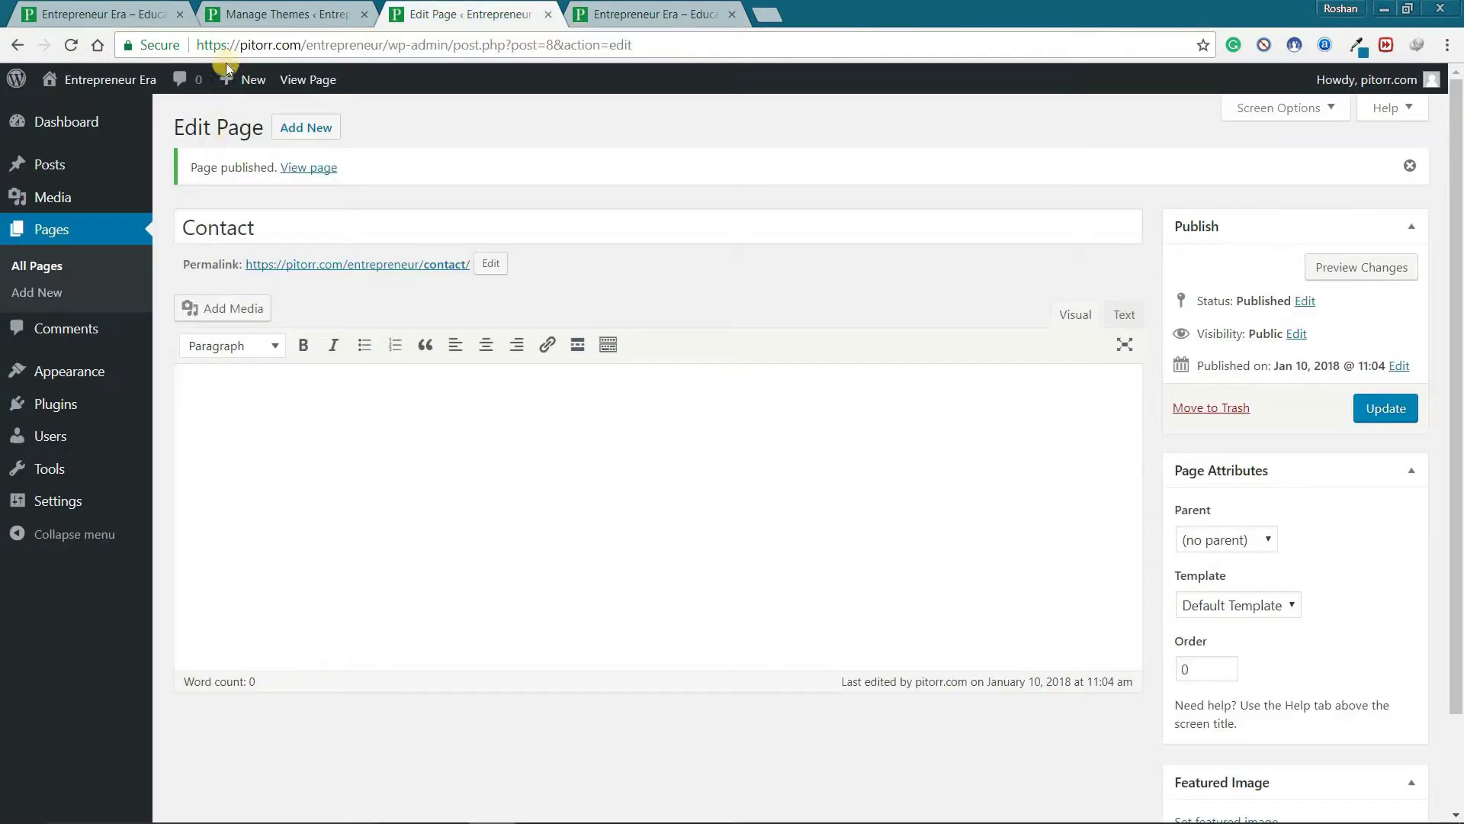
click(237, 20)
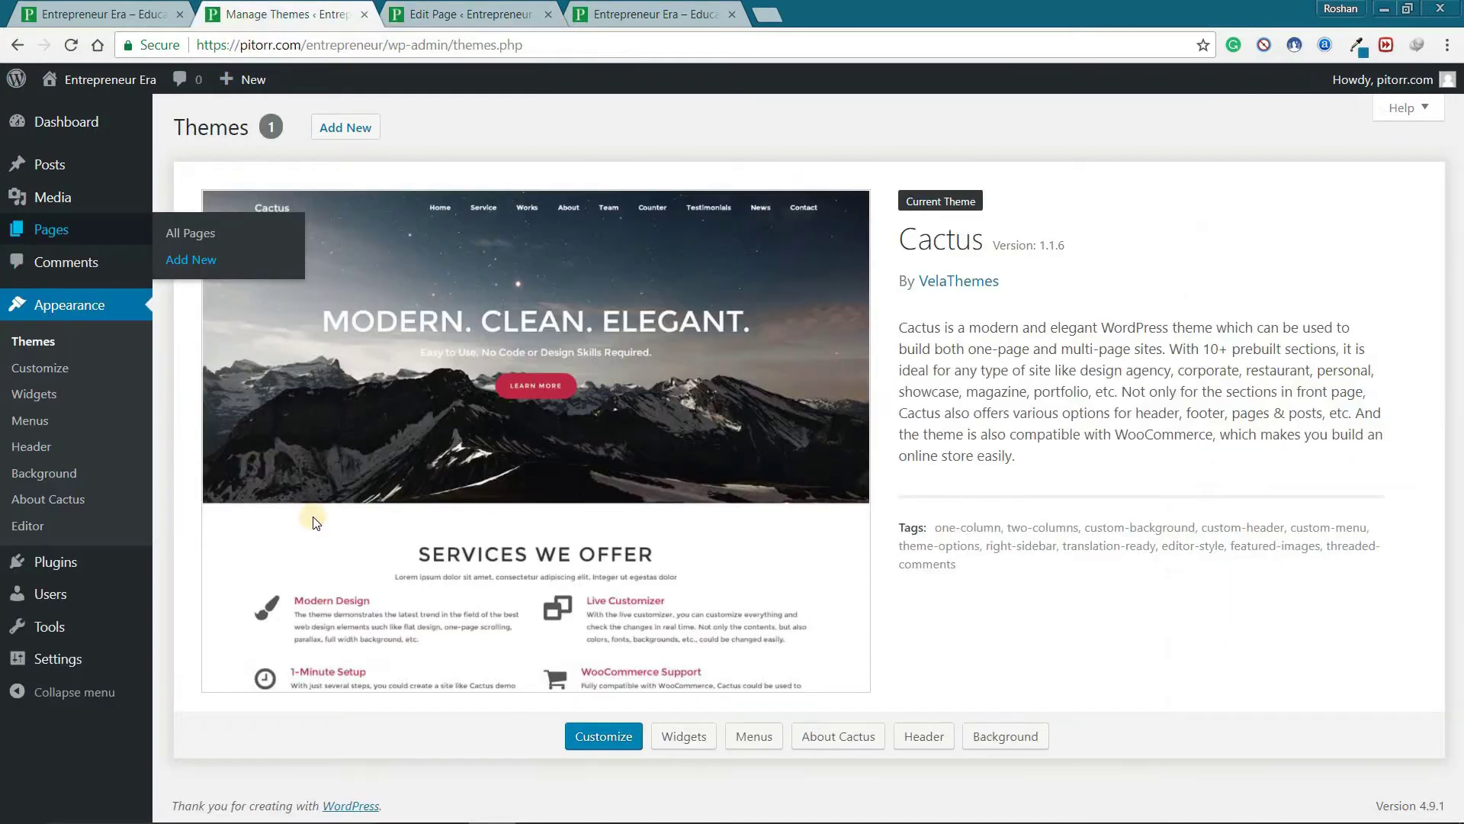
click(607, 737)
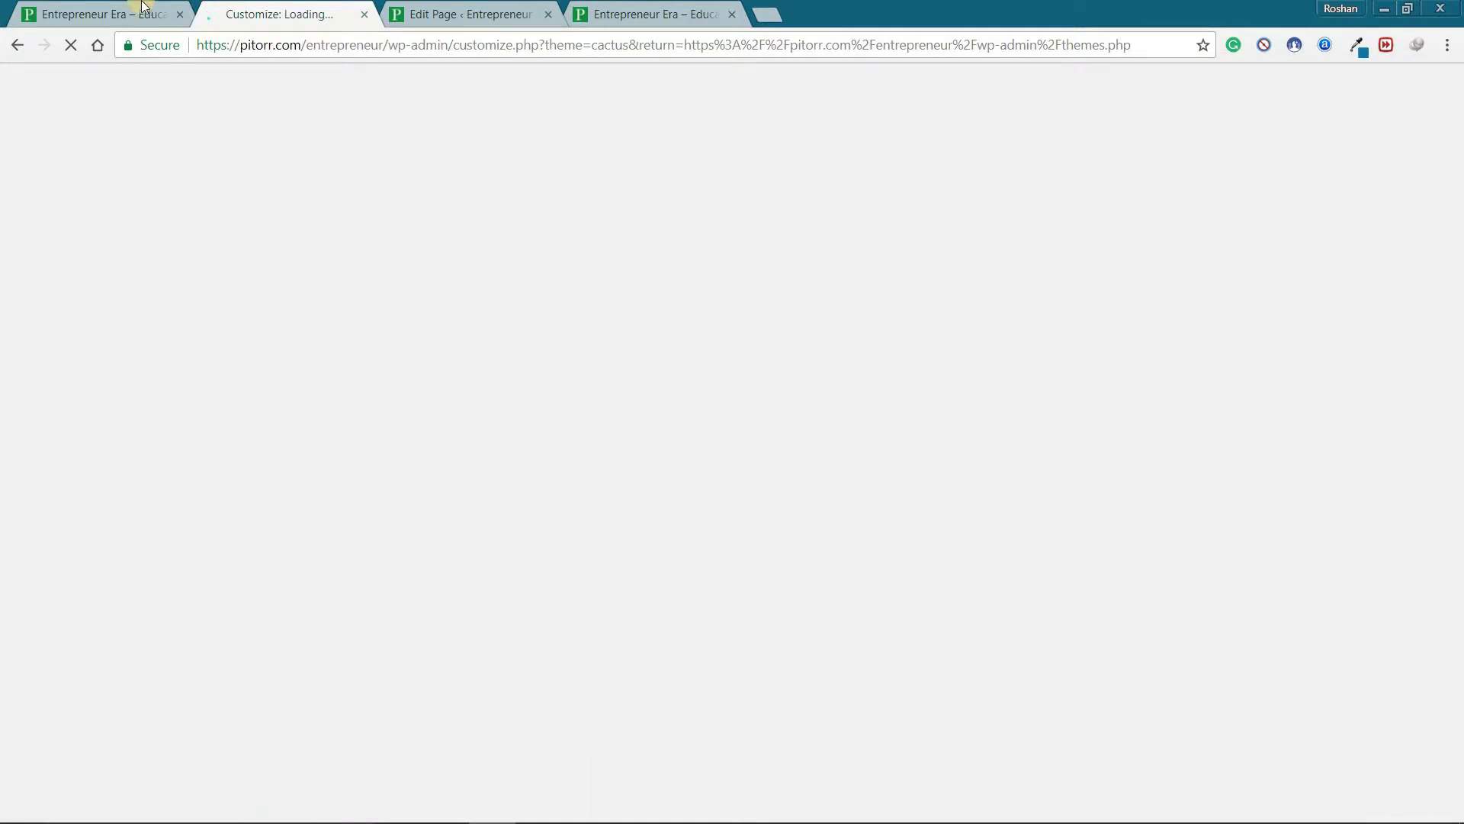
click(142, 6)
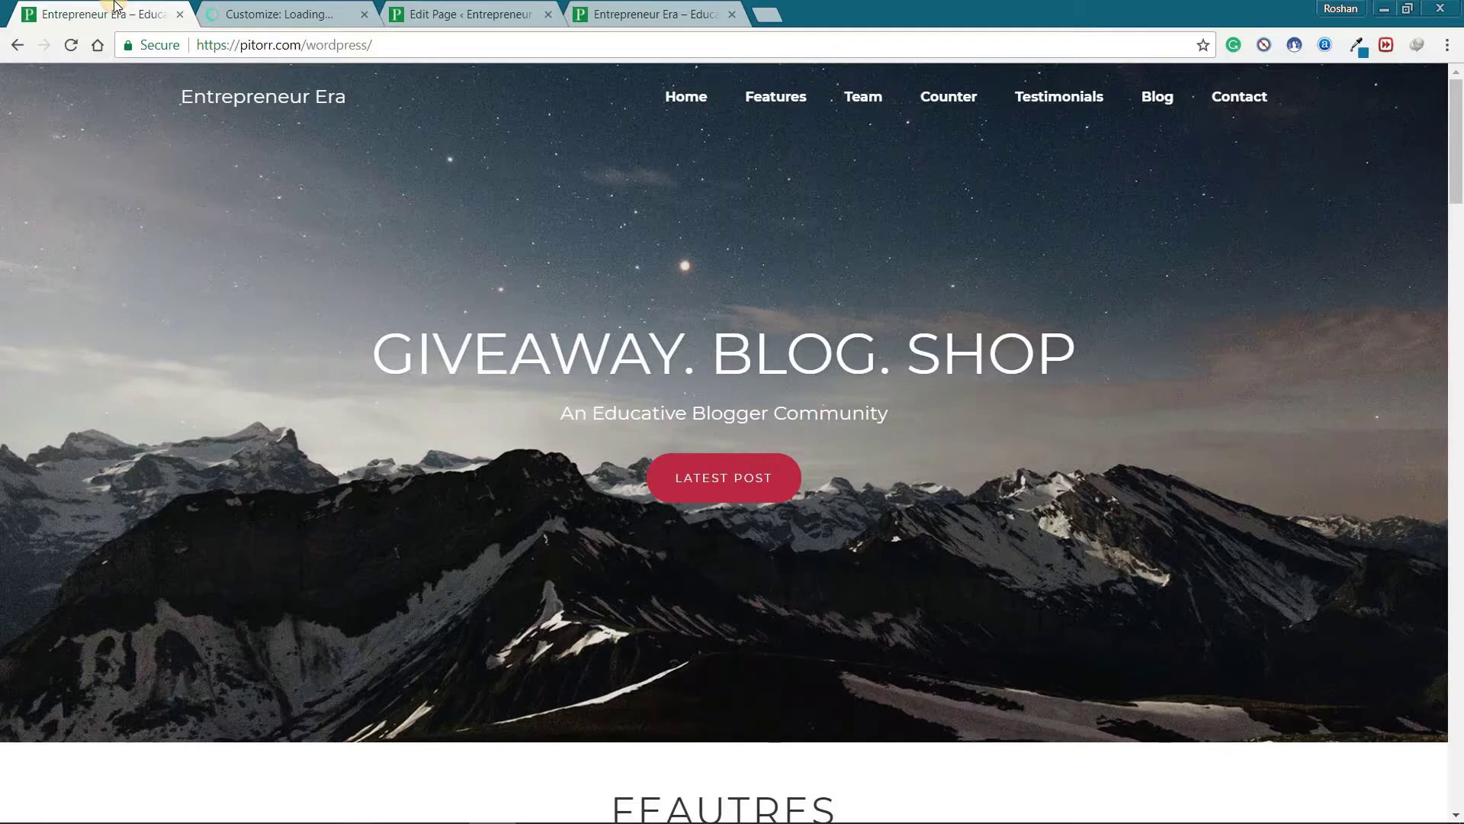
click(344, 14)
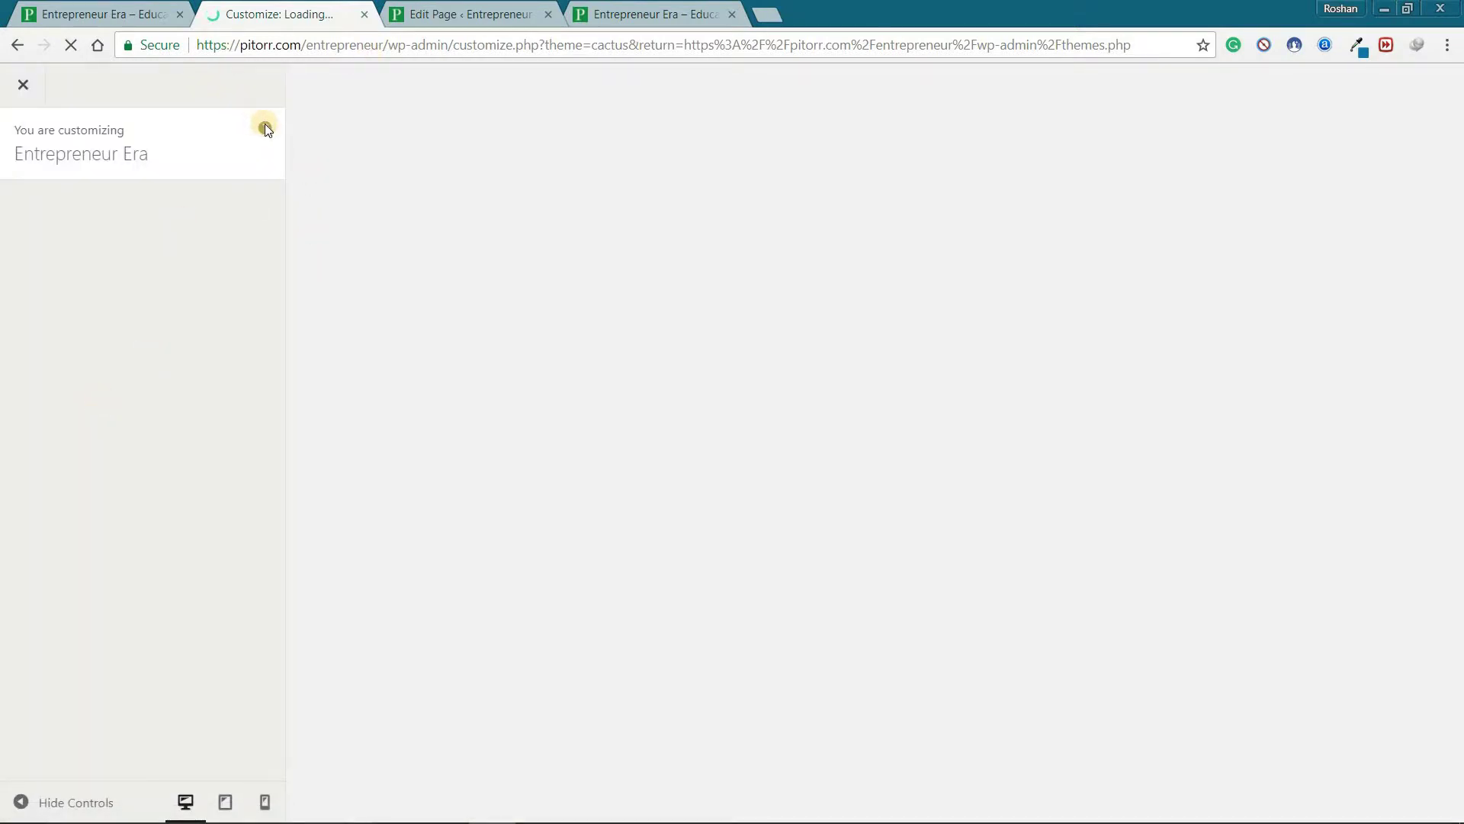
click(602, 7)
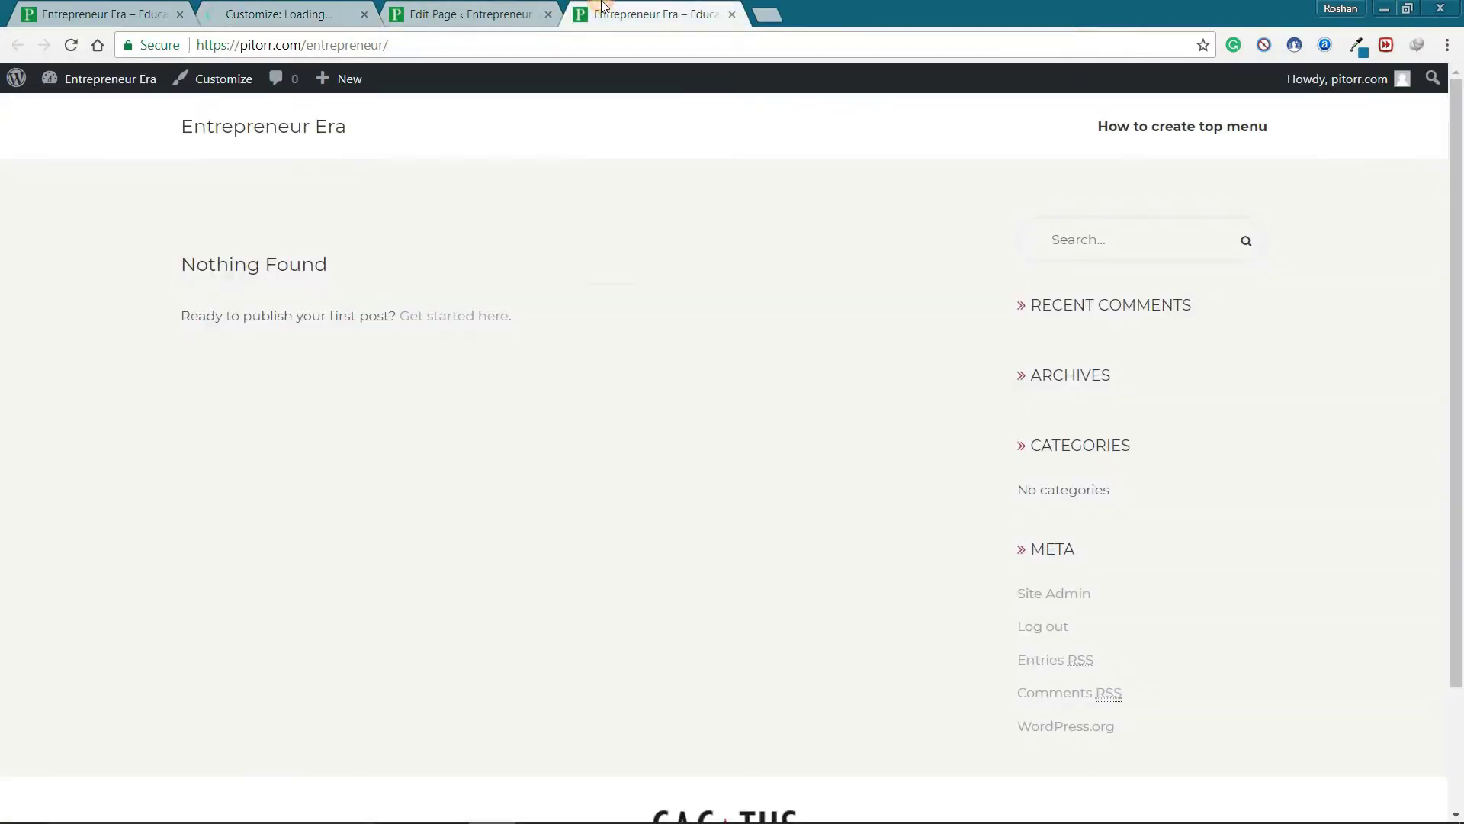
click(261, 7)
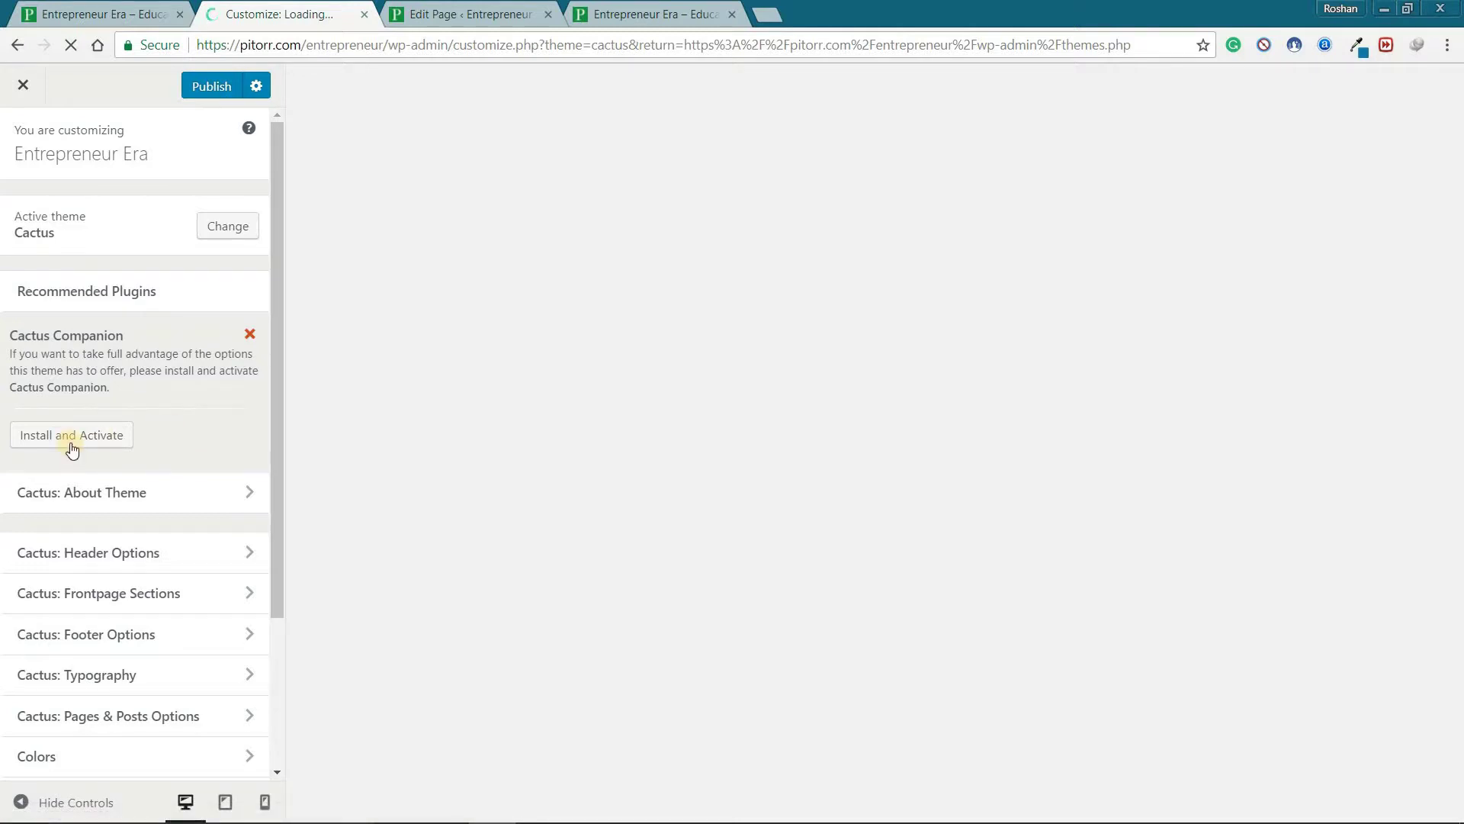
Step: Install and activate Cactus Companion from the Customizer's Recommended Plugins
click(107, 443)
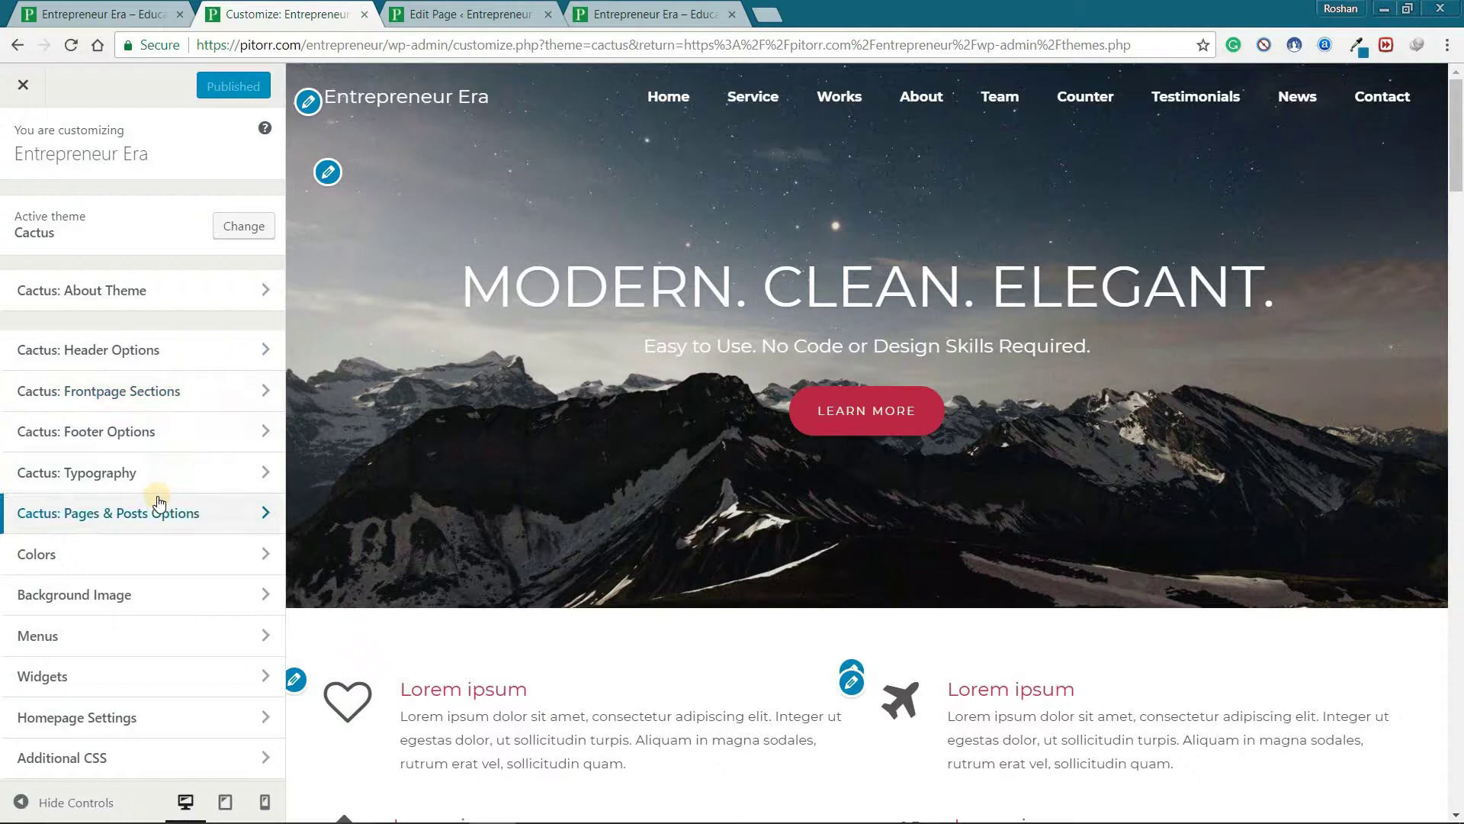
Step: In Homepage Settings, pick Front Page as the homepage and Blog as the posts page
click(66, 716)
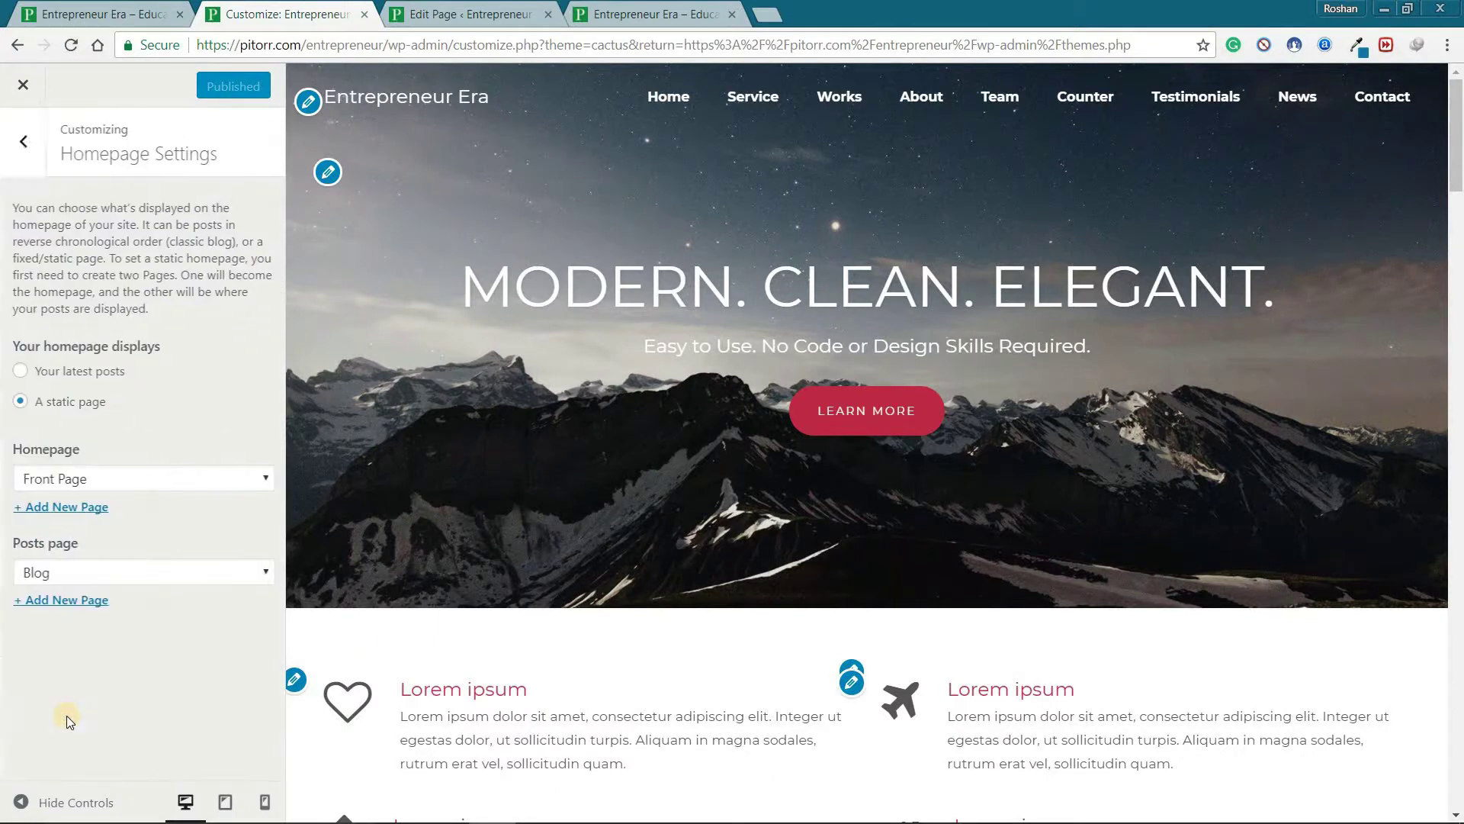
click(151, 480)
click(120, 436)
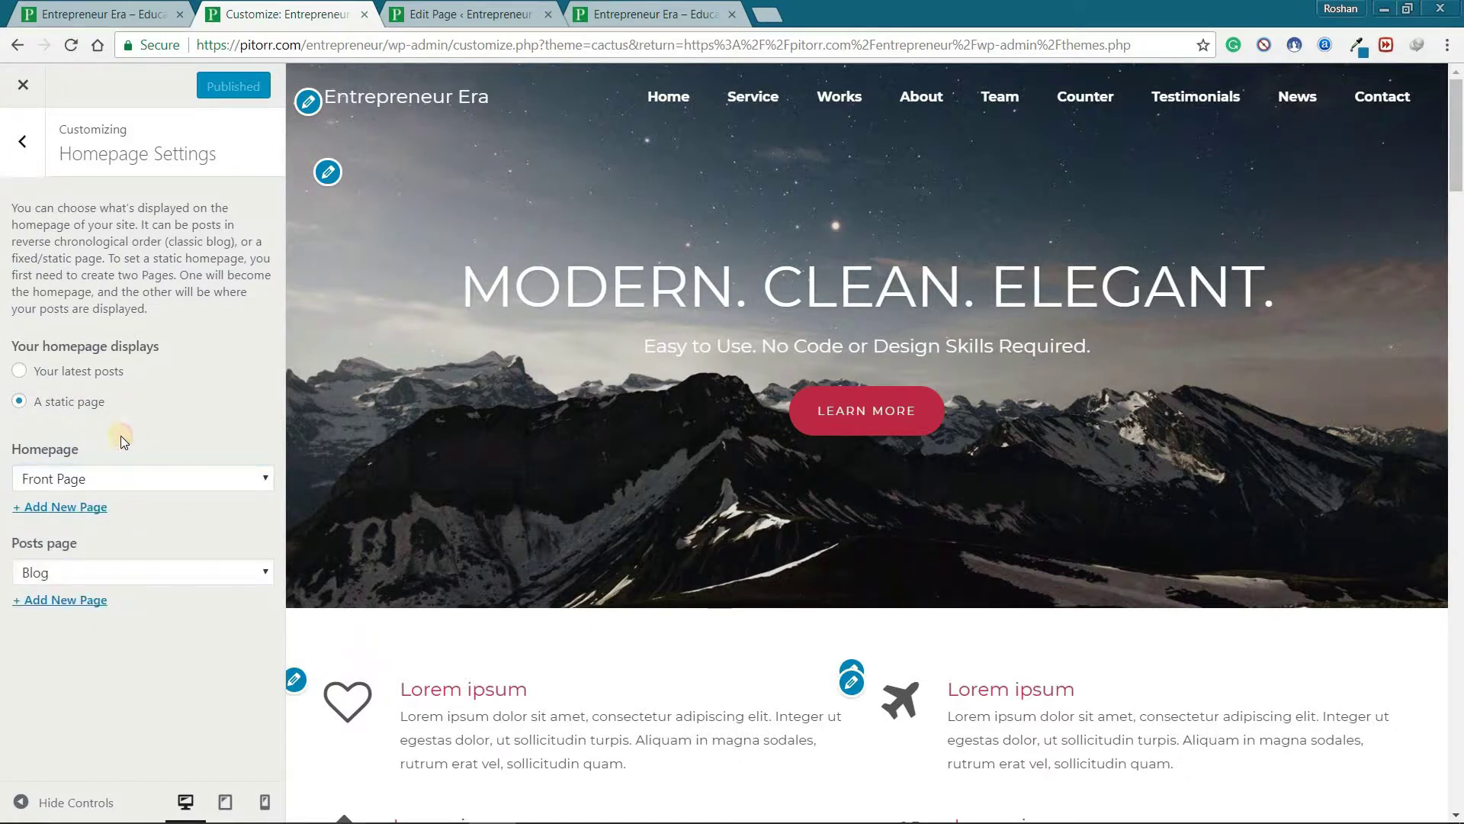
click(71, 478)
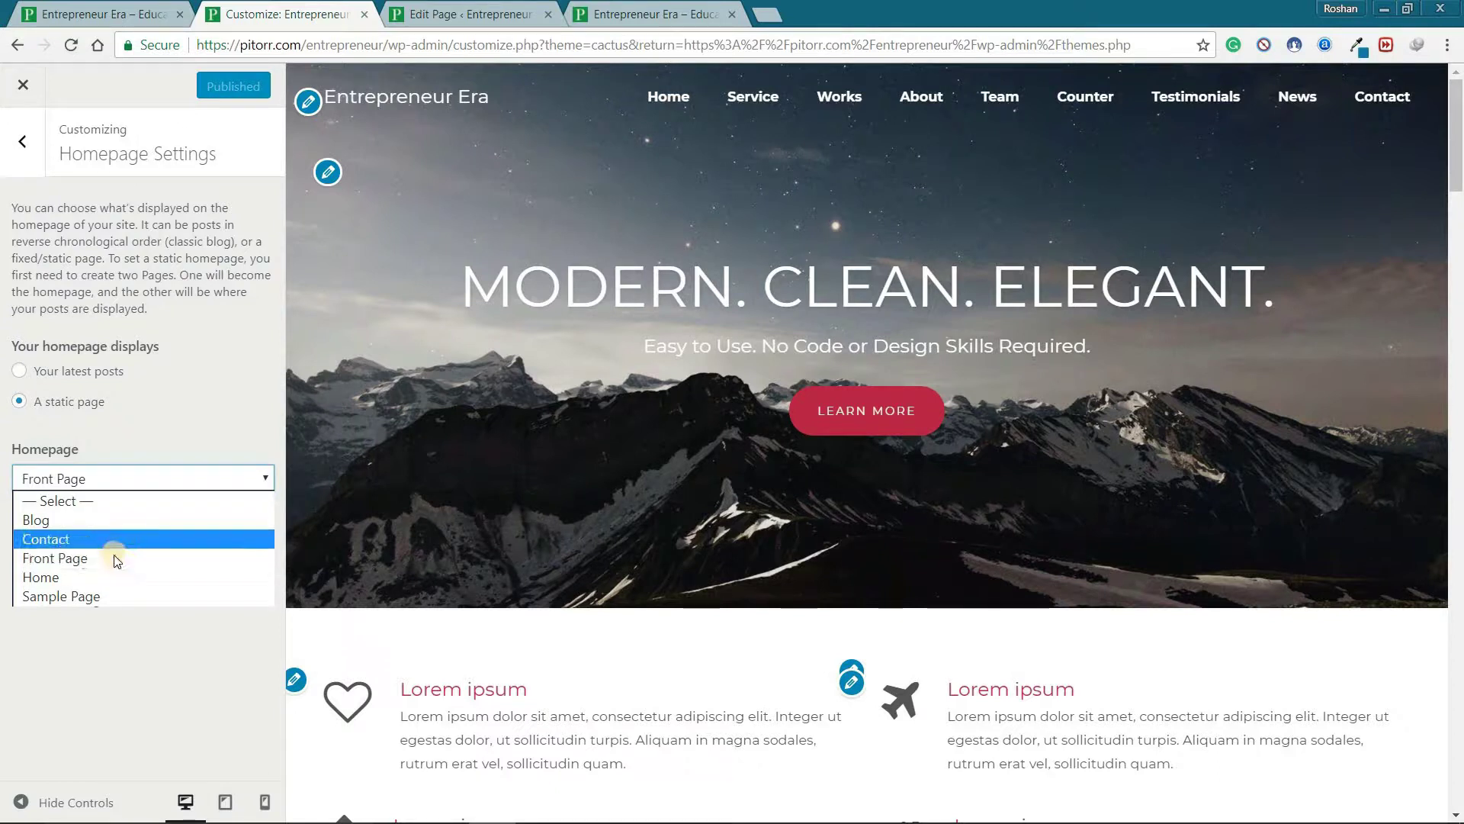
click(258, 381)
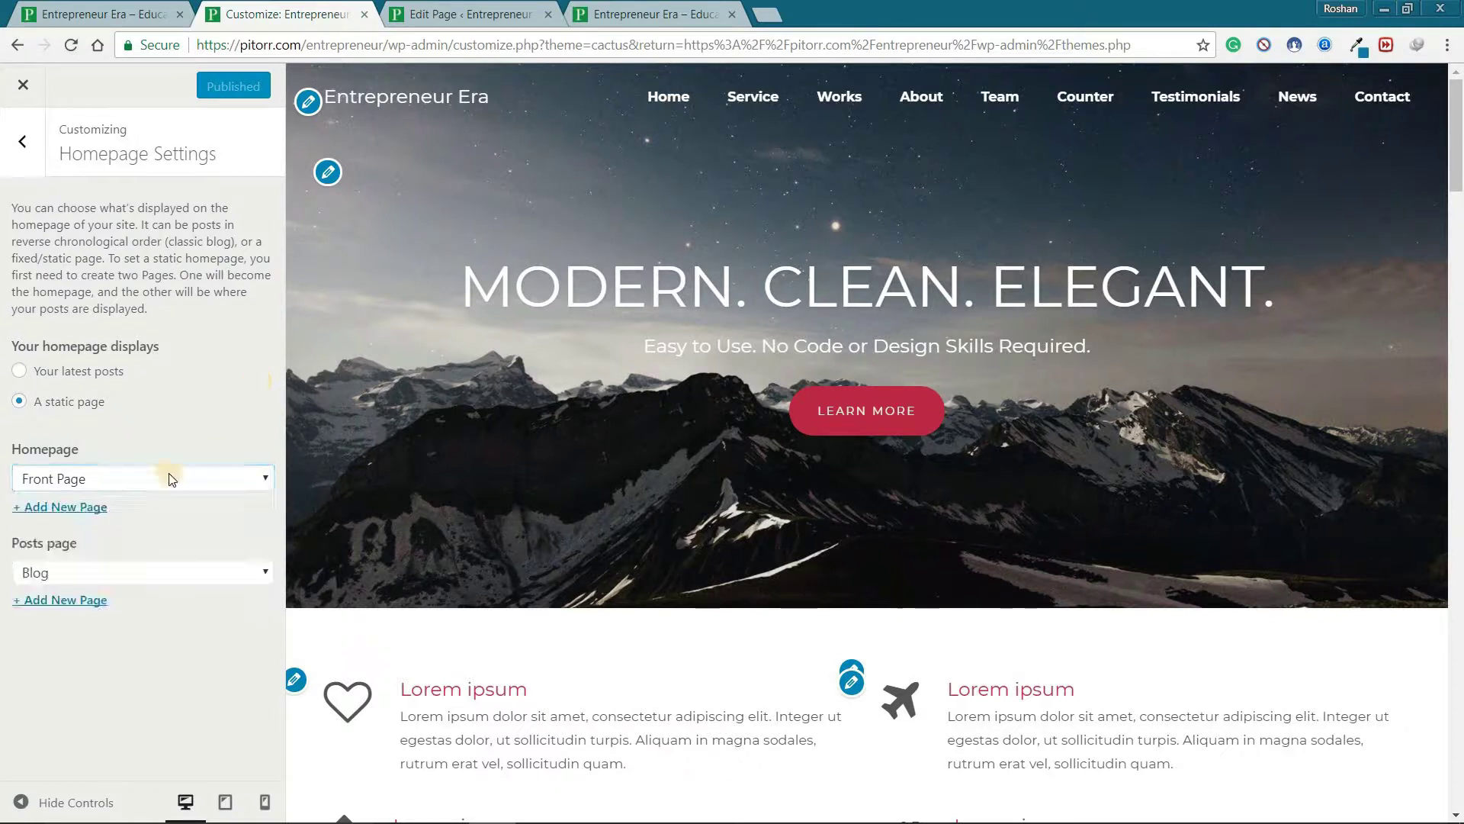
click(142, 575)
click(61, 606)
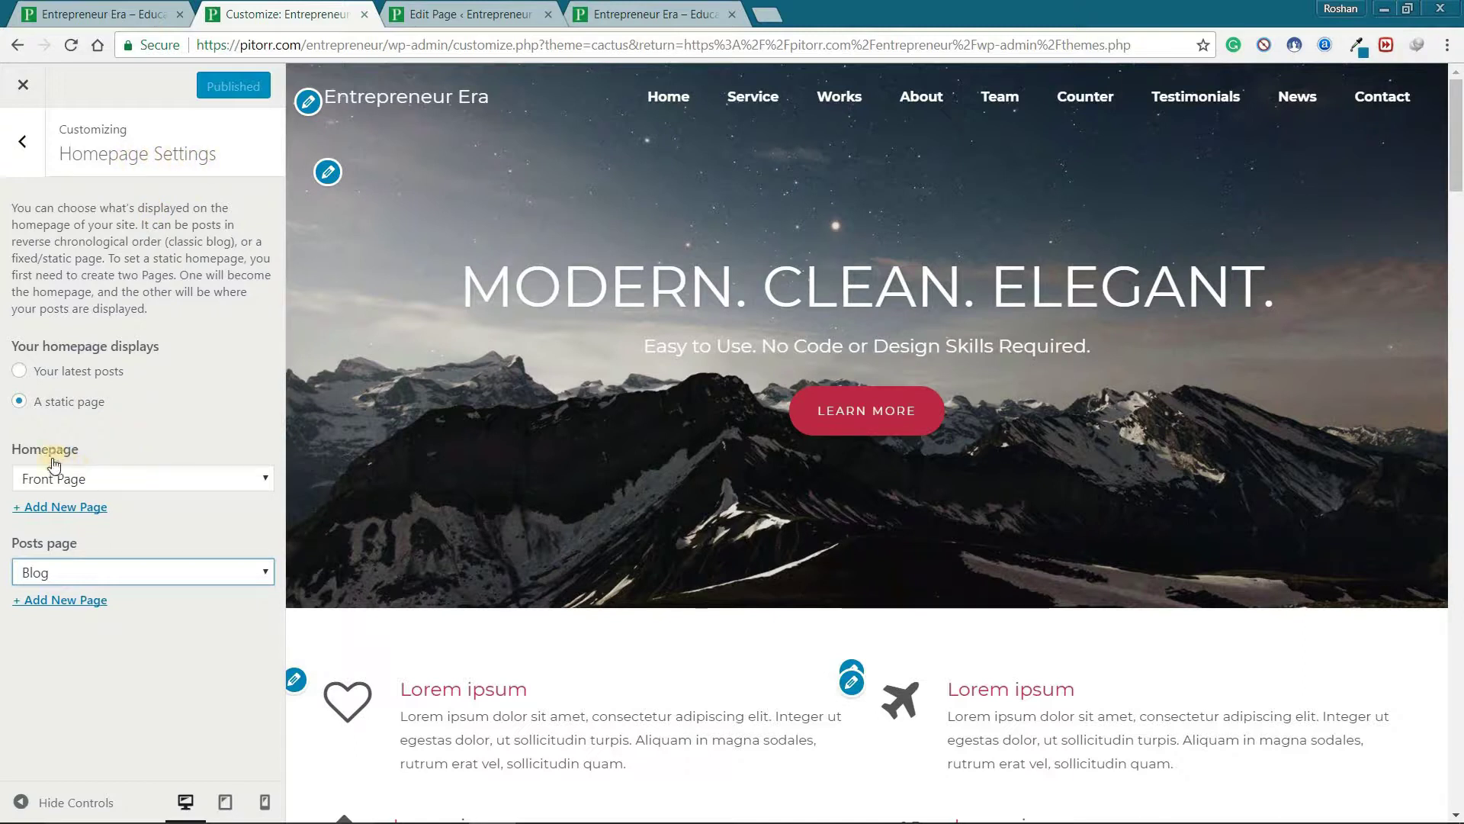
Step: Confirm Front Page as the static homepage and Blog as posts page, then return to the Contact page editor
click(115, 480)
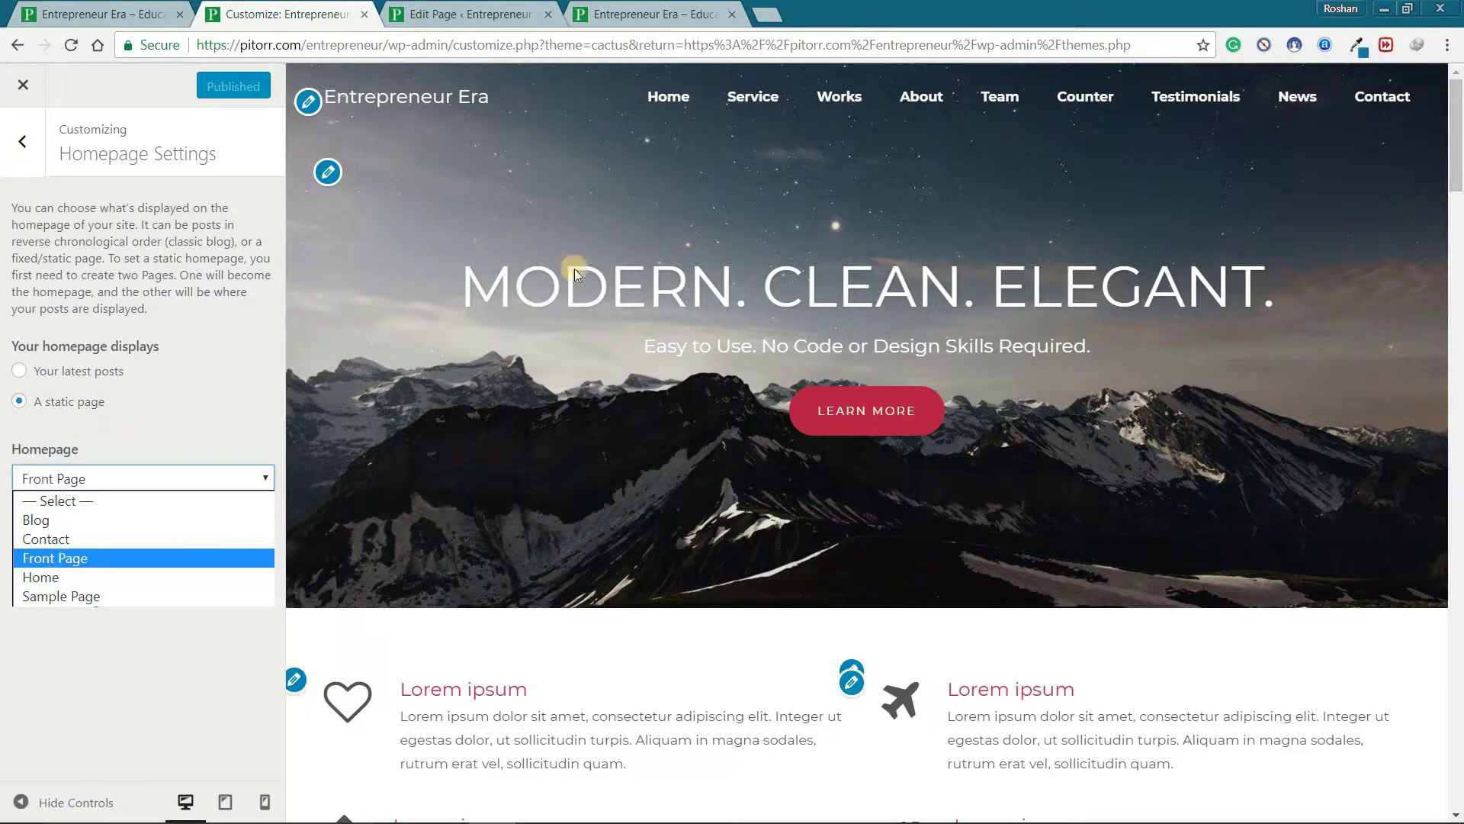
key(Up)
key(Up)
key(Up)
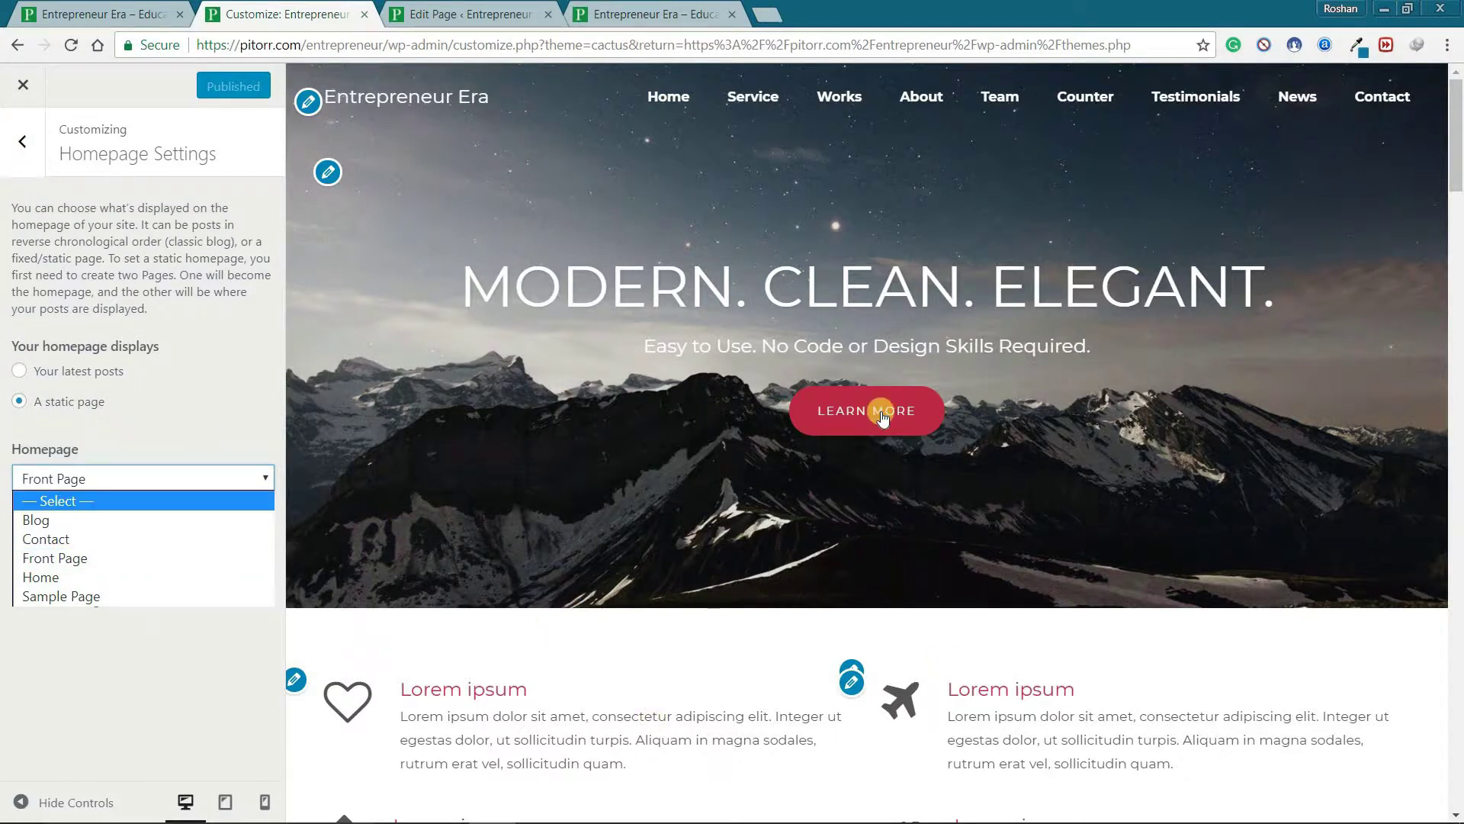
key(Down)
key(Down)
click(237, 392)
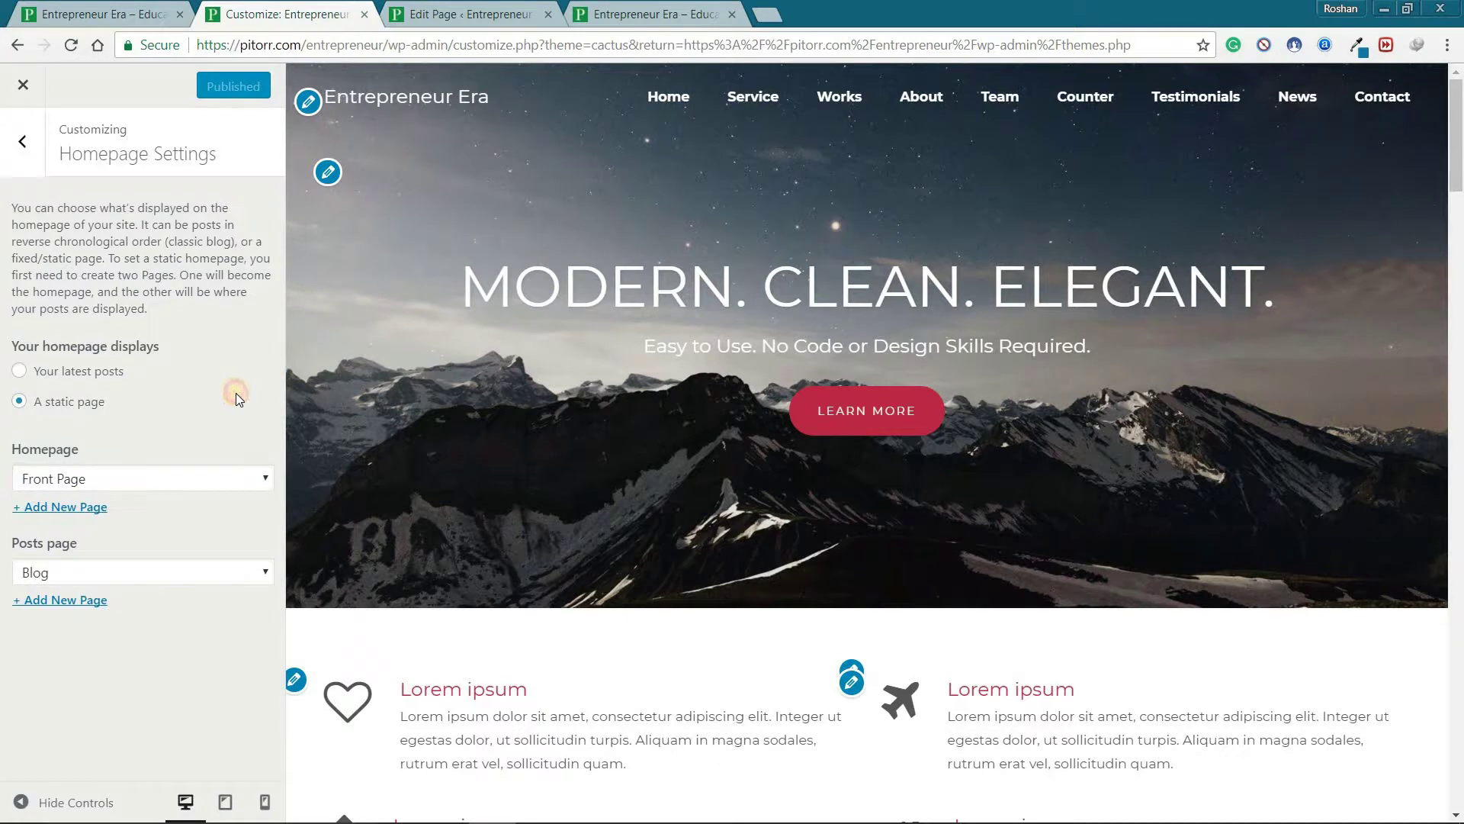
click(144, 566)
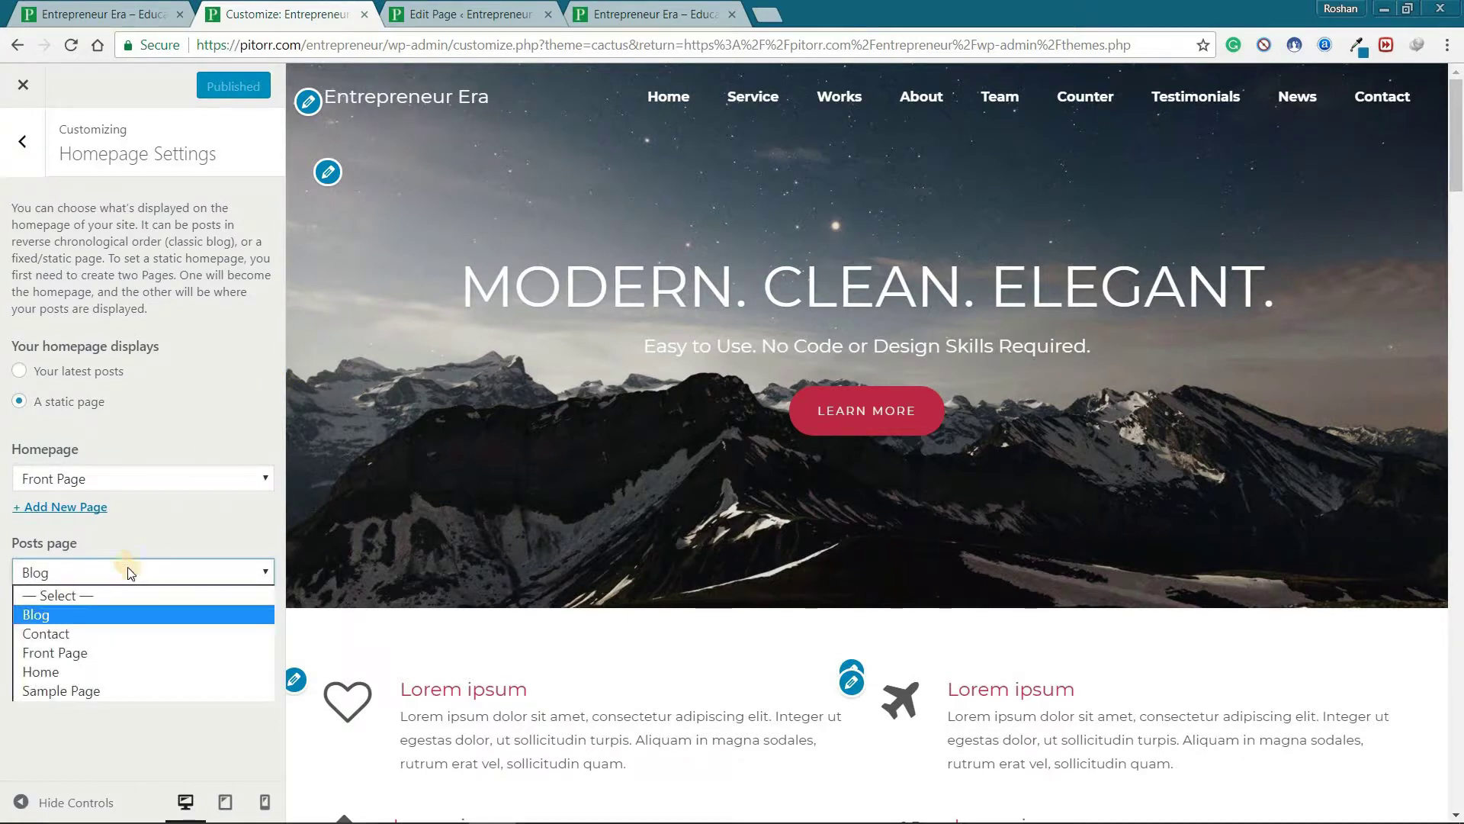
click(56, 615)
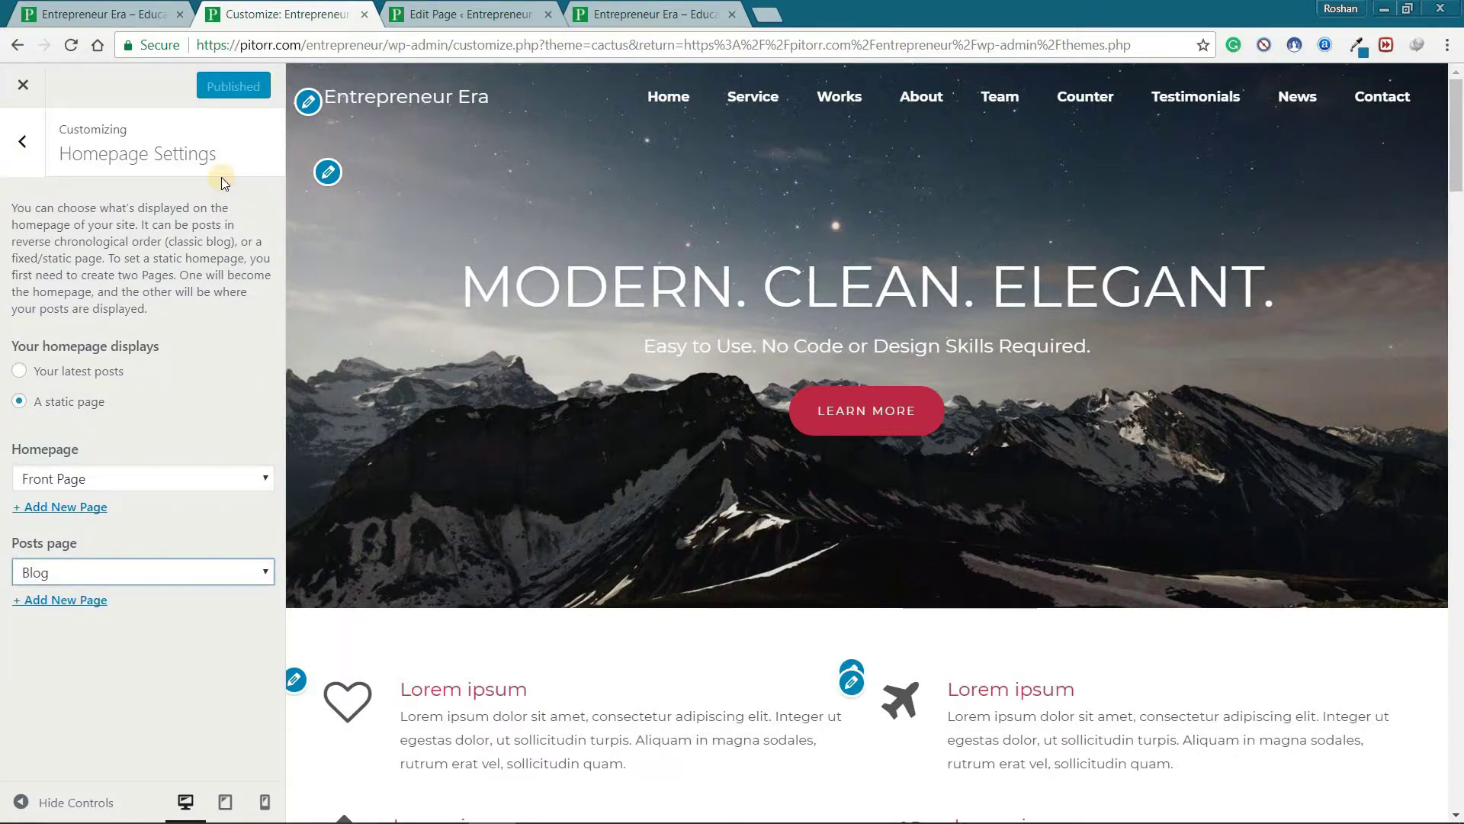
click(442, 14)
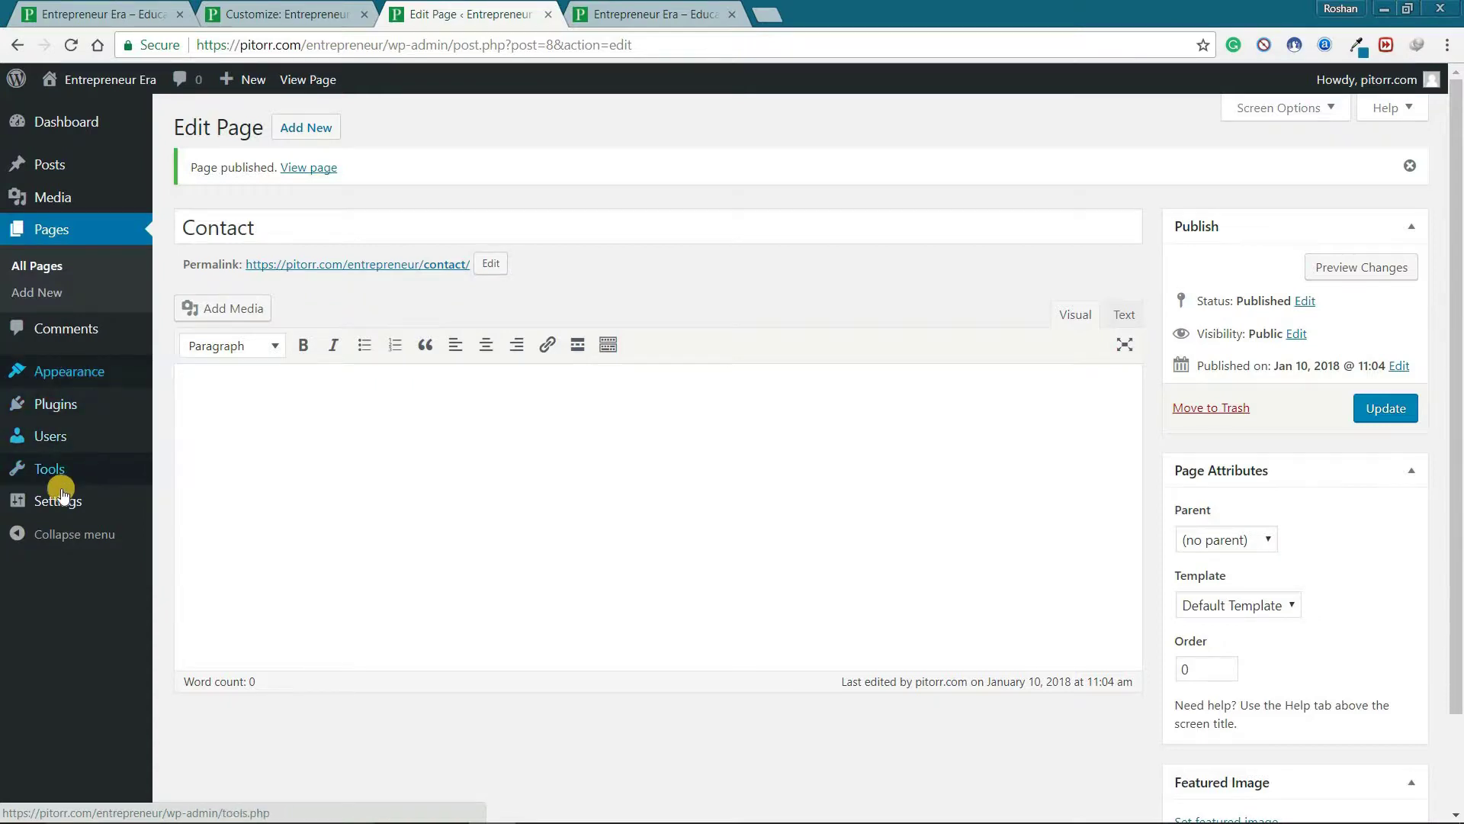
Step: Go through Settings > General to Settings > Reading to view the homepage display settings
mouse_move(59, 500)
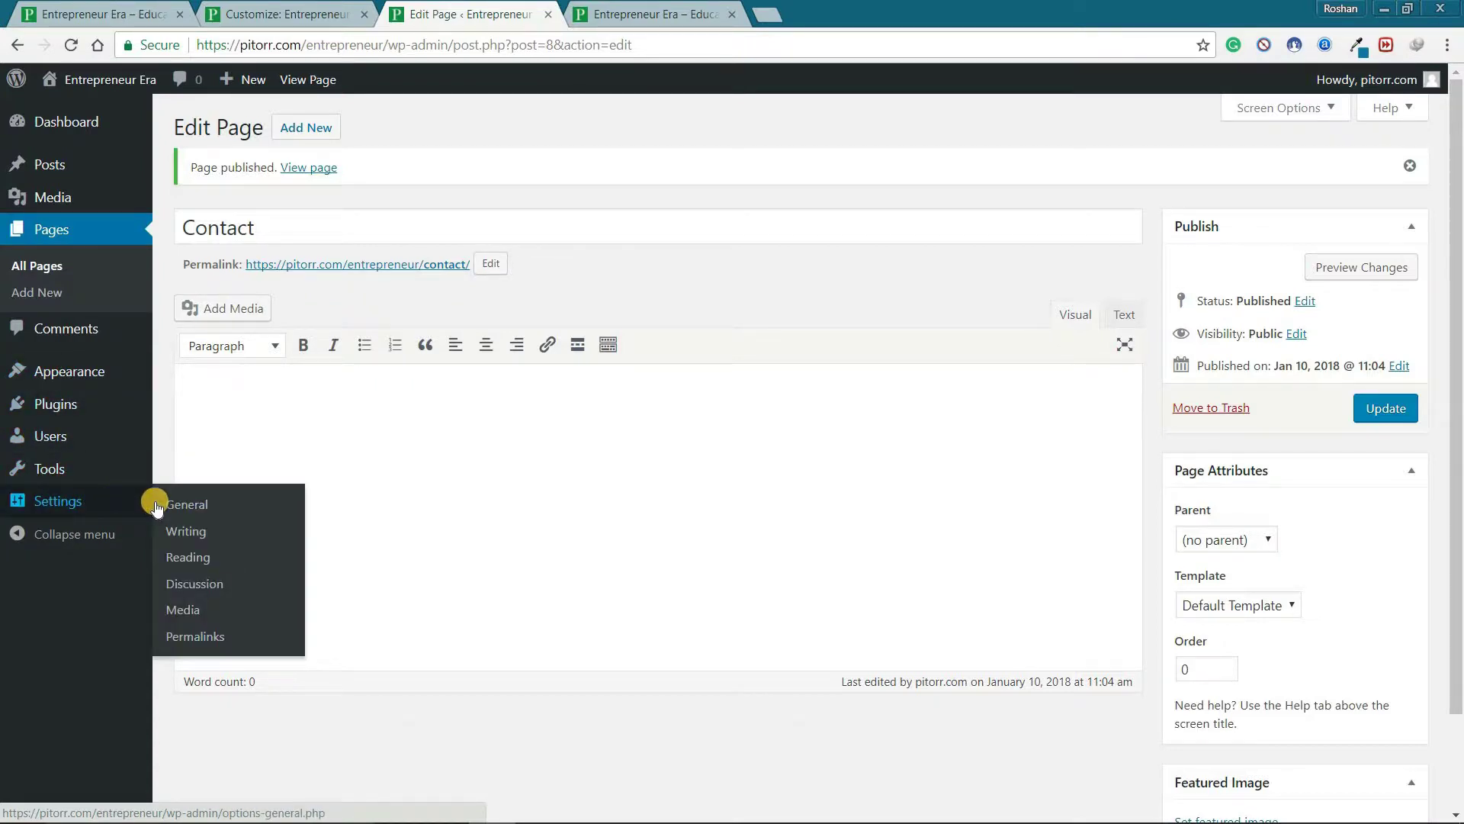
click(183, 501)
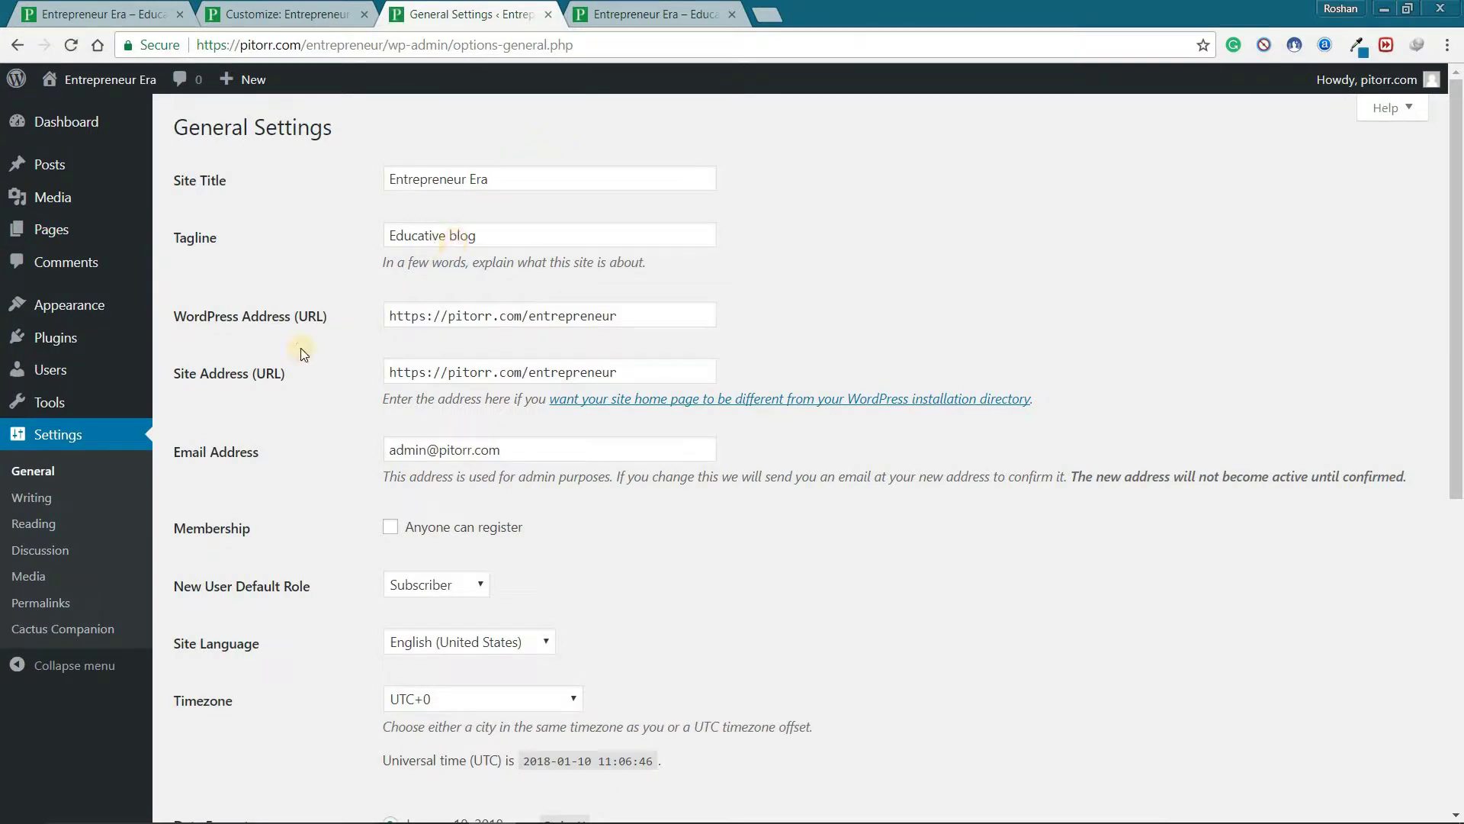
scroll(285, 431, down, 1)
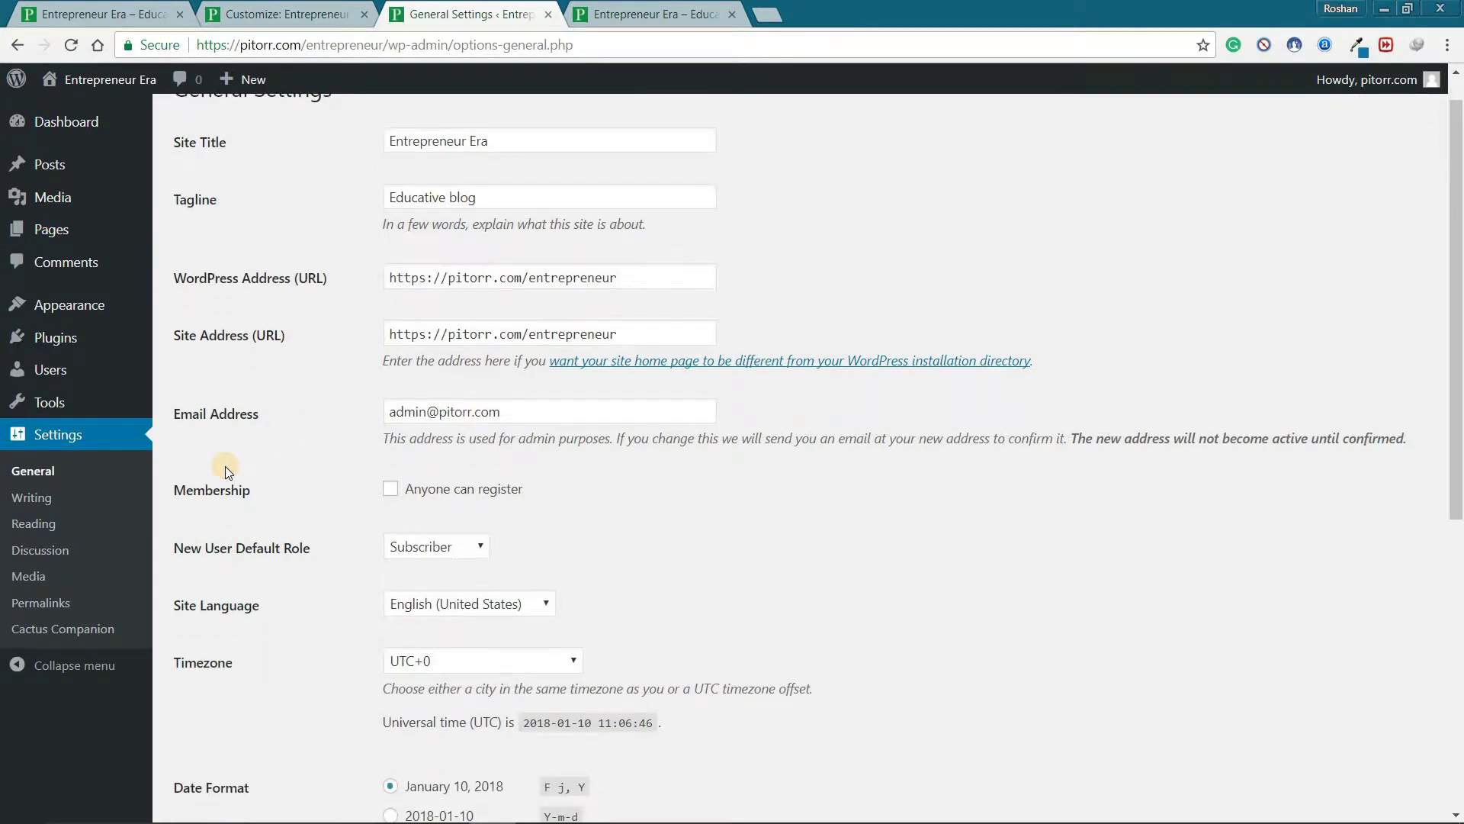
click(32, 522)
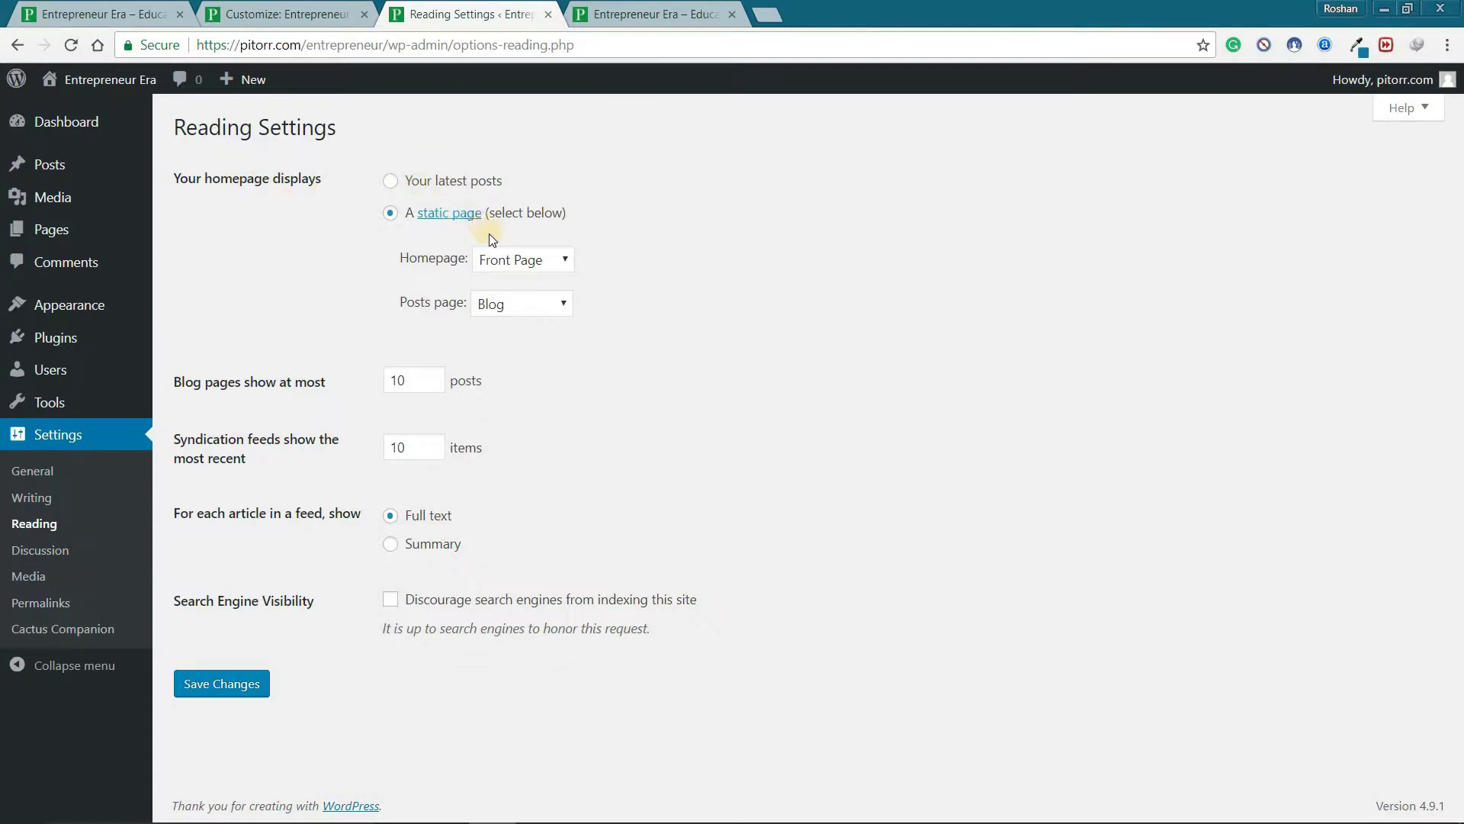
Step: In Reading Settings, confirm Front Page as static homepage and Blog as posts page, and save
click(519, 261)
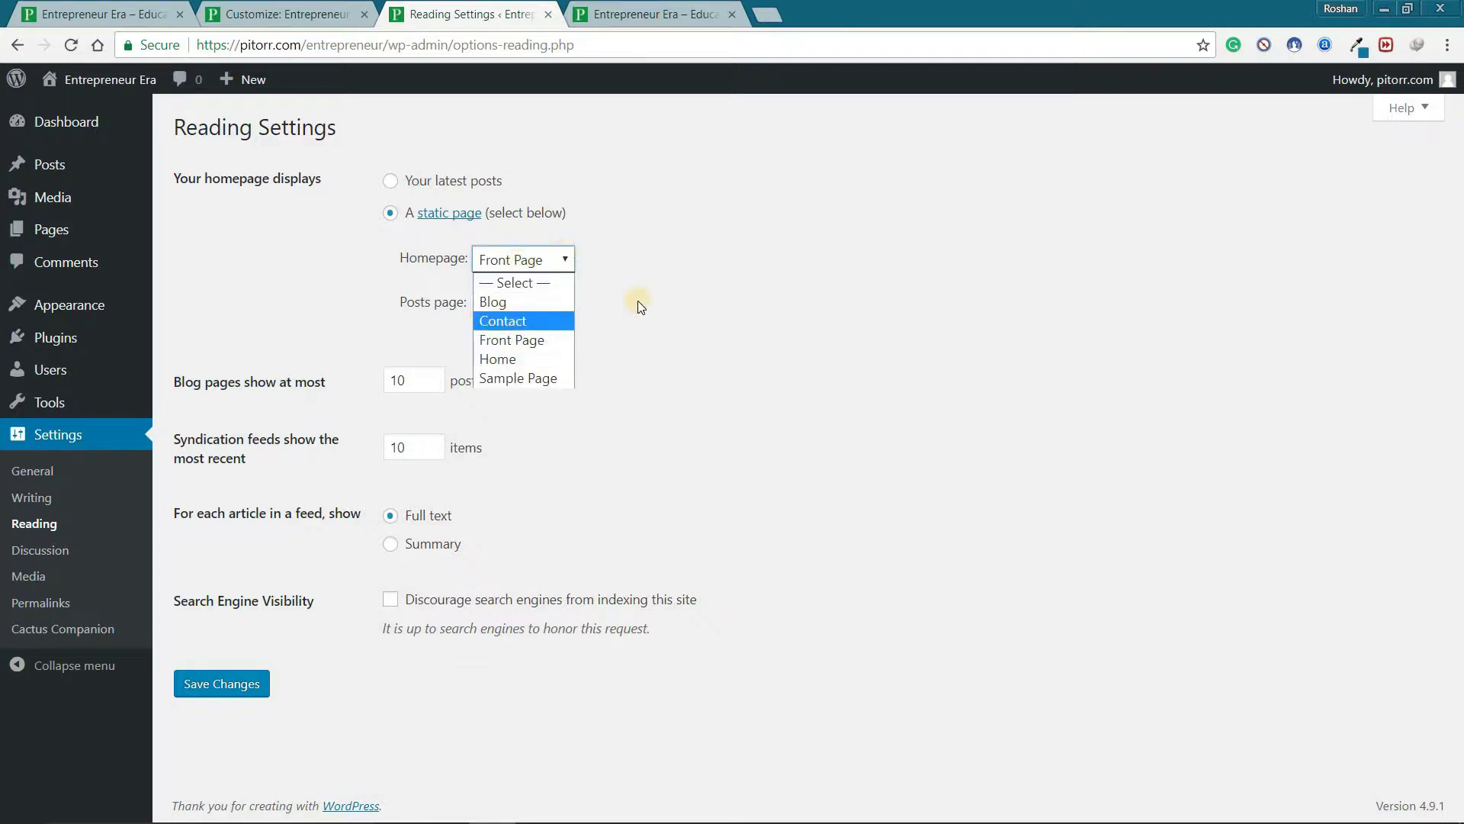
click(650, 14)
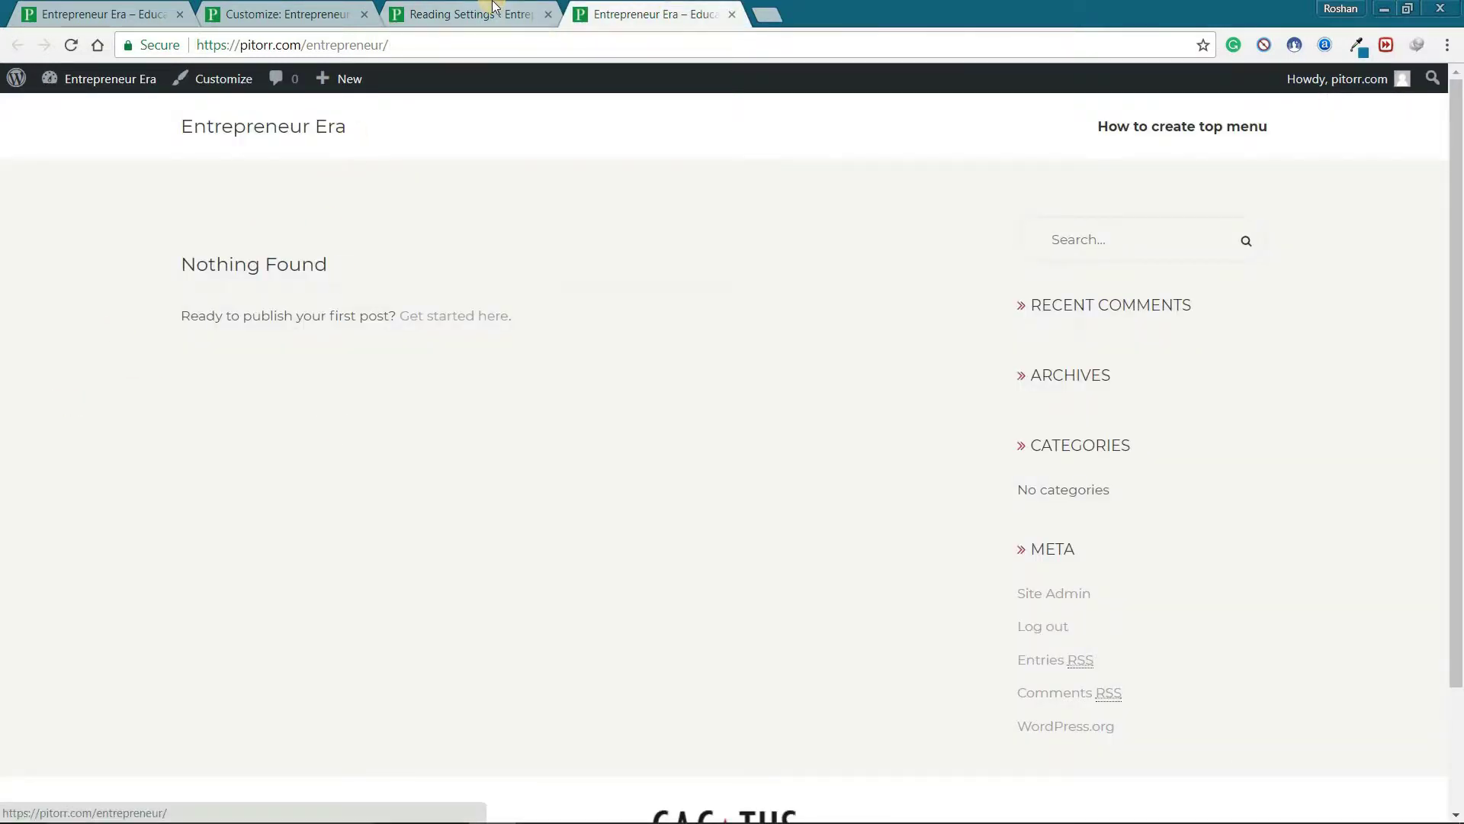
click(469, 14)
click(547, 257)
click(732, 268)
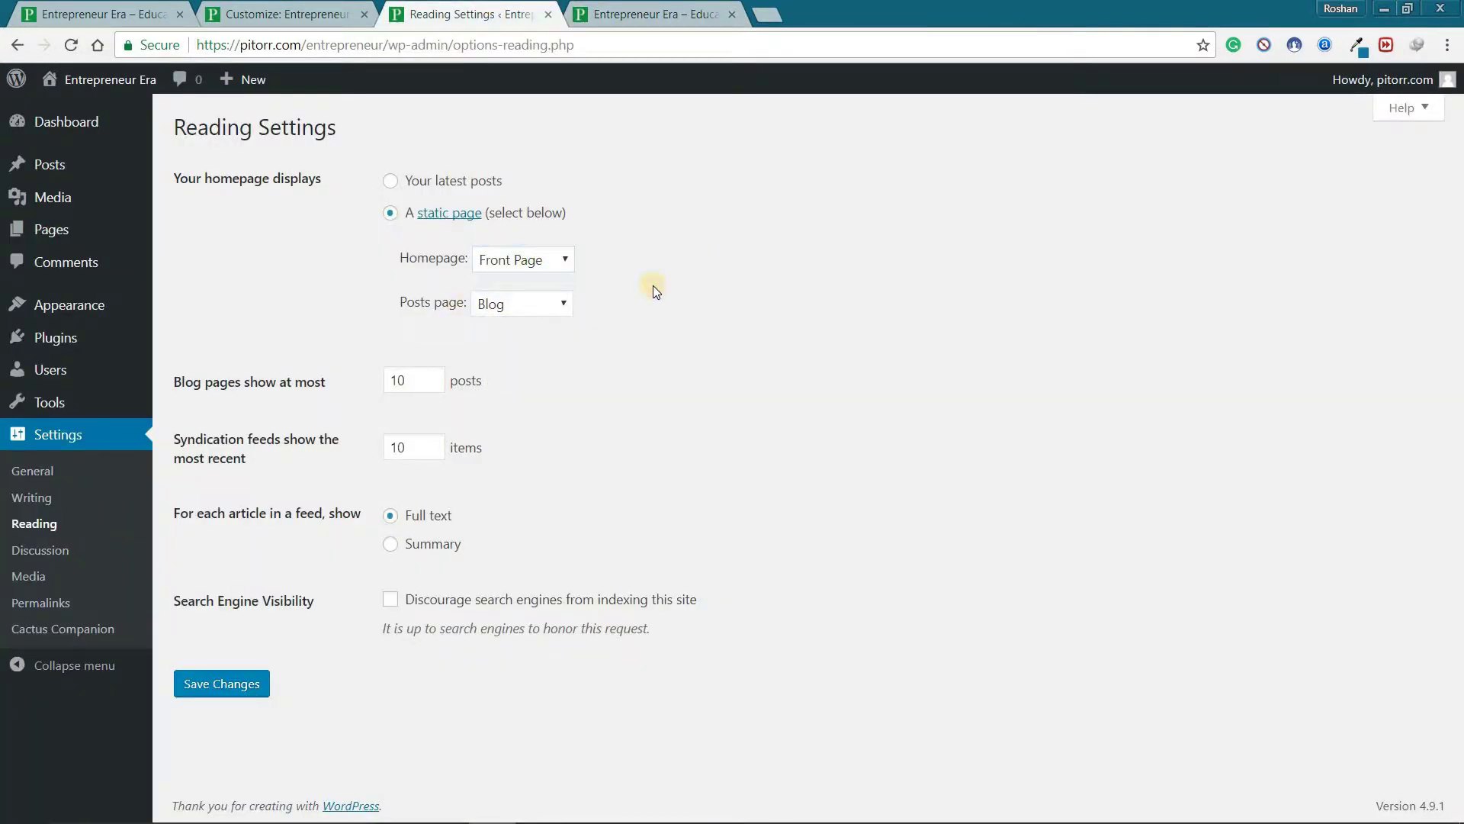
click(518, 309)
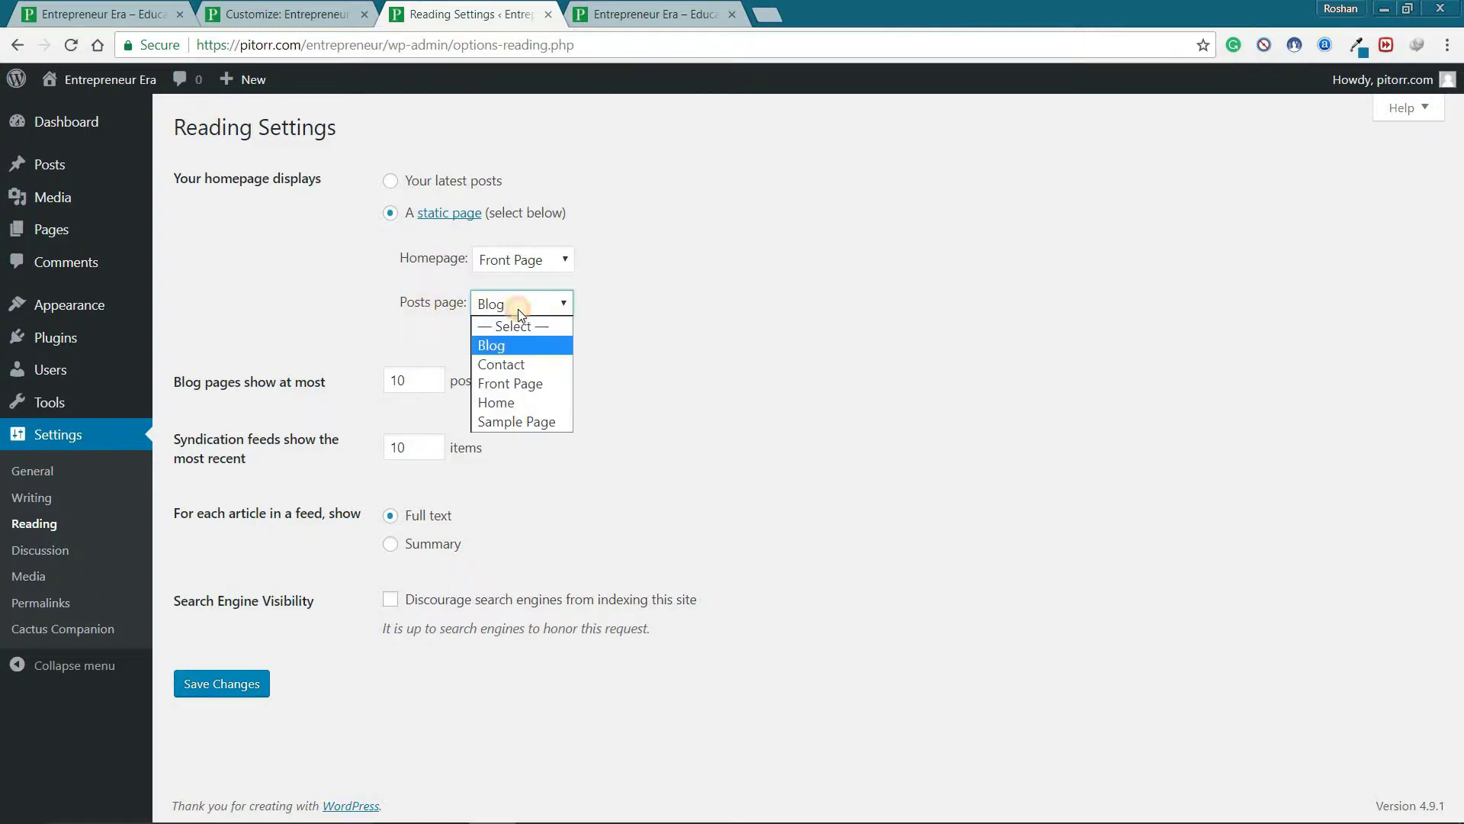
click(790, 268)
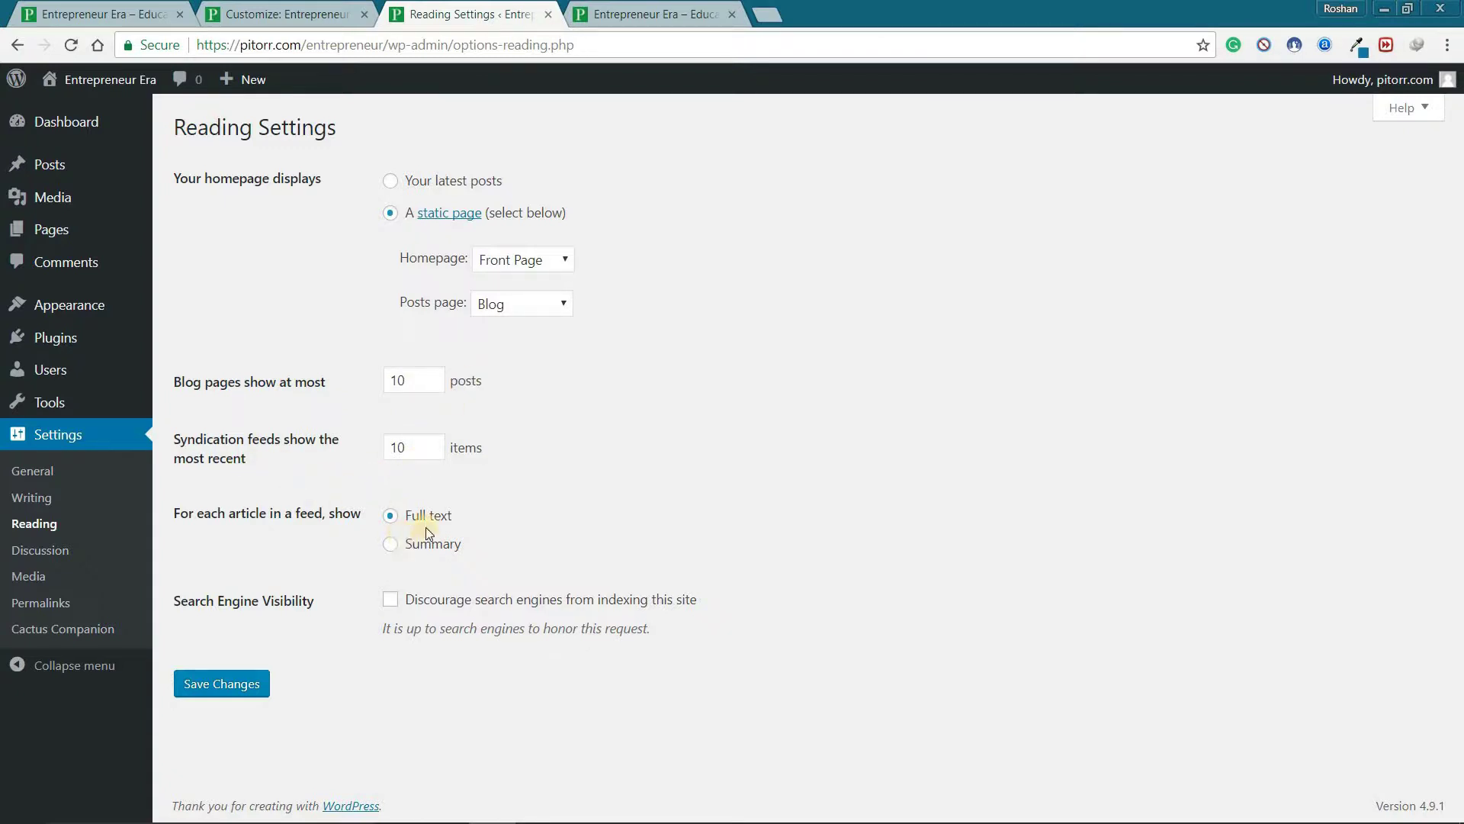
click(254, 689)
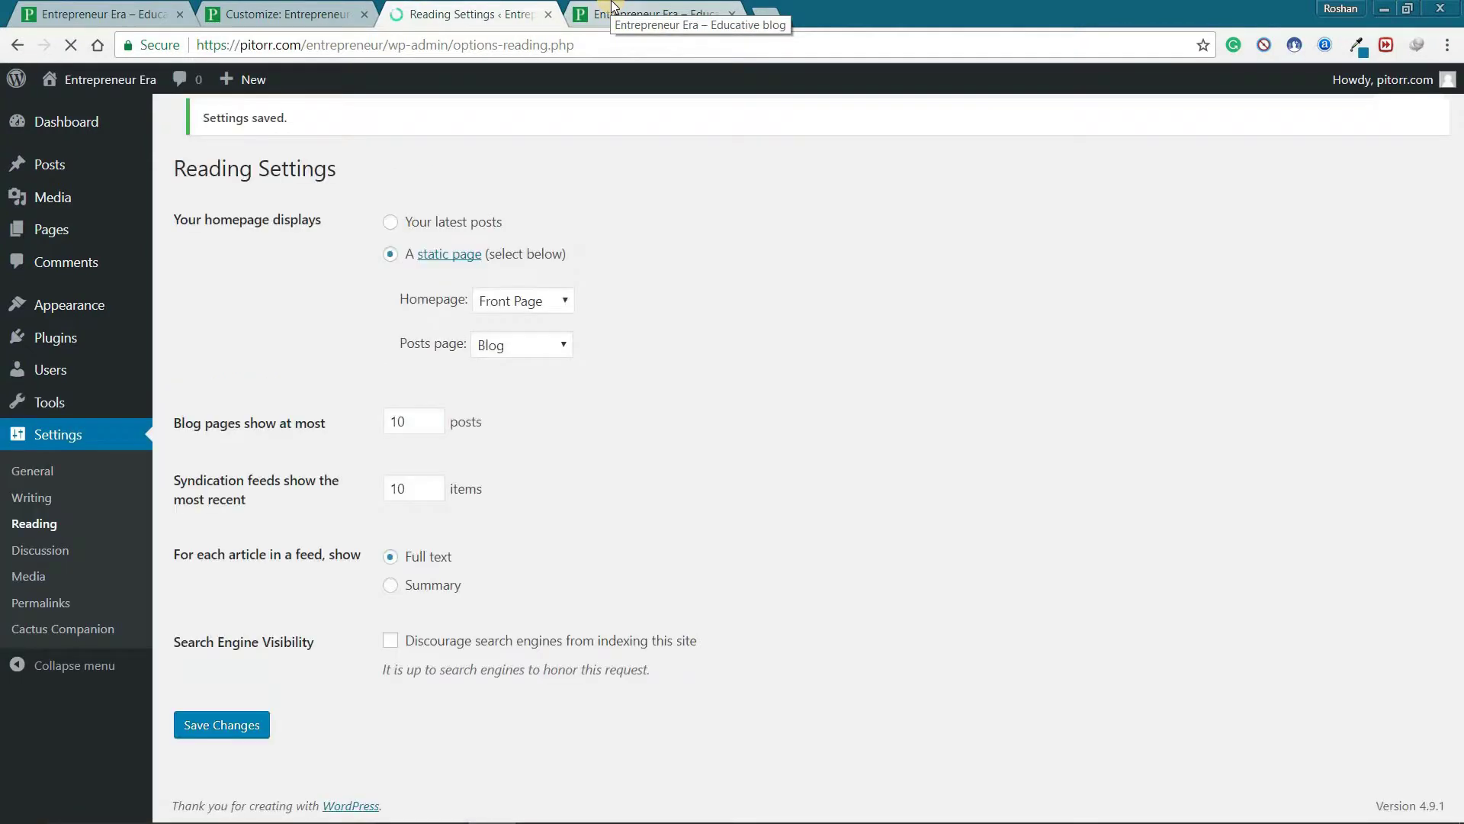
click(612, 6)
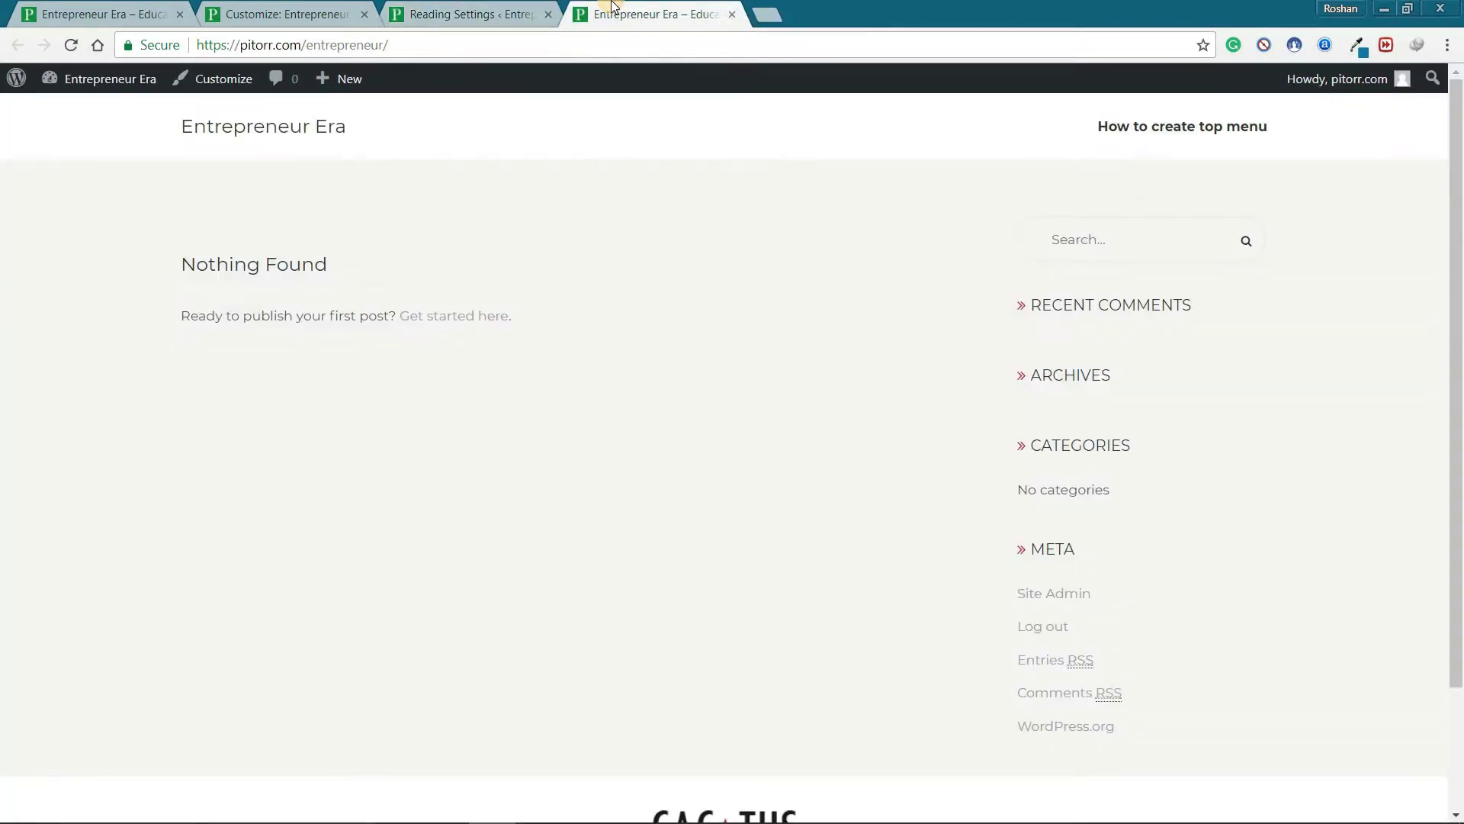
key(F5)
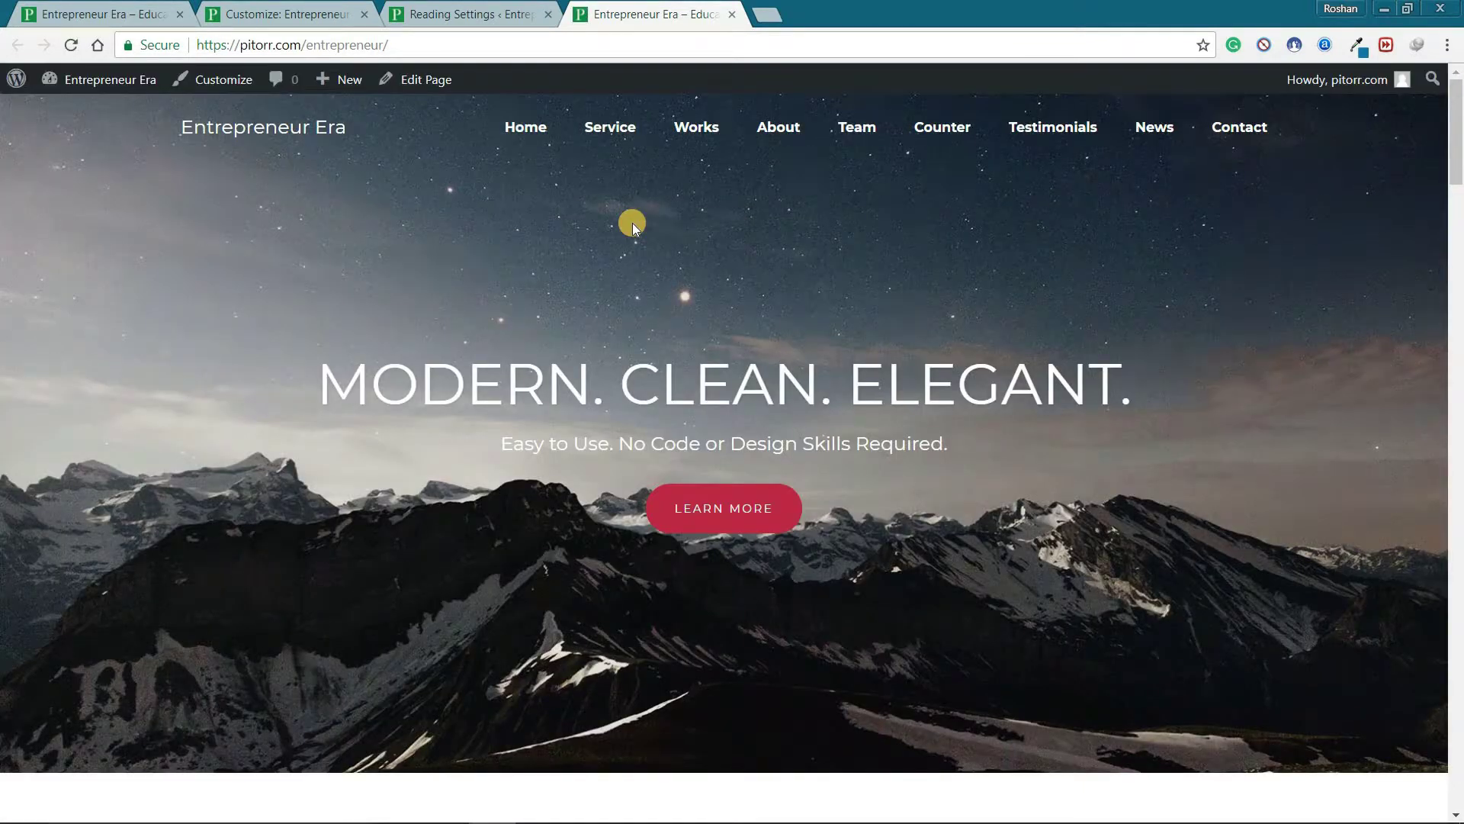
scroll(633, 223, down, 6)
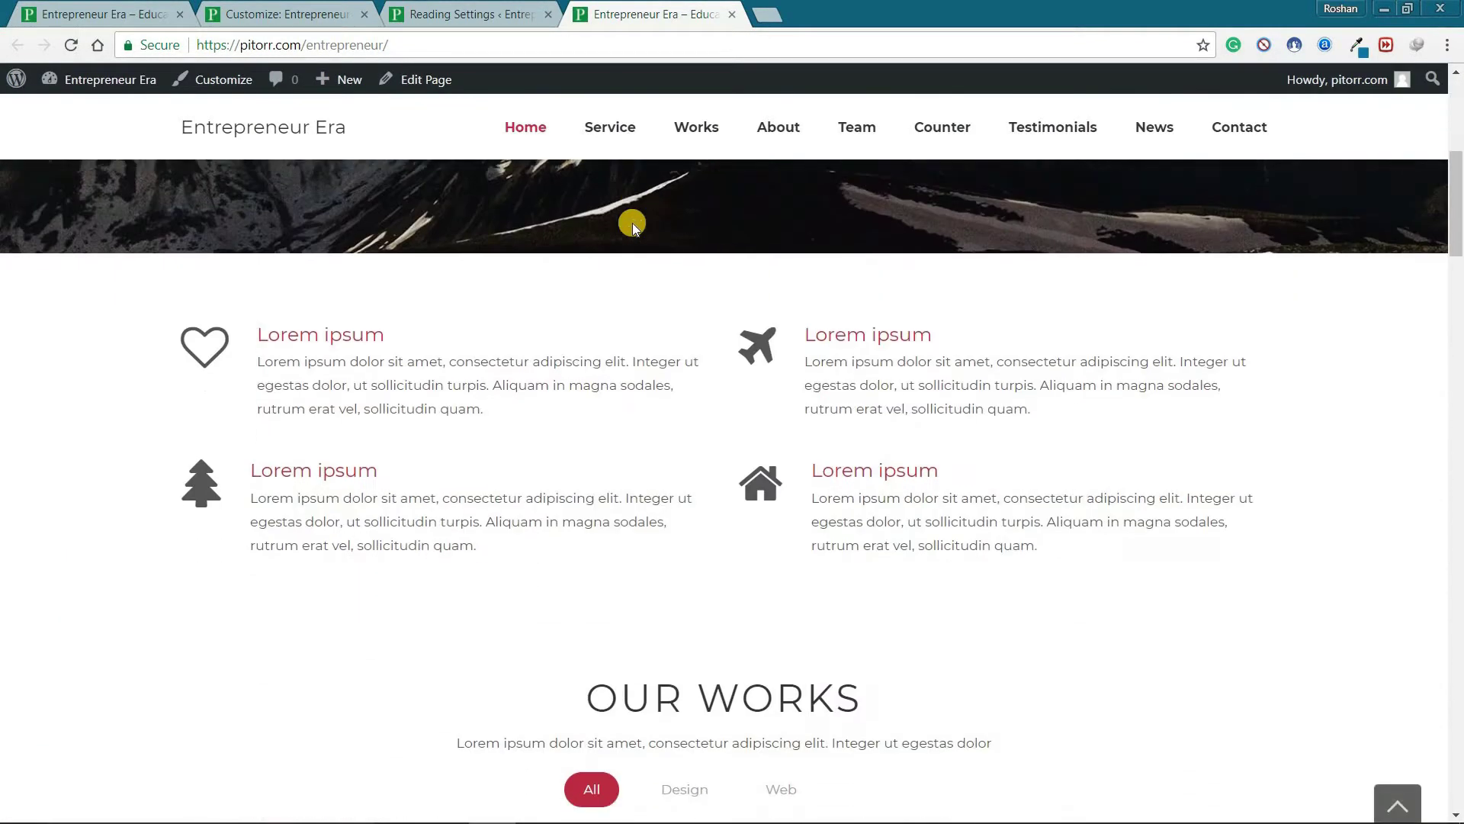
scroll(633, 223, down, 20)
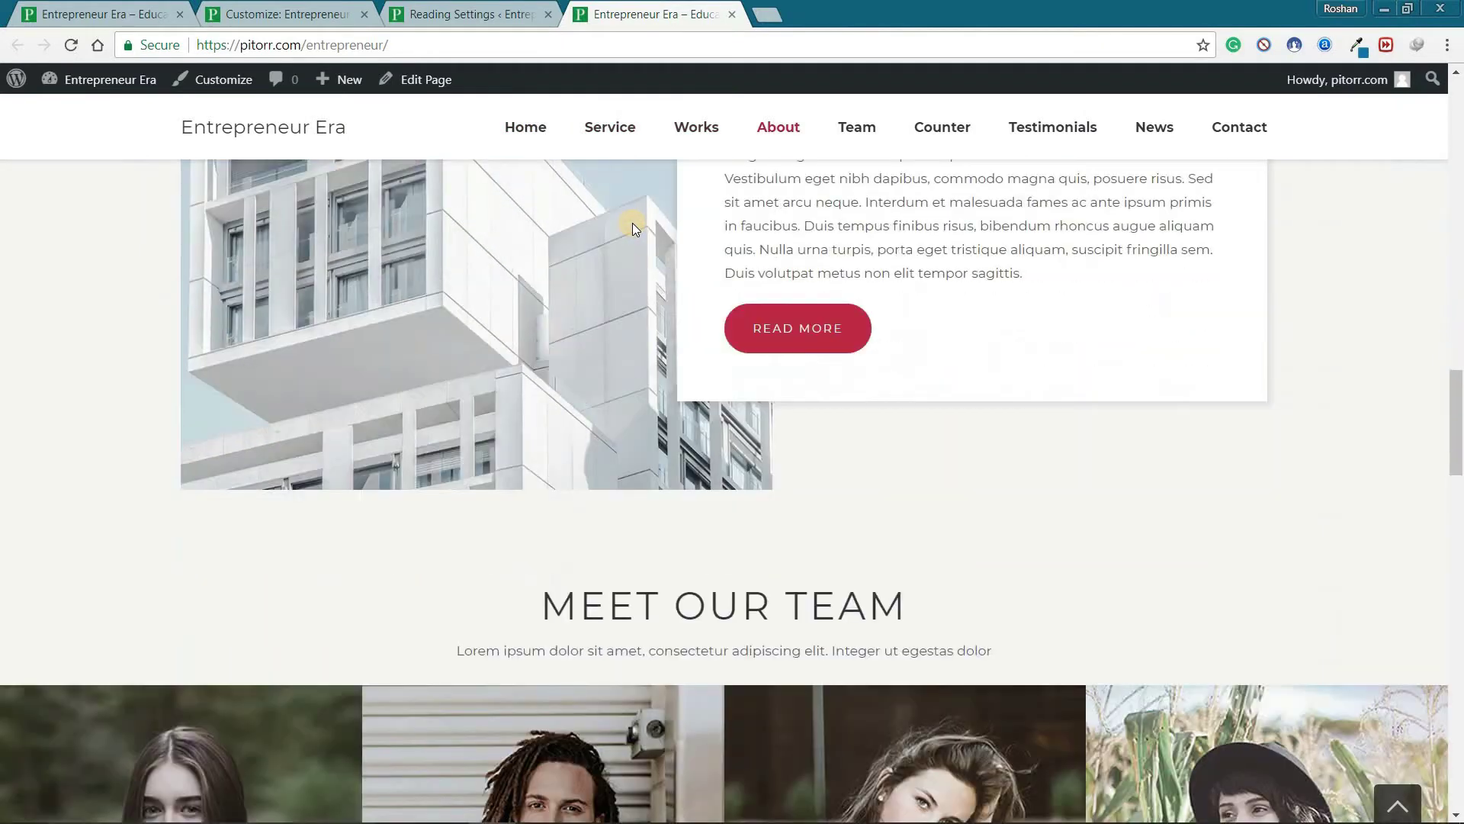
scroll(634, 222, down, 20)
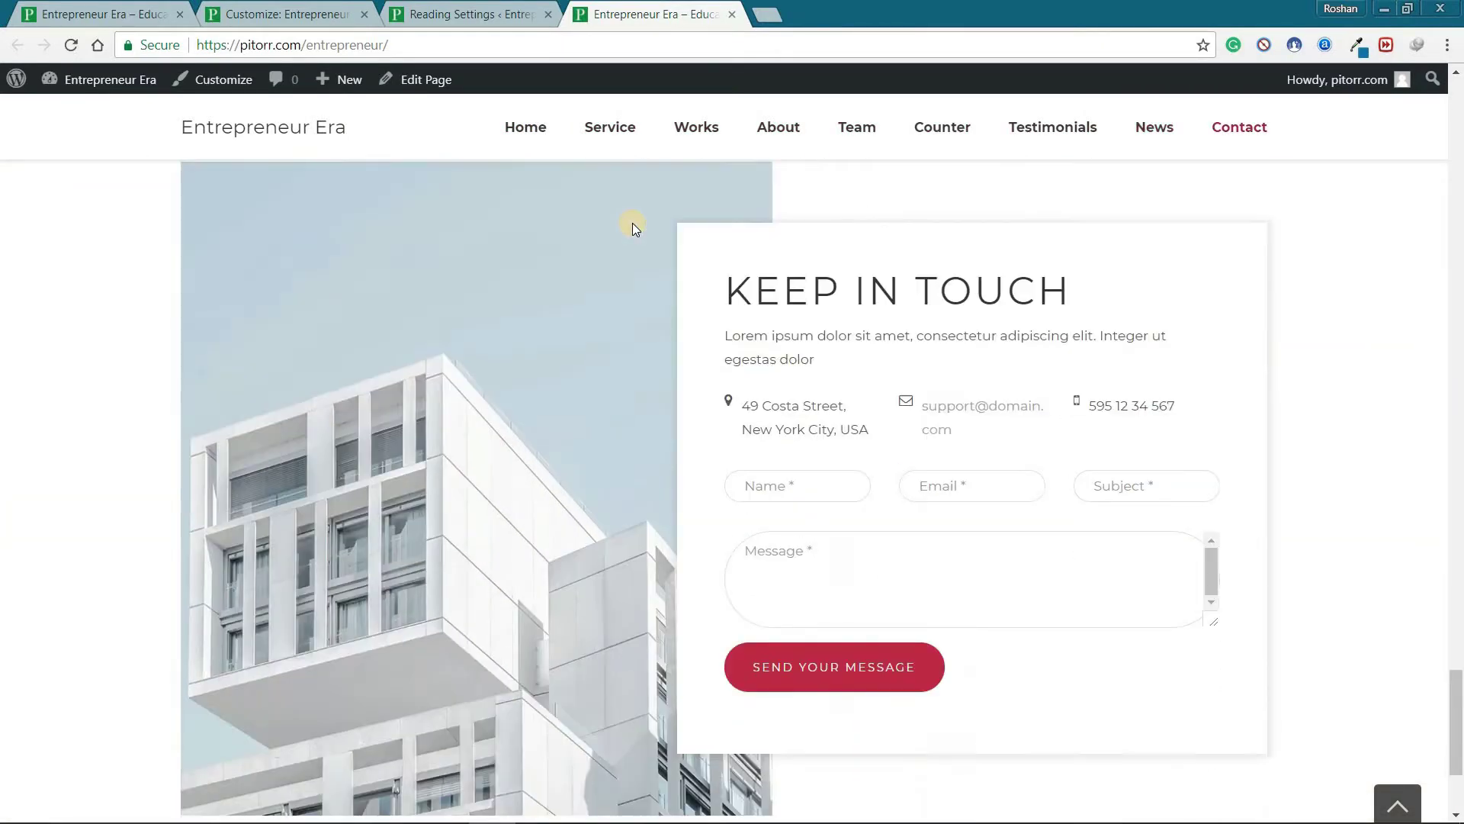
scroll(633, 223, up, 15)
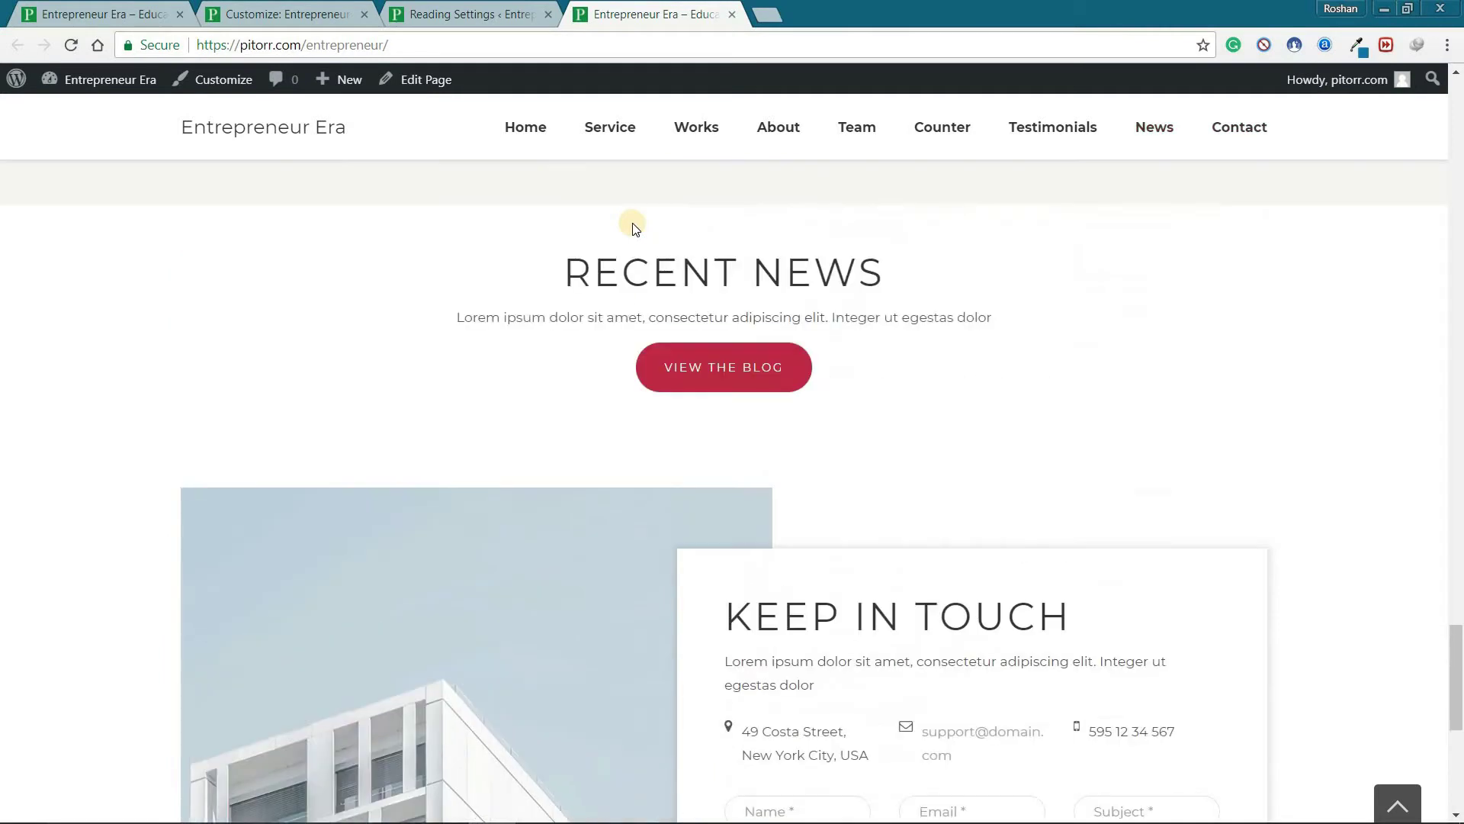
scroll(633, 222, up, 18)
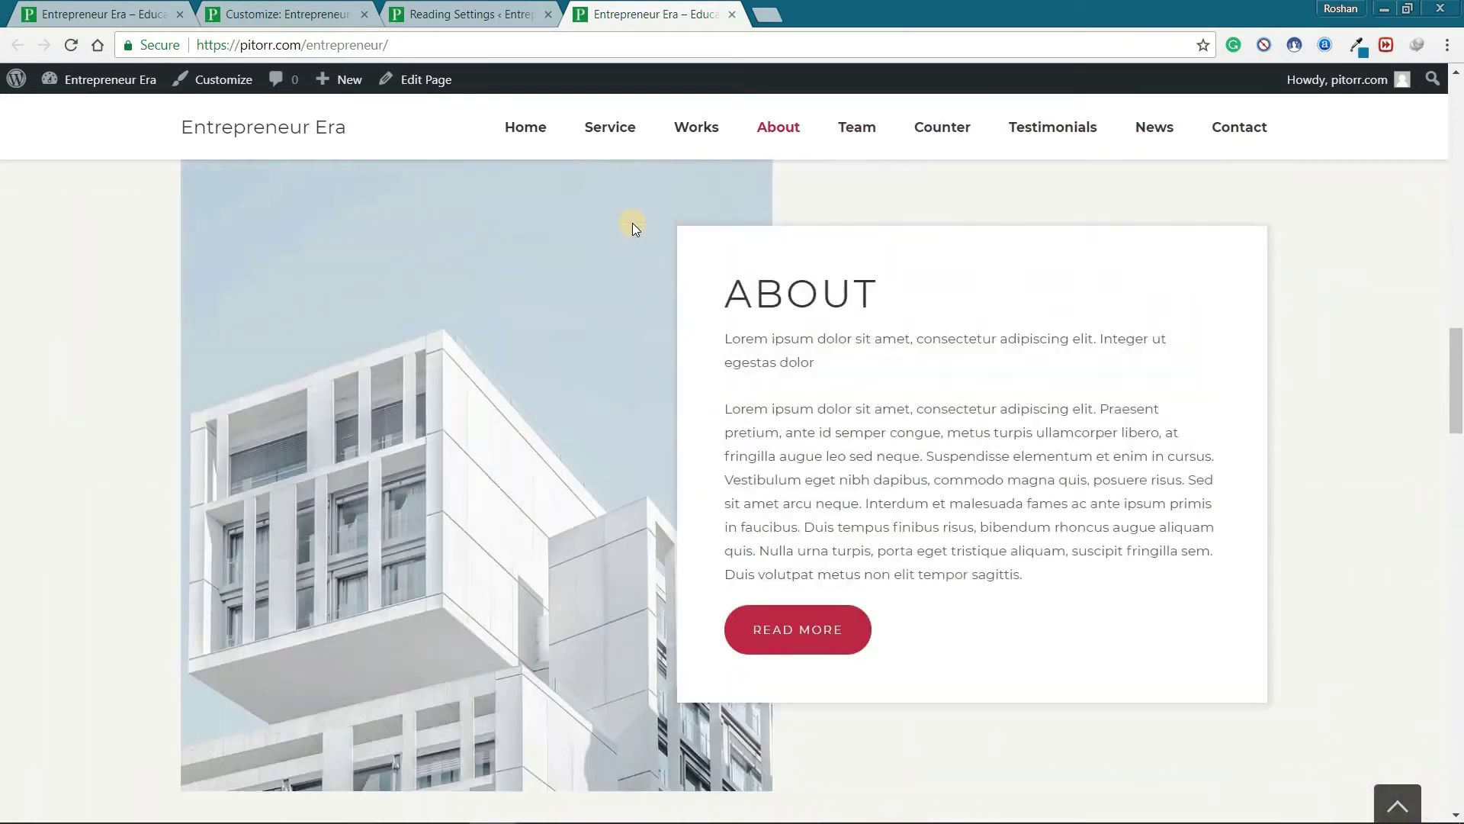
scroll(633, 223, up, 10)
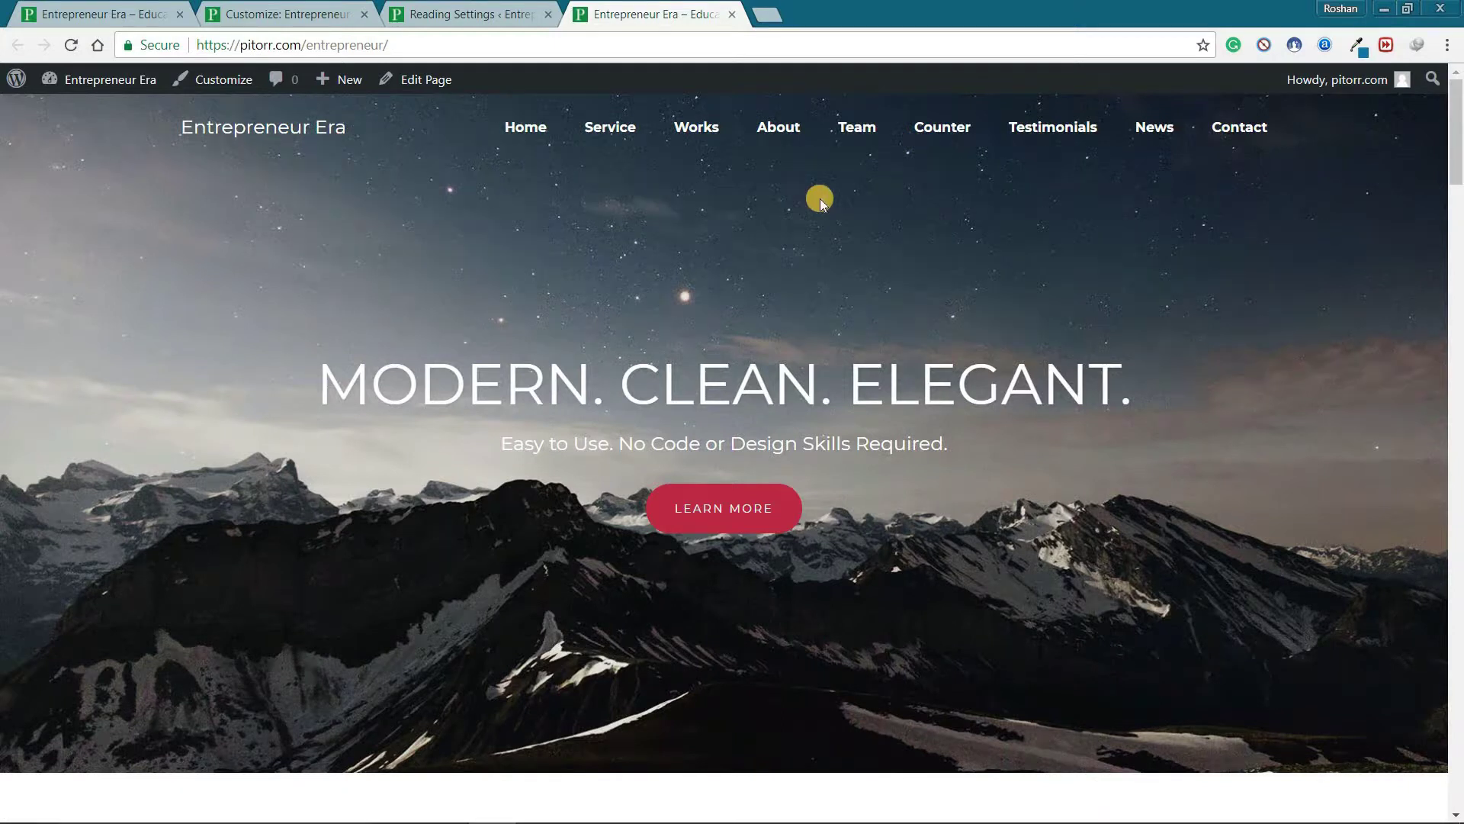
scroll(820, 199, down, 6)
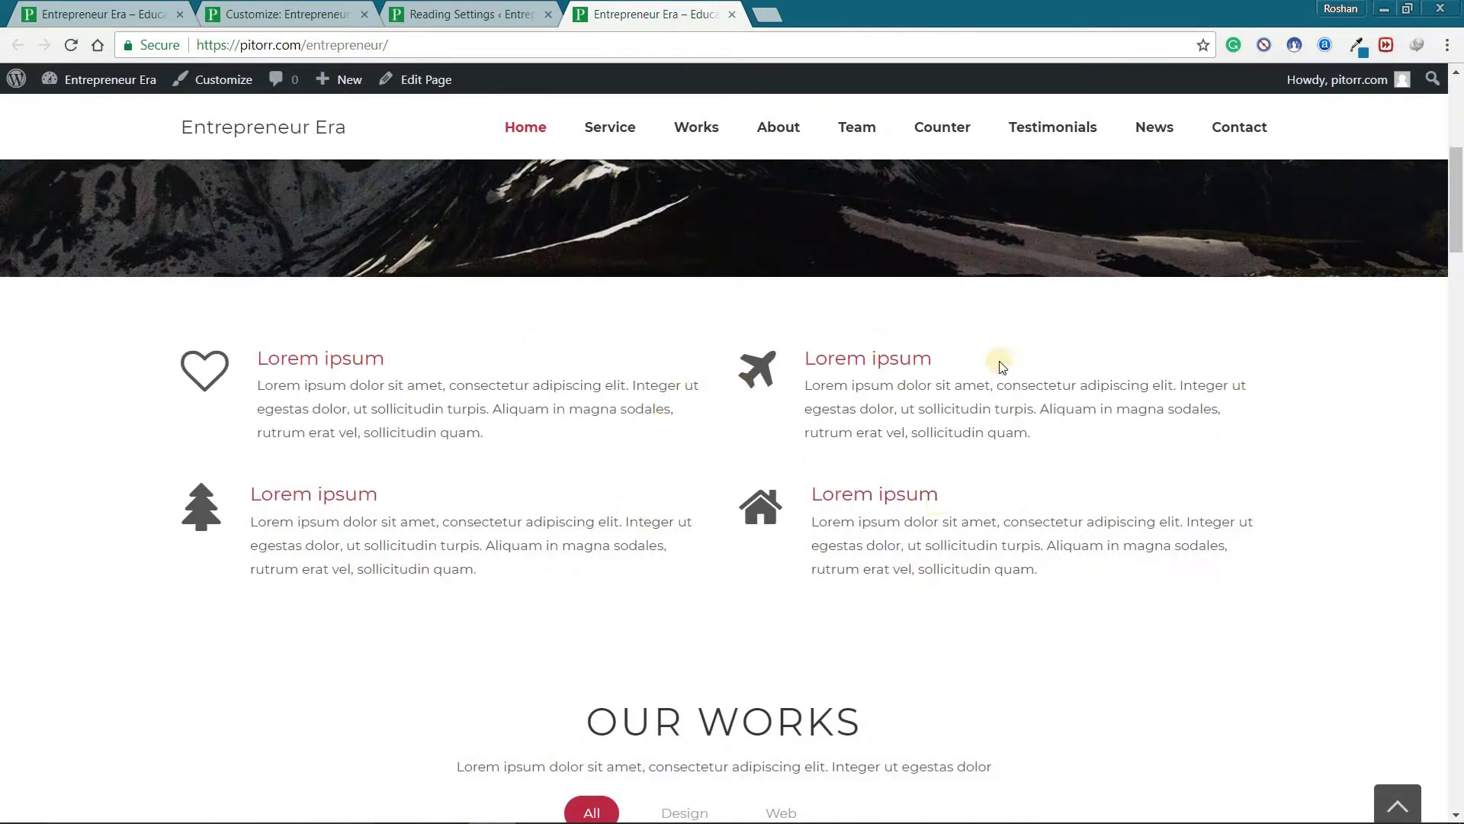
scroll(382, 256, up, 1)
scroll(382, 256, up, 5)
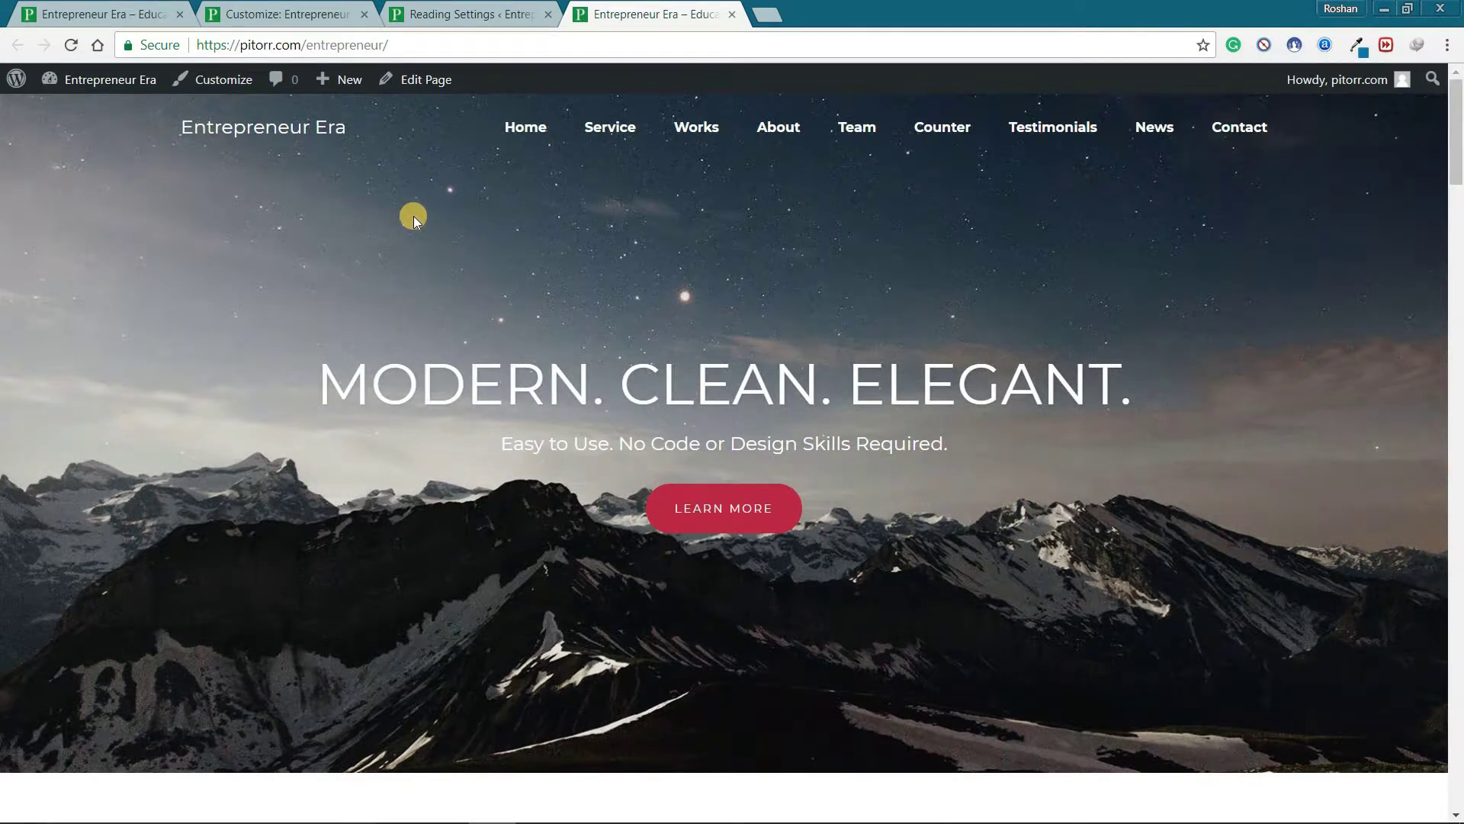
click(460, 8)
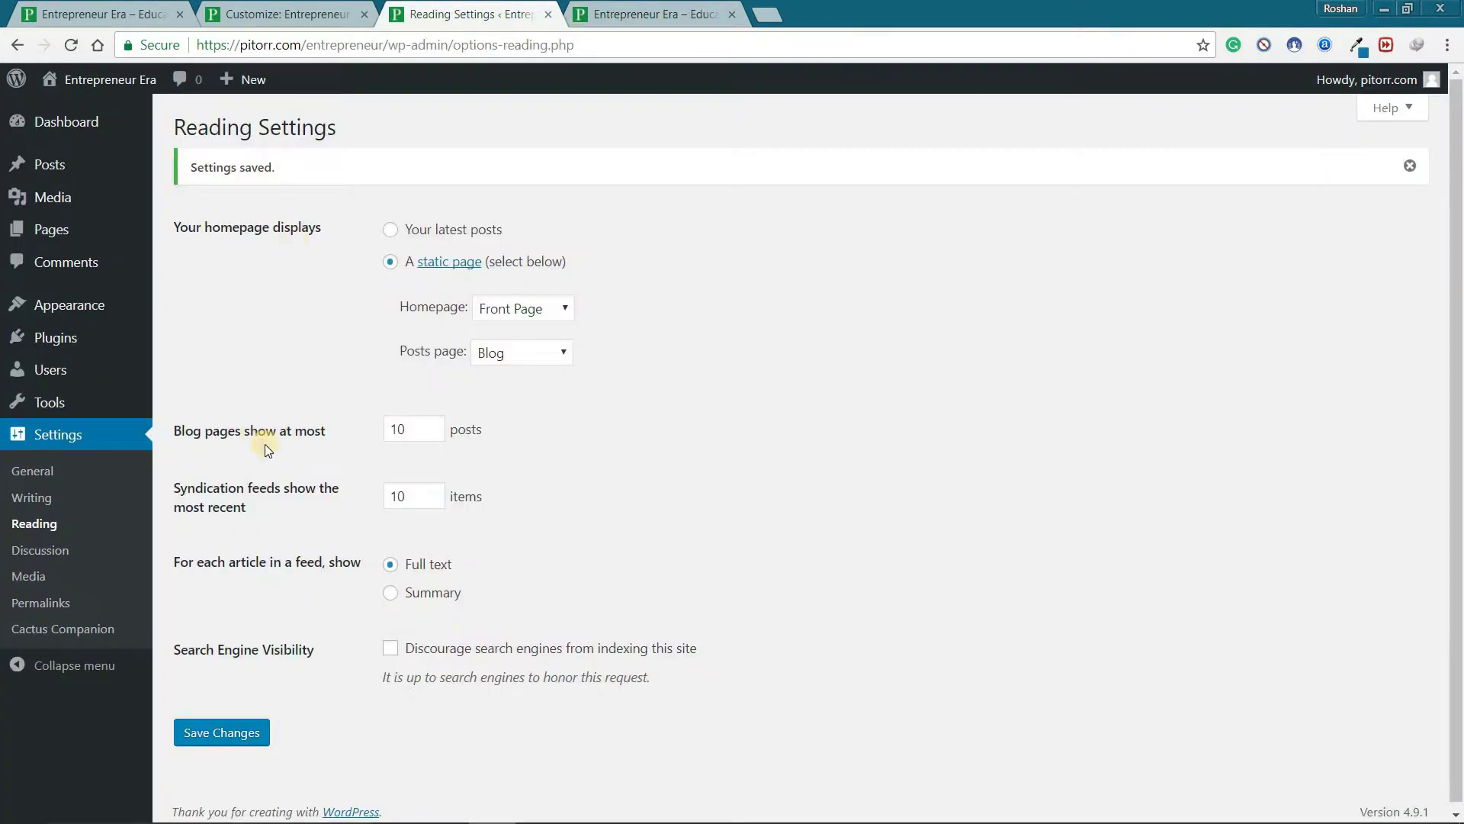
Step: Set permalinks to the Post name structure, save, and go back to the theme Customizer
click(1410, 166)
click(98, 601)
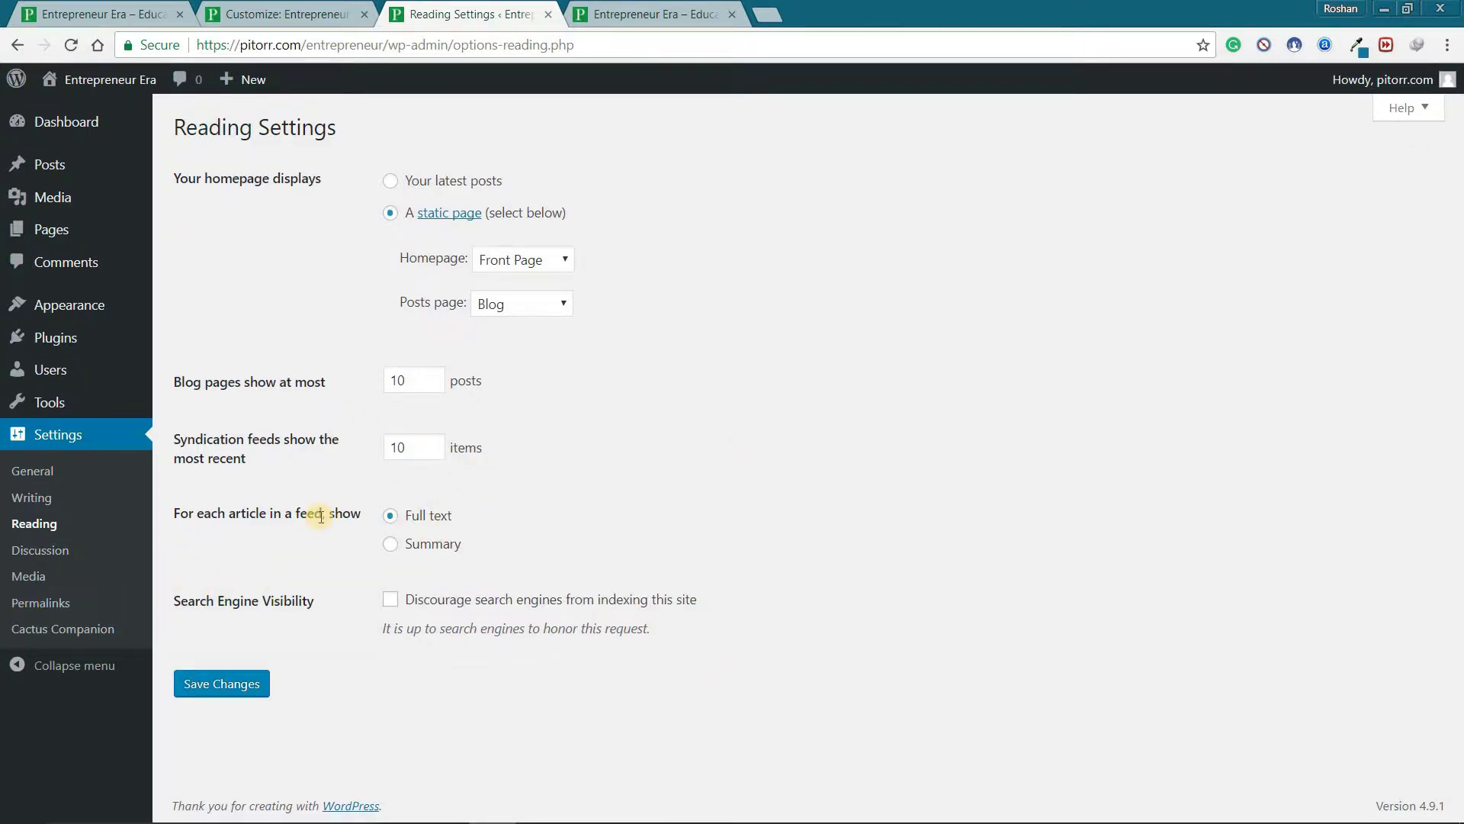
click(43, 607)
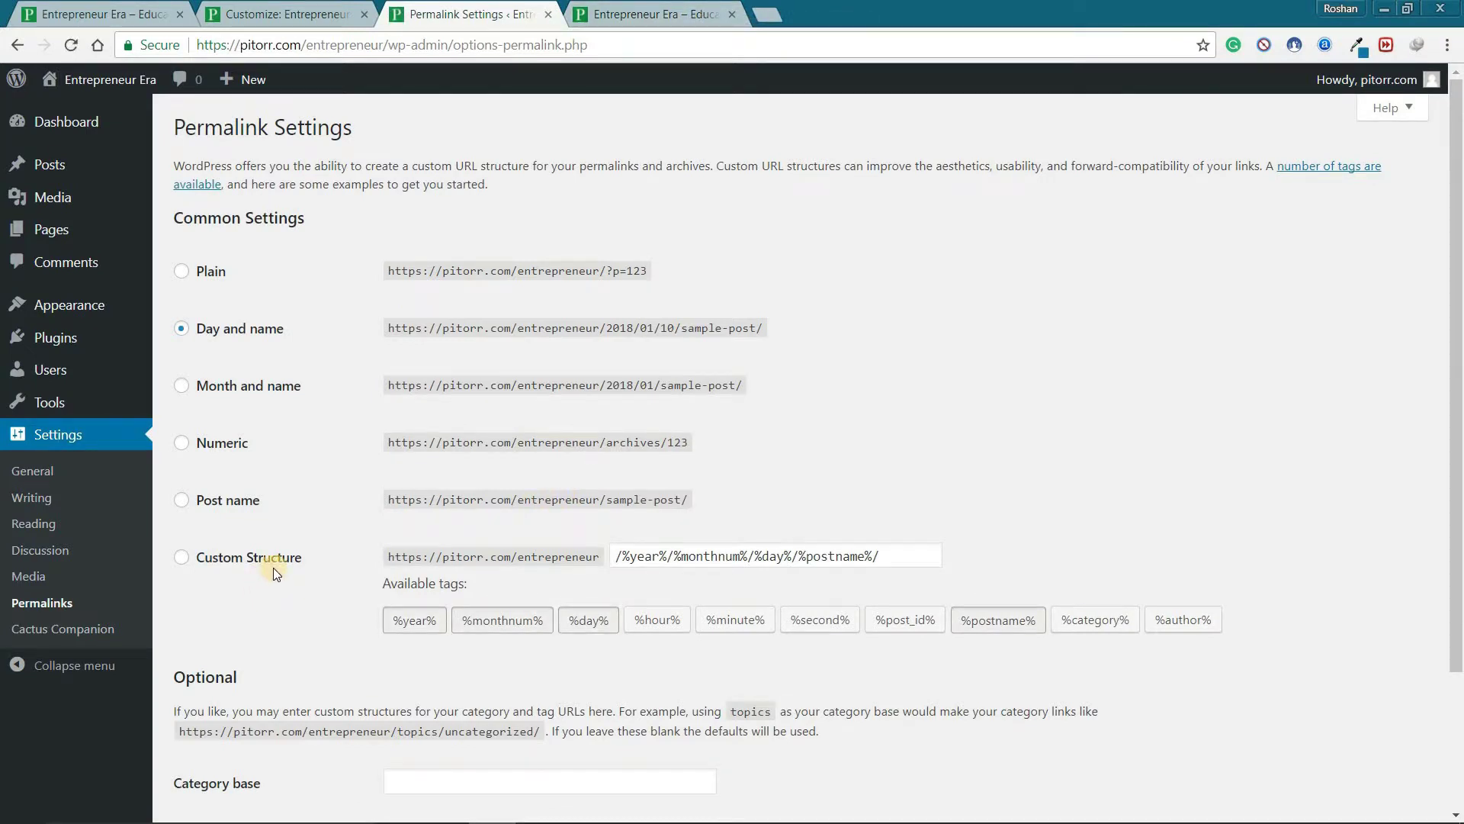
click(234, 510)
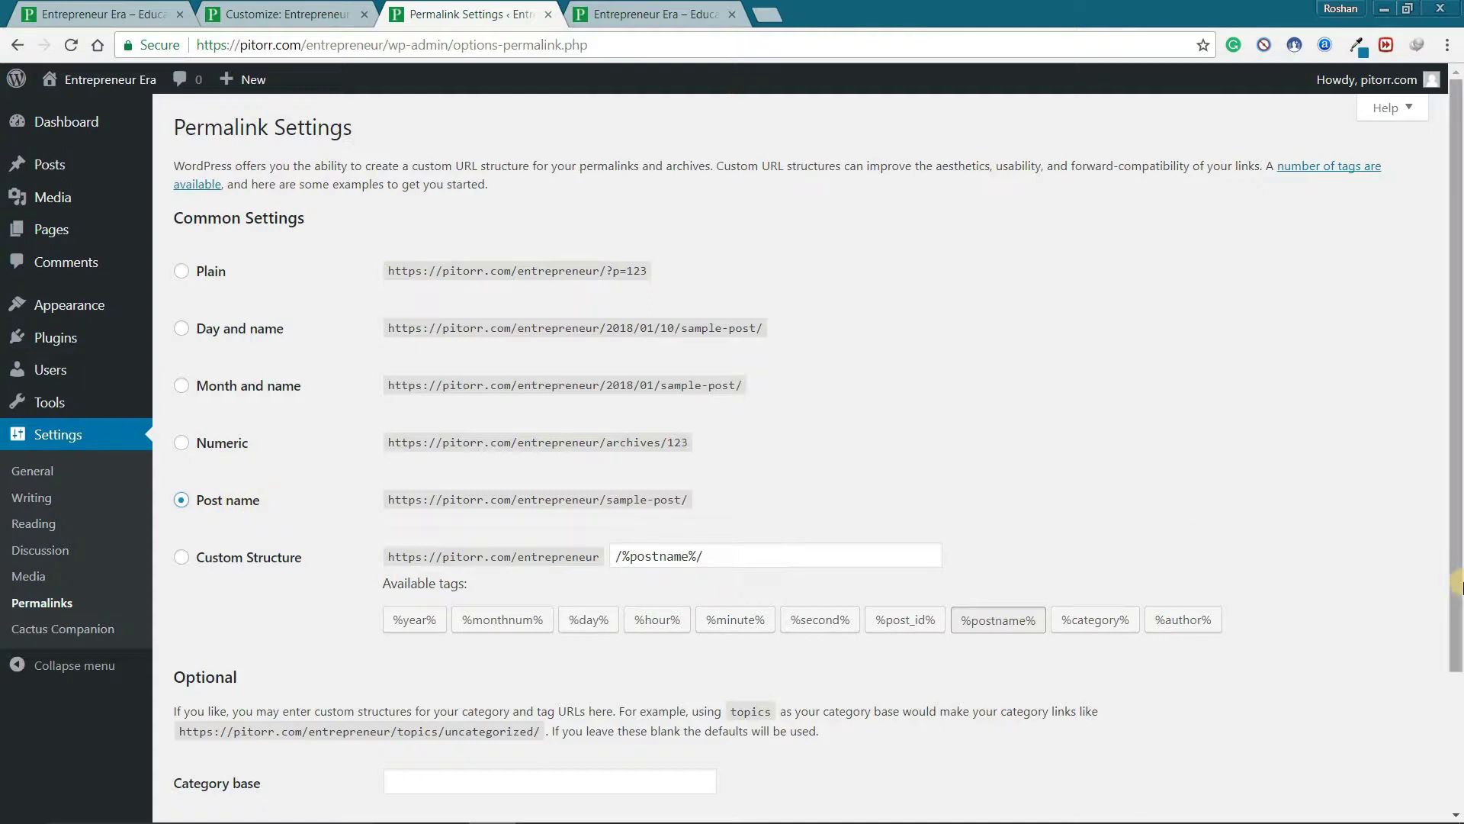
click(1457, 800)
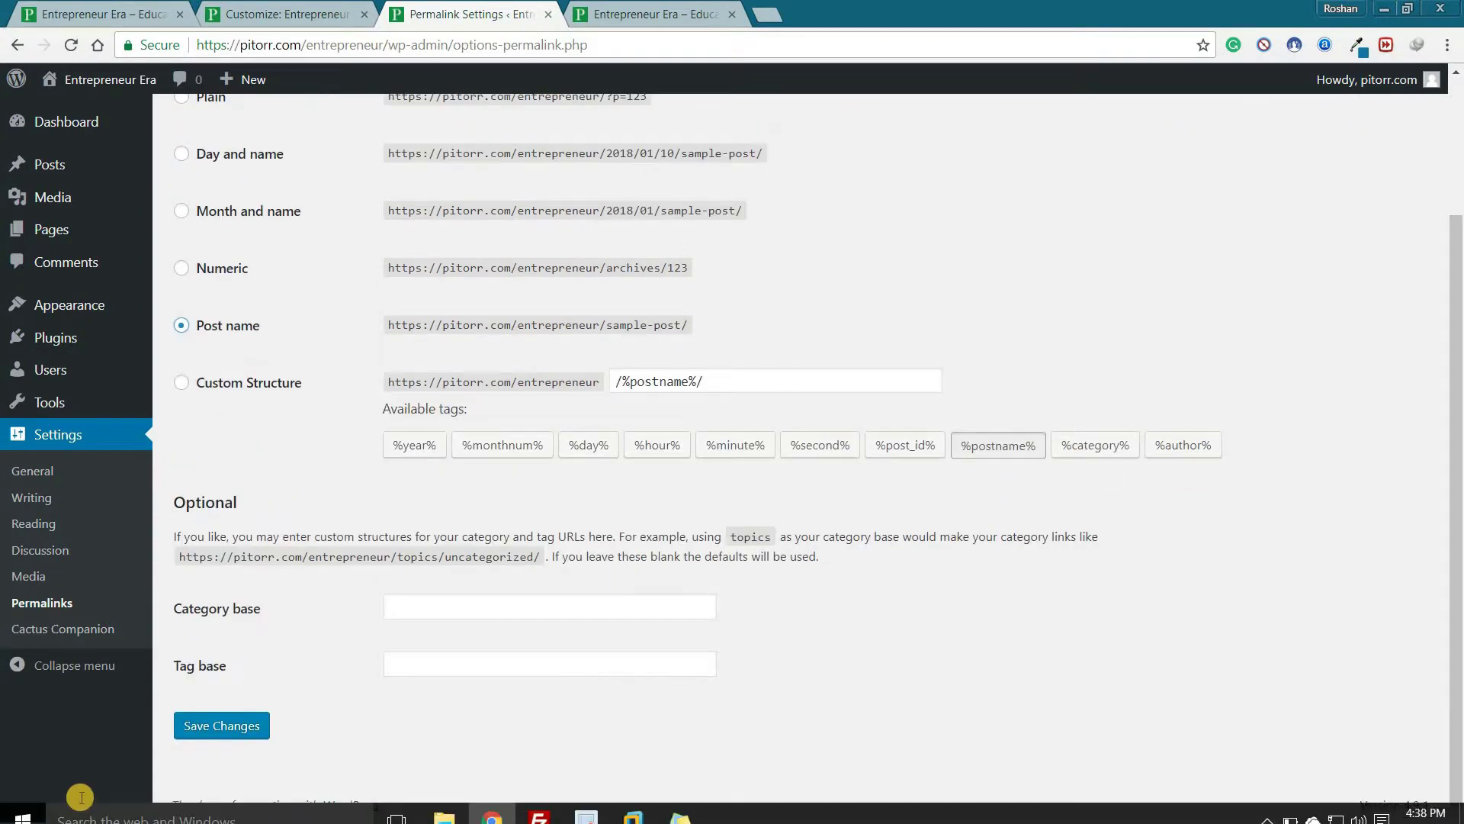
click(259, 725)
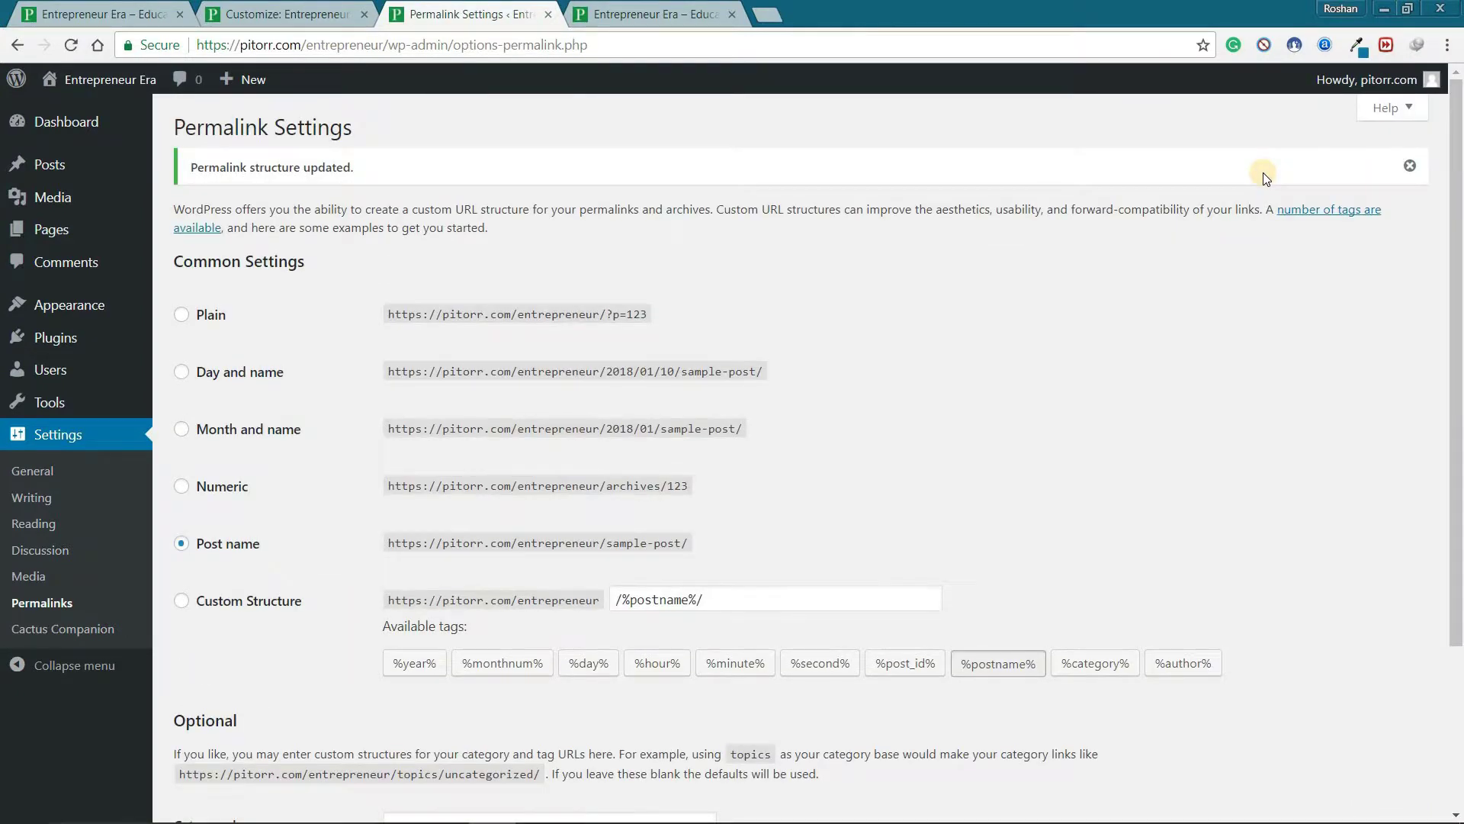
scroll(1262, 177, down, 3)
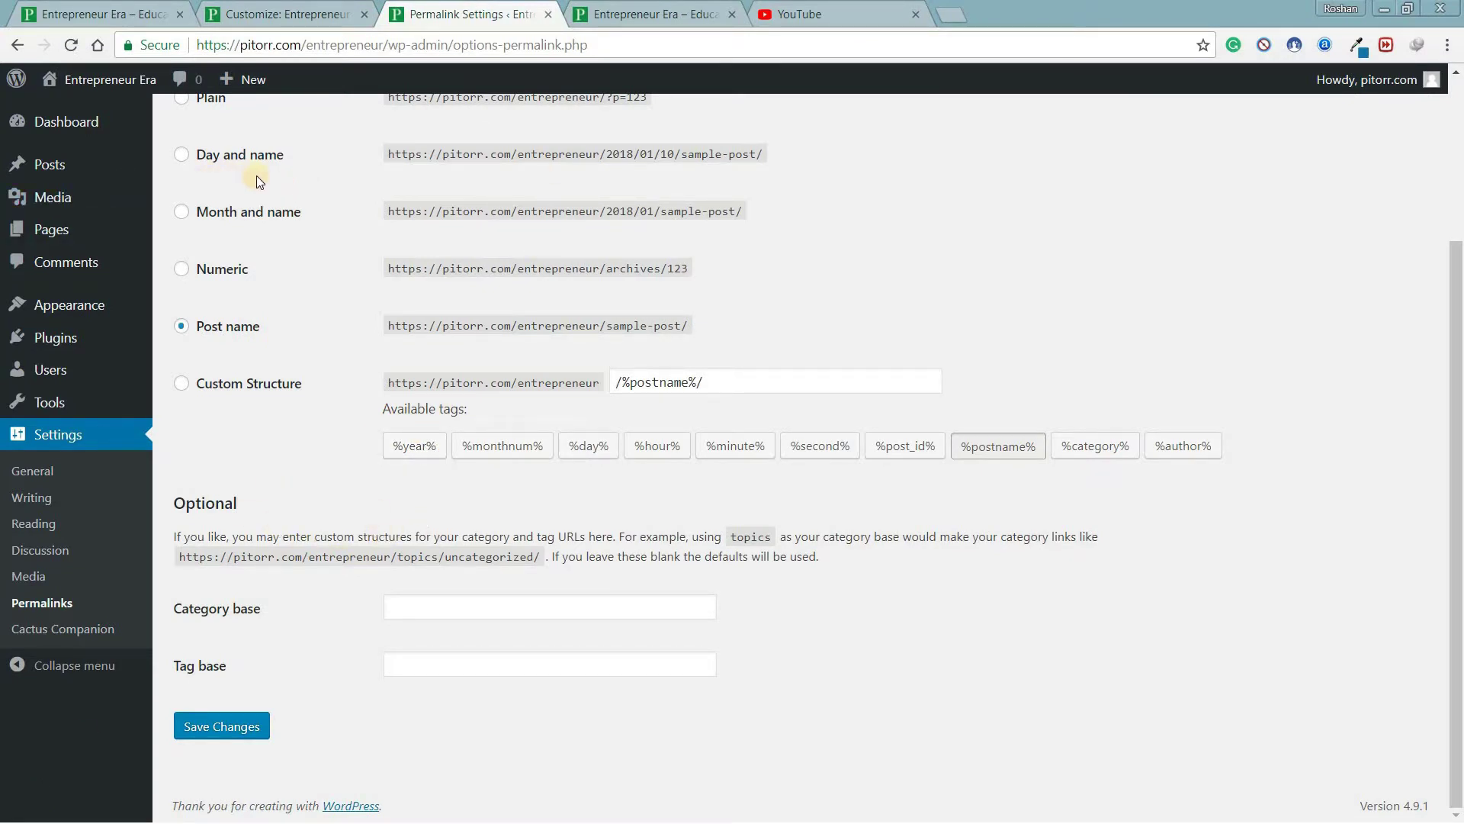
click(276, 23)
click(465, 474)
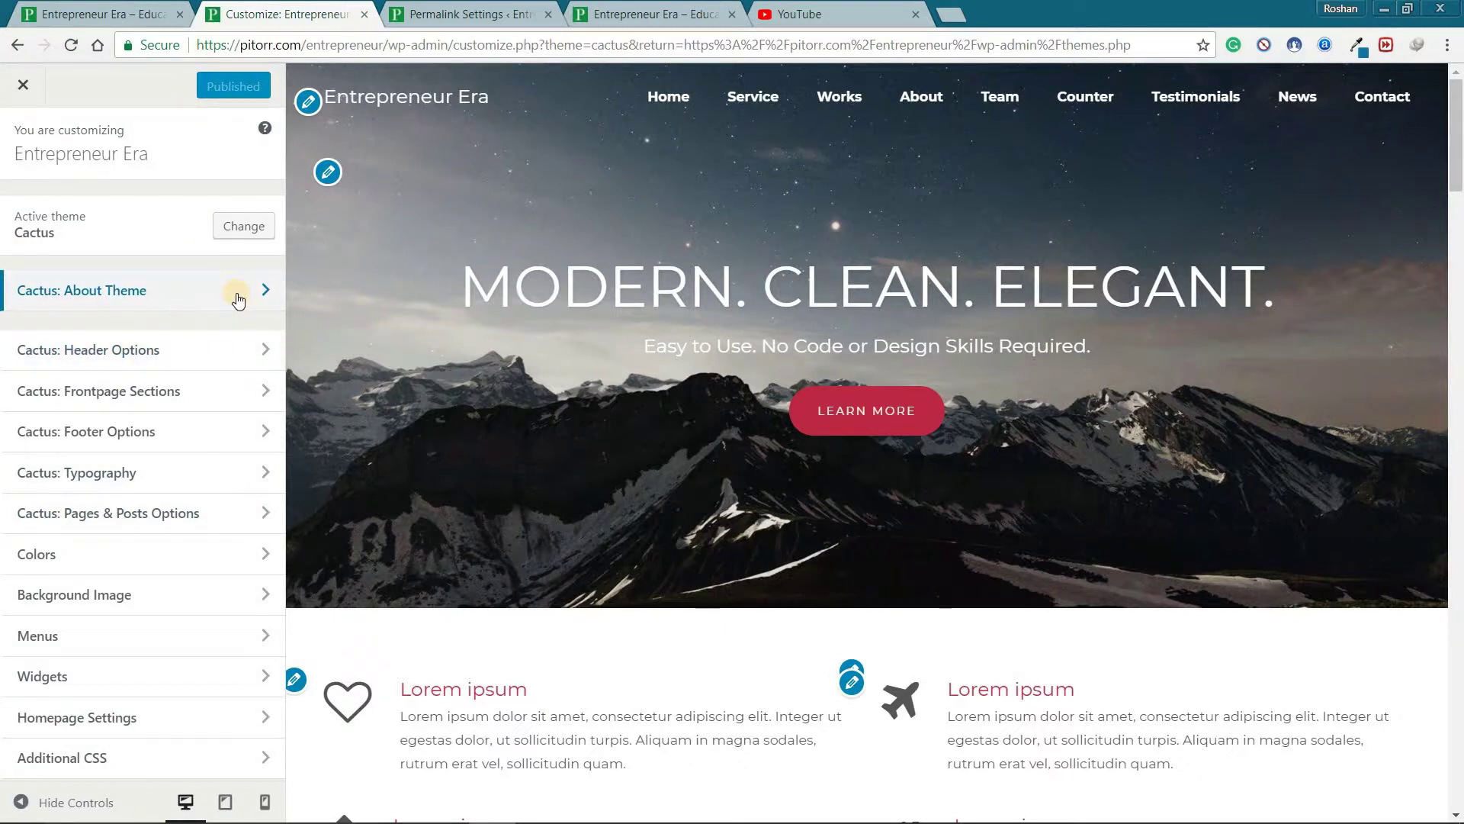
Step: Set the Cactus header hover style to the third, outlined-box option
click(156, 360)
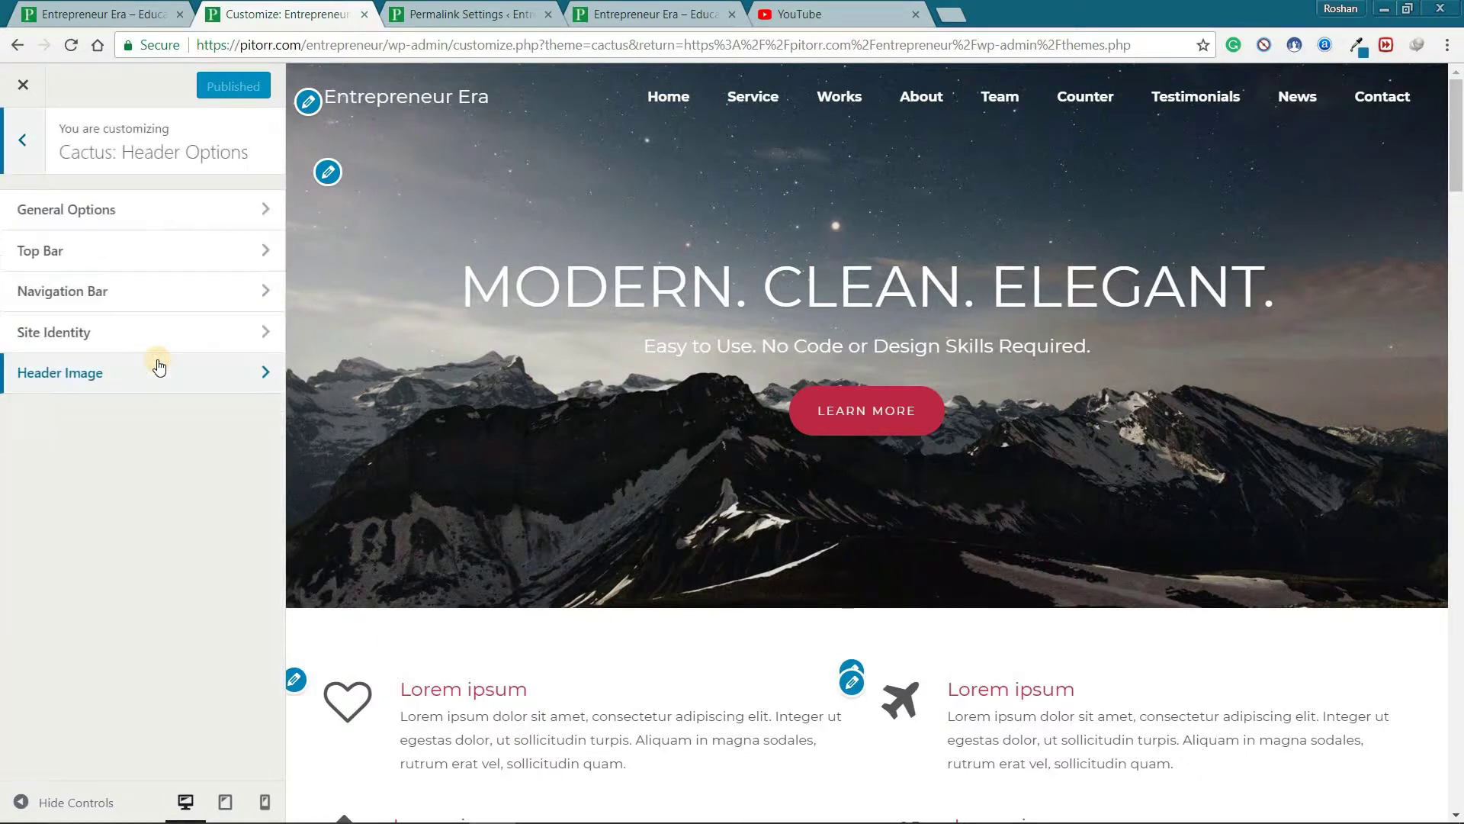
click(22, 139)
click(81, 349)
click(98, 215)
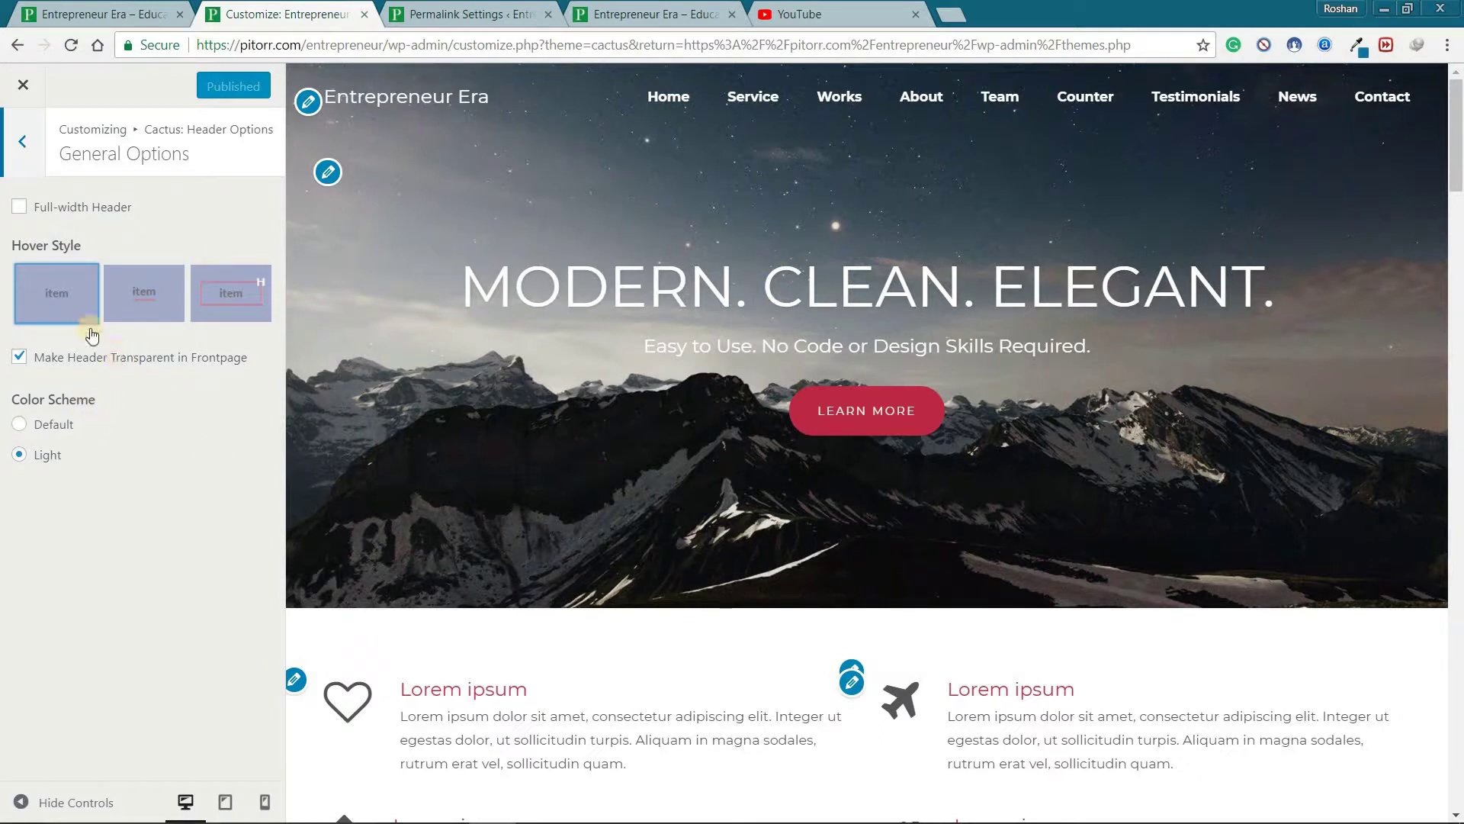
click(132, 301)
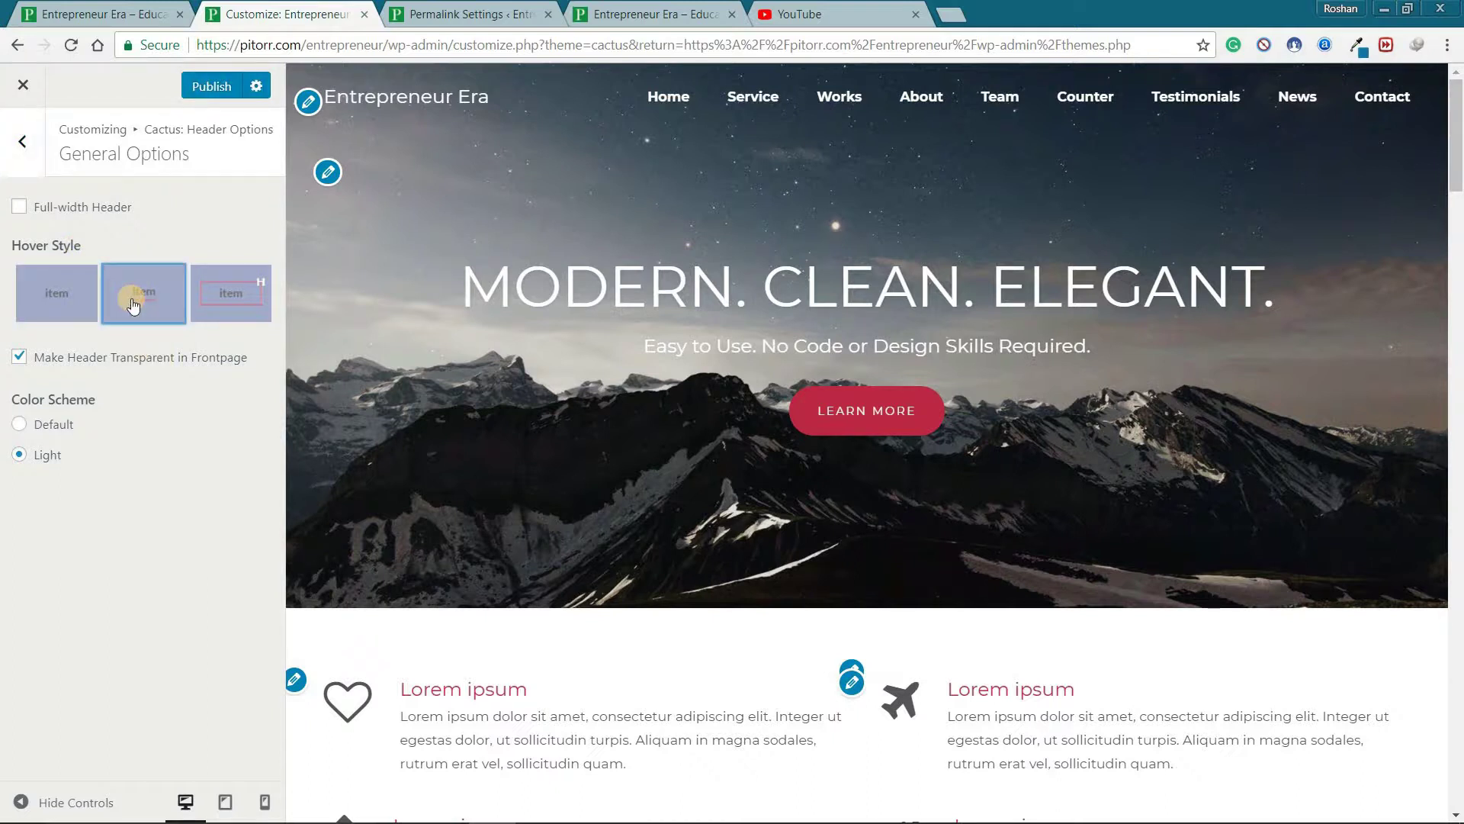
click(236, 305)
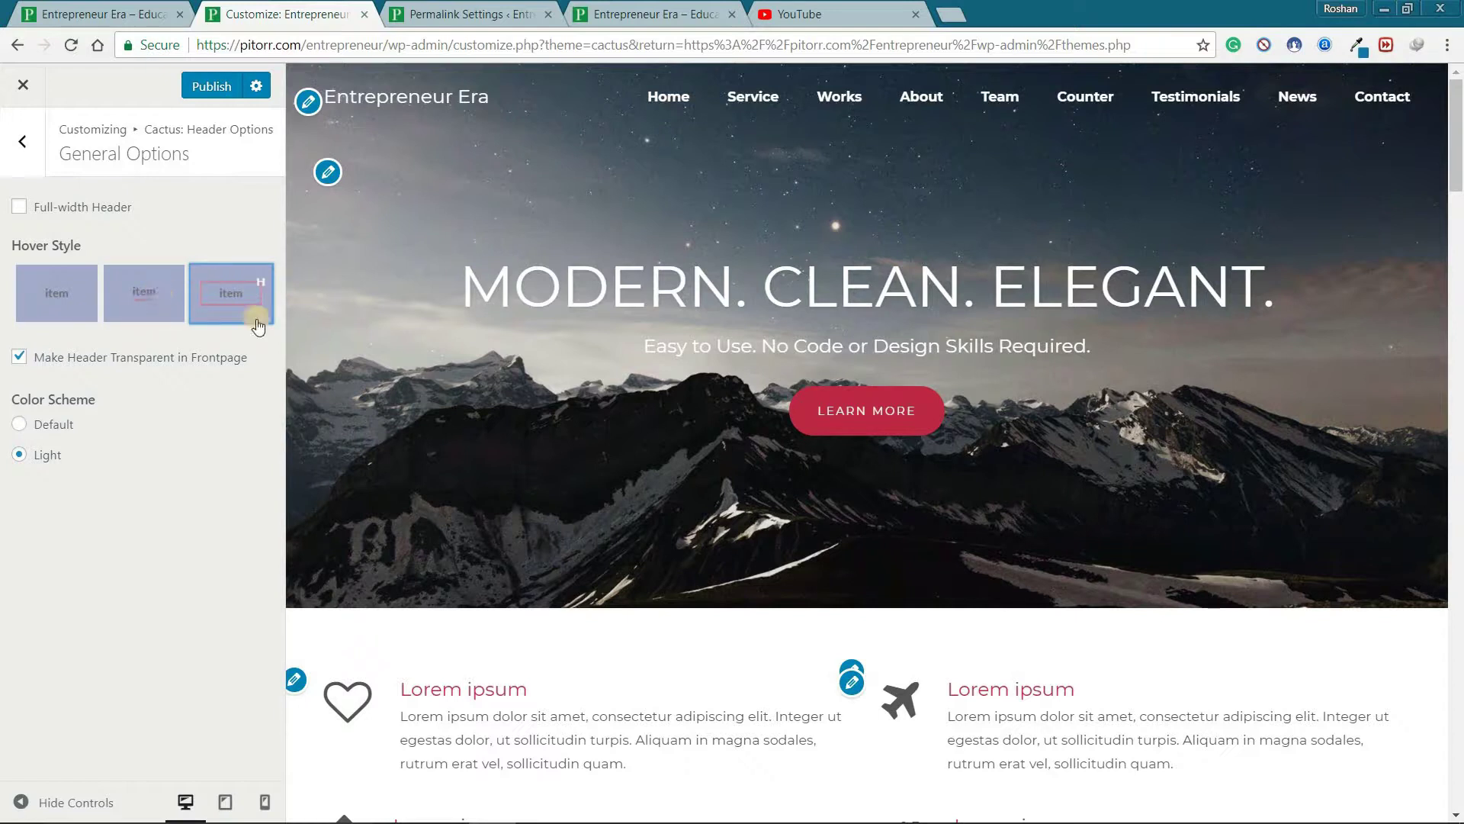
Step: Keep the Light header colour scheme with full-width header off, and open Site Identity
click(67, 431)
click(45, 446)
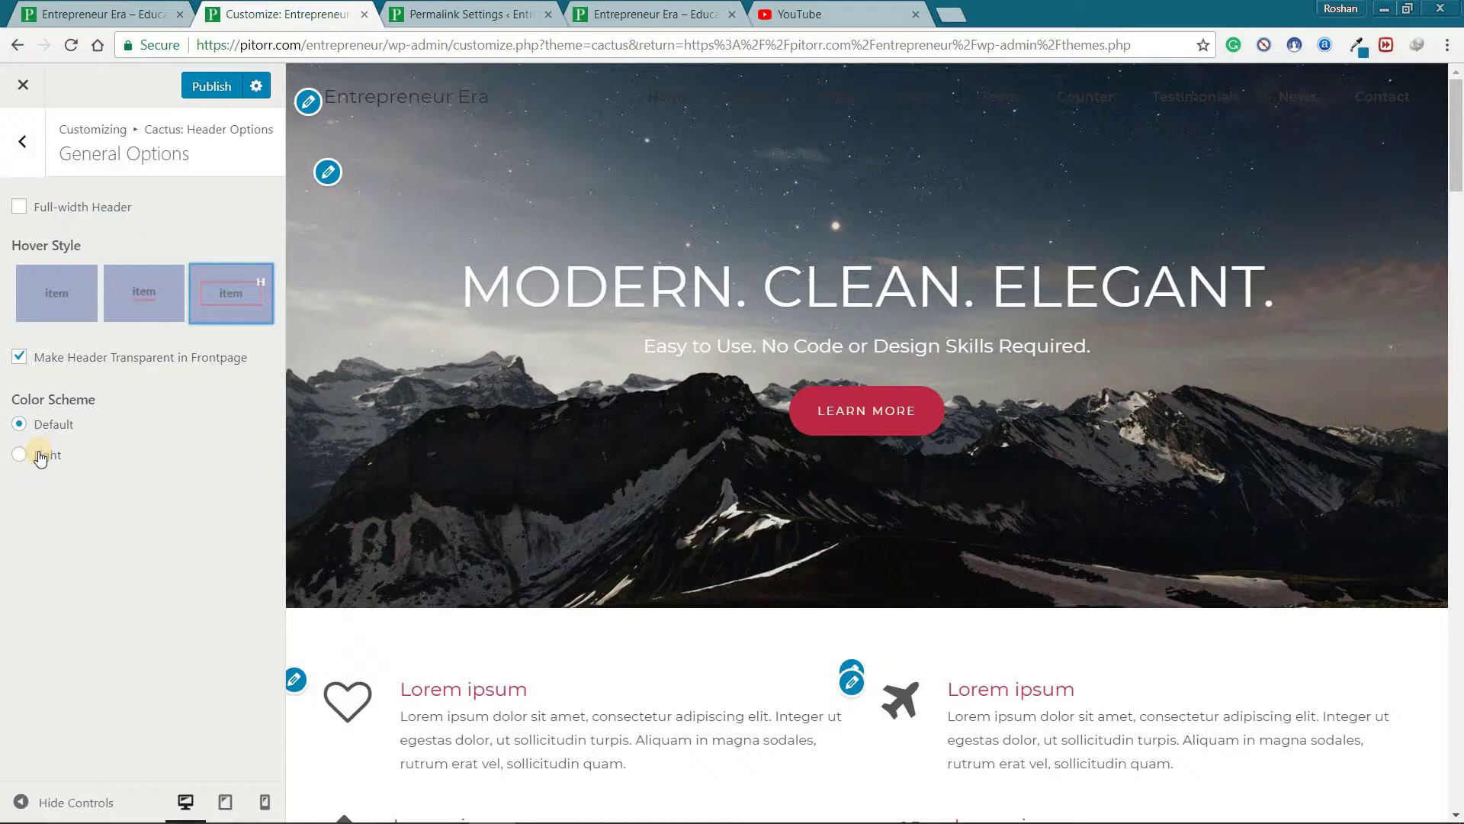
click(65, 209)
click(66, 209)
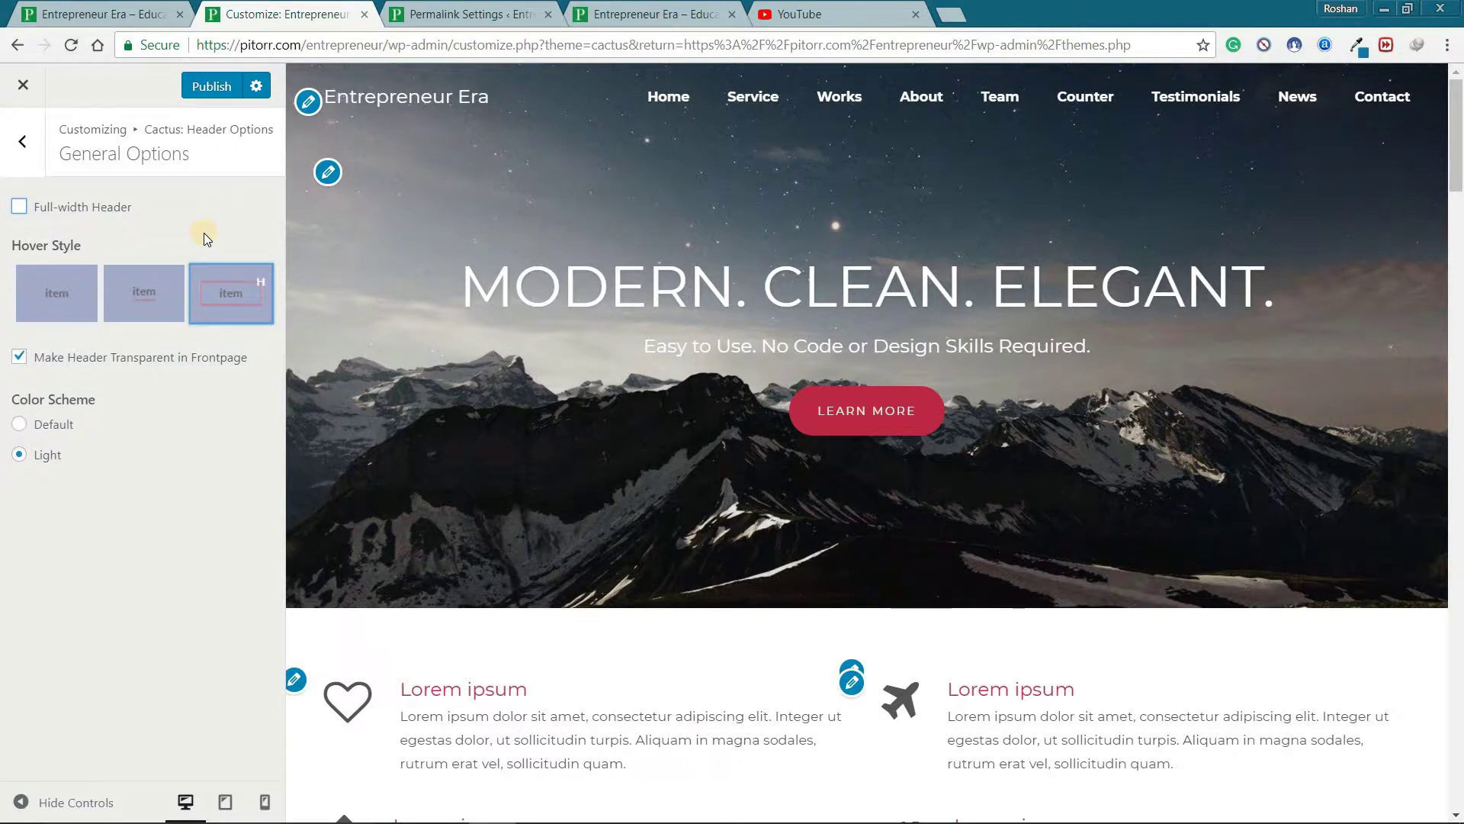
click(309, 102)
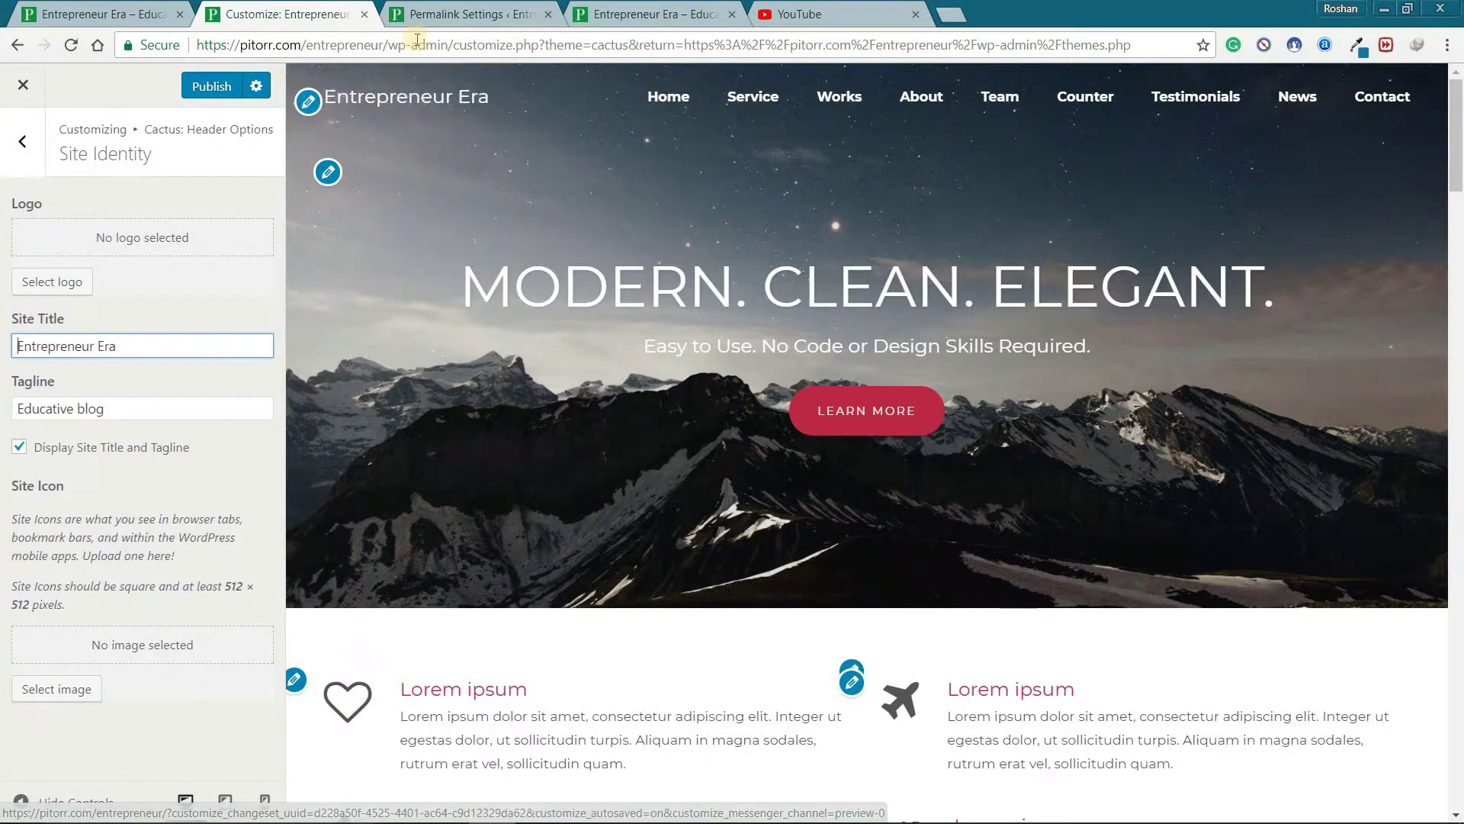
Step: Replace the site title 'Entrepreneur Era' with 'Pitorr' and publish it
triple_click(113, 357)
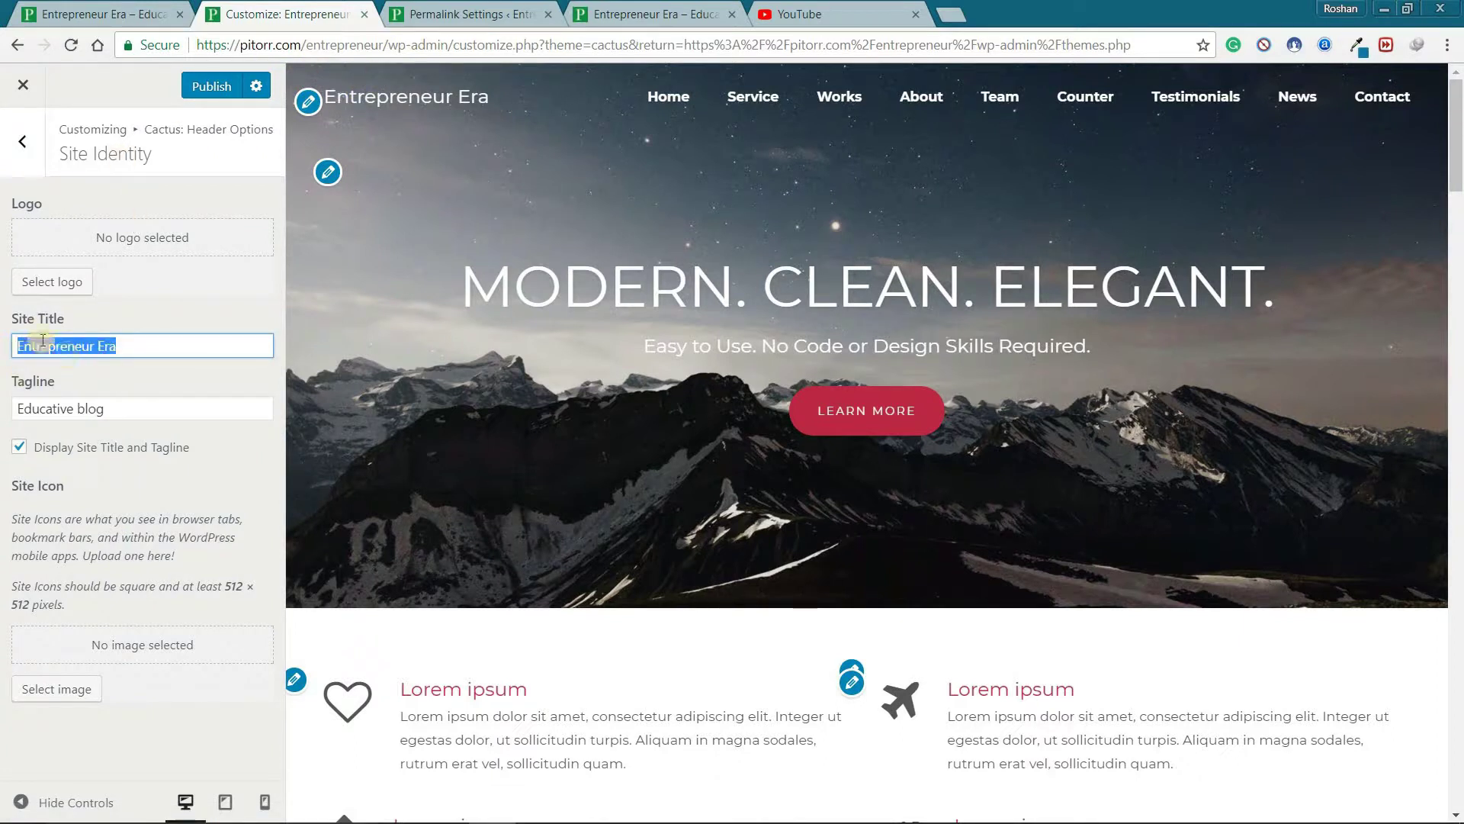
key(BackSpace)
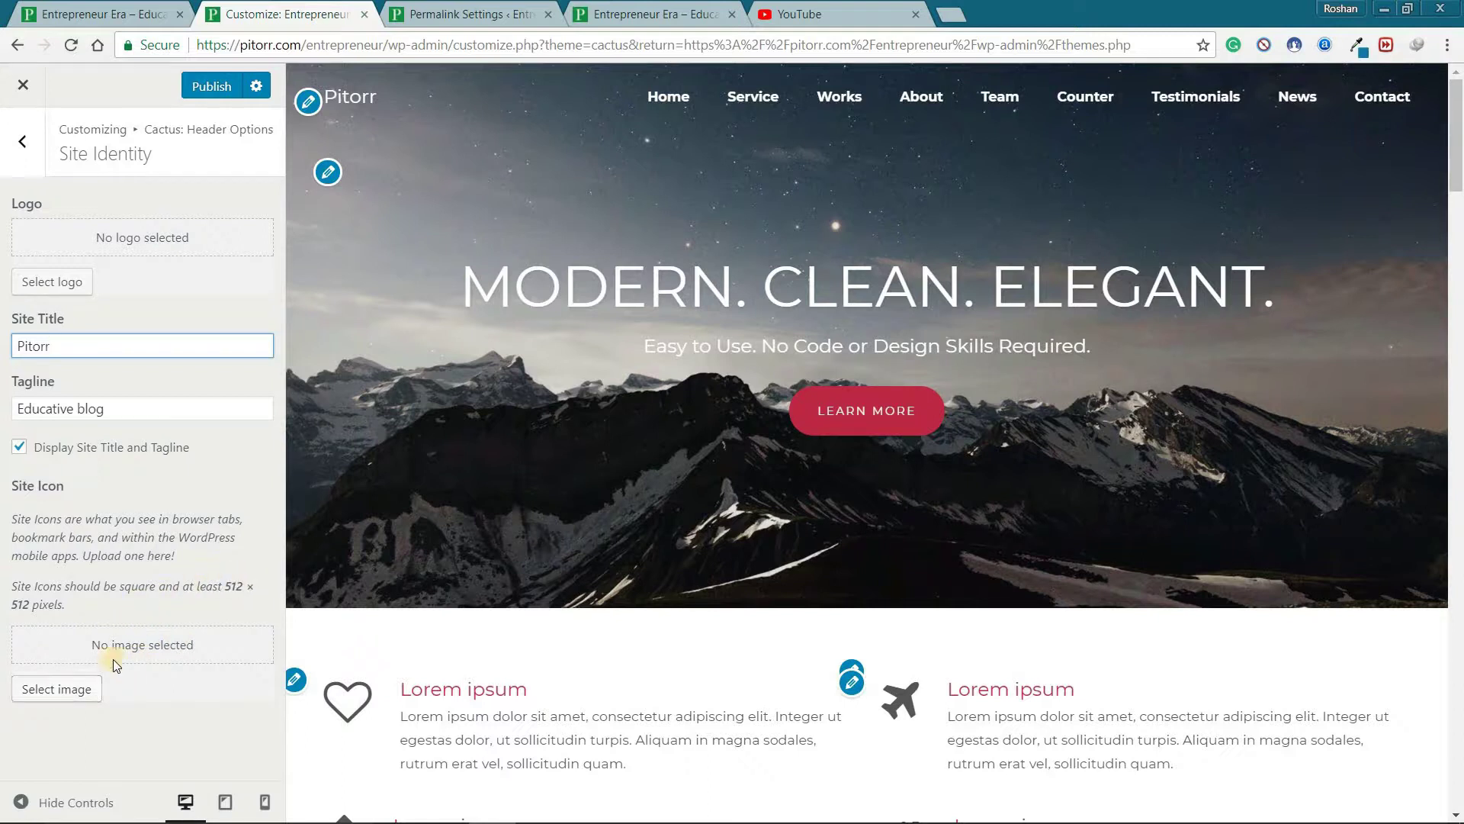
click(215, 76)
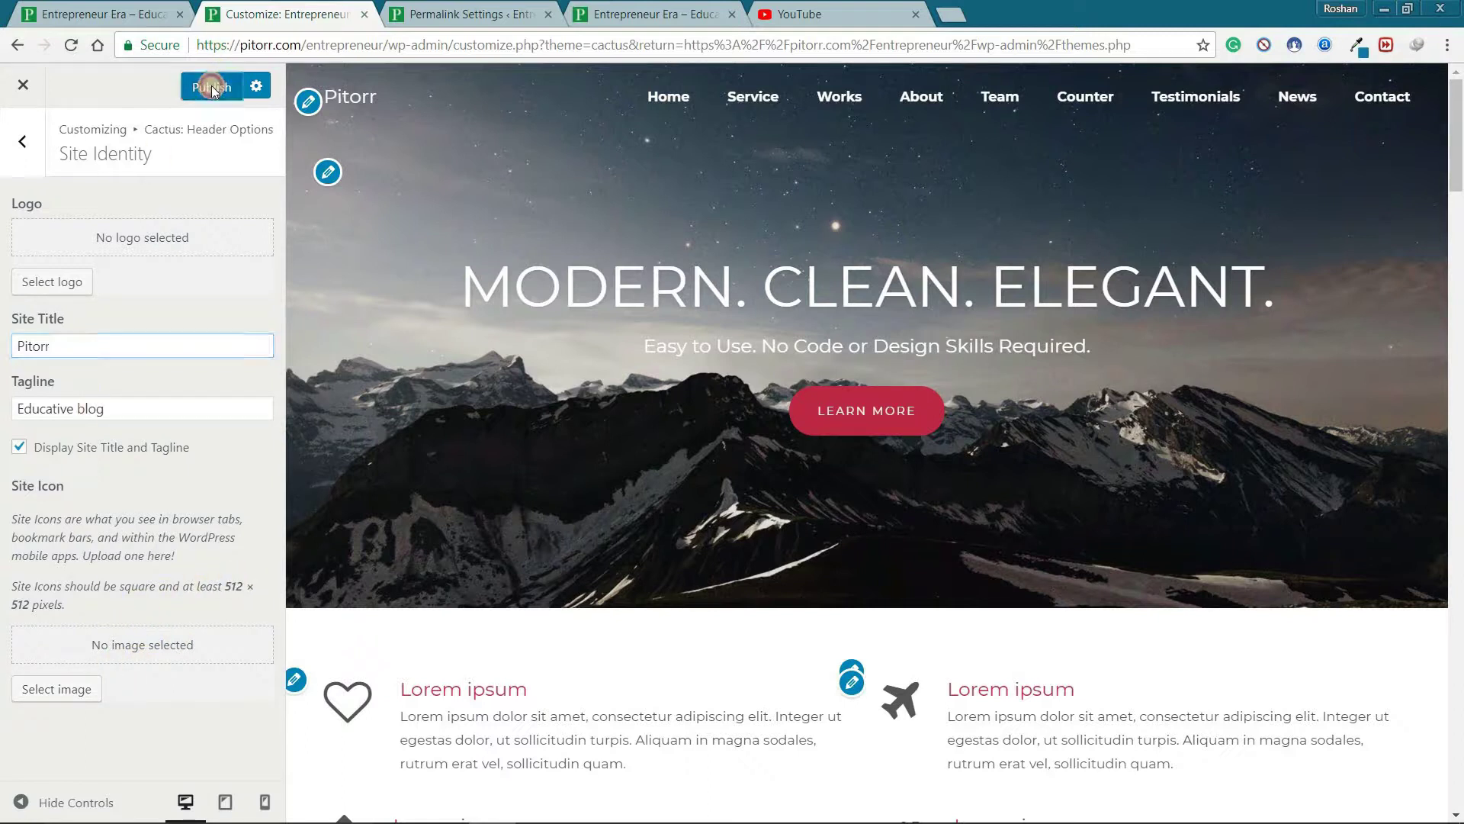
click(31, 162)
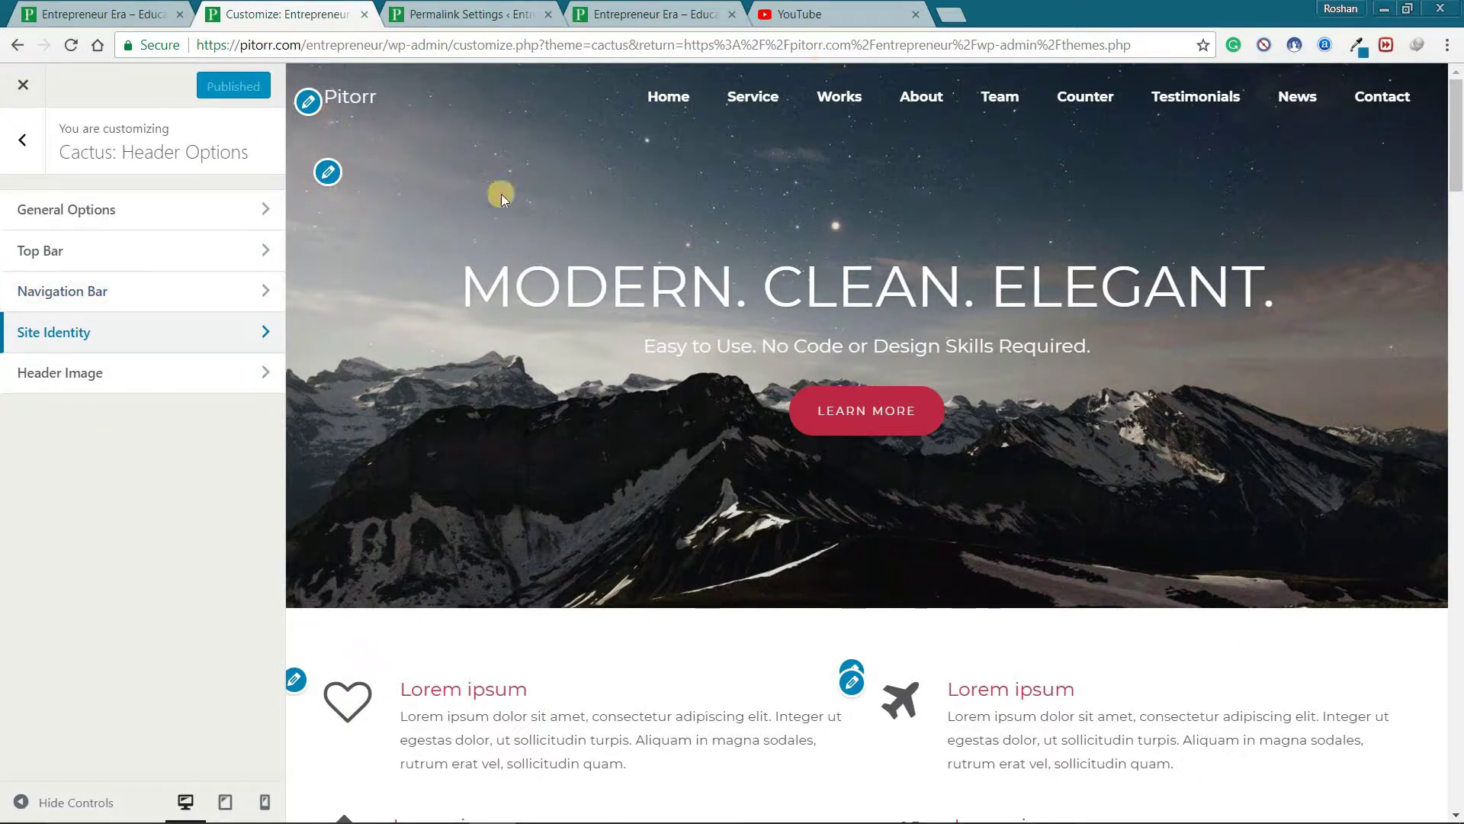
Step: Change the front-page Banner Type to Video Background
click(329, 174)
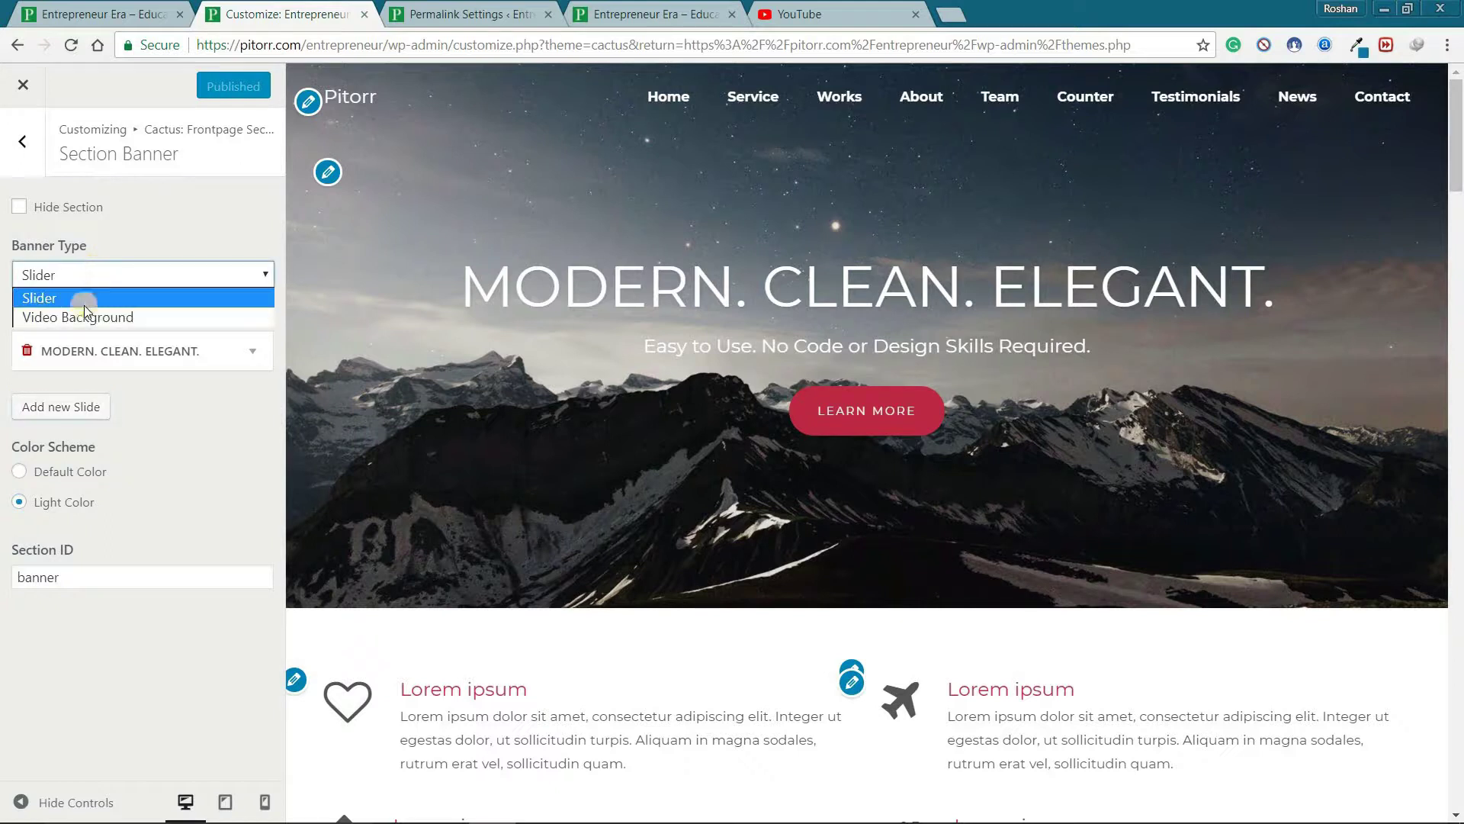
click(84, 319)
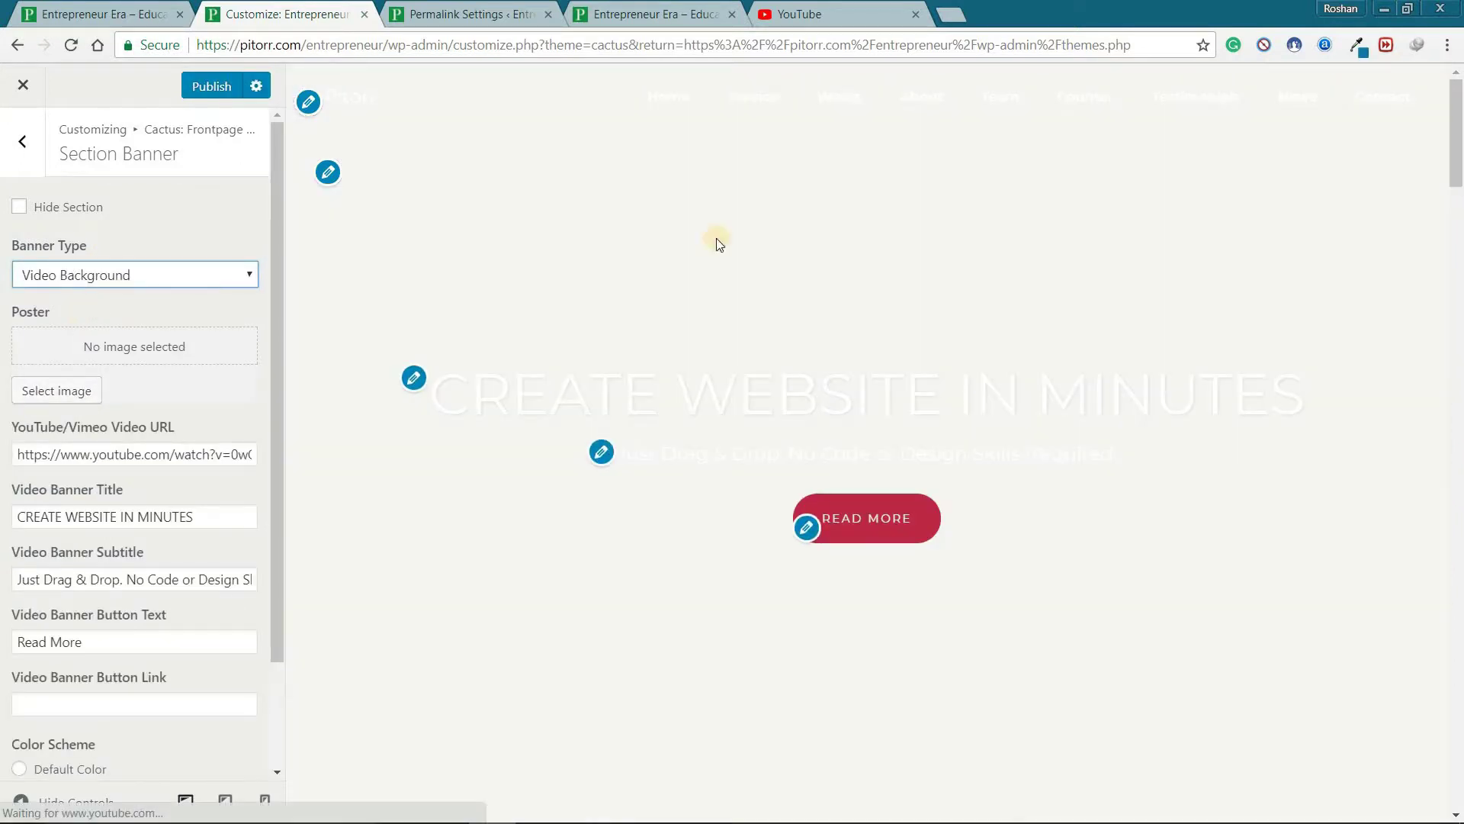
click(22, 168)
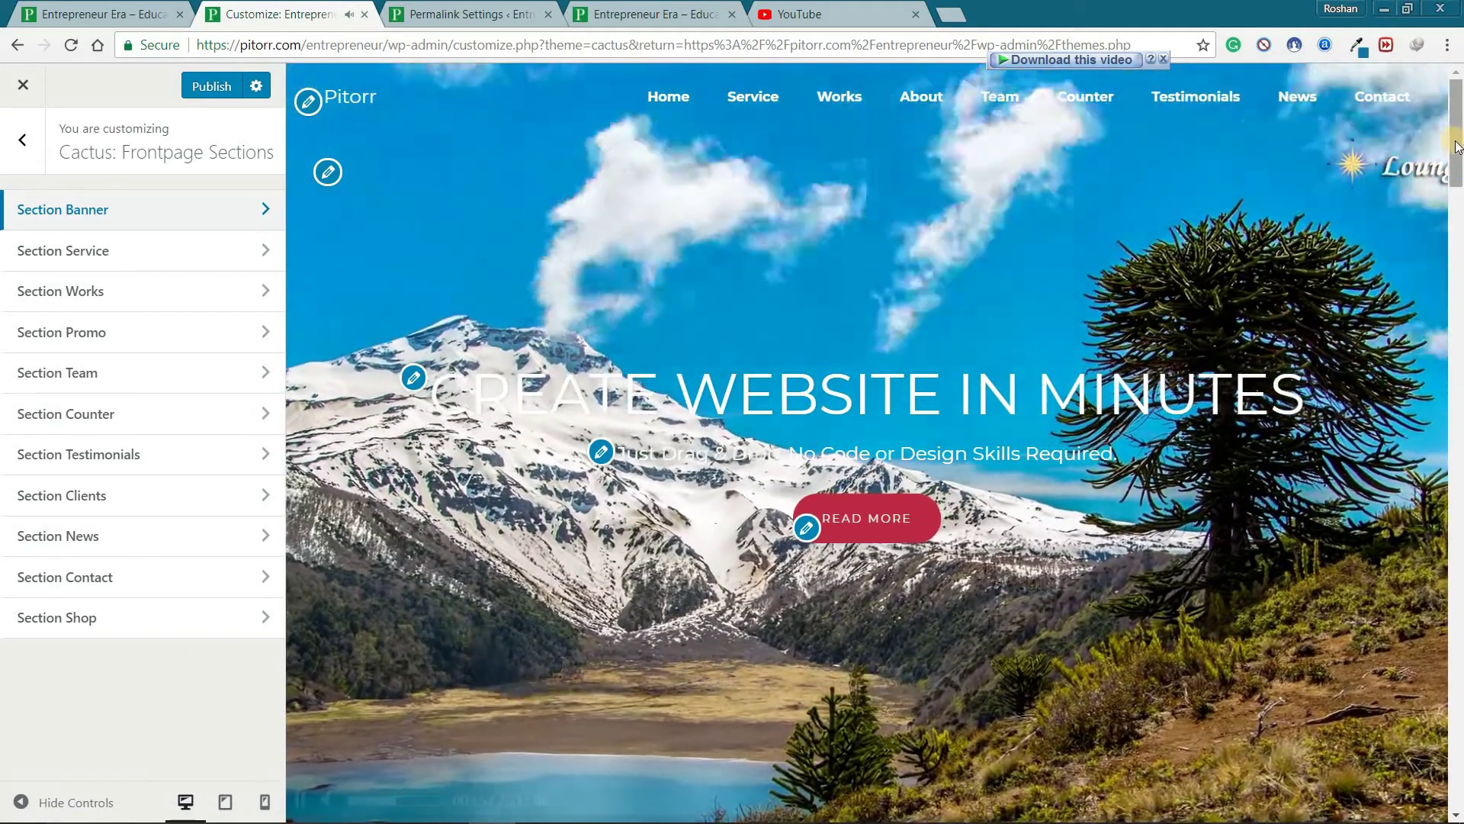
mouse_move(1458, 145)
mouse_down()
mouse_move(1460, 648)
mouse_move(1459, 121)
mouse_up()
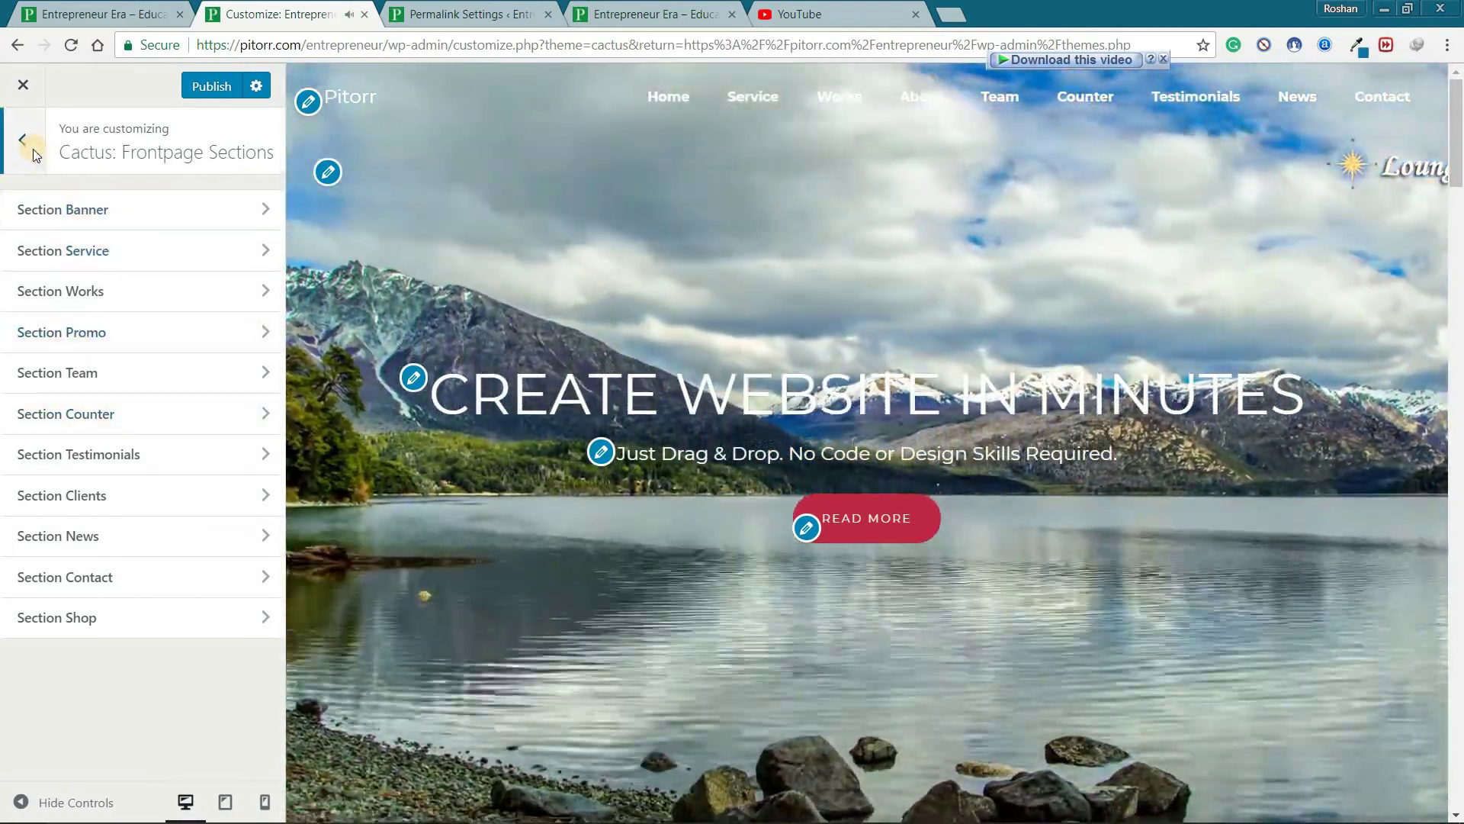
Step: Reopen Section Banner and set Banner Type back to Slider
click(34, 155)
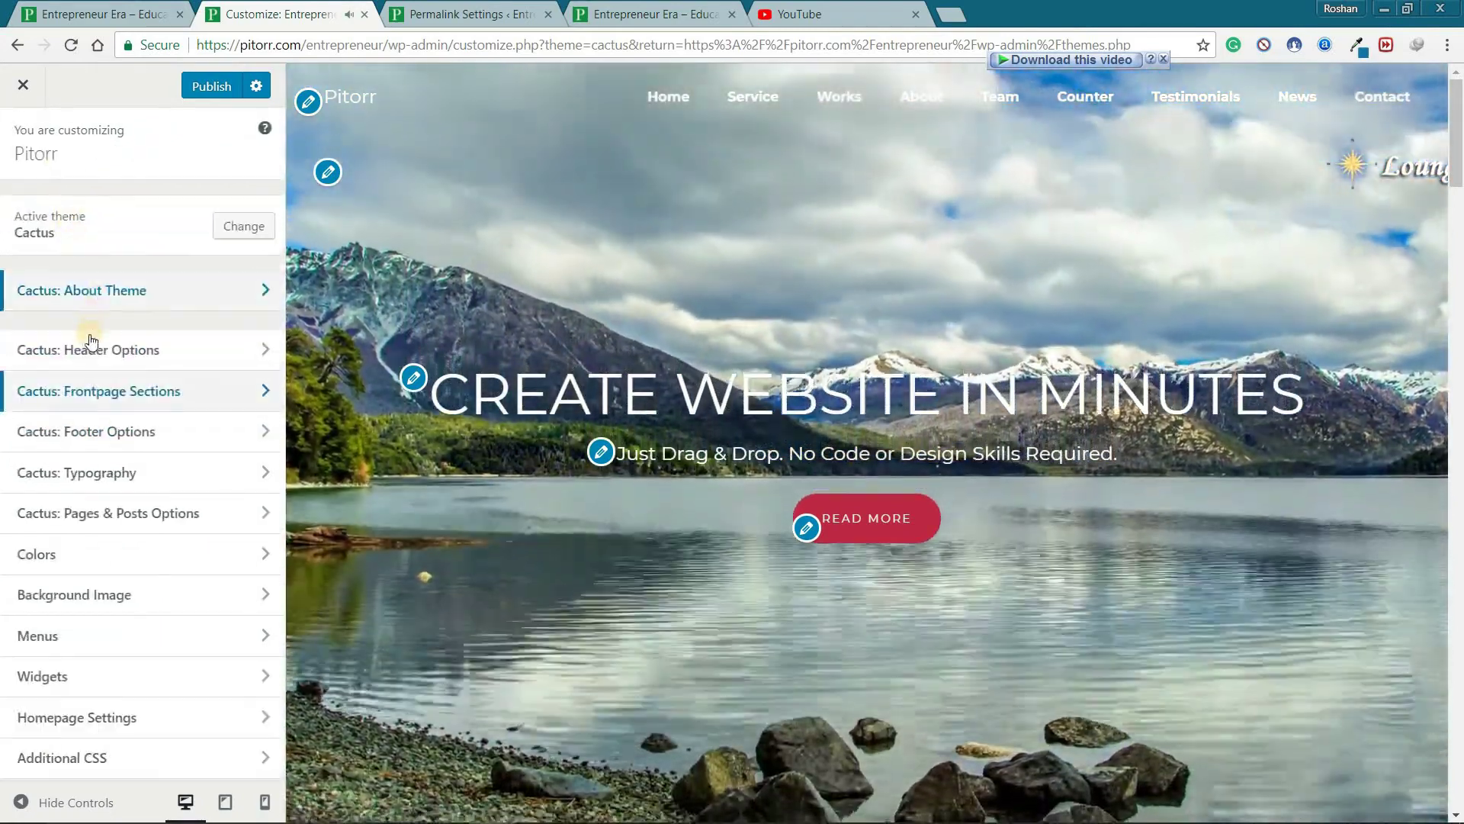
click(87, 348)
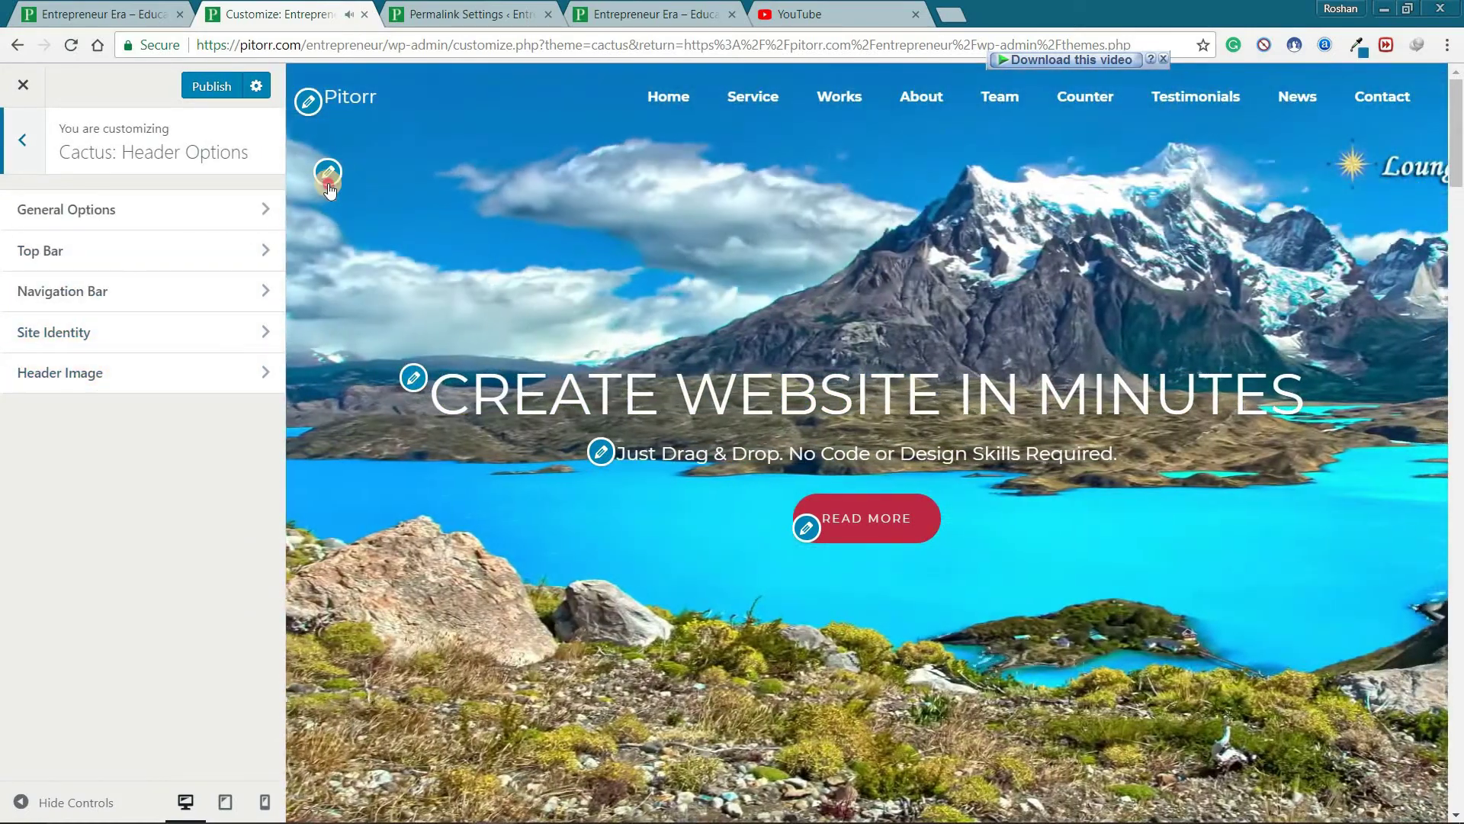
click(328, 182)
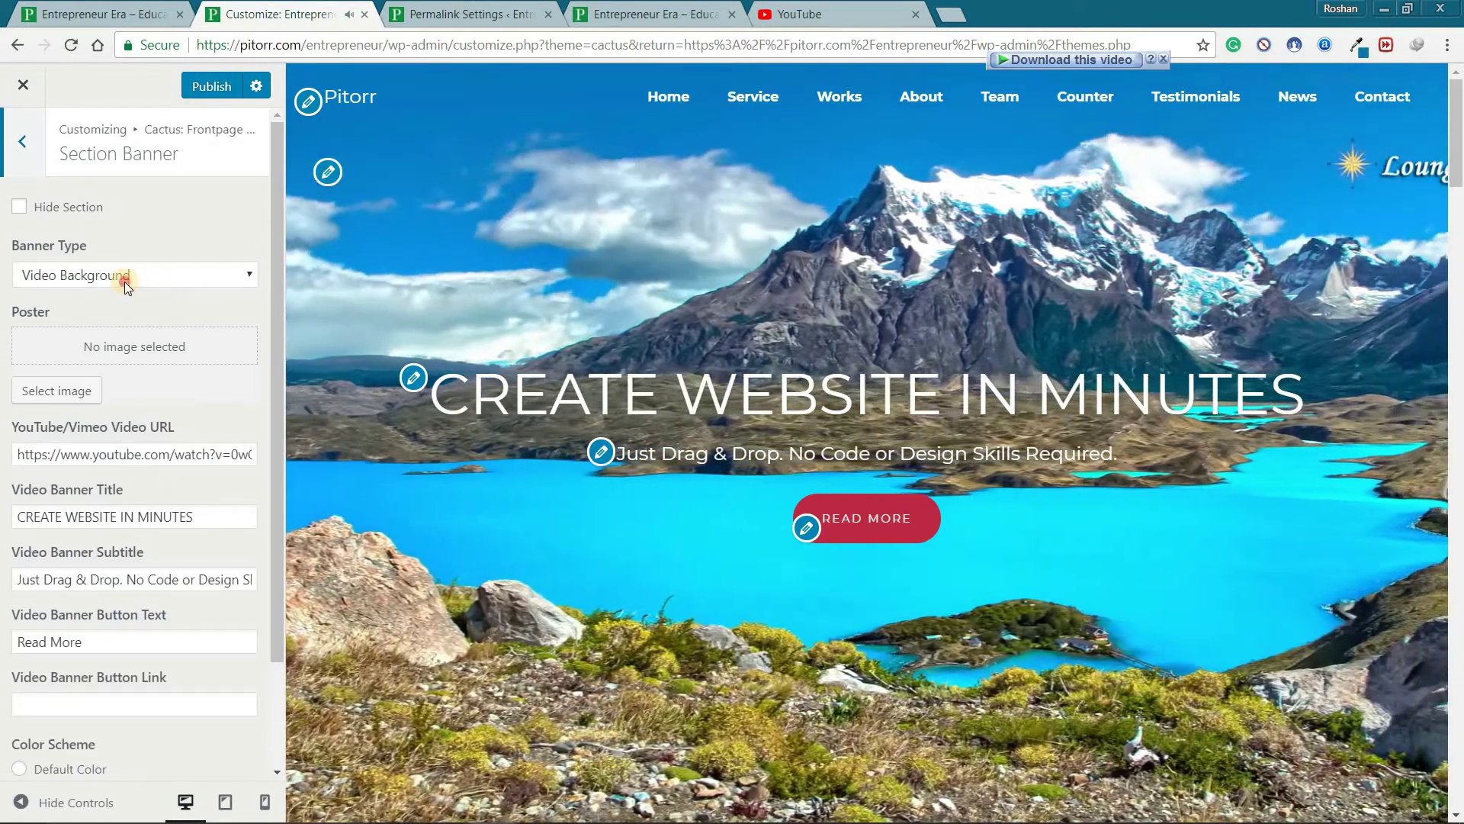
click(125, 276)
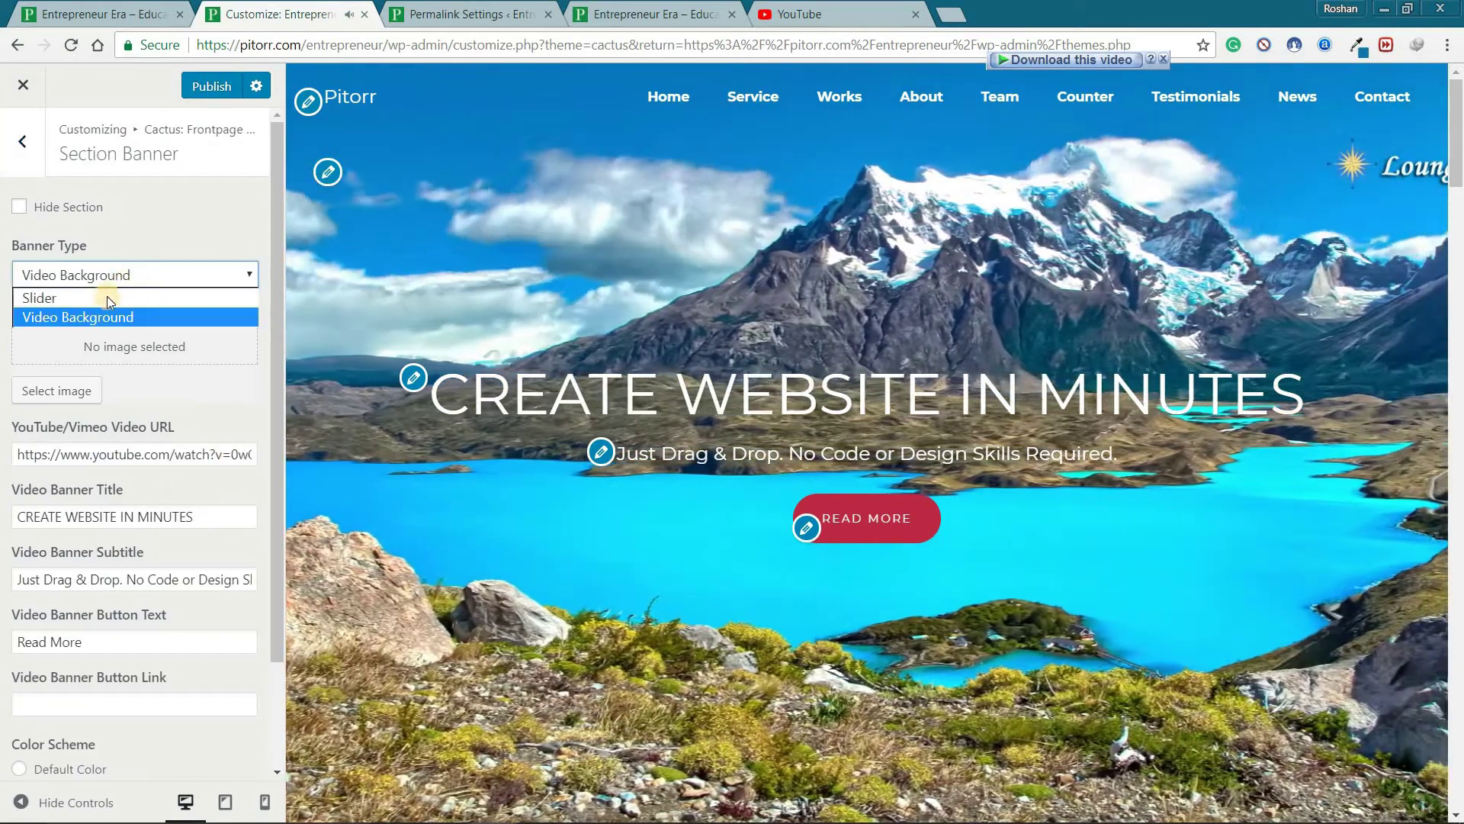
click(102, 299)
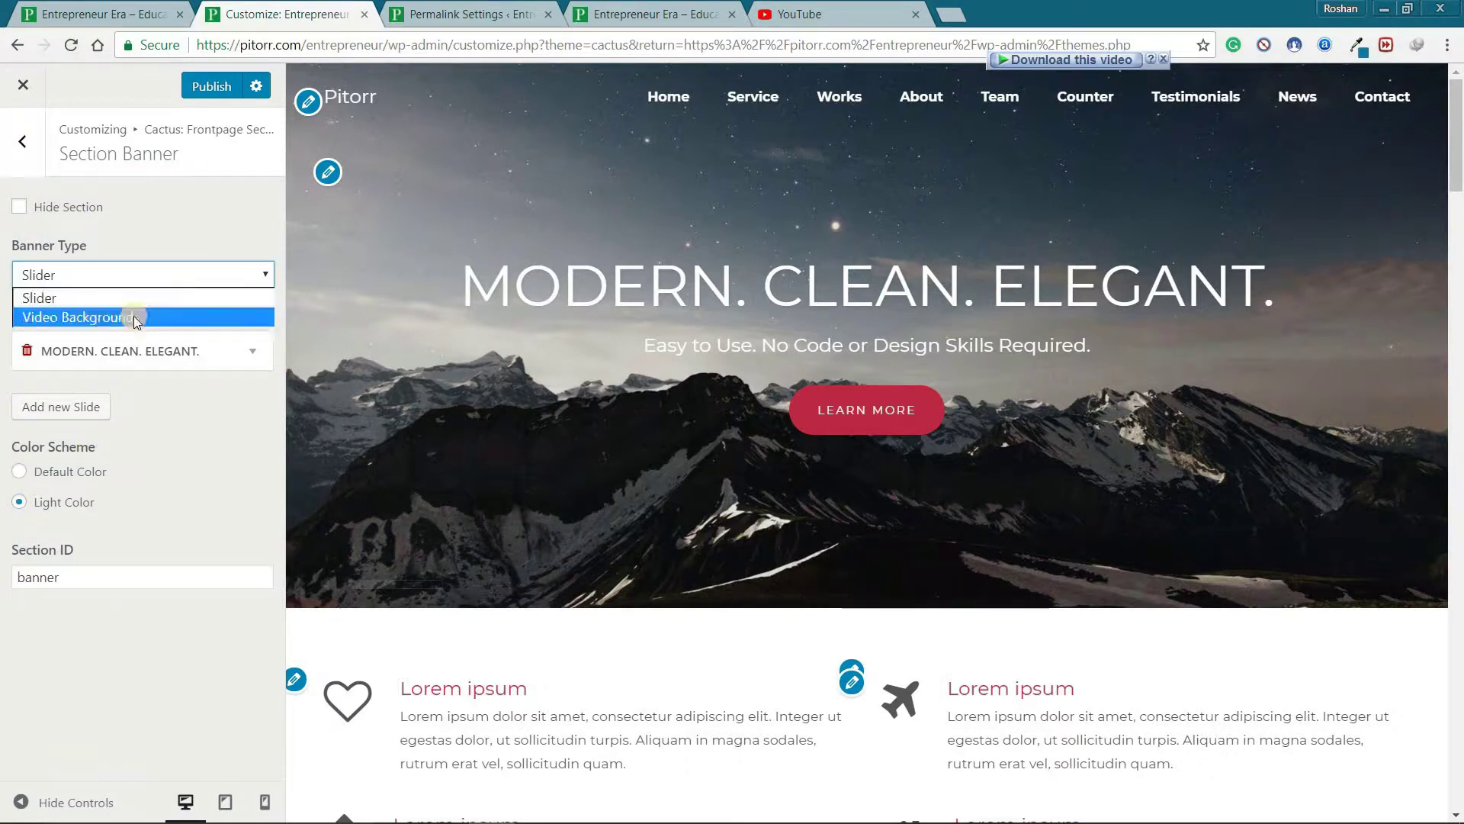
click(254, 204)
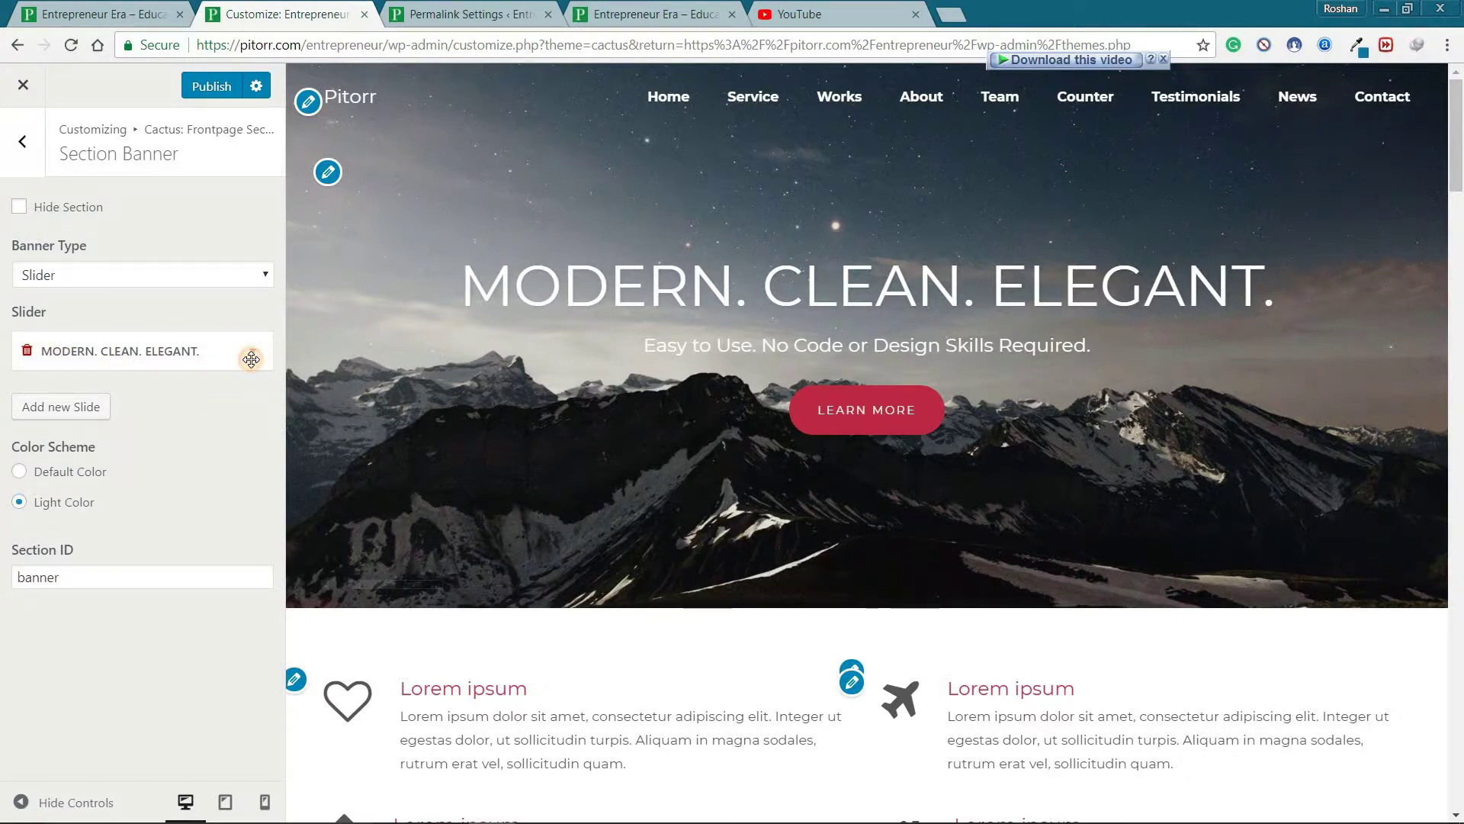
Step: Copy 'GIVEAWAY. BLOG. SHOP' and 'An Educative Blogger Community' from the live site into the slide's Big Title and Sub-Title
click(250, 360)
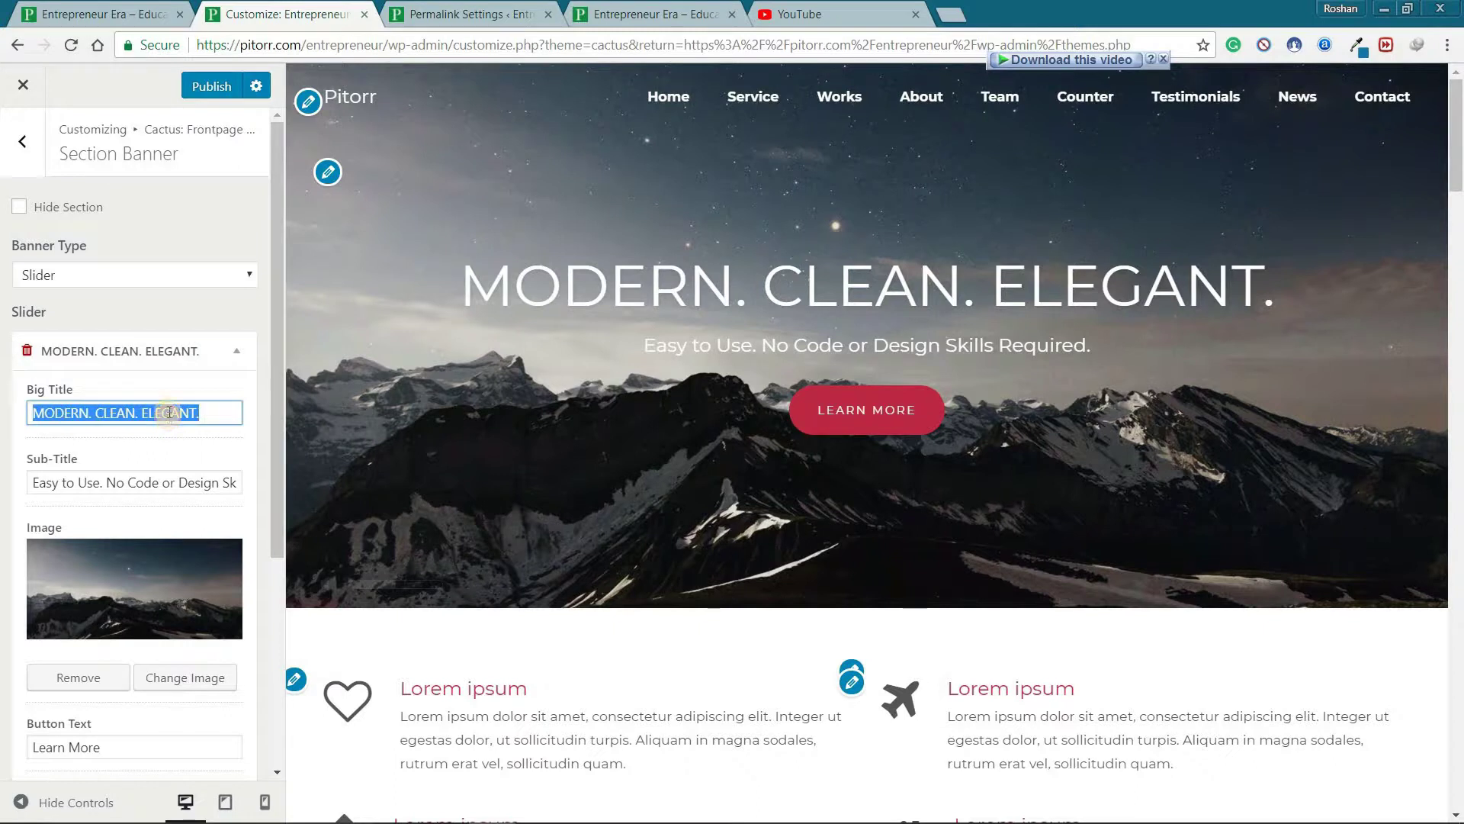
click(76, 10)
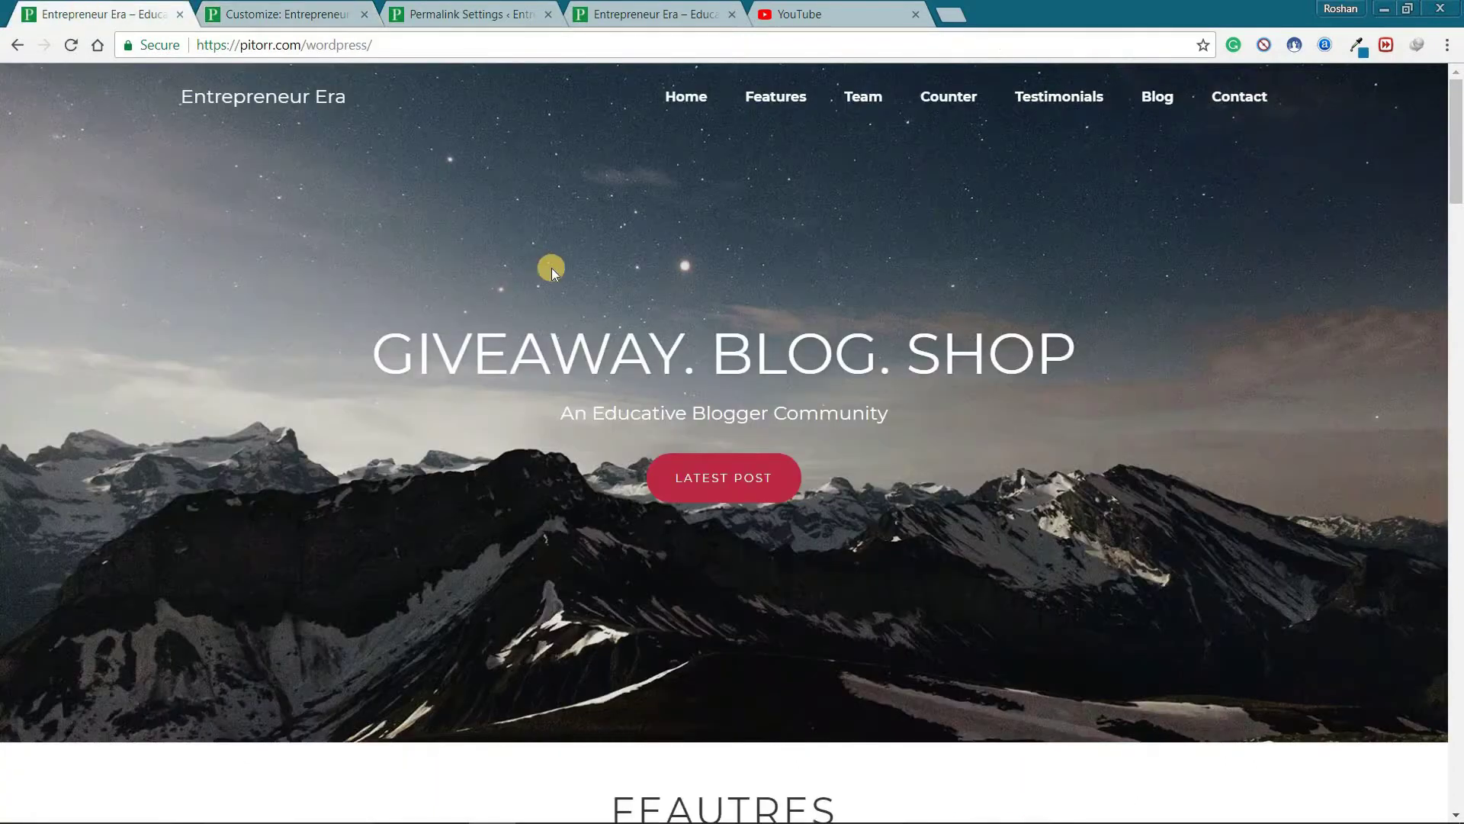
triple_click(576, 323)
right_click(576, 324)
click(600, 343)
click(326, 6)
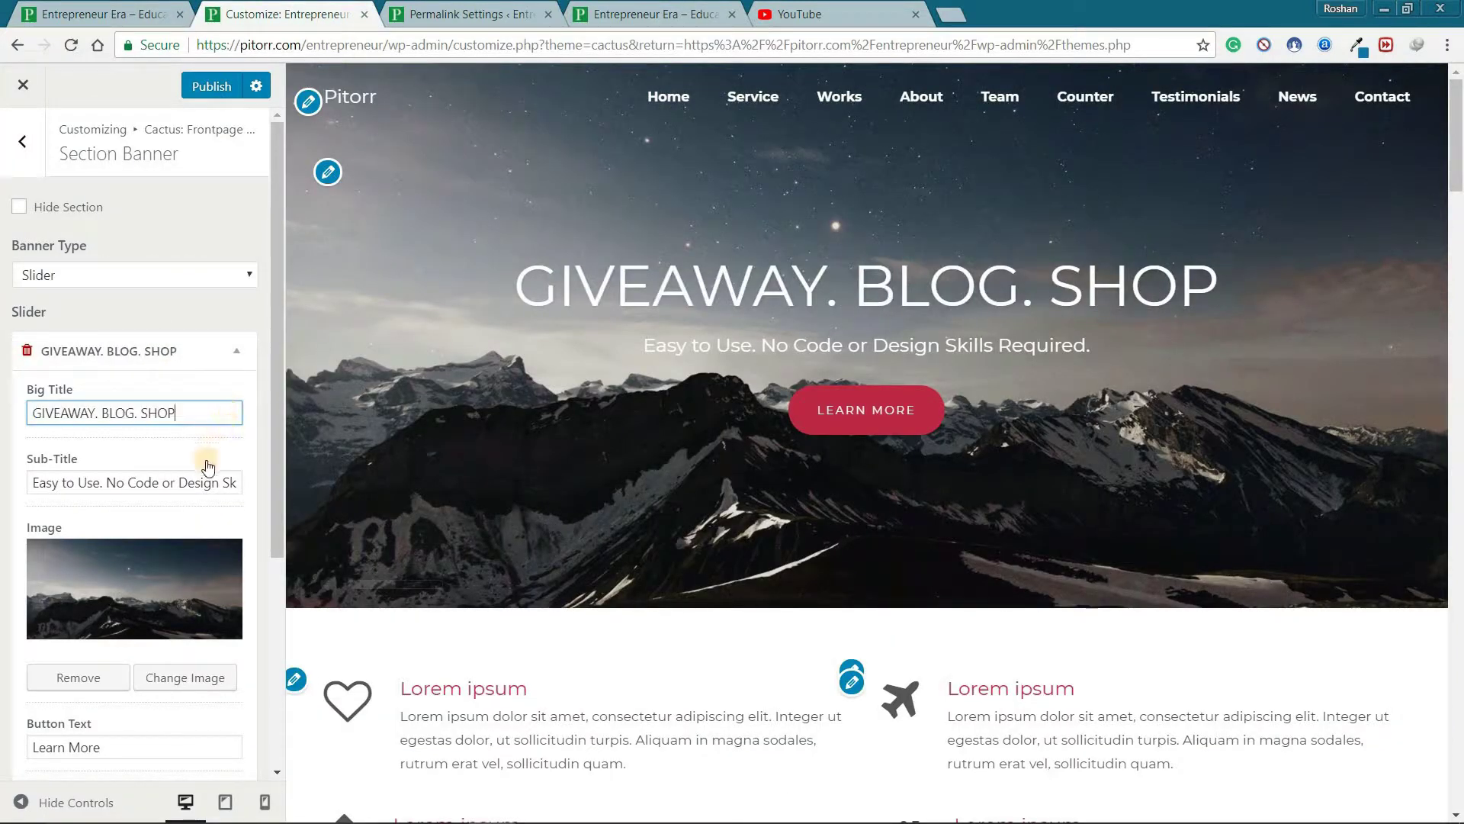
click(36, 6)
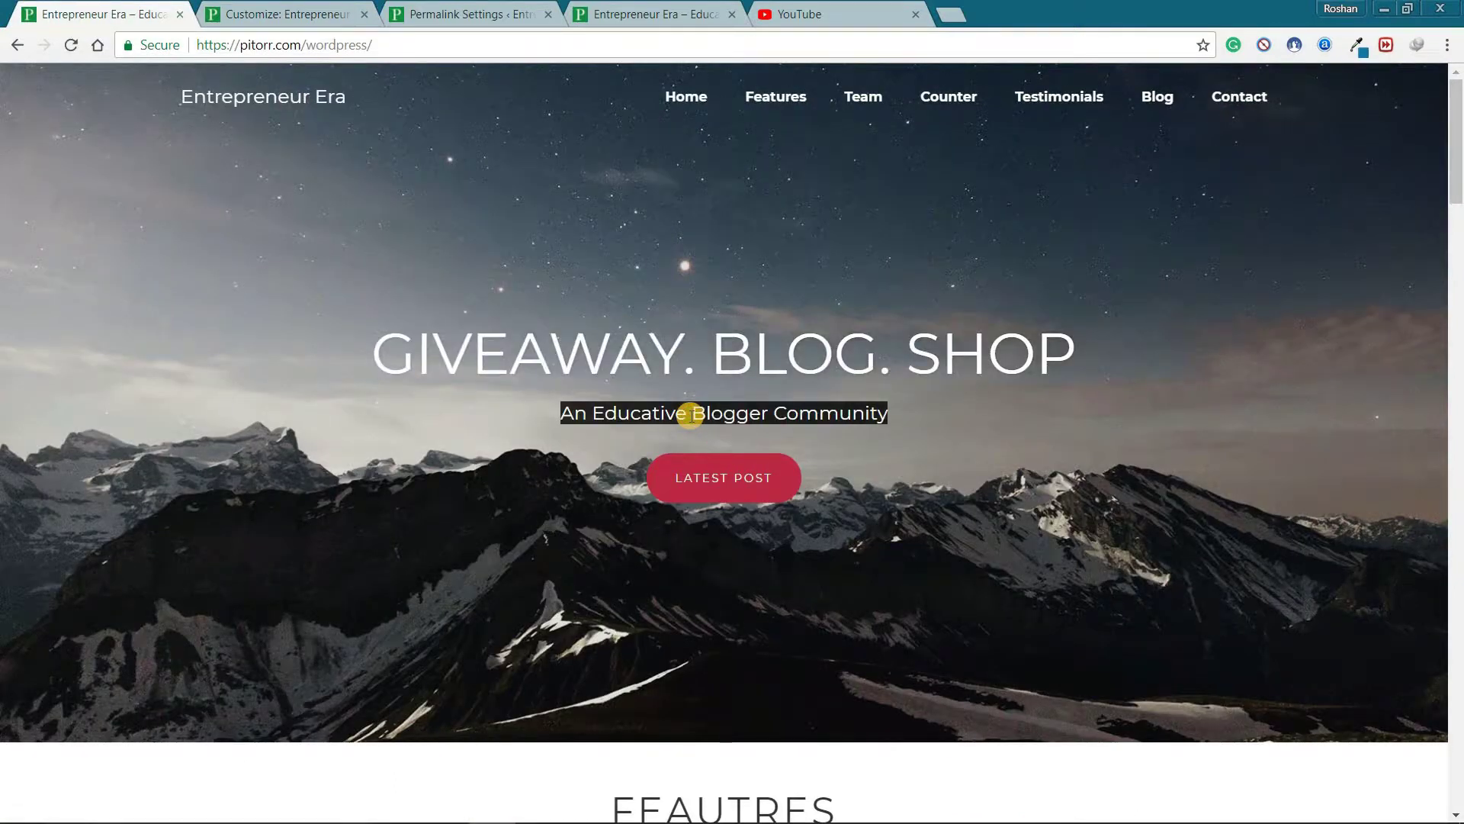
click(370, 6)
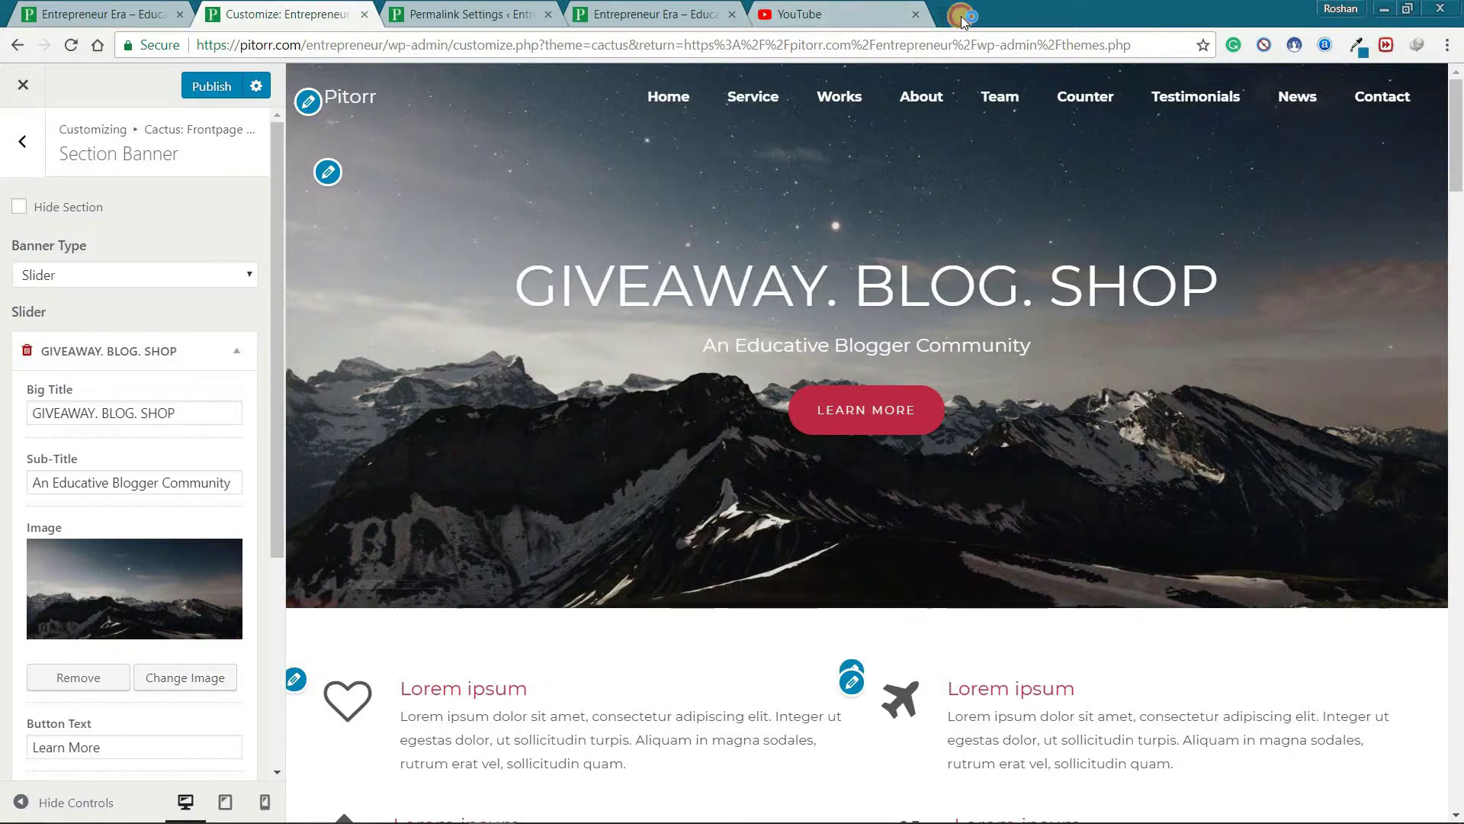
click(961, 15)
Step: Navigate the new browser tab to the Unsplash photo site
text(up)
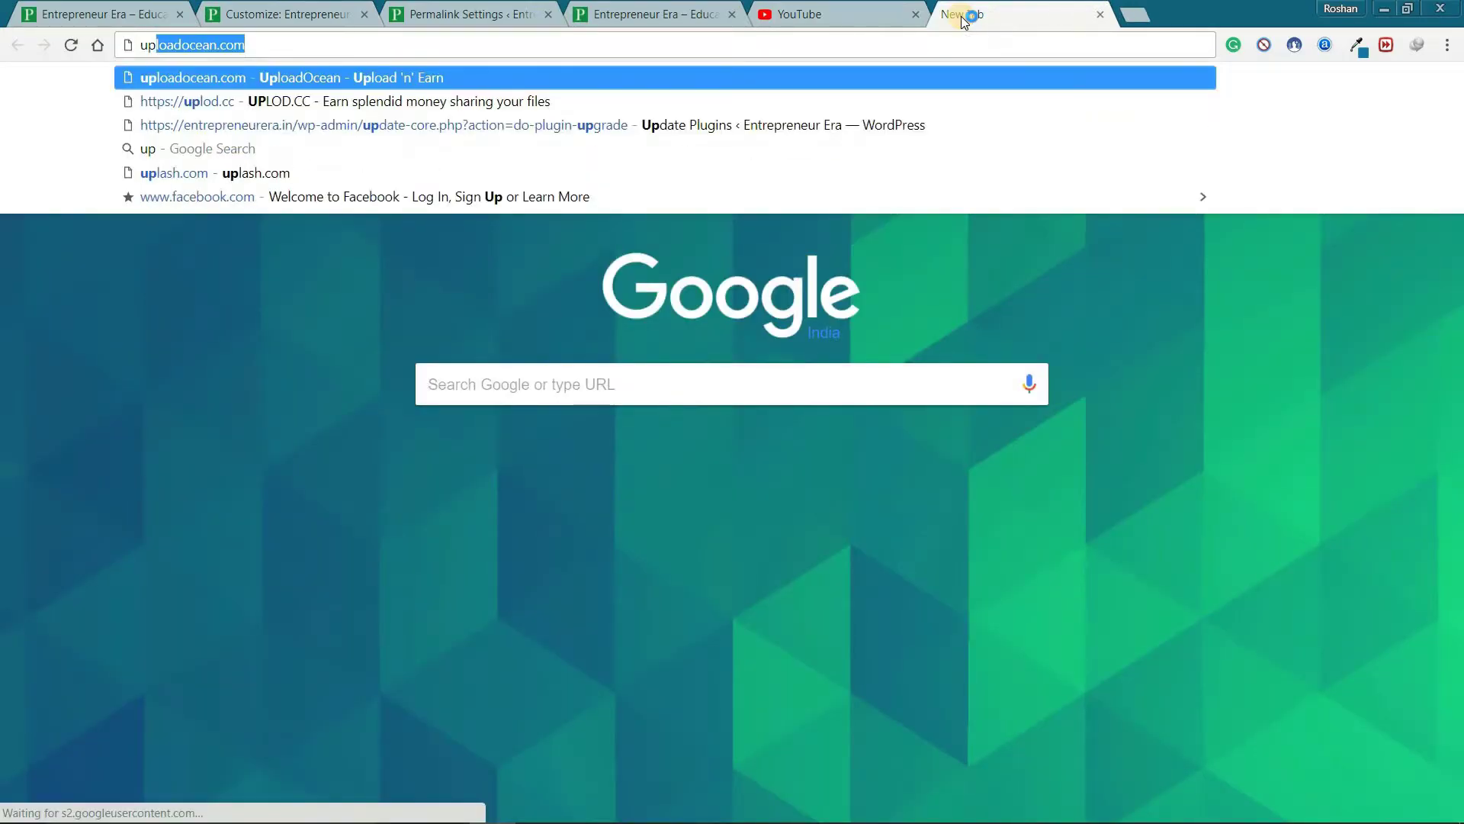
text(a)
key(BackSpace)
text(lash)
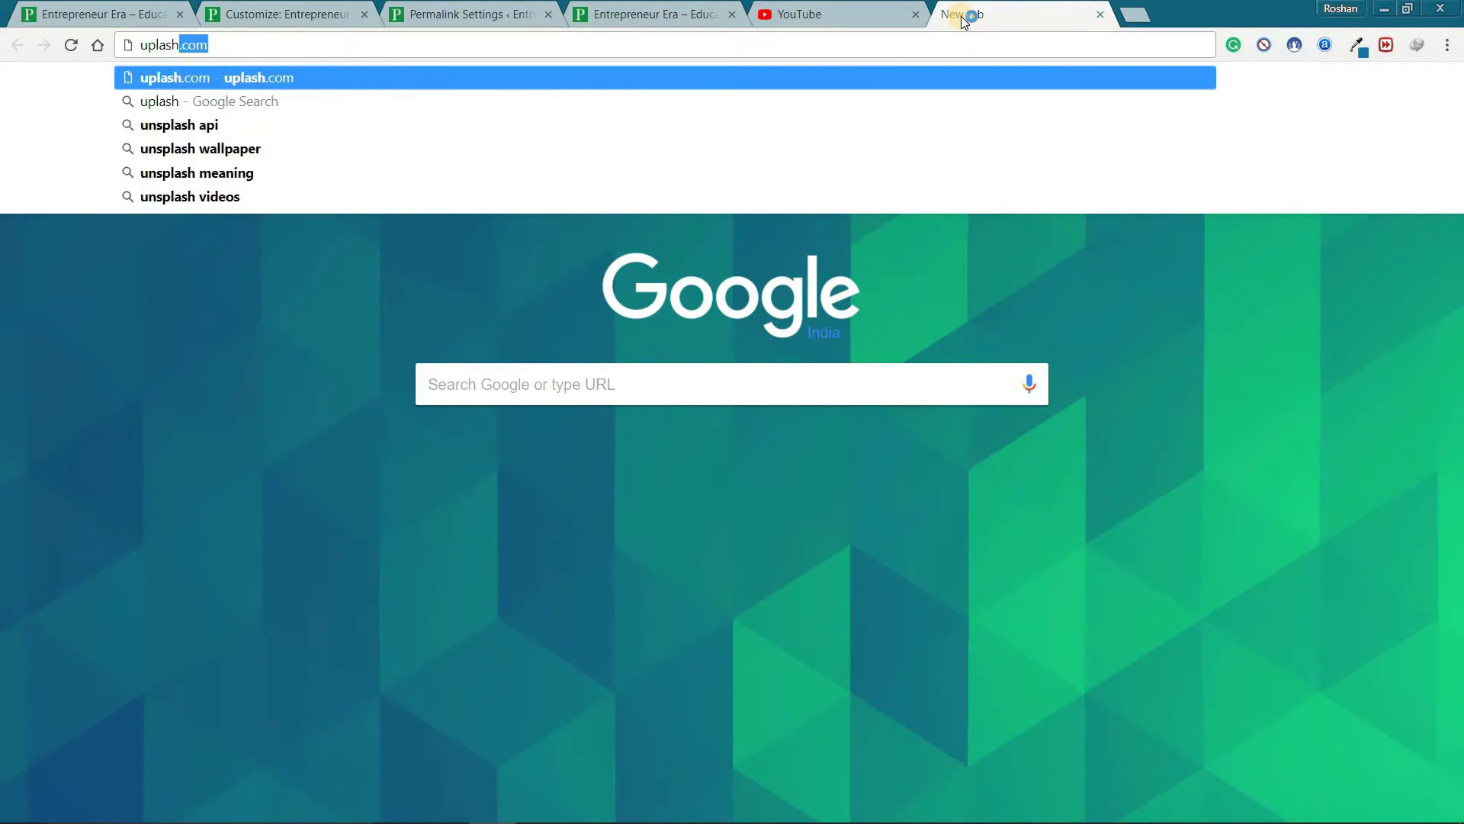
key(Return)
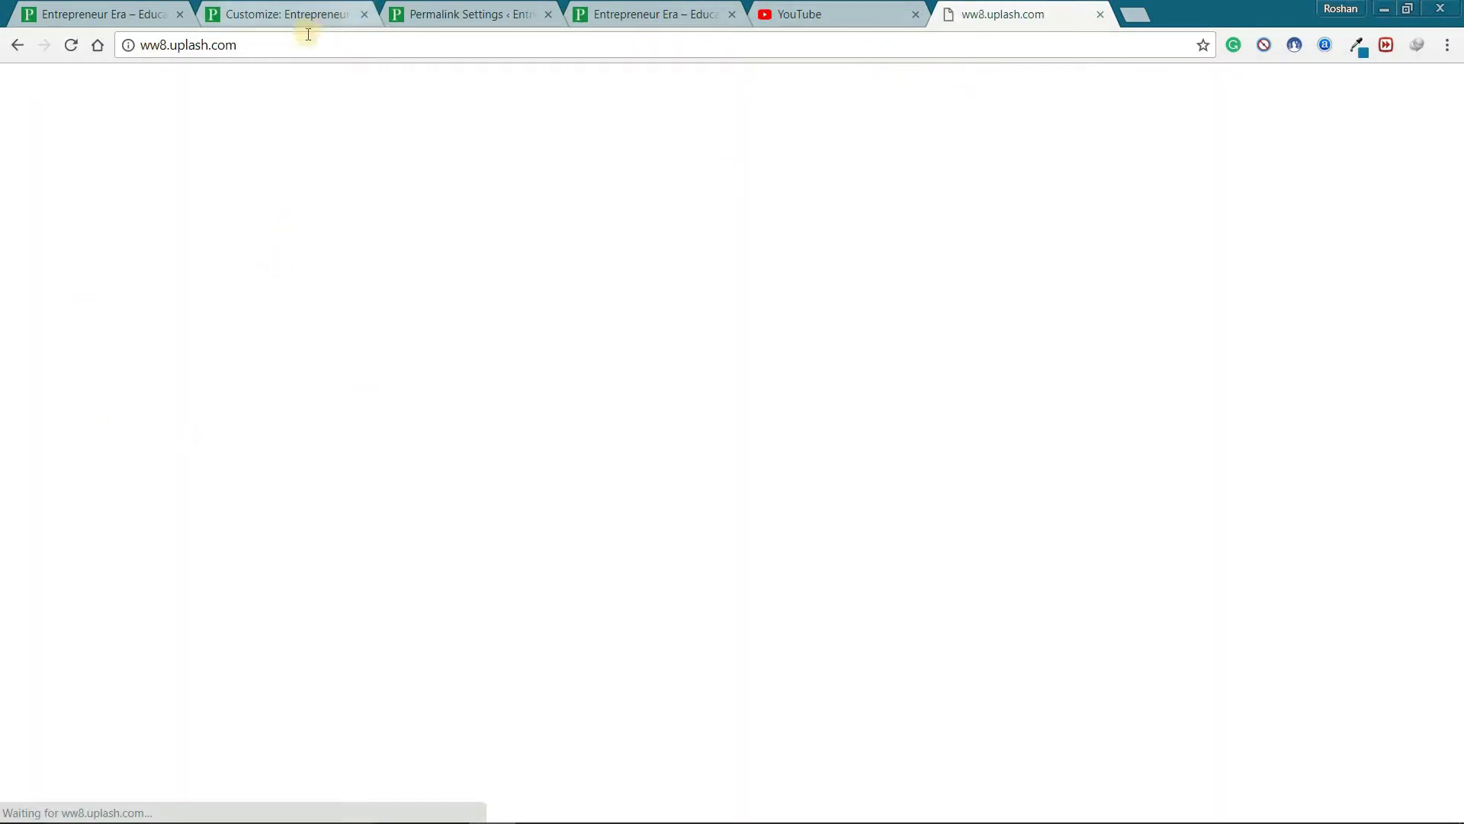
text(un)
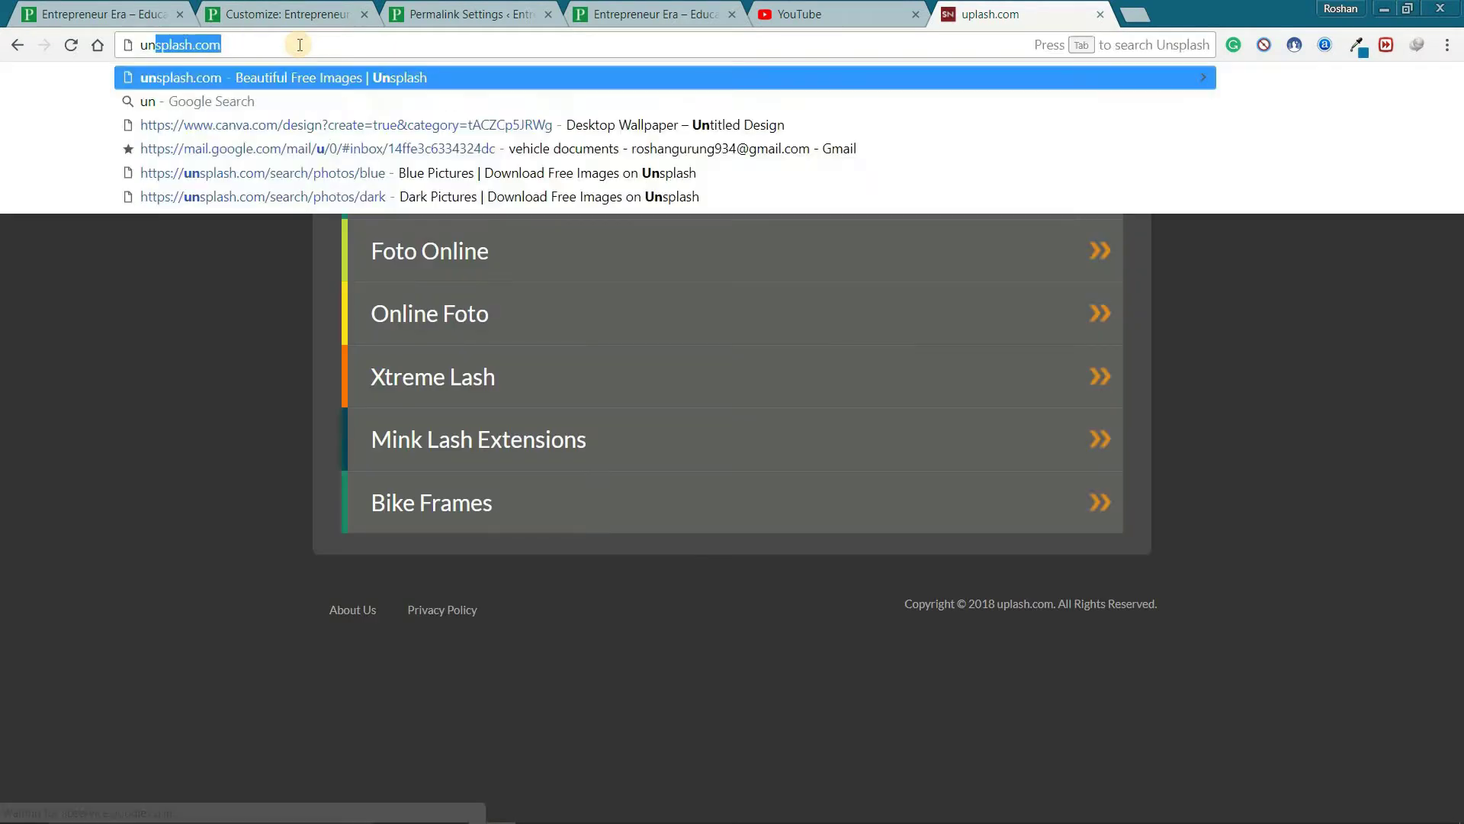
key(Return)
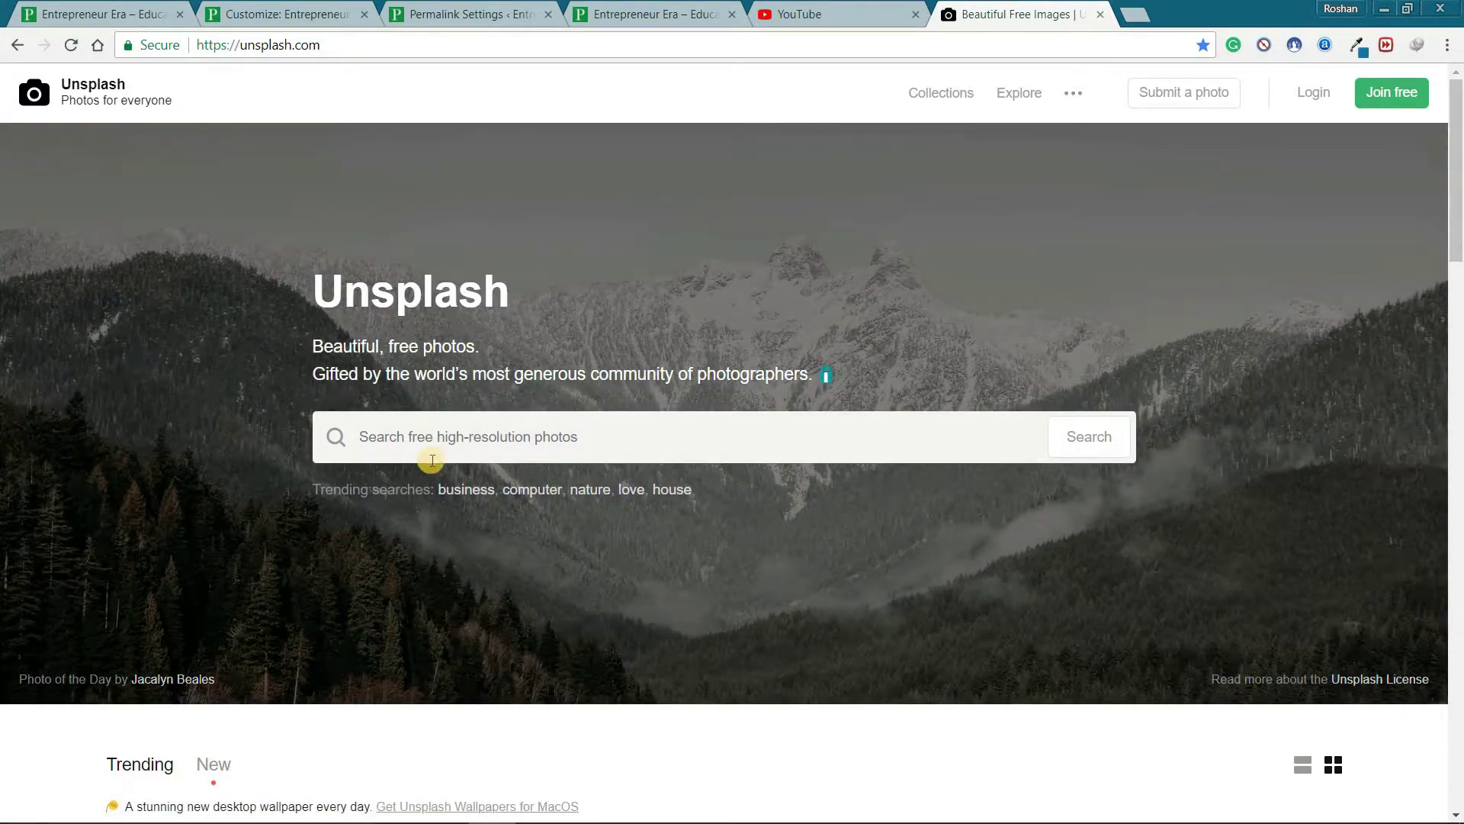
Step: Download the starry night-sky palm-tree photo, then return to the Pitorr Customizer
scroll(432, 460, down, 8)
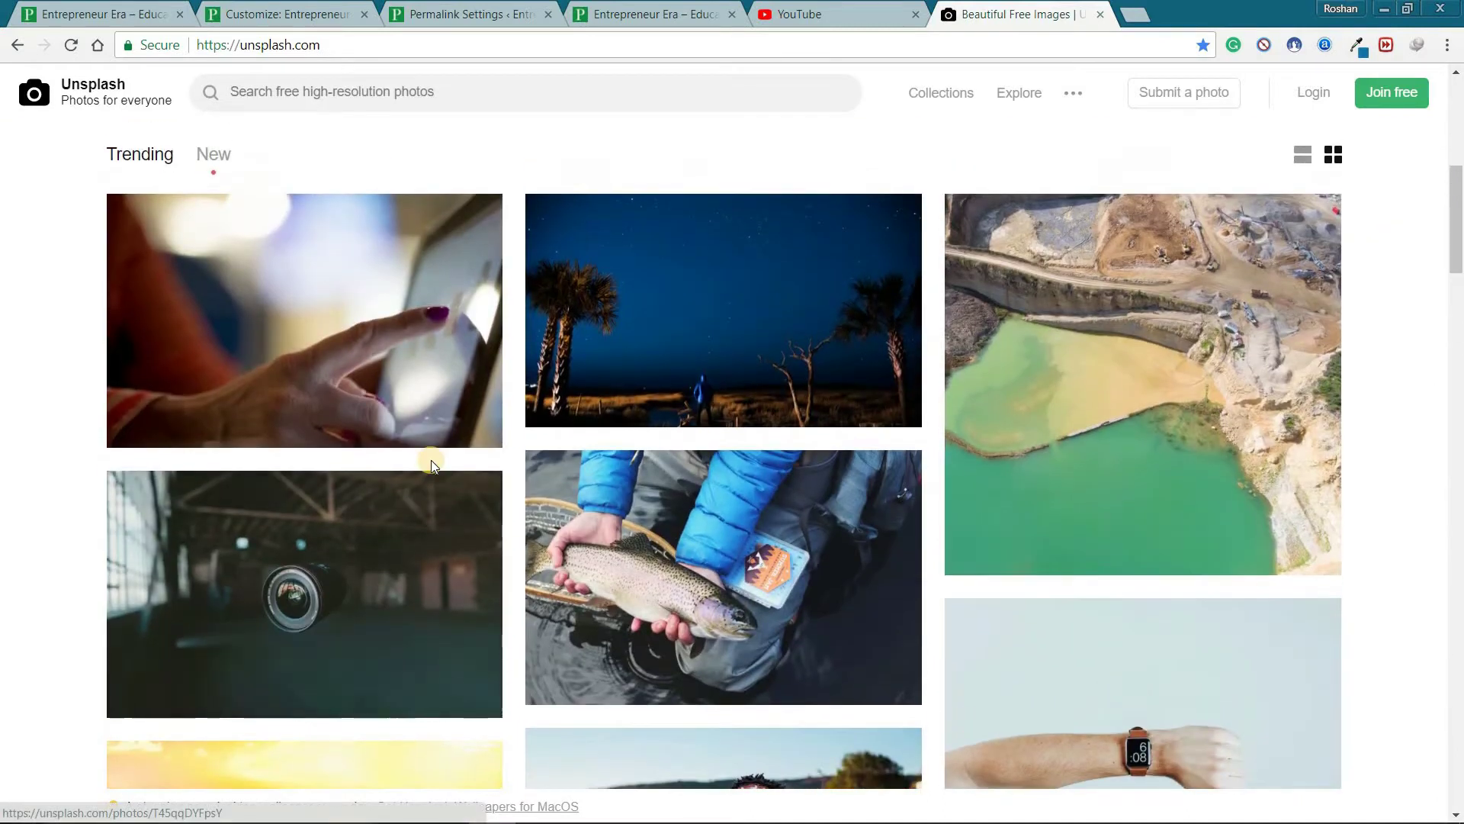
scroll(432, 460, up, 3)
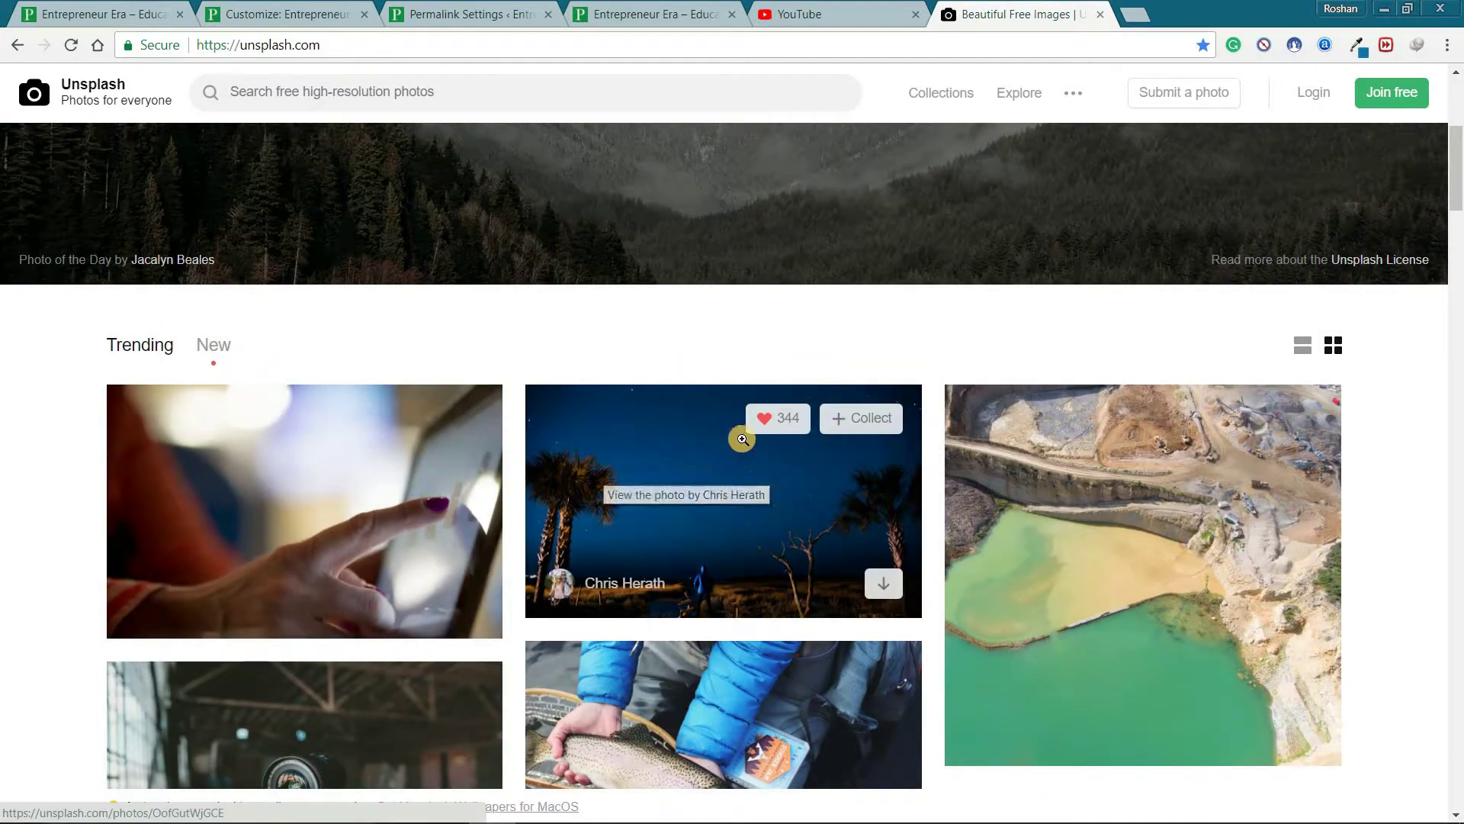
click(709, 484)
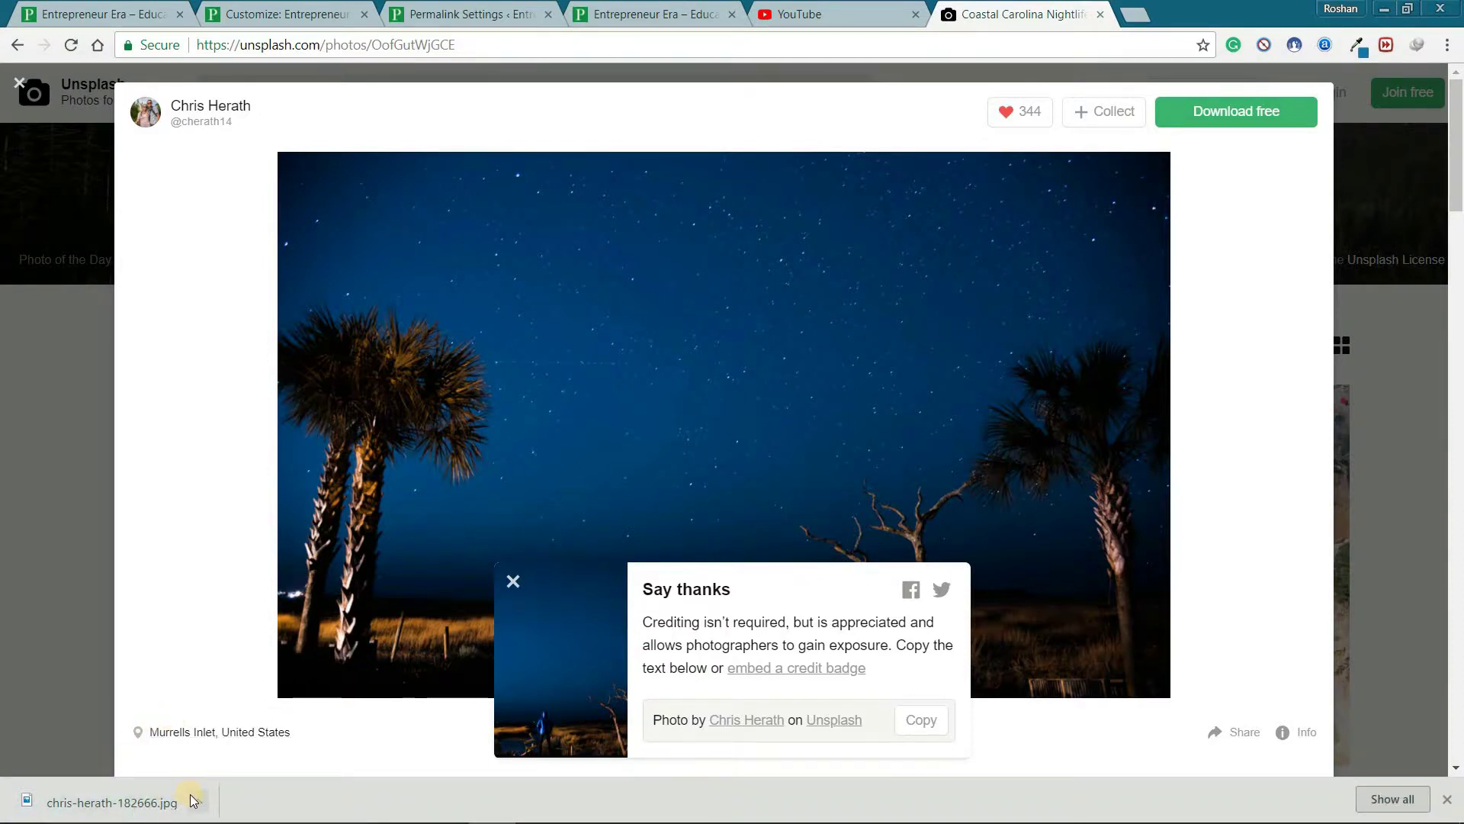
click(276, 10)
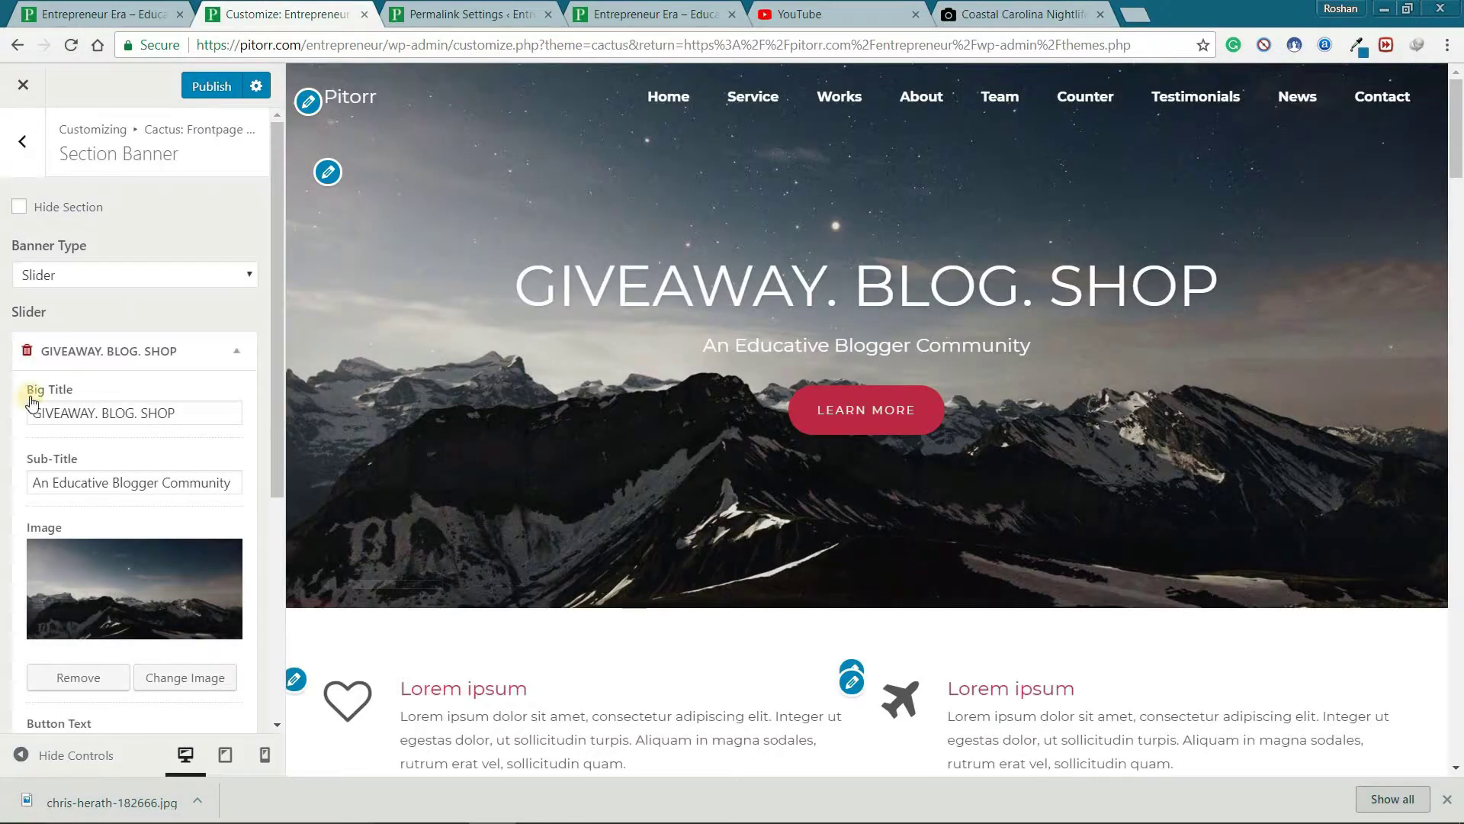
Step: Upload chris-herath-182666.jpg to the Media Library and select it as the banner slide image
click(162, 681)
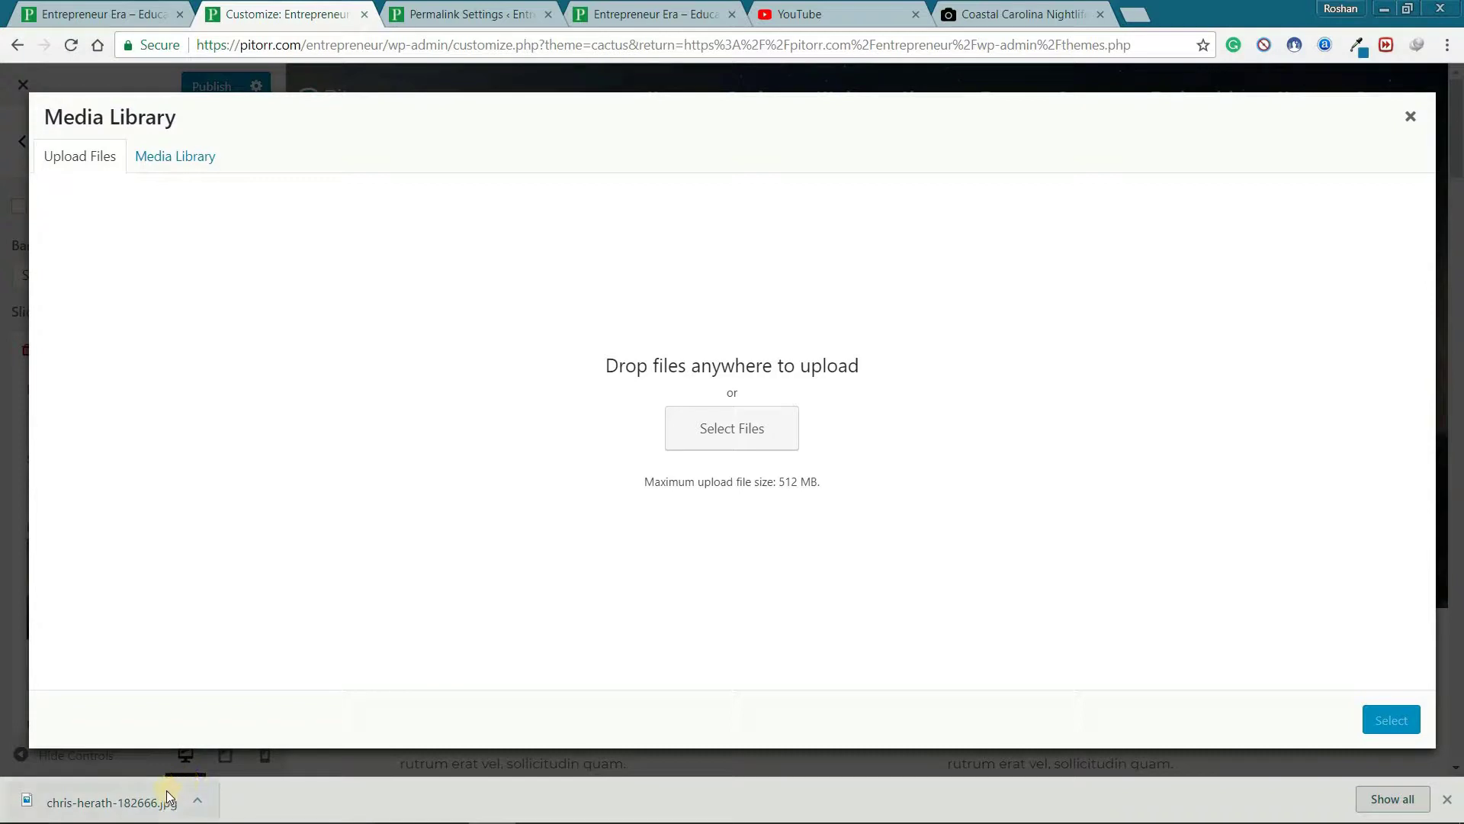
drag(184, 782, 733, 433)
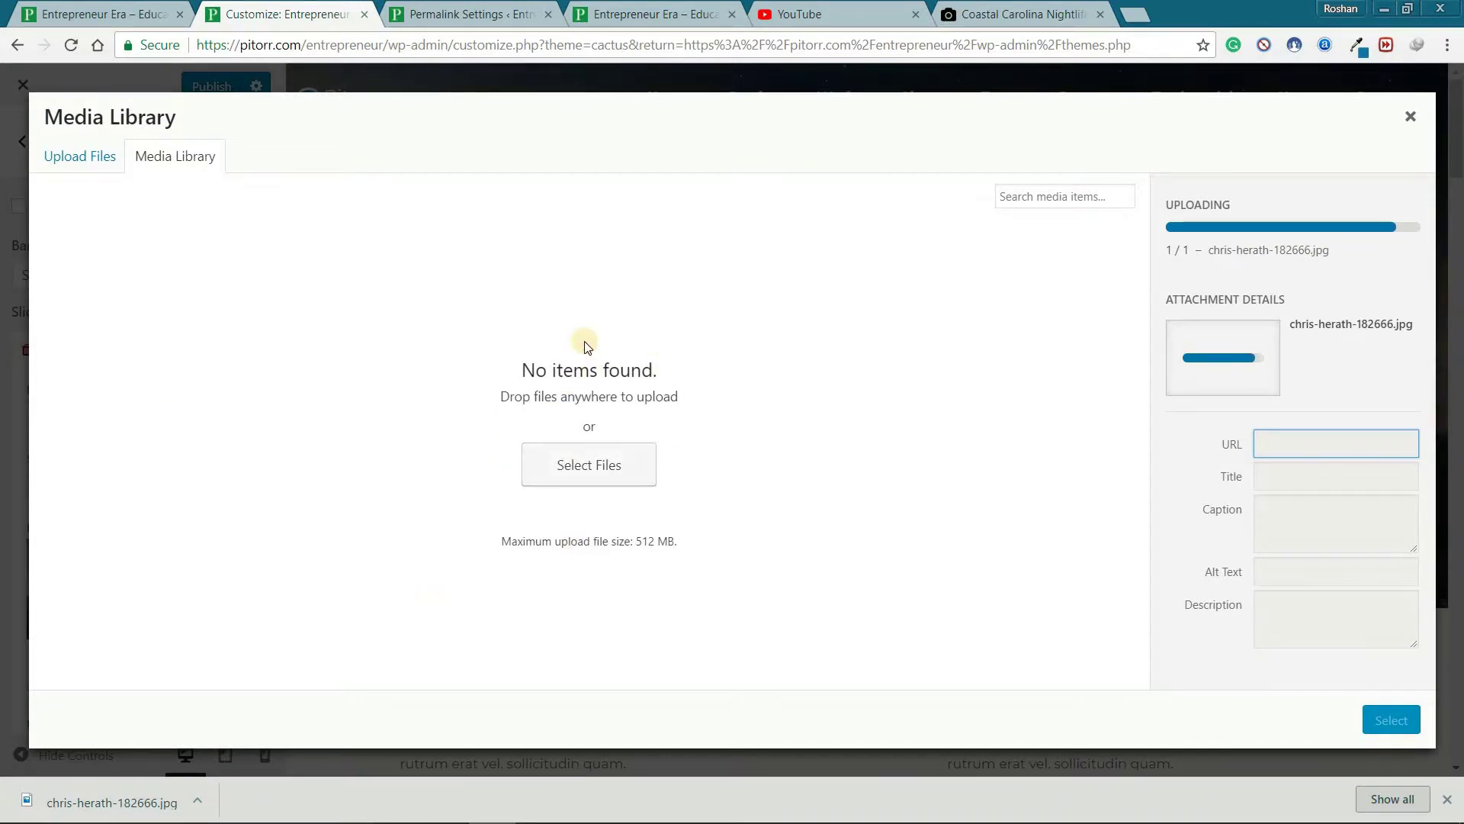
click(537, 8)
click(656, 13)
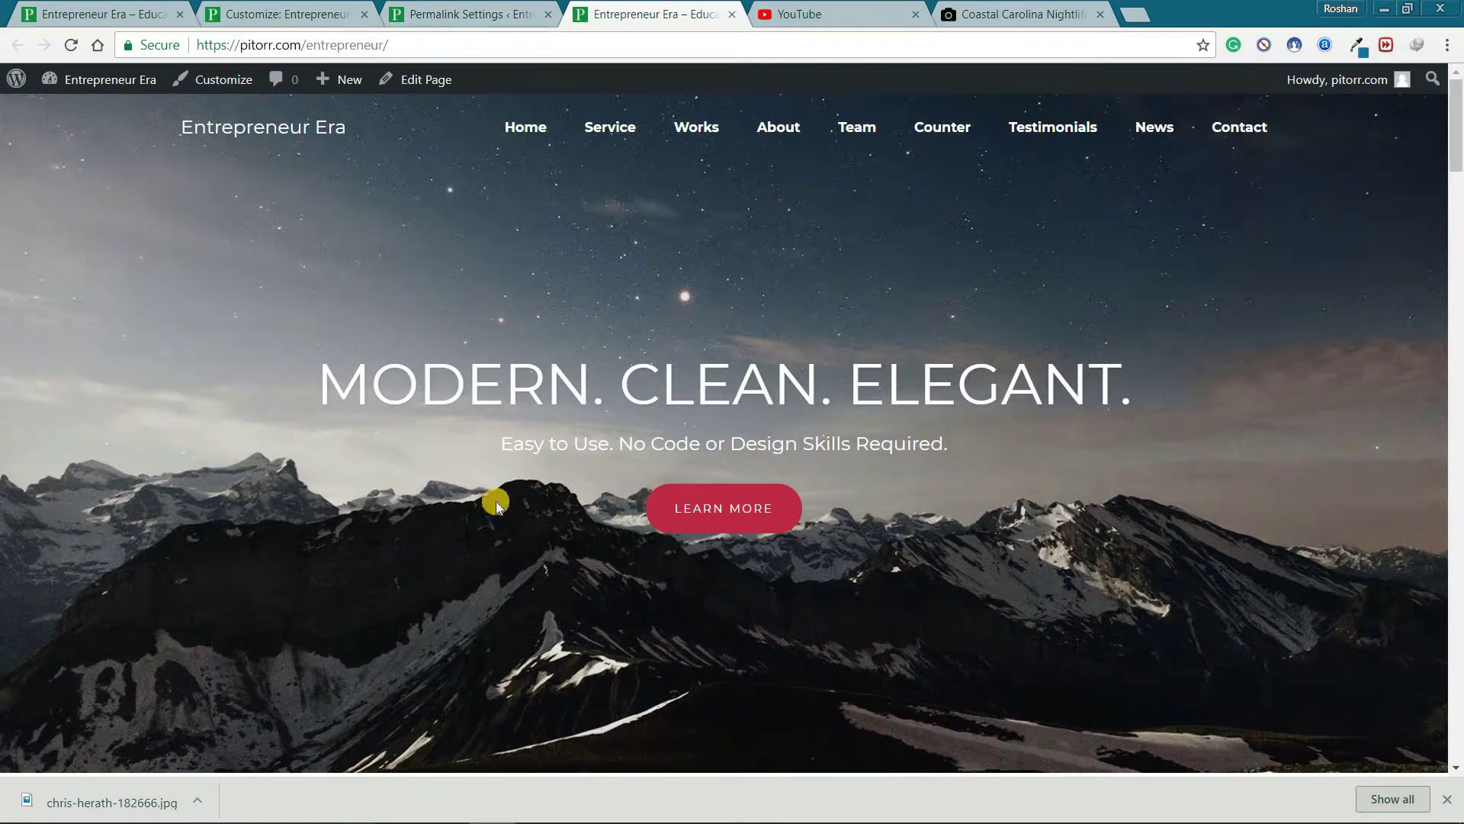
click(320, 13)
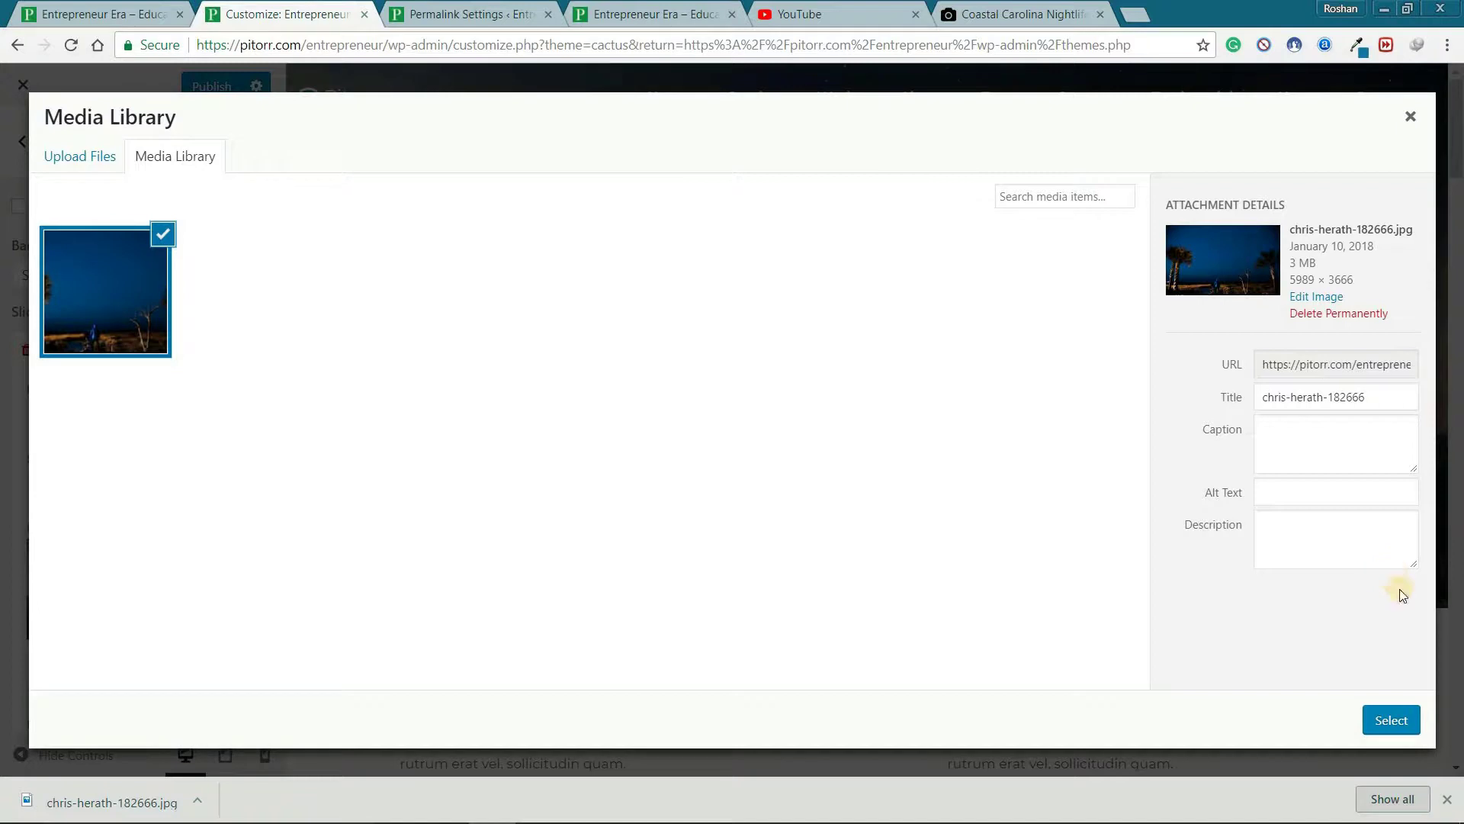
click(1380, 713)
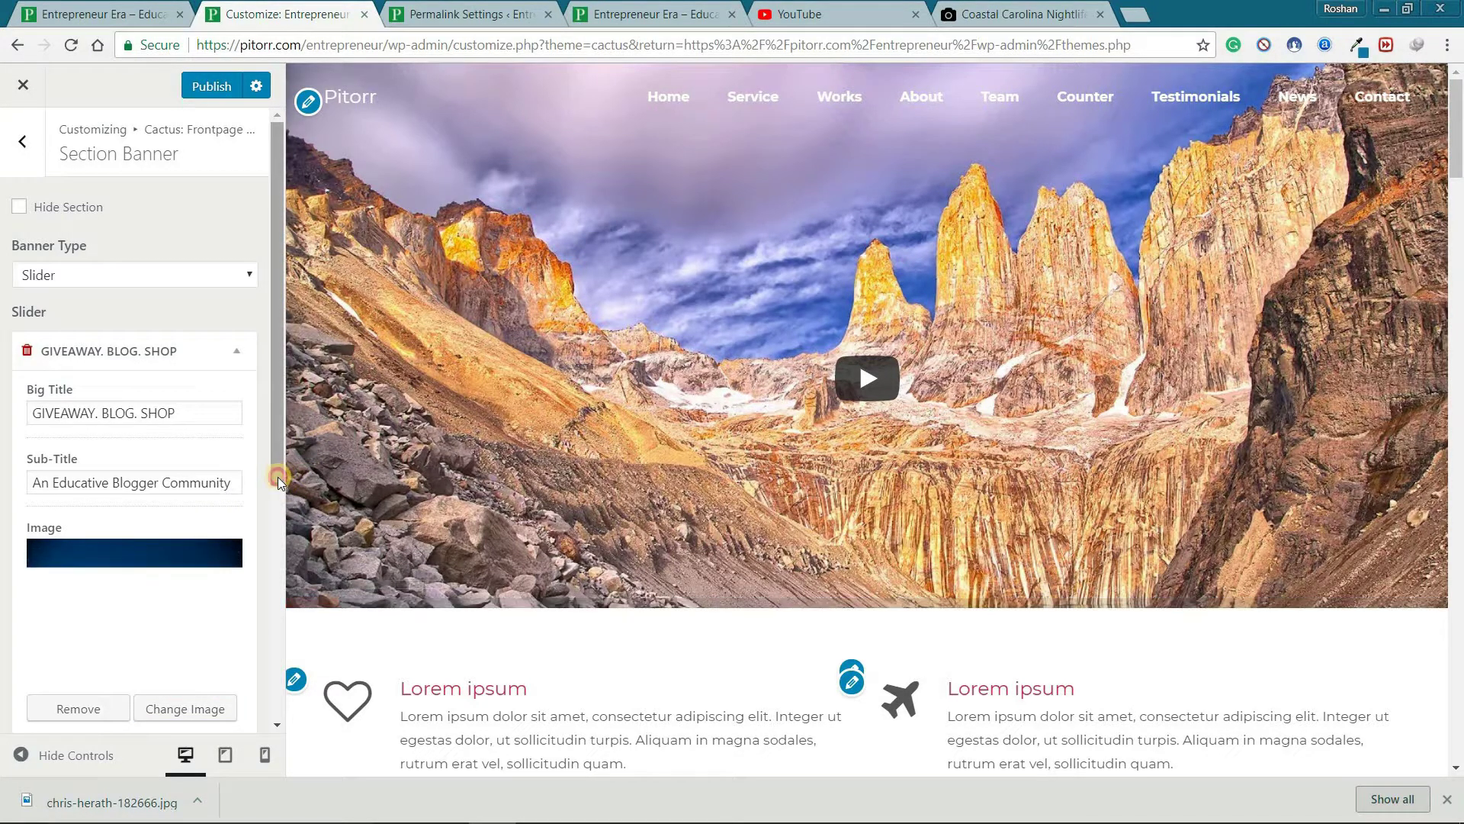
Step: Replace the banner slide's button text 'Learn More' with 'Blog Post'
scroll(277, 478, down, 1)
scroll(273, 537, down, 2)
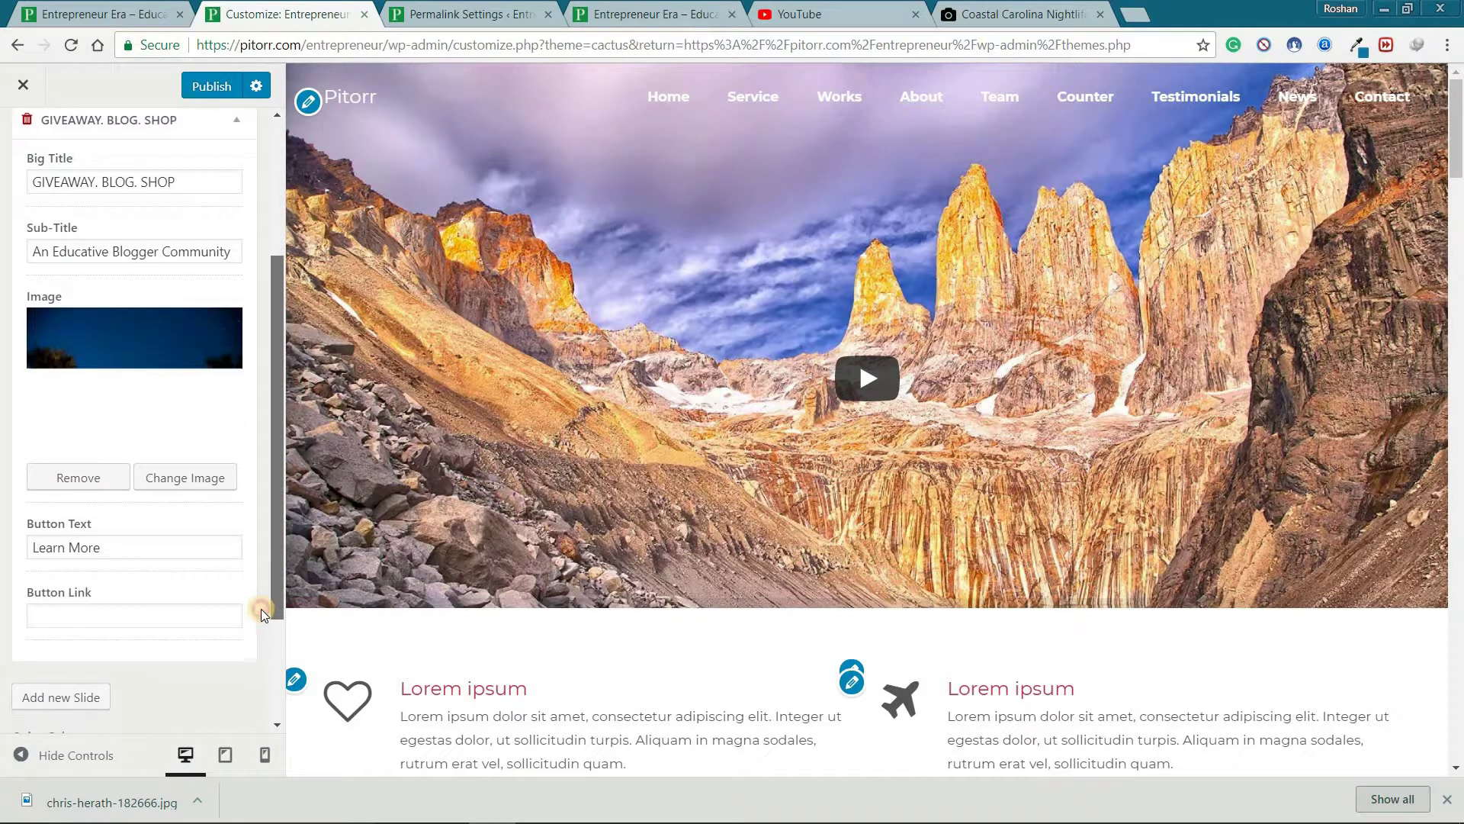
scroll(259, 653, down, 1)
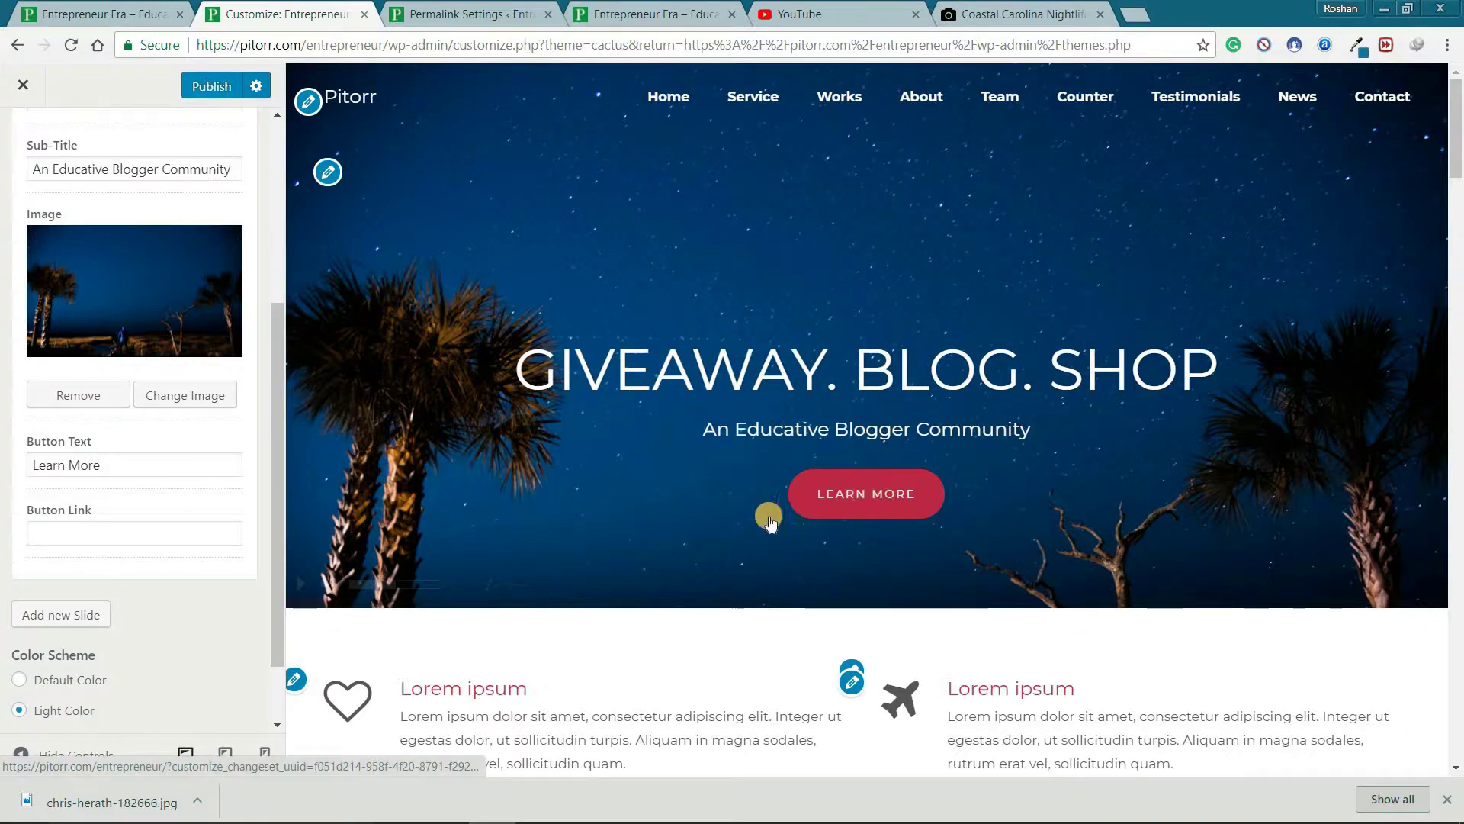
triple_click(76, 465)
text(S)
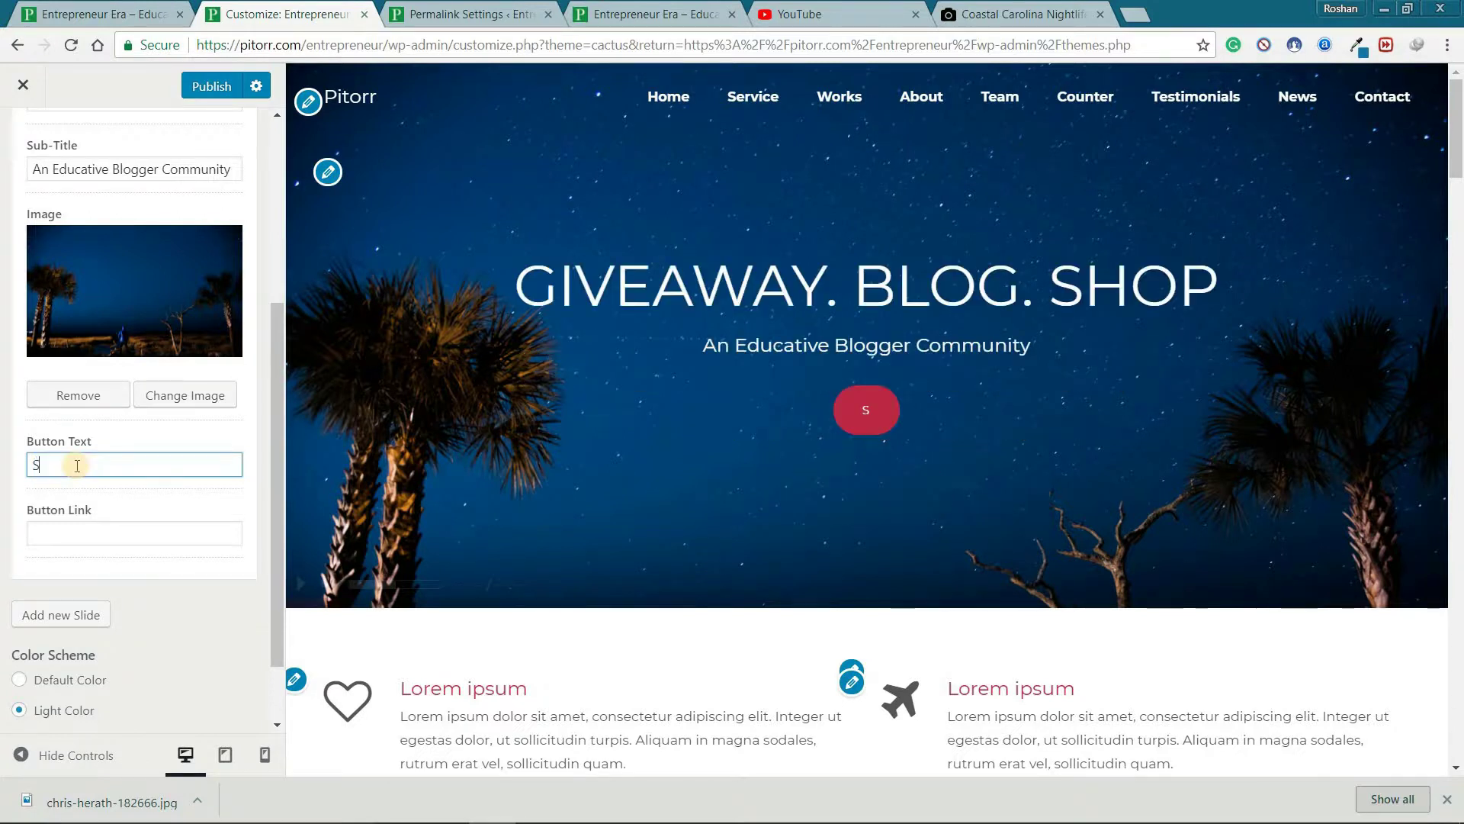
key(BackSpace)
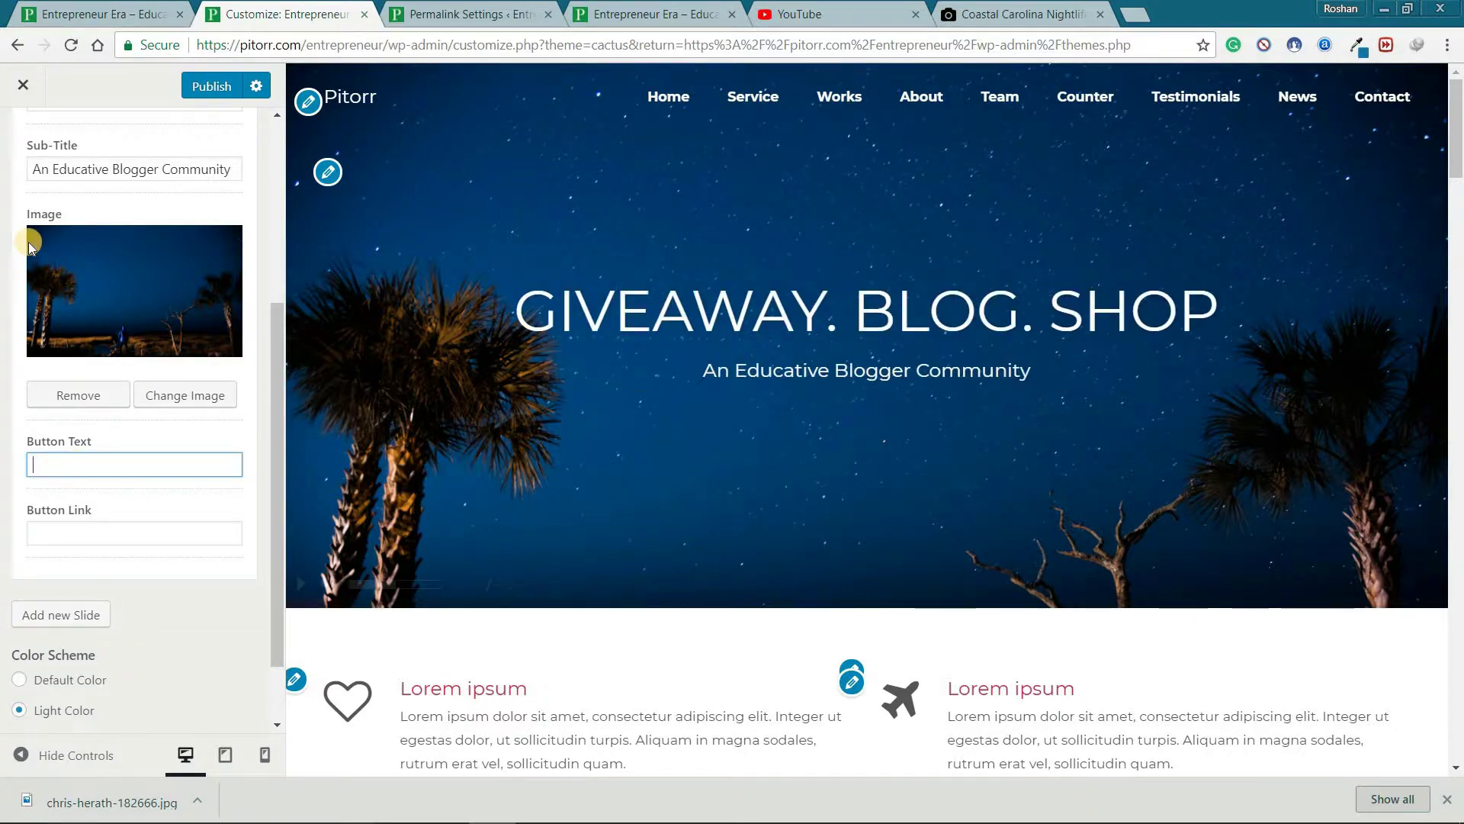
text(Blog Post)
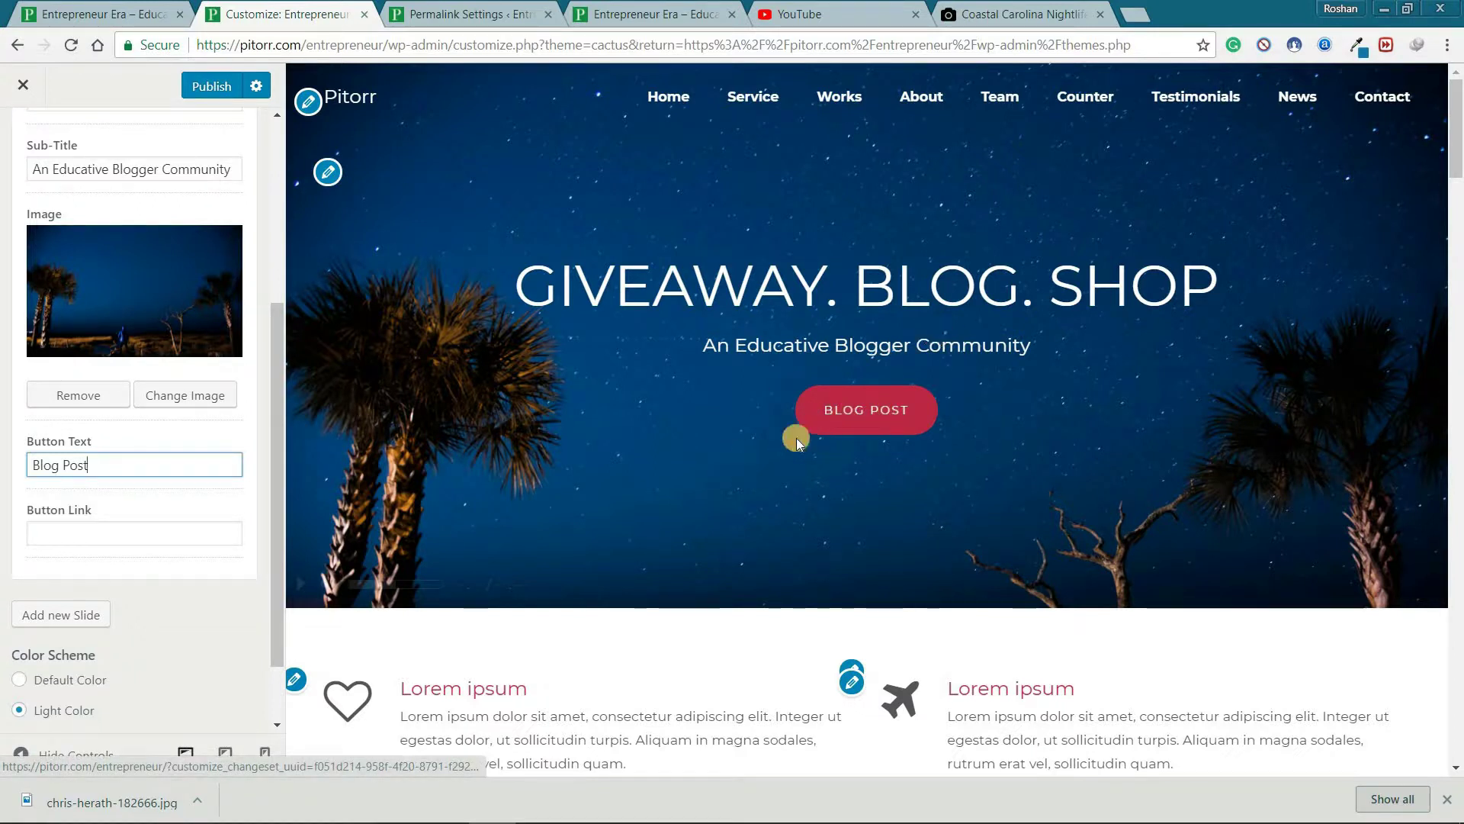
click(154, 539)
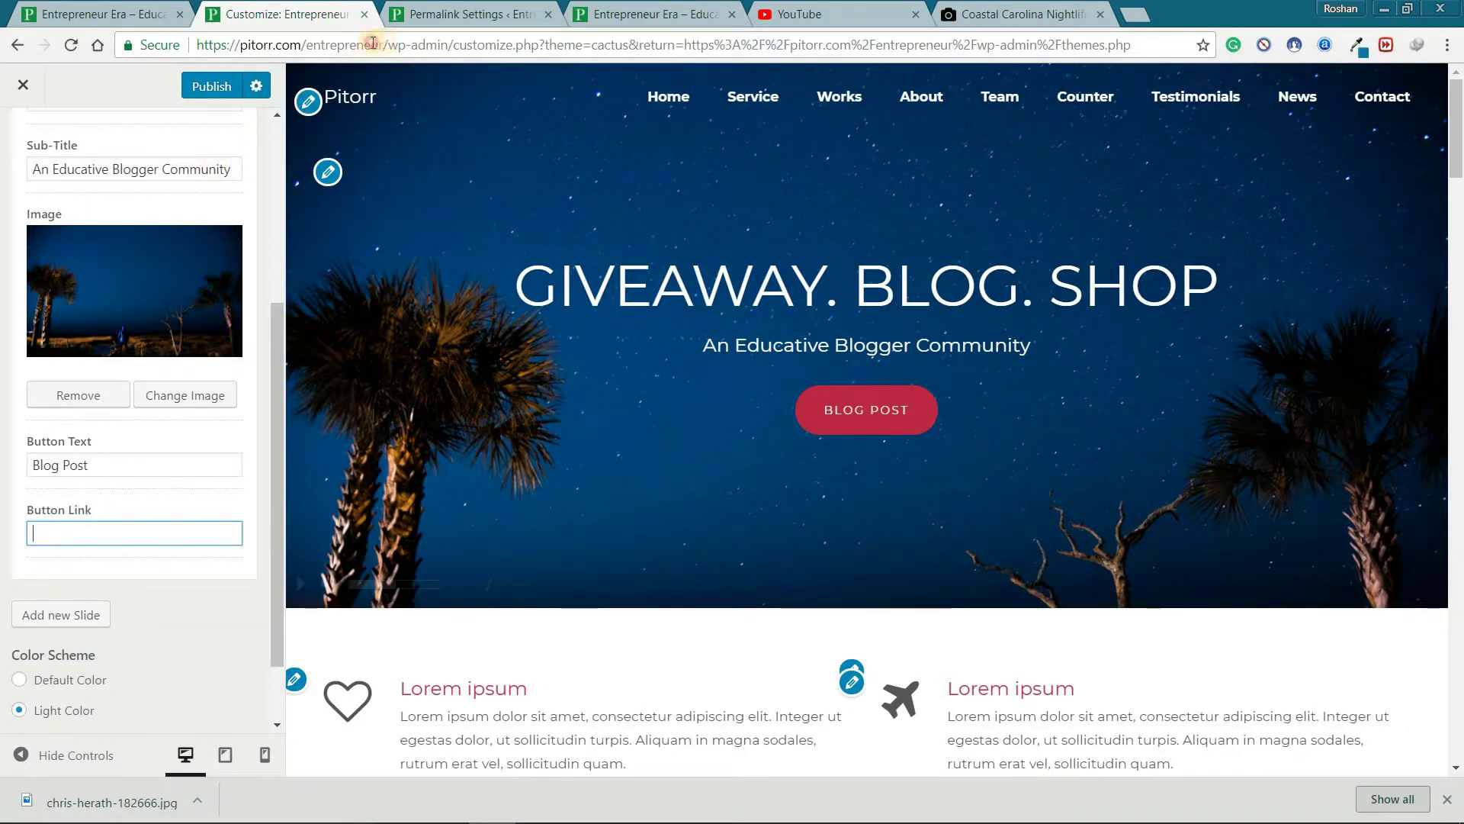
drag(383, 44, 128, 29)
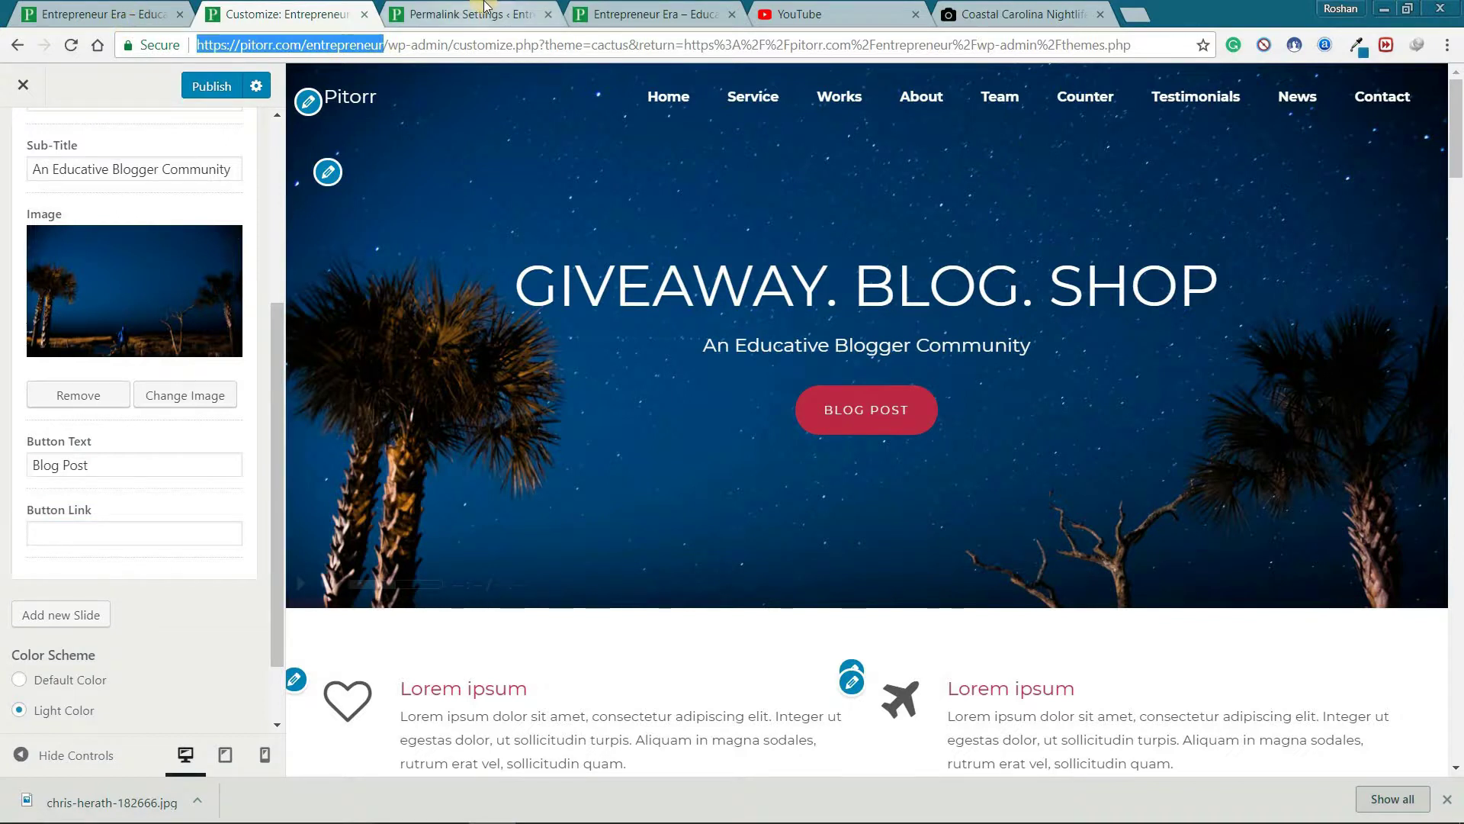
click(468, 8)
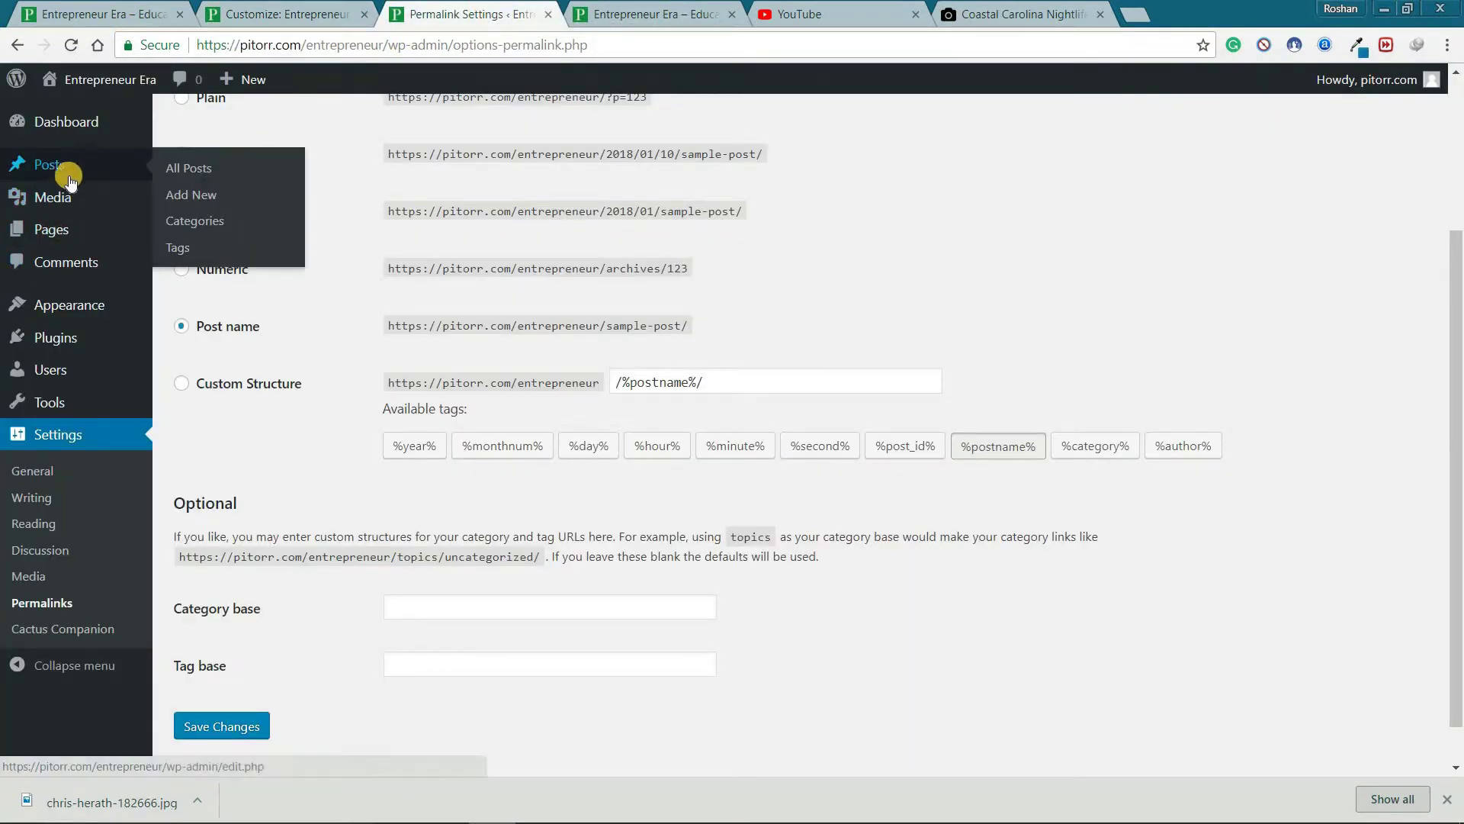
mouse_move(145, 228)
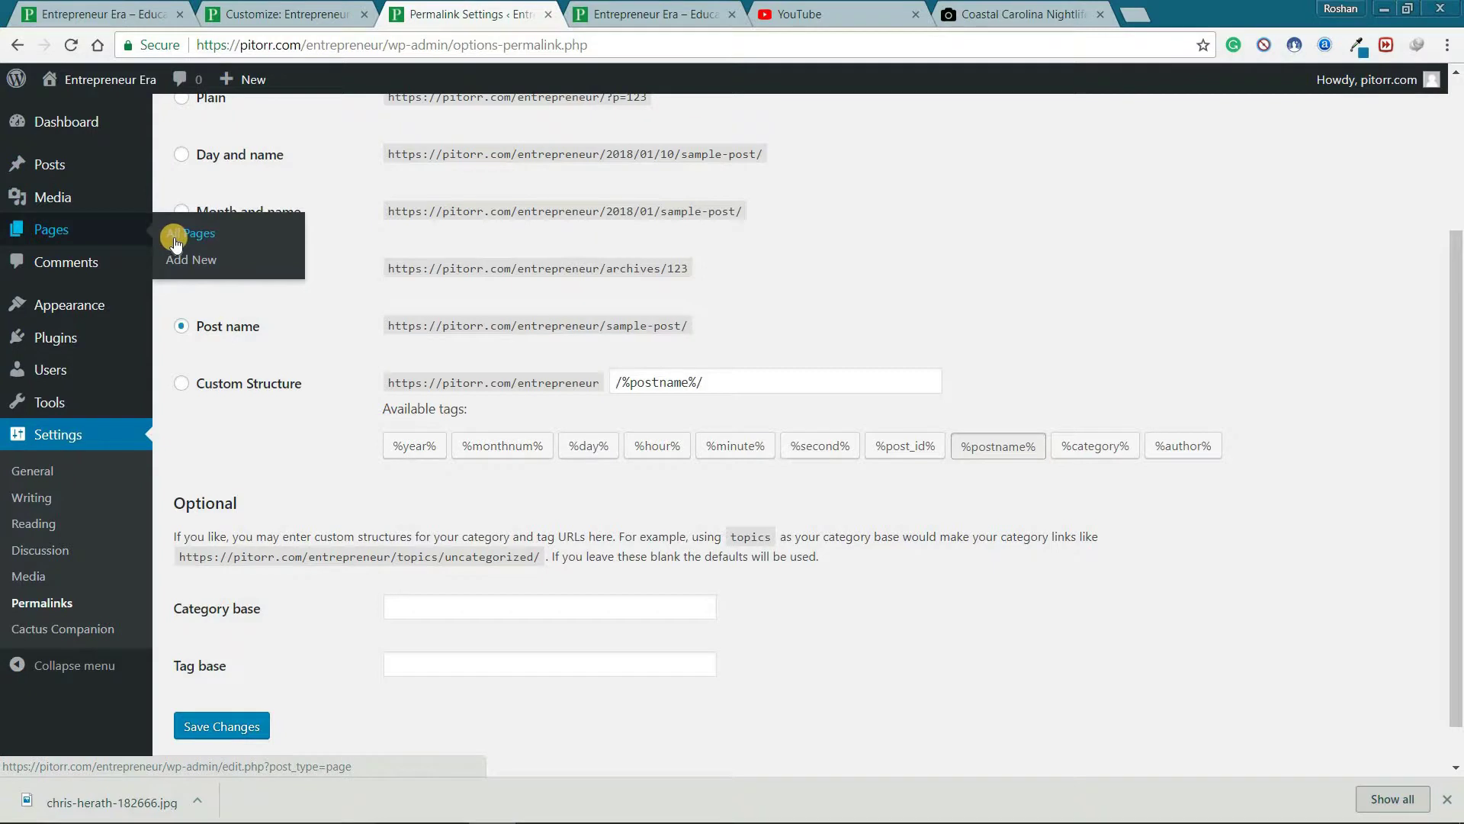
mouse_move(17, 164)
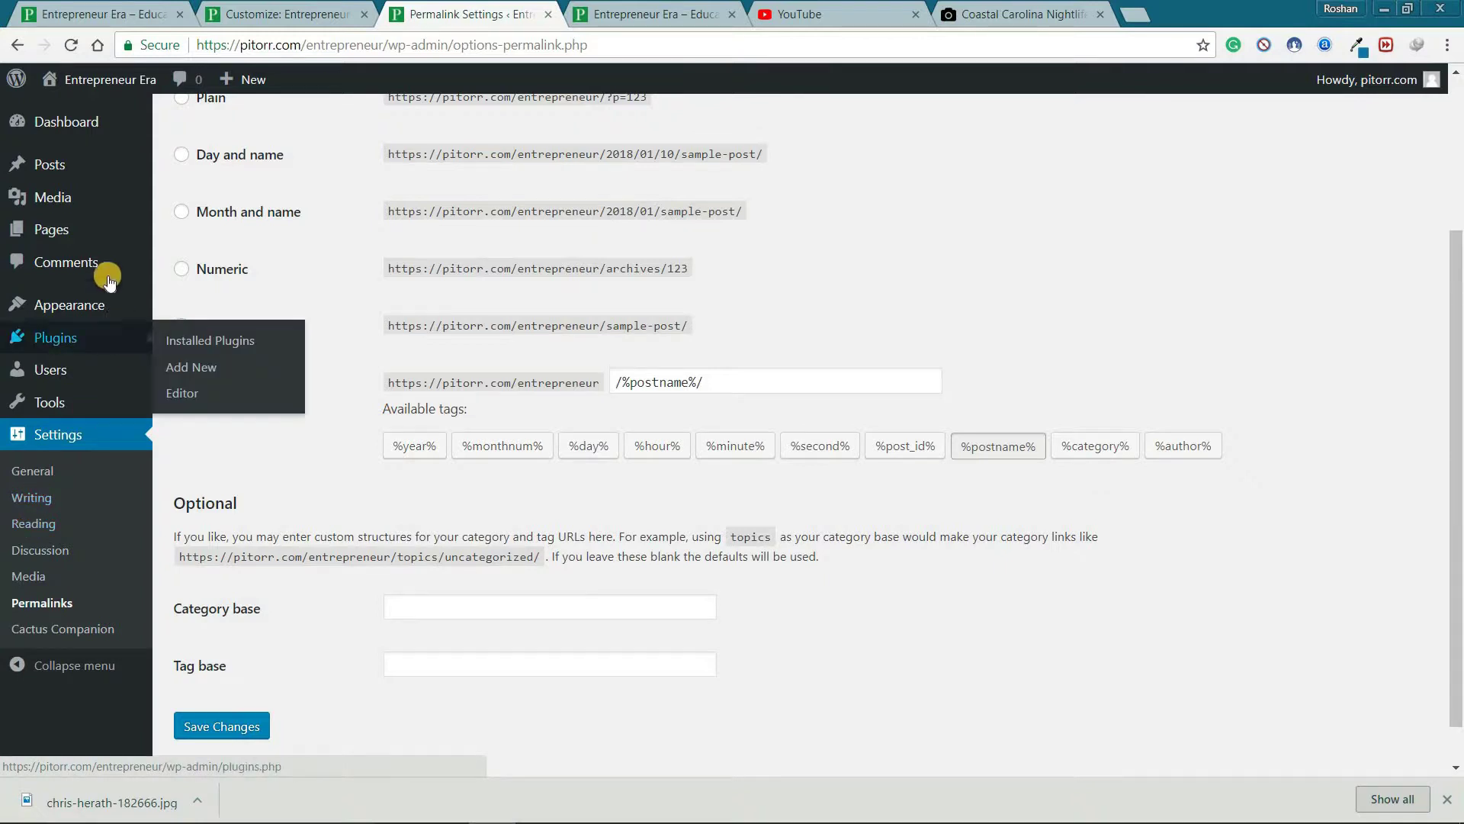
mouse_move(69, 179)
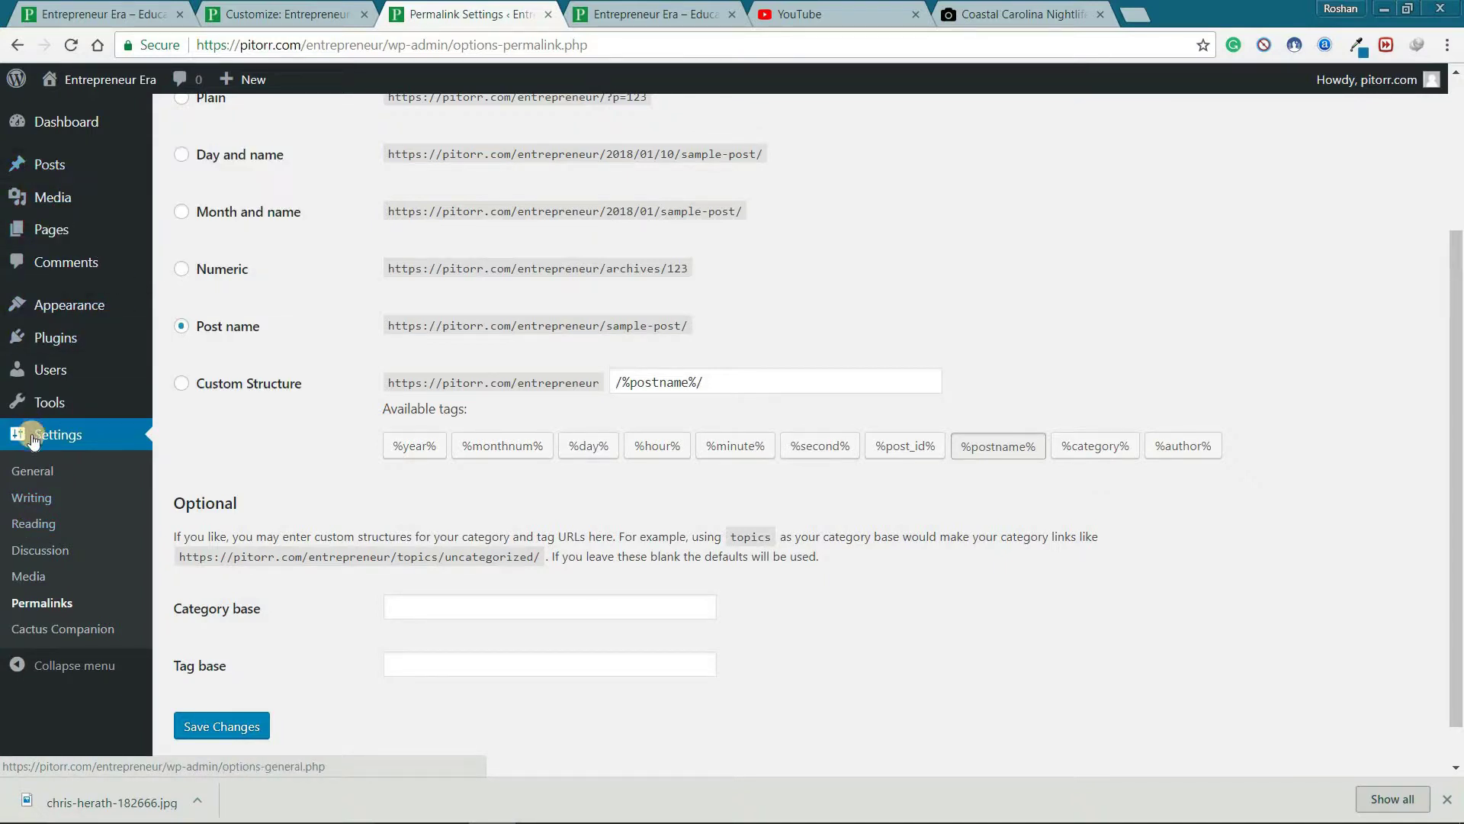
click(25, 524)
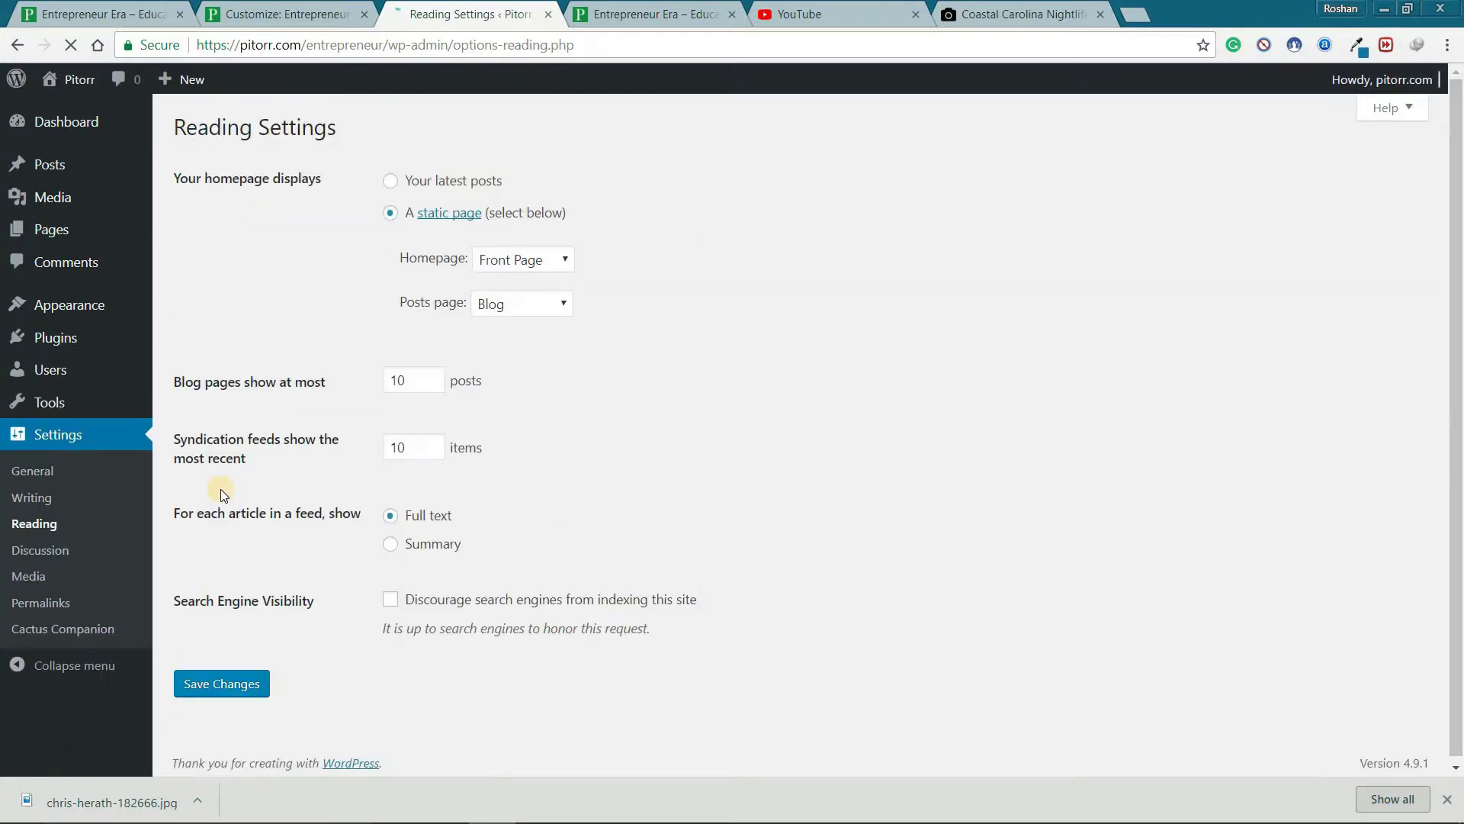
click(527, 309)
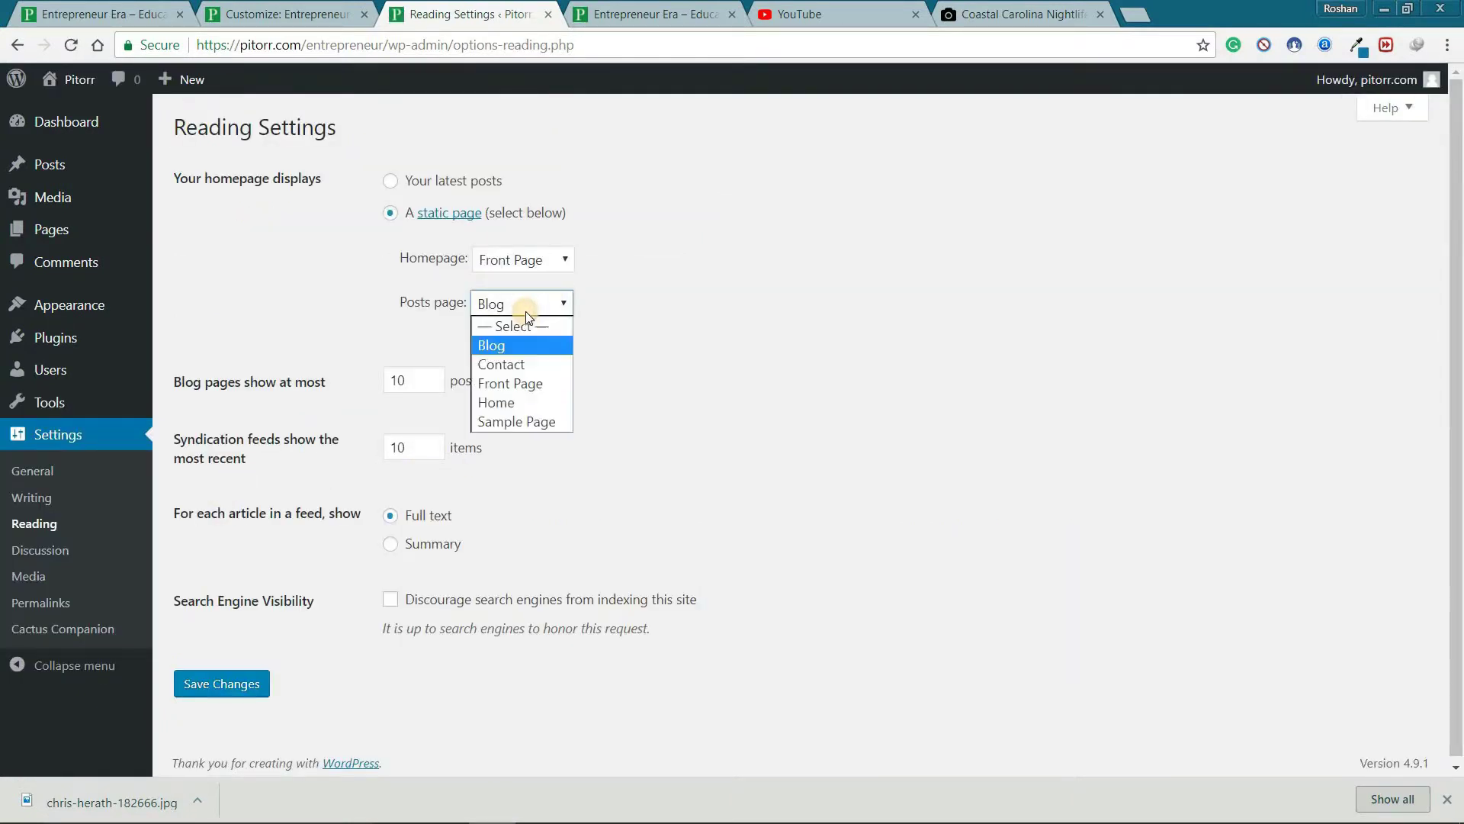
click(527, 312)
click(507, 312)
click(373, 314)
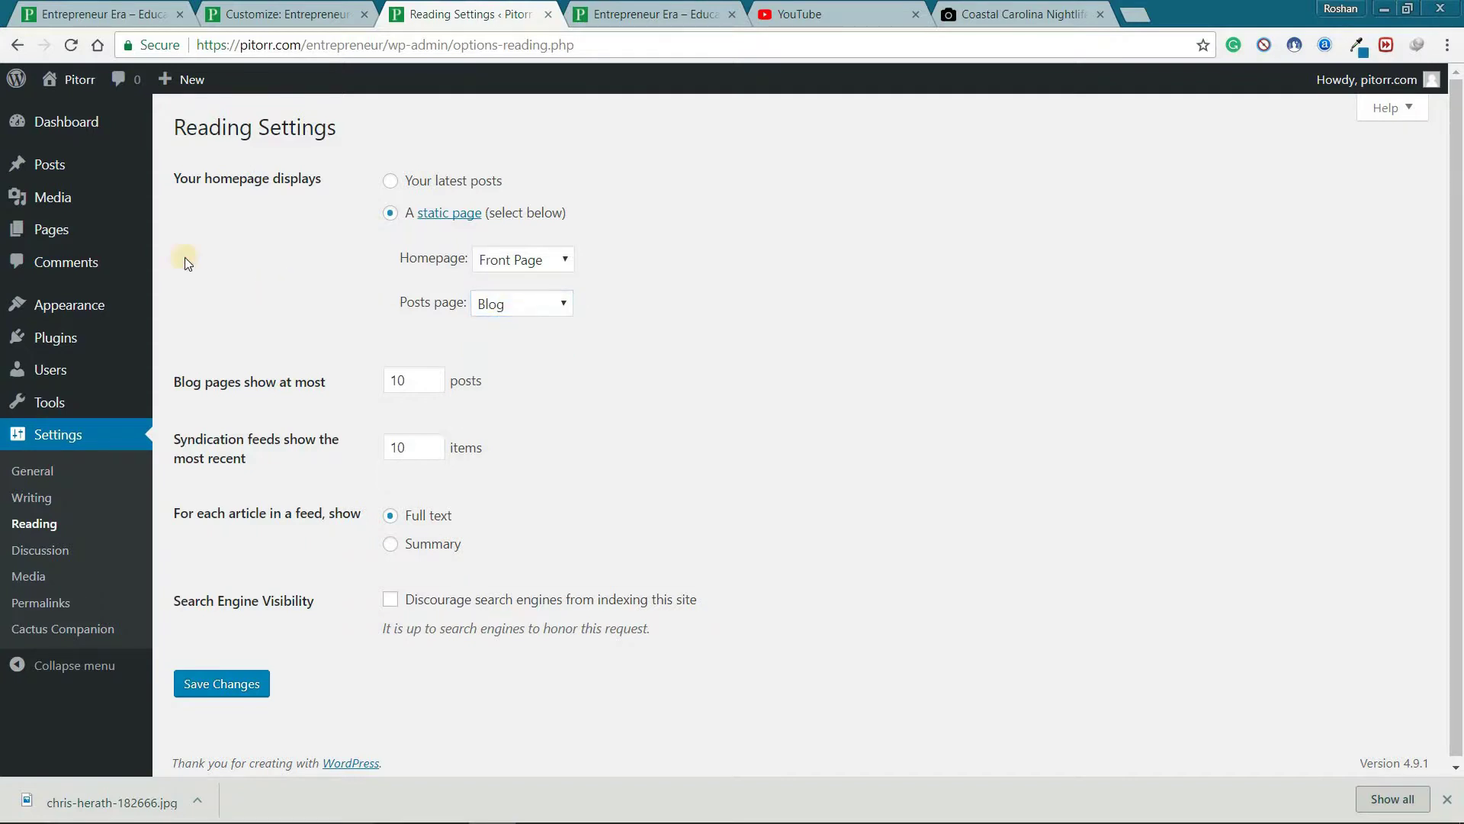
click(57, 228)
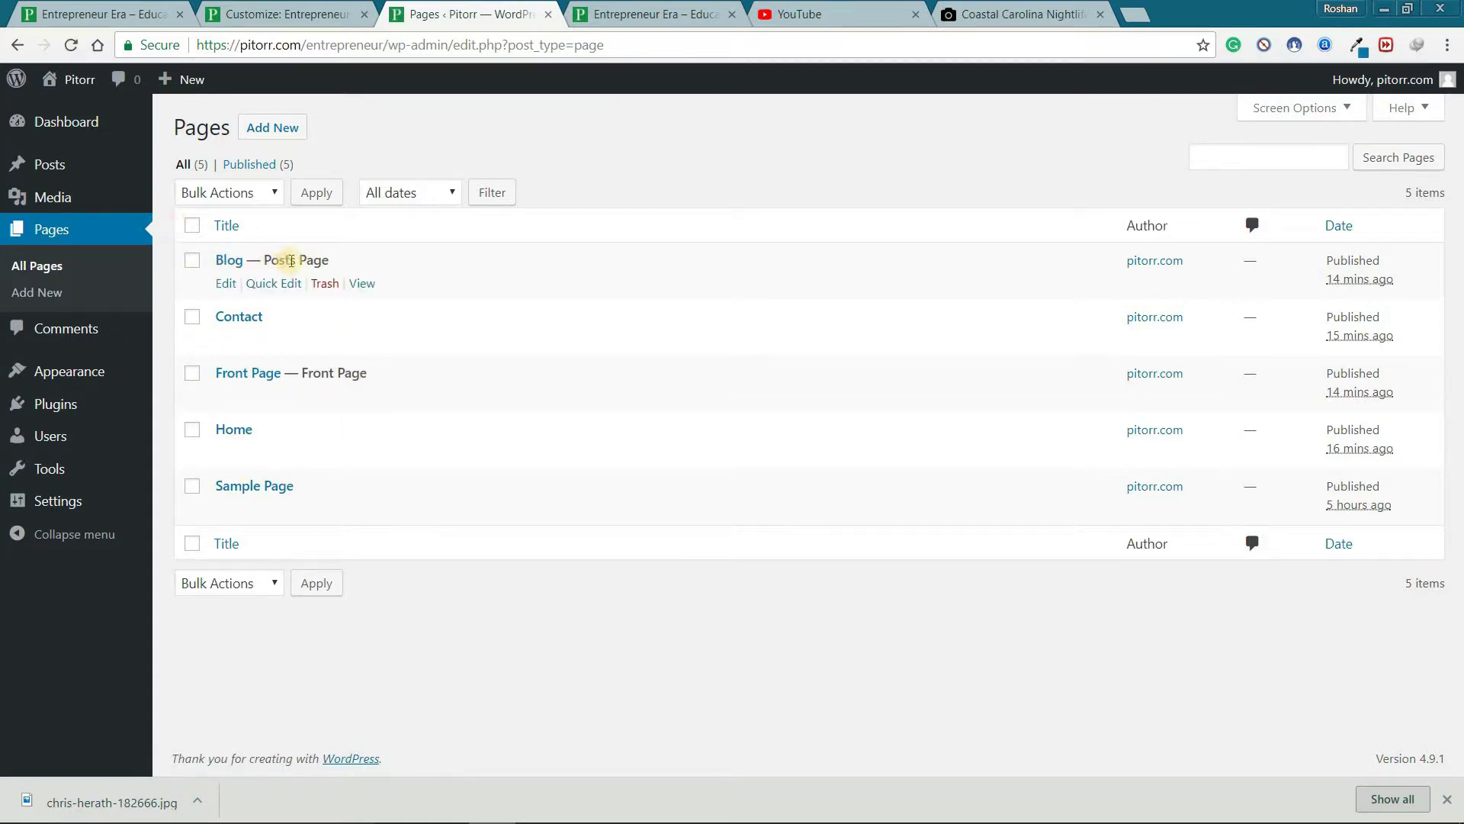
right_click(364, 283)
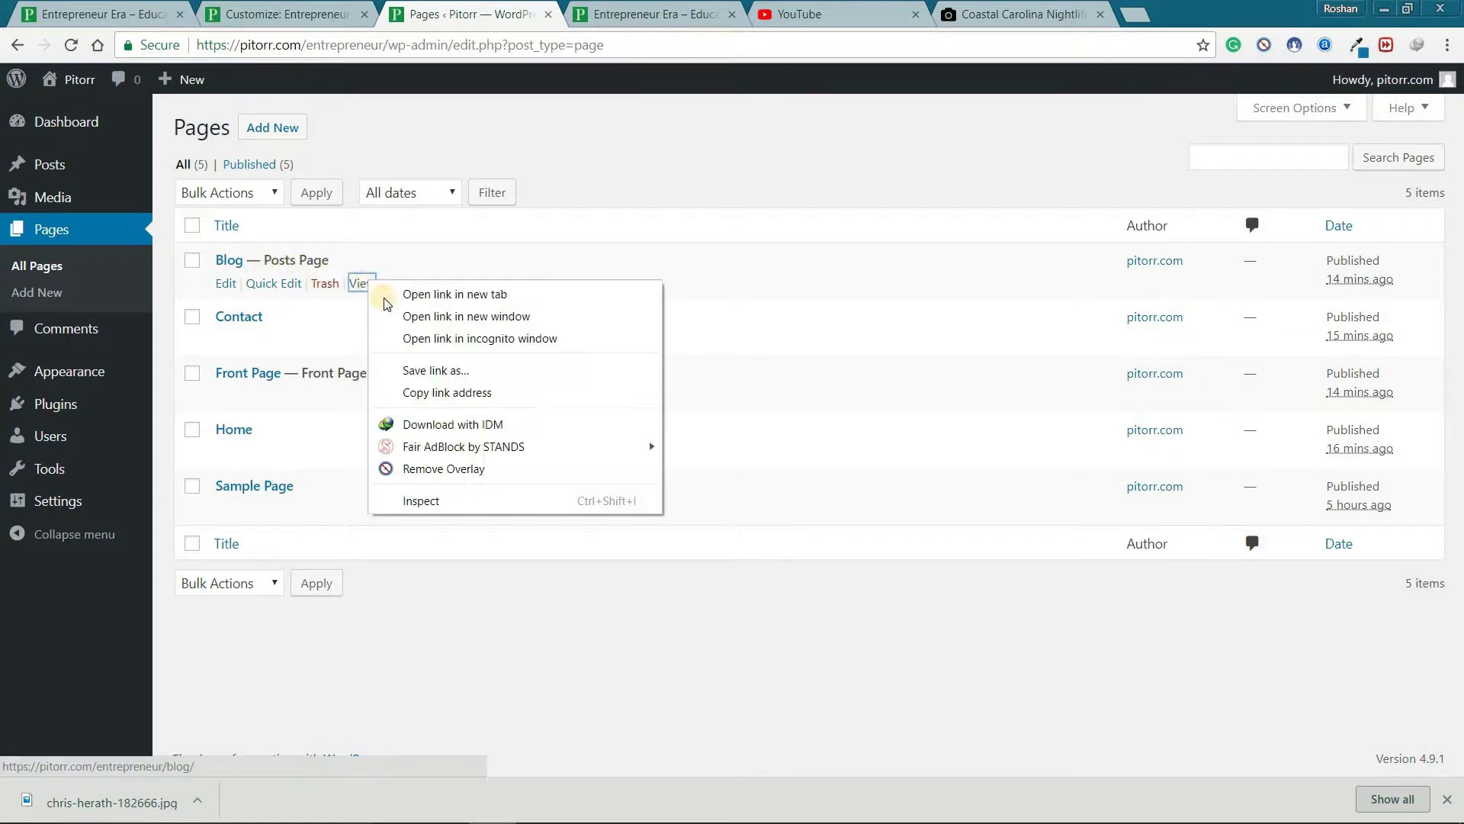
click(446, 392)
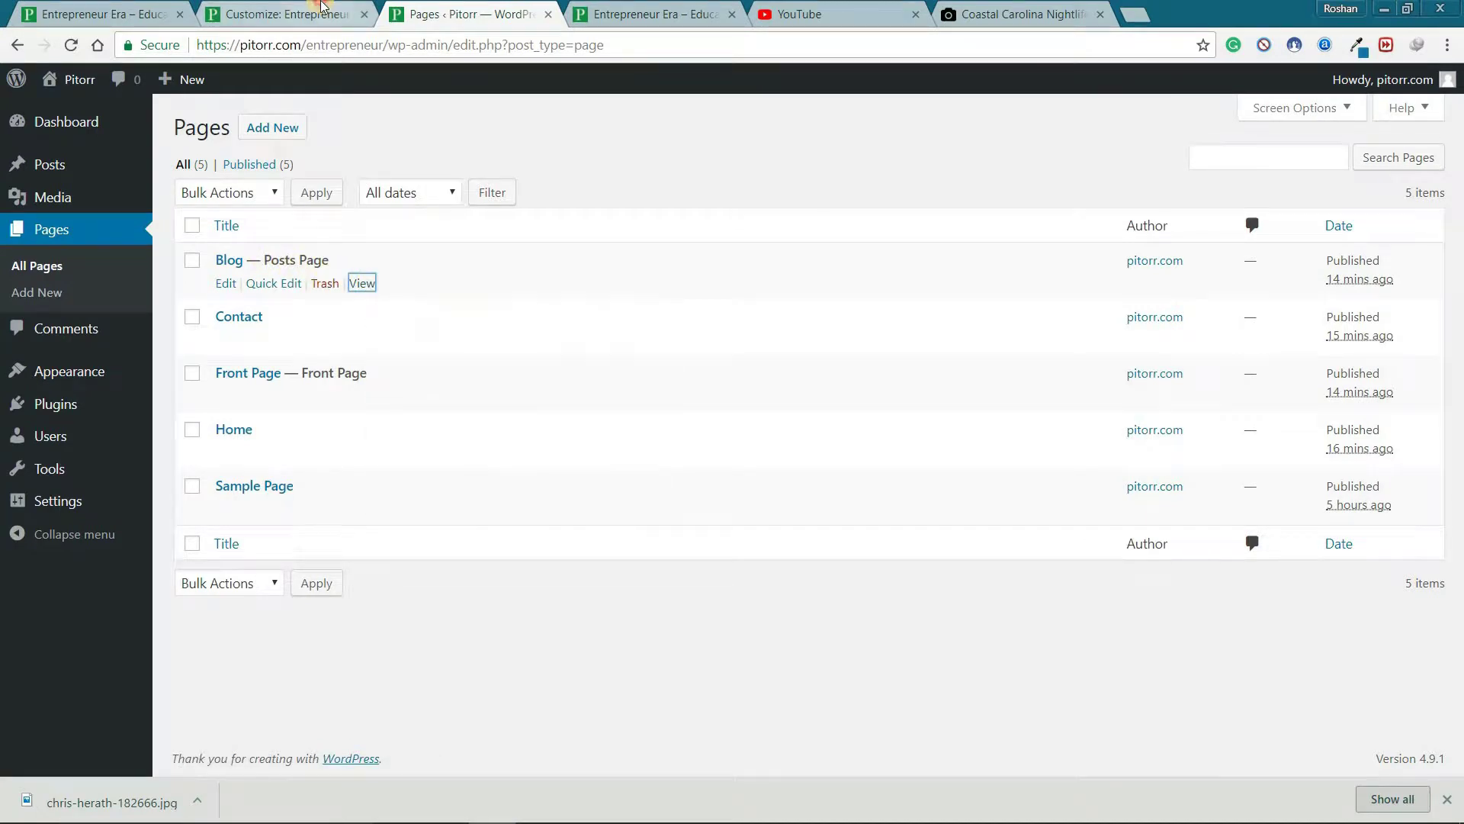
click(286, 14)
Step: Paste the copied Blog page URL into the banner's Button Link field
click(160, 533)
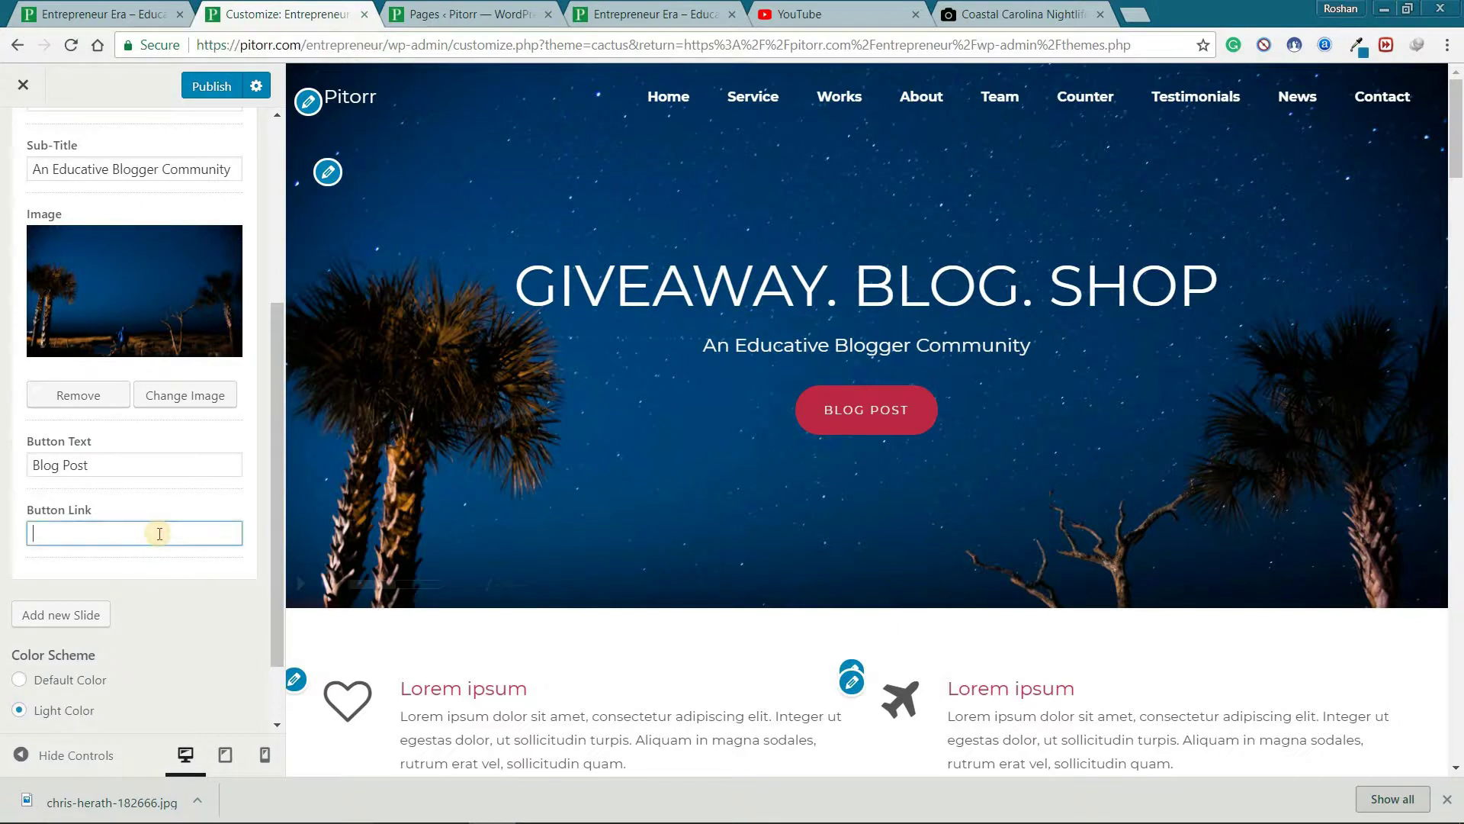
key(ctrl+v)
click(473, 543)
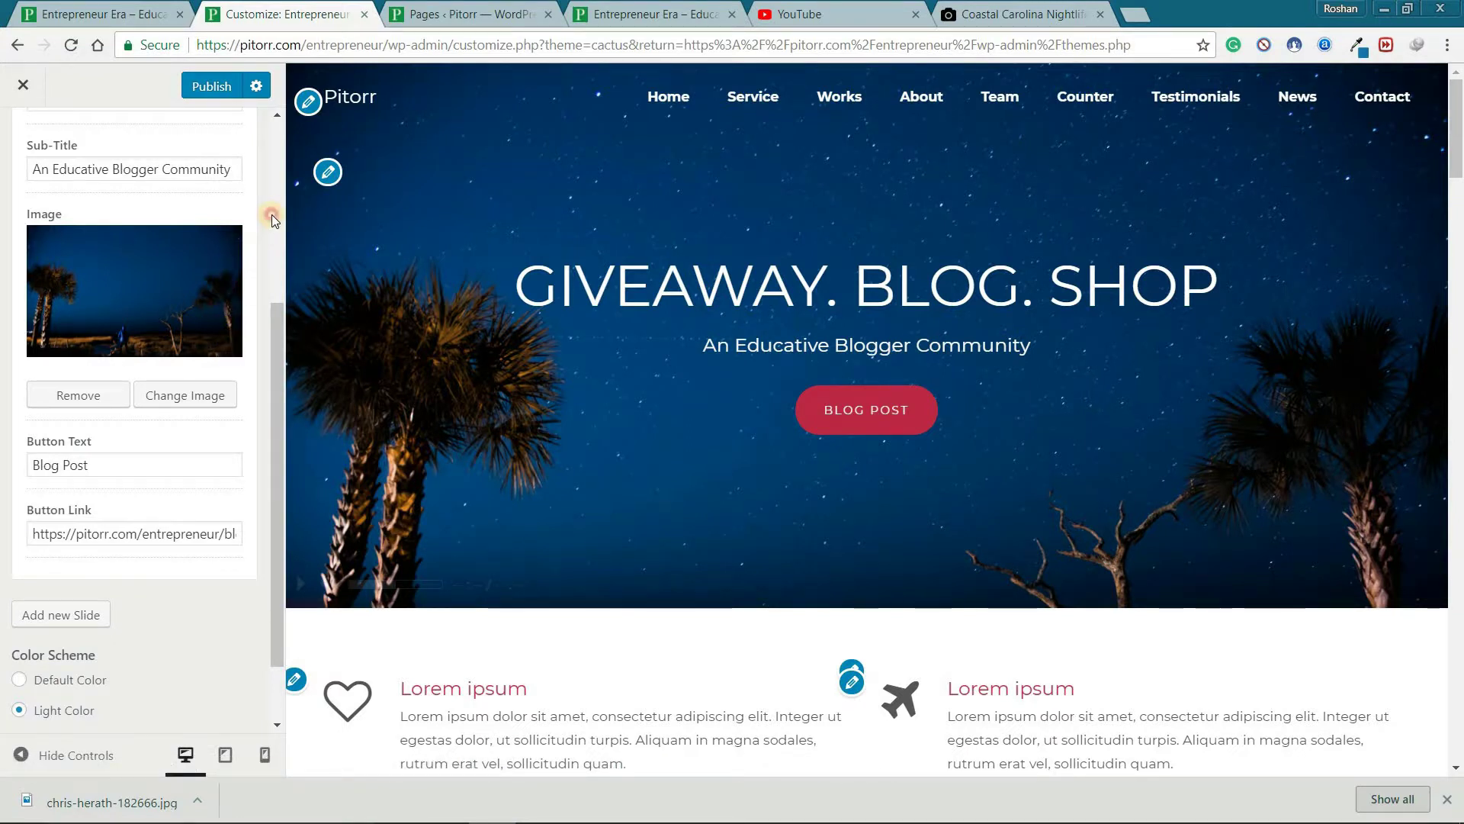
Step: Publish the banner changes in the Customizer
scroll(271, 214, up, 5)
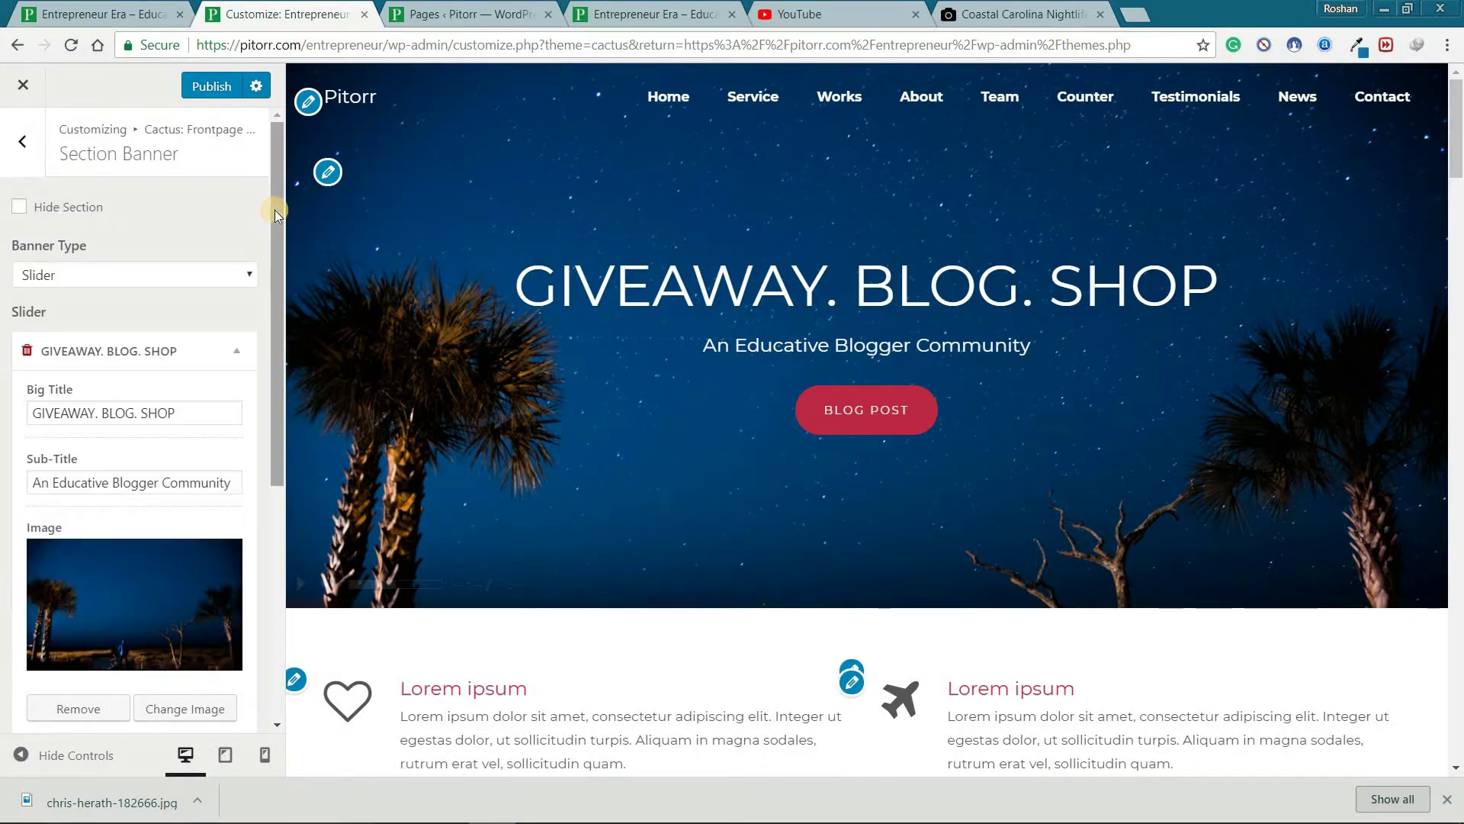
click(209, 89)
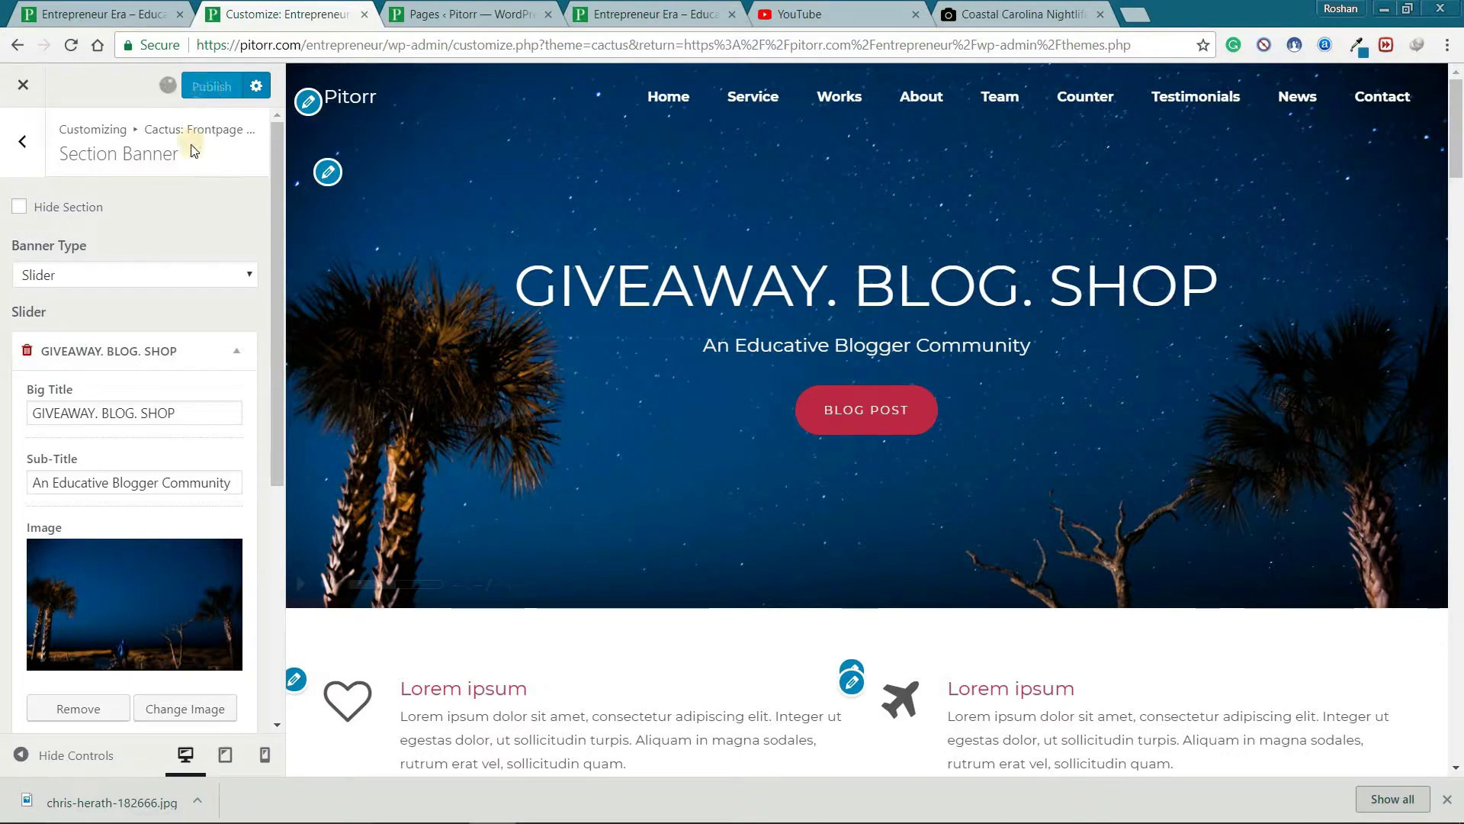
click(23, 167)
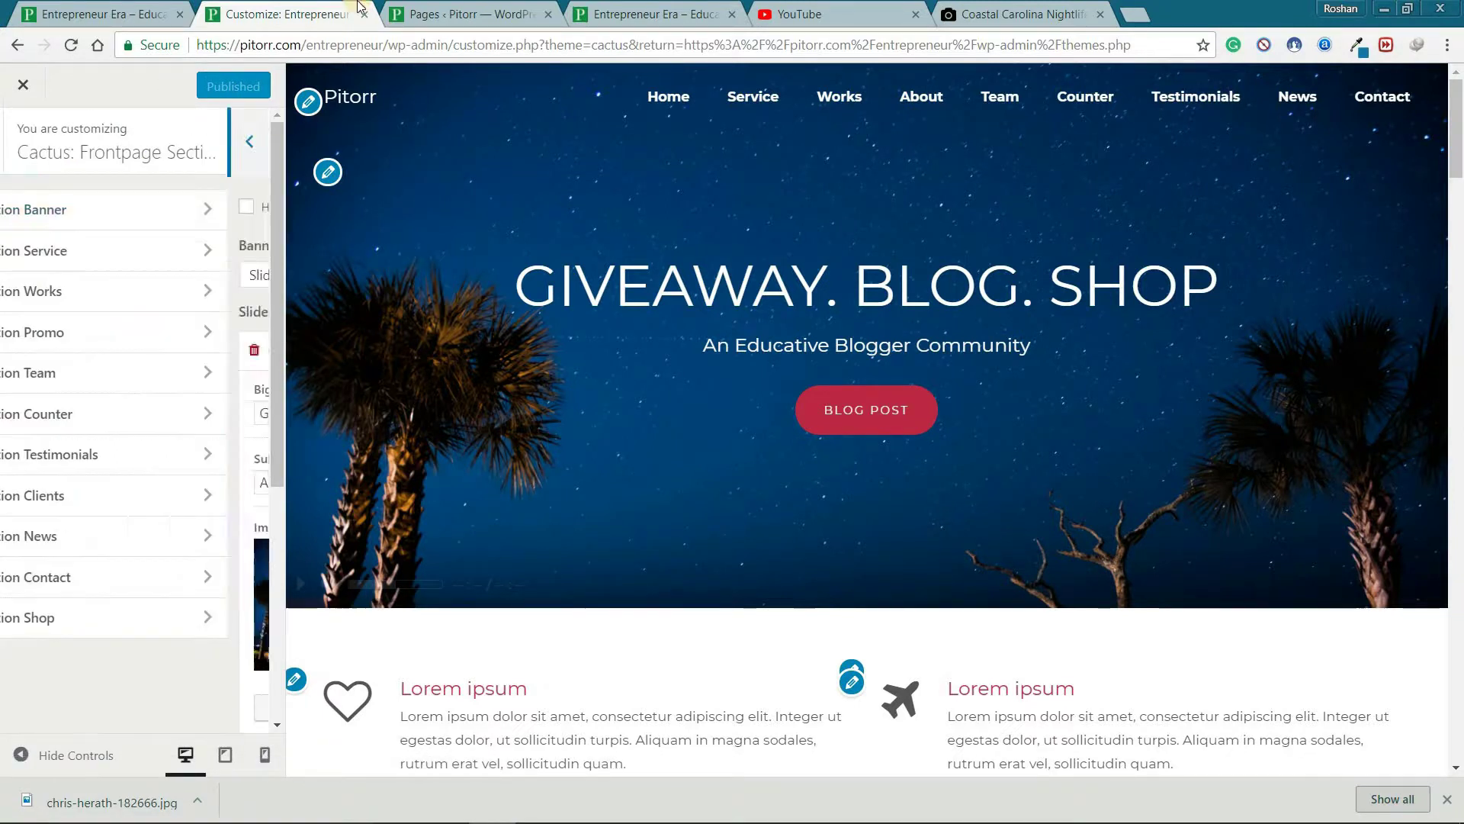
click(466, 14)
Step: Reload the live Pitorr homepage to check the night-sky banner, then return to the Customizer
click(709, 9)
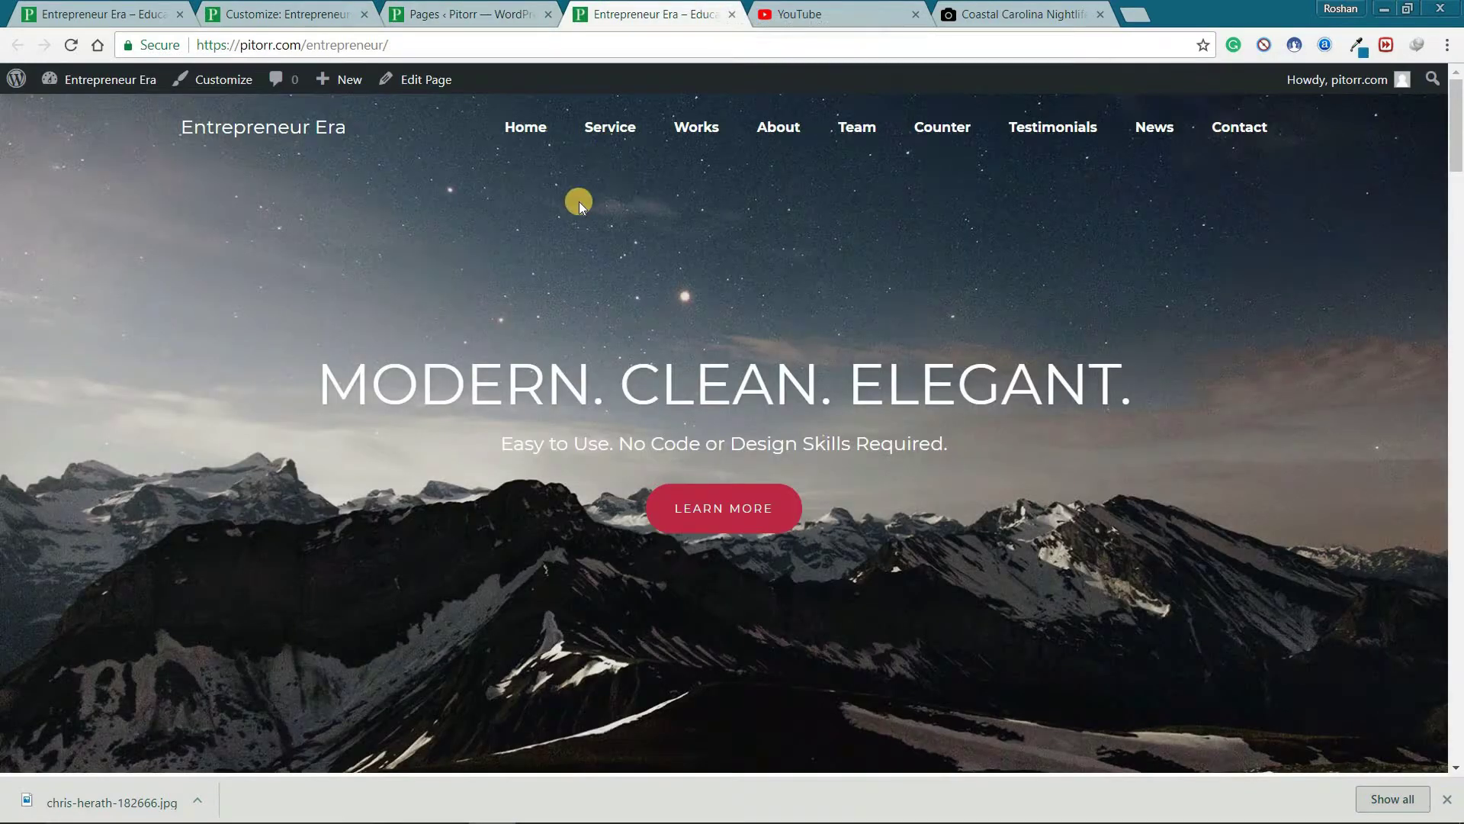
key(F5)
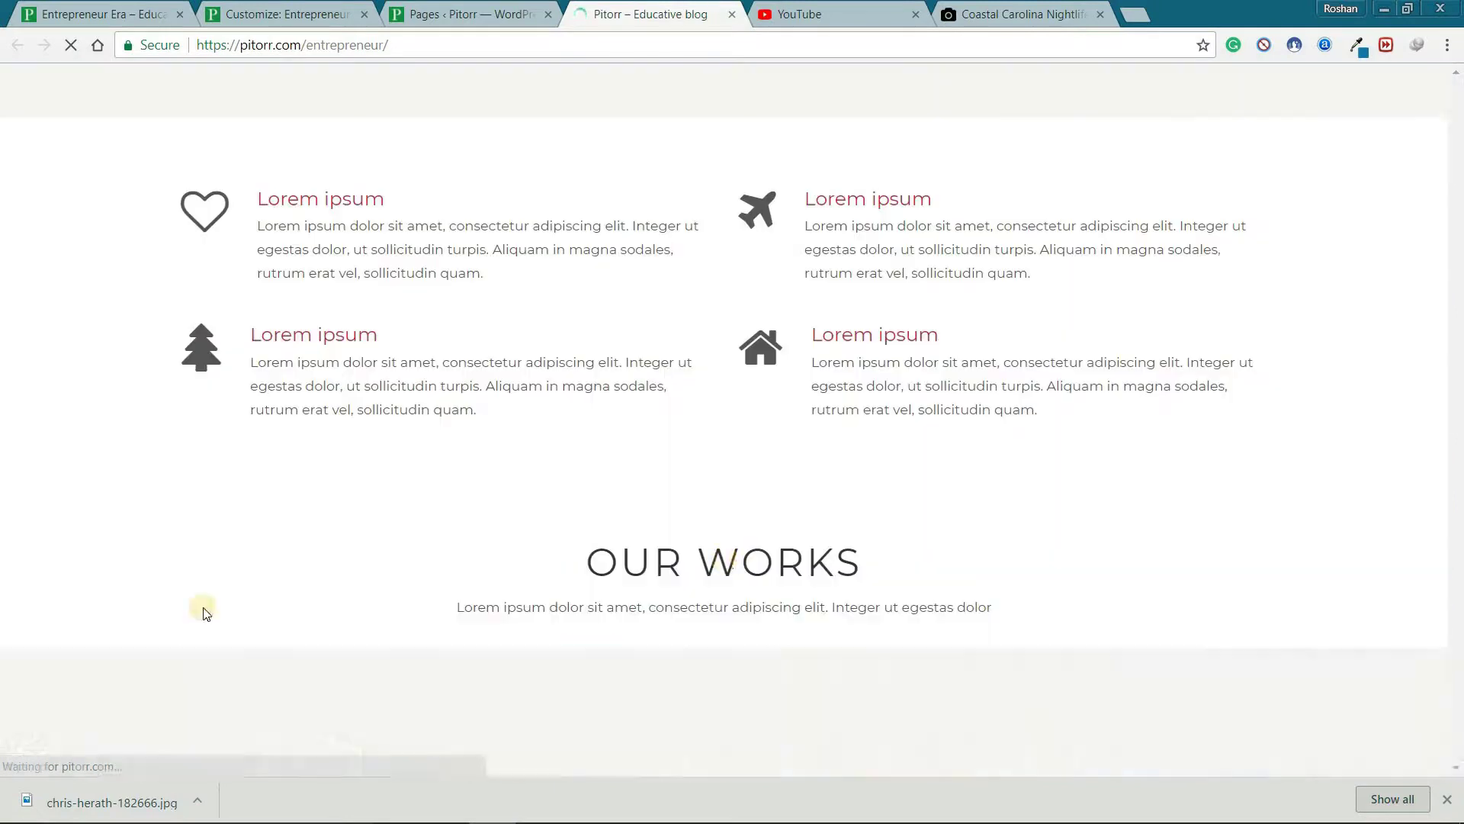
scroll(833, 511, down, 5)
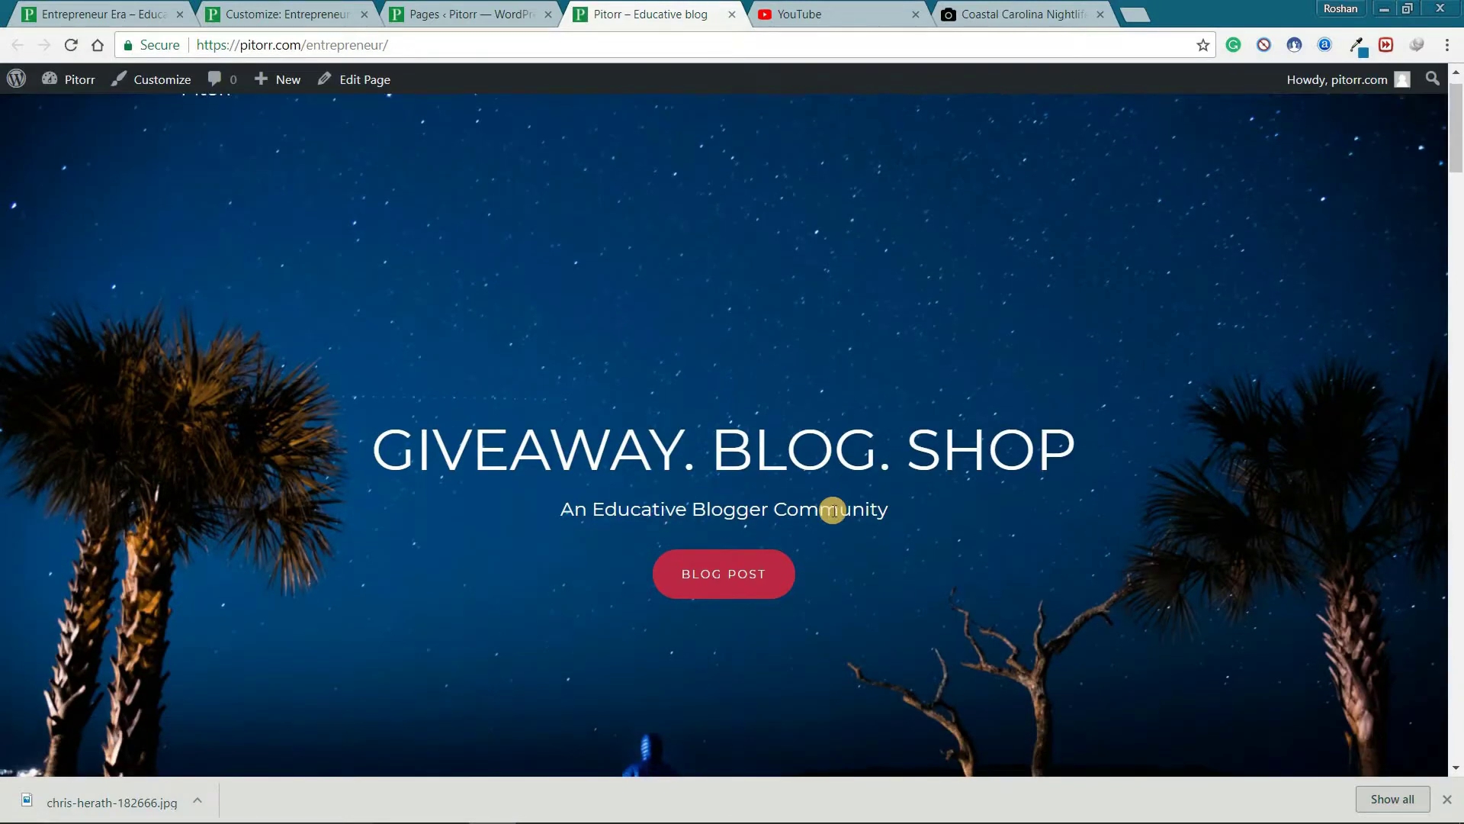
scroll(834, 511, up, 4)
scroll(833, 511, up, 3)
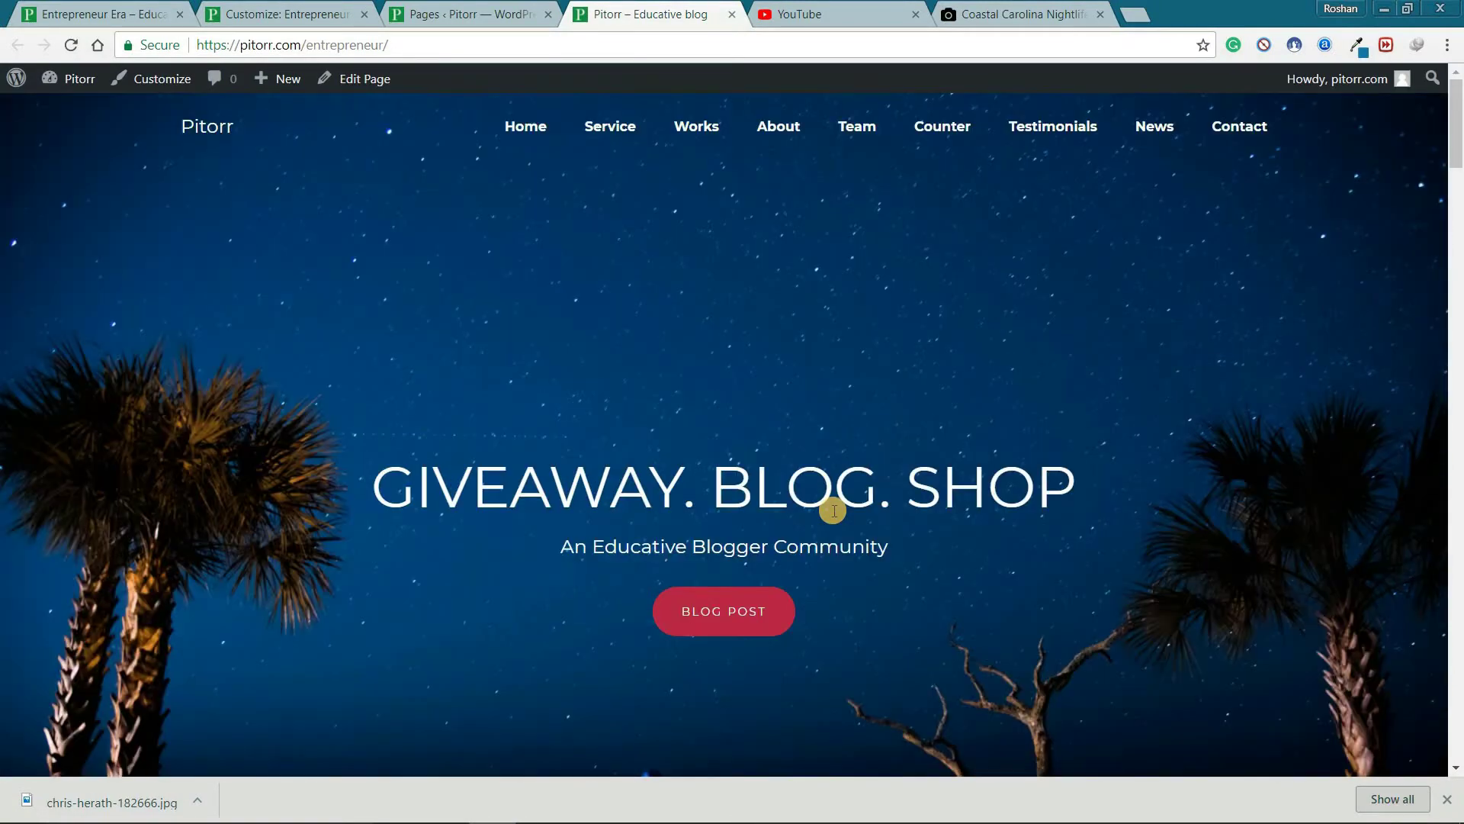
scroll(833, 510, down, 4)
scroll(833, 510, up, 4)
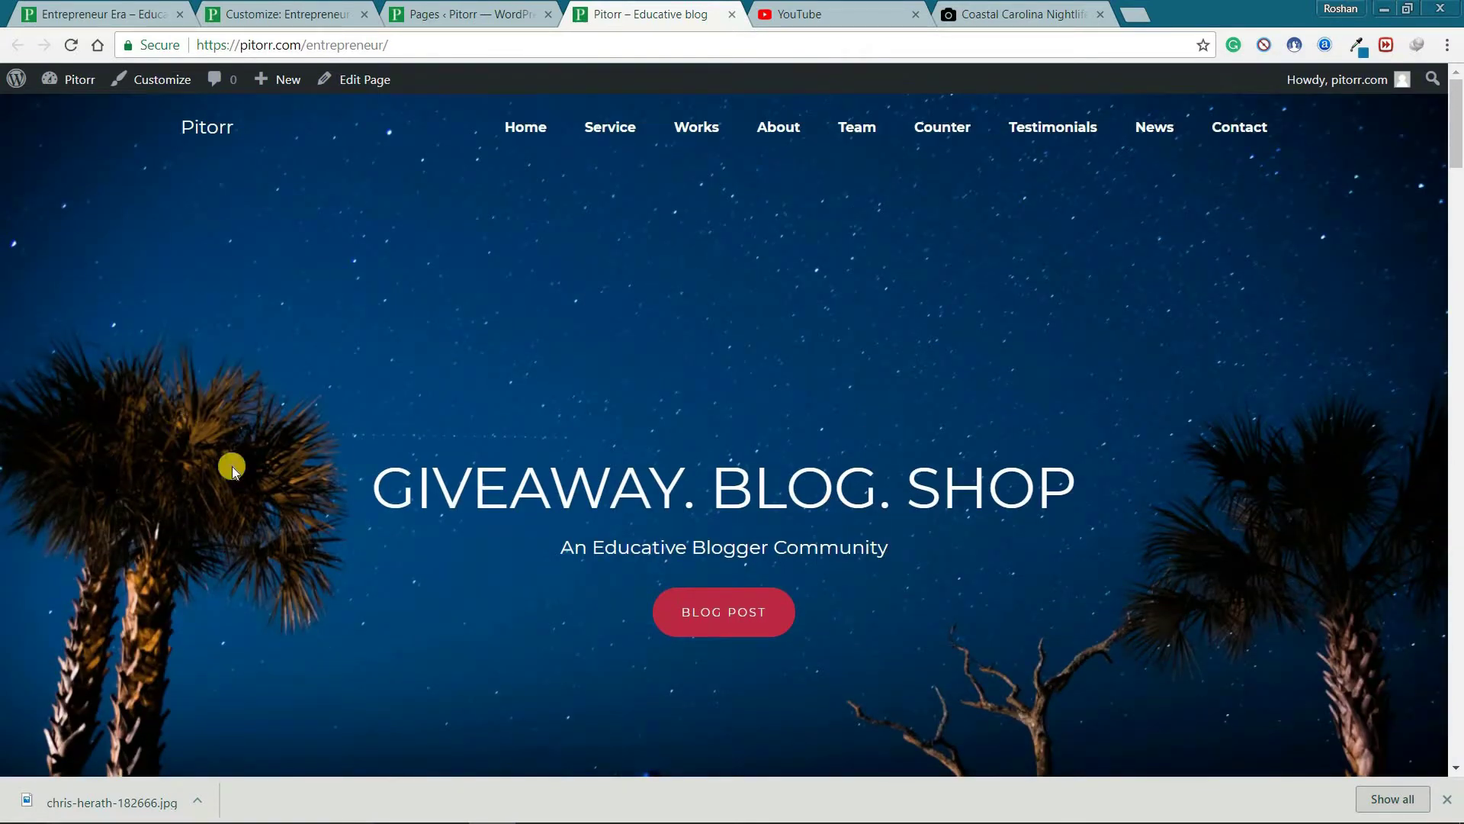
scroll(318, 442, down, 5)
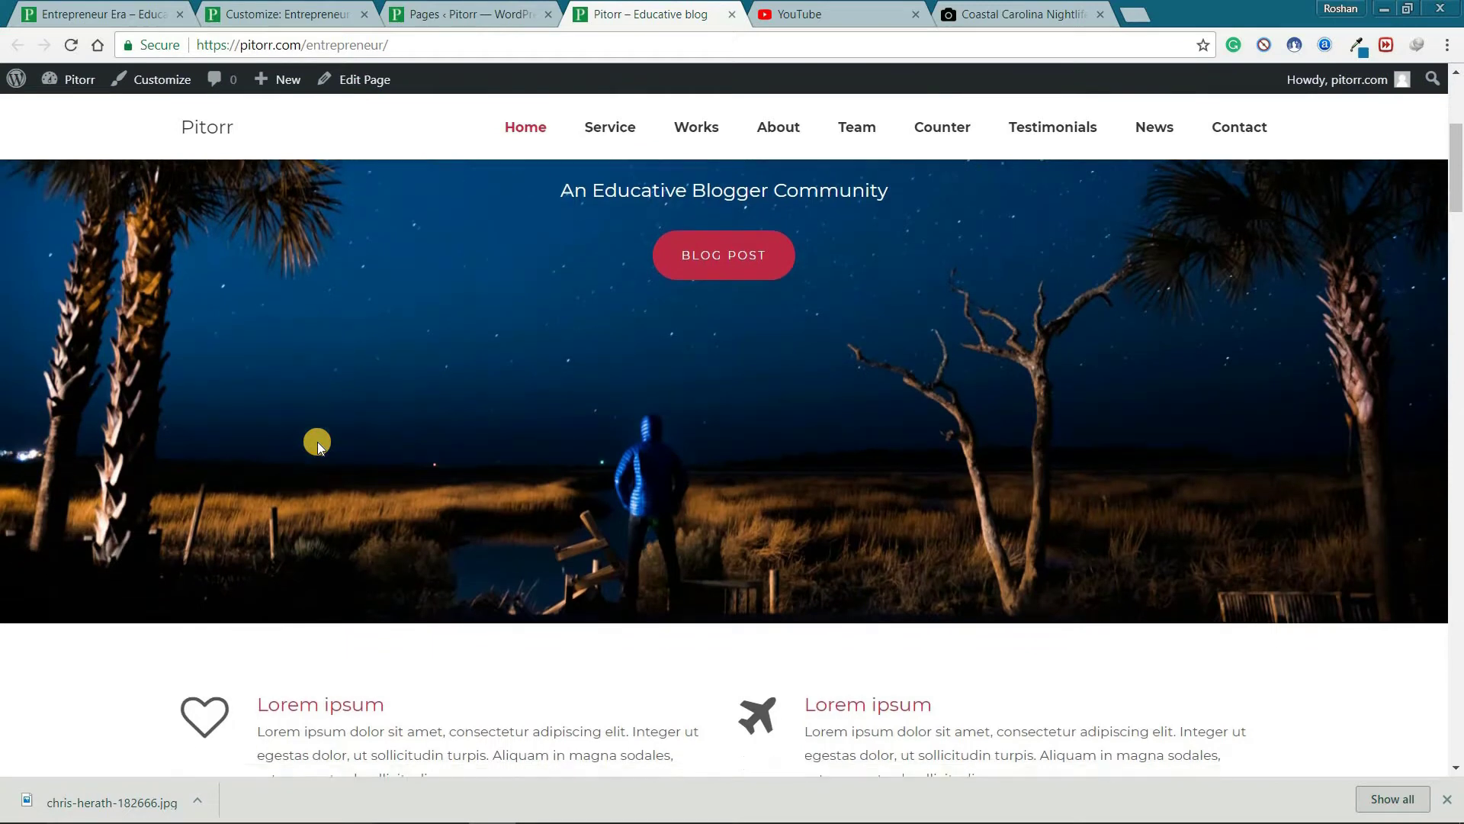
scroll(317, 442, down, 5)
scroll(317, 442, up, 10)
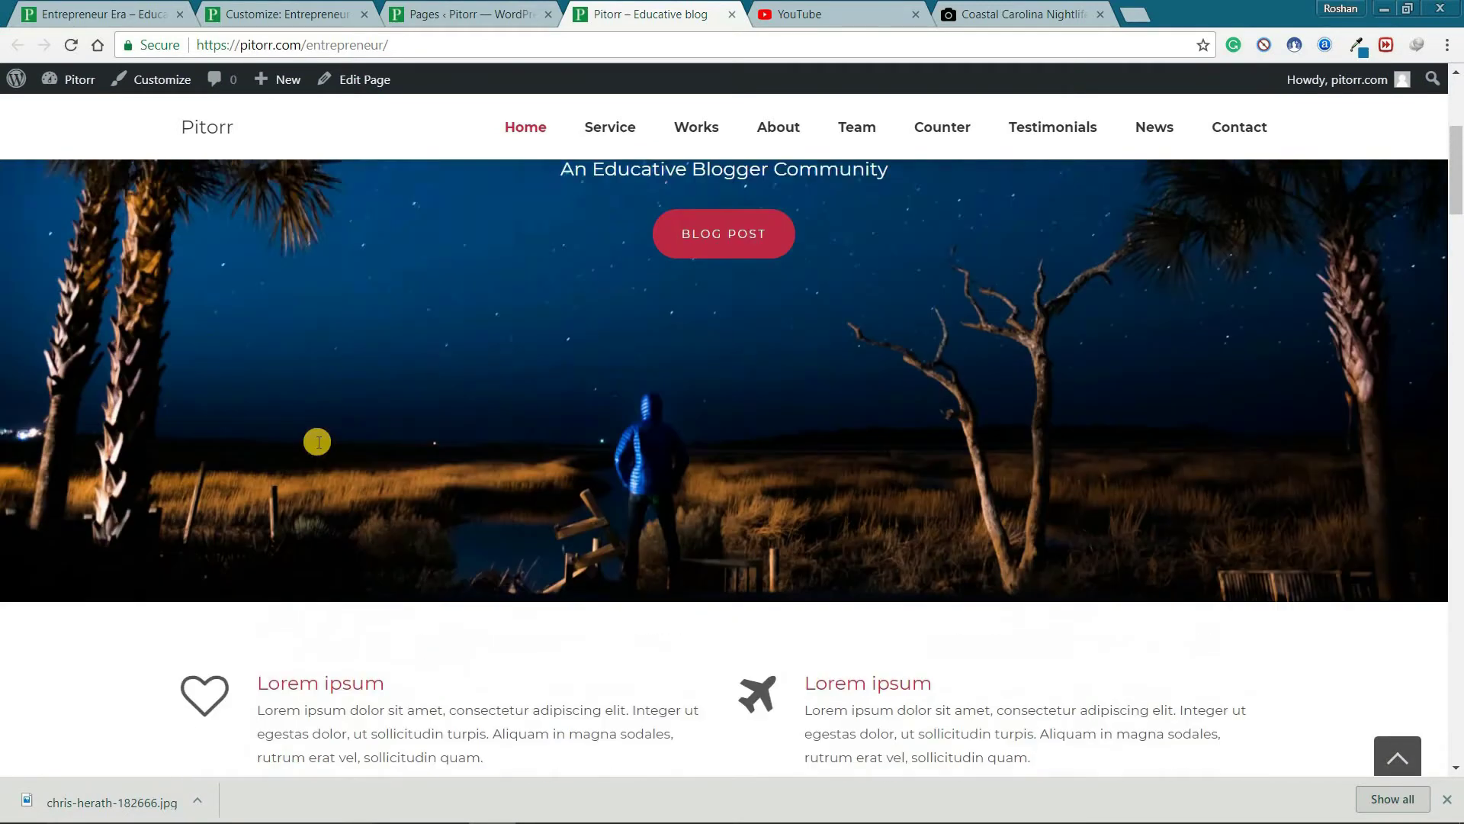
scroll(317, 442, down, 5)
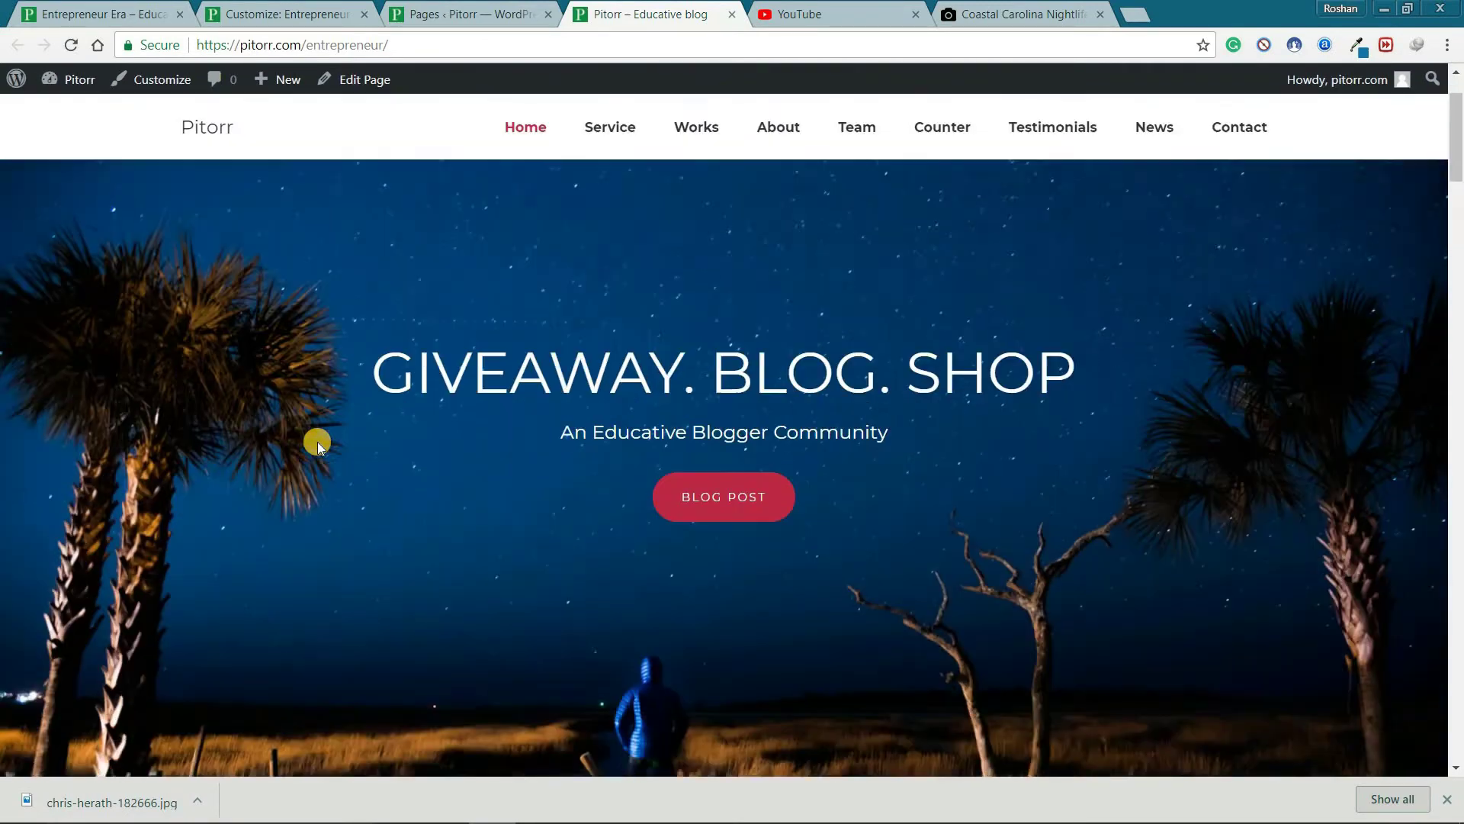
scroll(317, 438, up, 5)
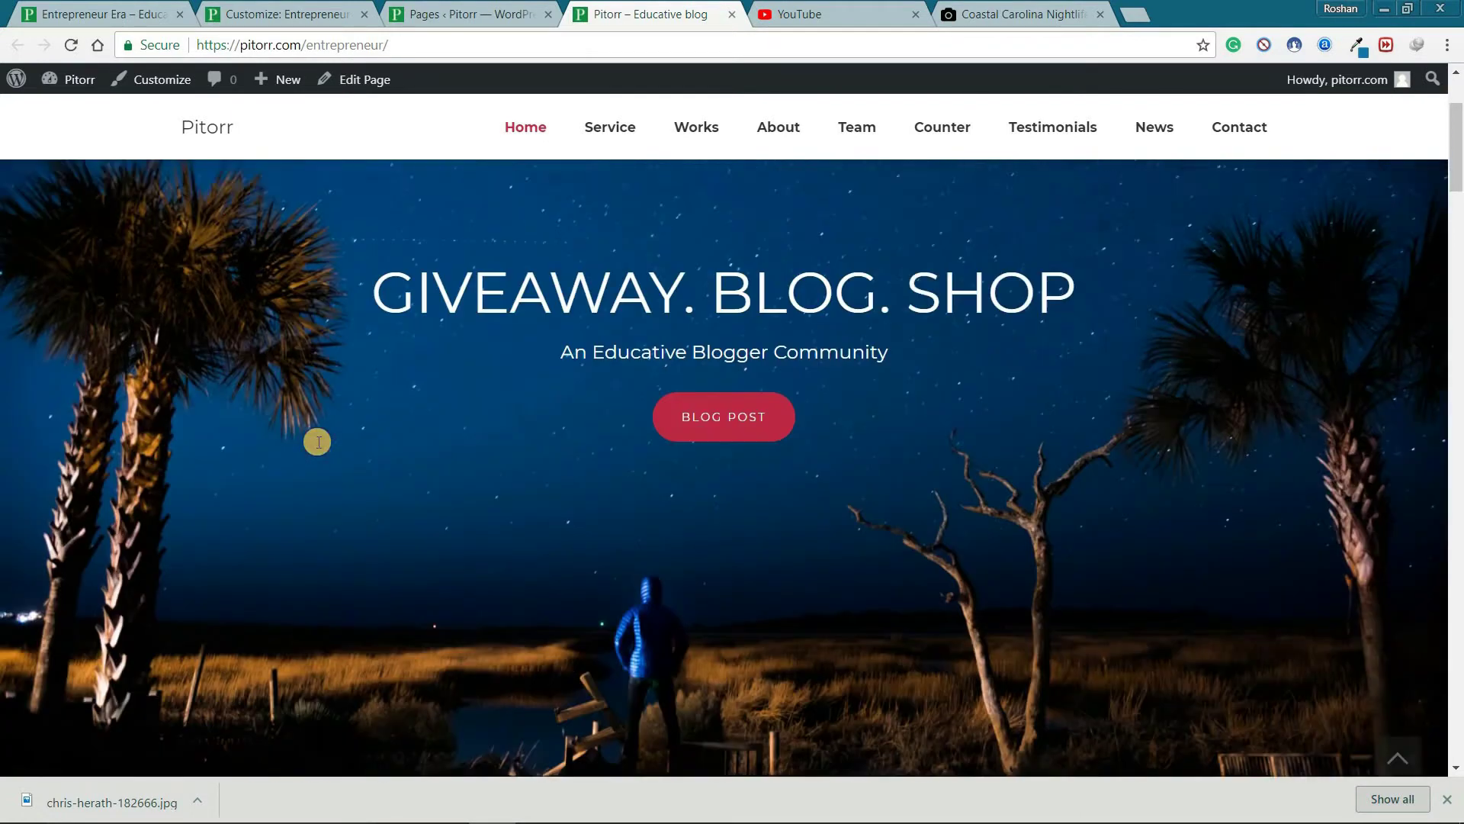
click(498, 6)
click(309, 11)
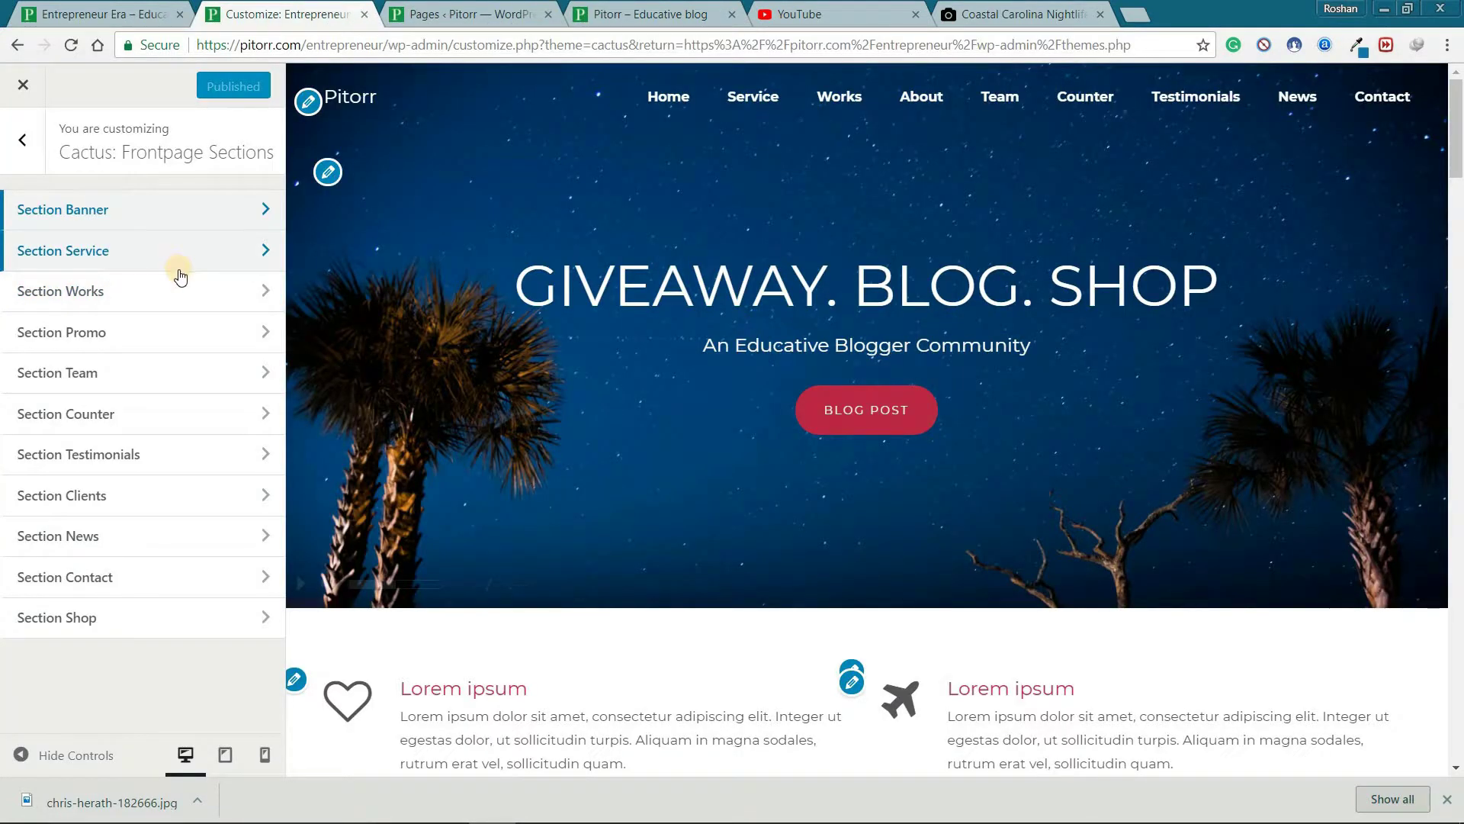
Step: Open Section Service from the Cactus Frontpage Sections list
click(174, 218)
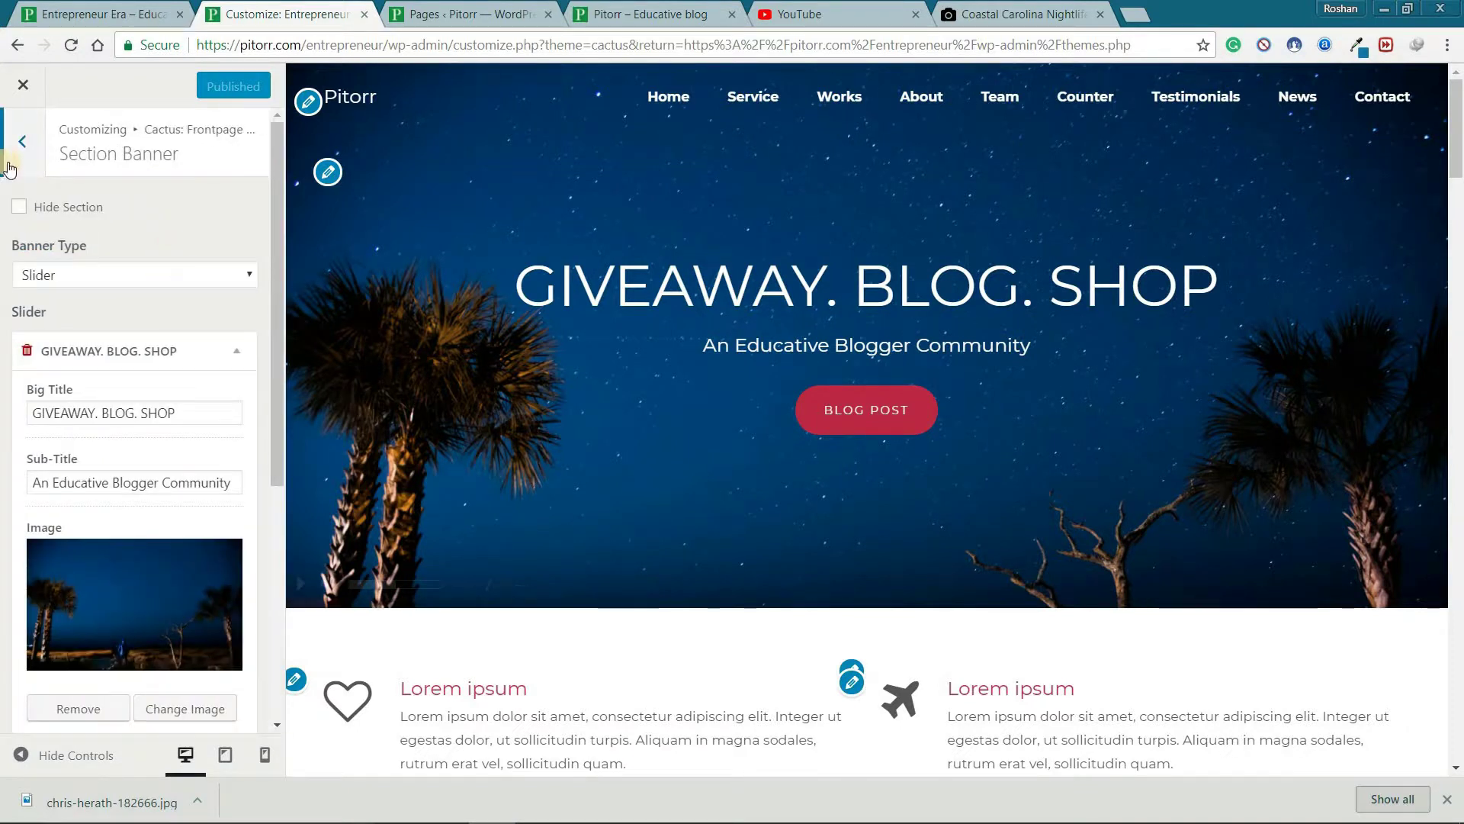
click(11, 167)
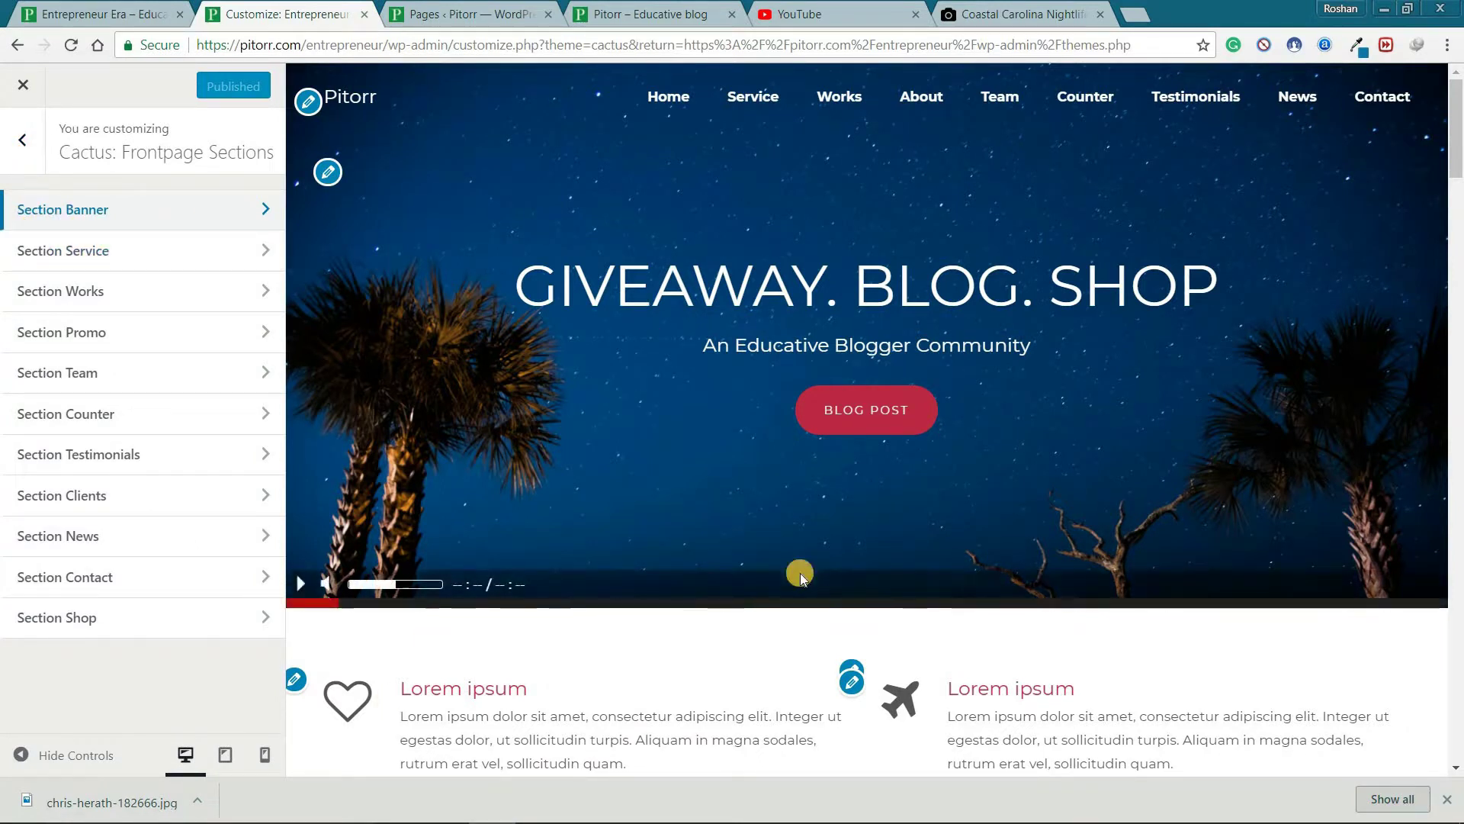
click(130, 253)
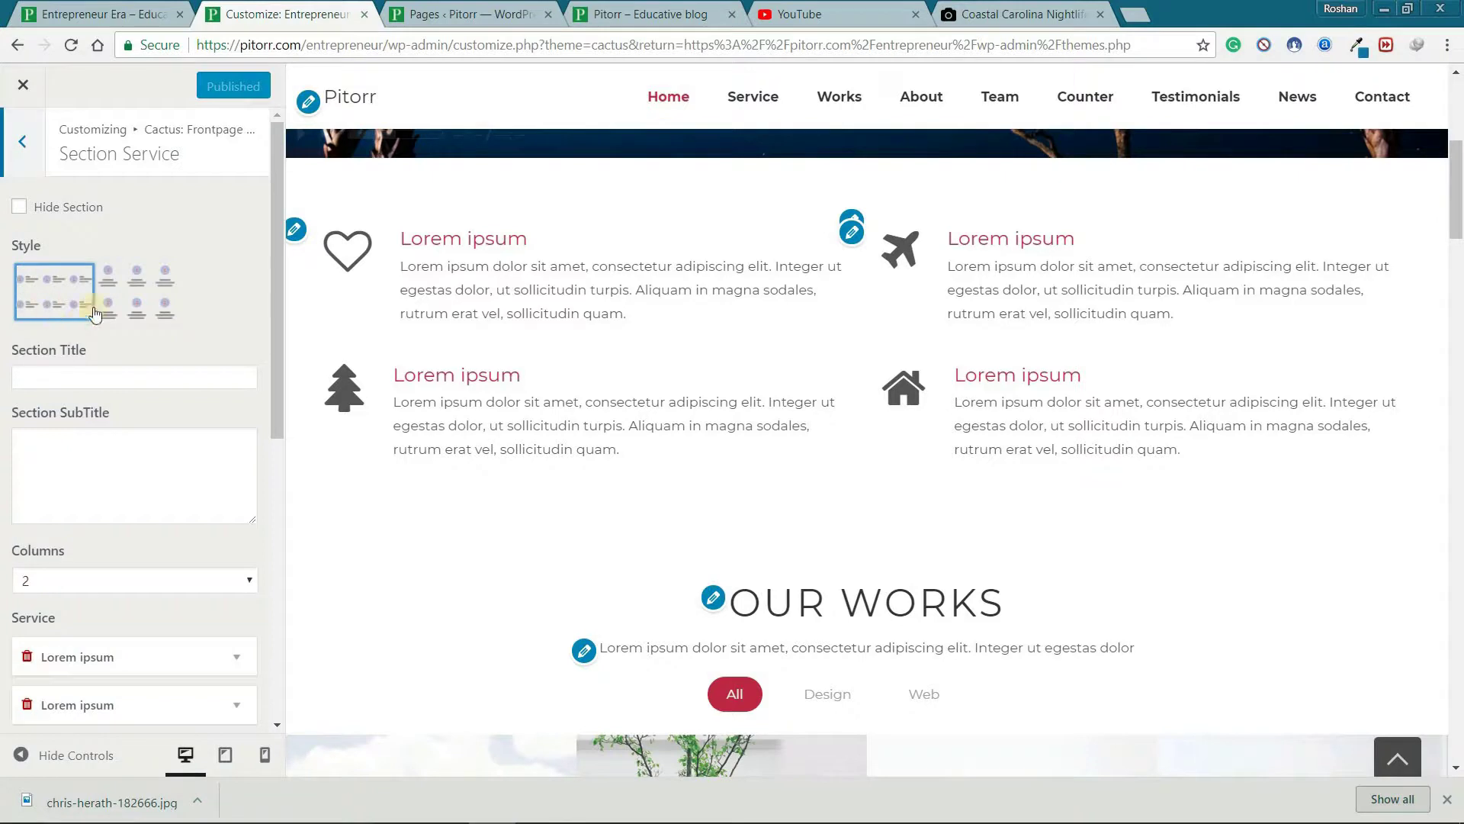
click(129, 311)
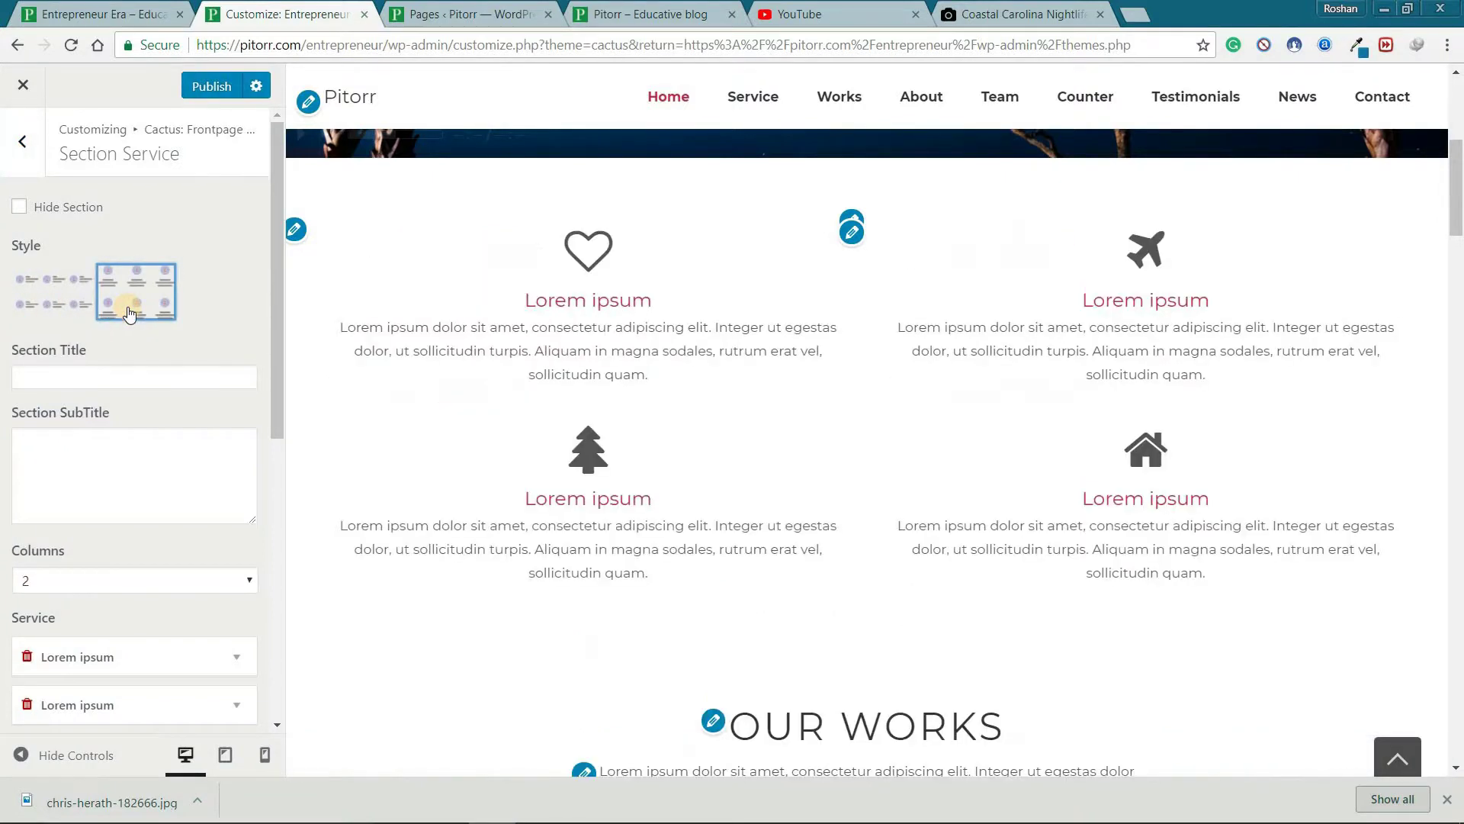
click(50, 308)
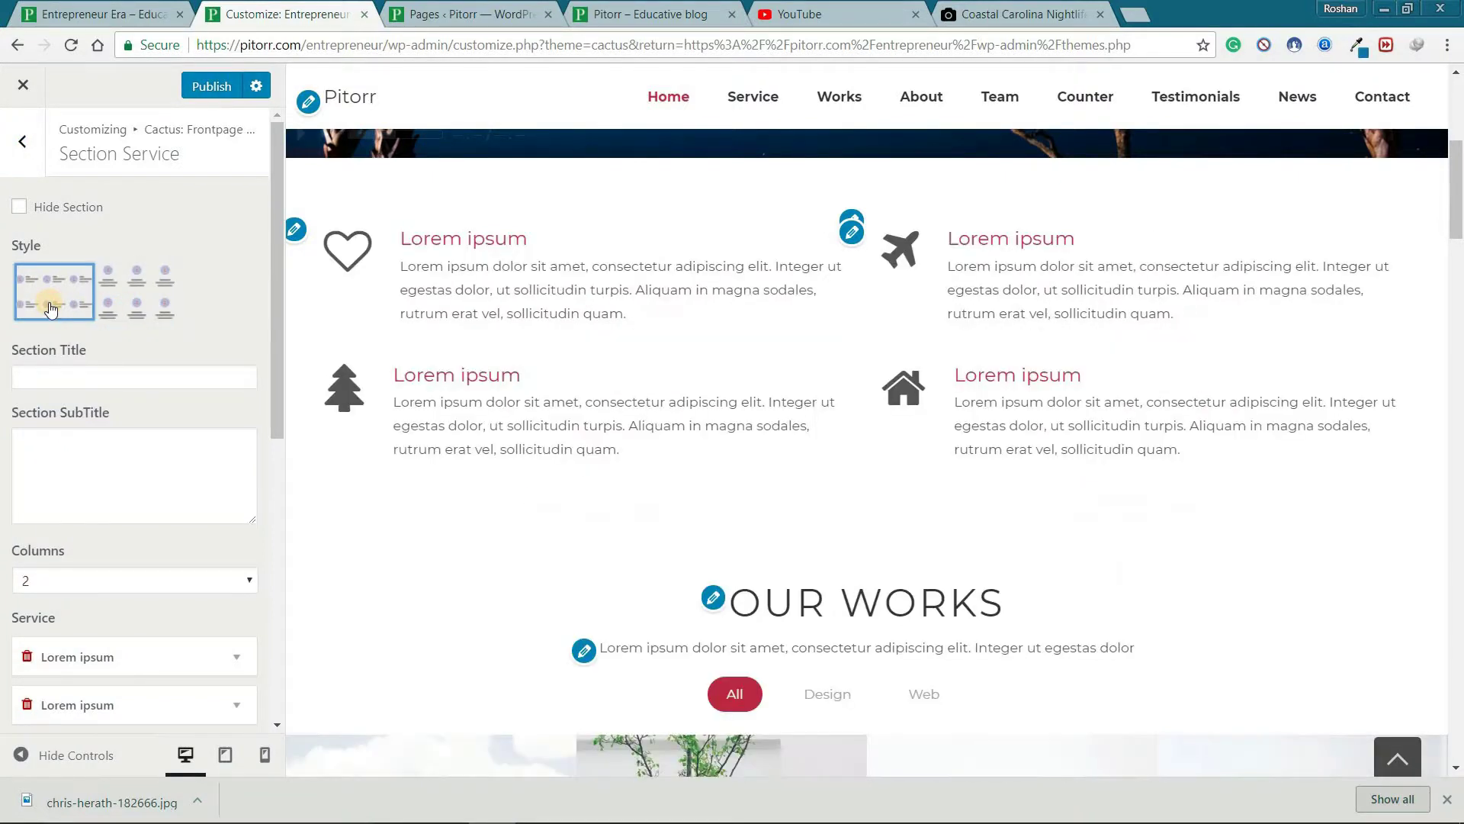
click(138, 312)
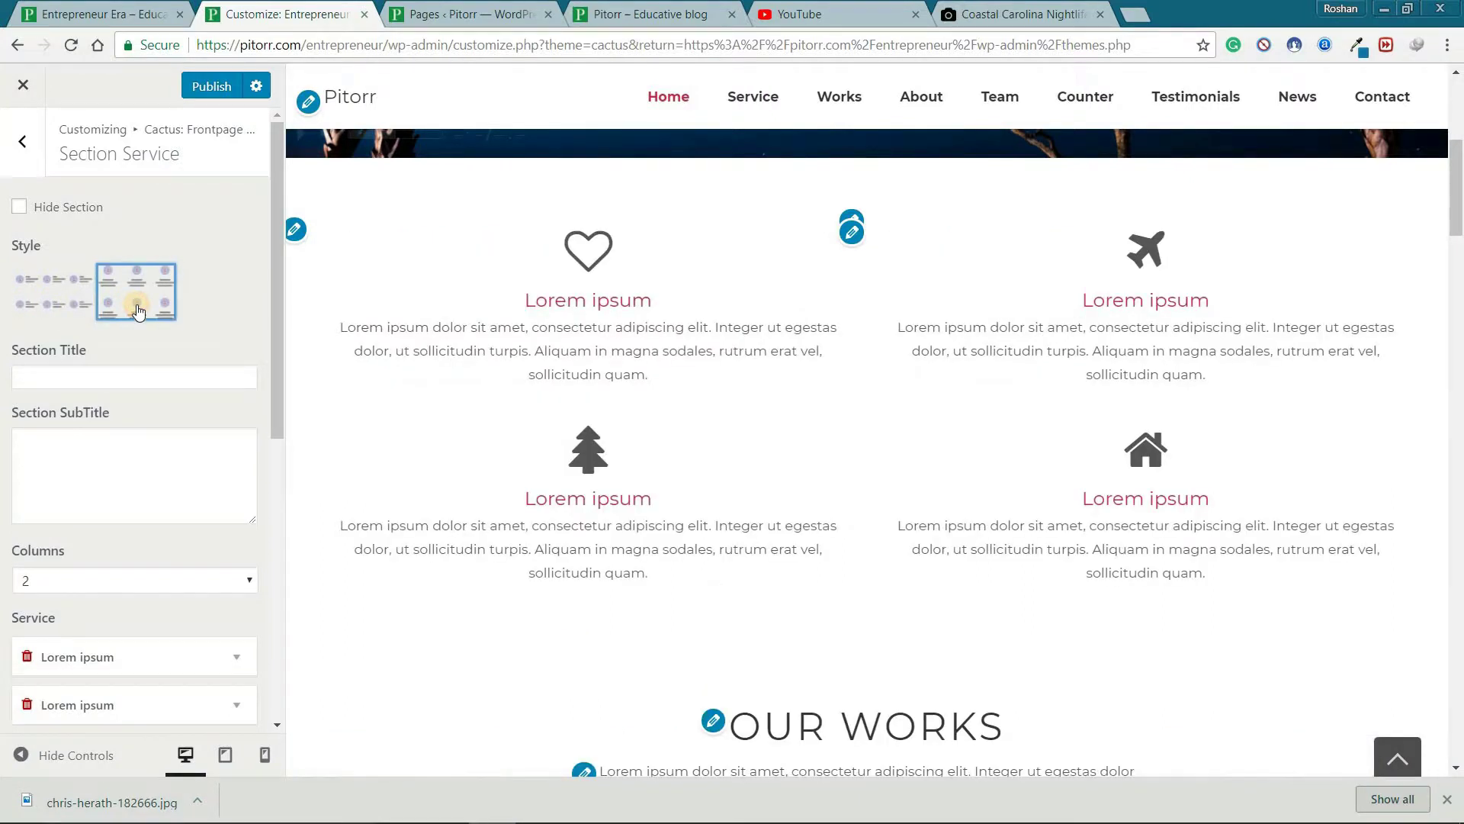
click(63, 299)
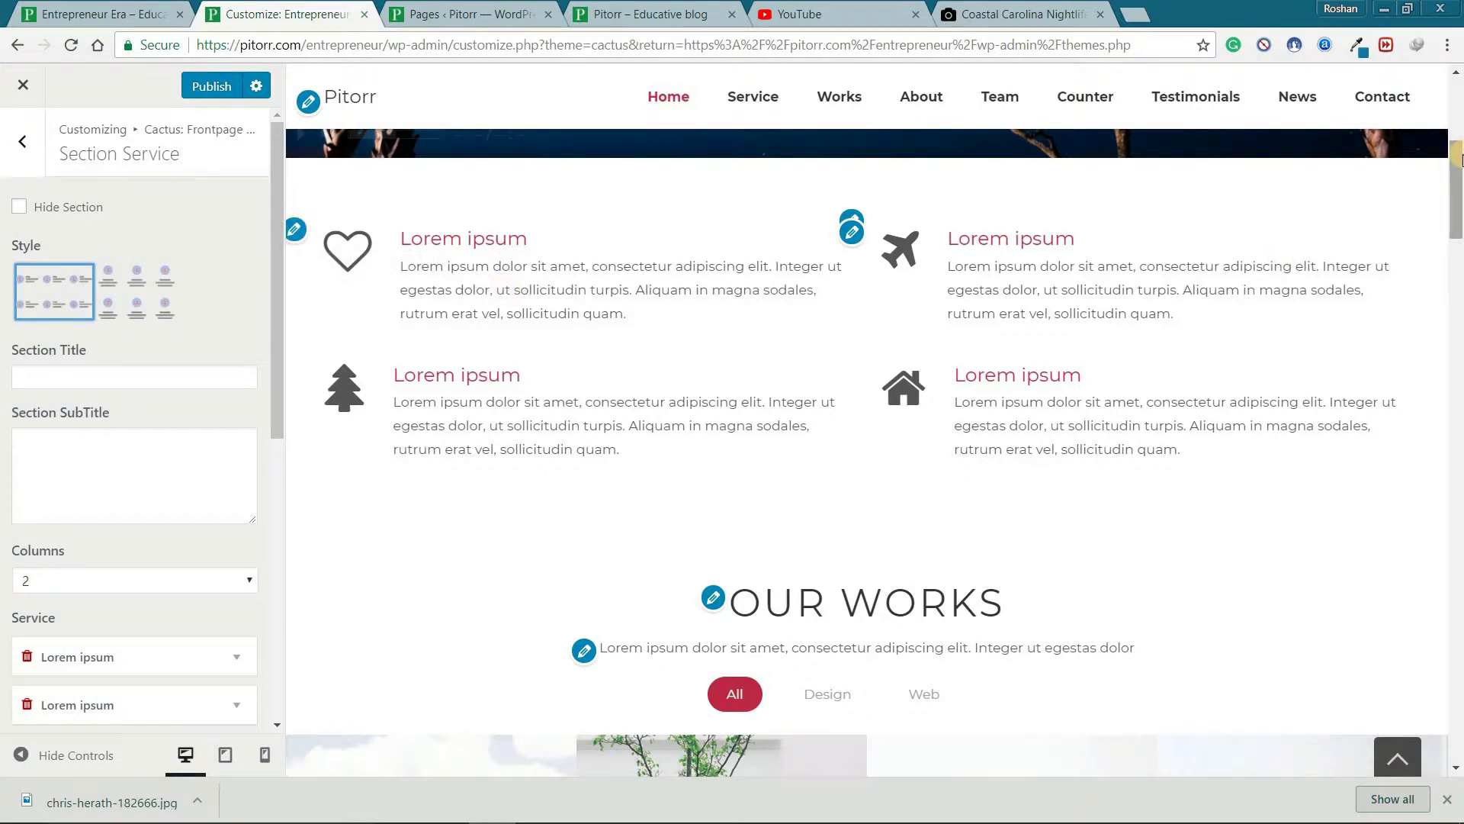
drag(1456, 156, 1457, 137)
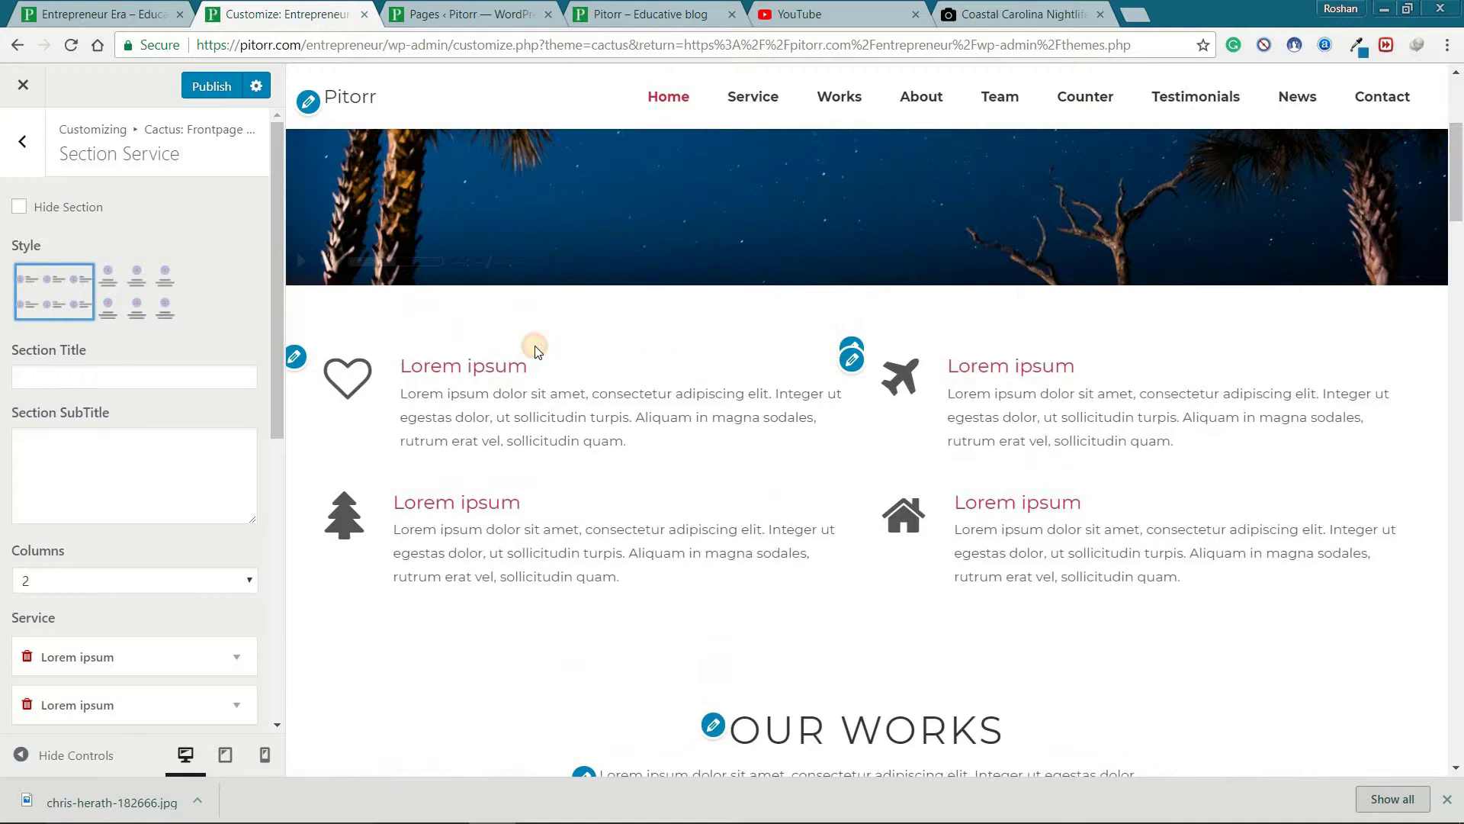
click(166, 377)
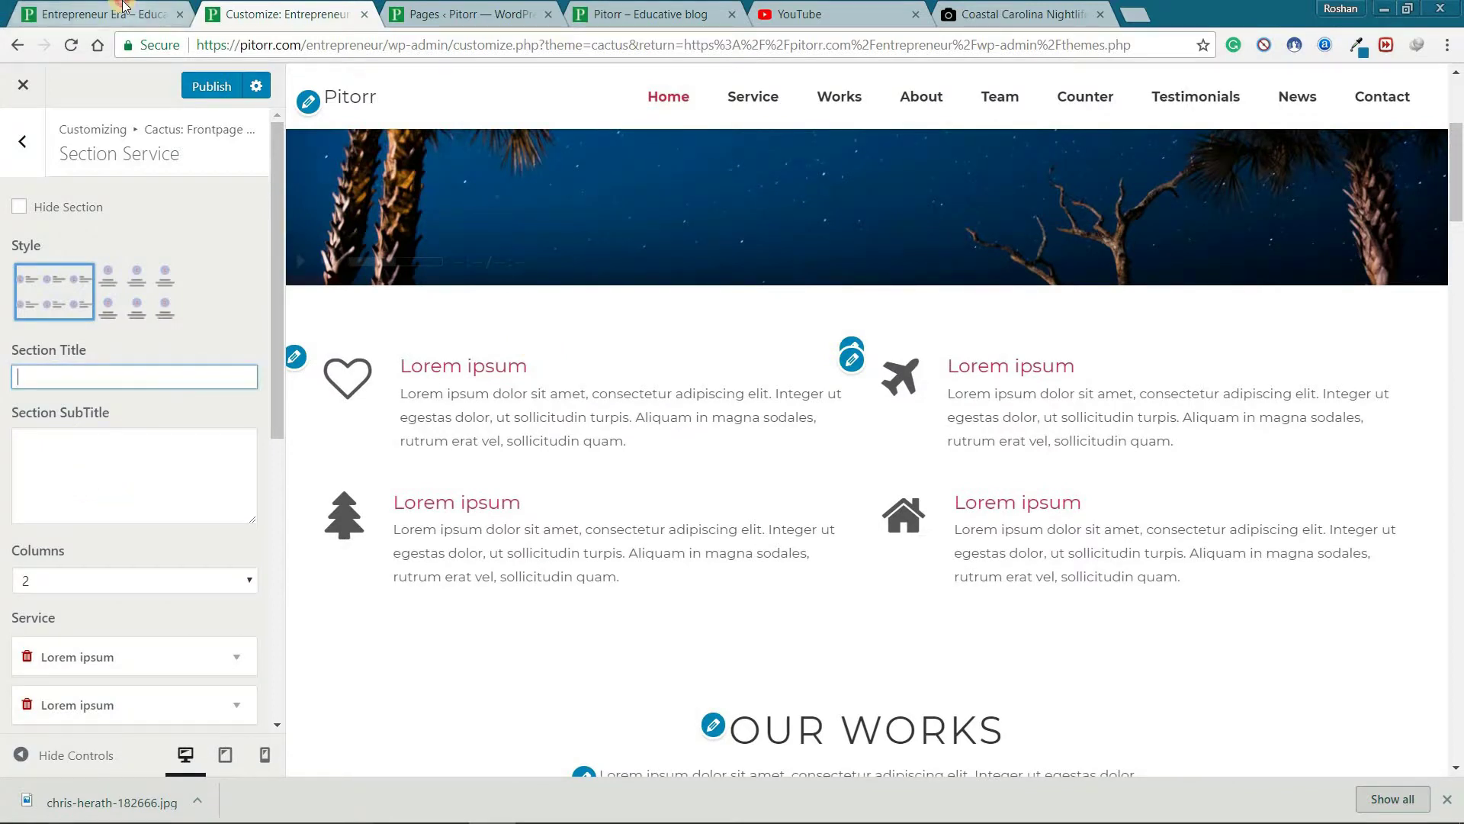
Step: Set the service section title to 'FEAUTRES', copied from the Entrepreneur Era site
click(31, 14)
scroll(355, 387, down, 1)
scroll(355, 387, down, 3)
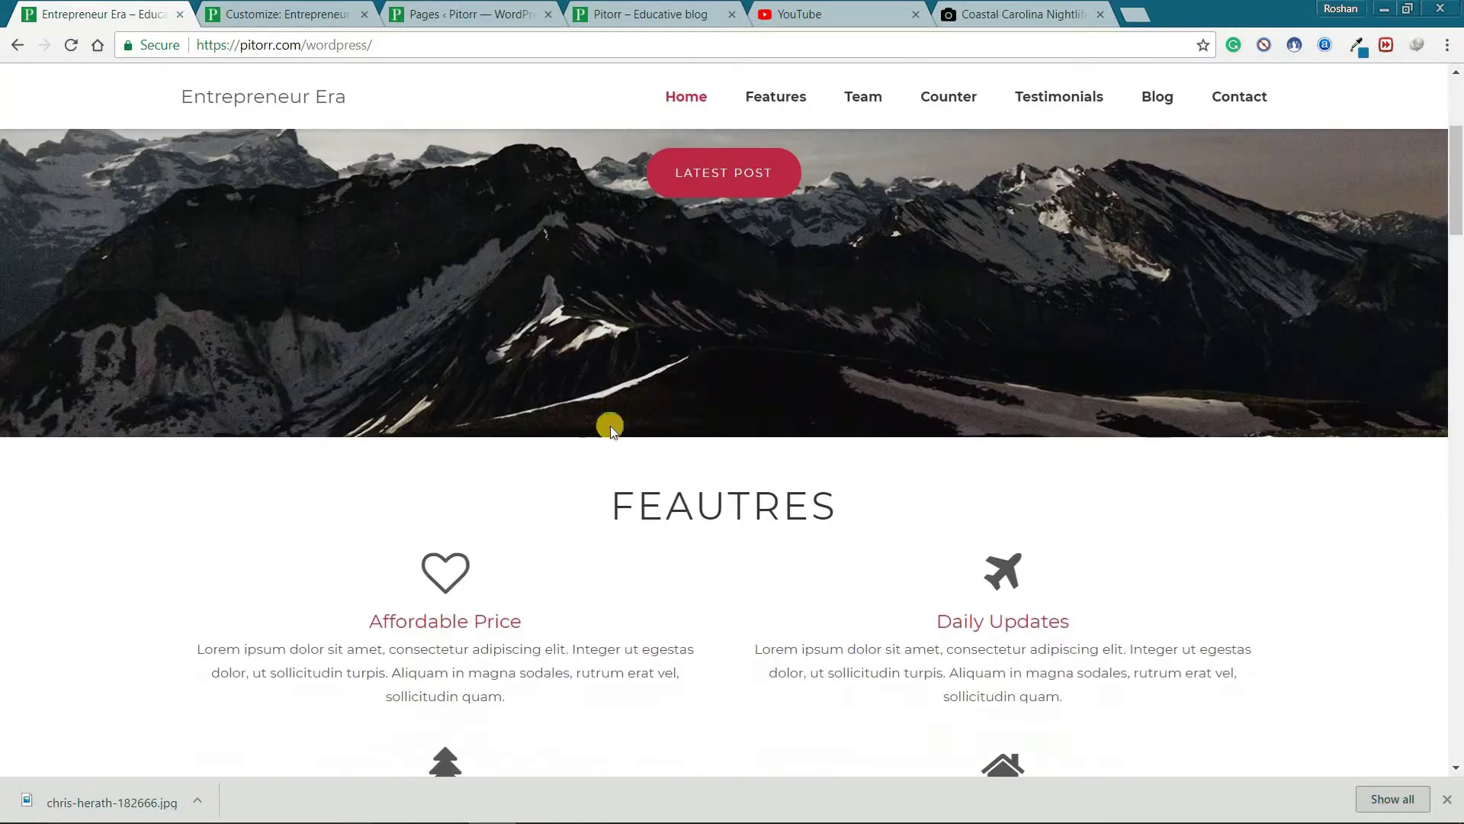
double_click(662, 490)
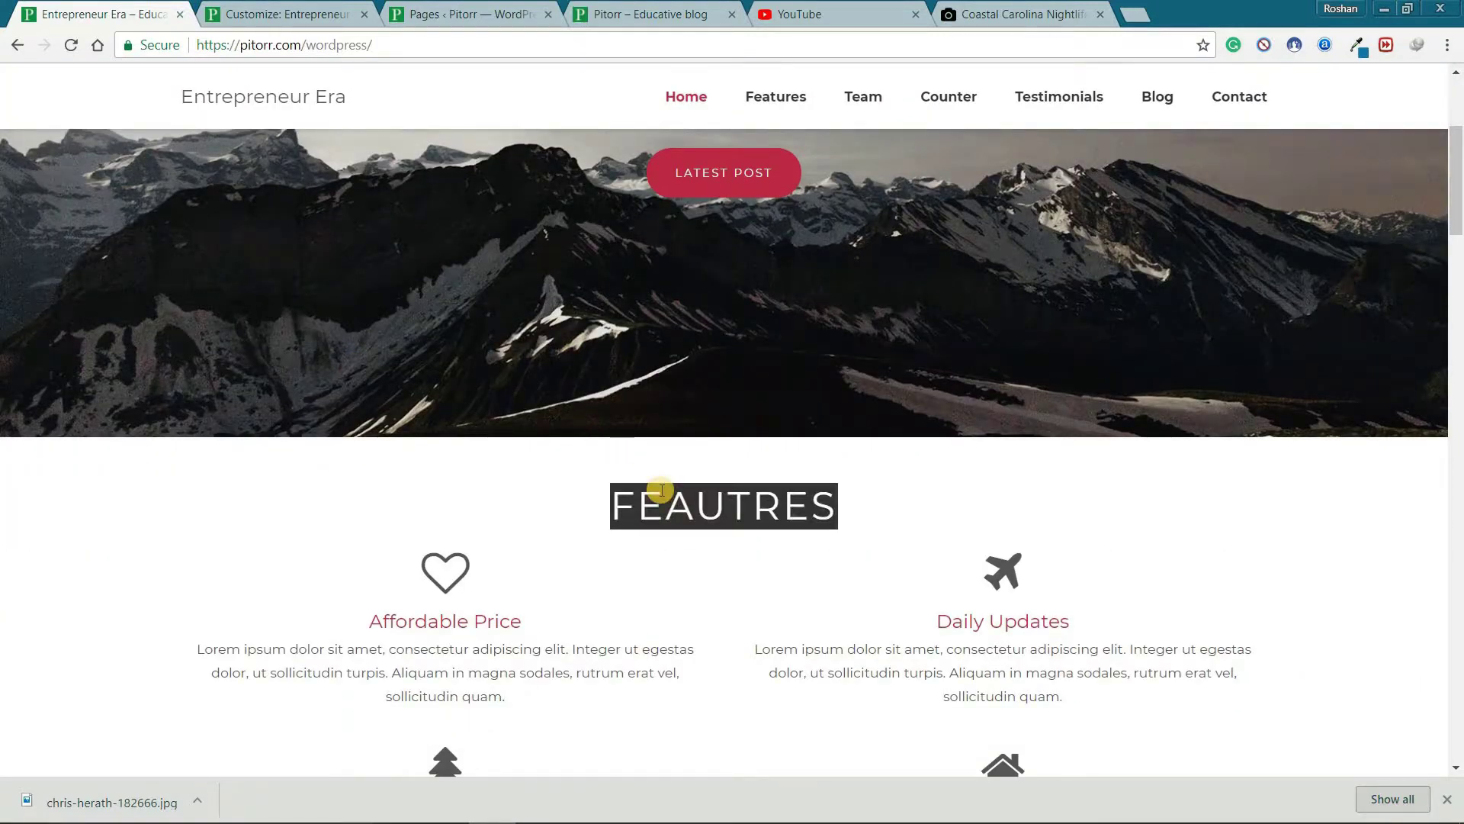
click(269, 13)
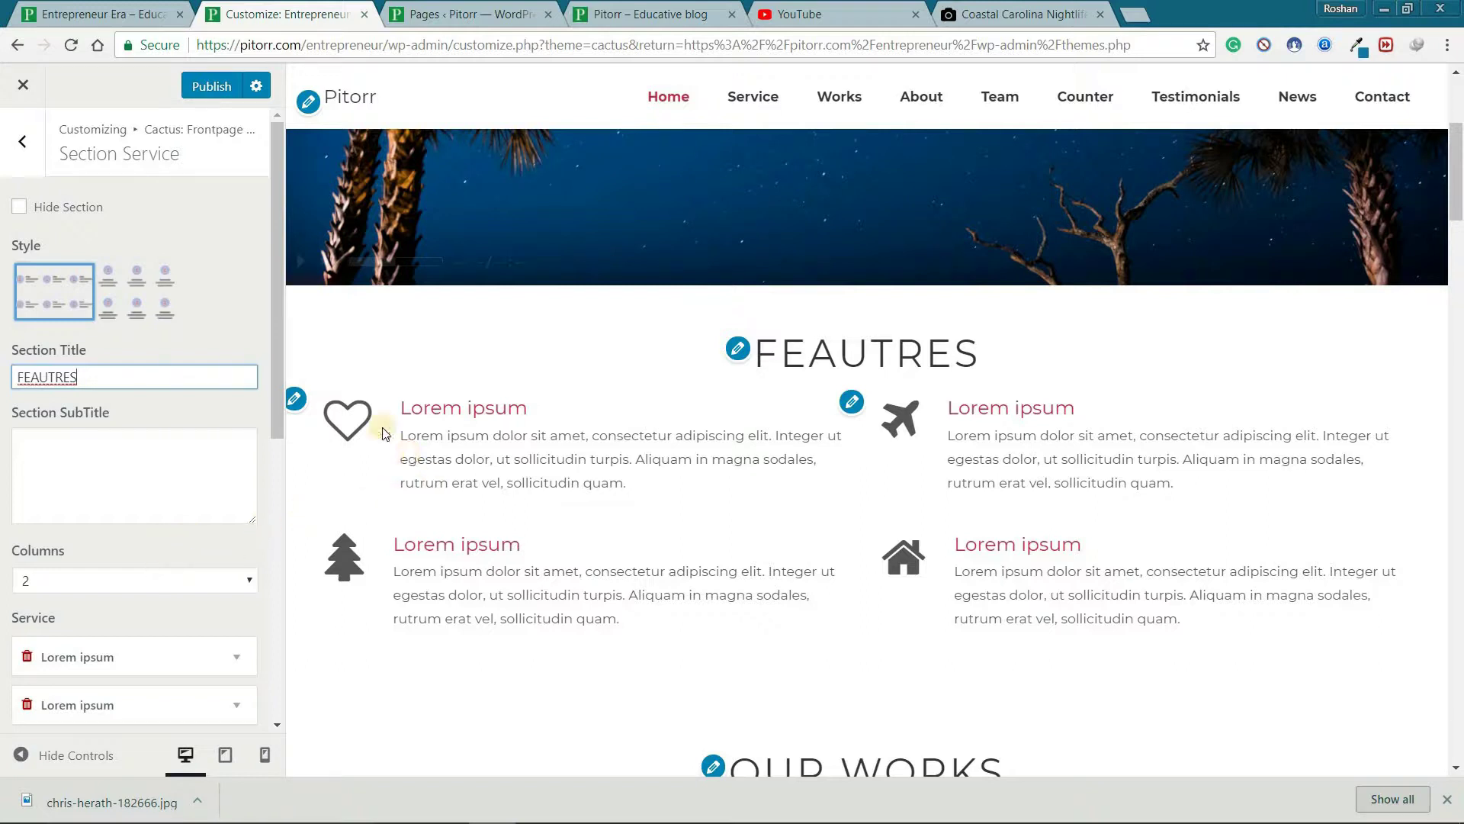
click(297, 398)
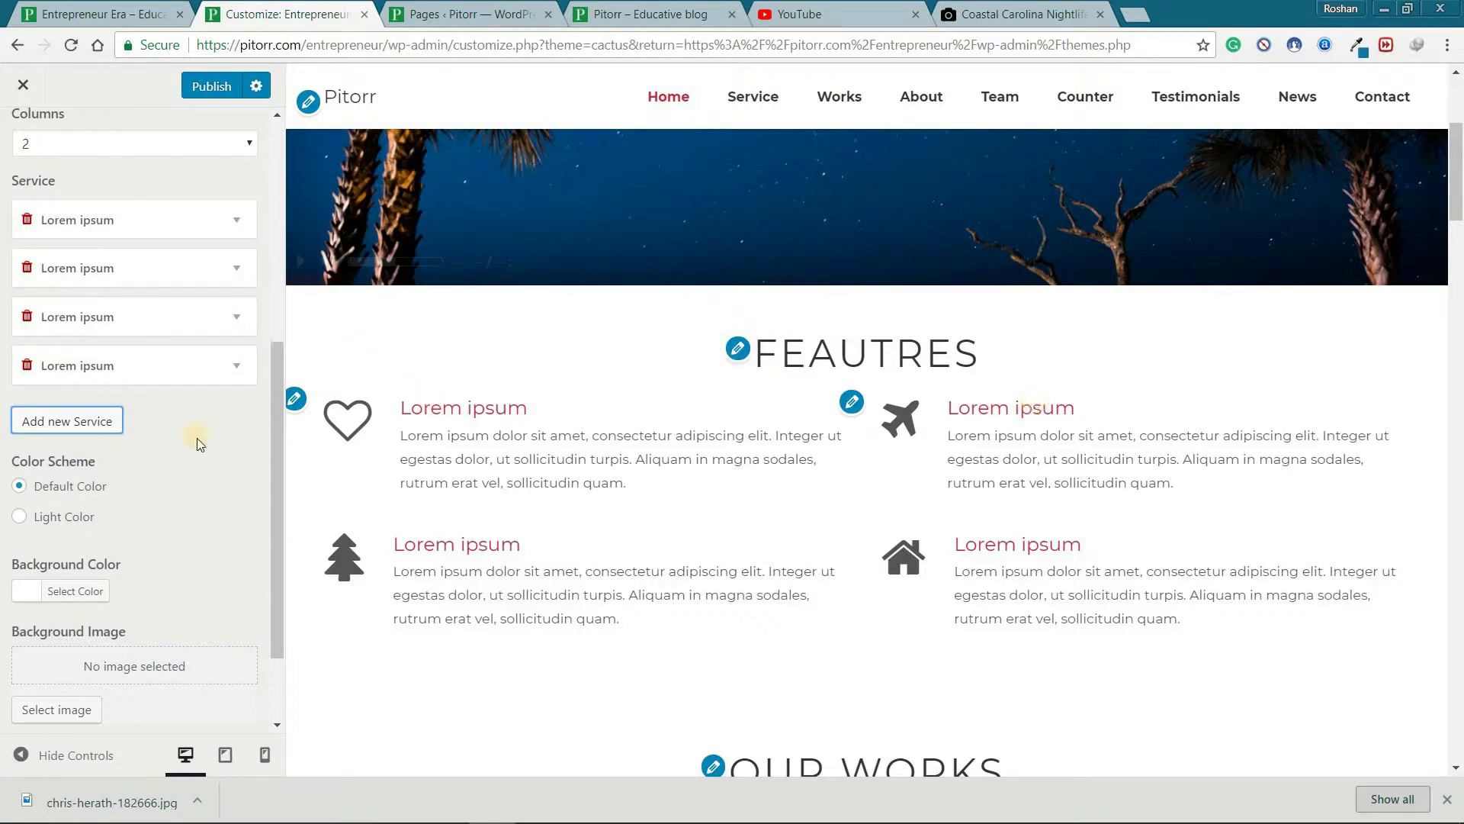
Step: Expand the first service item, keep its font icon type, and open fontawesome.io/icons in a new tab
click(162, 220)
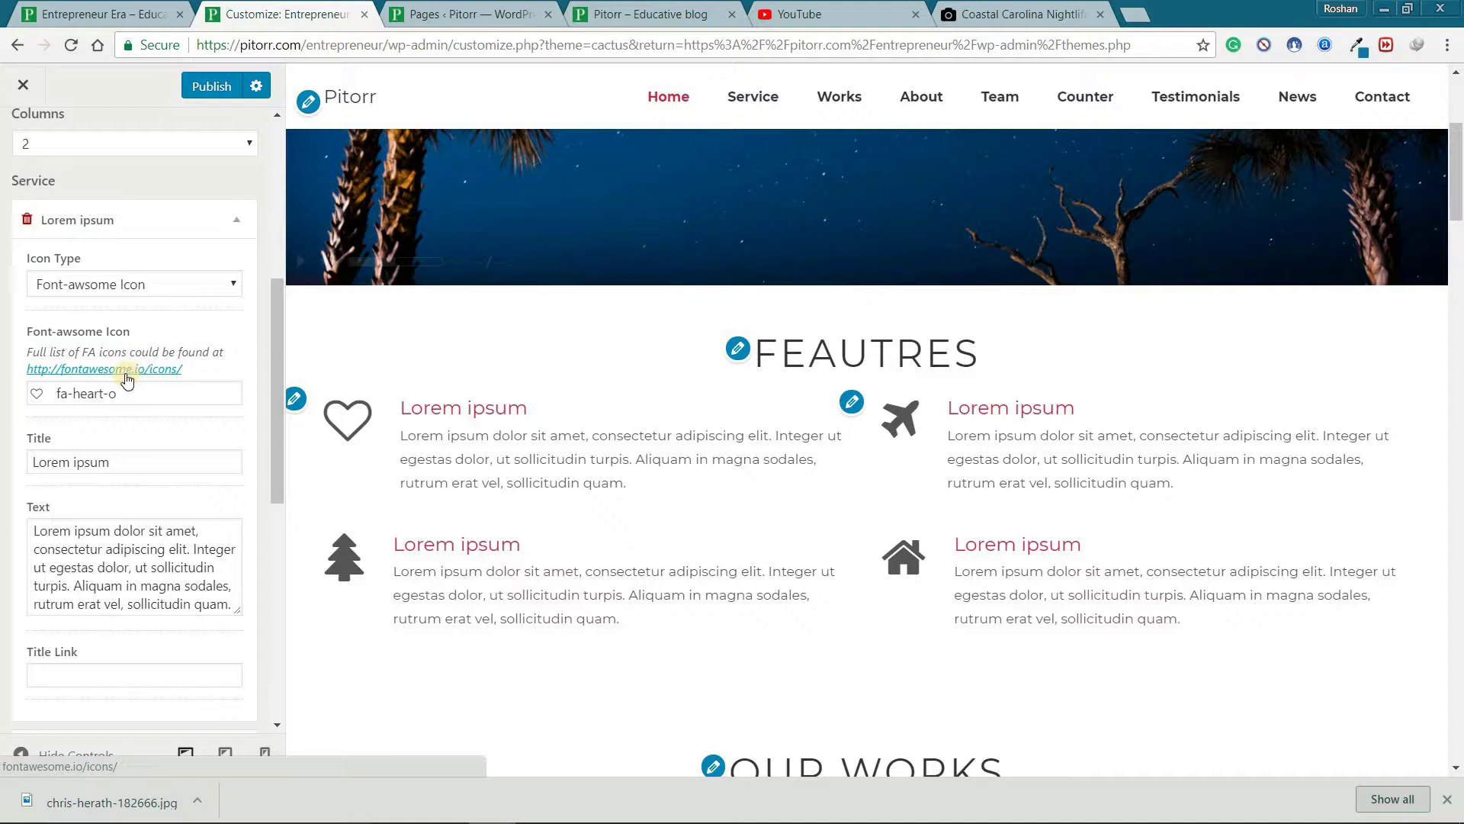
click(216, 283)
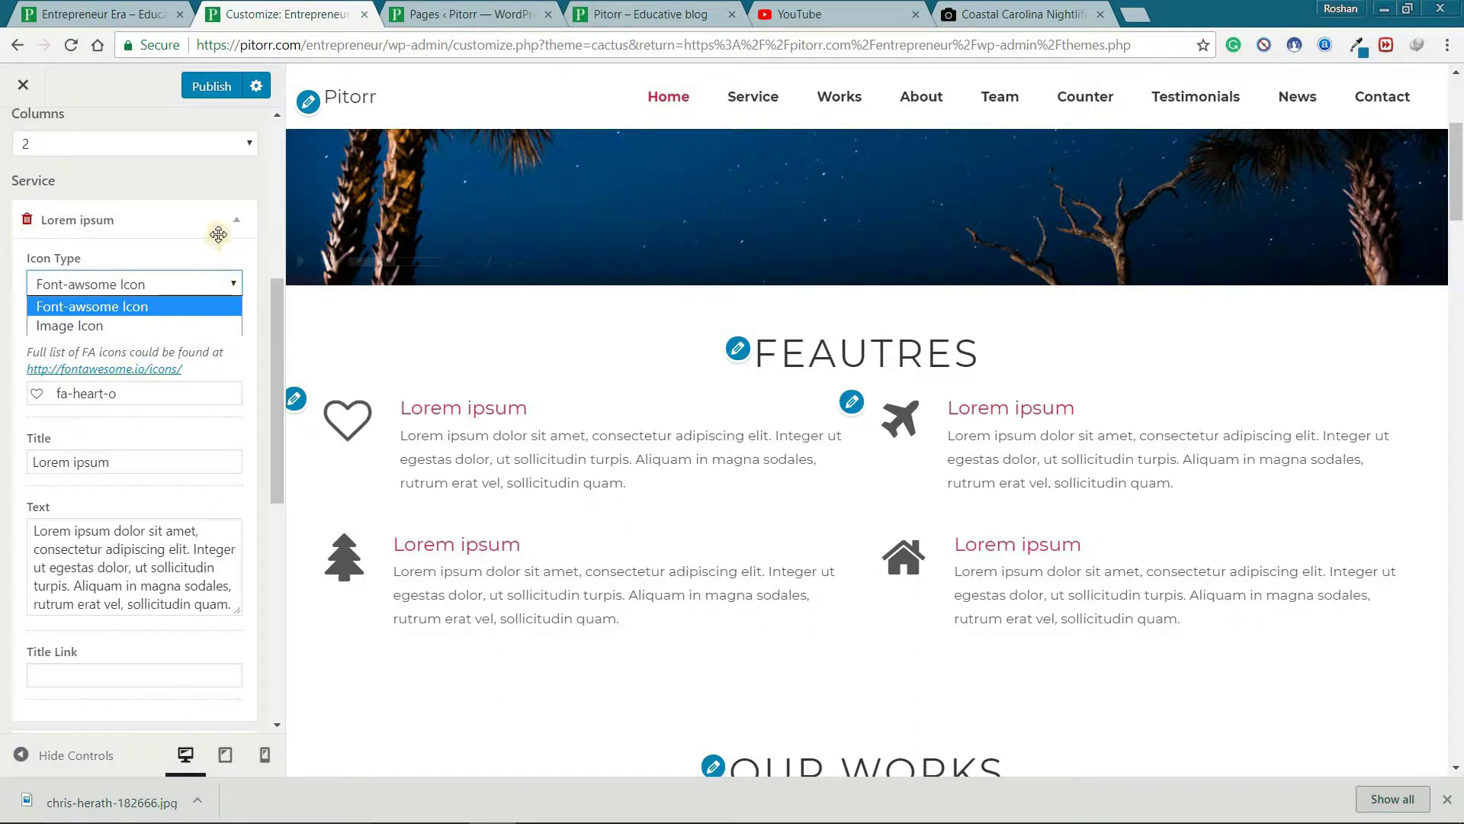
click(217, 234)
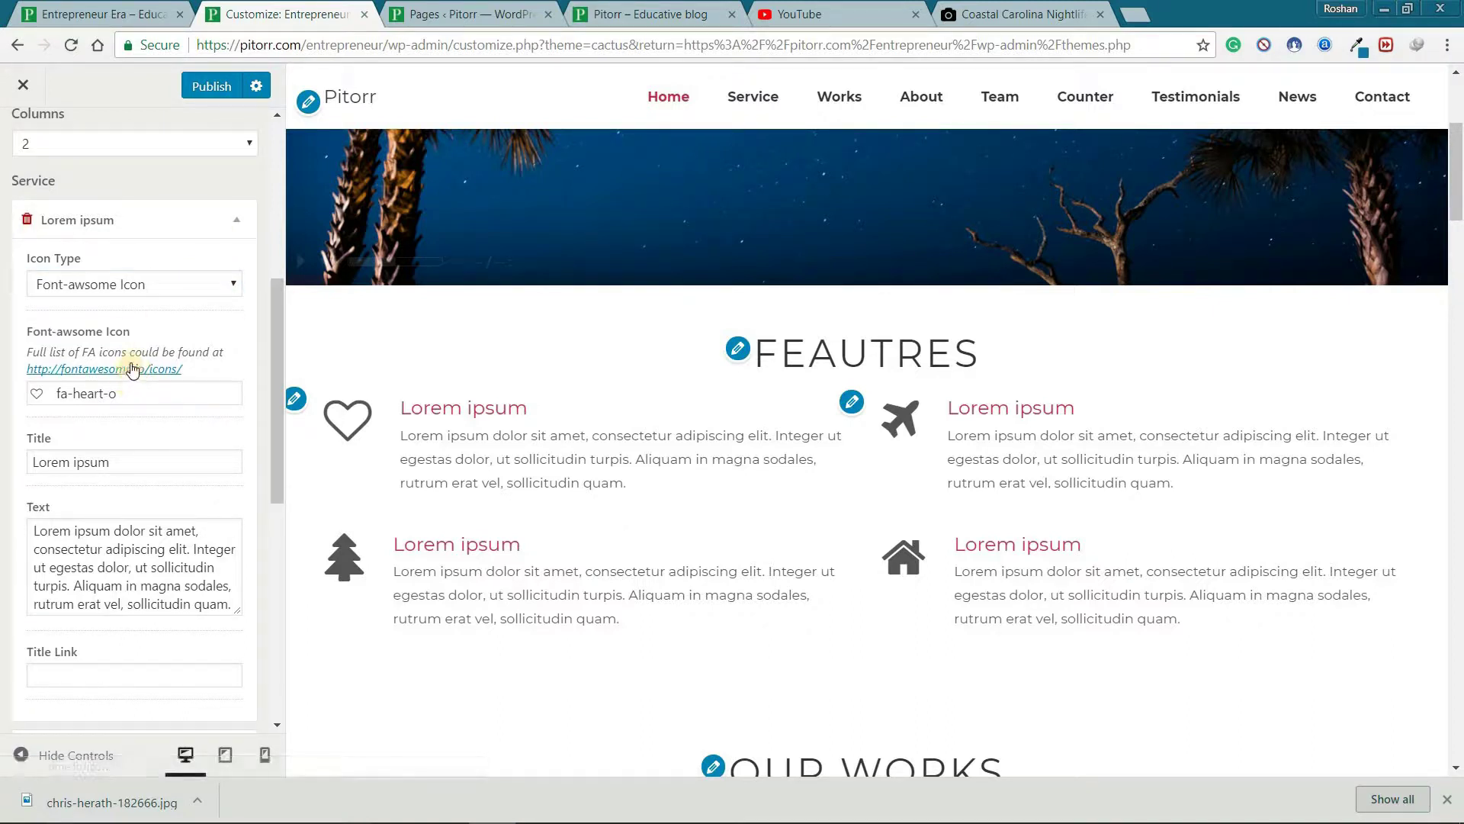
triple_click(110, 462)
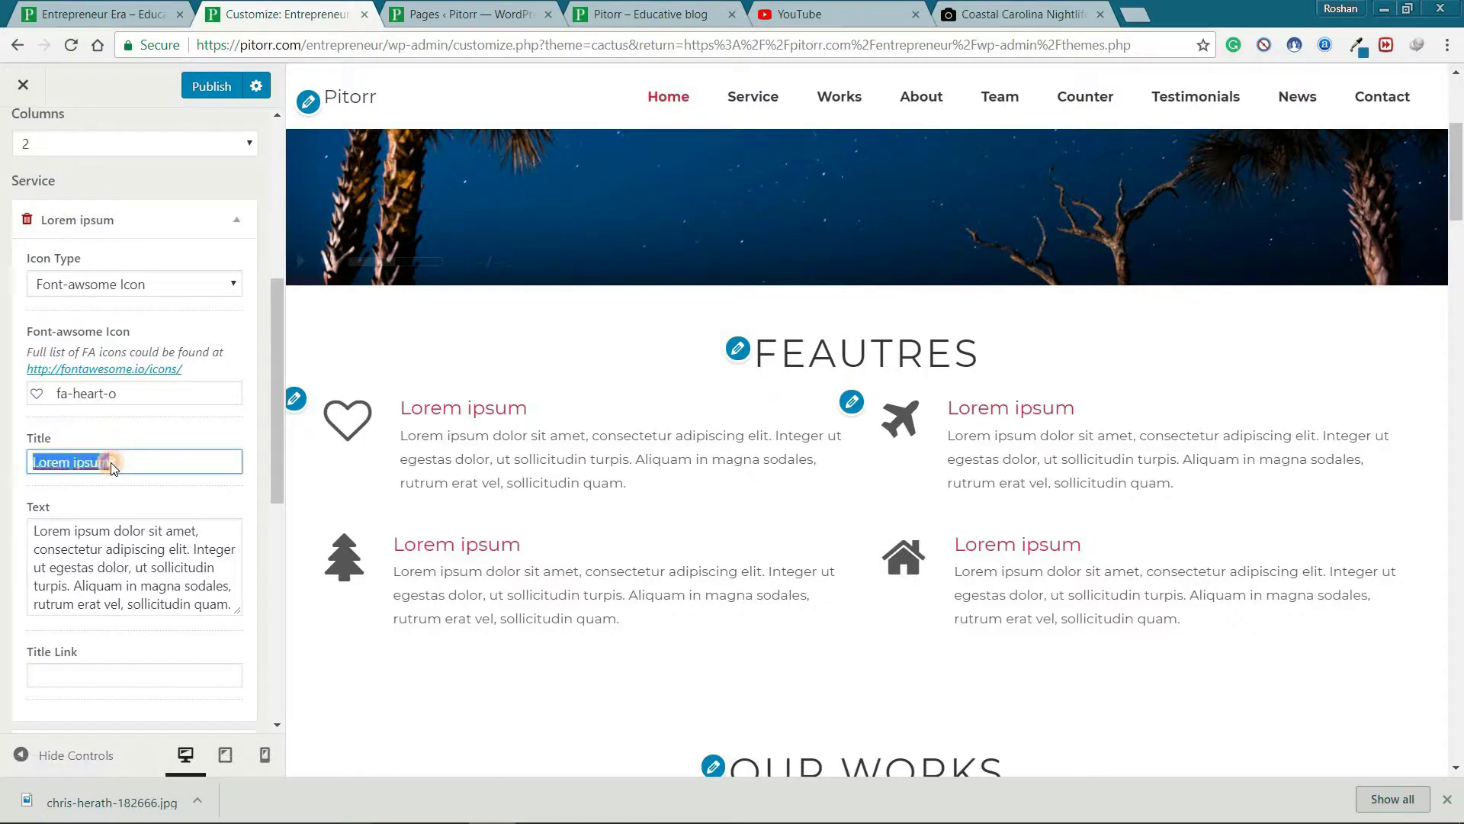
right_click(147, 379)
click(183, 384)
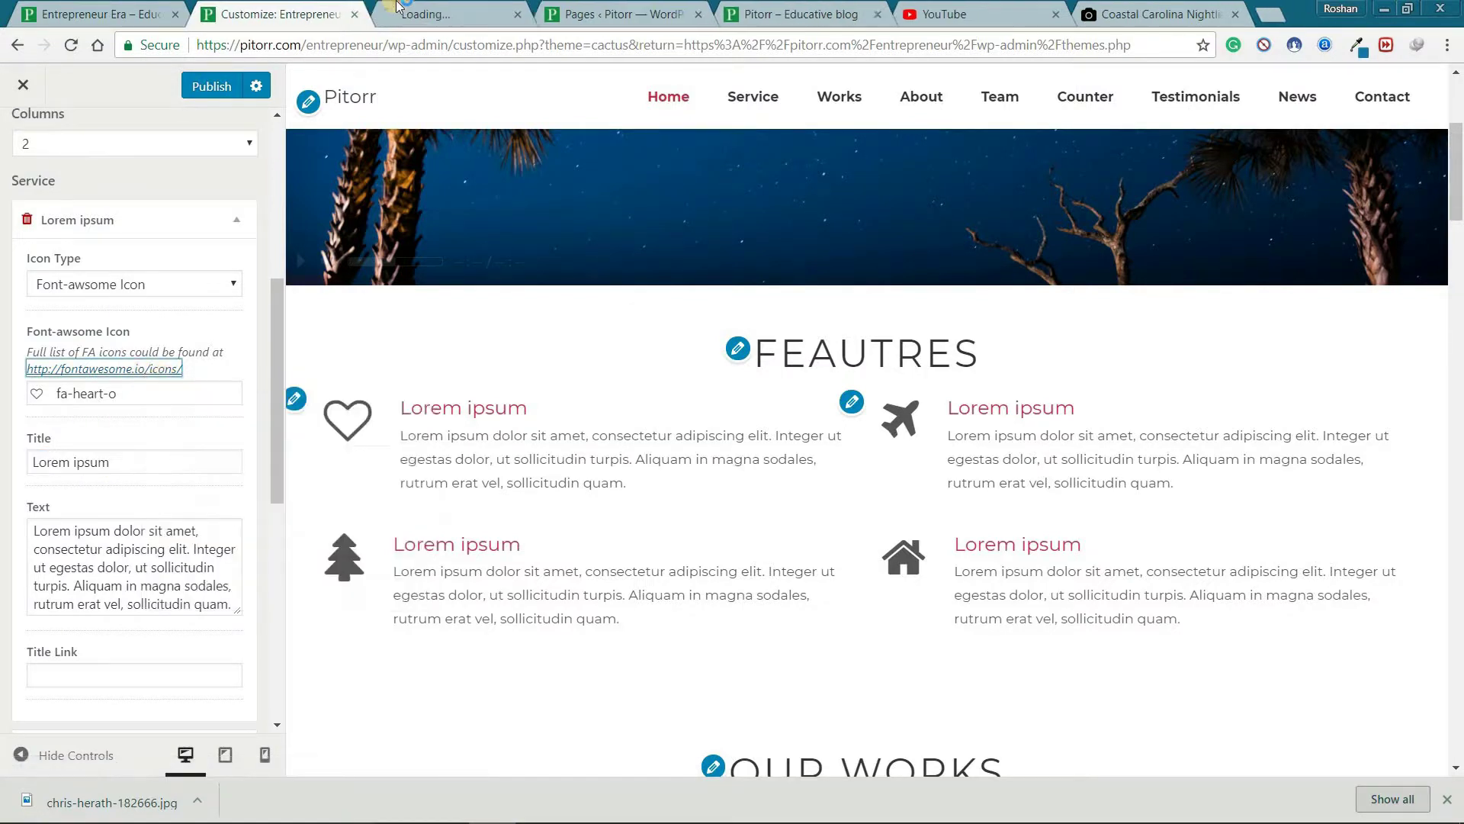
Step: Copy the icon name fa-address-book from the Font Awesome address-book icon page
click(415, 11)
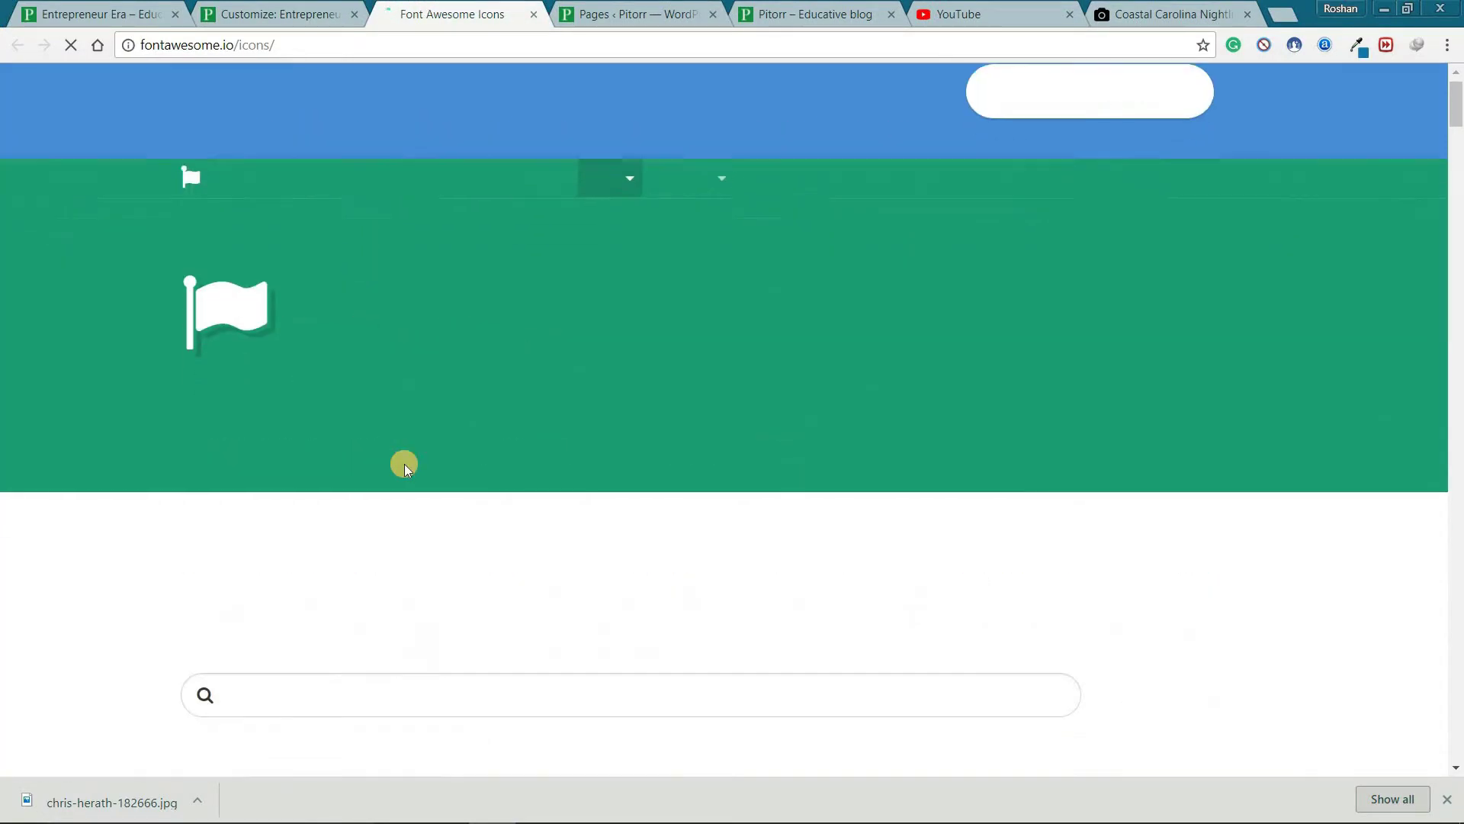
scroll(405, 466, down, 8)
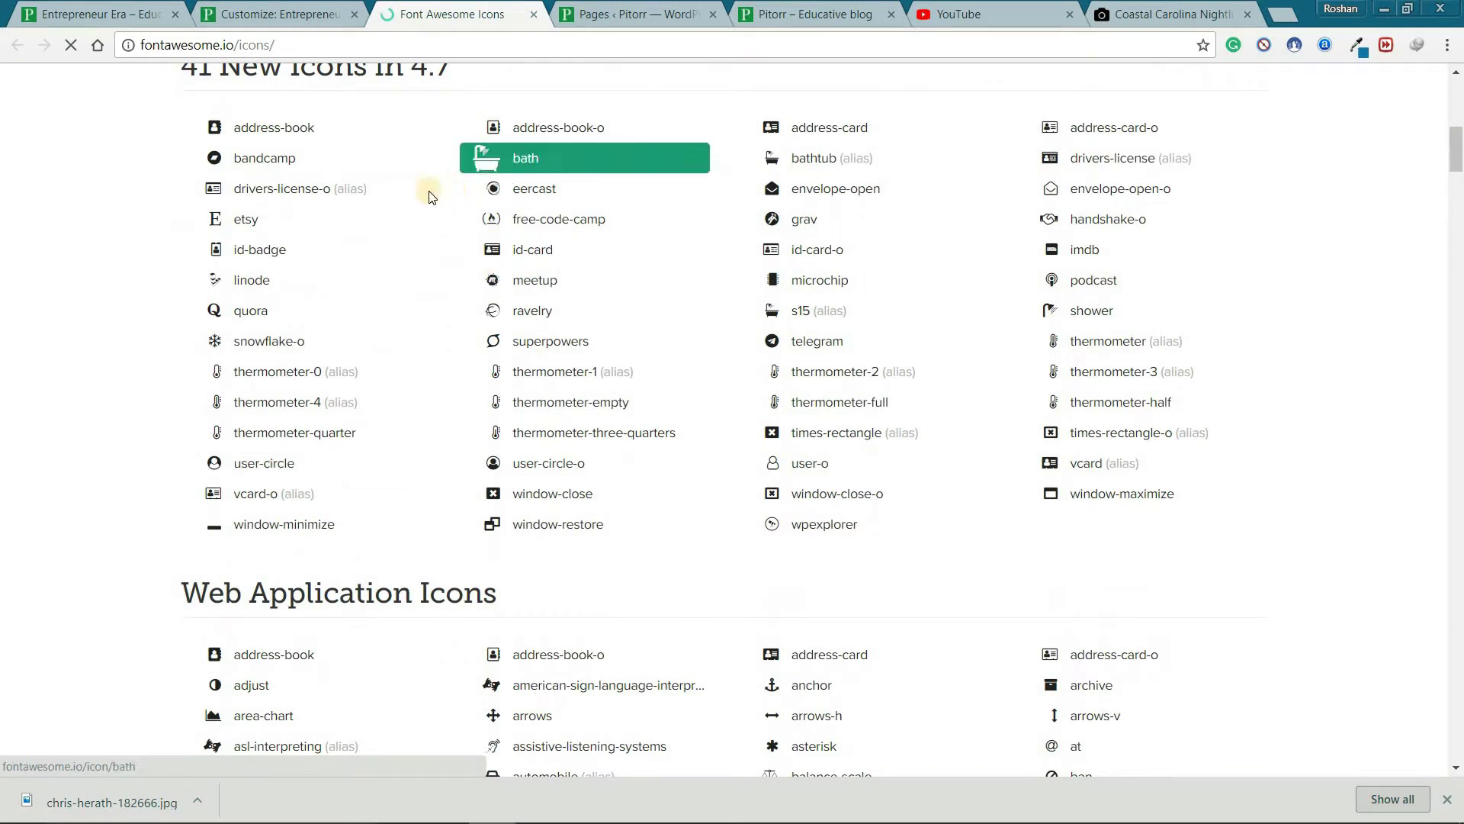
click(281, 135)
click(294, 7)
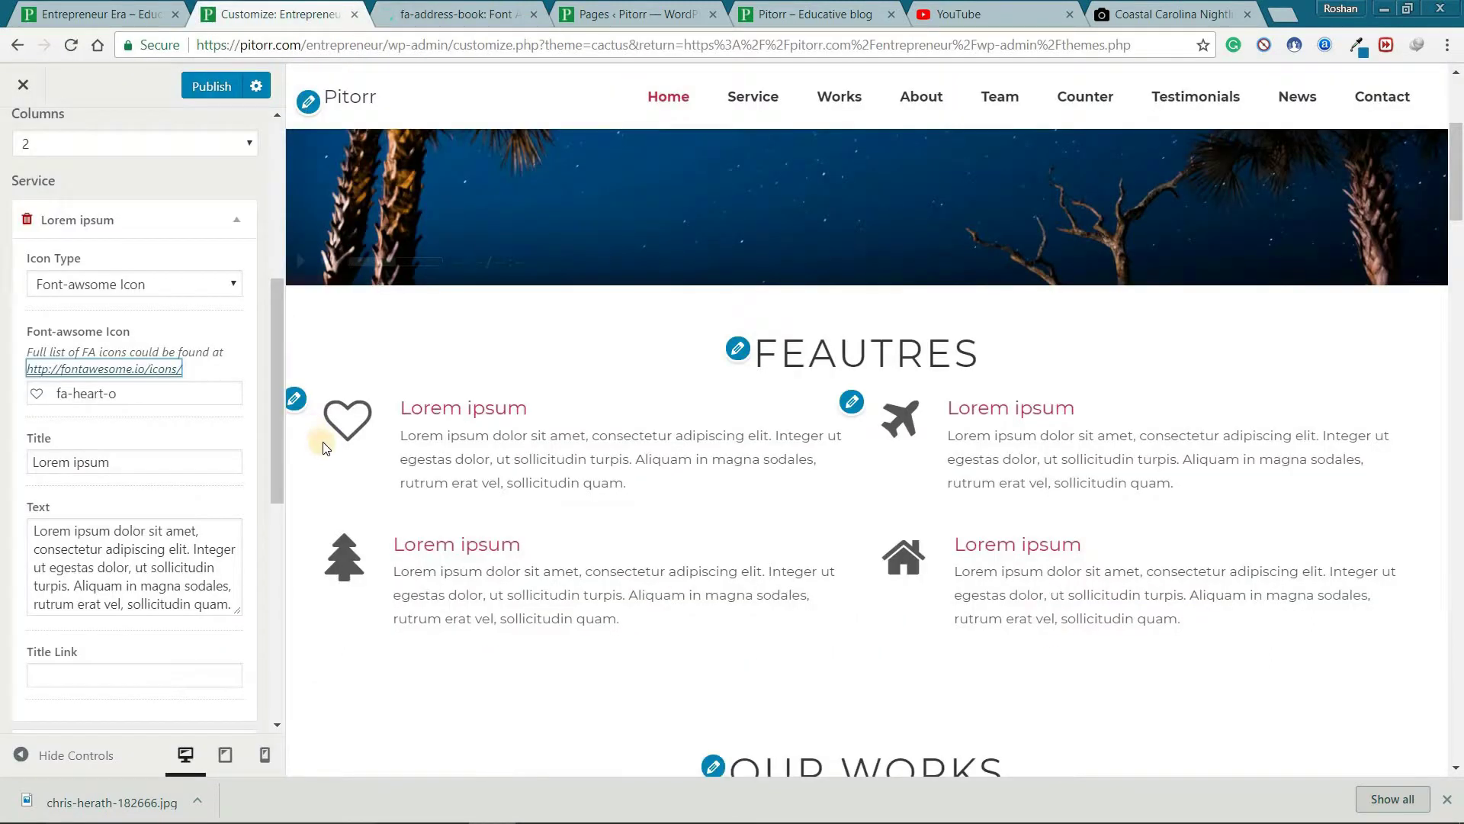
click(450, 8)
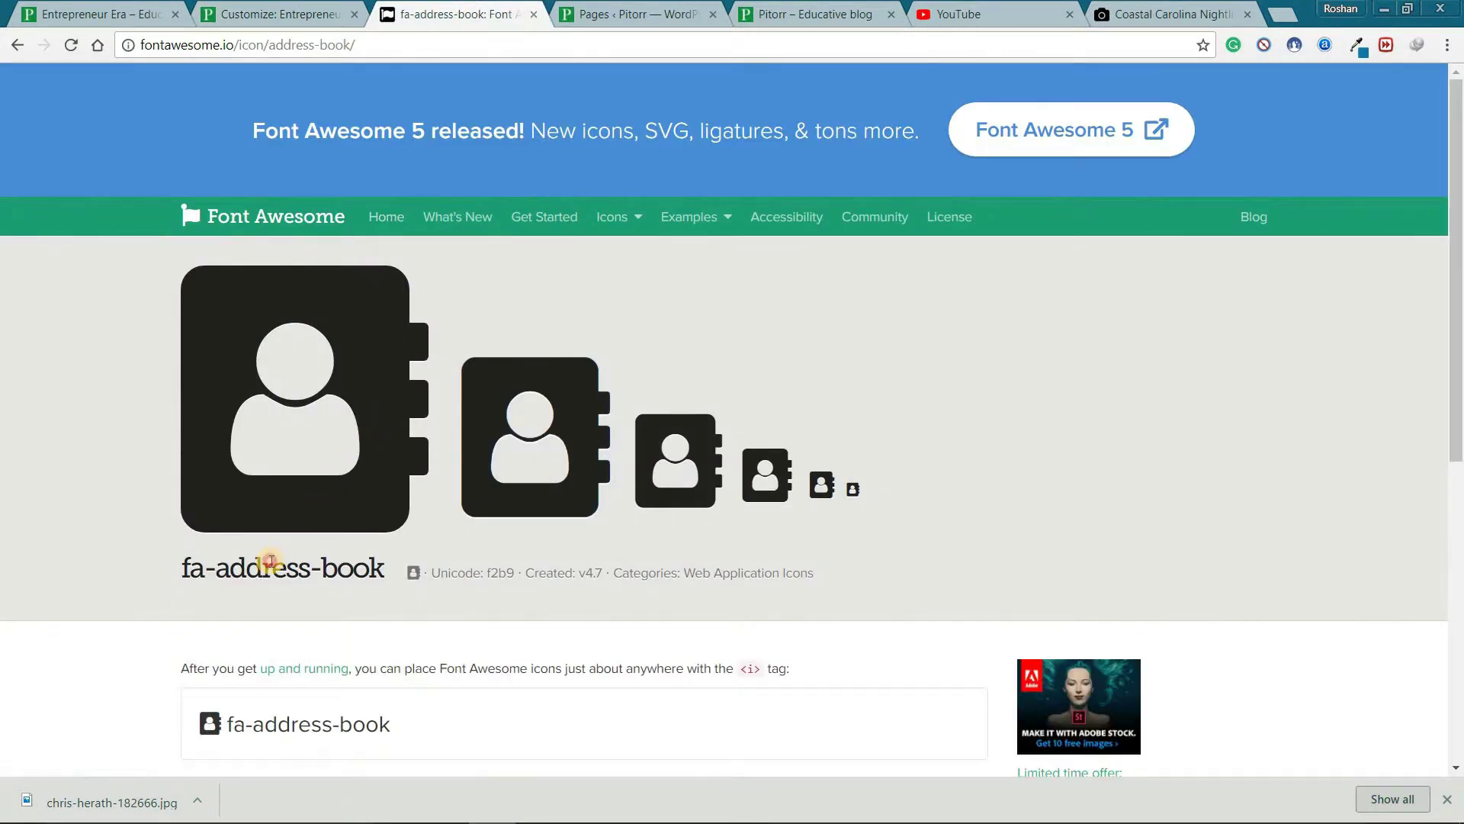
triple_click(271, 560)
click(350, 565)
drag(379, 569, 186, 575)
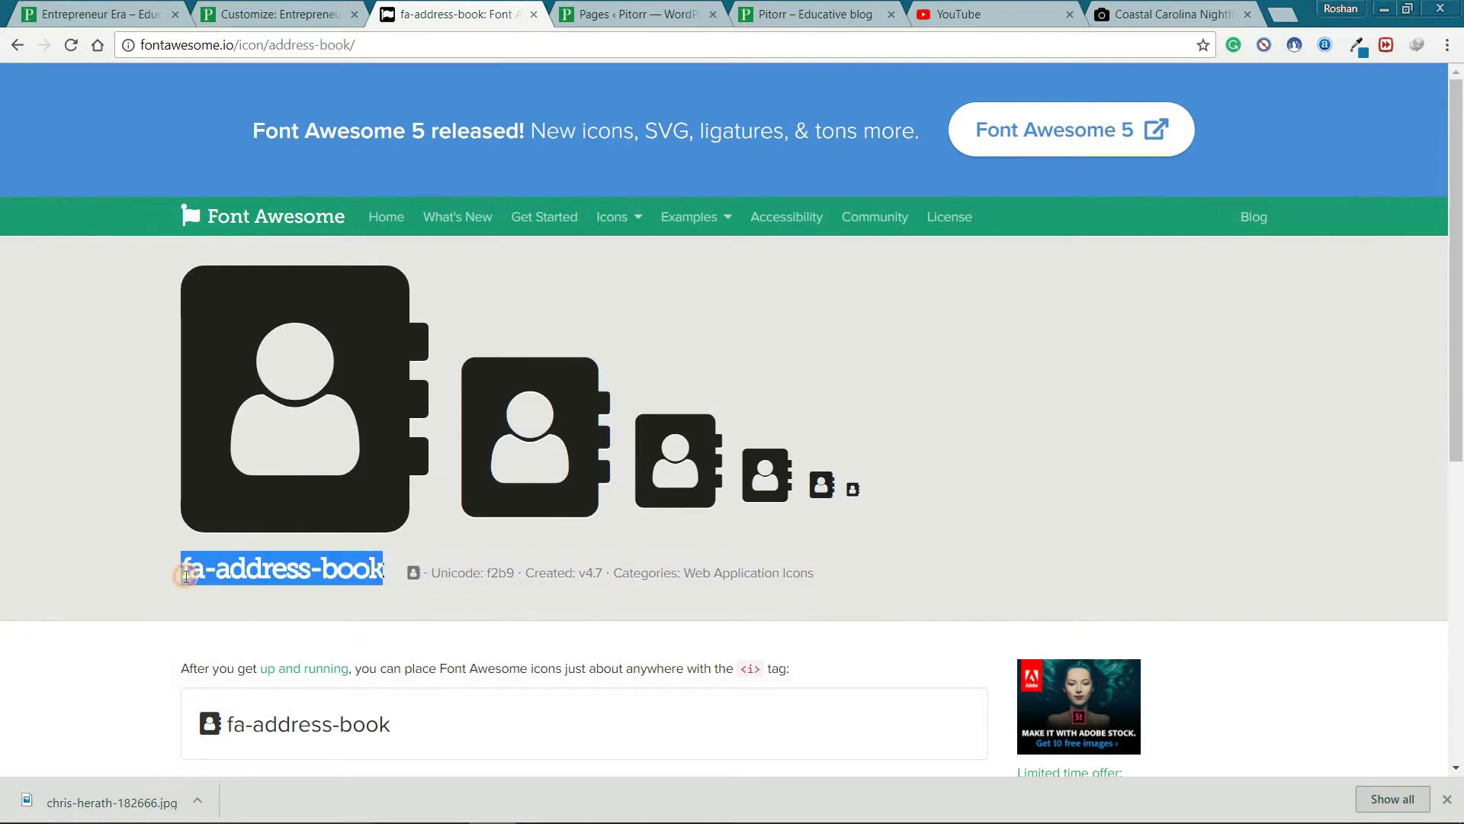
right_click(185, 579)
click(206, 592)
key(ctrl+shift+Tab)
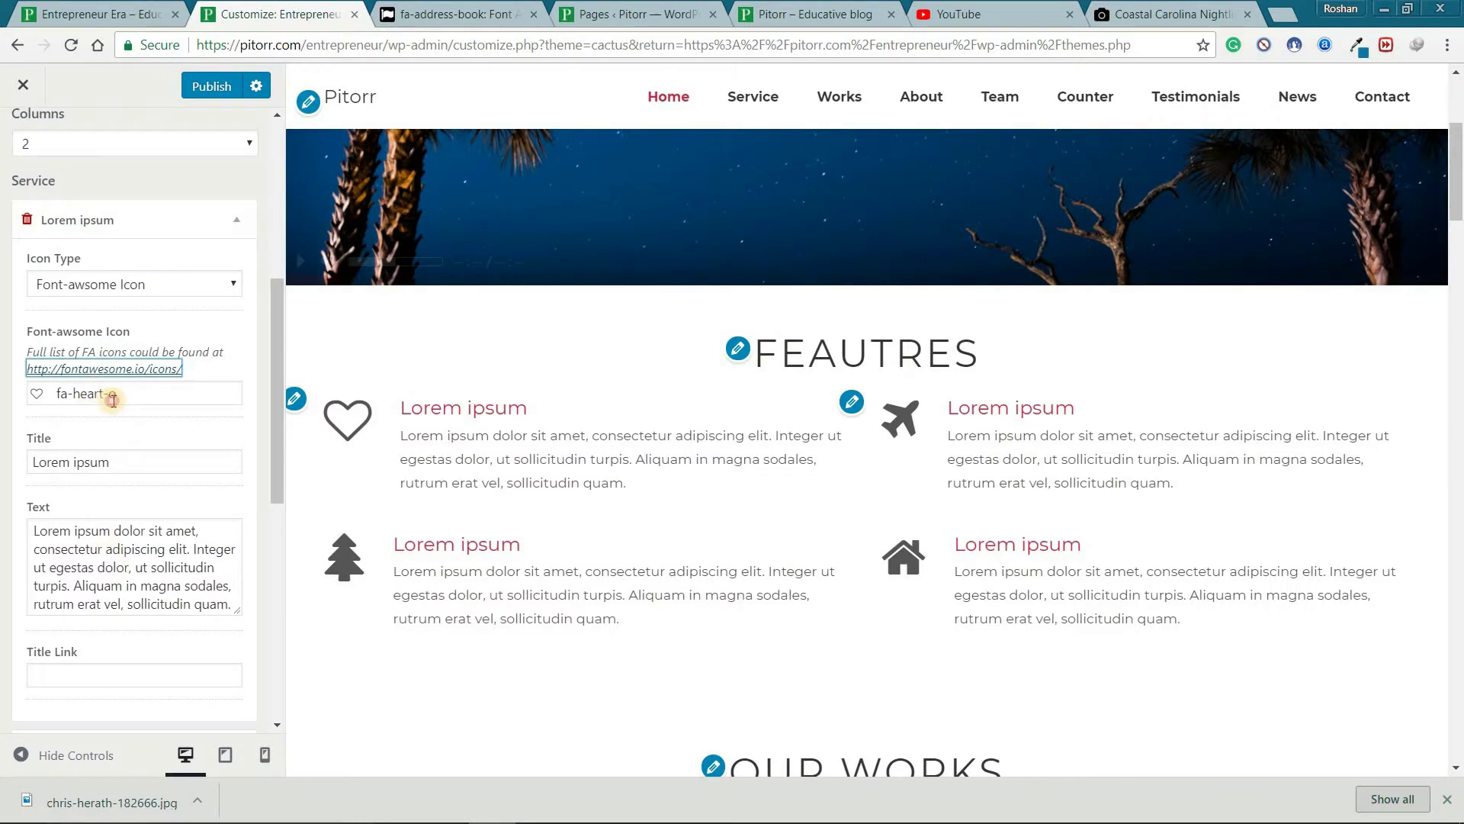
Step: Try fa-address-book in the first item's icon field, then revert it to fa-heart-o
triple_click(113, 400)
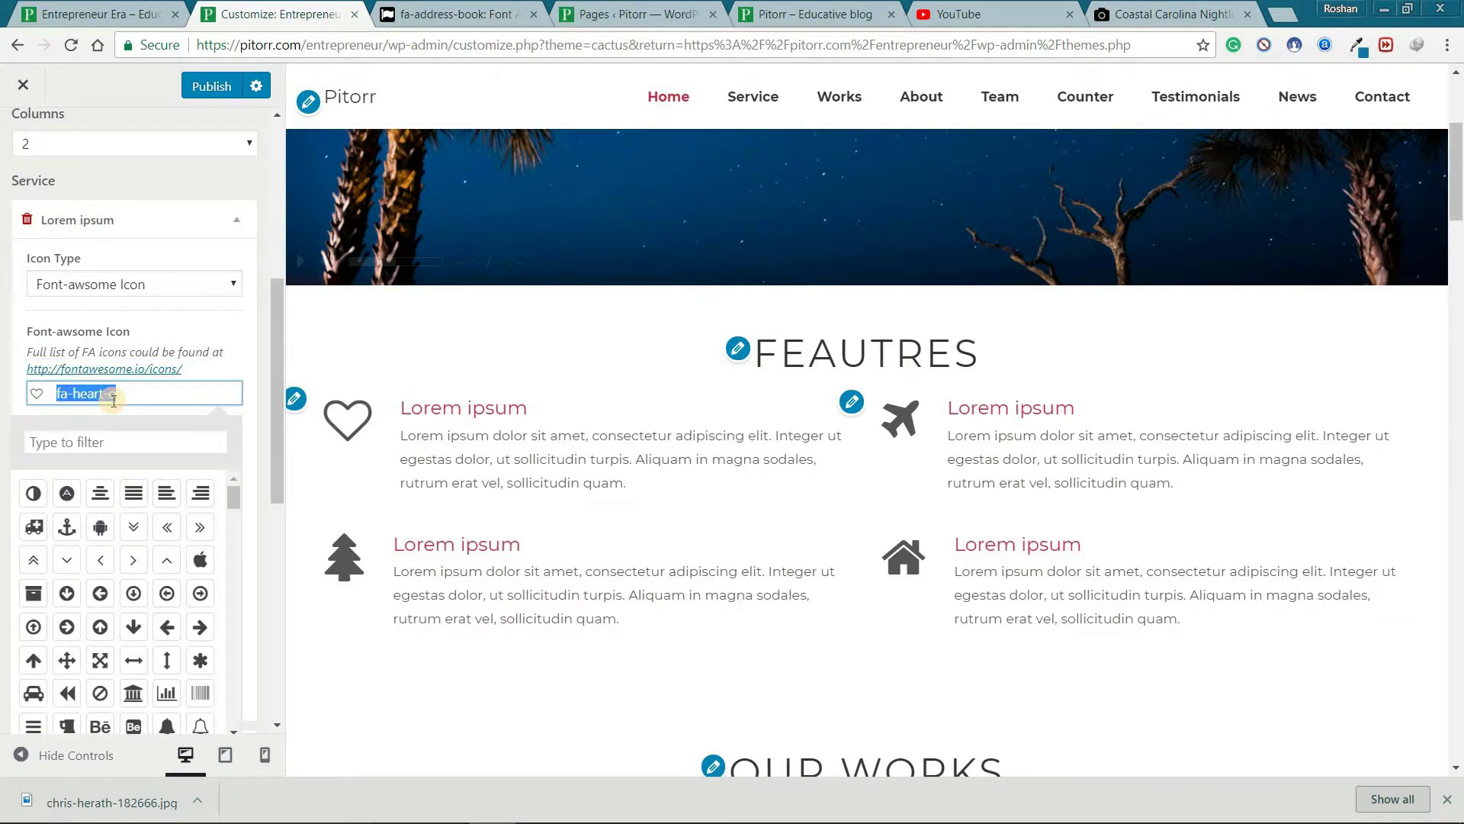
key(ctrl+v)
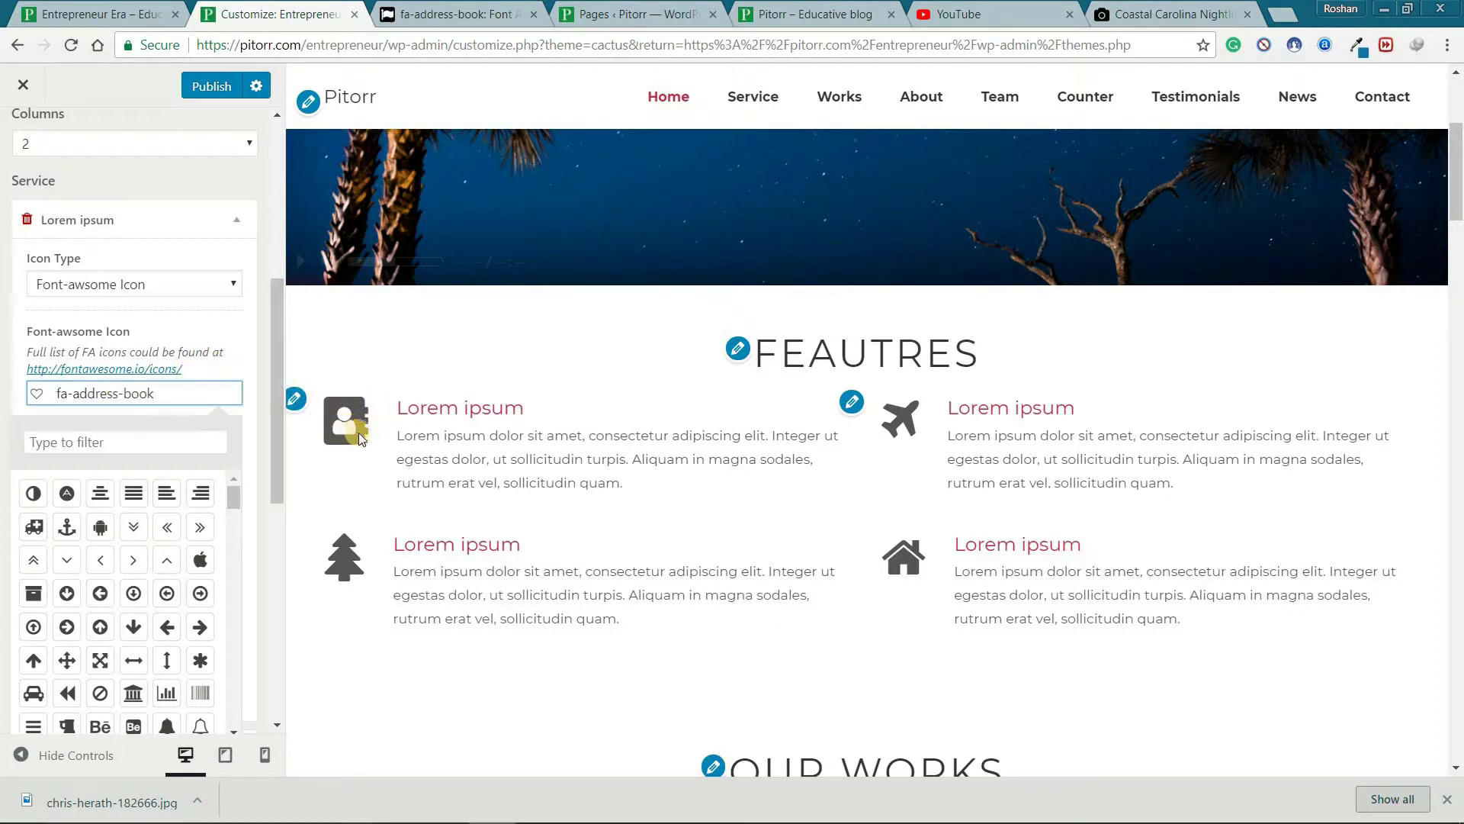
key(ctrl+z)
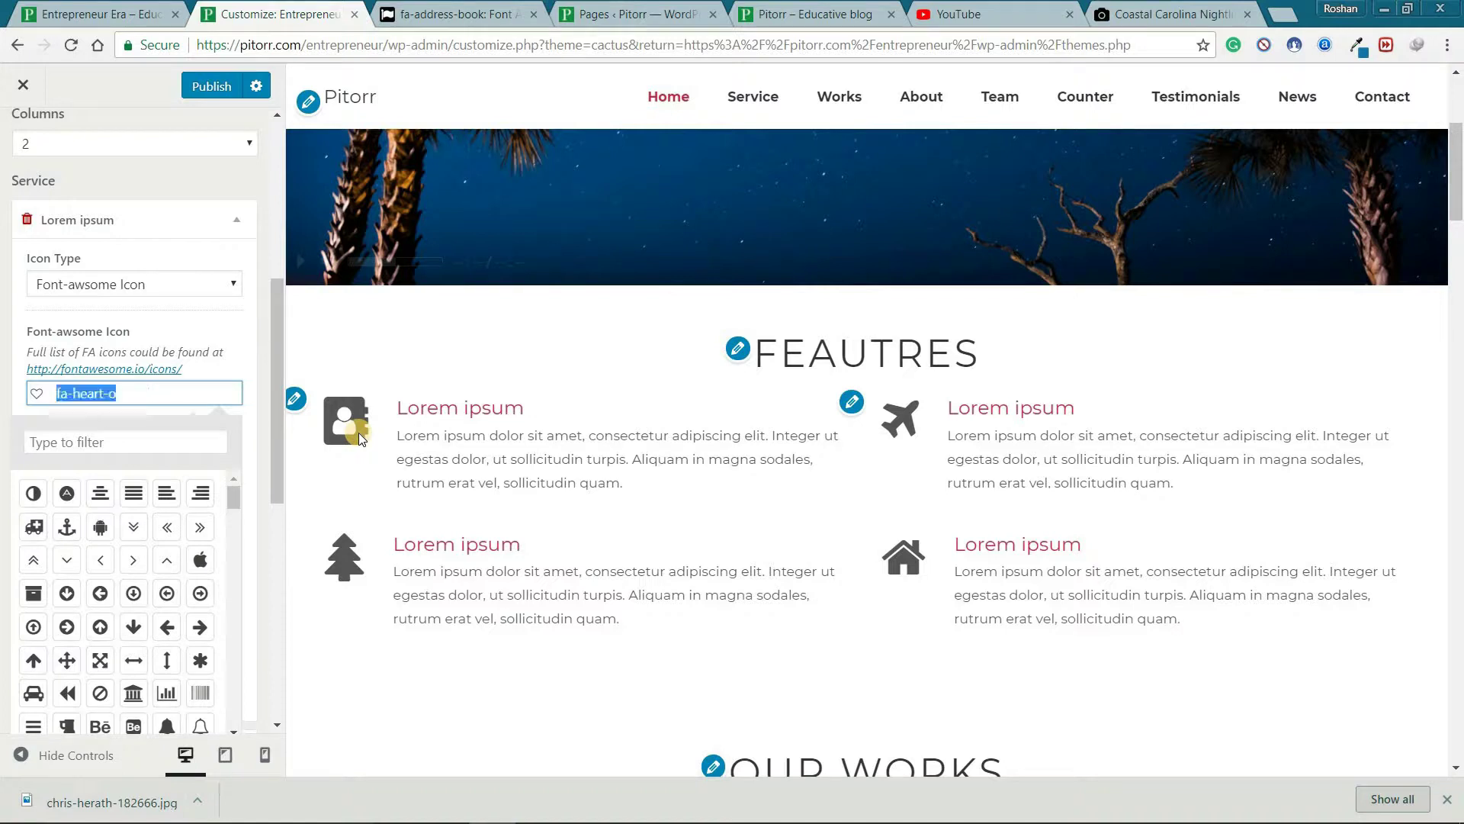
click(244, 336)
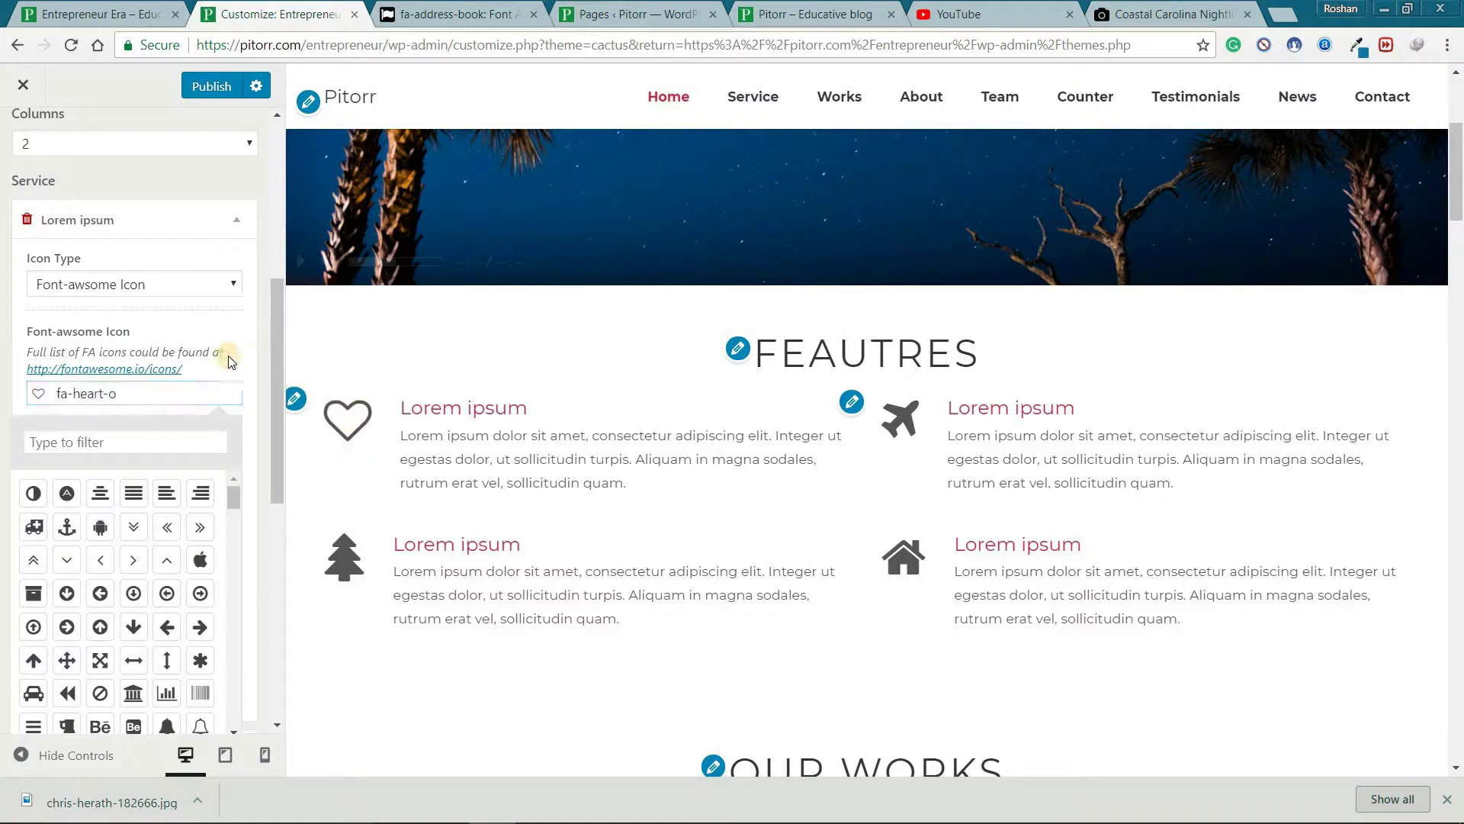
click(398, 6)
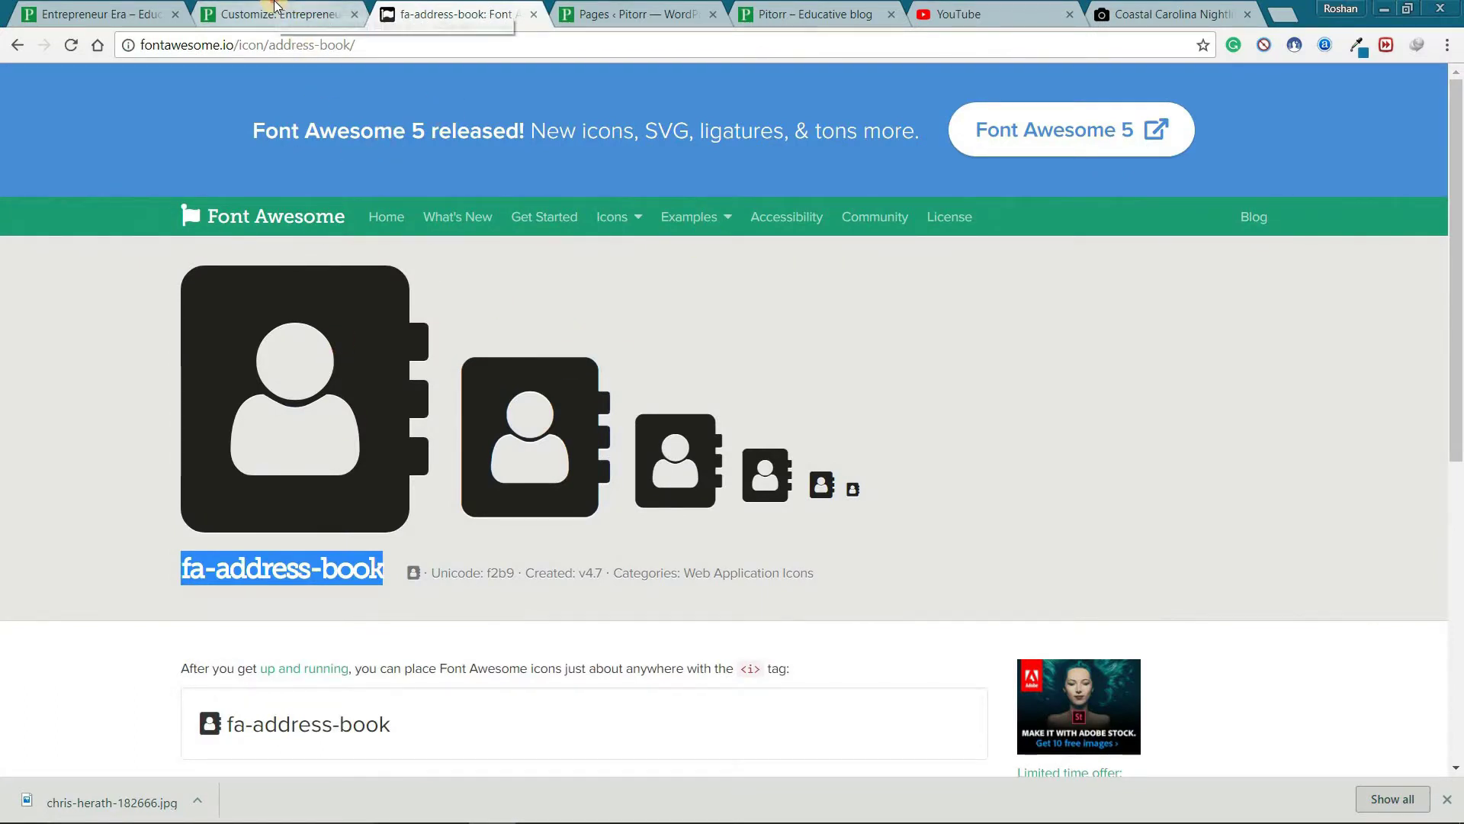
click(300, 8)
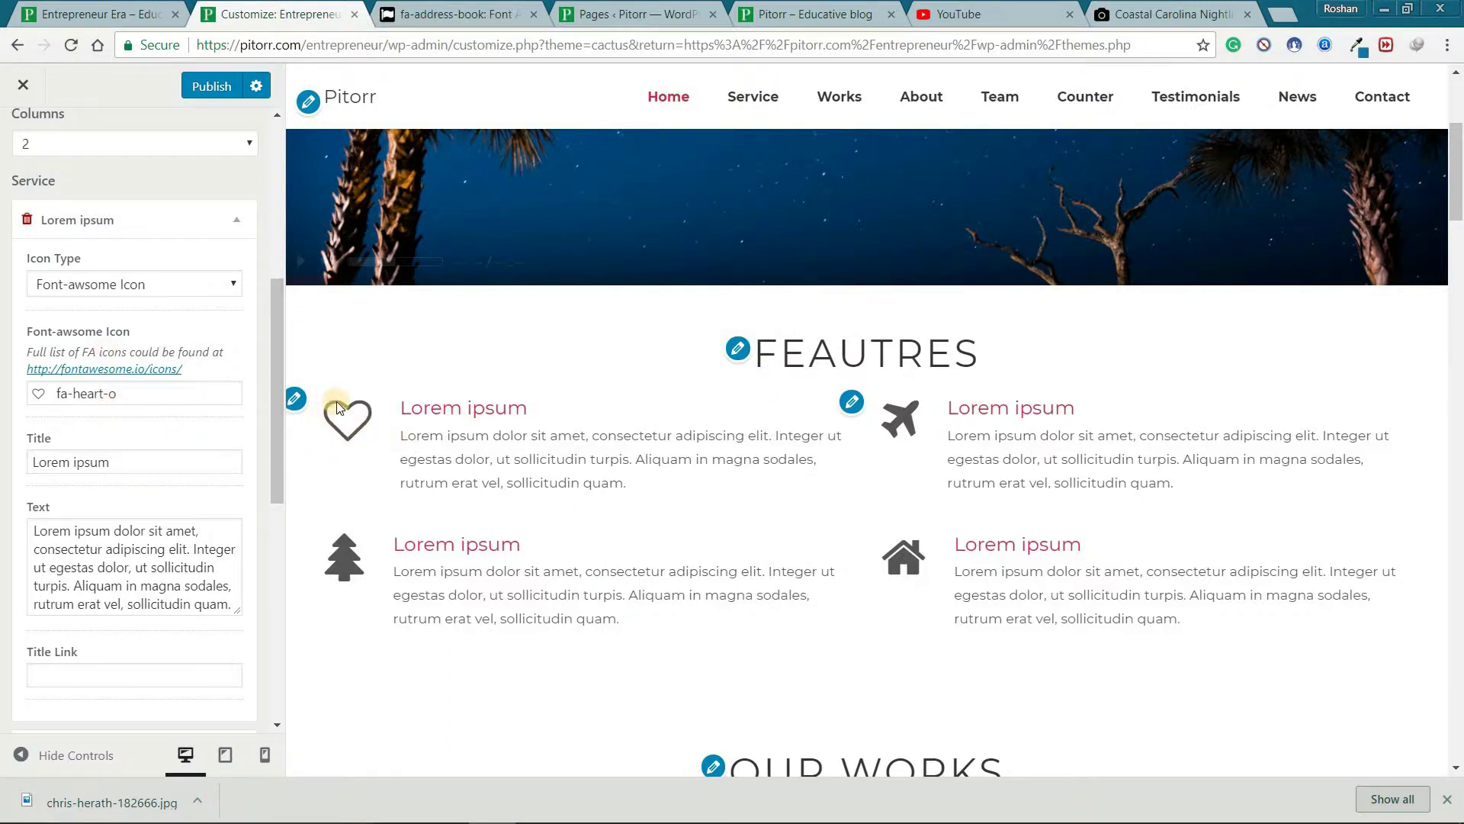
Step: Title the first feature item 'Affordable Price', copied from the Entrepreneur Era site
click(129, 8)
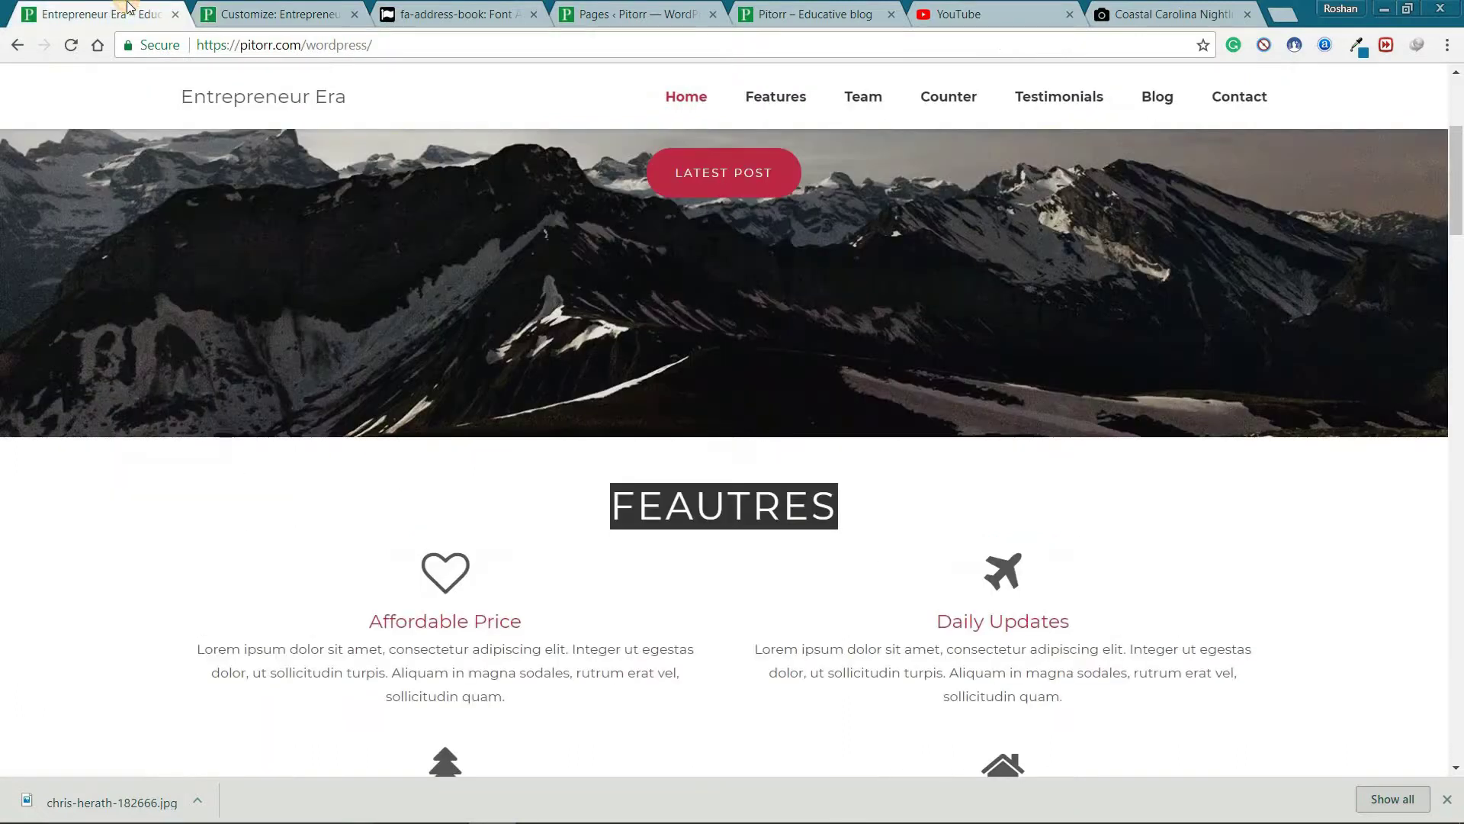
scroll(372, 510, down, 3)
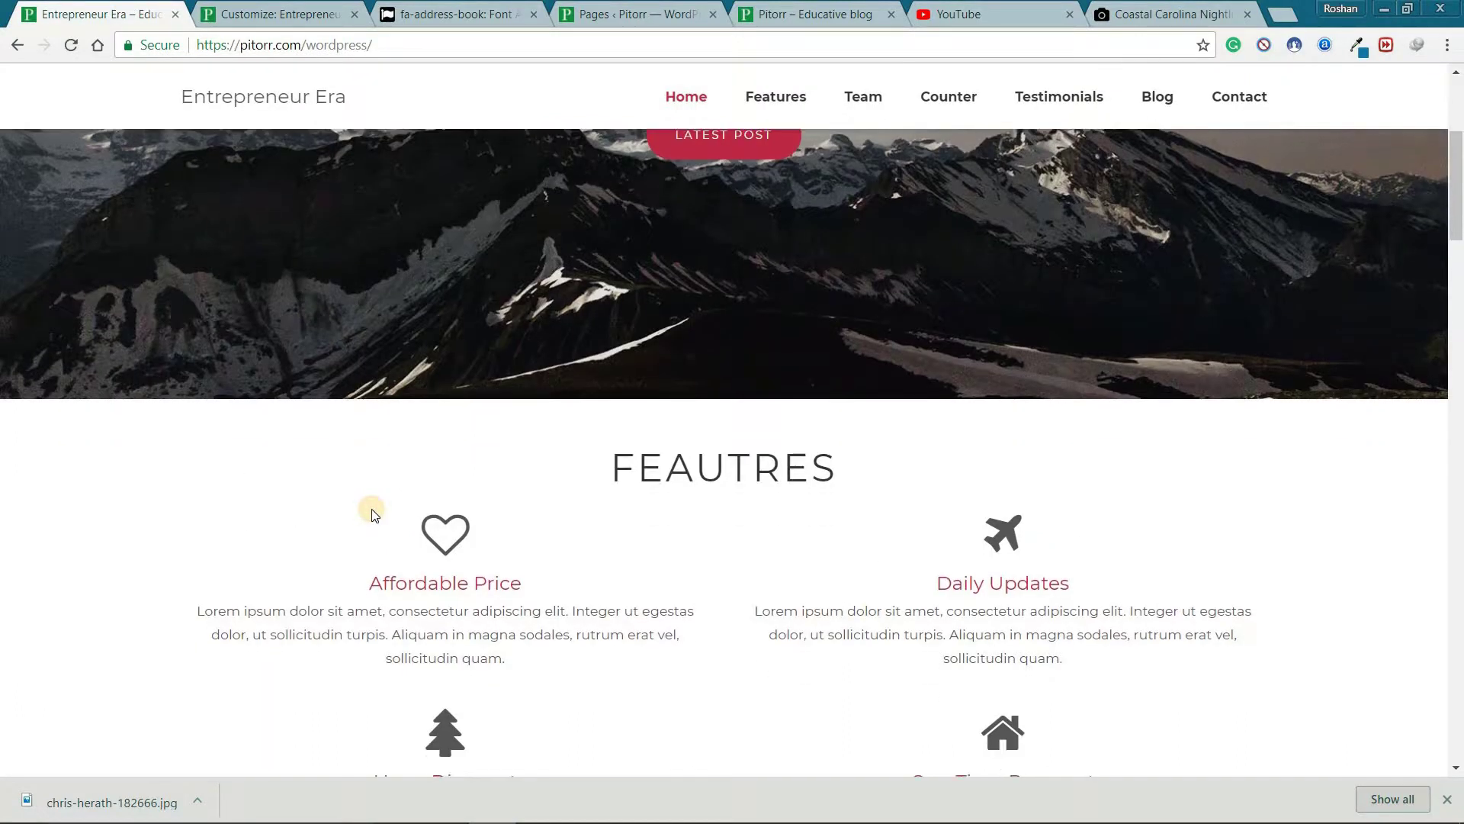
click(305, 12)
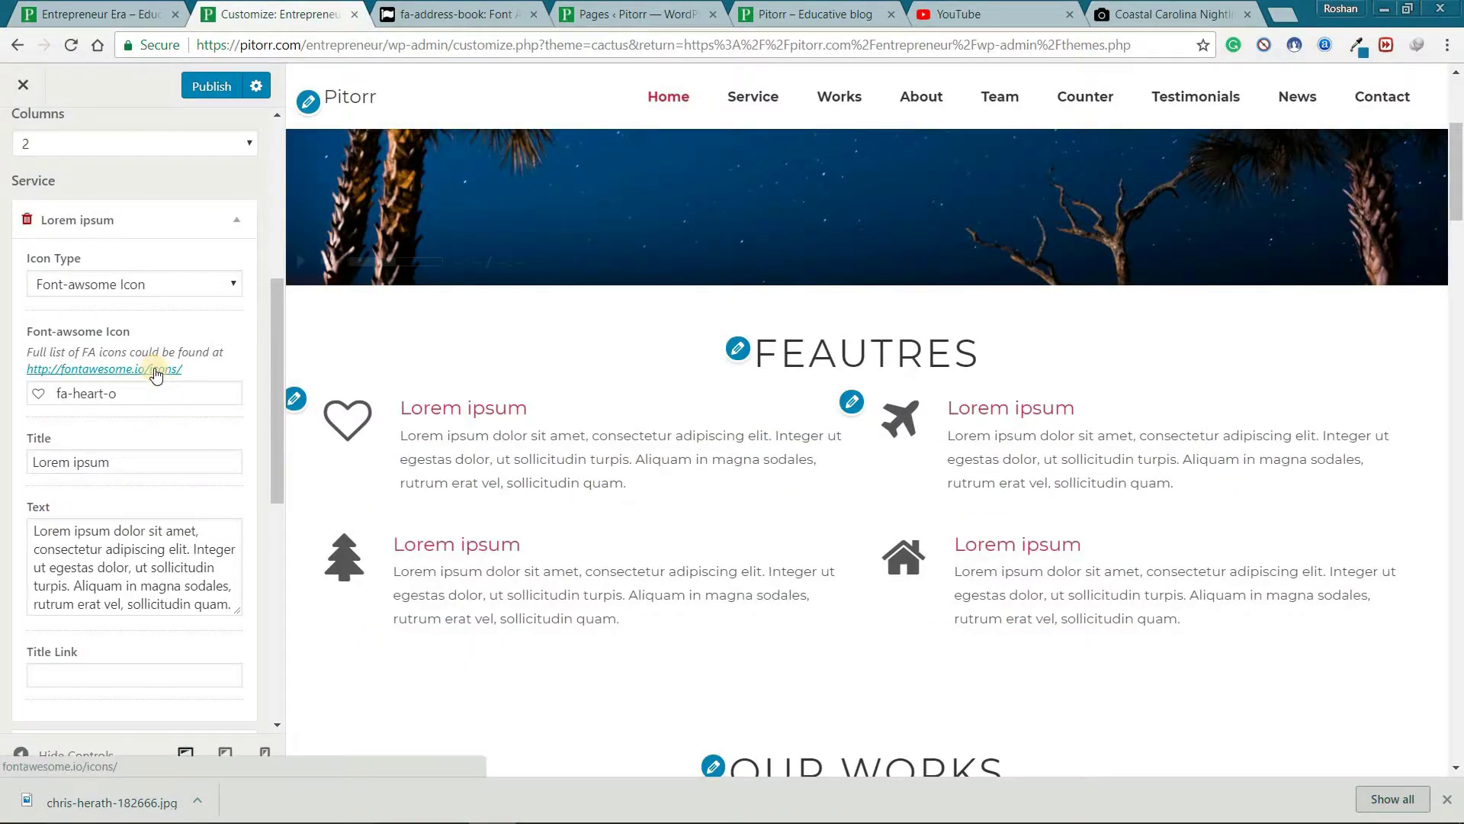
click(533, 14)
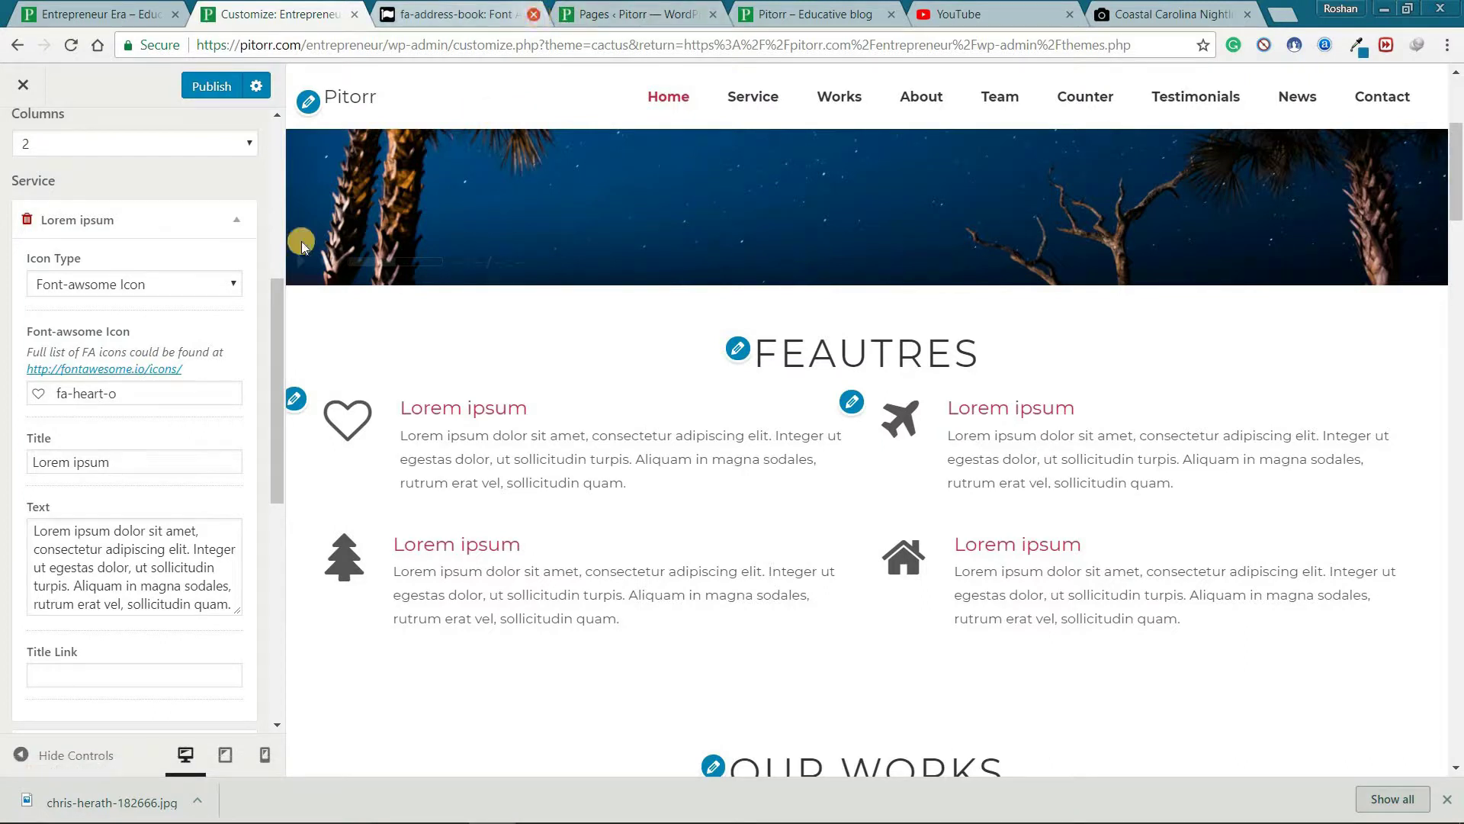
triple_click(102, 466)
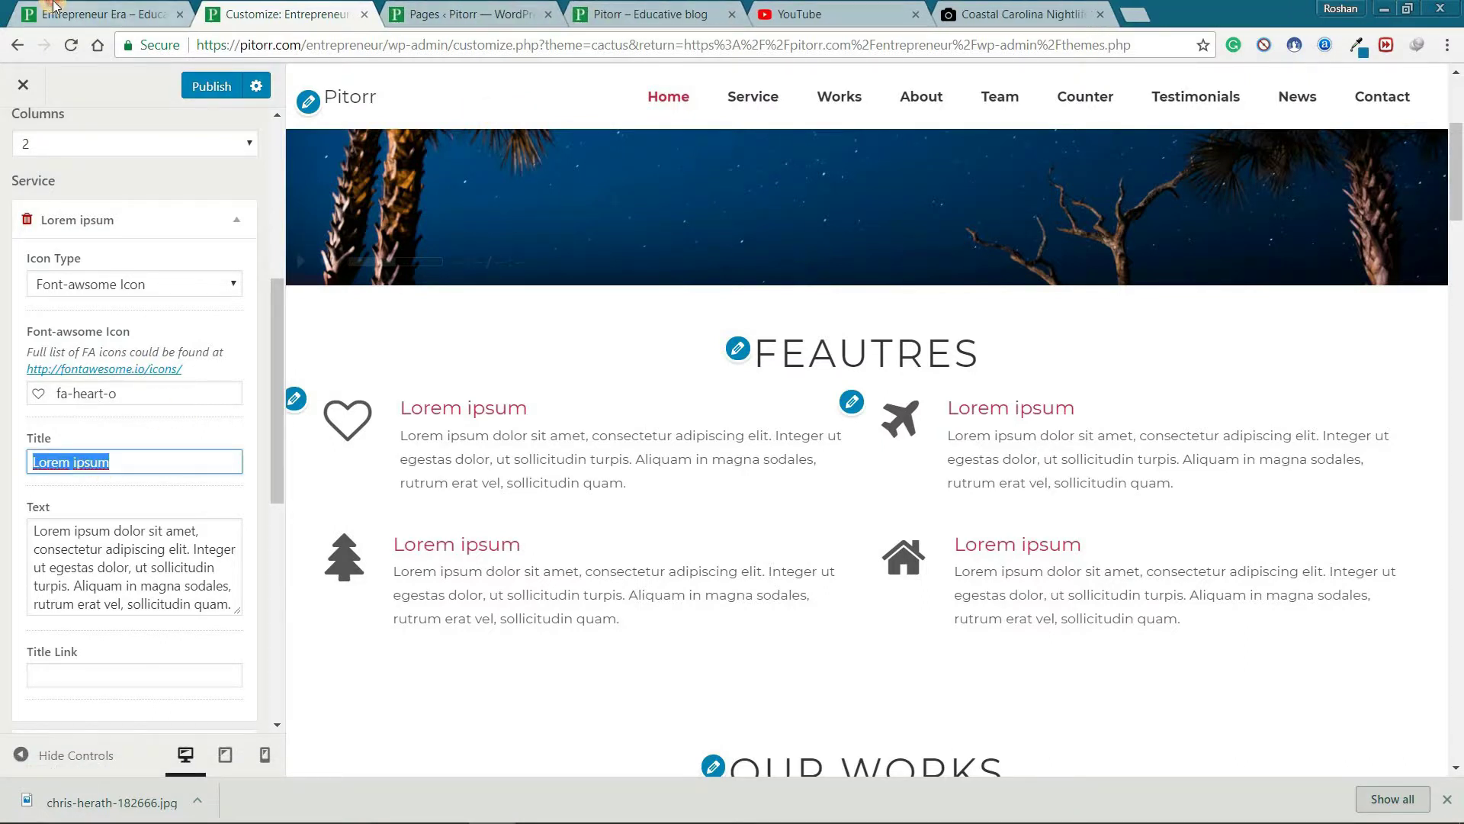
click(84, 13)
triple_click(476, 432)
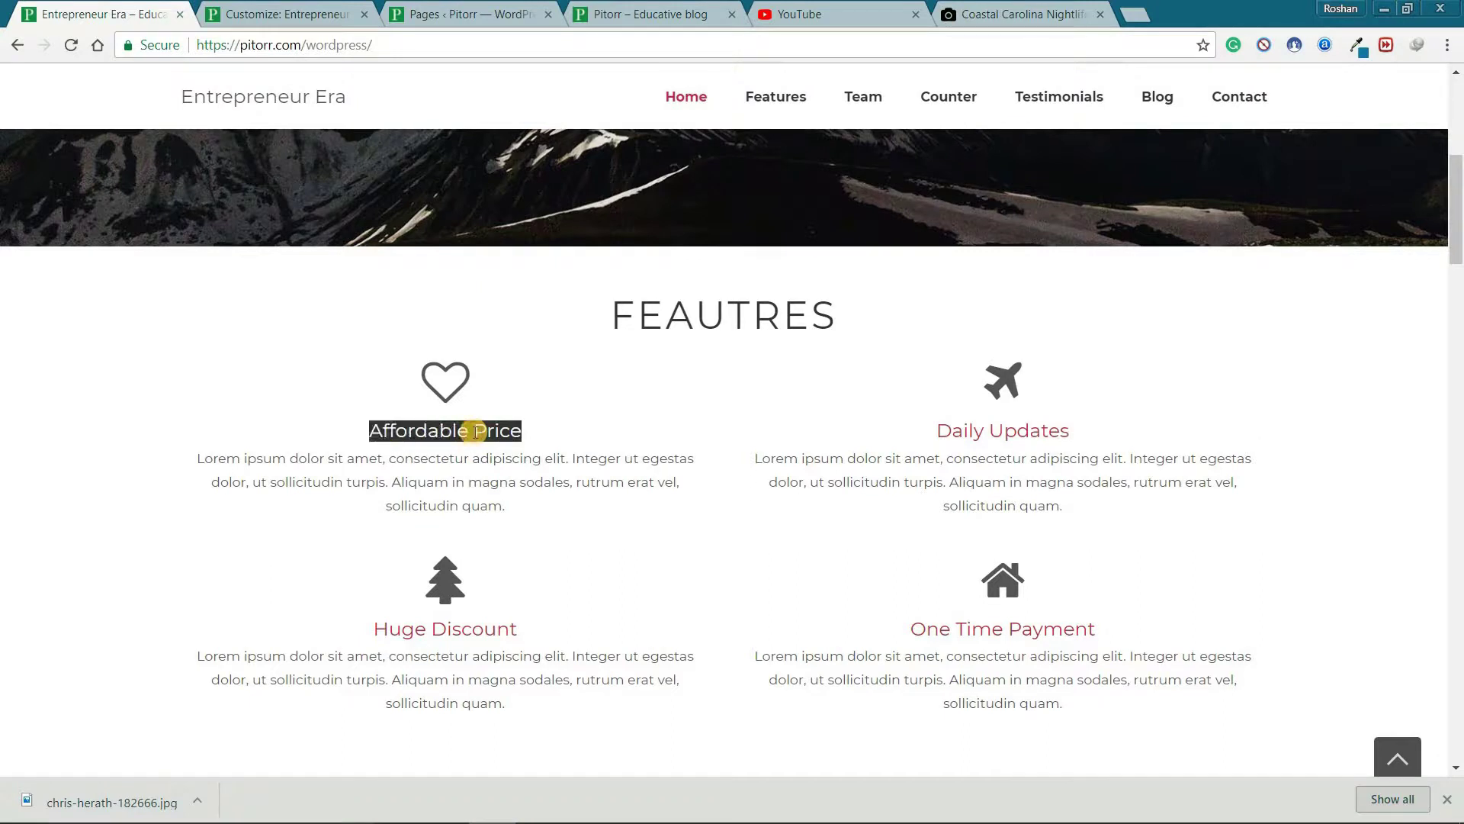
click(219, 9)
key(ctrl+v)
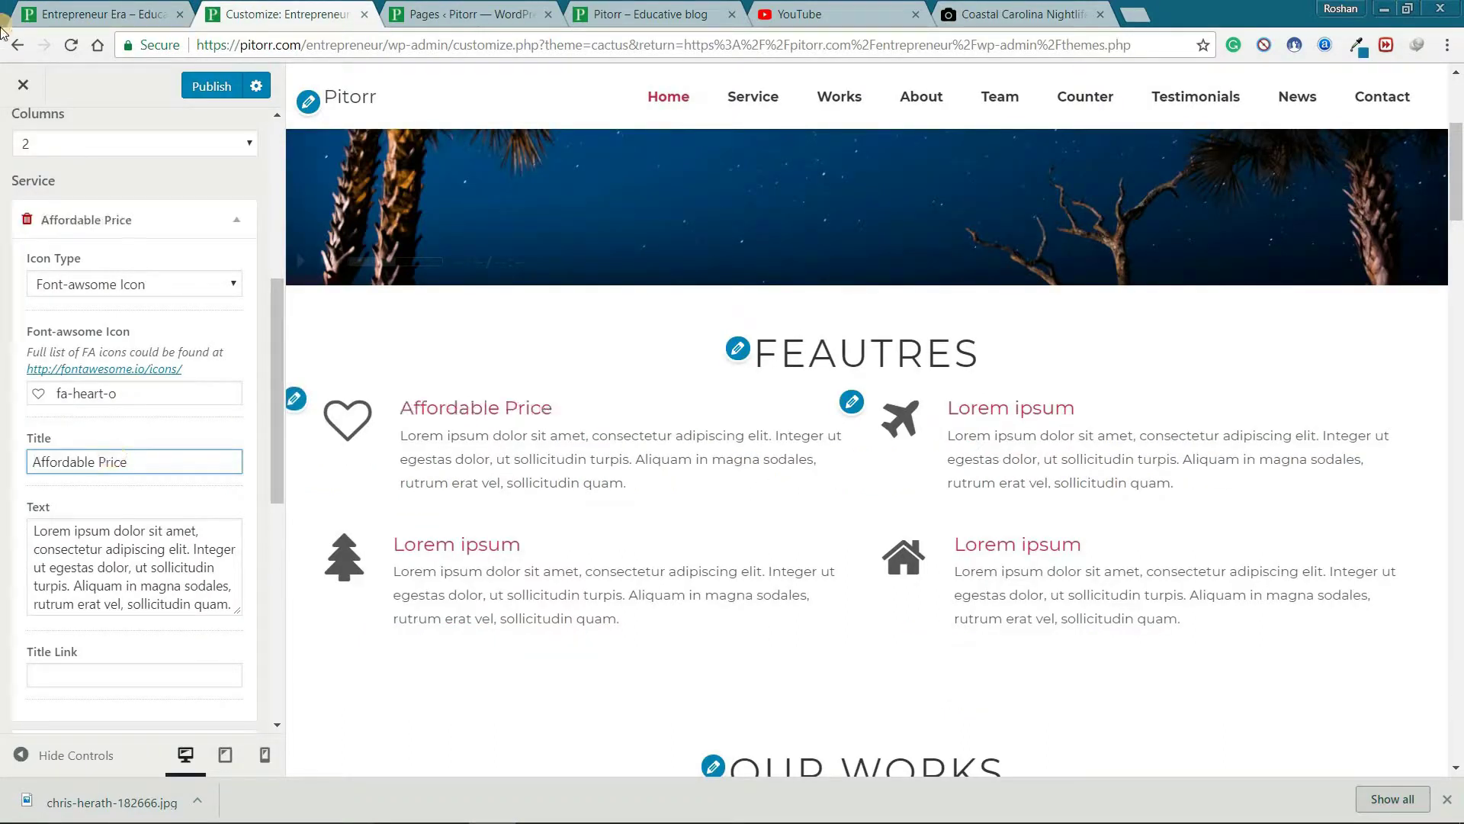
Step: Paste the Affordable Price description paragraph from the reference site into the first item
click(63, 6)
click(345, 507)
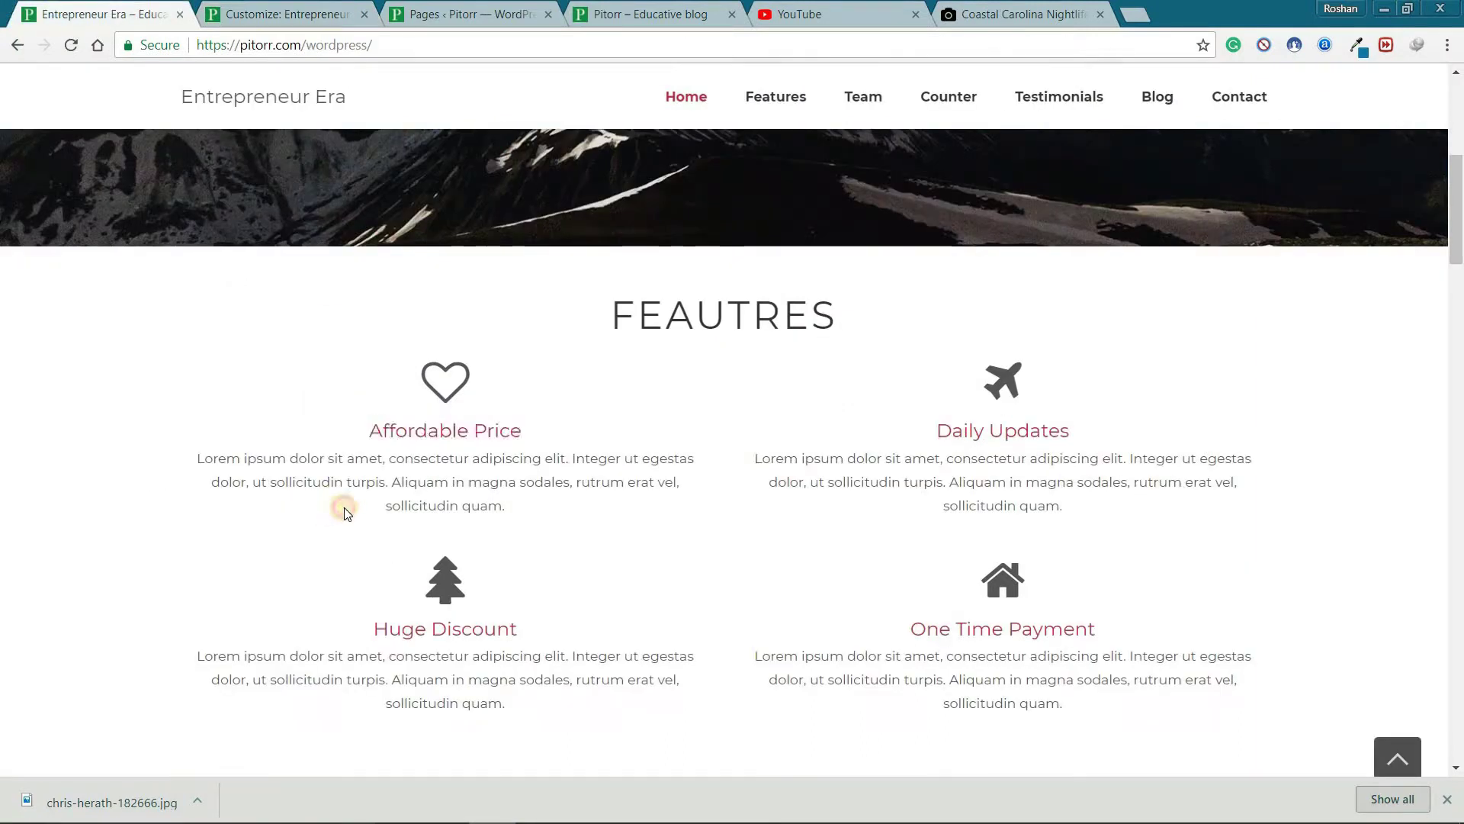
triple_click(373, 490)
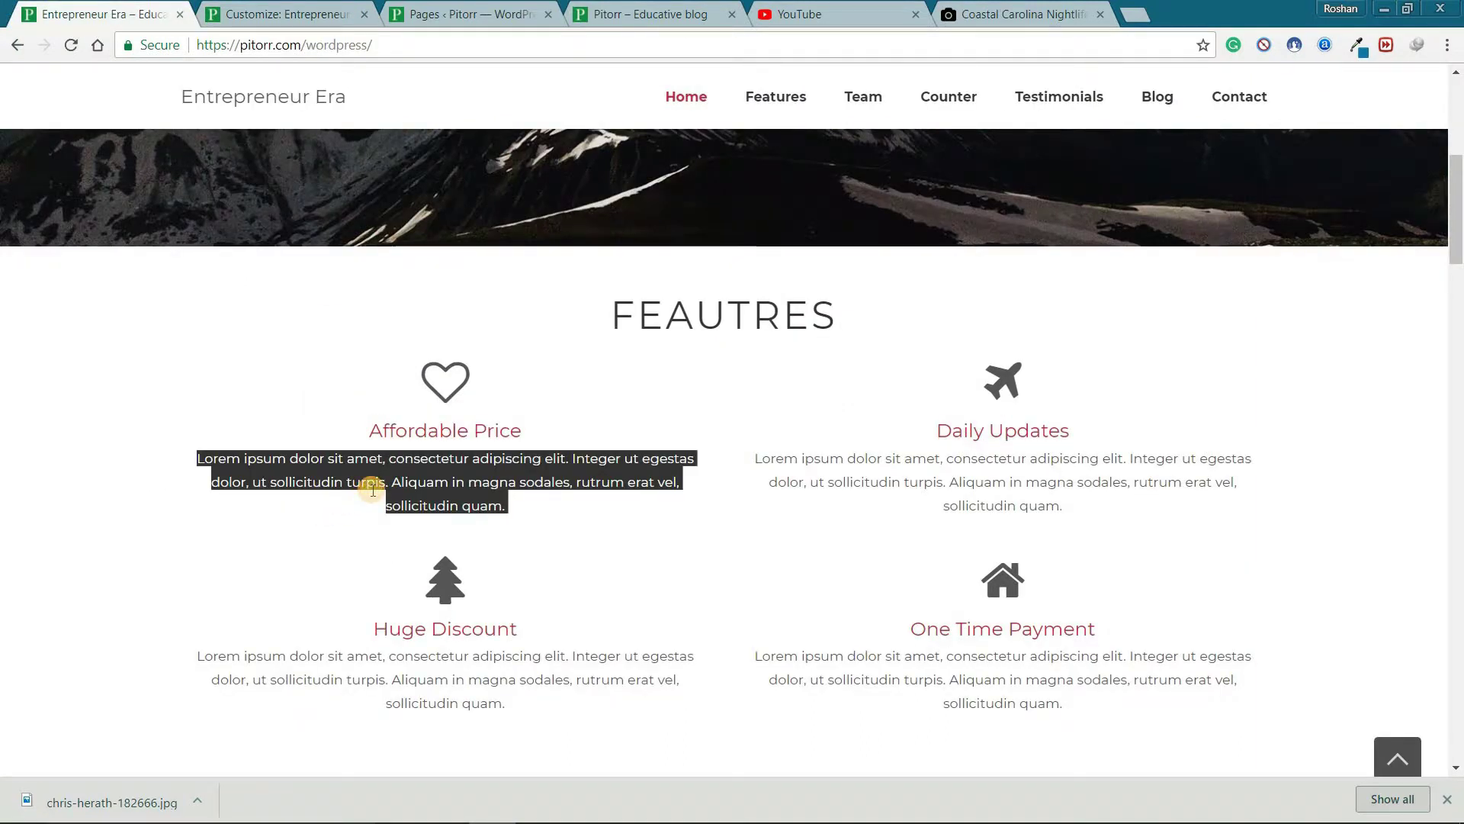
click(282, 14)
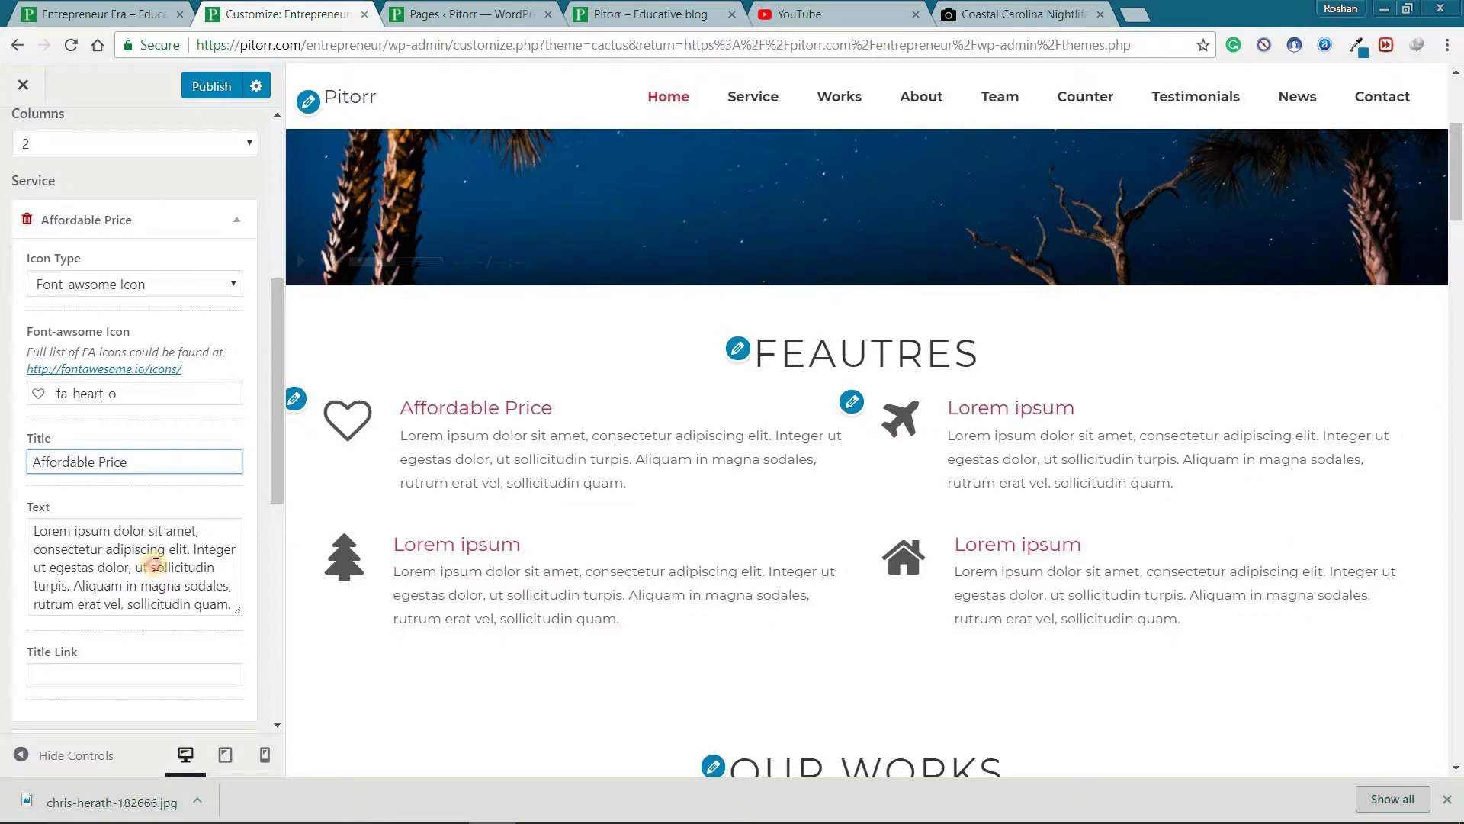
double_click(156, 564)
key(ctrl+a)
key(ctrl+v)
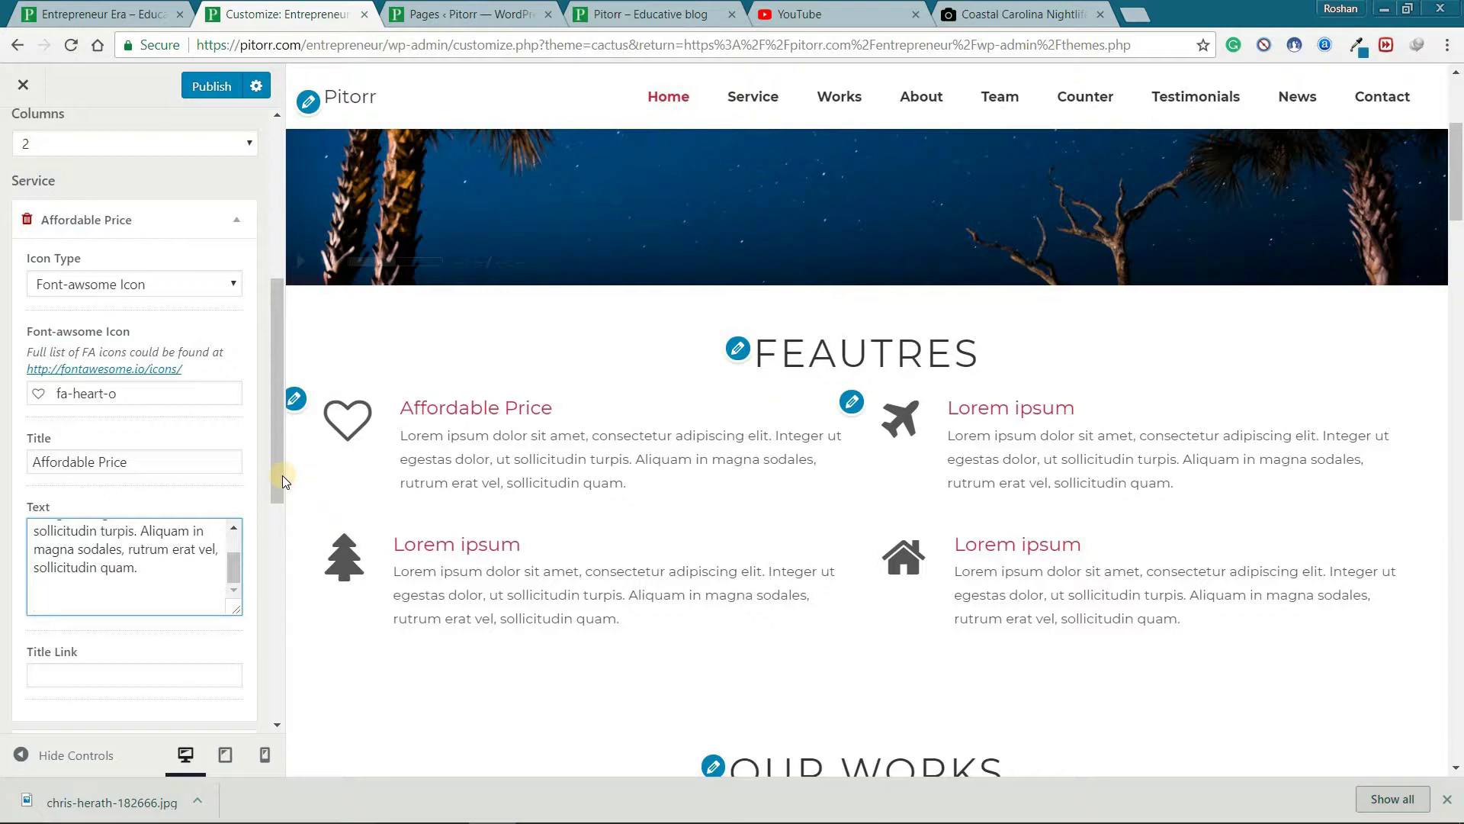
drag(274, 492, 265, 540)
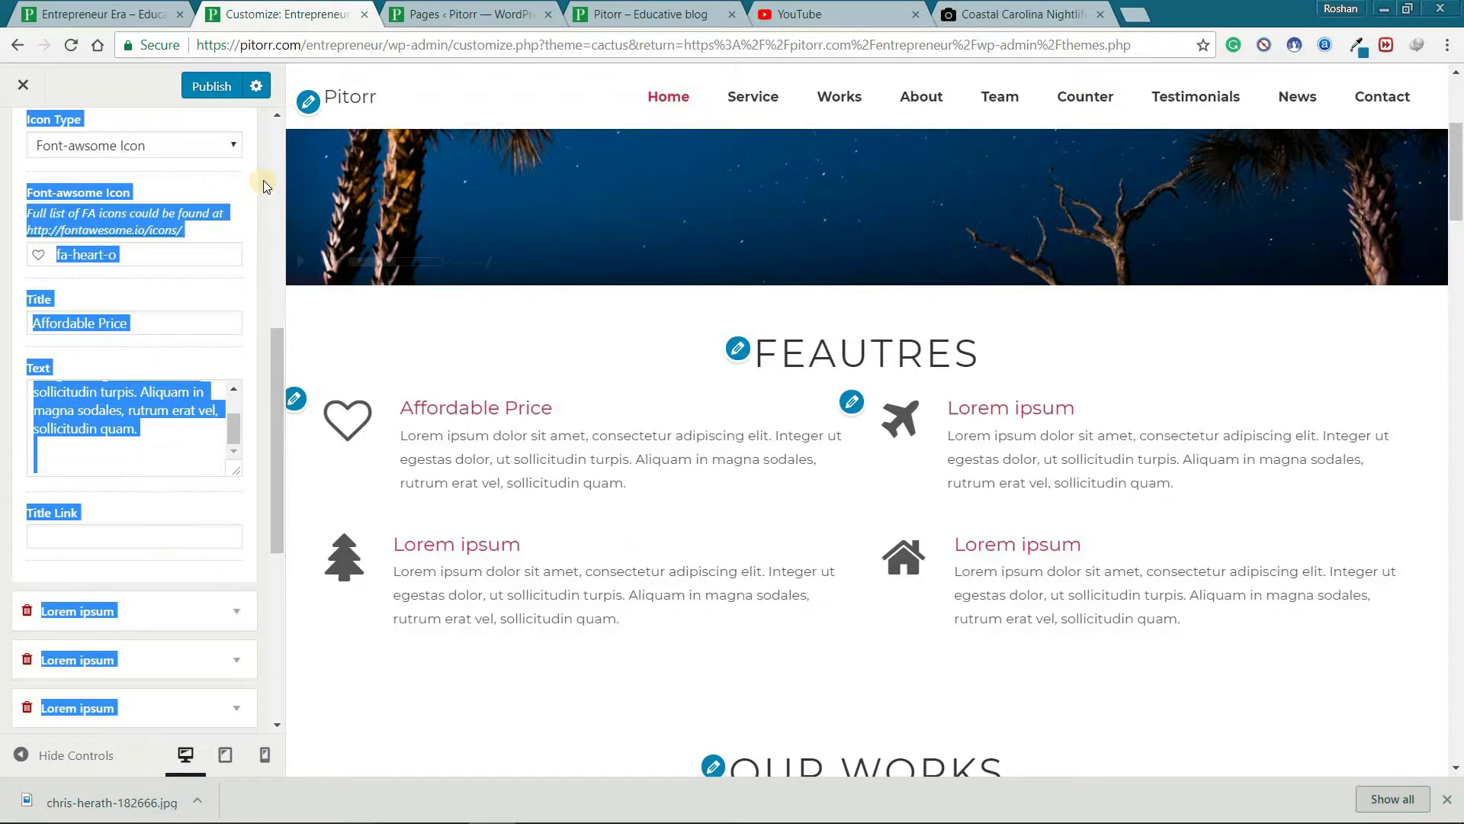
drag(277, 116, 245, 296)
click(231, 350)
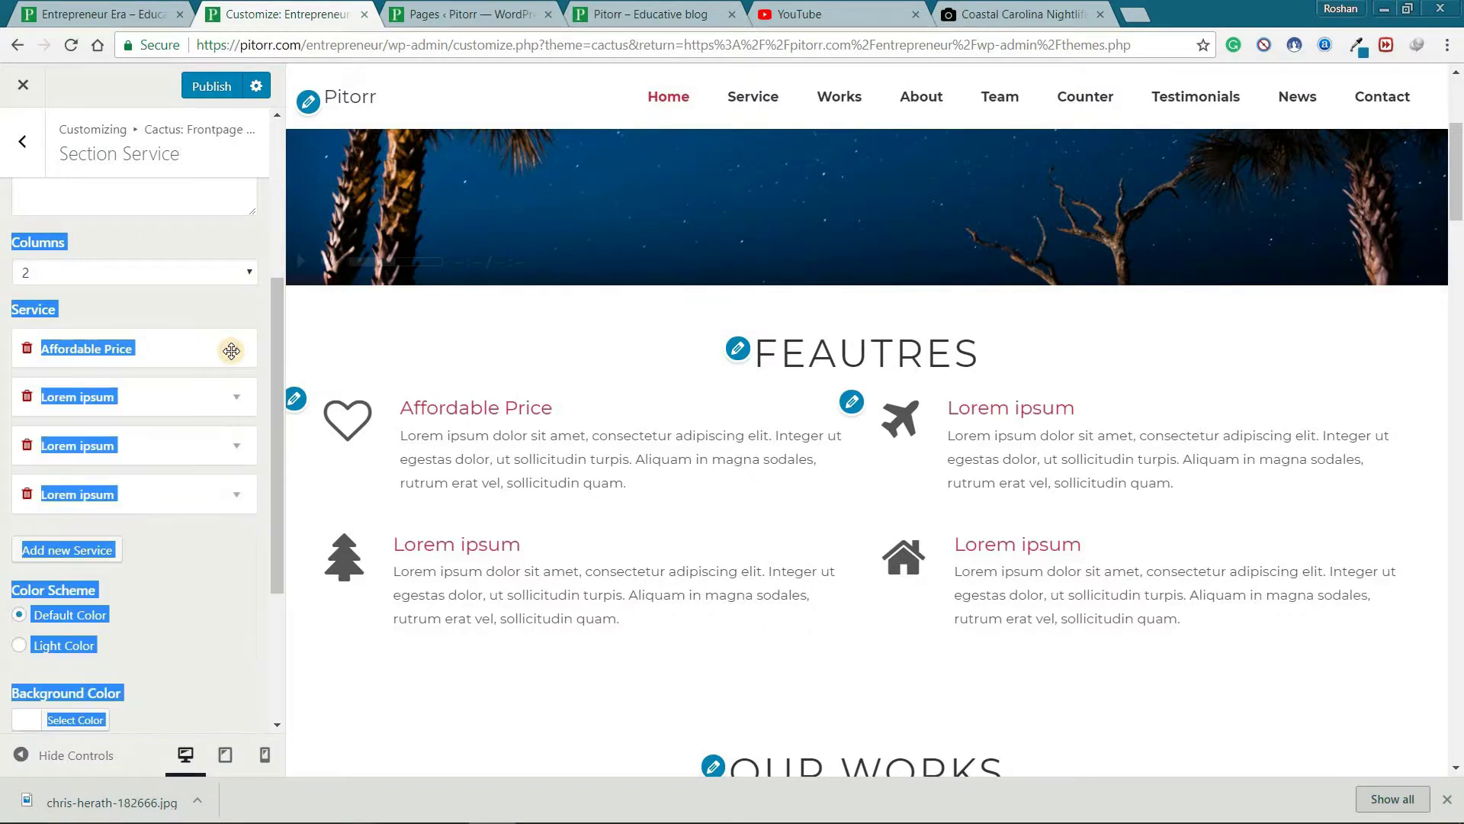
Step: Title the second feature item 'Daily Updates', copied from the reference site
click(238, 398)
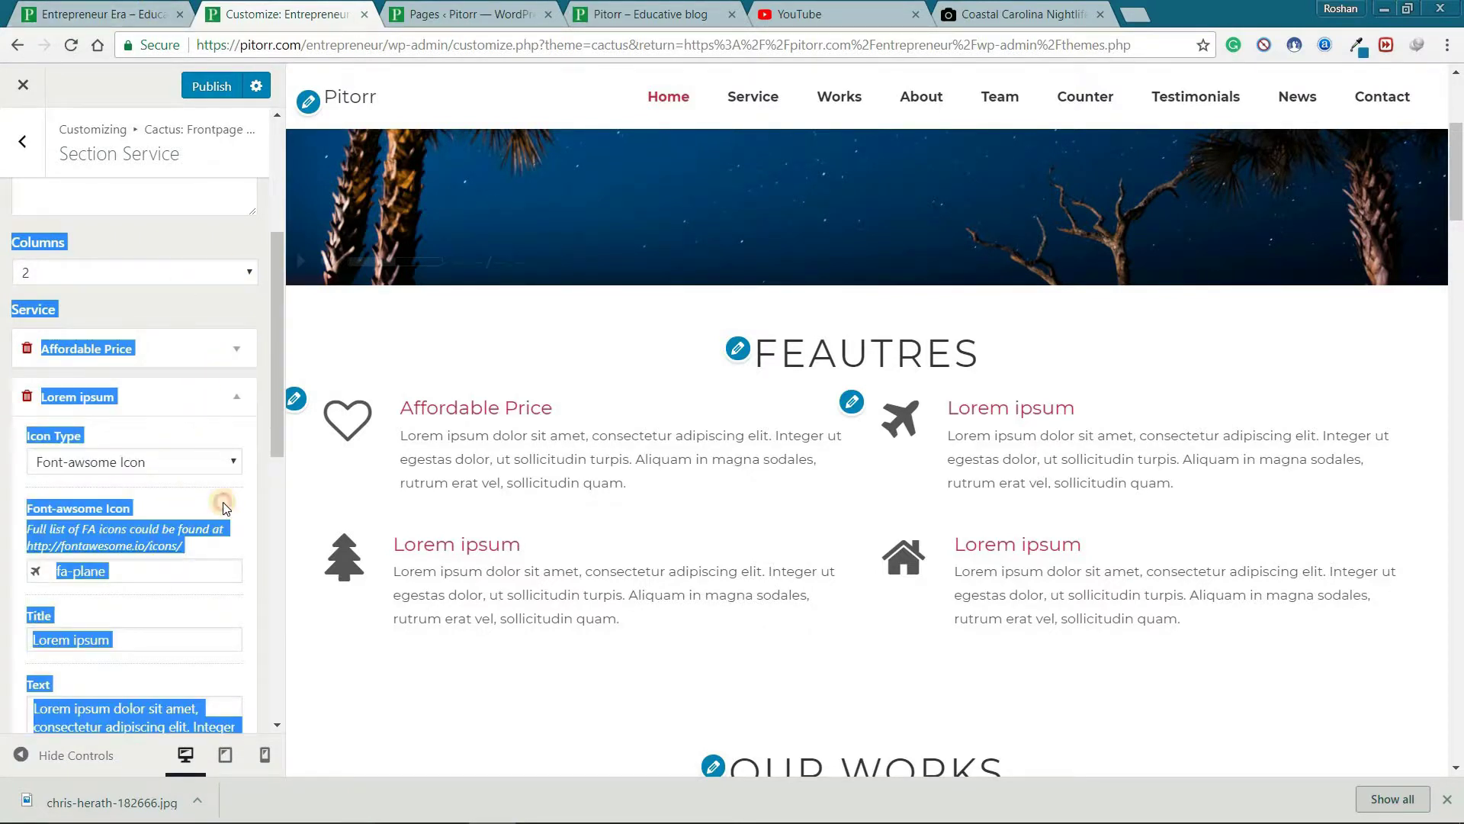
click(145, 632)
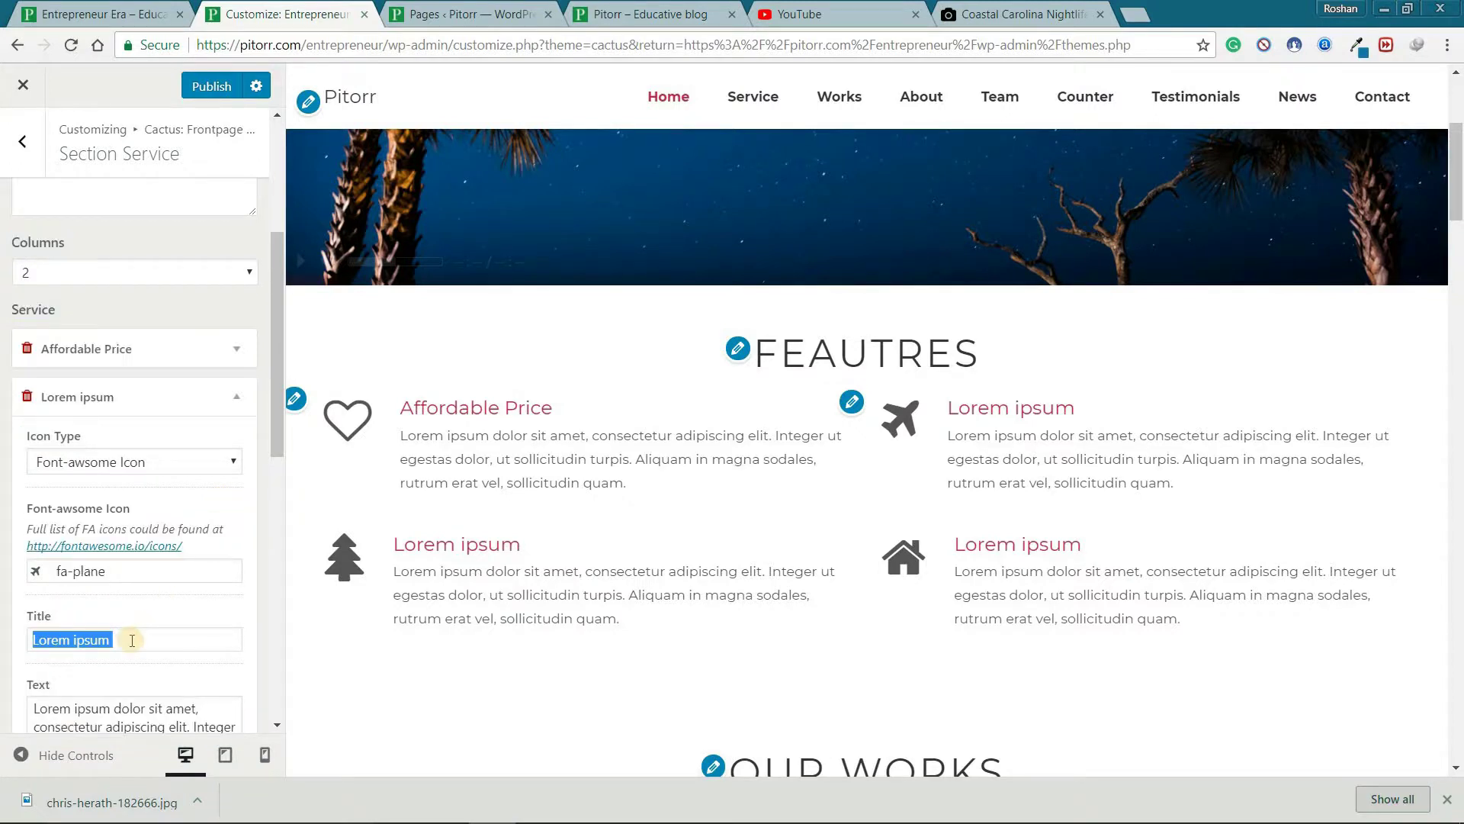
click(100, 14)
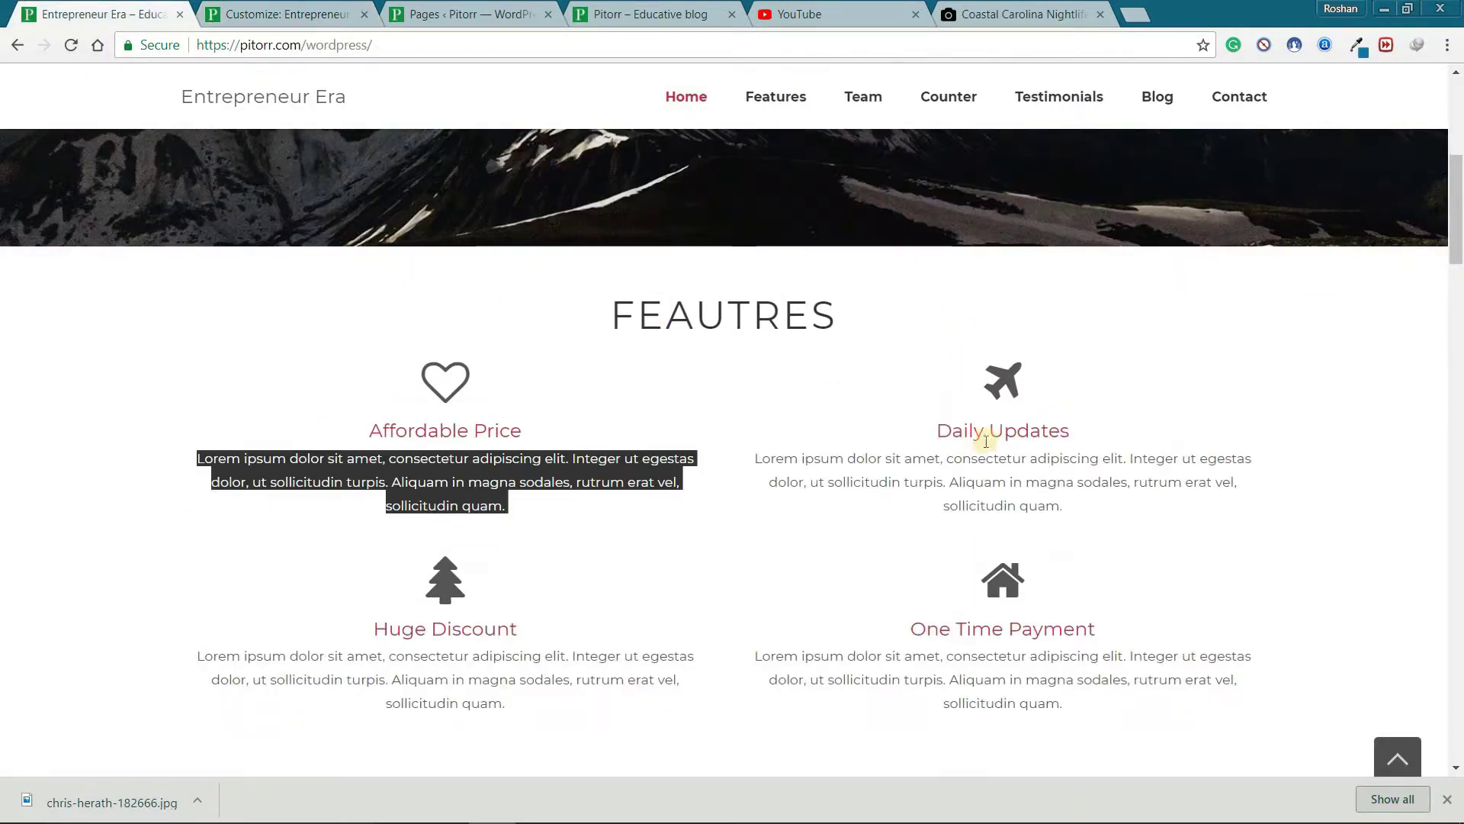
triple_click(1015, 438)
key(ctrl+c)
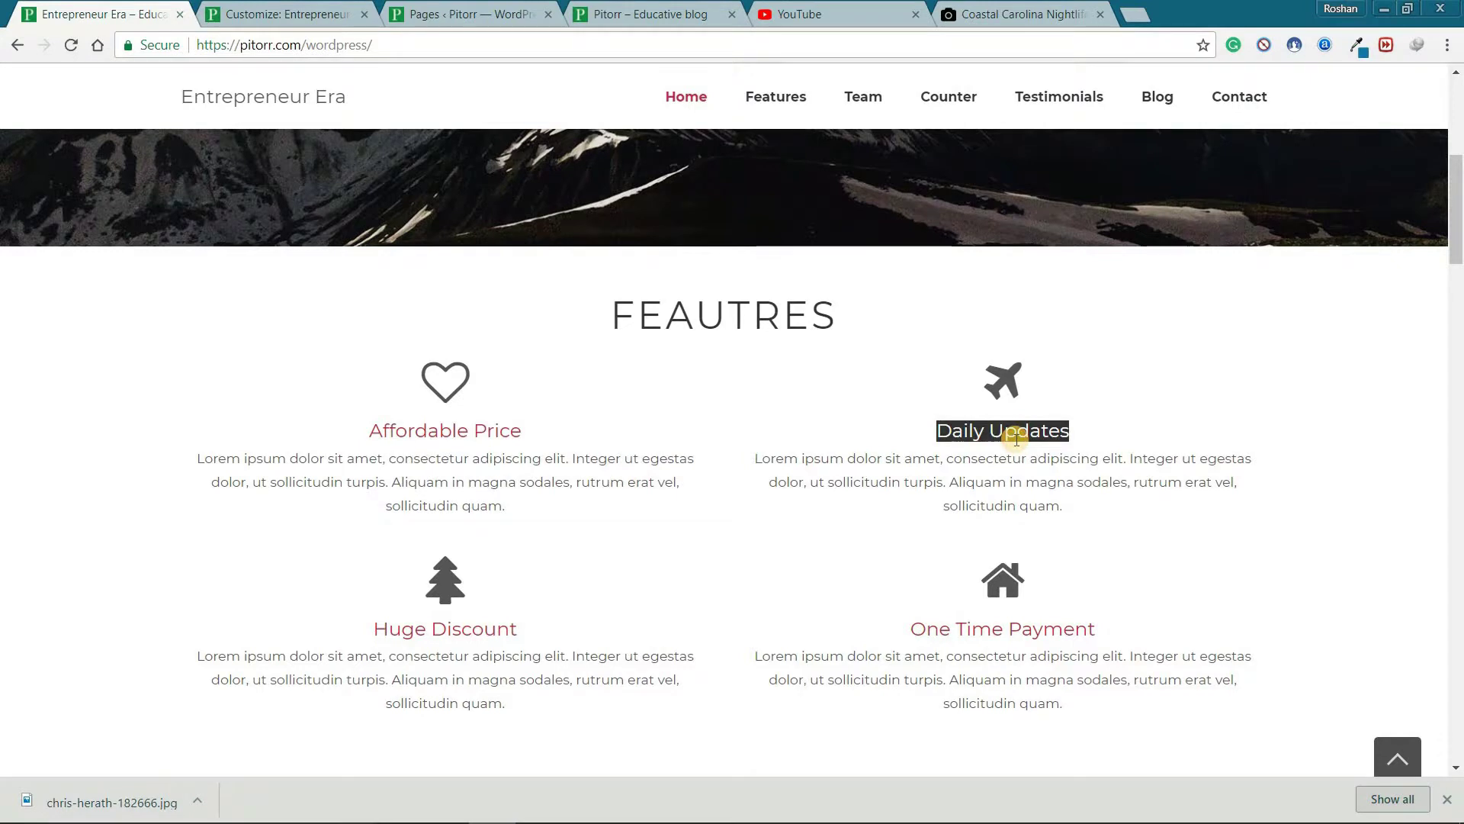
click(305, 14)
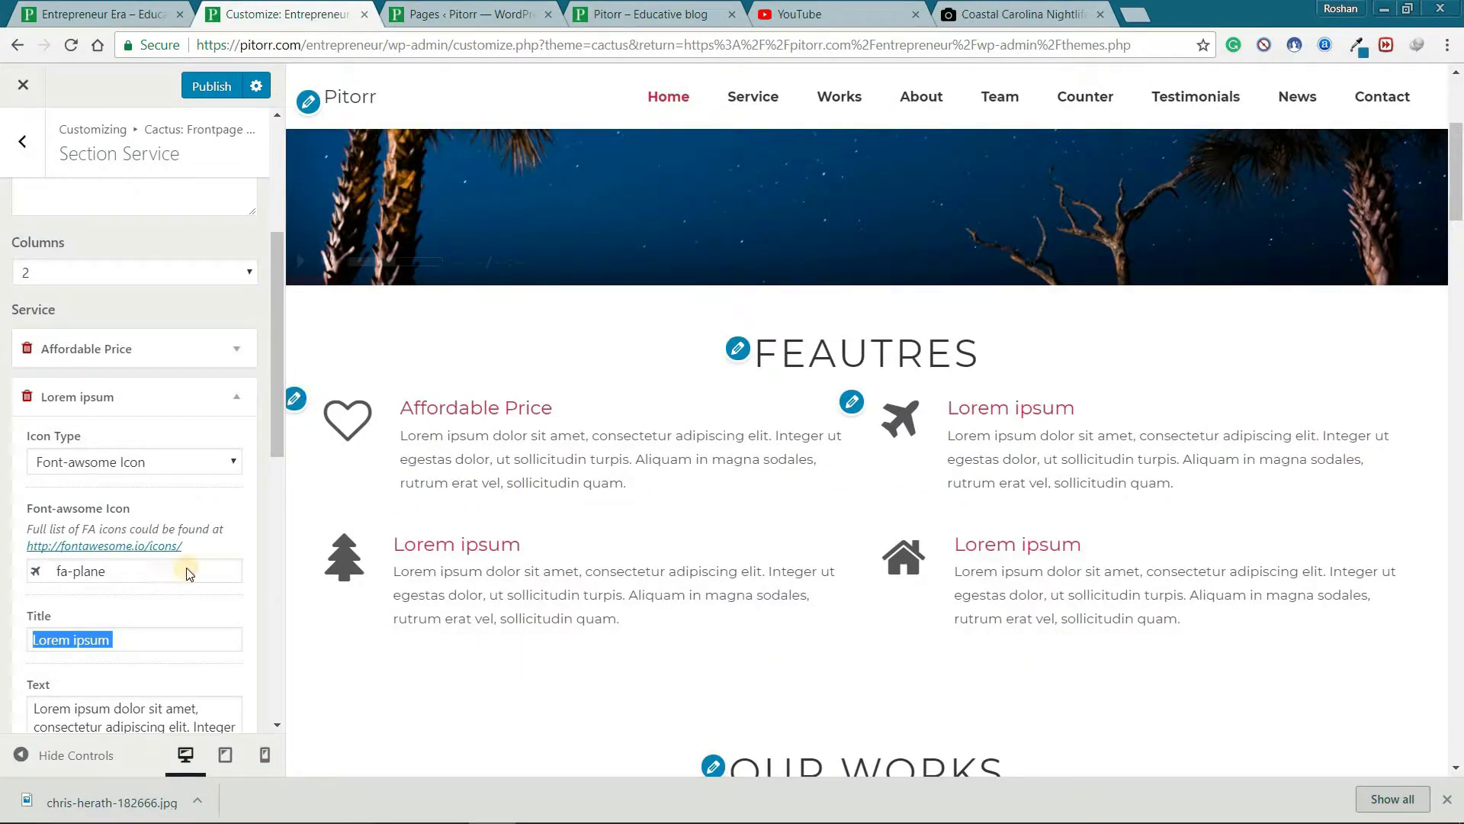
triple_click(156, 638)
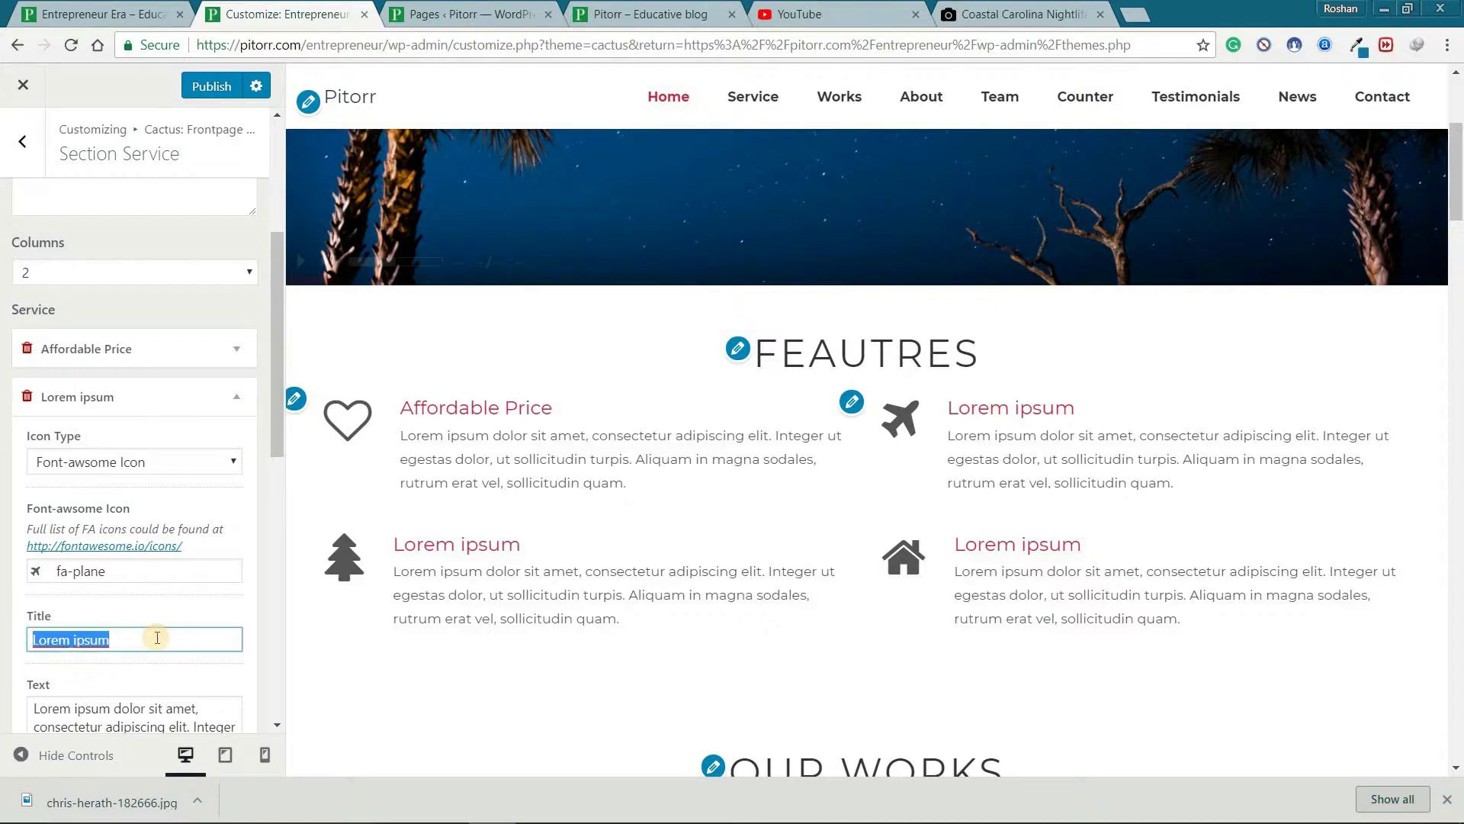
key(BackSpace)
key(ctrl+v)
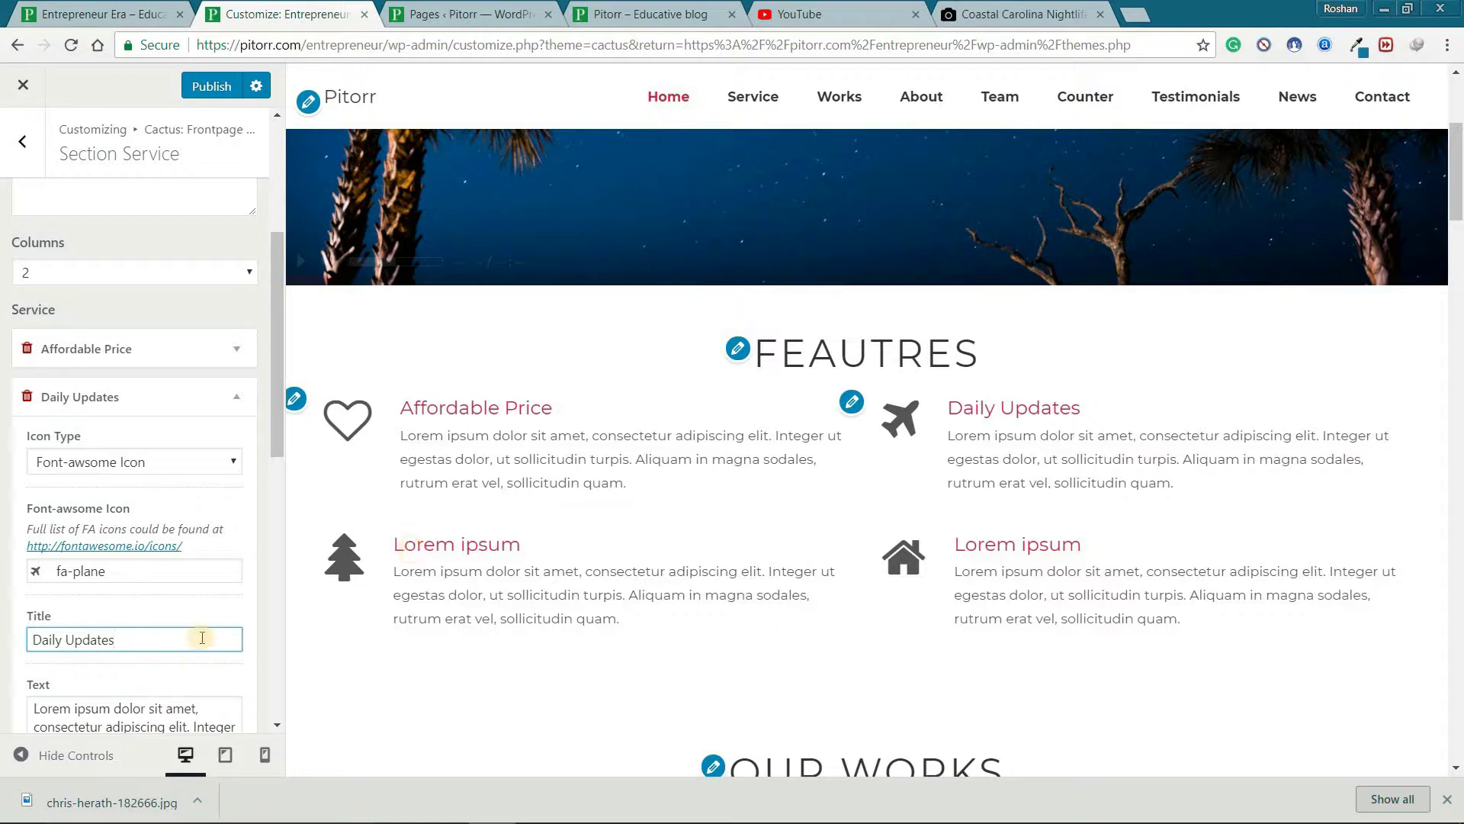
click(234, 394)
Step: Title the third feature item 'Huge Discount', copied from the reference site
click(241, 441)
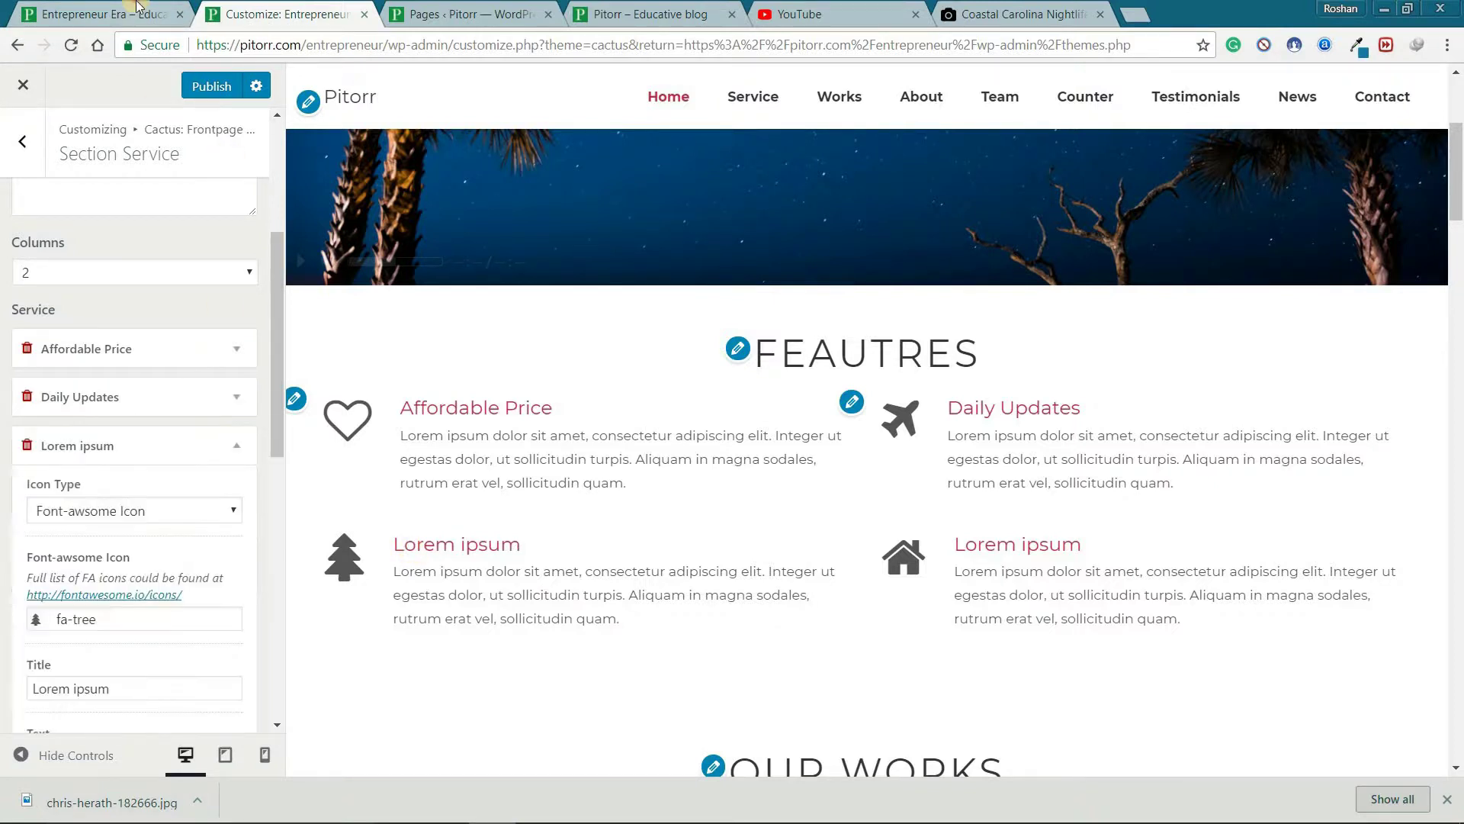
click(99, 14)
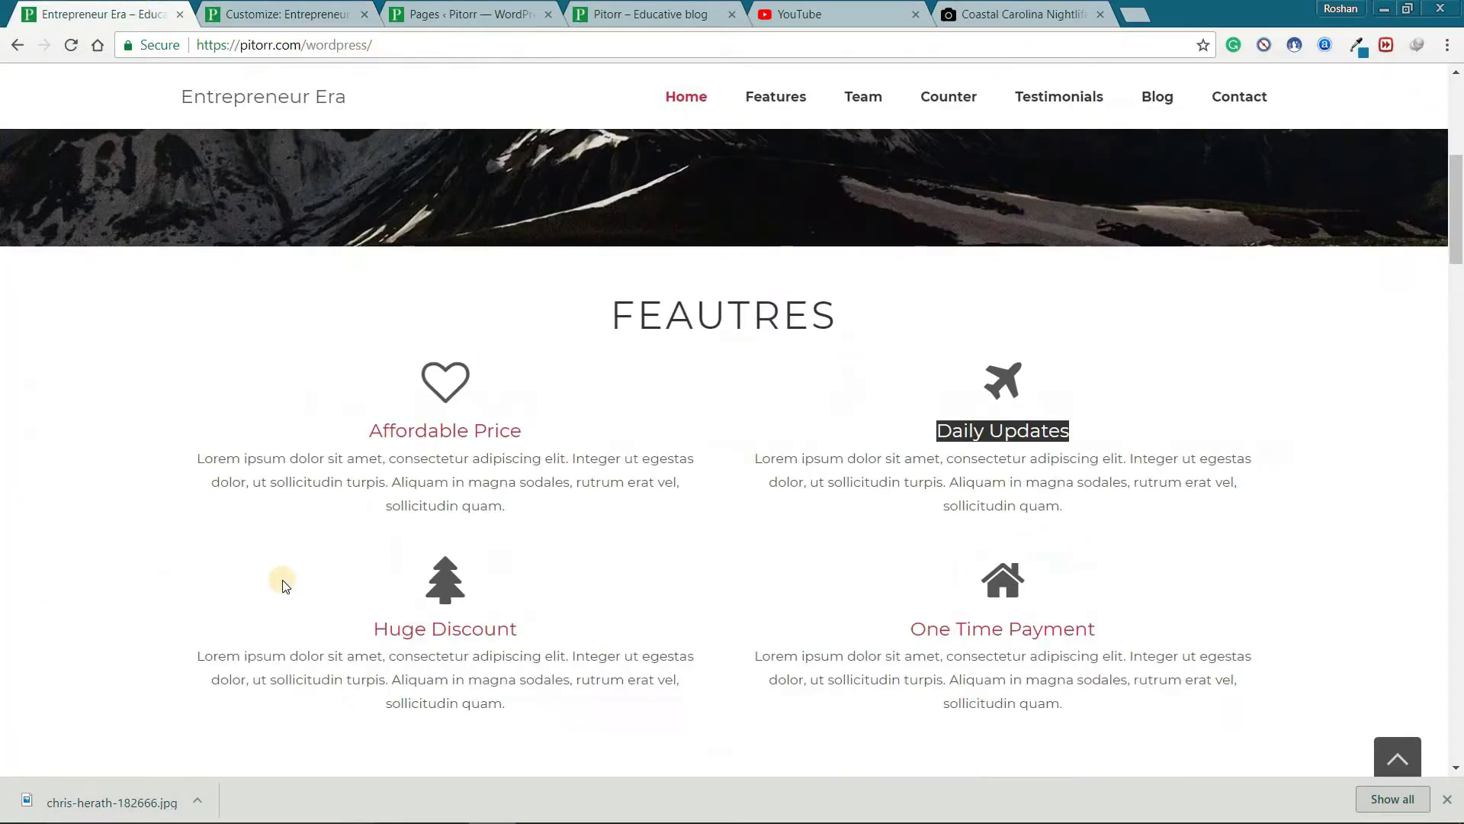
triple_click(495, 623)
key(ctrl+c)
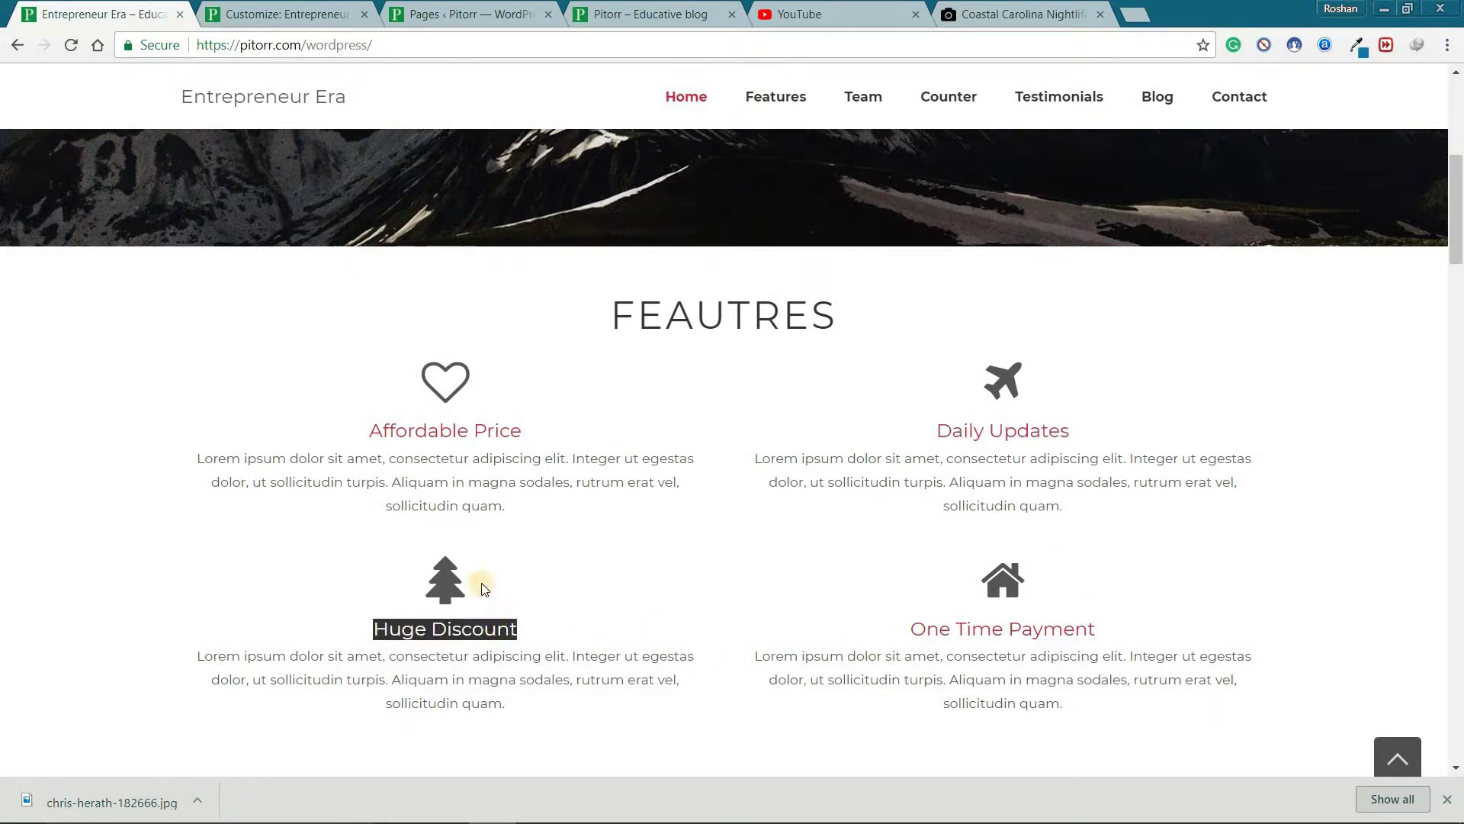
click(290, 14)
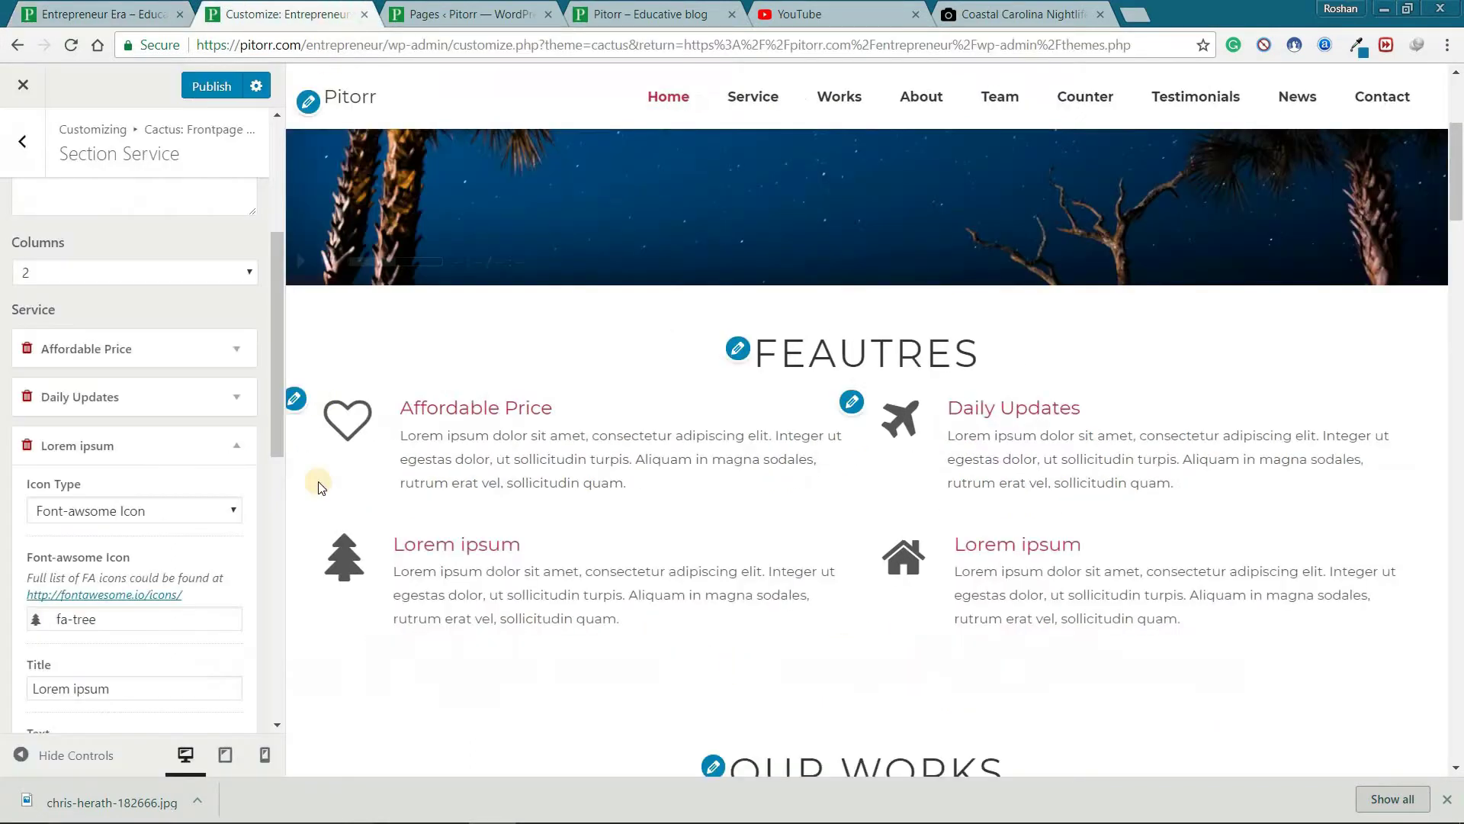
triple_click(73, 679)
key(ctrl+v)
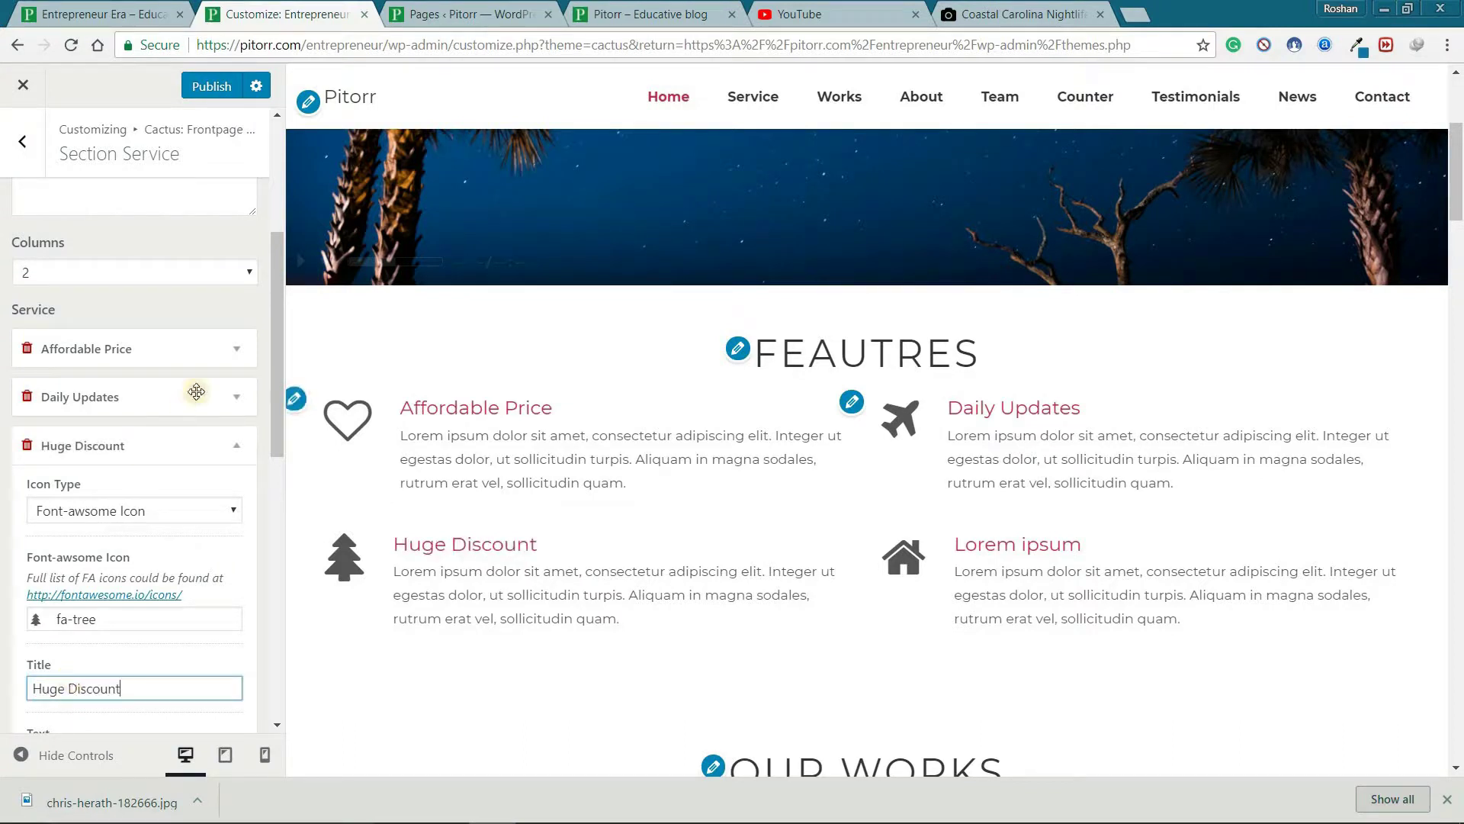
click(235, 438)
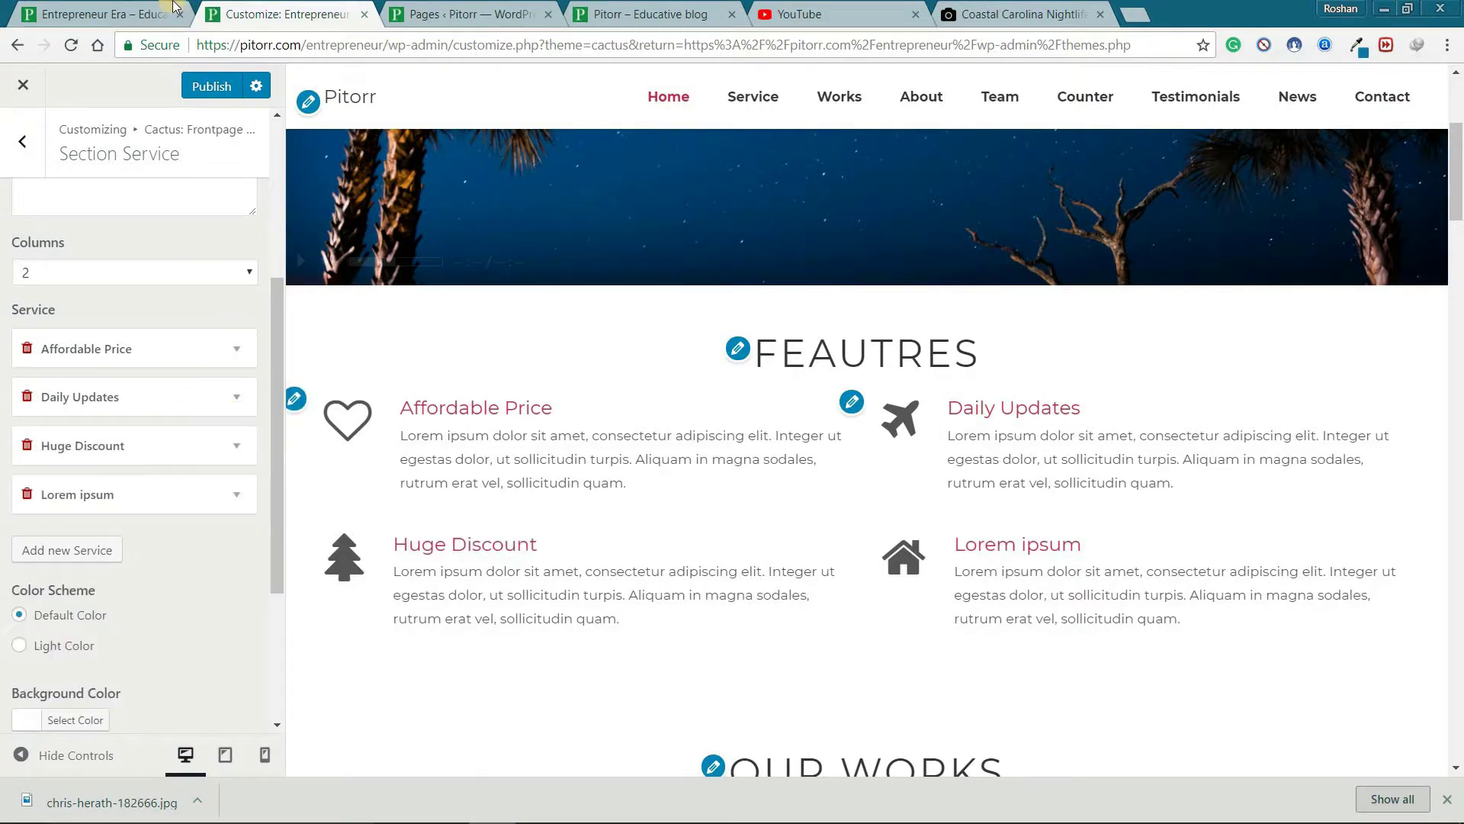
Step: Retitle the last Lorem ipsum item 'One Time Payment' and publish the Customizer
click(99, 14)
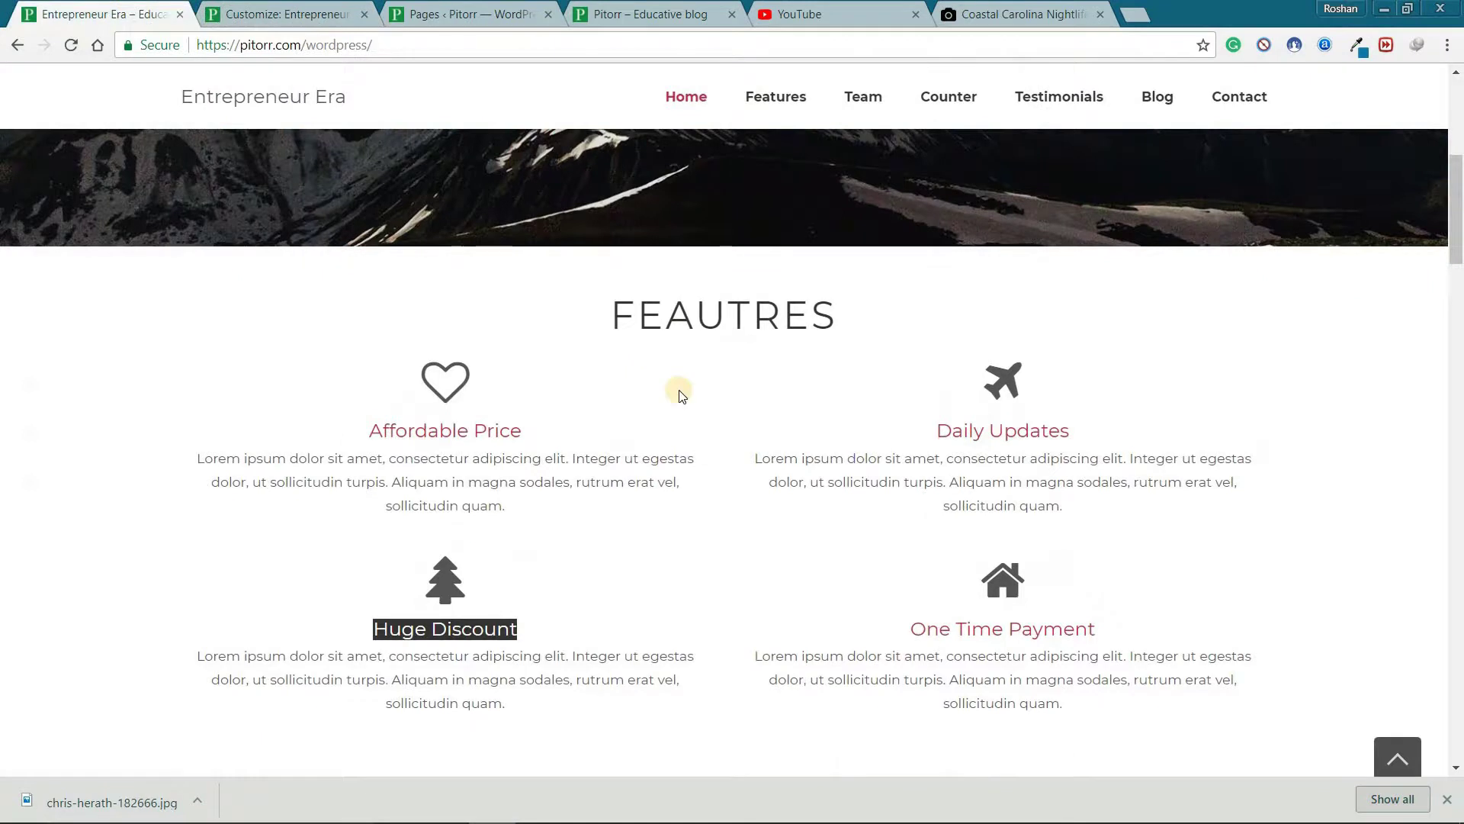
triple_click(960, 624)
key(ctrl+c)
click(283, 15)
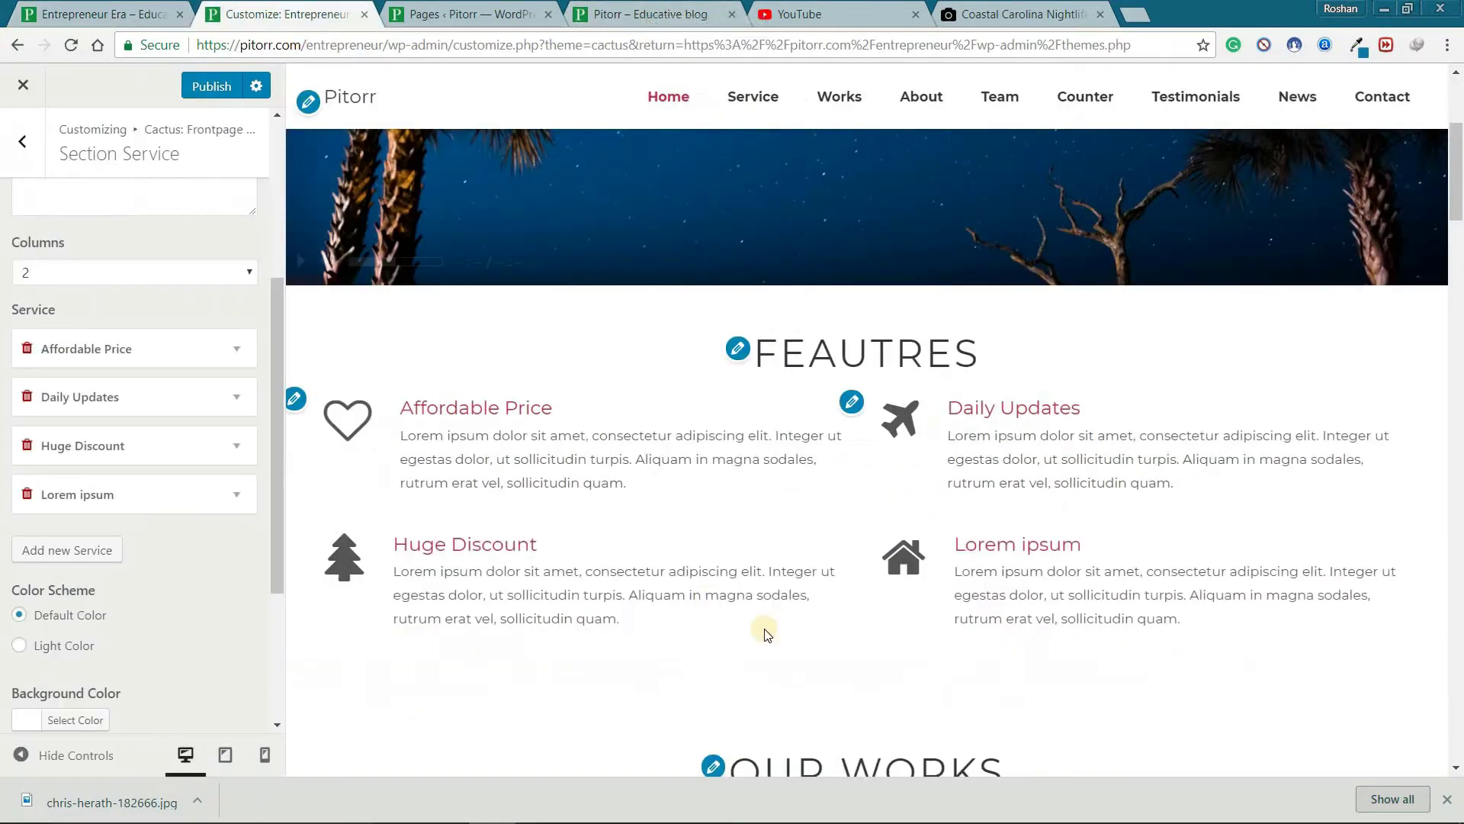
click(239, 496)
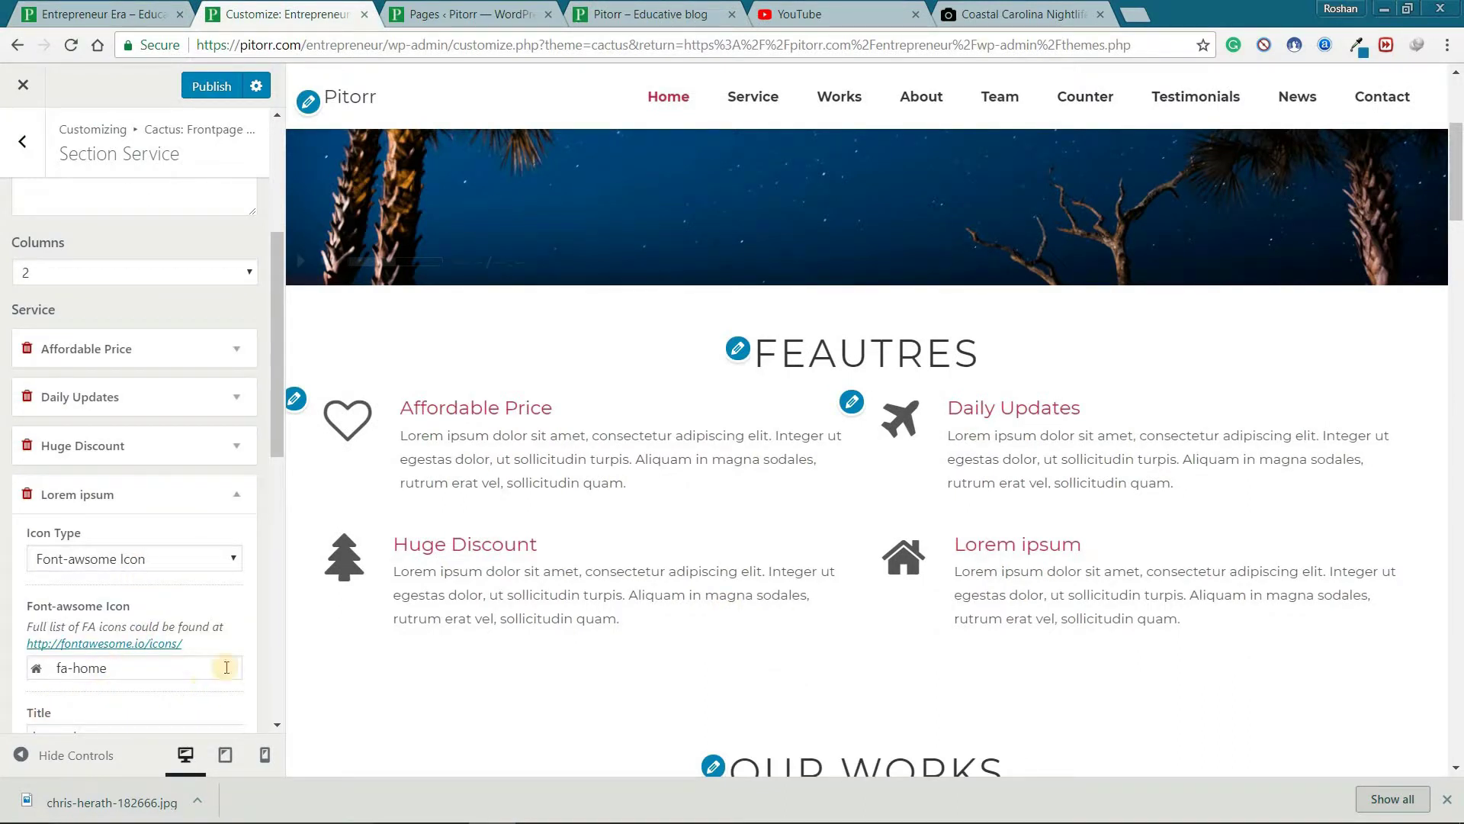
click(273, 671)
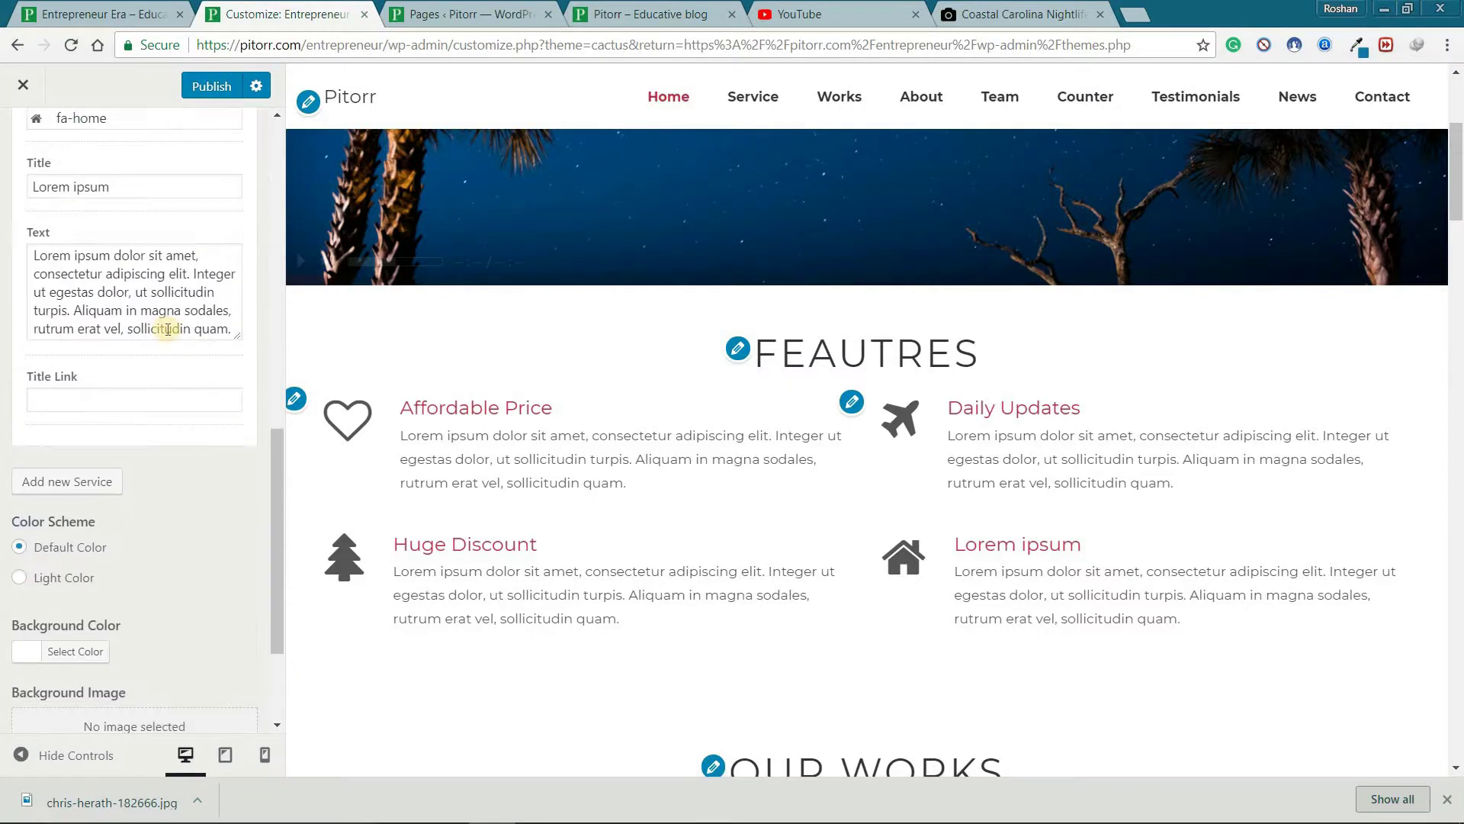
triple_click(135, 191)
text(One Time Payment)
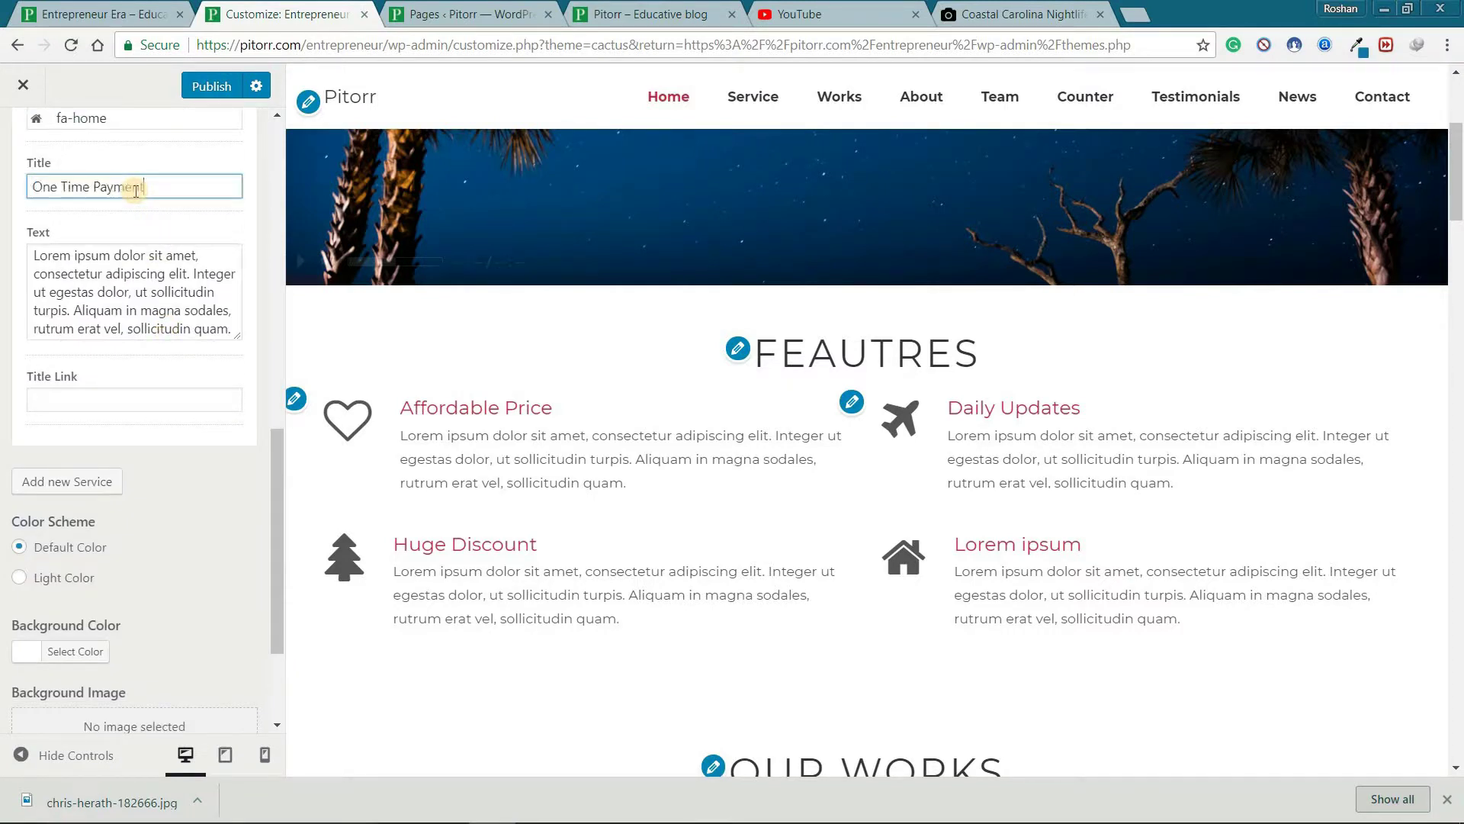
click(282, 130)
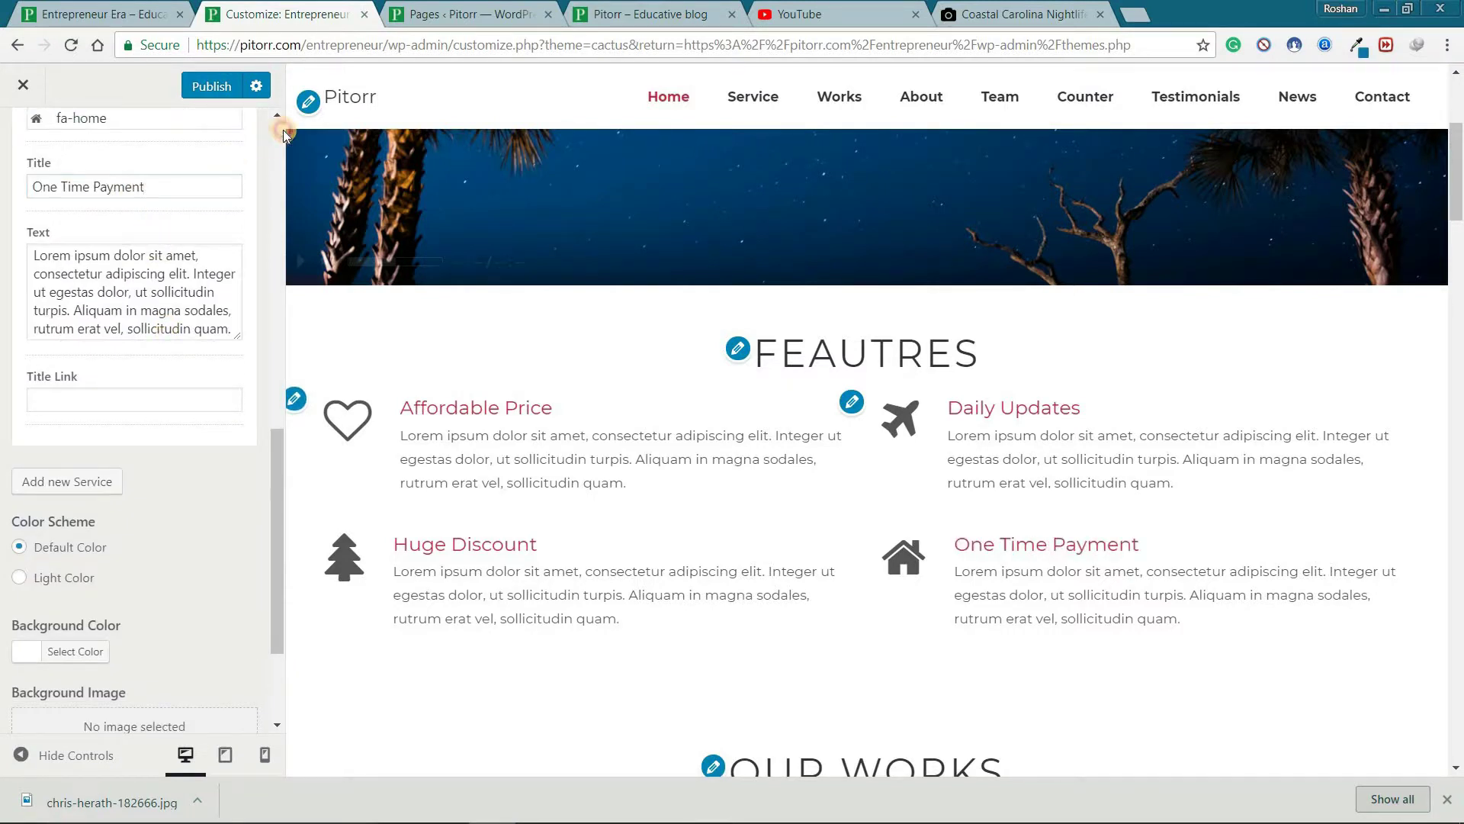
click(273, 149)
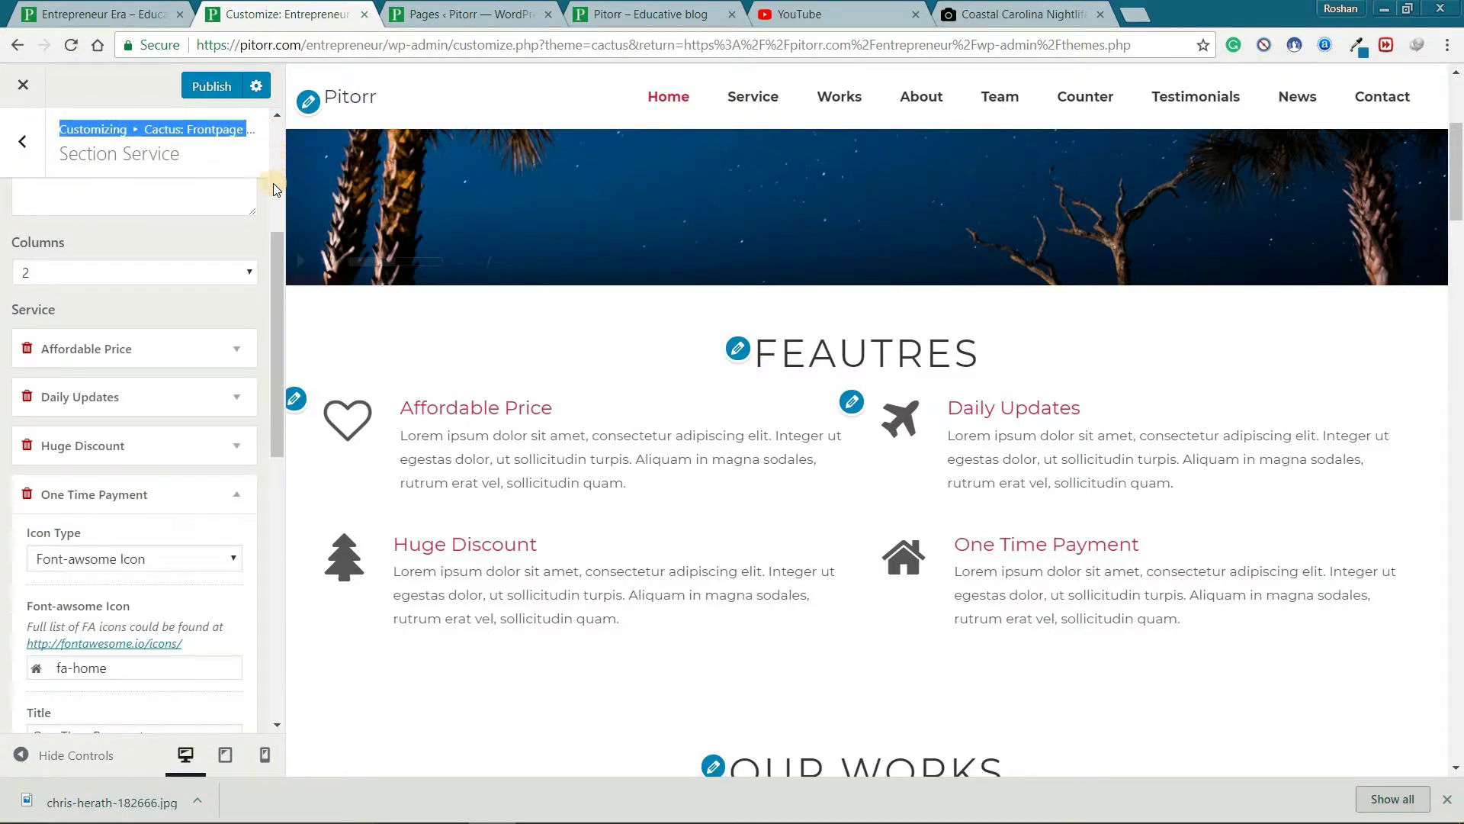
click(211, 87)
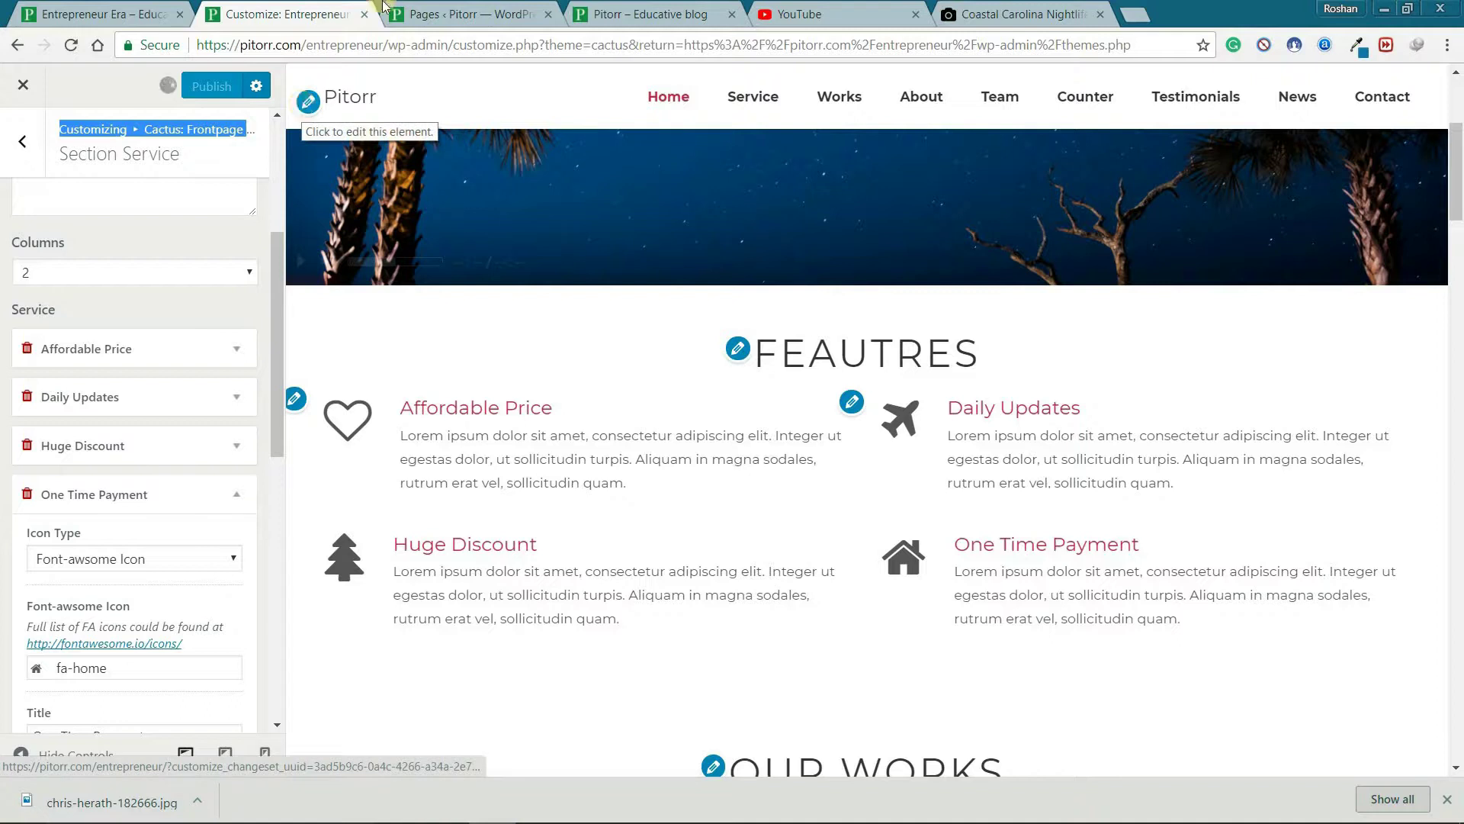
click(505, 7)
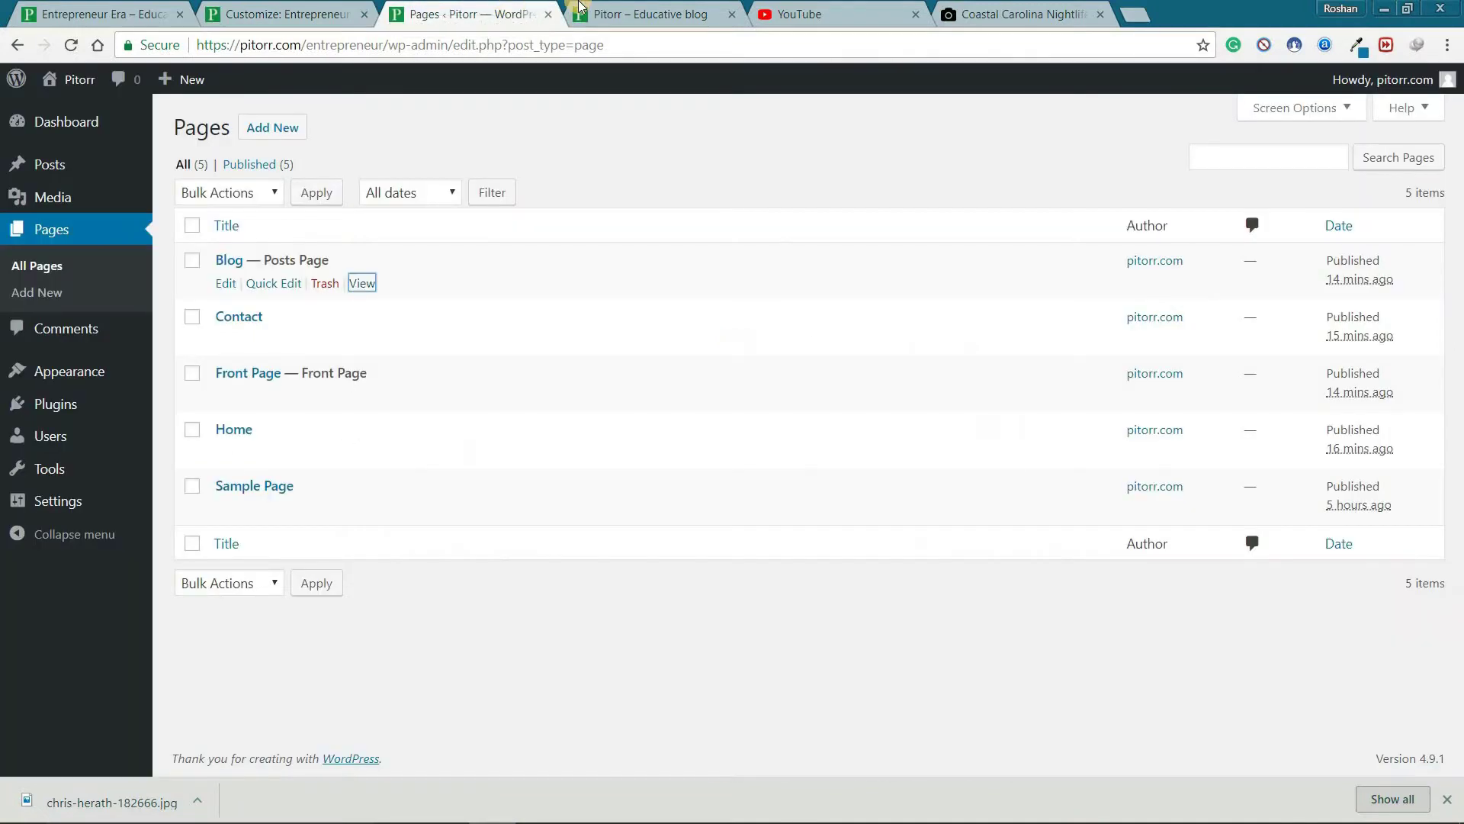
click(610, 14)
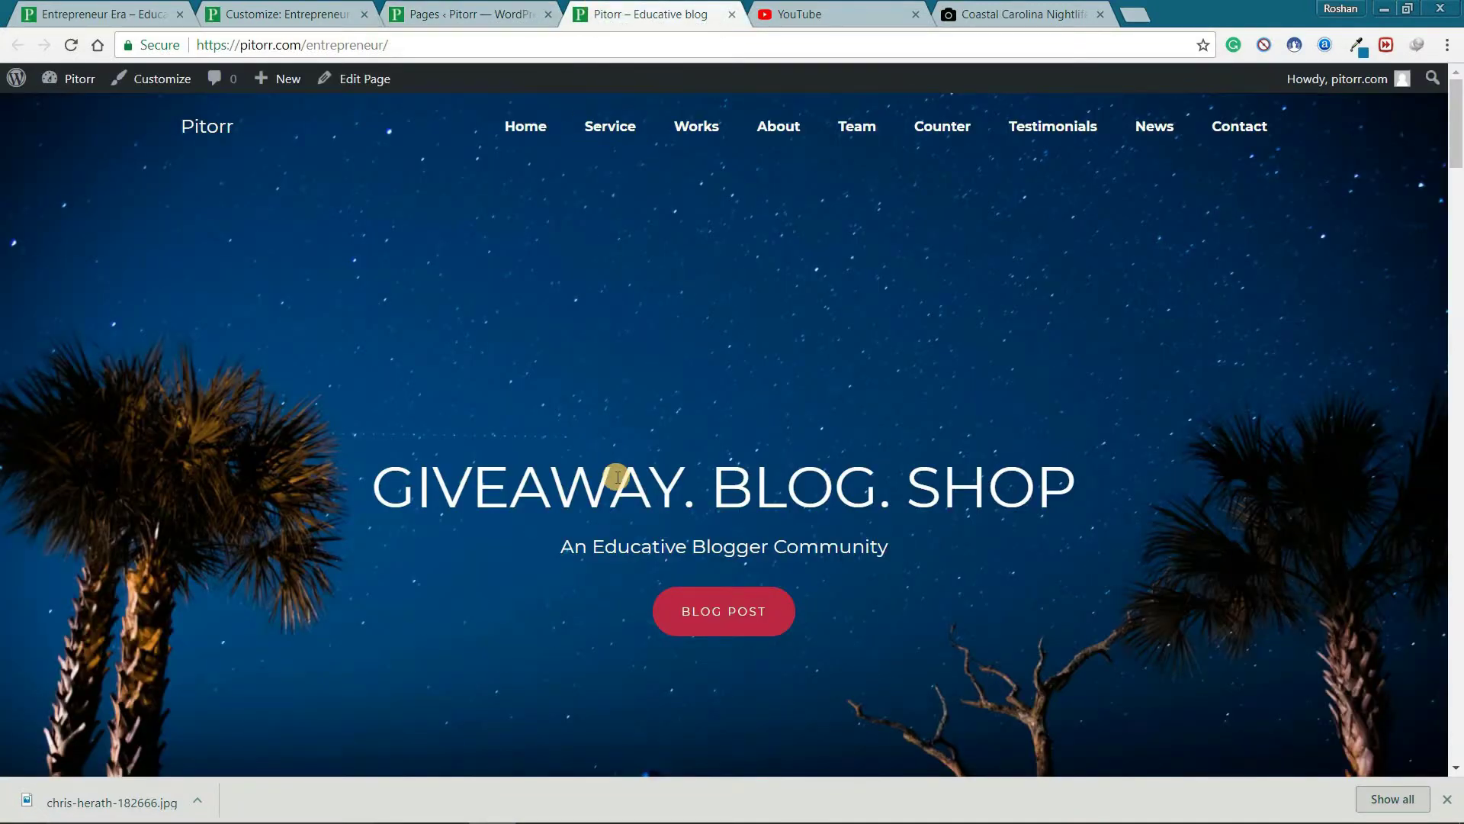
key(F5)
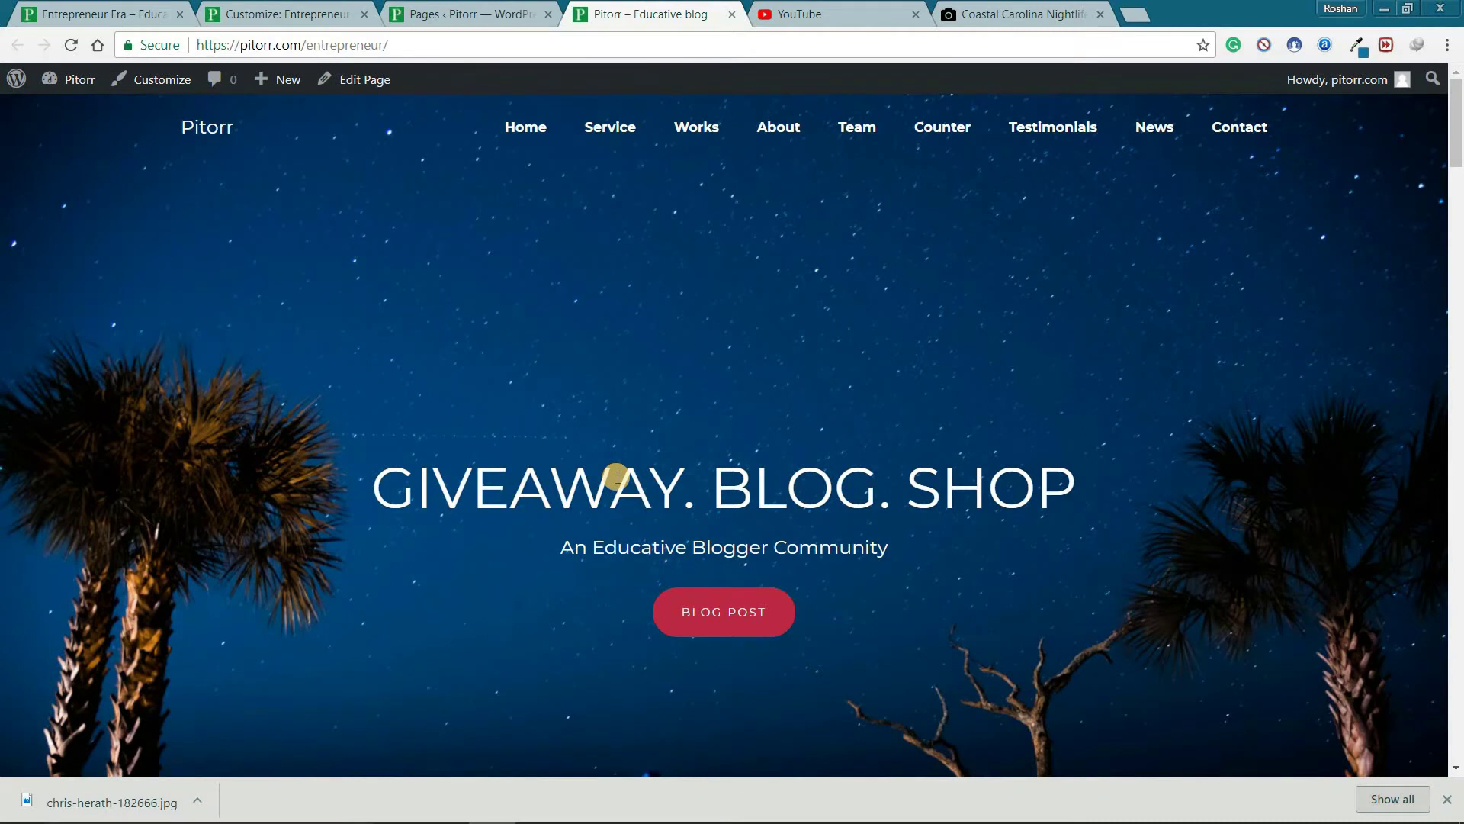
scroll(617, 478, down, 5)
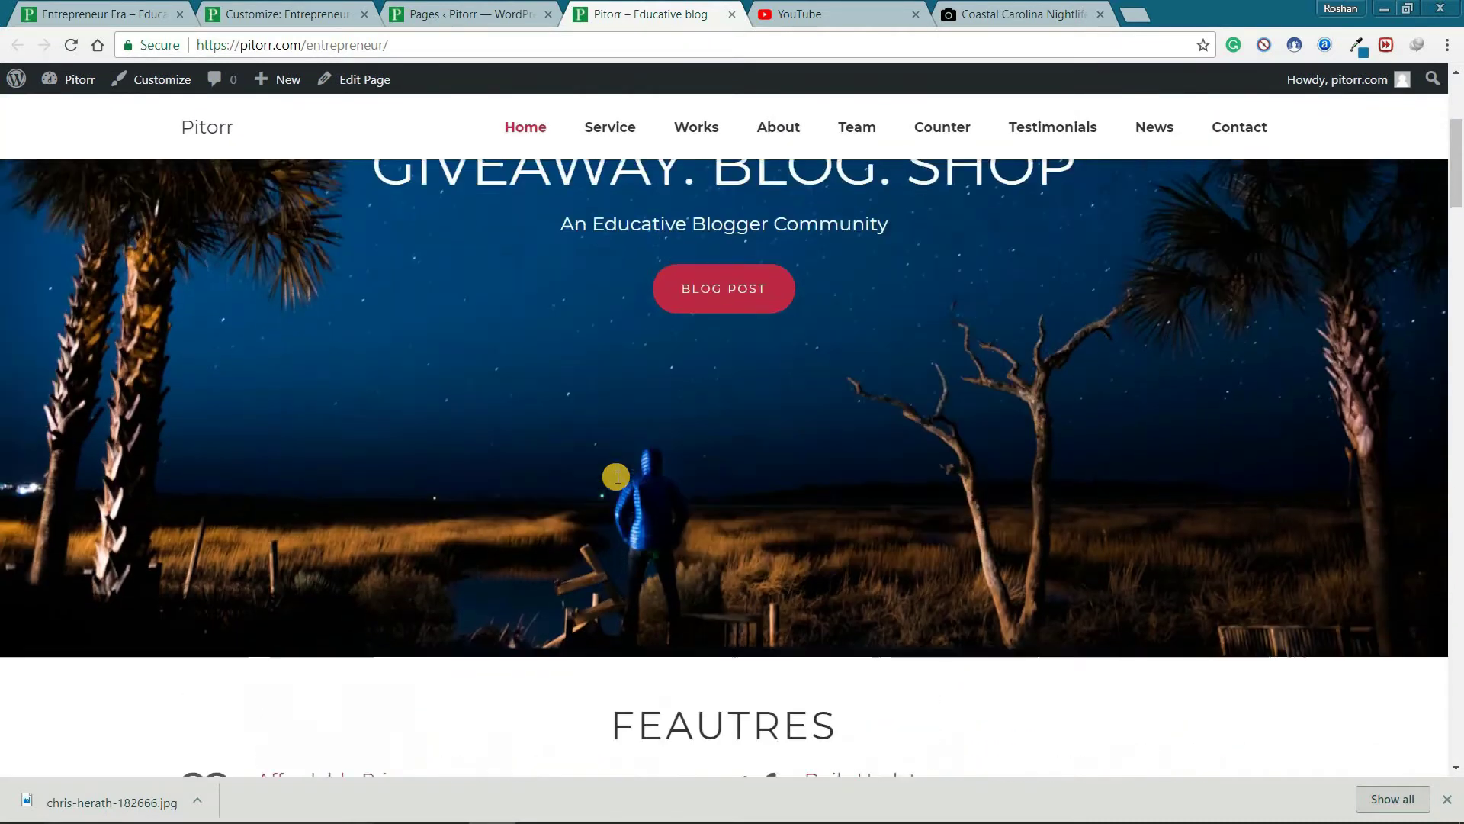
scroll(617, 478, up, 4)
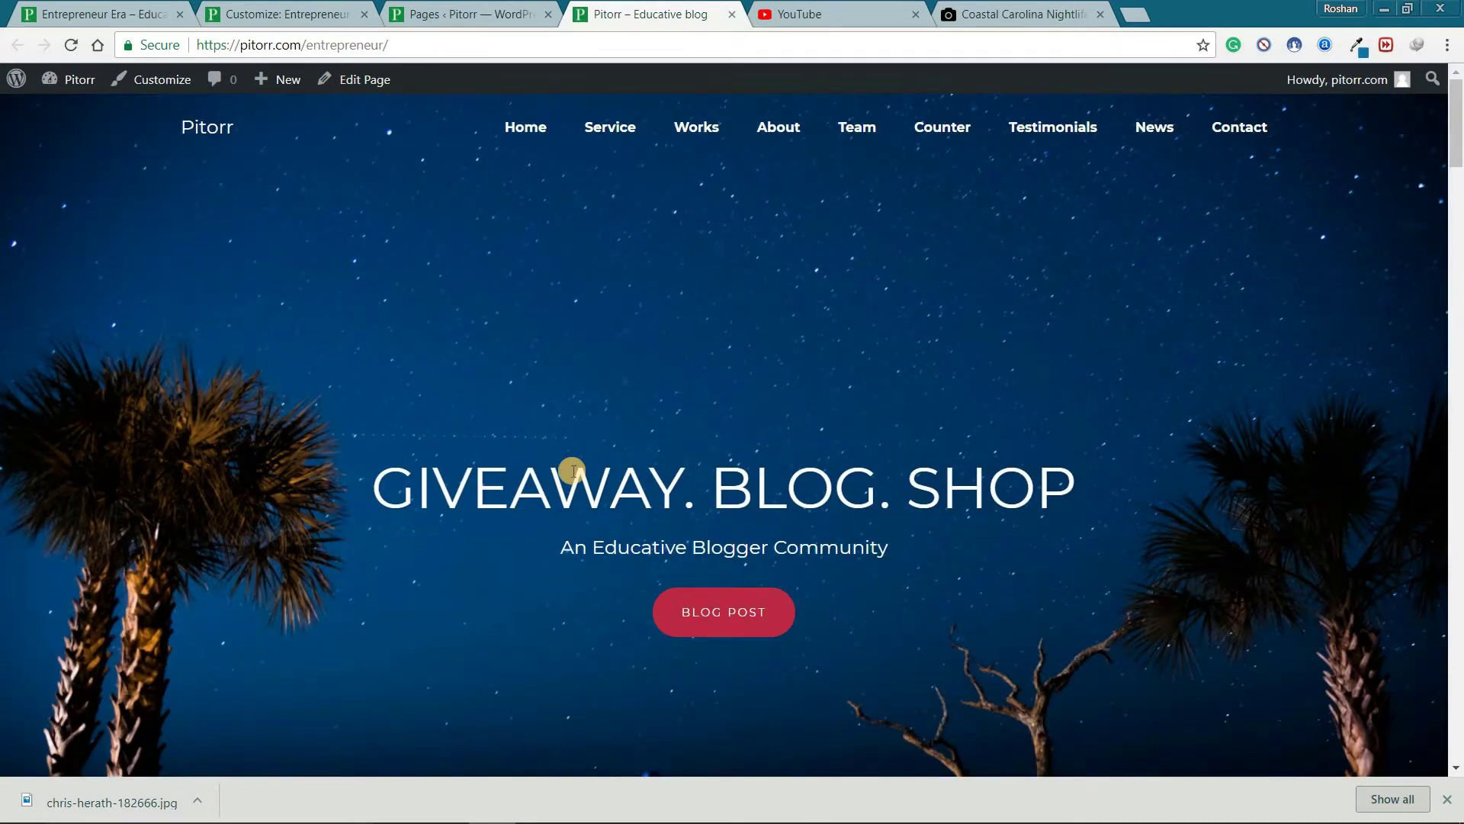
click(521, 8)
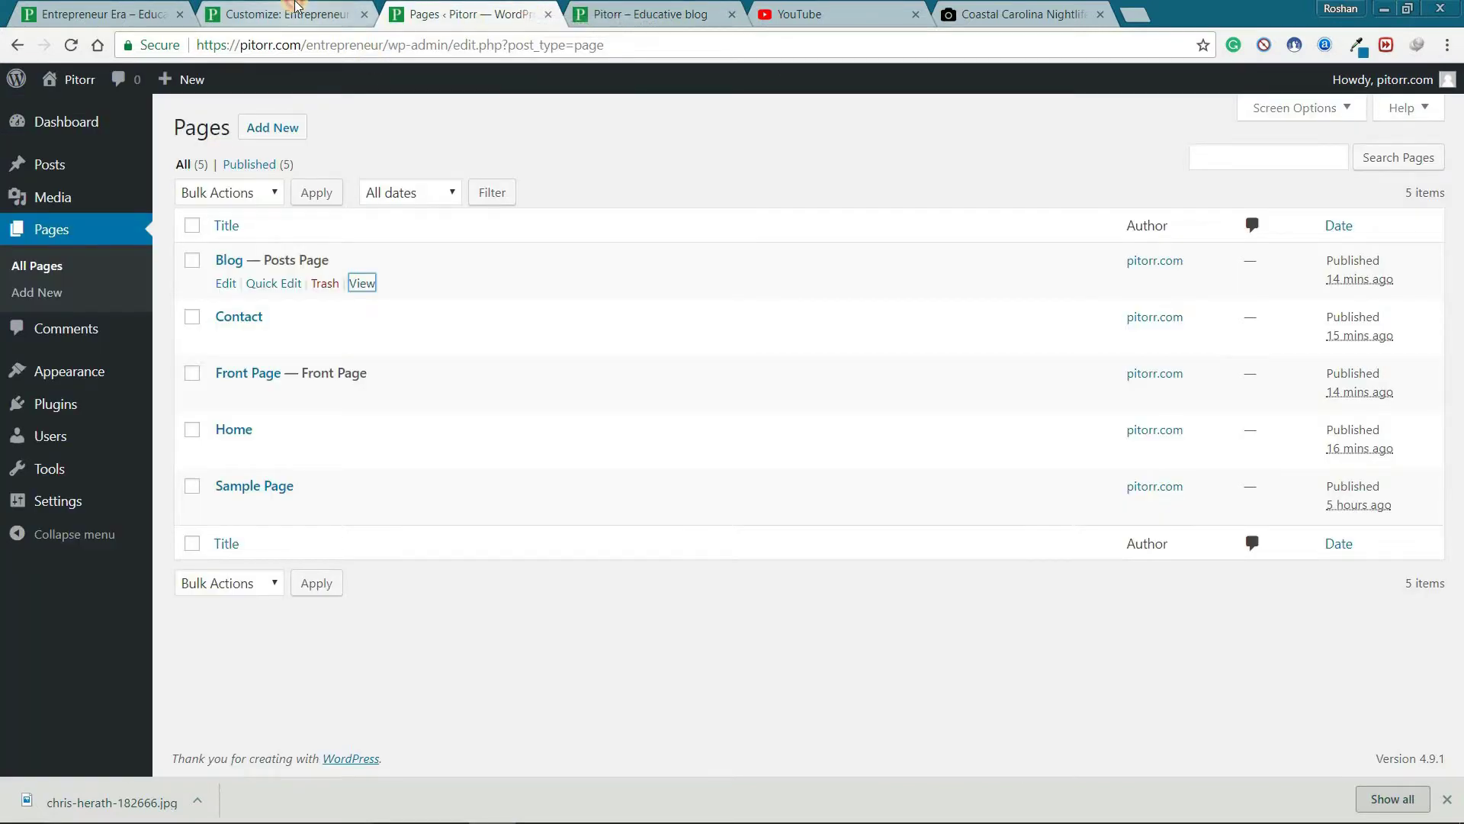
click(296, 6)
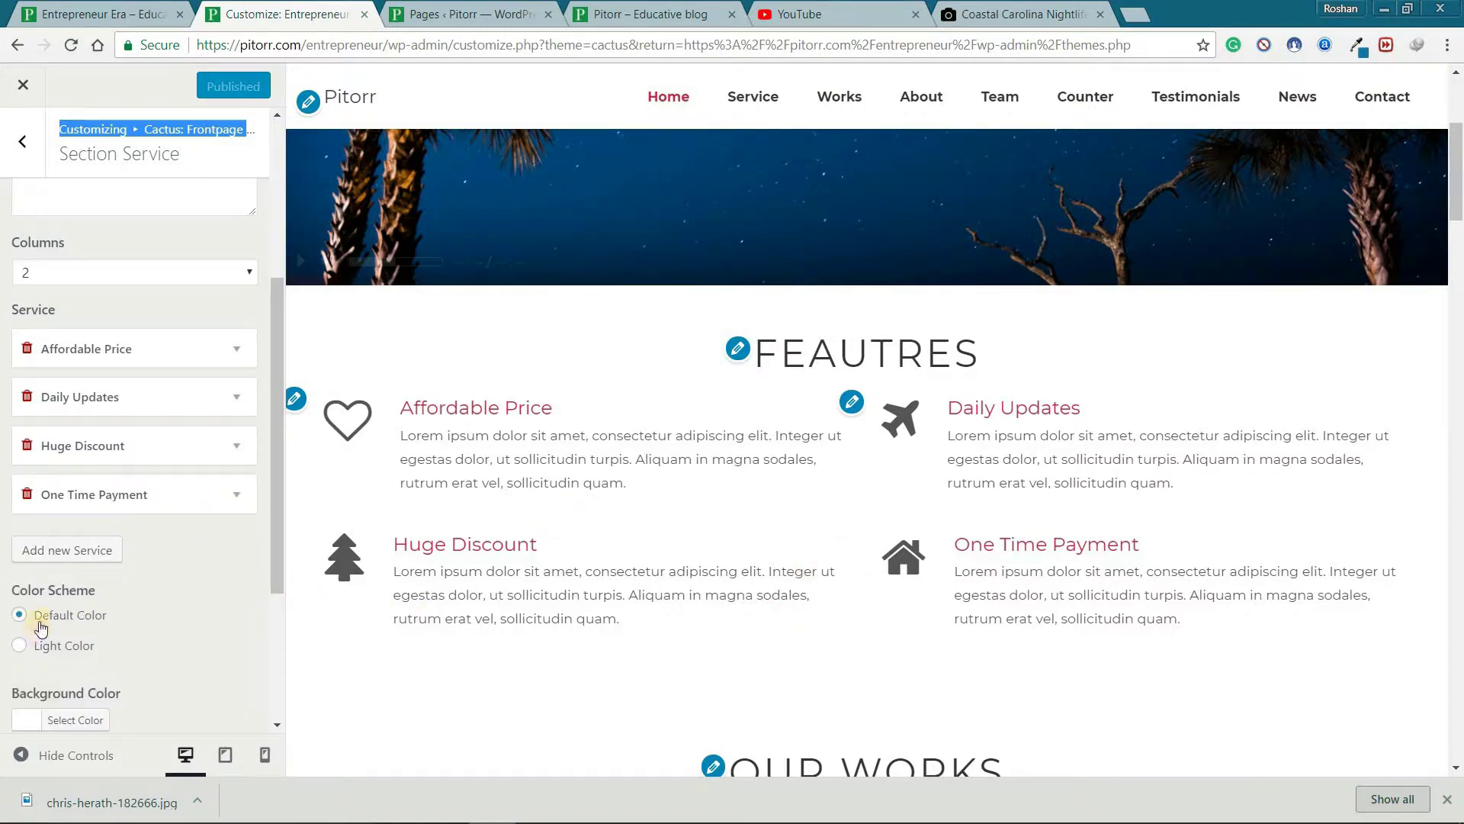
Step: Add a test Service 5 item and delete it, then try Light Color before reverting to Default Color
click(105, 558)
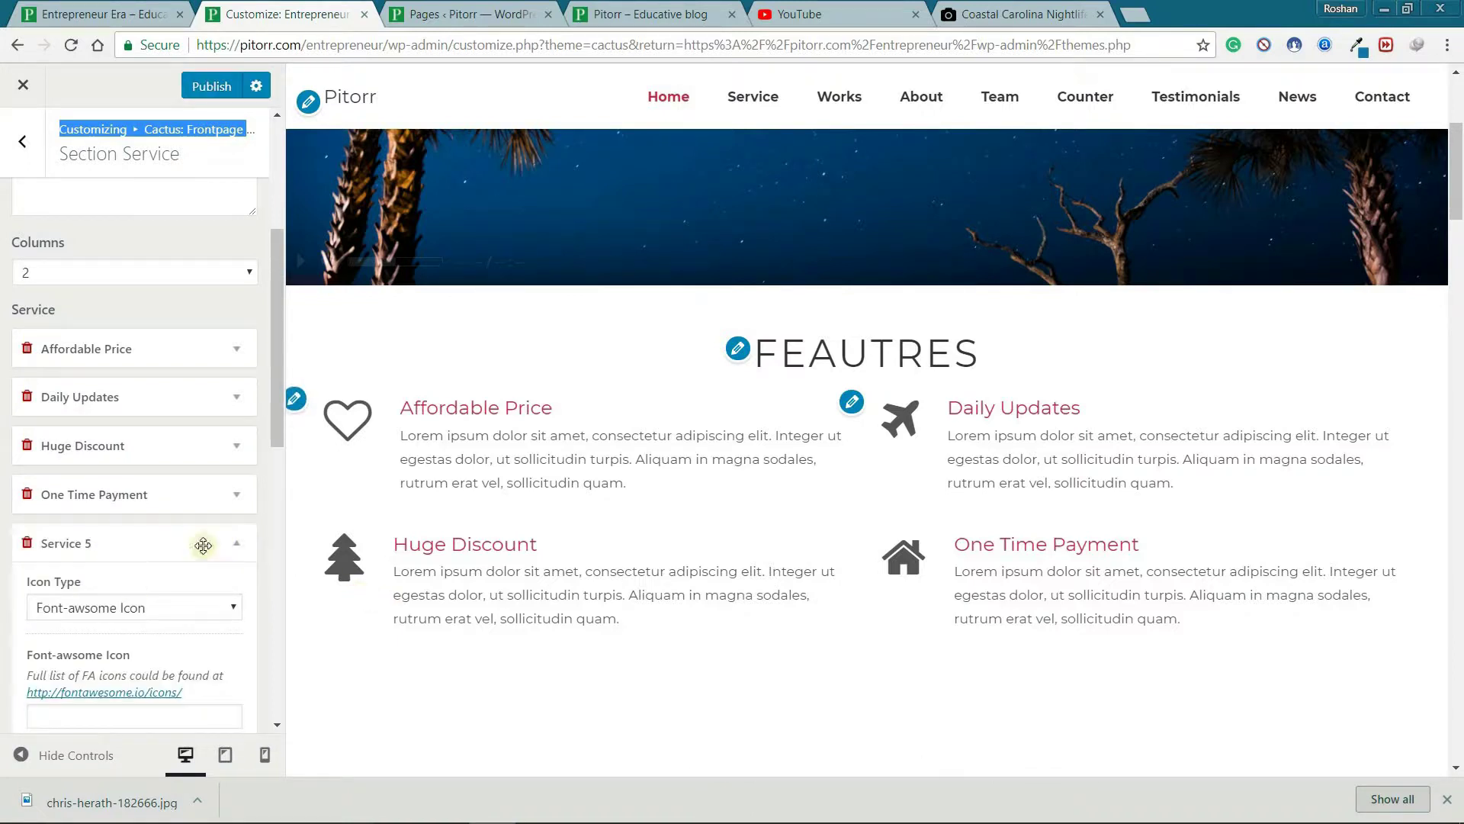
click(237, 535)
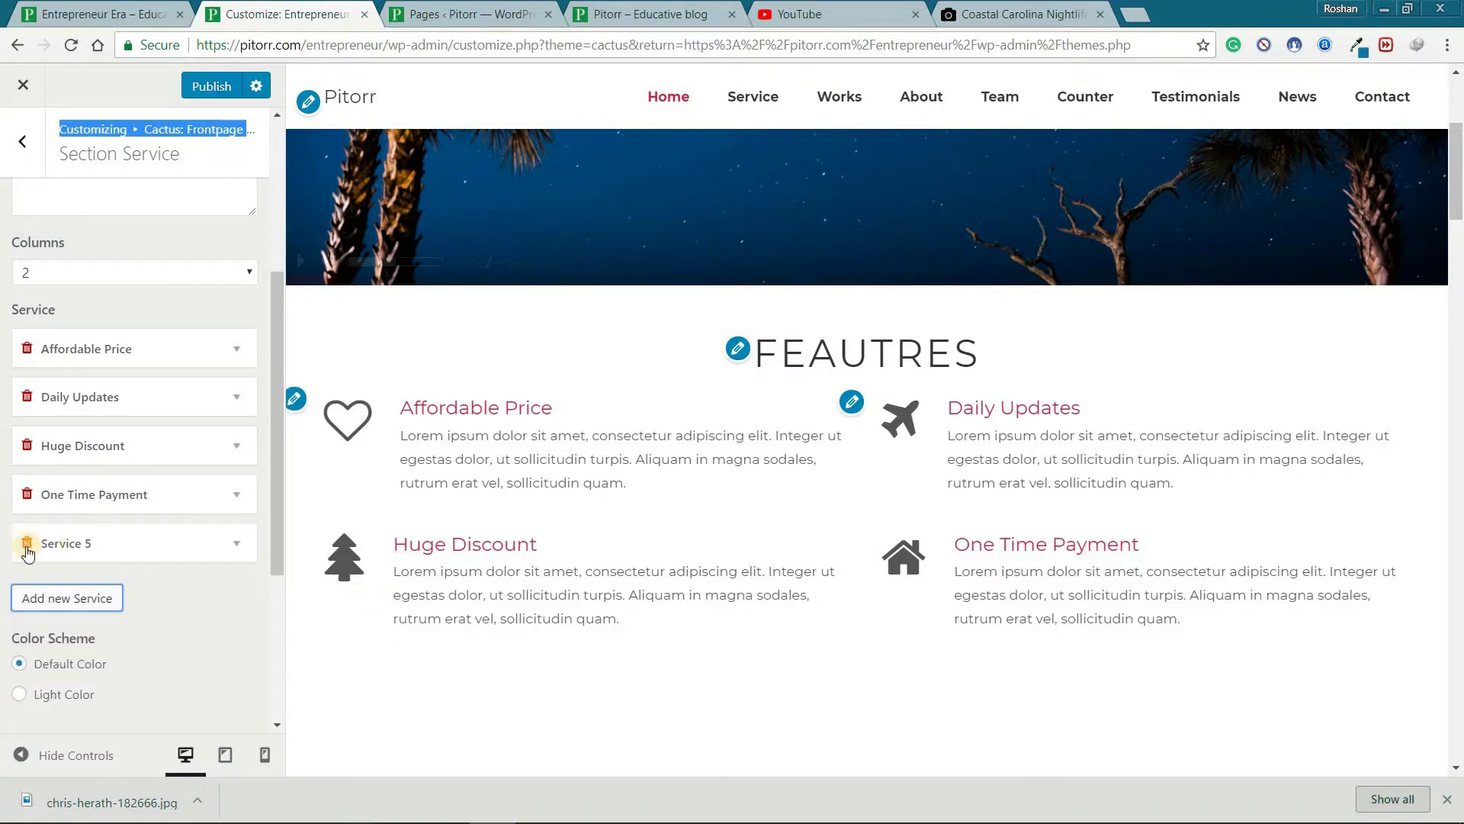
click(26, 543)
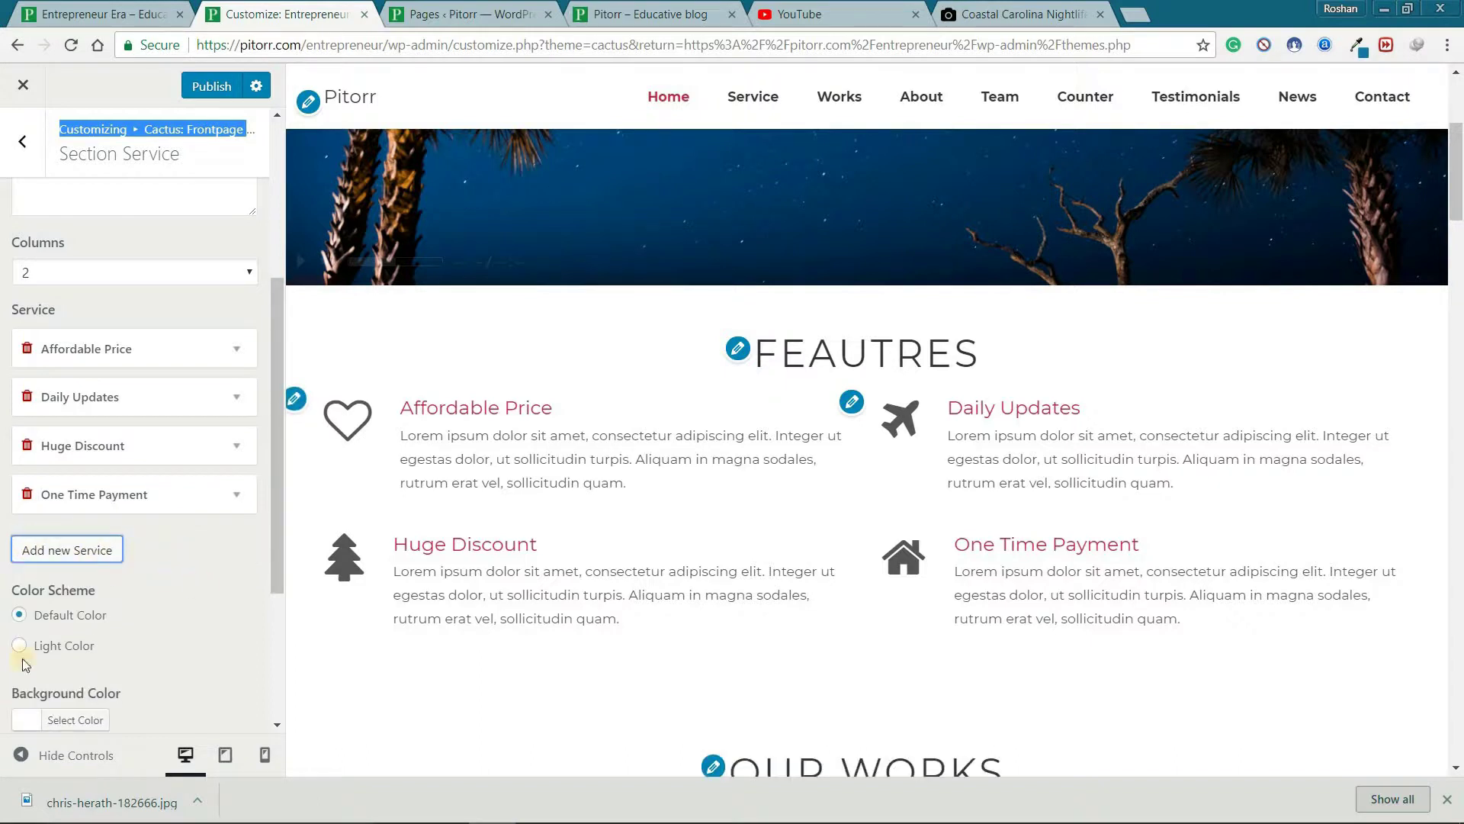
click(45, 654)
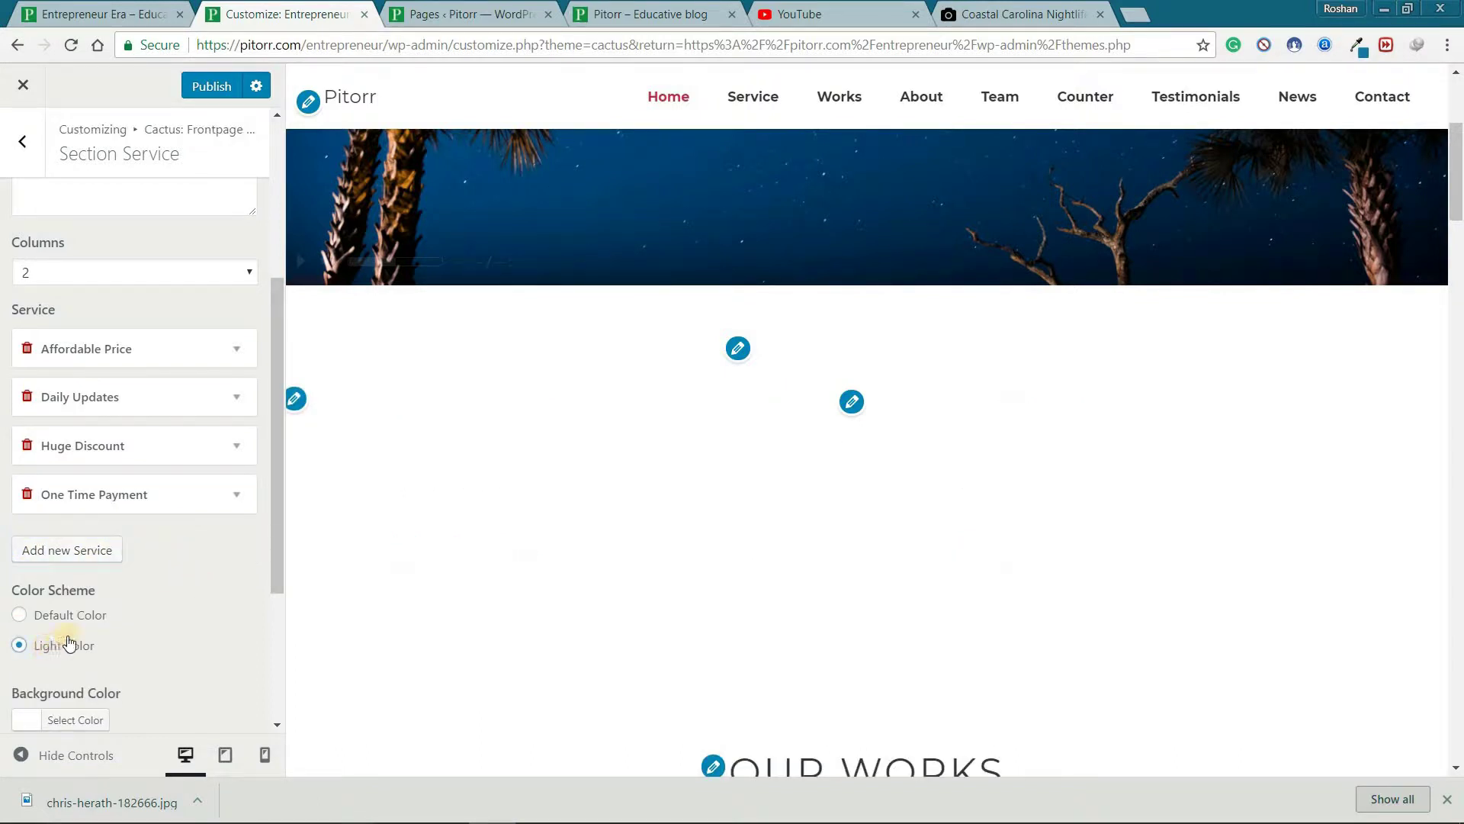
click(90, 619)
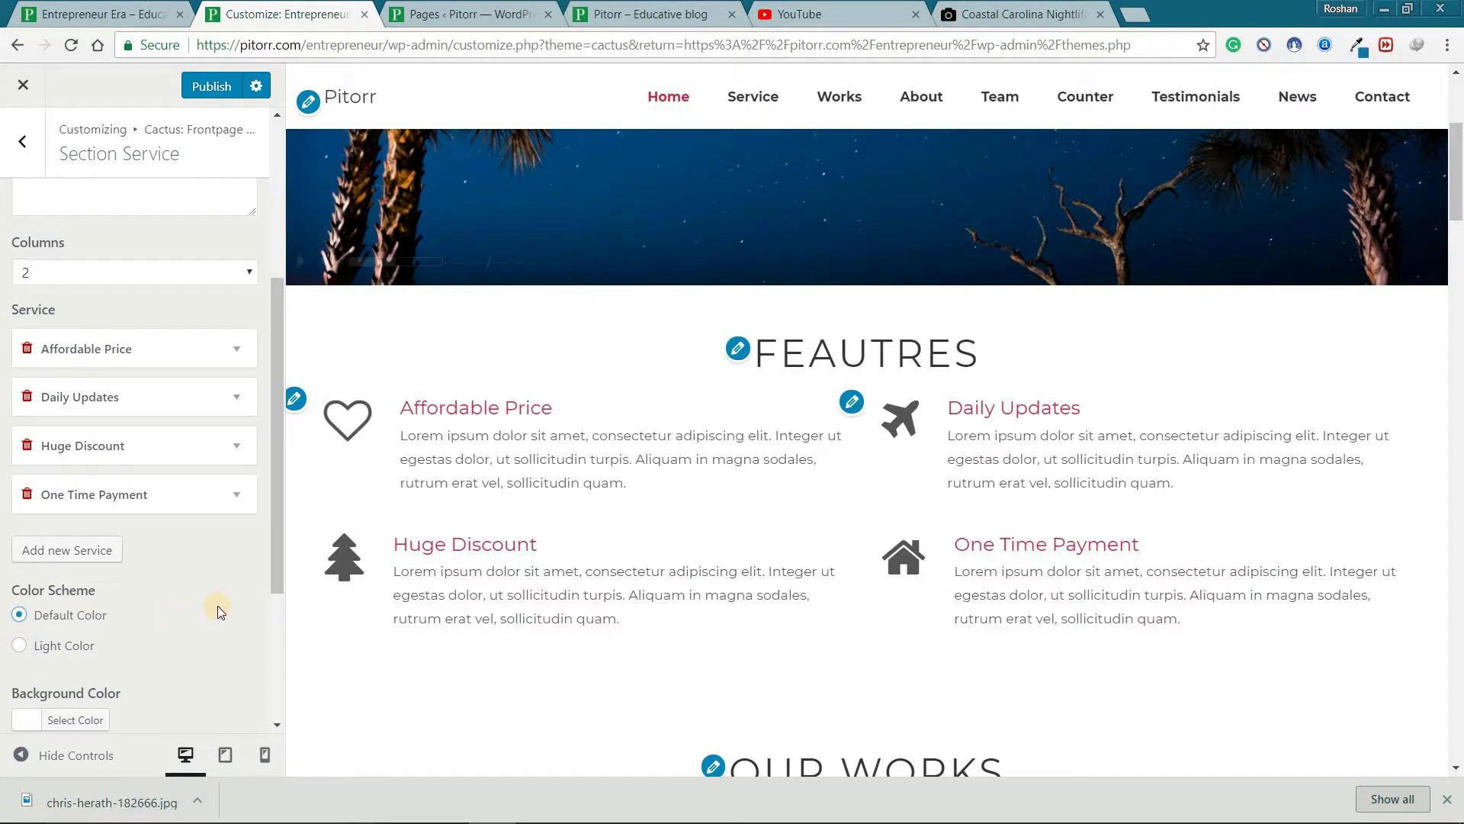
Step: Untick Parallax Scrolling for the FEAUTRES section and publish the changes
drag(280, 555, 273, 606)
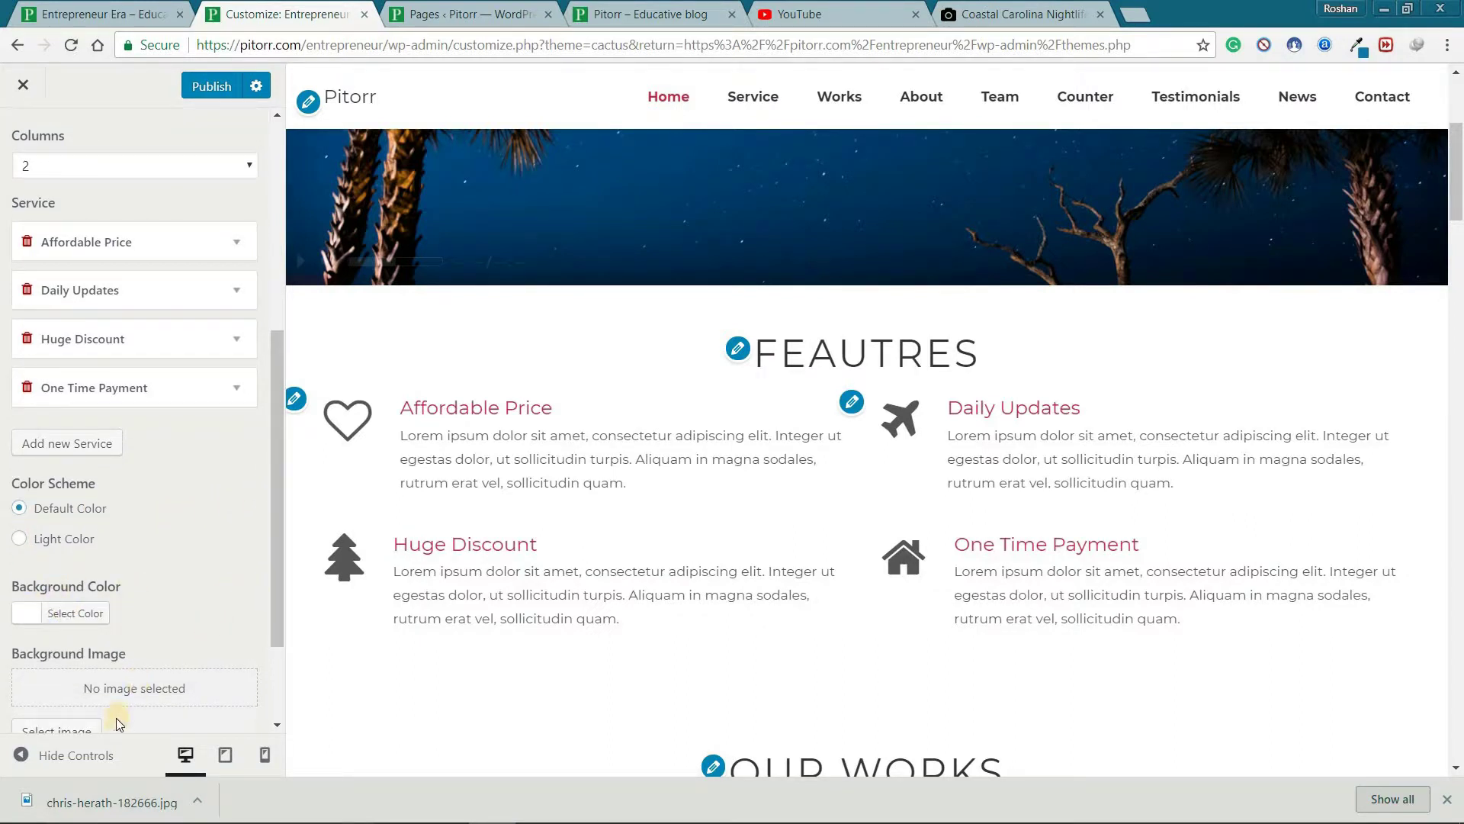
scroll(280, 683, down, 3)
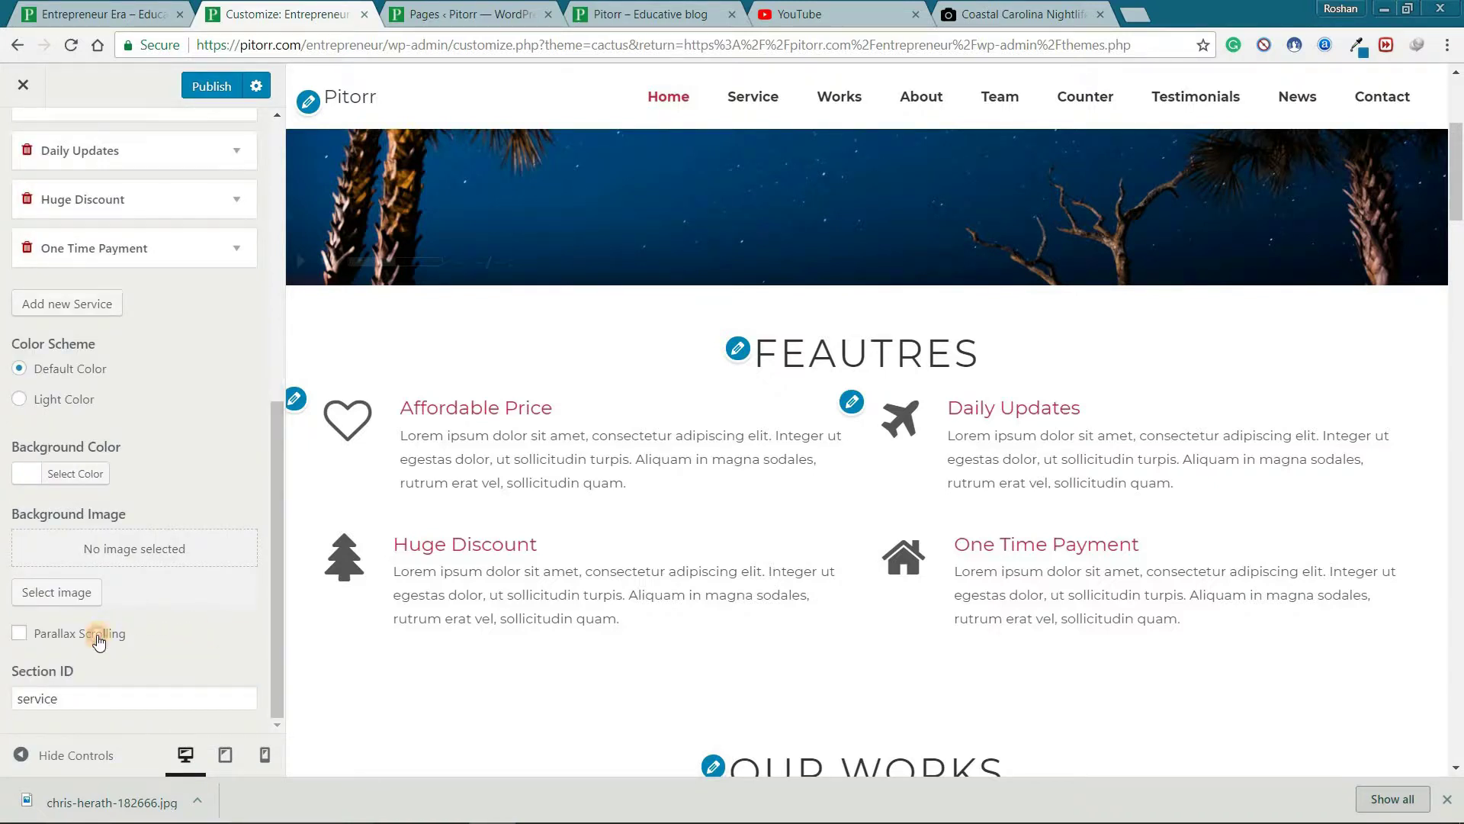
click(98, 635)
click(279, 294)
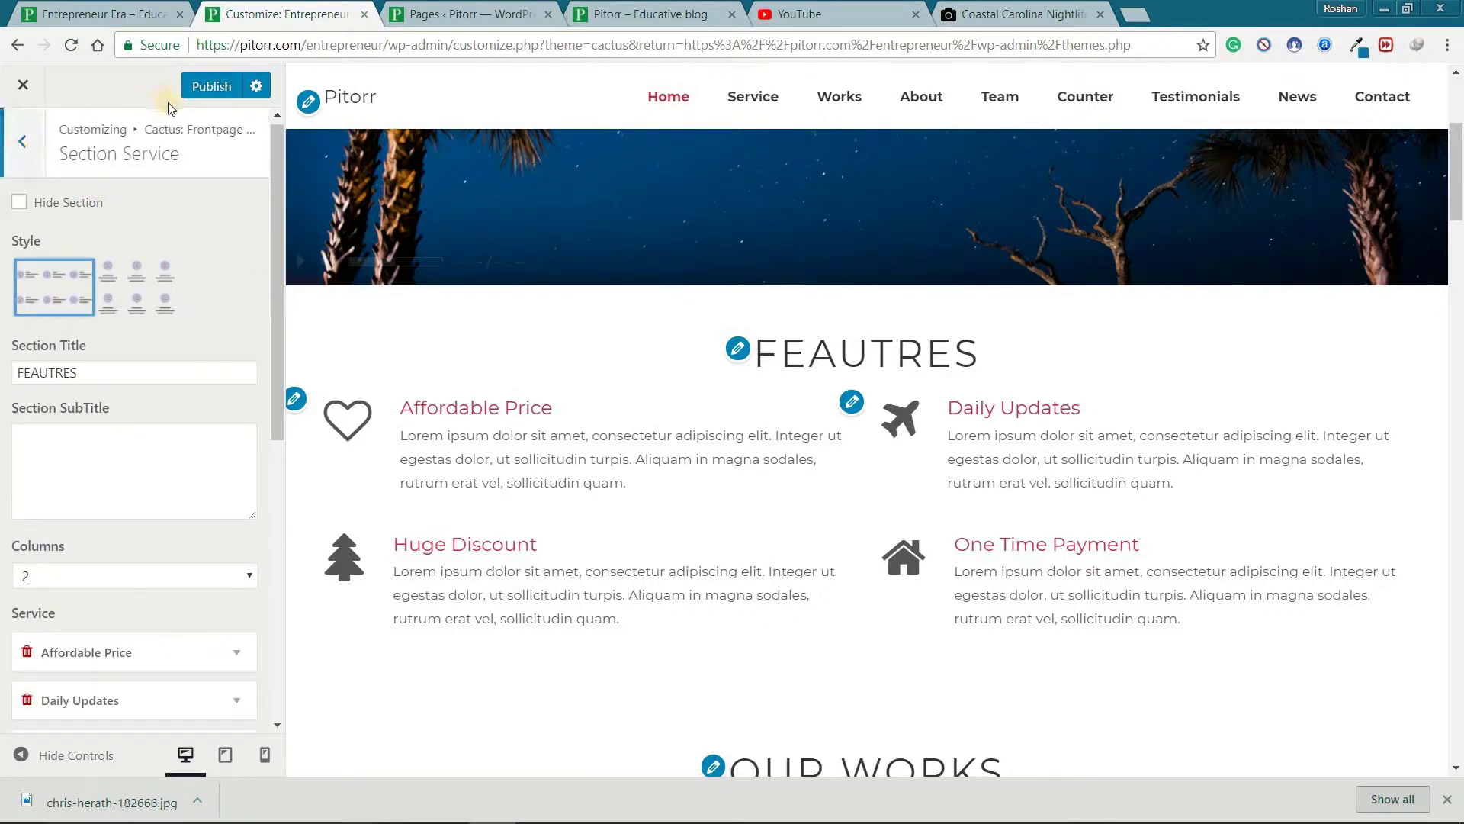
click(211, 92)
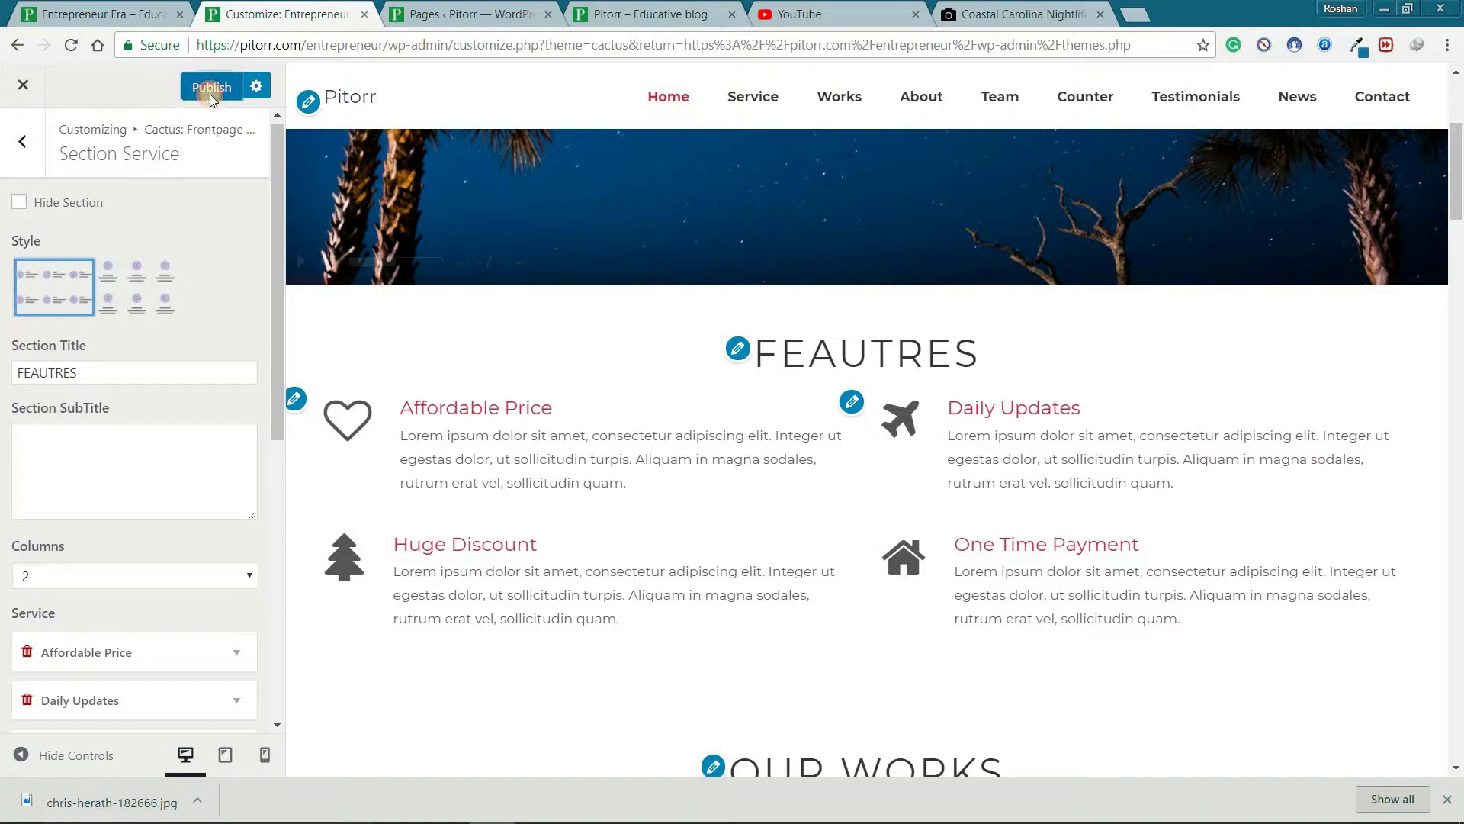
Step: Open Section Works from the front page sections and choose the second Style layout
click(33, 161)
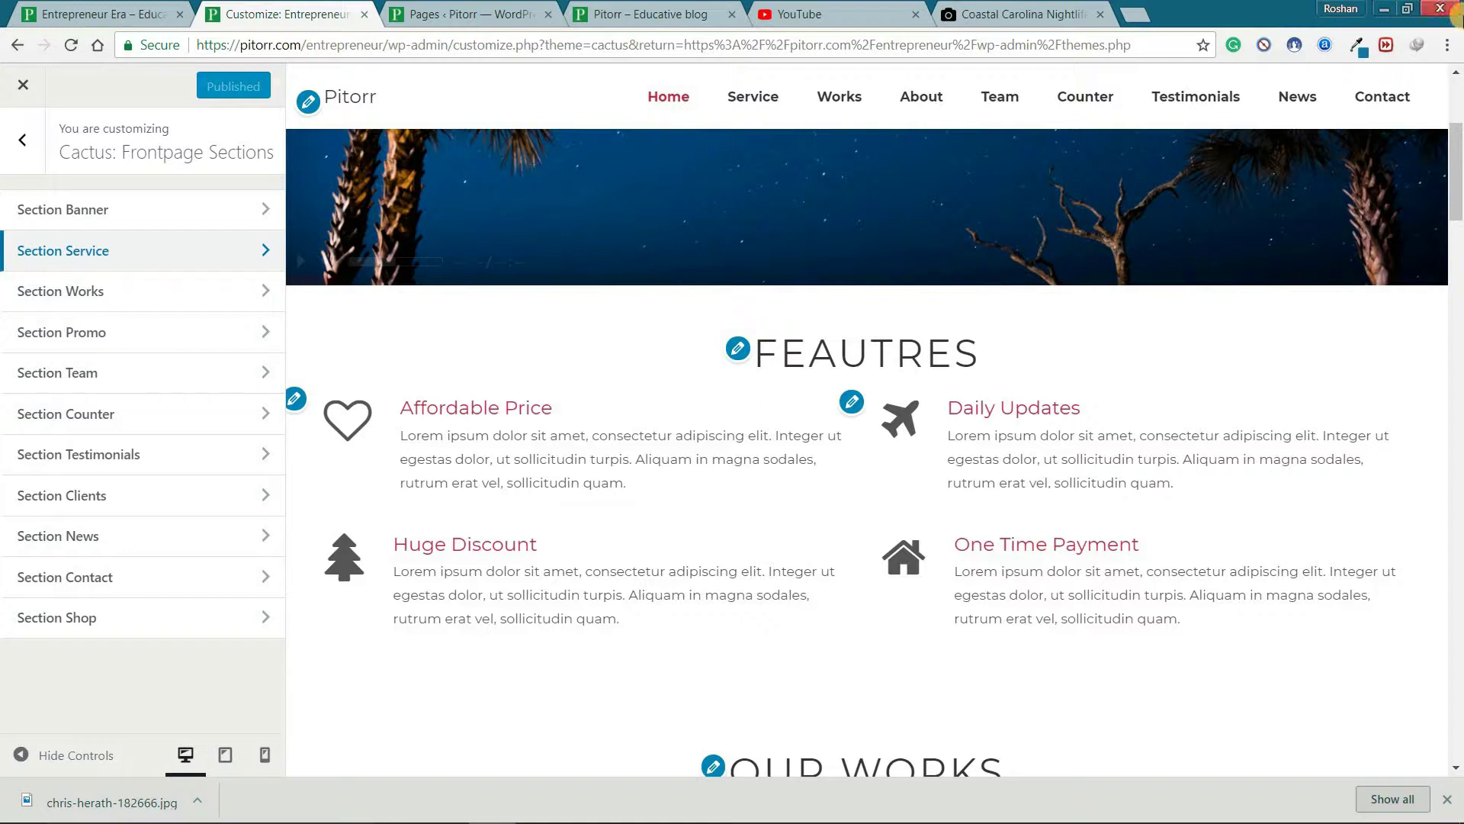
click(191, 288)
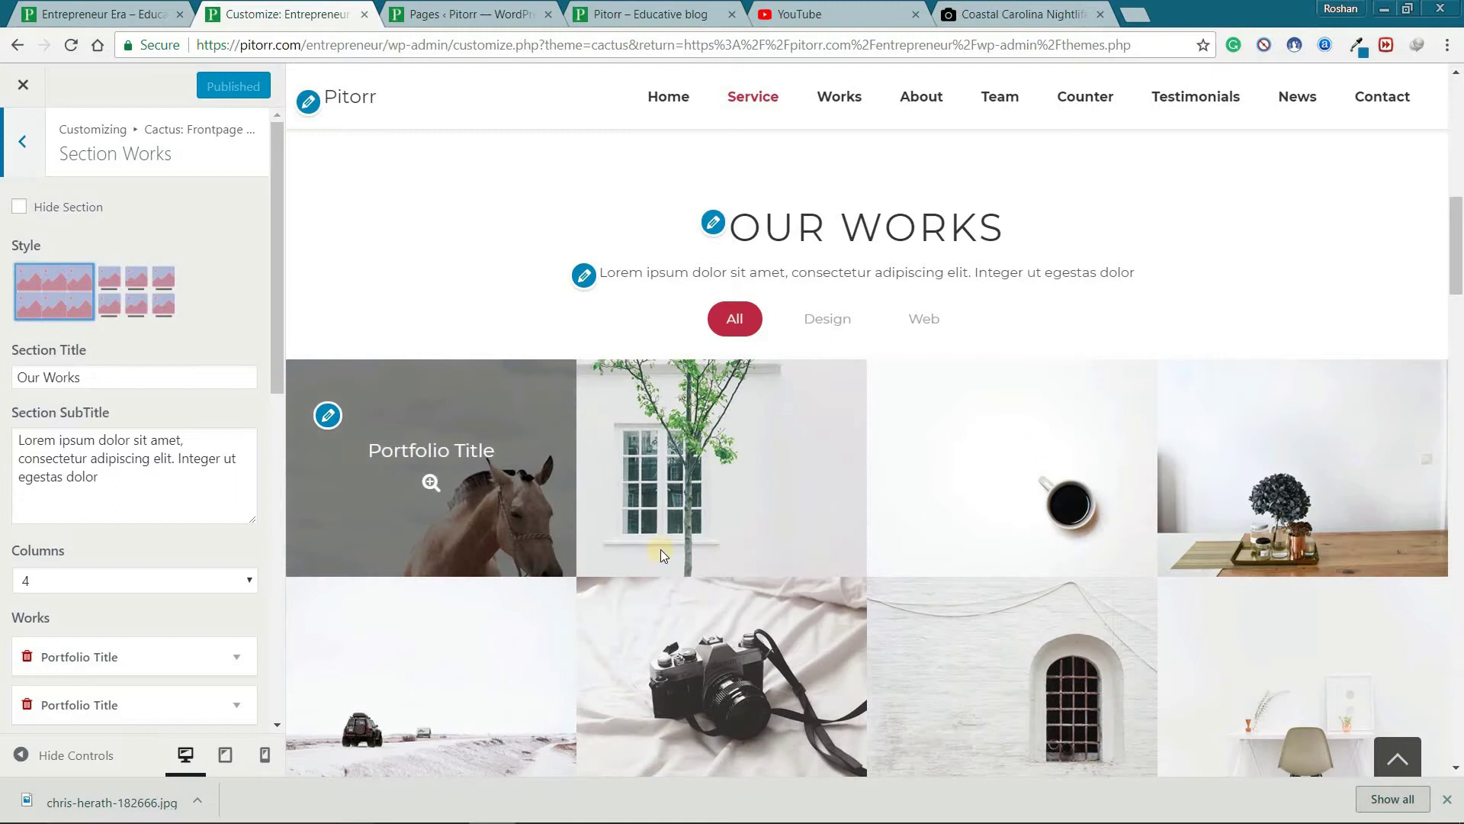
click(148, 305)
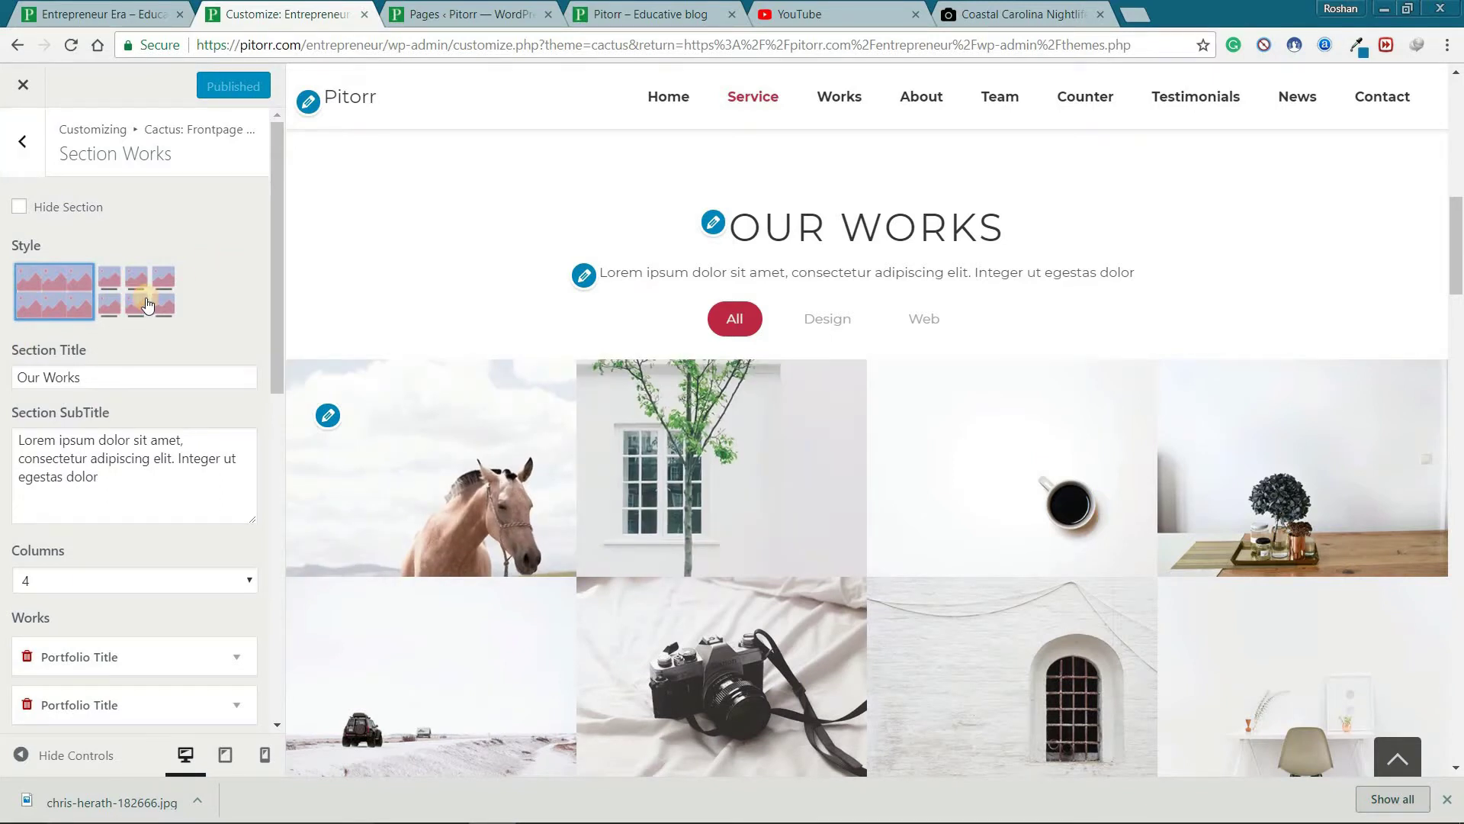
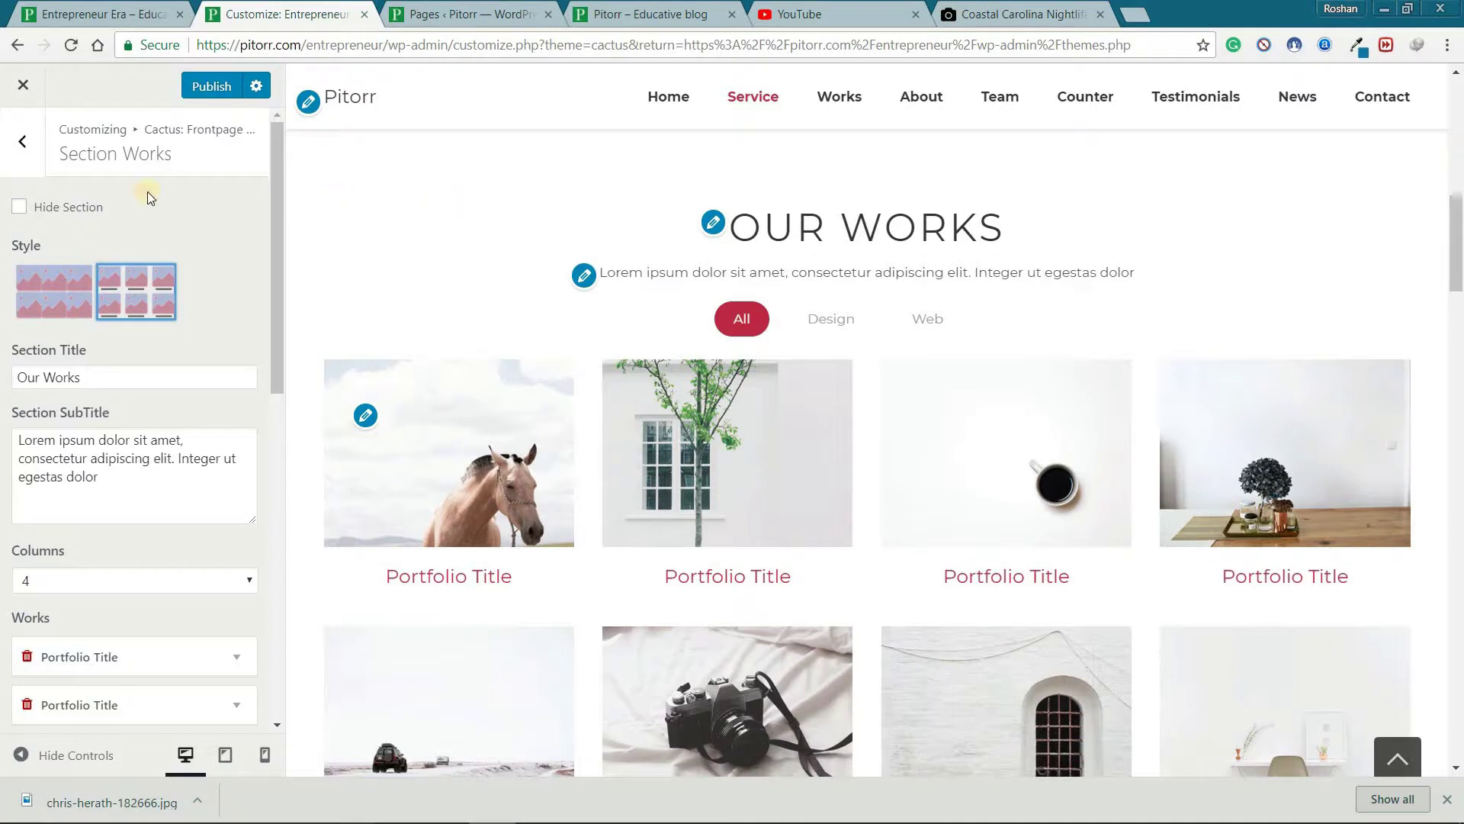
Step: Tick Hide Section for Our Works, then go back to the front-page sections list
click(73, 213)
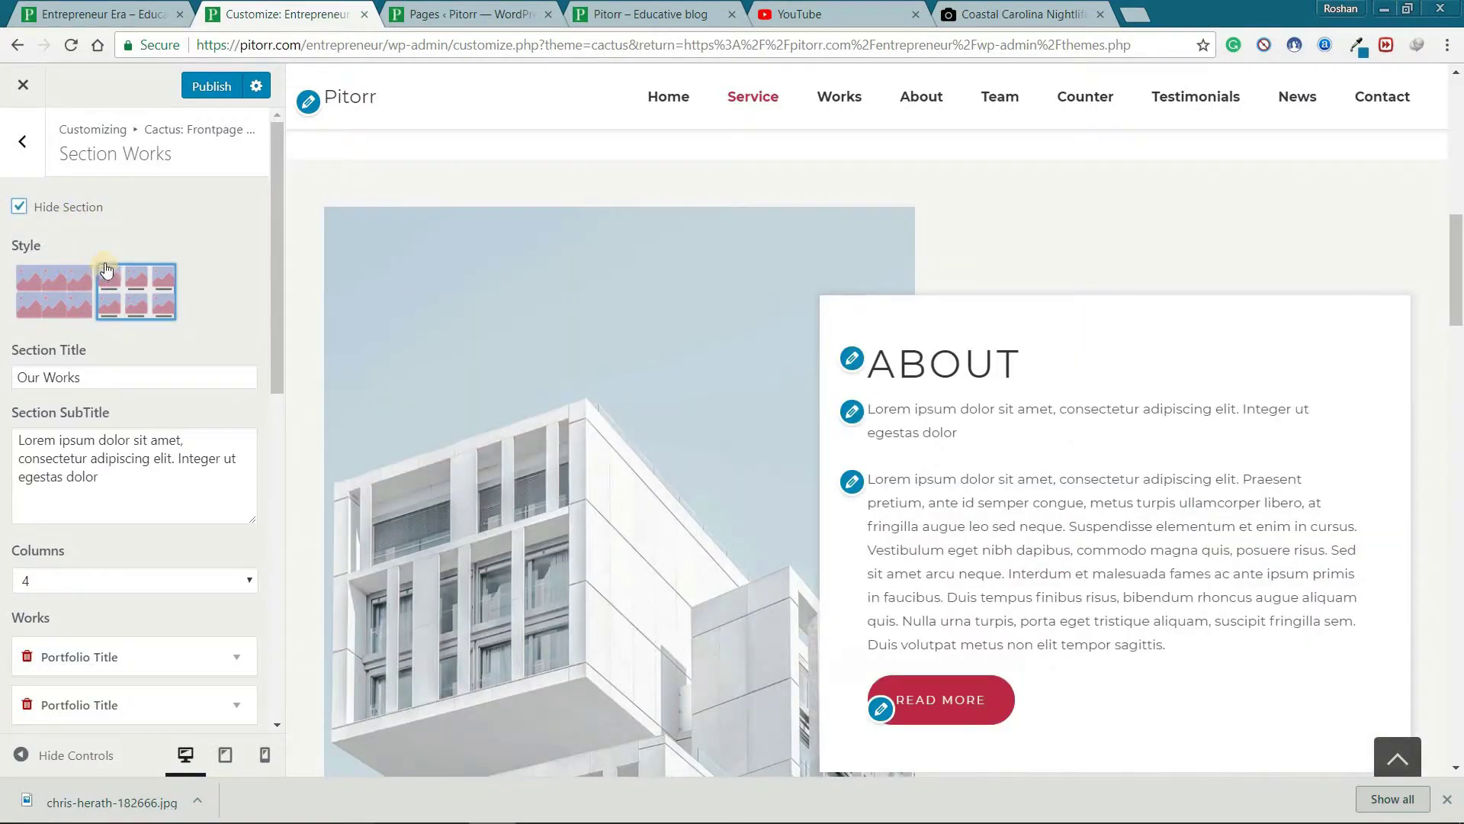
click(28, 167)
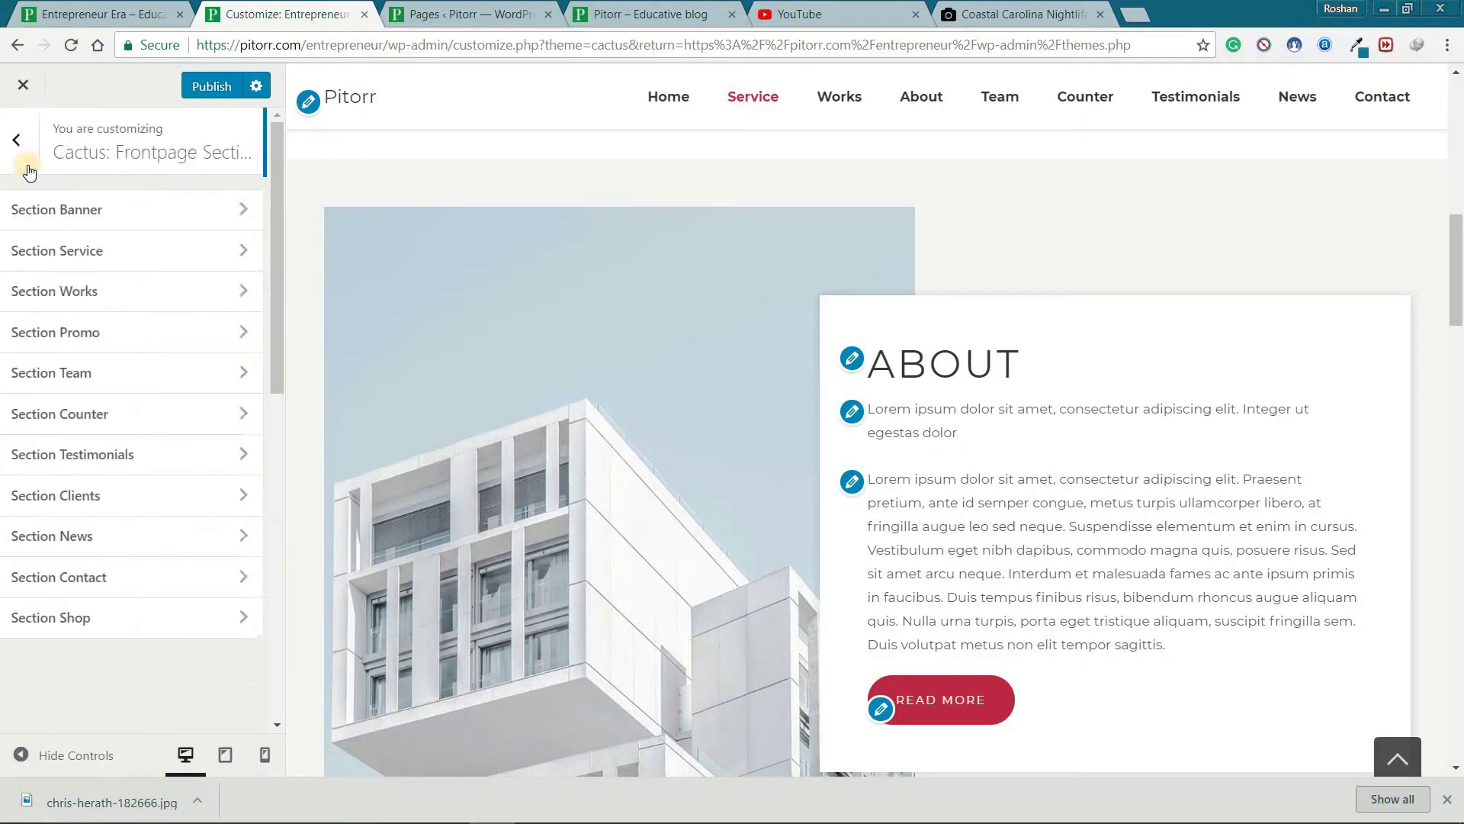
Step: In Section Promo, compare both Style layouts and keep the first, image-left layout
click(68, 341)
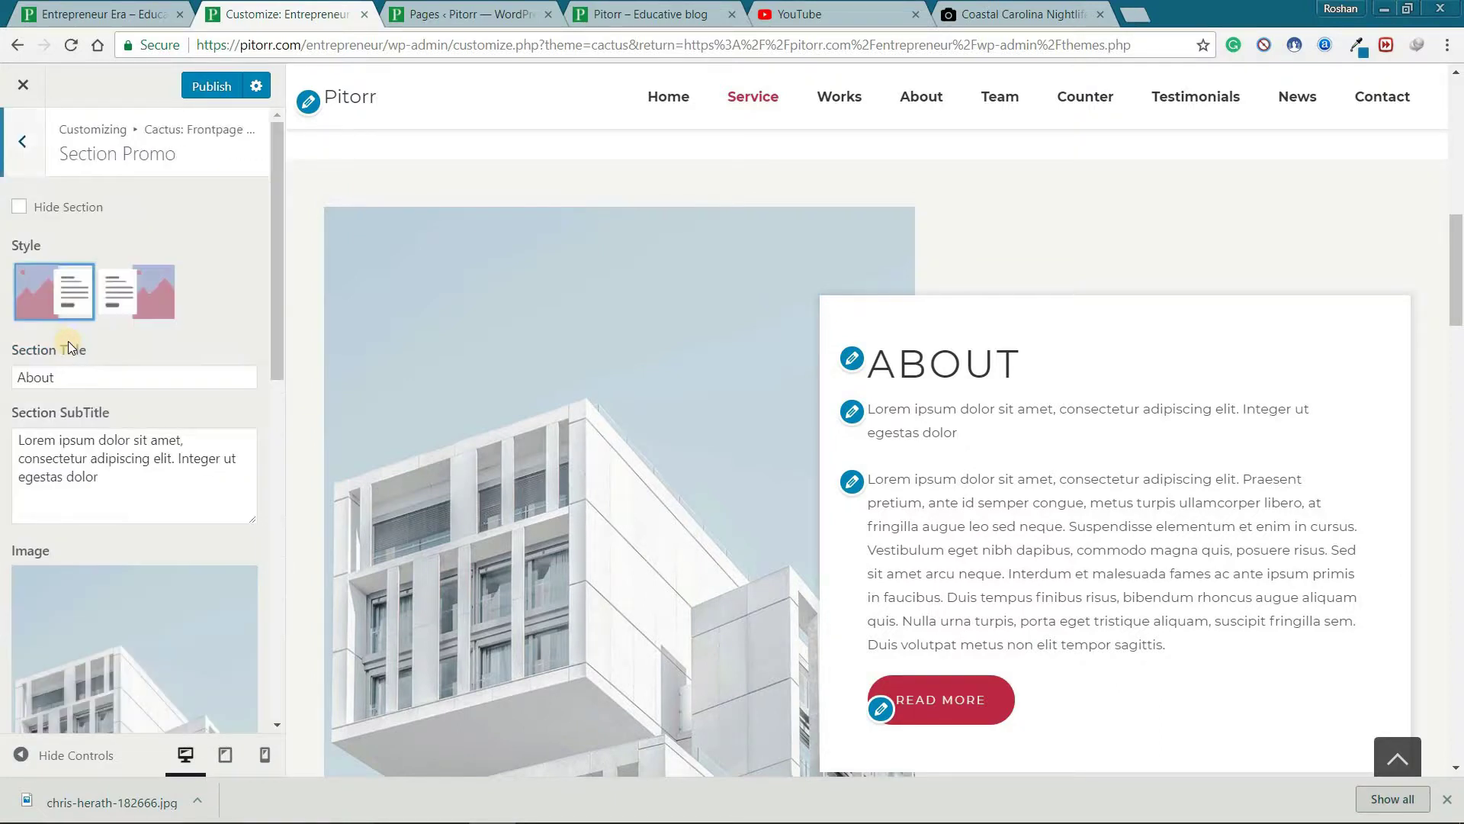
click(128, 305)
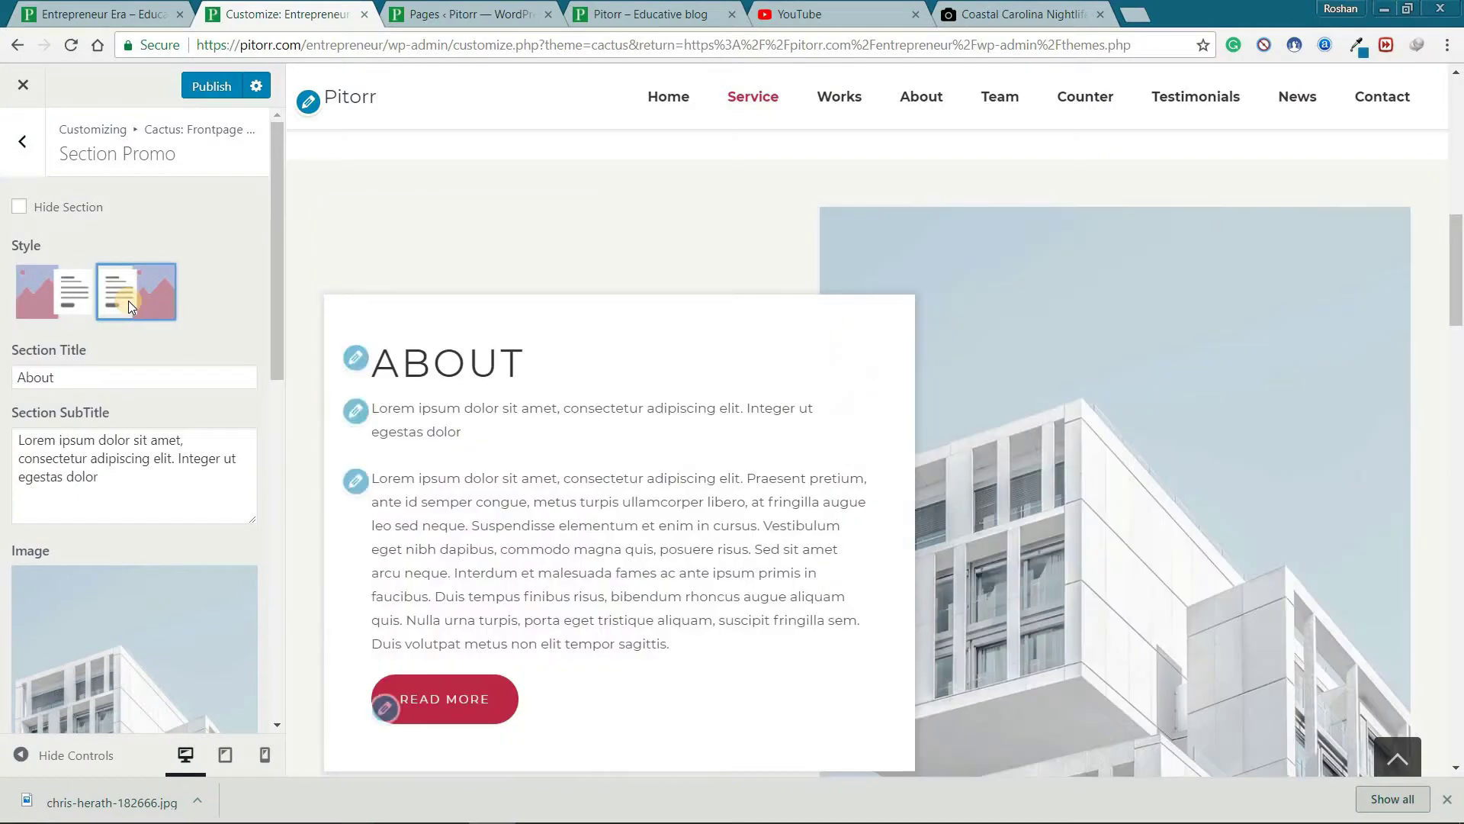
click(70, 306)
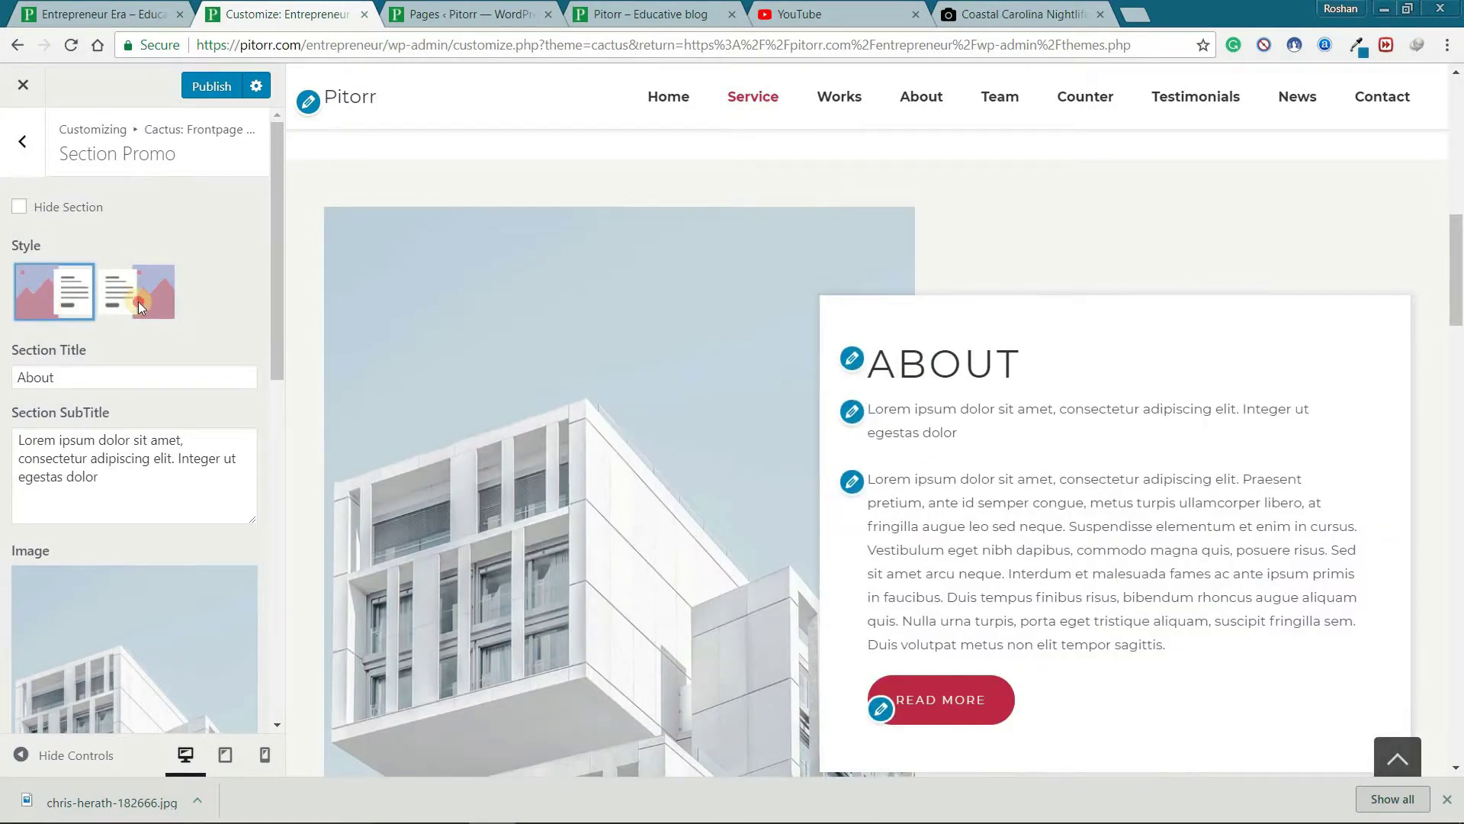
click(139, 300)
click(80, 308)
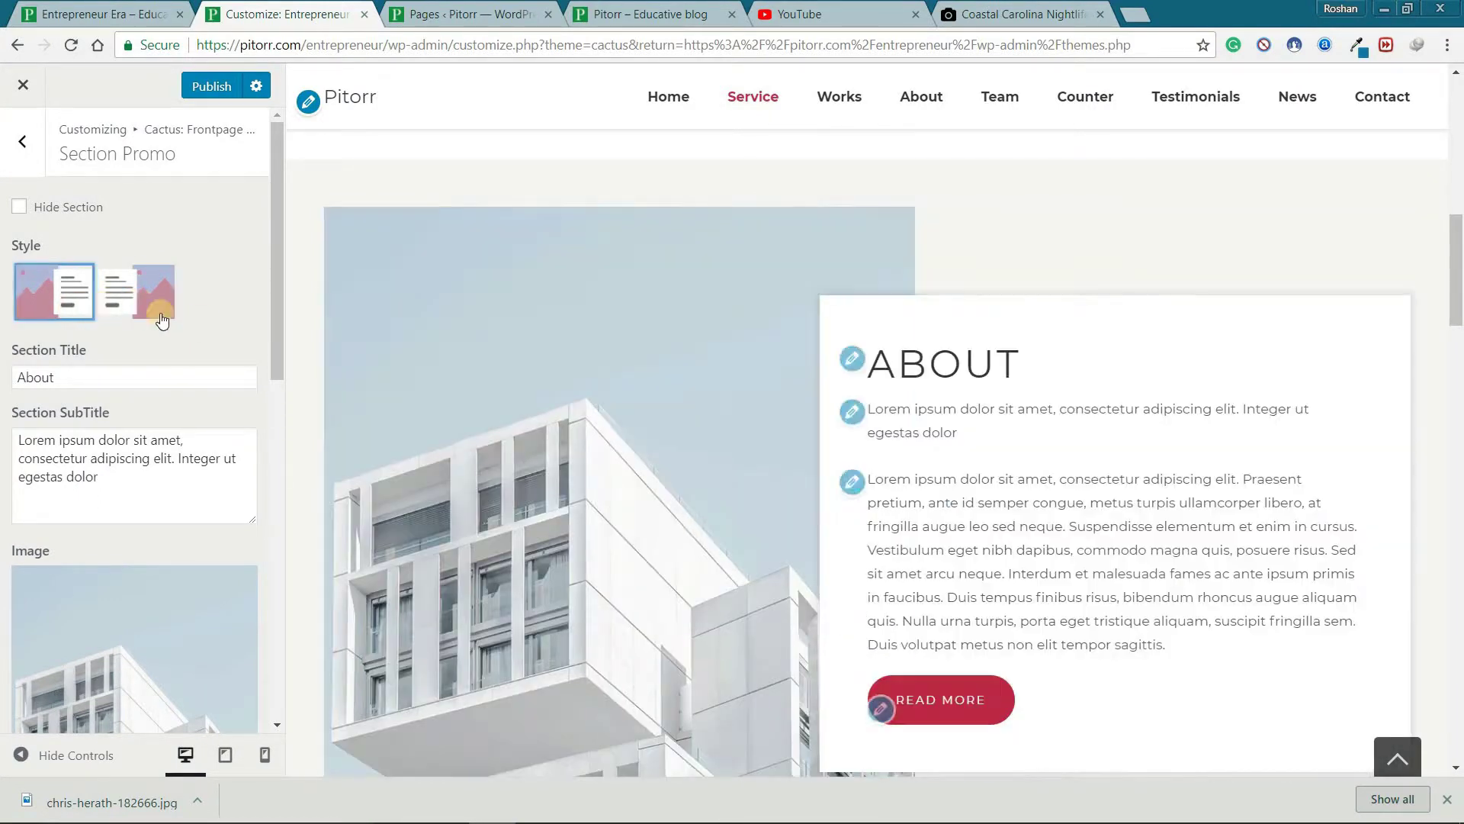
drag(281, 326, 285, 615)
scroll(240, 344, up, 6)
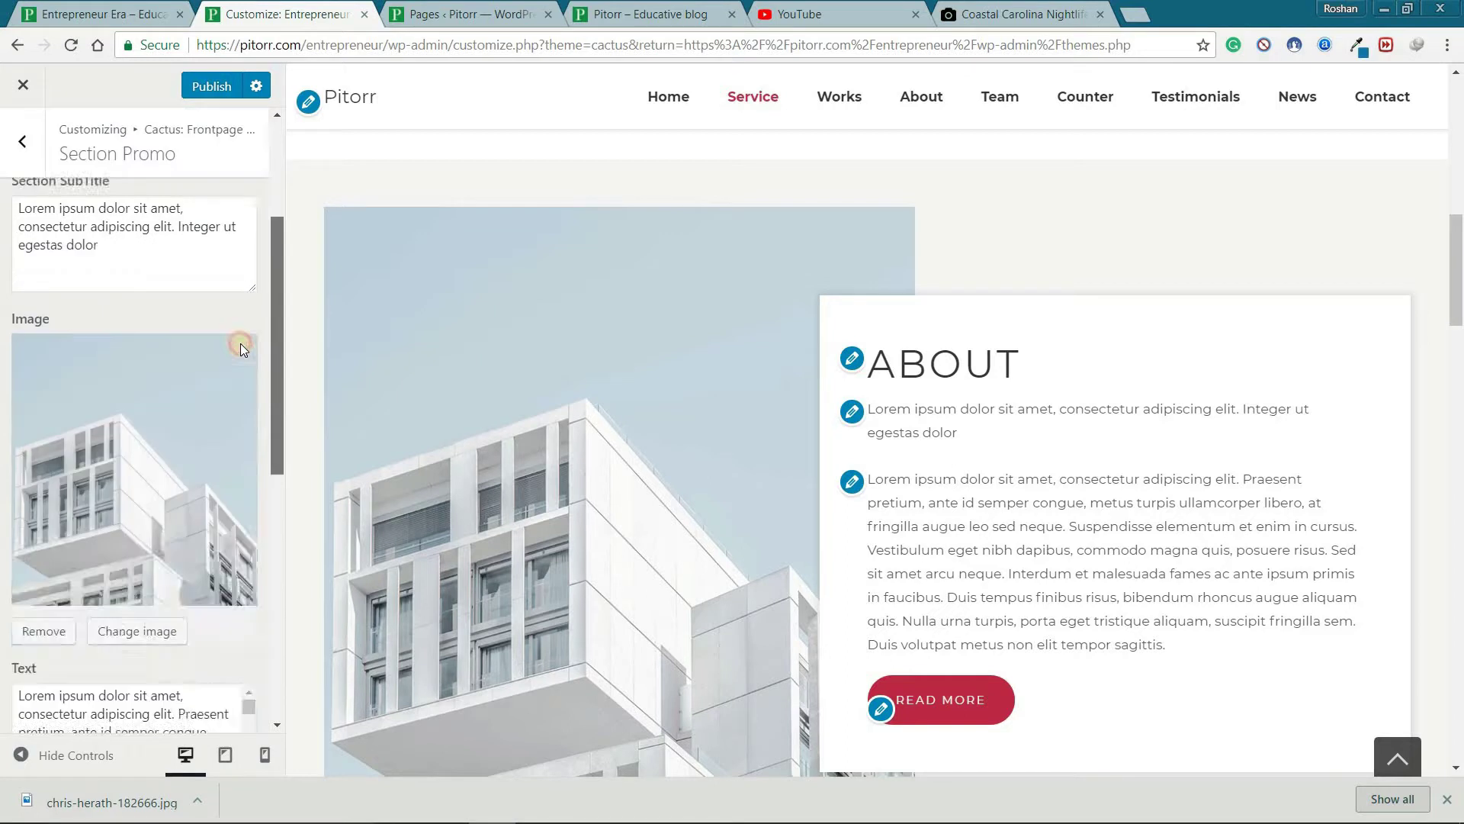
scroll(241, 344, up, 3)
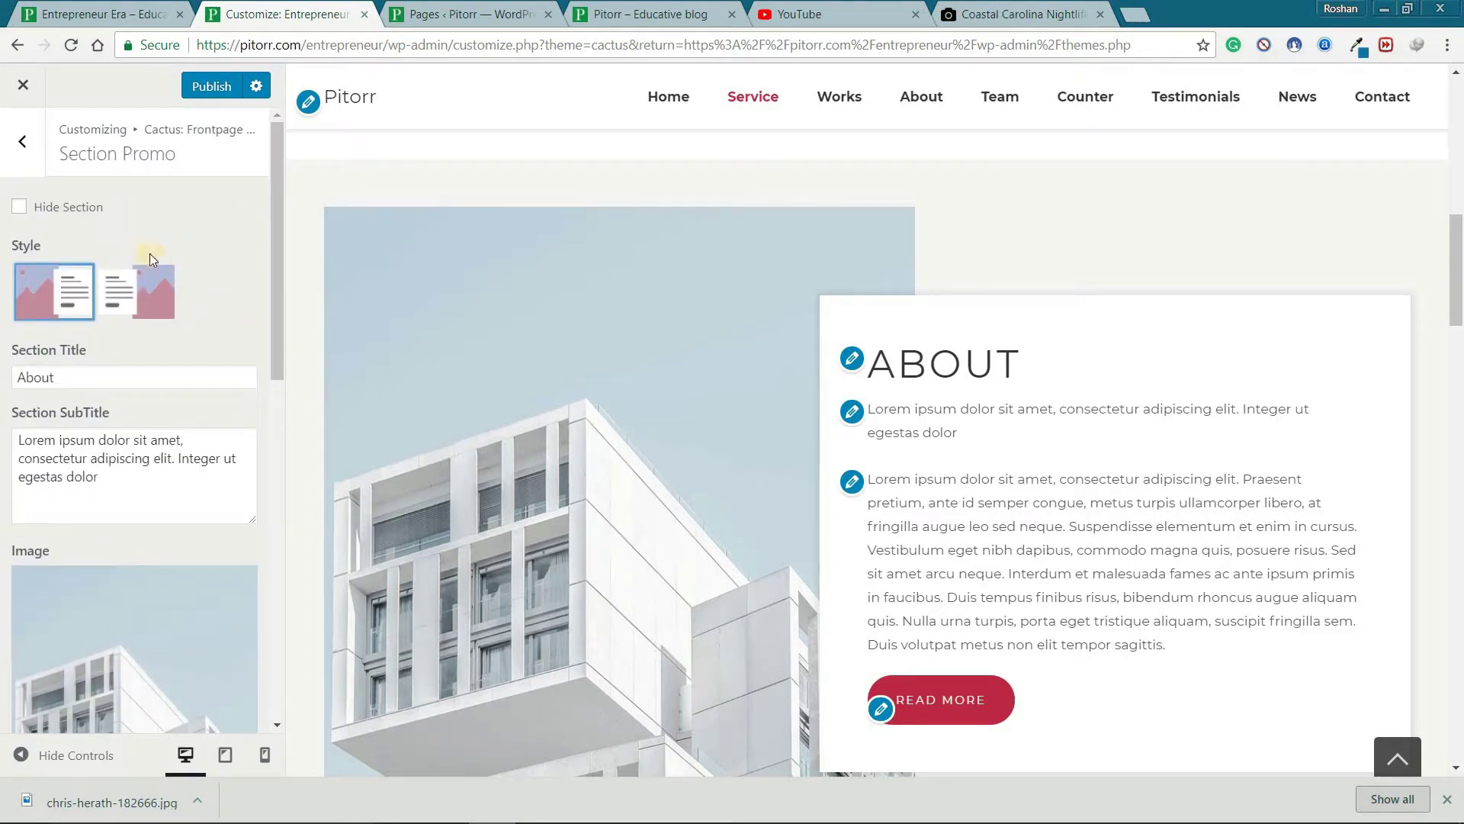
Step: Compare with the Entrepreneur Era site, then hide the Promo section and return to the sections list
click(74, 9)
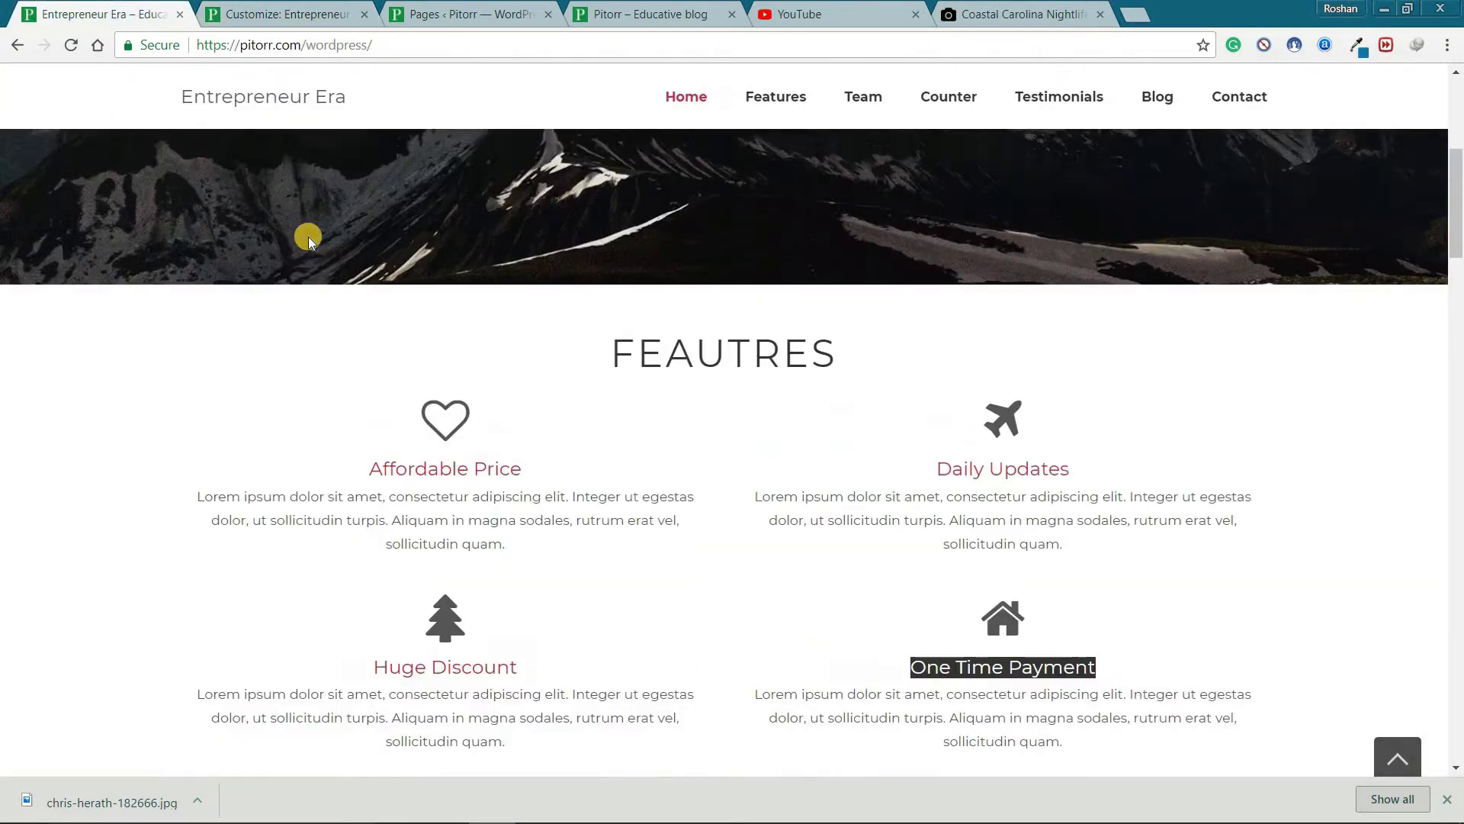
scroll(308, 236, down, 5)
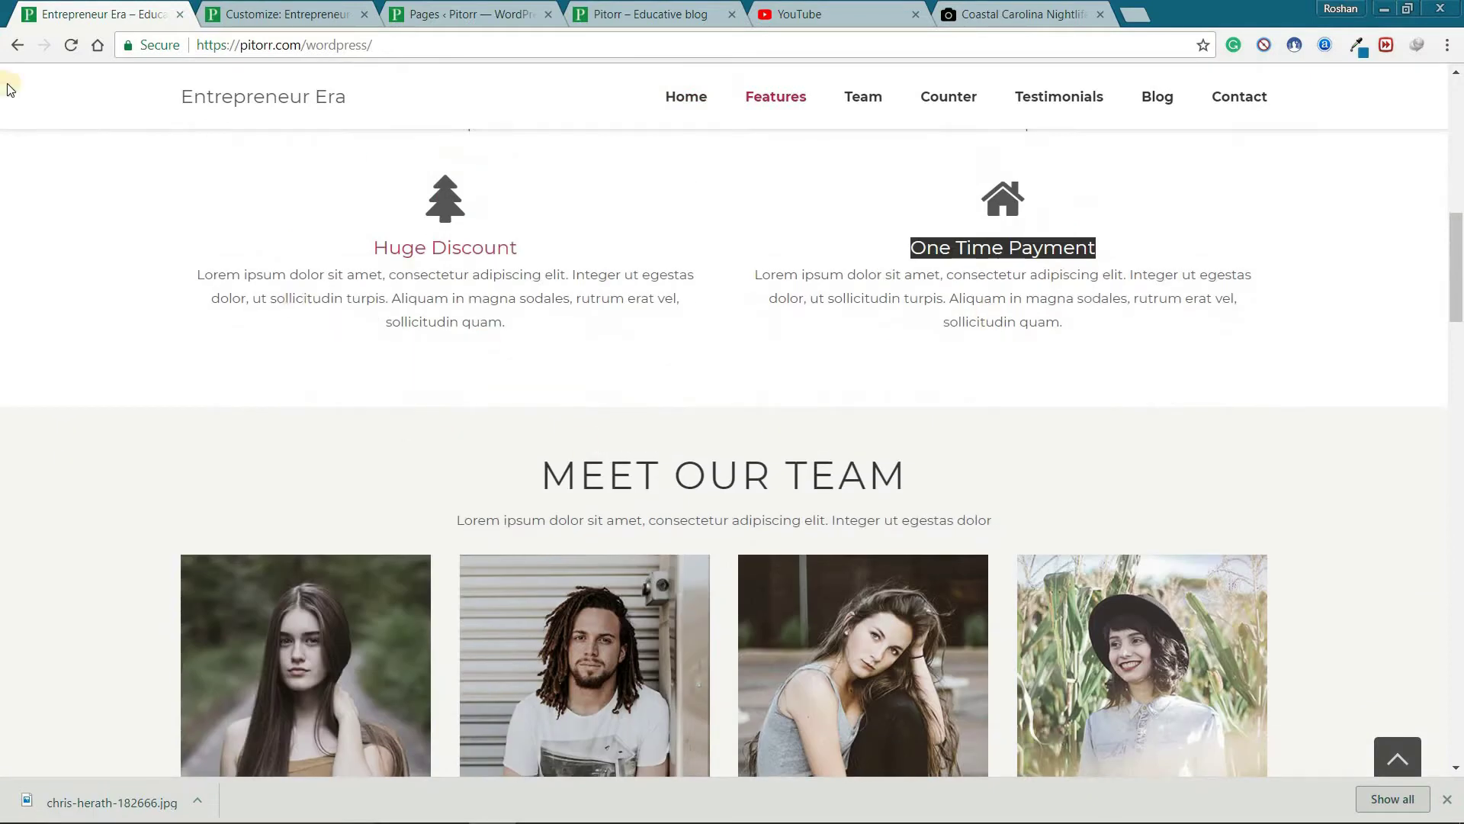
click(263, 13)
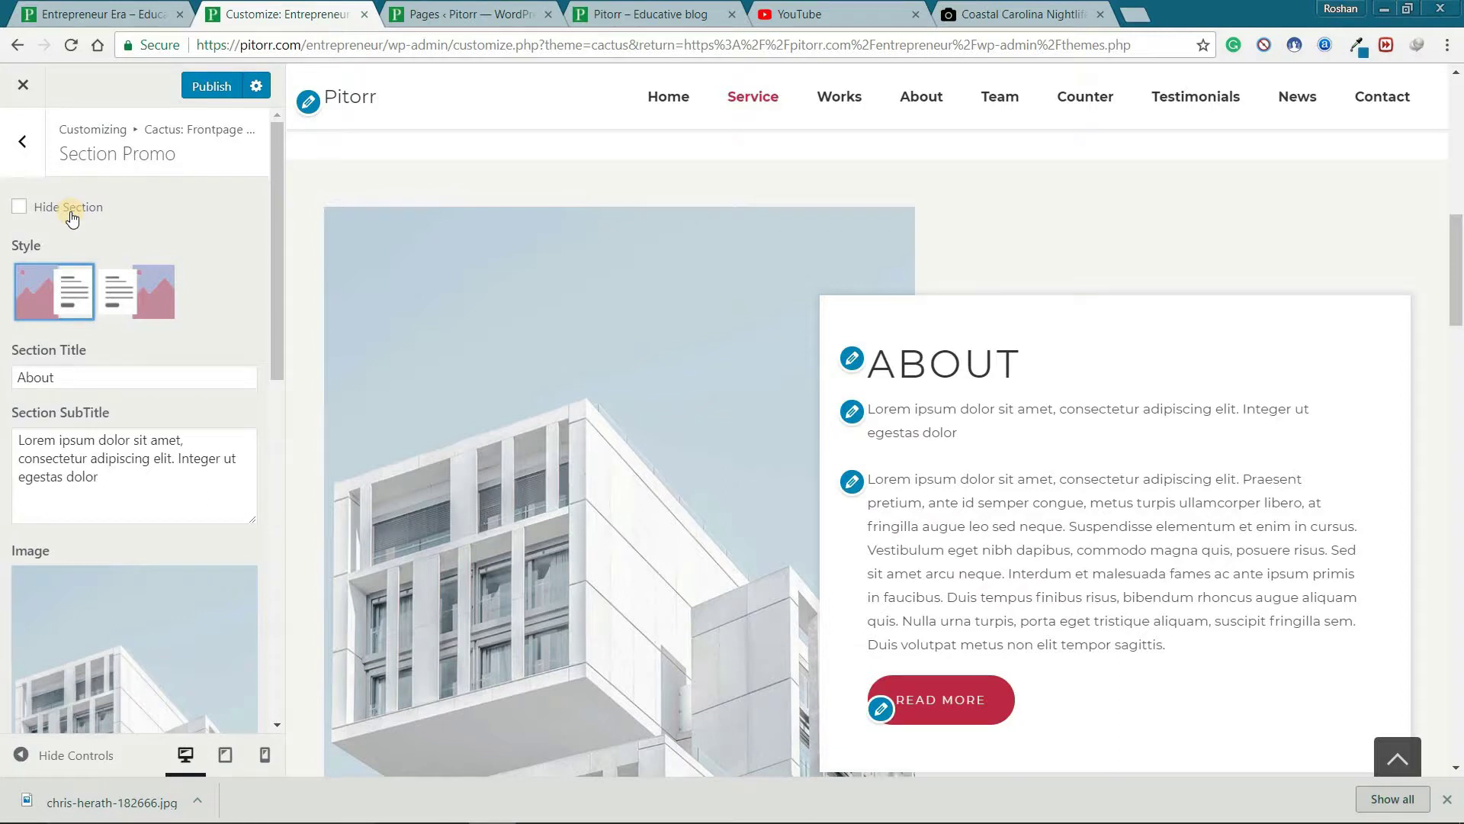
click(72, 219)
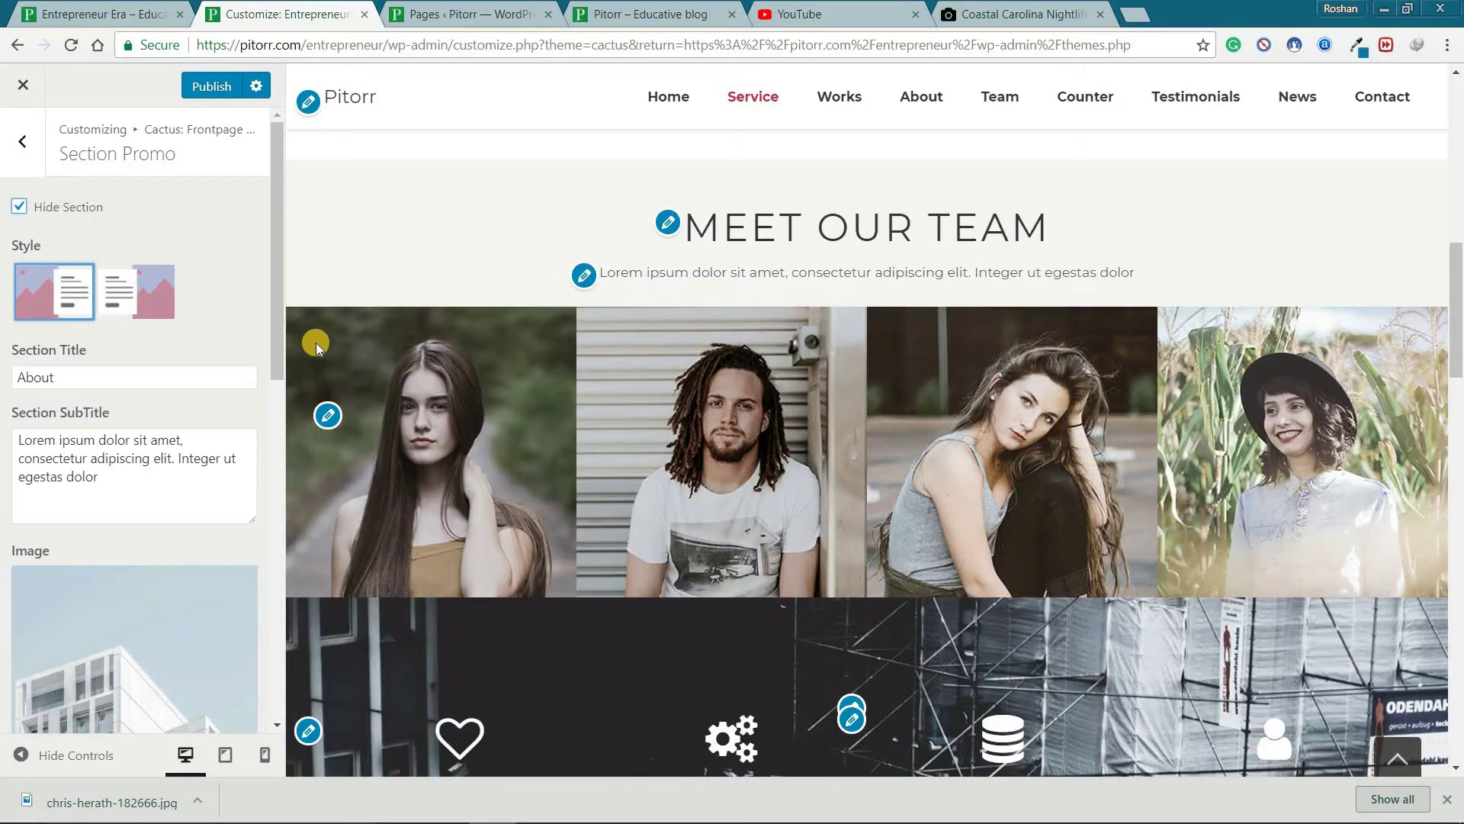
click(22, 173)
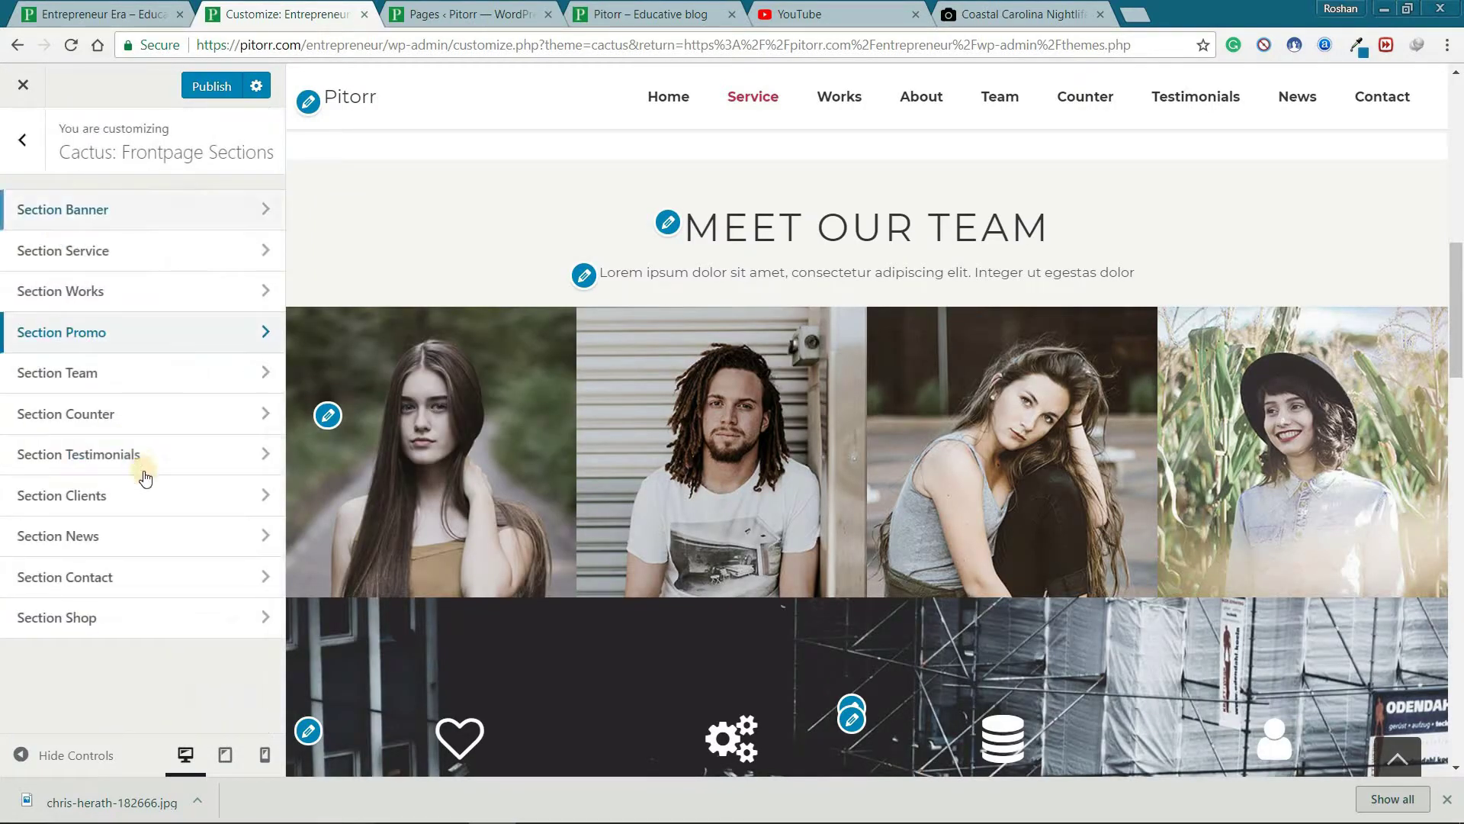
Step: Switch Section Team to the second Style of cards and retitle it TEAM
click(202, 389)
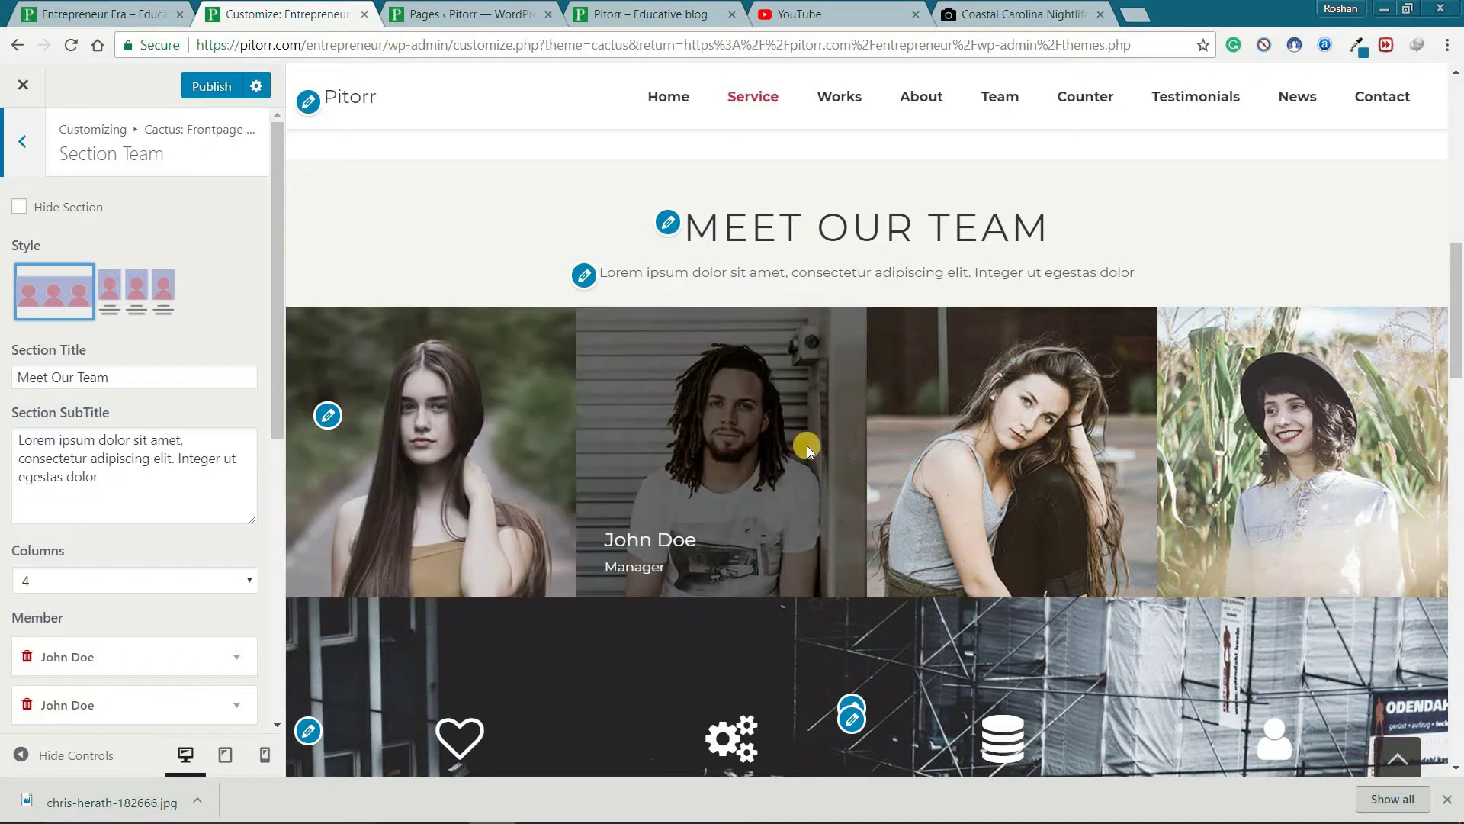
click(133, 297)
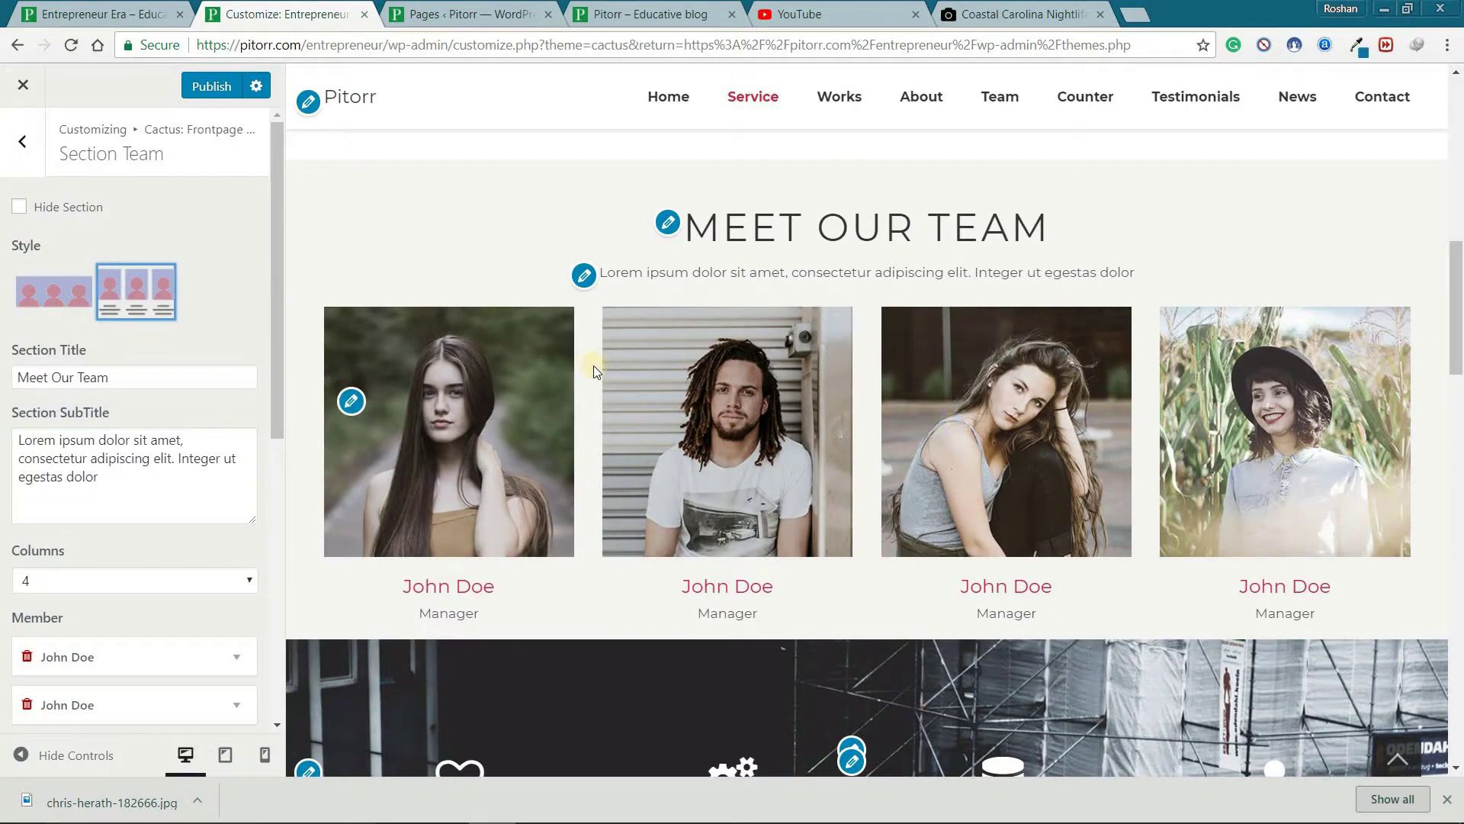
click(666, 224)
double_click(93, 378)
click(124, 384)
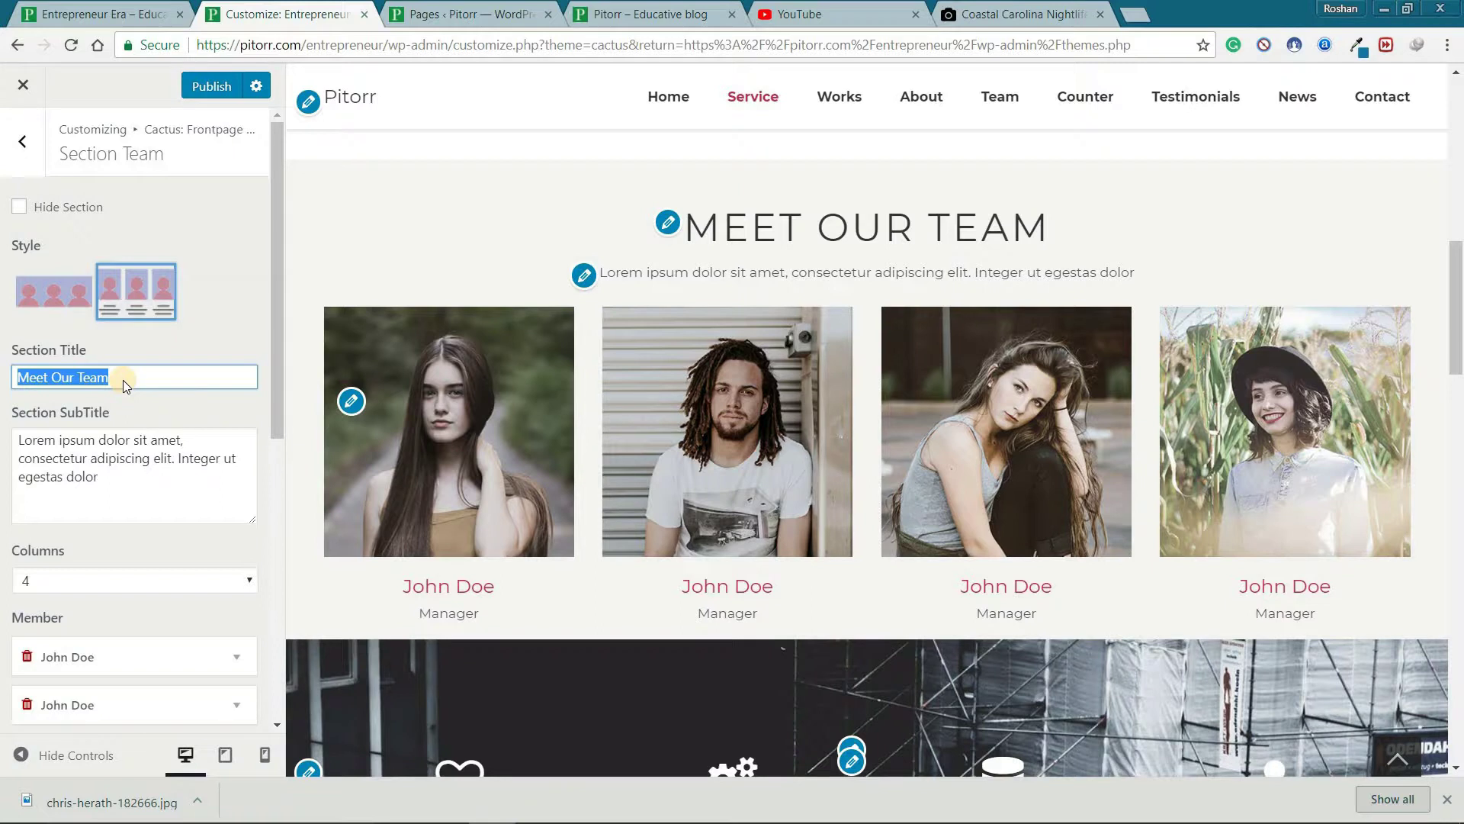
text(TEAM)
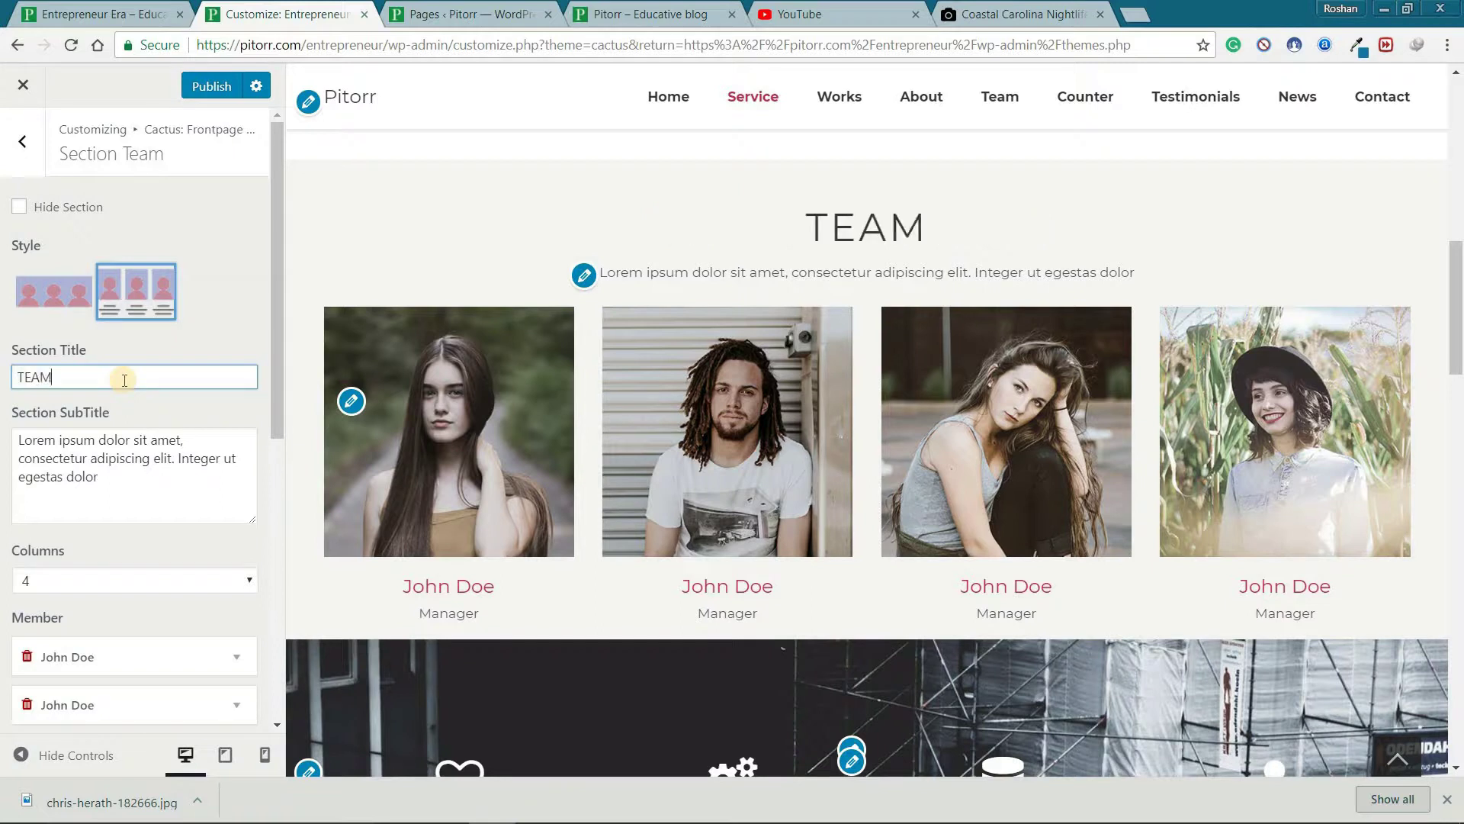
click(107, 14)
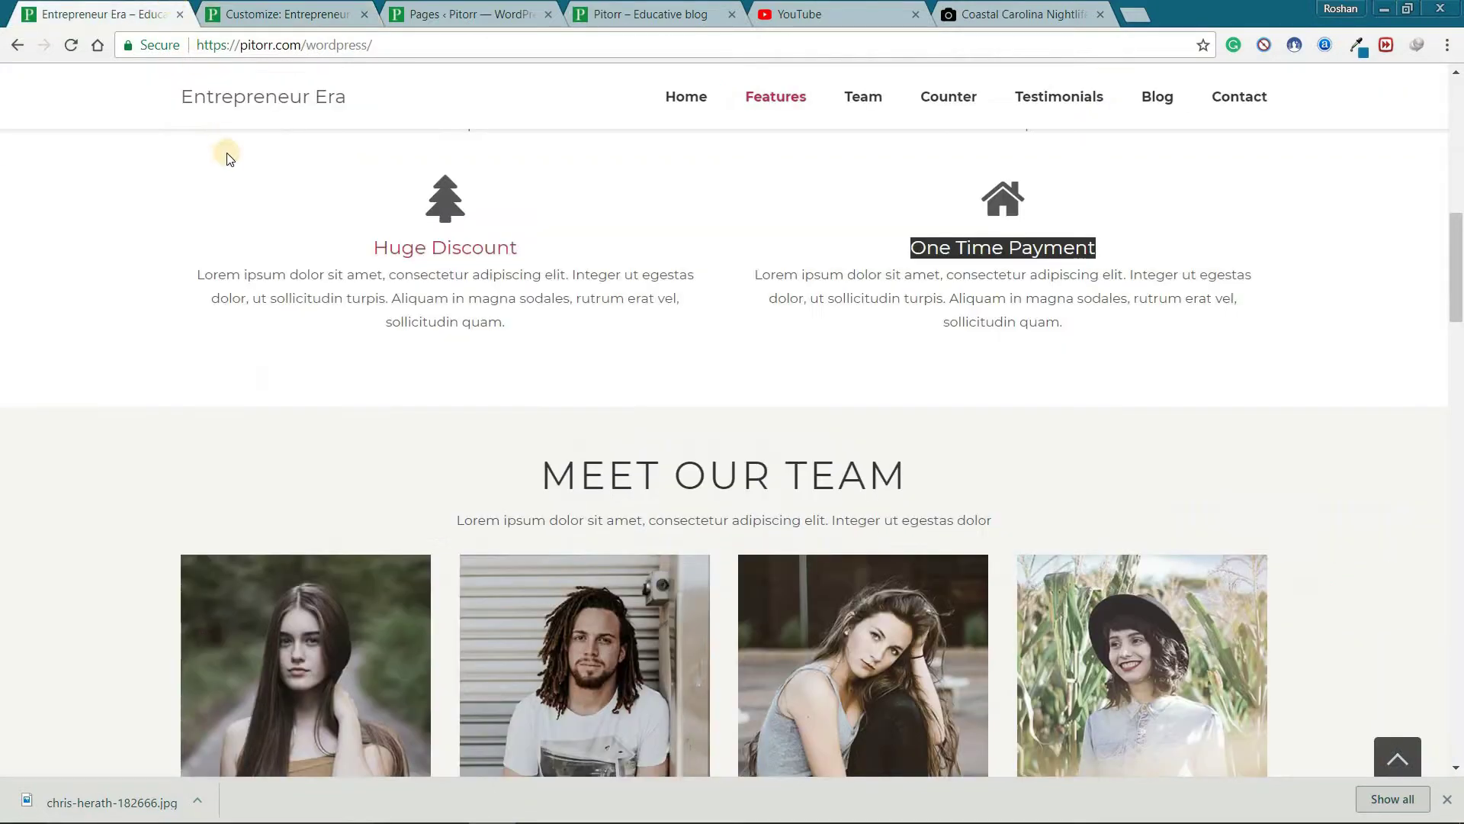
click(283, 14)
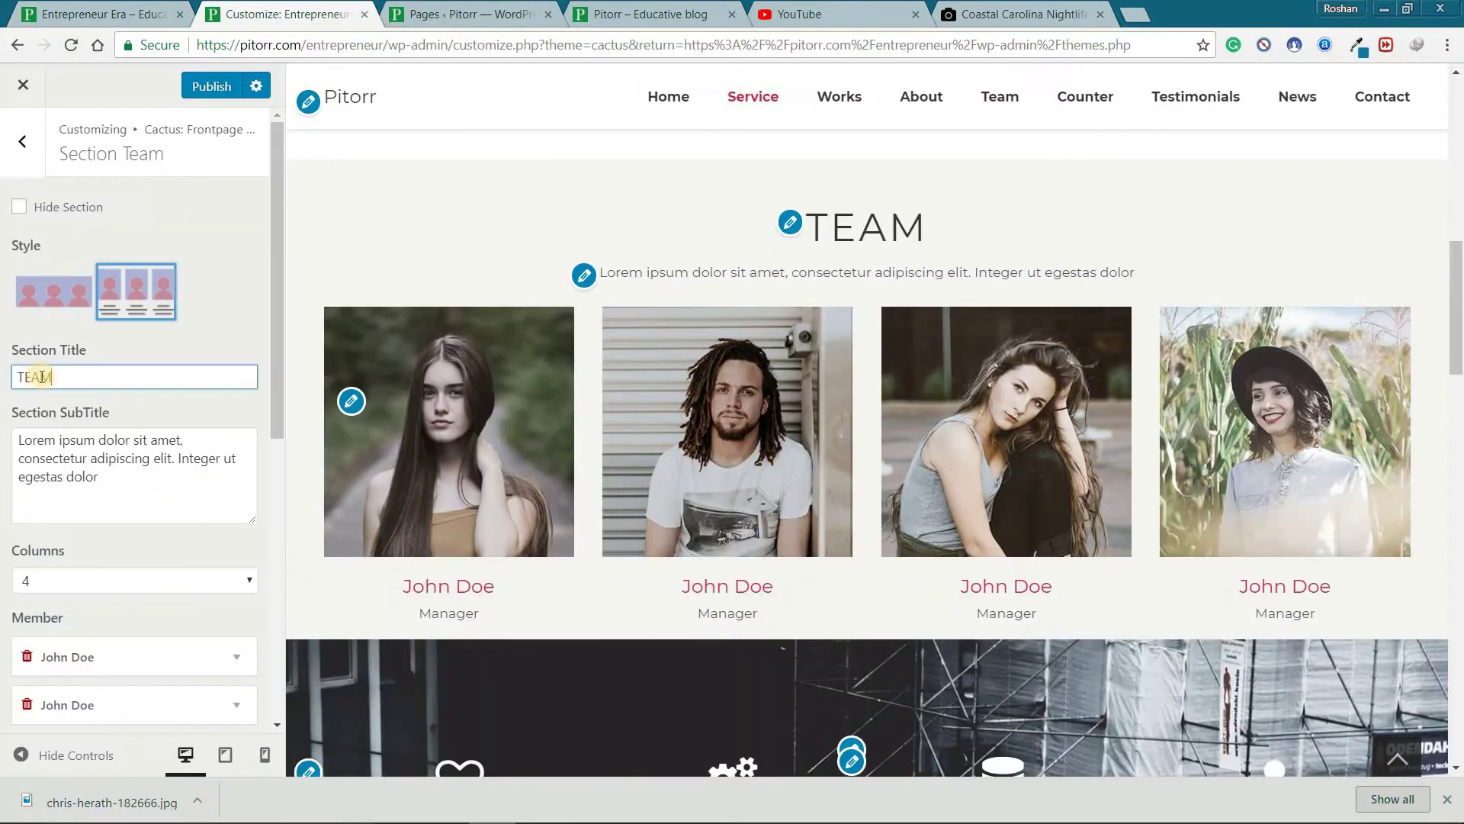
Step: Try 3 and then 2 team columns before setting Columns back to 4
click(161, 502)
double_click(160, 502)
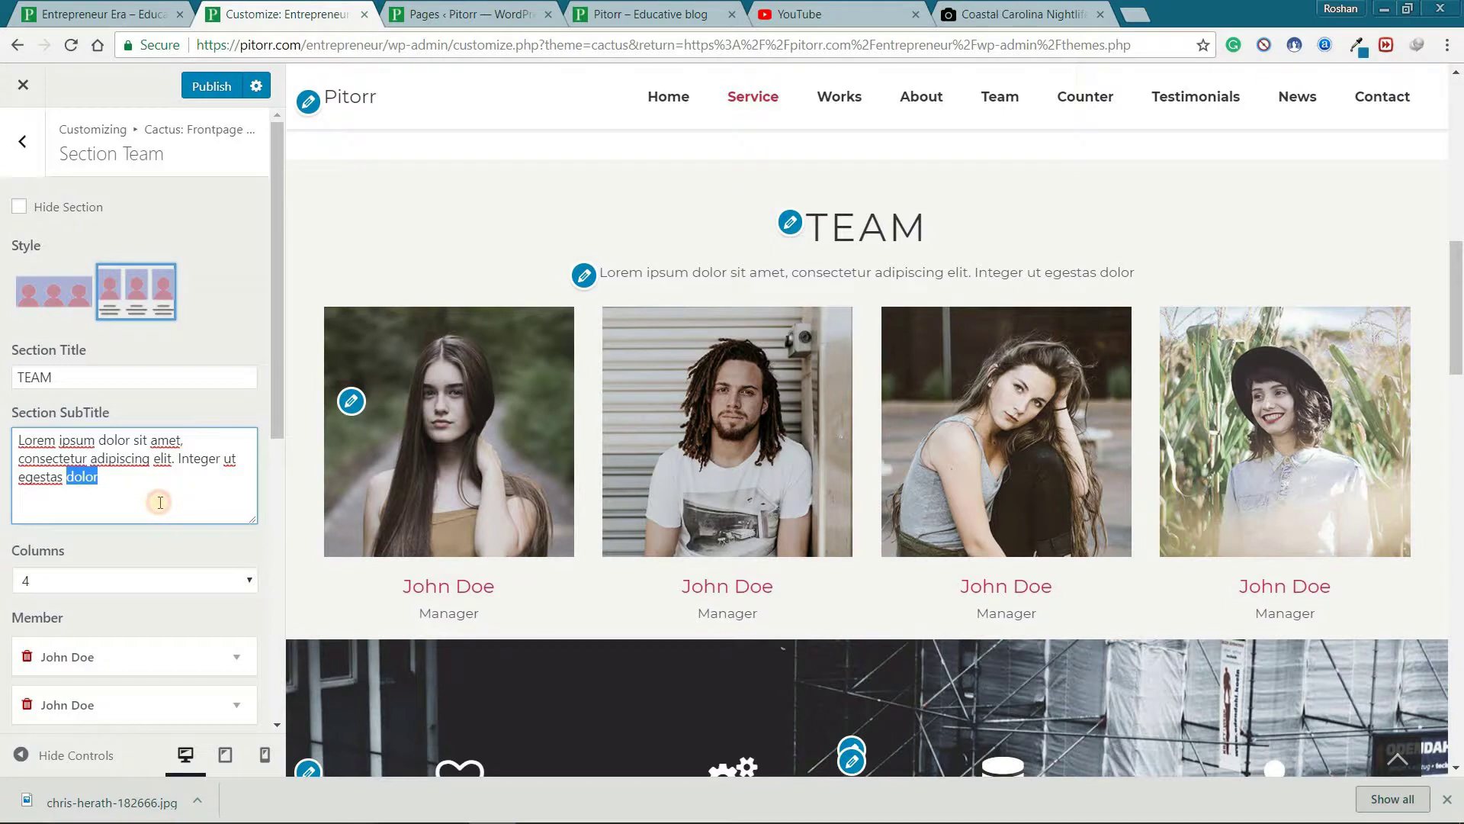
click(160, 551)
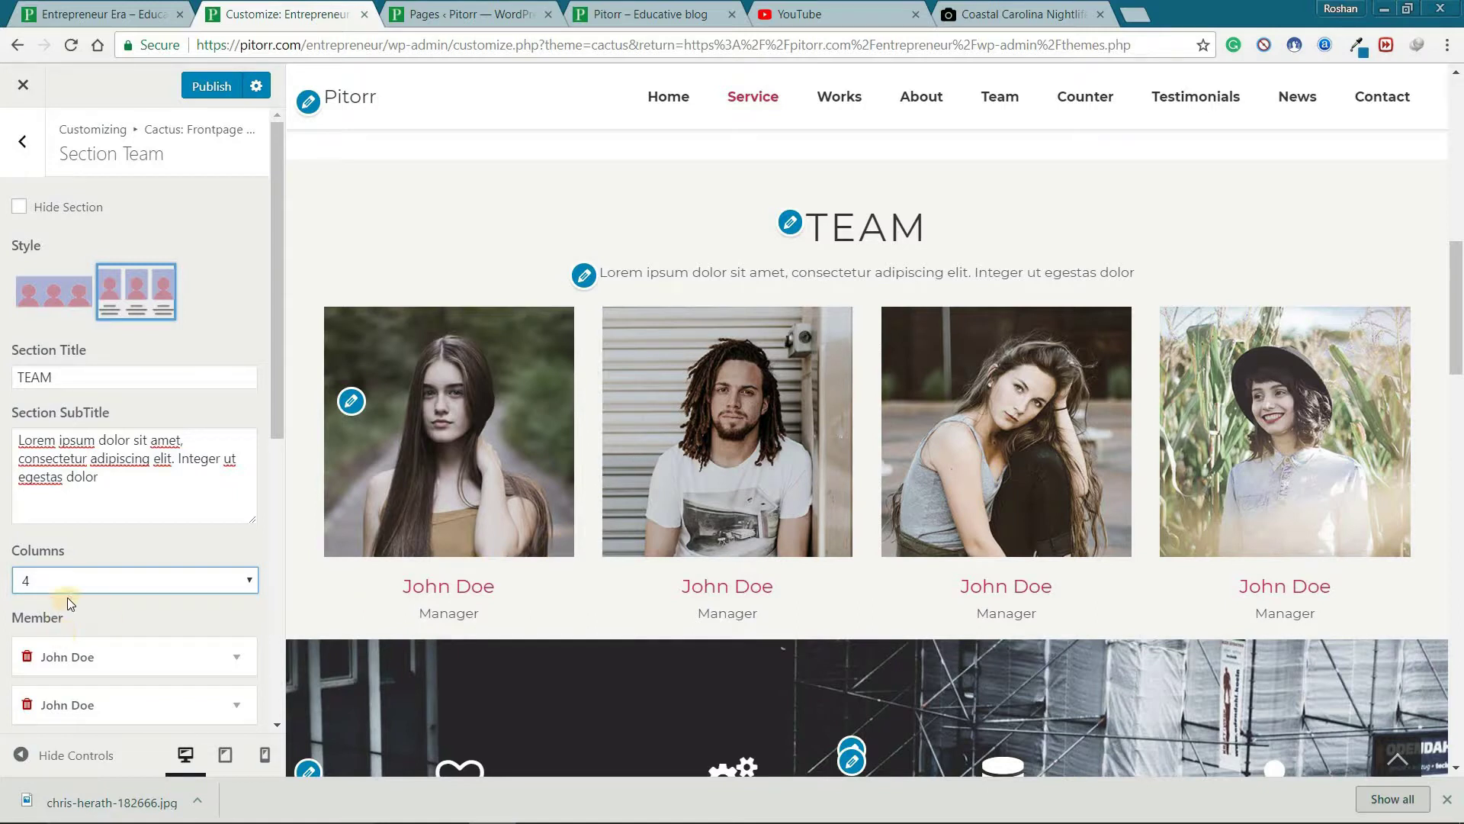
click(87, 591)
click(50, 627)
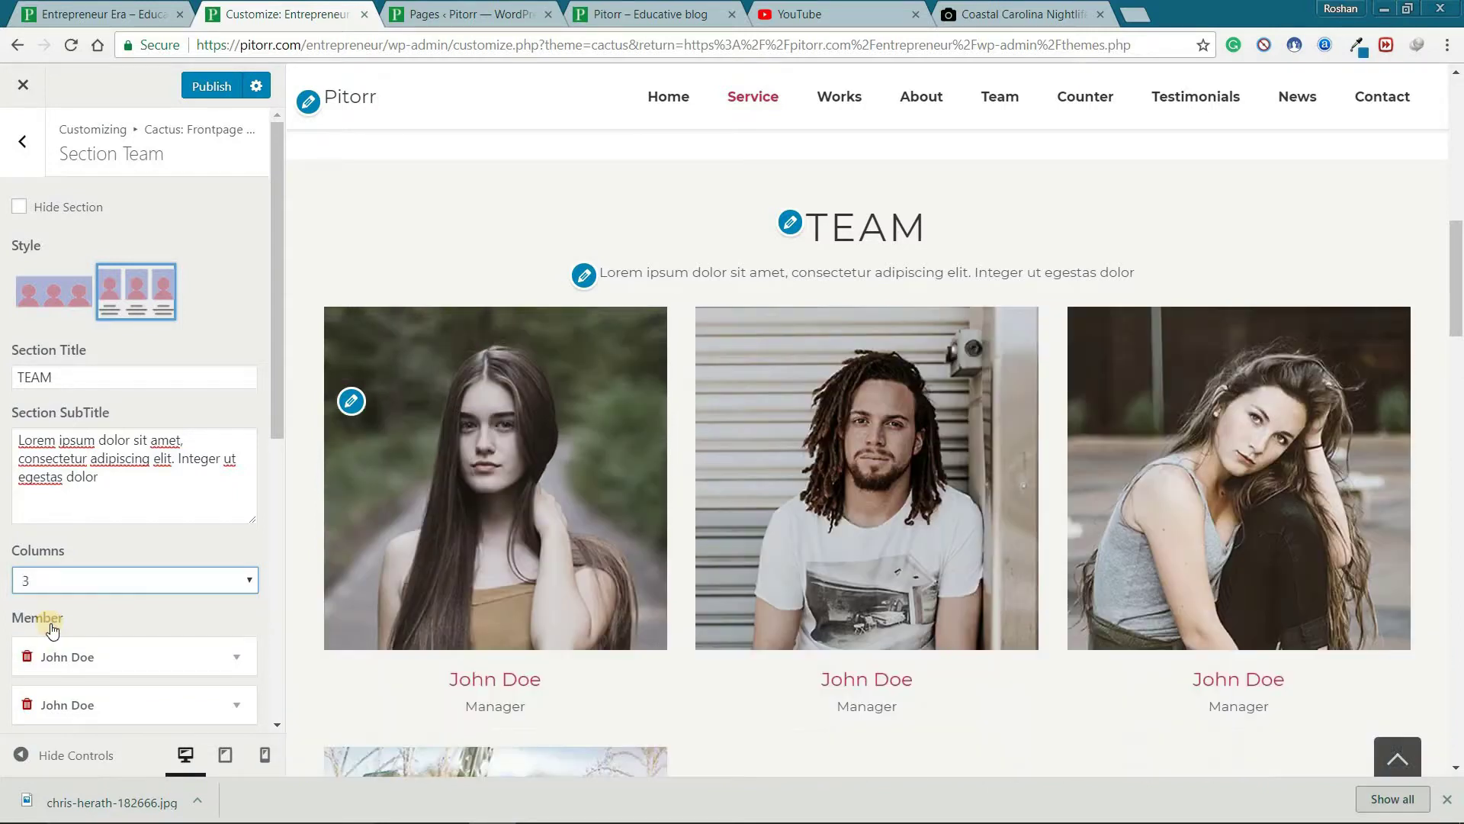
drag(139, 595, 122, 591)
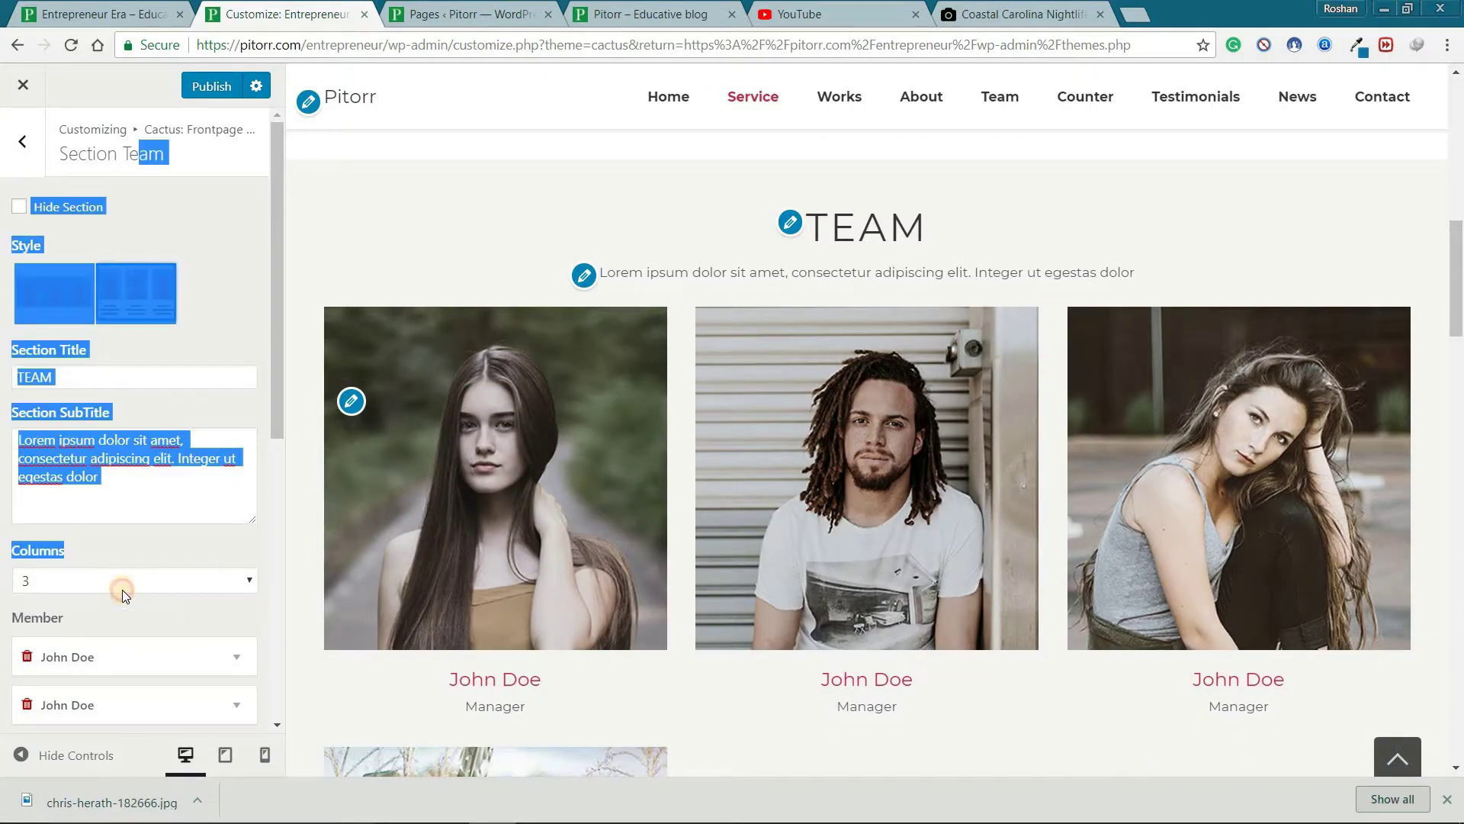
click(122, 589)
click(81, 604)
click(136, 585)
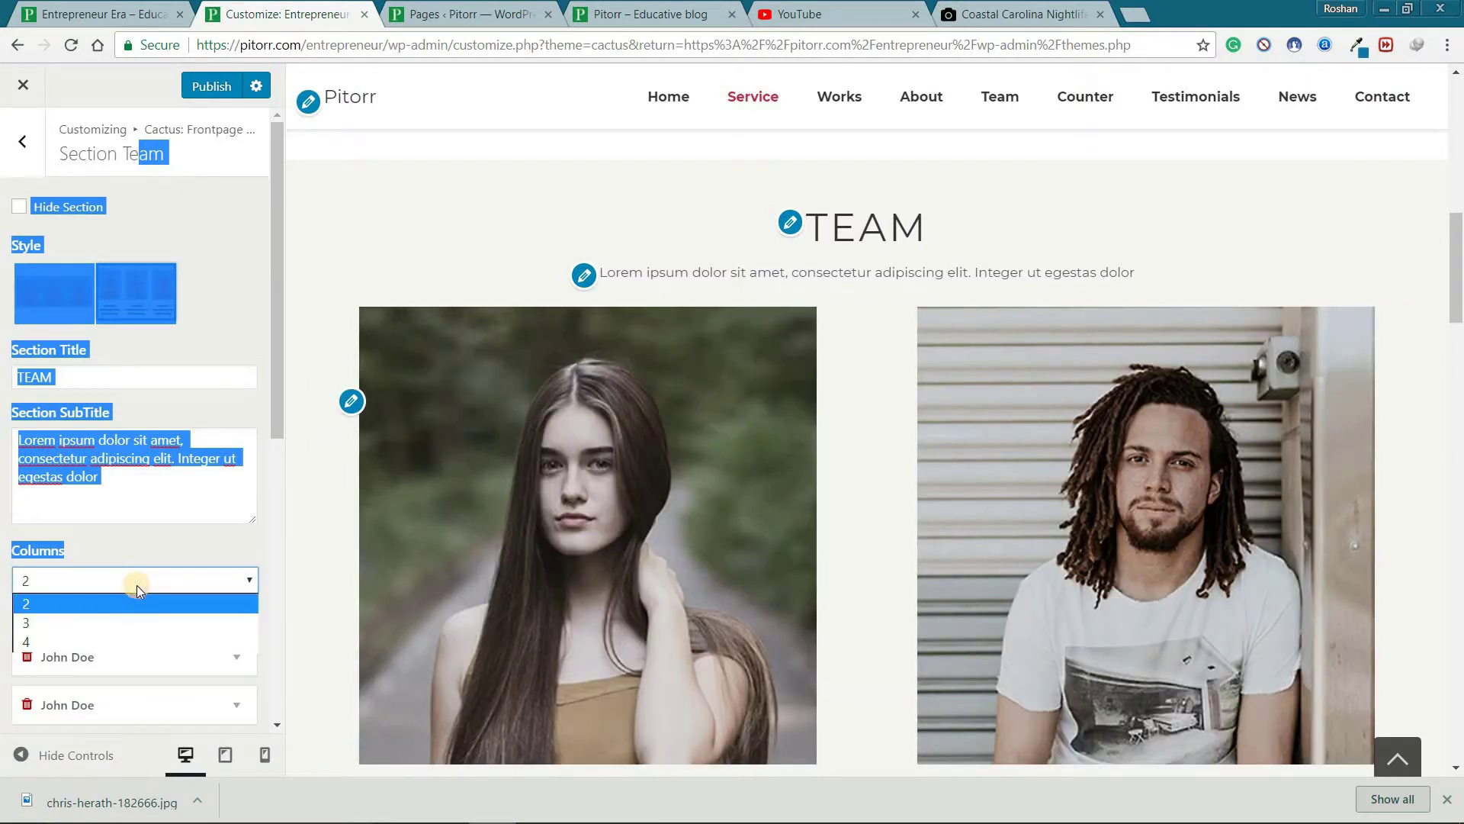
click(94, 639)
click(218, 615)
scroll(218, 615, down, 4)
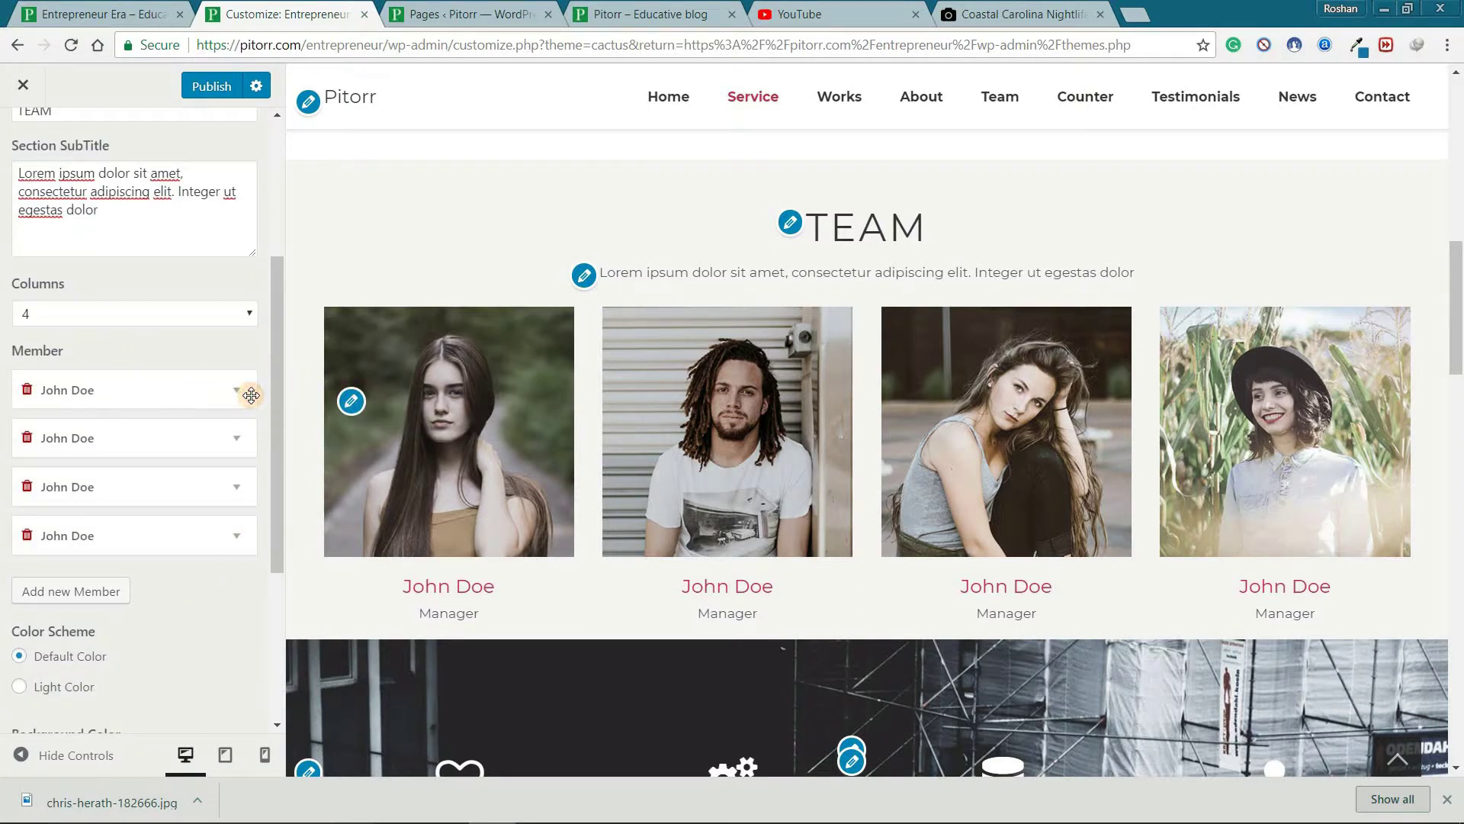
Step: Start editing the first member's name, then undo it back to the original and collapse it
click(251, 395)
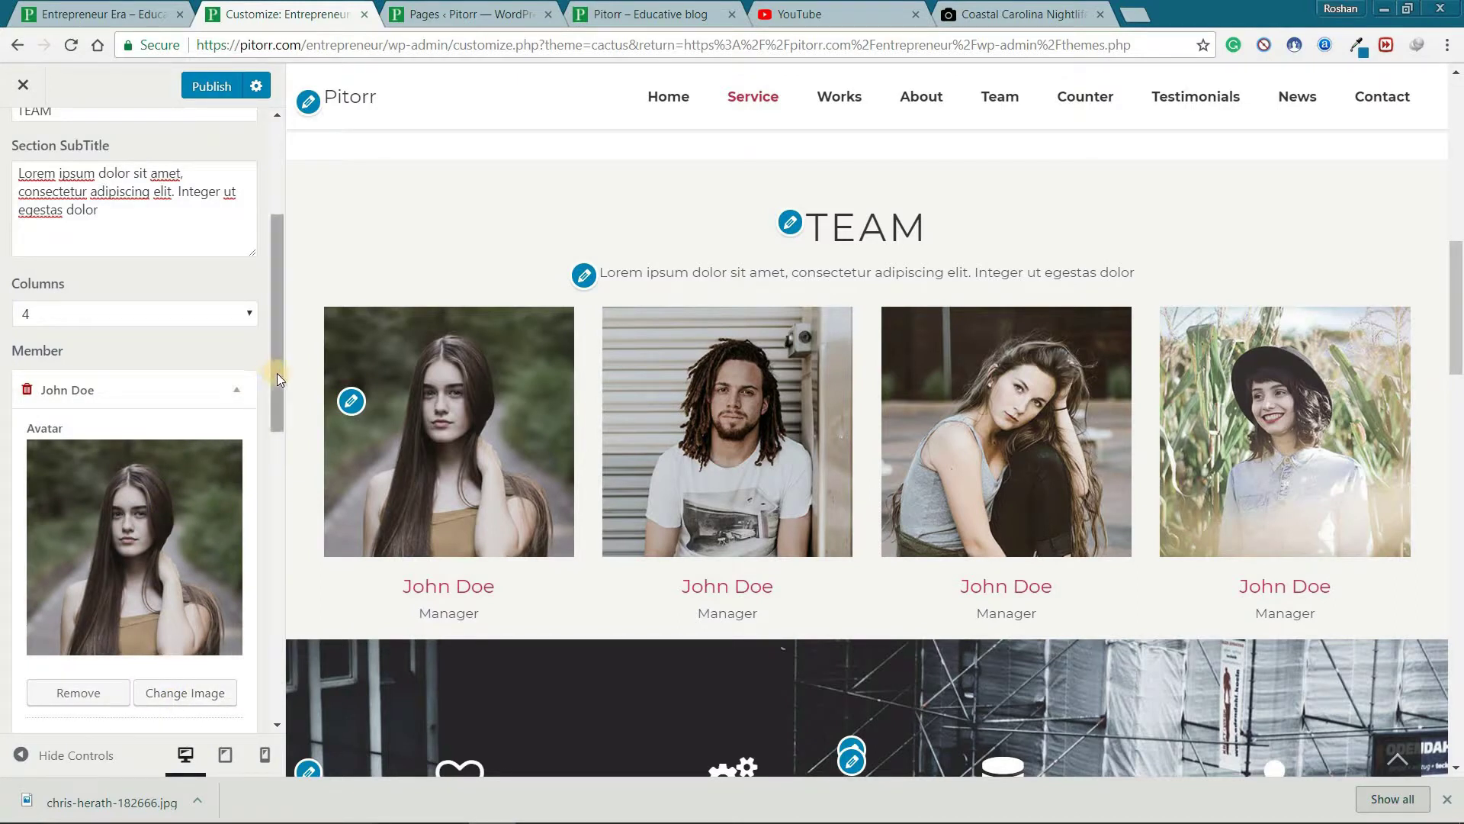
drag(277, 377, 275, 503)
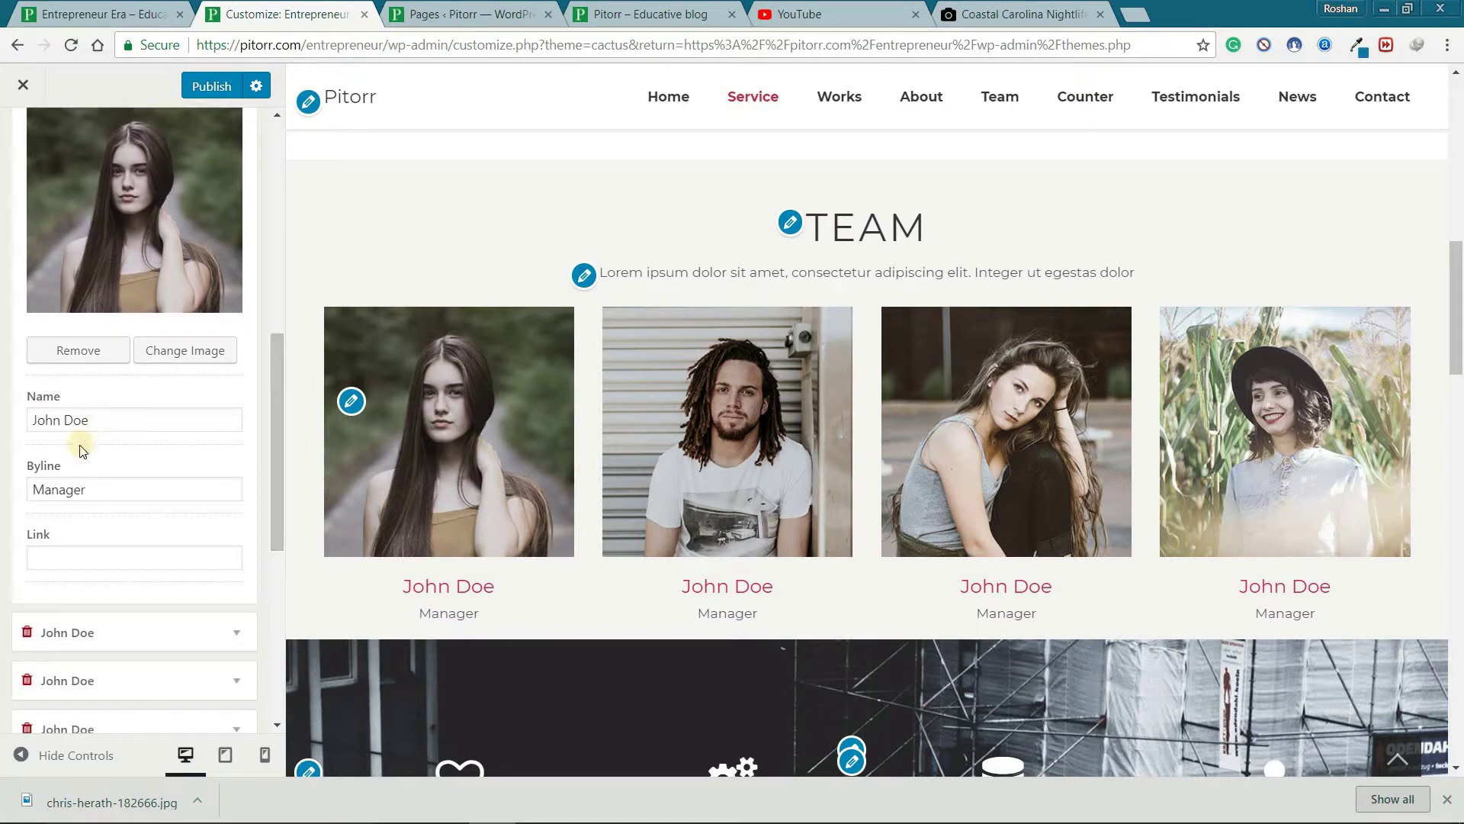
triple_click(104, 418)
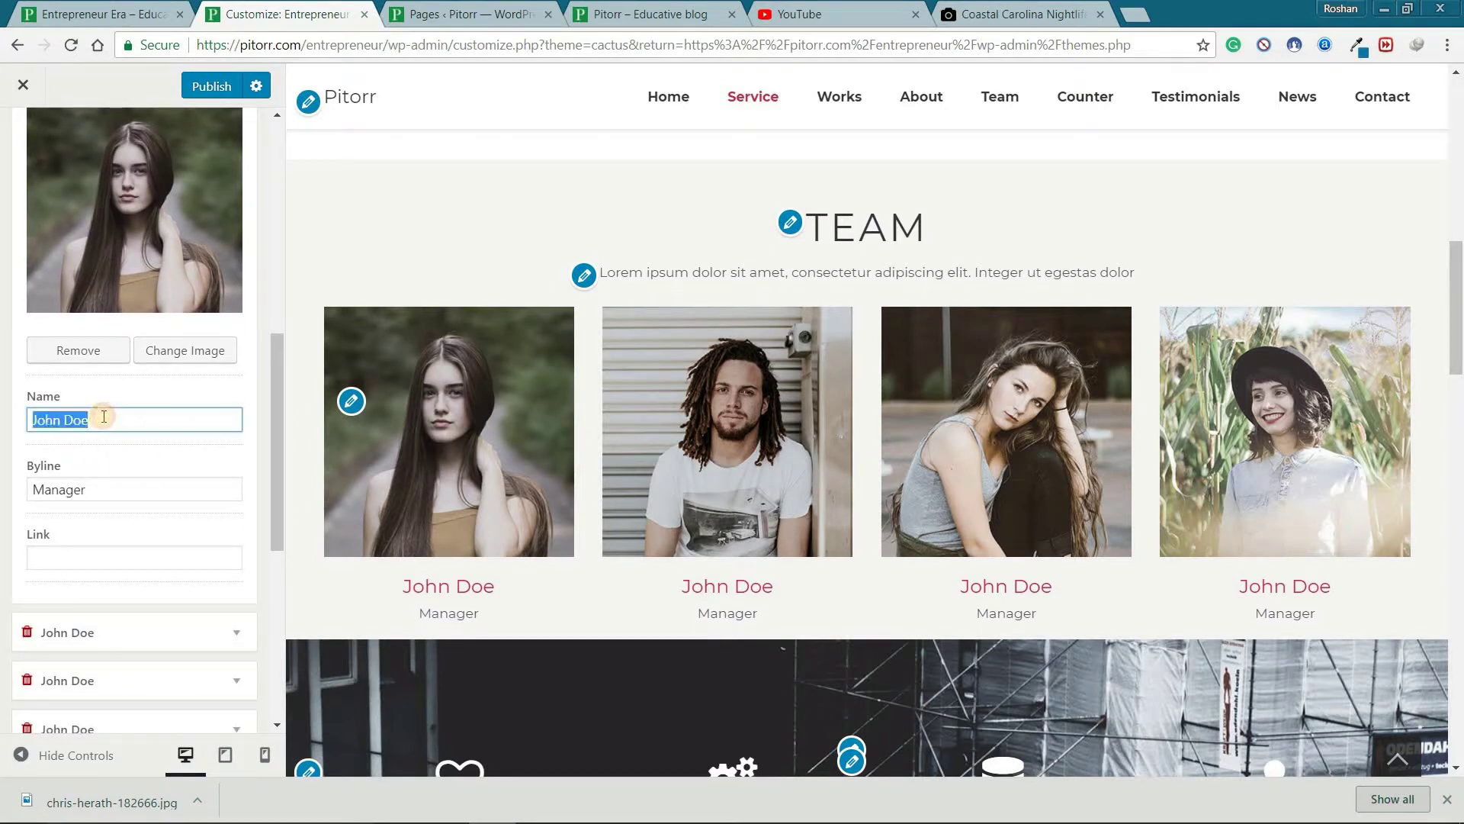
text(Ro)
key(BackSpace)
key(BackSpace)
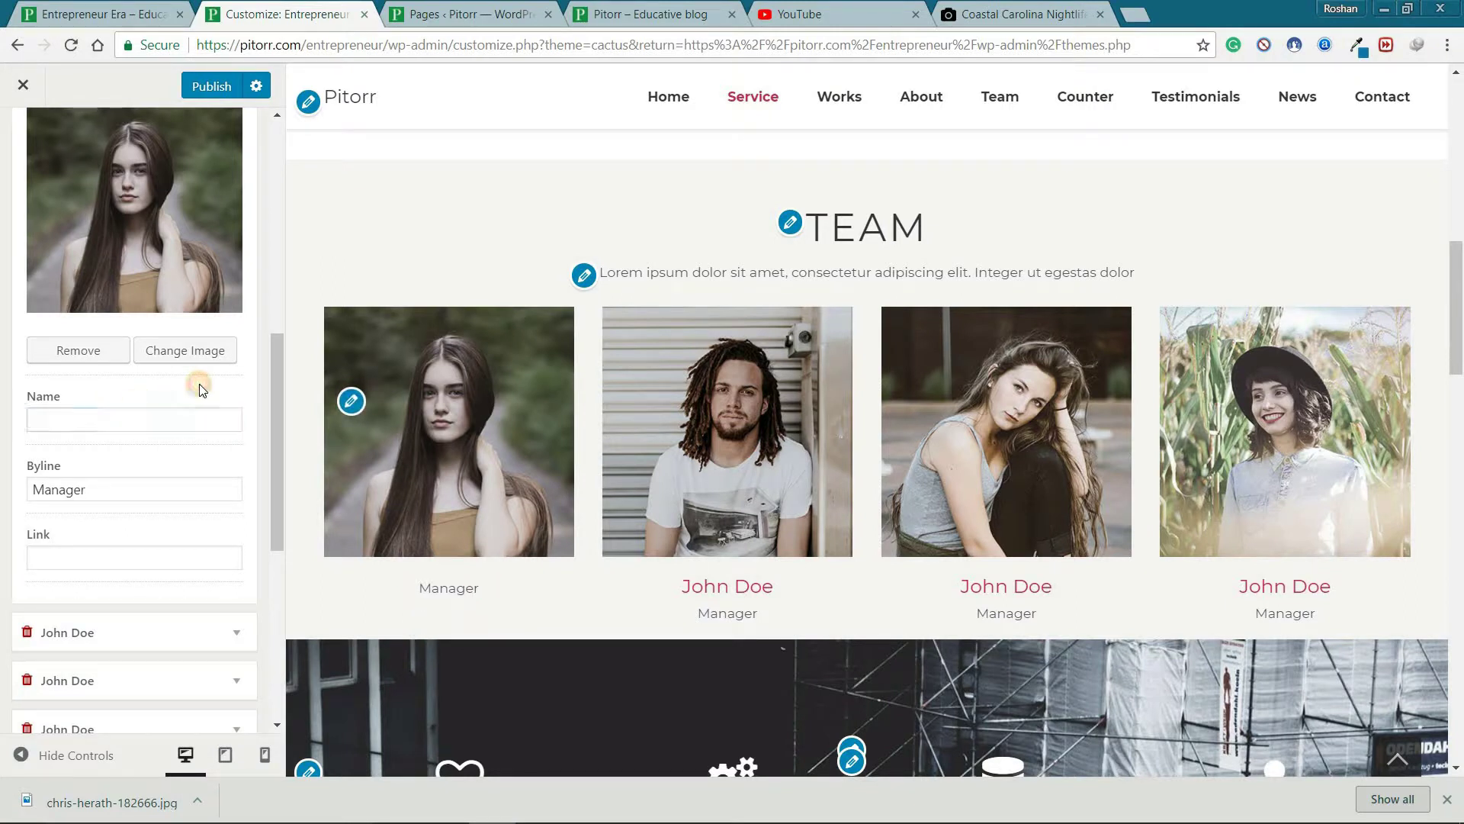
click(144, 422)
text(Ro)
key(BackSpace)
key(ctrl+z)
click(183, 379)
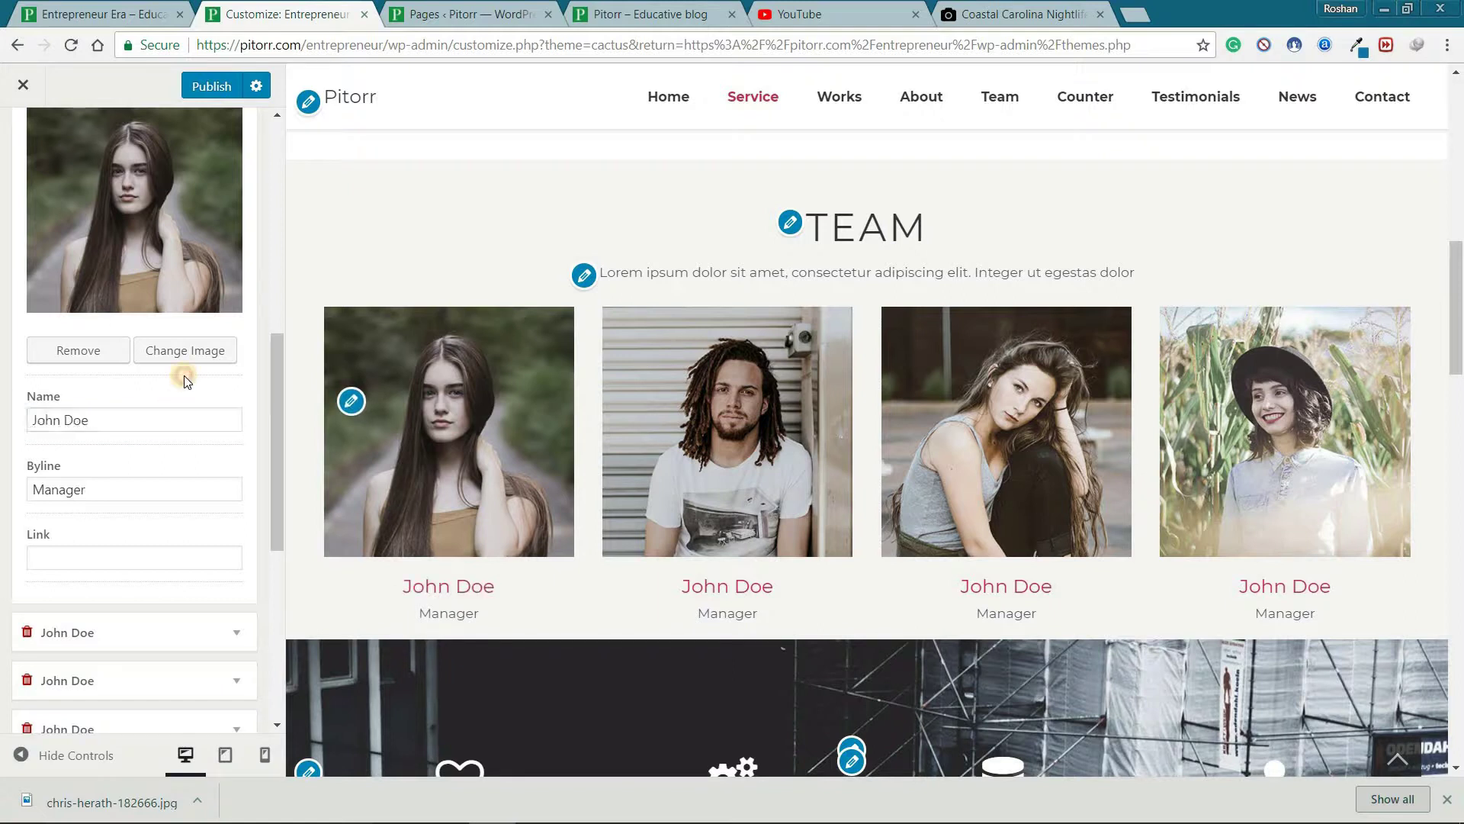
click(276, 217)
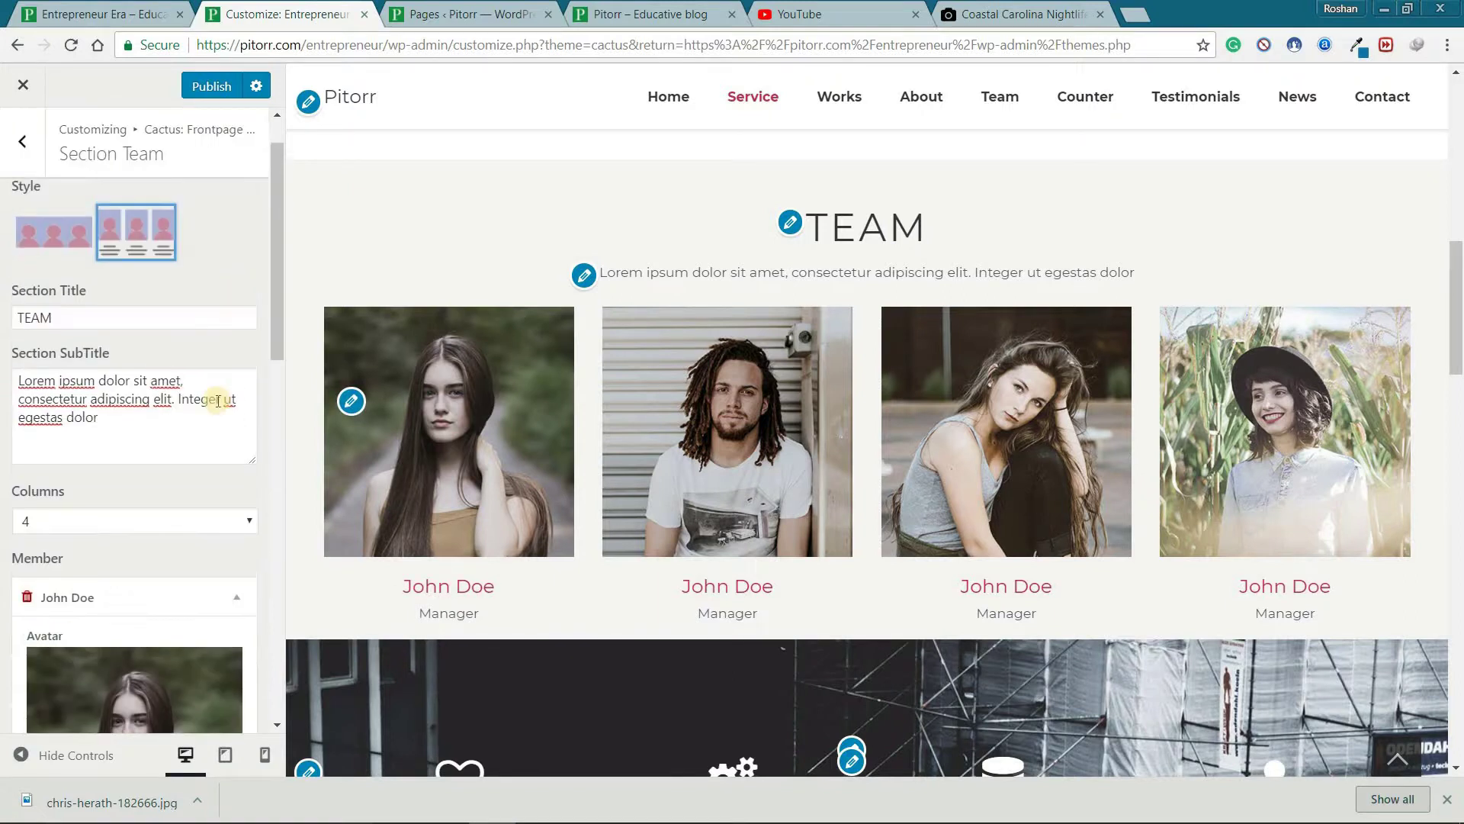
click(244, 598)
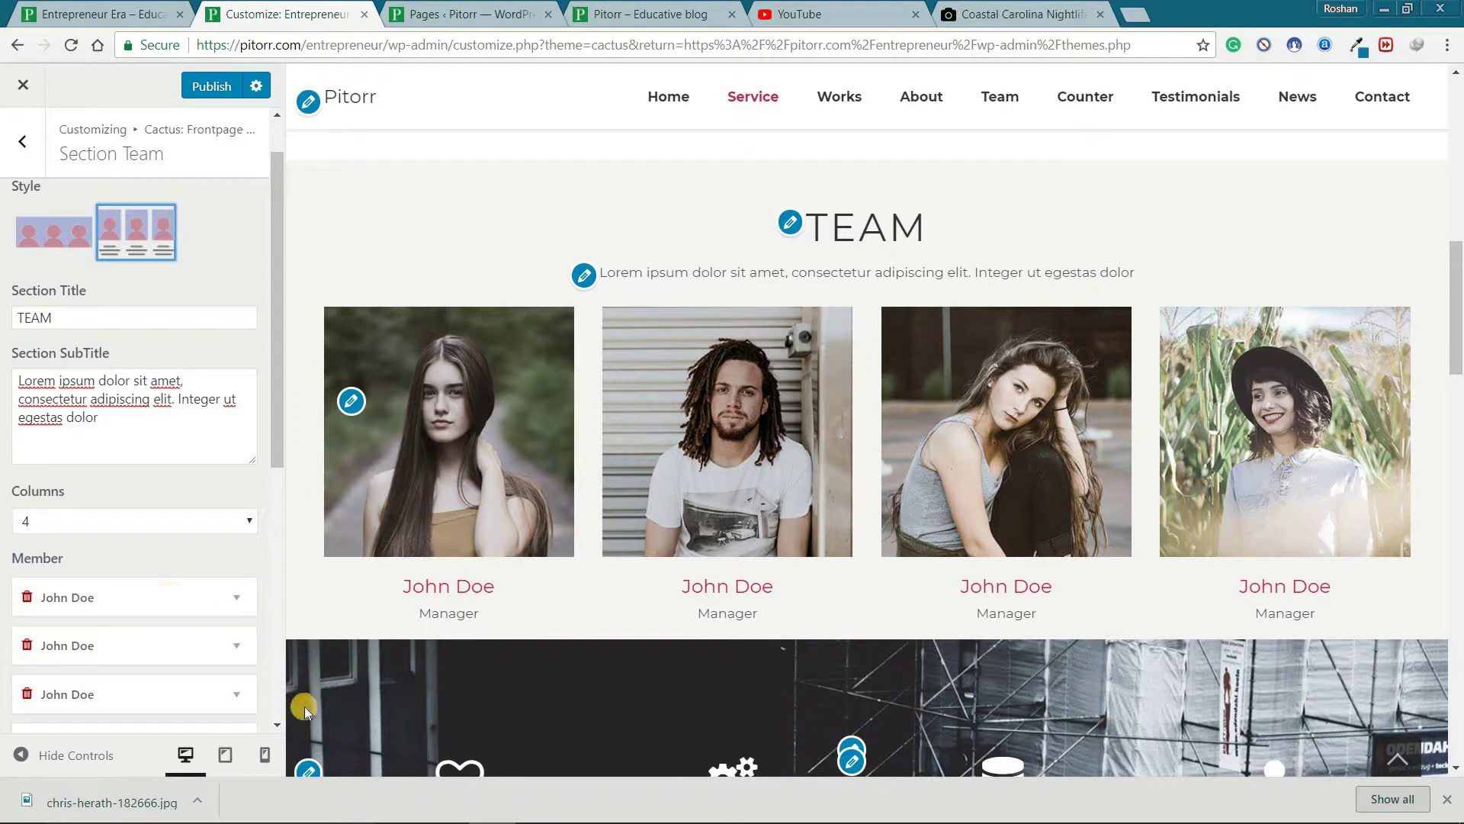
Step: Give the second team member a new name and change the byline from Manager to CEO
click(244, 648)
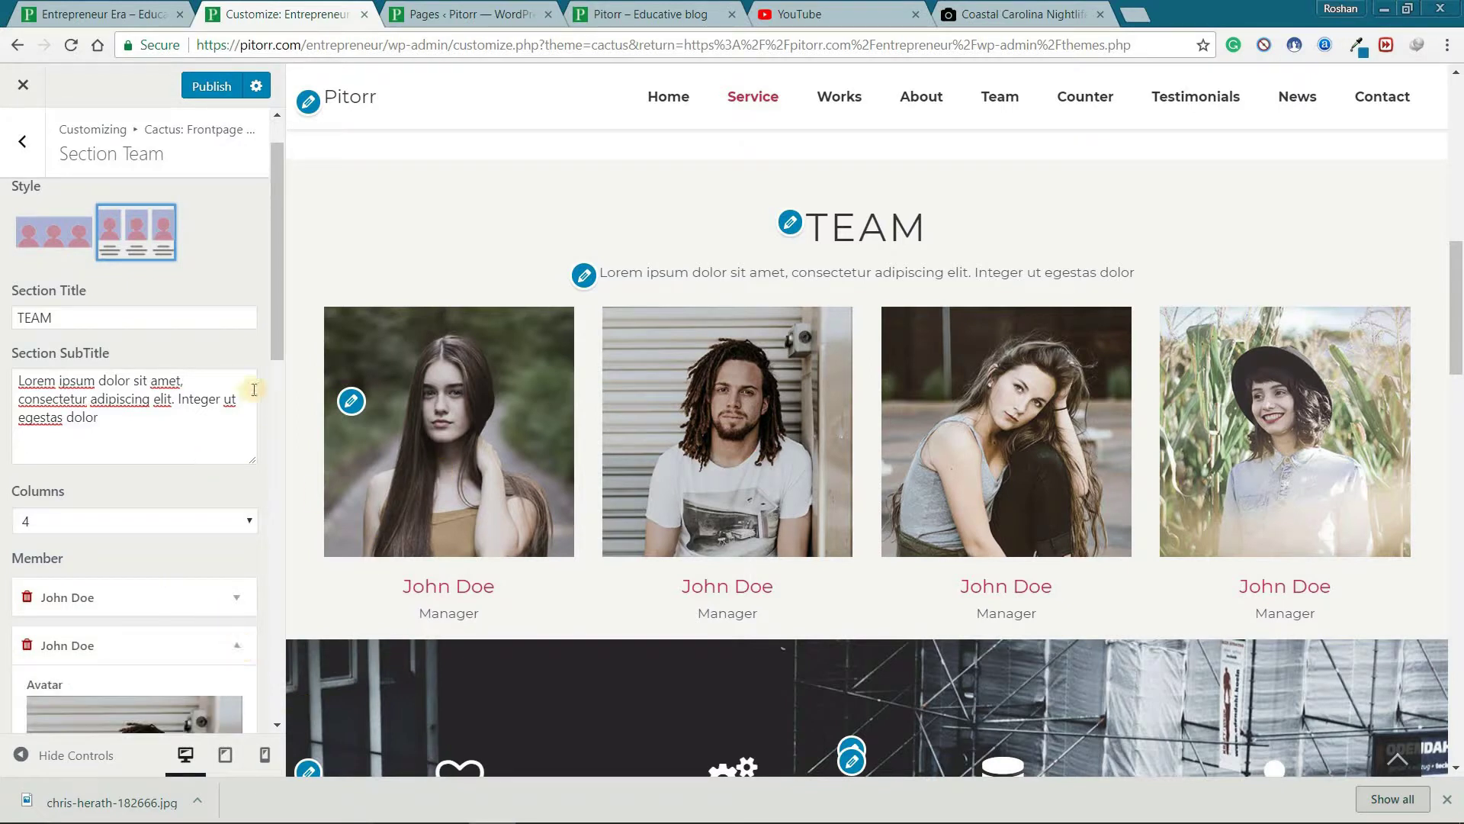
drag(278, 357, 216, 534)
triple_click(167, 538)
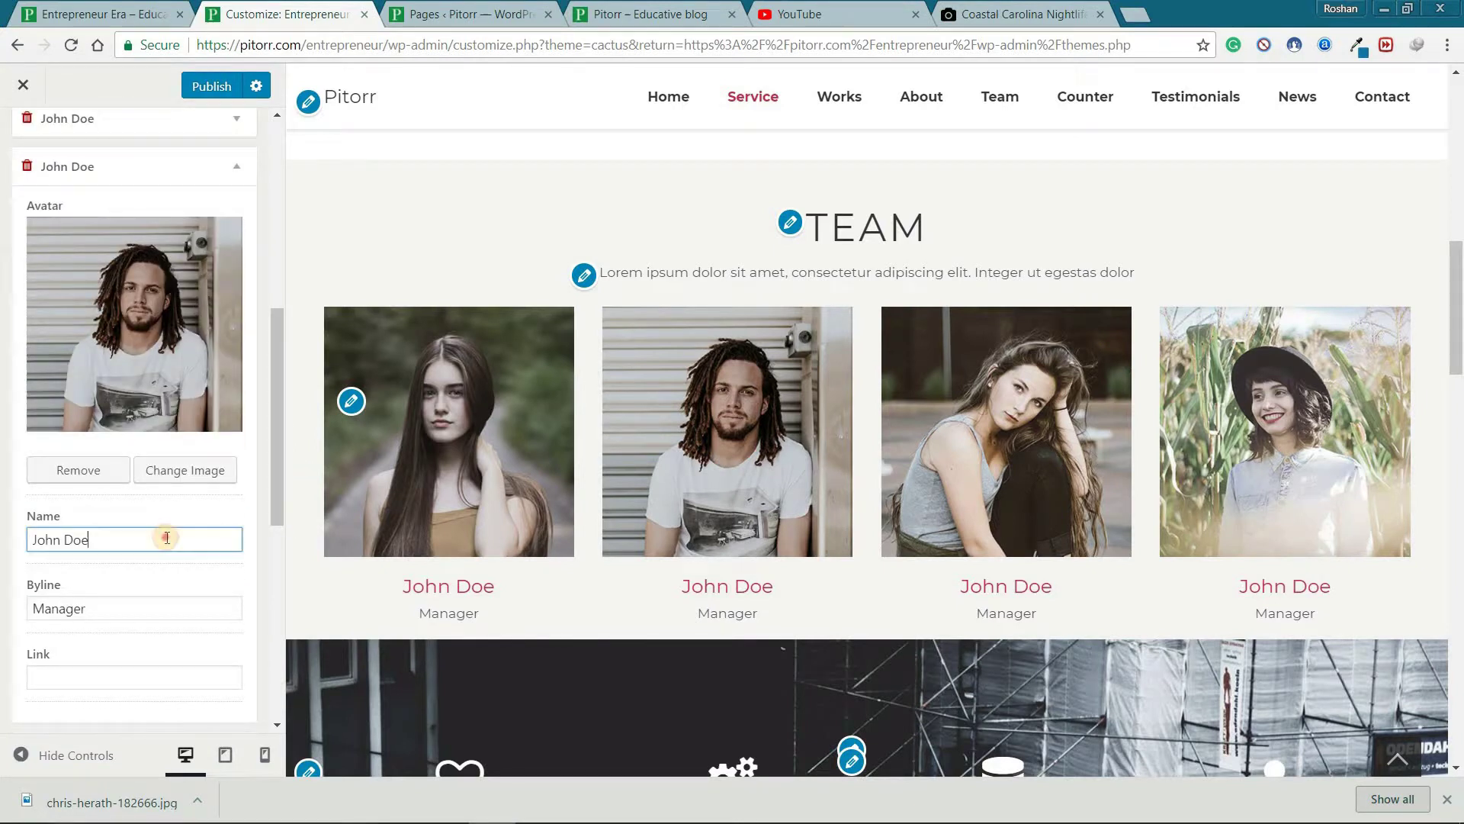
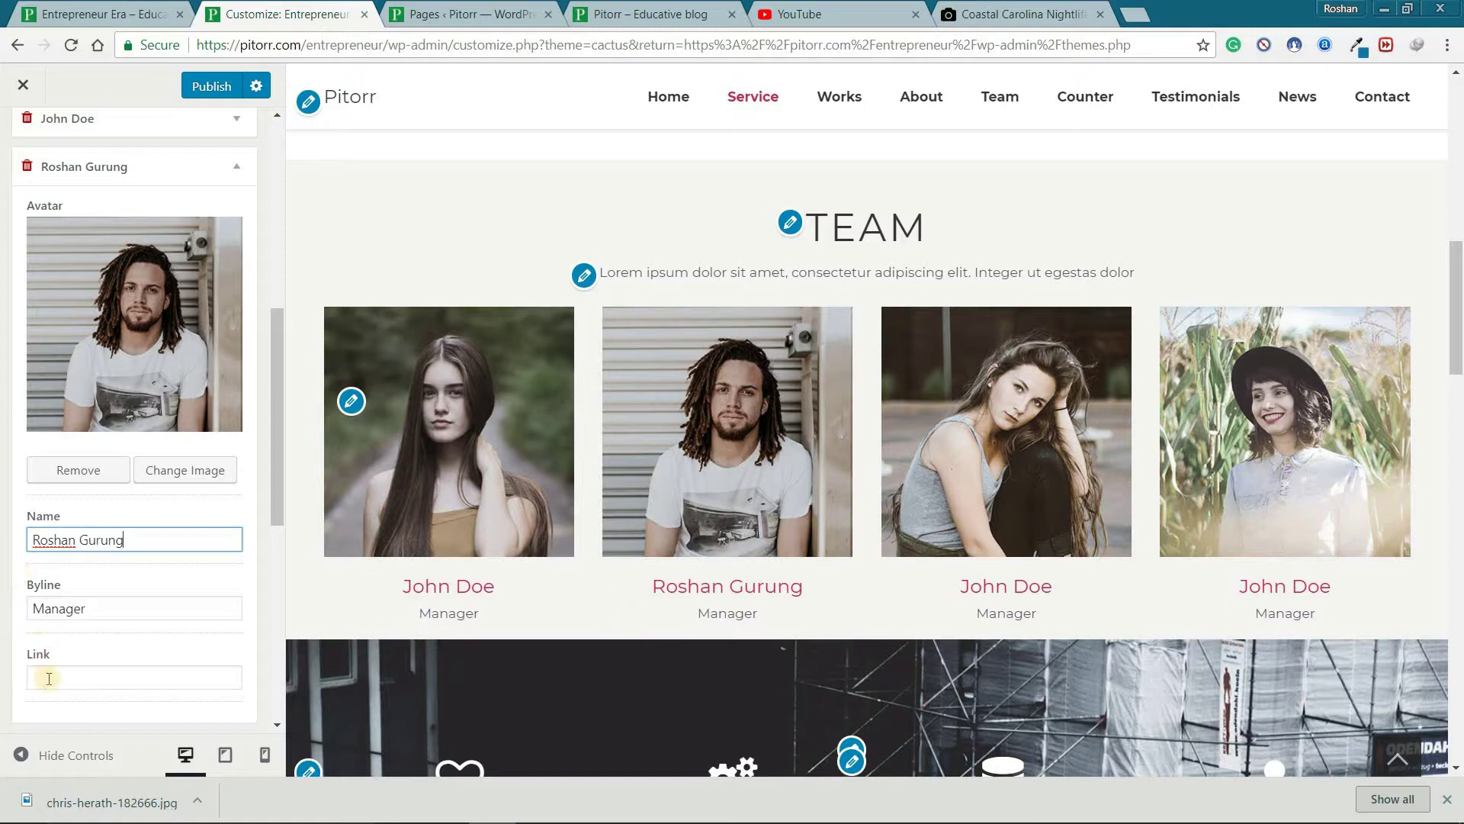
double_click(86, 617)
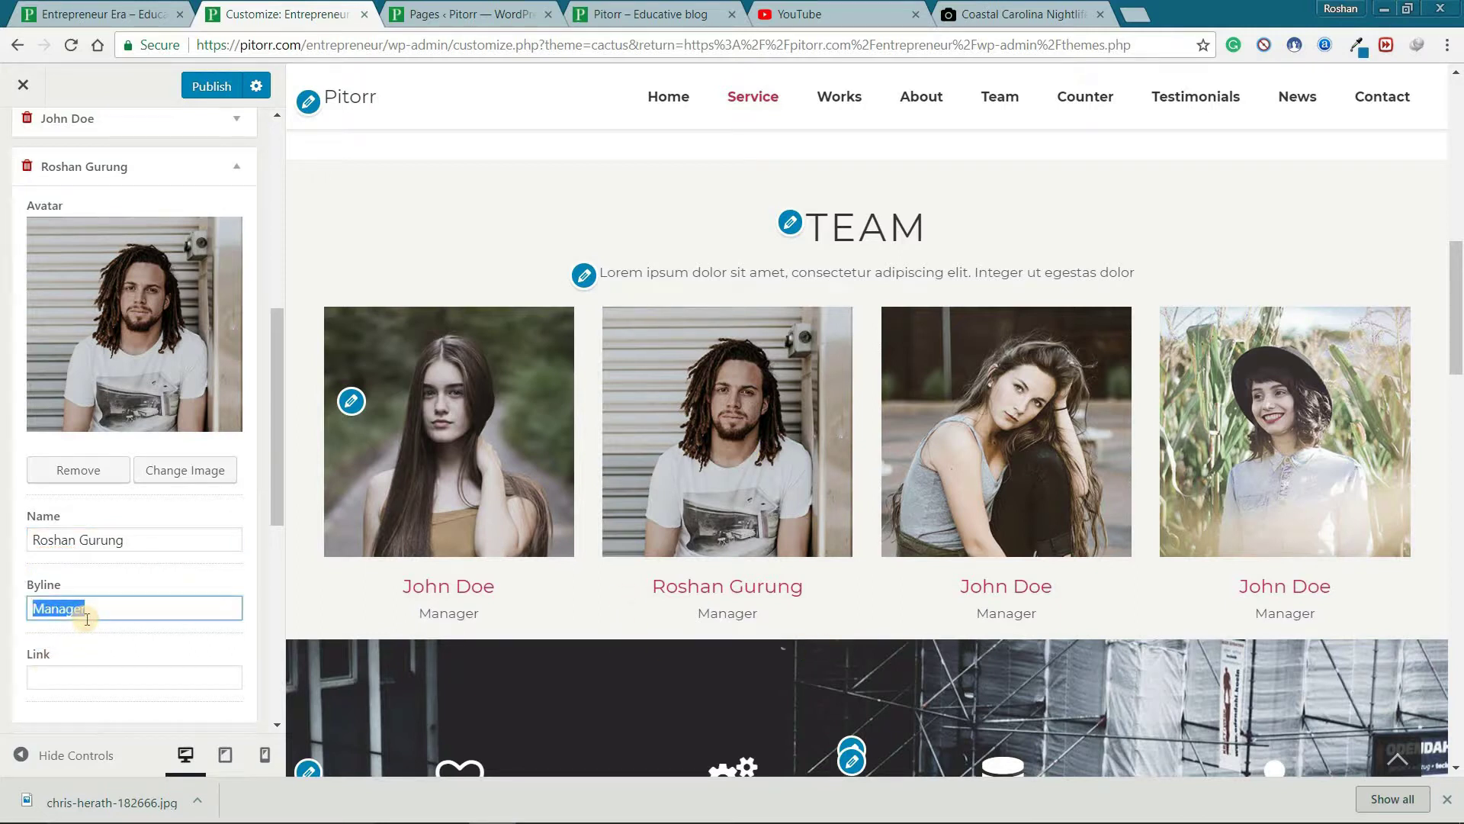
text(CEO)
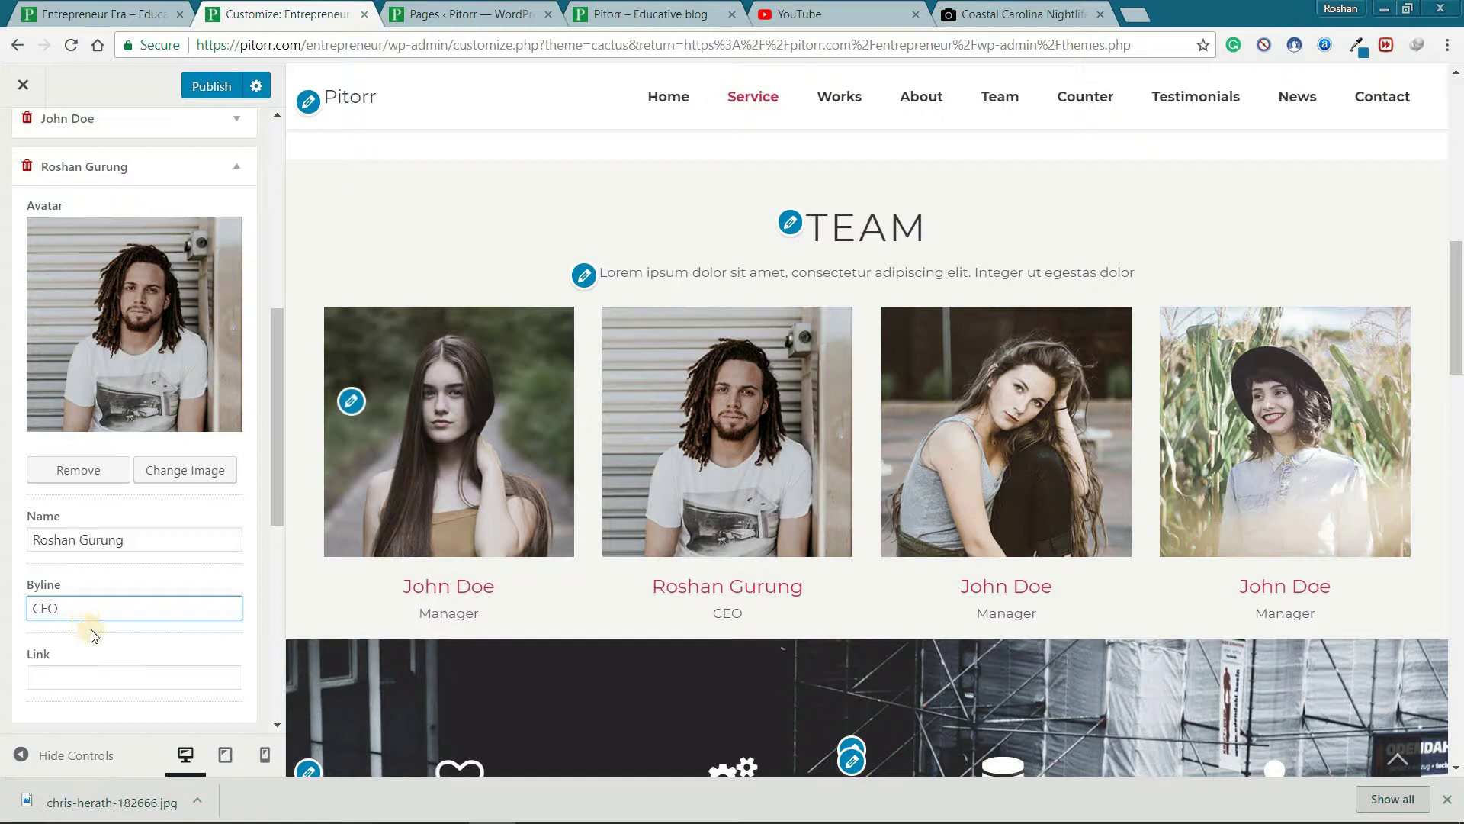
click(106, 643)
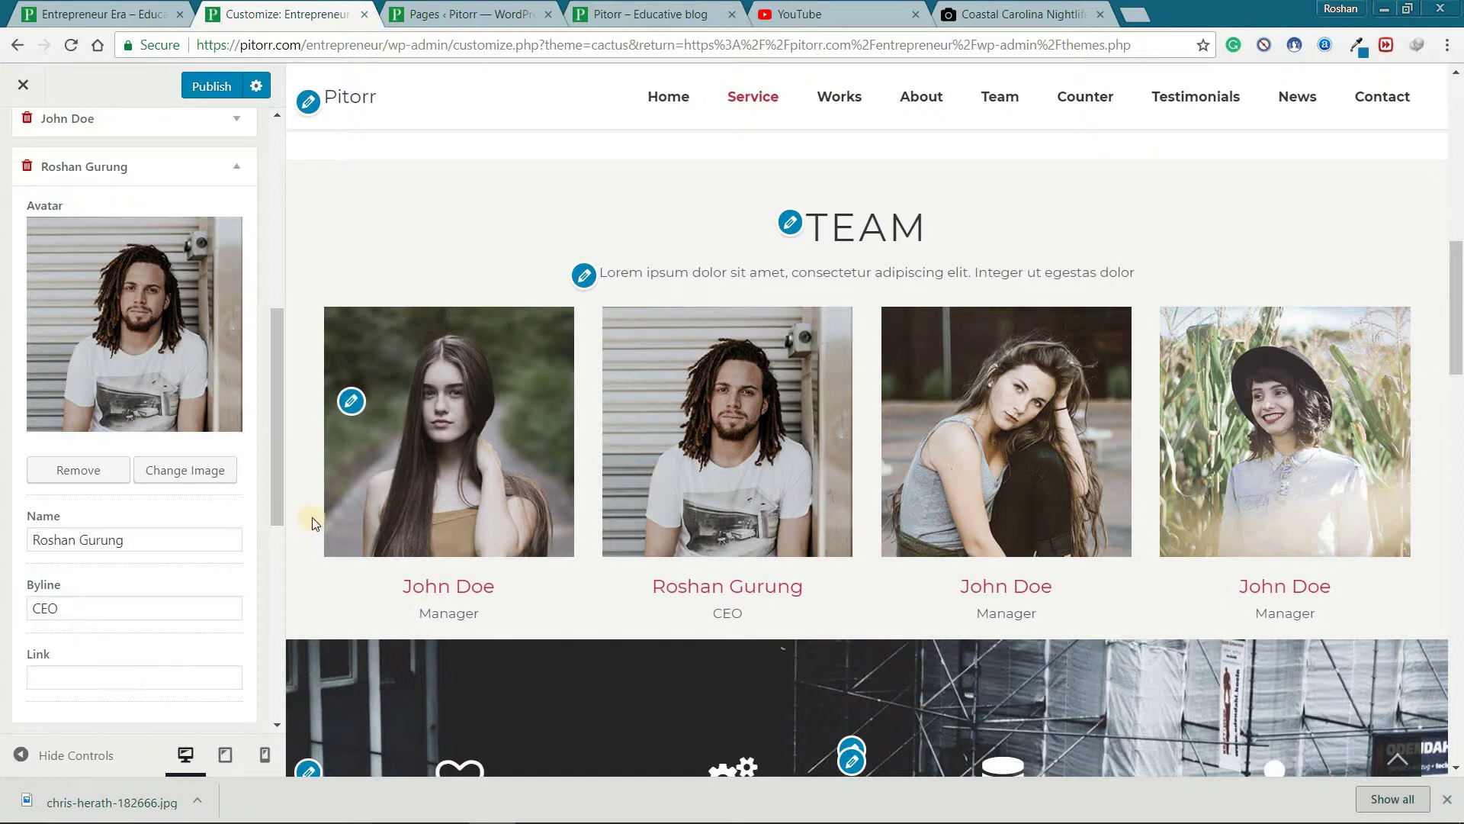
Step: Publish the team changes and return to the front-page sections list
drag(278, 521, 257, 713)
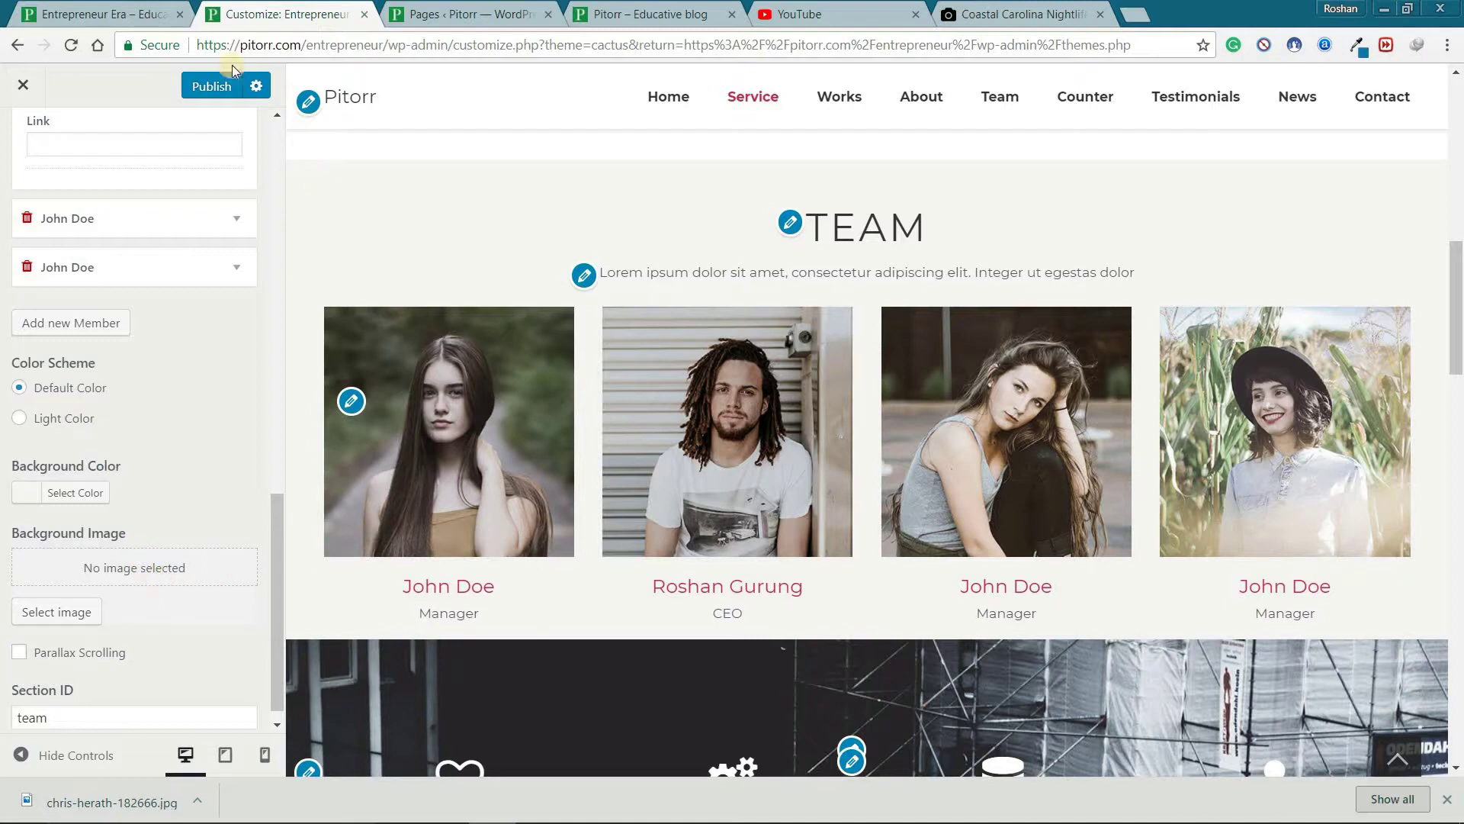
click(200, 86)
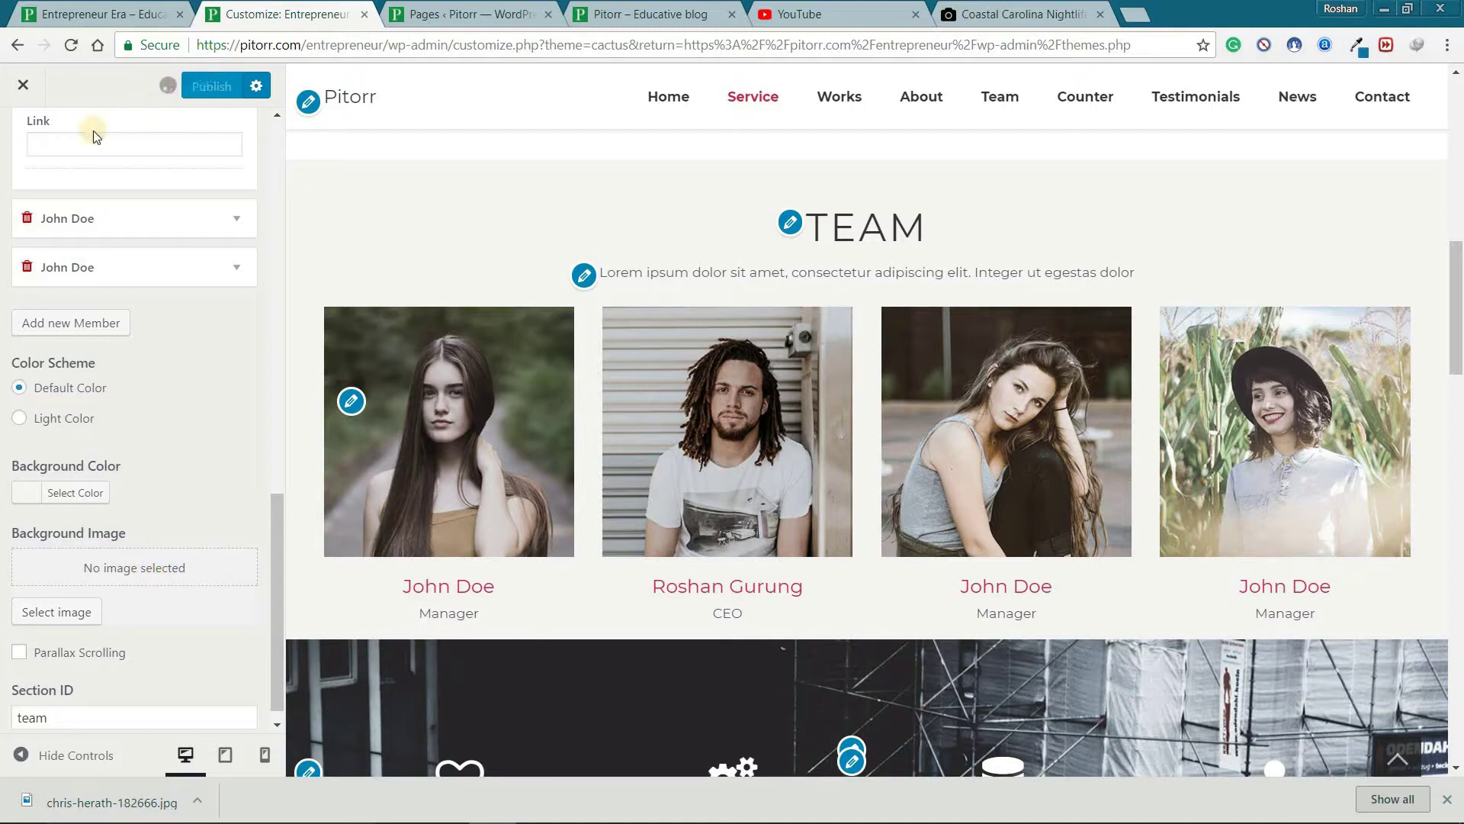
scroll(277, 151, up, 15)
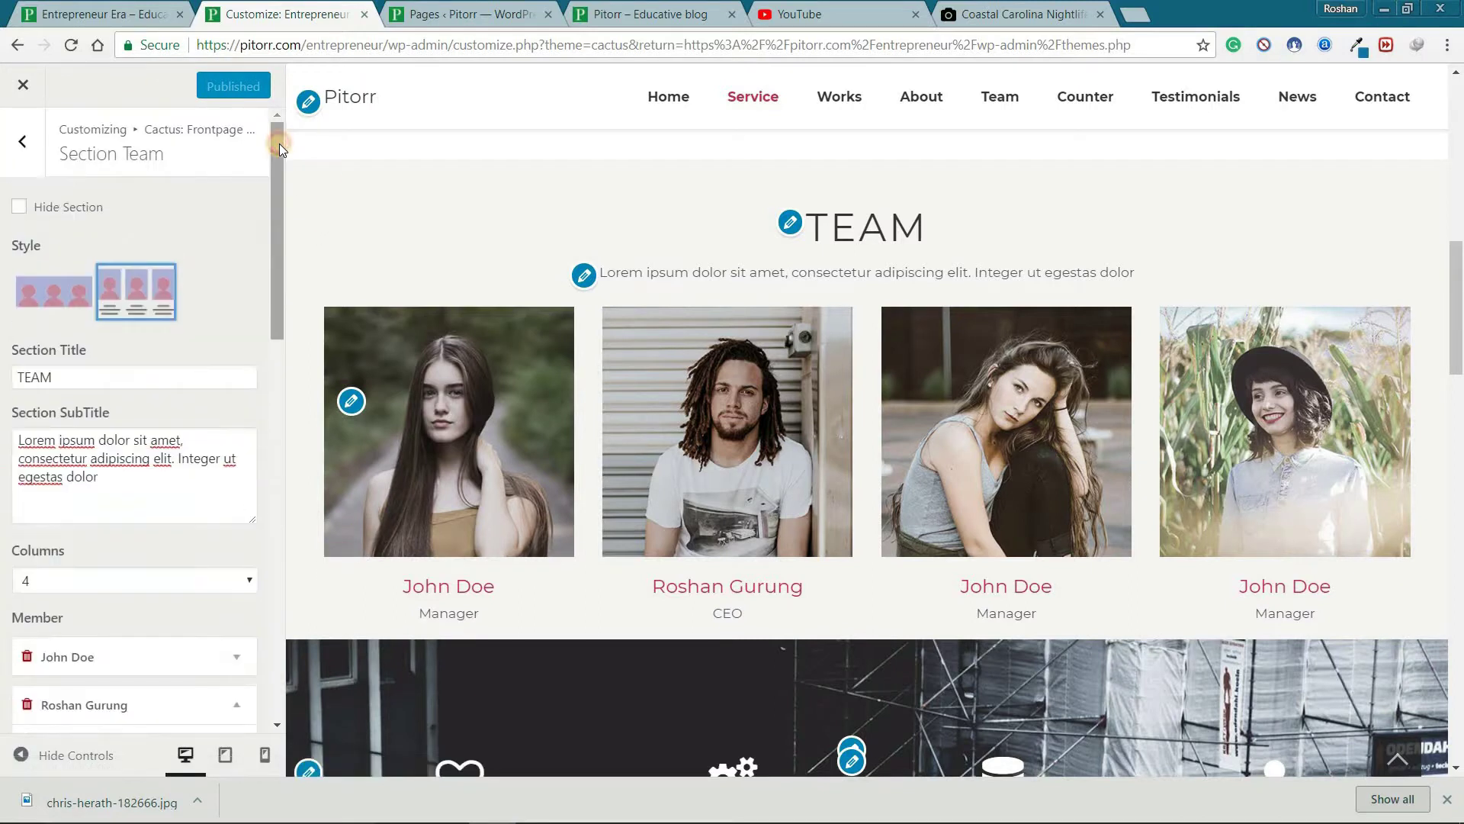
click(35, 166)
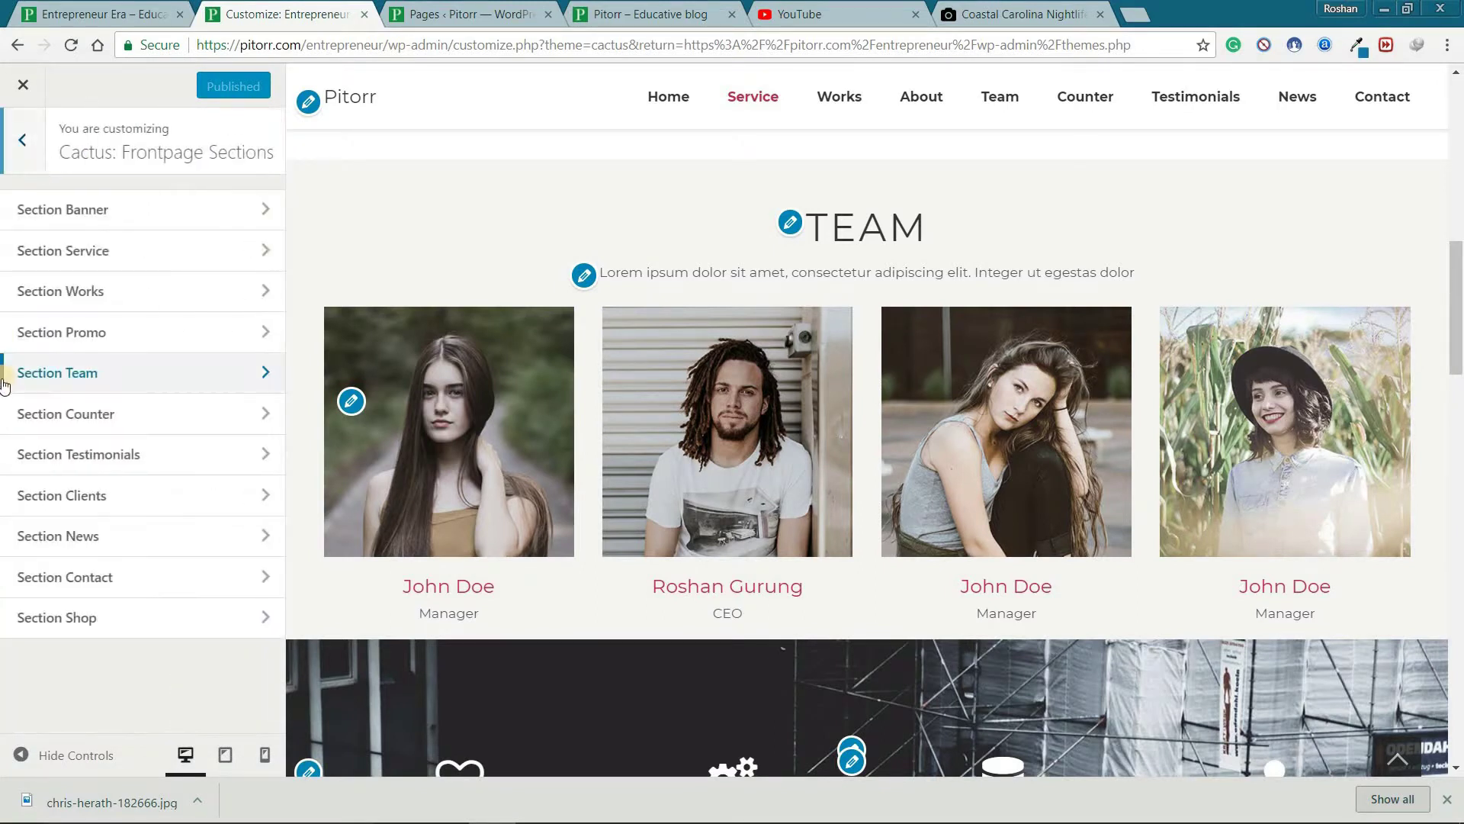
Step: Set the Counter section title to WHY CHOOSE US, copied from the Entrepreneur Era site
click(67, 414)
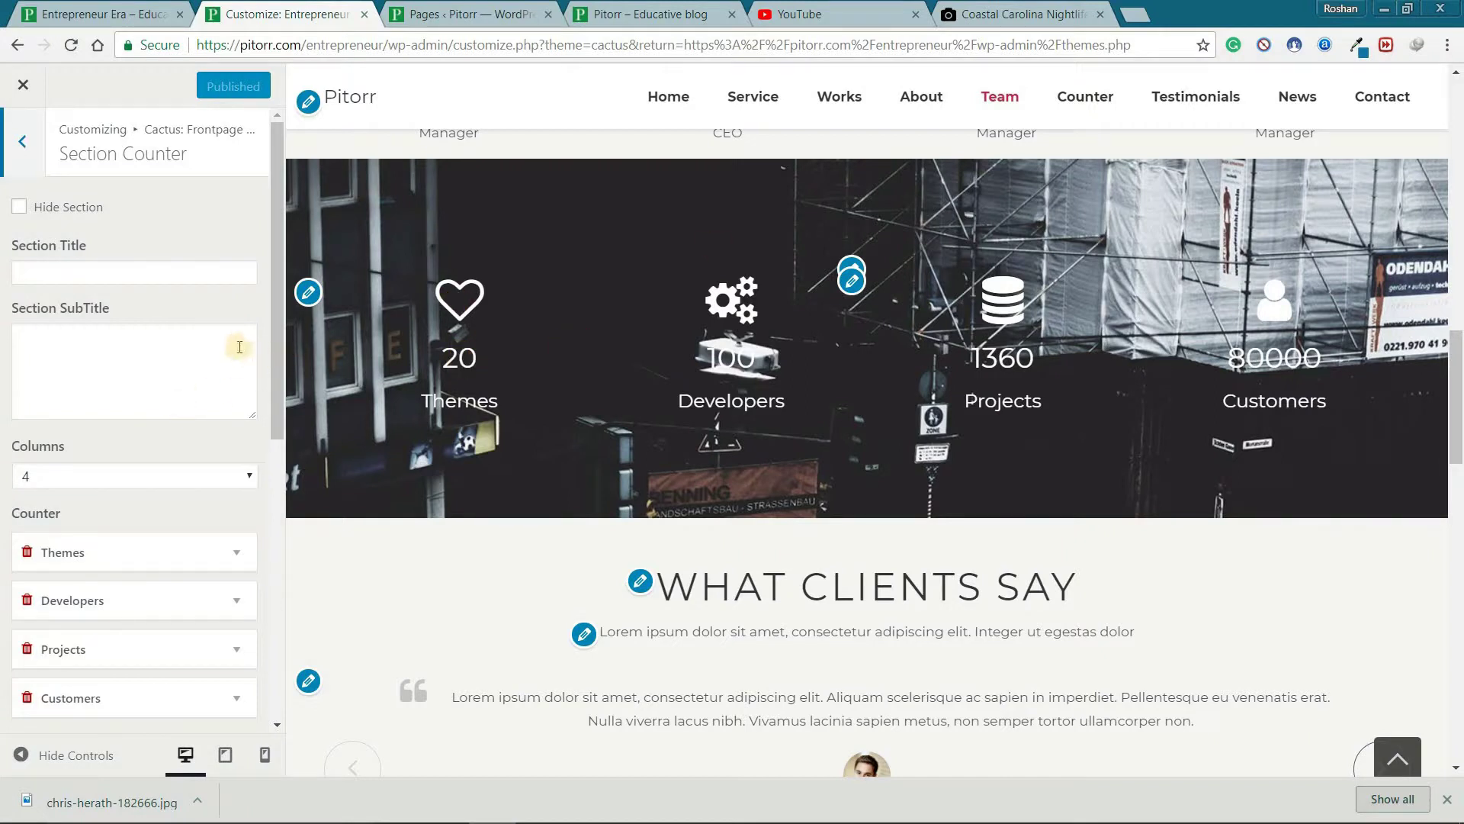
click(107, 271)
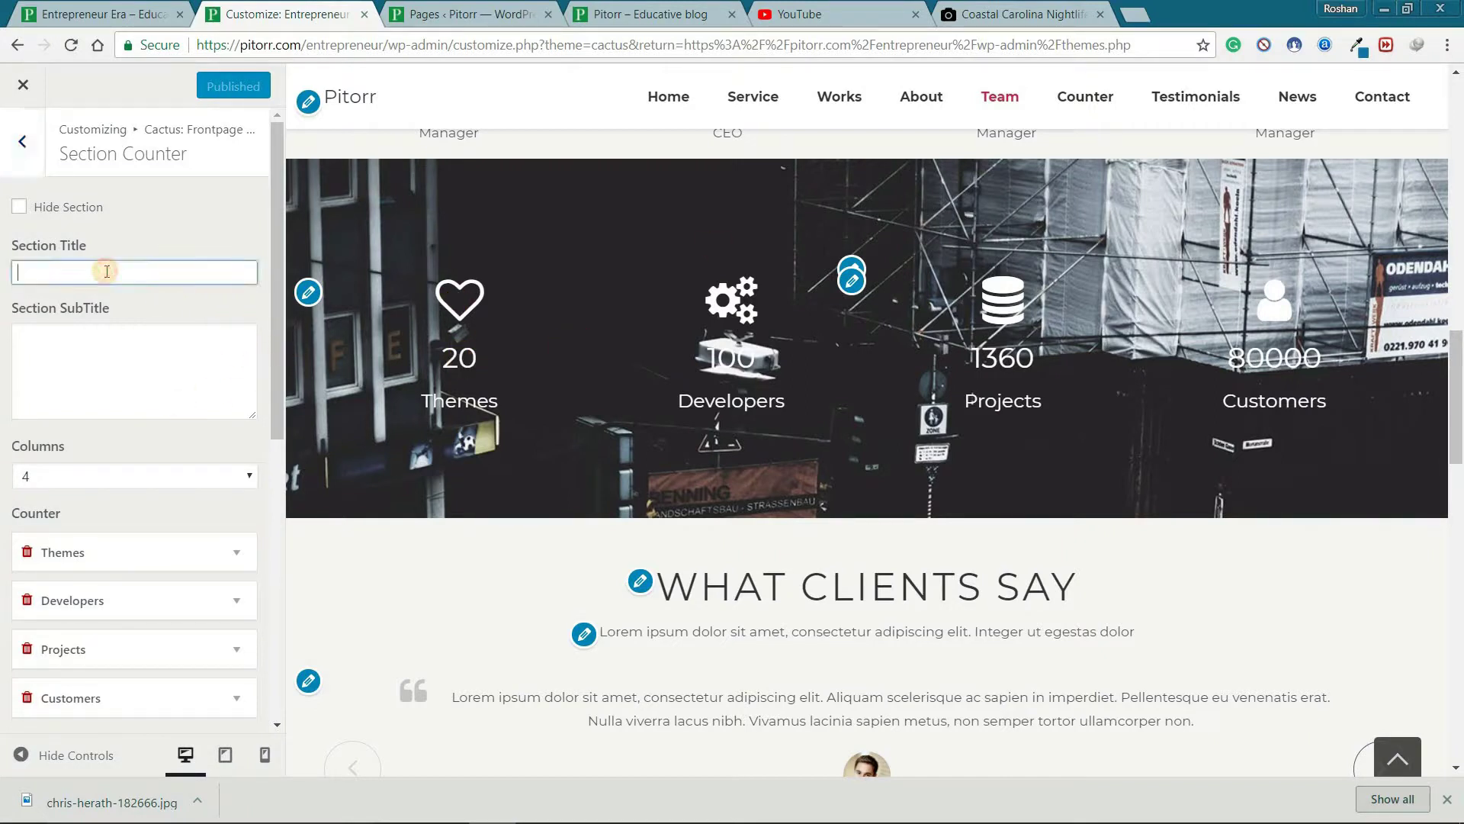
click(92, 13)
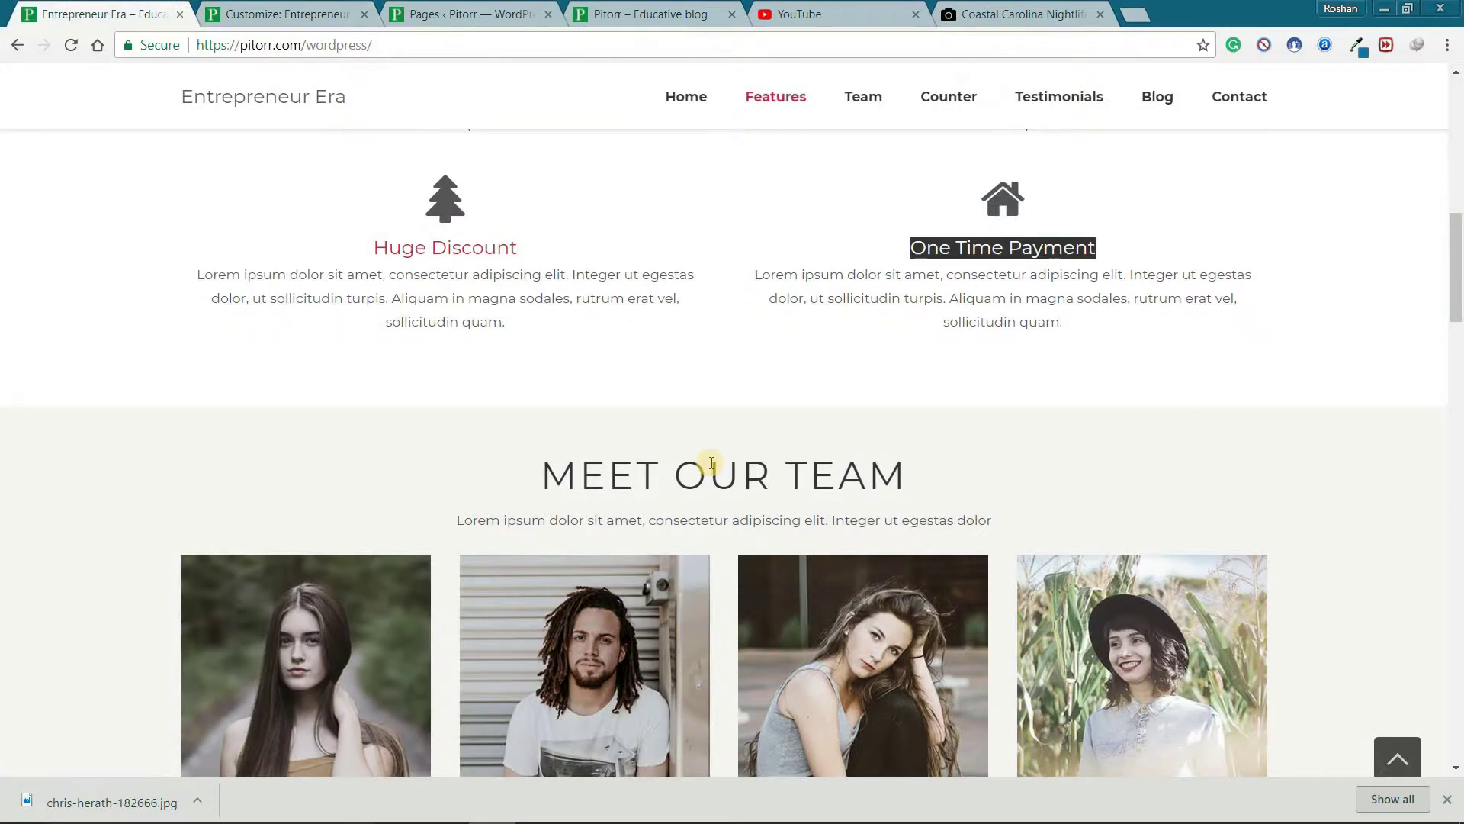
scroll(711, 462, down, 1)
scroll(711, 462, down, 6)
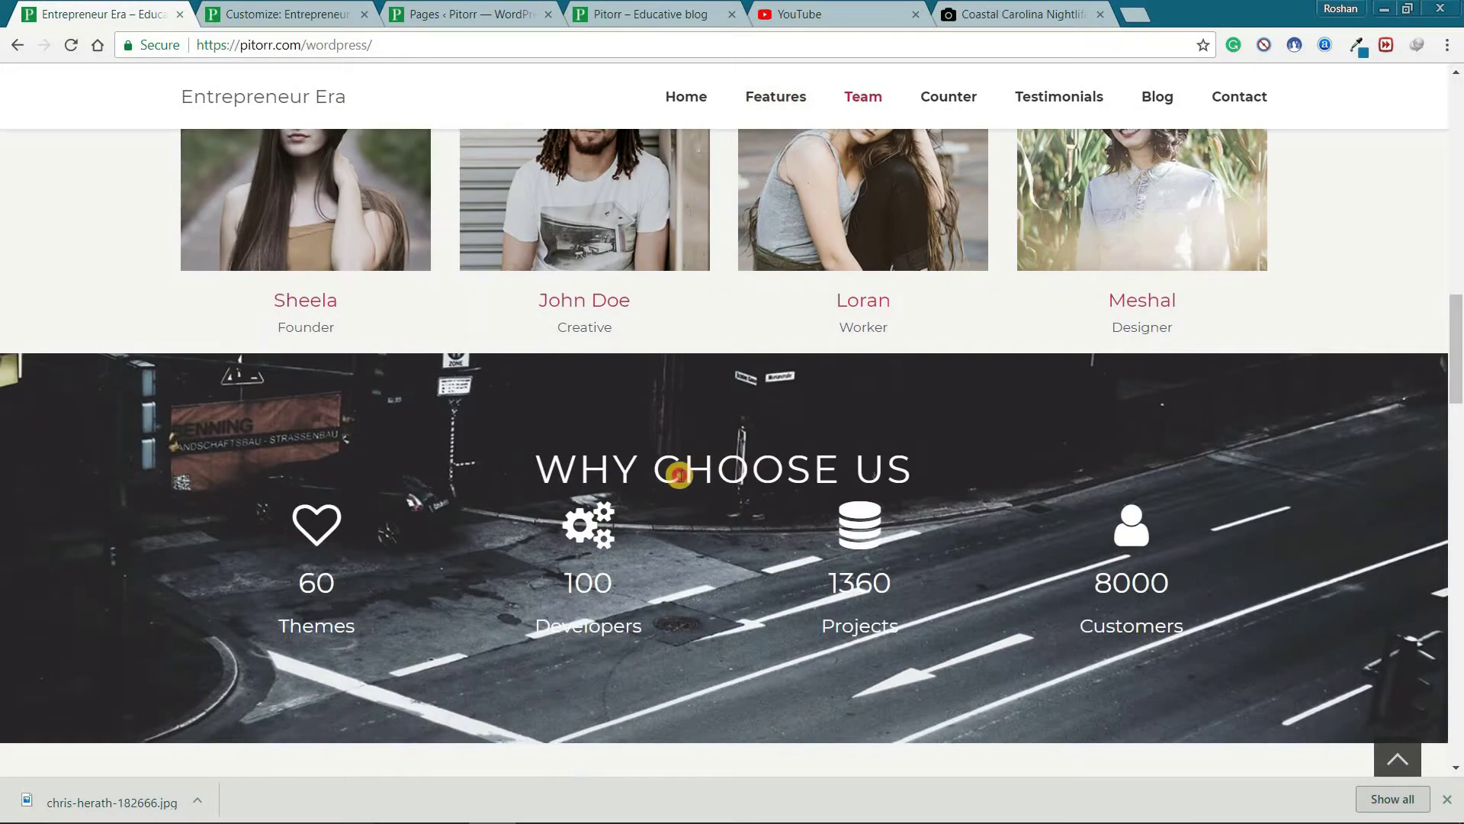
triple_click(679, 475)
key(ctrl+c)
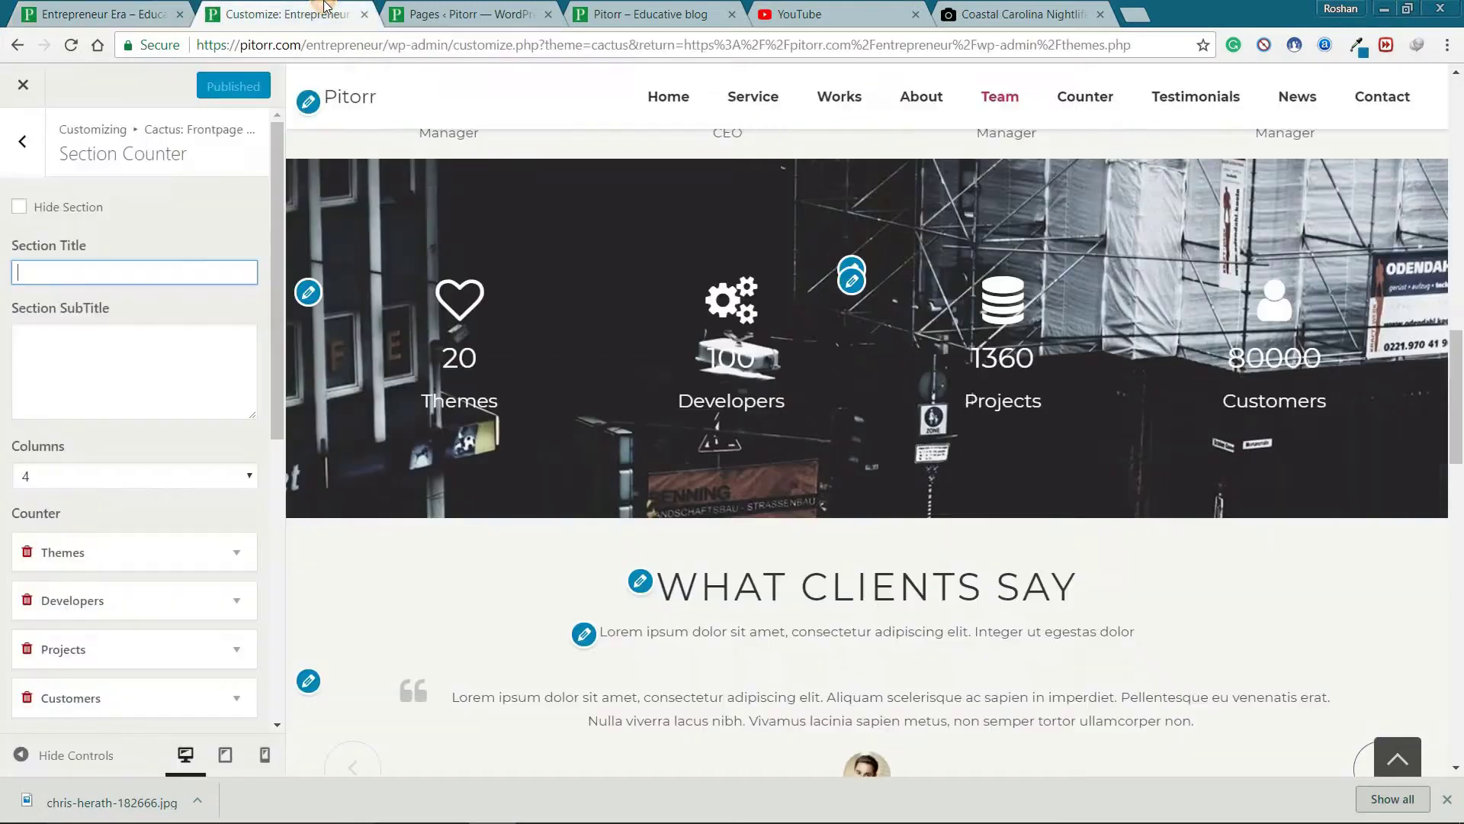
click(282, 14)
key(ctrl+v)
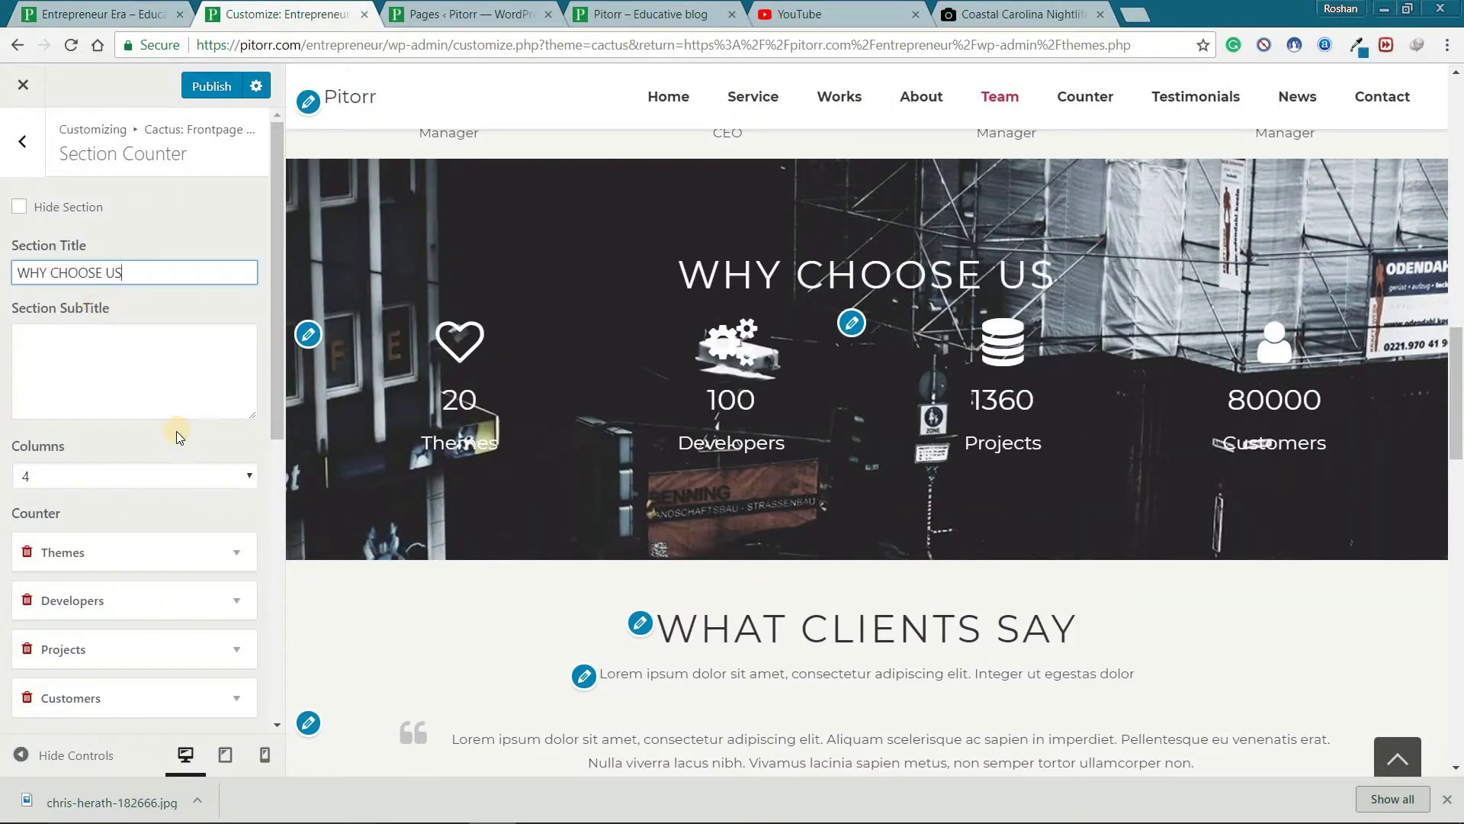
Step: Try 3 counter columns, then set Columns back to 4
click(180, 442)
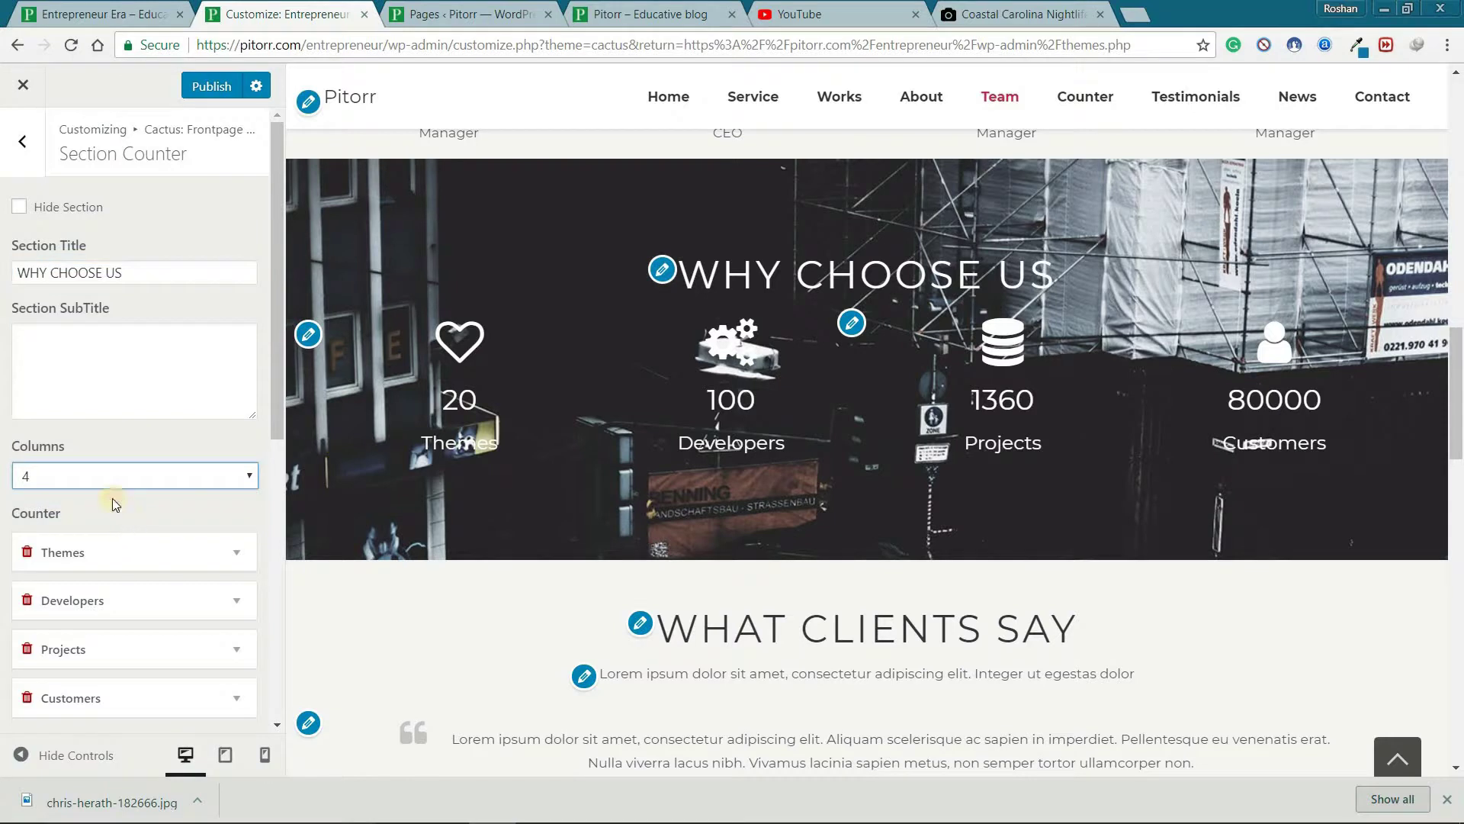
click(91, 485)
click(49, 517)
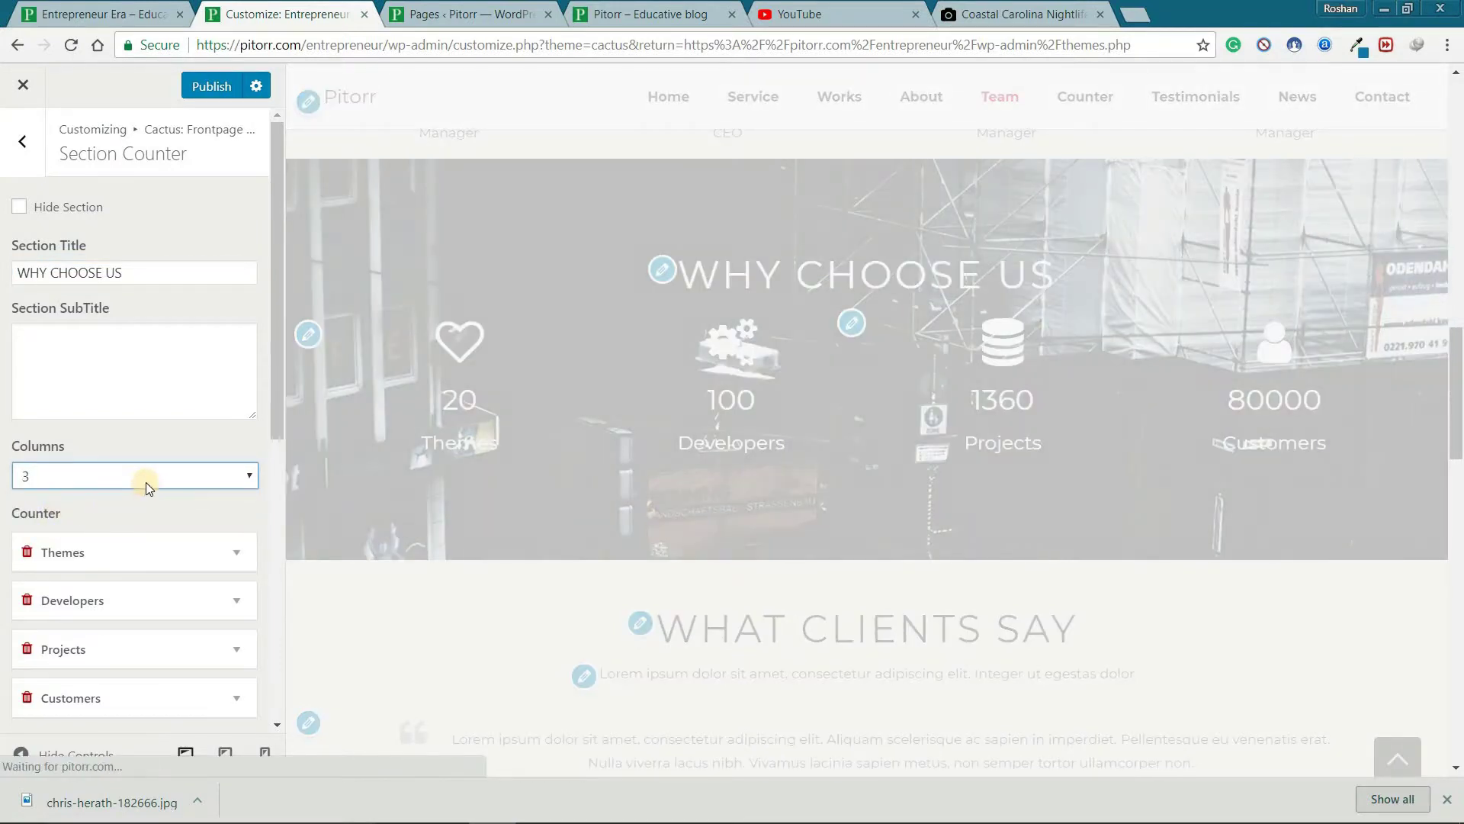
click(145, 482)
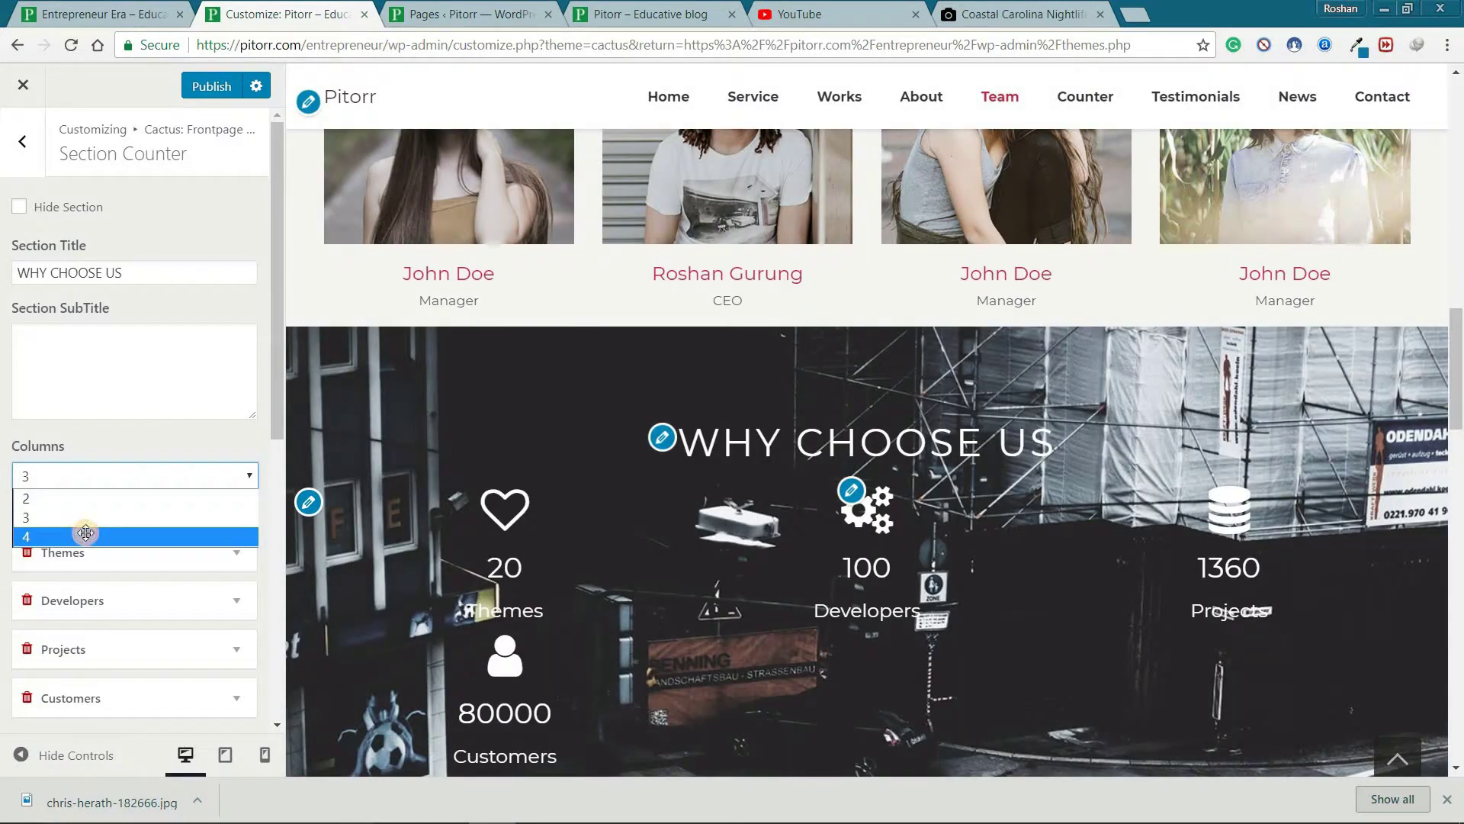
click(85, 534)
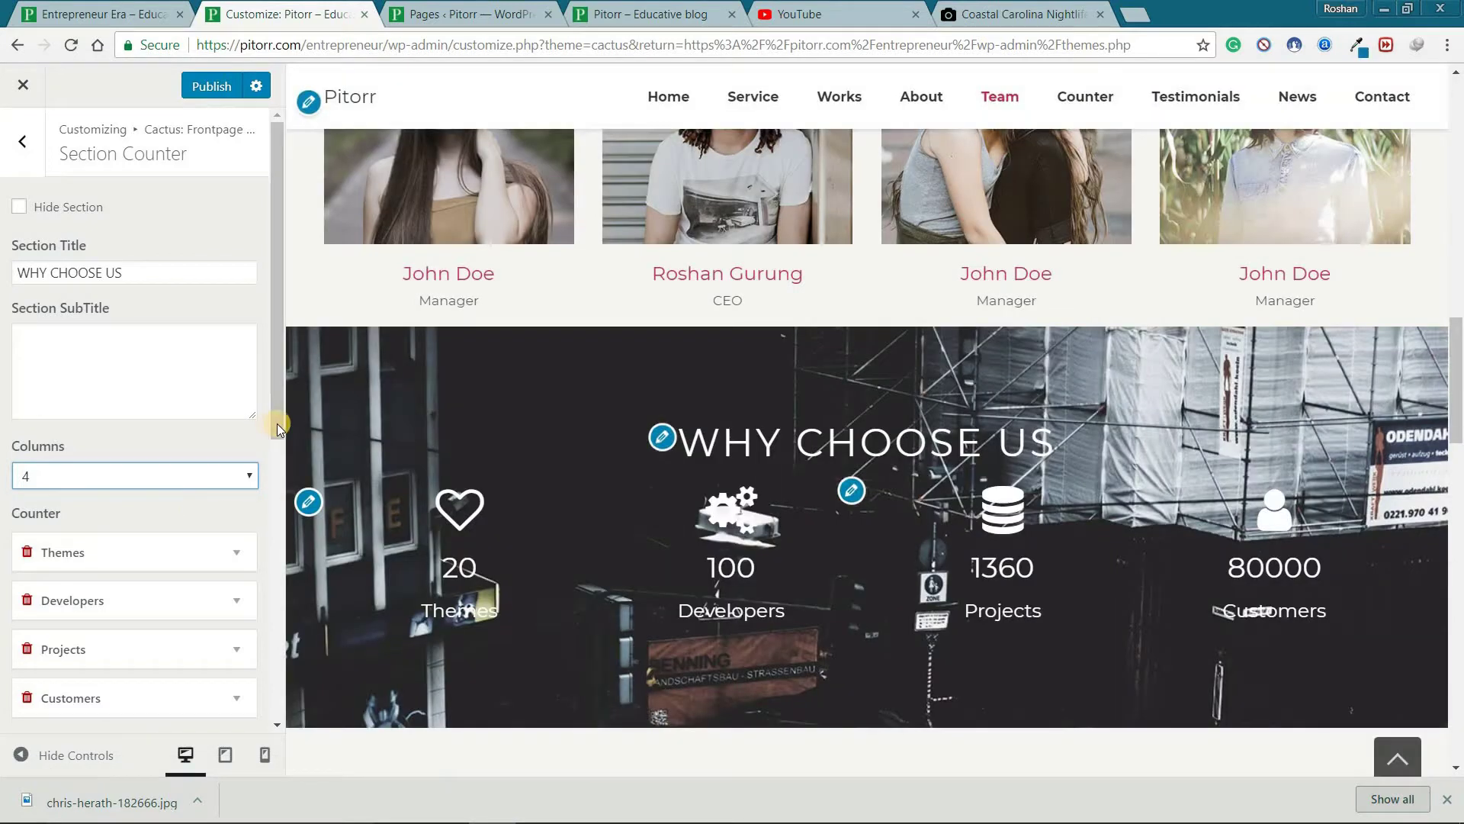
drag(278, 427, 277, 480)
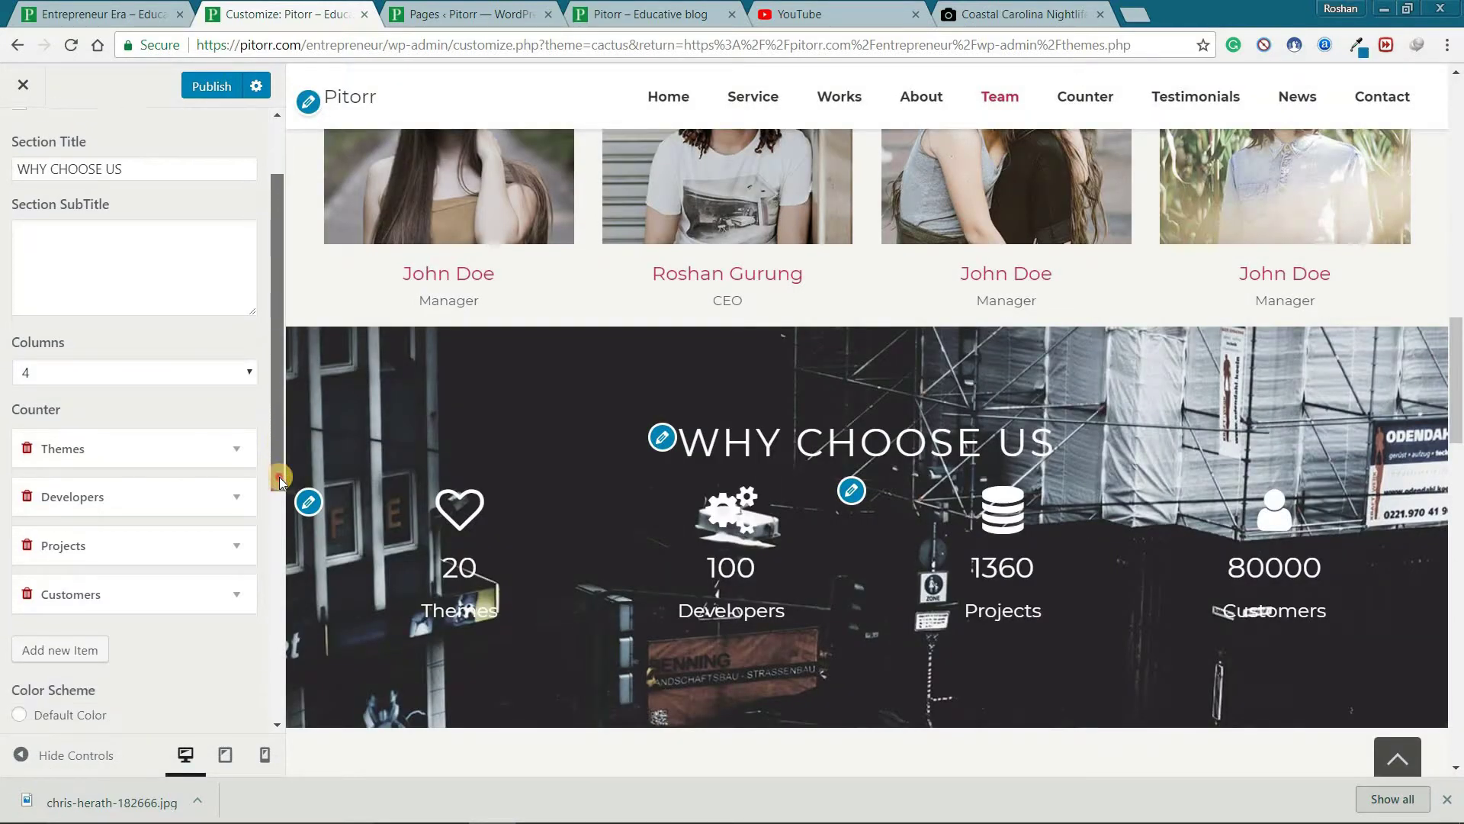
click(237, 448)
click(241, 457)
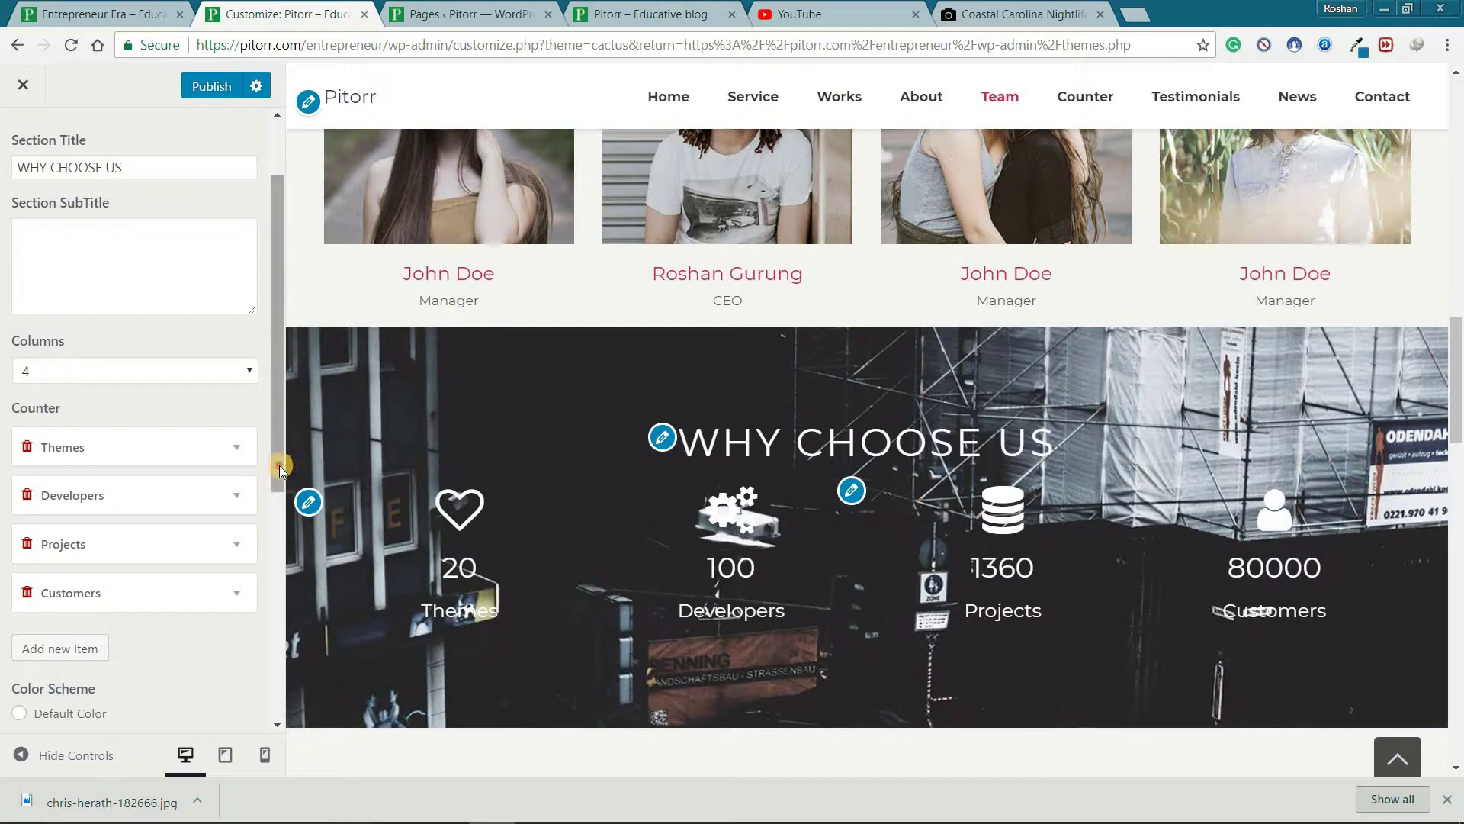
scroll(261, 543, down, 3)
scroll(239, 608, down, 3)
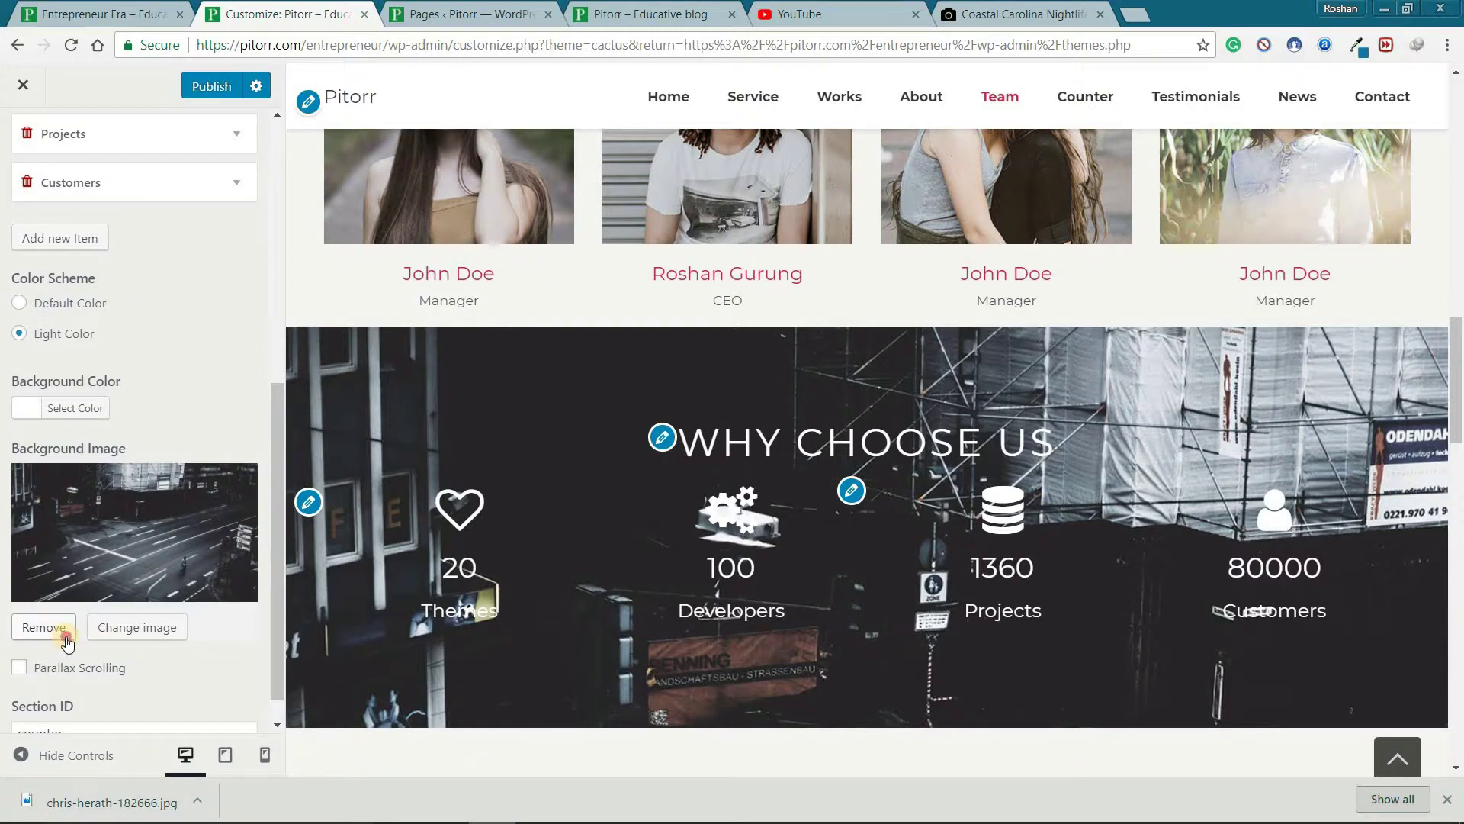
Step: Replace the counter section background with the night photo from the media library
click(45, 628)
click(127, 595)
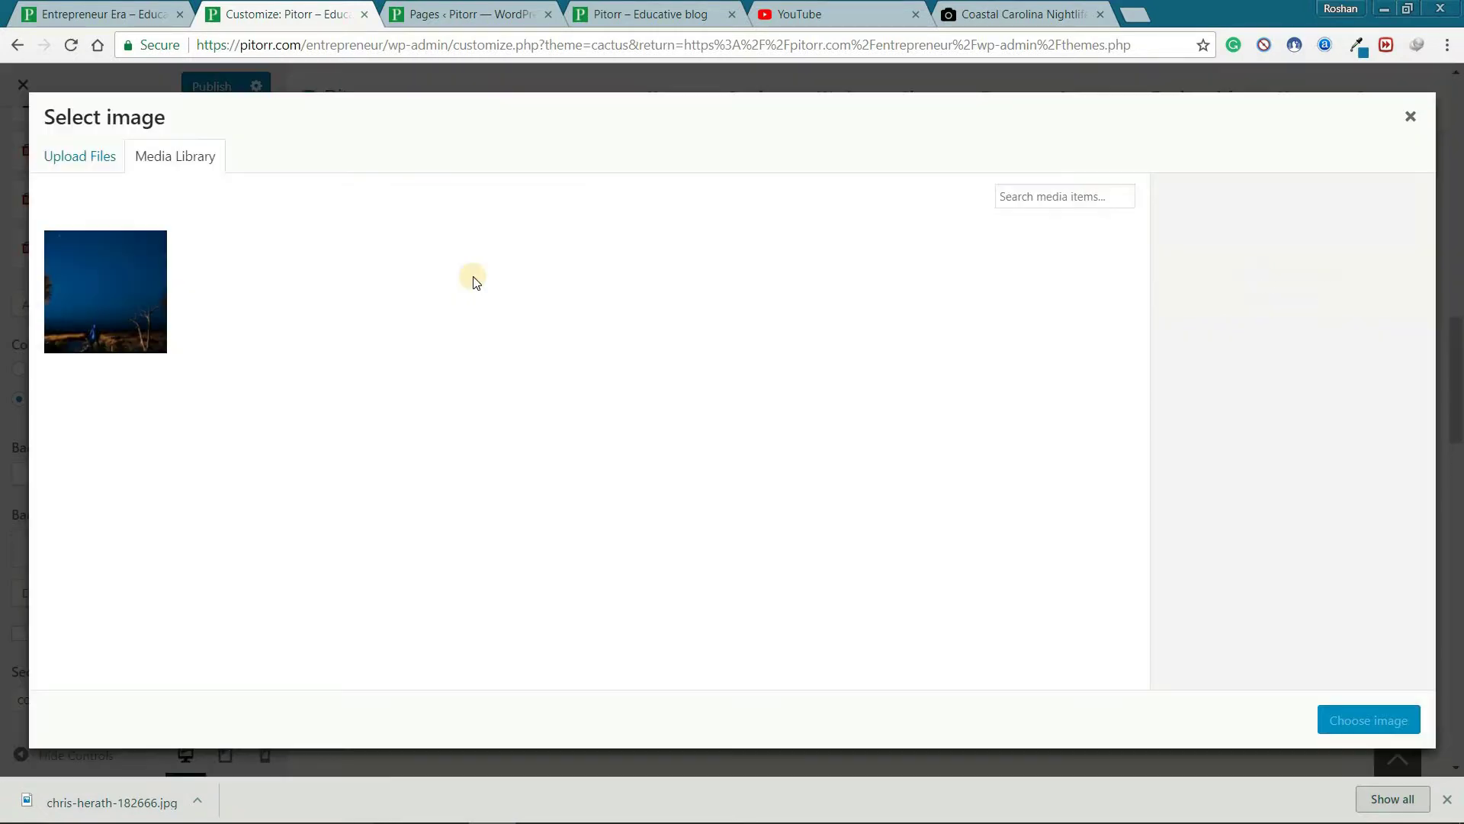
click(67, 303)
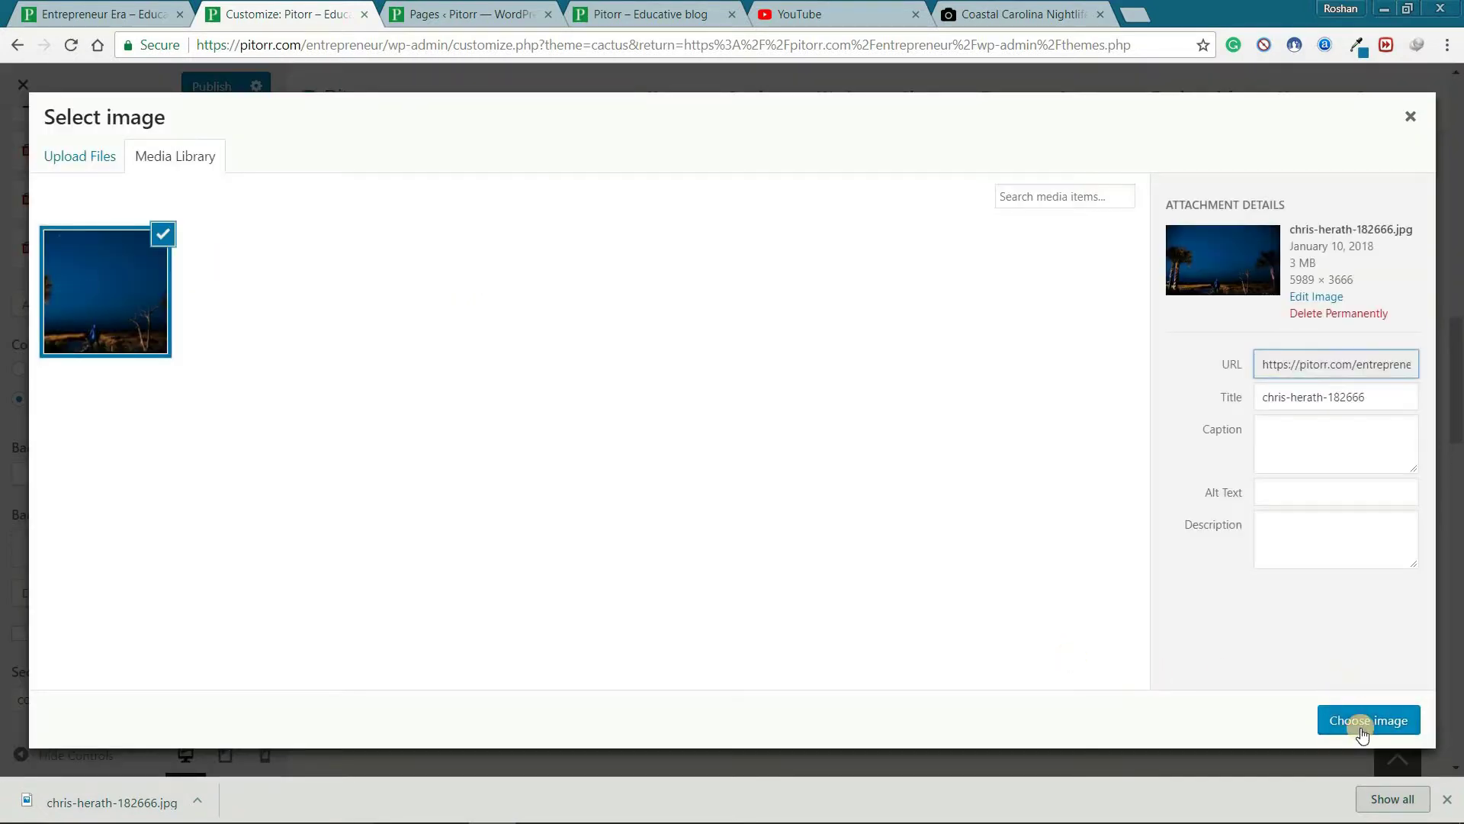
click(1366, 731)
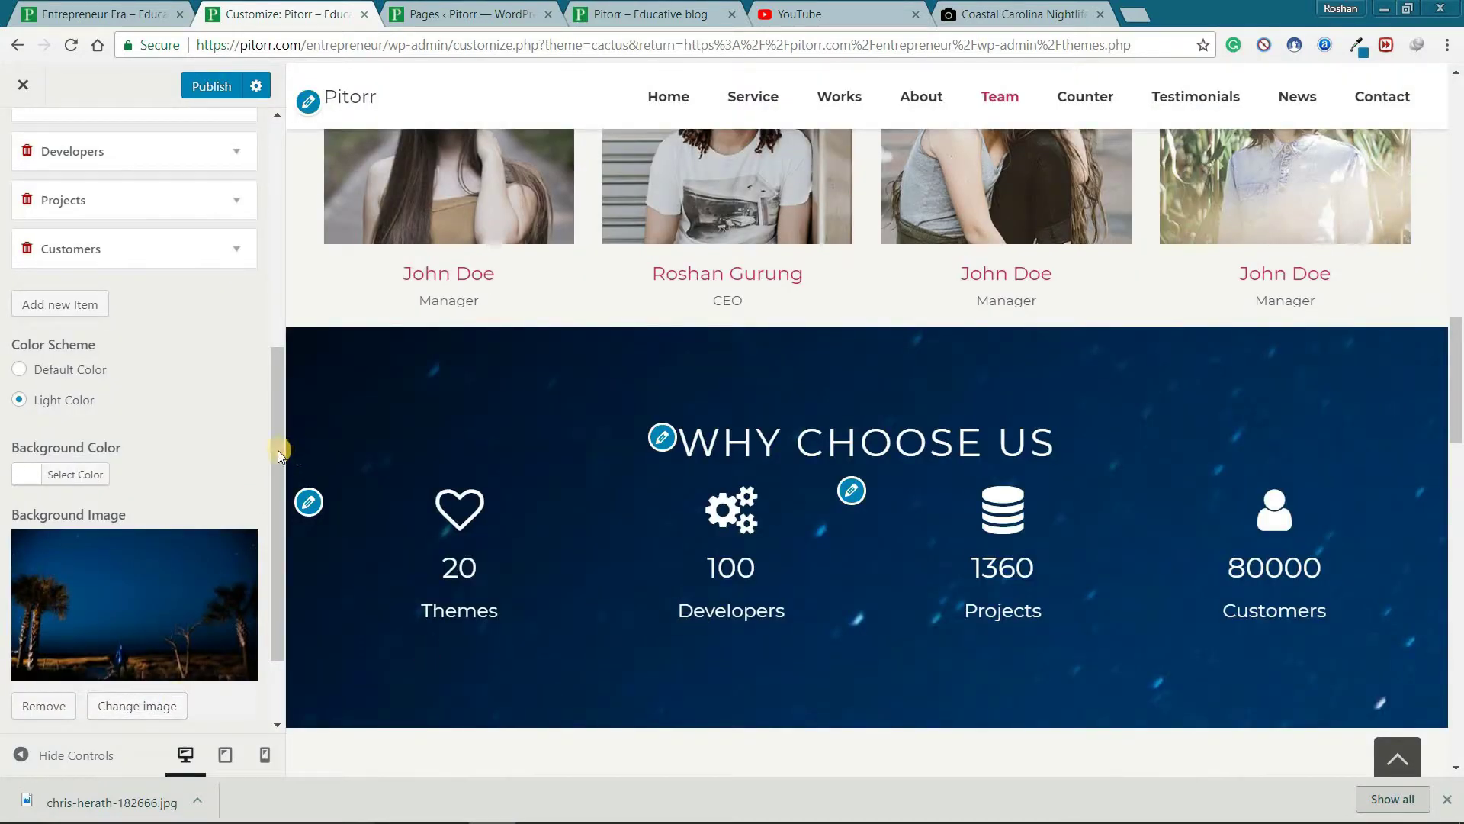
drag(275, 450, 153, 618)
Step: Leave Parallax Scrolling enabled after toggling it off and on, and publish the changes
click(80, 639)
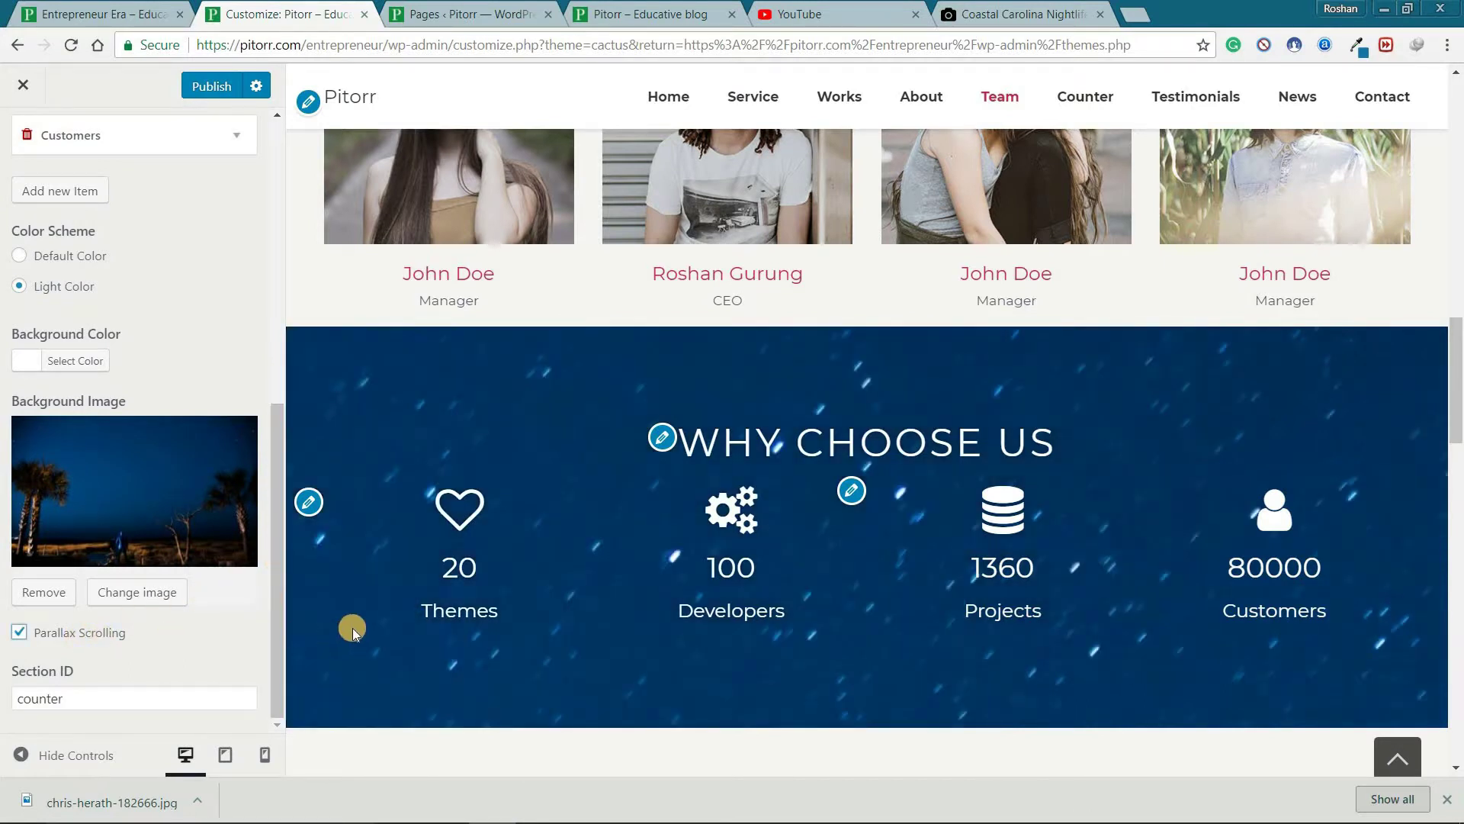
click(92, 639)
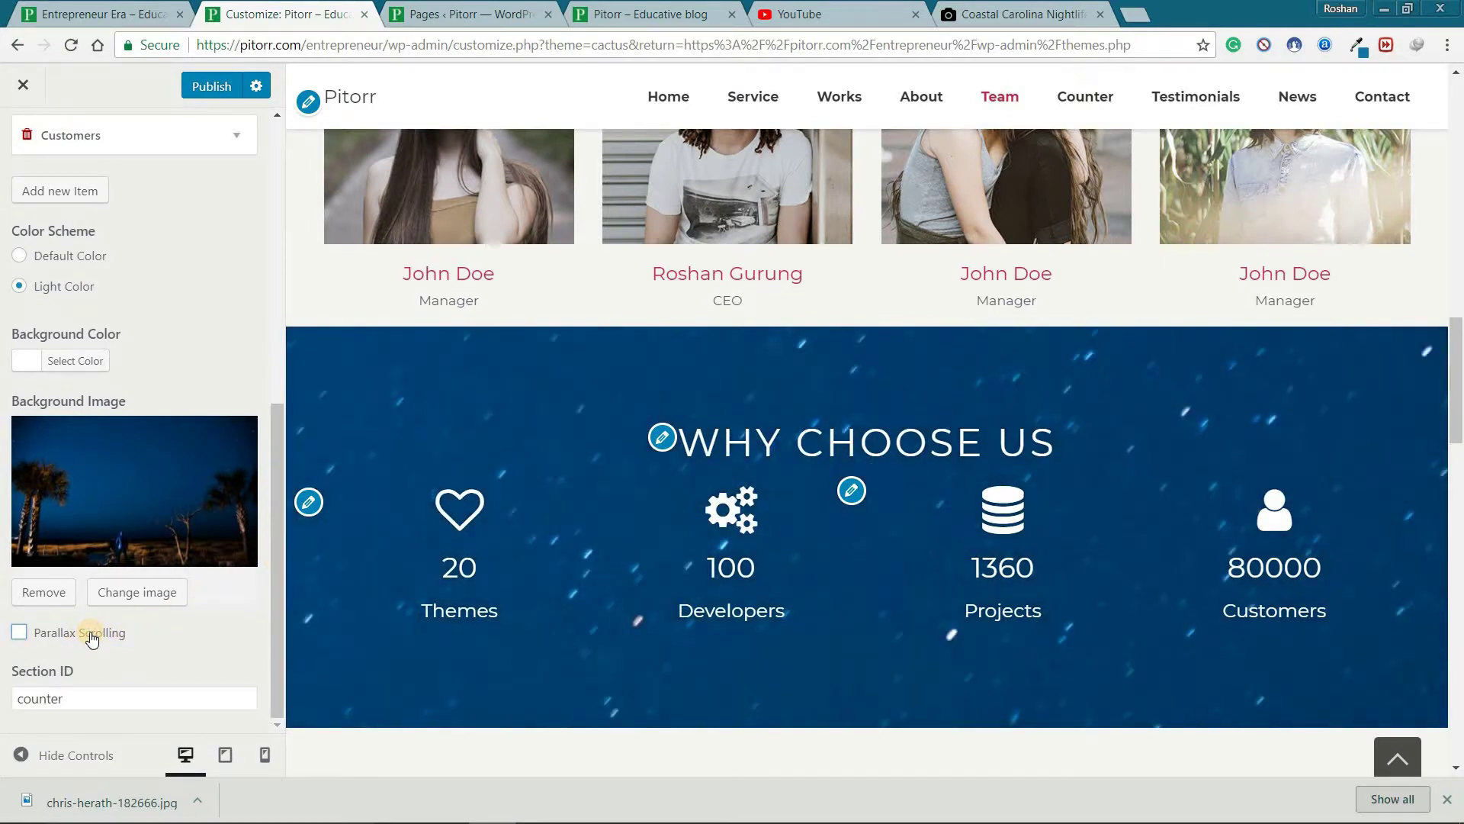
click(95, 639)
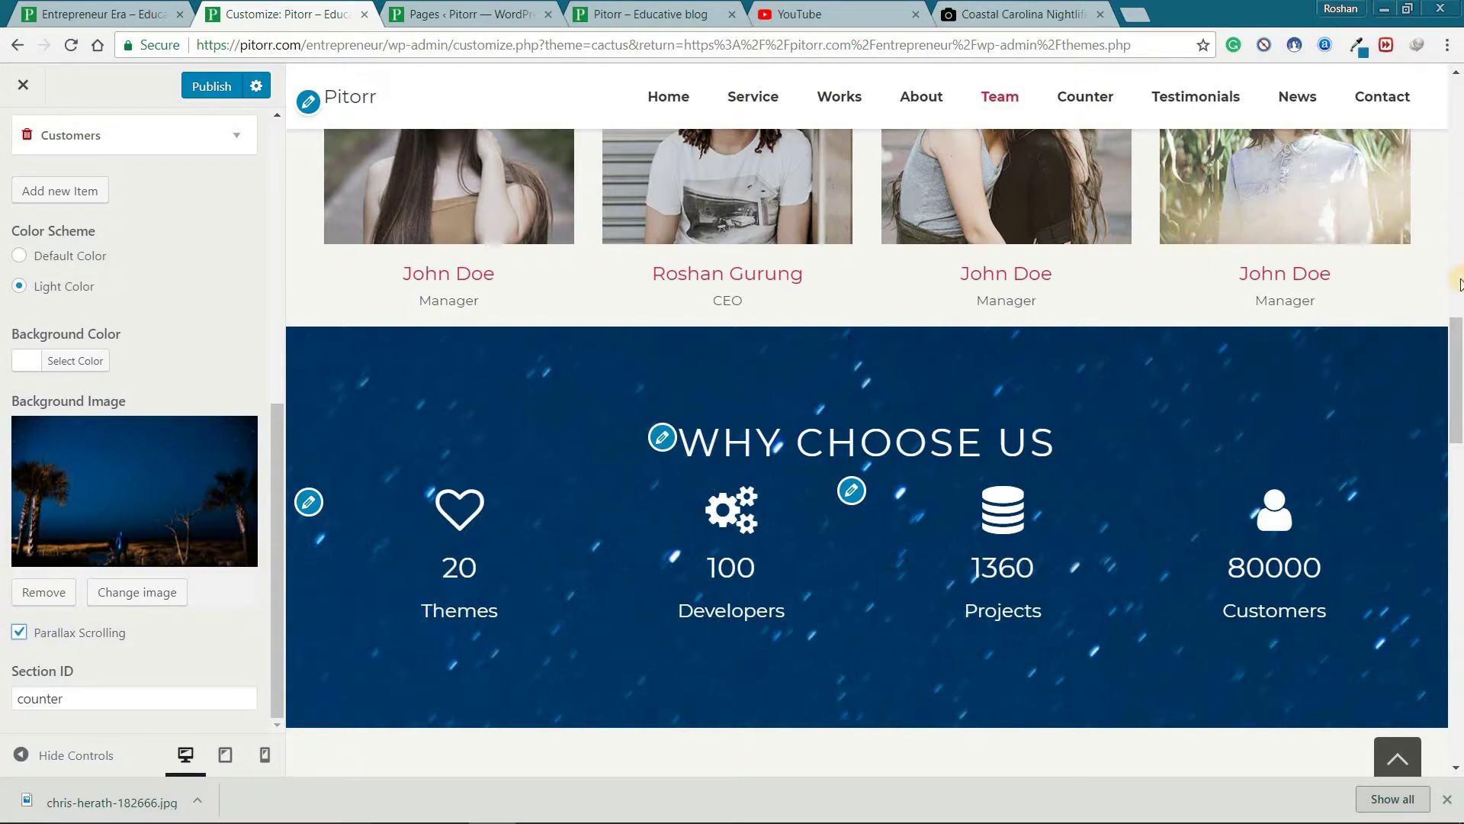
mouse_move(1458, 395)
mouse_down()
mouse_move(1459, 447)
mouse_move(1459, 366)
mouse_move(1455, 415)
mouse_up()
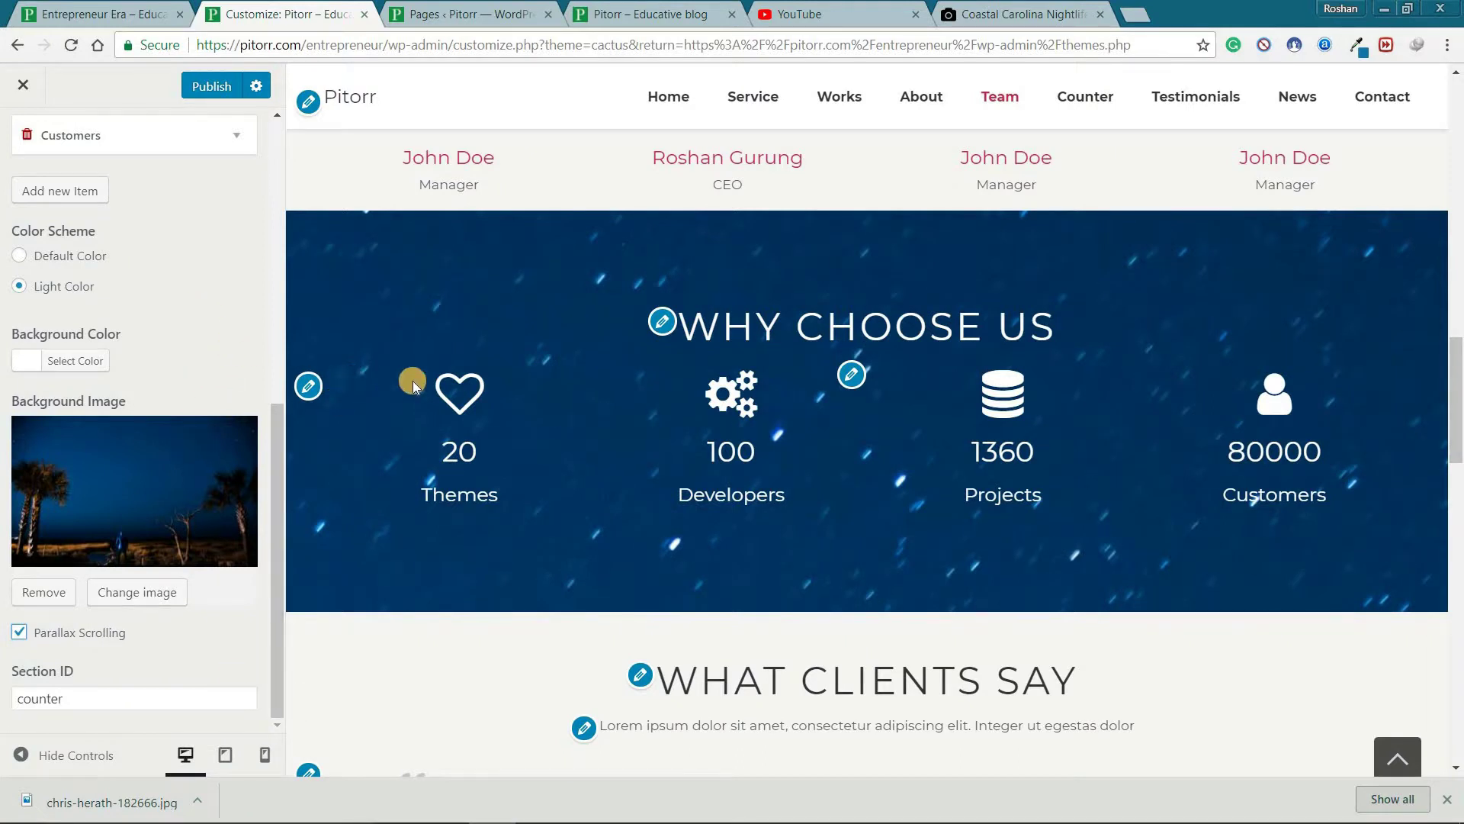
click(207, 92)
click(280, 153)
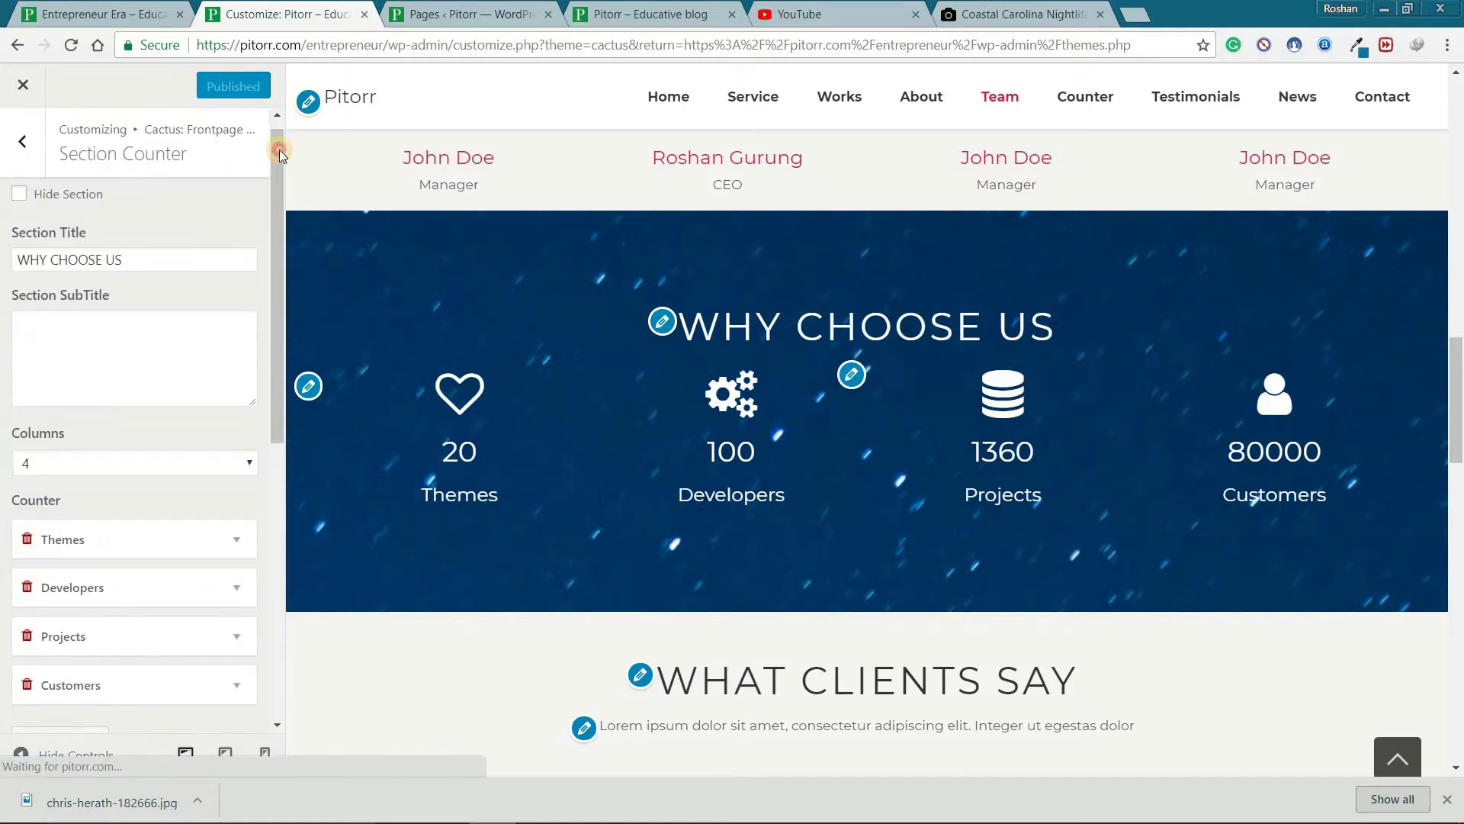
Step: Open Section Testimonials and choose the second Style, with two side-by-side cards
click(13, 159)
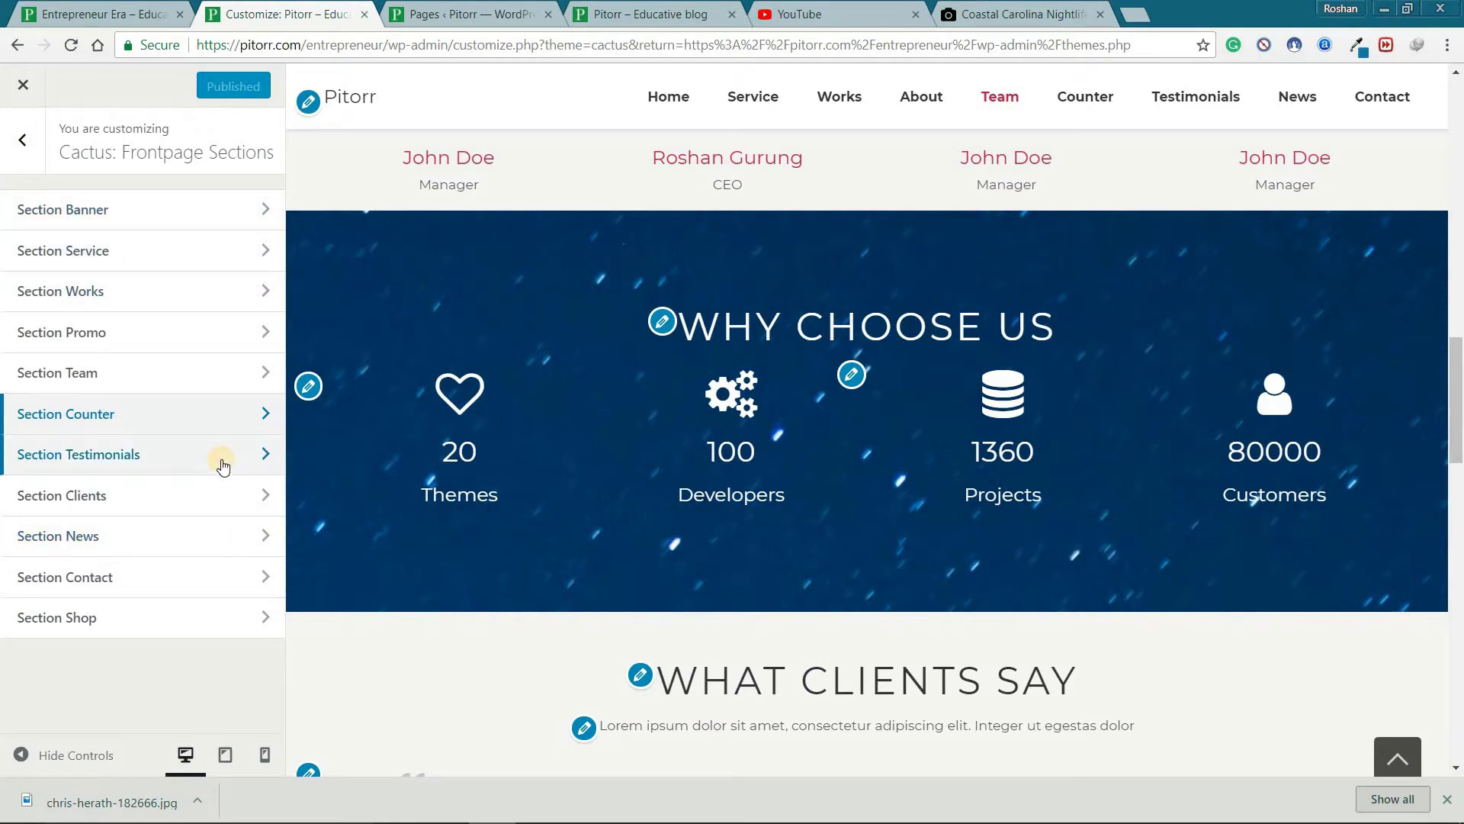
click(223, 465)
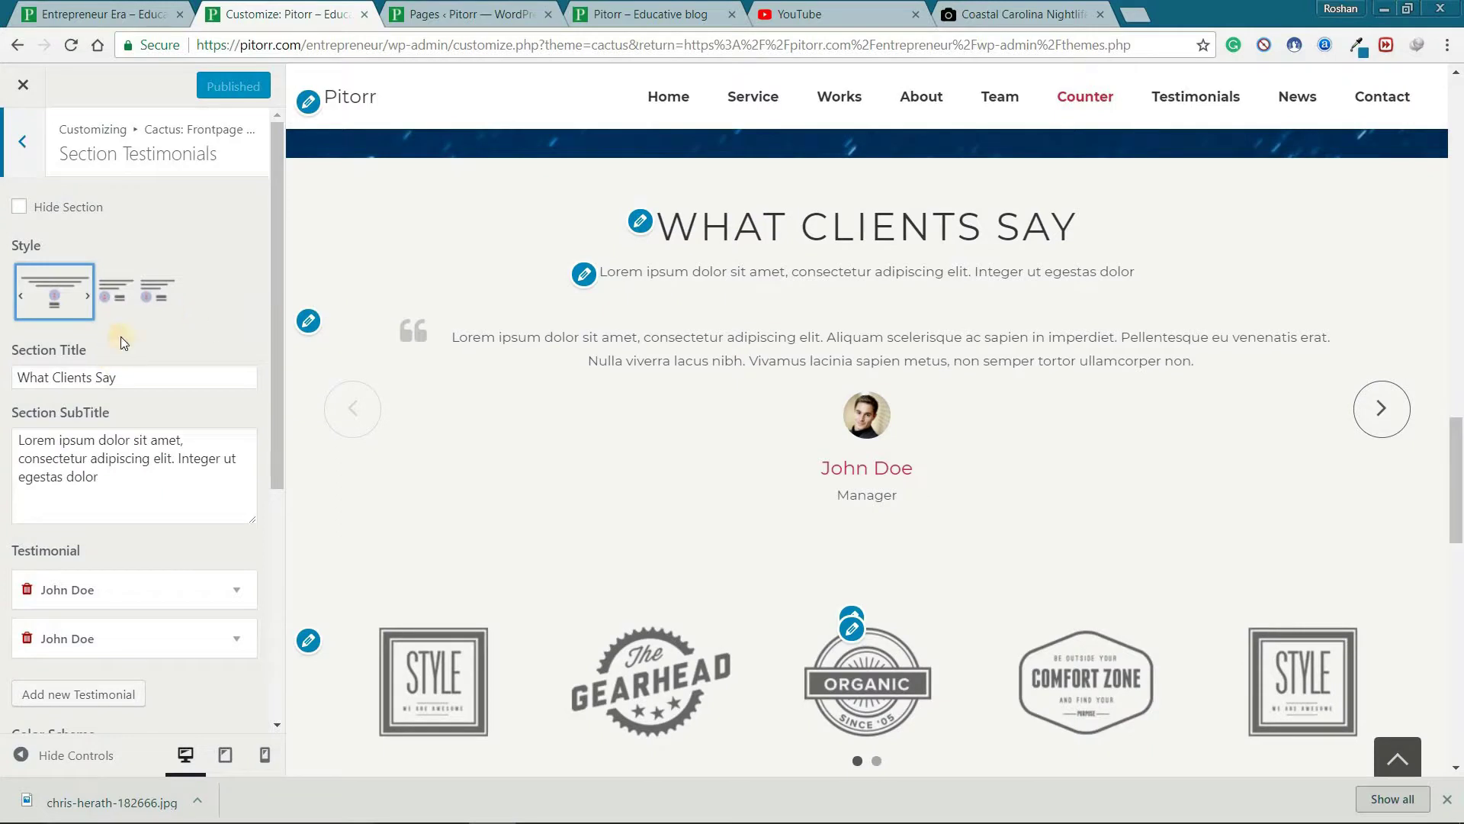
click(111, 299)
click(61, 297)
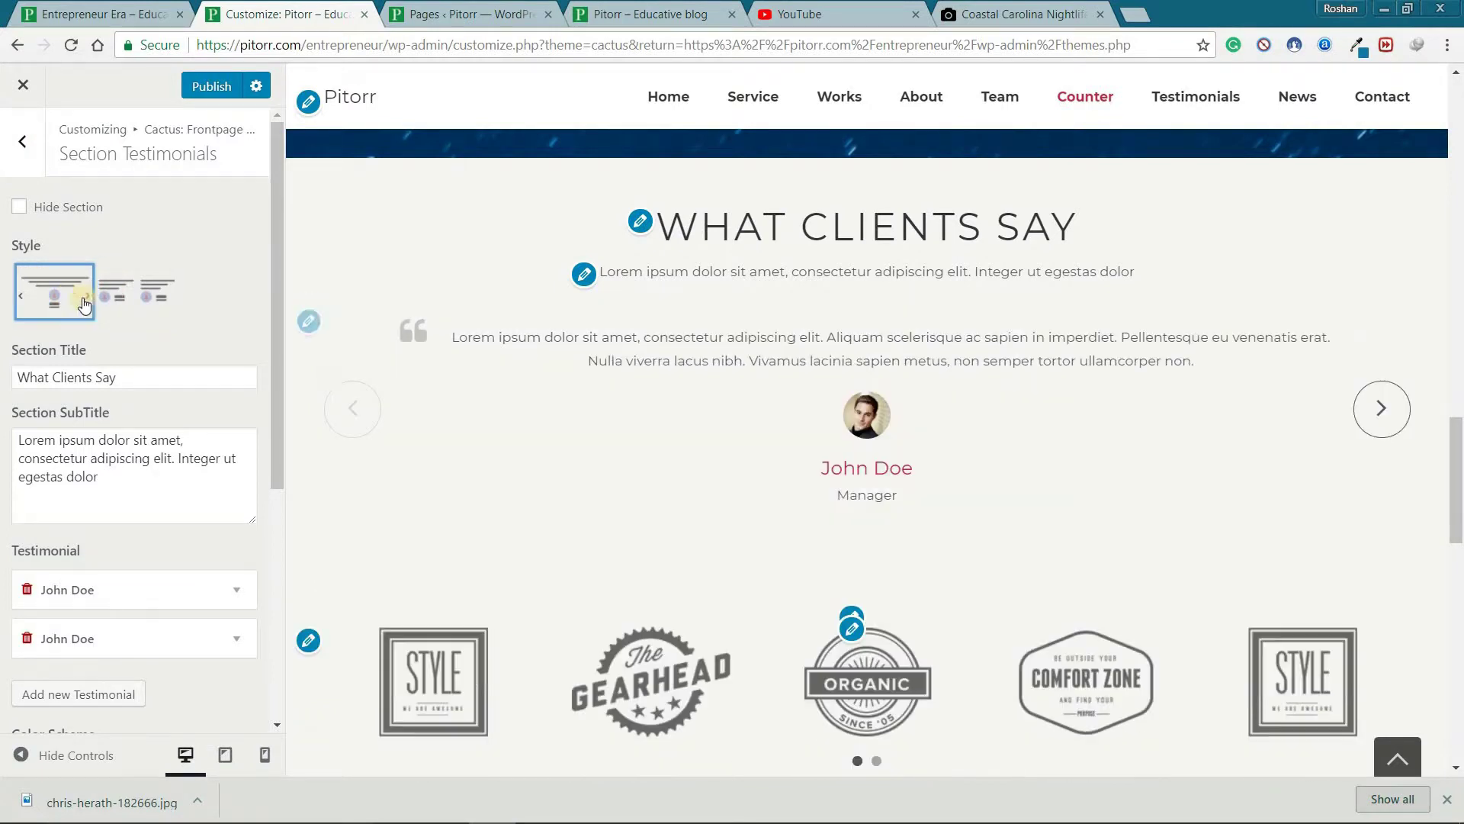
click(124, 304)
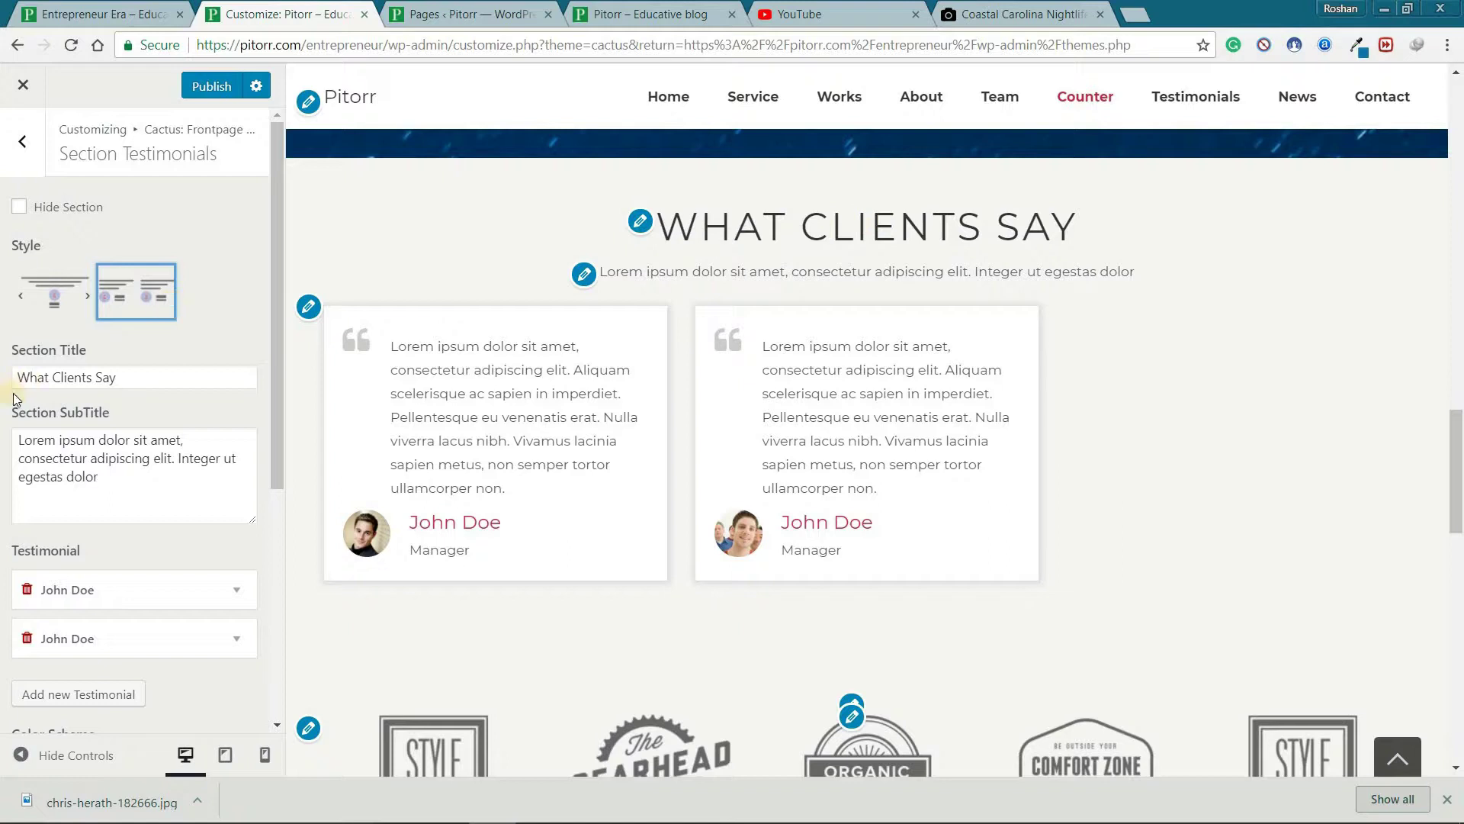
Step: Retitle the testimonials section 'Testimonial' and clear its subtitle
triple_click(76, 377)
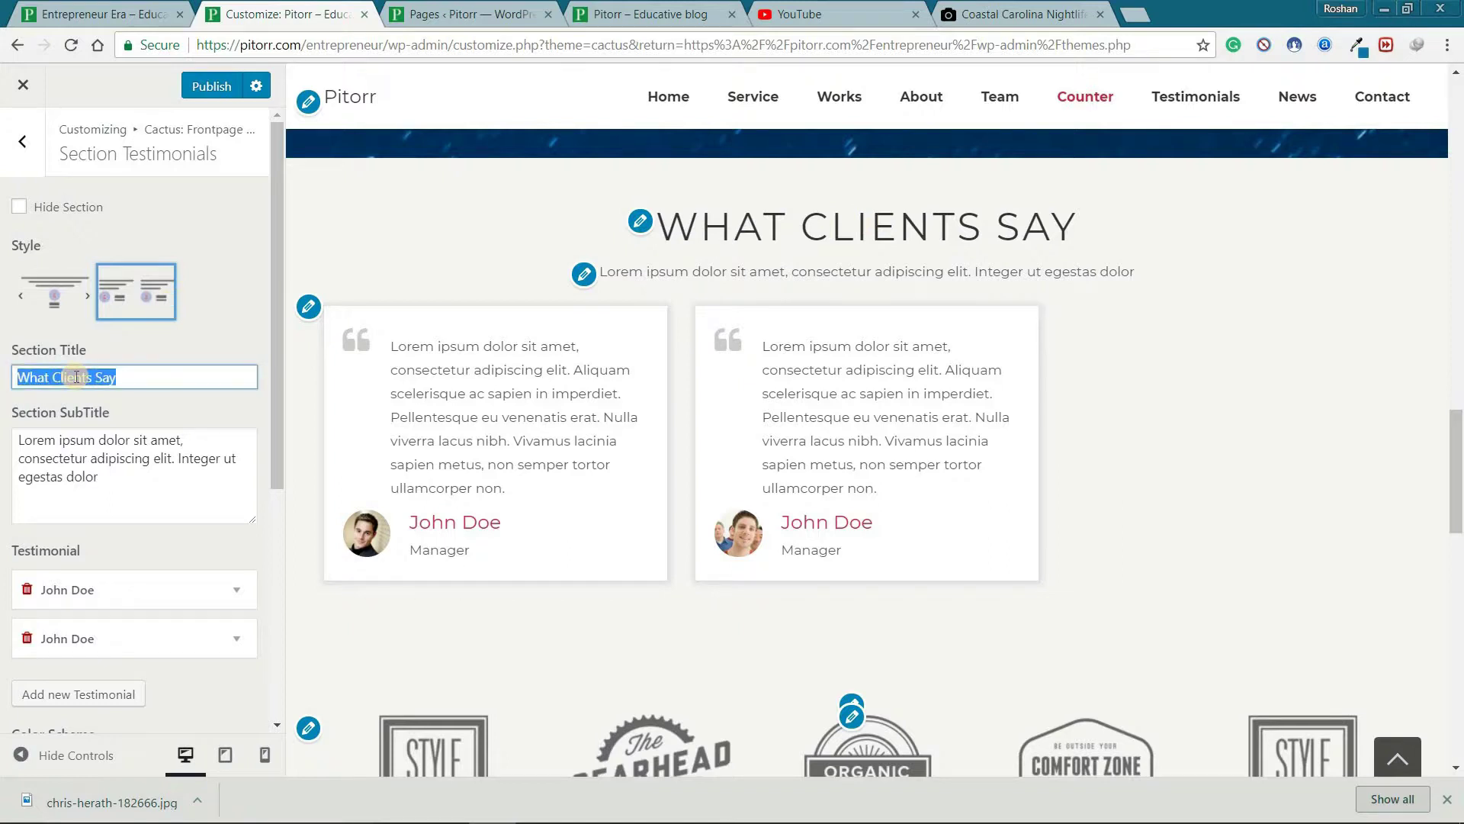
text(Testi)
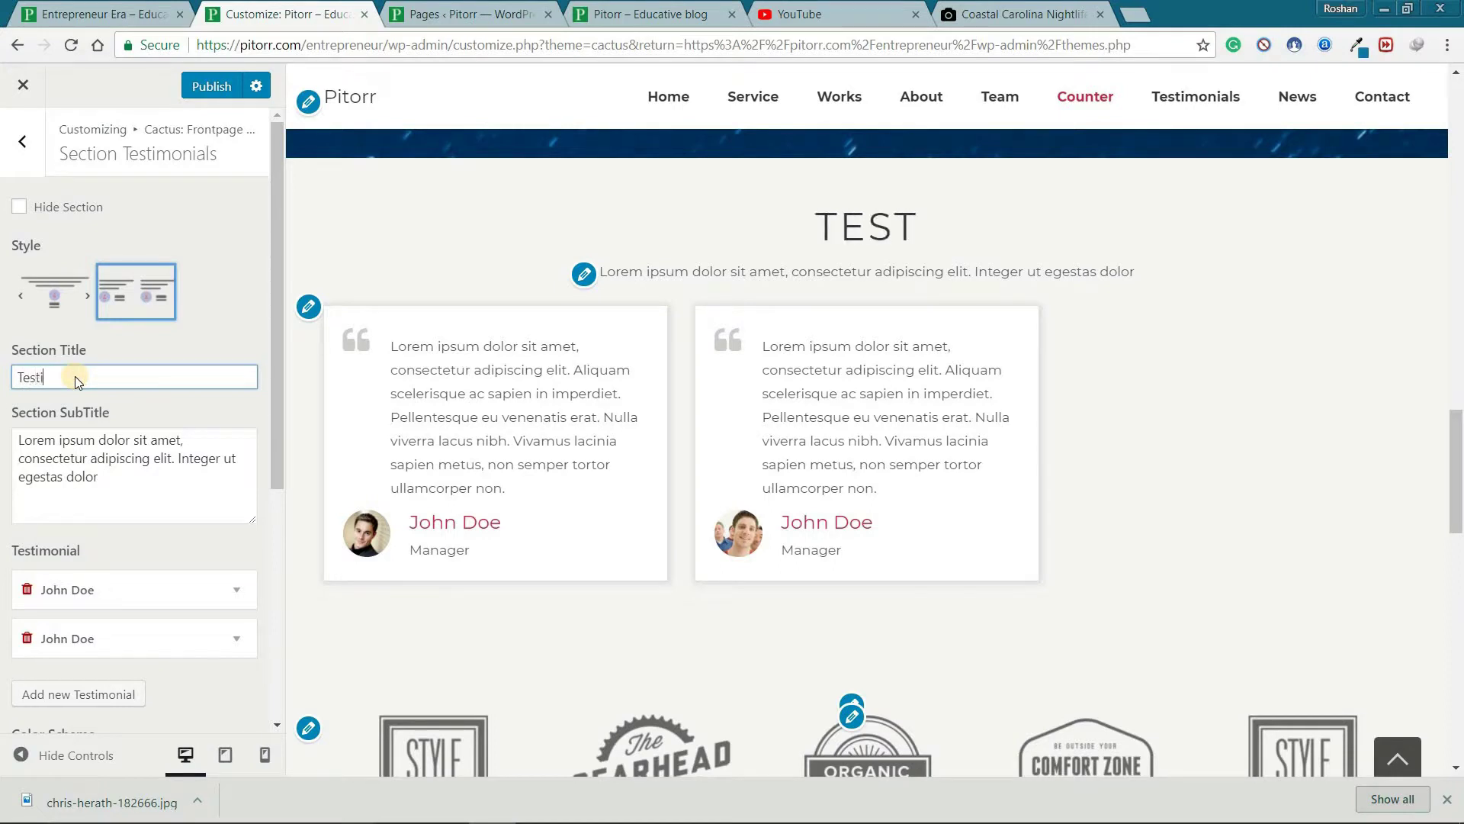
text(monial)
triple_click(80, 443)
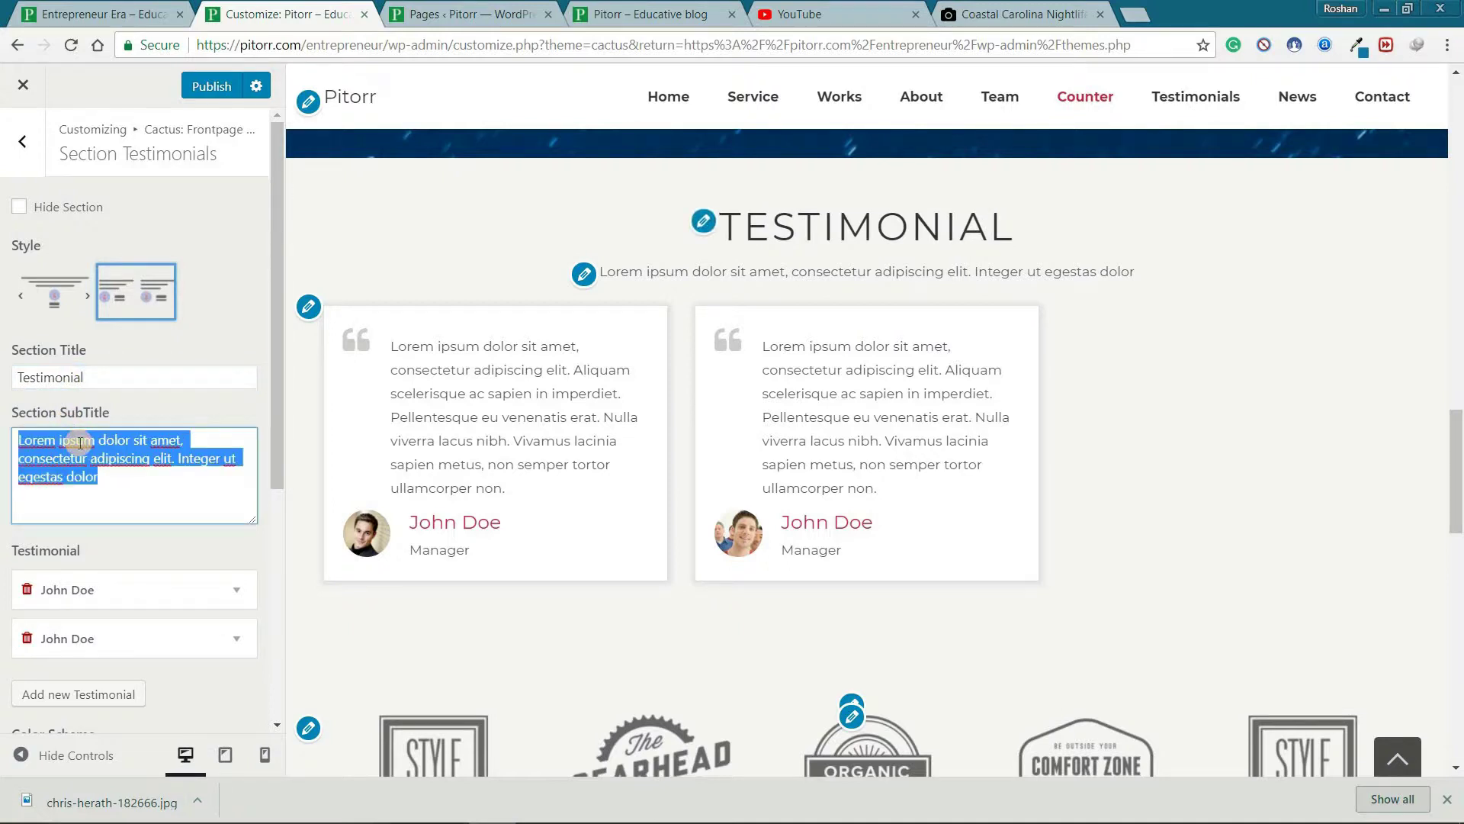
key(BackSpace)
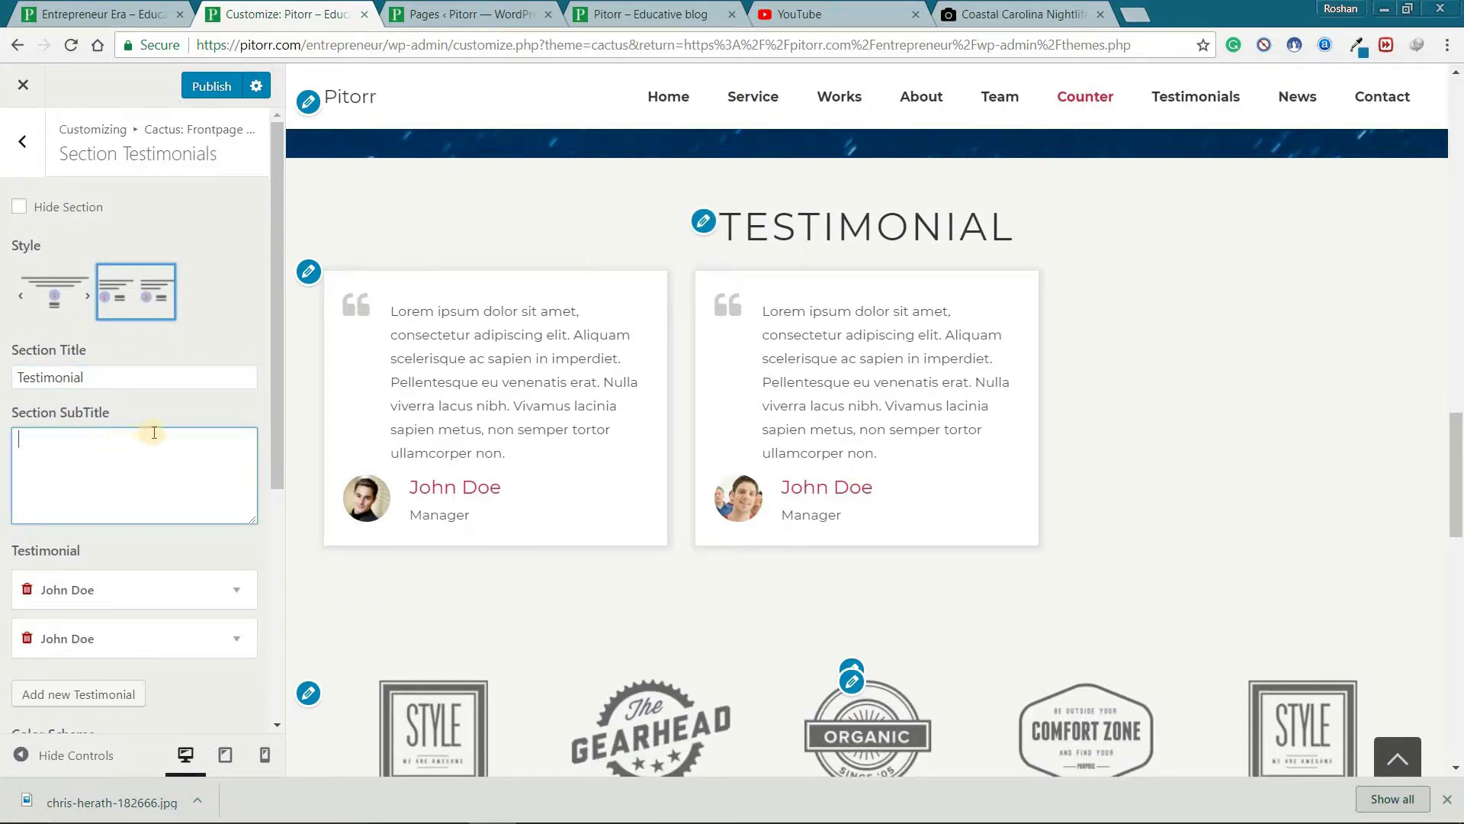
click(204, 564)
scroll(177, 551, down, 3)
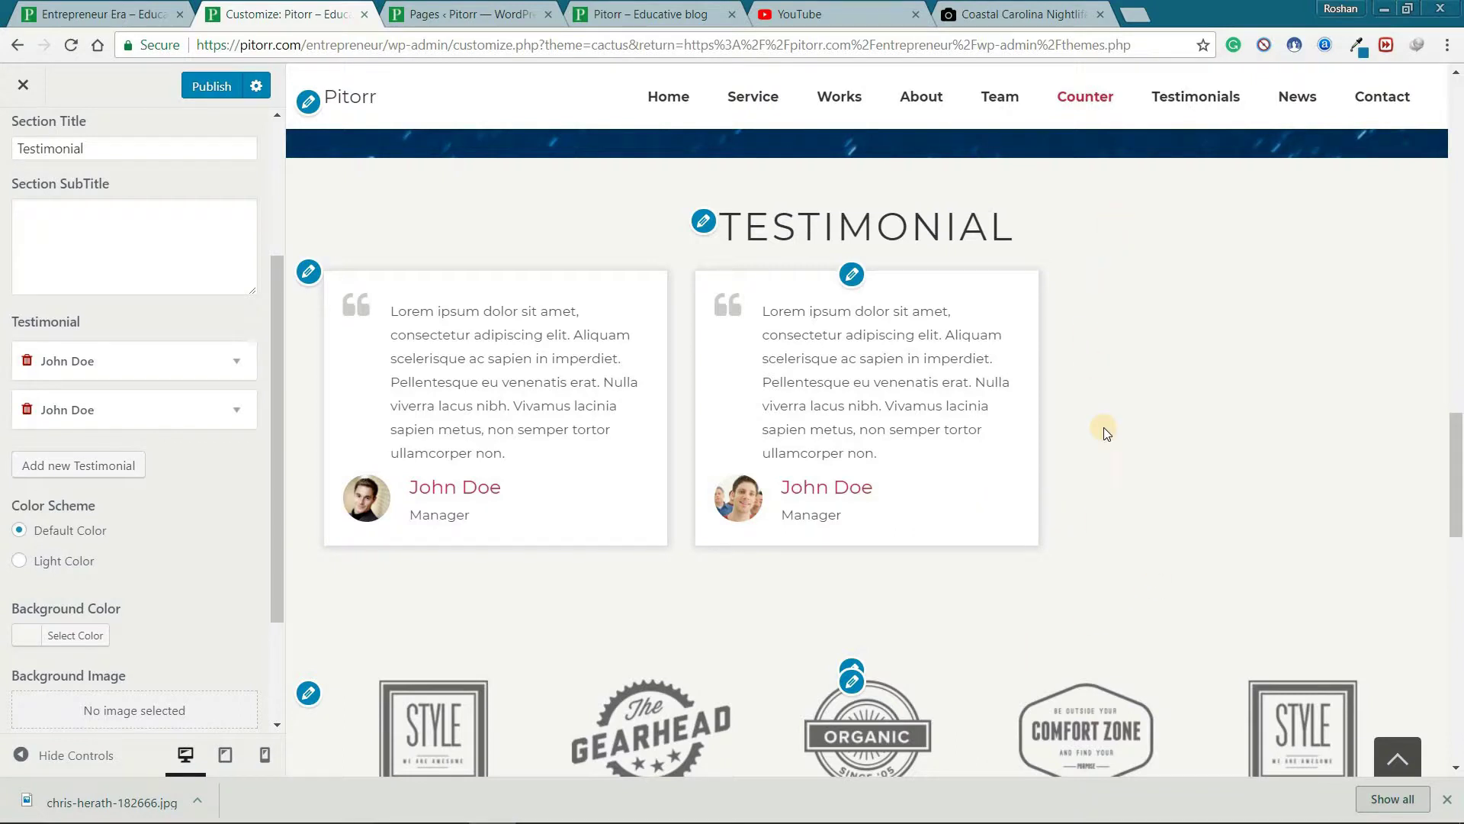
Step: Add a new testimonial and upload myimage.PNG from Desktop > Eera.in for its image
click(60, 476)
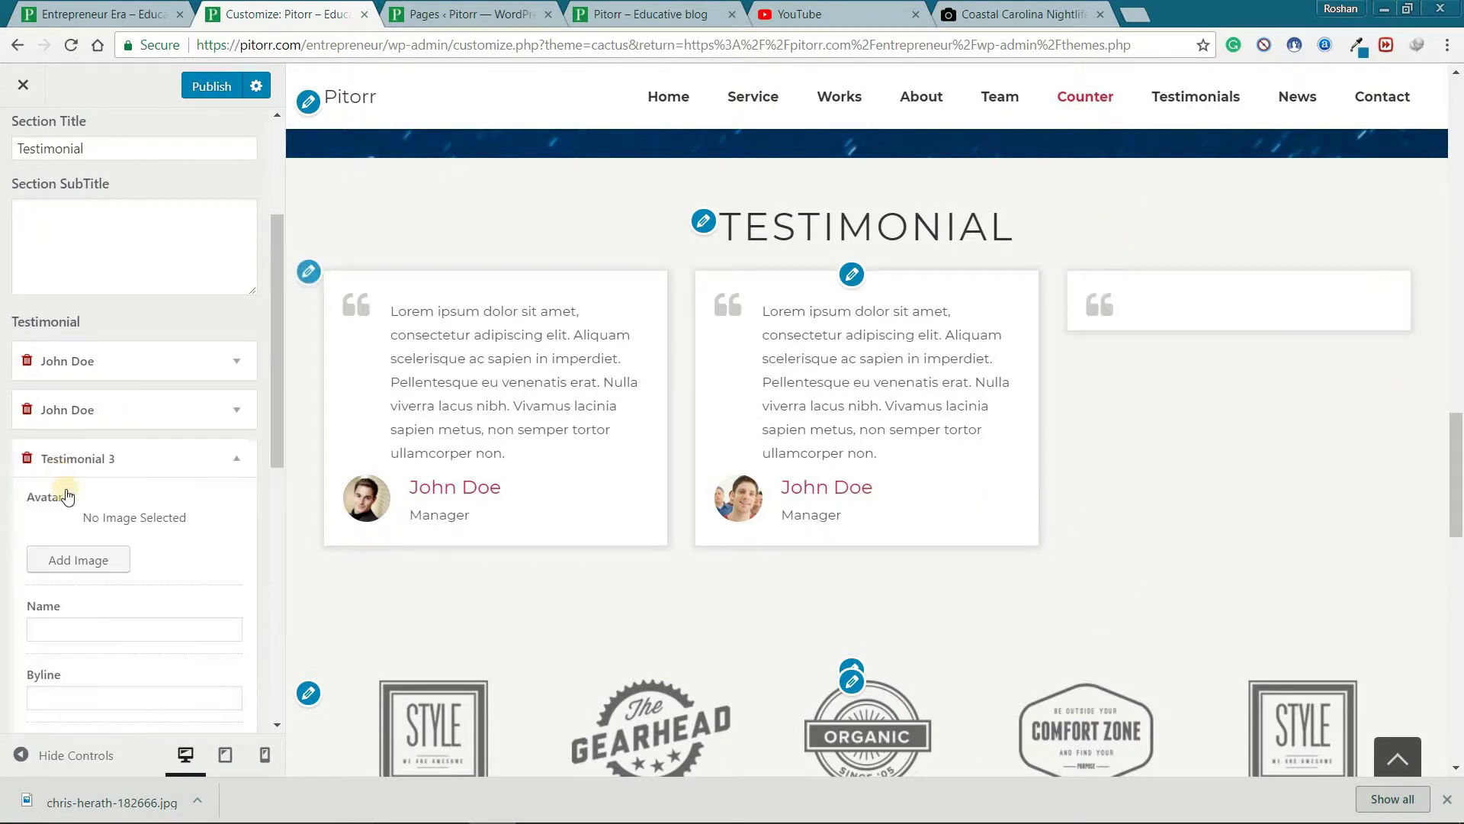
click(112, 564)
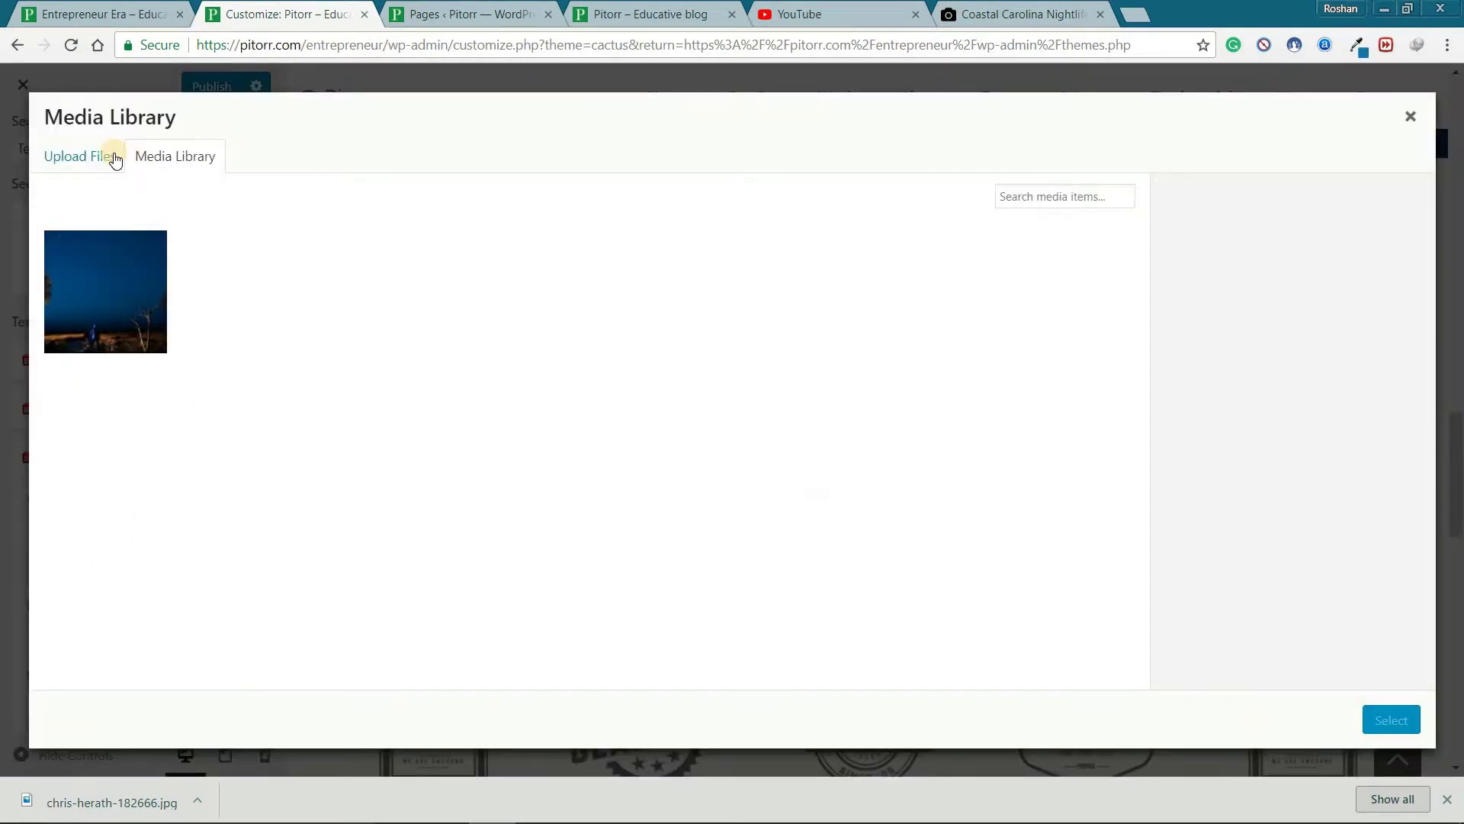
click(115, 158)
click(746, 430)
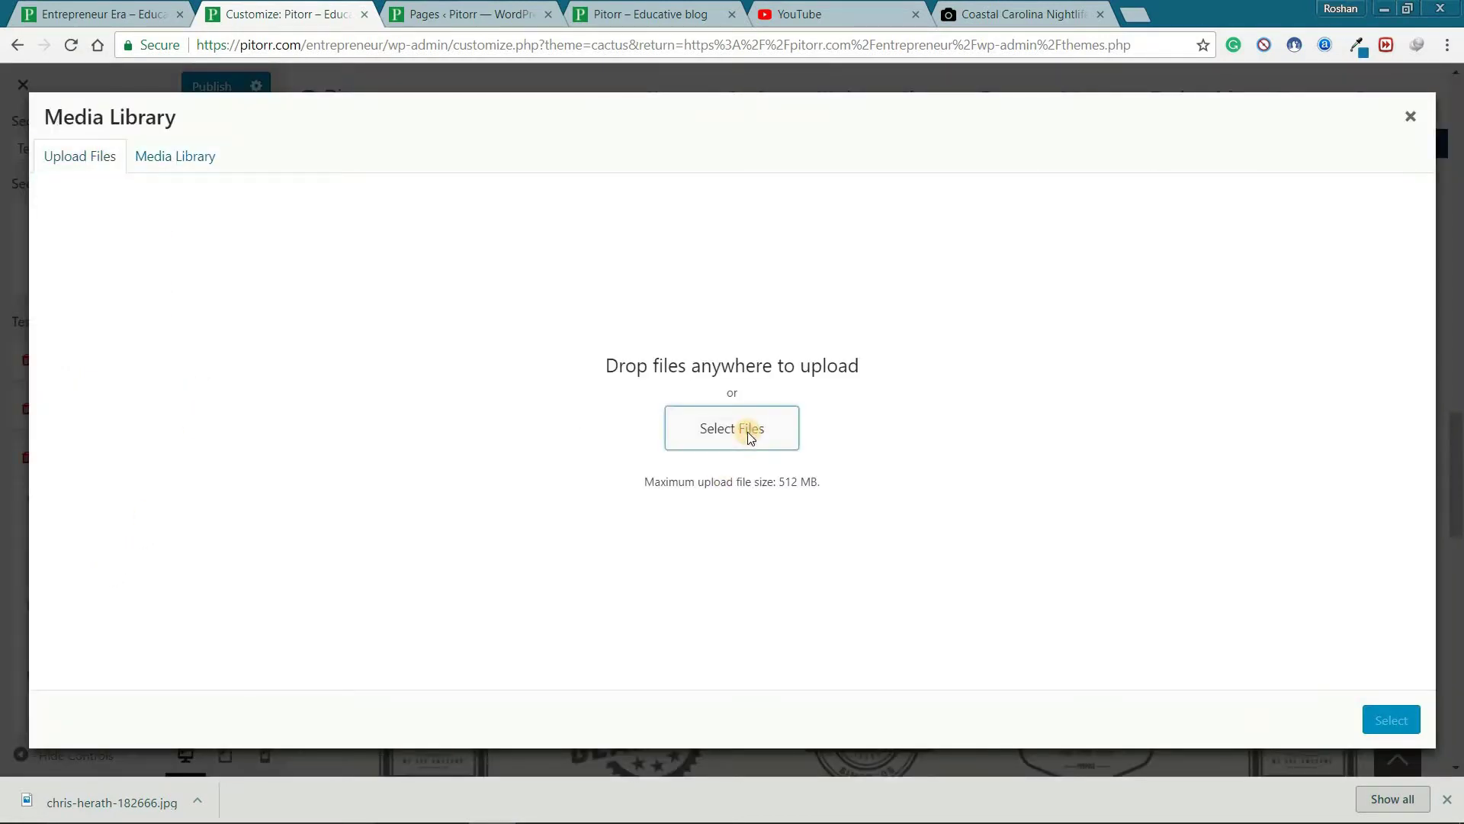
click(57, 135)
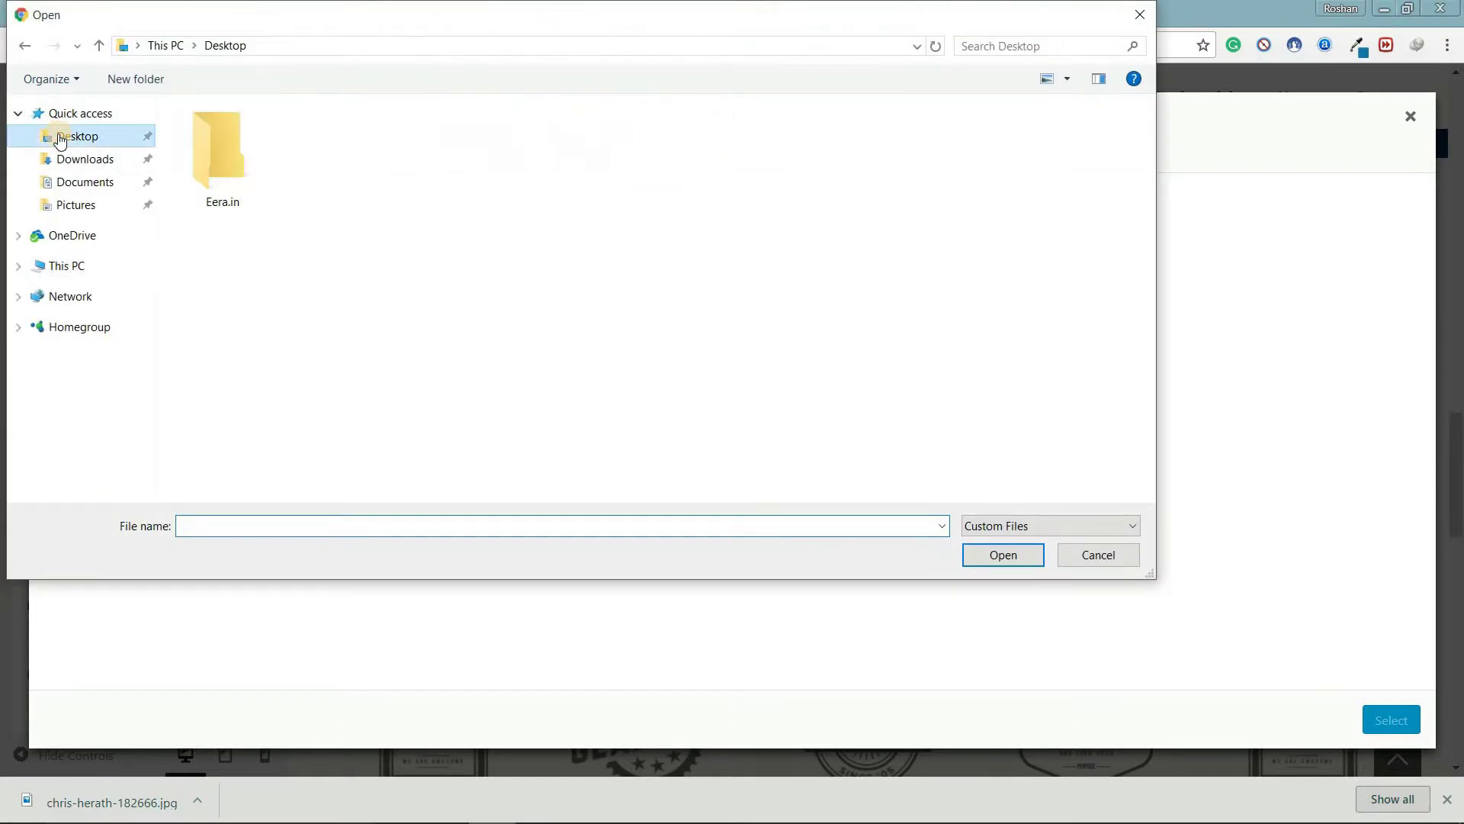
double_click(200, 145)
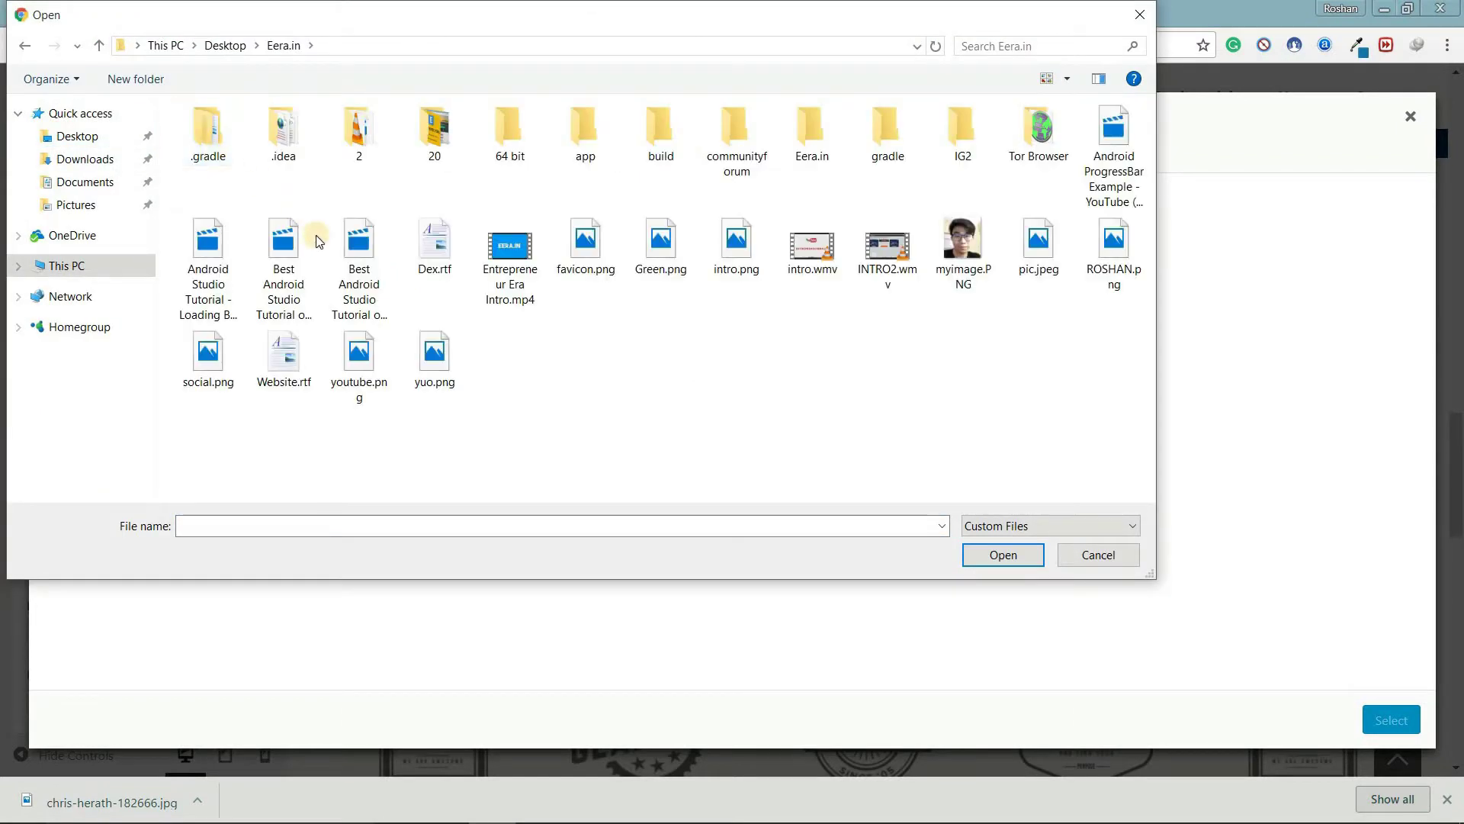
double_click(940, 283)
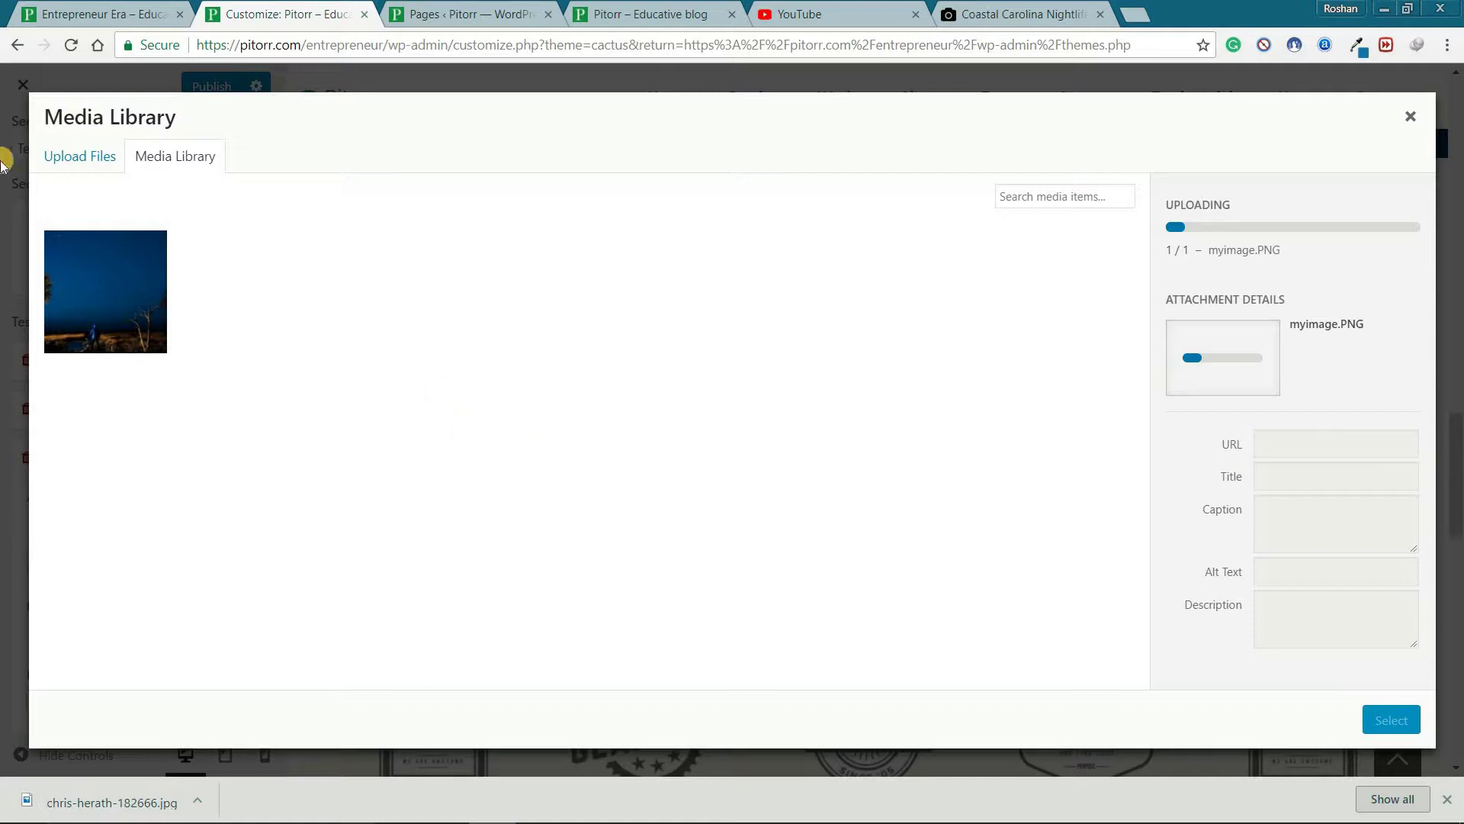
Step: Wait for the upload to finish, then select the uploaded photo as the avatar
click(55, 154)
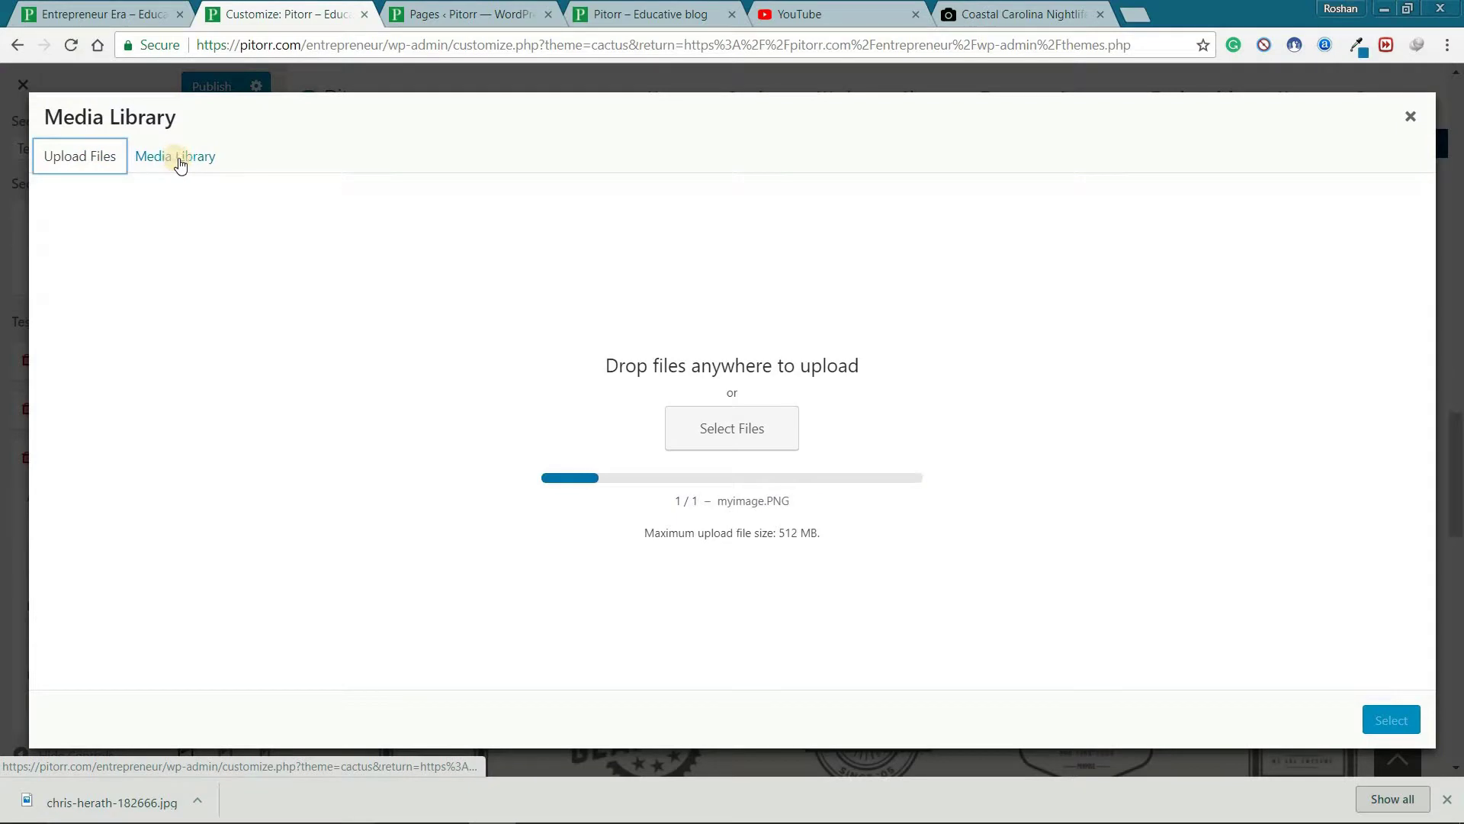
click(180, 164)
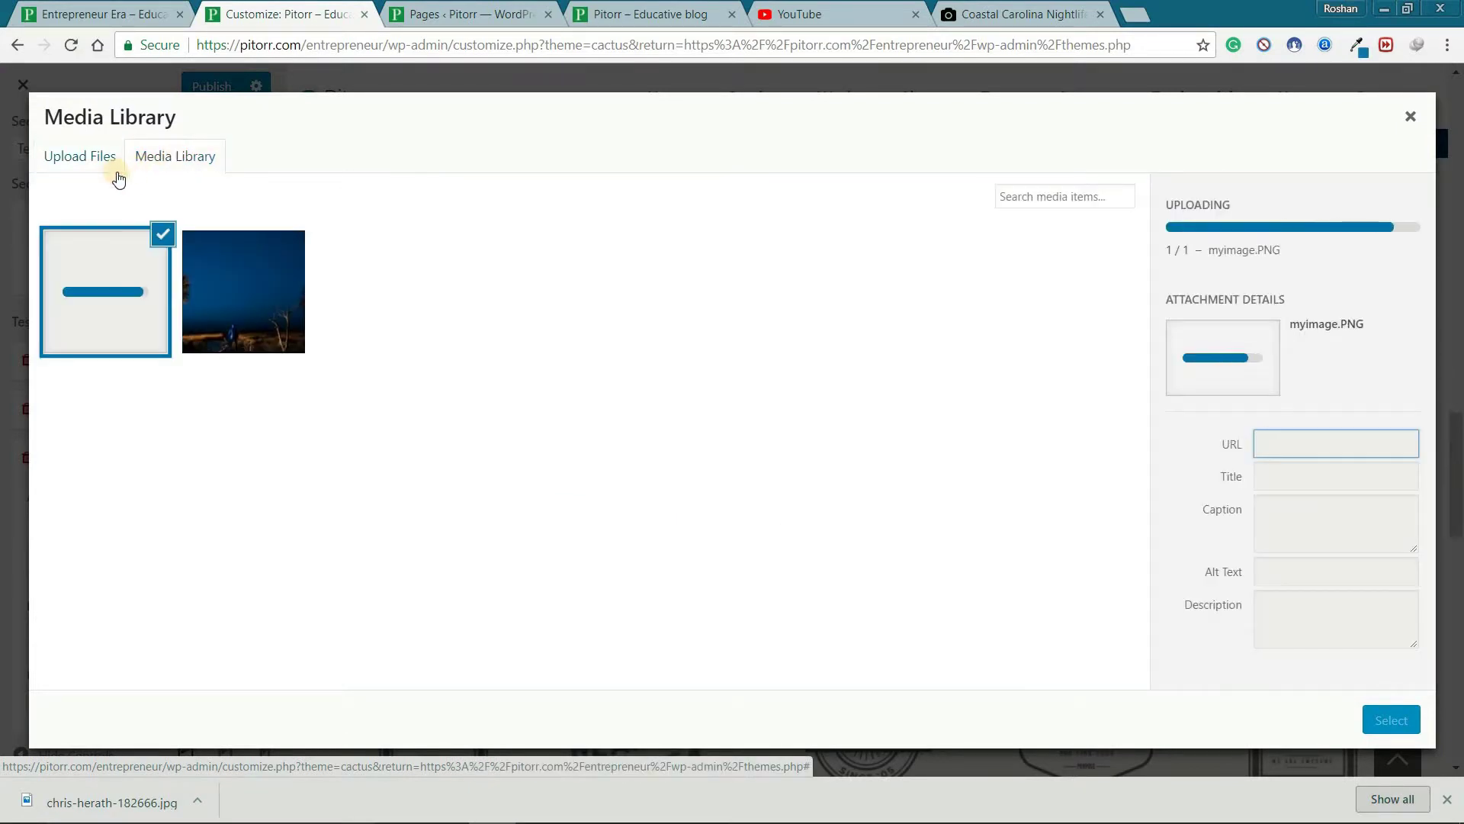
click(98, 165)
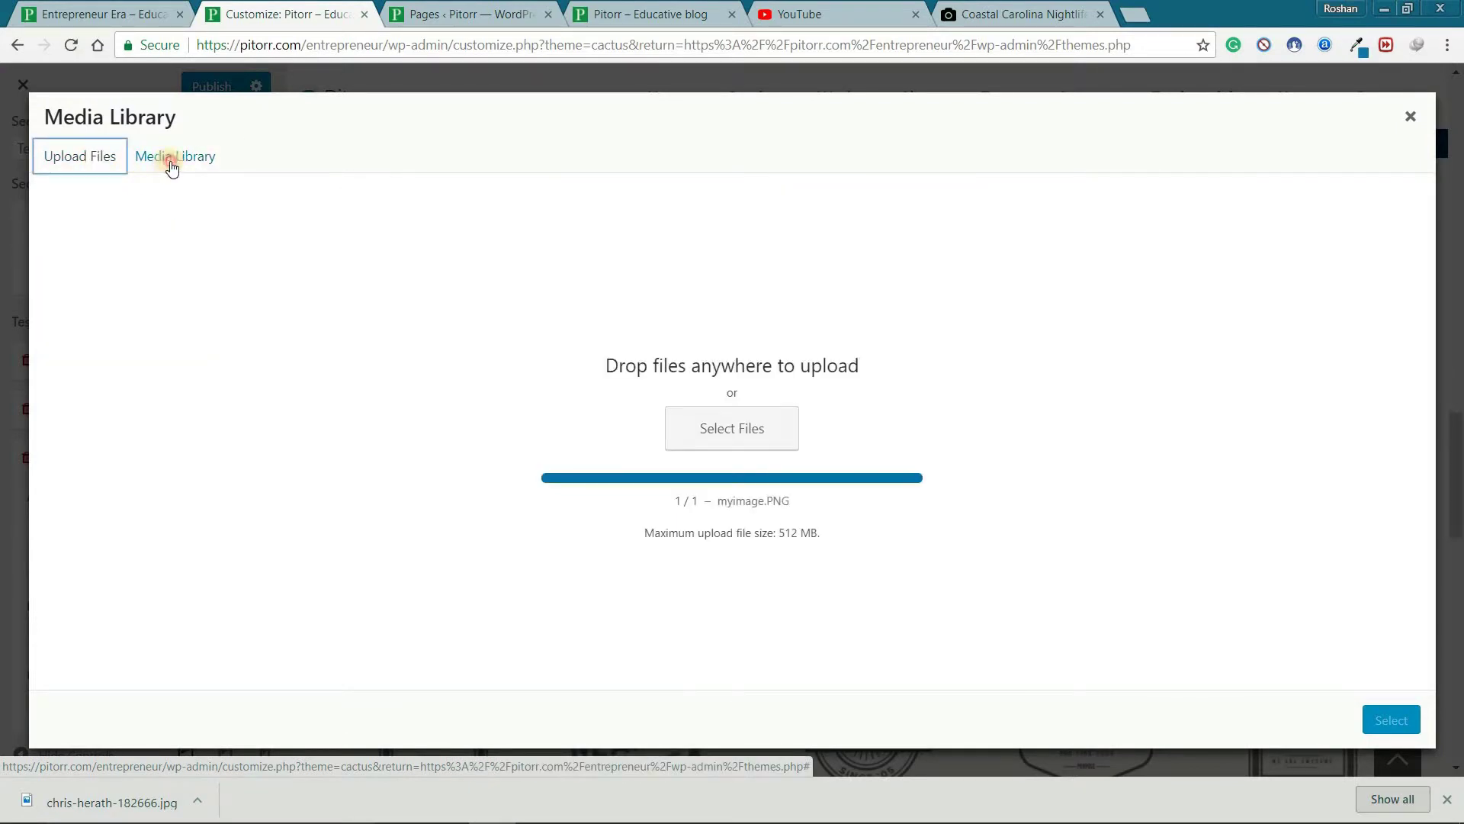
click(170, 160)
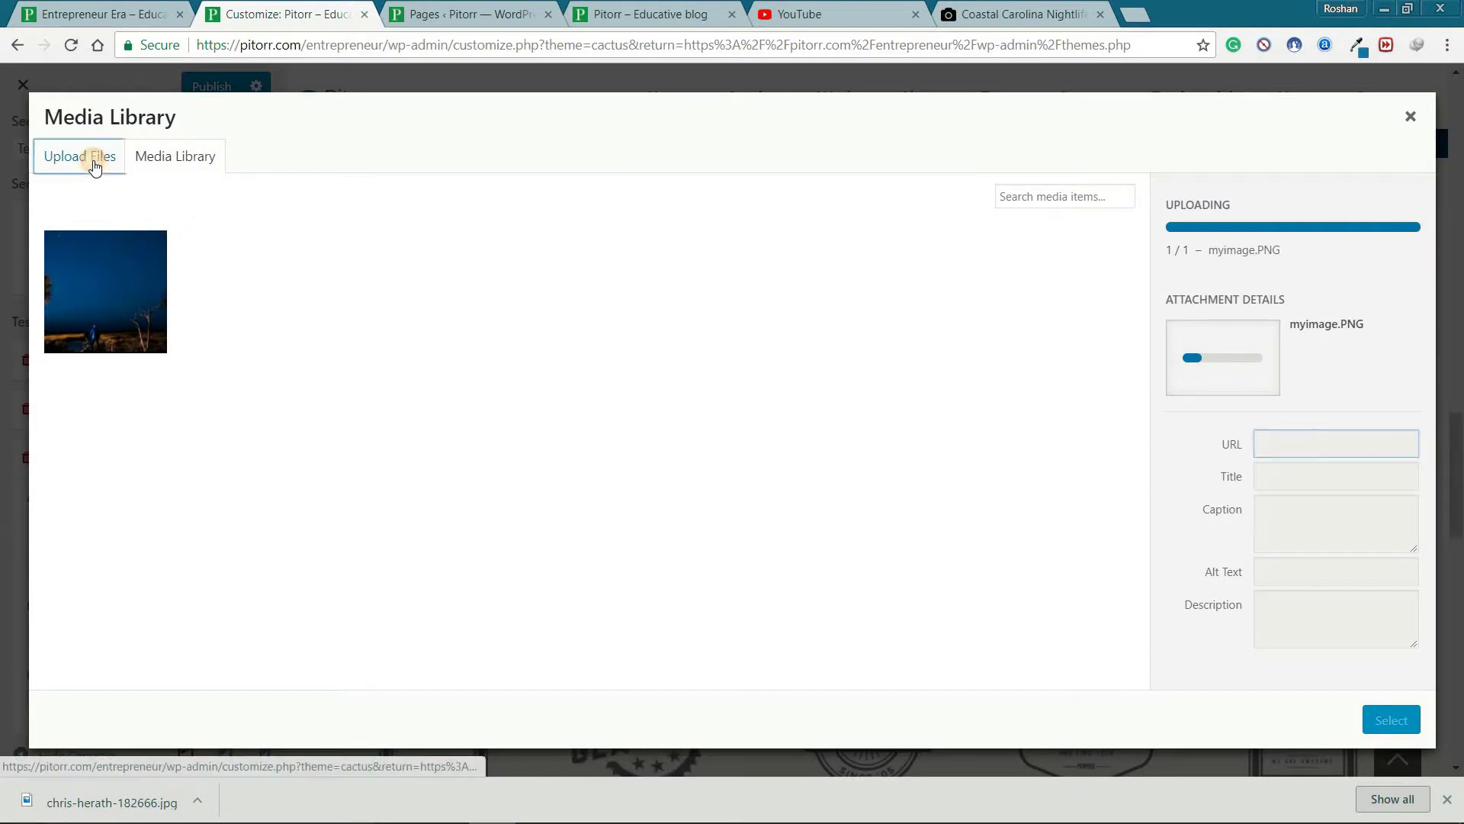
click(94, 164)
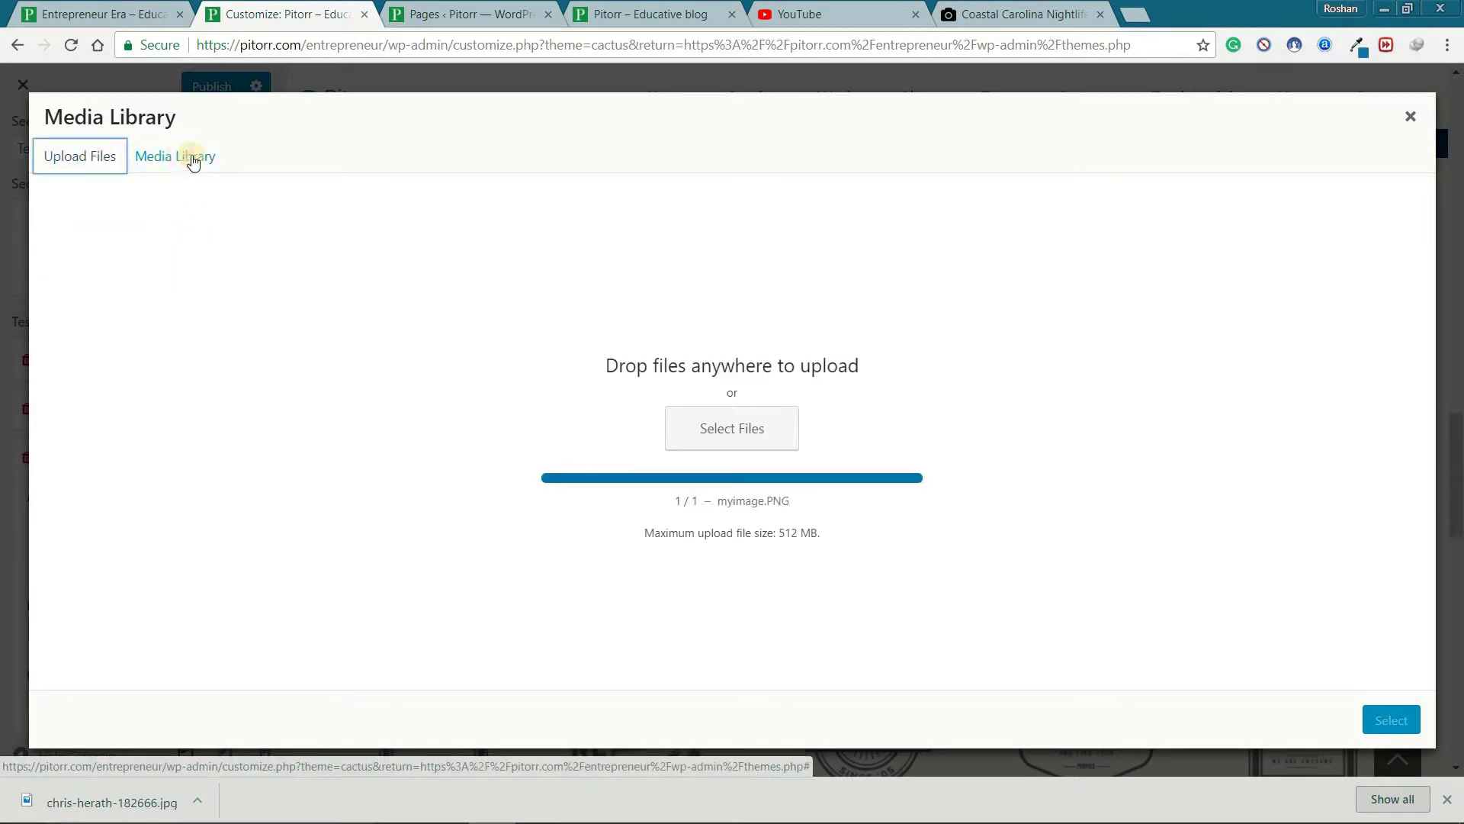
click(162, 155)
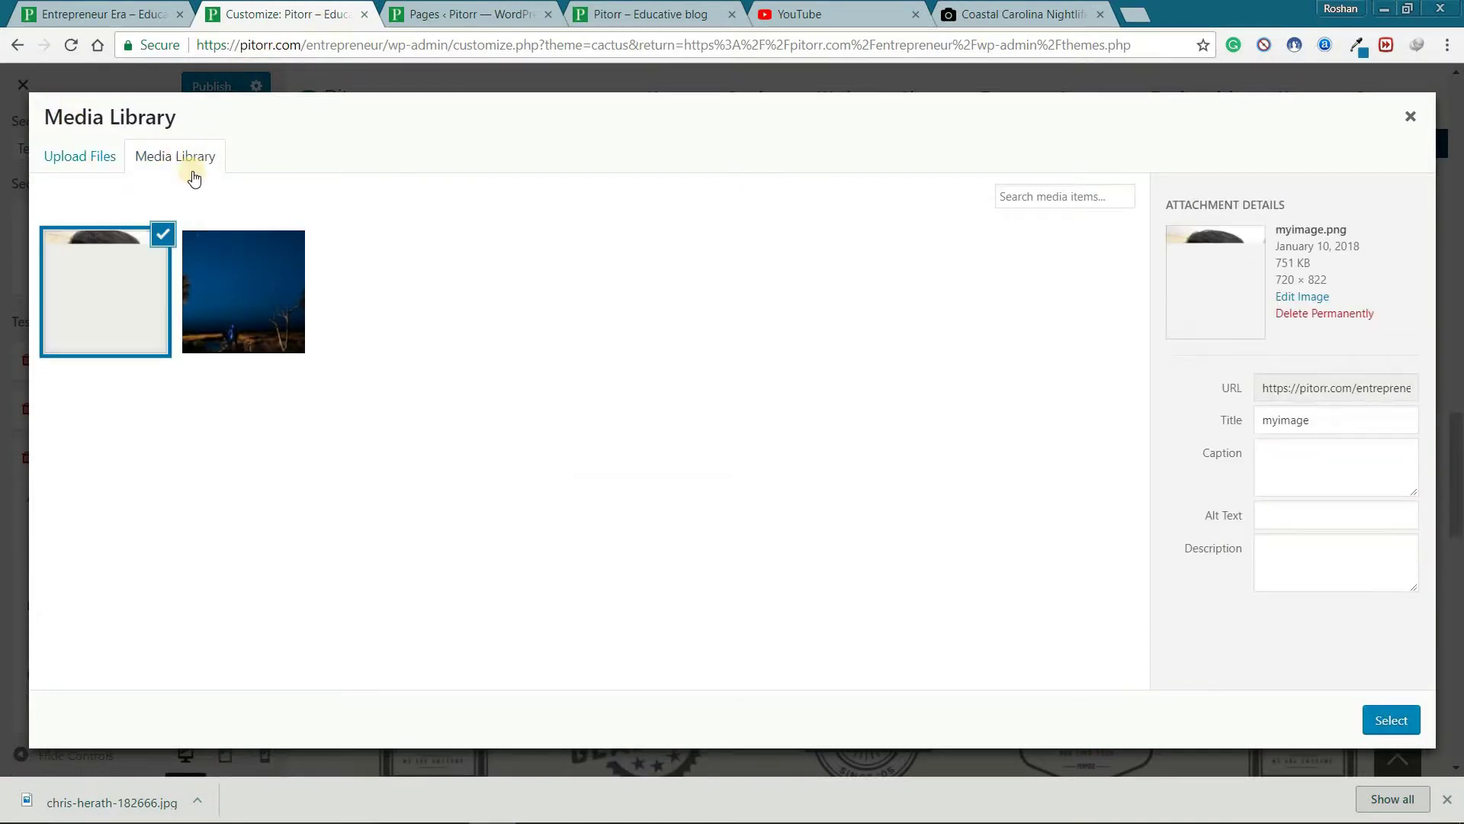
click(1390, 720)
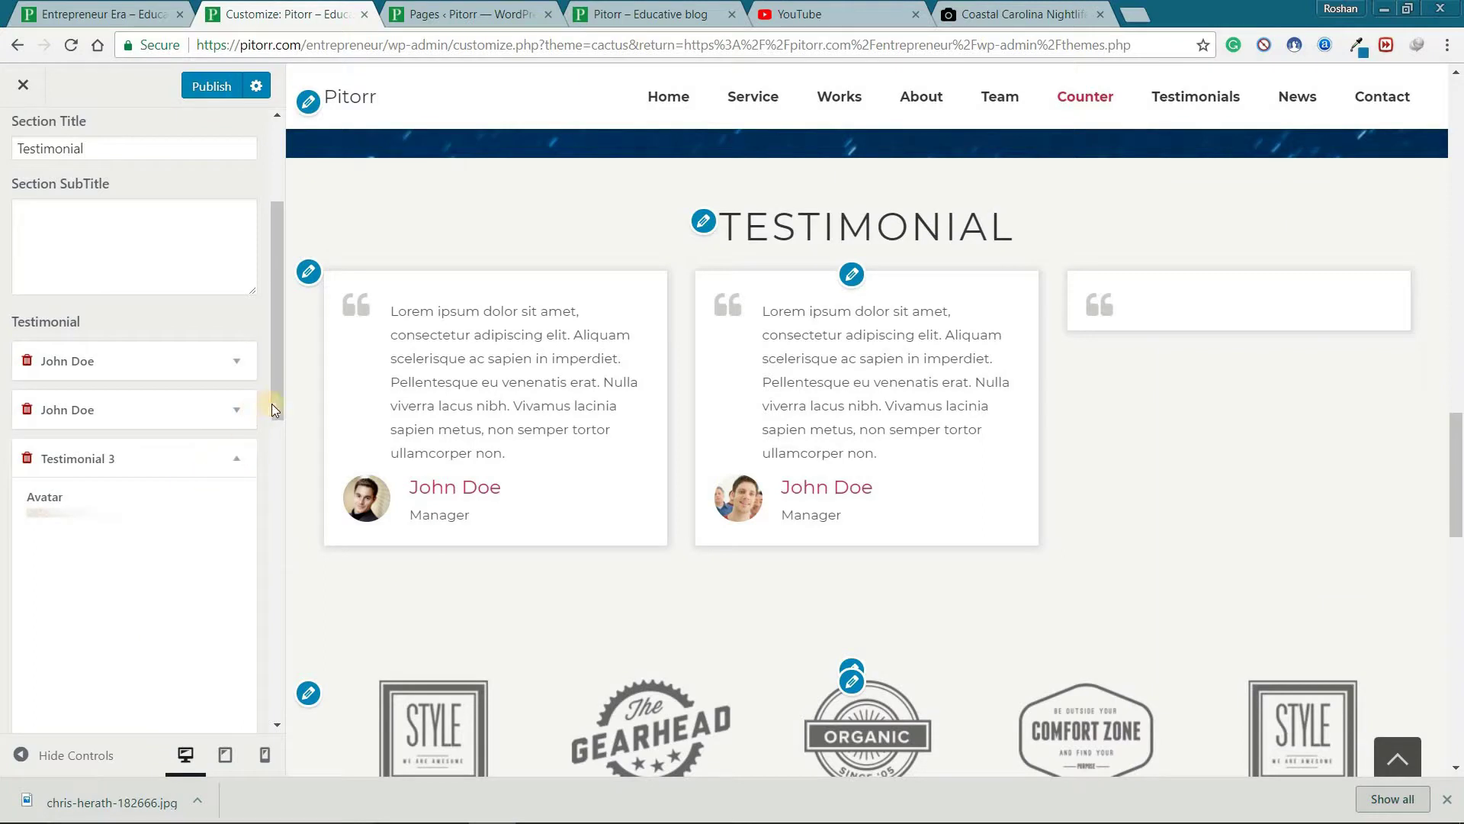
Step: Copy the first testimonial's quote and paste it as the new testimonial's text
drag(277, 406, 258, 495)
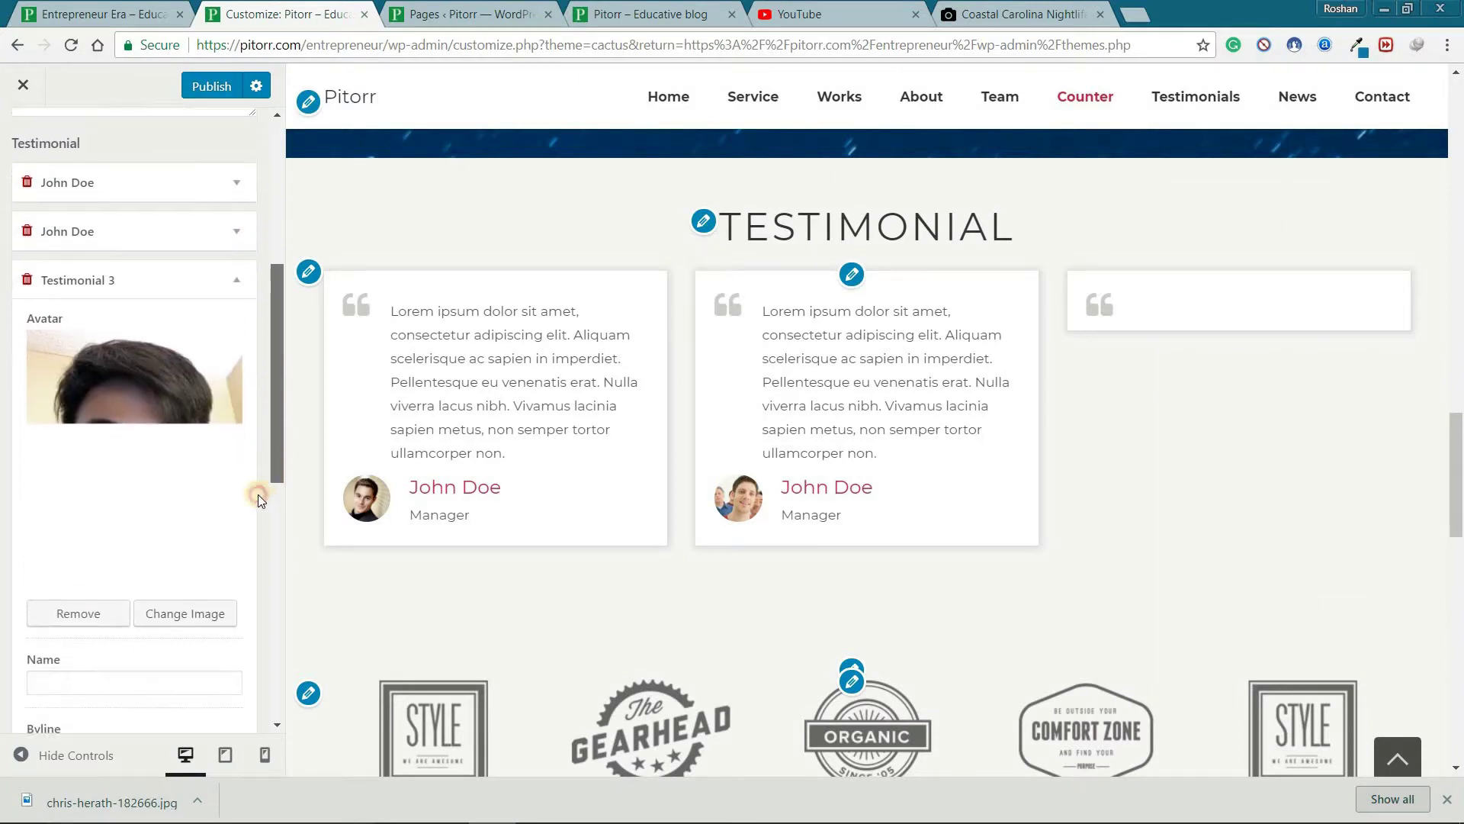
scroll(258, 494, down, 3)
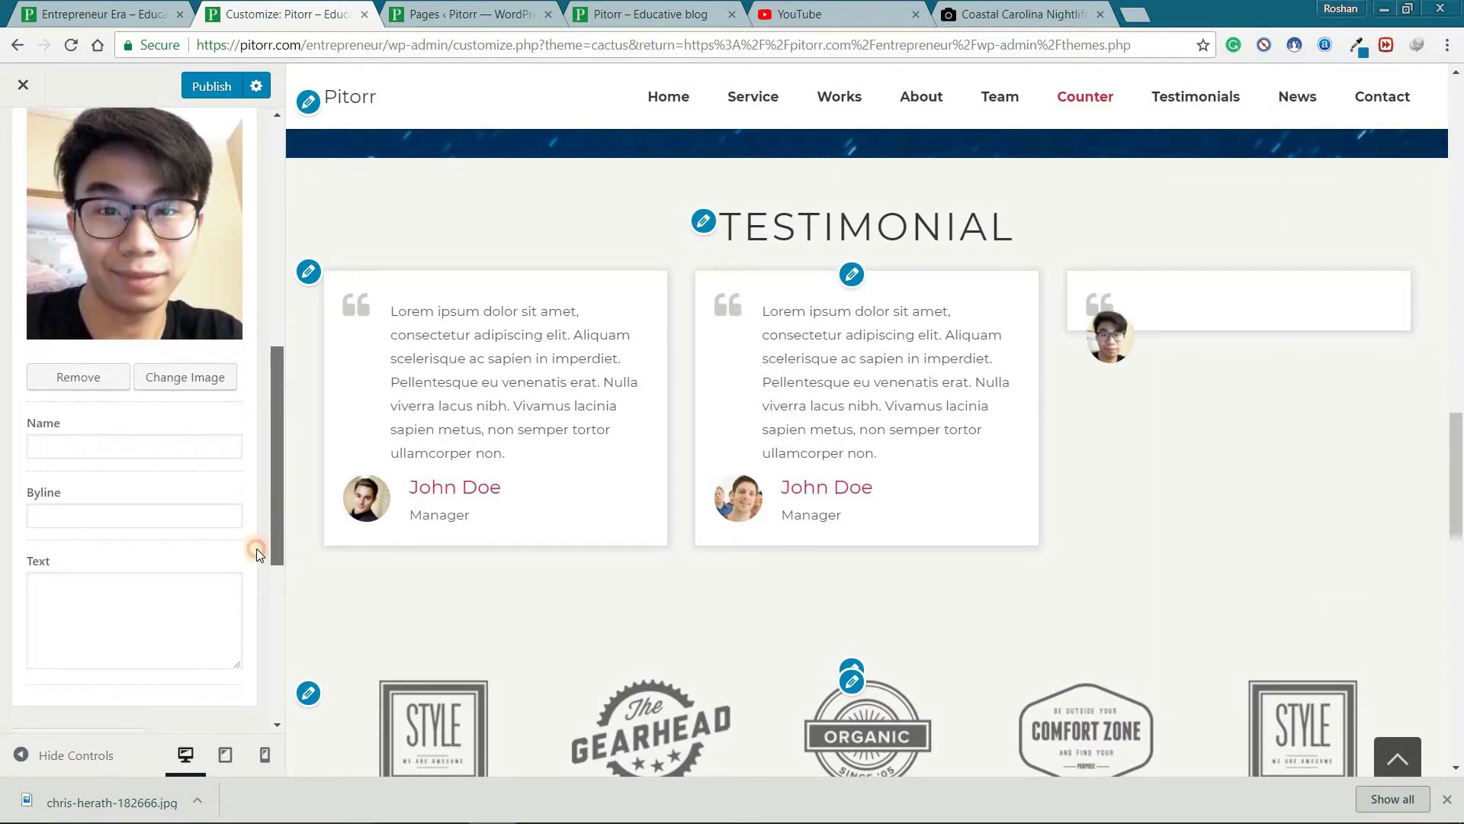
triple_click(470, 417)
right_click(471, 418)
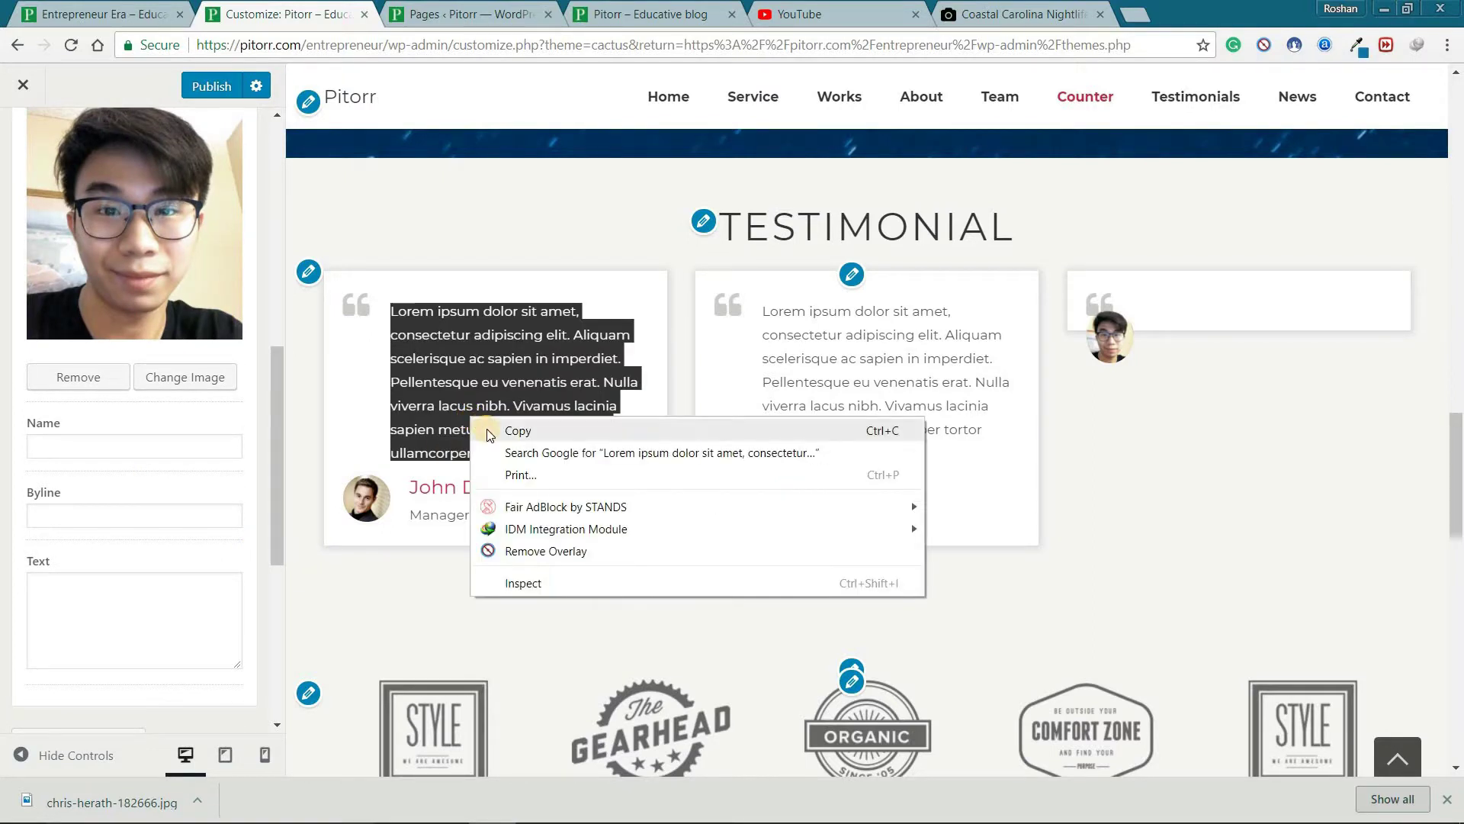
click(489, 430)
click(115, 644)
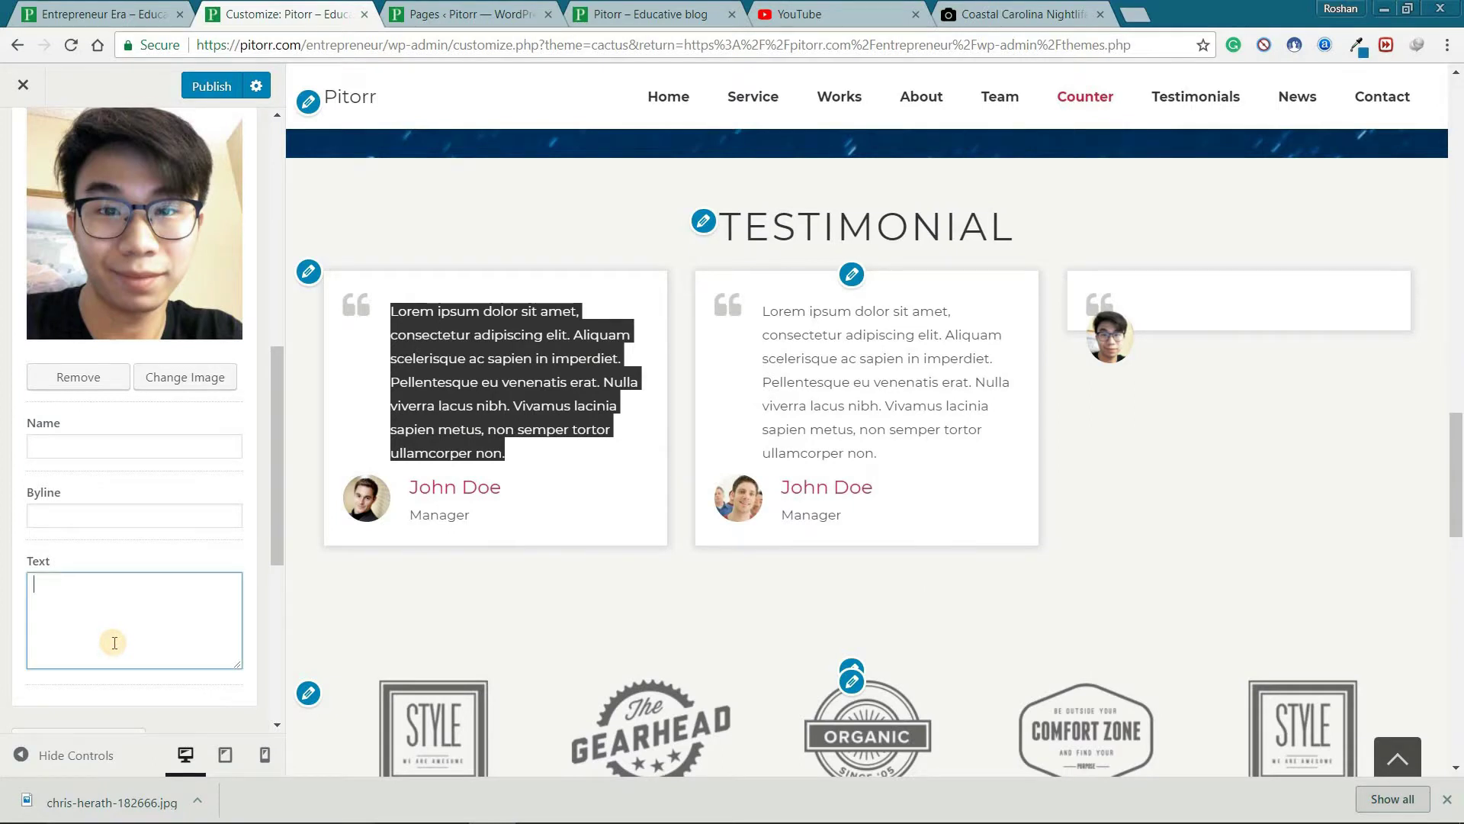
key(ctrl+v)
Step: Enter the new testimonial's person name and the byline CEO
click(97, 448)
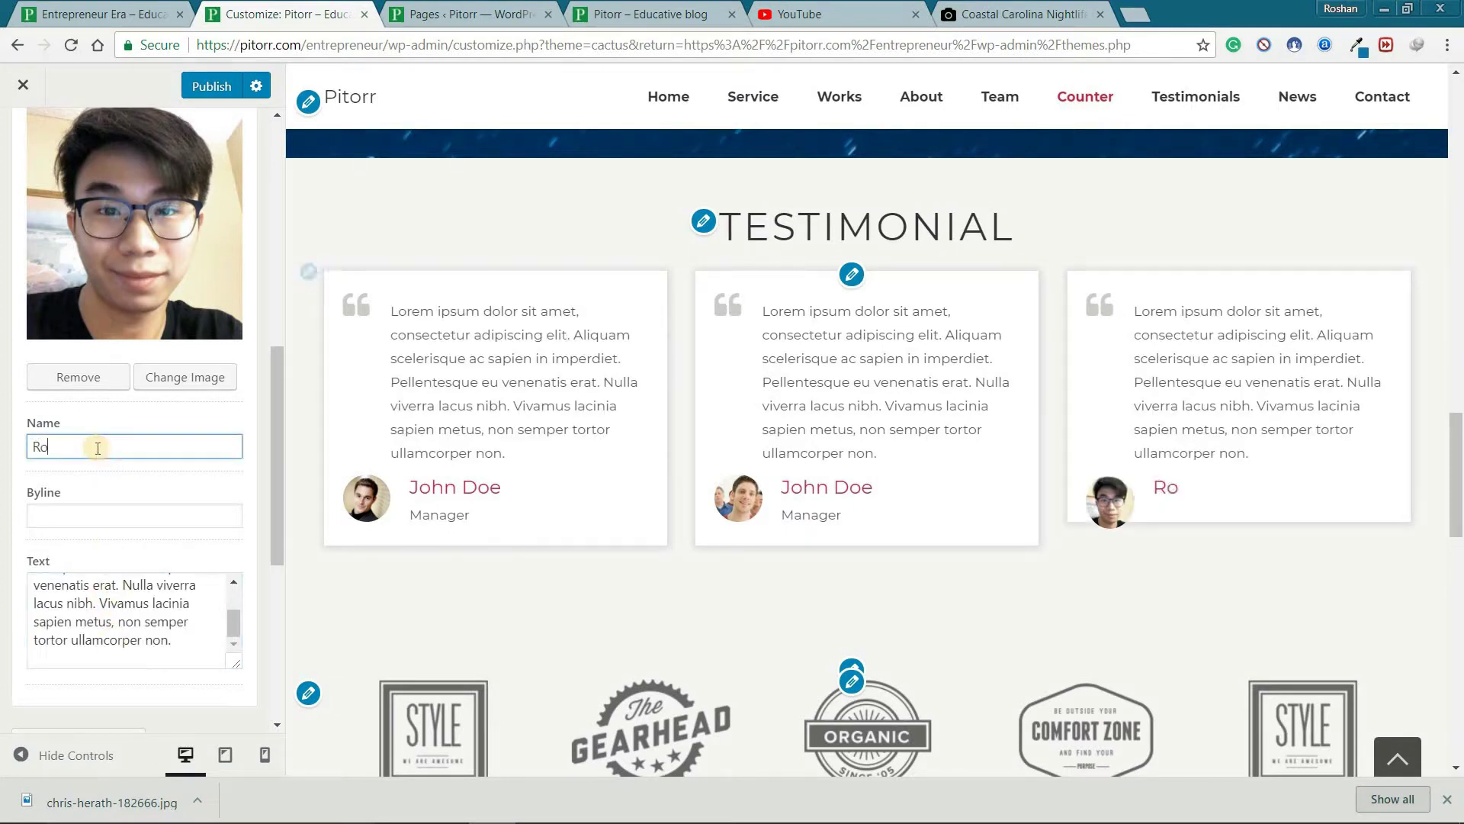
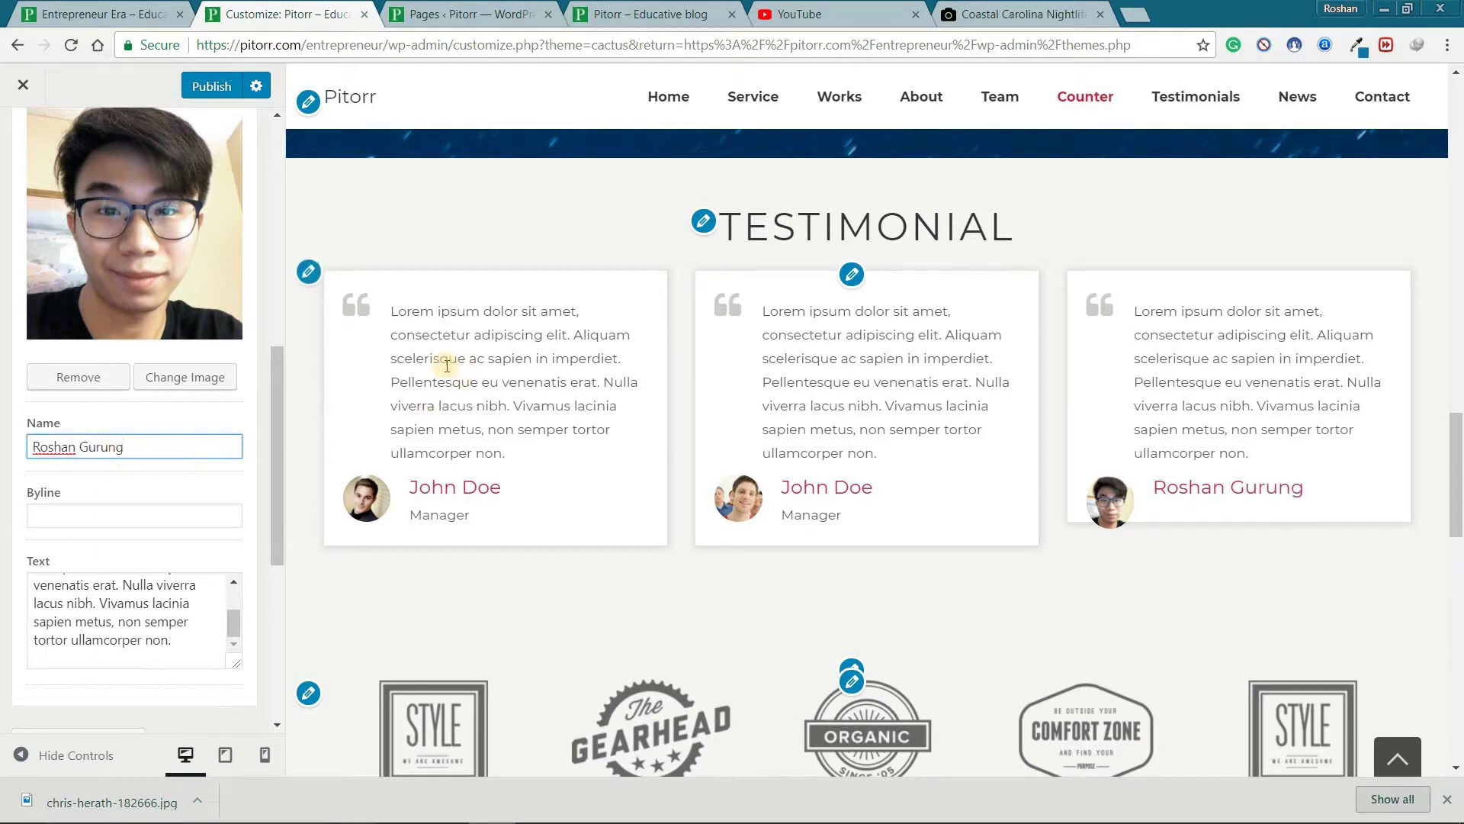
click(121, 523)
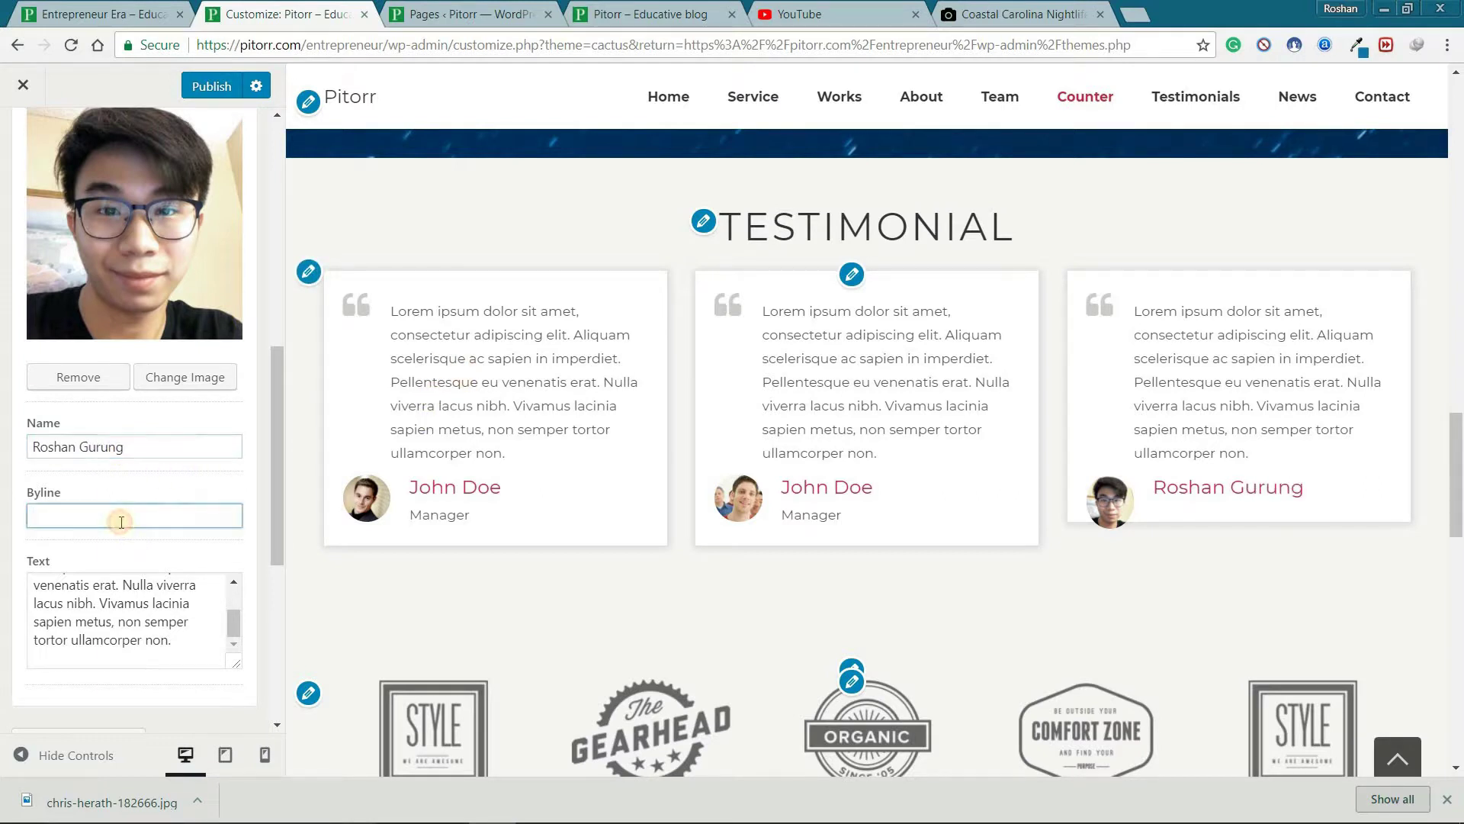
text(CEO)
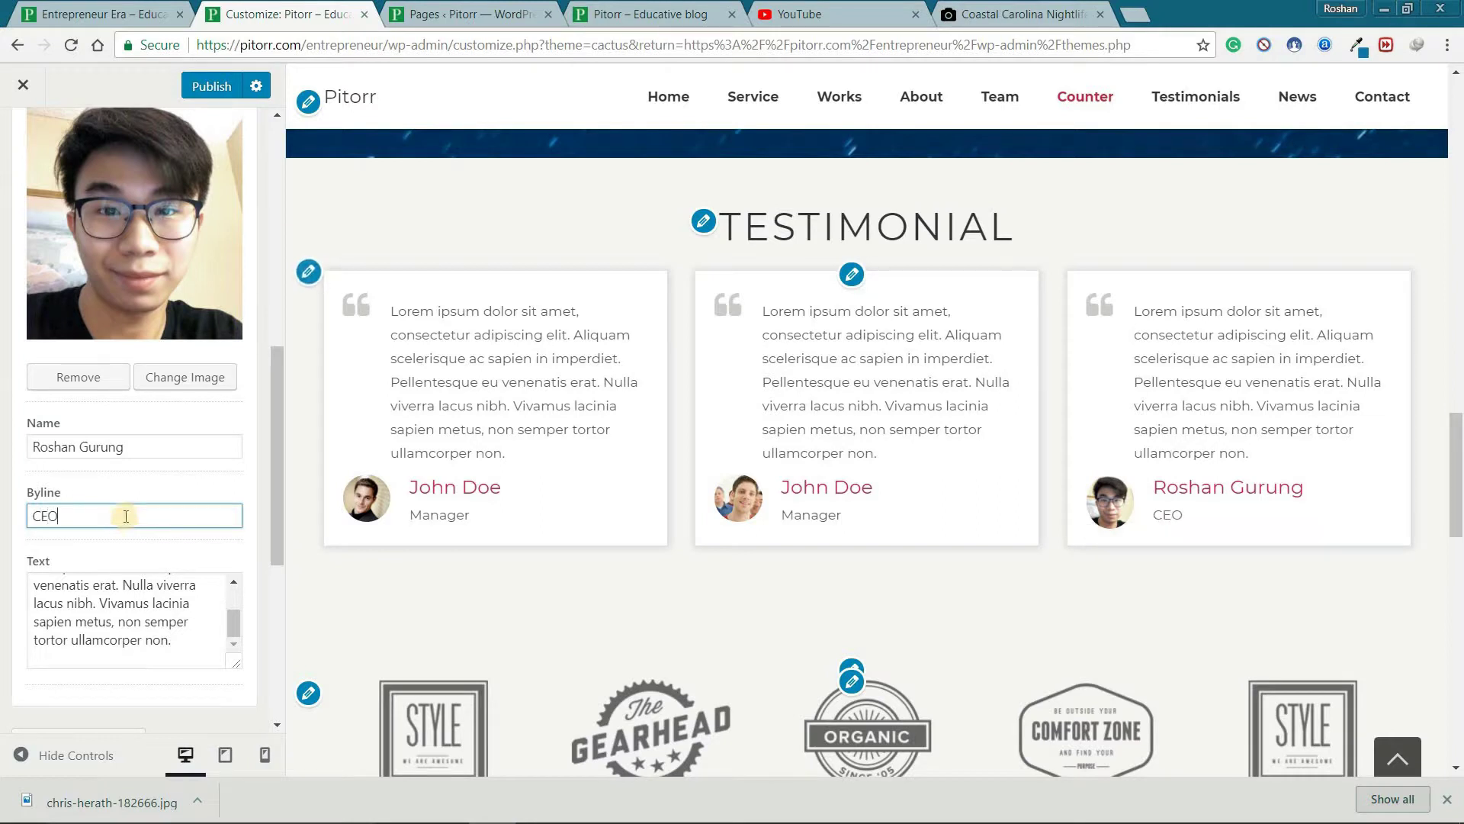
Step: Collapse the testimonial items, return to the sections list and publish the changes
drag(275, 498, 266, 374)
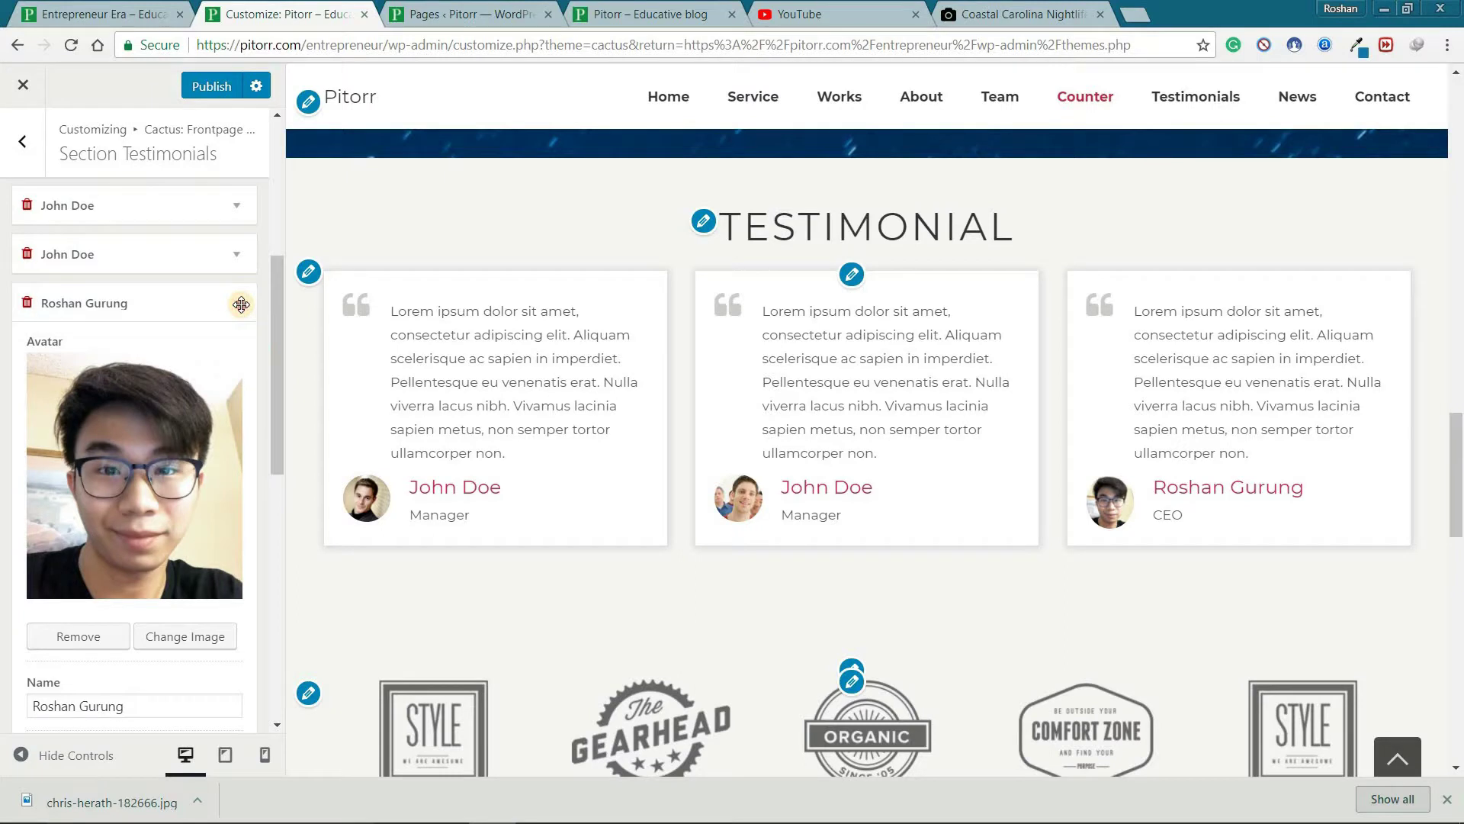
click(249, 313)
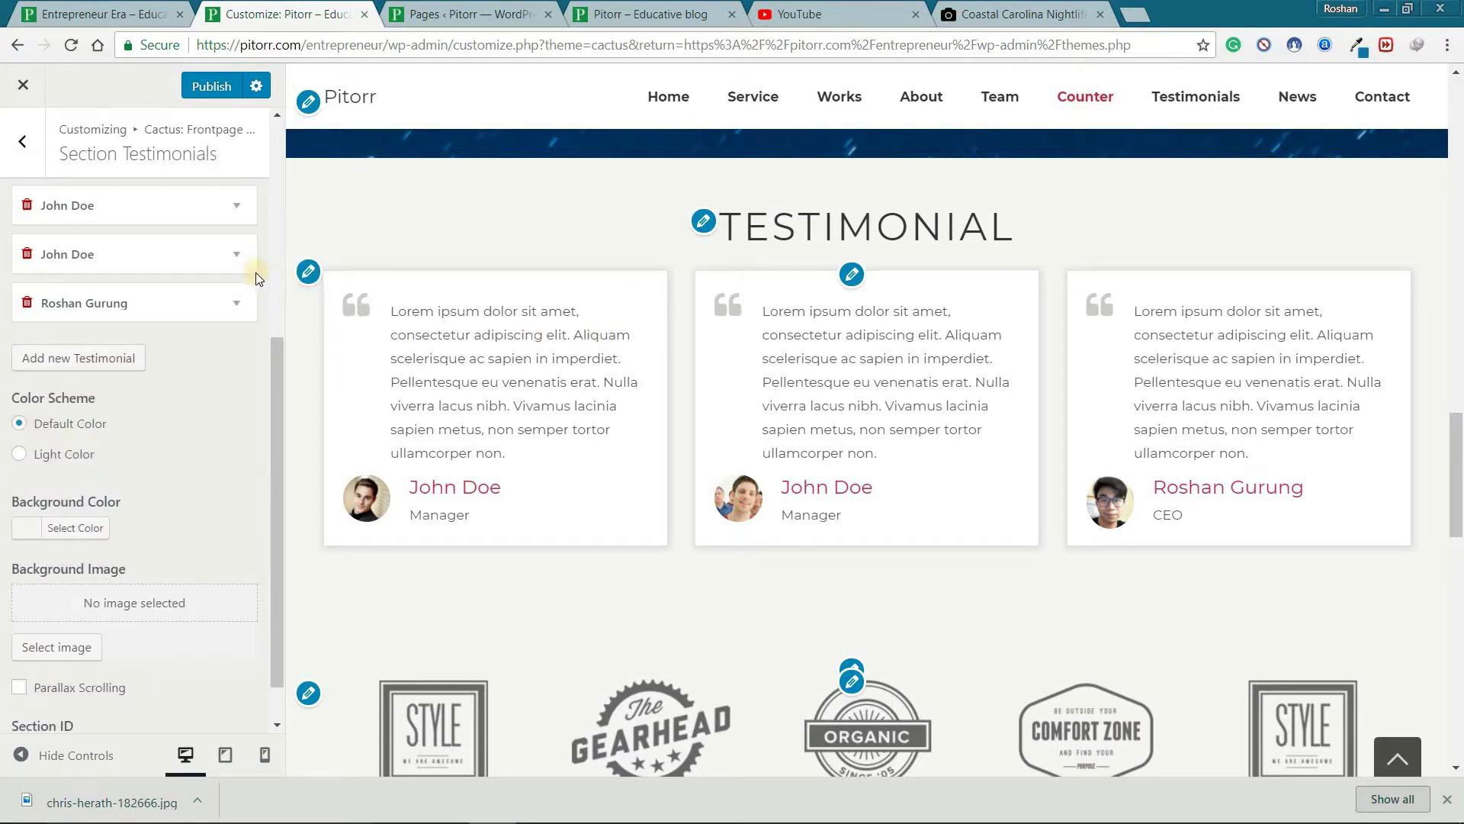
click(233, 252)
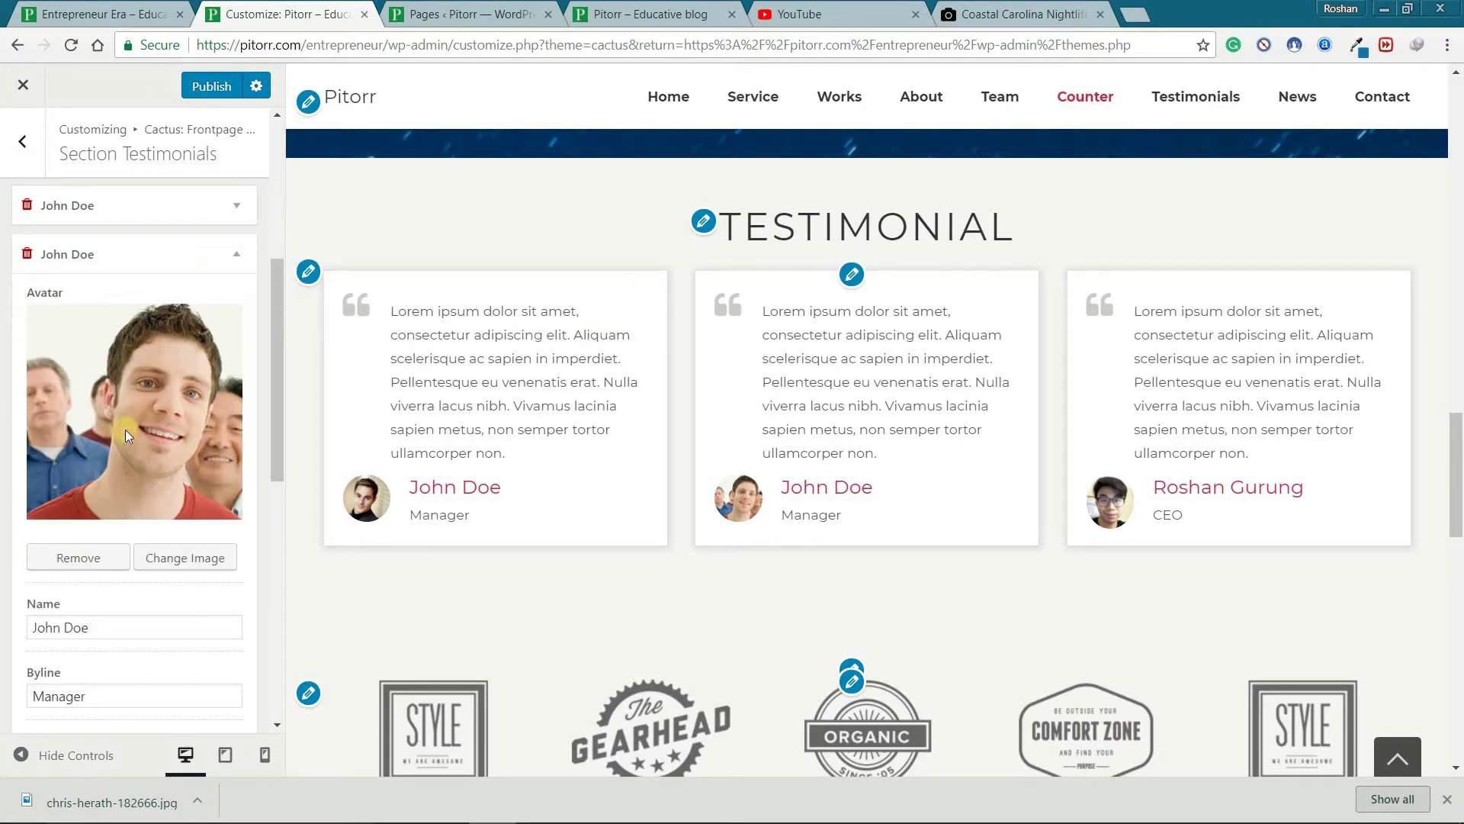
click(244, 261)
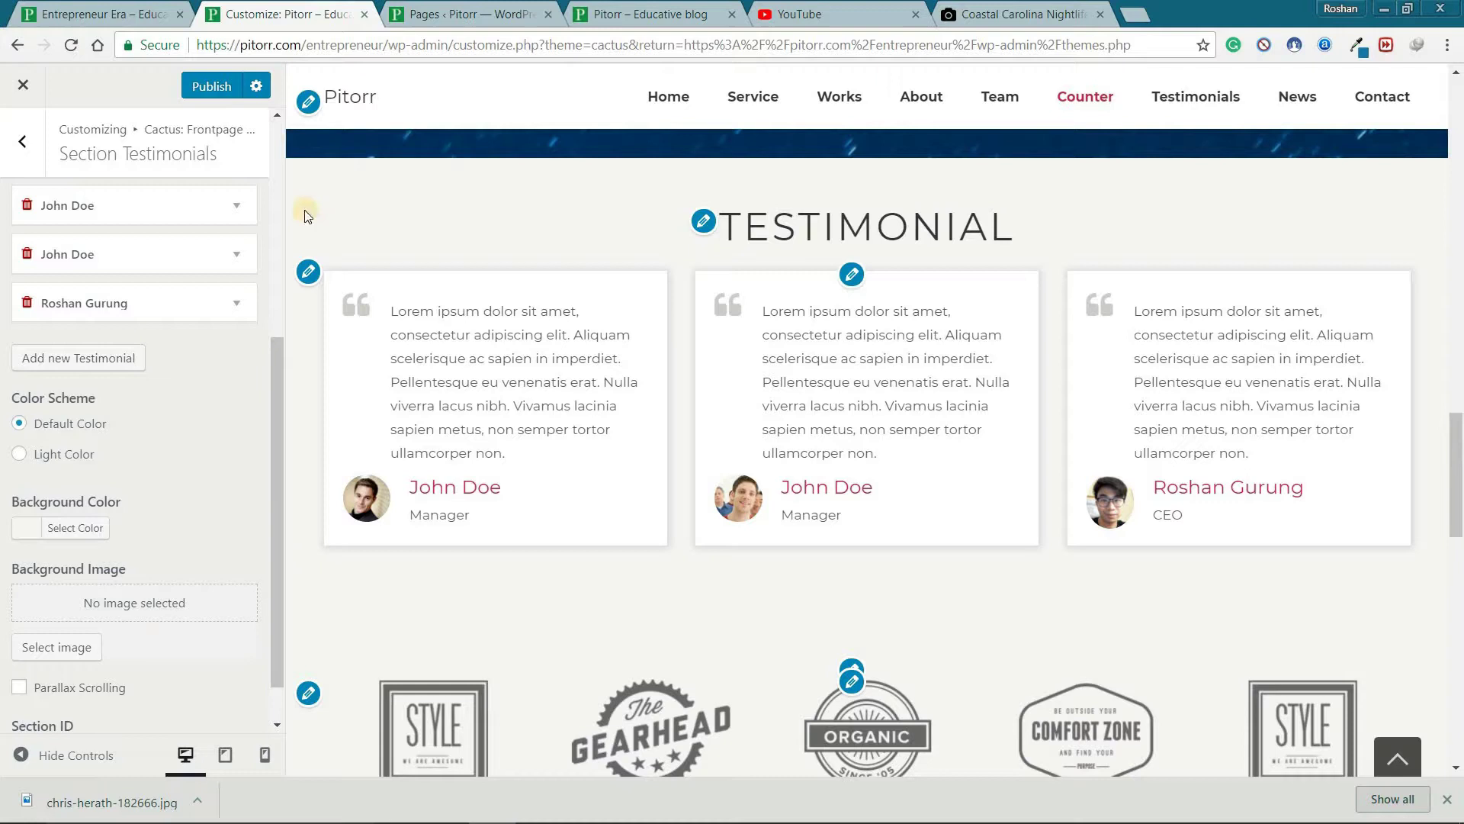
scroll(281, 148, up, 5)
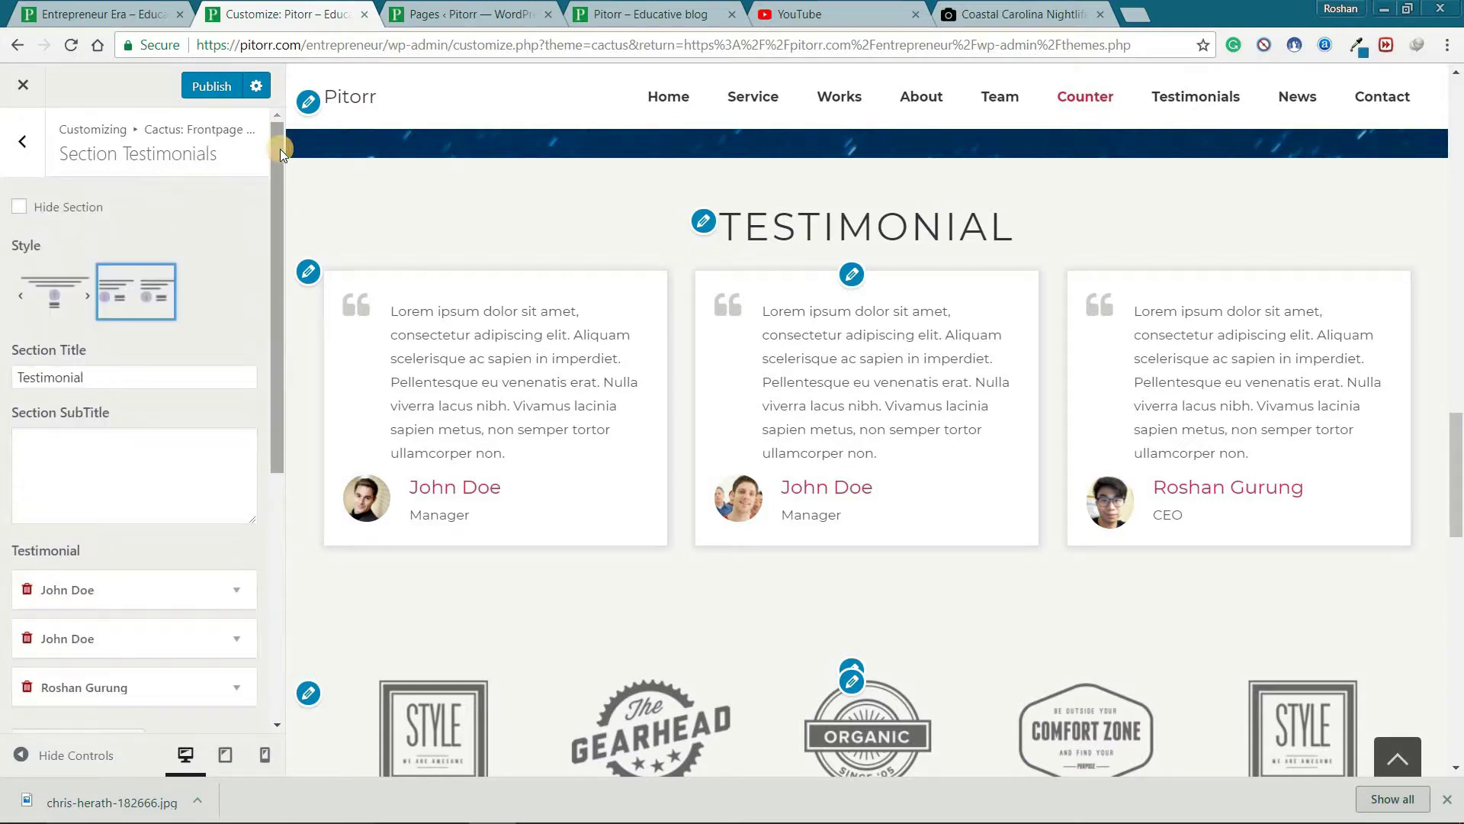
click(23, 144)
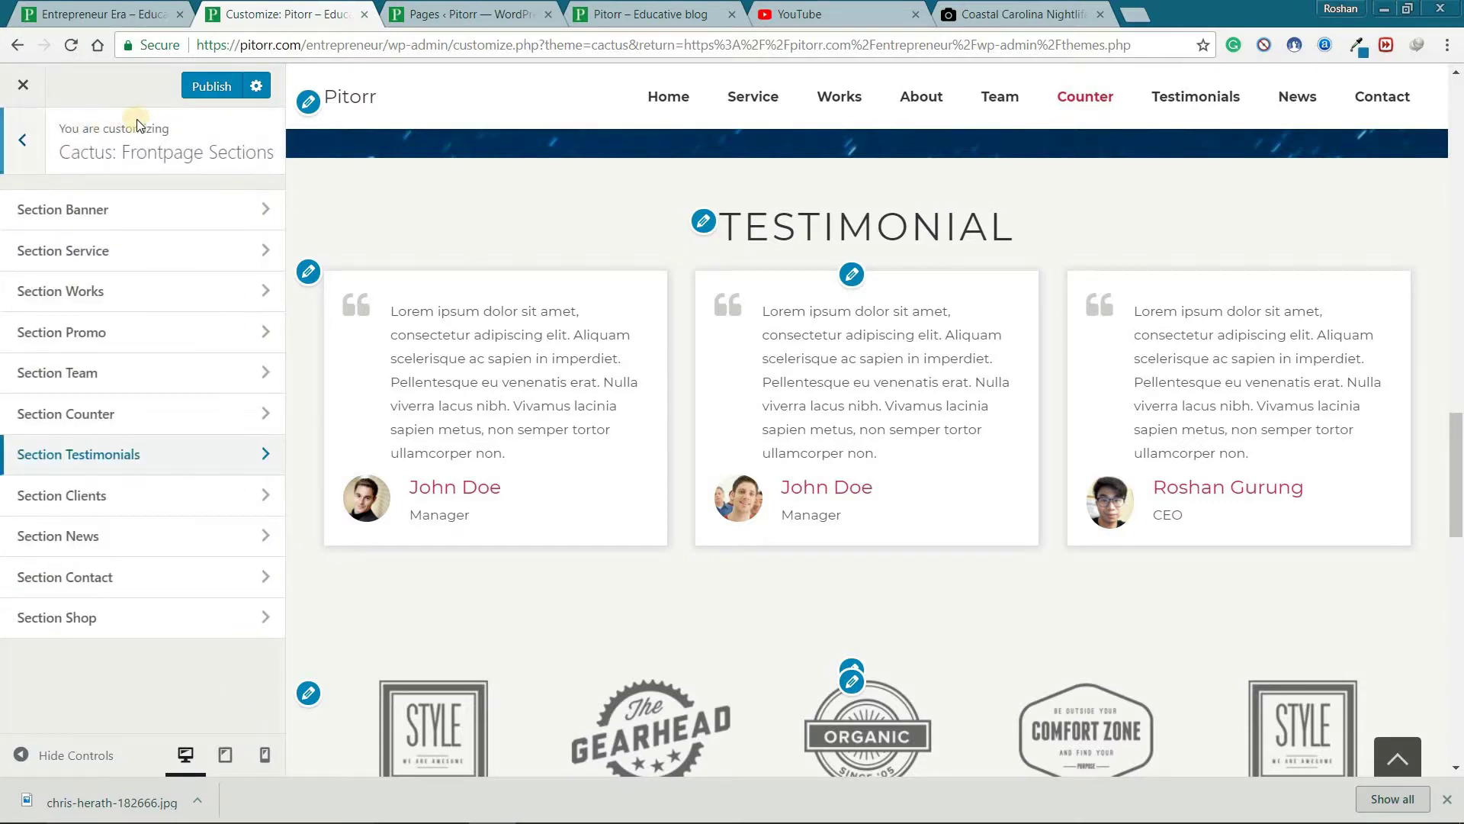
click(211, 86)
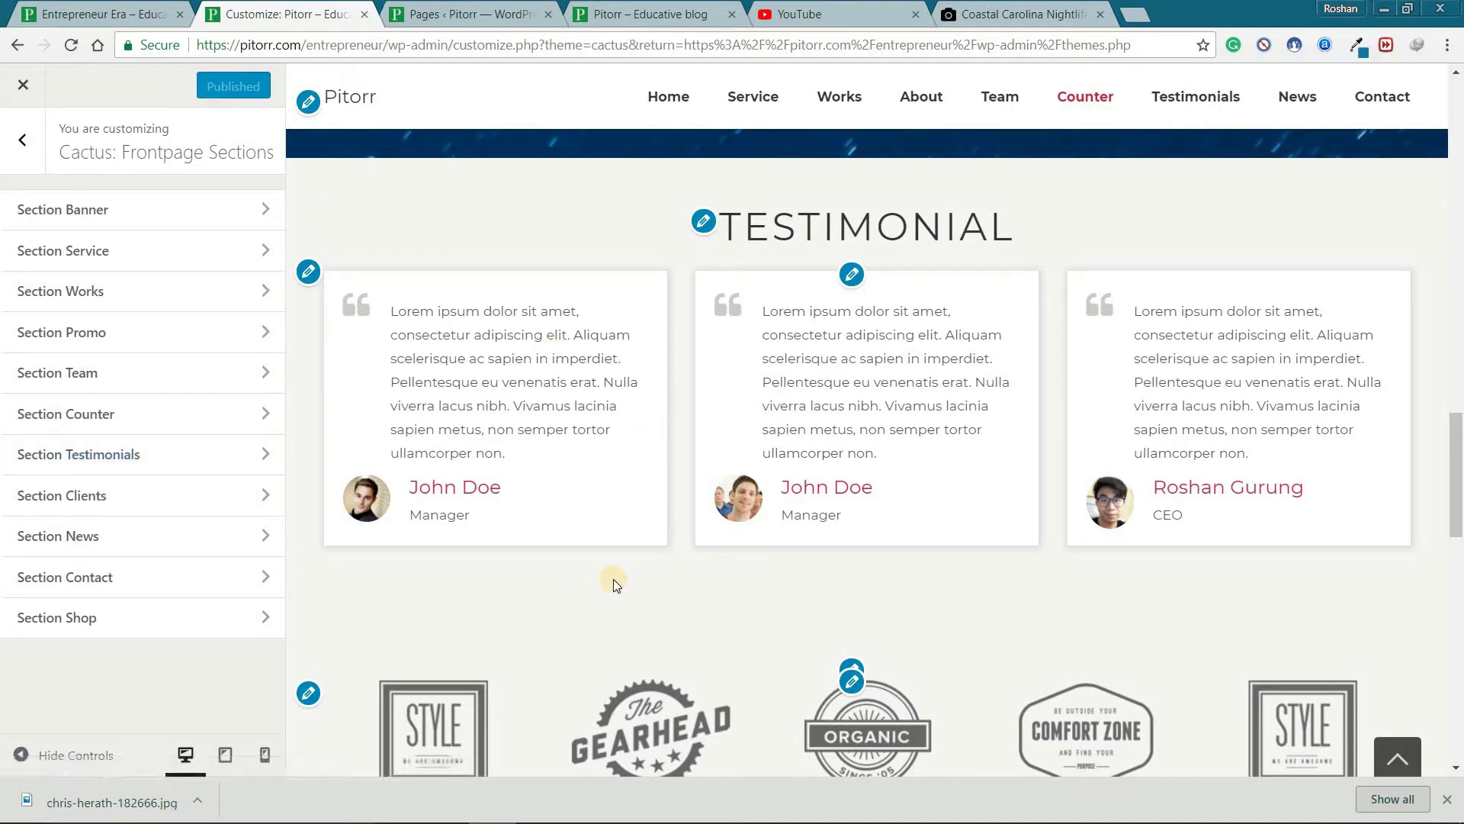
scroll(613, 579, down, 2)
scroll(613, 579, down, 4)
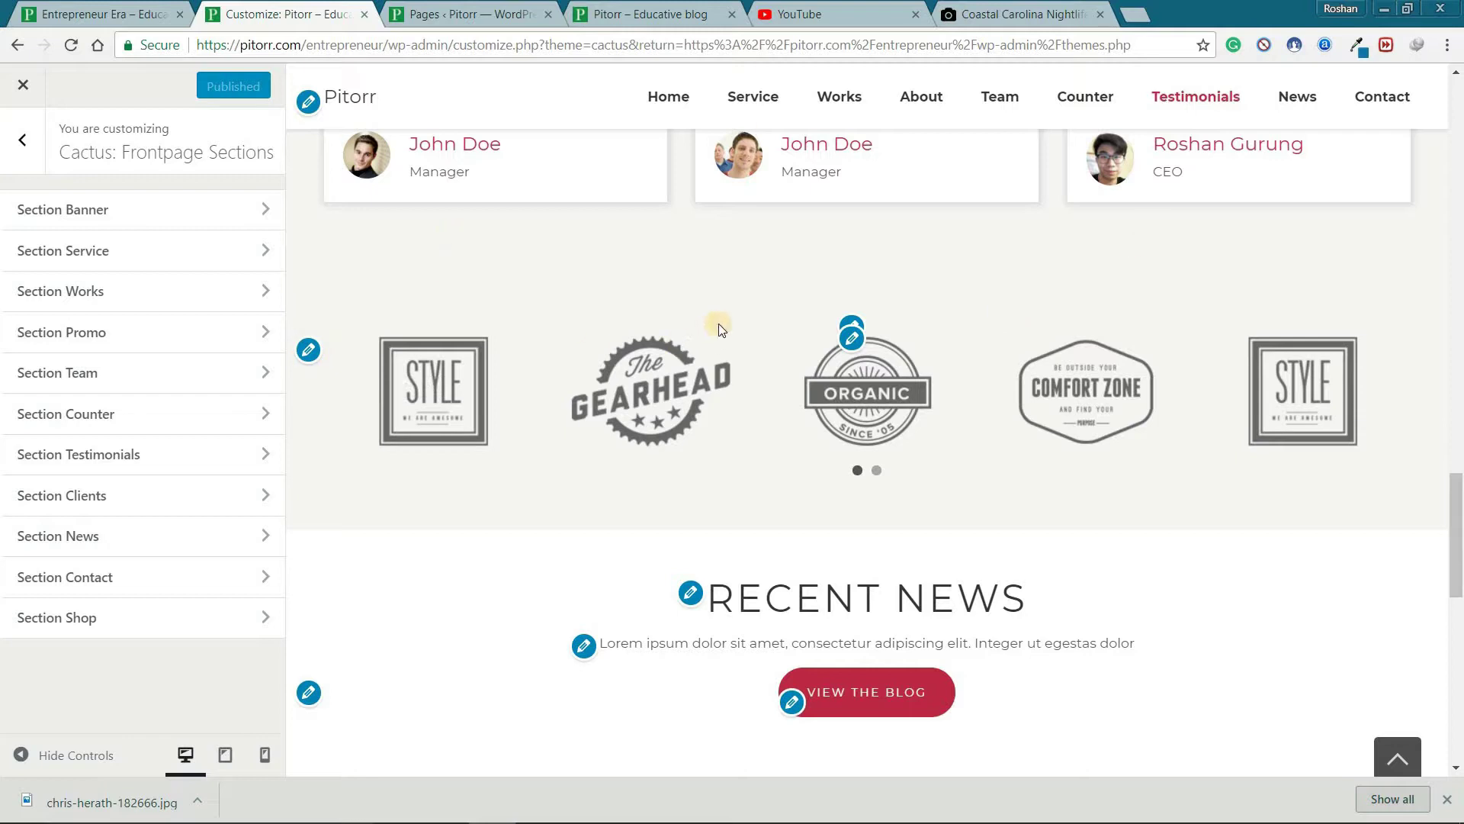
click(309, 352)
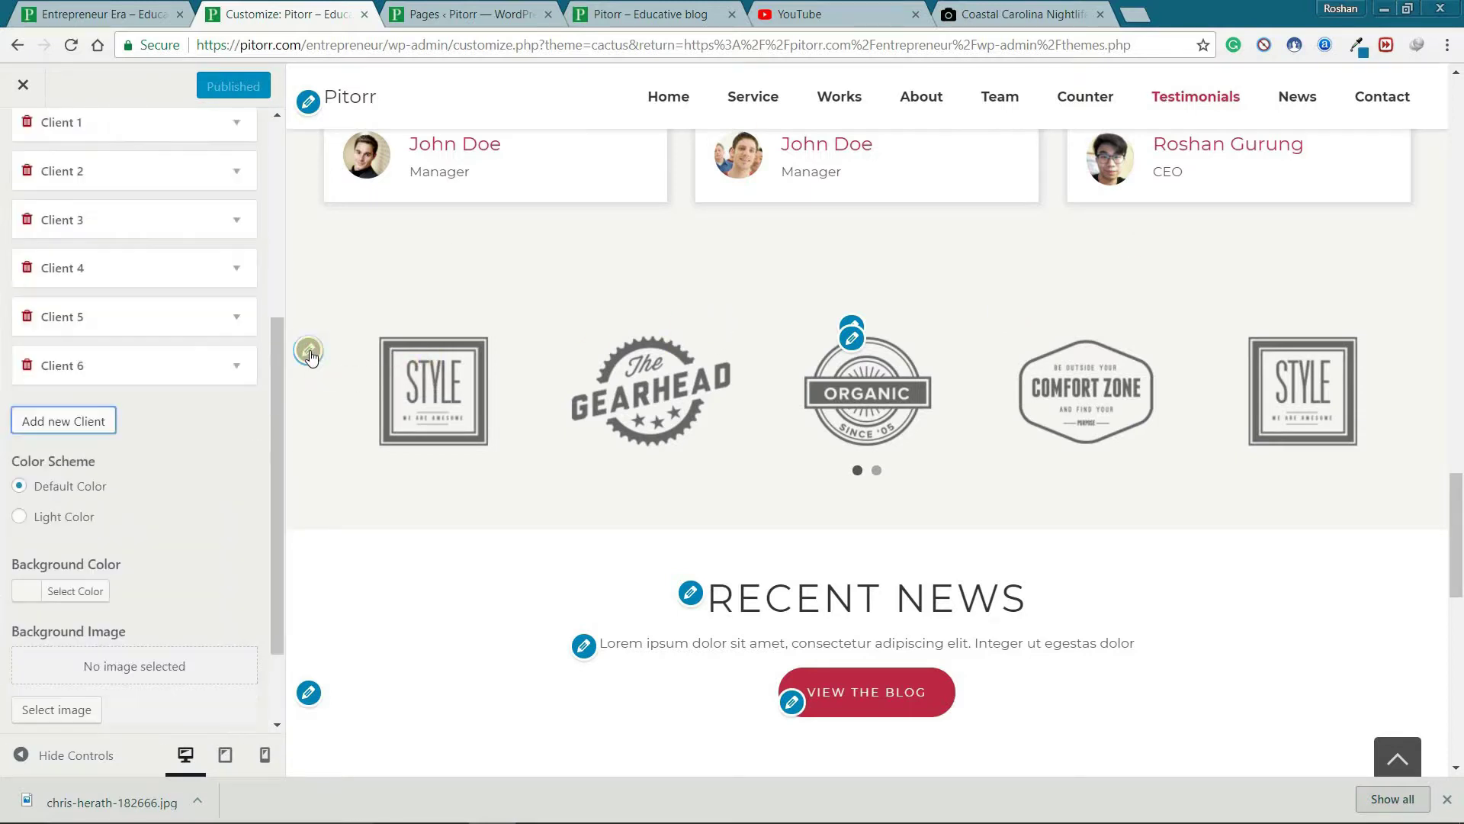
click(274, 249)
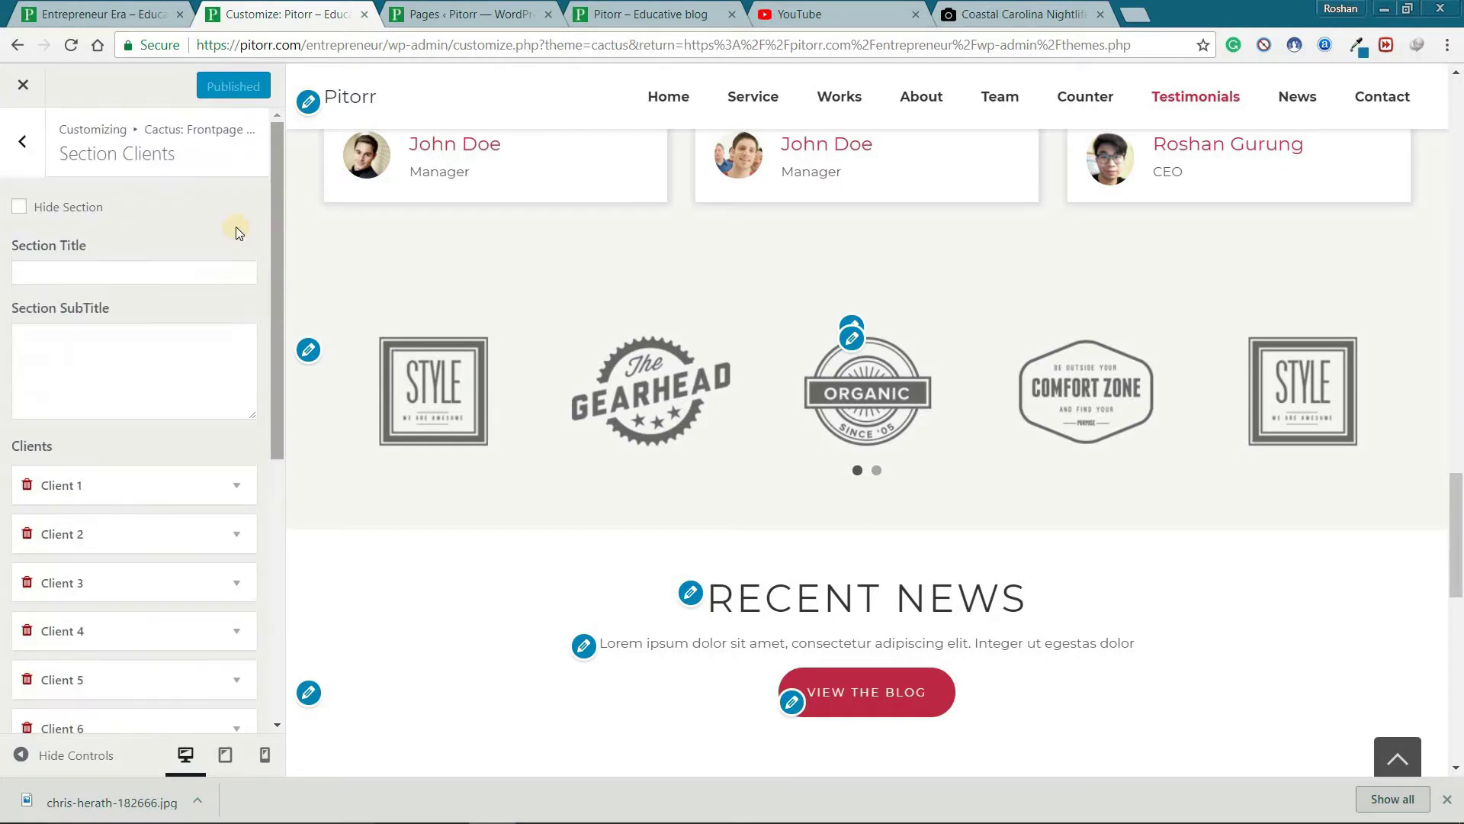
click(77, 218)
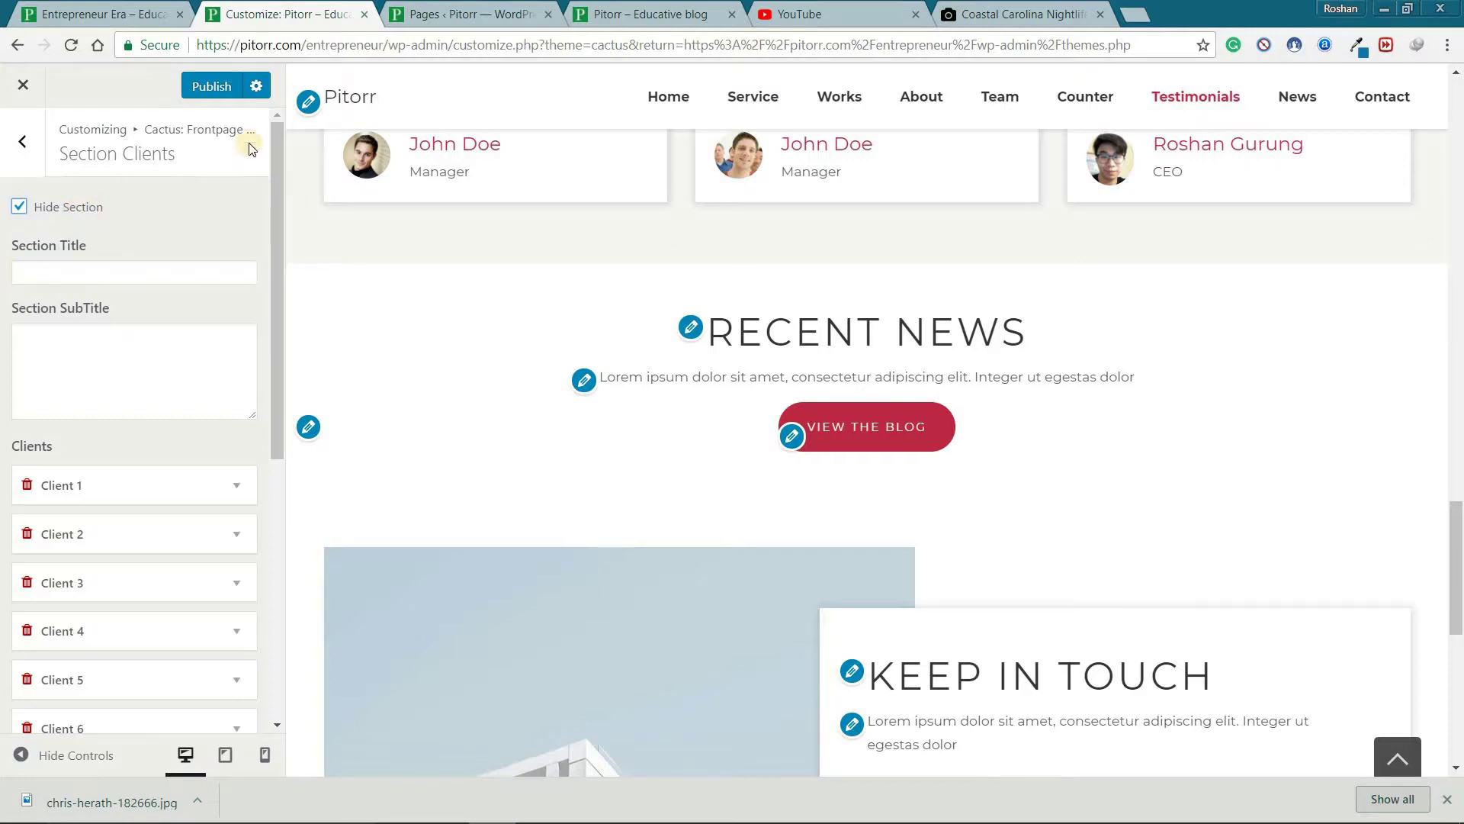
click(74, 204)
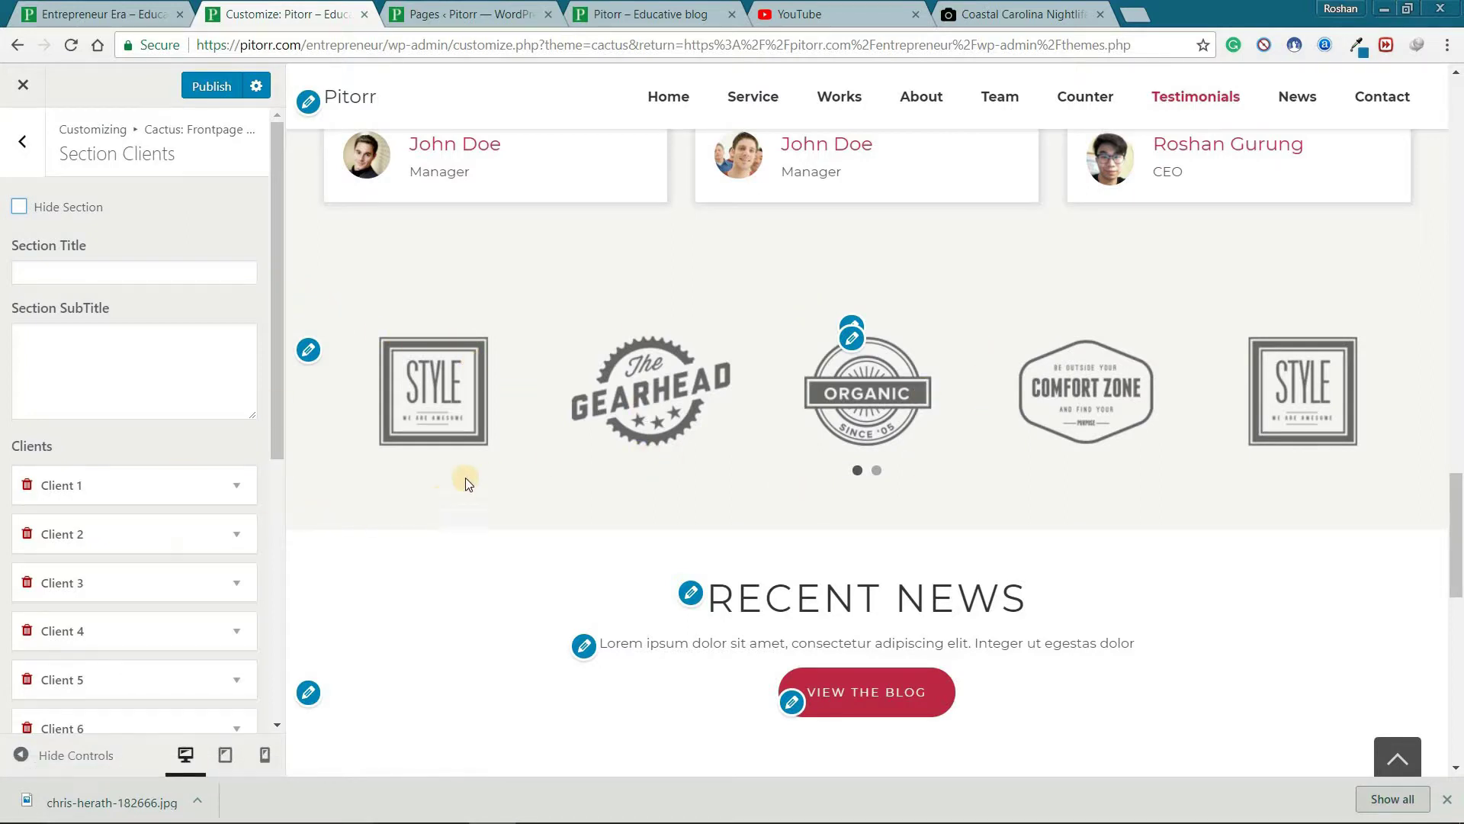
drag(281, 445, 280, 491)
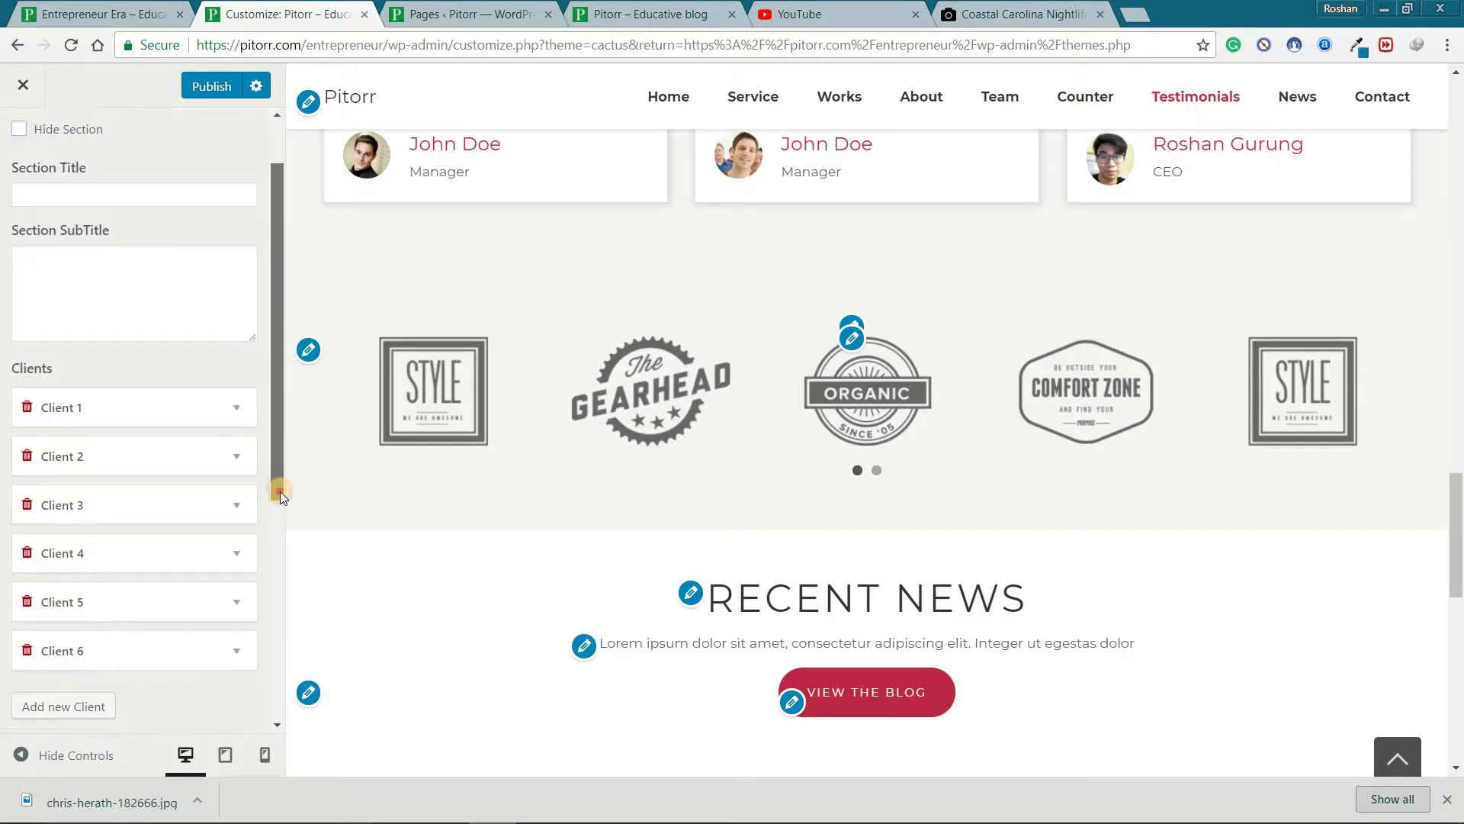
click(245, 411)
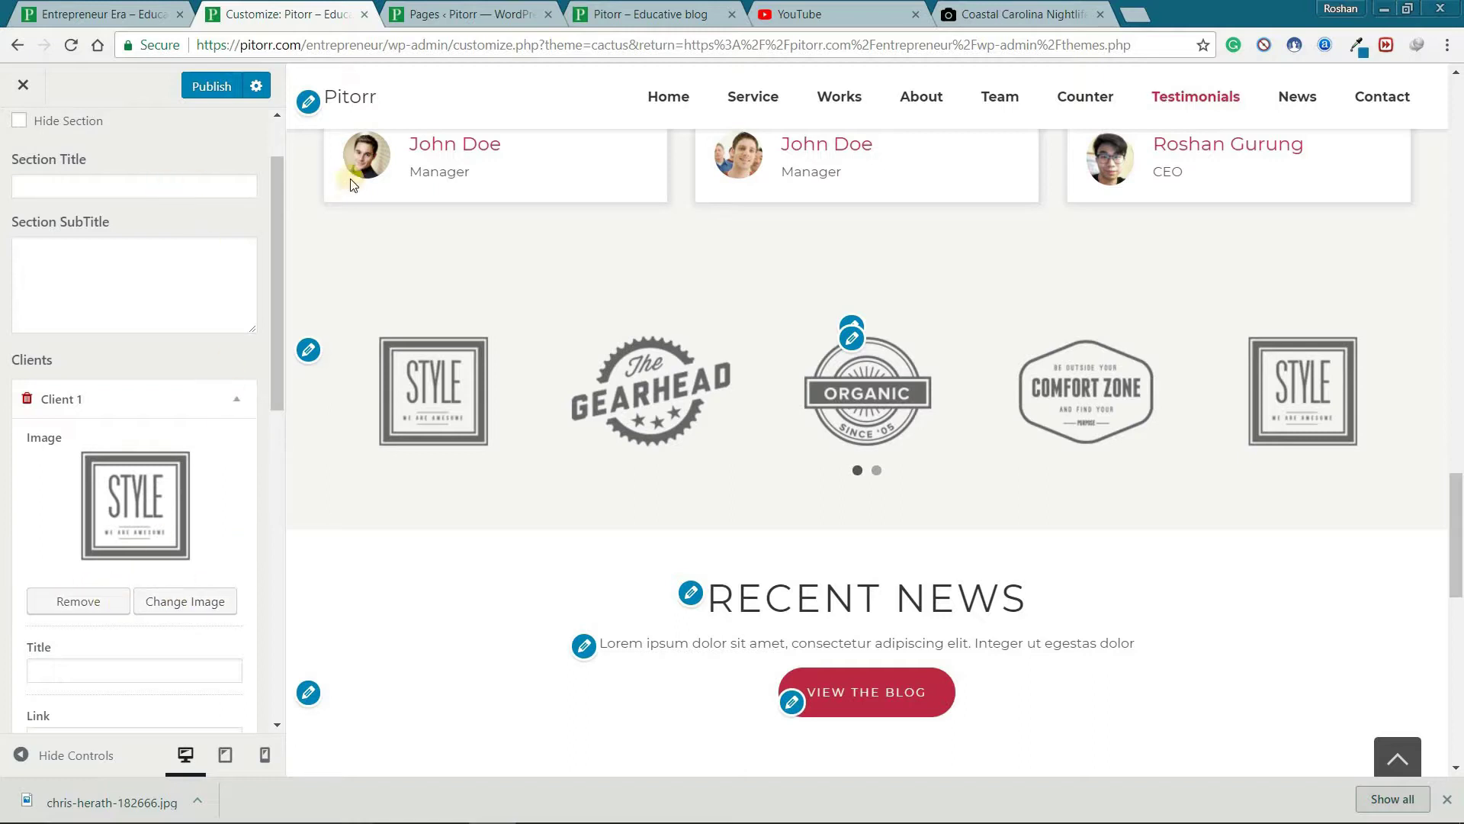
click(278, 139)
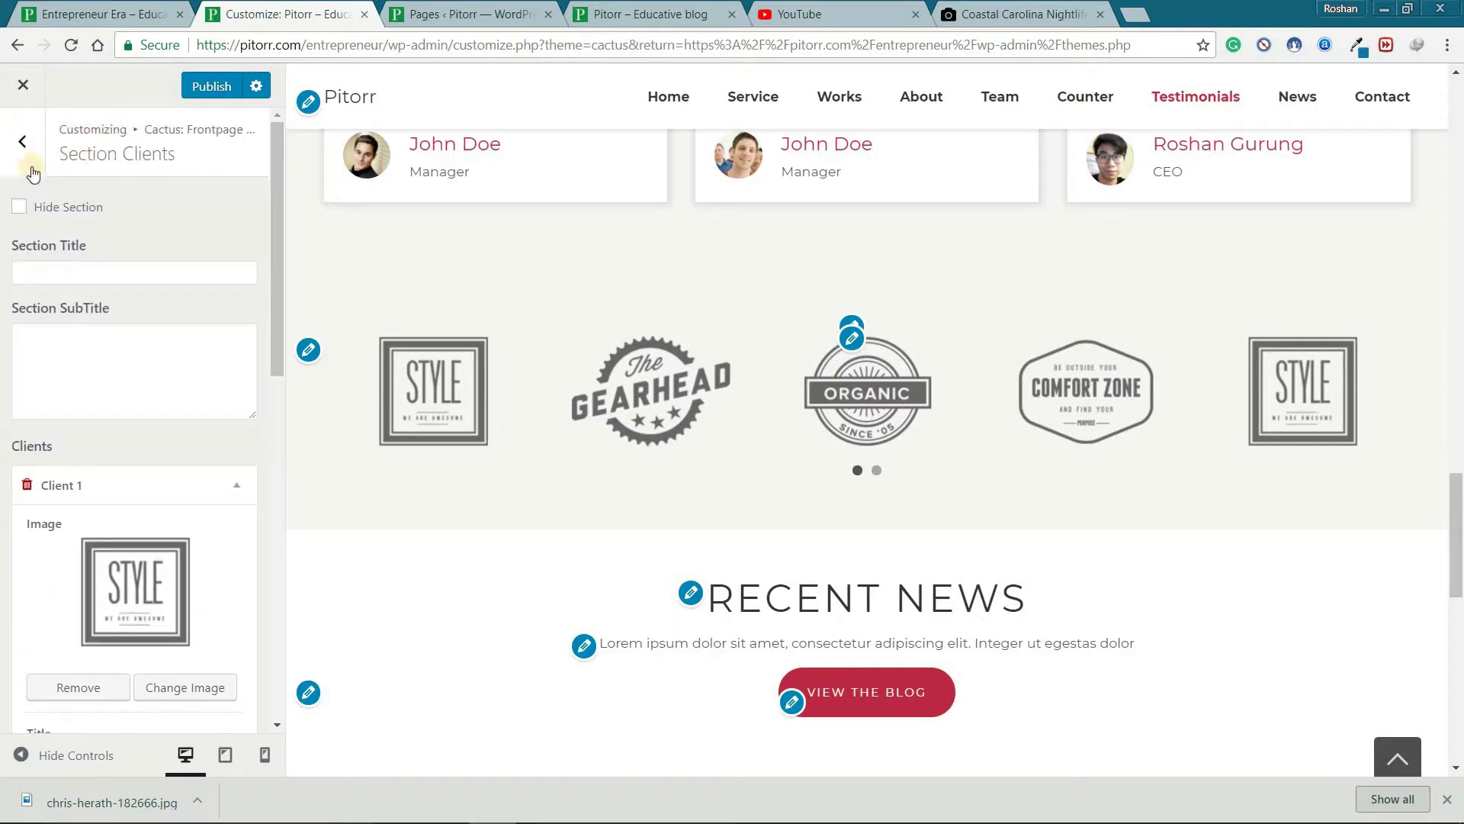
click(21, 168)
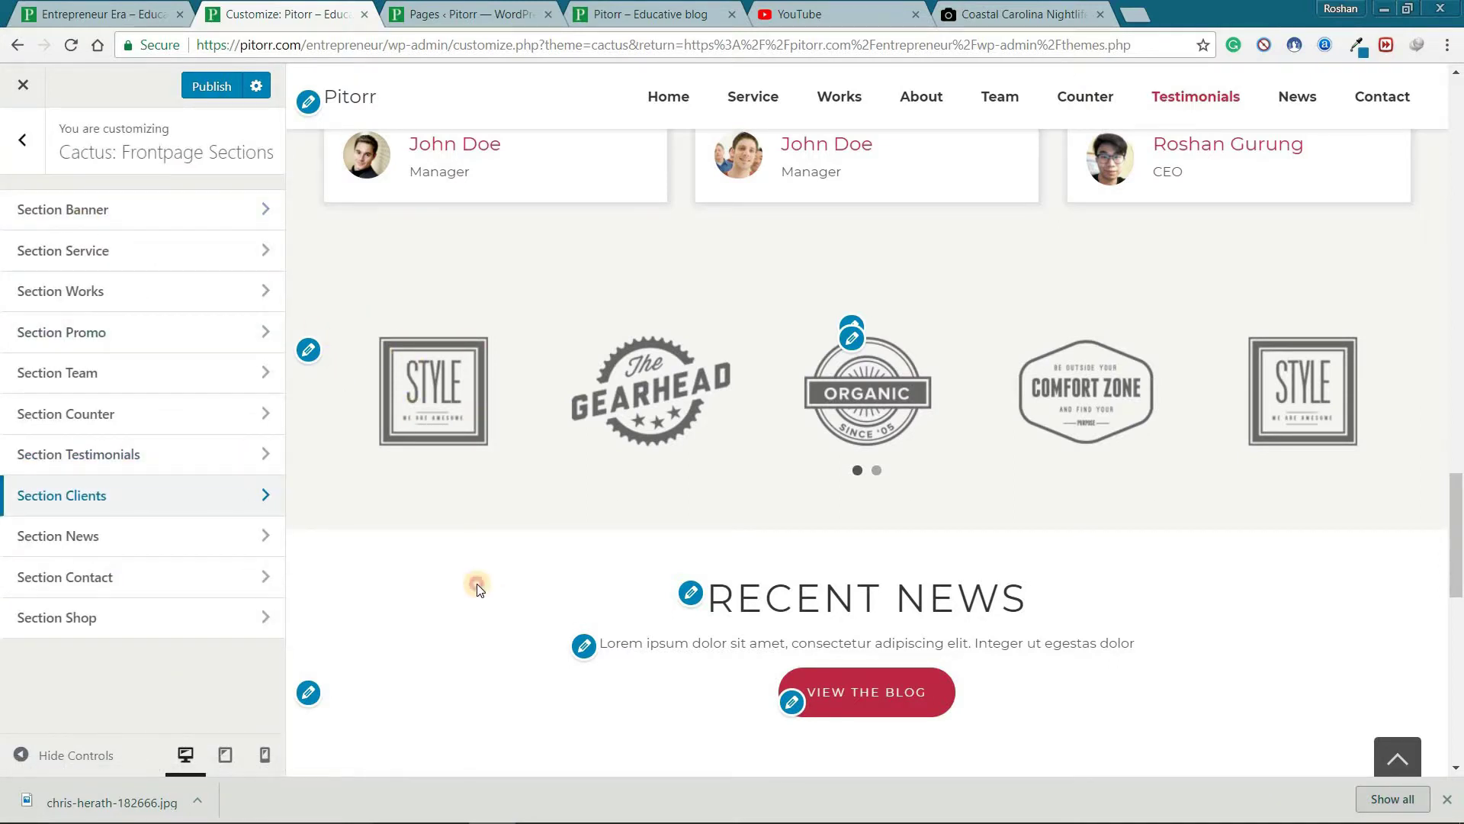
scroll(479, 589, down, 2)
scroll(479, 589, down, 3)
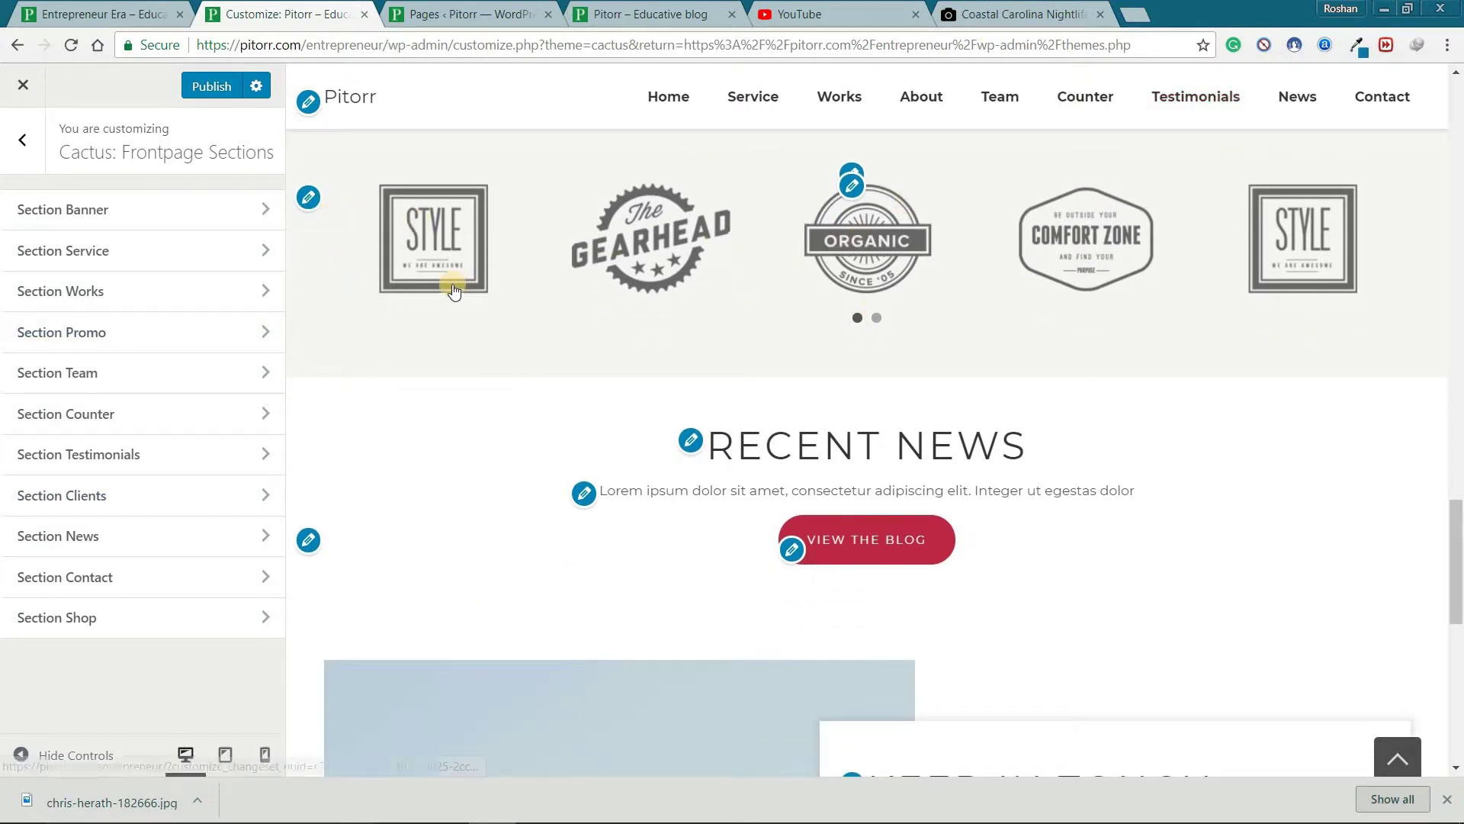
click(309, 205)
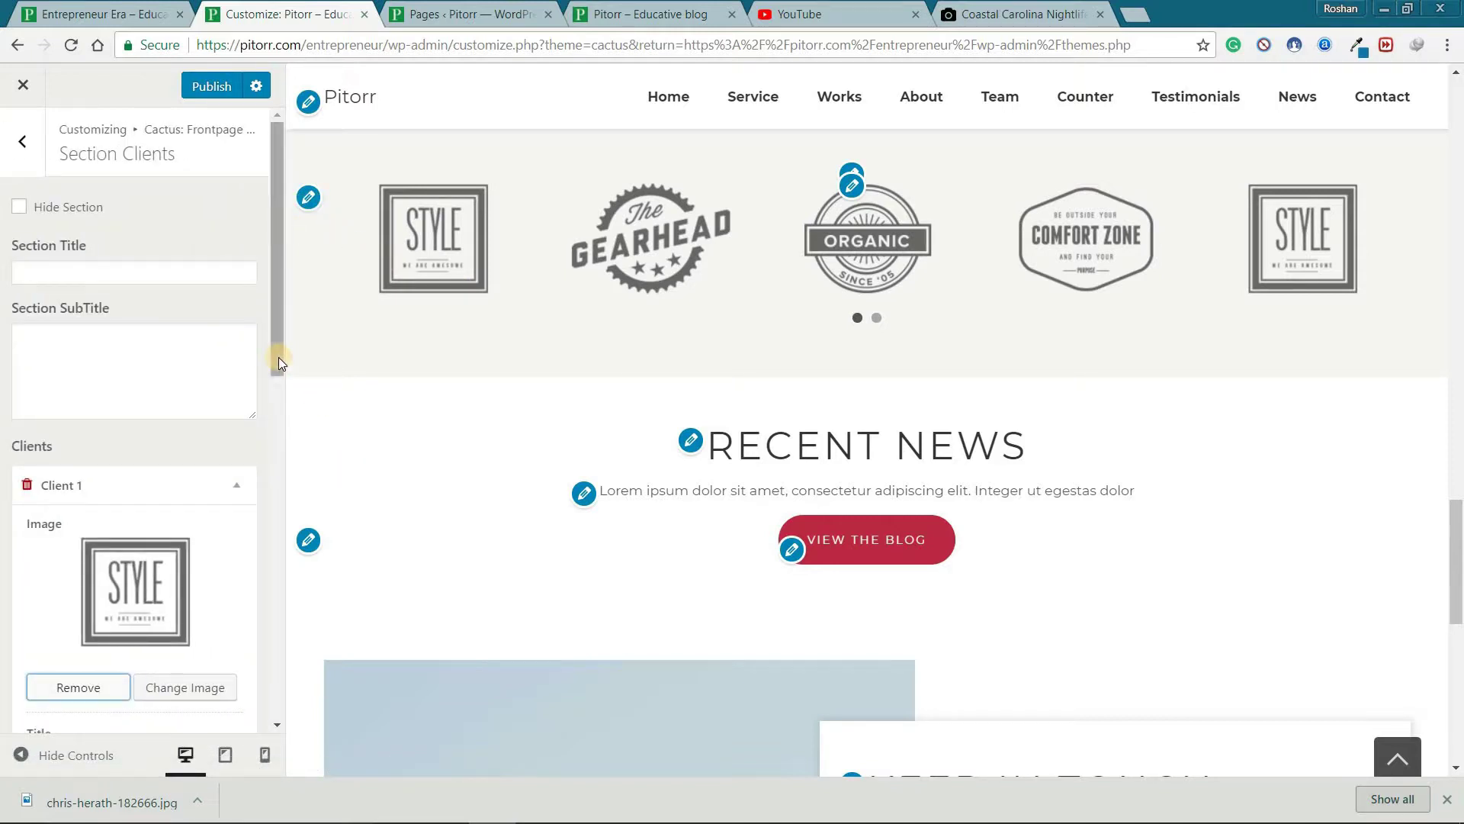
click(237, 485)
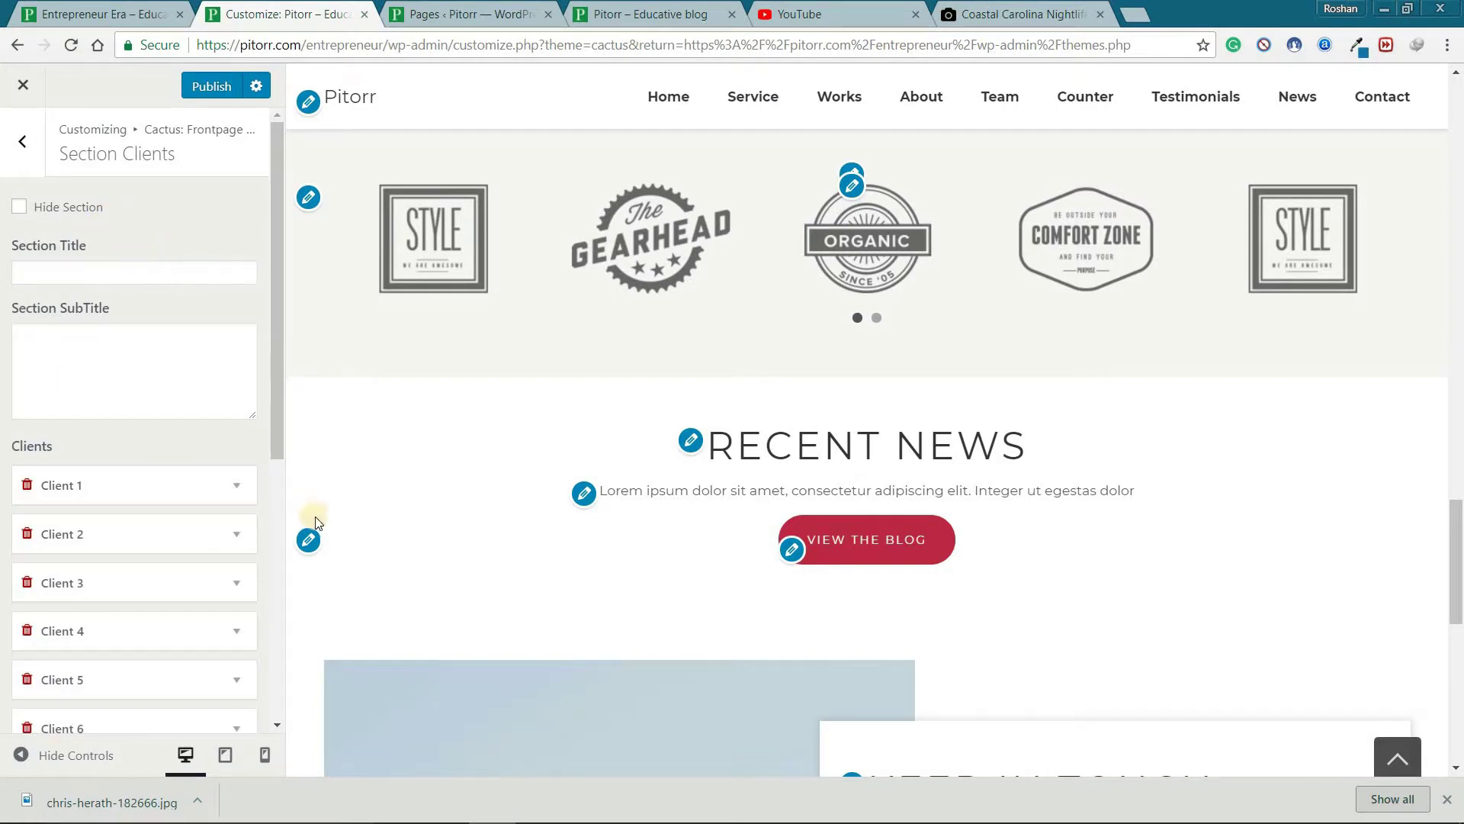
click(29, 143)
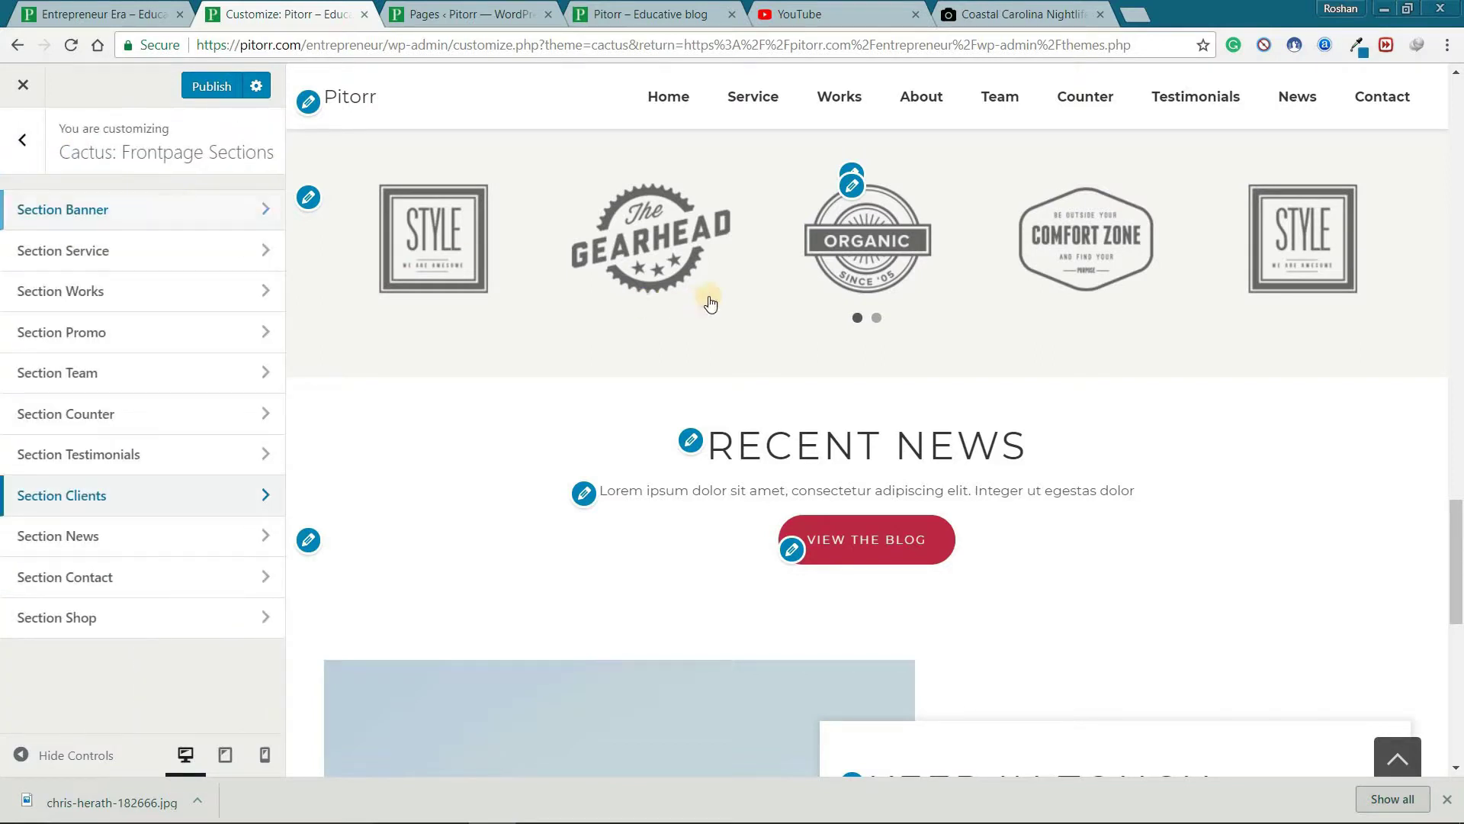
Step: Scroll through the front page preview and open the Recent News section settings
scroll(364, 444, down, 4)
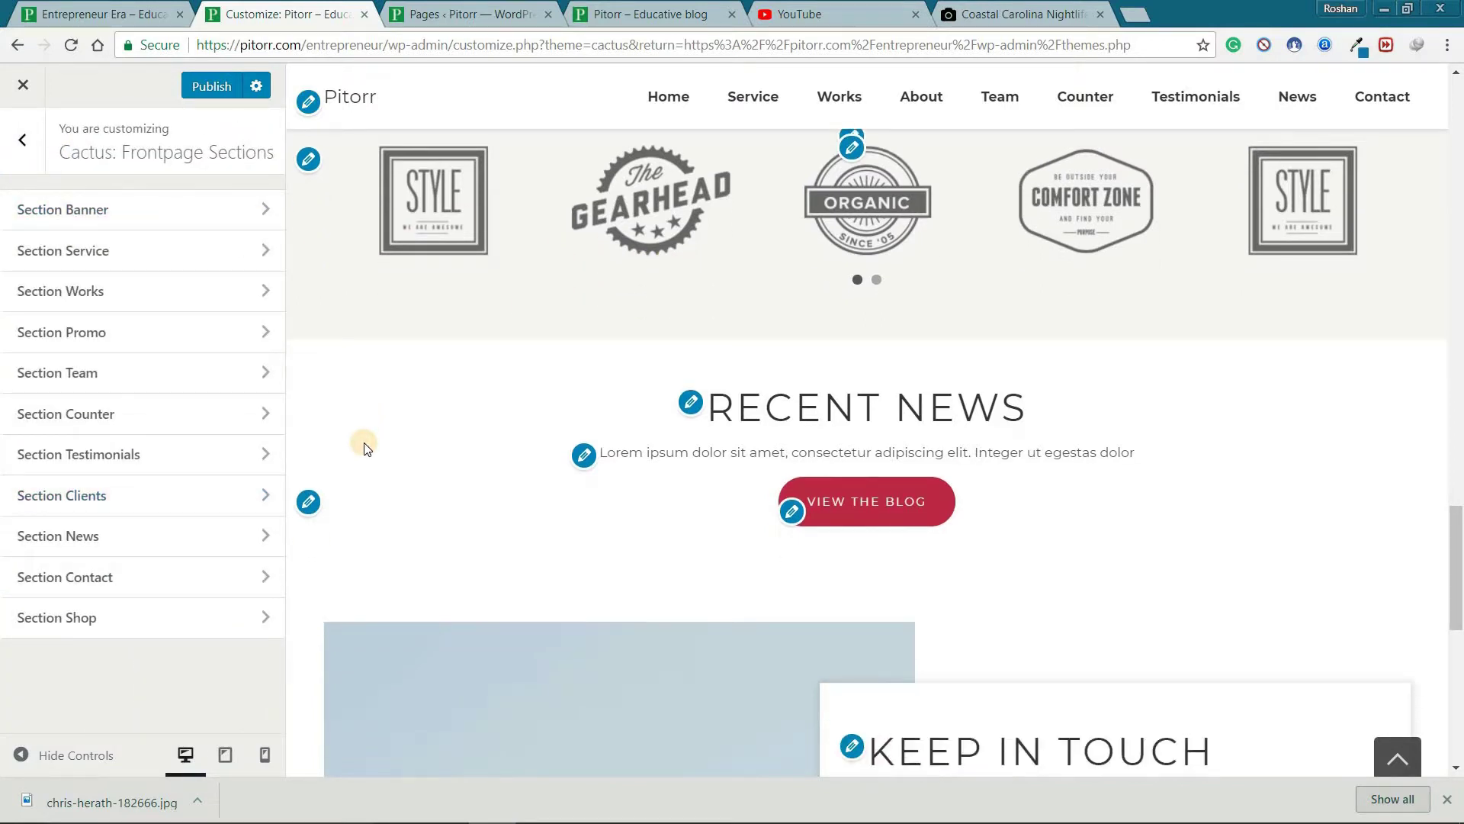
scroll(364, 442, up, 6)
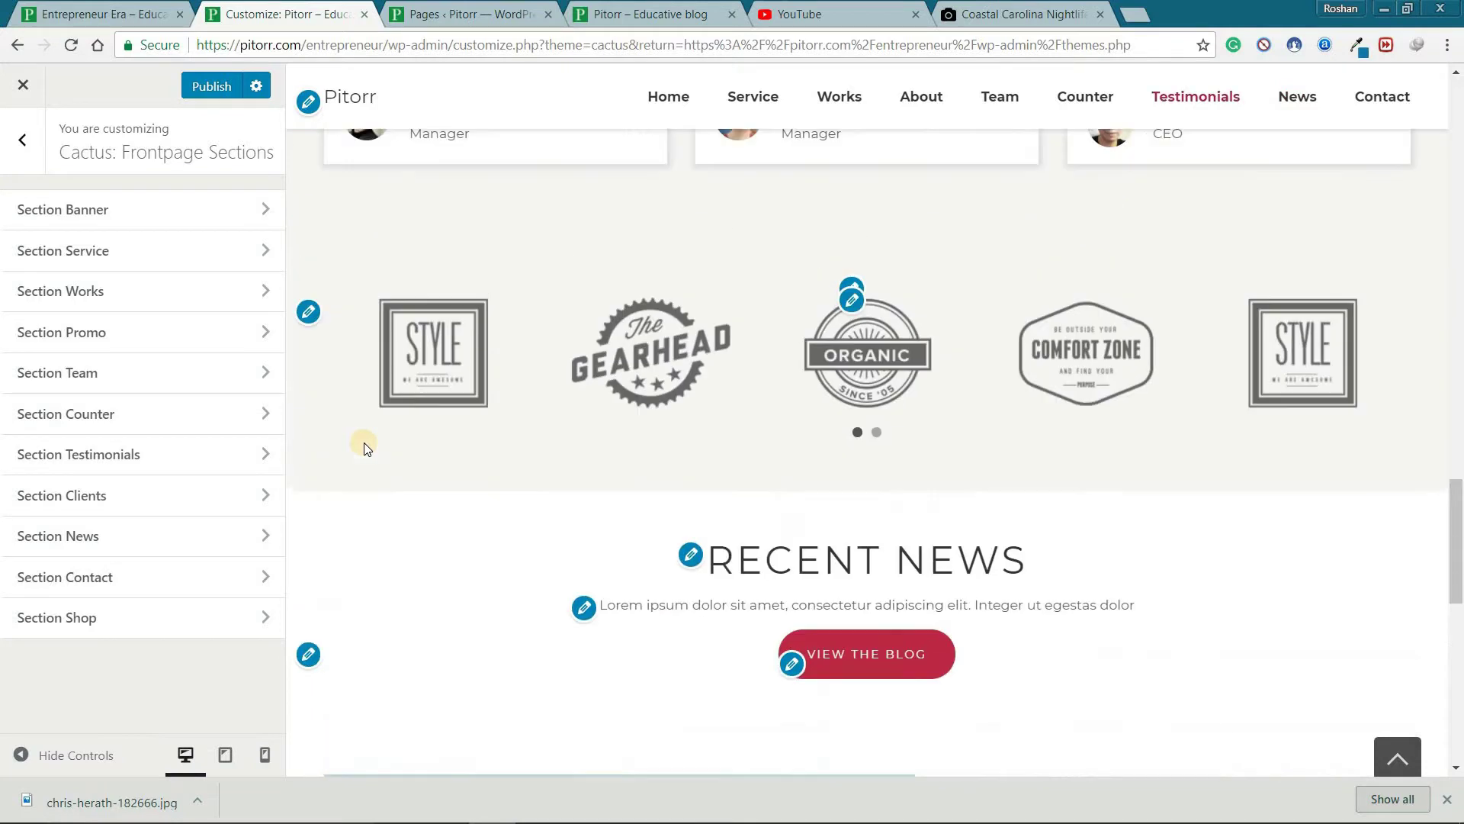
scroll(365, 449, up, 5)
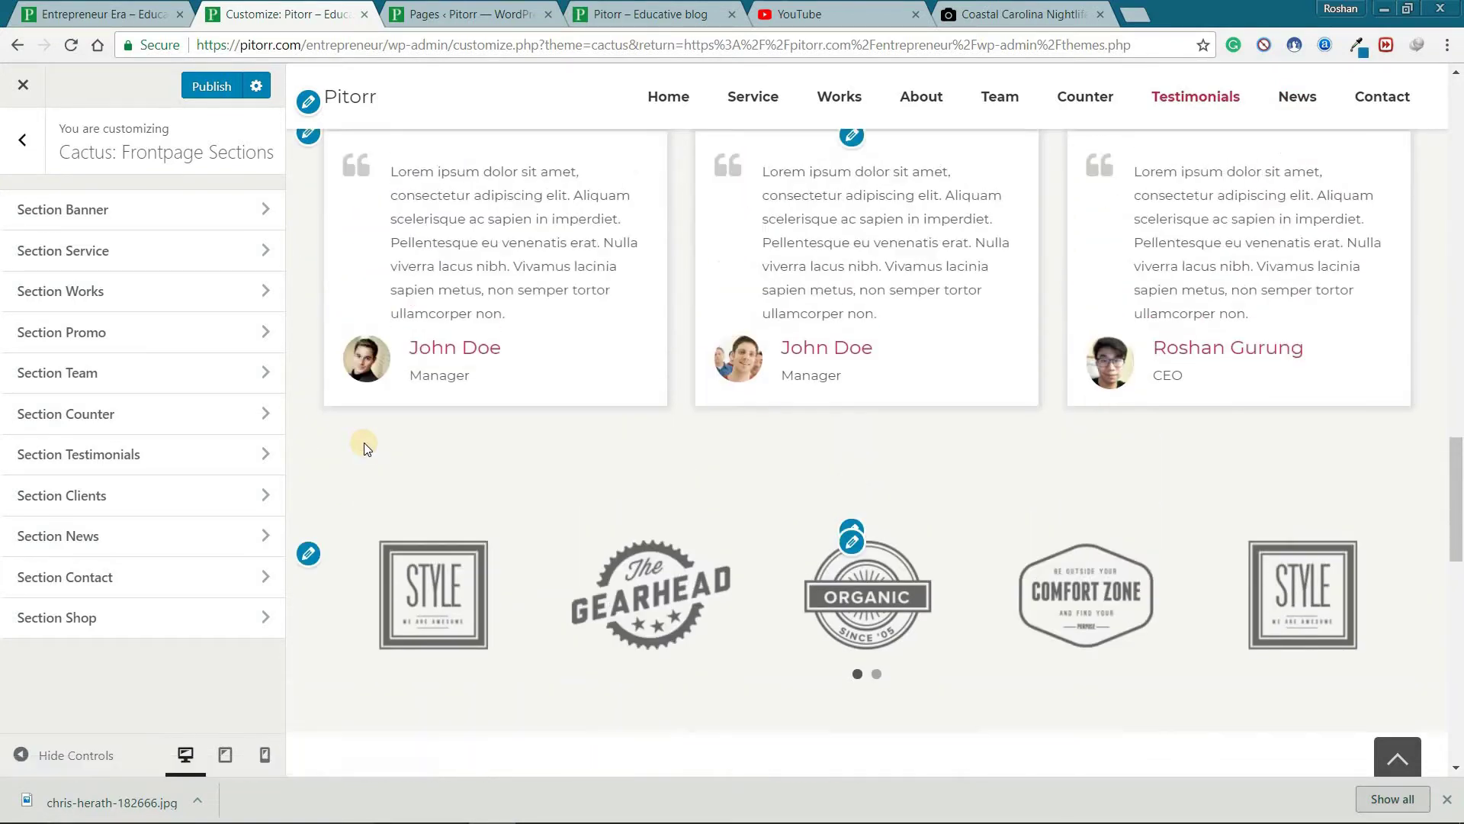
scroll(364, 447, up, 8)
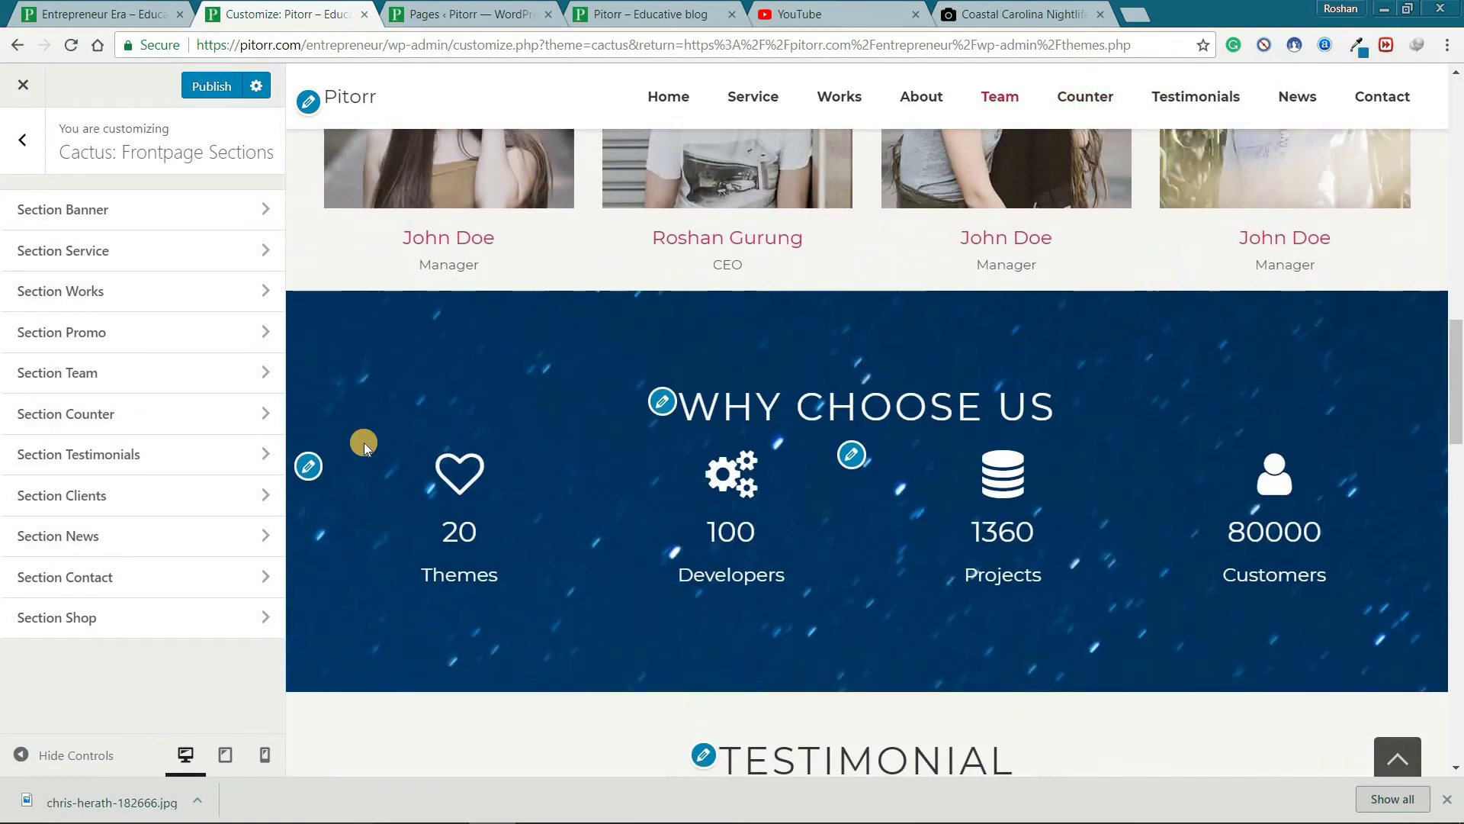
scroll(364, 442, up, 2)
scroll(364, 442, down, 5)
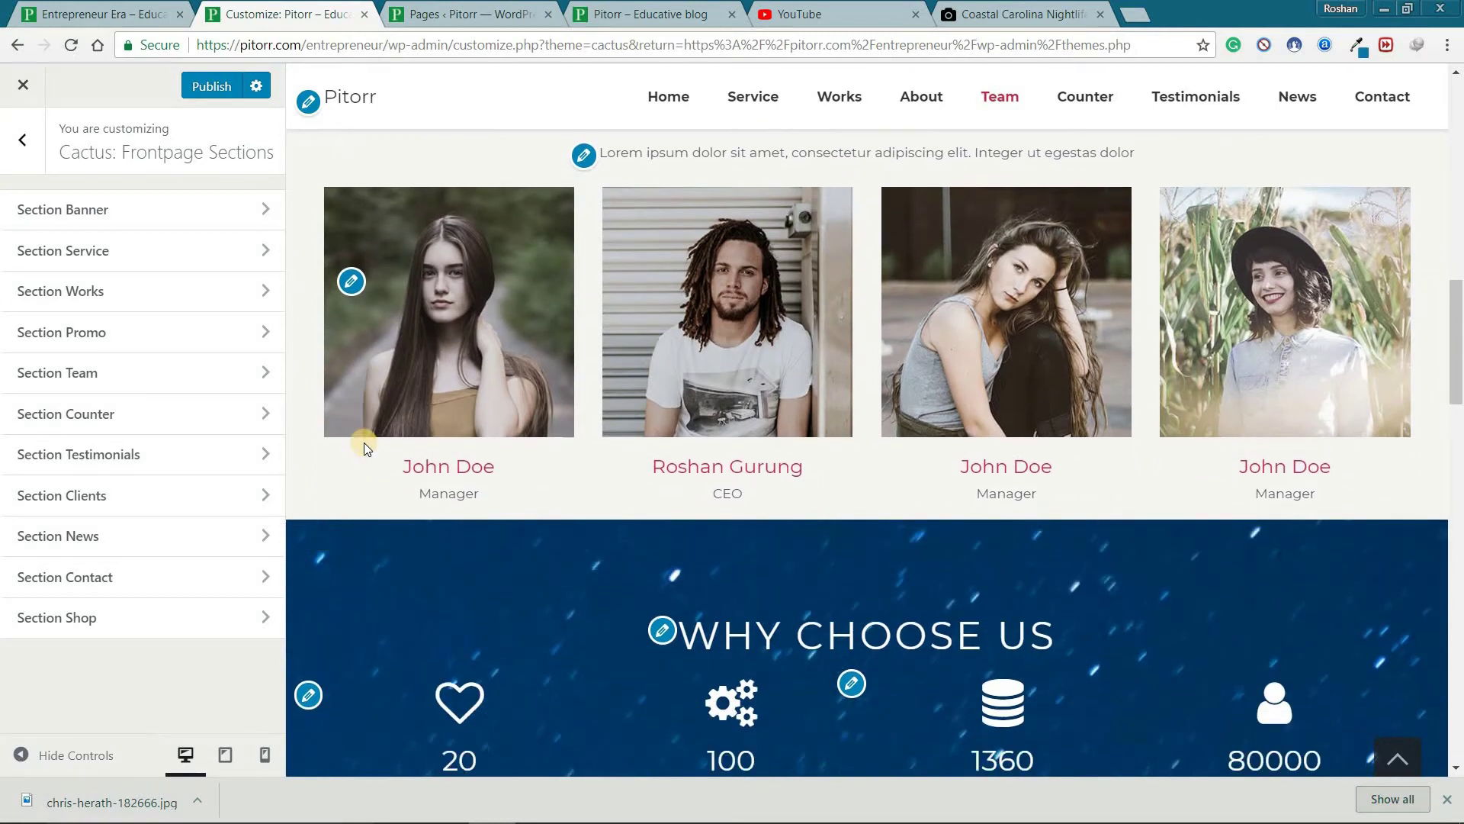
scroll(363, 443, down, 8)
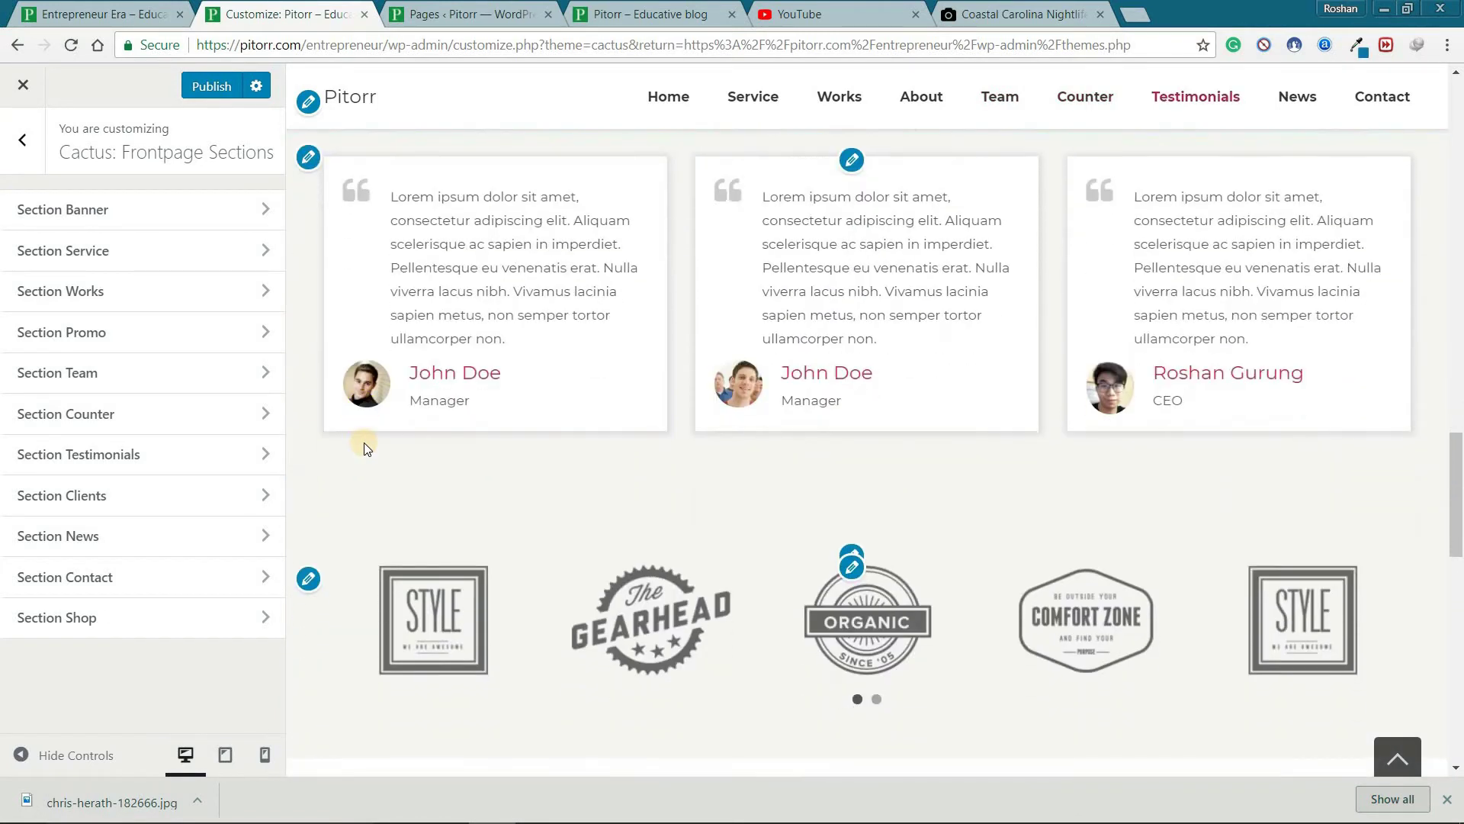
scroll(364, 448, down, 7)
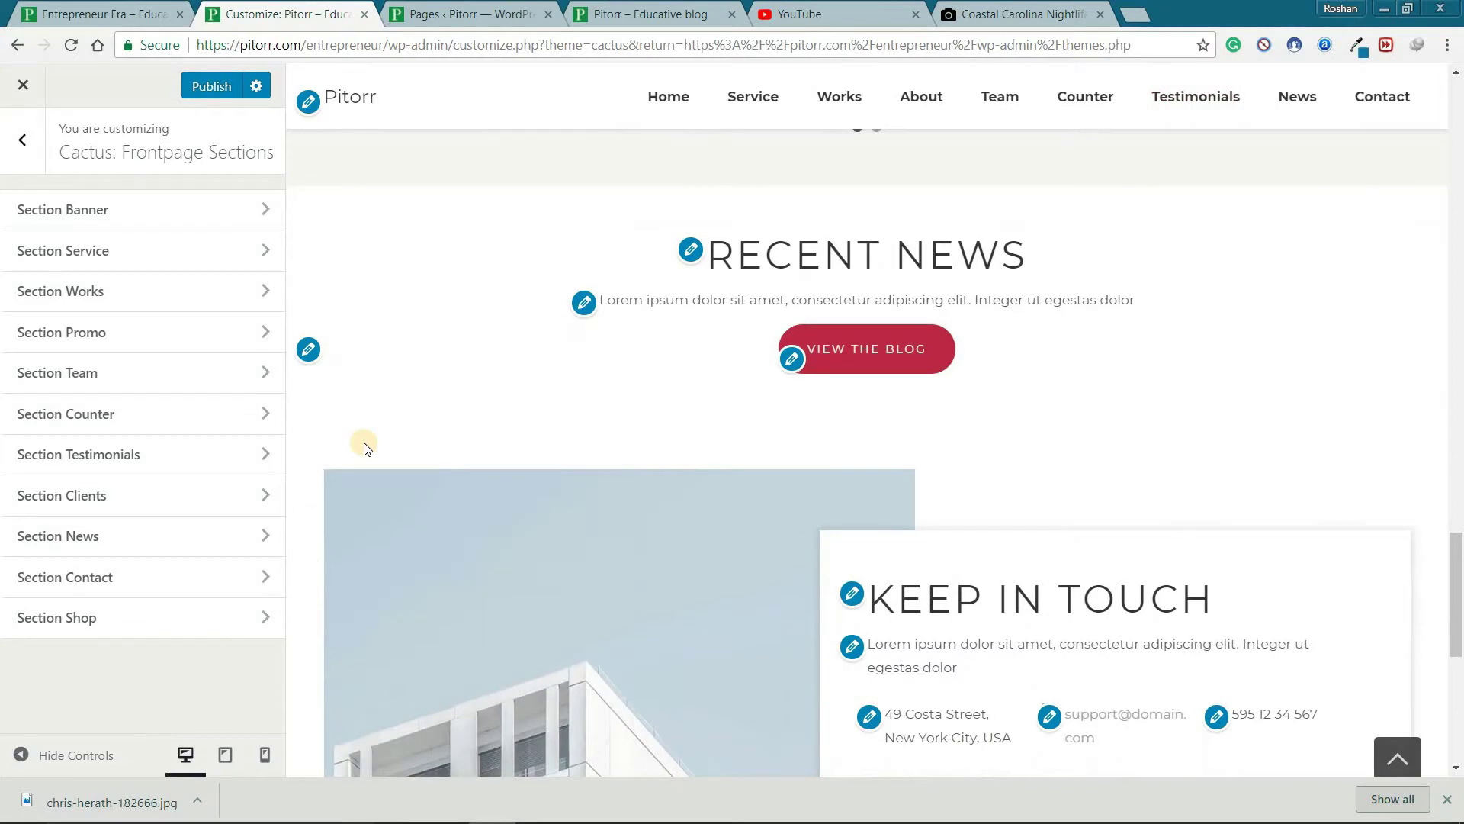
scroll(364, 443, up, 4)
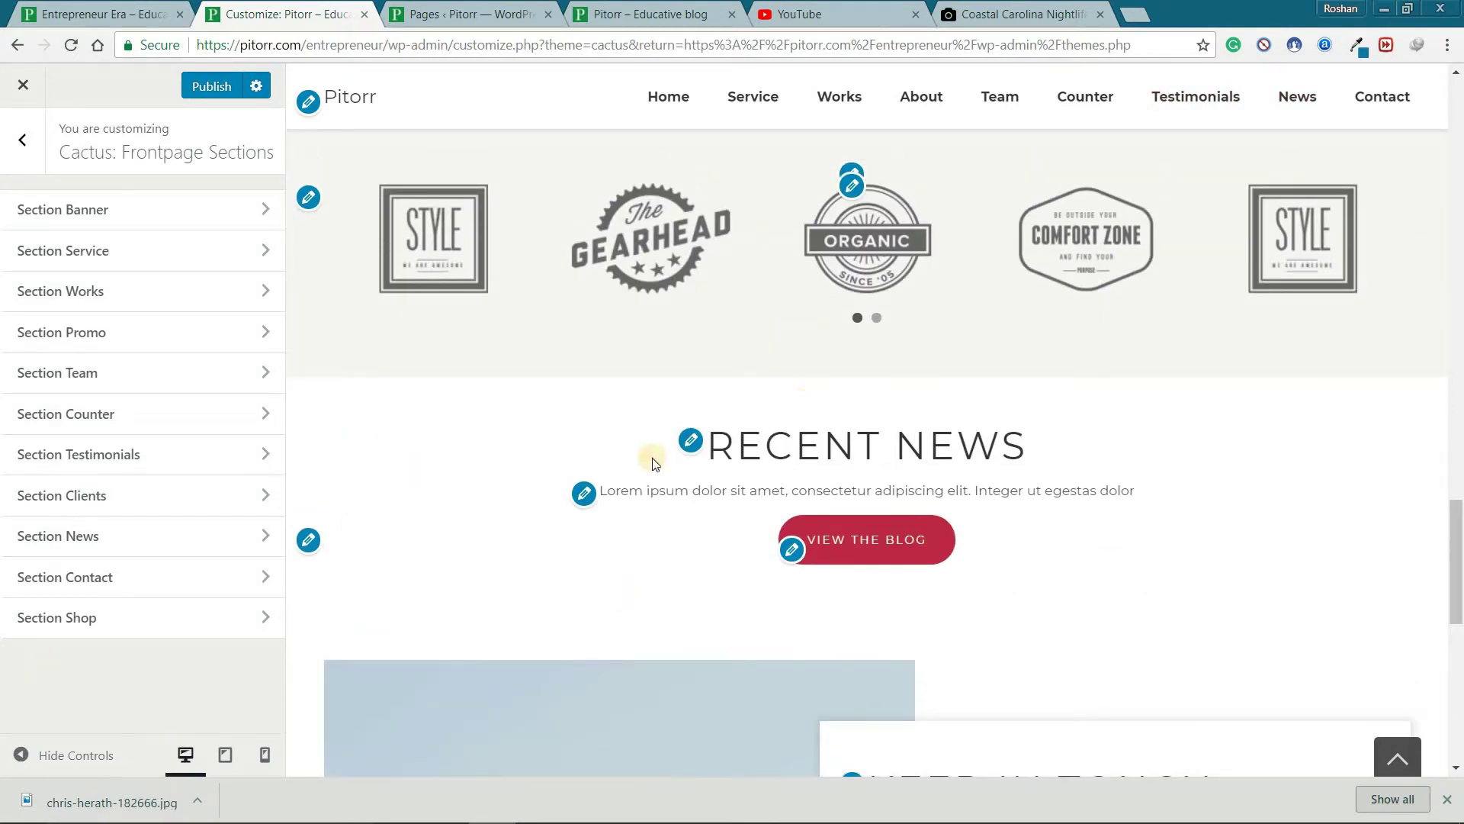
scroll(629, 404, up, 3)
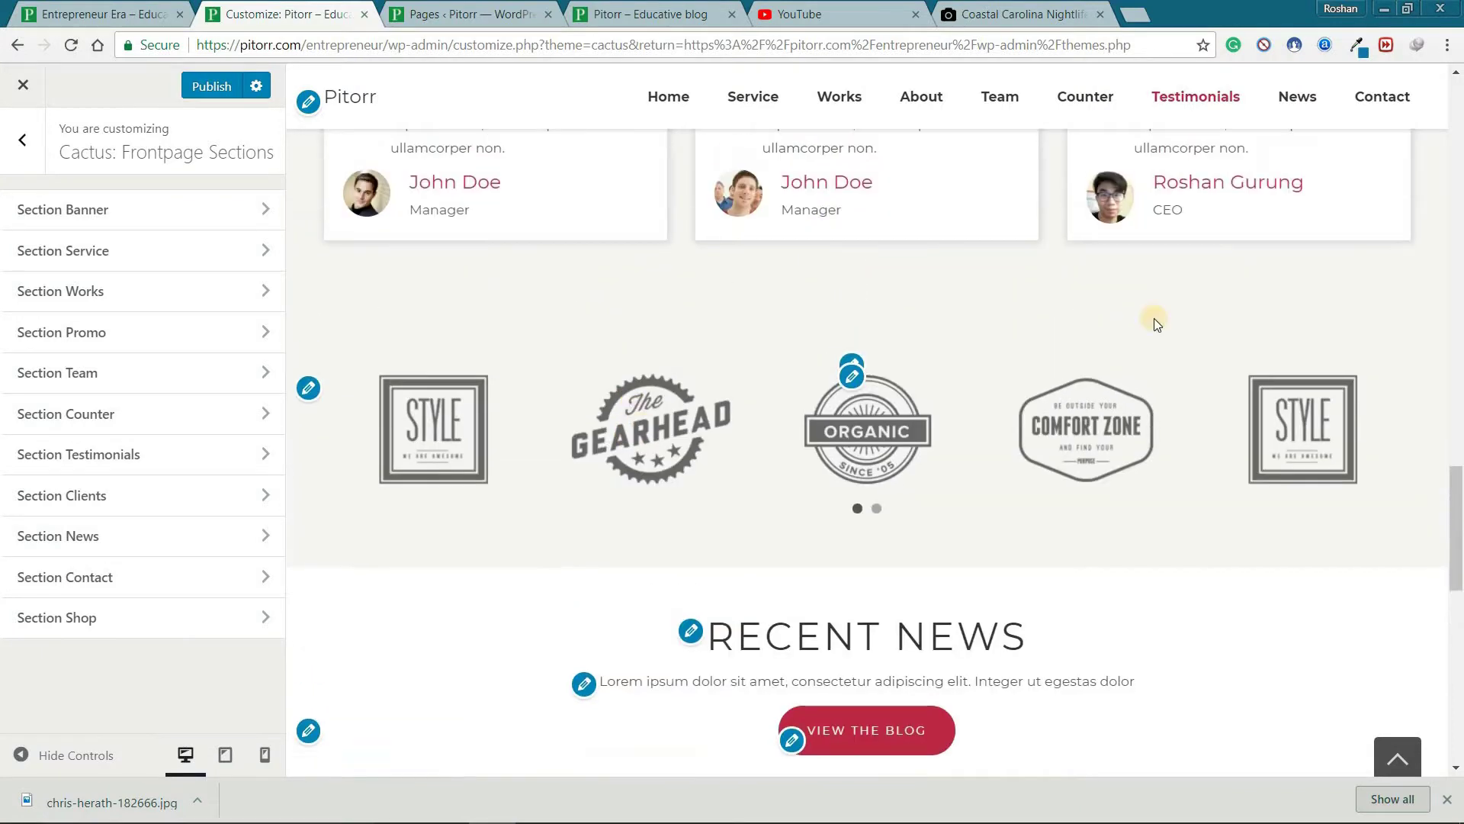
scroll(584, 618, down, 3)
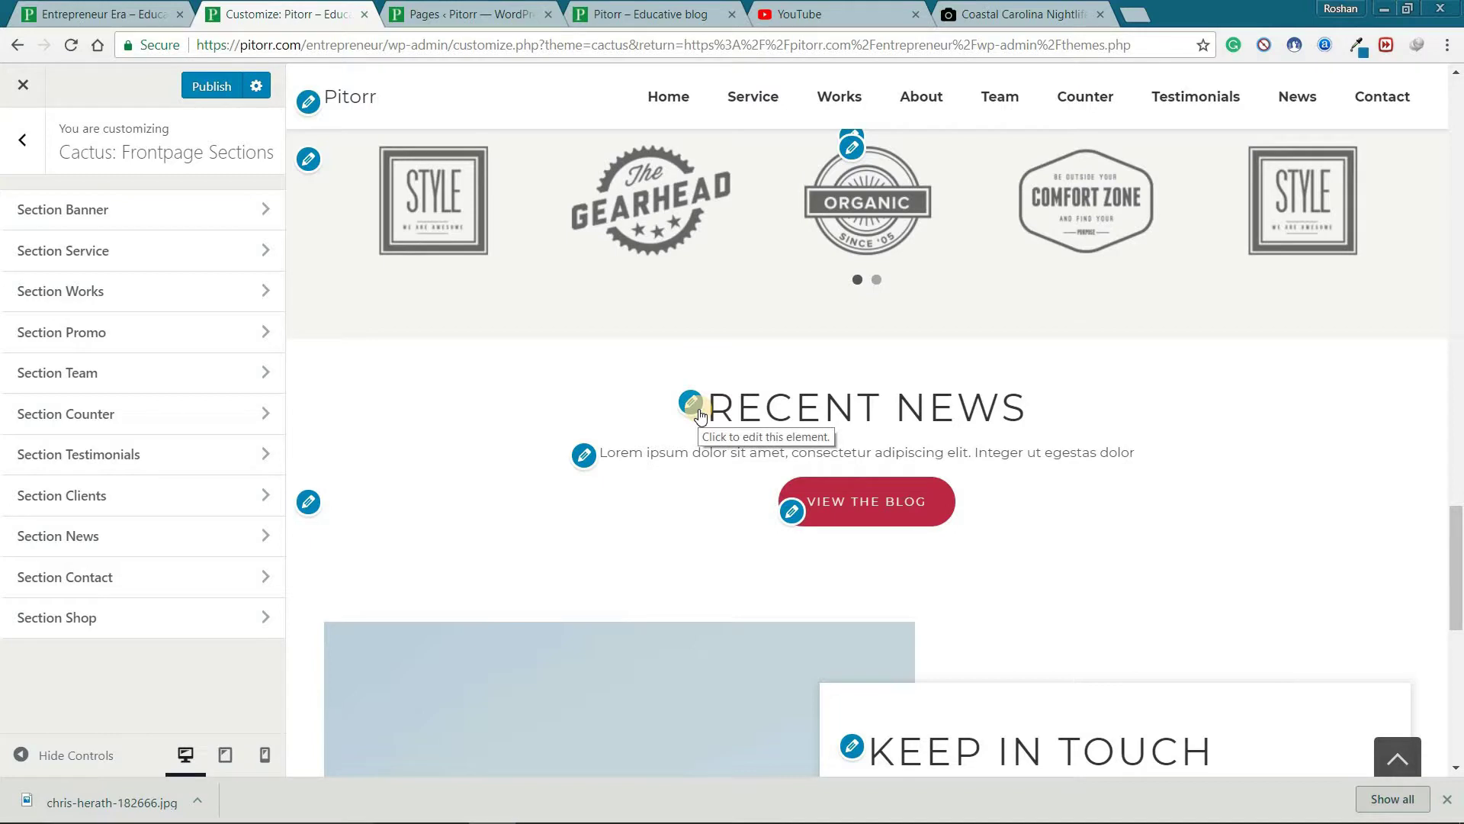
click(701, 410)
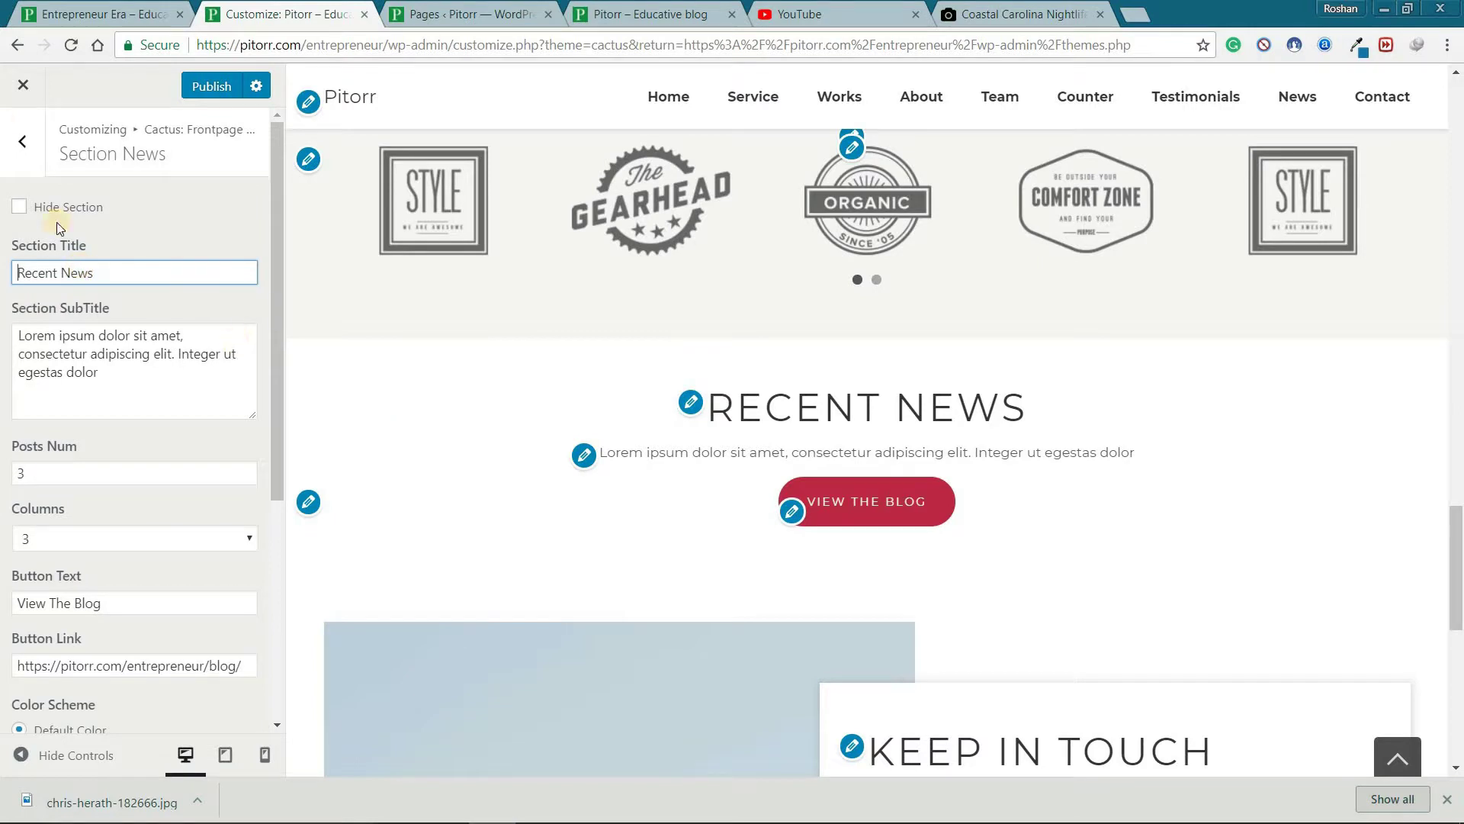
Step: Tick Hide Section for Recent News, then go to the Contact section settings
click(59, 203)
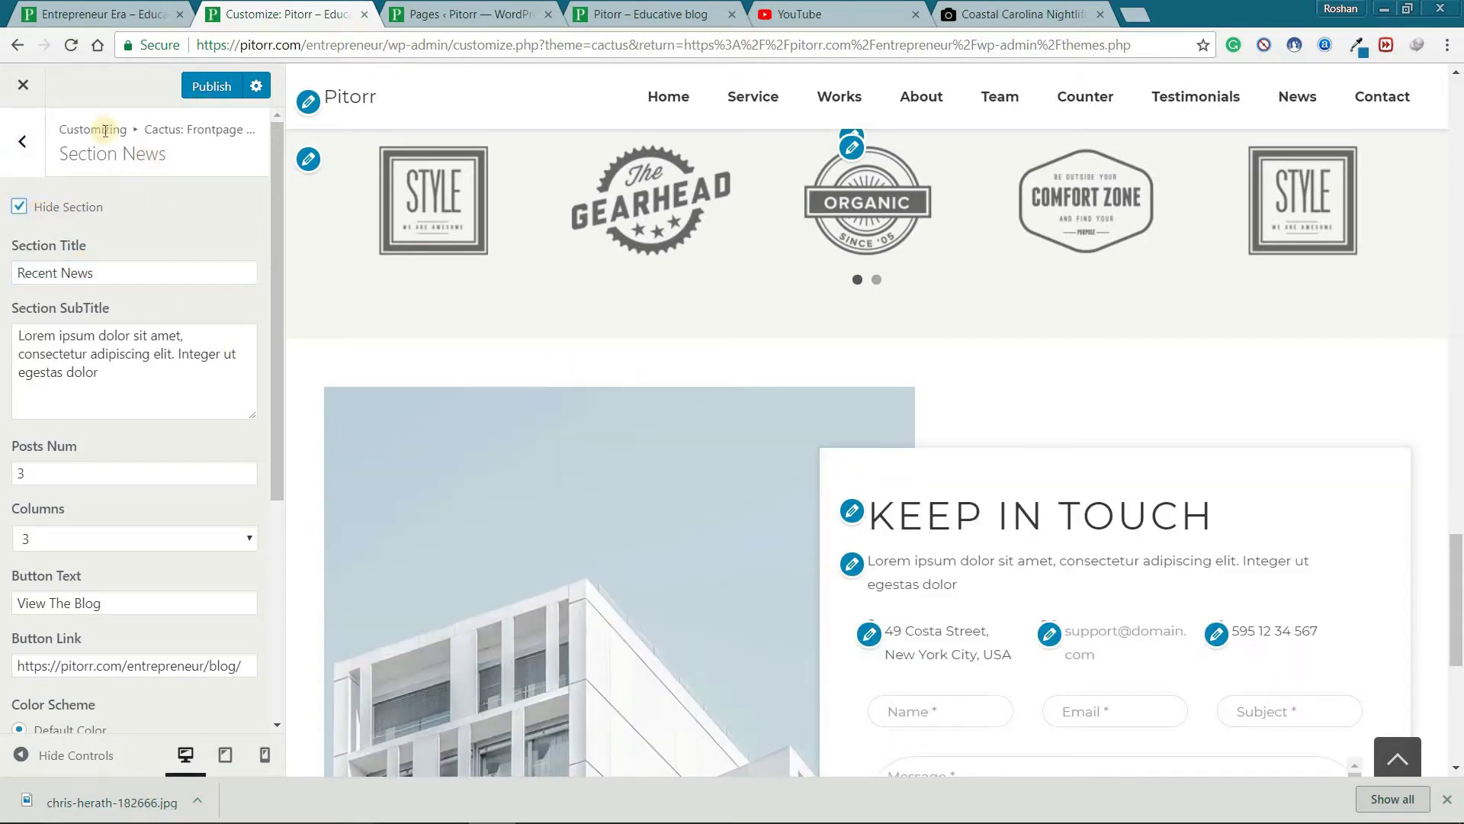
click(73, 213)
click(74, 212)
click(28, 172)
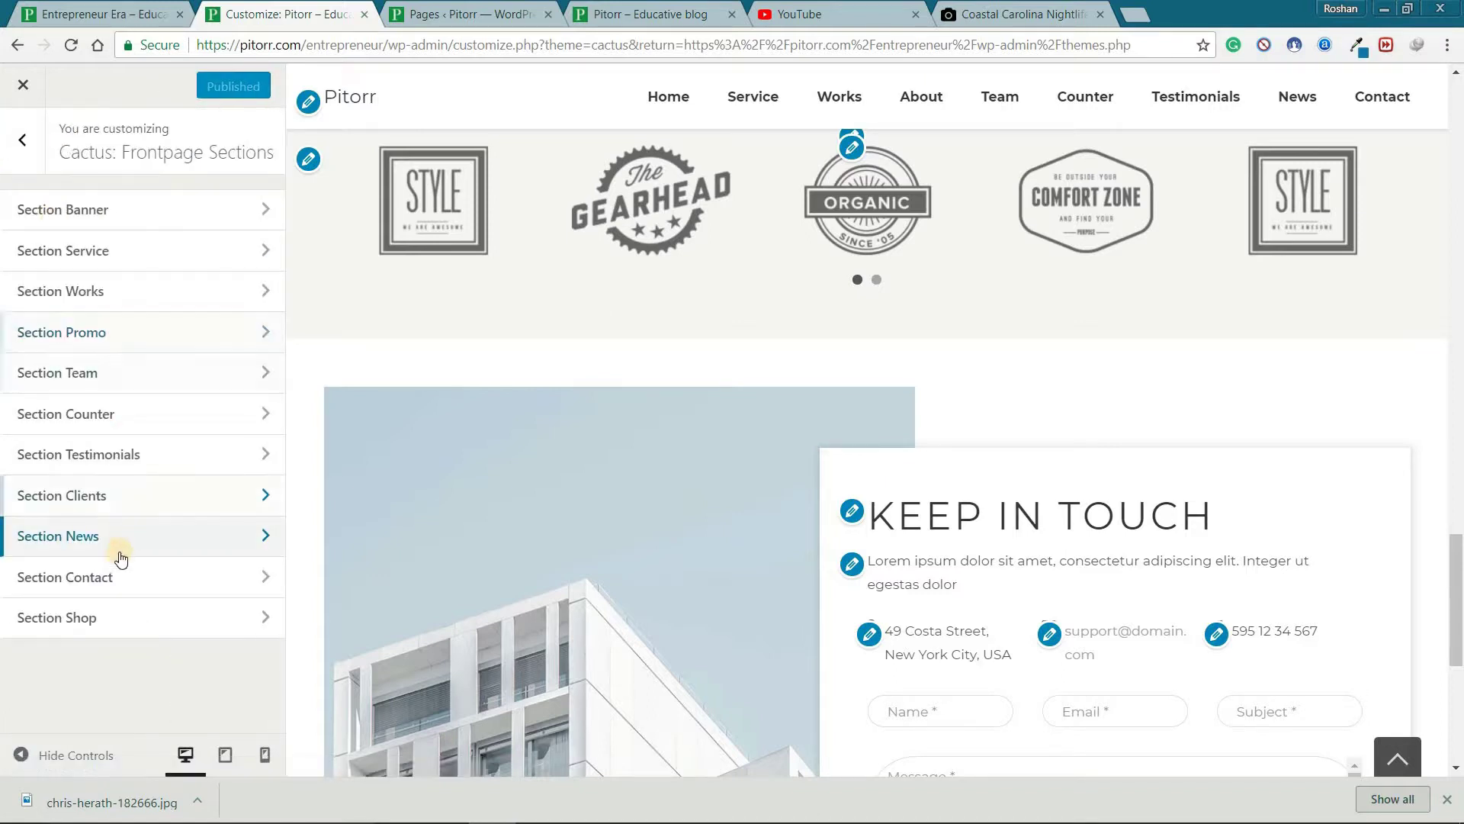
click(101, 576)
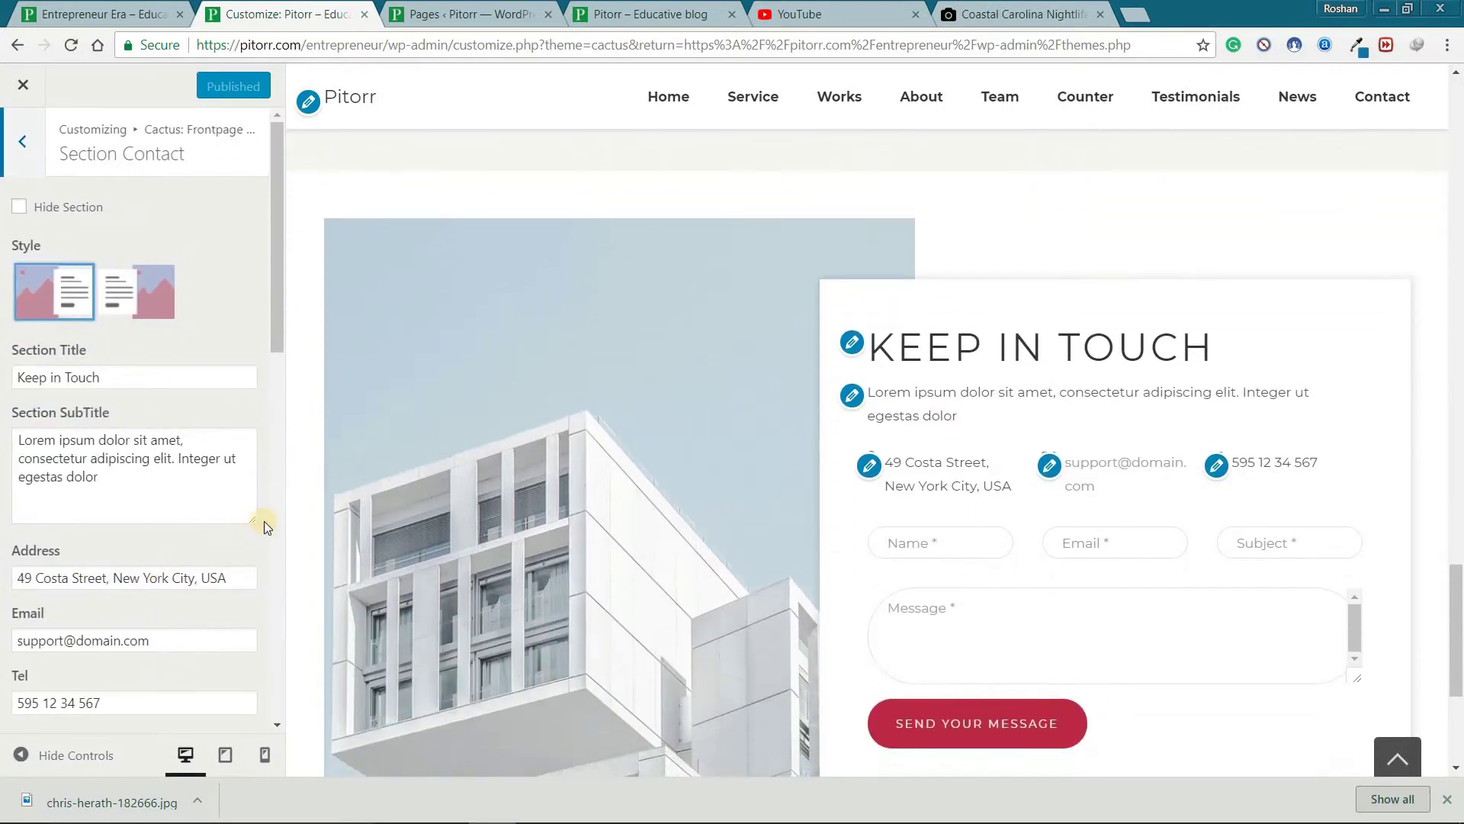
Step: Compare the form-left and image-left Contact styles, keeping the image-left layout
click(117, 316)
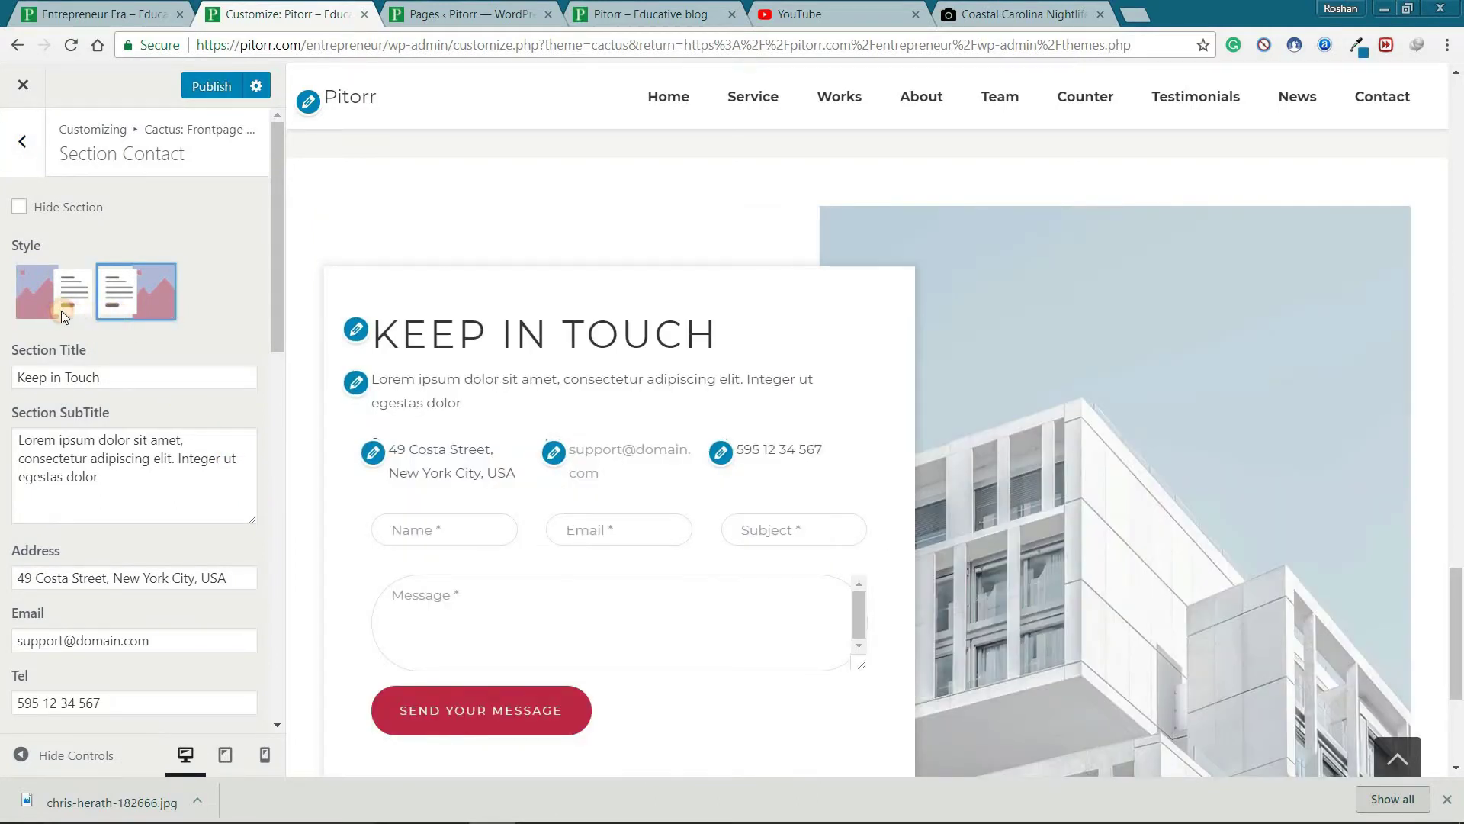
click(61, 310)
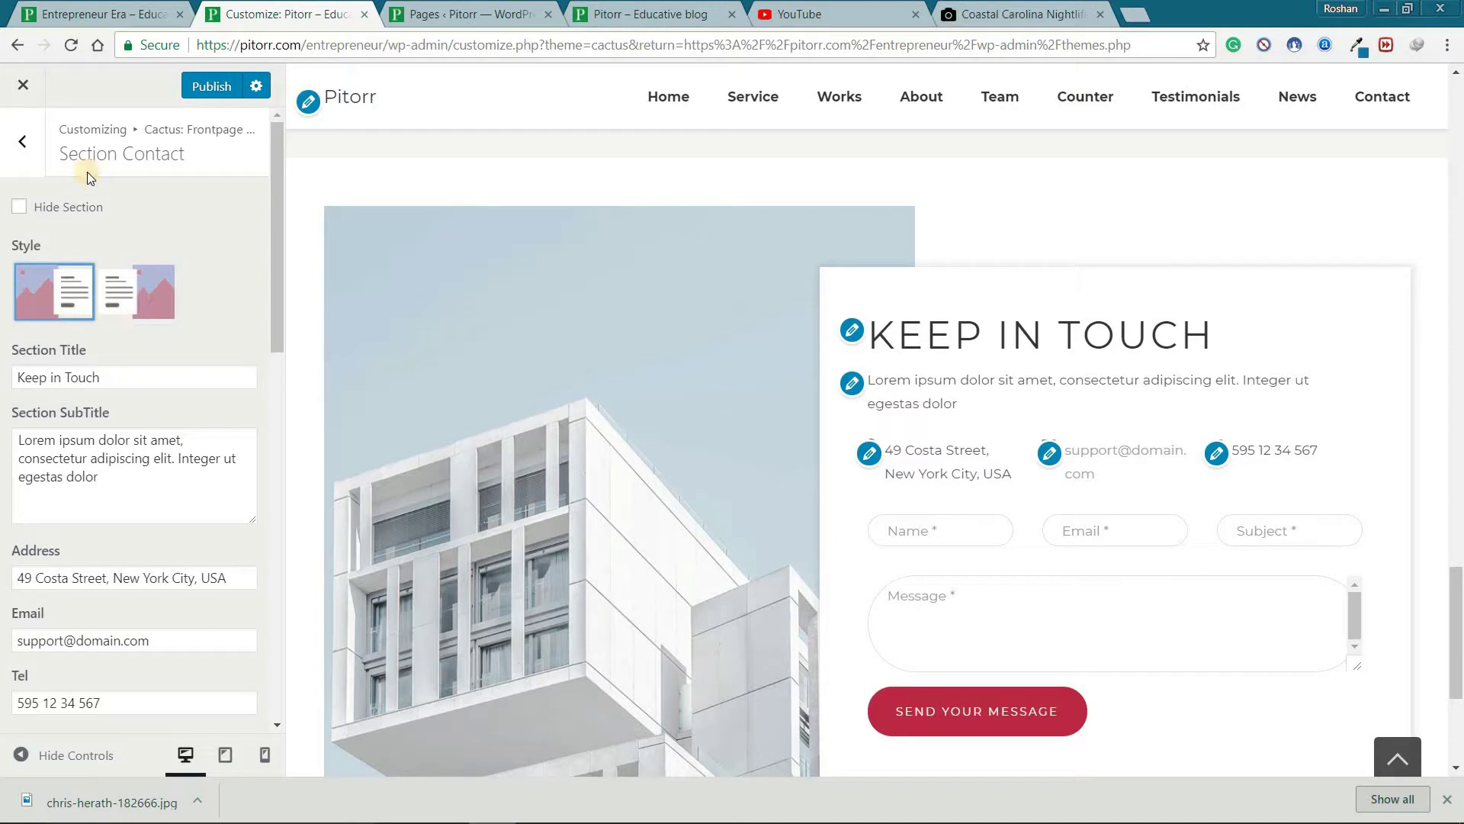
click(139, 304)
click(86, 309)
Step: Copy the KEEP IN TOUCH heading text from the Entrepreneur Era contact section
click(95, 8)
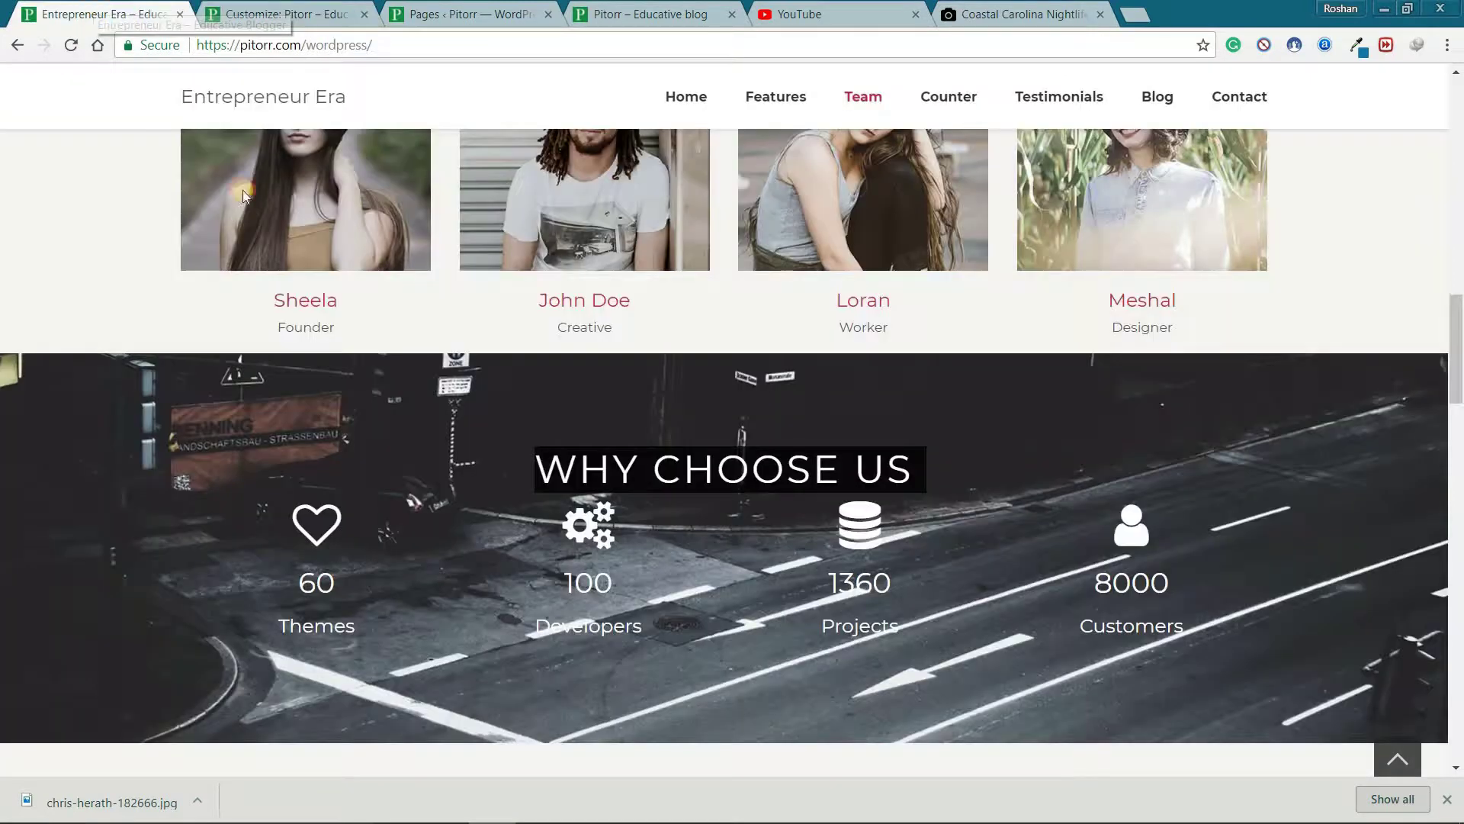
scroll(547, 474, down, 1)
scroll(547, 474, down, 10)
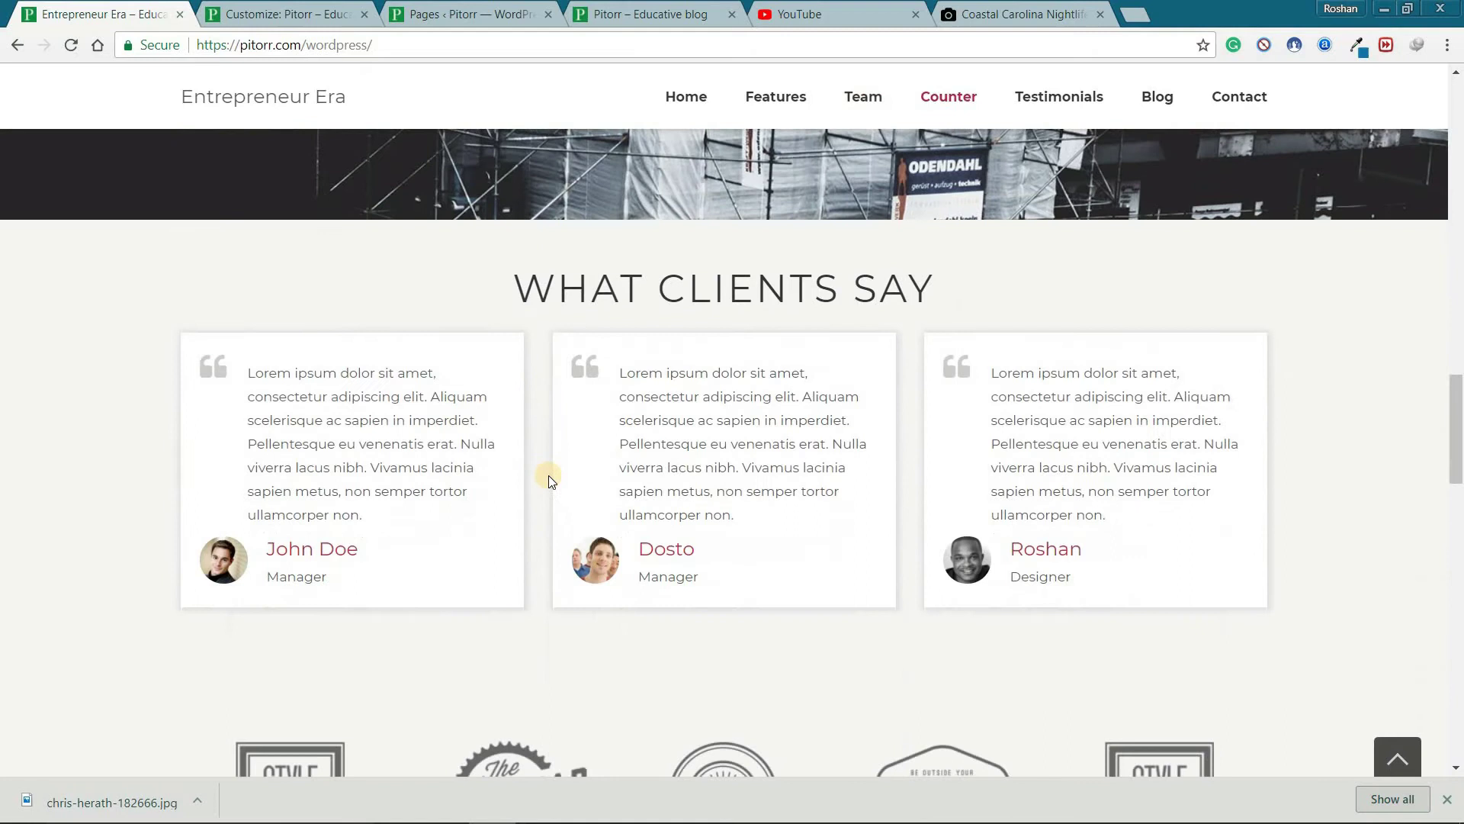
scroll(548, 480, down, 10)
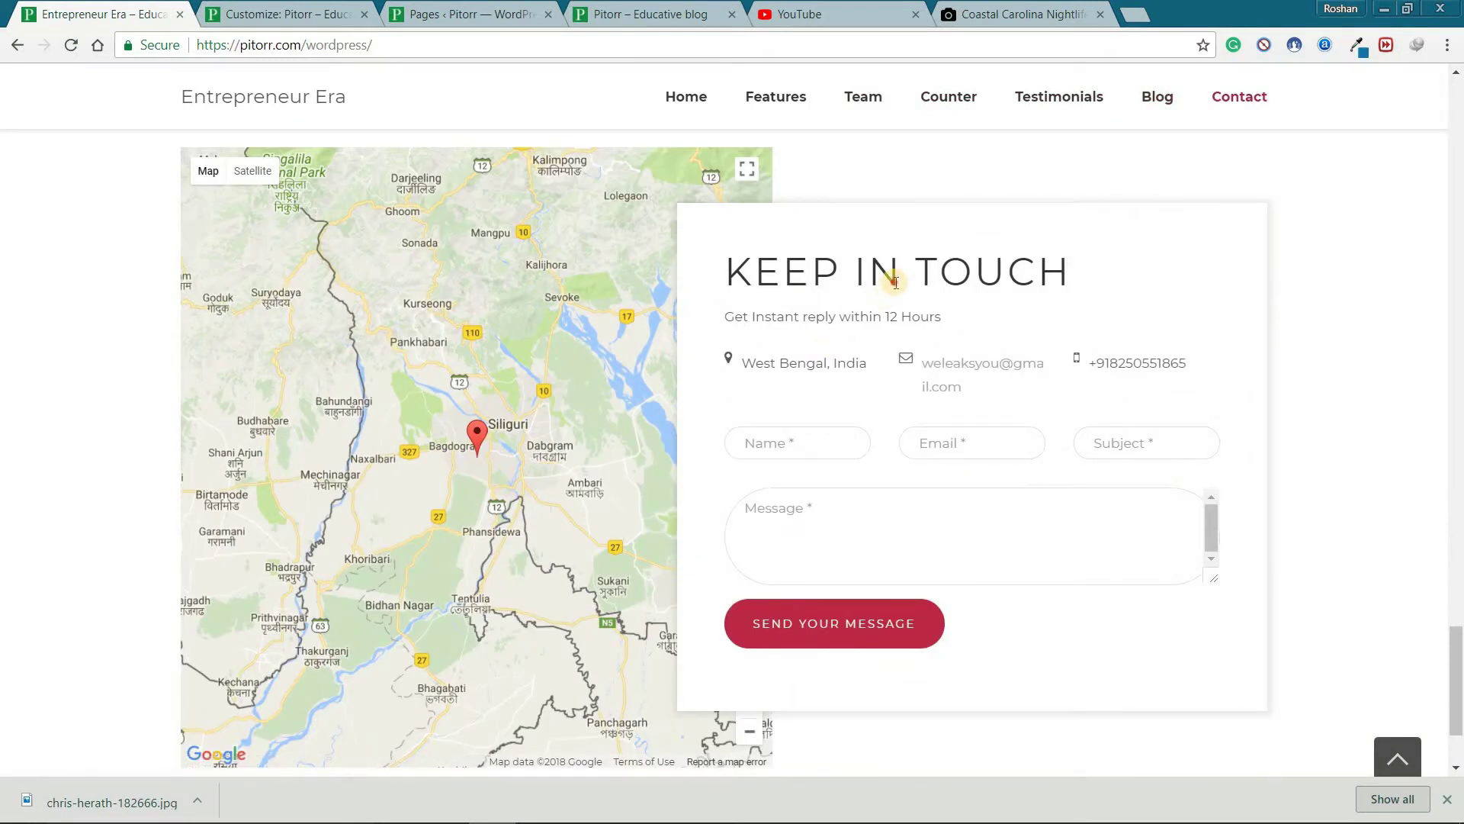
right_click(896, 282)
double_click(824, 294)
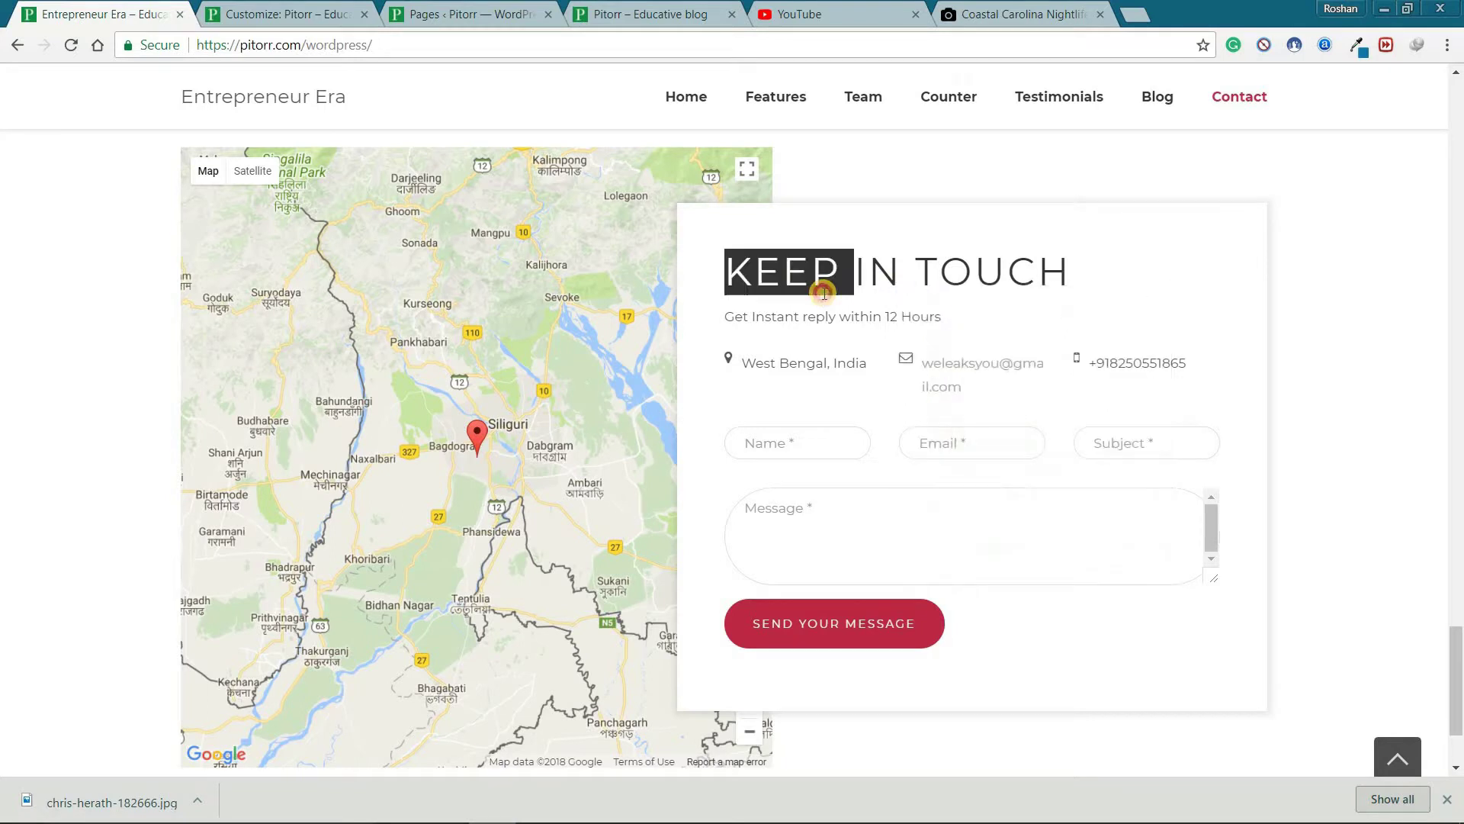
triple_click(824, 294)
right_click(822, 293)
click(839, 305)
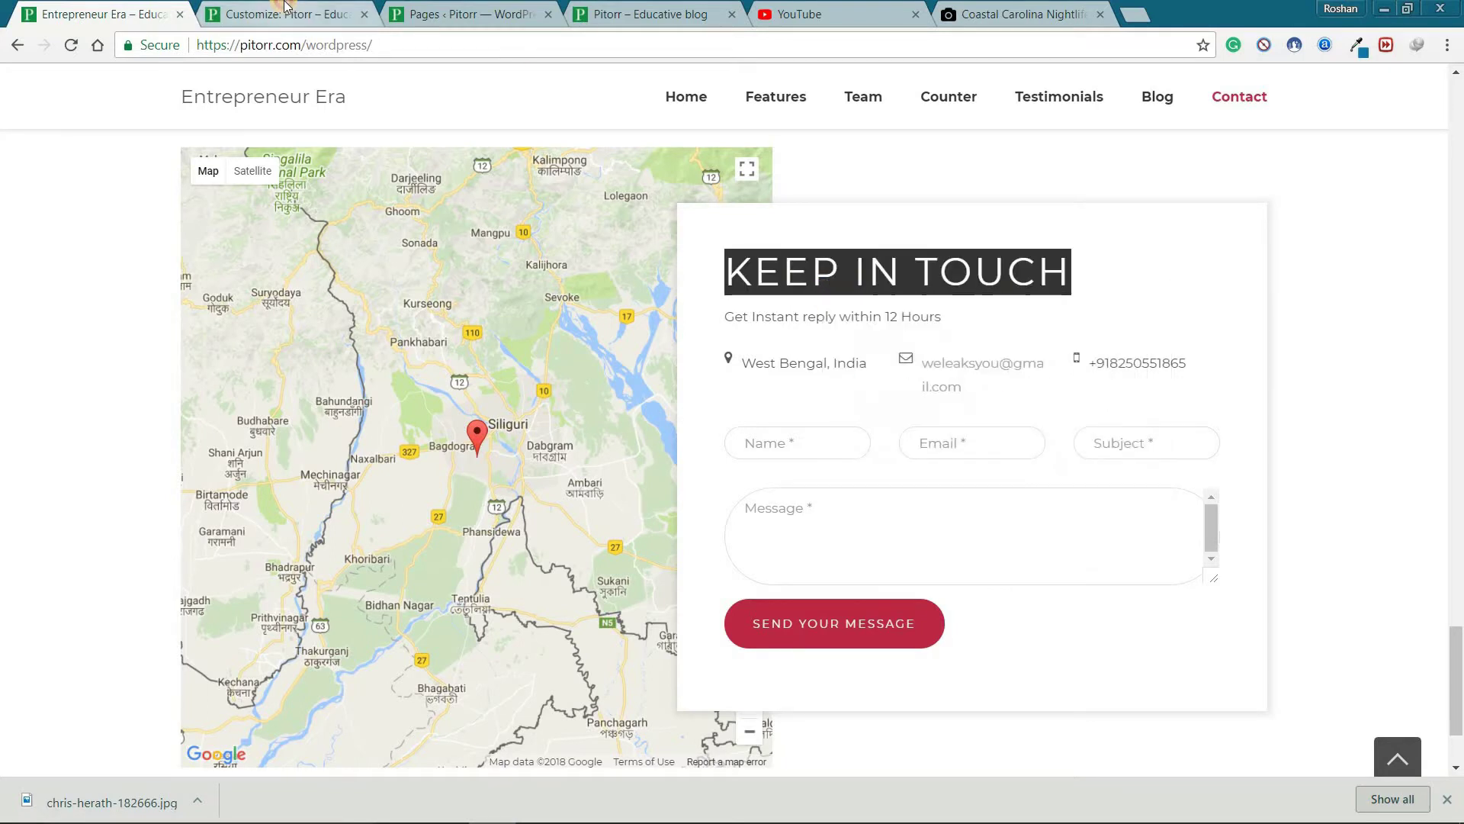
click(284, 9)
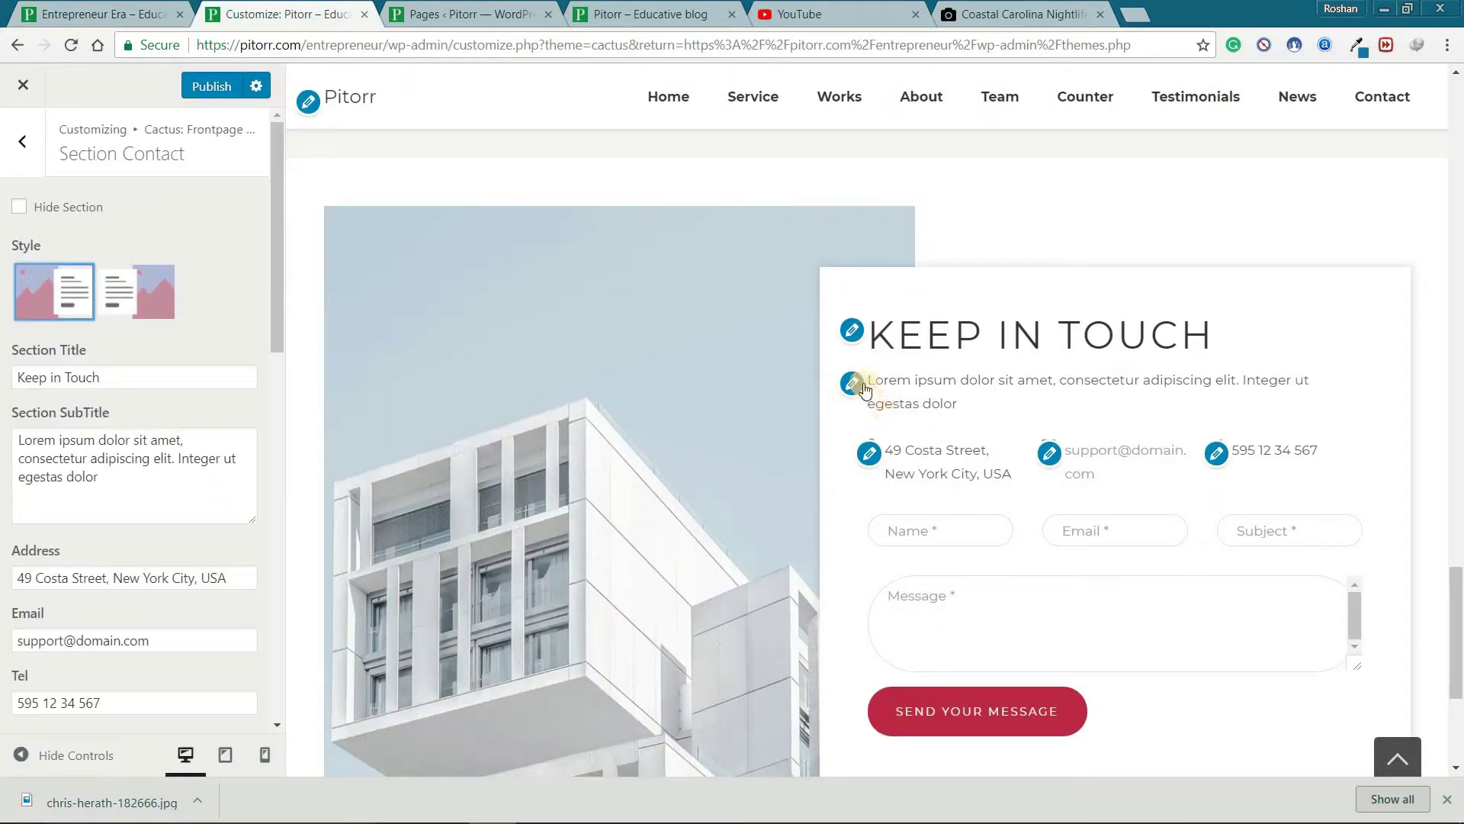
Step: Change the contact Section Title to 'KEEP IN TOUCH'
click(138, 385)
key(ctrl+a)
text(KEEP IN TOUCH)
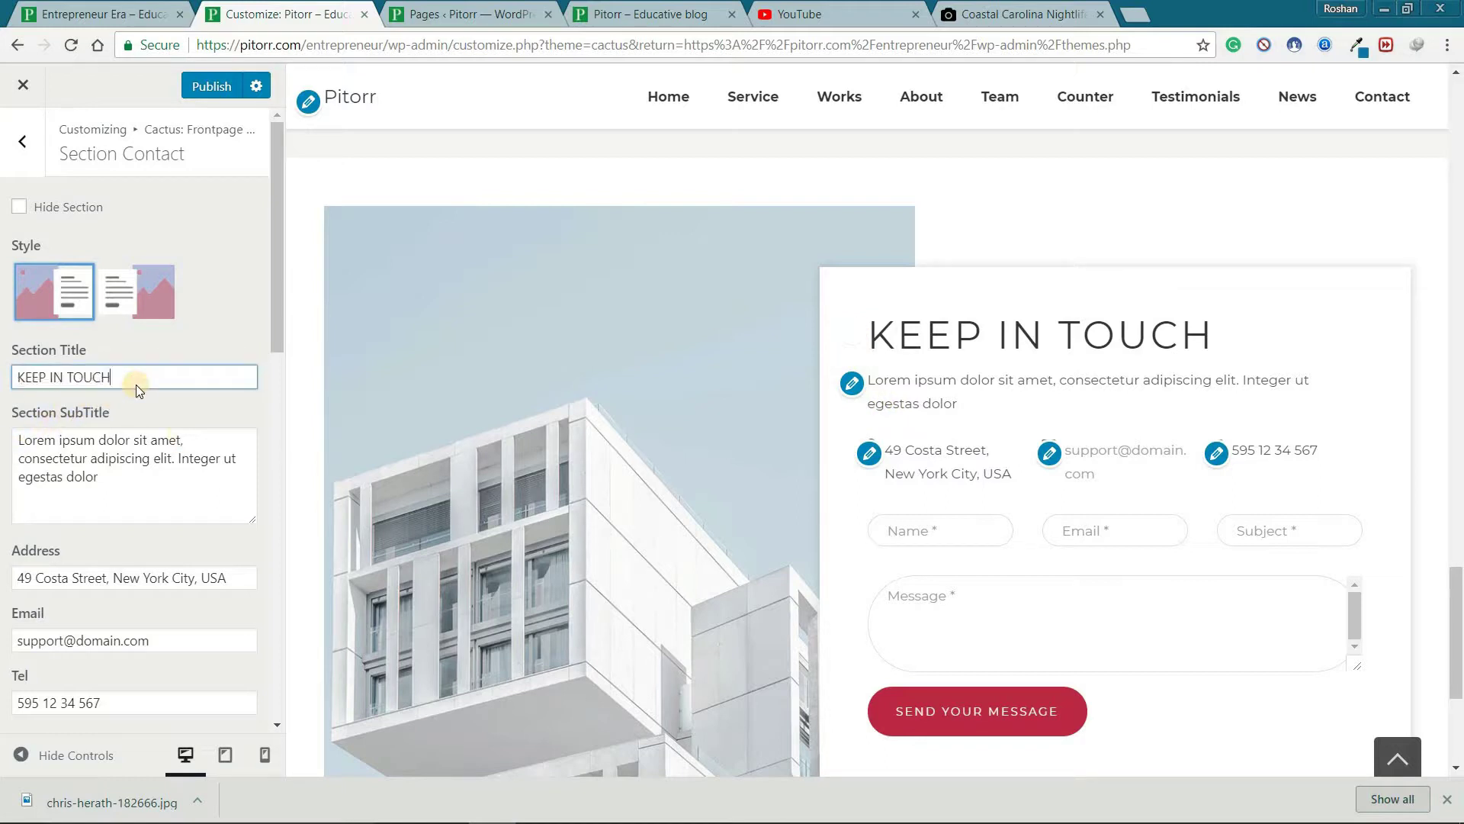
click(91, 14)
click(245, 7)
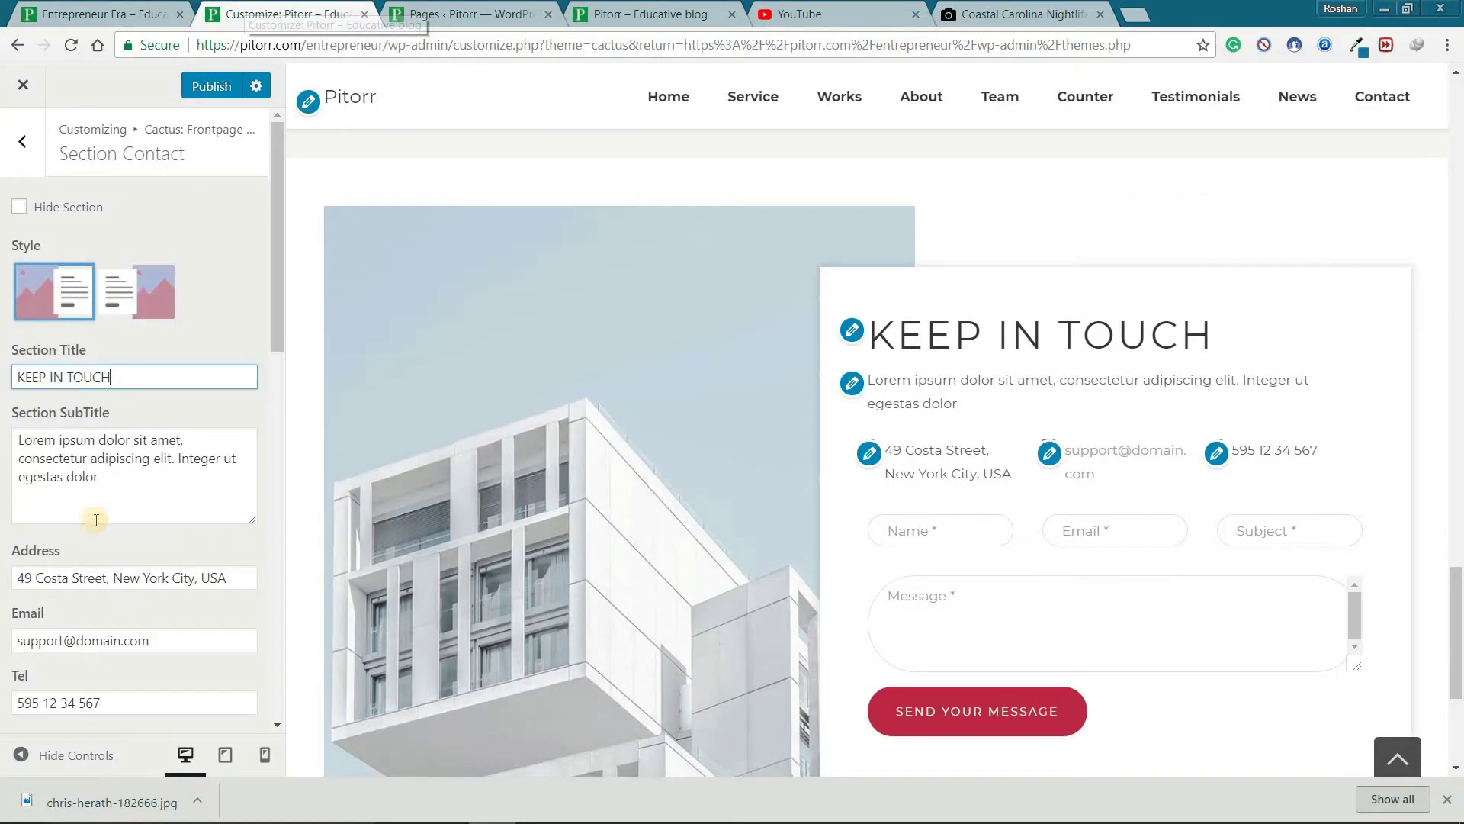
Step: Replace the contact address with West Bengal, India and enter the new email
triple_click(58, 578)
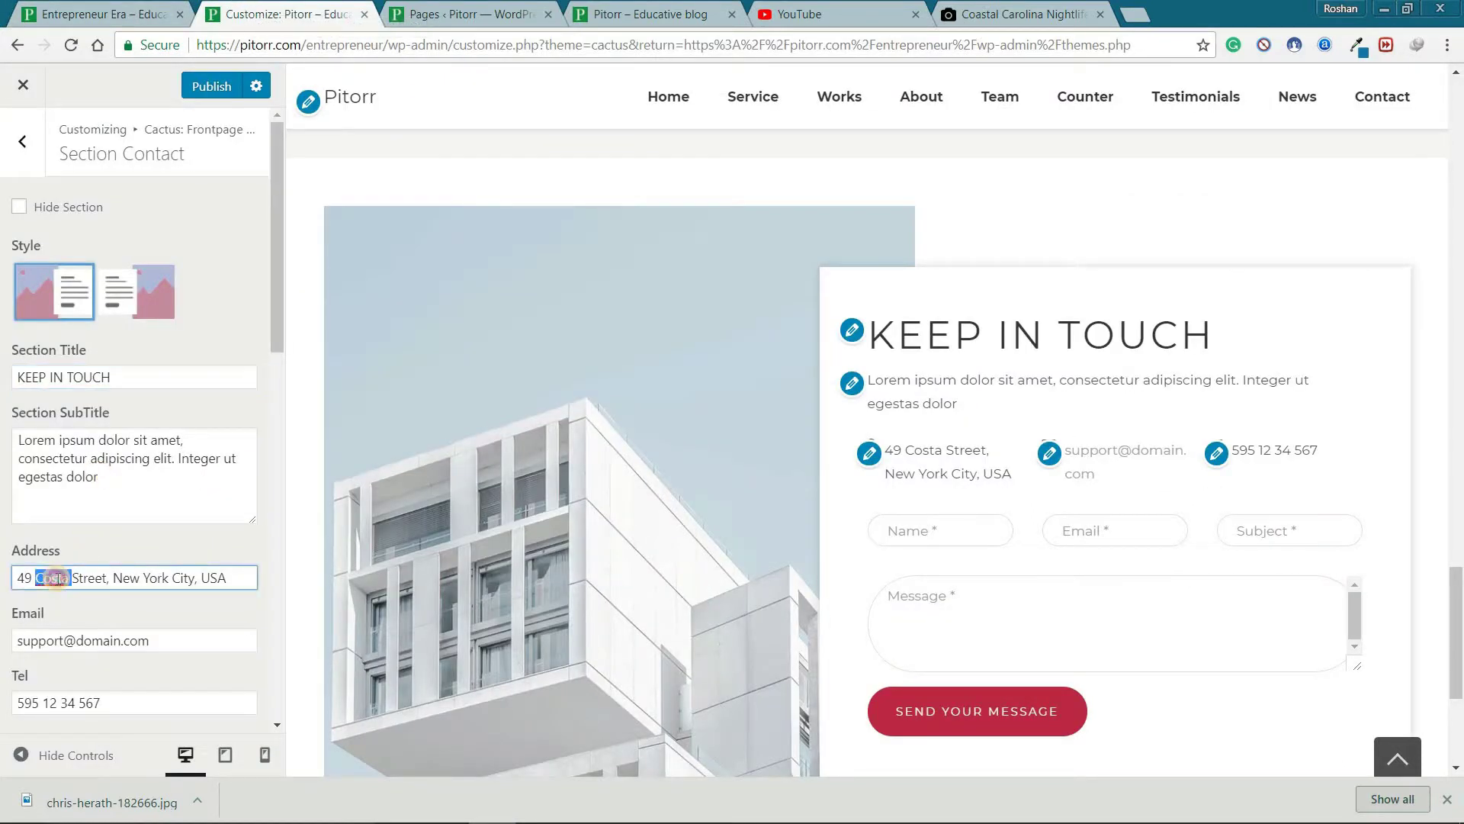
text(West Bengal, India)
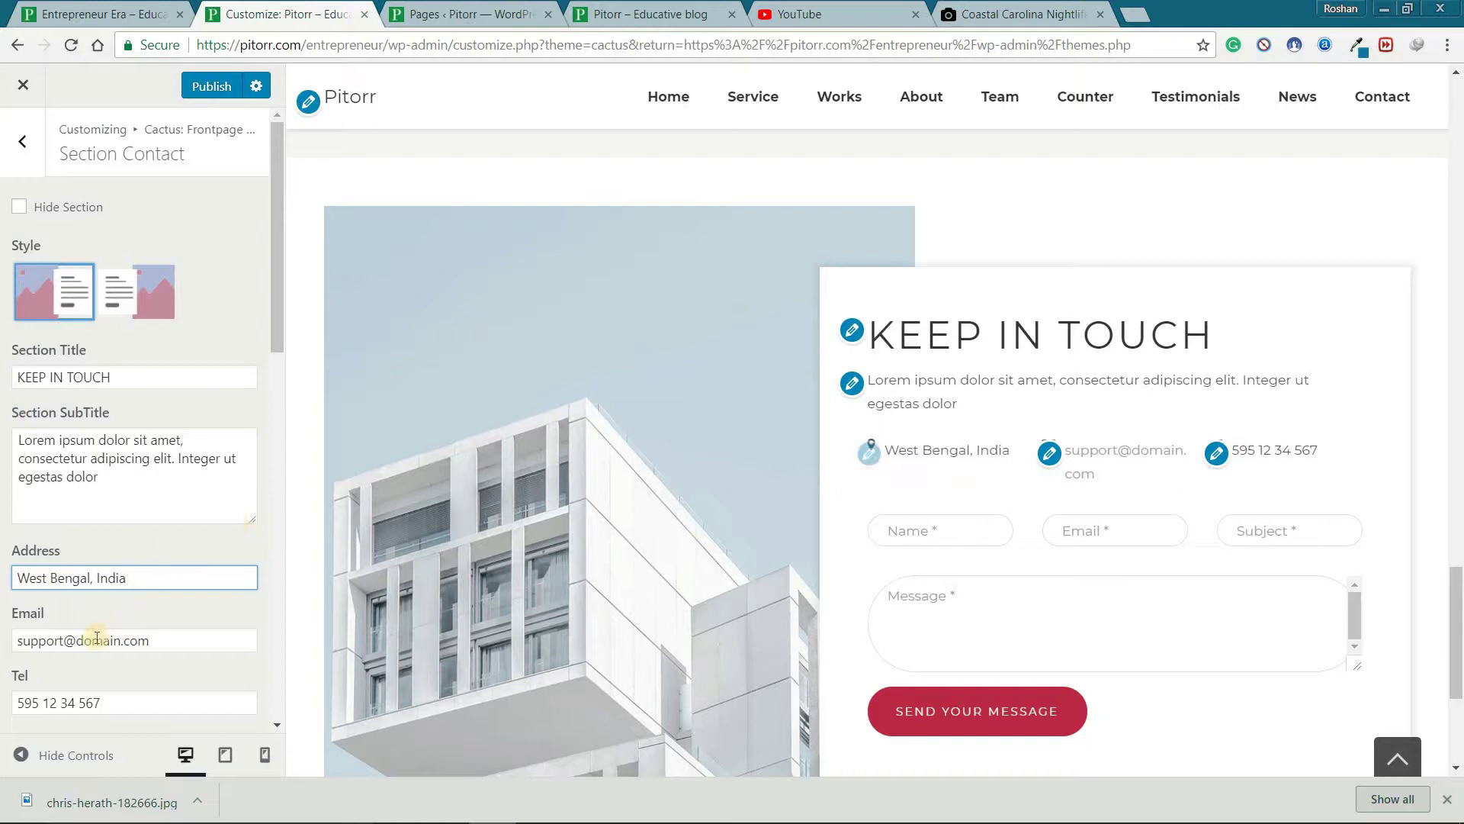
click(72, 639)
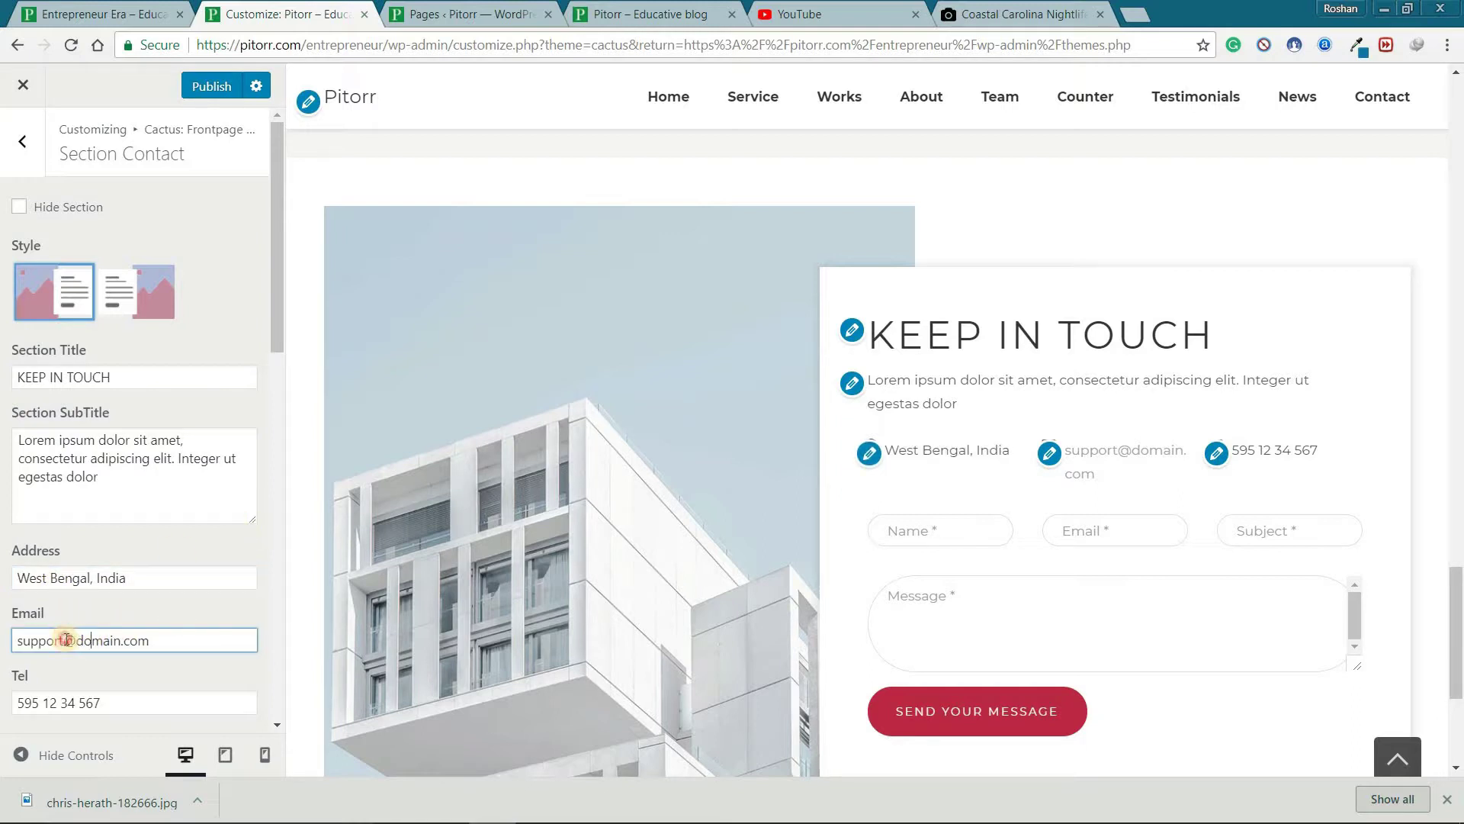
triple_click(67, 639)
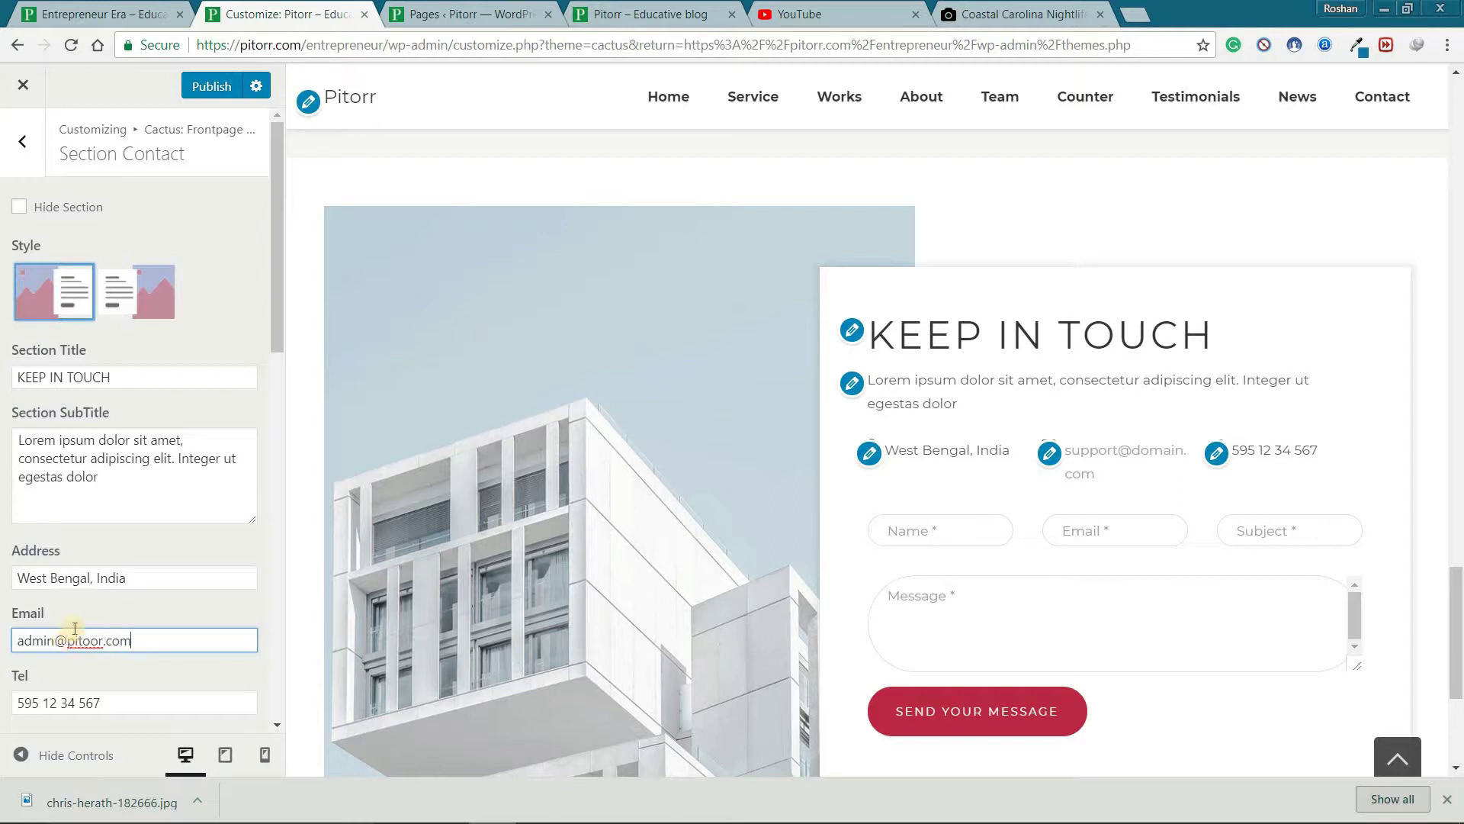
click(131, 614)
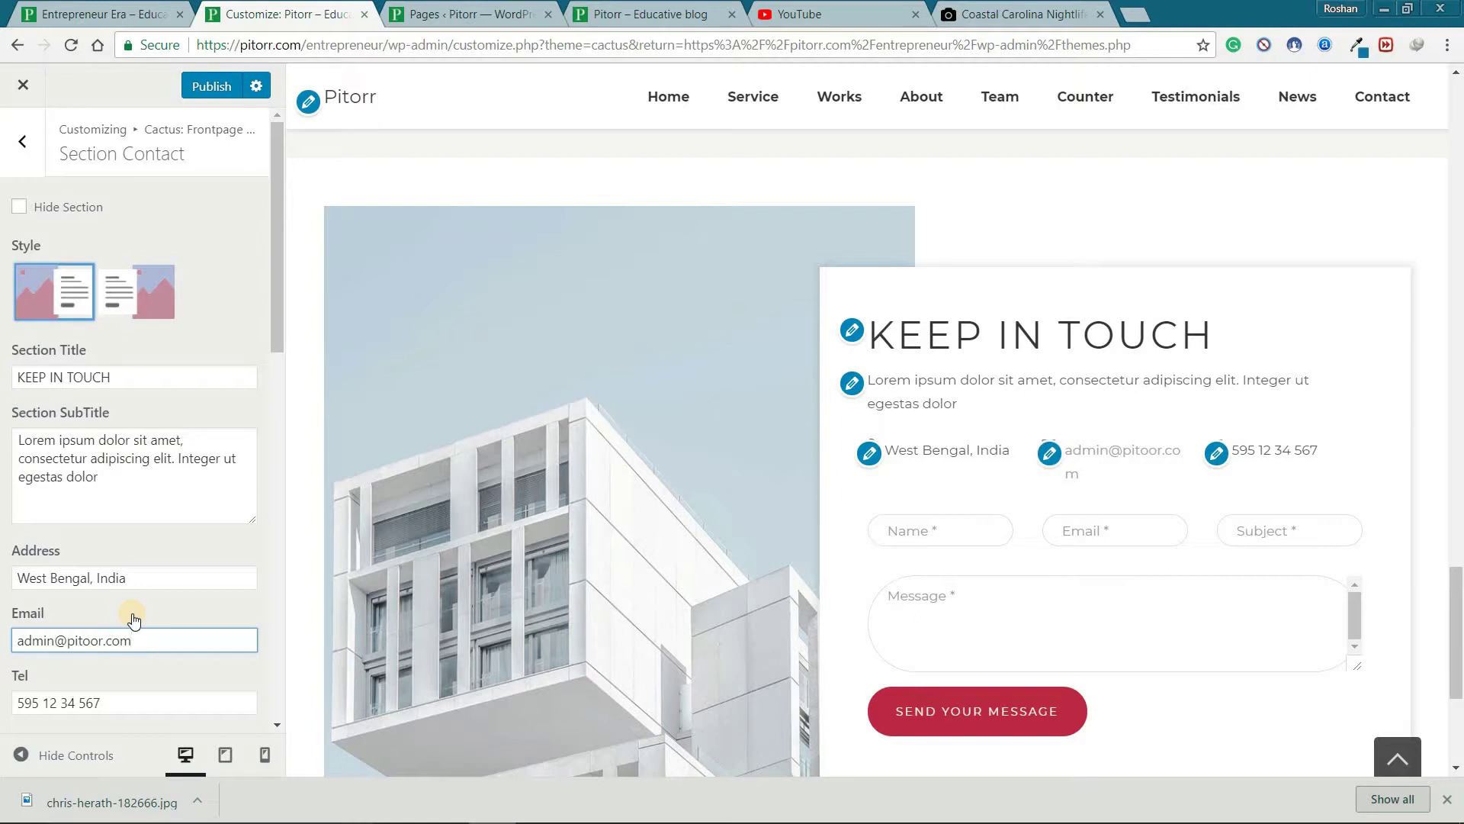
Step: Enter the new phone number and publish the contact section changes
triple_click(87, 702)
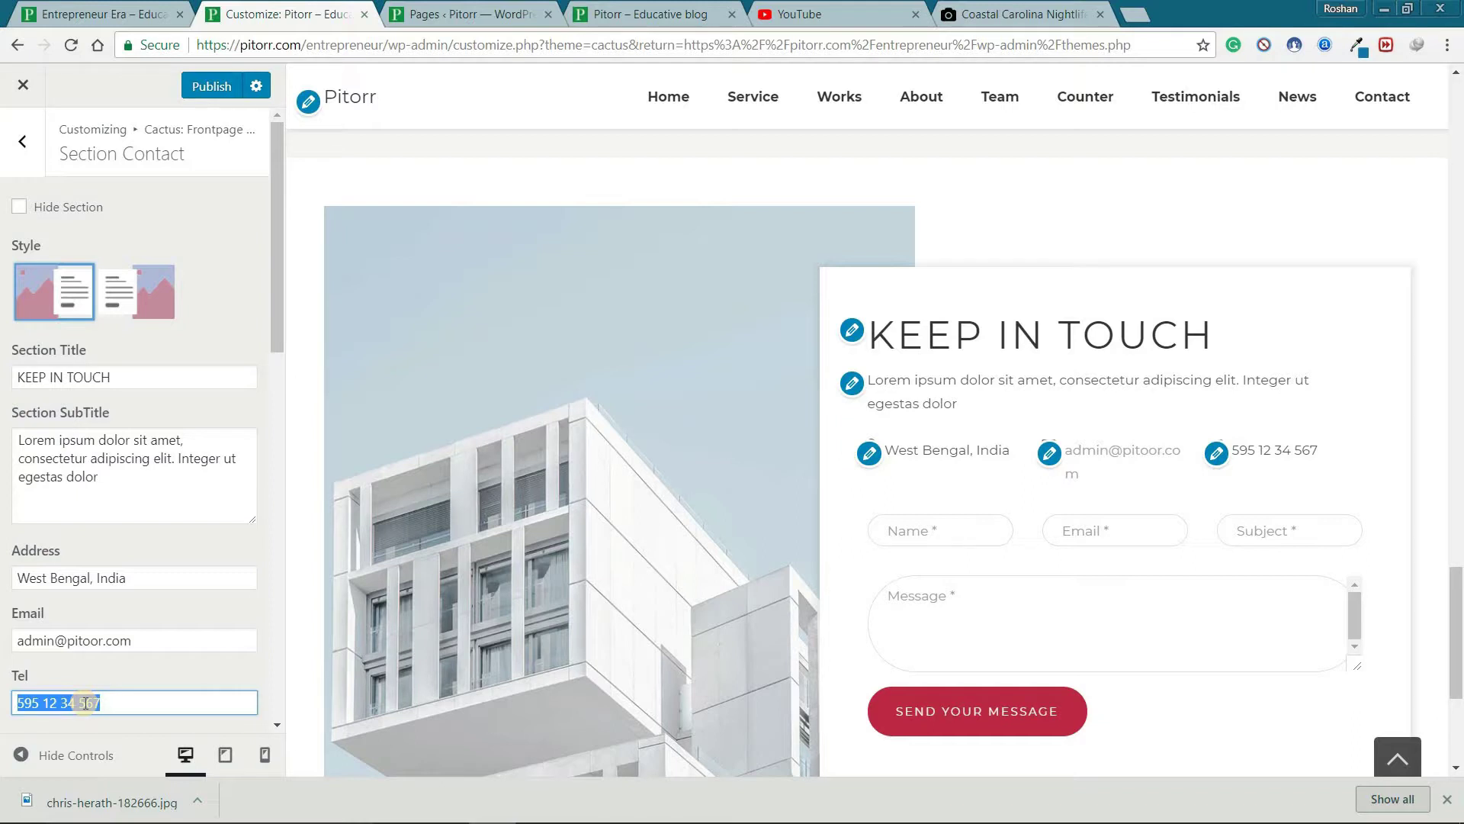
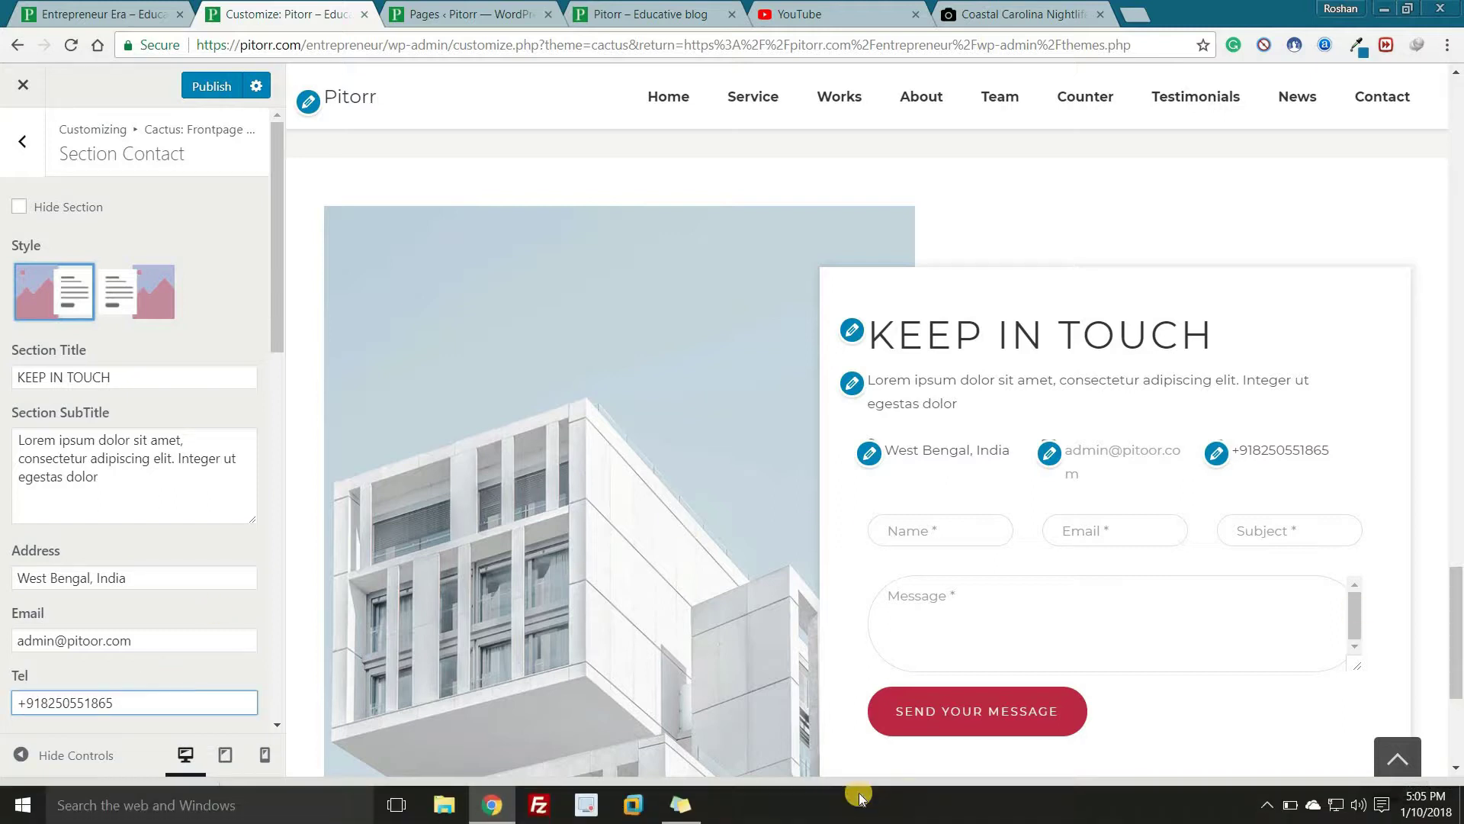
click(204, 88)
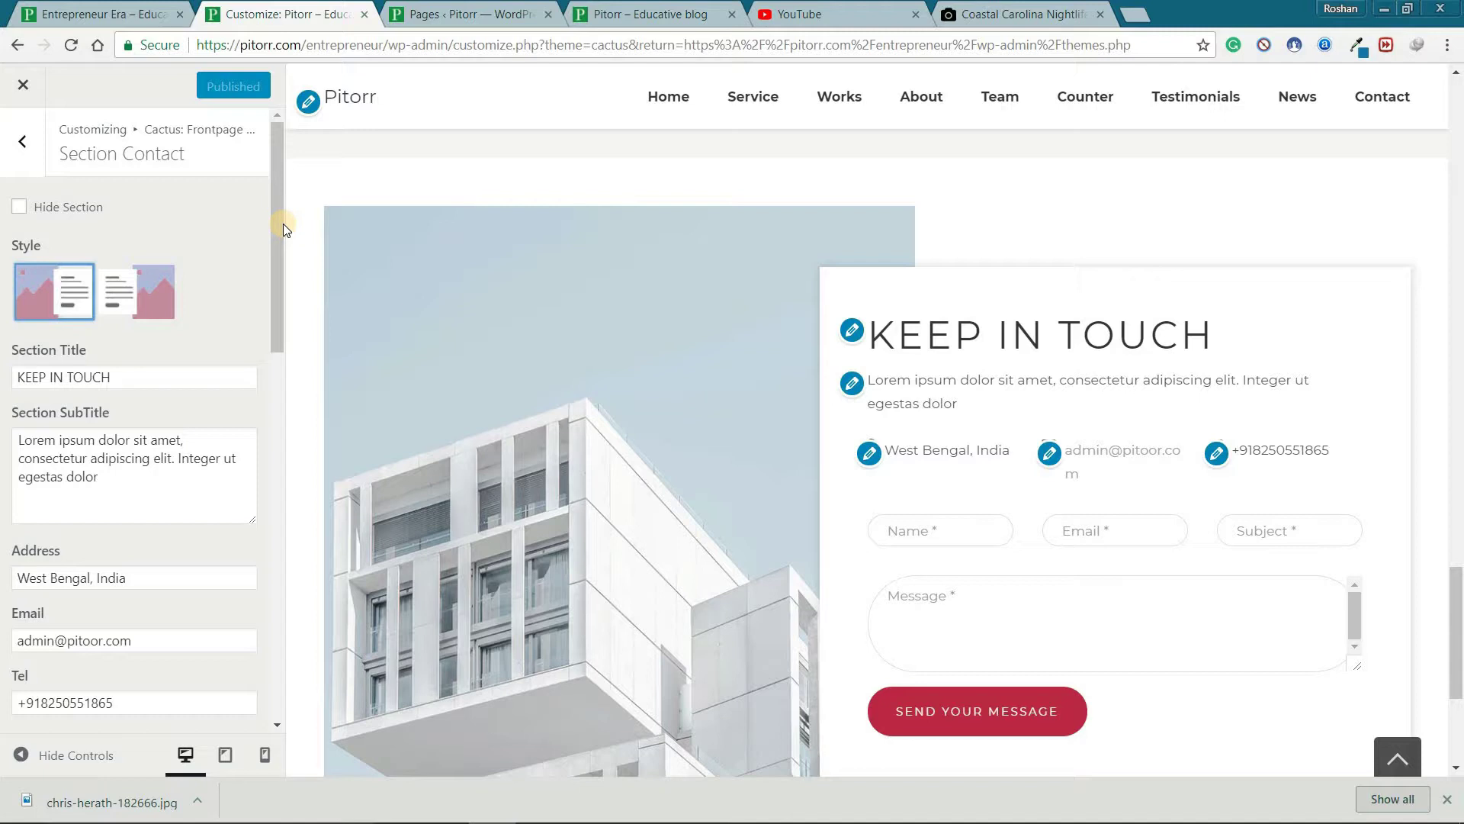
drag(275, 226, 260, 439)
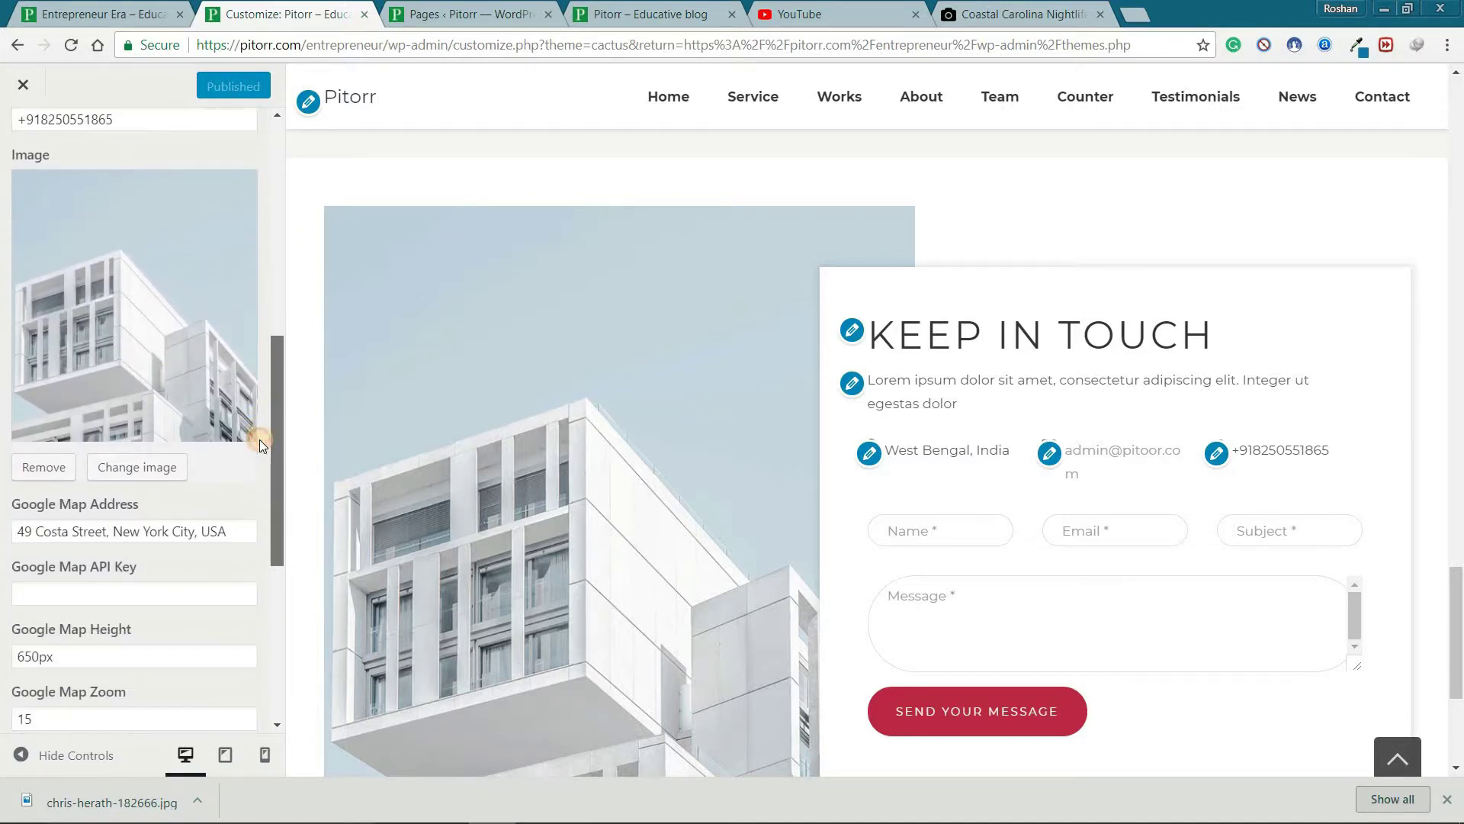
Step: Download the night-time car interior photo from Unsplash for the contact section image
click(135, 473)
click(290, 323)
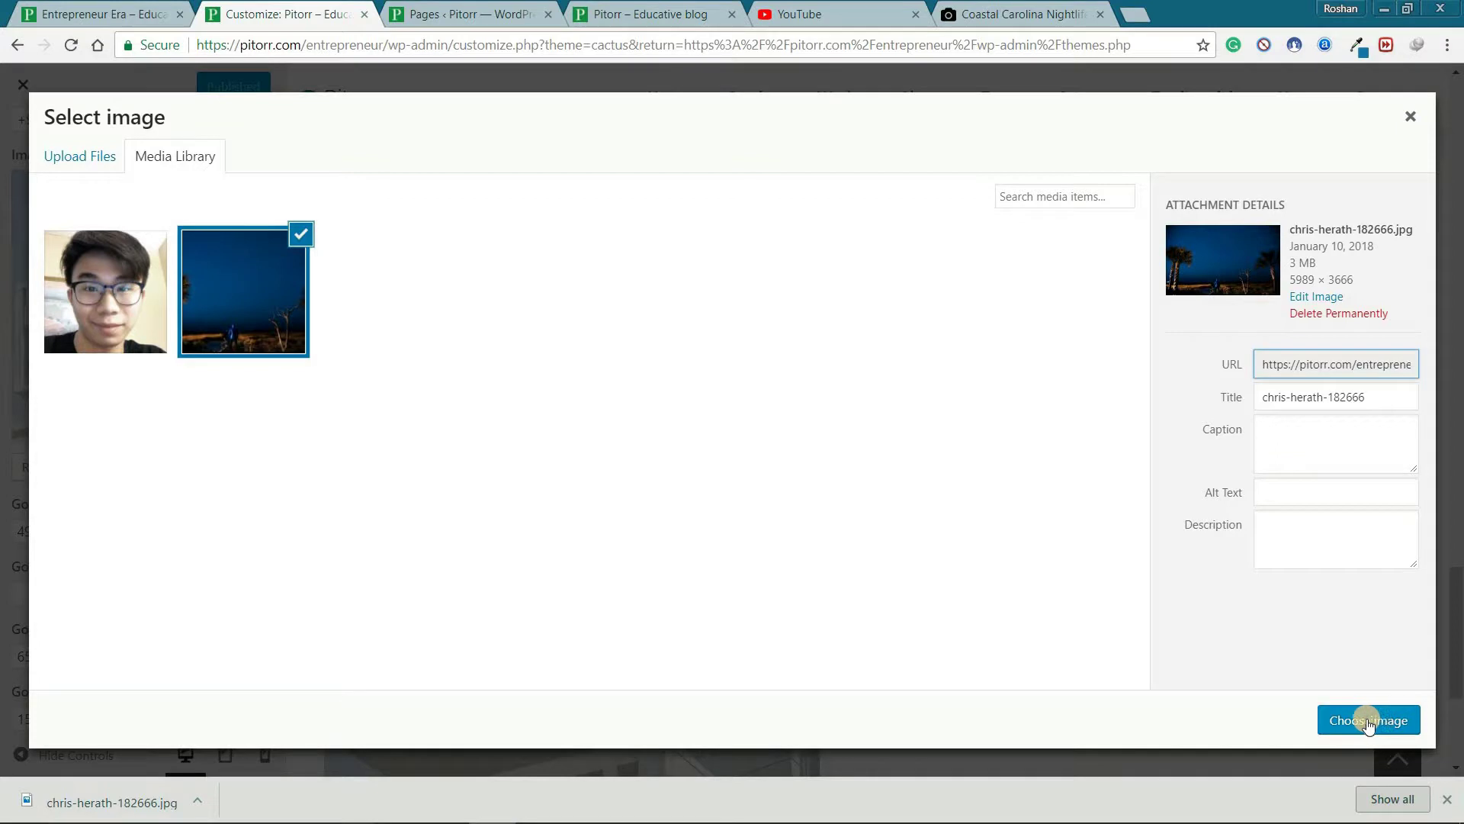
click(1019, 10)
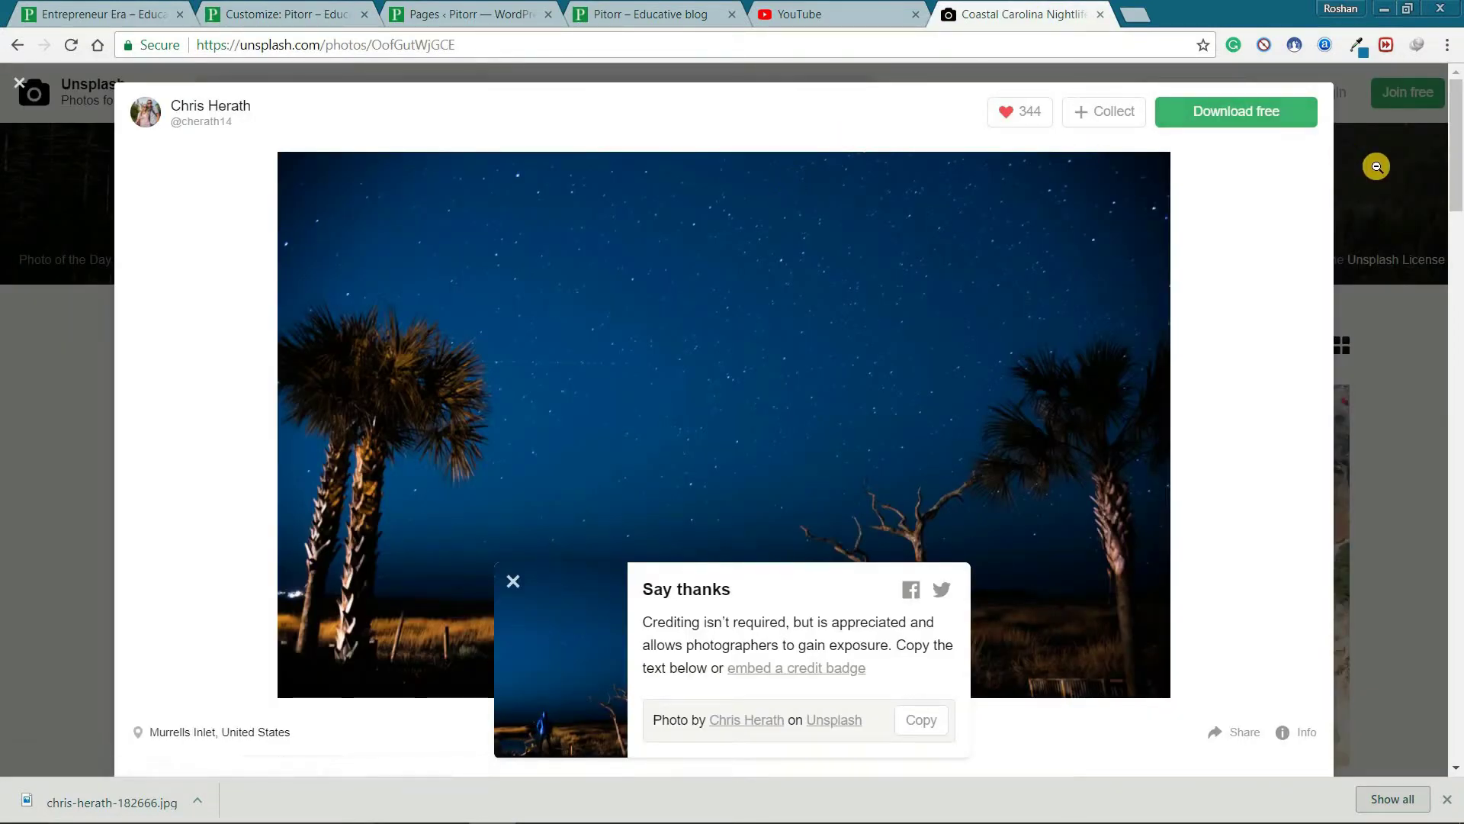
click(1375, 165)
scroll(1043, 353, down, 7)
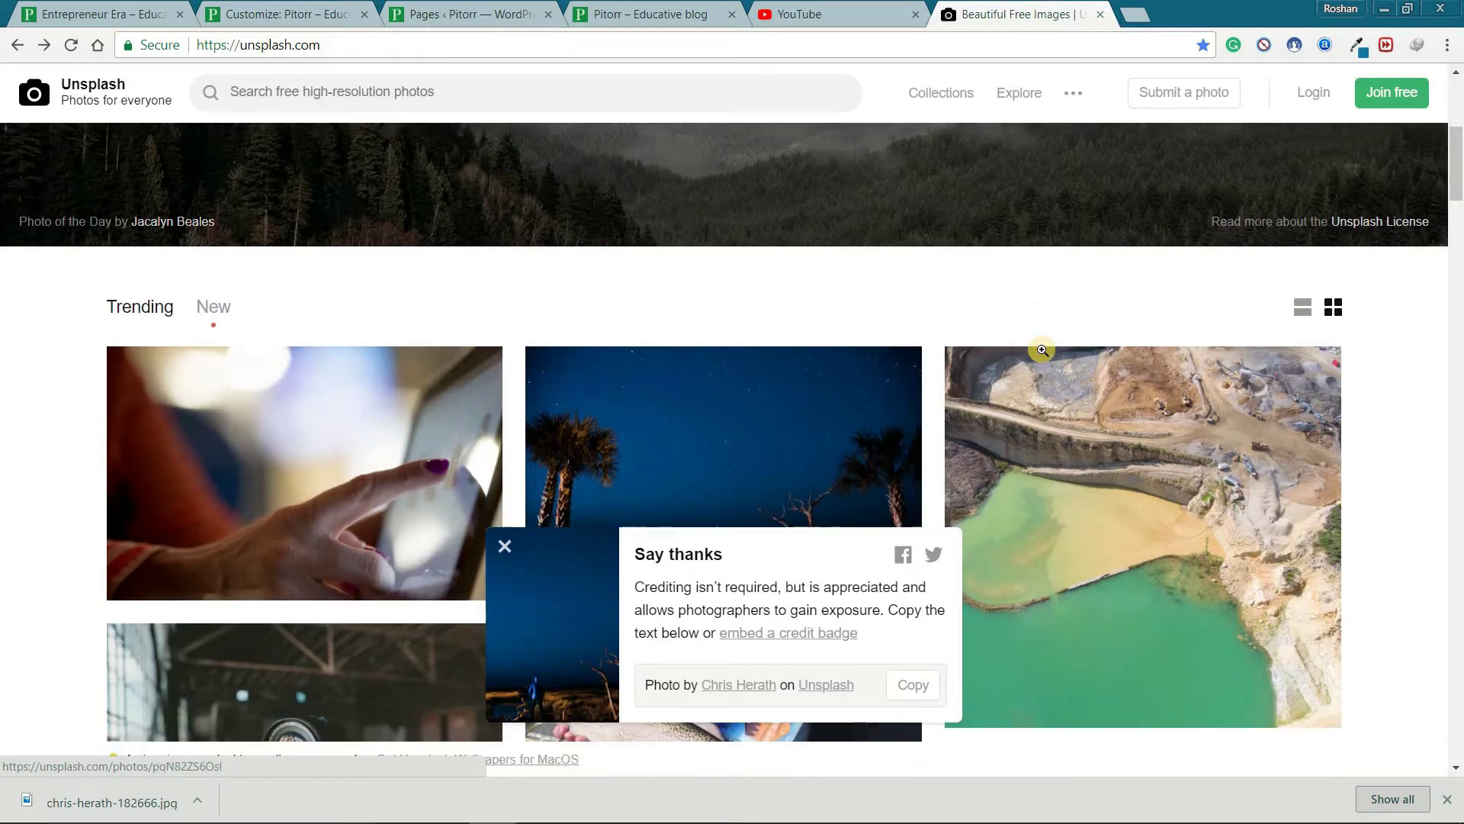
scroll(1043, 350, down, 9)
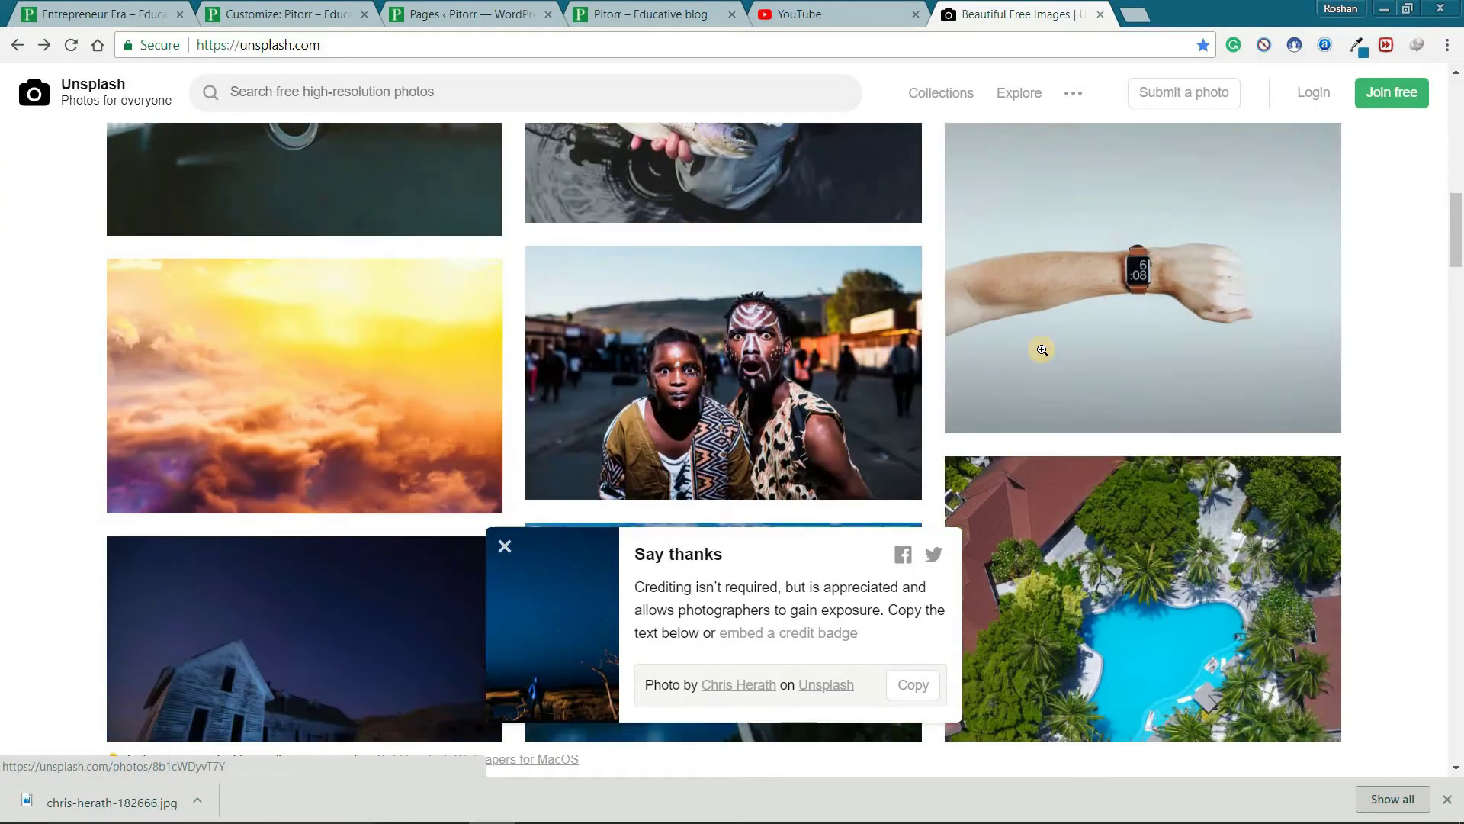
scroll(1042, 349, down, 5)
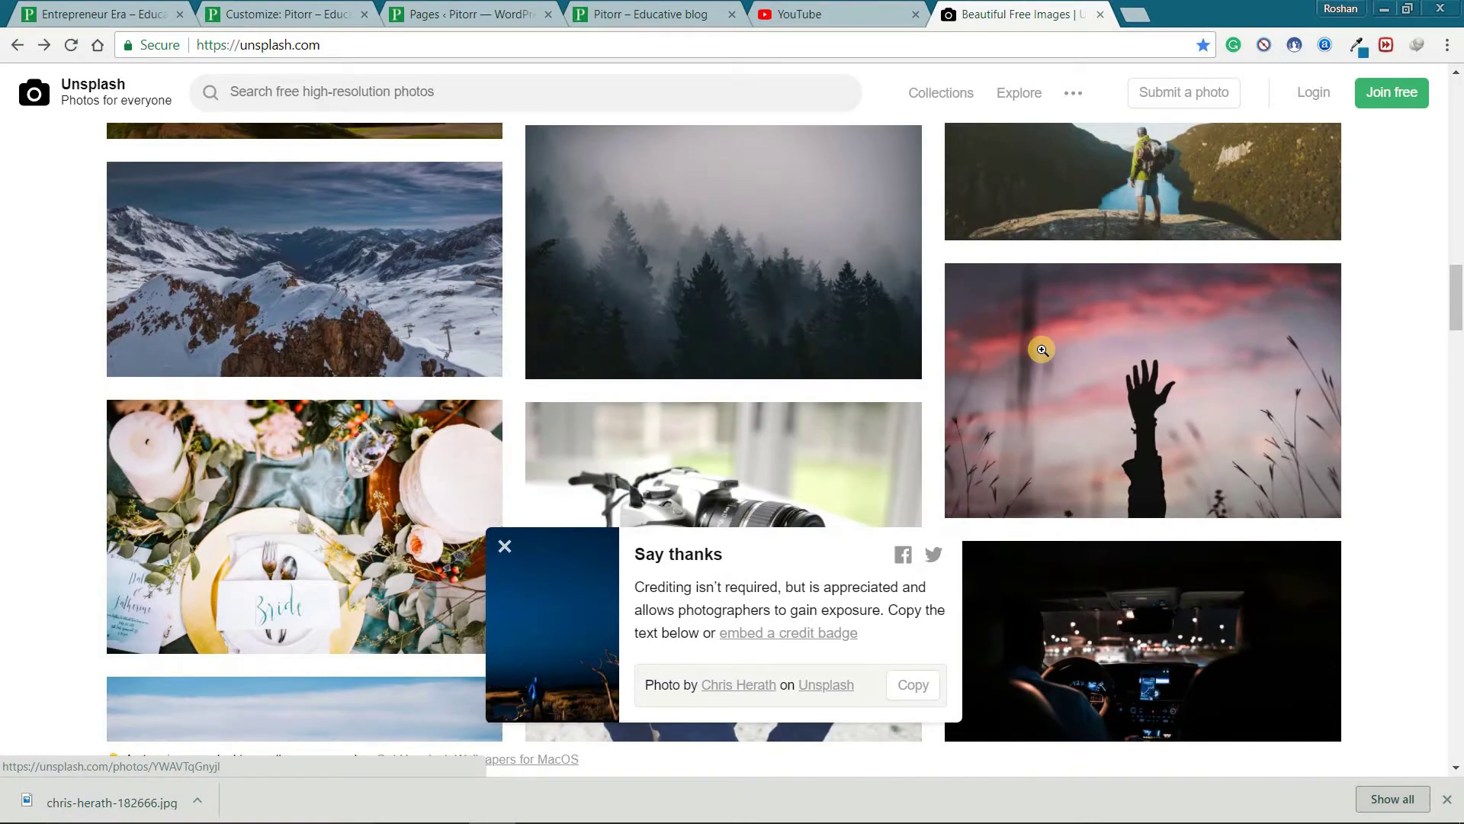
scroll(1042, 350, down, 4)
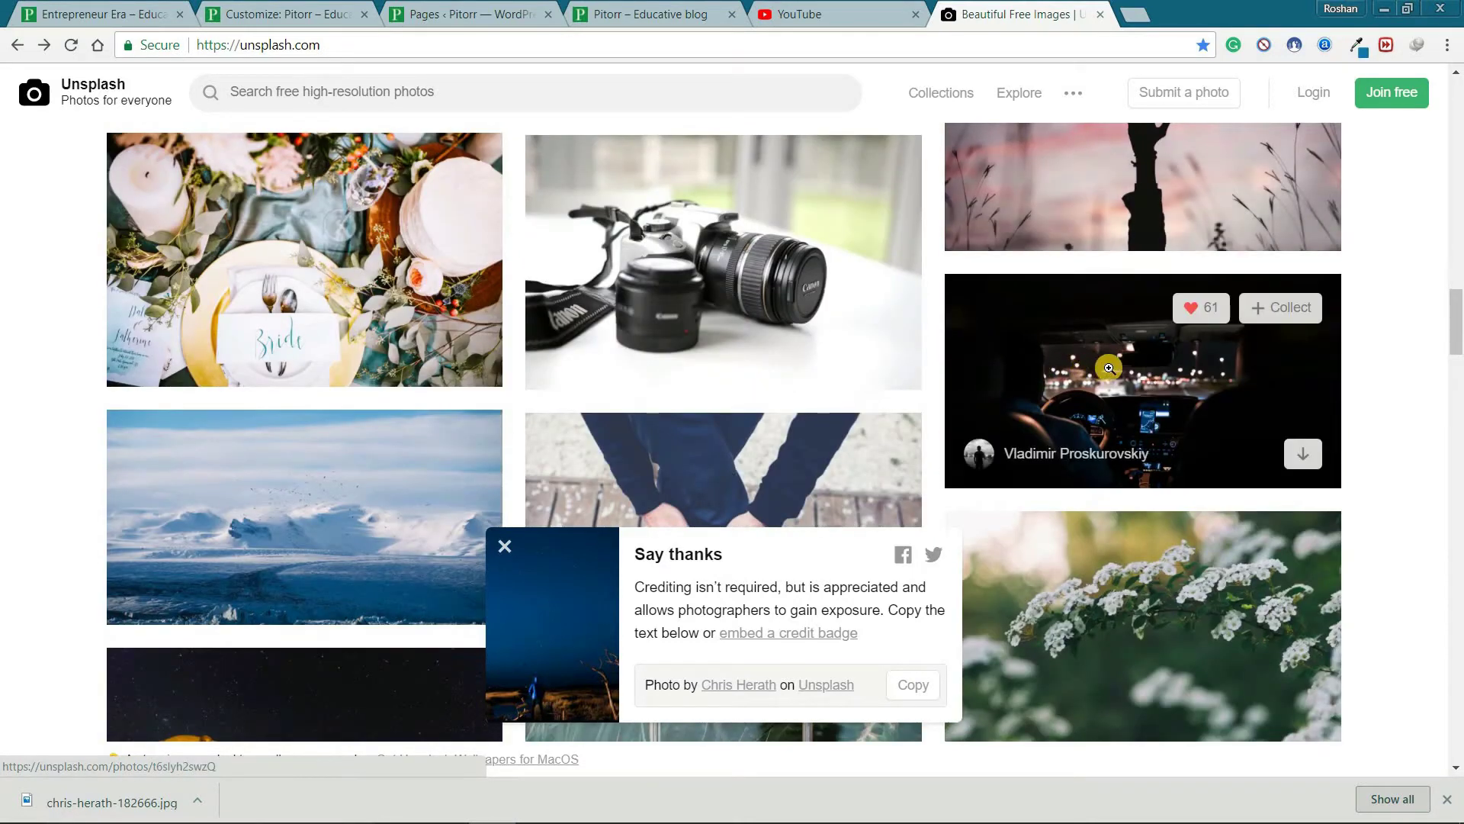
click(1102, 367)
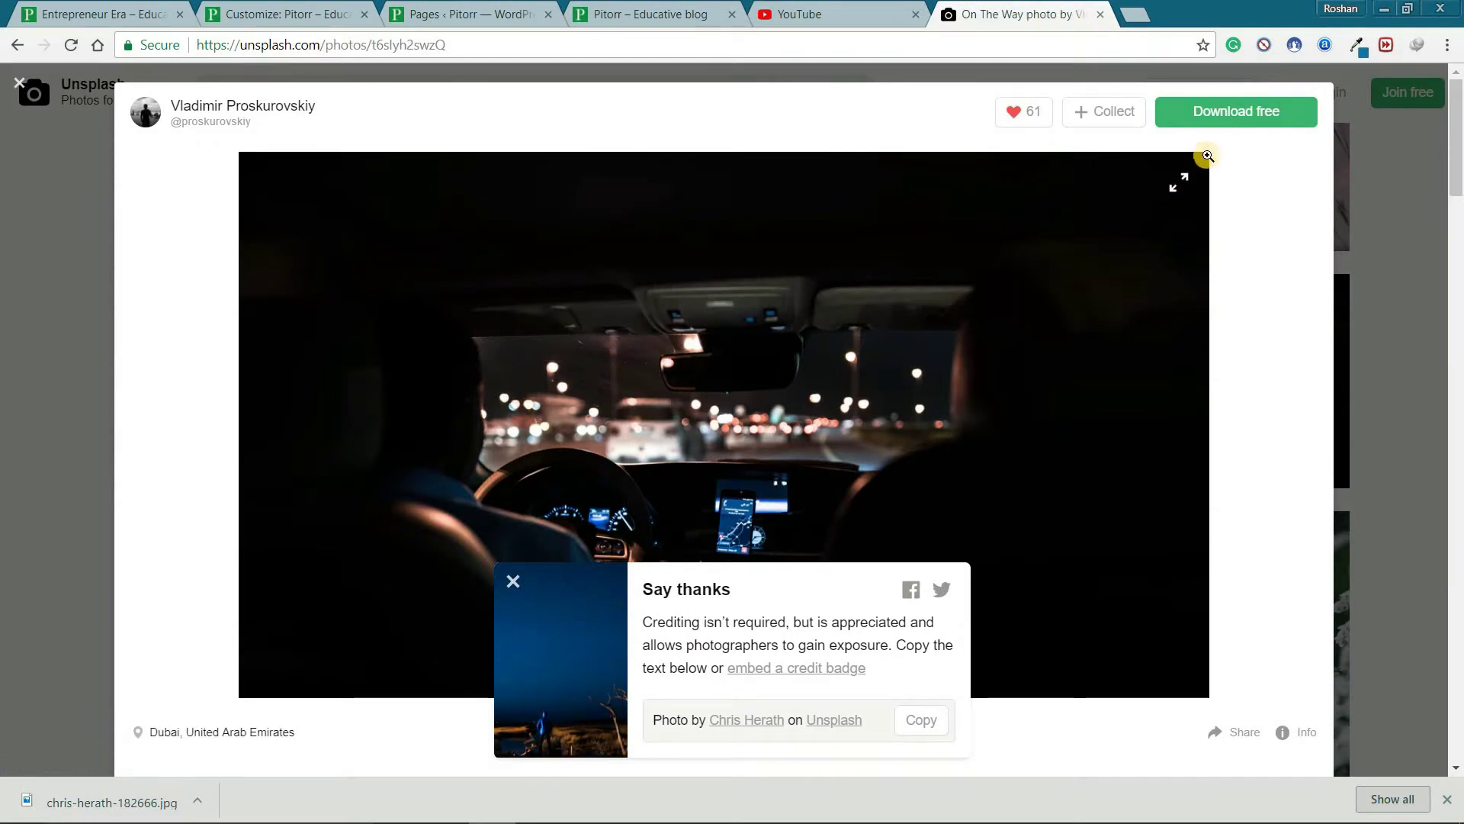
click(1214, 128)
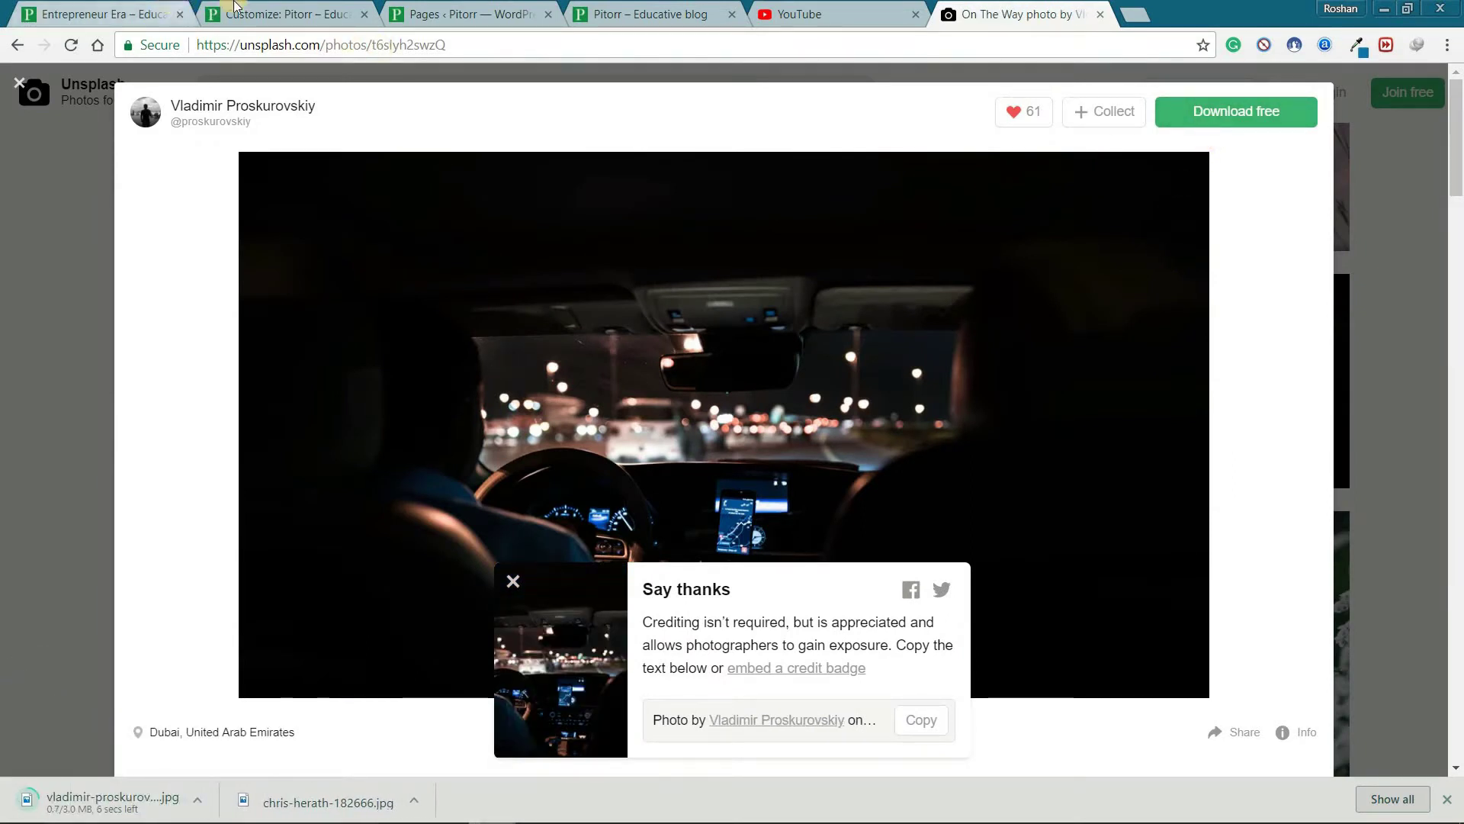
click(292, 17)
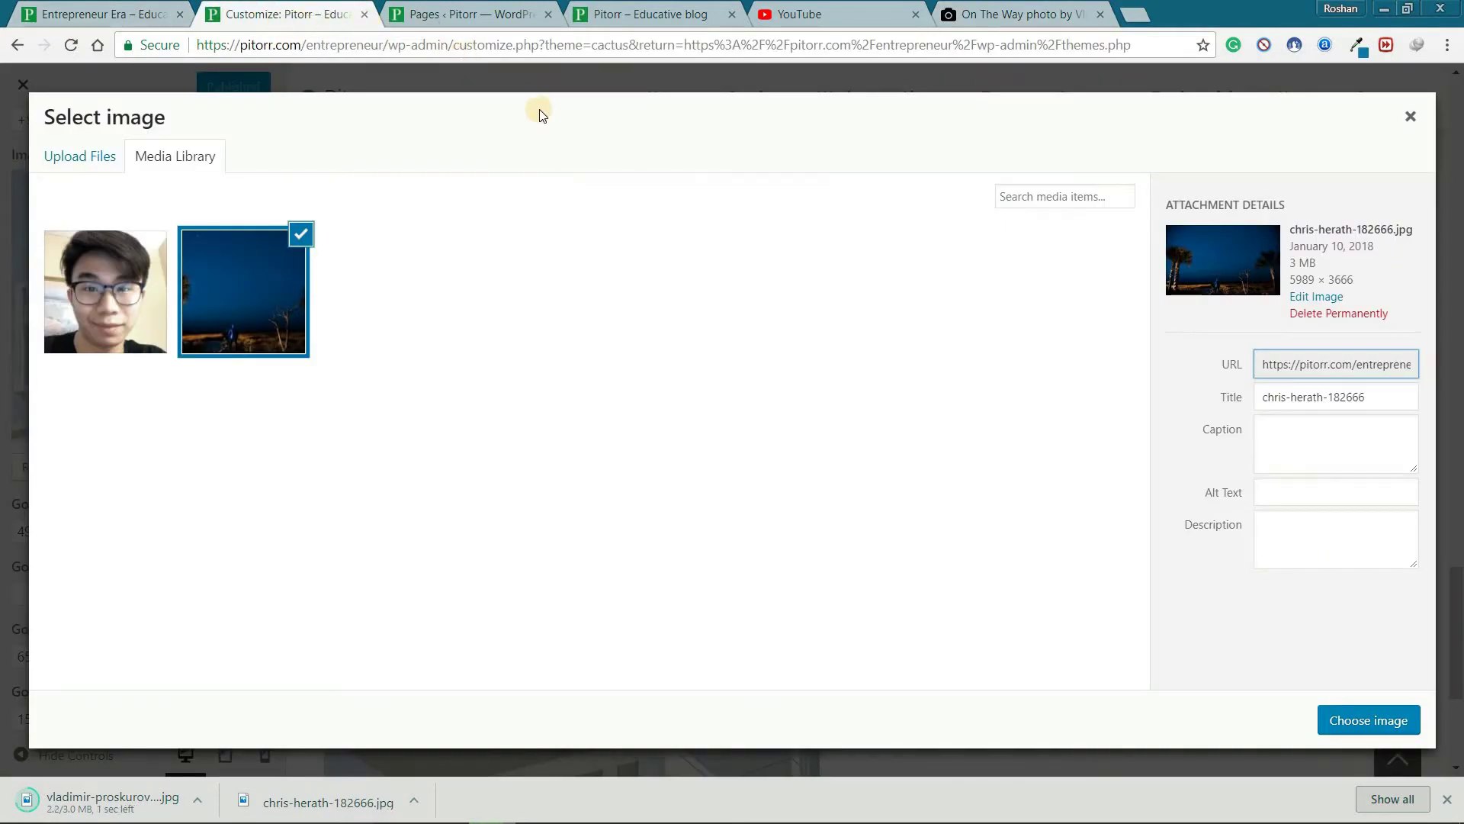
Step: Upload the downloaded vladimir-proskurovskiy night-car jpg into the media library, checking Entrepreneur Era meanwhile
click(86, 157)
drag(107, 802, 212, 652)
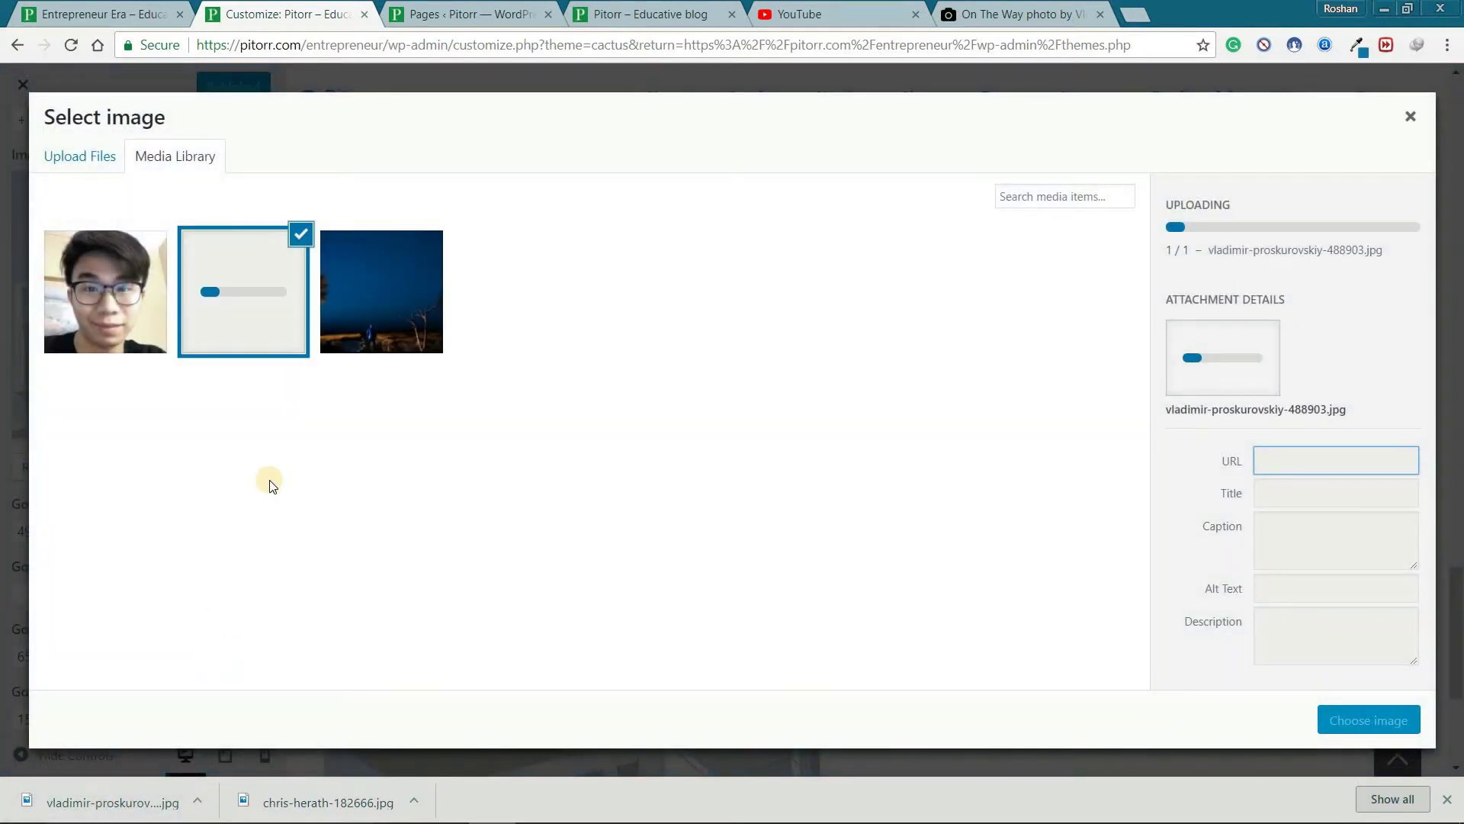
key(ctrl+shift+Tab)
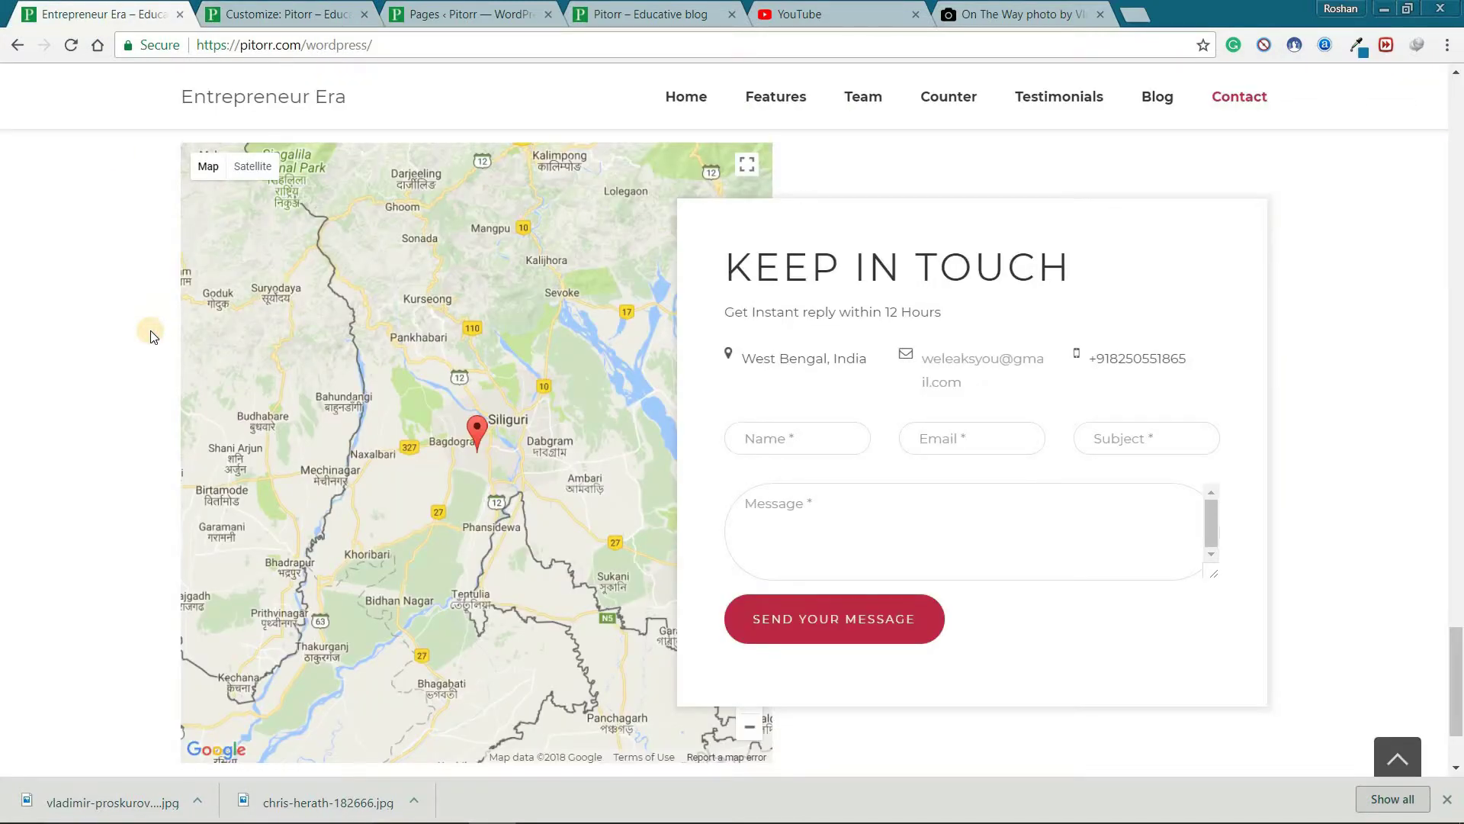
scroll(152, 336, up, 8)
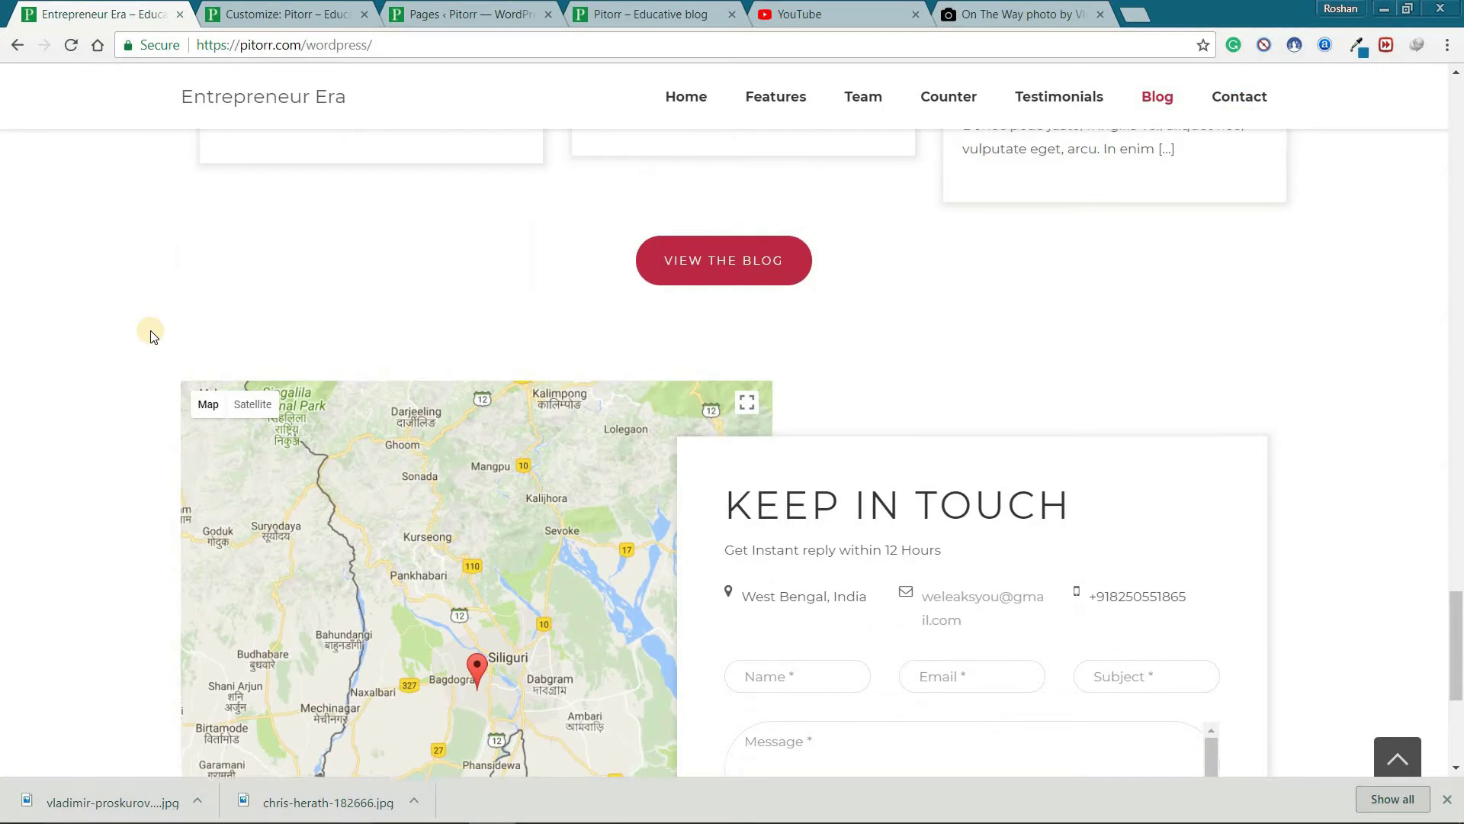
scroll(152, 336, up, 3)
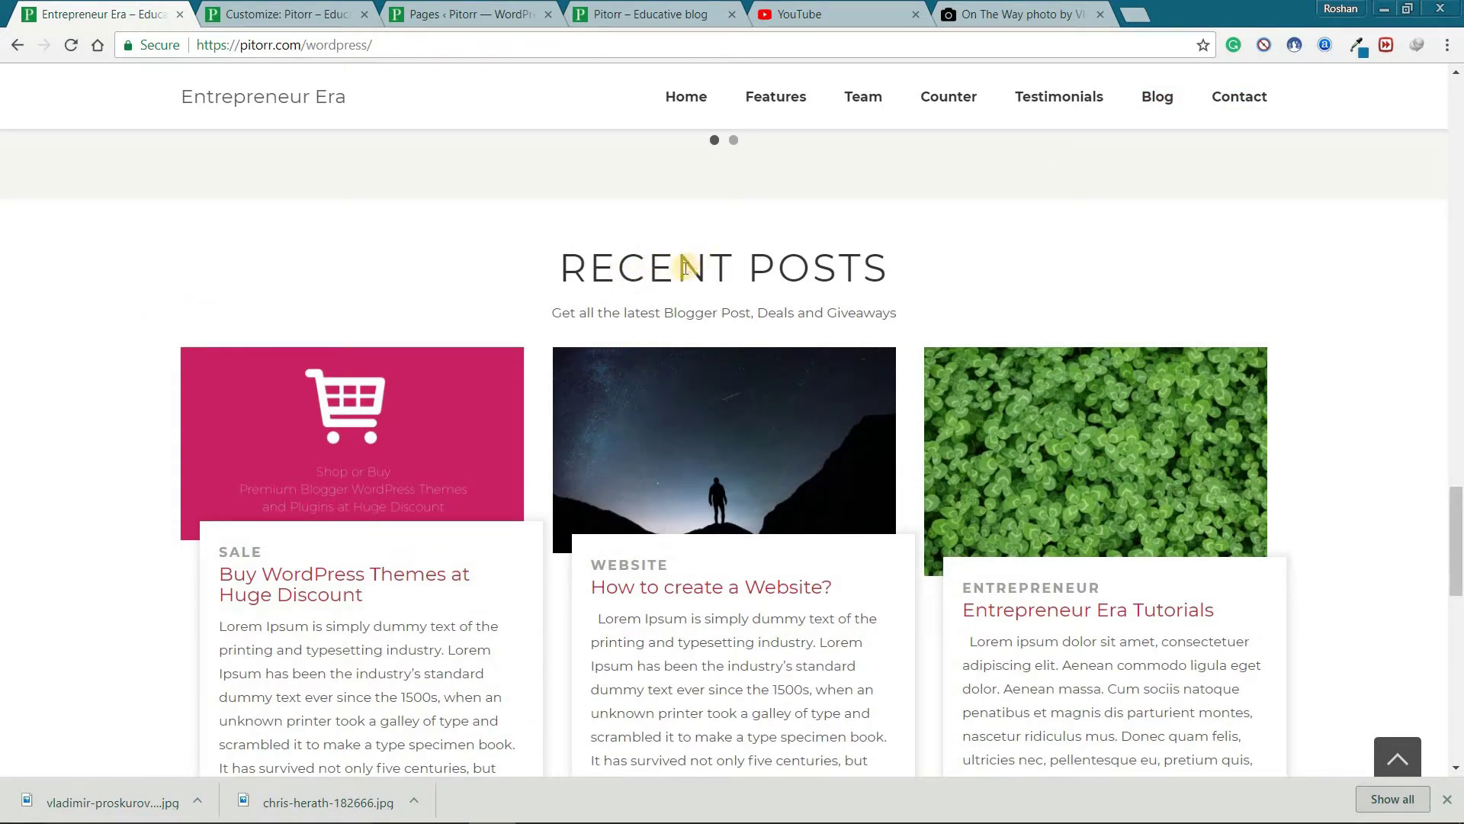
scroll(570, 412, down, 1)
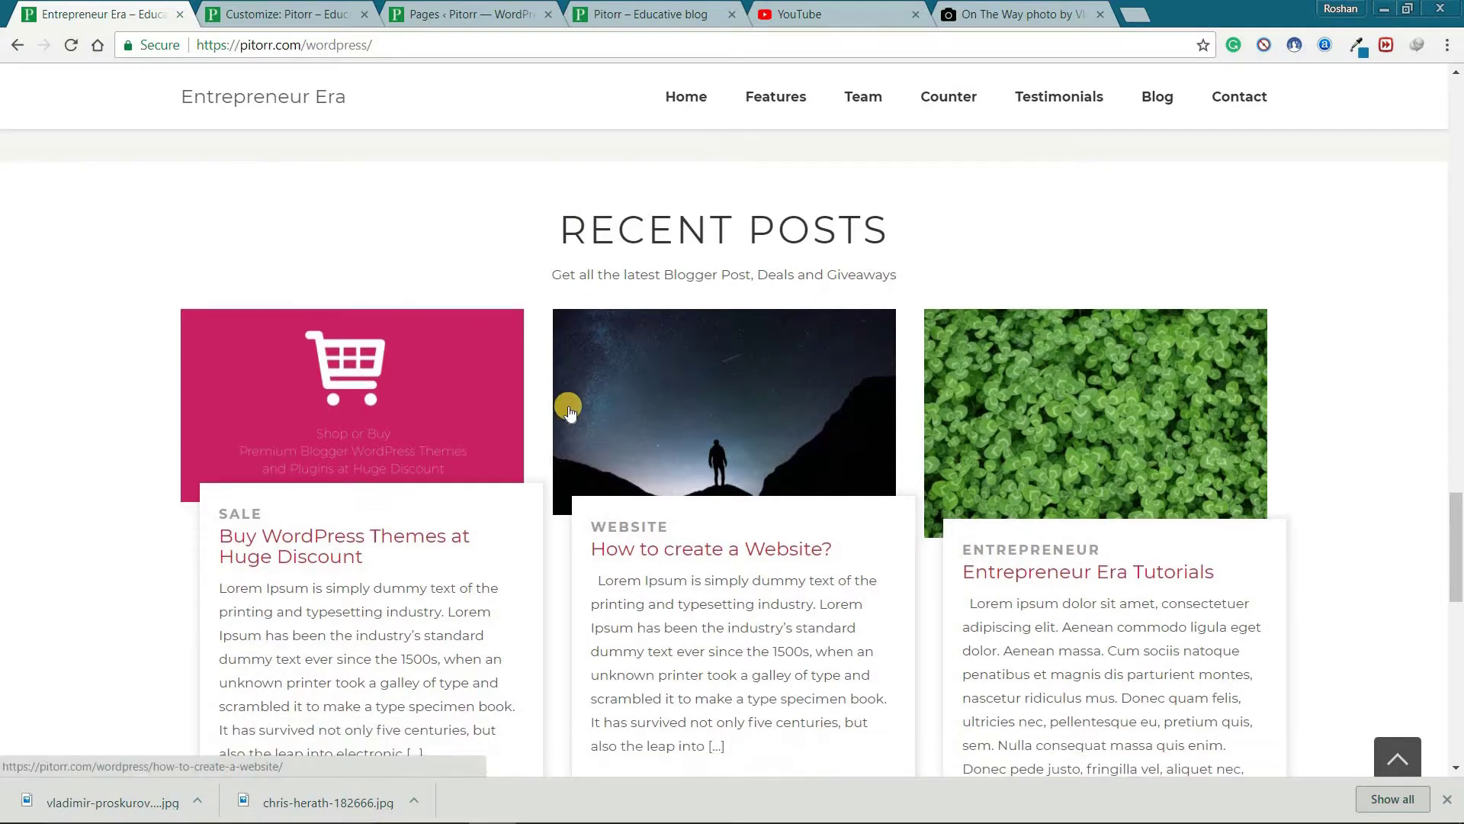
scroll(569, 410, down, 3)
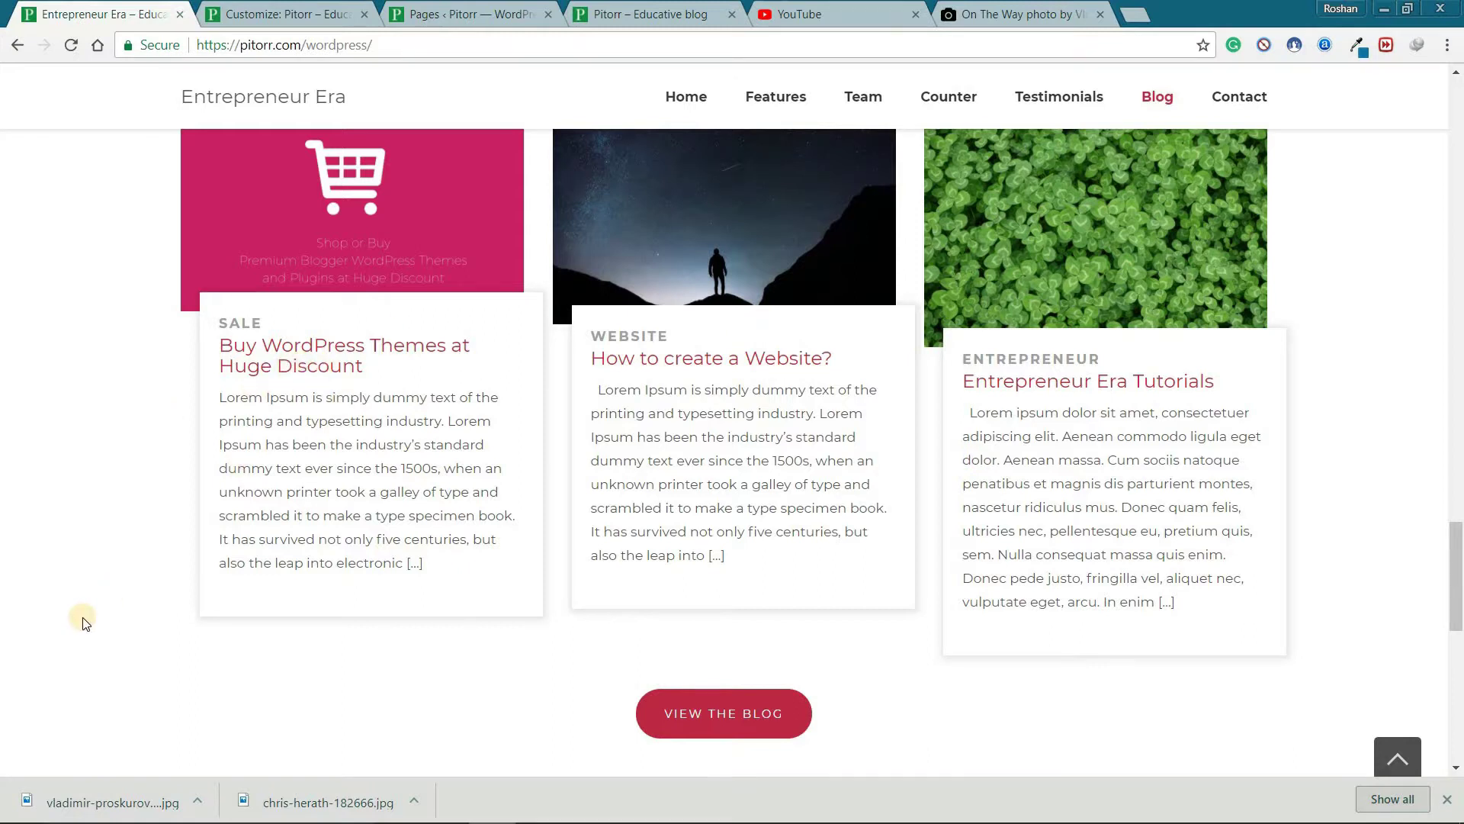
scroll(84, 621, down, 3)
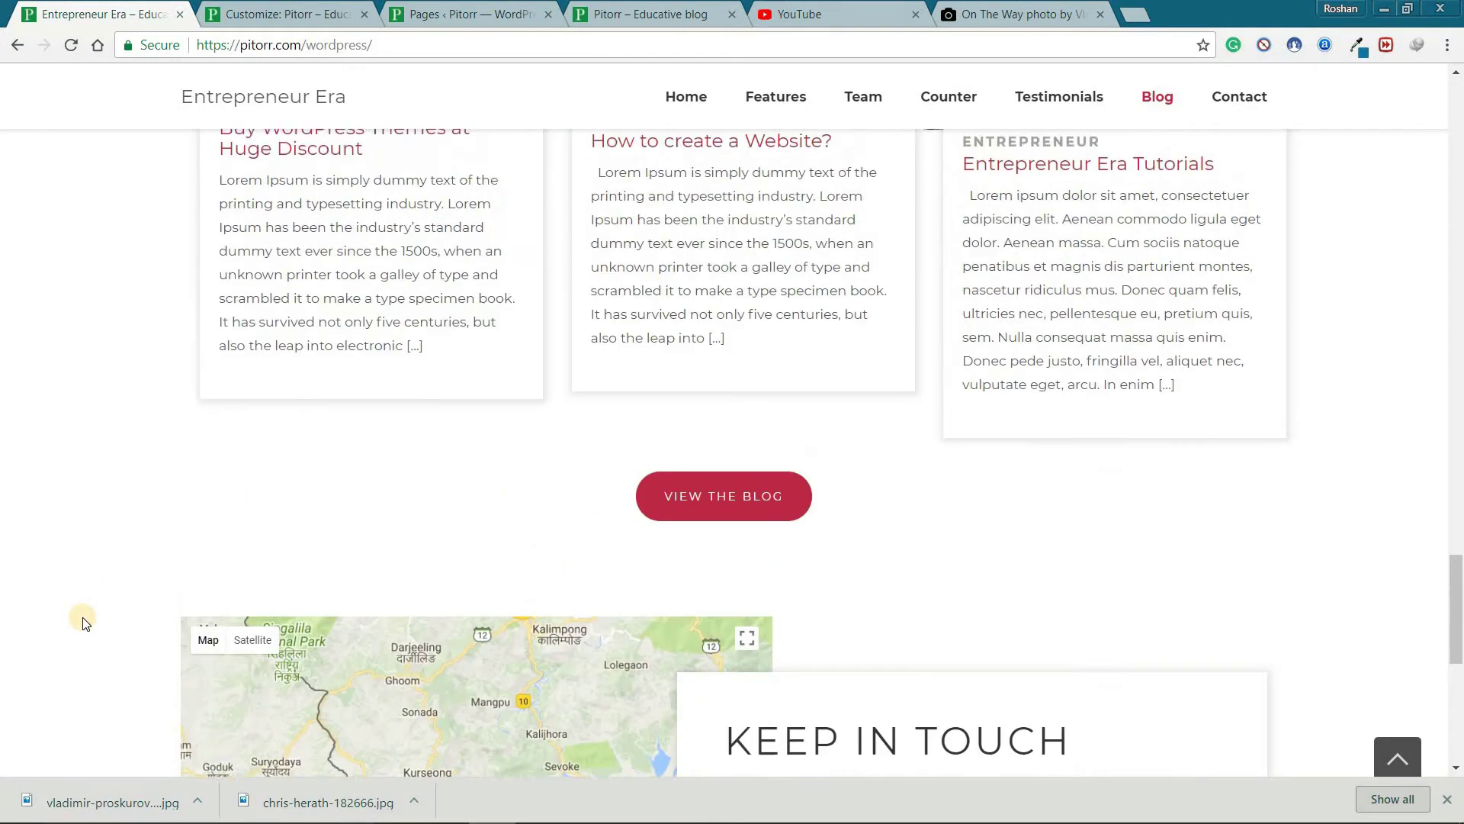
scroll(84, 622, up, 3)
scroll(490, 440, down, 1)
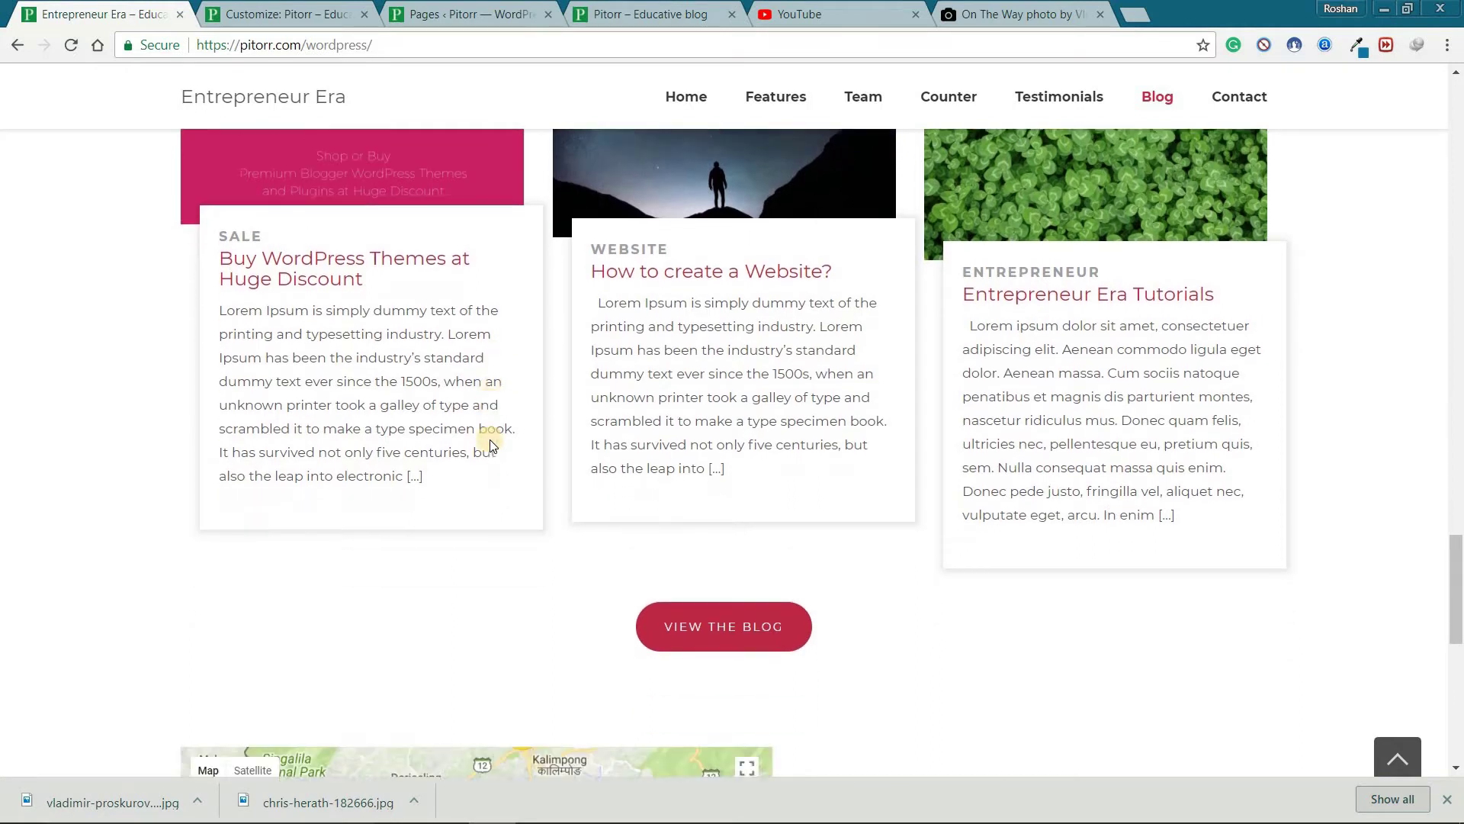
scroll(490, 439, down, 9)
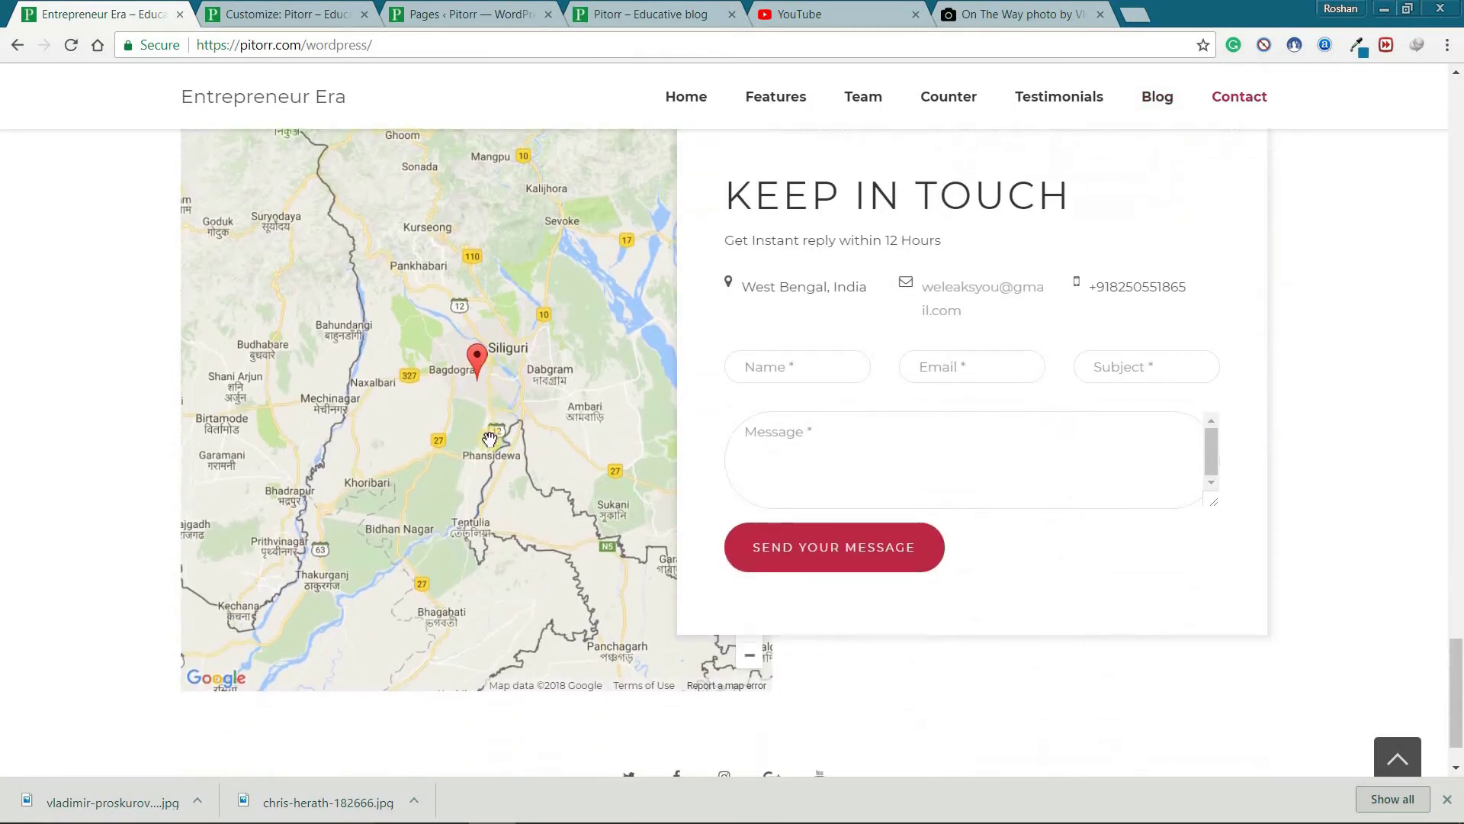
scroll(431, 615, up, 2)
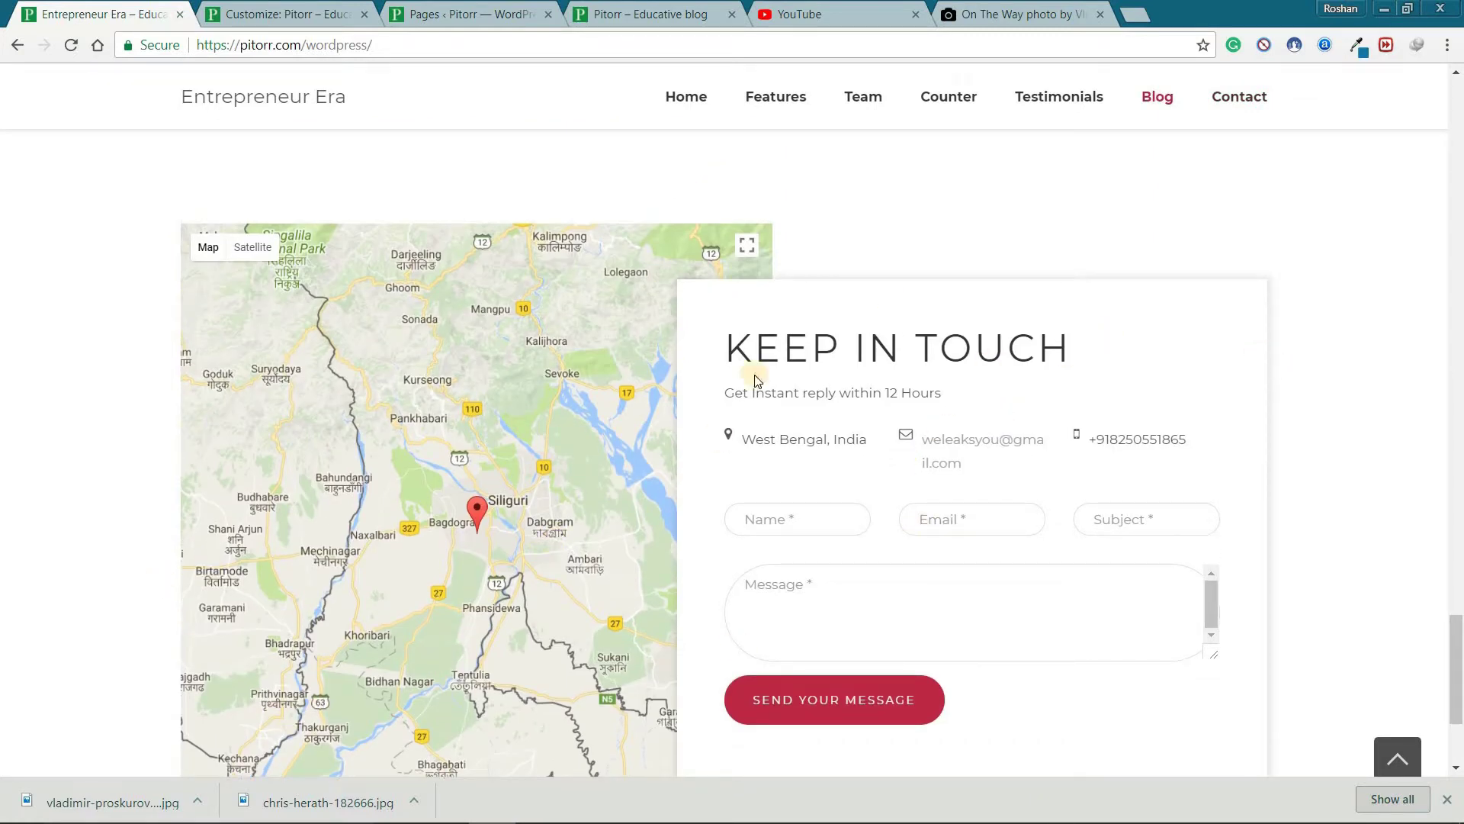
click(211, 10)
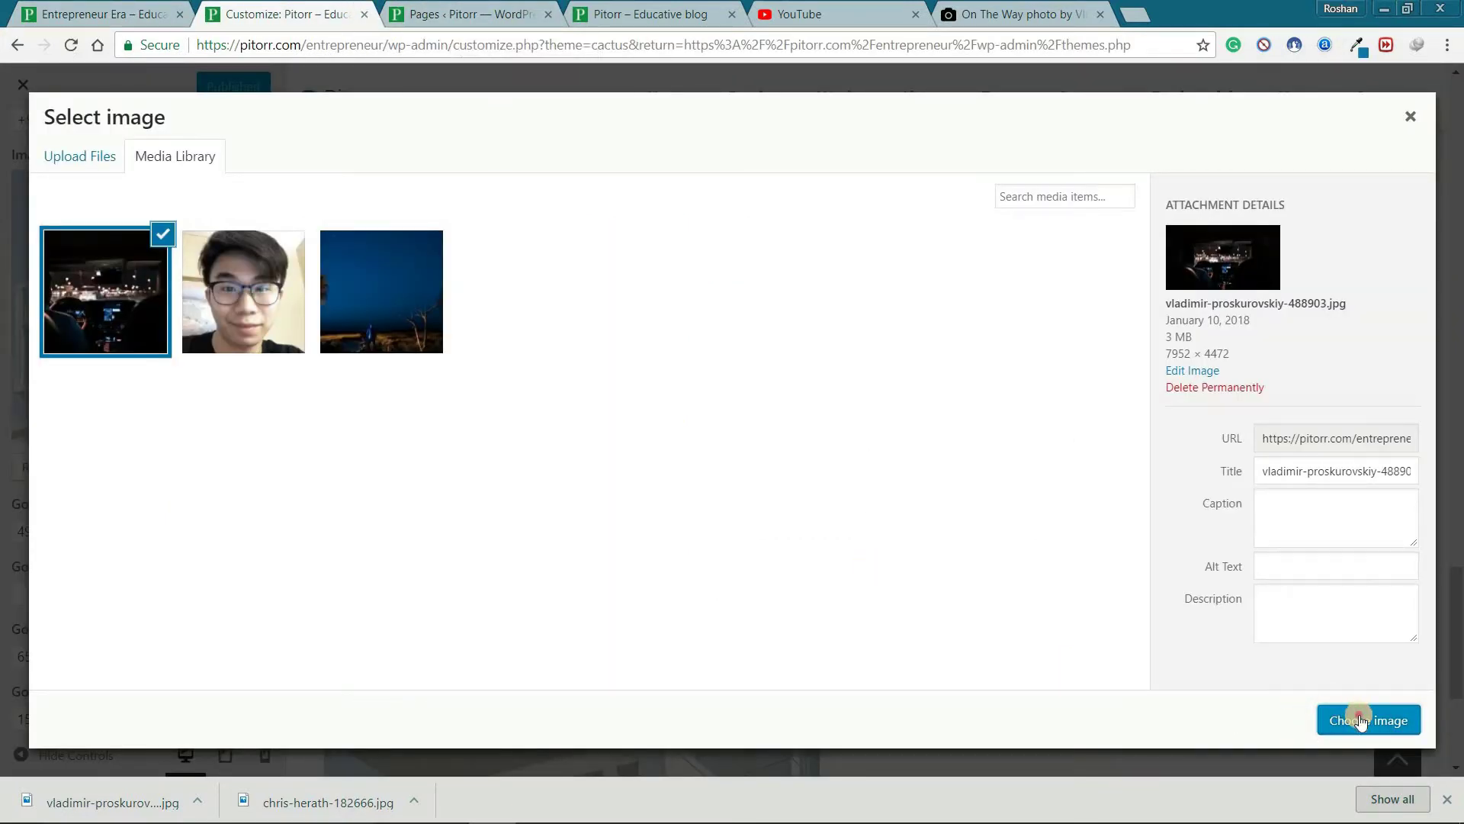
Step: Preview the night-car photo as the contact image, then remove it, leaving no image
click(1360, 721)
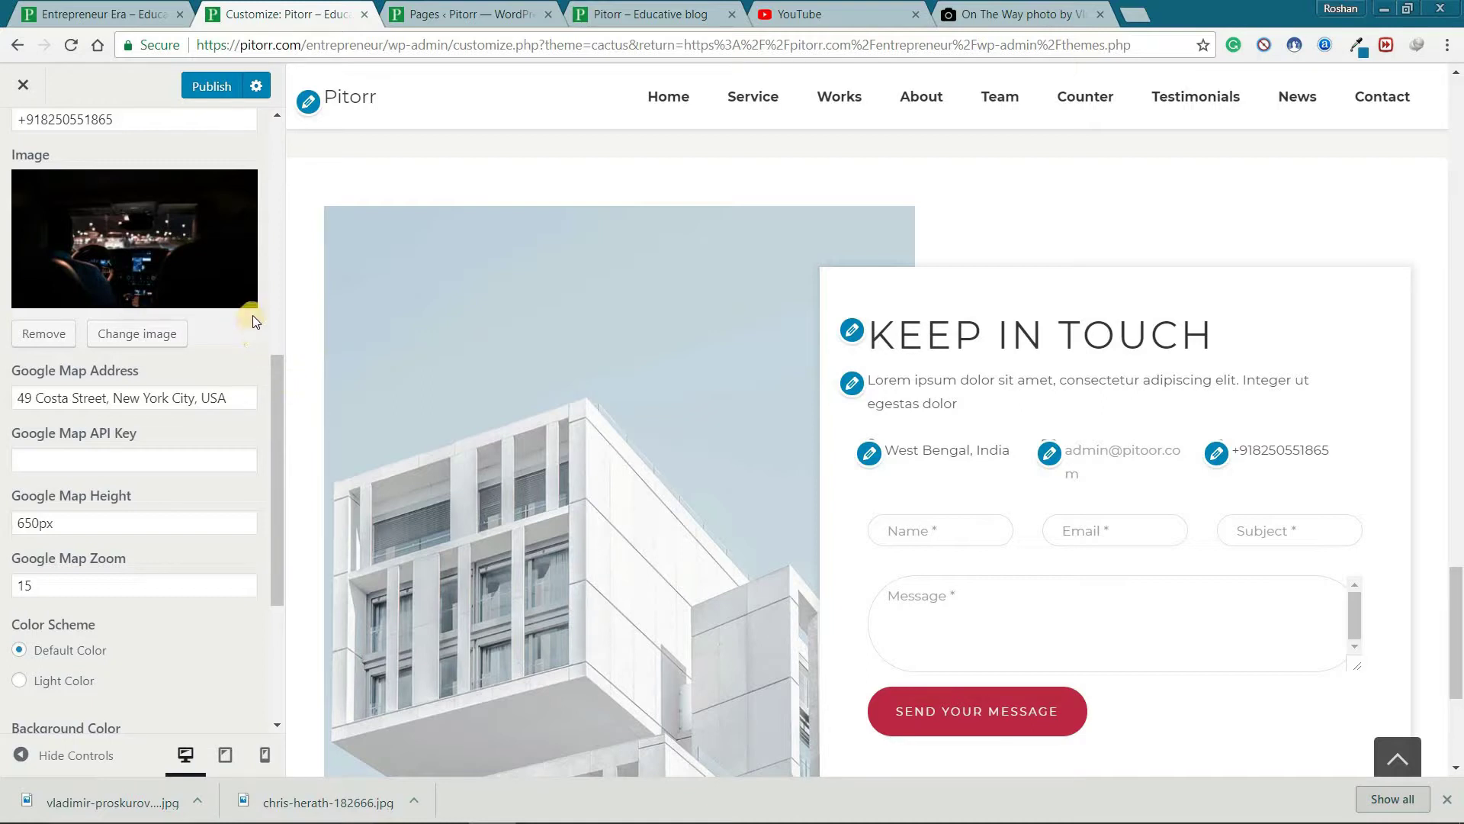
click(278, 320)
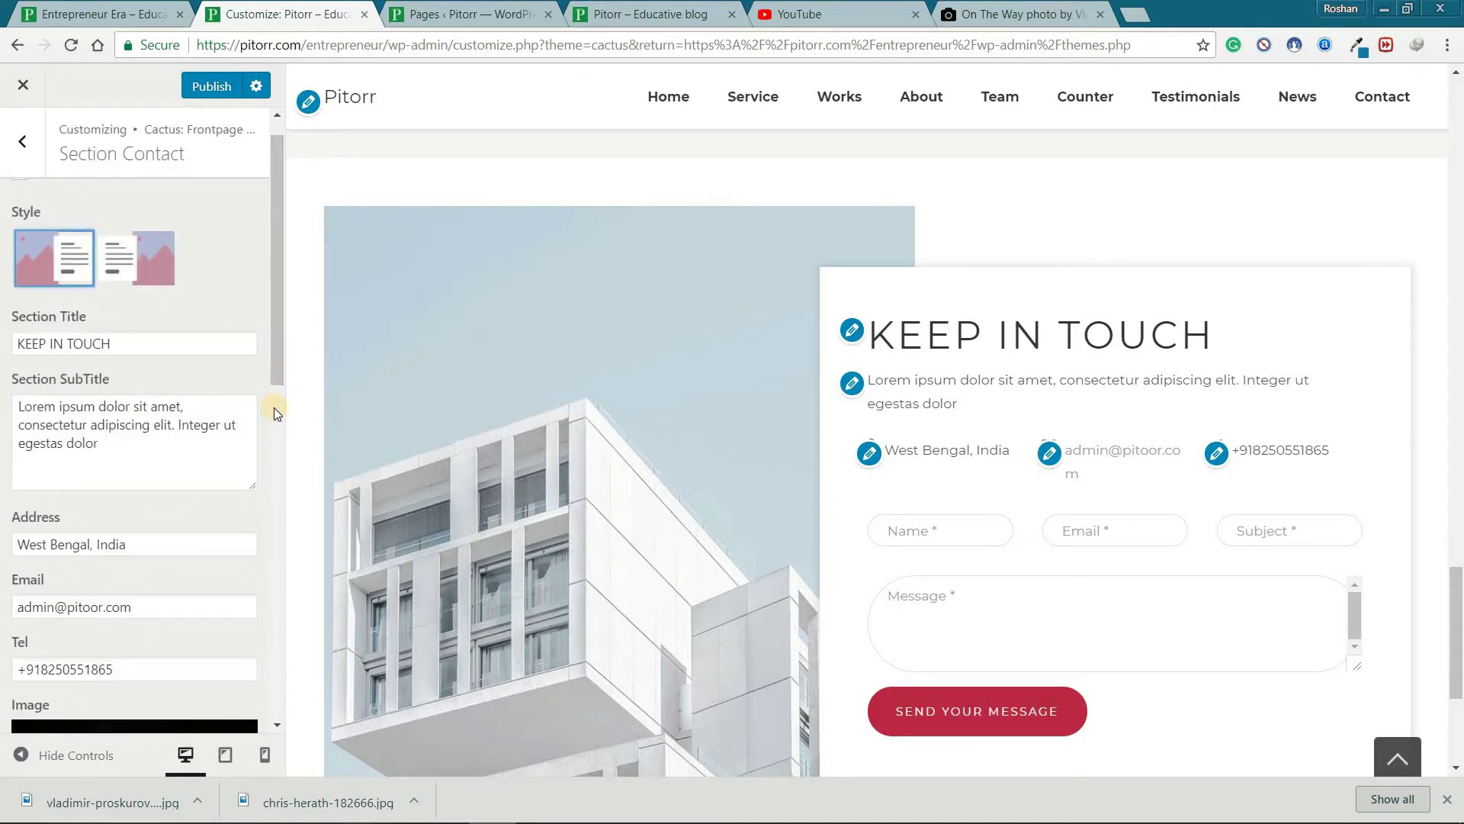
scroll(273, 407, down, 6)
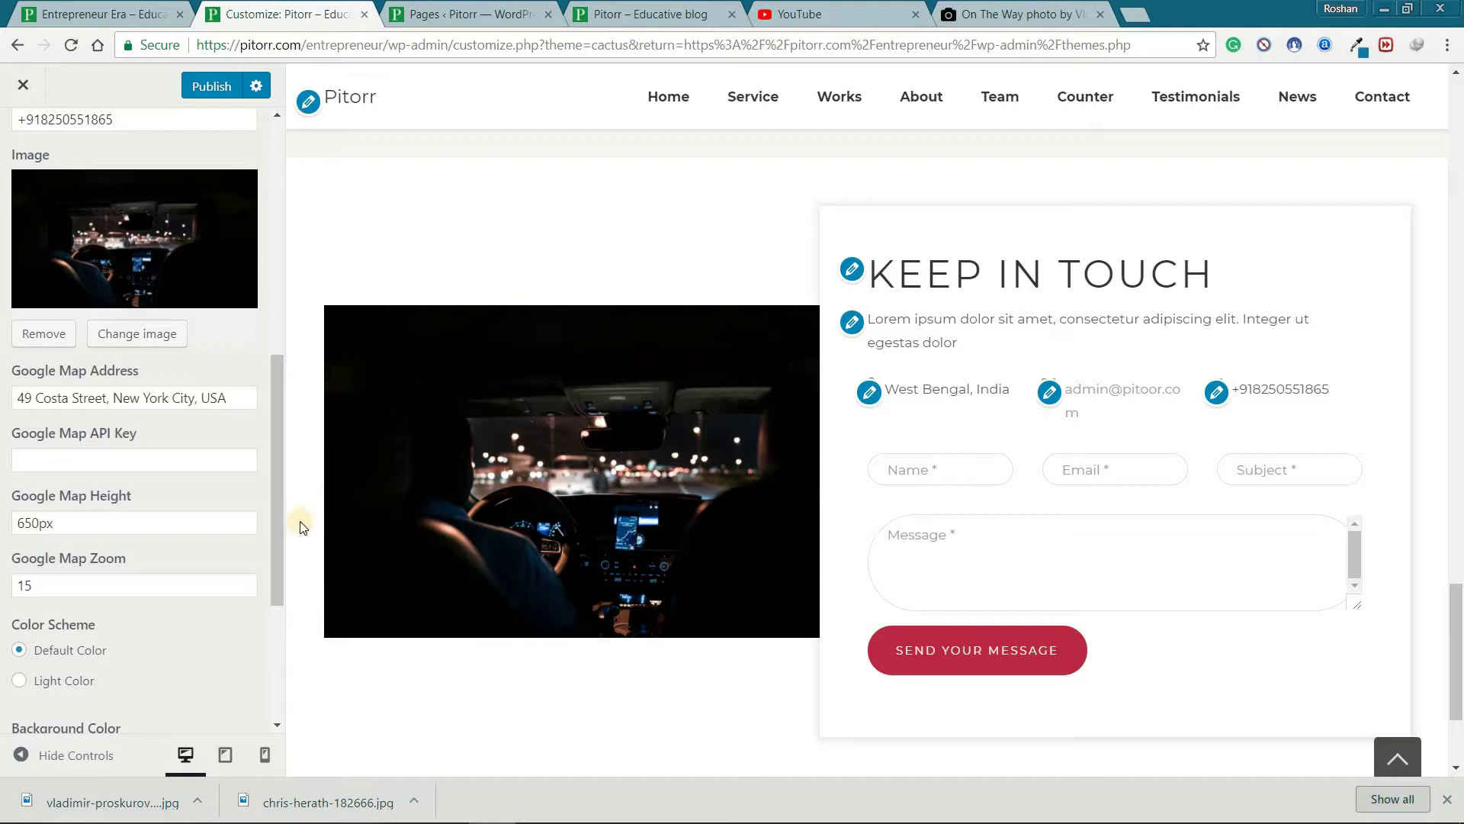
click(84, 8)
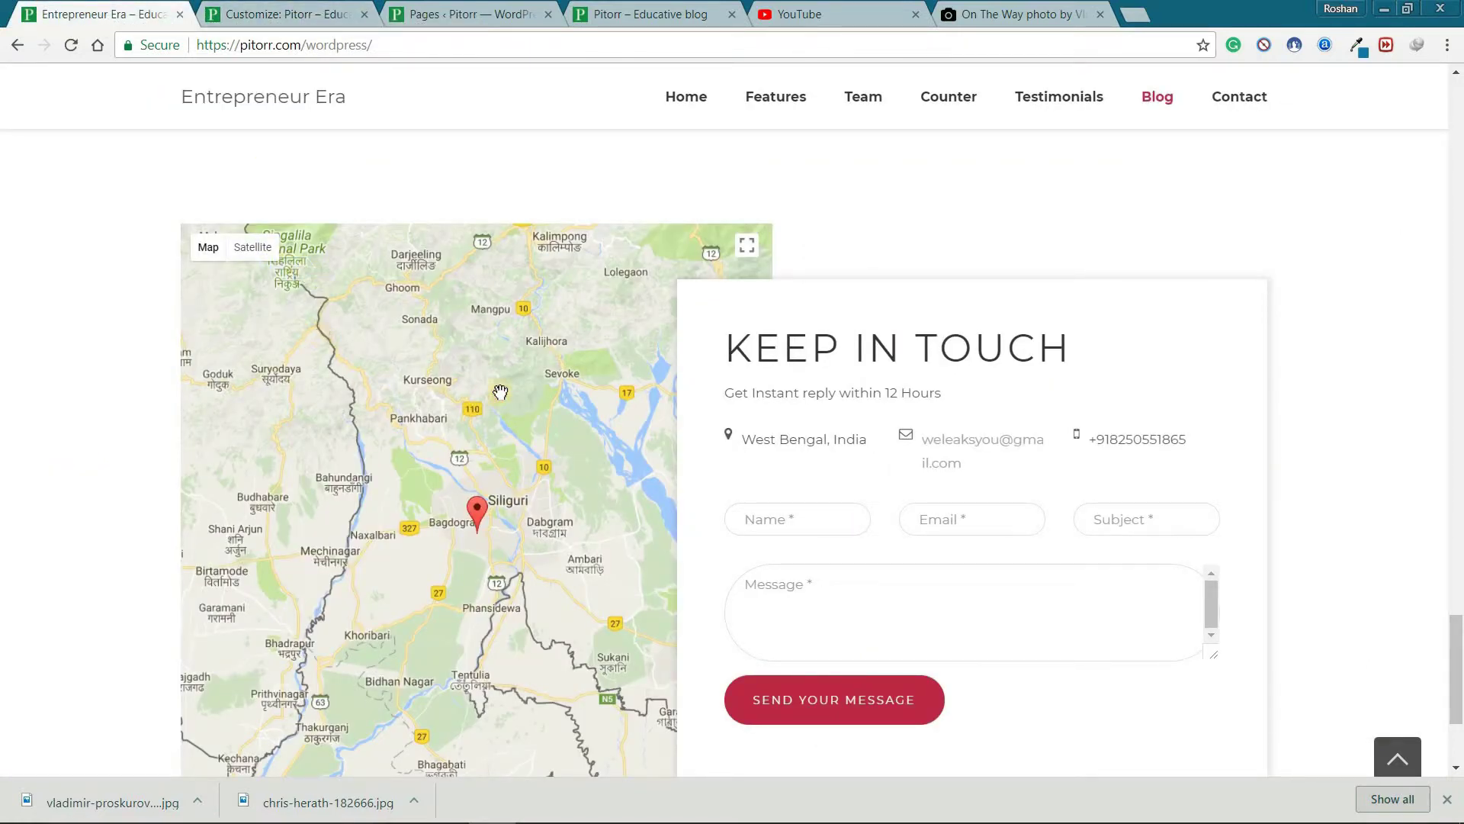
click(288, 9)
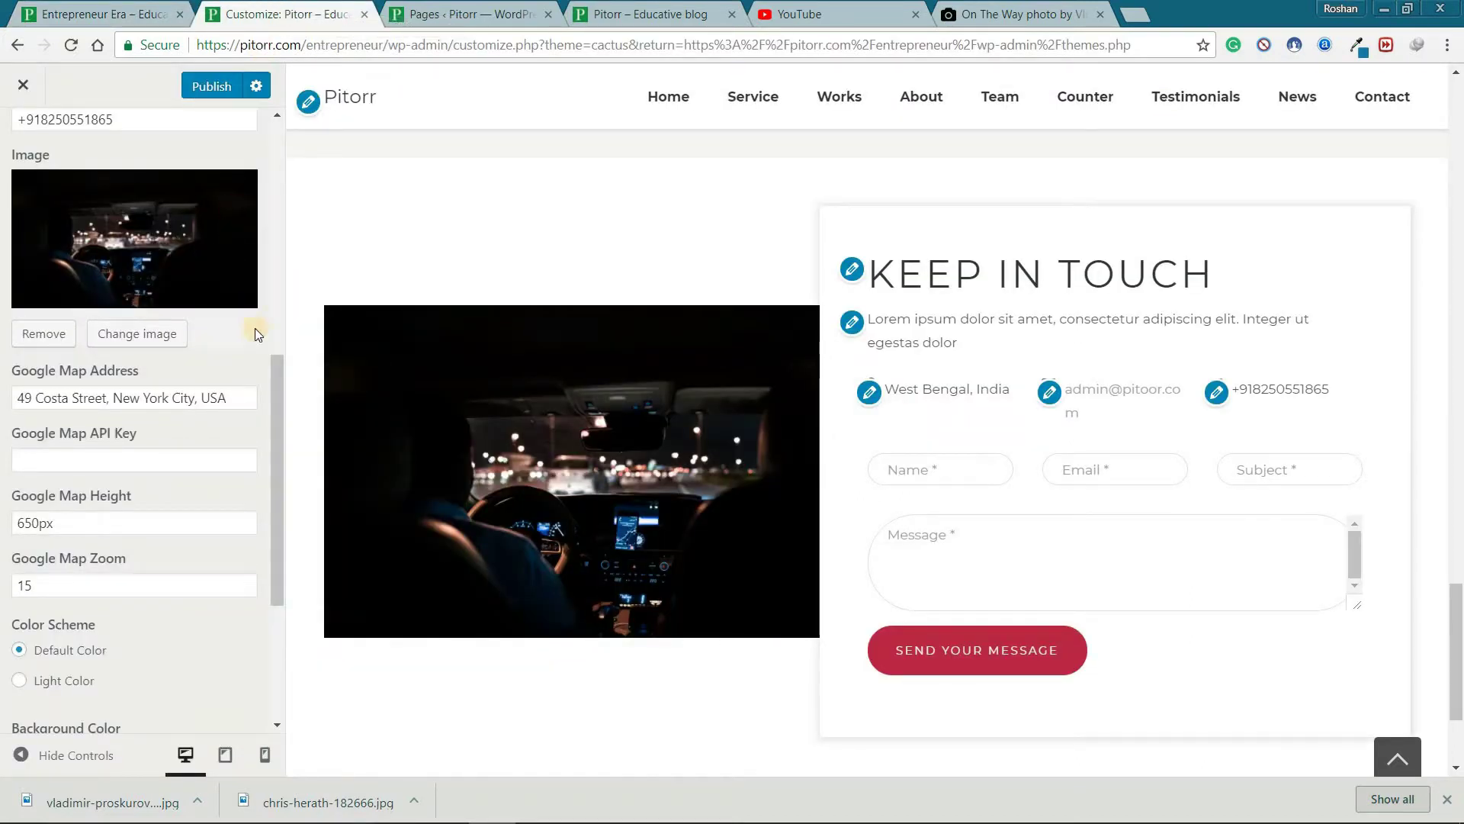
click(62, 336)
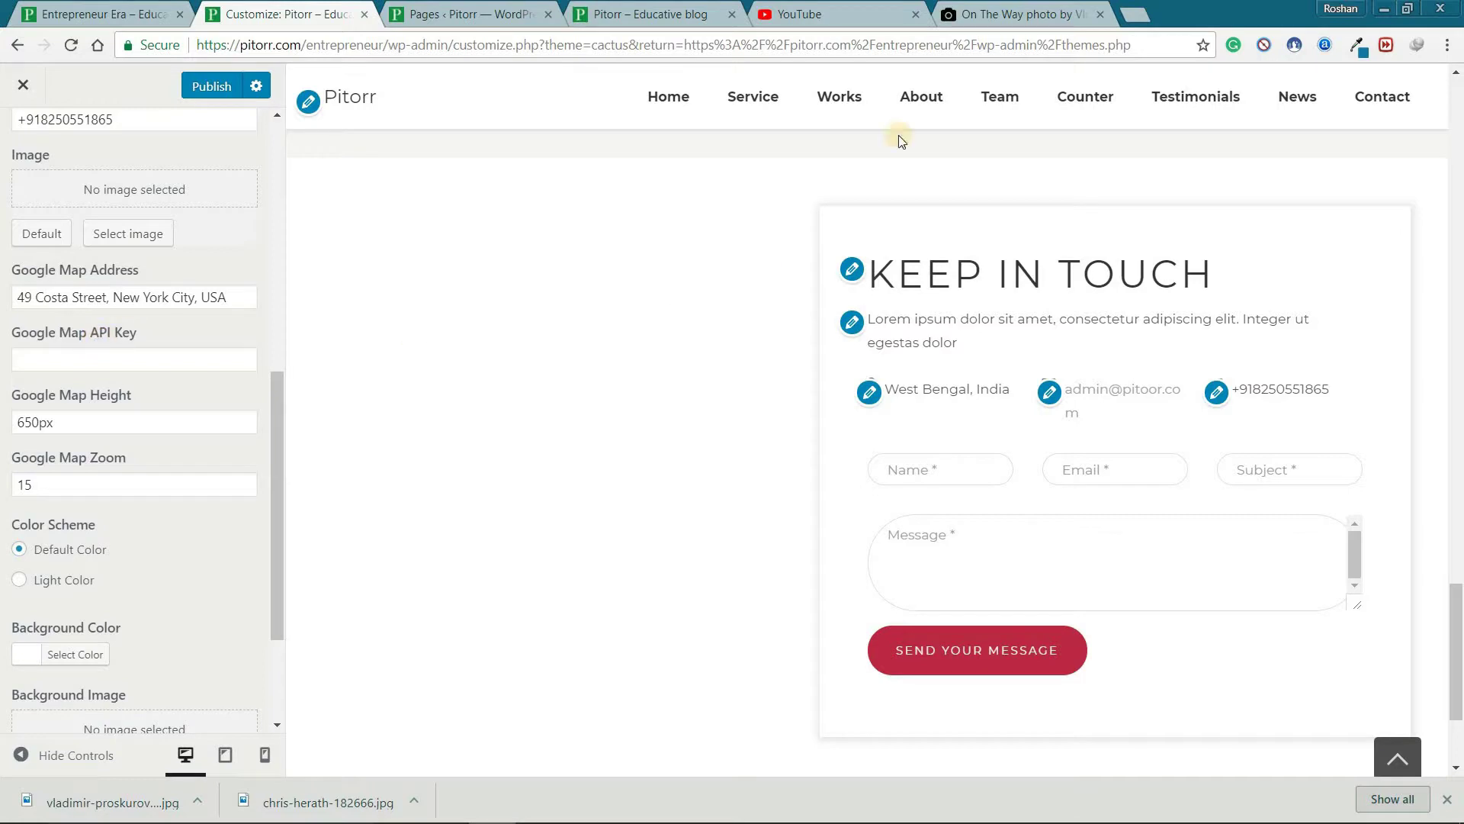
Step: Search Google for 'google map api' and open the Maps JavaScript API Get API Key guide
click(977, 7)
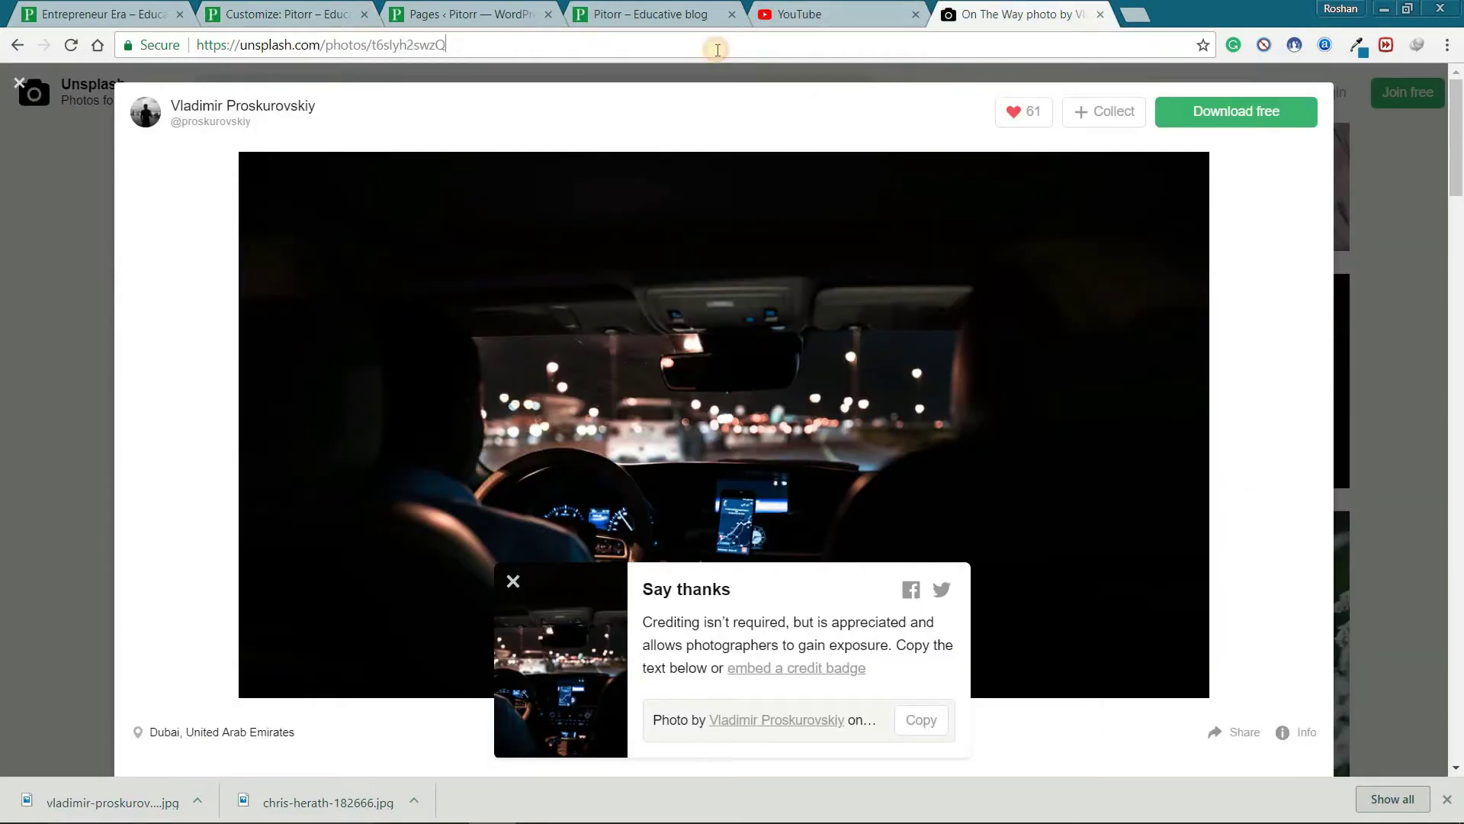
click(717, 49)
text(google )
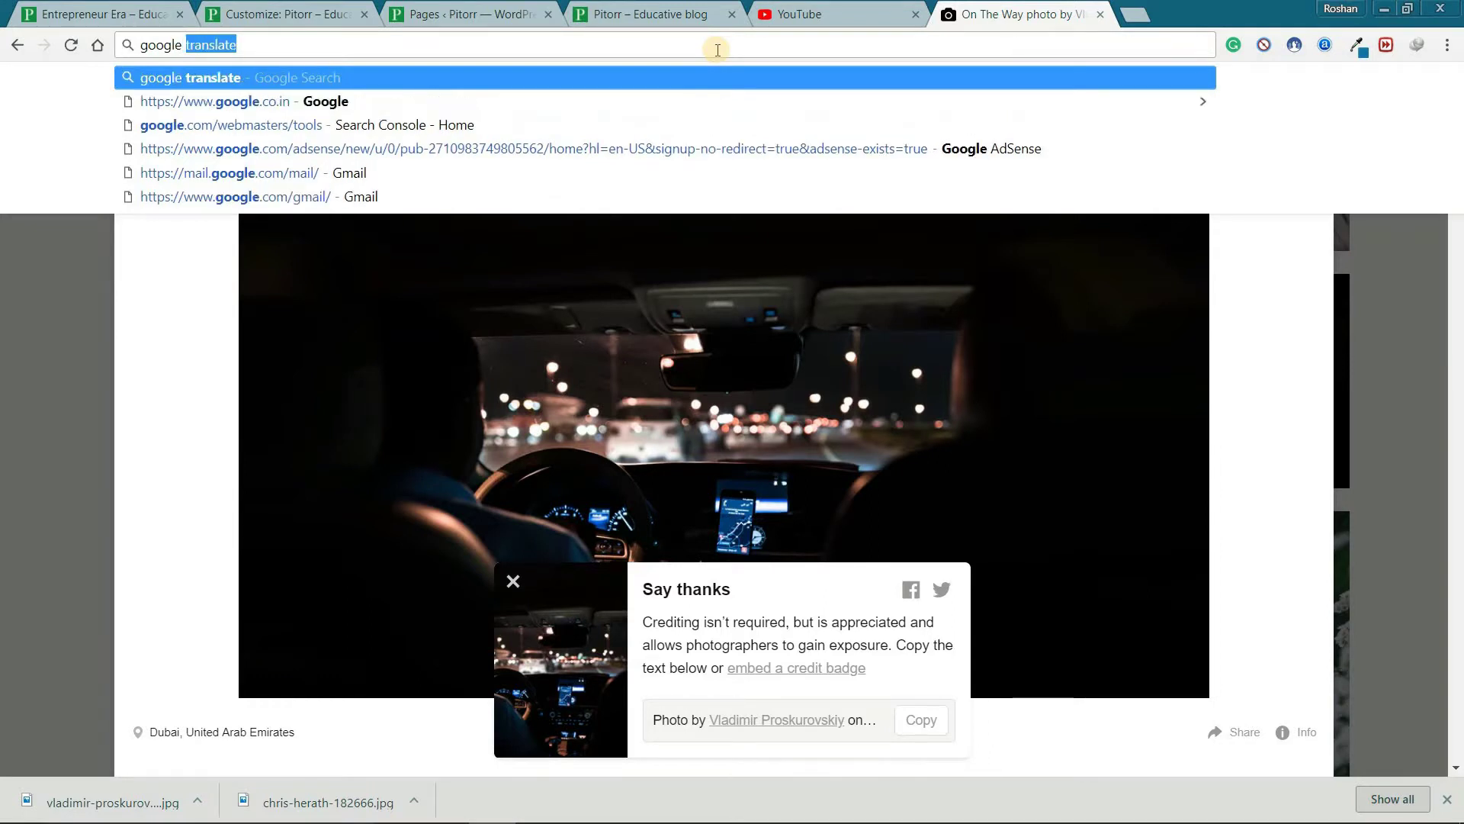
text(mao)
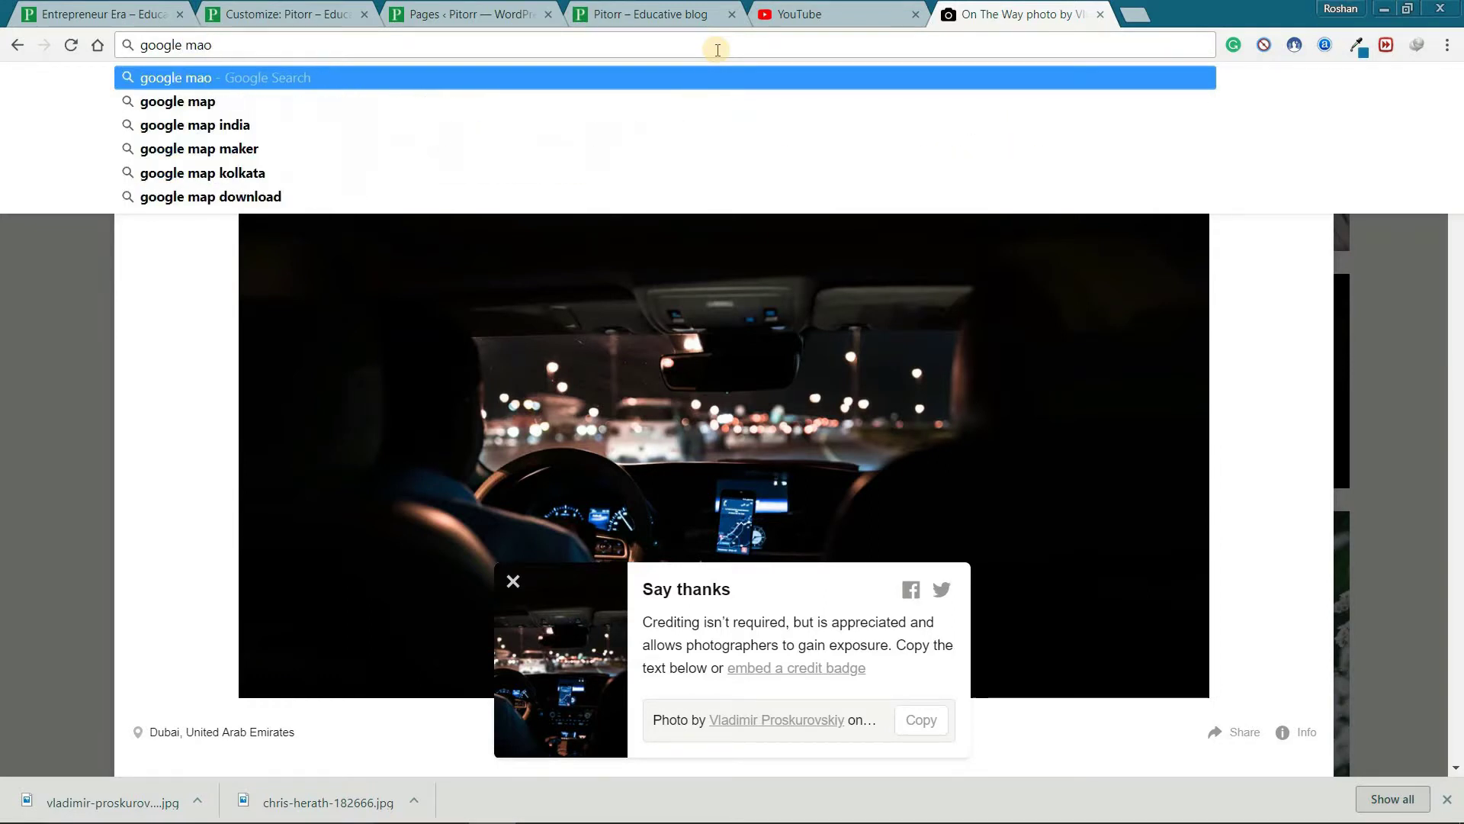
key(BackSpace)
text(p ap)
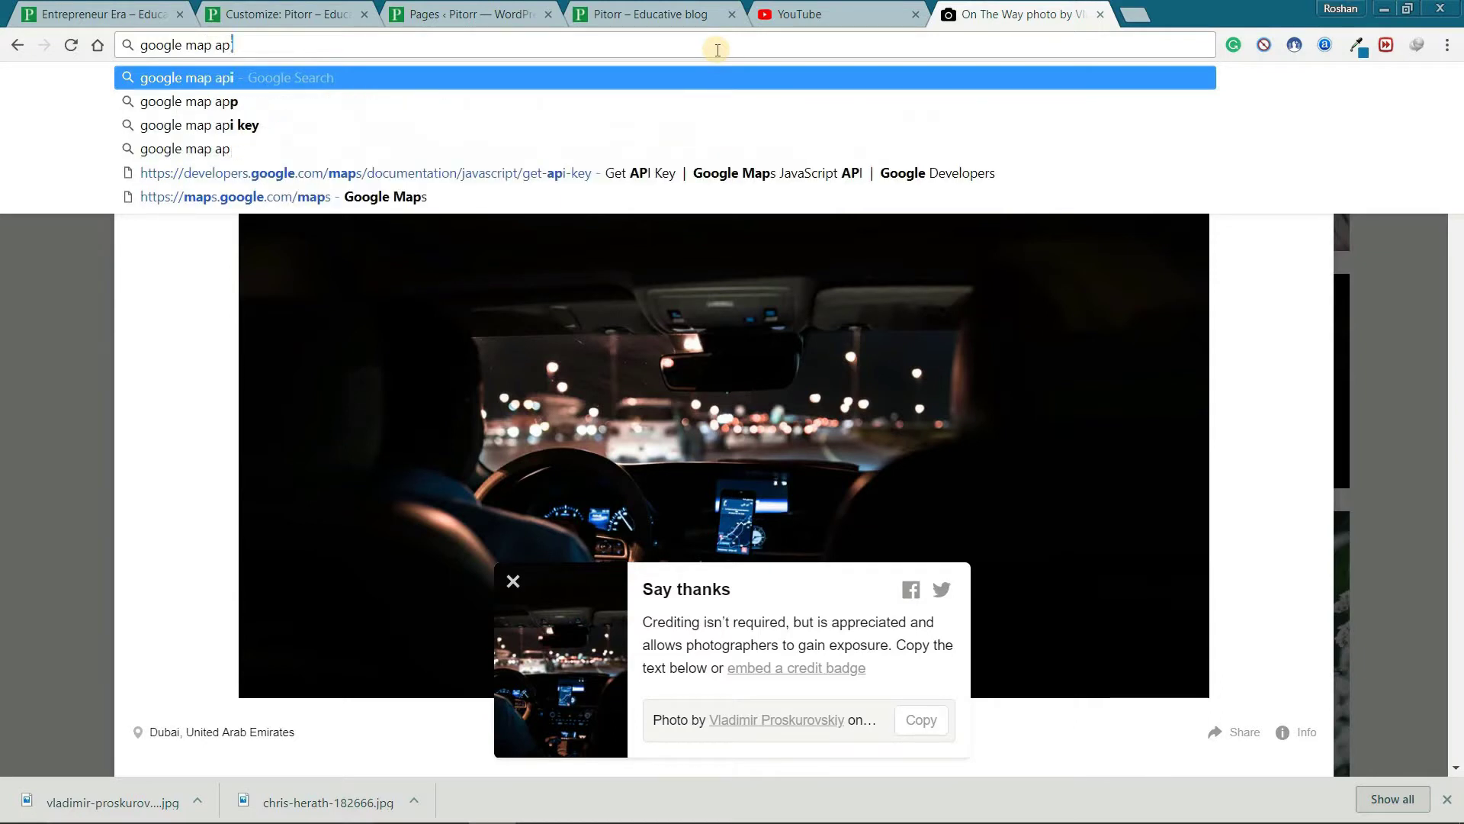
text(i)
key(Return)
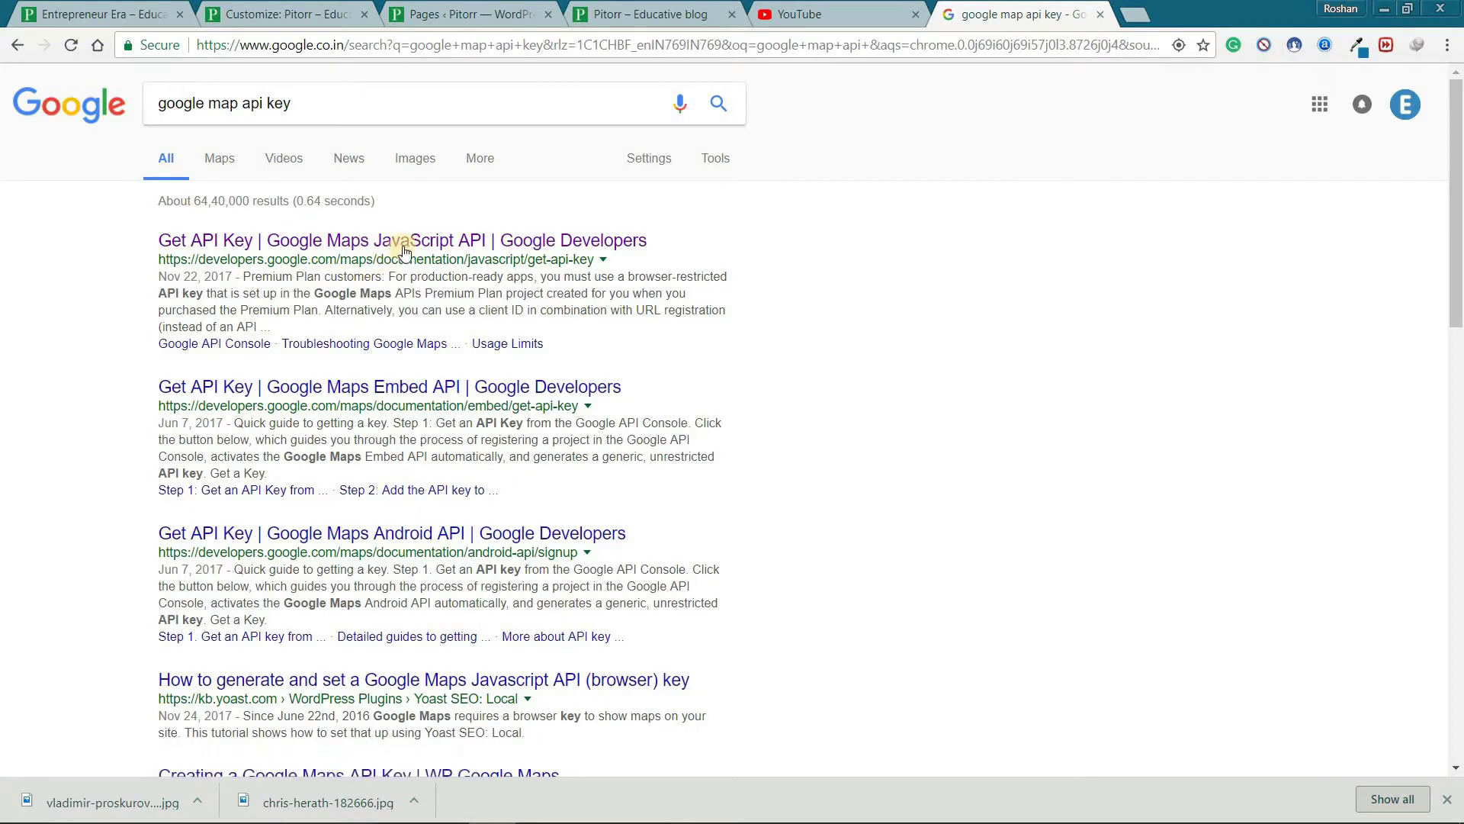
click(406, 247)
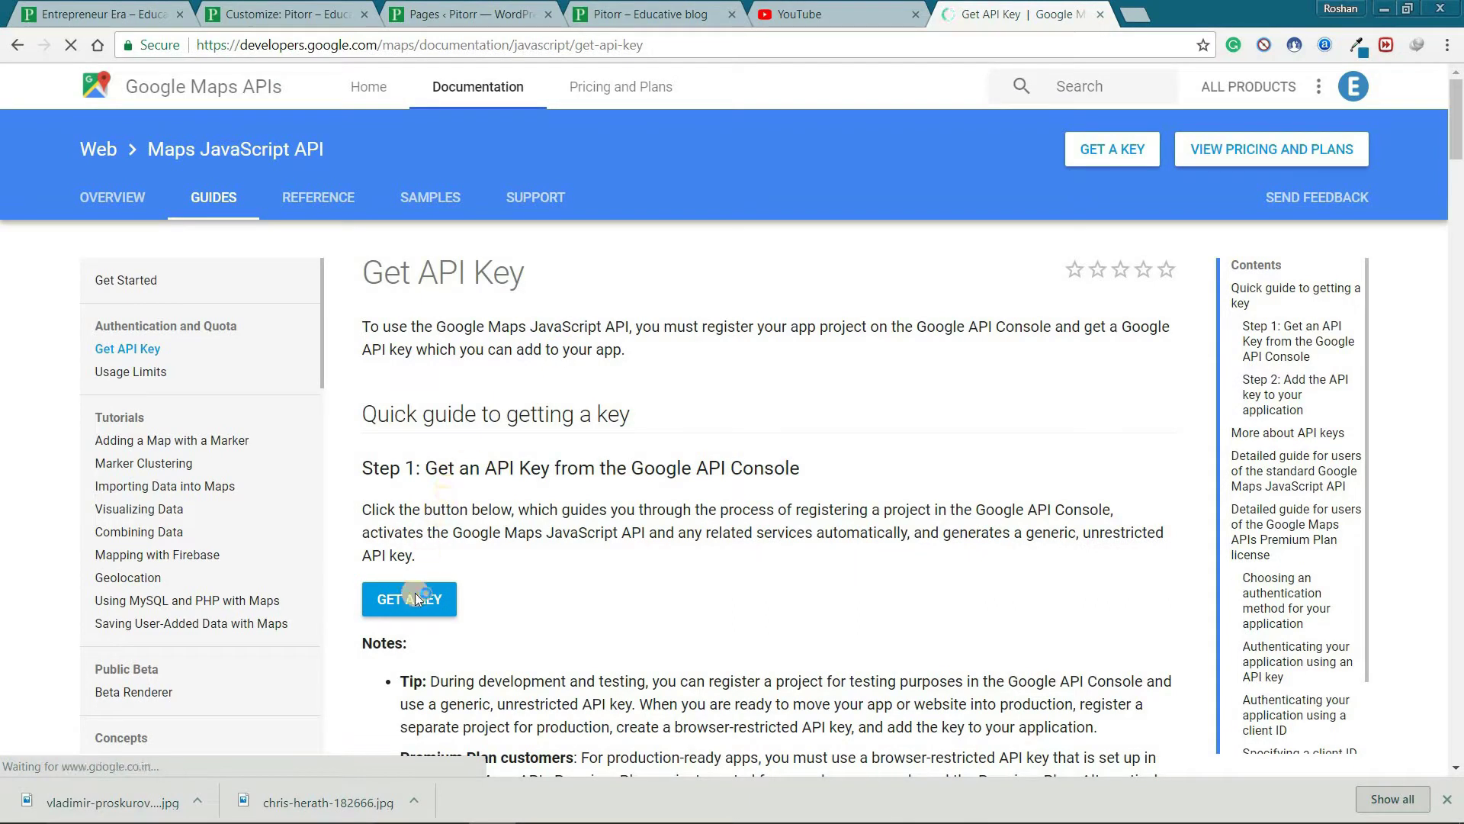
Step: Generate a Maps JavaScript API key under the Entrepreneur Era project and copy it
click(409, 615)
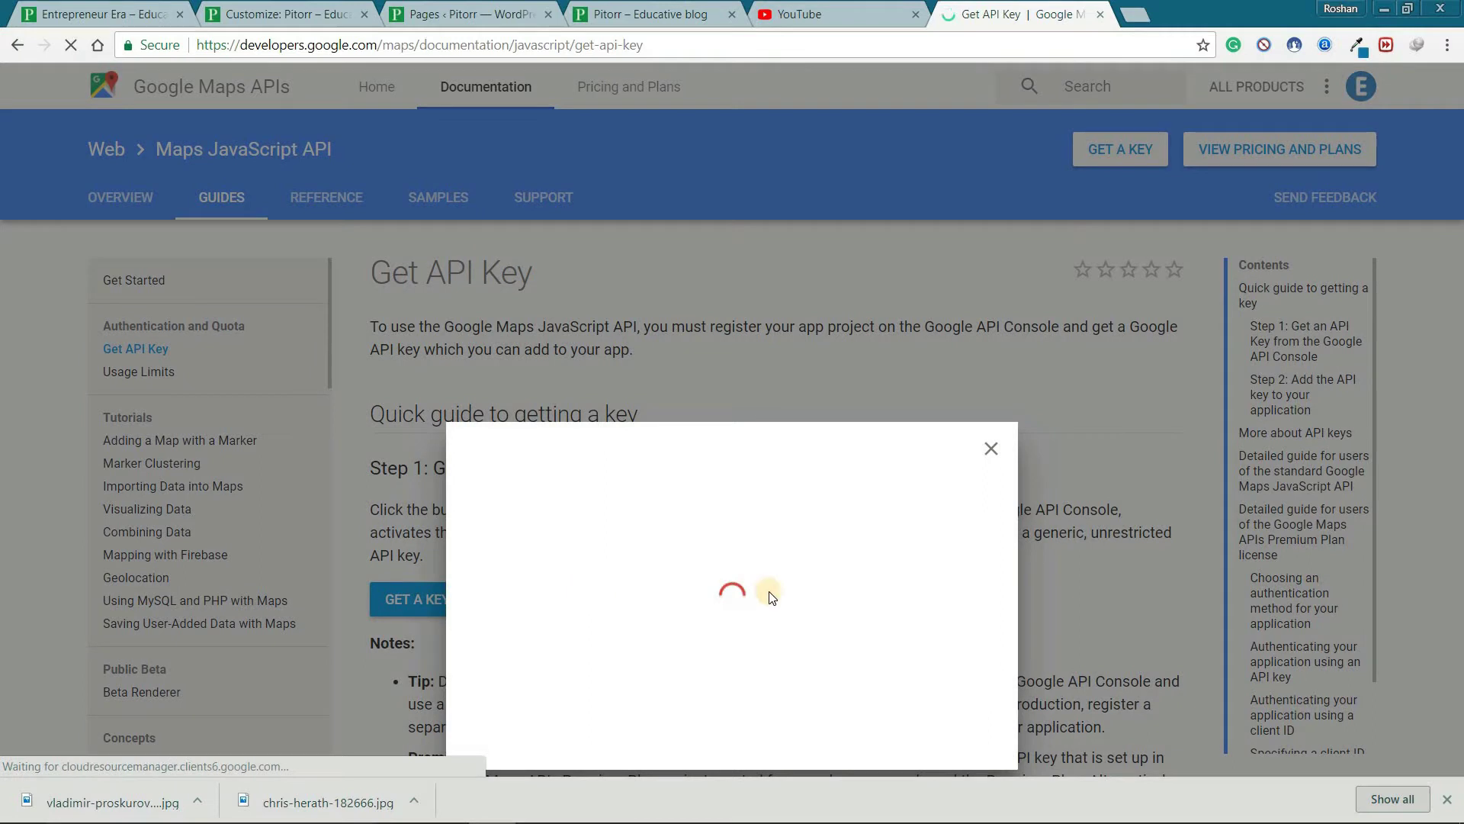
click(1447, 799)
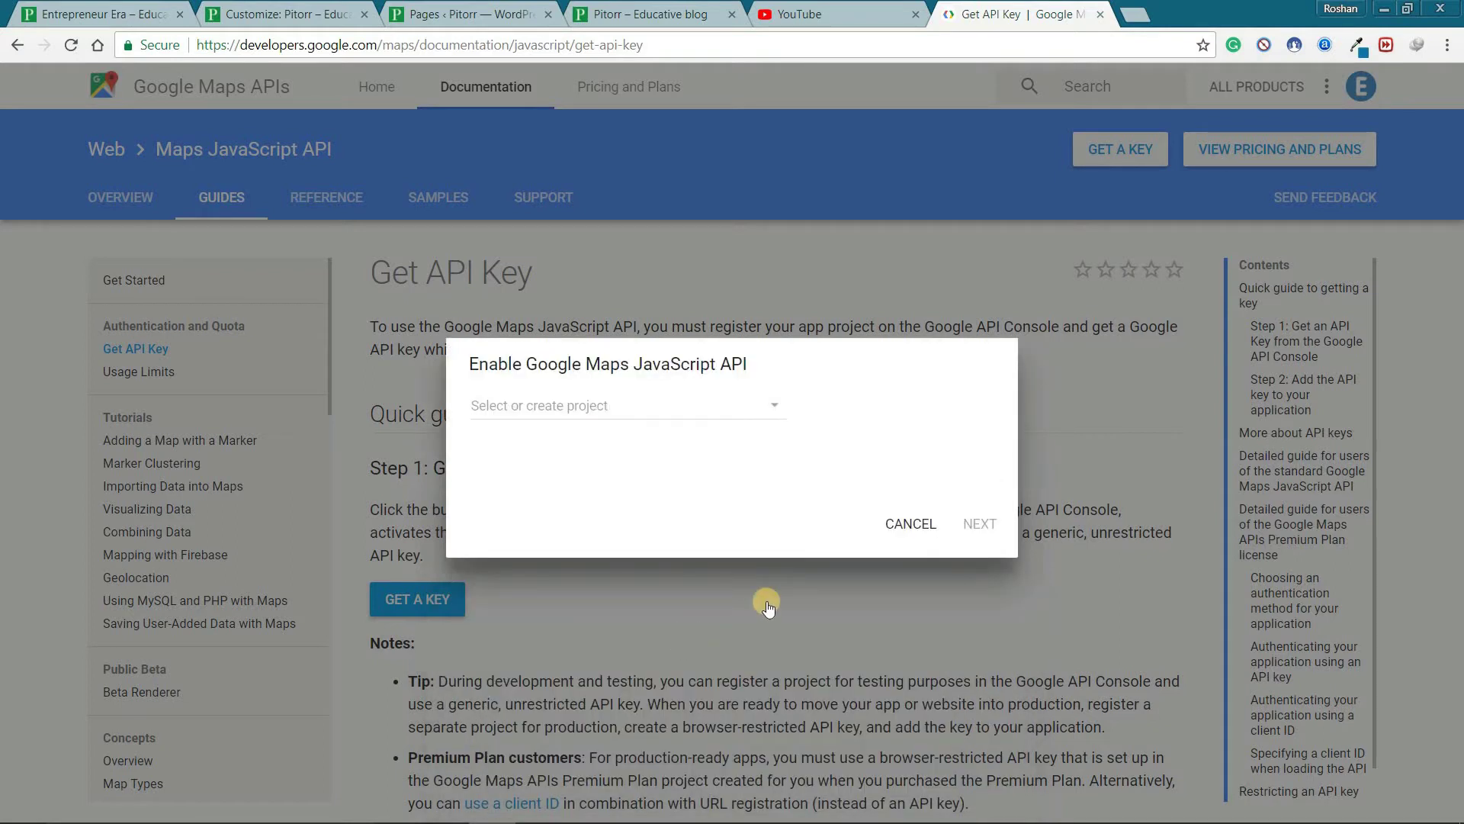
click(654, 403)
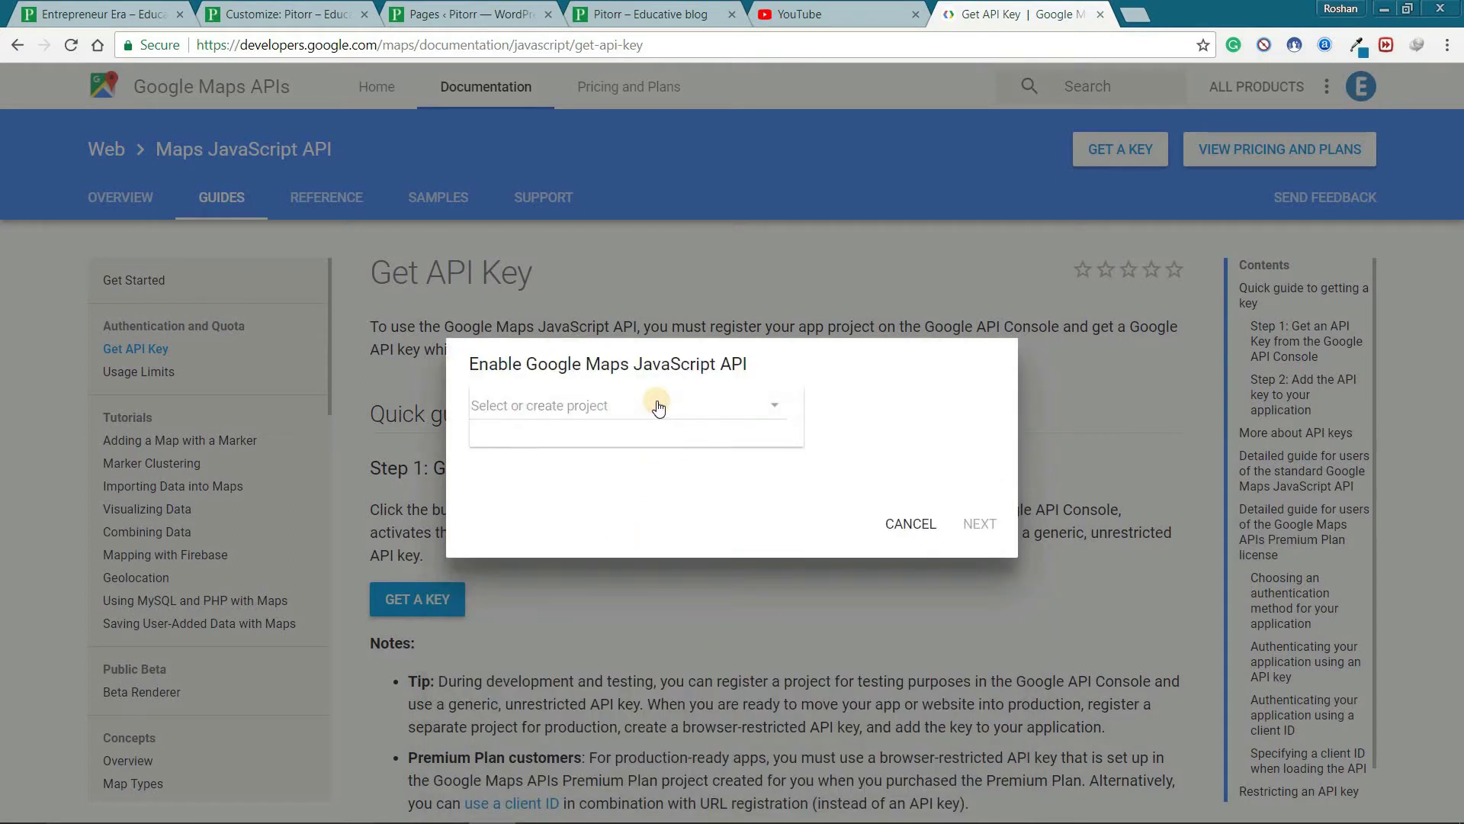
click(569, 430)
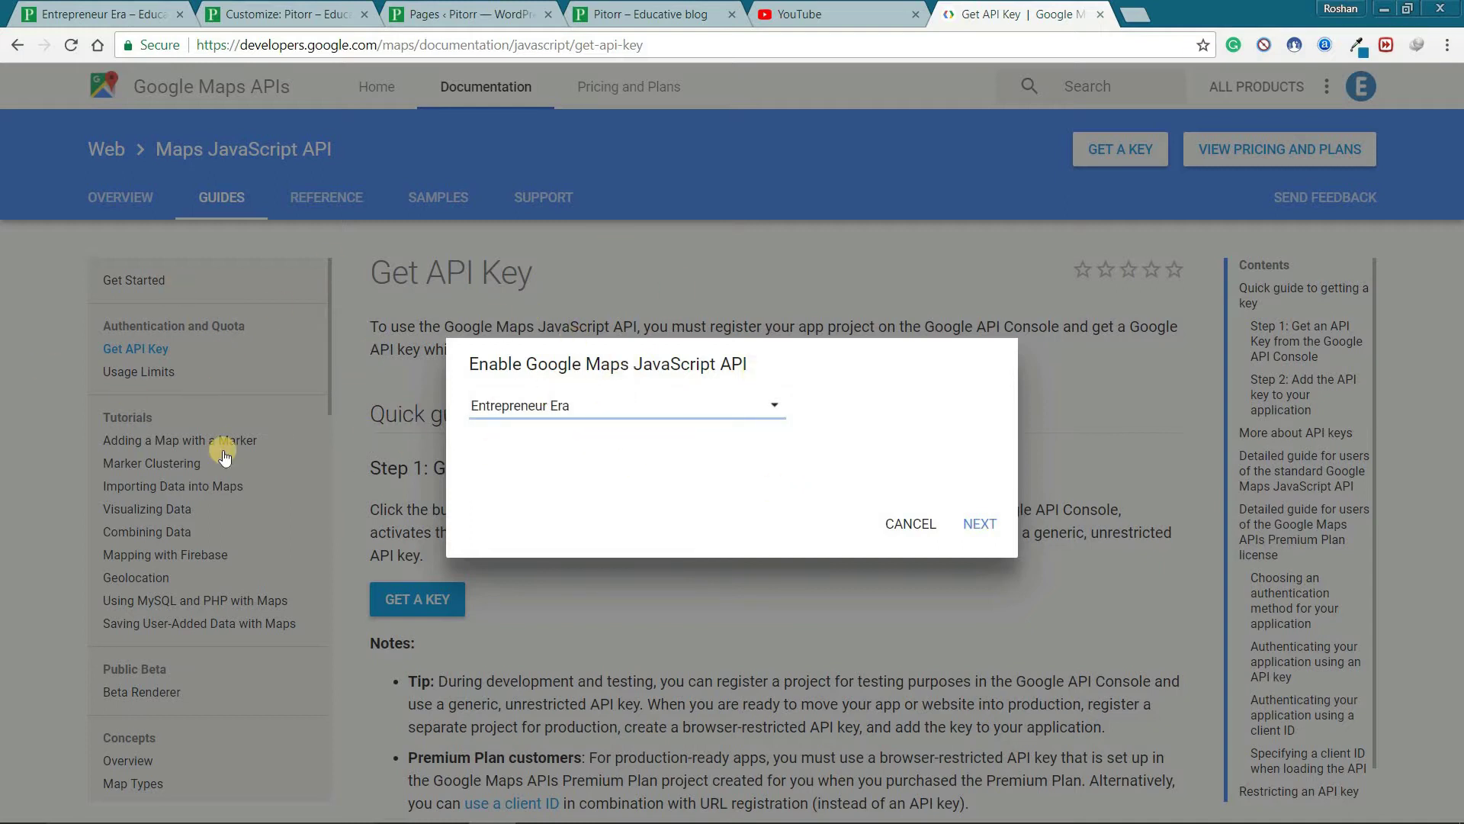
click(610, 413)
click(600, 412)
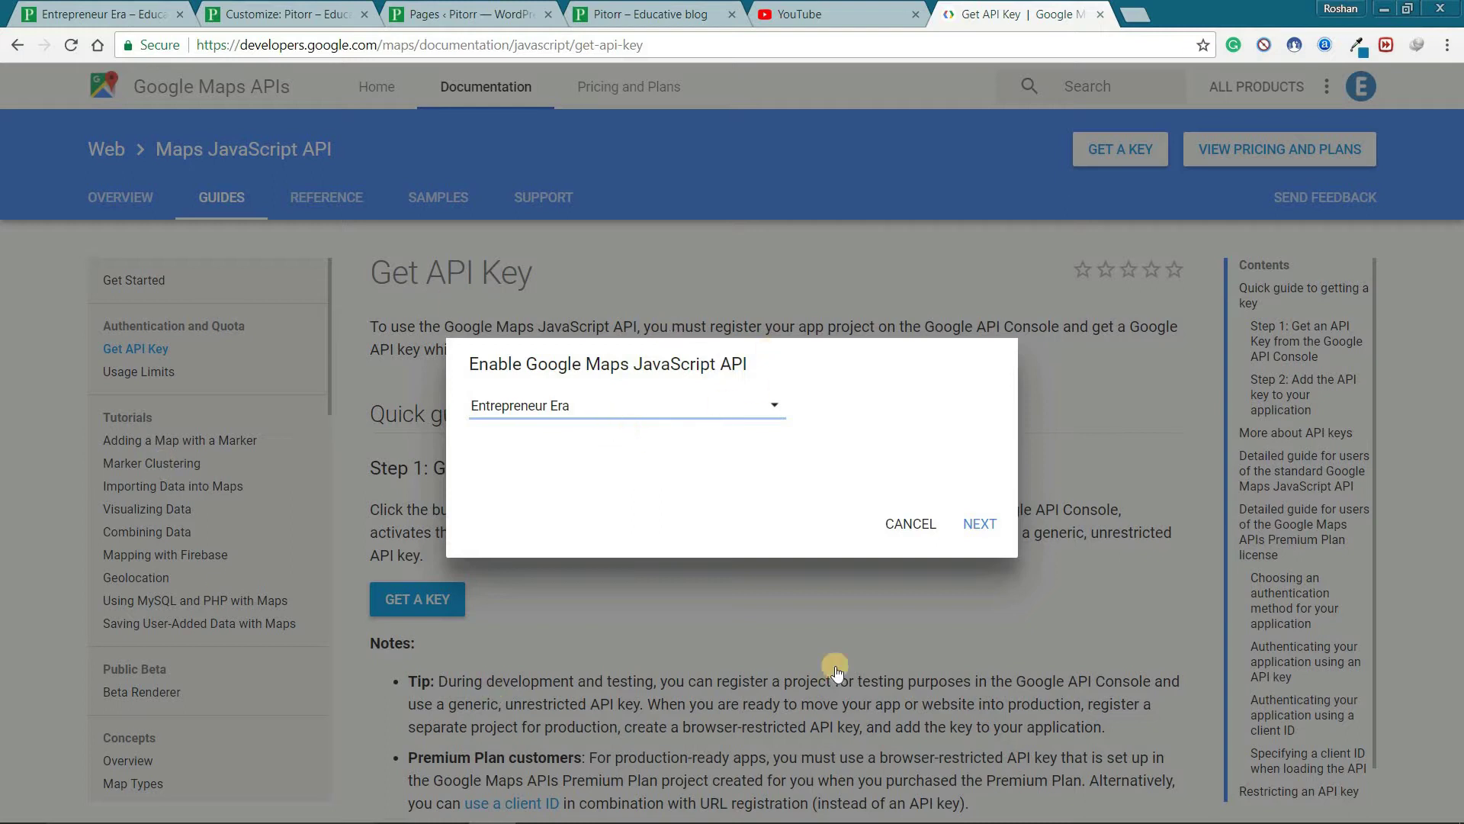
click(969, 525)
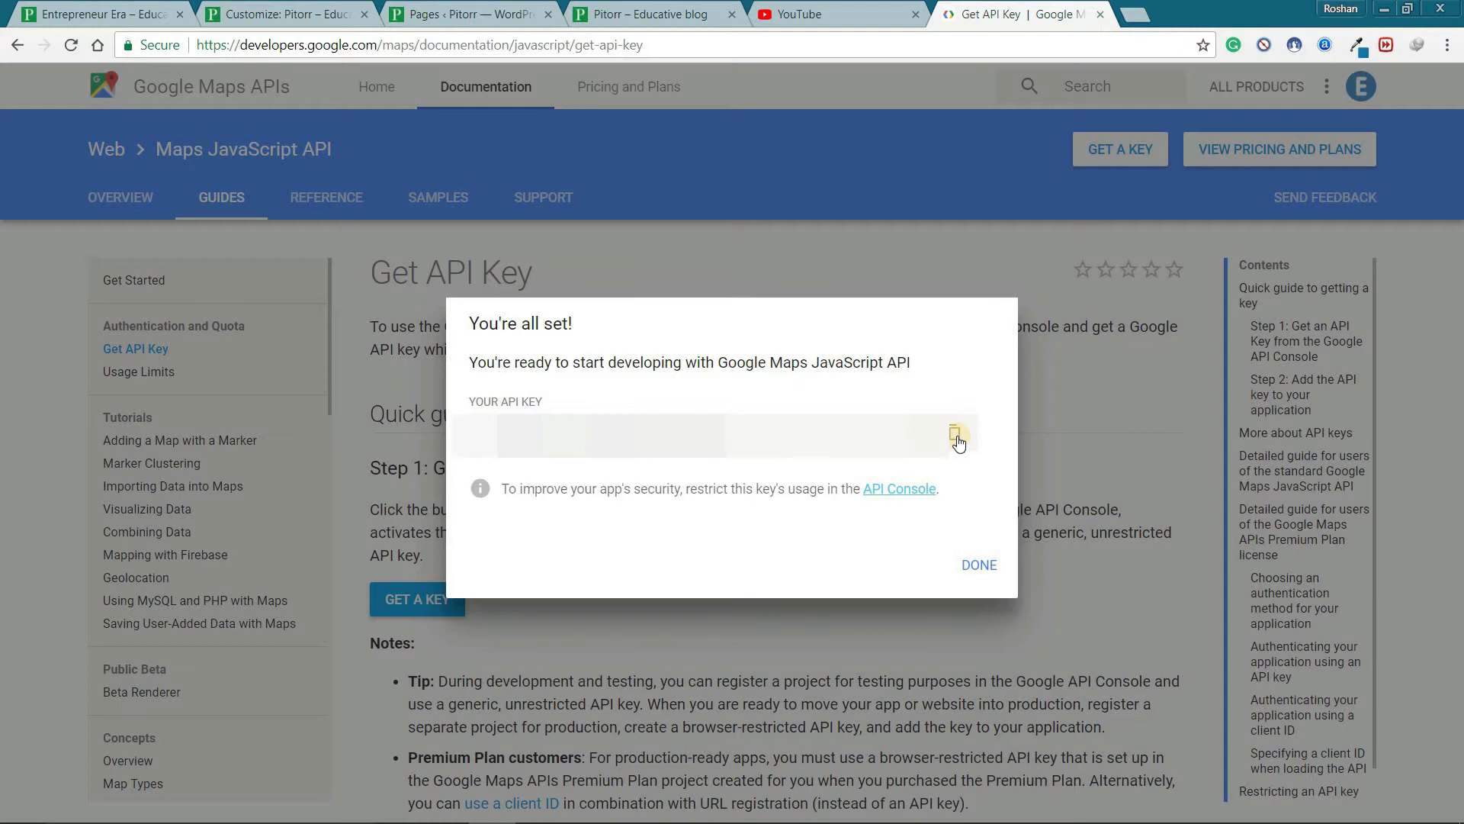
click(971, 563)
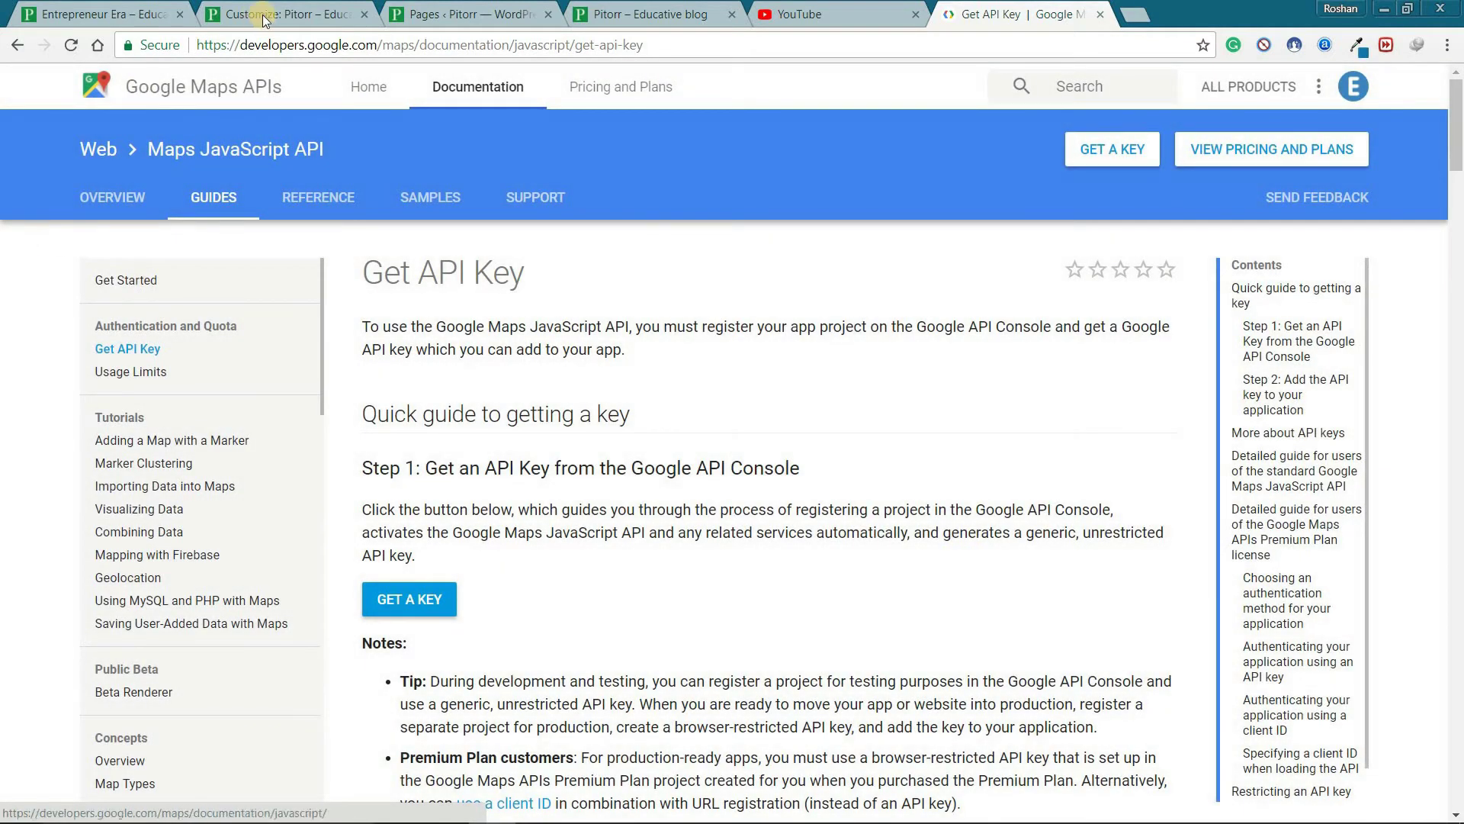
Step: Paste the new key into Google Map API Key and start replacing the map address with 'West'
click(276, 16)
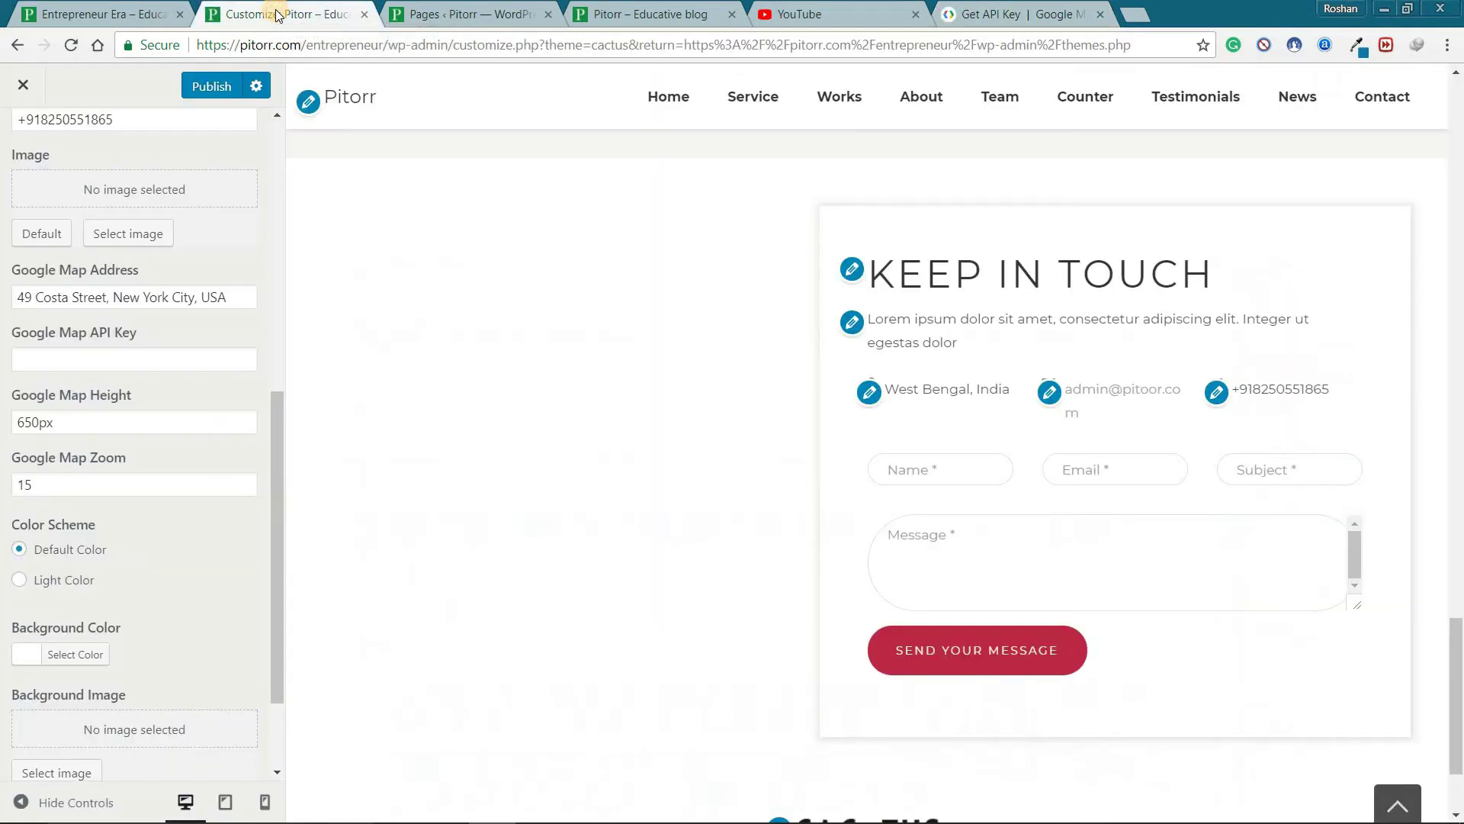
click(80, 359)
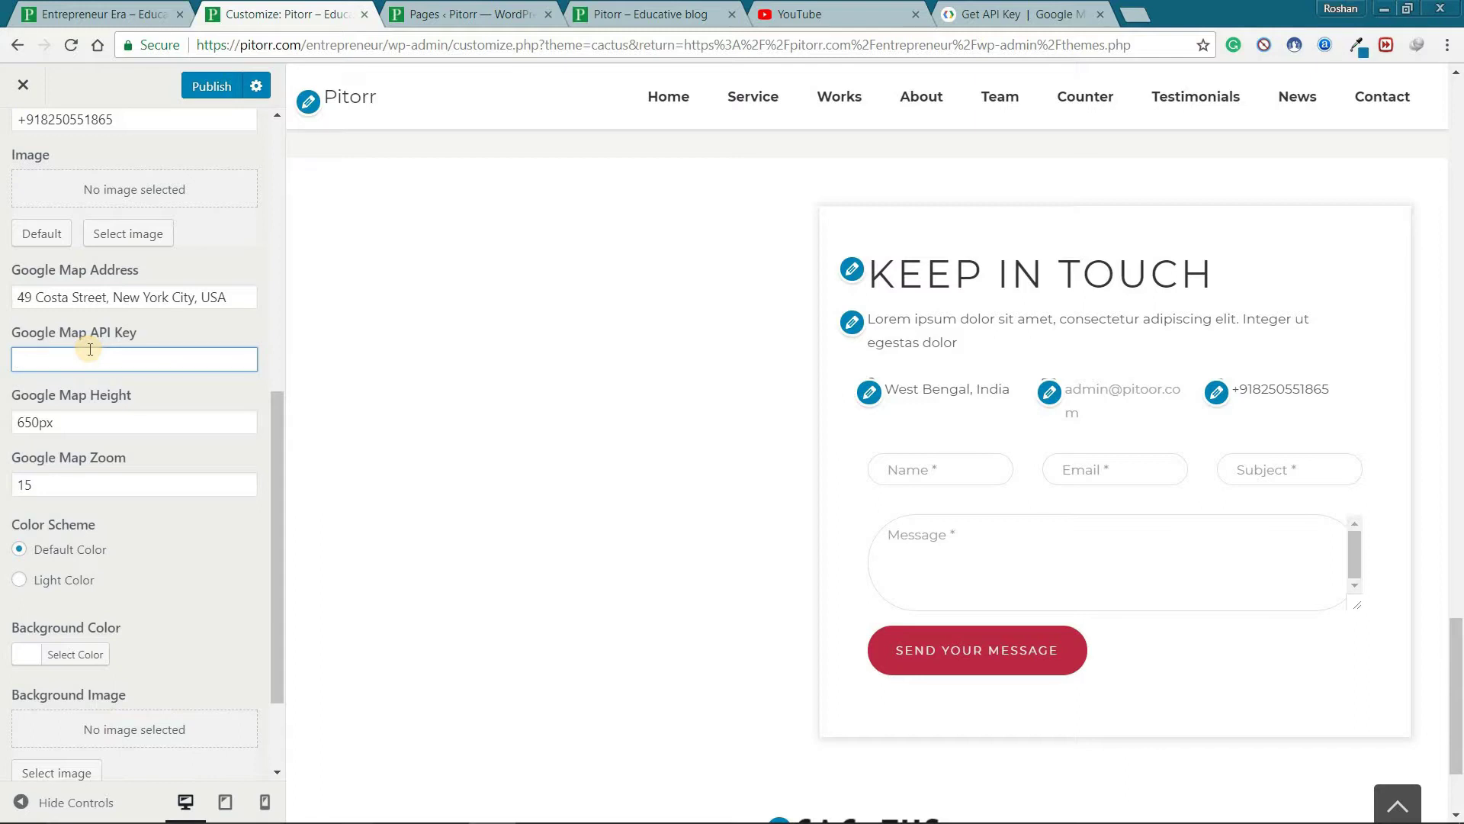
key(ctrl+v)
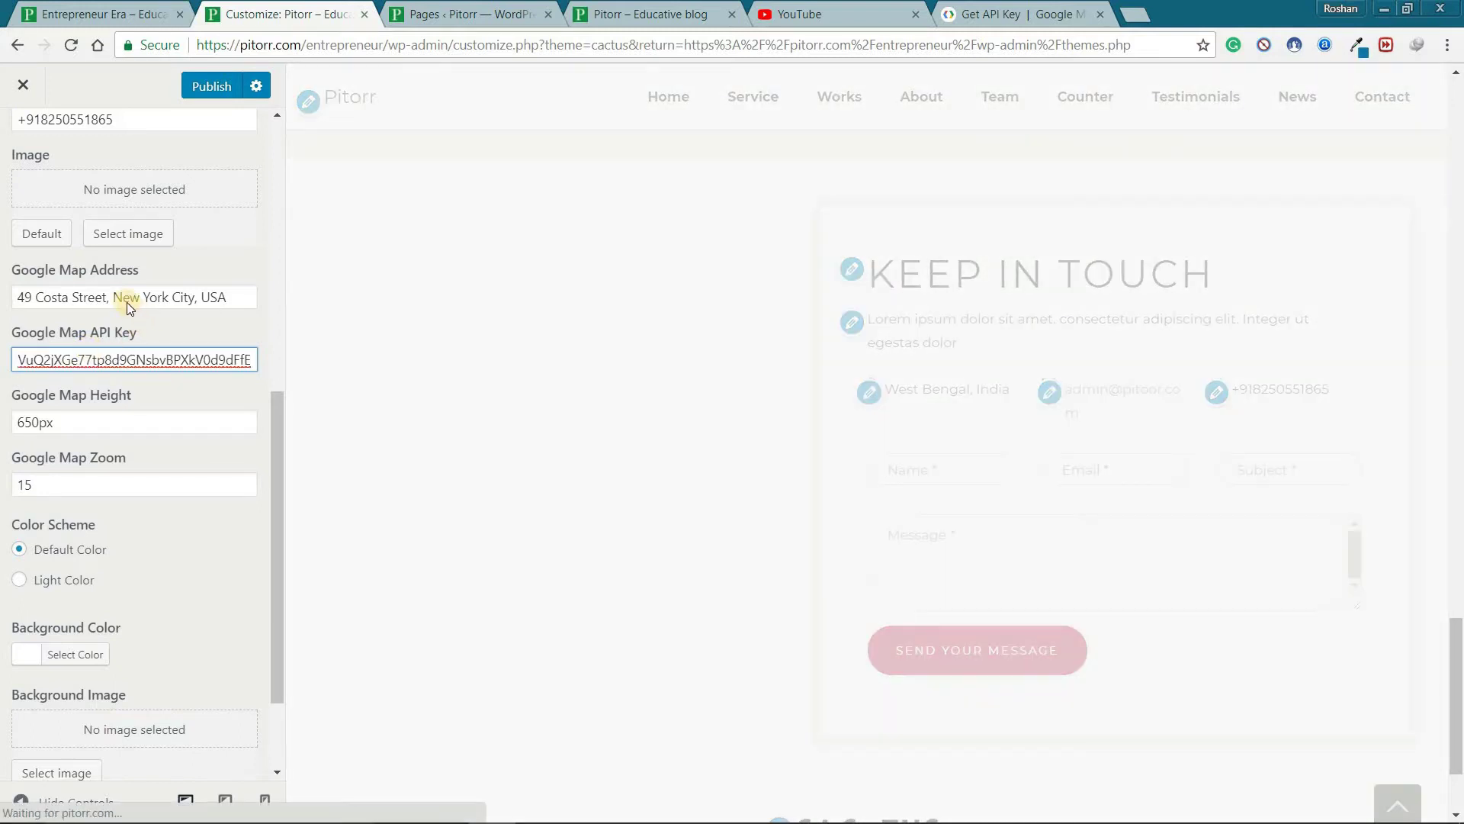
triple_click(116, 299)
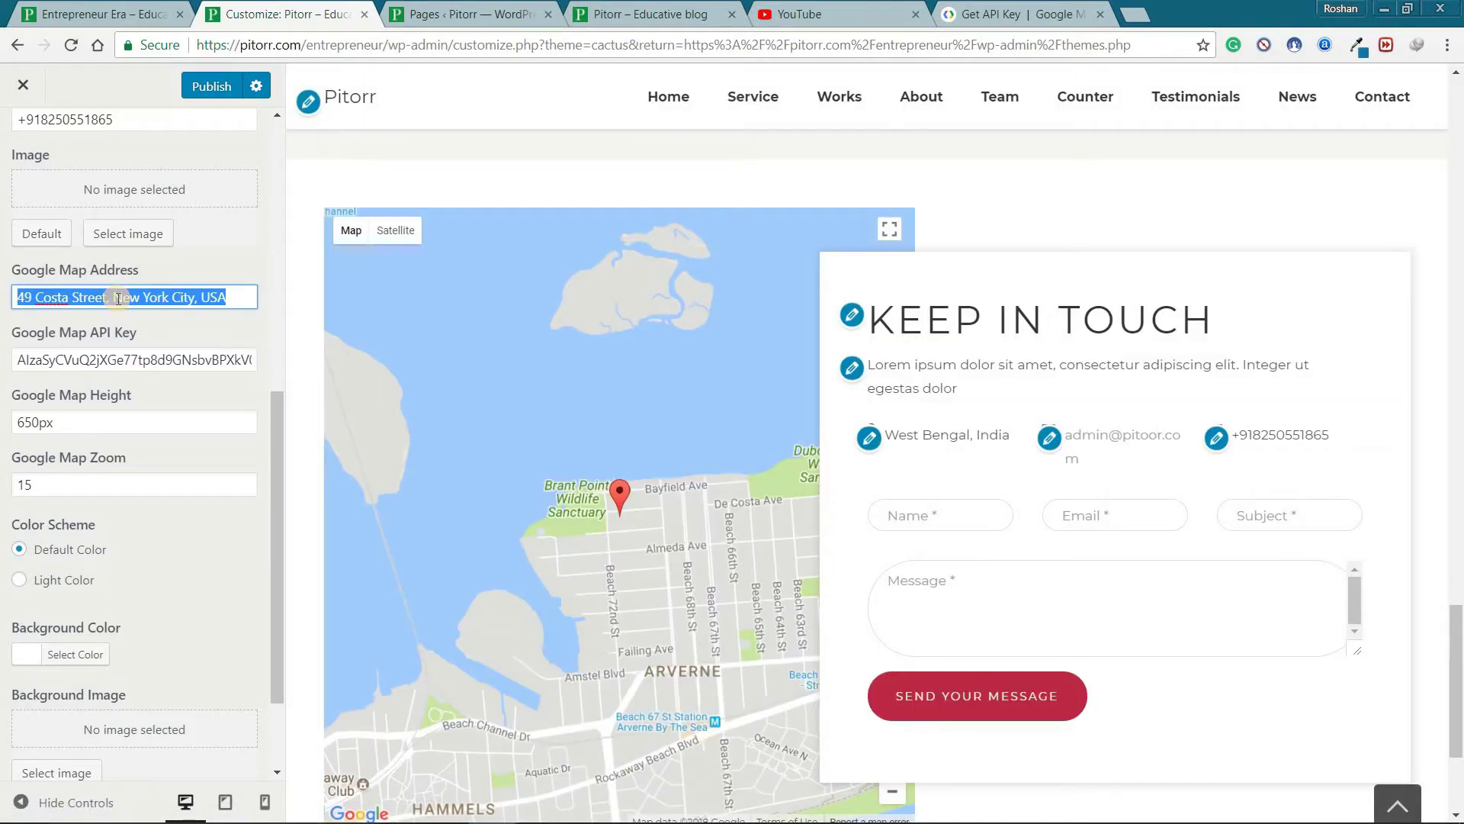
text(West)
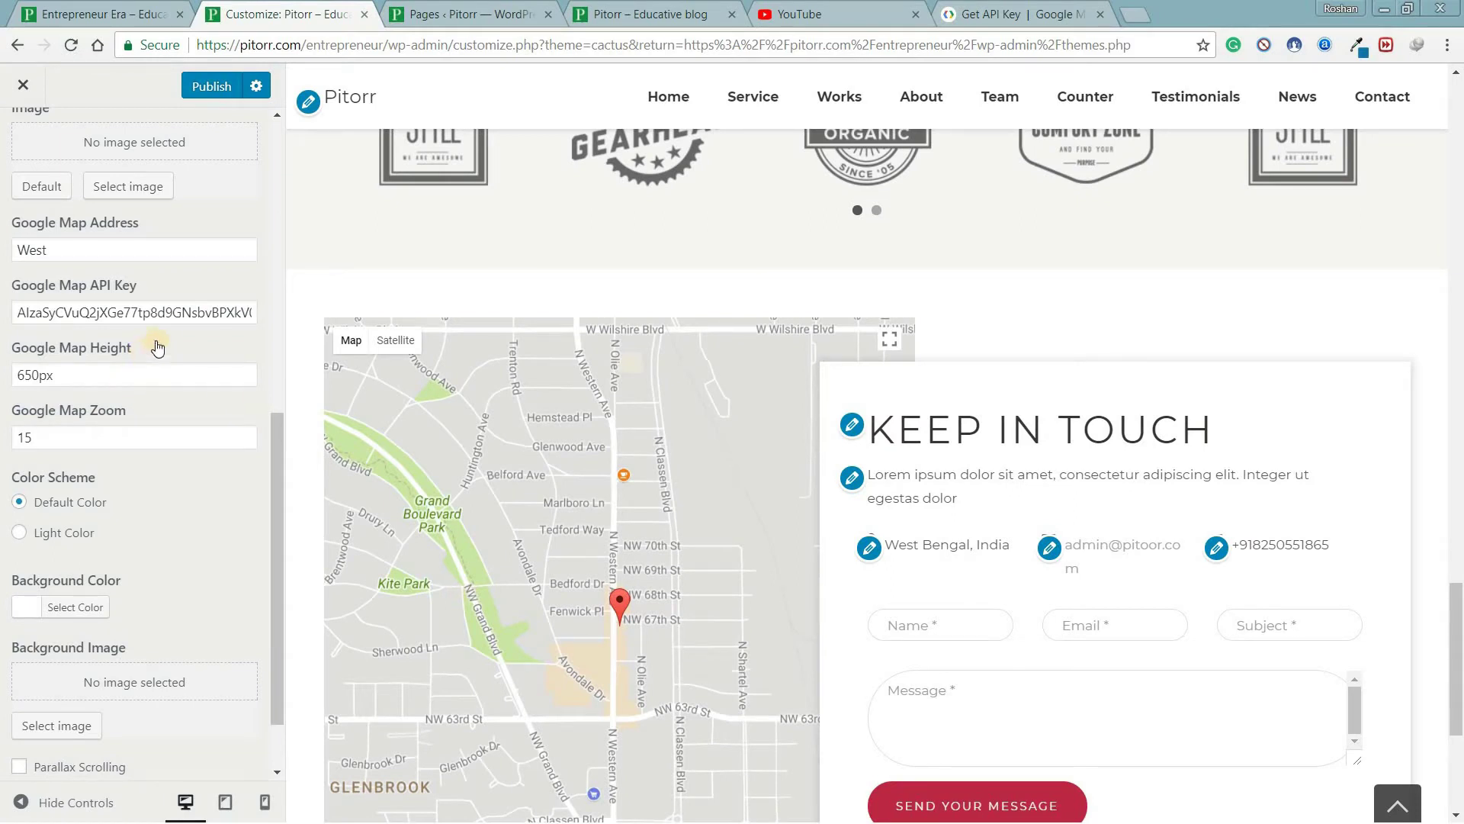
Step: Replace the Google Map address with 'Sukna, West bengal, India' so the map recentres
click(119, 255)
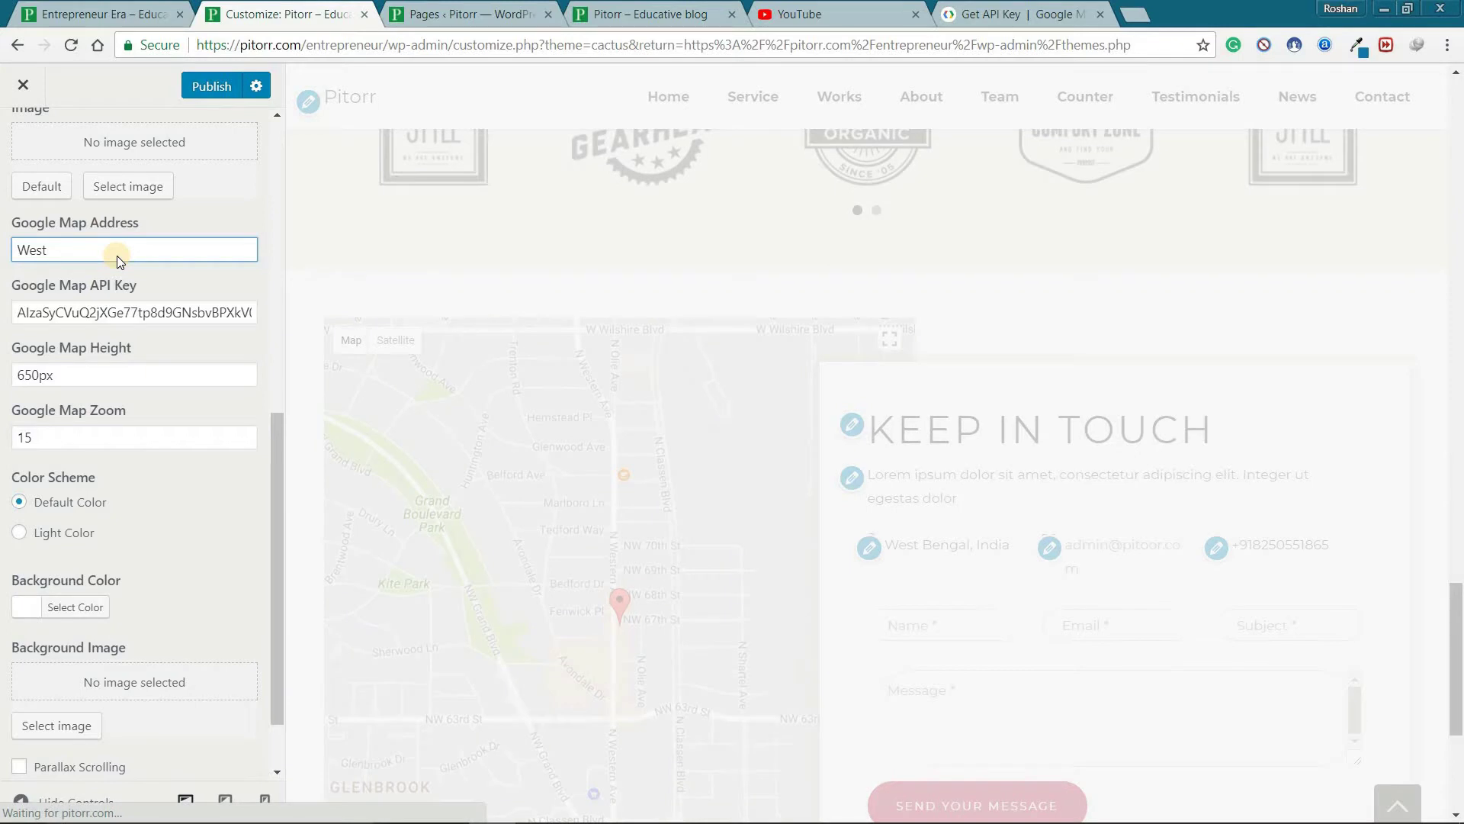
key(ctrl+a)
key(BackSpace)
text(Sukna, West n)
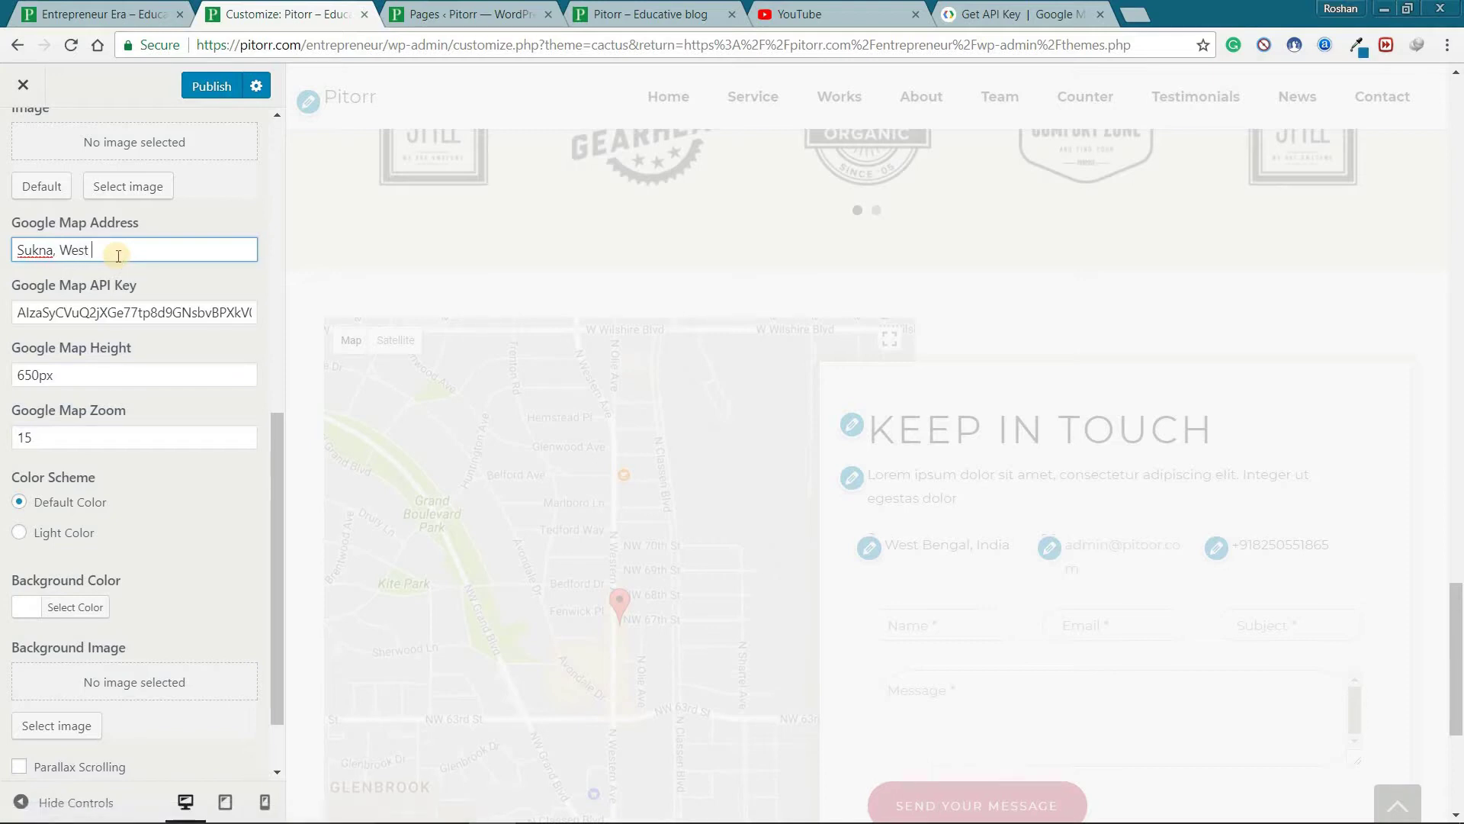
text(bengal)
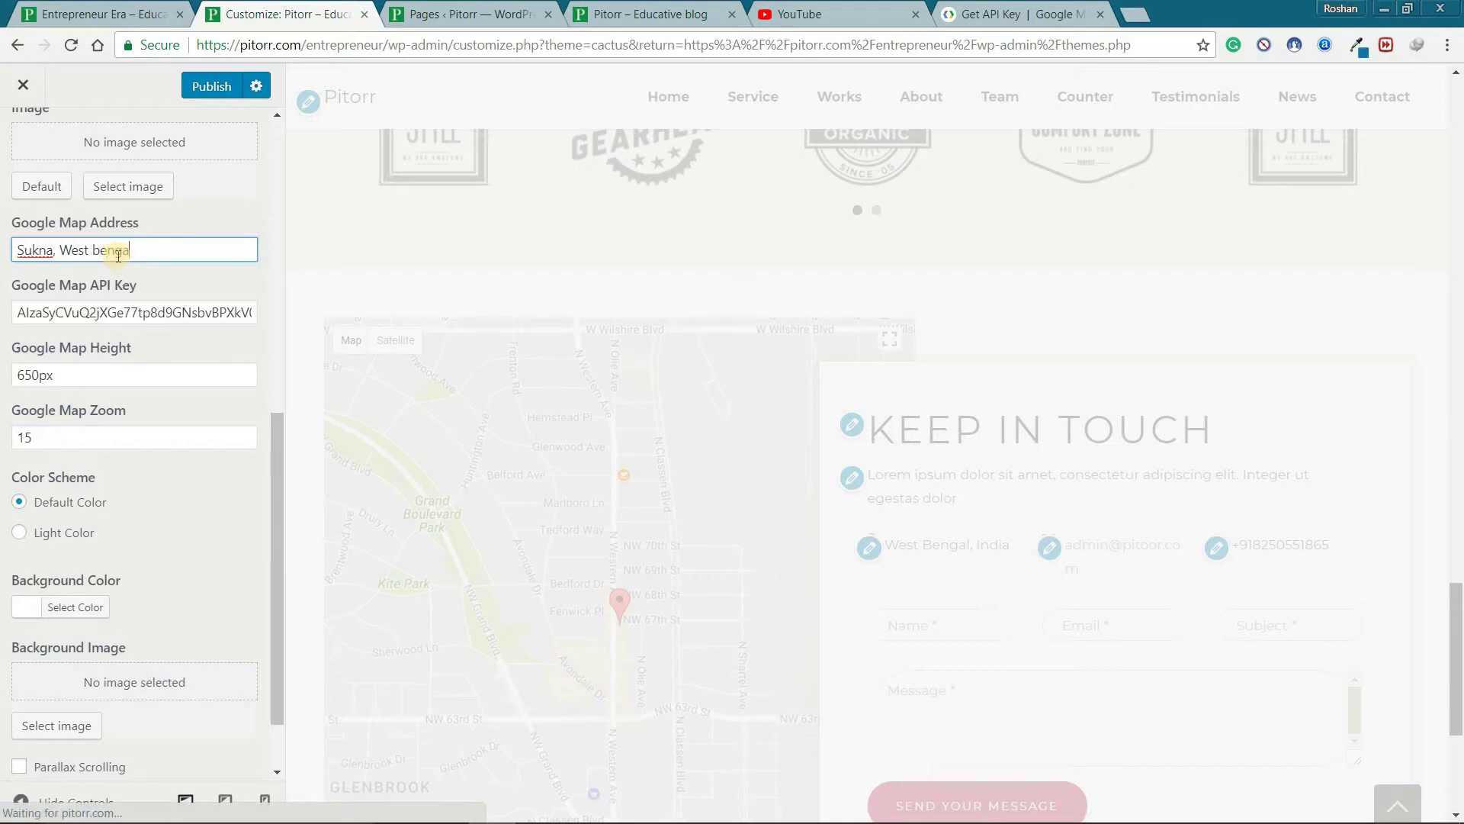
text(, India)
click(157, 284)
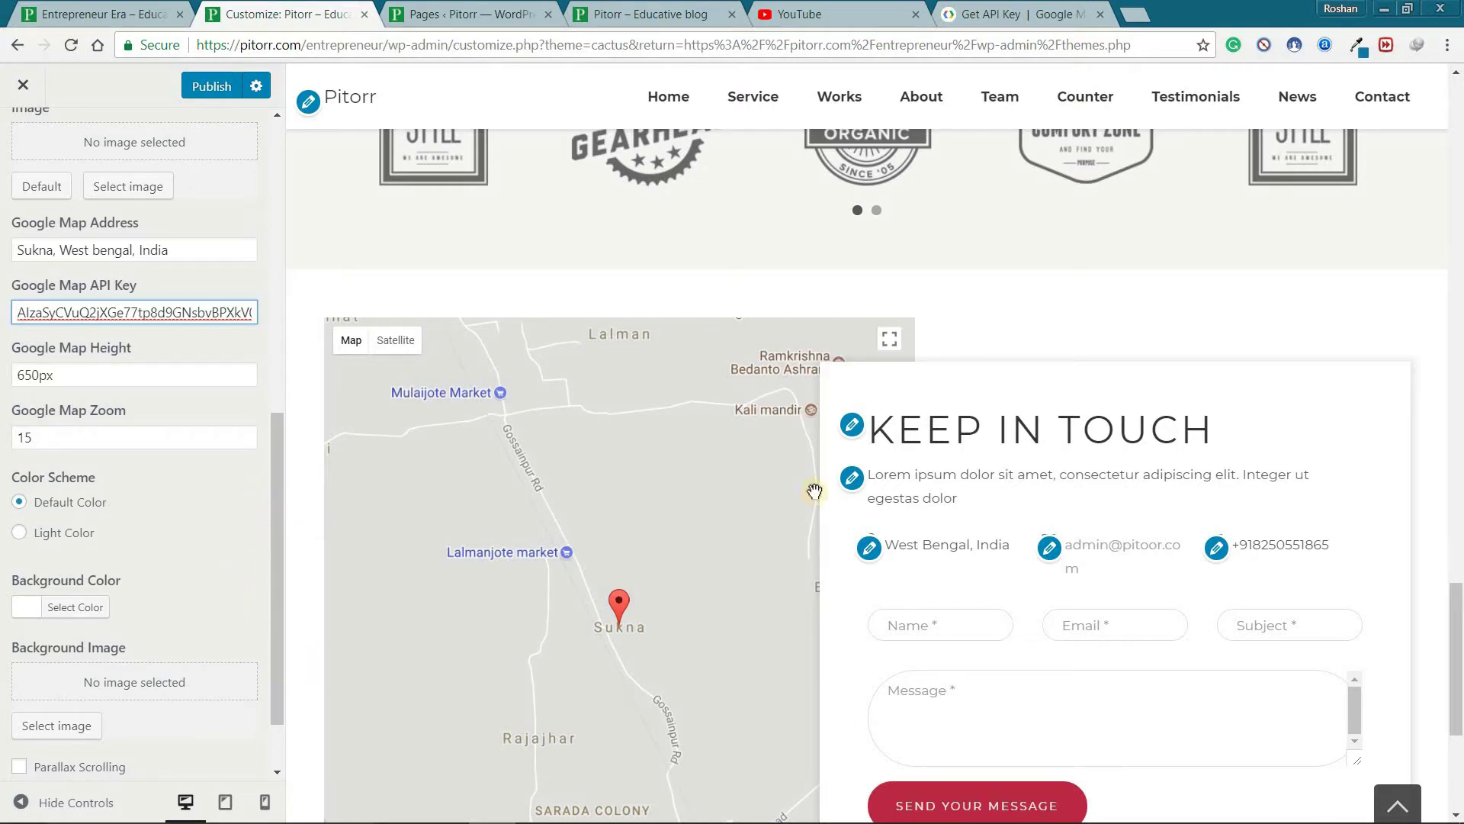
Step: Publish the updated map address to the live site
drag(1457, 671, 1457, 758)
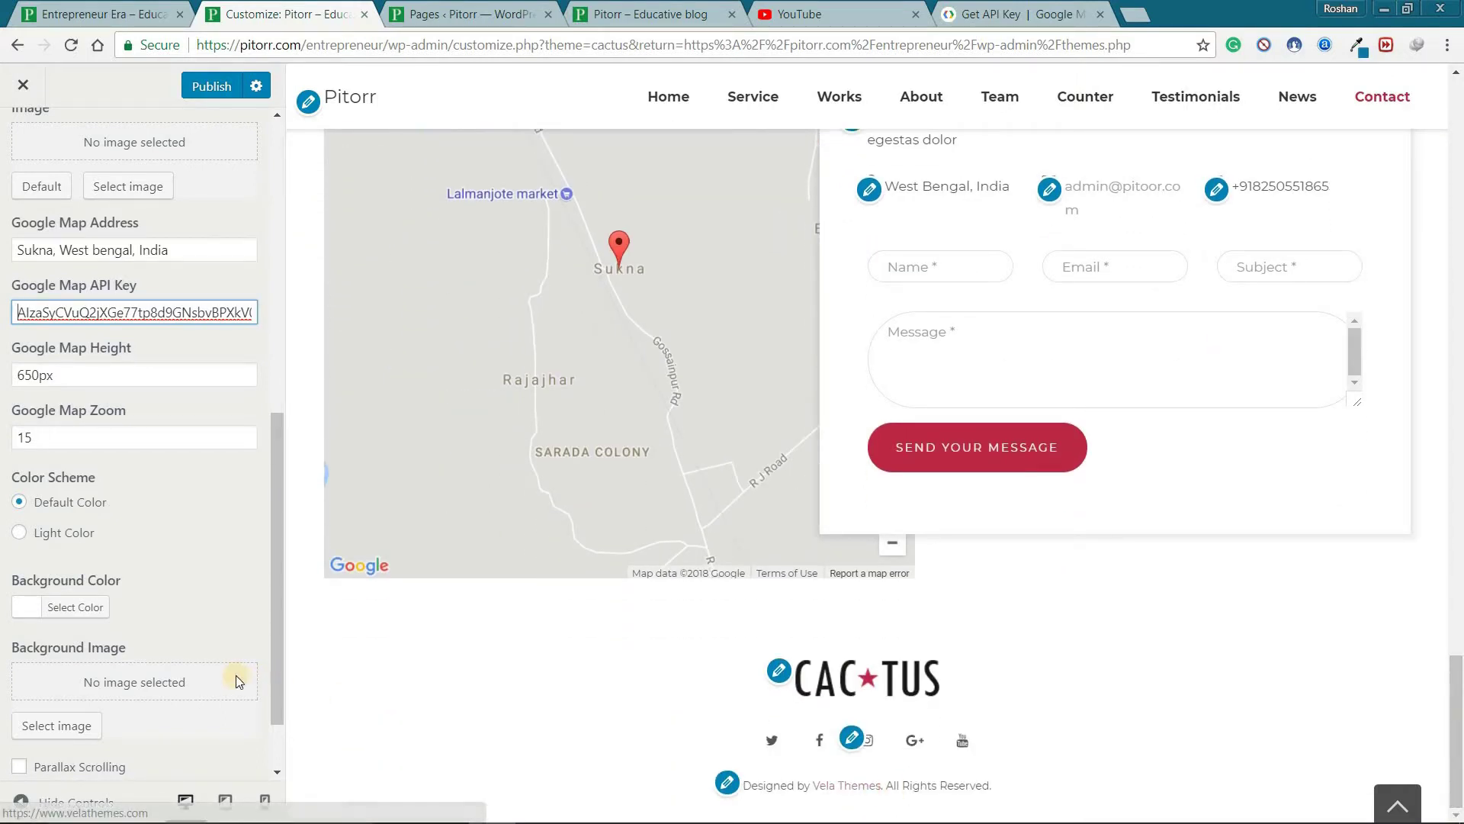
click(204, 89)
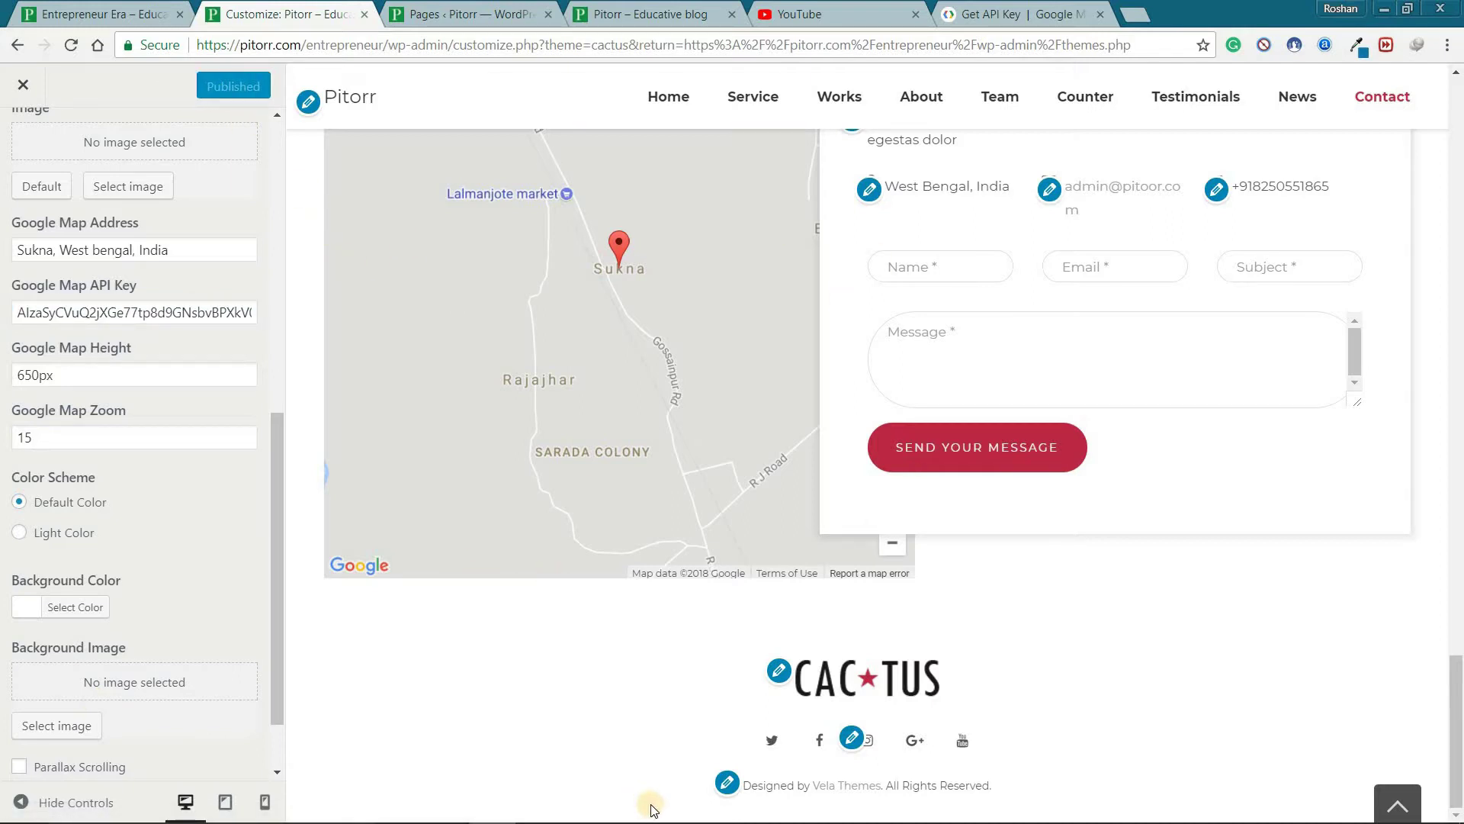
click(789, 681)
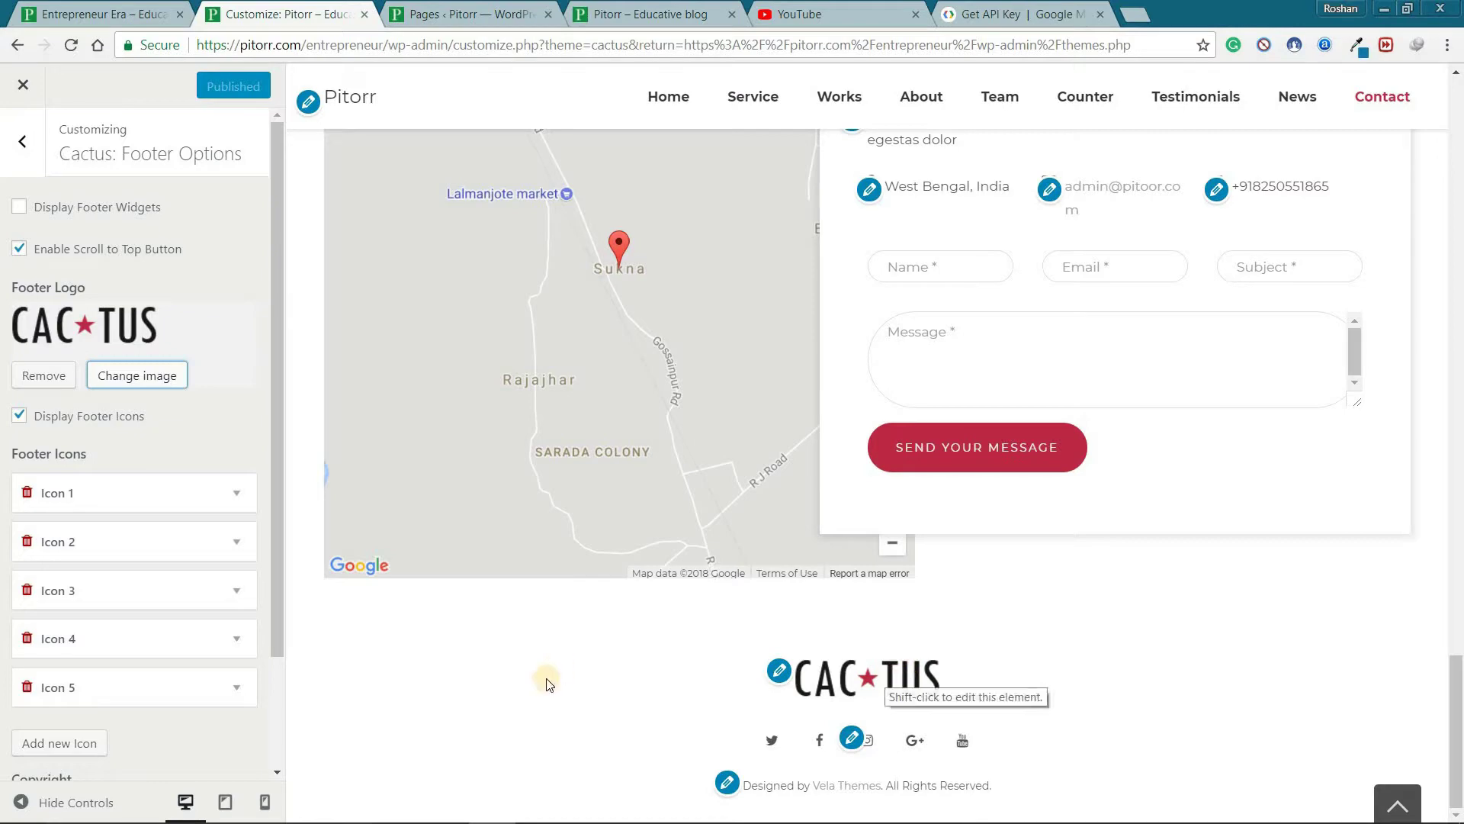
Step: Check the live page's map and footer, then remove the CACTUS footer logo in the customizer
click(76, 14)
scroll(361, 467, down, 1)
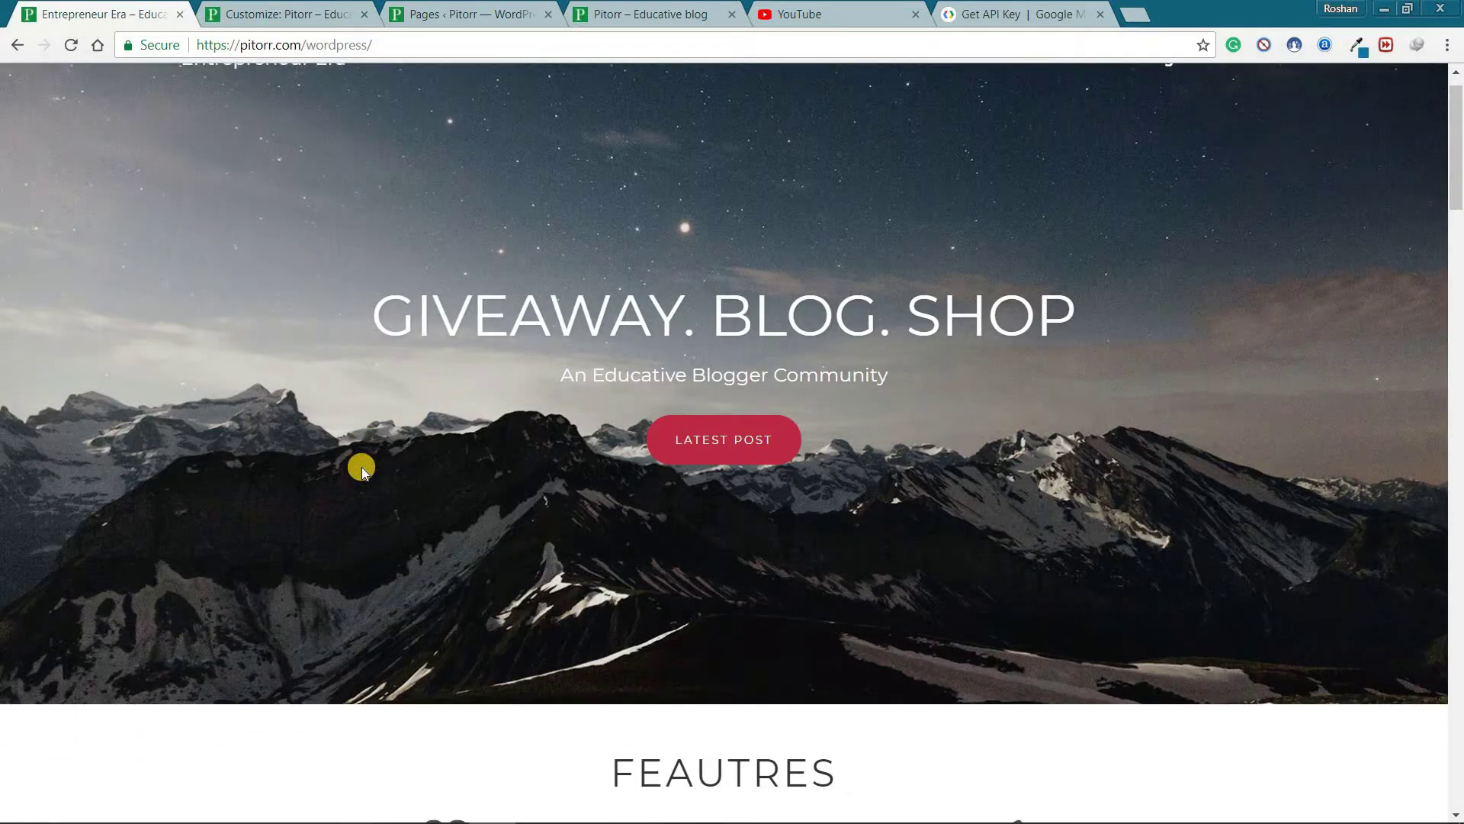
scroll(362, 467, down, 15)
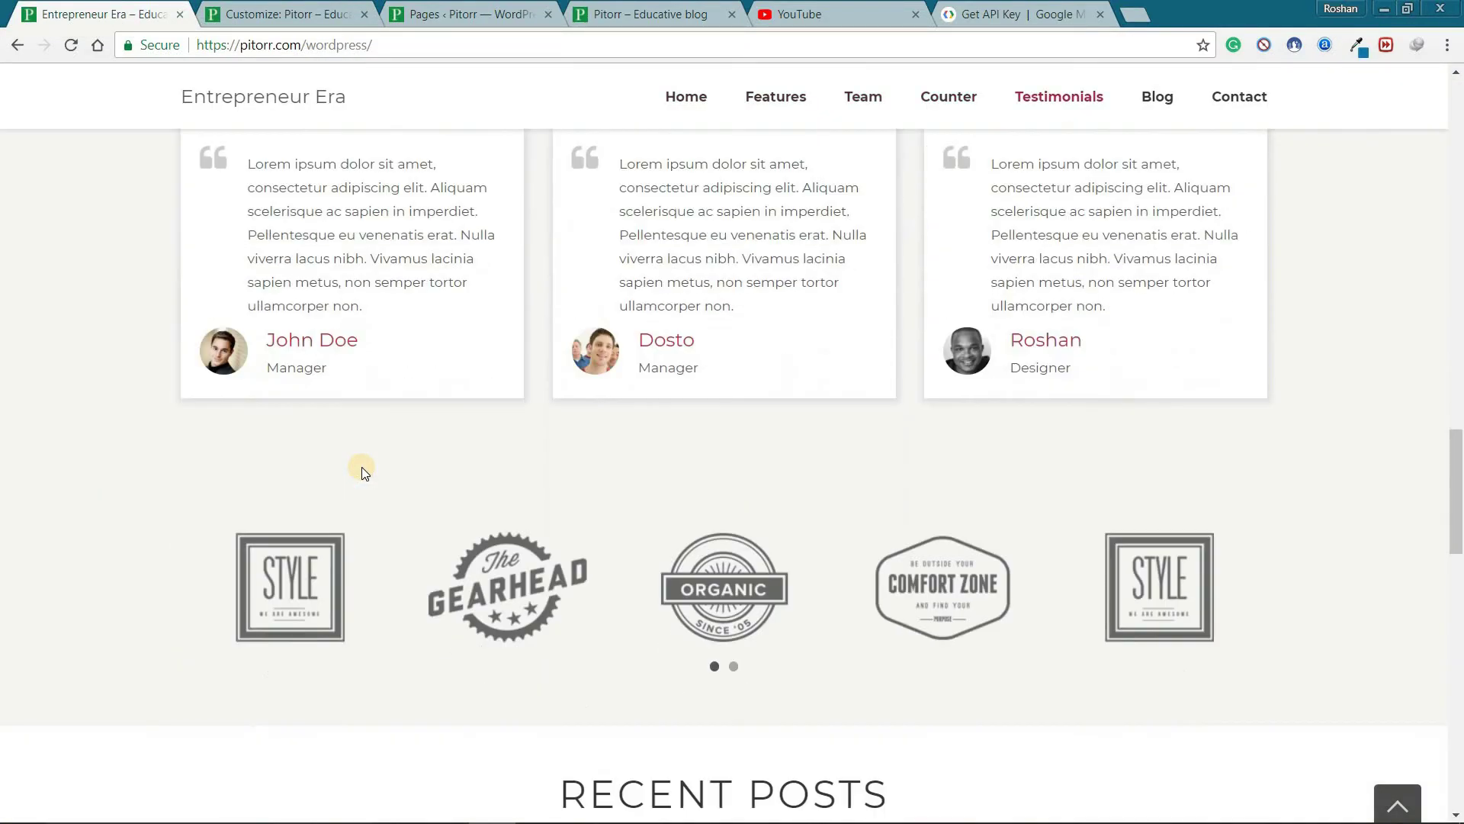
scroll(361, 466, down, 10)
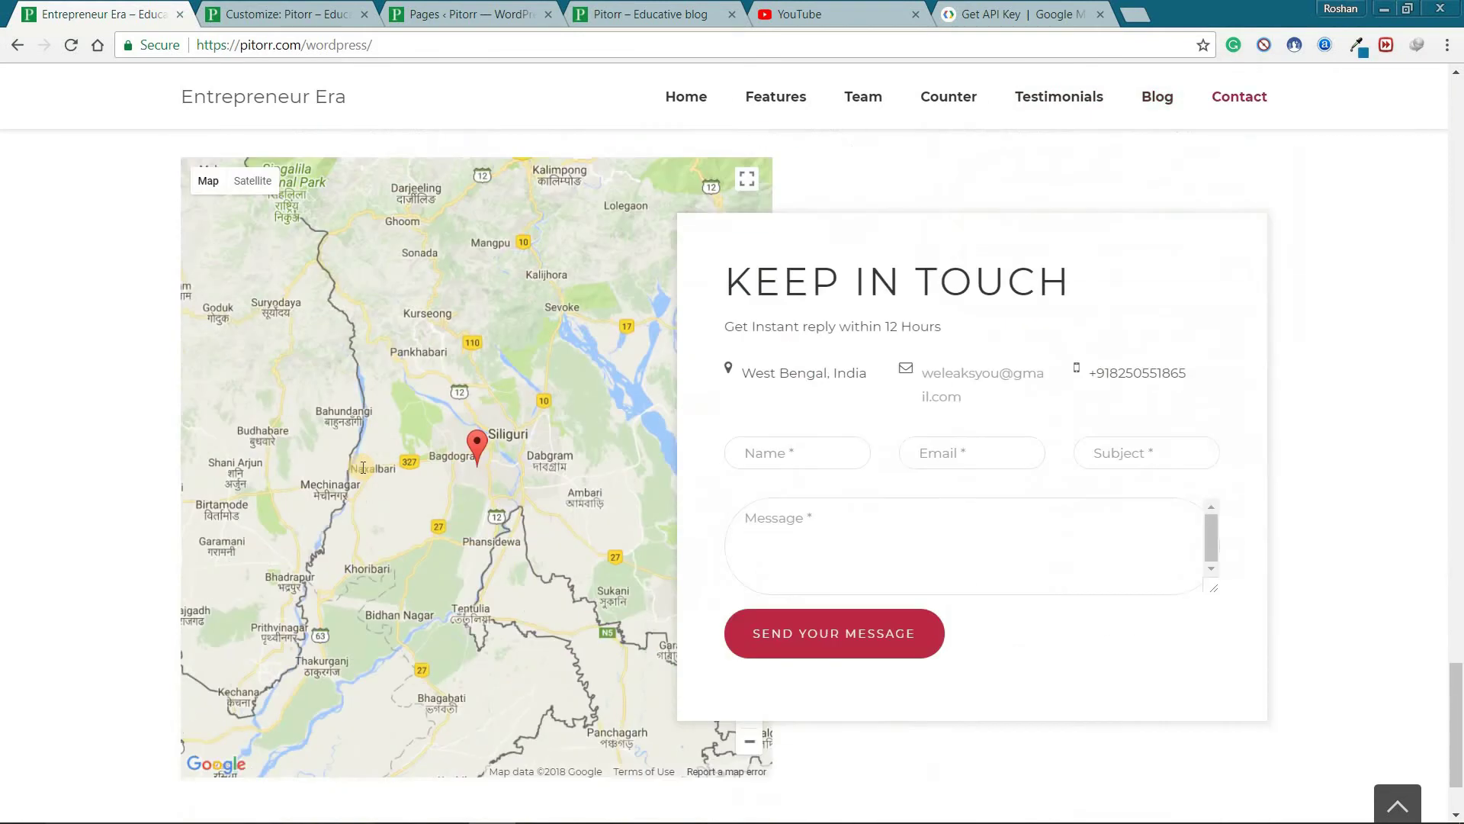
scroll(363, 466, down, 2)
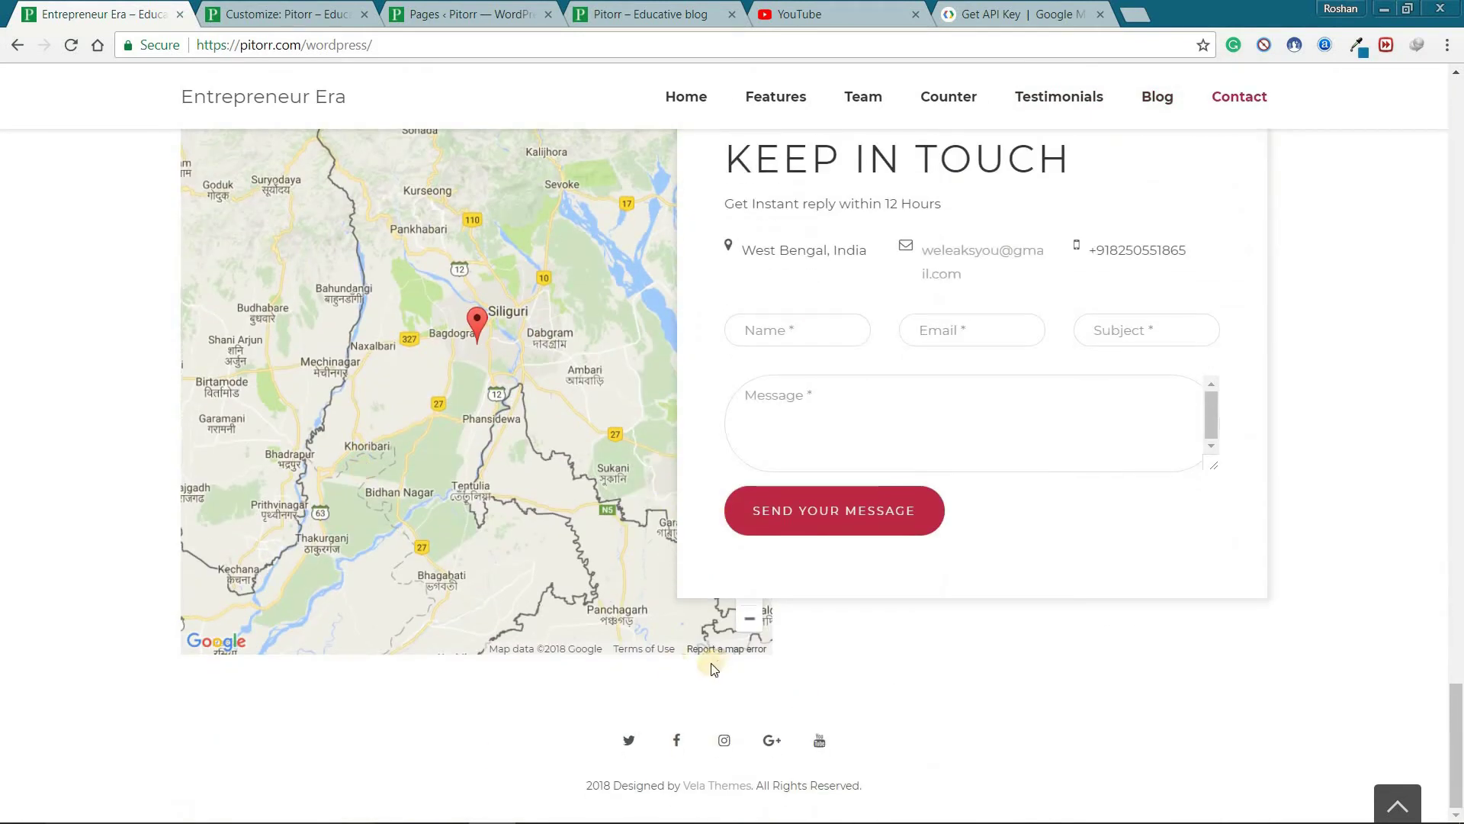
click(289, 7)
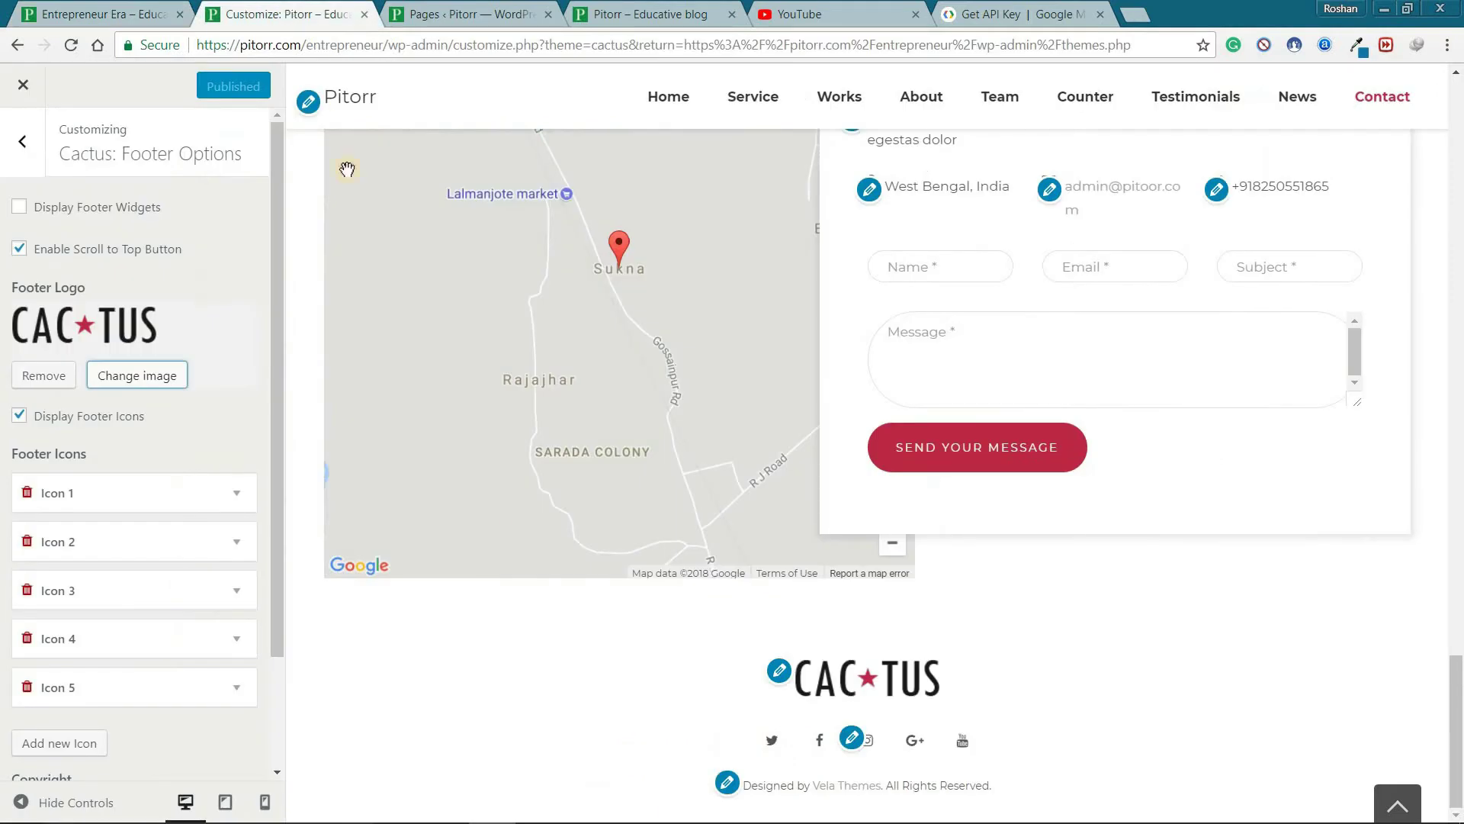
click(67, 379)
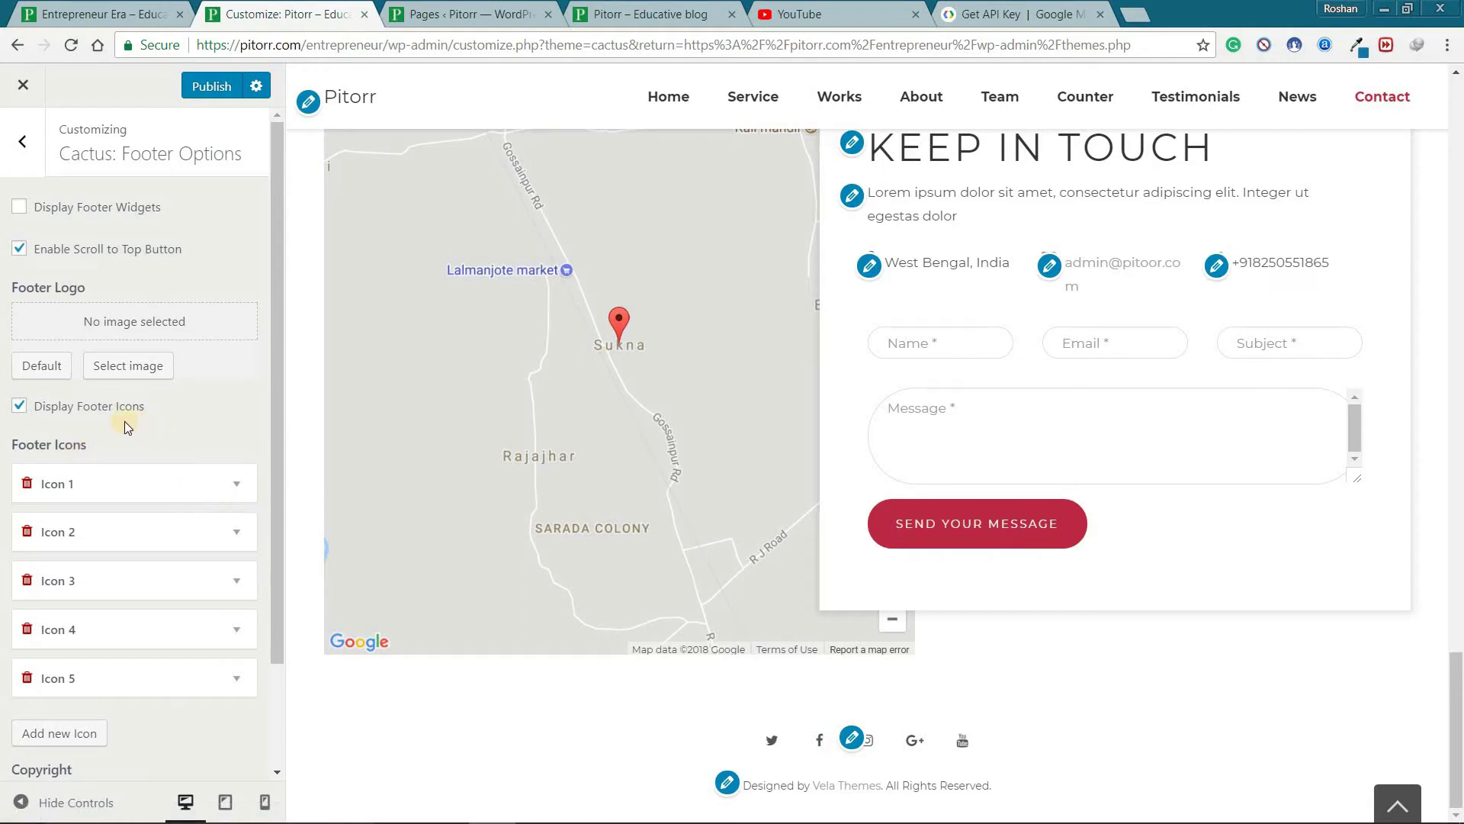
Step: Paste the blog's Twitter profile URL into footer Icon 1's Link field
click(229, 485)
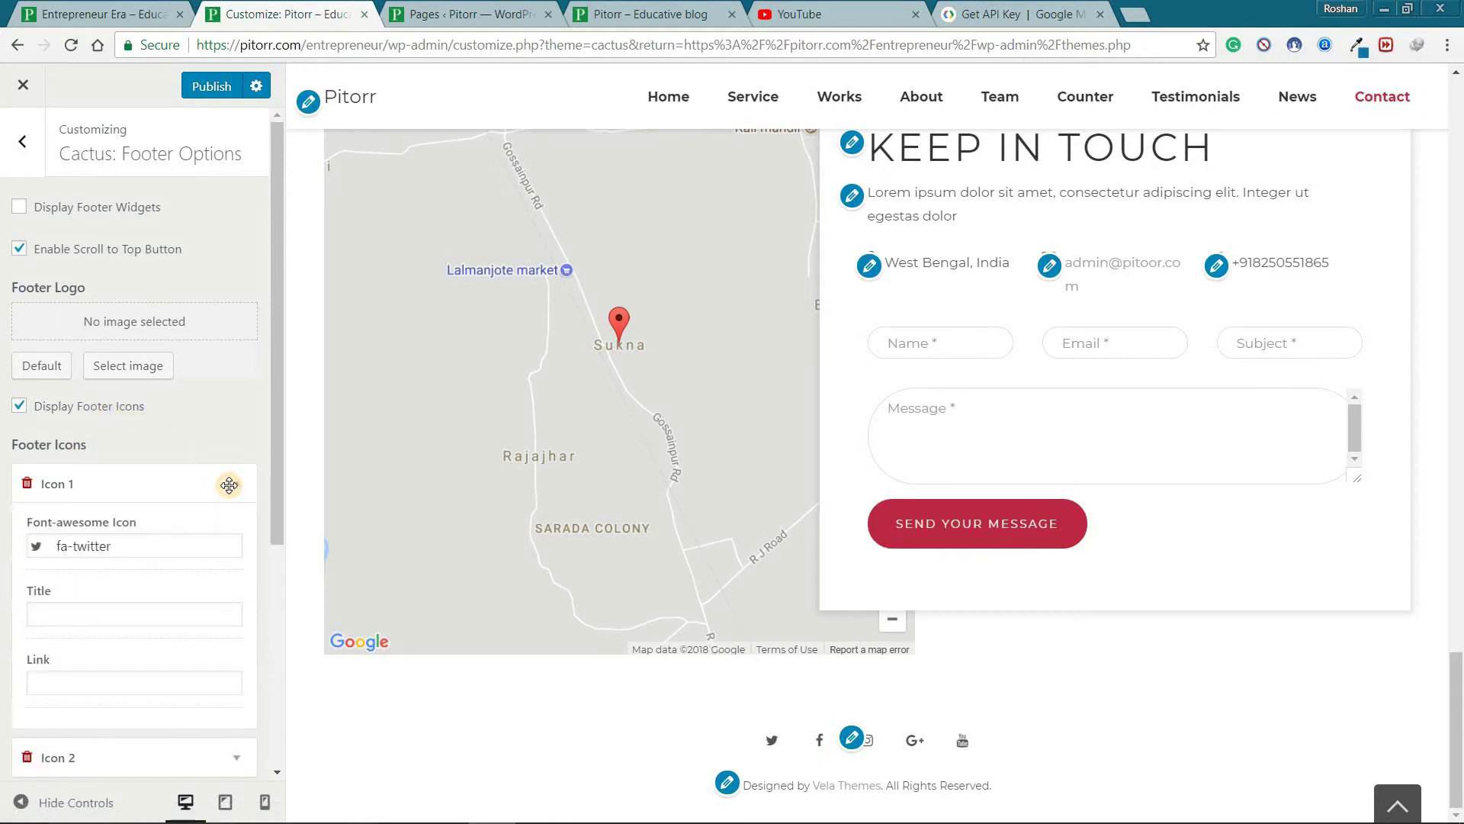
click(74, 616)
click(56, 675)
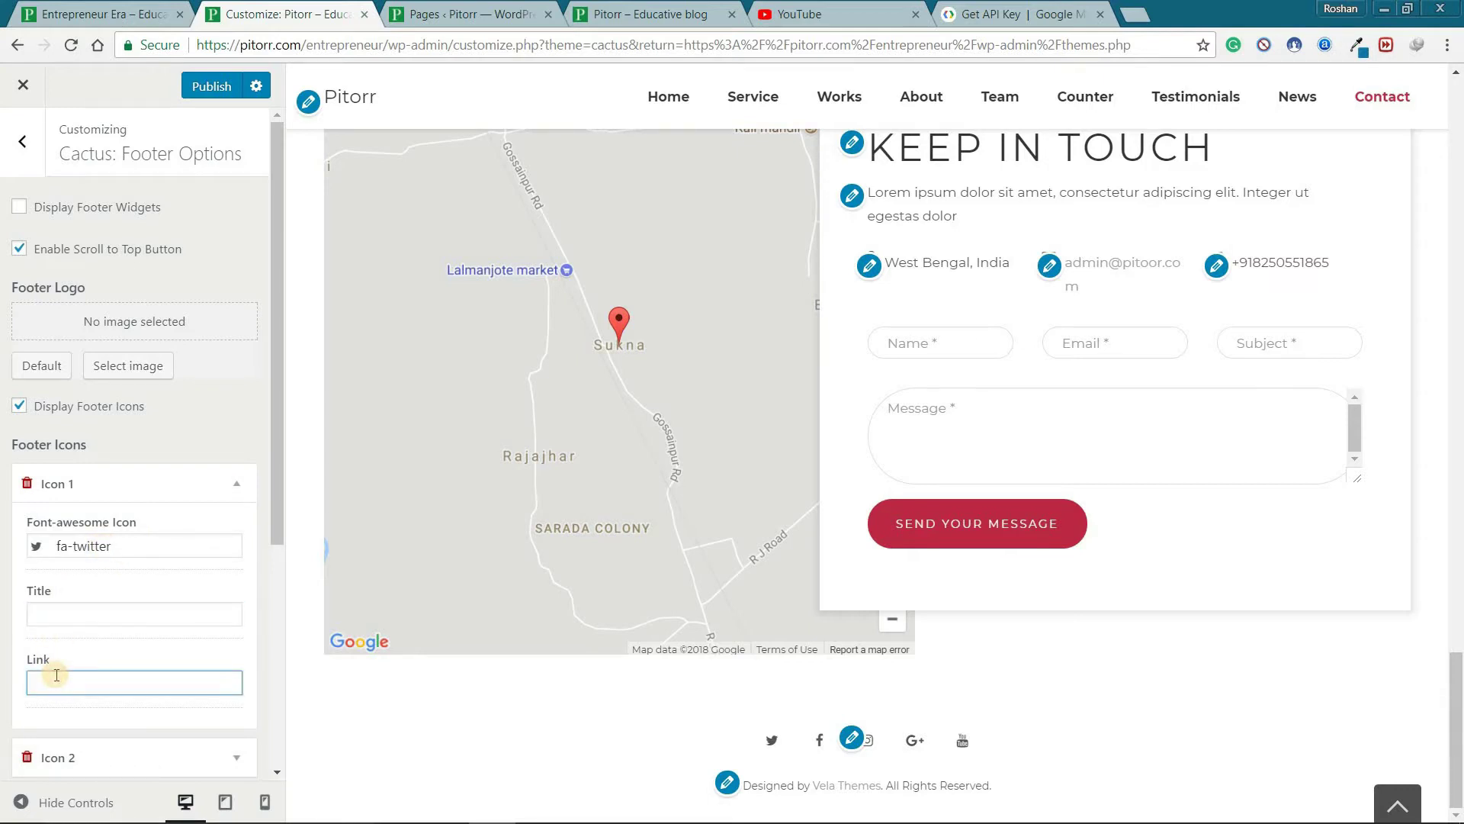
click(1129, 17)
click(1070, 14)
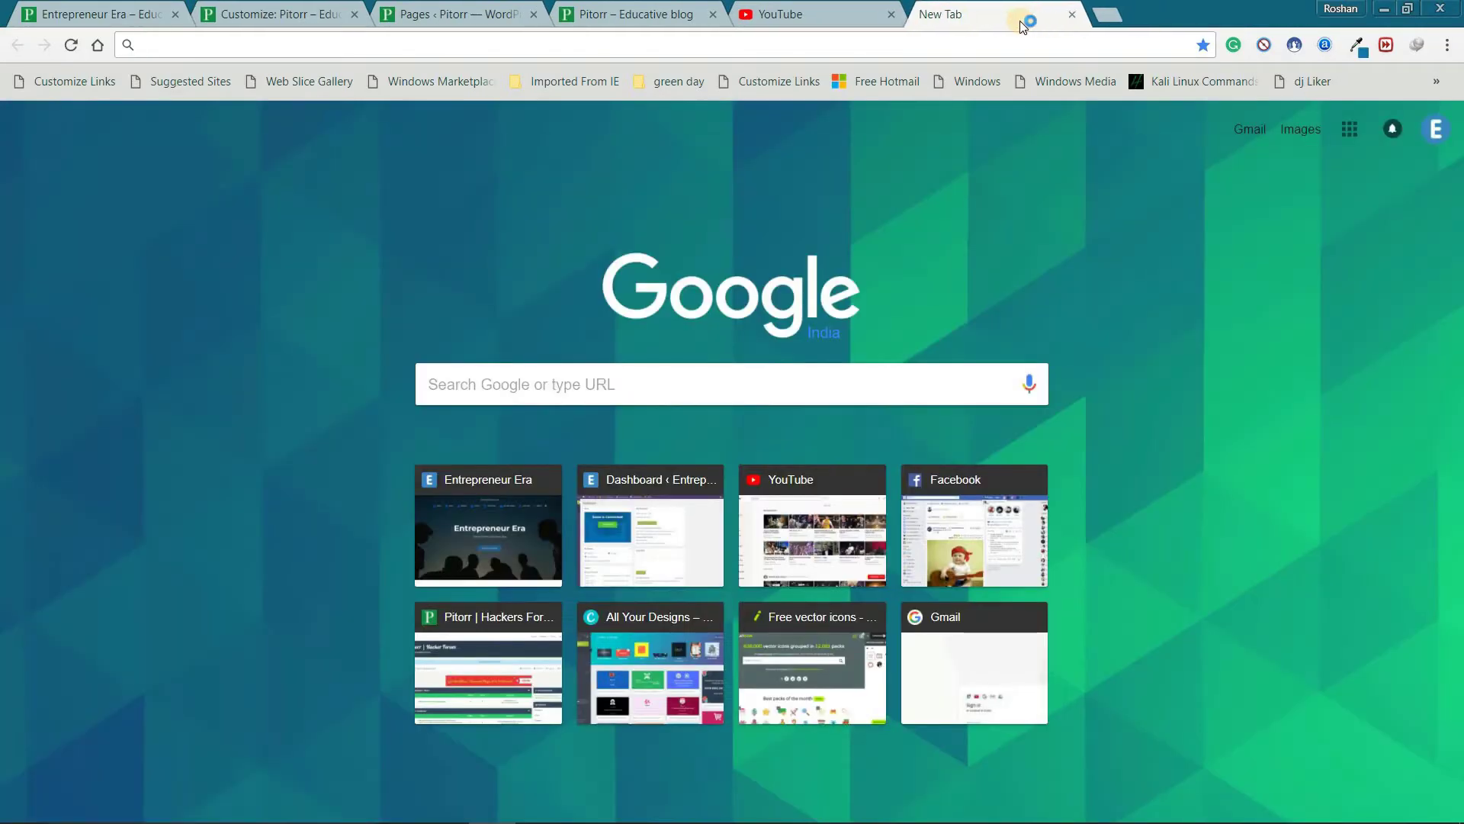
click(890, 15)
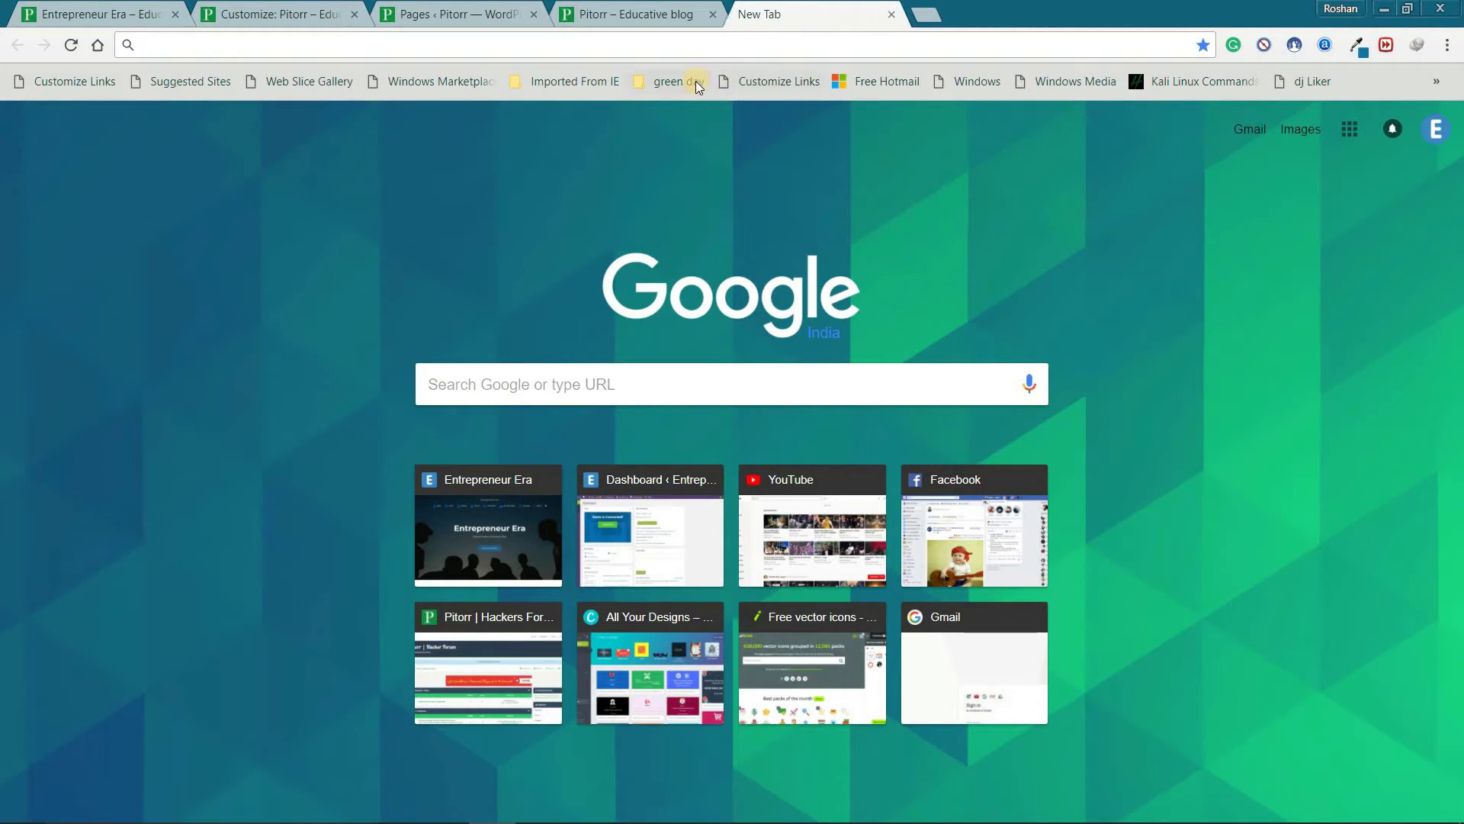
text(twitter.com)
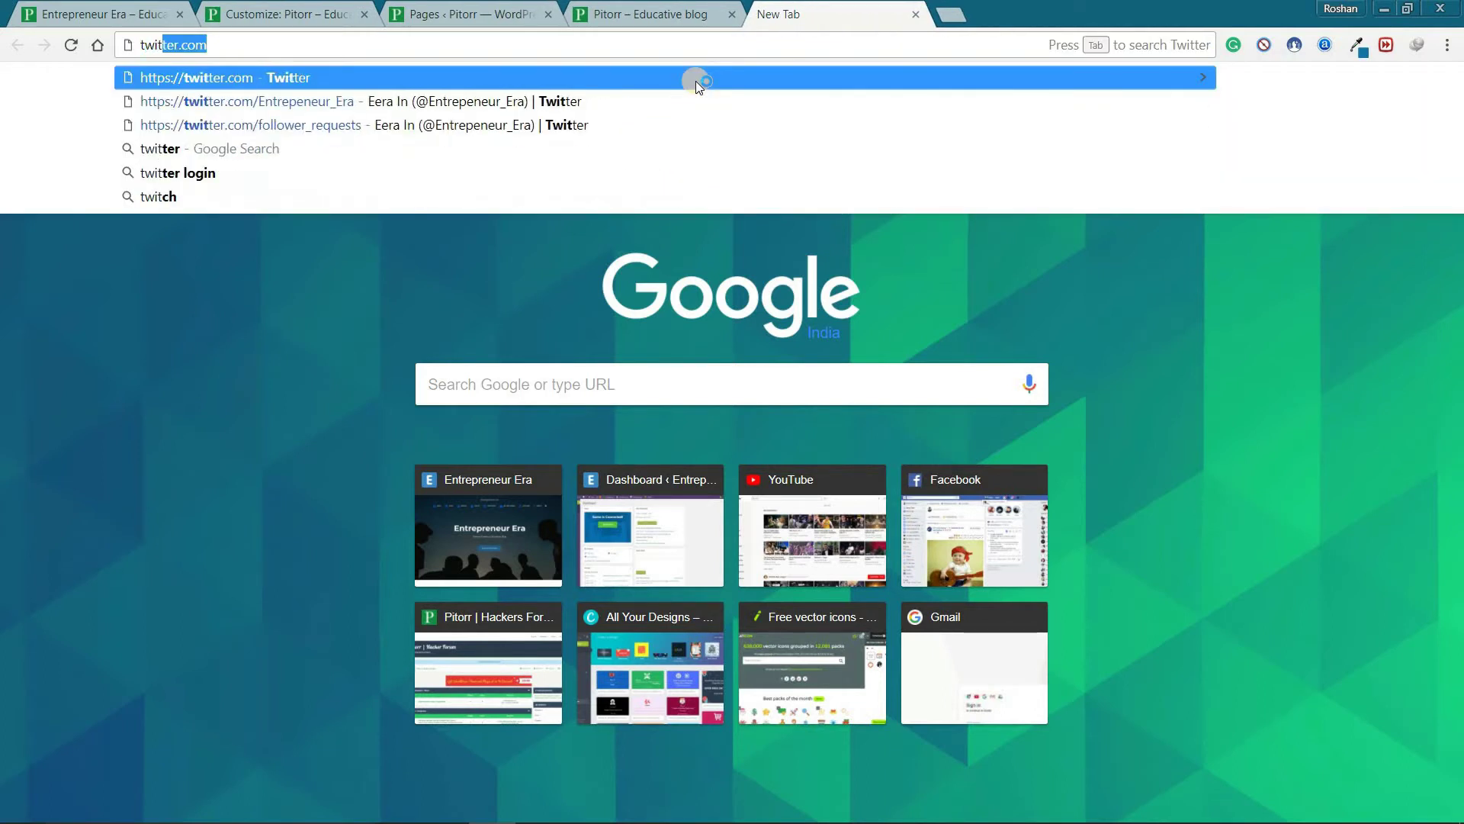
key(Down)
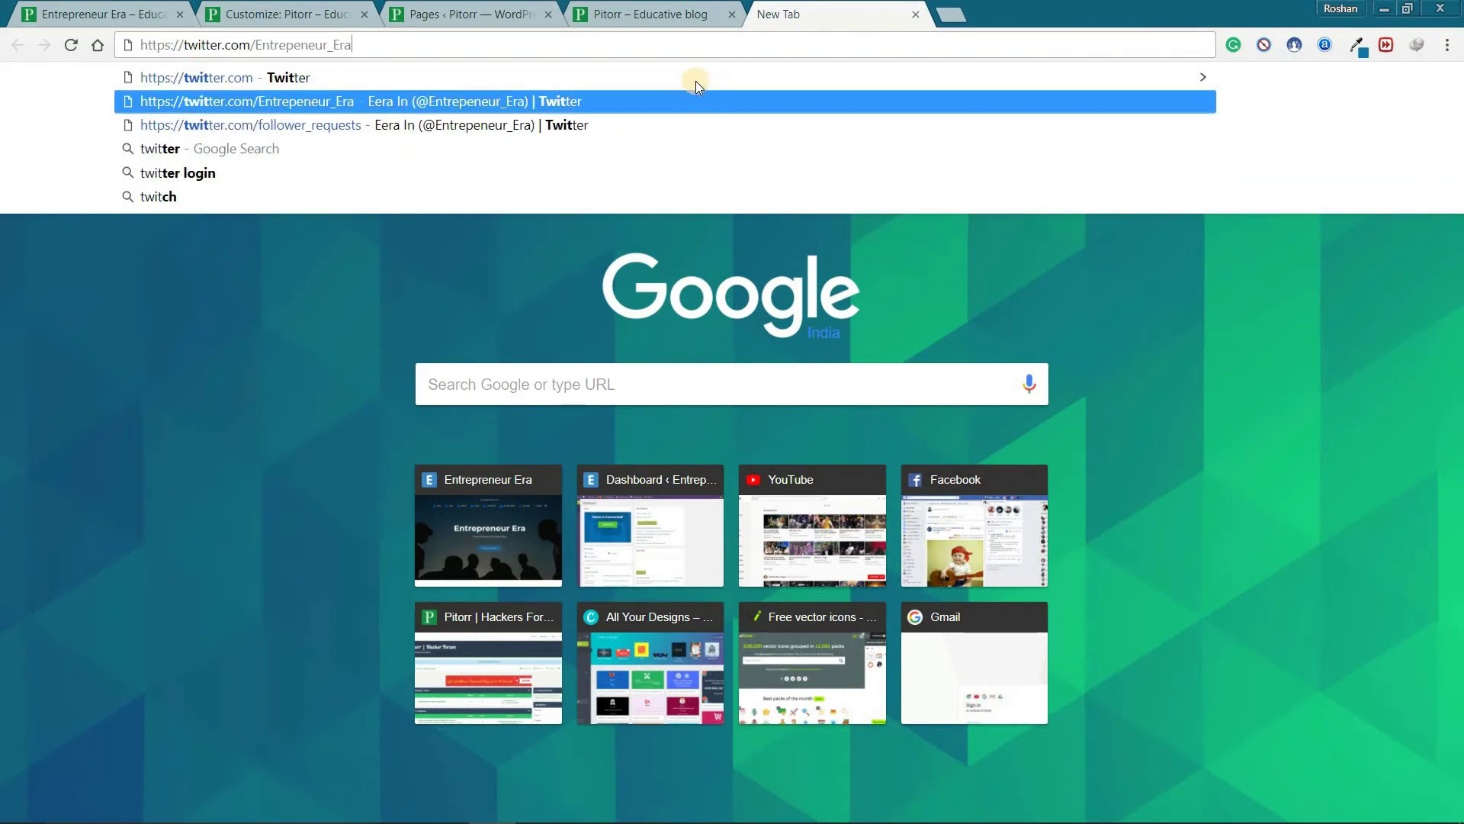
click(267, 5)
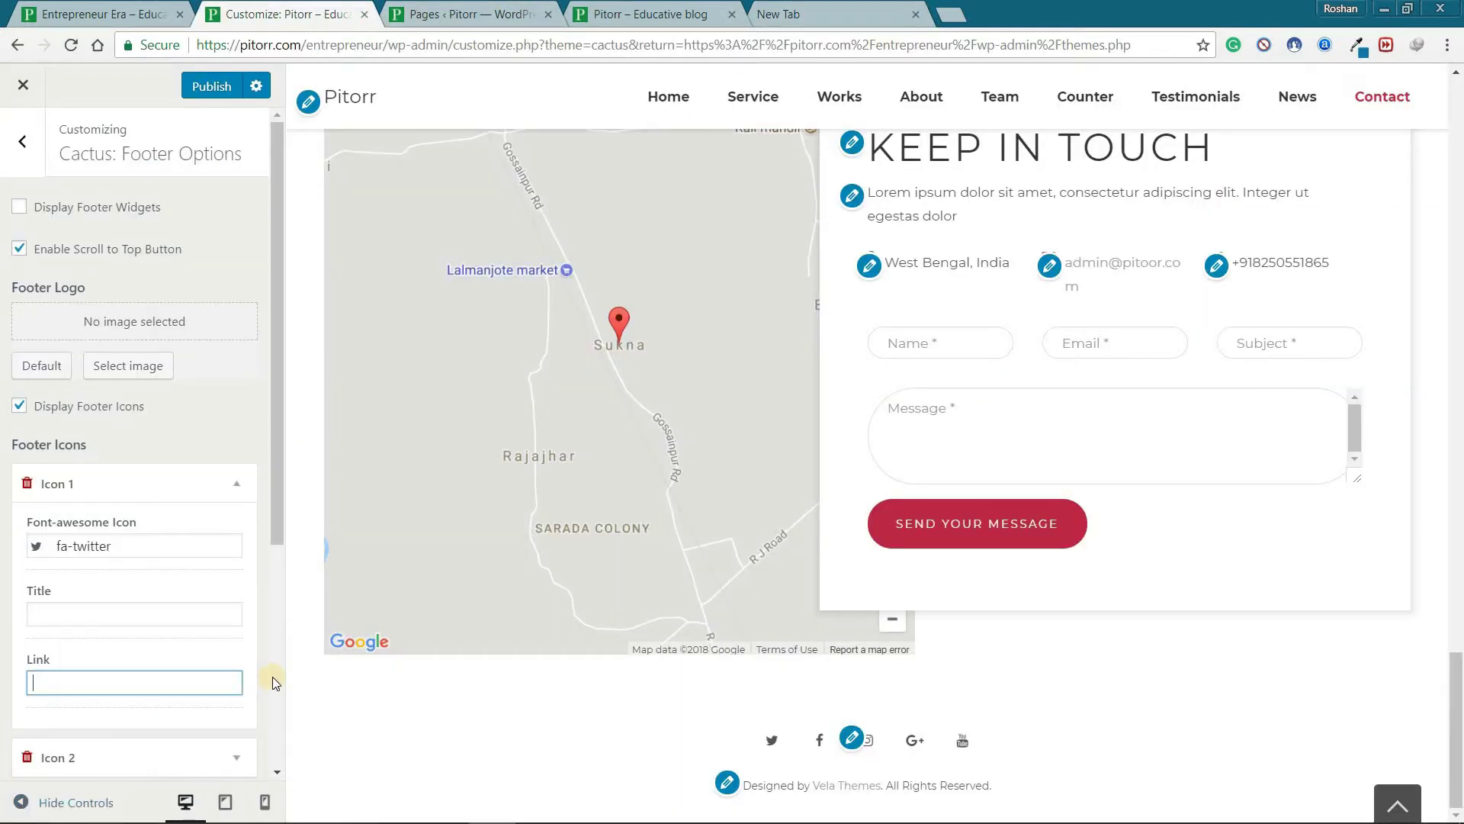
text(https://twitter.com/Entrepeneur_Era)
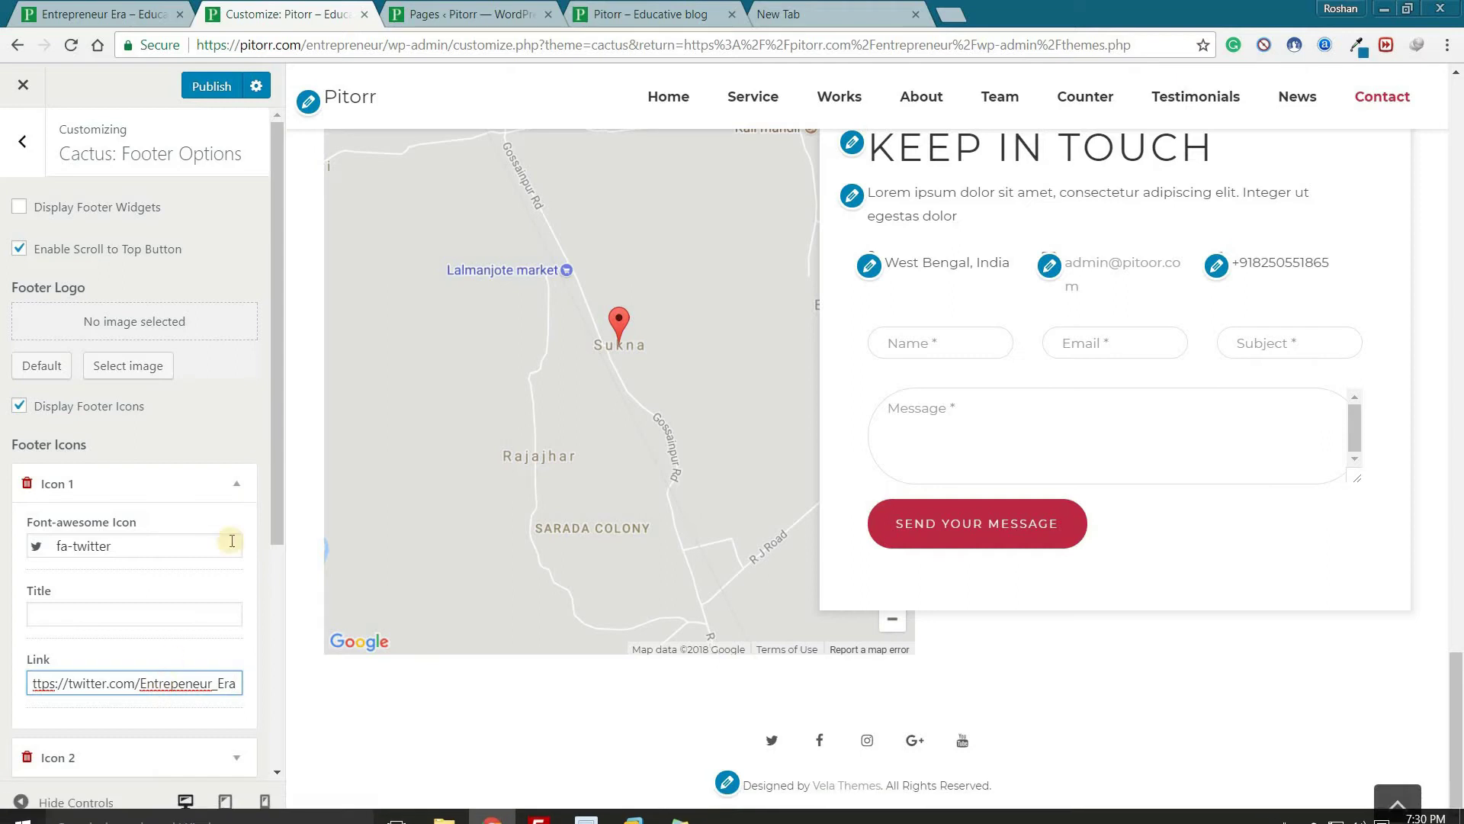
click(237, 488)
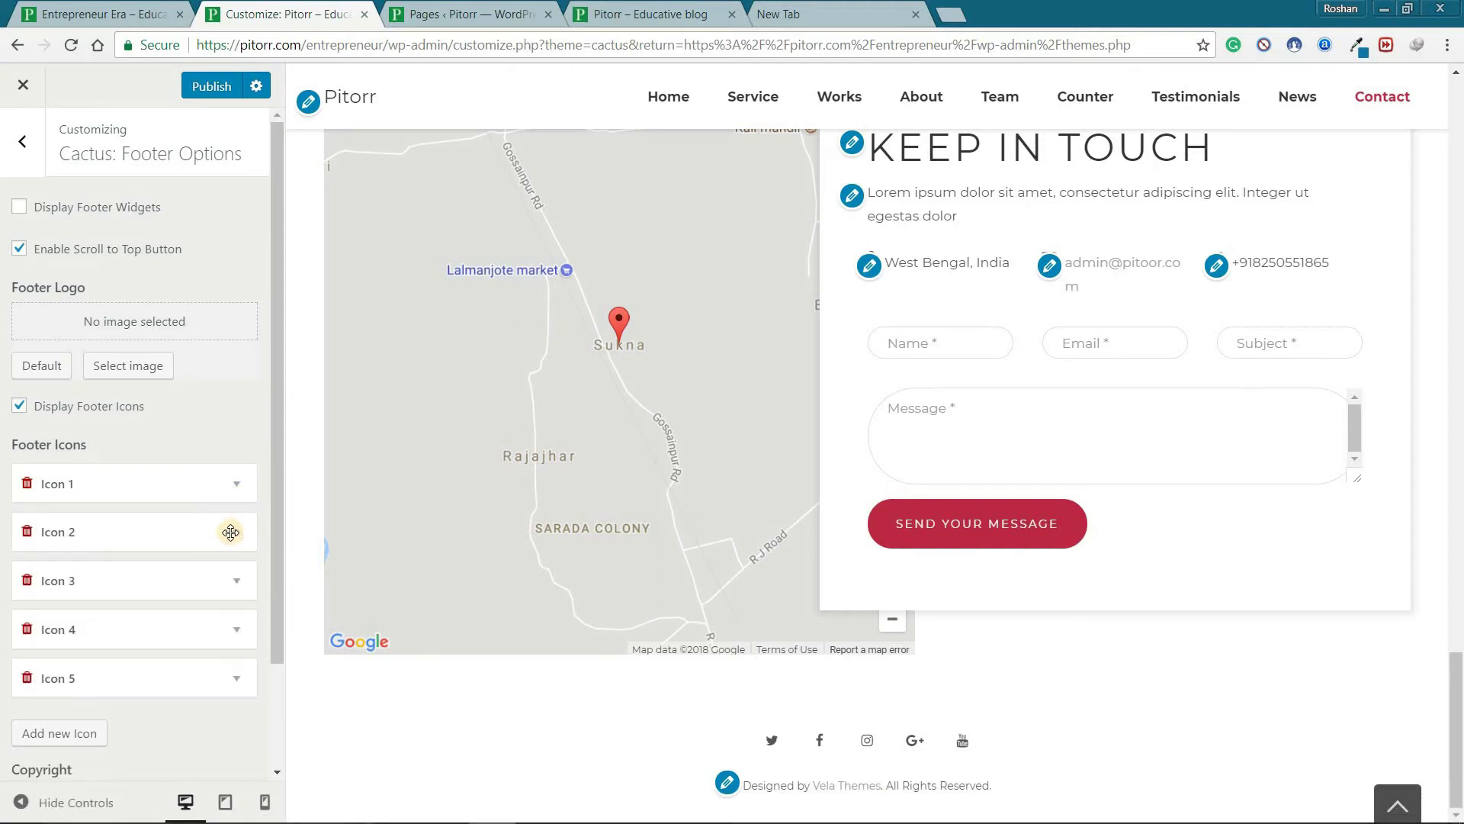
Step: Paste the blog's Facebook page URL into footer Icon 2's Link field
click(231, 531)
click(59, 723)
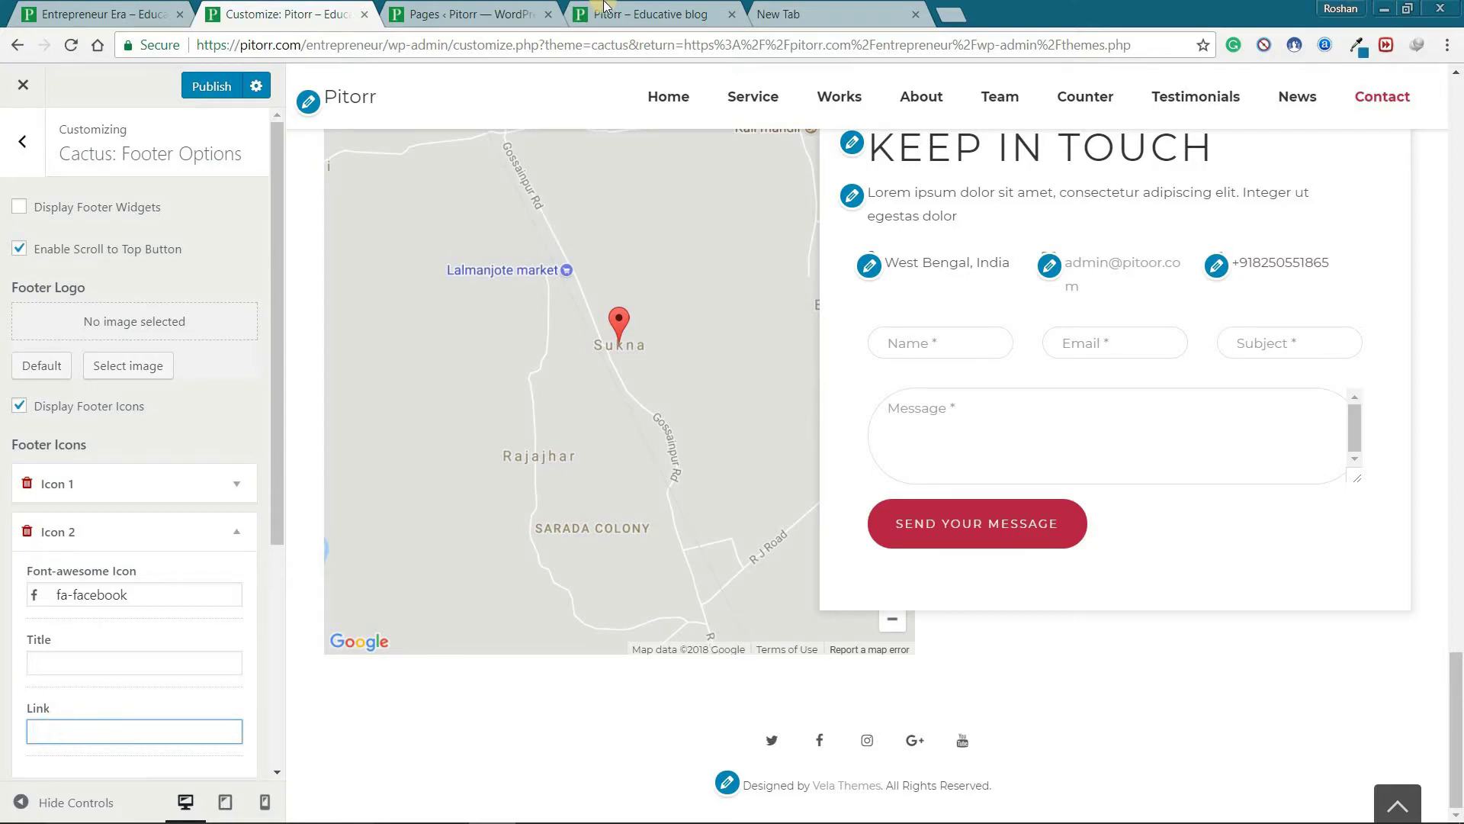
click(897, 7)
text(fac)
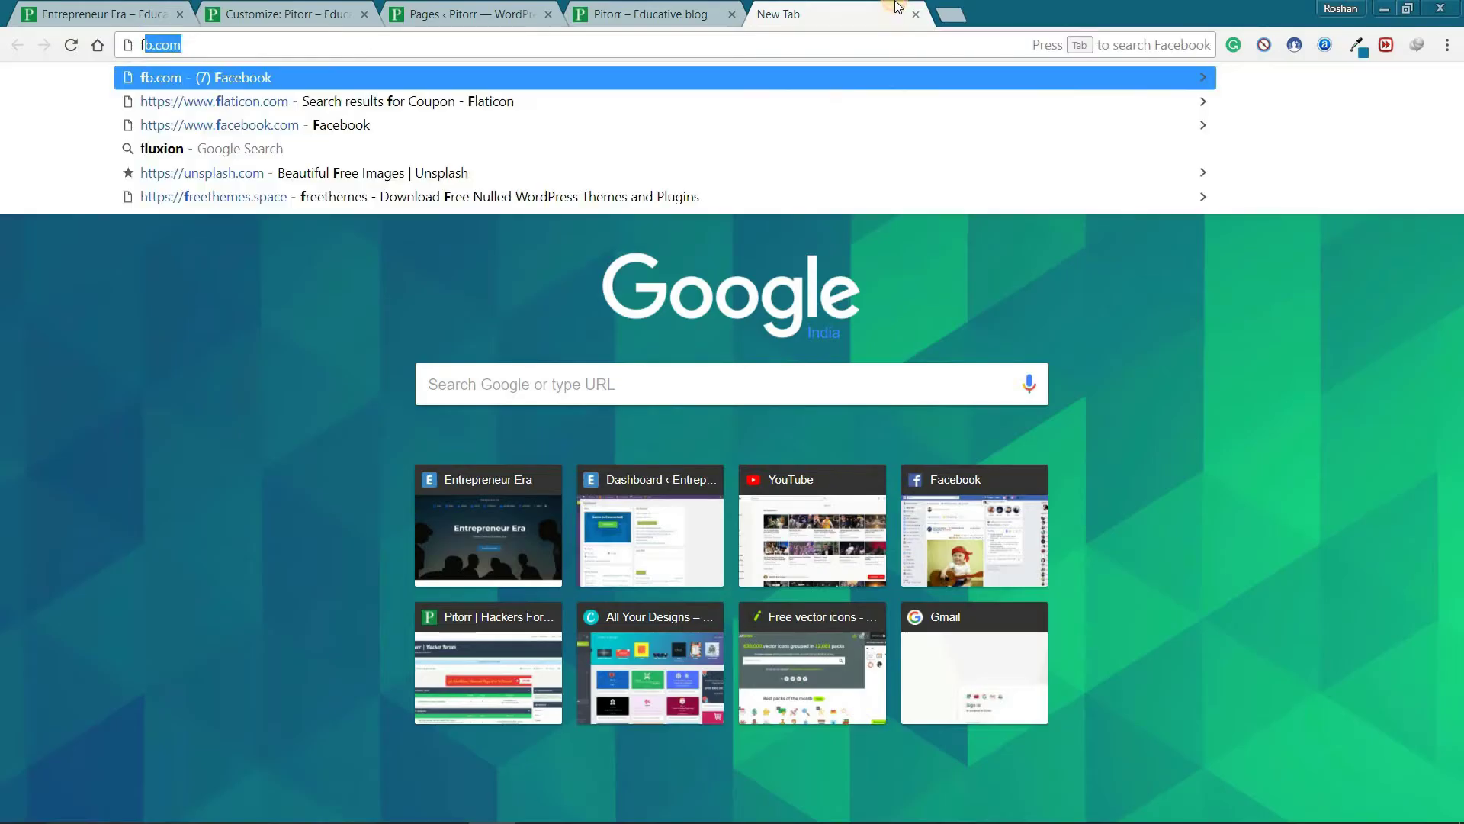
key(Down)
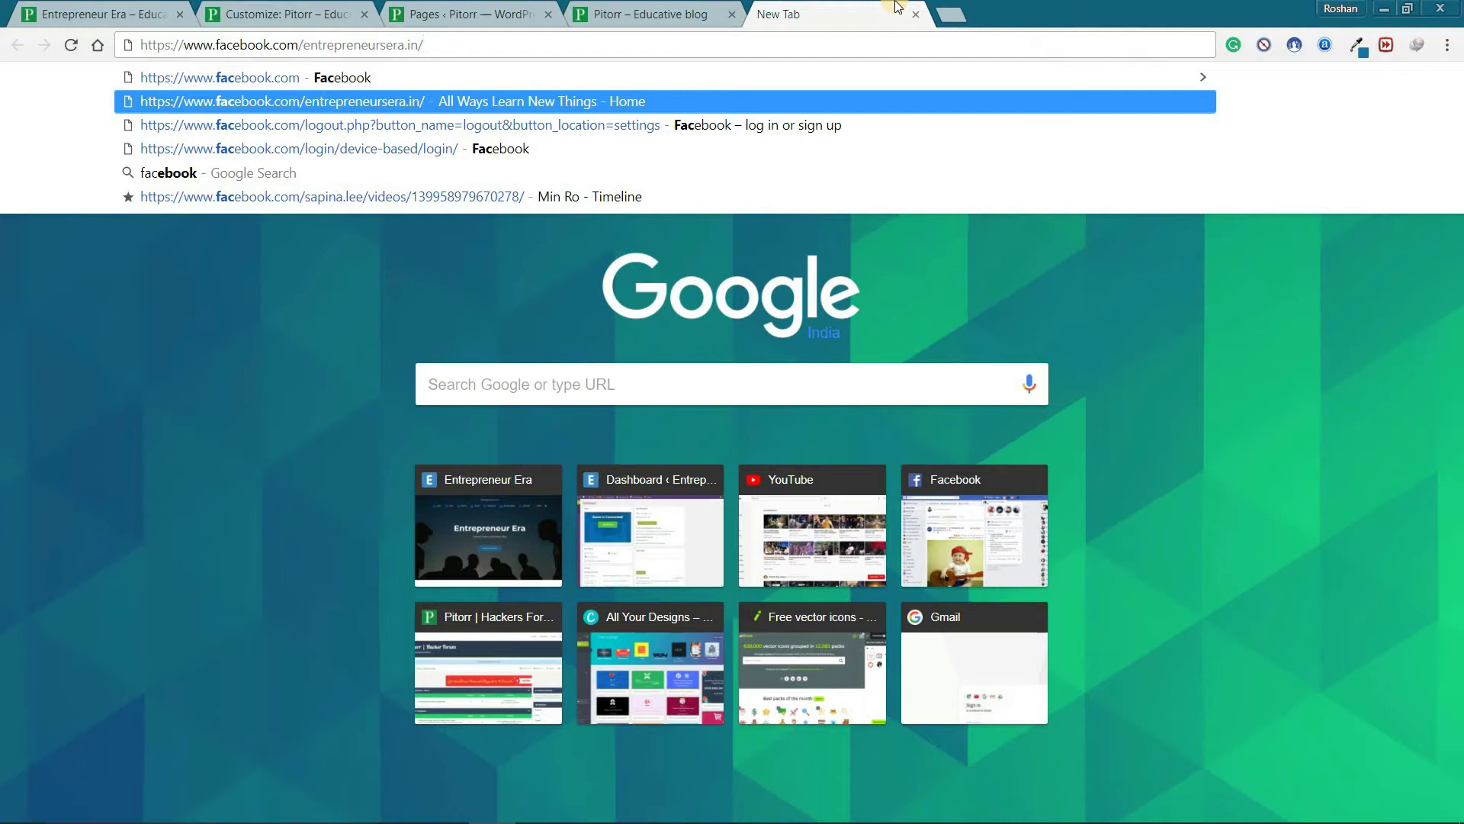
key(ctrl+a)
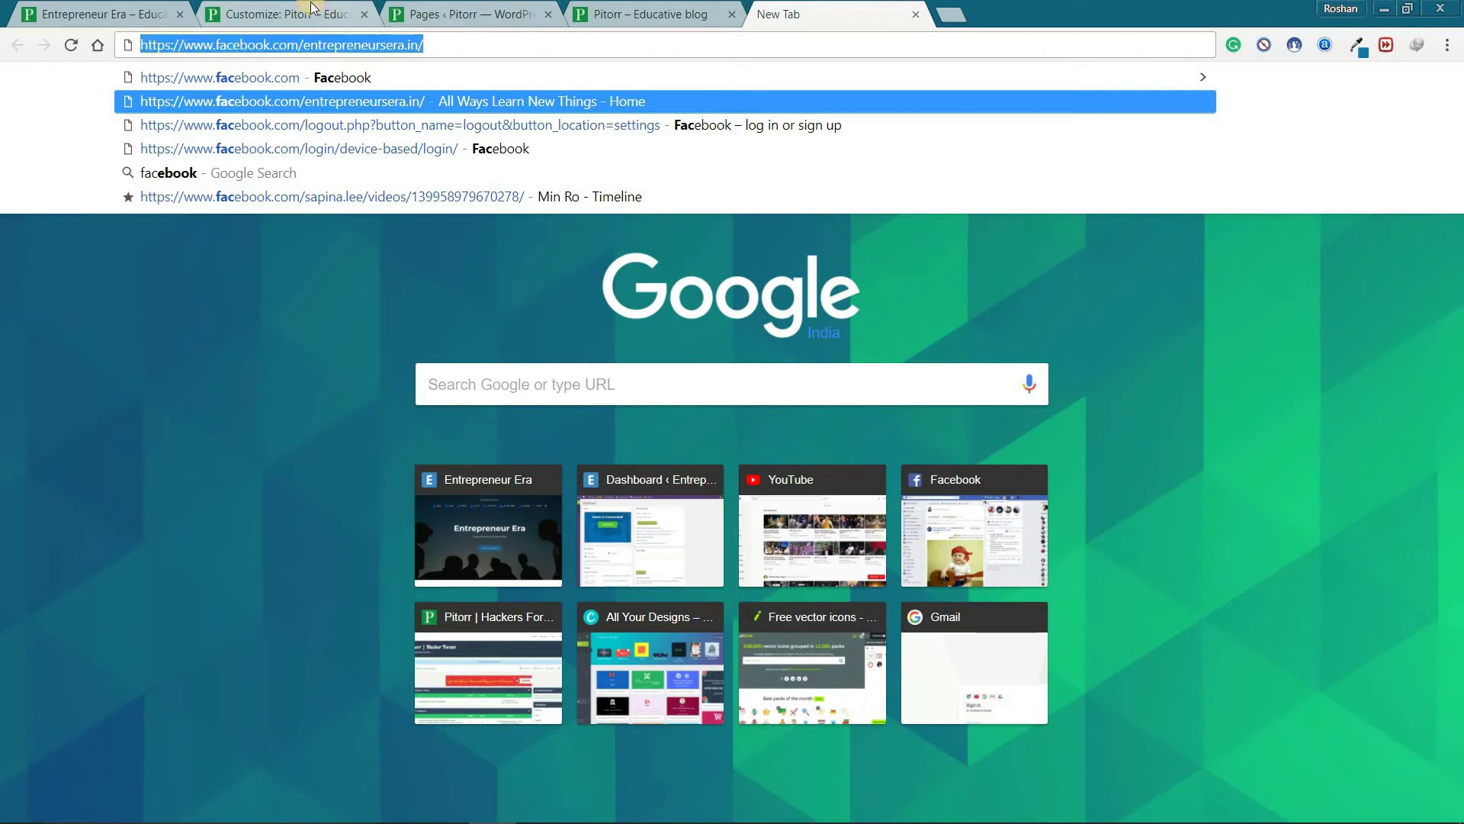
click(313, 9)
click(405, 11)
click(313, 11)
text(https://www.facebook.com/entrepreneur/)
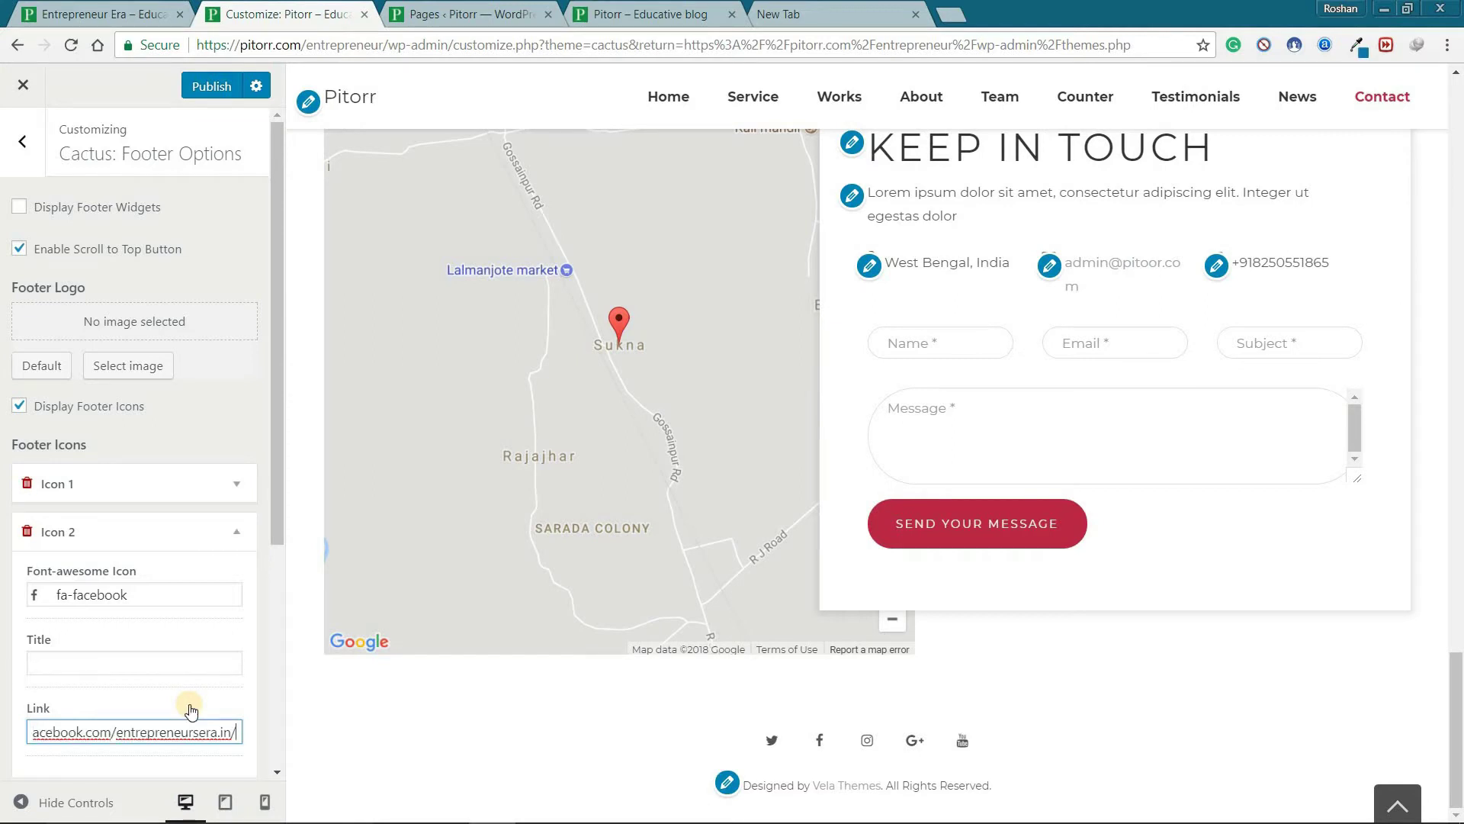
click(33, 709)
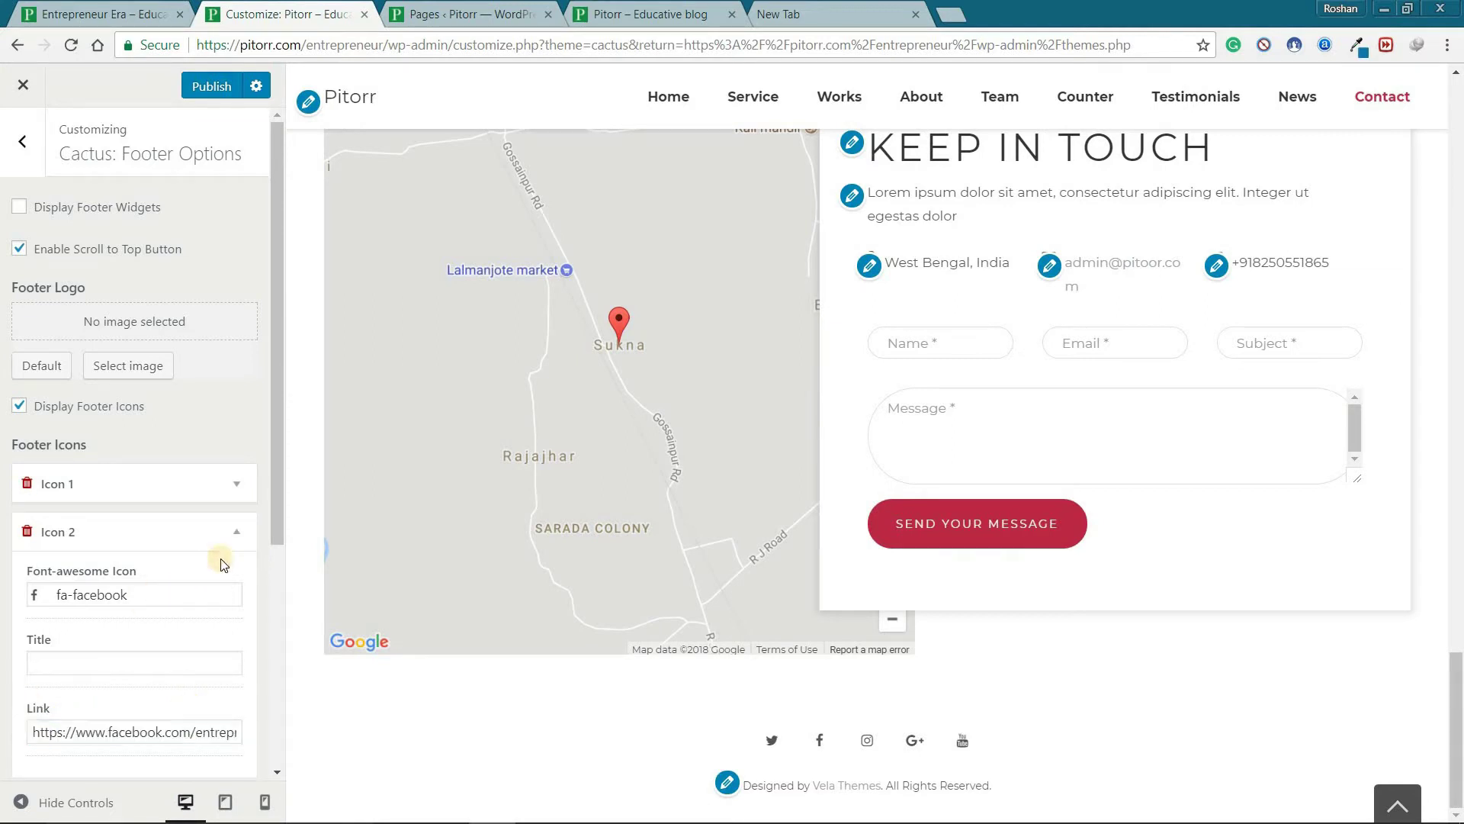
click(238, 536)
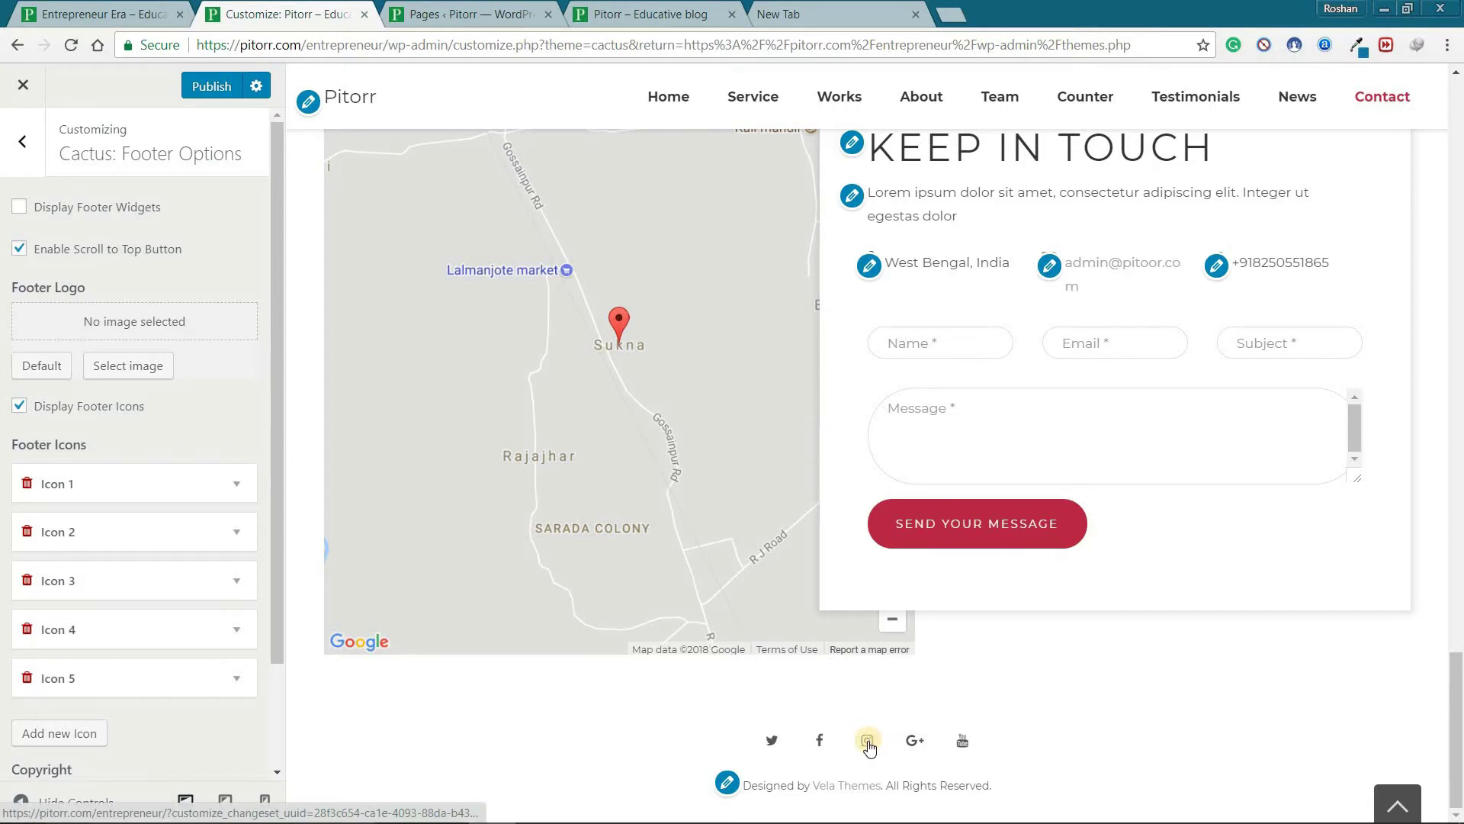
Step: Delete the Instagram icon (Icon 3) from the footer icons
click(182, 576)
click(181, 577)
click(26, 581)
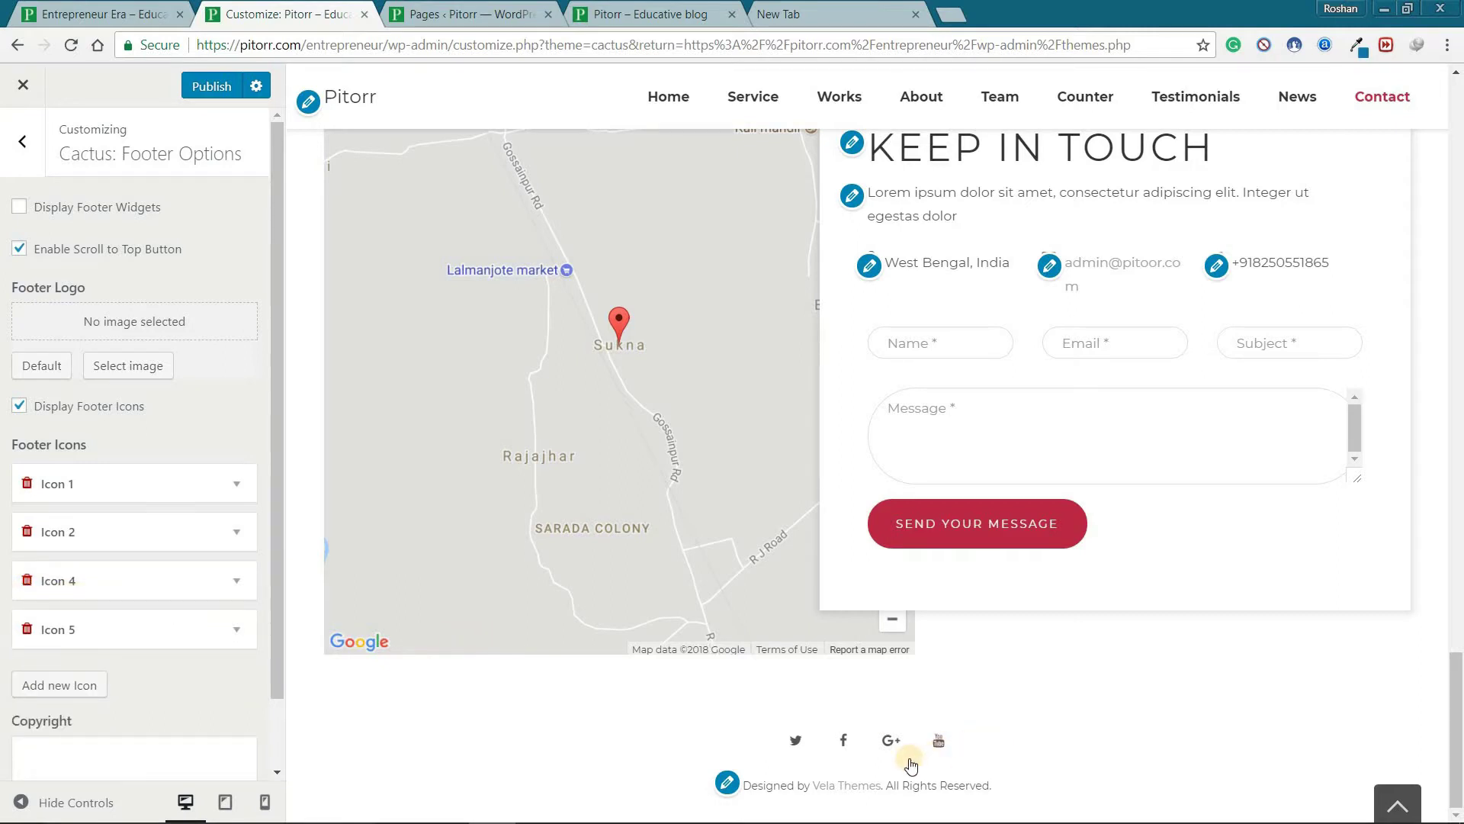
Step: Publish the footer icon changes
click(214, 89)
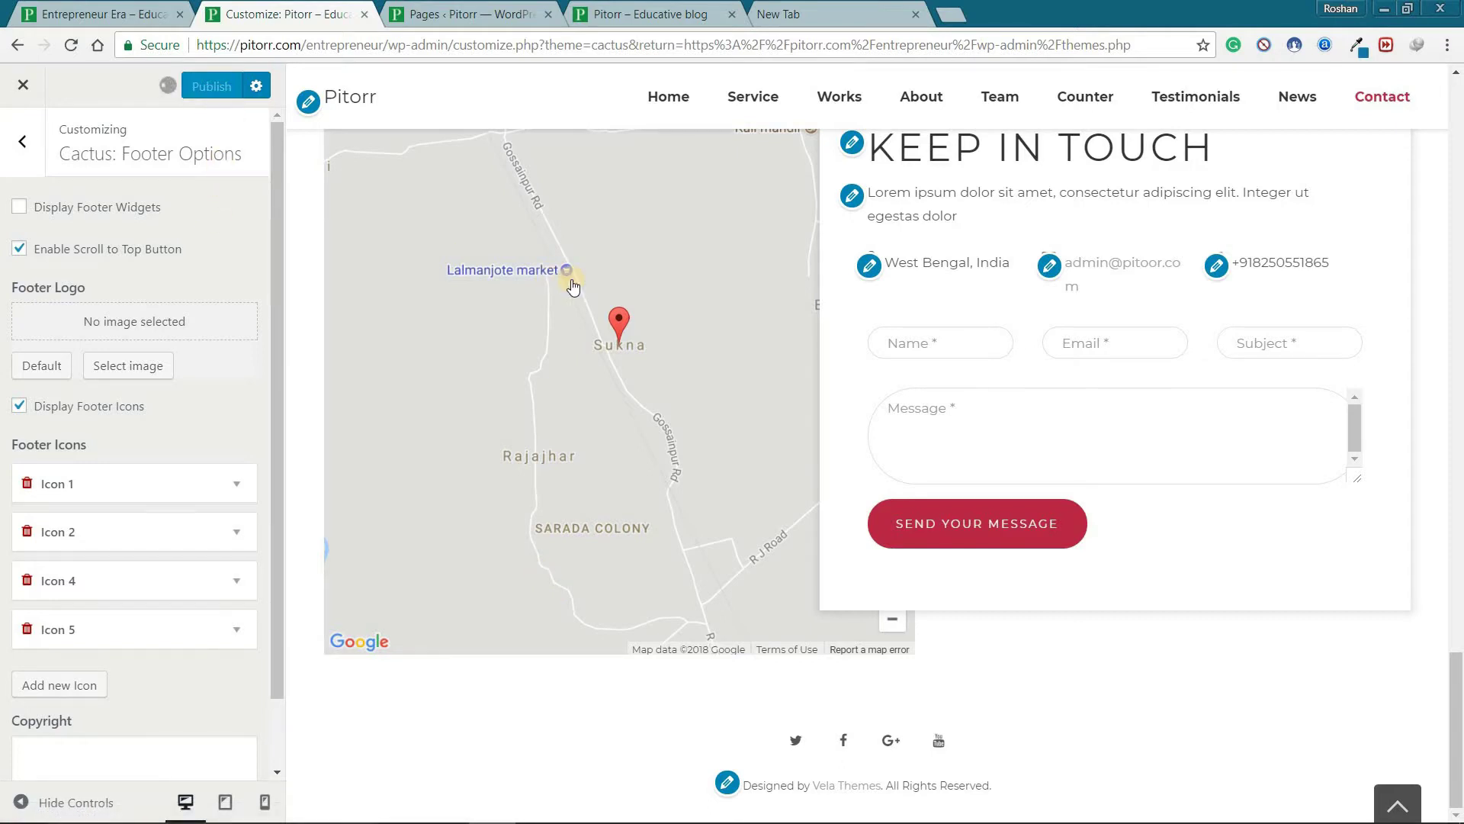
click(1459, 297)
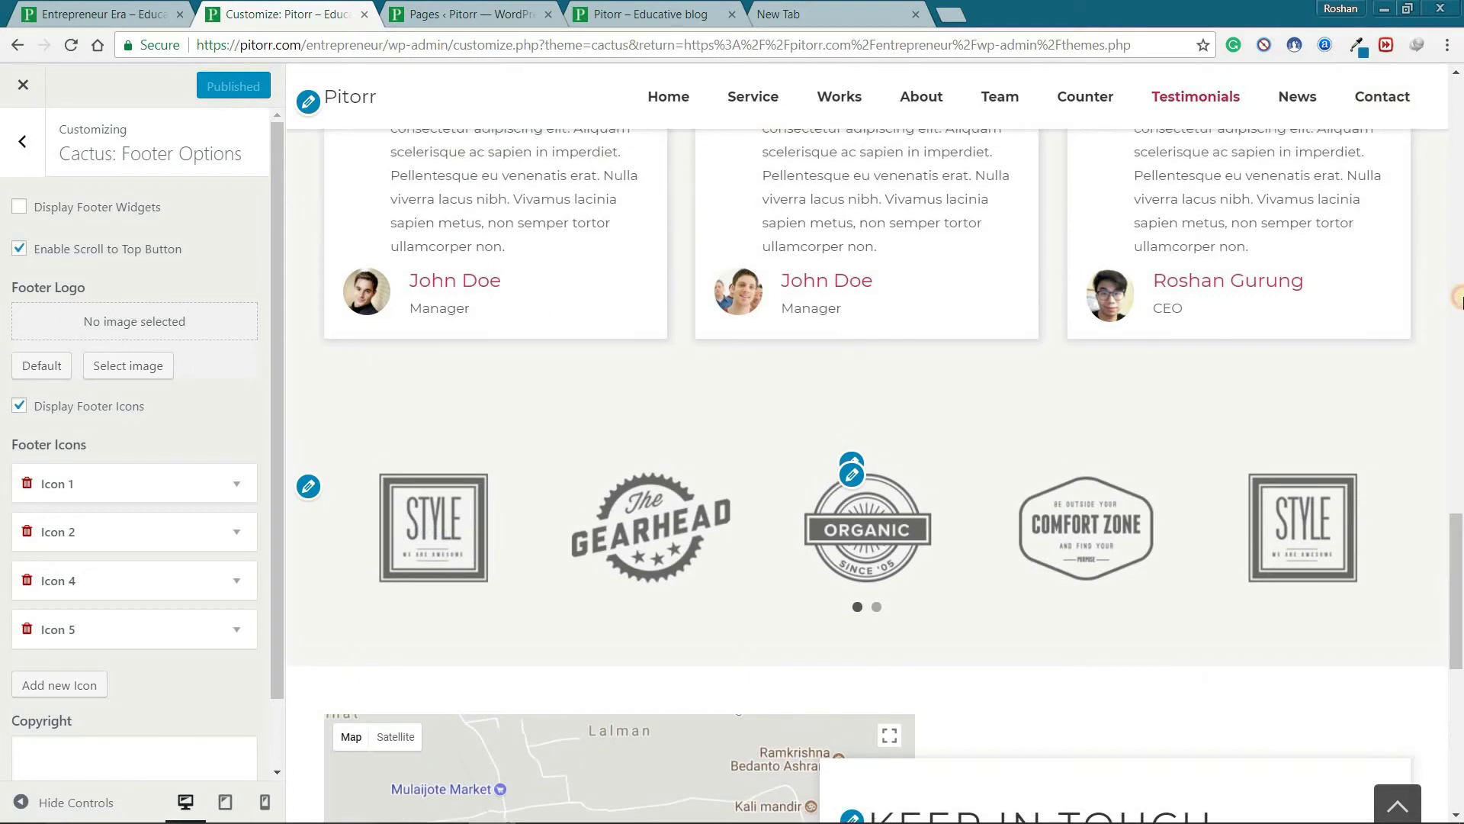
click(1458, 298)
click(1458, 127)
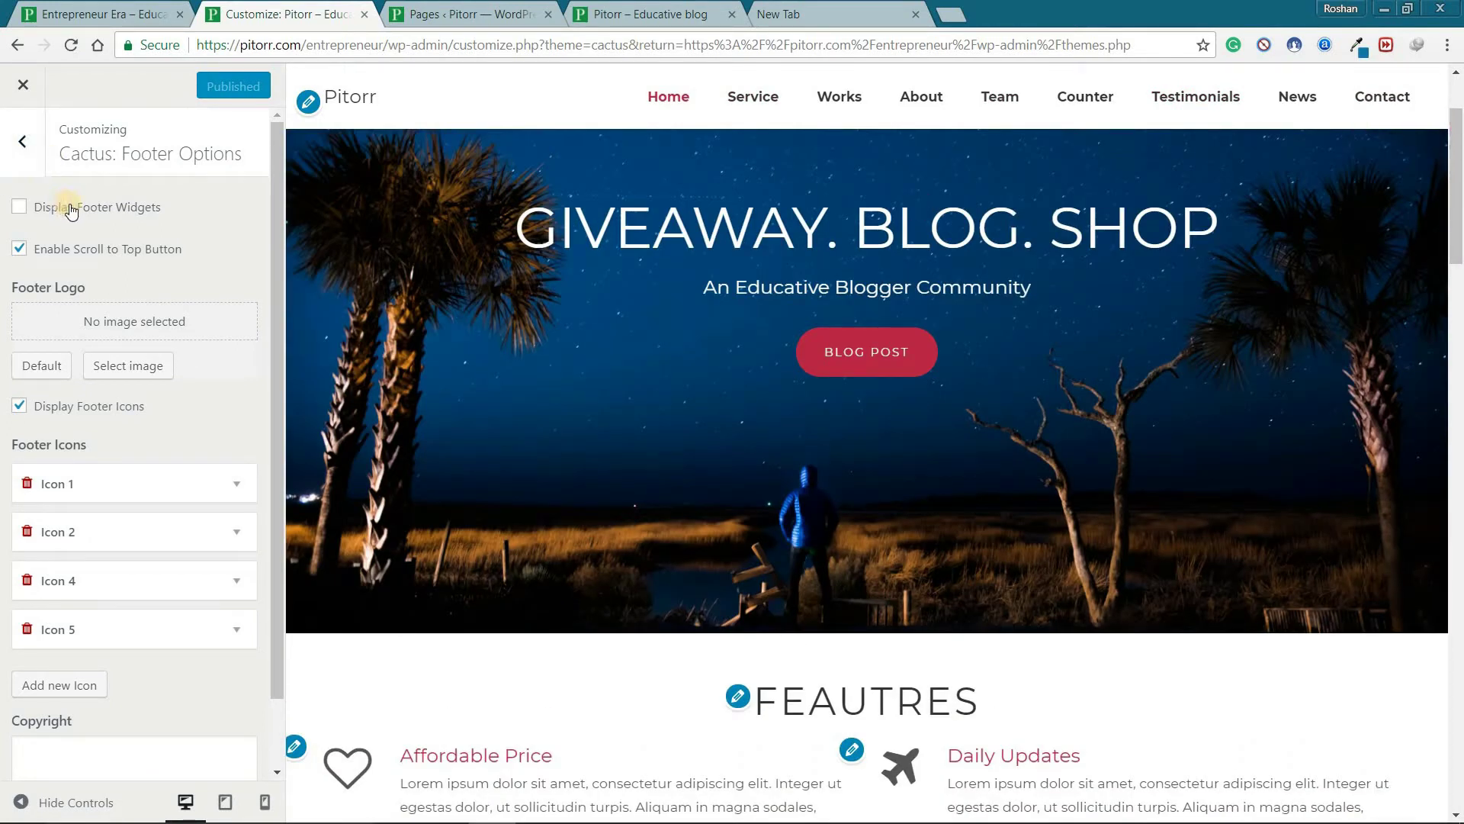
Step: Scroll through the live Pitorr site to review the published changes
click(441, 12)
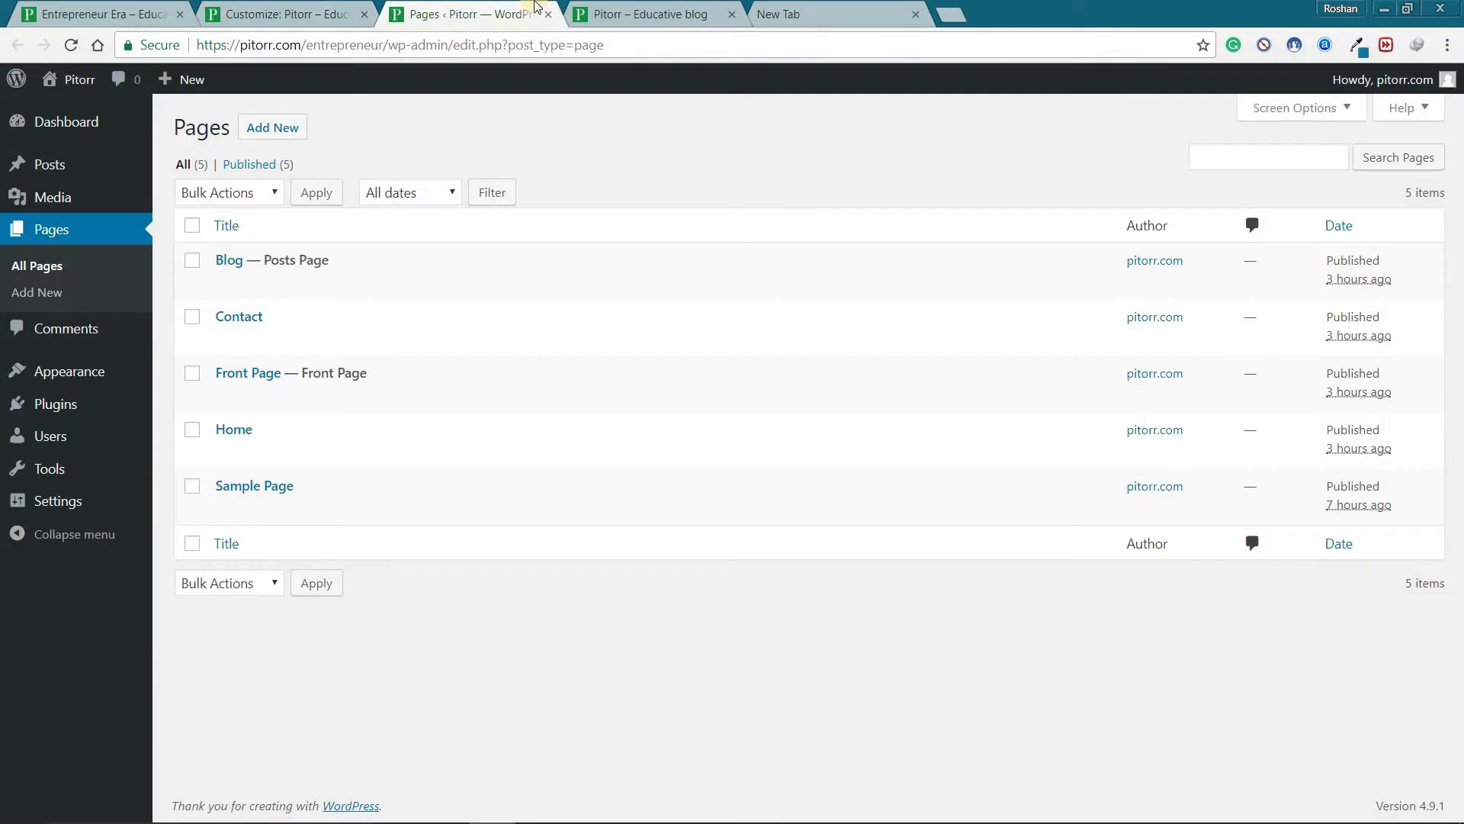
click(674, 9)
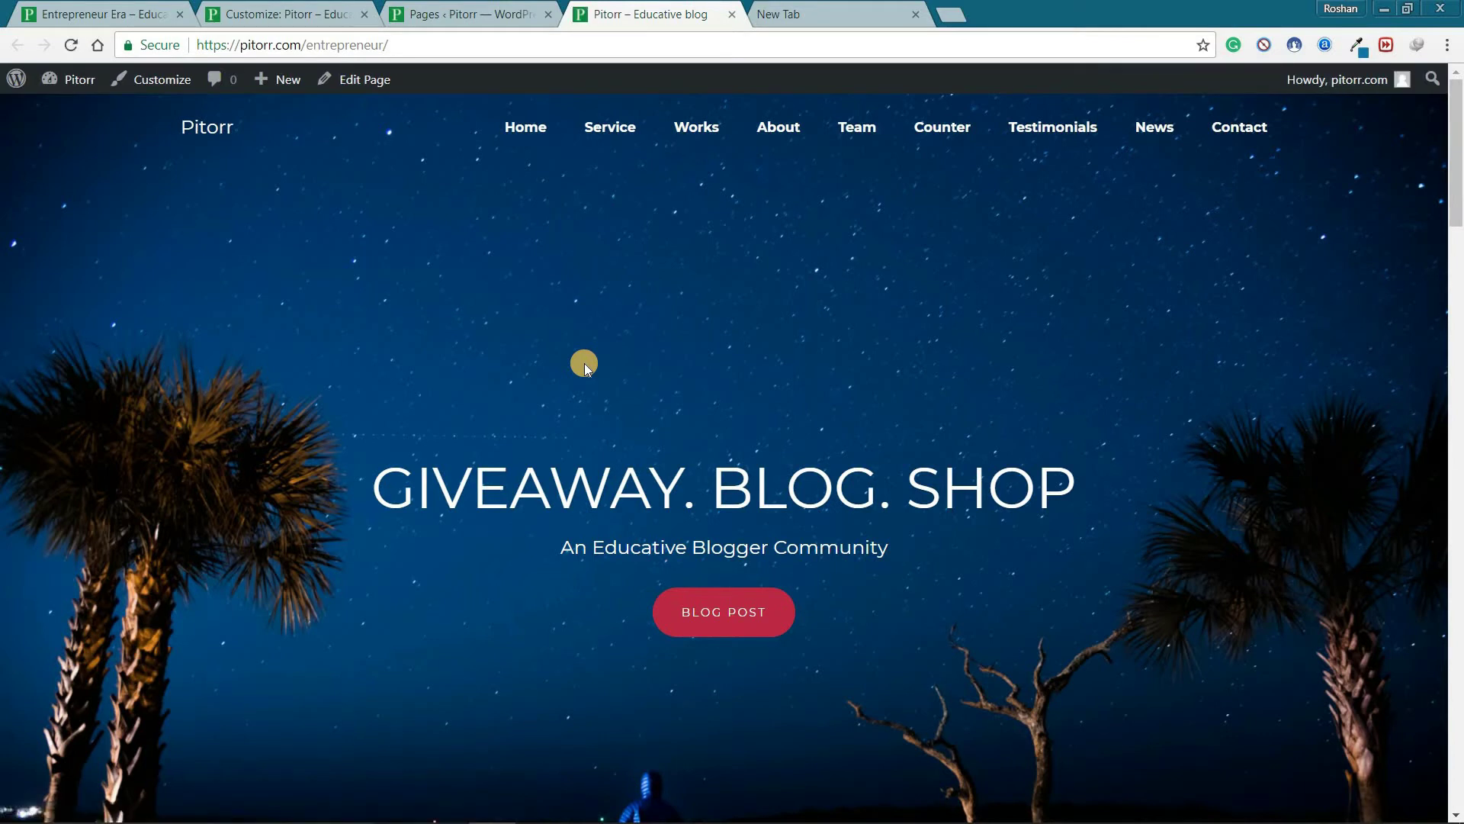
scroll(584, 363, down, 6)
scroll(584, 363, down, 20)
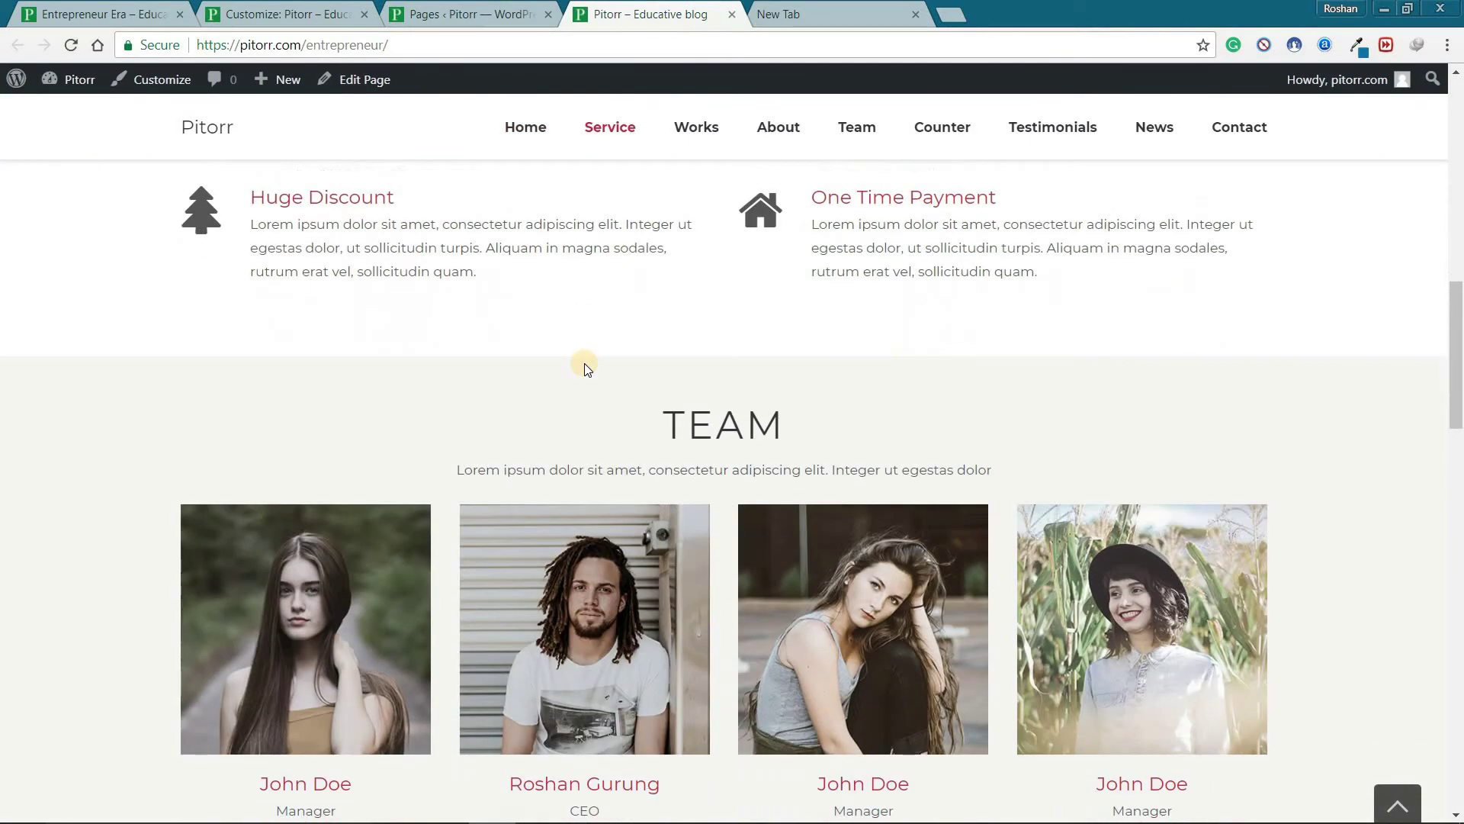
scroll(584, 363, down, 3)
scroll(584, 363, up, 12)
scroll(585, 363, up, 20)
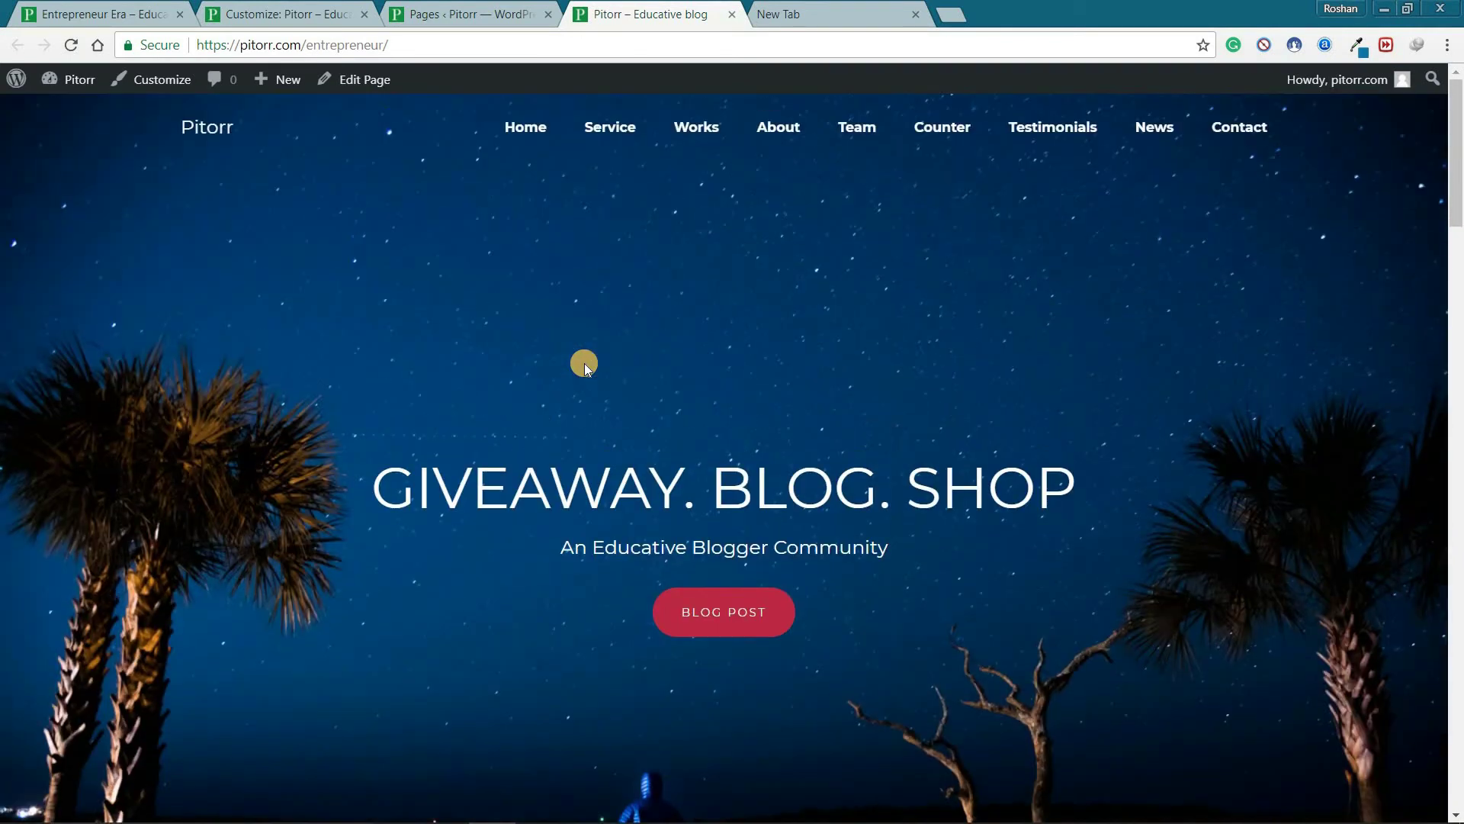
Step: Compare against the Entrepreneur Era footer, then exit the customizer's Footer Options panel
click(153, 14)
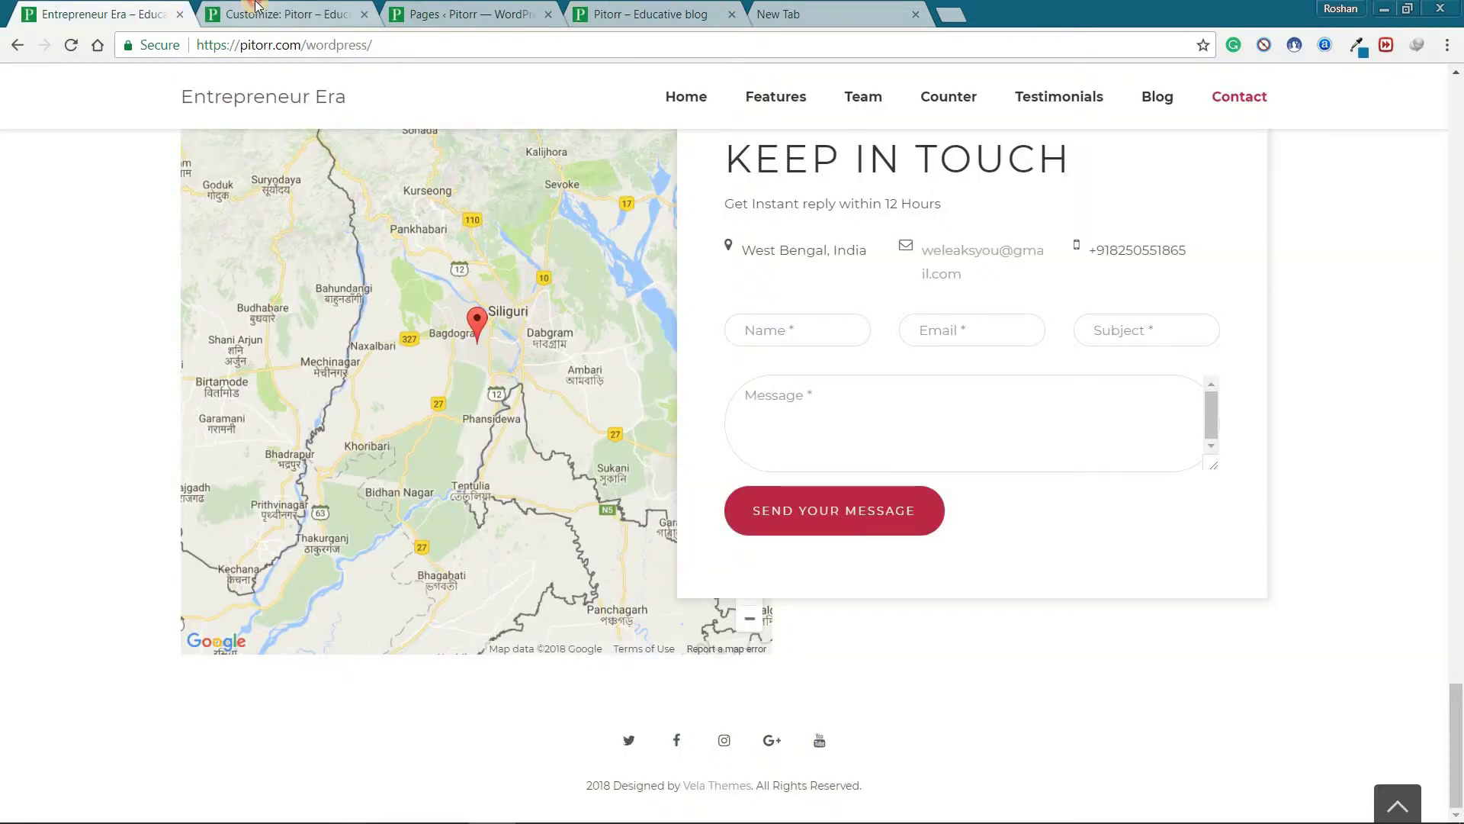
click(256, 11)
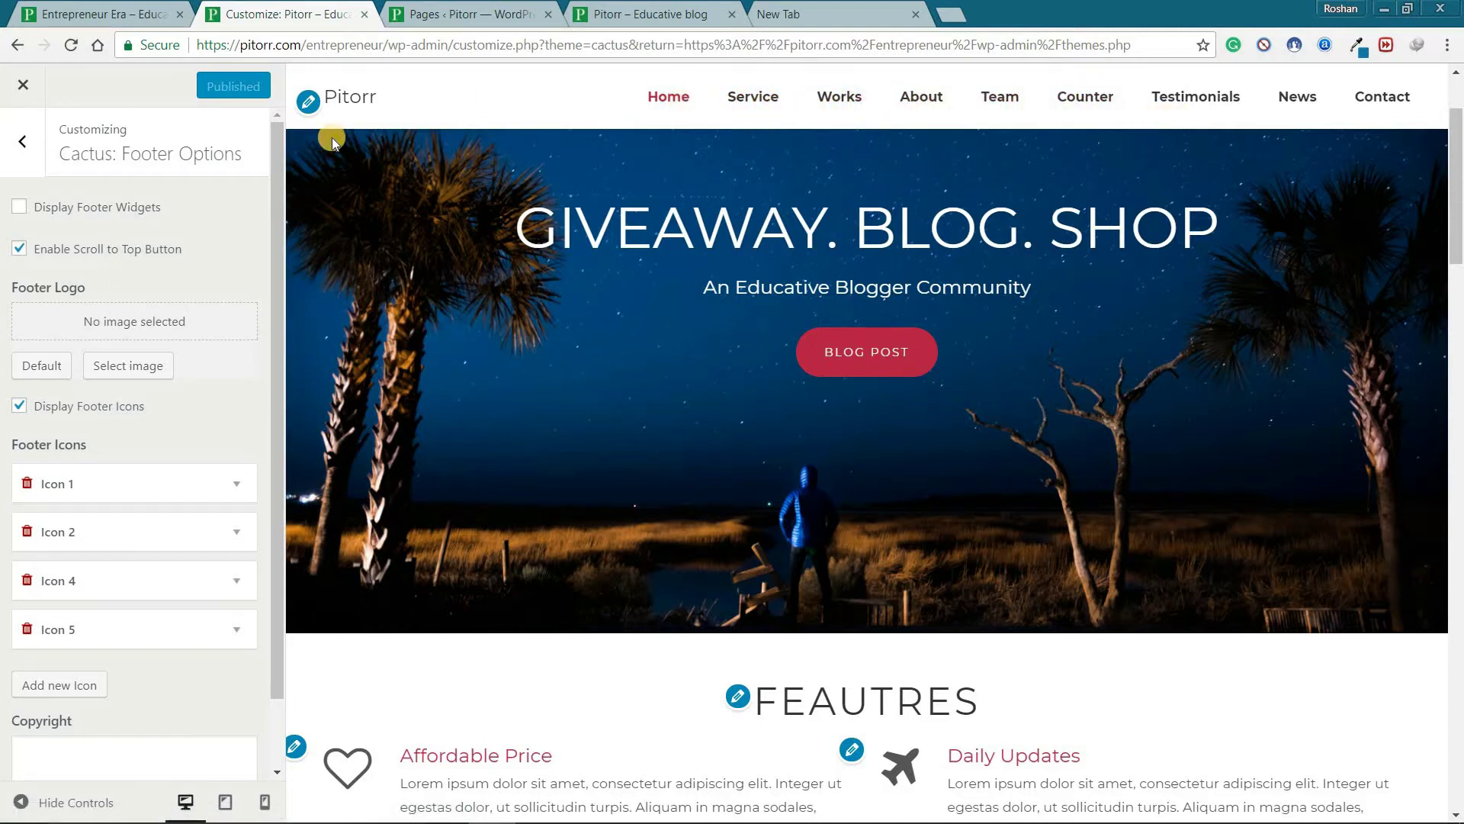
click(35, 159)
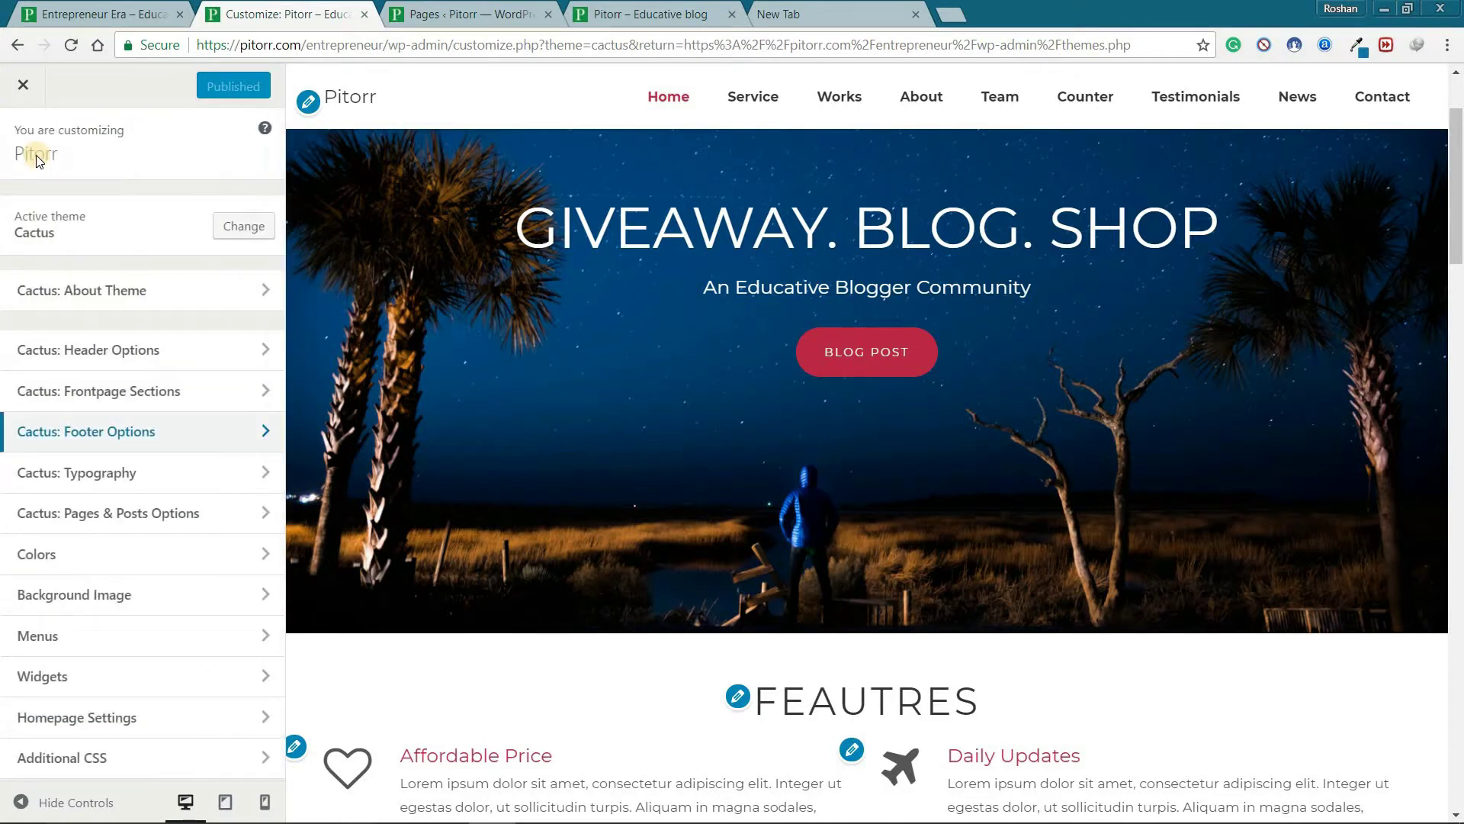
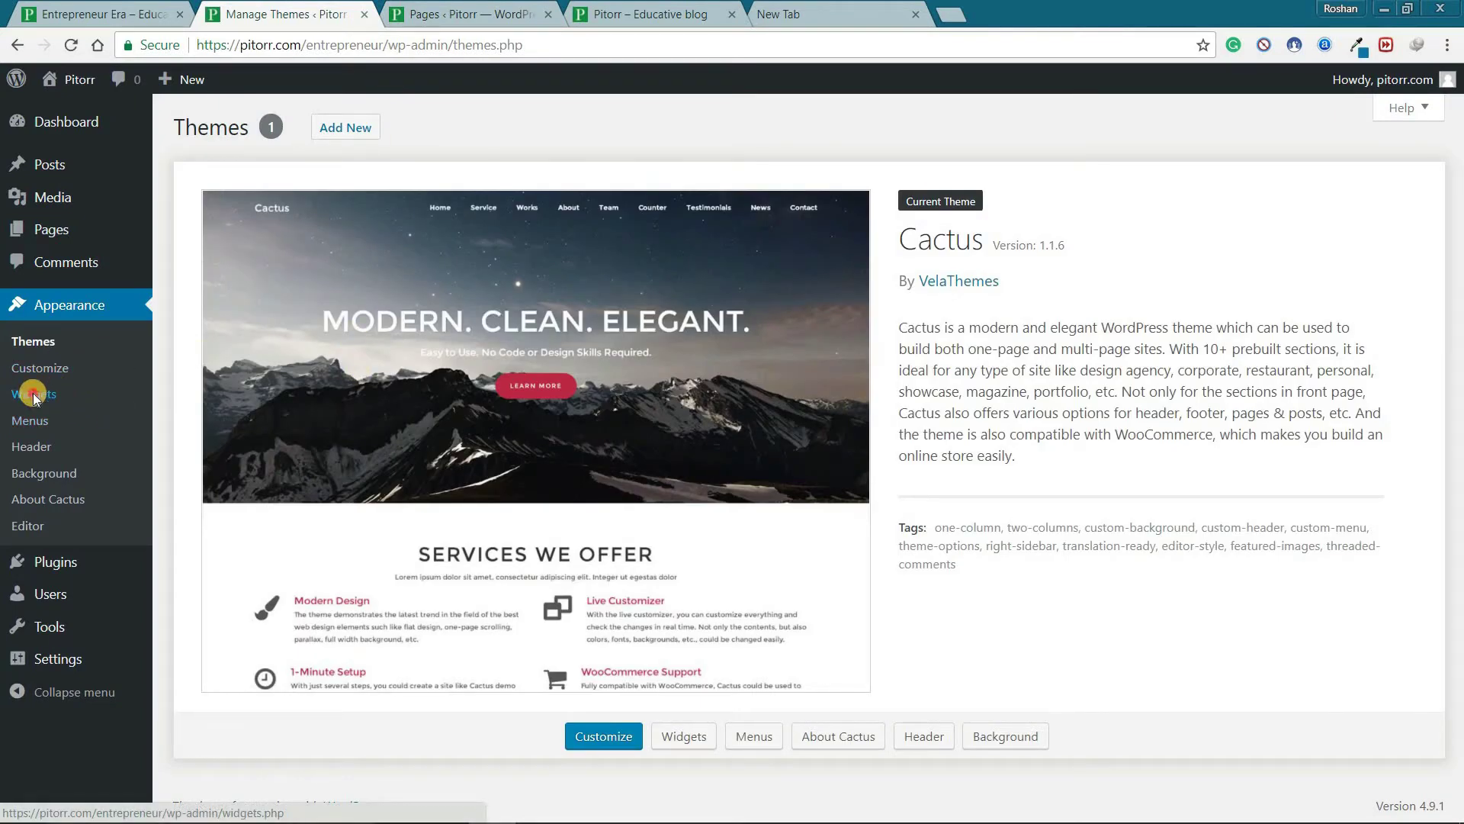
Step: Go from Appearance > Widgets to the Appearance > Menus editor
click(156, 409)
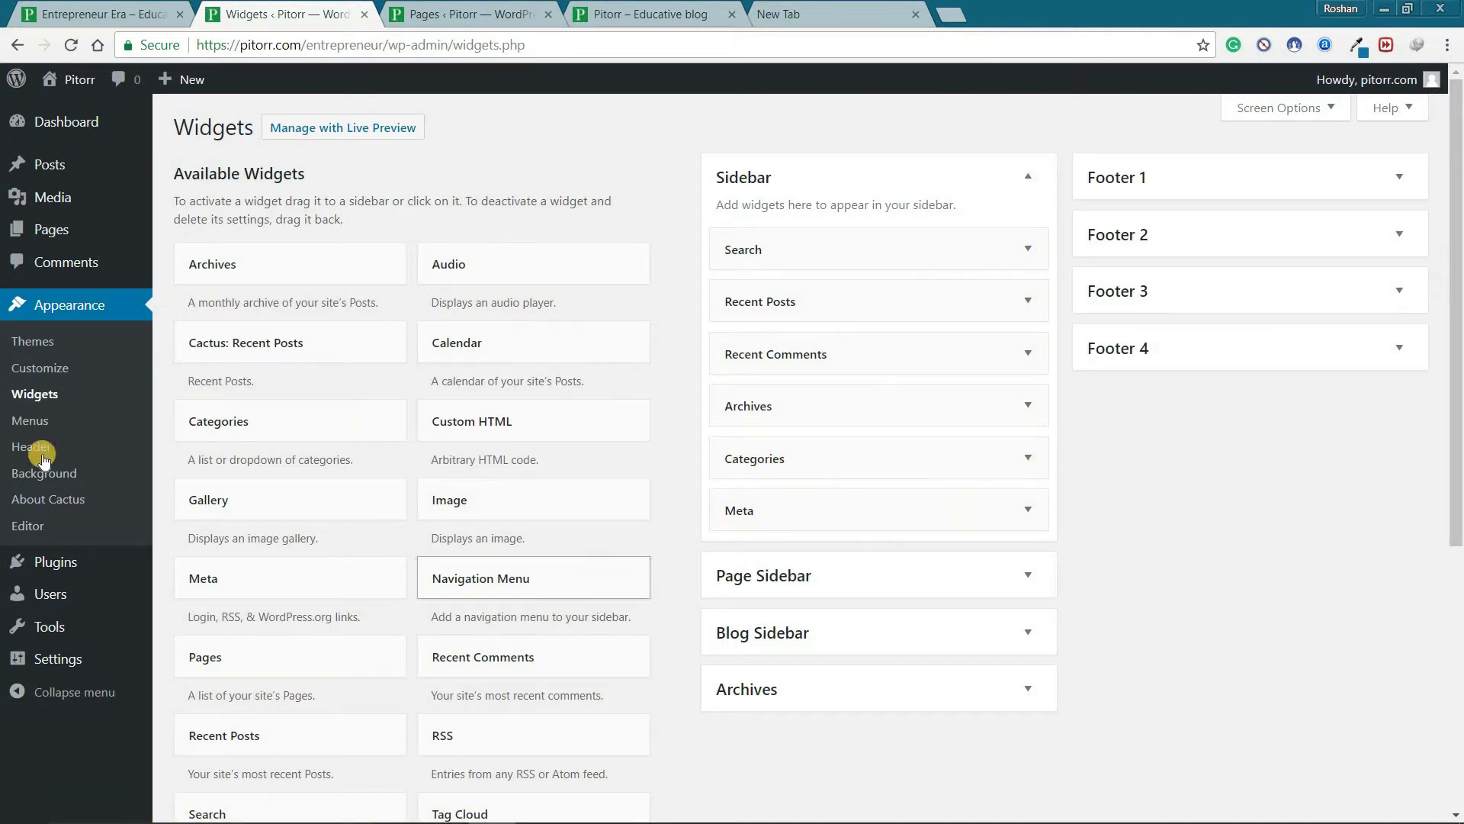
click(33, 421)
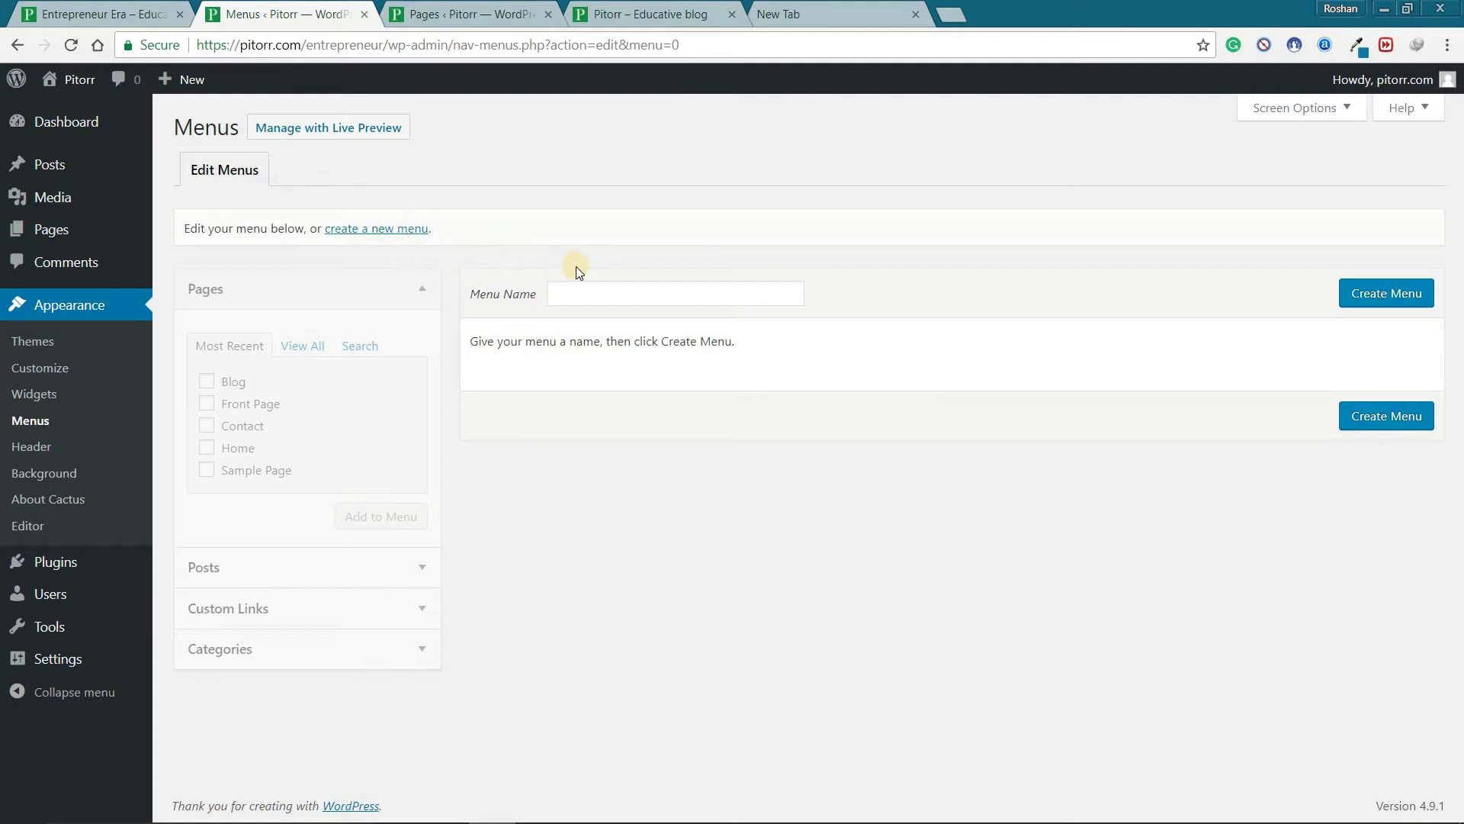
Step: Create and save a menu named 'Menu Bar' with 'Automatically add new top-level pages' ticked
click(566, 288)
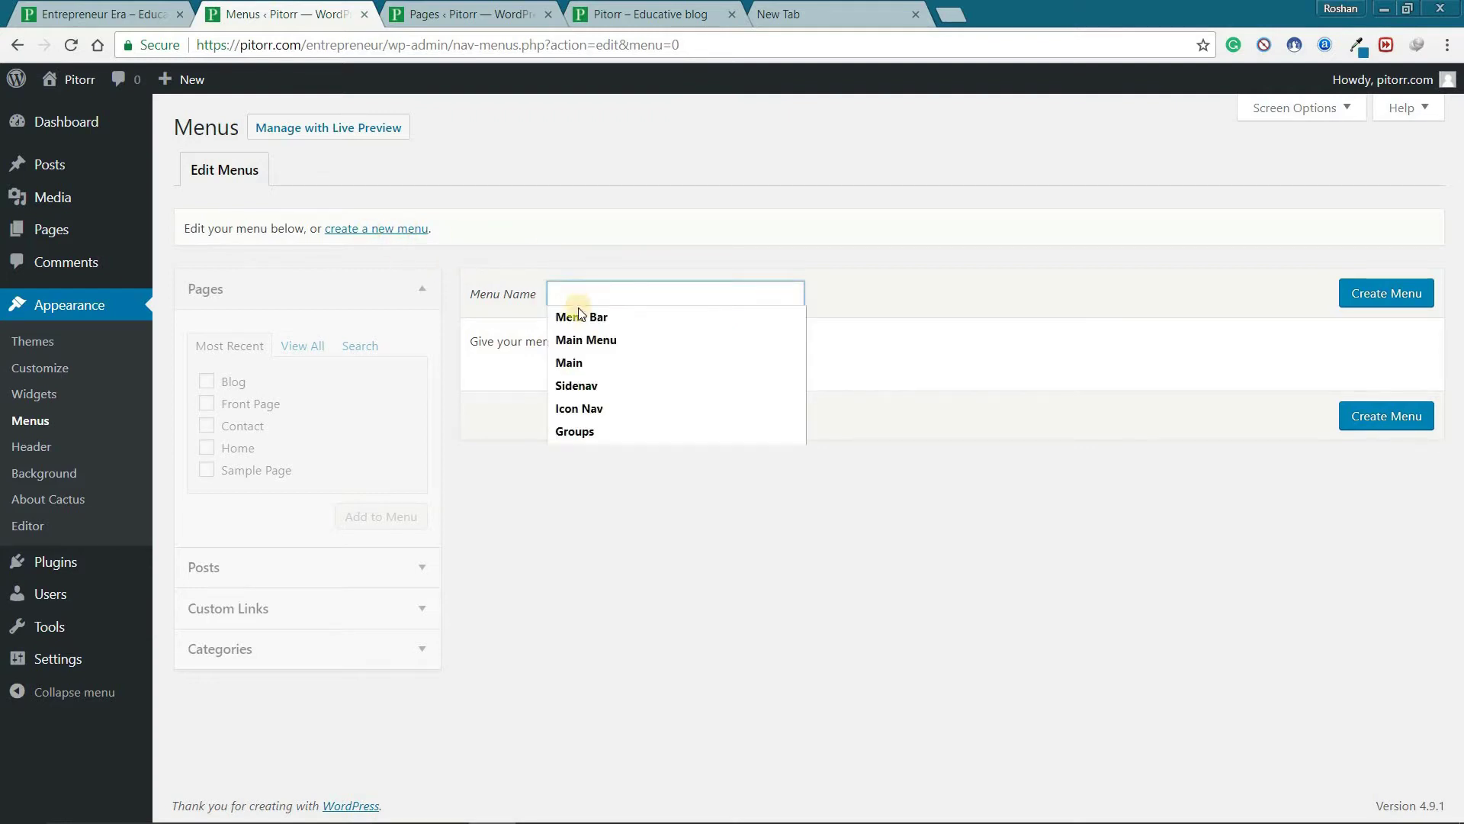
click(580, 315)
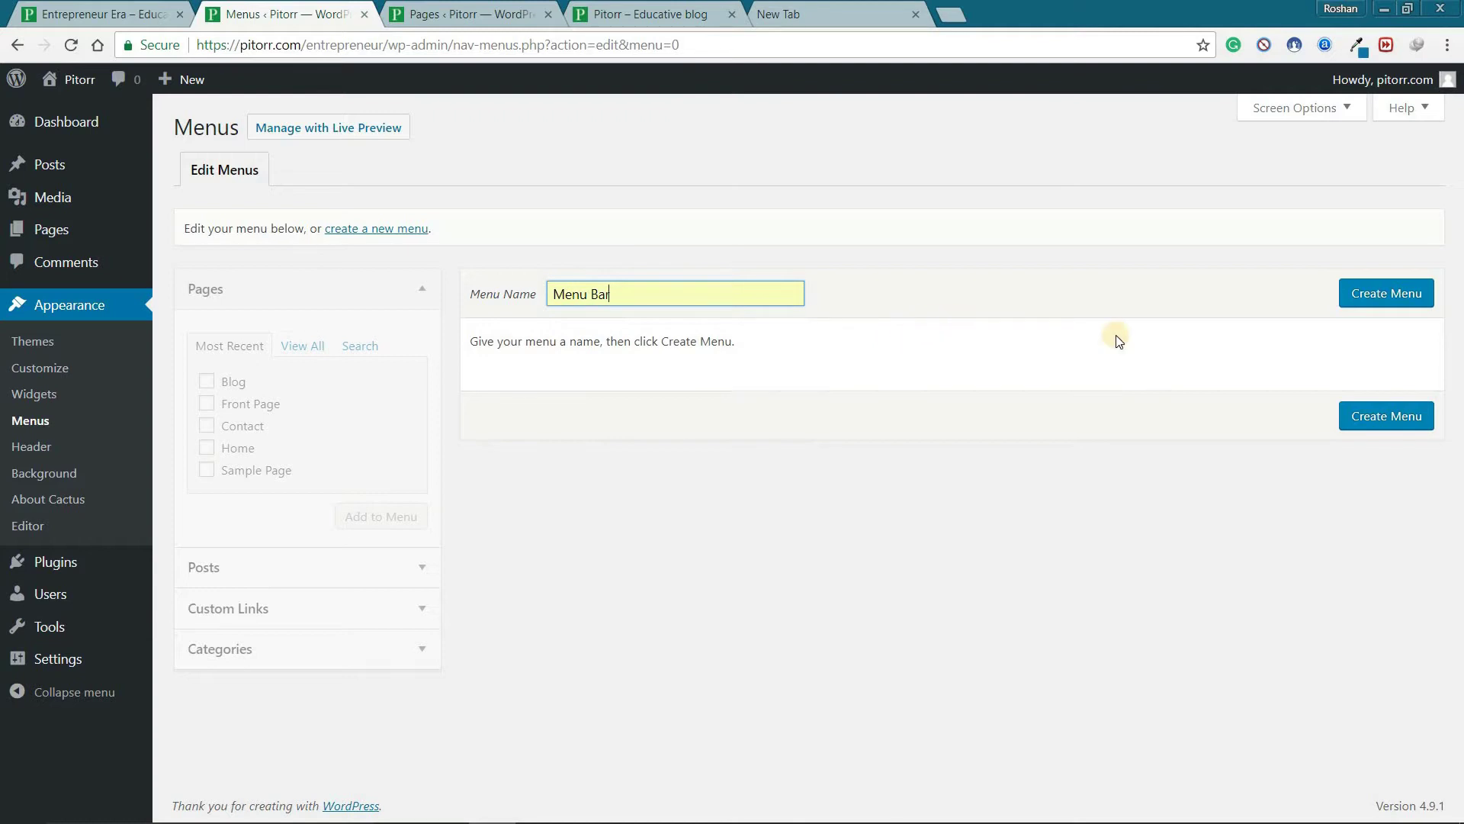
click(1372, 297)
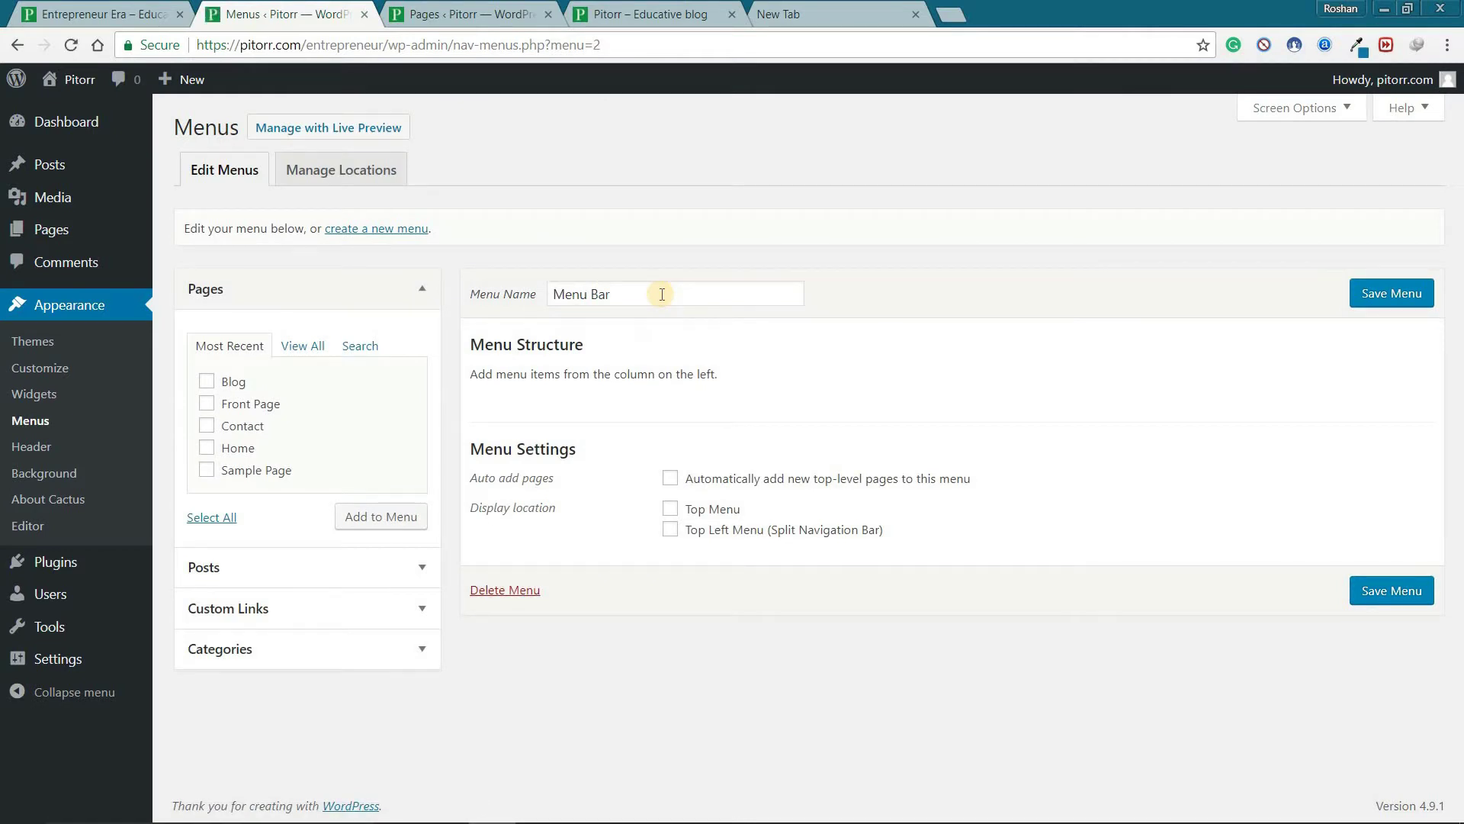
click(704, 482)
click(232, 383)
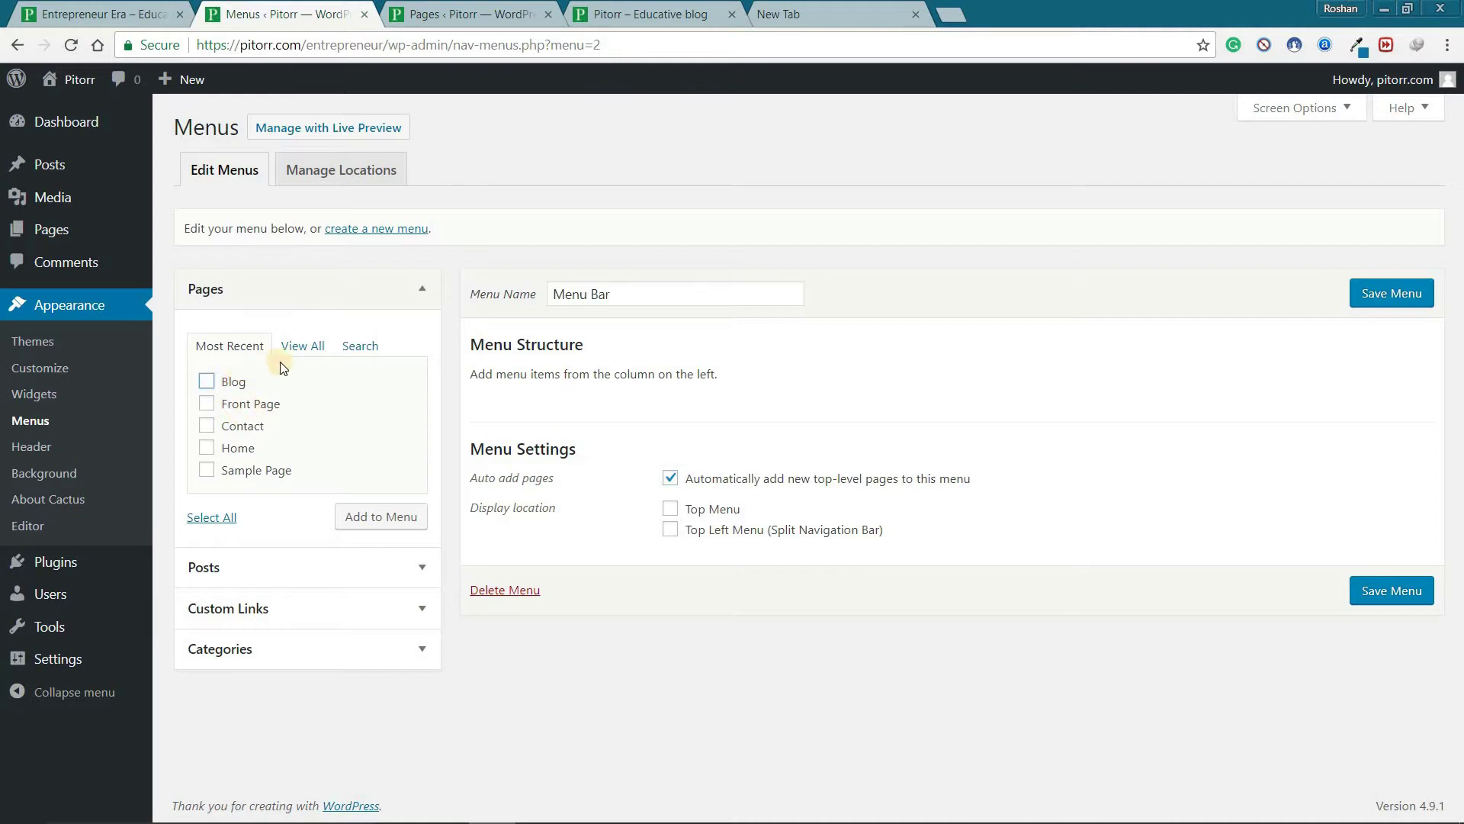
click(312, 347)
click(360, 347)
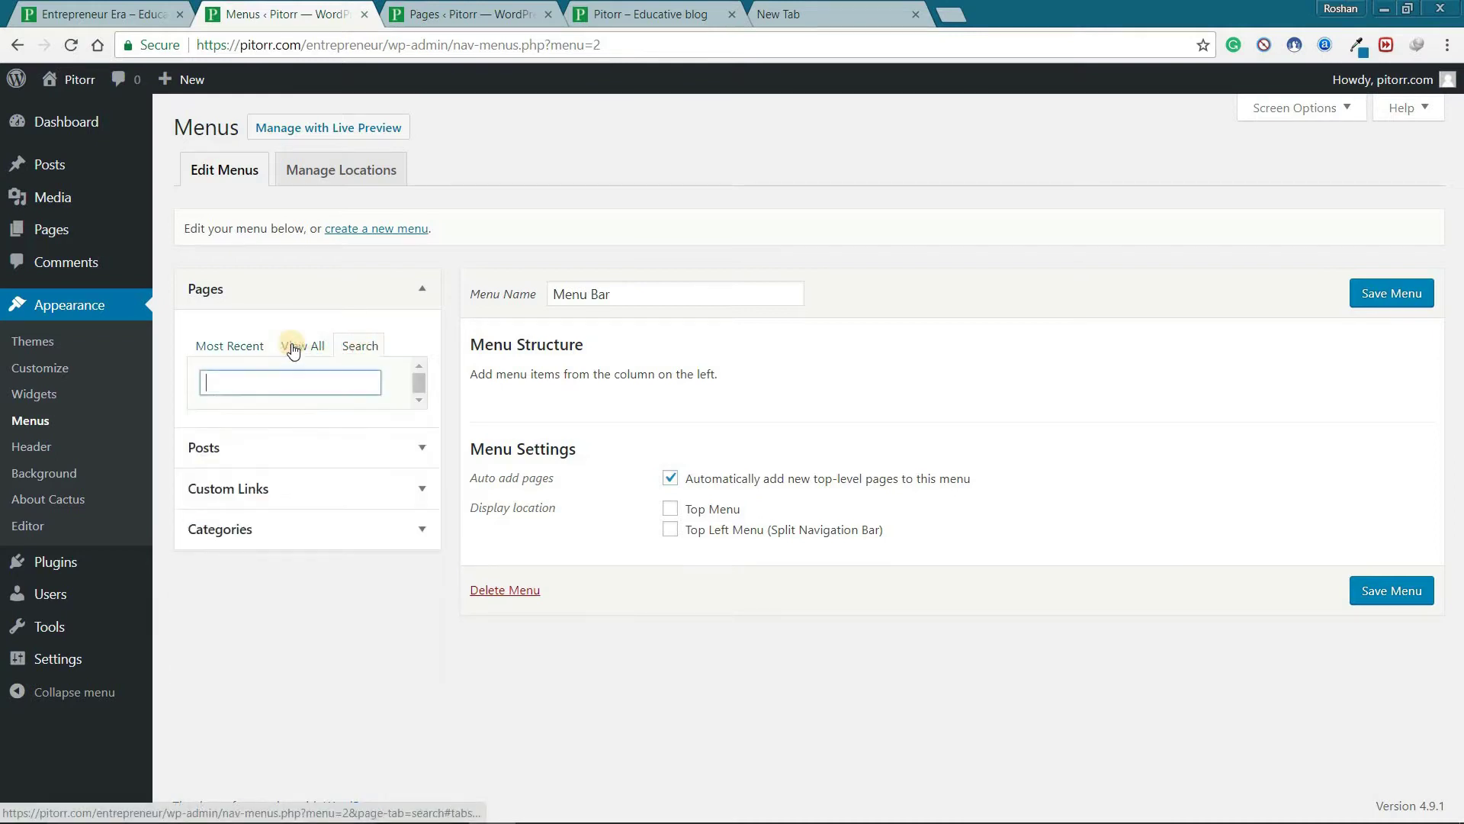
click(222, 349)
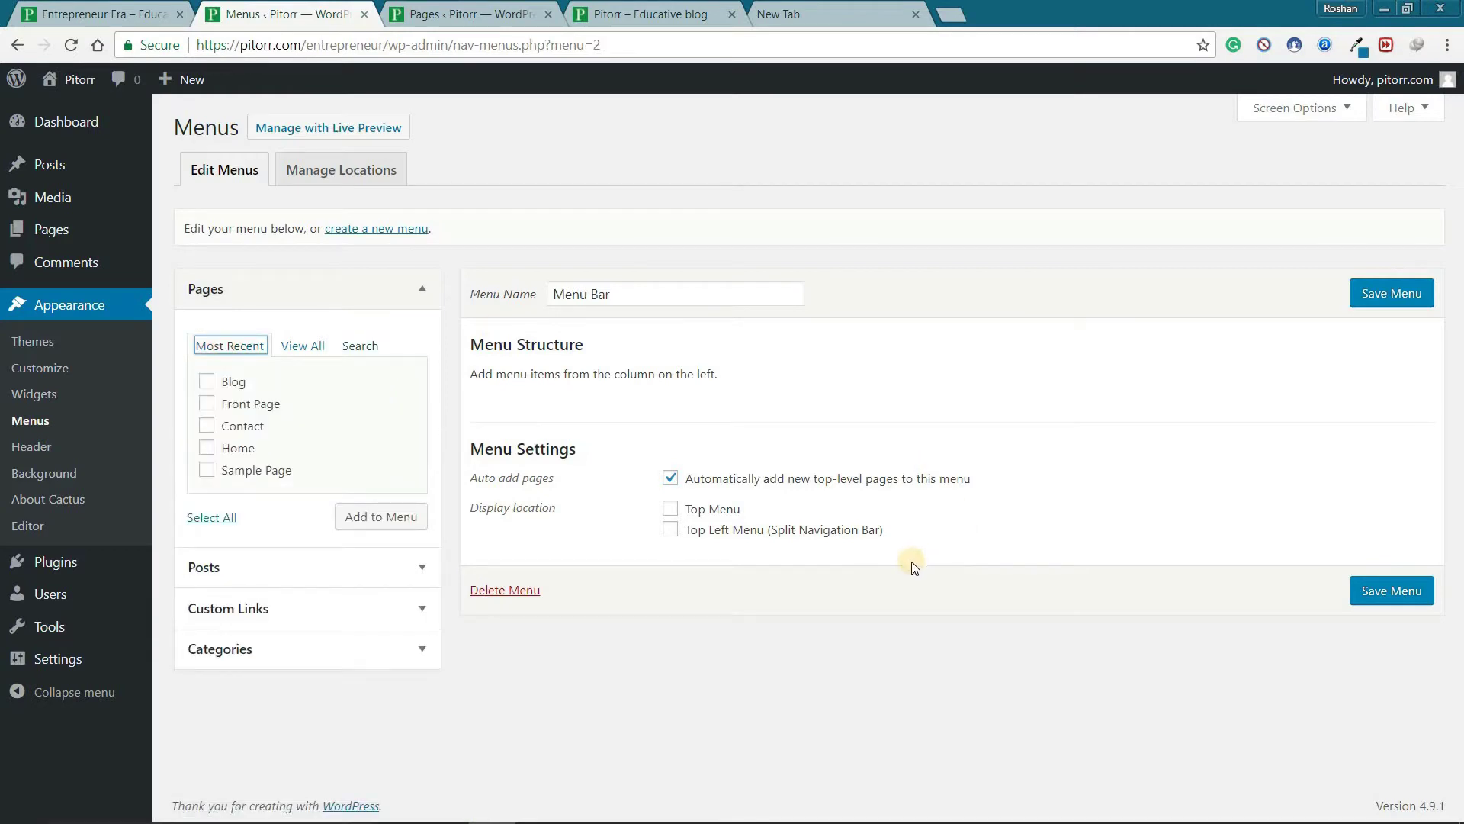
click(1385, 594)
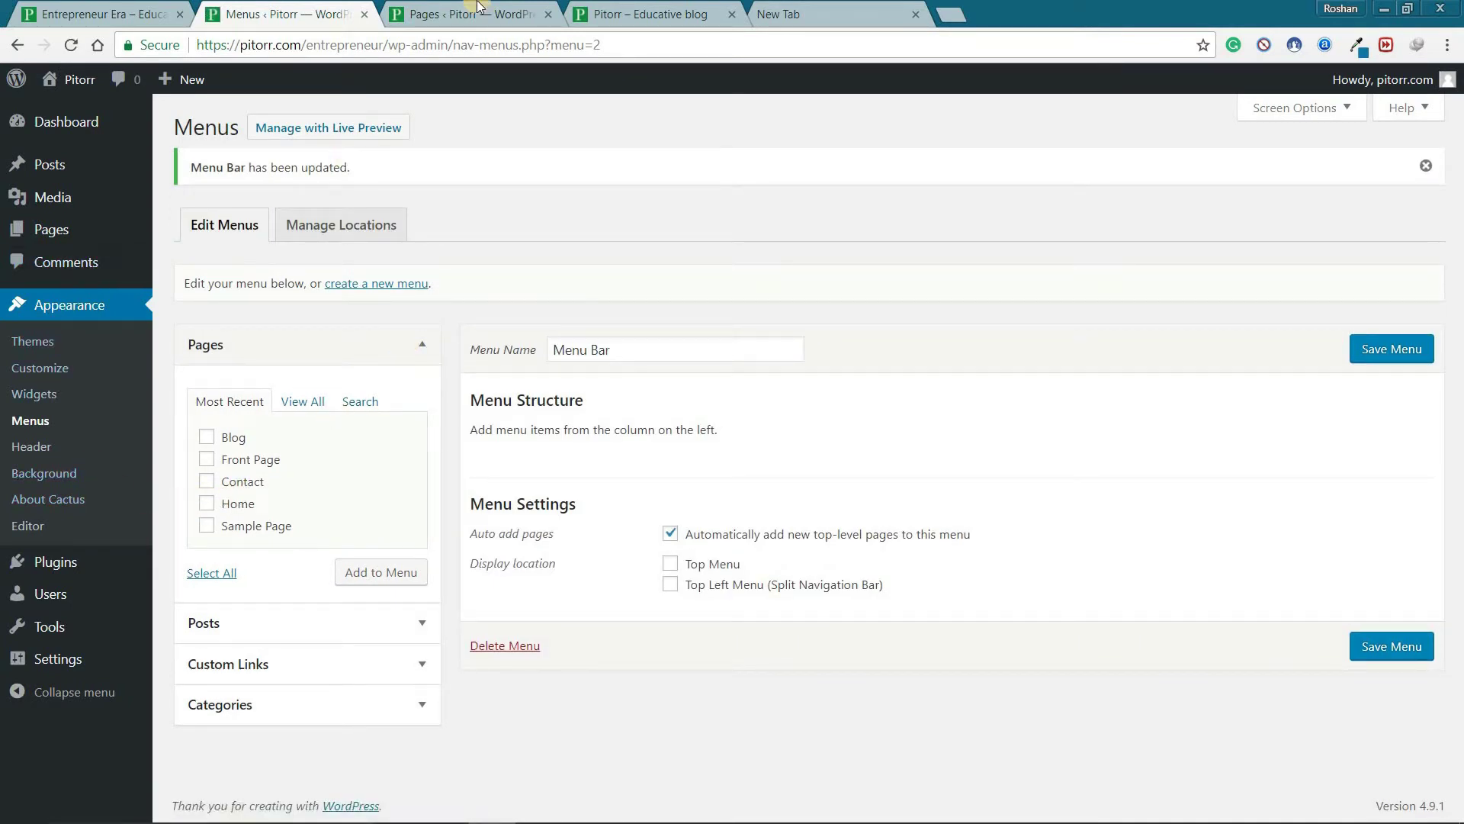
mouse_move(137, 164)
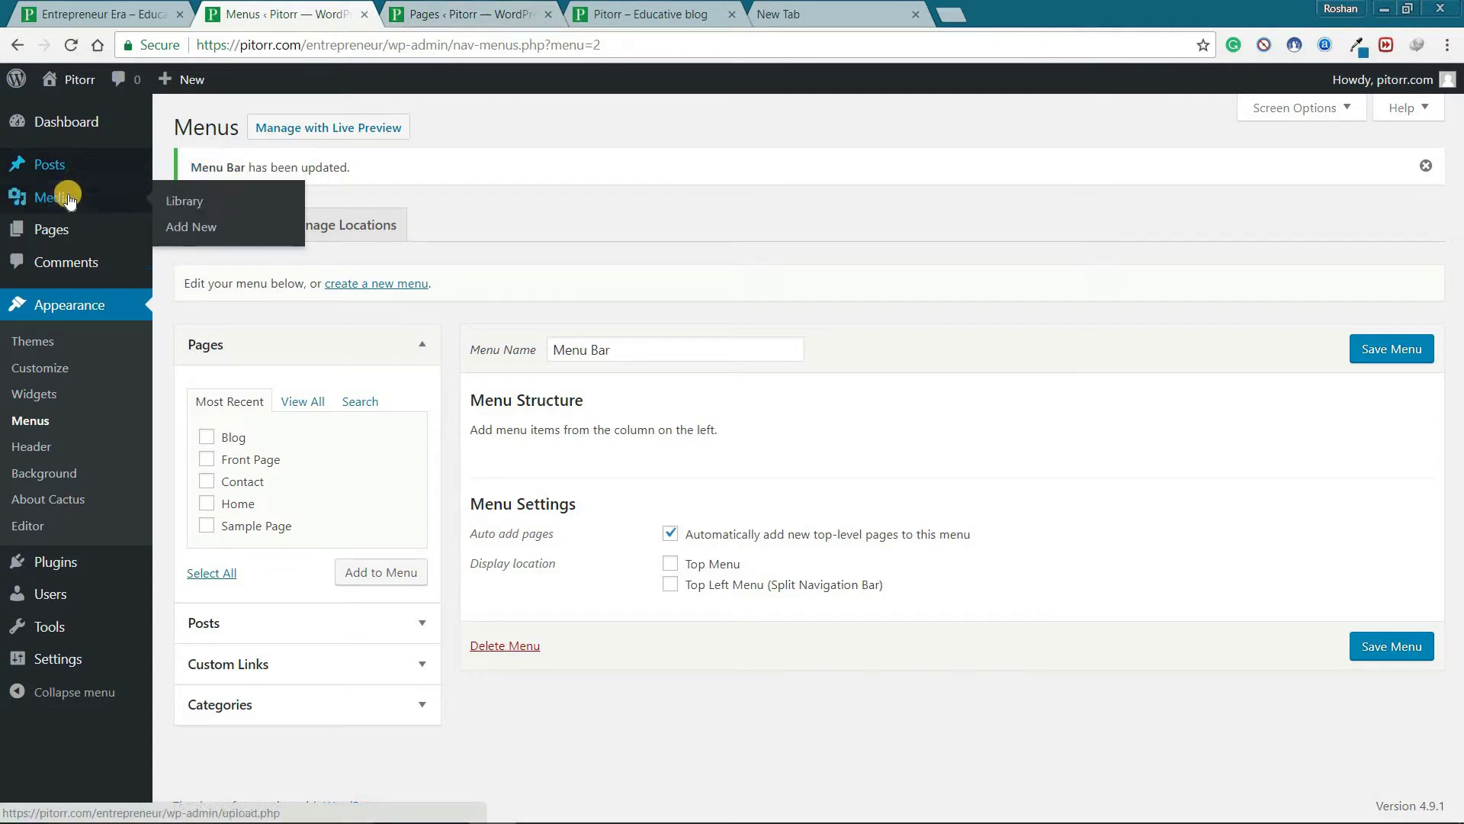
click(80, 168)
Step: Scroll through the live Pitorr front page after checking the pages and posts tabs
click(431, 8)
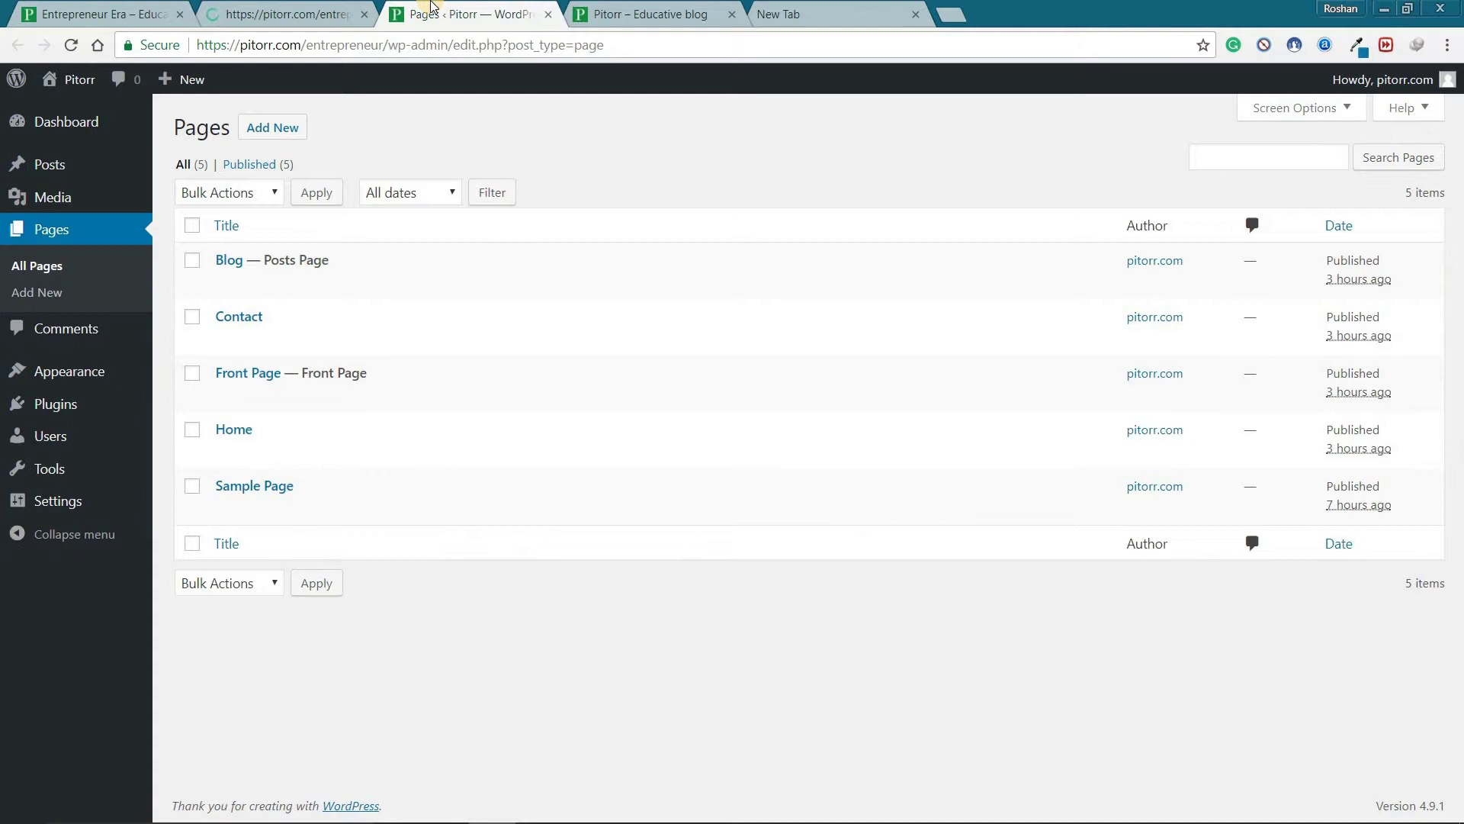
click(353, 9)
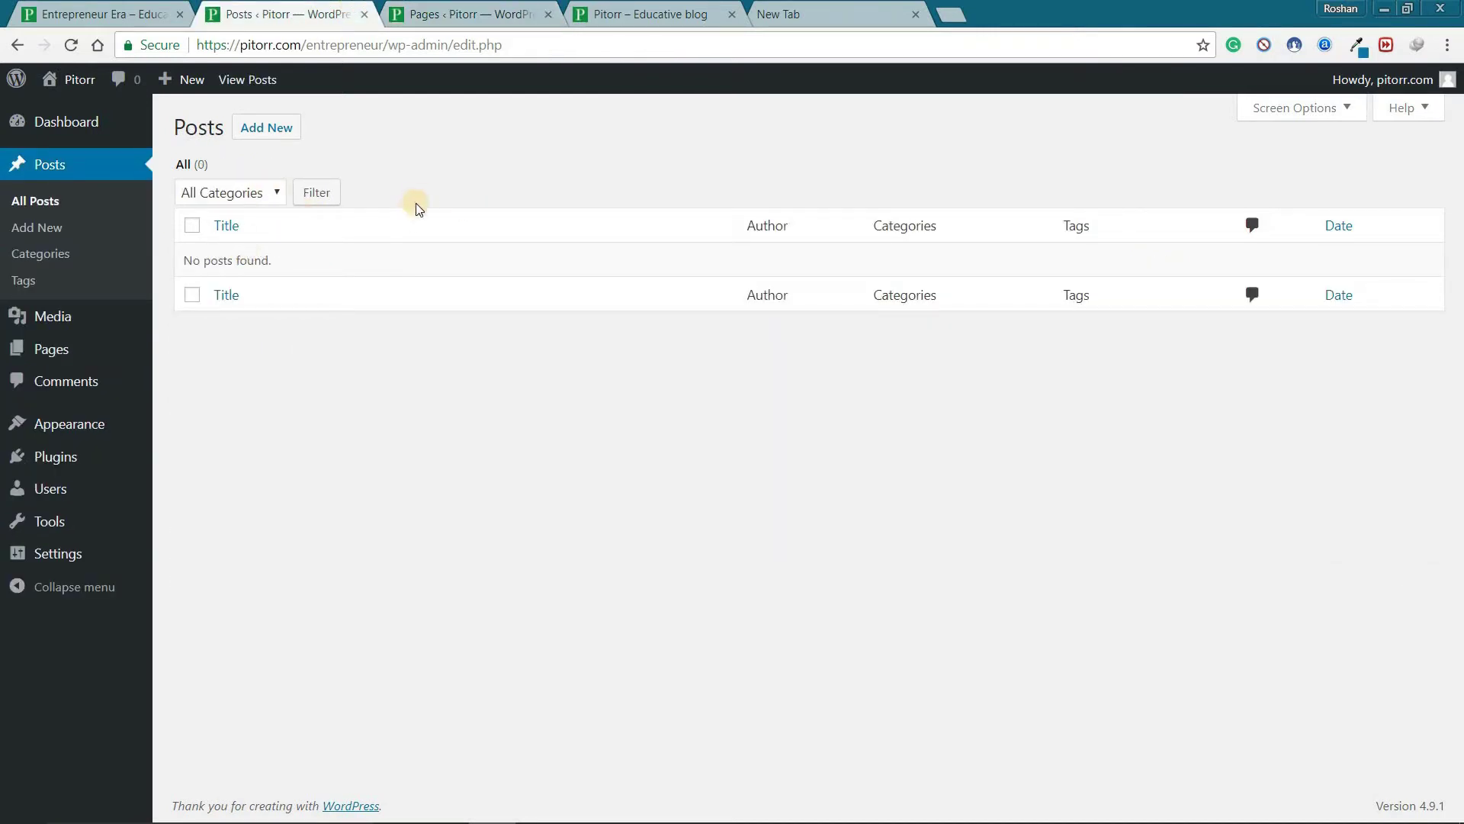
click(519, 6)
click(645, 6)
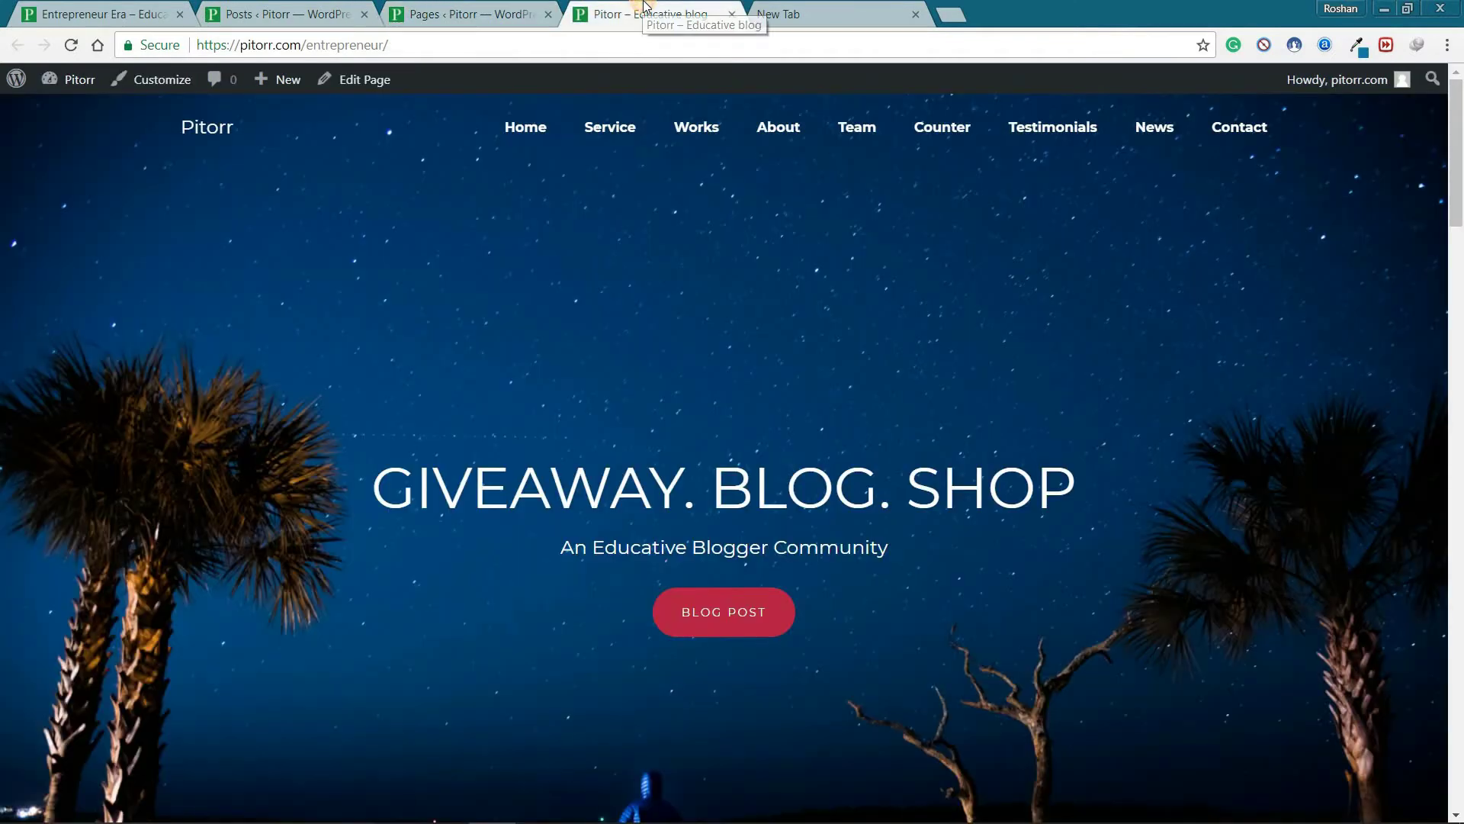
scroll(548, 231, down, 5)
scroll(547, 232, down, 20)
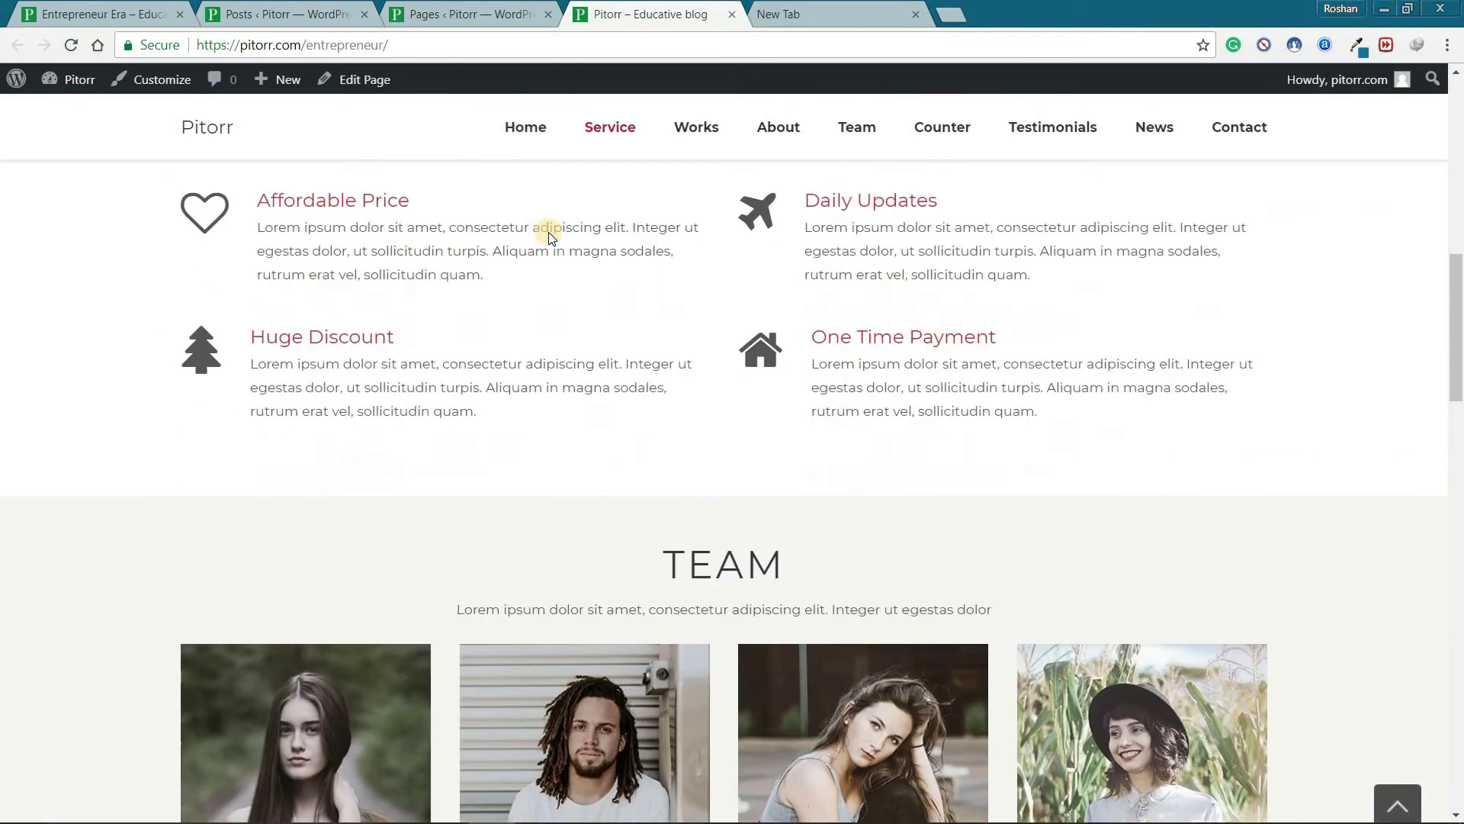
scroll(548, 232, down, 5)
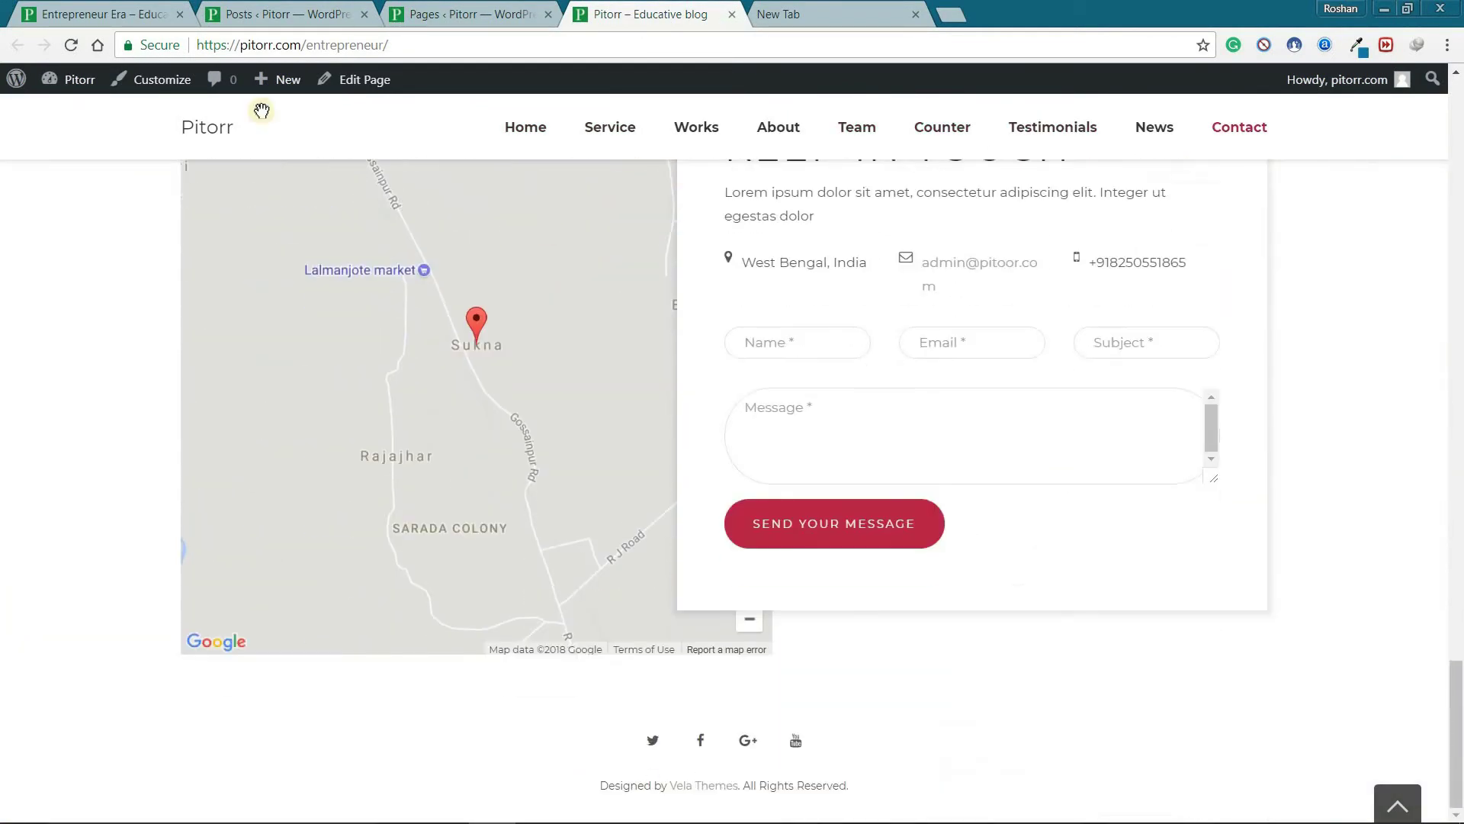
Step: Review the Entrepreneur Era demo site's recent blog posts section
click(107, 8)
key(Page_Up)
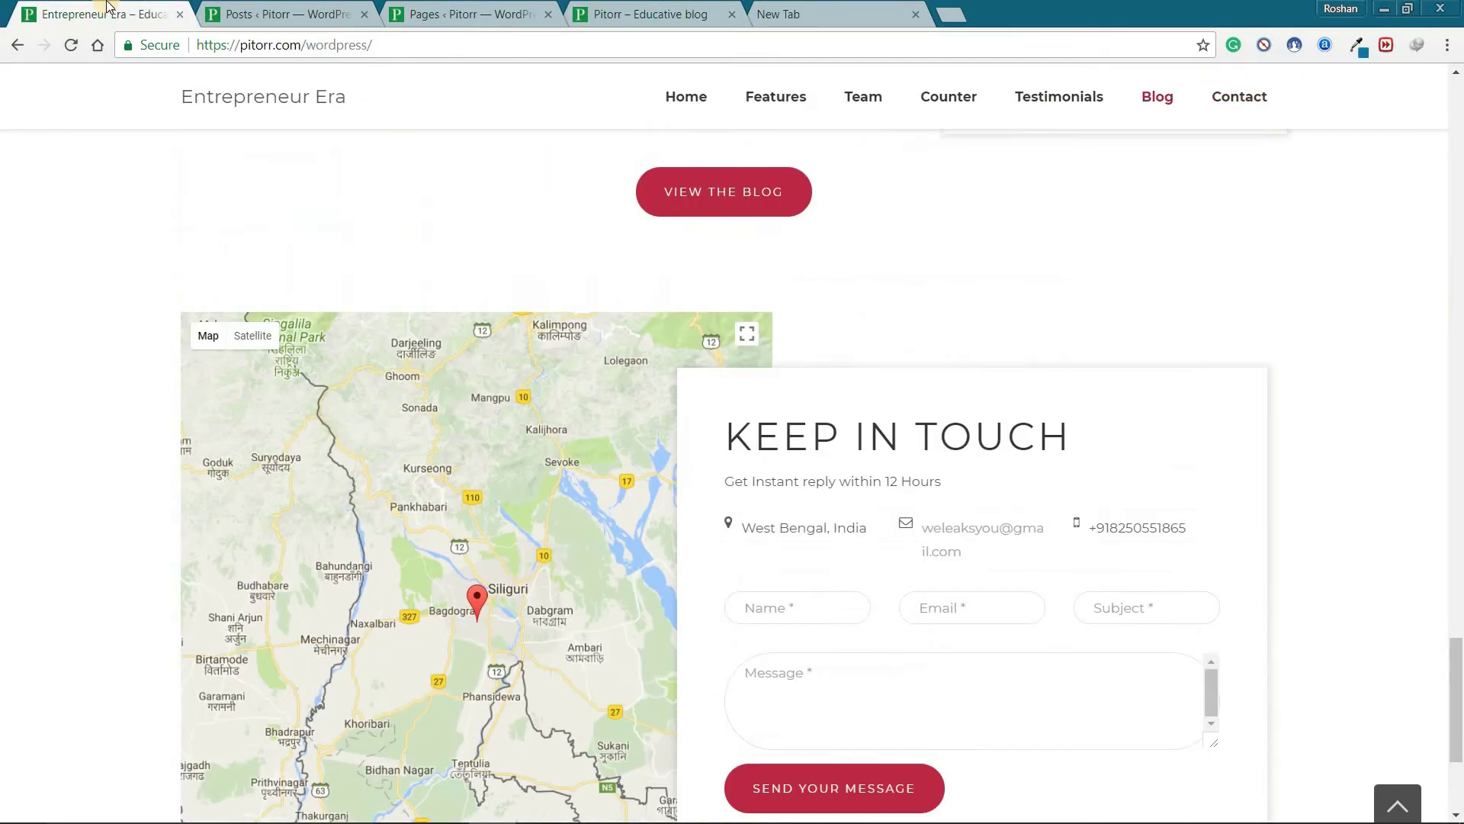
scroll(635, 452, down, 2)
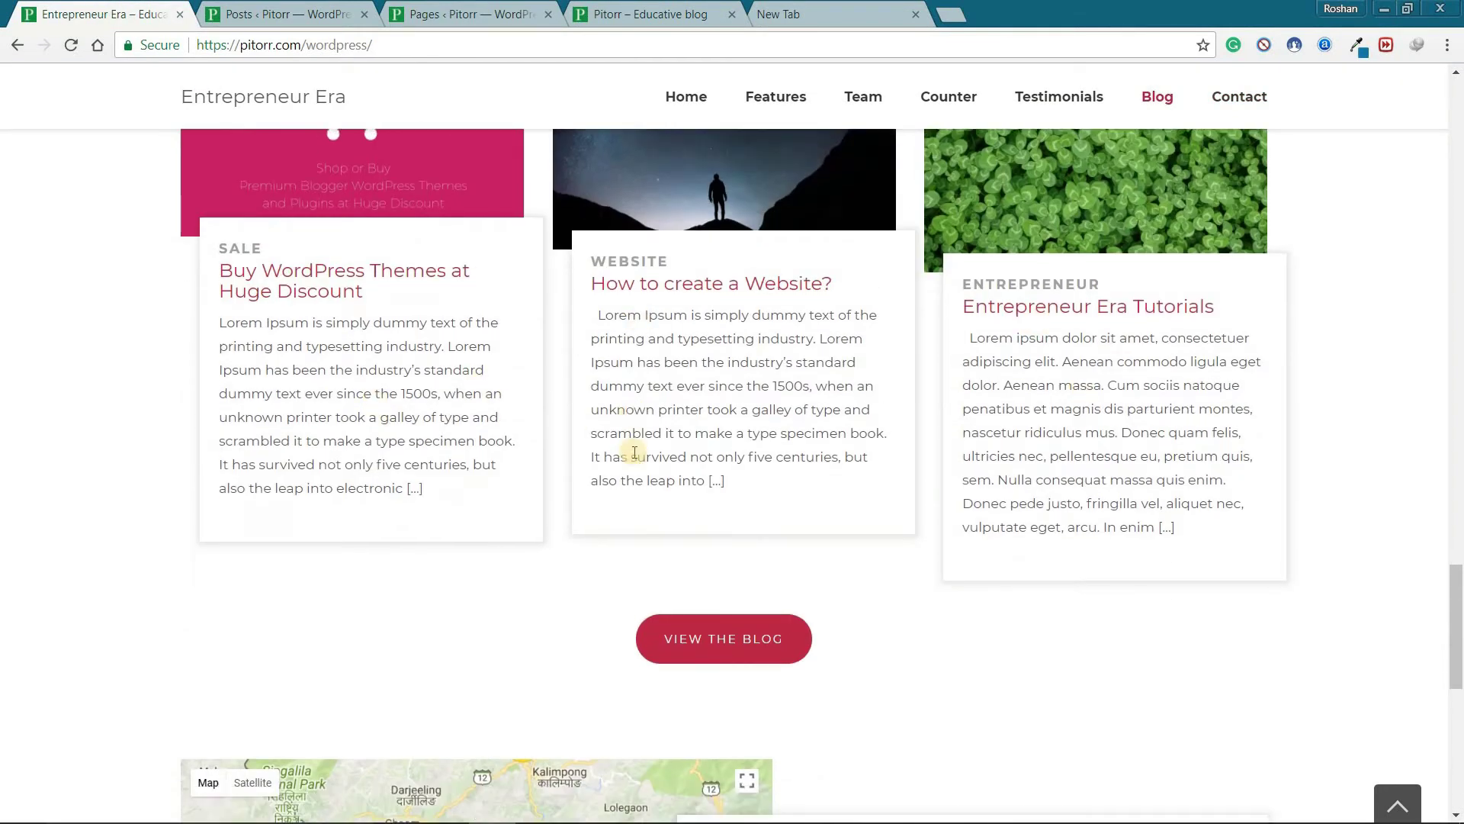
scroll(635, 456, up, 3)
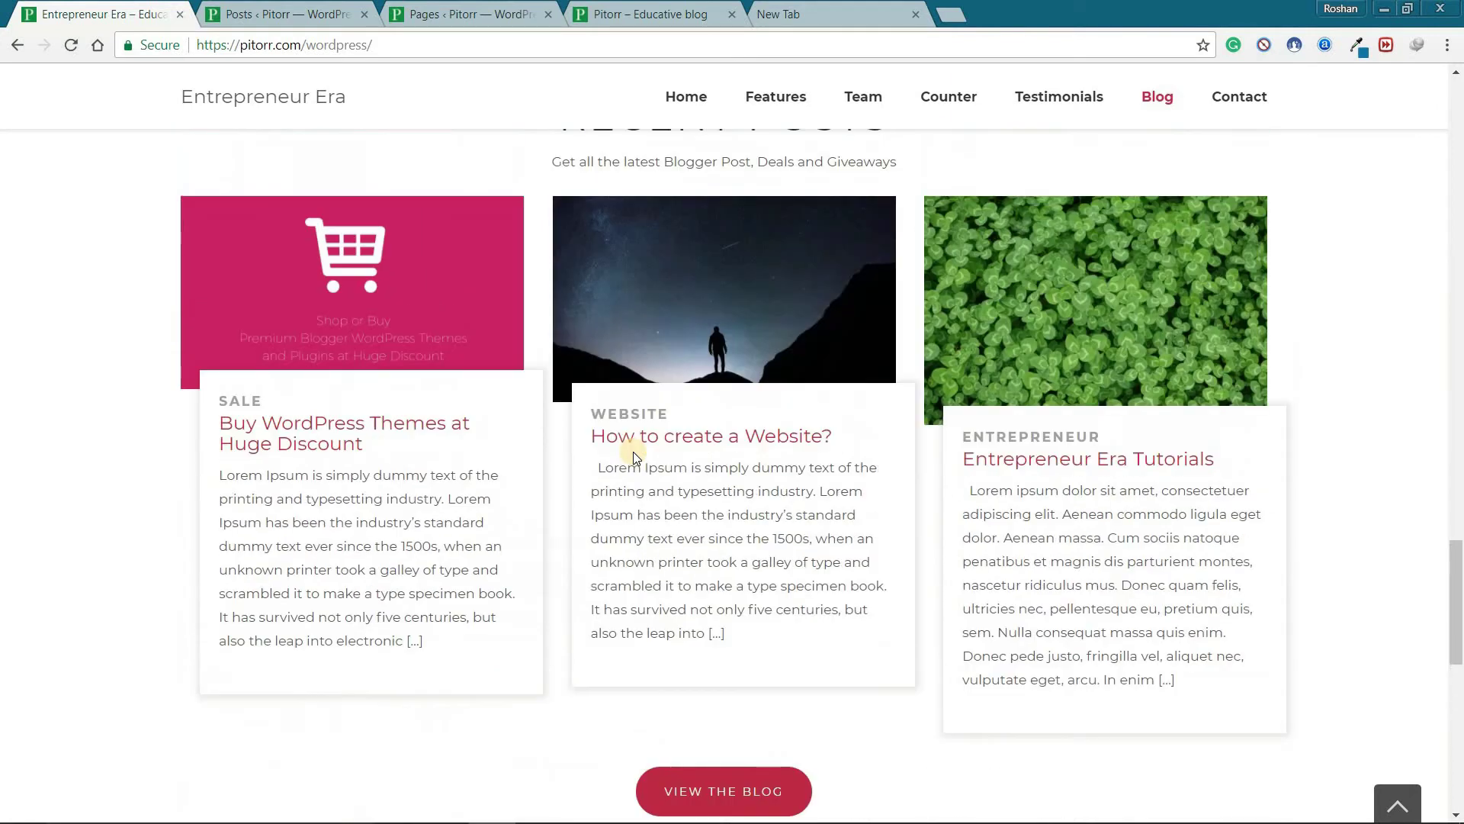
scroll(232, 526, up, 3)
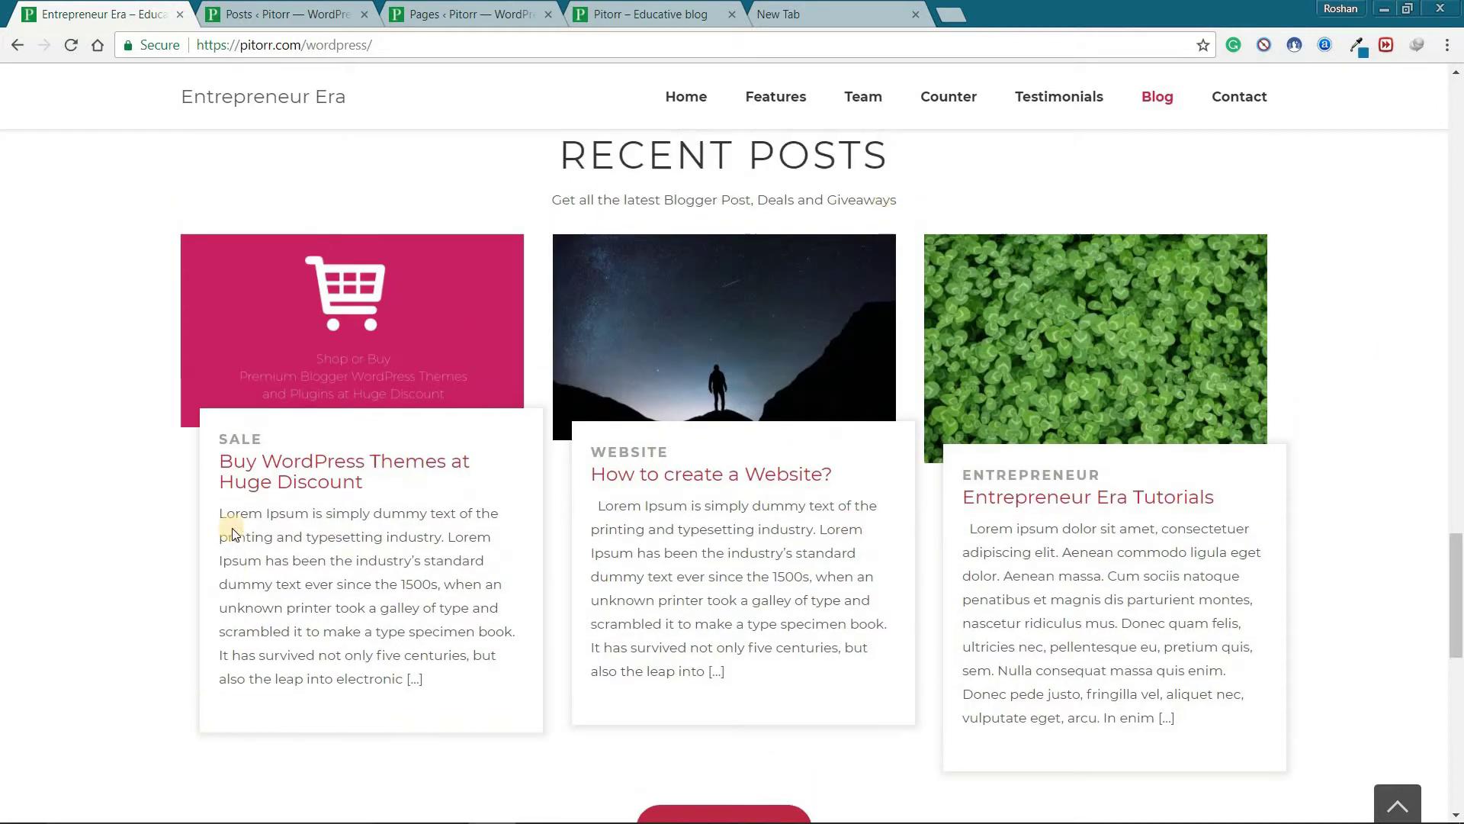
Step: Open Appearance > Customize in a new tab and start a new post
click(462, 14)
click(267, 12)
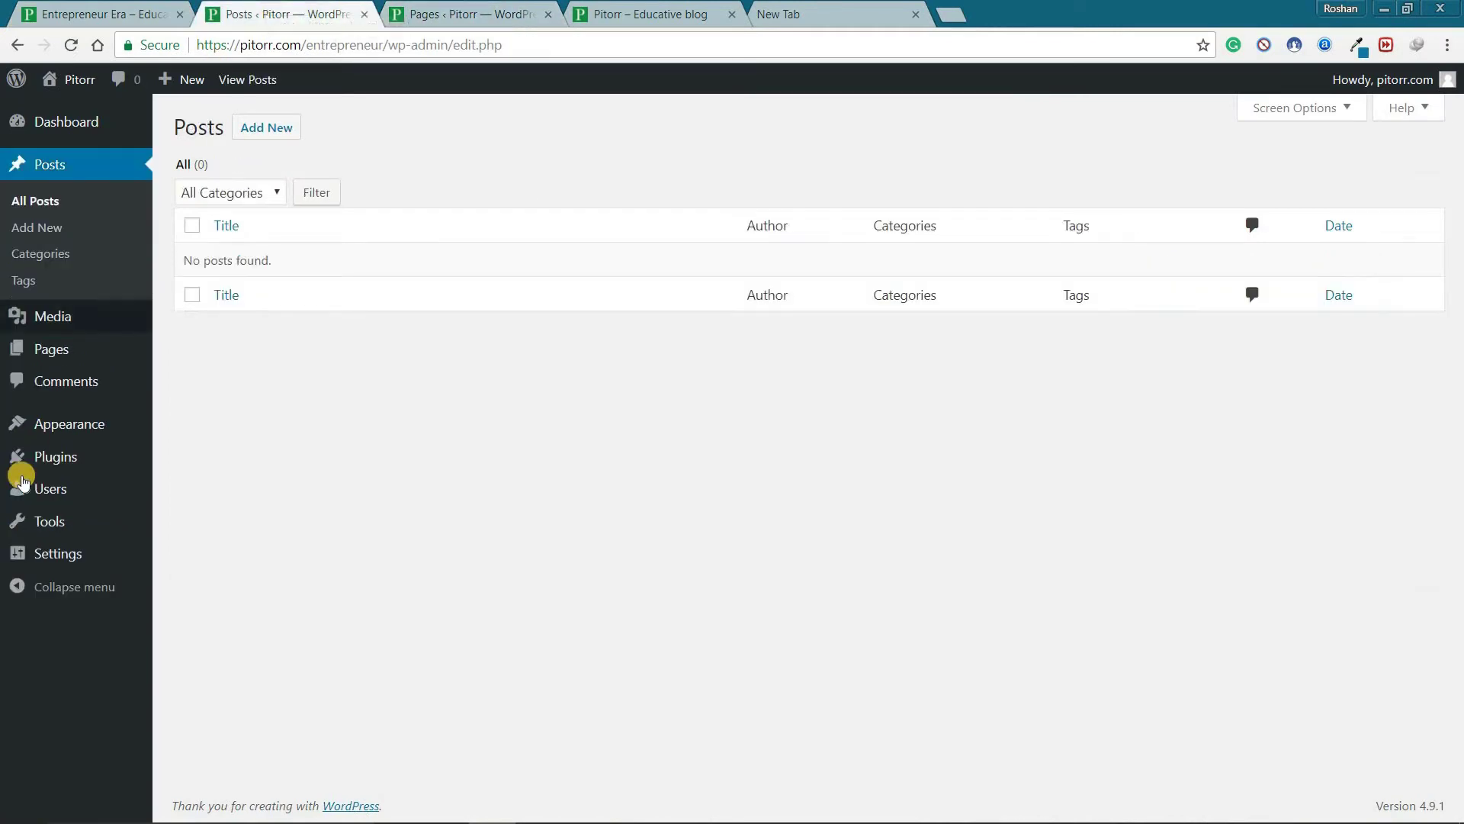
mouse_move(61, 422)
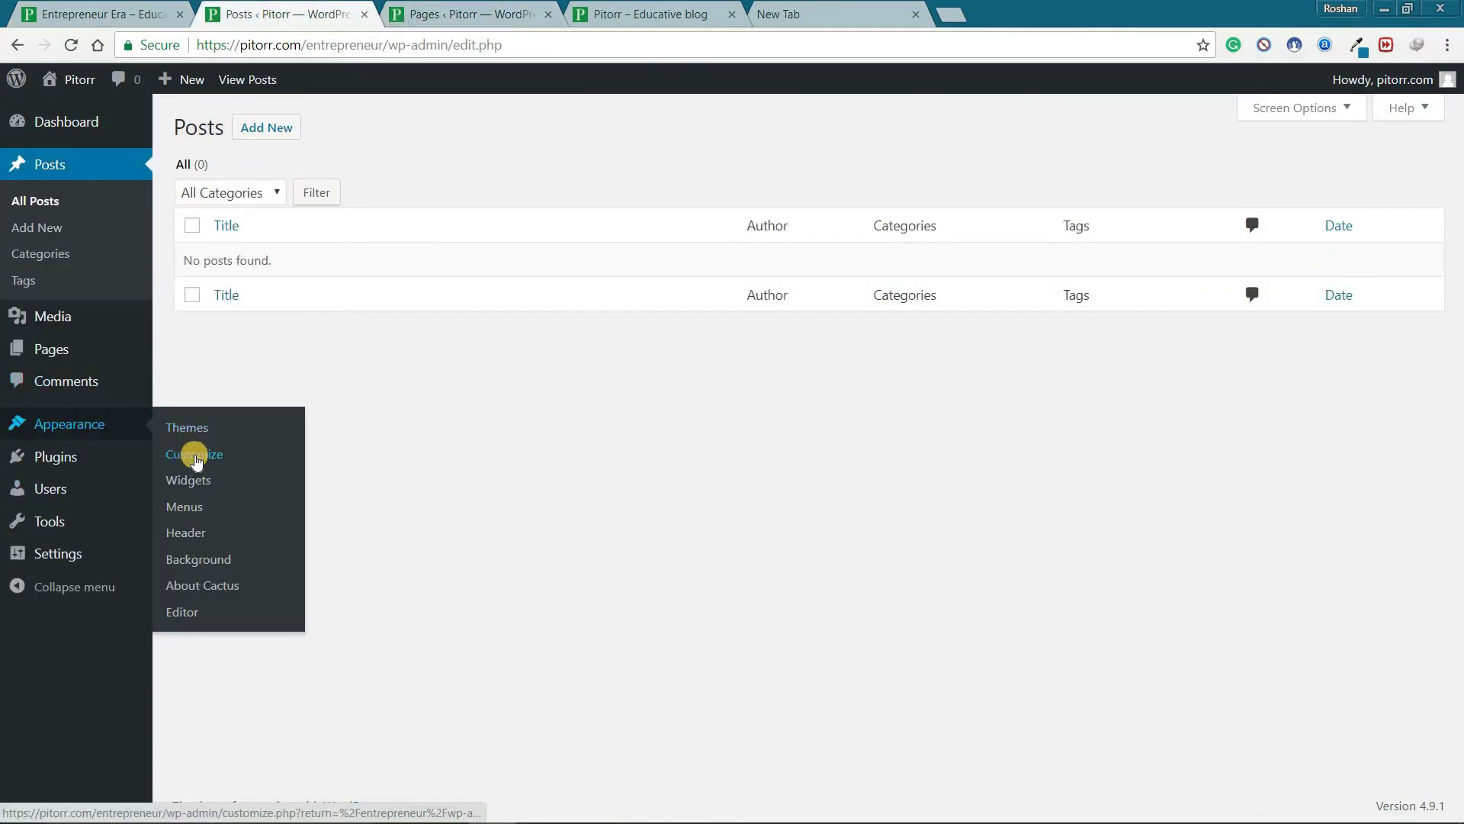
right_click(197, 458)
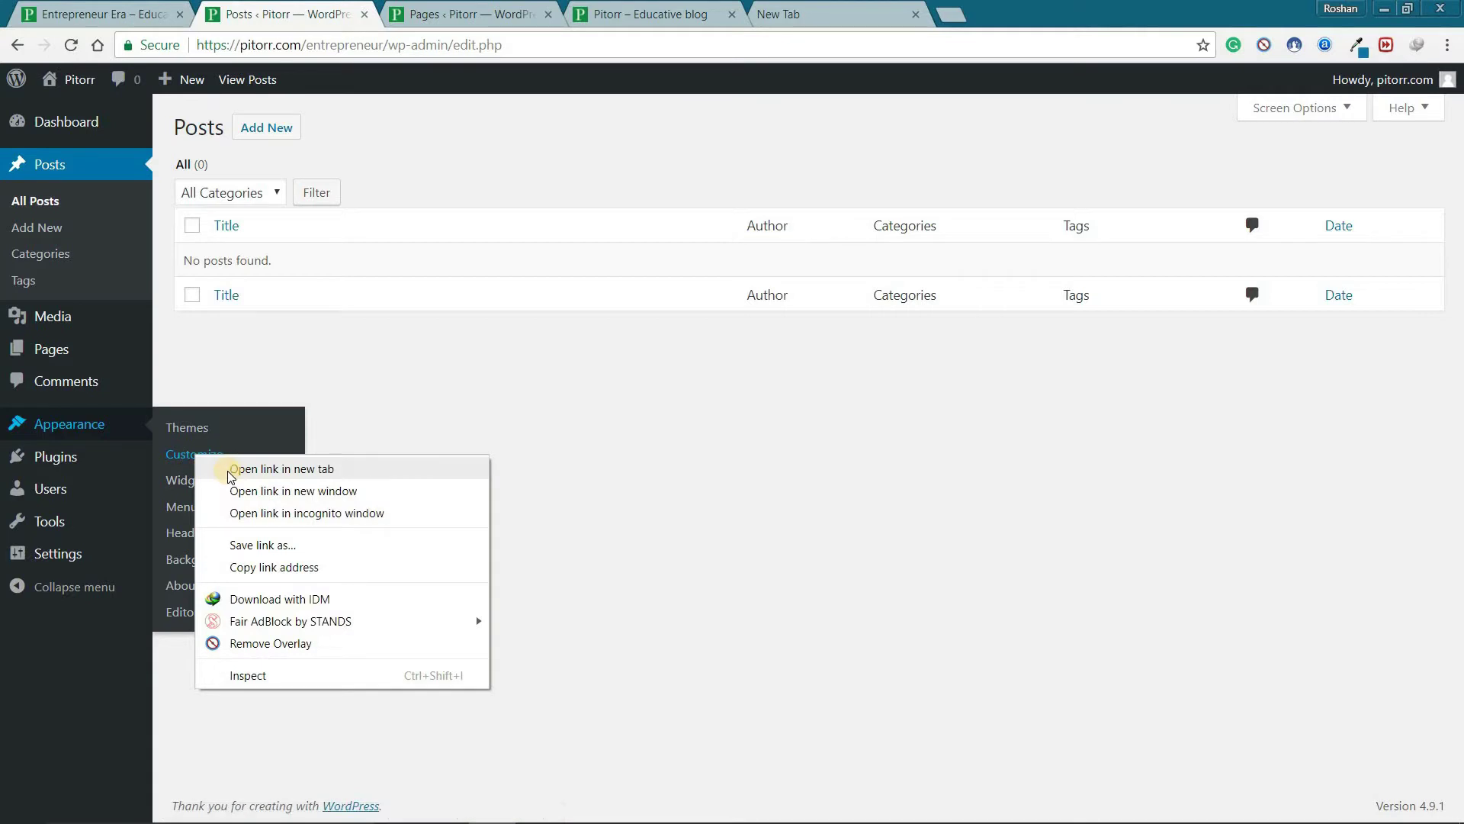
click(229, 467)
click(435, 9)
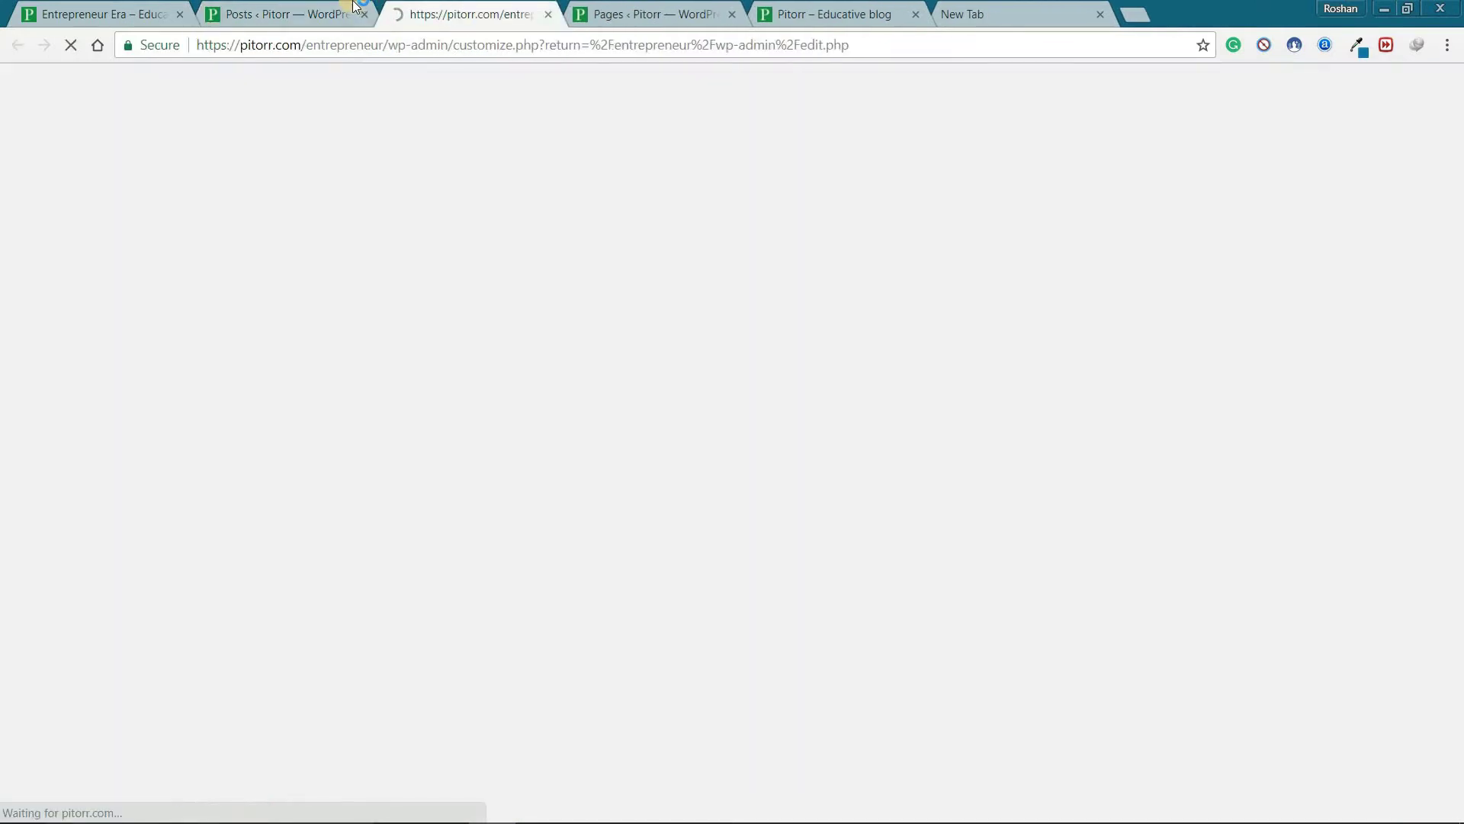
click(353, 11)
click(409, 6)
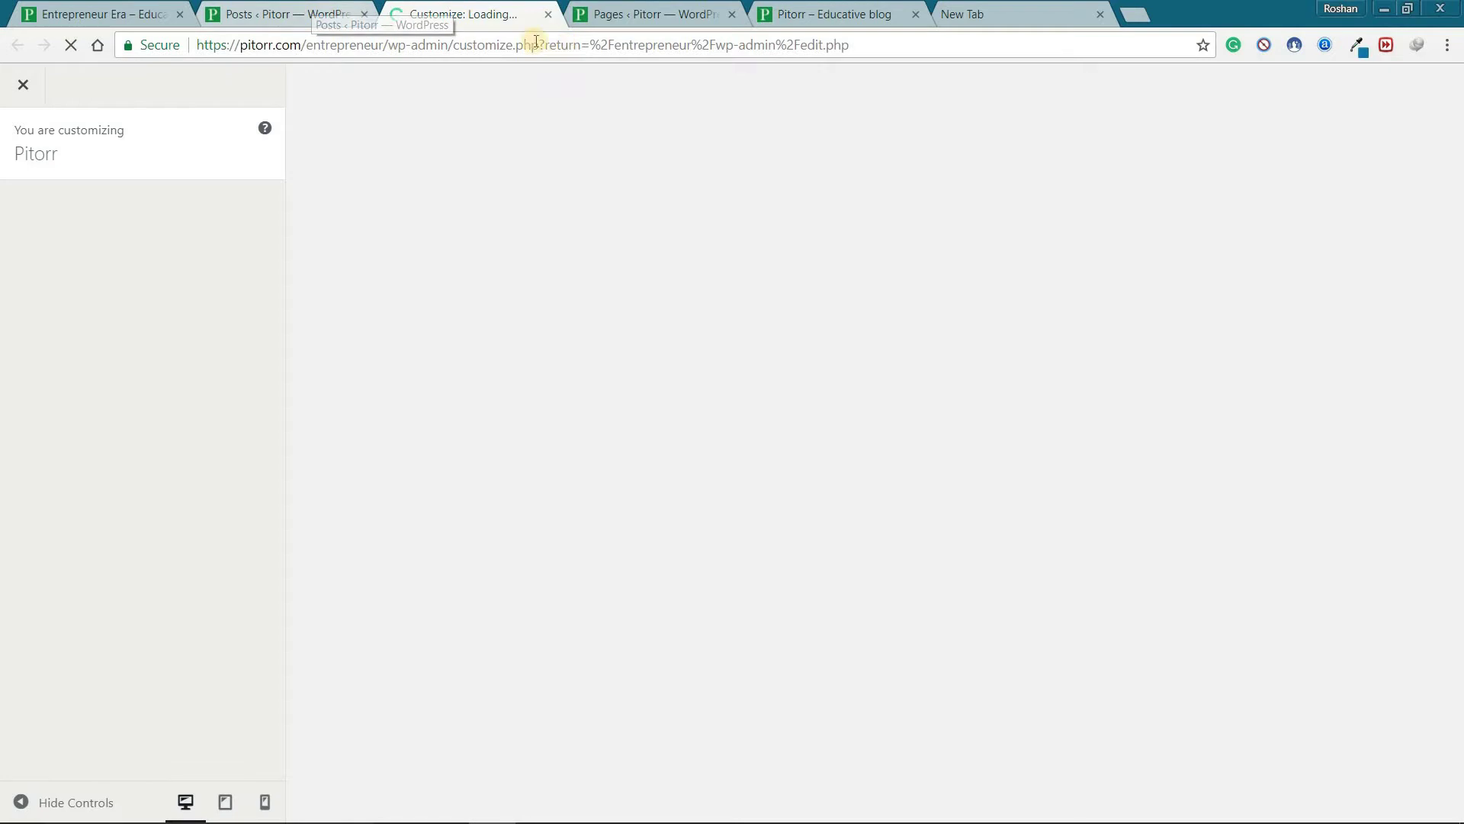
click(338, 9)
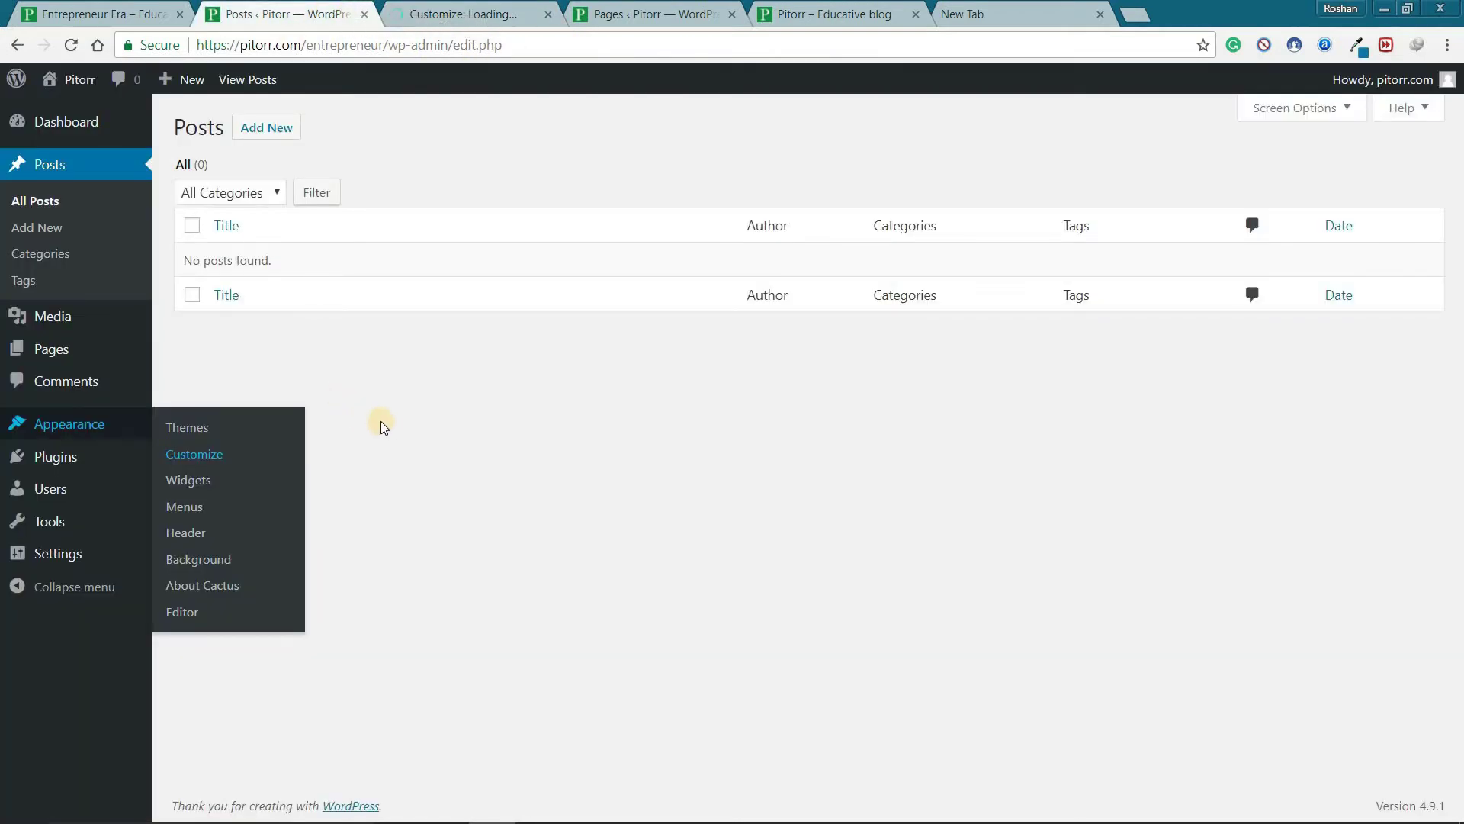
click(391, 422)
click(276, 145)
click(92, 13)
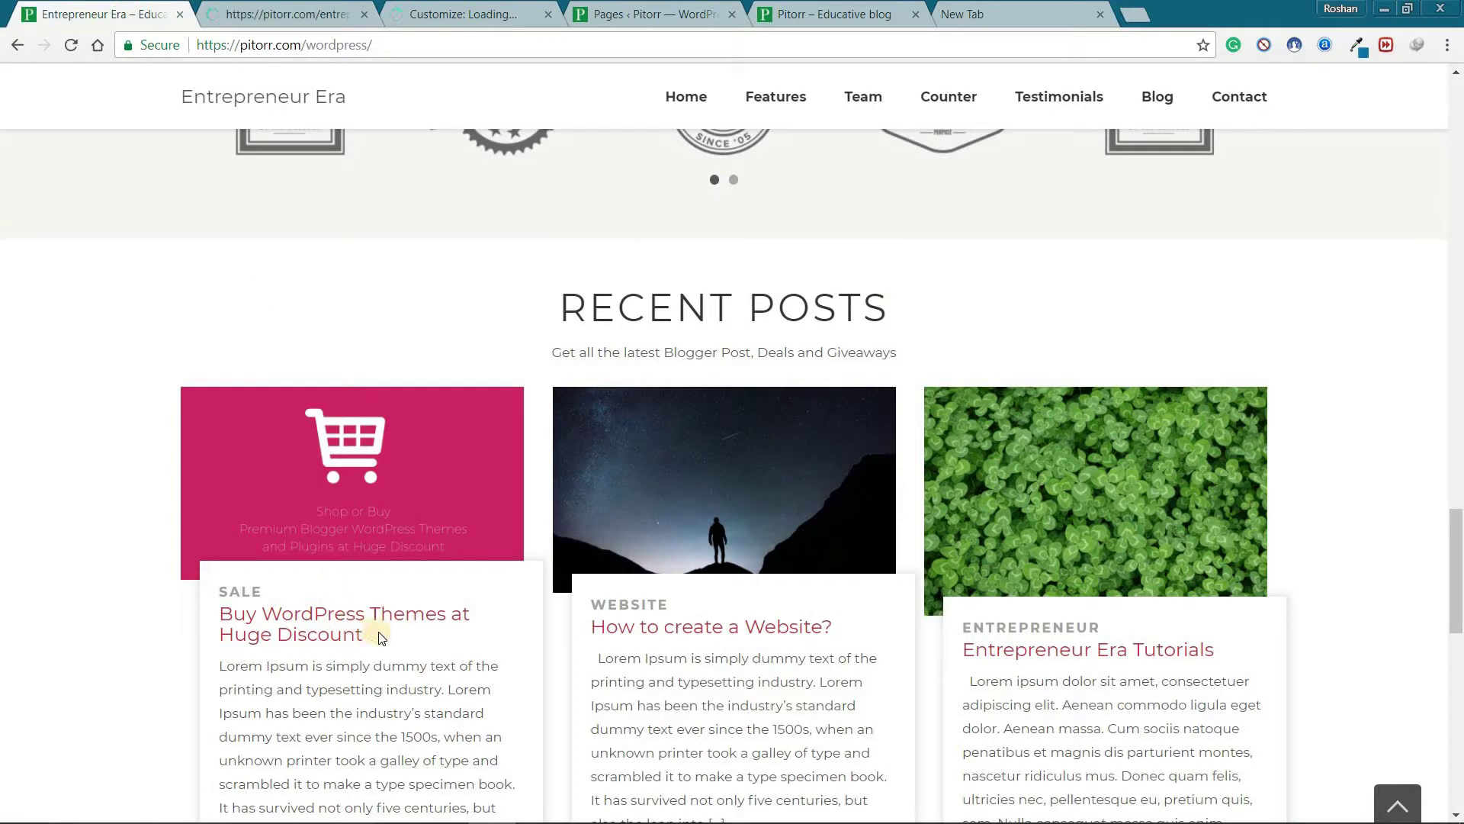
Step: Open the Buy WordPress Themes and Entrepreneur Era Tutorials posts in new tabs
right_click(347, 617)
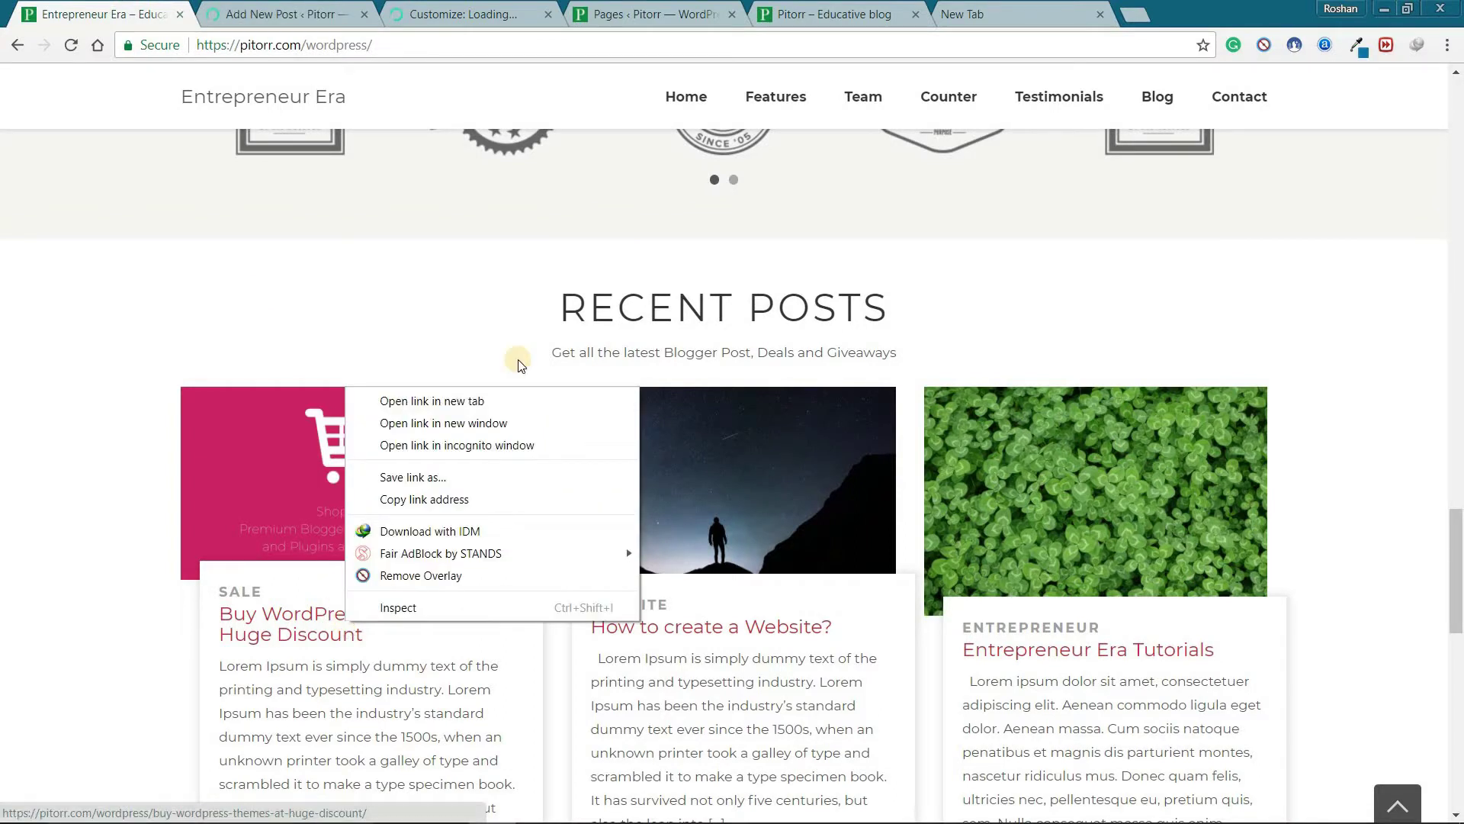
click(471, 401)
right_click(636, 620)
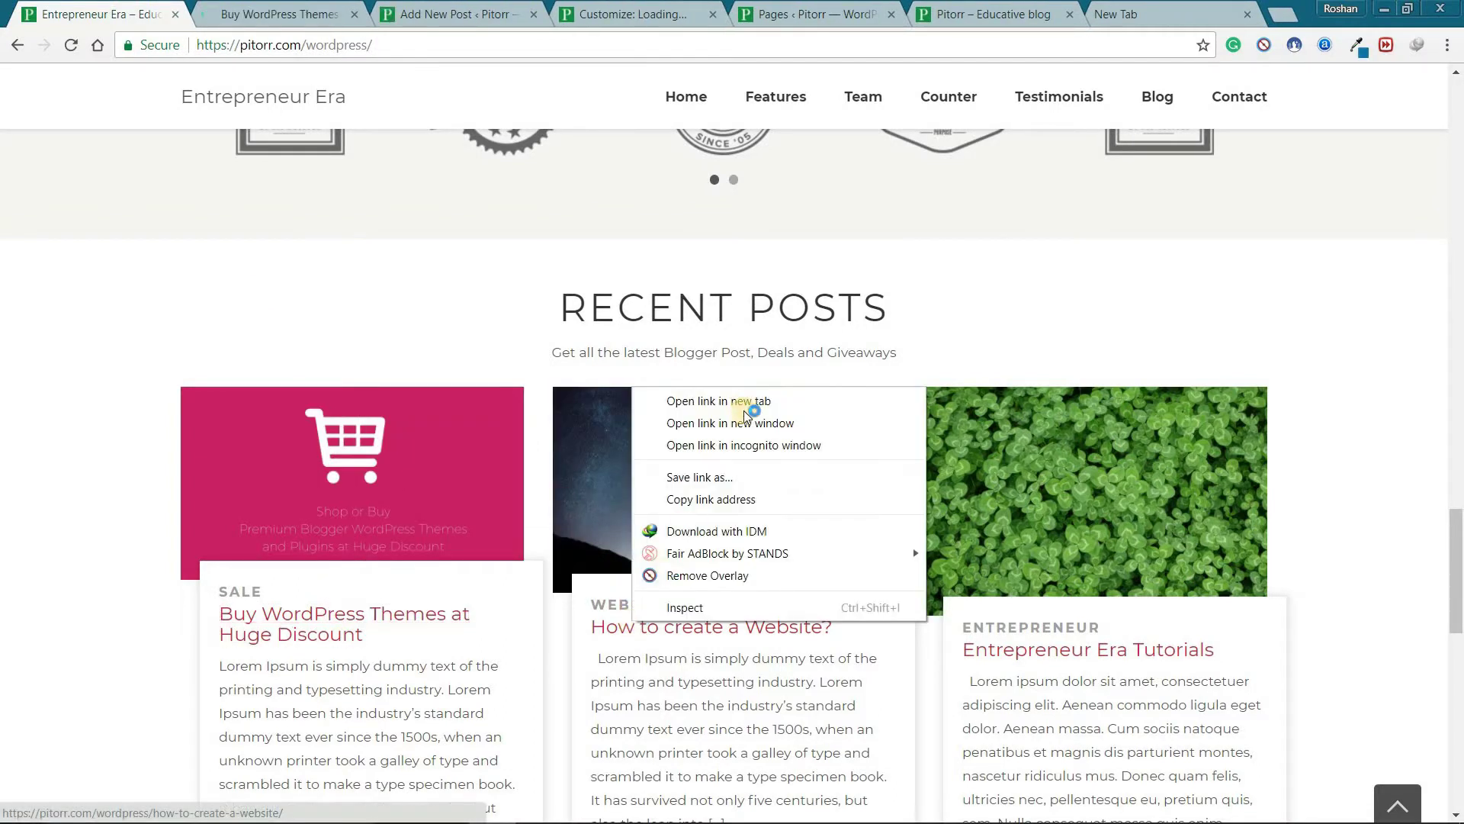
click(986, 539)
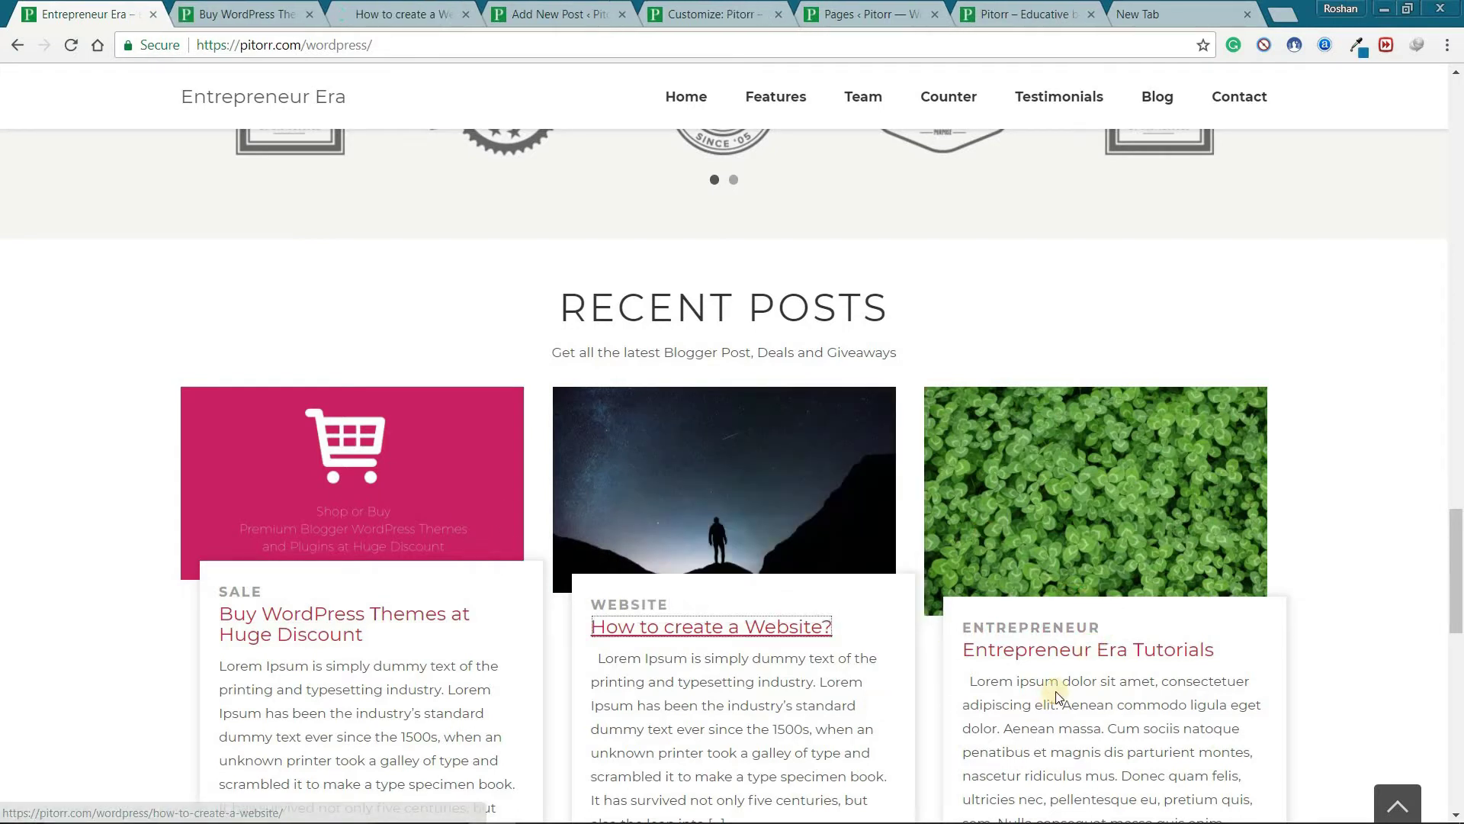
right_click(1020, 661)
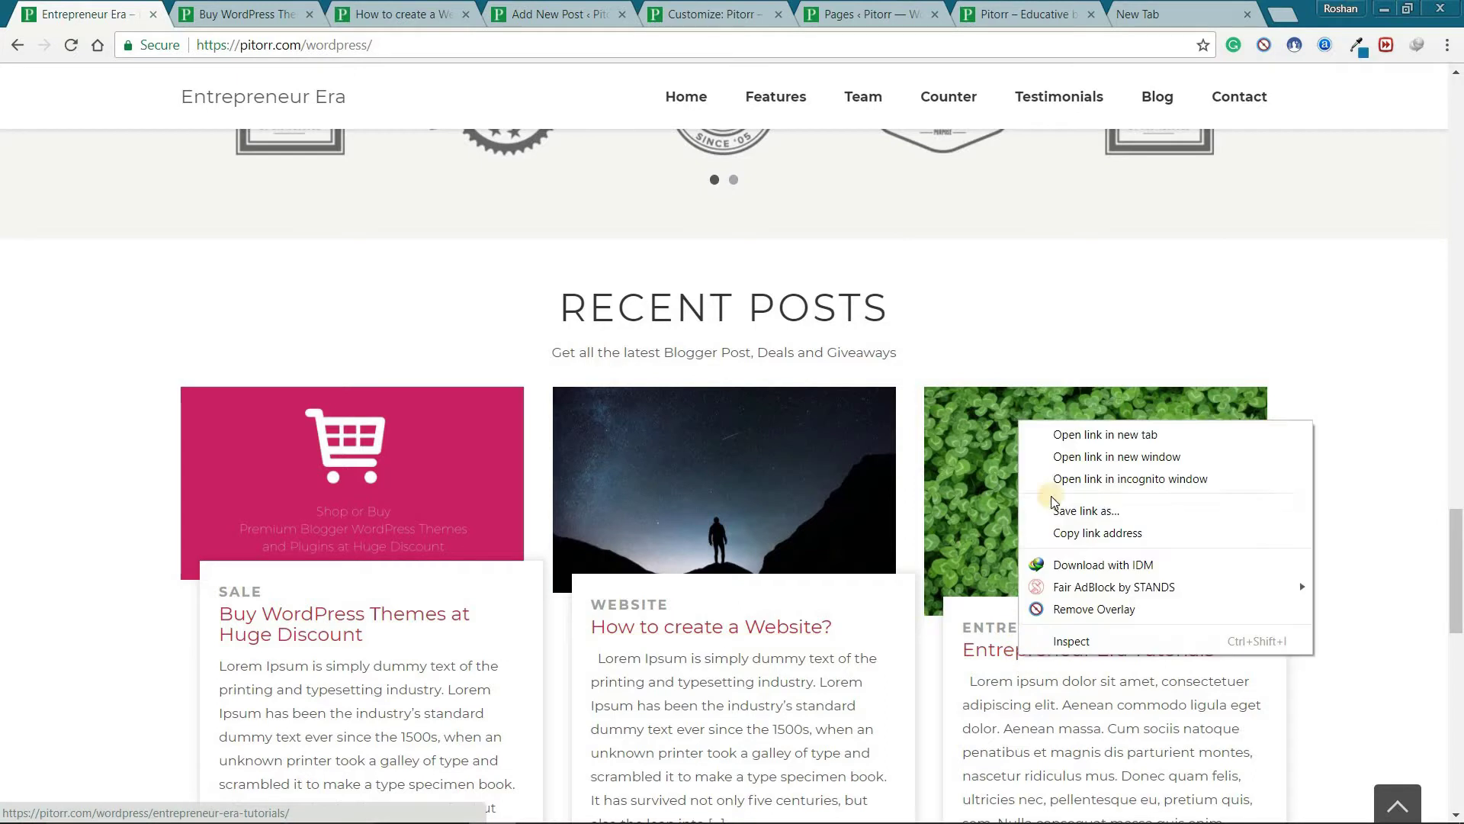
click(1060, 433)
Step: View the Entrepreneur Era Tutorials post and select its title text
click(355, 14)
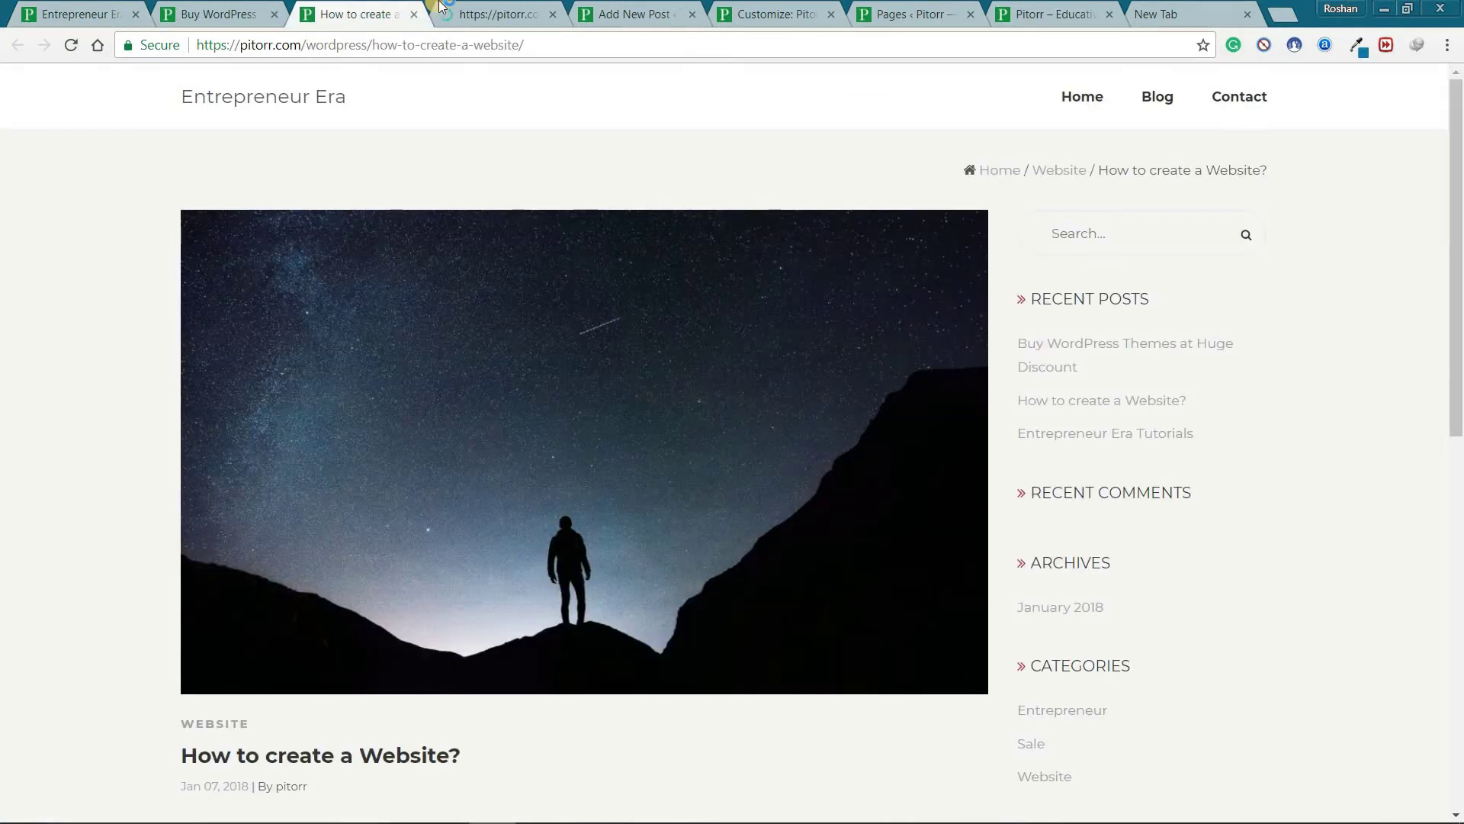
click(560, 9)
click(583, 10)
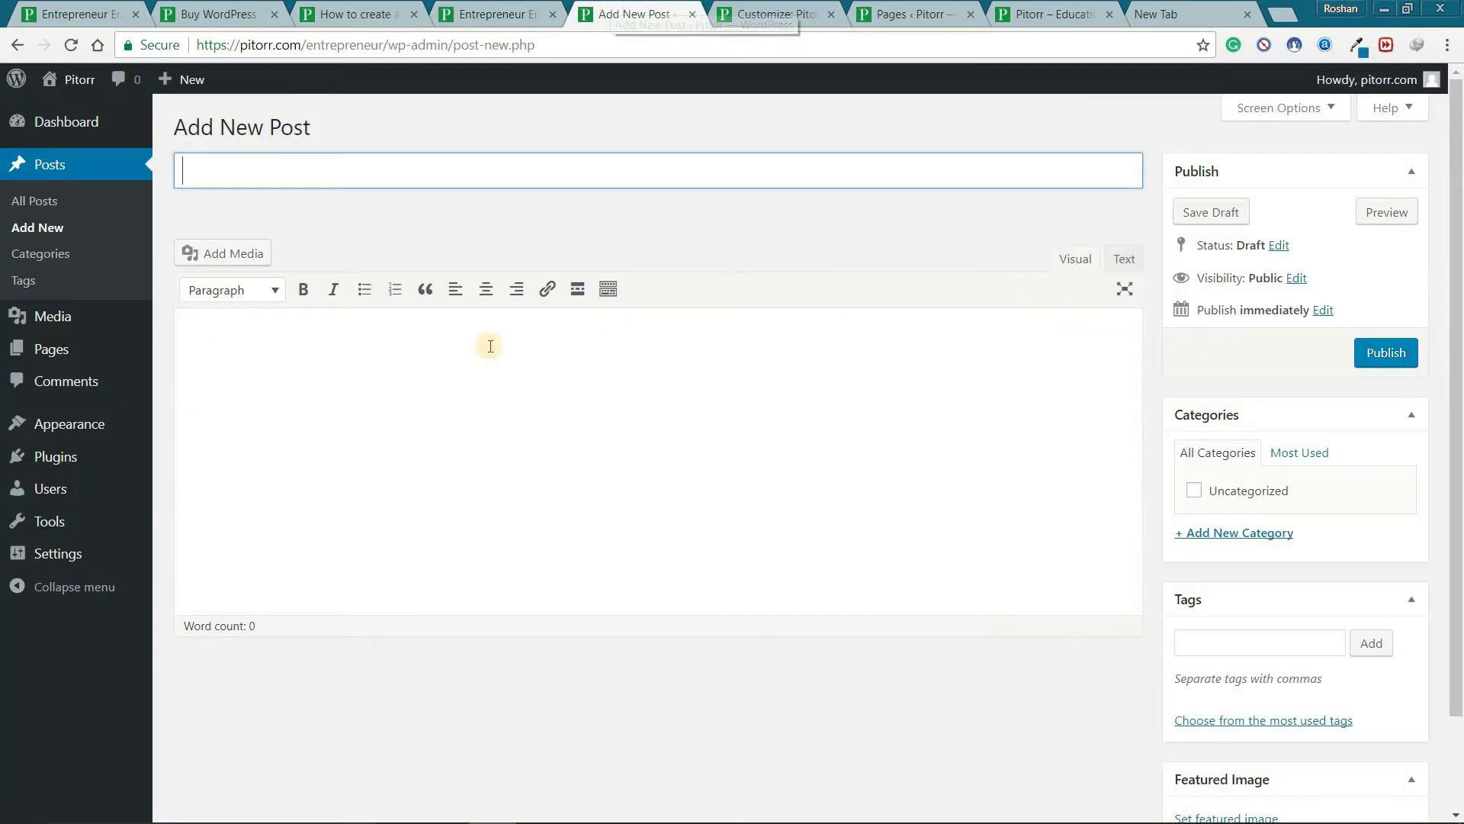
click(532, 7)
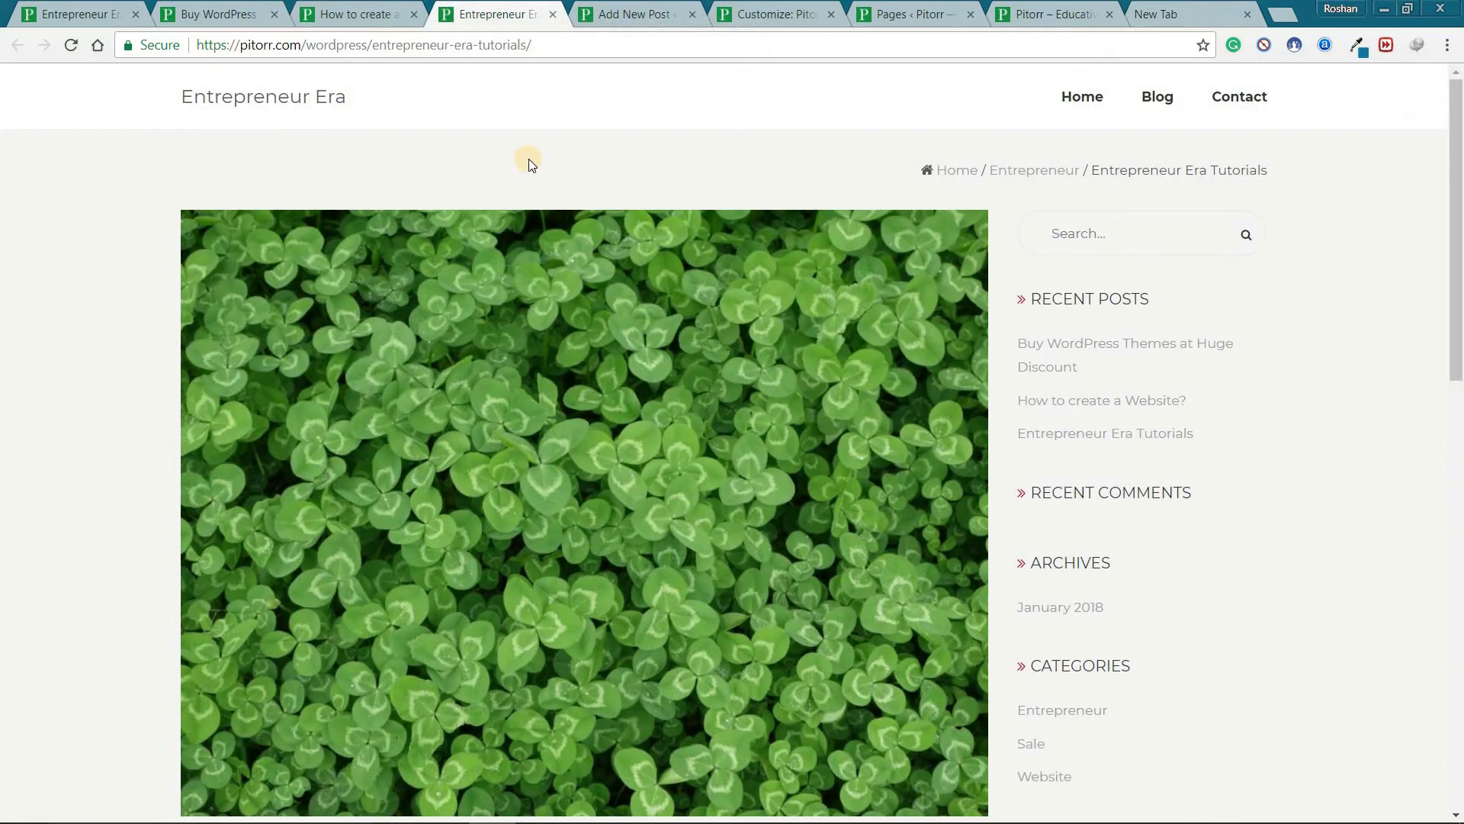
scroll(528, 158, down, 5)
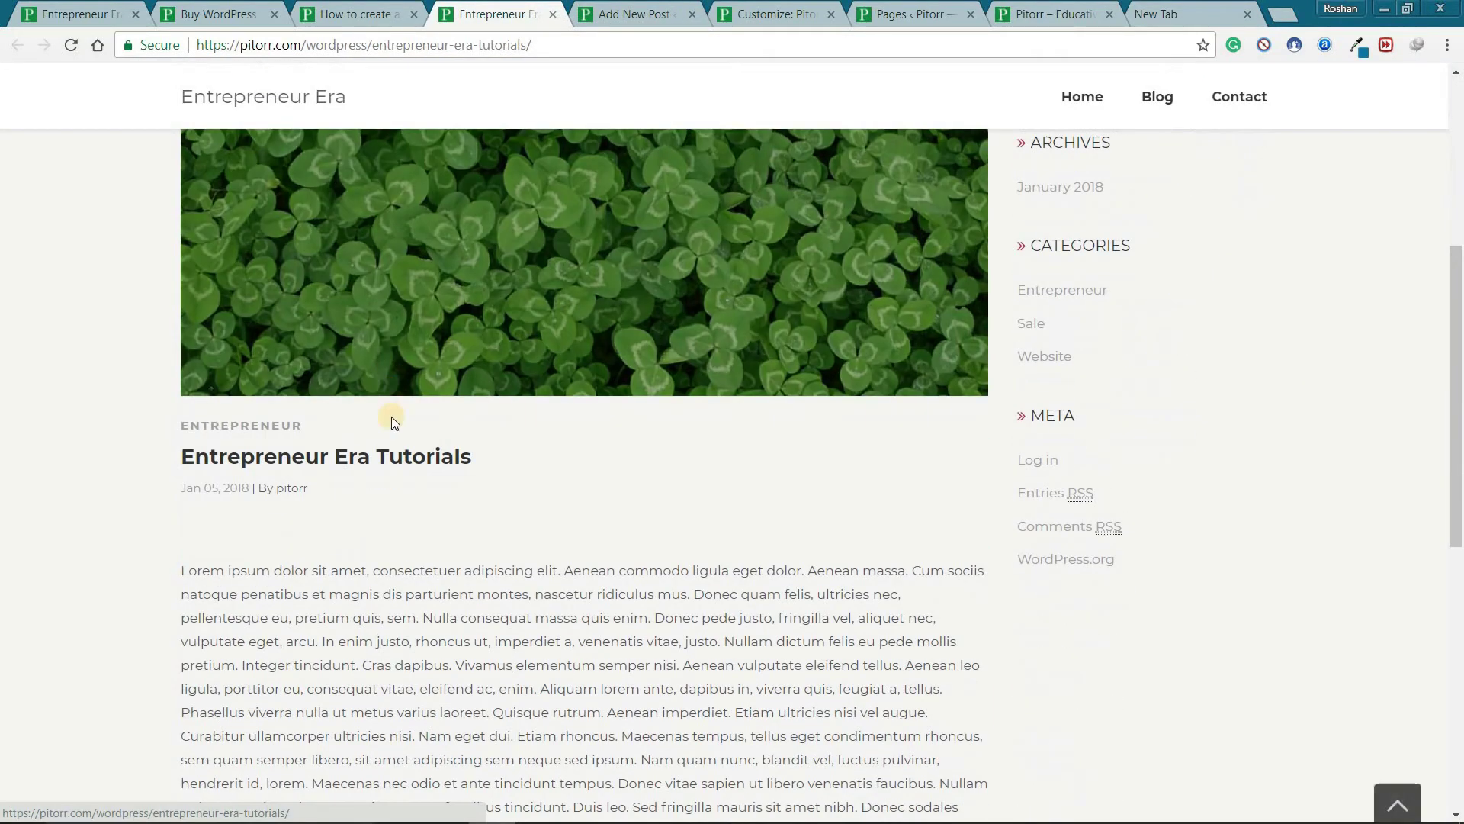
click(366, 456)
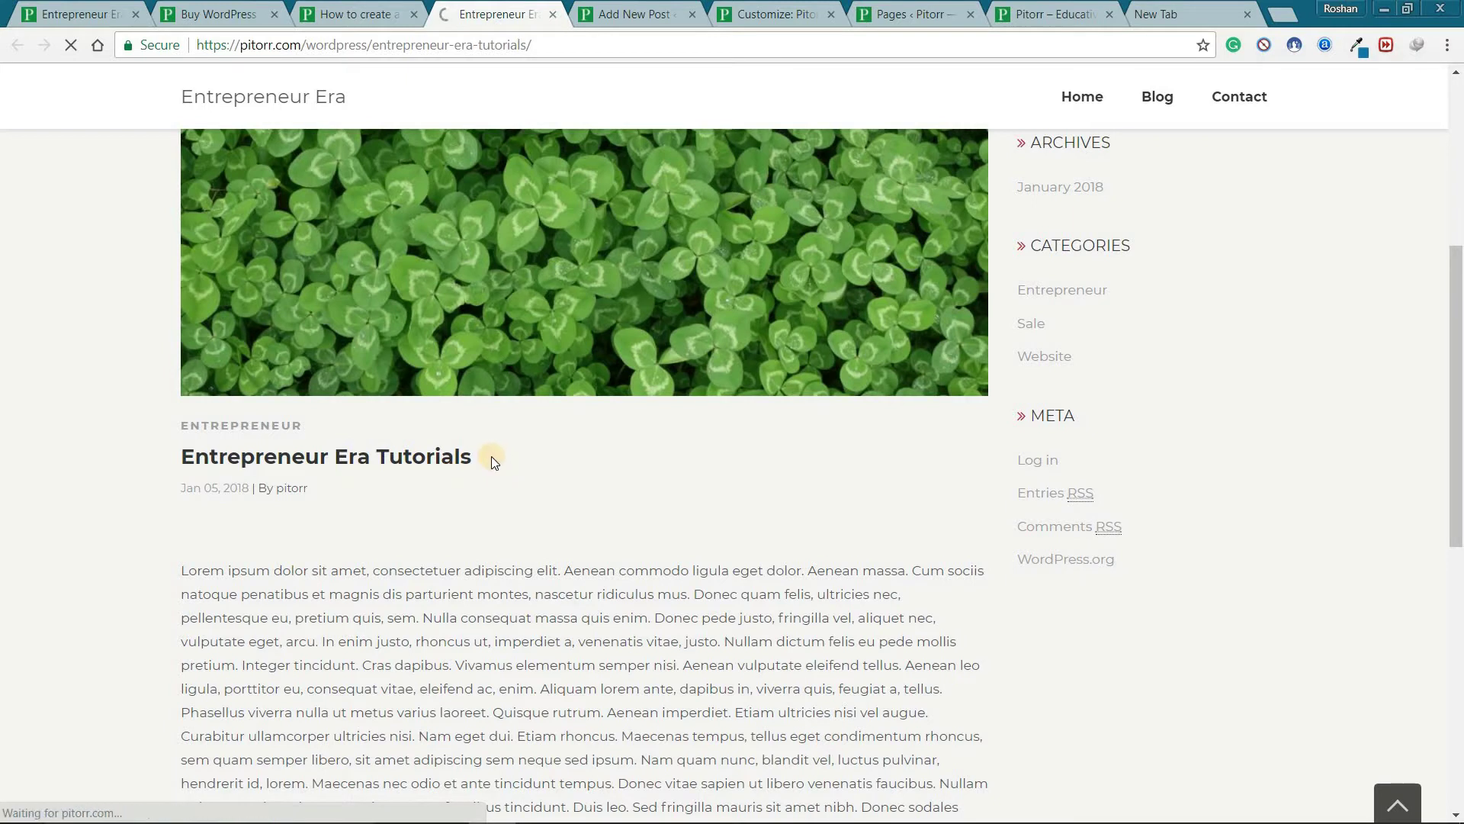
scroll(491, 456, down, 3)
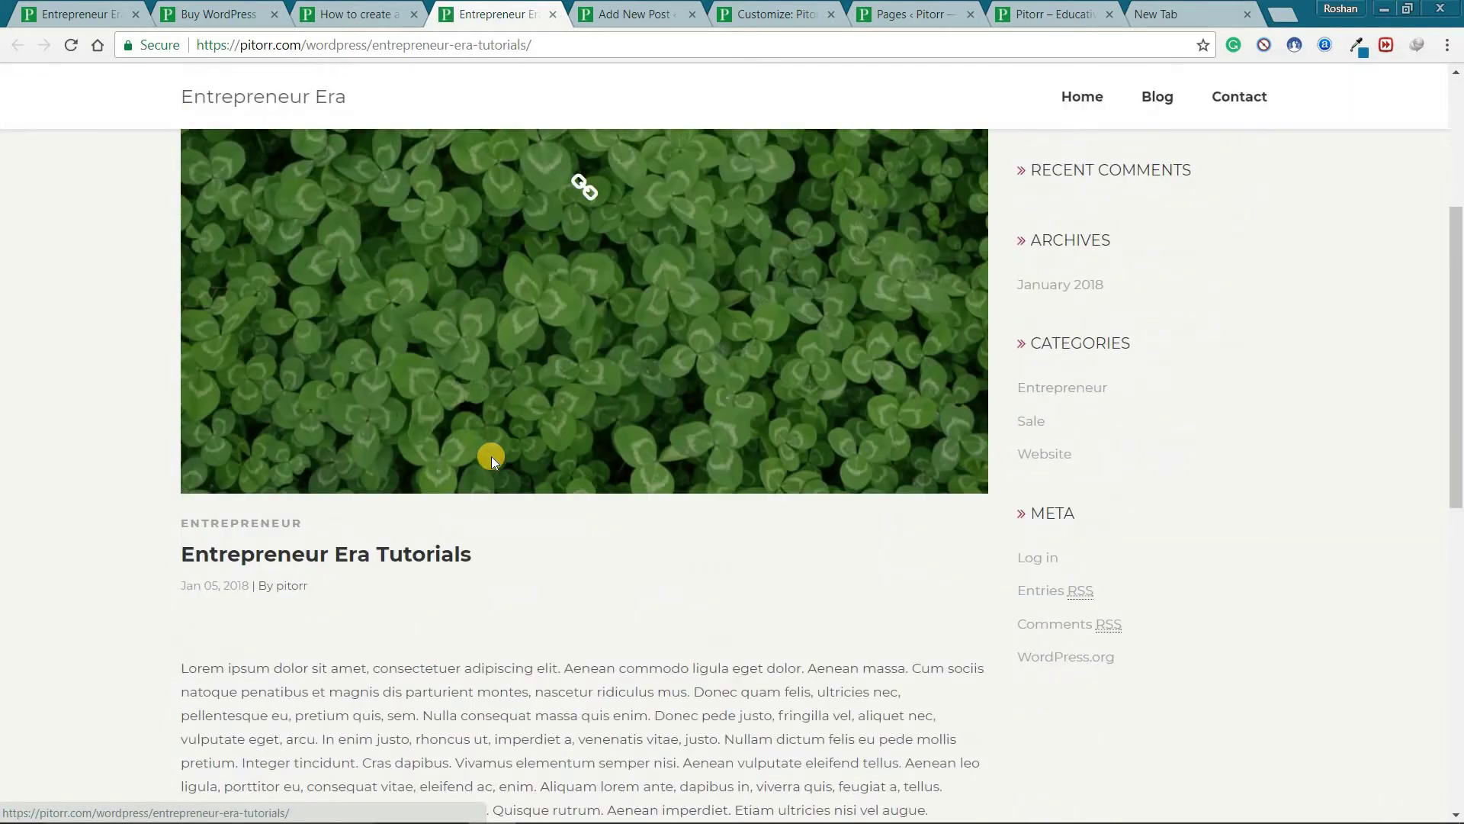
scroll(493, 460, down, 1)
drag(167, 496, 499, 494)
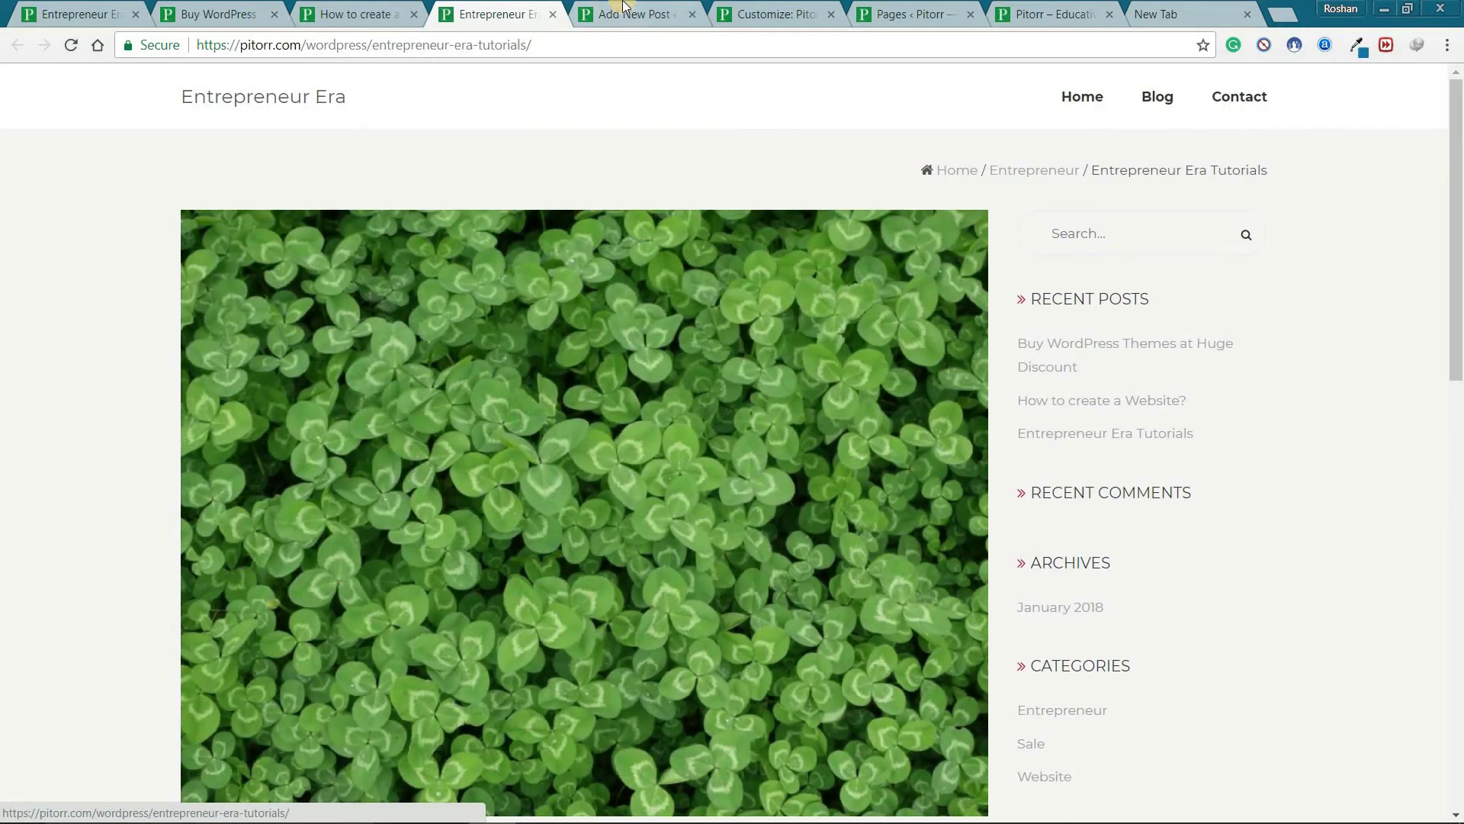
click(633, 14)
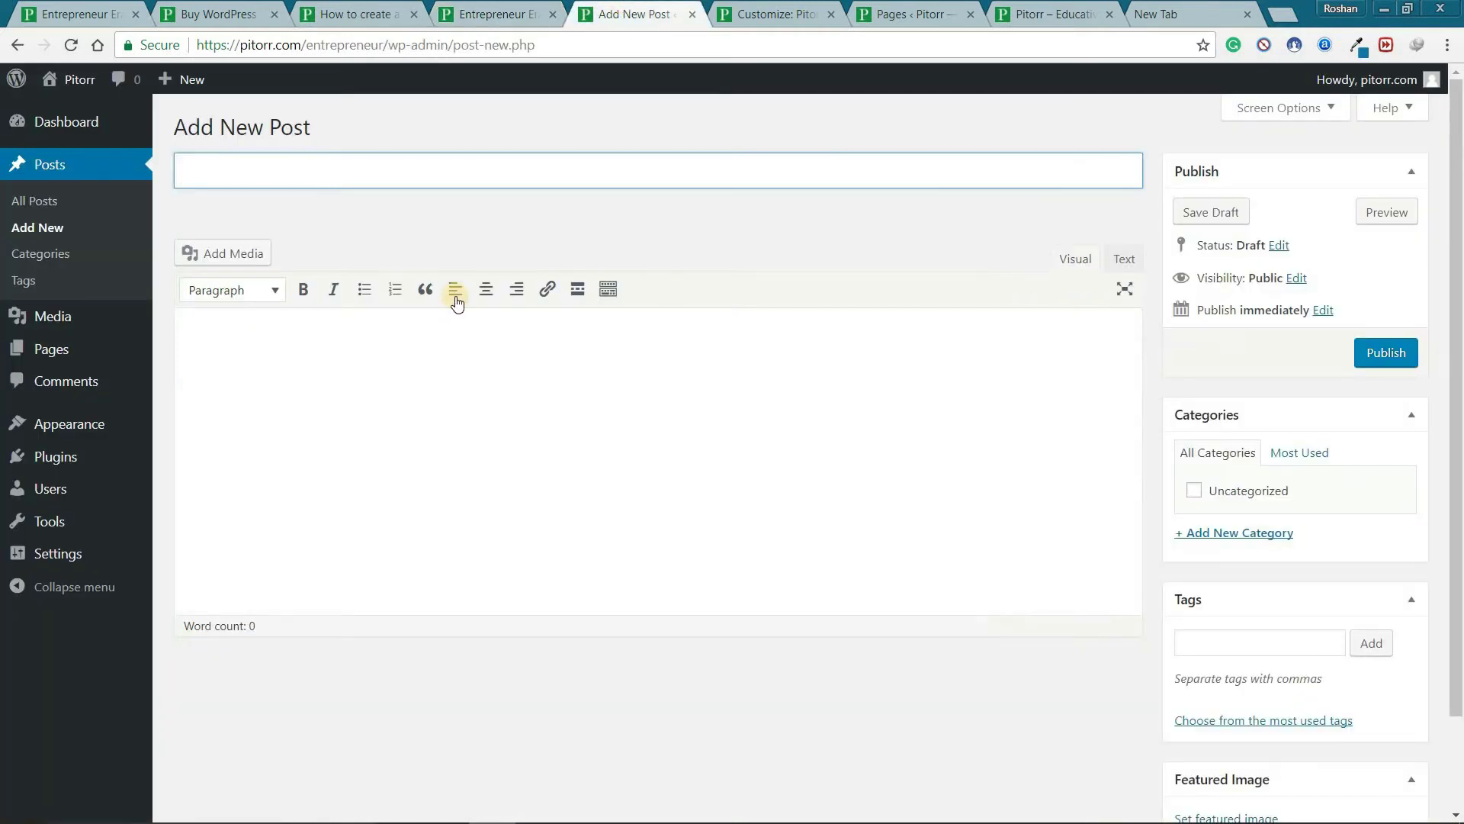
Step: Title the new post 'Entrepreneurera welcome'
text(https://www.facebook.com/entrepreneursera.in/)
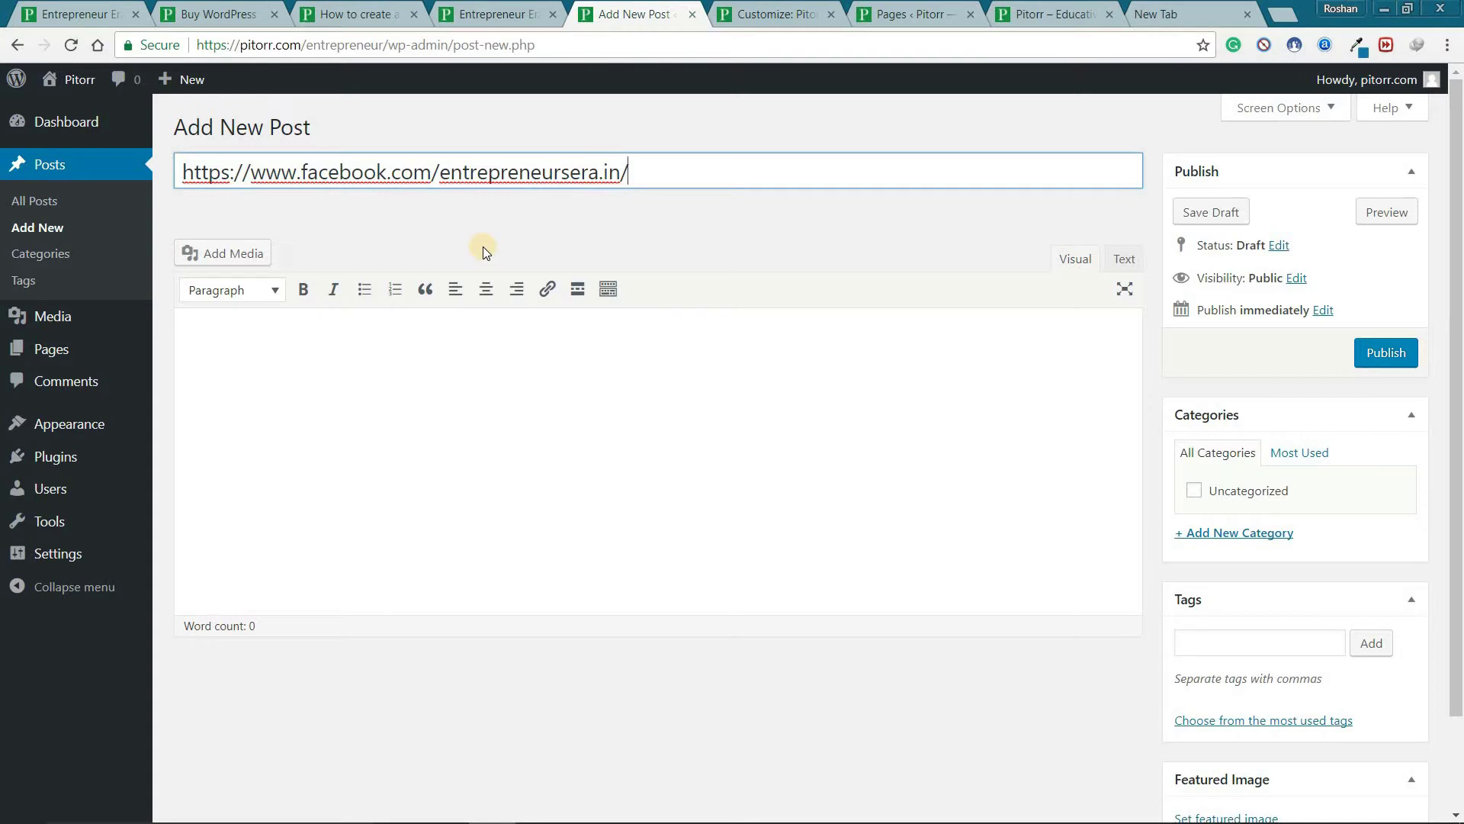
key(ctrl+z)
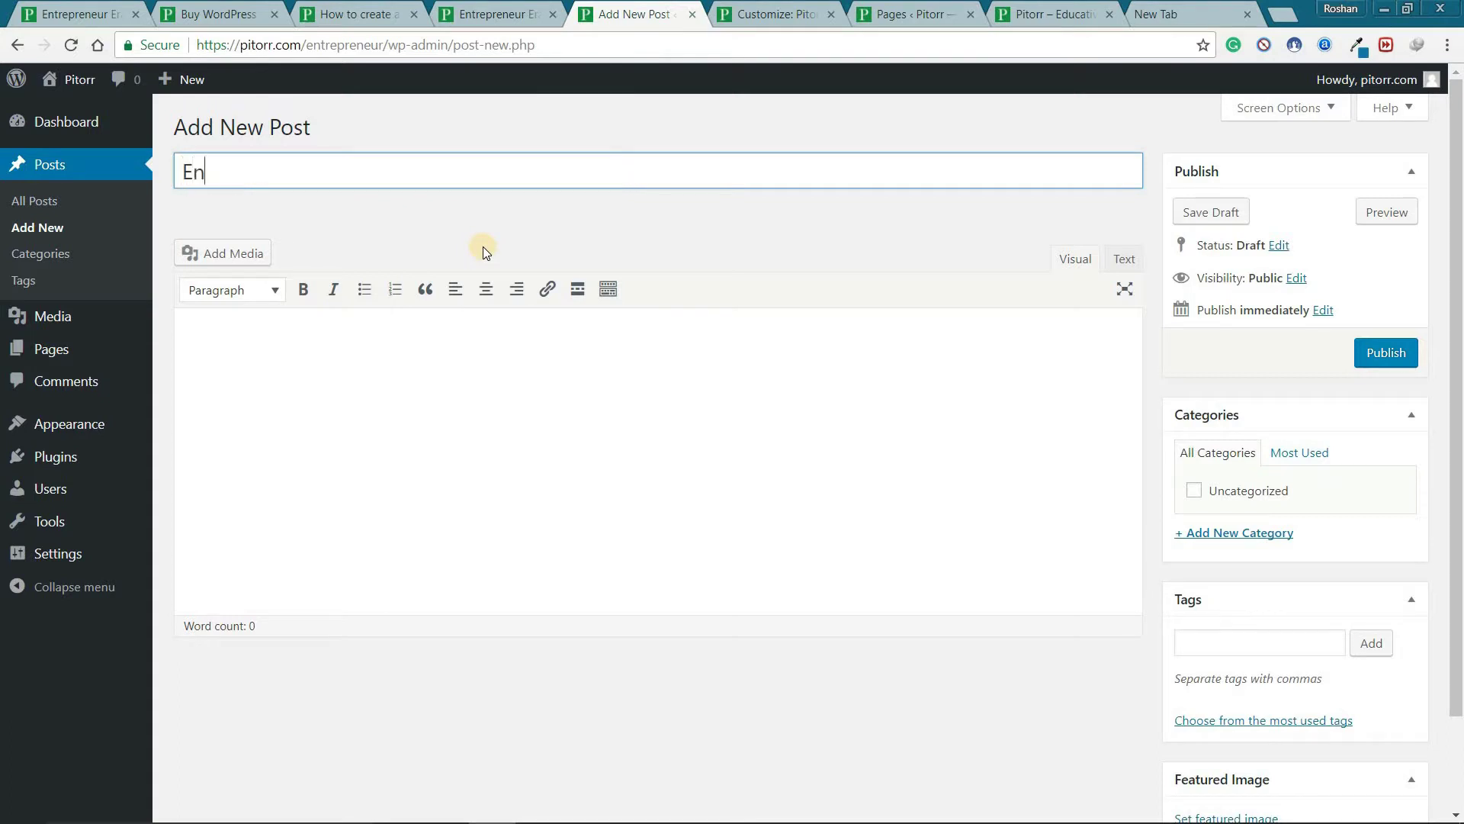
text(Entrepreneurera)
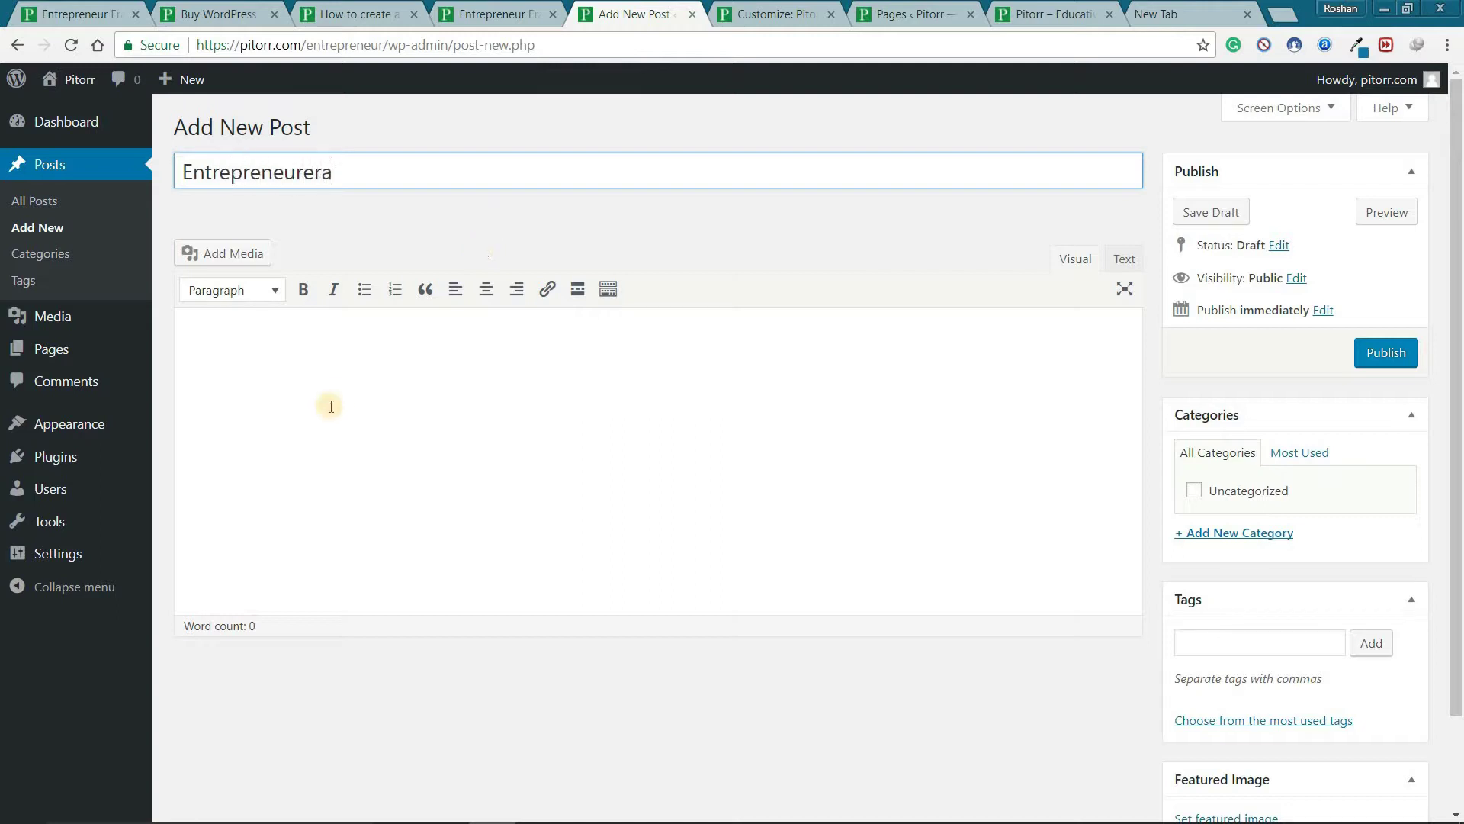
click(328, 432)
click(450, 178)
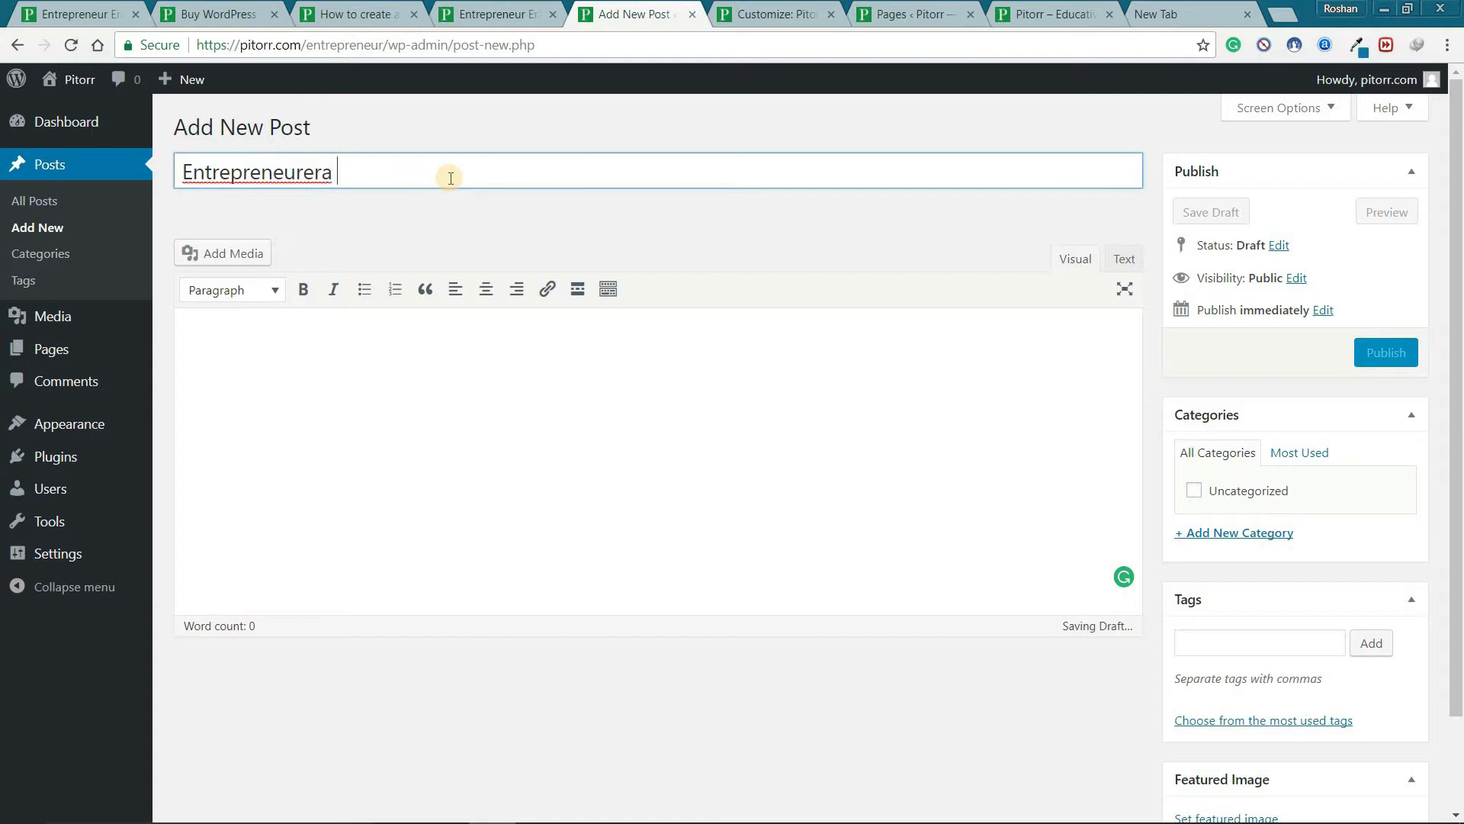
text(welcome)
Step: Copy the Lorem ipsum paragraph from the Tutorials post into the post body
click(478, 10)
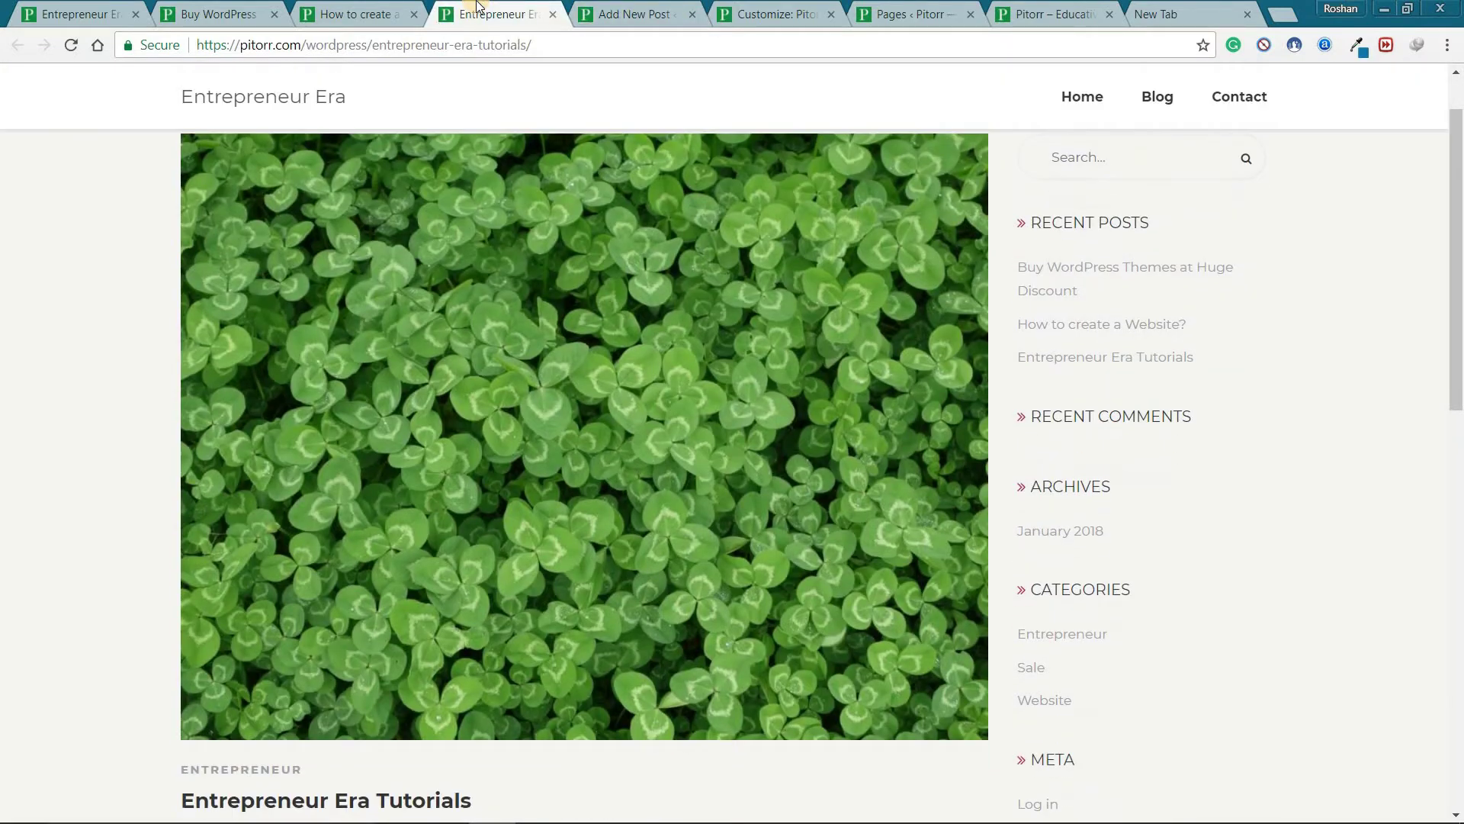
scroll(479, 75, down, 8)
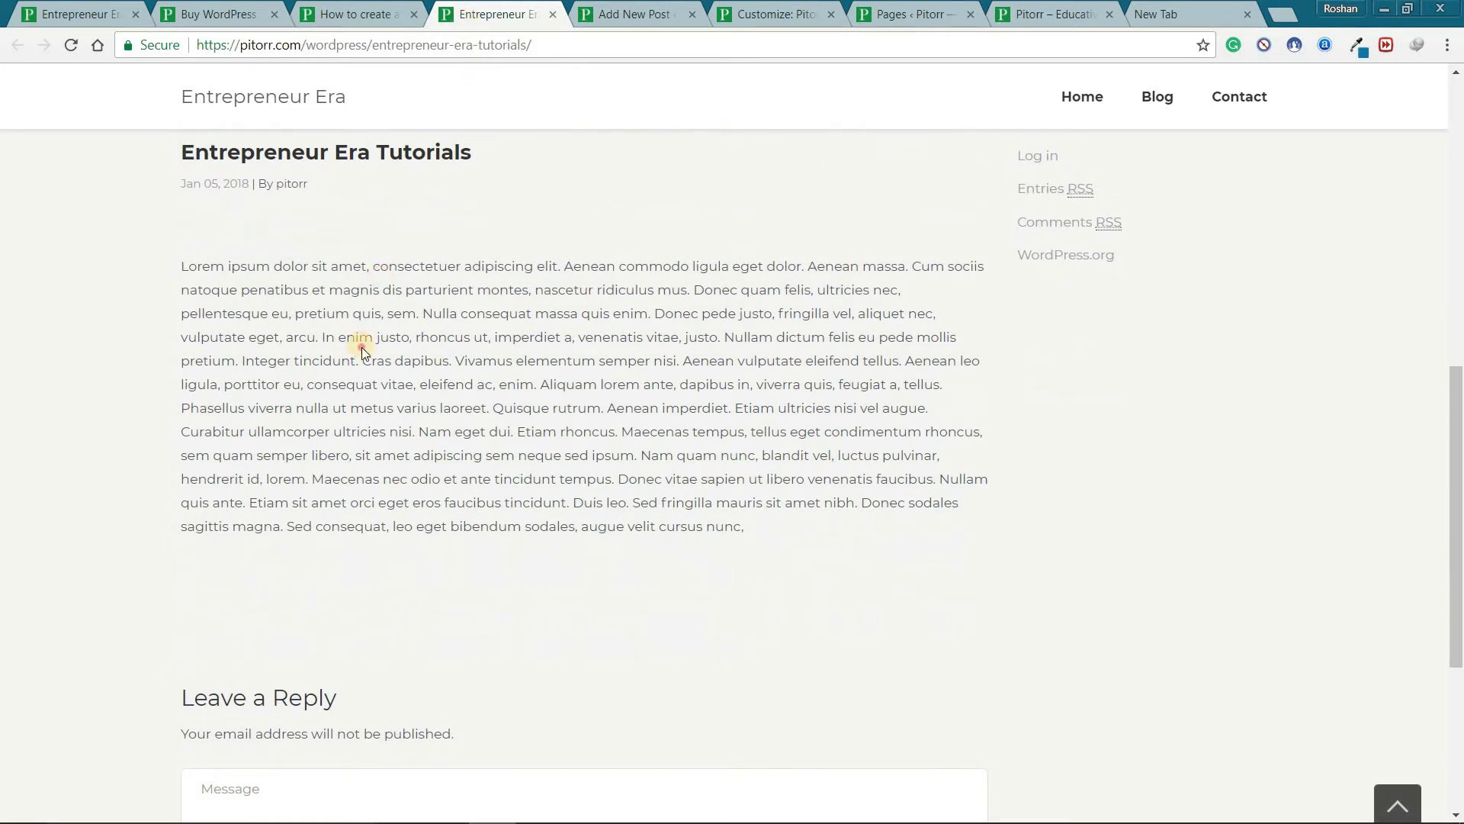
triple_click(362, 346)
key(ctrl+c)
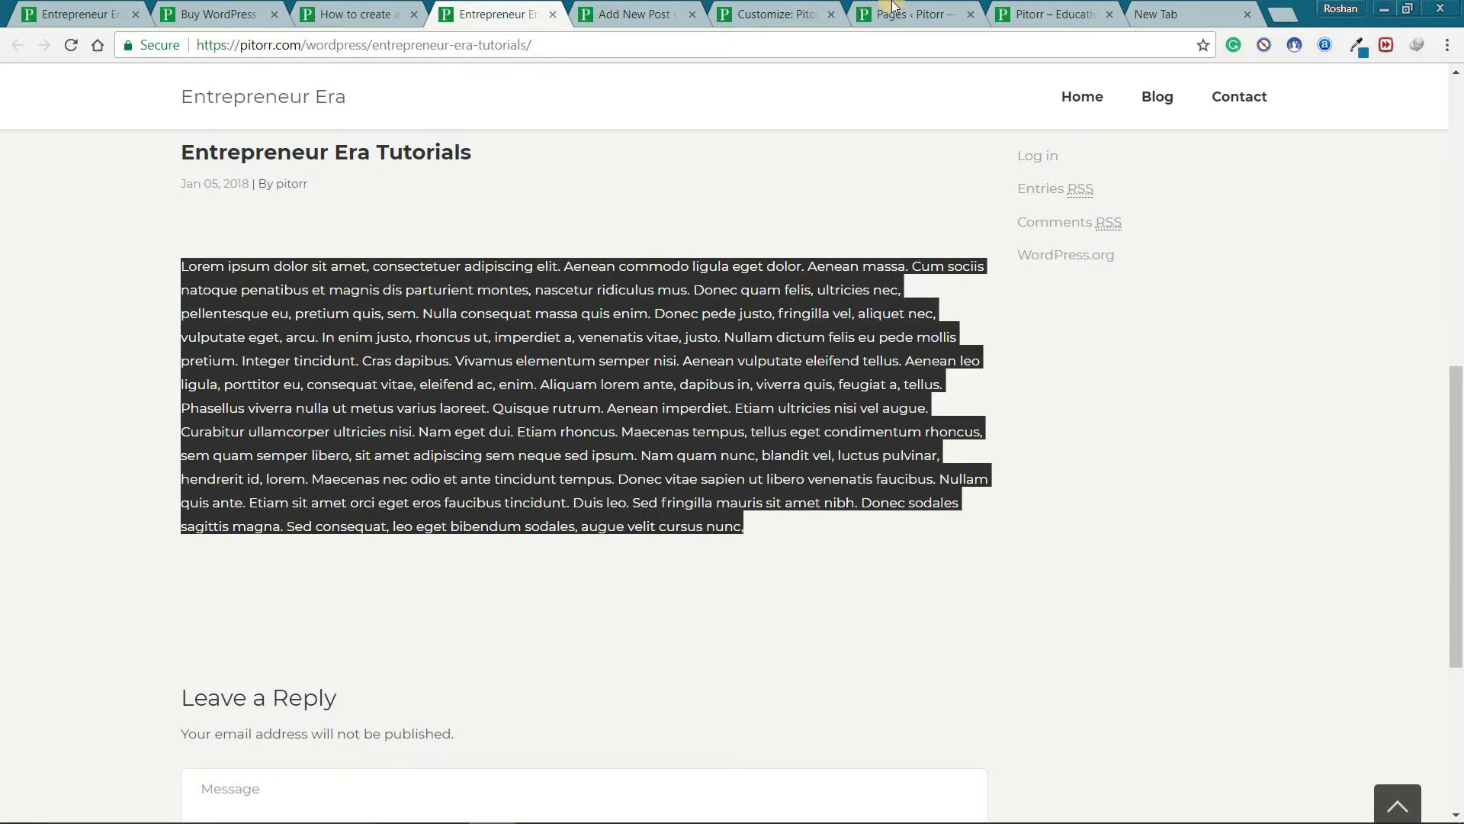
click(634, 14)
click(653, 504)
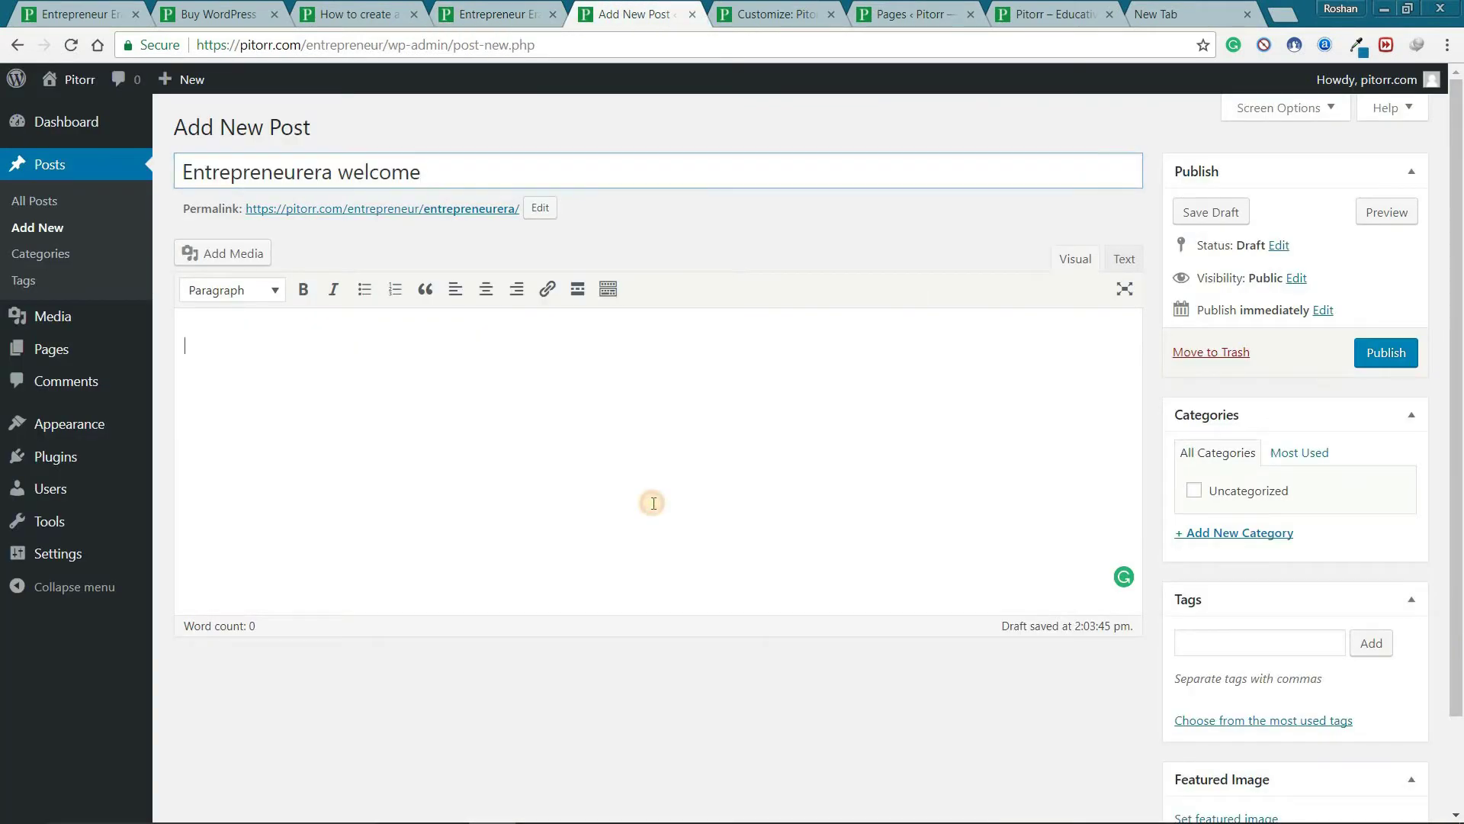
key(ctrl+v)
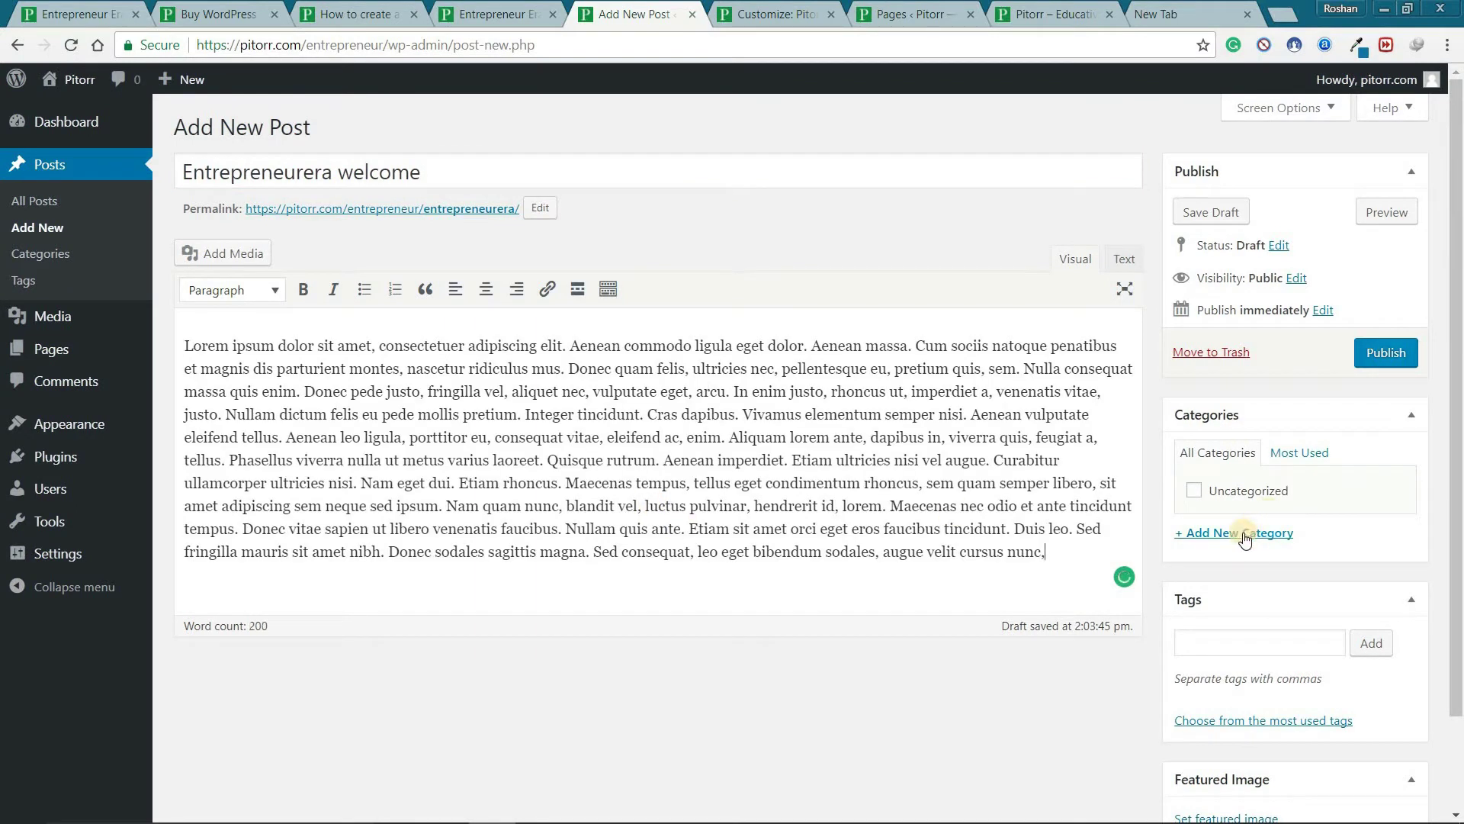
Step: Add a new Welcome category and publish the post
click(1245, 534)
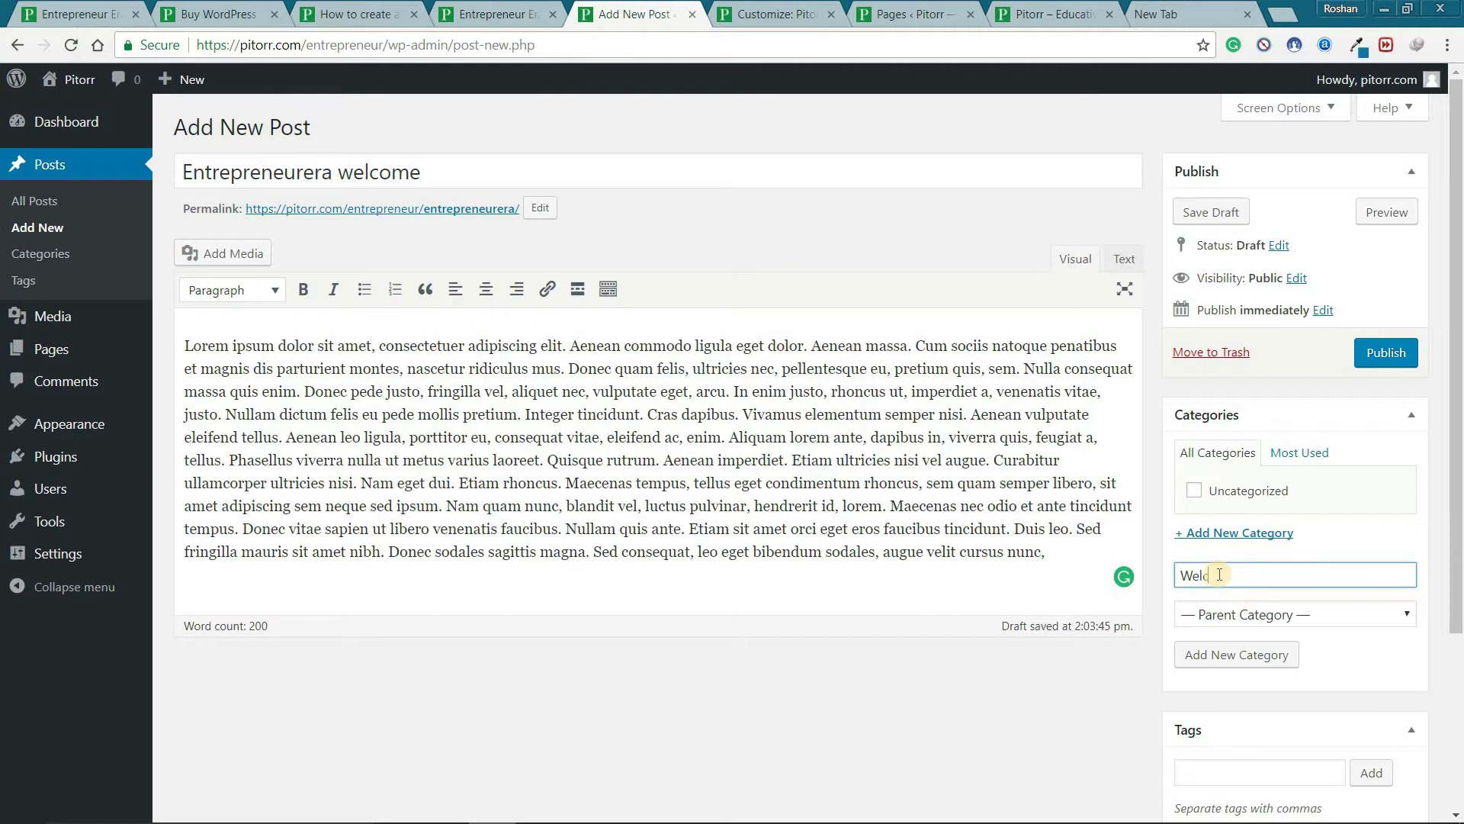
click(1225, 659)
click(1387, 353)
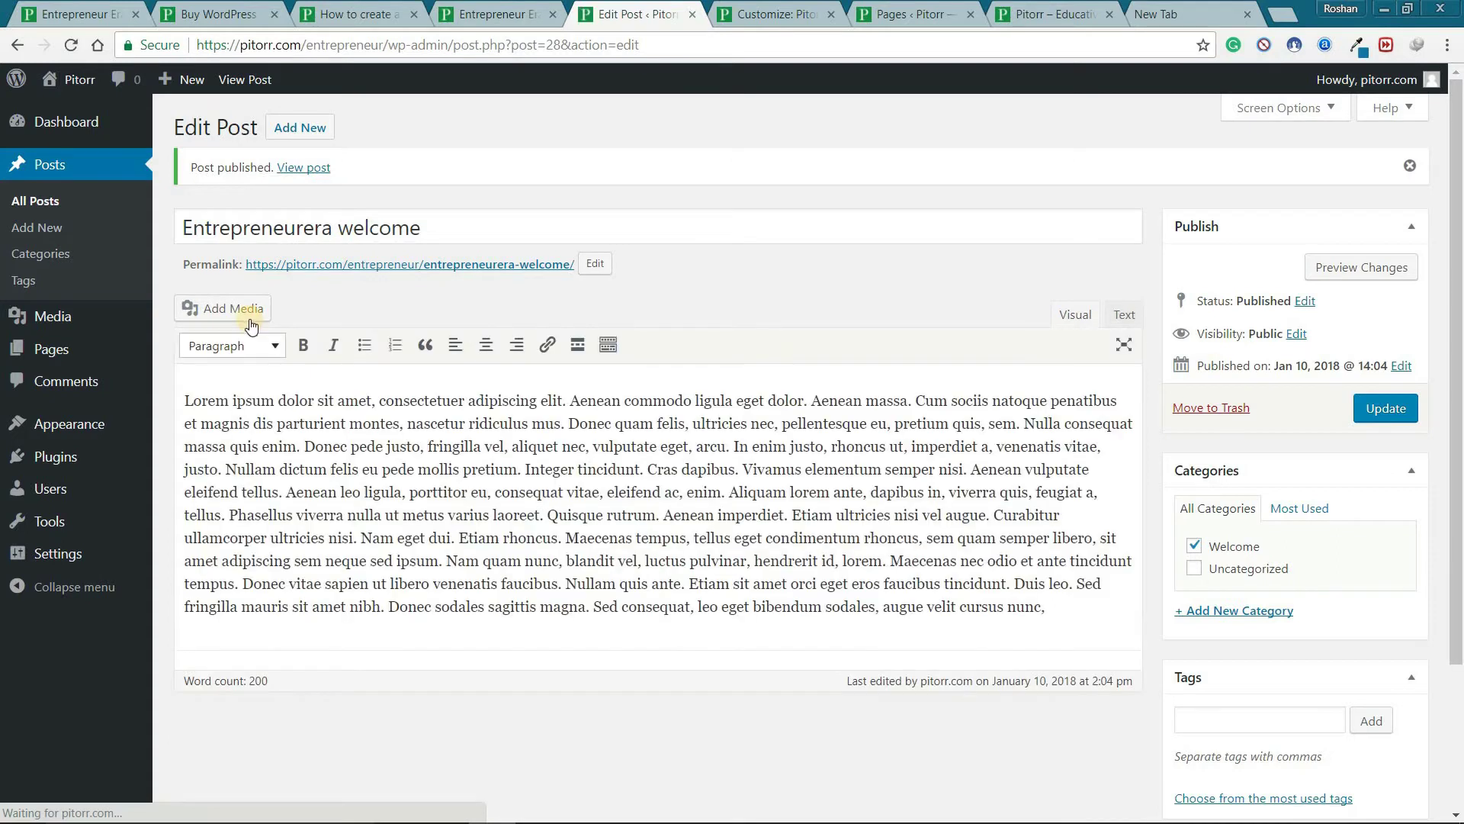
Step: Insert vladimir-proskurovskiy-488903.jpg at the start of the post body and update it
click(245, 315)
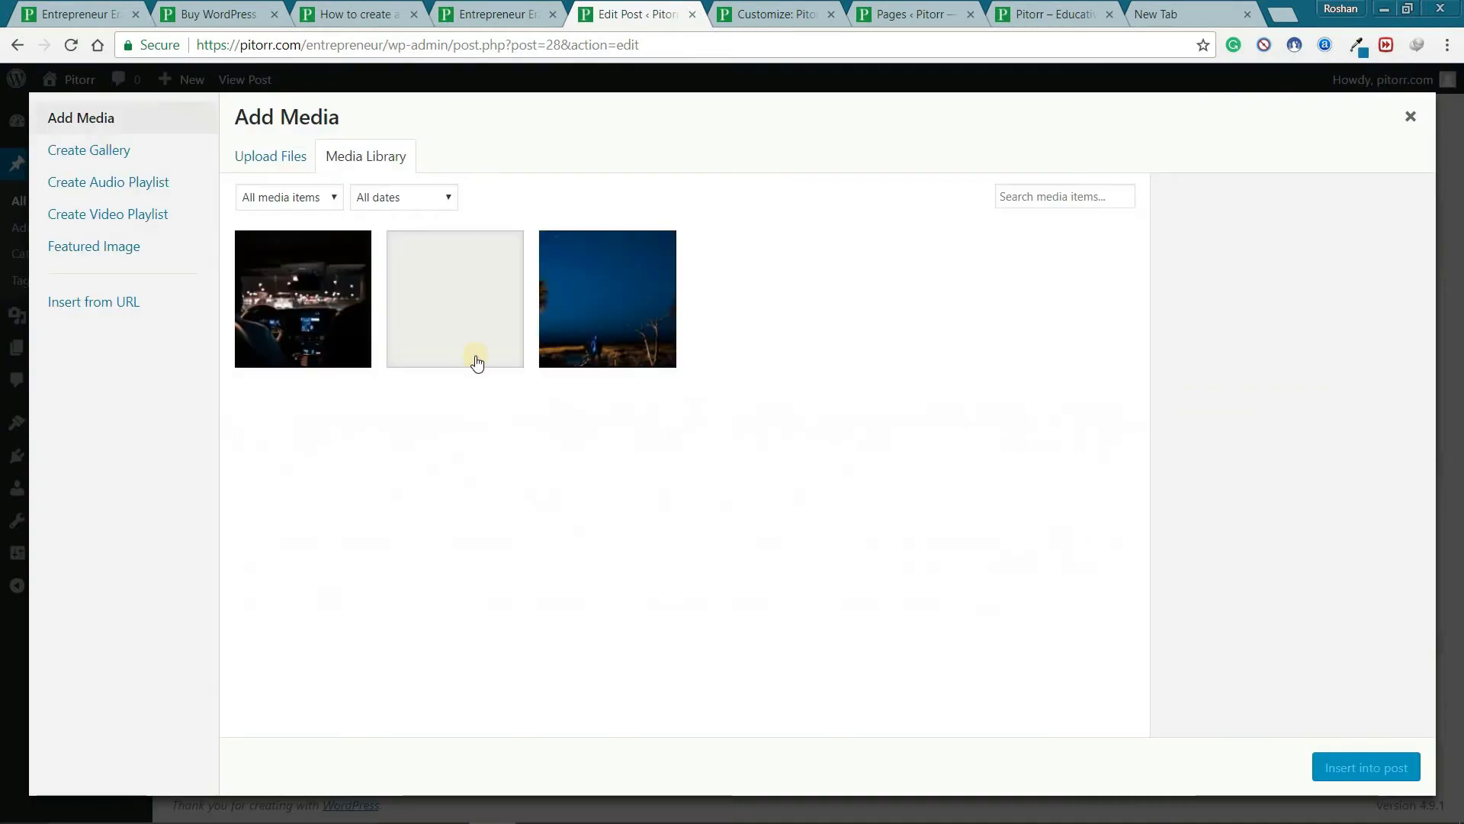
click(253, 365)
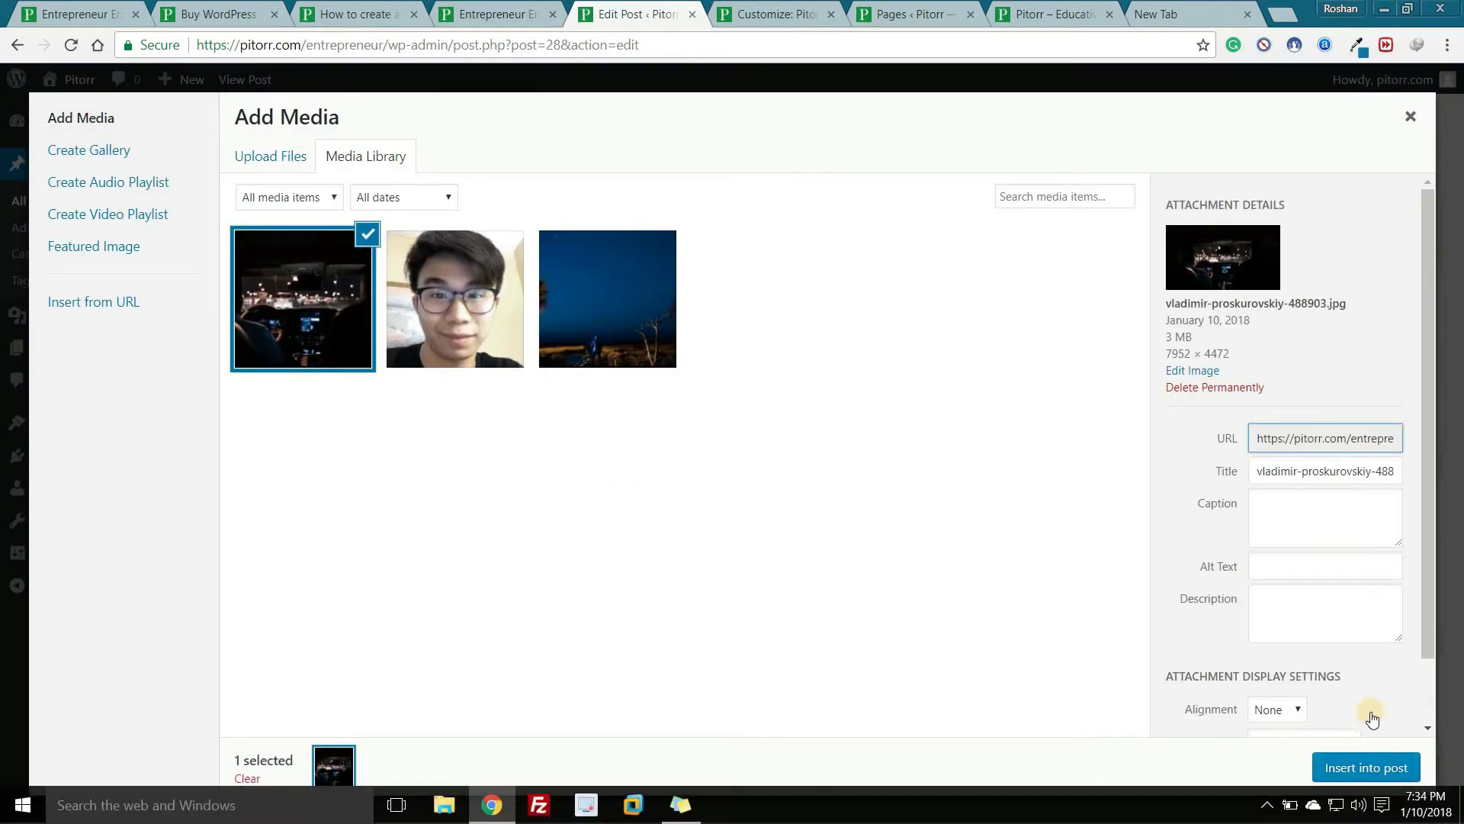
click(1347, 769)
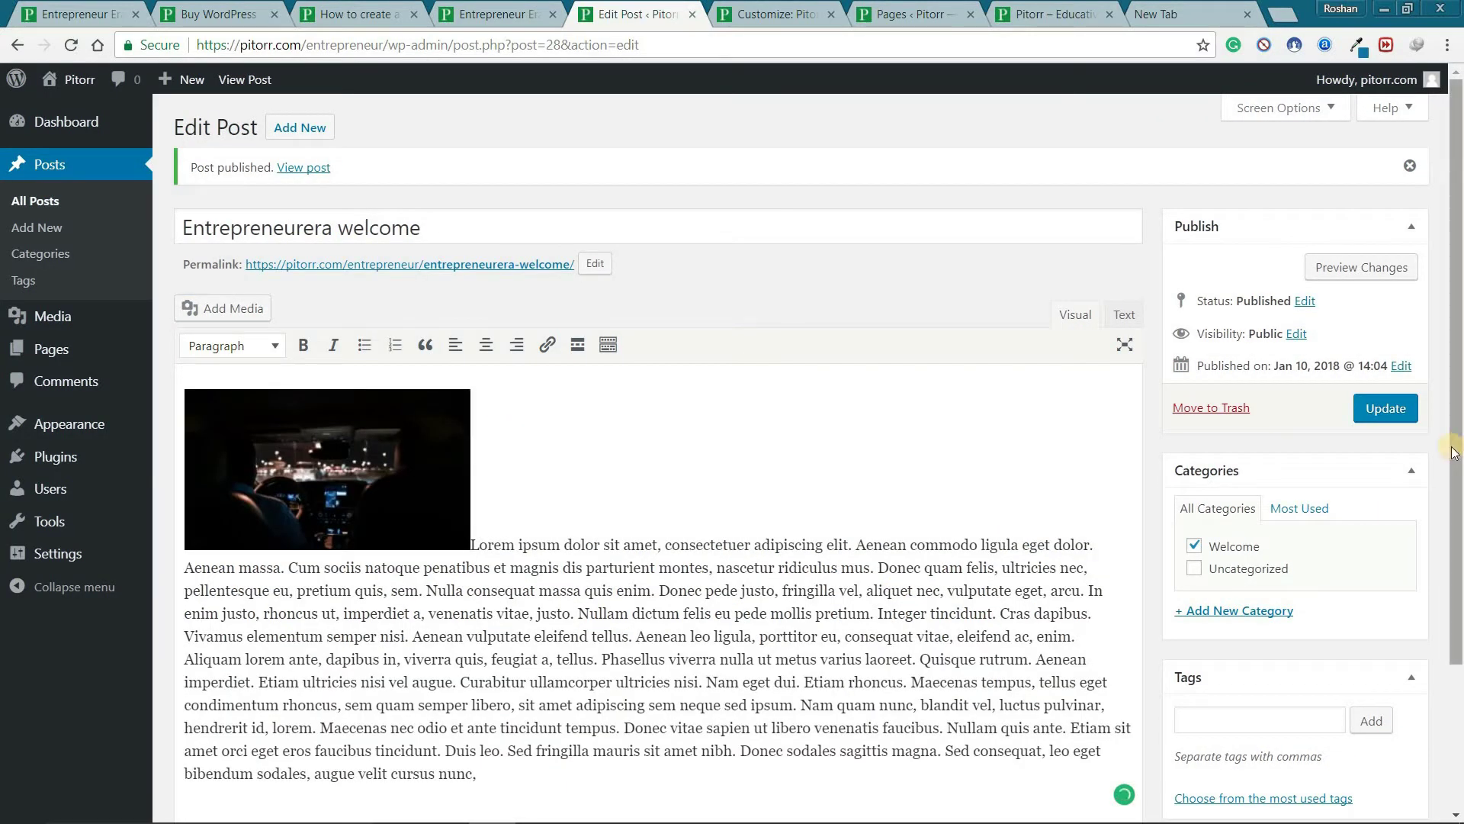
click(1393, 416)
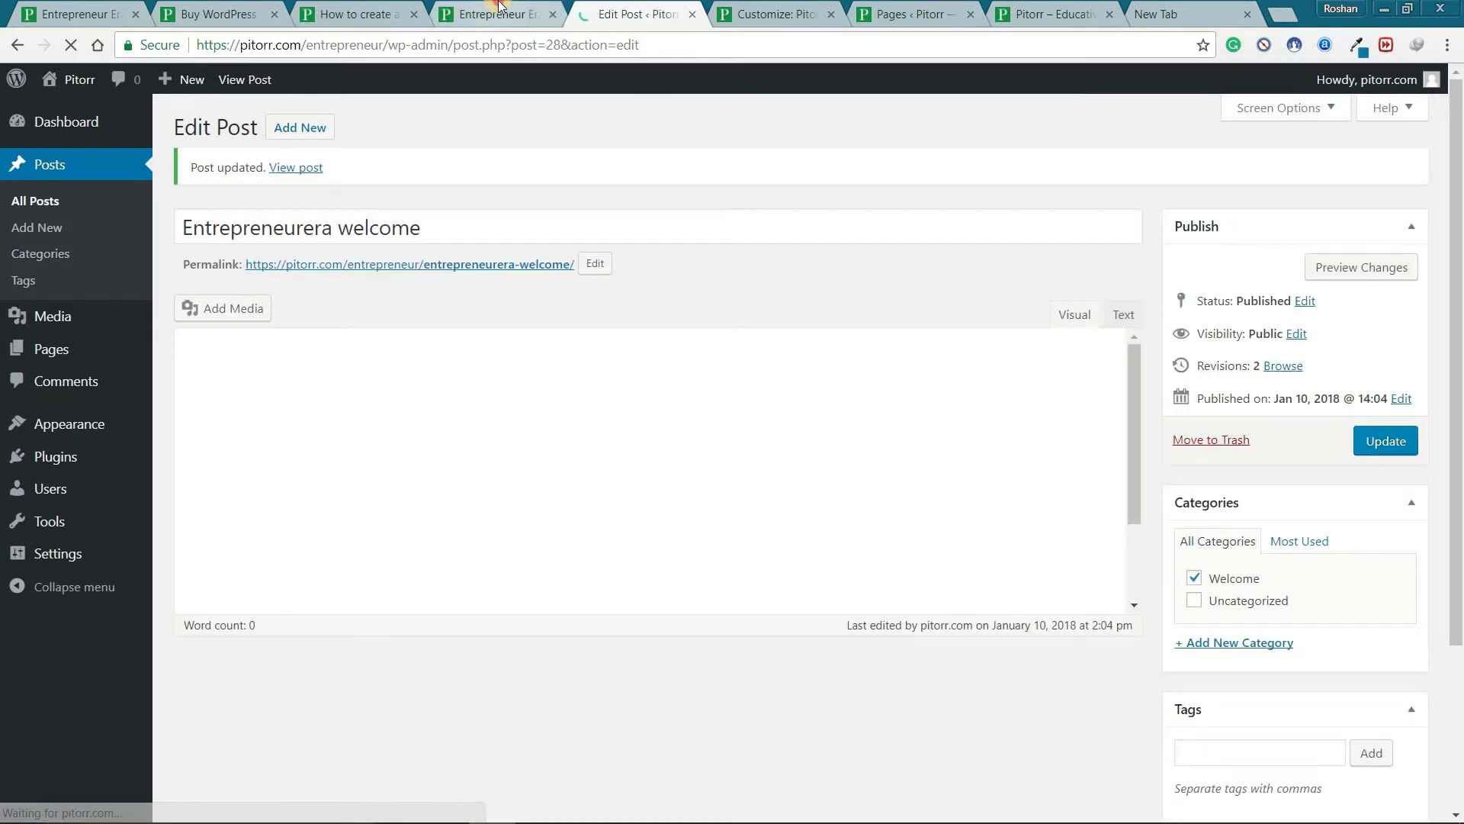
click(503, 13)
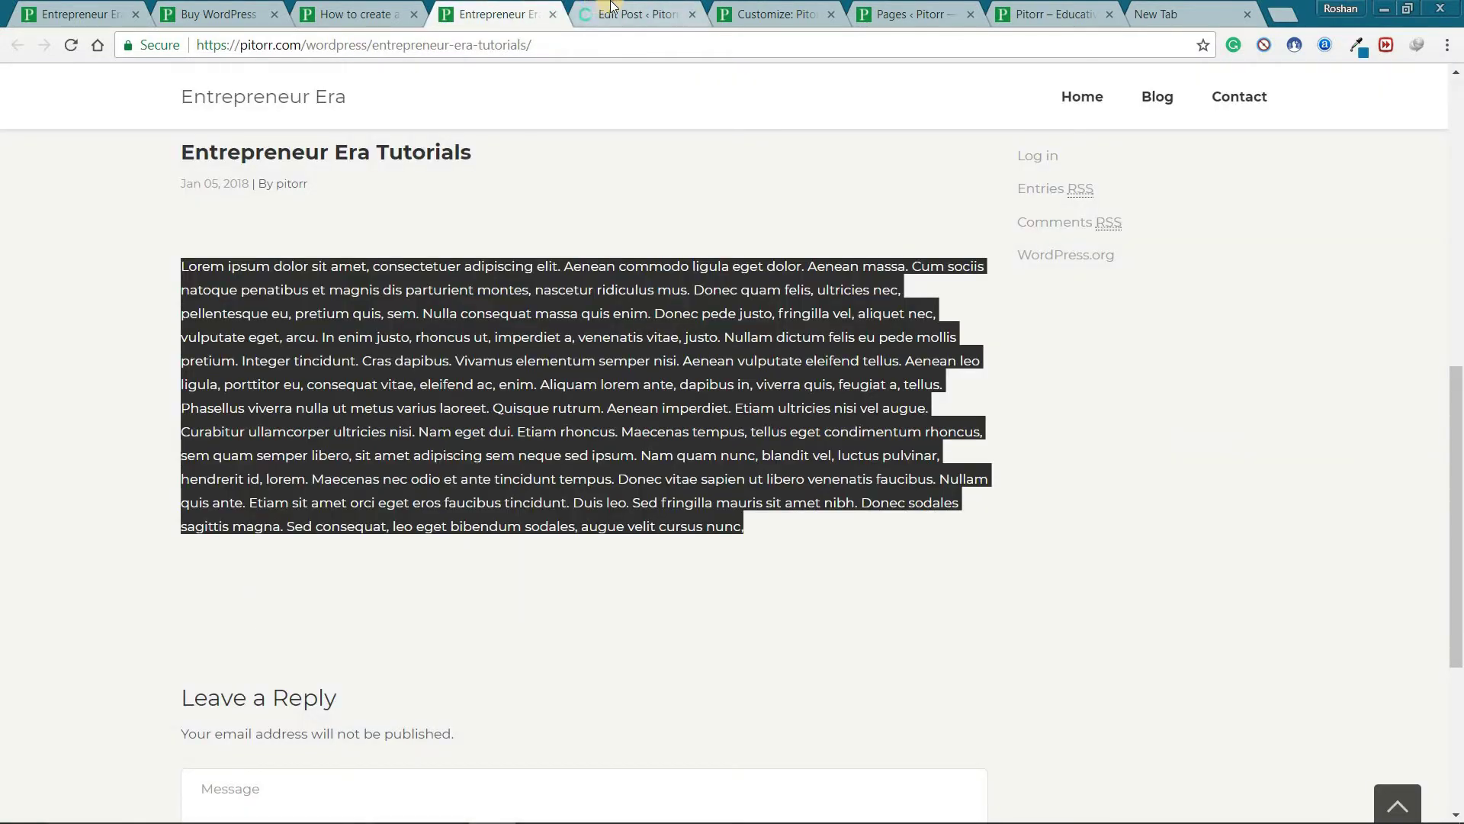
Step: Close the post editor and Tutorials tabs, then view the How to create a Website? post
click(633, 14)
click(694, 14)
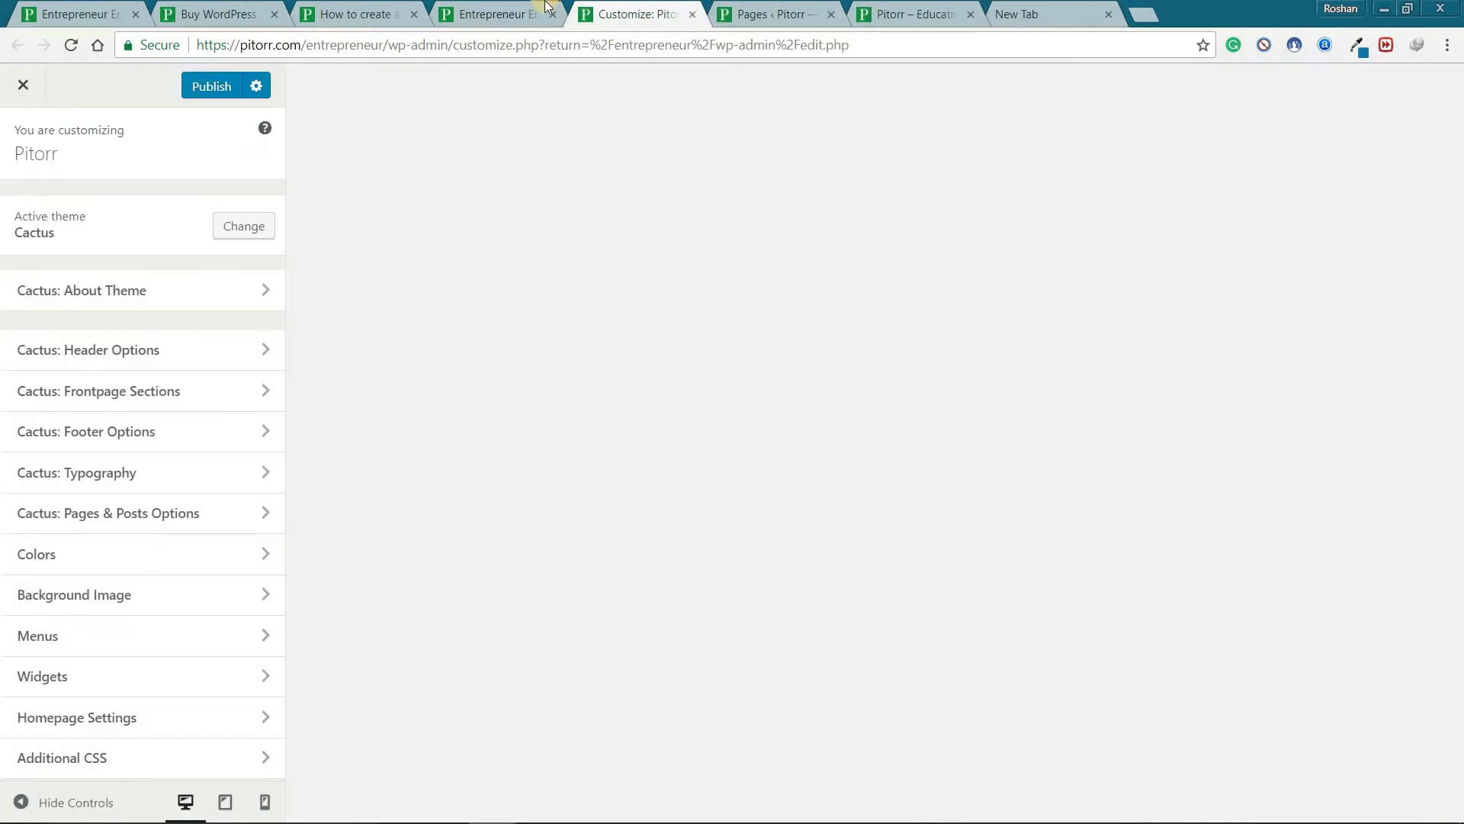
click(441, 8)
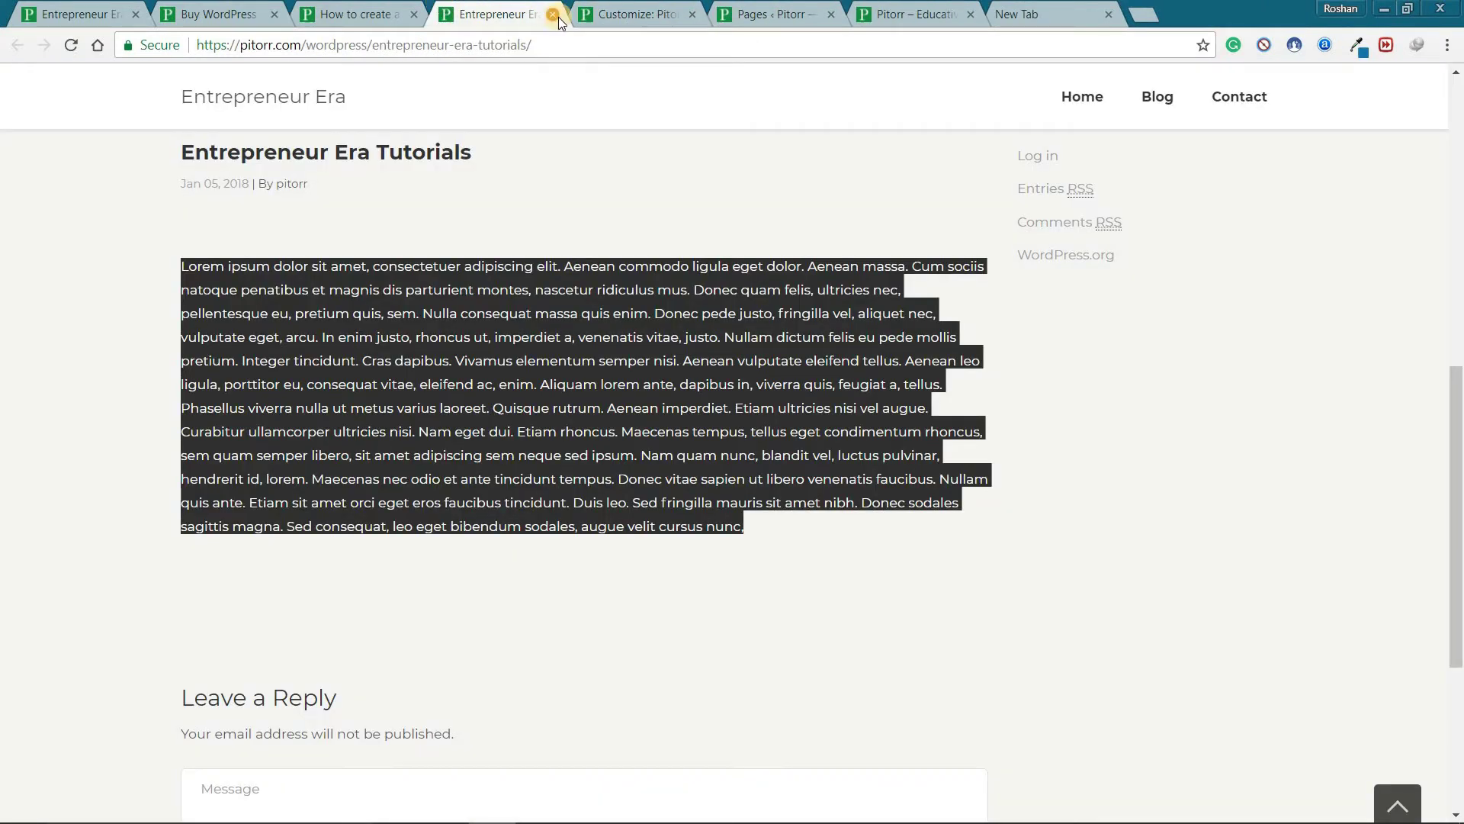
click(553, 15)
click(320, 8)
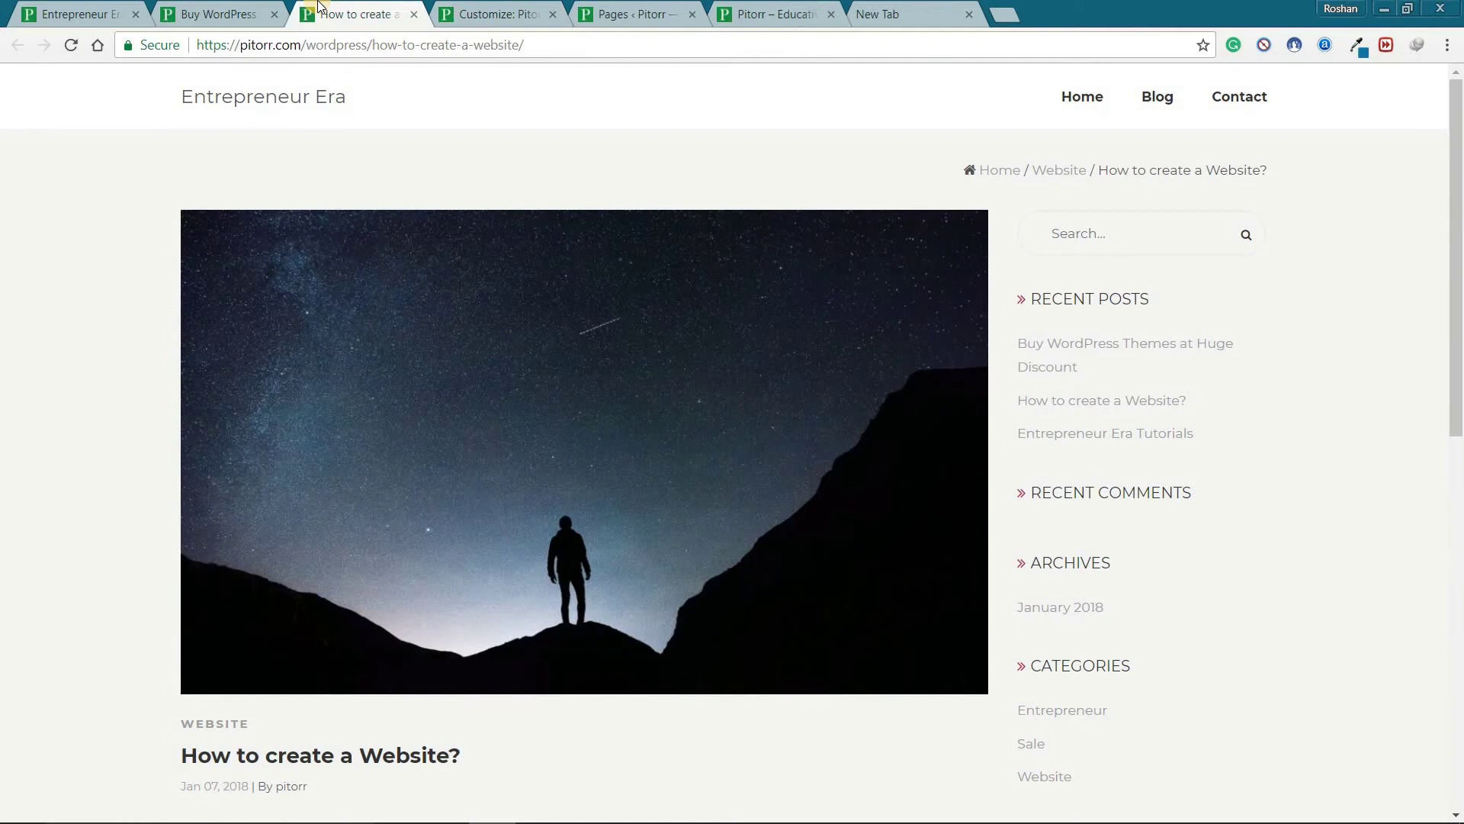
click(254, 8)
click(141, 8)
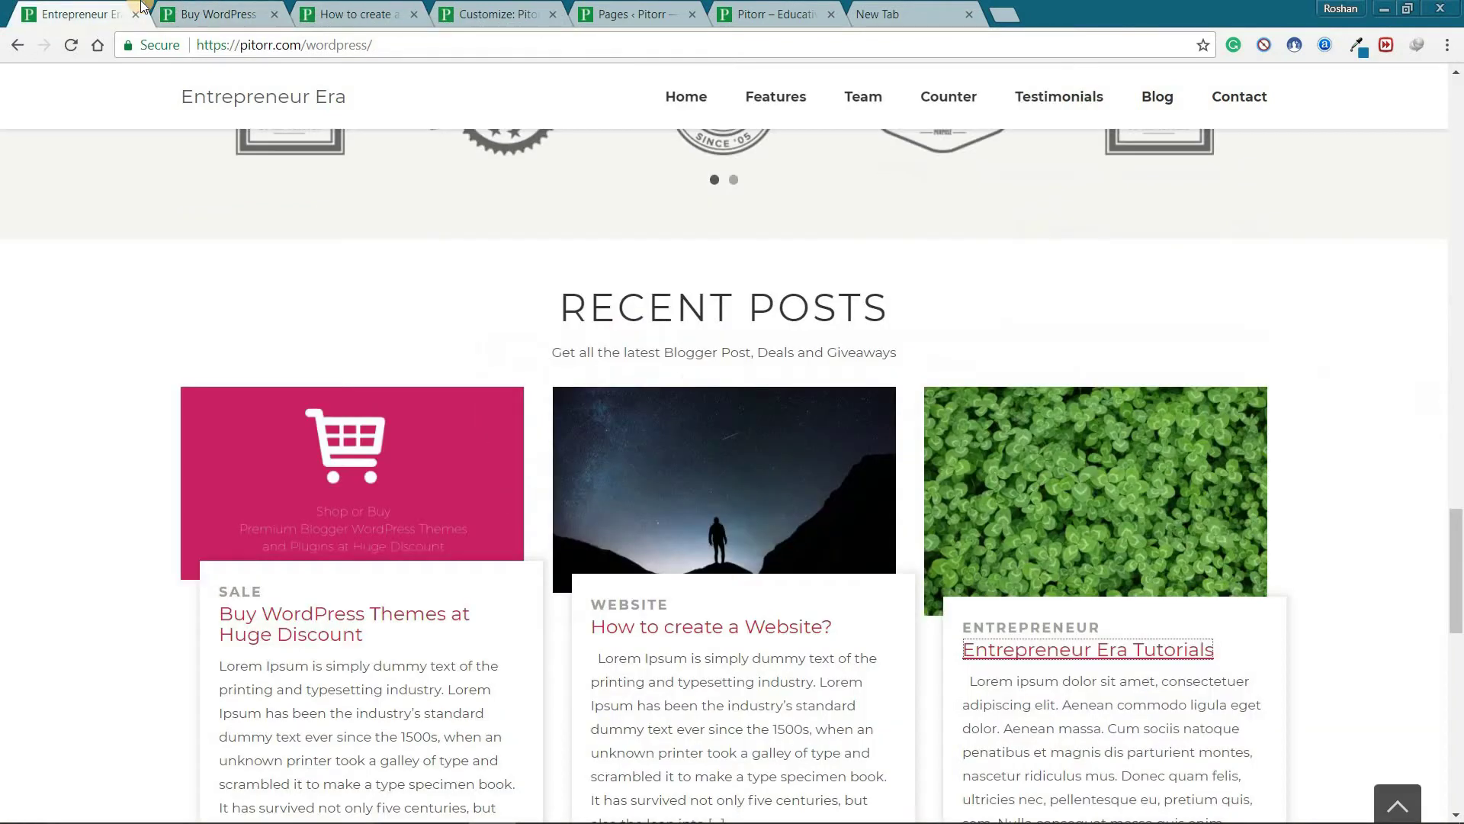
click(379, 6)
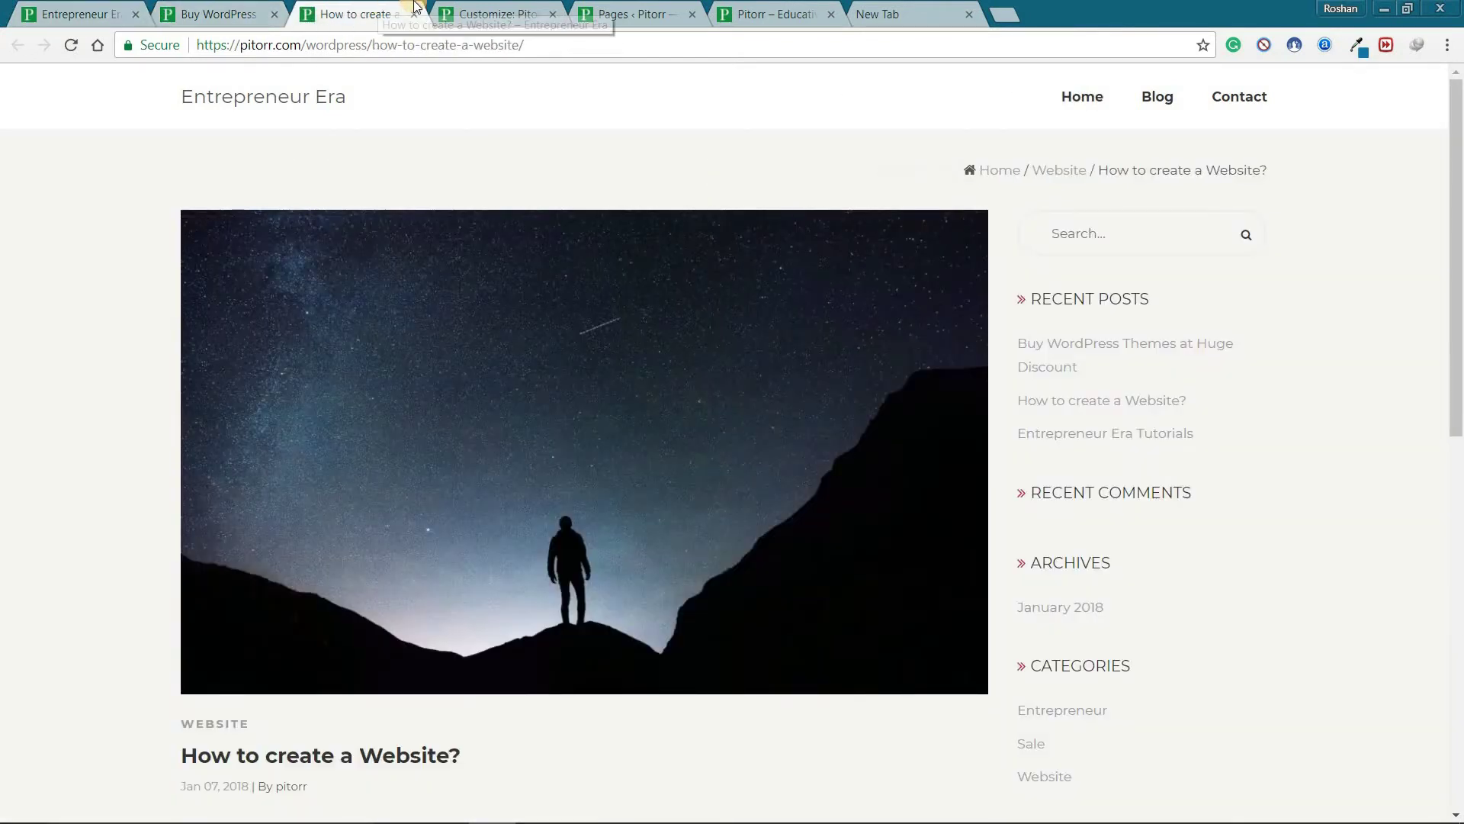
scroll(331, 172, down, 3)
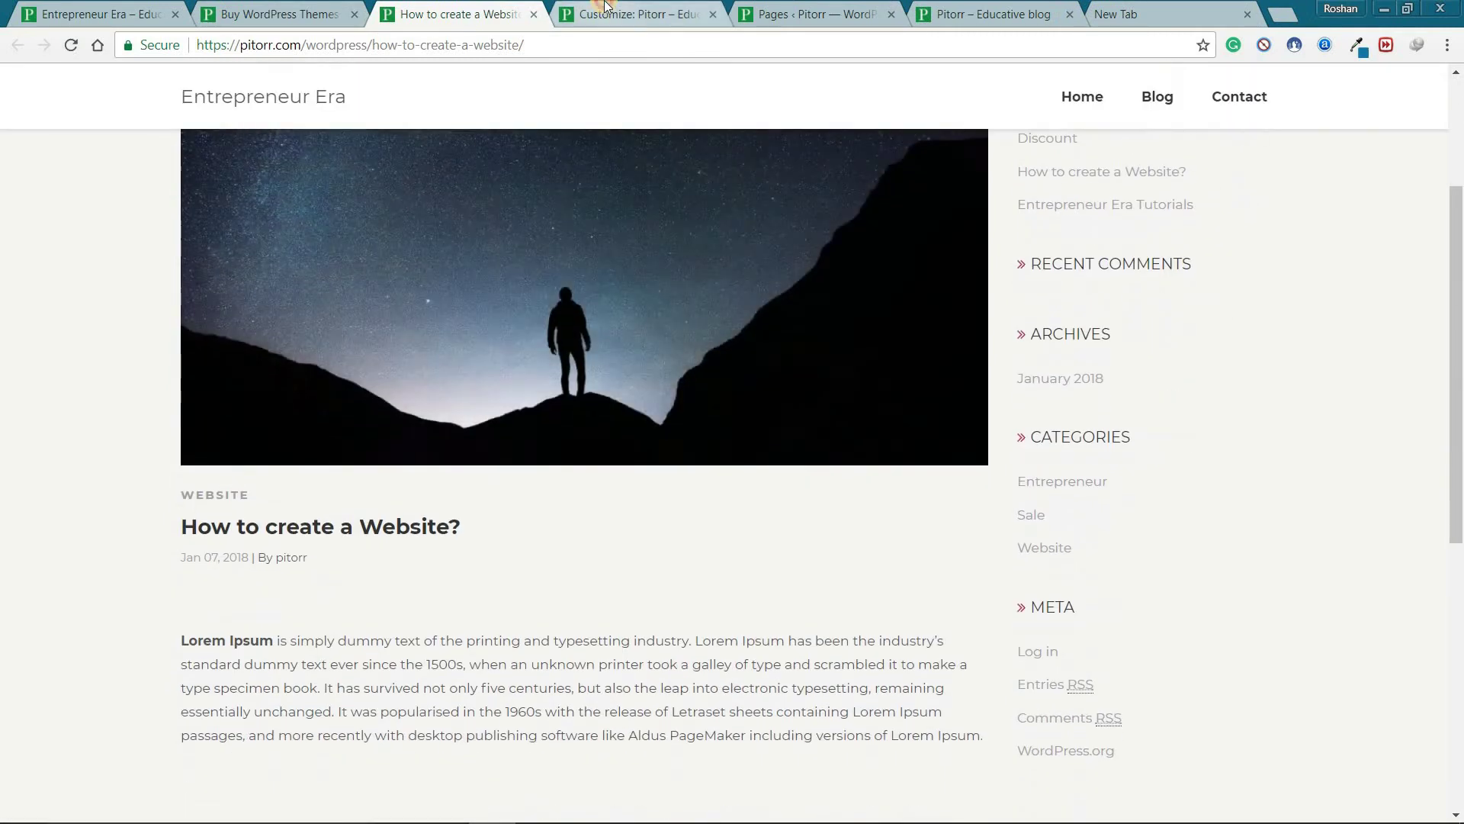
Step: Open Posts > Add New in a new tab from the Pages admin
click(605, 9)
click(807, 14)
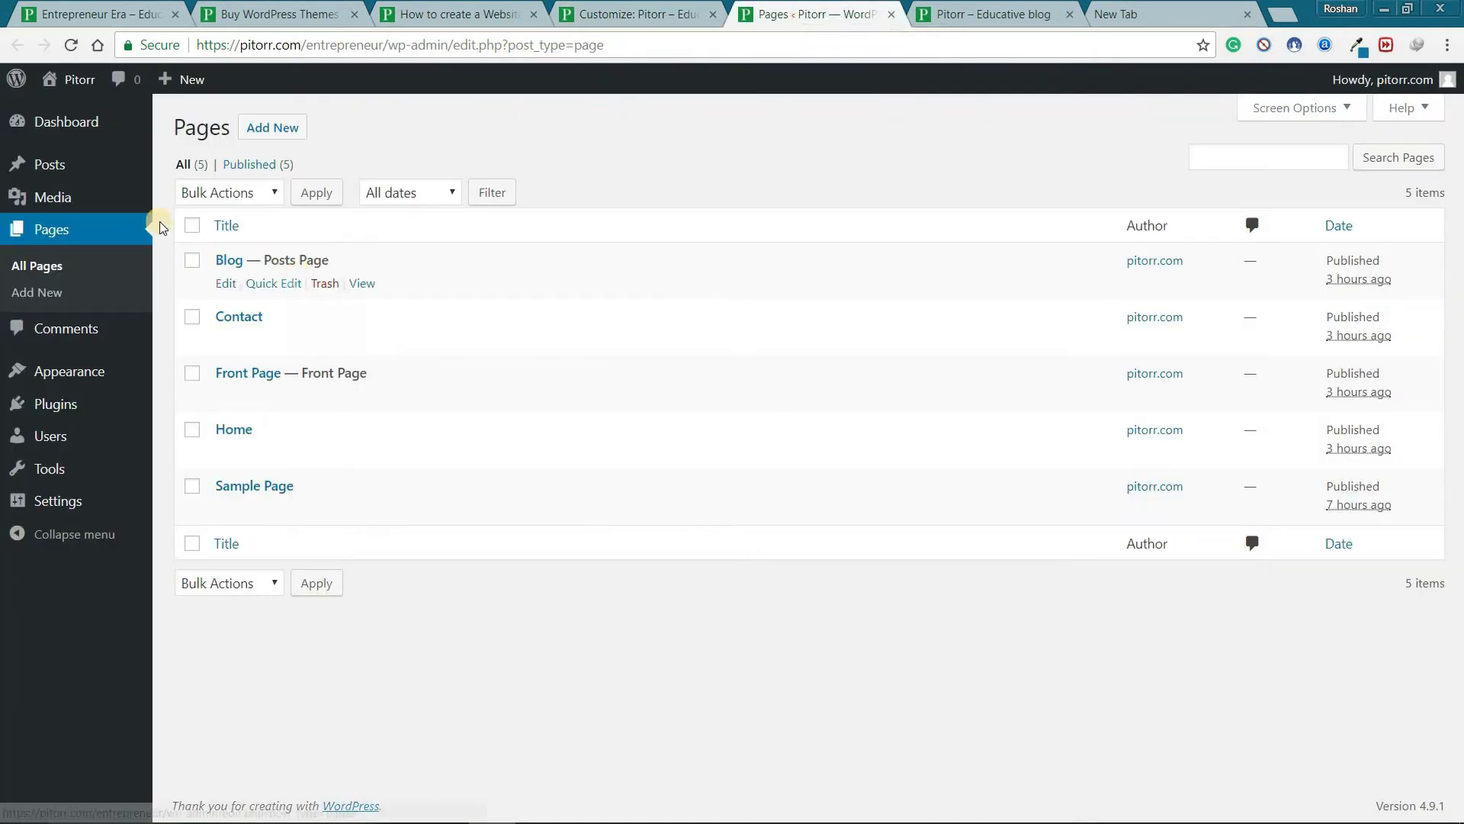
mouse_move(55, 171)
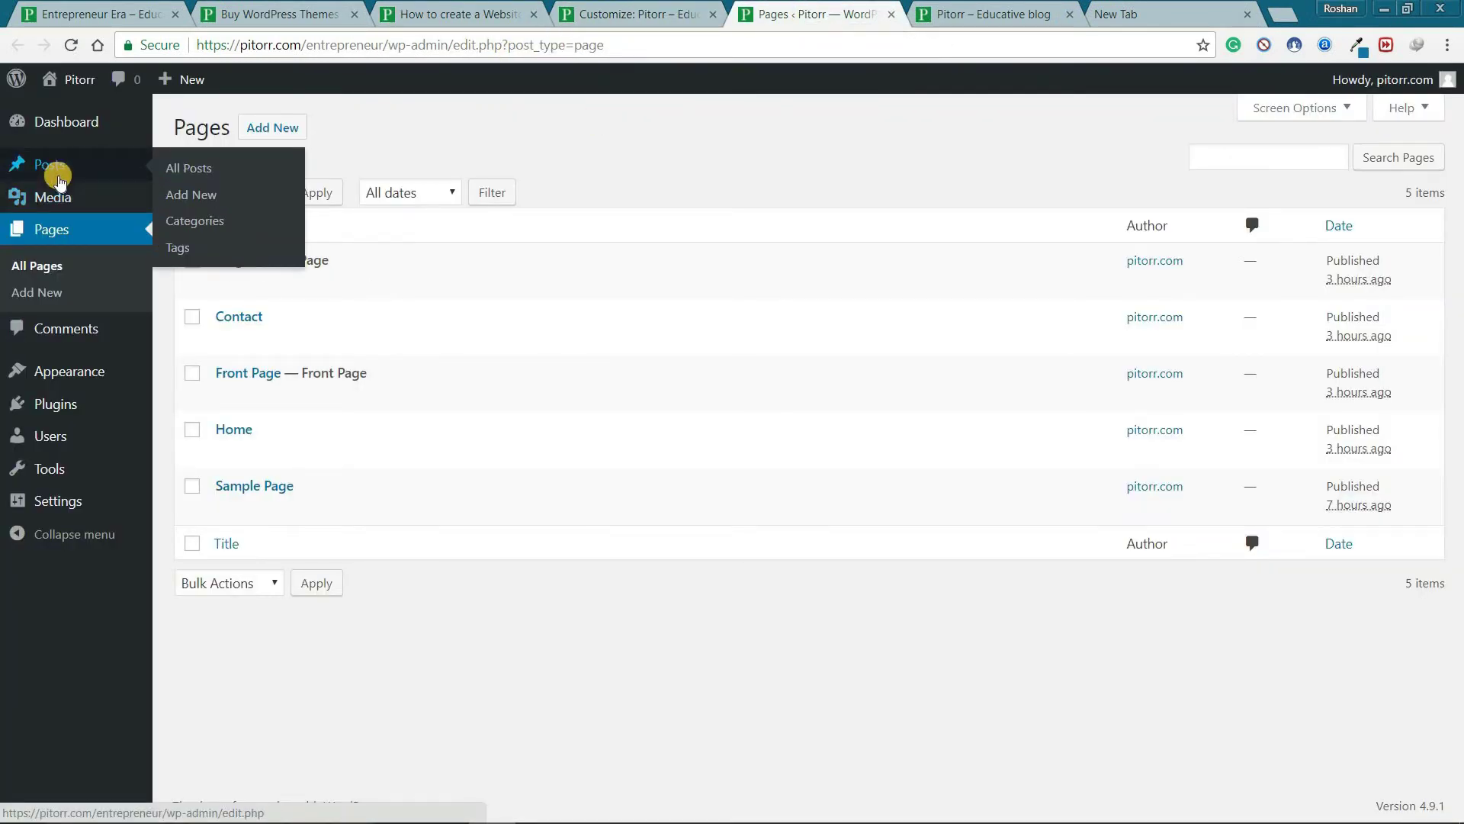
right_click(187, 197)
click(210, 201)
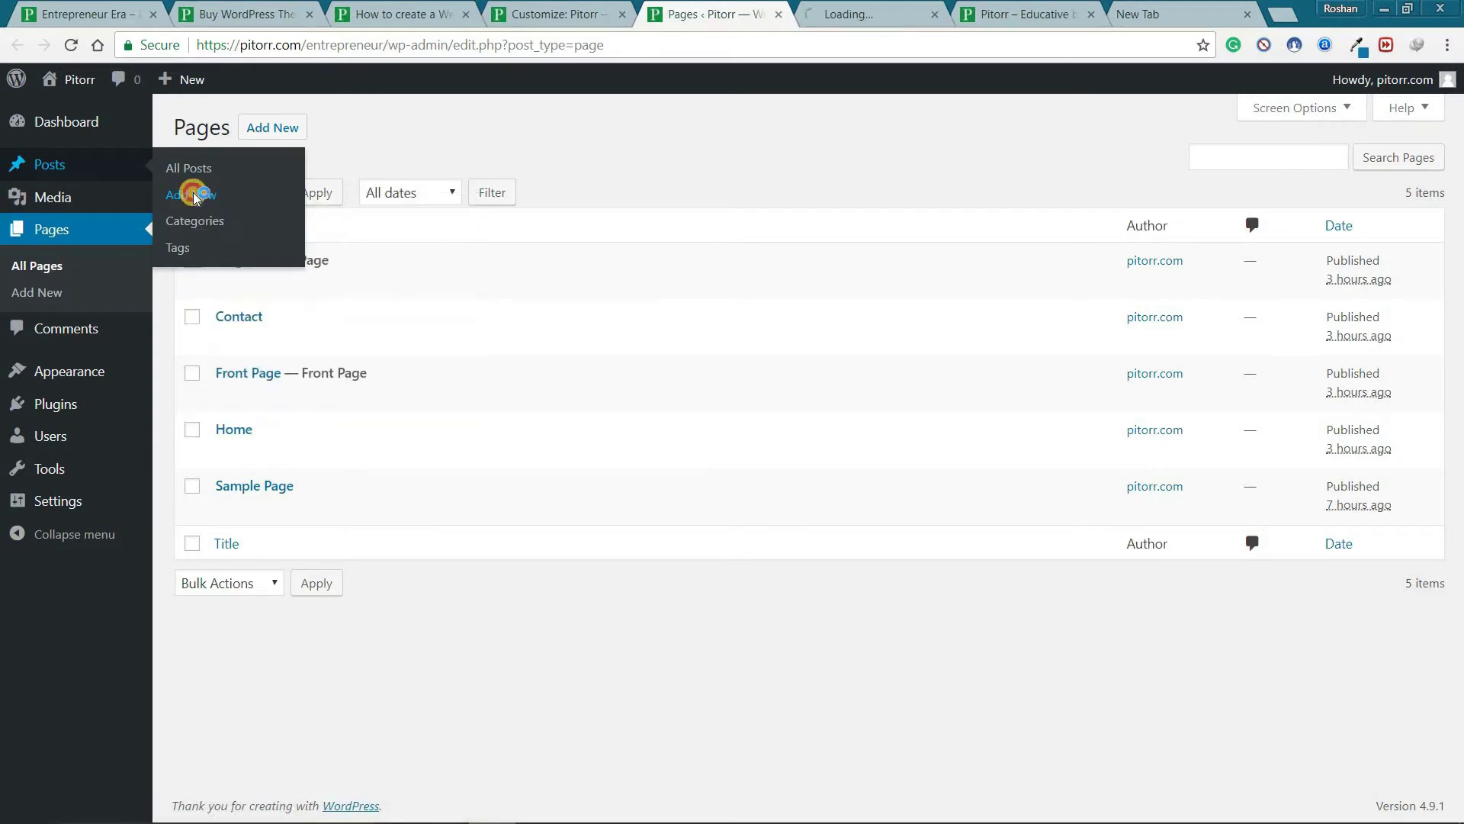
click(192, 196)
click(461, 8)
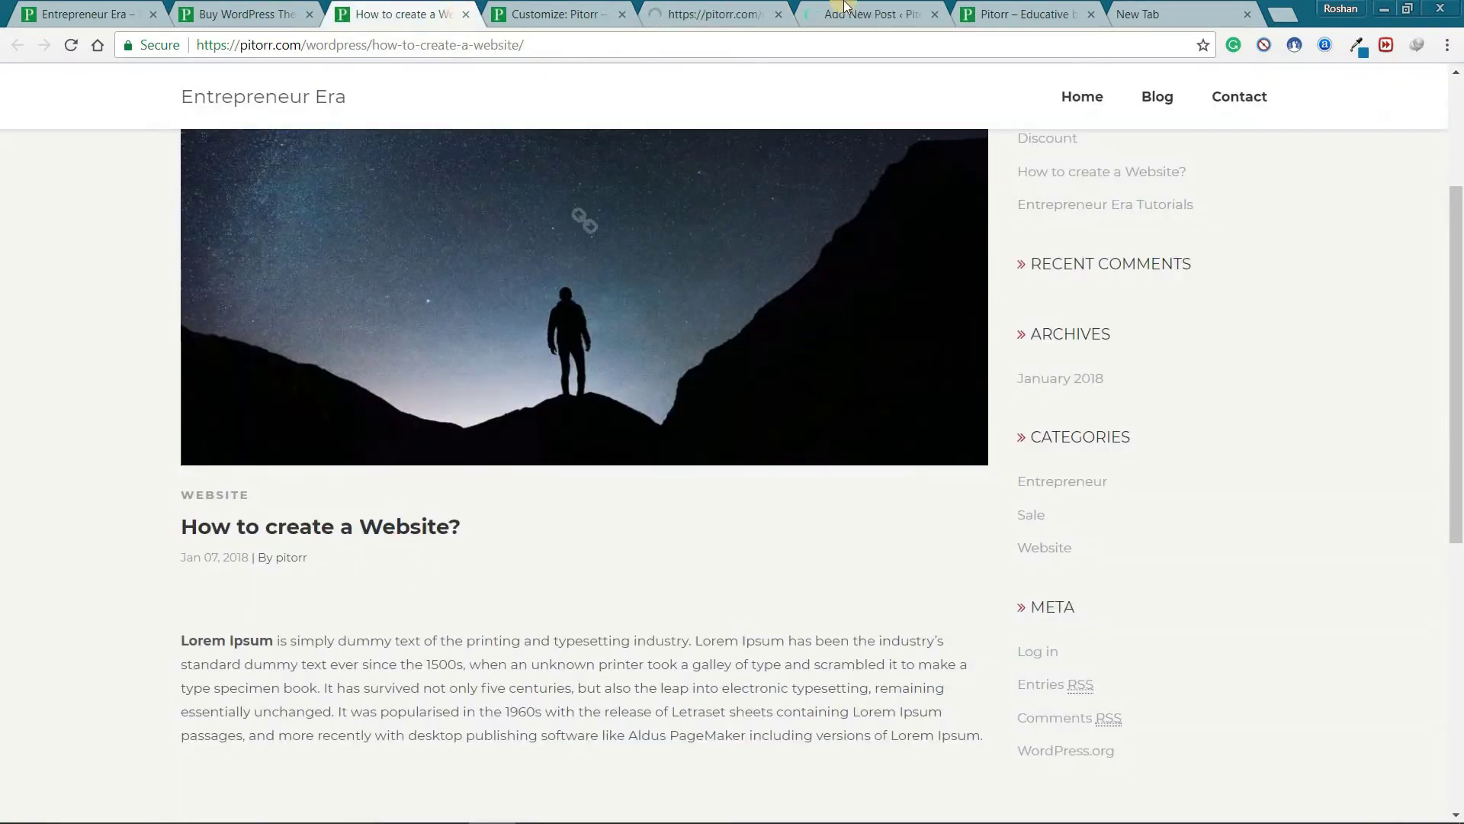
Step: Title the post 'Create a post' and paste the Lorem ipsum body text
click(755, 14)
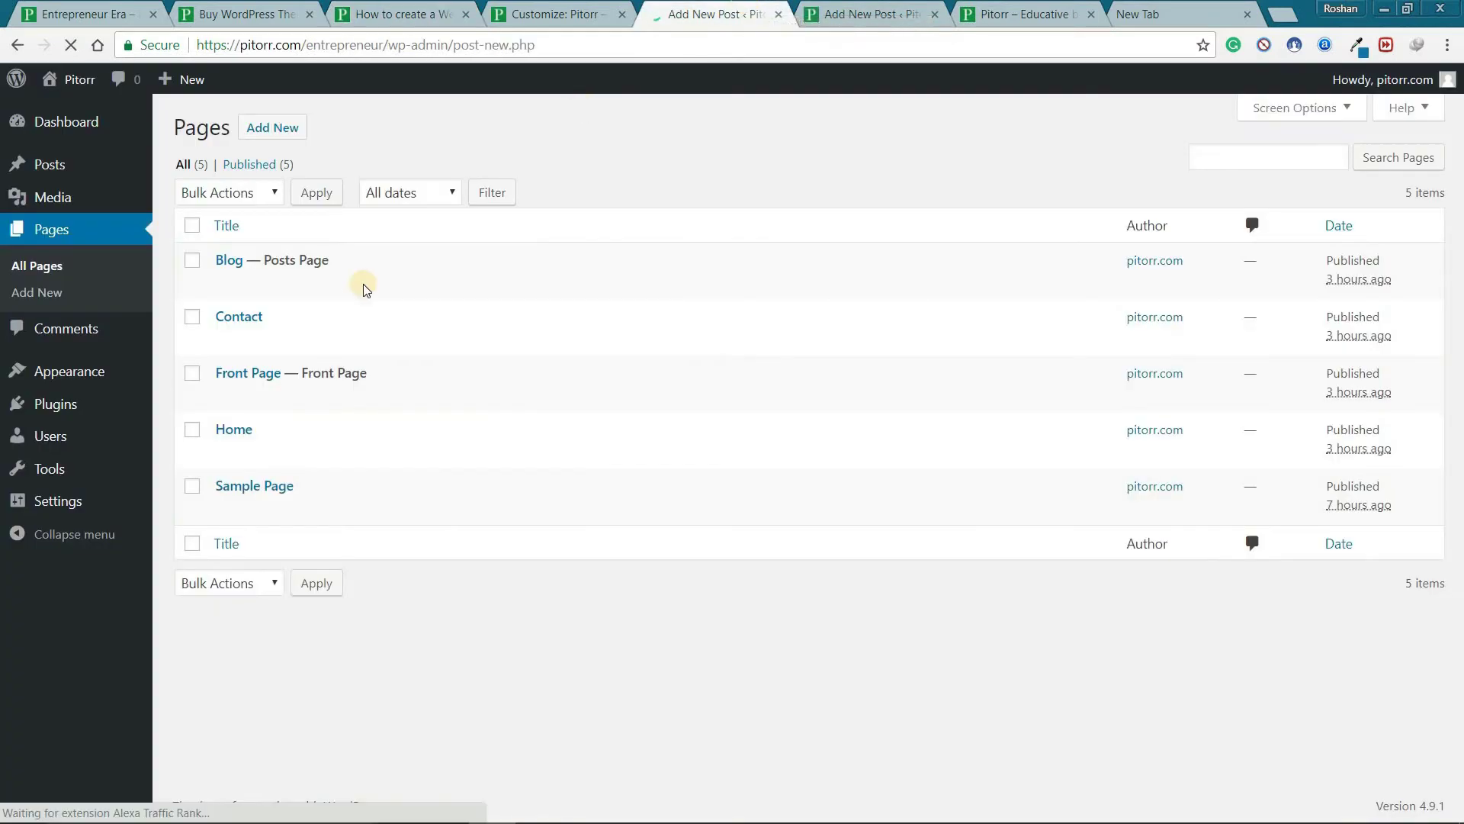
text(Create a post)
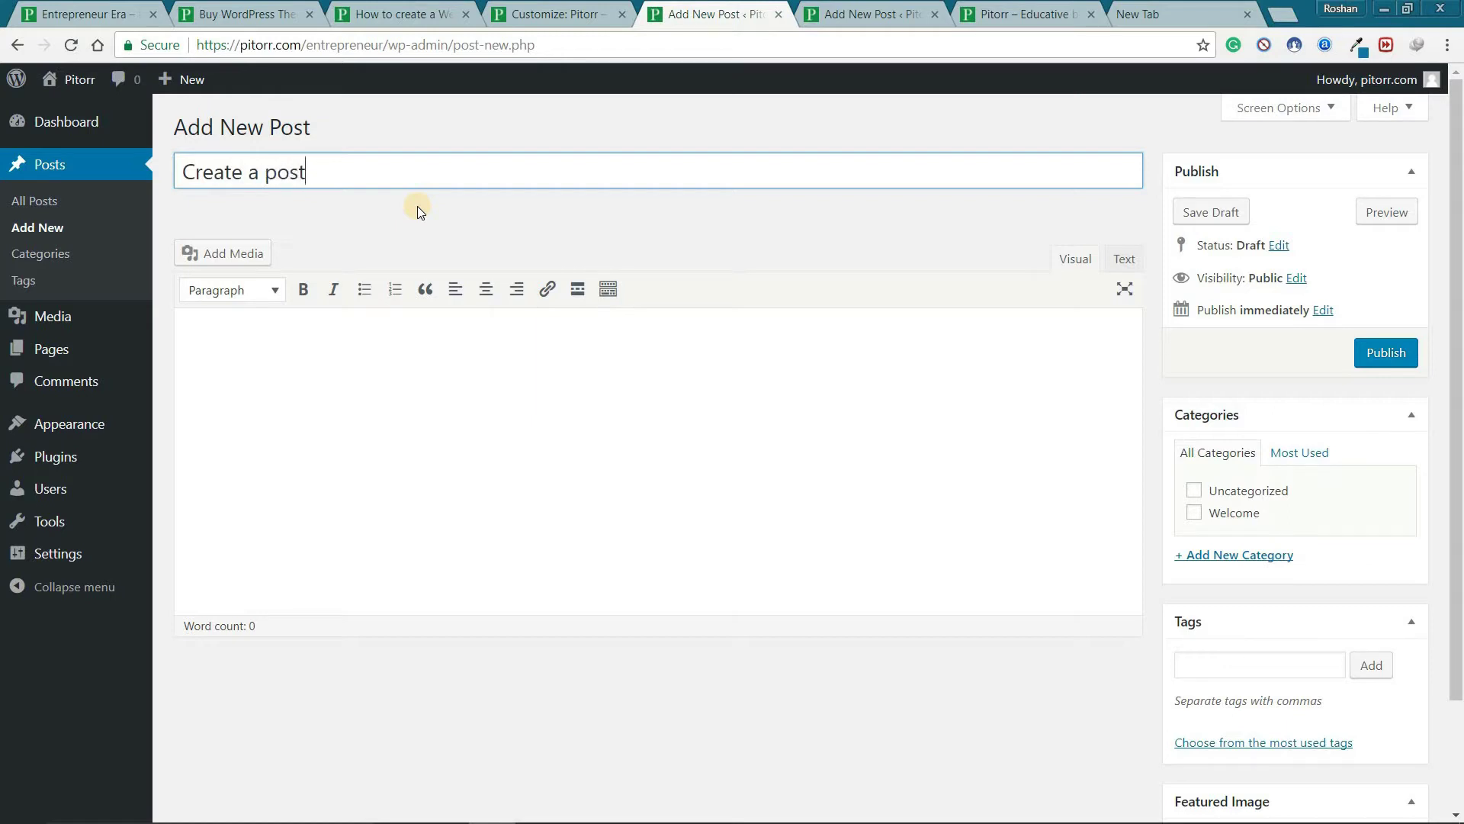
click(414, 407)
text(Lorem ipsum dolor sit amet, consectetuer adipiscing elit. Aenean commodo ligula eget dolor. Aenean massa. Cum sociis natoque penatibus et magnis dis parturient montes, nascetur ridiculus mus. Donec quam felis, ultricies nec, pellentesque eu, pretium quis, sem. Nulla consequat massa quis enim. Donec pede justo, fringilla vel, aliquet nec, vulputate eget, arcu. In enim justo, rhoncus ut, imperdiet a, venenatis vitae, justo. Nullam dictum felis eu pede mollis pretium. Integer tincidunt. Cras dapibus. Vivamus elementum semper nisi. Aenean vulputate eleifend tellus. Aenean leo ligula, porttitor eu, consequat vitae, eleifend ac, enim. Aliquam lorem ante, dapibus in, viverra quis, feugiat a, tellus. Phasellus viverra nulla ut metus varius laoreet. Quisque rutrum. Aenean imperdiet. Etiam ultricies nisi vel augue. Curabitur ullamcorper ultricies nisi. Nam eget dui. Etiam rhoncus. Maecenas tempus, tellus eget condimentum rhoncus, sem quam semper libero, sit amet adipiscing sem neque sed ipsum. Nam quam nunc, blandit vel, luctus pulvinar, hendrerit id, lorem. Maecenas nec odio et ante tincidunt tempus. Donec vitae sapien ut libero venenatis faucibus. Nullam quis ante. Etiam sit amet orci eget eros faucibus tincidunt. Duis leo. Sed fringilla mauris sit amet nibh. Donec sodales sagittis magna. Sed consequat, leo eget bibendum sodales, augue velit cursus nunc,)
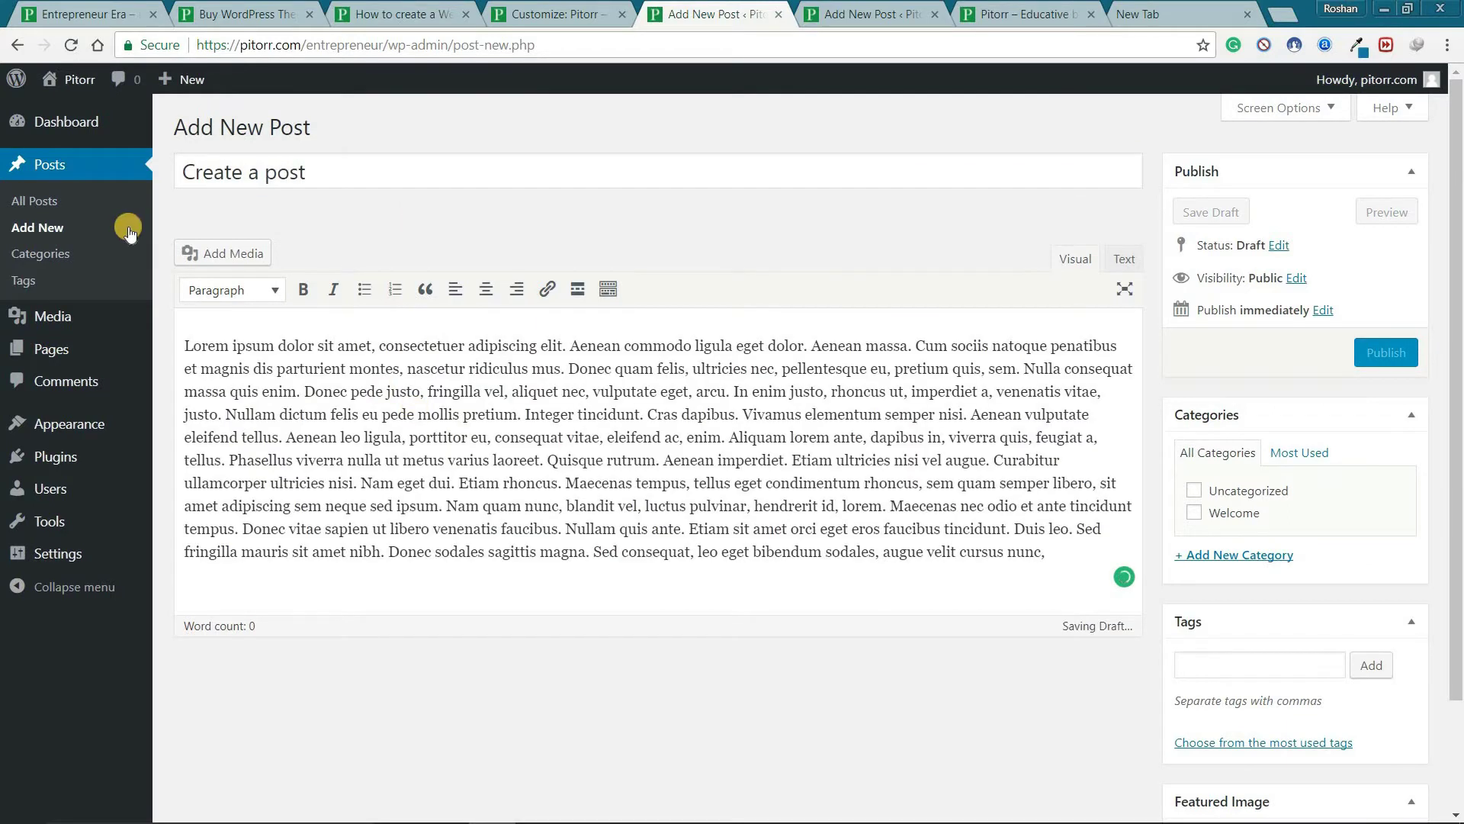
Step: Set the night car photo as featured image and publish the post
click(269, 254)
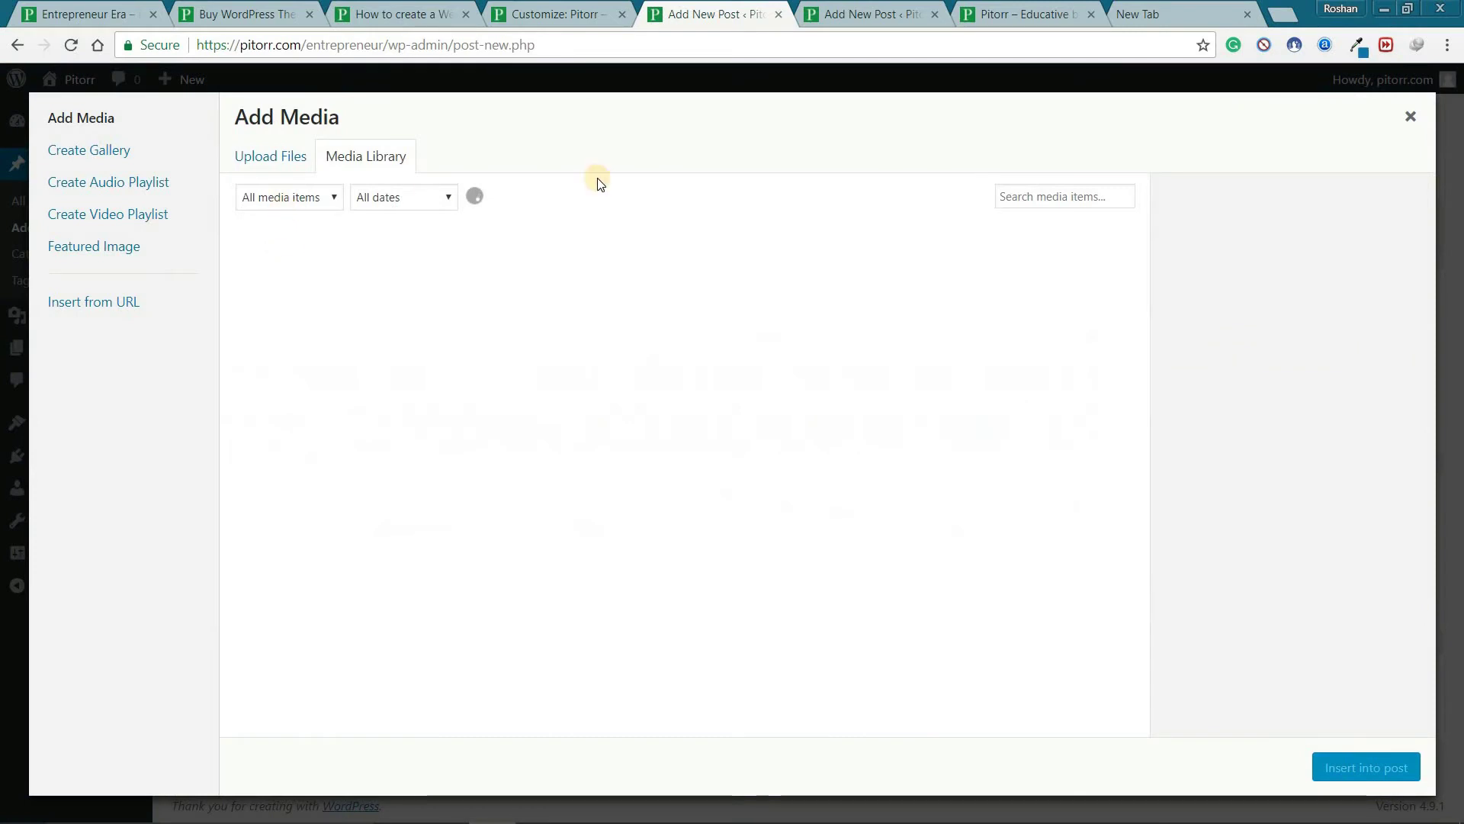
click(1411, 116)
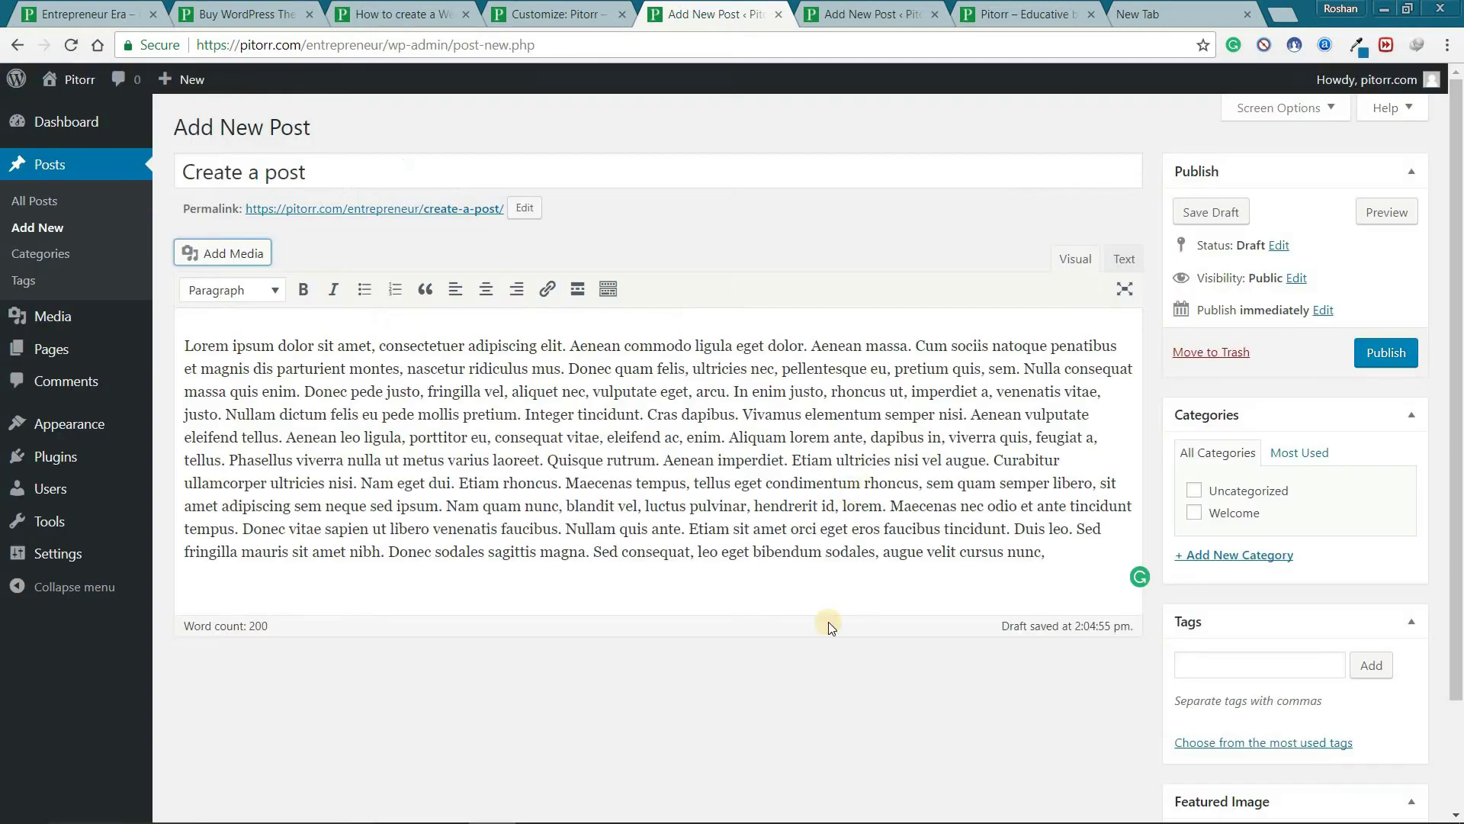
scroll(762, 727, down, 1)
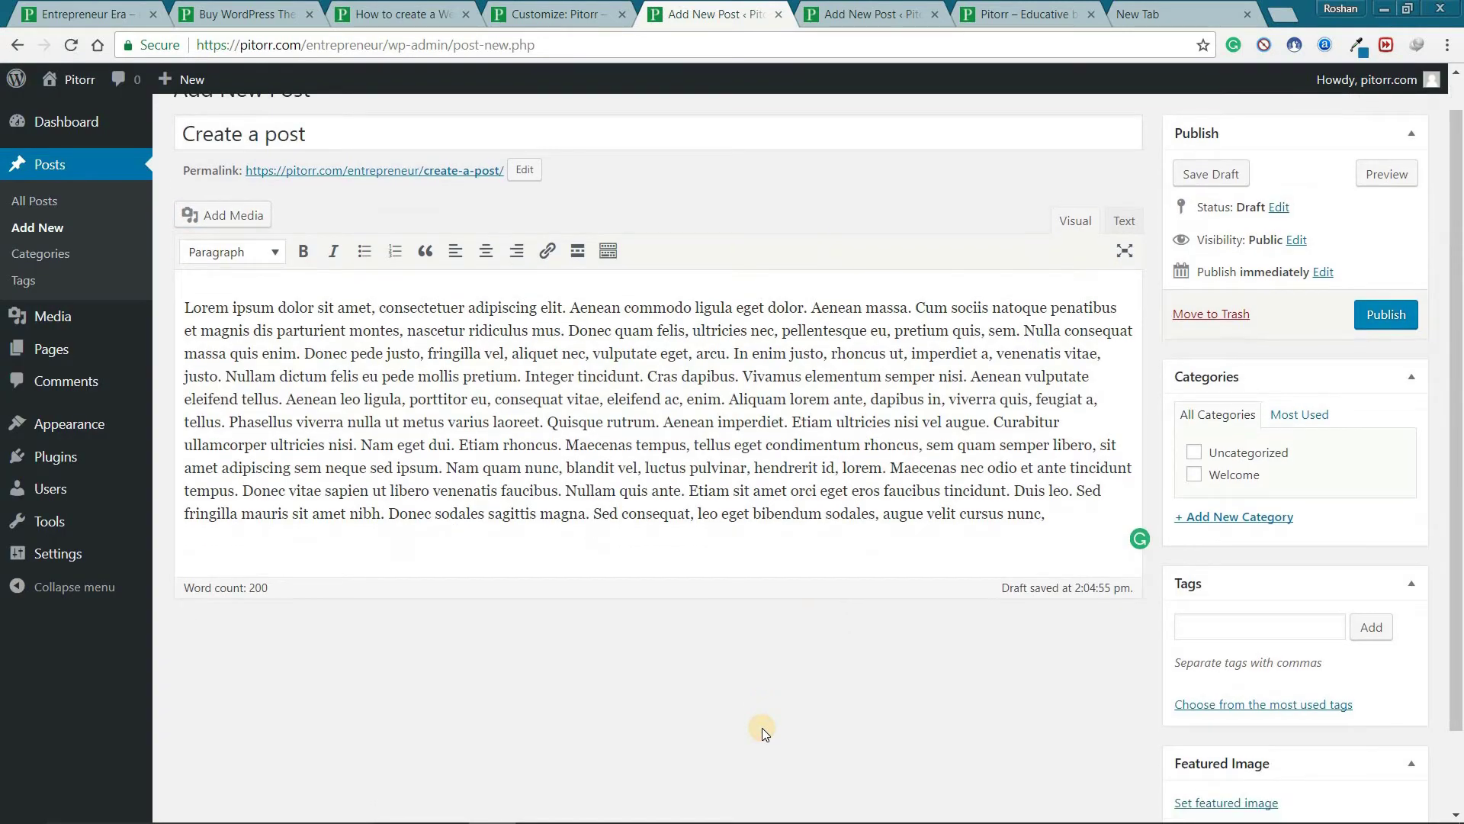
scroll(762, 727, down, 1)
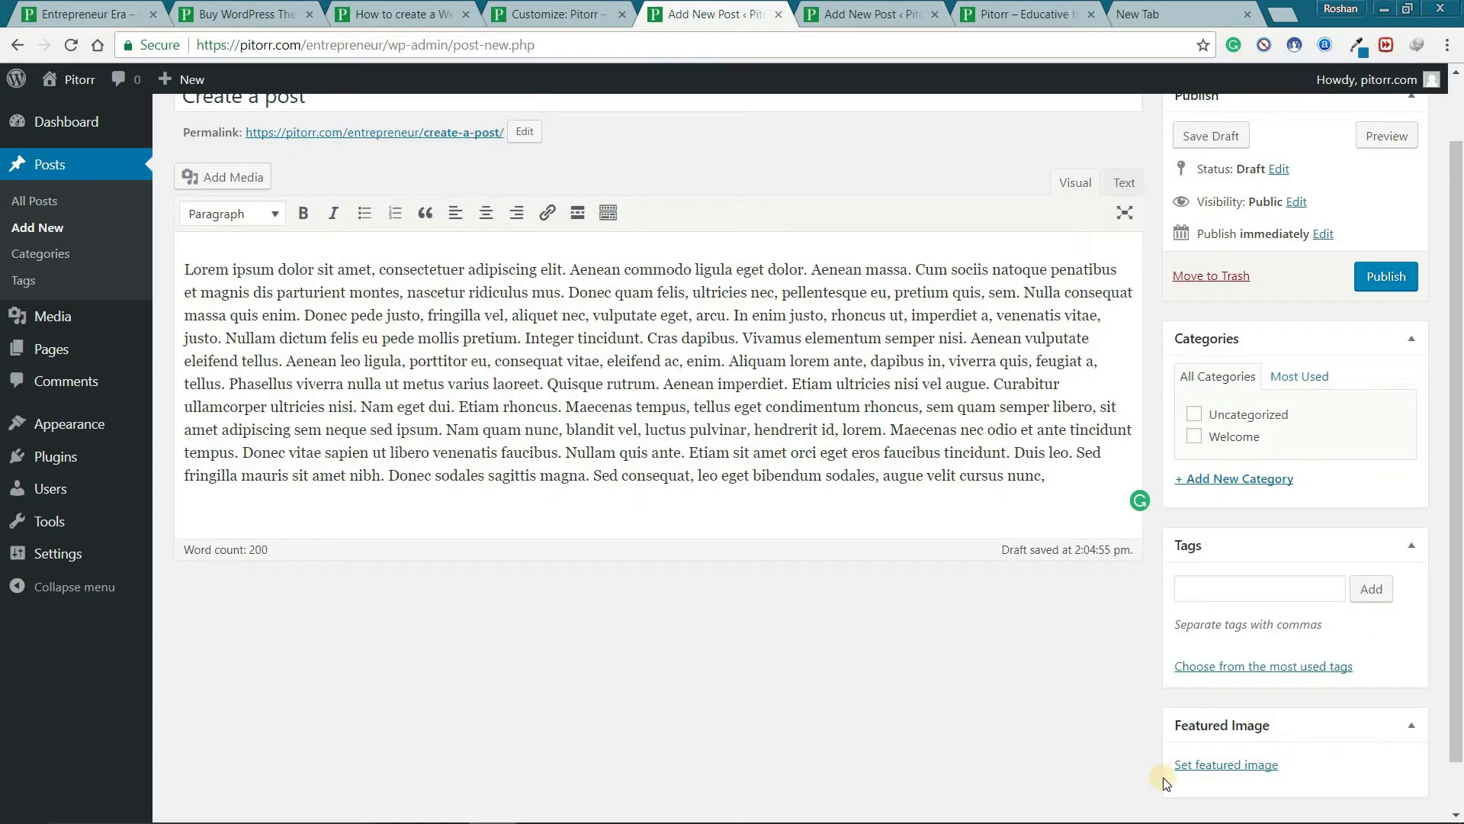
click(1213, 764)
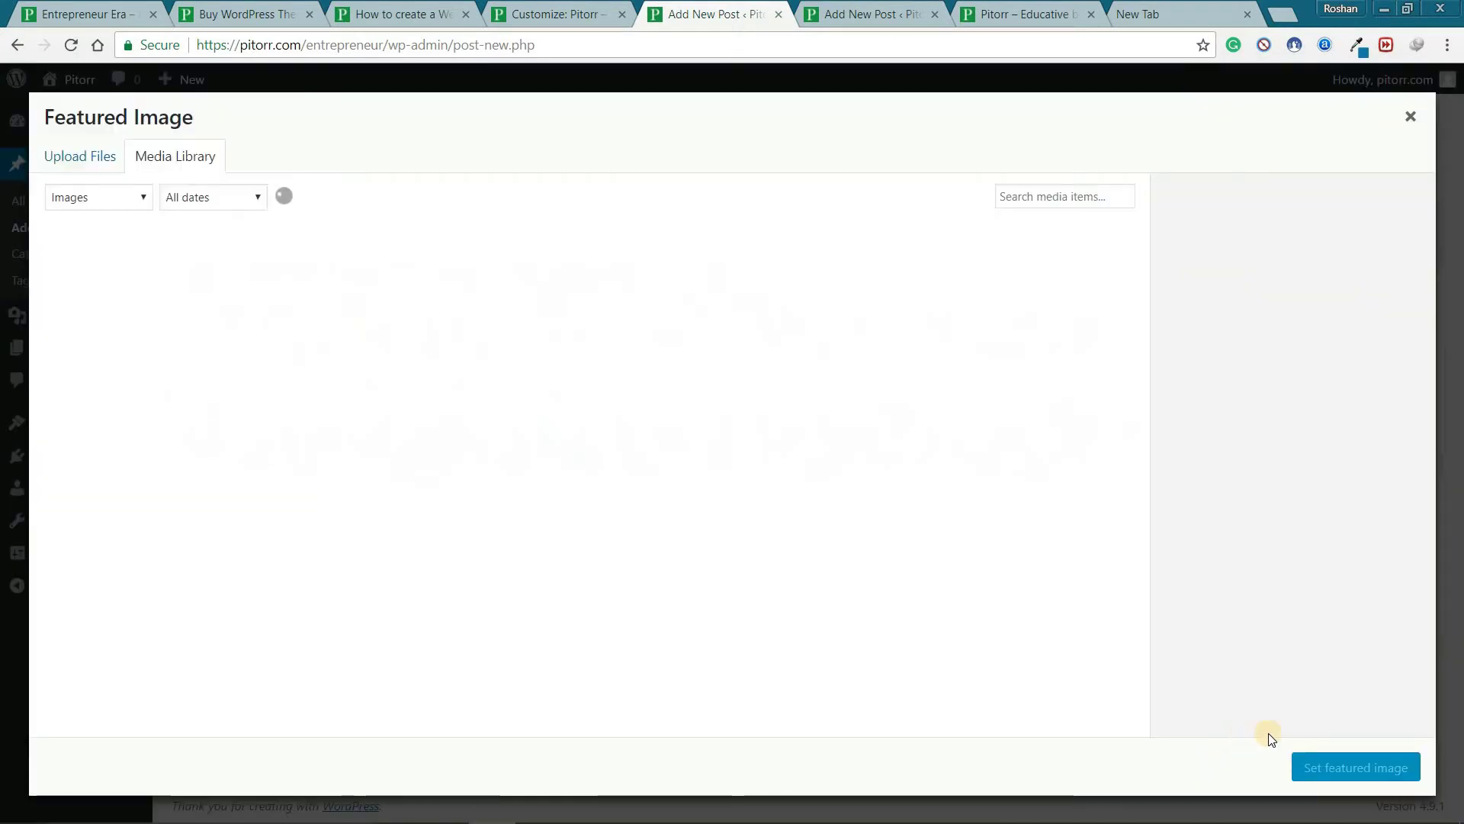
click(98, 308)
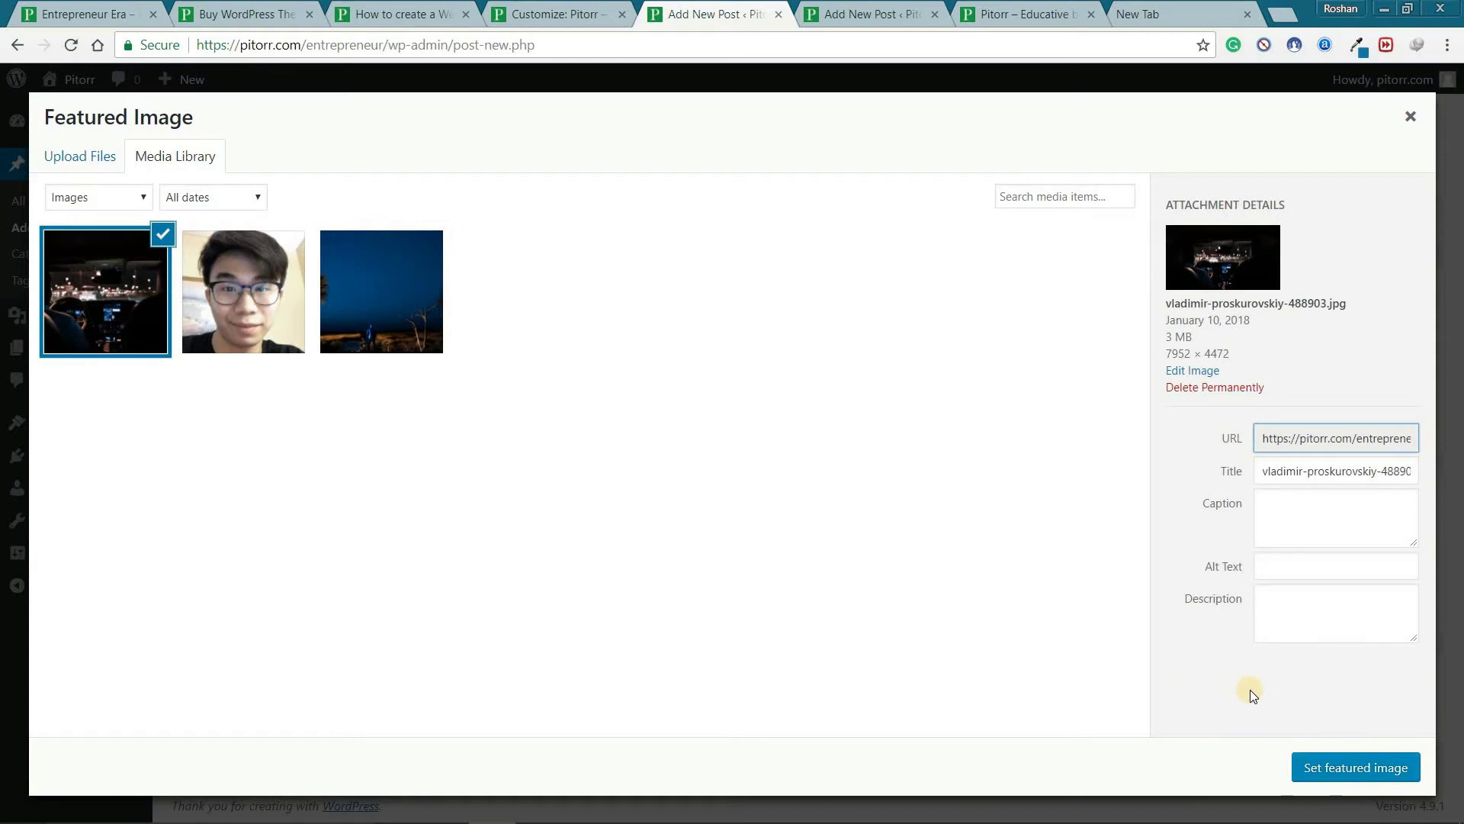
click(1312, 769)
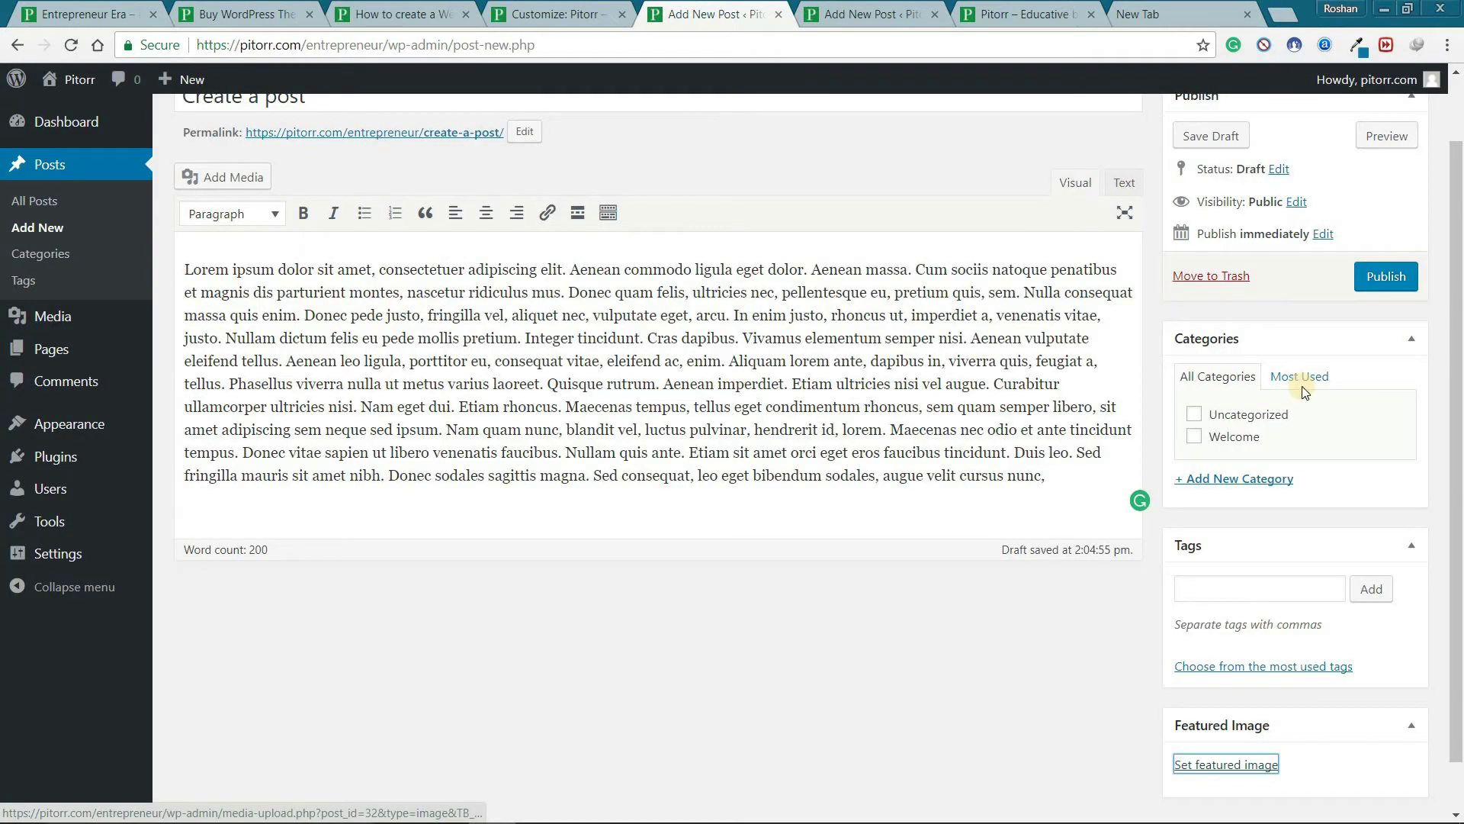
click(1386, 277)
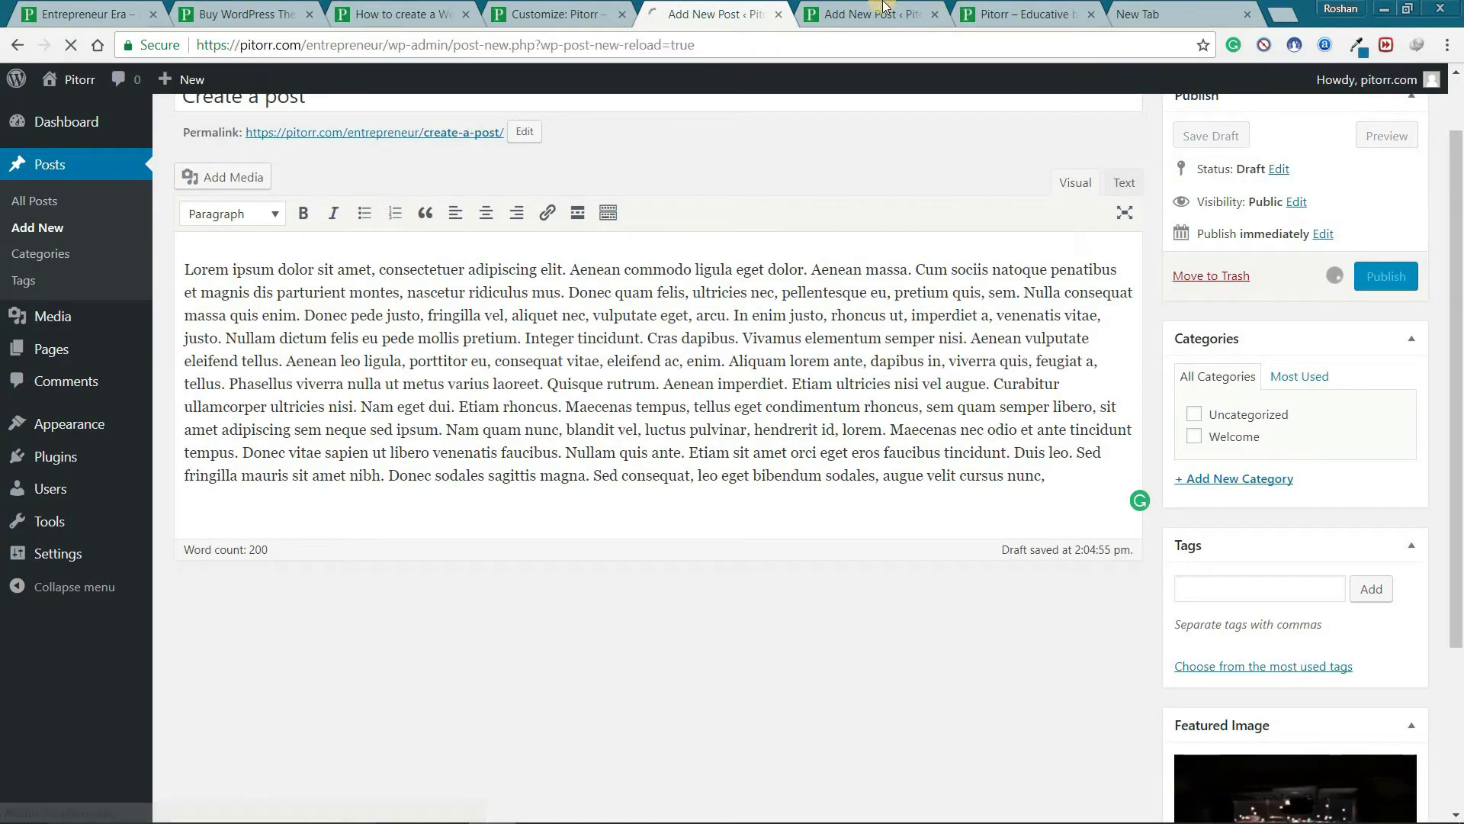
click(839, 19)
Step: Paste the Lorem ipsum body text and title the second post 'Entertainment'
click(435, 474)
text(Lorem ipsum dolor sit amet, consectetuer adipiscing elit. Aenean commodo ligula eget dolor. Aenean massa. Cum sociis natoque penatibus et magnis dis parturient montes, nascetur ridiculus mus. Donec quam felis, ultricies nec, pellentesque eu, pretium quis, sem. Nulla consequat massa quis enim. Donec pede justo, fringilla vel, aliquet nec, vulputate eget, arcu. In enim justo, rhoncus ut, imperdiet a, venenatis vitae, justo. Nullam dictum felis eu pede mollis pretium. Integer tincidunt. Cras dapibus. Vivamus elementum semper nisi. Aenean vulputate eleifend tellus. Aenean leo ligula, porttitor eu, consequat vitae, eleifend ac, enim. Aliquam lorem ante, dapibus in, viverra quis, feugiat a, tellus. Phasellus viverra nulla ut metus varius laoreet. Quisque rutrum. Aenean imperdiet. Etiam ultricies nisi vel augue. Curabitur ullamcorper ultricies nisi. Nam eget dui. Etiam rhoncus. Maecenas tempus, tellus eget condimentum rhoncus, sem quam semper libero, sit amet adipiscing sem neque sed ipsum. Nam quam nunc, blandit vel, luctus pulvinar, hendrerit id, lorem. Maecenas nec odio et ante tincidunt tempus. Donec vitae sapien ut libero venenatis faucibus. Nullam quis ante. Etiam sit amet orci eget eros faucibus tincidunt. Duis leo. Sed fringilla mauris sit amet nibh. Donec sodales sagittis magna. Sed consequat, leo eget bibendum sodales, augue velit cursus nunc,)
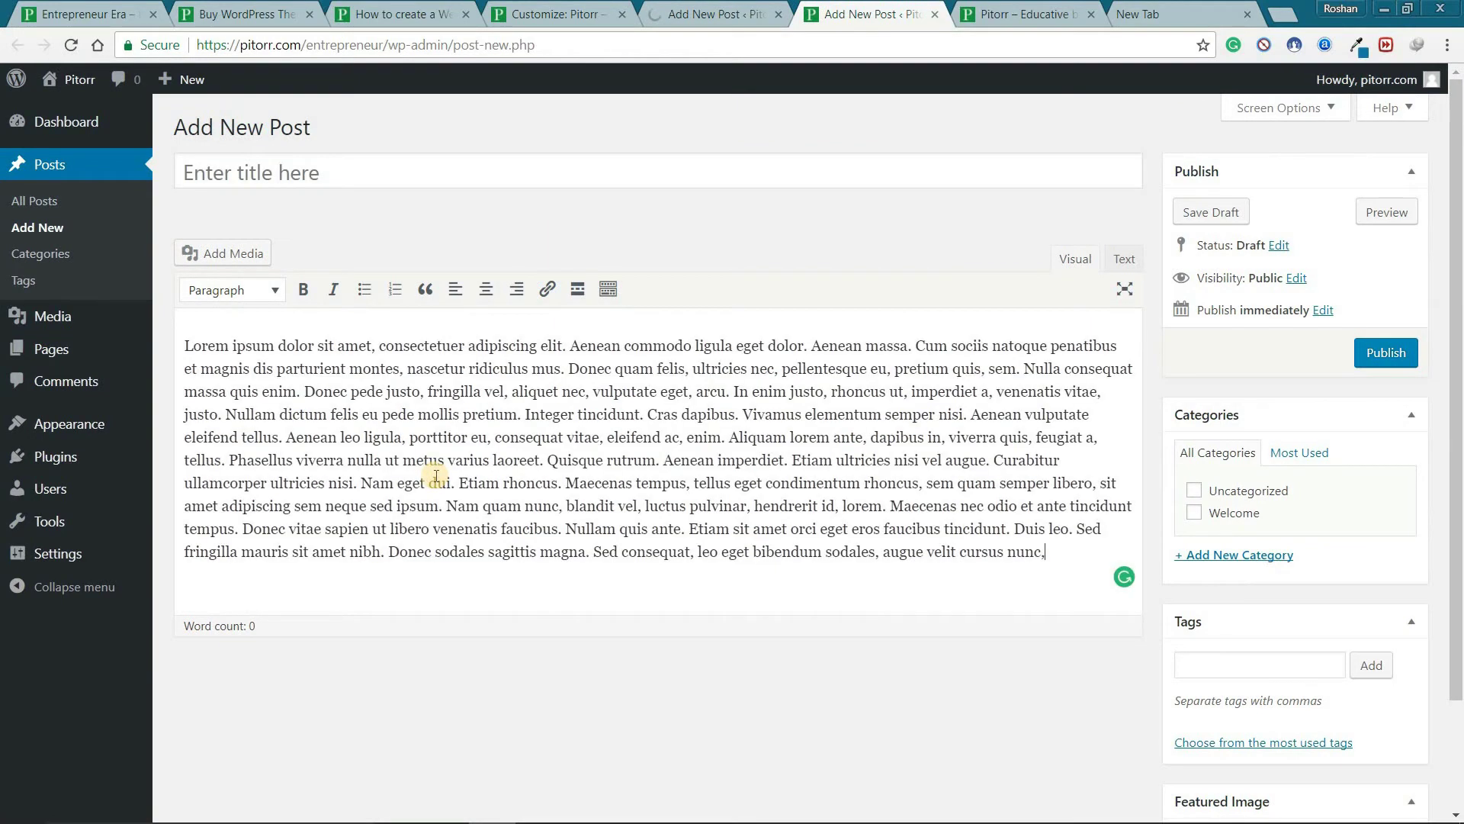
click(317, 171)
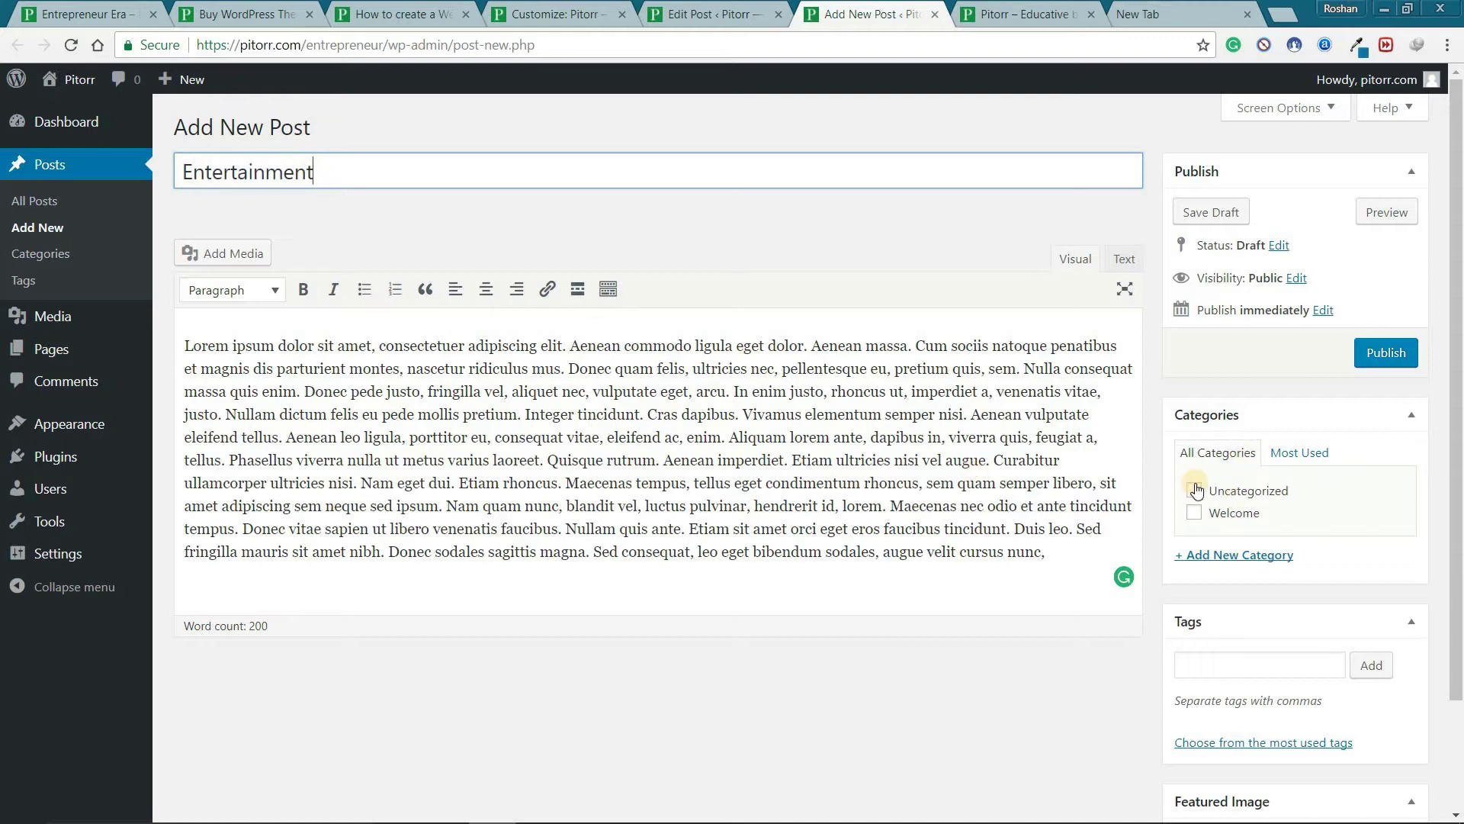
key(ctrl+a)
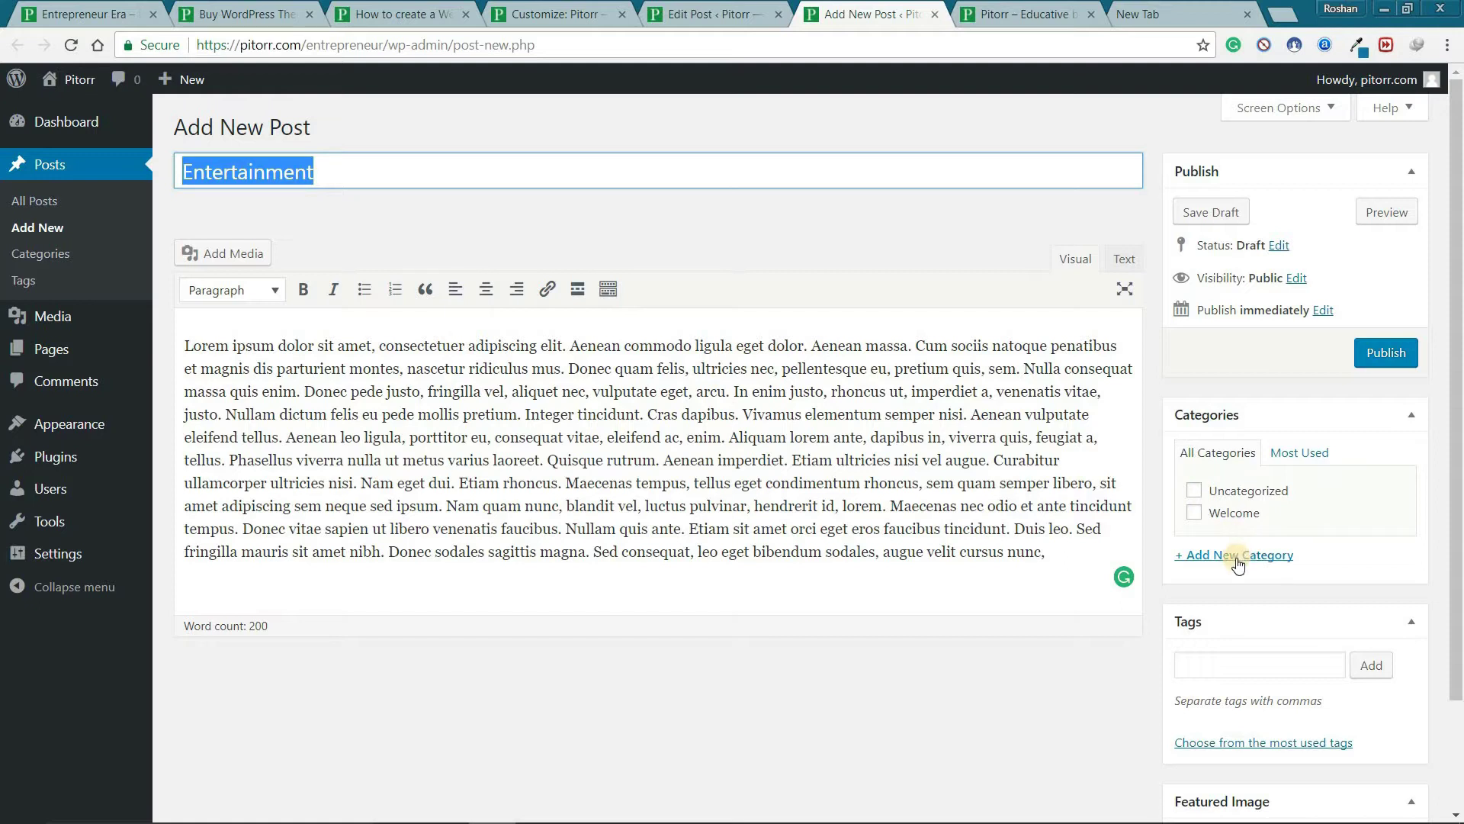
Step: Add a new Entertainment category, set the palm-tree featured image, and publish
click(1236, 562)
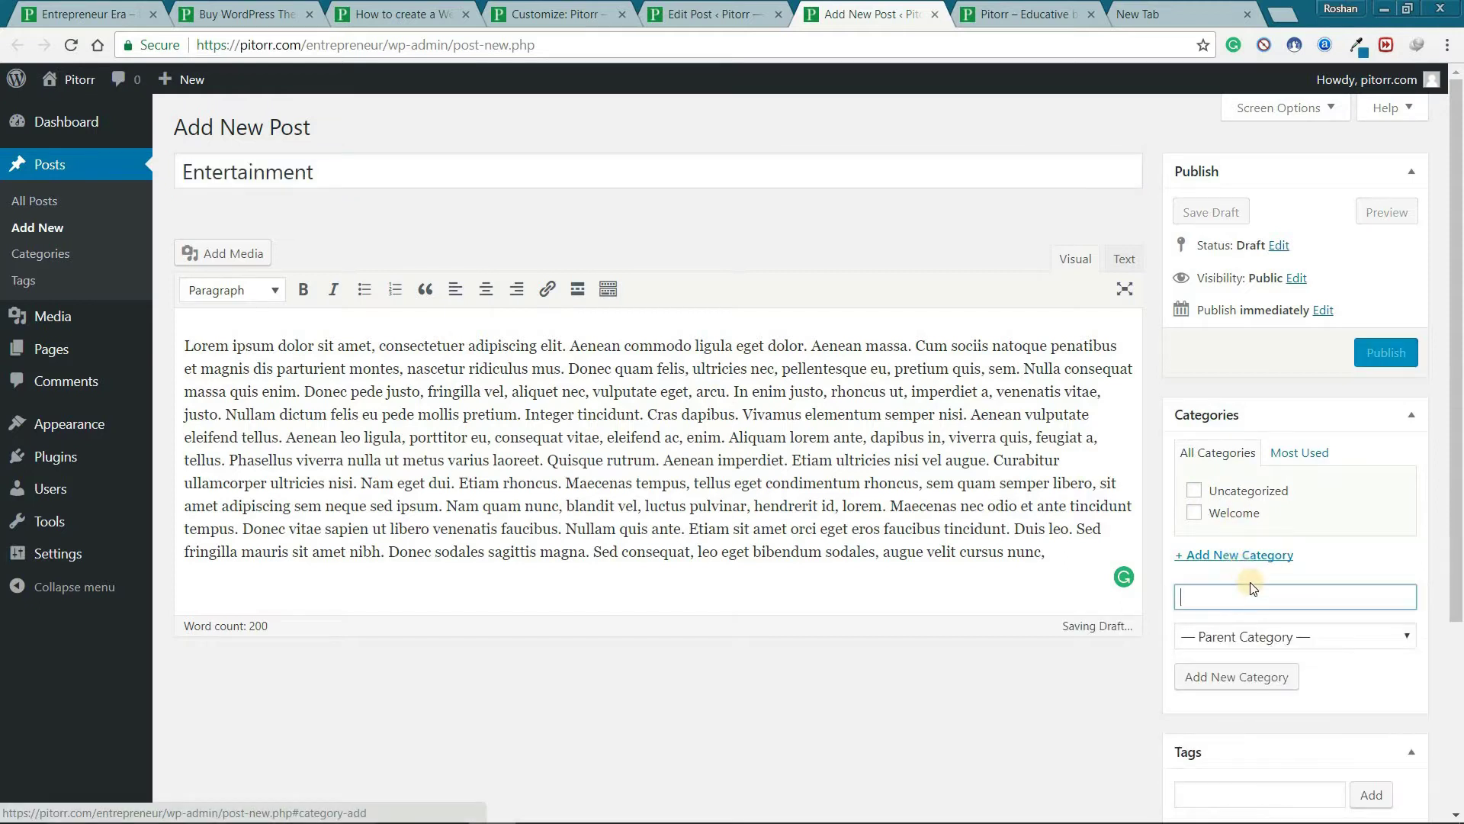
click(1237, 675)
scroll(1342, 671, down, 4)
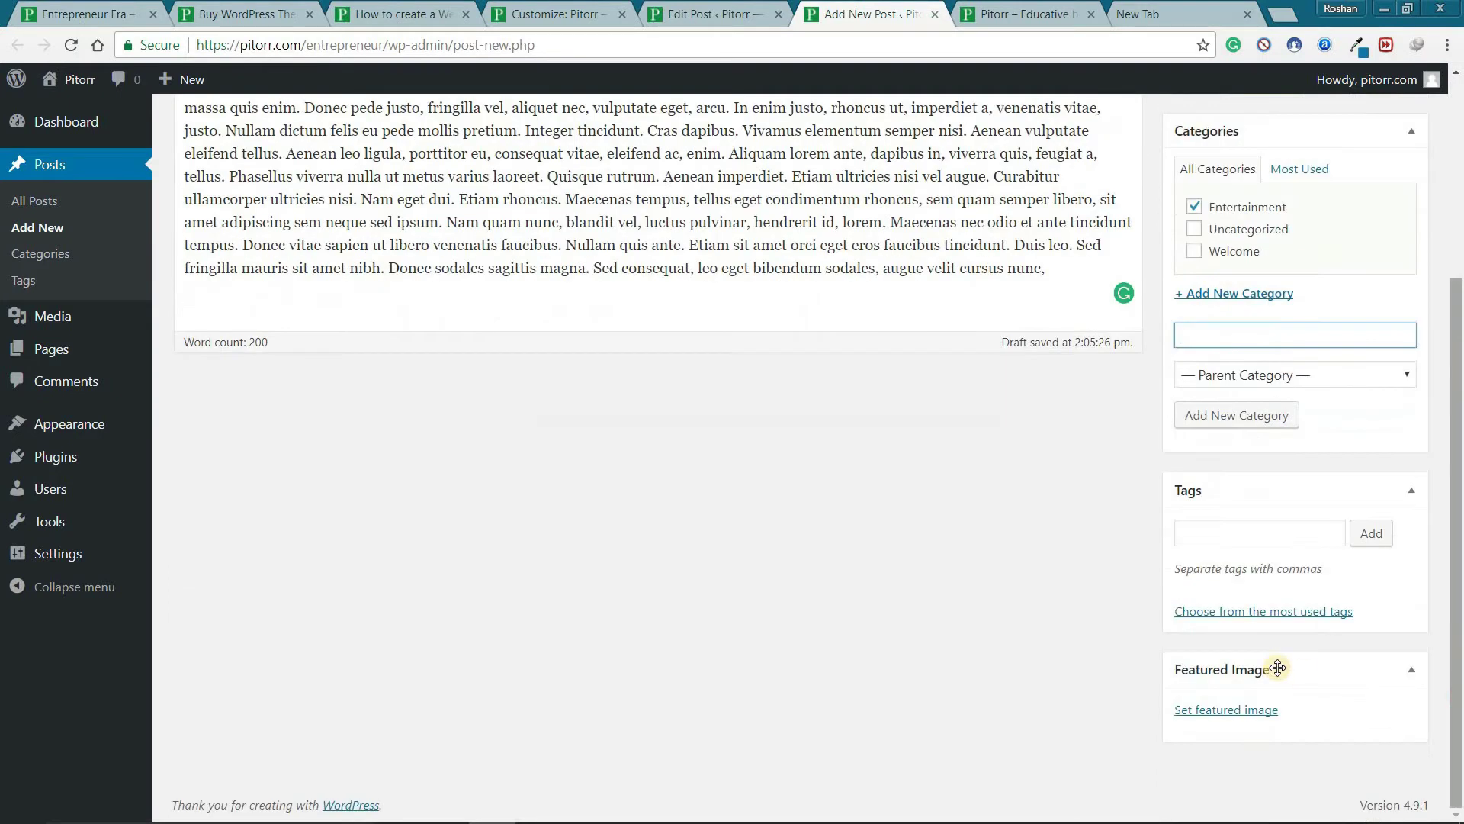
click(1205, 711)
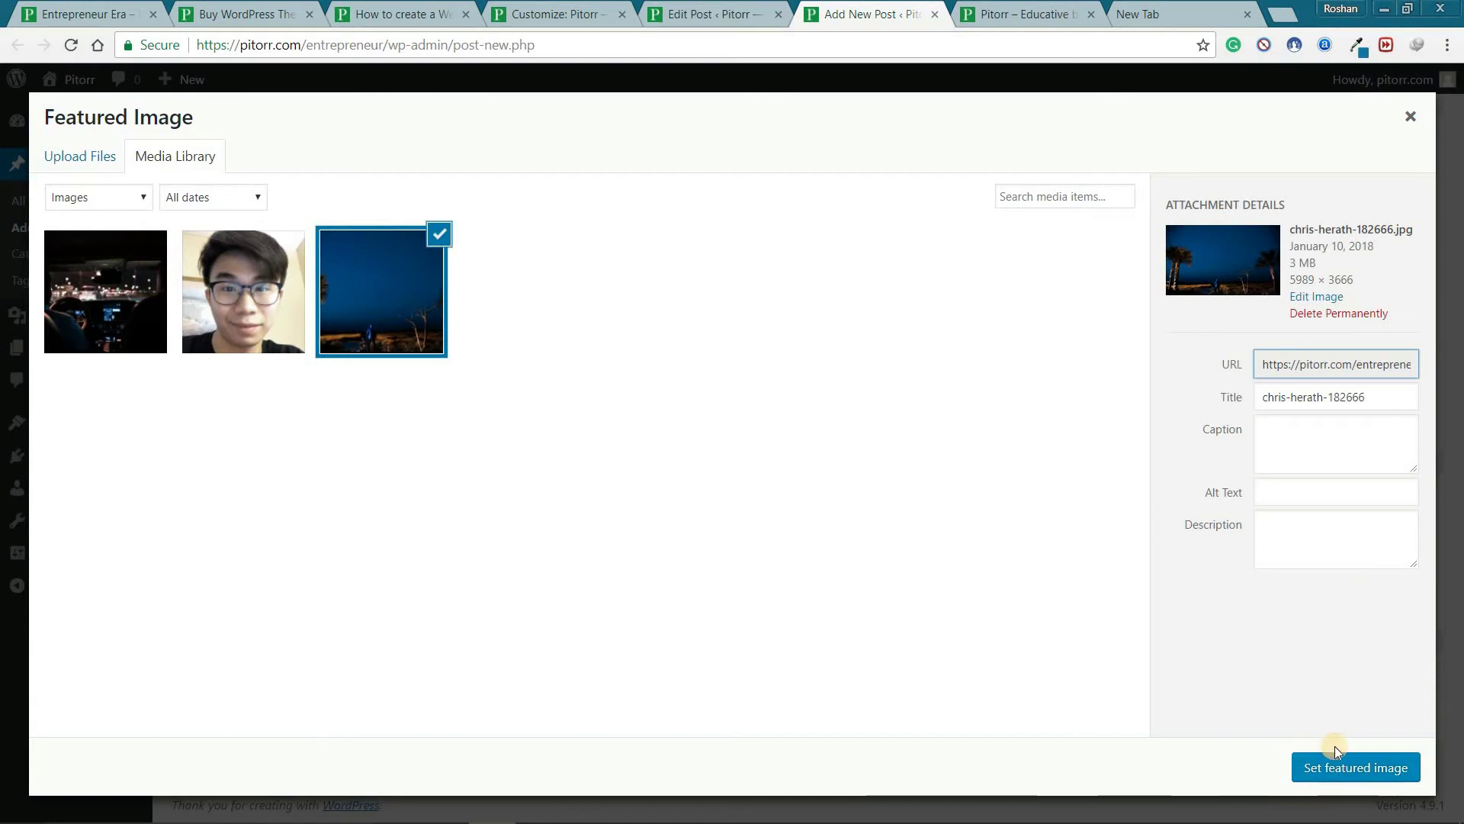
click(1367, 766)
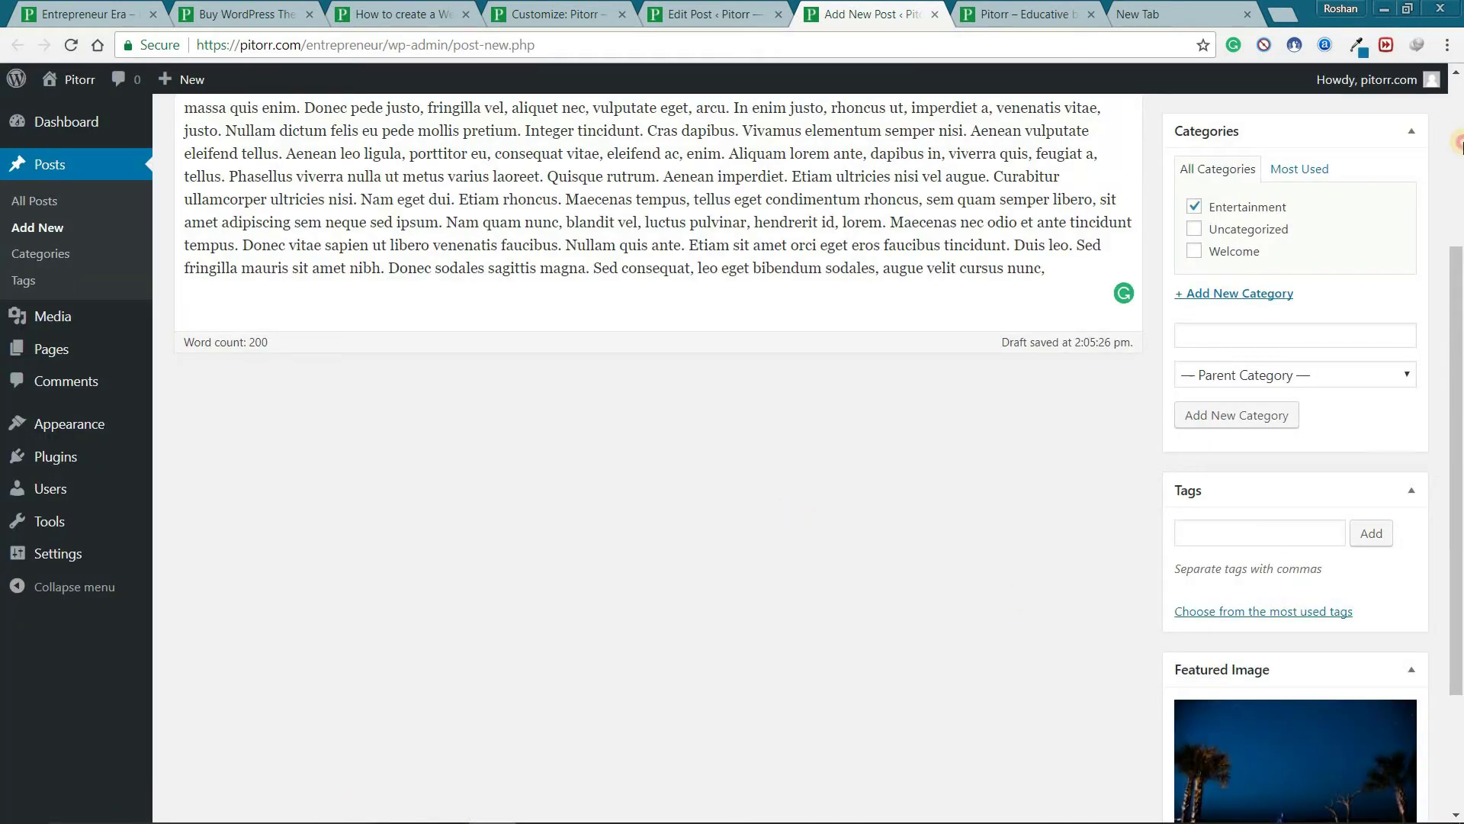
click(1458, 144)
click(1377, 352)
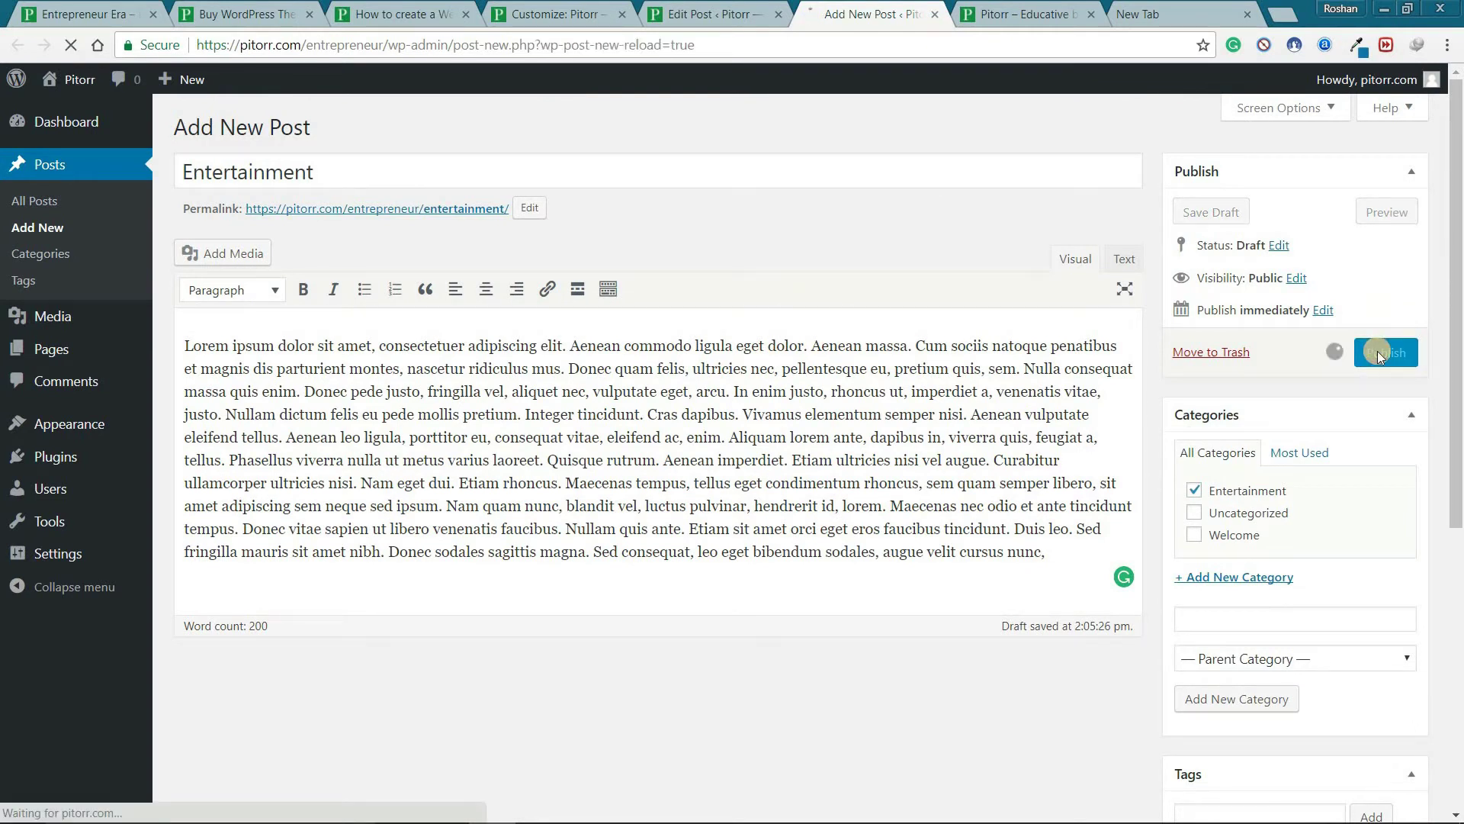
click(645, 16)
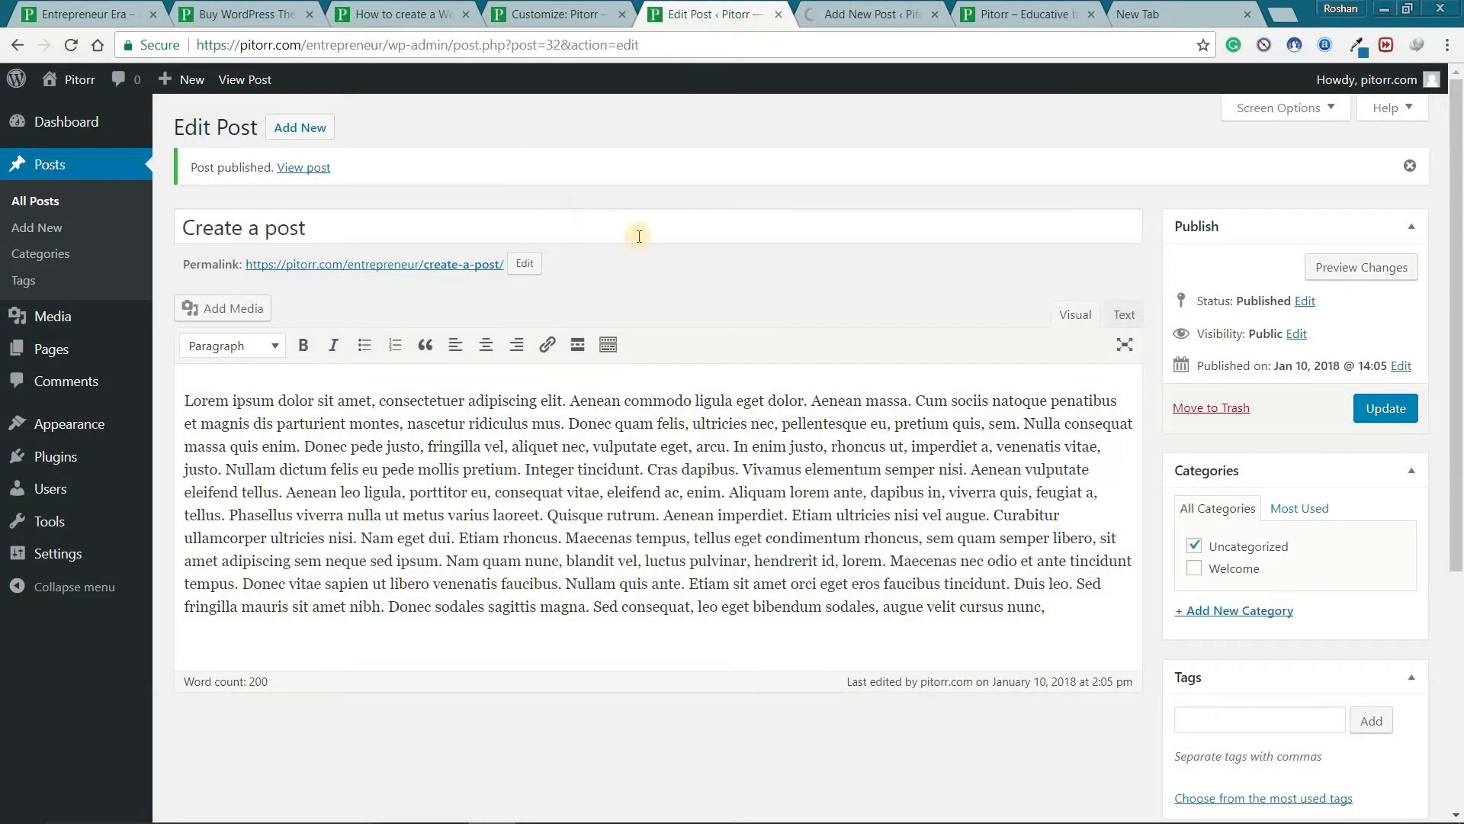
Step: File the first post under Welcome instead of Uncategorized
click(1459, 682)
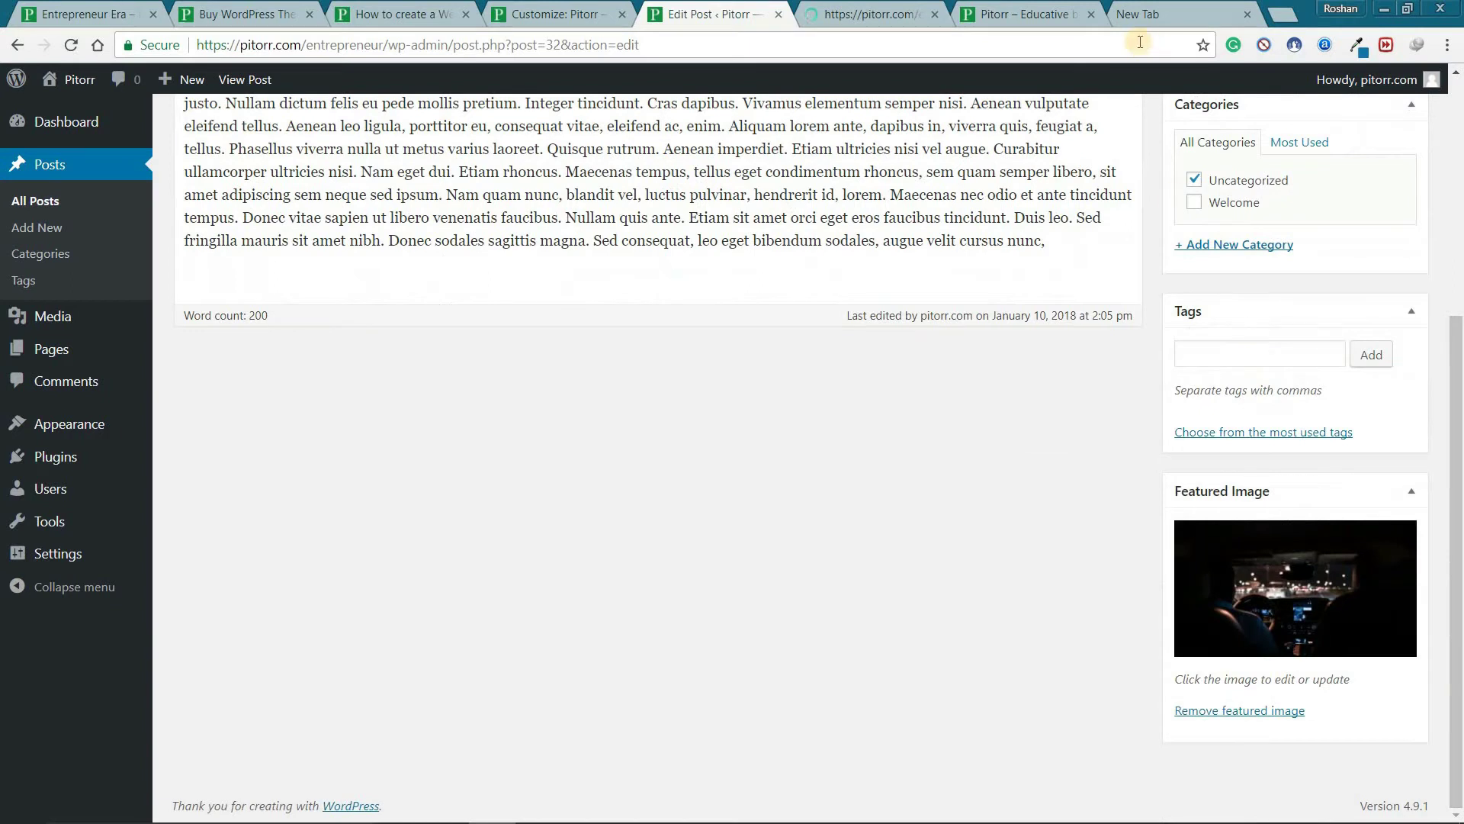
click(1245, 206)
click(1233, 188)
scroll(1354, 252, up, 5)
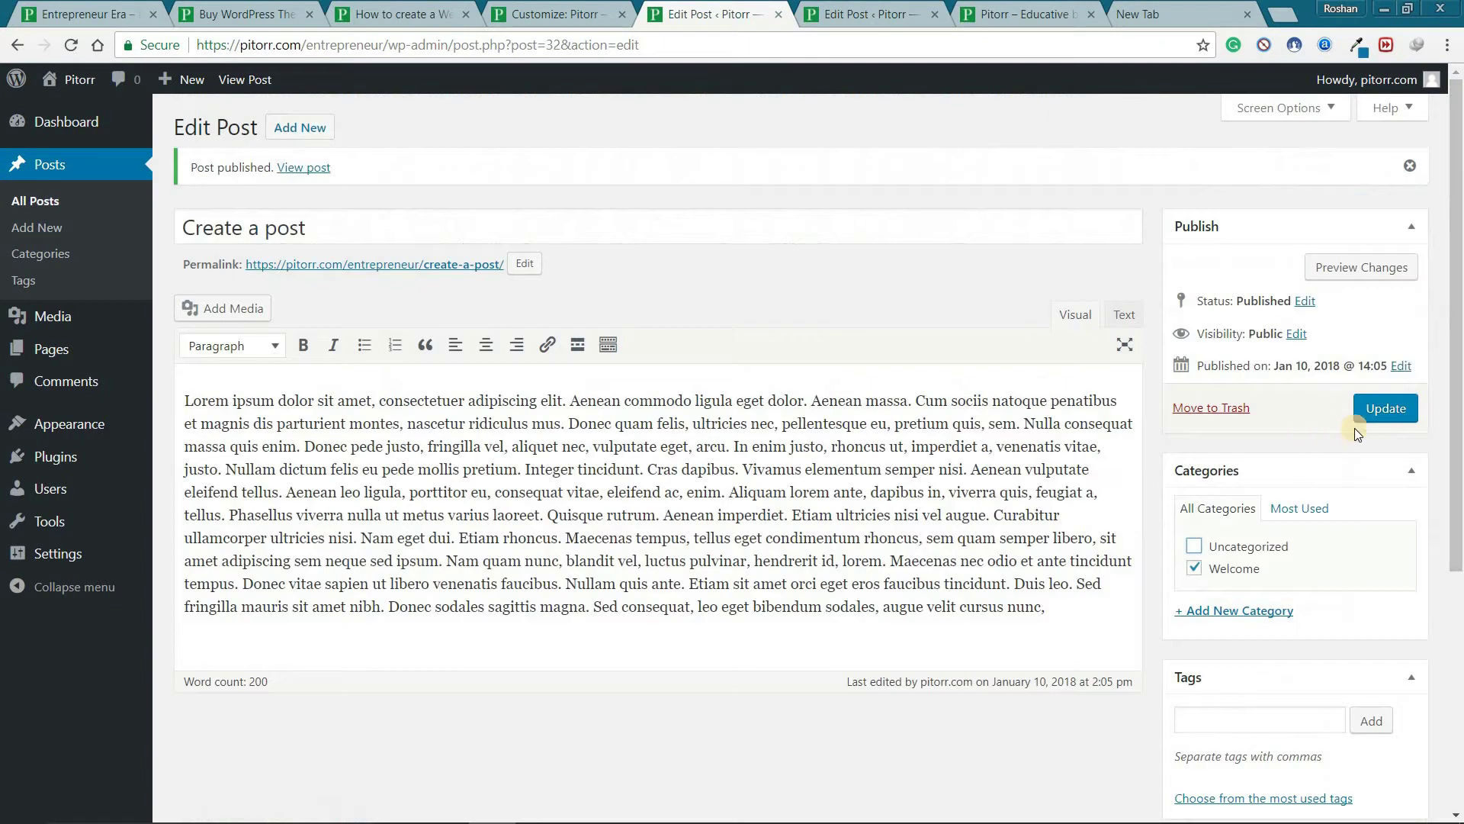
Step: Close the Create a post editor and open Entrepreneurera welcome for editing
click(624, 8)
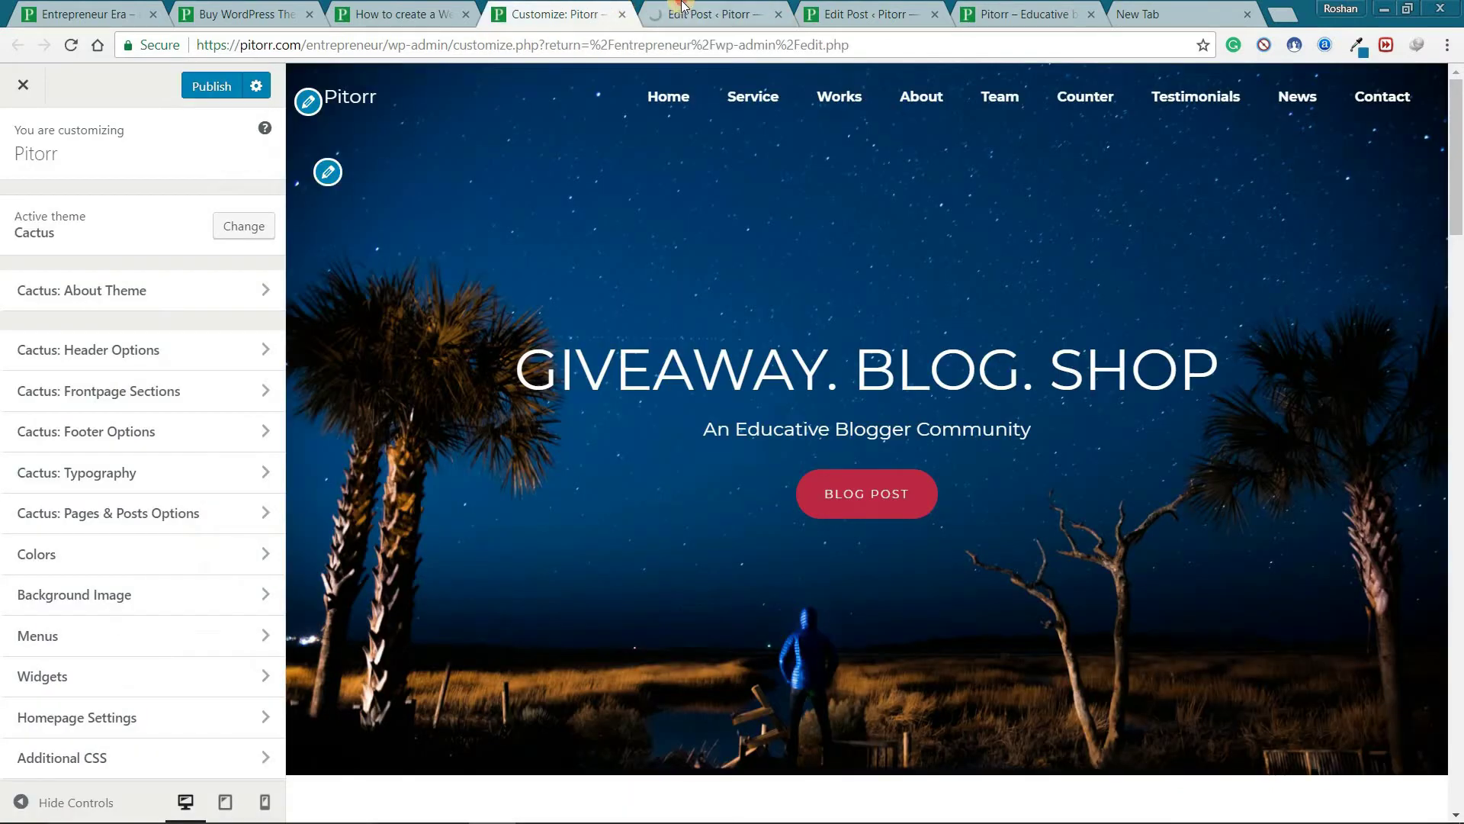
click(684, 8)
click(866, 13)
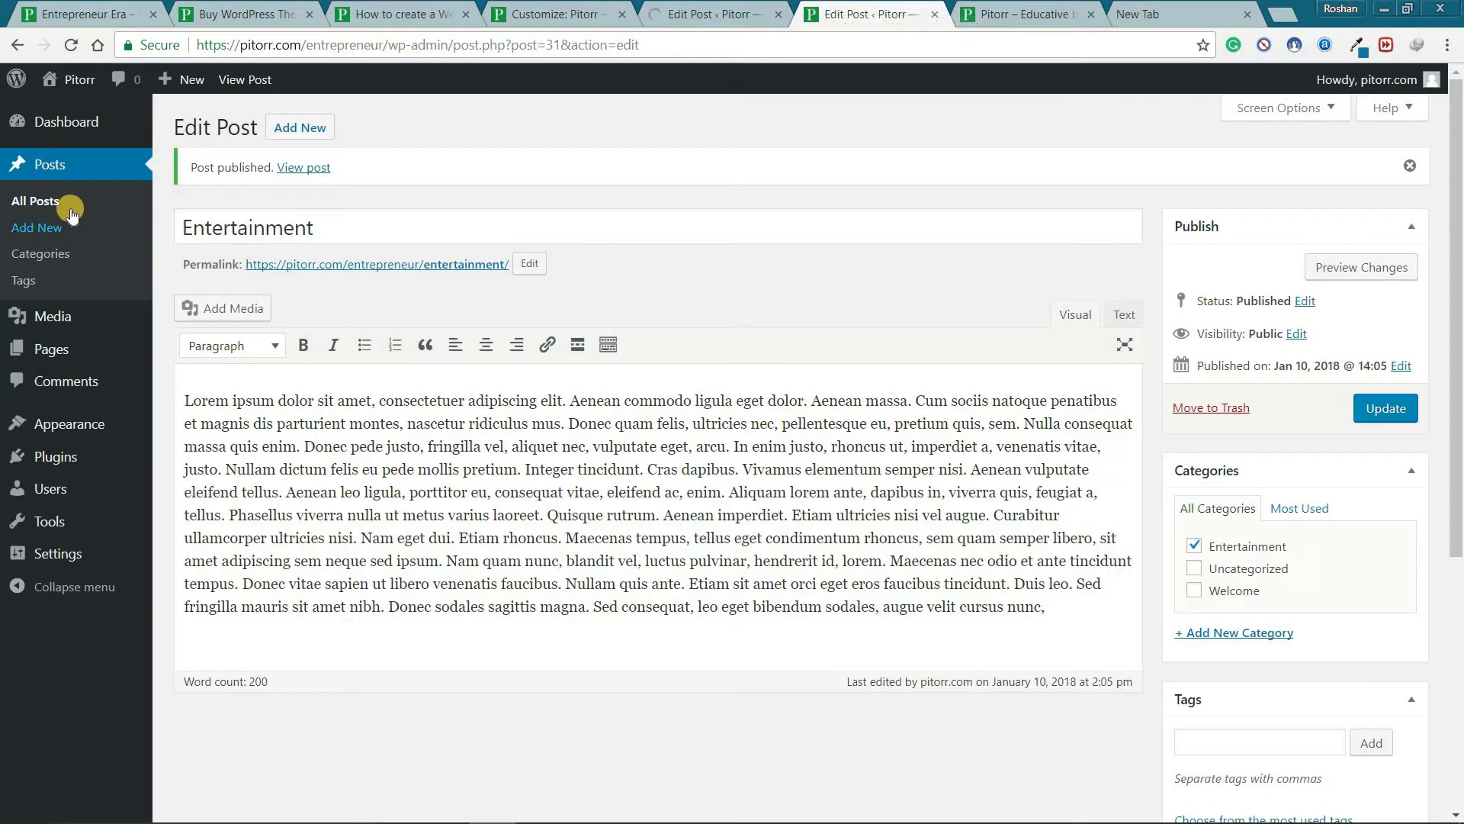
click(731, 6)
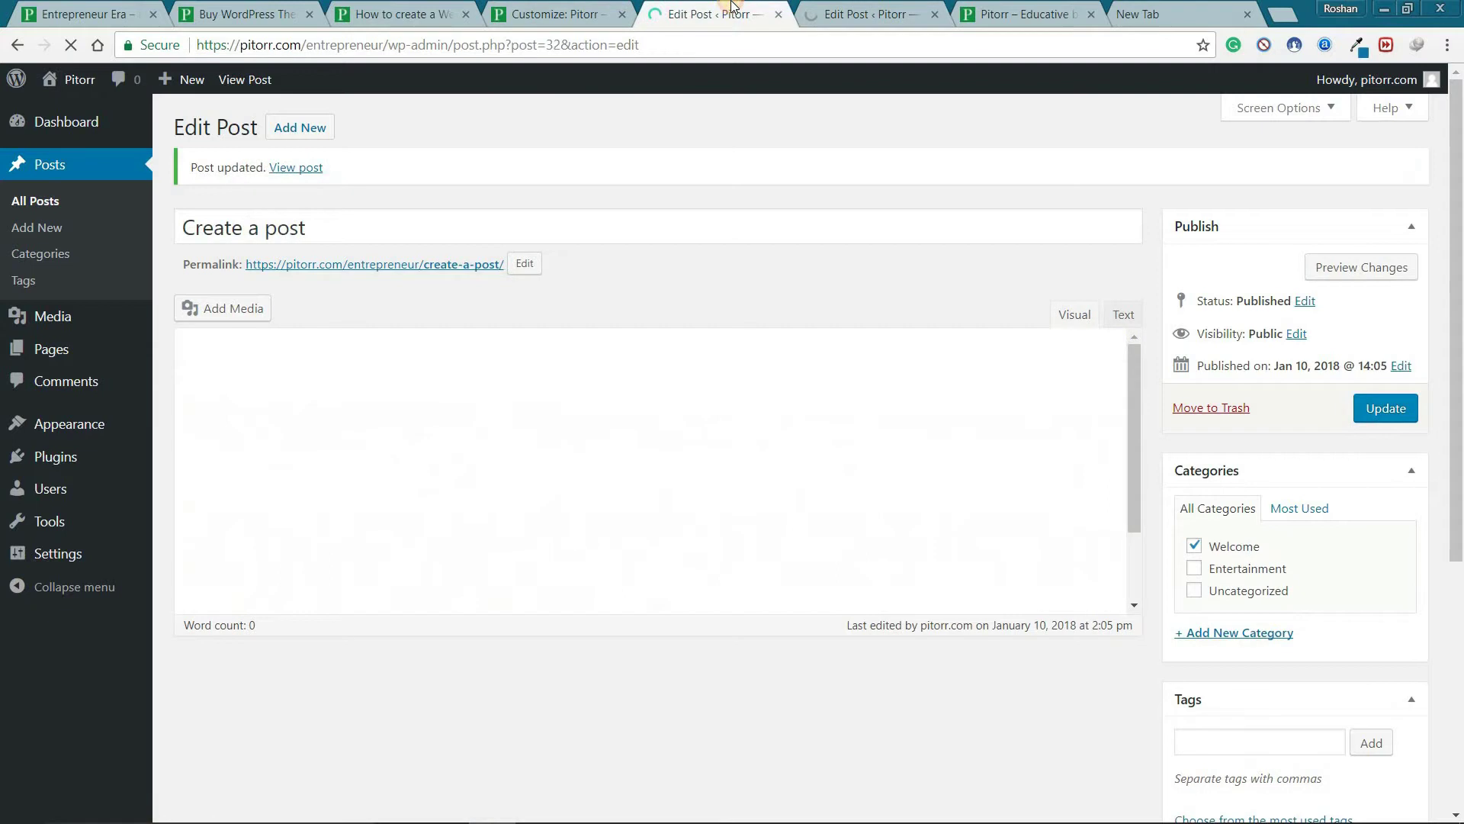
click(779, 14)
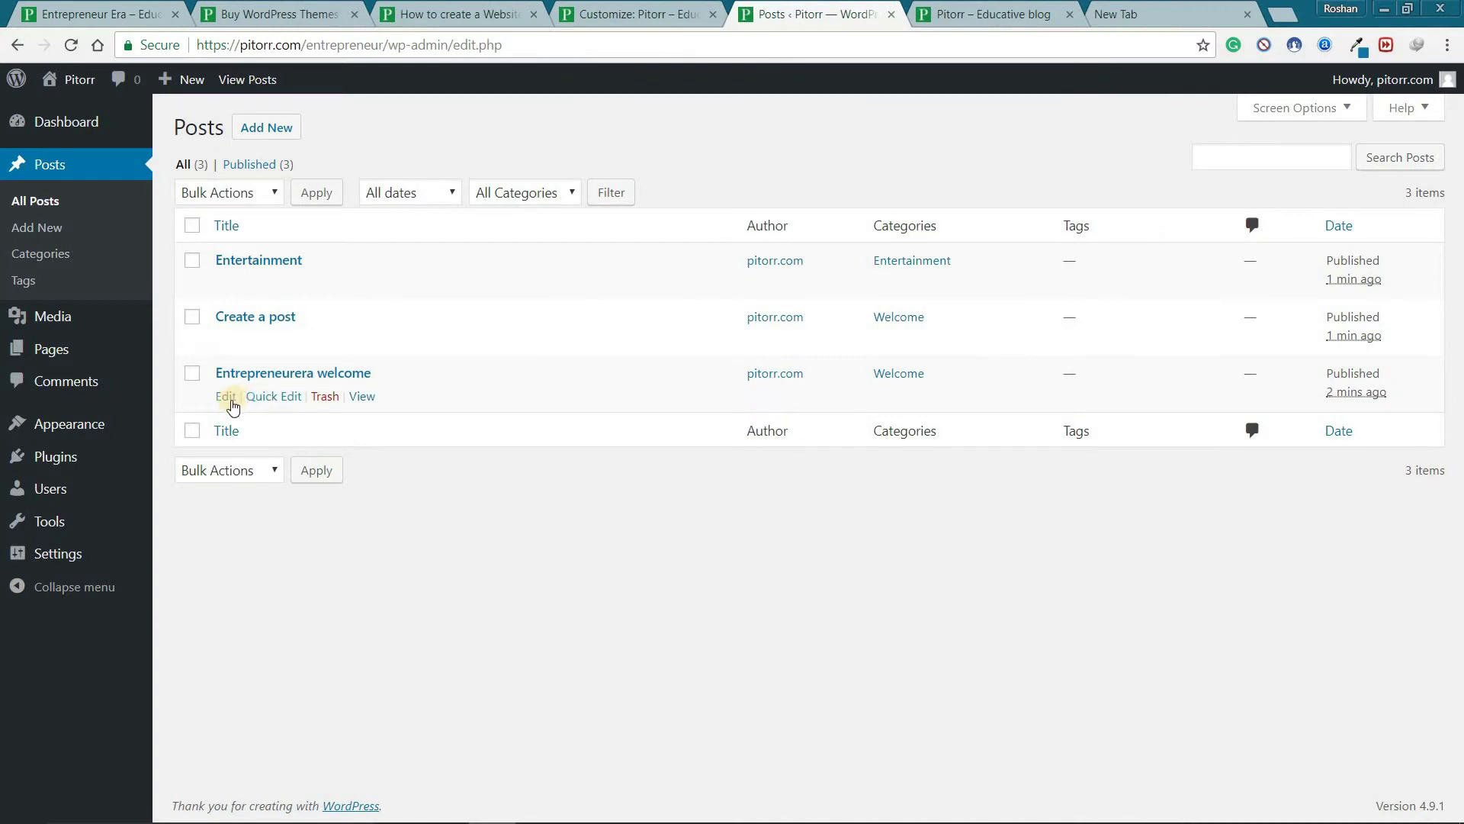
click(231, 400)
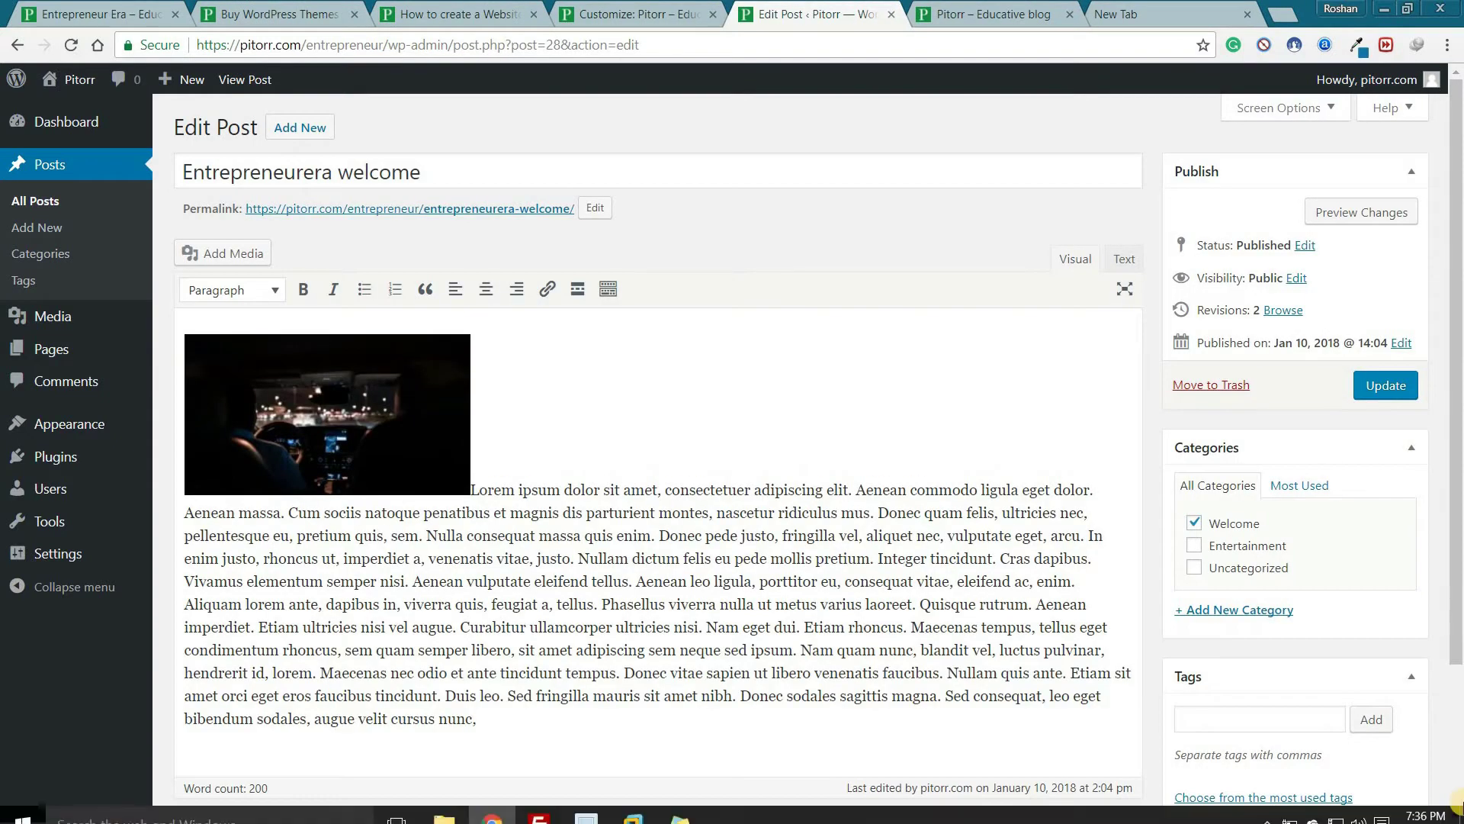
scroll(1461, 751, down, 3)
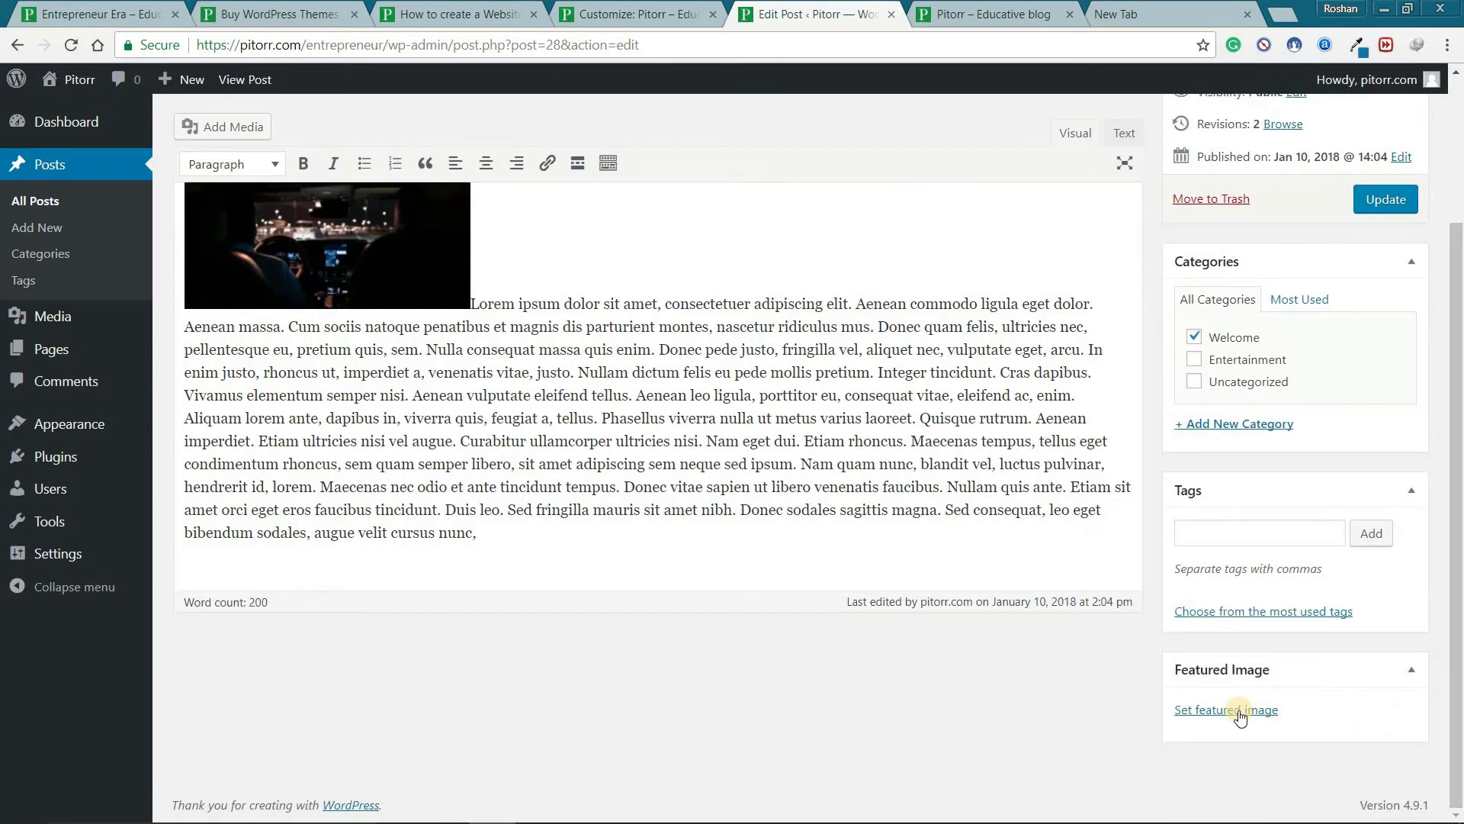
Step: Make myimage the Entrepreneurera welcome post's featured image and update the post
click(1242, 710)
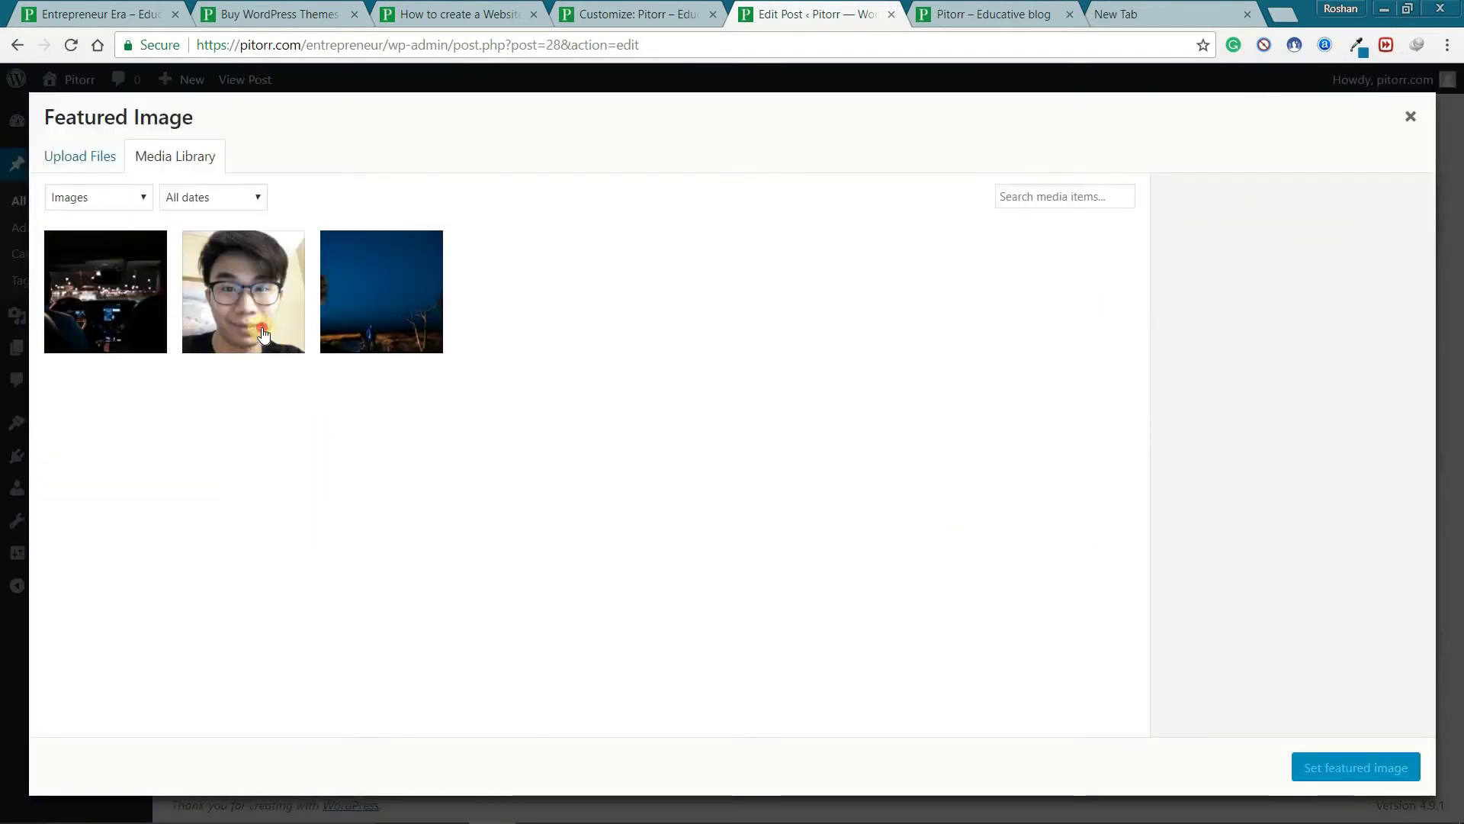
click(262, 333)
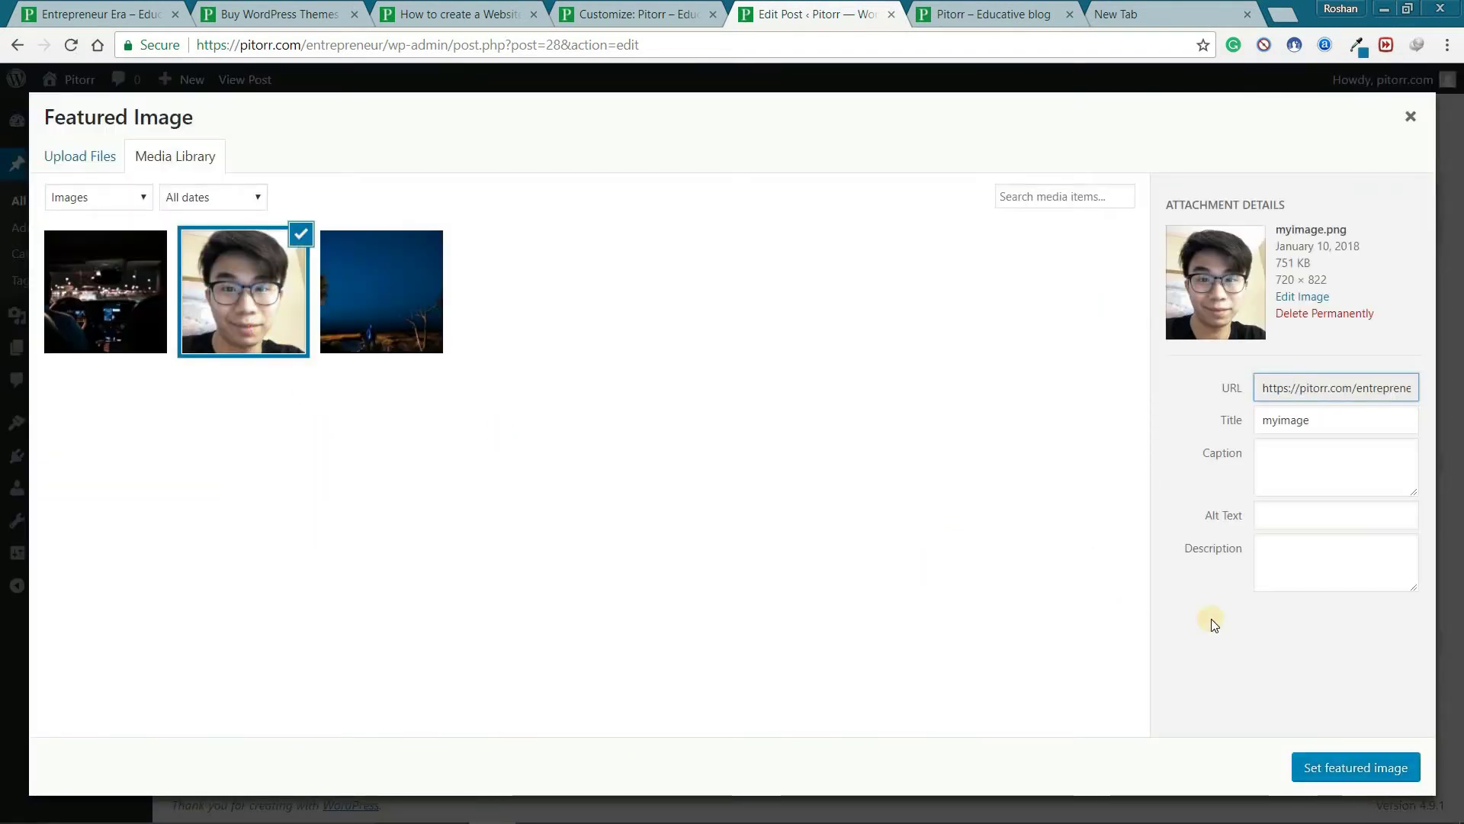
click(1331, 764)
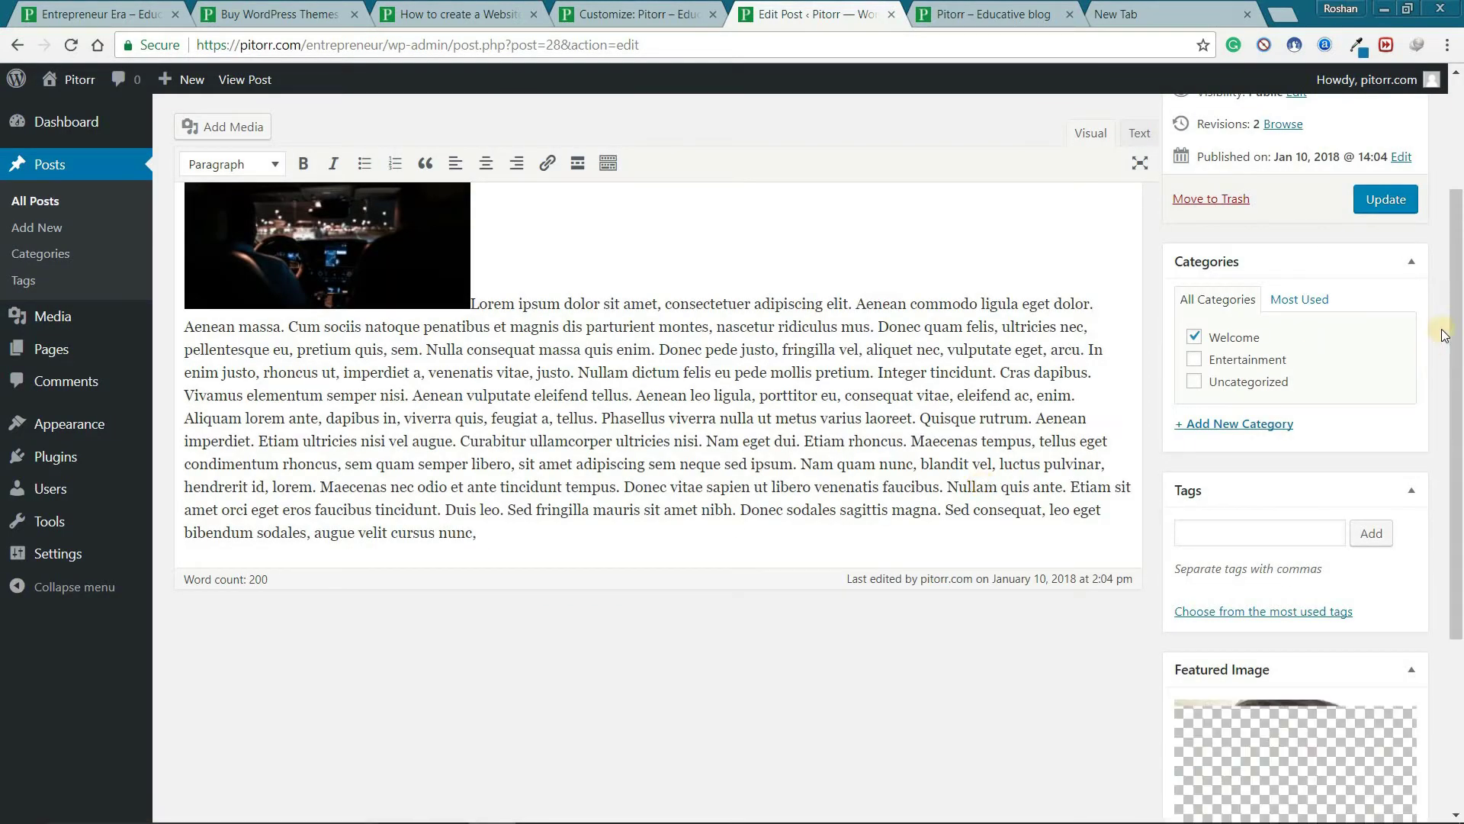
click(1396, 212)
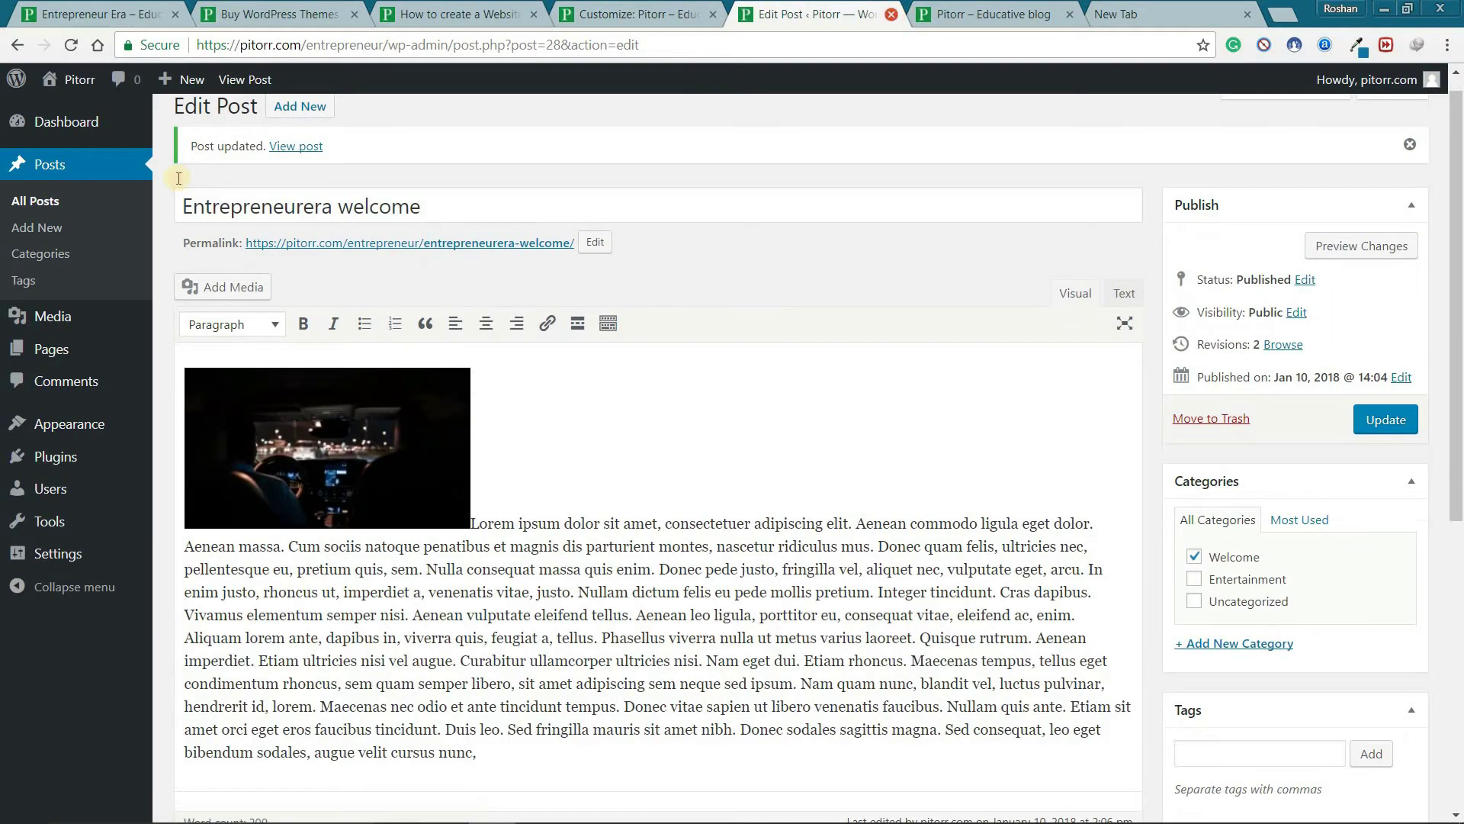
click(890, 15)
Step: In Cactus Section News, change the Section ID to Post, uncheck Hide Section, and publish
click(641, 14)
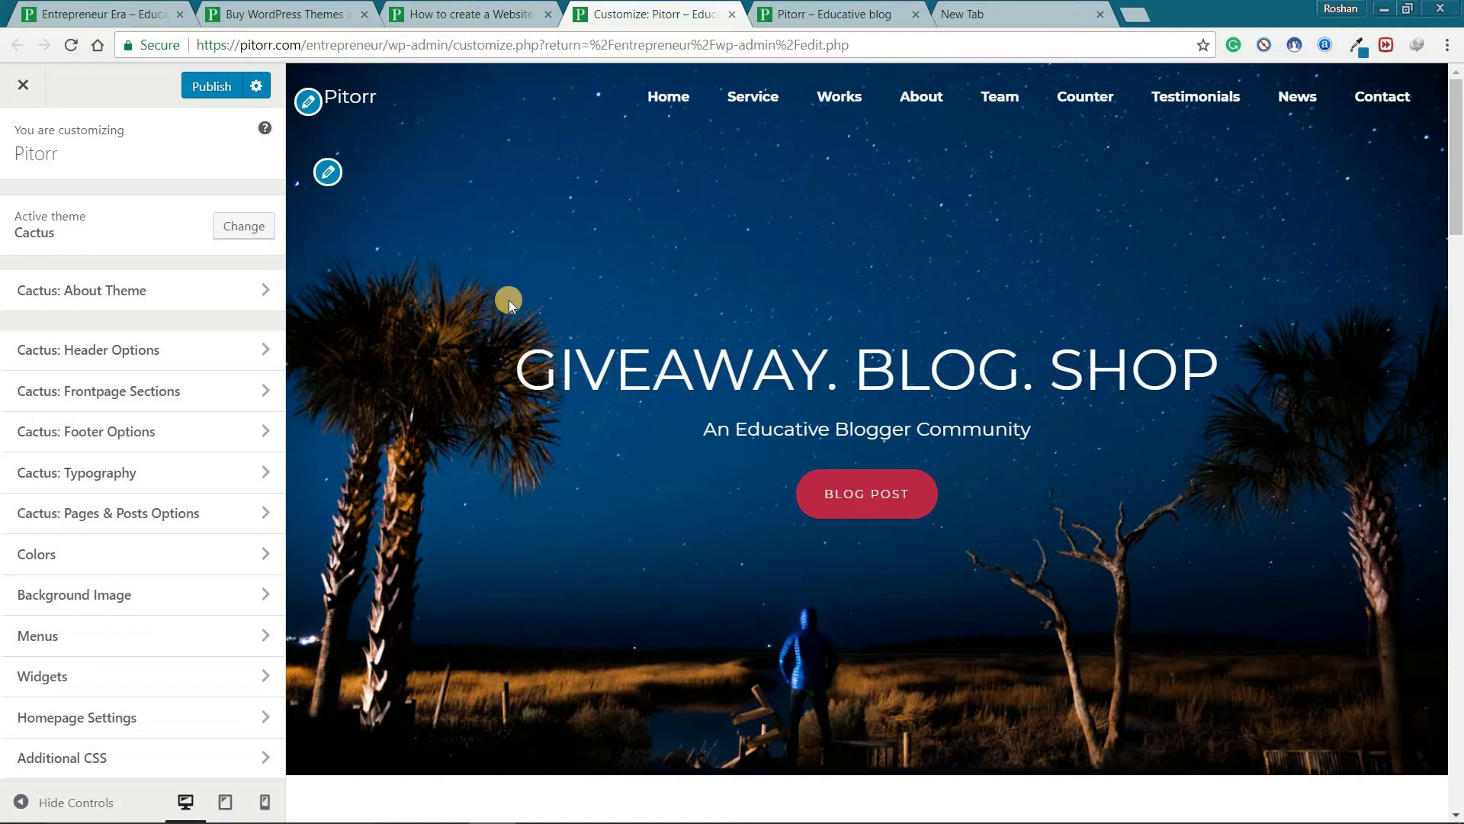
click(169, 403)
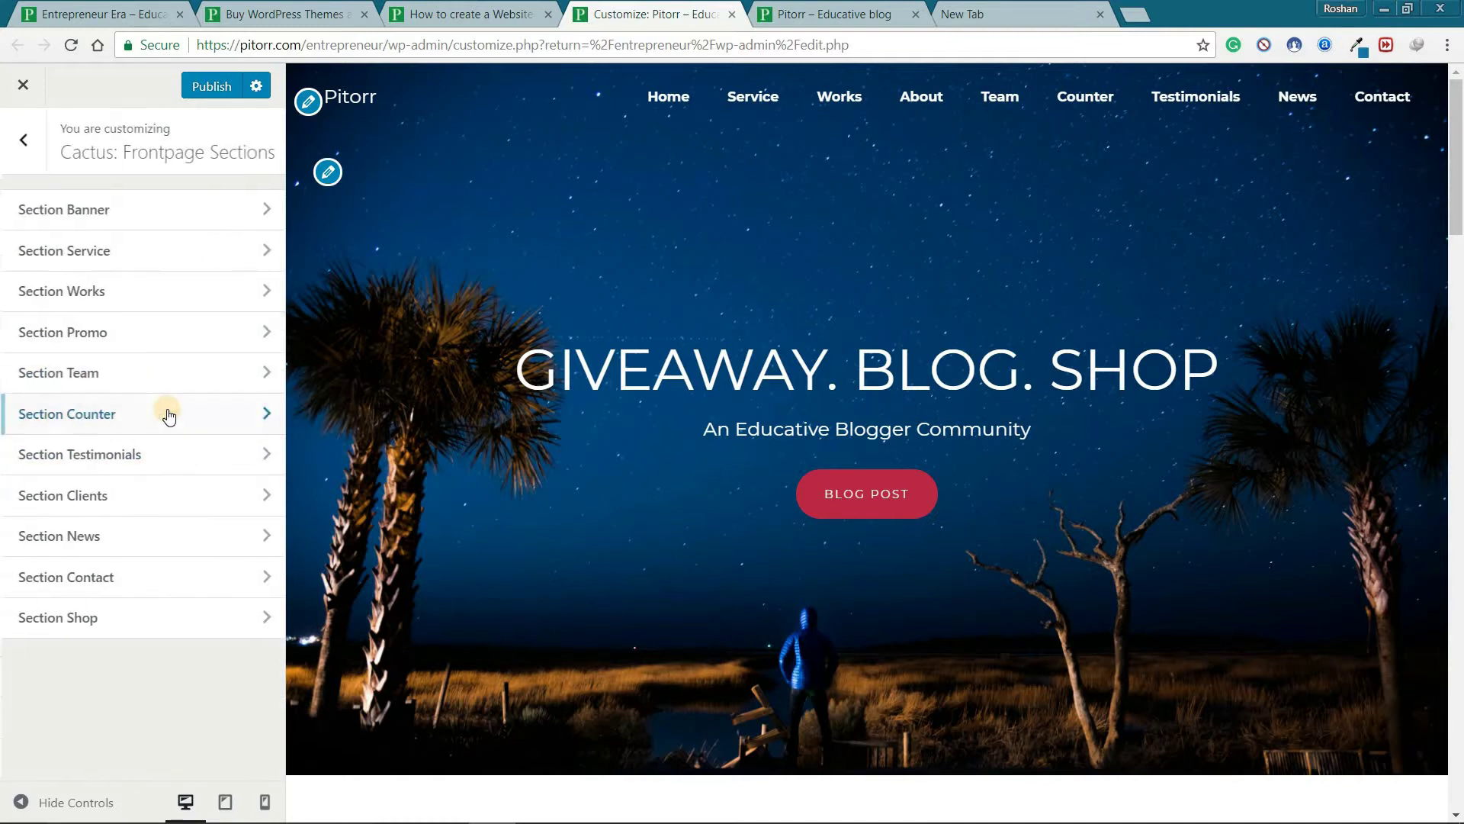
click(111, 537)
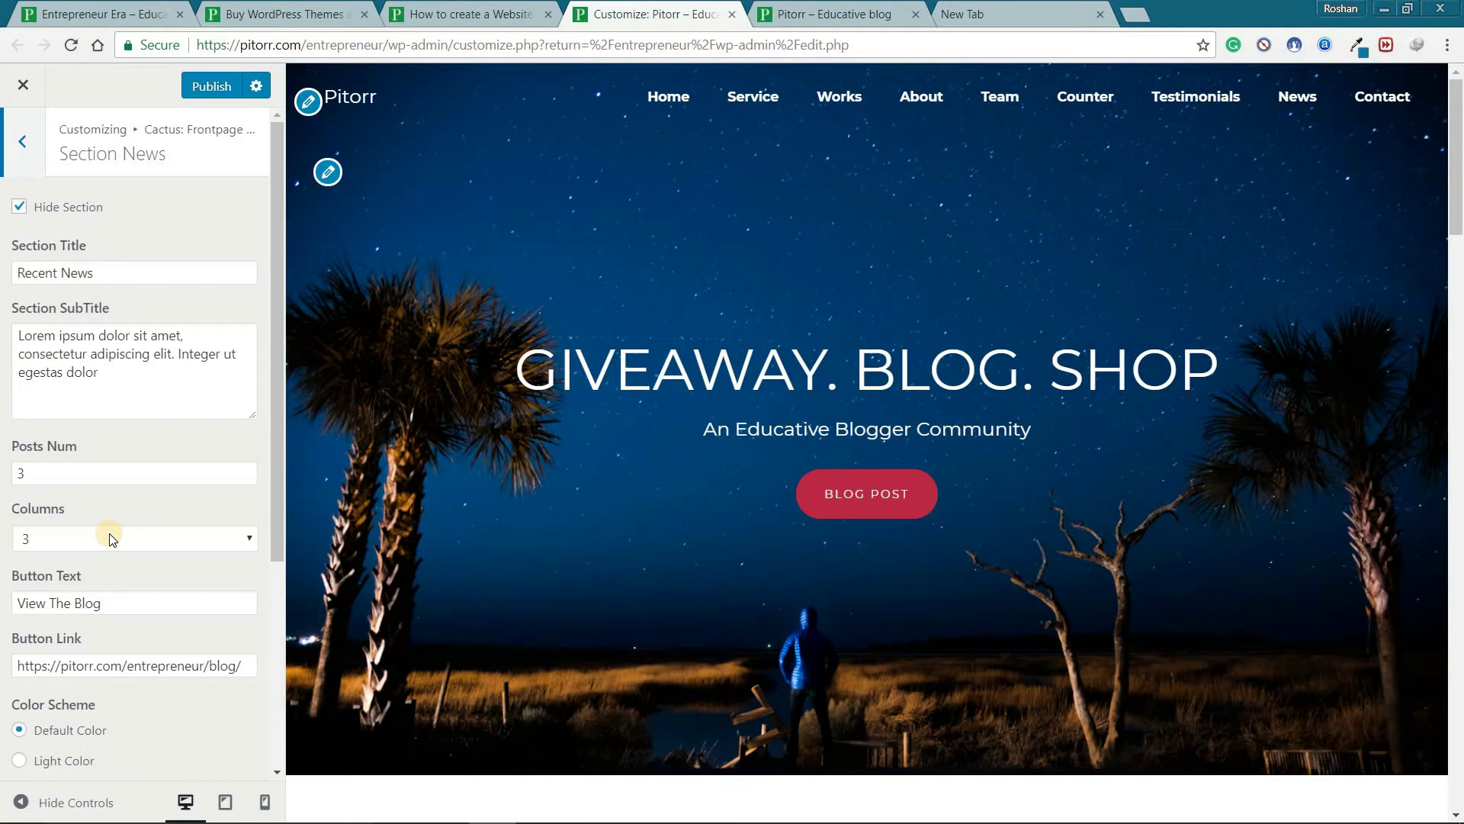
click(276, 584)
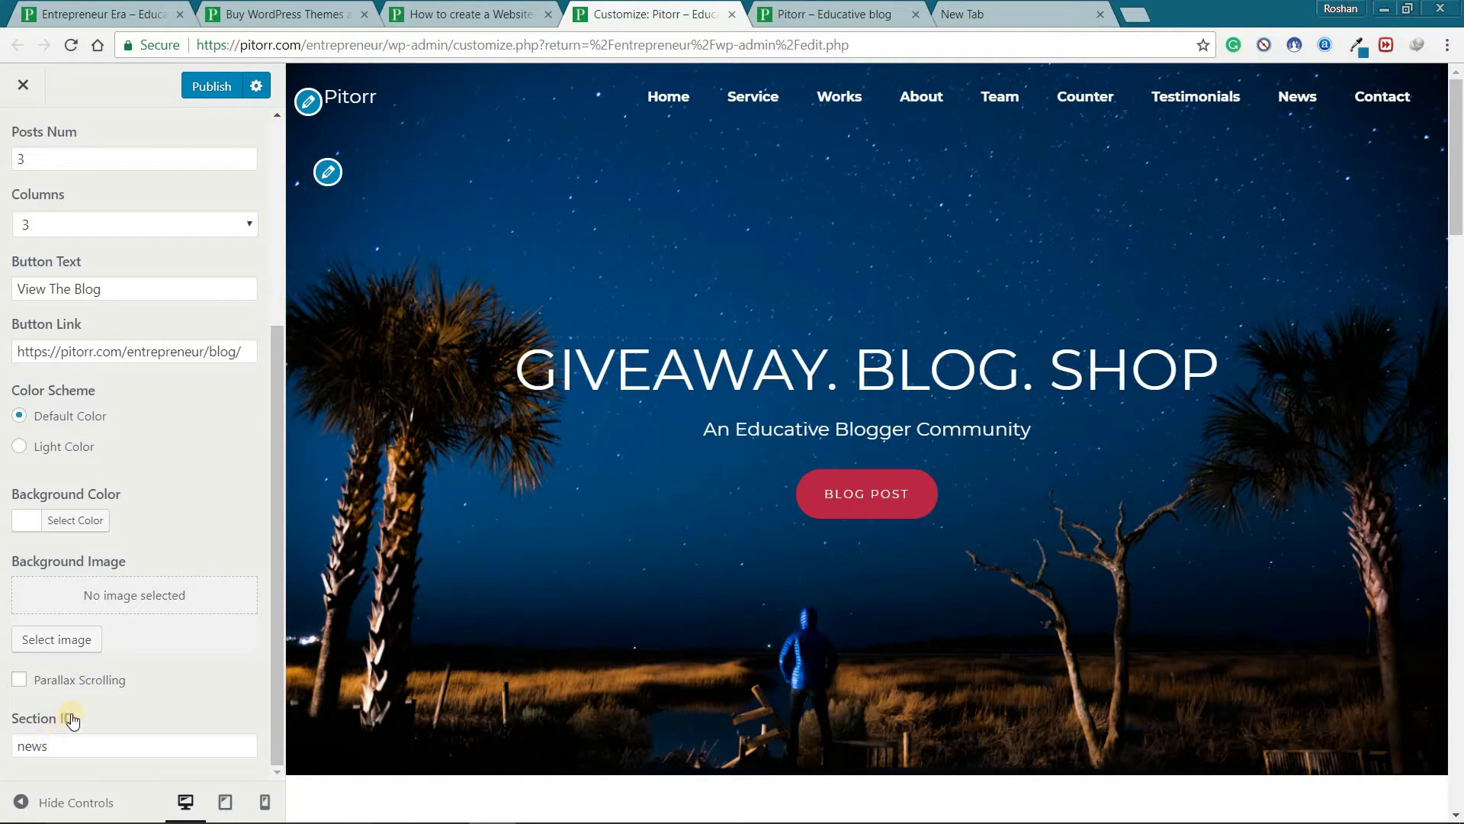
click(61, 747)
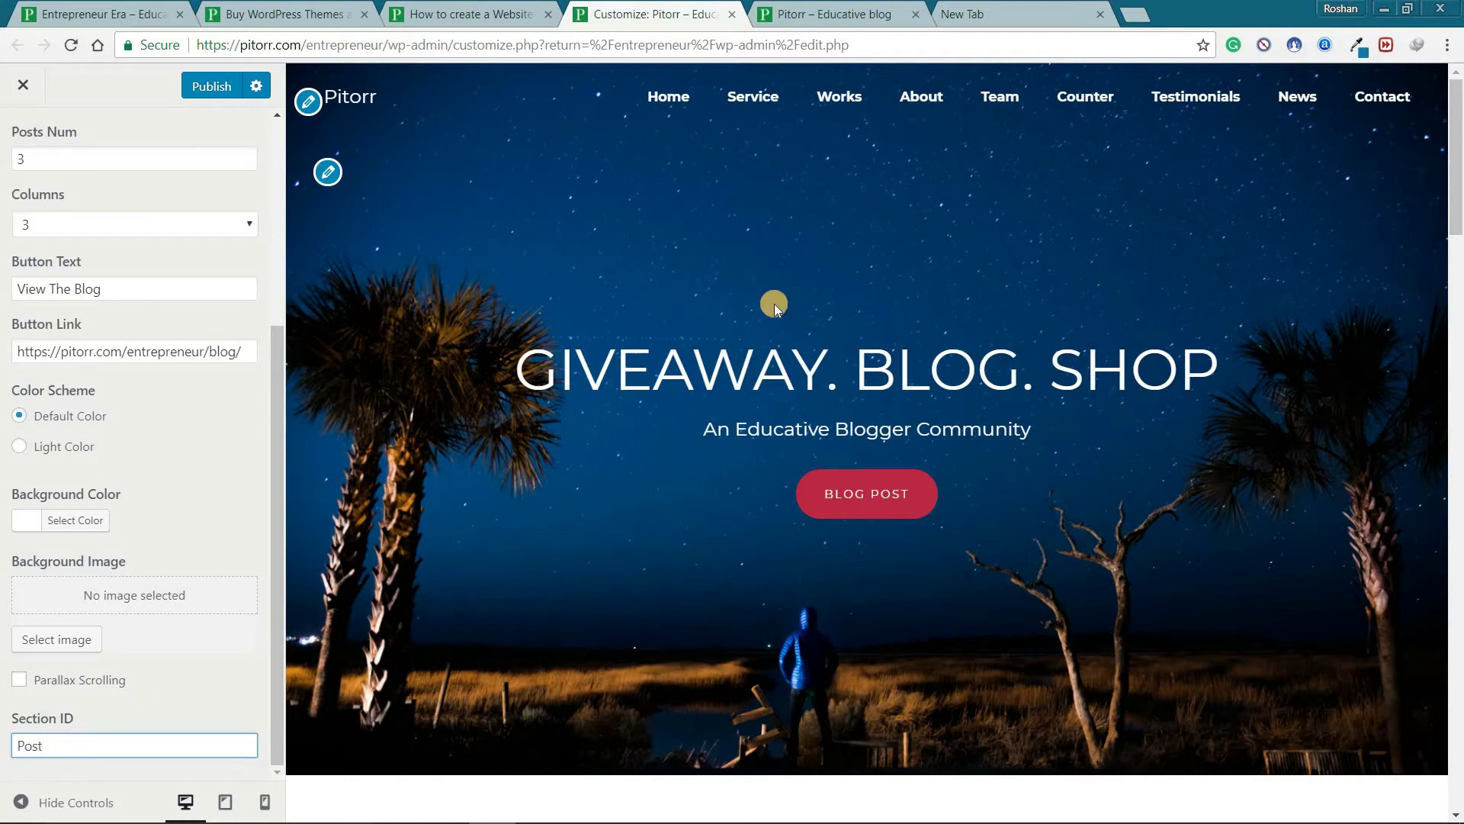
click(199, 667)
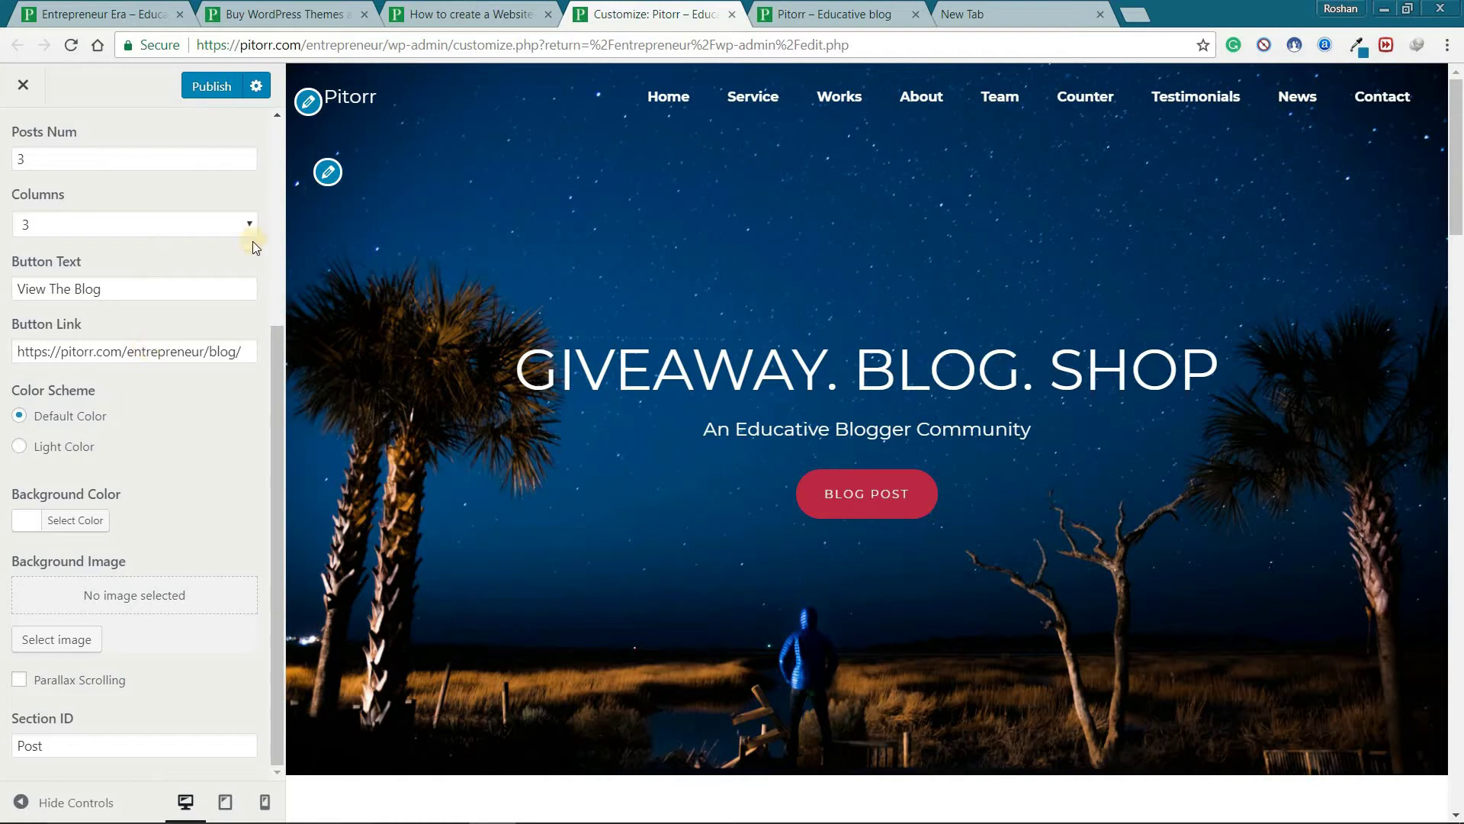
click(279, 240)
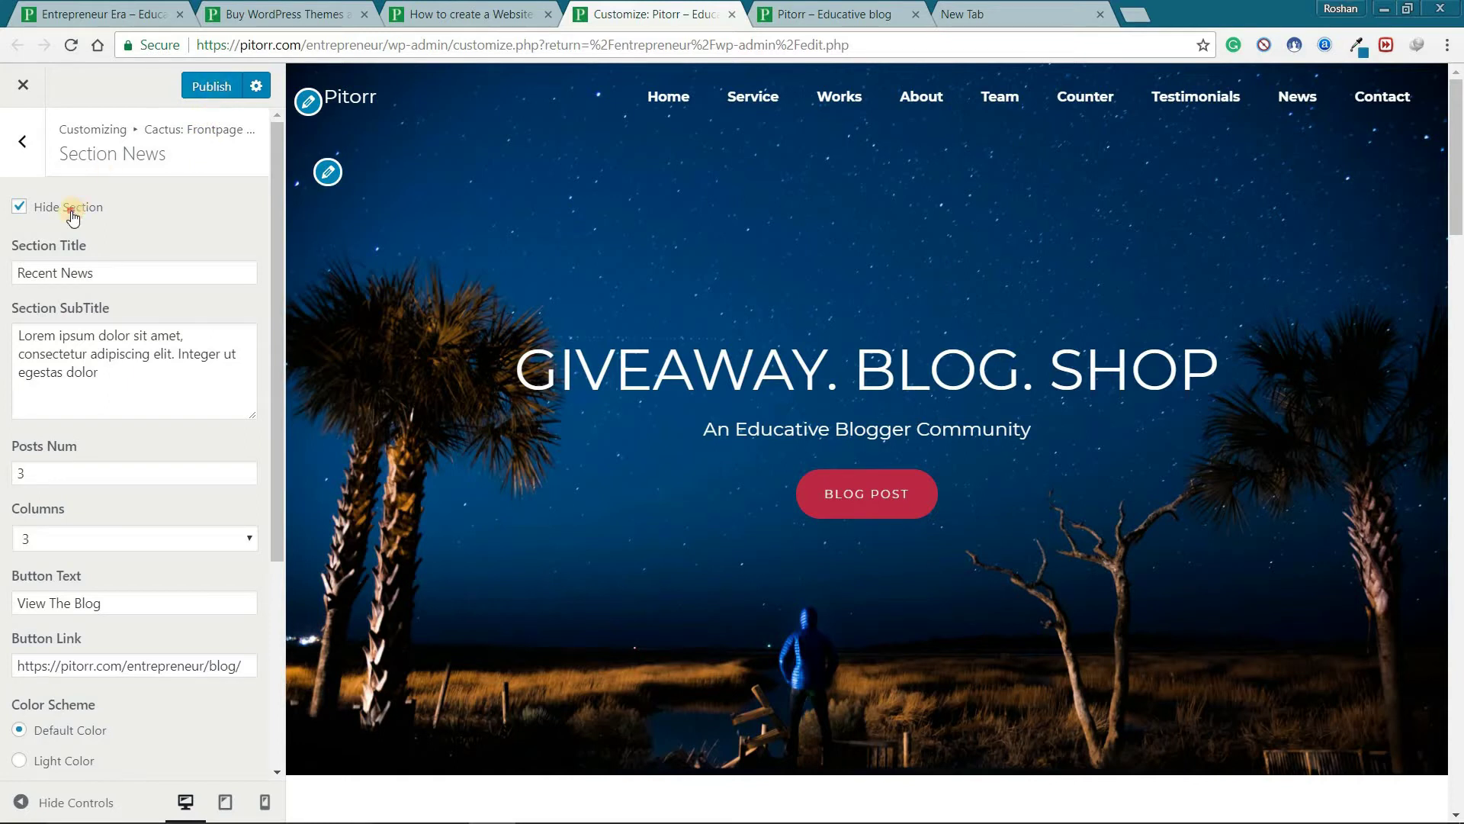
click(209, 86)
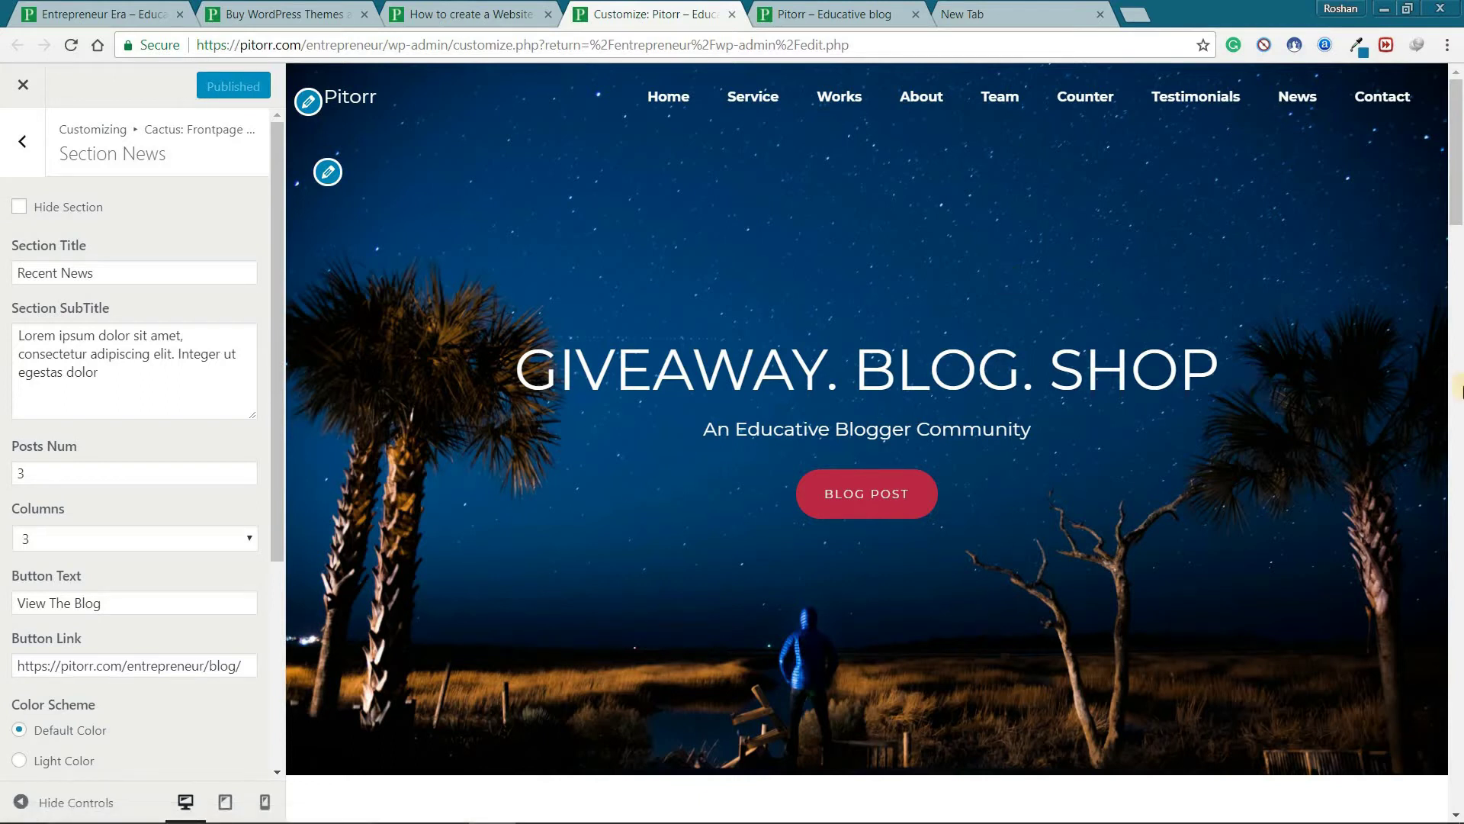
Step: Reload the live site and review its Recent News cards
click(1459, 388)
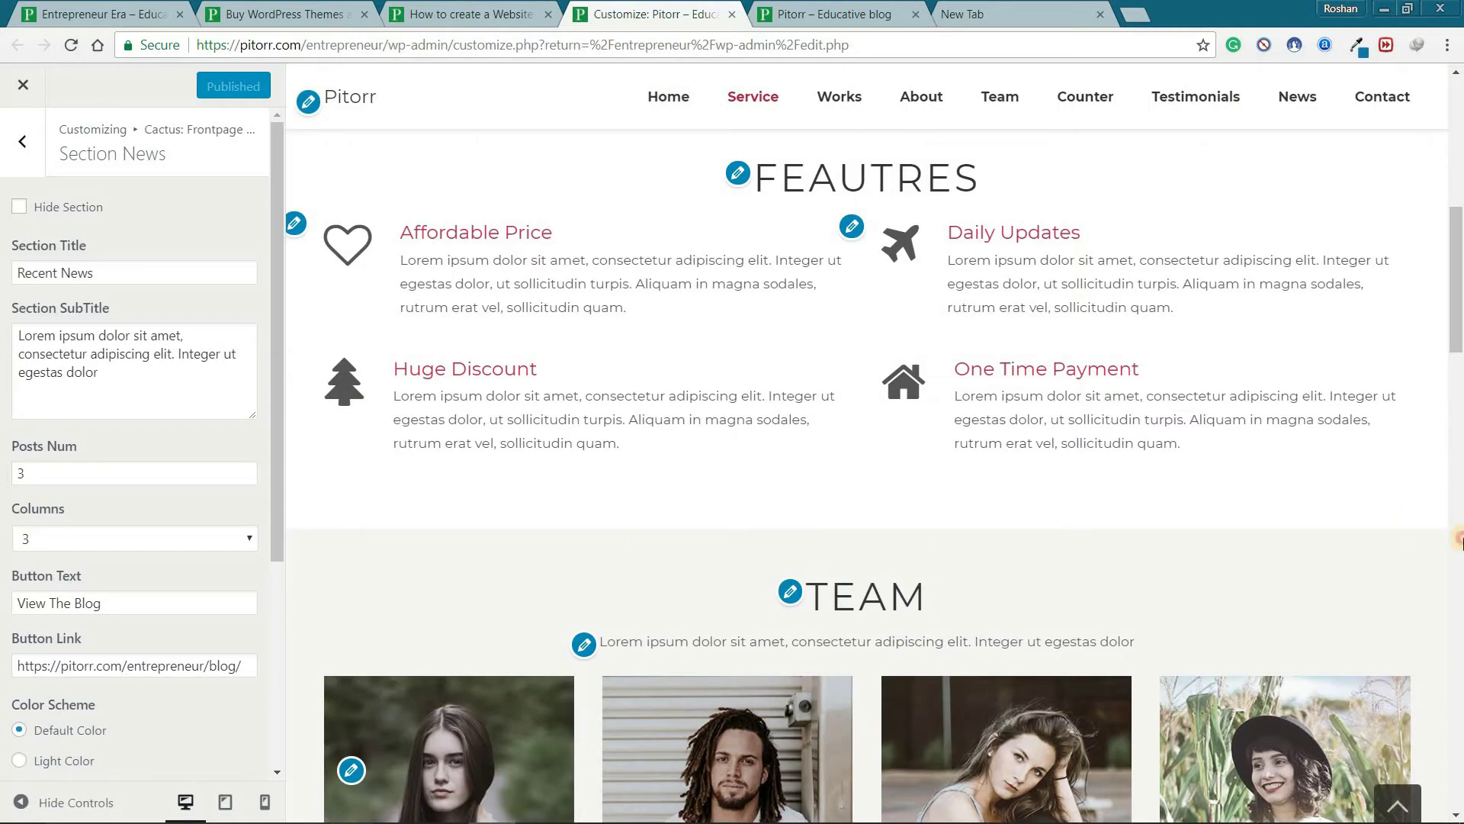
click(1459, 538)
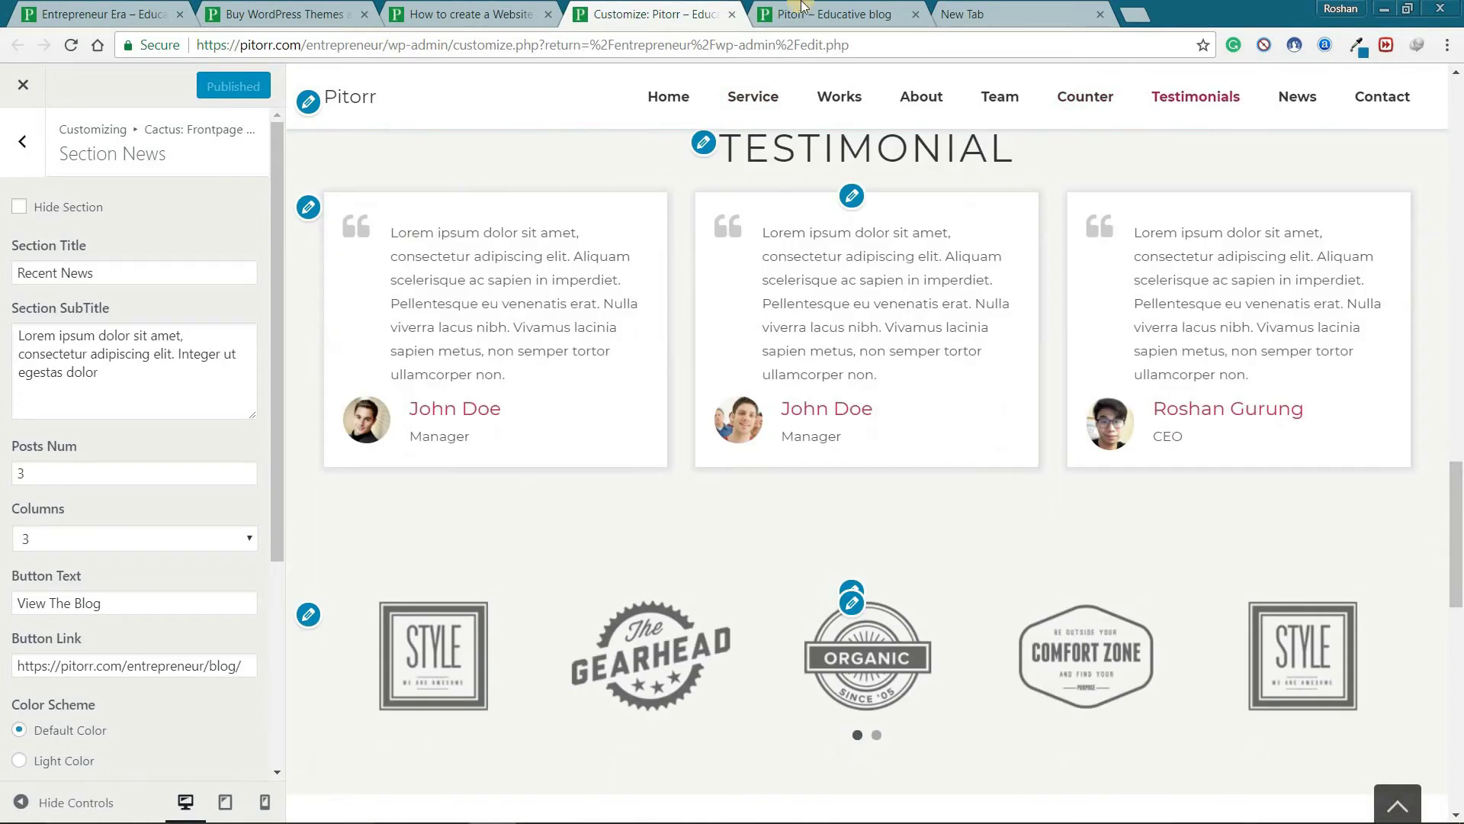
click(802, 7)
key(F5)
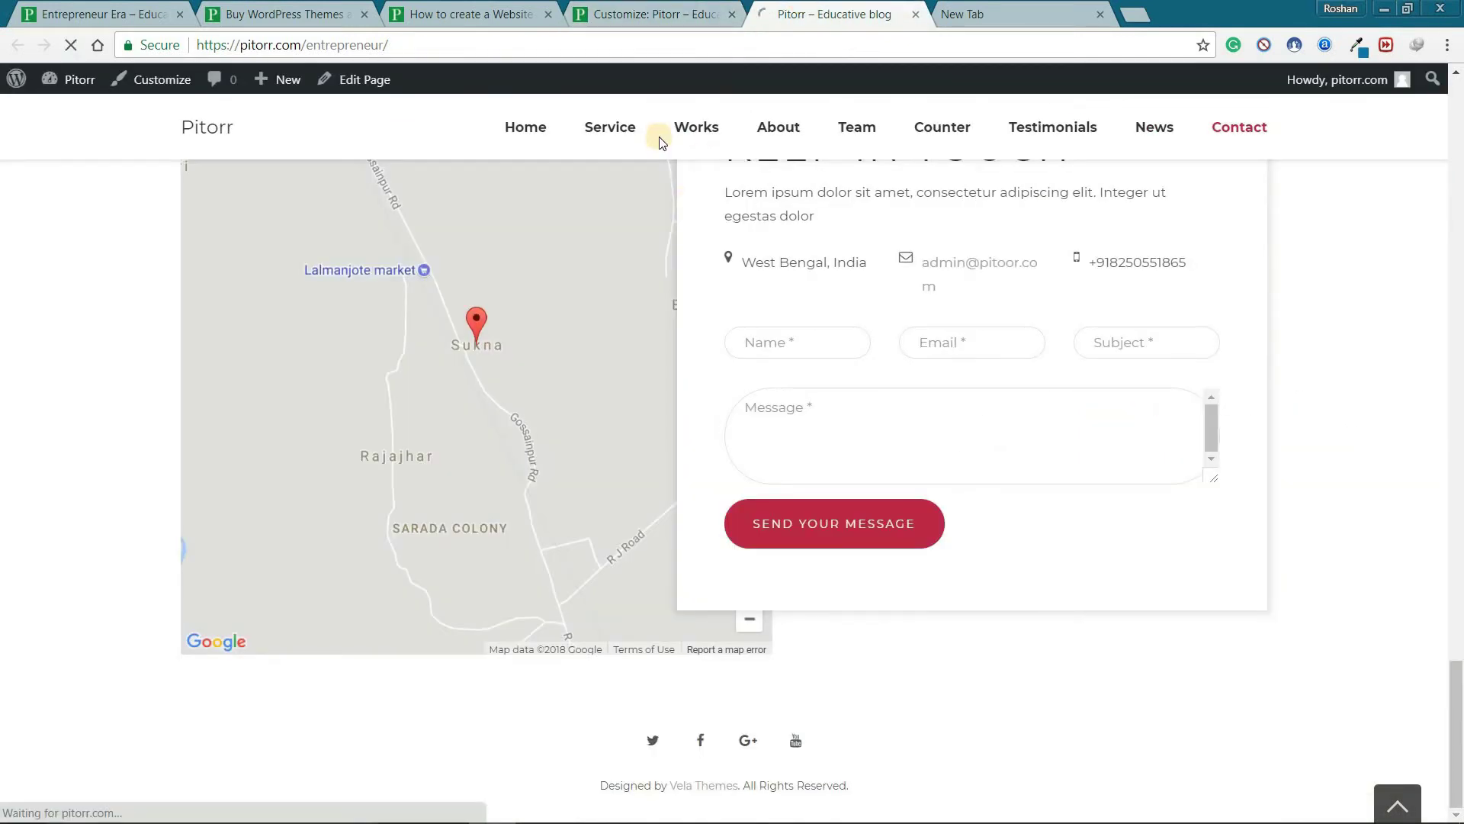
click(655, 14)
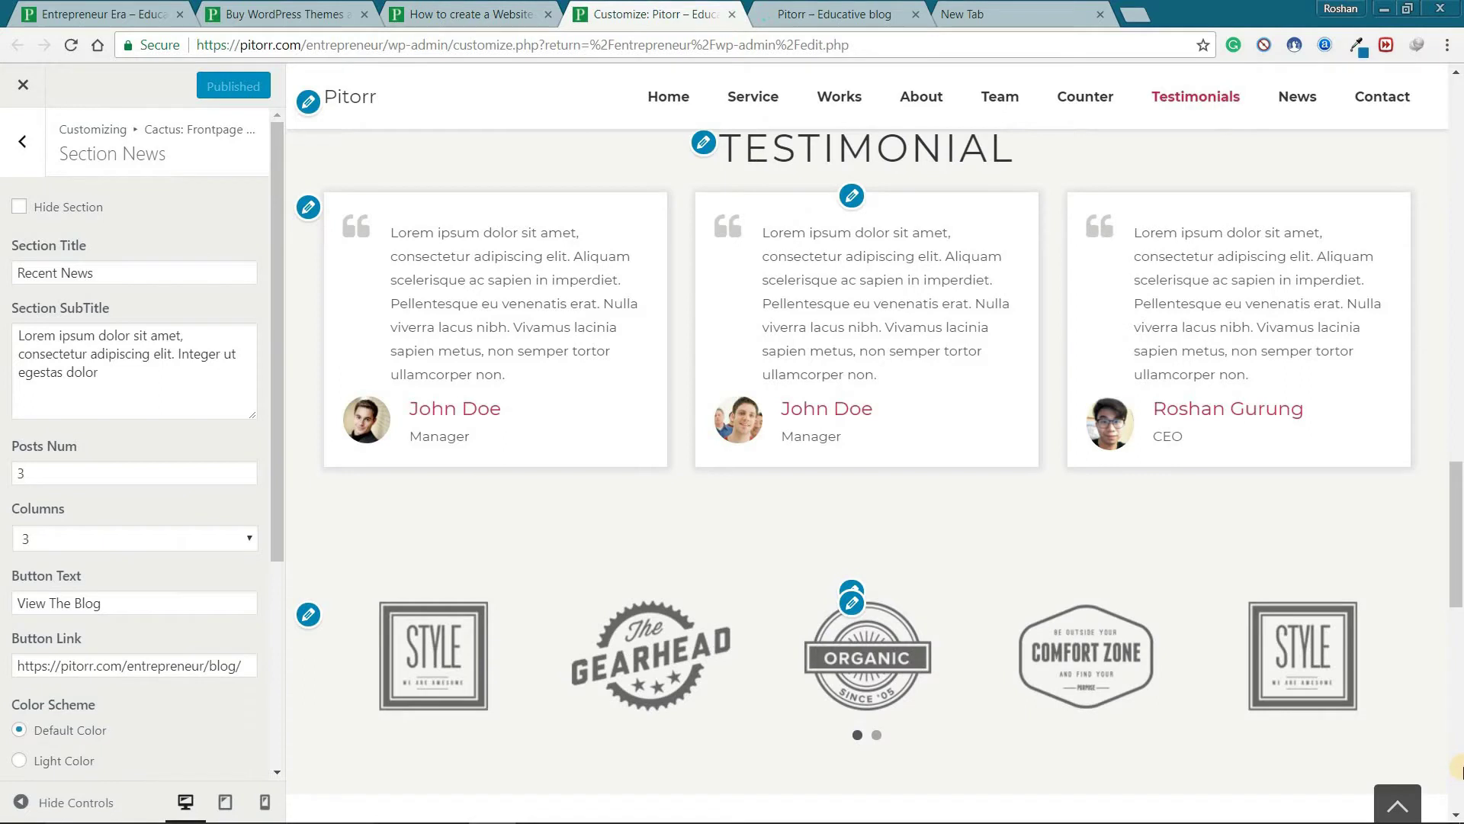
click(1457, 767)
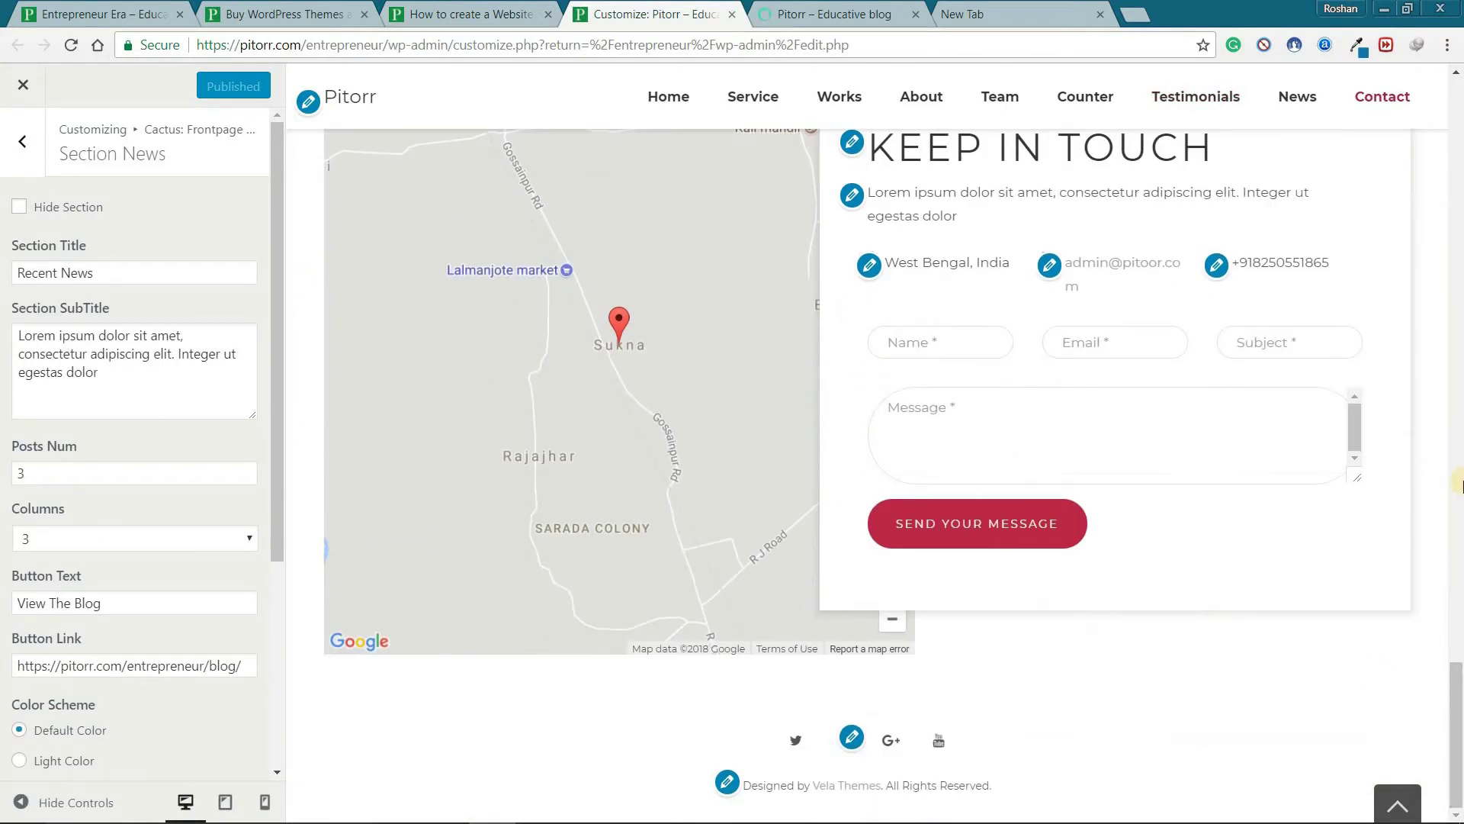
click(1459, 499)
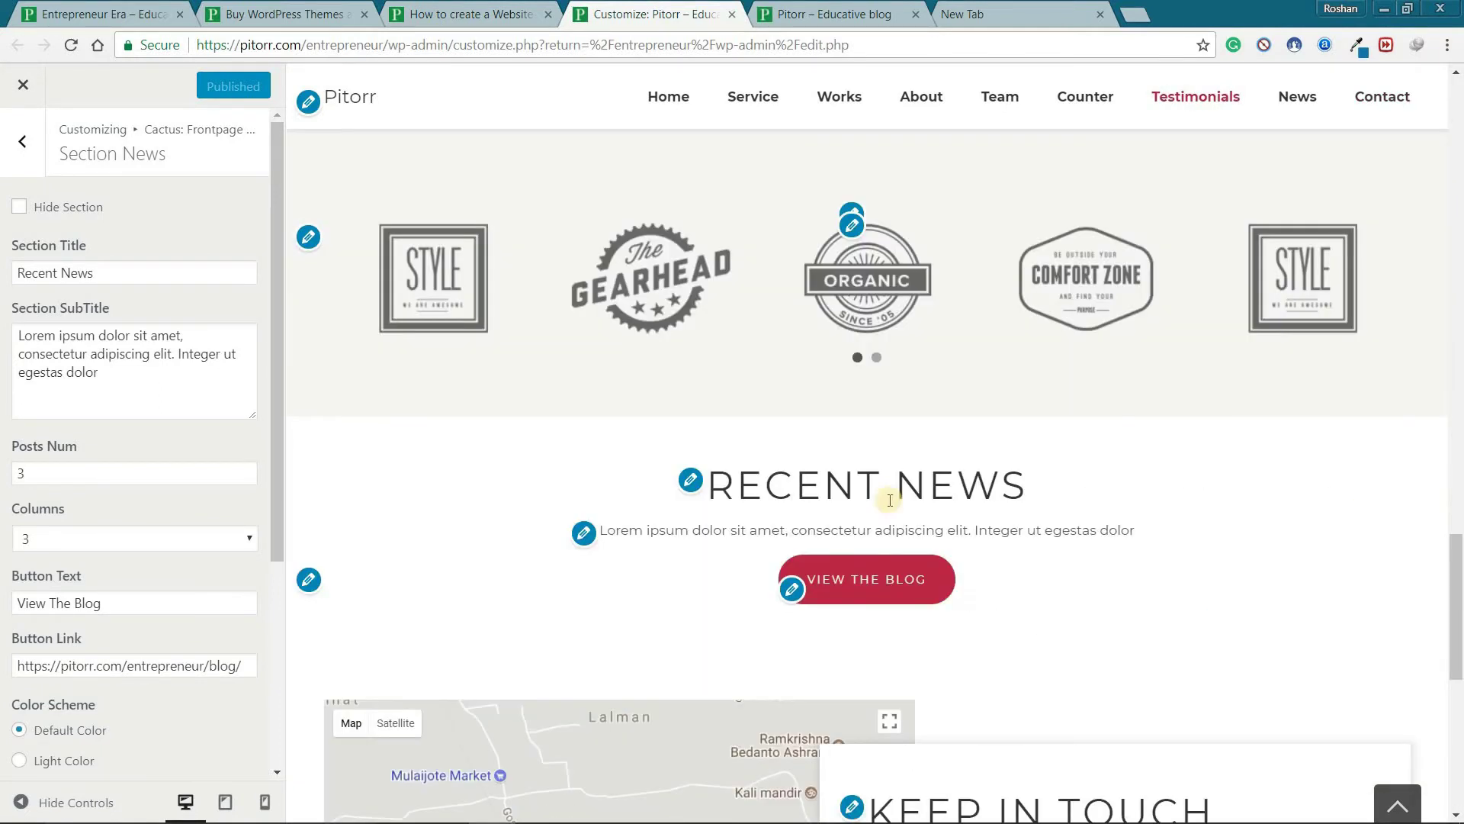
click(875, 8)
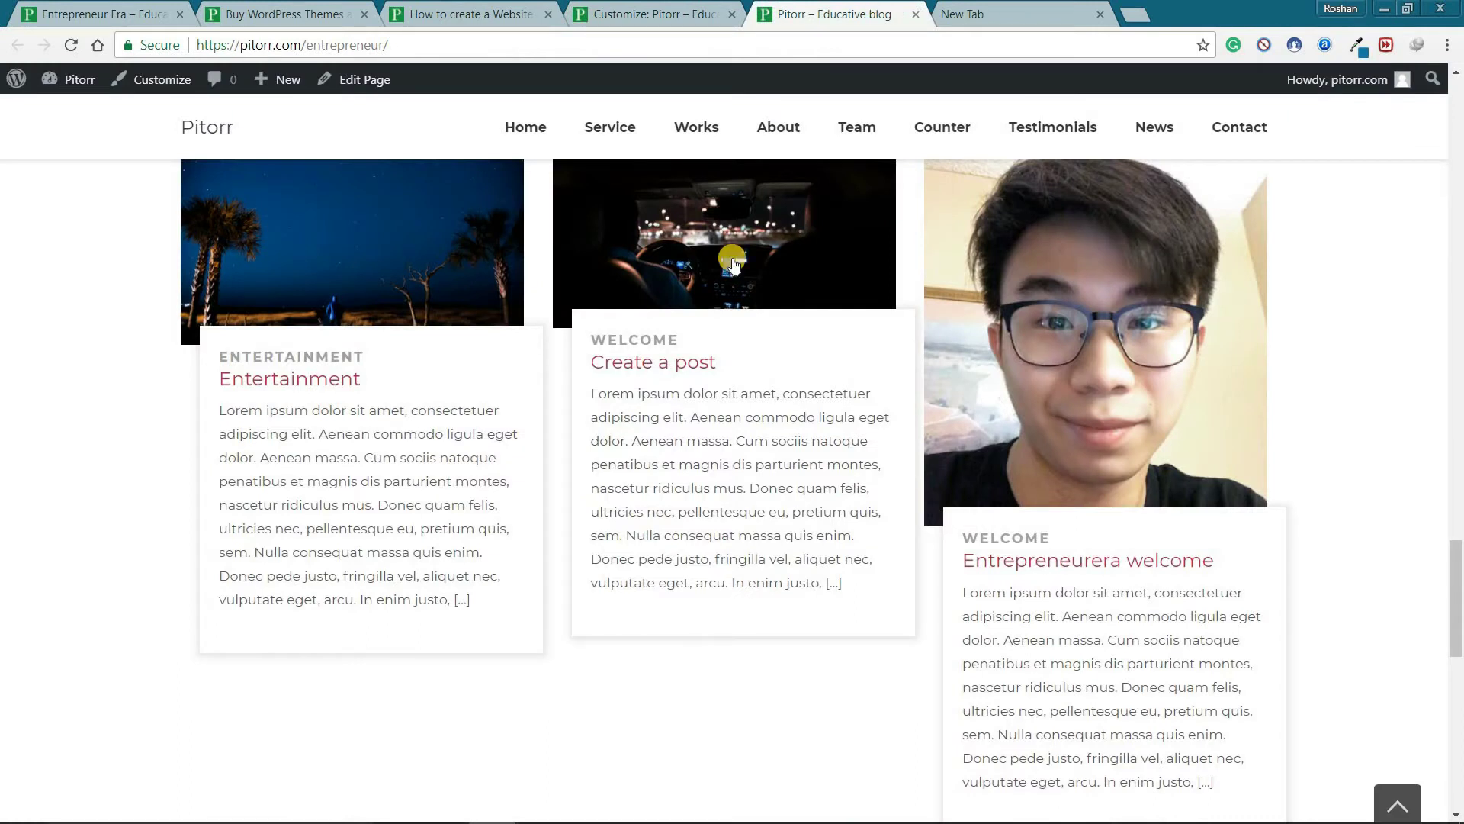
scroll(733, 264, up, 6)
scroll(733, 264, down, 4)
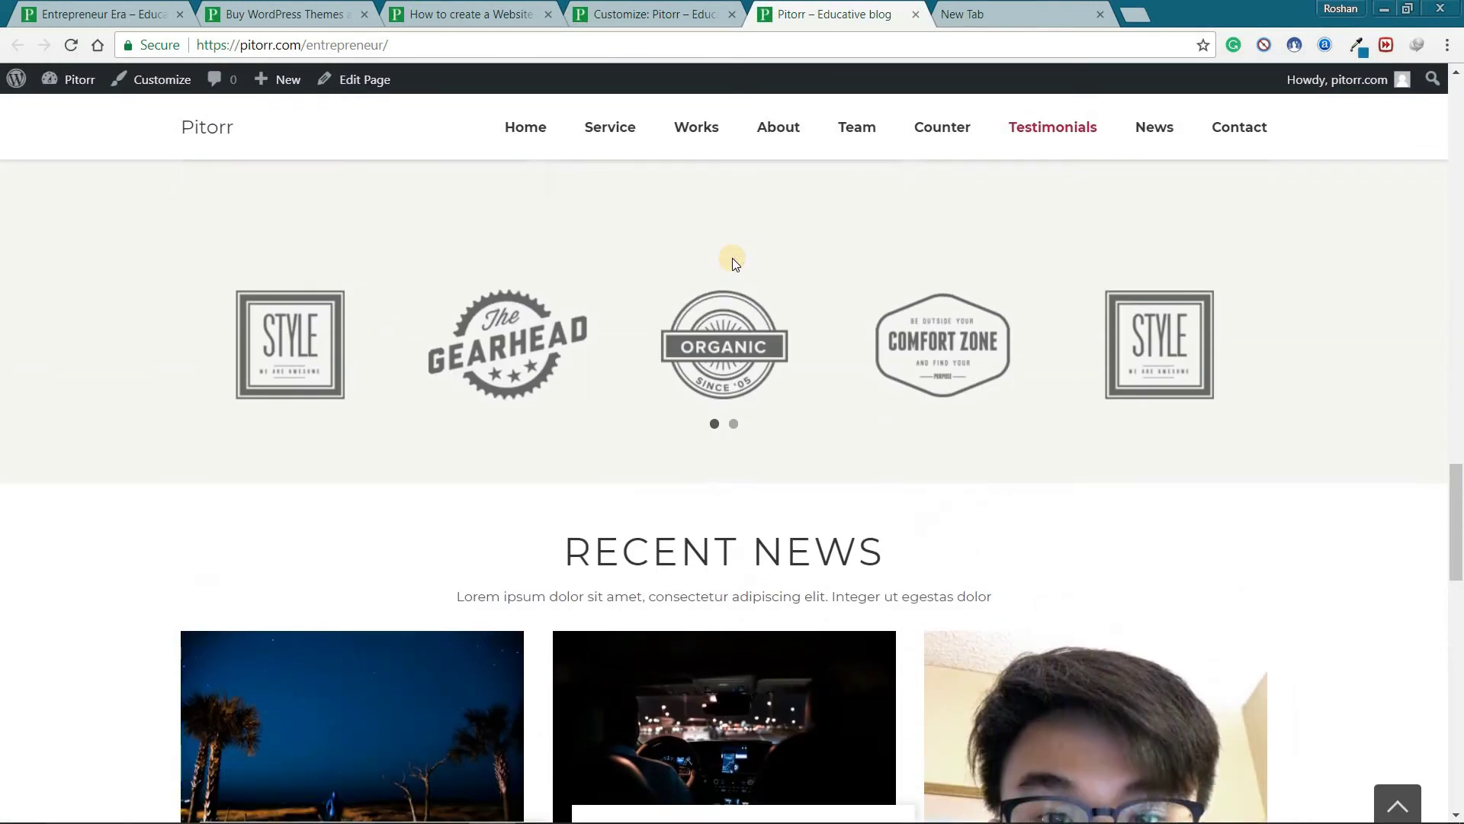
scroll(732, 258, down, 7)
scroll(732, 258, up, 7)
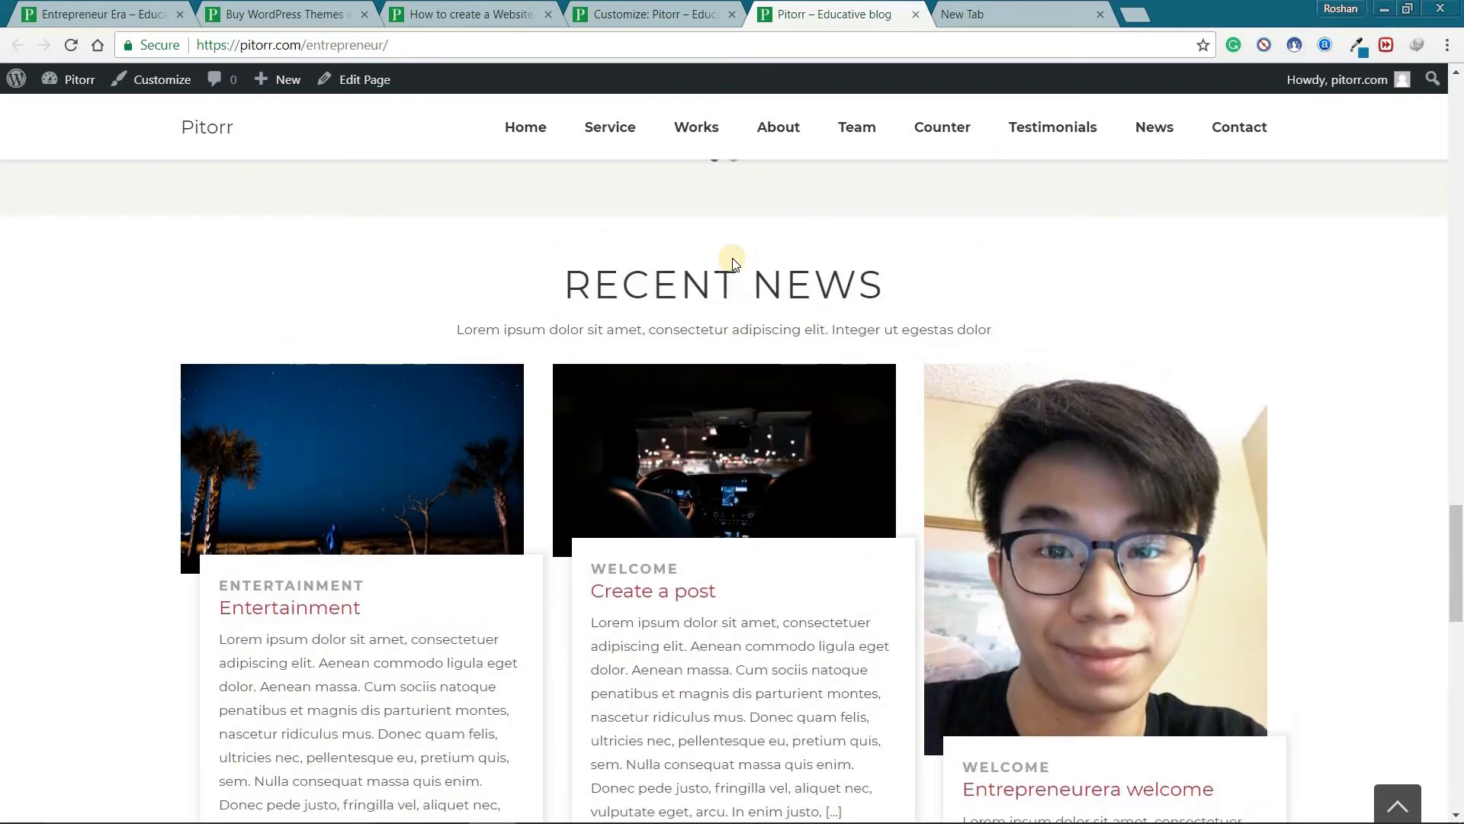
scroll(734, 257, up, 3)
scroll(734, 264, down, 3)
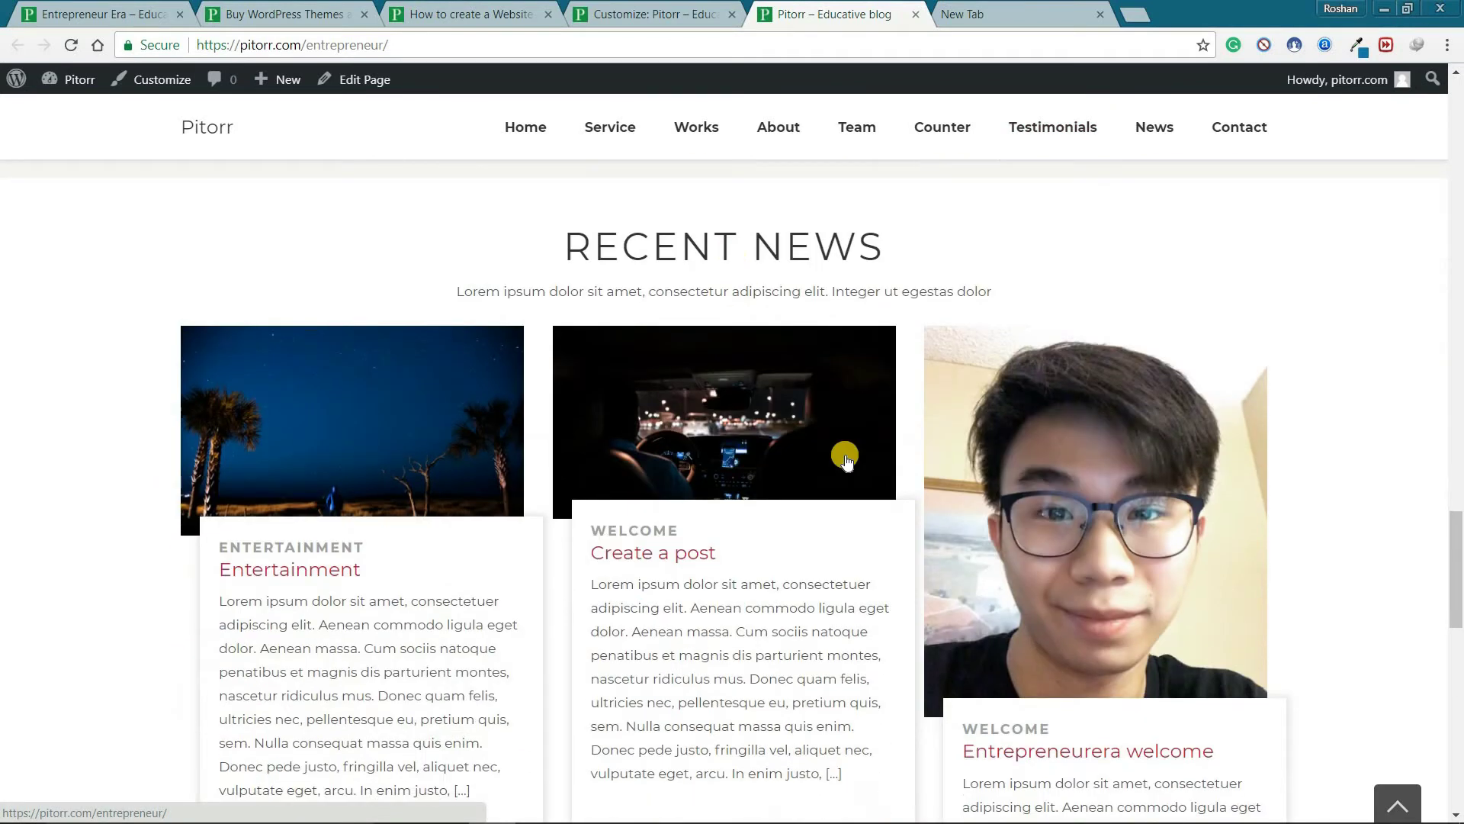
click(660, 9)
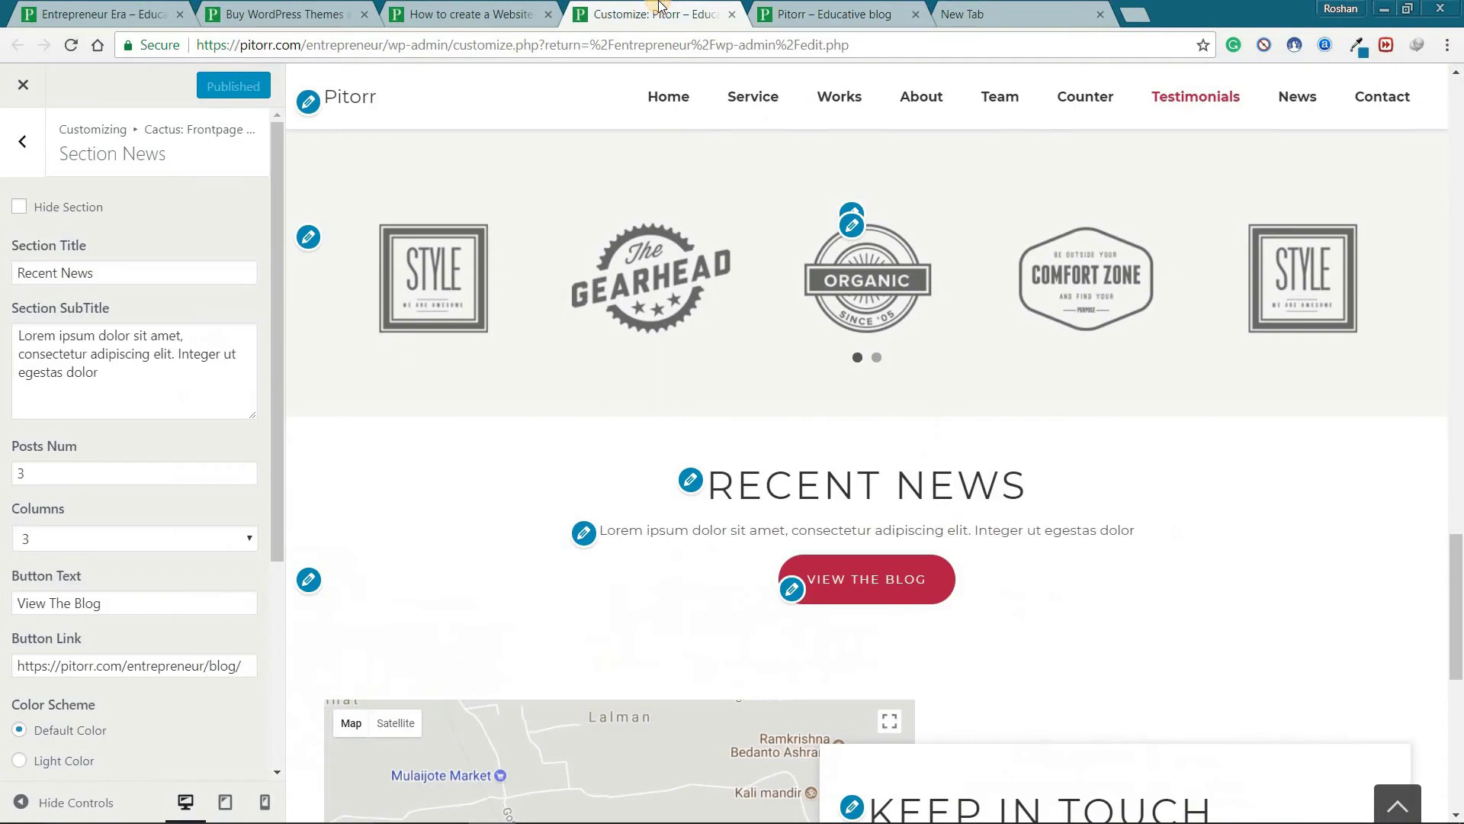
Step: Close the 'Buy WordPress Themes' and 'How to create a Website' post tabs
click(389, 9)
click(311, 6)
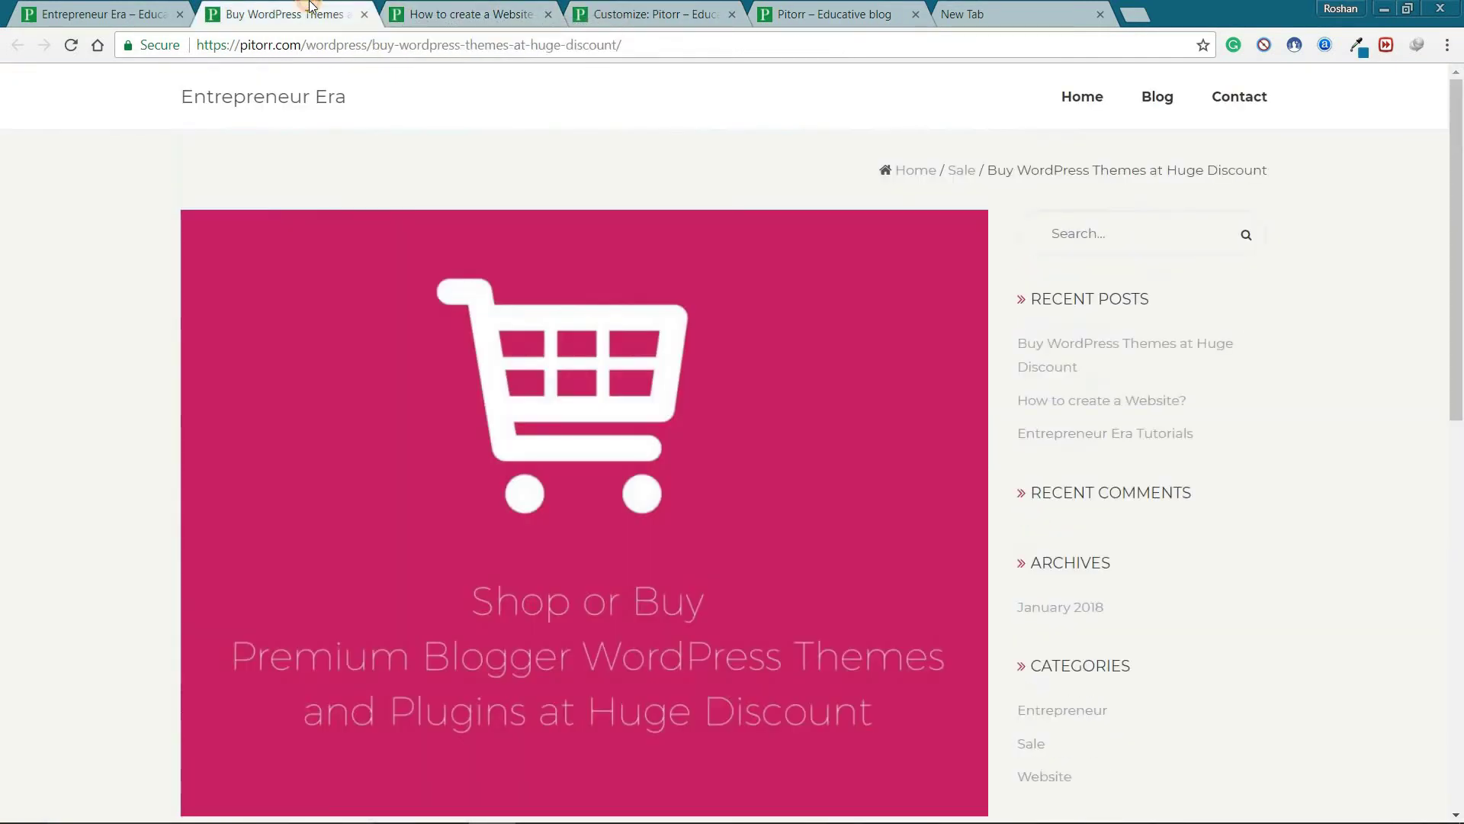
click(362, 15)
click(361, 14)
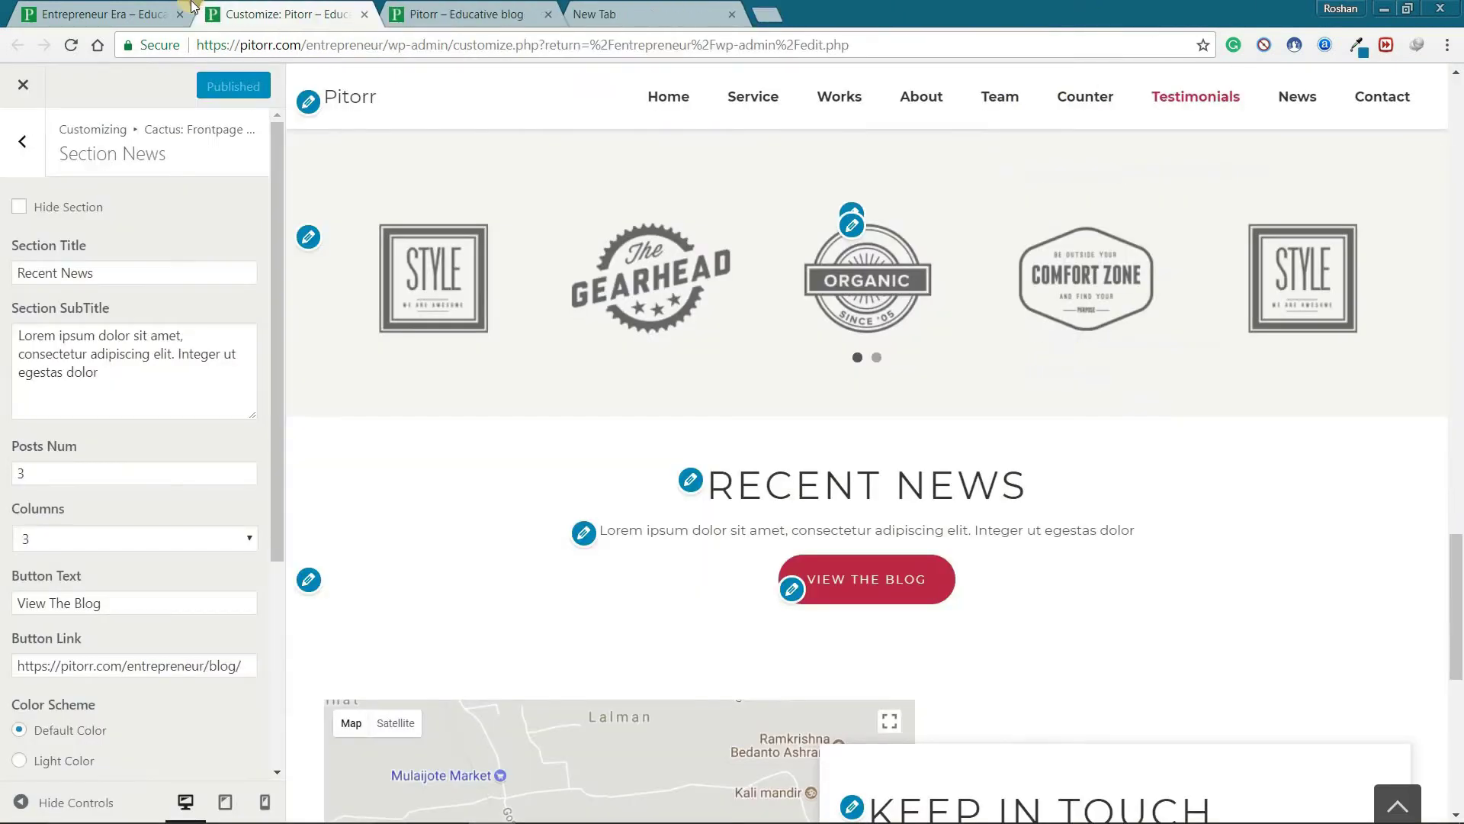
click(592, 10)
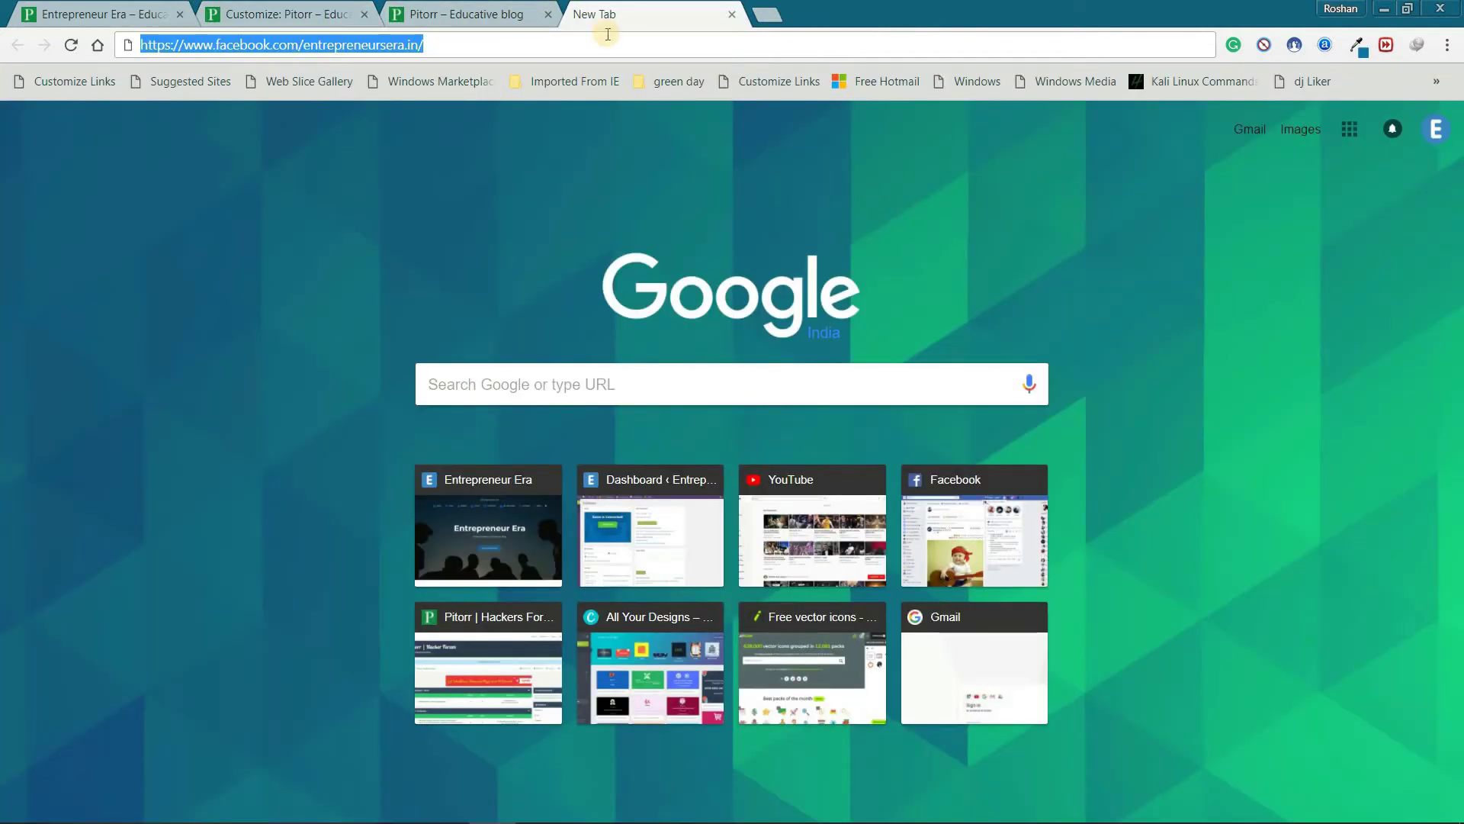
Step: Load the pitorr.com themes admin page in the new tab
text(e)
key(BackSpace)
key(BackSpace)
text(pi)
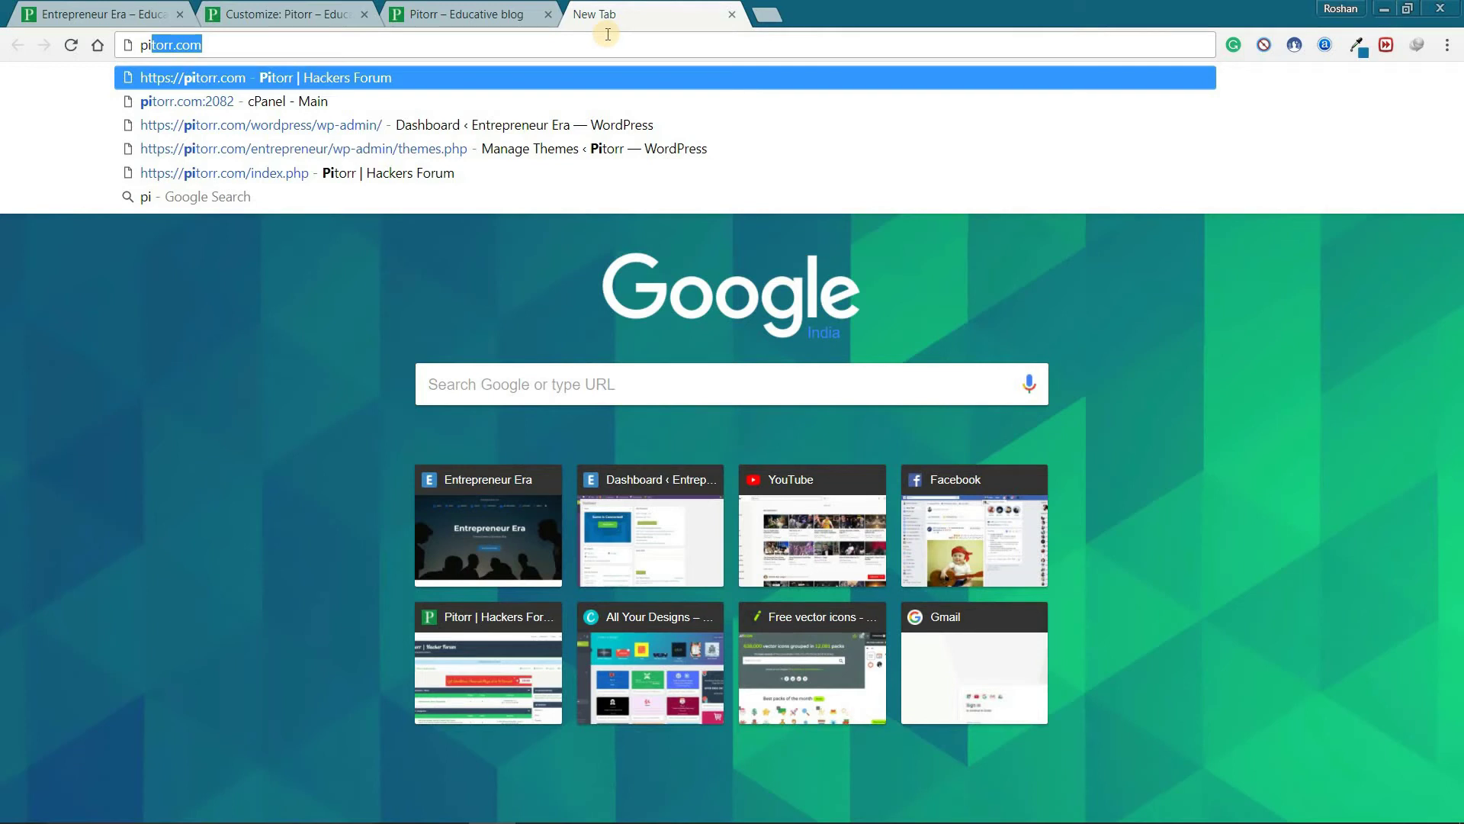
text(torr.com/e)
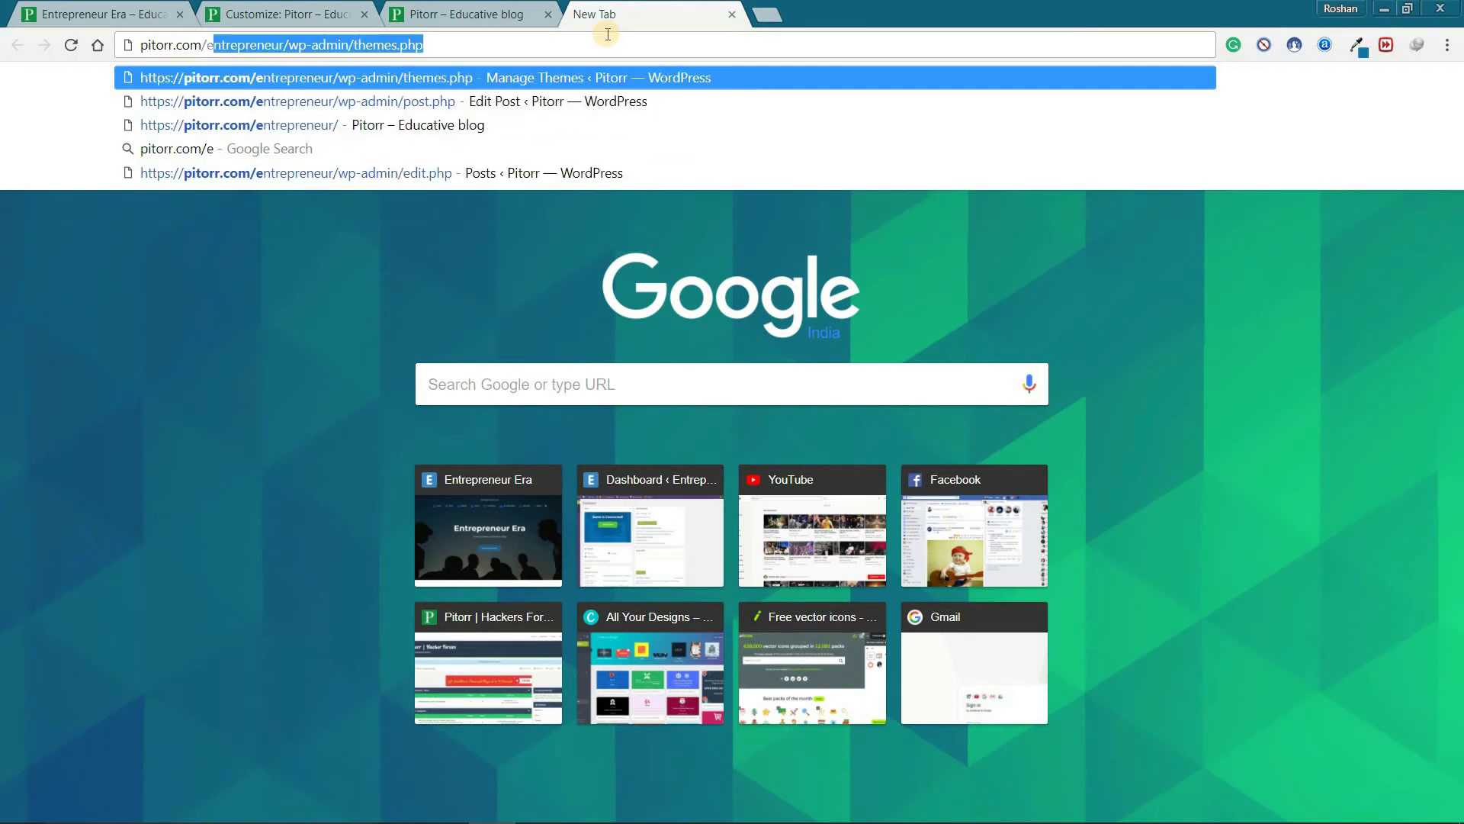
key(Return)
Step: Check the front page's Recent News, then open the admin Posts list
click(526, 13)
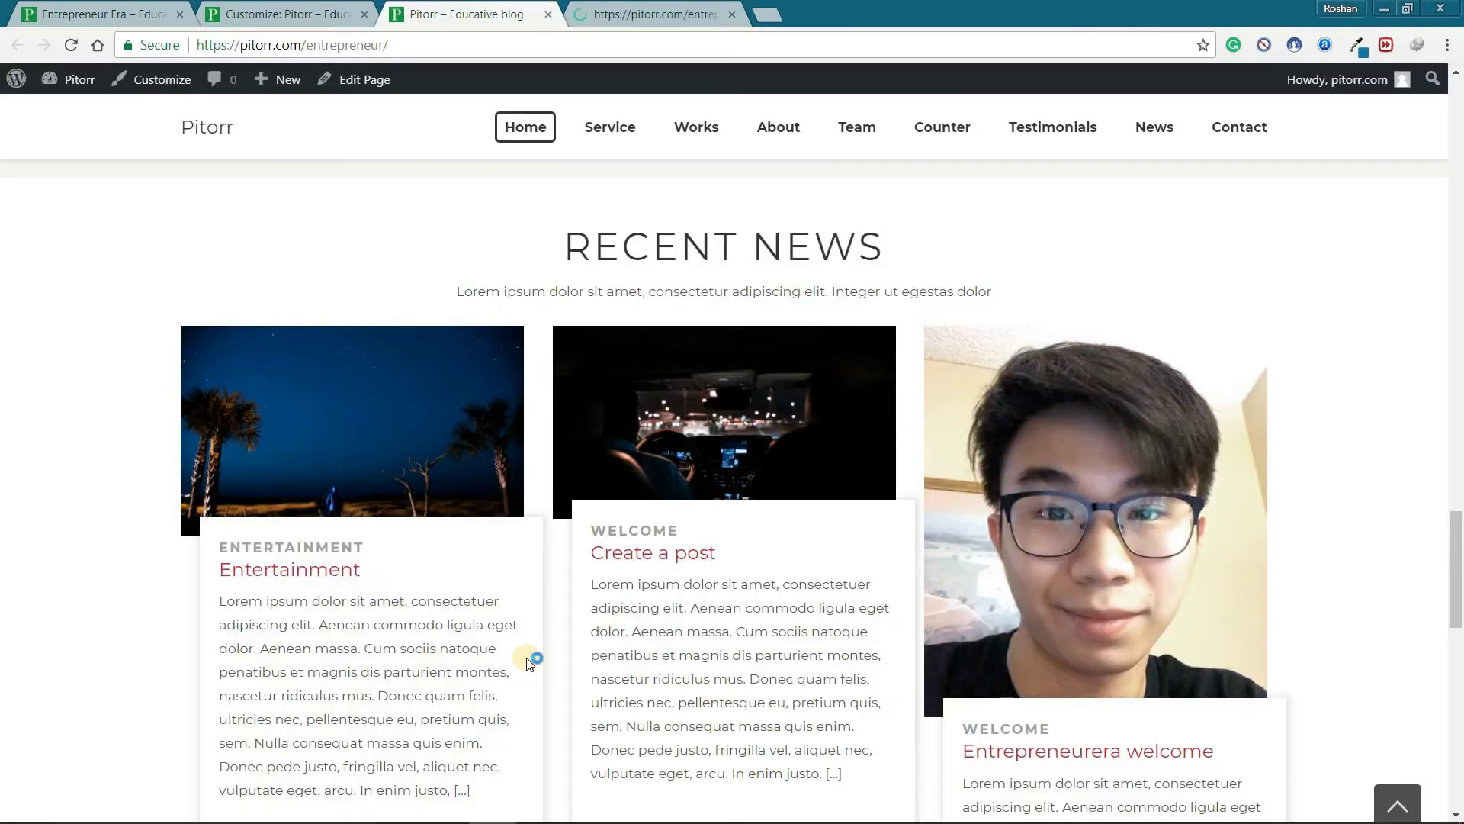
scroll(530, 663, down, 3)
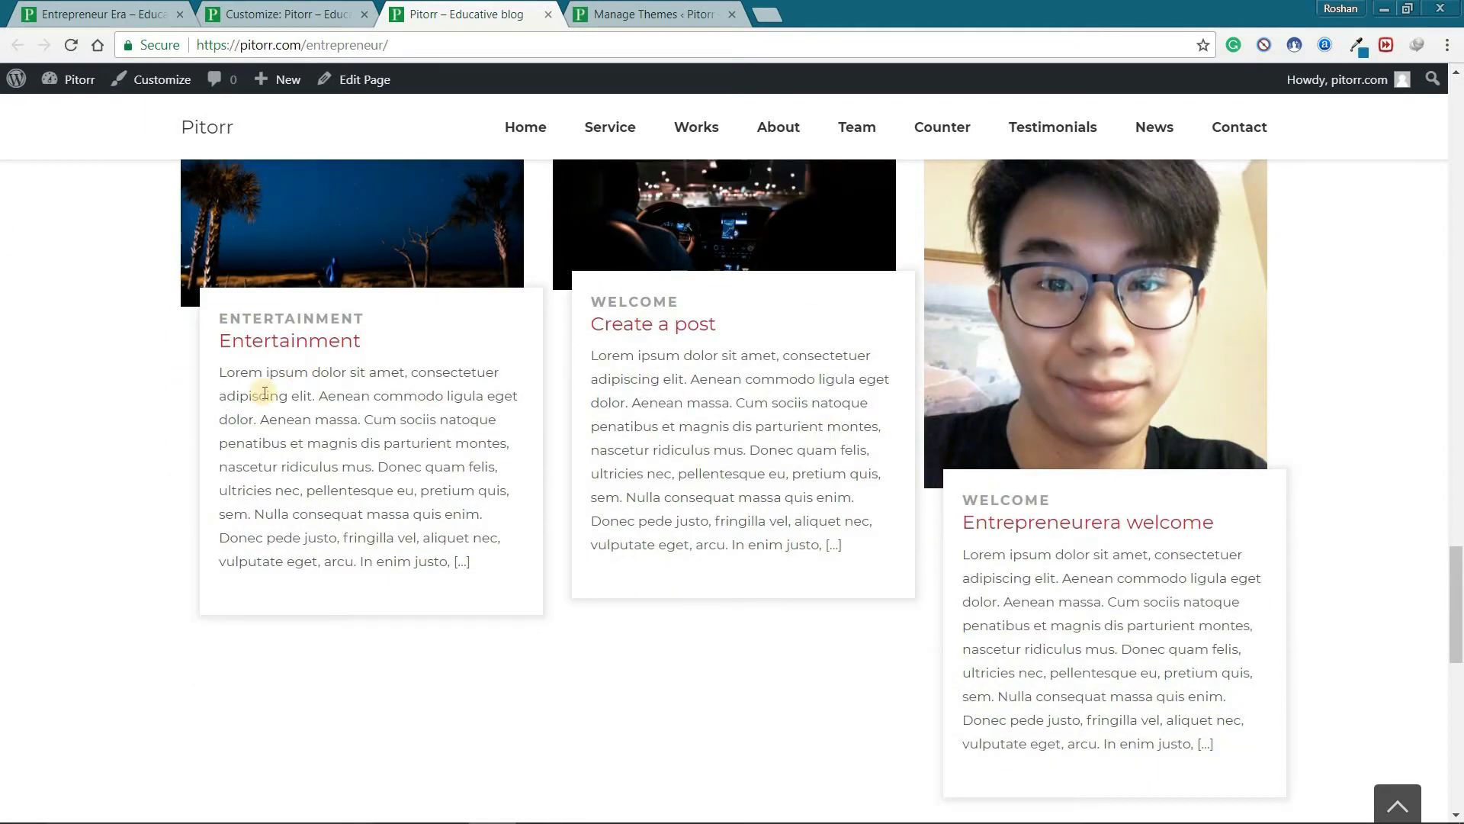
scroll(393, 424, up, 2)
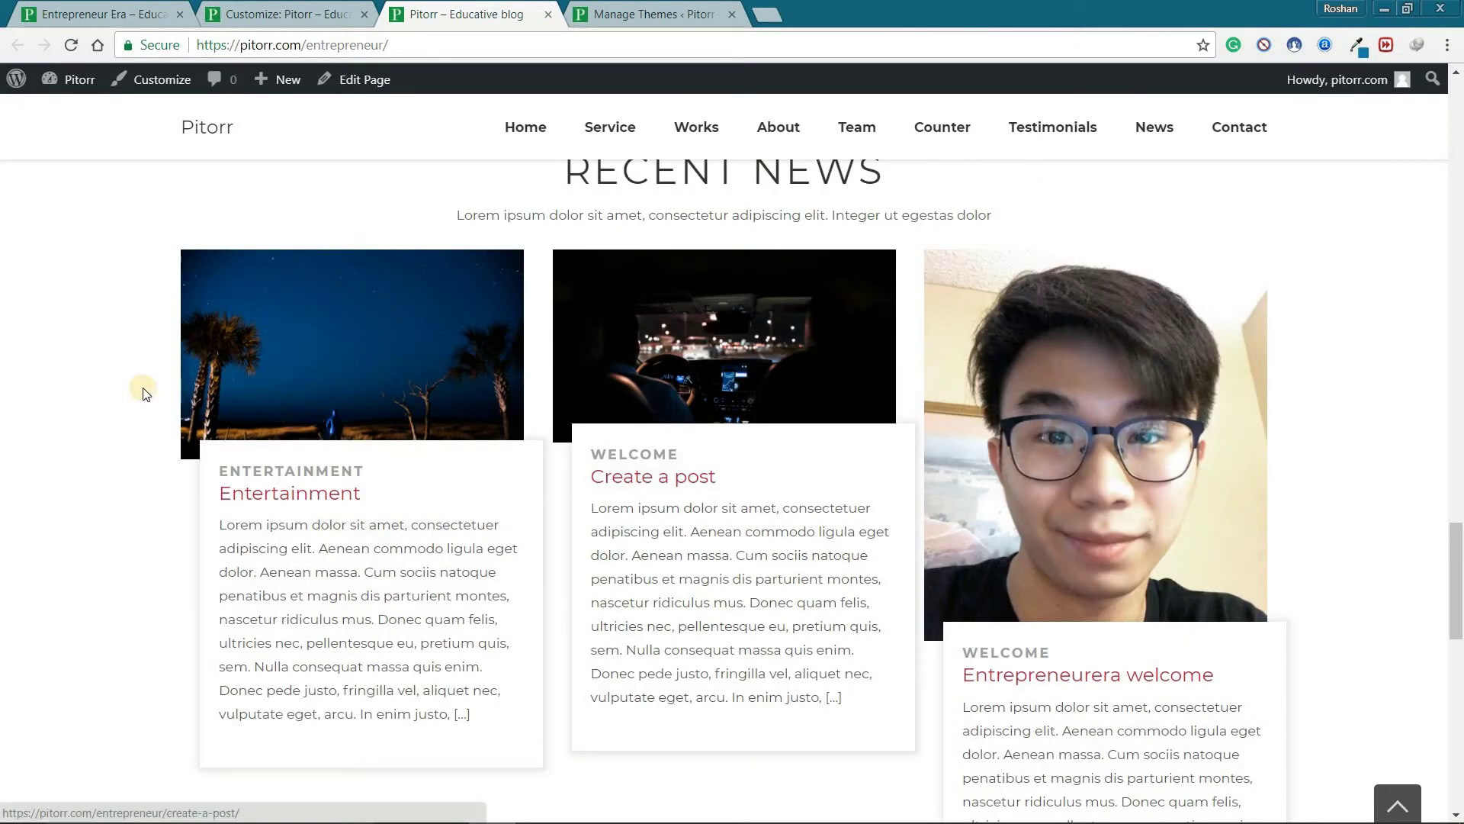
click(686, 12)
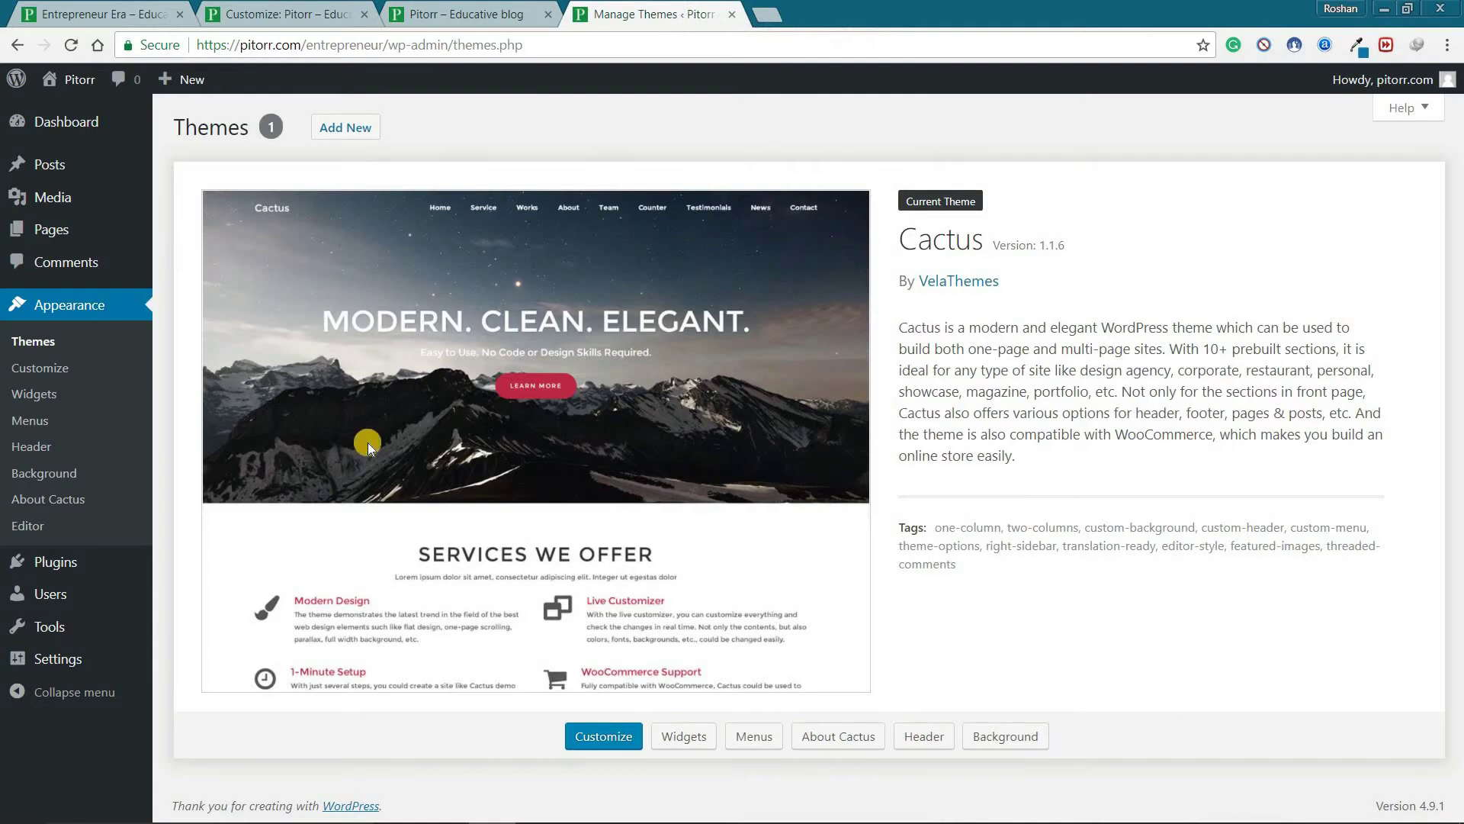
click(50, 163)
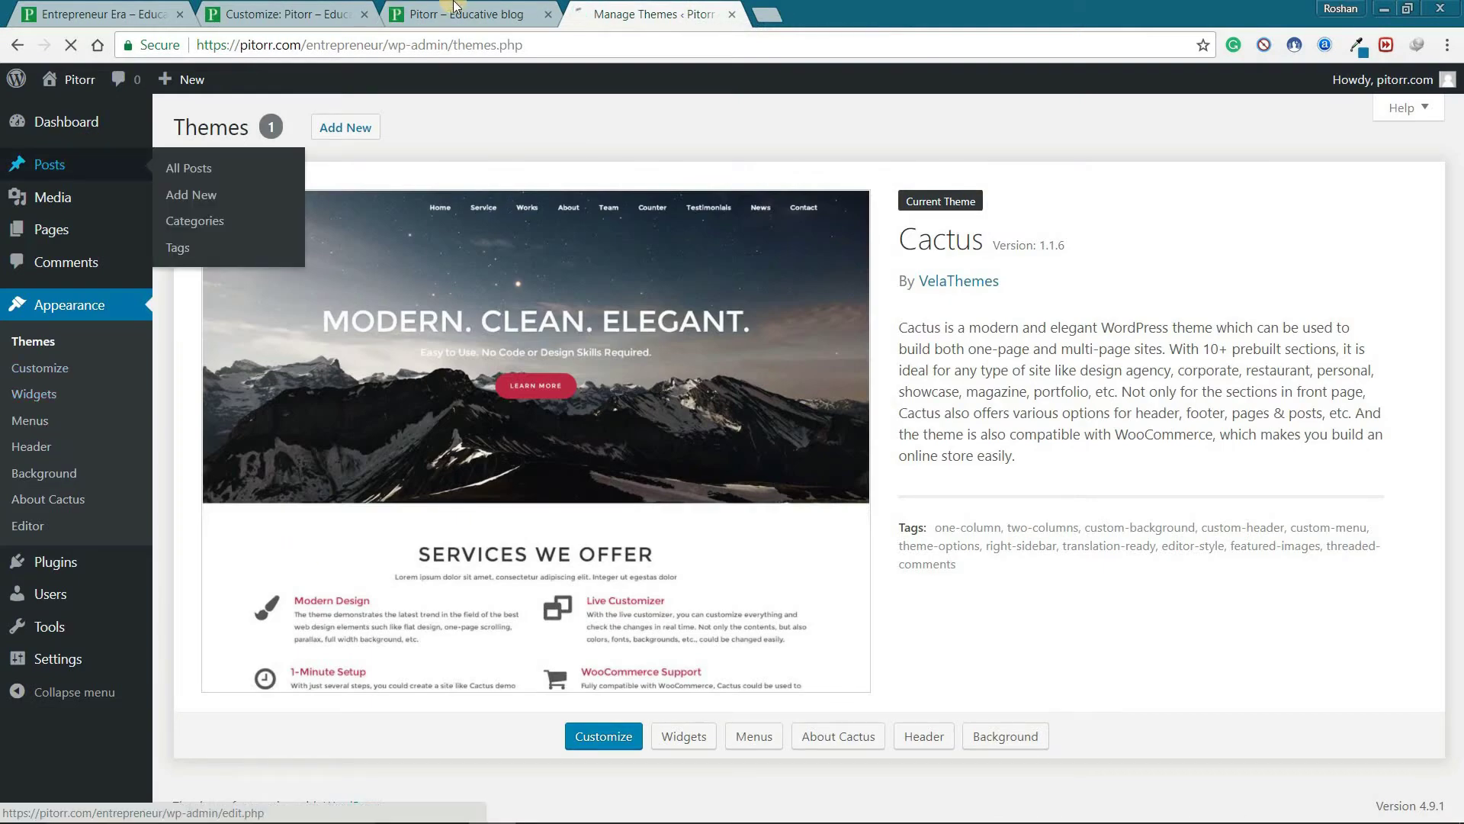
click(454, 12)
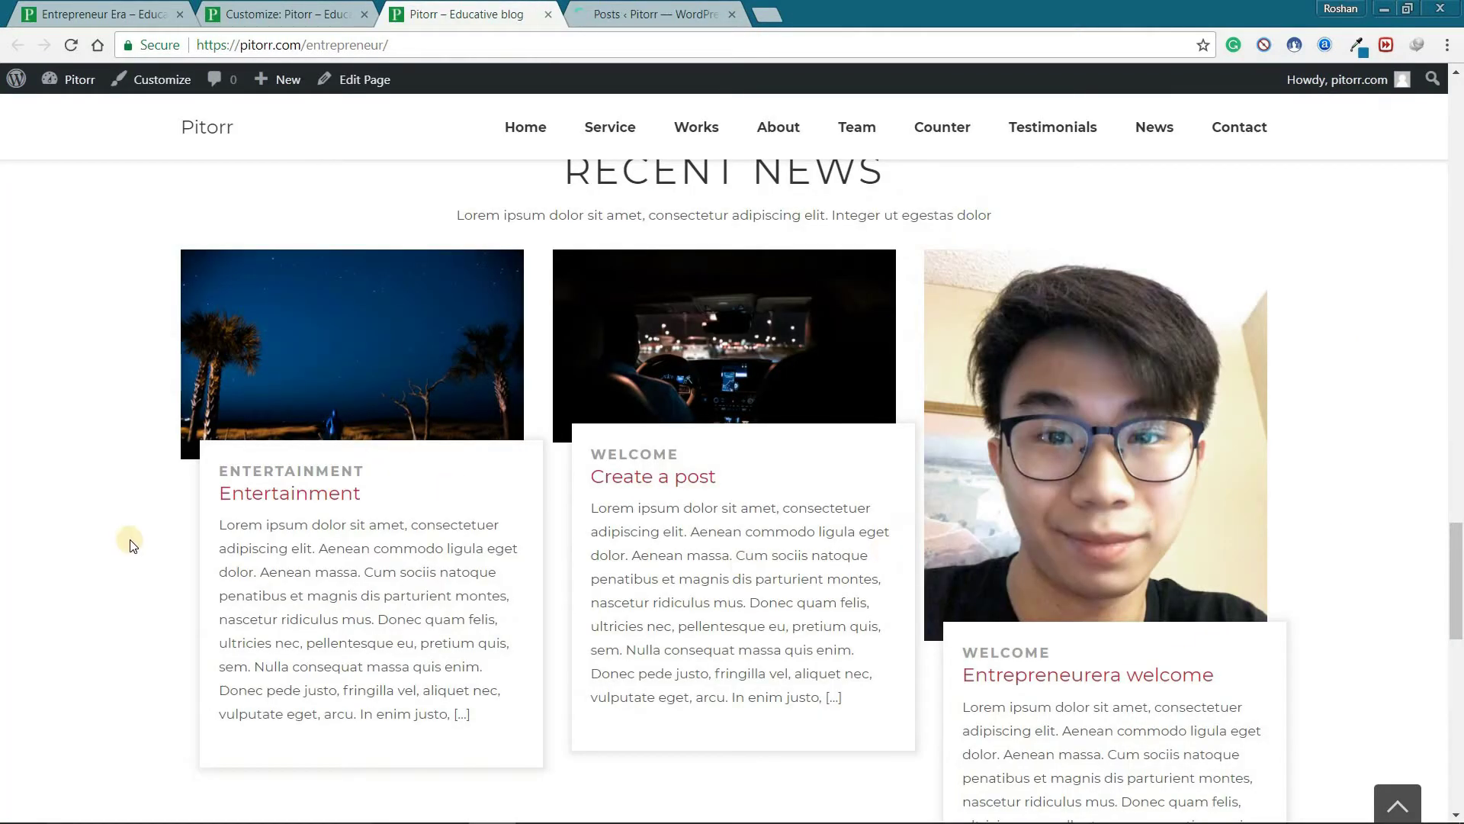
Step: Replace the Entrepreneurera welcome post's featured image with the night car interior photo and update
click(633, 19)
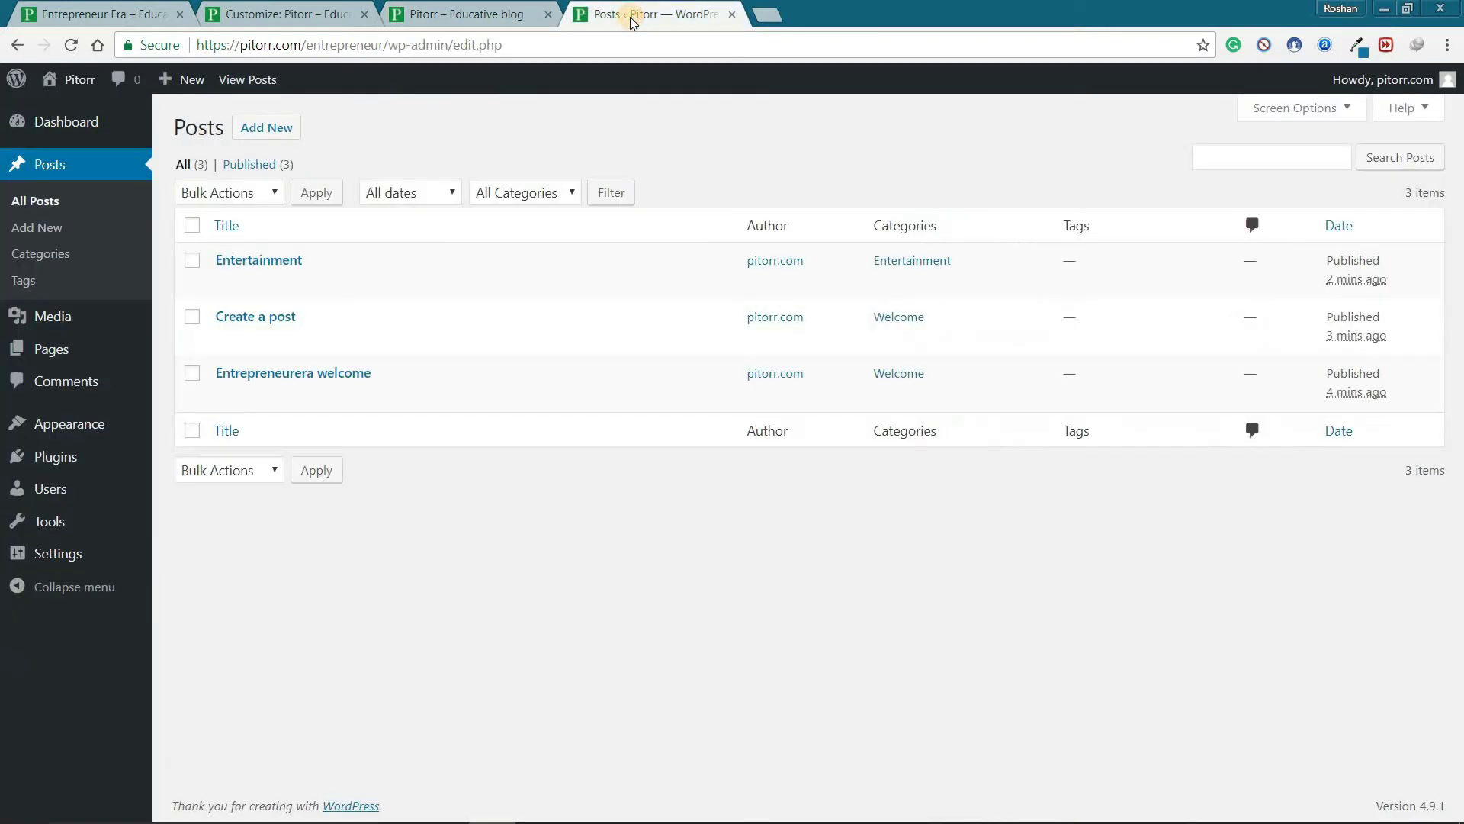
click(227, 396)
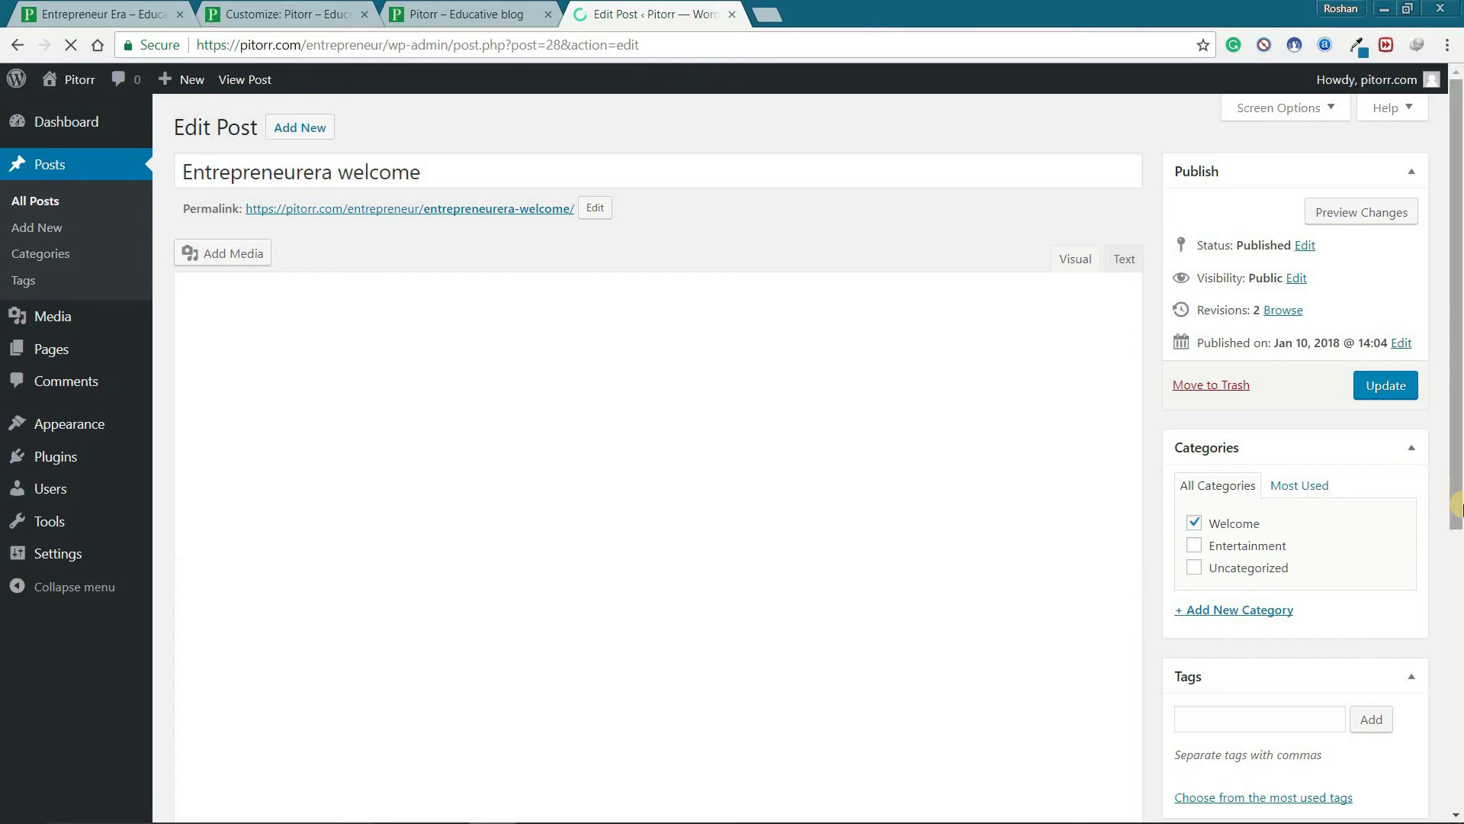
click(1457, 642)
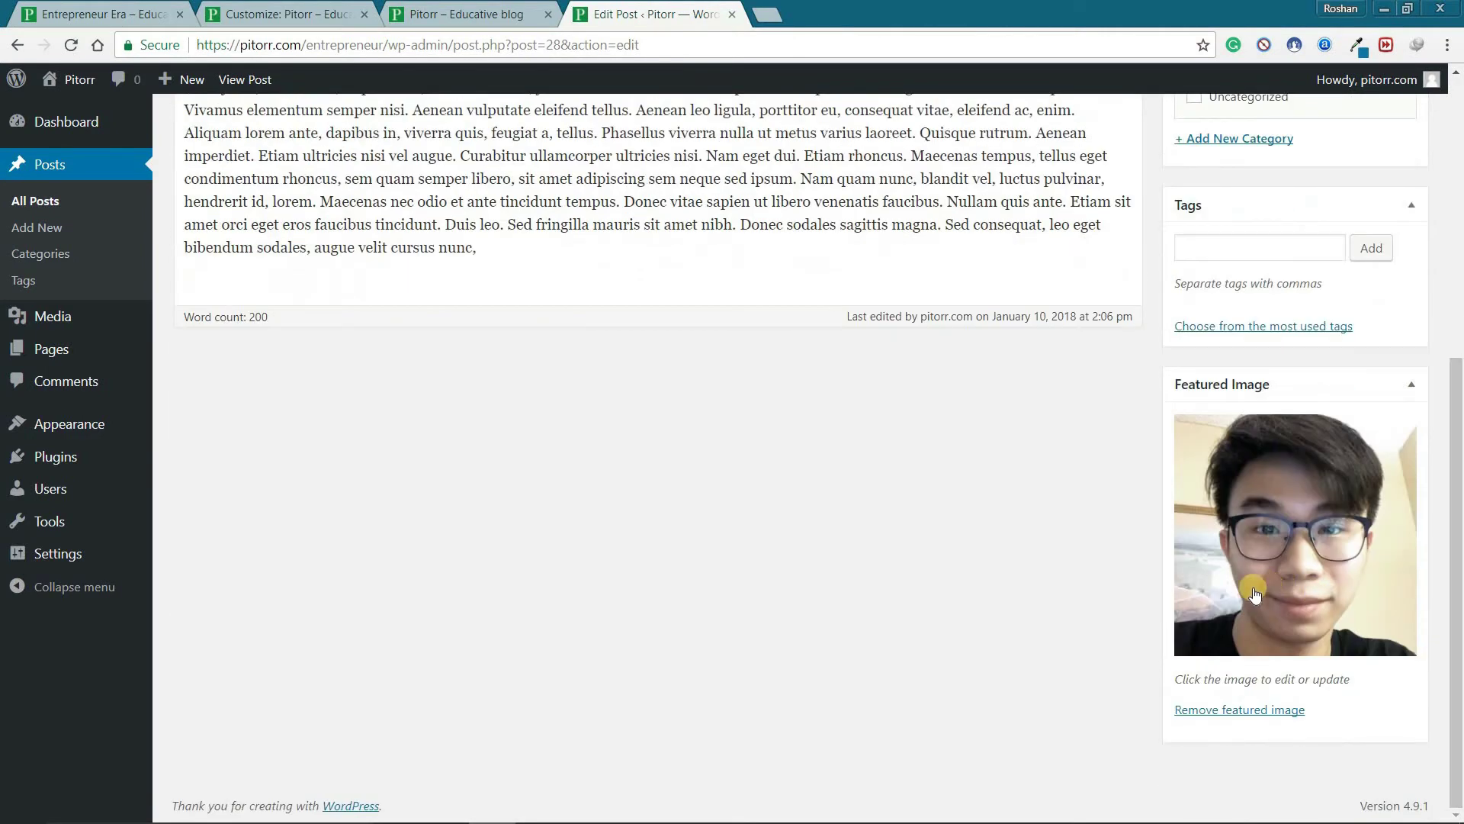
click(1214, 711)
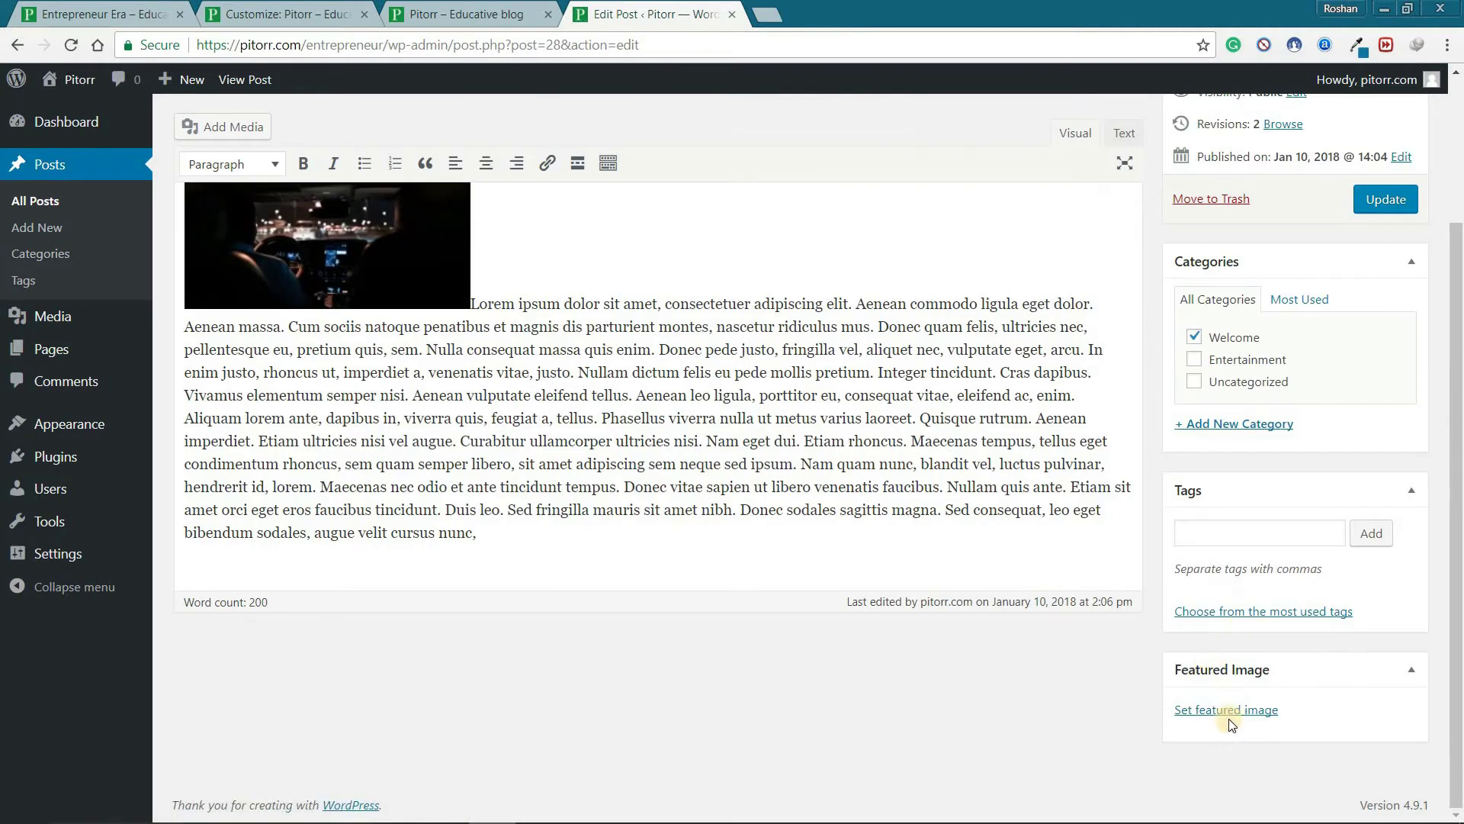
click(1215, 711)
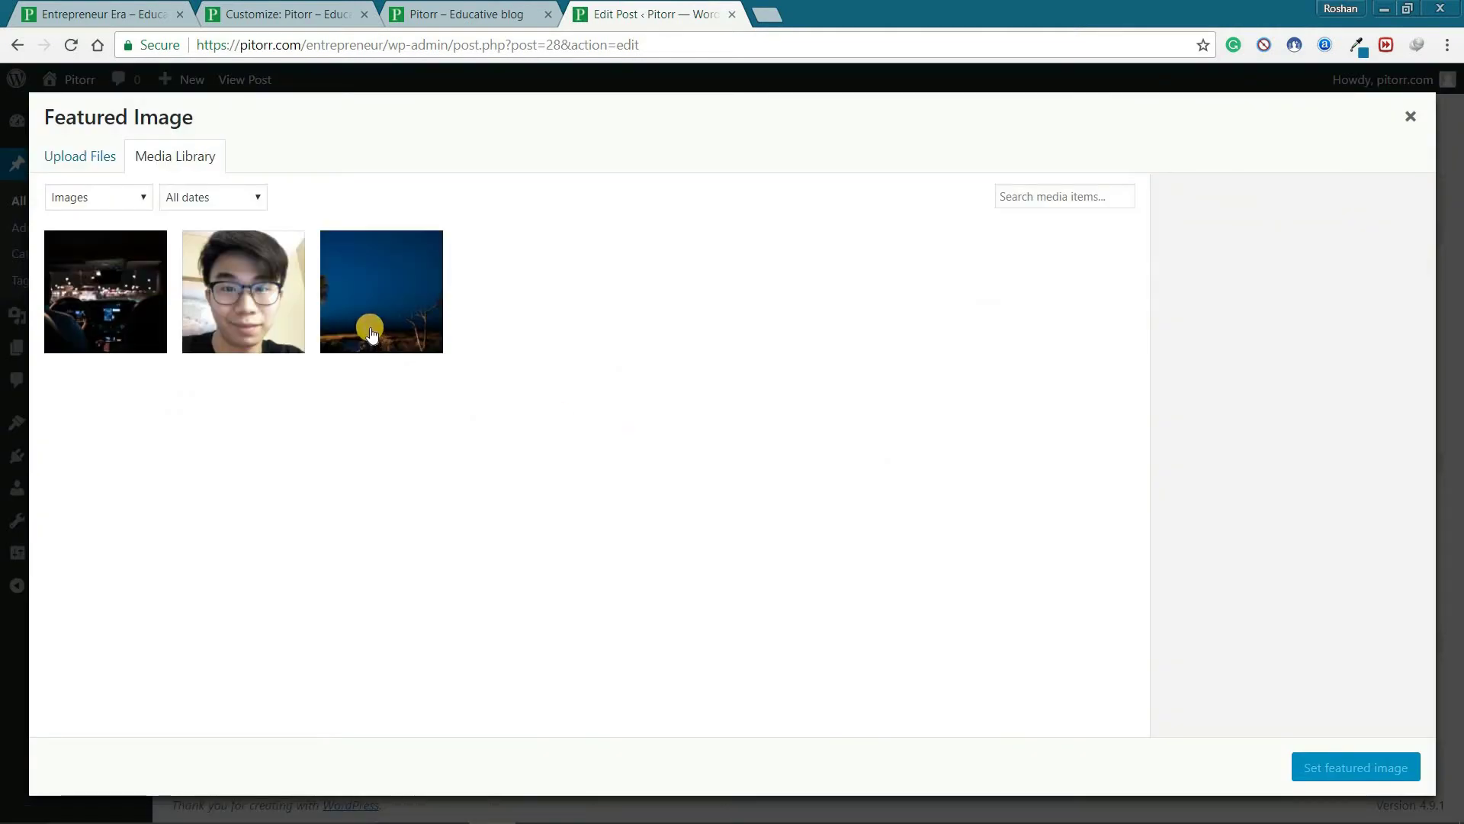
click(371, 333)
click(119, 309)
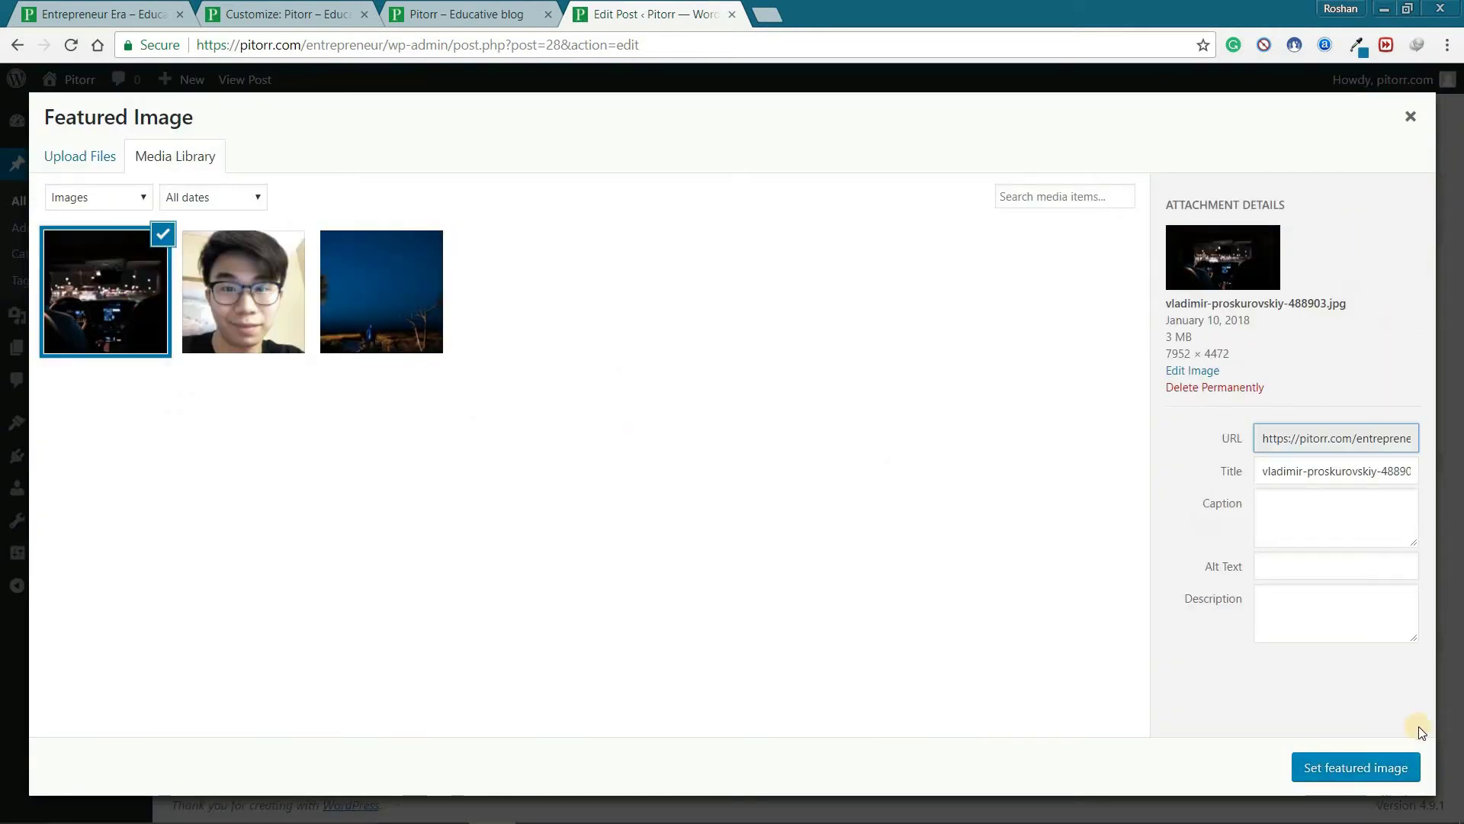
click(1397, 765)
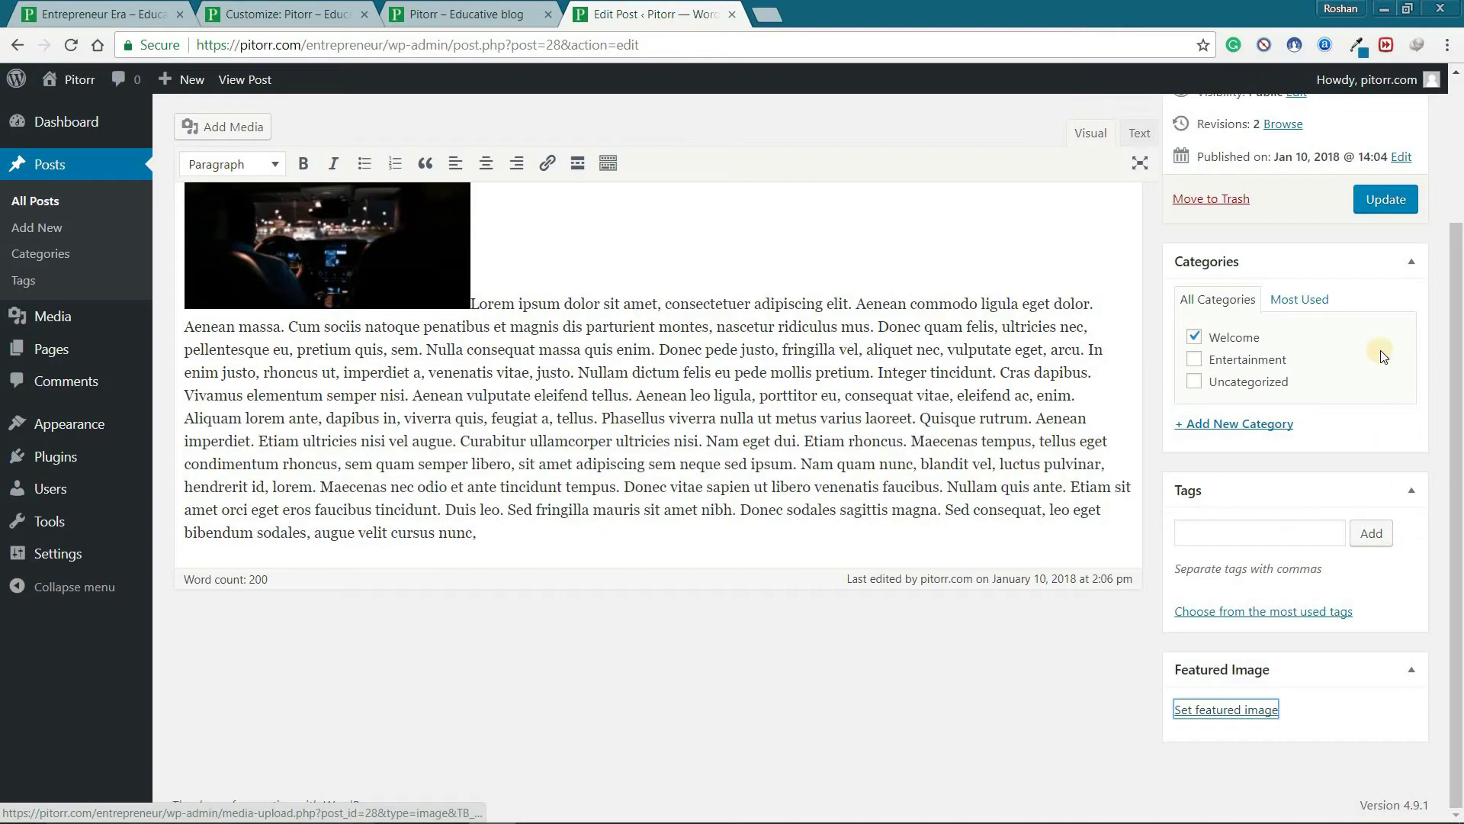
click(1384, 207)
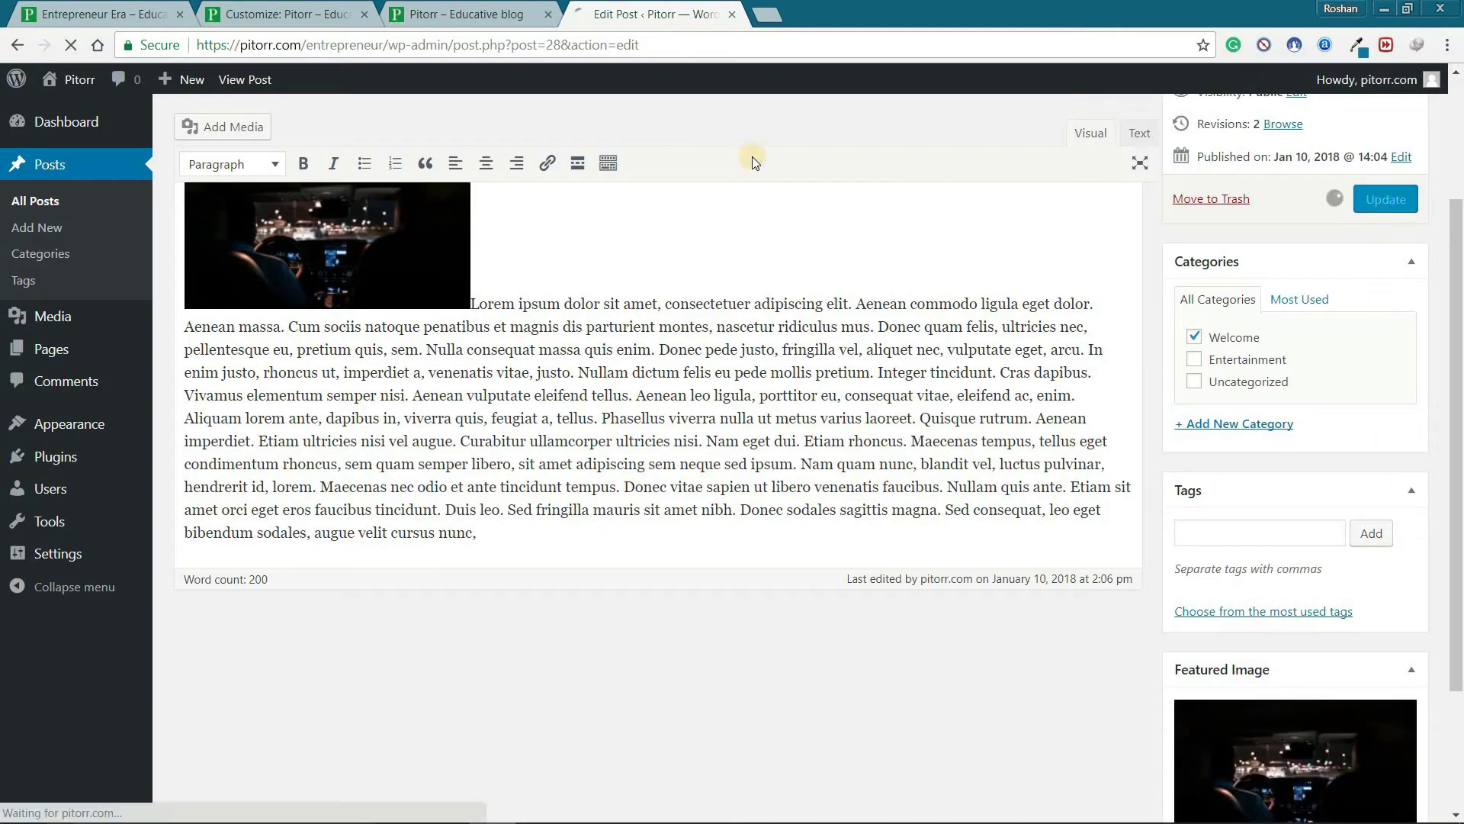
click(543, 10)
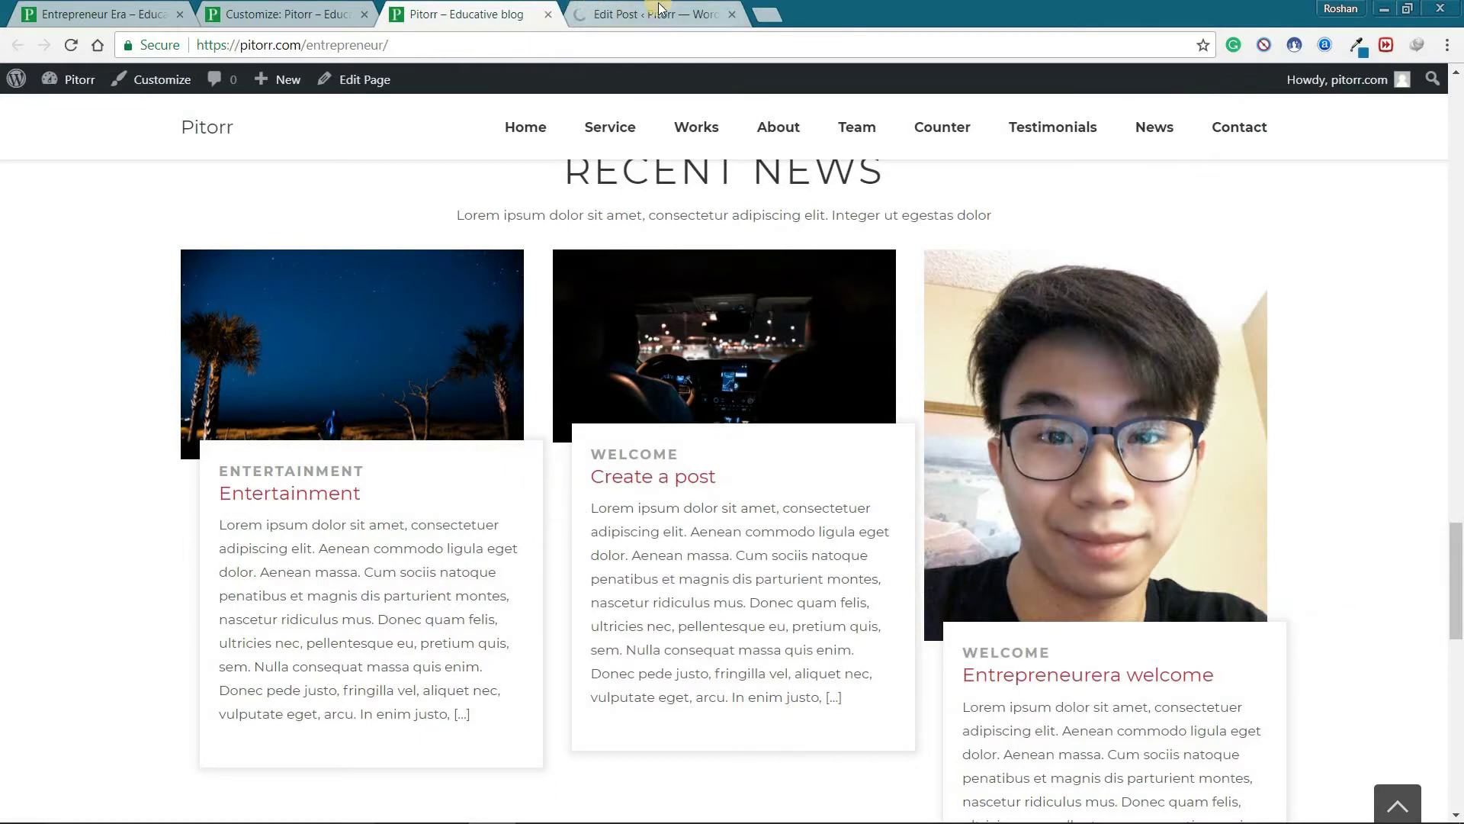
Step: Close the post editor and reload both the live site and the Customizer
click(732, 16)
key(F5)
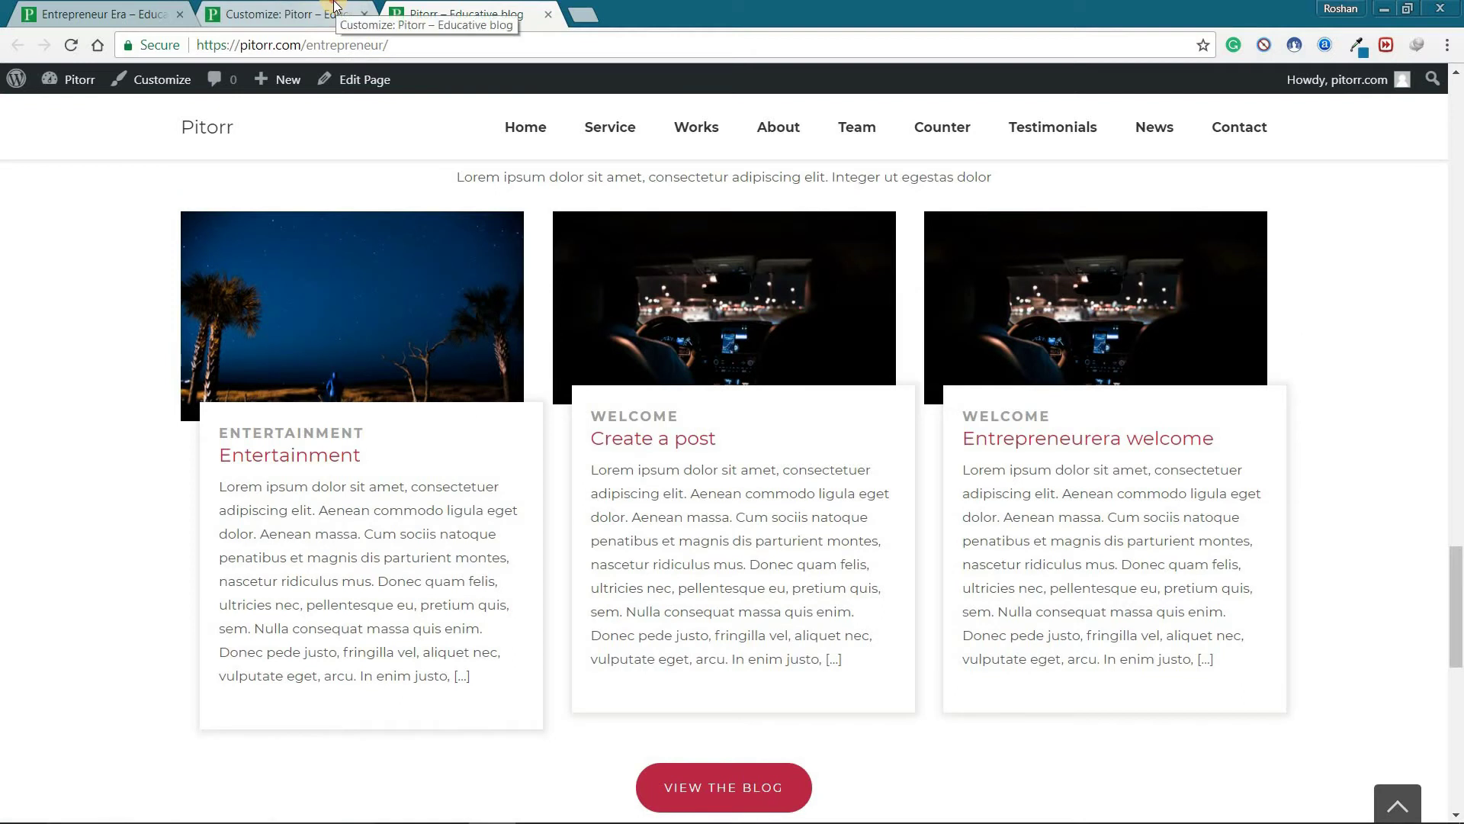
click(337, 8)
key(F5)
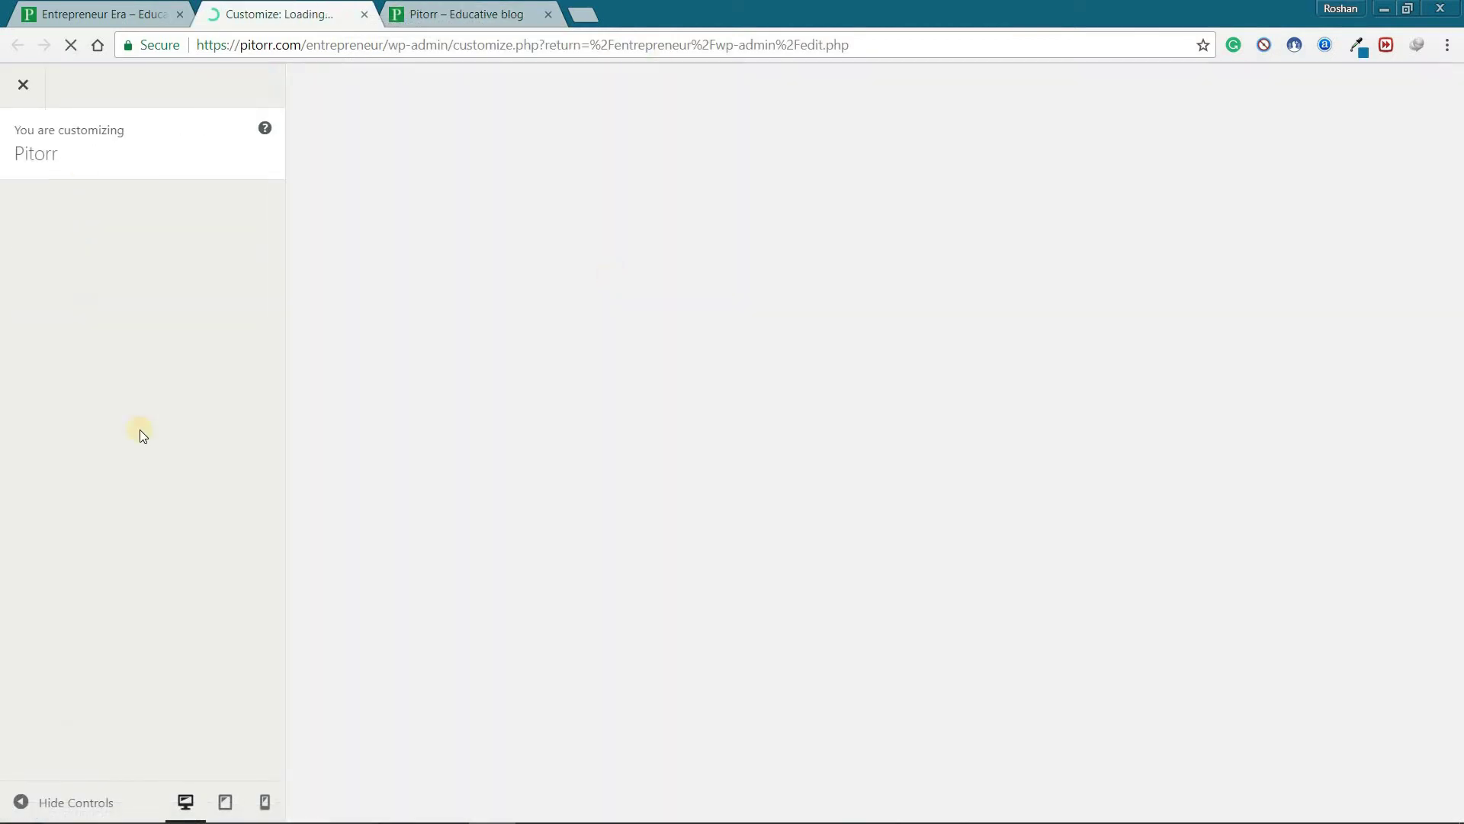
Step: Scroll the live front page to confirm the welcome card's car photo
click(398, 9)
click(305, 12)
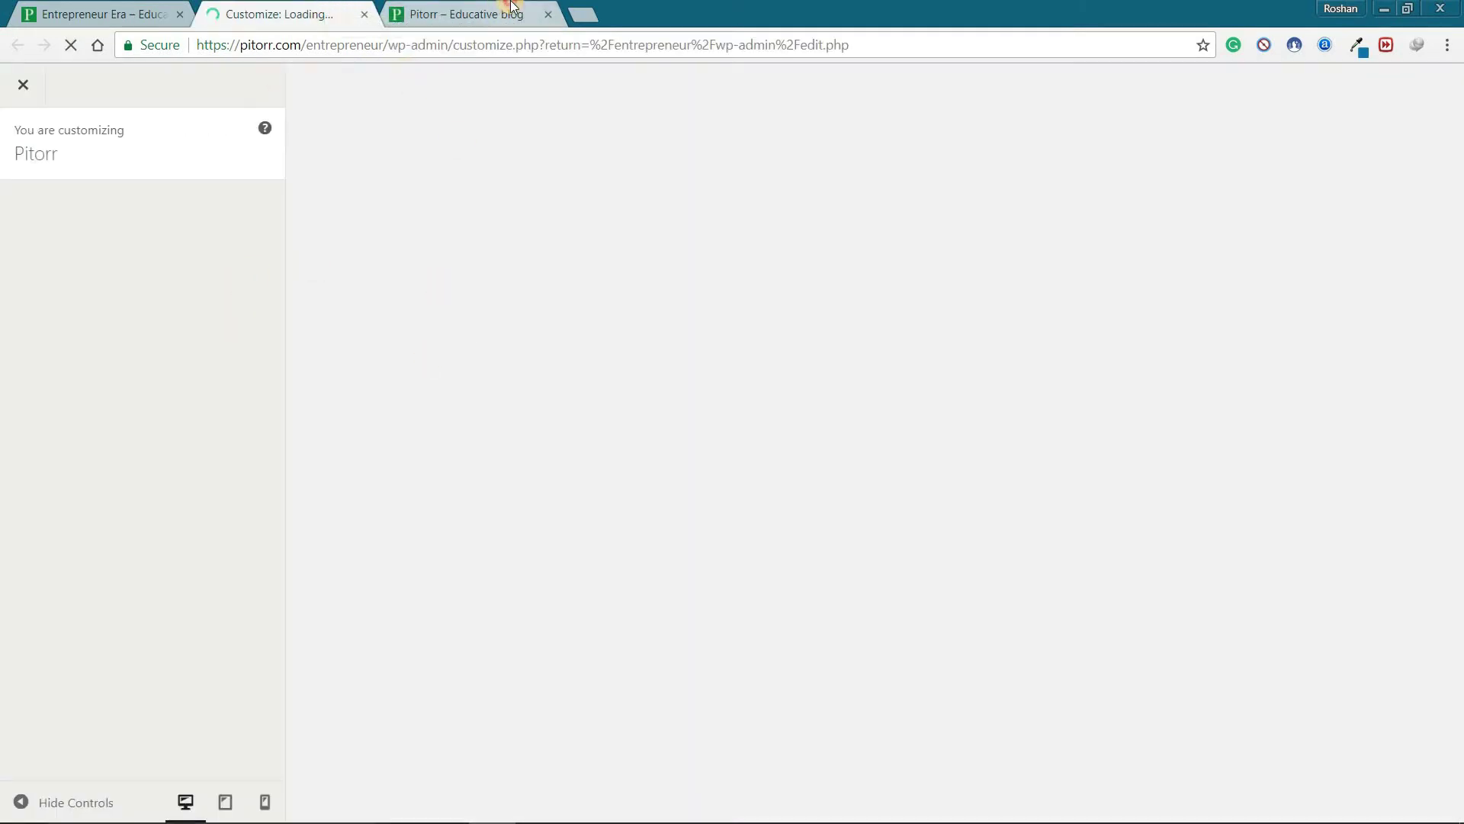
click(502, 9)
scroll(513, 284, up, 3)
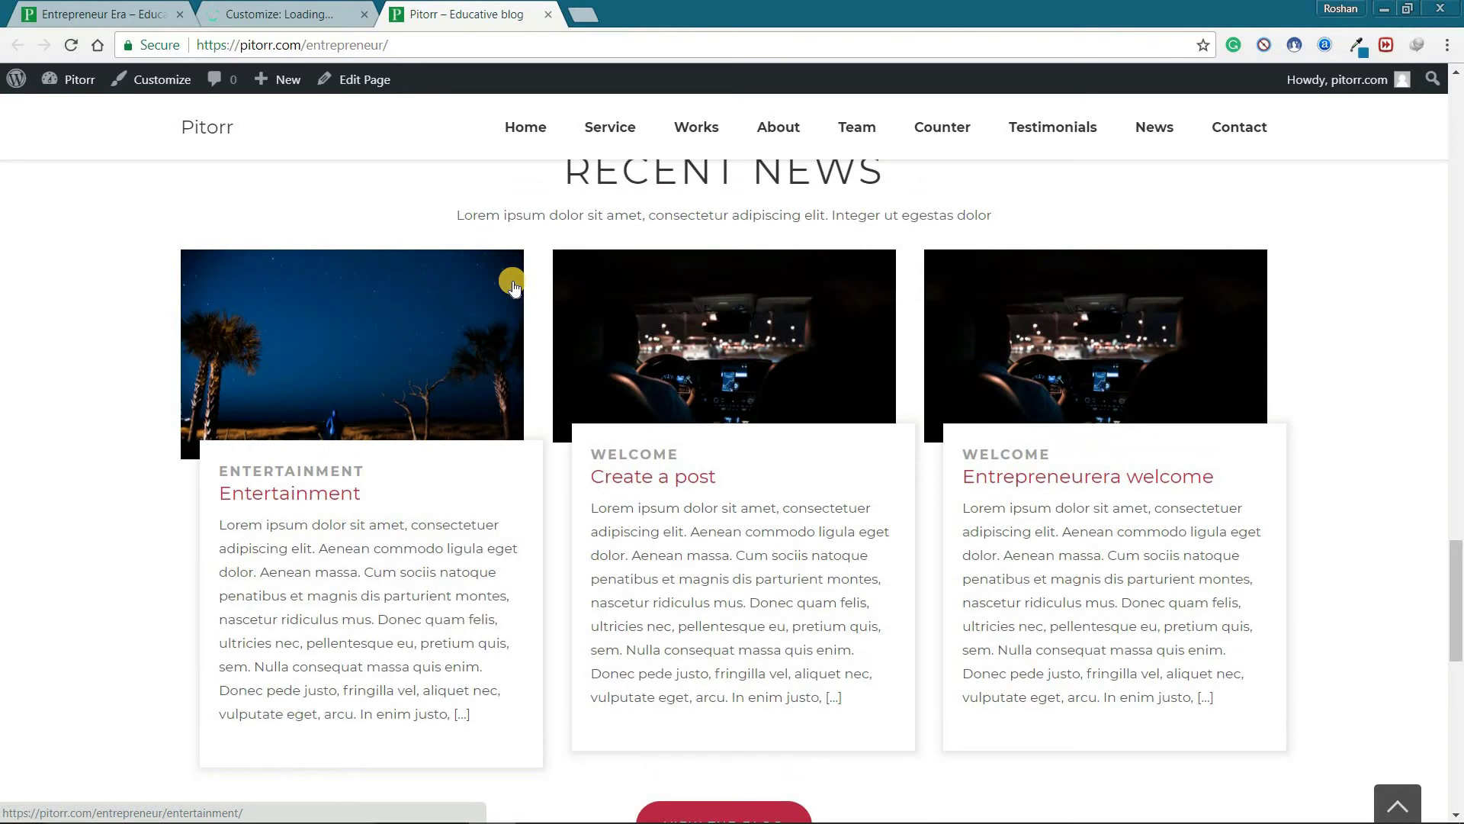
scroll(513, 284, down, 3)
scroll(512, 283, down, 10)
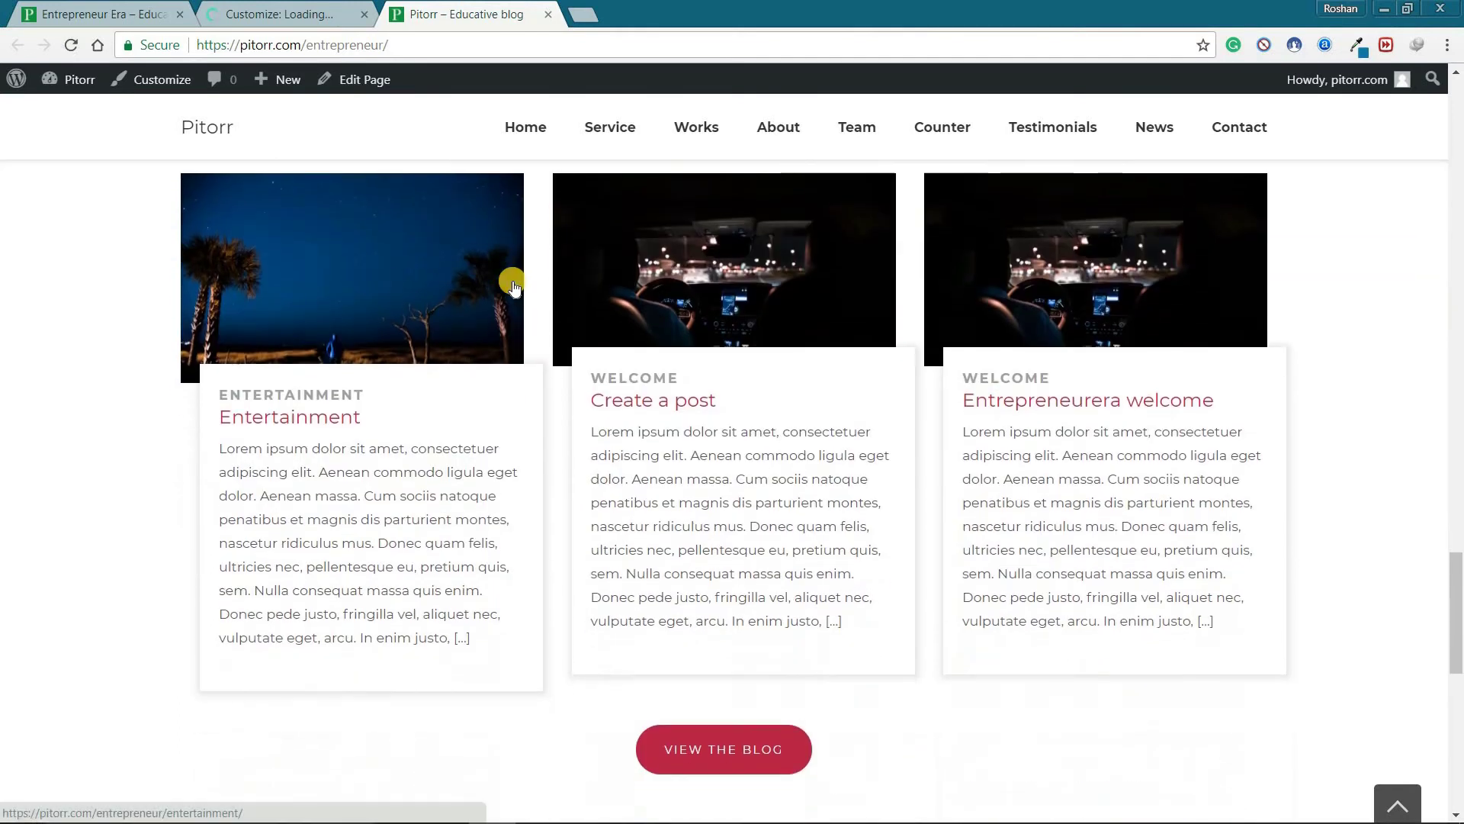
scroll(513, 281, up, 10)
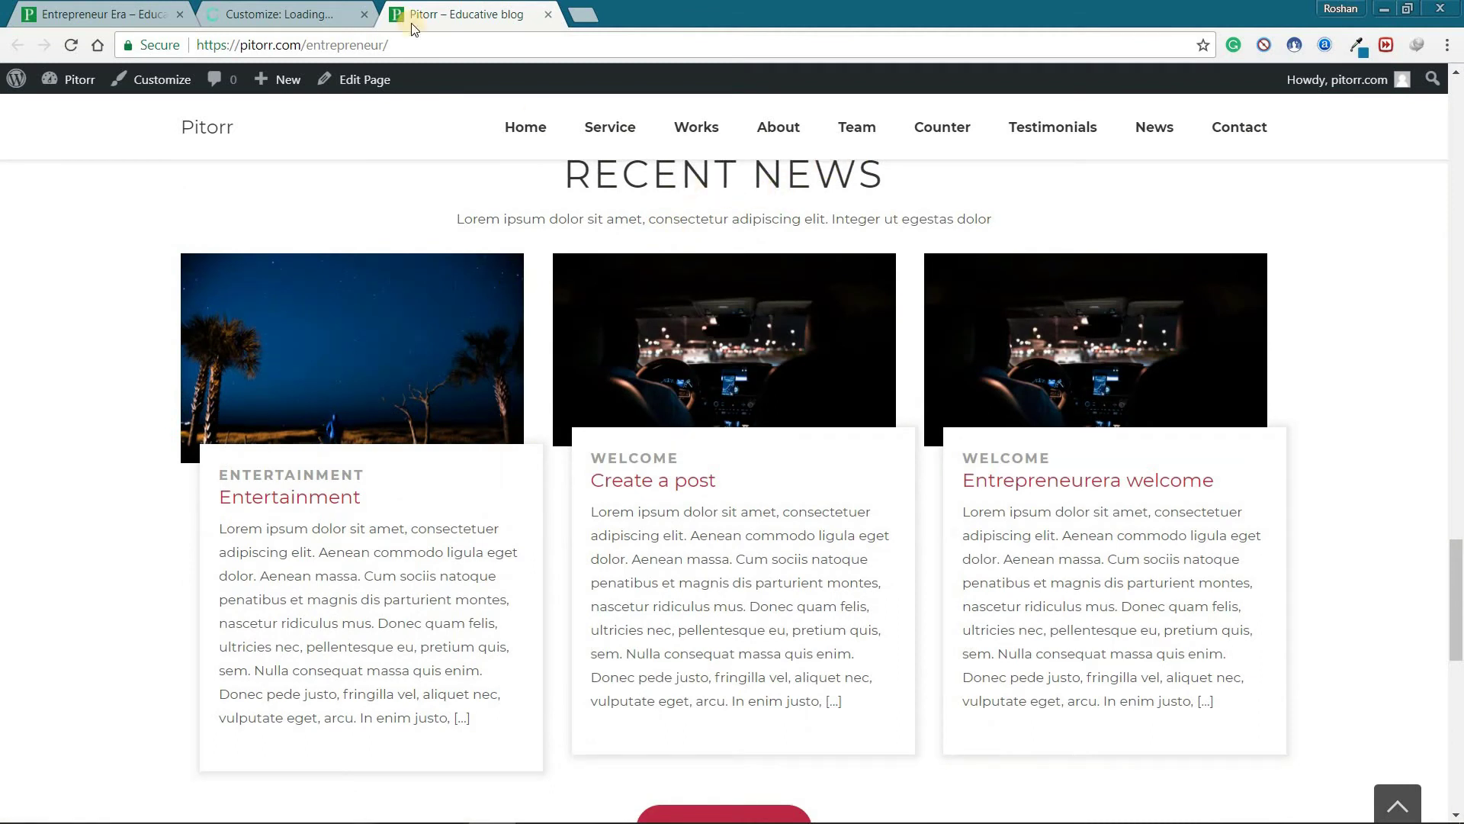
click(265, 4)
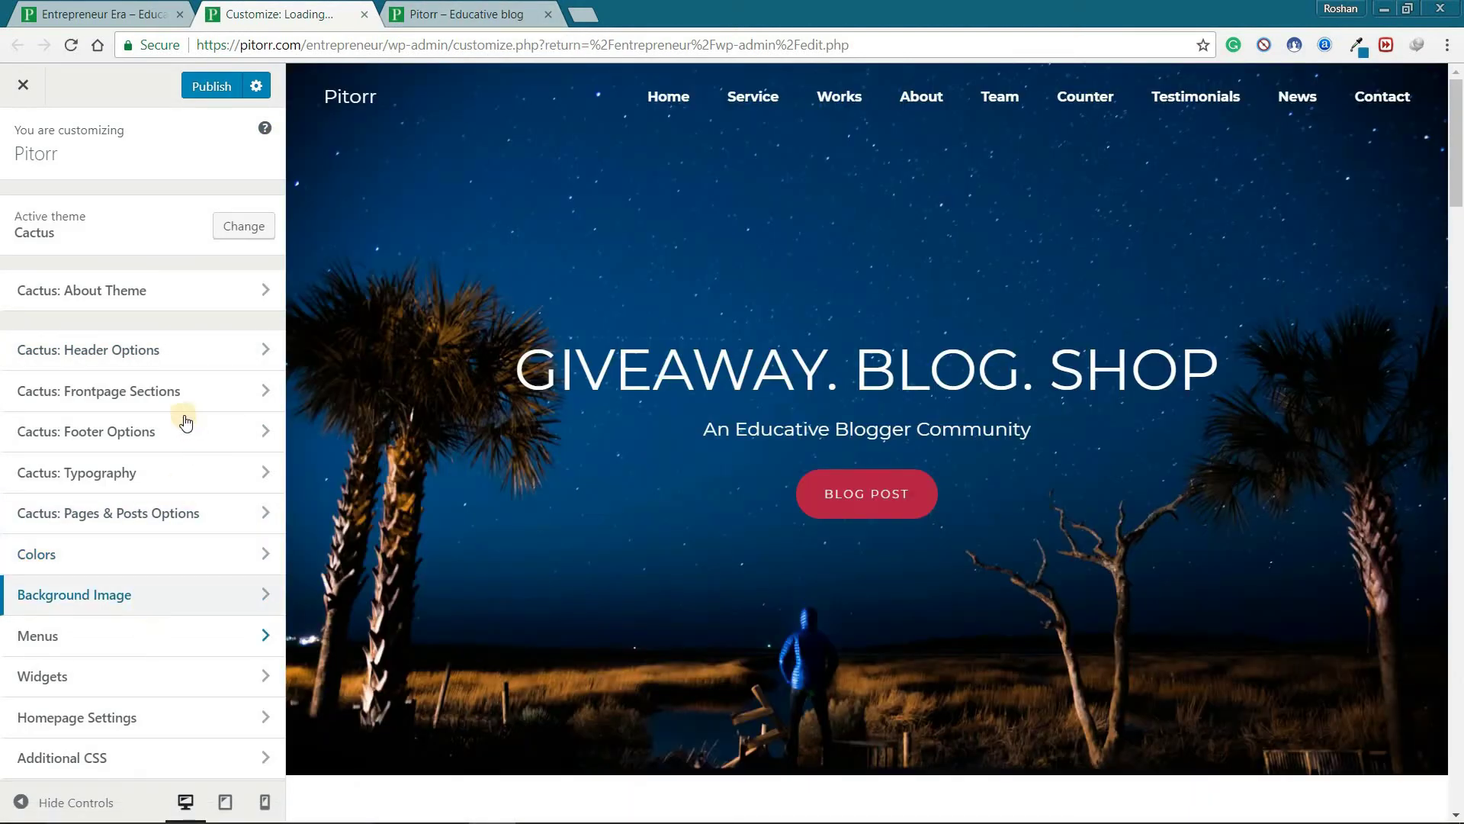
Step: Change the Section News title from RECENT NEWS to RECENT POST and publish
click(167, 412)
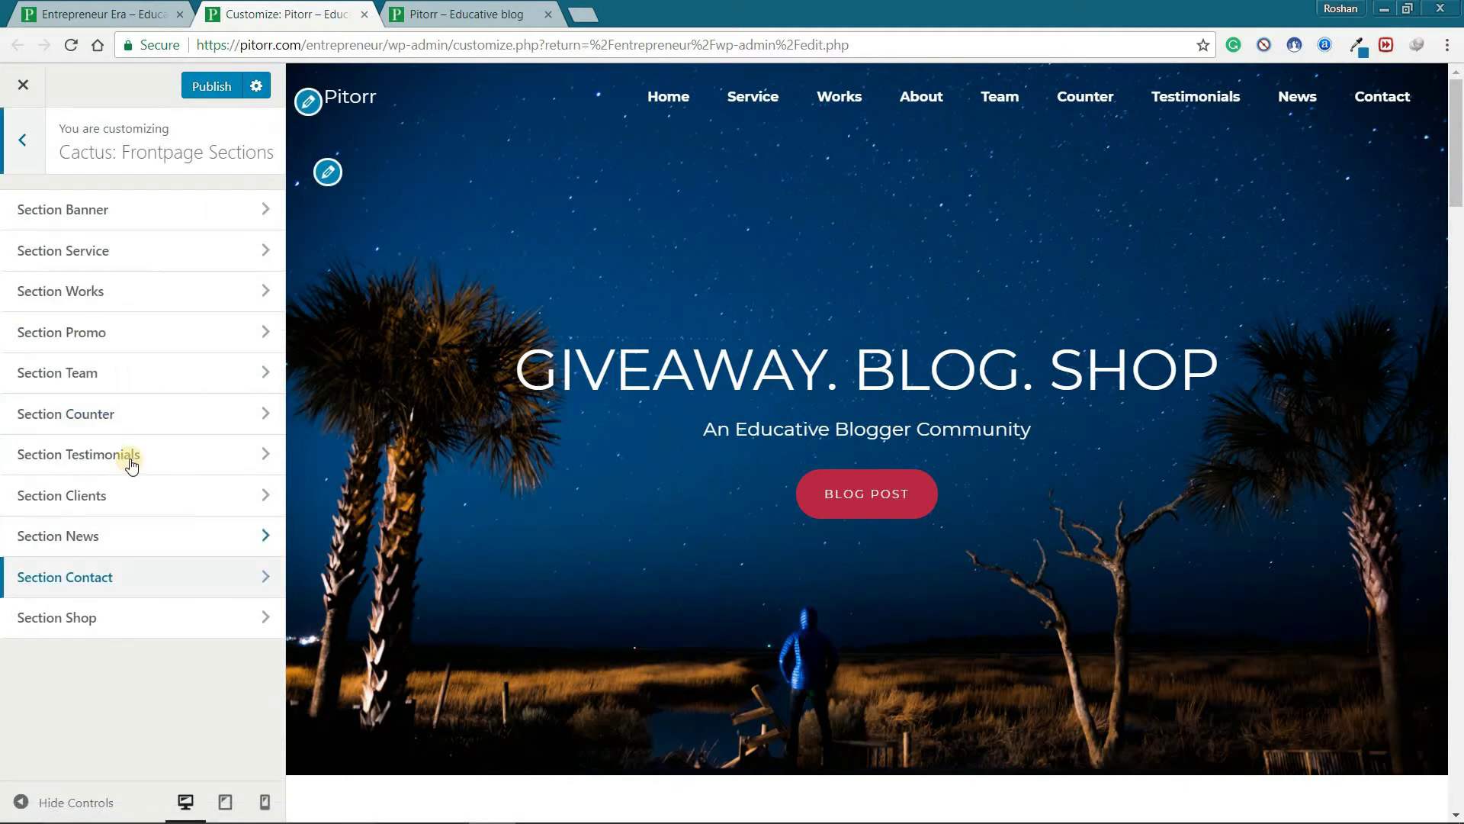
click(130, 580)
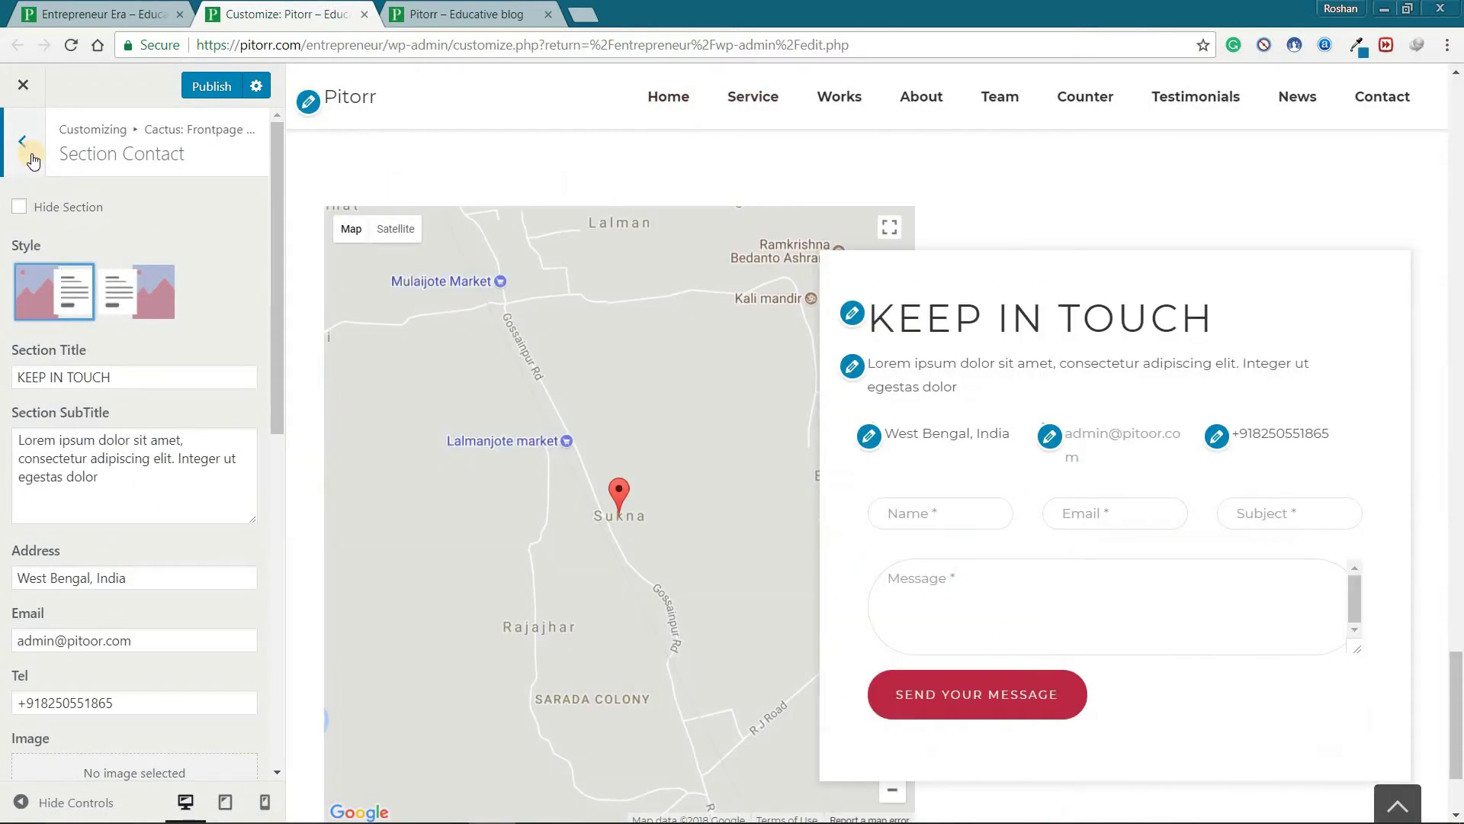
click(32, 158)
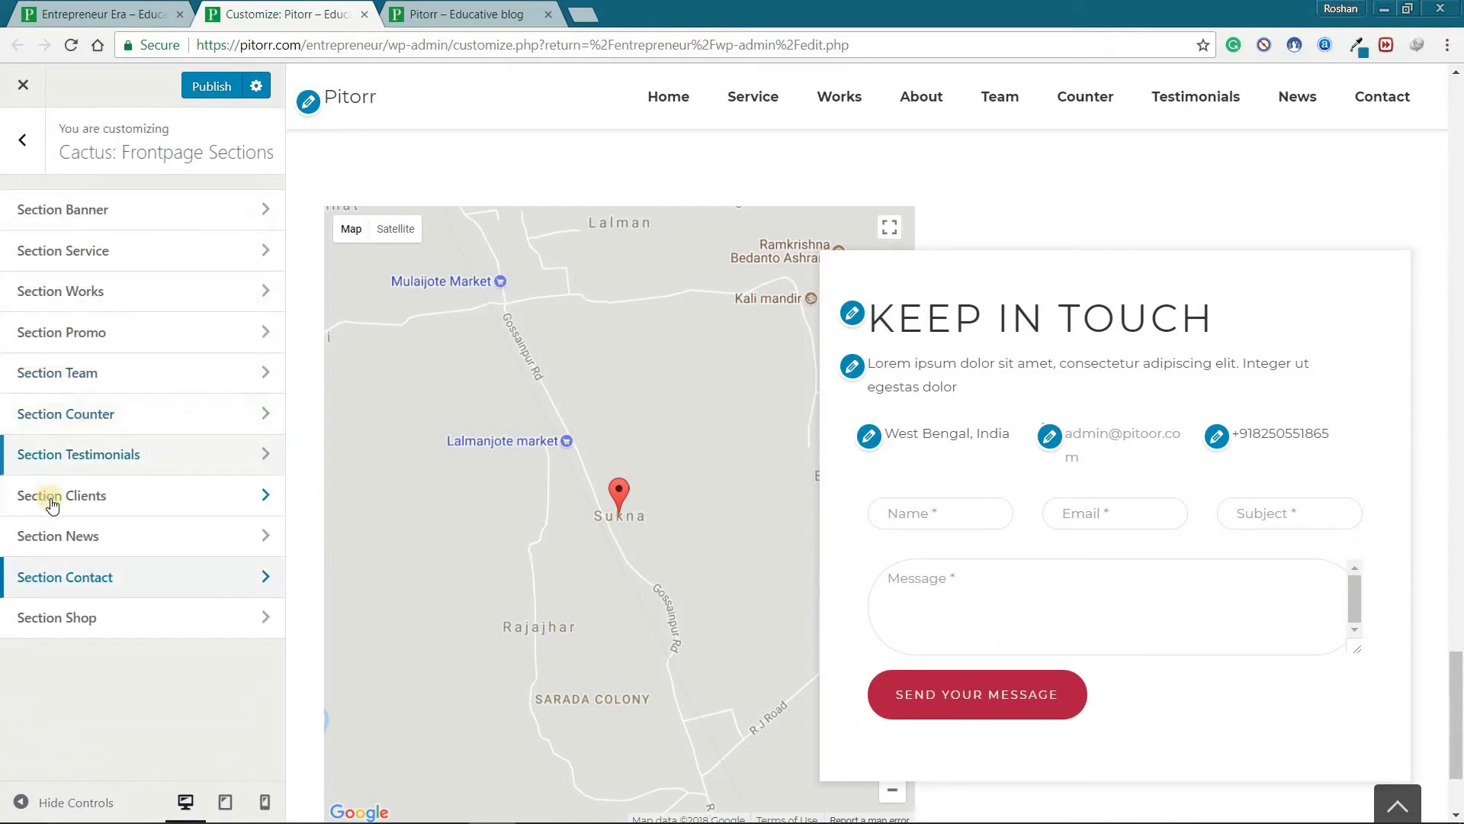
click(36, 534)
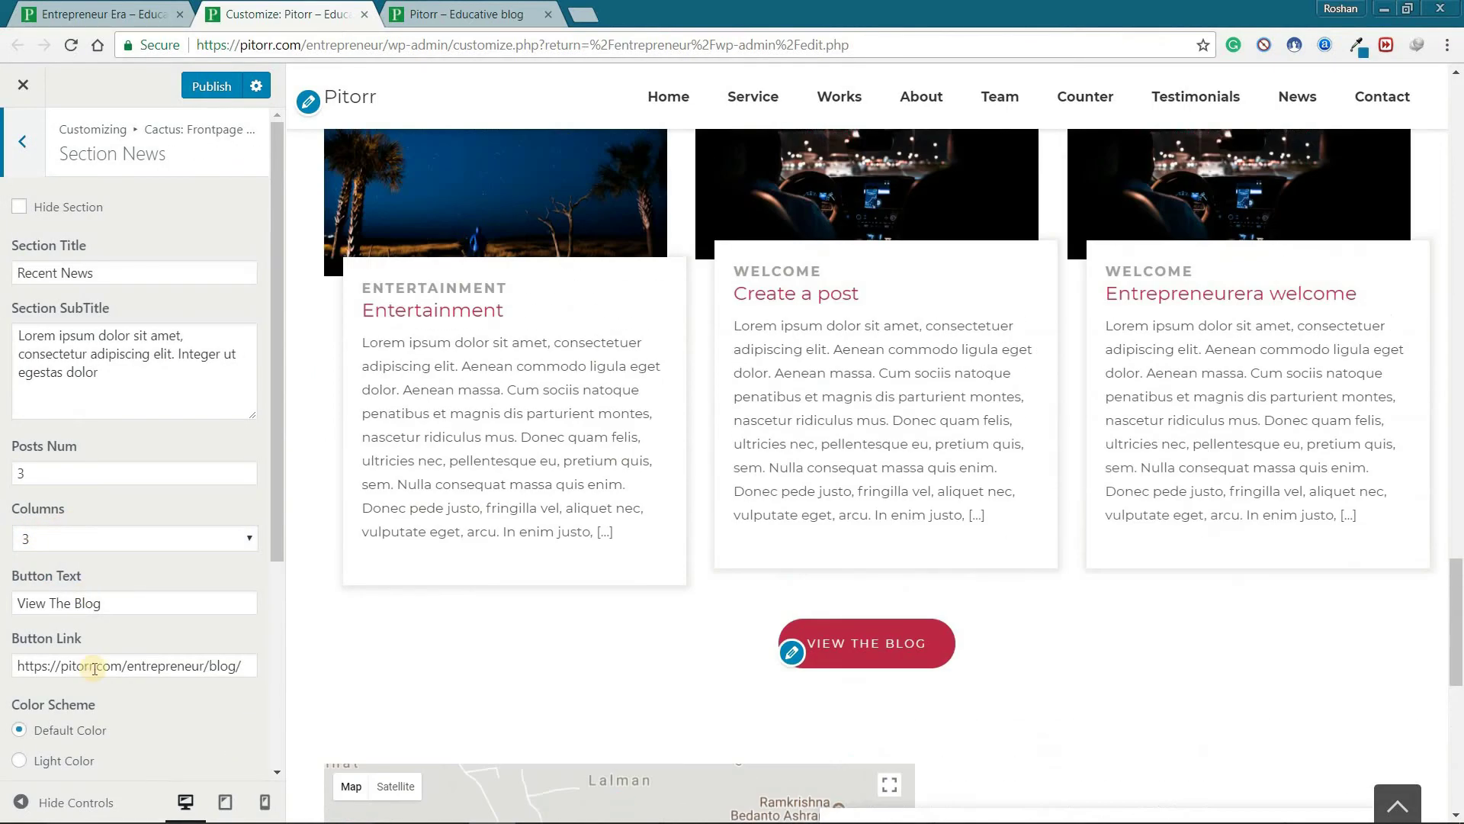
scroll(278, 740, down, 5)
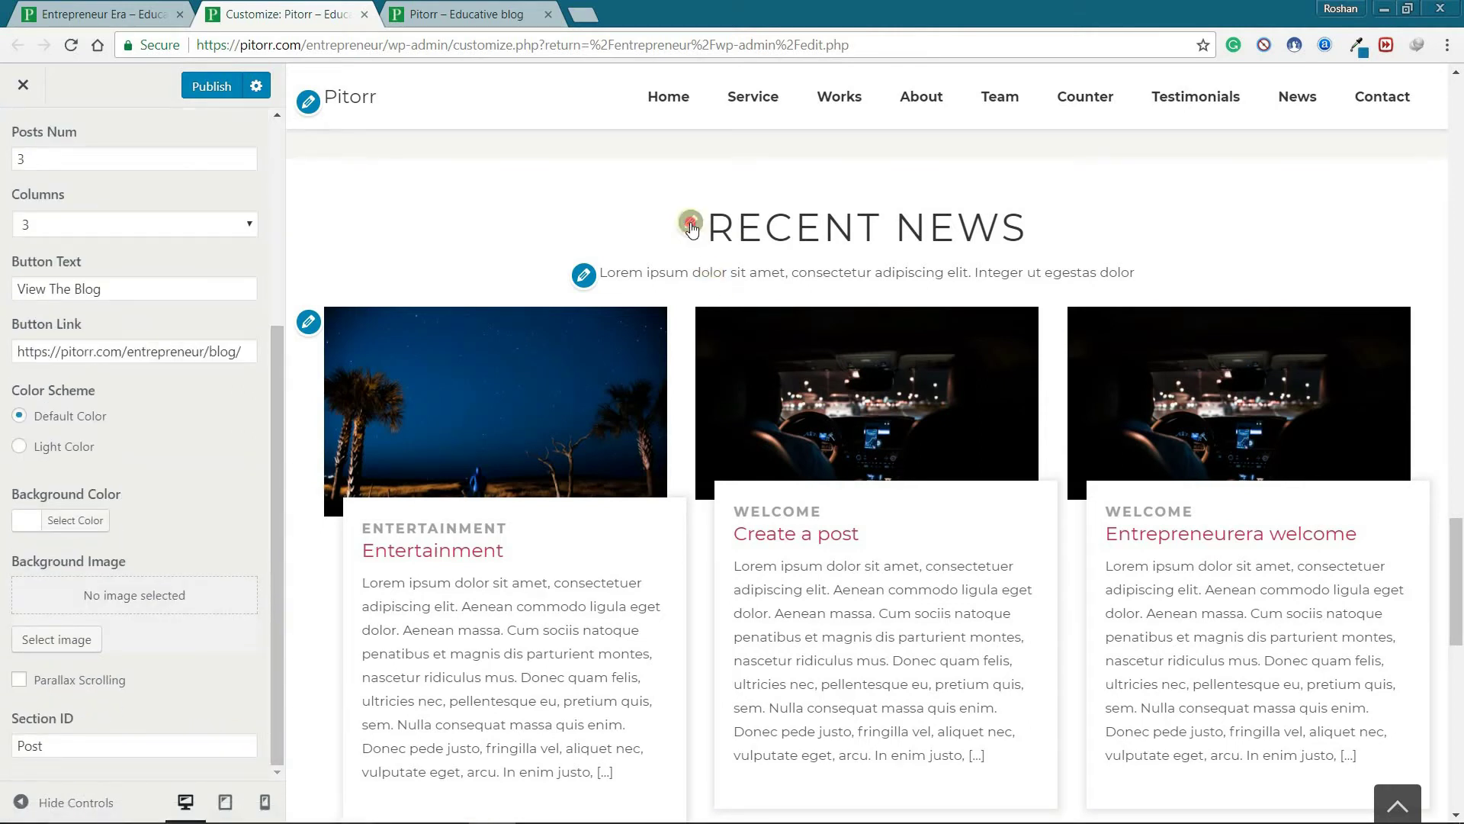
click(691, 223)
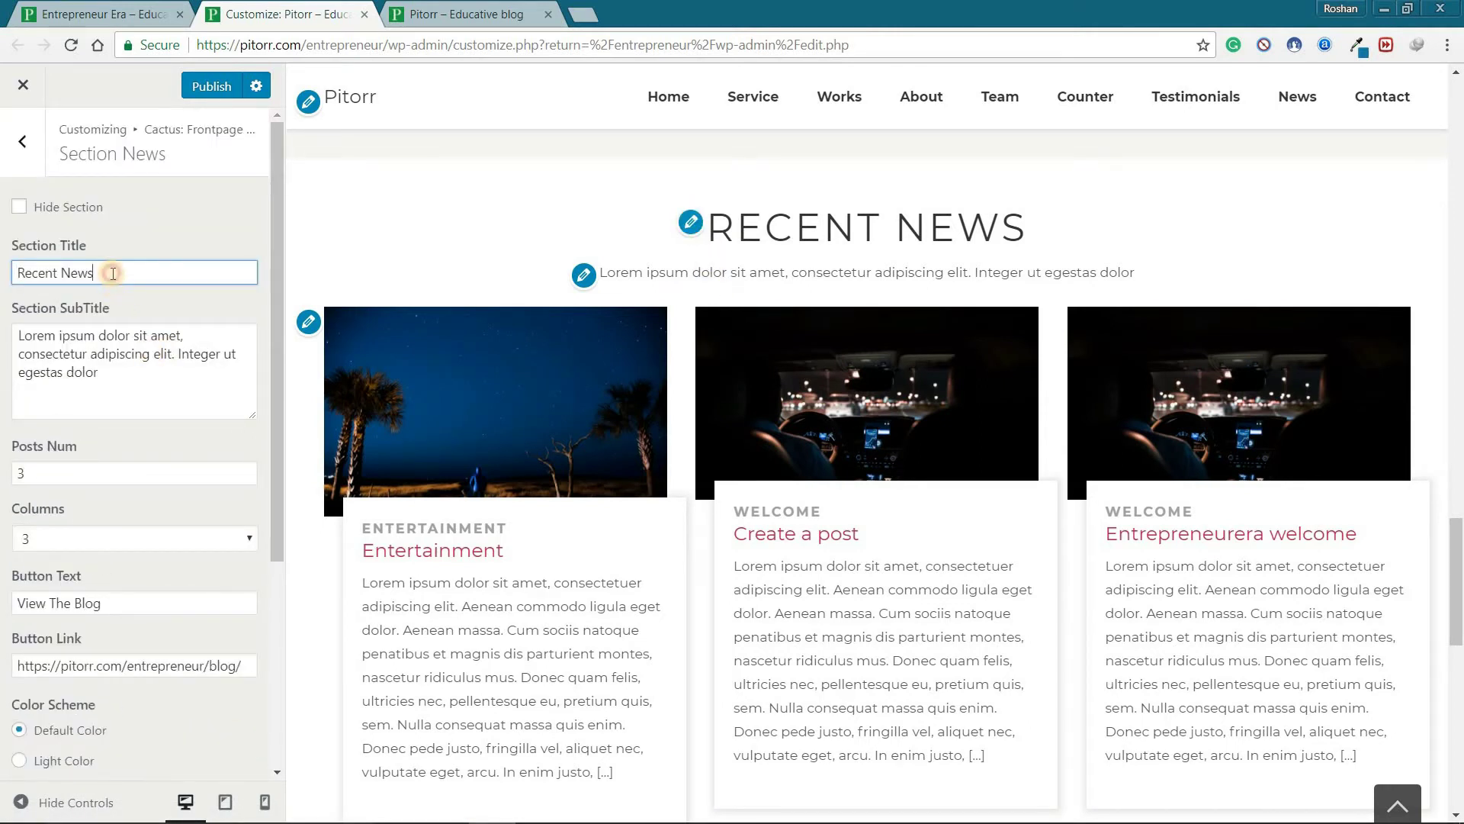
triple_click(113, 273)
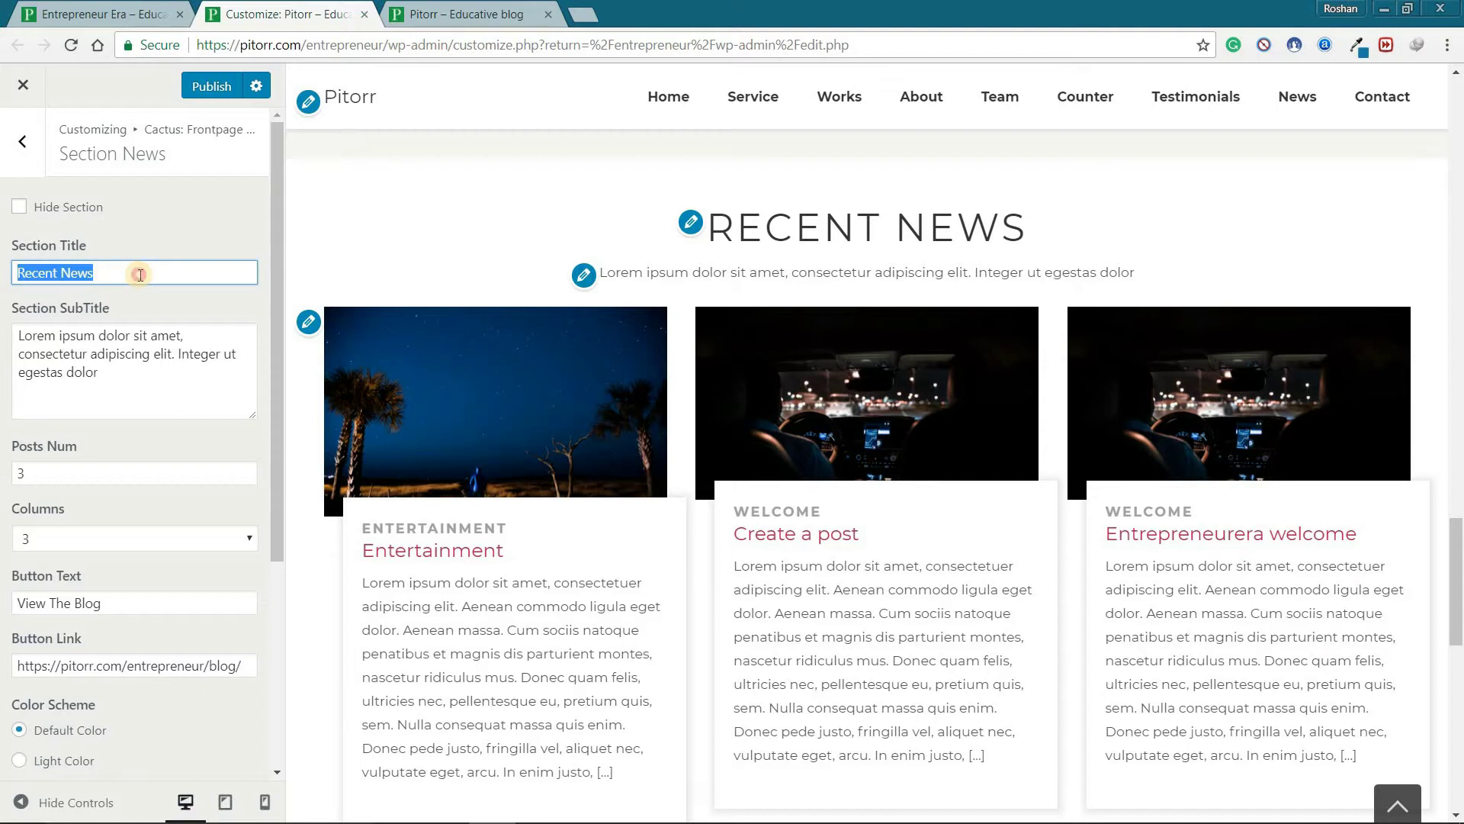
text(REC)
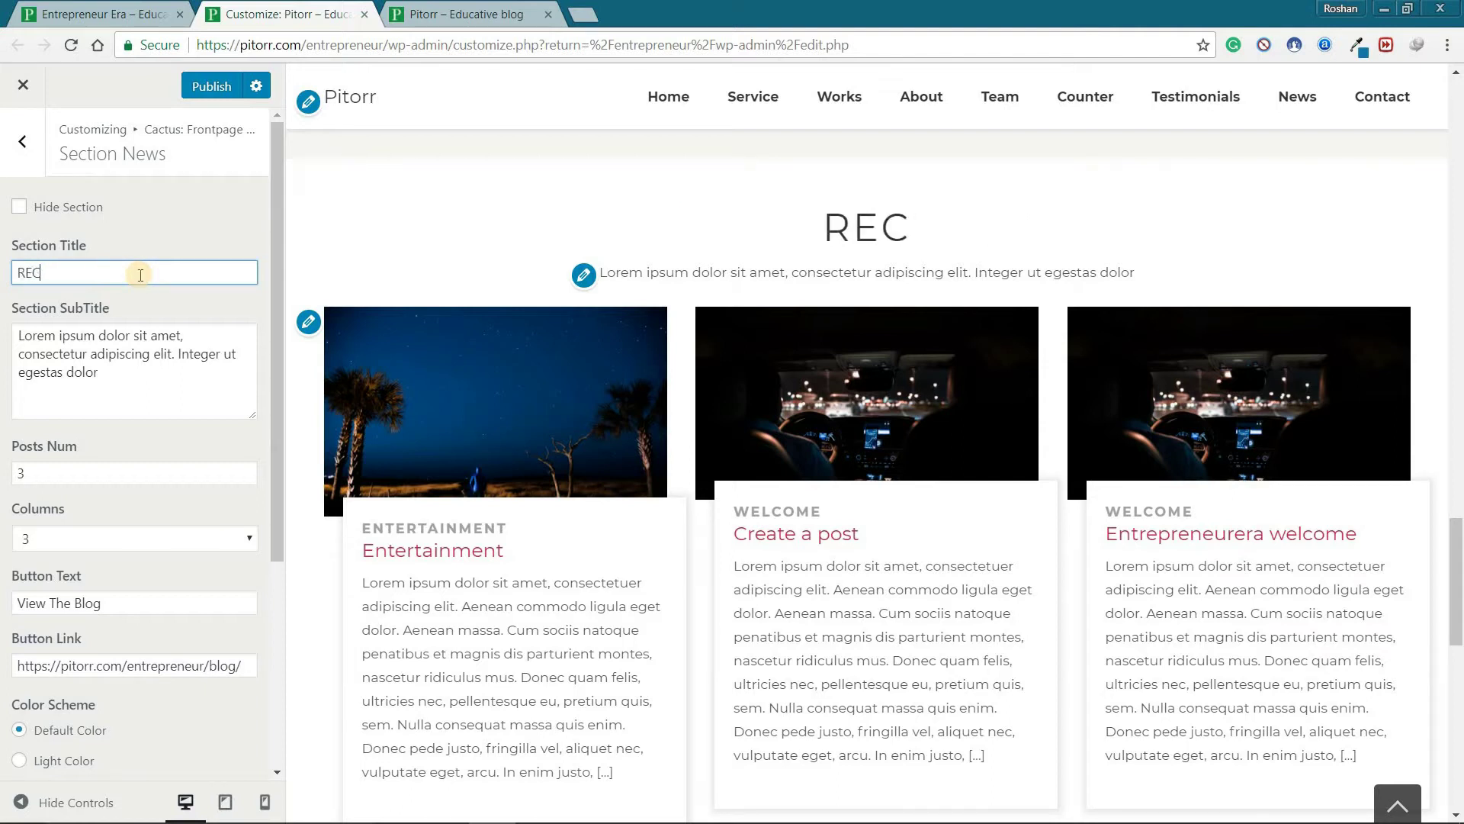
text(ENT POST)
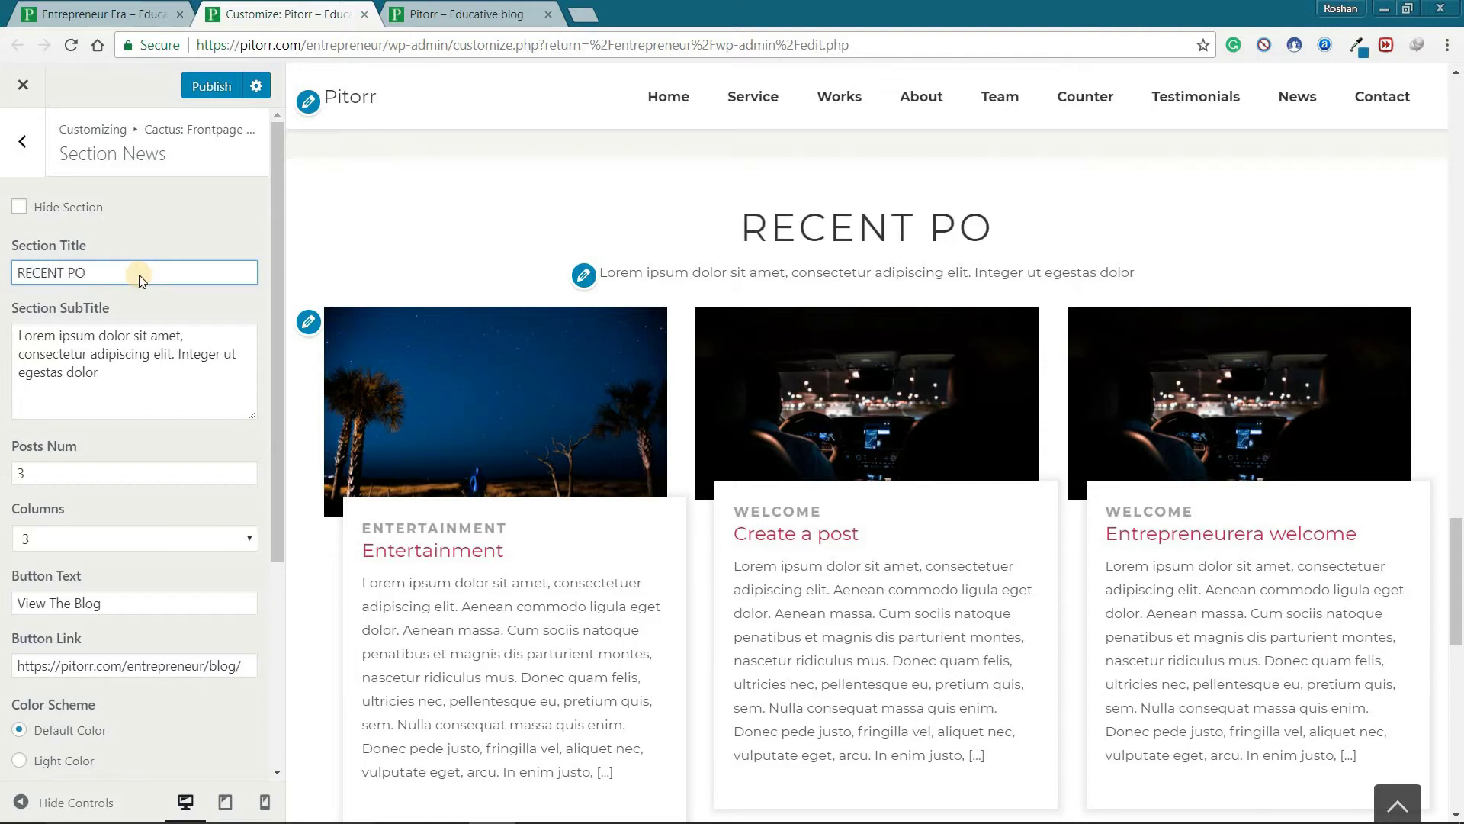
click(210, 87)
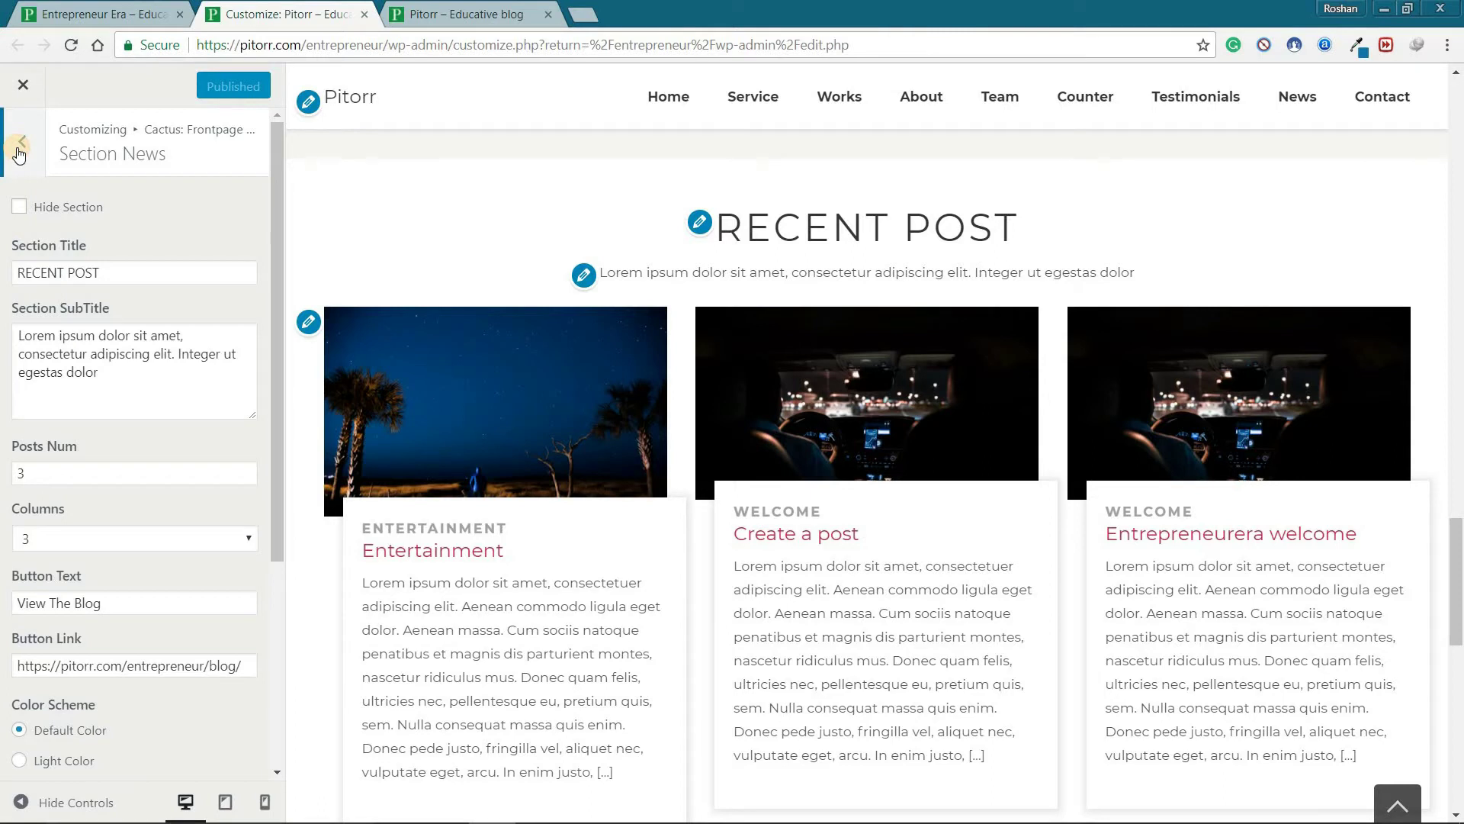
click(19, 147)
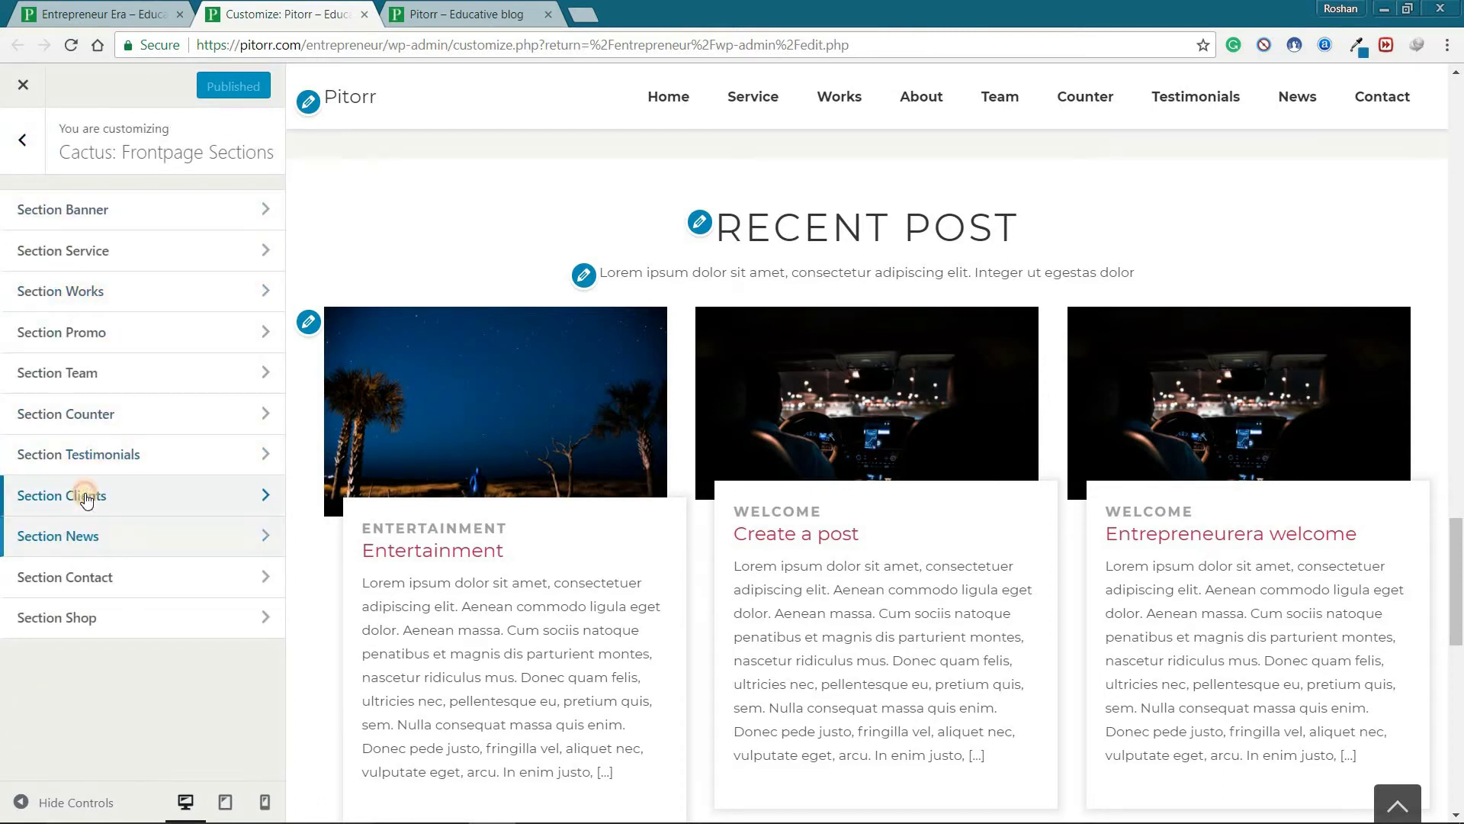
click(83, 495)
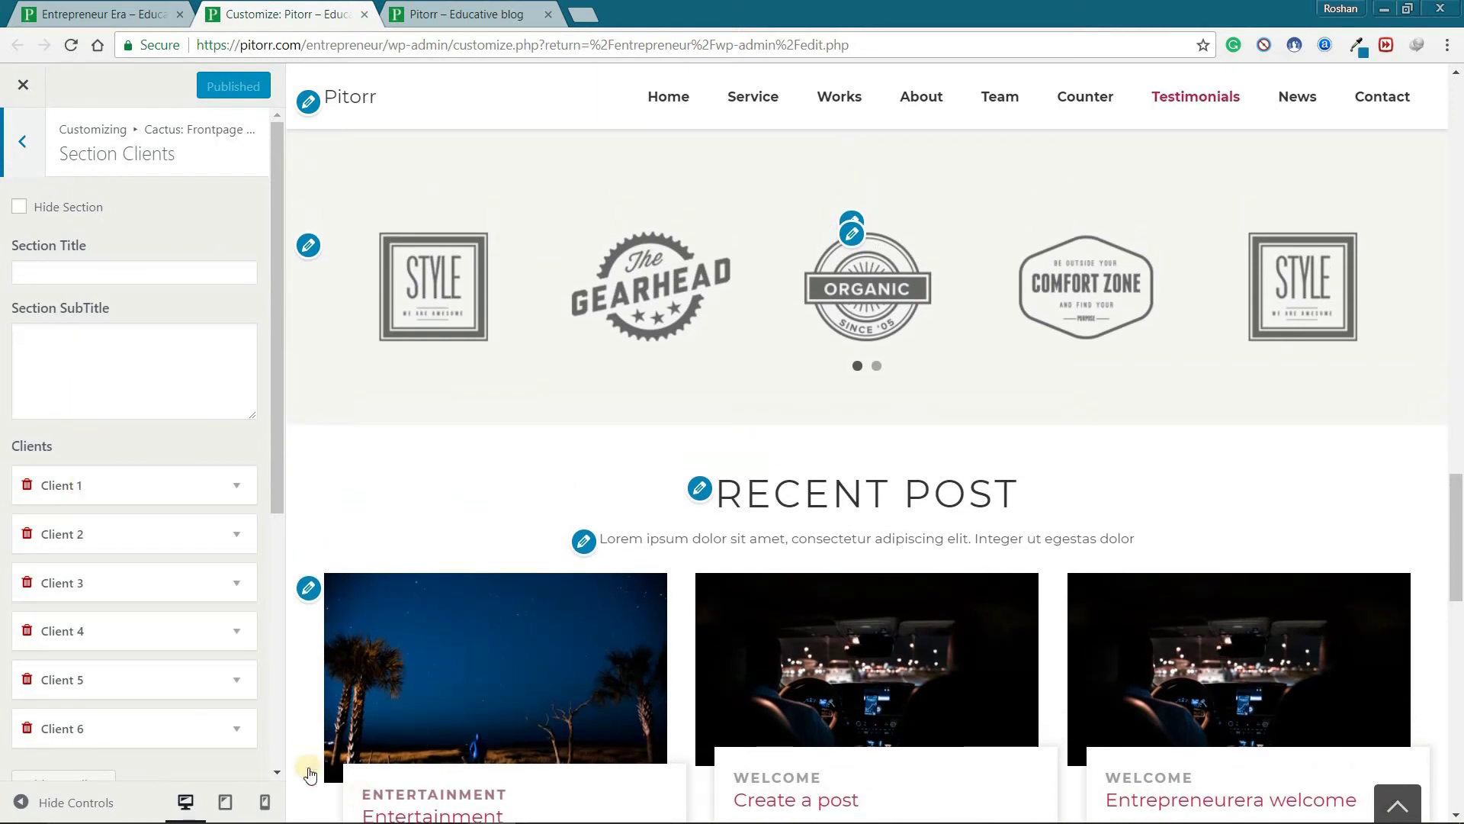
Step: Browse the Section Clients and Section Banner settings, then back out to the main options
scroll(276, 743, down, 3)
scroll(276, 744, down, 2)
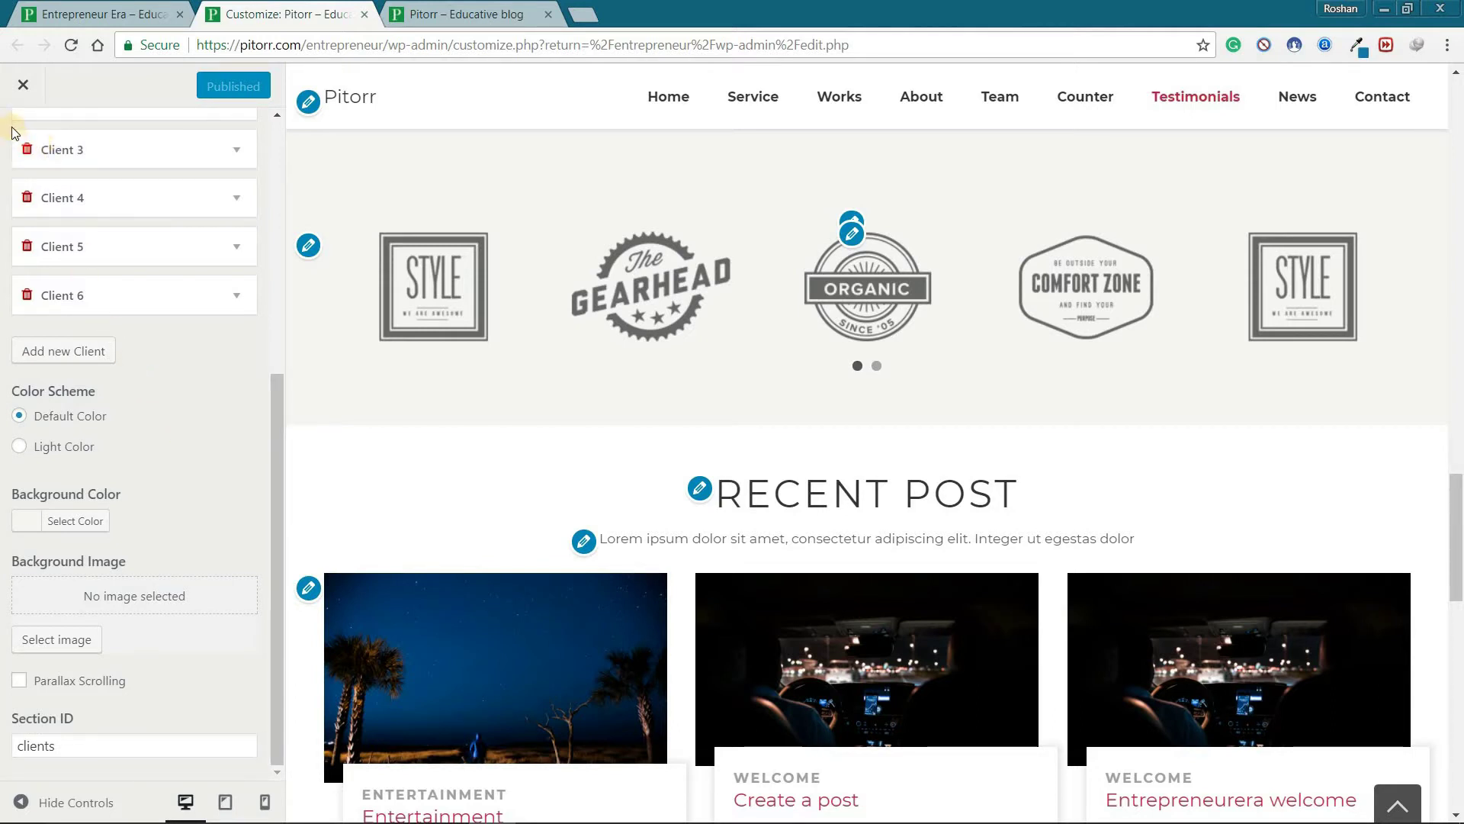
click(277, 145)
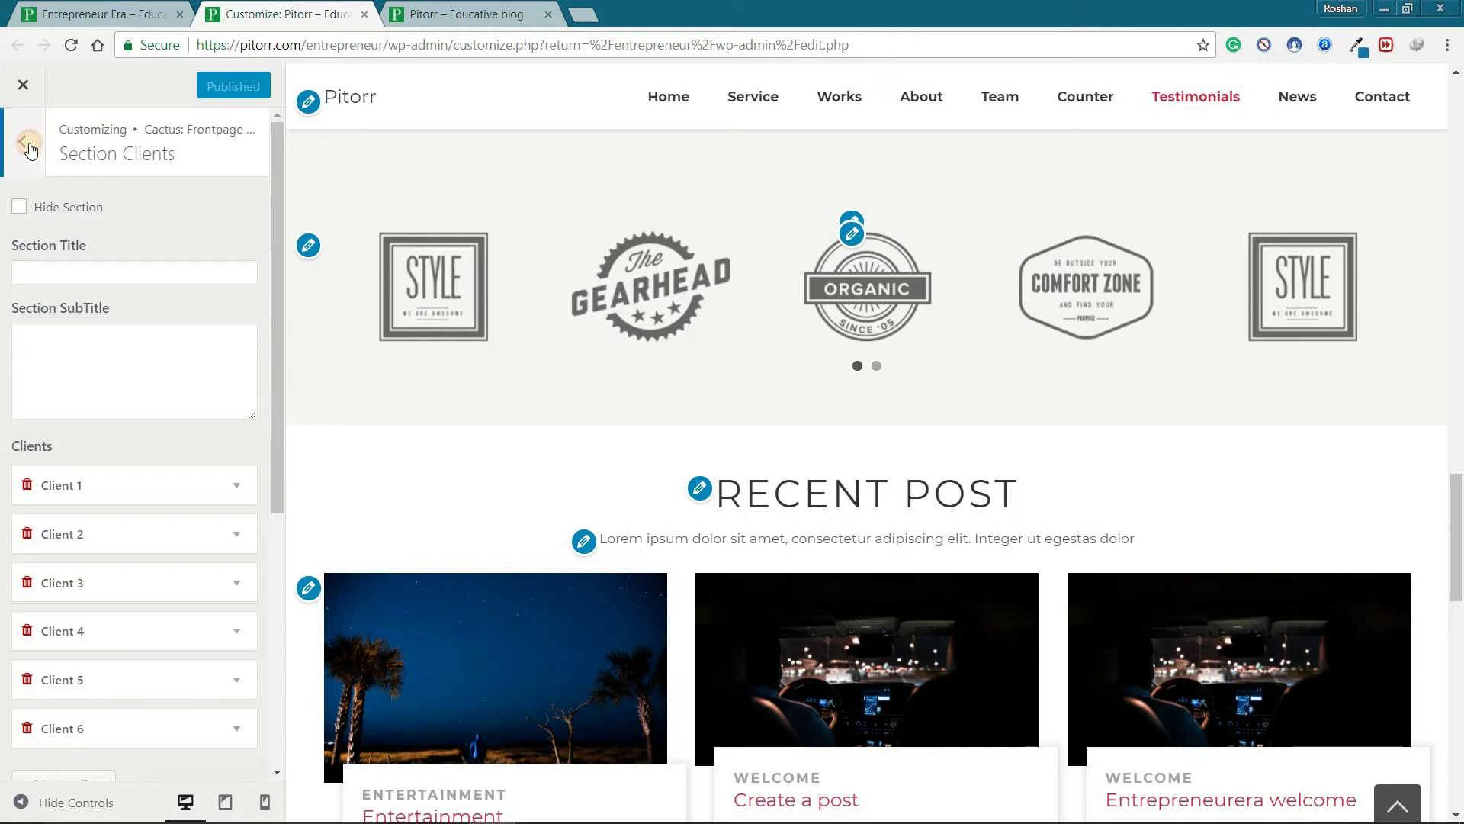
click(29, 147)
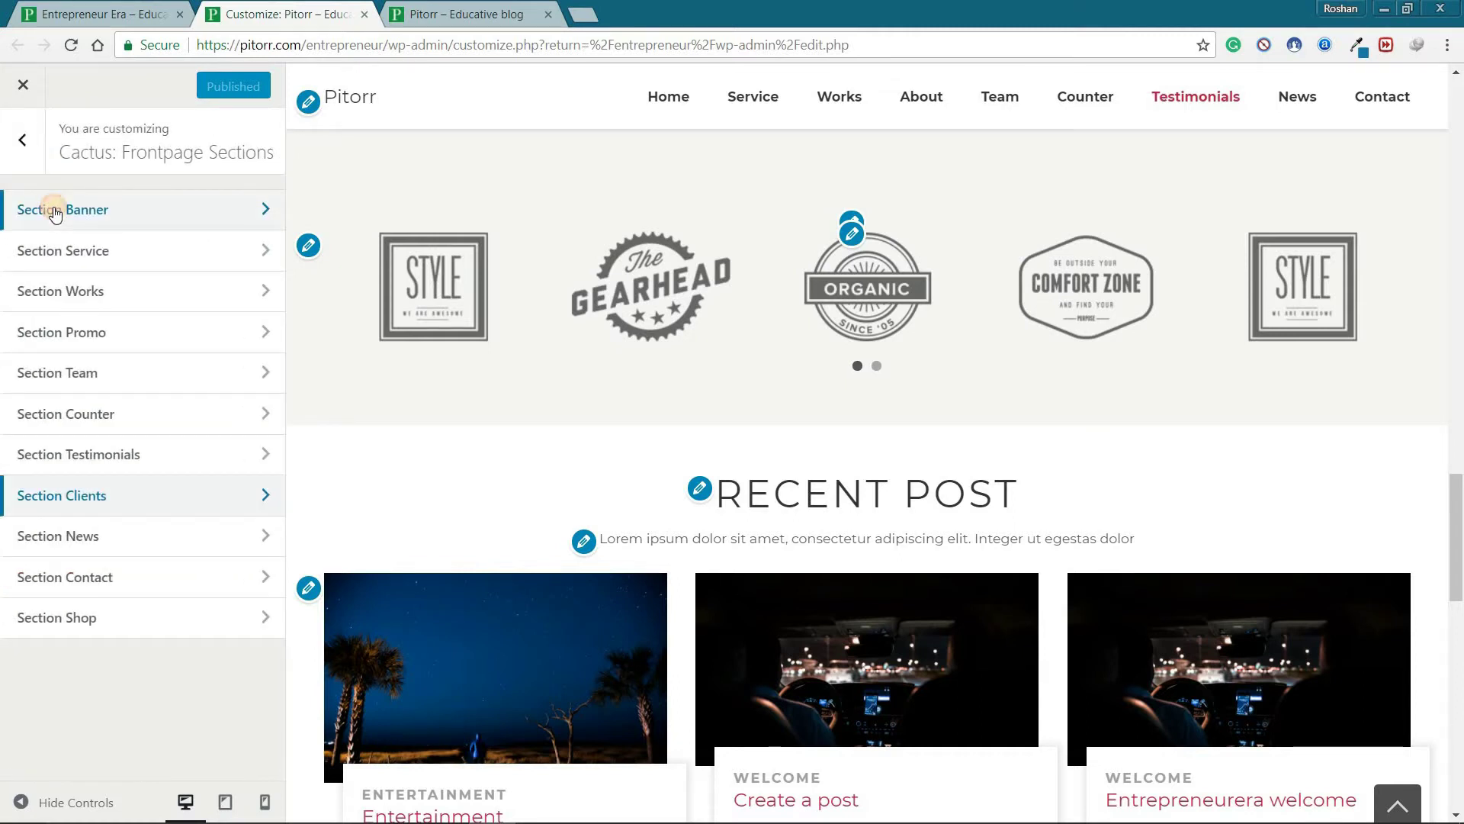
click(55, 212)
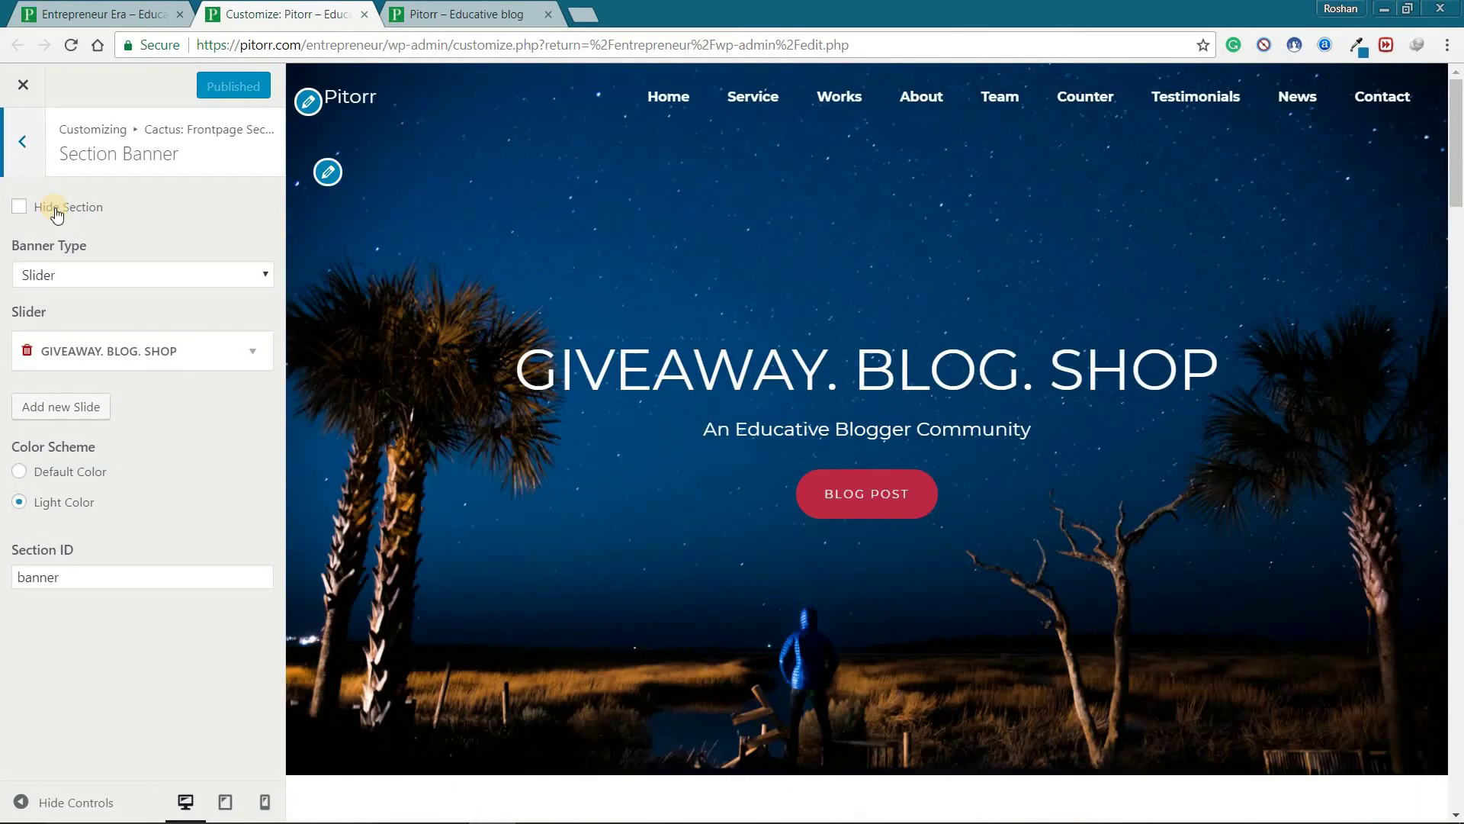
click(15, 144)
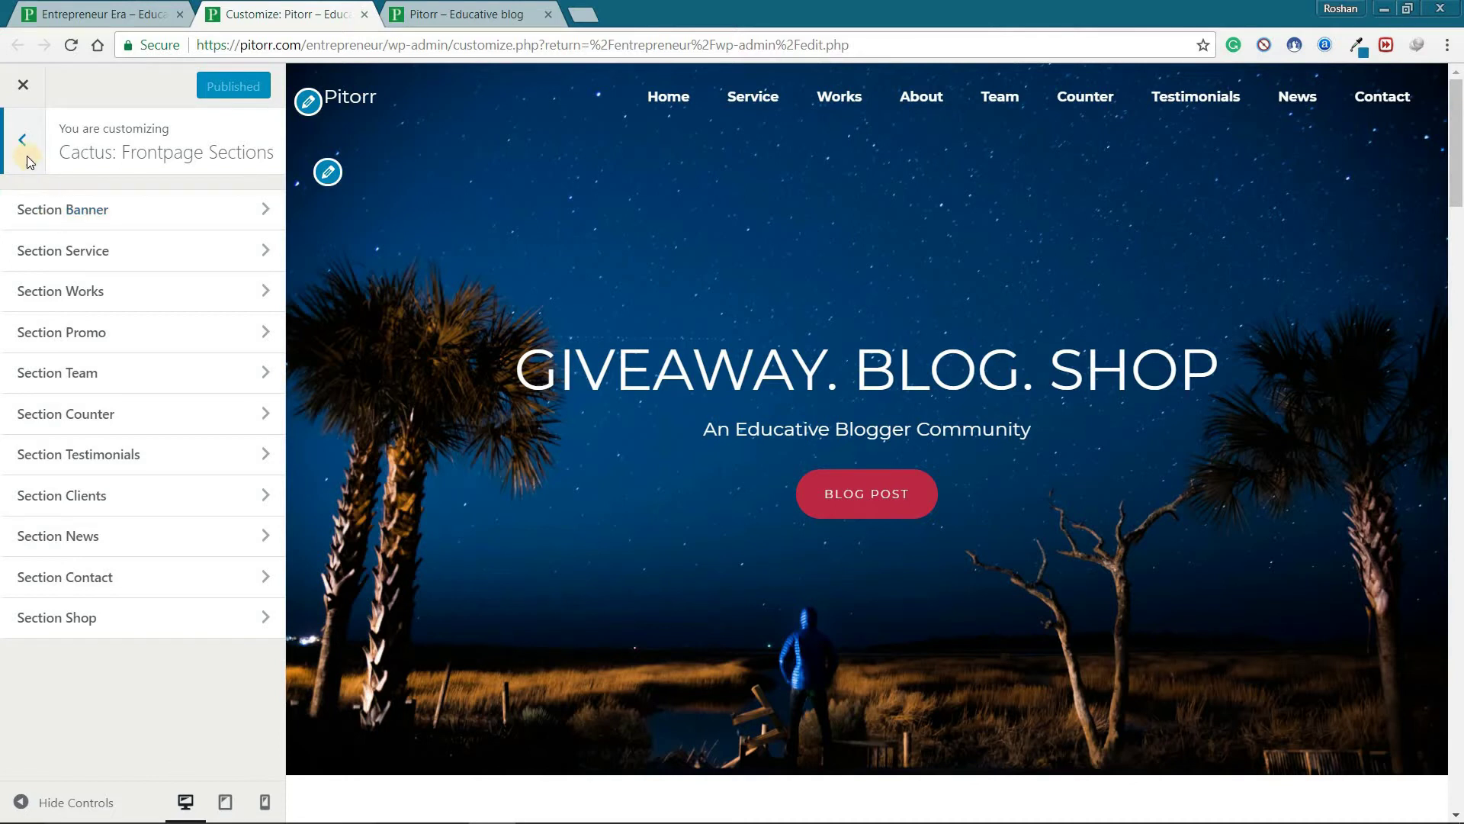
click(26, 154)
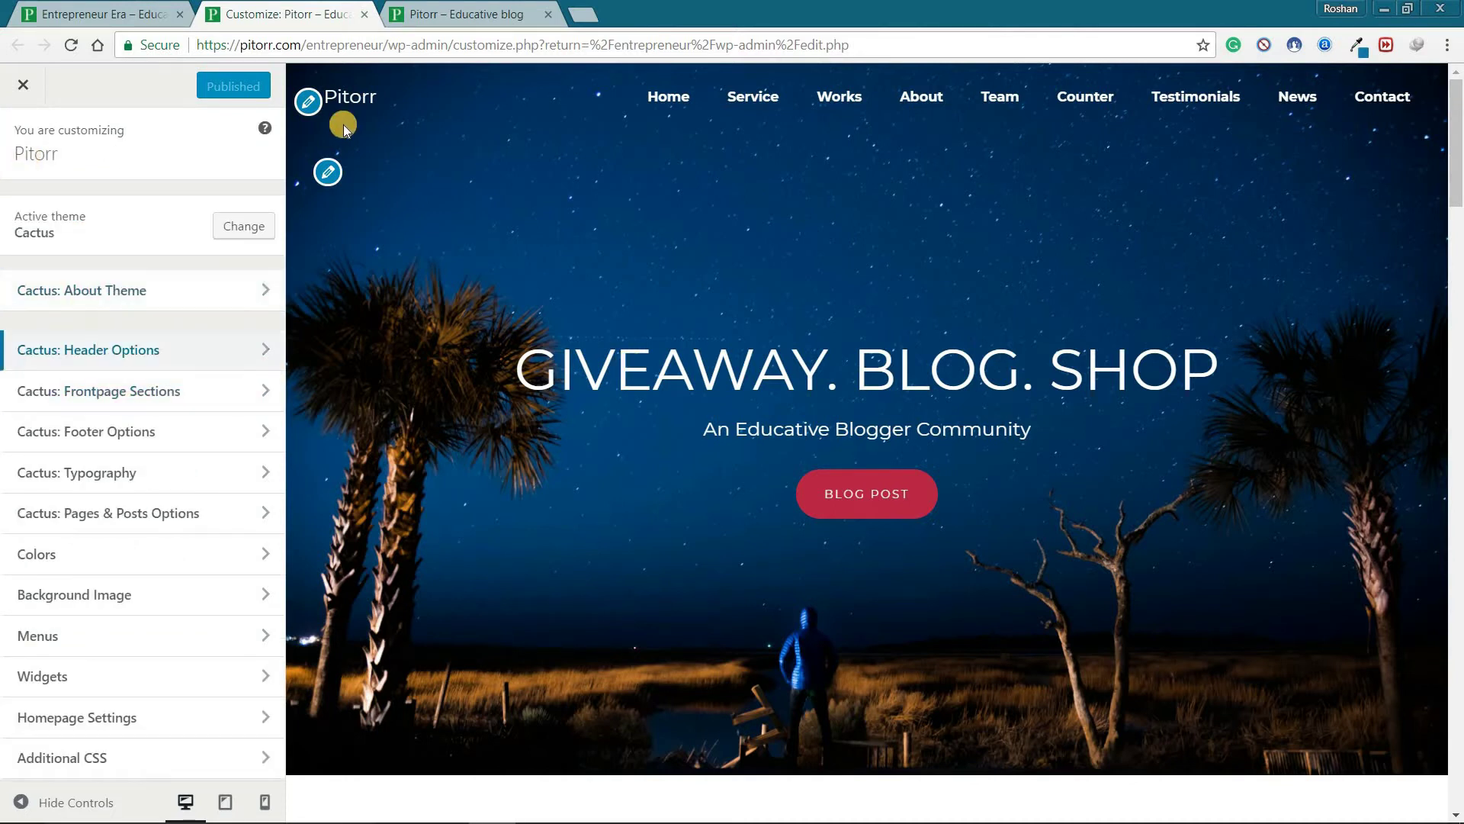
Step: Inspect Header Options > Header Image, follow the Service preview link, and reopen Frontpage Sections
click(129, 350)
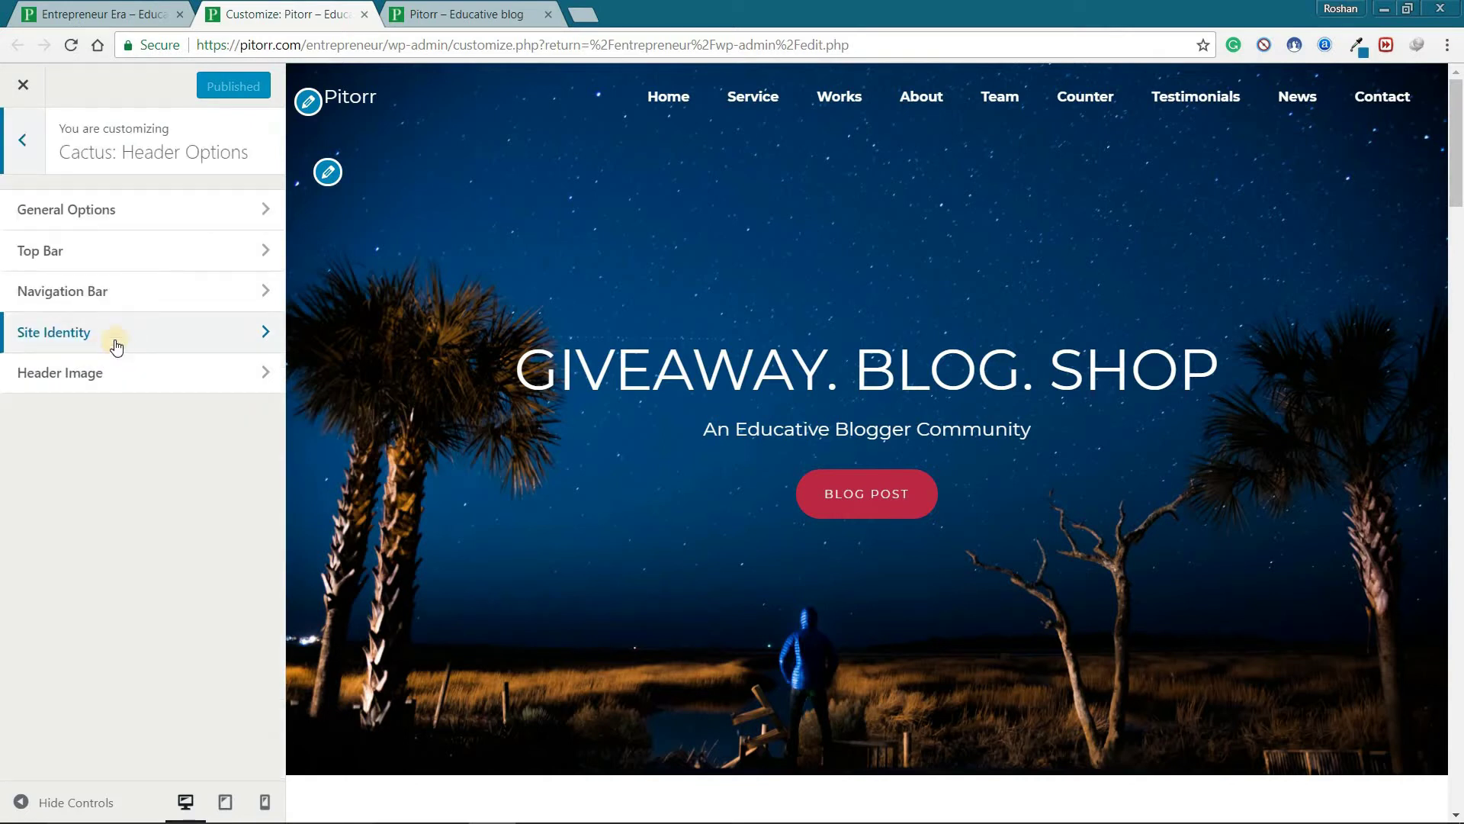
click(123, 374)
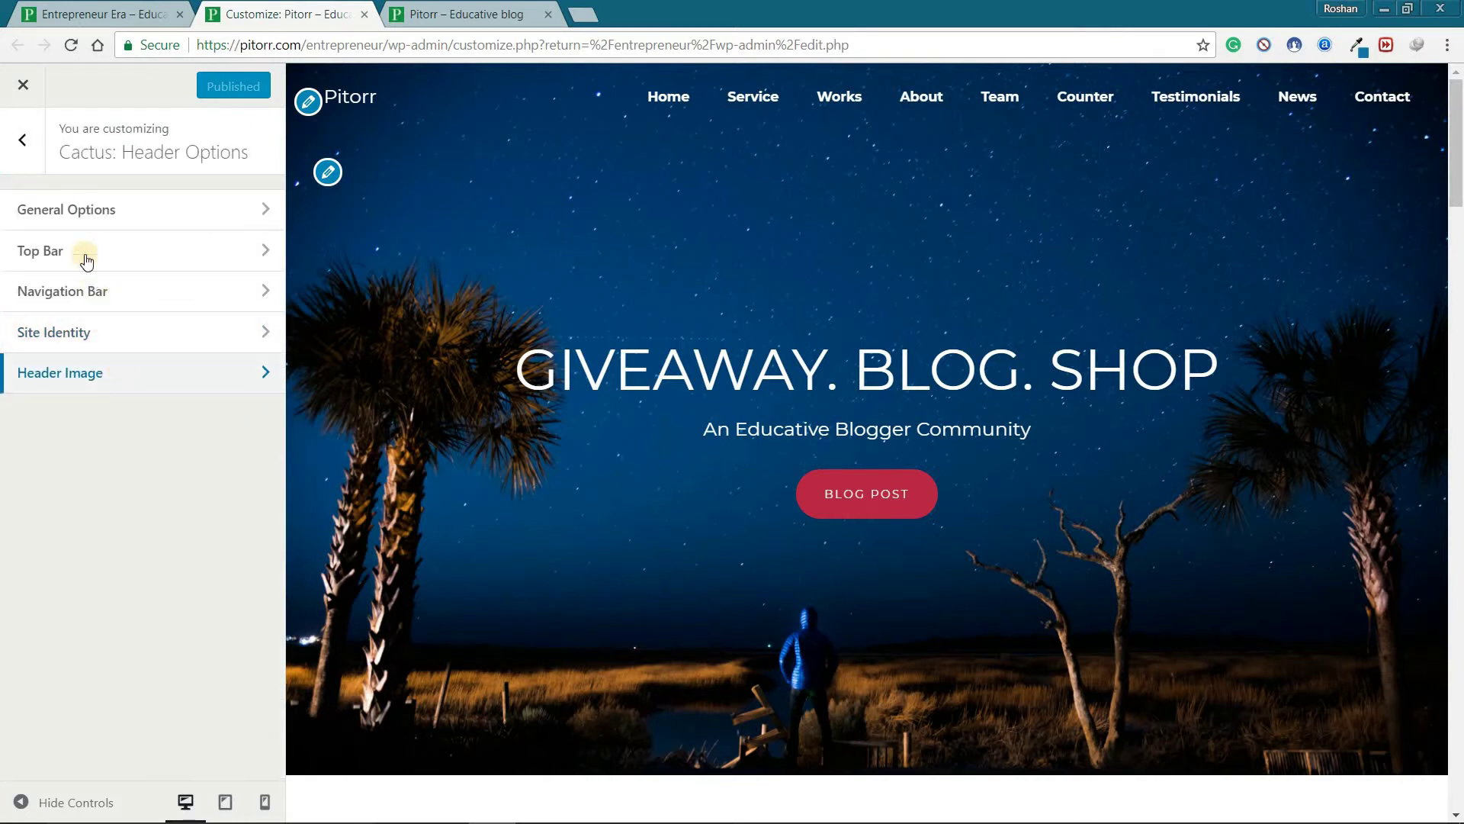
click(22, 153)
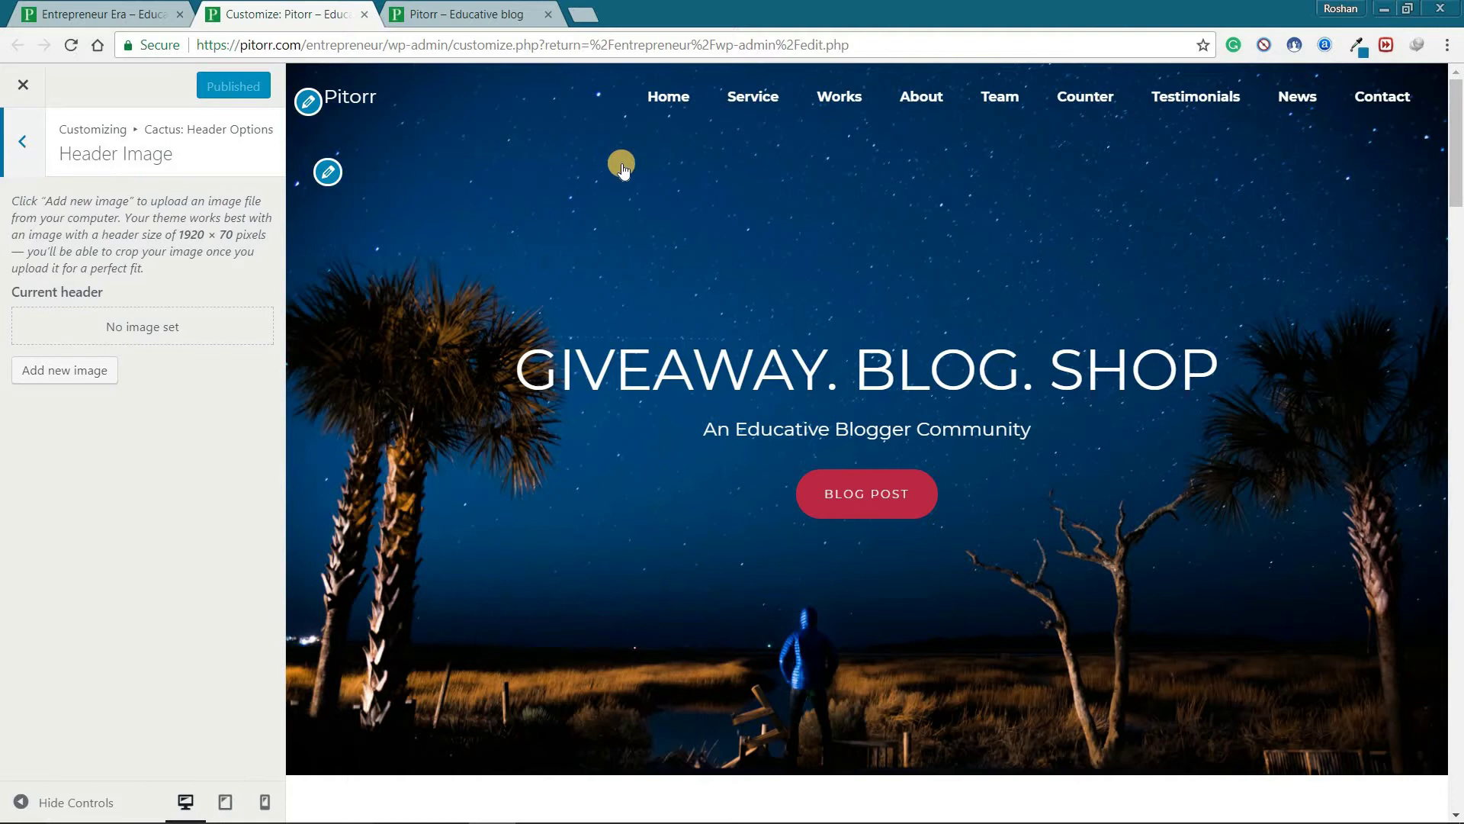
click(772, 109)
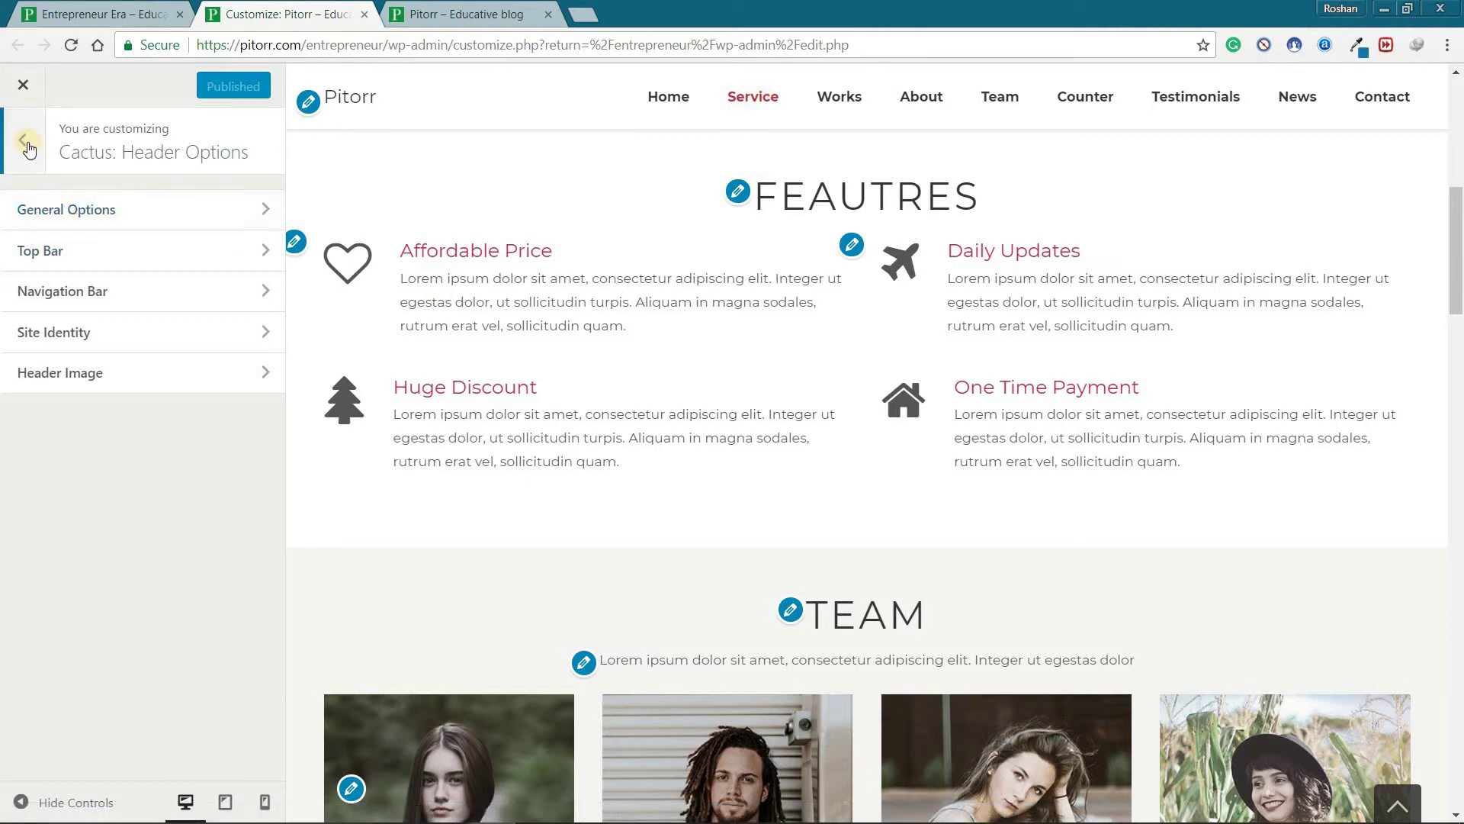
key(Escape)
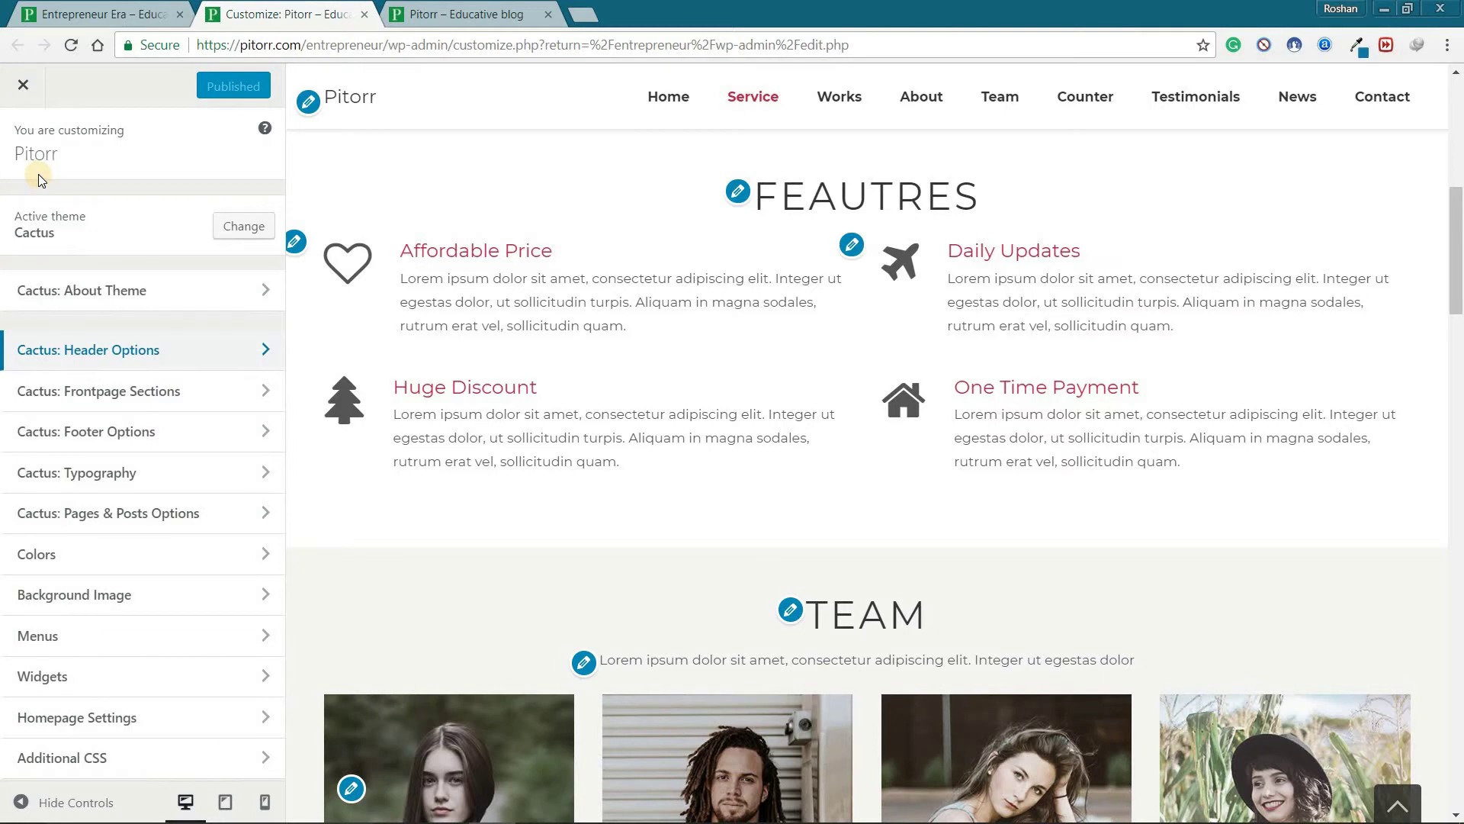
click(103, 398)
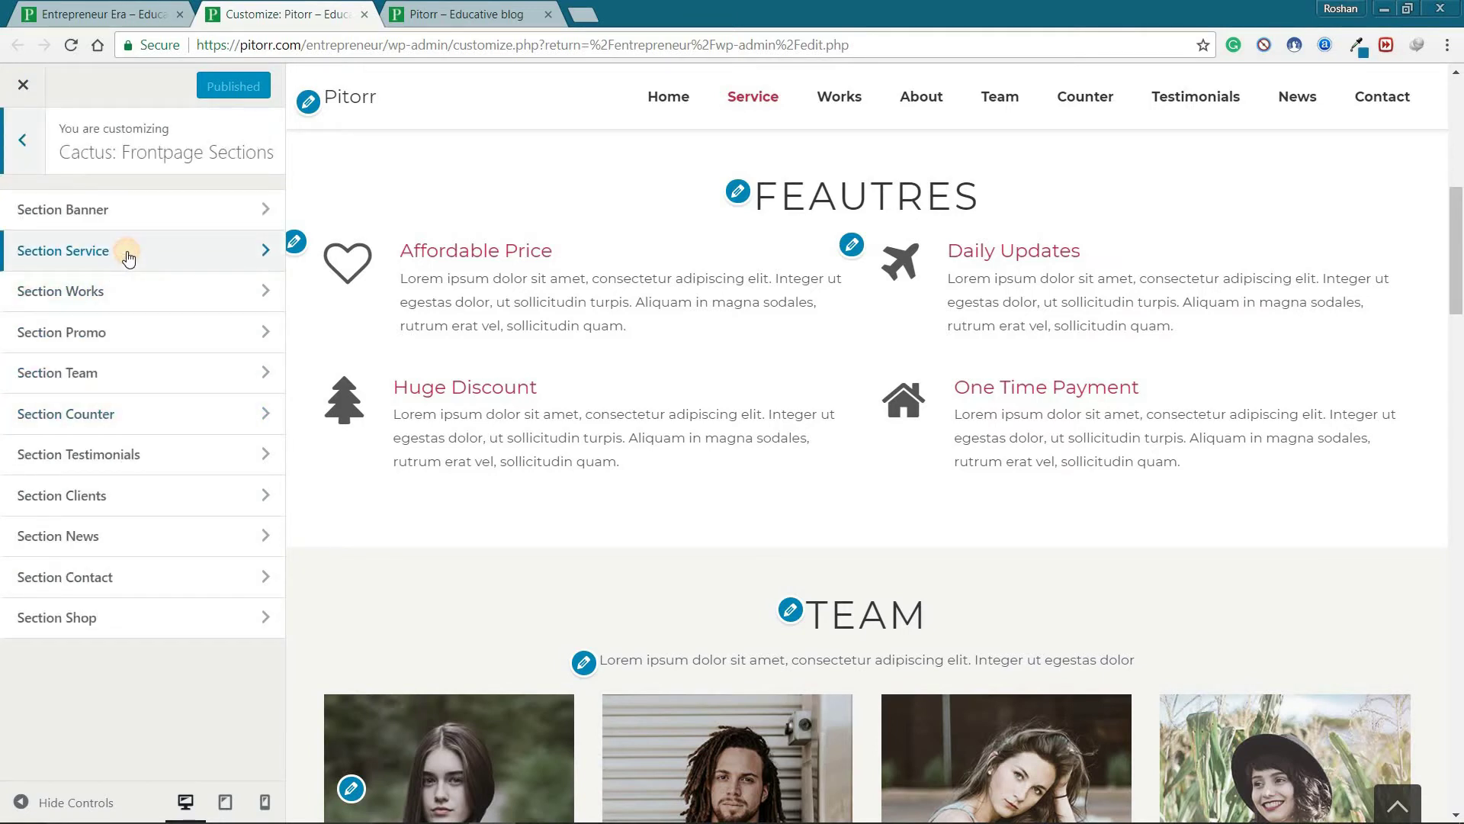
Step: Replace the Service section ID 'service' with 'Features' and publish
click(128, 255)
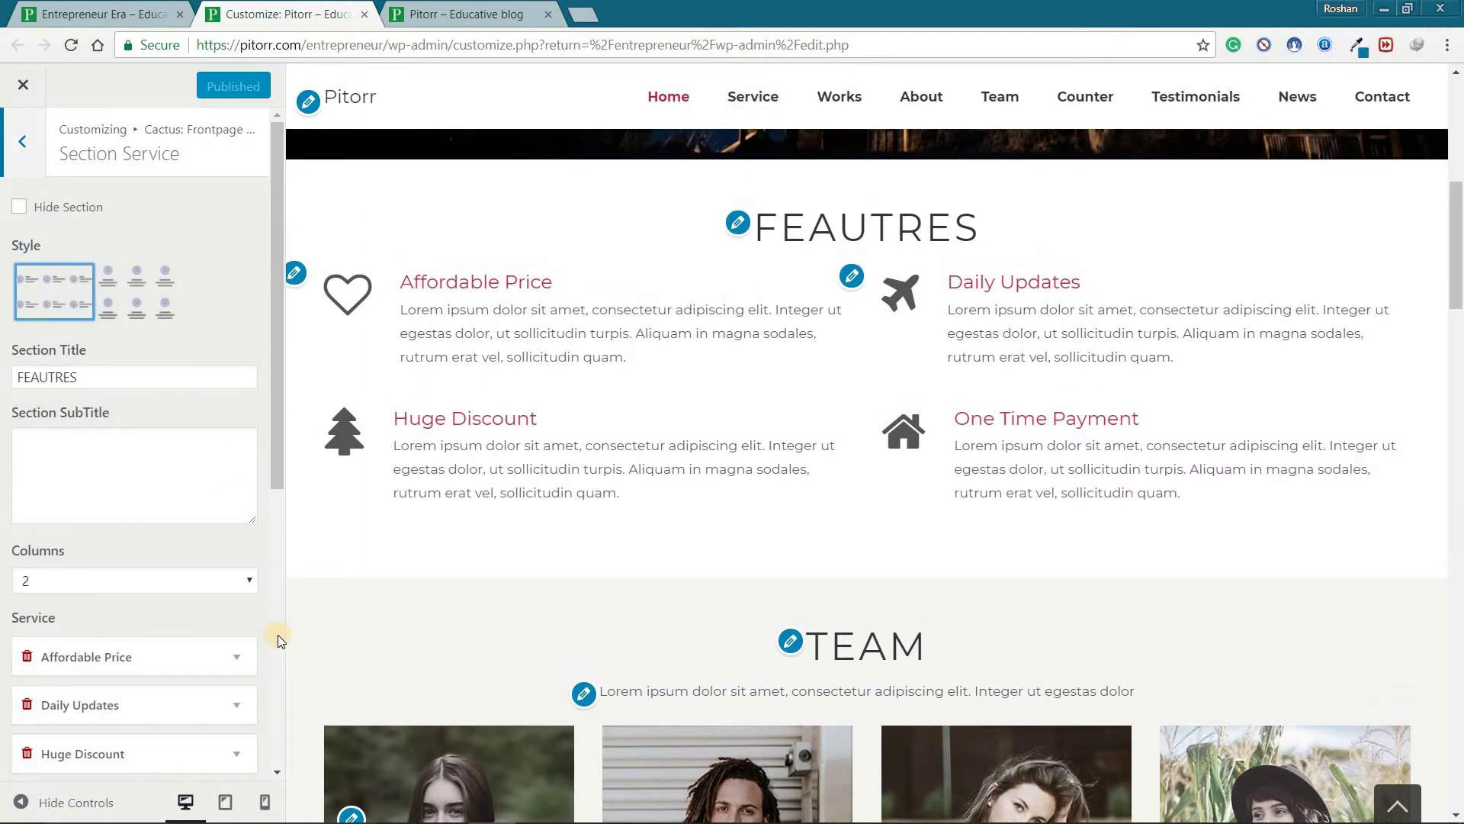
scroll(278, 635, down, 7)
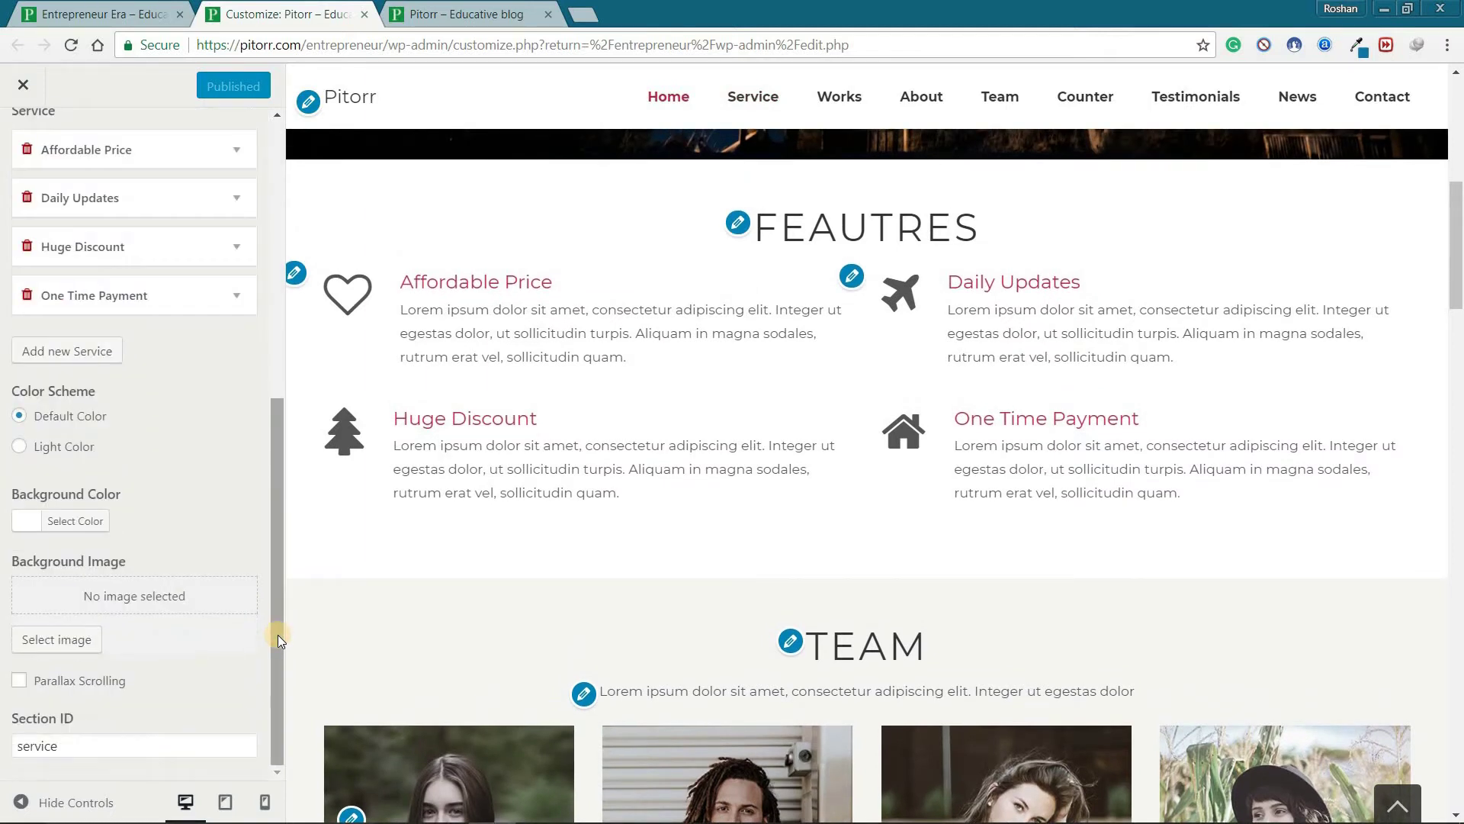
double_click(145, 741)
key(BackSpace)
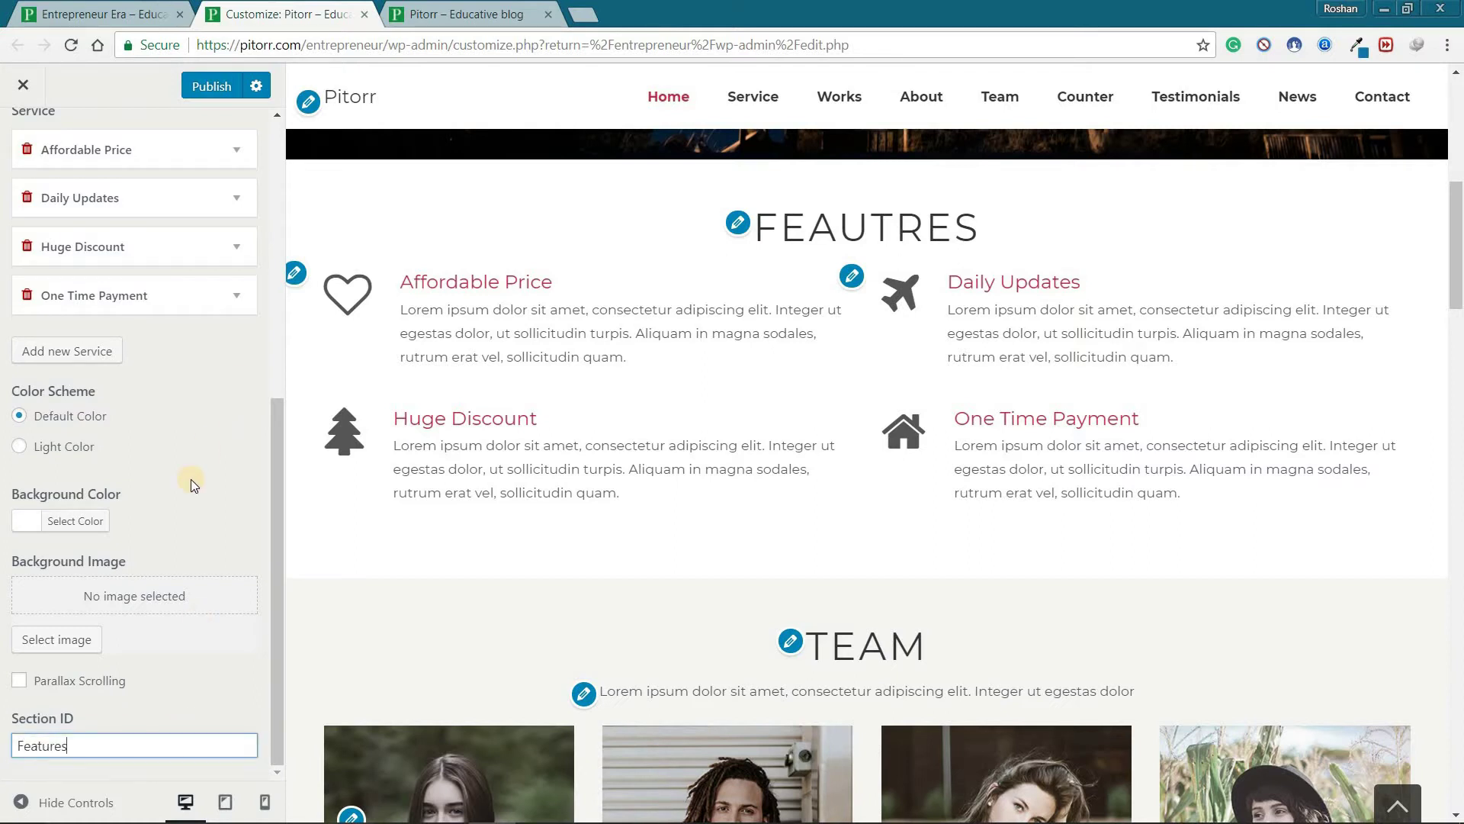
click(214, 94)
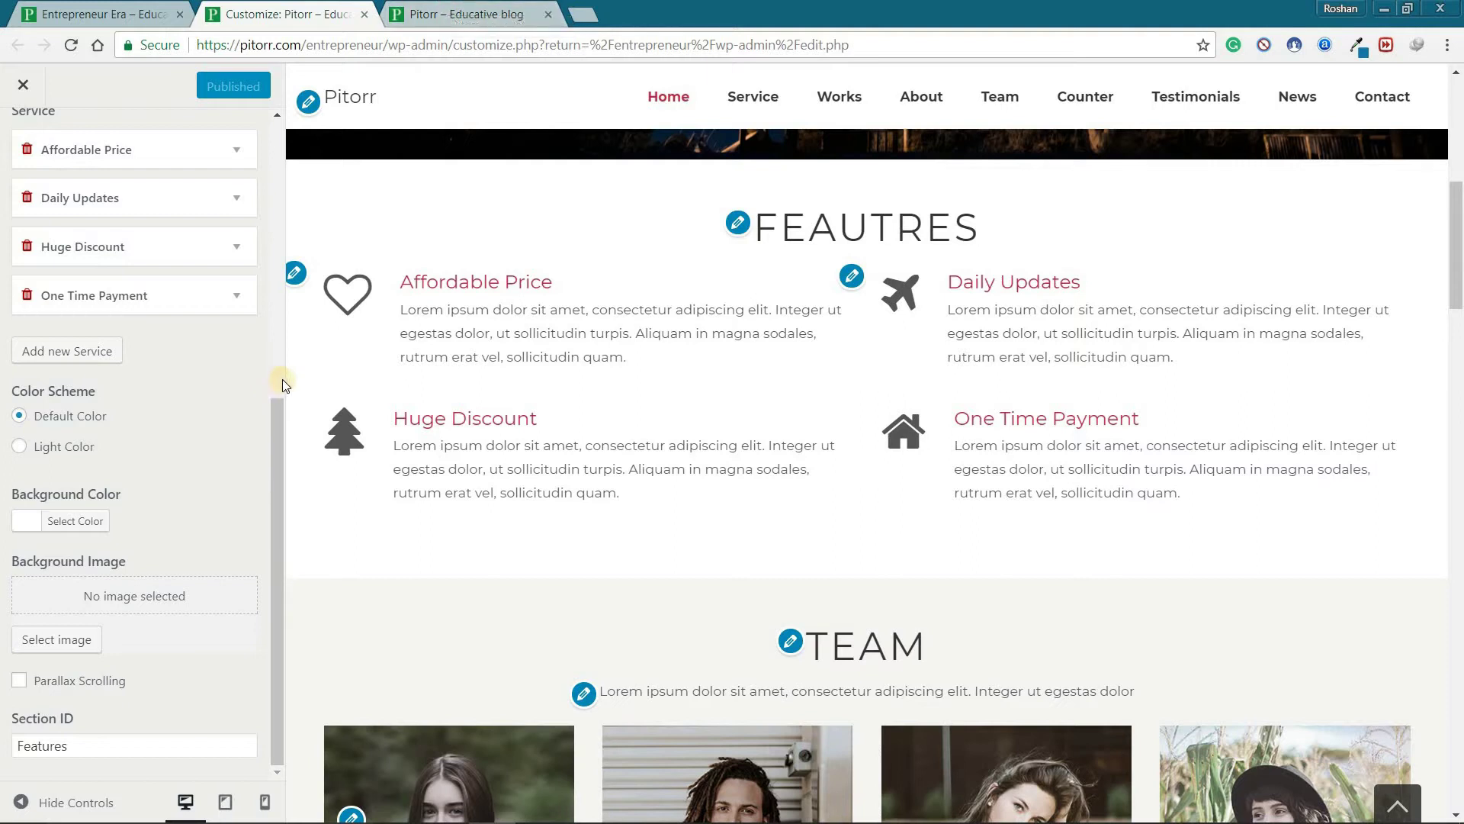
click(276, 341)
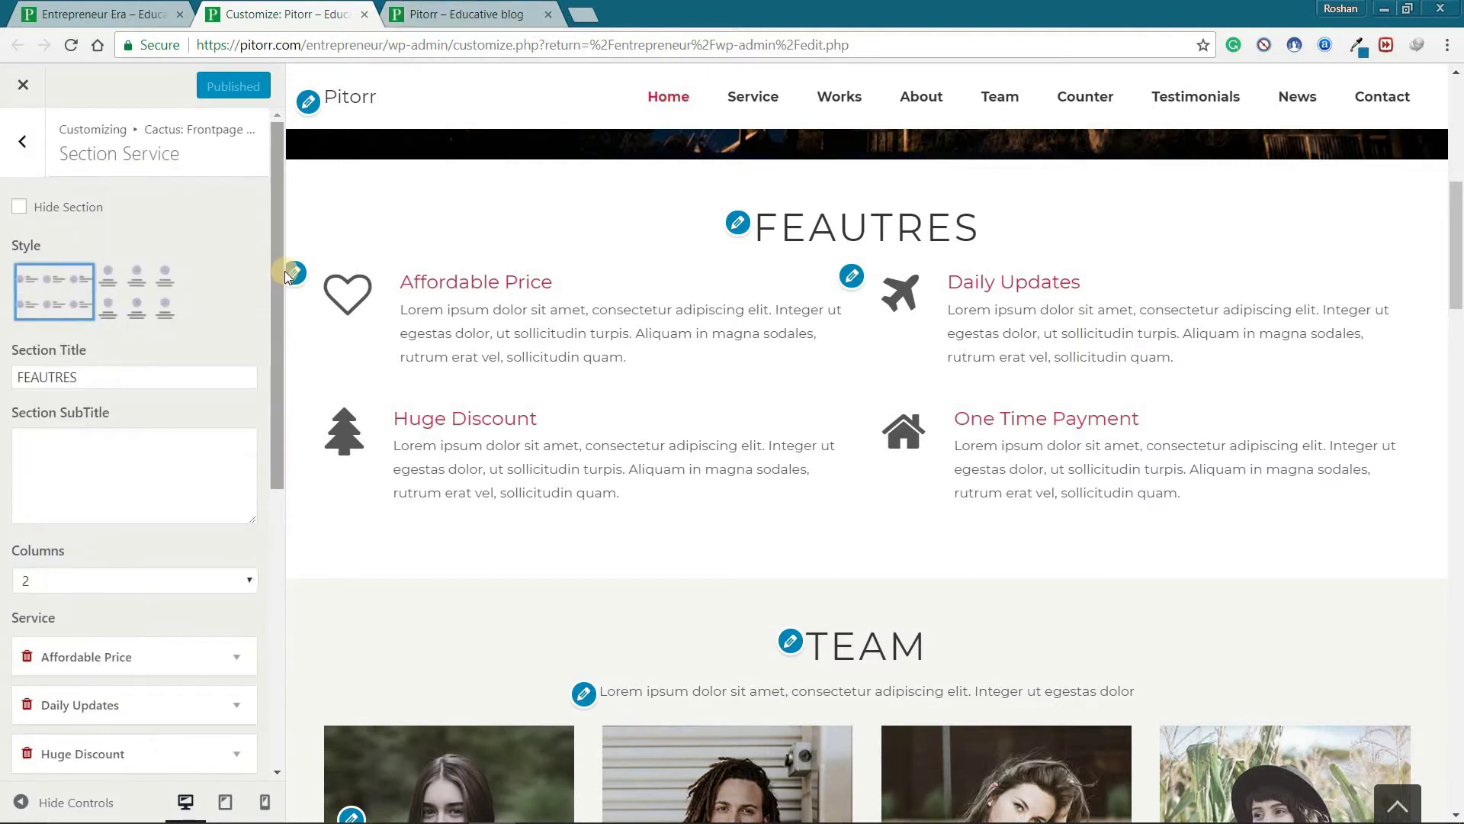
Step: Reload the live Pitorr page to confirm the RECENT POST heading, then return to the Customizer
click(450, 9)
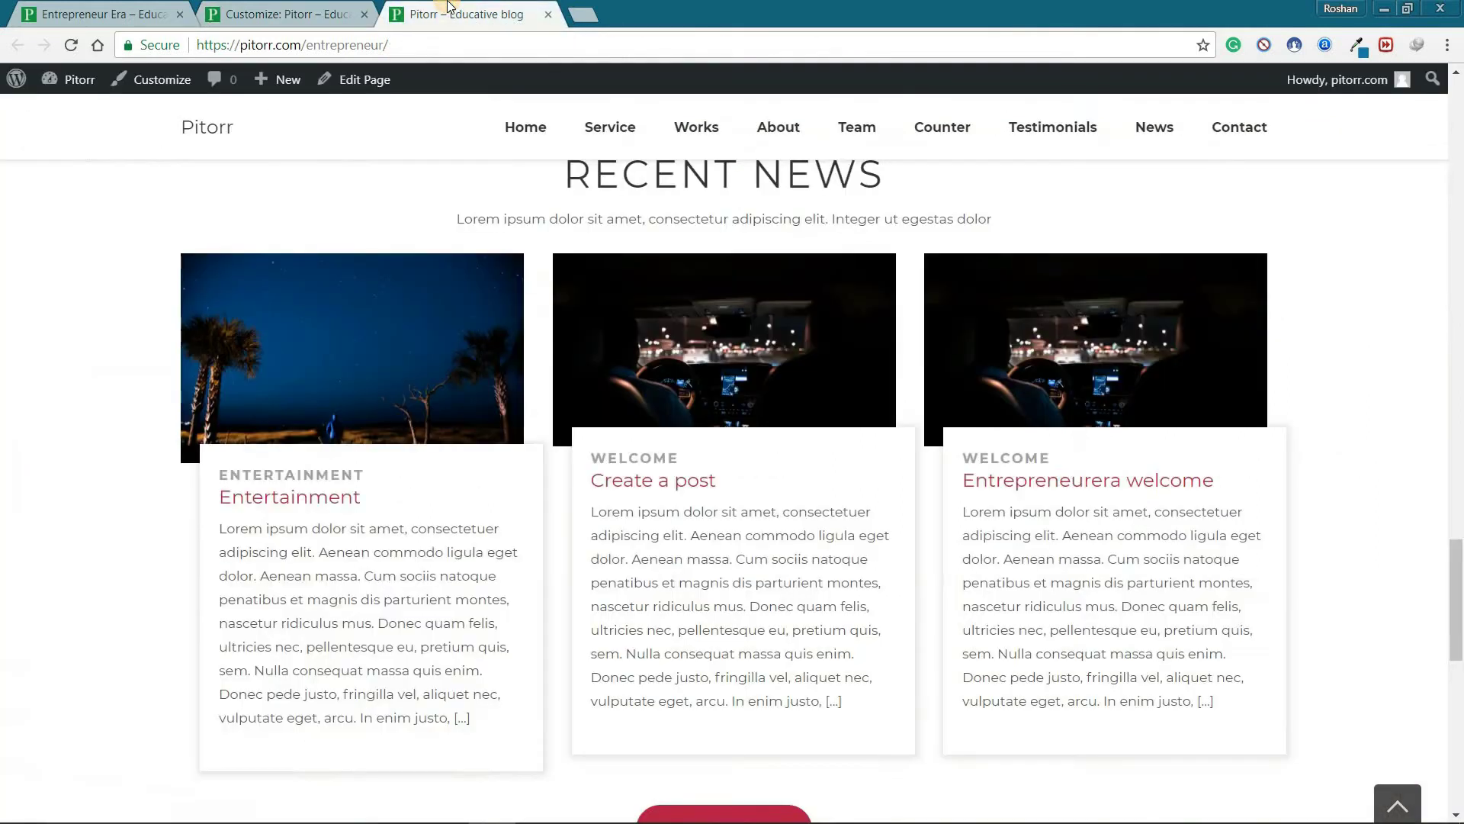
key(F5)
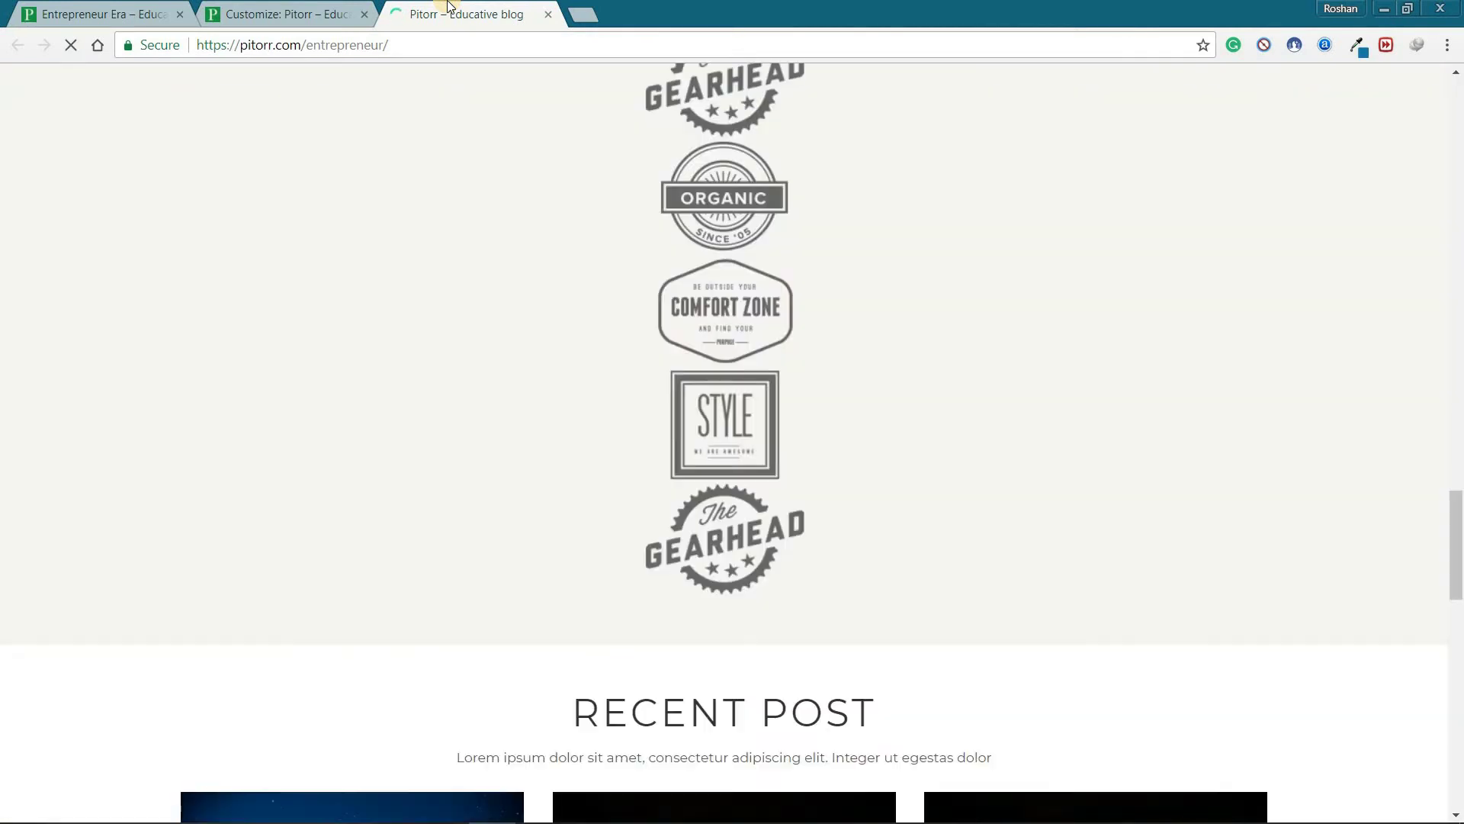
scroll(480, 100, up, 8)
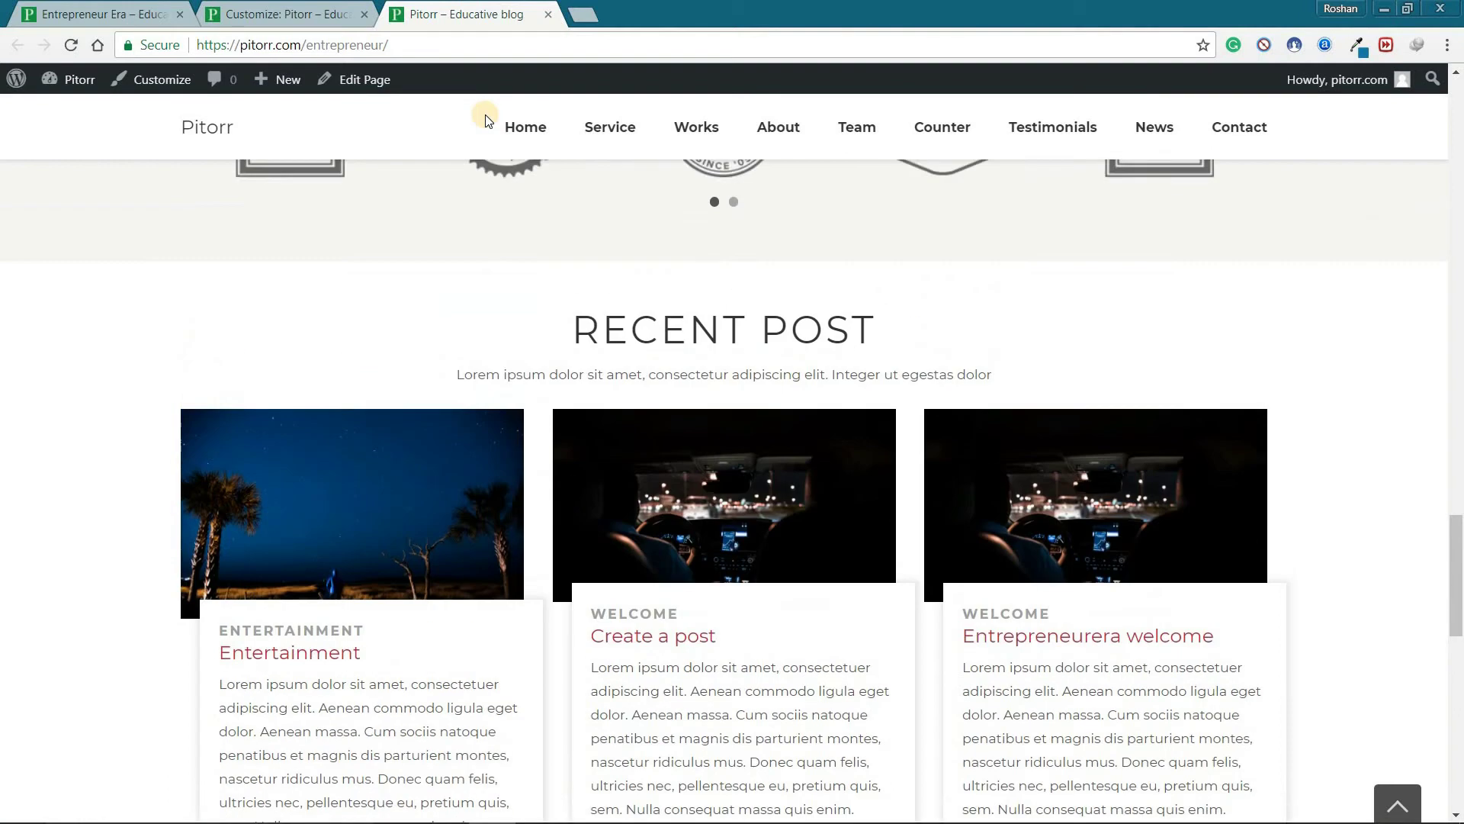
scroll(576, 136, up, 4)
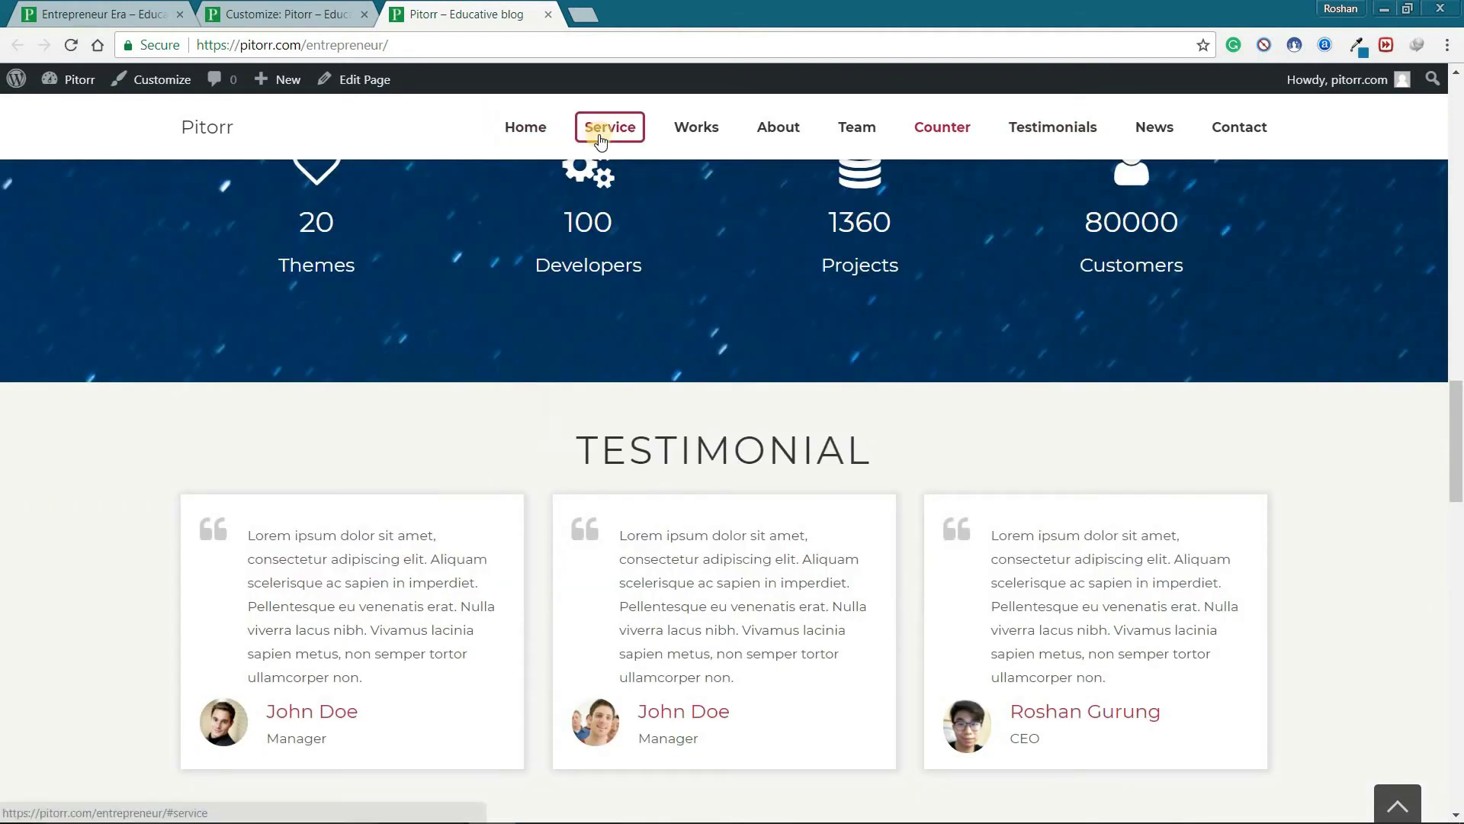
click(212, 7)
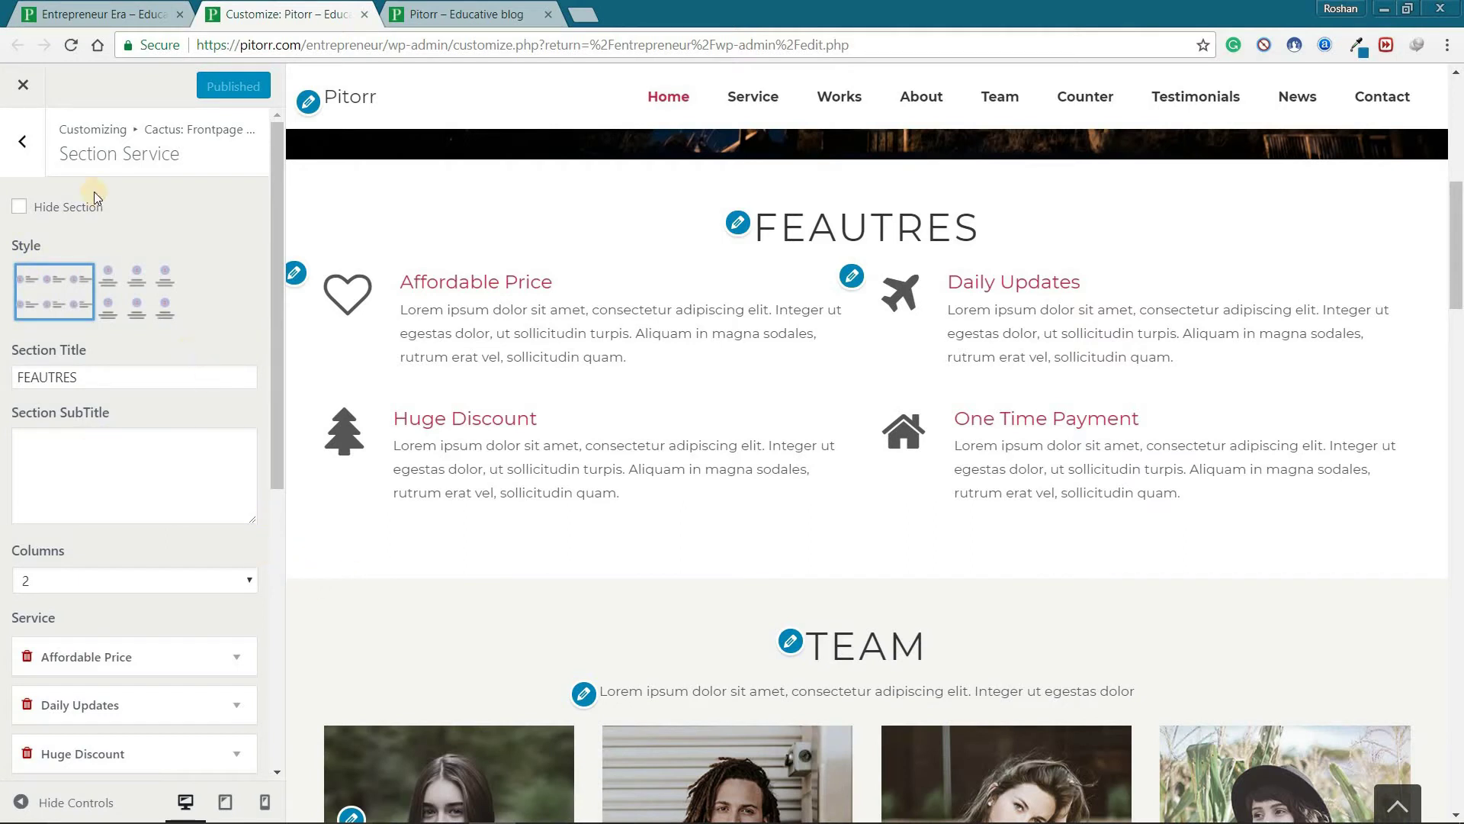
Step: Navigate the Customizer to Cactus: Header Options > Navigation Bar
click(37, 152)
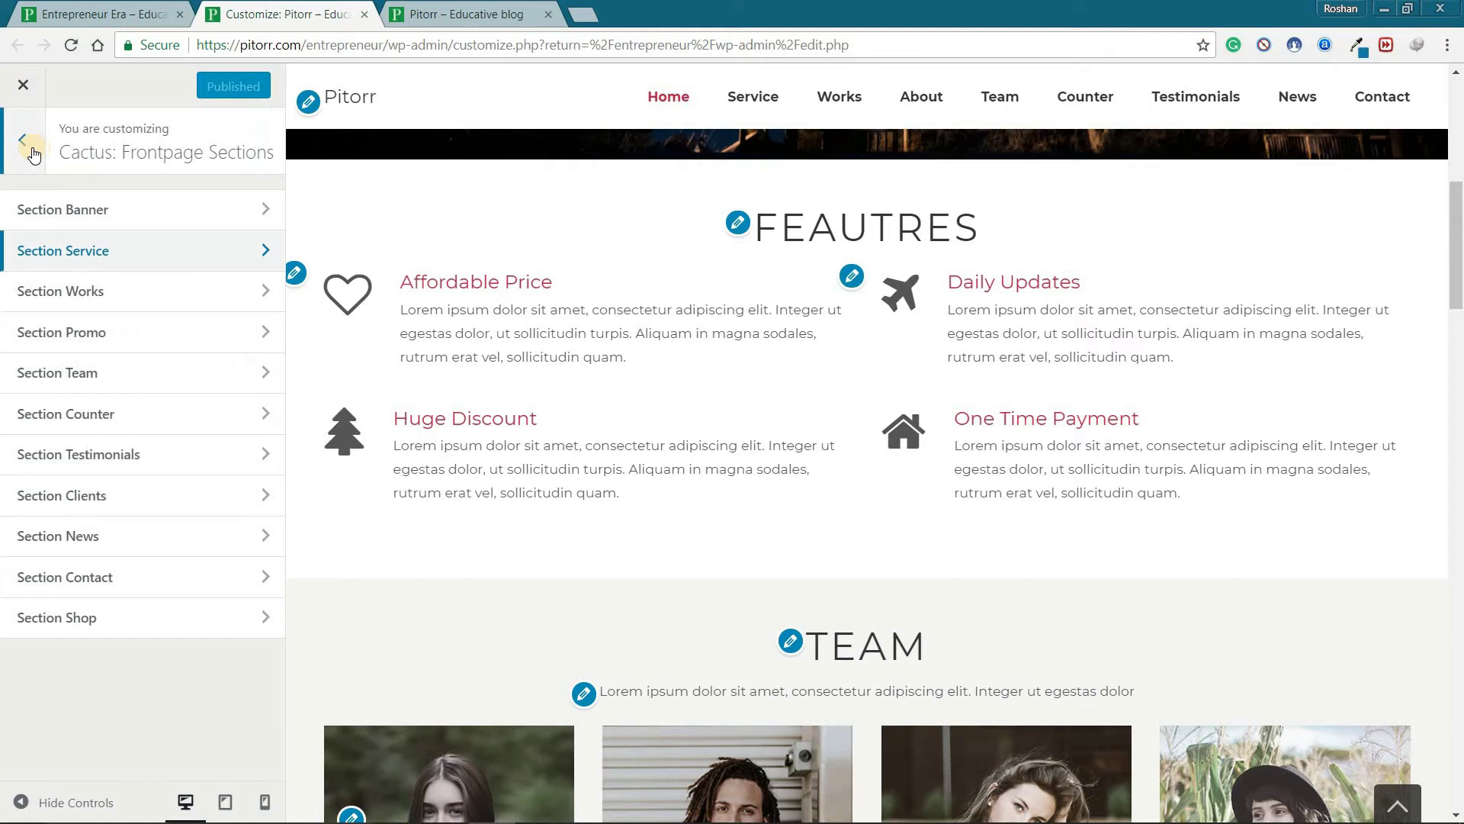
click(23, 152)
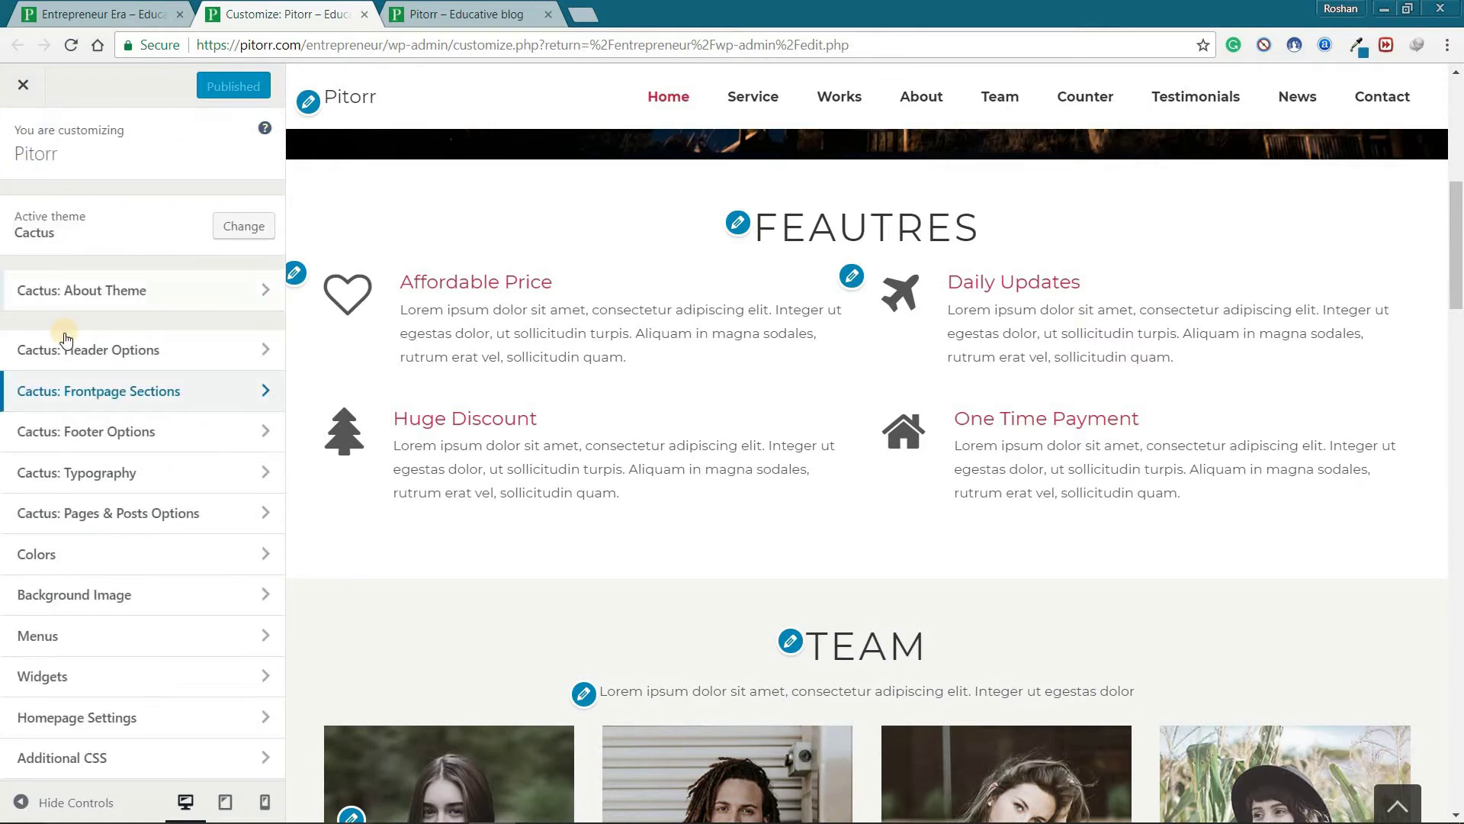
click(80, 351)
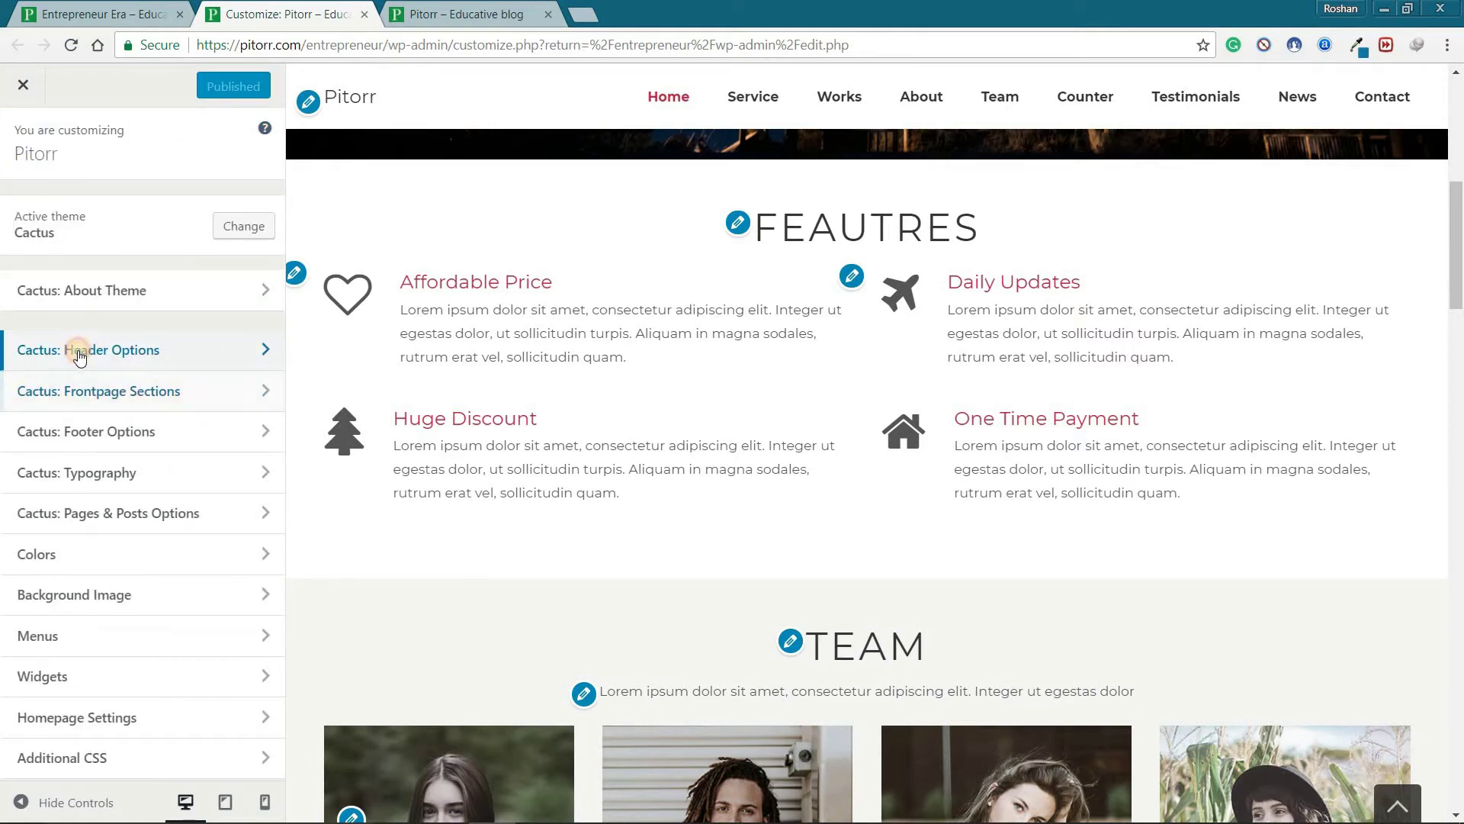
click(89, 292)
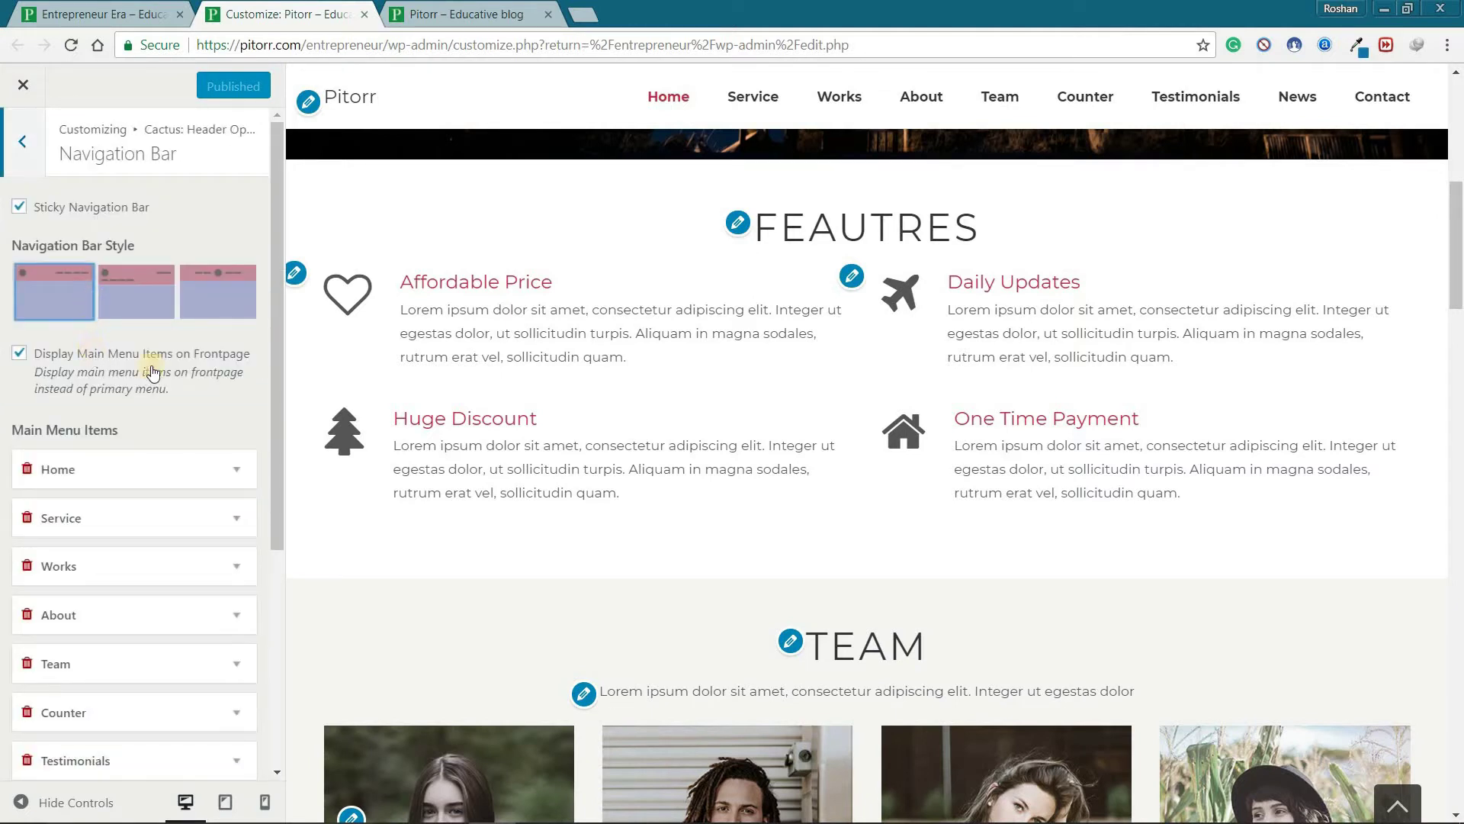
click(6, 164)
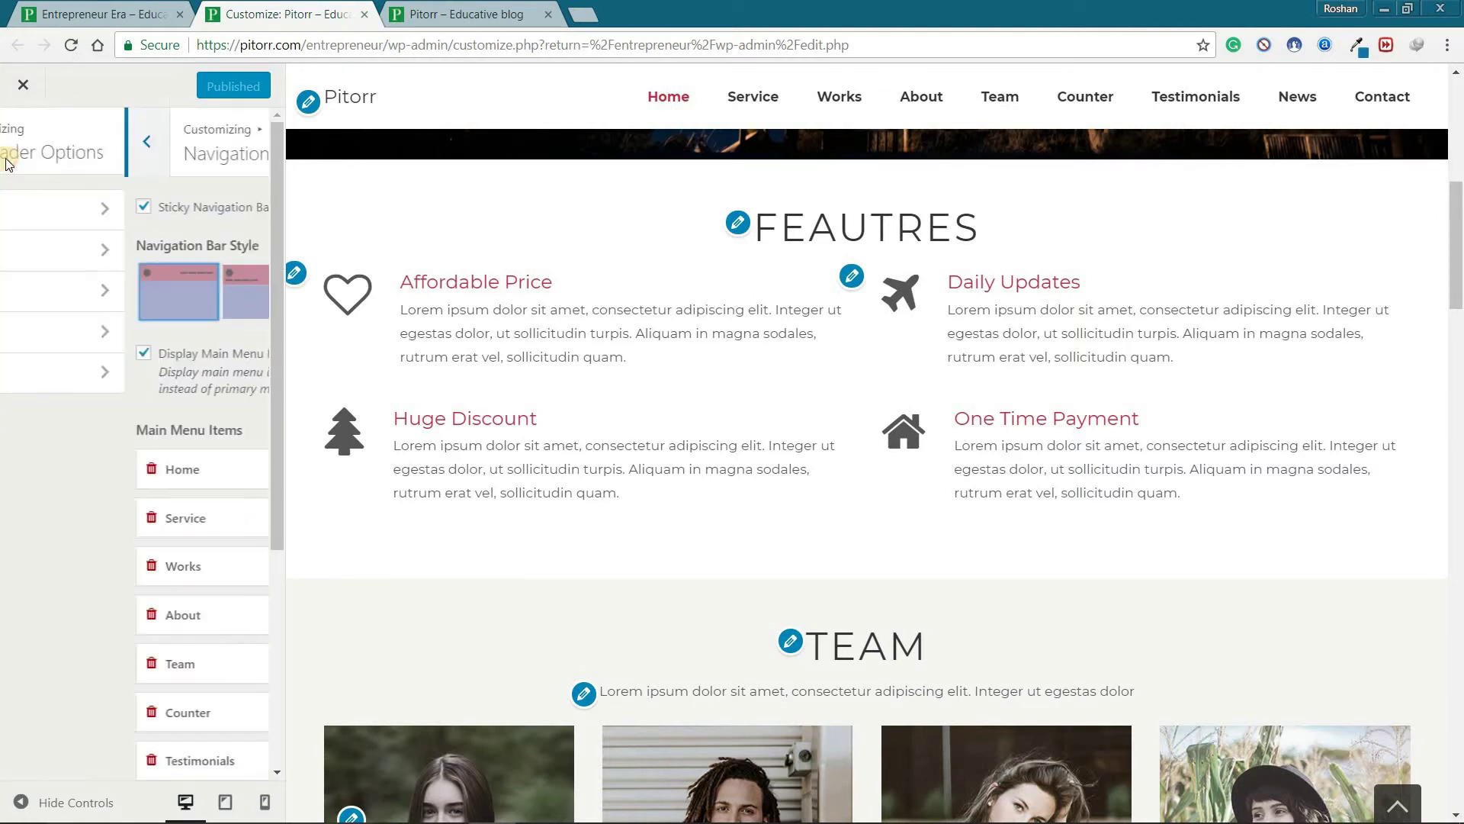
click(52, 300)
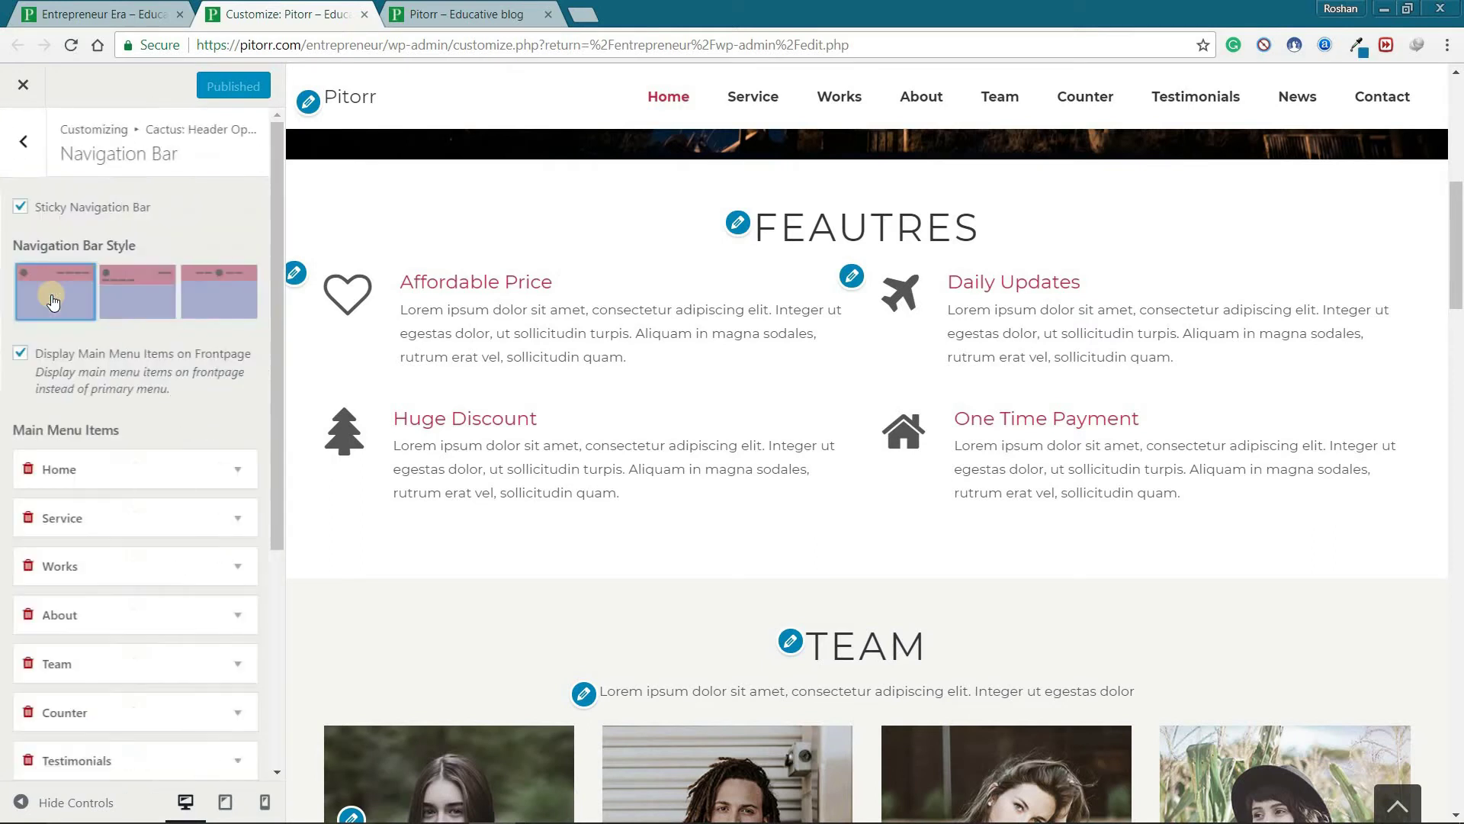
click(248, 437)
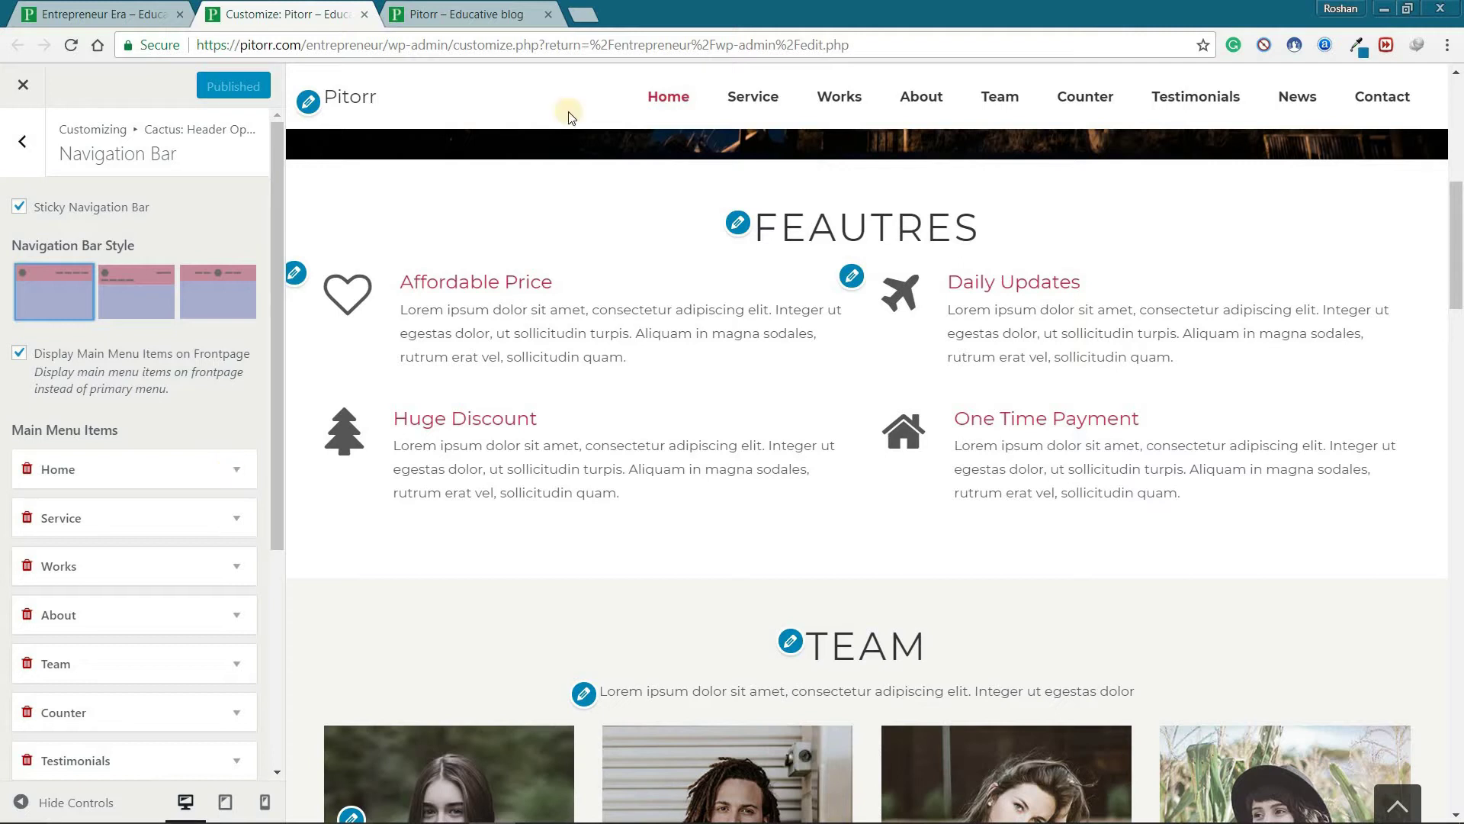
Step: Rename the Service menu item to Feature and set its link to #feature
click(742, 107)
click(237, 517)
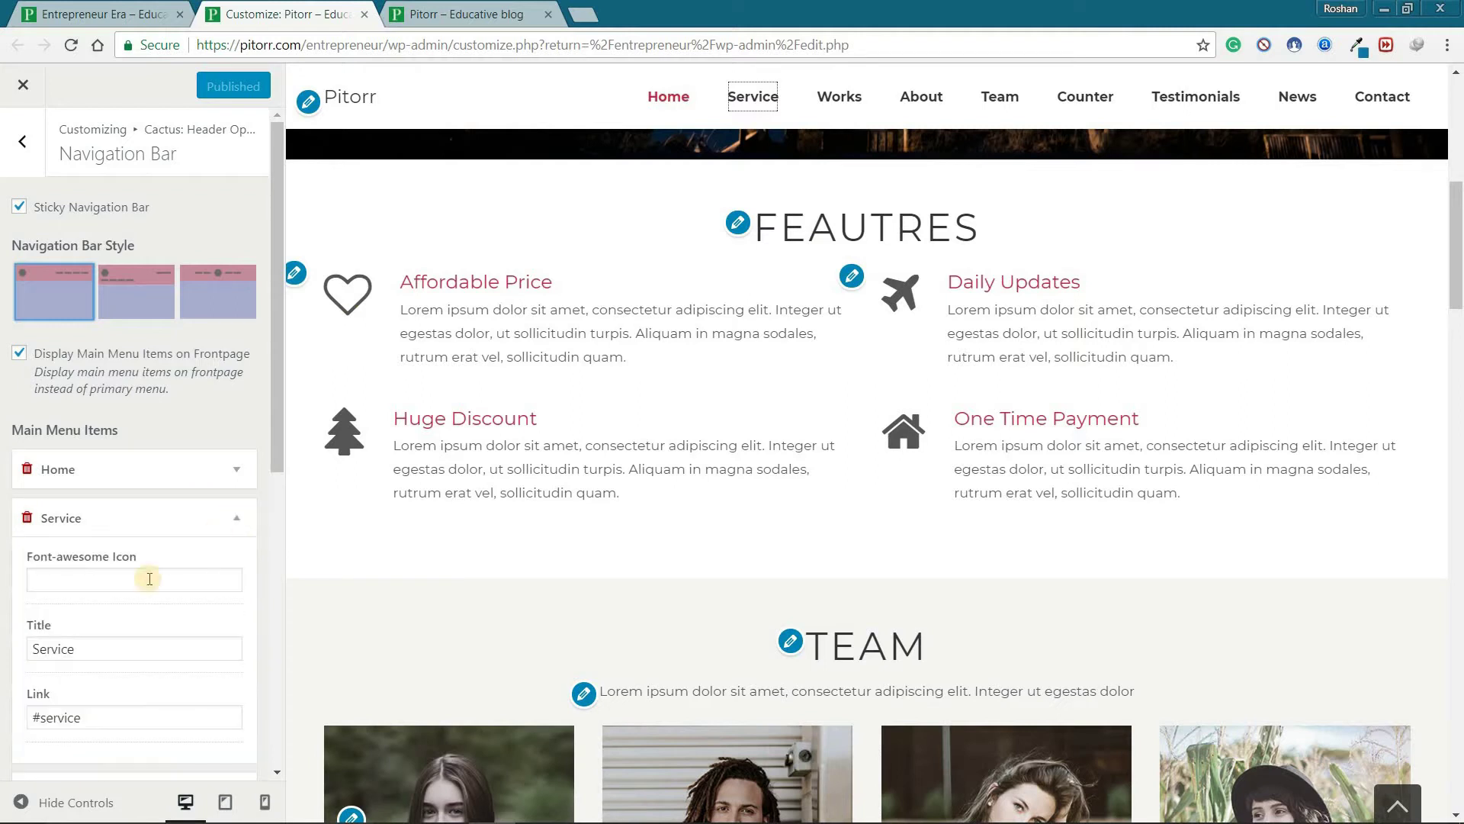
double_click(85, 646)
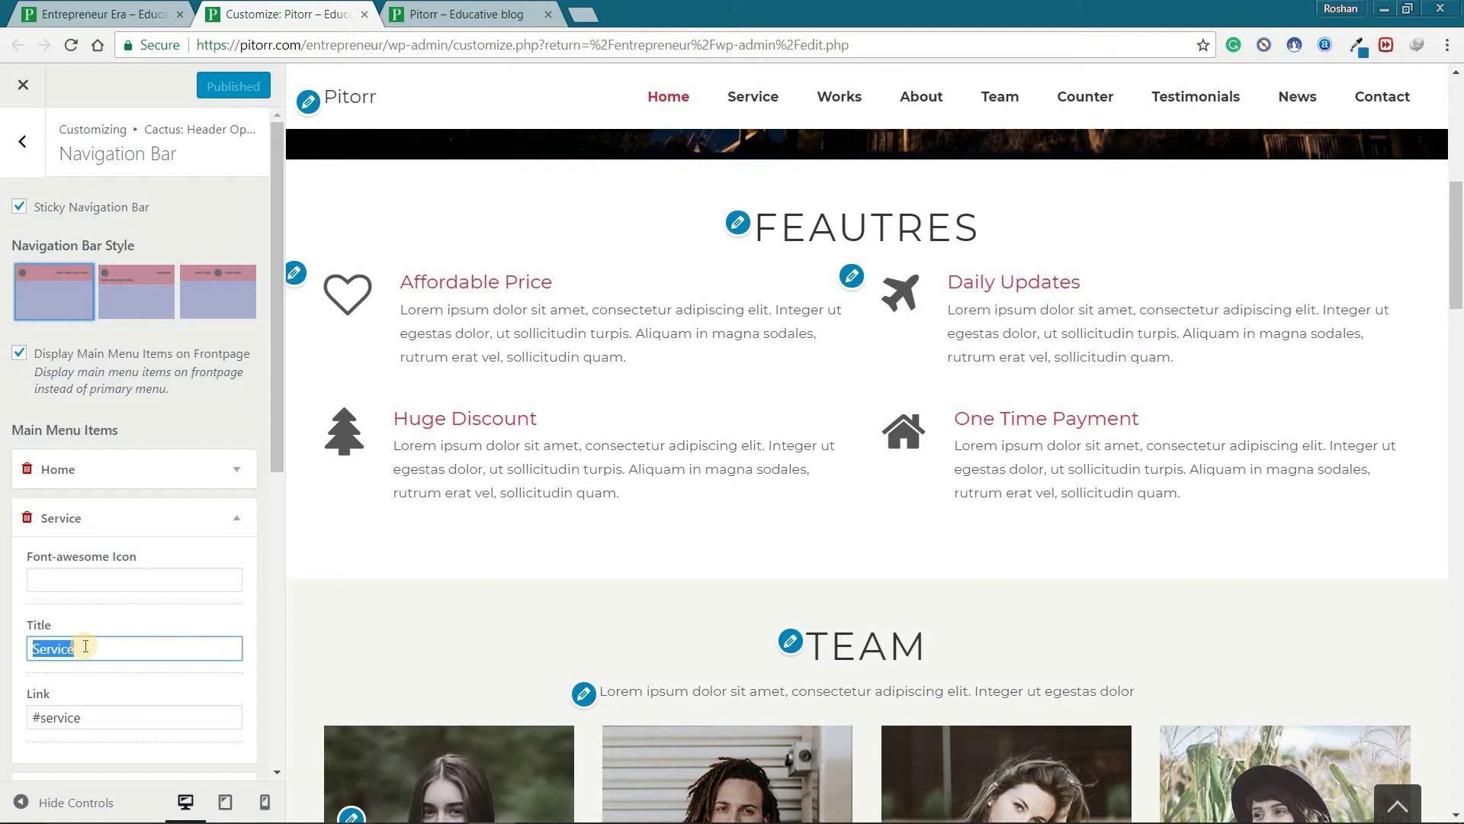
text(Fea)
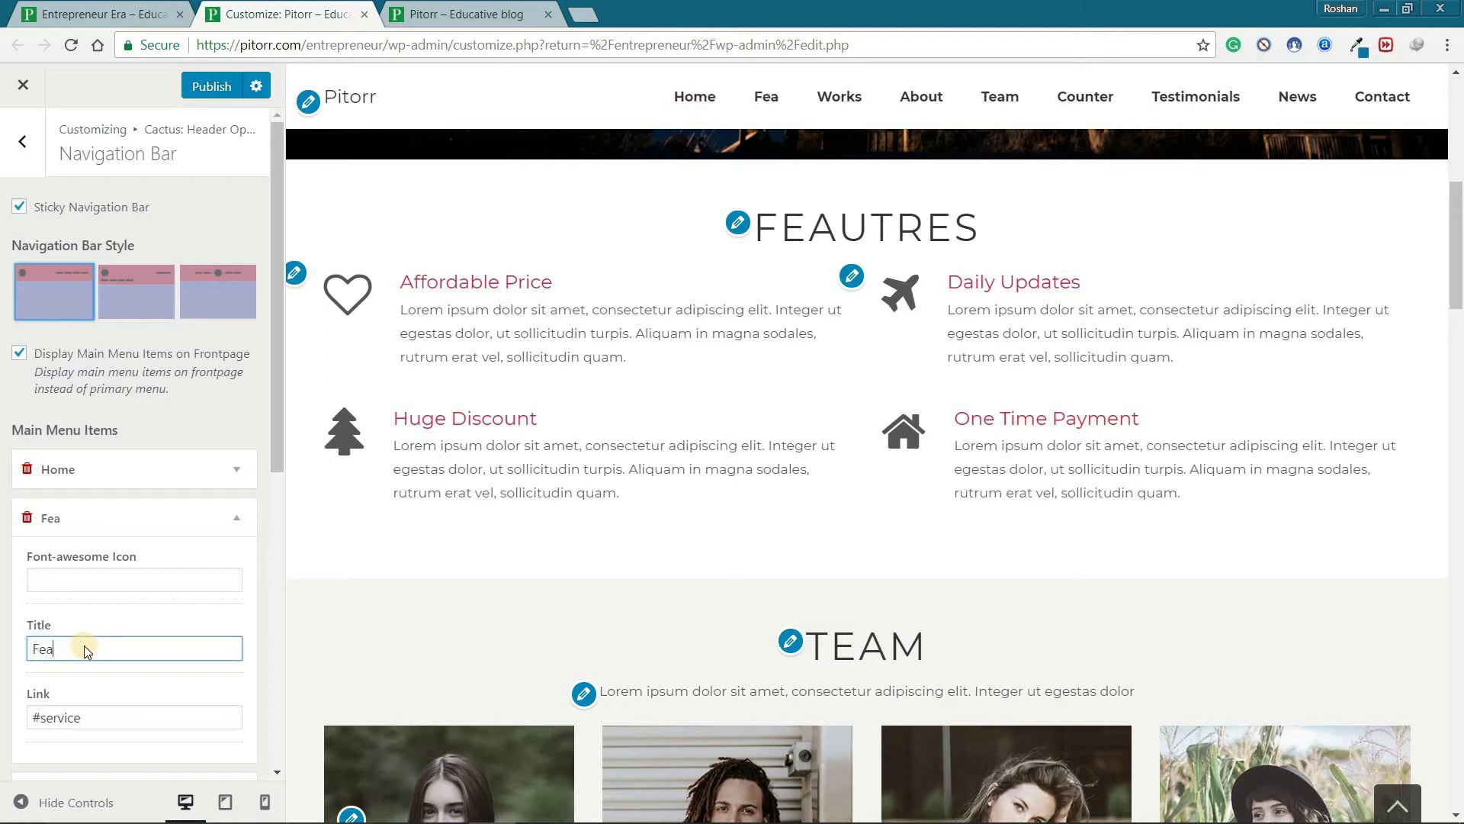
text(ture)
click(90, 718)
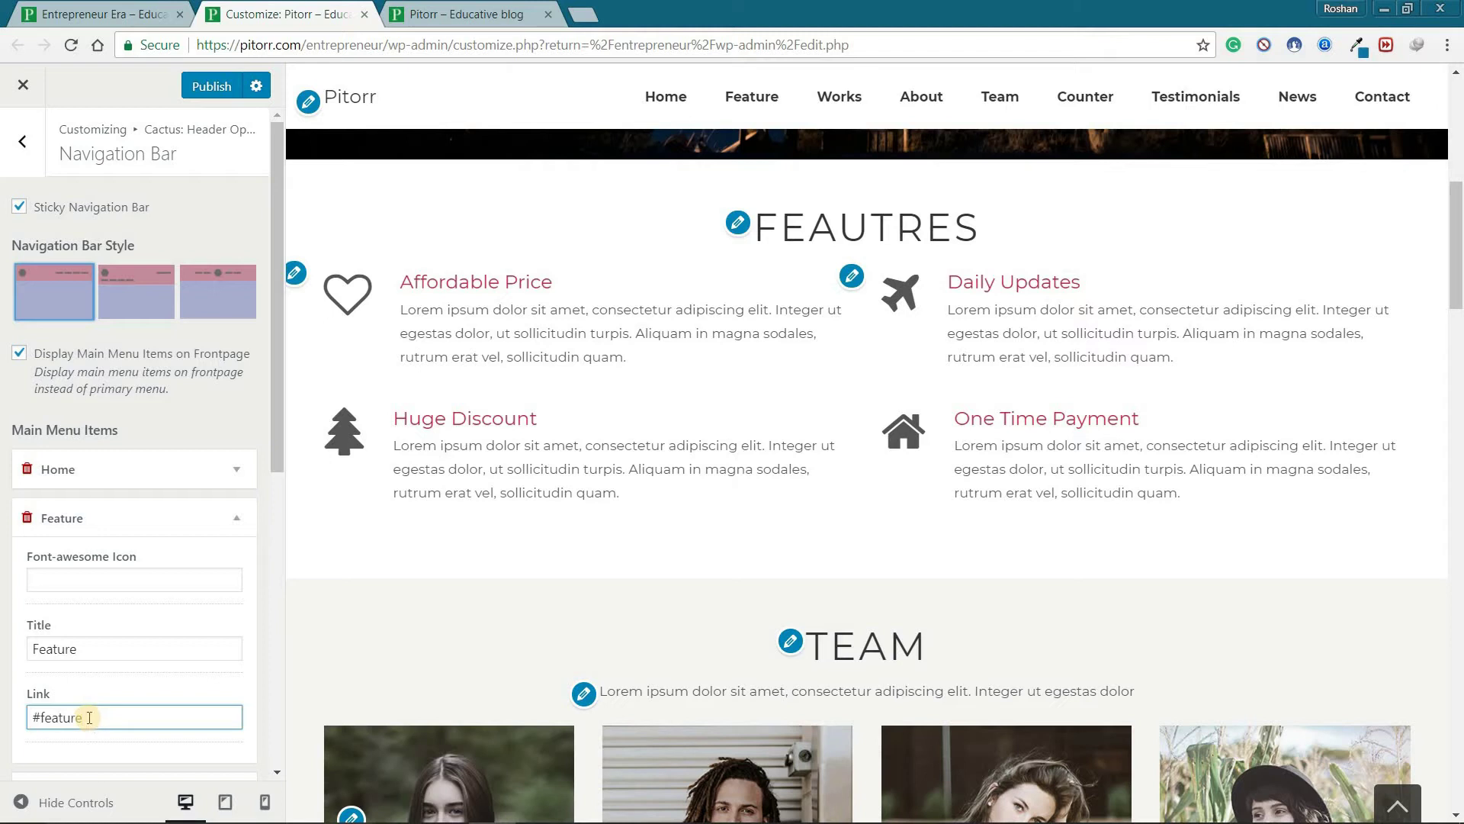
click(139, 686)
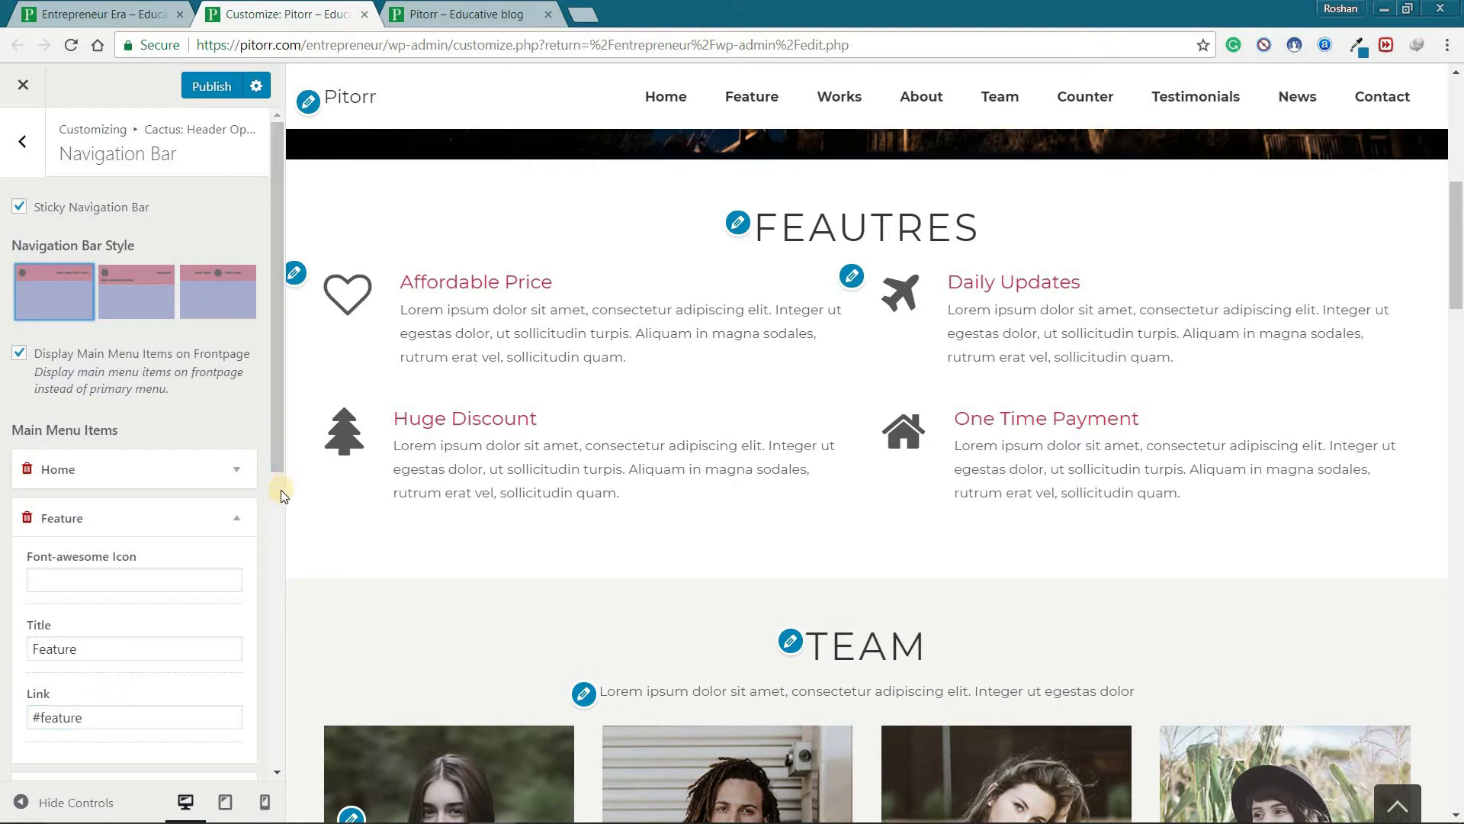
click(231, 518)
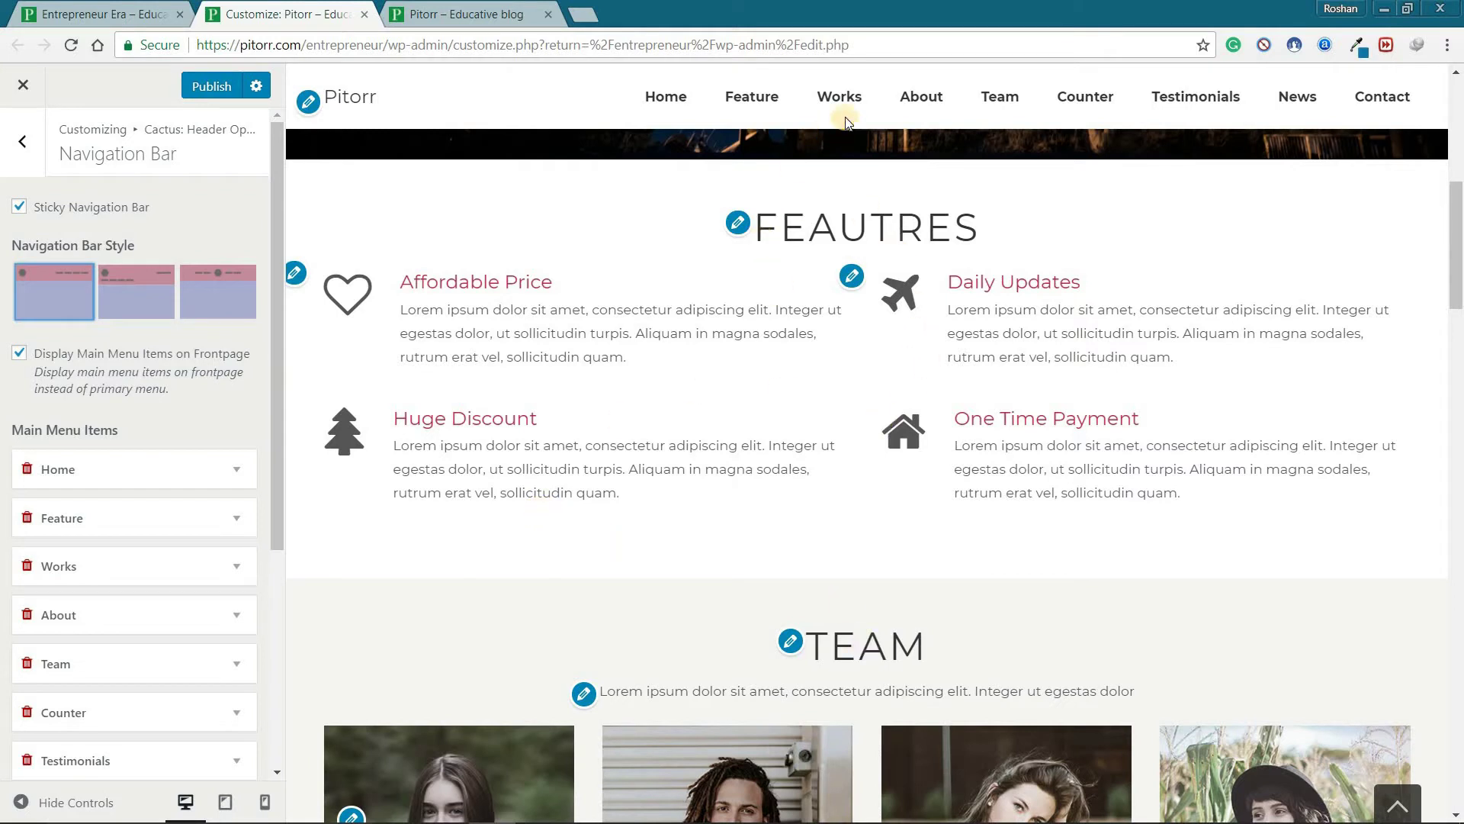
Step: Delete the Works and About menu items and retitle the Counter item as More
click(28, 570)
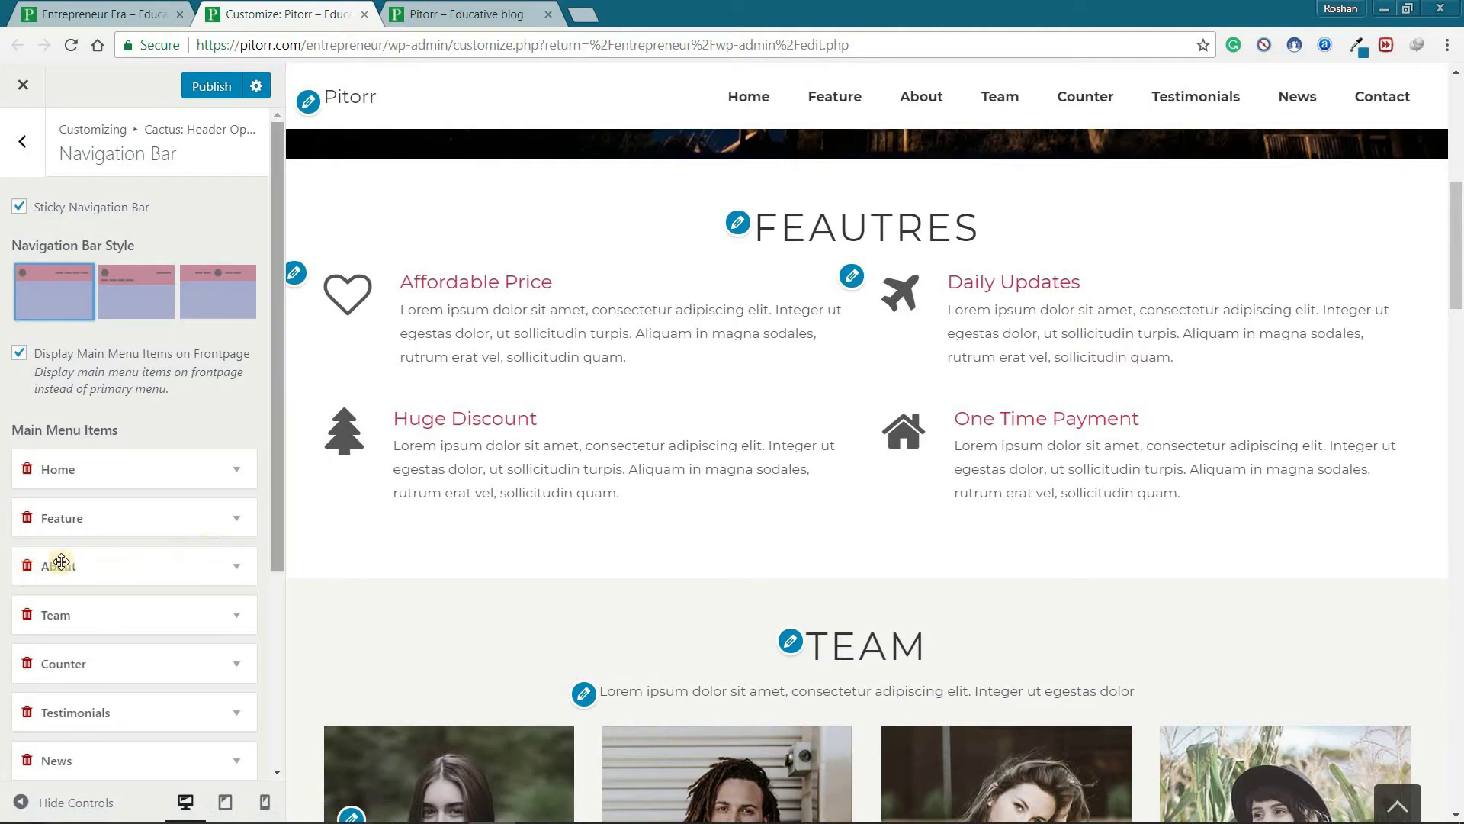
click(28, 572)
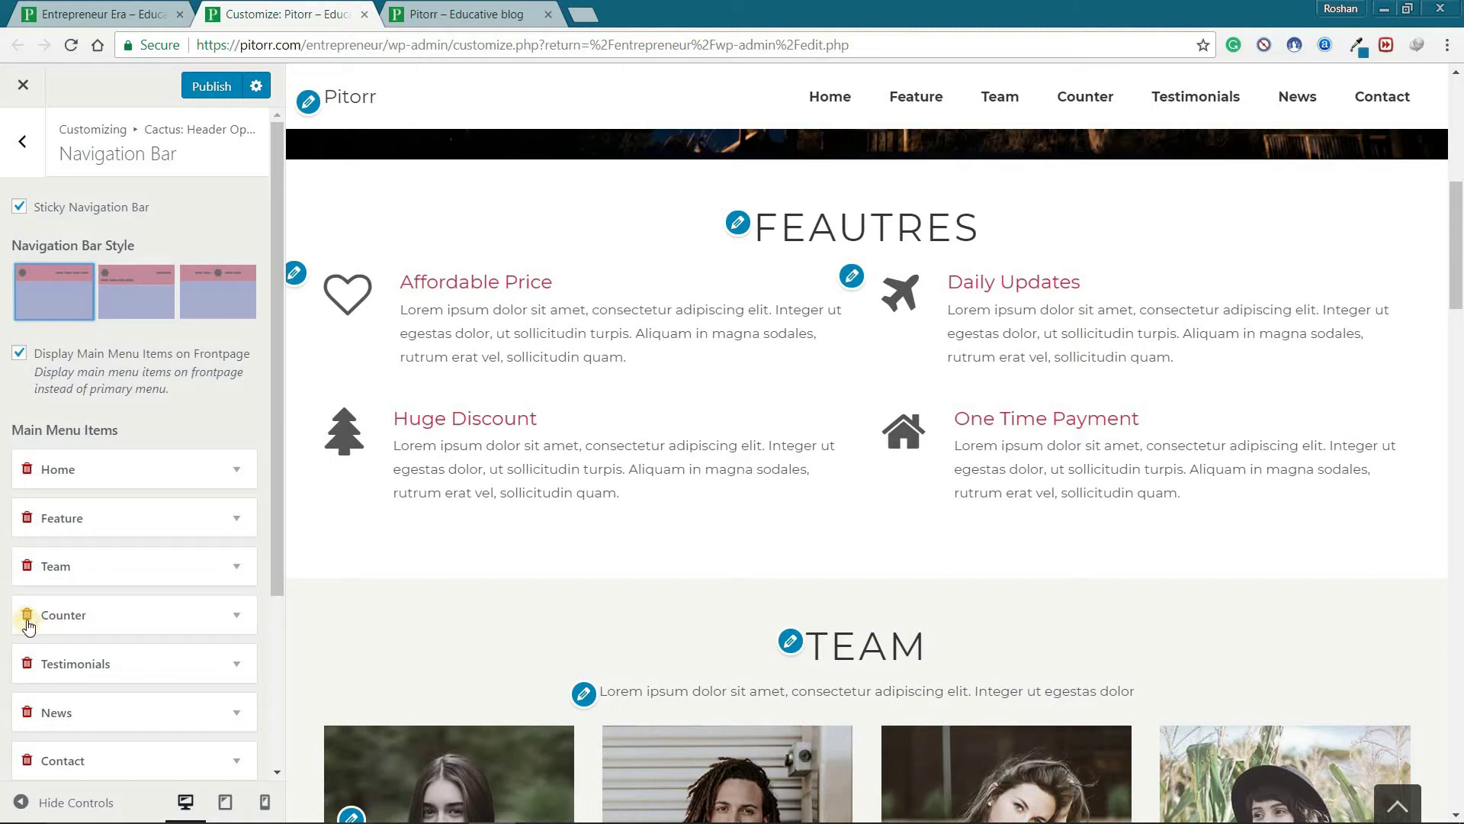
click(224, 618)
double_click(65, 747)
text(More)
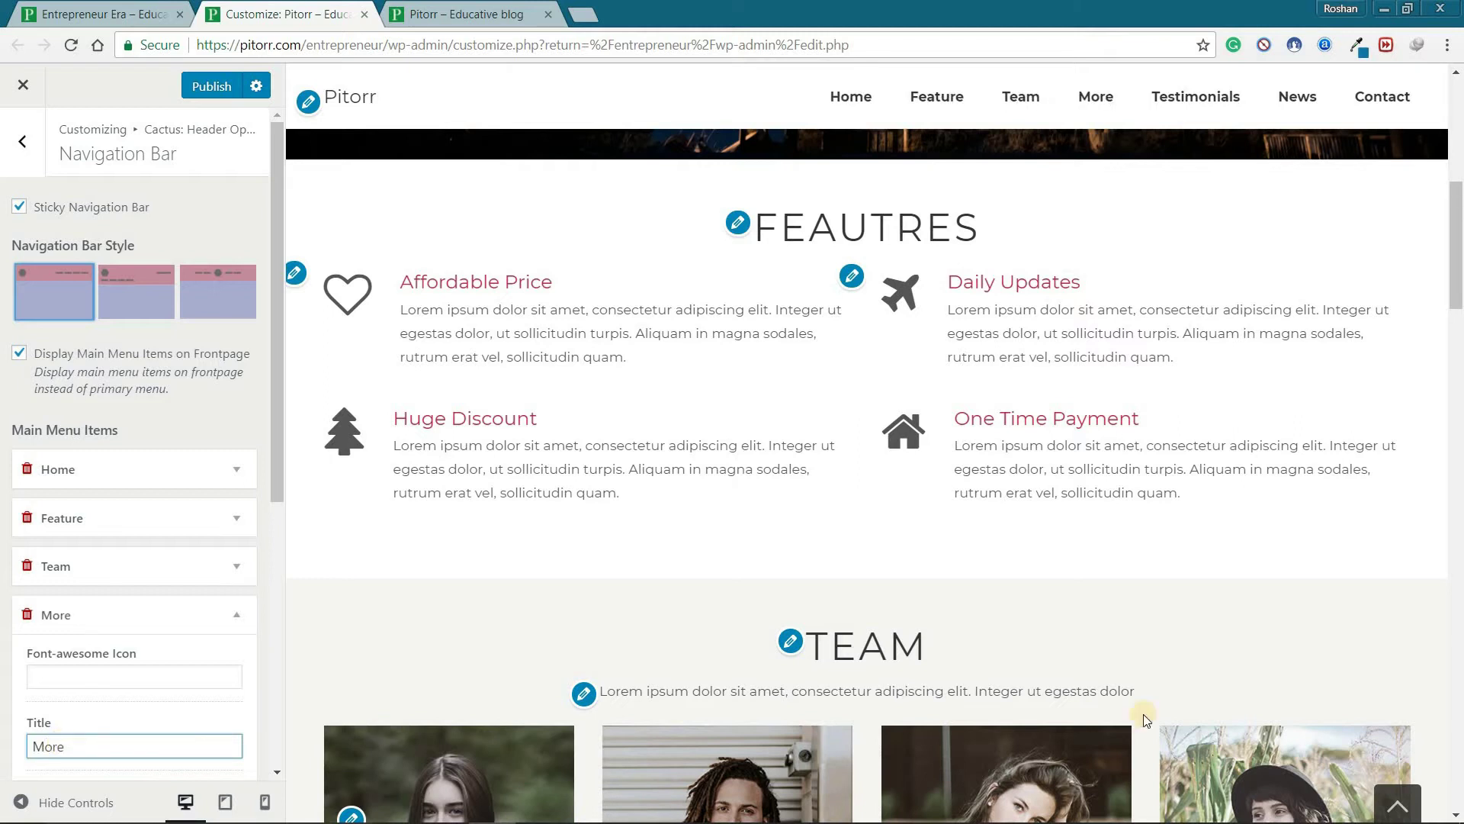
scroll(1458, 591, down, 8)
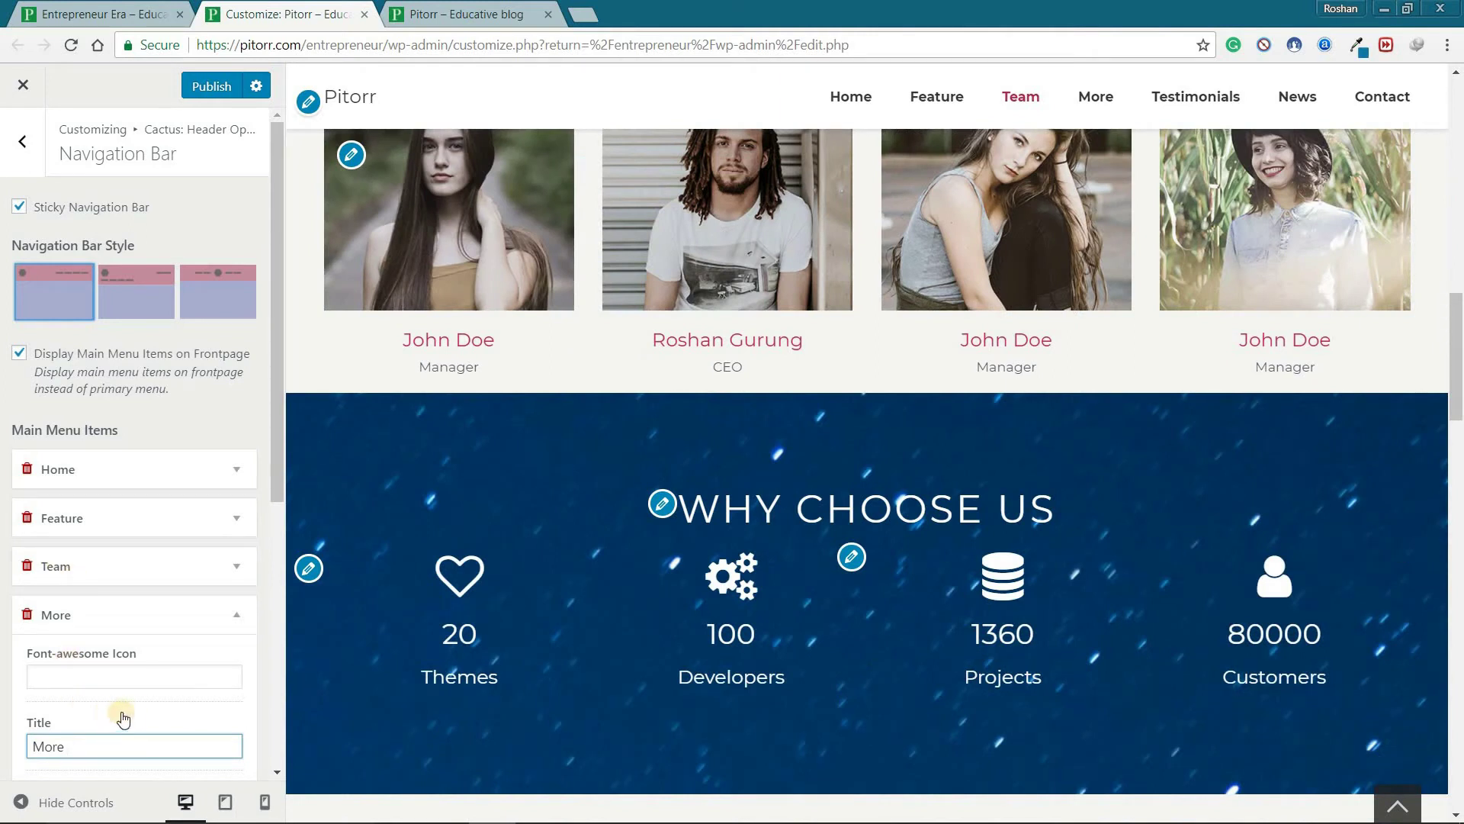
click(233, 607)
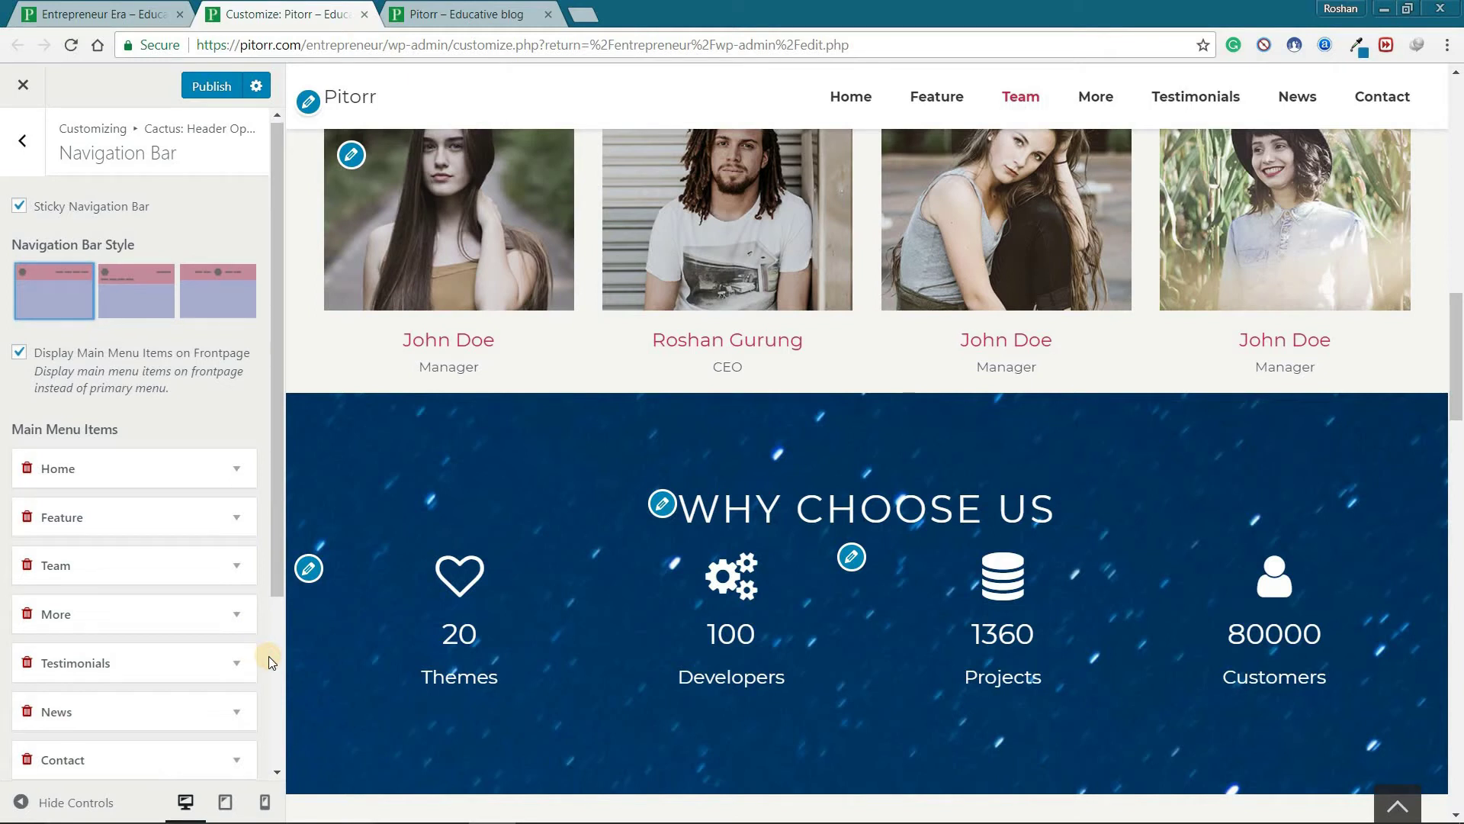
scroll(269, 656, down, 3)
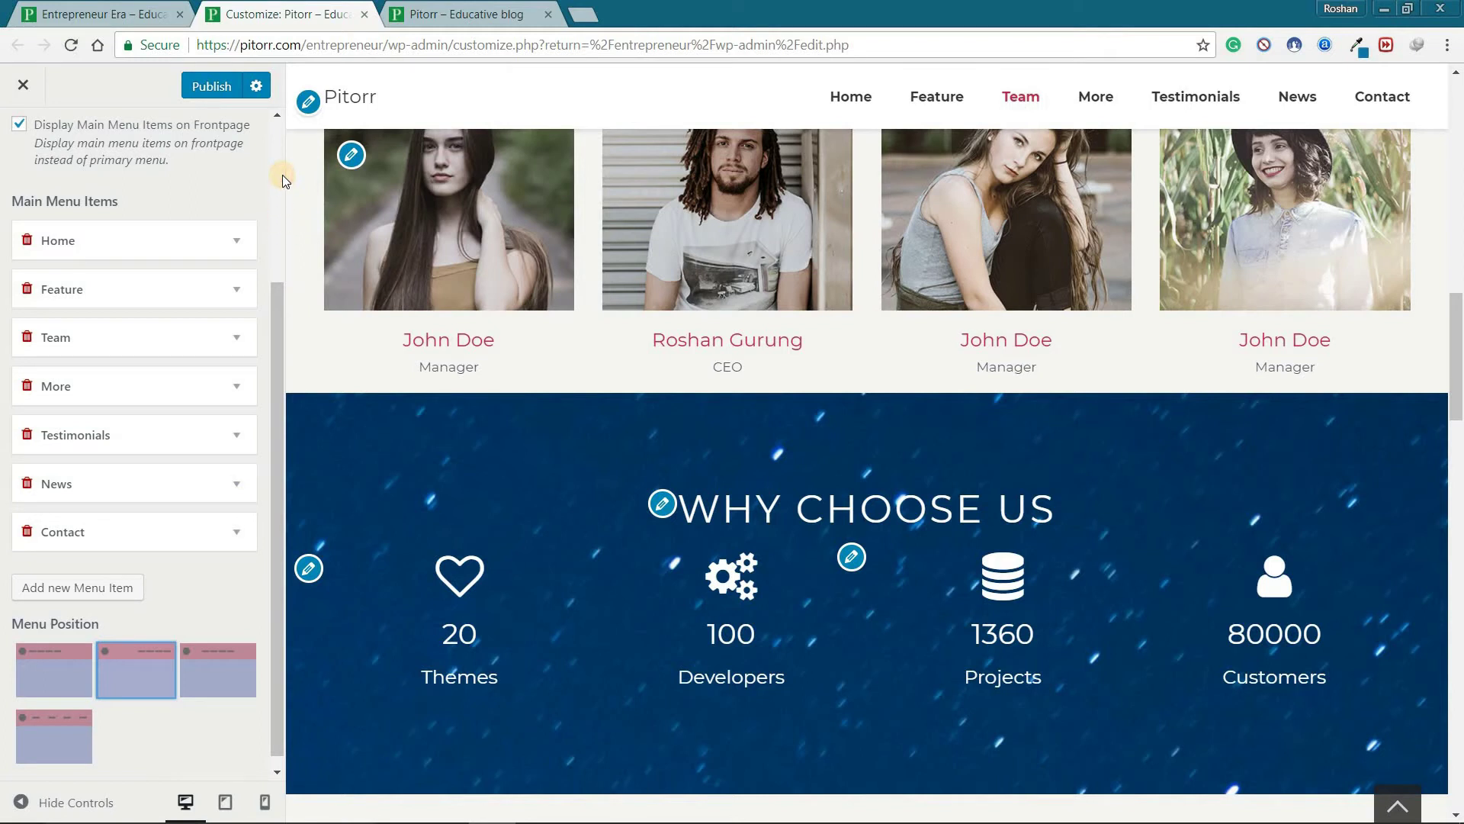
scroll(280, 192, up, 3)
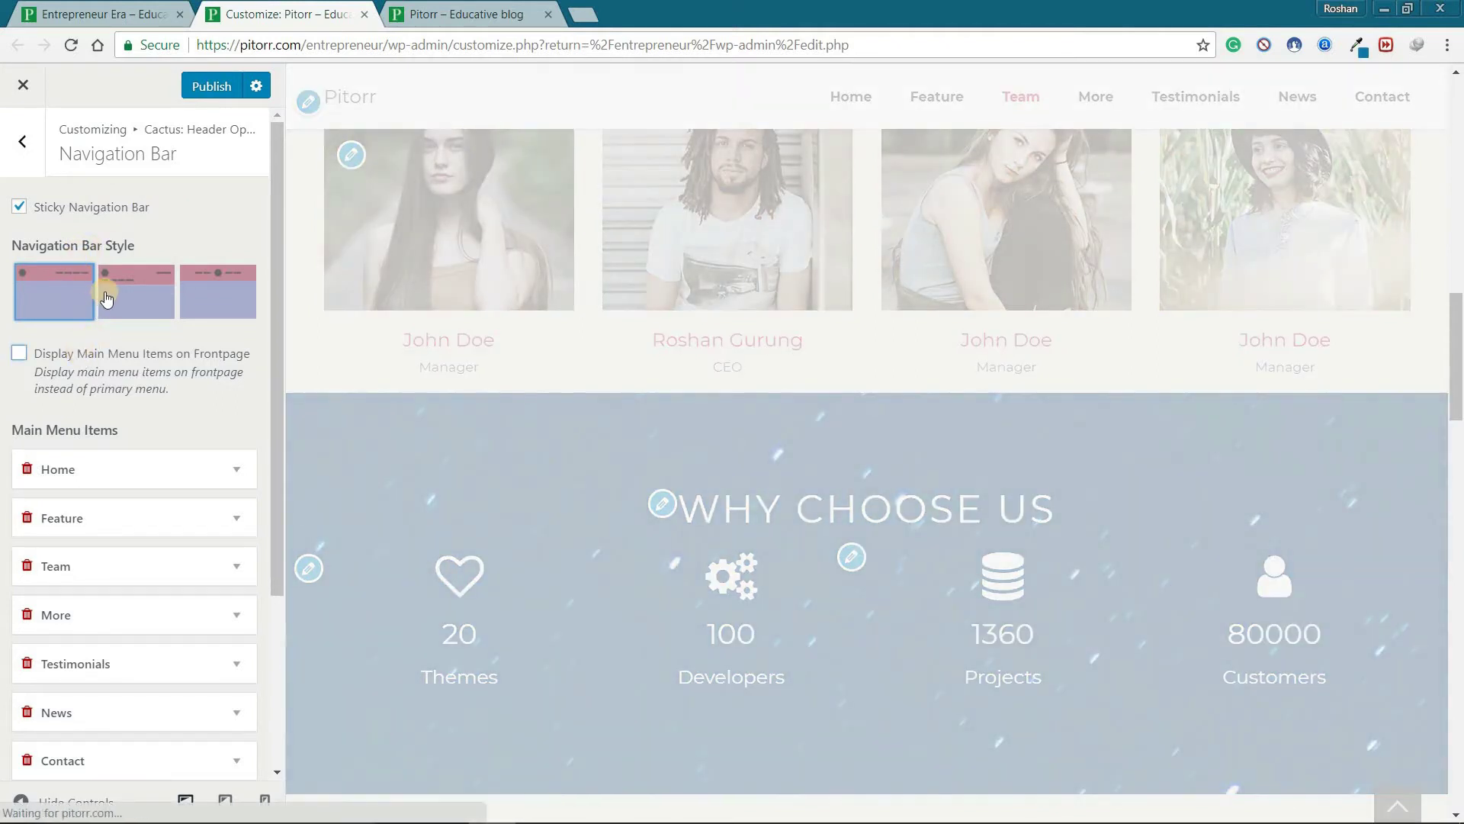
Step: Switch off the sticky navigation bar in the Navigation Bar settings
click(224, 305)
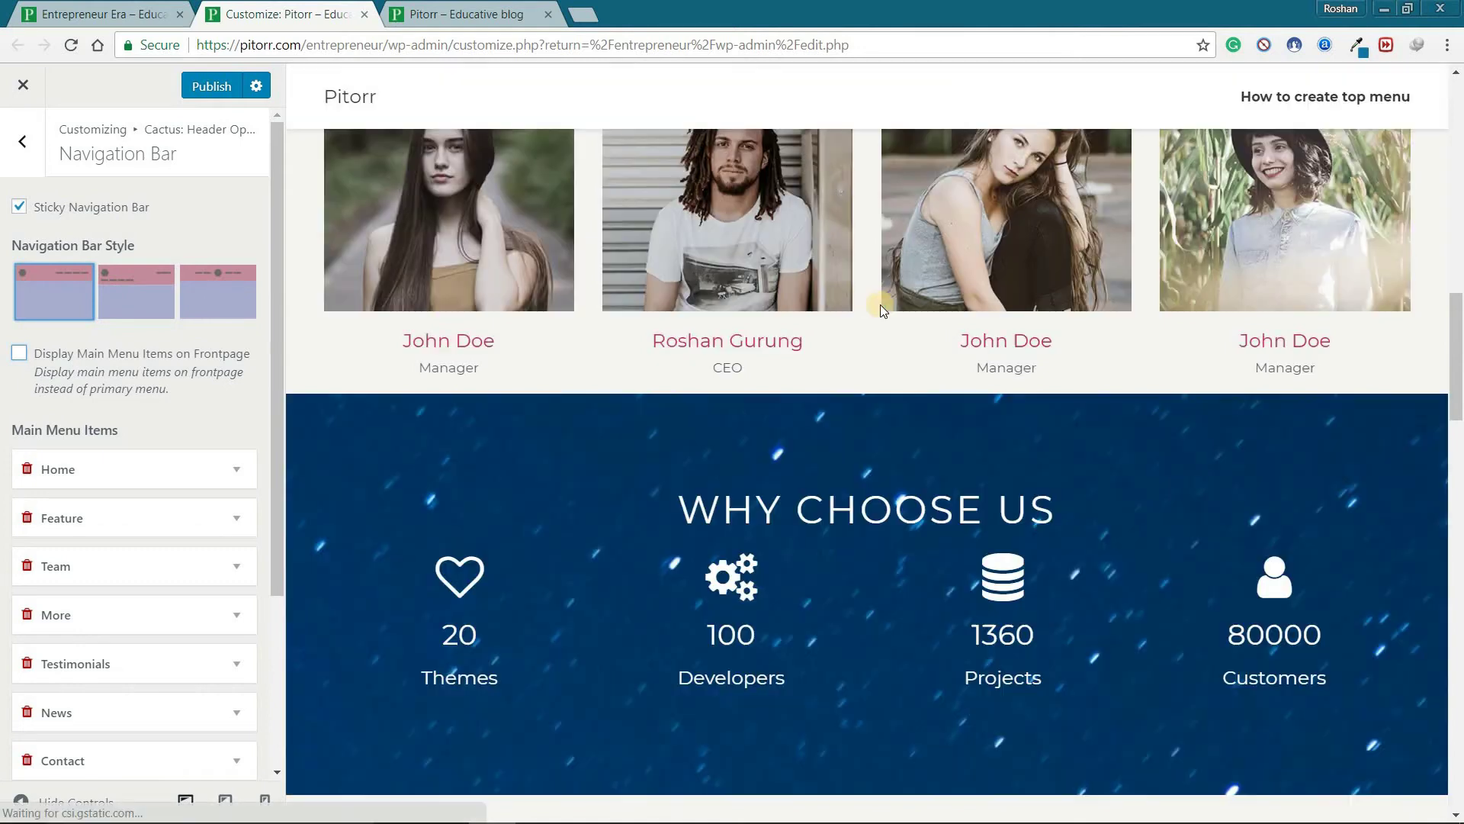
scroll(1457, 170, up, 10)
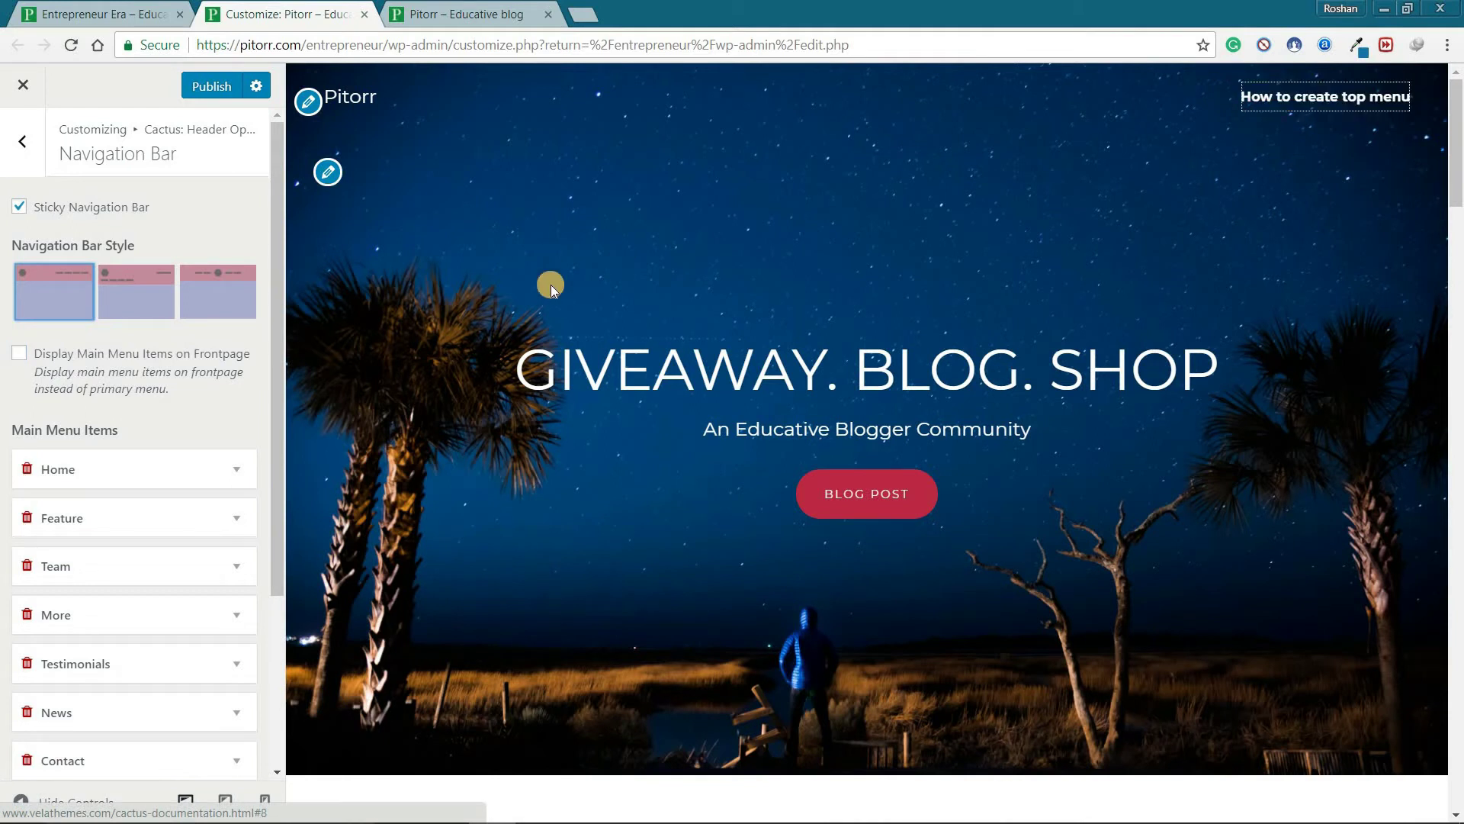
click(58, 213)
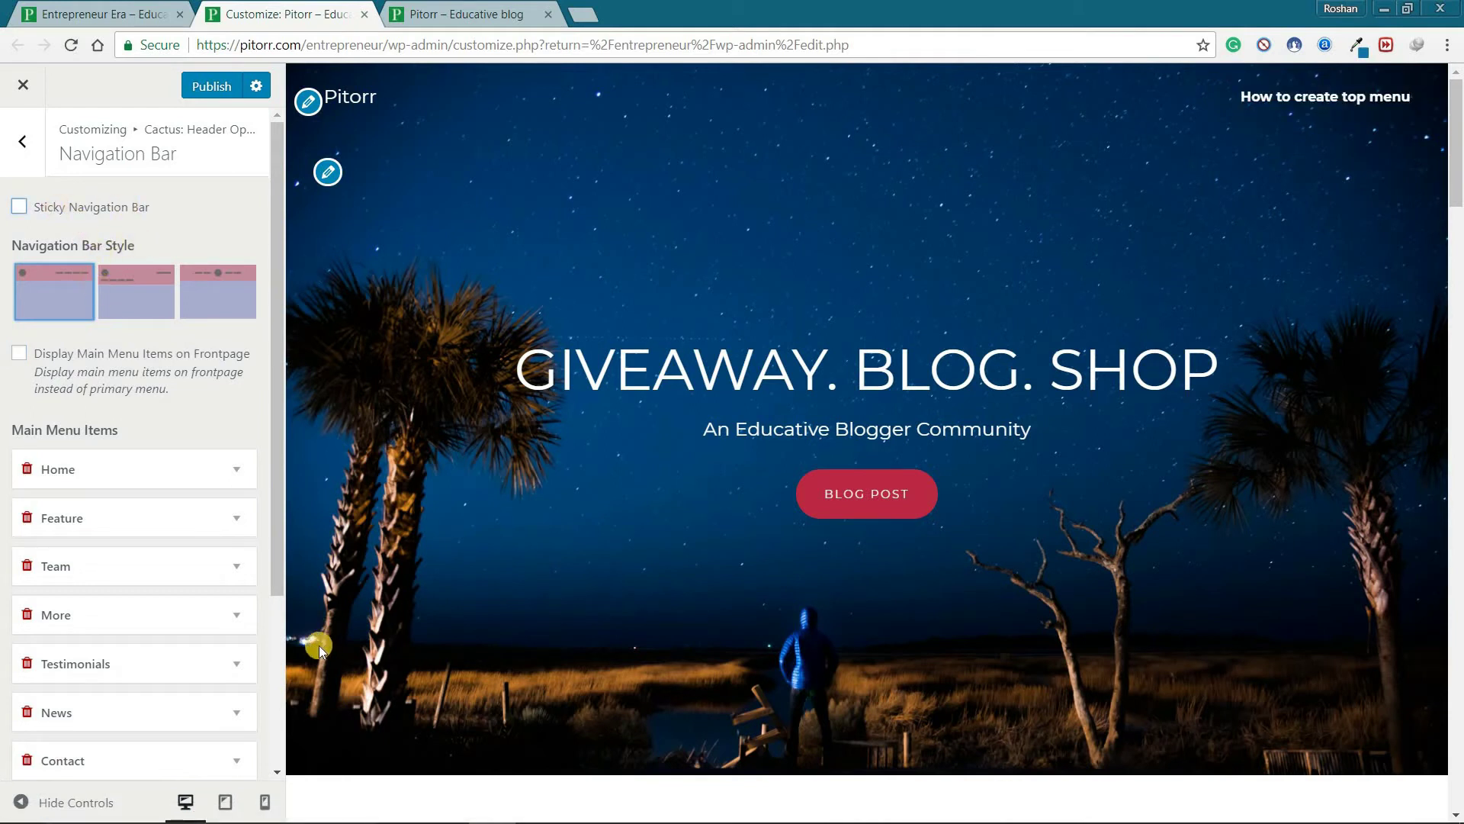
scroll(279, 647, down, 3)
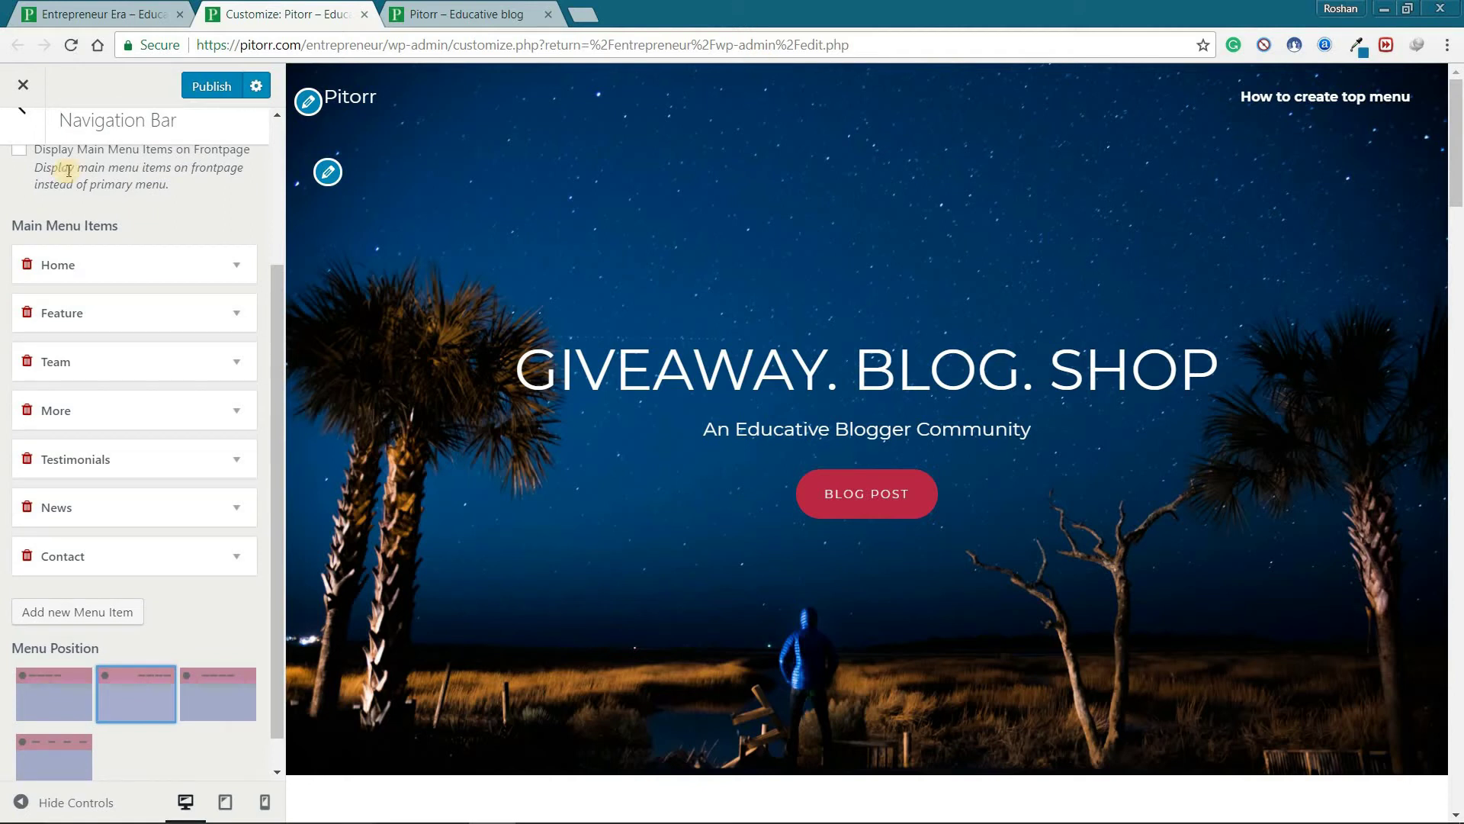
Step: Launch a new Customizer from the live Pitorr site and send the older tab back a page
click(510, 9)
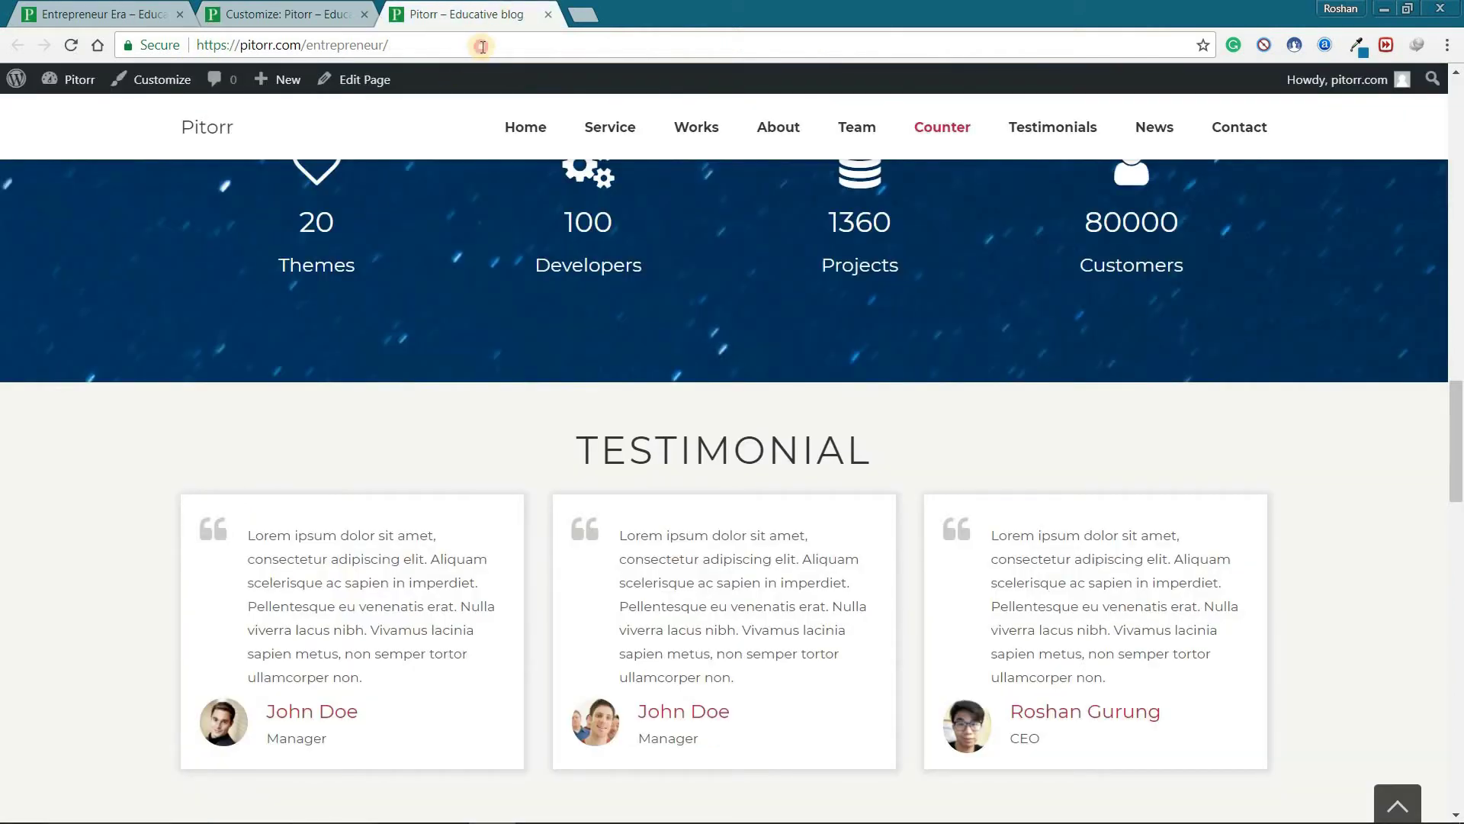
click(152, 81)
mouse_move(73, 81)
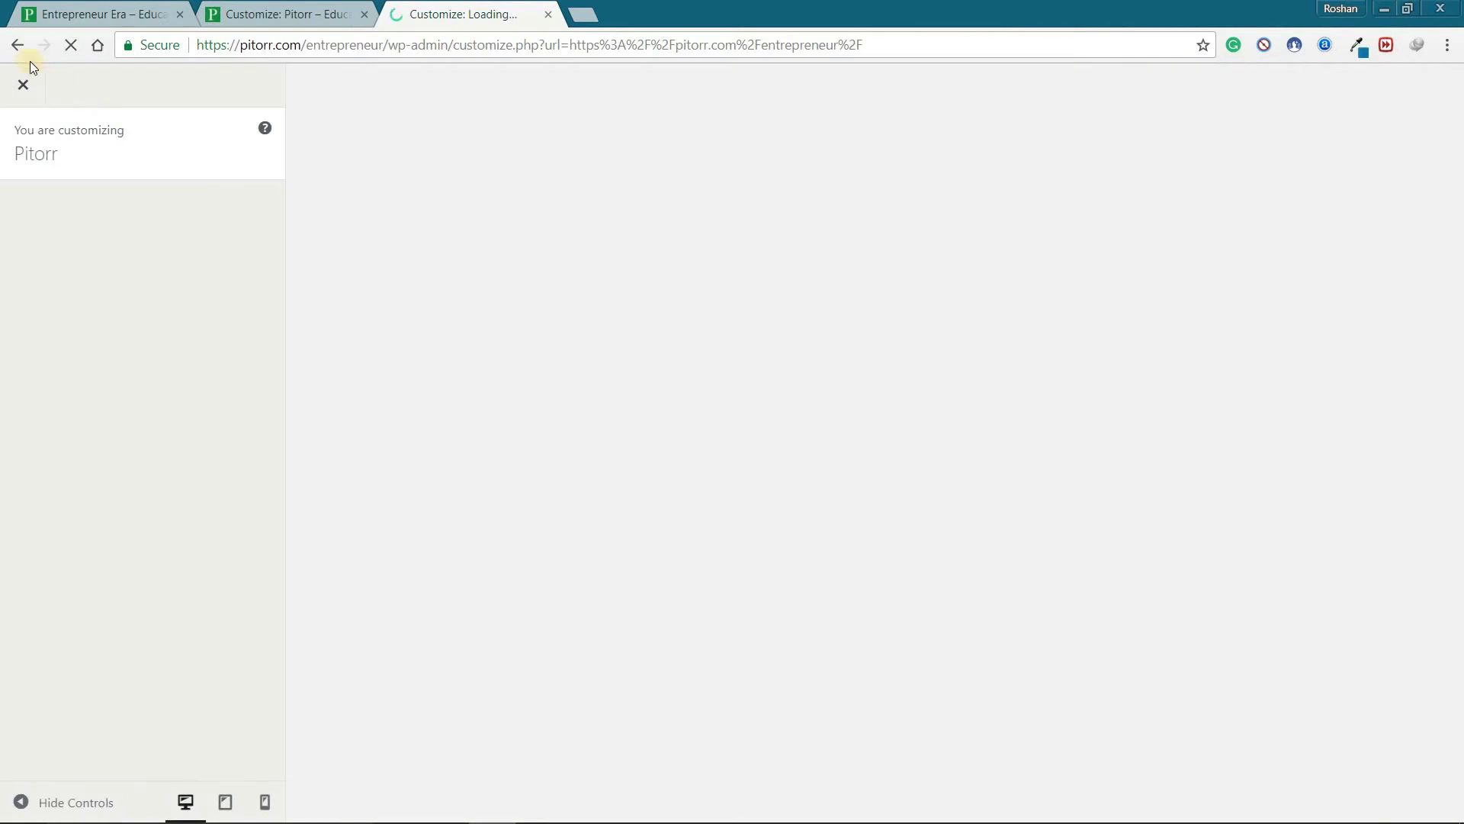
click(17, 45)
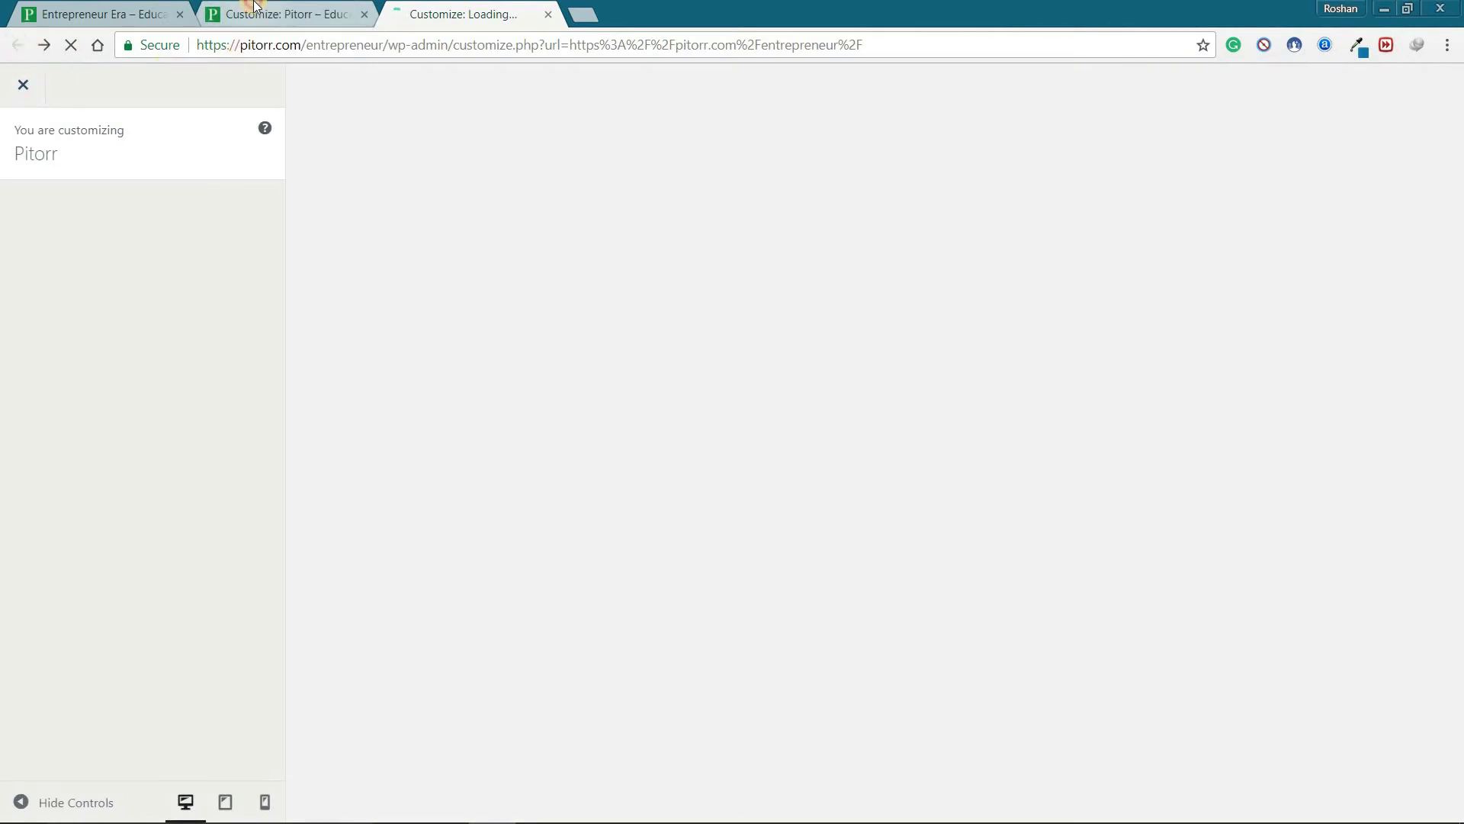
click(256, 6)
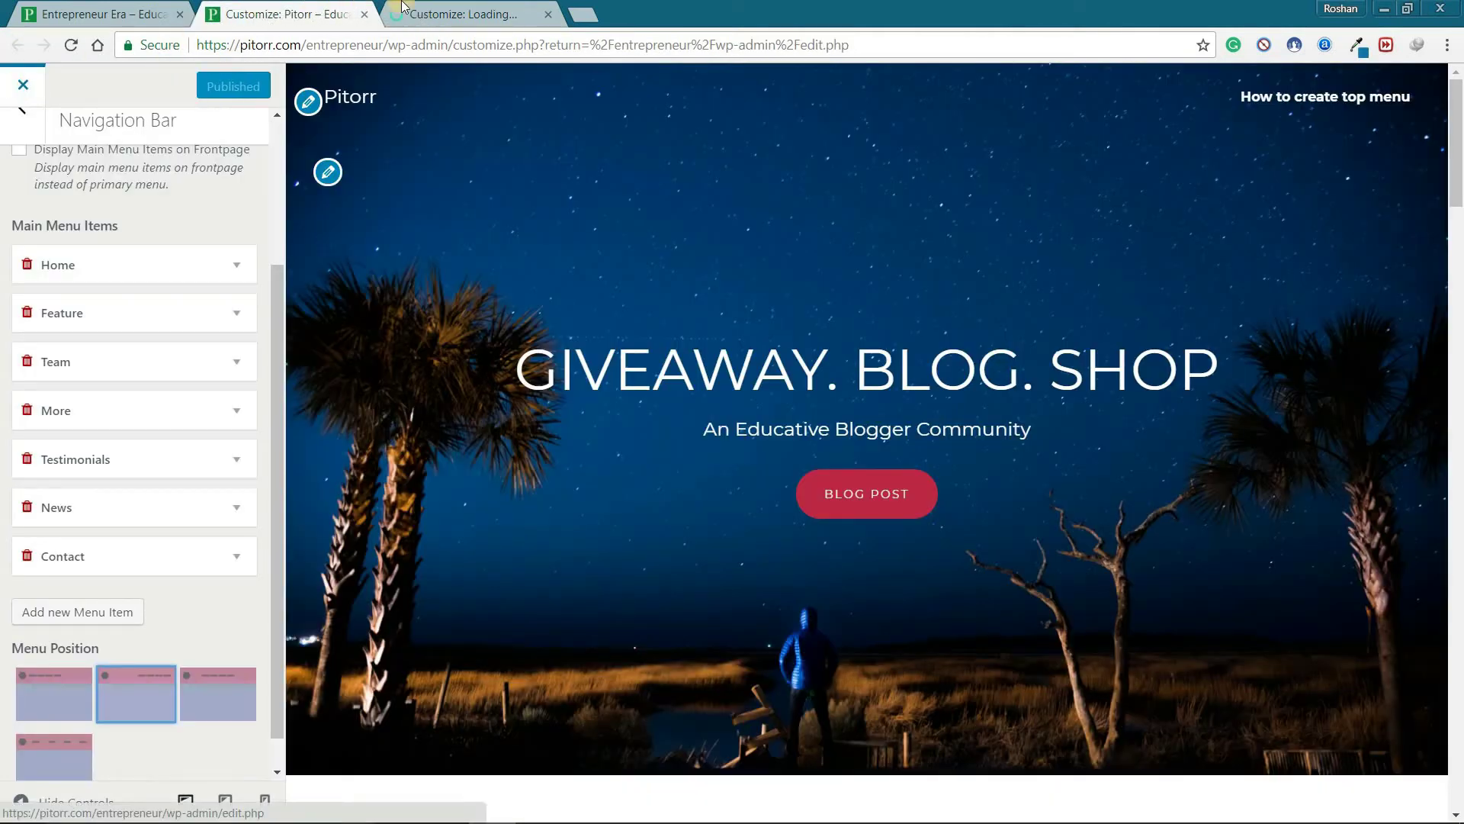
click(402, 6)
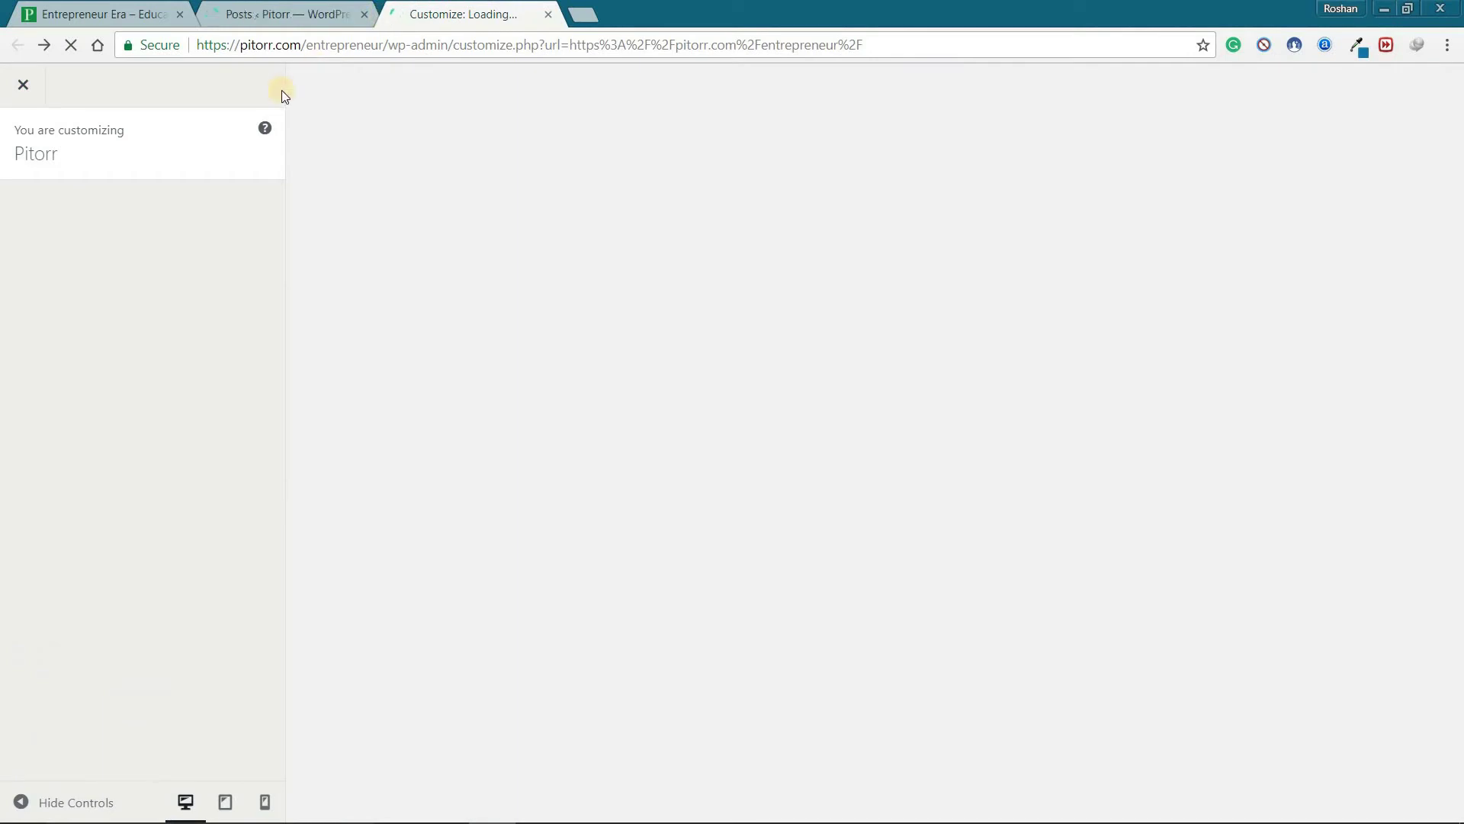
Step: Add Blog, Front Page, Contact, Home and Sample Page to the Menu Bar menu
click(271, 11)
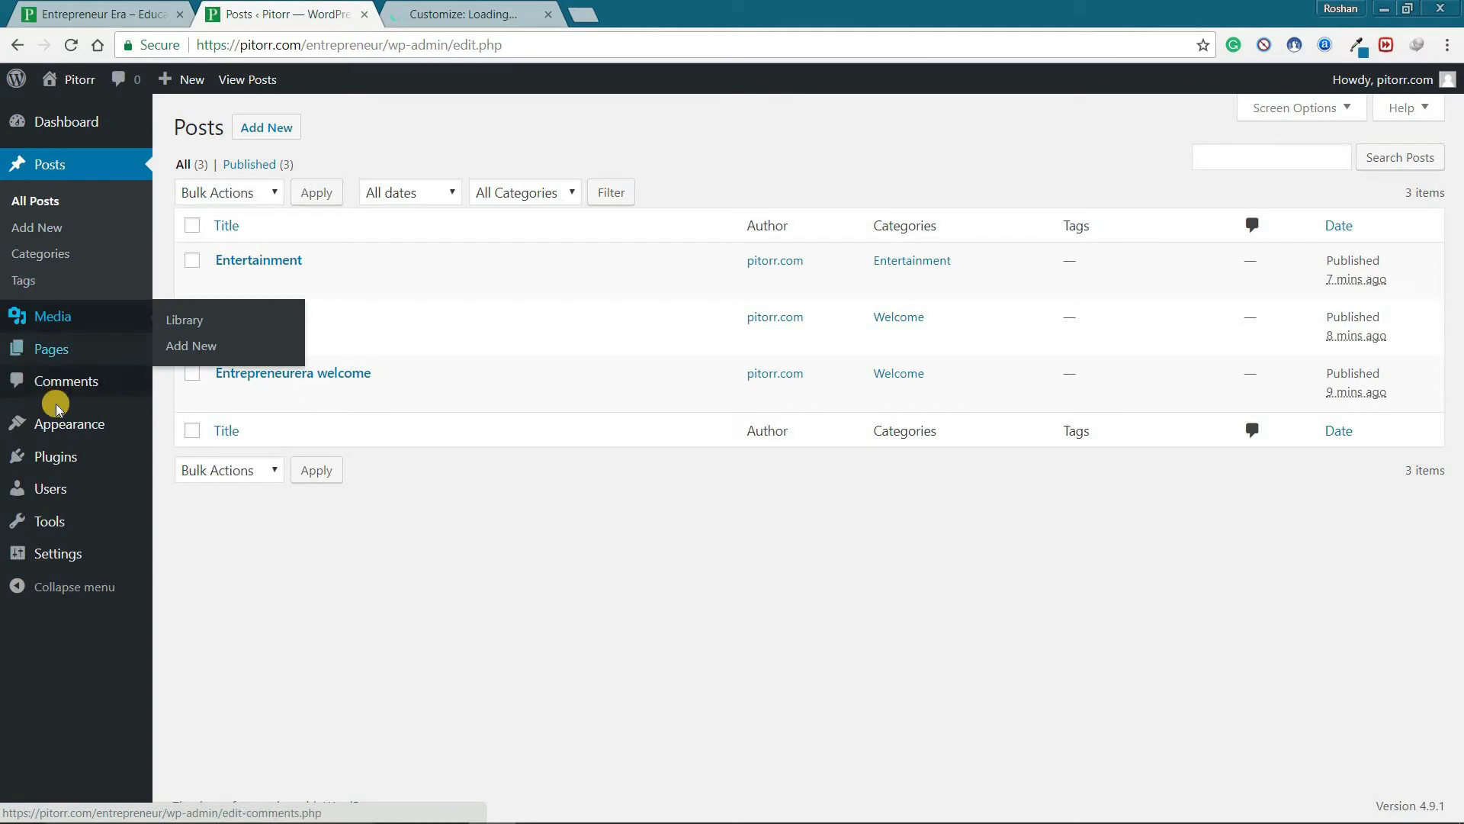
mouse_move(70, 423)
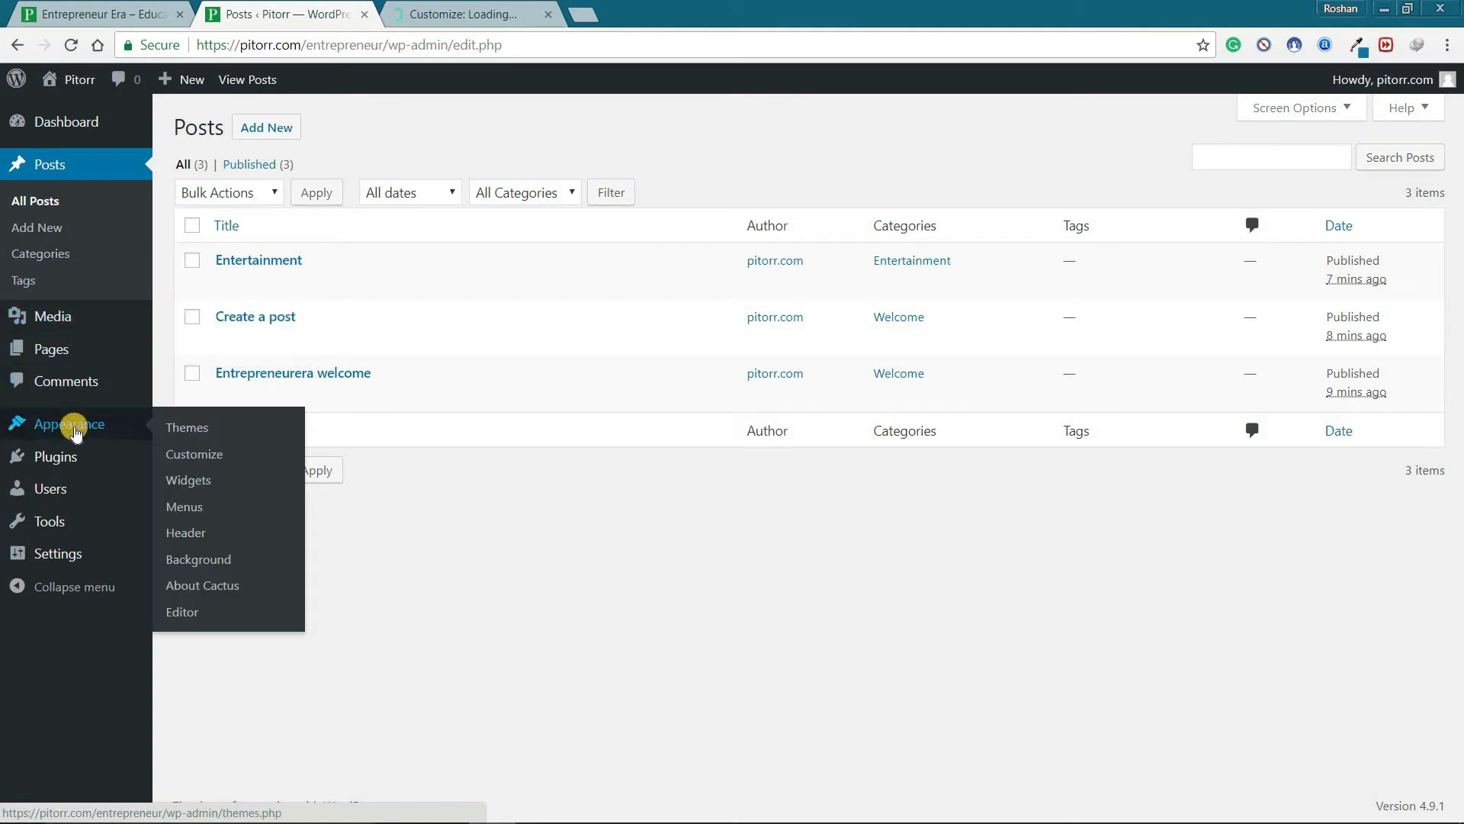
click(177, 506)
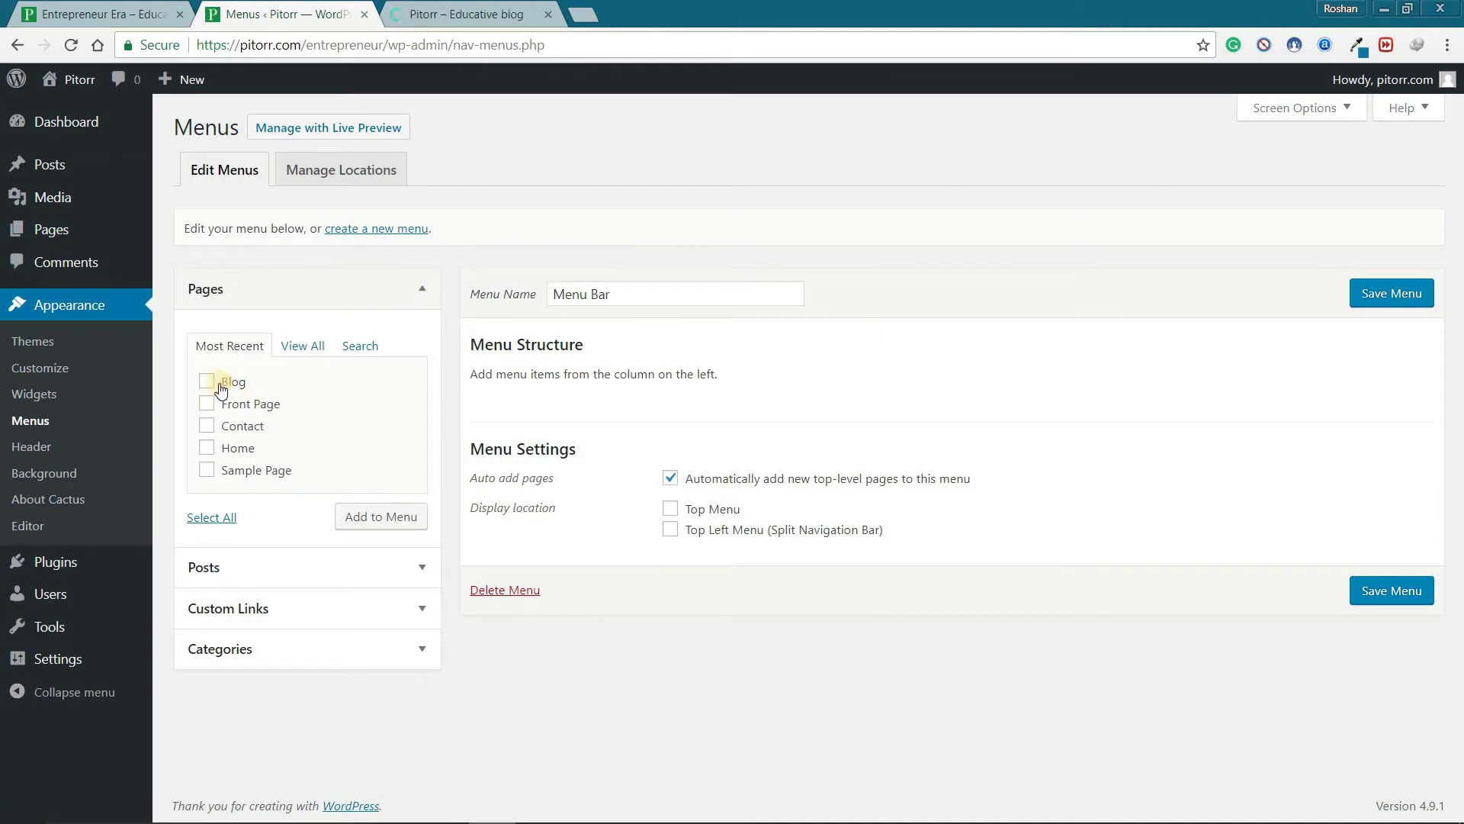
click(208, 403)
click(206, 470)
click(366, 509)
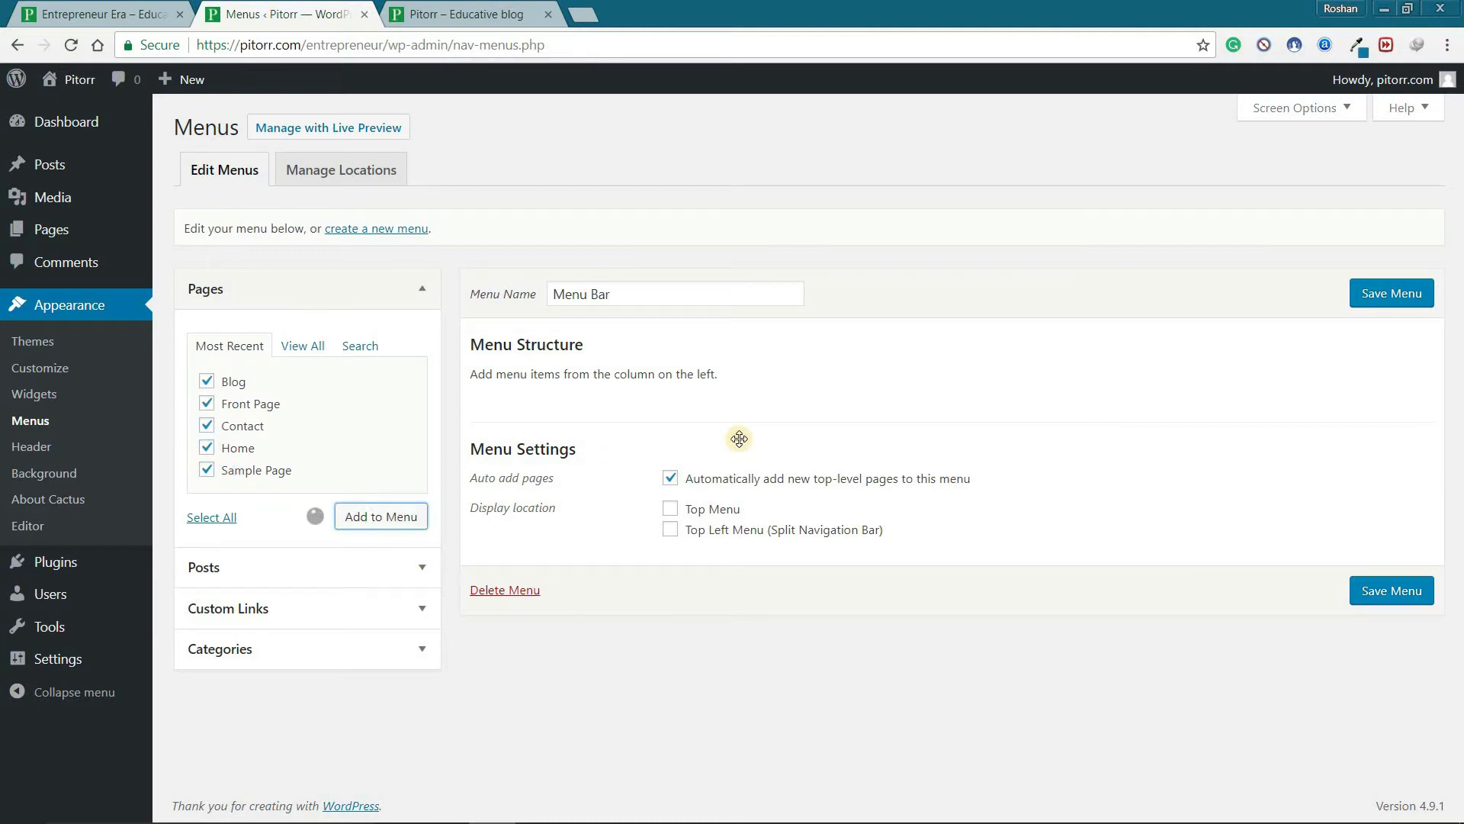
Step: Assign Menu Bar to the Top Menu location and reload the live site
click(703, 753)
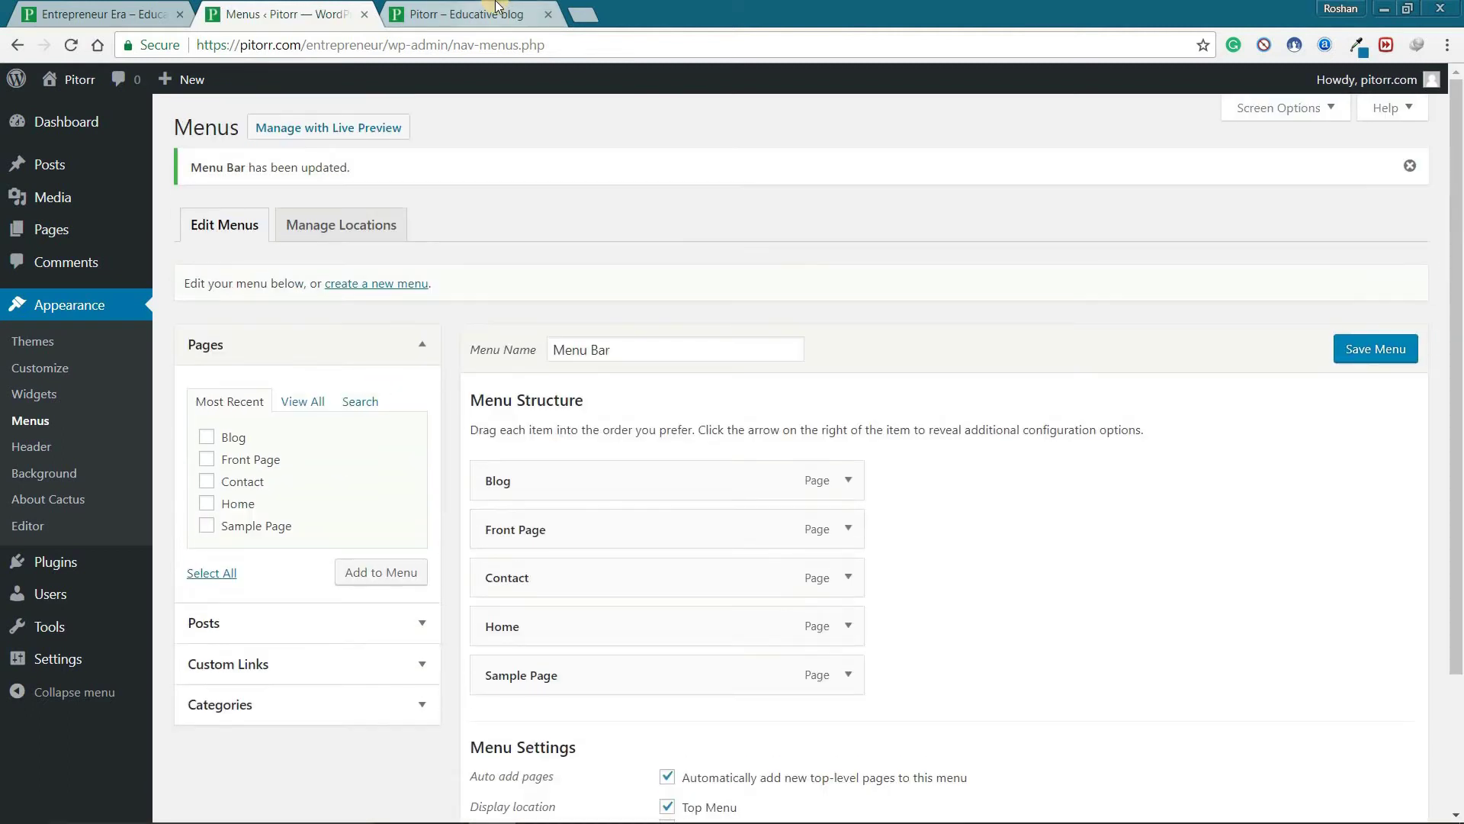
click(496, 6)
key(F5)
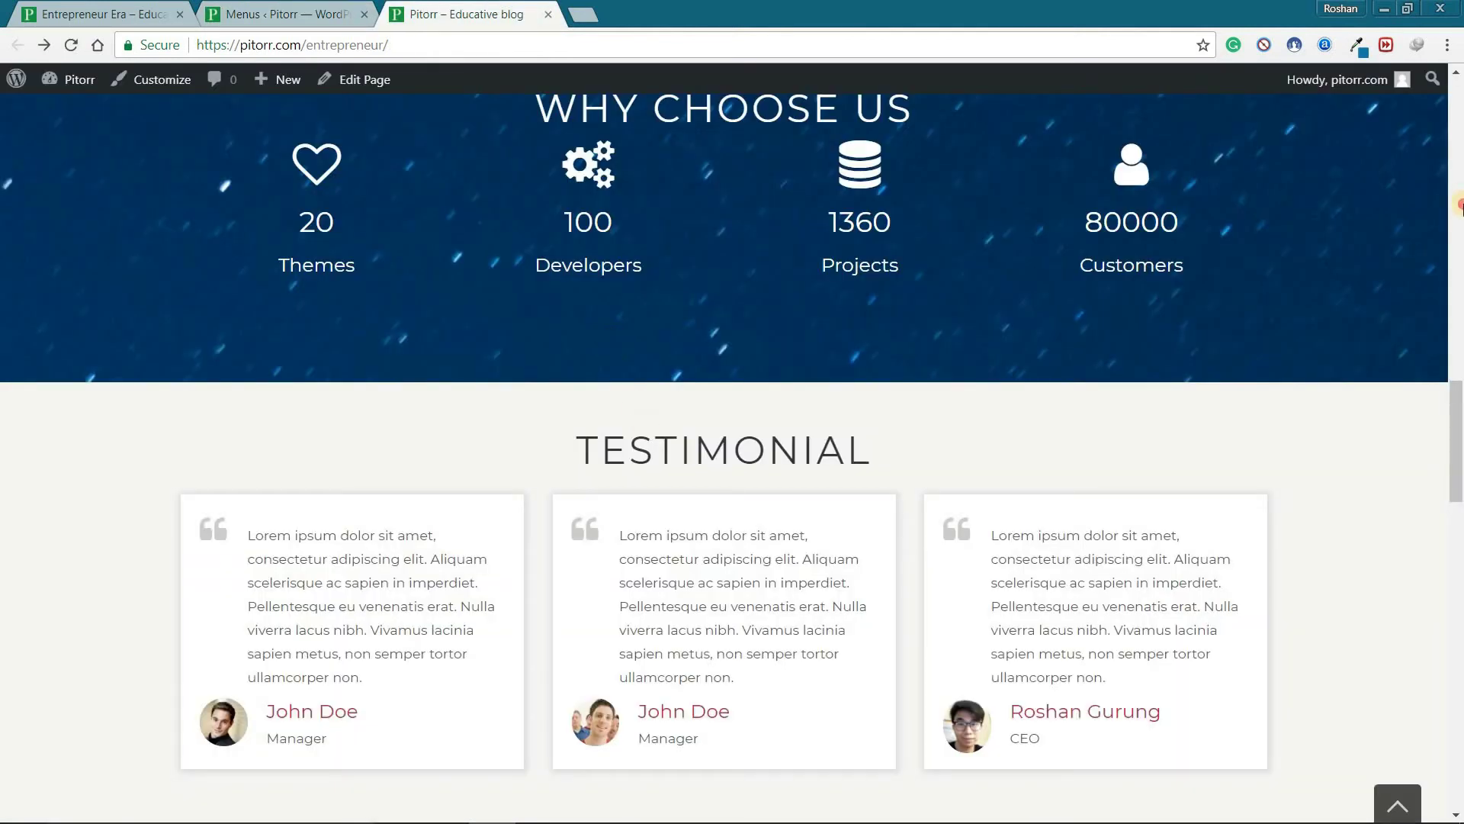
Step: Reload the live site, check the new five-page header menu while scrolling, then close it
scroll(1461, 204, up, 15)
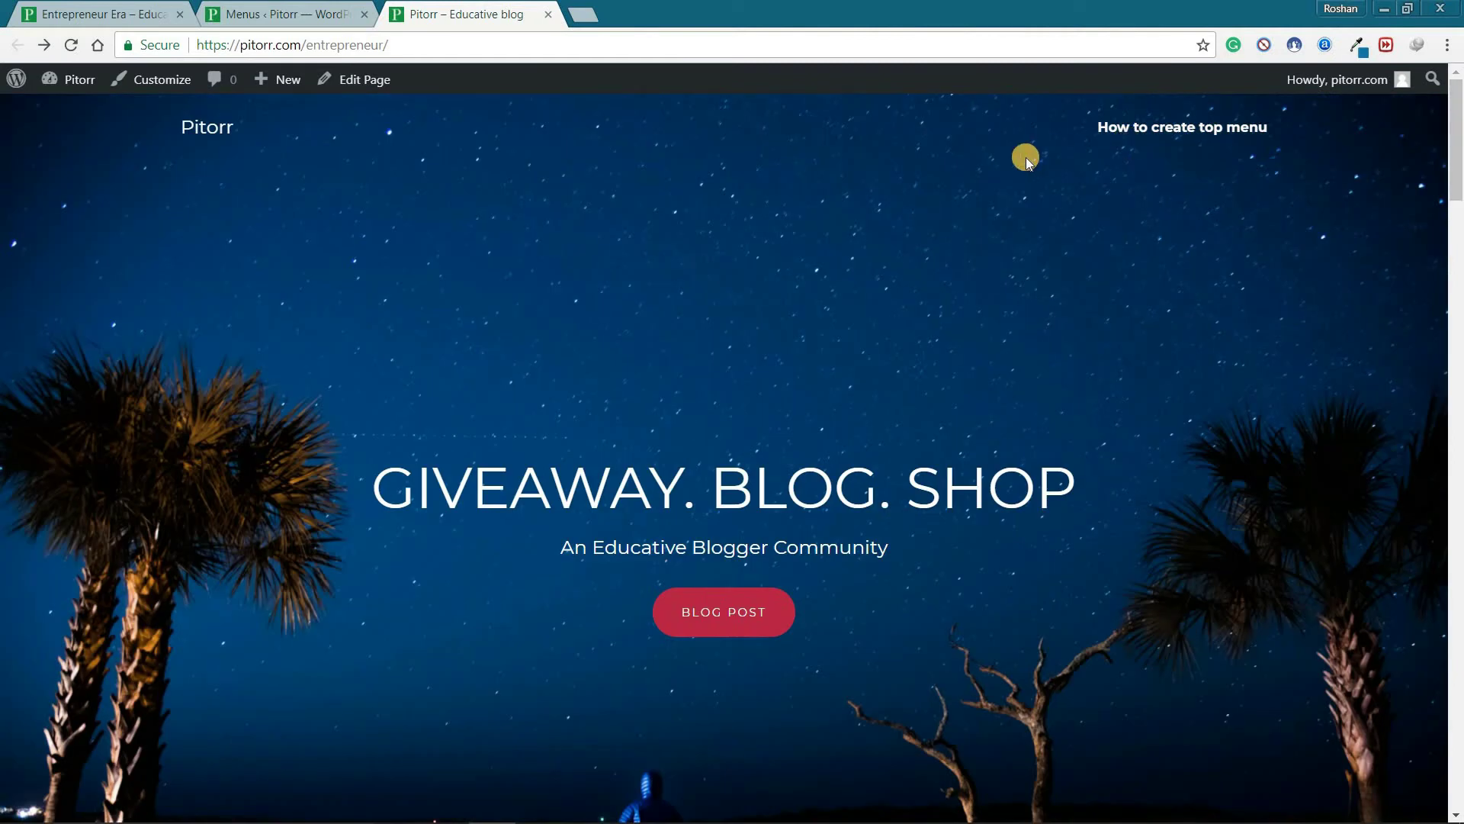
key(F5)
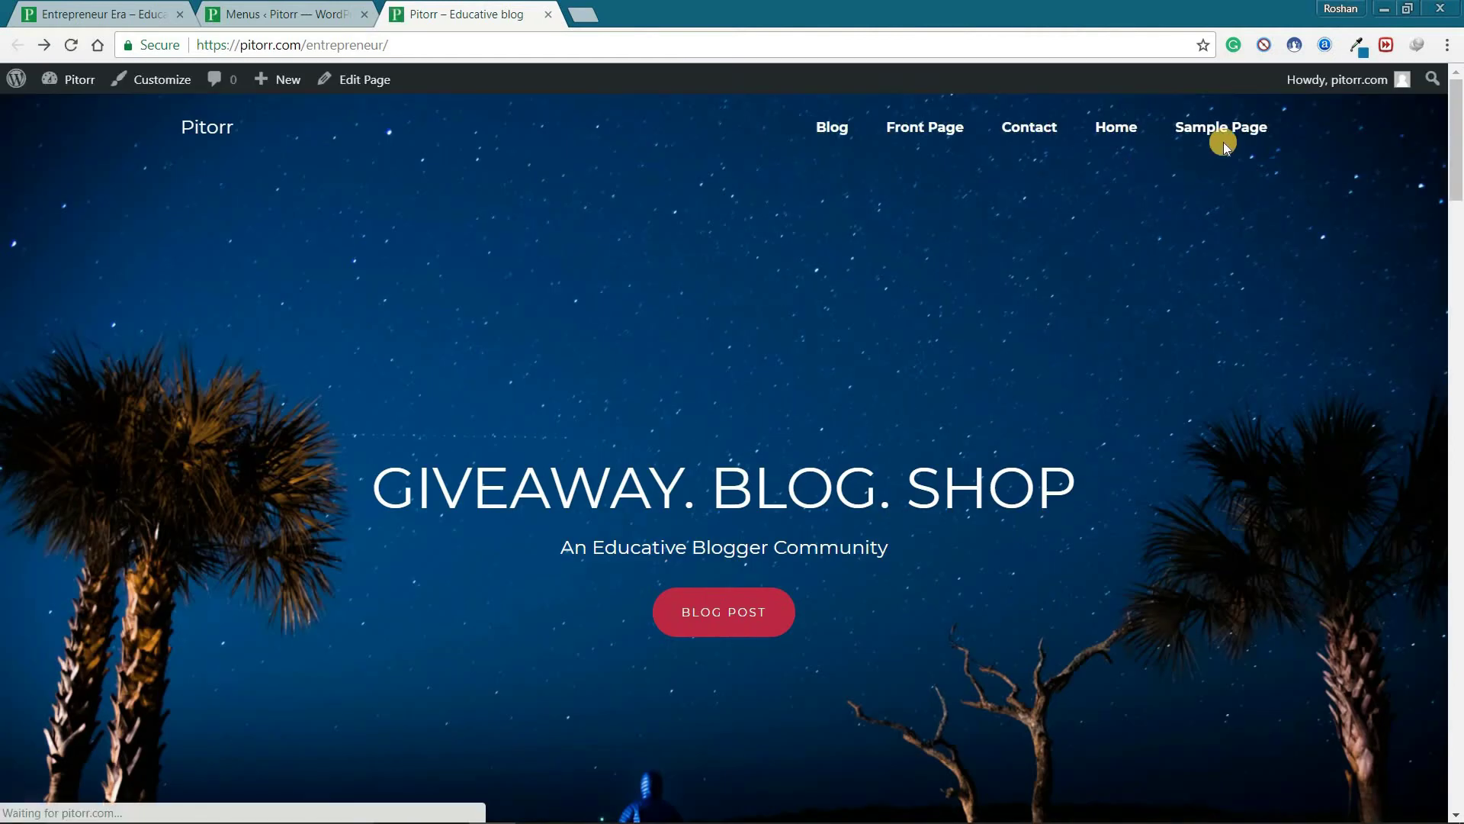
click(267, 9)
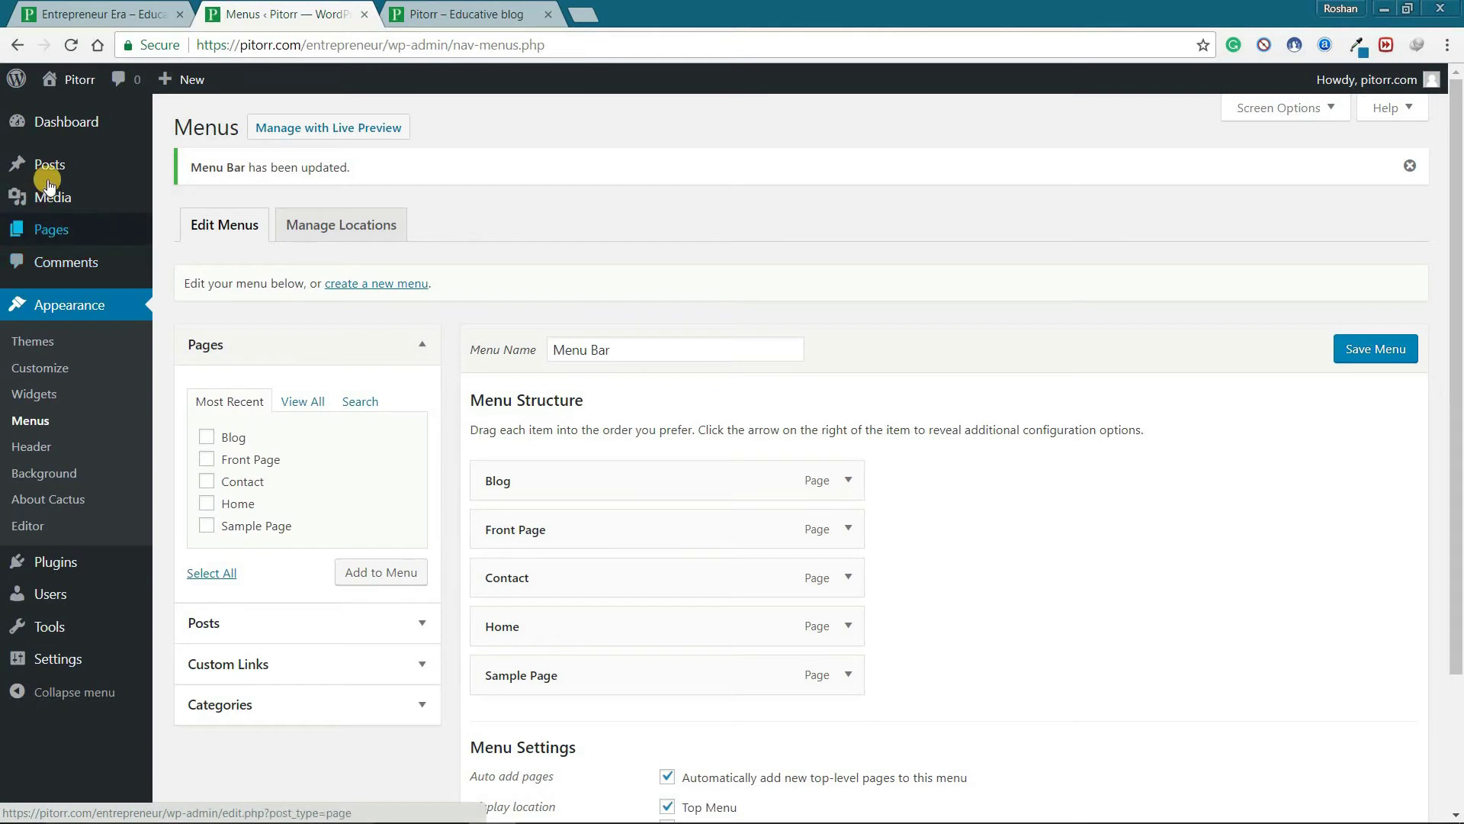
click(494, 6)
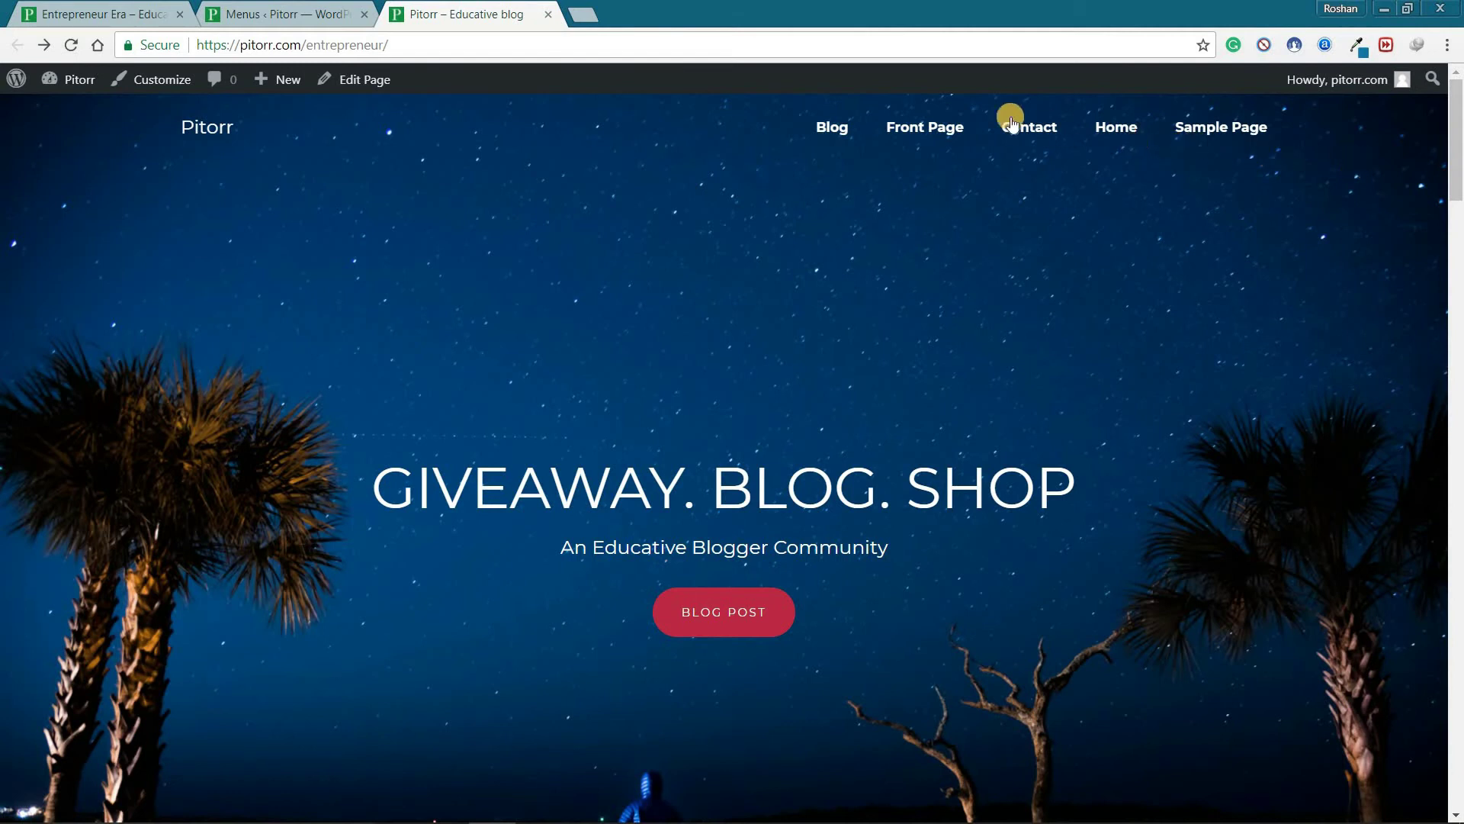
scroll(802, 168, down, 1)
scroll(802, 168, up, 1)
scroll(802, 168, down, 10)
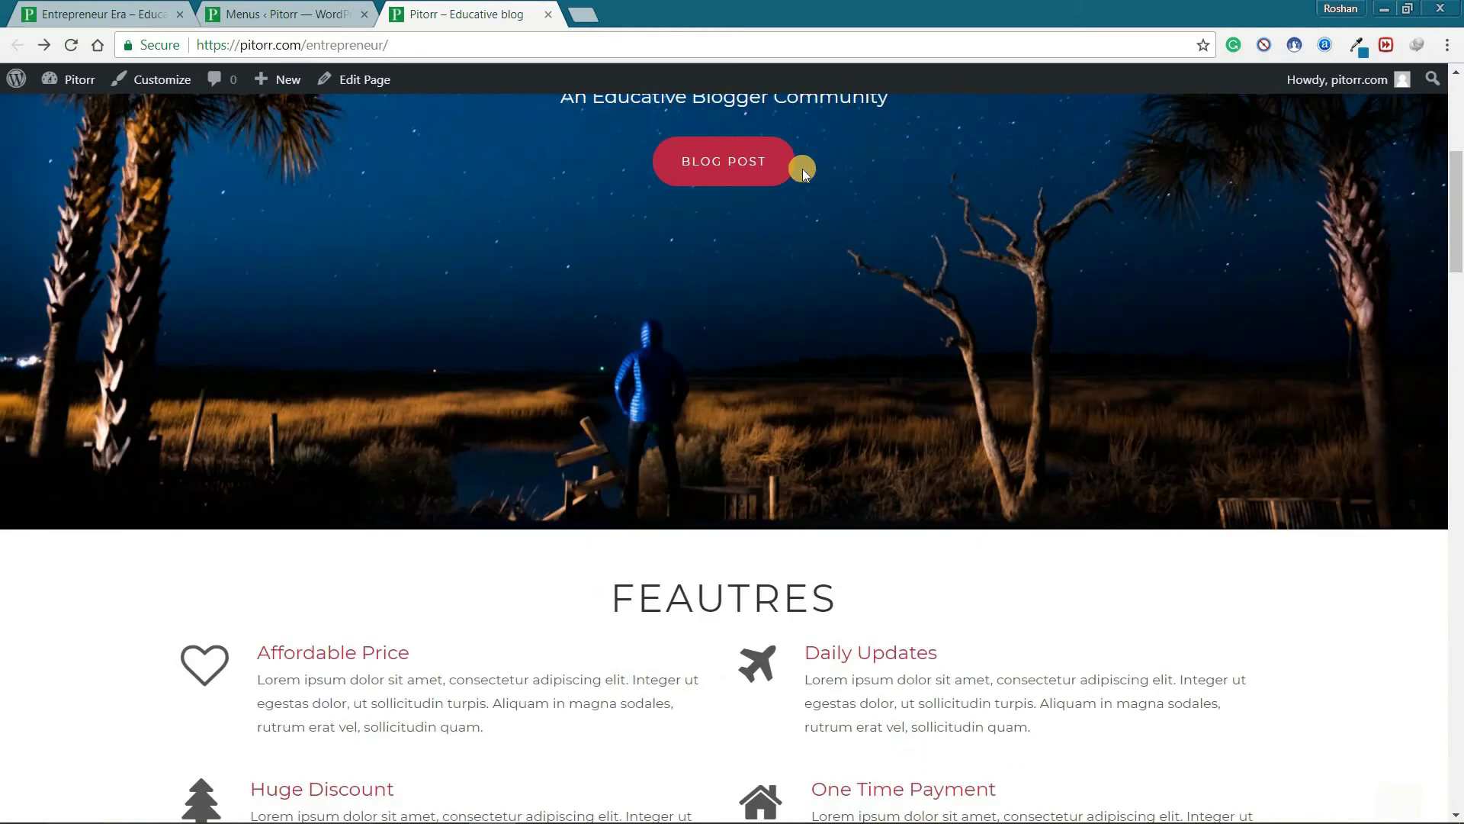
scroll(803, 168, down, 20)
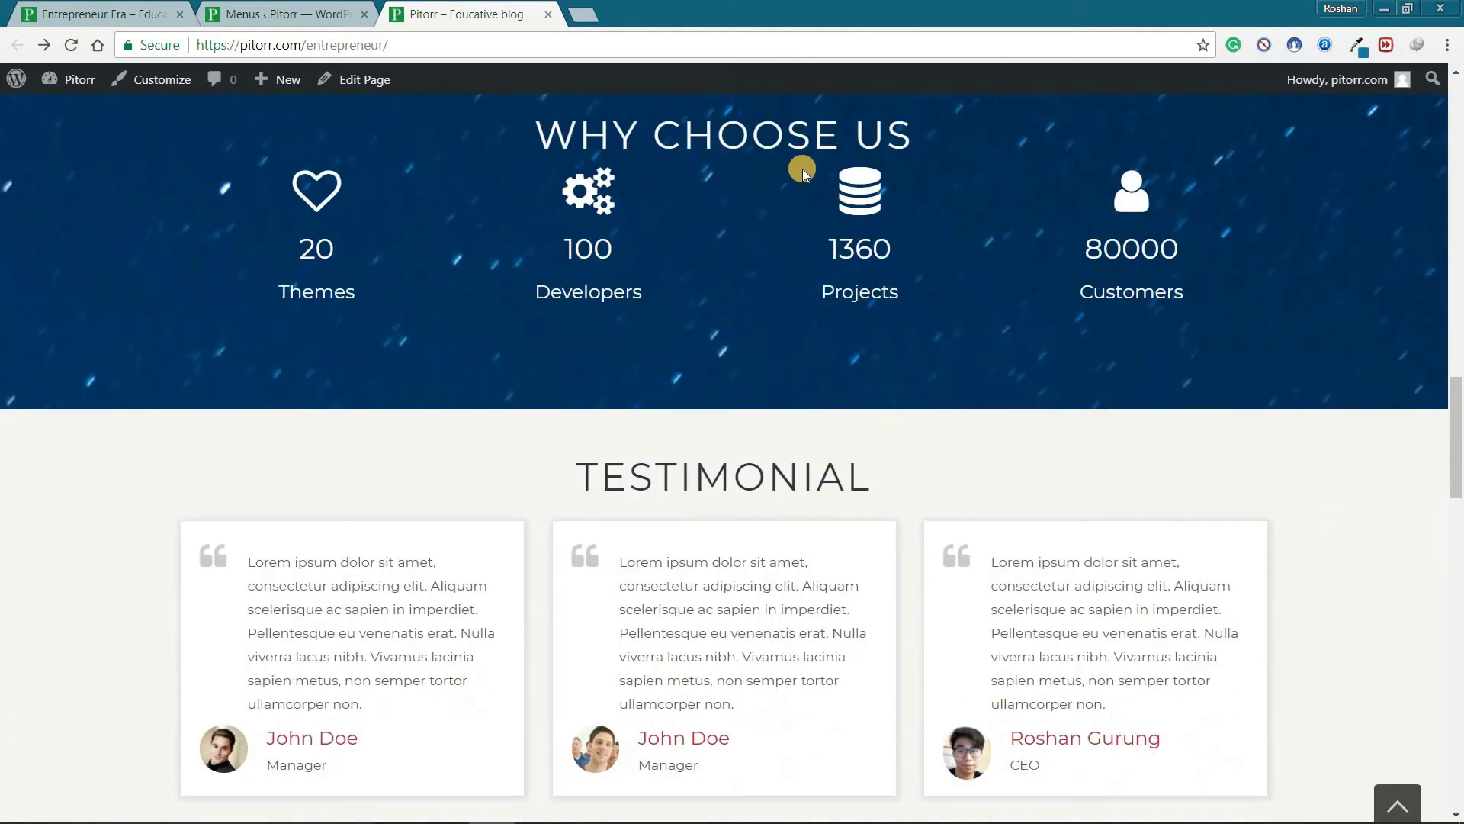
scroll(803, 167, down, 11)
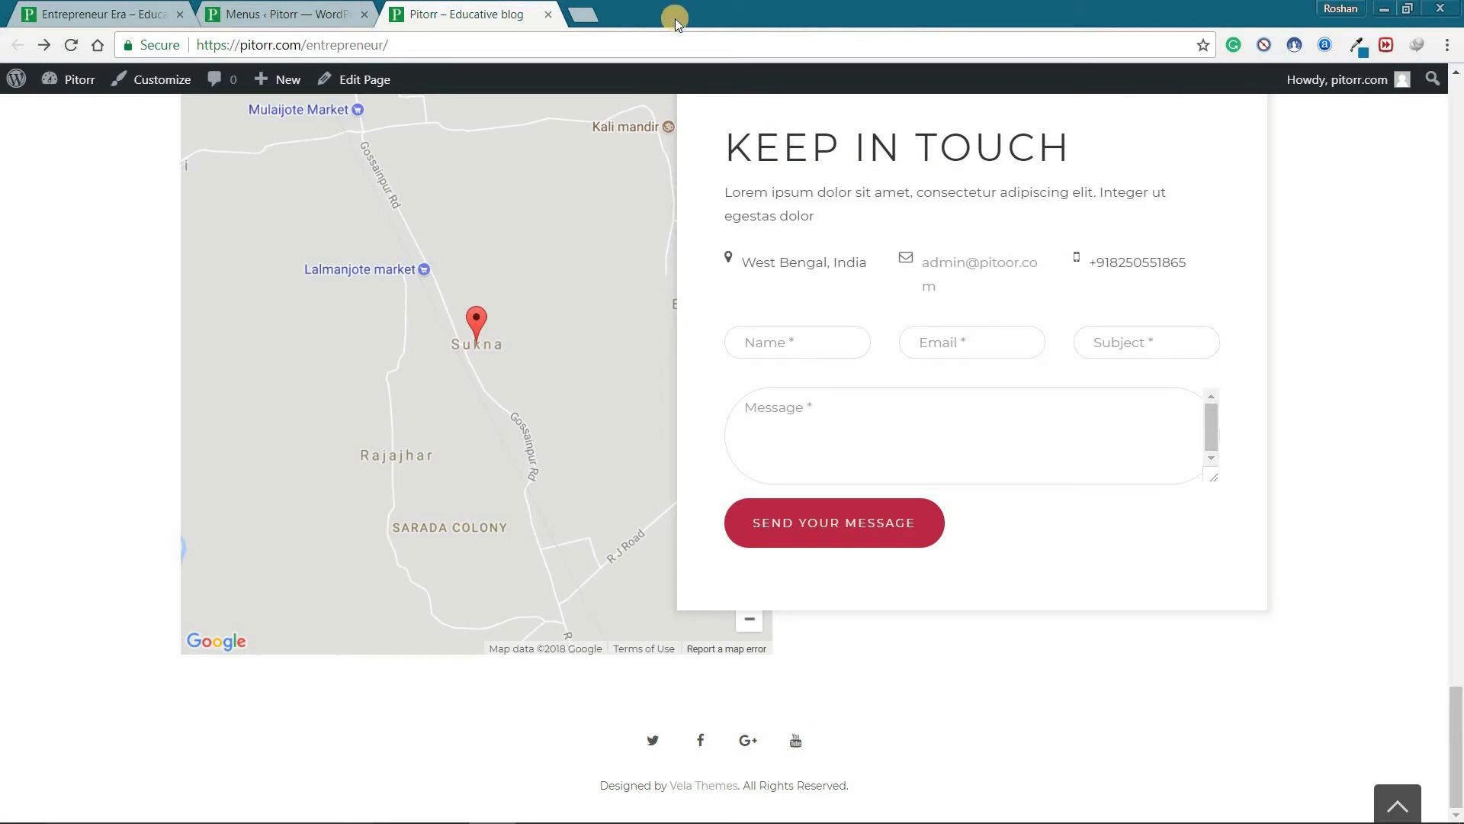
click(550, 15)
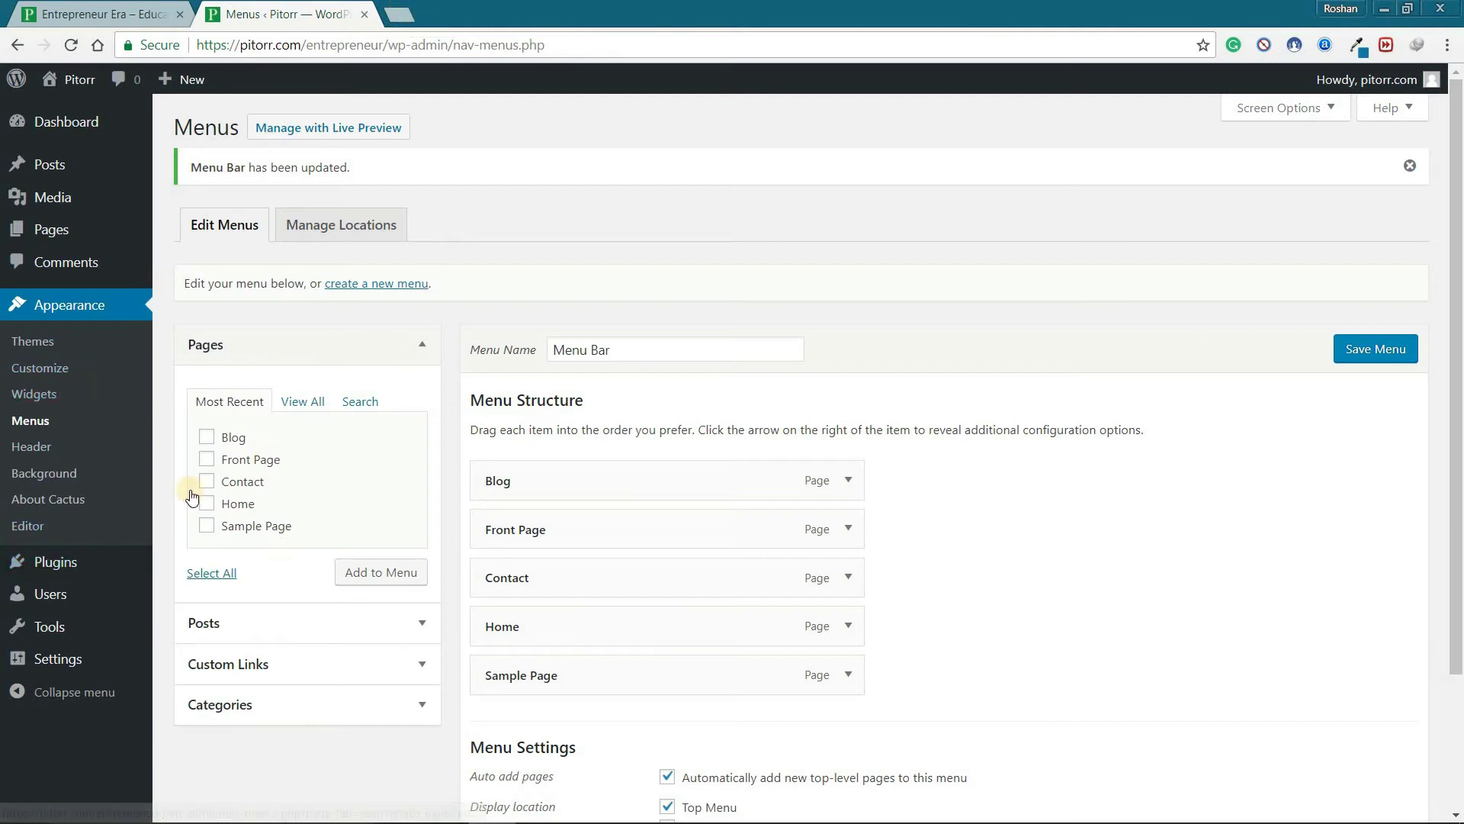
Step: Search the plugin directory for 'cont', then install and activate Contact Form 7
mouse_move(145, 561)
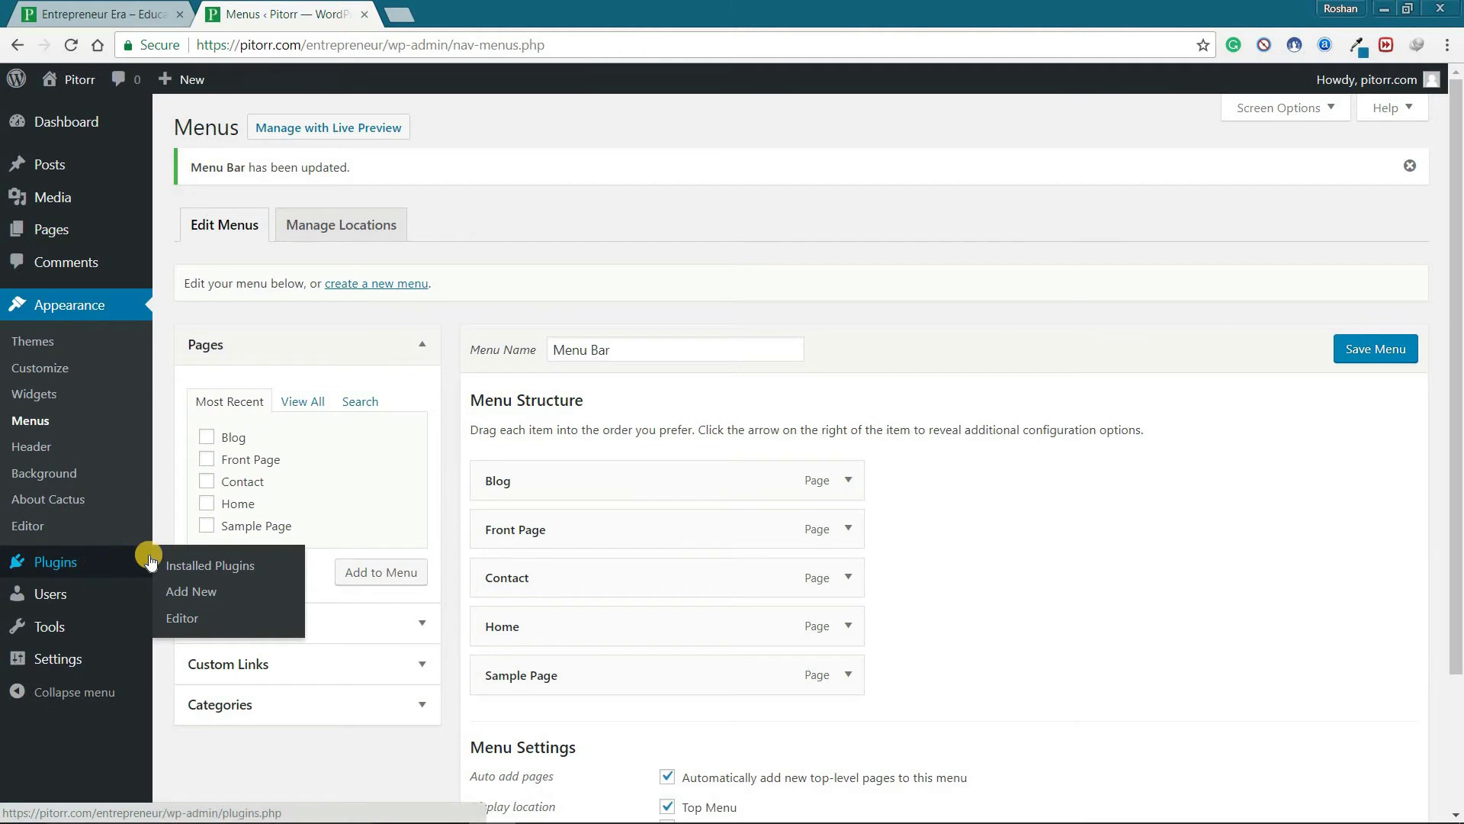
click(187, 589)
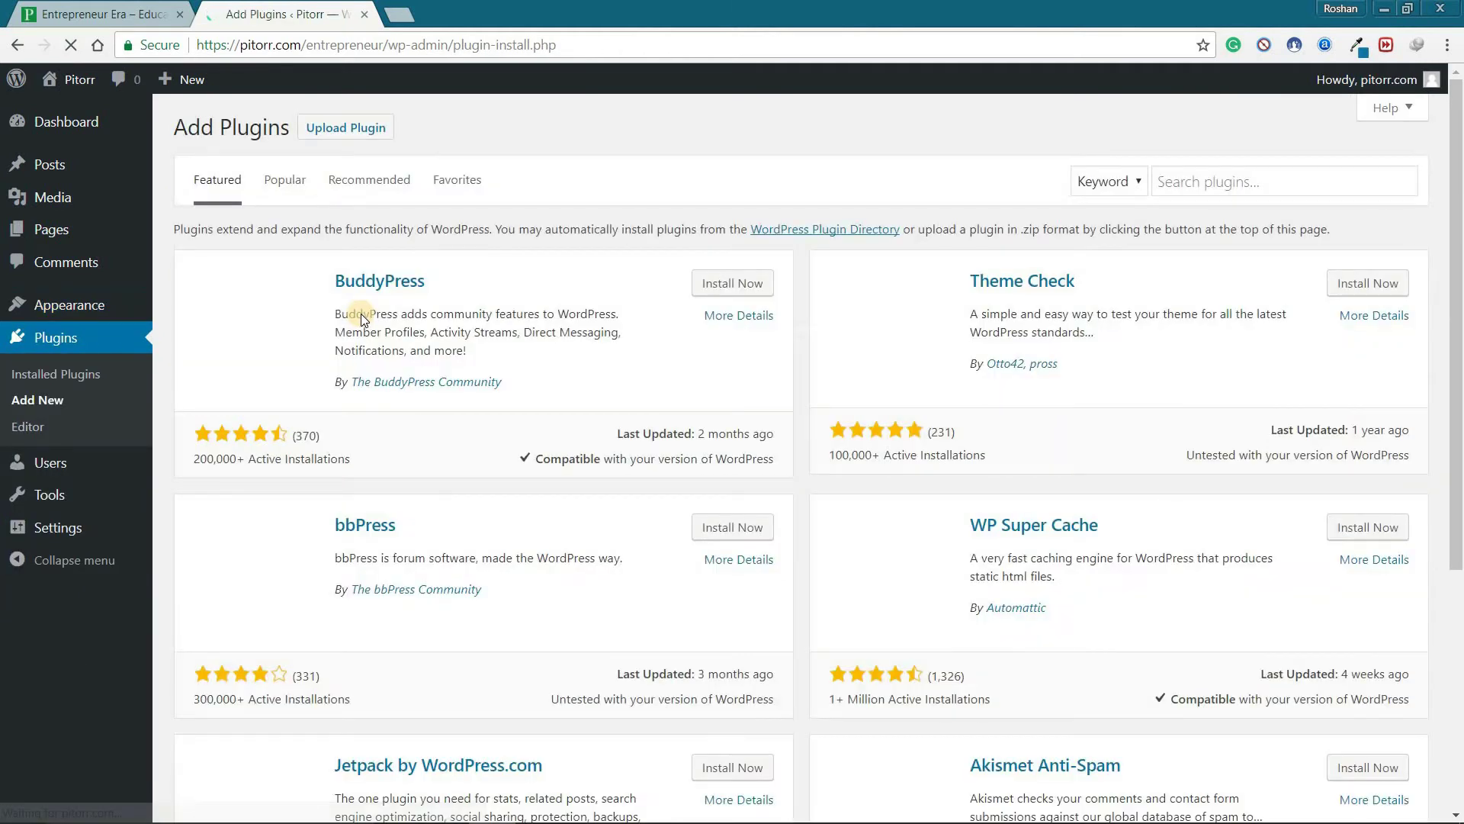
click(1190, 191)
text(con)
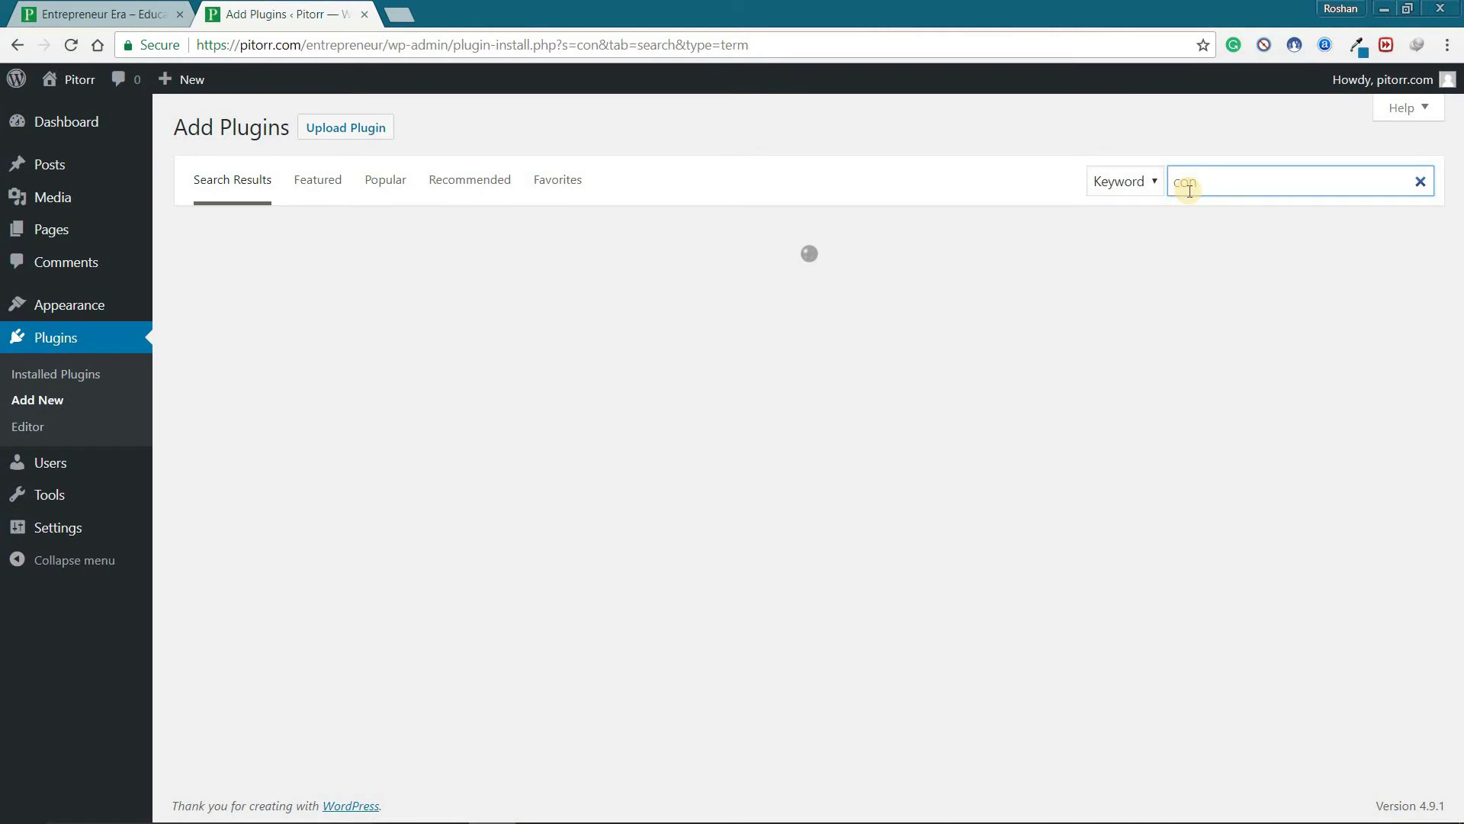
text(tact)
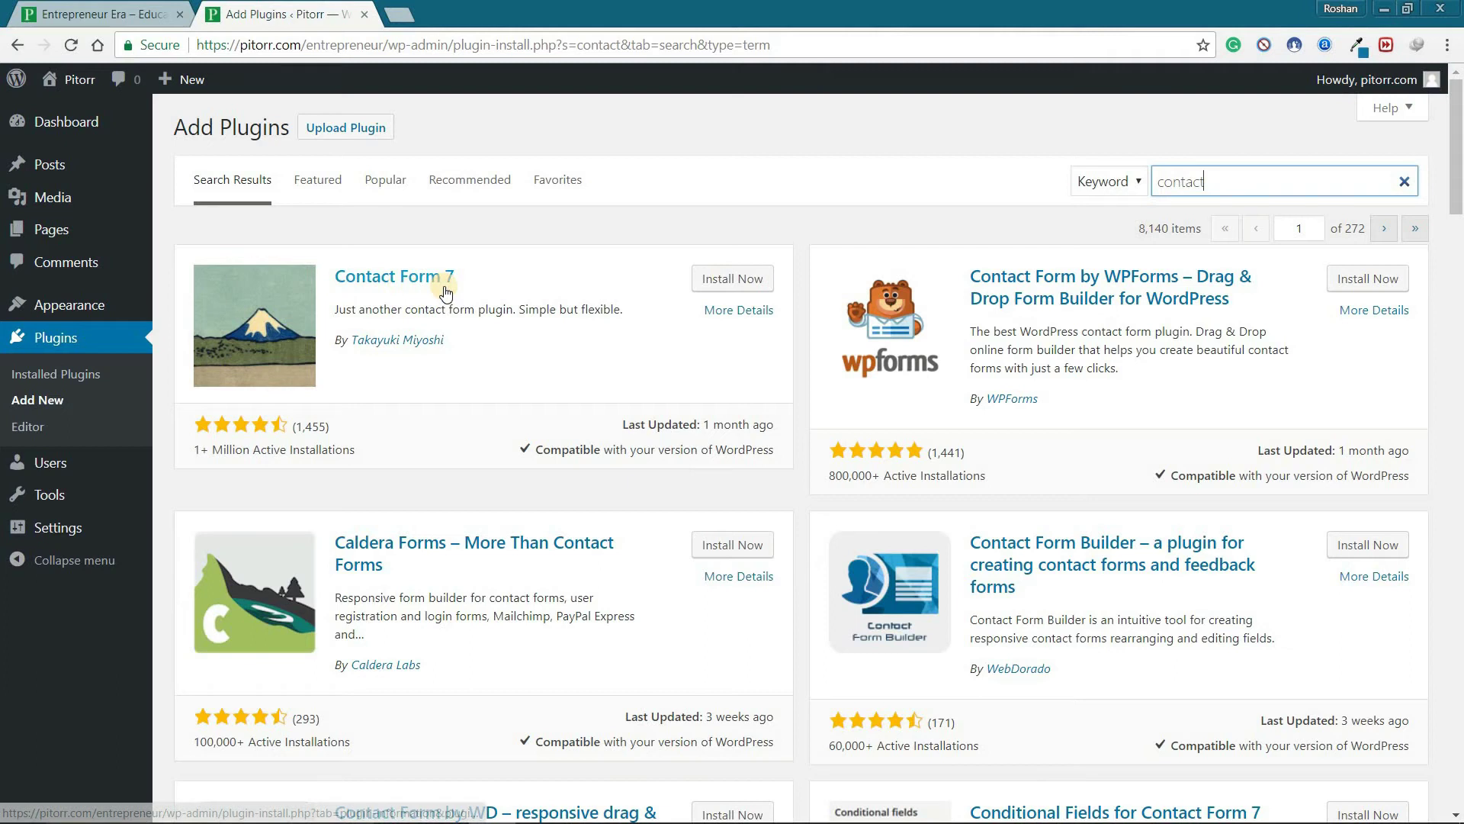
click(731, 279)
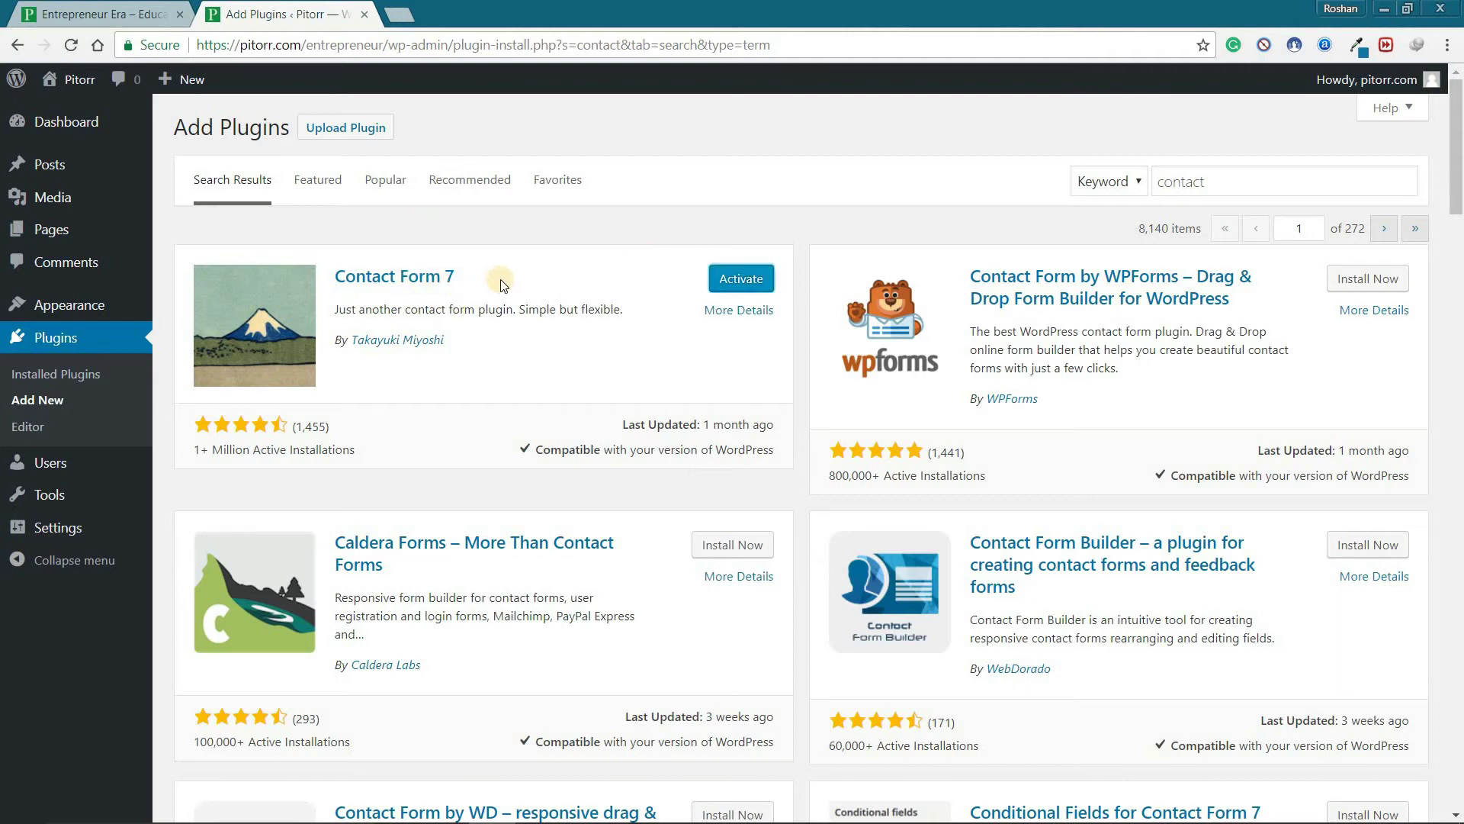
click(757, 284)
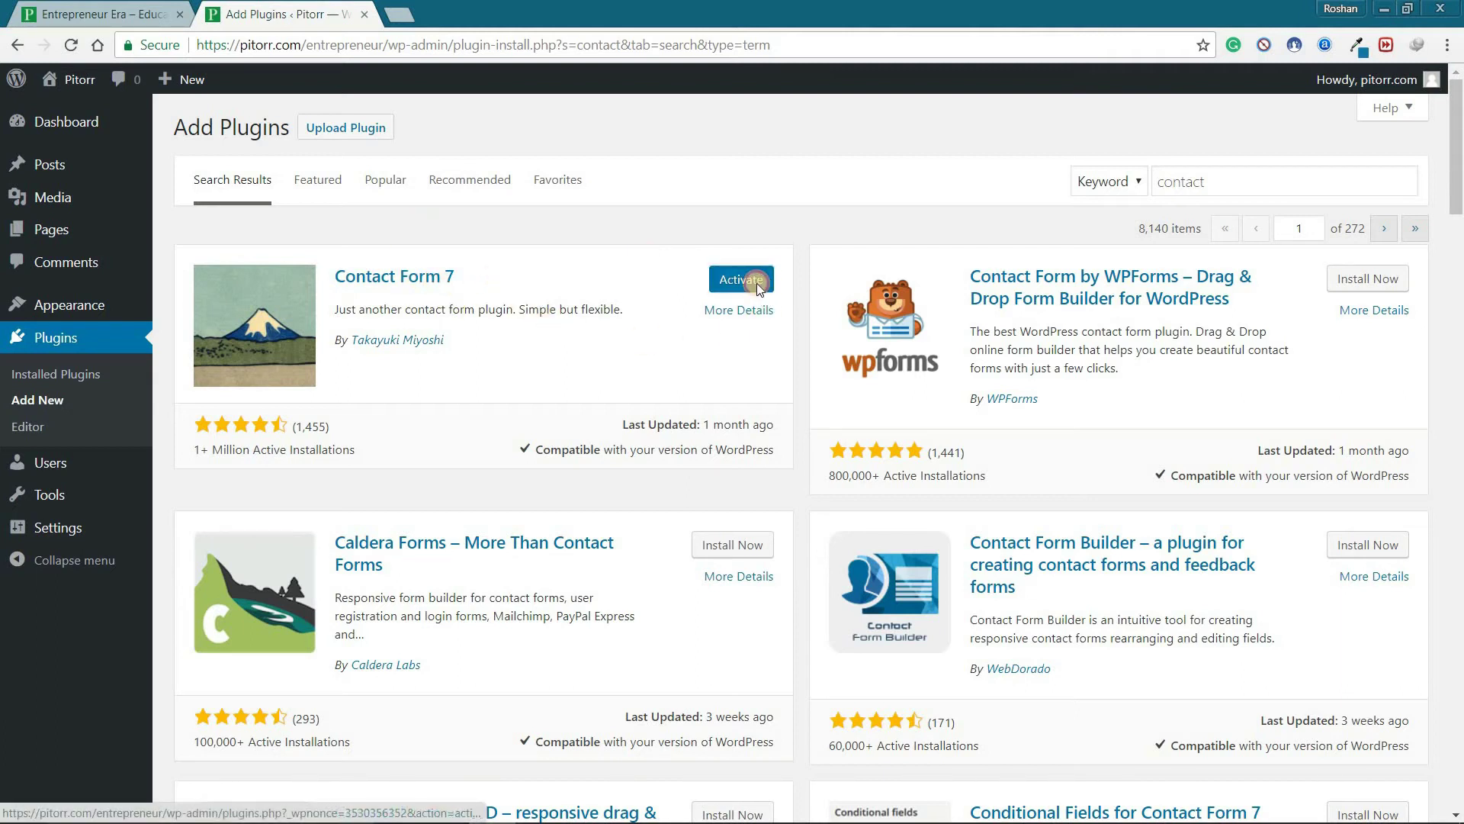
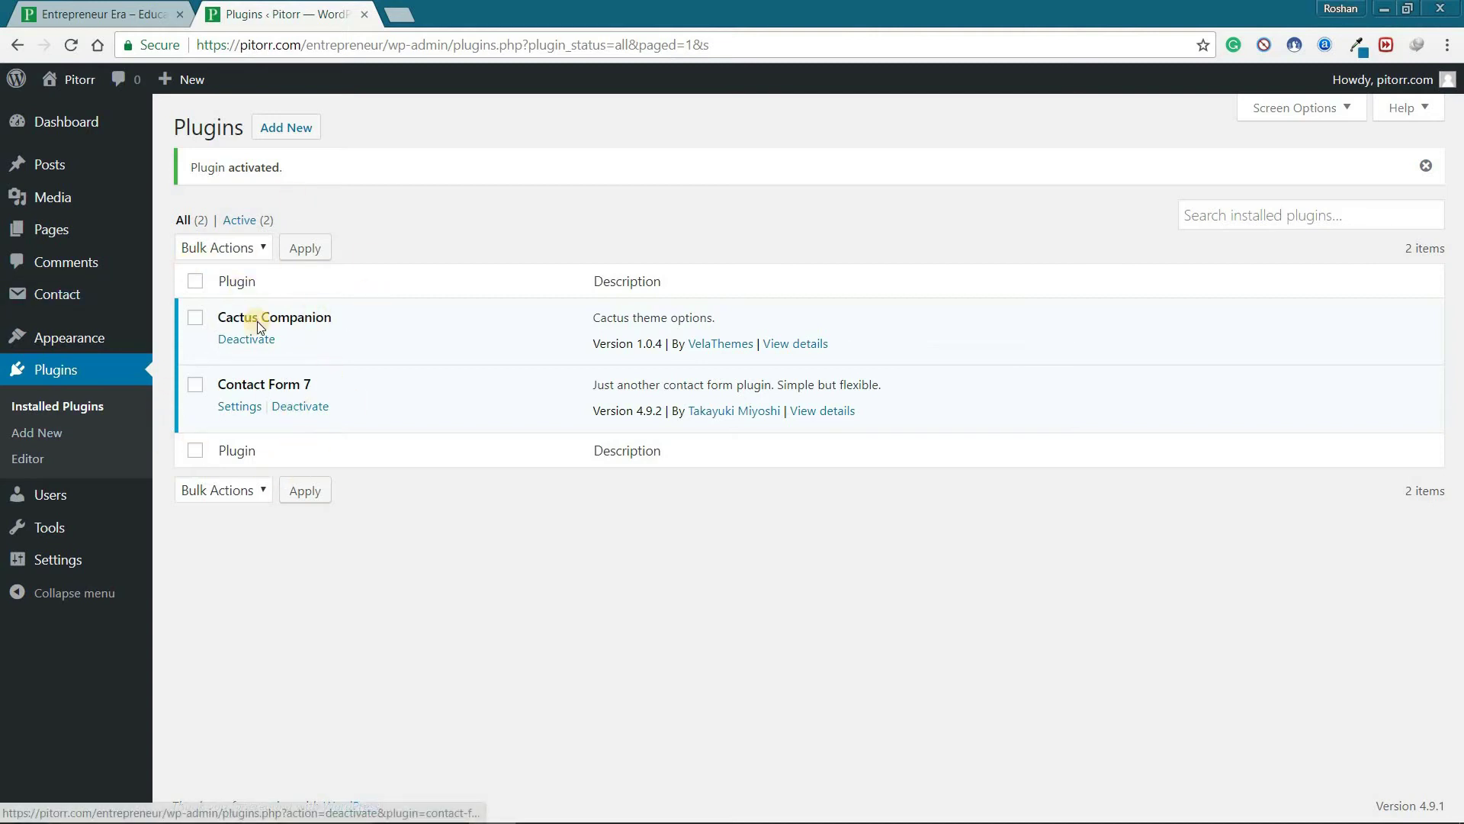
Step: Open Contact Form 7's Settings to list the default Contact form 1 with its shortcode
click(233, 406)
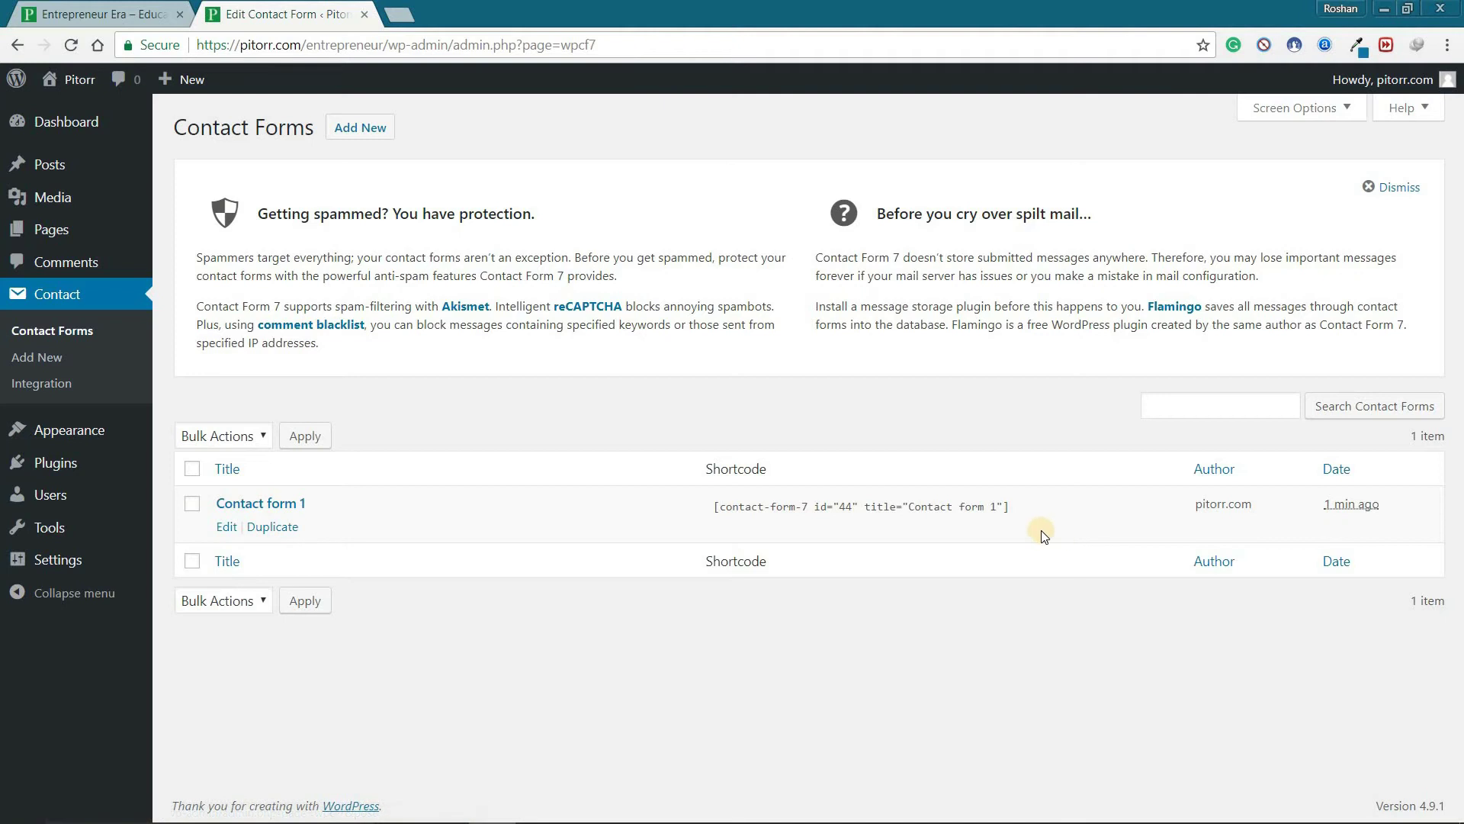
click(227, 528)
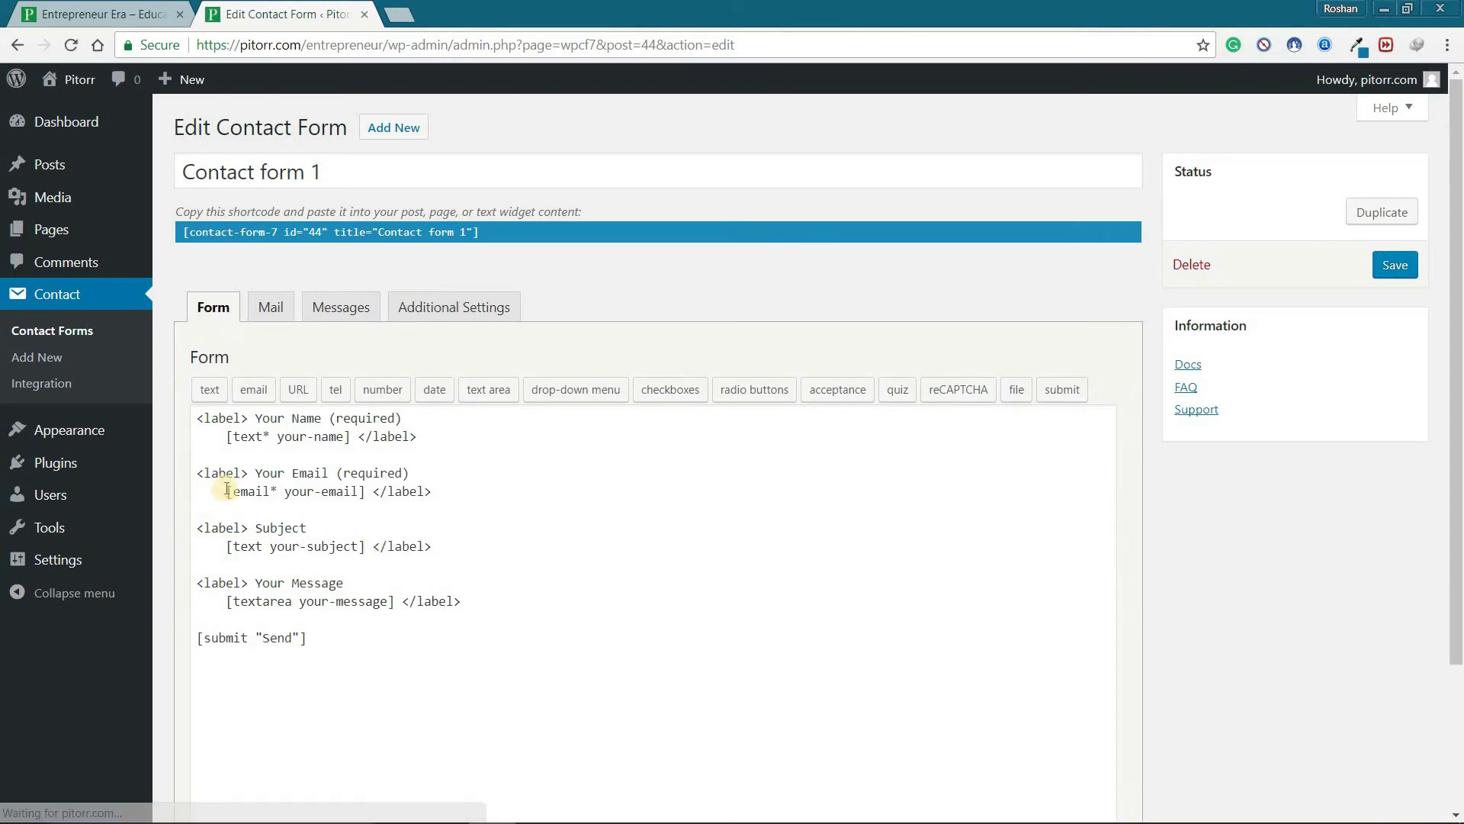
click(271, 317)
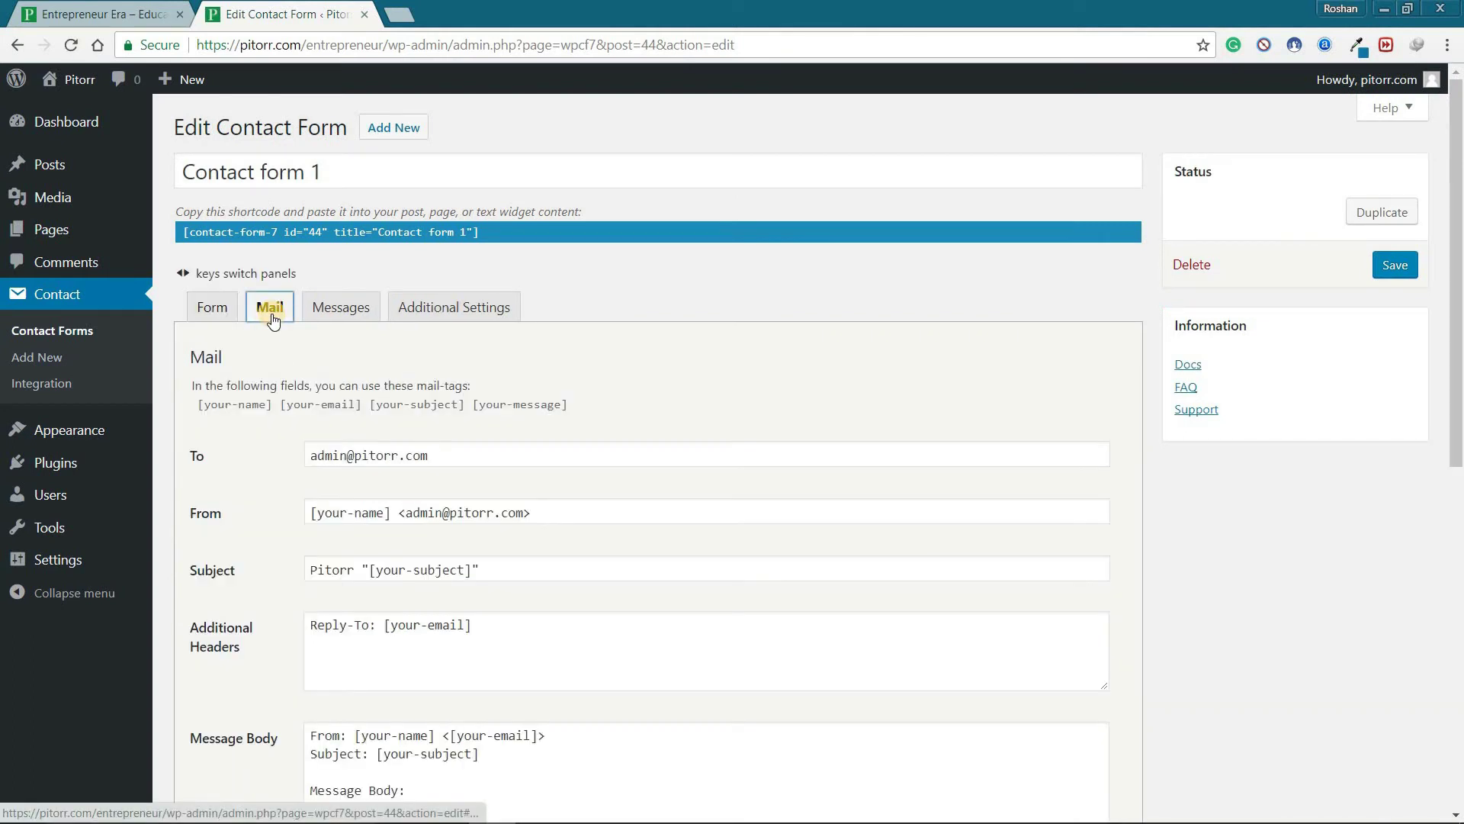
click(352, 320)
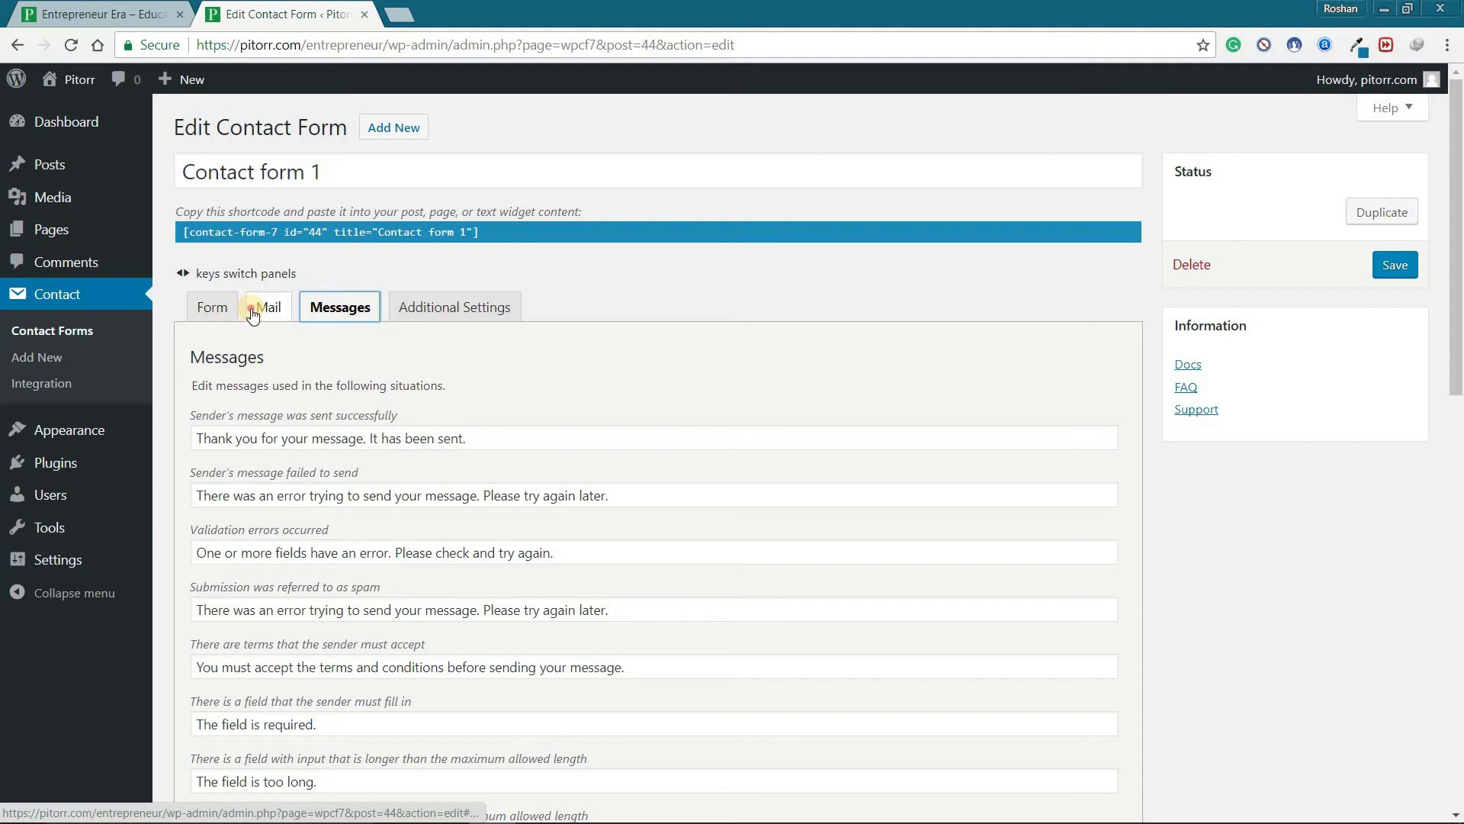
click(253, 315)
click(458, 315)
click(287, 309)
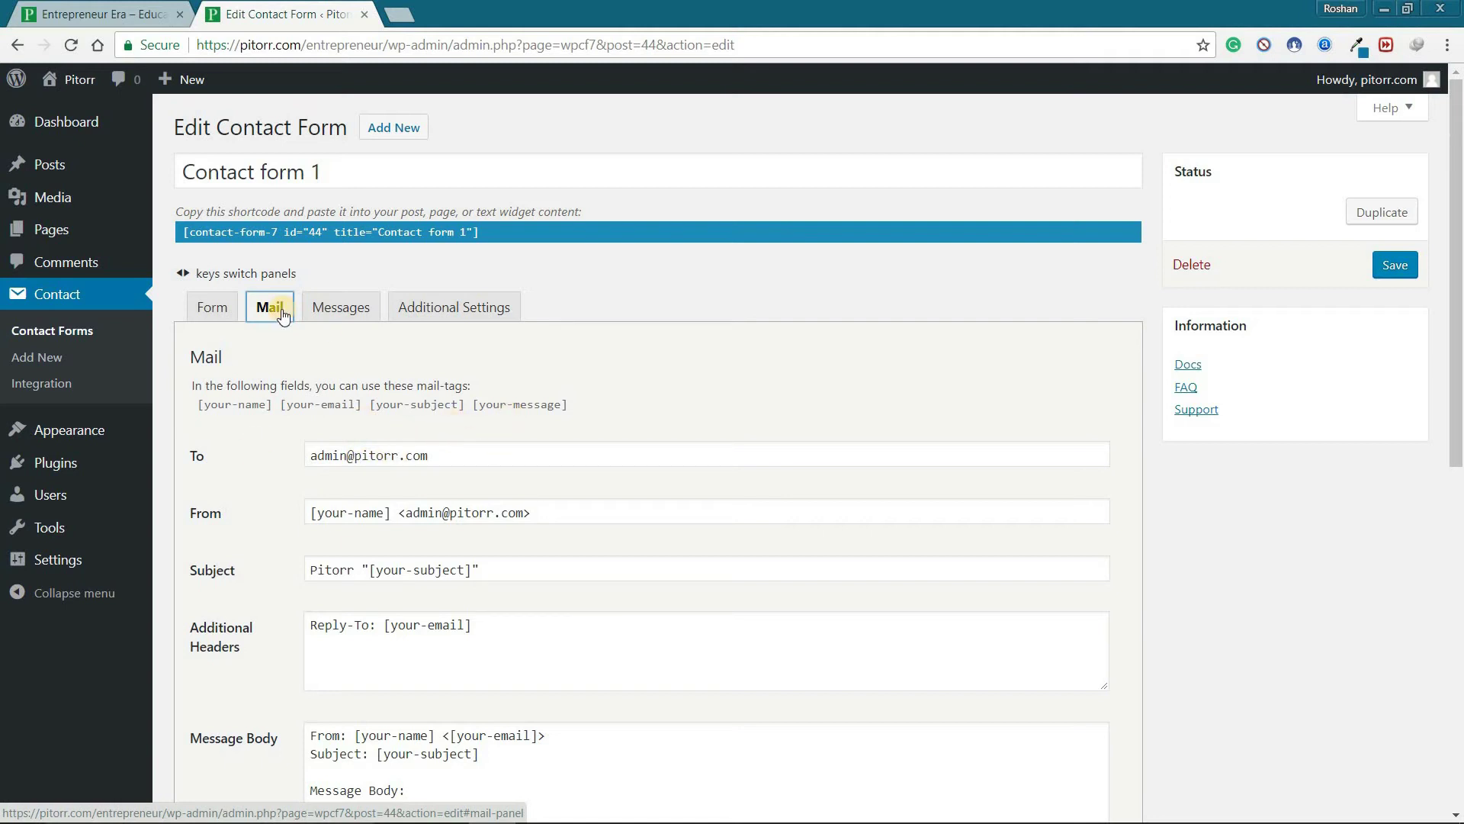
click(221, 307)
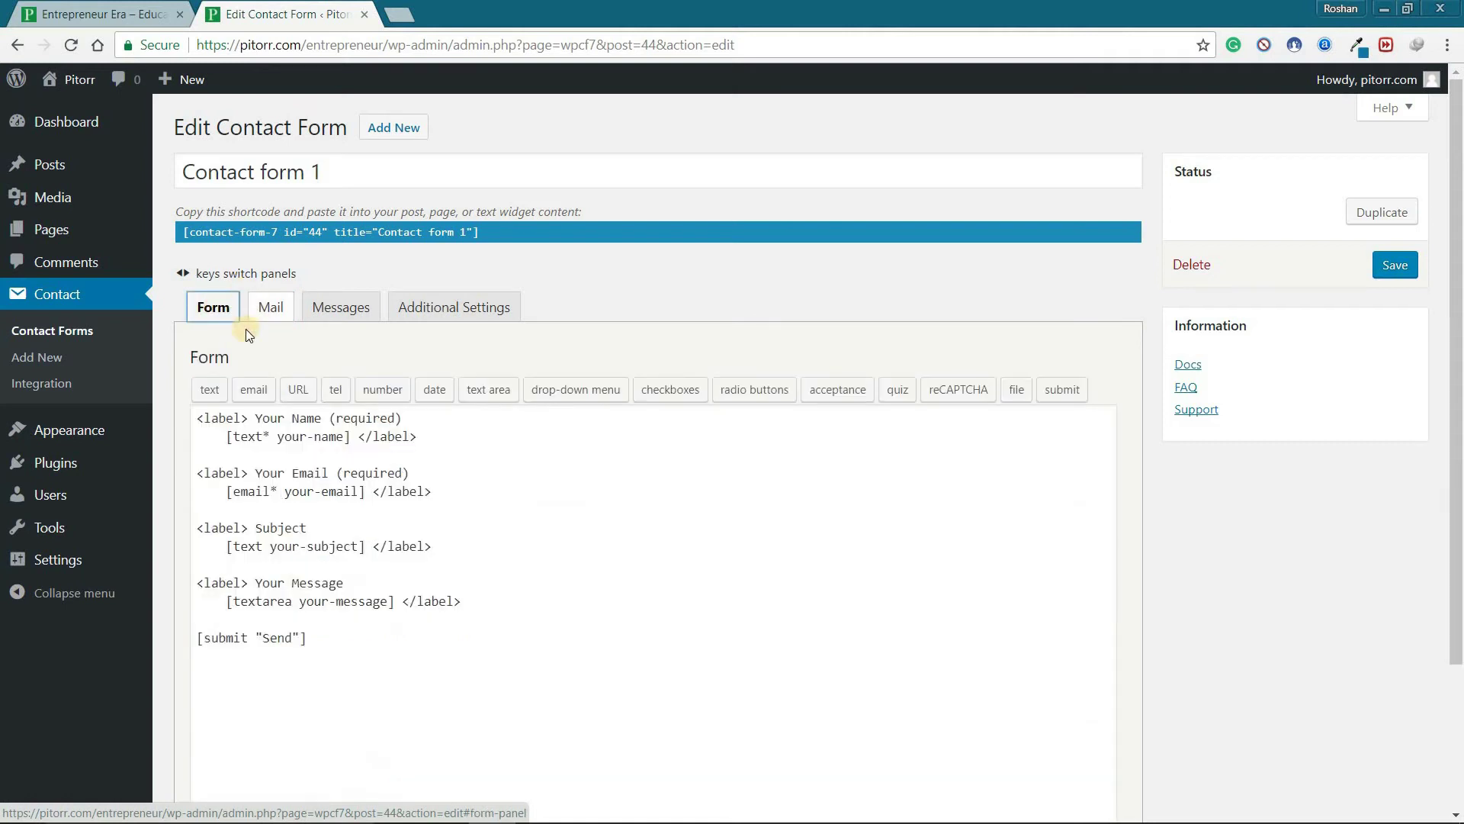
click(62, 335)
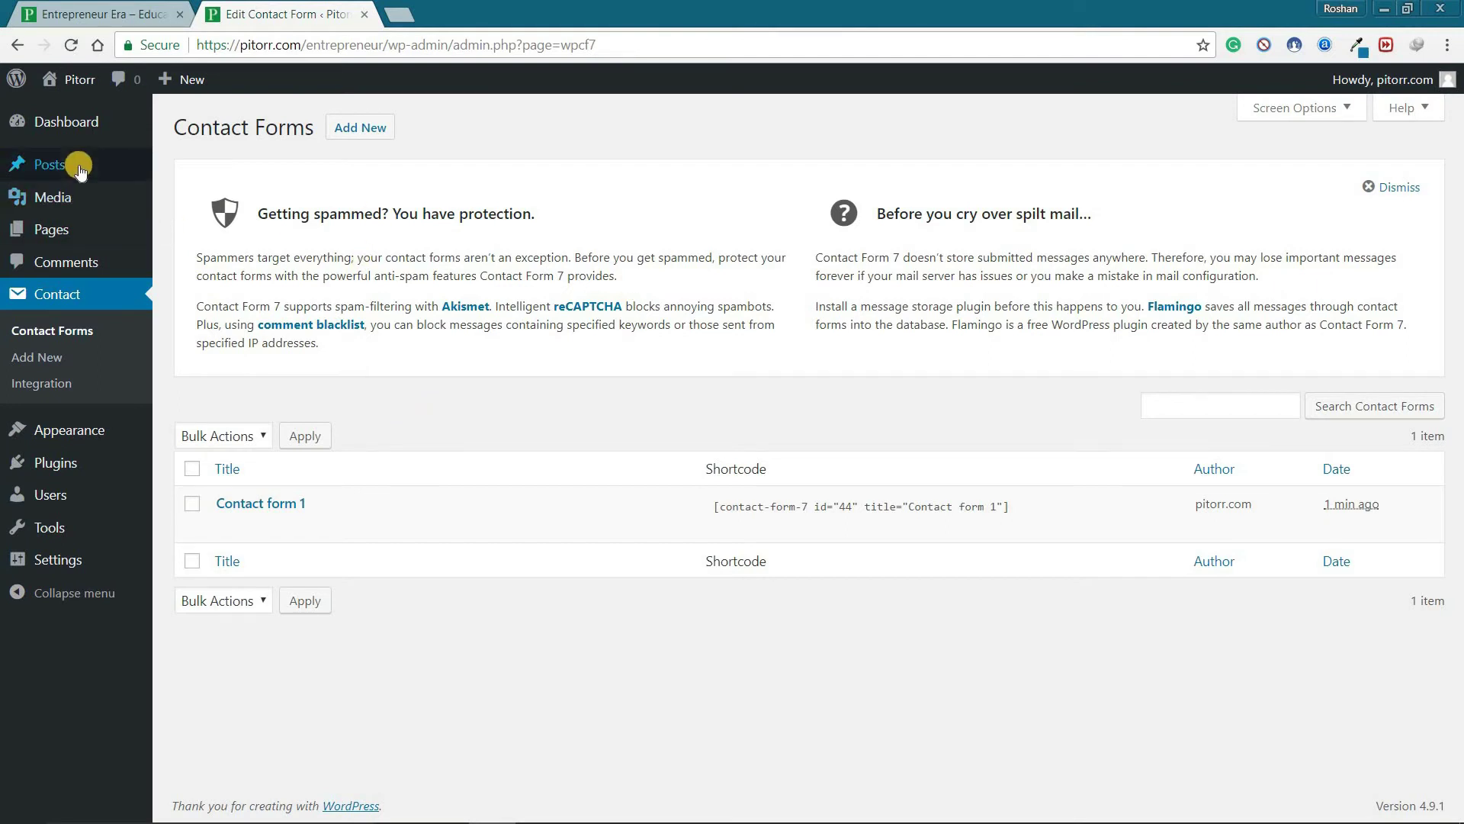
Step: Copy the Contact form 1 shortcode from the Contact Forms list
mouse_move(81, 172)
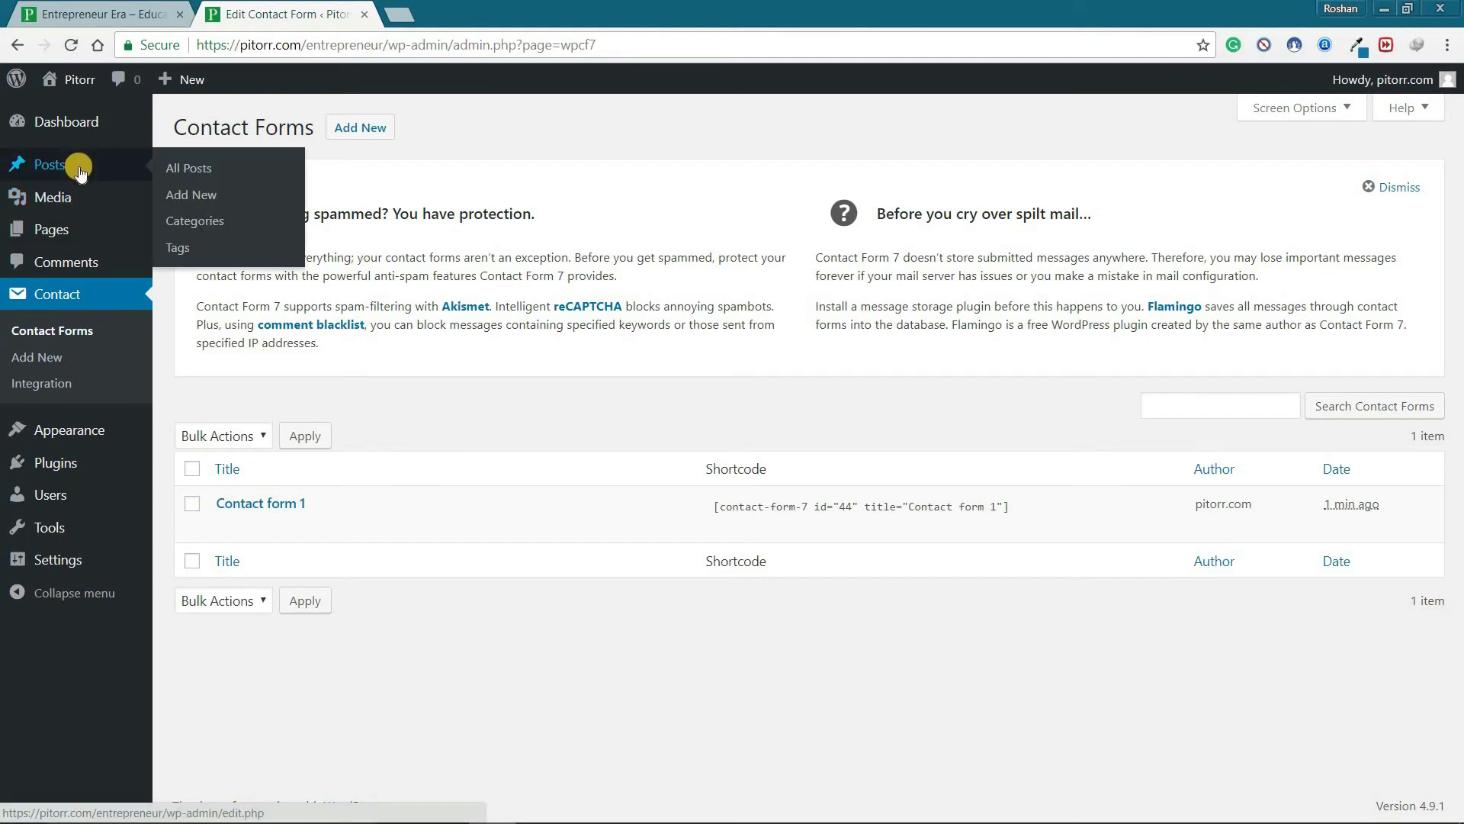
click(831, 509)
right_click(830, 509)
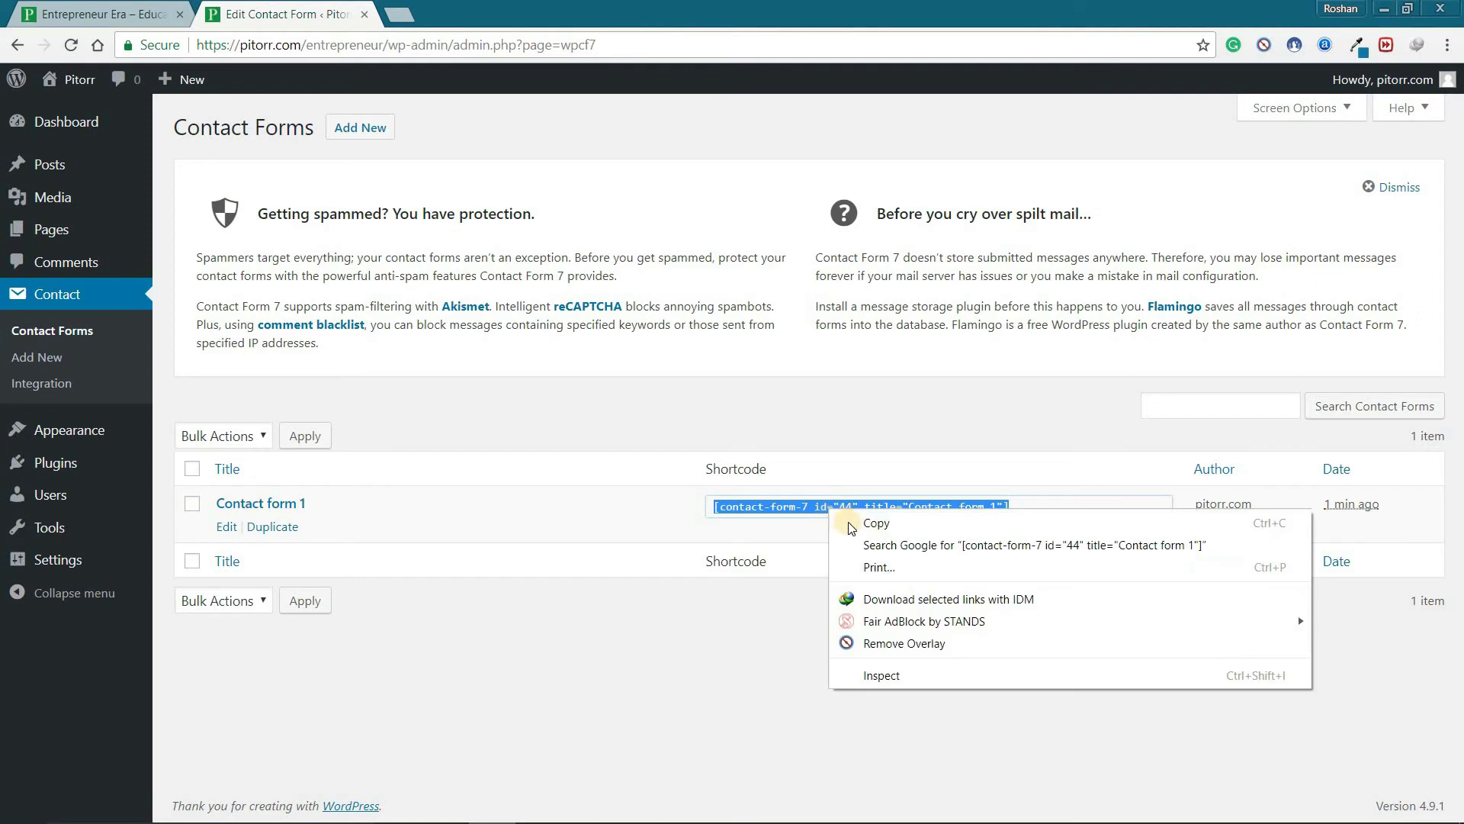
click(848, 523)
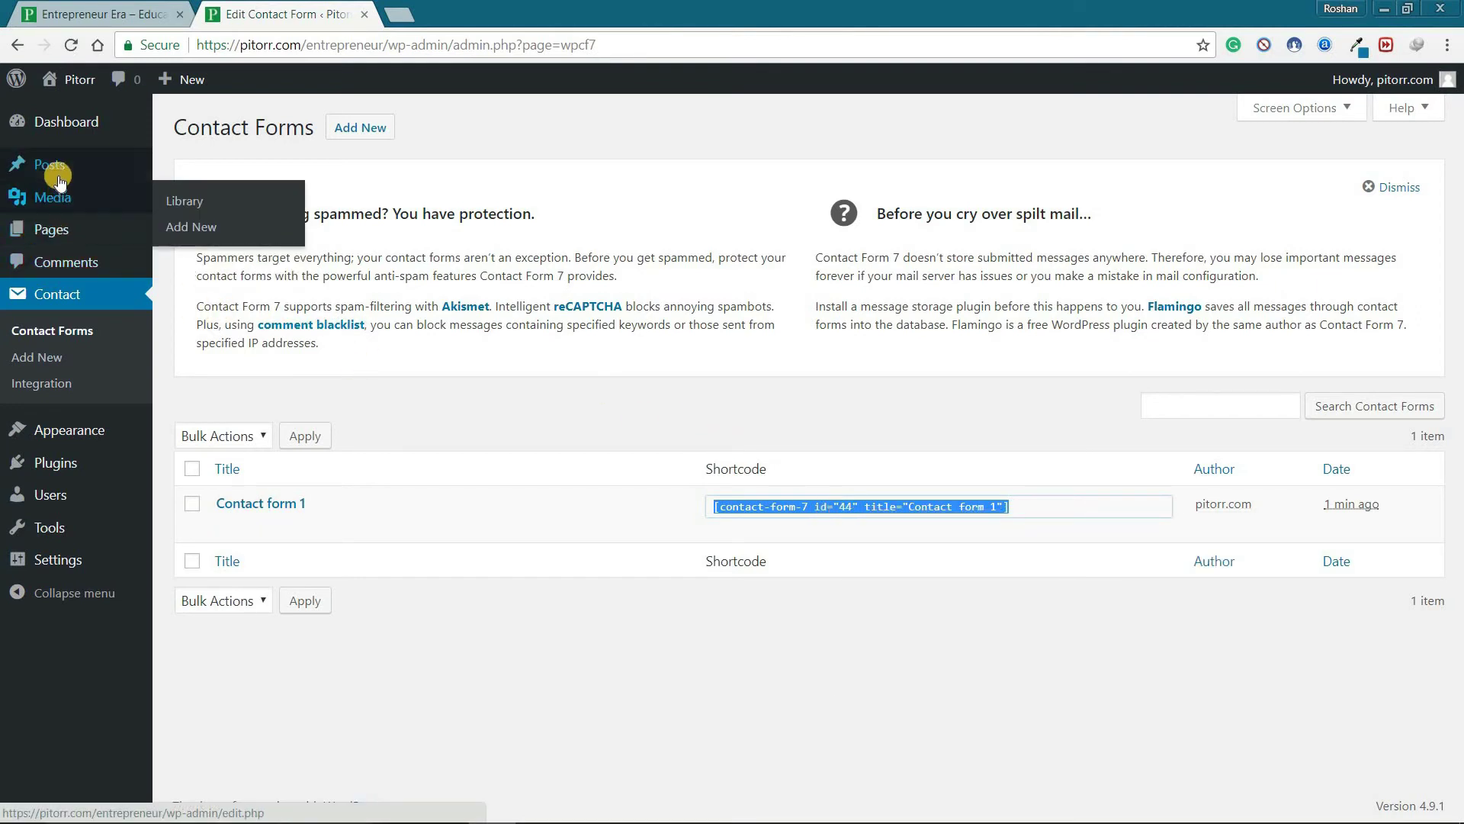
Step: Open All Pages in a new tab and edit the Contact page
mouse_move(59, 181)
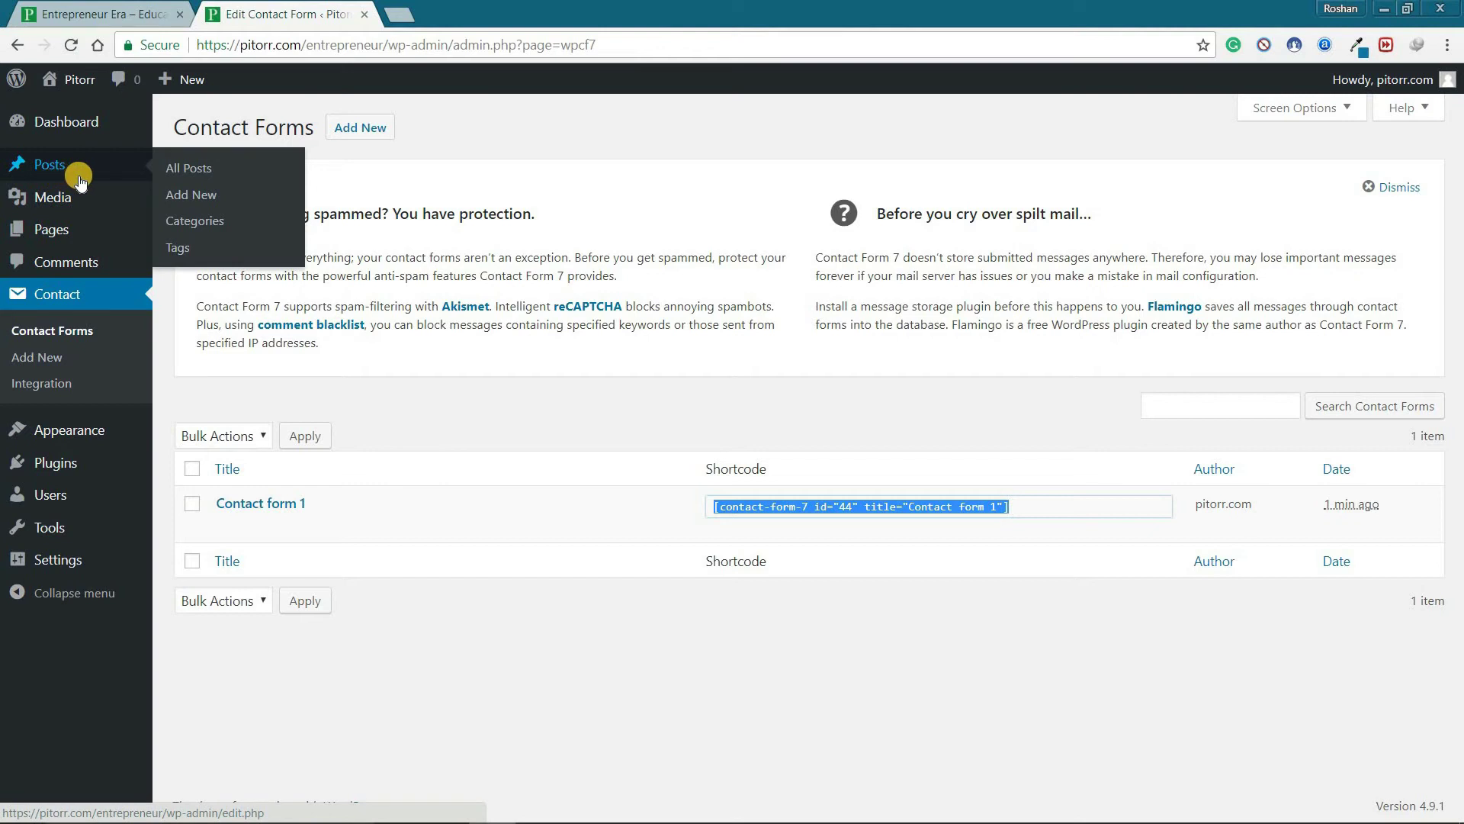
mouse_move(114, 228)
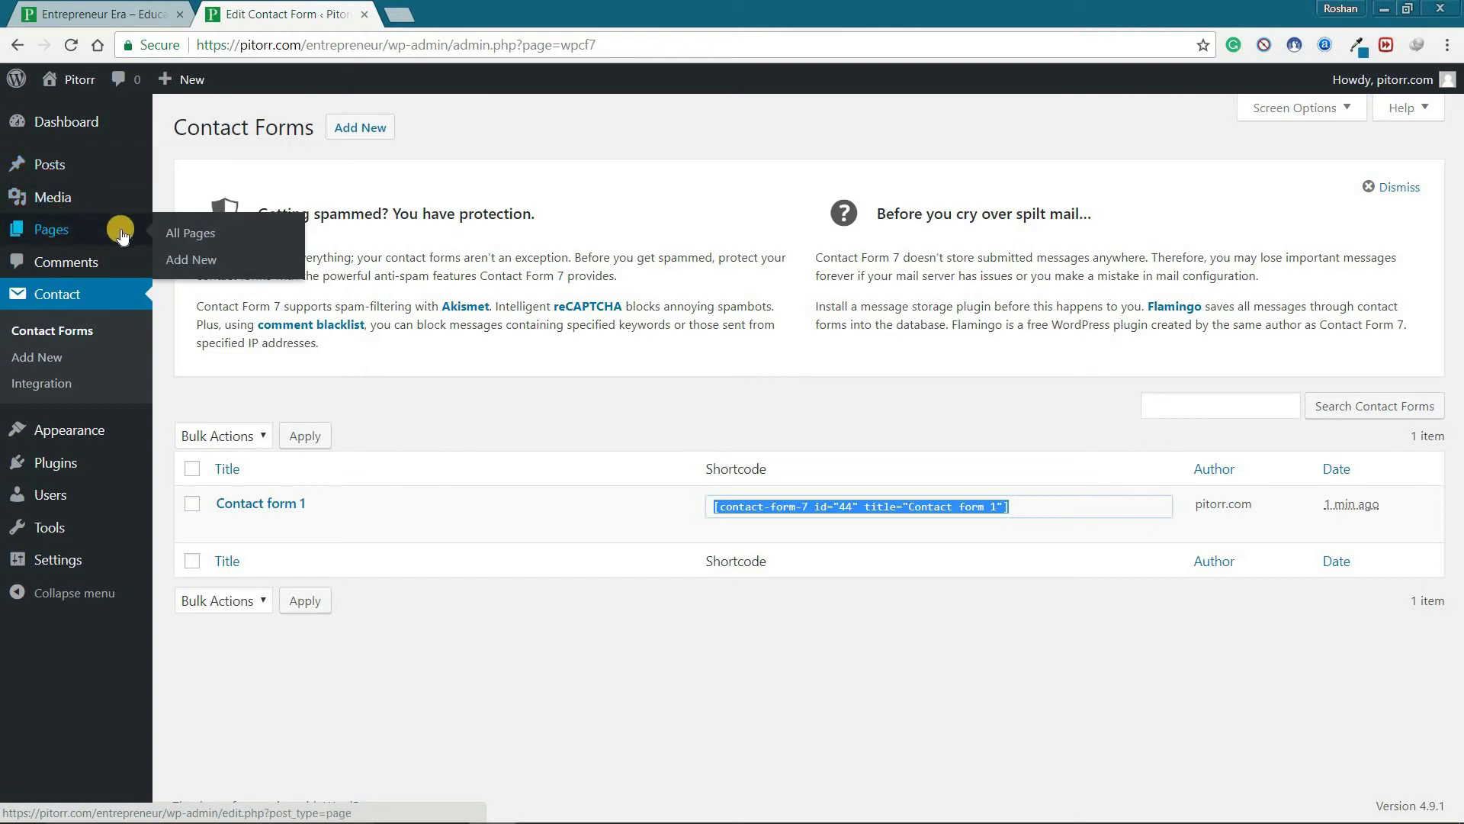
right_click(193, 262)
right_click(195, 235)
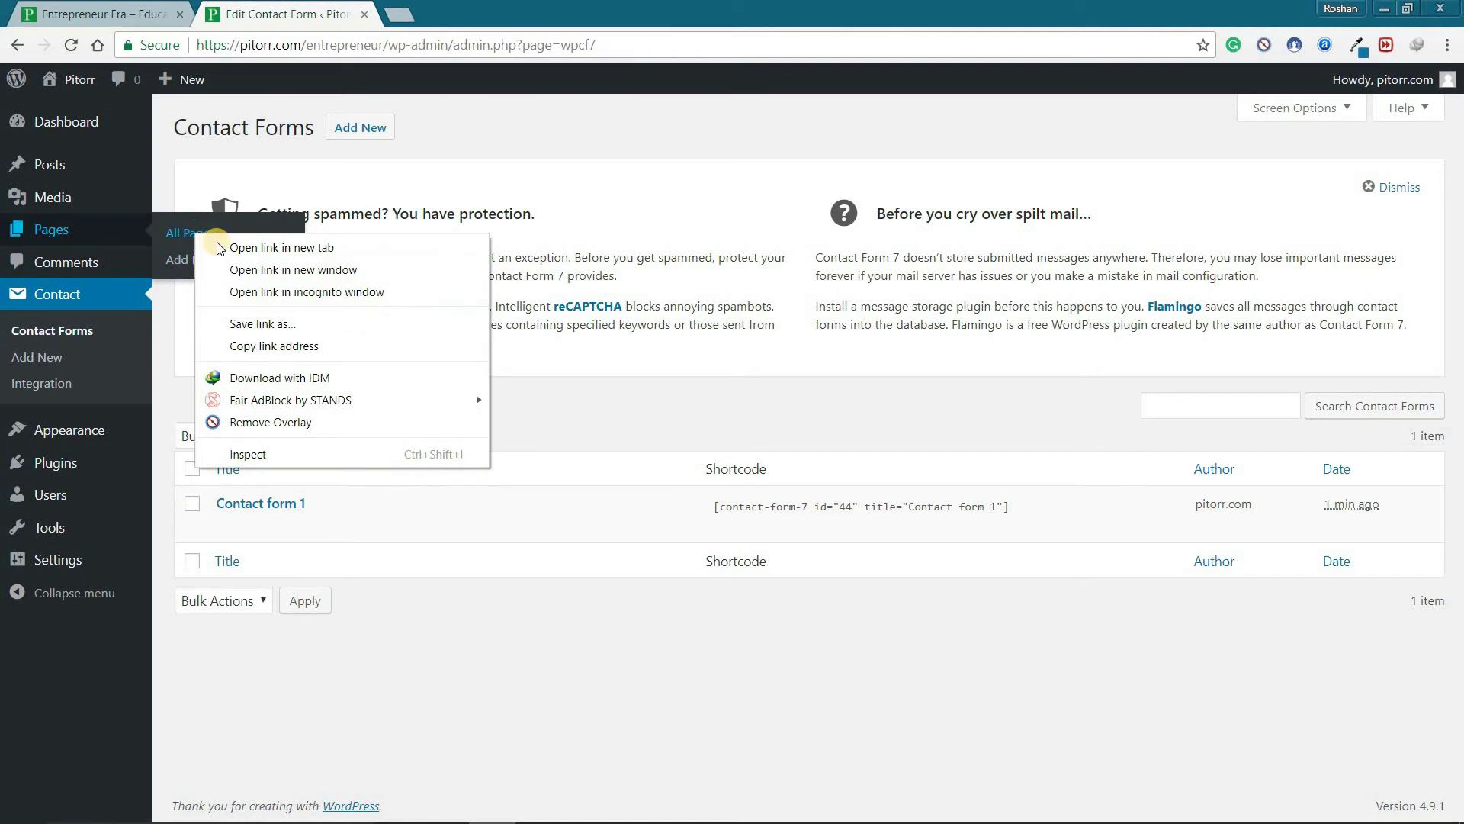
click(218, 242)
click(441, 9)
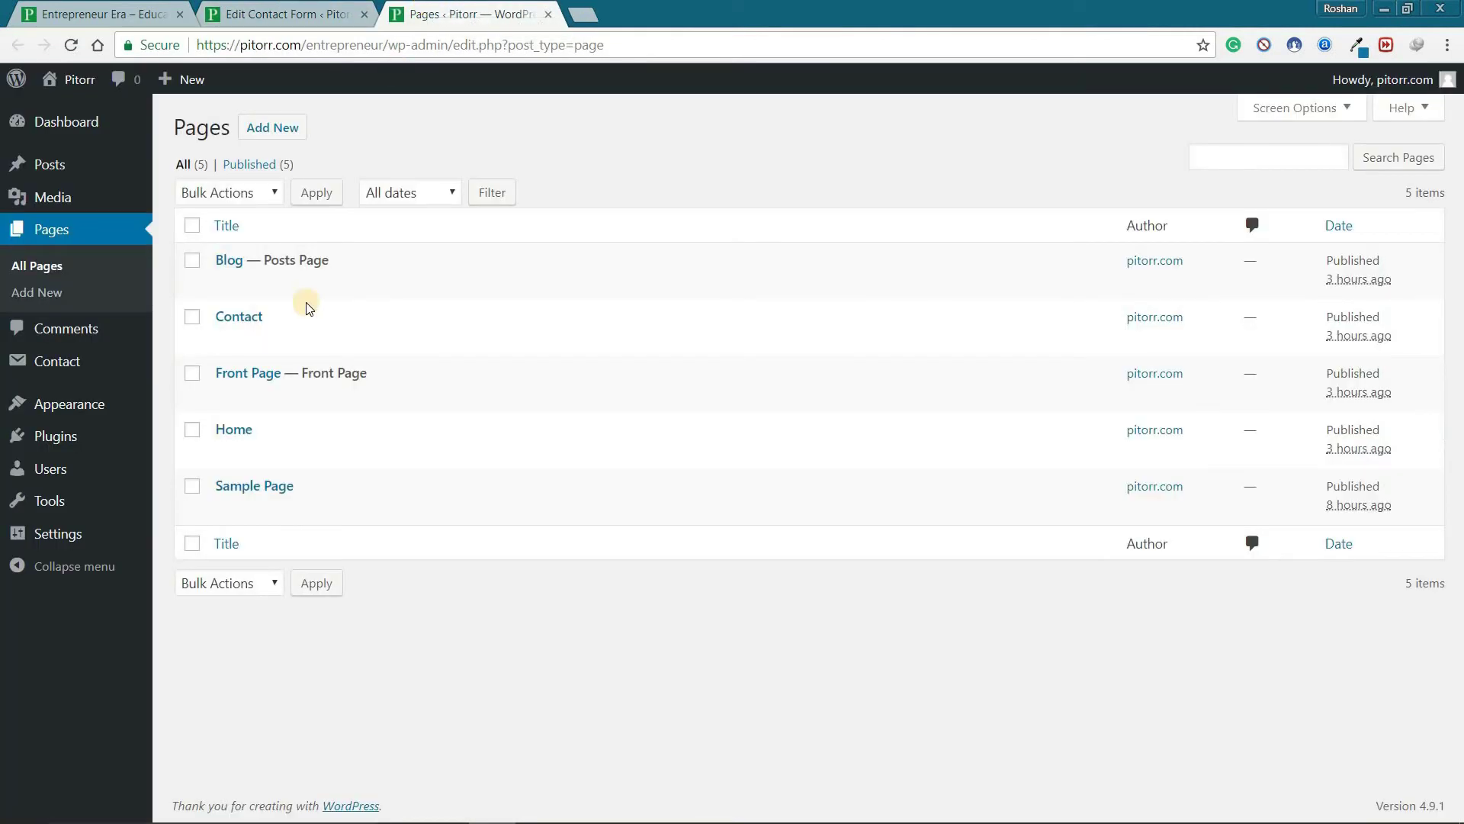
click(226, 341)
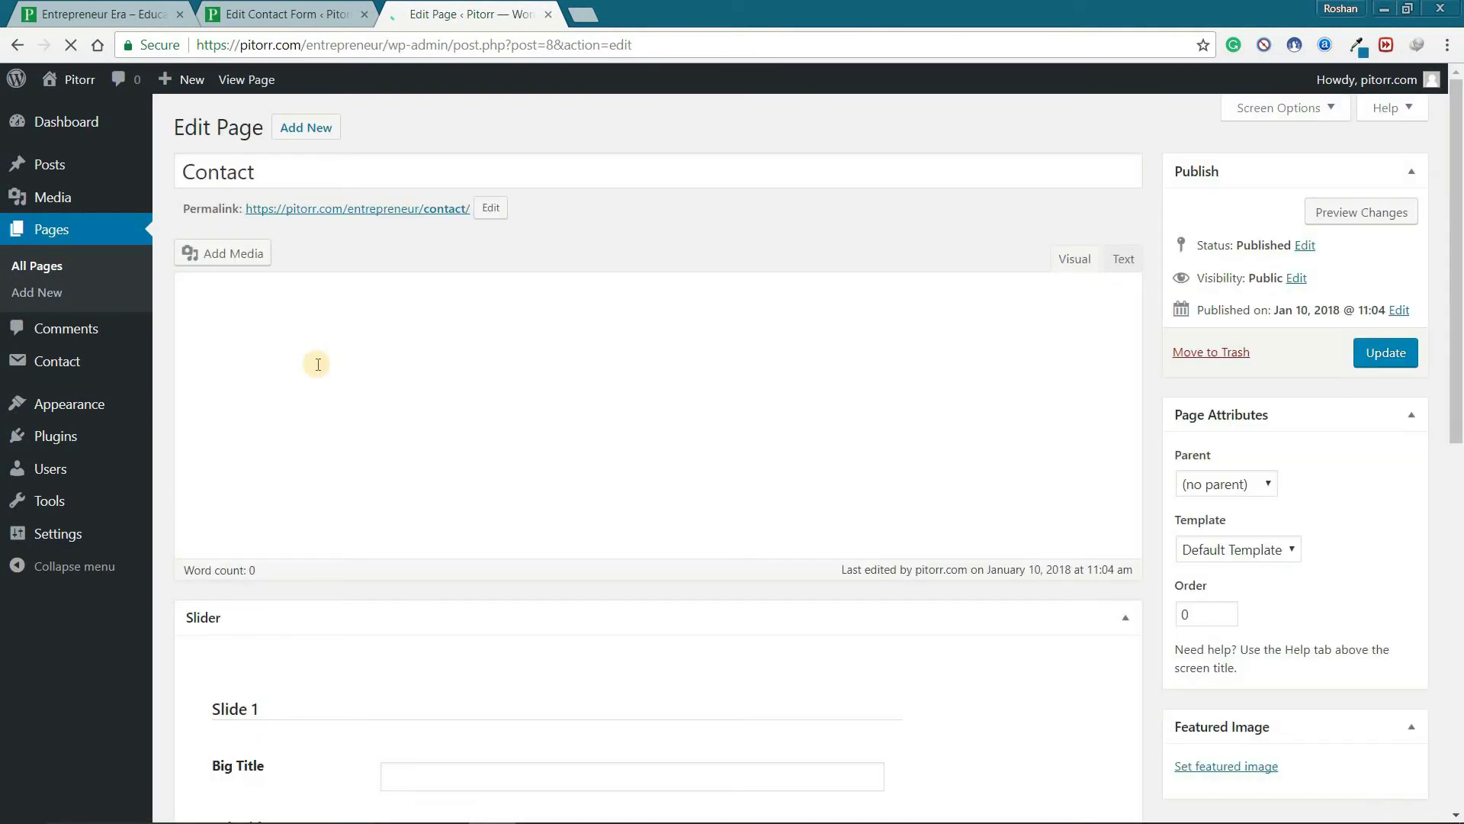
Step: Paste the shortcode [contact-form-7 id="44" title="Contact form 1"] into the Contact page and update it
click(329, 364)
key(ctrl+v)
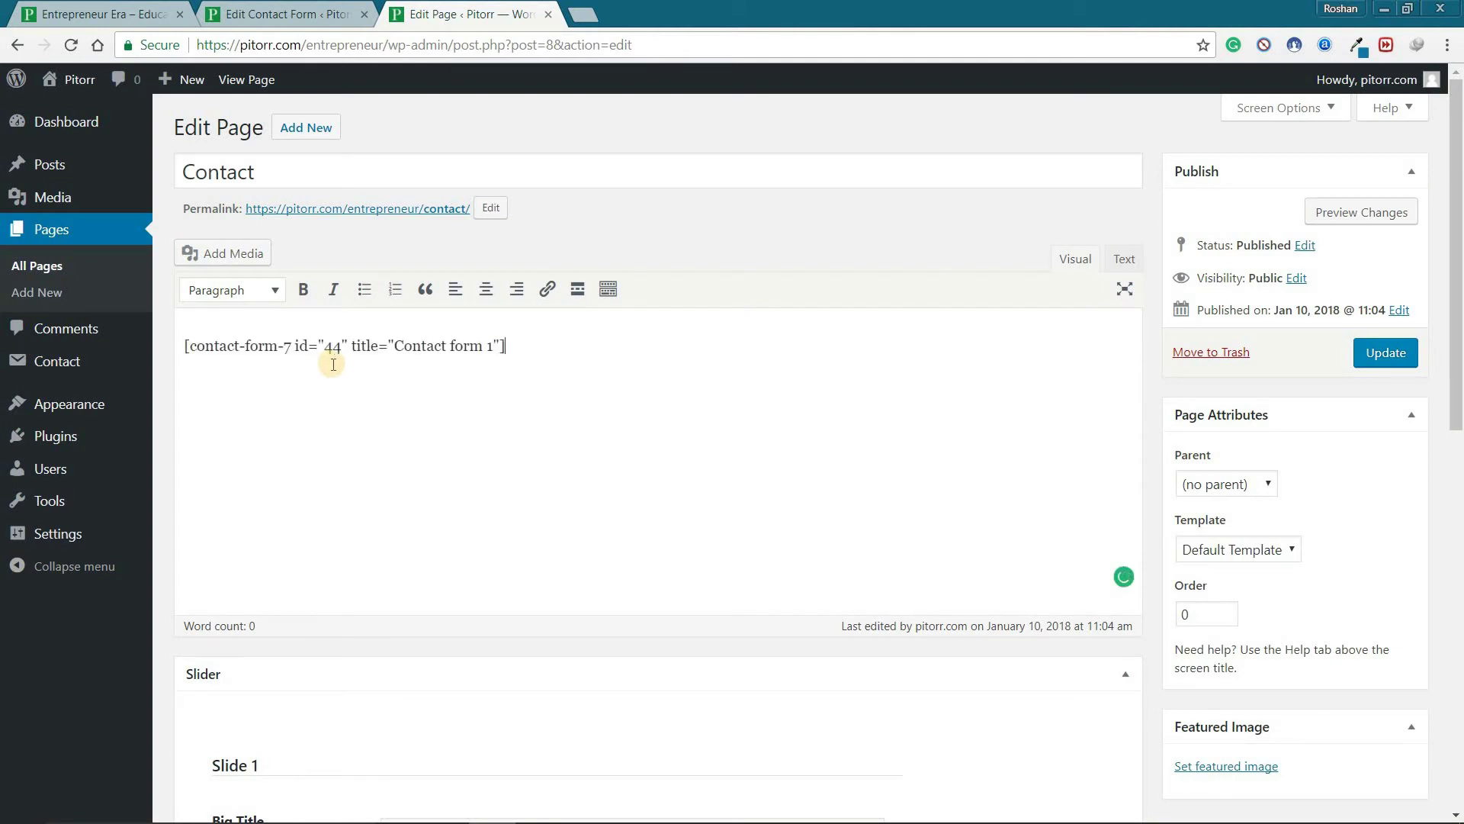
click(293, 6)
click(469, 14)
click(1400, 365)
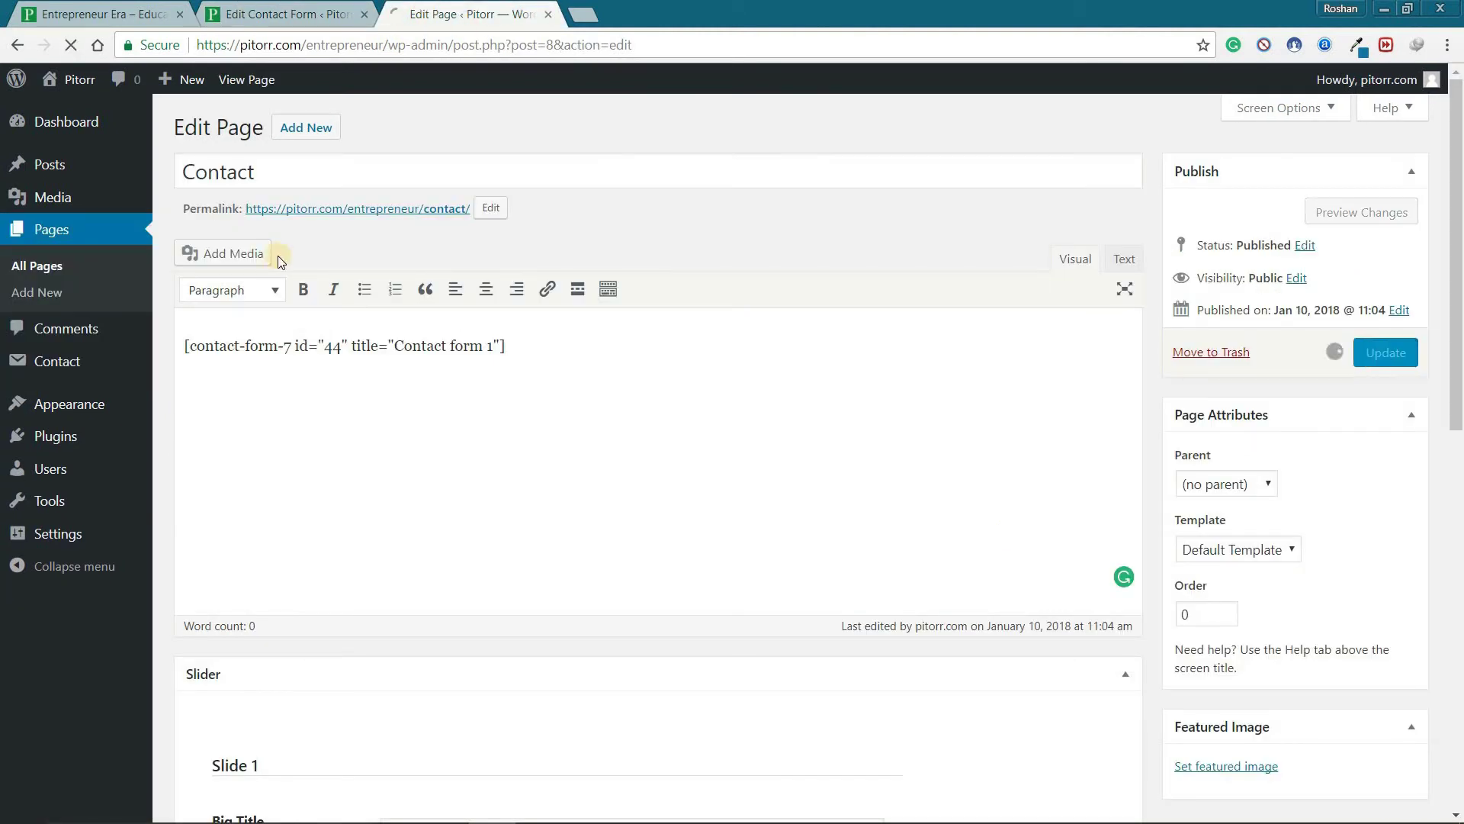
click(294, 14)
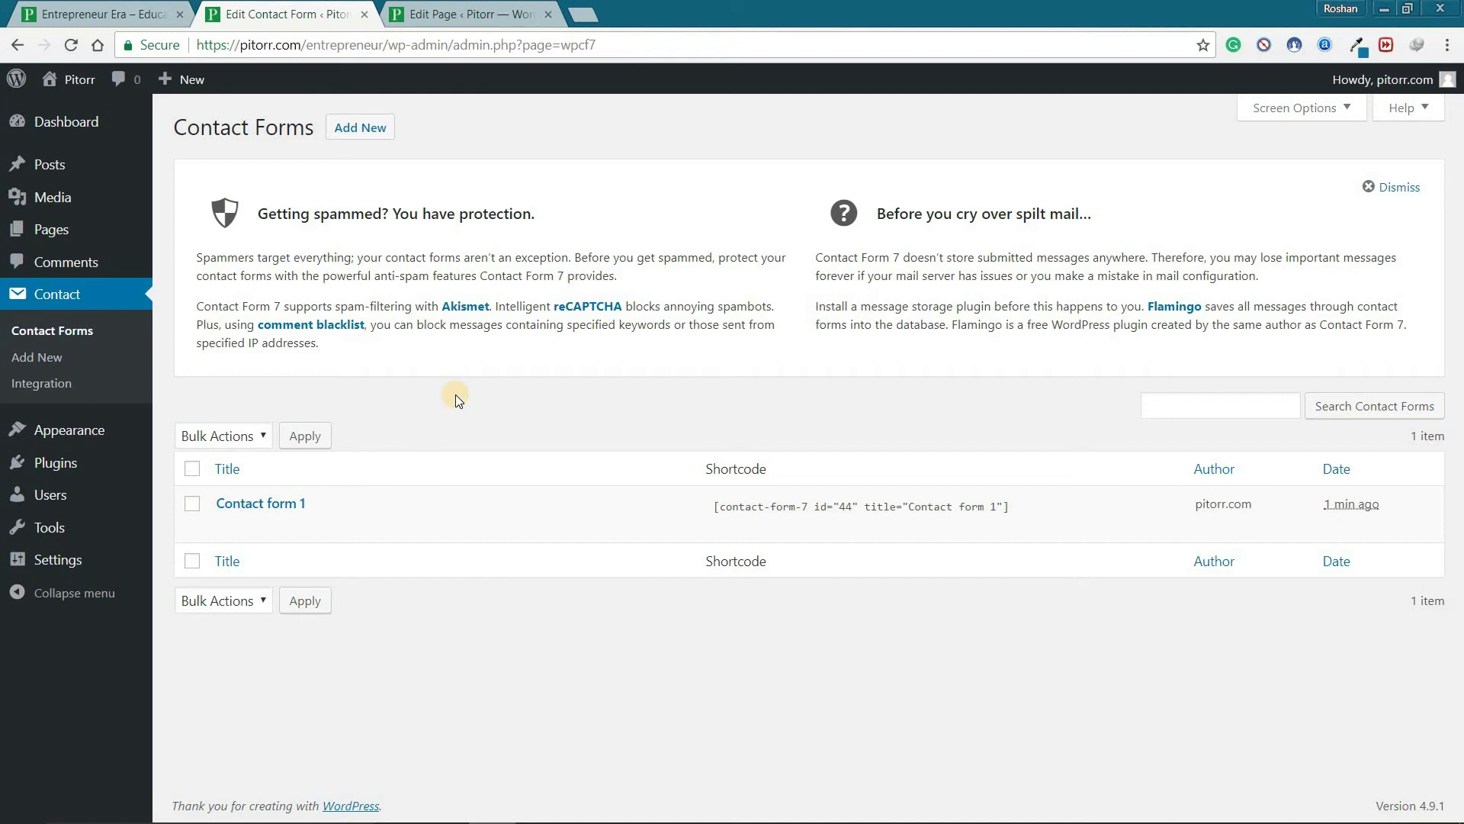
click(427, 14)
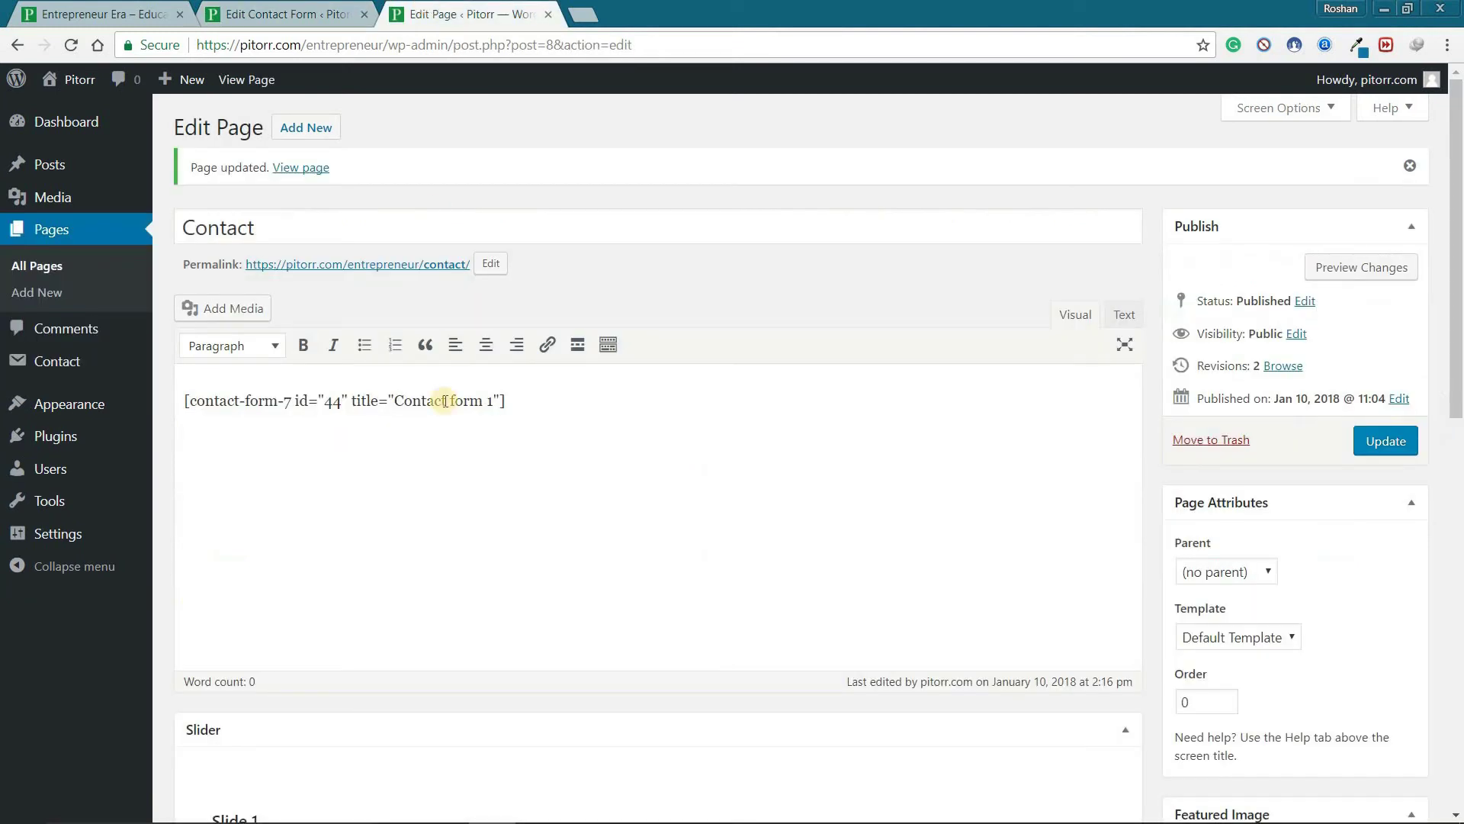
Step: Open the live Contact page in a new tab and try the Name, Email and Subject fields
right_click(317, 272)
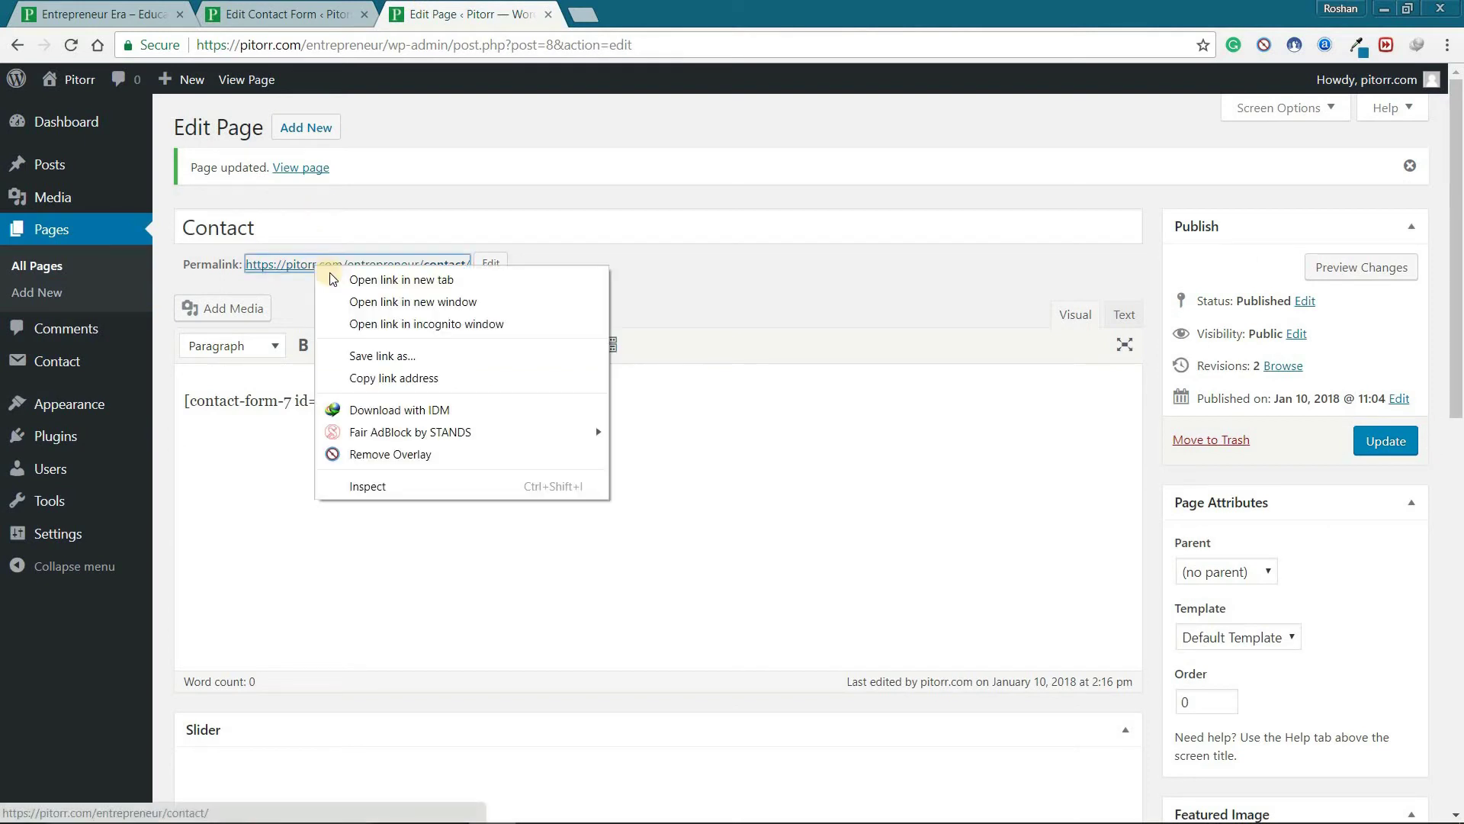
click(343, 281)
click(627, 5)
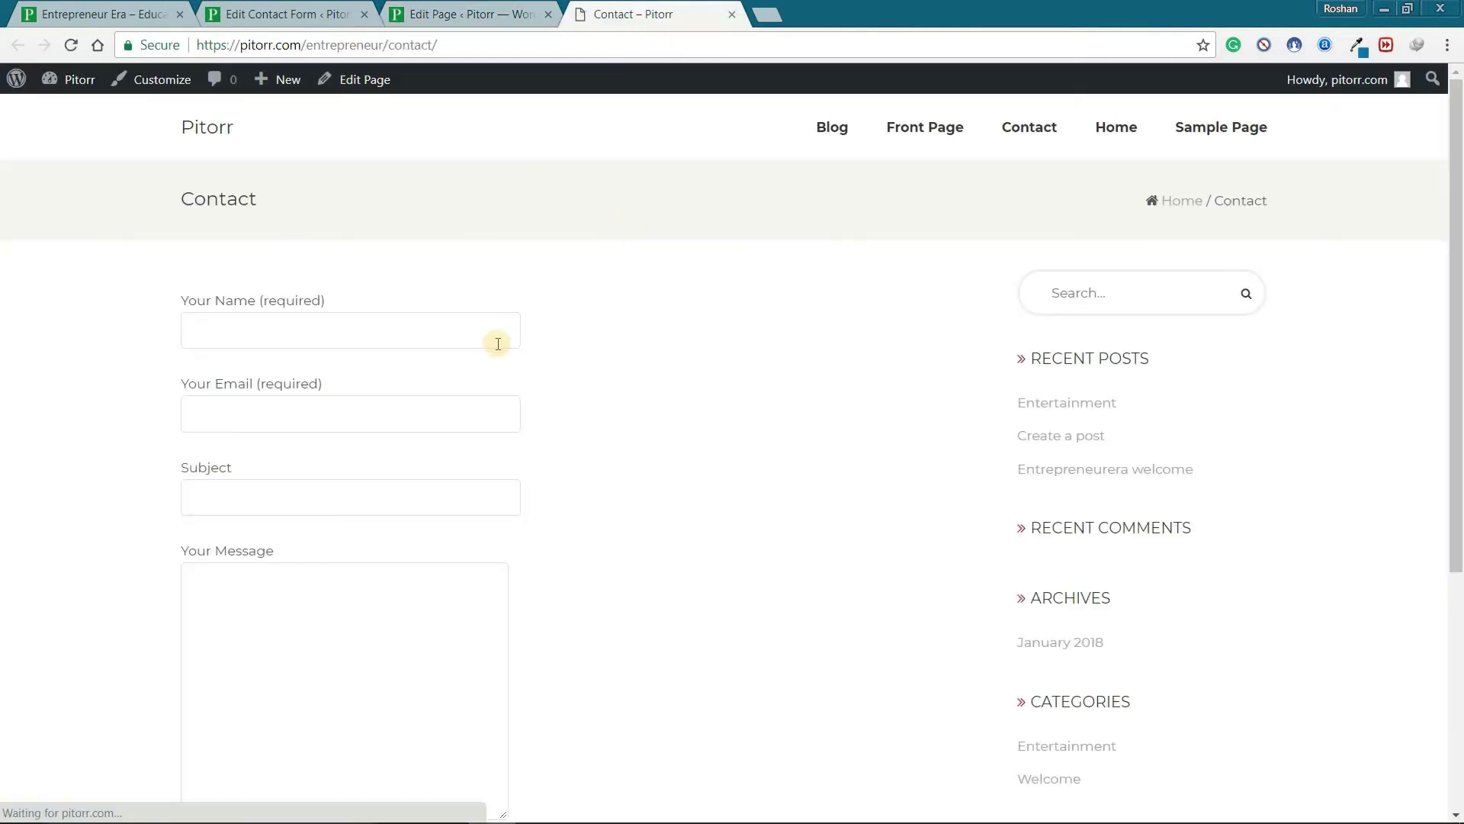
click(386, 328)
click(383, 397)
click(697, 386)
click(233, 477)
Step: Set the Contact page template to Full Width and update the page
click(462, 13)
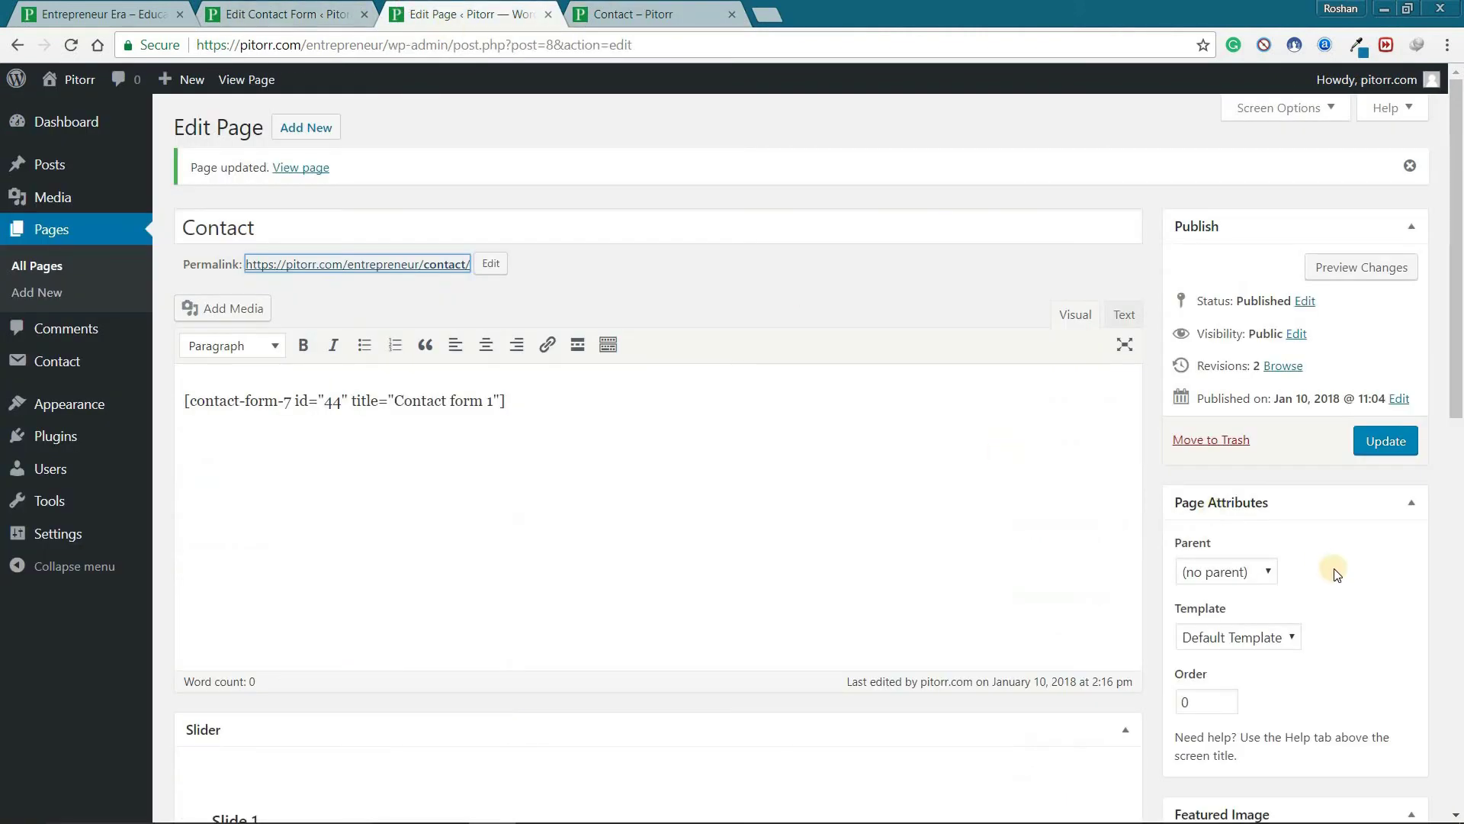
click(1235, 641)
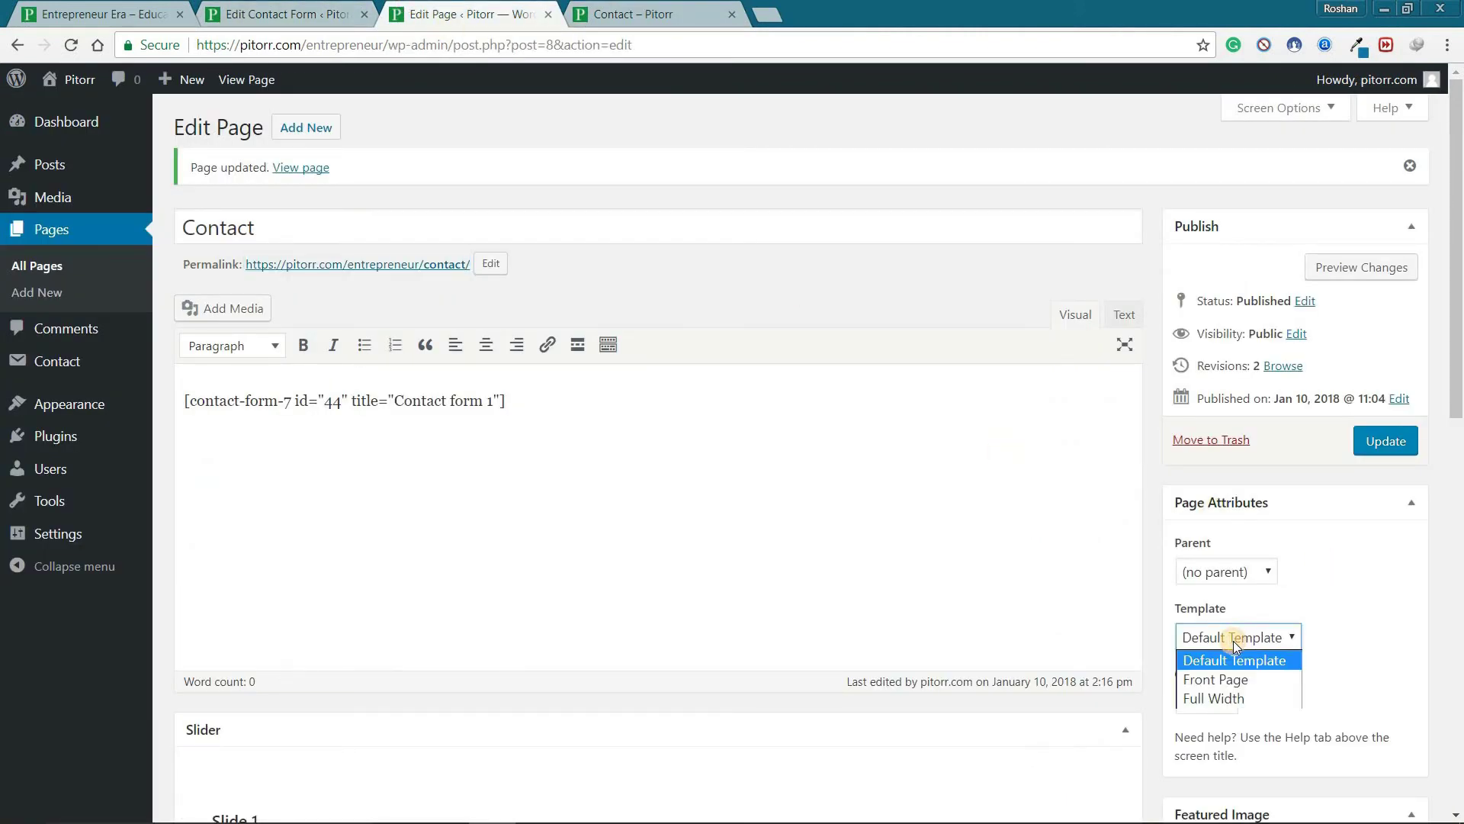
click(1212, 699)
click(656, 14)
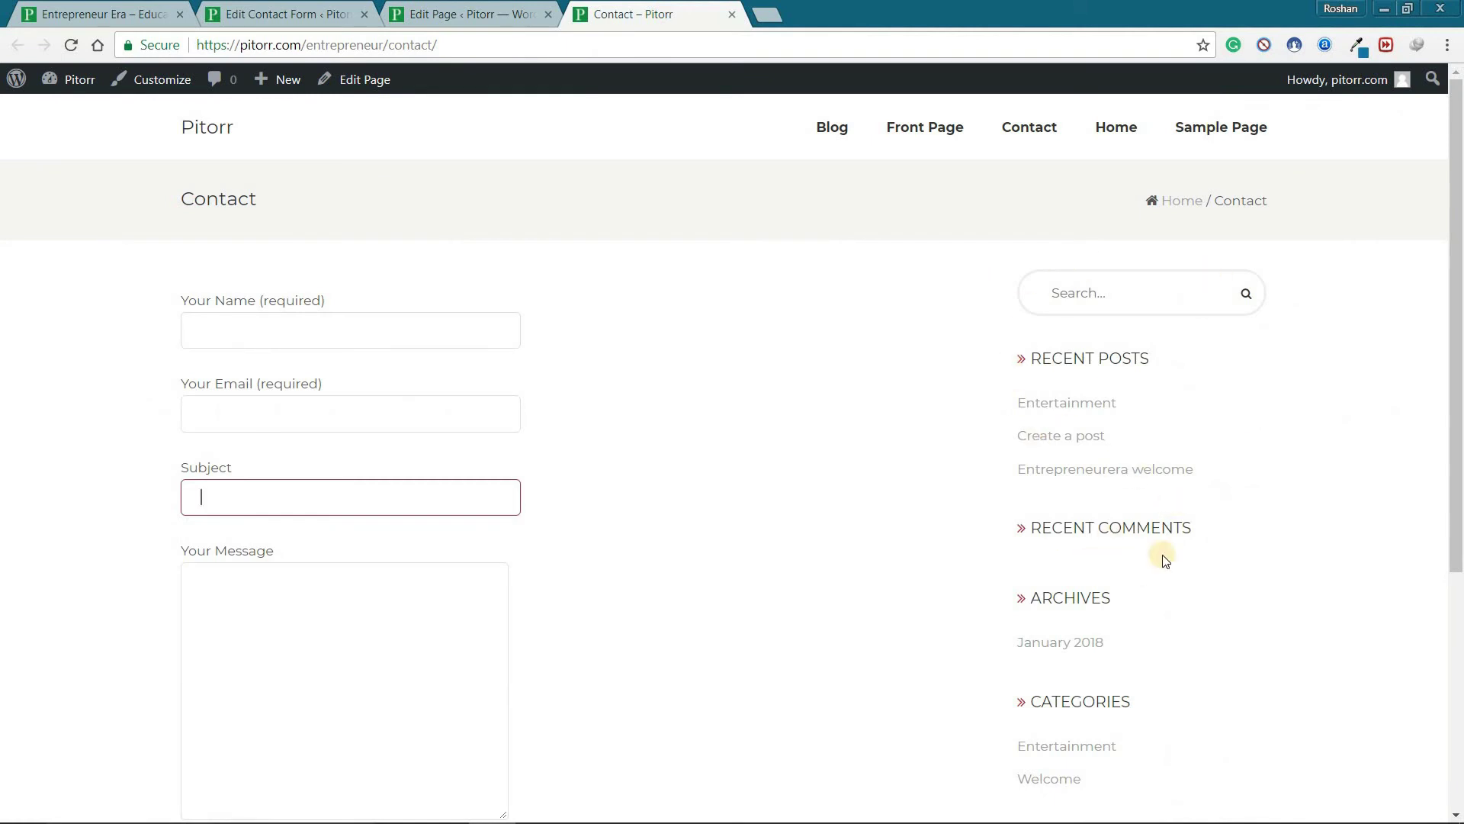
click(492, 13)
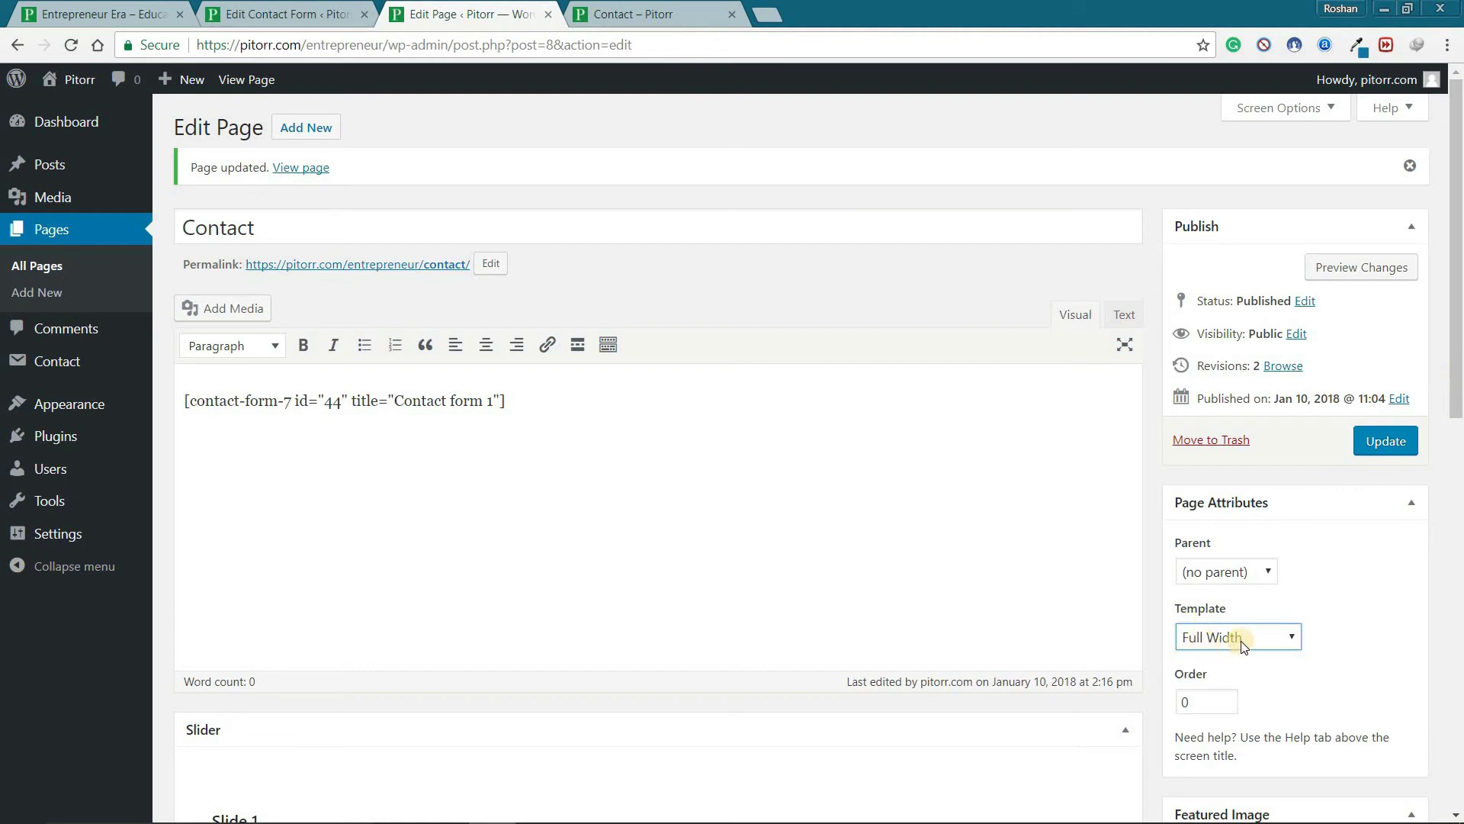
click(1392, 456)
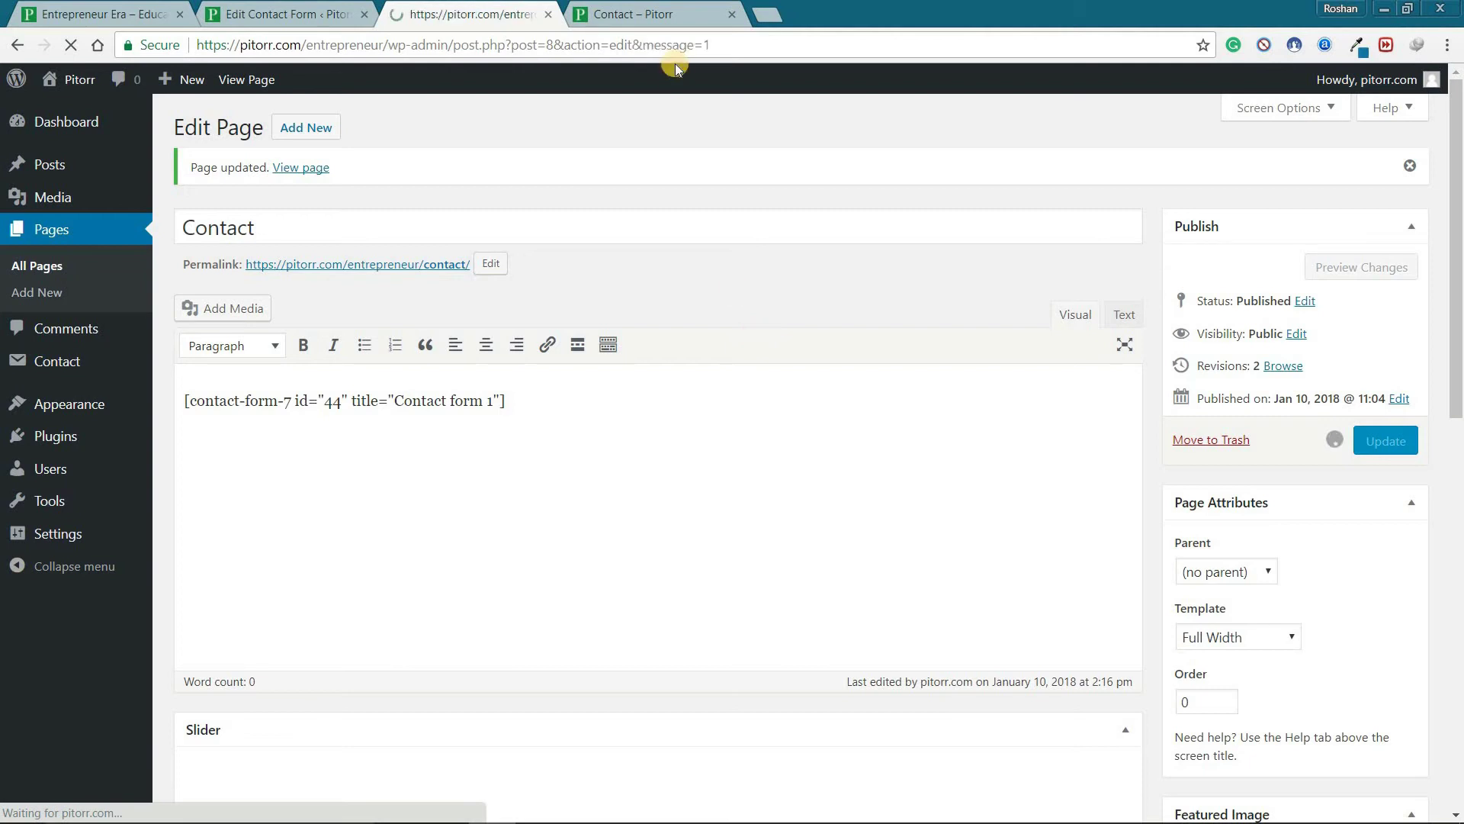
Step: Reload the live Contact page and try the full-width form's Name and Email fields
click(624, 9)
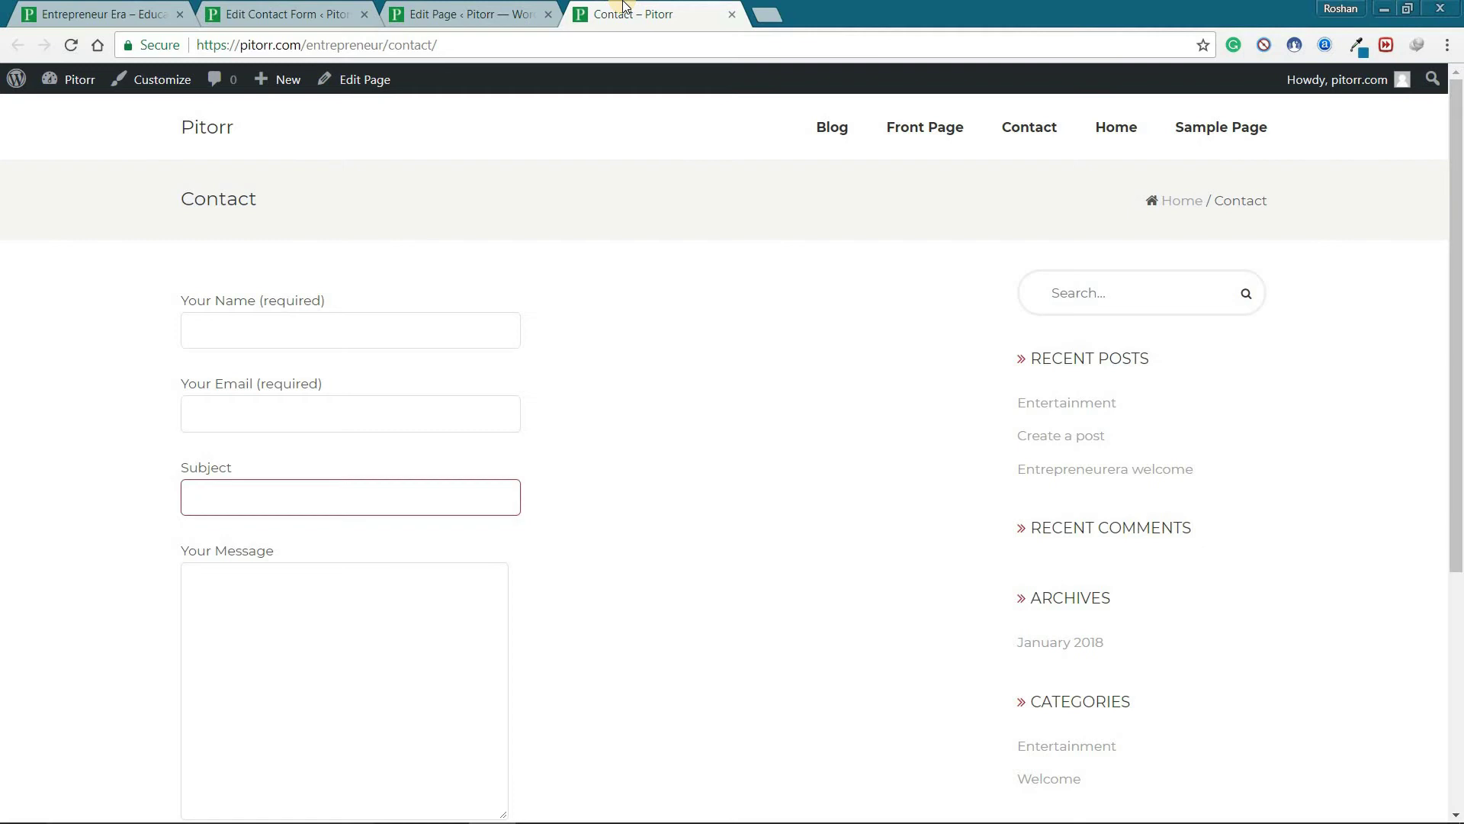
click(620, 48)
key(Return)
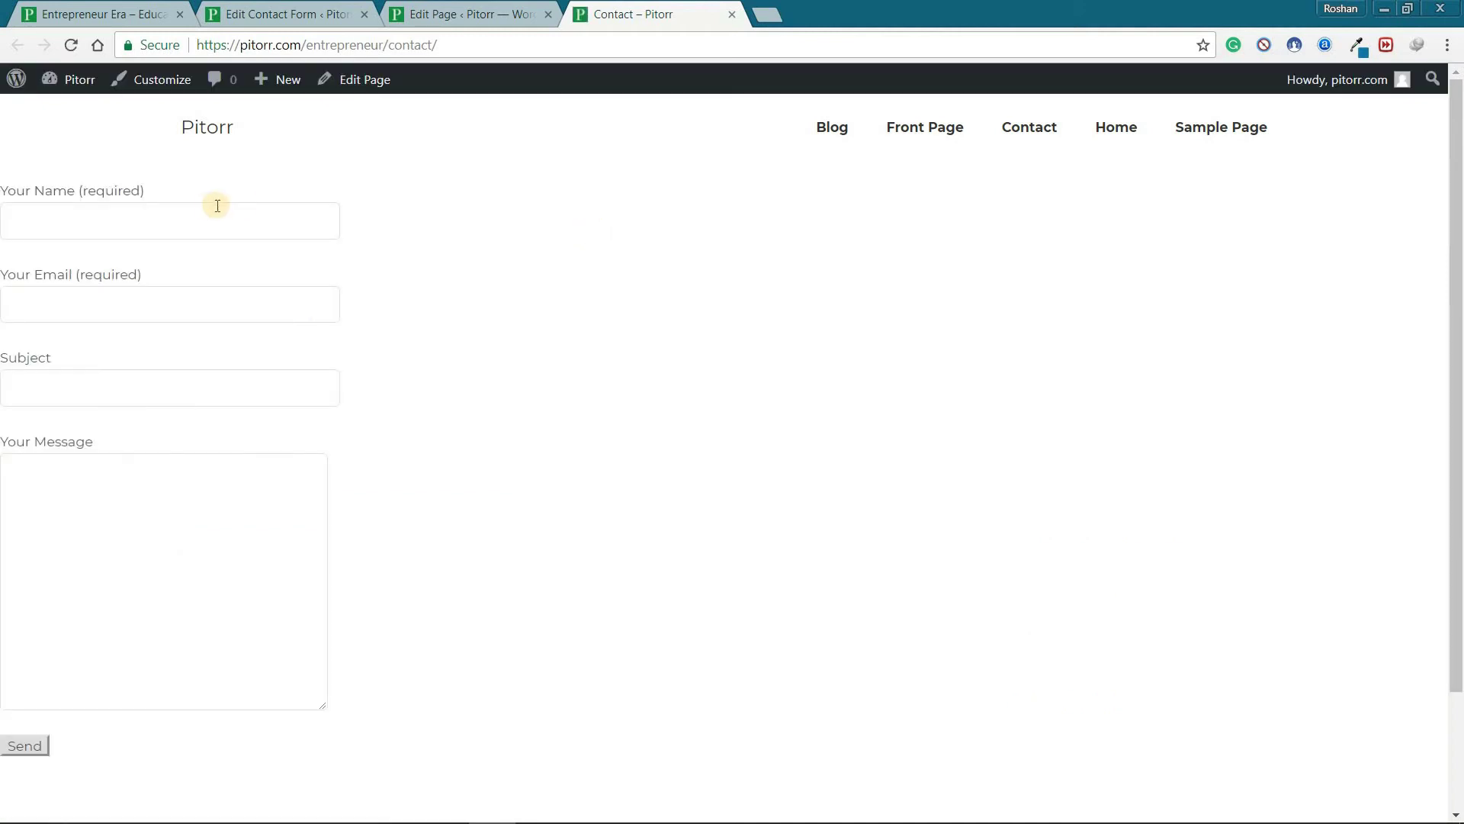
click(192, 210)
click(130, 292)
click(913, 527)
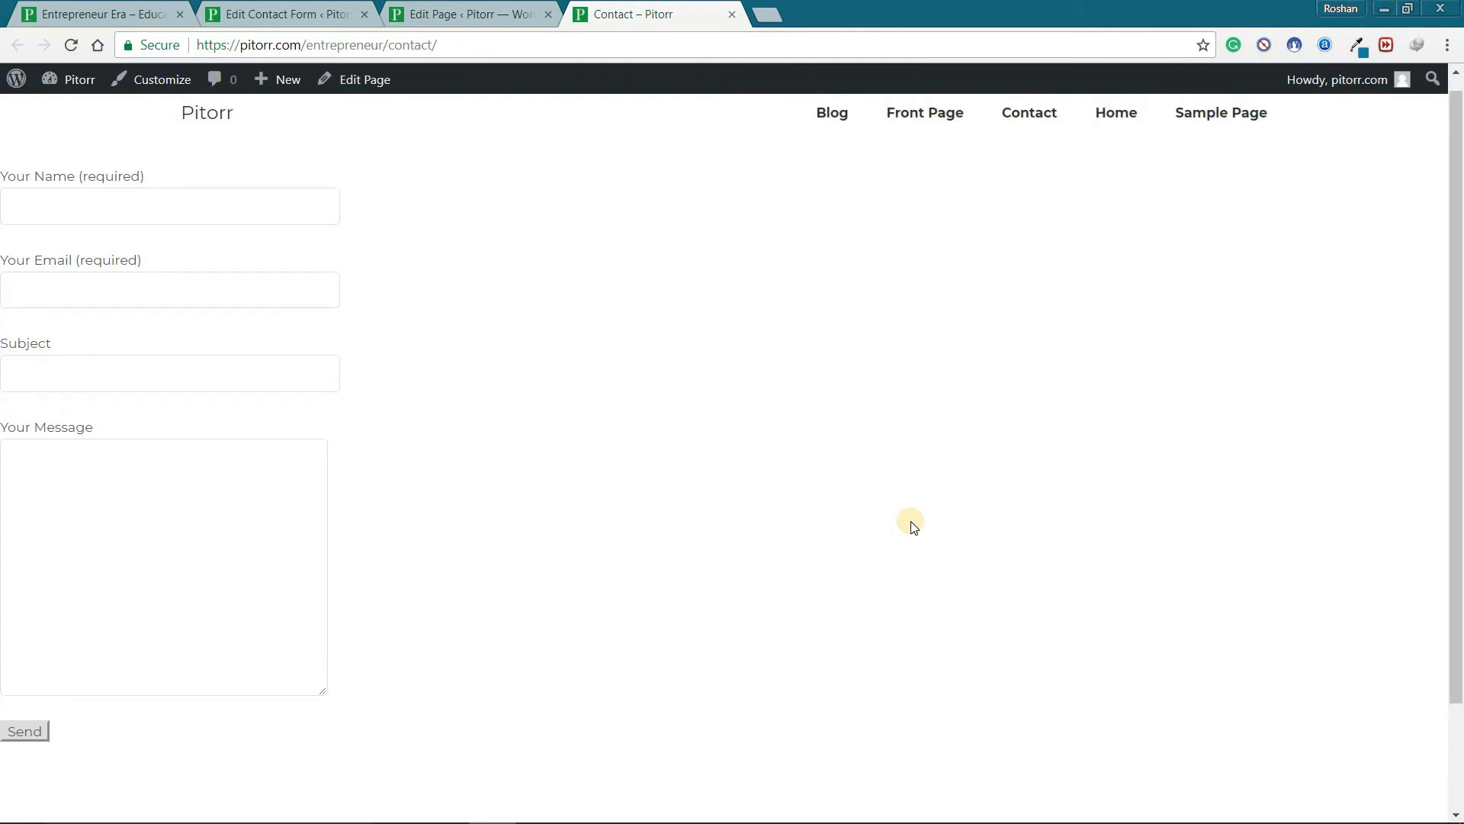
click(156, 227)
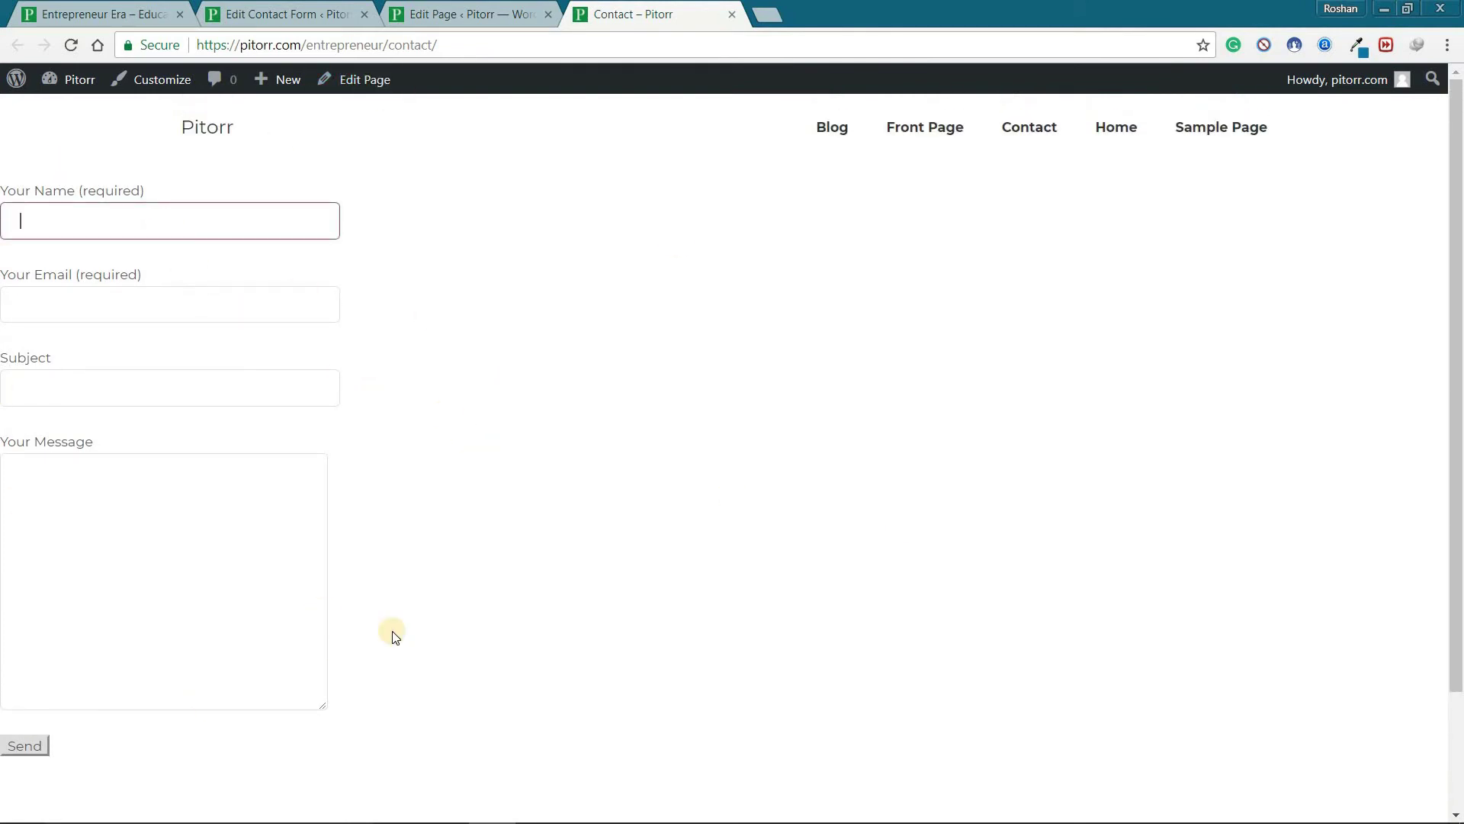
click(526, 12)
click(662, 6)
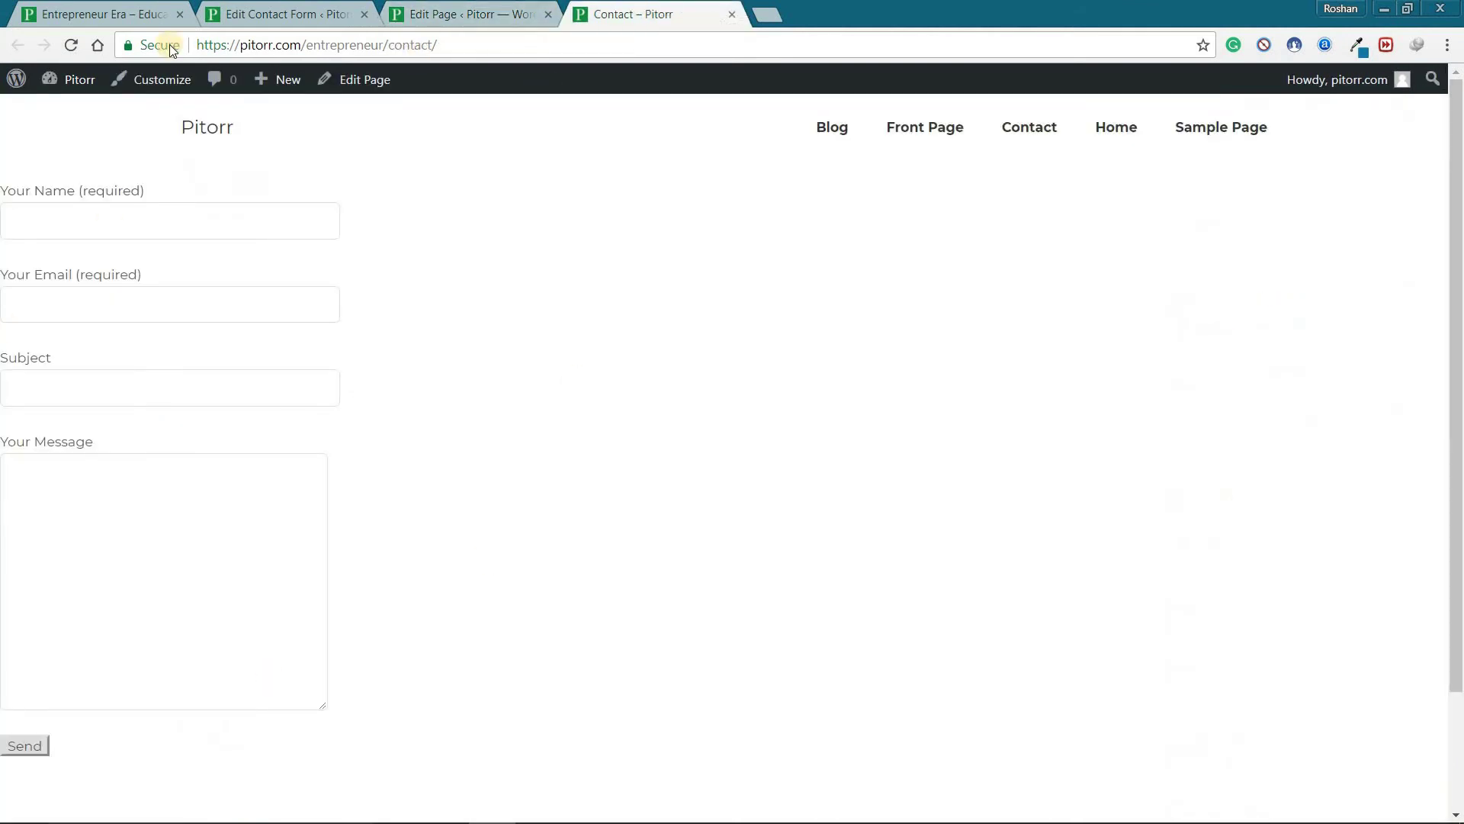
click(277, 6)
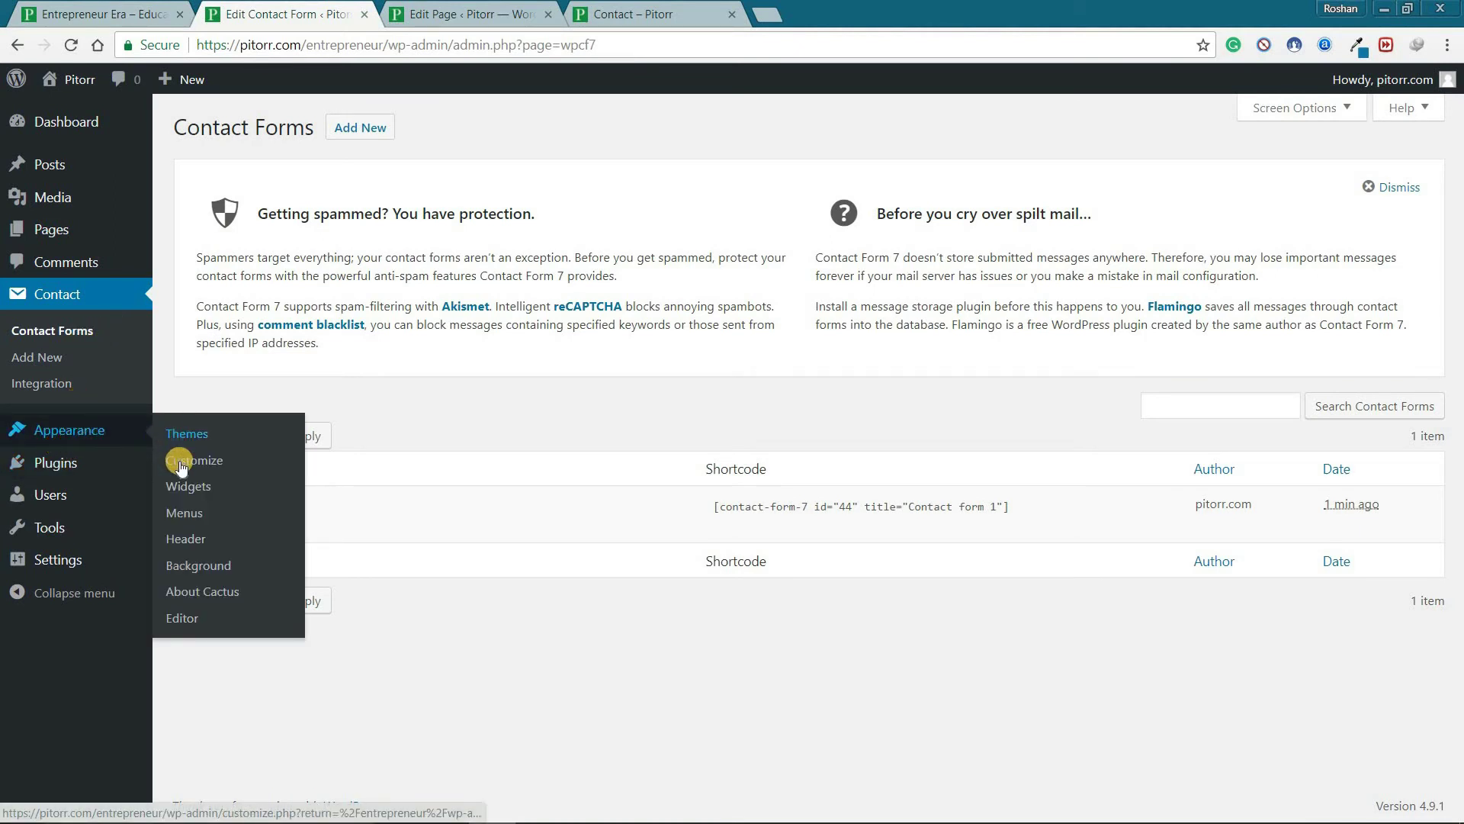
Step: Open the theme Customizer in a new tab and review the Contact page's template choices
right_click(180, 461)
click(221, 472)
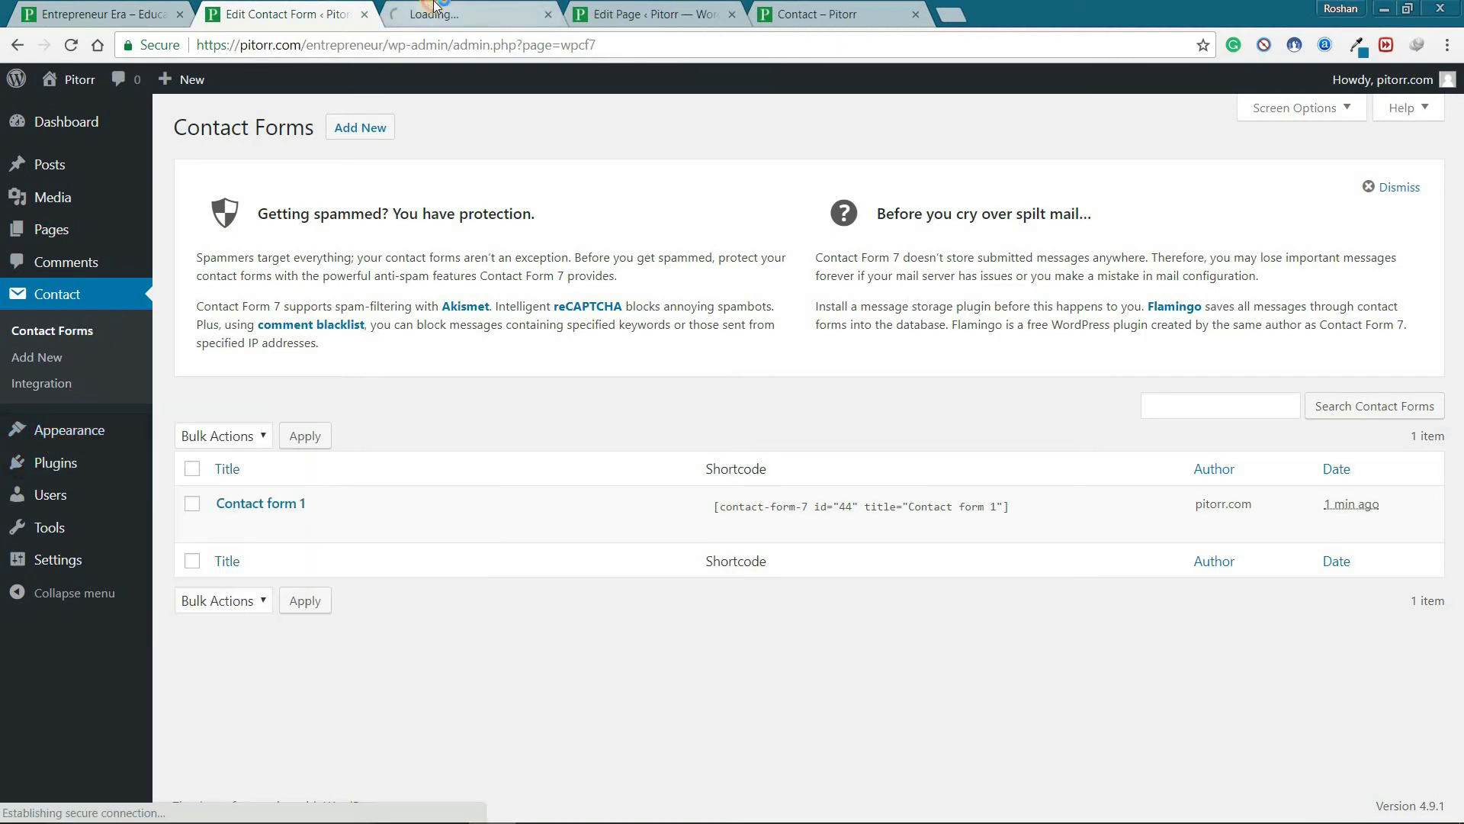
key(ctrl+Tab)
click(775, 6)
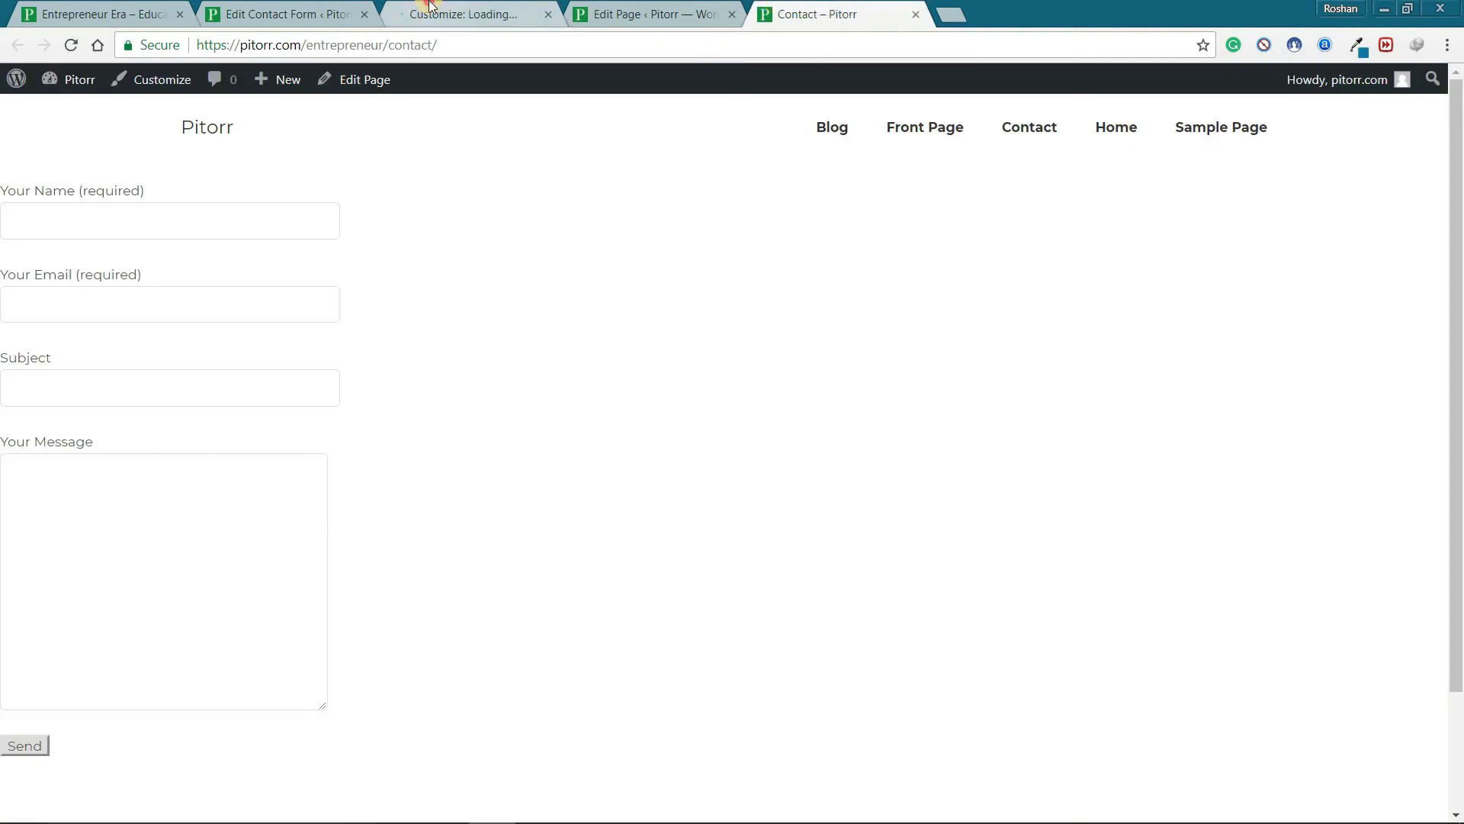
click(431, 7)
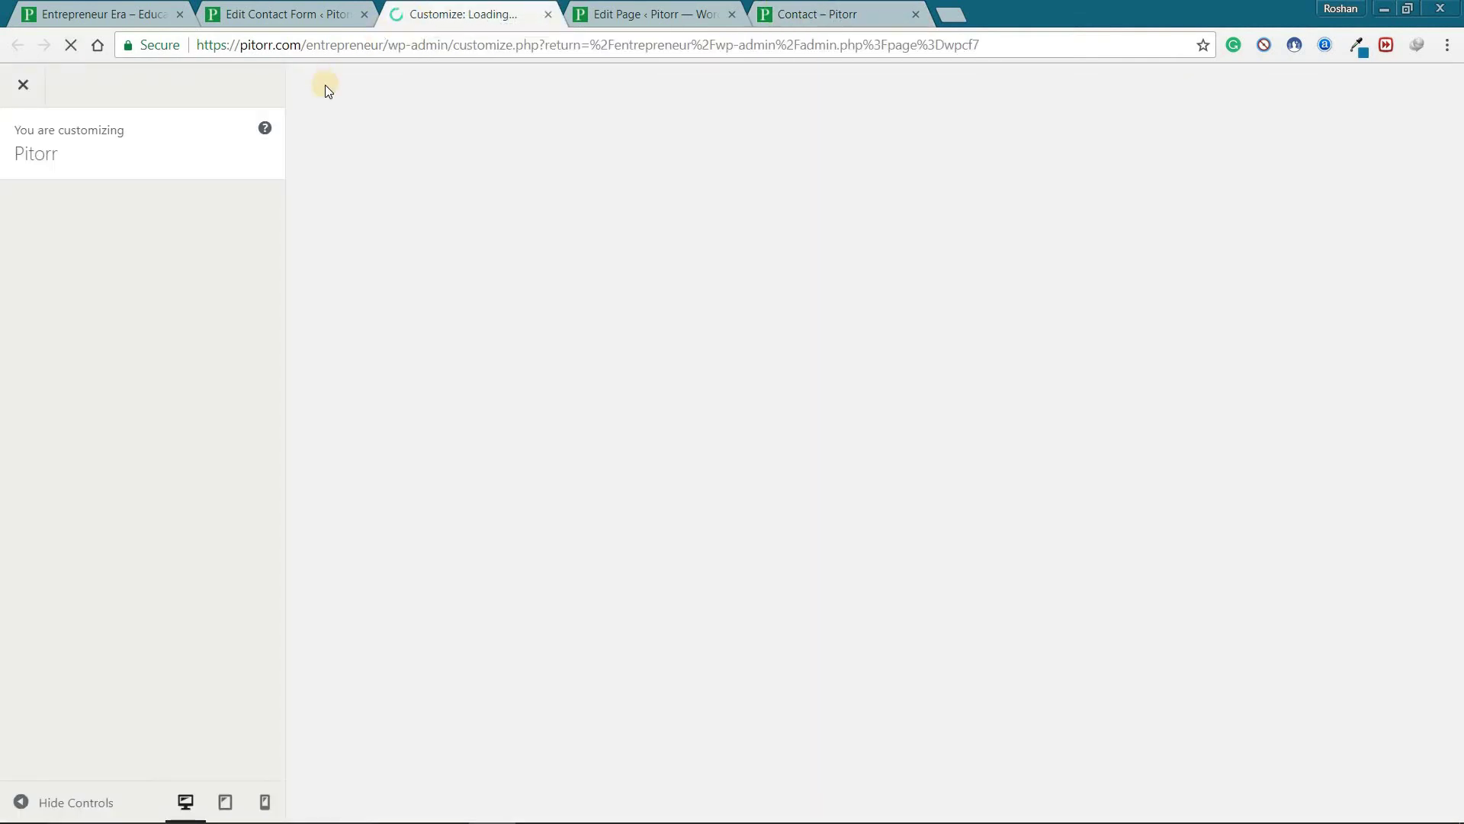
click(652, 7)
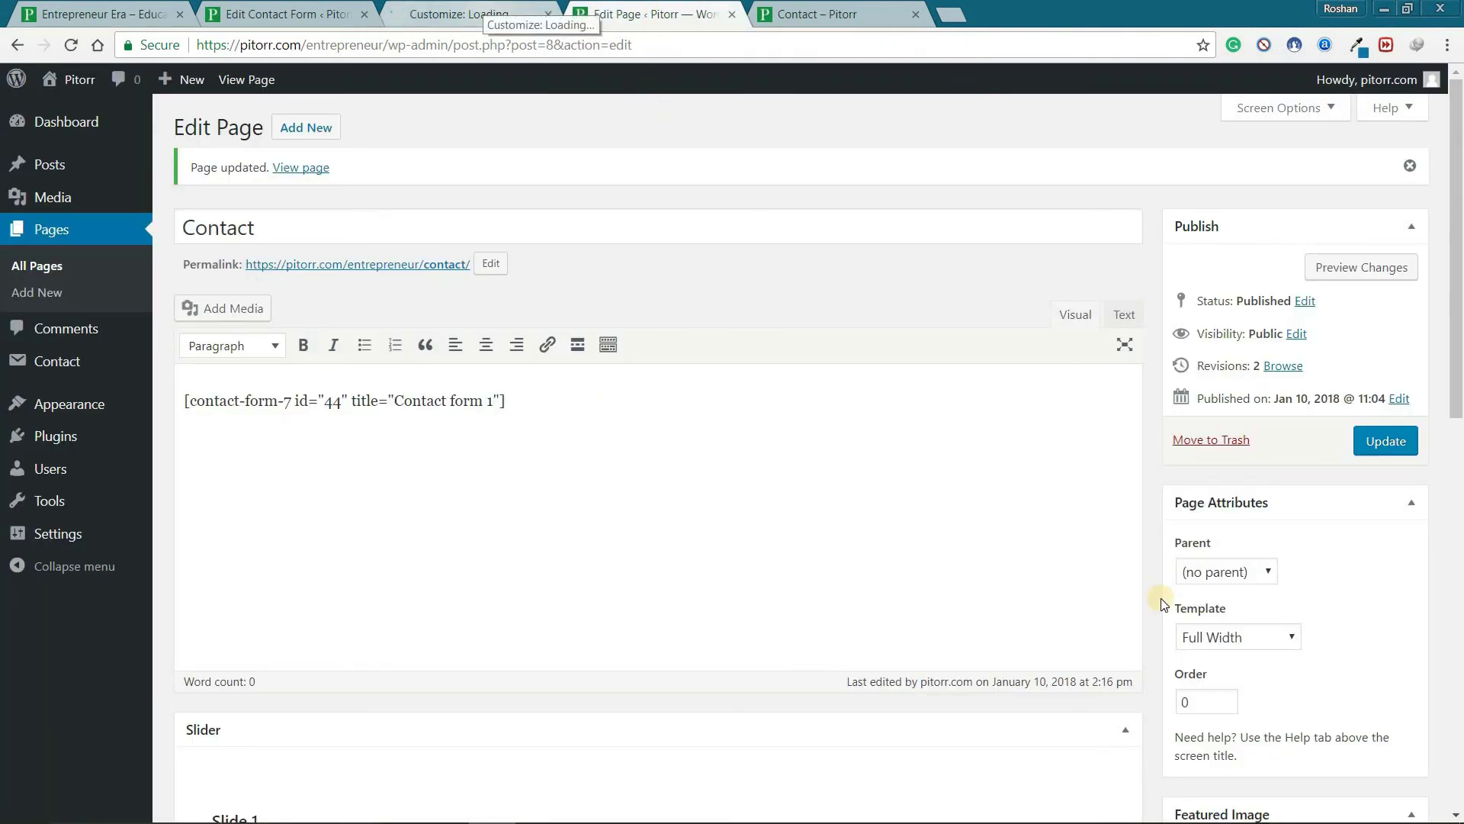
click(1223, 638)
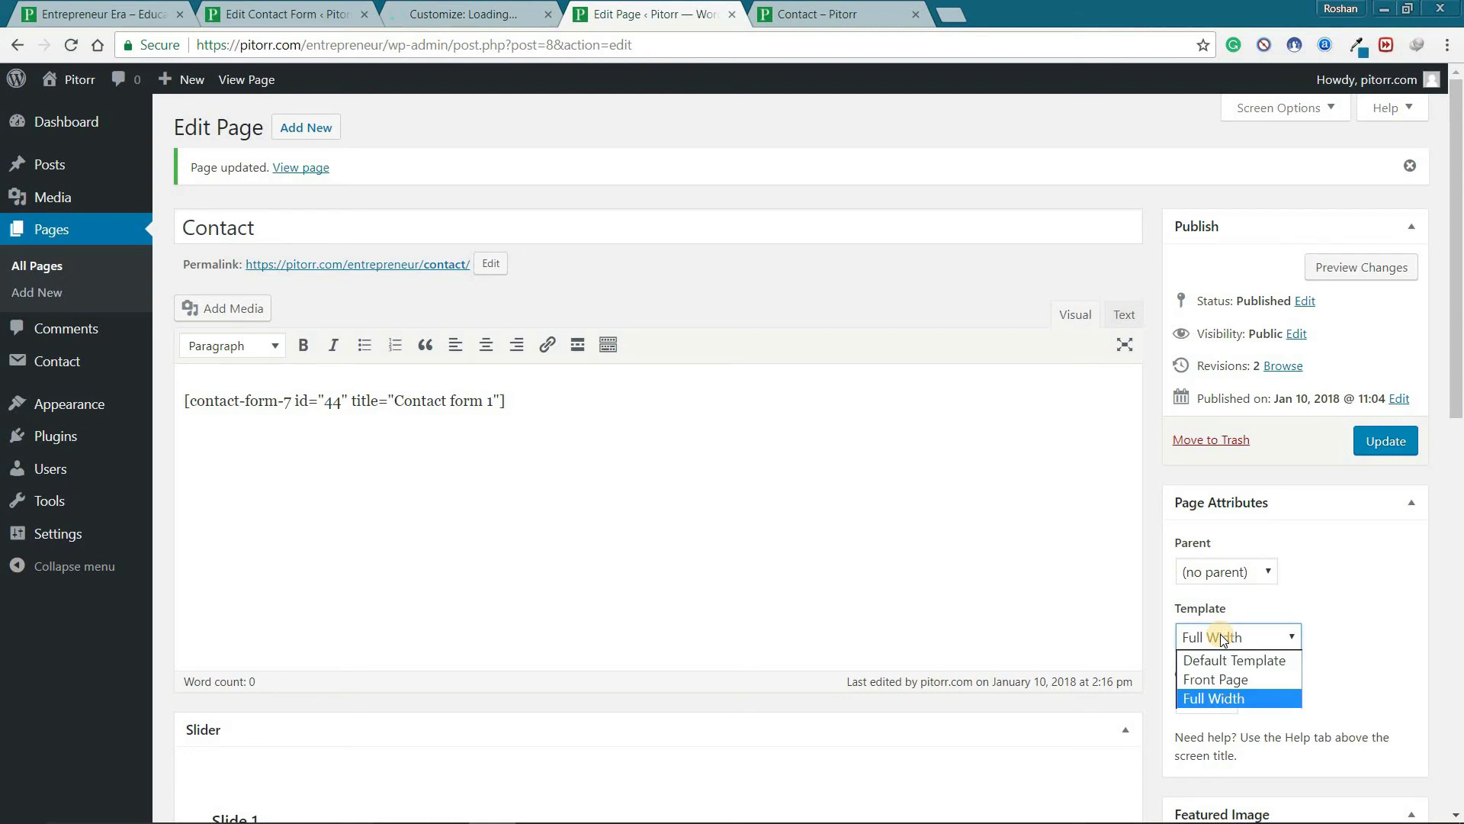
click(418, 8)
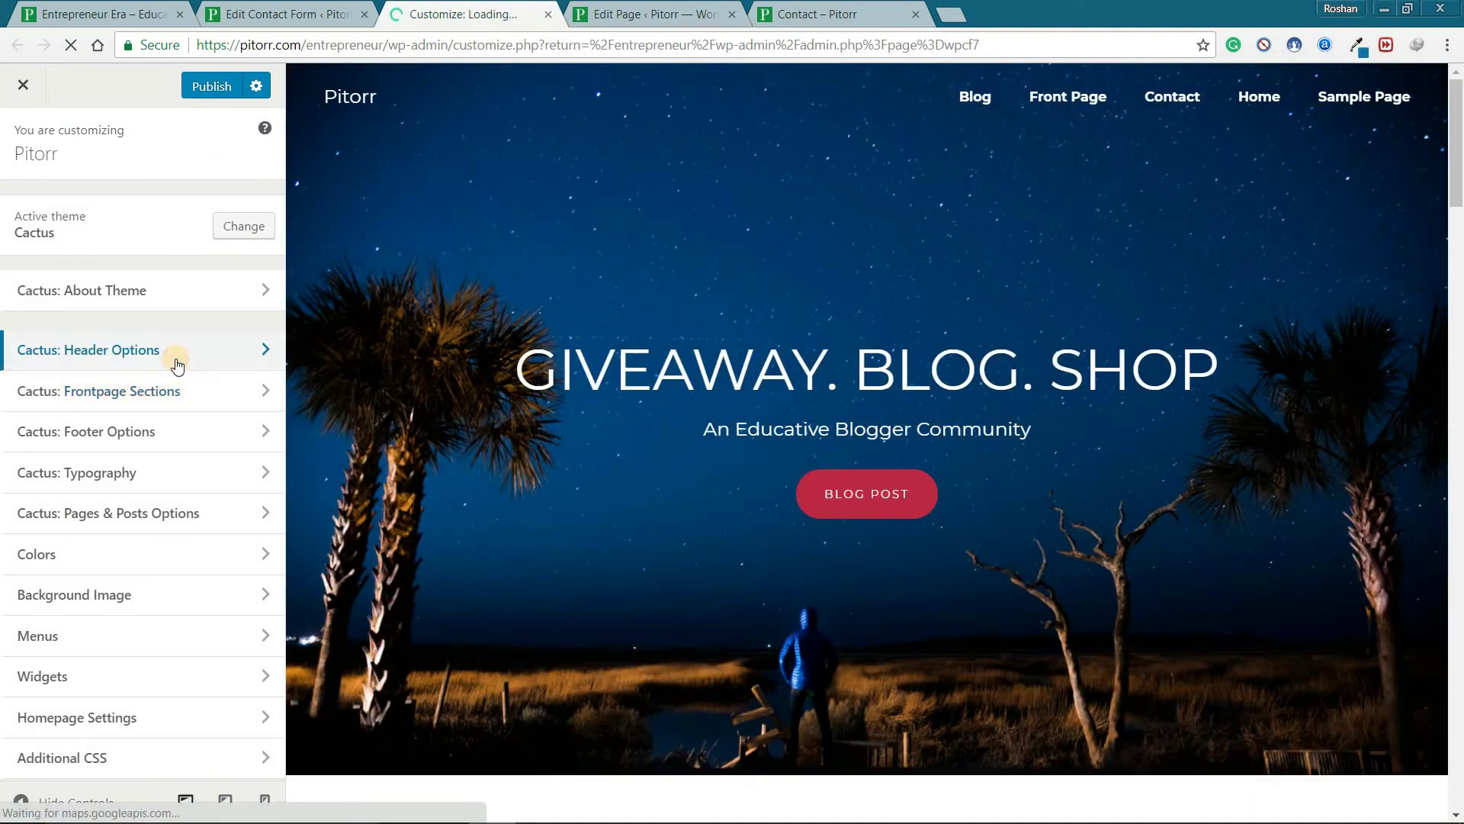
Step: Set the Cactus header General Options hover style to the first option and publish
click(176, 365)
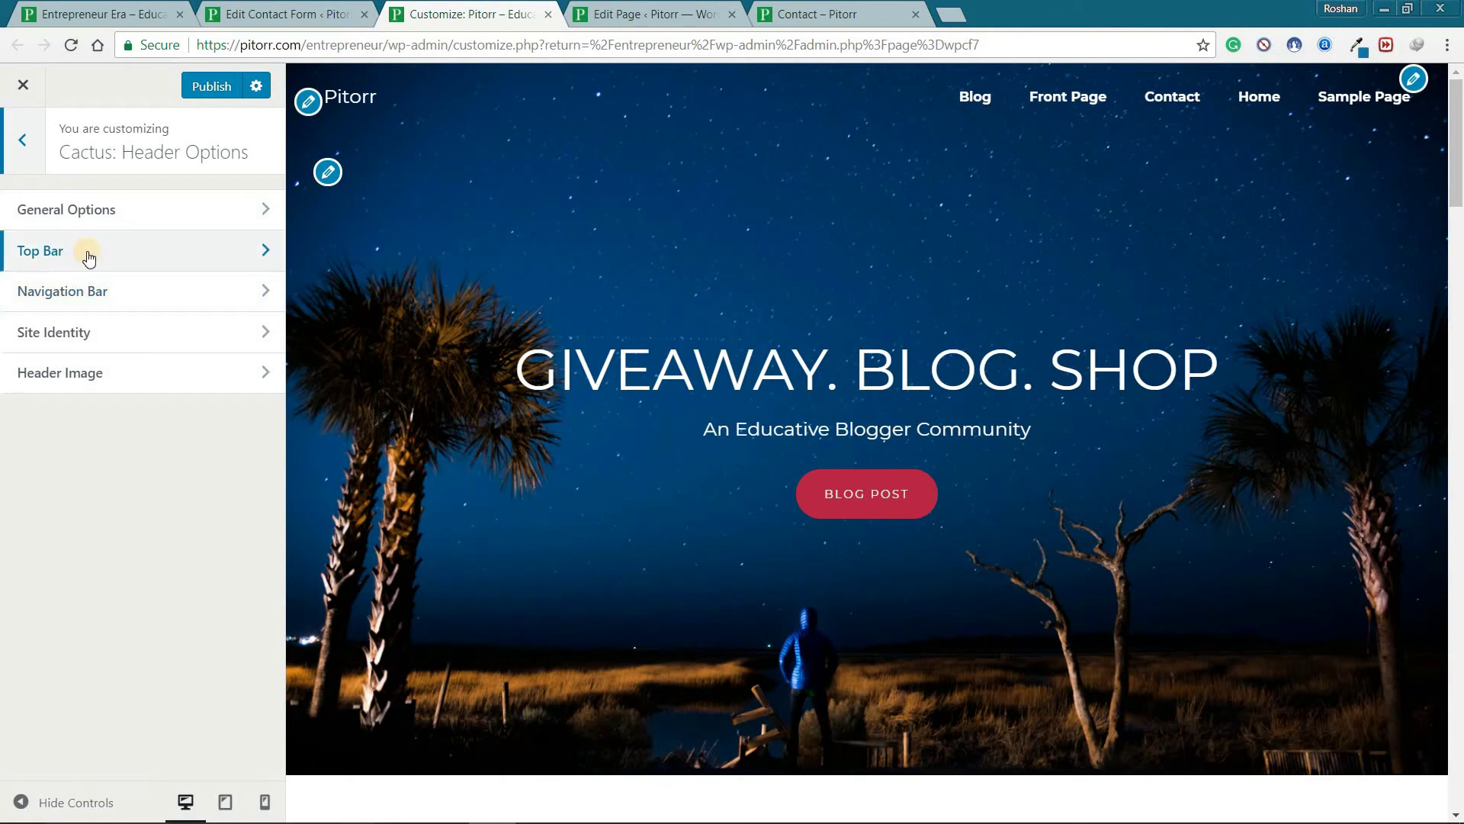
click(130, 220)
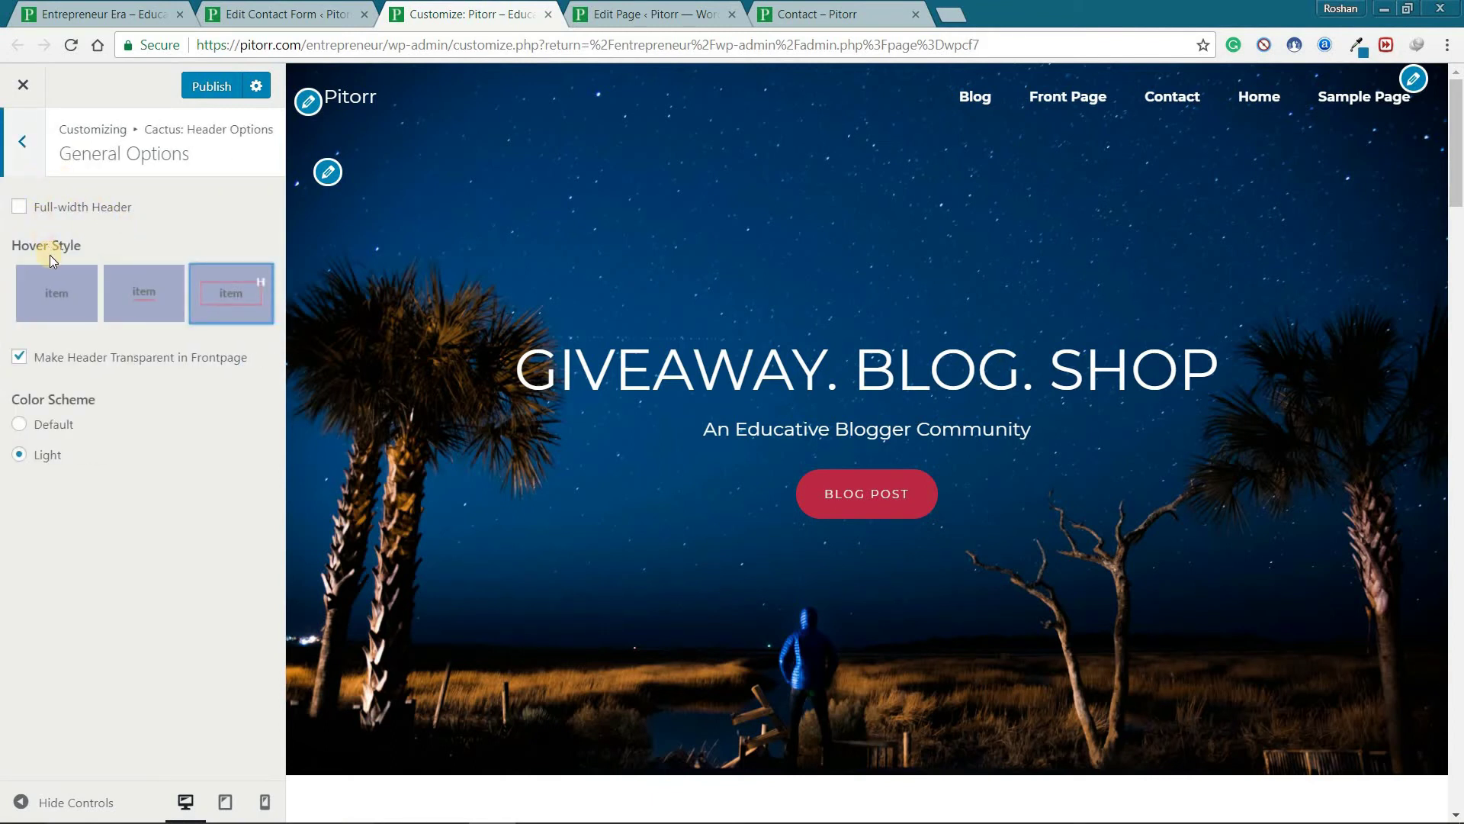
click(67, 310)
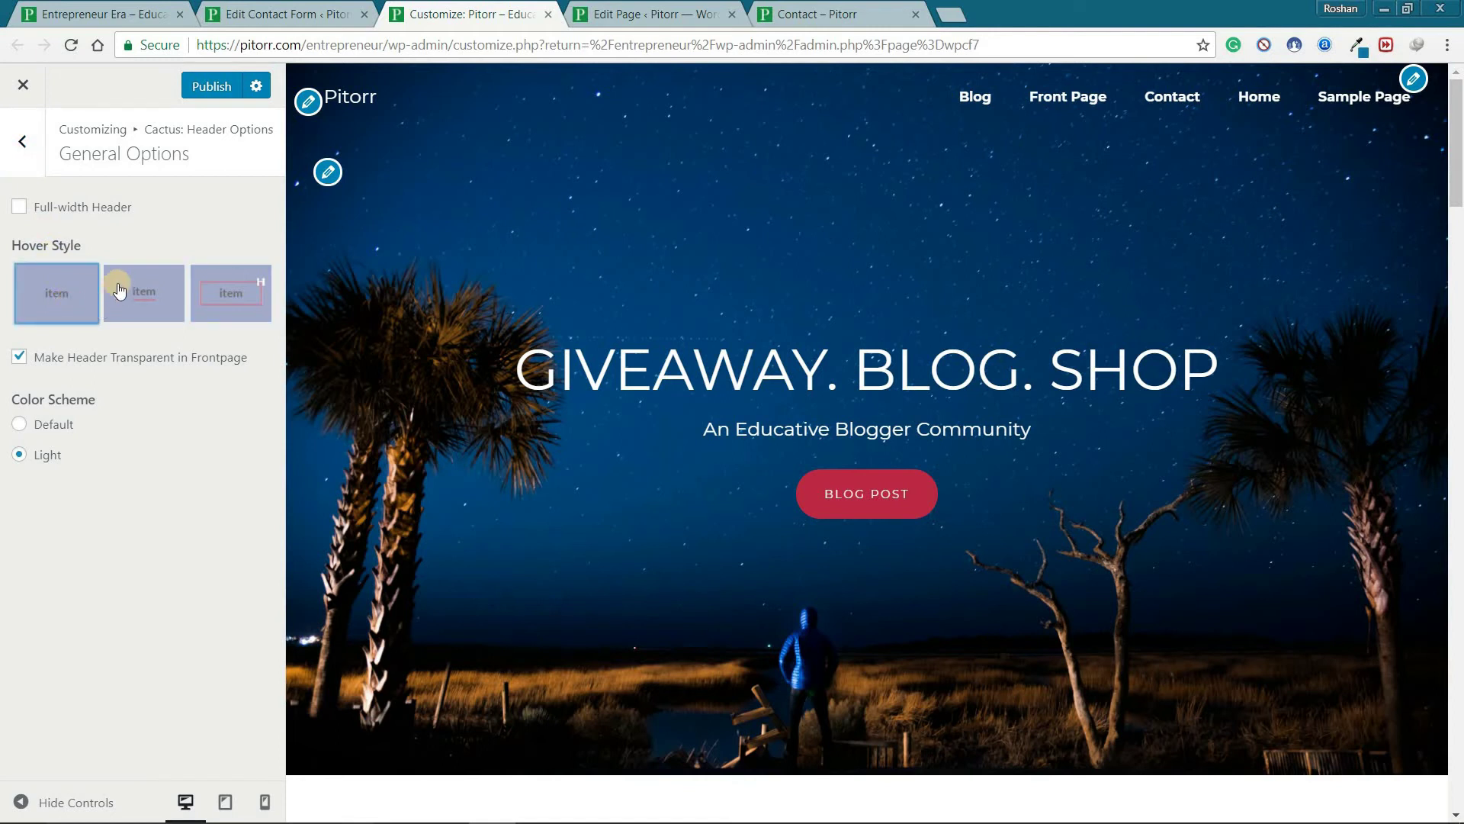
click(81, 215)
click(82, 213)
click(212, 86)
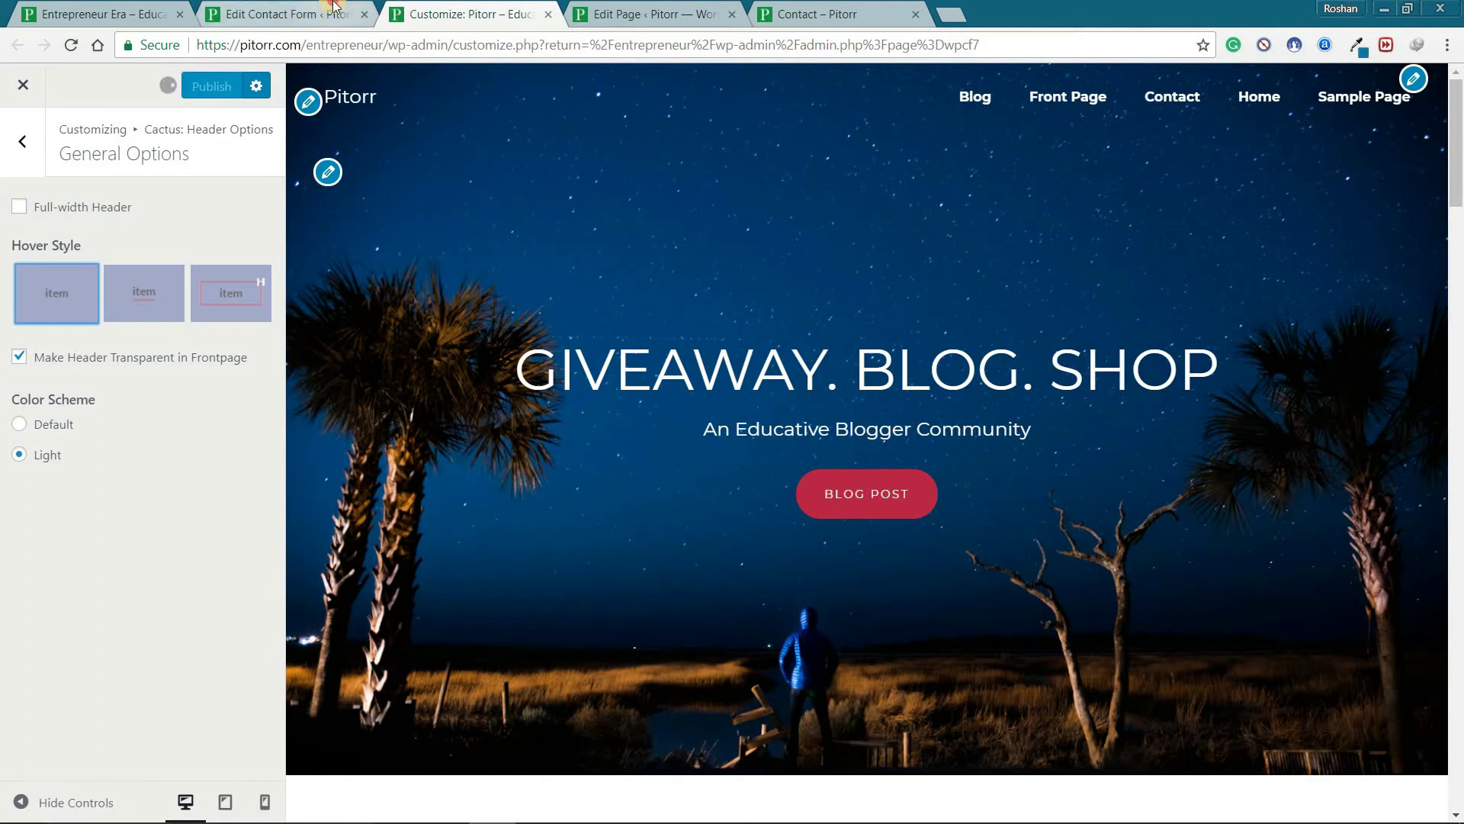
click(334, 10)
click(656, 14)
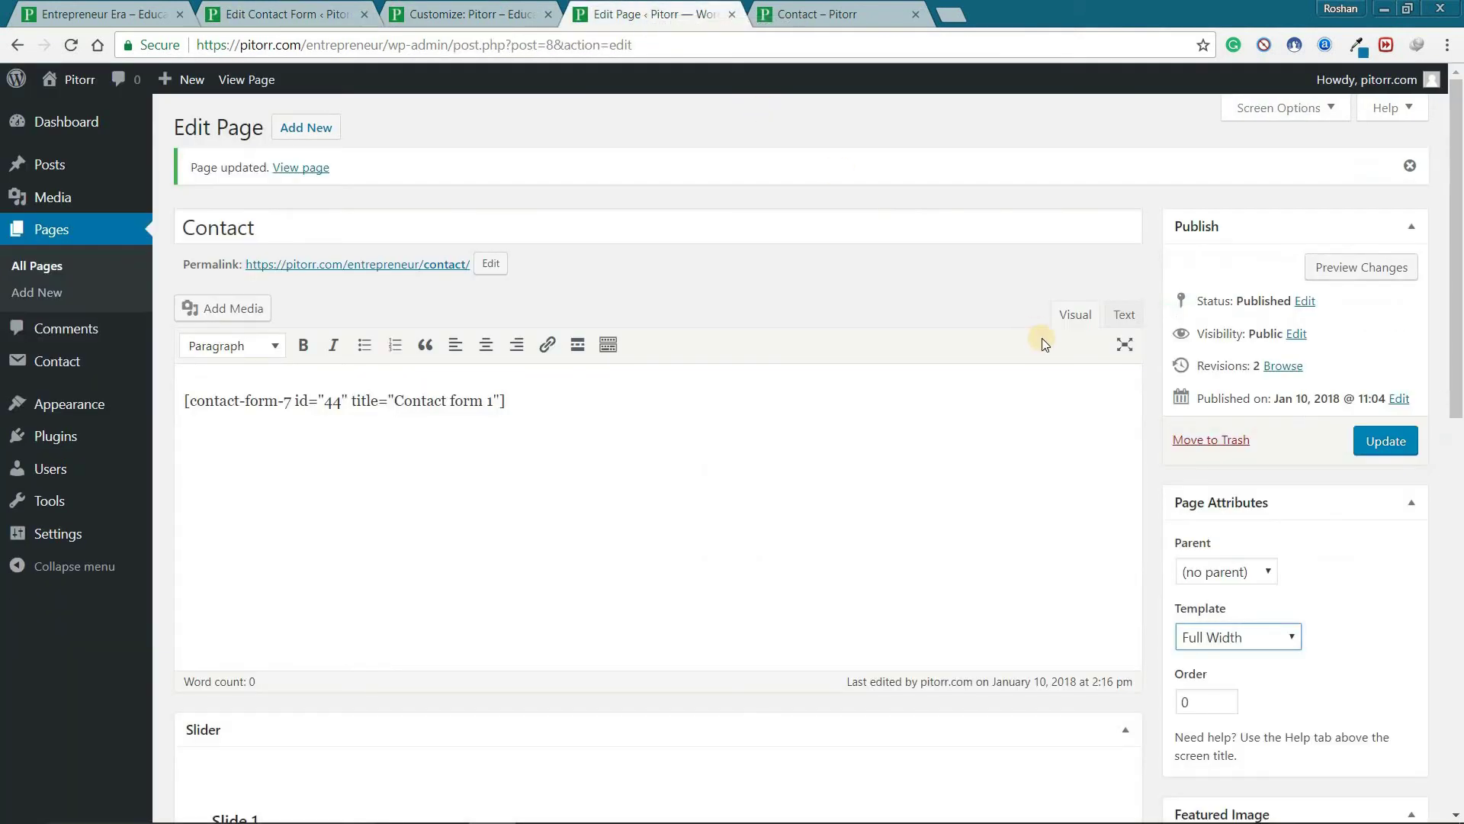
Step: Save the Contact page with the Front Page template and view it on the live site
click(1235, 633)
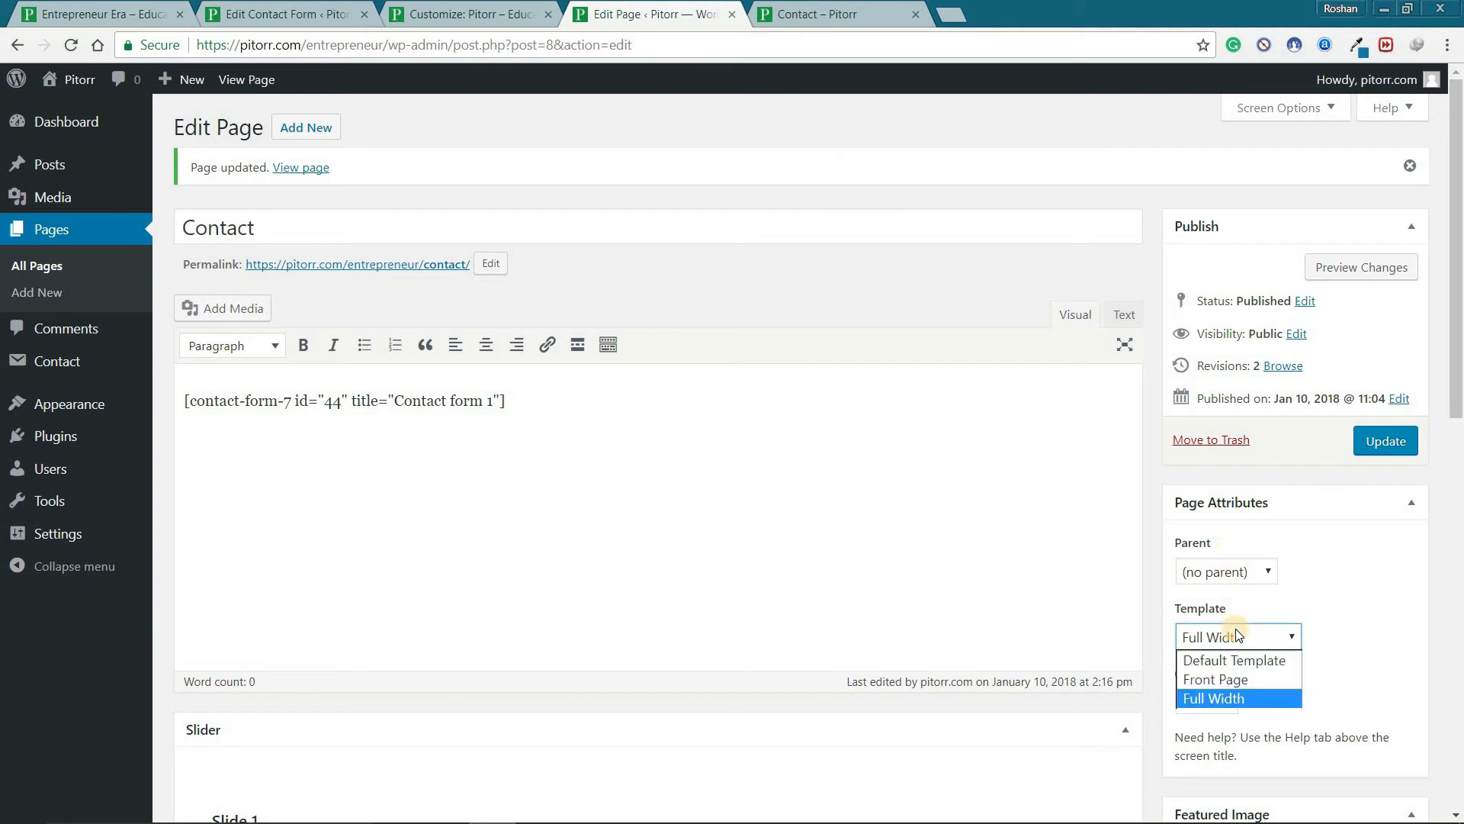
click(1207, 581)
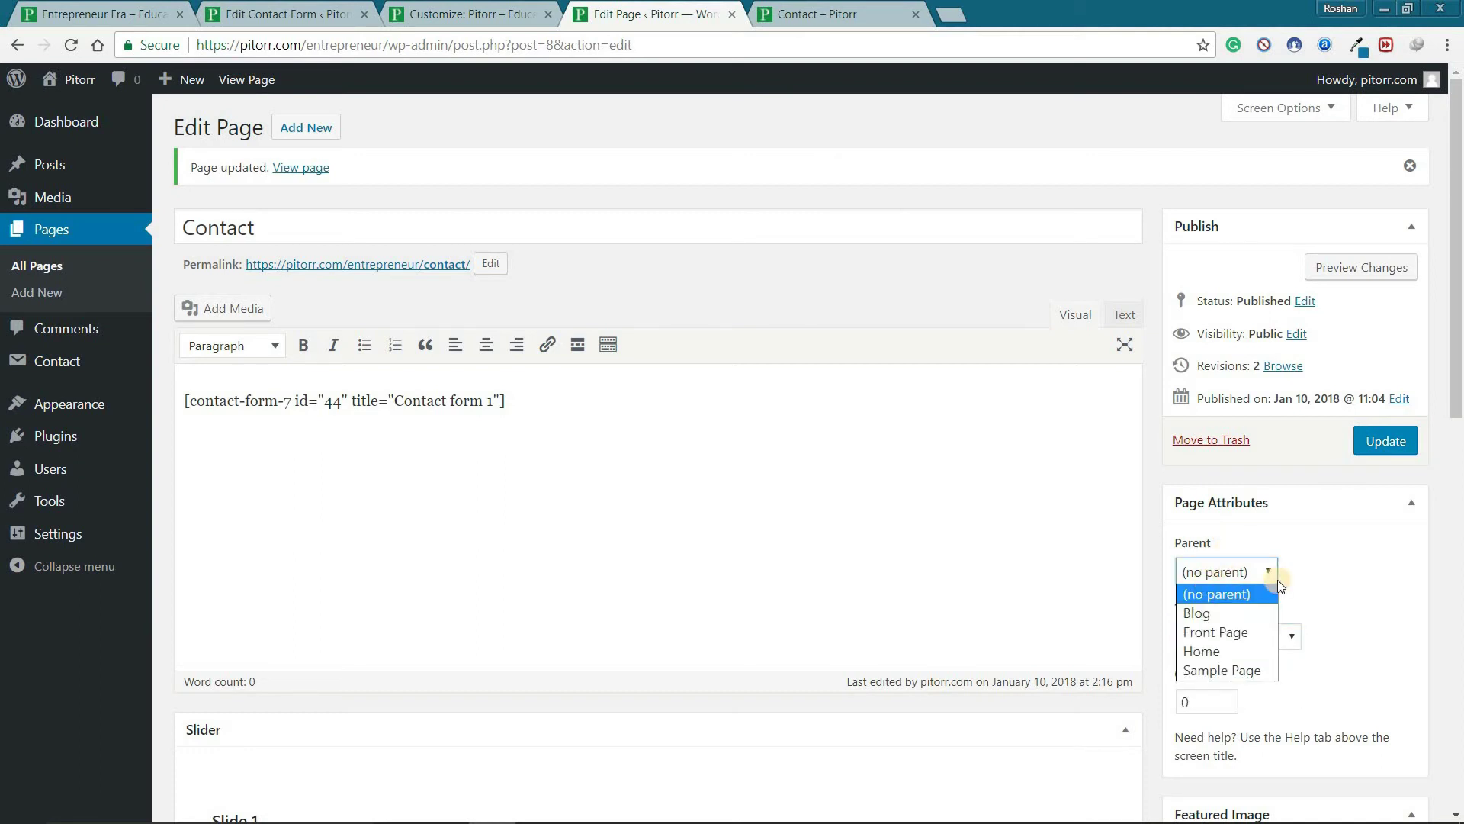
click(1405, 563)
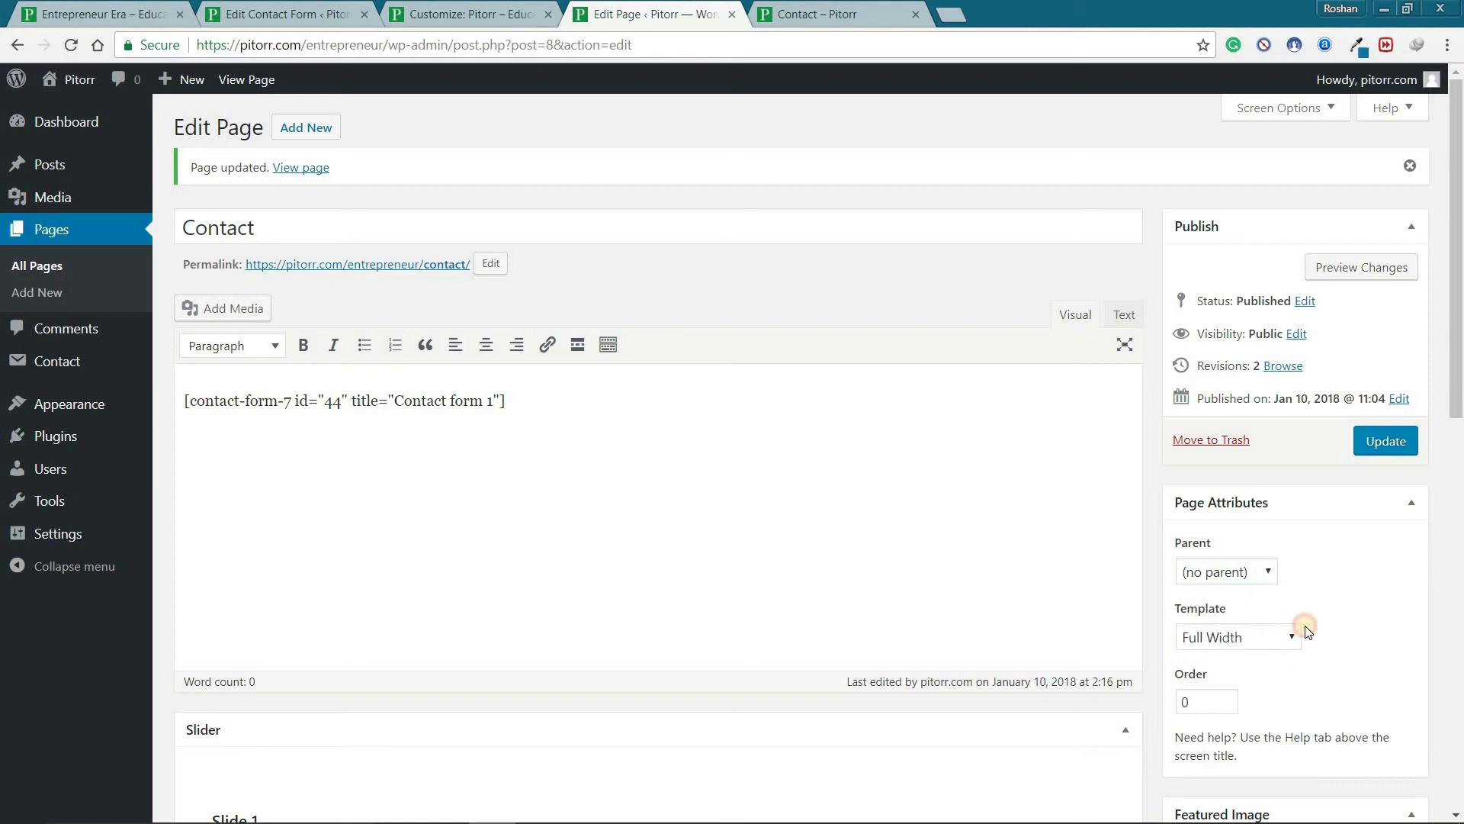
click(1199, 652)
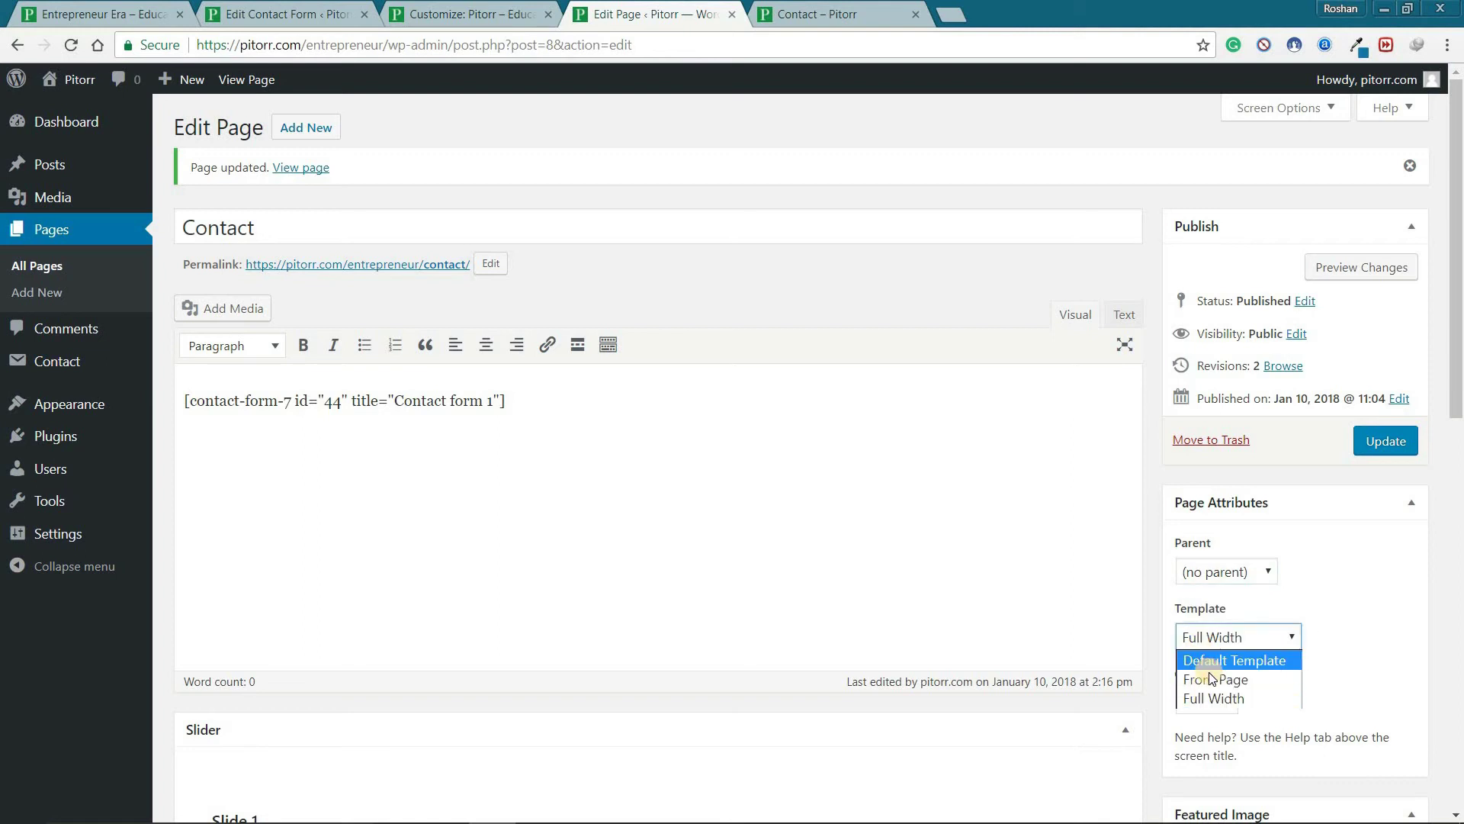
click(1220, 659)
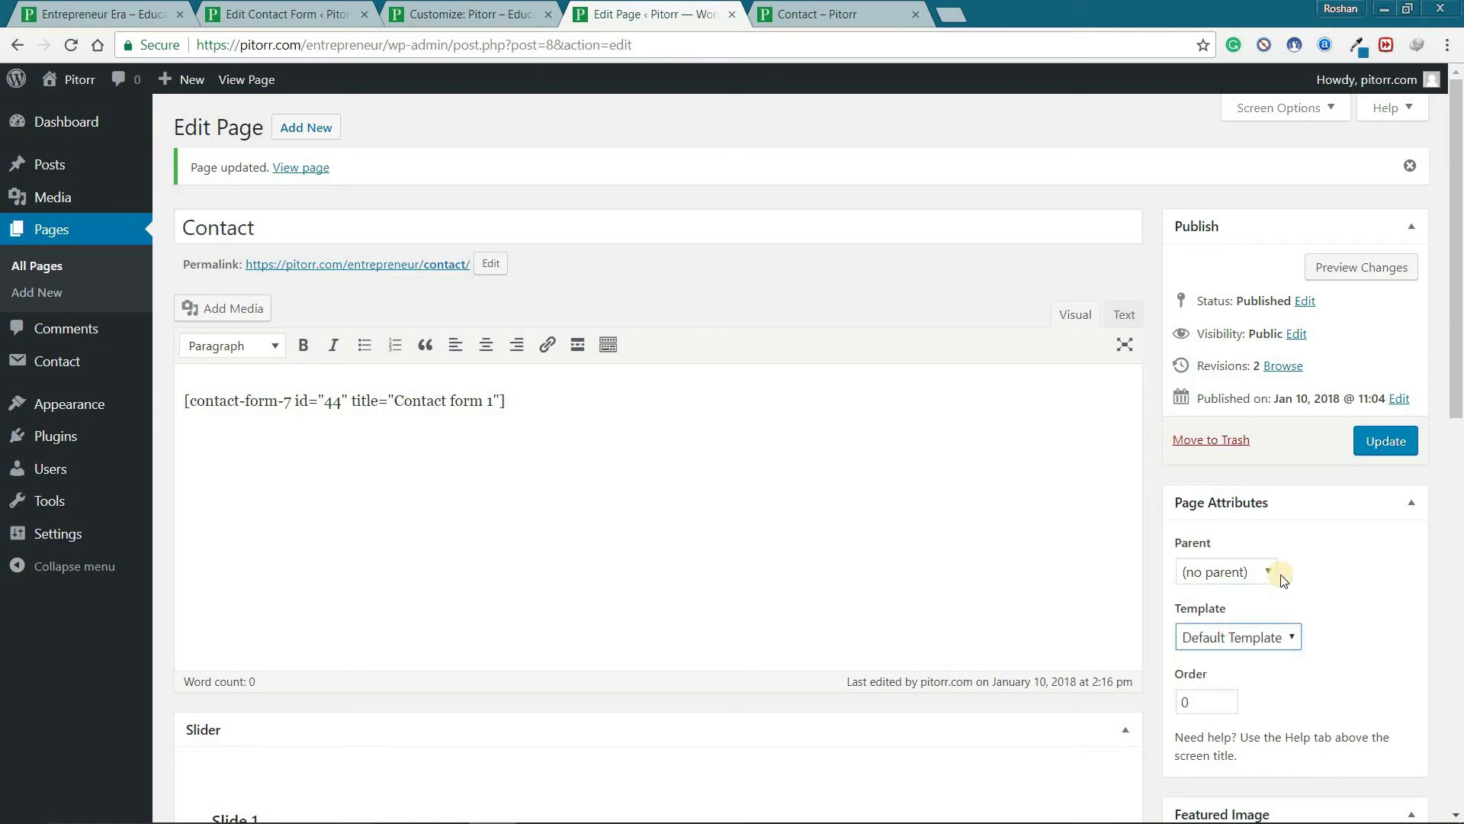
click(1268, 633)
click(1225, 680)
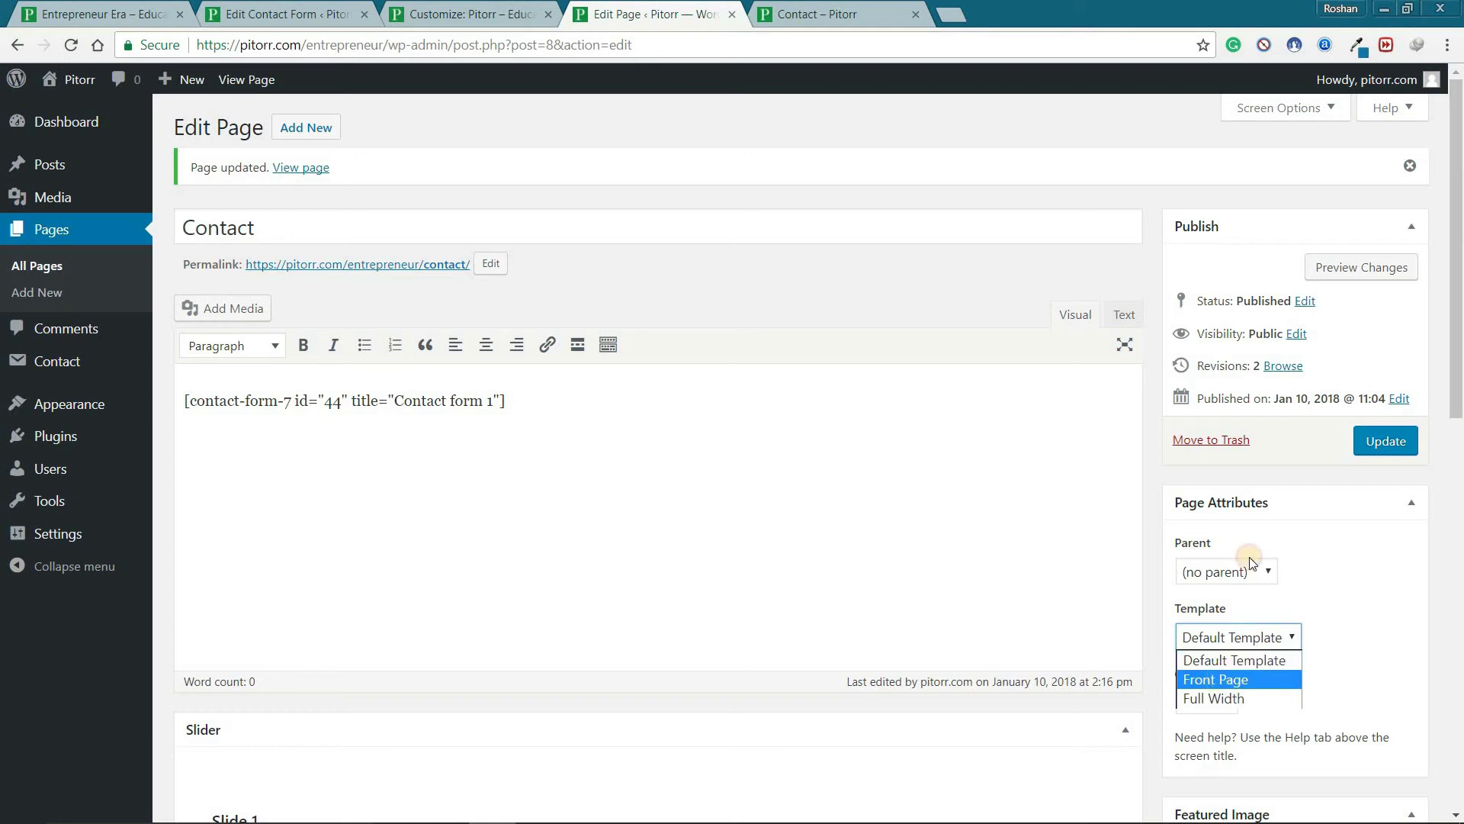
click(1385, 460)
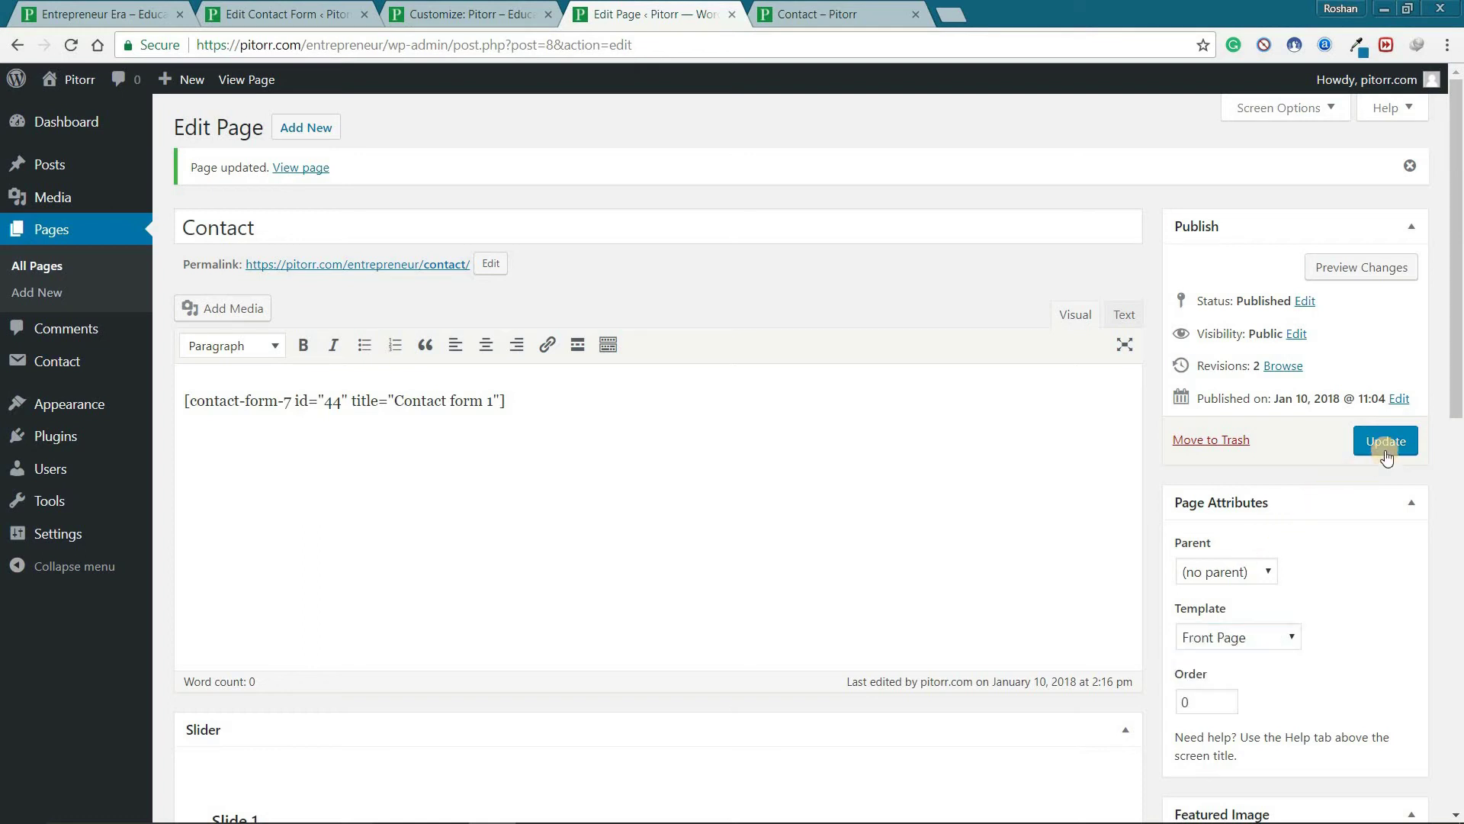
click(1216, 633)
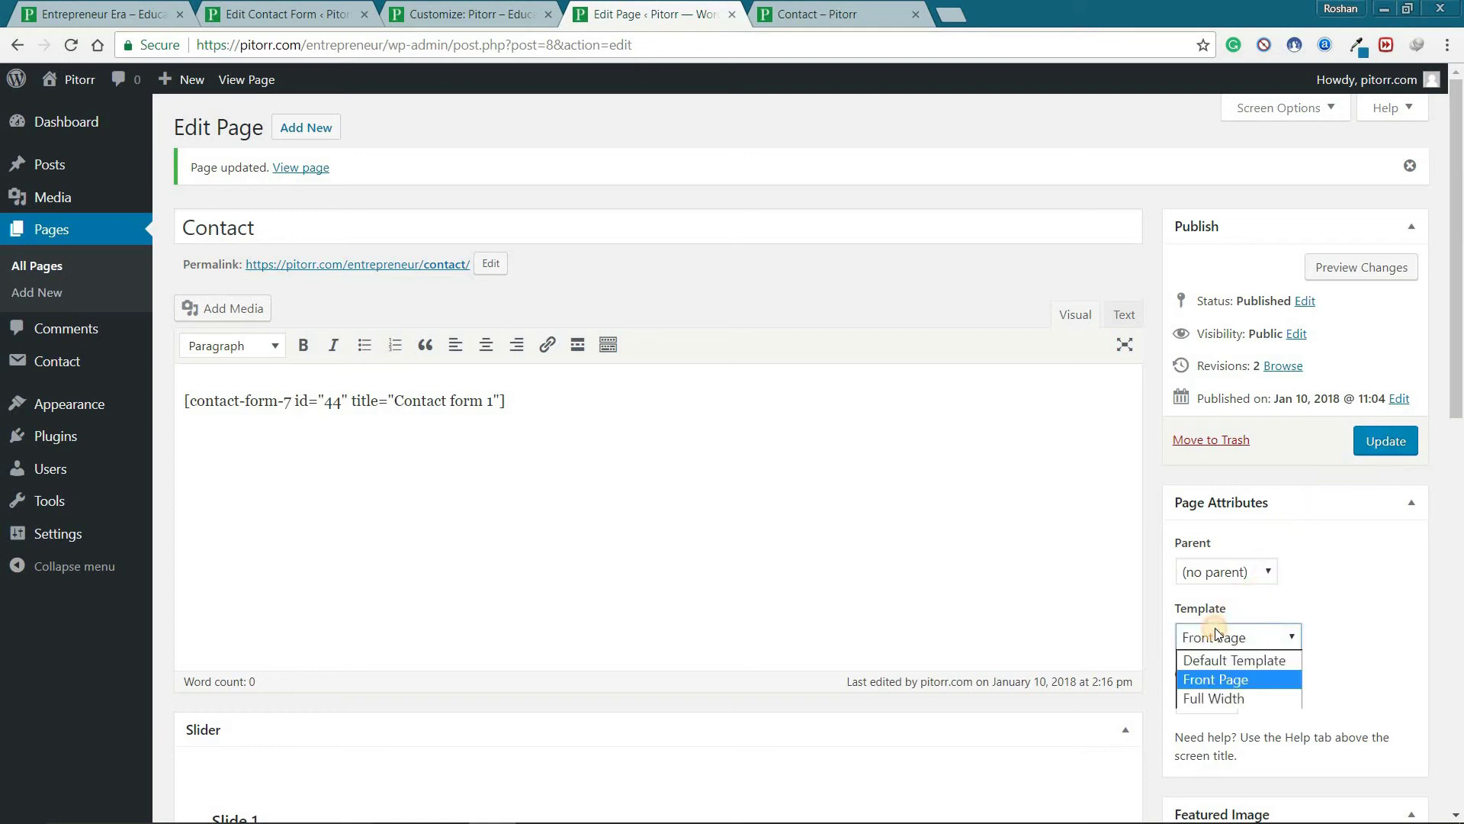
click(1386, 439)
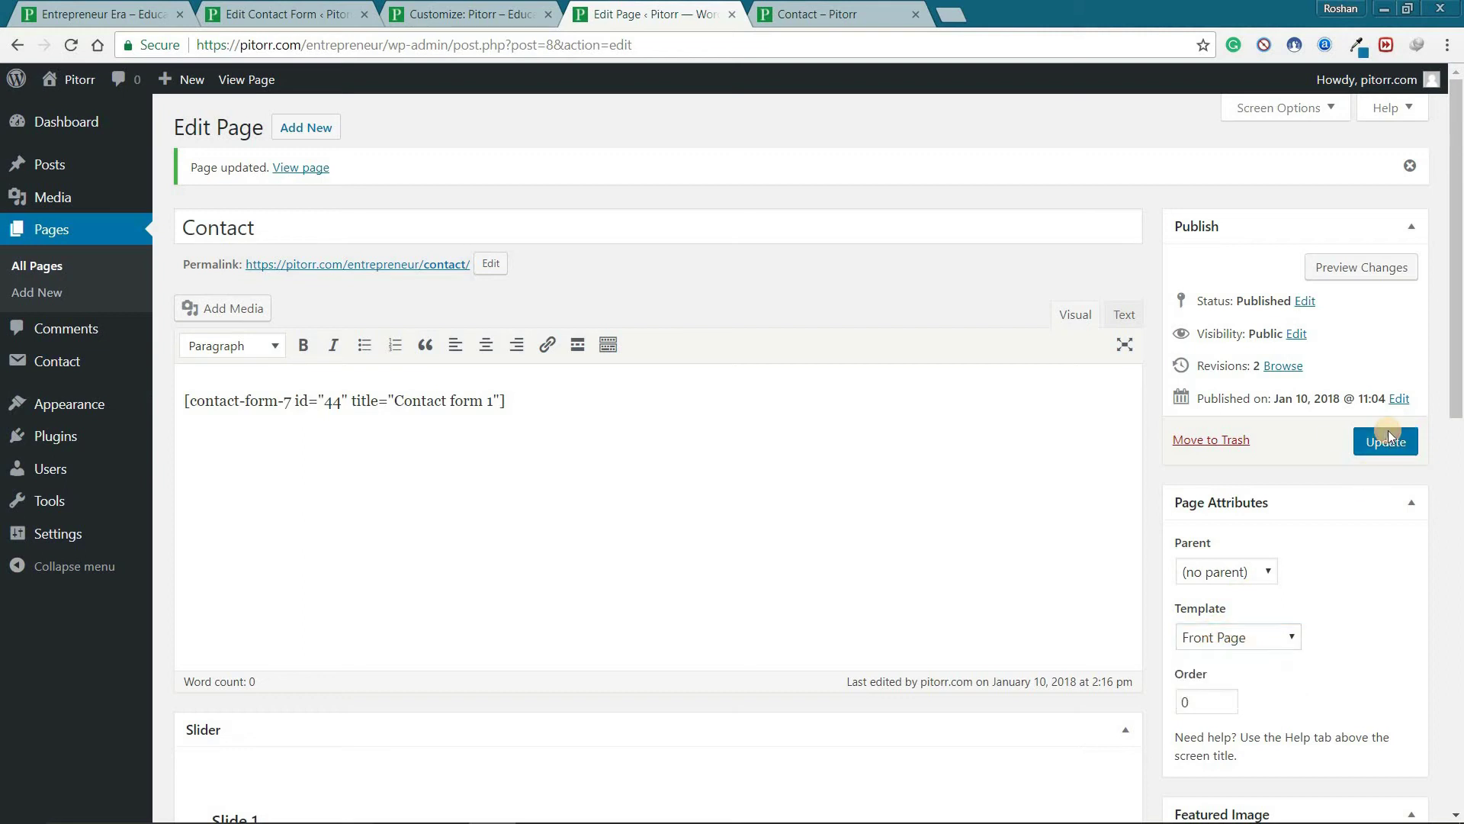
click(896, 10)
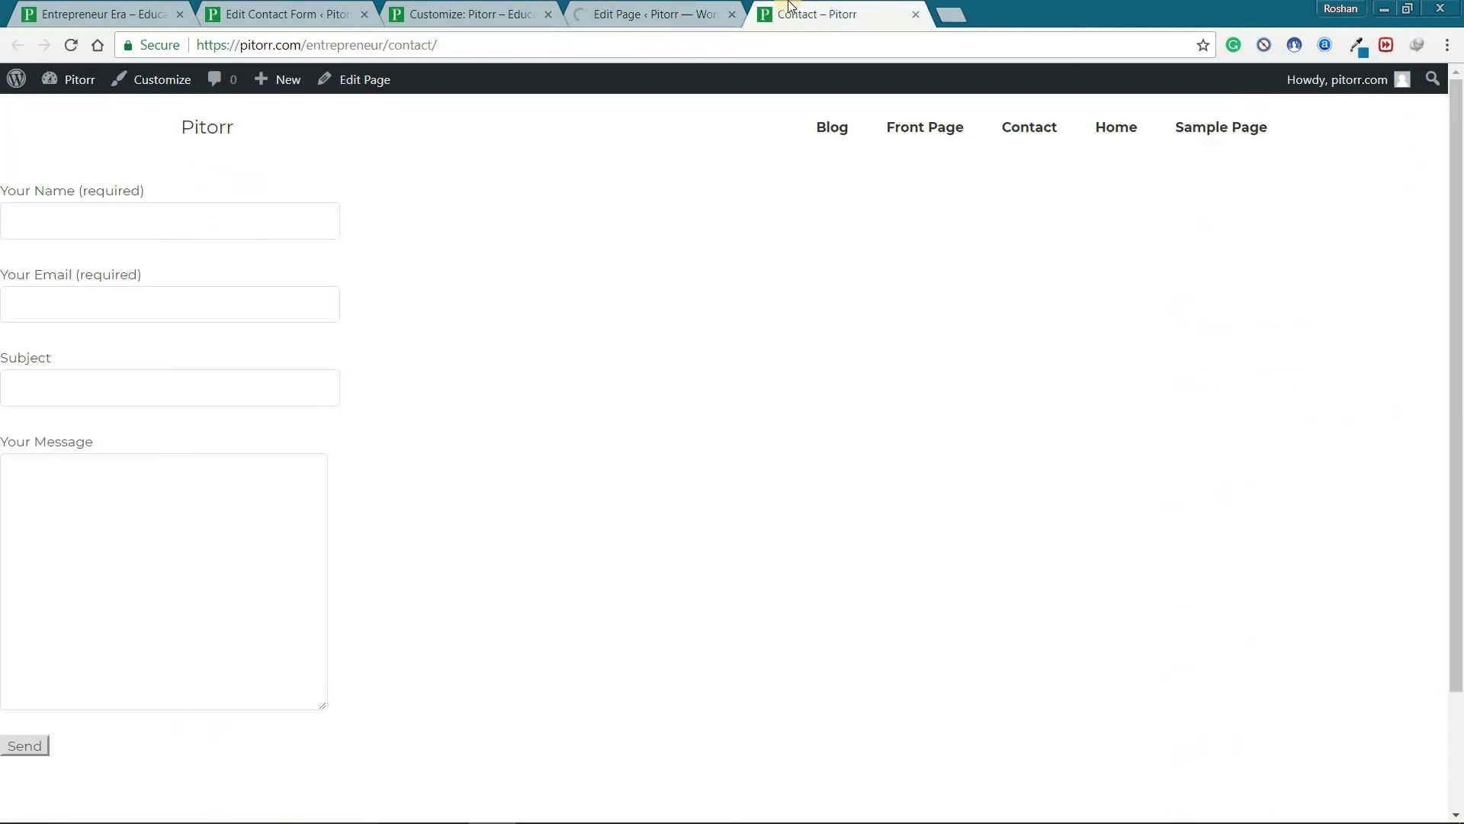
click(715, 8)
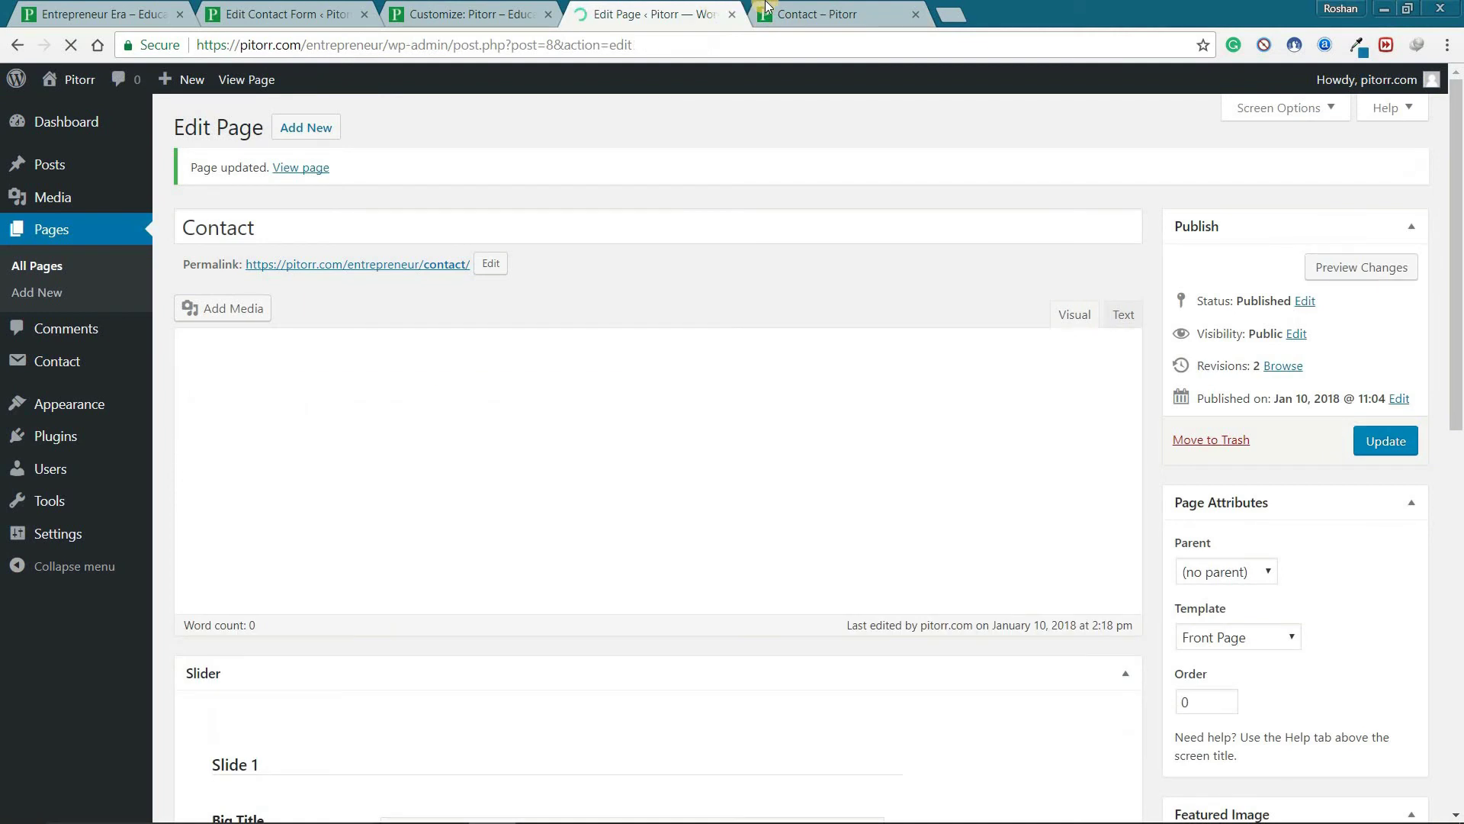
click(813, 9)
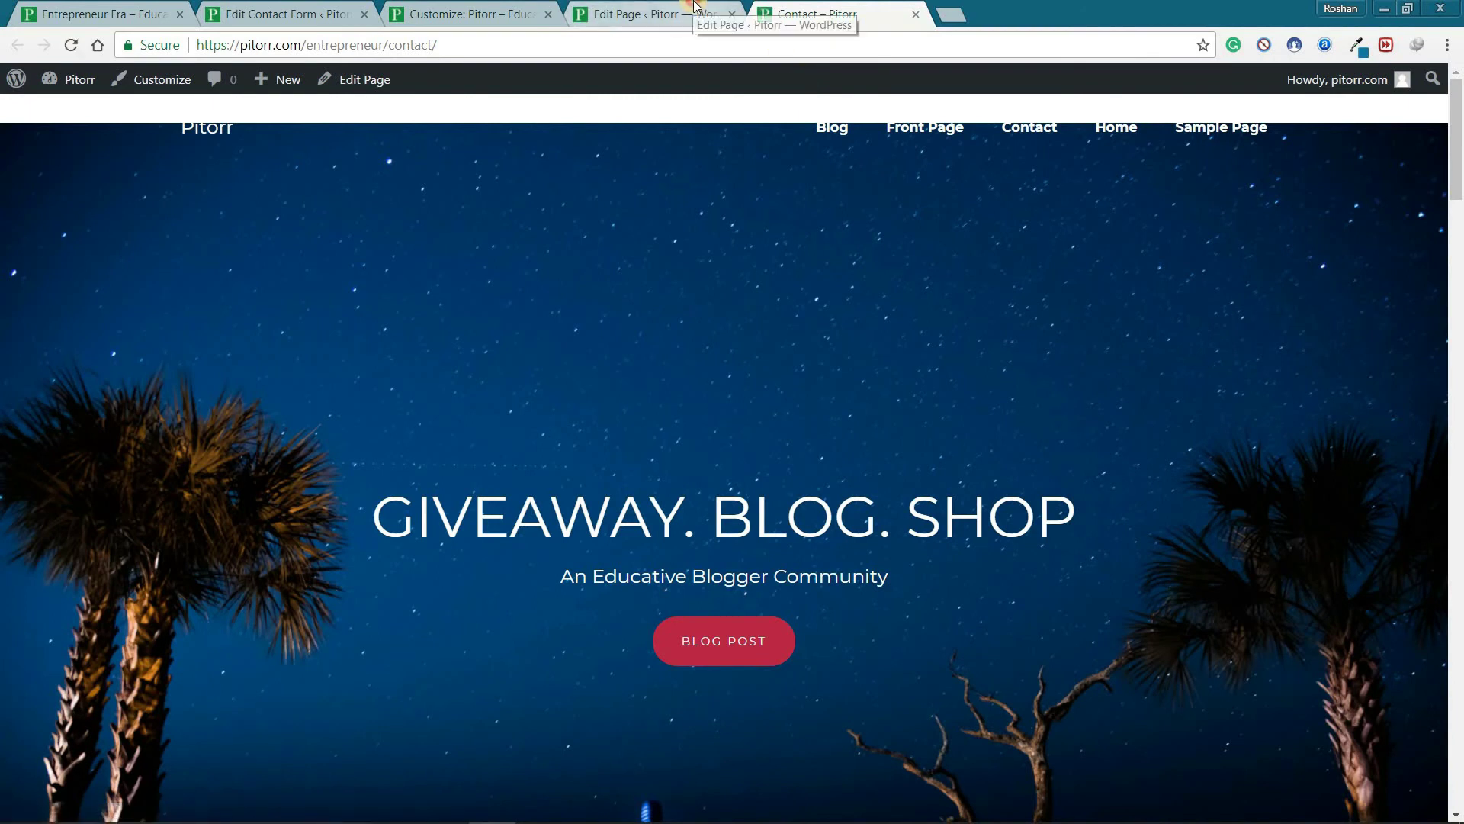
click(672, 15)
Step: Switch the Contact page to Default Template, update it, and check the live page
click(1207, 636)
click(1198, 658)
click(1380, 453)
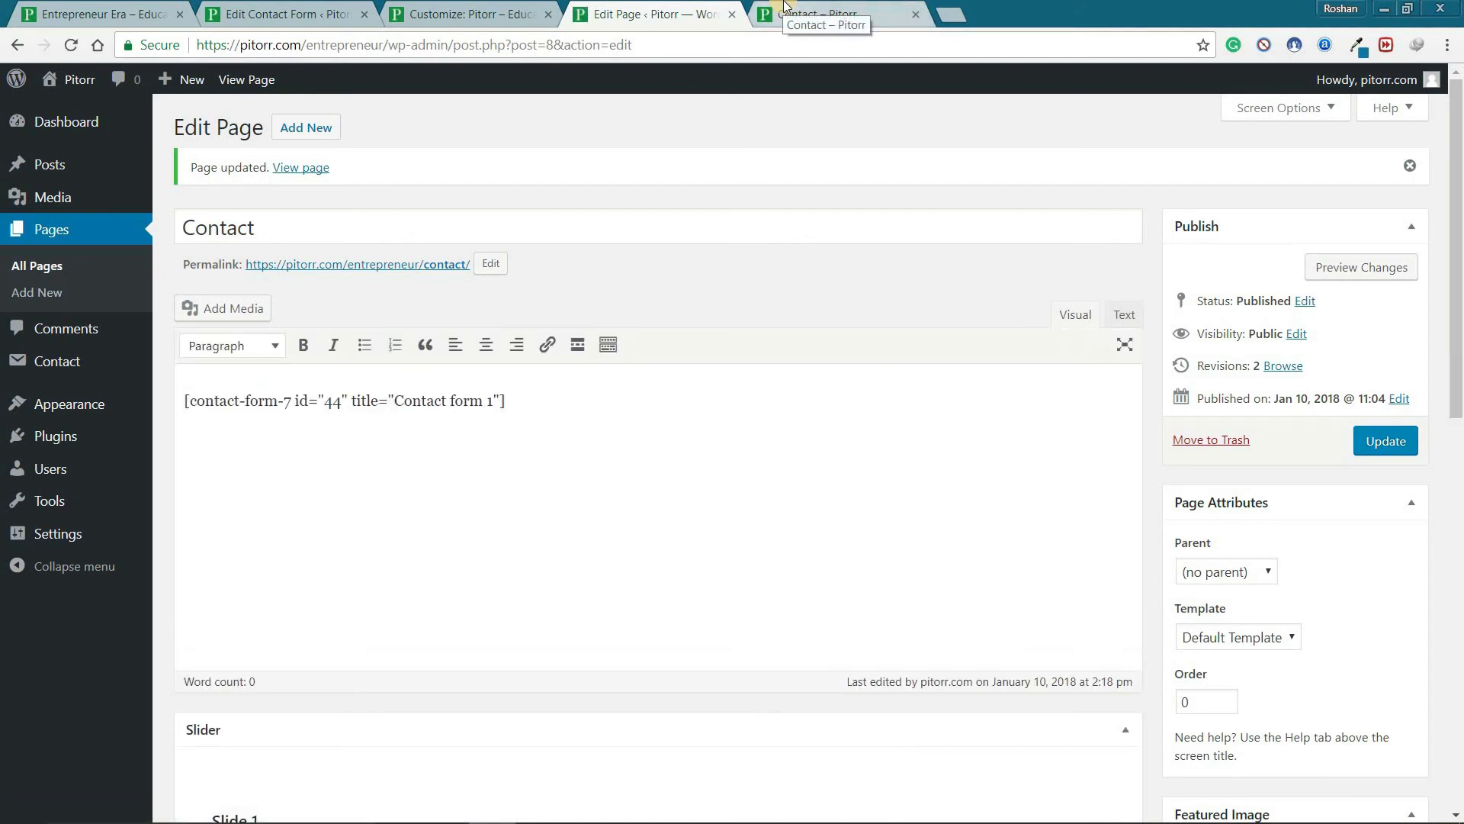
click(878, 14)
Step: In Cactus: Pages & Posts Options > Sidebar Settings, set Sidebar: Pages to the no-sidebar layout and publish
click(469, 14)
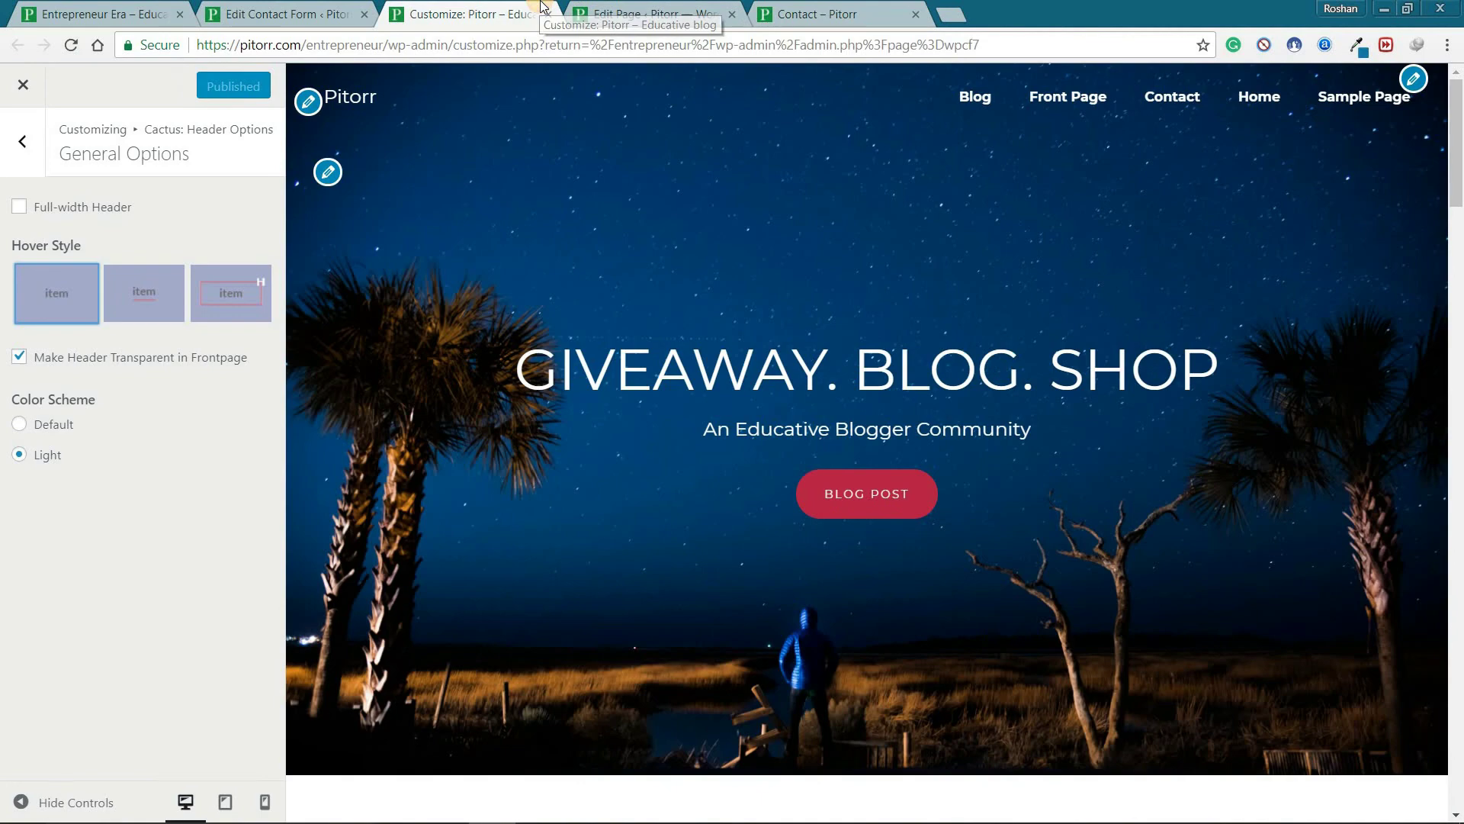
click(24, 141)
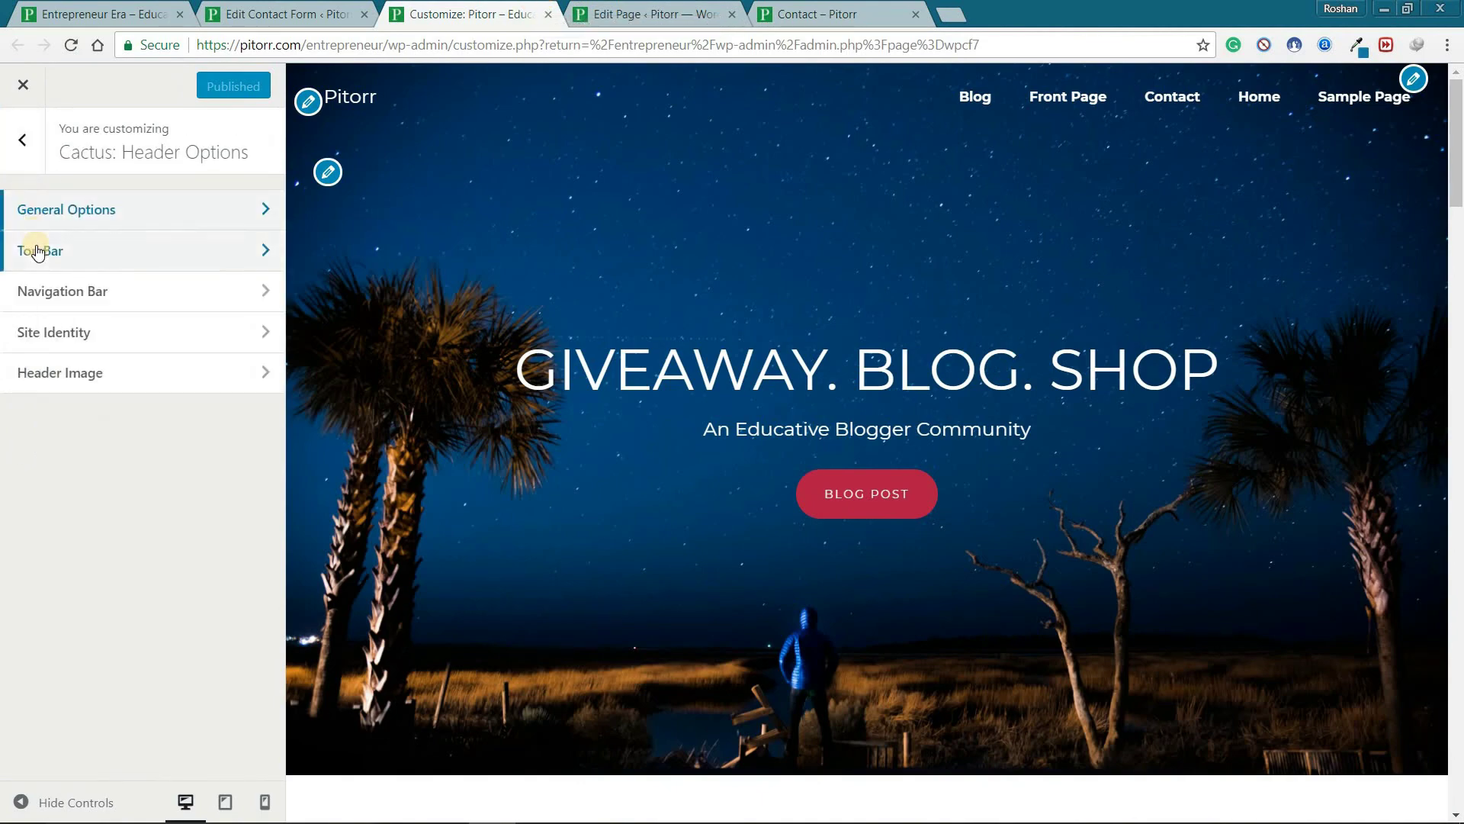
click(34, 155)
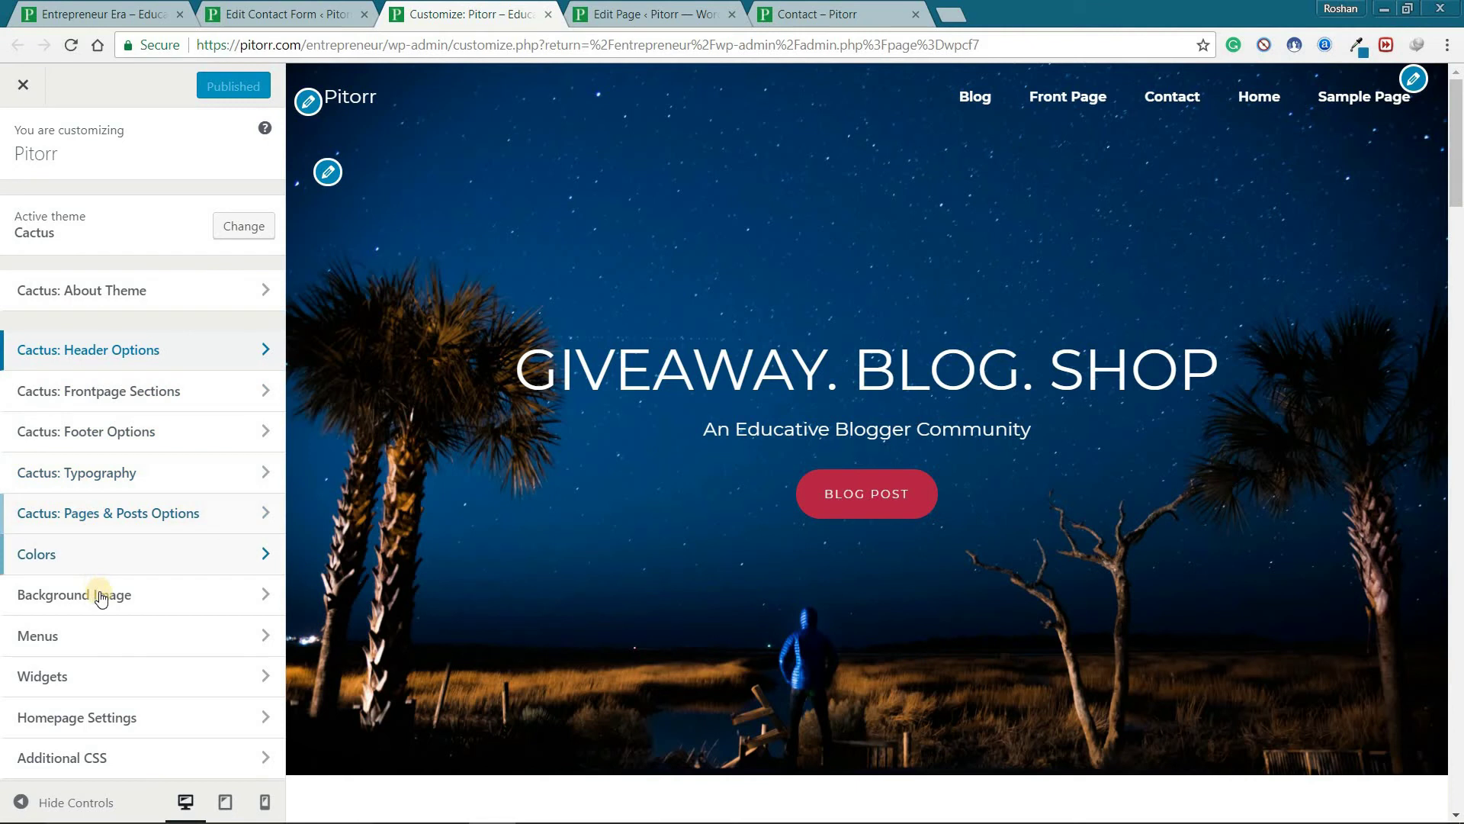
click(167, 518)
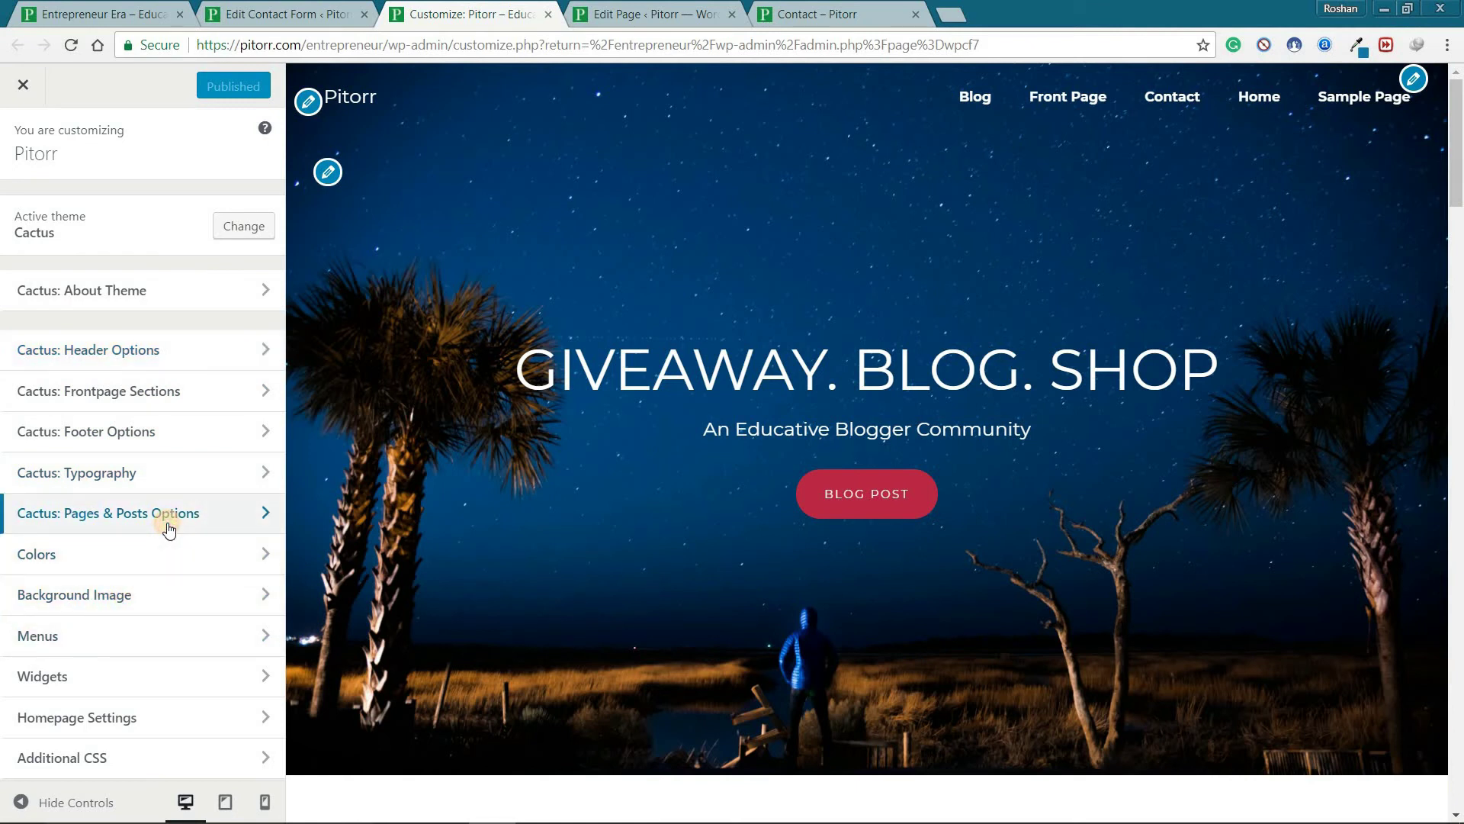
click(122, 206)
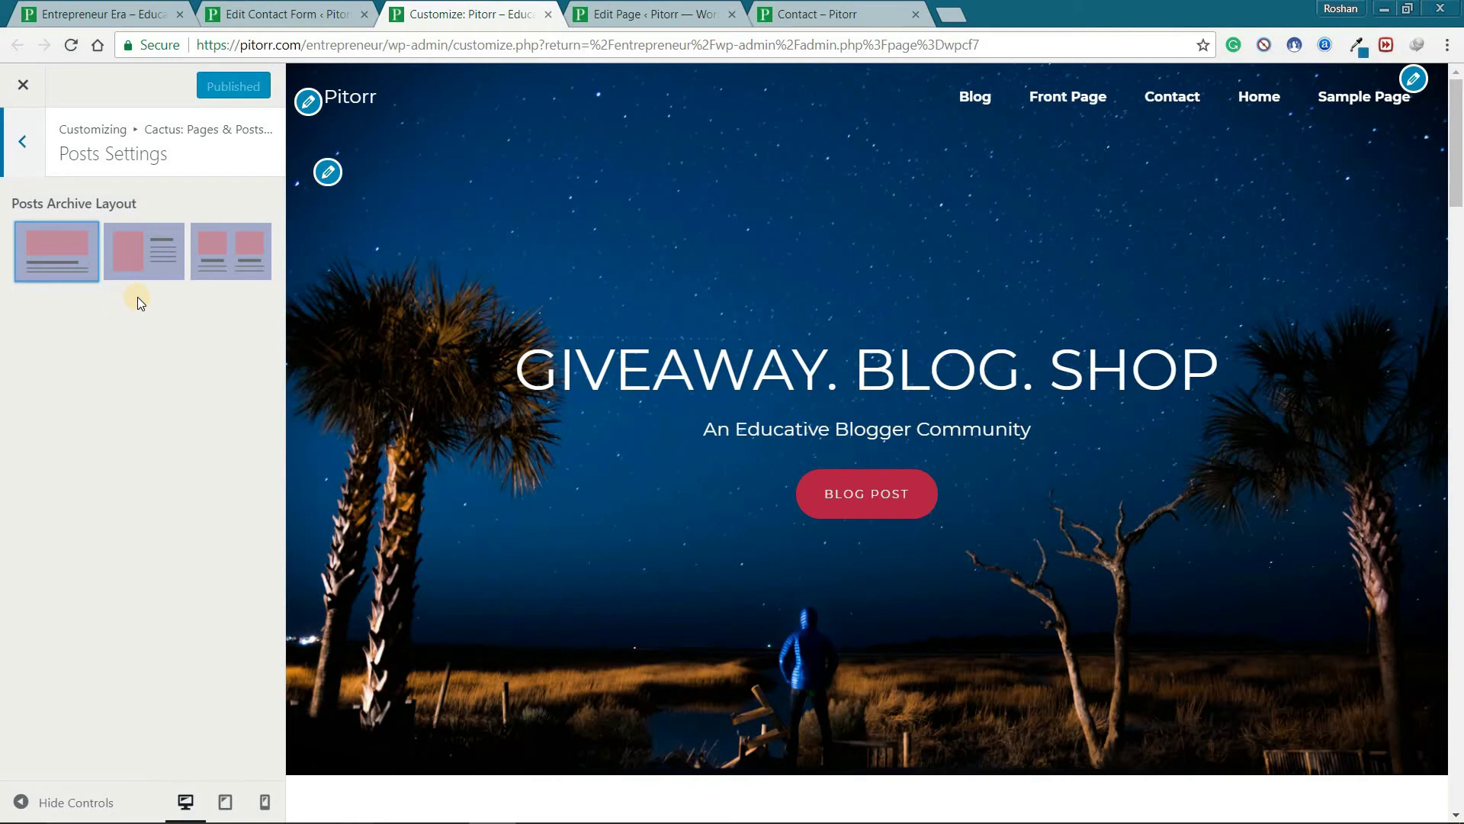
click(19, 145)
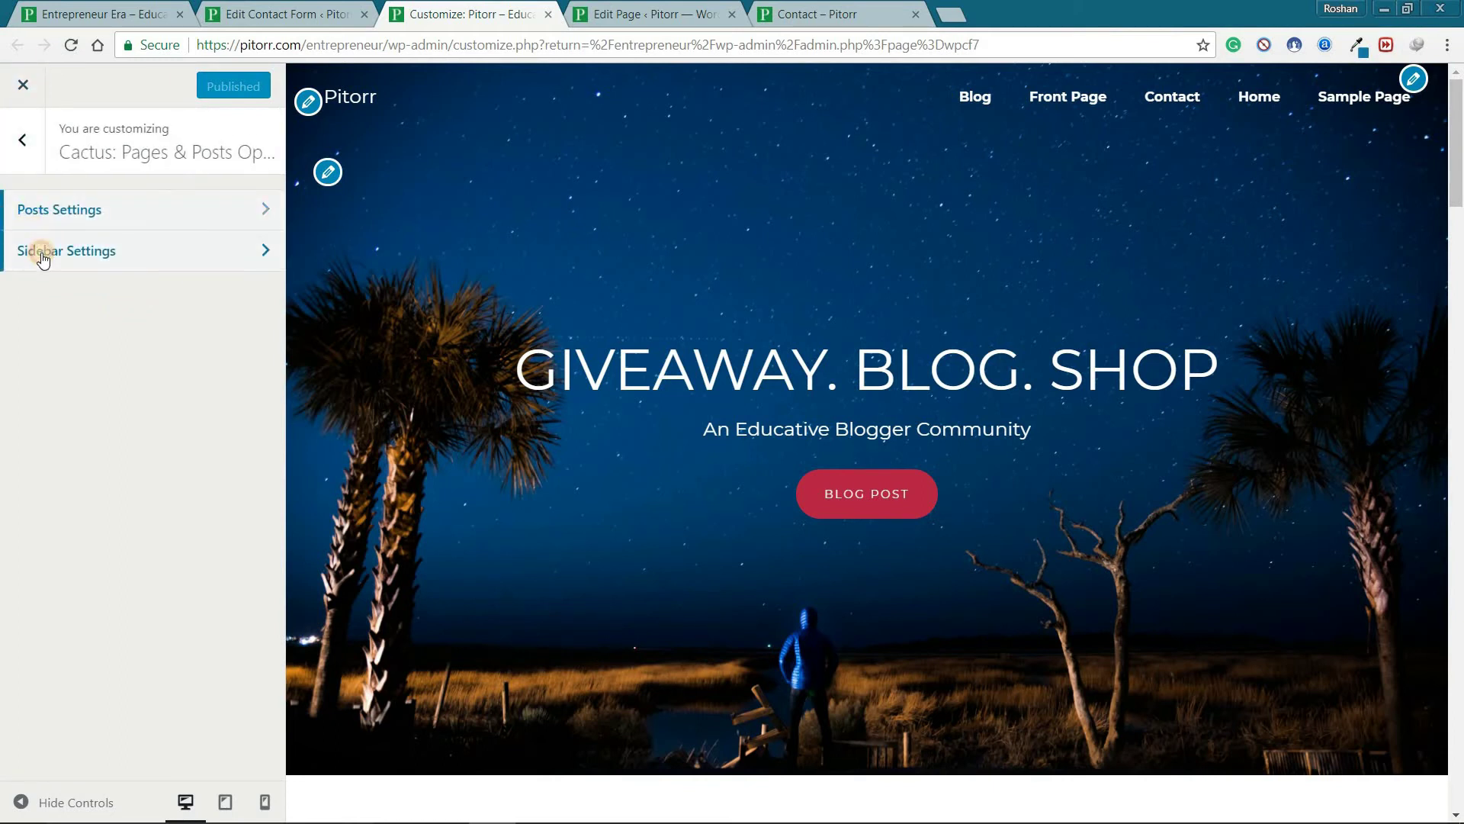
click(44, 258)
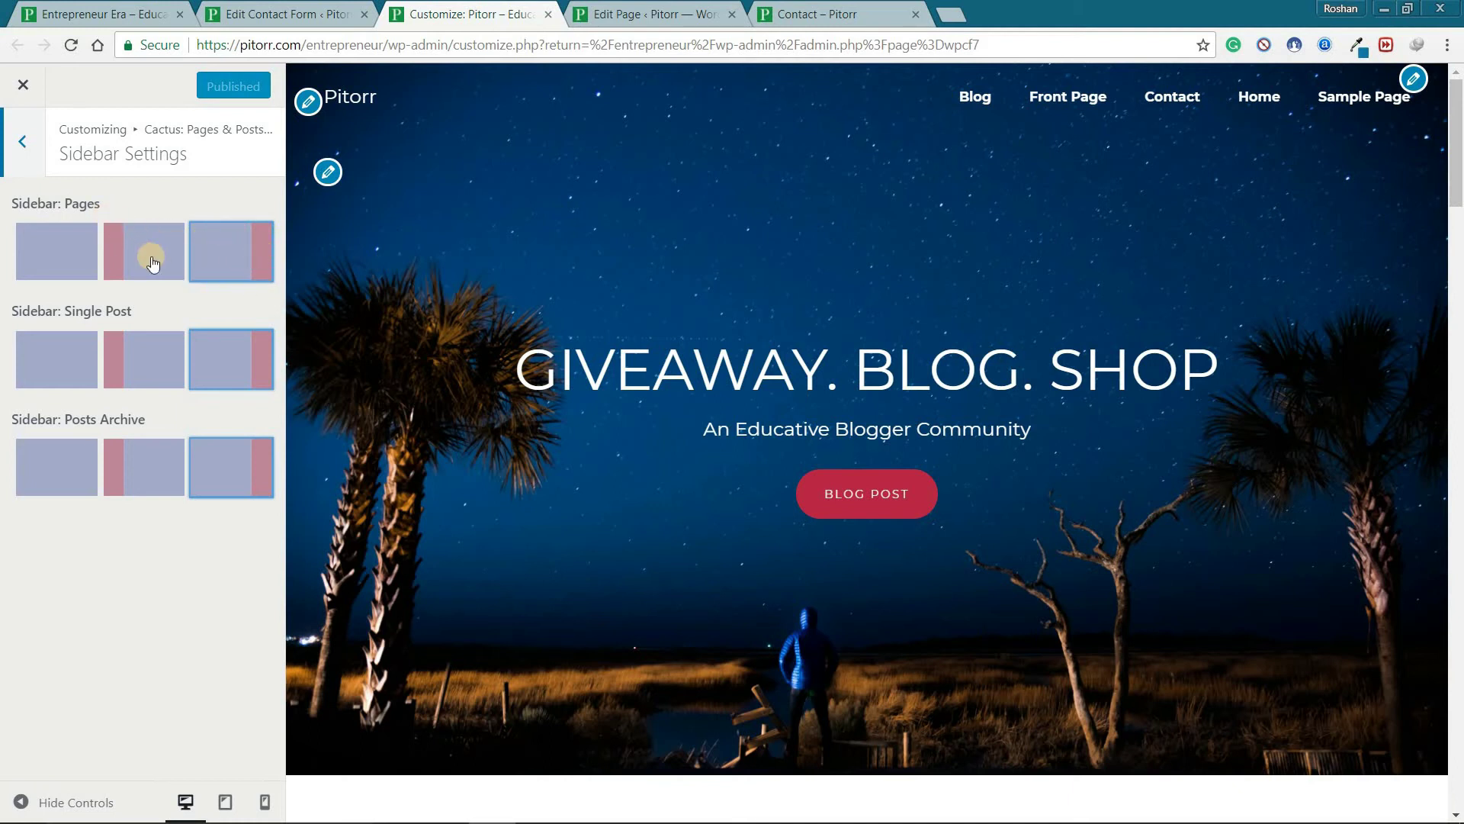
click(77, 266)
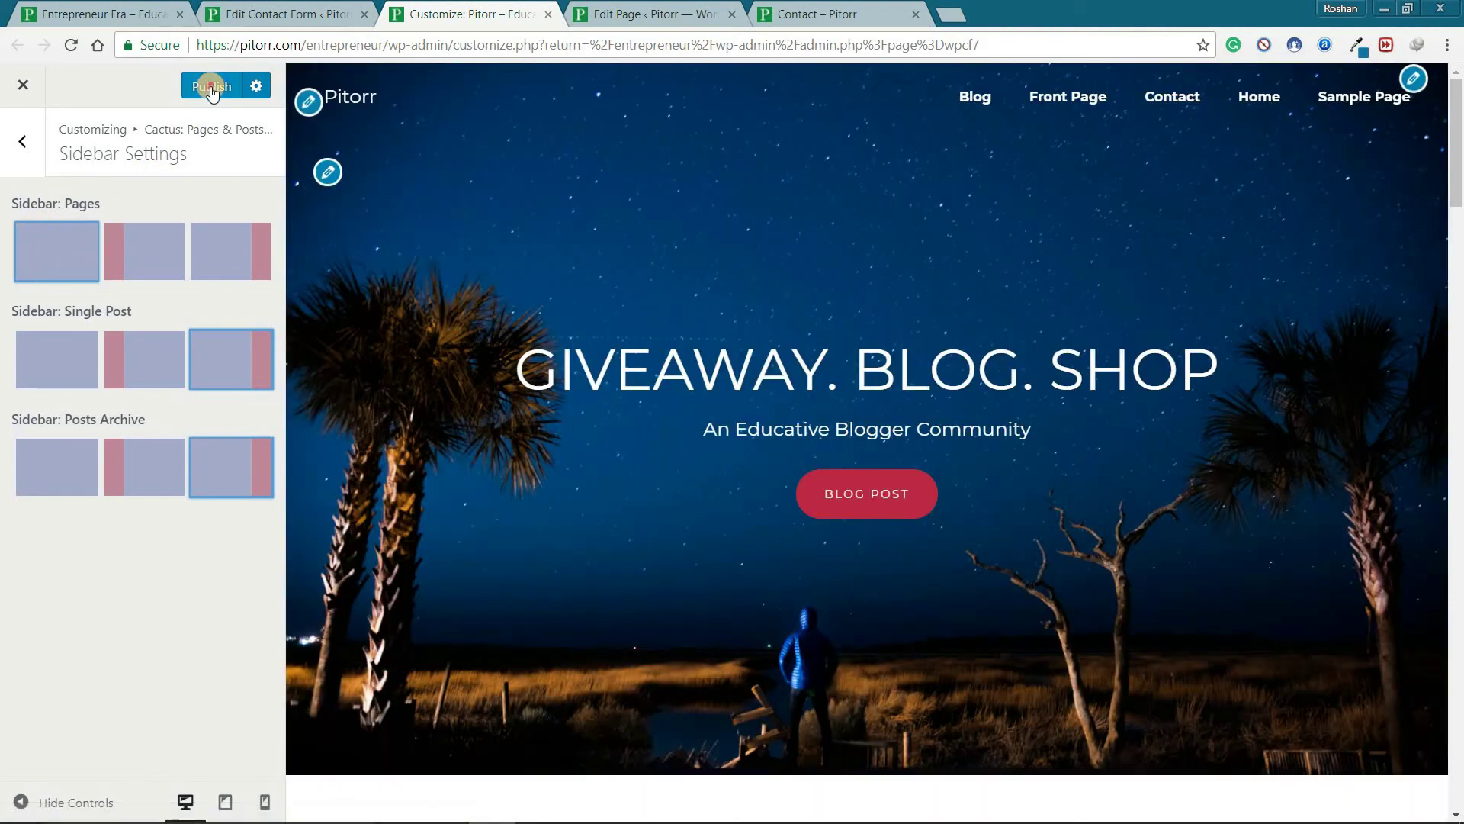
click(211, 85)
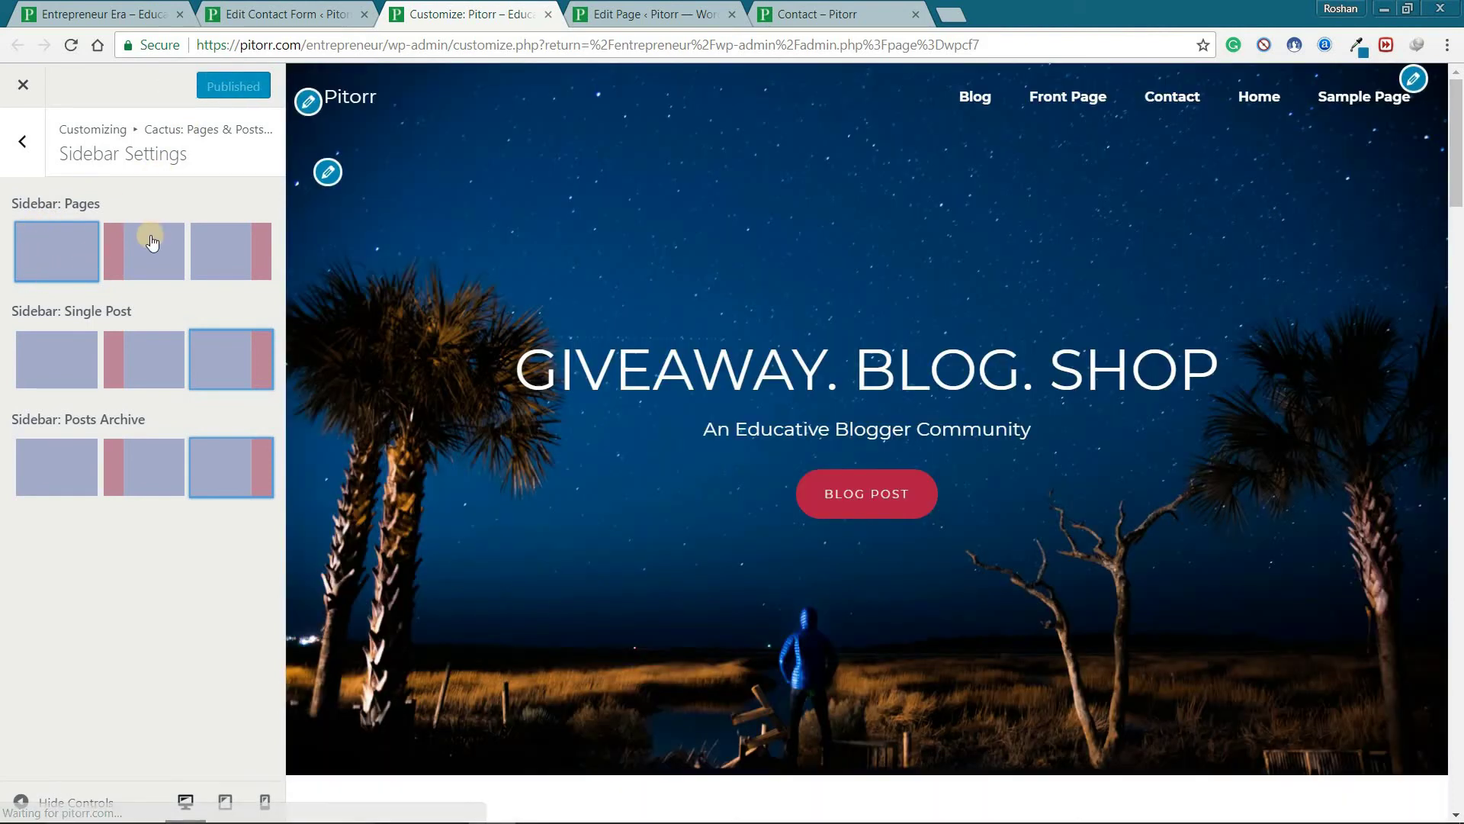
click(898, 6)
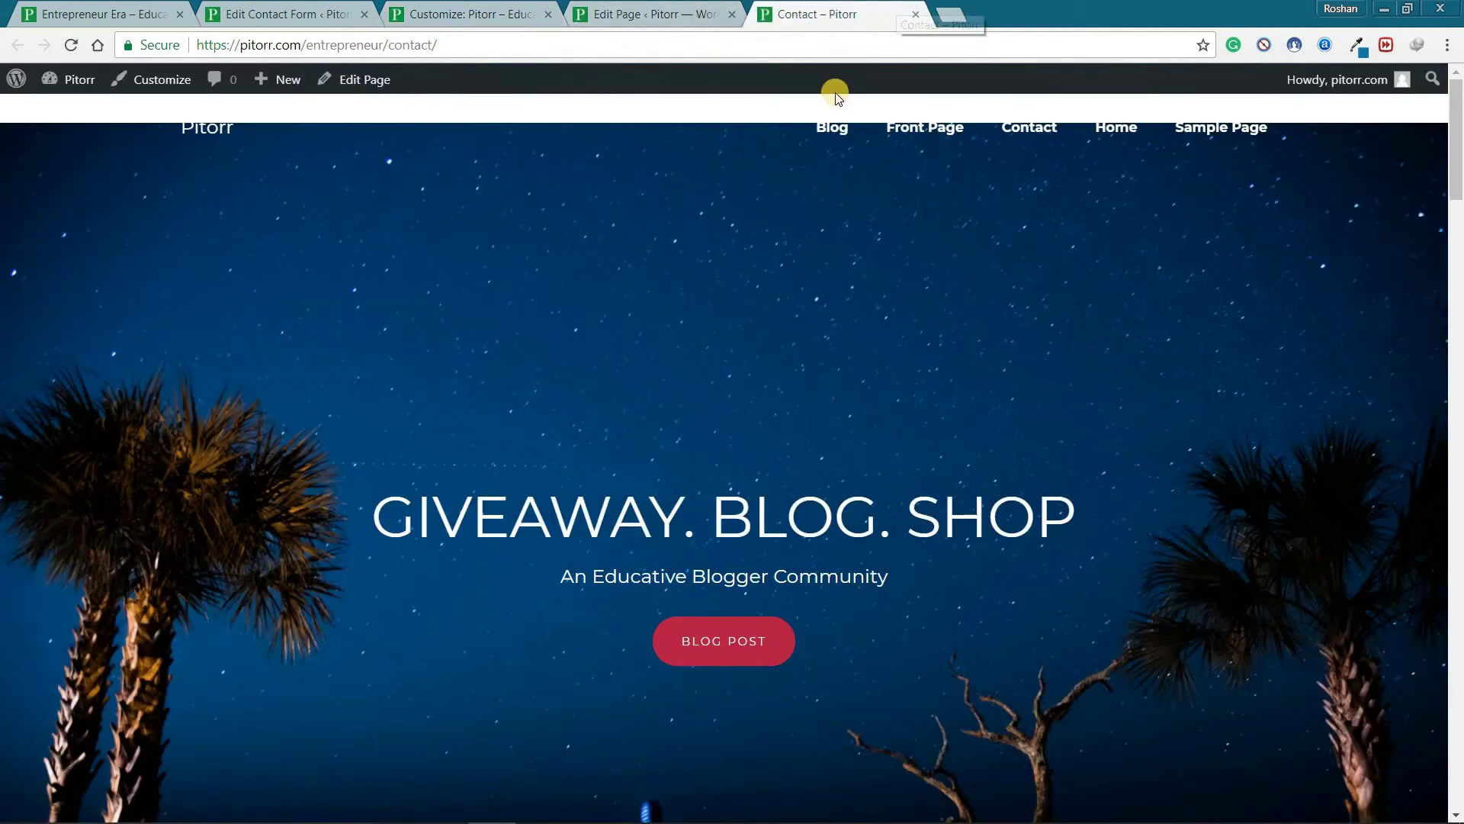
click(661, 6)
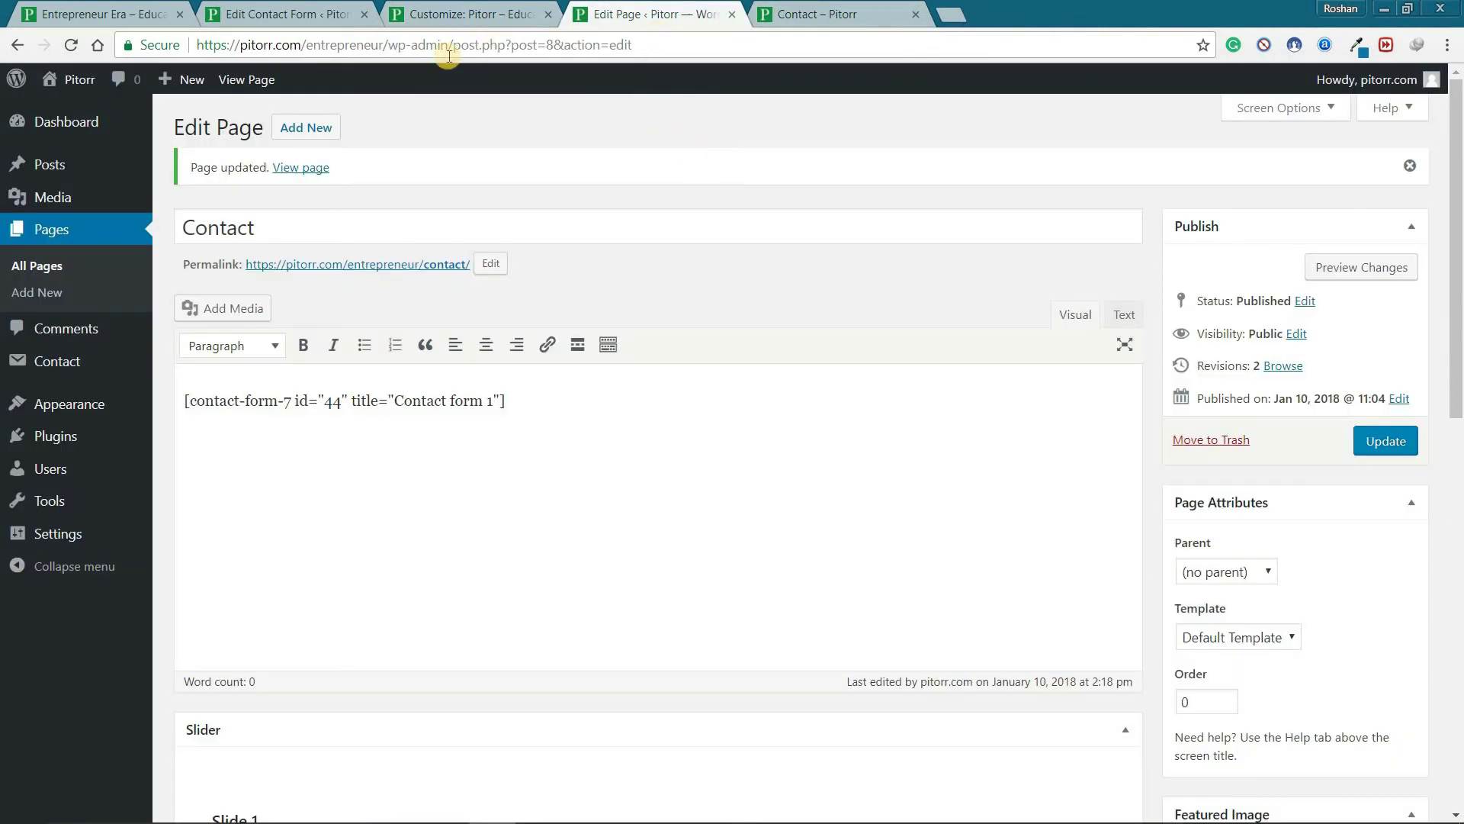
Step: Open the live Contact page in a new tab and test the Your Name and Your Message fields
right_click(309, 174)
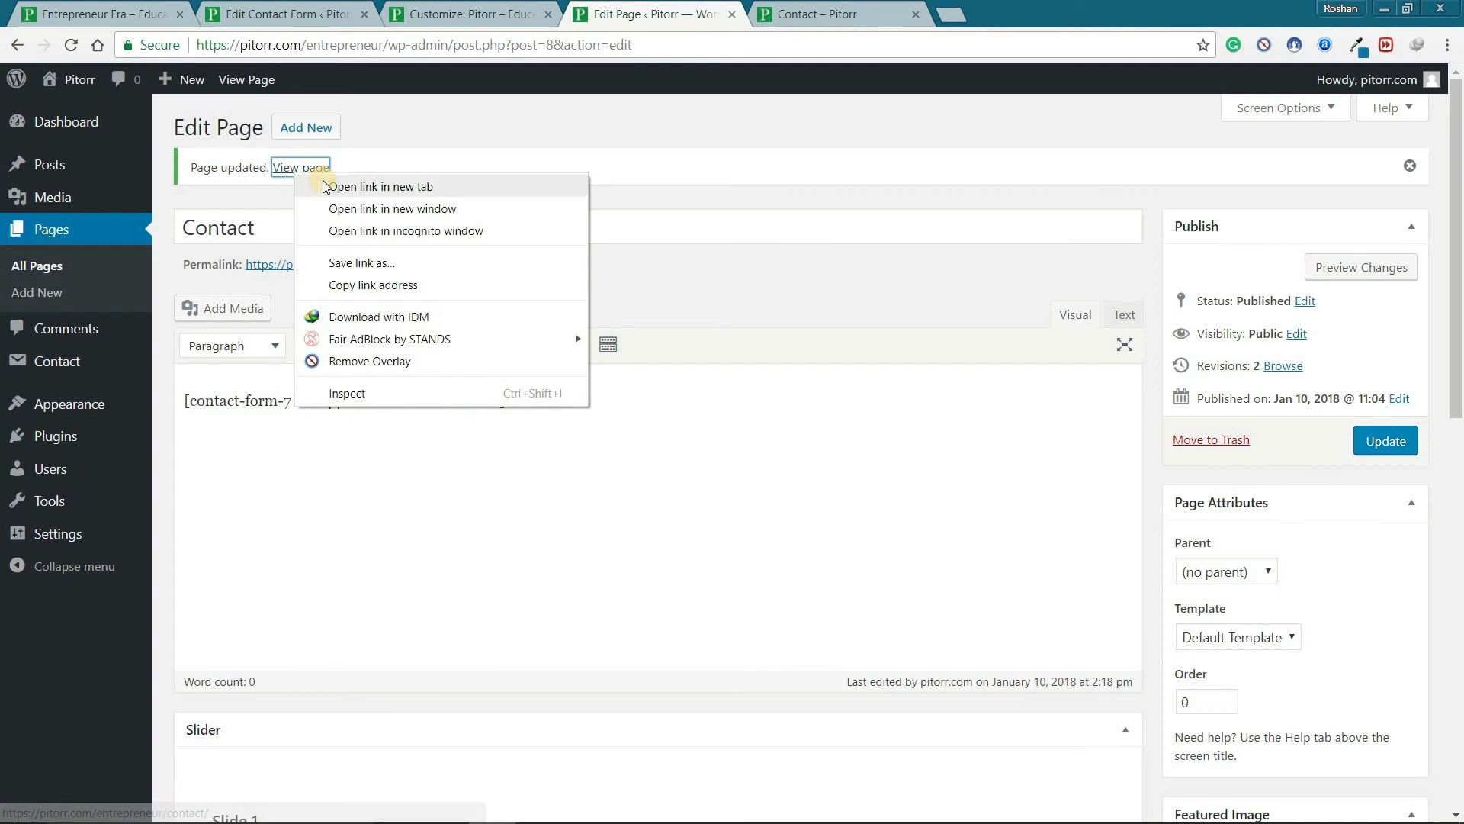
click(328, 186)
click(488, 6)
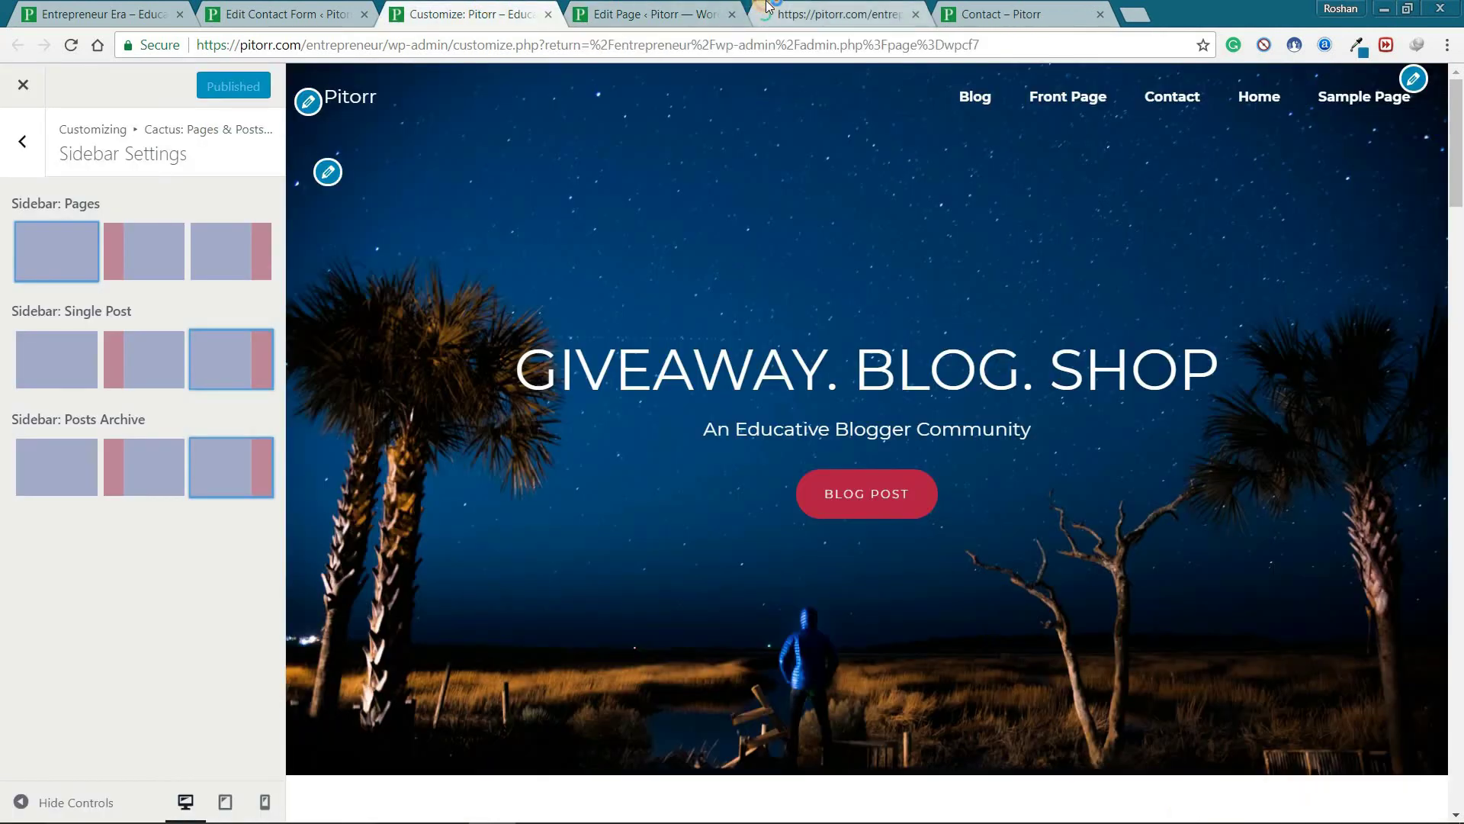
click(816, 13)
click(461, 328)
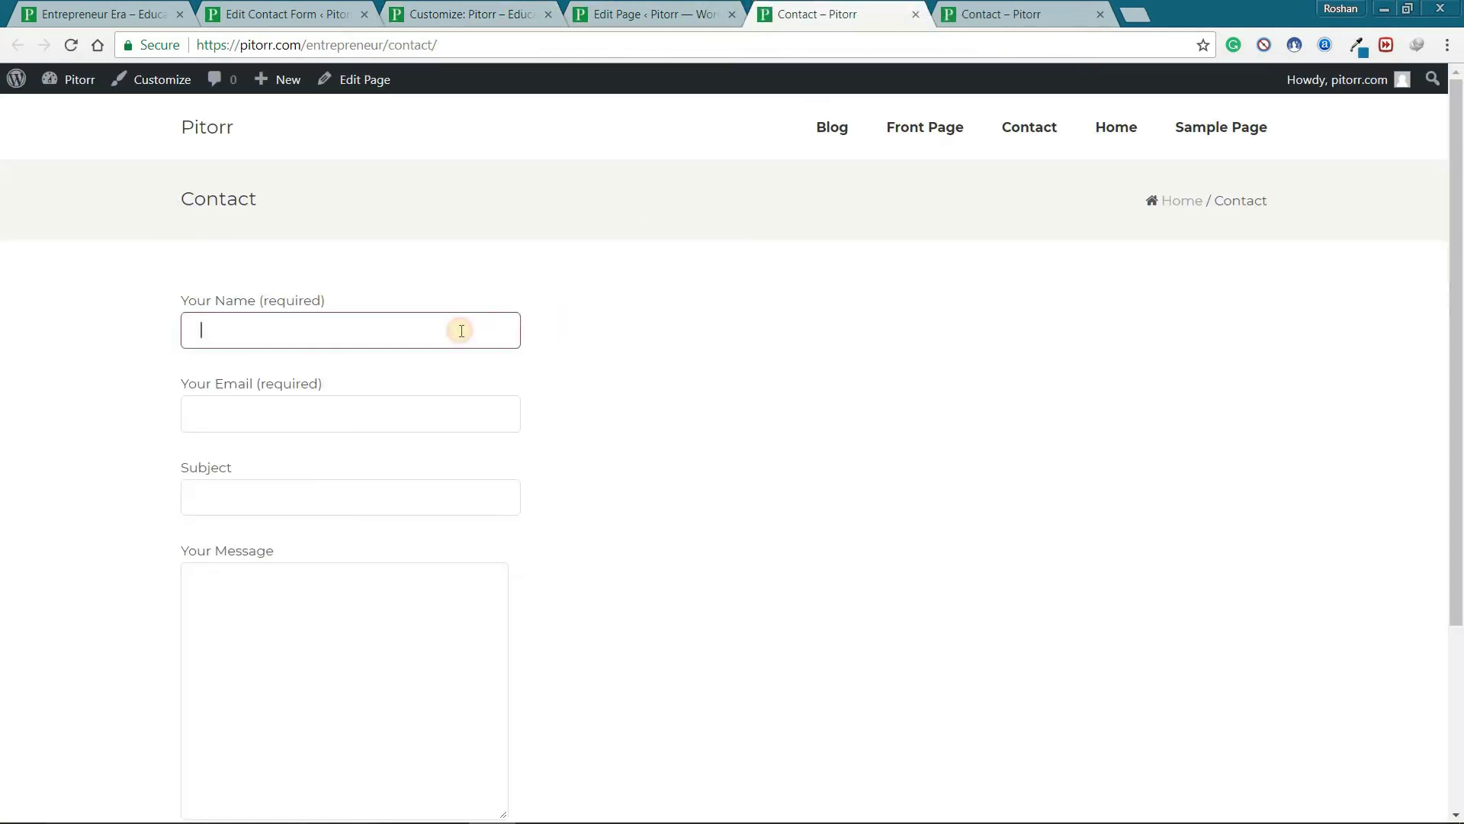
click(42, 618)
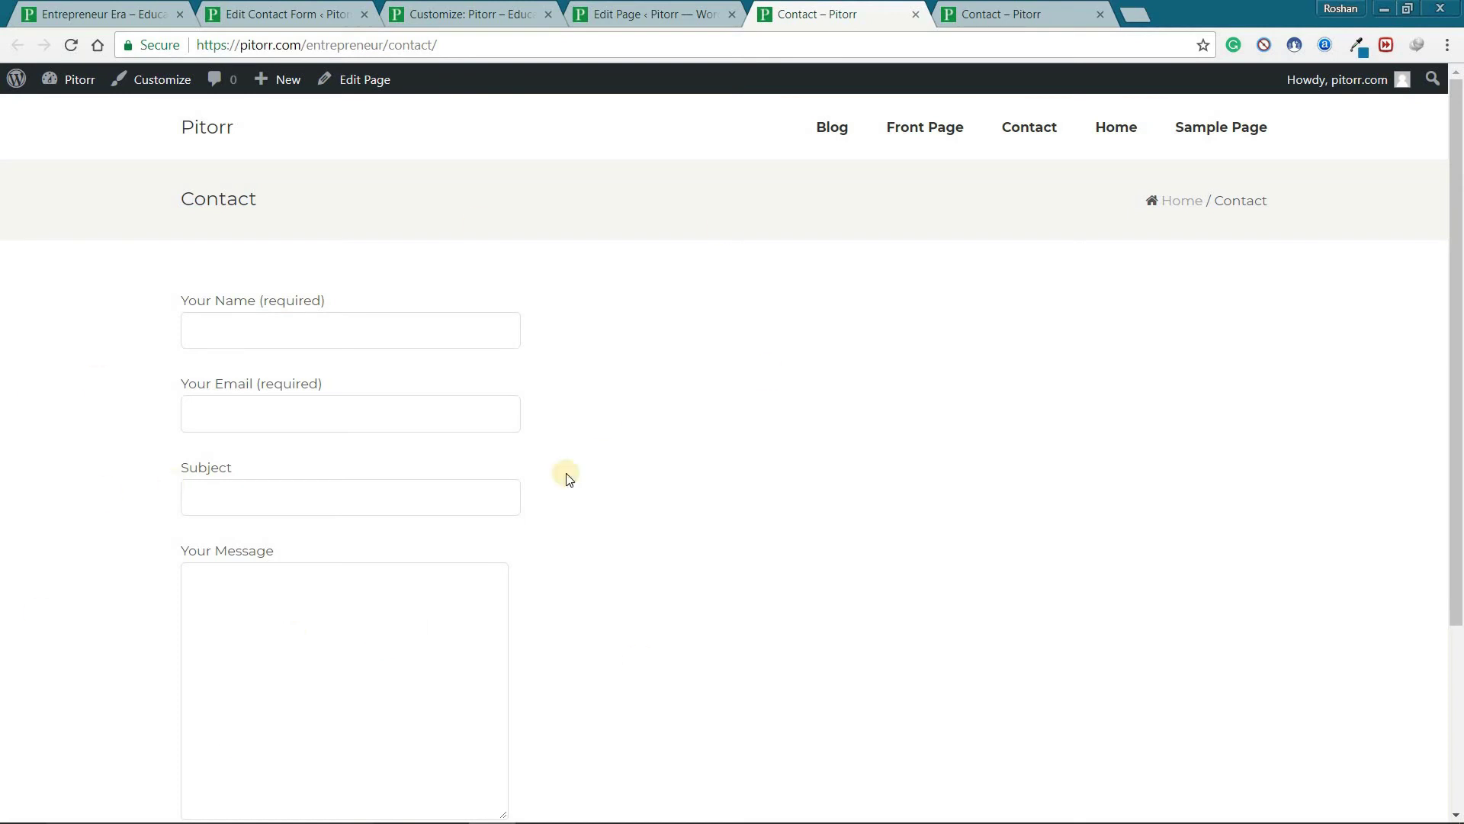
click(749, 206)
scroll(887, 415, down, 4)
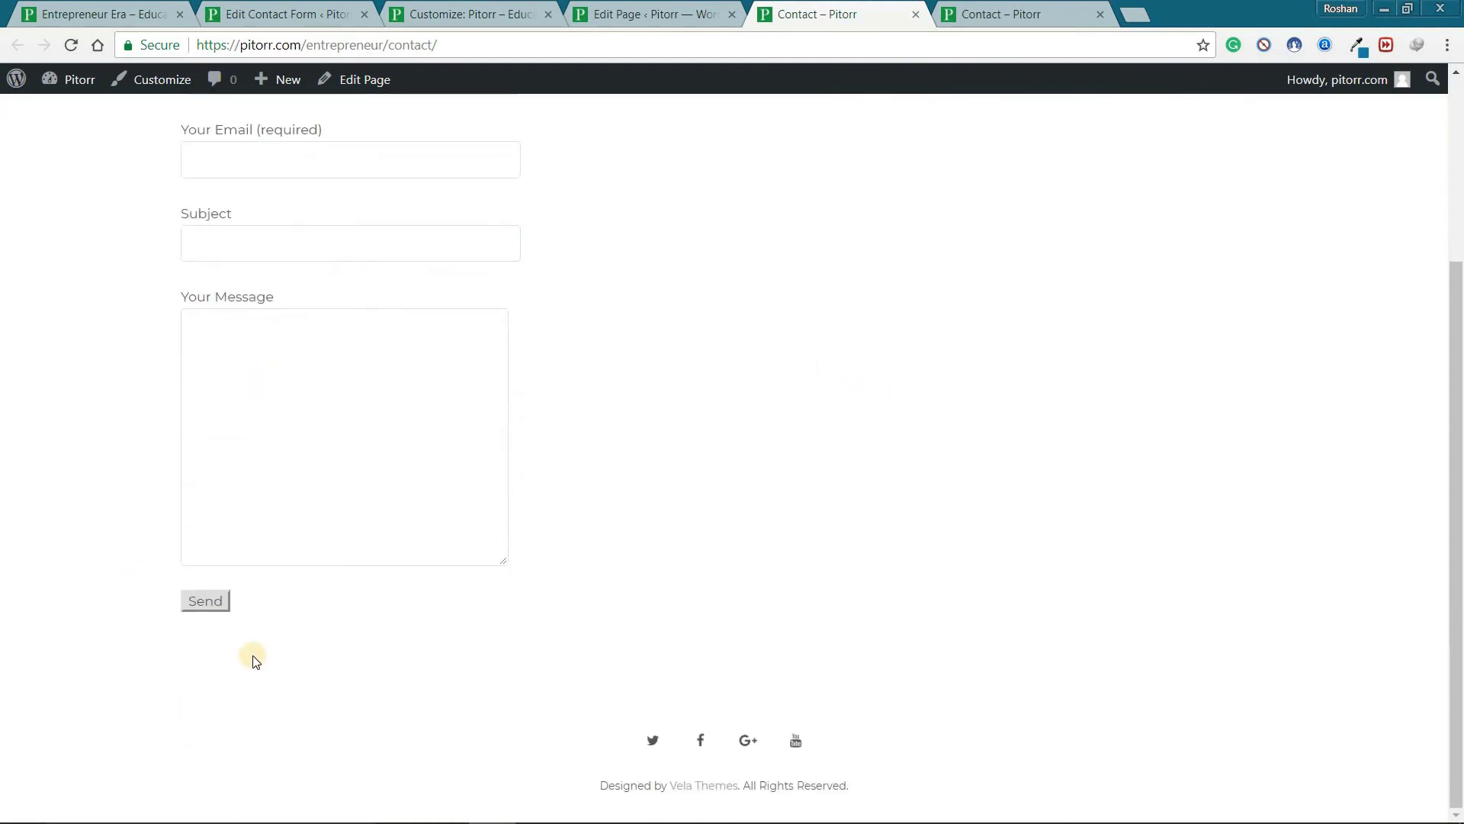
click(248, 551)
click(742, 458)
Step: Close the duplicate Contact page tab and return to the theme Customizer
click(684, 6)
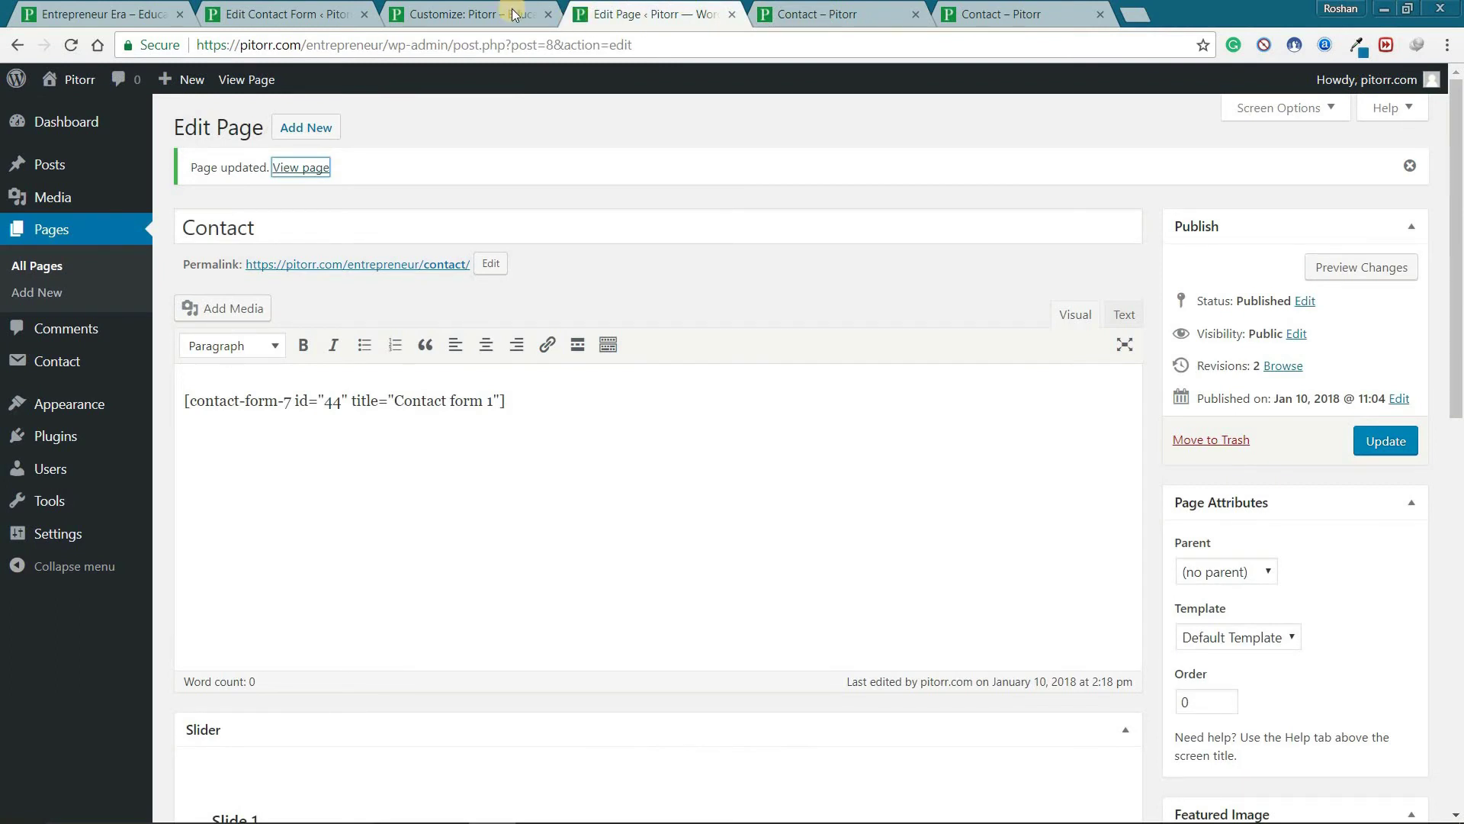
click(875, 6)
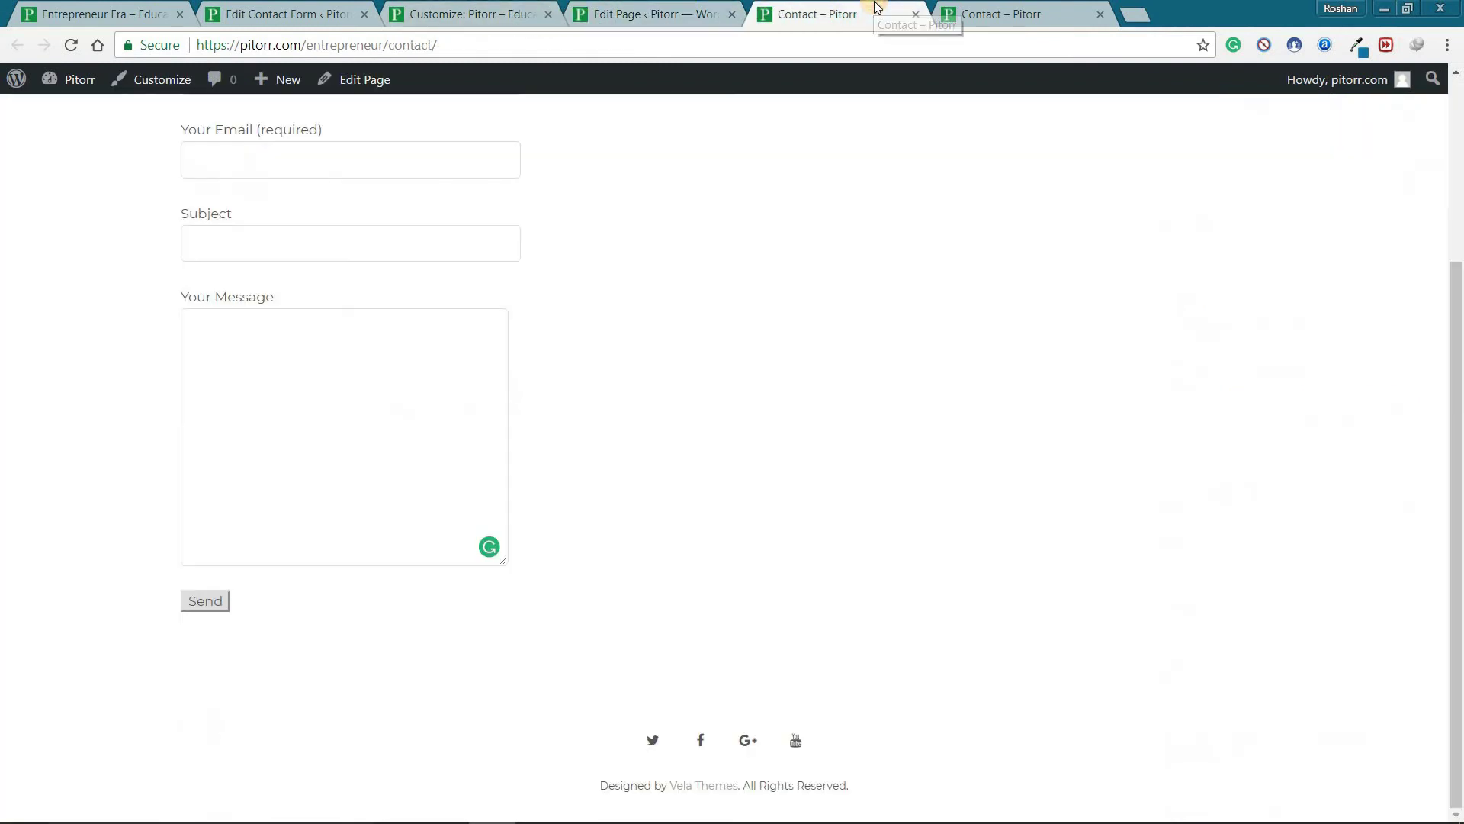
click(1099, 15)
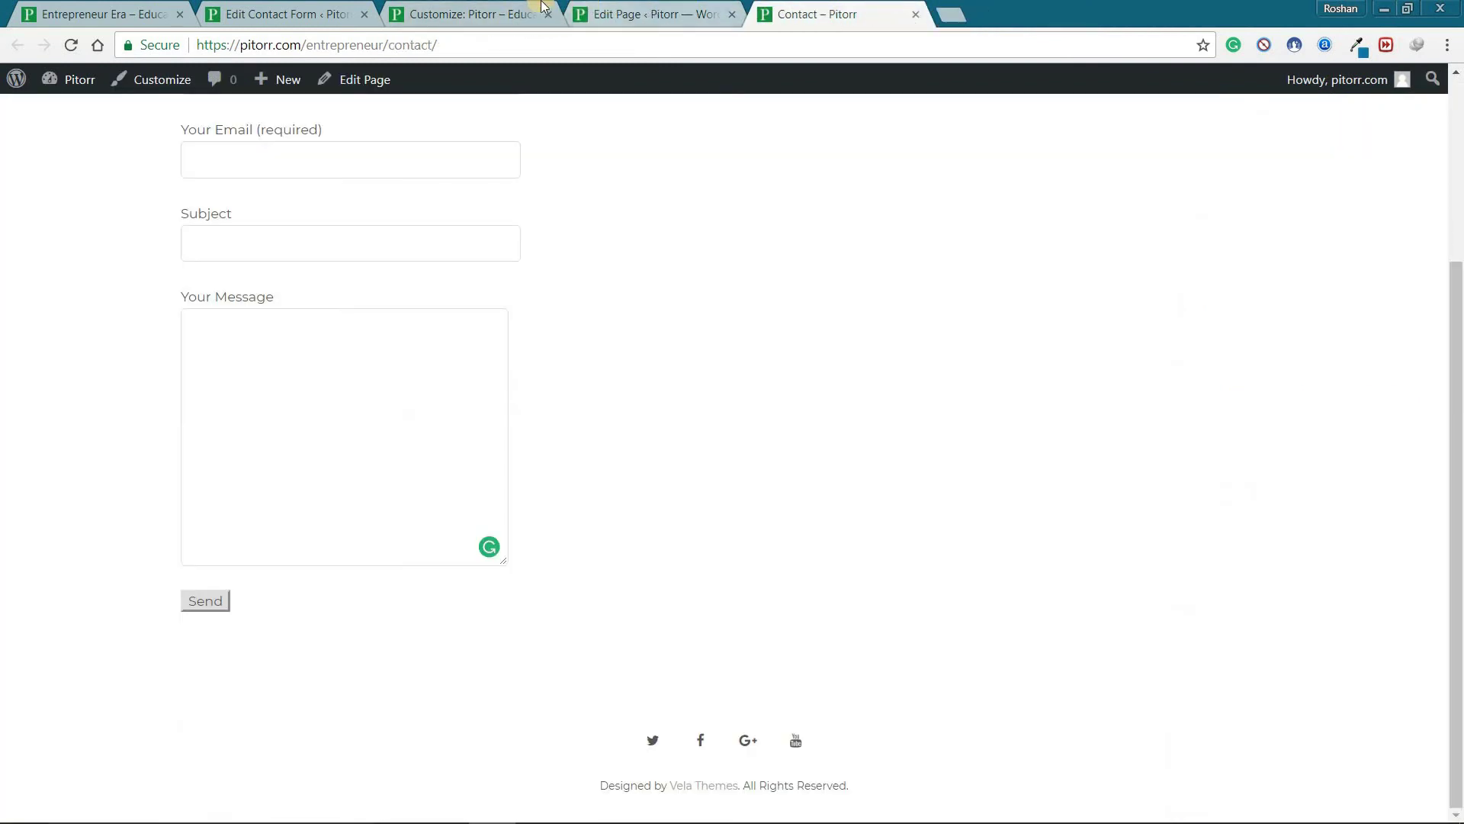
click(528, 6)
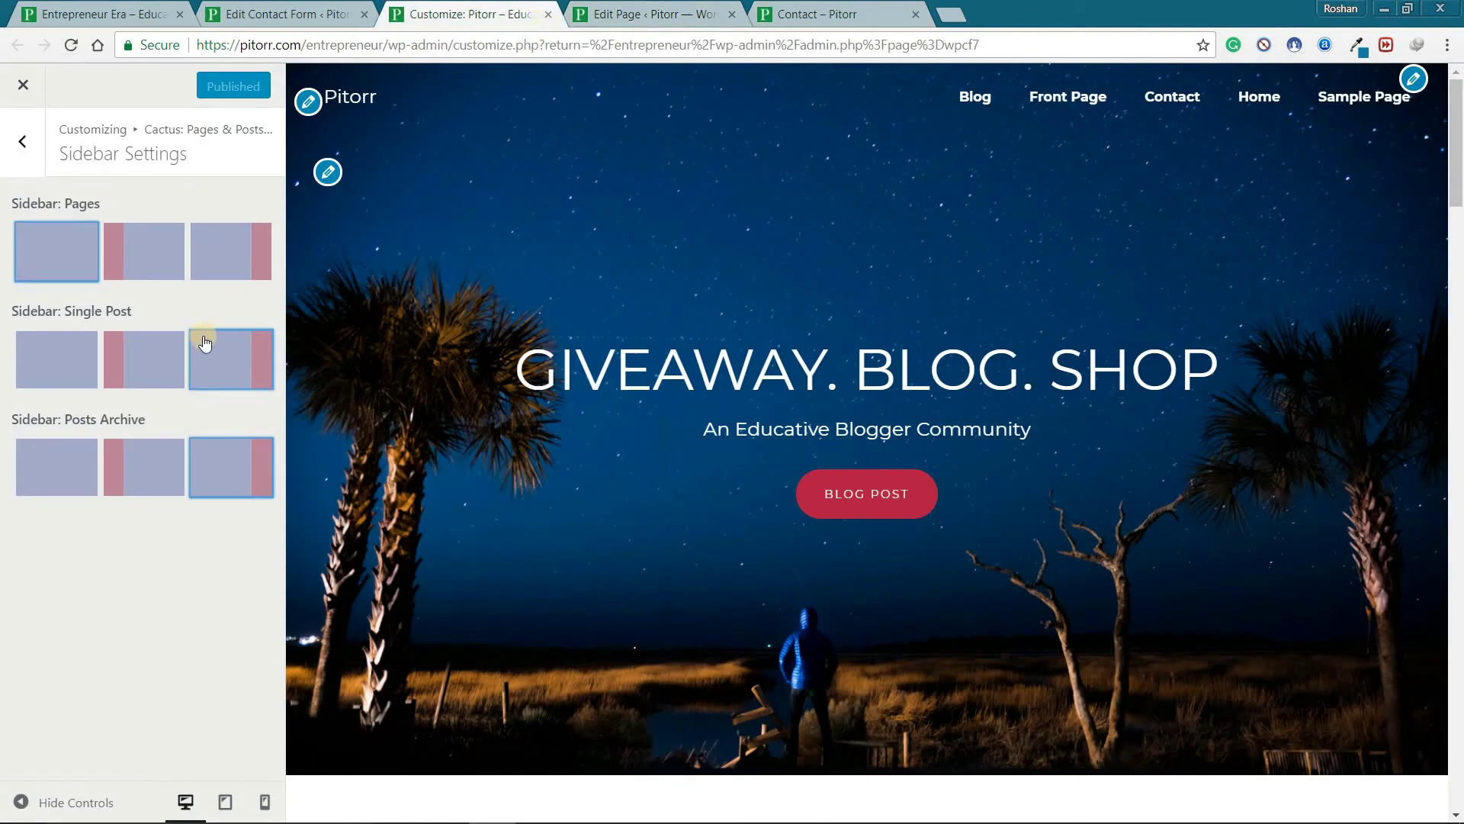
Step: Open Contact Form 7's Integration reCAPTCHA key setup with empty Site and Secret Key fields
click(328, 15)
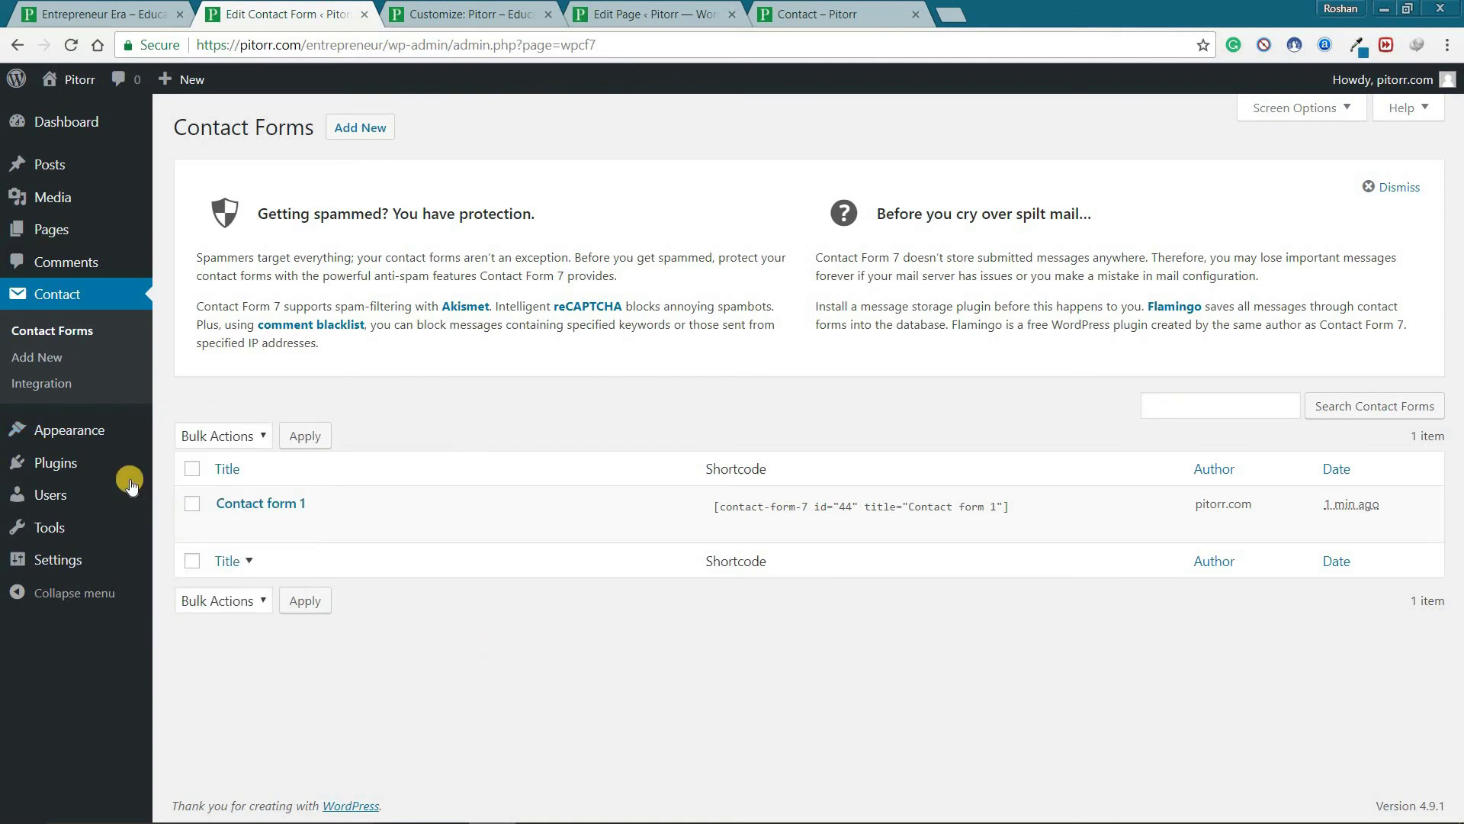
click(40, 388)
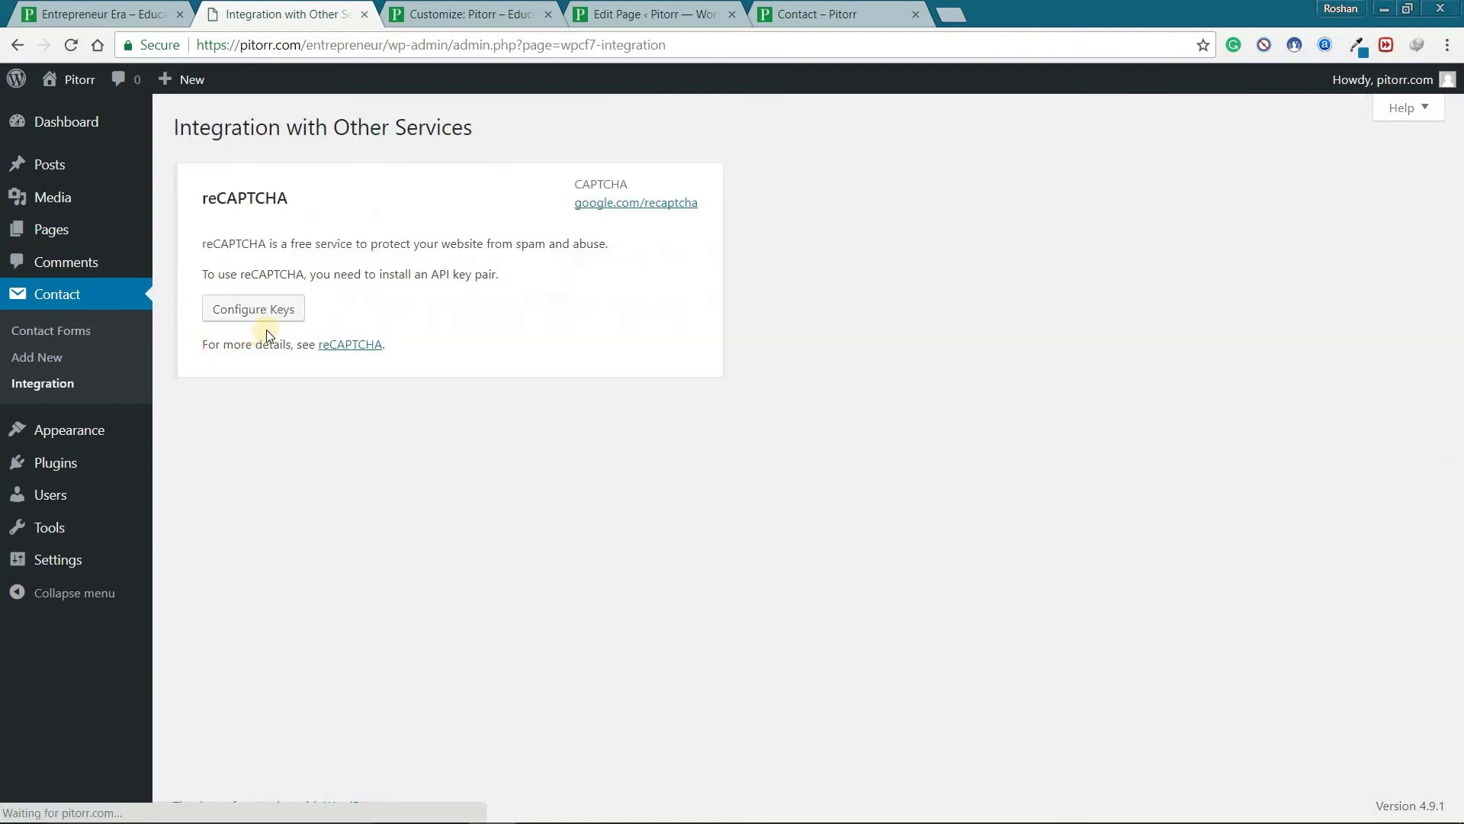
click(279, 323)
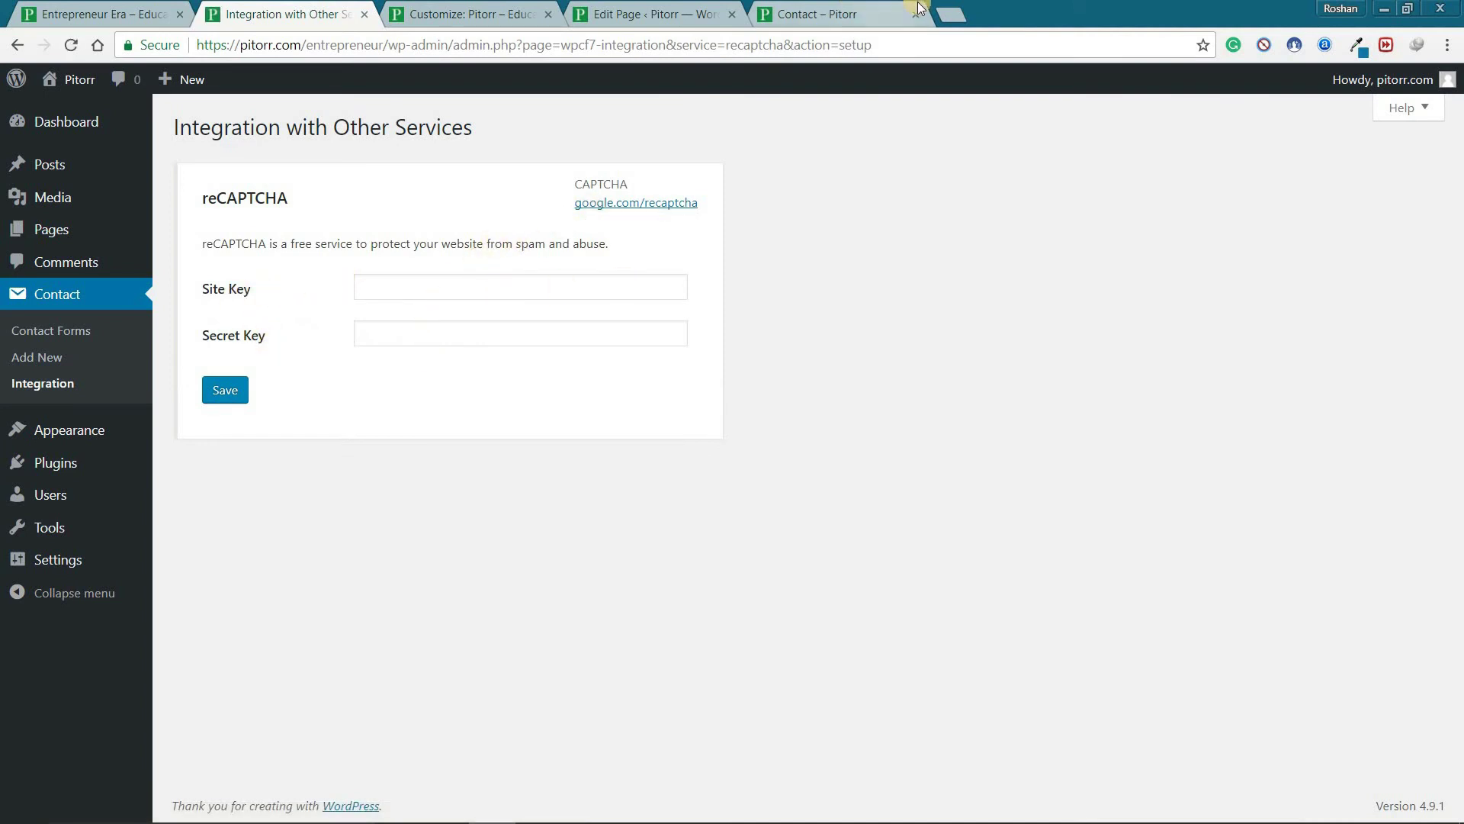
click(946, 14)
Step: Search Google for 'google recaptcha' and open the 'reCAPTCHA: Easy on Humans' result
text(g)
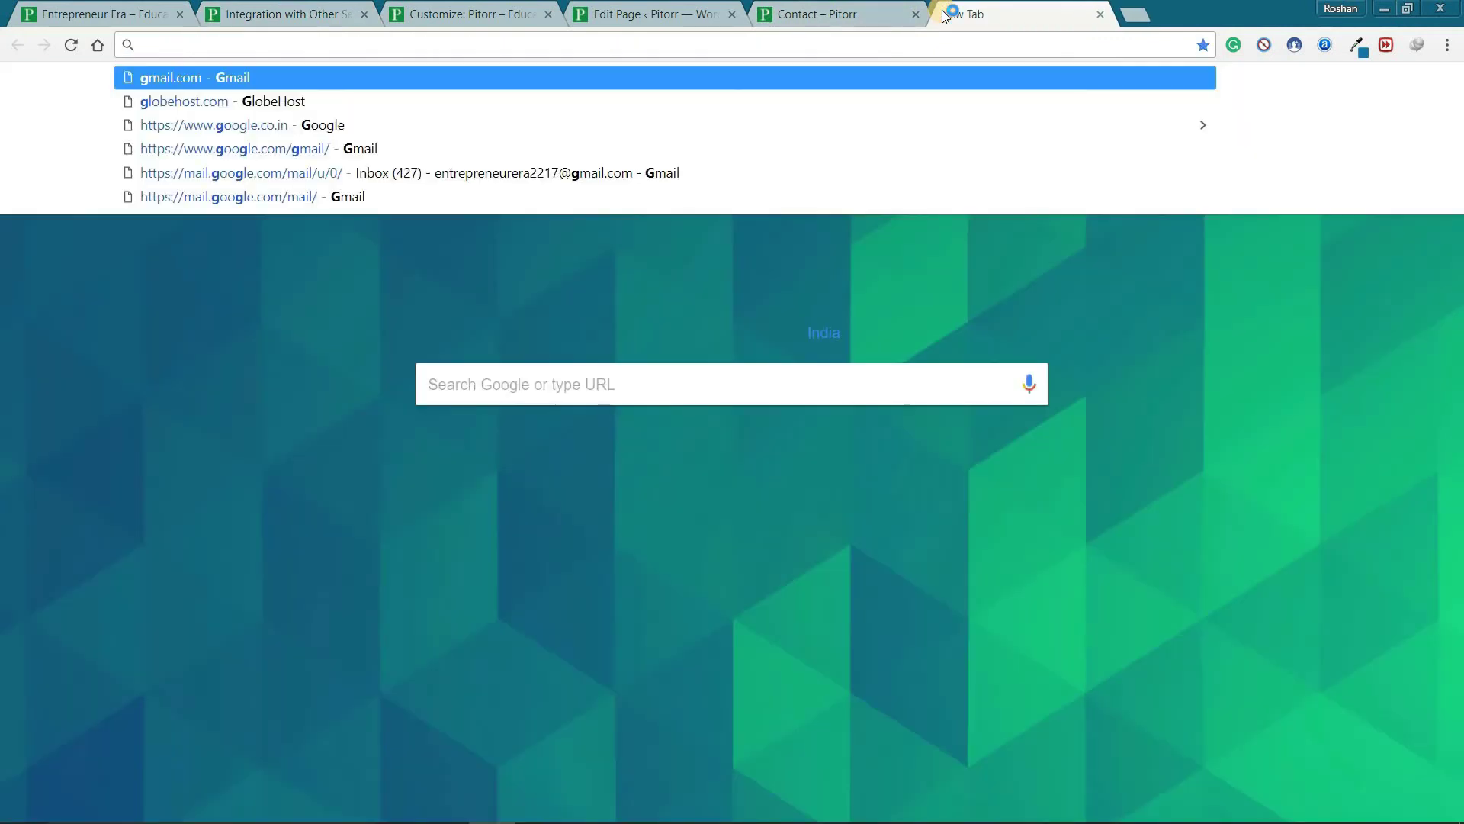
text(oogle)
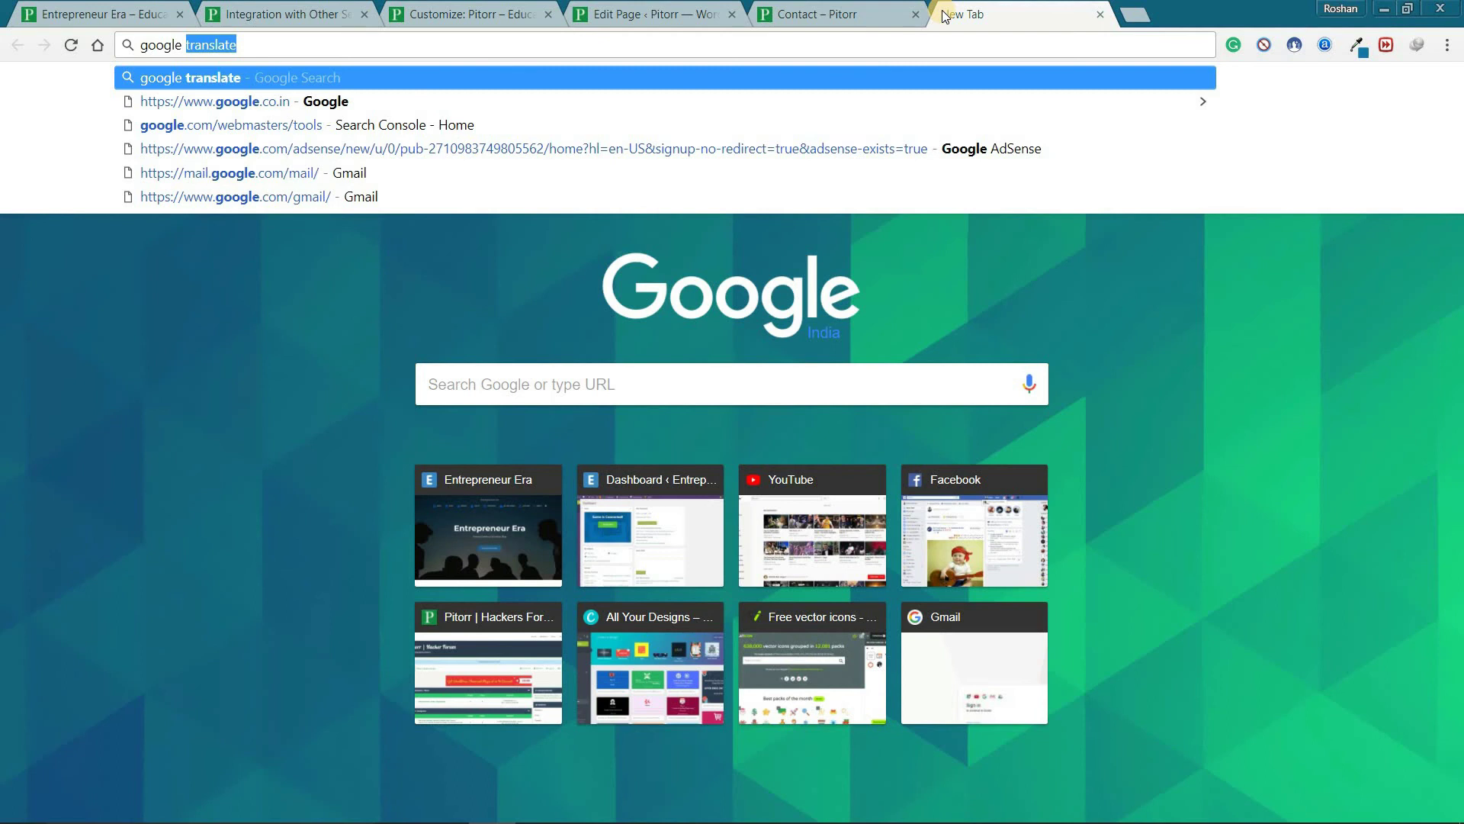
text( re)
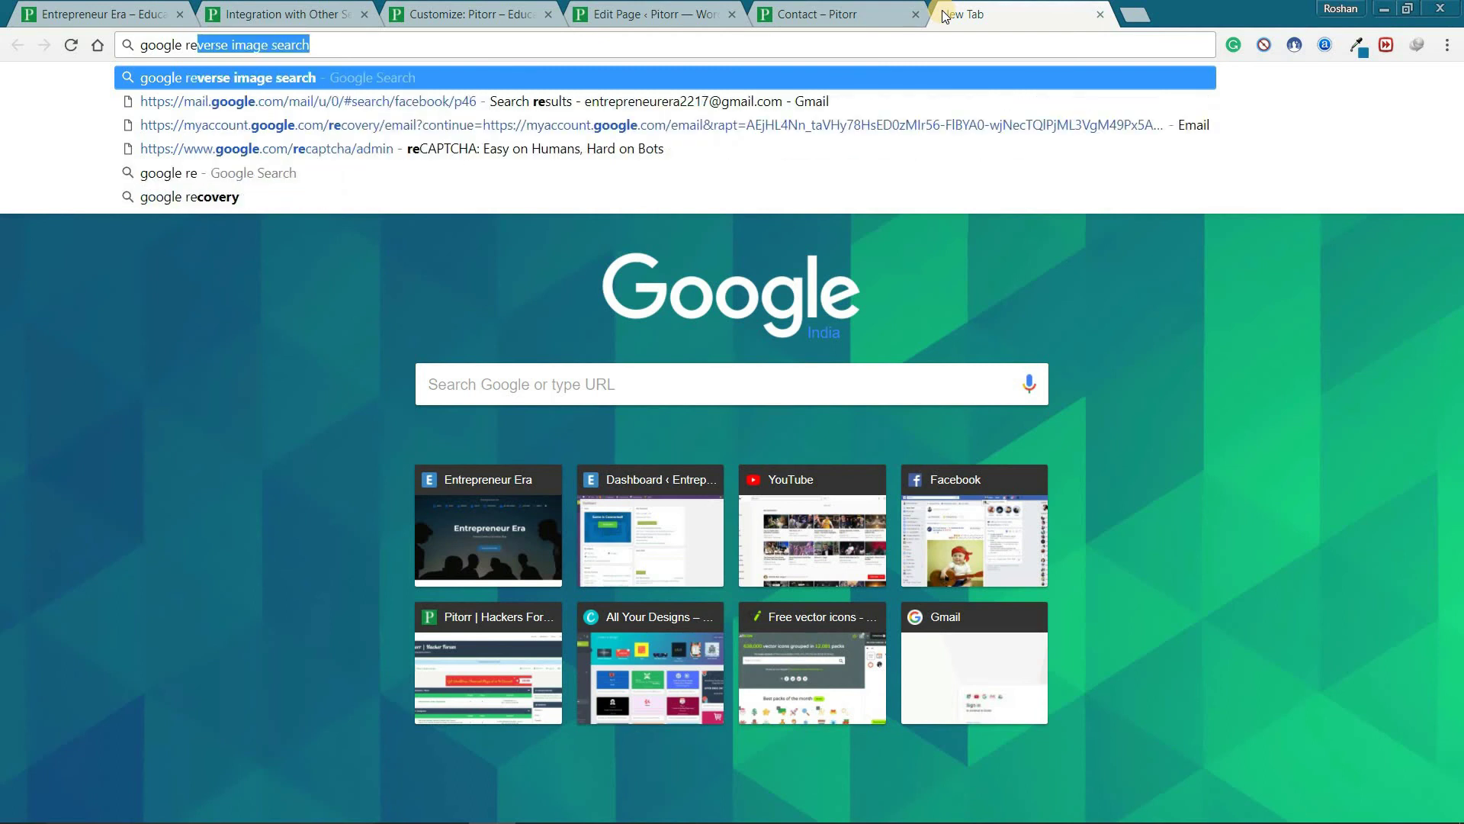
text(ca)
key(Down)
key(Down)
key(Return)
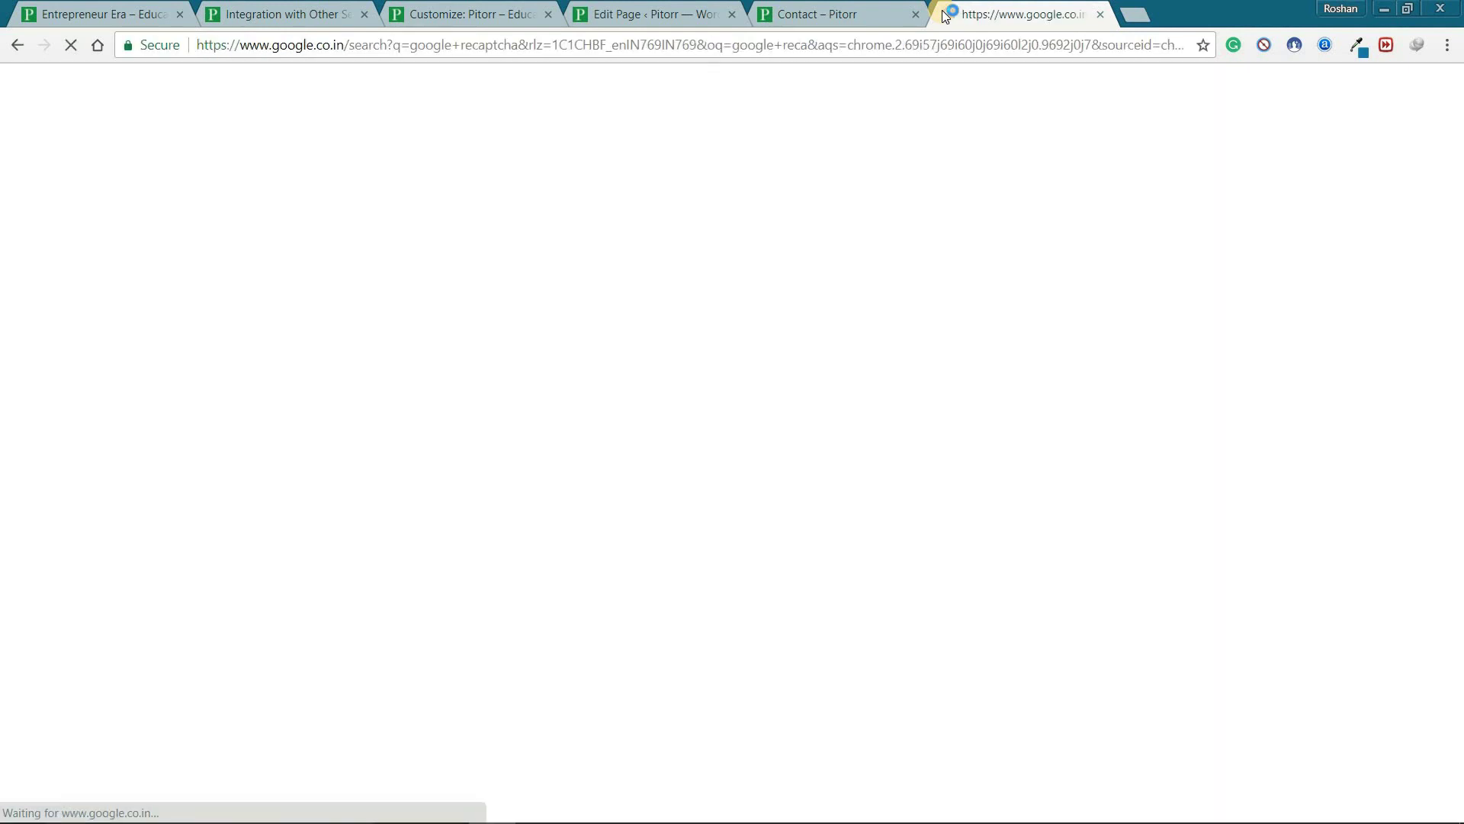
click(360, 240)
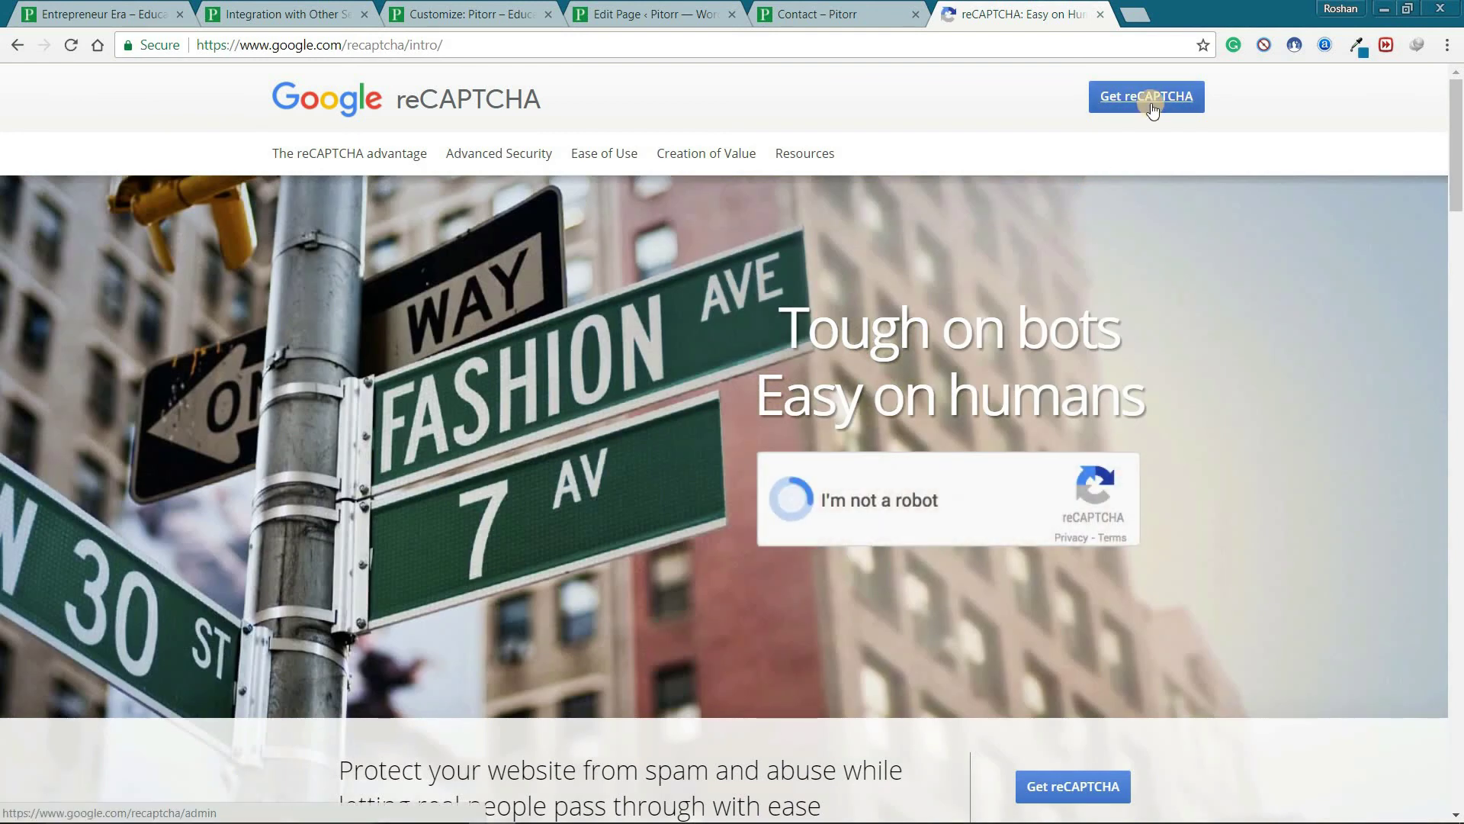
Step: Open the reCAPTCHA admin console, select the Eera site and expand its Keys section
click(1152, 107)
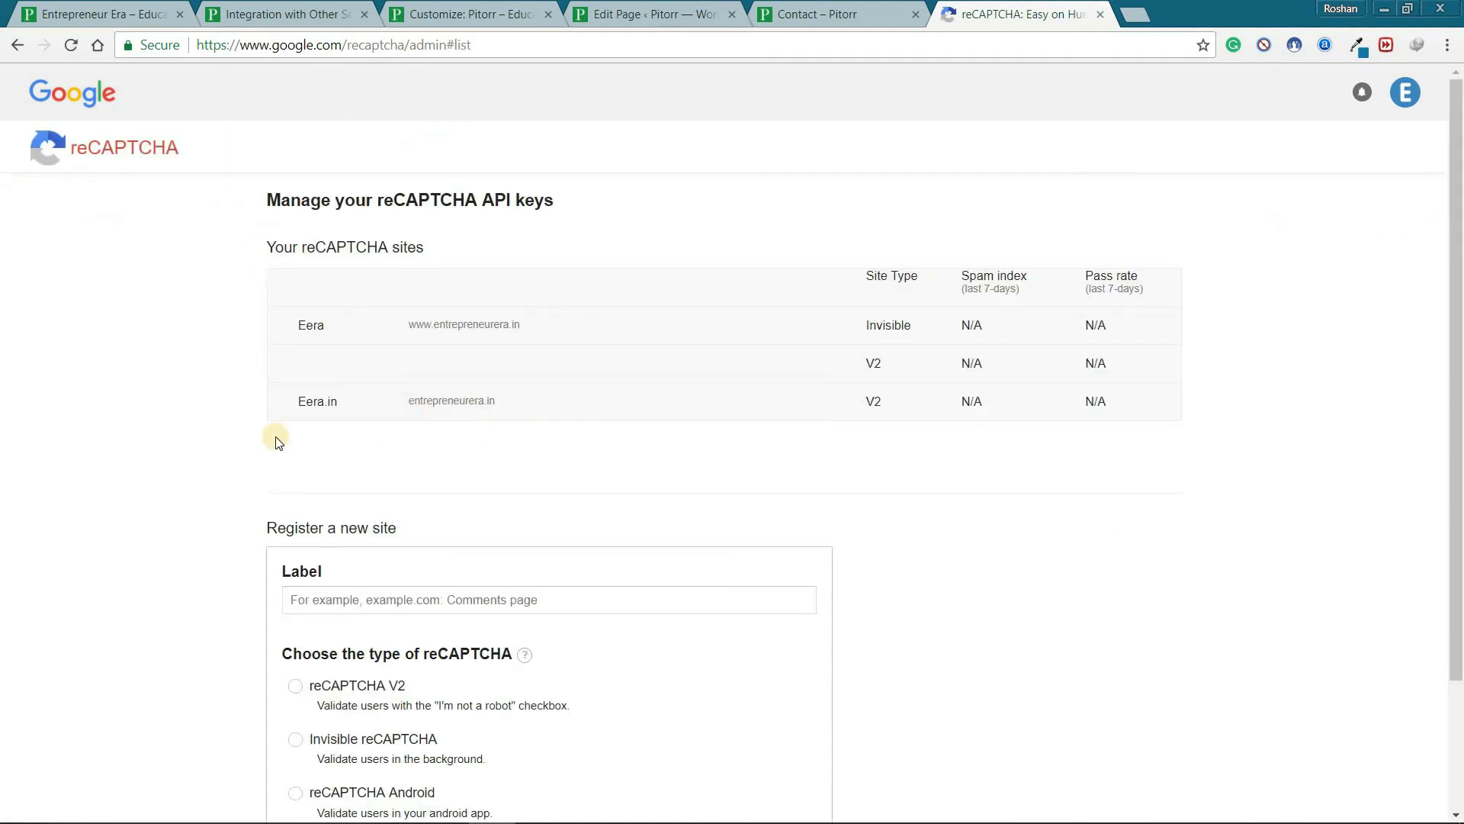
scroll(278, 441, down, 1)
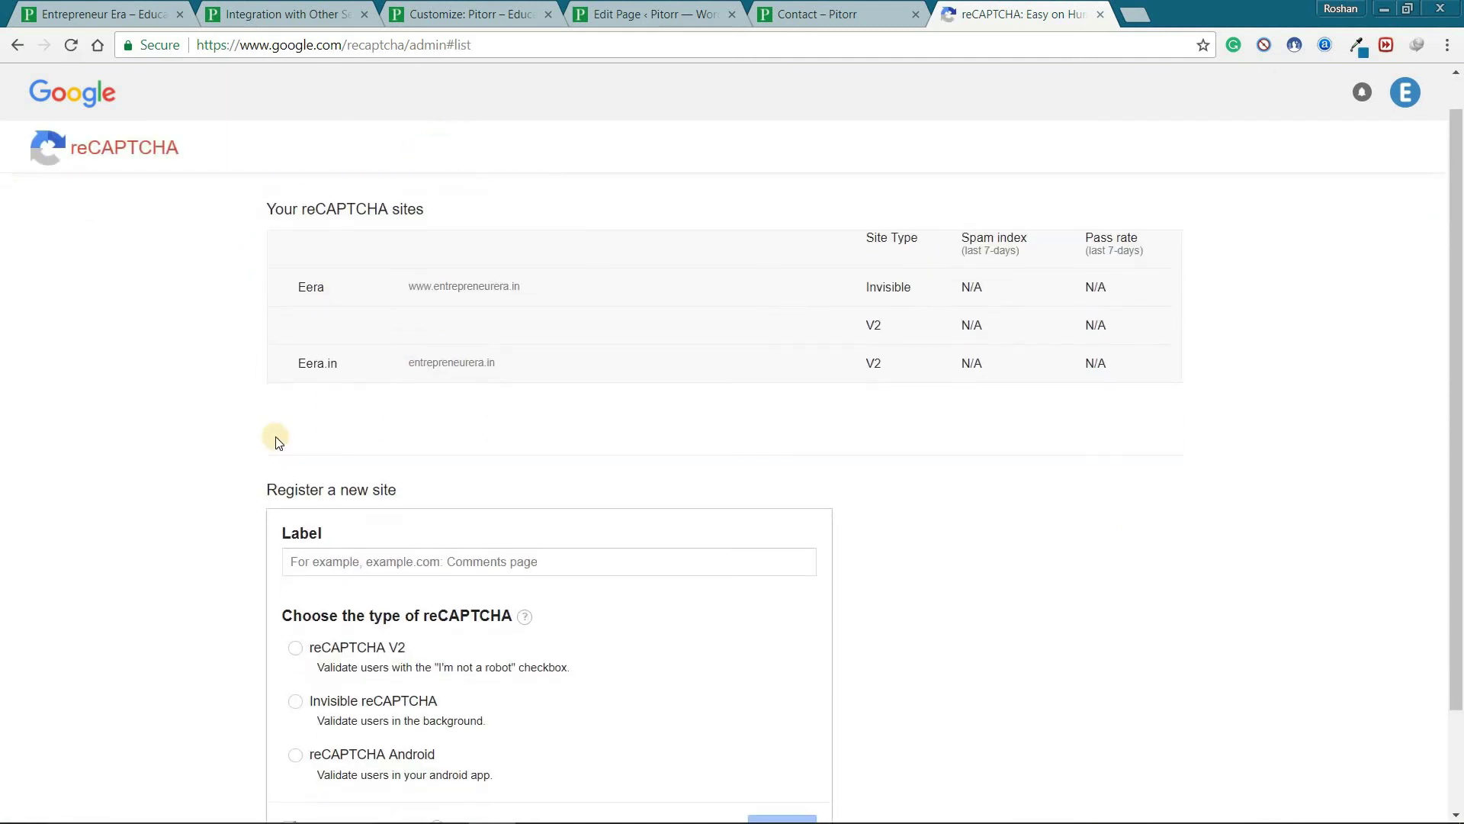
click(456, 293)
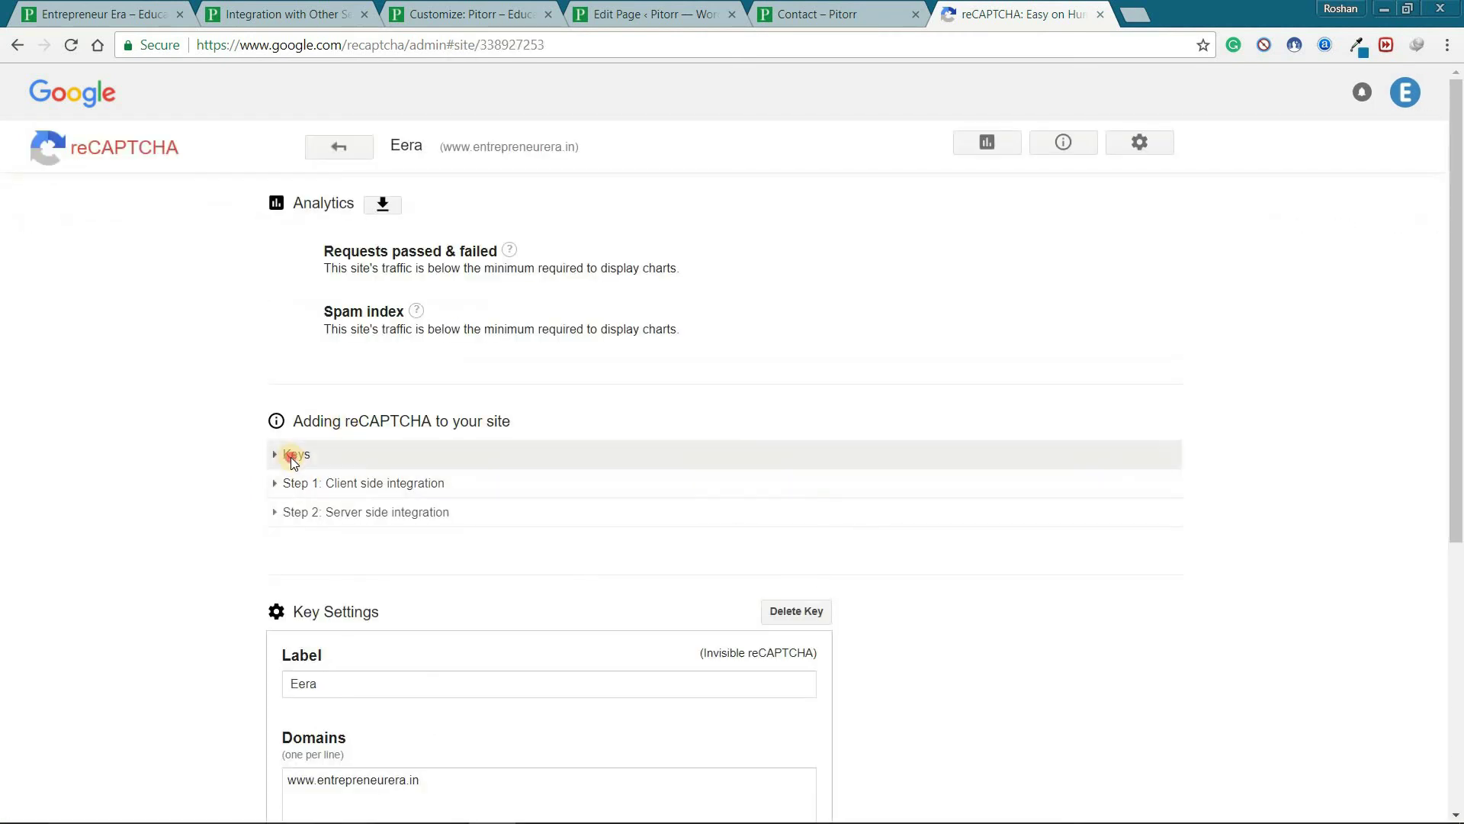
click(290, 455)
Step: Copy the reCAPTCHA site key and paste it into the Site Key field of the Contact Form 7 integration settings
click(371, 532)
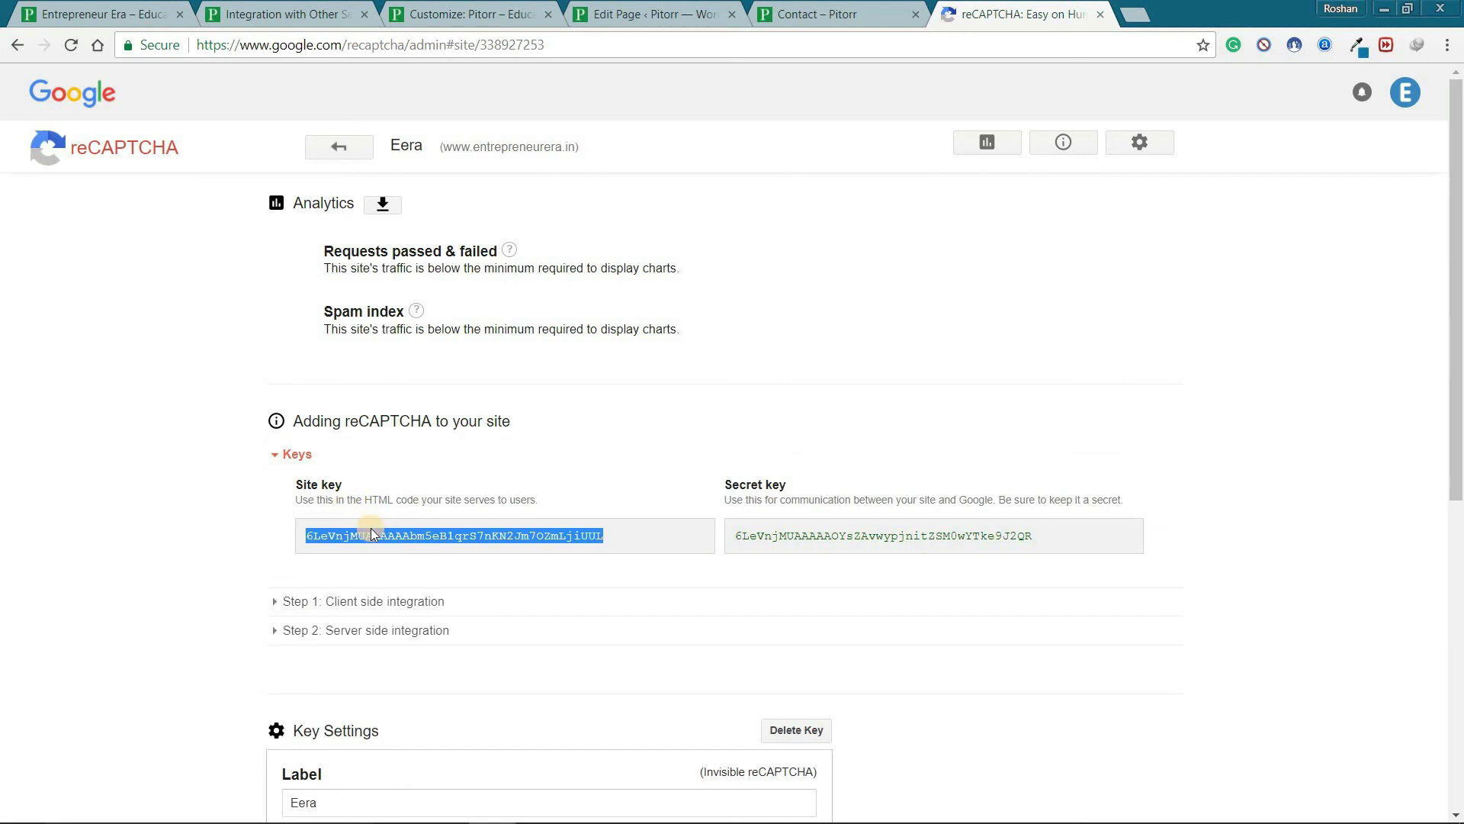
right_click(371, 528)
click(404, 546)
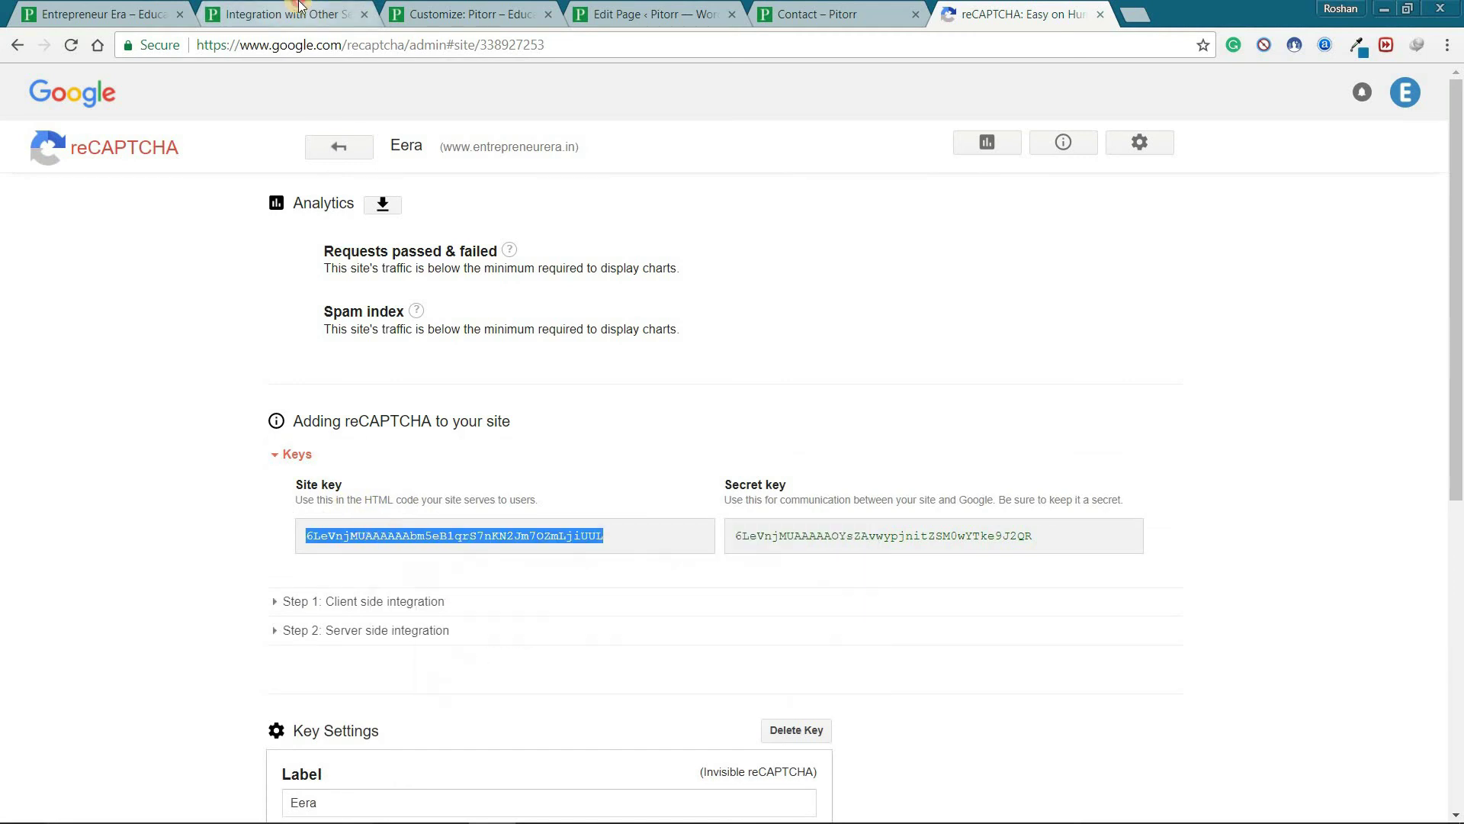
click(300, 9)
click(384, 283)
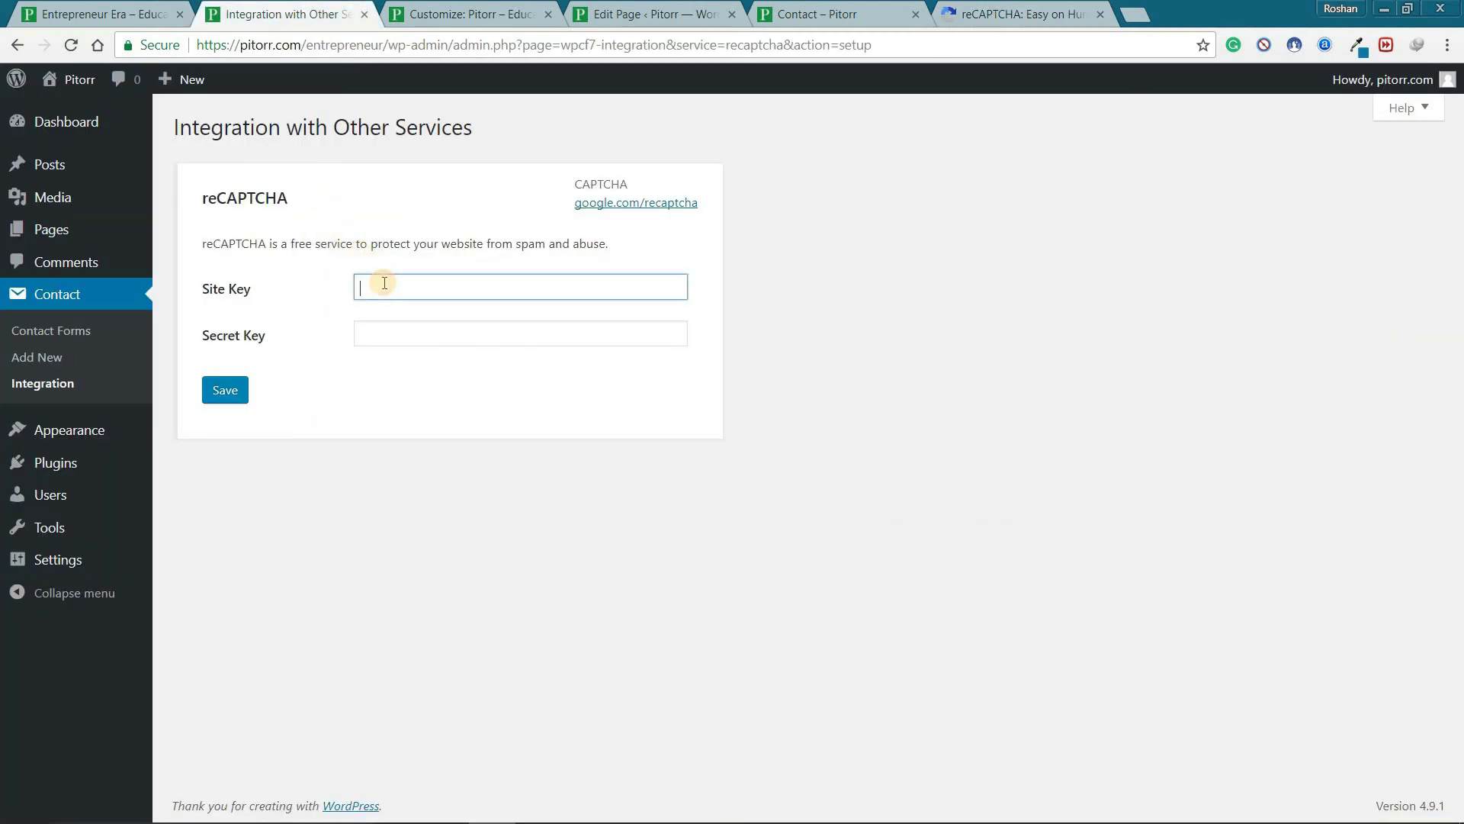
key(ctrl+v)
click(408, 338)
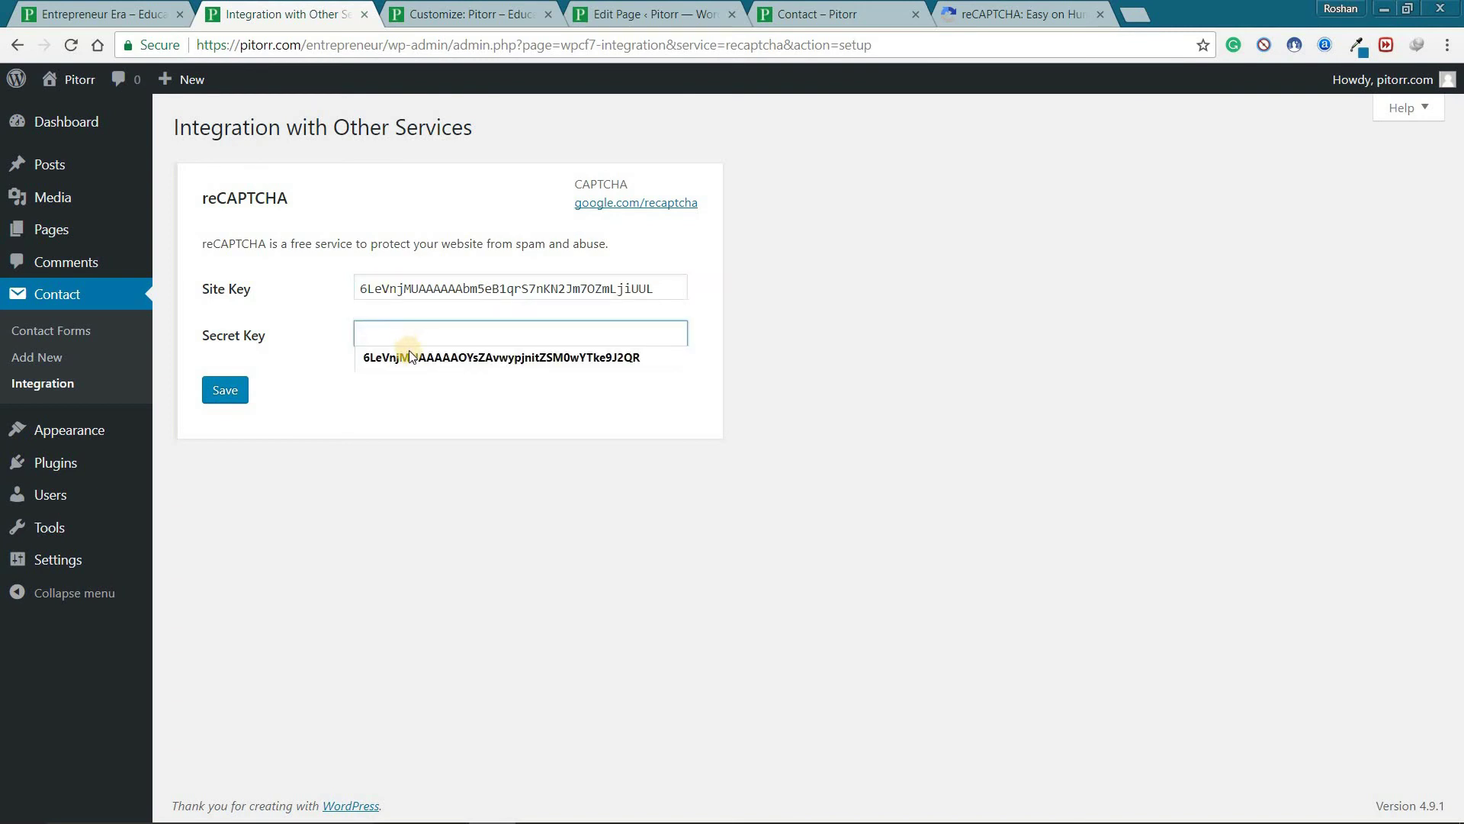
Step: Copy the secret key into the Secret Key field and save the integration settings
click(938, 11)
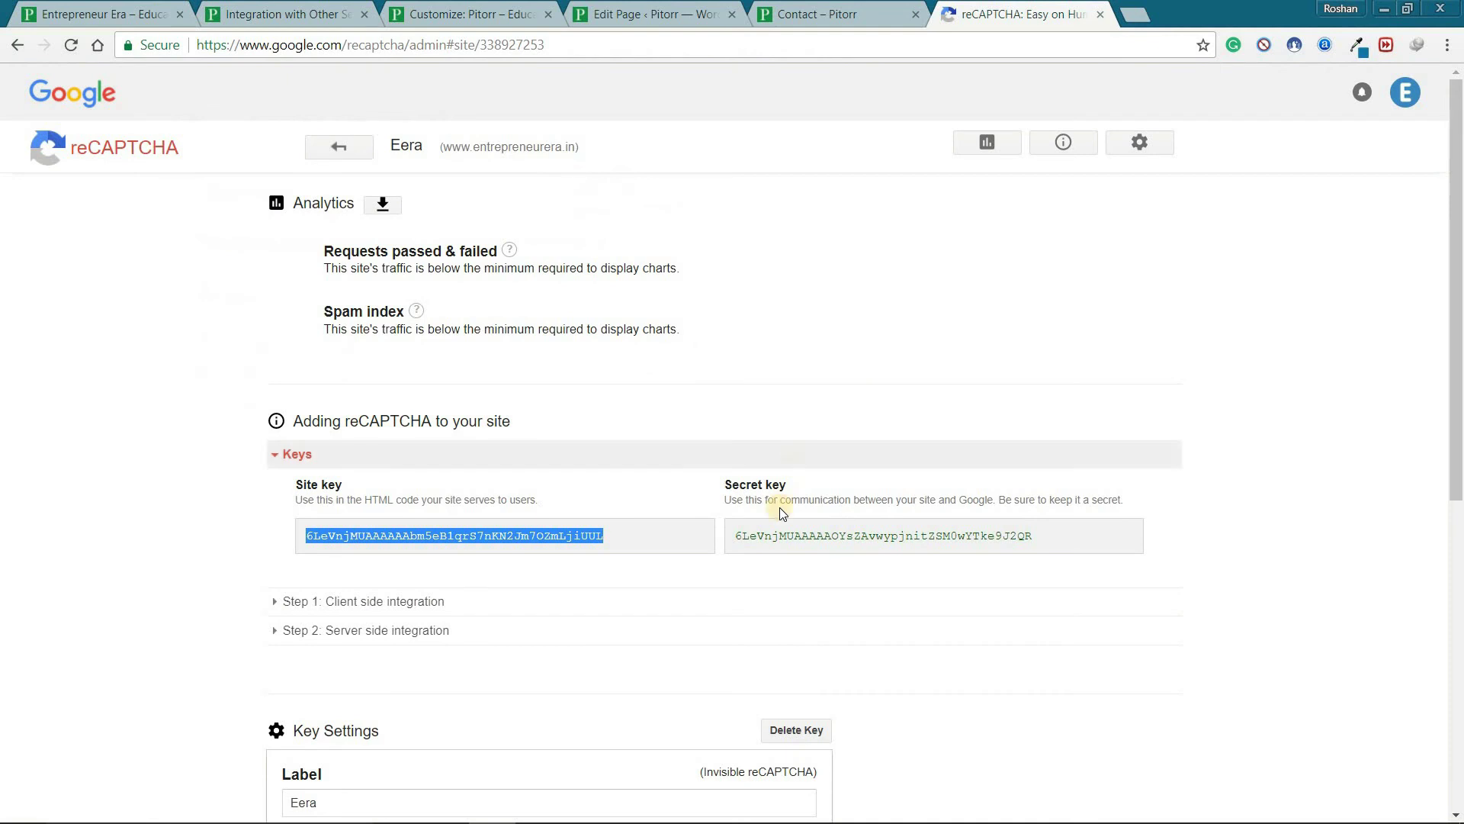
double_click(764, 538)
right_click(762, 538)
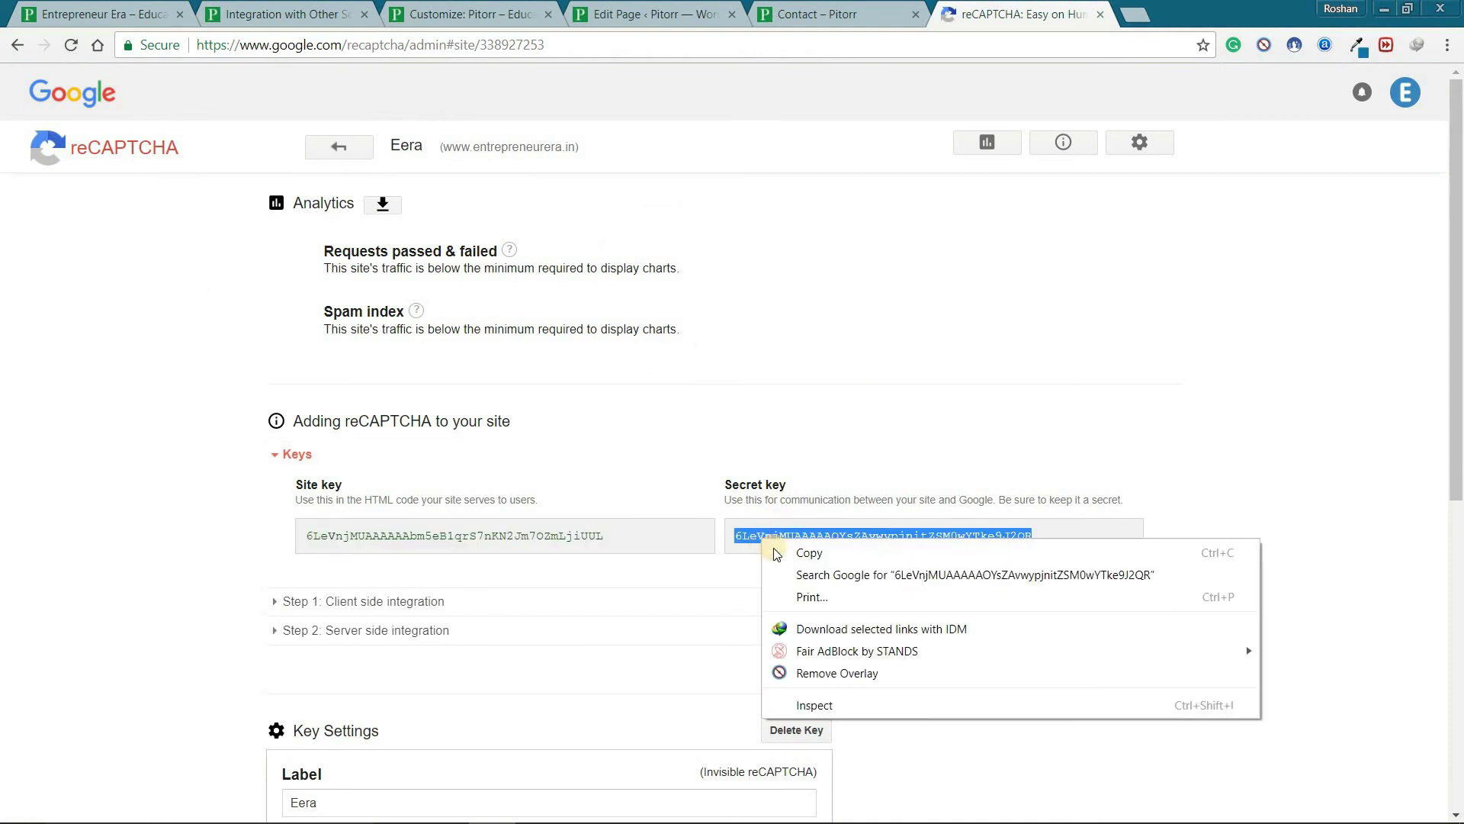
click(786, 551)
click(467, 11)
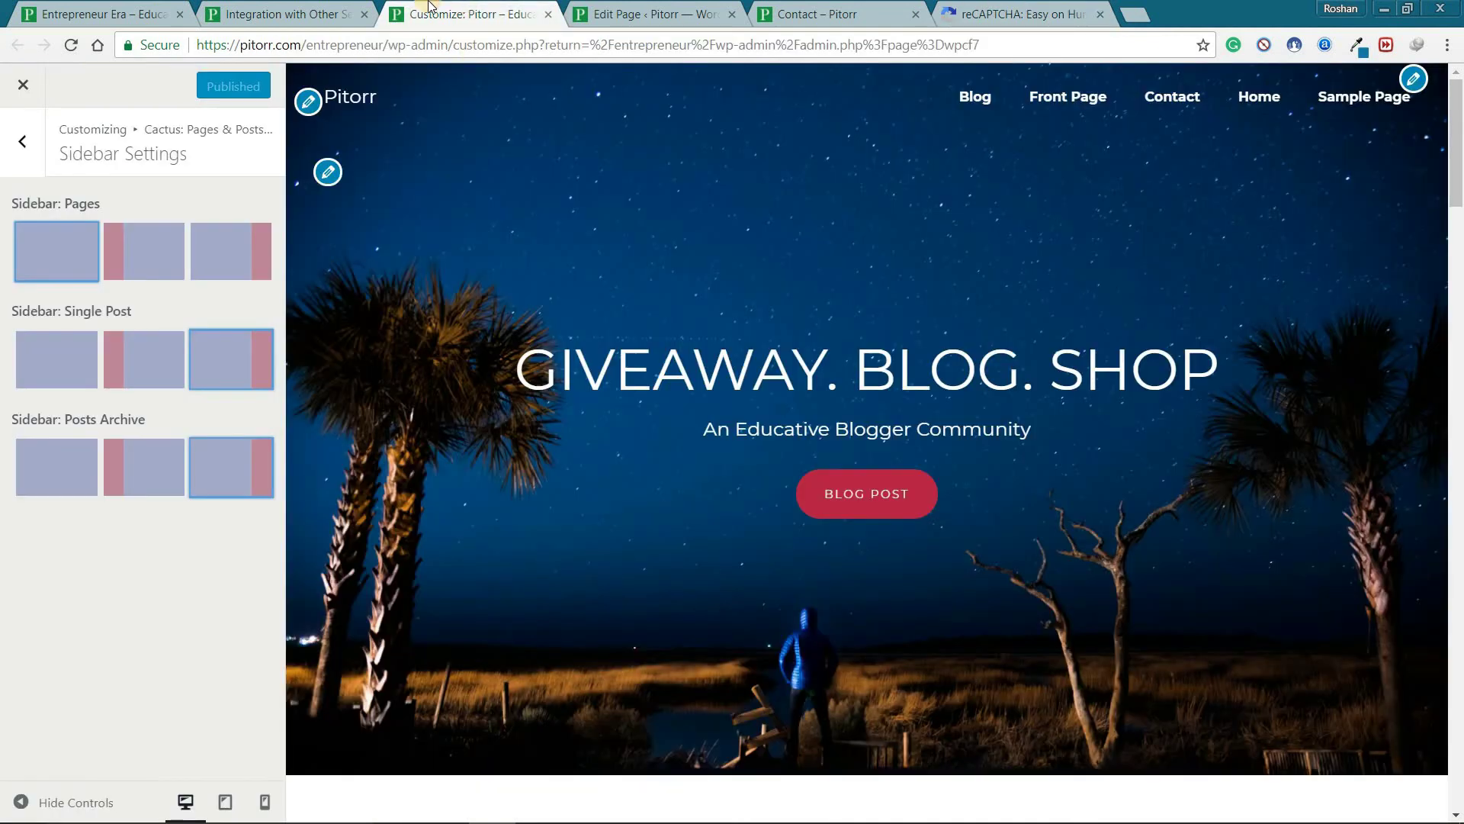
click(335, 14)
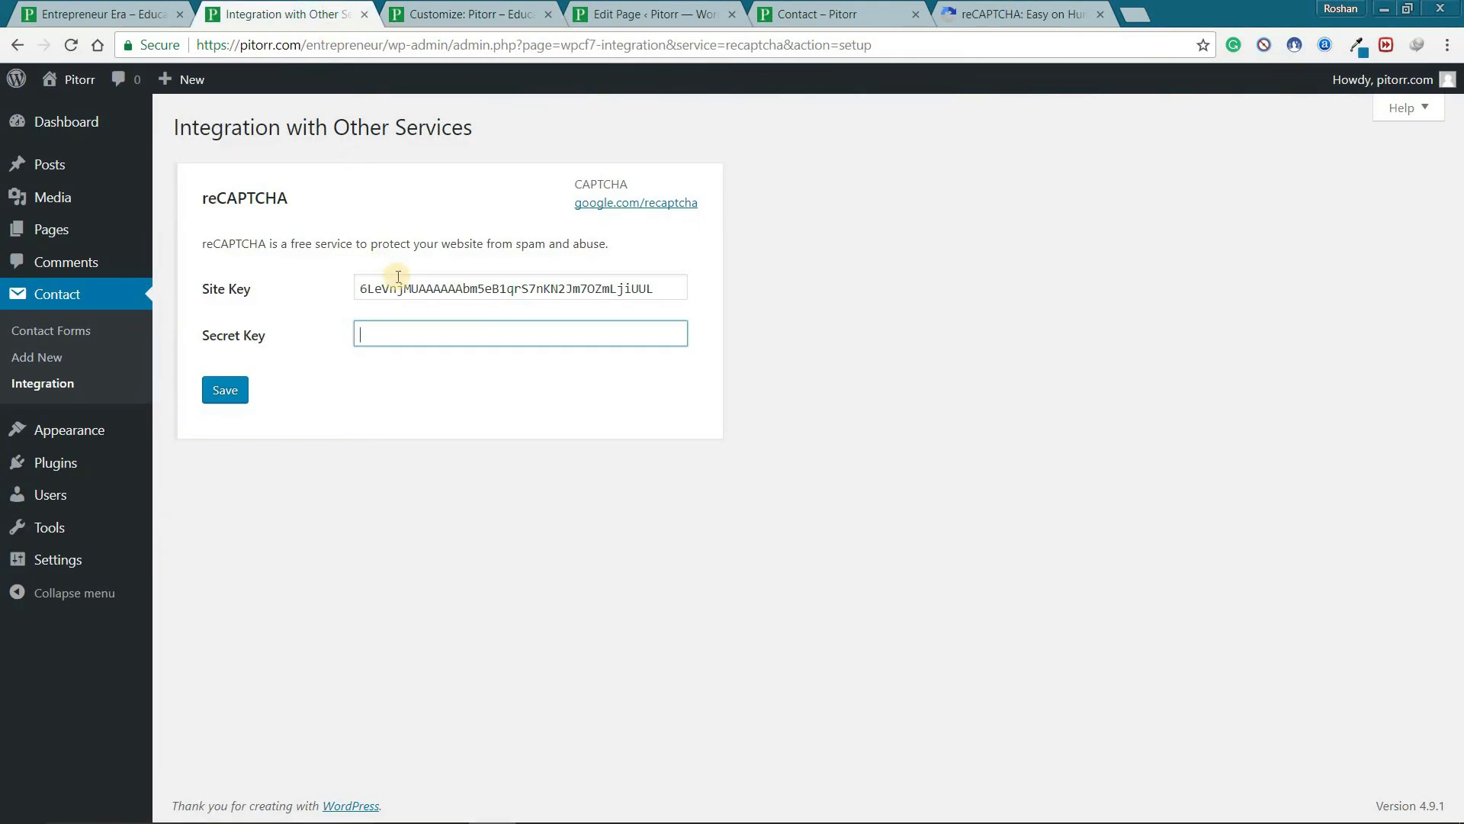
key(ctrl+v)
click(227, 391)
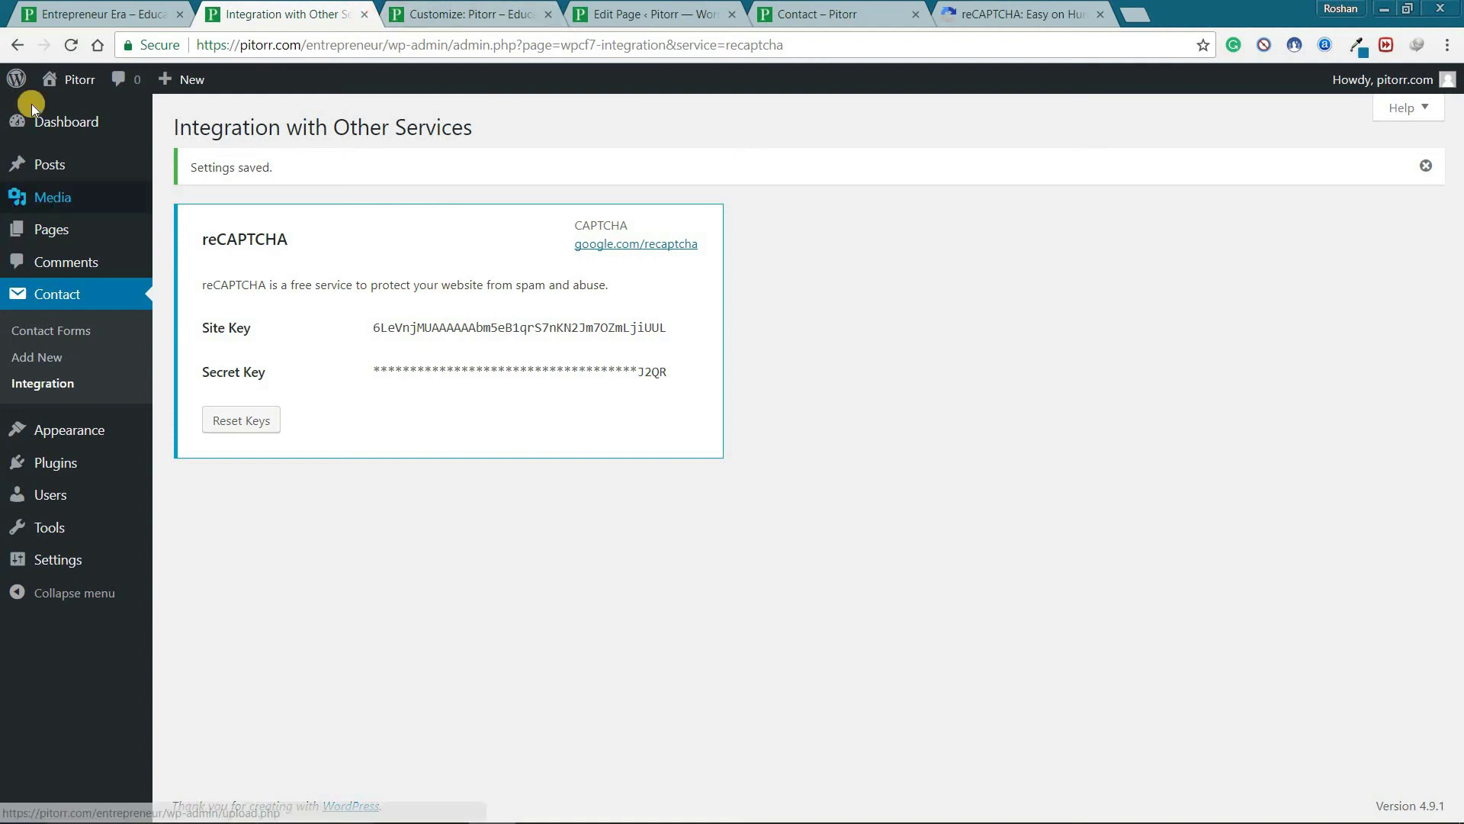
click(44, 126)
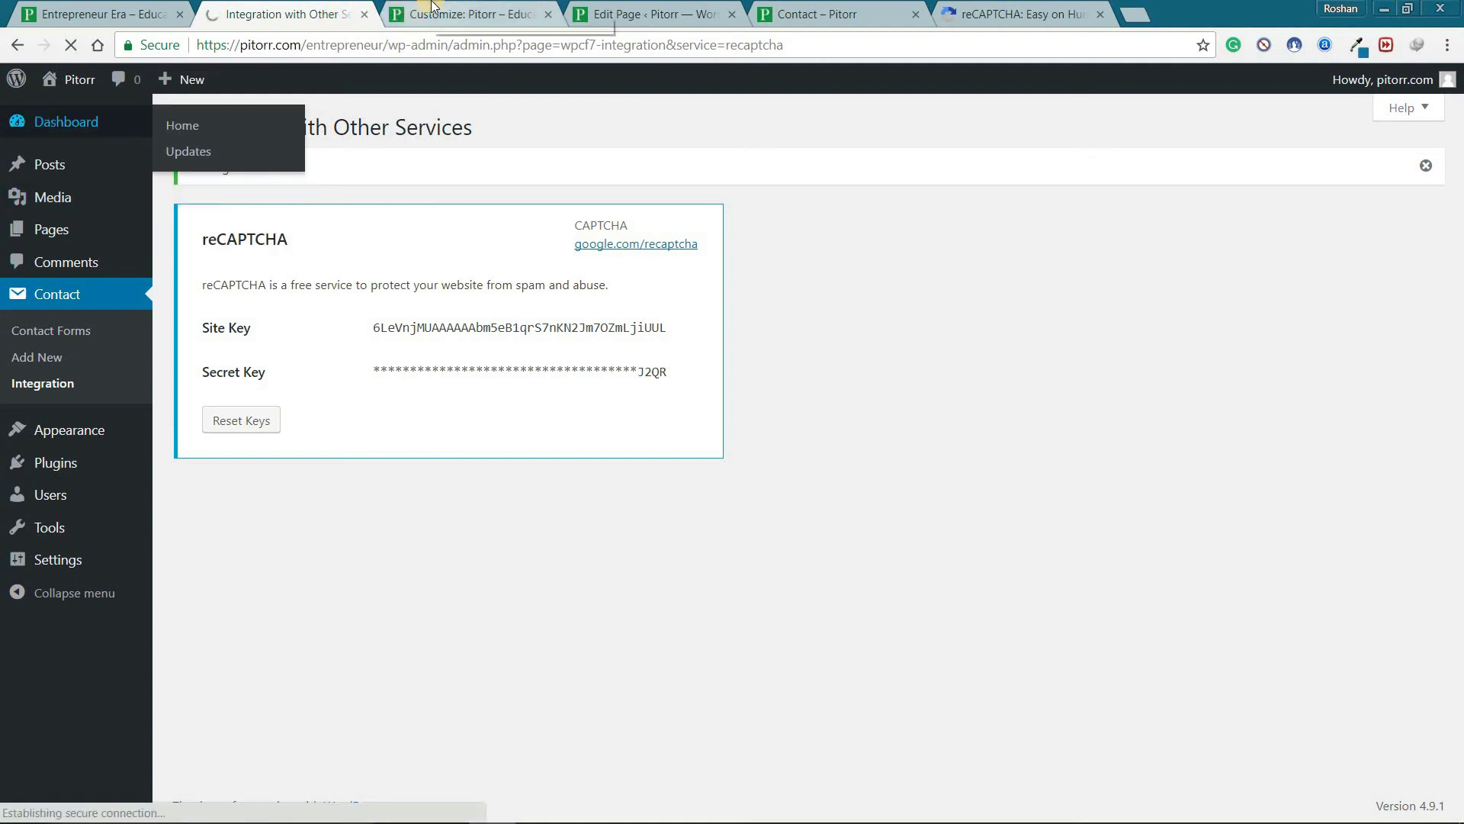
Step: Preview the live Contact page, then update it in the page editor
click(432, 8)
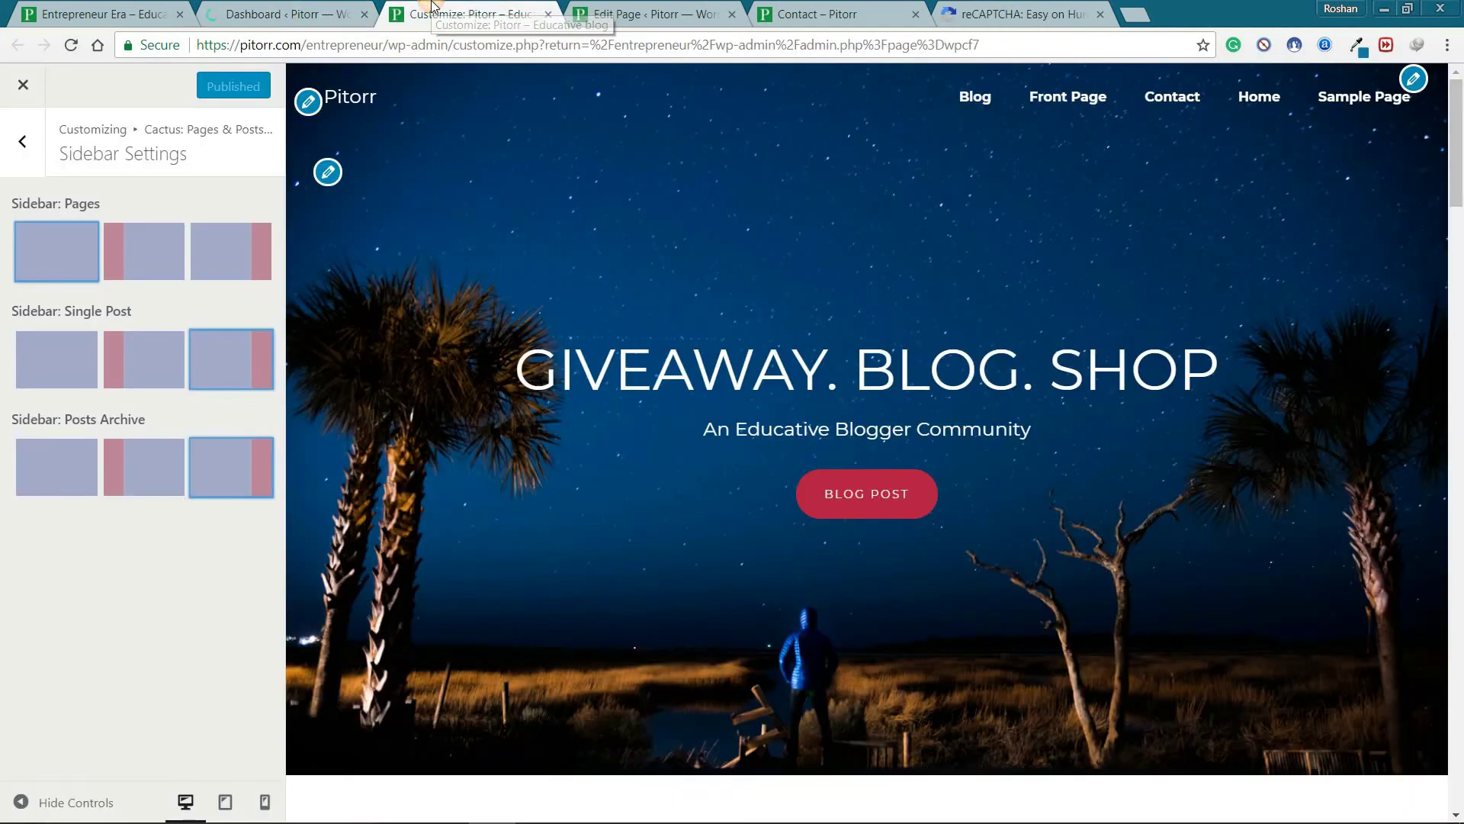
click(609, 8)
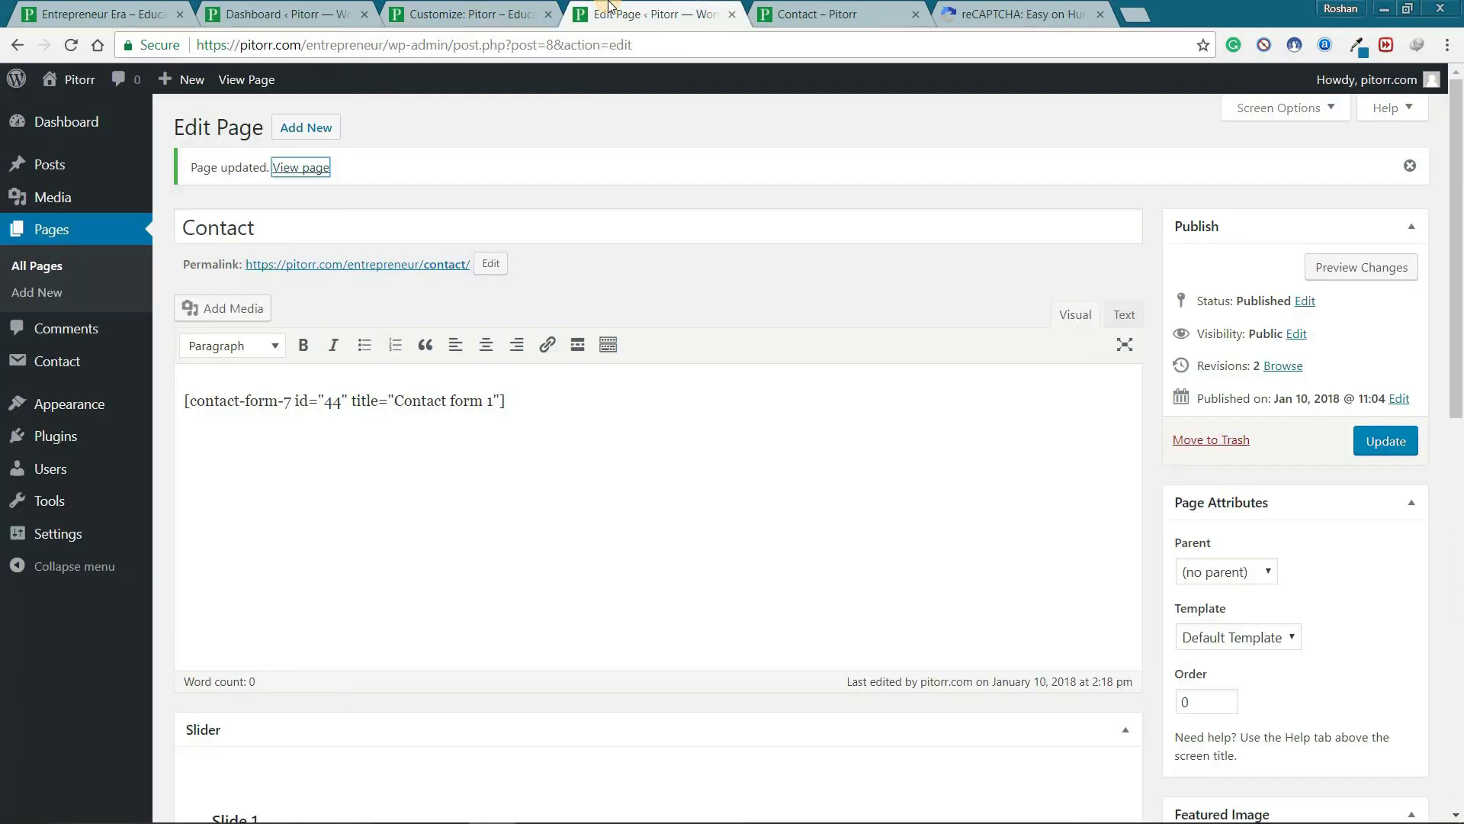
click(870, 9)
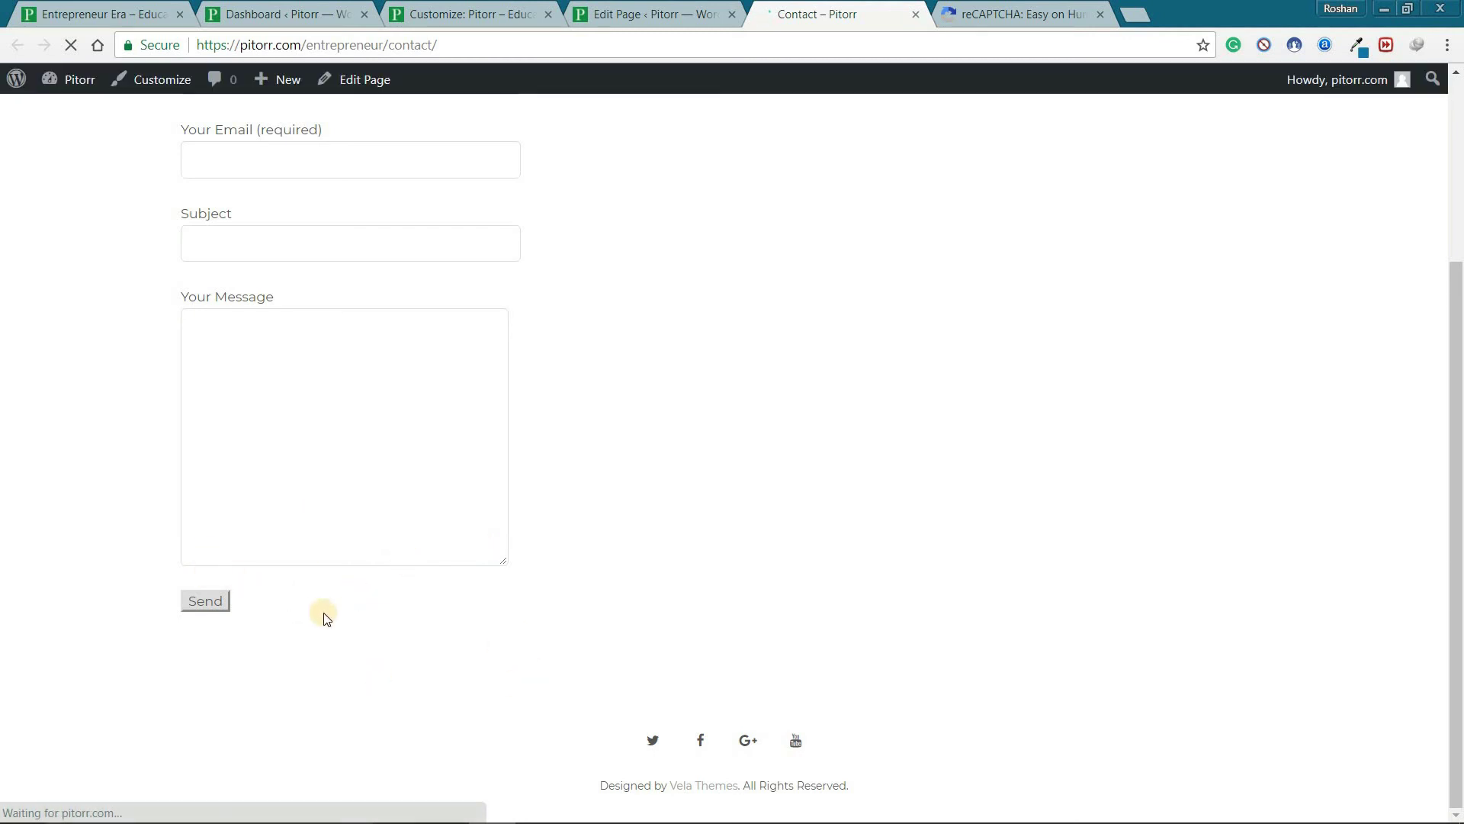
scroll(424, 455, up, 3)
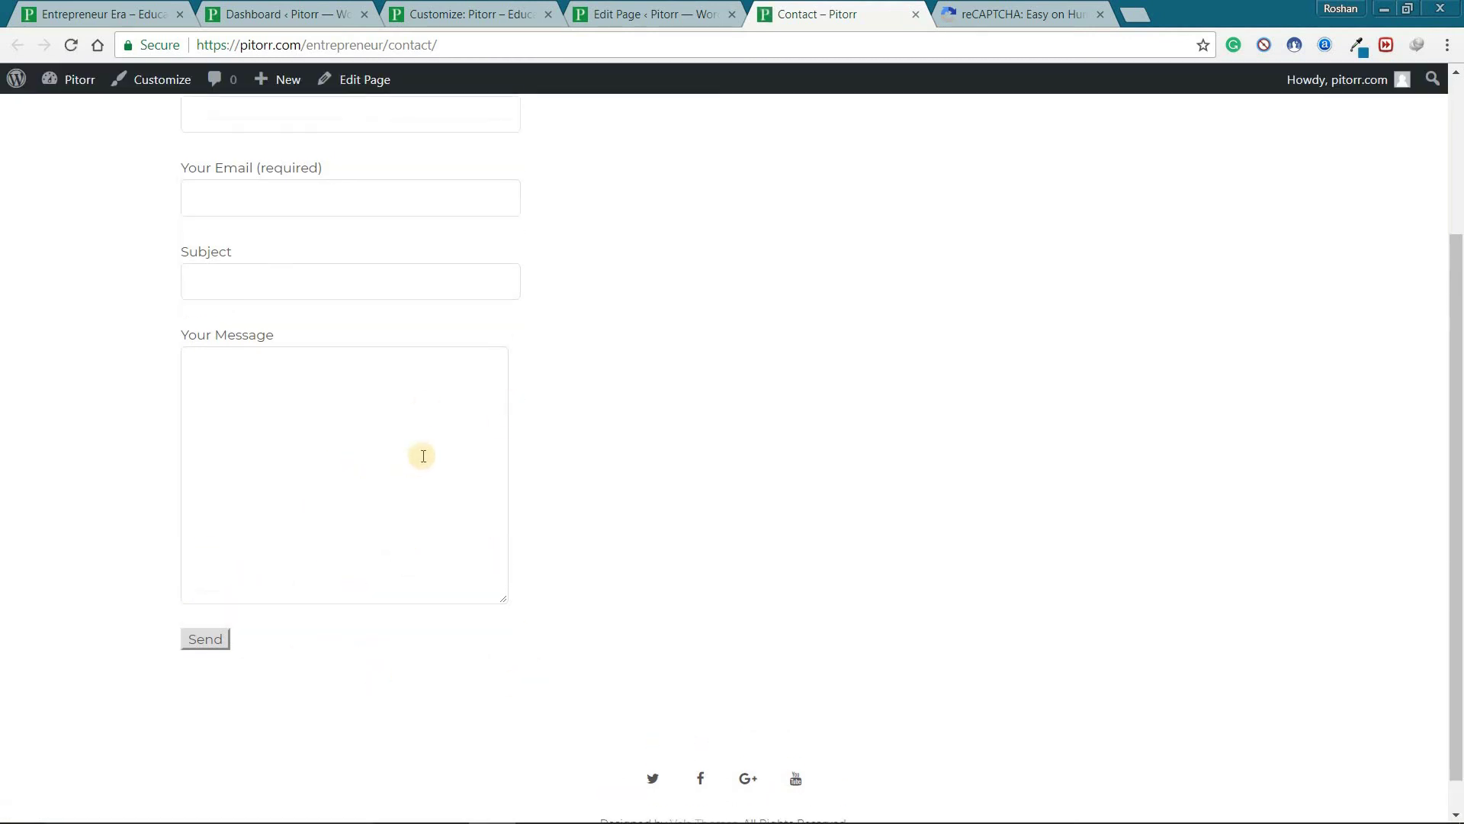
scroll(423, 455, down, 1)
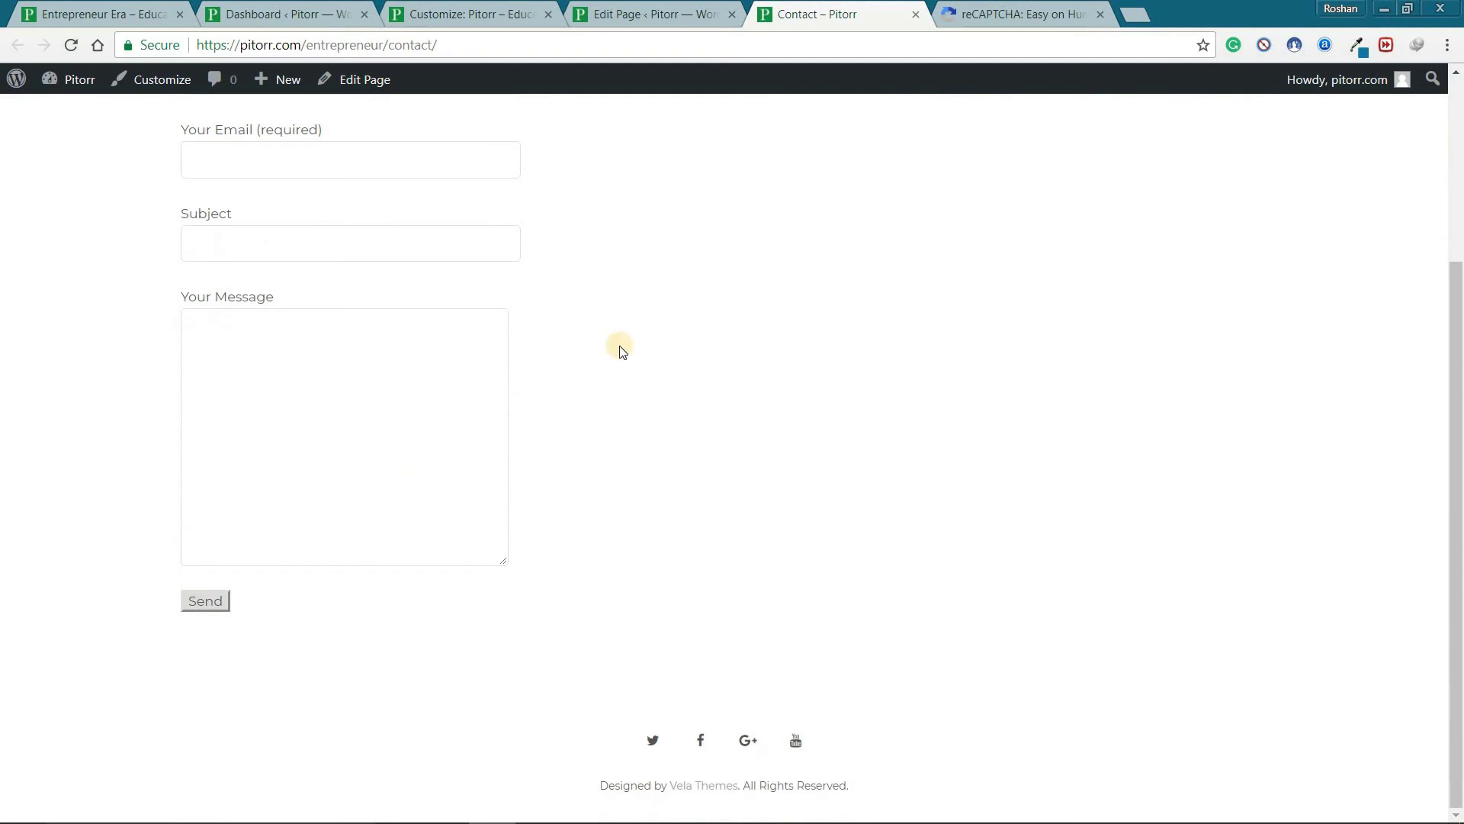
click(669, 14)
click(1387, 442)
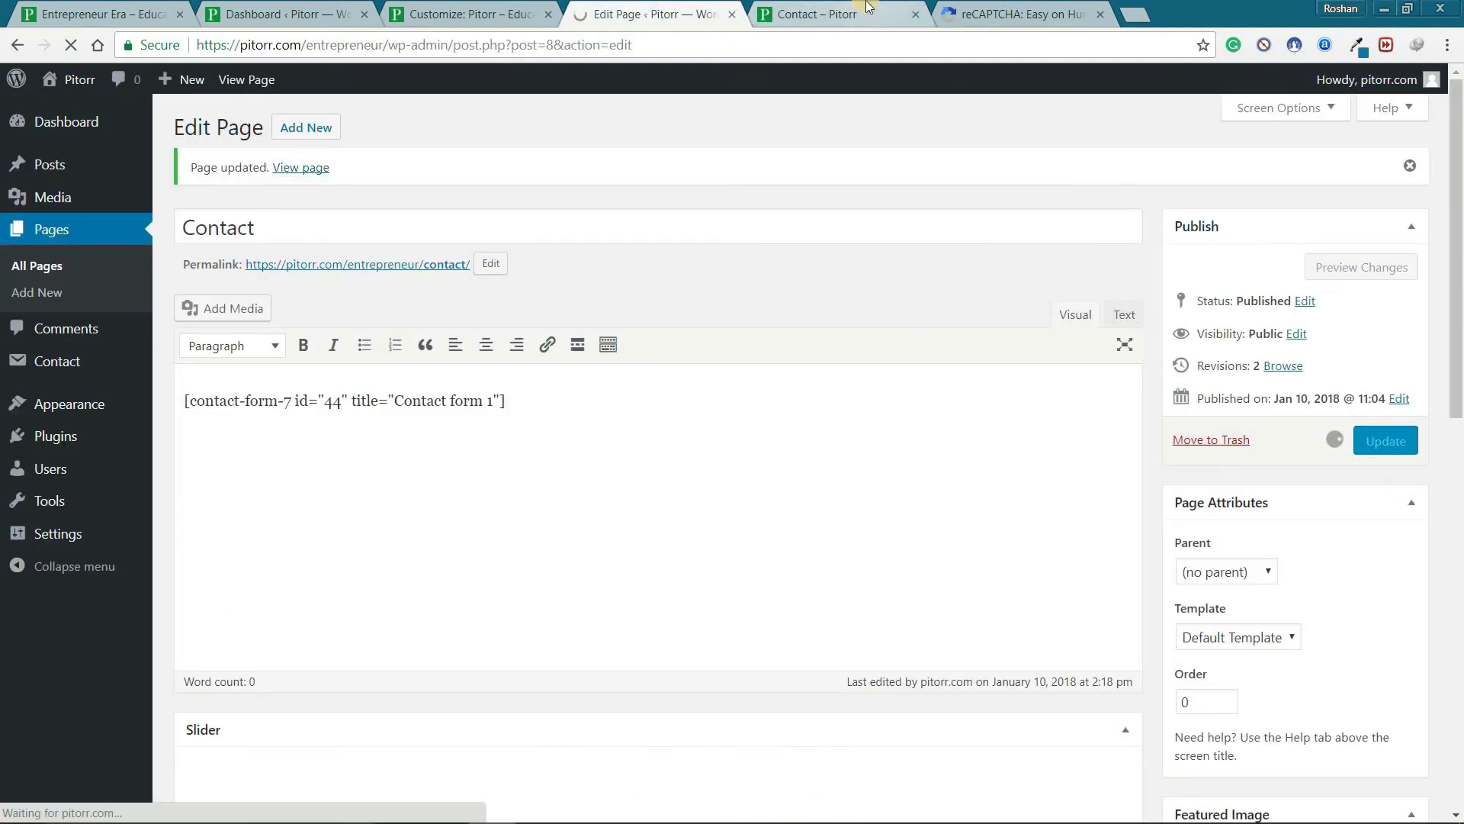
Step: Close the reCAPTCHA keys page and reload the live Contact page to inspect the form
click(986, 9)
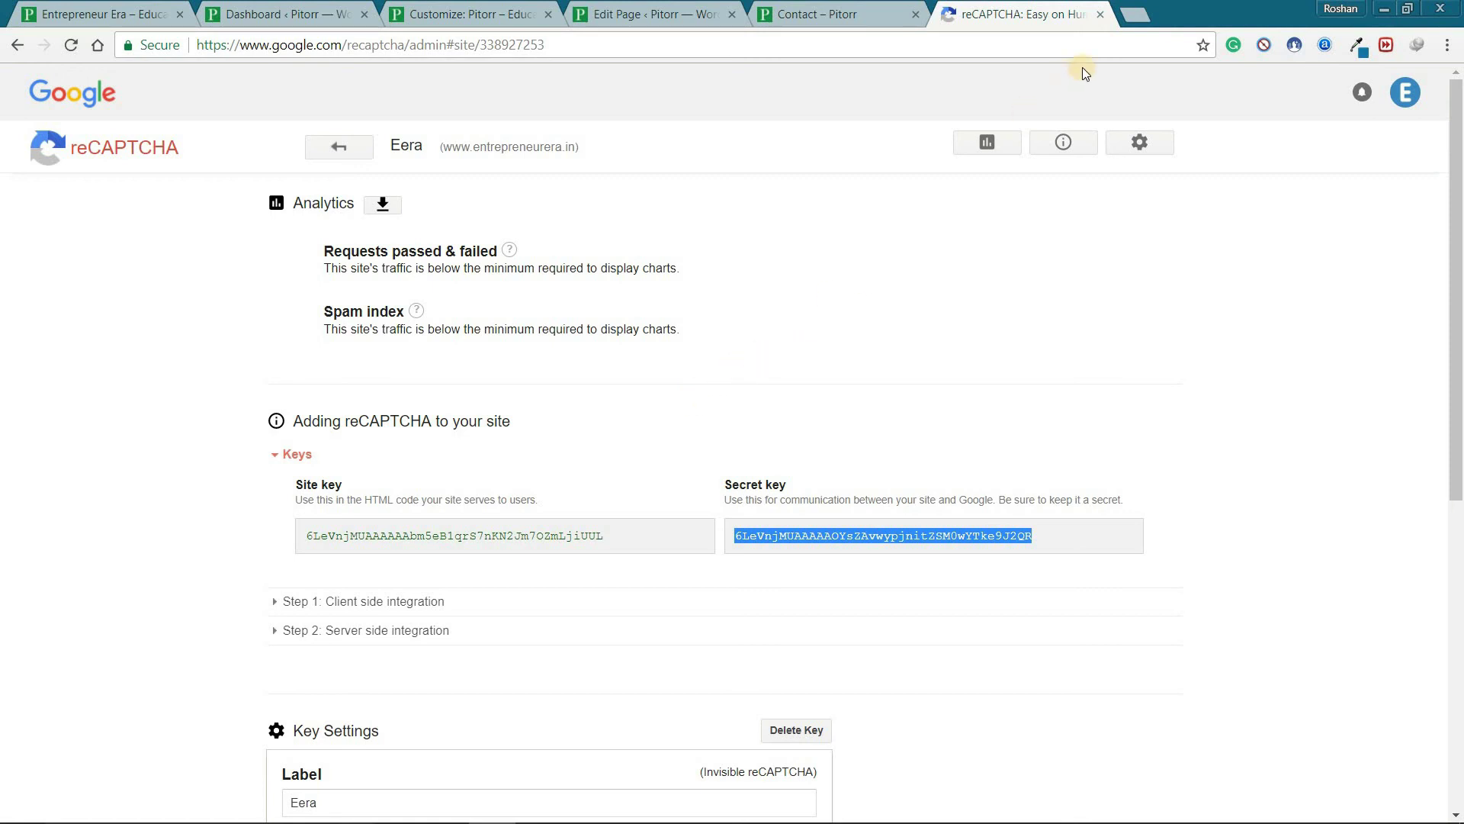
click(1102, 14)
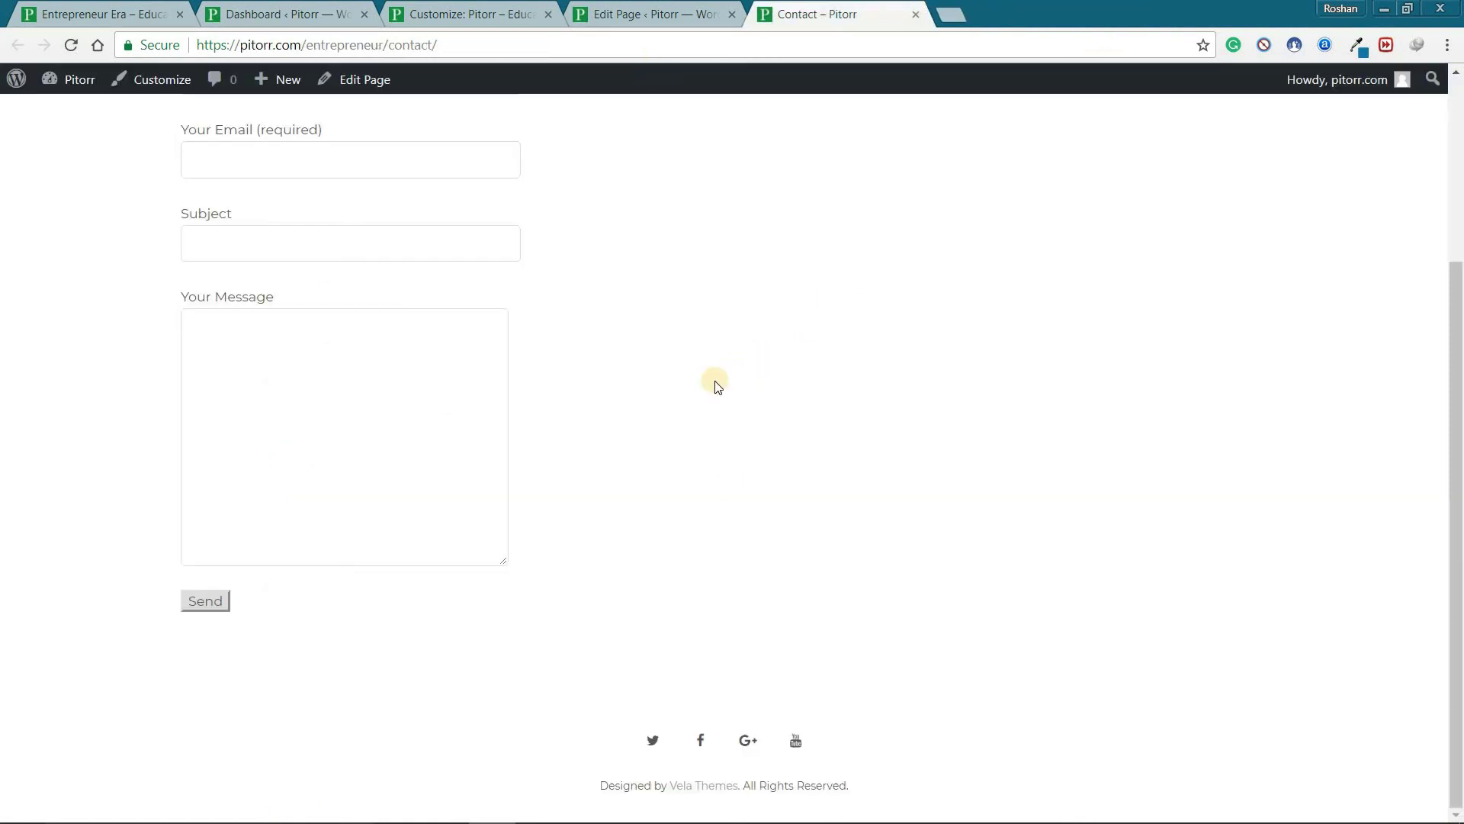
key(F5)
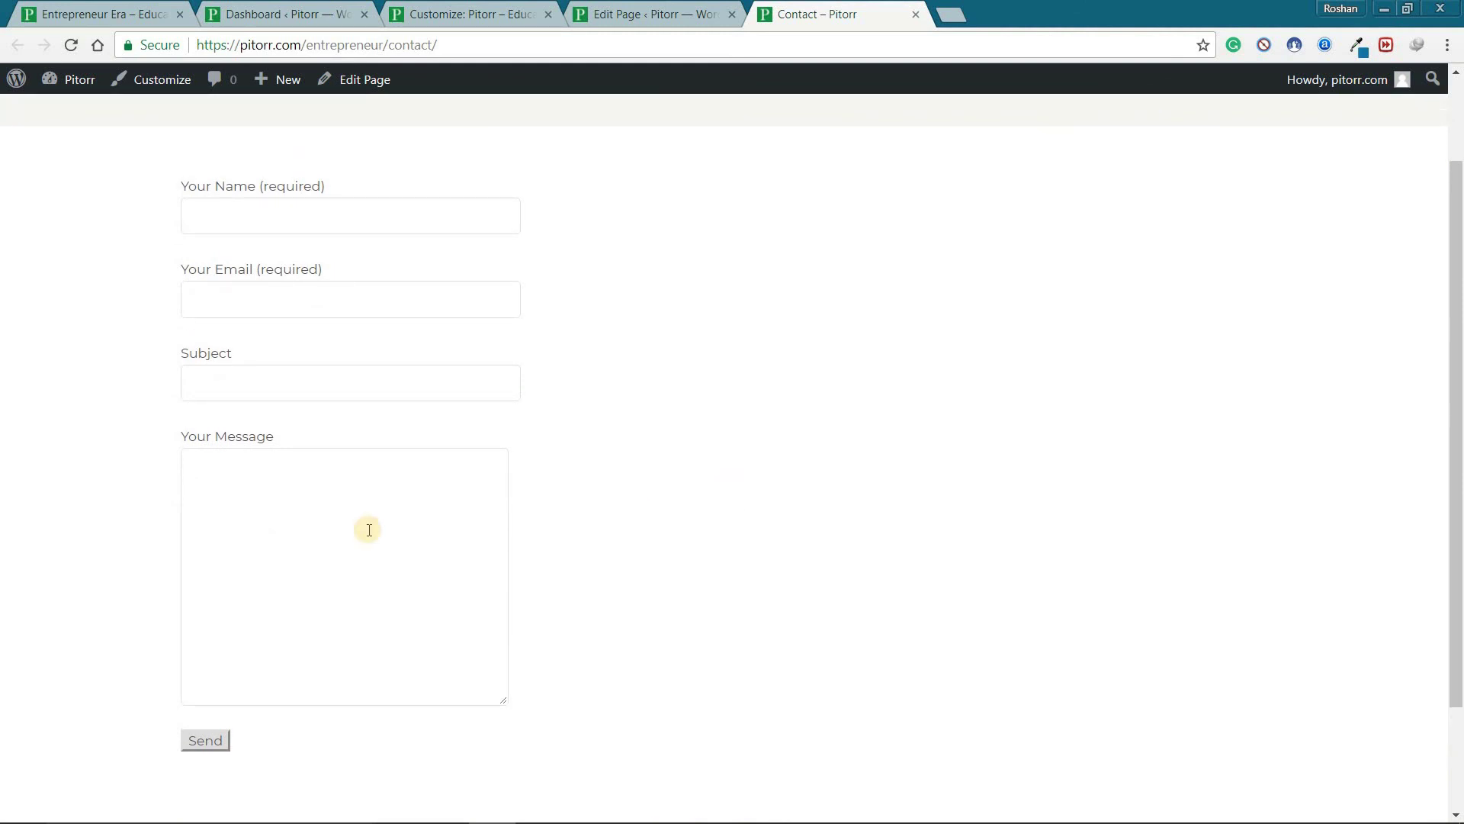
click(368, 529)
click(466, 611)
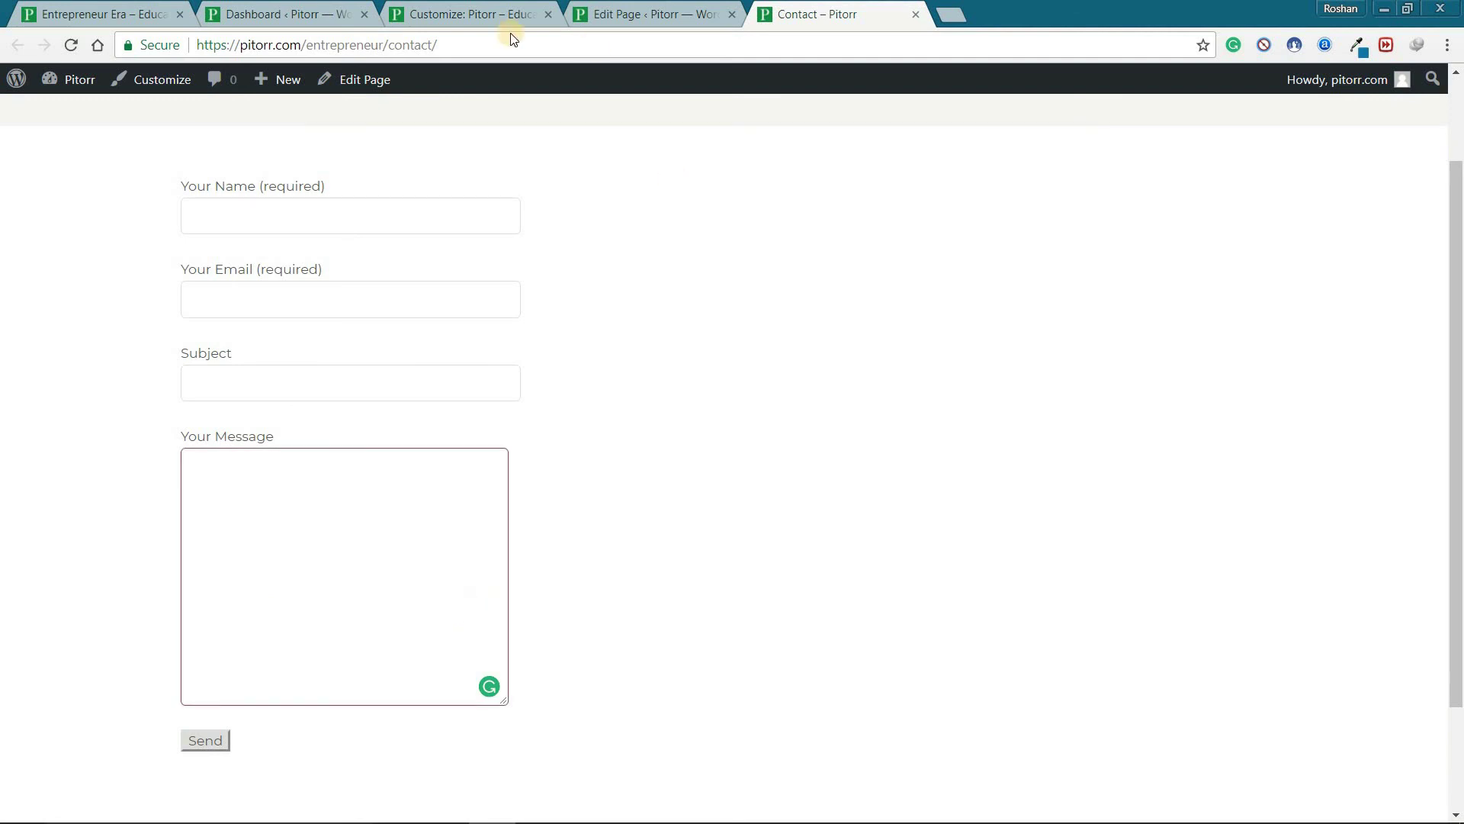
Step: Check the Your Name, Your Email, Subject and Your Message fields, then close the live Contact page
click(410, 223)
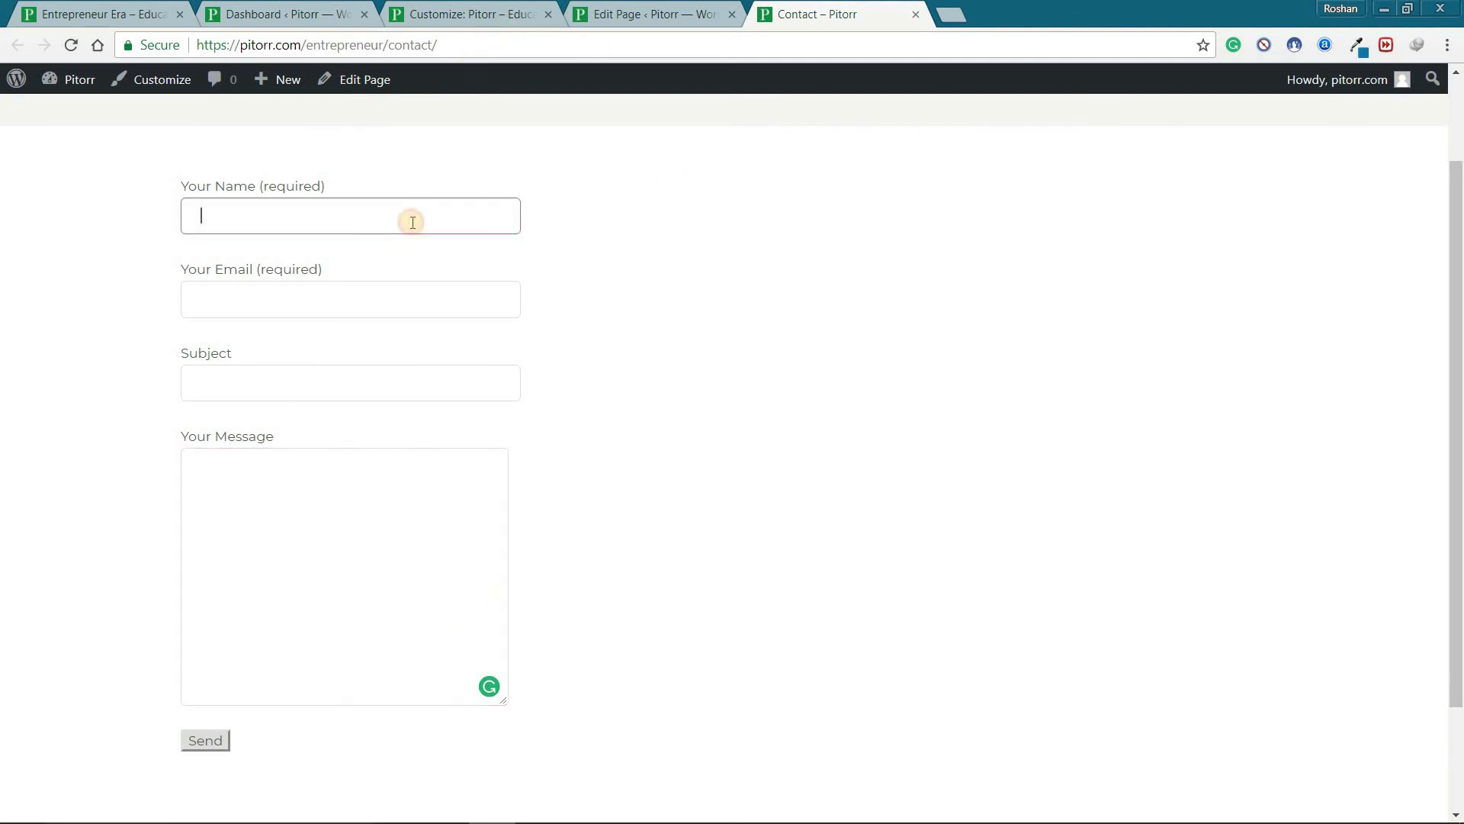
click(377, 311)
click(614, 314)
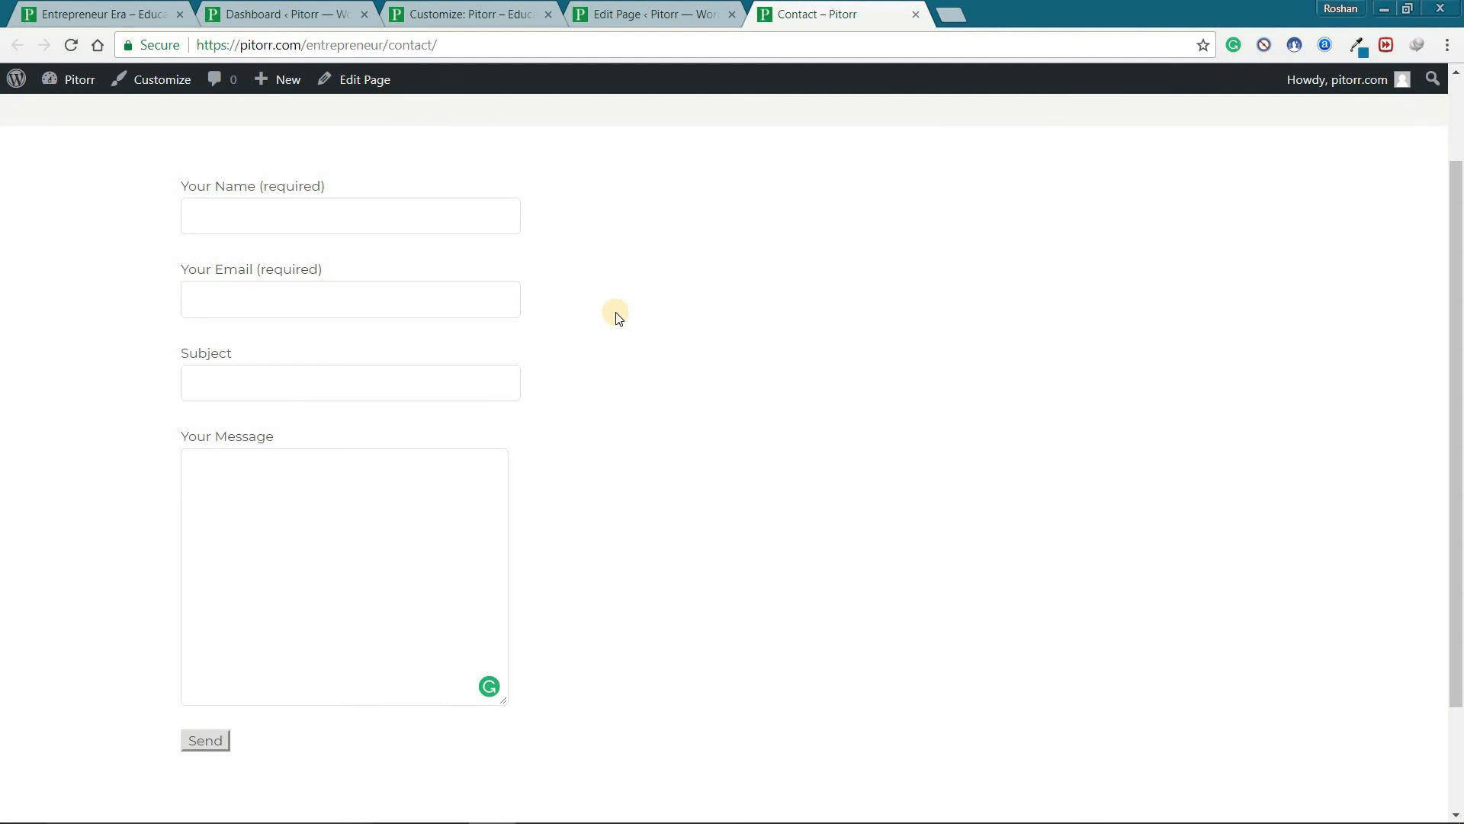
click(293, 216)
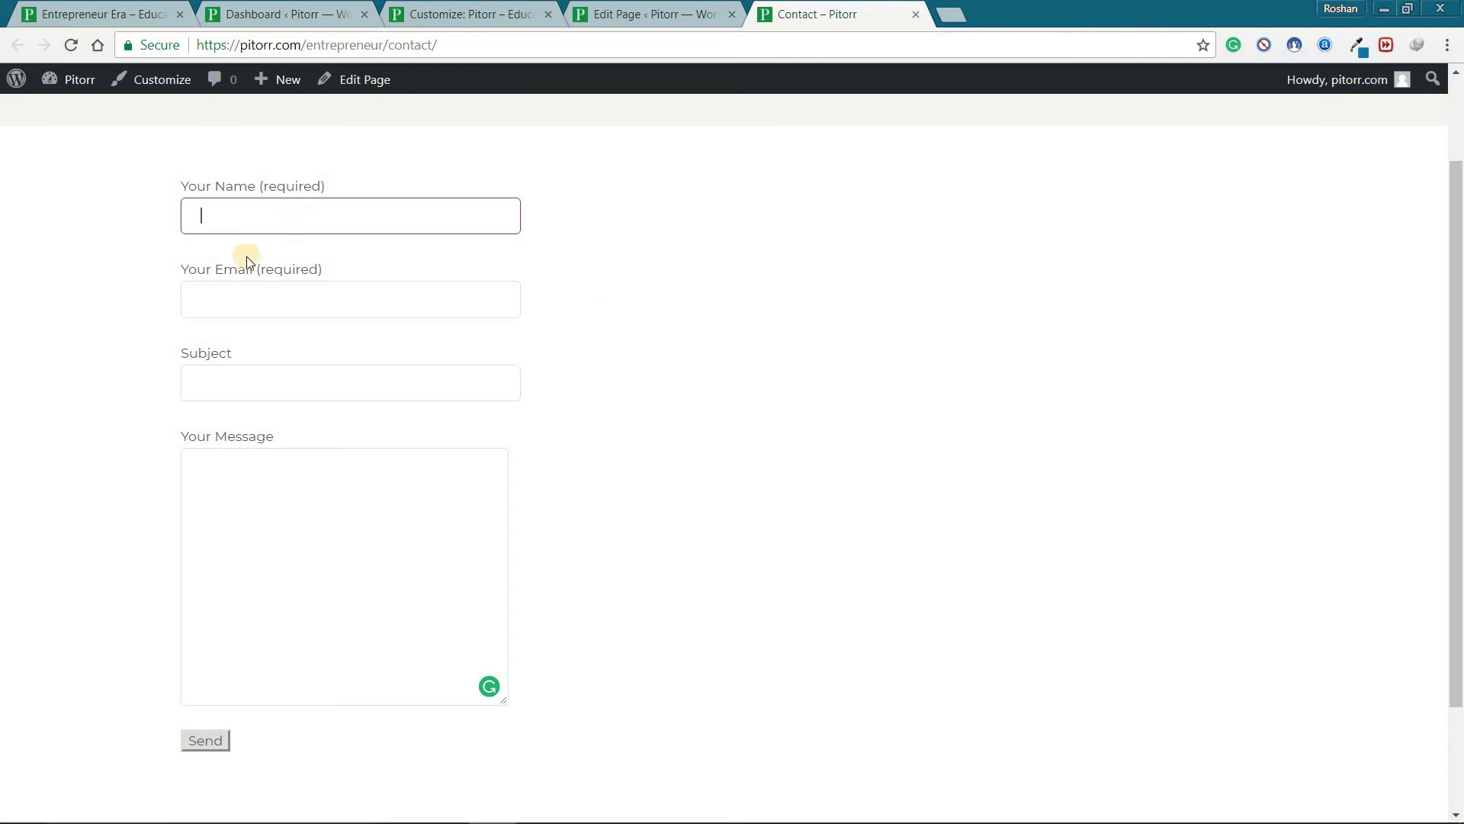
click(343, 305)
click(298, 386)
click(209, 525)
click(41, 464)
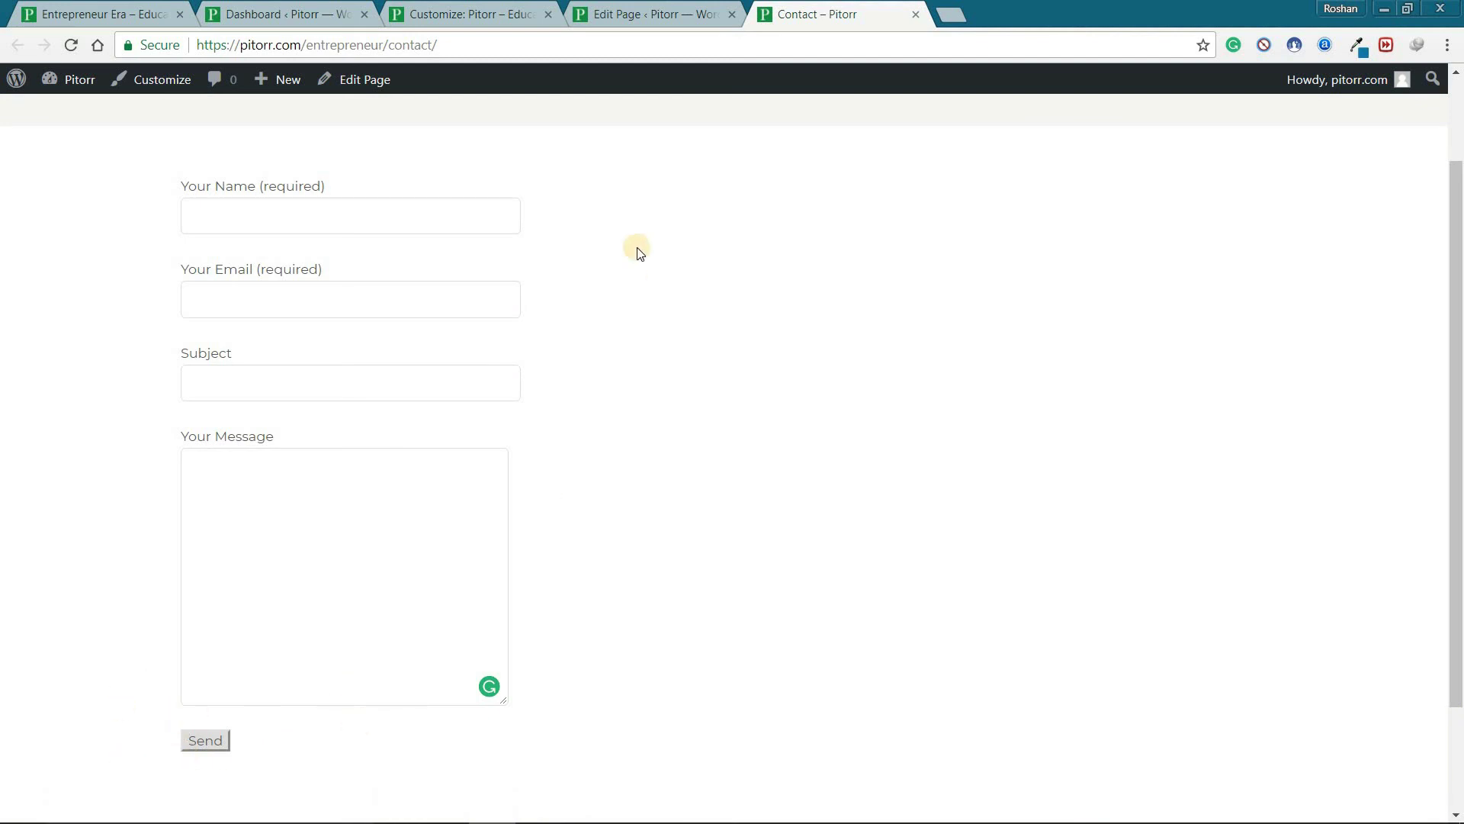
click(916, 14)
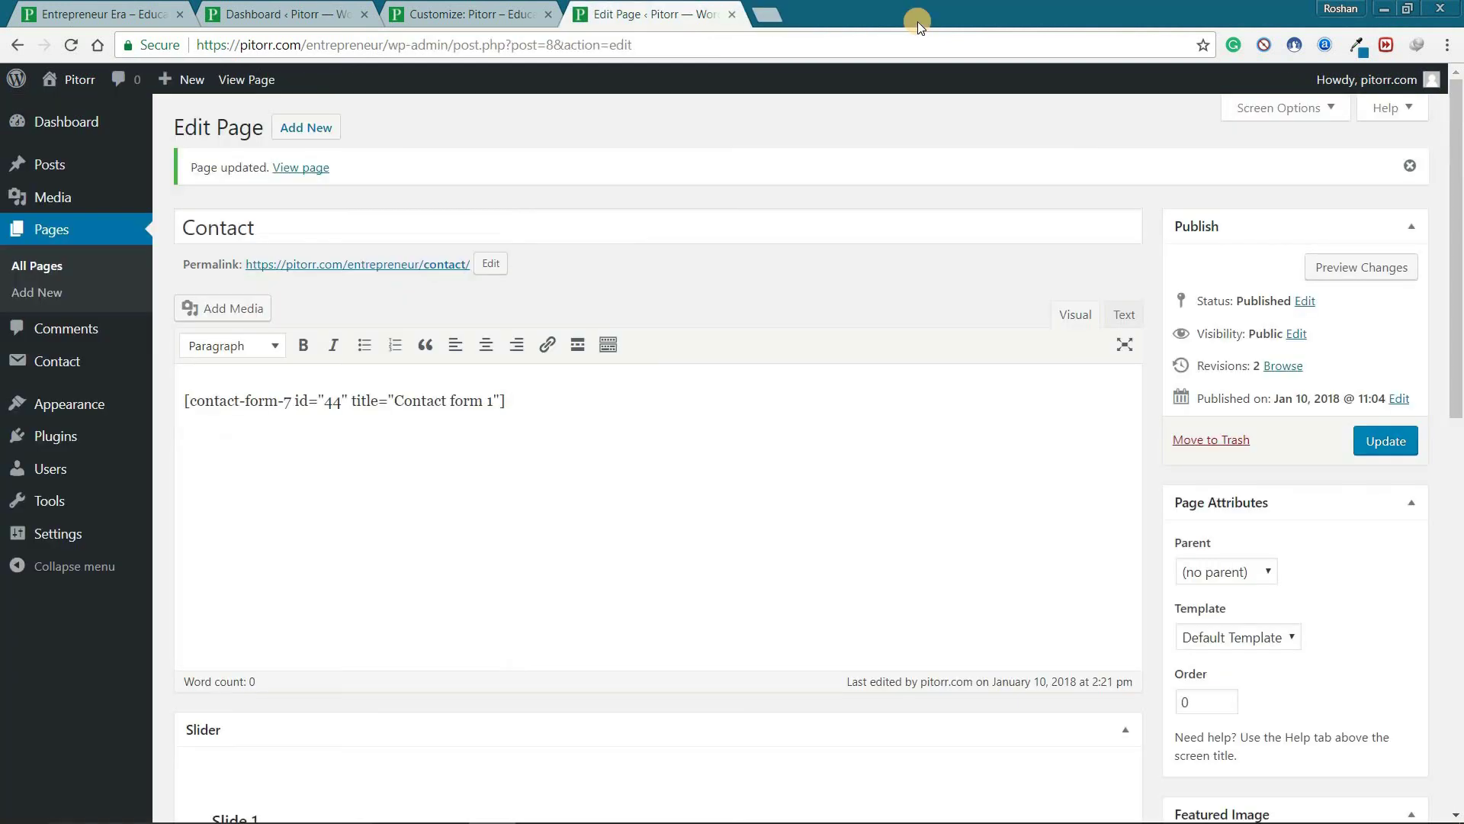
Step: Give Sidebar: Posts Archive the full-width no-sidebar layout, publish, and go back to the main Customizer panel
click(436, 9)
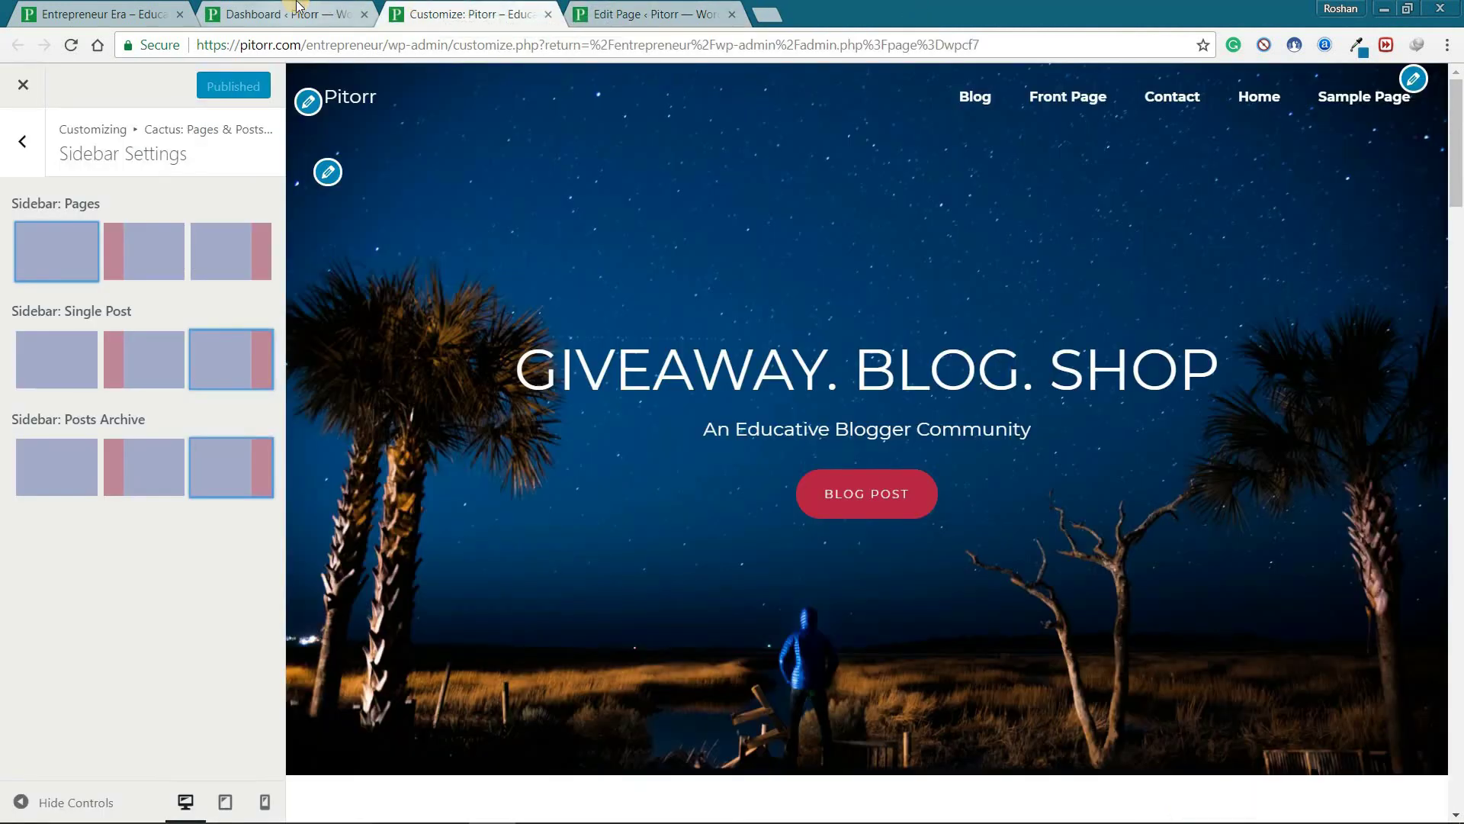
click(298, 9)
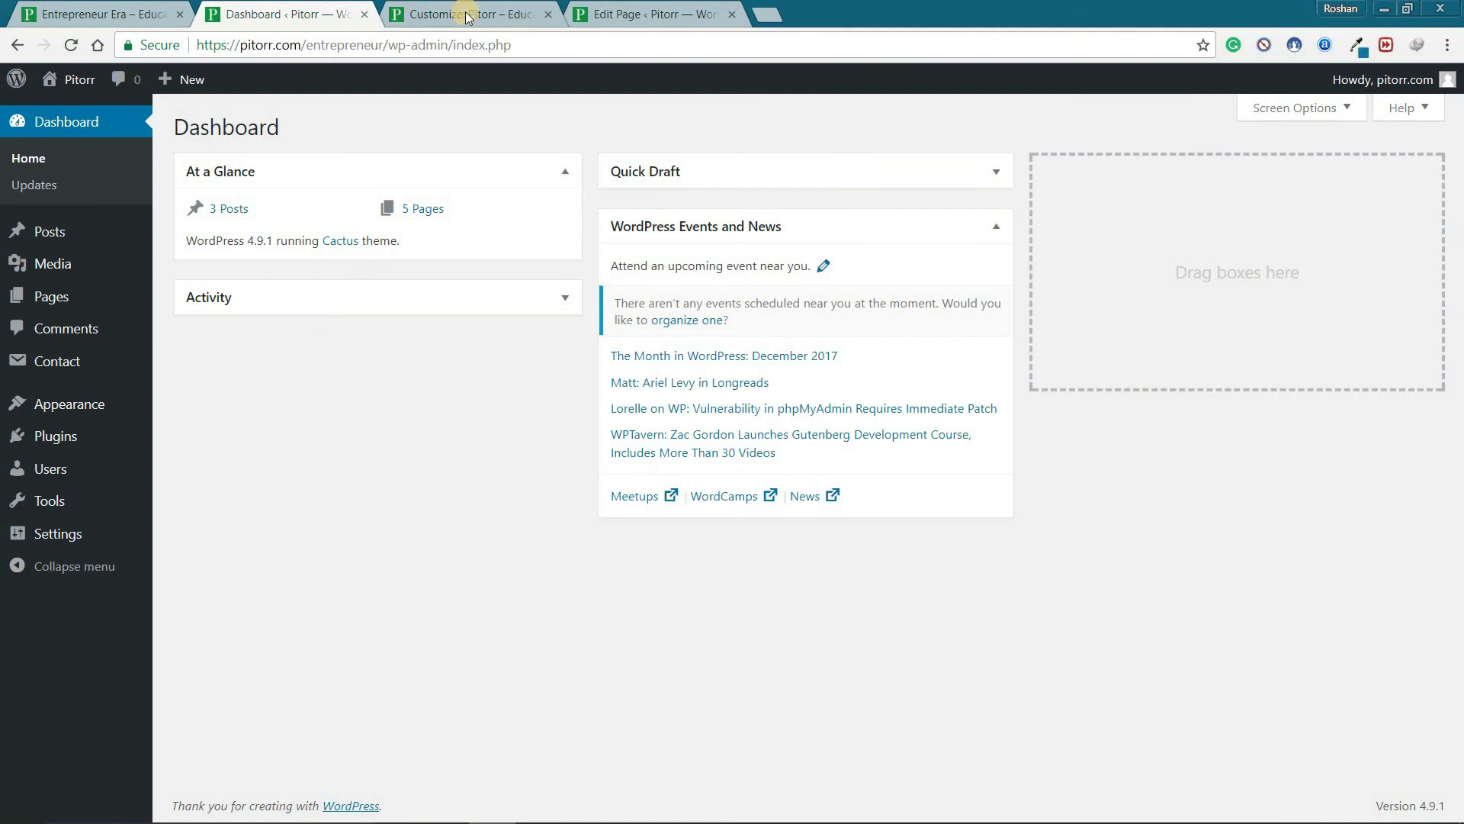
click(466, 15)
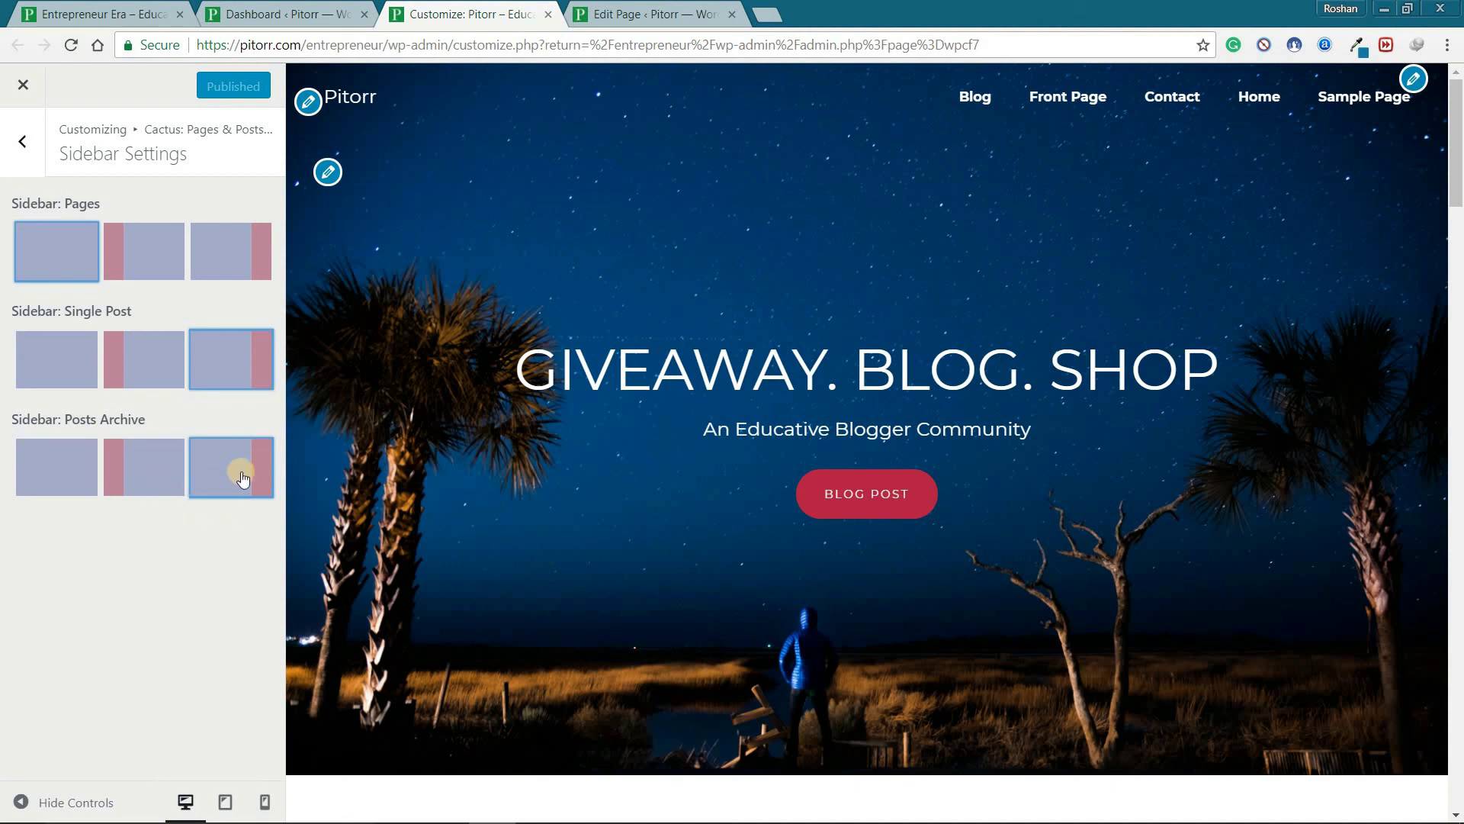
click(87, 489)
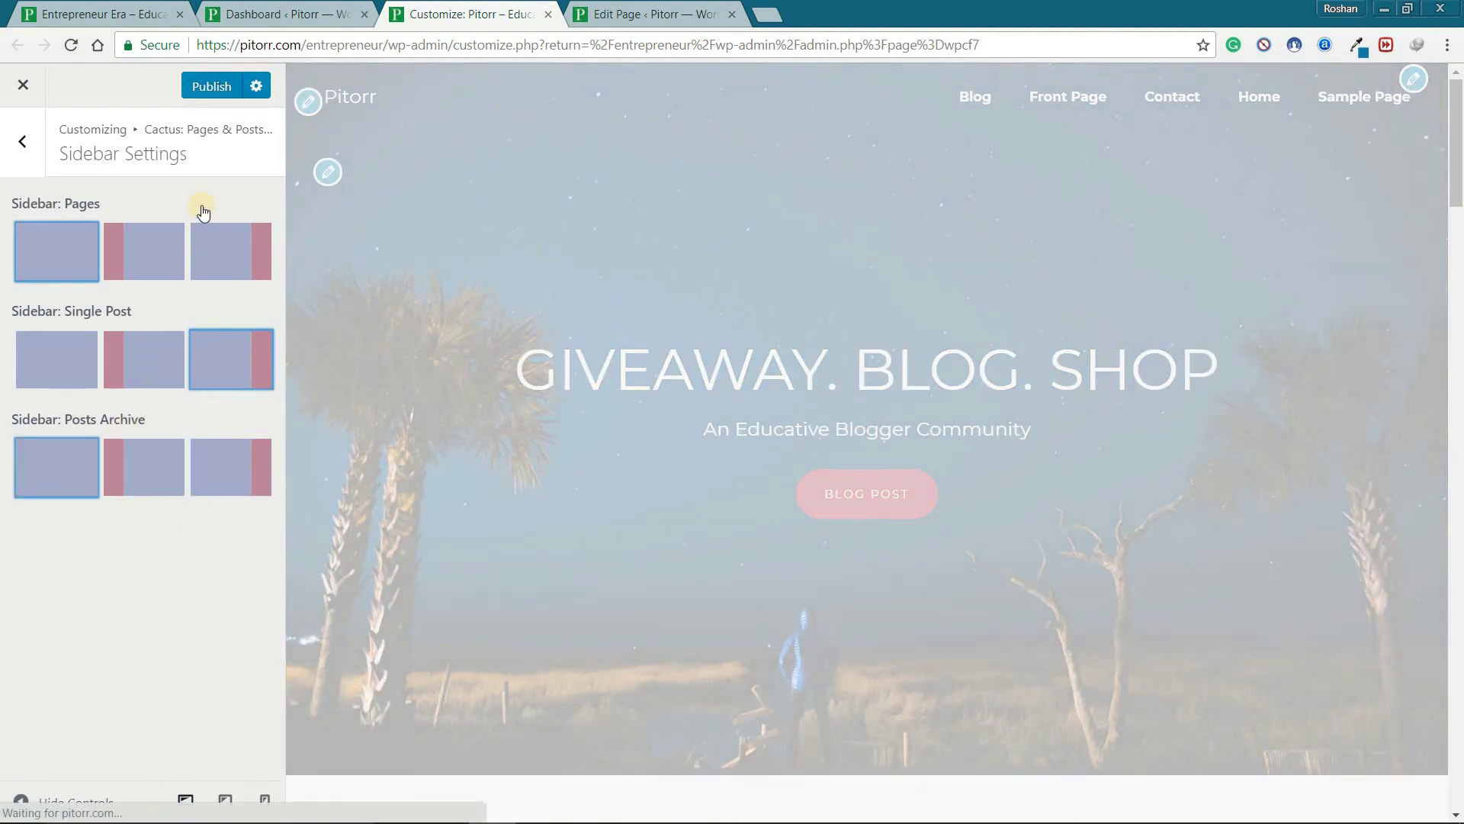
click(216, 88)
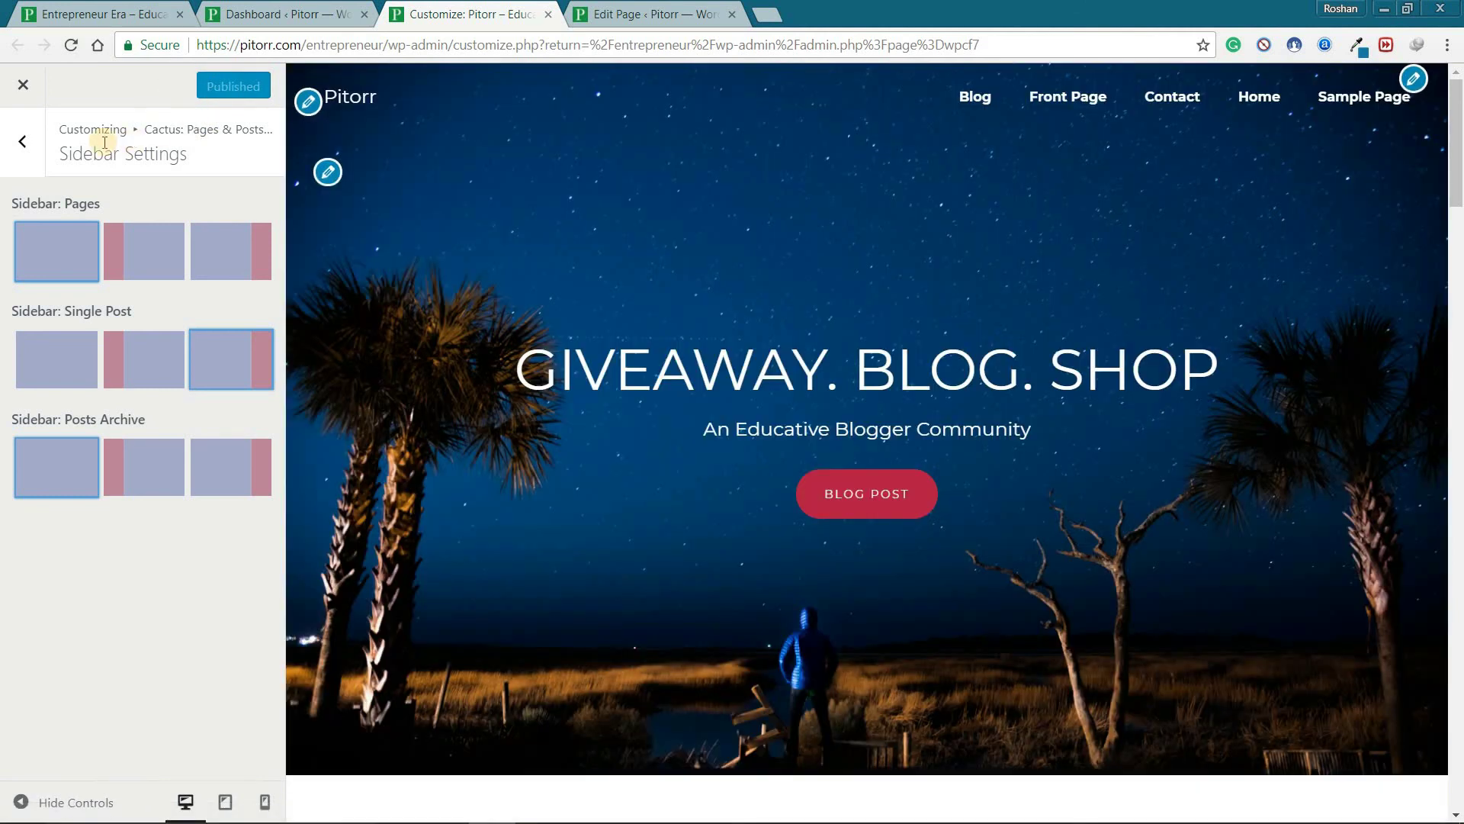
click(28, 163)
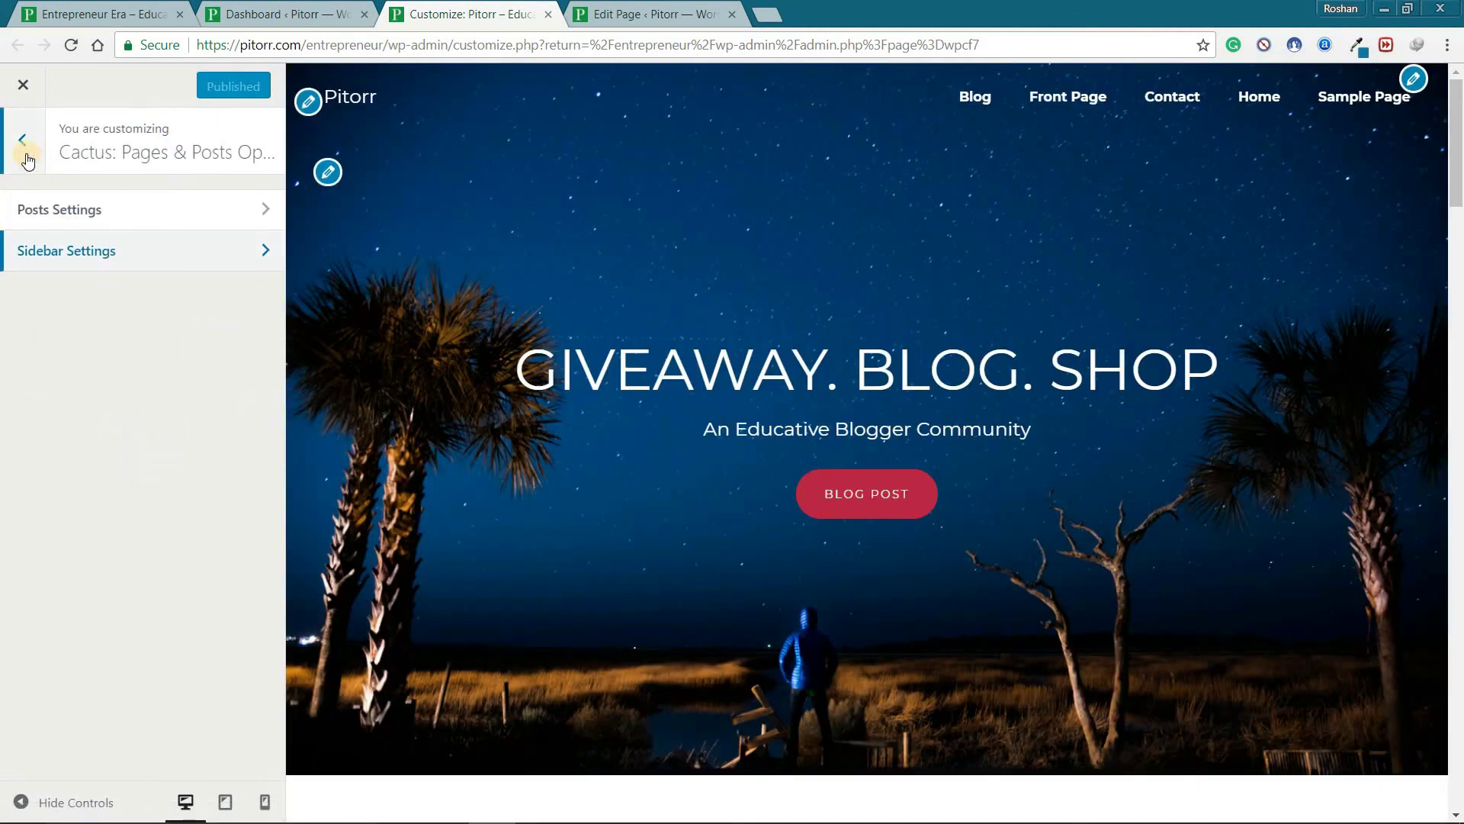
click(25, 156)
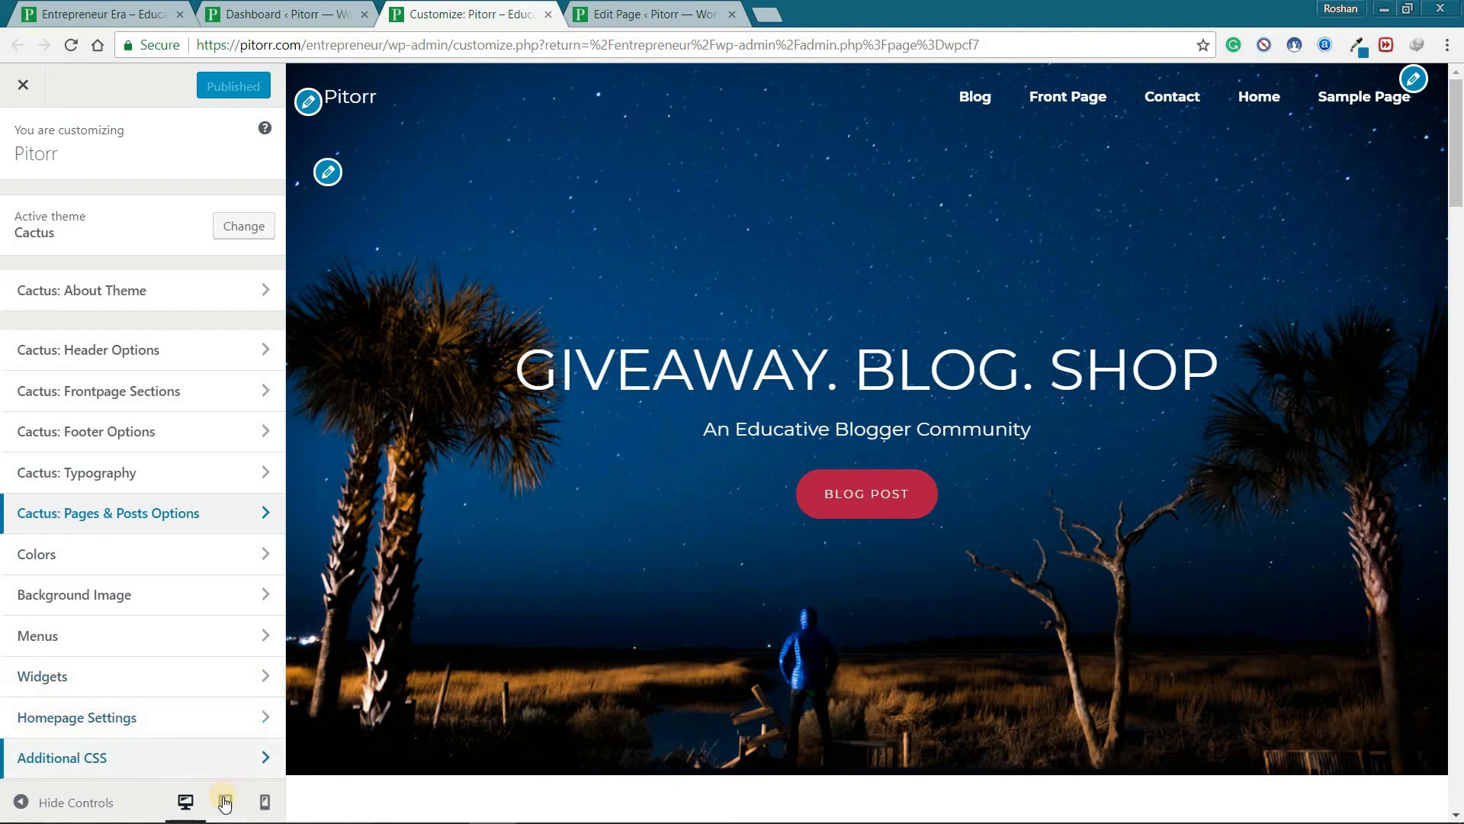
Step: Preview the site at tablet, mobile and desktop widths with the Customizer controls hidden
click(225, 801)
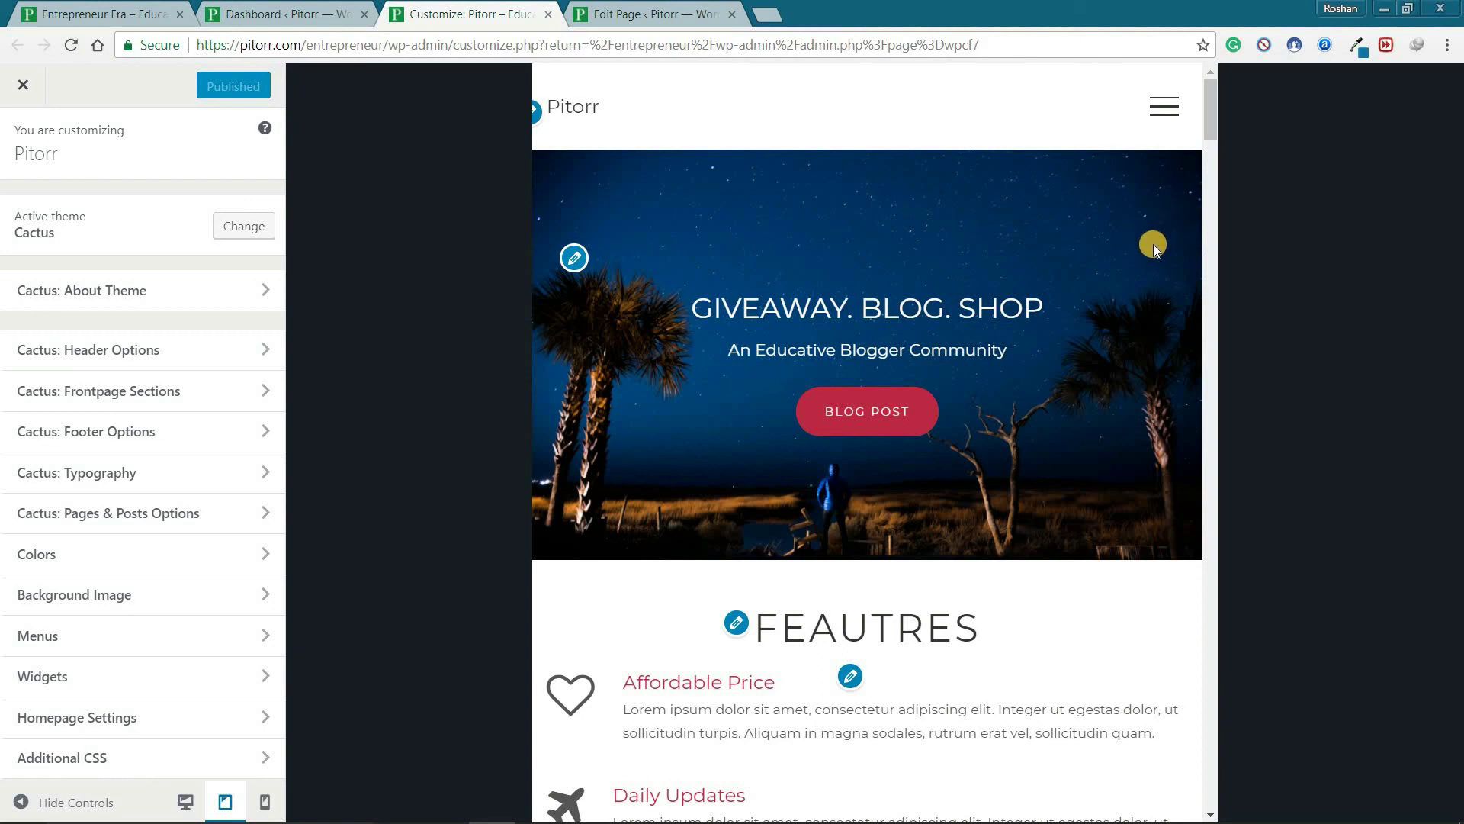
click(271, 799)
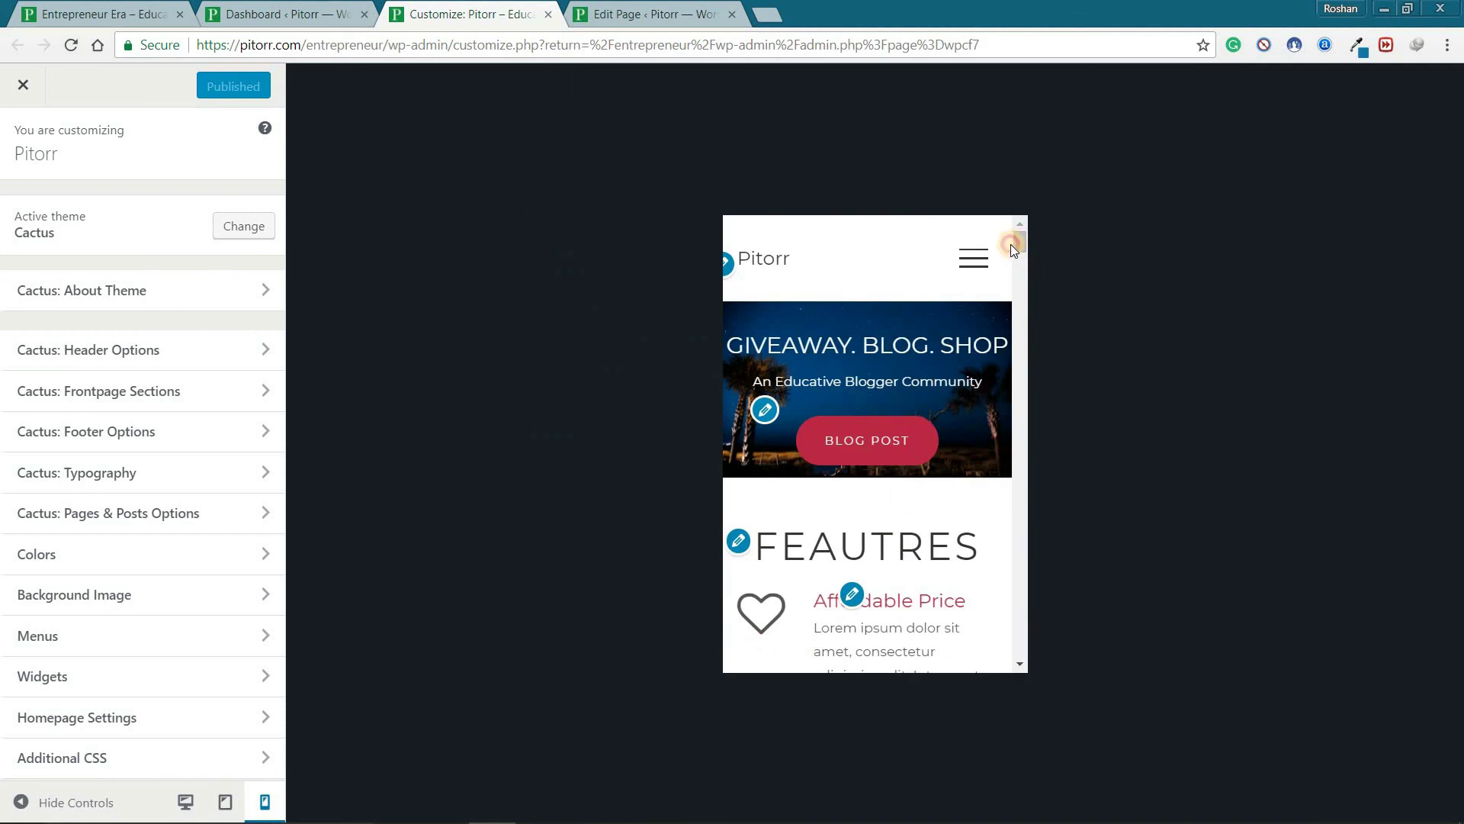
drag(1026, 232, 926, 244)
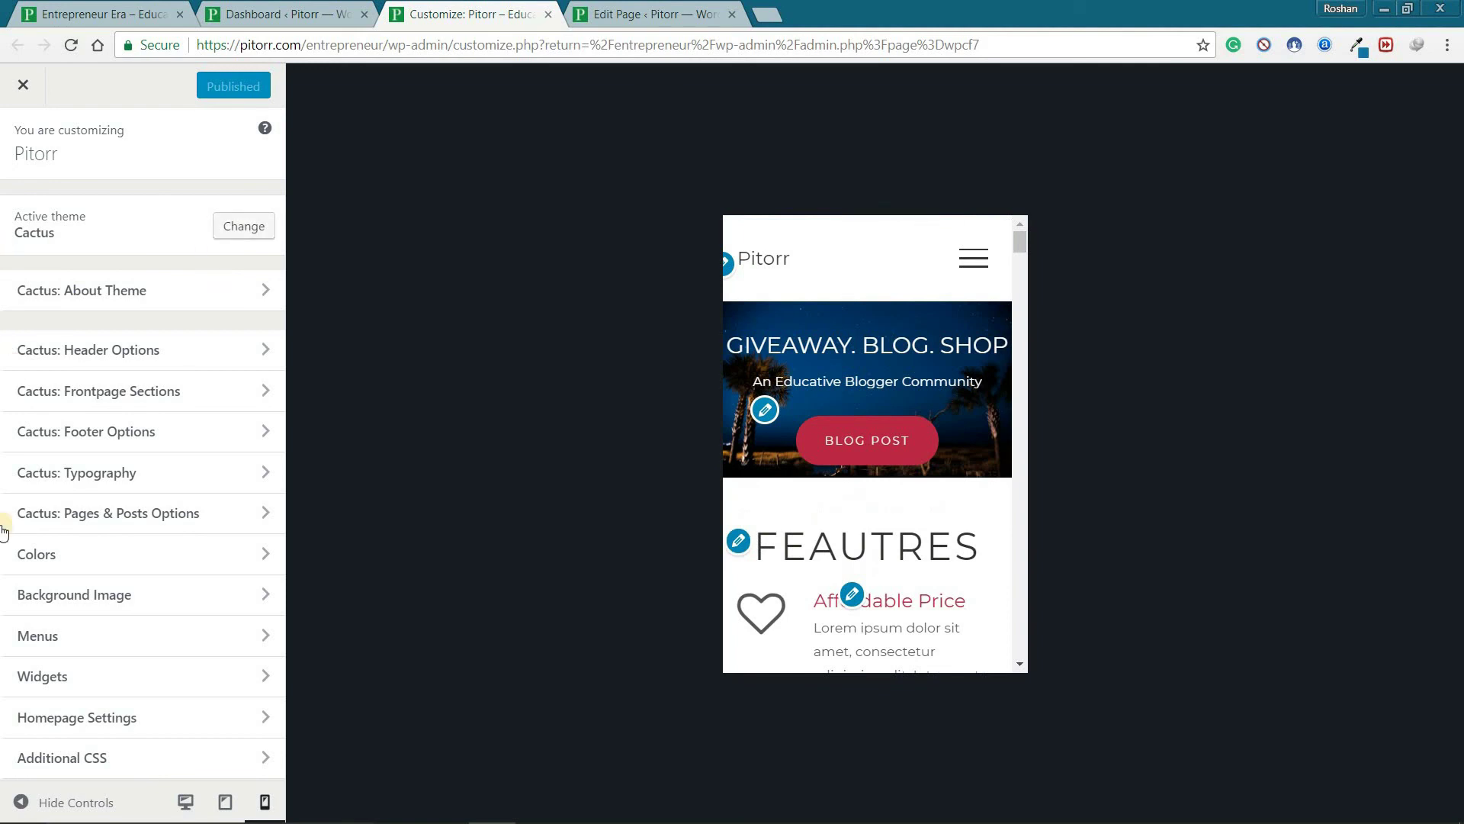
click(35, 810)
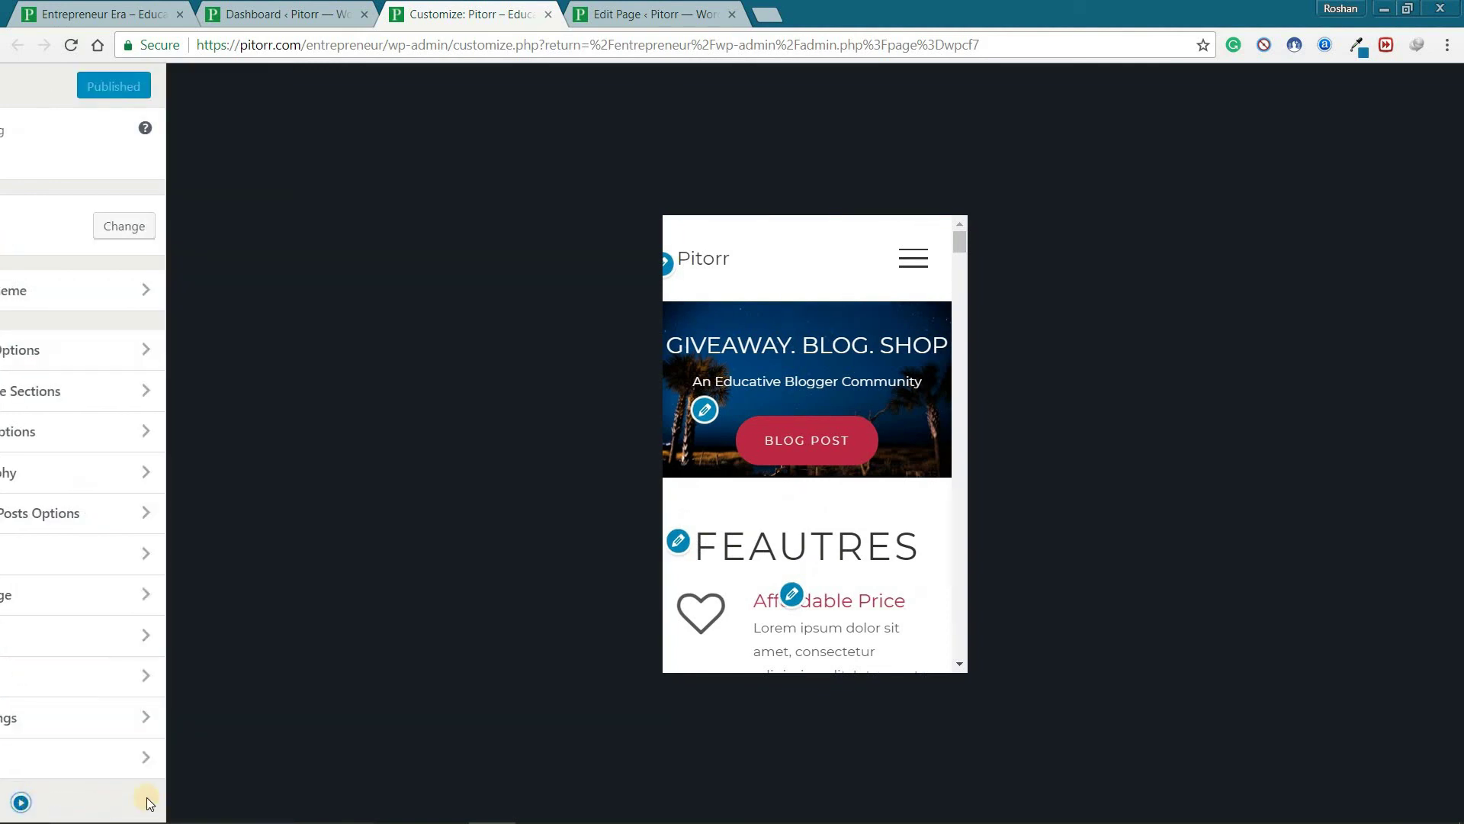
click(14, 800)
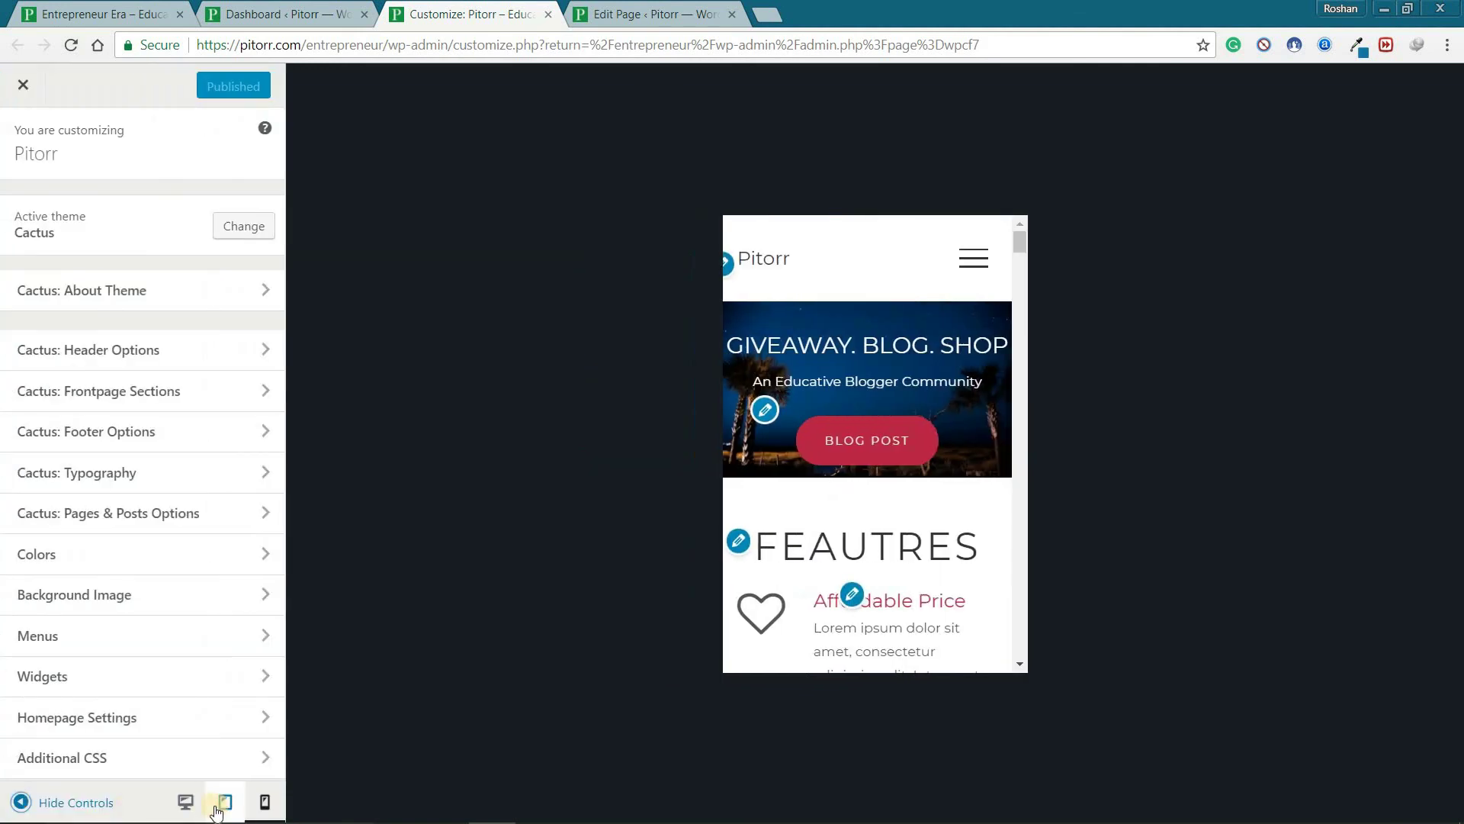
click(186, 802)
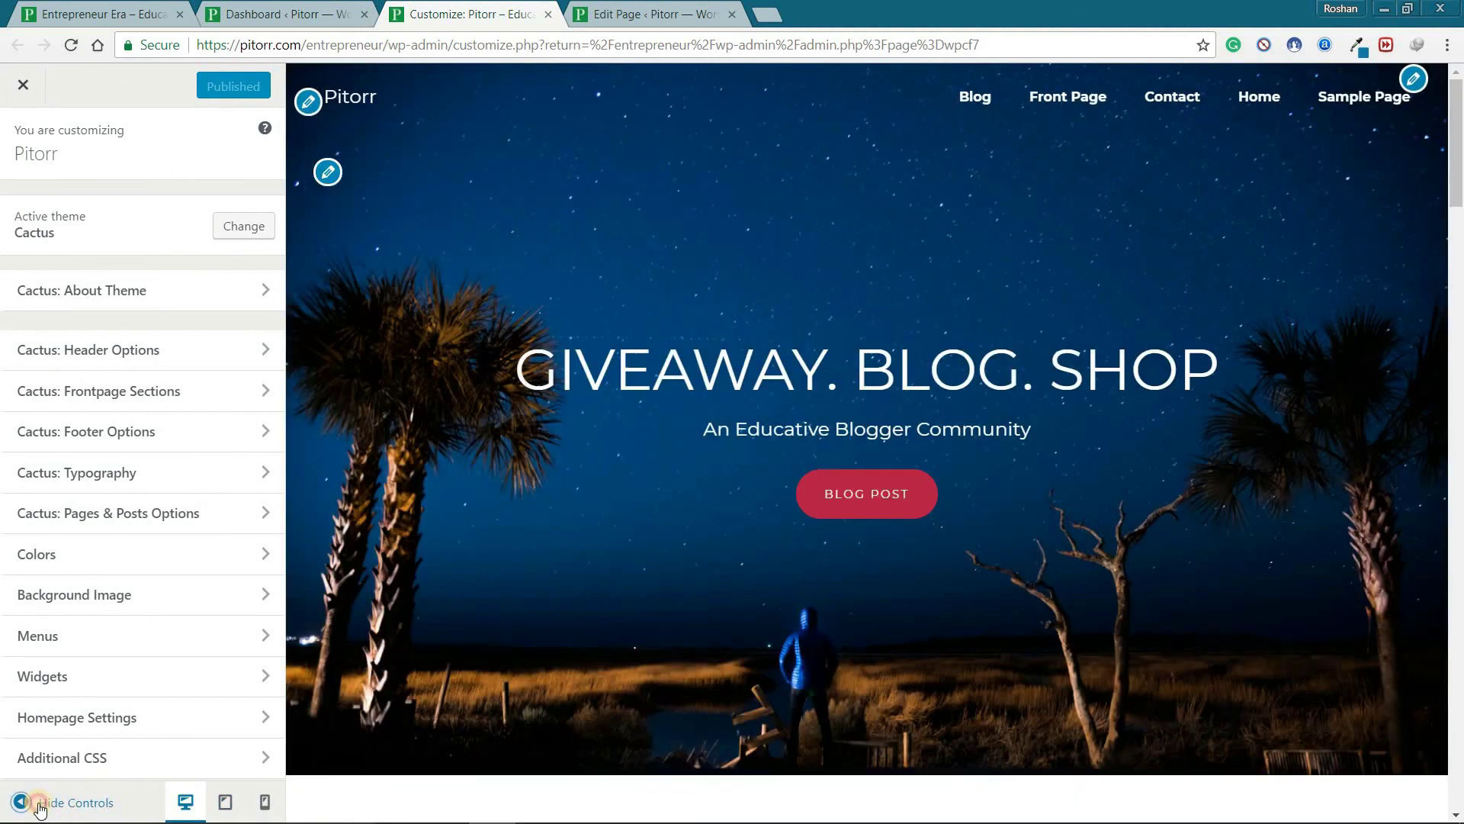
click(39, 808)
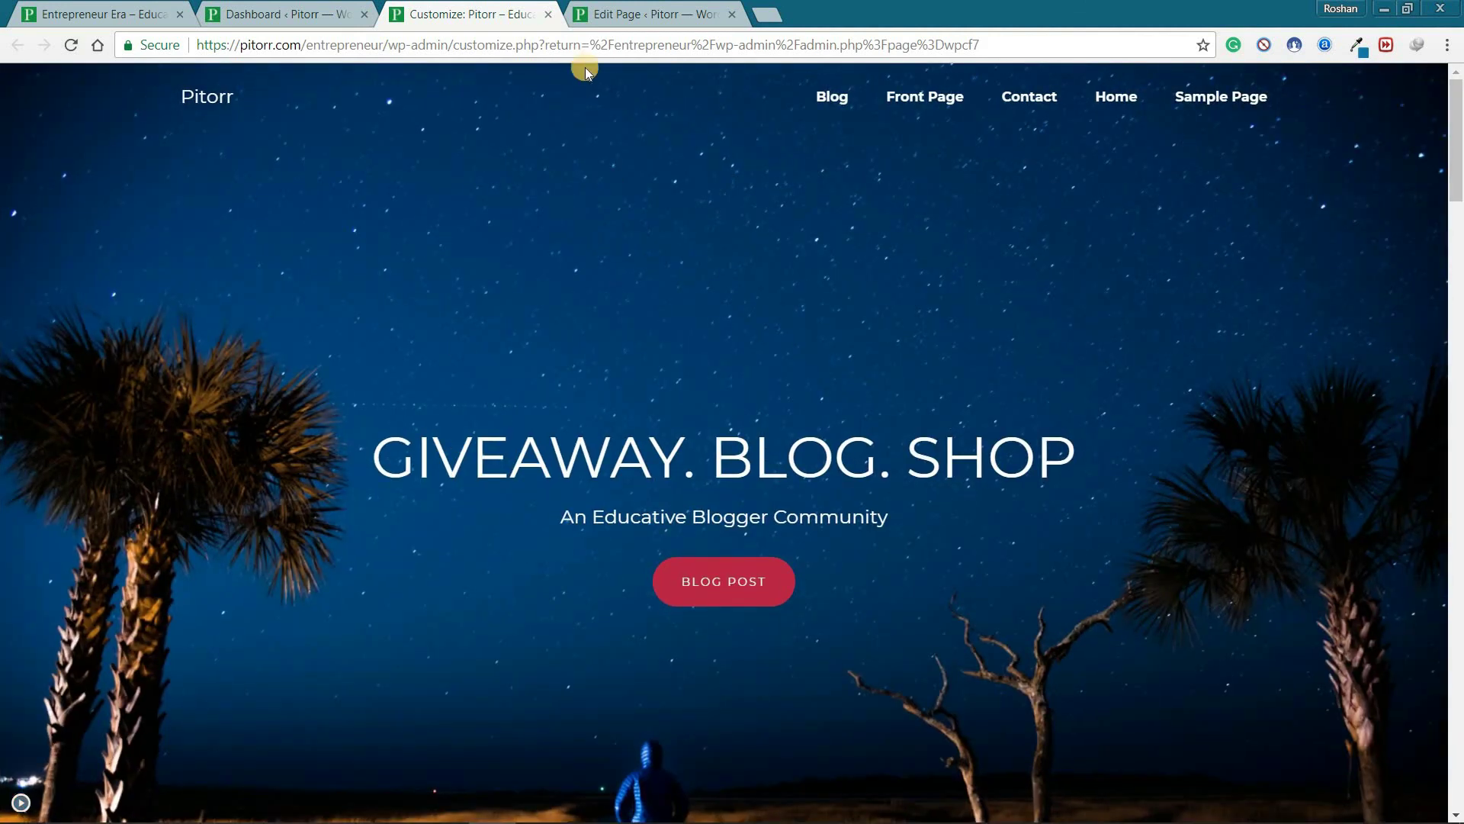
Step: Close the Customizer, Contact page editor and Dashboard tabs, and scroll to the top of the homepage
click(550, 15)
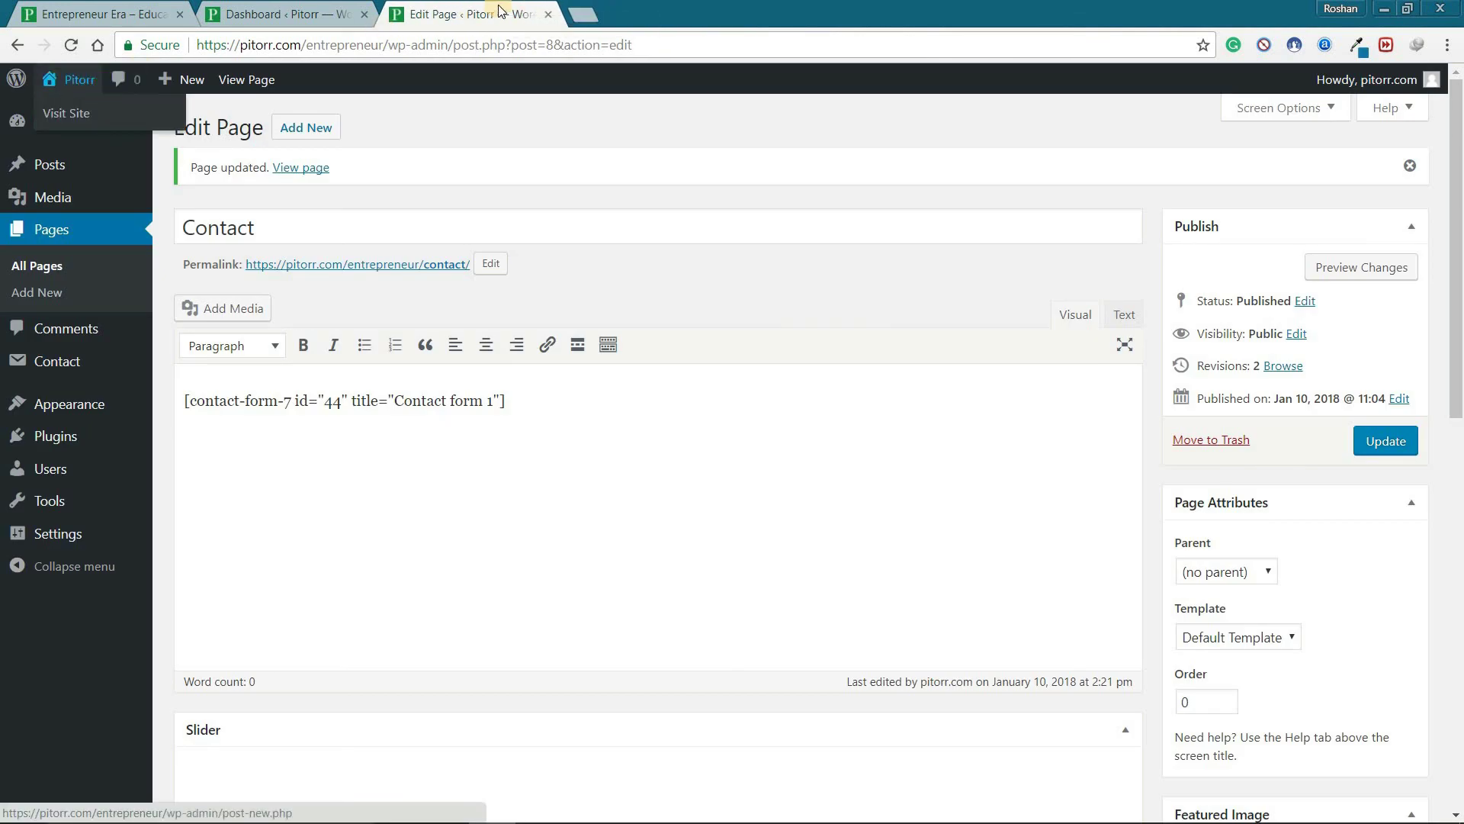
click(547, 14)
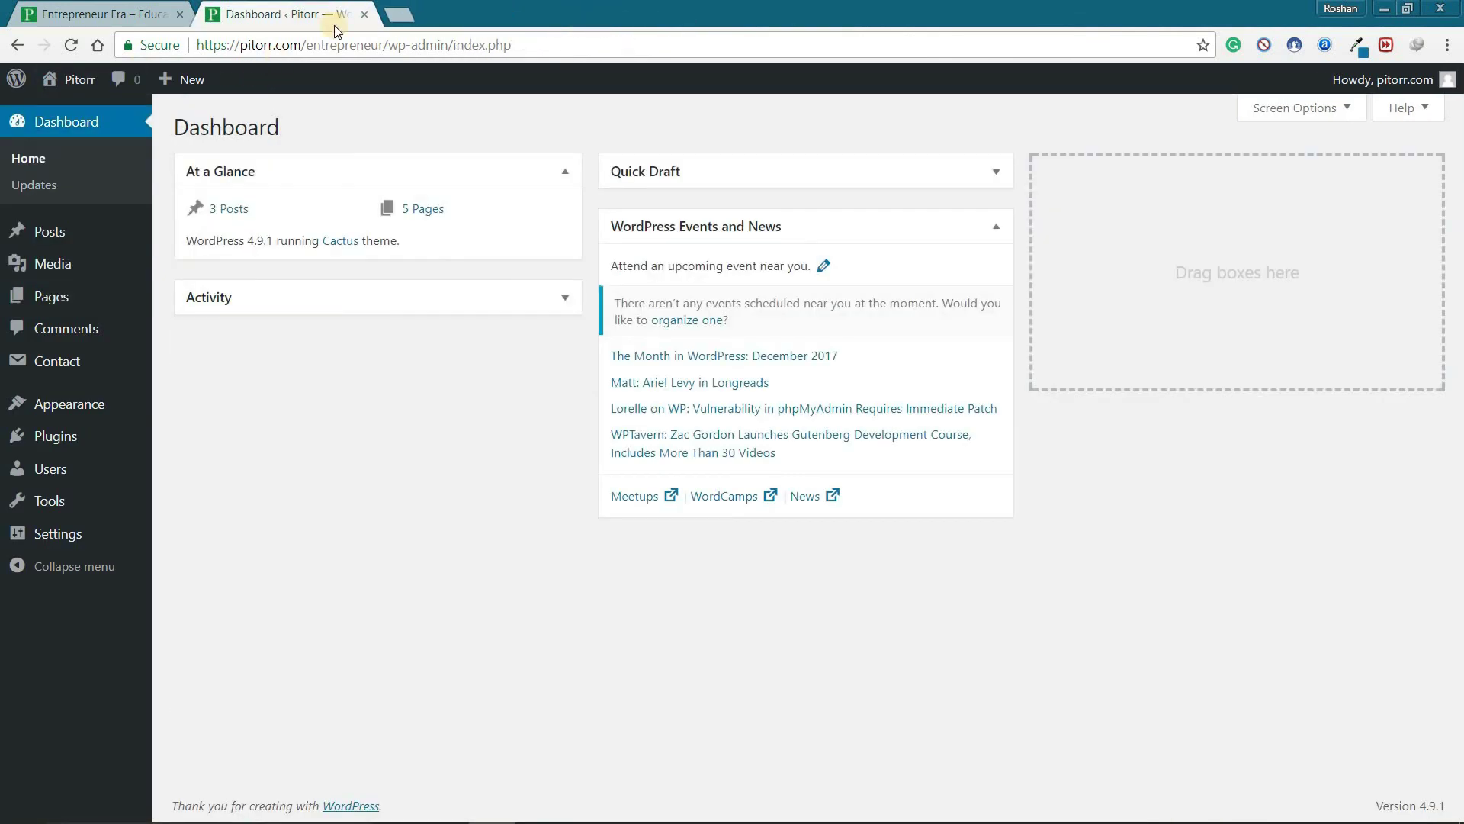
click(365, 14)
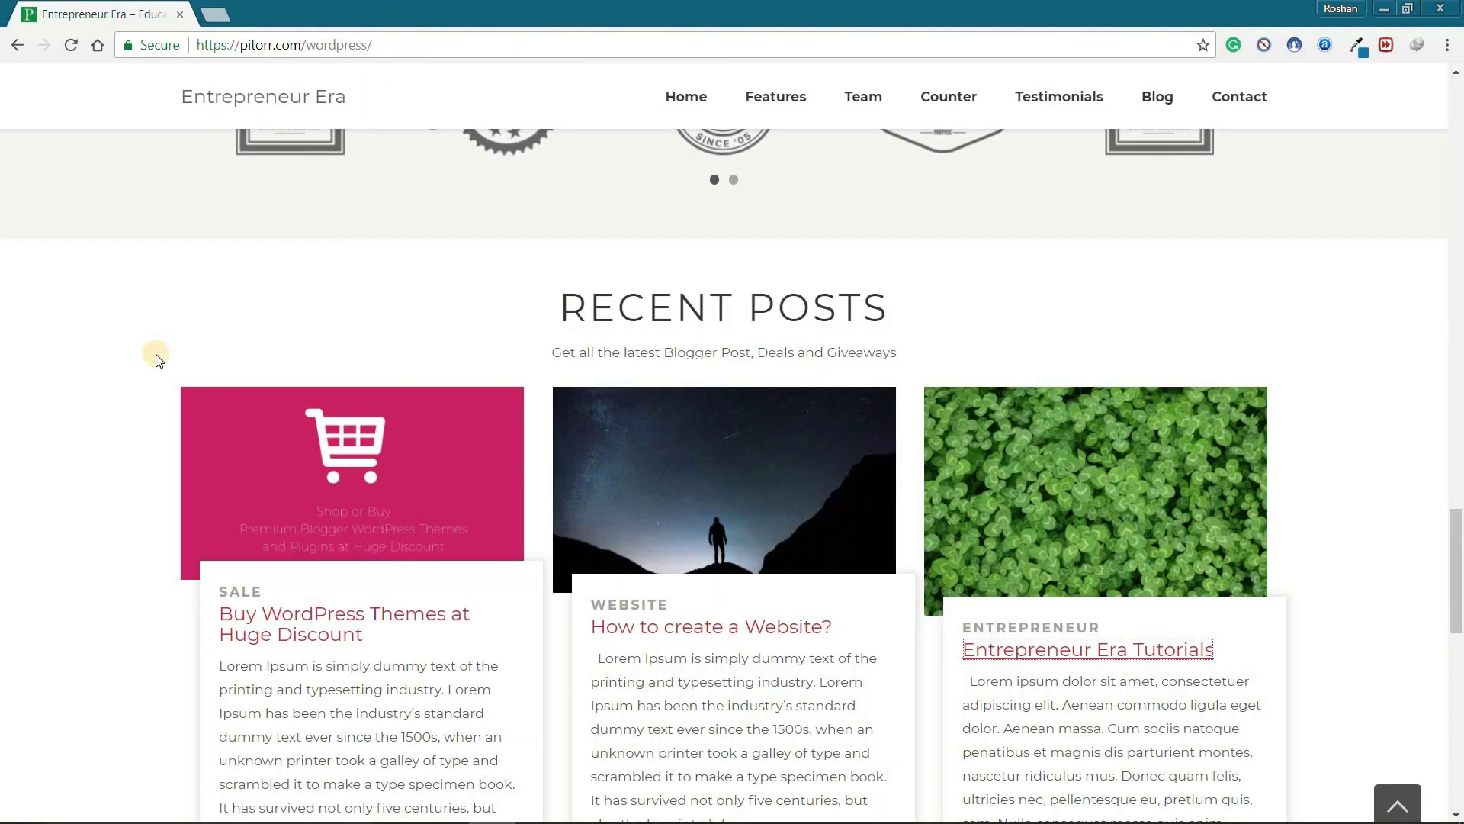
scroll(156, 355, up, 20)
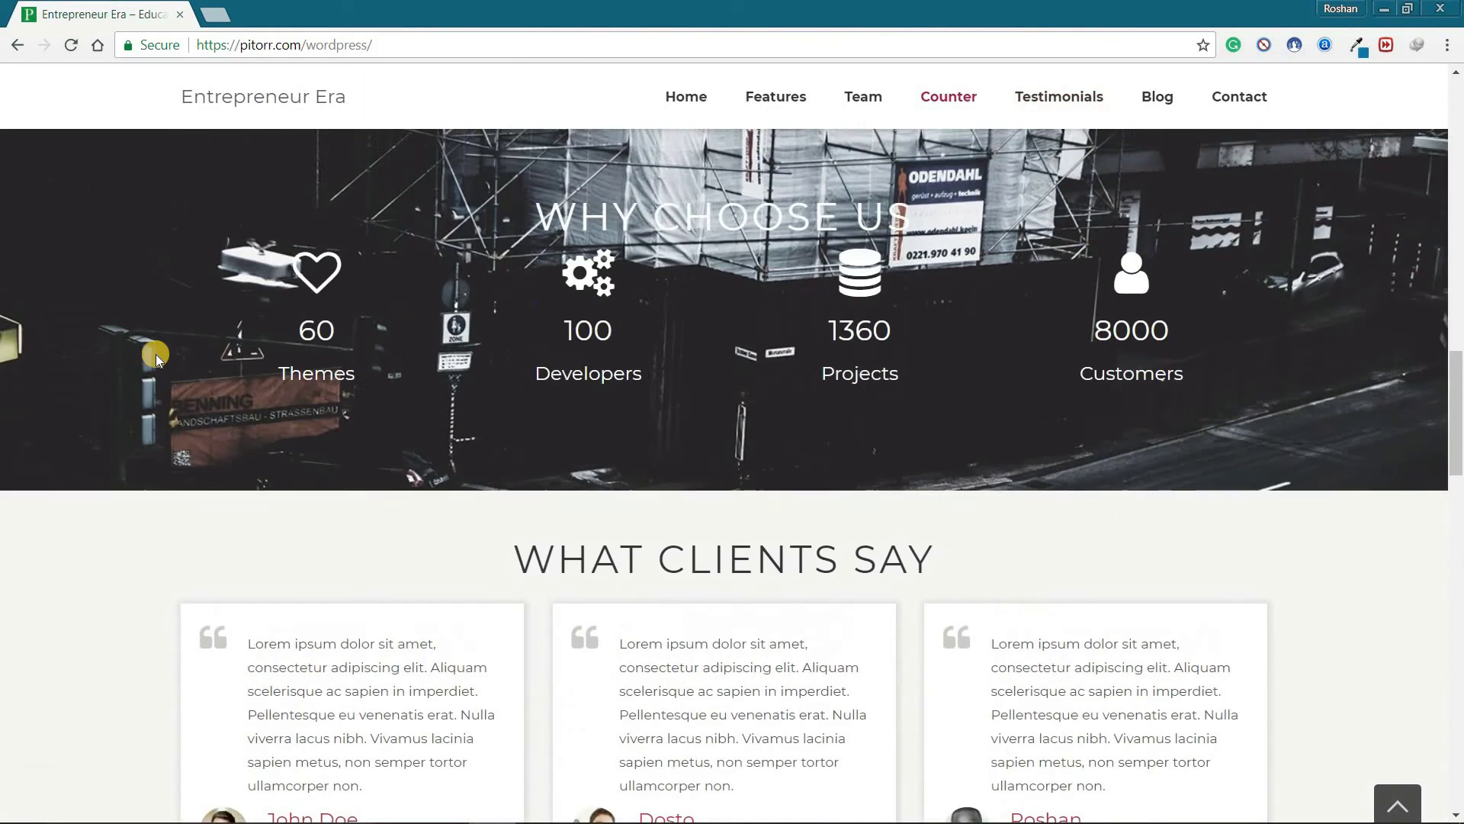
scroll(156, 354, up, 7)
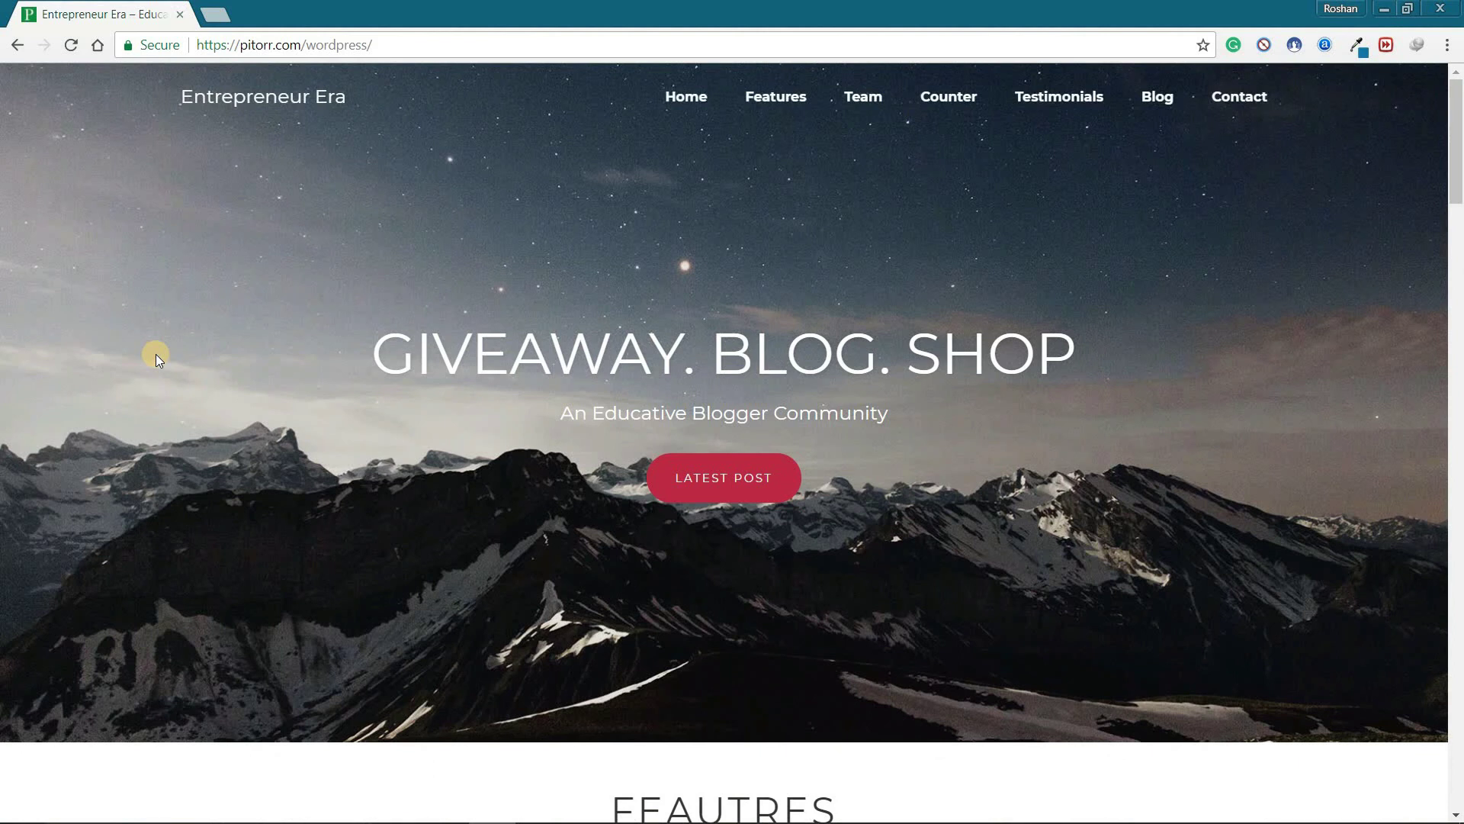